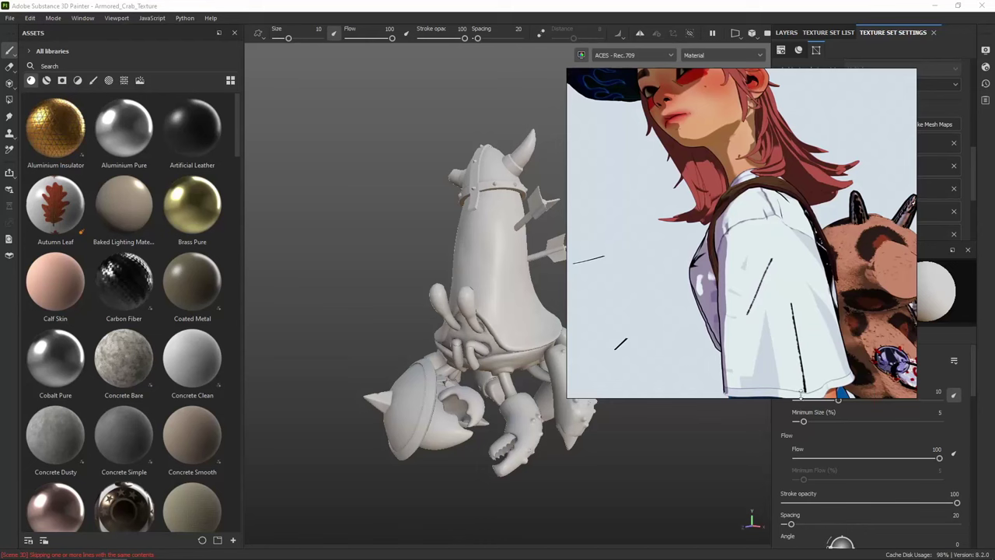
Examine the highlights, edge wear and colour shading on the bearded warrior's steel and gold armour on the reference board
{"action": "scroll", "coordinate": [768, 263], "scroll_direction": "down", "scroll_amount": 5}
{"action": "middle_click_drag", "start_coordinate": [828, 231], "coordinate": [612, 206]}
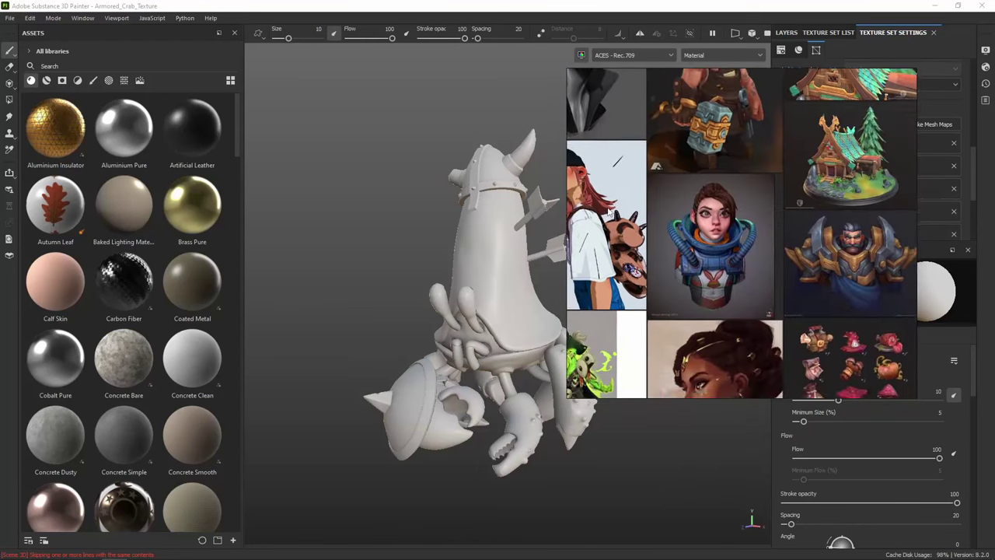
{"action": "middle_click_drag", "start_coordinate": [859, 211], "coordinate": [688, 188]}
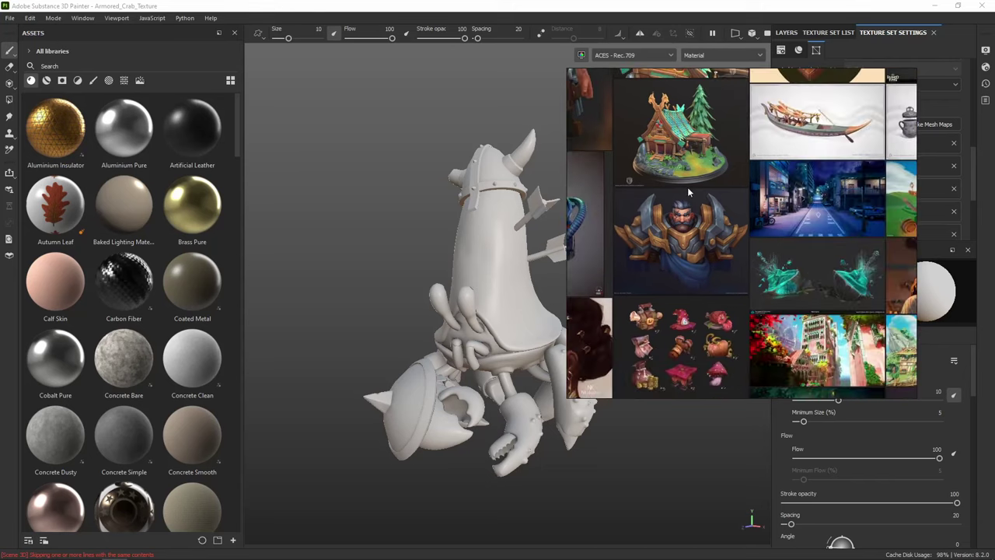
{"action": "scroll", "coordinate": [712, 273], "scroll_direction": "up", "scroll_amount": 5}
{"action": "scroll", "coordinate": [694, 231], "scroll_direction": "down", "scroll_amount": 2}
{"action": "middle_click_drag", "start_coordinate": [695, 224], "coordinate": [790, 282]}
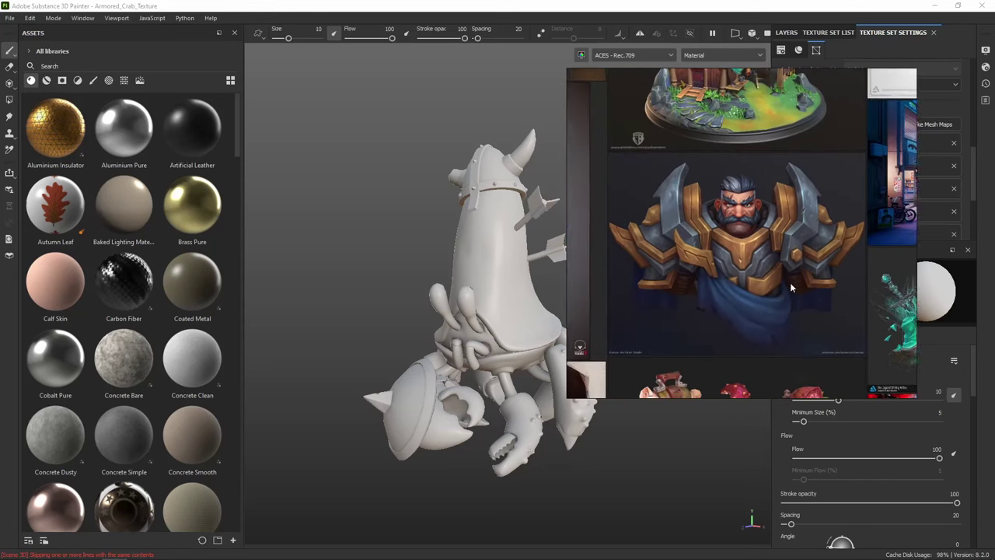
{"action": "scroll", "coordinate": [808, 284], "scroll_direction": "up", "scroll_amount": 1}
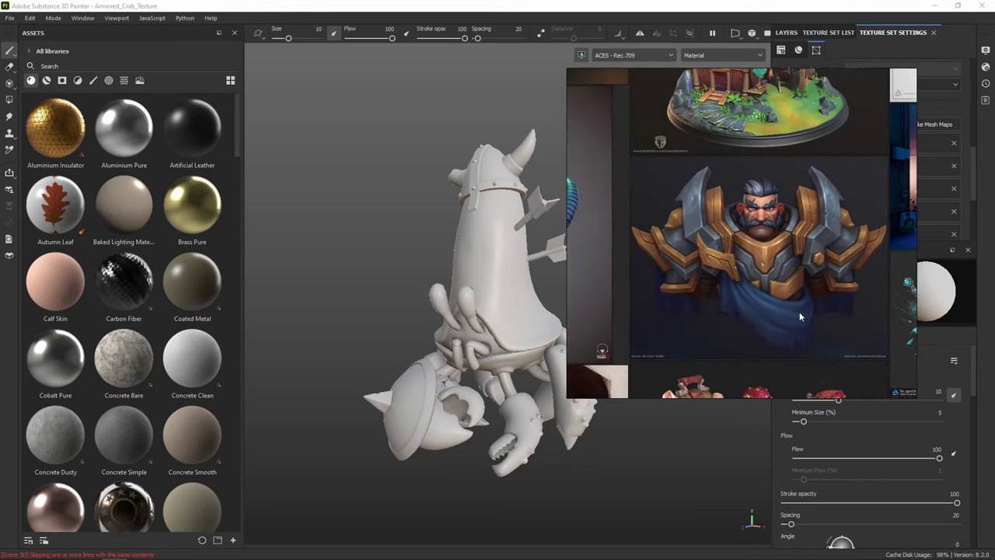
{"action": "scroll", "coordinate": [792, 290], "scroll_direction": "up", "scroll_amount": 2}
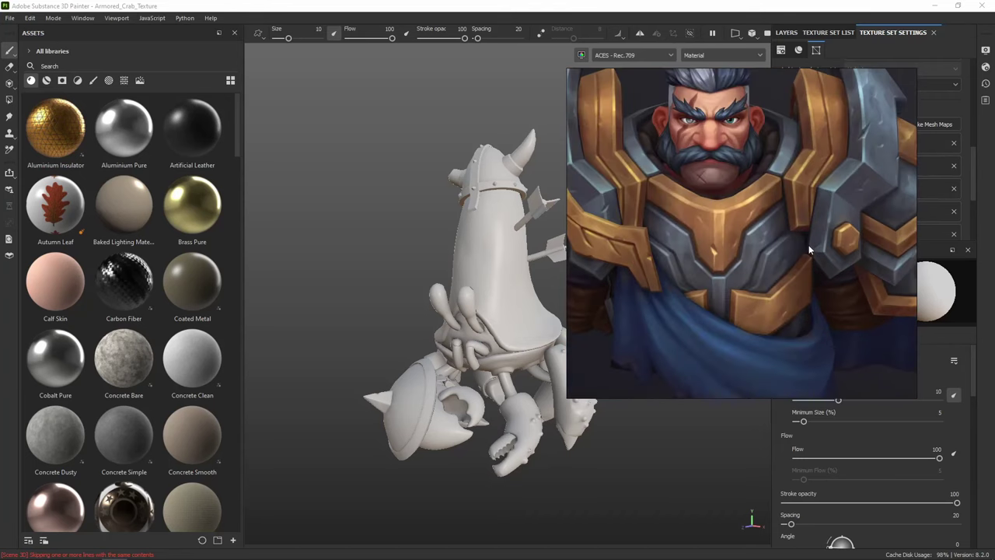
{"action": "middle_click_drag", "start_coordinate": [816, 233], "coordinate": [711, 302]}
{"action": "scroll", "coordinate": [777, 209], "scroll_direction": "down", "scroll_amount": 3}
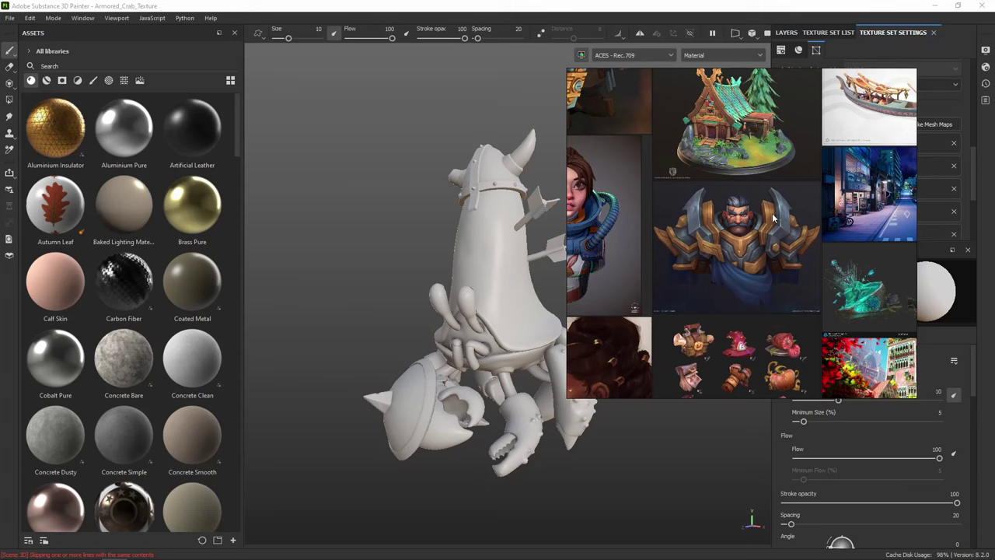
{"action": "scroll", "coordinate": [774, 222], "scroll_direction": "up", "scroll_amount": 3}
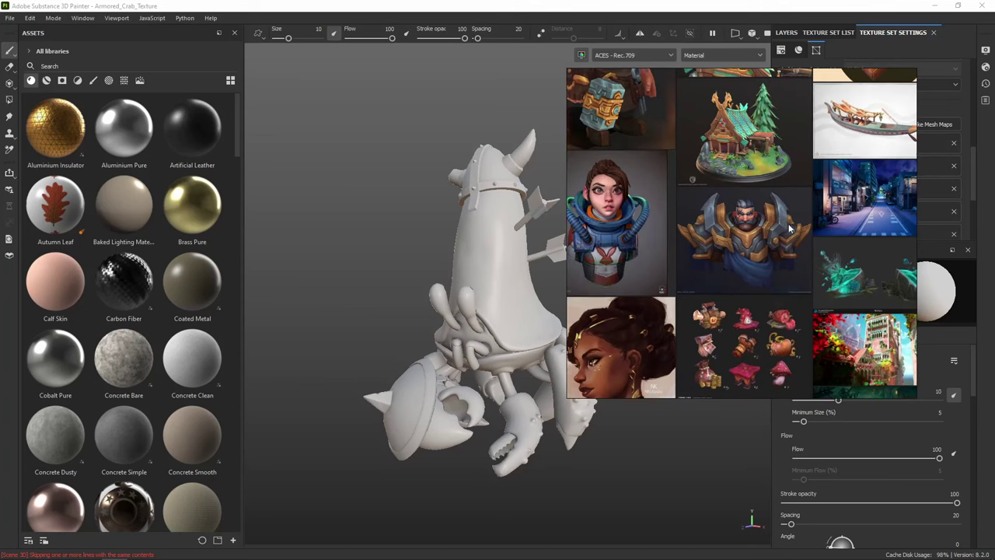
{"action": "scroll", "coordinate": [760, 232], "scroll_direction": "up", "scroll_amount": 4}
{"action": "scroll", "coordinate": [769, 189], "scroll_direction": "down", "scroll_amount": 2}
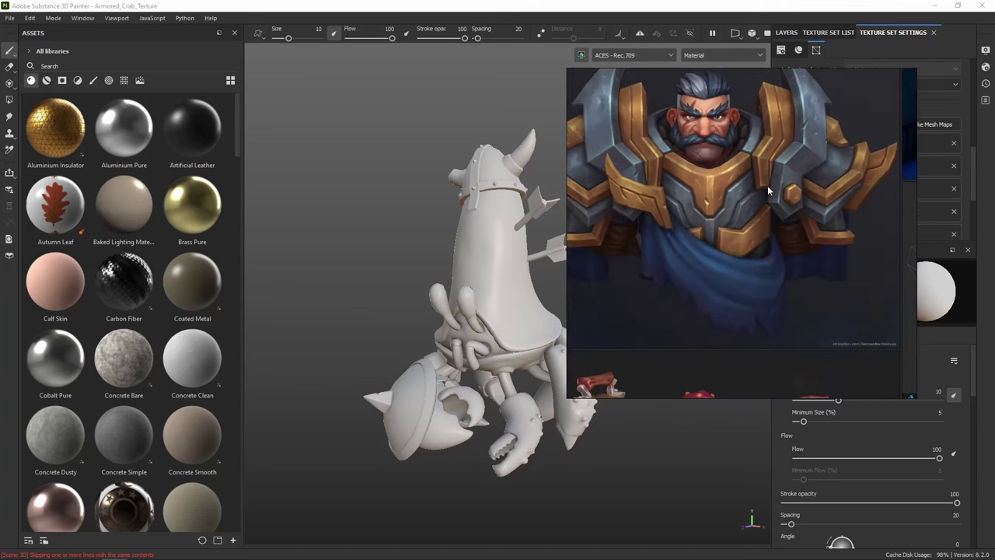
{"action": "middle_click_drag", "start_coordinate": [772, 162], "coordinate": [751, 214]}
{"action": "scroll", "coordinate": [801, 200], "scroll_direction": "down", "scroll_amount": 3}
{"action": "scroll", "coordinate": [800, 199], "scroll_direction": "up", "scroll_amount": 2}
{"action": "middle_click_drag", "start_coordinate": [750, 275], "coordinate": [715, 301]}
{"action": "scroll", "coordinate": [748, 242], "scroll_direction": "up", "scroll_amount": 4}
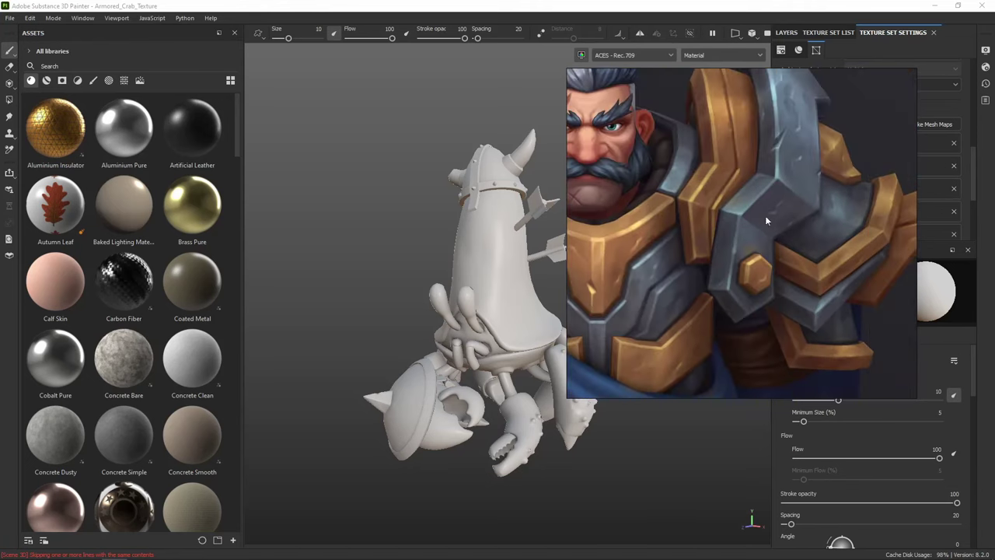
{"action": "scroll", "coordinate": [776, 189], "scroll_direction": "up", "scroll_amount": 2}
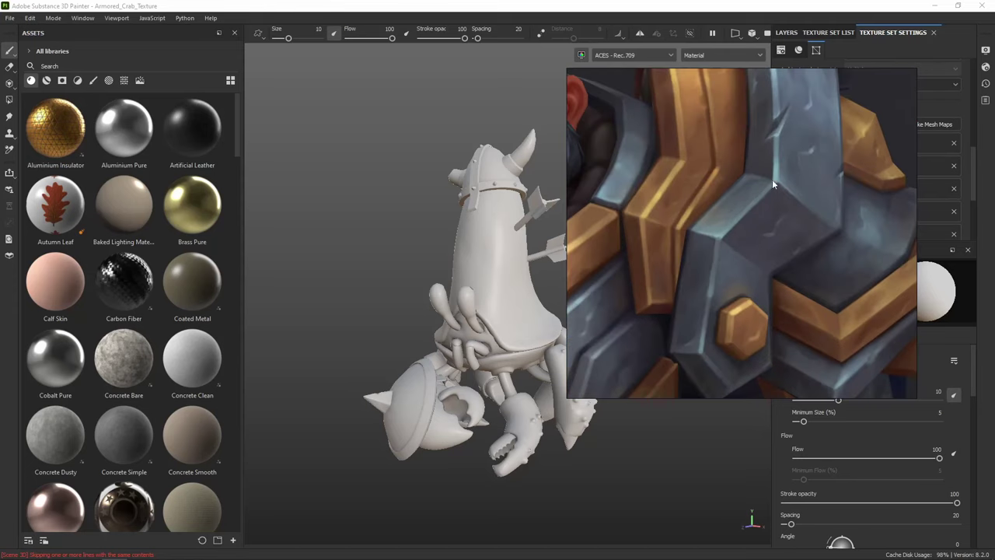
{"action": "scroll", "coordinate": [851, 247], "scroll_direction": "down", "scroll_amount": 3}
{"action": "scroll", "coordinate": [844, 251], "scroll_direction": "up", "scroll_amount": 3}
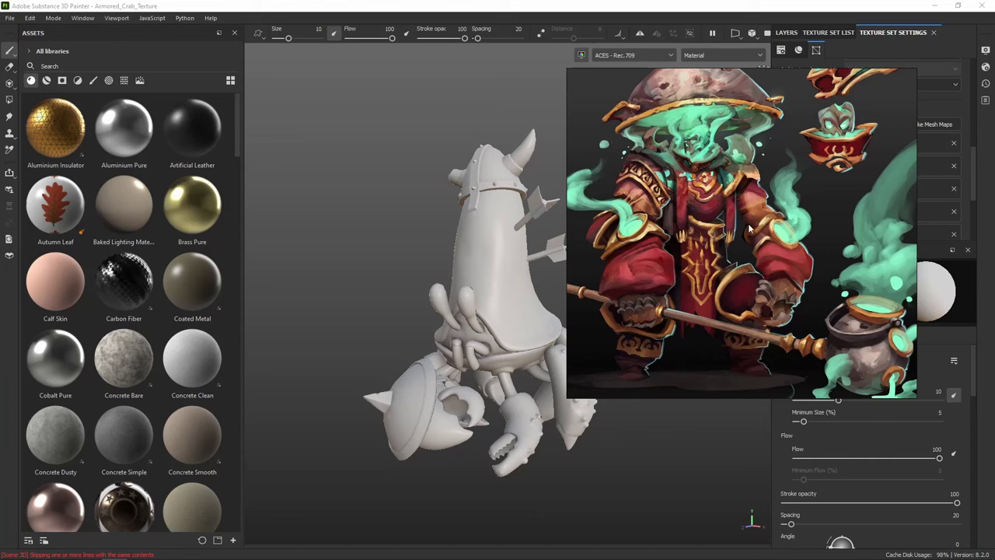
Study the red-robed character with green smoke and its props on the reference board
{"action": "middle_click_drag", "start_coordinate": [776, 242], "coordinate": [692, 290]}
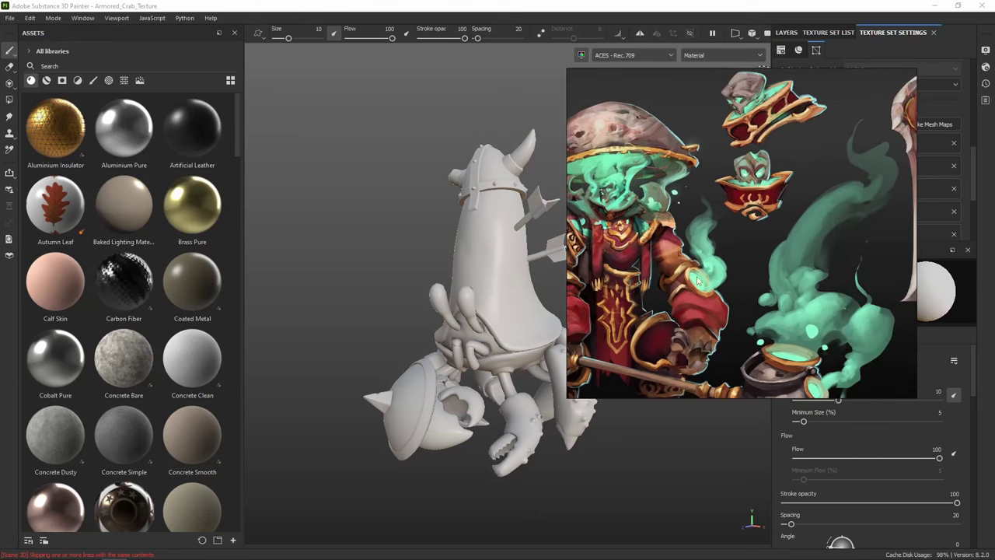
{"action": "scroll", "coordinate": [808, 247], "scroll_direction": "down", "scroll_amount": 3}
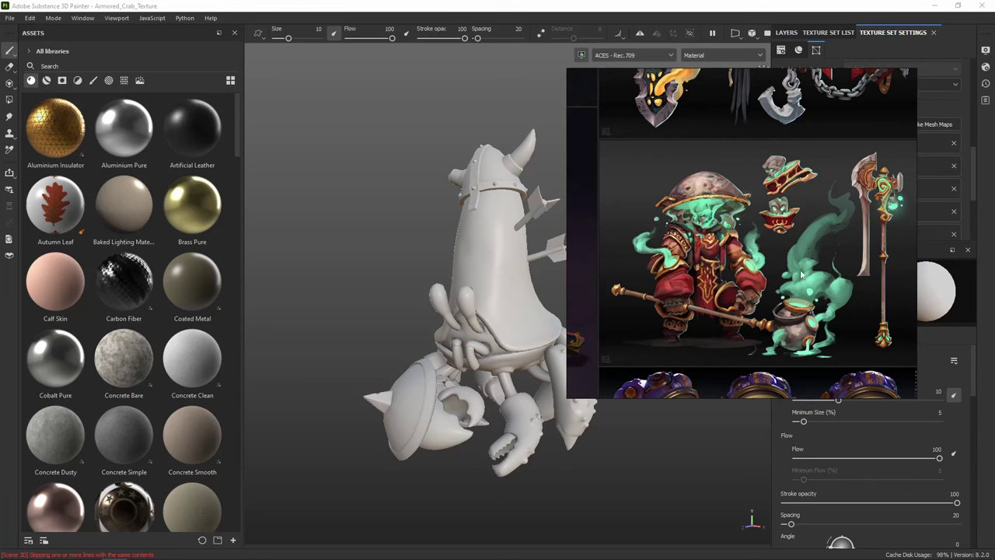
{"action": "left_click_drag", "start_coordinate": [802, 274], "coordinate": [732, 193]}
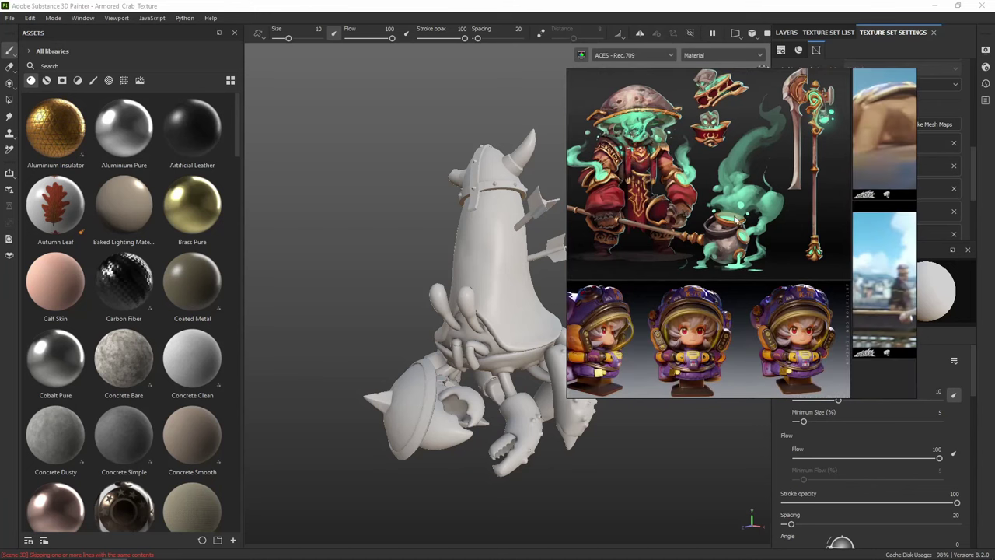
{"action": "left_click_drag", "start_coordinate": [735, 224], "coordinate": [722, 198]}
{"action": "middle_click_drag", "start_coordinate": [841, 211], "coordinate": [628, 275]}
{"action": "middle_click_drag", "start_coordinate": [806, 327], "coordinate": [704, 262]}
Compare the painterly skin, hair and lighting in the Arcane stills on the reference board
{"action": "scroll", "coordinate": [705, 264], "scroll_direction": "up", "scroll_amount": 5}
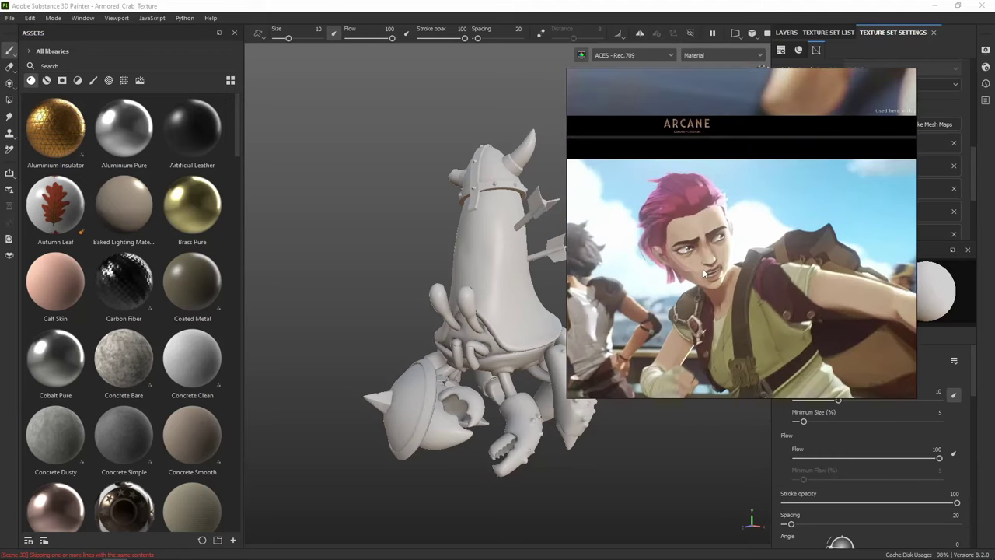
{"action": "scroll", "coordinate": [715, 272], "scroll_direction": "down", "scroll_amount": 5}
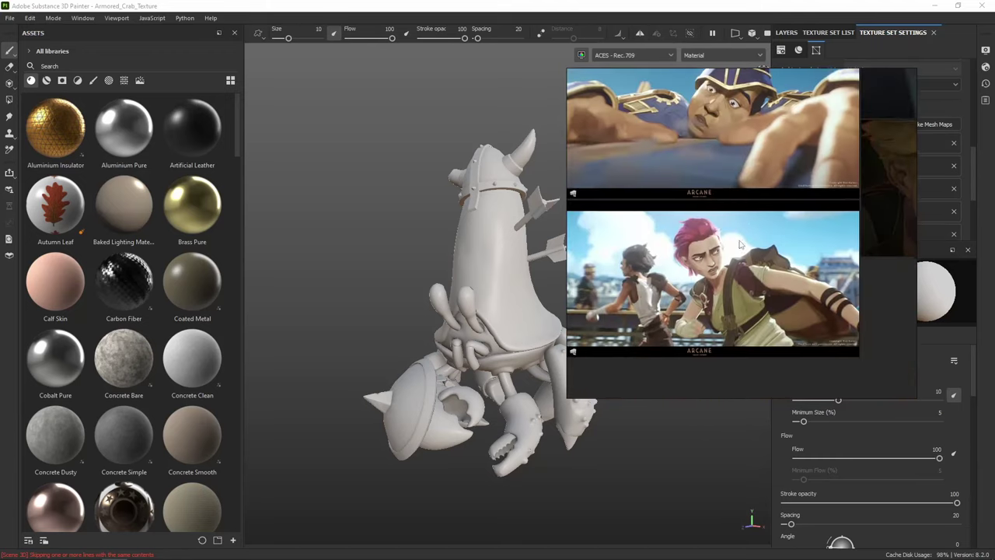
{"action": "middle_click_drag", "start_coordinate": [715, 272], "coordinate": [682, 357]}
{"action": "scroll", "coordinate": [711, 208], "scroll_direction": "up", "scroll_amount": 5}
{"action": "scroll", "coordinate": [712, 208], "scroll_direction": "down", "scroll_amount": 2}
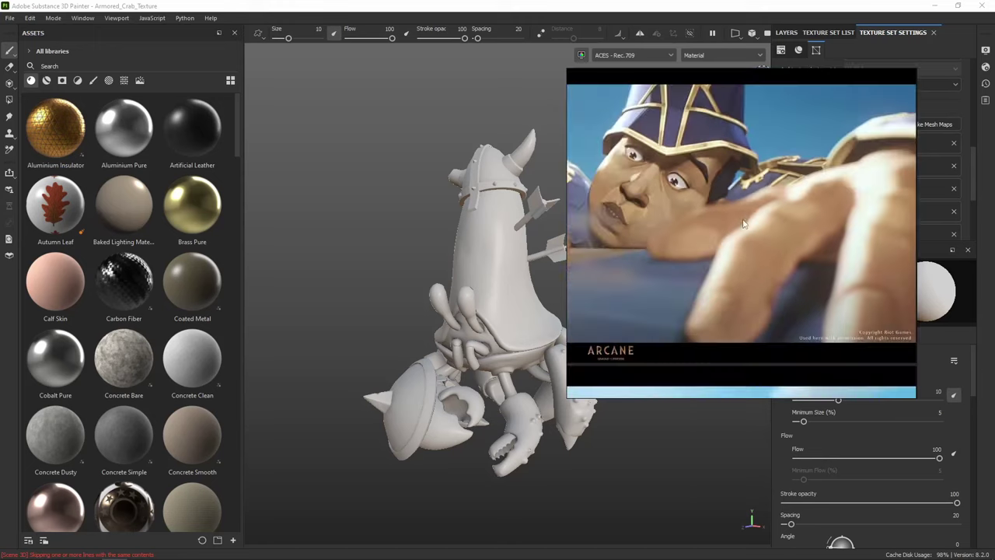
{"action": "middle_click_drag", "start_coordinate": [800, 209], "coordinate": [614, 239]}
{"action": "middle_click_drag", "start_coordinate": [730, 180], "coordinate": [608, 210]}
{"action": "middle_click_drag", "start_coordinate": [707, 257], "coordinate": [643, 155]}
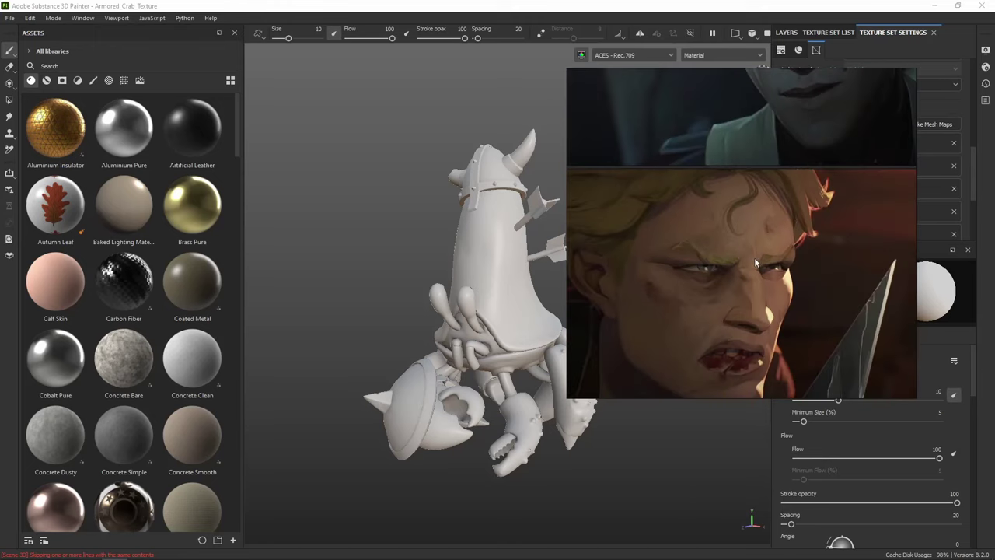
{"action": "scroll", "coordinate": [717, 237], "scroll_direction": "down", "scroll_amount": 5}
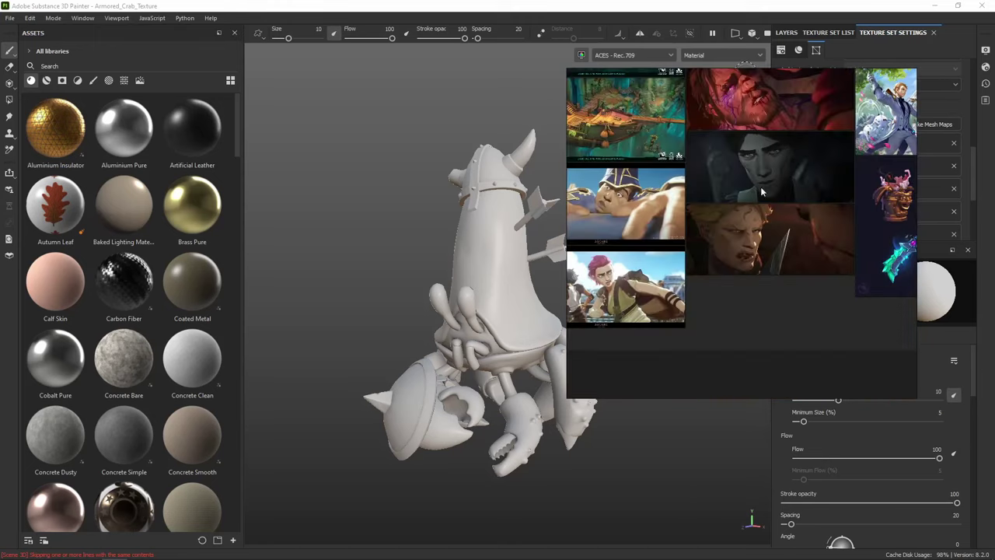
Frame the purple winged helmet with glowing eyes on the reference board and narrow the reference window around it
{"action": "middle_click_drag", "start_coordinate": [779, 150], "coordinate": [630, 244]}
{"action": "middle_click_drag", "start_coordinate": [760, 216], "coordinate": [635, 151]}
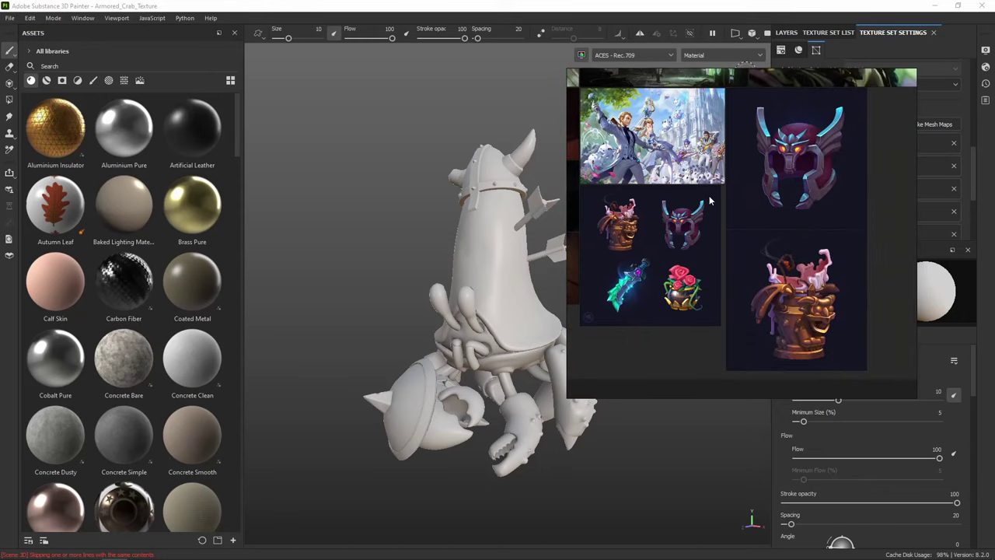
{"action": "scroll", "coordinate": [821, 137], "scroll_direction": "up", "scroll_amount": 5}
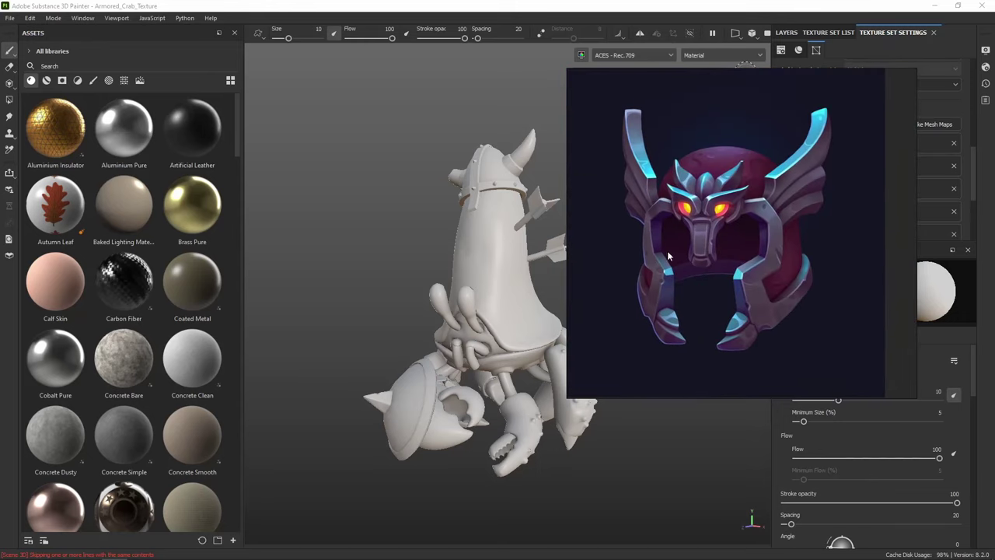
{"action": "mouse_move", "coordinate": [667, 251]}
{"action": "middle_mouse_down"}
{"action": "mouse_move", "coordinate": [678, 243]}
{"action": "mouse_move", "coordinate": [667, 247]}
{"action": "middle_mouse_up"}
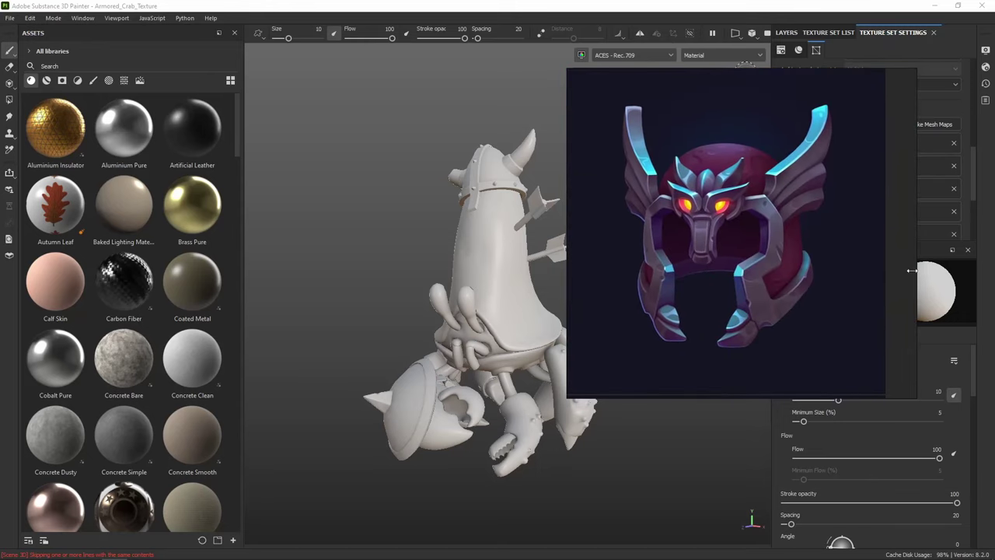
{"action": "left_click_drag", "start_coordinate": [915, 273], "coordinate": [859, 276]}
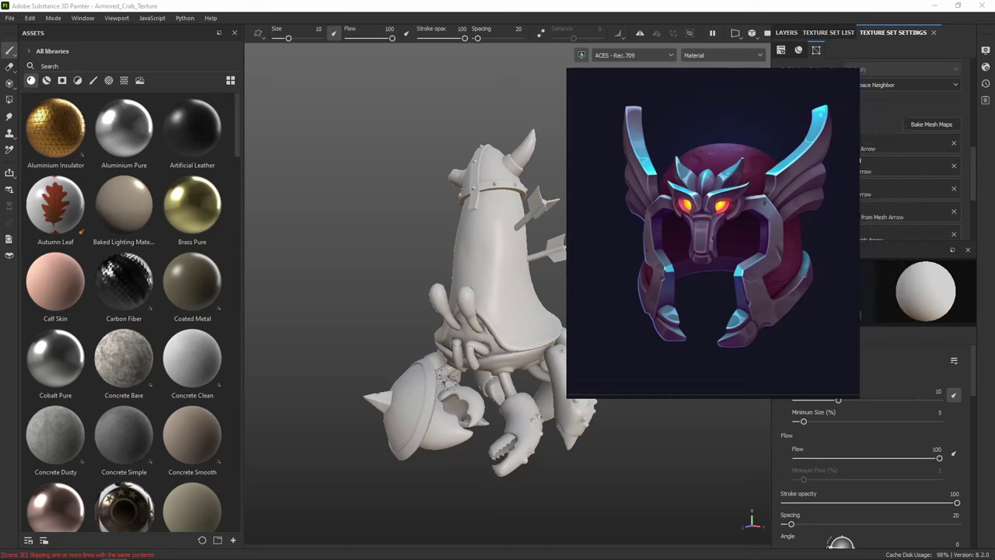
Switch to File Explorer, look through the folder D:\Work\2023\802403_802332, and return to Substance 3D Painter
{"action": "mouse_move", "coordinate": [114, 552]}
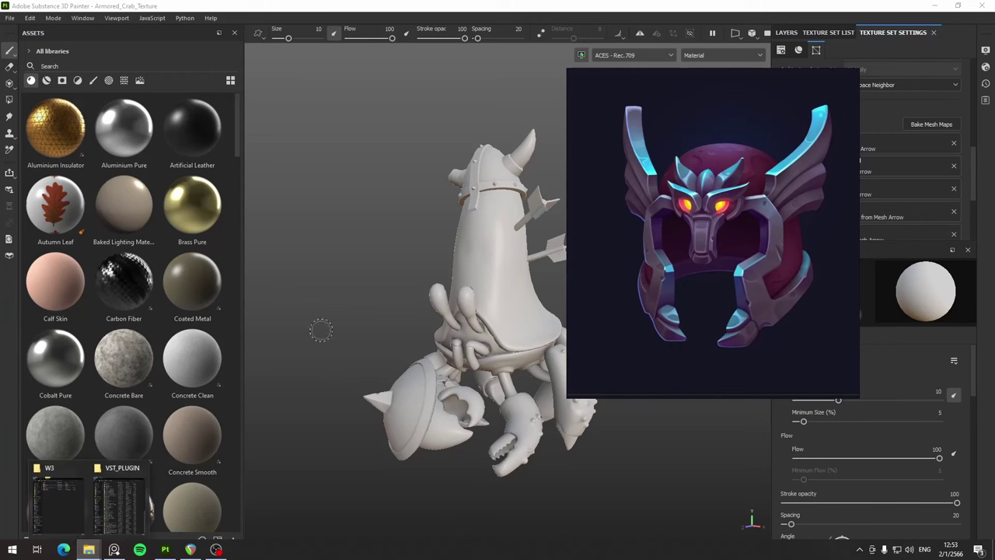
{"action": "left_click", "coordinate": [67, 497]}
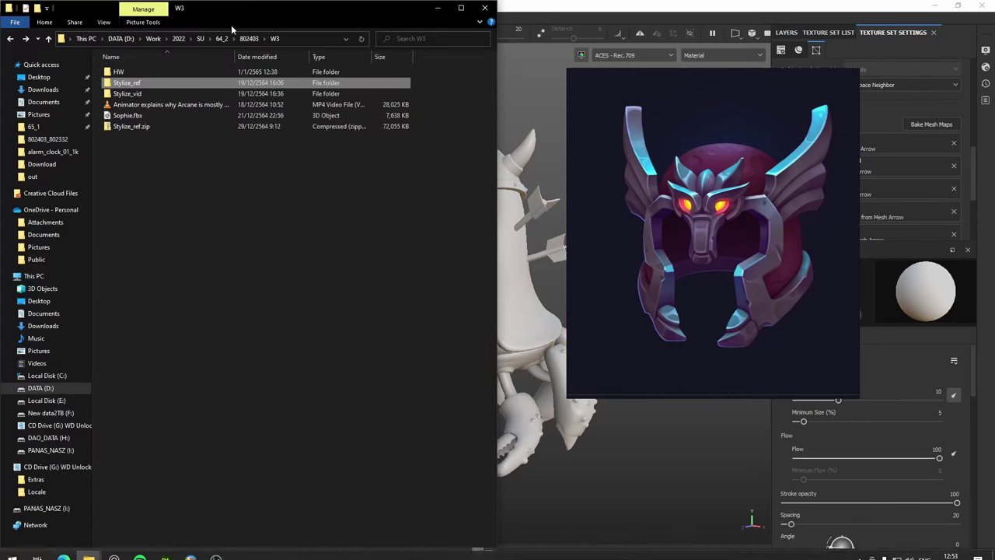
{"action": "left_click", "coordinate": [120, 38]}
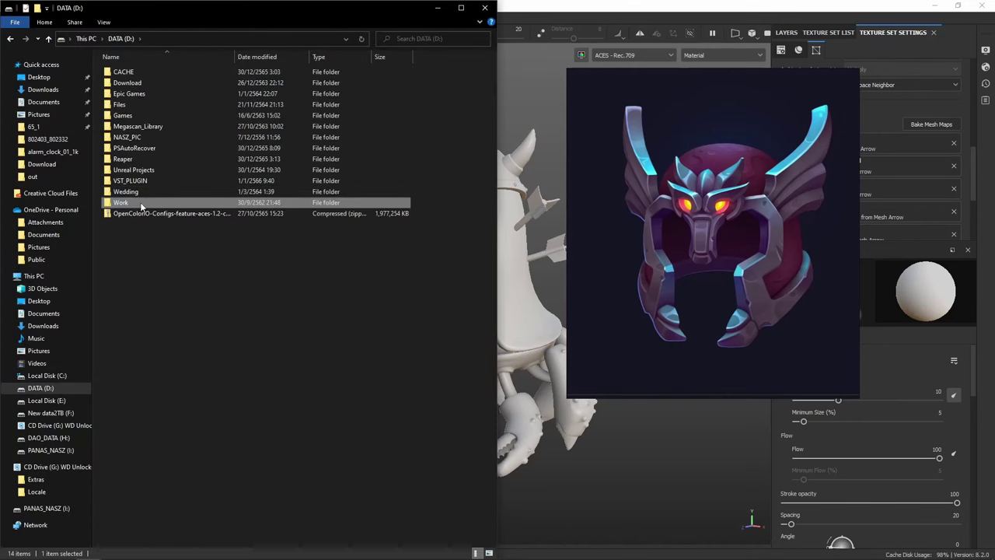
{"action": "double_click", "coordinate": [139, 202]}
{"action": "double_click", "coordinate": [137, 85]}
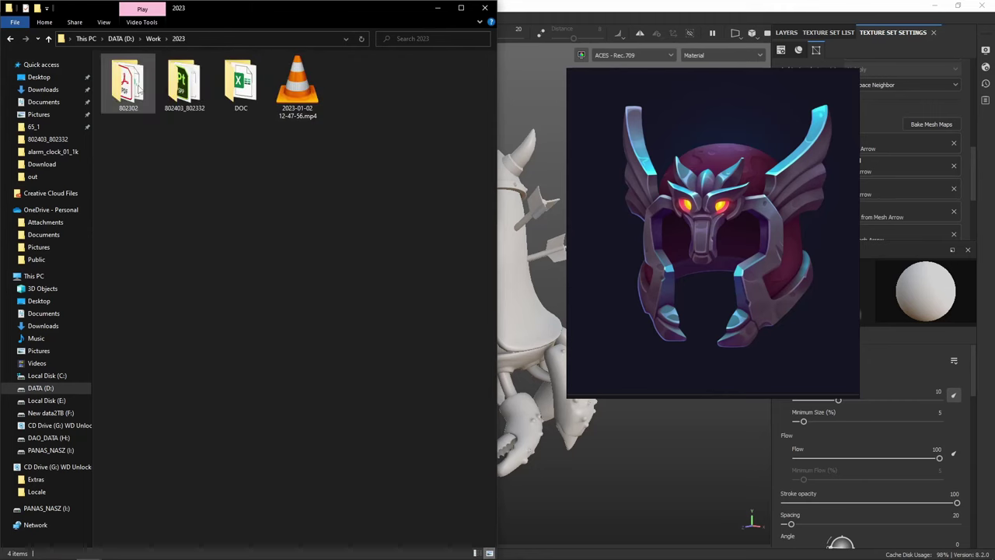
{"action": "double_click", "coordinate": [185, 81]}
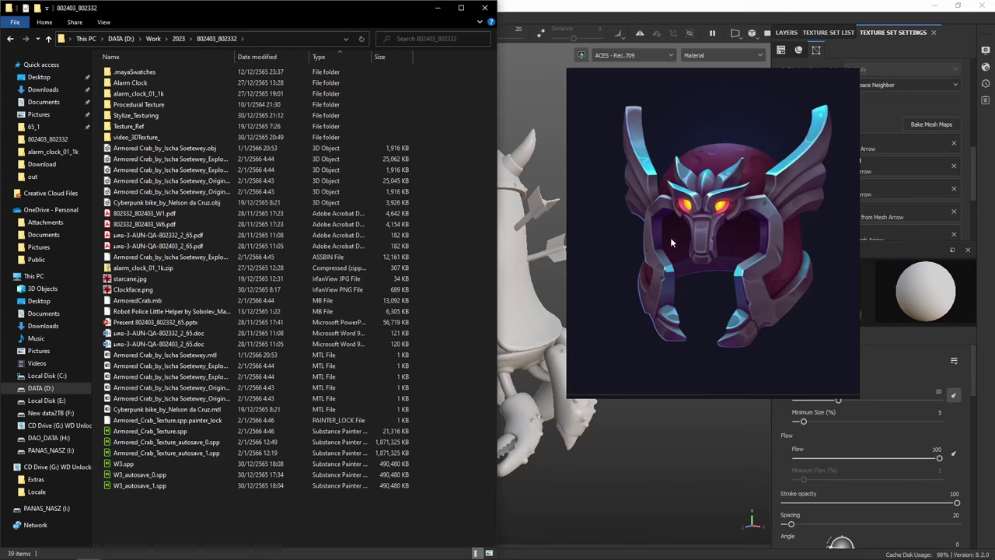
{"action": "left_click", "coordinate": [523, 9]}
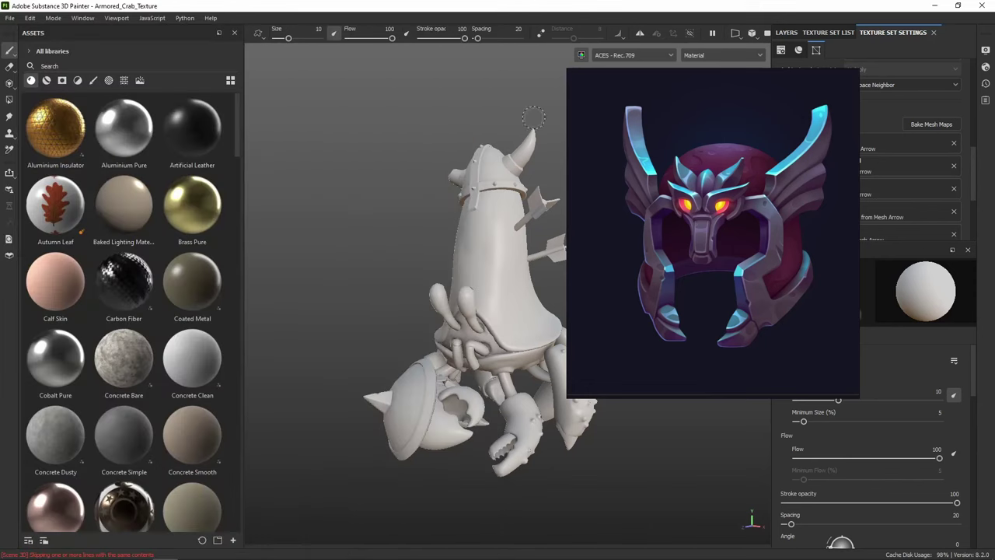
Inspect the crab model from another angle and look over the stylized building and prop images on the reference board
{"action": "left_click_drag", "start_coordinate": [509, 278], "coordinate": [468, 242], "text": "alt"}
{"action": "middle_click_drag", "start_coordinate": [472, 190], "coordinate": [470, 248], "text": "alt"}
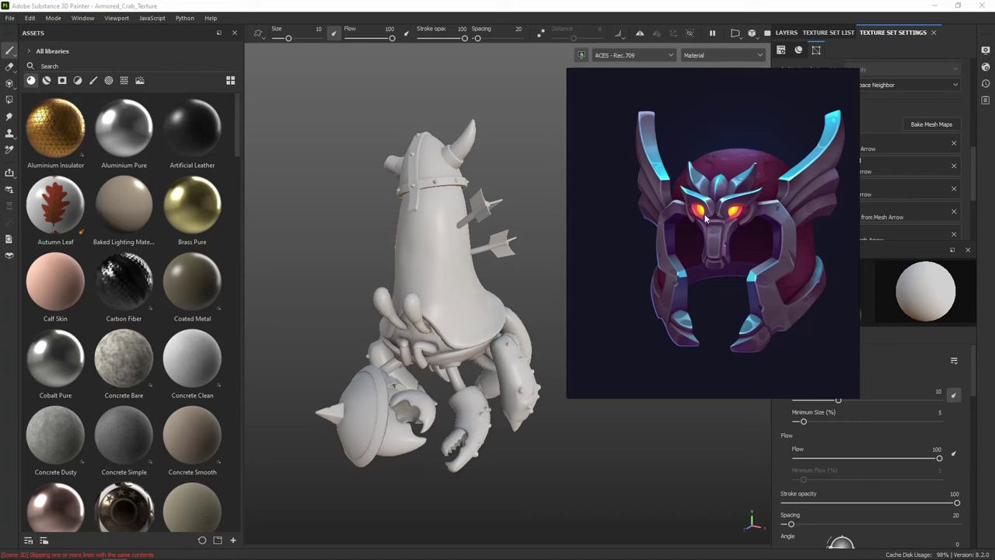
{"action": "scroll", "coordinate": [731, 234], "scroll_direction": "down", "scroll_amount": 4}
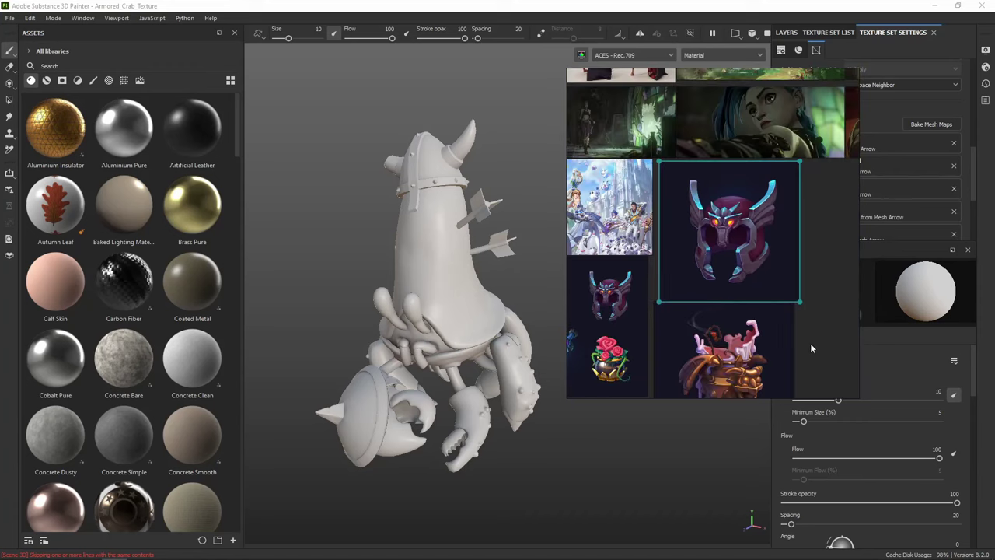
{"action": "scroll", "coordinate": [809, 338], "scroll_direction": "down", "scroll_amount": 5}
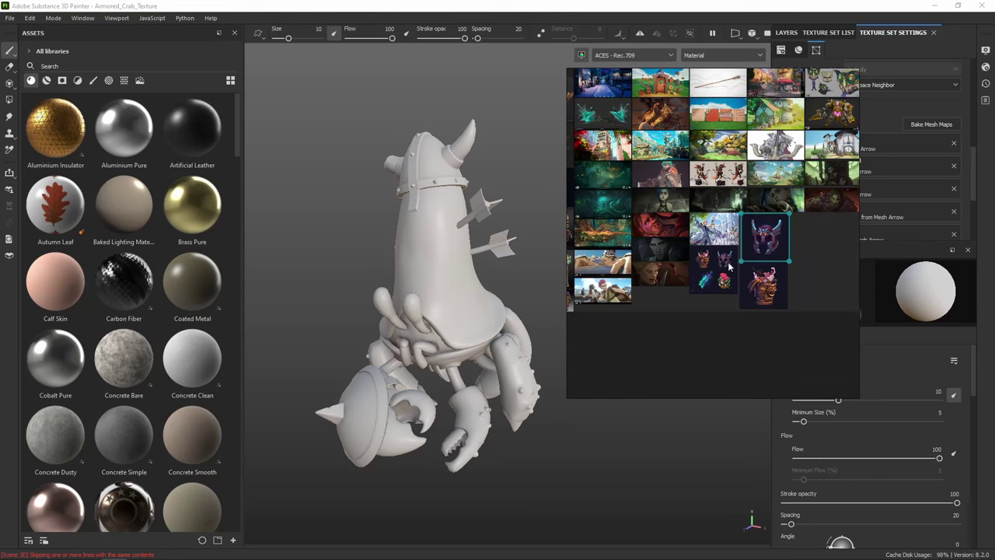
{"action": "middle_click_drag", "start_coordinate": [829, 220], "coordinate": [743, 330]}
{"action": "scroll", "coordinate": [731, 199], "scroll_direction": "up", "scroll_amount": 4}
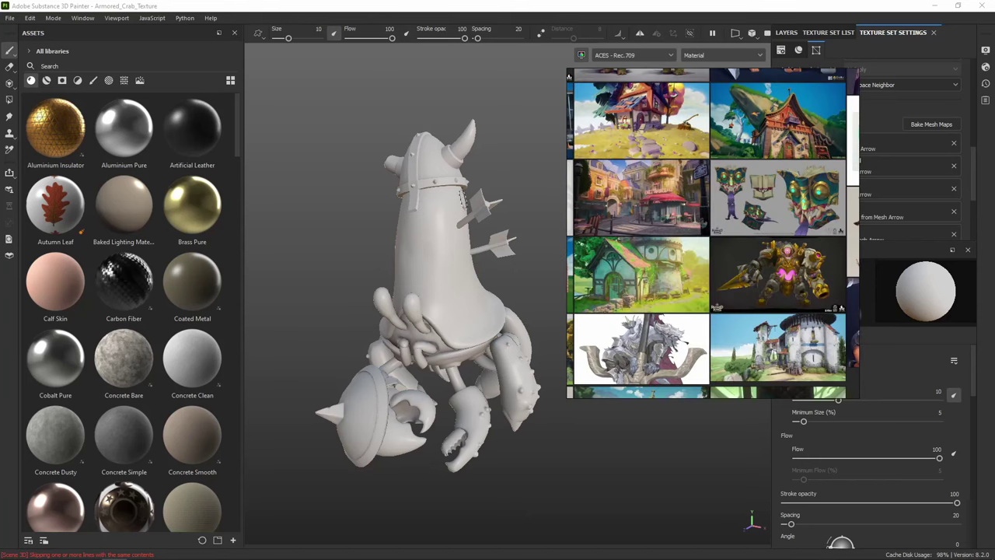
{"action": "scroll", "coordinate": [662, 353], "scroll_direction": "down", "scroll_amount": 2}
{"action": "middle_click_drag", "start_coordinate": [663, 354], "coordinate": [800, 350]}
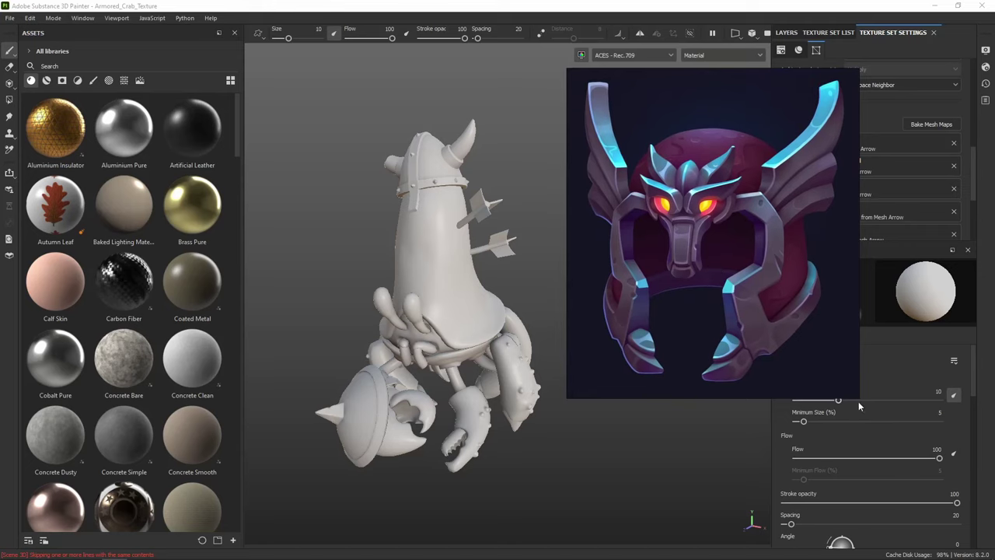
Shrink the reference window to a small thumbnail showing the purple winged helmet beside the crab model
{"action": "left_click_drag", "start_coordinate": [853, 397], "coordinate": [694, 183]}
{"action": "scroll", "coordinate": [663, 141], "scroll_direction": "down", "scroll_amount": 4}
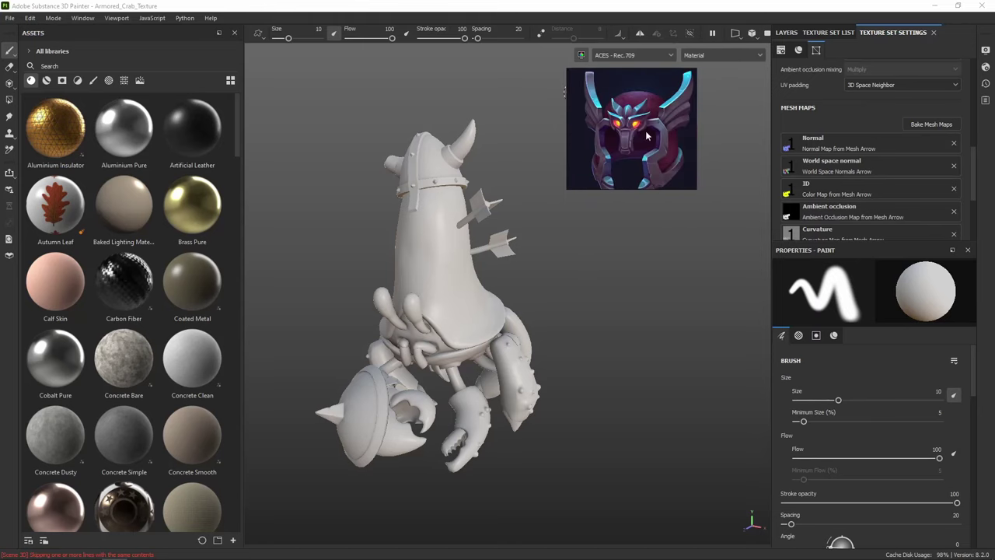
Centre the winged helmet in the reference window, heighten the window to show it fully, and place it clear of the crab model
{"action": "middle_click_drag", "start_coordinate": [646, 135], "coordinate": [637, 136]}
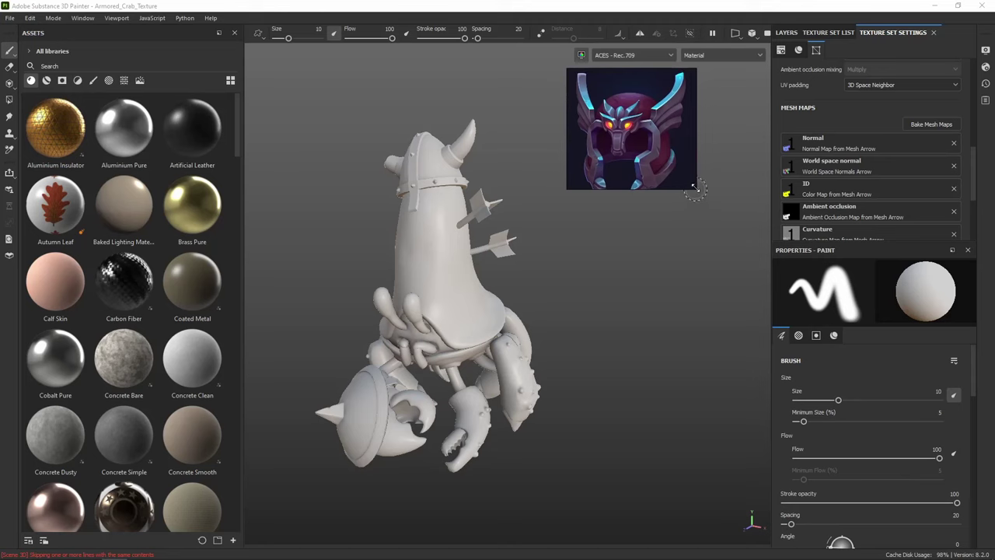
{"action": "left_click_drag", "start_coordinate": [694, 187], "coordinate": [691, 204]}
{"action": "left_click_drag", "start_coordinate": [646, 150], "coordinate": [332, 130]}
{"action": "middle_click_drag", "start_coordinate": [537, 193], "coordinate": [584, 202]}
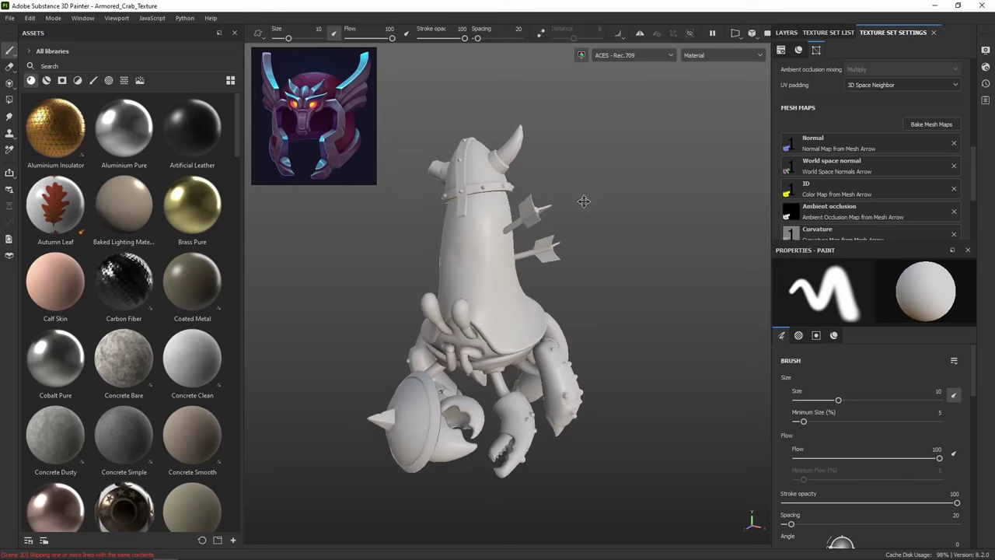
Look through the texture set channels, the viewport's channel and mesh map display modes, and the shader and display settings
{"action": "scroll", "coordinate": [877, 195], "scroll_direction": "up", "scroll_amount": 5}
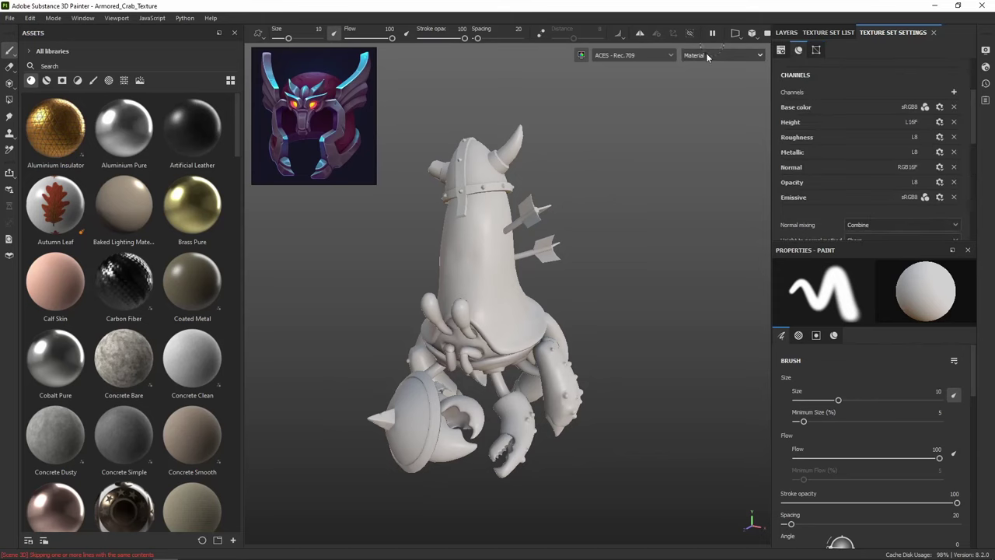
{"action": "left_click", "coordinate": [719, 56]}
{"action": "scroll", "coordinate": [721, 124], "scroll_direction": "down", "scroll_amount": 3}
{"action": "scroll", "coordinate": [717, 117], "scroll_direction": "up", "scroll_amount": 2}
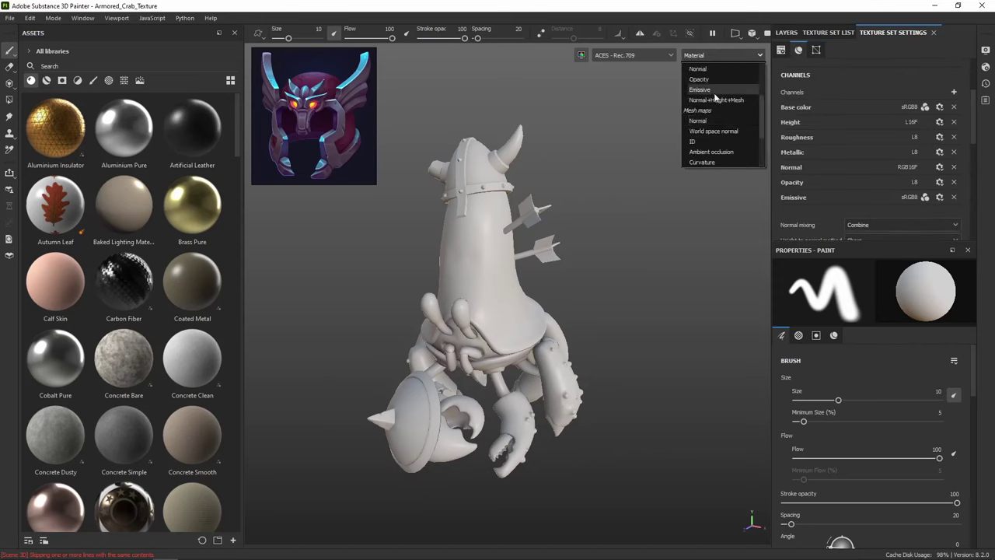
{"action": "scroll", "coordinate": [728, 134], "scroll_direction": "down", "scroll_amount": 2}
{"action": "scroll", "coordinate": [728, 132], "scroll_direction": "up", "scroll_amount": 3}
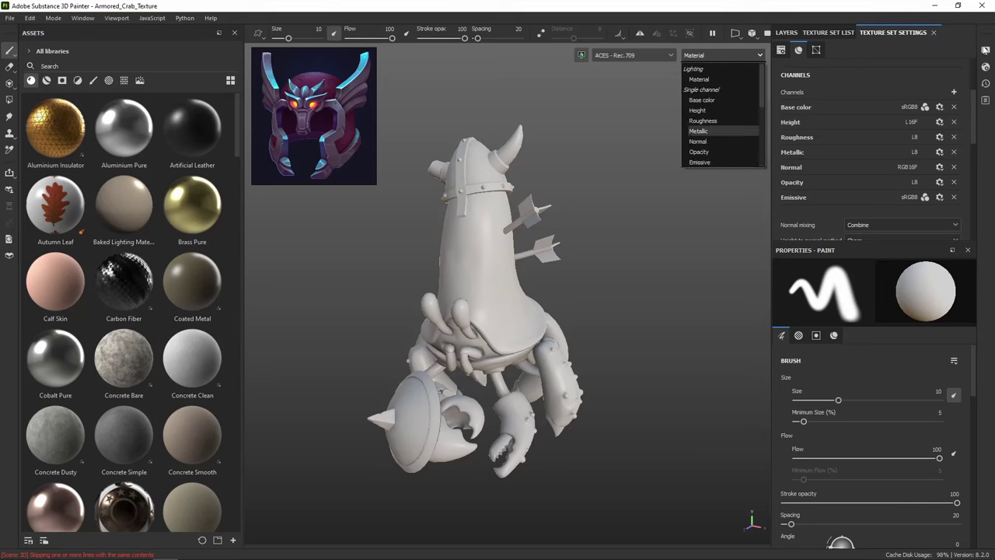
{"action": "left_click", "coordinate": [985, 68]}
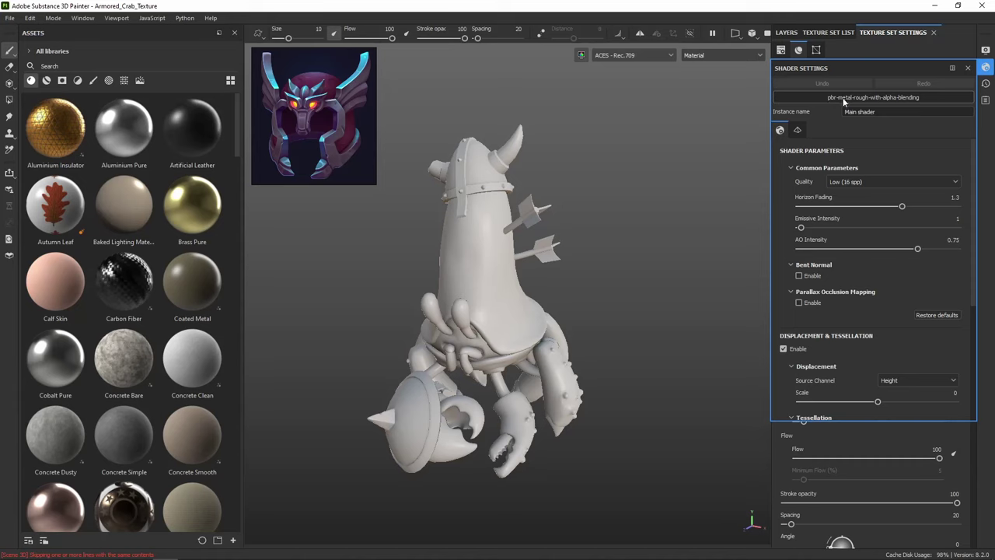
{"action": "left_click", "coordinate": [986, 49]}
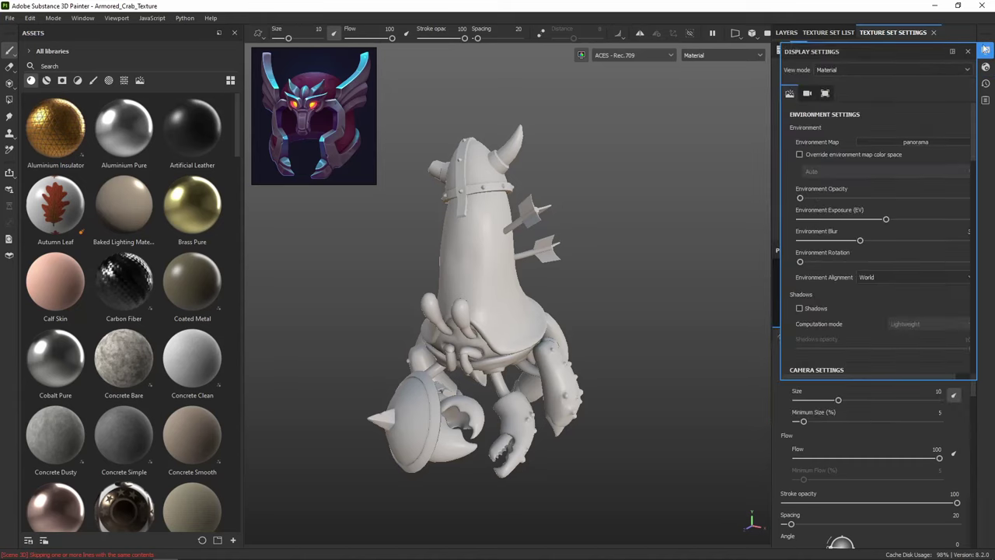
{"action": "left_click", "coordinate": [969, 51]}
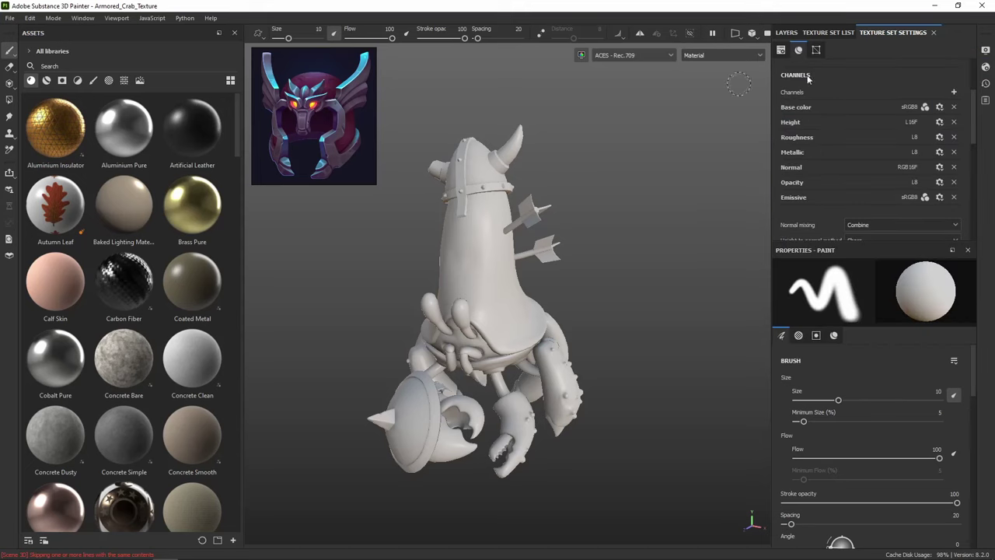
Set the environment map to Studio White Soft and rotate the environment lighting around the crab model
{"action": "left_click", "coordinate": [985, 50]}
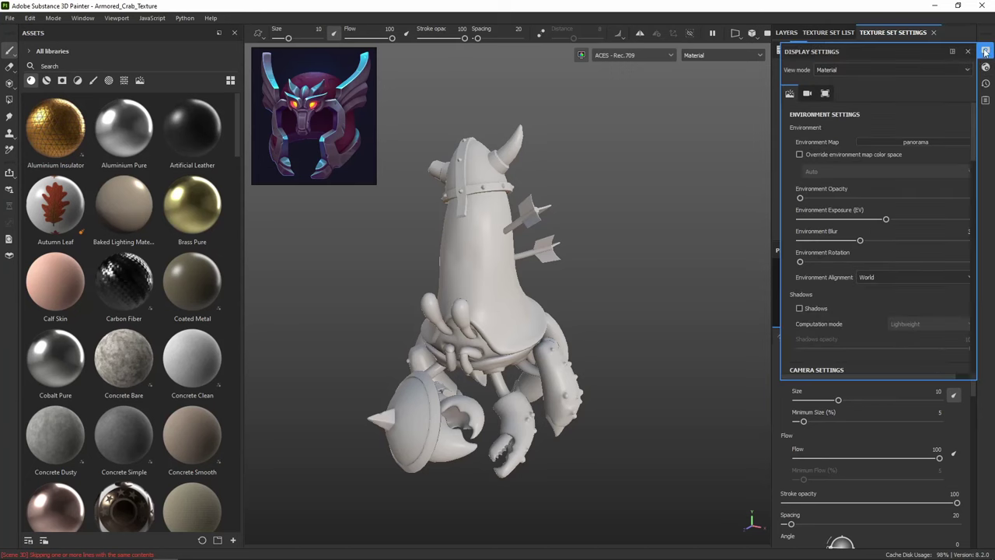
{"action": "left_click", "coordinate": [905, 143]}
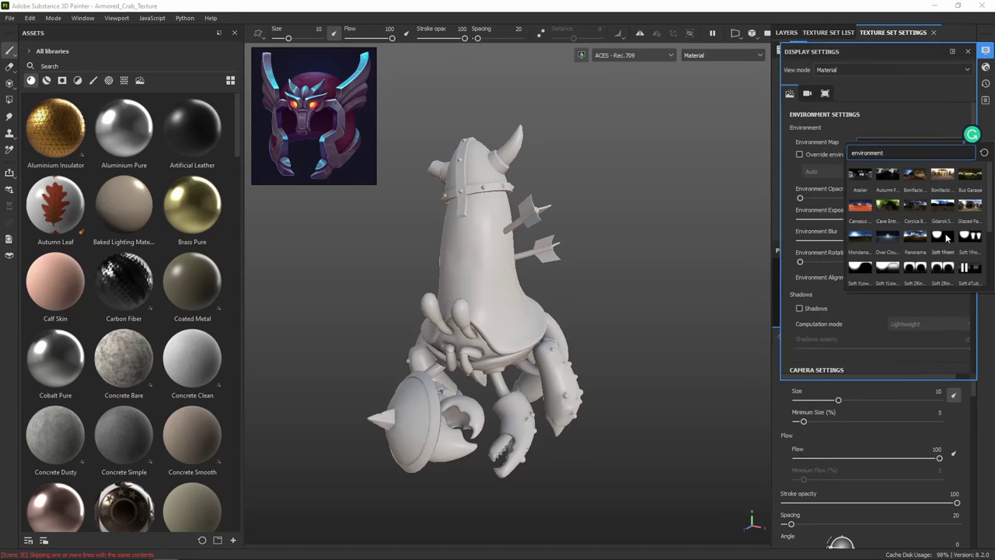
{"action": "scroll", "coordinate": [947, 238], "scroll_direction": "down", "scroll_amount": 3}
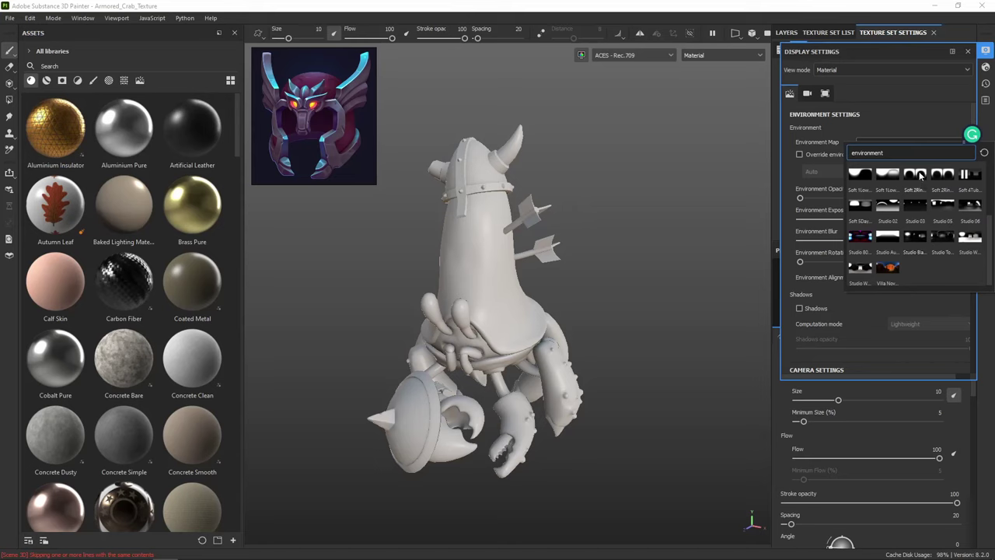
{"action": "mouse_move", "coordinate": [971, 180]}
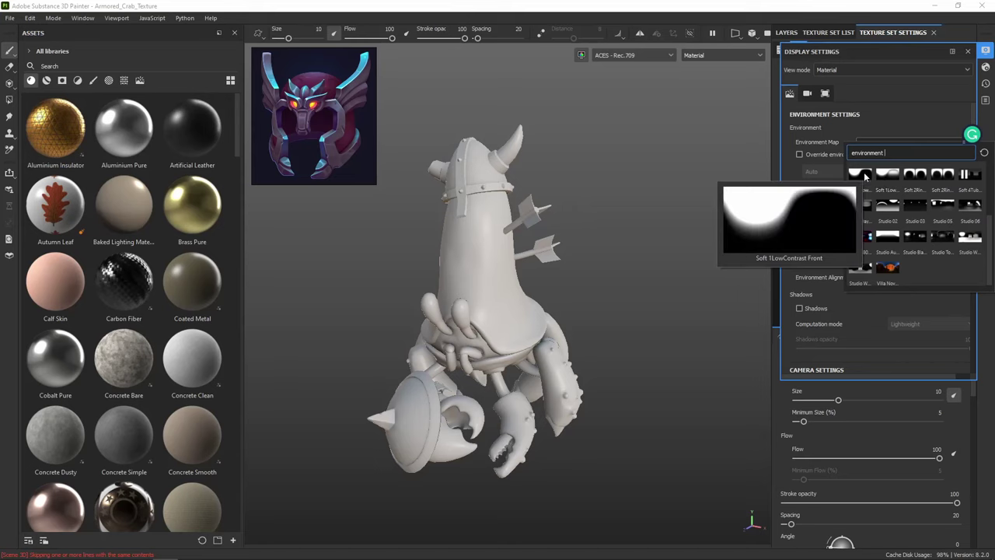
{"action": "mouse_move", "coordinate": [888, 178]}
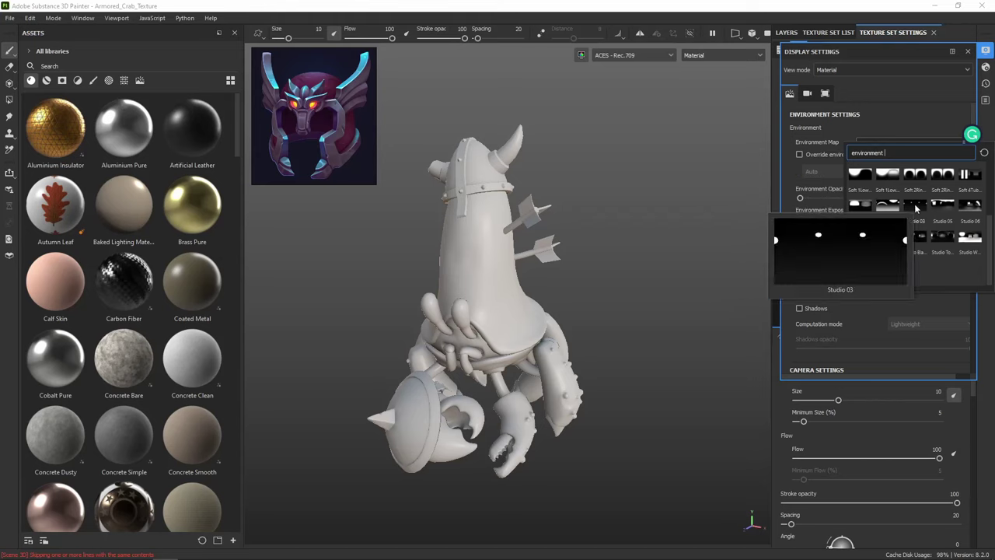
{"action": "mouse_move", "coordinate": [976, 207]}
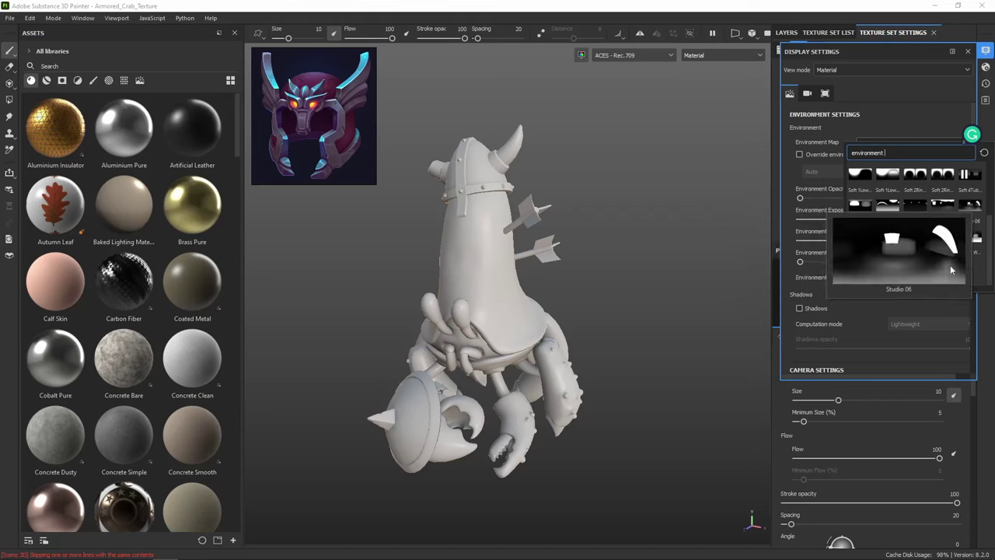
{"action": "mouse_move", "coordinate": [912, 244]}
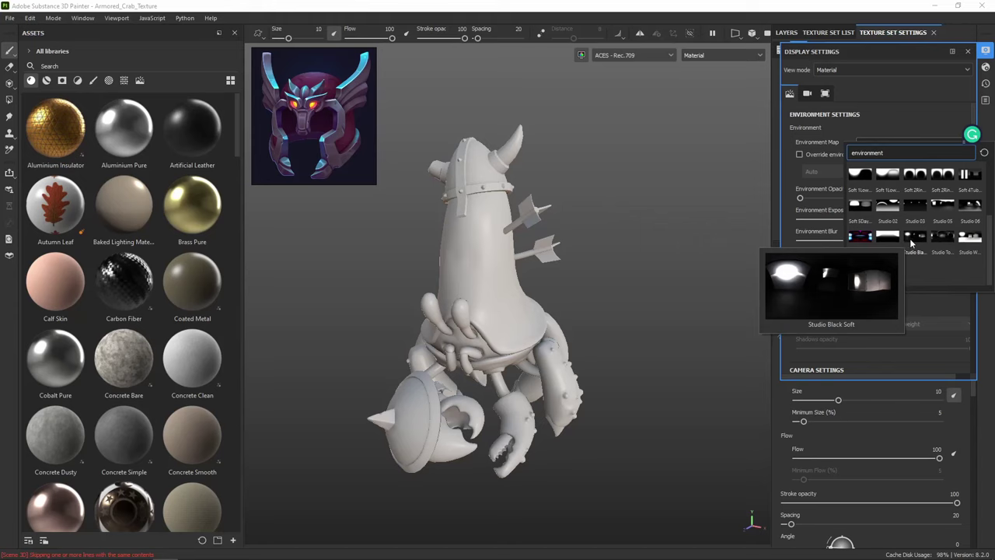
{"action": "left_click", "coordinate": [971, 242]}
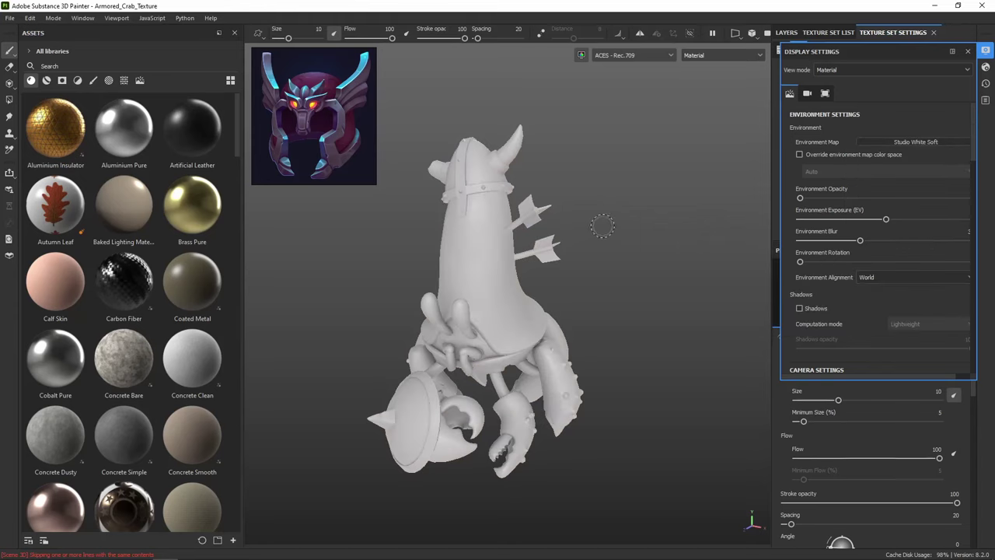
{"action": "mouse_move", "coordinate": [600, 218]}
{"action": "right_mouse_down", "text": "shift"}
{"action": "mouse_move", "coordinate": [622, 217]}
{"action": "mouse_move", "coordinate": [588, 215]}
{"action": "right_mouse_up", "text": "shift"}
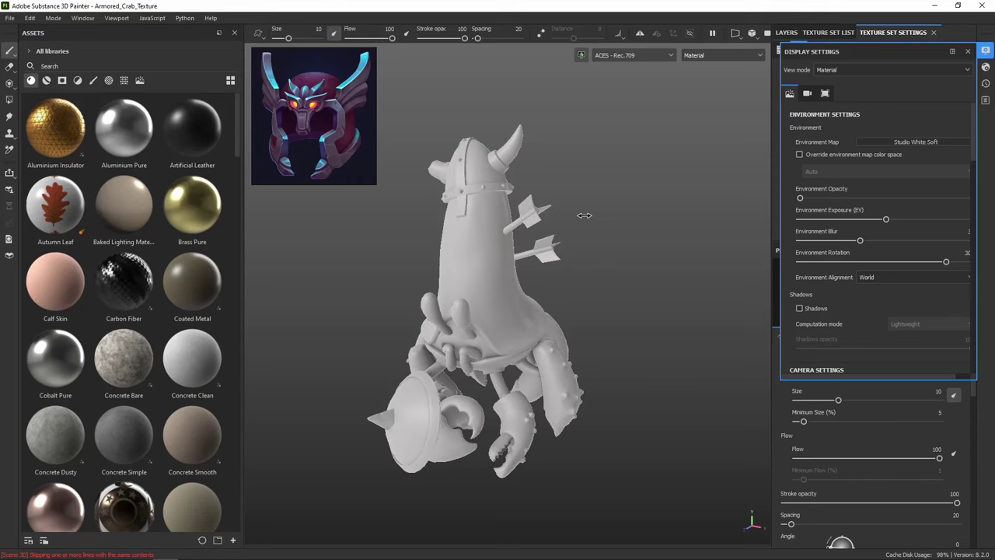
{"action": "left_click", "coordinate": [986, 52]}
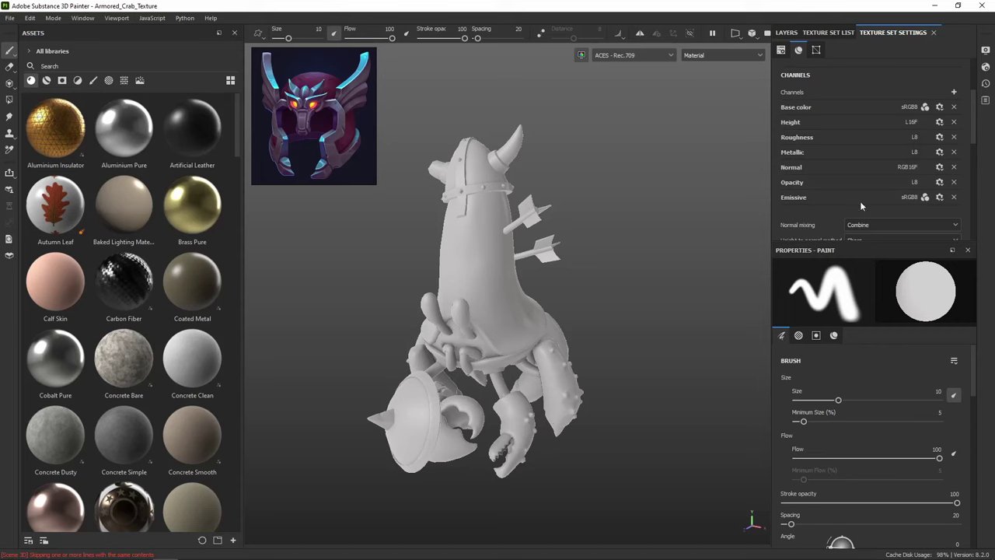
Check the layer stack, show the texture set list, and enlarge its panel to fit all sets from Arrow to Horn
{"action": "left_click", "coordinate": [787, 33]}
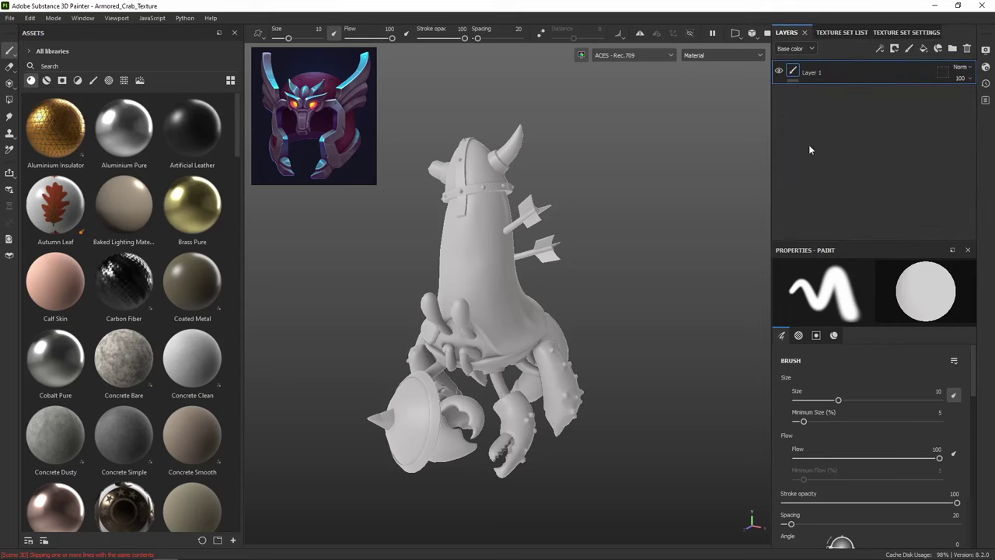
{"action": "scroll", "coordinate": [904, 405], "scroll_direction": "down", "scroll_amount": 5}
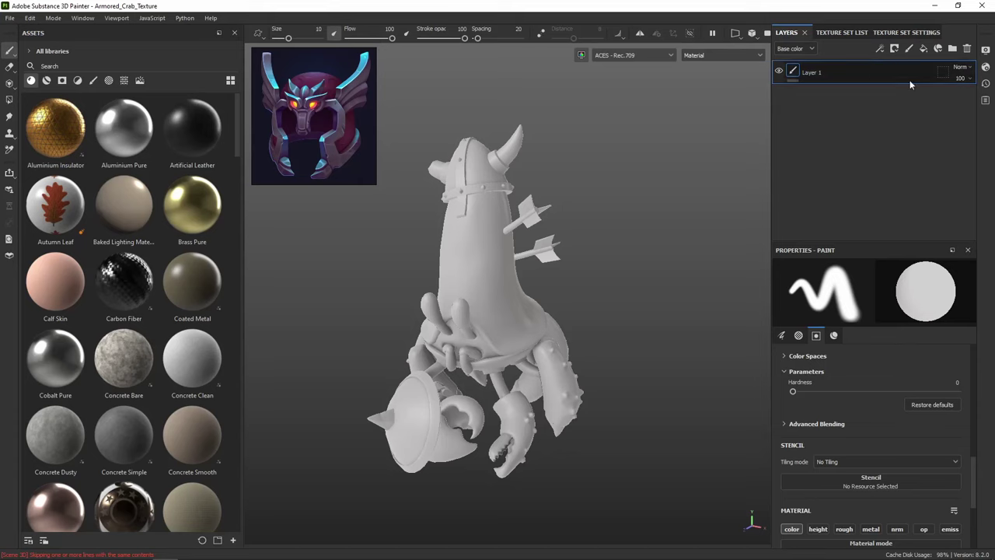
{"action": "left_click", "coordinate": [842, 32]}
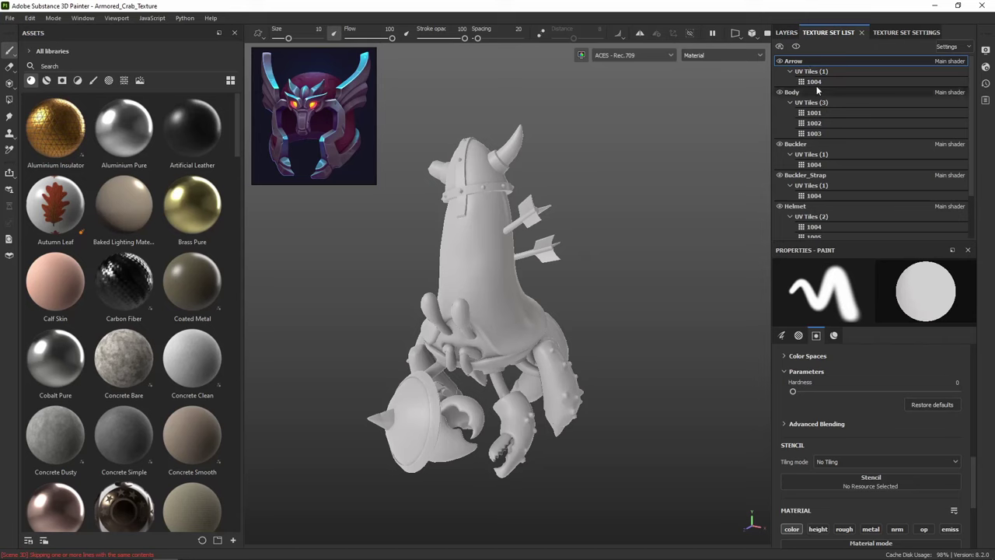
{"action": "left_click_drag", "start_coordinate": [826, 240], "coordinate": [815, 326]}
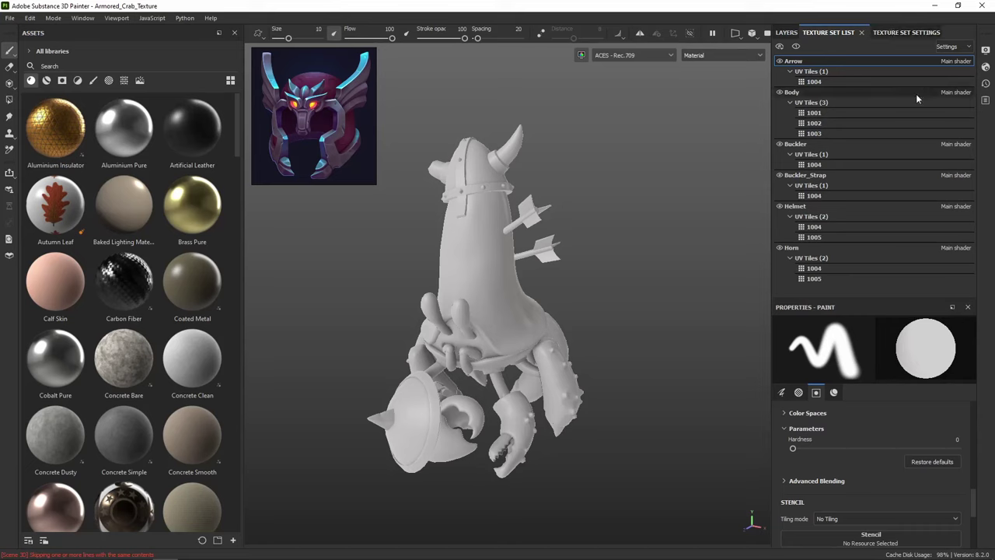
Turn on solo display, step through the Arrow, Buckler, Helmet and Horn texture sets, and isolate Body for inspection
{"action": "left_click", "coordinate": [806, 98]}
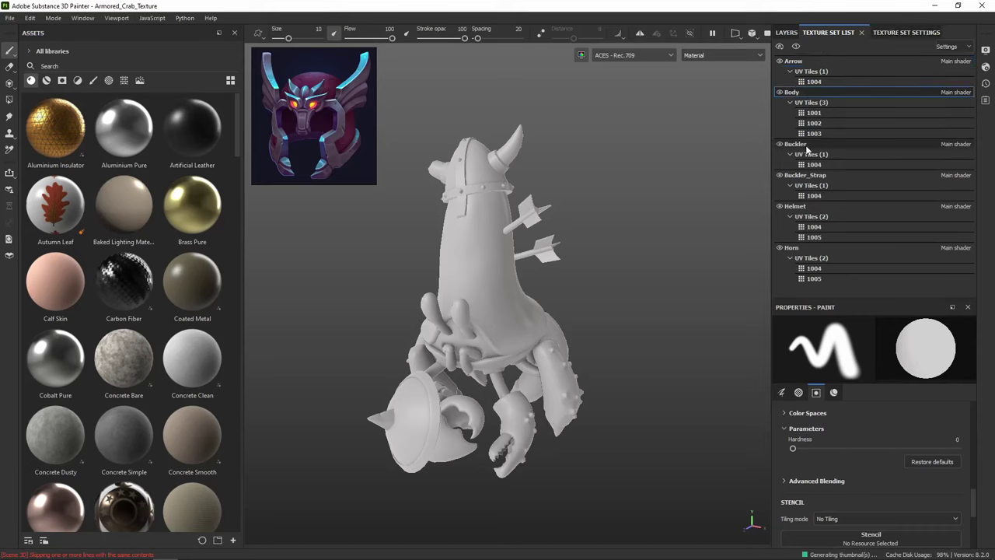
{"action": "left_click", "coordinate": [798, 47]}
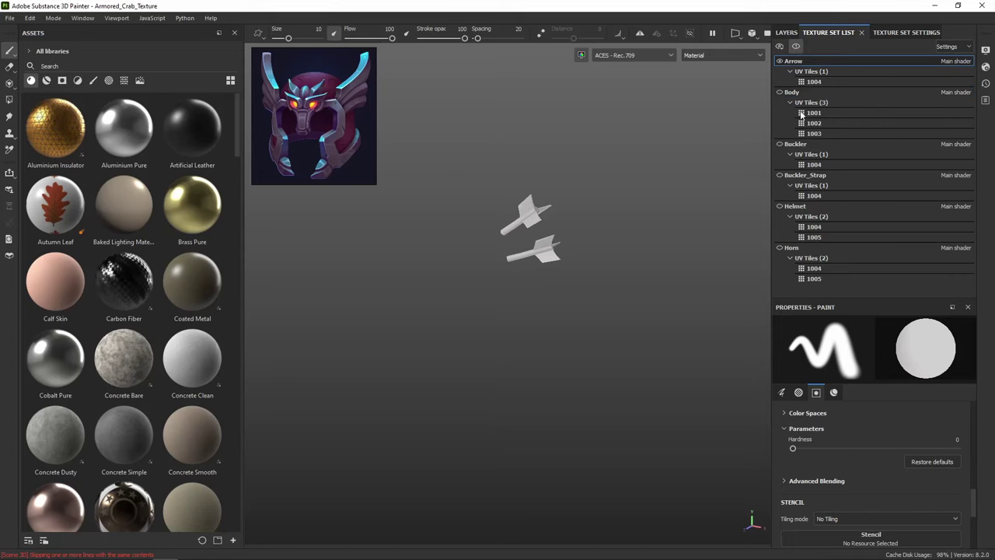
{"action": "left_click", "coordinate": [802, 146]}
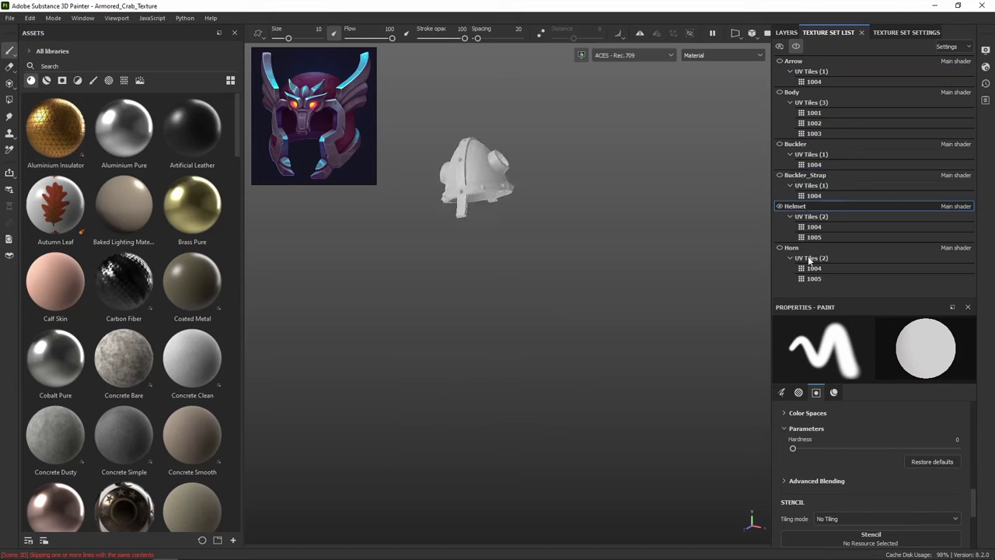
{"action": "left_click", "coordinate": [804, 249]}
{"action": "left_click", "coordinate": [836, 92]}
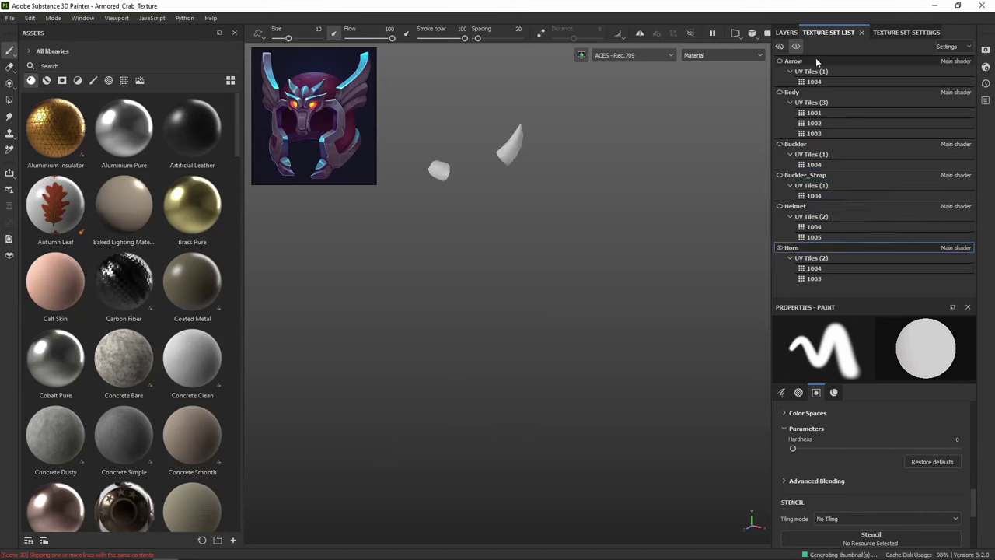
{"action": "scroll", "coordinate": [562, 251], "scroll_direction": "up", "scroll_amount": 5}
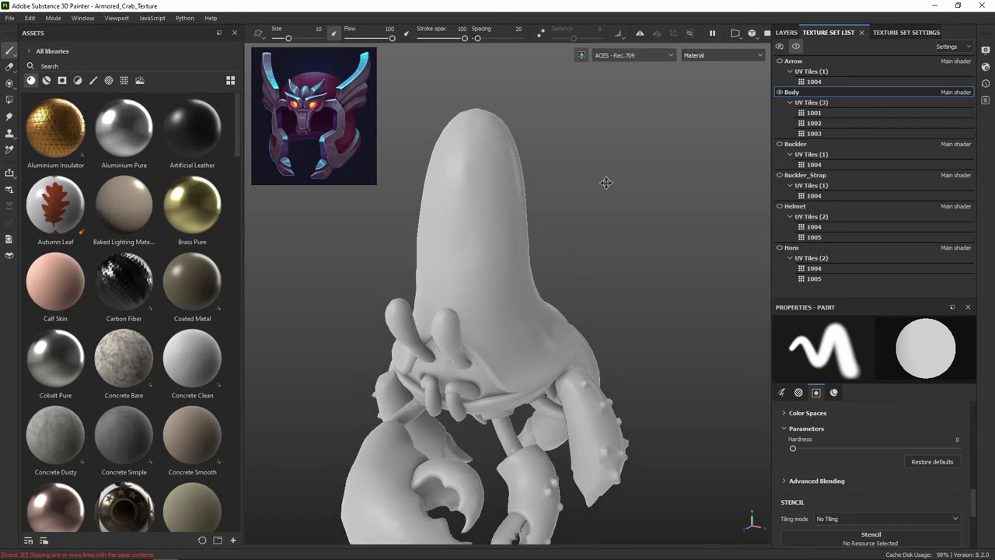
{"action": "left_click_drag", "start_coordinate": [583, 231], "coordinate": [429, 247], "text": "alt"}
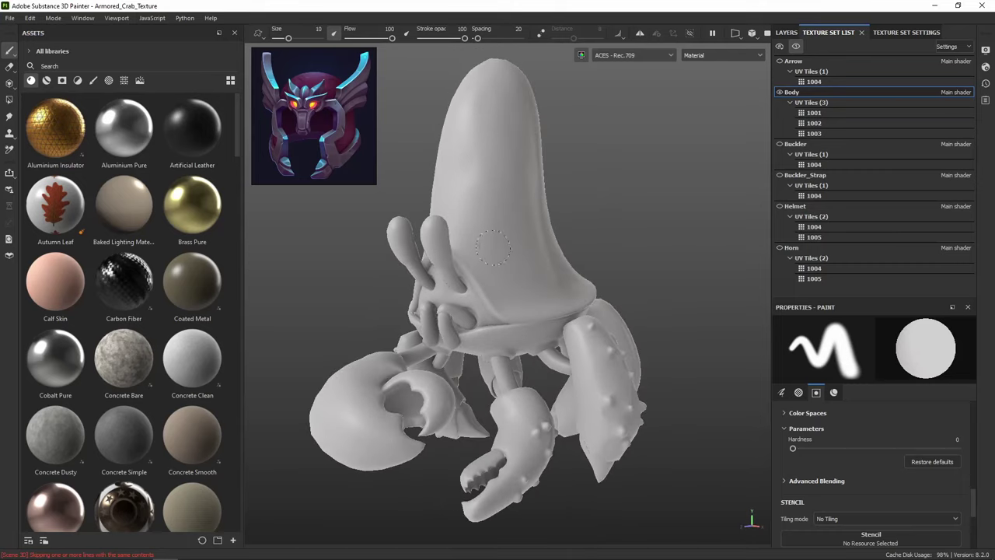
{"action": "left_click_drag", "start_coordinate": [574, 377], "coordinate": [563, 350], "text": "alt"}
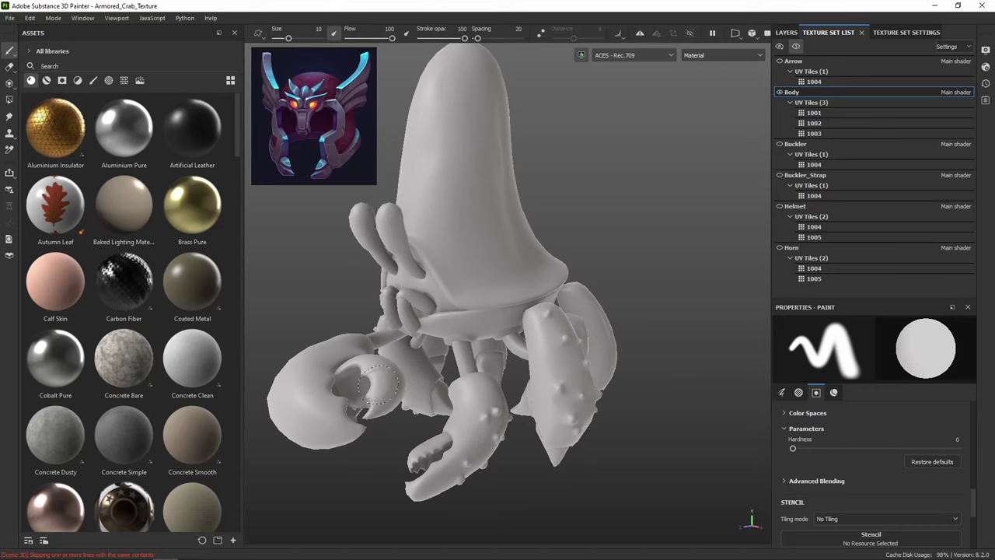
Switch to Microsoft Edge, search Google for "crab", and look through the image results for crab colour references
{"action": "mouse_move", "coordinate": [62, 550]}
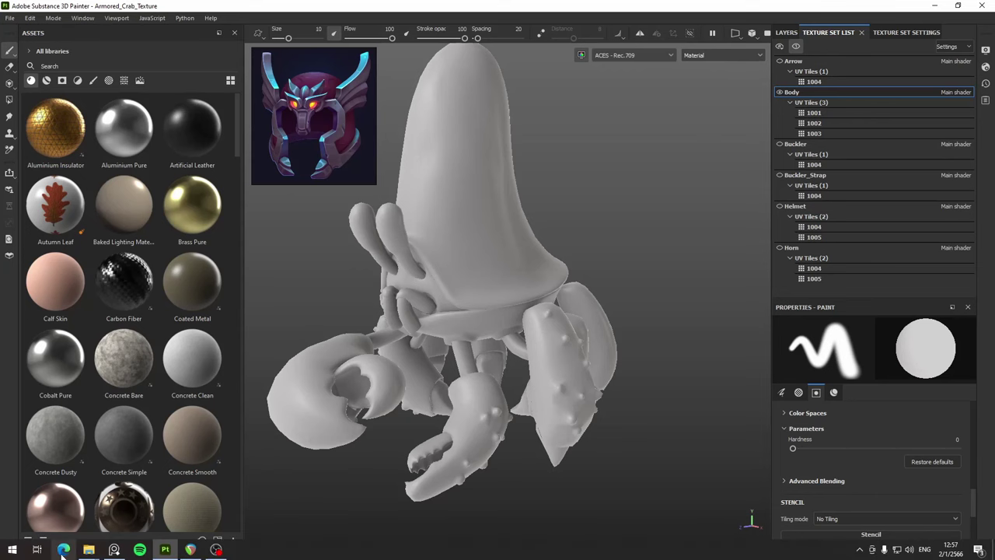
{"action": "left_click", "coordinate": [62, 551]}
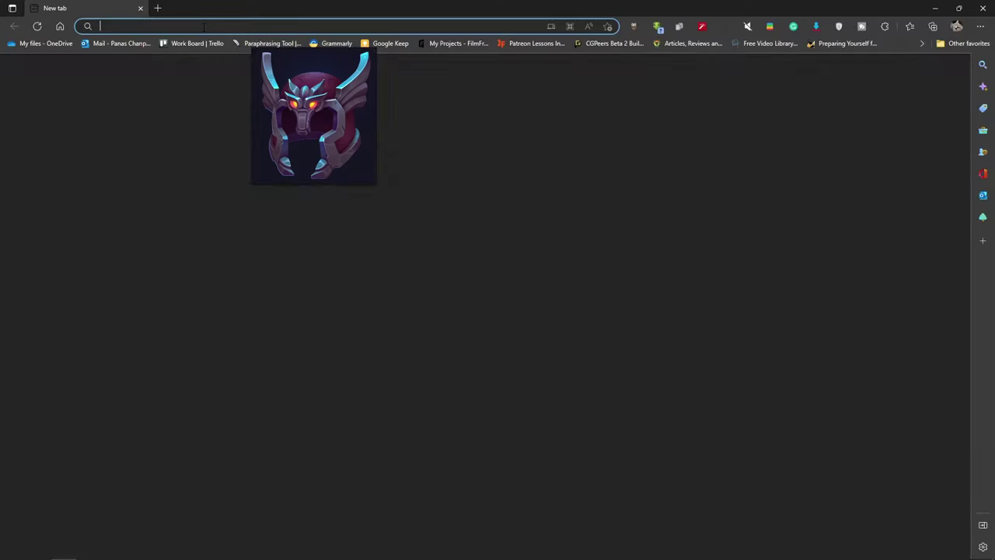
{"action": "type", "text": "b"}
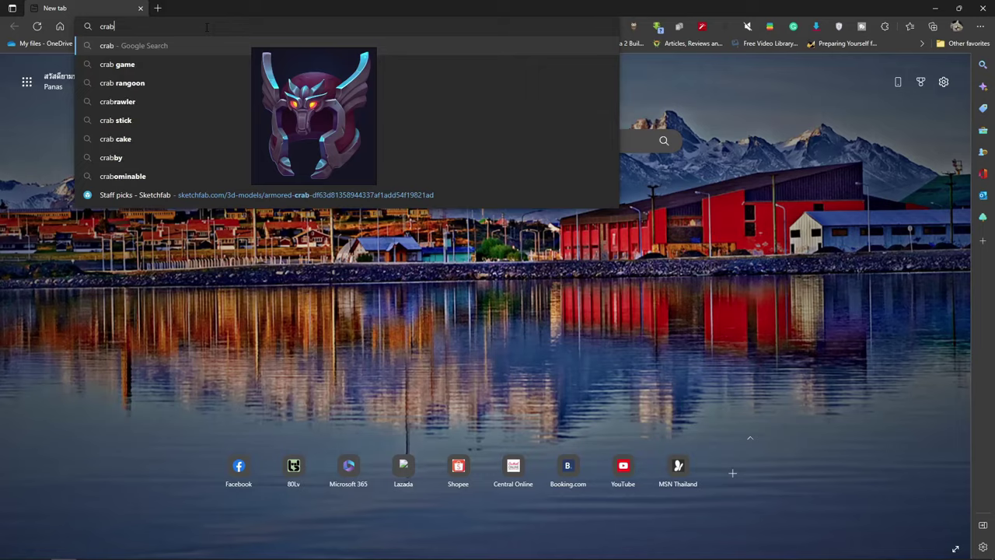
{"action": "key", "text": "Return"}
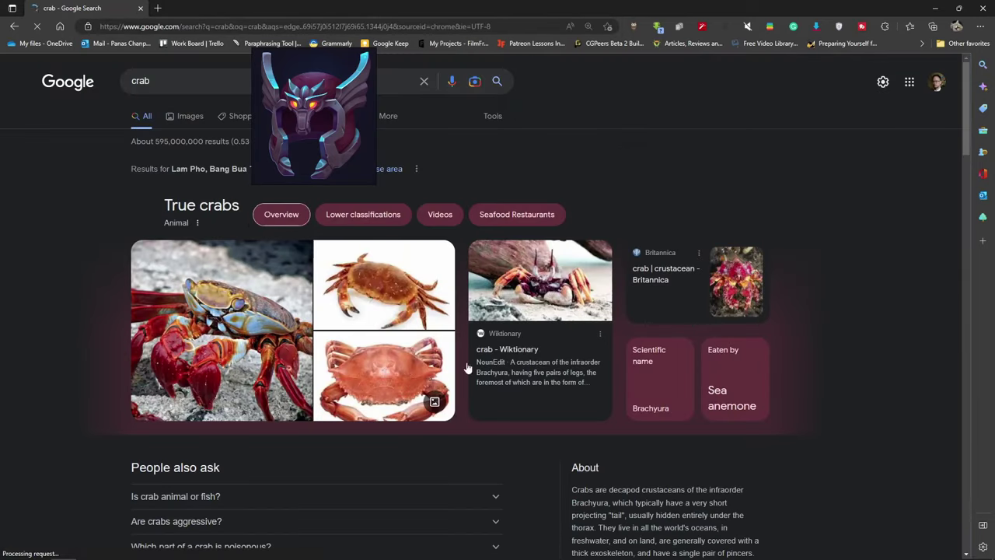
{"action": "left_click", "coordinate": [195, 126]}
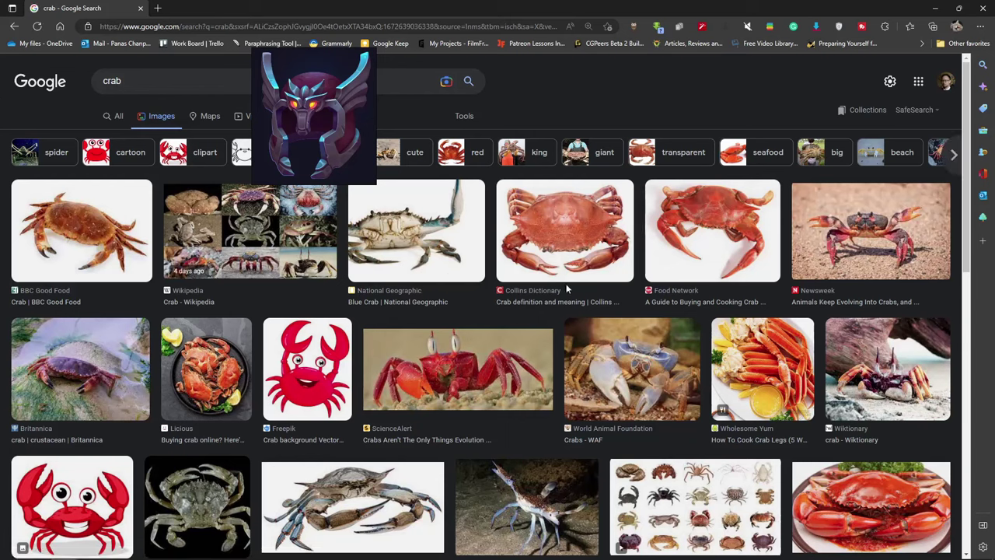
{"action": "scroll", "coordinate": [567, 288], "scroll_direction": "down", "scroll_amount": 4}
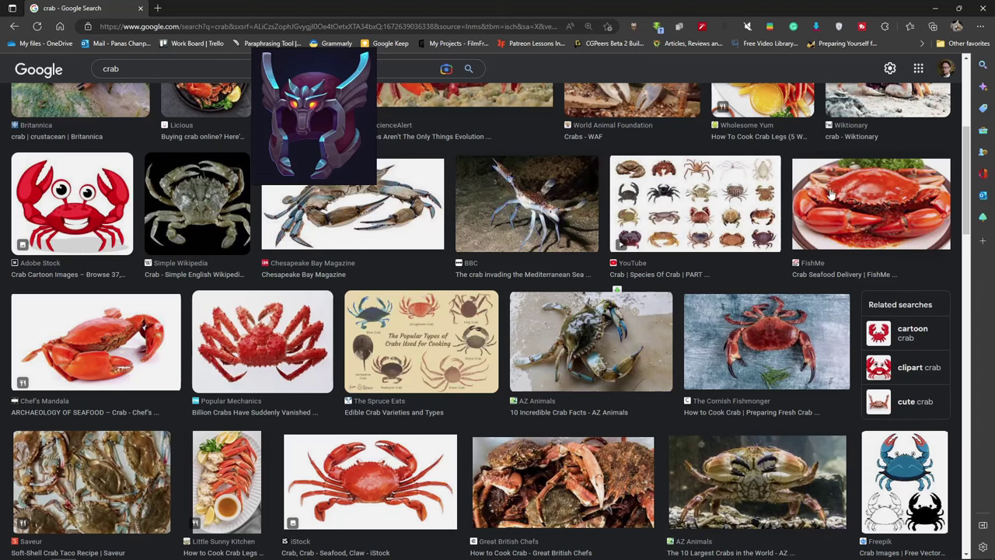
Open the Newsweek crab photo from the image results and a related photo of a multicoloured crab to examine their colouring
{"action": "scroll", "coordinate": [792, 261], "scroll_direction": "up", "scroll_amount": 4}
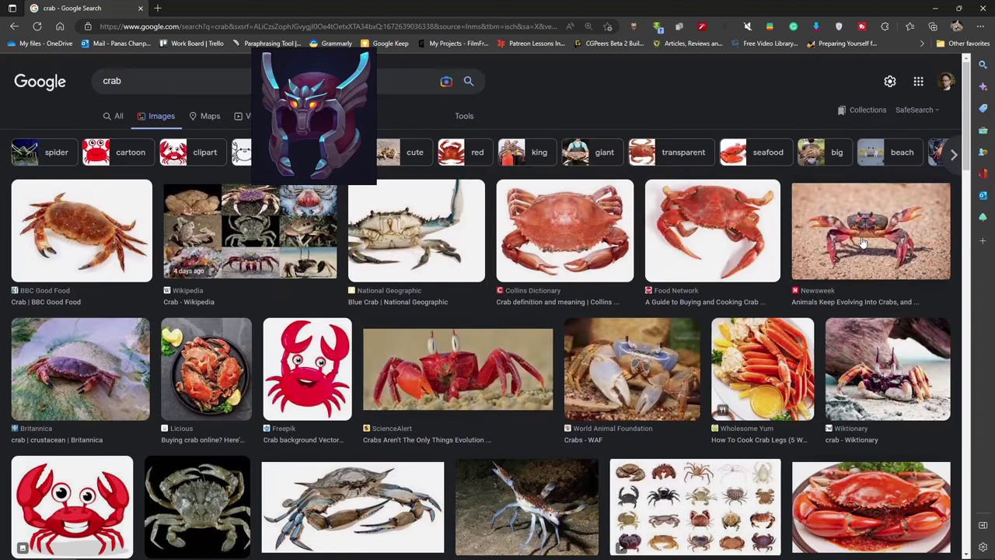
{"action": "left_click", "coordinate": [882, 223]}
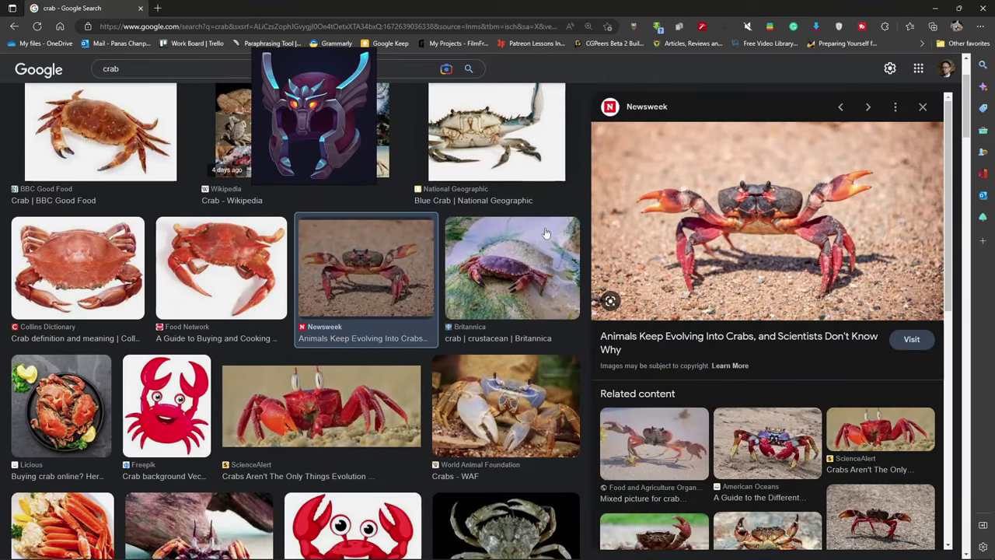
{"action": "left_click", "coordinate": [768, 451]}
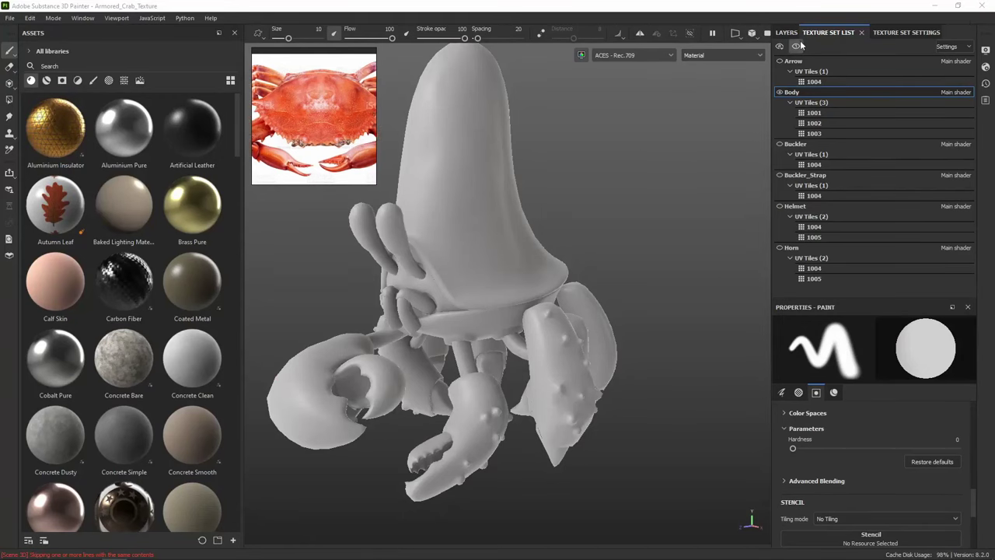
Switch back to Substance 3D Painter and add a fill layer above Layer 1 in the Body texture set
{"action": "left_click", "coordinate": [786, 32]}
{"action": "left_click", "coordinate": [828, 32]}
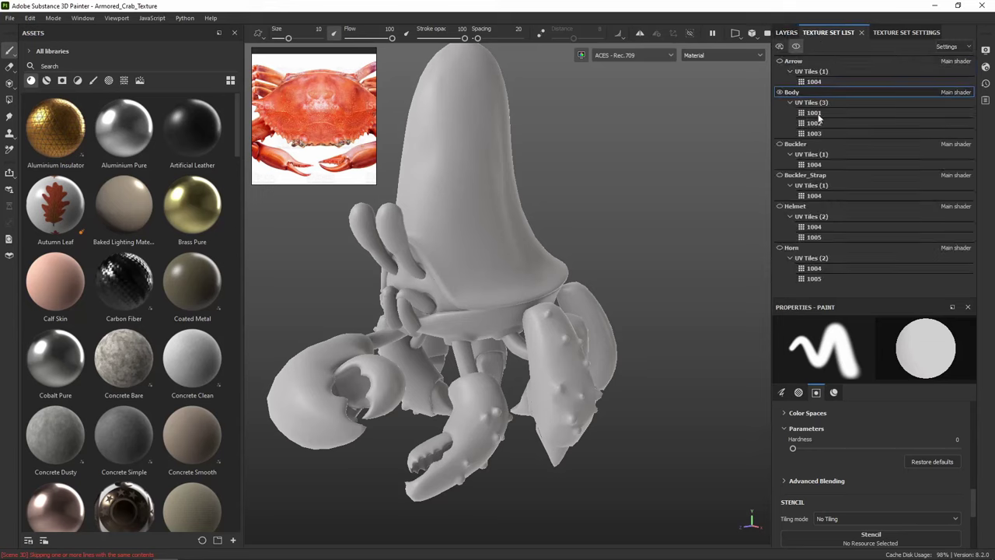
{"action": "left_click", "coordinate": [786, 33]}
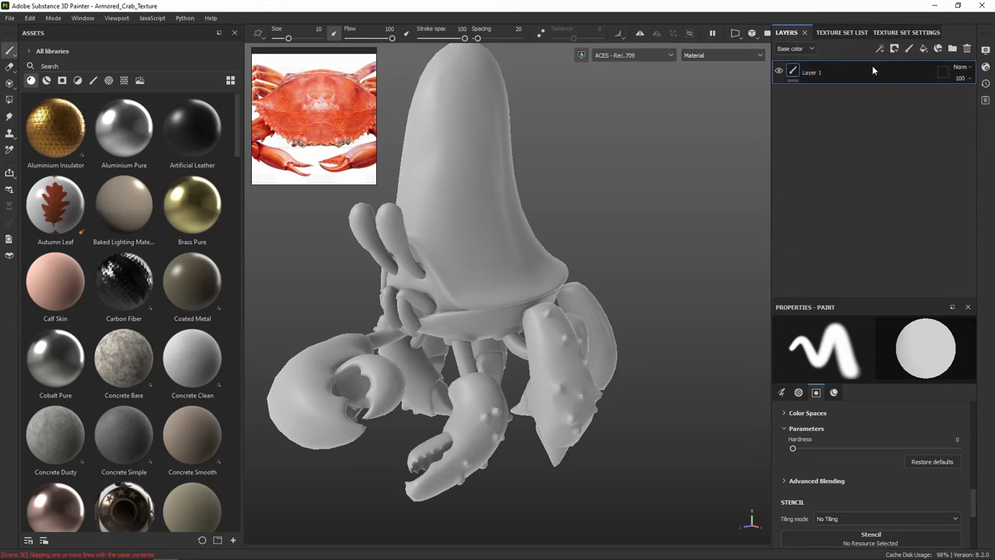
{"action": "left_click", "coordinate": [925, 52]}
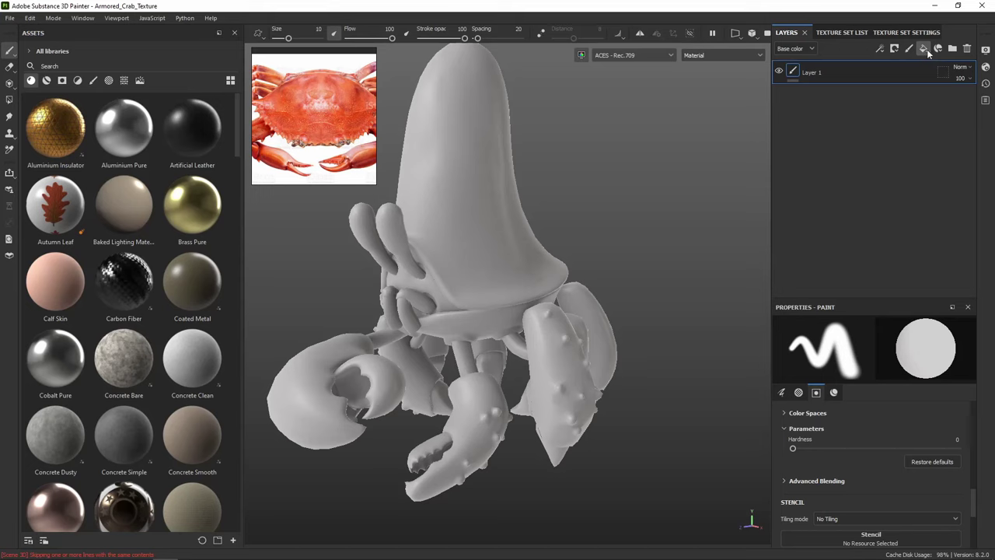
{"action": "left_click", "coordinate": [926, 49]}
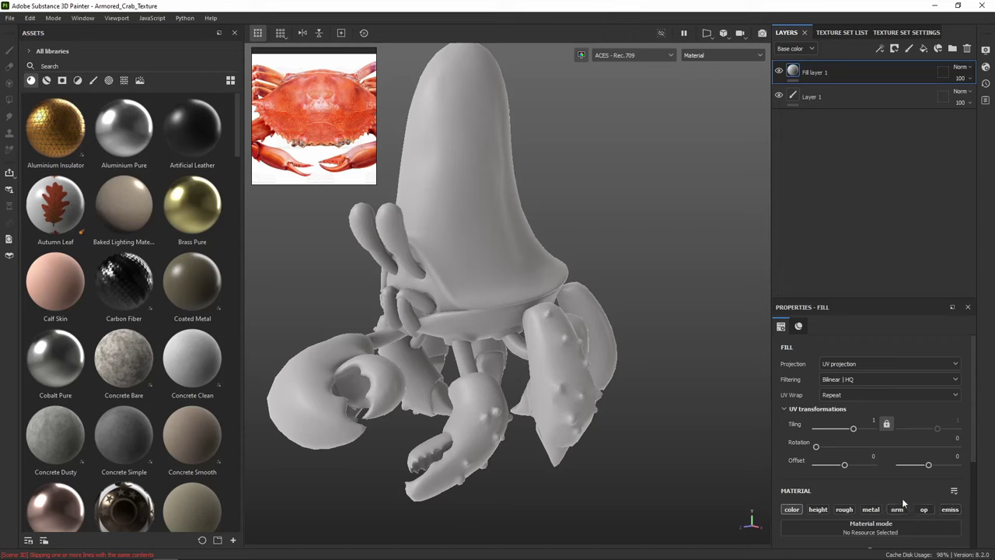
Enable the roughness channel on the new fill layer and set its roughness to about 0.5
{"action": "left_click", "coordinate": [852, 513]}
{"action": "scroll", "coordinate": [847, 517], "scroll_direction": "down", "scroll_amount": 2}
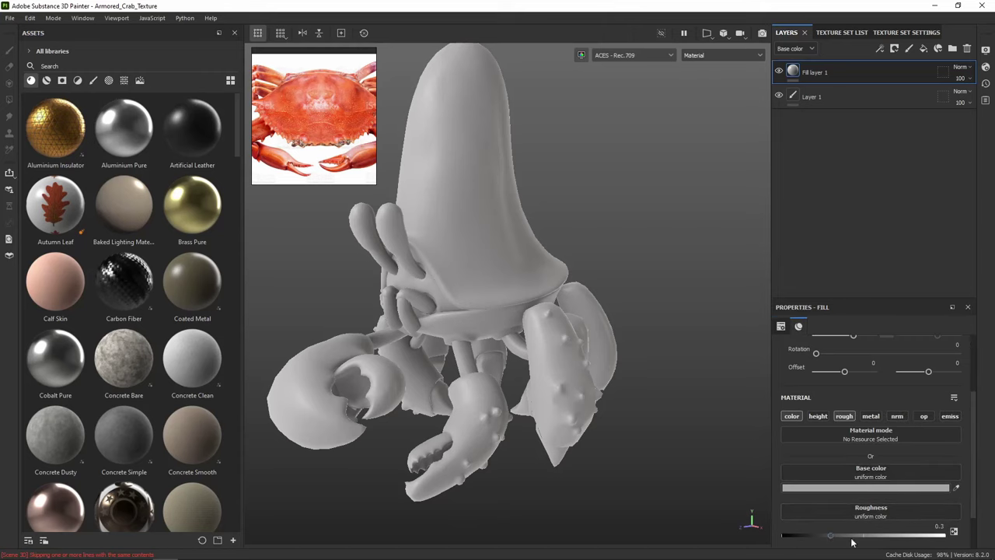
{"action": "mouse_move", "coordinate": [833, 536]}
{"action": "left_mouse_down"}
{"action": "mouse_move", "coordinate": [897, 537]}
{"action": "mouse_move", "coordinate": [838, 533]}
{"action": "mouse_move", "coordinate": [863, 532]}
{"action": "left_mouse_up"}
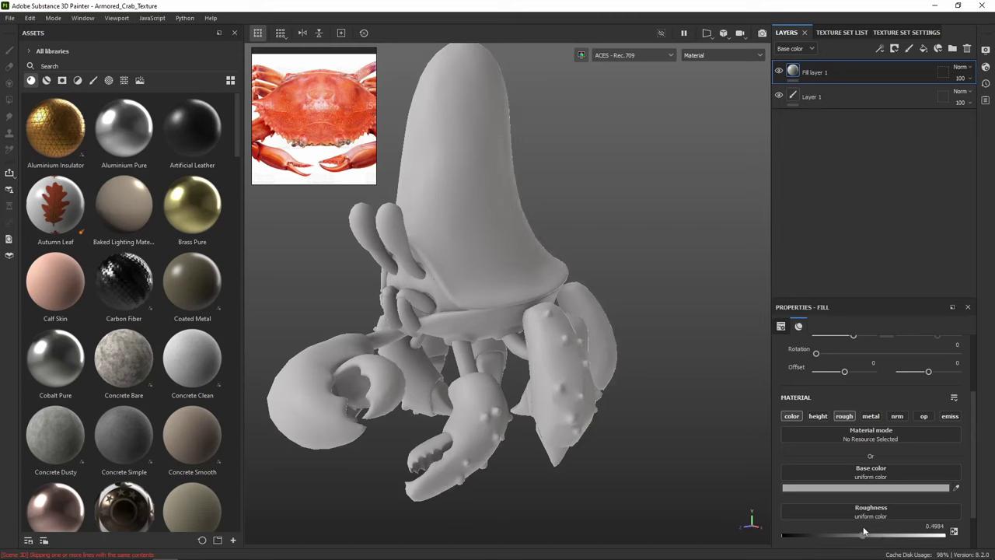
Sample the fill layer's base color from the orange-red shell in the crab reference photo, settling on FF6F4F
{"action": "left_click_drag", "start_coordinate": [700, 233], "coordinate": [684, 303], "text": "alt"}
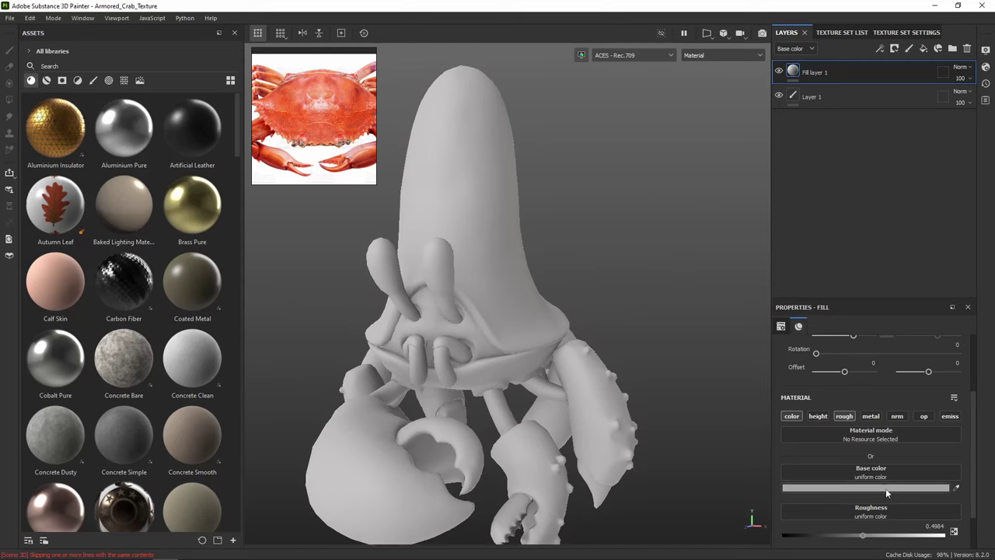
{"action": "left_click", "coordinate": [880, 486]}
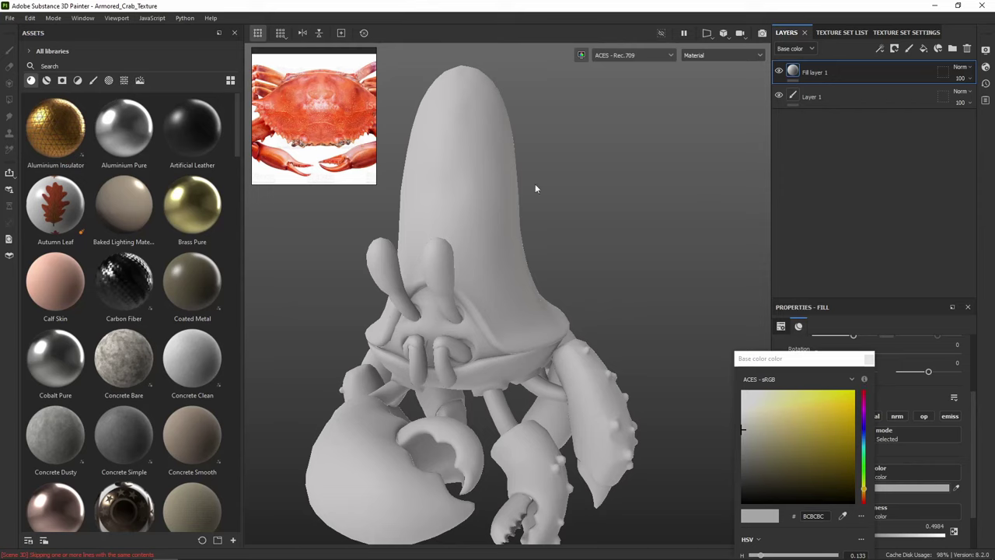
{"action": "left_click", "coordinate": [842, 516]}
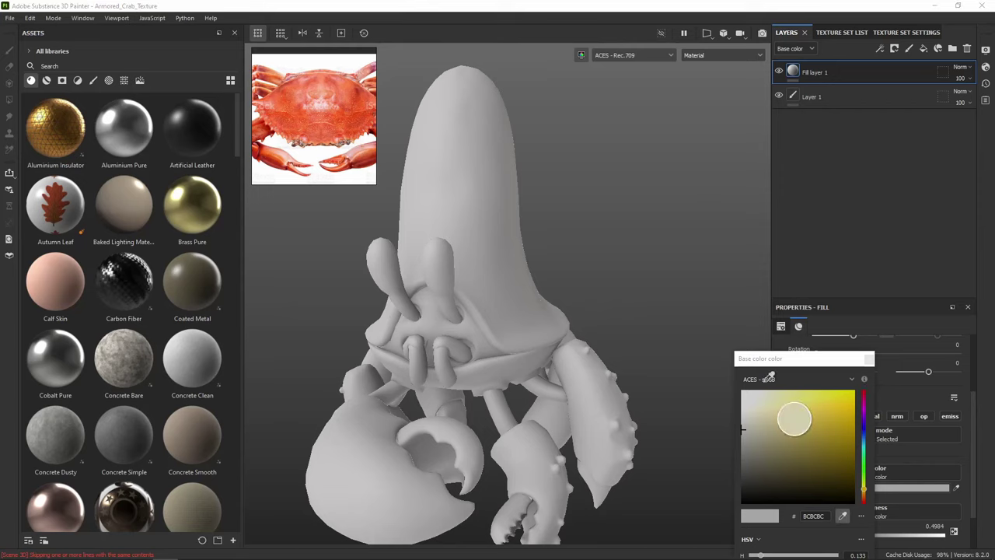
{"action": "left_click", "coordinate": [340, 90]}
{"action": "left_click", "coordinate": [843, 516]}
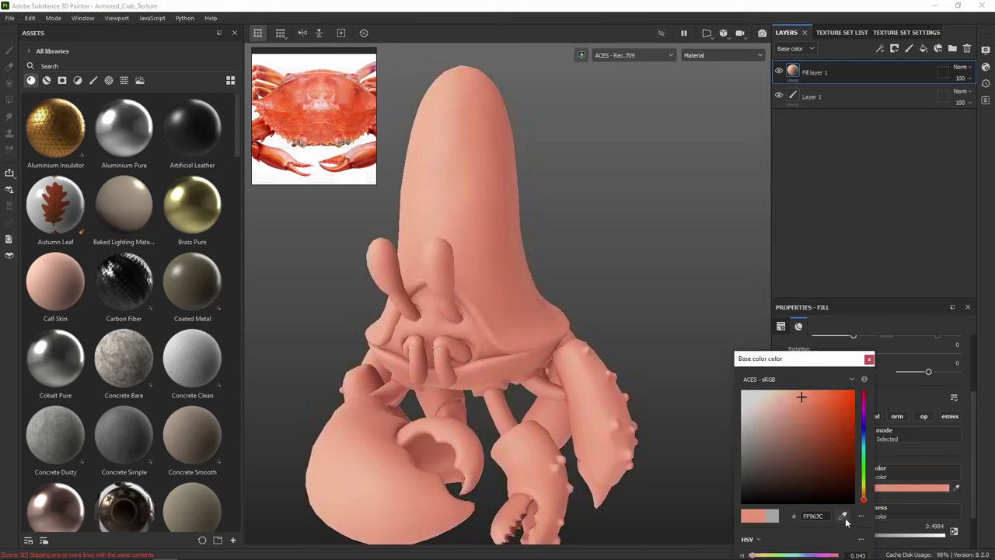
{"action": "left_click", "coordinate": [352, 95]}
{"action": "left_click_drag", "start_coordinate": [608, 228], "coordinate": [613, 180], "text": "alt"}
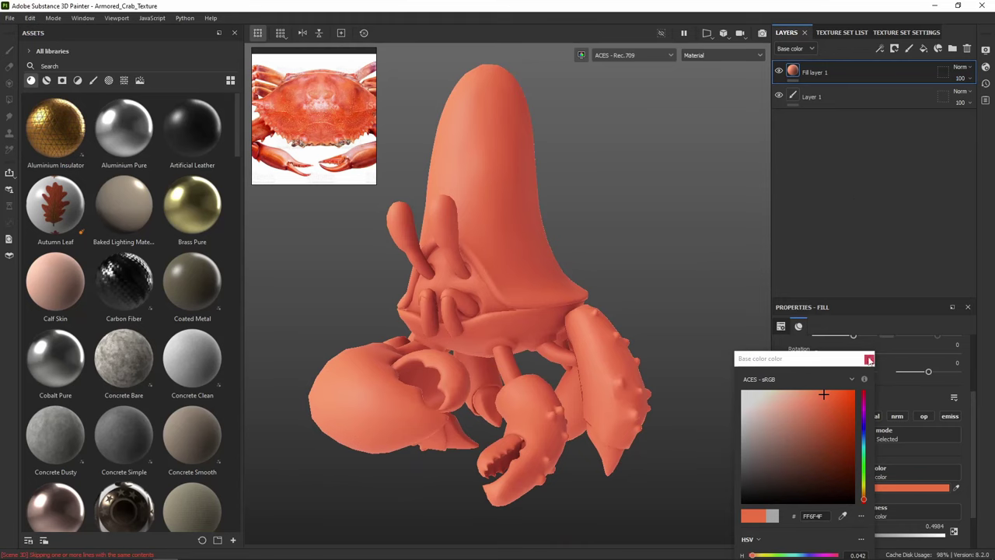
Rename the fill layer to BaseColor and duplicate it
{"action": "left_click", "coordinate": [812, 84]}
{"action": "double_click", "coordinate": [813, 72]}
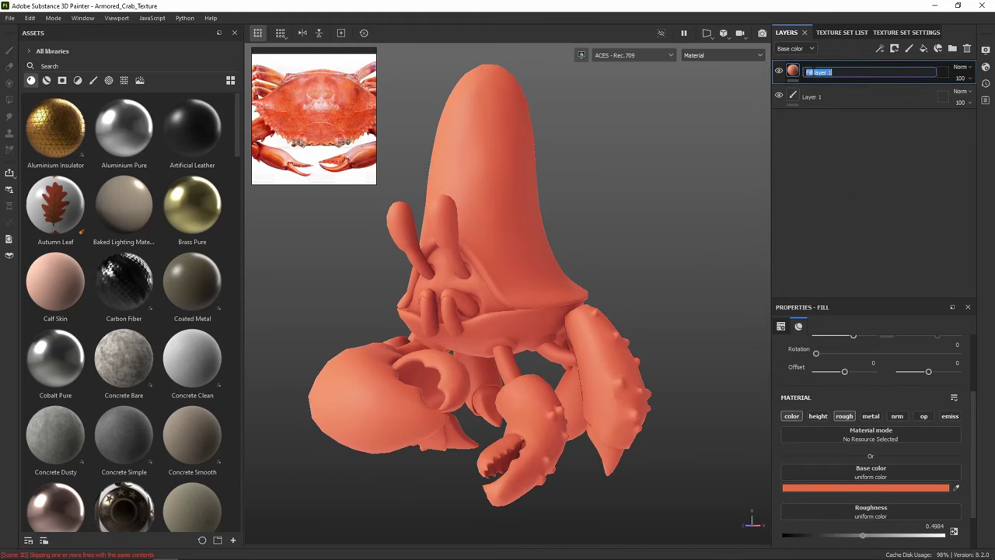
{"action": "type", "text": "BaseColor"}
{"action": "key", "text": "Return"}
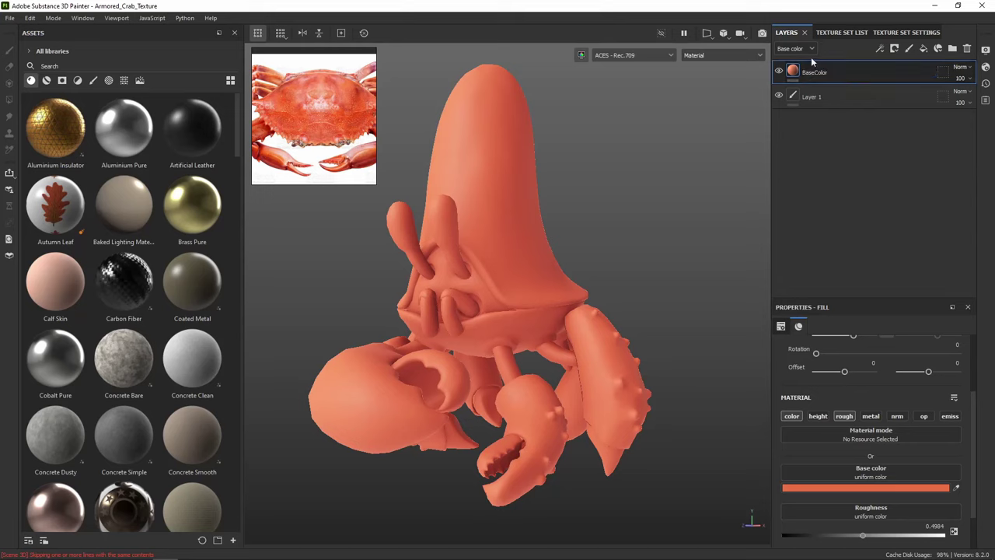
{"action": "right_click", "coordinate": [849, 70]}
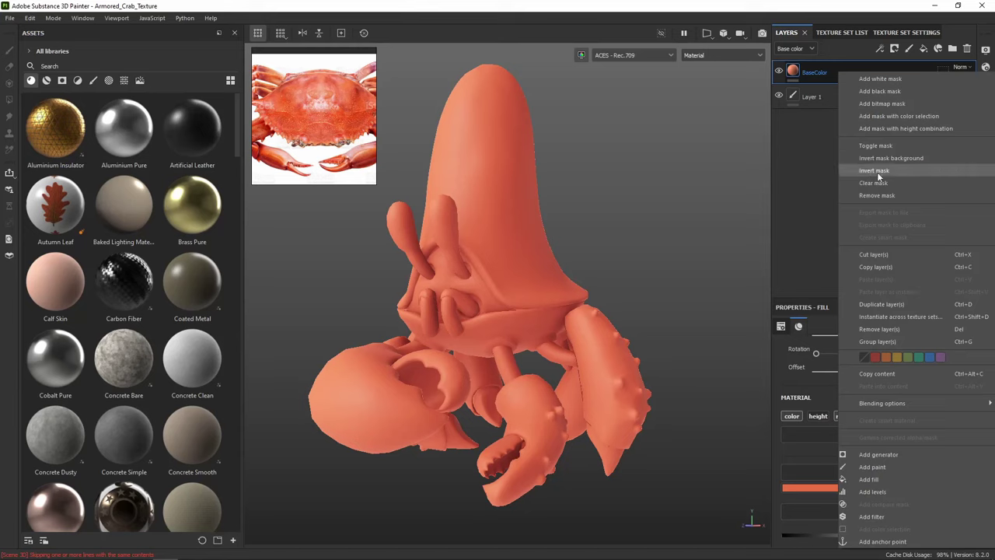
{"action": "left_click", "coordinate": [892, 304]}
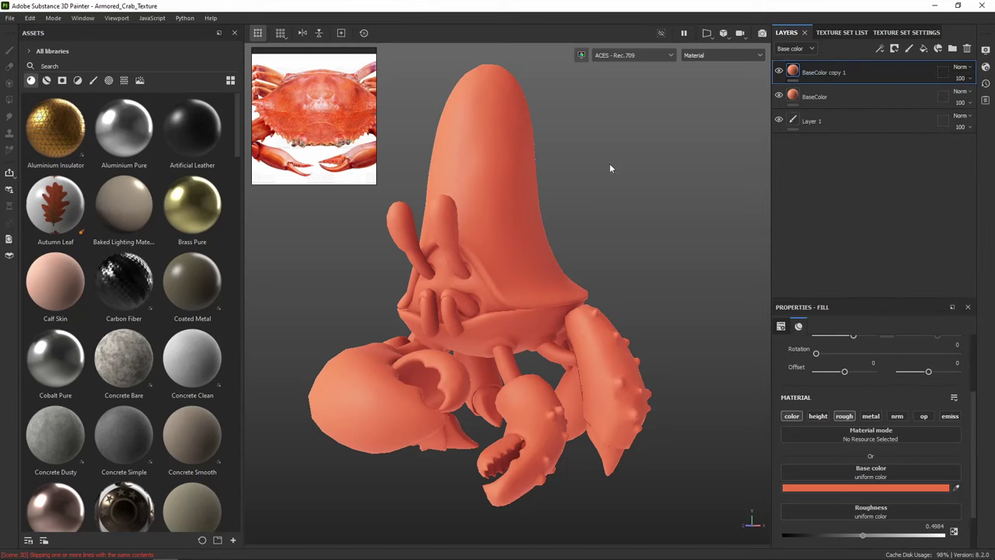
Examine the purple armour and bronze sculpture artwork on the reference board up close for colour variation across their surfaces
{"action": "middle_click_drag", "start_coordinate": [302, 121], "coordinate": [284, 39]}
{"action": "scroll", "coordinate": [325, 101], "scroll_direction": "up", "scroll_amount": 3}
{"action": "scroll", "coordinate": [336, 105], "scroll_direction": "up", "scroll_amount": 2}
{"action": "scroll", "coordinate": [315, 93], "scroll_direction": "down", "scroll_amount": 3}
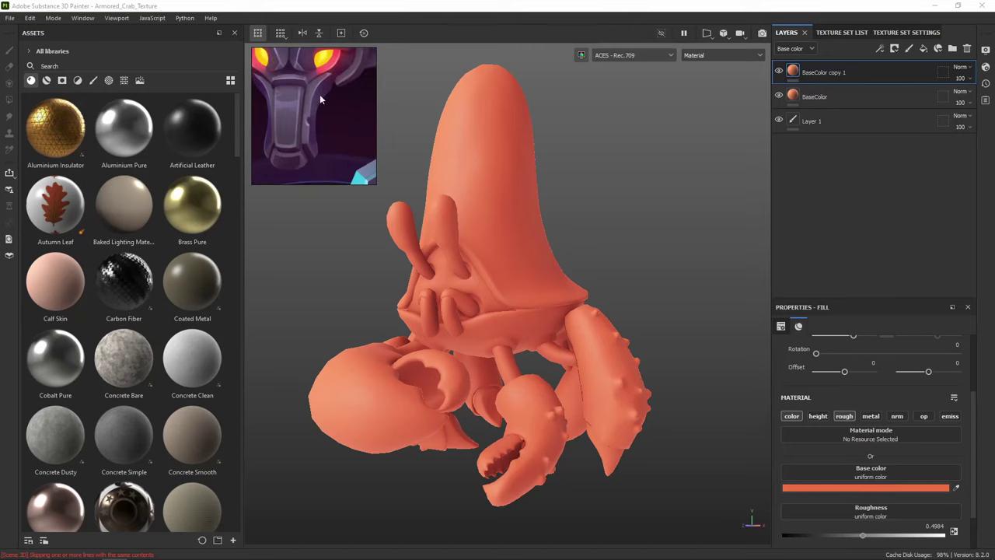
{"action": "scroll", "coordinate": [342, 118], "scroll_direction": "up", "scroll_amount": 5}
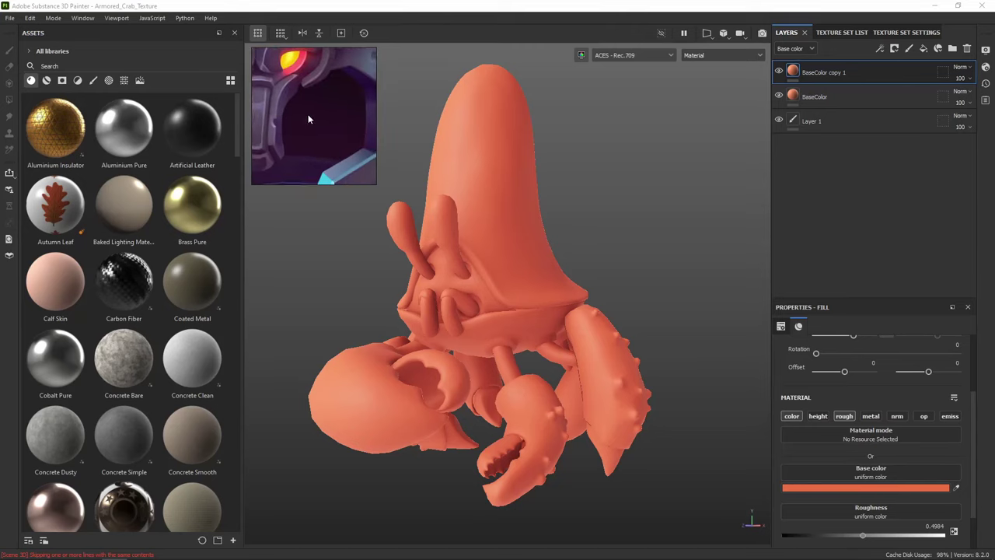
{"action": "middle_click_drag", "start_coordinate": [270, 105], "coordinate": [313, 70]}
{"action": "scroll", "coordinate": [317, 122], "scroll_direction": "down", "scroll_amount": 3}
{"action": "scroll", "coordinate": [314, 130], "scroll_direction": "up", "scroll_amount": 3}
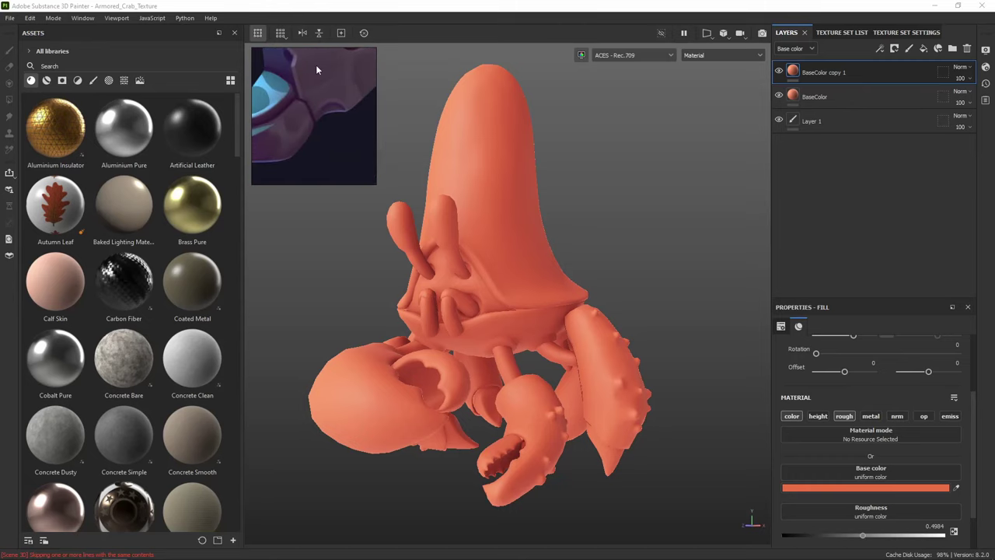
{"action": "left_click_drag", "start_coordinate": [316, 67], "coordinate": [320, 137]}
{"action": "middle_click_drag", "start_coordinate": [333, 81], "coordinate": [287, 152]}
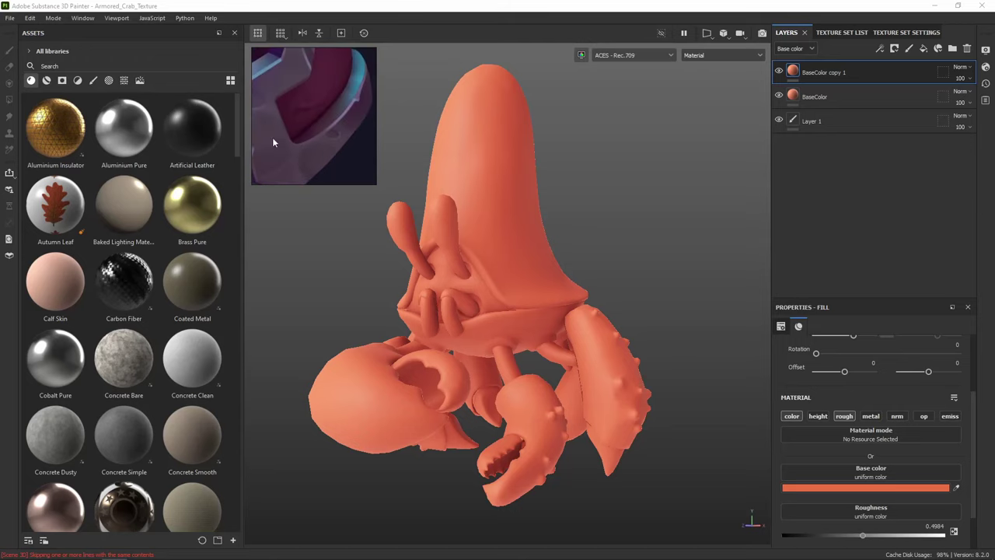
{"action": "scroll", "coordinate": [298, 134], "scroll_direction": "down", "scroll_amount": 6}
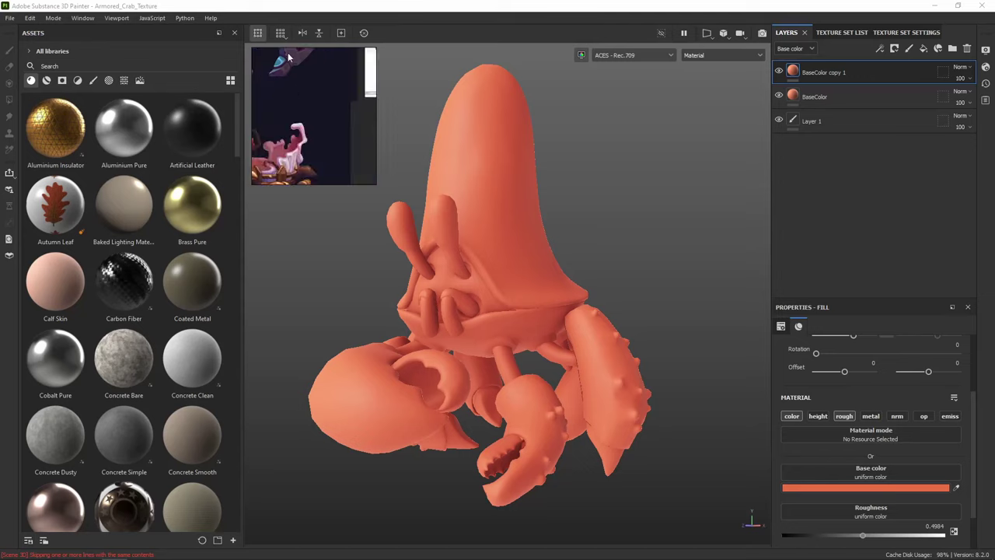
{"action": "scroll", "coordinate": [298, 132], "scroll_direction": "up", "scroll_amount": 8}
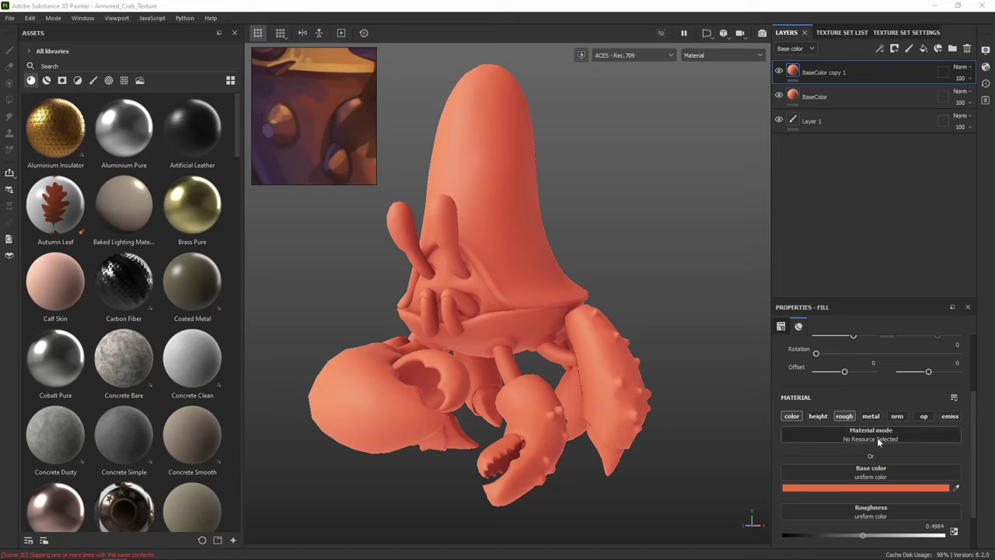
Bring the crab photo back into the reference view and set the duplicated layer's base color to a deeper orange-red, FF6941
{"action": "left_click", "coordinate": [896, 487]}
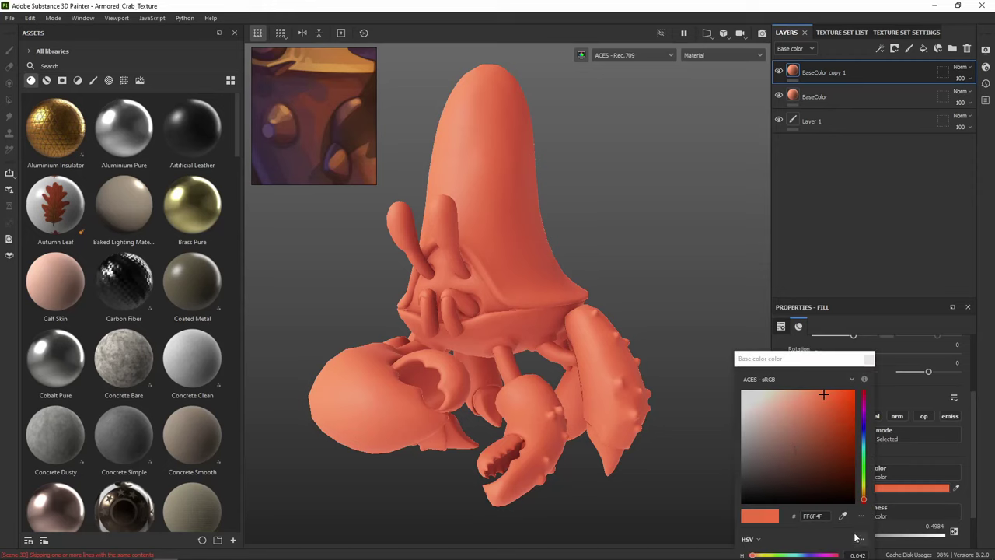
{"action": "scroll", "coordinate": [327, 124], "scroll_direction": "down", "scroll_amount": 5}
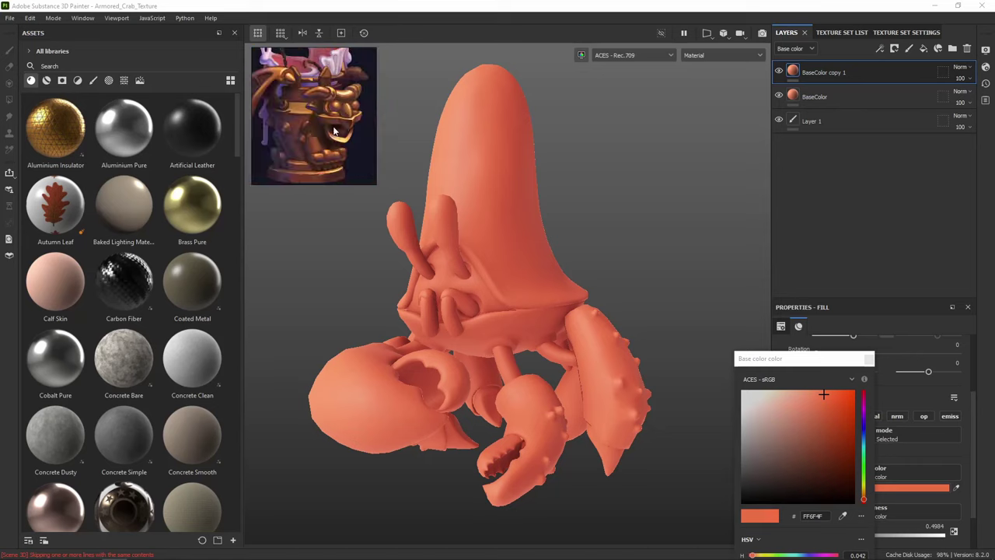
{"action": "middle_click_drag", "start_coordinate": [364, 127], "coordinate": [216, 125]}
{"action": "scroll", "coordinate": [316, 121], "scroll_direction": "down", "scroll_amount": 3}
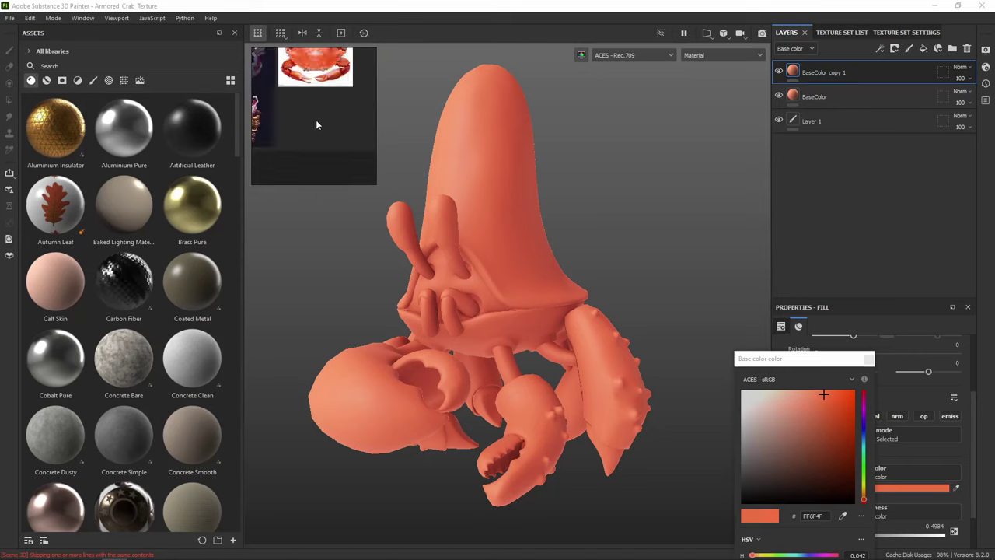
{"action": "right_click_drag", "start_coordinate": [342, 116], "coordinate": [309, 154]}
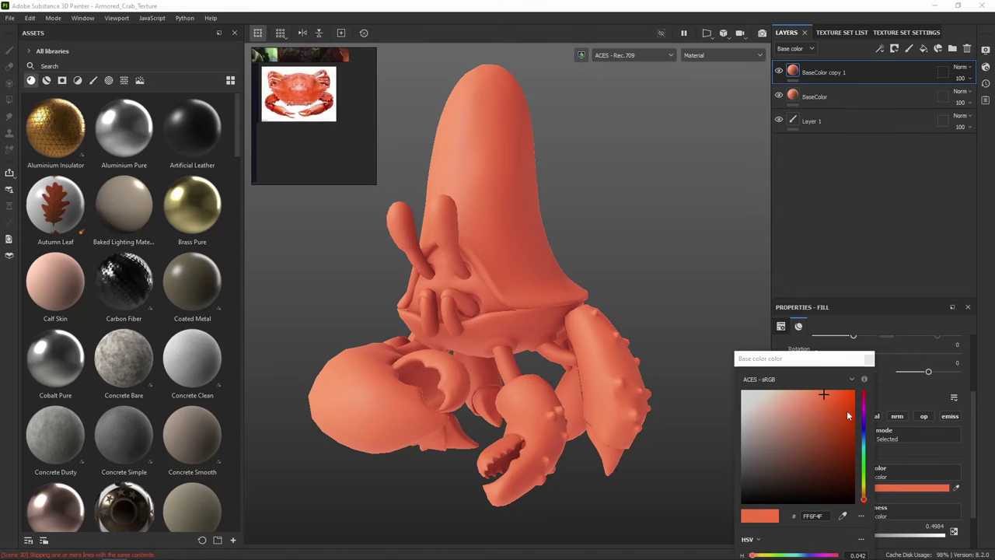
{"action": "left_click", "coordinate": [830, 406]}
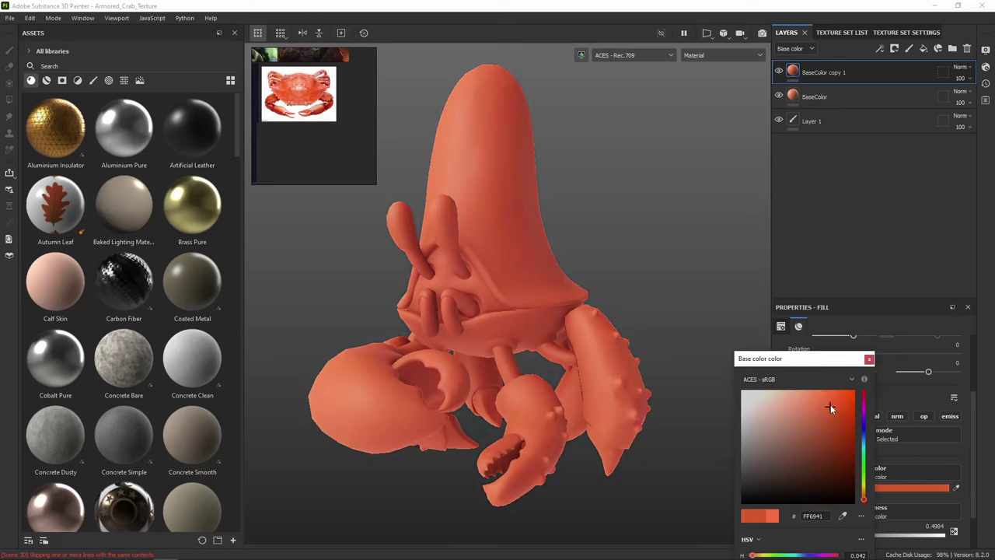
{"action": "left_click", "coordinate": [868, 360]}
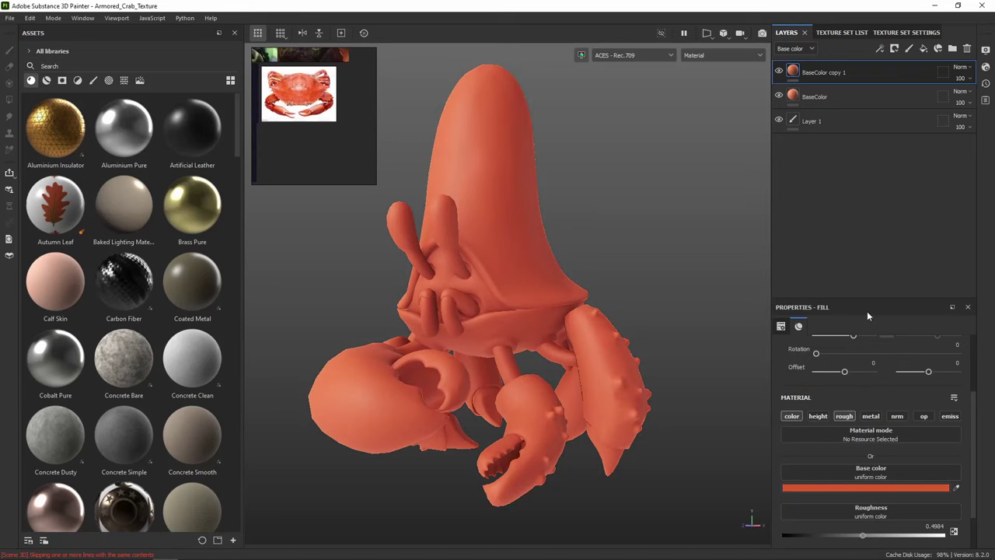
Add a black mask to the duplicated BaseColor layer and add a fill effect to that mask
{"action": "right_click", "coordinate": [832, 75]}
{"action": "left_click", "coordinate": [871, 94]}
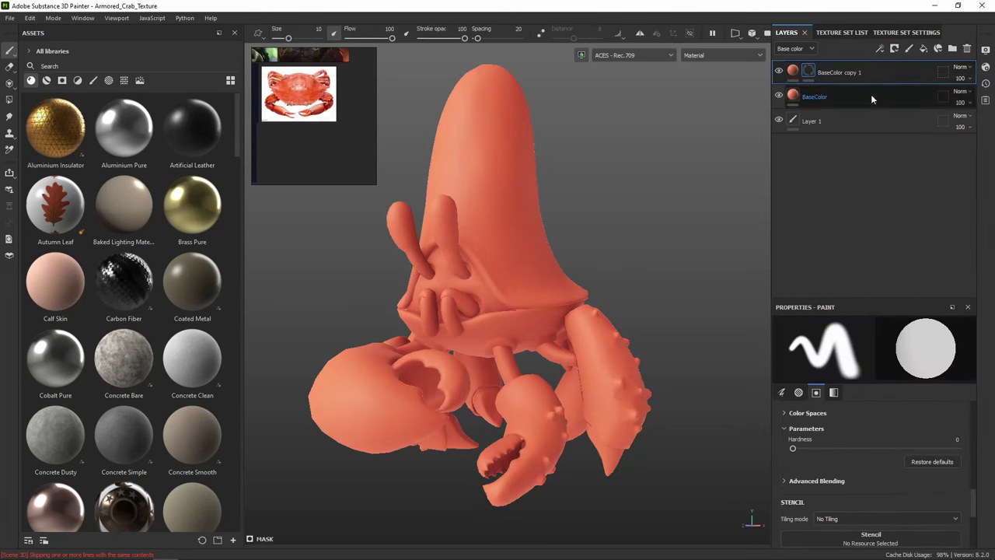
{"action": "right_click", "coordinate": [808, 72]}
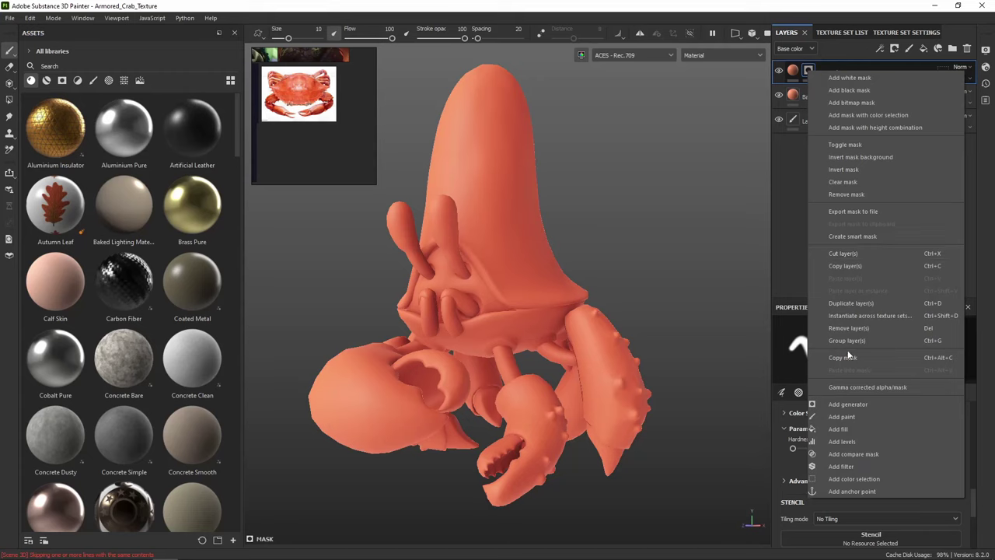
{"action": "left_click", "coordinate": [862, 432]}
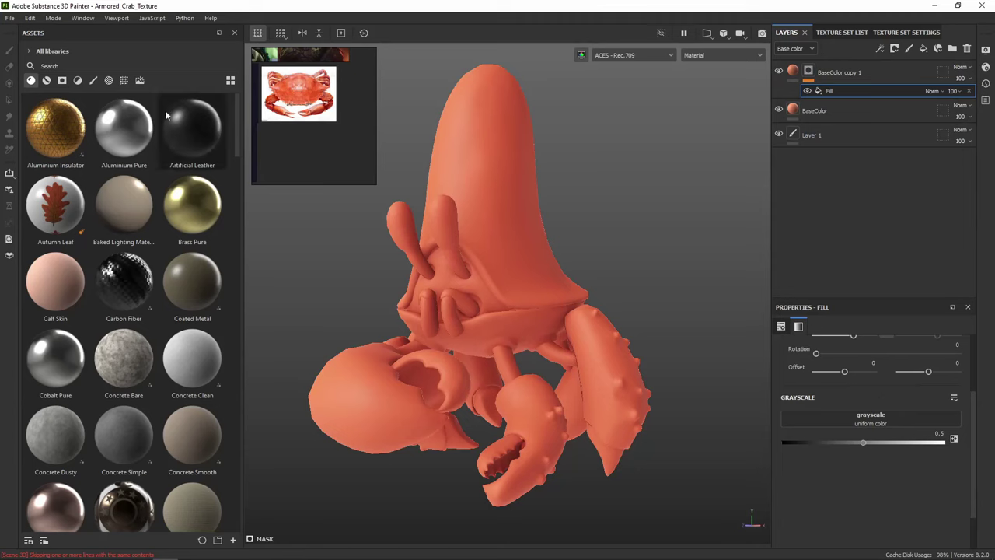
Search the texture assets for "cloud" and assign the Clouds 2 texture to the grayscale of the mask's fill effect
{"action": "left_click", "coordinate": [123, 81]}
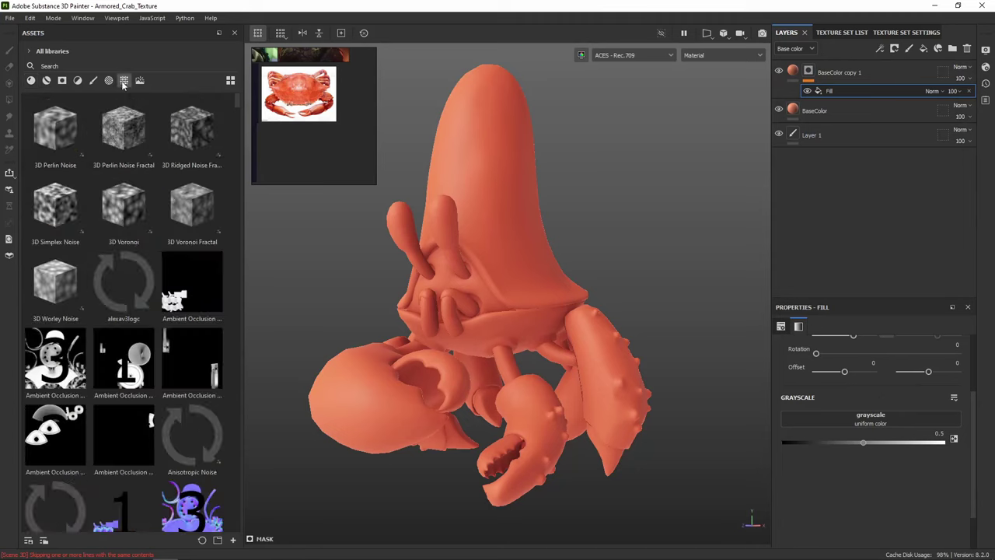
{"action": "left_click", "coordinate": [116, 66]}
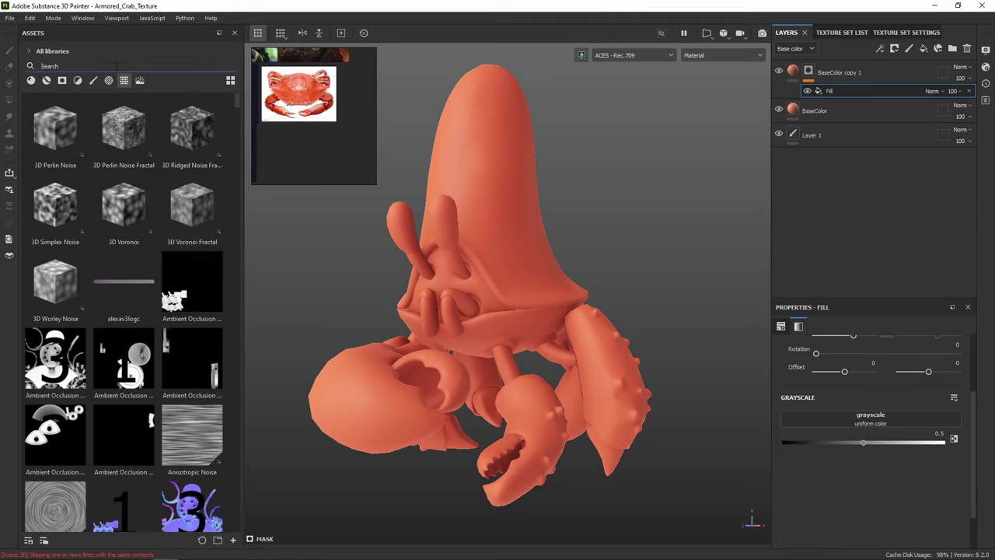
{"action": "type", "text": "cloud"}
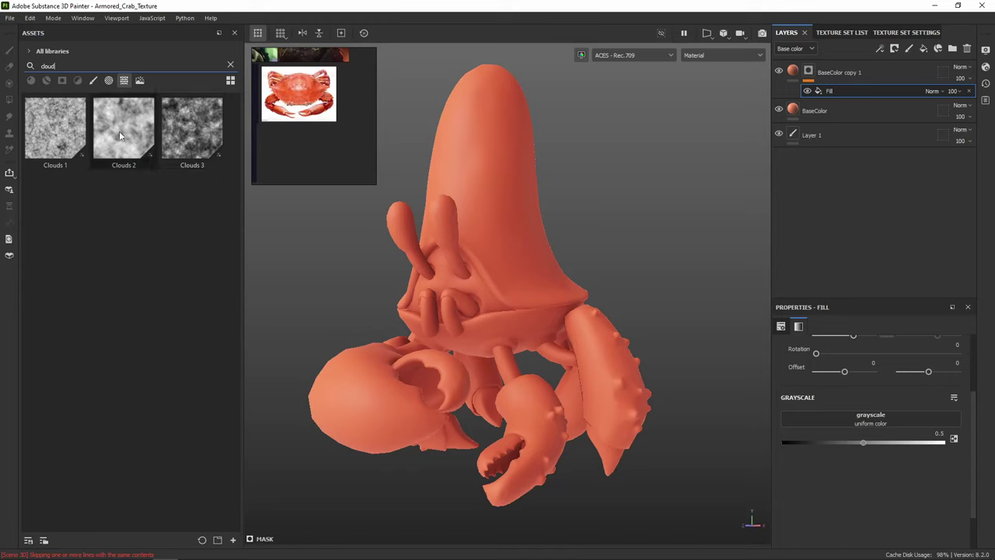
{"action": "mouse_move", "coordinate": [119, 136]}
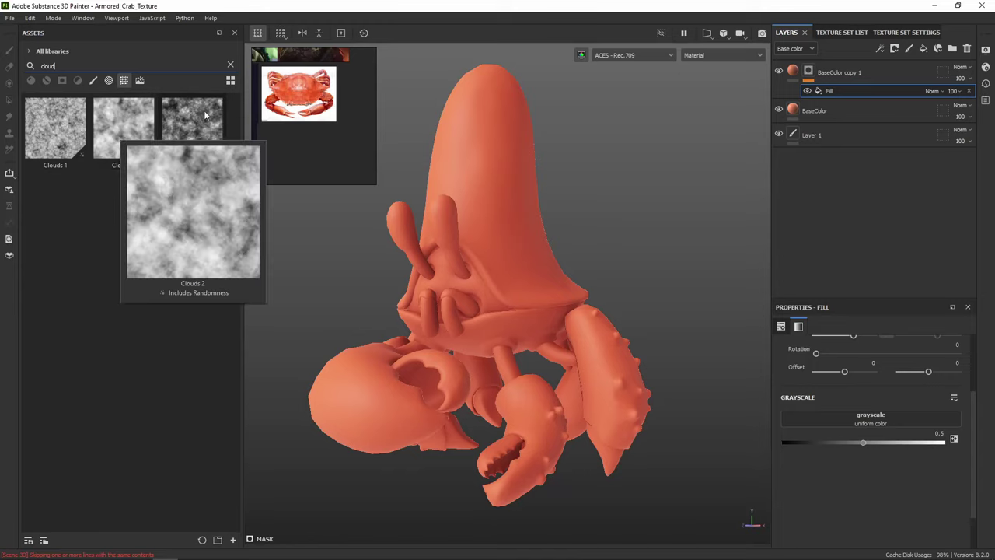
{"action": "mouse_move", "coordinate": [43, 132]}
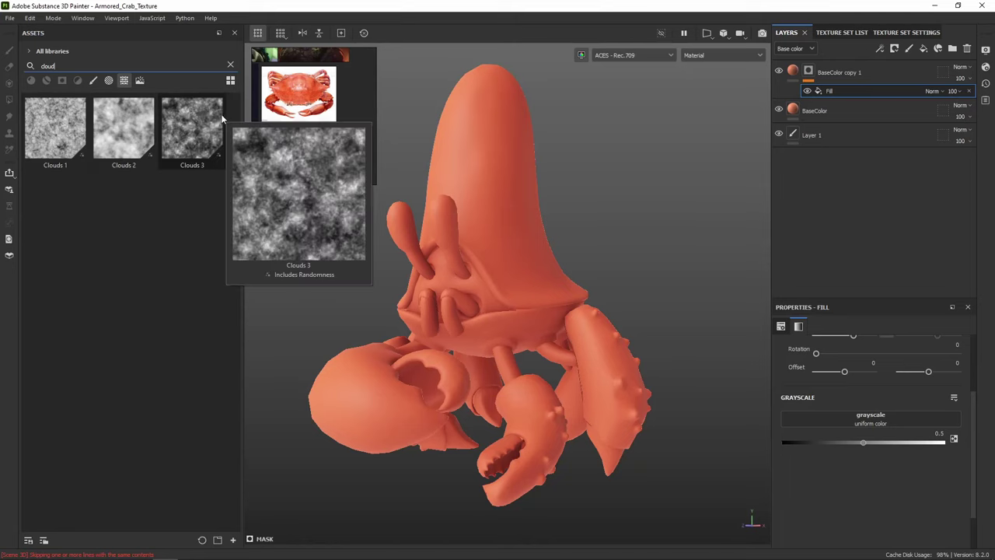
{"action": "left_click_drag", "start_coordinate": [119, 133], "coordinate": [883, 424]}
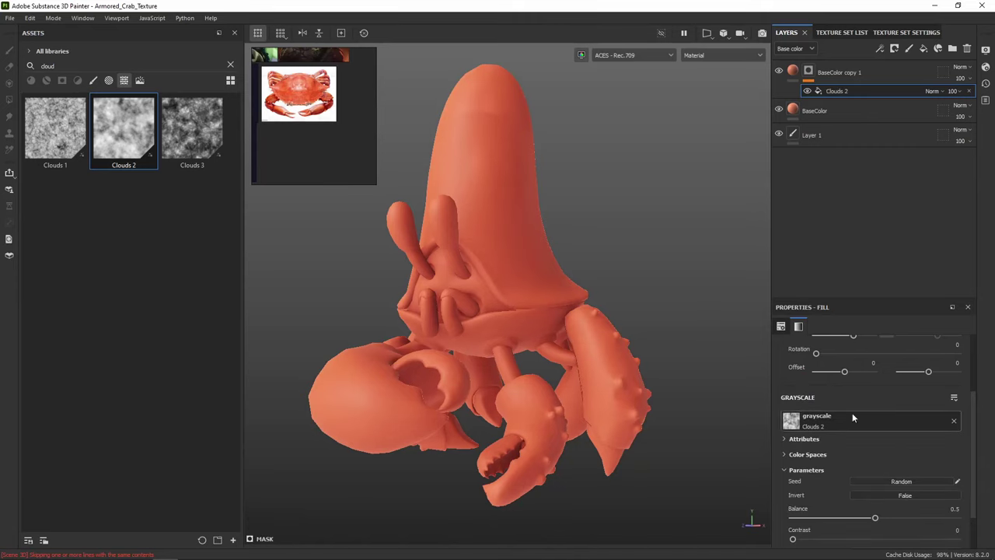
Check the seam across the shell and switch the Clouds 2 mask fill to tri-planar projection
{"action": "scroll", "coordinate": [852, 413], "scroll_direction": "up", "scroll_amount": 2}
{"action": "scroll", "coordinate": [536, 132], "scroll_direction": "up", "scroll_amount": 3}
{"action": "middle_click_drag", "start_coordinate": [576, 145], "coordinate": [577, 202], "text": "alt"}
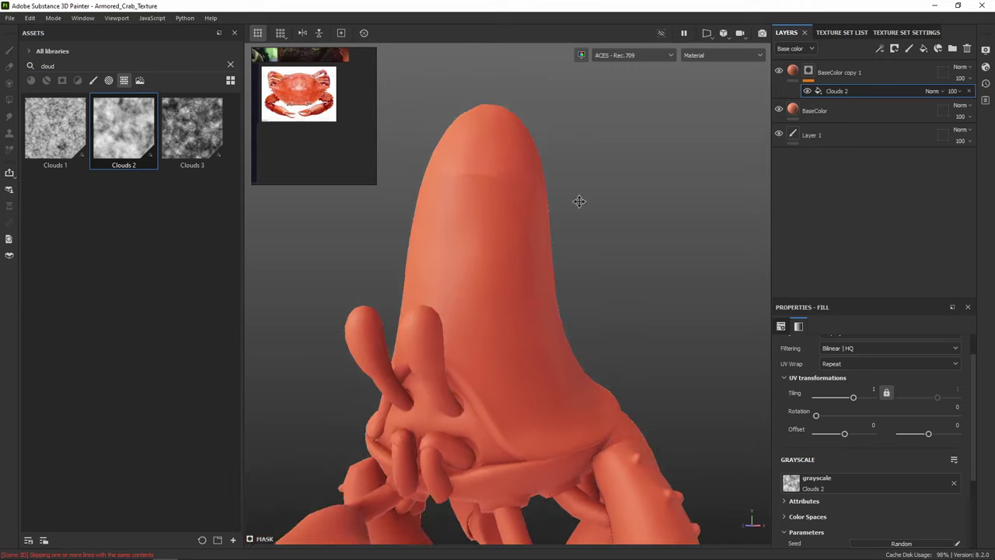
{"action": "scroll", "coordinate": [502, 172], "scroll_direction": "up", "scroll_amount": 4}
{"action": "left_click_drag", "start_coordinate": [506, 190], "coordinate": [396, 215], "text": "alt"}
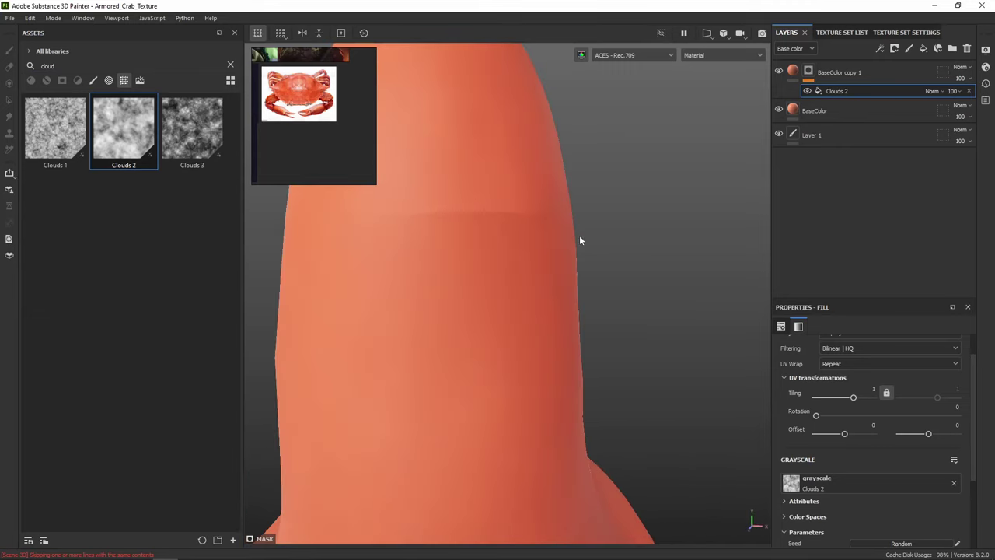
{"action": "scroll", "coordinate": [881, 379], "scroll_direction": "up", "scroll_amount": 2}
{"action": "left_click", "coordinate": [856, 365]}
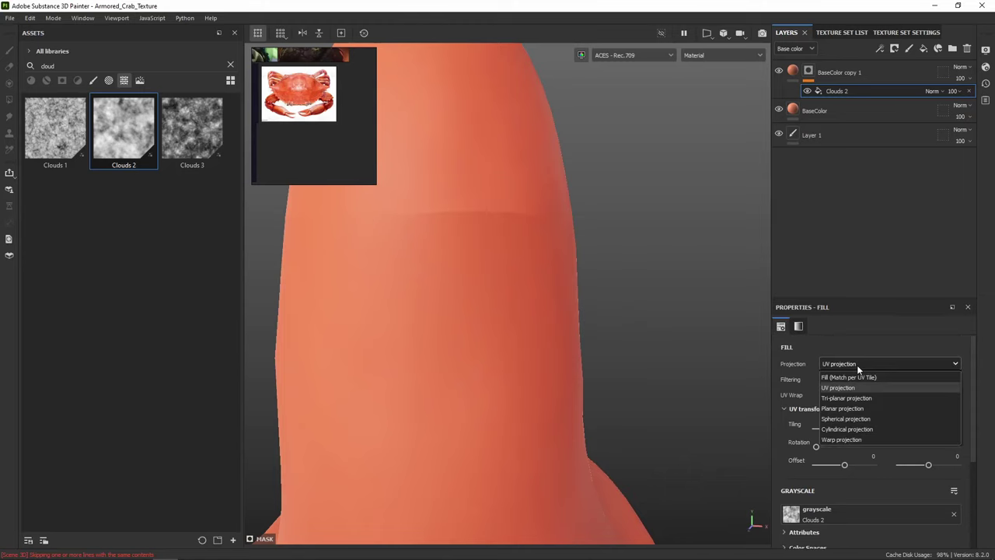
{"action": "left_click", "coordinate": [858, 399]}
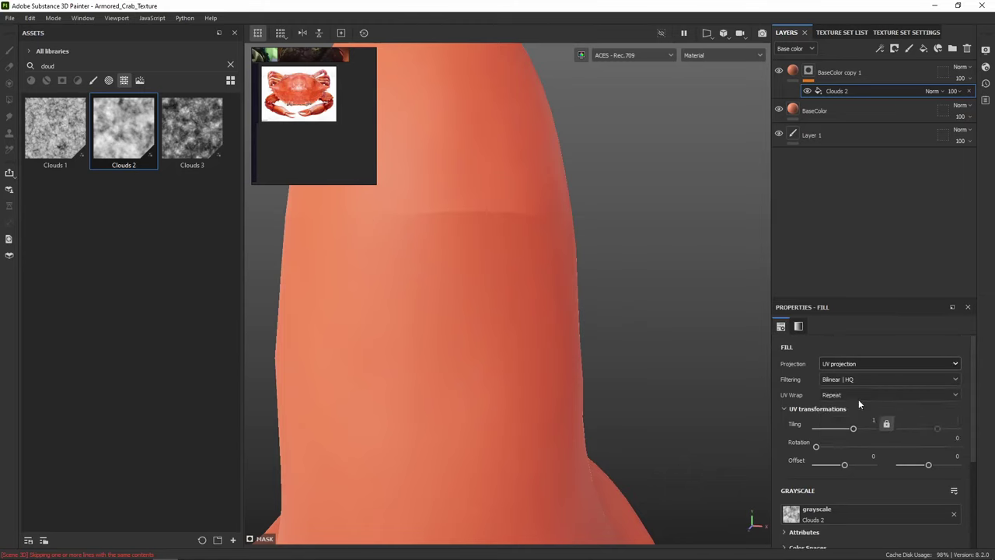
{"action": "left_click_drag", "start_coordinate": [543, 218], "coordinate": [626, 249], "text": "alt"}
{"action": "middle_click_drag", "start_coordinate": [650, 240], "coordinate": [586, 333], "text": "alt"}
{"action": "scroll", "coordinate": [585, 313], "scroll_direction": "down", "scroll_amount": 3}
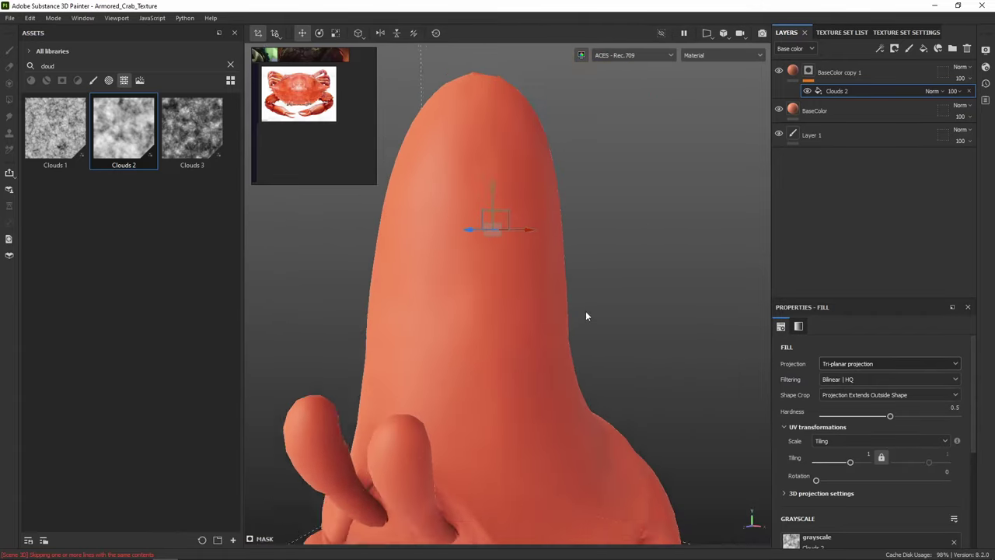
{"action": "middle_click_drag", "start_coordinate": [555, 242], "coordinate": [582, 262], "text": "alt"}
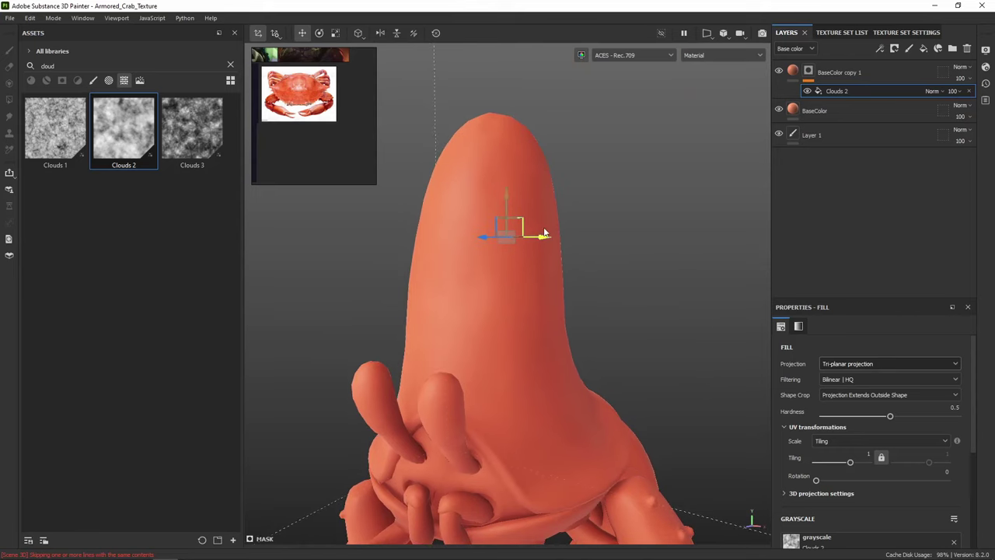
Inspect the cloud mask on its own, then compare the crab with BaseColor copy 1 hidden and shown
{"action": "left_click_drag", "start_coordinate": [608, 262], "coordinate": [764, 103], "text": "alt"}
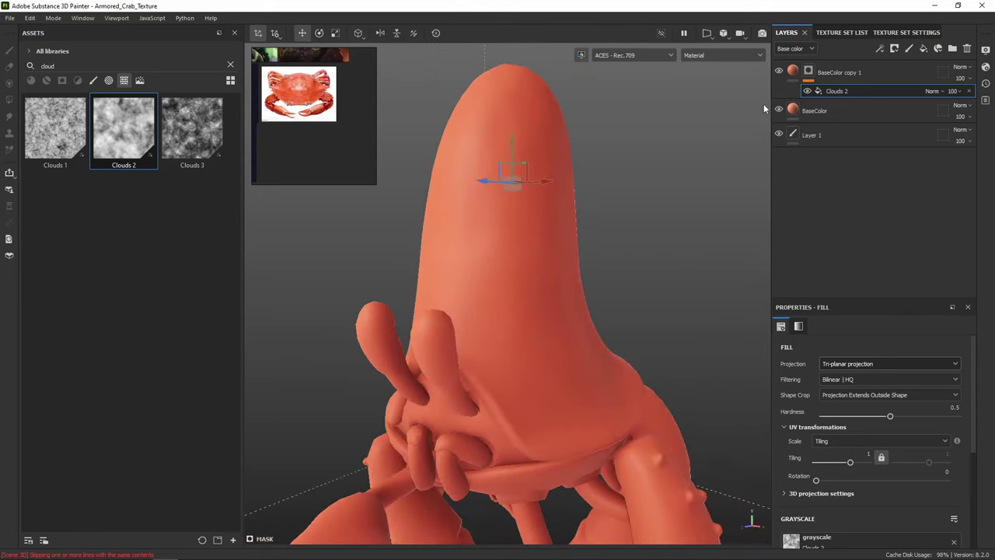
{"action": "left_click", "coordinate": [808, 72], "text": "alt"}
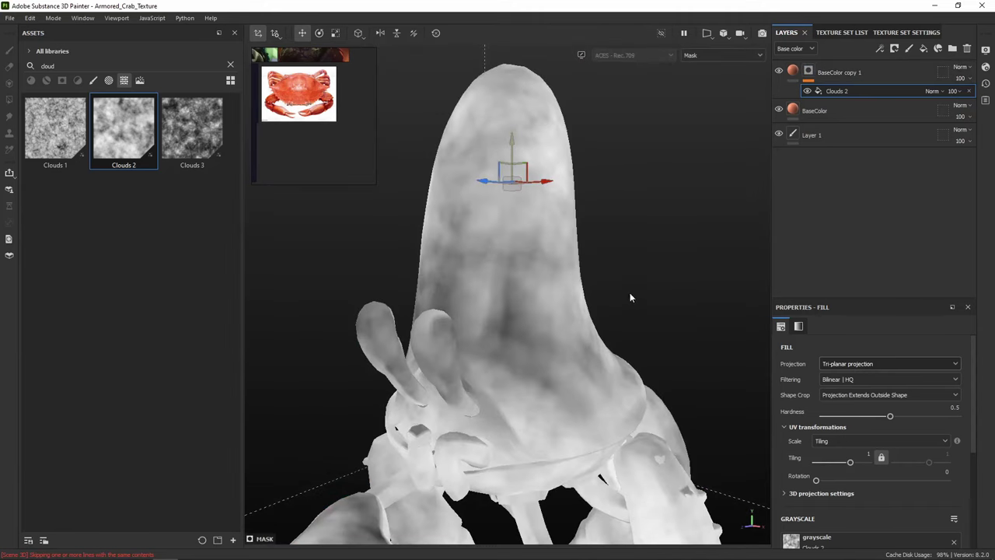
{"action": "middle_click_drag", "start_coordinate": [640, 266], "coordinate": [617, 219], "text": "alt"}
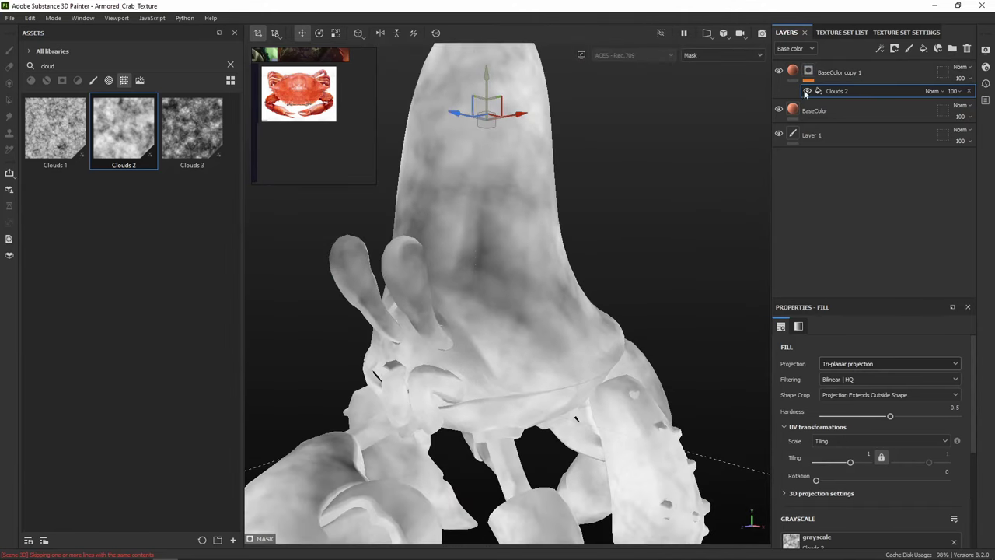
{"action": "left_click", "coordinate": [782, 81]}
{"action": "left_click", "coordinate": [779, 72]}
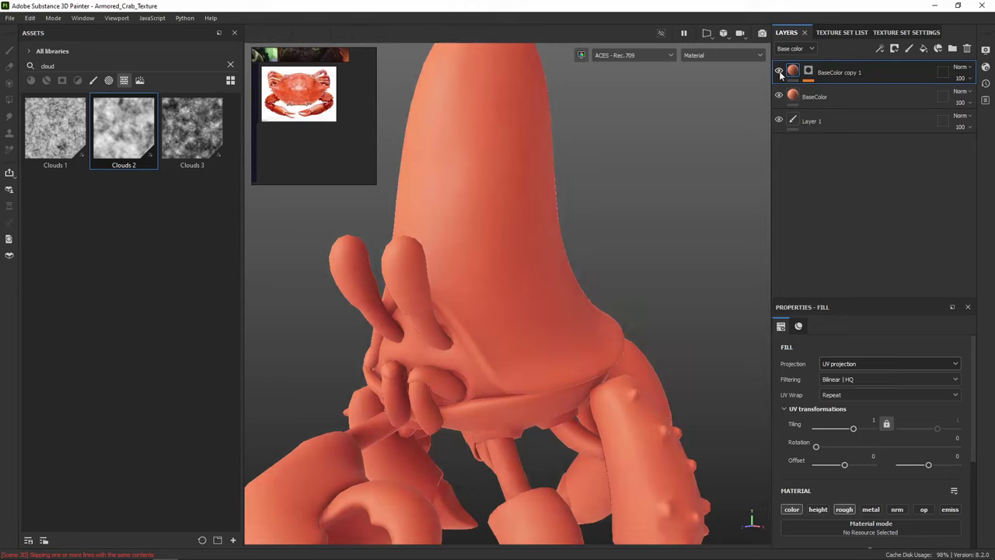
{"action": "left_click", "coordinate": [780, 71]}
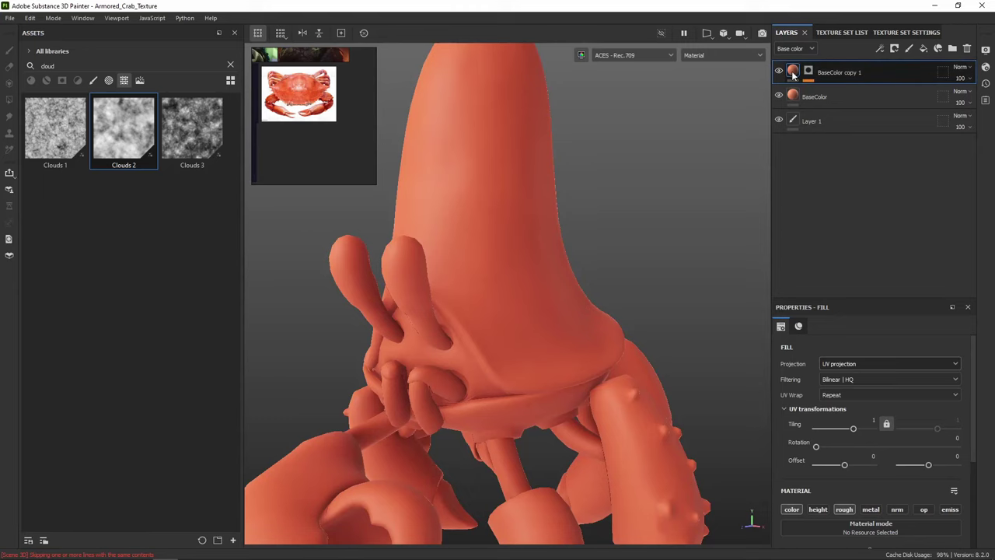
Darken the base color of BaseColor copy 1 to a brownish red, BE5D3B, and check it on the shell
{"action": "scroll", "coordinate": [884, 460], "scroll_direction": "down", "scroll_amount": 3}
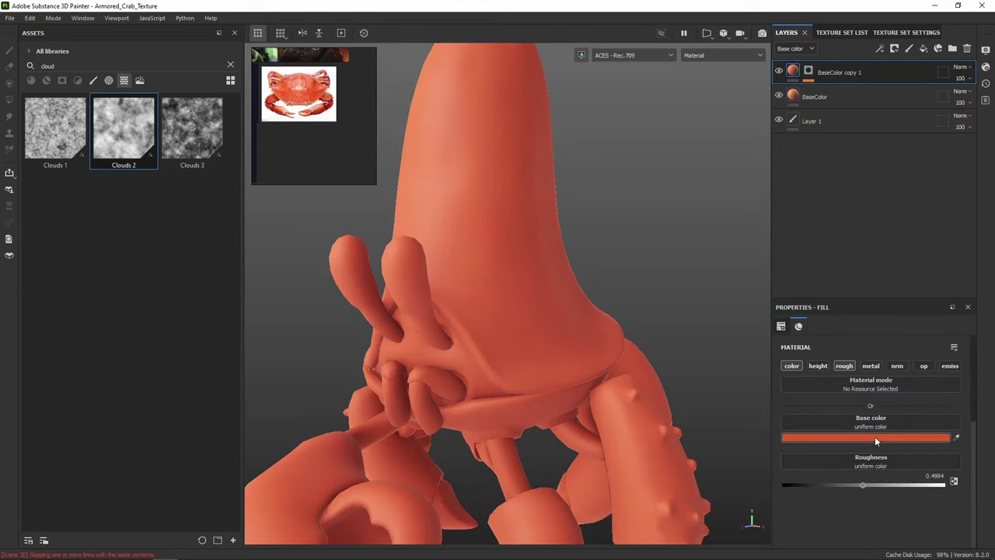
{"action": "left_click", "coordinate": [874, 437]}
{"action": "left_click", "coordinate": [829, 432]}
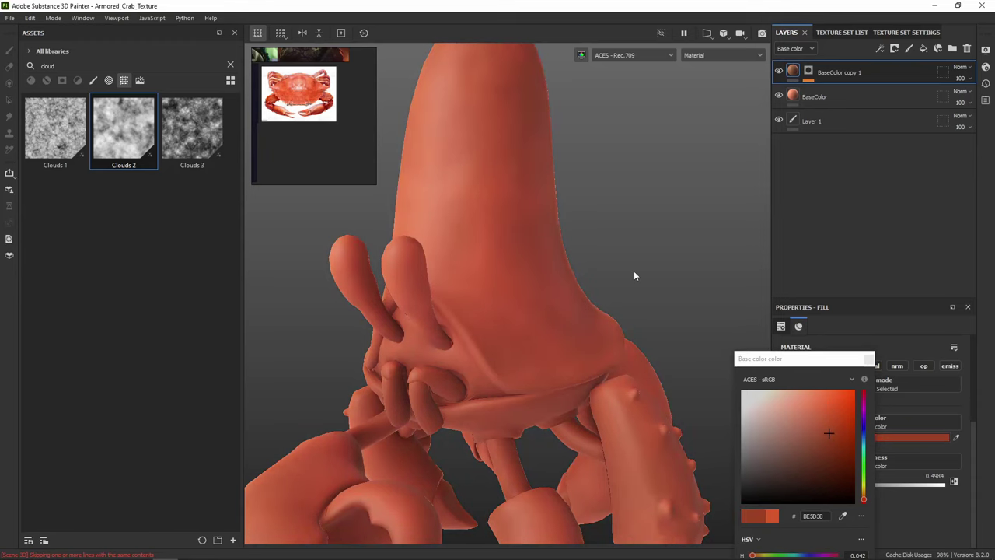
{"action": "left_click_drag", "start_coordinate": [634, 276], "coordinate": [560, 254], "text": "alt"}
{"action": "scroll", "coordinate": [323, 126], "scroll_direction": "up", "scroll_amount": 2}
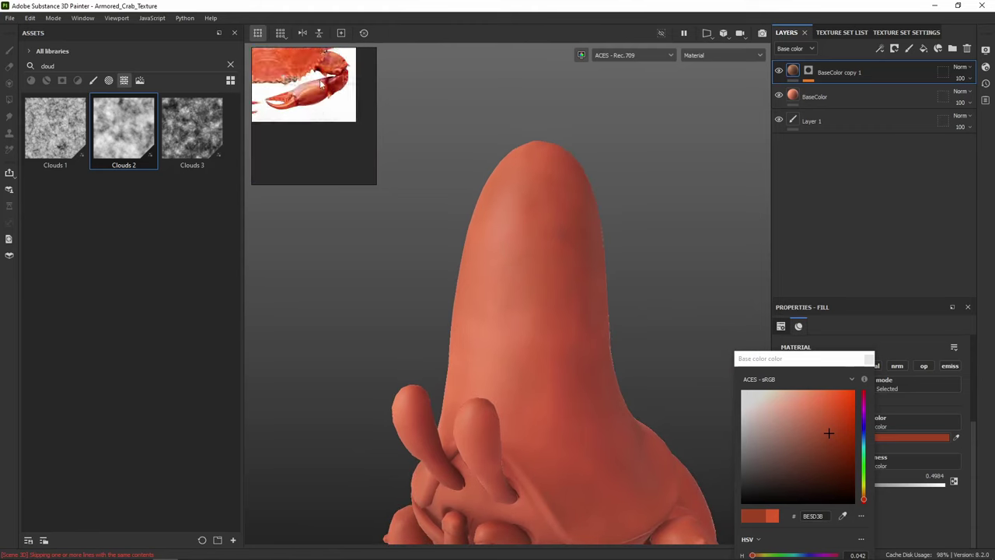
Frame the crab shell in the reference photo and sample a darker red from it as the base color of BaseColor copy 1
{"action": "middle_click_drag", "start_coordinate": [320, 84], "coordinate": [328, 128]}
{"action": "scroll", "coordinate": [328, 127], "scroll_direction": "up", "scroll_amount": 3}
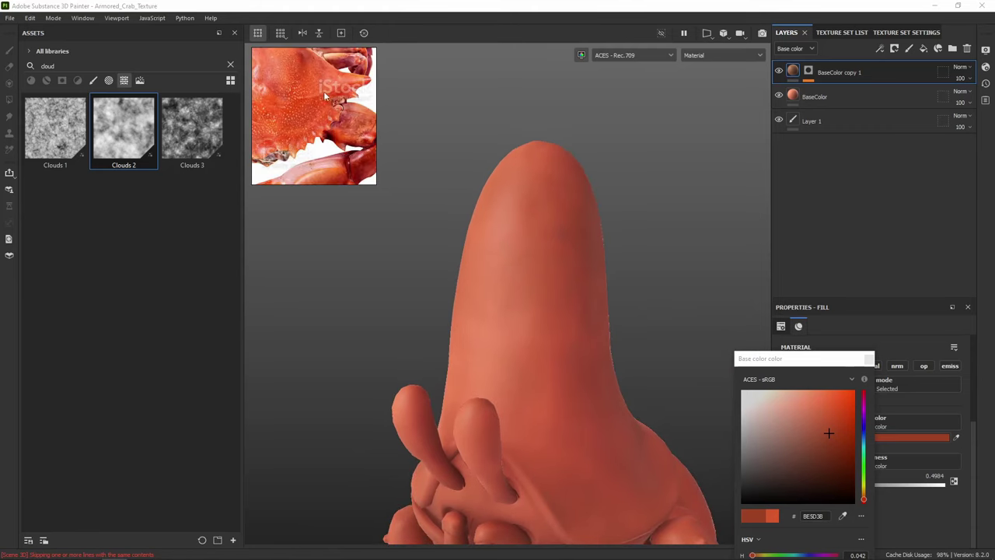
{"action": "left_click_drag", "start_coordinate": [325, 97], "coordinate": [335, 145]}
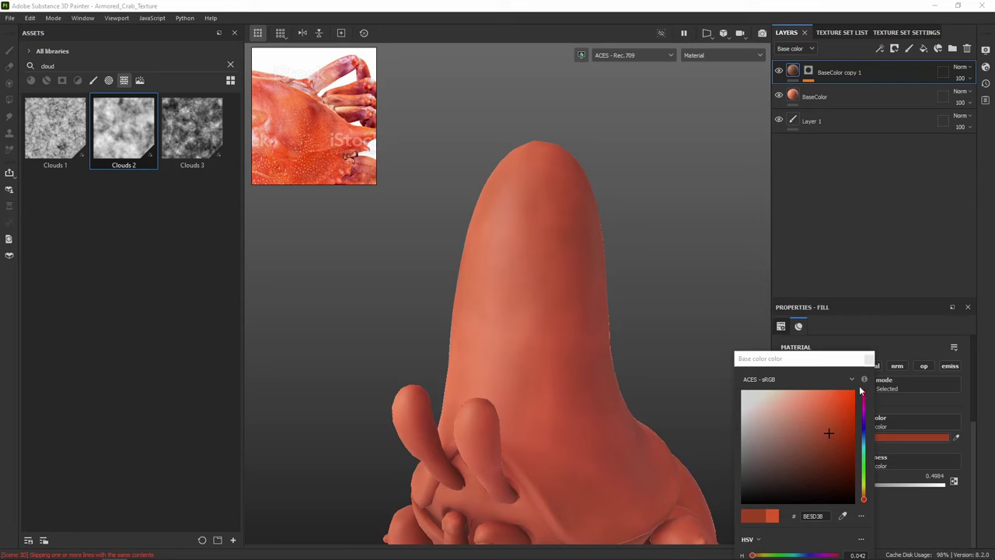
{"action": "left_click_drag", "start_coordinate": [821, 360], "coordinate": [792, 168]}
{"action": "left_click", "coordinate": [814, 325]}
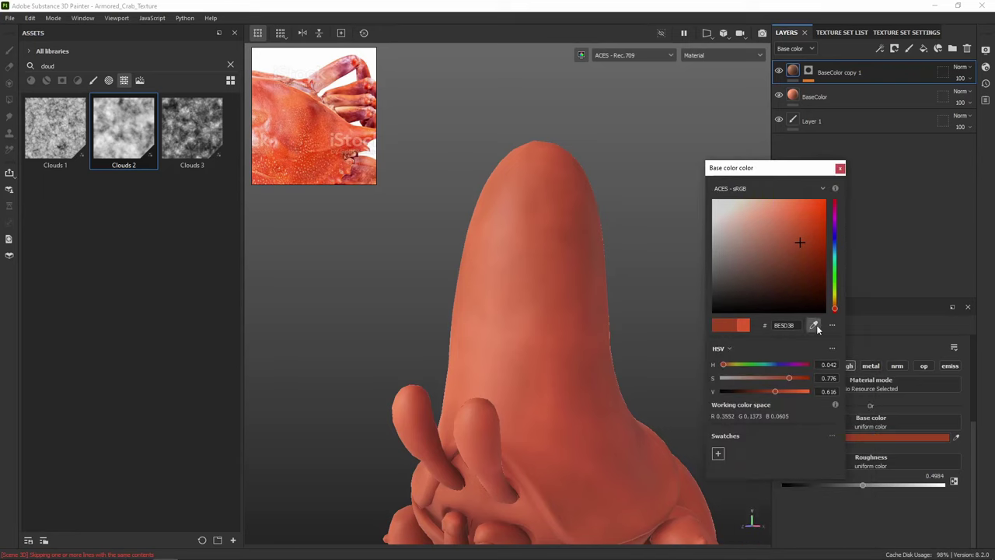
{"action": "left_click", "coordinate": [315, 117]}
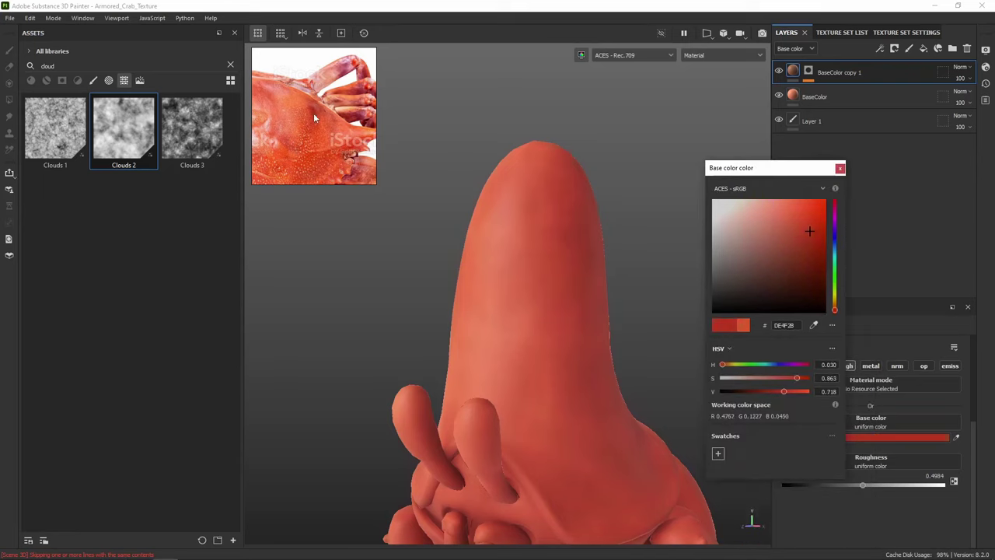
{"action": "left_click", "coordinate": [344, 122]}
{"action": "left_click", "coordinate": [813, 325]}
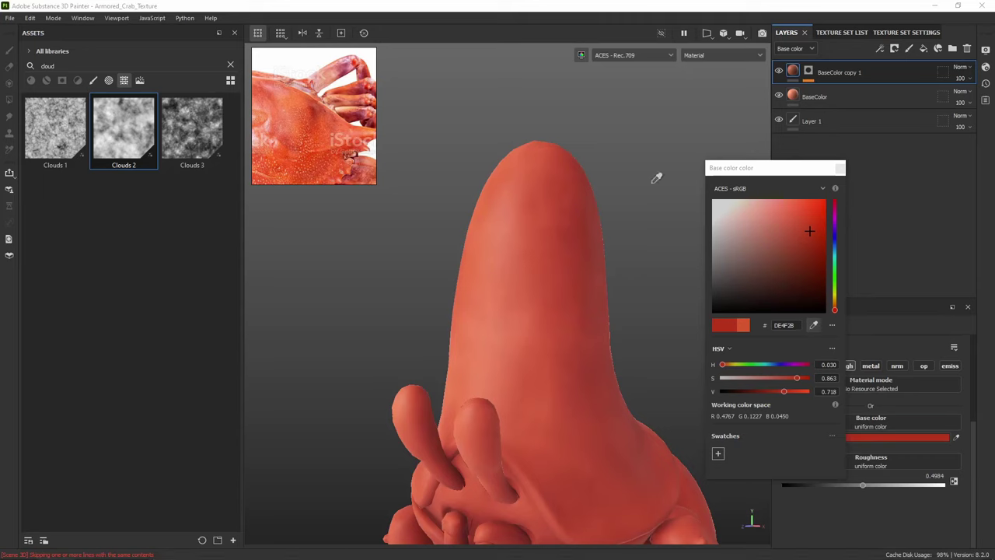
{"action": "left_click", "coordinate": [352, 116]}
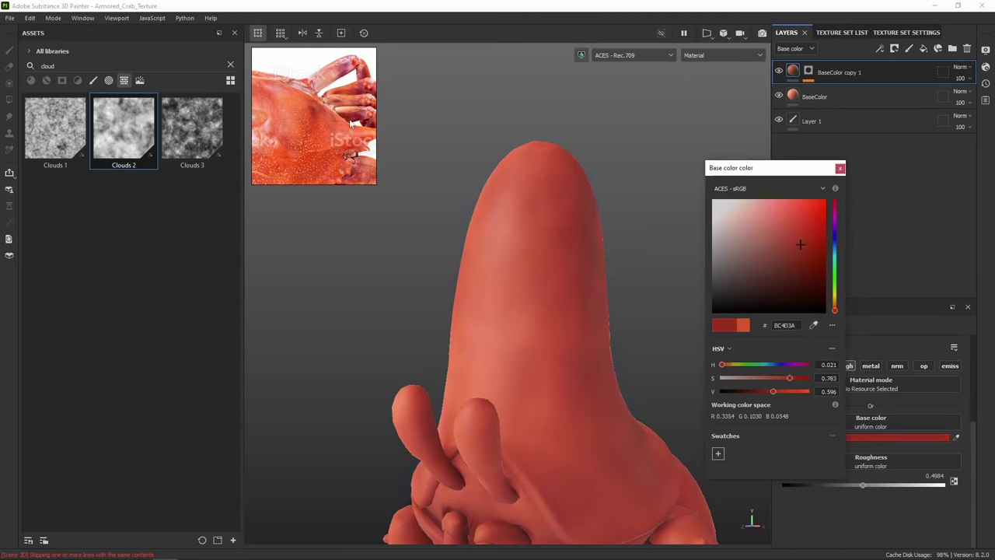
{"action": "left_click", "coordinate": [839, 169]}
Select the Clouds 2 fill in the mask of BaseColor copy 1 and display only the mask on the crab
{"action": "left_click_drag", "start_coordinate": [655, 239], "coordinate": [596, 251], "text": "alt"}
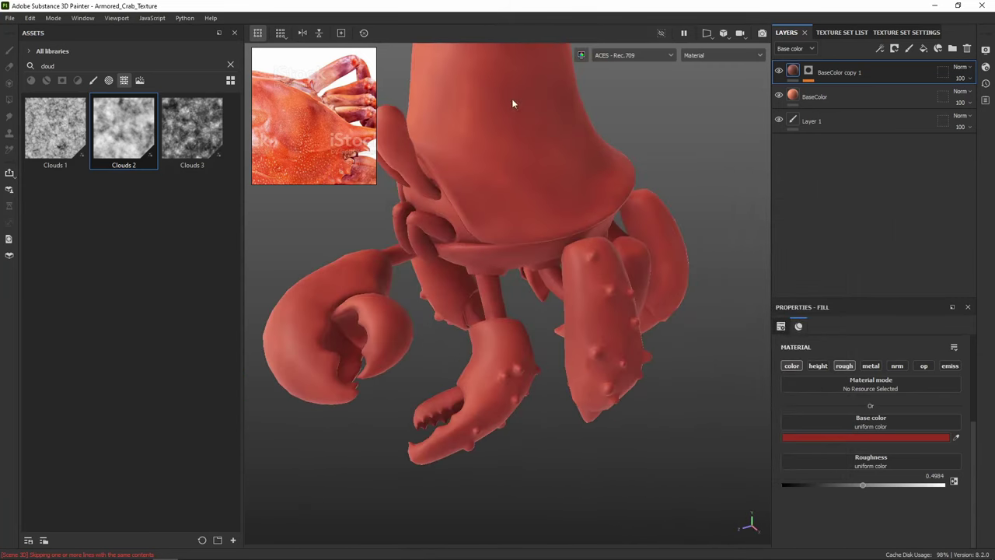
{"action": "scroll", "coordinate": [511, 98], "scroll_direction": "up", "scroll_amount": 3}
{"action": "left_click", "coordinate": [808, 71]}
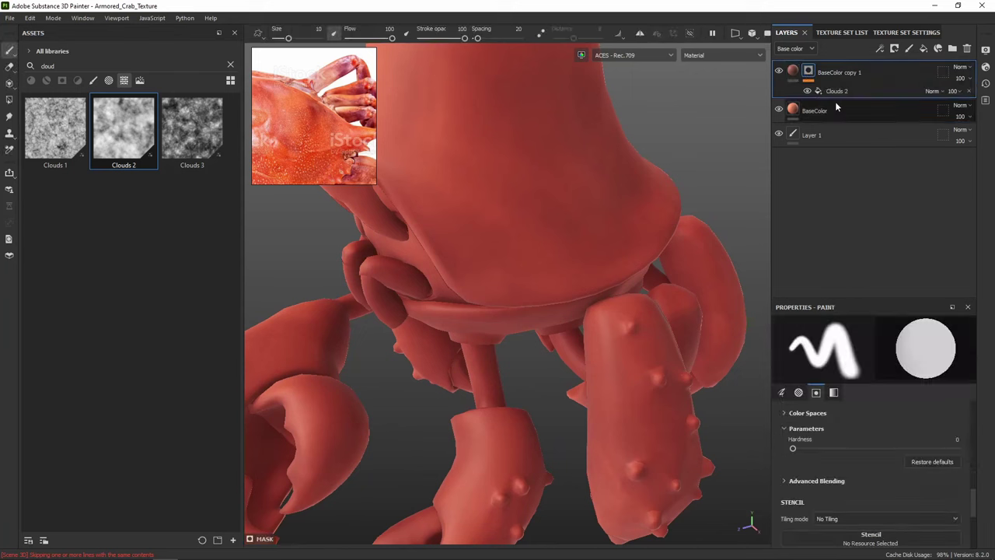
{"action": "left_click", "coordinate": [837, 92]}
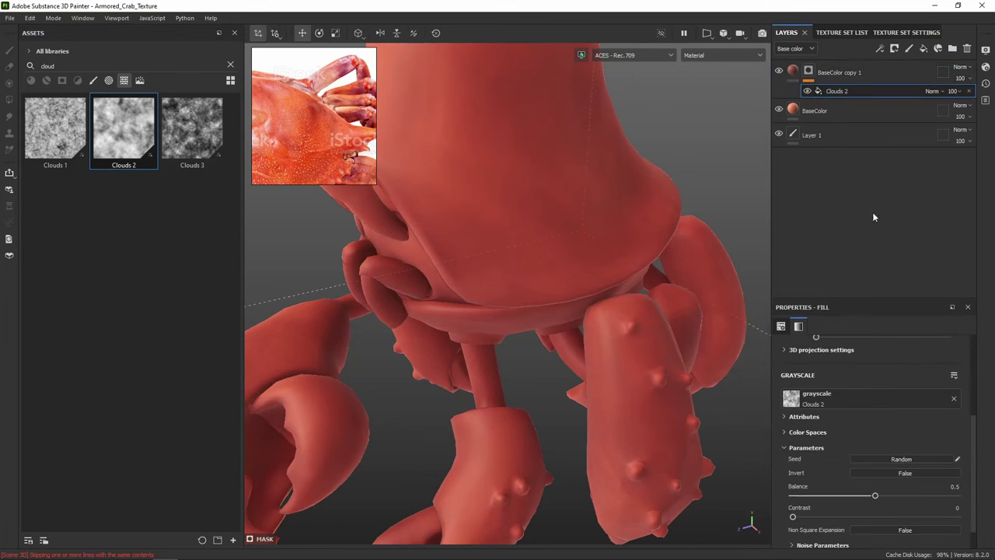
{"action": "left_click", "coordinate": [808, 73], "text": "alt"}
{"action": "scroll", "coordinate": [641, 154], "scroll_direction": "down", "scroll_amount": 3}
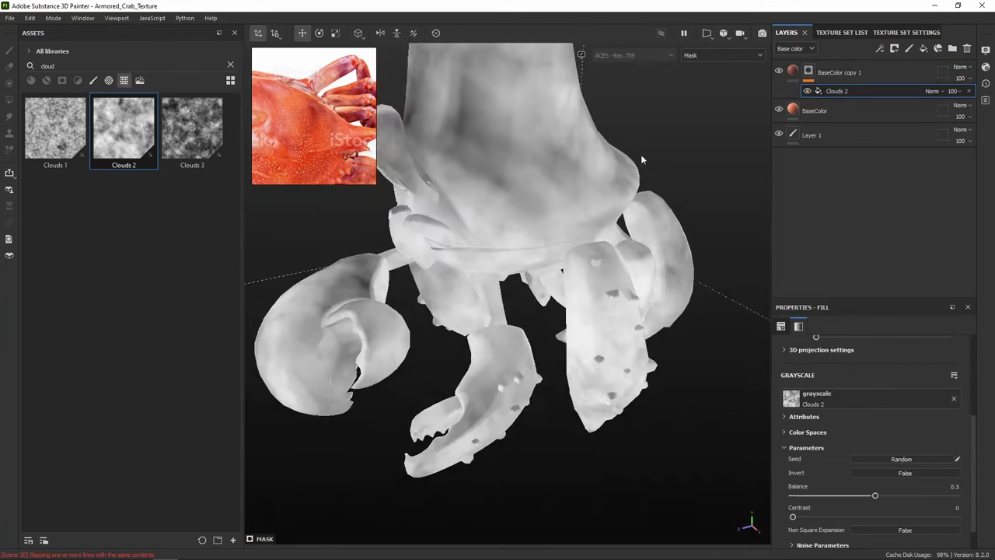
Set the Clouds 2 texture's balance to 0.38 and contrast to 0.27 for more pronounced mask variation
{"action": "left_click_drag", "start_coordinate": [637, 158], "coordinate": [597, 282], "text": "alt"}
{"action": "left_click_drag", "start_coordinate": [605, 198], "coordinate": [684, 151], "text": "alt"}
{"action": "scroll", "coordinate": [884, 464], "scroll_direction": "down", "scroll_amount": 1}
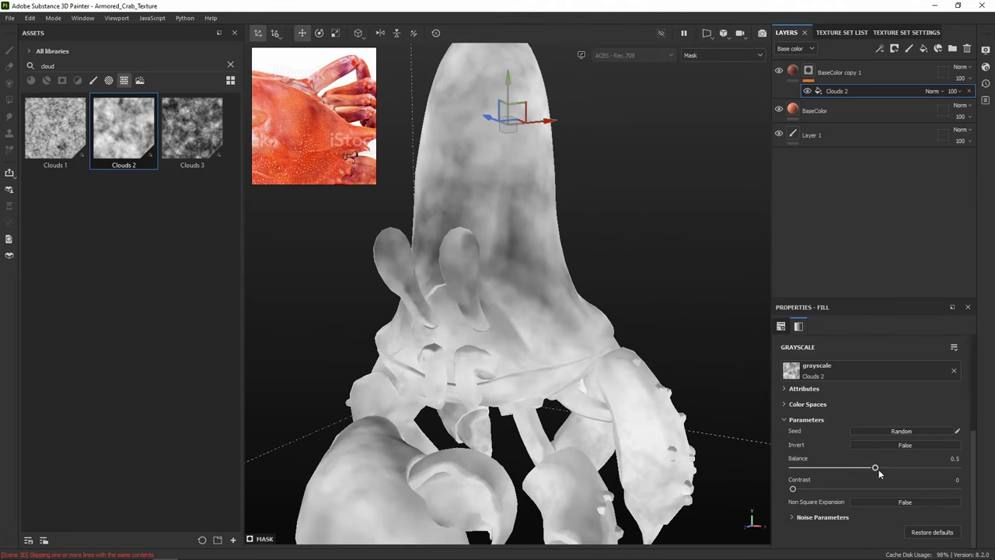
{"action": "left_click_drag", "start_coordinate": [793, 490], "coordinate": [820, 489]}
{"action": "left_click_drag", "start_coordinate": [875, 467], "coordinate": [838, 491]}
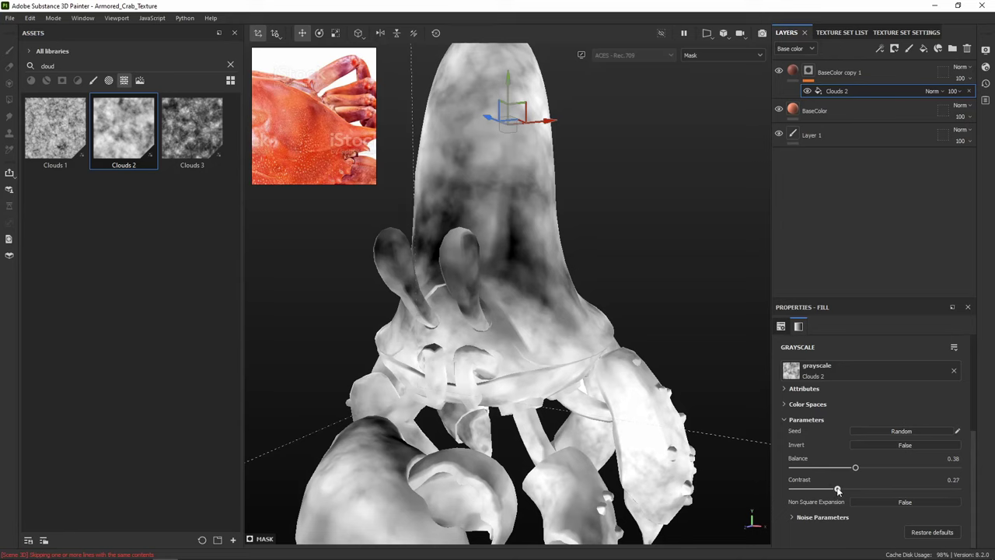
Set the tiling of the Clouds 2 mask fill to 1.49
{"action": "scroll", "coordinate": [869, 415], "scroll_direction": "up", "scroll_amount": 5}
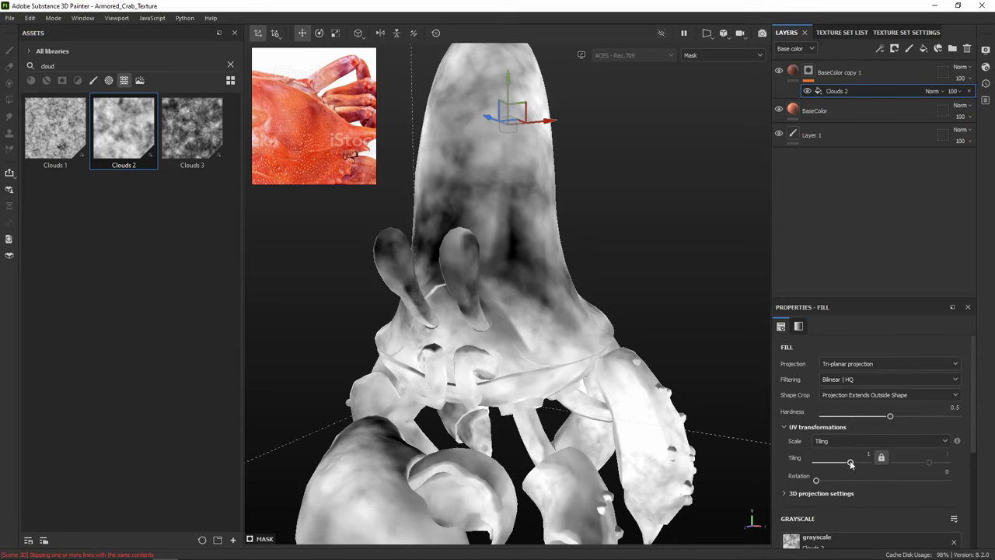
{"action": "left_click_drag", "start_coordinate": [850, 464], "coordinate": [851, 464]}
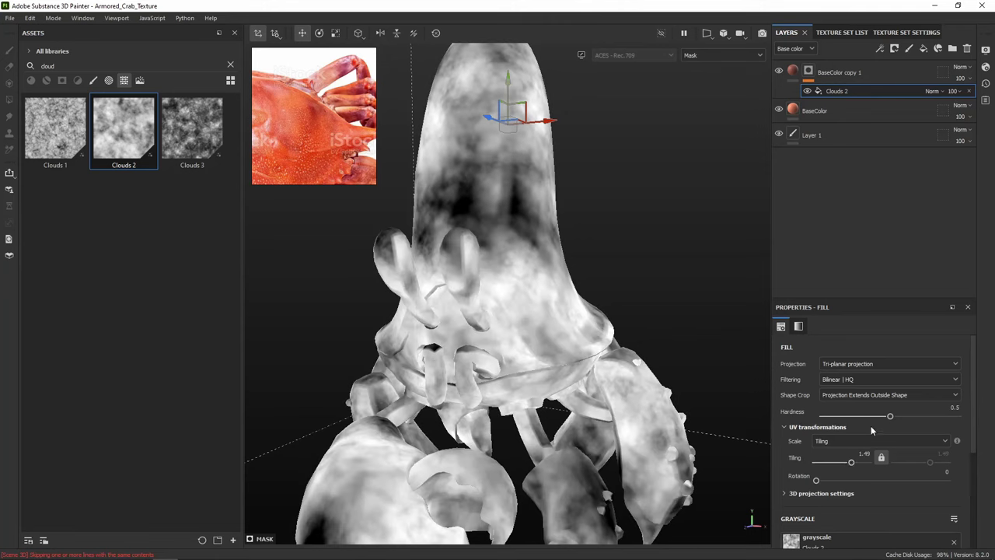
{"action": "scroll", "coordinate": [867, 471], "scroll_direction": "down", "scroll_amount": 1}
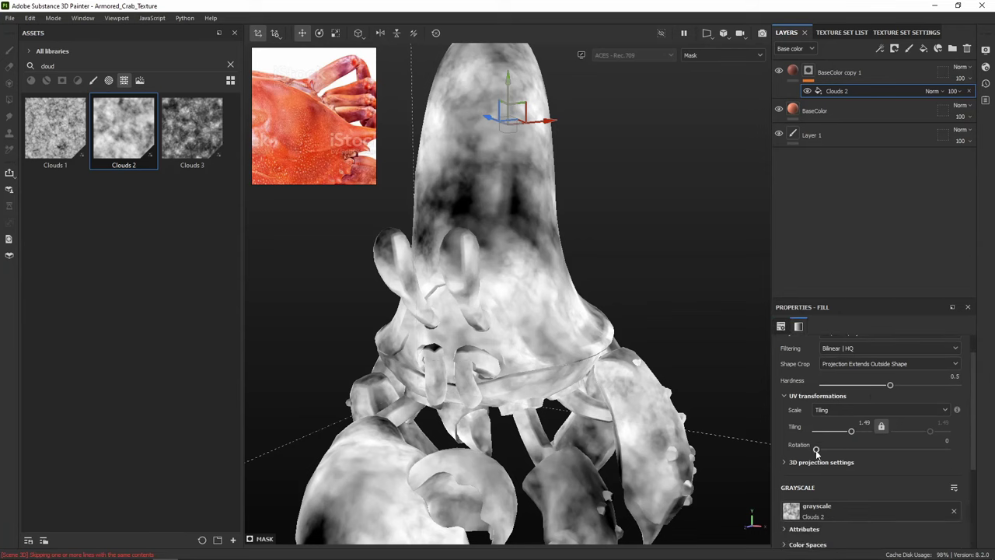
Set the rotation of the Clouds 2 mask fill to 5.71 and return to the material view of BaseColor copy 1
{"action": "mouse_move", "coordinate": [816, 450]}
{"action": "left_mouse_down"}
{"action": "mouse_move", "coordinate": [807, 448]}
{"action": "mouse_move", "coordinate": [819, 451]}
{"action": "left_mouse_up"}
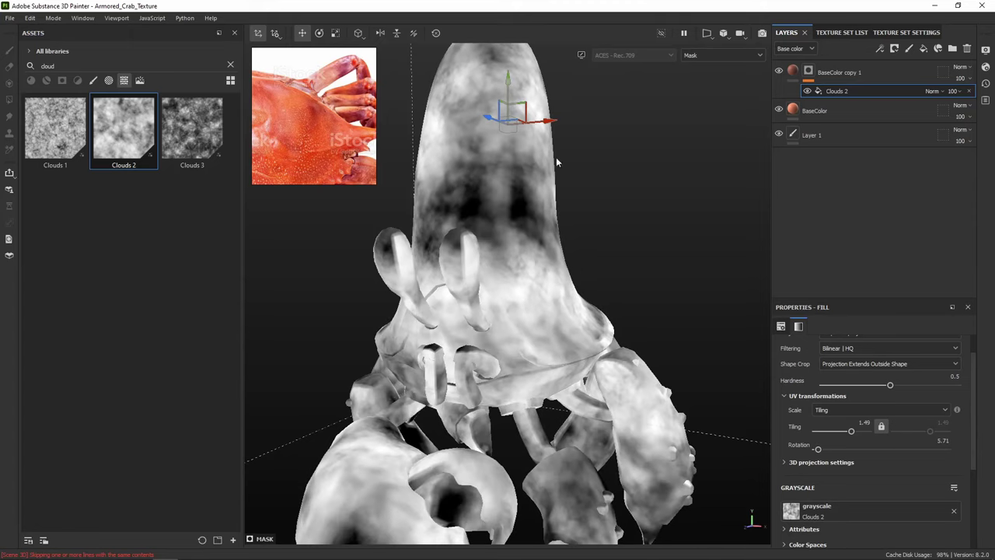
{"action": "left_click", "coordinate": [790, 73]}
{"action": "middle_click_drag", "start_coordinate": [614, 218], "coordinate": [629, 154], "text": "alt"}
{"action": "left_click_drag", "start_coordinate": [629, 154], "coordinate": [653, 206], "text": "alt"}
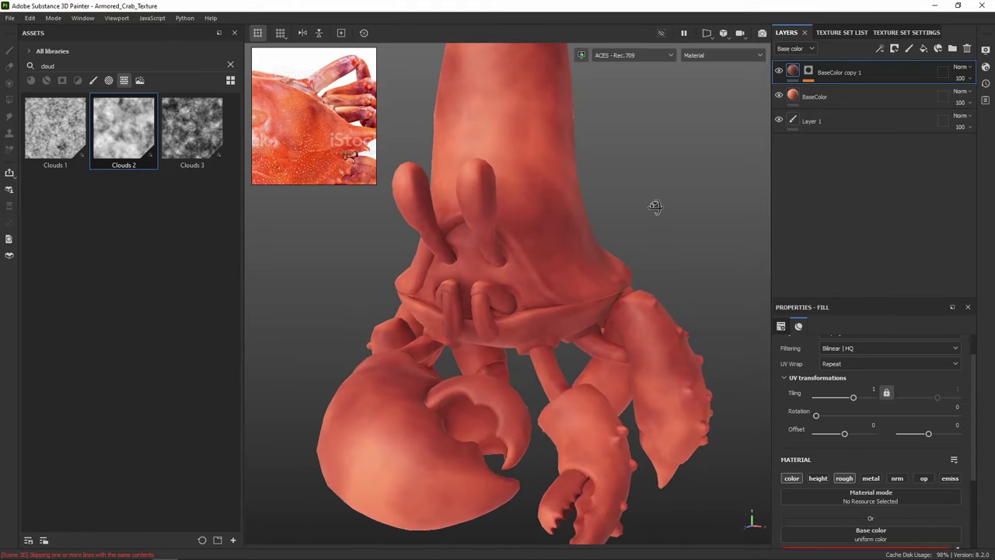
Compare the crab's colours with BaseColor copy 1 hidden and shown
{"action": "left_click", "coordinate": [778, 72]}
{"action": "left_click", "coordinate": [779, 73]}
{"action": "left_click_drag", "start_coordinate": [680, 149], "coordinate": [635, 189], "text": "alt"}
{"action": "scroll", "coordinate": [610, 195], "scroll_direction": "up", "scroll_amount": 3}
{"action": "scroll", "coordinate": [629, 198], "scroll_direction": "down", "scroll_amount": 6}
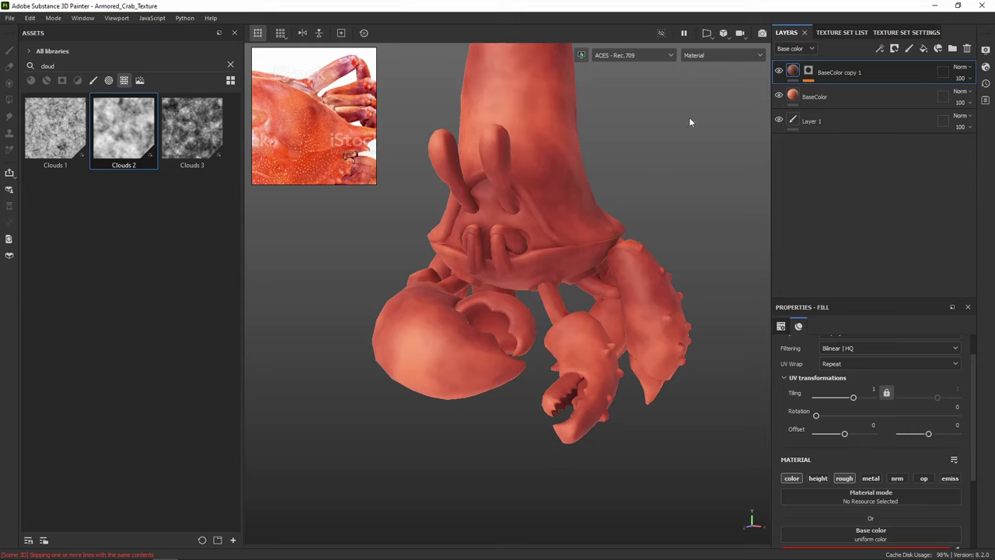
Add an empty filter above Clouds 2 in the mask of BaseColor copy 1
{"action": "left_click", "coordinate": [808, 71]}
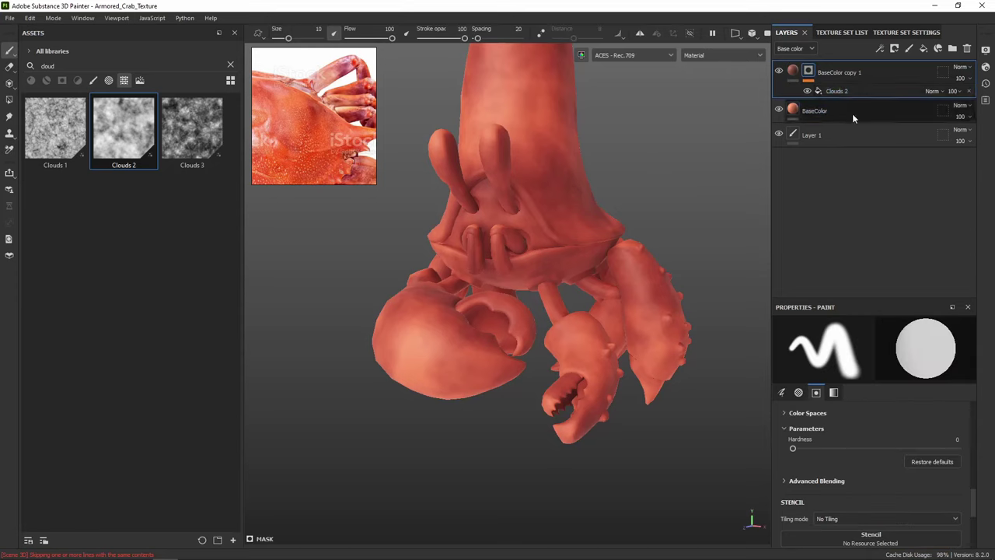
{"action": "left_click", "coordinate": [838, 91]}
{"action": "left_click", "coordinate": [808, 71]}
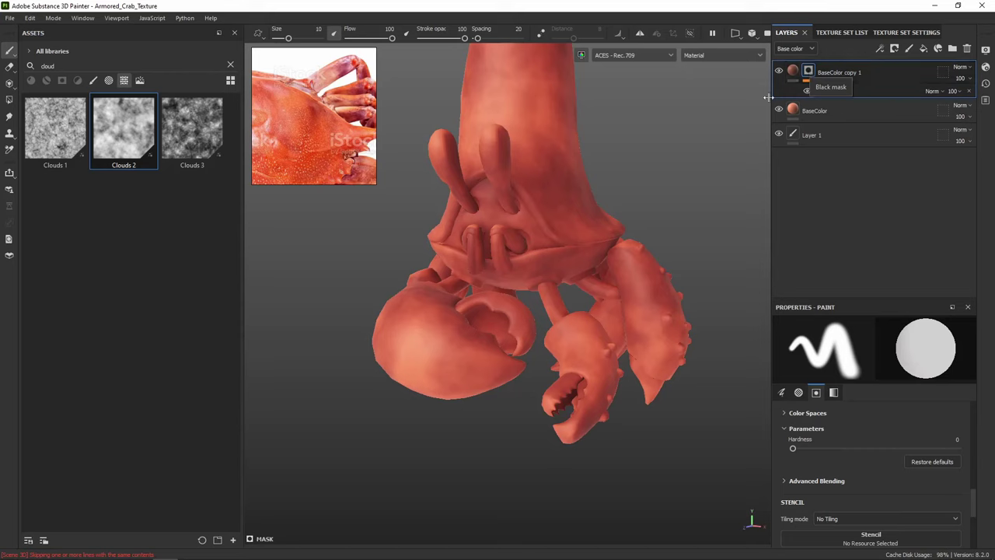
{"action": "middle_click_drag", "start_coordinate": [656, 160], "coordinate": [642, 151]}
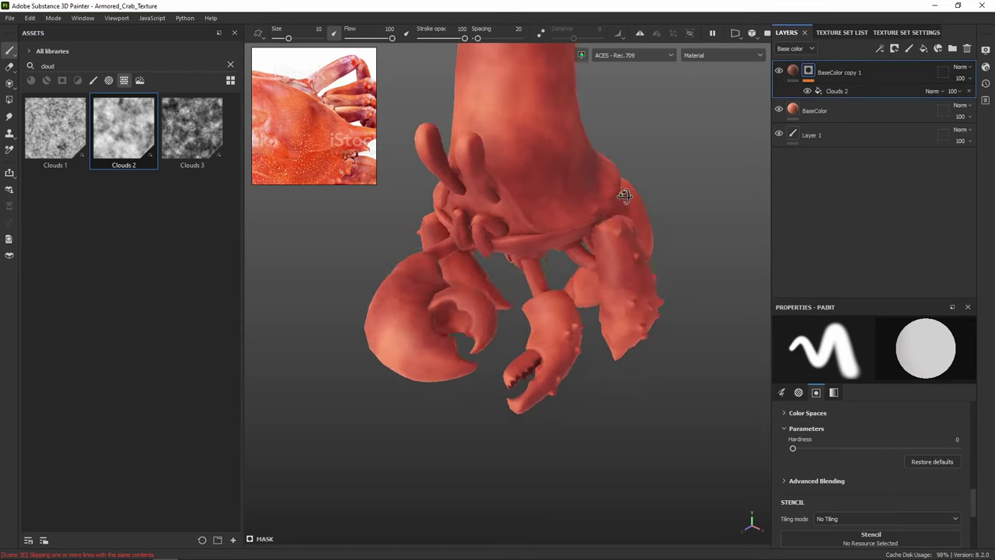
{"action": "right_click", "coordinate": [802, 71]}
{"action": "left_click", "coordinate": [809, 70]}
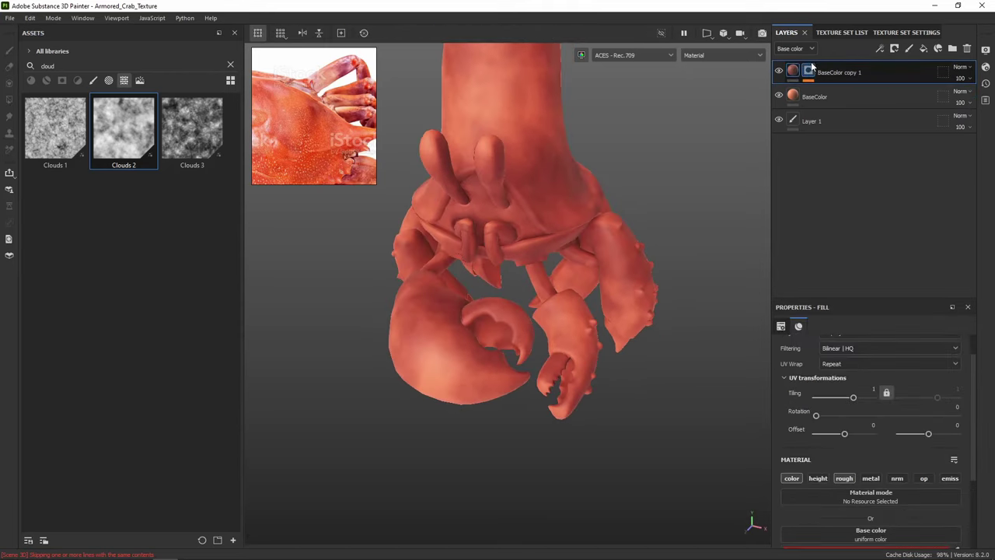
{"action": "right_click", "coordinate": [812, 69]}
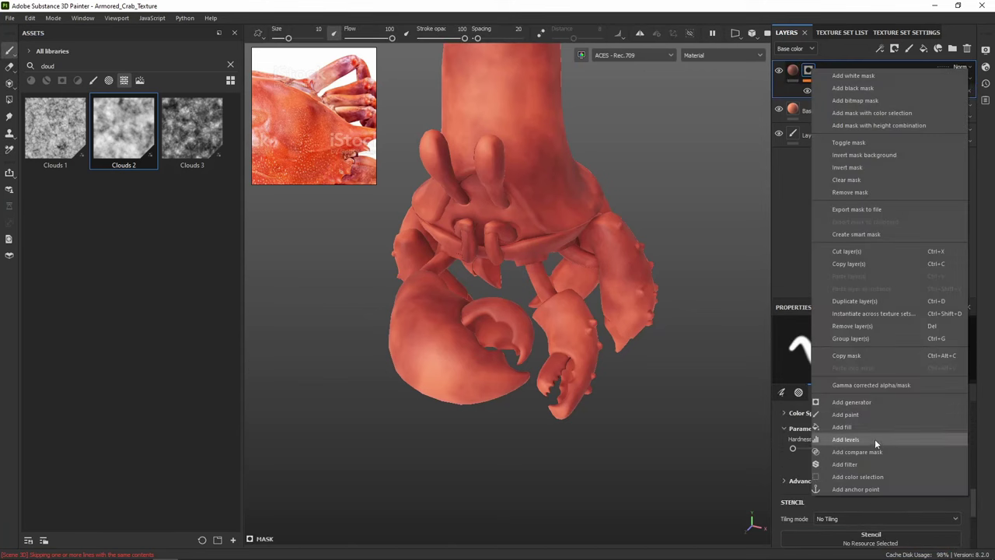
{"action": "left_click", "coordinate": [866, 461]}
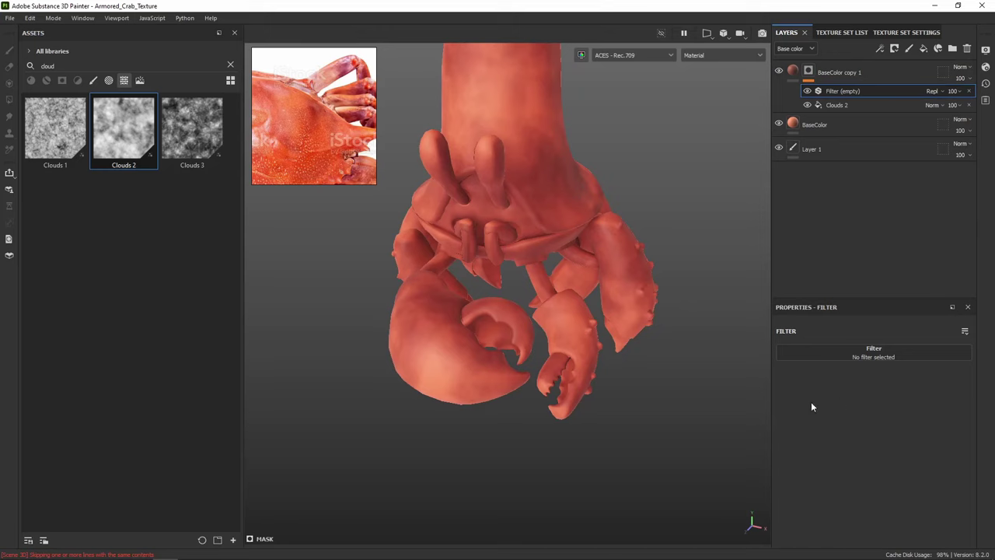
Search the filters for blur and assign Blur Slope to the new mask filter
{"action": "left_click", "coordinate": [869, 357]}
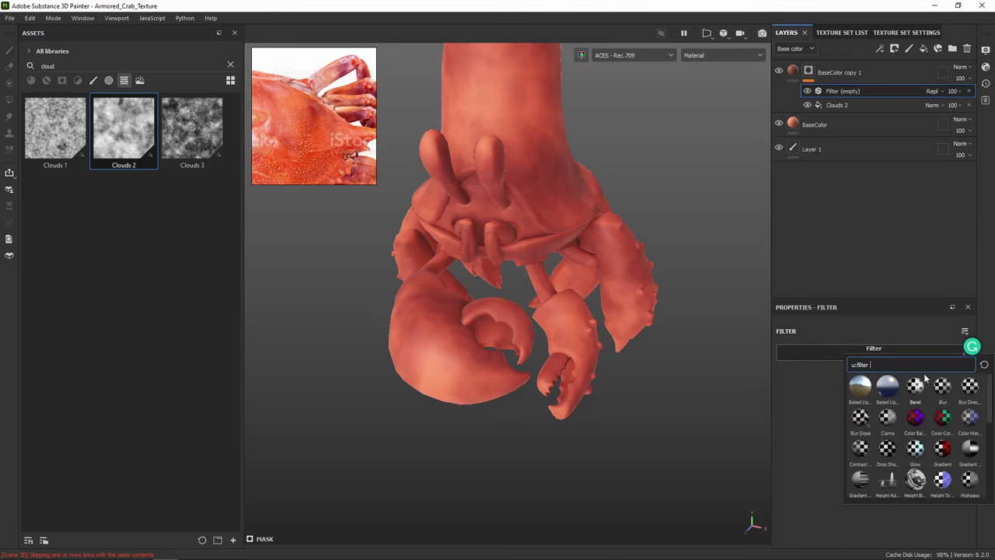
{"action": "type", "text": "blur"}
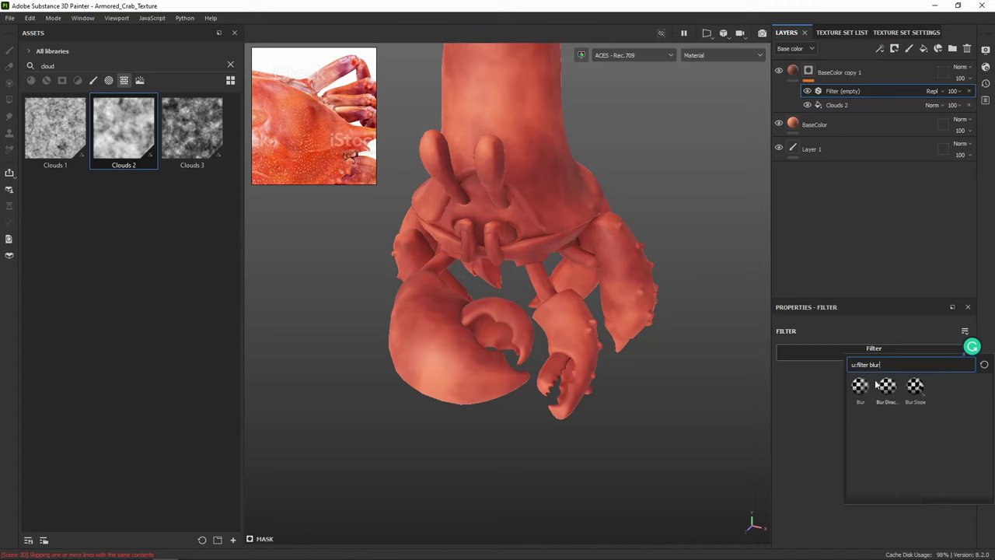
{"action": "mouse_move", "coordinate": [884, 389]}
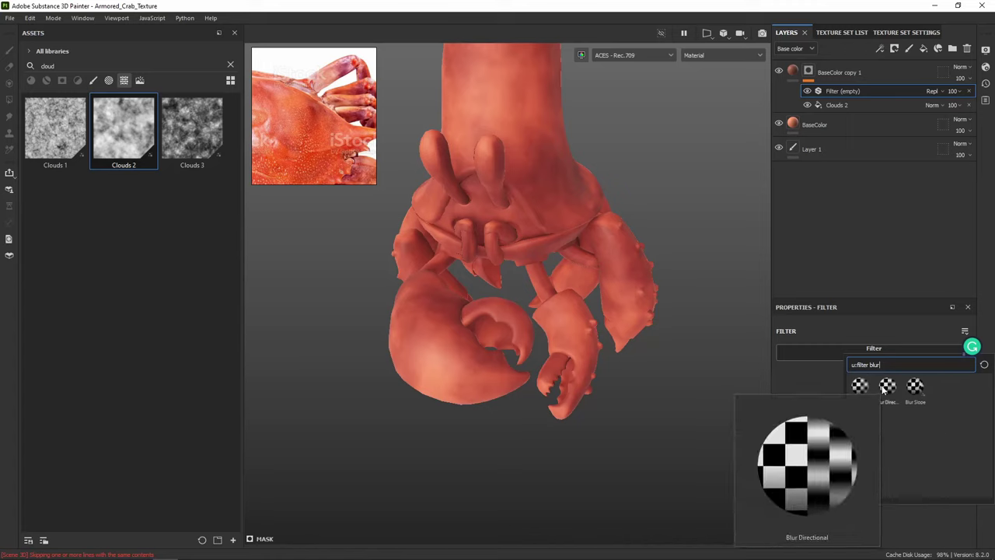
{"action": "mouse_move", "coordinate": [916, 388]}
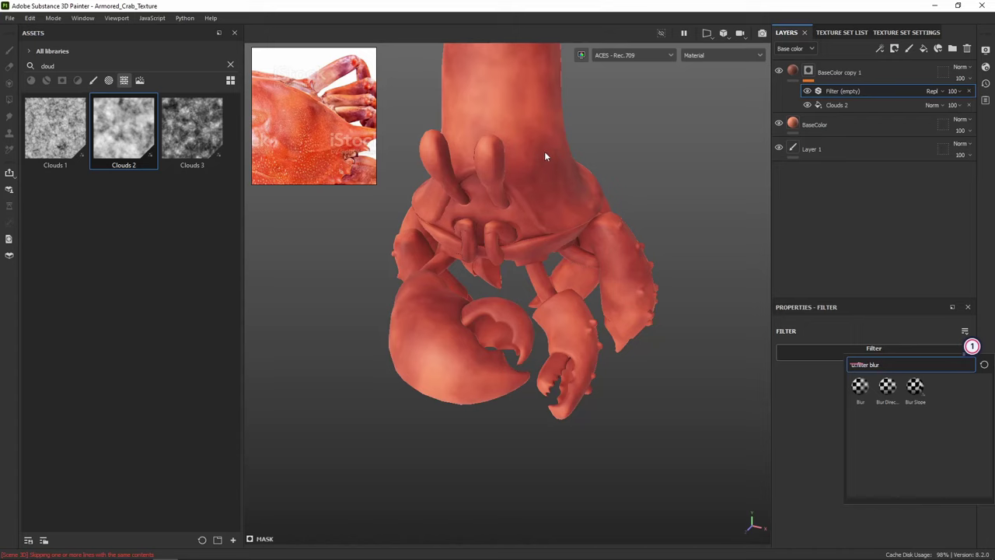
{"action": "left_click", "coordinate": [916, 386]}
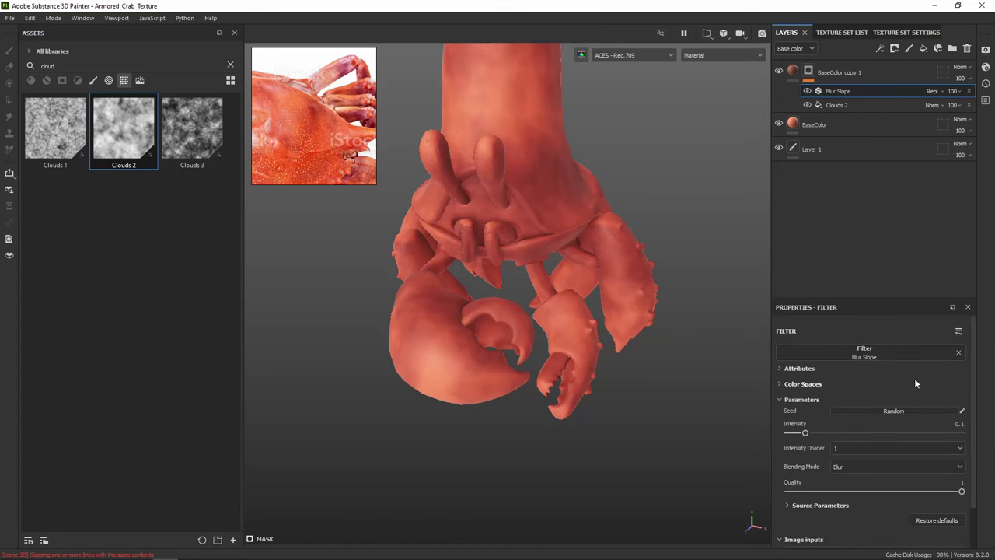
Display only the mask on the crab and examine the Blur Slope effect and its parameters
{"action": "mouse_move", "coordinate": [632, 169]}
{"action": "left_mouse_down", "text": "alt"}
{"action": "mouse_move", "coordinate": [649, 195]}
{"action": "mouse_move", "coordinate": [627, 158]}
{"action": "left_mouse_up", "text": "alt"}
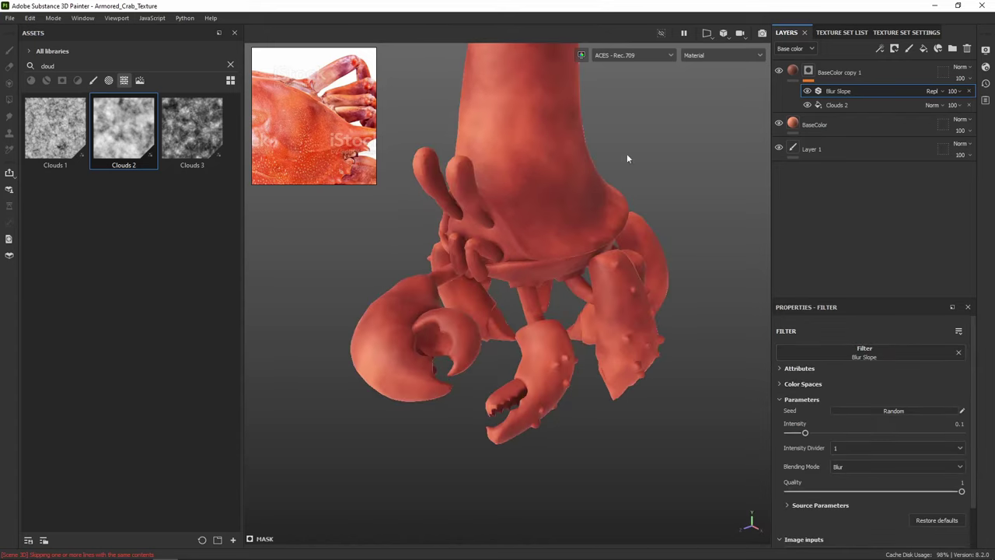
{"action": "left_click", "coordinate": [810, 70], "text": "alt"}
{"action": "scroll", "coordinate": [583, 198], "scroll_direction": "up", "scroll_amount": 5}
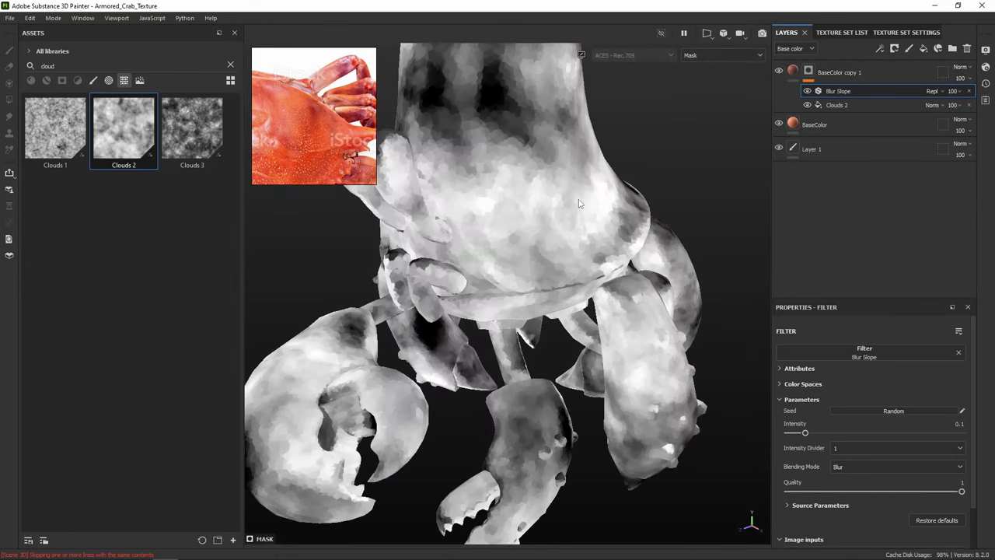
{"action": "left_click_drag", "start_coordinate": [582, 199], "coordinate": [541, 185], "text": "alt"}
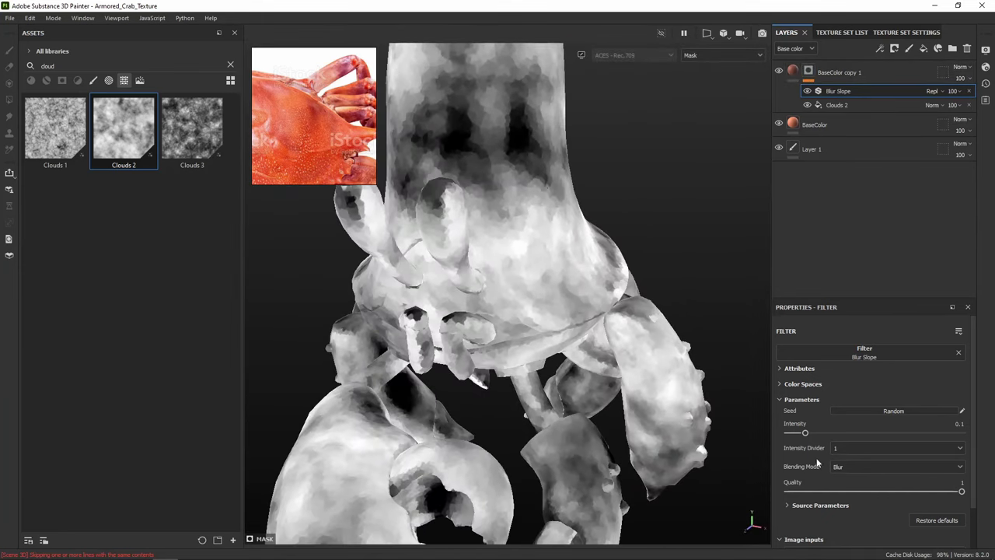
{"action": "scroll", "coordinate": [837, 459], "scroll_direction": "down", "scroll_amount": 1}
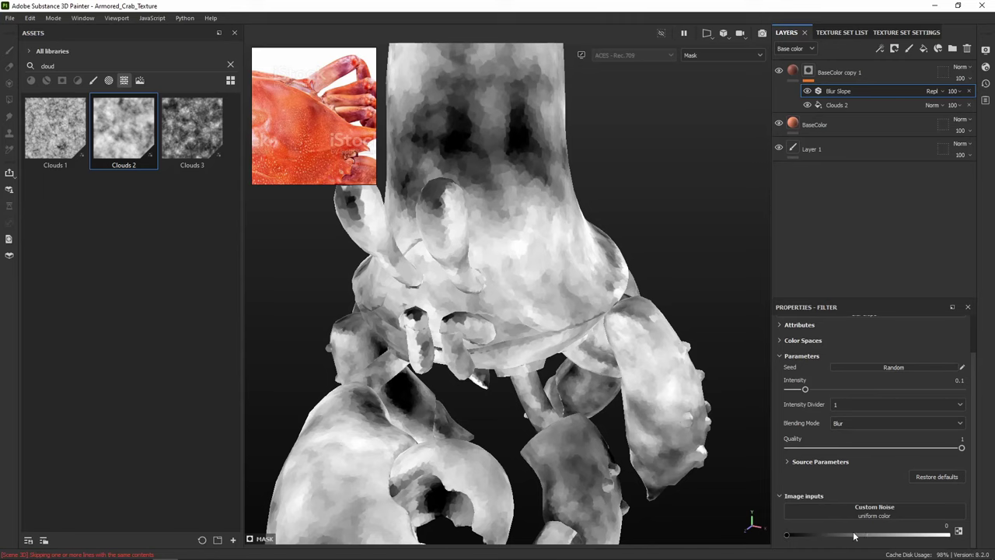
{"action": "scroll", "coordinate": [854, 397], "scroll_direction": "up", "scroll_amount": 1}
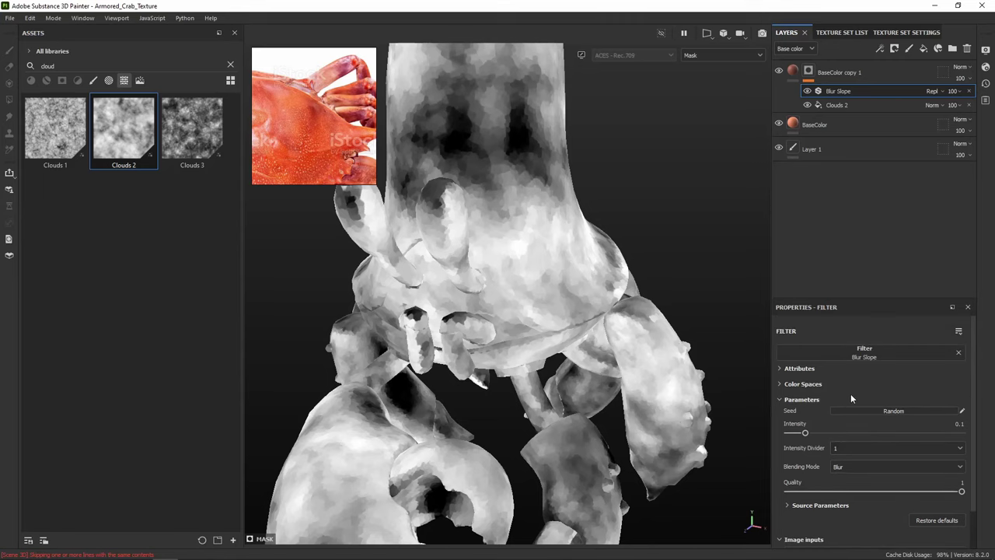
{"action": "scroll", "coordinate": [850, 390], "scroll_direction": "down", "scroll_amount": 1}
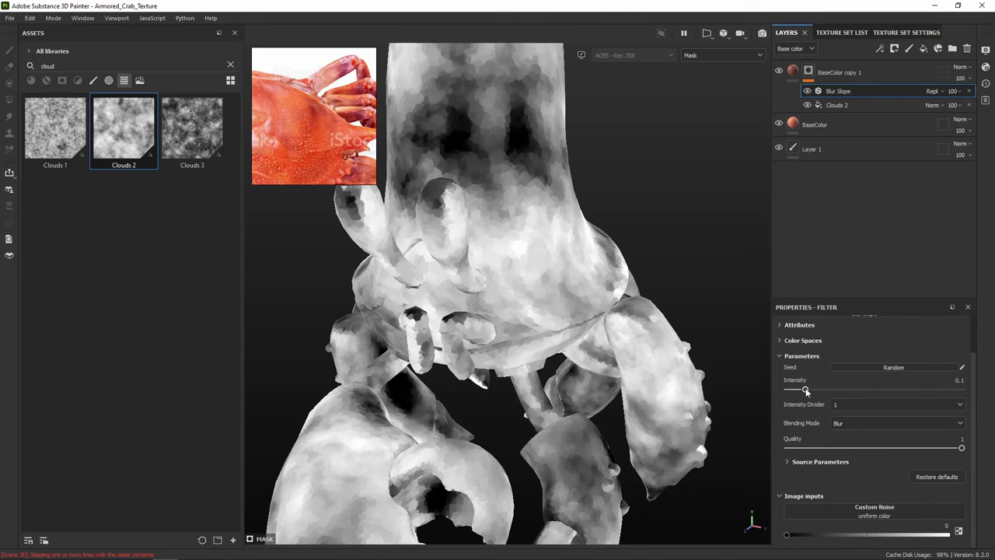
Try a Blur Slope intensity of 0.782 and compare the mask with the filter off and on
{"action": "mouse_move", "coordinate": [806, 391]}
{"action": "left_mouse_down"}
{"action": "mouse_move", "coordinate": [868, 391]}
{"action": "mouse_move", "coordinate": [788, 389]}
{"action": "mouse_move", "coordinate": [936, 389]}
{"action": "mouse_move", "coordinate": [887, 390]}
{"action": "mouse_move", "coordinate": [923, 387]}
{"action": "left_mouse_up"}
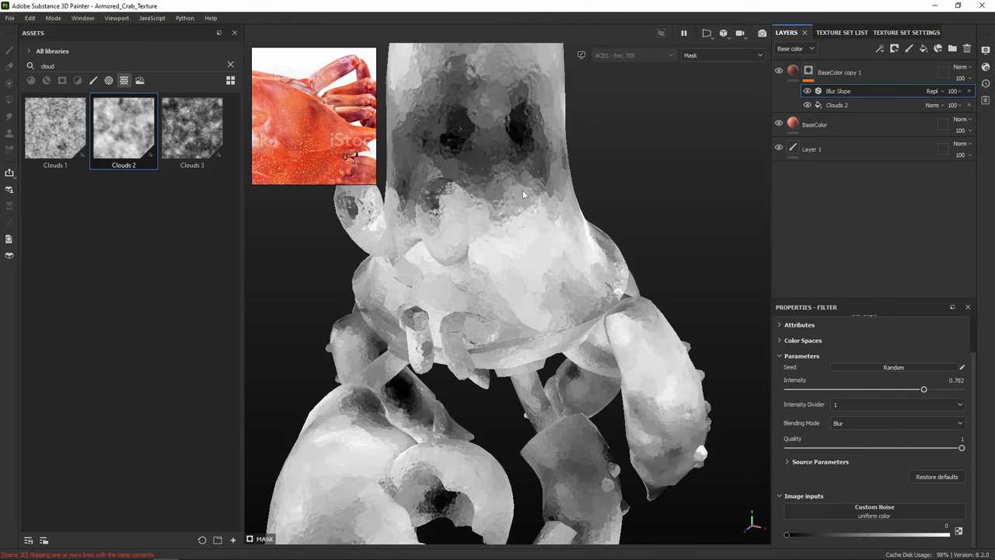
{"action": "left_click_drag", "start_coordinate": [523, 194], "coordinate": [528, 229], "text": "alt"}
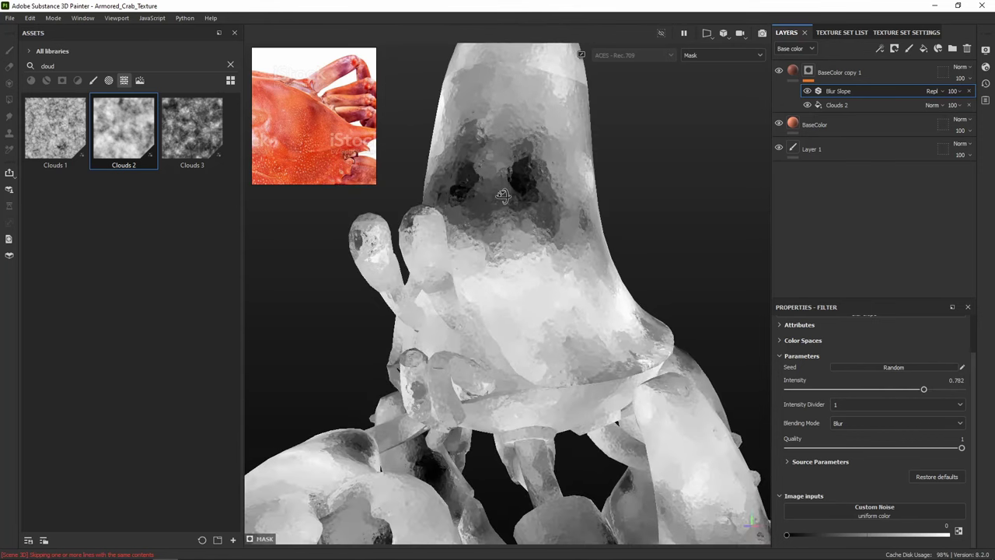
{"action": "left_click", "coordinate": [807, 91]}
{"action": "left_click", "coordinate": [807, 91]}
{"action": "left_click", "coordinate": [807, 91]}
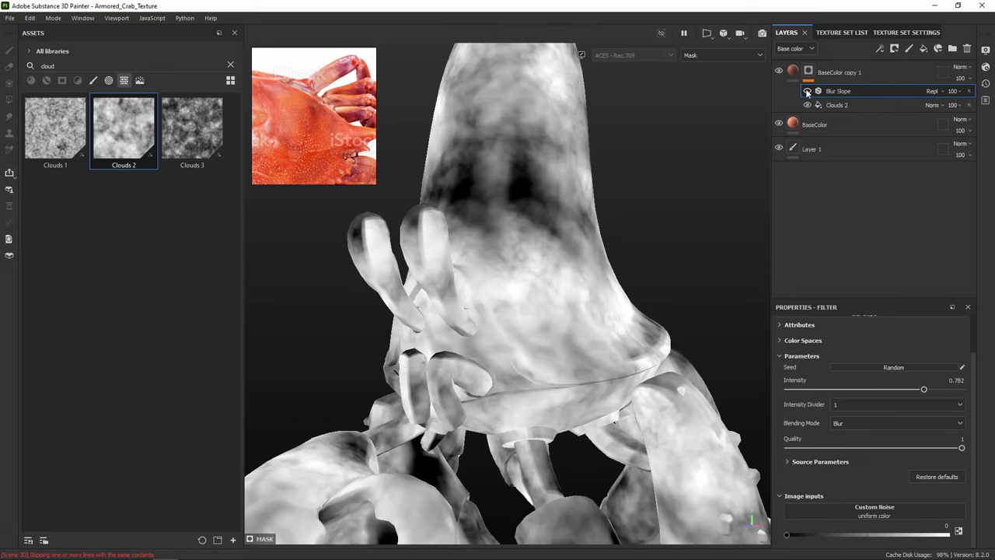
{"action": "left_click", "coordinate": [807, 91]}
Return to the material view and examine the blurred colour transitions on the crab's shell up close
{"action": "left_click", "coordinate": [792, 72]}
{"action": "left_click_drag", "start_coordinate": [622, 171], "coordinate": [589, 215], "text": "alt"}
{"action": "scroll", "coordinate": [587, 192], "scroll_direction": "up", "scroll_amount": 4}
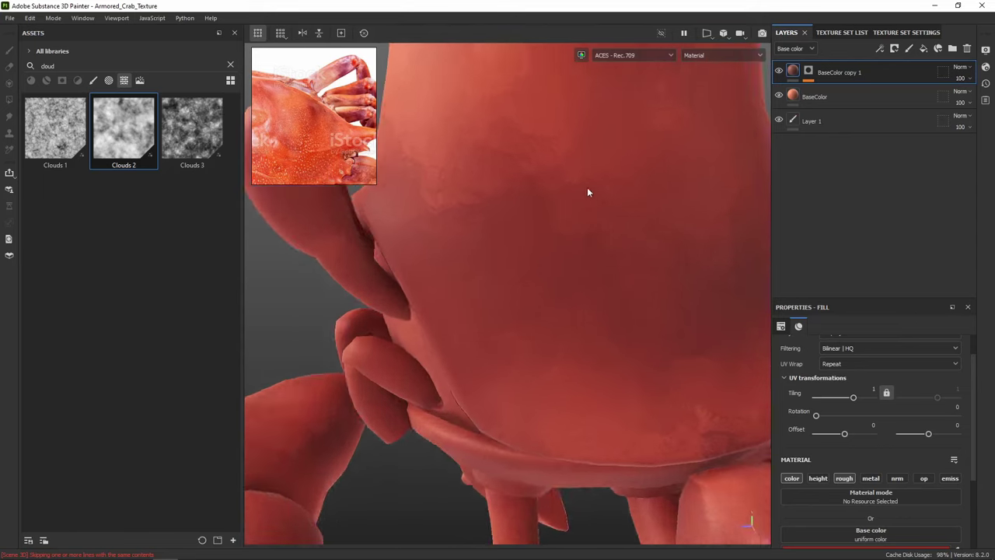
{"action": "middle_click_drag", "start_coordinate": [504, 206], "coordinate": [547, 248], "text": "alt"}
{"action": "left_click_drag", "start_coordinate": [547, 248], "coordinate": [620, 226], "text": "alt"}
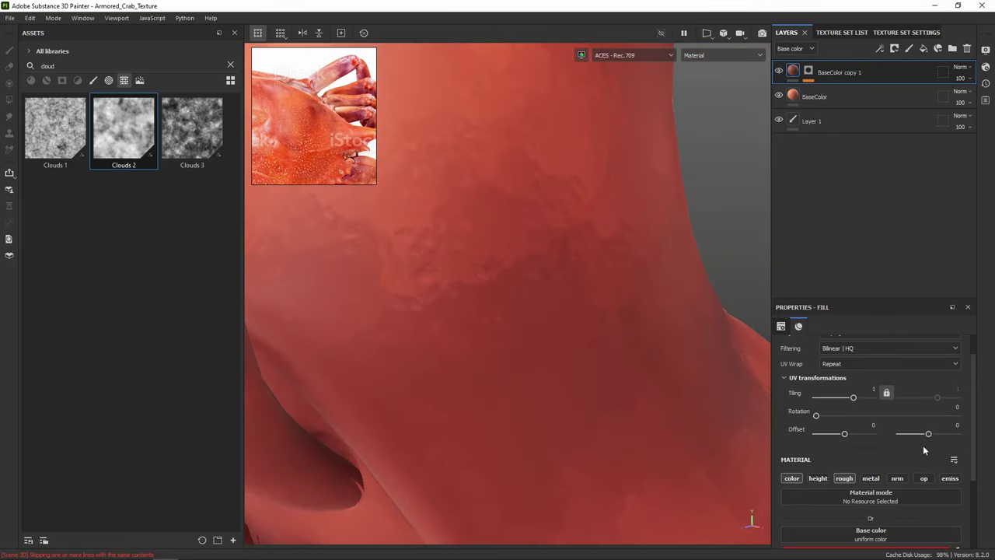
Set the Blur Slope filter's intensity to 0.478 and its intensity divider to 10
{"action": "left_click", "coordinate": [808, 71]}
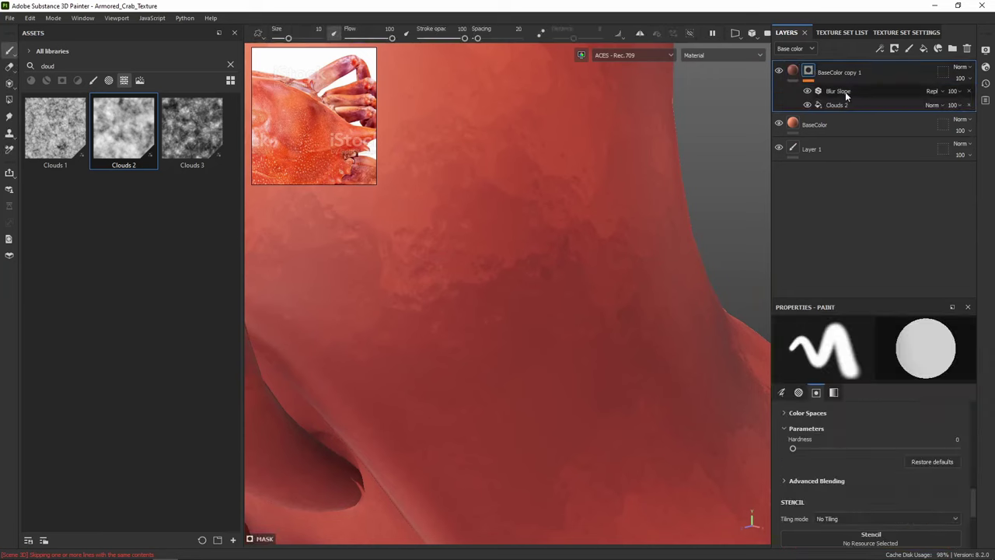
{"action": "left_click", "coordinate": [837, 94]}
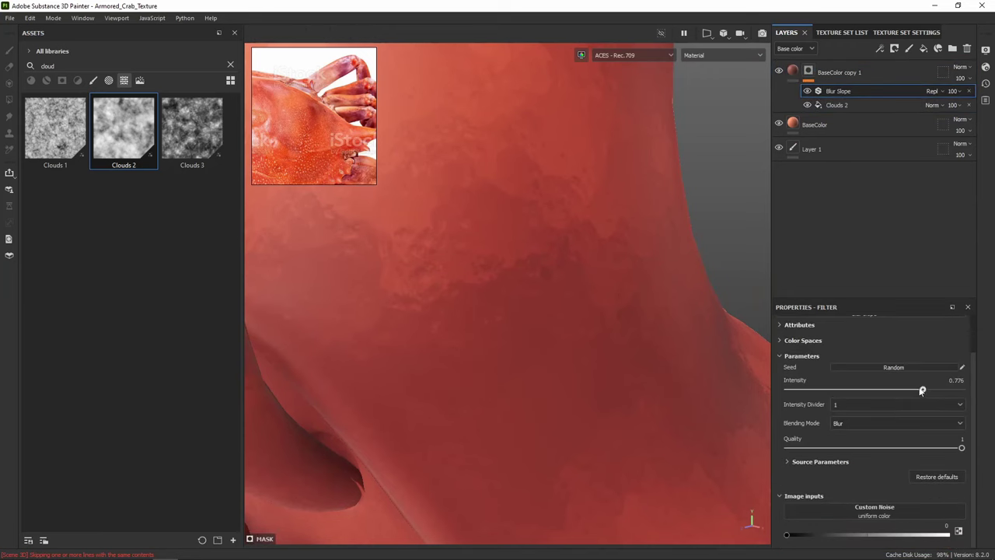
{"action": "left_click_drag", "start_coordinate": [921, 391], "coordinate": [857, 387]}
{"action": "left_click", "coordinate": [861, 402]}
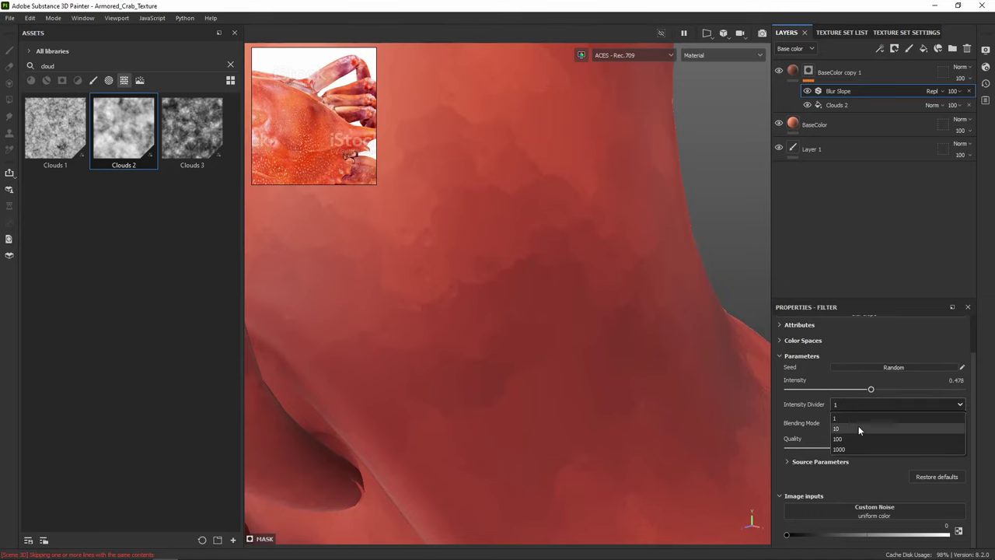
{"action": "left_click", "coordinate": [855, 428]}
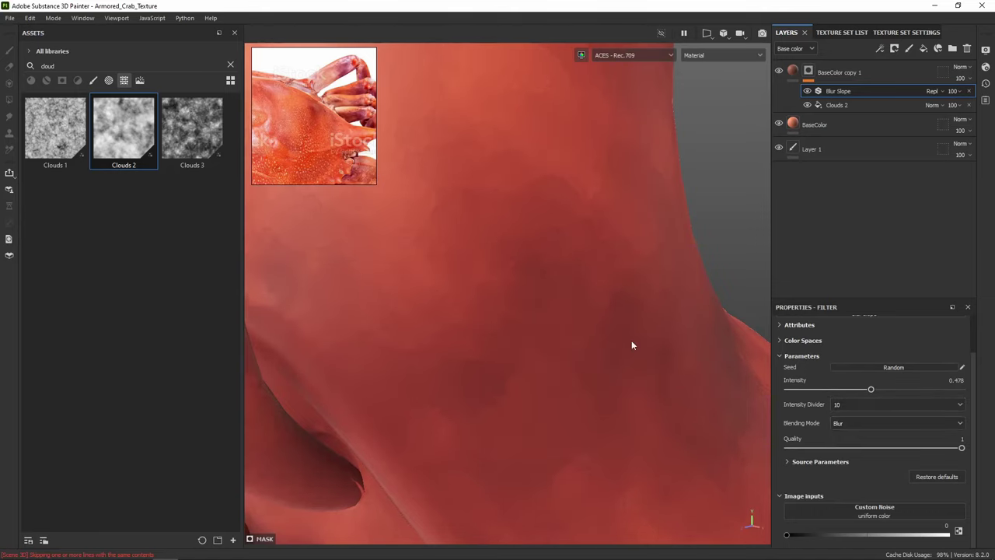
Try the Min blending mode for Blur Slope, settle on Max, and check the colour blending on the eyestalks and shell
{"action": "left_click_drag", "start_coordinate": [631, 340], "coordinate": [564, 268], "text": "alt"}
{"action": "left_click", "coordinate": [858, 425]}
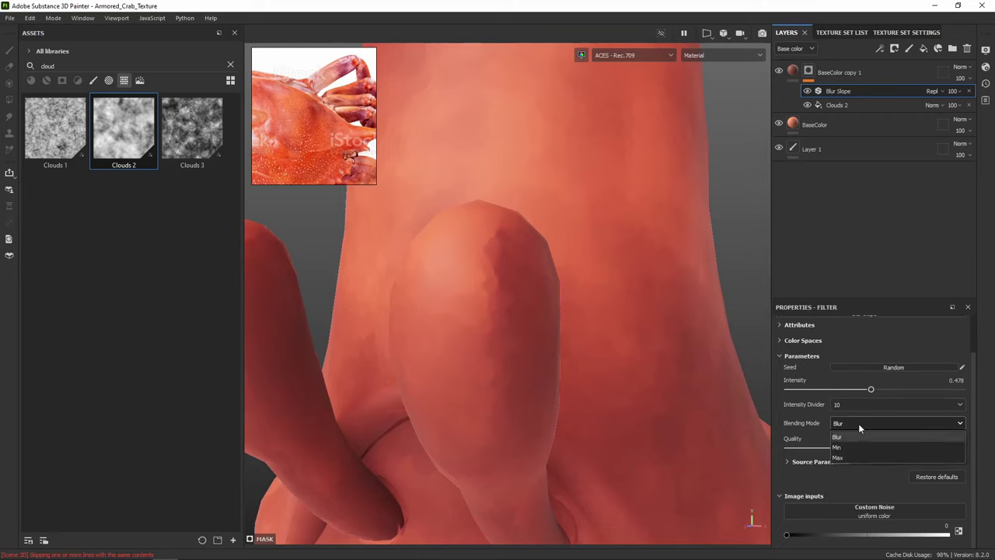
{"action": "left_click", "coordinate": [854, 441]}
{"action": "left_click", "coordinate": [860, 421]}
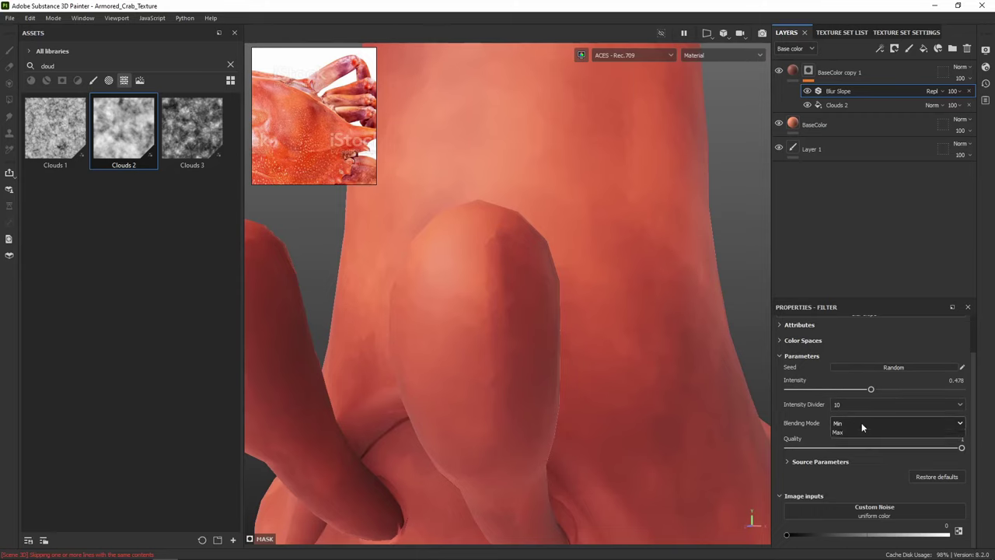
{"action": "left_click", "coordinate": [850, 457]}
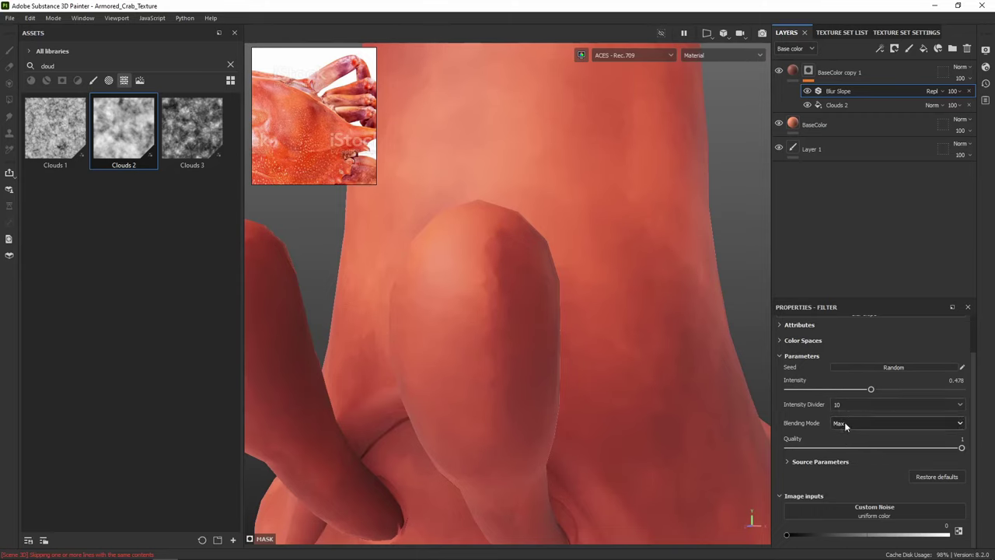
{"action": "left_click_drag", "start_coordinate": [504, 370], "coordinate": [664, 363], "text": "alt"}
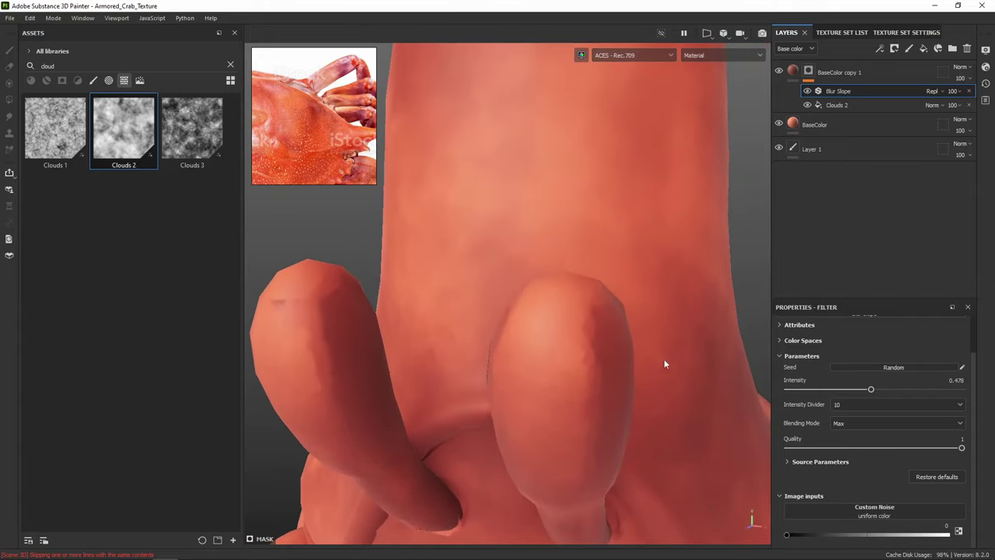
{"action": "mouse_move", "coordinate": [647, 325]}
{"action": "right_mouse_down", "text": "shift"}
{"action": "mouse_move", "coordinate": [533, 313]}
{"action": "mouse_move", "coordinate": [682, 322]}
{"action": "mouse_move", "coordinate": [650, 323]}
{"action": "right_mouse_up", "text": "shift"}
{"action": "scroll", "coordinate": [647, 323], "scroll_direction": "down", "scroll_amount": 3}
{"action": "middle_click_drag", "start_coordinate": [667, 356], "coordinate": [605, 340], "text": "alt"}
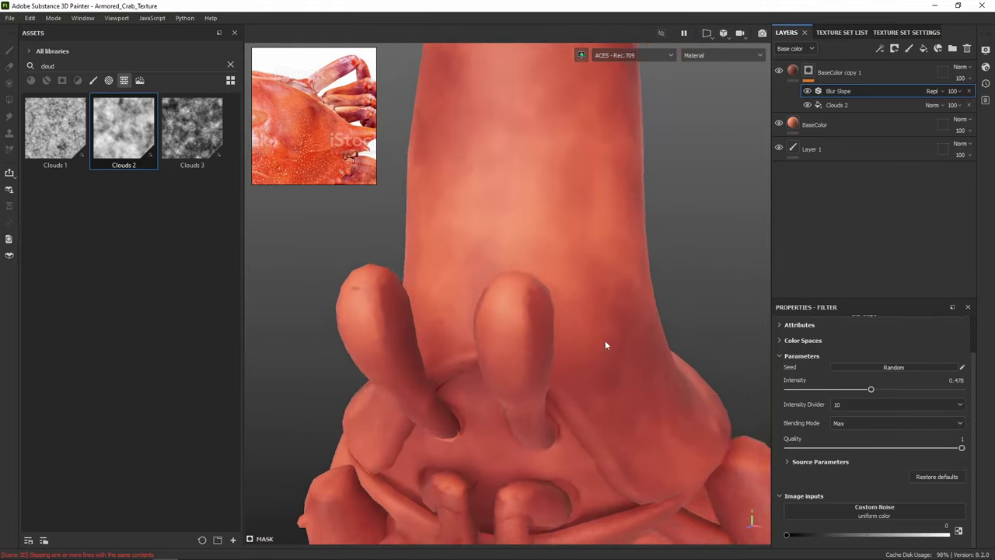
{"action": "left_click_drag", "start_coordinate": [605, 340], "coordinate": [575, 344], "text": "alt"}
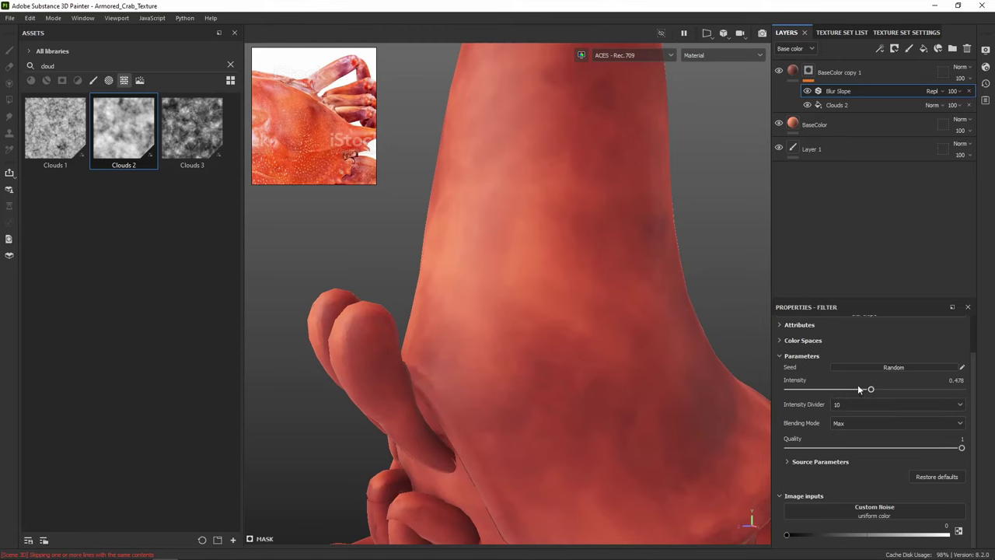
Try a Blur Slope intensity of 0.851 with an intensity divider of 100 and inspect the colour transitions on the shell
{"action": "scroll", "coordinate": [859, 392], "scroll_direction": "up", "scroll_amount": 2}
{"action": "scroll", "coordinate": [861, 402], "scroll_direction": "down", "scroll_amount": 2}
{"action": "left_click_drag", "start_coordinate": [915, 390], "coordinate": [786, 386]}
{"action": "left_click_drag", "start_coordinate": [947, 382], "coordinate": [959, 383]}
{"action": "left_click", "coordinate": [879, 407]}
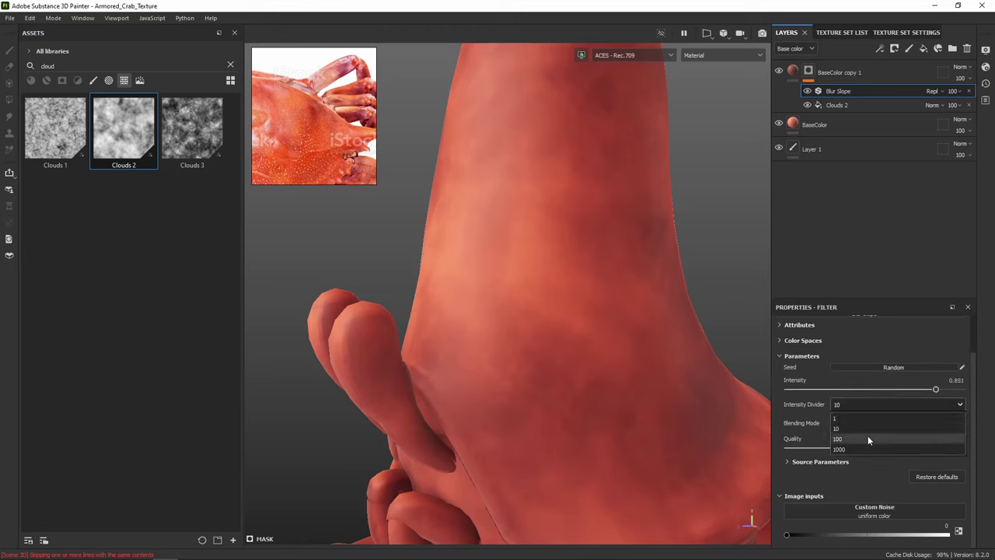
{"action": "left_click", "coordinate": [864, 439]}
{"action": "scroll", "coordinate": [676, 392], "scroll_direction": "up", "scroll_amount": 3}
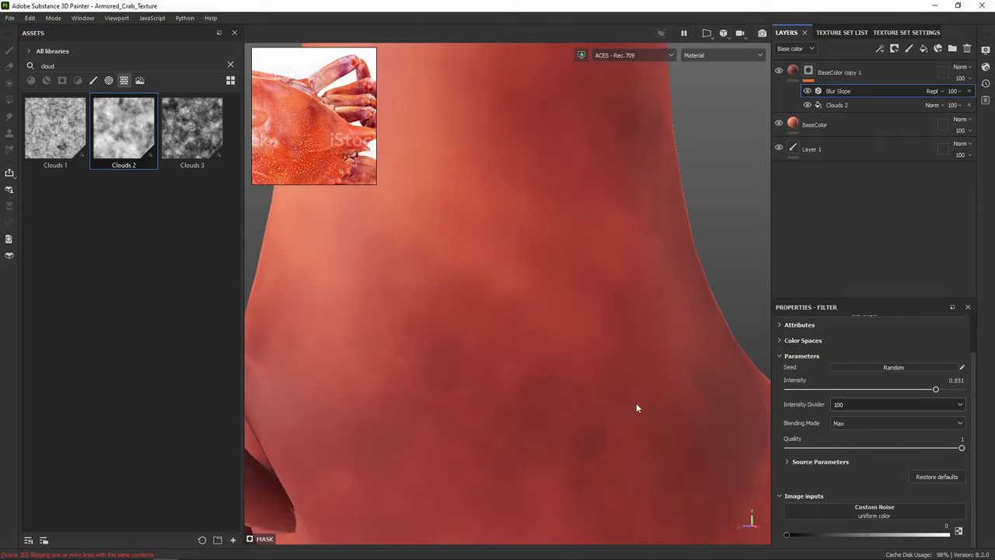
{"action": "left_click_drag", "start_coordinate": [638, 406], "coordinate": [612, 337], "text": "alt"}
{"action": "scroll", "coordinate": [604, 340], "scroll_direction": "up", "scroll_amount": 3}
{"action": "scroll", "coordinate": [604, 341], "scroll_direction": "down", "scroll_amount": 2}
{"action": "scroll", "coordinate": [604, 339], "scroll_direction": "down", "scroll_amount": 4}
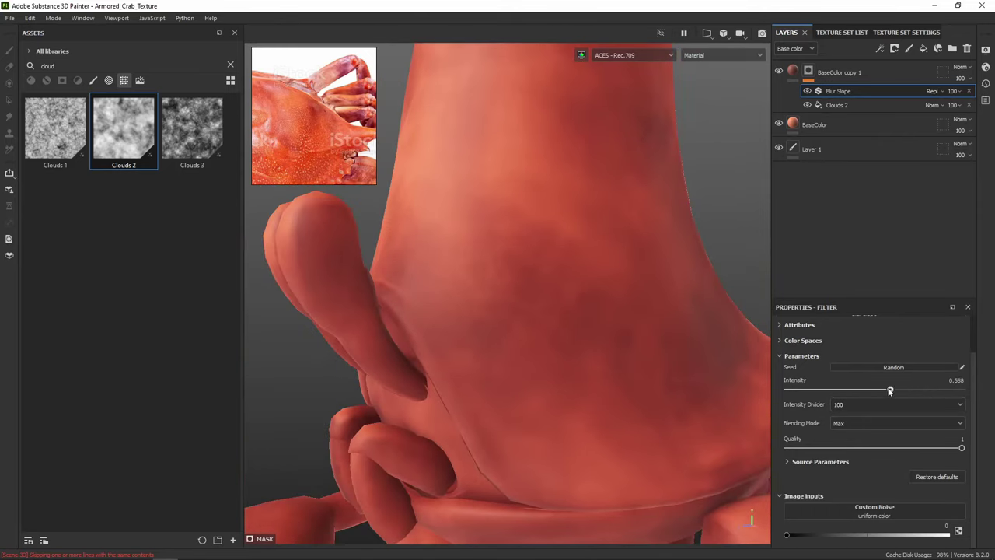
Try an intensity divider of 1000 on the Blur Slope filter and check the resulting BaseColor copy 1 mask on the shell
{"action": "left_click", "coordinate": [850, 403]}
{"action": "left_click", "coordinate": [846, 446]}
{"action": "scroll", "coordinate": [639, 354], "scroll_direction": "up", "scroll_amount": 3}
{"action": "left_click", "coordinate": [808, 70], "text": "alt"}
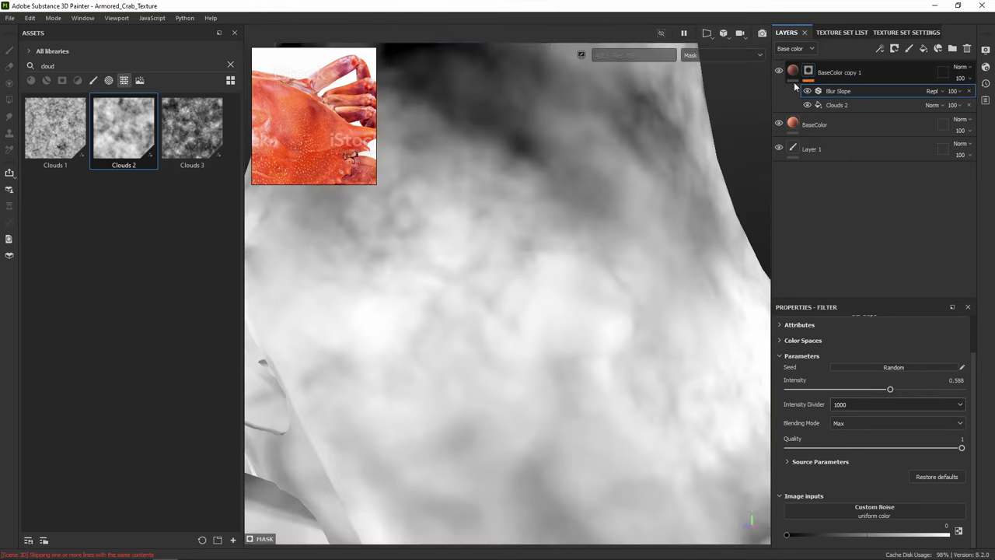
{"action": "middle_click_drag", "start_coordinate": [591, 294], "coordinate": [738, 370]}
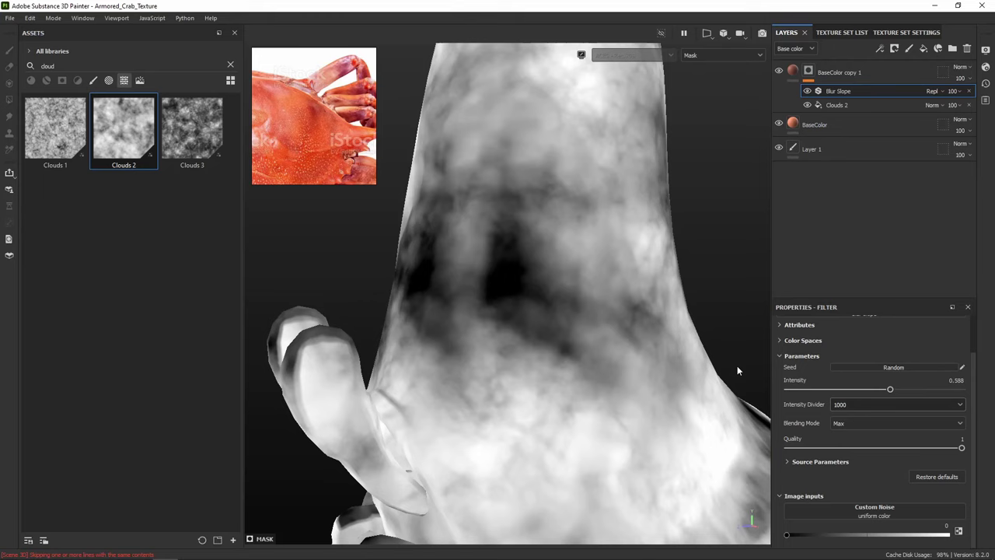
Switch Blur Slope's blending mode to Blur, try dividers 10 and 100, and settle on divider 1 with intensity 0.525
{"action": "left_click", "coordinate": [894, 426]}
{"action": "left_click", "coordinate": [856, 432]}
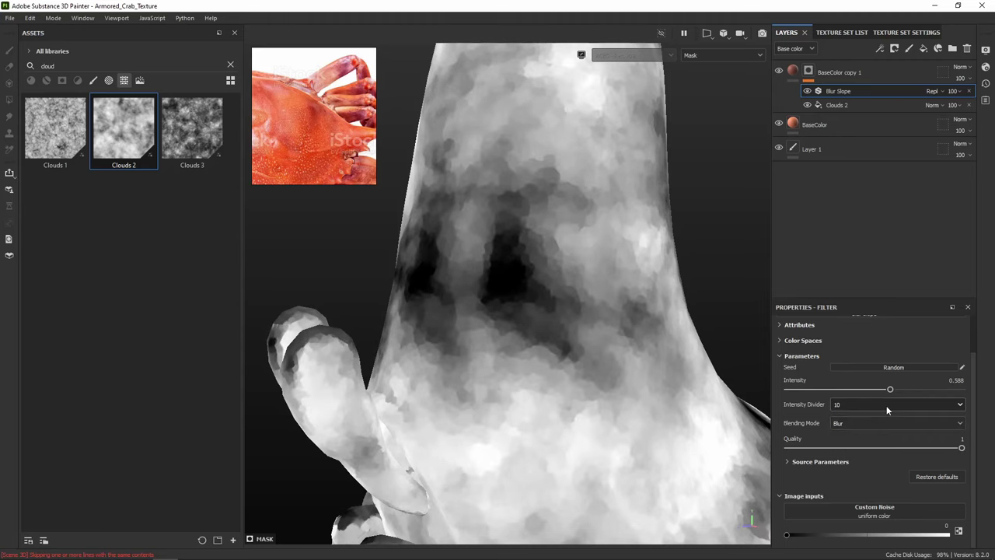
{"action": "left_click", "coordinate": [887, 405]}
{"action": "left_click", "coordinate": [865, 434]}
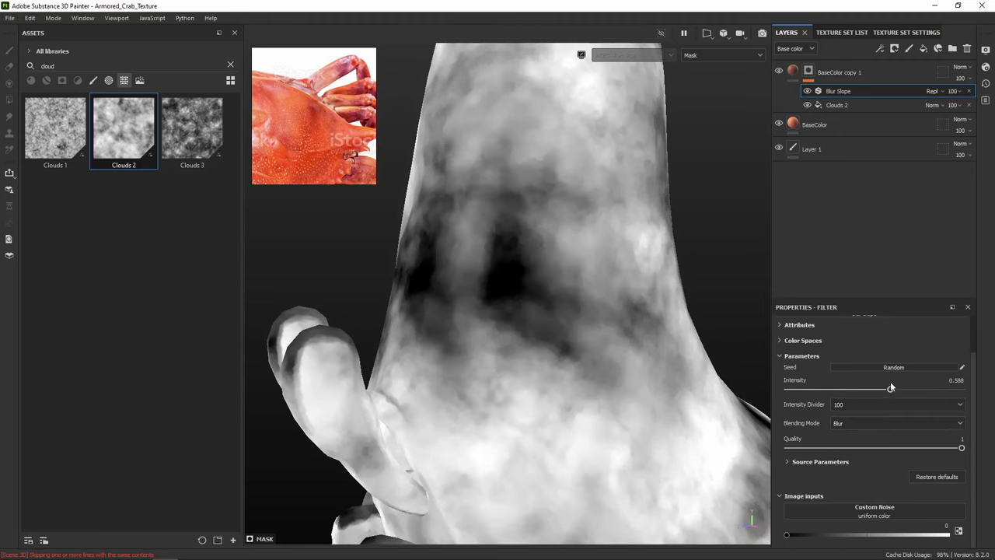
{"action": "left_click", "coordinate": [893, 404]}
{"action": "left_click", "coordinate": [871, 418]}
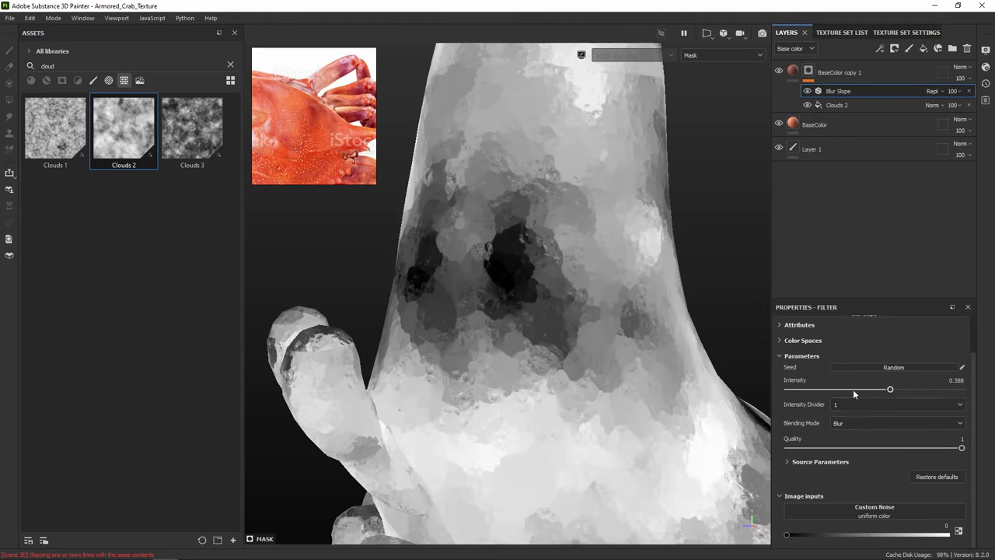
{"action": "left_click", "coordinate": [853, 390]}
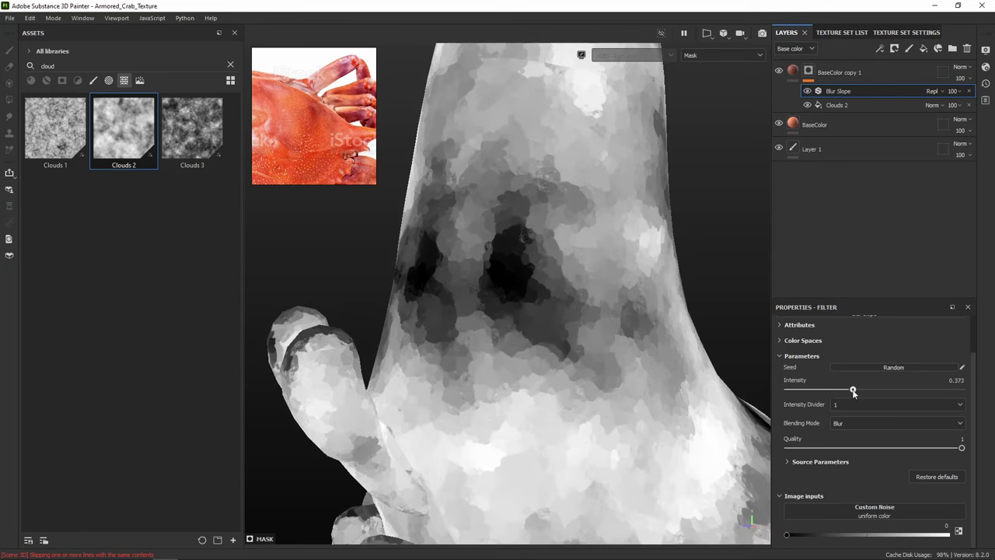
Return to the material view of BaseColor copy 1 and examine the broken-up colours on the shell, eyestalks and claws
{"action": "left_click", "coordinate": [793, 71]}
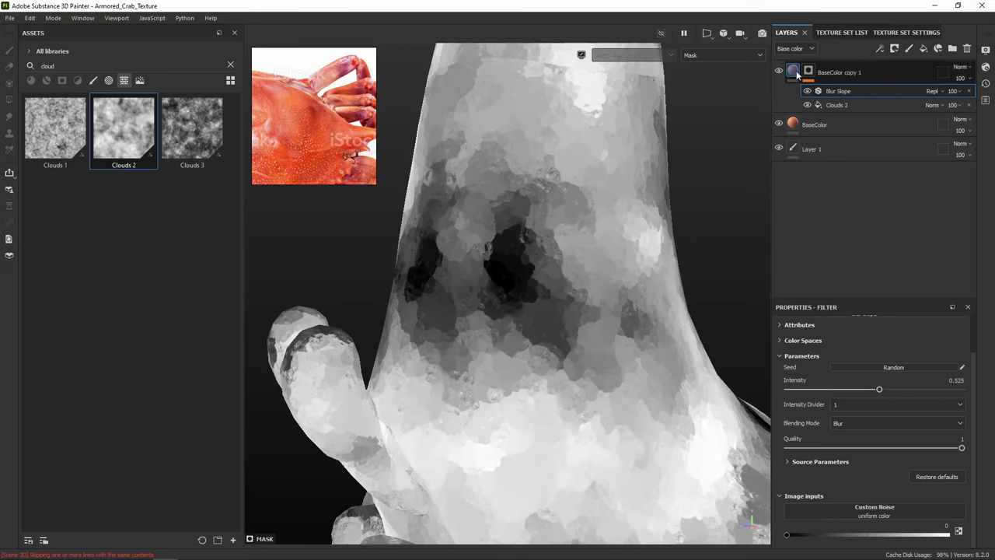
{"action": "left_click_drag", "start_coordinate": [670, 289], "coordinate": [602, 326], "text": "alt"}
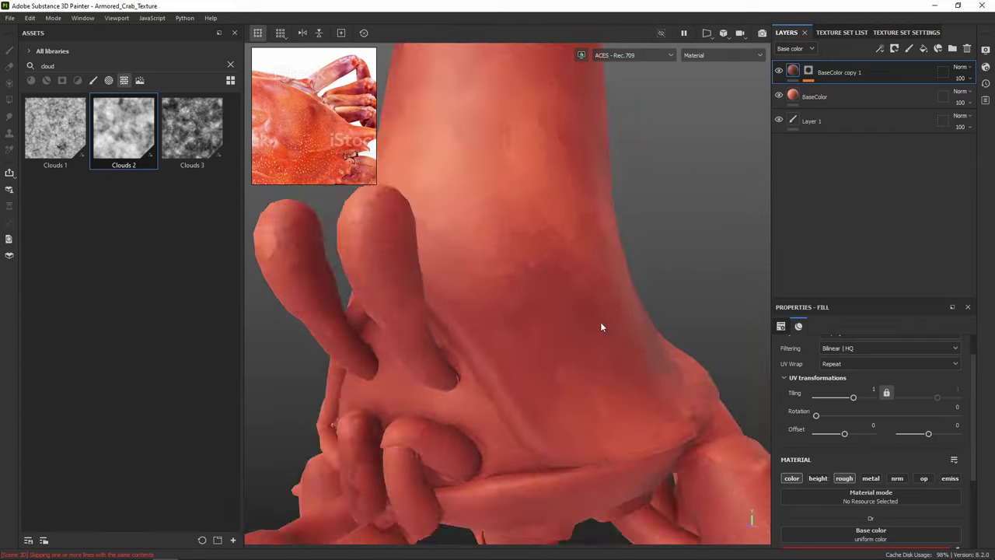
{"action": "scroll", "coordinate": [600, 325], "scroll_direction": "down", "scroll_amount": 3}
{"action": "middle_click_drag", "start_coordinate": [600, 325], "coordinate": [603, 336], "text": "alt"}
{"action": "left_click_drag", "start_coordinate": [603, 335], "coordinate": [638, 342], "text": "alt"}
{"action": "scroll", "coordinate": [638, 340], "scroll_direction": "up", "scroll_amount": 3}
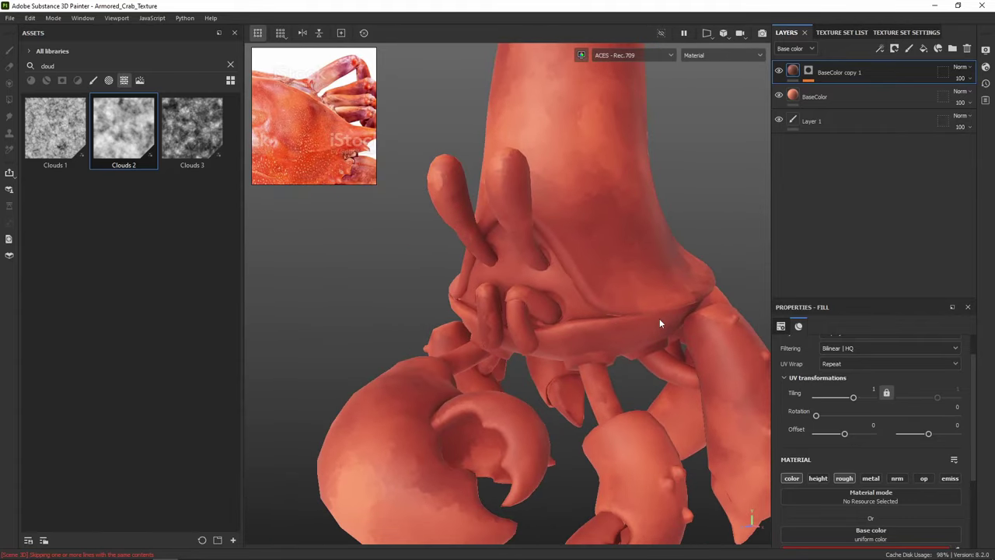
Try the Multiply blend mode on BaseColor copy 1, then settle on Darken (Min)
{"action": "left_click", "coordinate": [967, 68]}
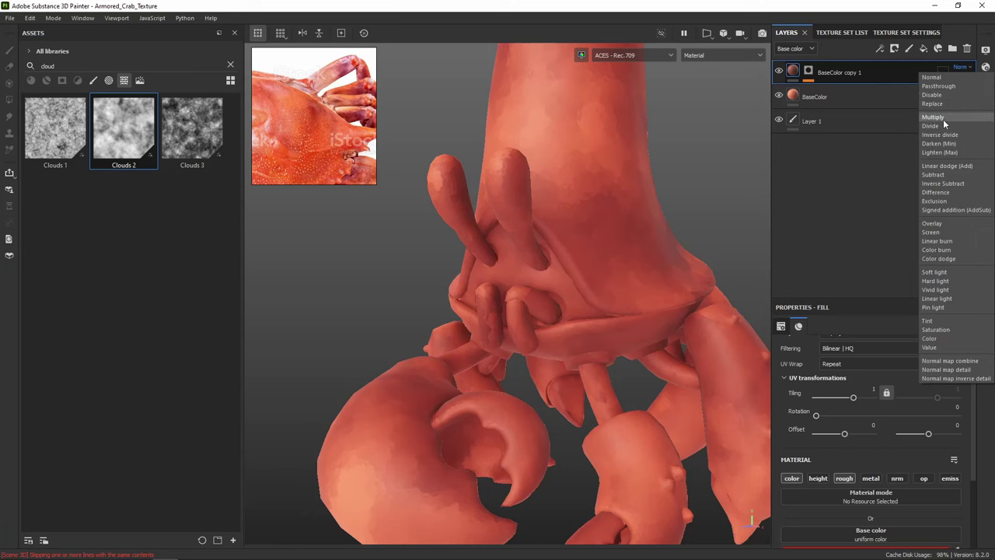
{"action": "left_click", "coordinate": [943, 119]}
{"action": "left_click_drag", "start_coordinate": [710, 202], "coordinate": [645, 151], "text": "alt"}
{"action": "left_click", "coordinate": [970, 69]}
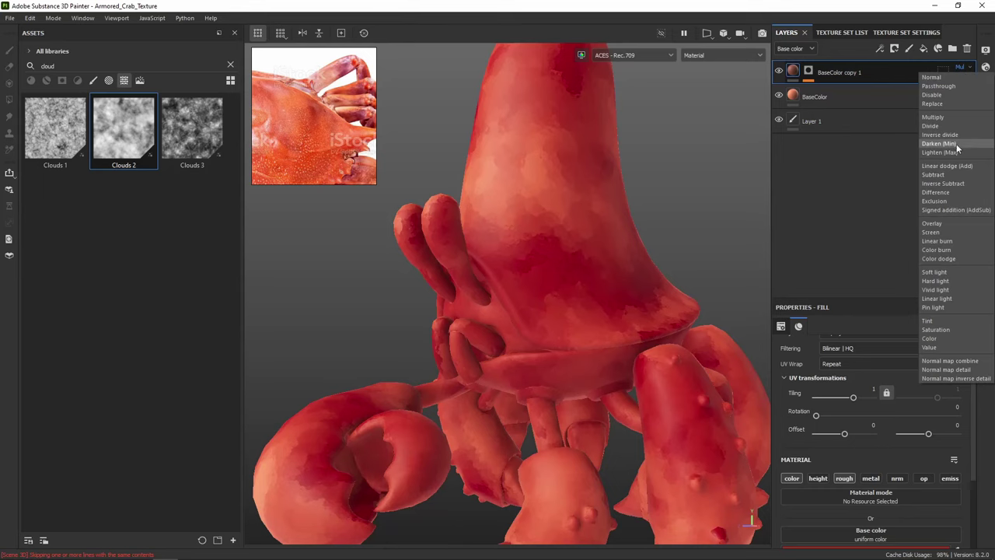
{"action": "left_click", "coordinate": [956, 144]}
{"action": "left_click_drag", "start_coordinate": [687, 240], "coordinate": [693, 209], "text": "alt"}
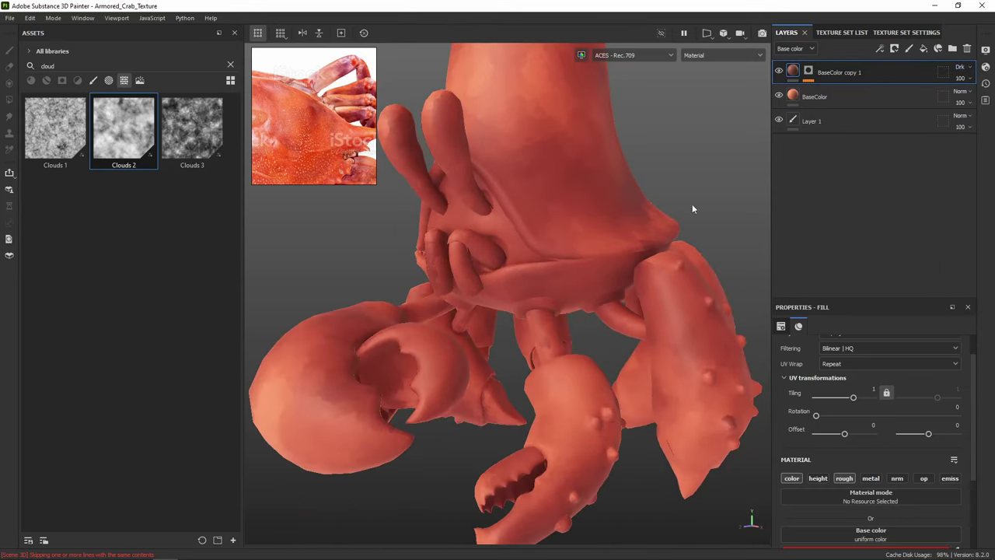
Show only the Base color channel in the viewport and view the whole crab
{"action": "left_click", "coordinate": [716, 55]}
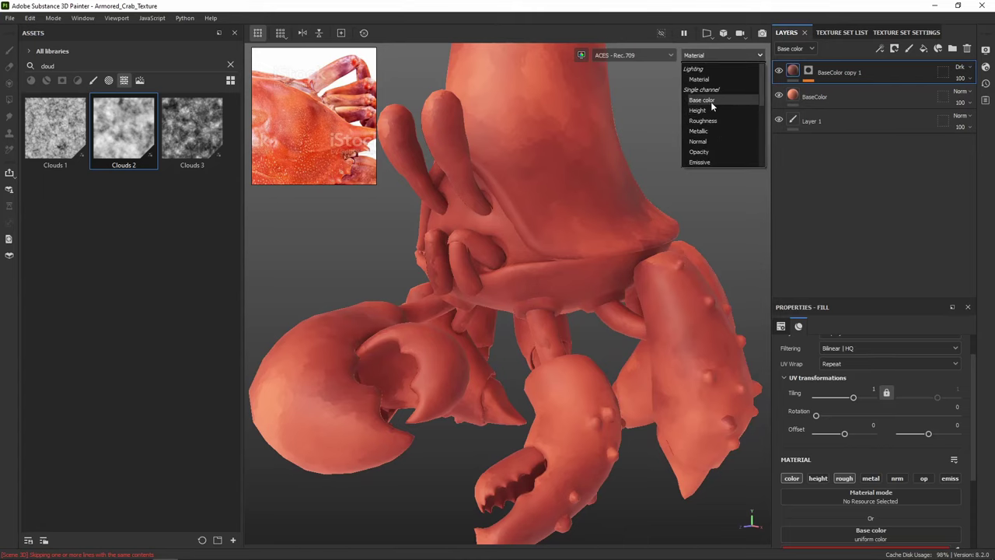
{"action": "left_click", "coordinate": [711, 101]}
{"action": "left_click_drag", "start_coordinate": [698, 117], "coordinate": [661, 189], "text": "alt"}
{"action": "scroll", "coordinate": [661, 189], "scroll_direction": "down", "scroll_amount": 3}
{"action": "middle_click_drag", "start_coordinate": [659, 231], "coordinate": [629, 164], "text": "alt"}
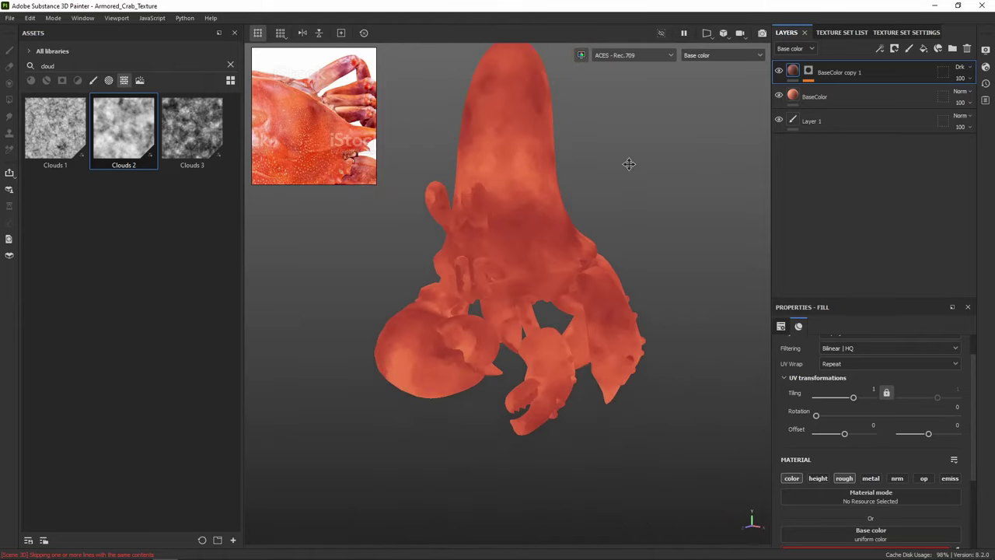
{"action": "left_click_drag", "start_coordinate": [629, 164], "coordinate": [630, 194], "text": "alt"}
Compare the crab's base colour with the Blur Slope filter off and on in BaseColor copy 1's mask
{"action": "left_click", "coordinate": [838, 98]}
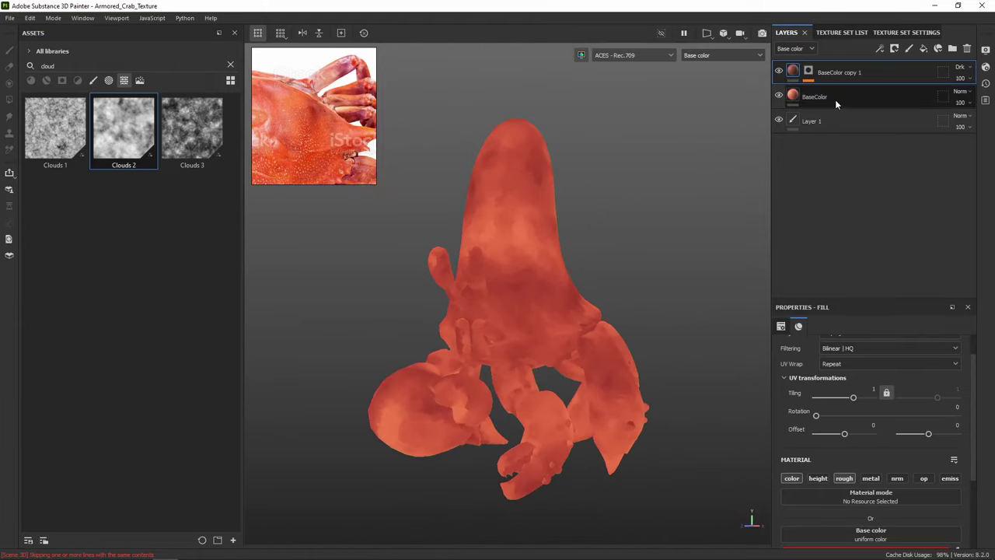
{"action": "left_click", "coordinate": [851, 76]}
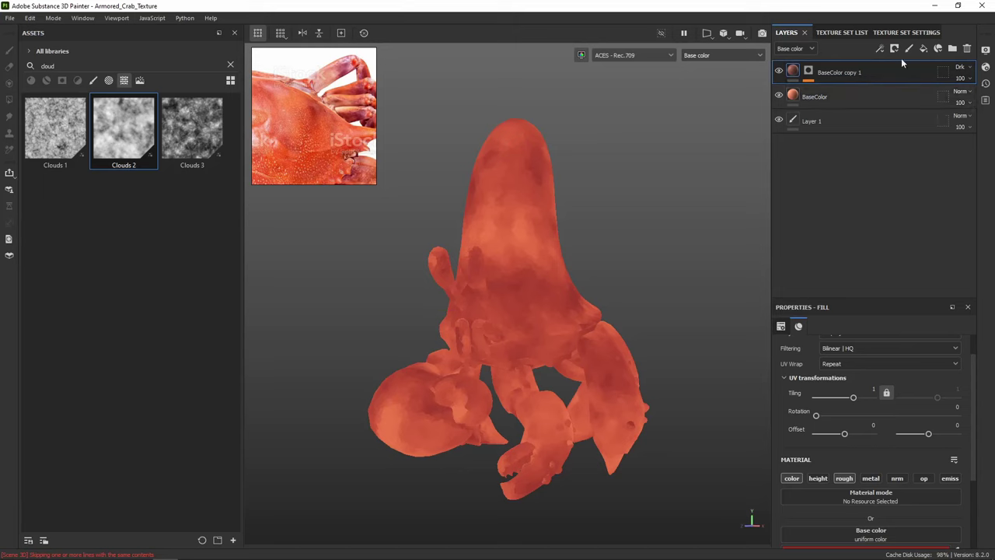
{"action": "left_click", "coordinate": [810, 72]}
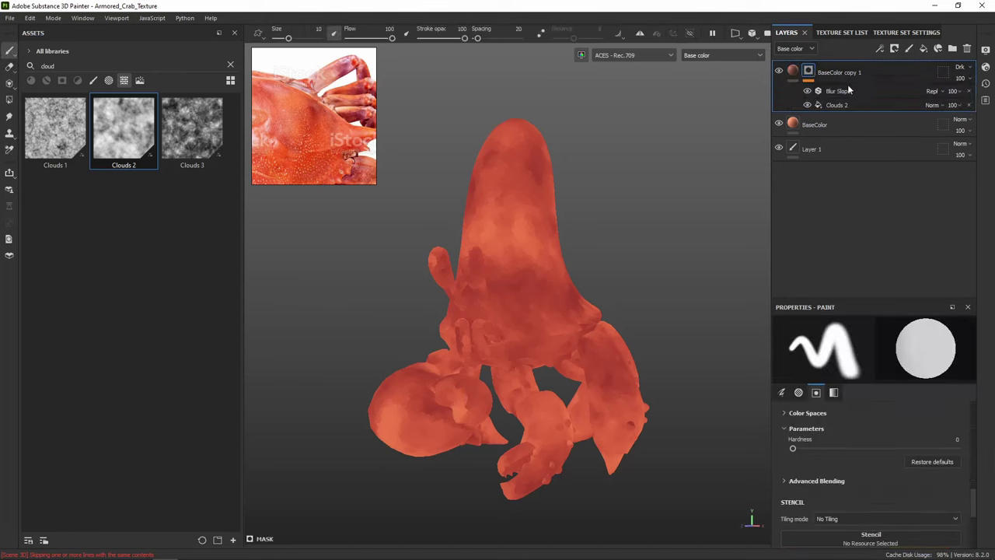
{"action": "left_click", "coordinate": [805, 93]}
{"action": "left_click", "coordinate": [807, 91]}
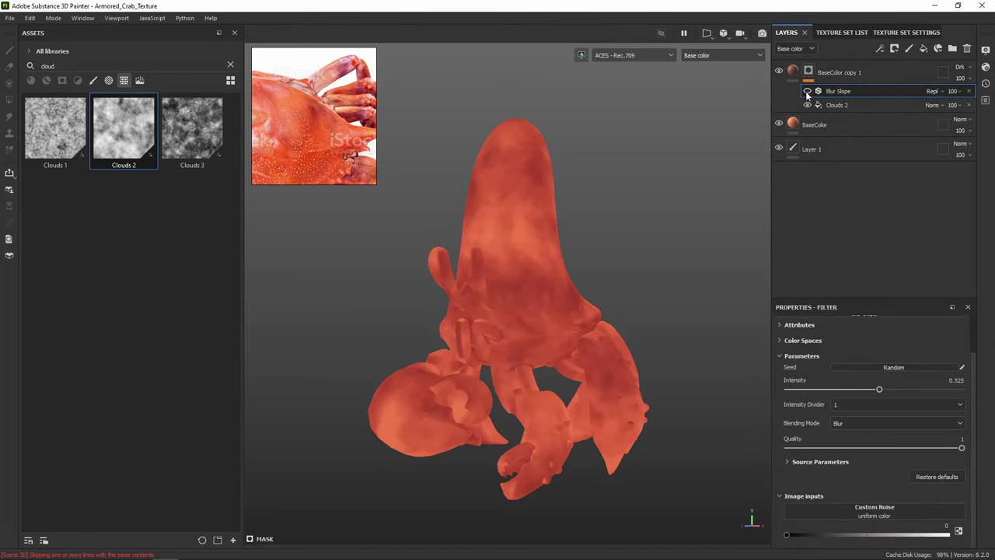
{"action": "scroll", "coordinate": [533, 222], "scroll_direction": "up", "scroll_amount": 3}
{"action": "middle_click_drag", "start_coordinate": [534, 222], "coordinate": [584, 135], "text": "alt"}
{"action": "left_click_drag", "start_coordinate": [584, 136], "coordinate": [561, 188], "text": "alt"}
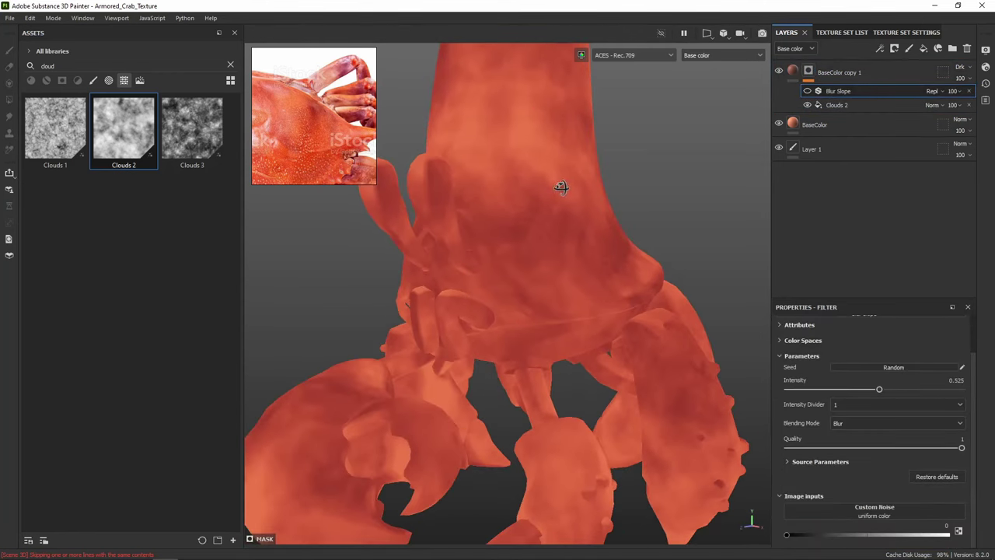
{"action": "left_click", "coordinate": [808, 91]}
{"action": "left_click", "coordinate": [807, 91]}
{"action": "left_click", "coordinate": [808, 91]}
{"action": "middle_click_drag", "start_coordinate": [609, 176], "coordinate": [631, 163], "text": "alt"}
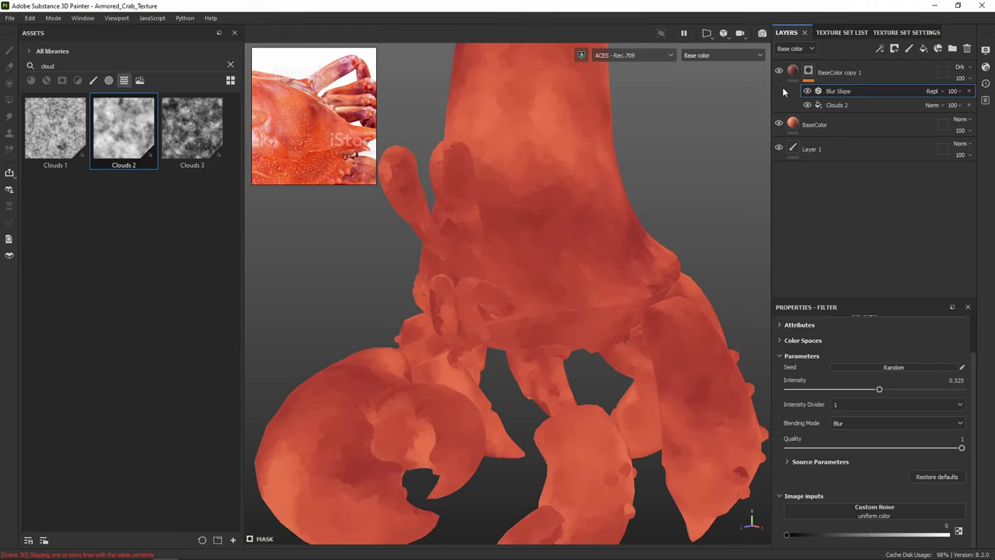
{"action": "mouse_move", "coordinate": [630, 157]}
{"action": "left_mouse_down", "text": "alt"}
{"action": "mouse_move", "coordinate": [627, 200]}
{"action": "mouse_move", "coordinate": [649, 163]}
{"action": "left_mouse_up", "text": "alt"}
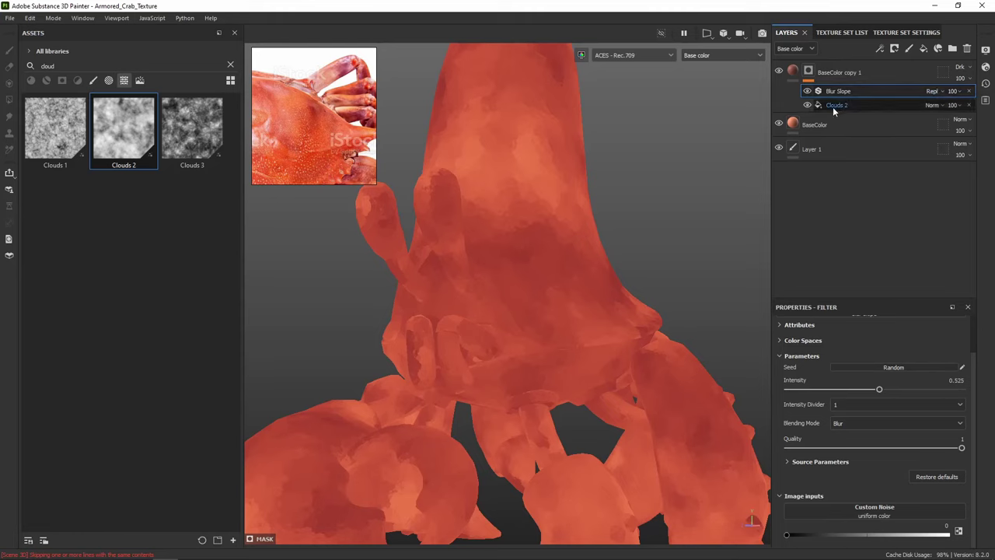
Lower the opacity of the BaseColor copy 1 layer to 56 after trying 23
{"action": "left_click", "coordinate": [953, 92]}
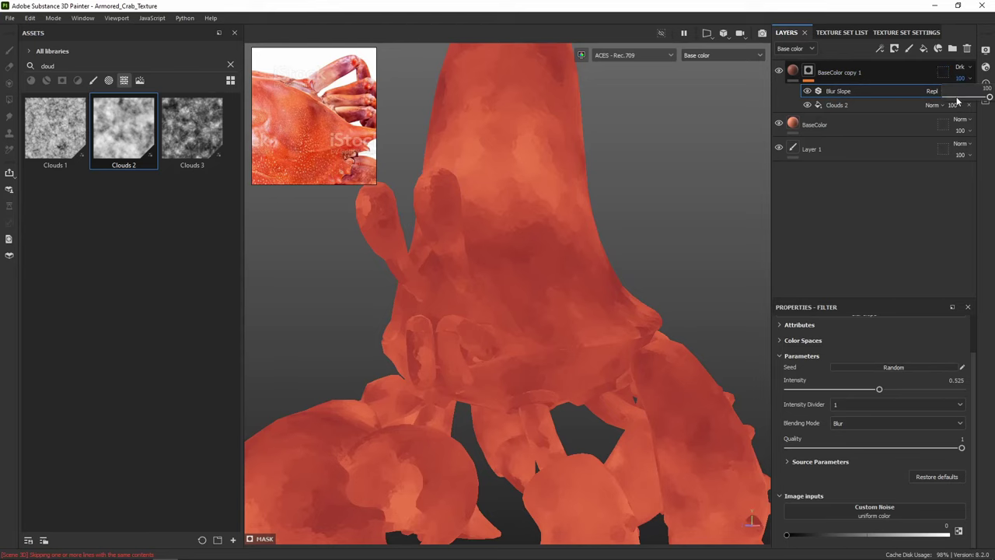
{"action": "left_click", "coordinate": [957, 97]}
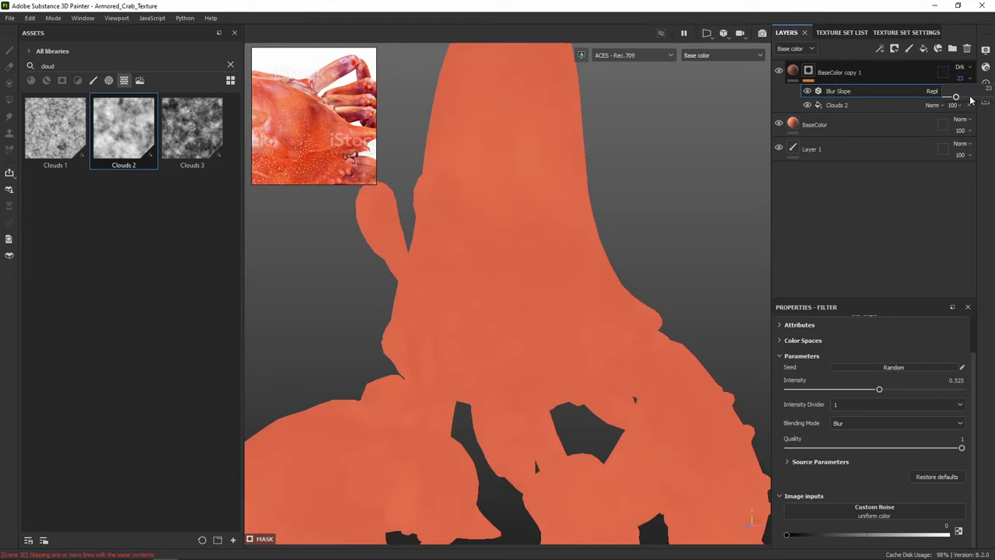
{"action": "left_click", "coordinate": [971, 99]}
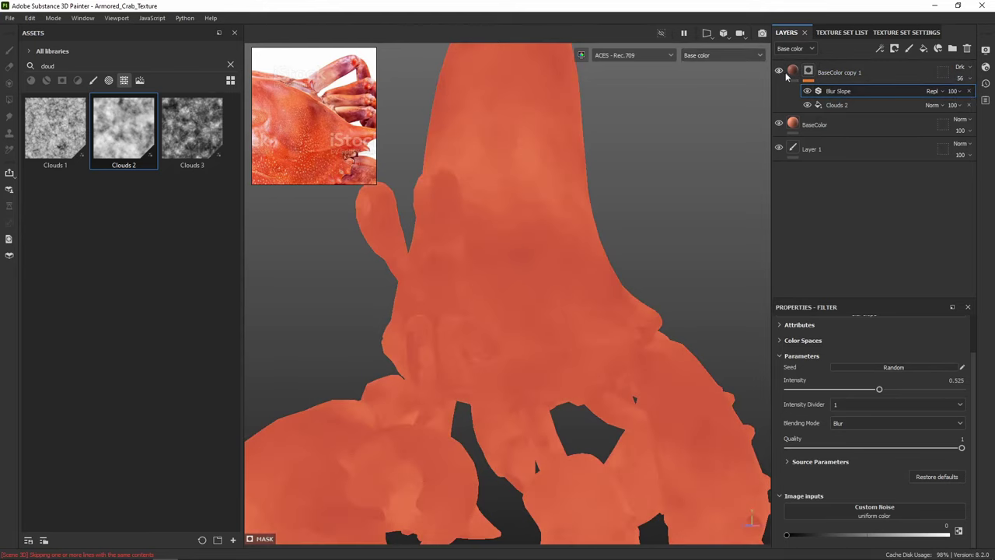
{"action": "middle_click_drag", "start_coordinate": [655, 170], "coordinate": [654, 137], "text": "alt"}
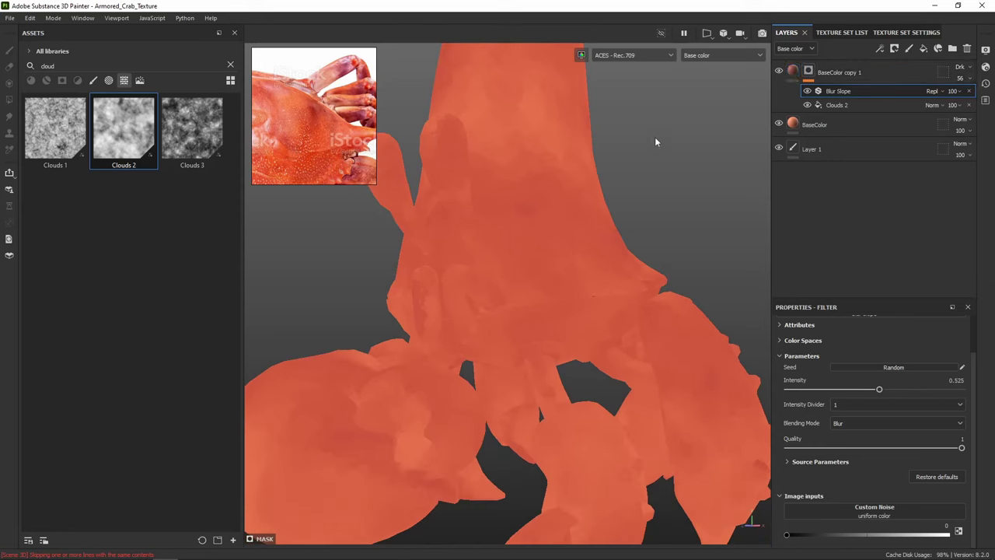
Select the BaseColor layer and clear the asset search to browse the full set of textures
{"action": "left_click", "coordinate": [826, 118]}
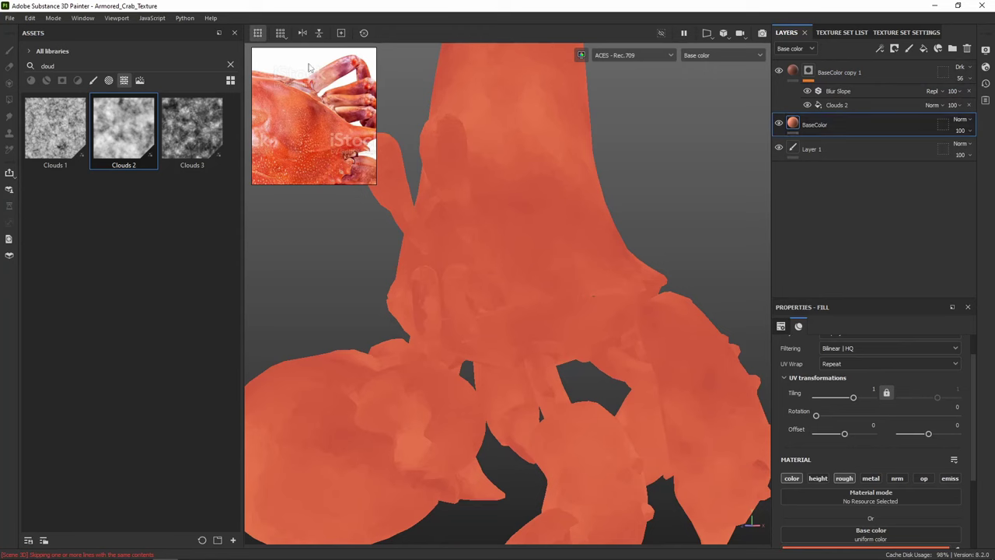
{"action": "left_click", "coordinate": [230, 66]}
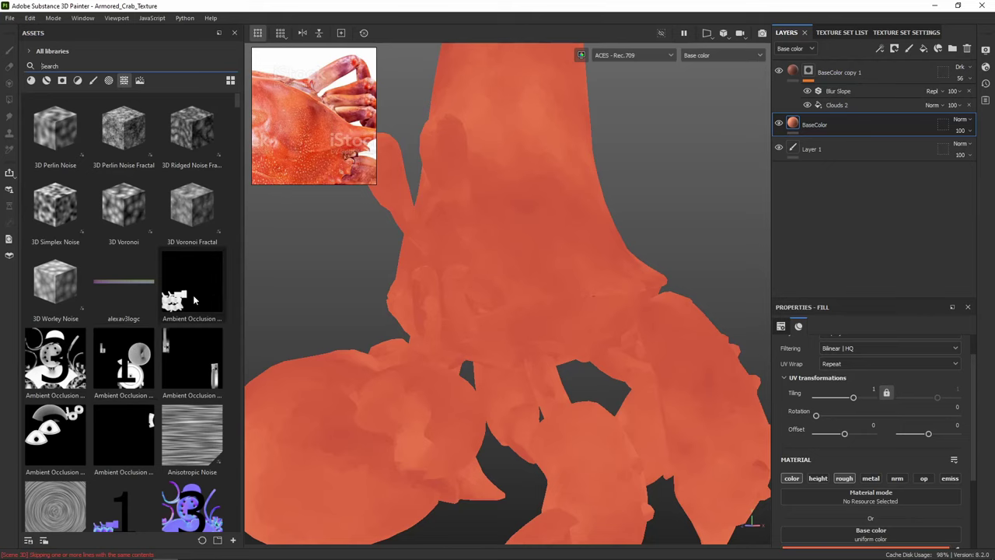
{"action": "mouse_move", "coordinate": [194, 300]}
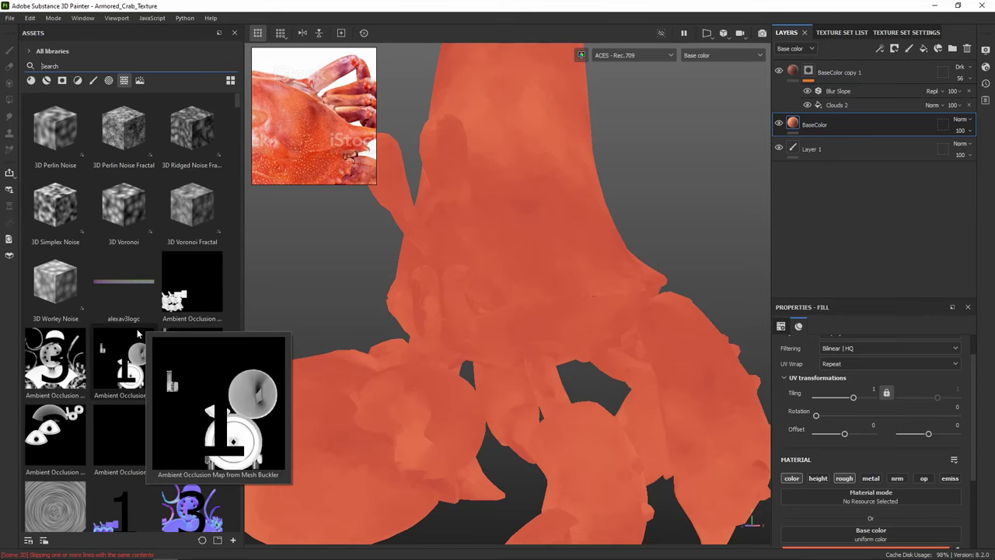
{"action": "mouse_move", "coordinate": [66, 339]}
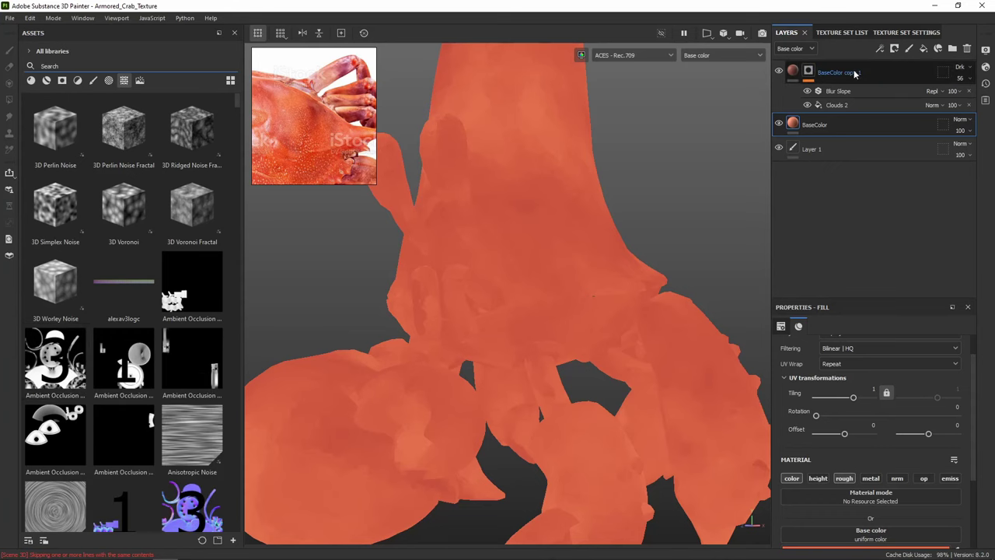
Duplicate the BaseColor copy 1 layer with its mask effects and hide the original
{"action": "left_click", "coordinate": [886, 72]}
{"action": "right_click", "coordinate": [886, 71]}
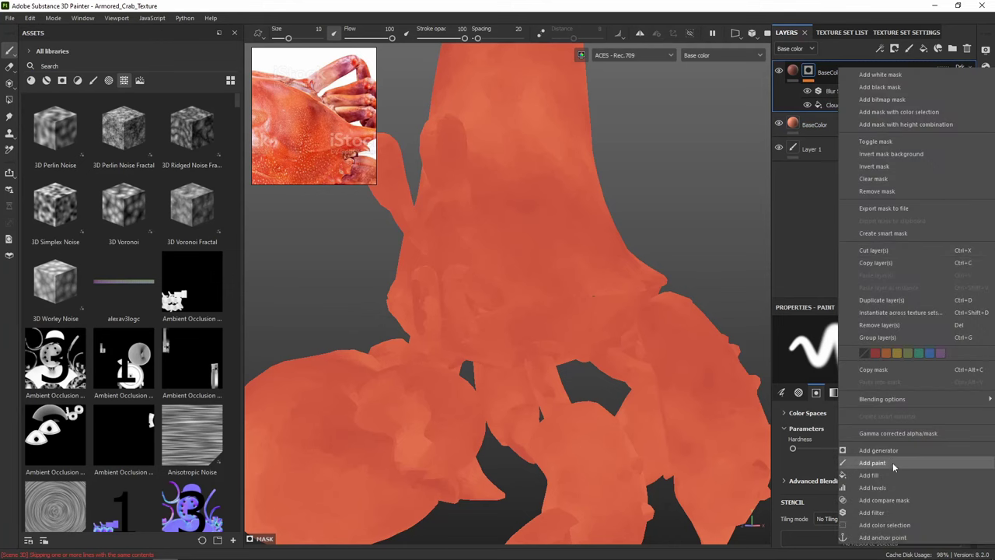
{"action": "left_click", "coordinate": [892, 302]}
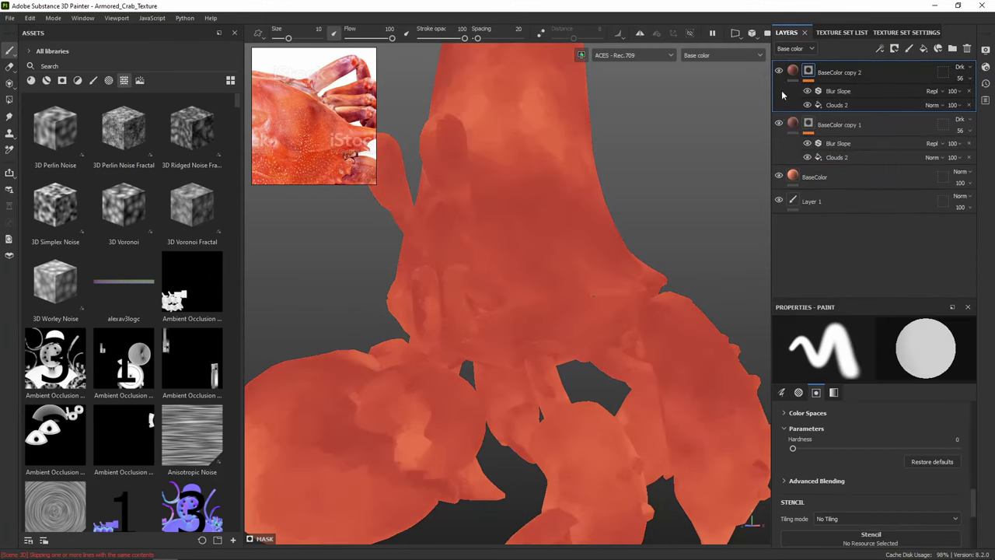
{"action": "left_click", "coordinate": [779, 125]}
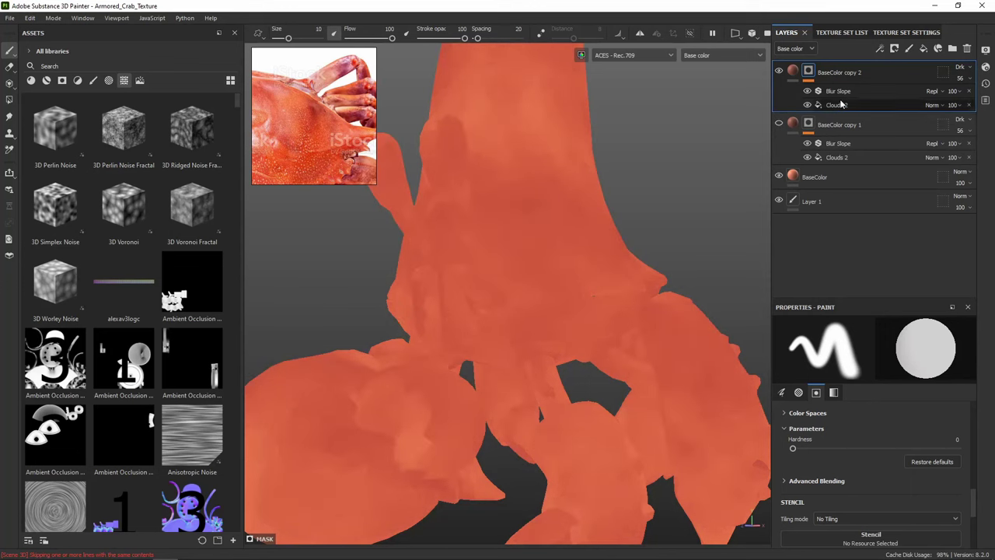
Replace Clouds 2 with the Body mesh's Ambient Occlusion map in BaseColor copy 2's mask, hide Blur Slope and inspect the mask on the model
{"action": "left_click", "coordinate": [837, 105]}
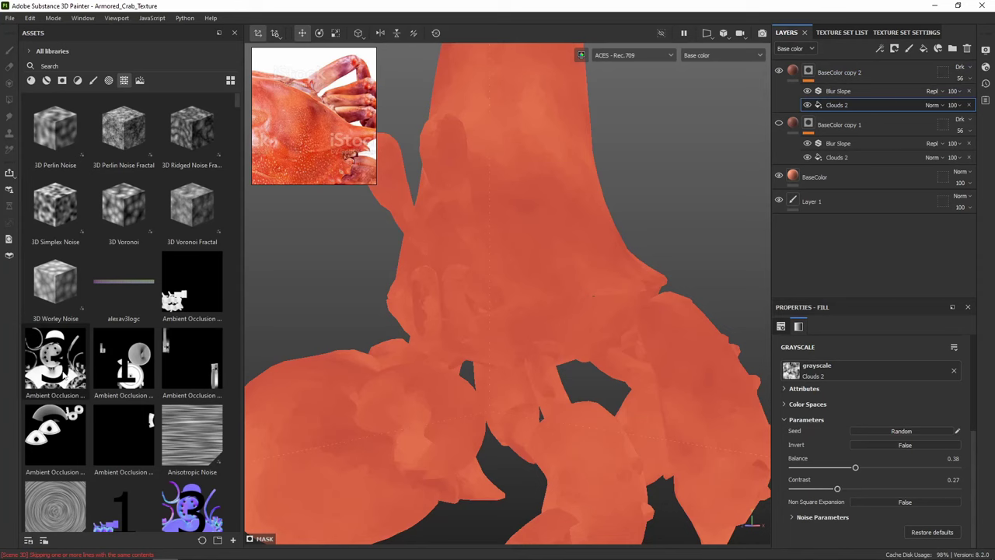
{"action": "left_click_drag", "start_coordinate": [66, 373], "coordinate": [828, 370]}
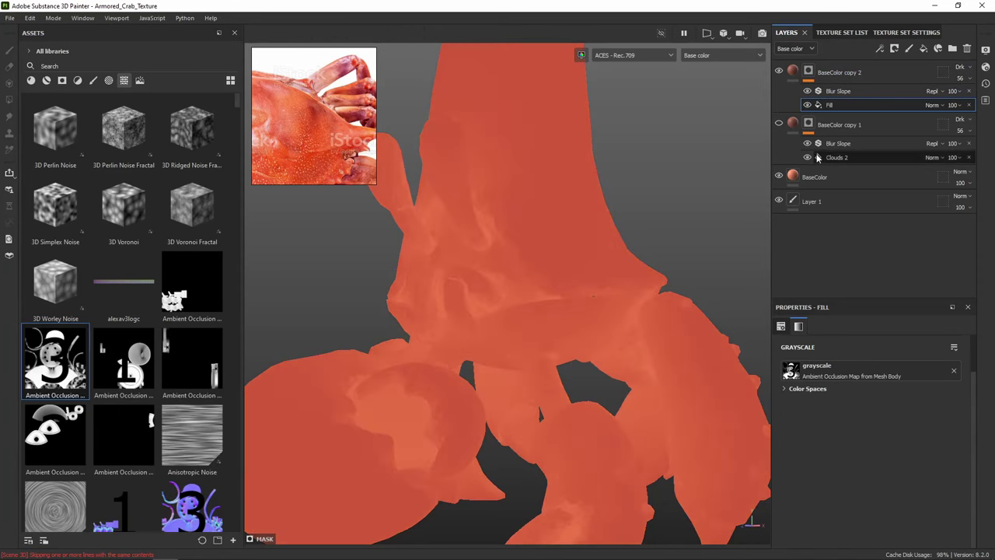
{"action": "left_click", "coordinate": [808, 72], "text": "alt"}
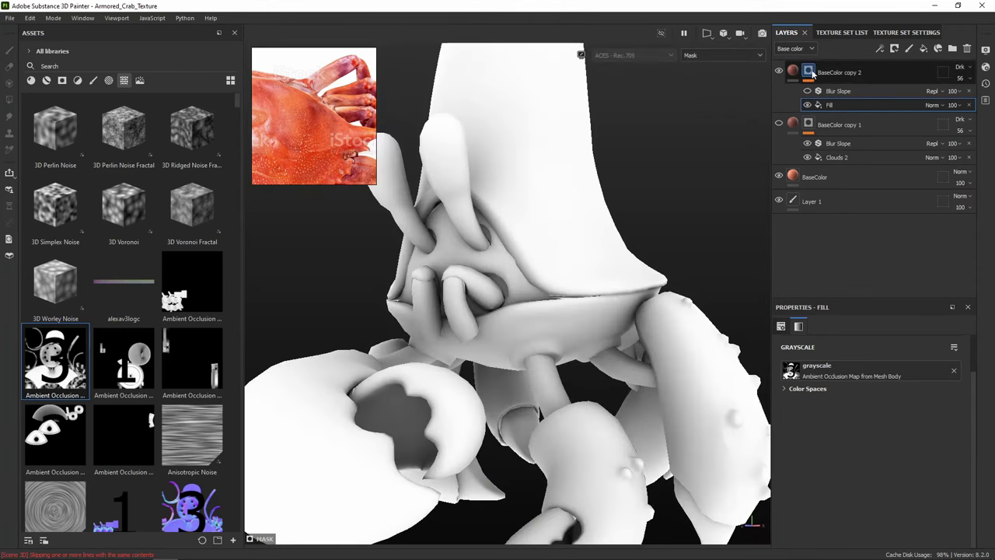
{"action": "left_click", "coordinate": [810, 71]}
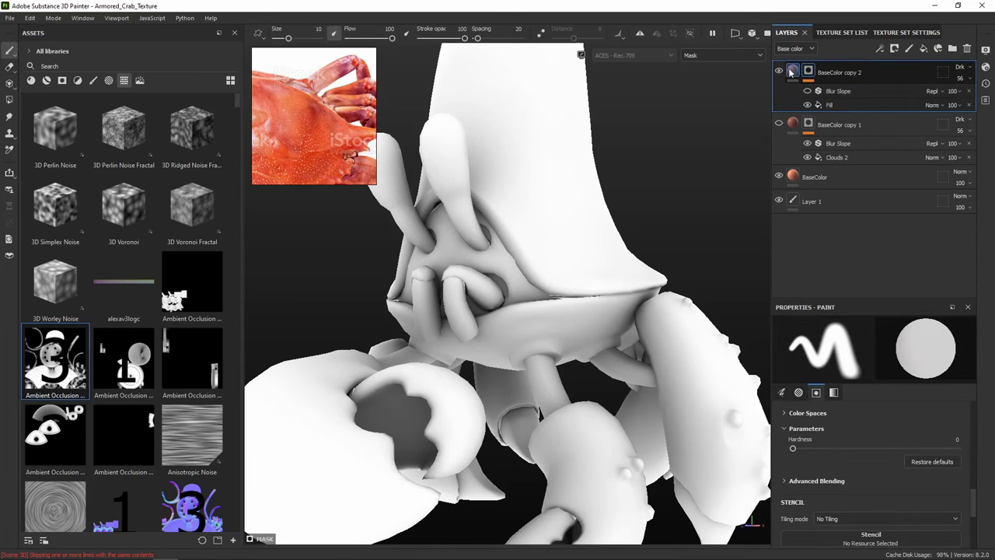
{"action": "left_click", "coordinate": [793, 71]}
{"action": "left_click_drag", "start_coordinate": [475, 243], "coordinate": [558, 182], "text": "alt"}
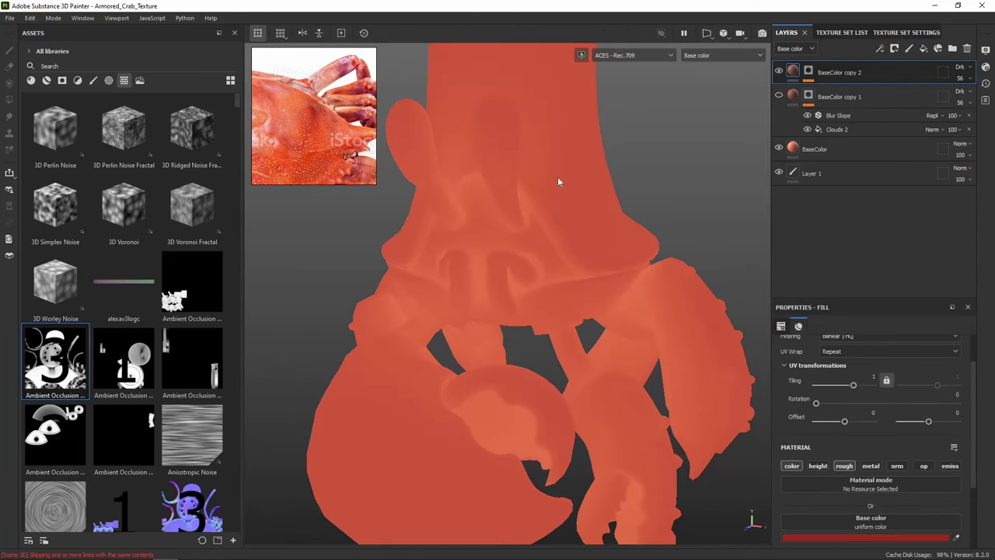
Add an inverted Levels effect above the ambient occlusion fill in BaseColor copy 2's mask so the darkening falls in the crevices
{"action": "left_click", "coordinate": [809, 72]}
{"action": "double_click", "coordinate": [835, 106]}
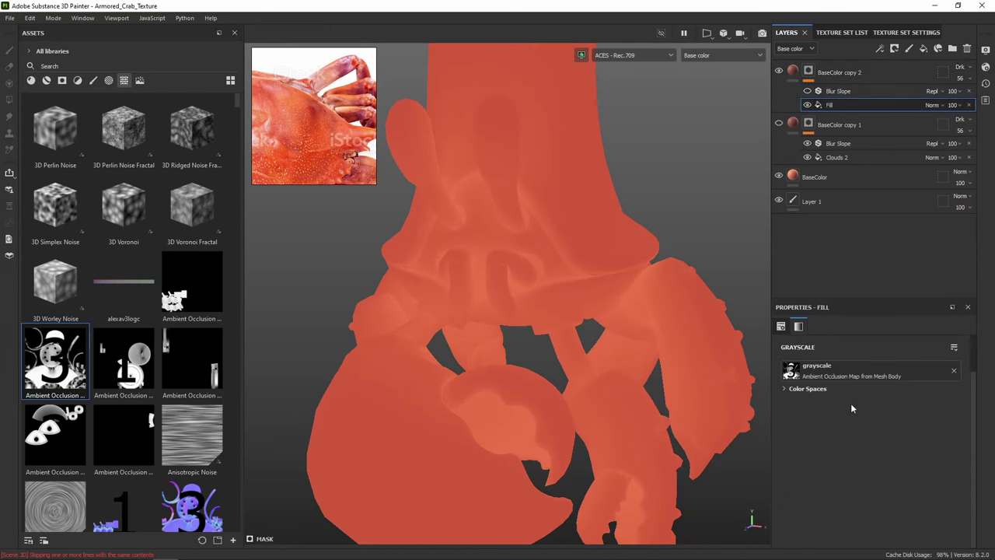
{"action": "left_click", "coordinate": [785, 389]}
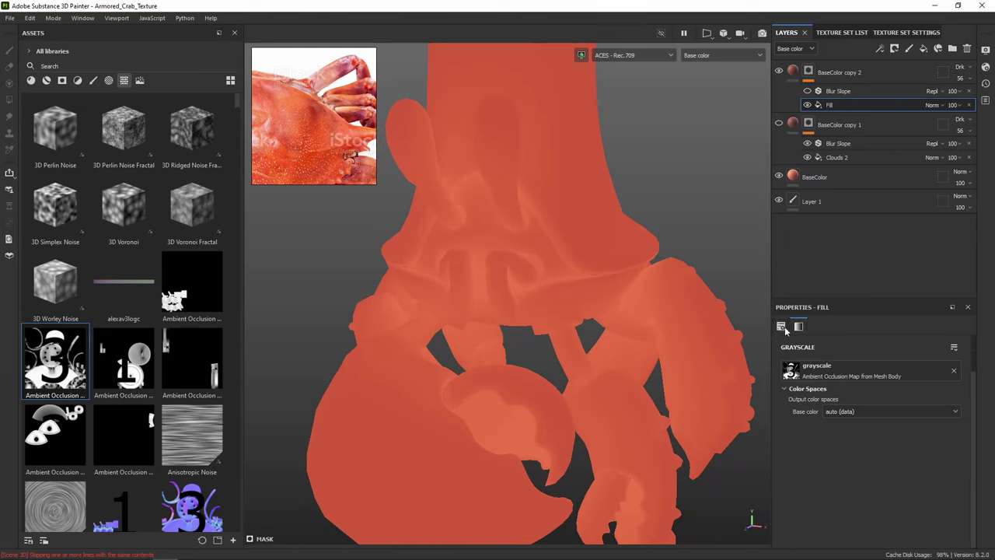
{"action": "left_click", "coordinate": [953, 387]}
{"action": "left_click", "coordinate": [953, 389]}
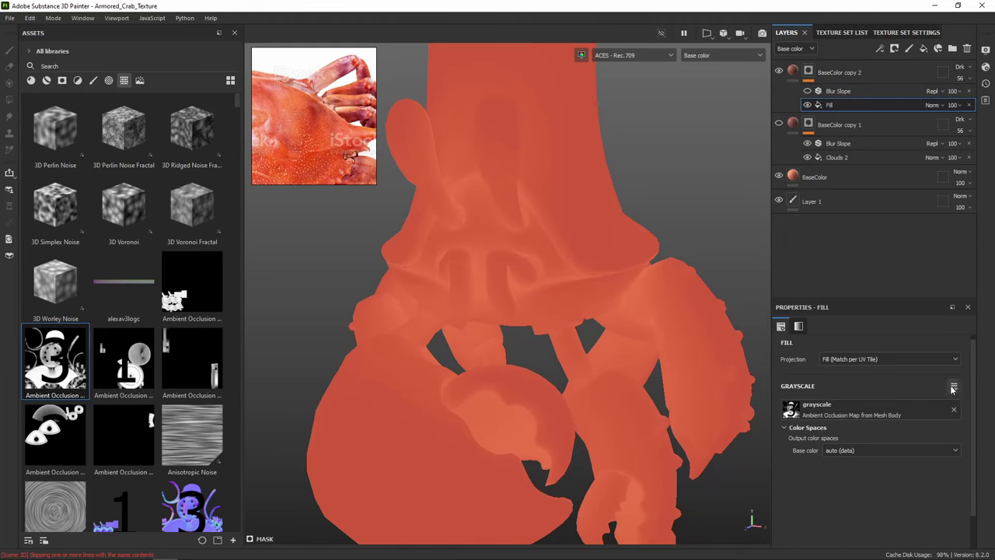
{"action": "right_click", "coordinate": [828, 109]}
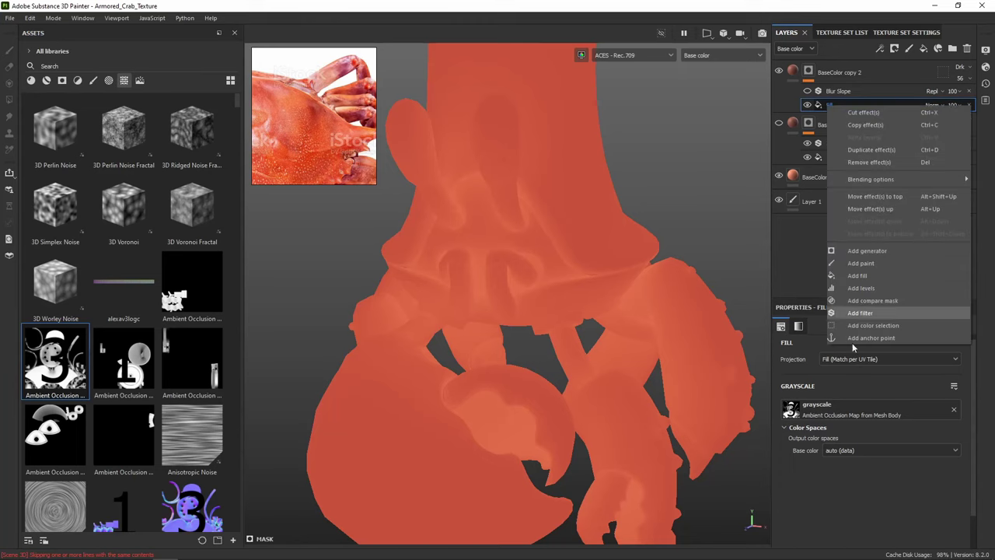
{"action": "left_click", "coordinate": [876, 291]}
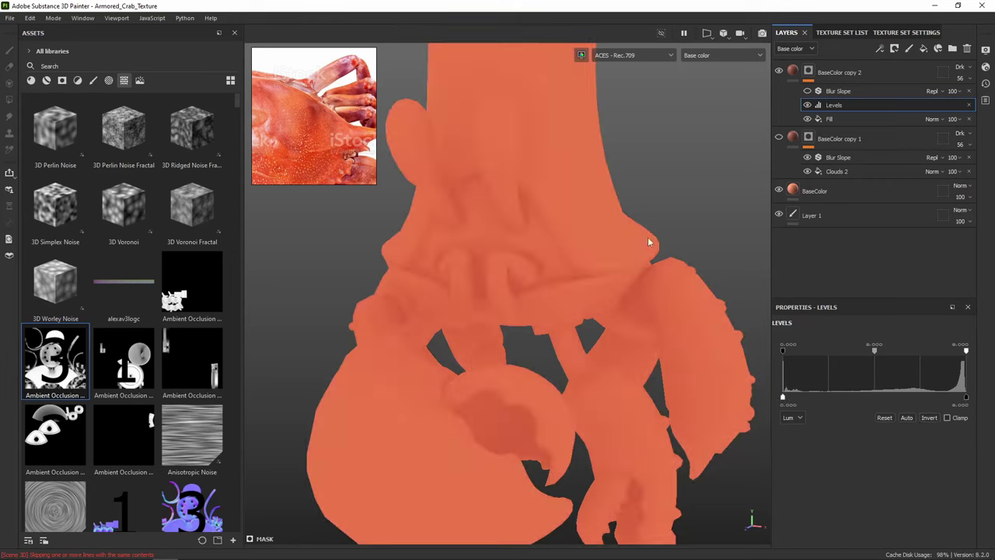
{"action": "left_click_drag", "start_coordinate": [649, 240], "coordinate": [613, 251], "text": "alt"}
Examine the shading of the purple armour piece with cyan edges on the reference board up close
{"action": "left_click", "coordinate": [309, 141]}
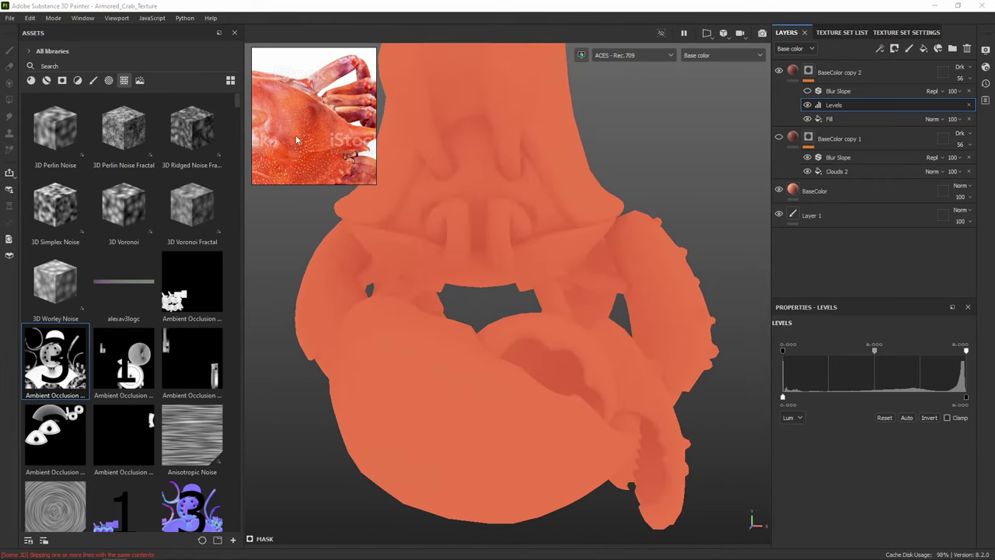
{"action": "middle_click_drag", "start_coordinate": [309, 142], "coordinate": [370, 143]}
{"action": "middle_click_drag", "start_coordinate": [280, 125], "coordinate": [357, 131]}
{"action": "scroll", "coordinate": [357, 134], "scroll_direction": "down", "scroll_amount": 3}
{"action": "scroll", "coordinate": [315, 136], "scroll_direction": "down", "scroll_amount": 2}
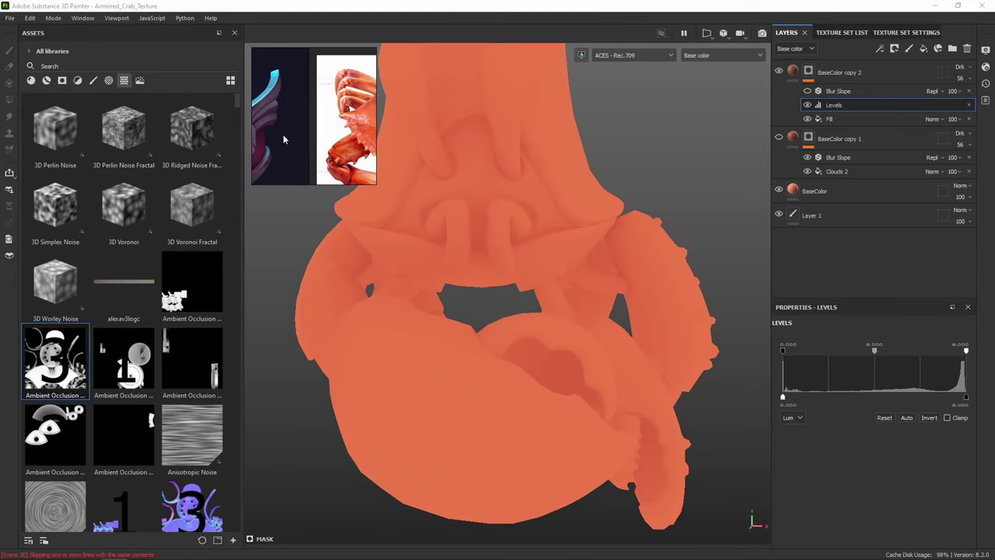
{"action": "middle_click_drag", "start_coordinate": [285, 139], "coordinate": [329, 117]}
{"action": "scroll", "coordinate": [314, 125], "scroll_direction": "up", "scroll_amount": 4}
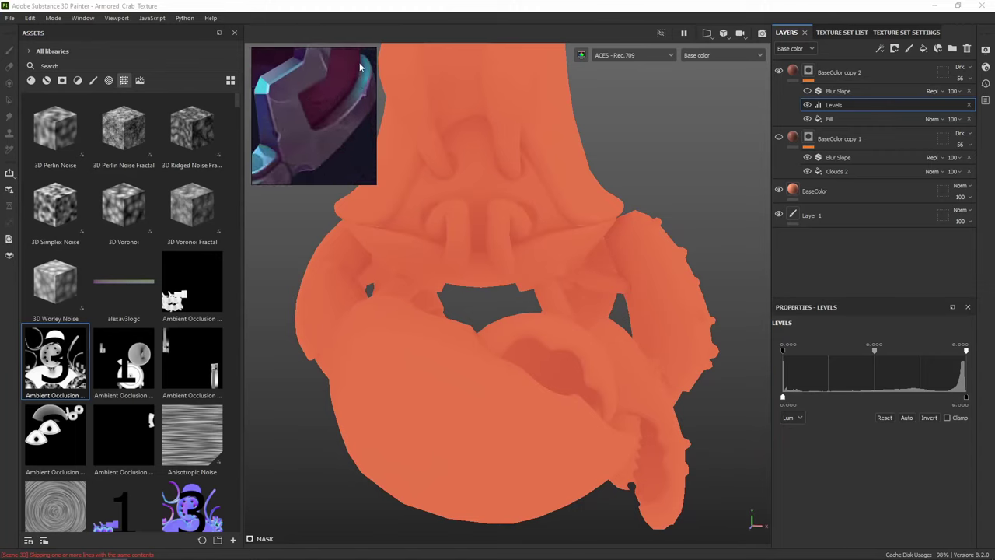
Darken BaseColor copy 2's base colour to a deep brownish red, 61352D
{"action": "middle_click_drag", "start_coordinate": [508, 170], "coordinate": [533, 284]}
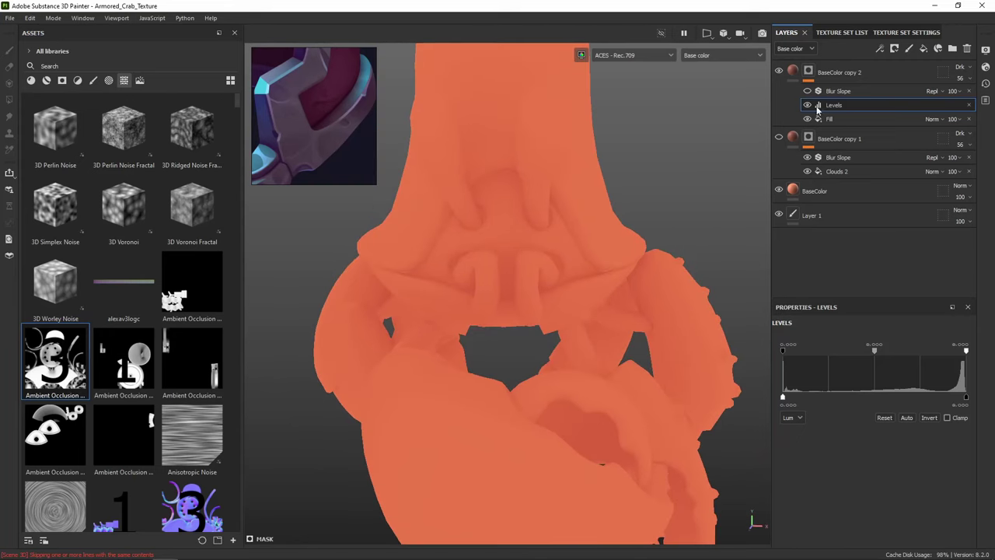
{"action": "left_click", "coordinate": [793, 71]}
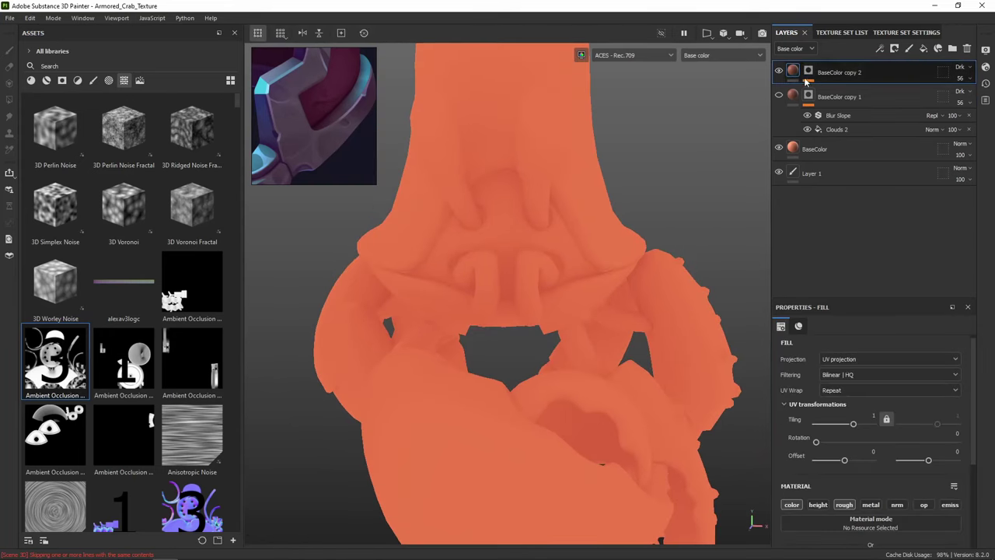
{"action": "scroll", "coordinate": [902, 459], "scroll_direction": "down", "scroll_amount": 3}
{"action": "left_click", "coordinate": [871, 440]}
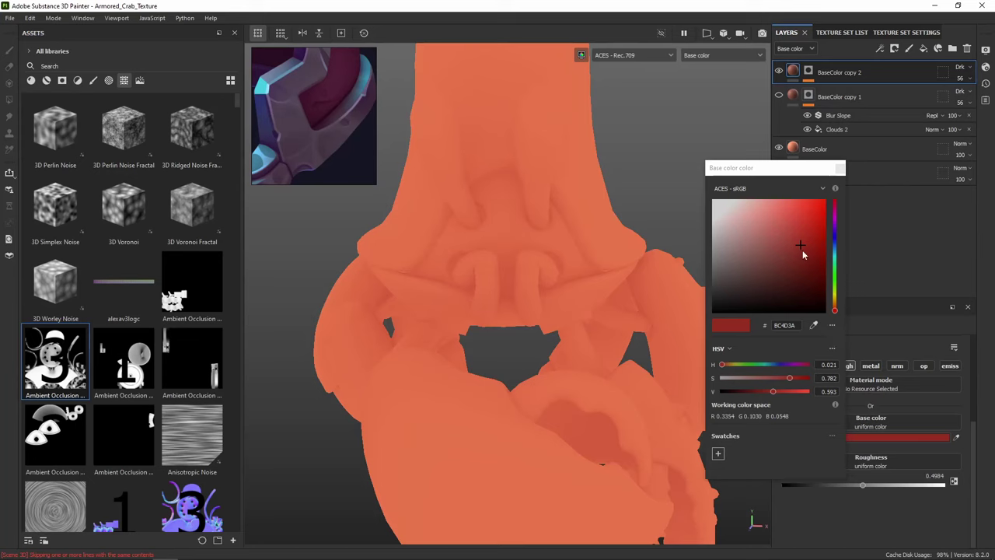
{"action": "mouse_move", "coordinate": [802, 249]}
{"action": "left_mouse_down"}
{"action": "mouse_move", "coordinate": [811, 249]}
{"action": "mouse_move", "coordinate": [794, 254]}
{"action": "mouse_move", "coordinate": [812, 256]}
{"action": "mouse_move", "coordinate": [804, 250]}
{"action": "mouse_move", "coordinate": [803, 267]}
{"action": "left_mouse_up"}
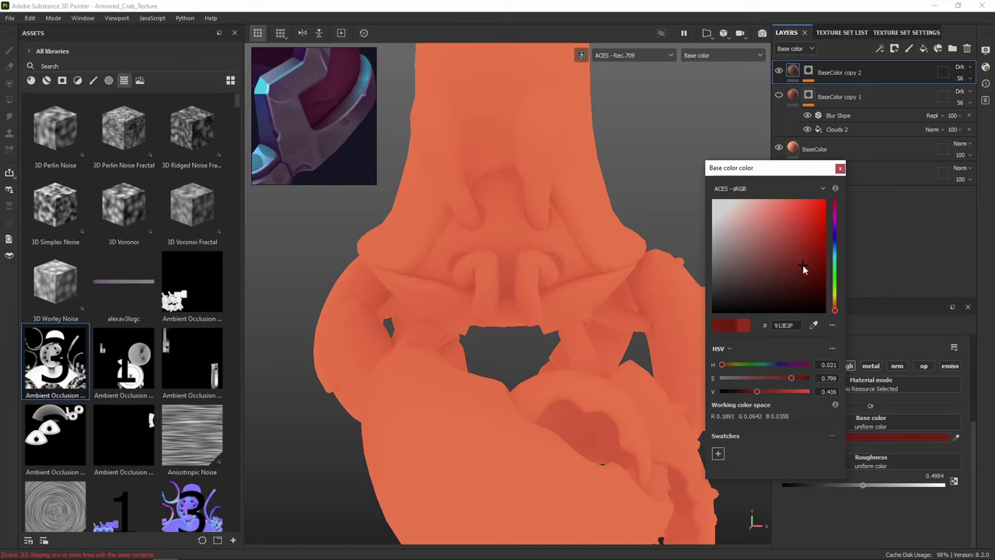
{"action": "left_click_drag", "start_coordinate": [805, 274], "coordinate": [789, 290]}
{"action": "left_click", "coordinate": [801, 261]}
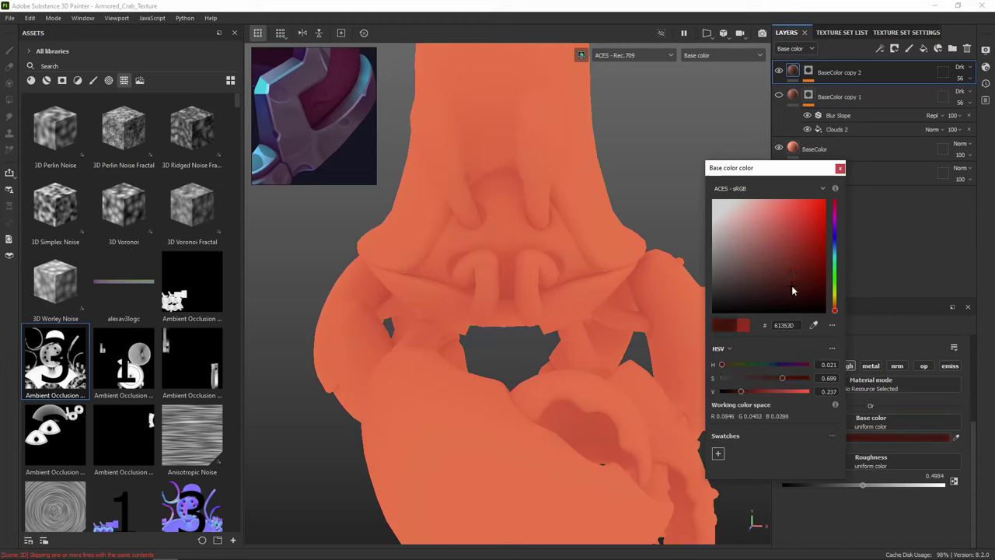
{"action": "left_click", "coordinate": [840, 168]}
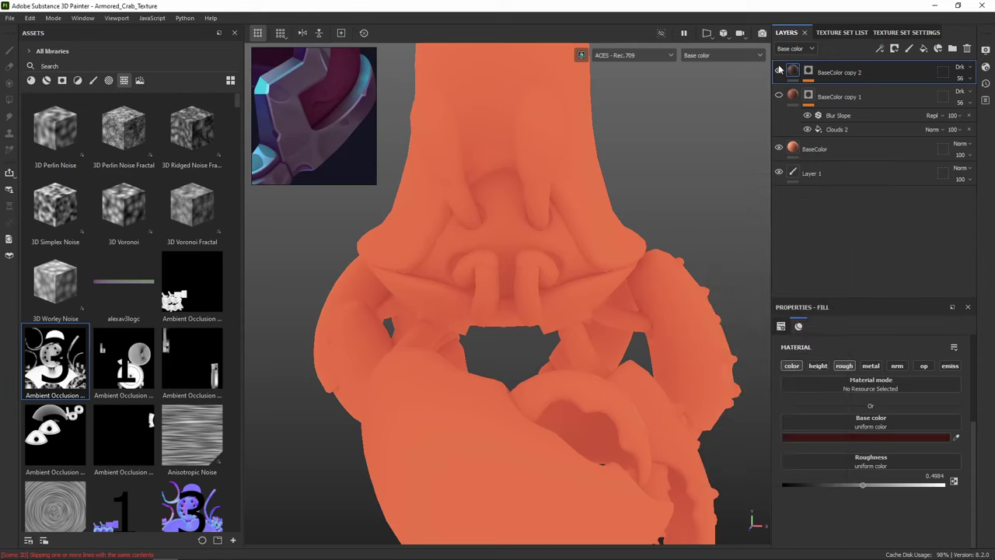
Turn off the roughness channel of BaseColor copy 2 and move the layer beneath BaseColor copy 1
{"action": "middle_click_drag", "start_coordinate": [625, 196], "coordinate": [633, 198], "text": "alt"}
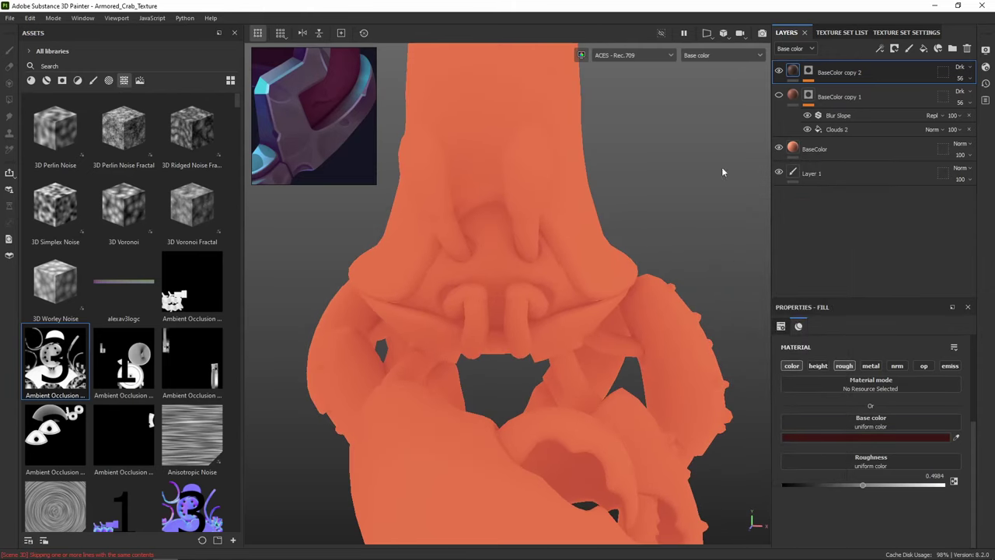
{"action": "left_click", "coordinate": [844, 366]}
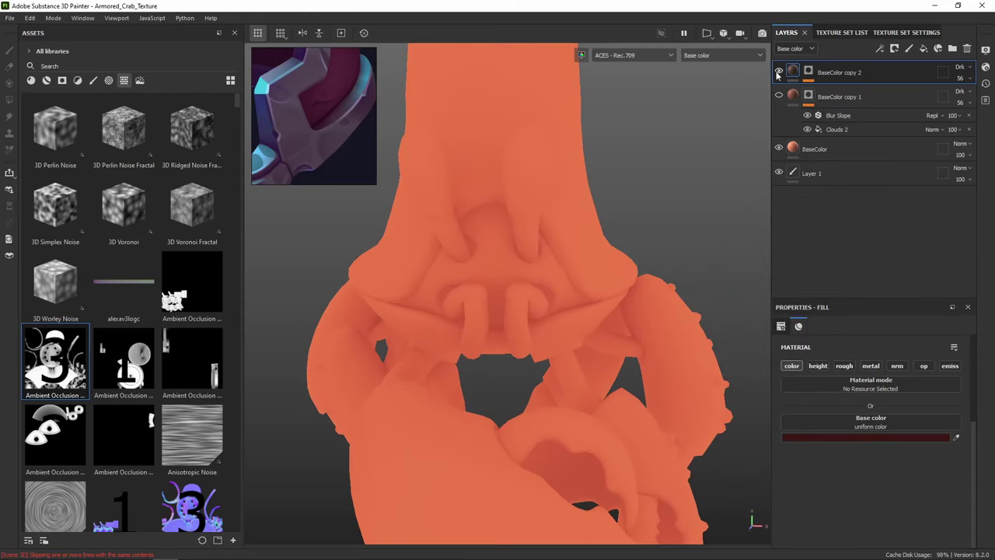
{"action": "mouse_move", "coordinate": [865, 73]}
{"action": "left_mouse_down"}
{"action": "mouse_move", "coordinate": [850, 141]}
{"action": "mouse_move", "coordinate": [852, 132]}
{"action": "left_mouse_up"}
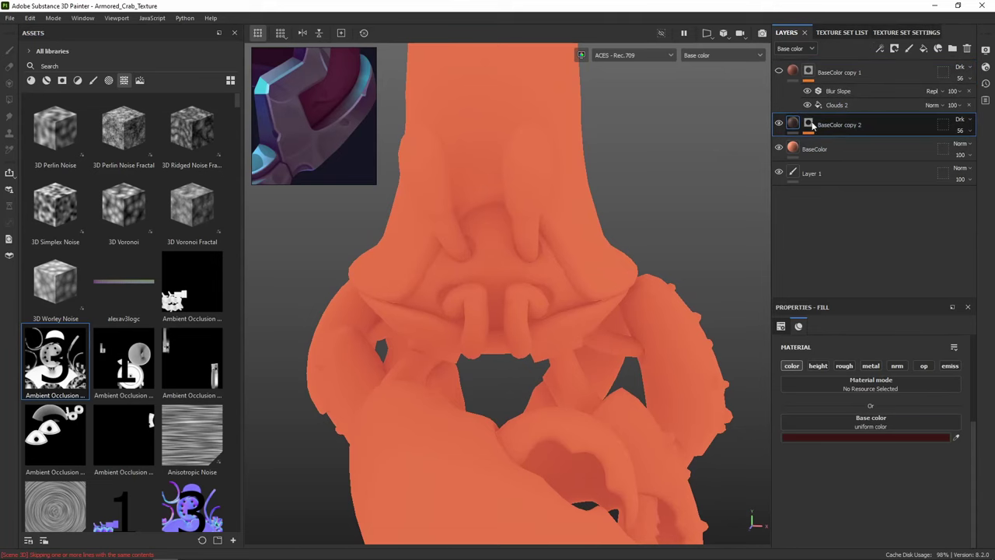
{"action": "left_click", "coordinate": [780, 125]}
Try Blur Slope switched on in BaseColor copy 2's mask with the Levels midtone raised slightly to spread the darkening
{"action": "left_click", "coordinate": [809, 124]}
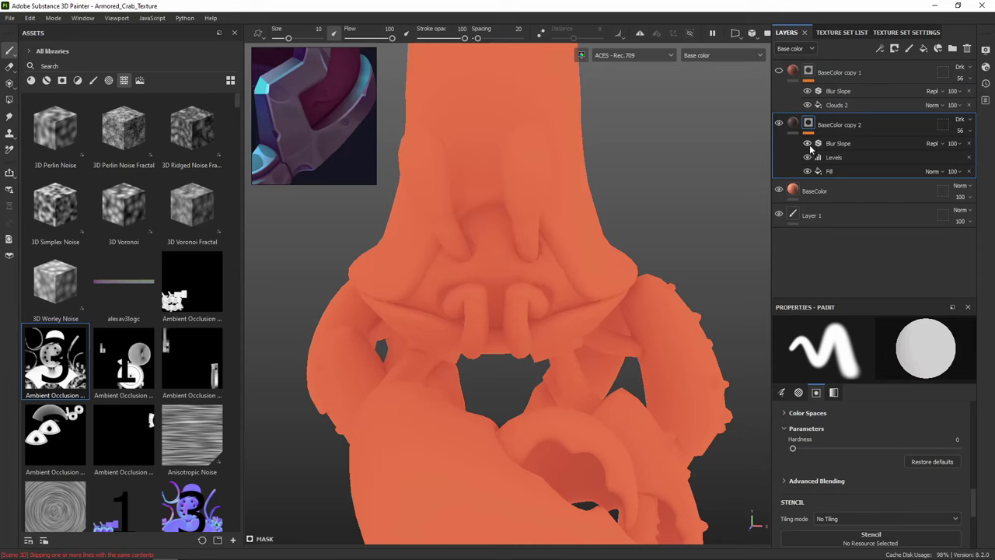
{"action": "mouse_move", "coordinate": [580, 260]}
{"action": "left_mouse_down", "text": "alt"}
{"action": "mouse_move", "coordinate": [563, 234]}
{"action": "mouse_move", "coordinate": [475, 215]}
{"action": "mouse_move", "coordinate": [540, 237]}
{"action": "left_mouse_up", "text": "alt"}
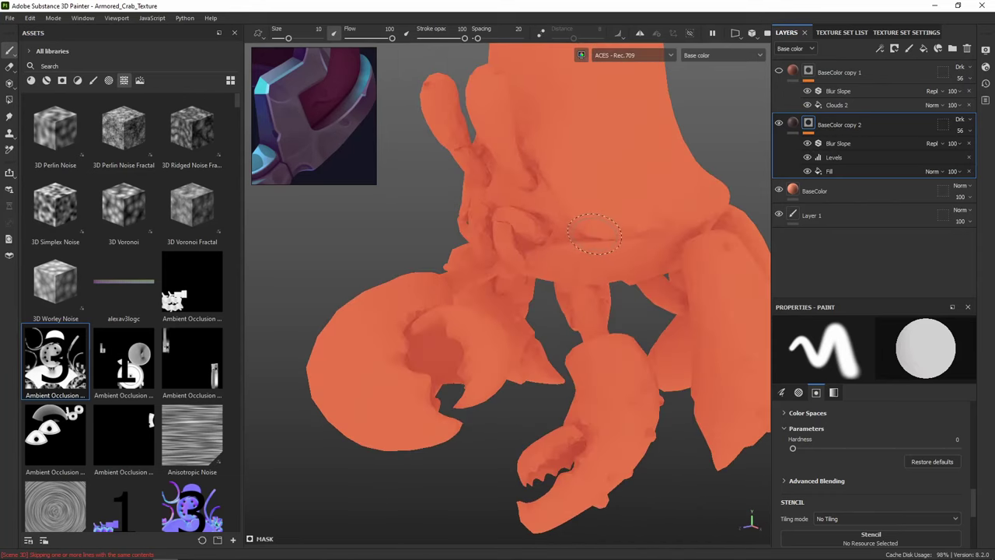
{"action": "left_click", "coordinate": [839, 159]}
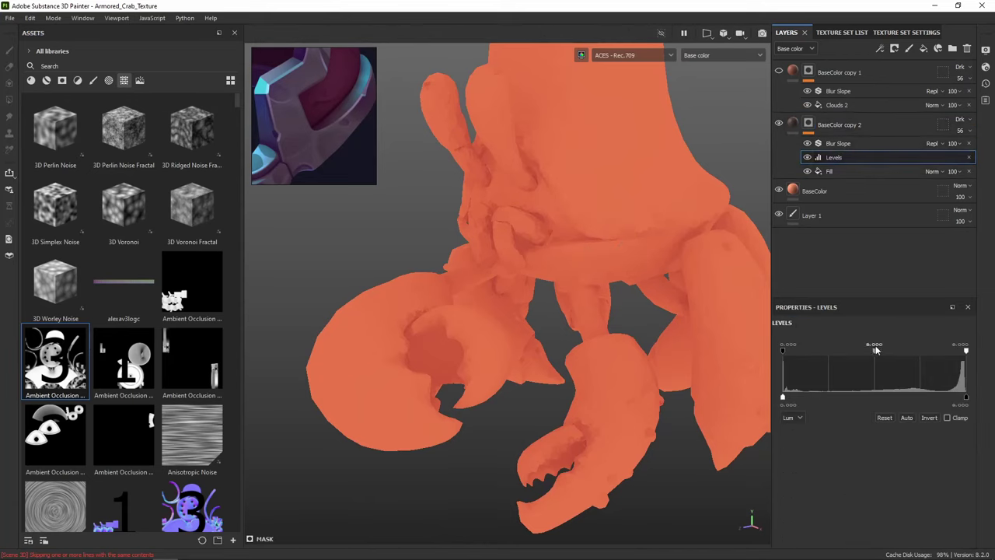
{"action": "left_click_drag", "start_coordinate": [884, 351], "coordinate": [889, 353]}
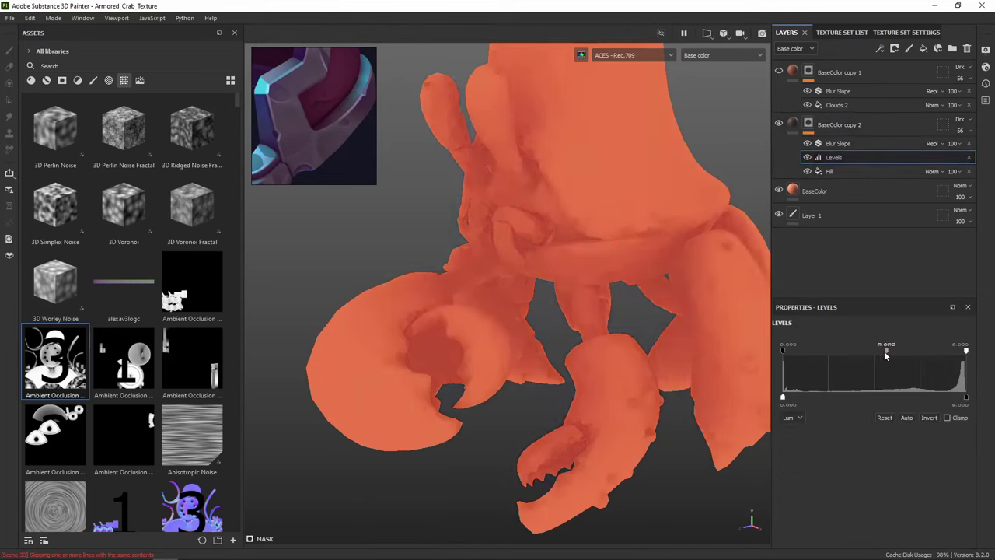
Hide Blur Slope, raise the Levels midtone further while viewing BaseColor copy 2's mask, and check the spread in base colour
{"action": "left_click", "coordinate": [808, 143]}
{"action": "left_click", "coordinate": [808, 123], "text": "alt"}
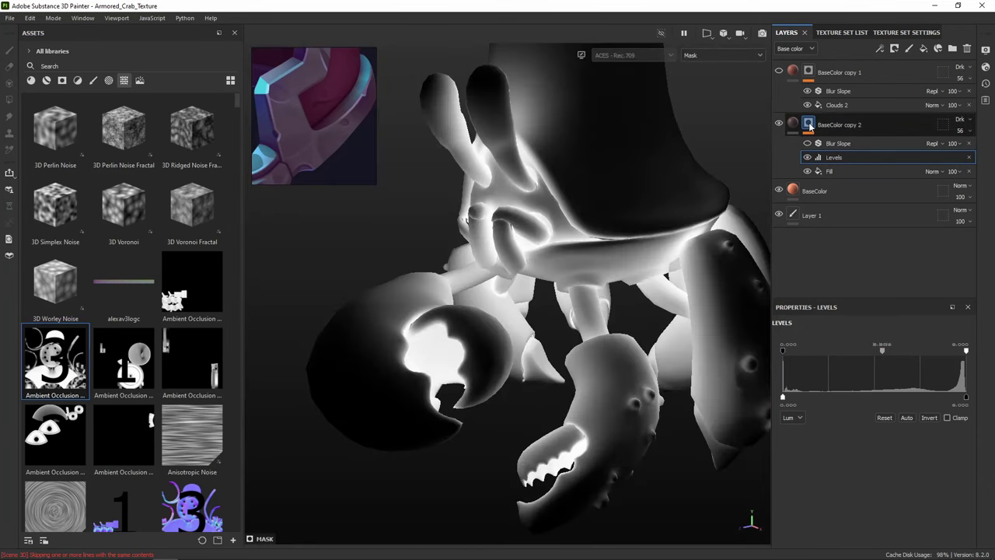
{"action": "left_click_drag", "start_coordinate": [882, 351], "coordinate": [900, 353]}
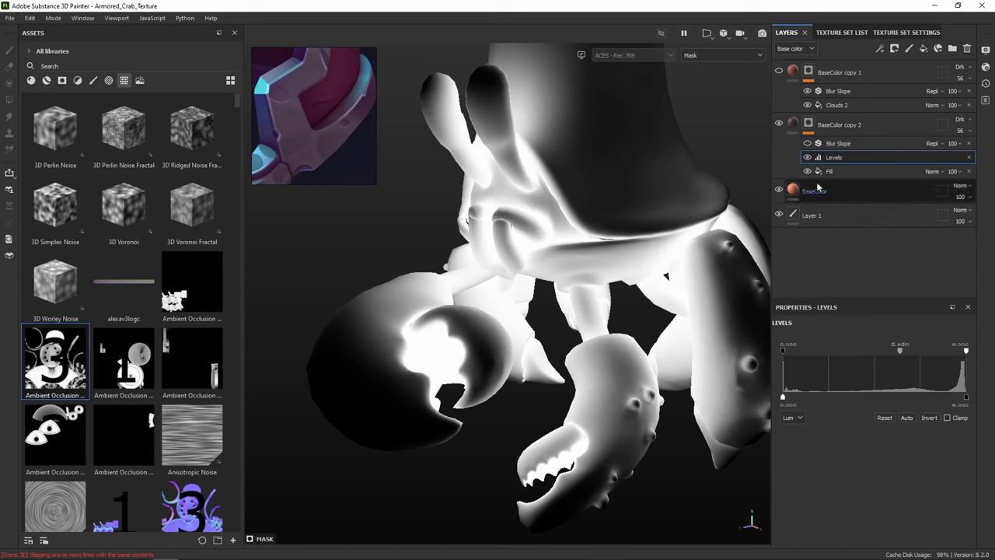
{"action": "left_click", "coordinate": [793, 125]}
{"action": "left_click_drag", "start_coordinate": [563, 294], "coordinate": [615, 267], "text": "alt"}
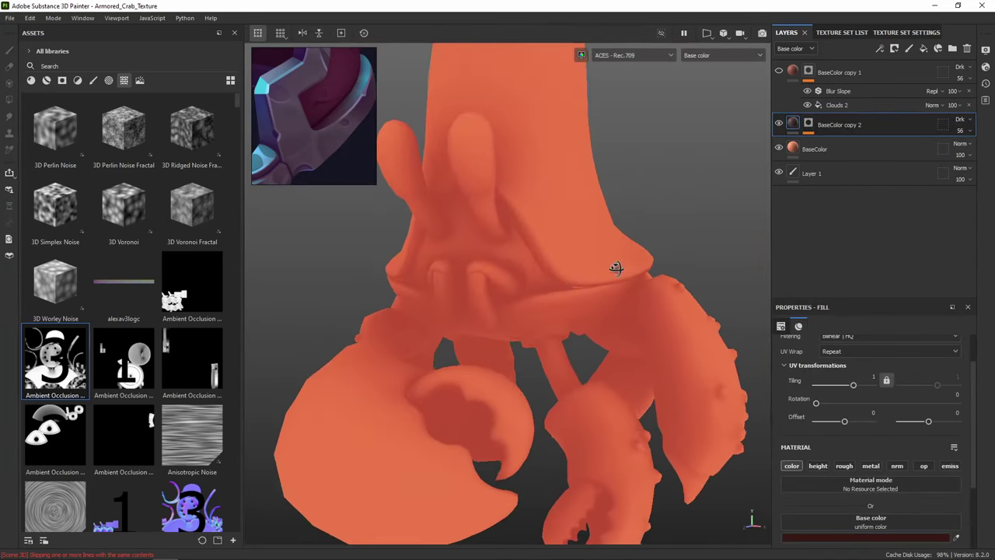
Lower the midtone and input white point of BaseColor copy 2's Levels to tighten the darkening into the crevices, and re-enable Blur Slope
{"action": "left_click", "coordinate": [809, 124]}
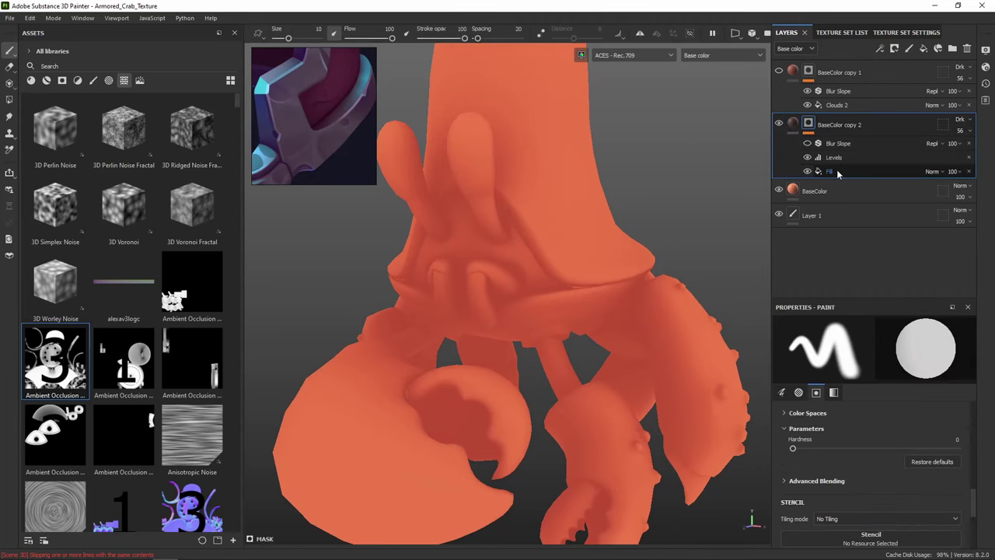
{"action": "left_click", "coordinate": [833, 157]}
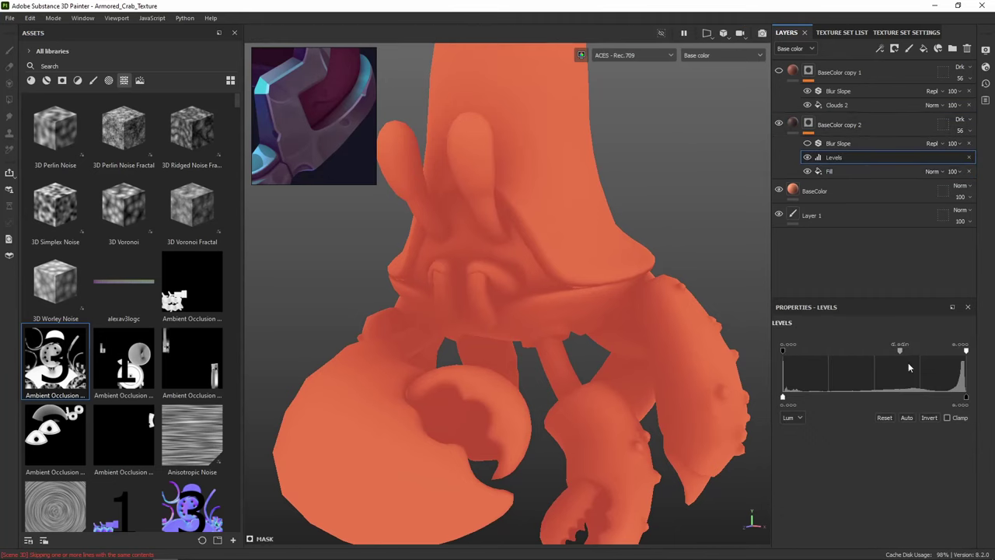
{"action": "mouse_move", "coordinate": [899, 351]}
{"action": "left_mouse_down"}
{"action": "mouse_move", "coordinate": [866, 354]}
{"action": "mouse_move", "coordinate": [879, 355]}
{"action": "left_mouse_up"}
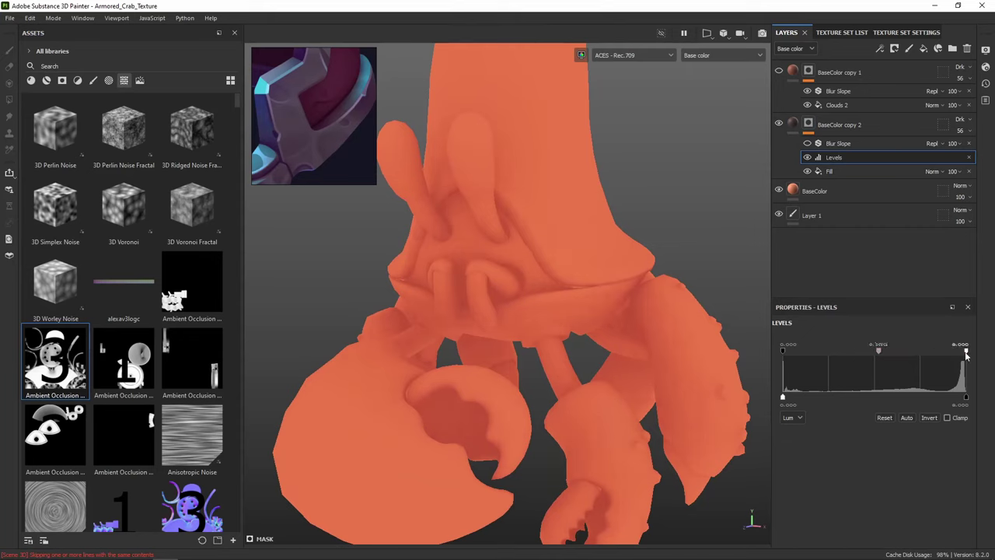
{"action": "left_click_drag", "start_coordinate": [967, 356], "coordinate": [956, 354]}
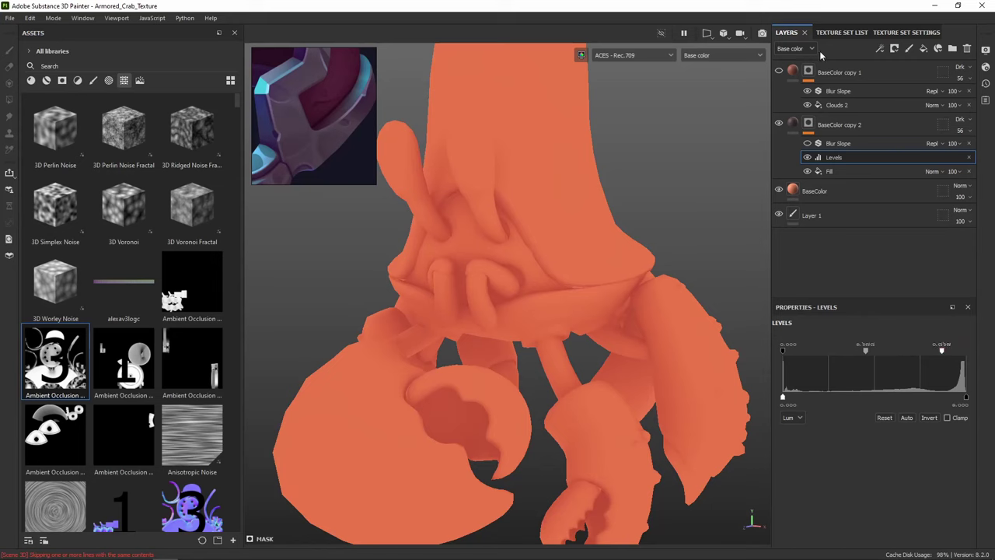
{"action": "left_click", "coordinate": [807, 144]}
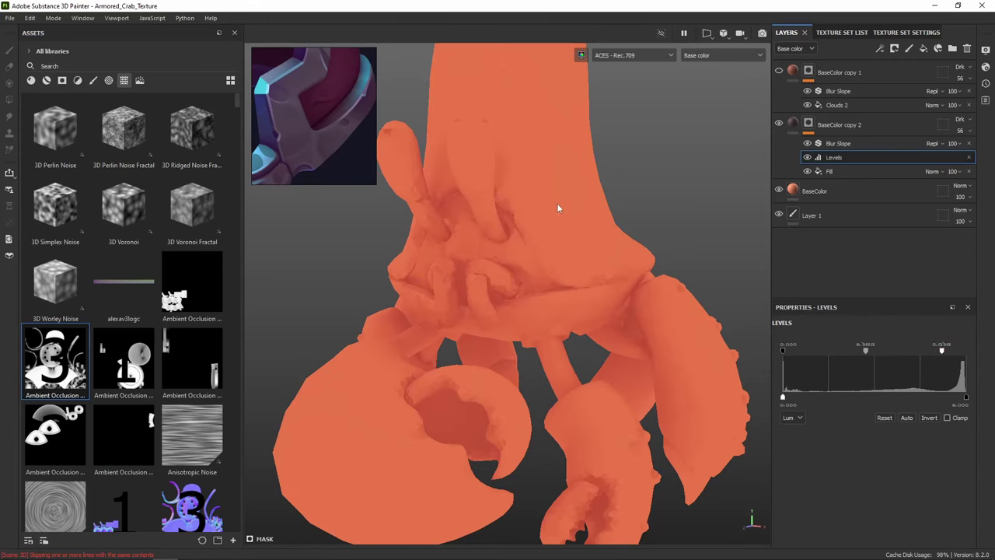
{"action": "mouse_move", "coordinate": [558, 208]}
{"action": "left_mouse_down", "text": "alt"}
{"action": "mouse_move", "coordinate": [557, 184]}
{"action": "mouse_move", "coordinate": [477, 171]}
{"action": "mouse_move", "coordinate": [655, 213]}
{"action": "mouse_move", "coordinate": [555, 204]}
{"action": "mouse_move", "coordinate": [506, 186]}
{"action": "mouse_move", "coordinate": [548, 198]}
{"action": "left_mouse_up", "text": "alt"}
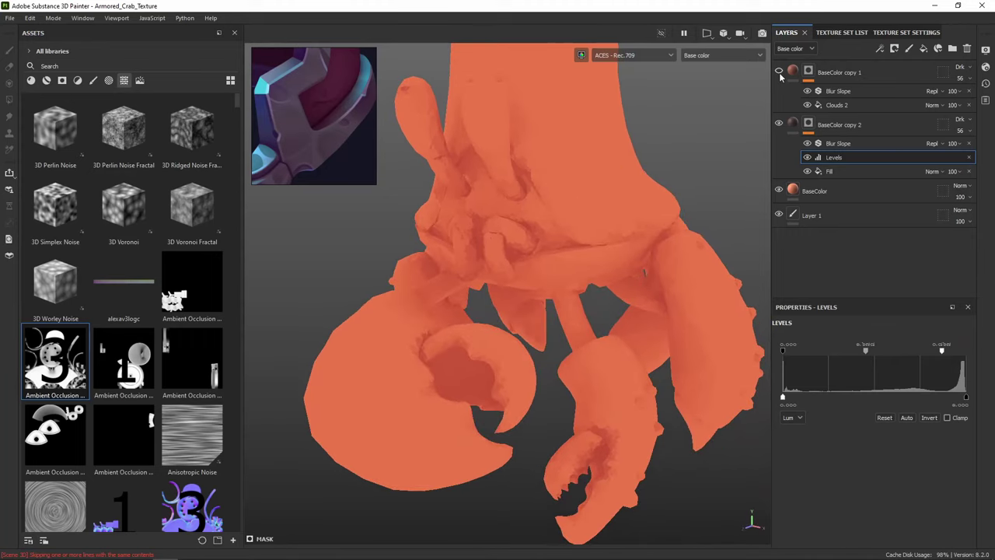
Make BaseColor copy 1 visible again and lower its opacity to 44
{"action": "left_click", "coordinate": [779, 72]}
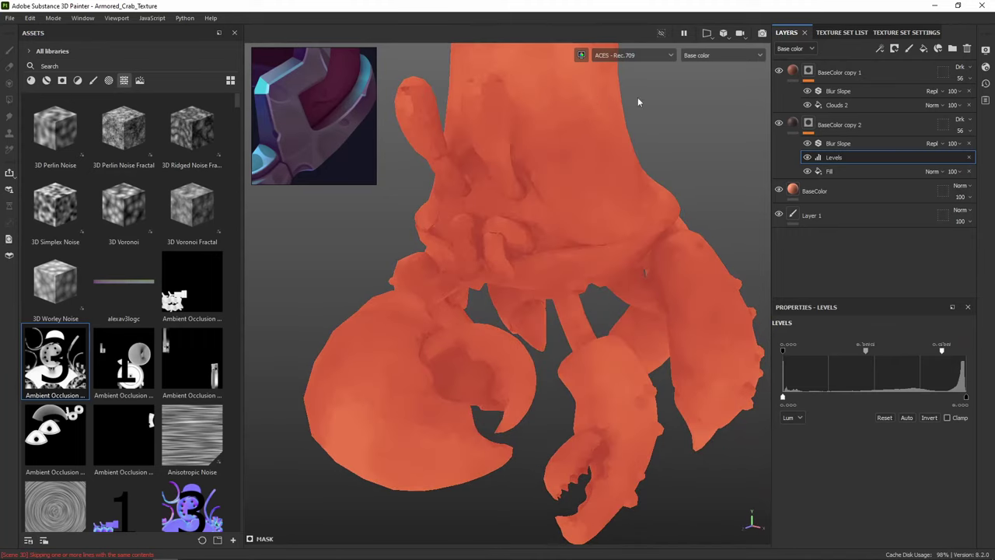
{"action": "left_click_drag", "start_coordinate": [637, 101], "coordinate": [595, 150], "text": "alt"}
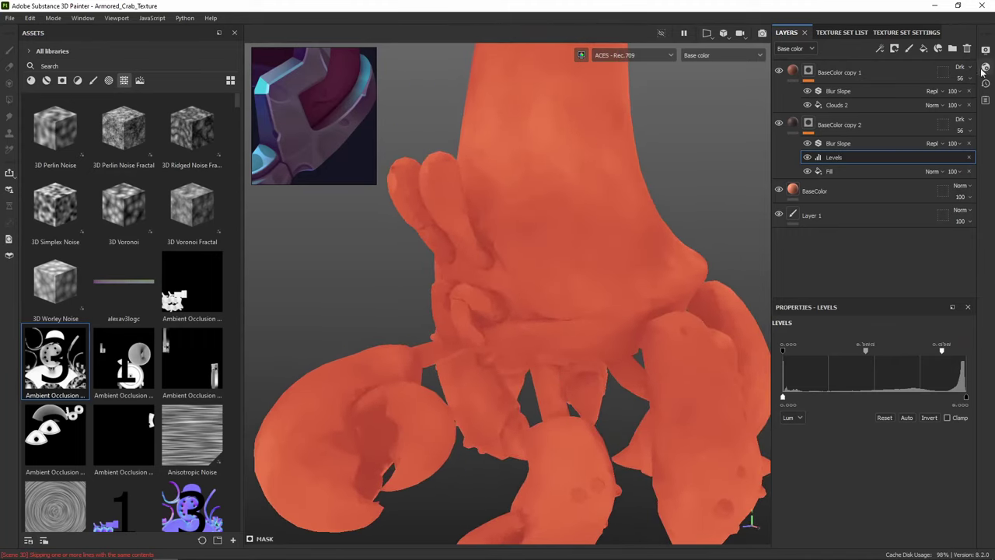
{"action": "left_click", "coordinate": [960, 79]}
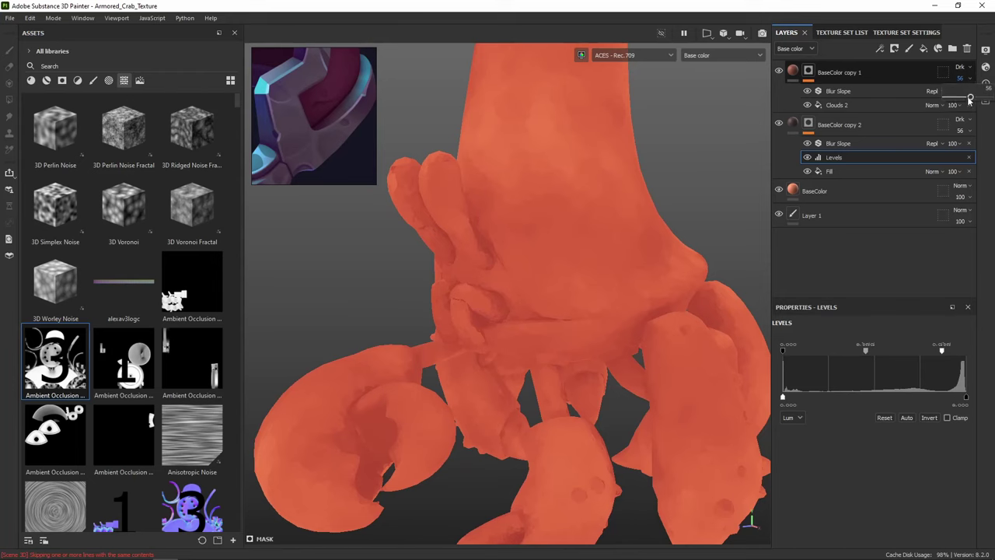
{"action": "left_click_drag", "start_coordinate": [969, 100], "coordinate": [957, 99]}
Raise the tiling of the Clouds 2 fill in BaseColor copy 1's mask to 7.63 while viewing the mask
{"action": "left_click", "coordinate": [851, 78]}
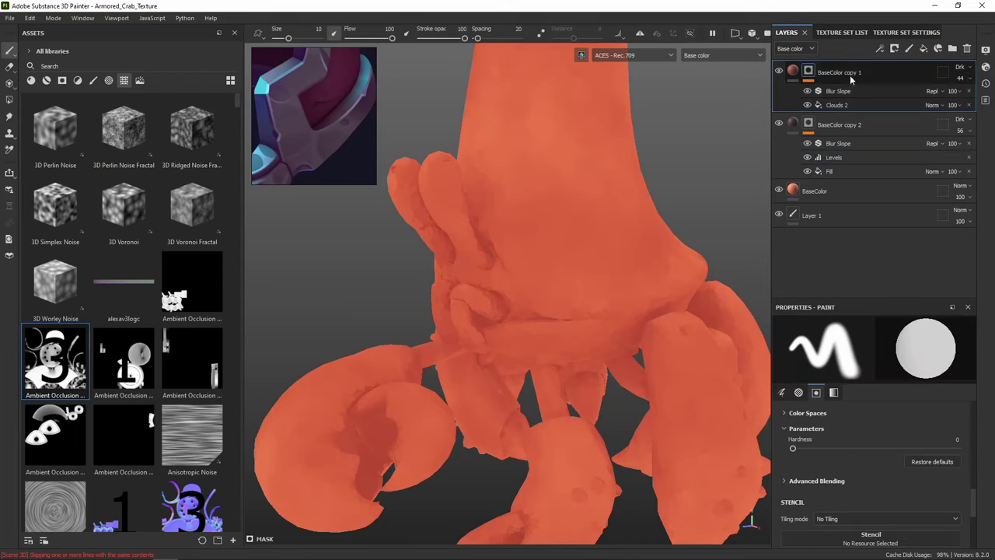
{"action": "left_click", "coordinate": [837, 105]}
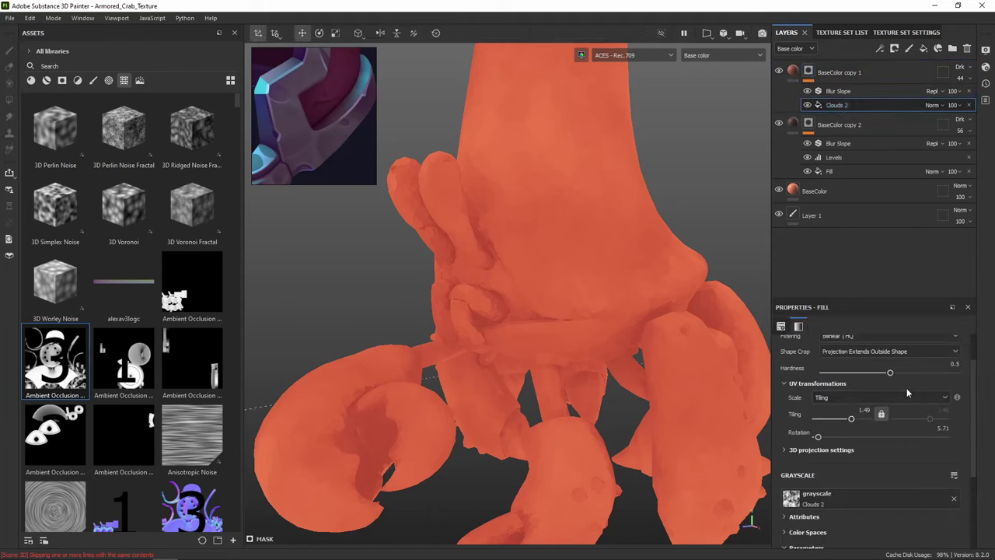
{"action": "scroll", "coordinate": [850, 433], "scroll_direction": "down", "scroll_amount": 1}
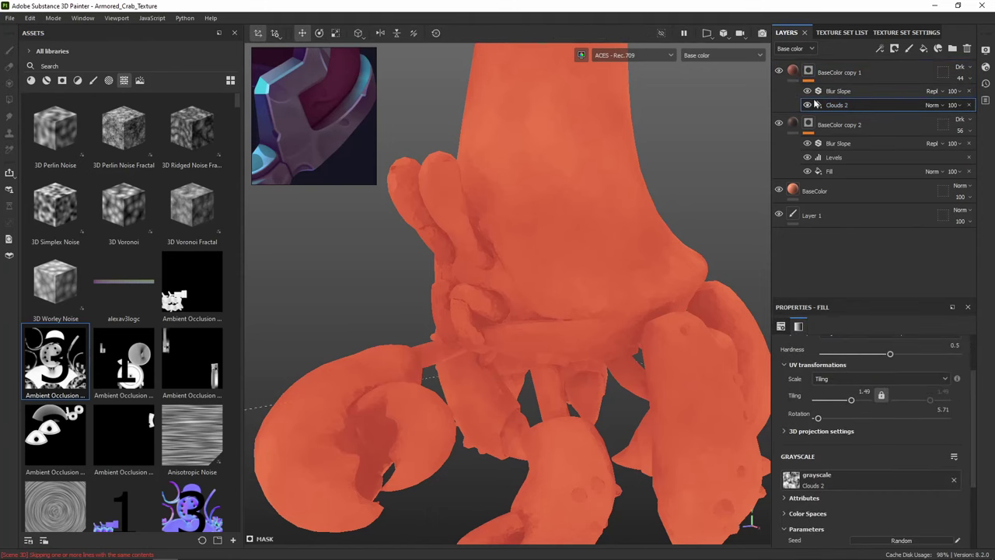
{"action": "key", "text": "m"}
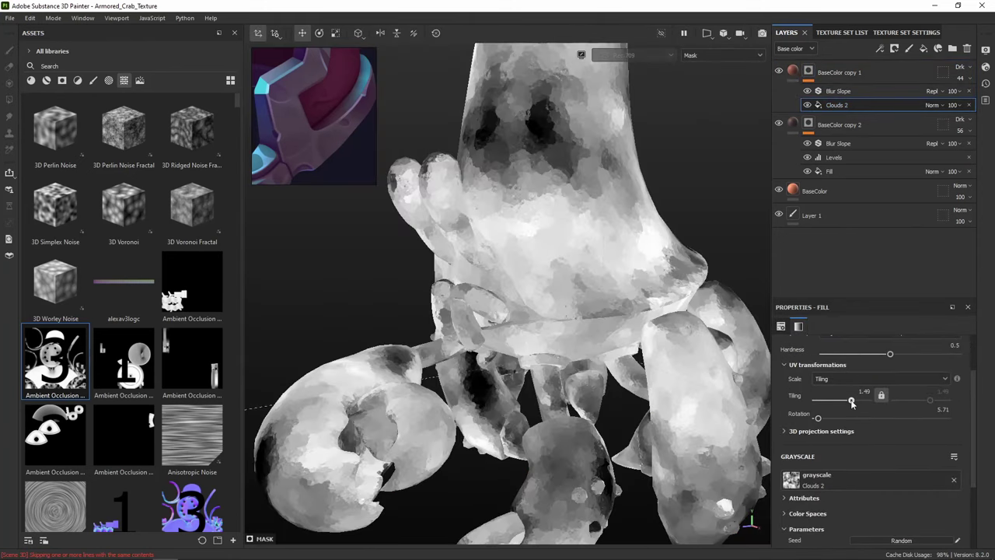
{"action": "left_click_drag", "start_coordinate": [852, 402], "coordinate": [857, 399]}
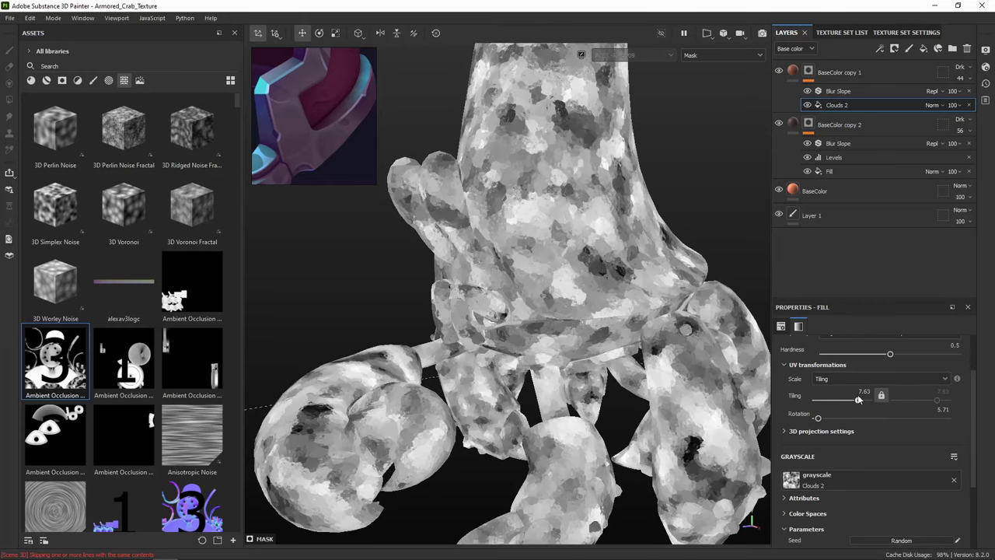
Raise the Blur Slope intensity in BaseColor copy 1's mask to 0.878 and set the layer's opacity to 57
{"action": "left_click", "coordinate": [837, 92]}
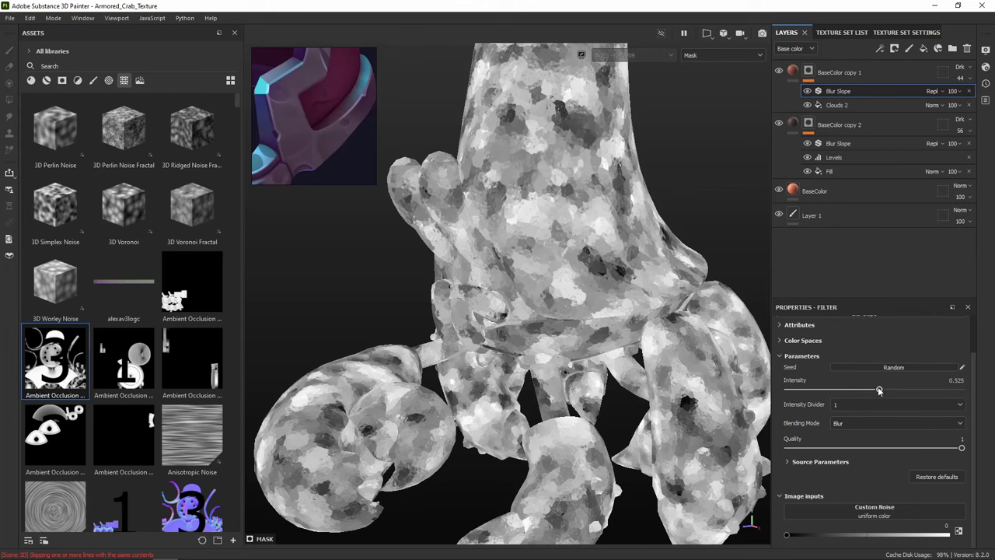
{"action": "left_click_drag", "start_coordinate": [878, 391], "coordinate": [940, 389]}
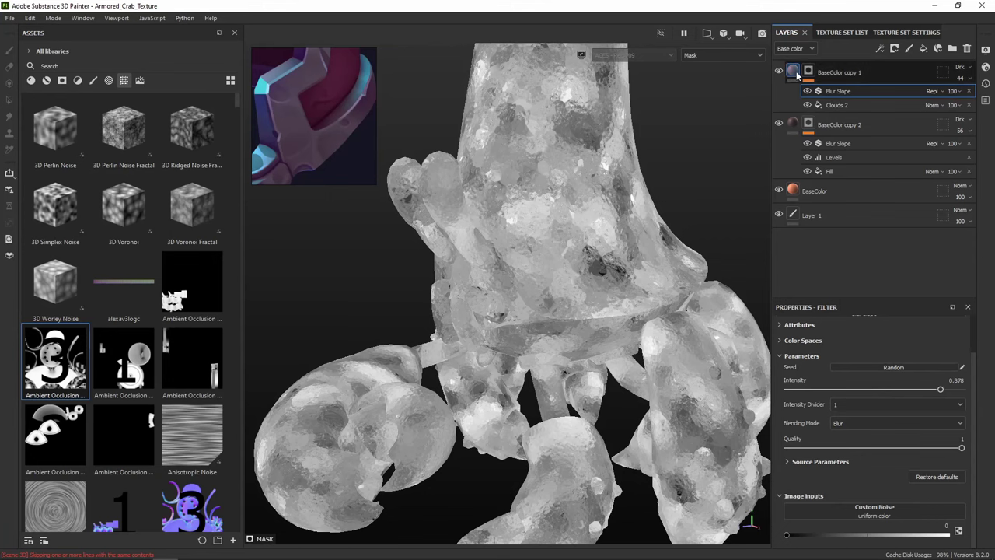
{"action": "left_click", "coordinate": [793, 72]}
{"action": "left_click_drag", "start_coordinate": [656, 197], "coordinate": [656, 217], "text": "alt"}
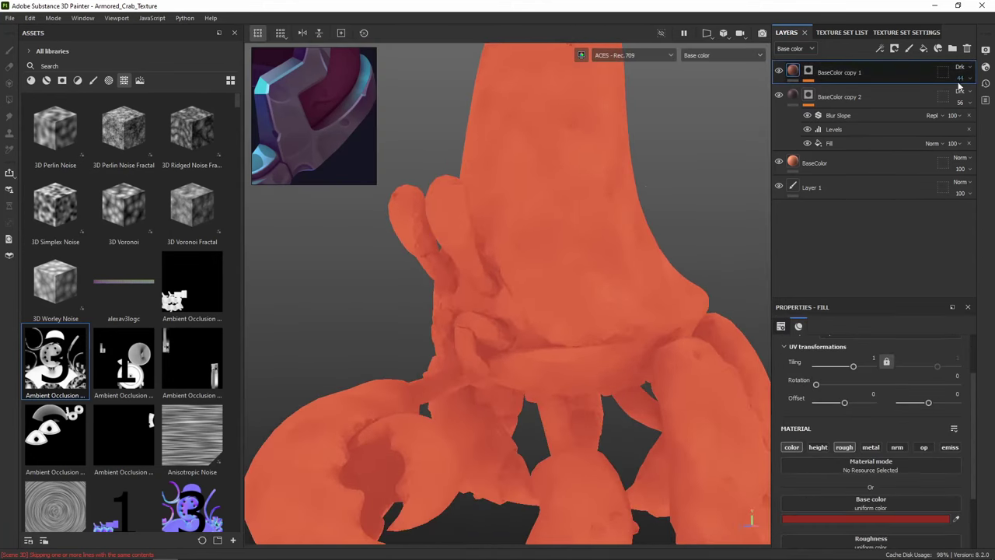
{"action": "left_click", "coordinate": [969, 79]}
{"action": "left_click_drag", "start_coordinate": [964, 99], "coordinate": [971, 102]}
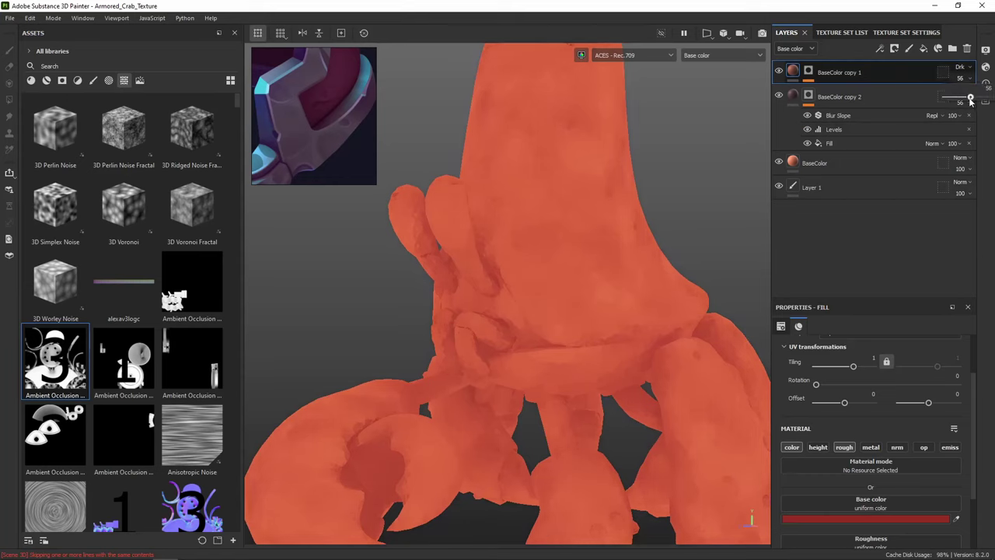
Try the Overlay and Screen blending modes on BaseColor copy 1 and return it to Darken (Min)
{"action": "left_click", "coordinate": [961, 67]}
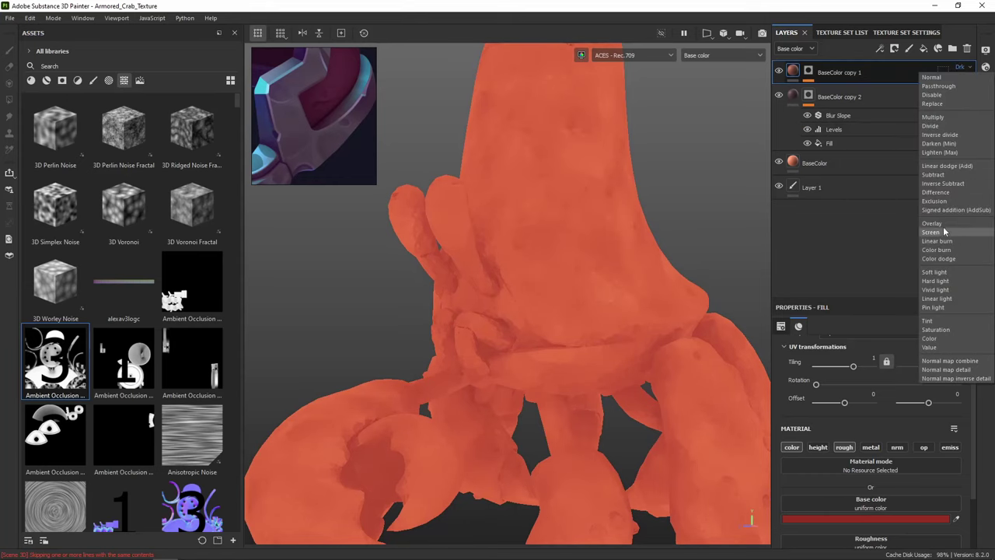
{"action": "left_click", "coordinate": [943, 226]}
{"action": "left_click", "coordinate": [962, 68]}
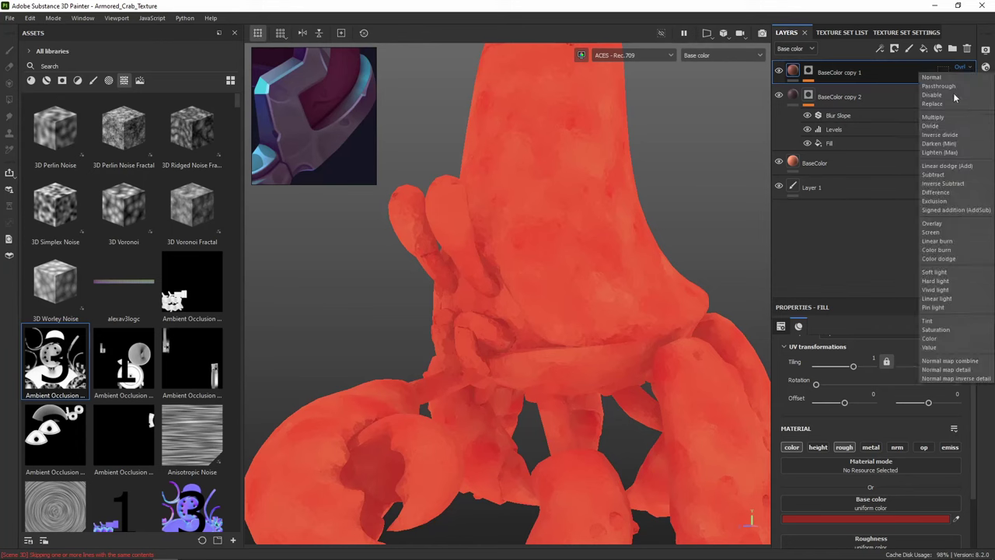
{"action": "left_click", "coordinate": [949, 230]}
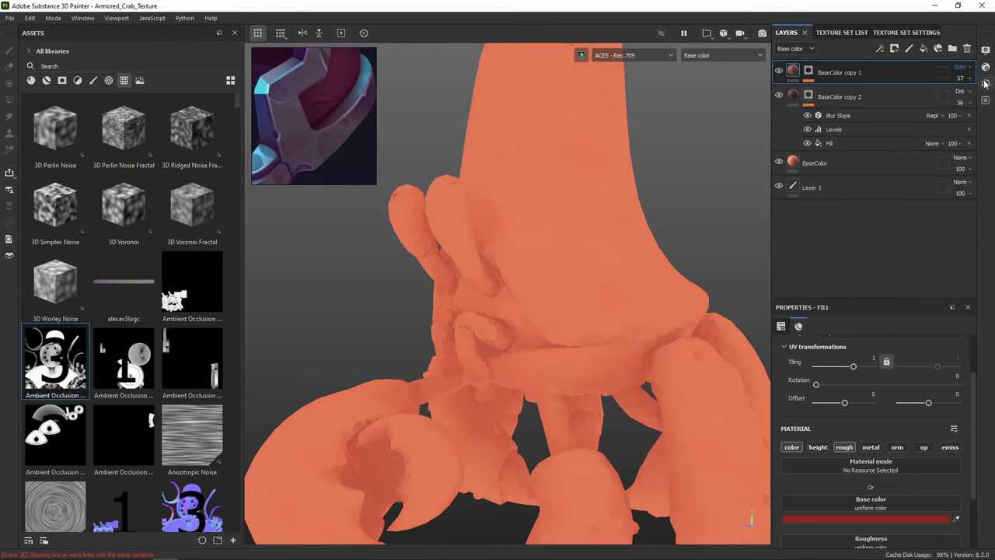
{"action": "left_click", "coordinate": [970, 70]}
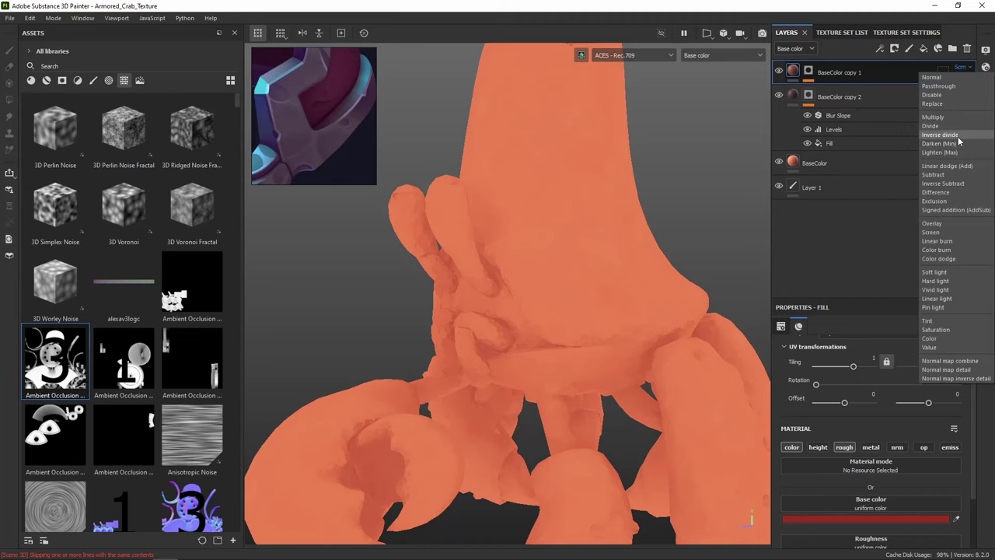
{"action": "left_click", "coordinate": [958, 145]}
Inspect the crab's face up close and hide BaseColor copy 1 to isolate the crevice darkening
{"action": "mouse_move", "coordinate": [604, 230]}
{"action": "left_mouse_down", "text": "alt"}
{"action": "mouse_move", "coordinate": [624, 199]}
{"action": "mouse_move", "coordinate": [583, 202]}
{"action": "mouse_move", "coordinate": [620, 219]}
{"action": "left_mouse_up", "text": "alt"}
{"action": "scroll", "coordinate": [618, 219], "scroll_direction": "up", "scroll_amount": 3}
{"action": "middle_click_drag", "start_coordinate": [613, 221], "coordinate": [642, 177], "text": "alt"}
{"action": "left_click_drag", "start_coordinate": [642, 177], "coordinate": [611, 205], "text": "alt"}
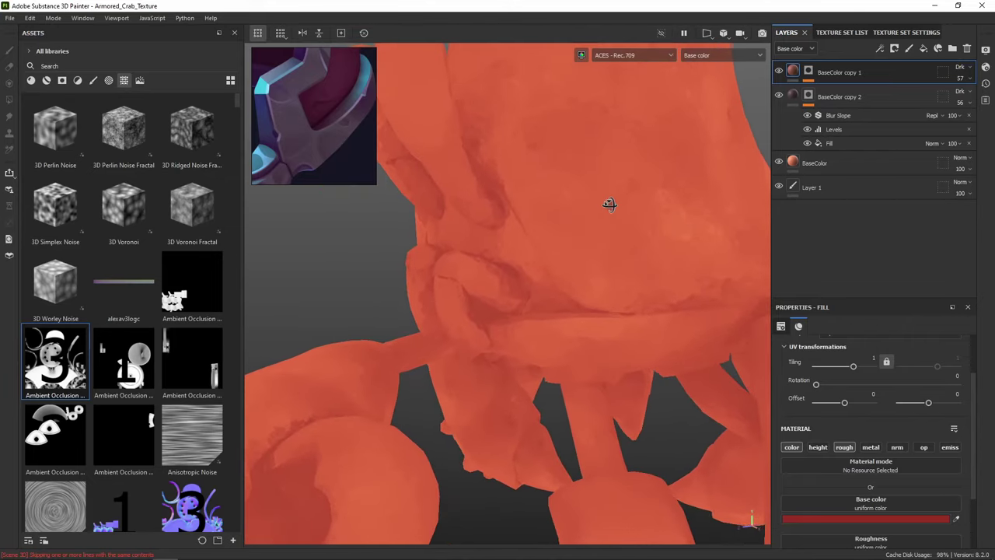
{"action": "left_click", "coordinate": [778, 70]}
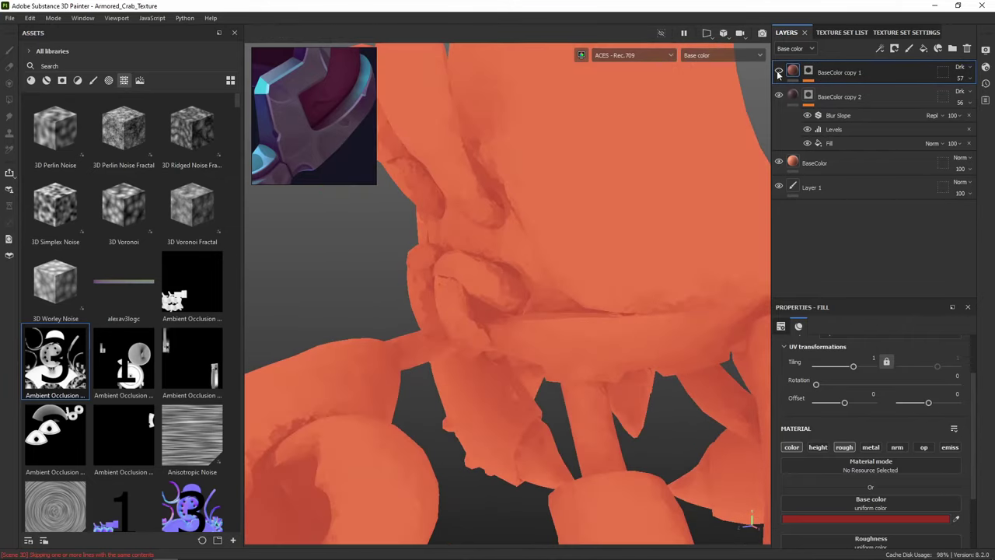
Show BaseColor copy 2's mask and set its Blur Slope intensity divider to 10 and intensity to 0.779
{"action": "left_click", "coordinate": [808, 97]}
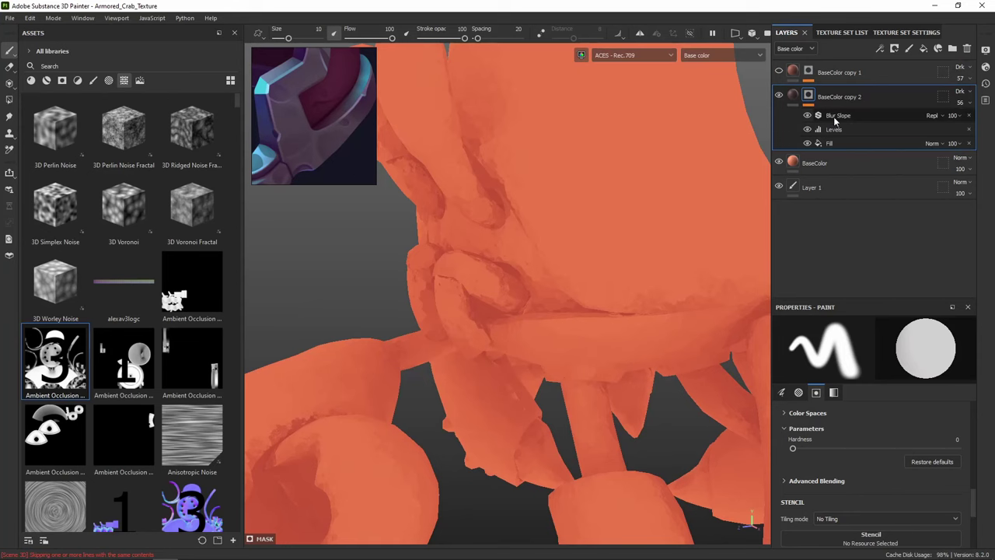
{"action": "left_click", "coordinate": [835, 120]}
{"action": "left_click", "coordinate": [809, 100], "text": "alt"}
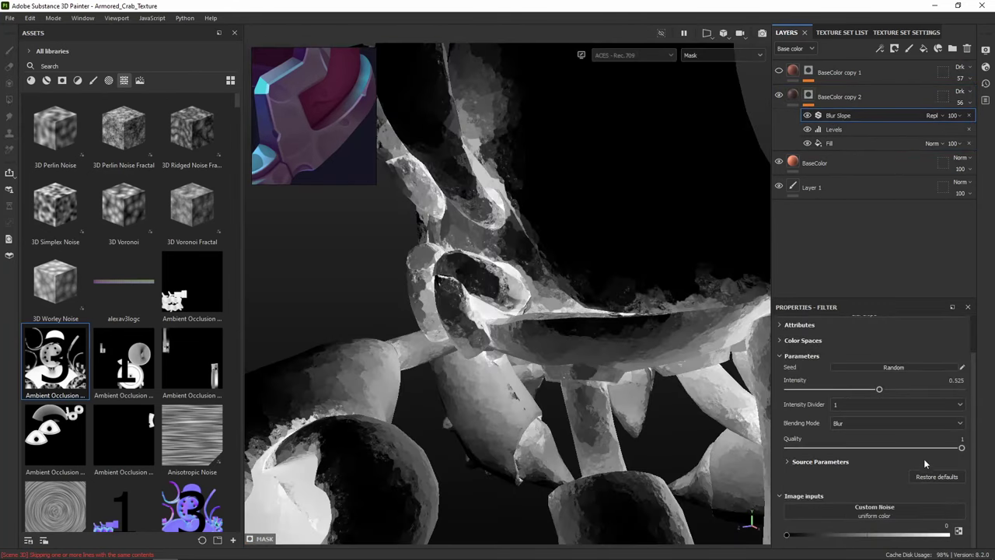
{"action": "left_click", "coordinate": [915, 404]}
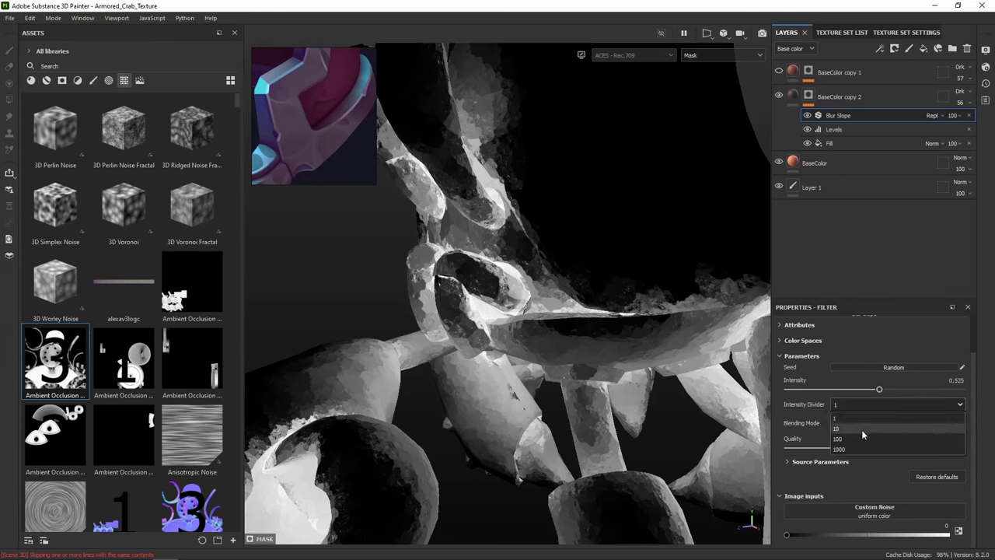
{"action": "left_click", "coordinate": [861, 429]}
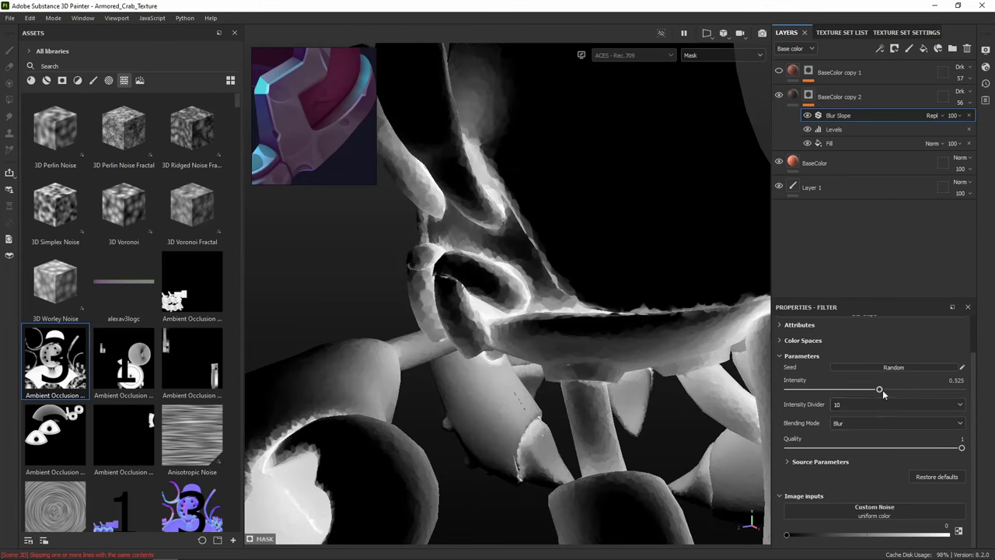
{"action": "left_click_drag", "start_coordinate": [824, 392], "coordinate": [923, 393]}
Try an intensity divider of 100 on BaseColor copy 2's Blur Slope and check the mask across the crab
{"action": "left_click", "coordinate": [867, 408]}
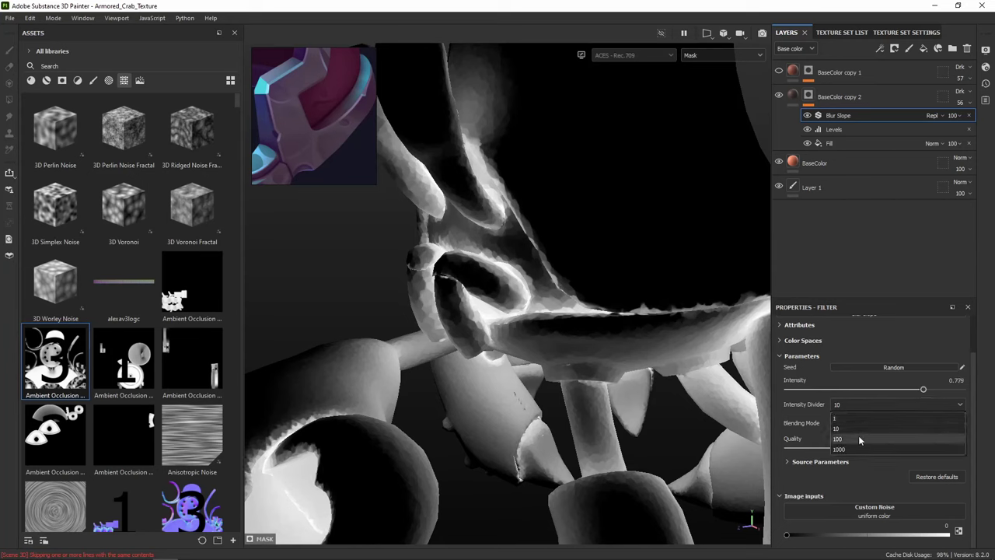
{"action": "left_click", "coordinate": [859, 438]}
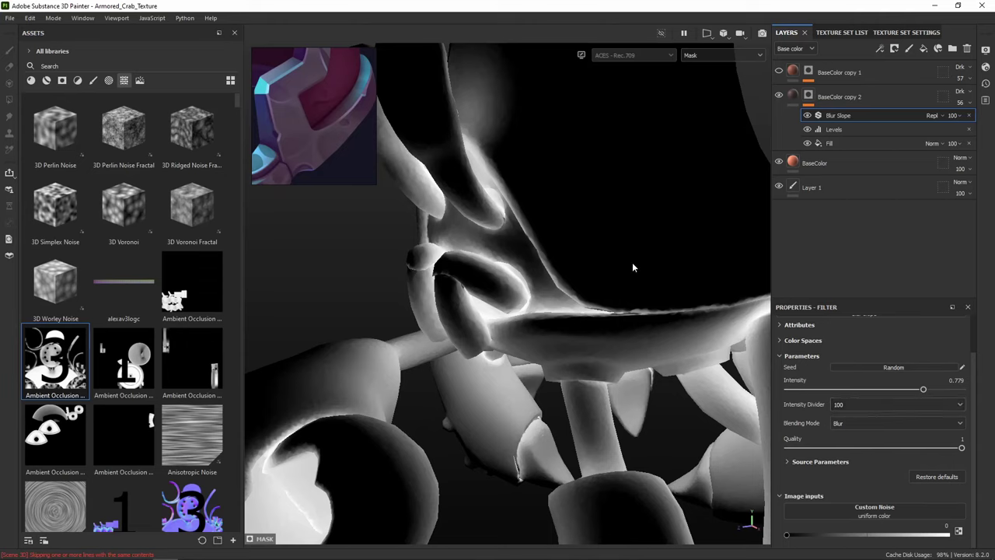
{"action": "left_click_drag", "start_coordinate": [633, 262], "coordinate": [591, 306], "text": "alt"}
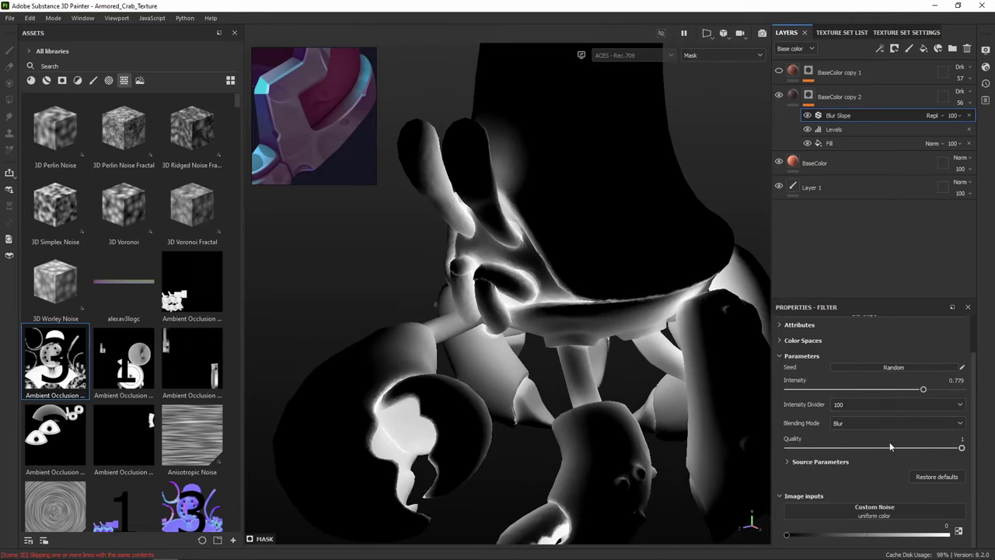
Set BaseColor copy 2's Blur Slope to intensity 0.872 and intensity divider 10, trying a lower quality before restoring it to 1
{"action": "left_click_drag", "start_coordinate": [847, 388], "coordinate": [863, 389]}
{"action": "left_click_drag", "start_coordinate": [930, 393], "coordinate": [941, 393]}
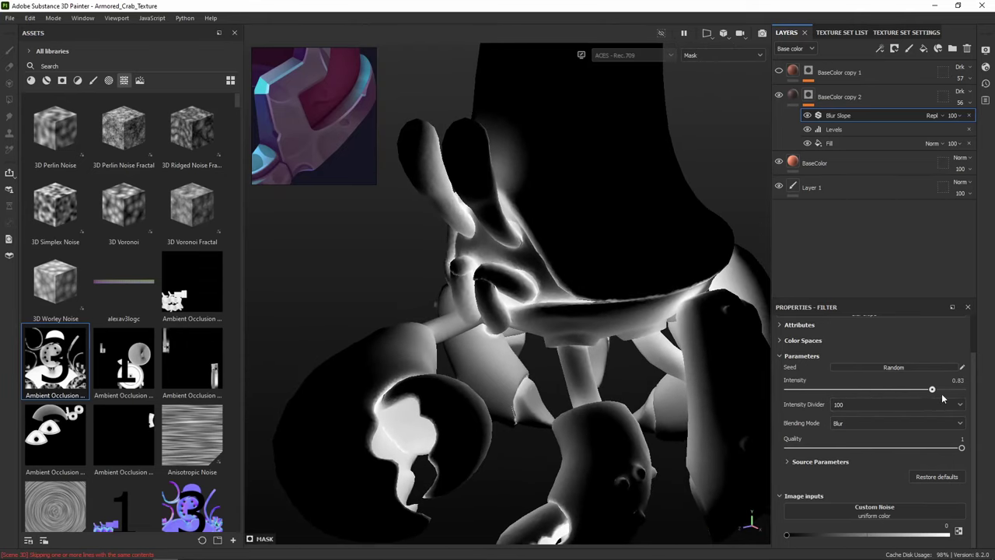
{"action": "left_click", "coordinate": [845, 428]}
{"action": "left_click_drag", "start_coordinate": [963, 449], "coordinate": [898, 450]}
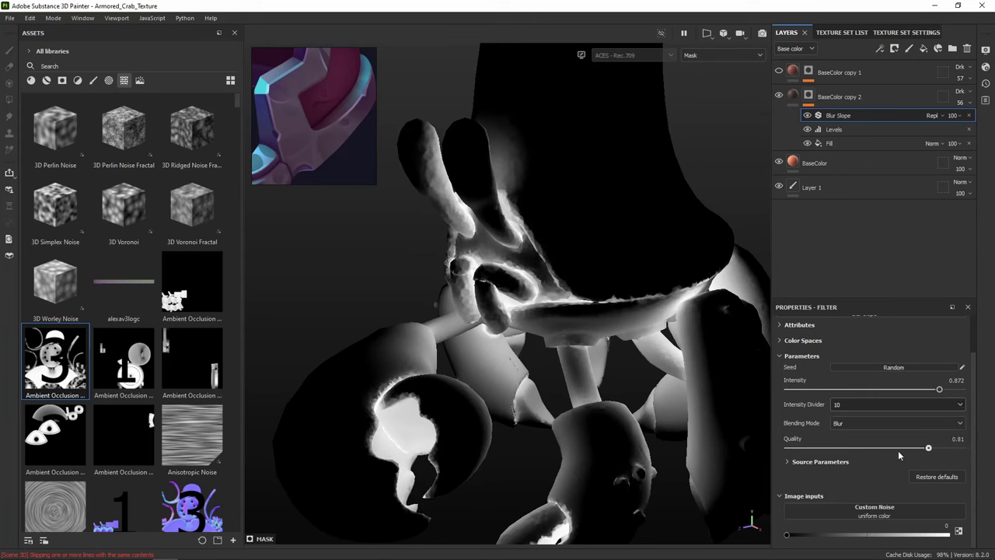
{"action": "mouse_move", "coordinate": [961, 450]}
{"action": "left_mouse_down"}
{"action": "mouse_move", "coordinate": [809, 449]}
{"action": "mouse_move", "coordinate": [979, 441]}
{"action": "left_mouse_up"}
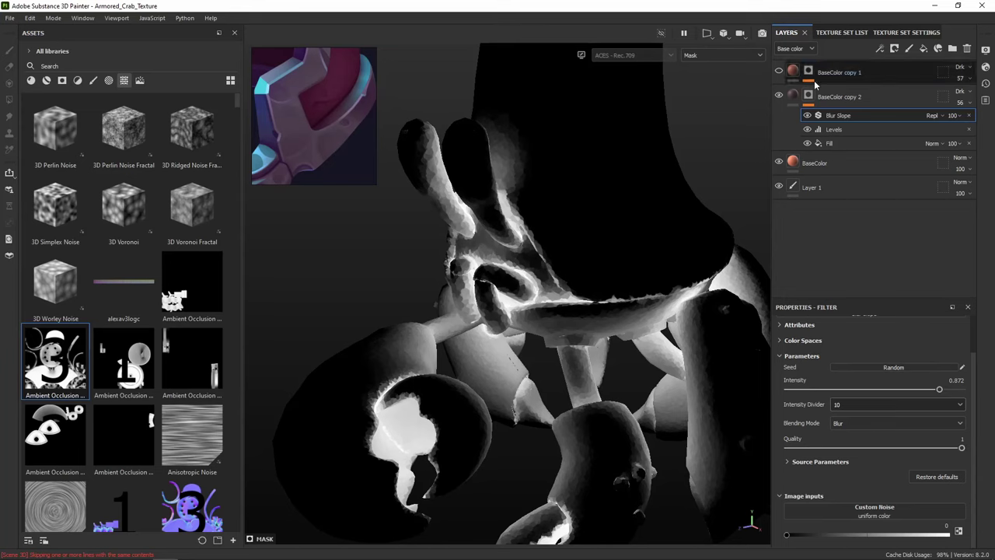
Return to the base colour view and examine the darkened crevices around the crab's face
{"action": "left_click", "coordinate": [793, 97]}
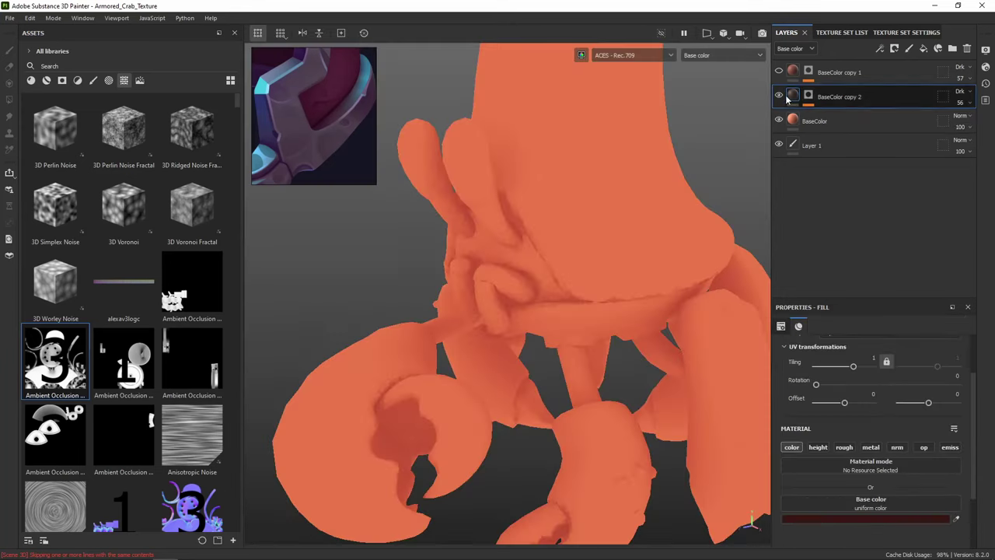
{"action": "scroll", "coordinate": [605, 203], "scroll_direction": "up", "scroll_amount": 5}
{"action": "left_click_drag", "start_coordinate": [610, 212], "coordinate": [682, 238], "text": "alt"}
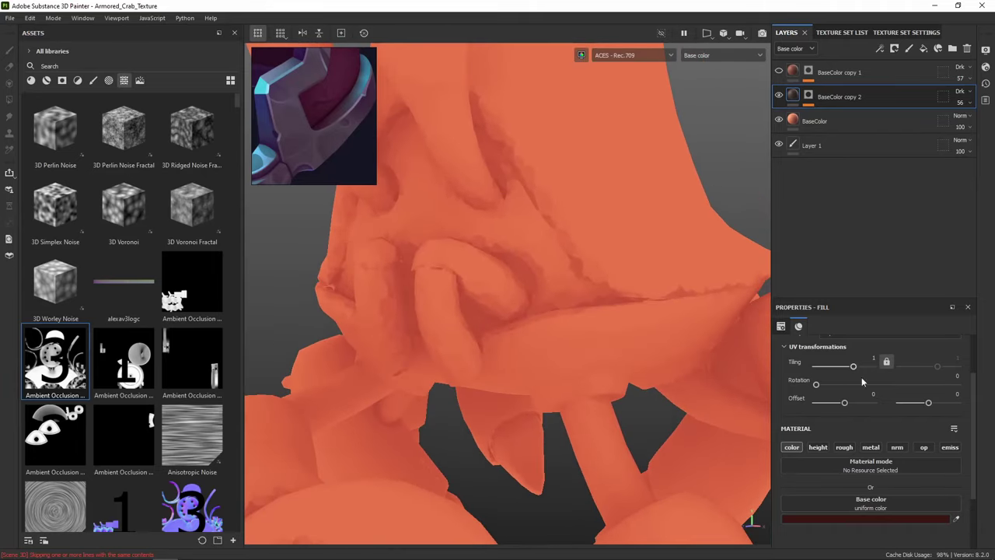
Set the intensity of the Blur Slope filter on BaseColor copy 2's mask to 0.836
{"action": "left_click", "coordinate": [809, 96]}
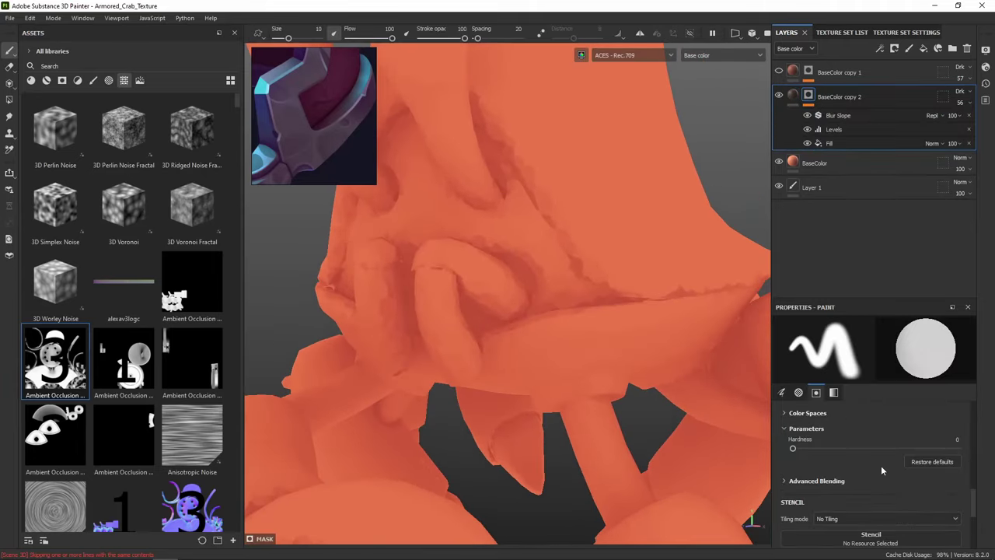
{"action": "scroll", "coordinate": [877, 459], "scroll_direction": "up", "scroll_amount": 8}
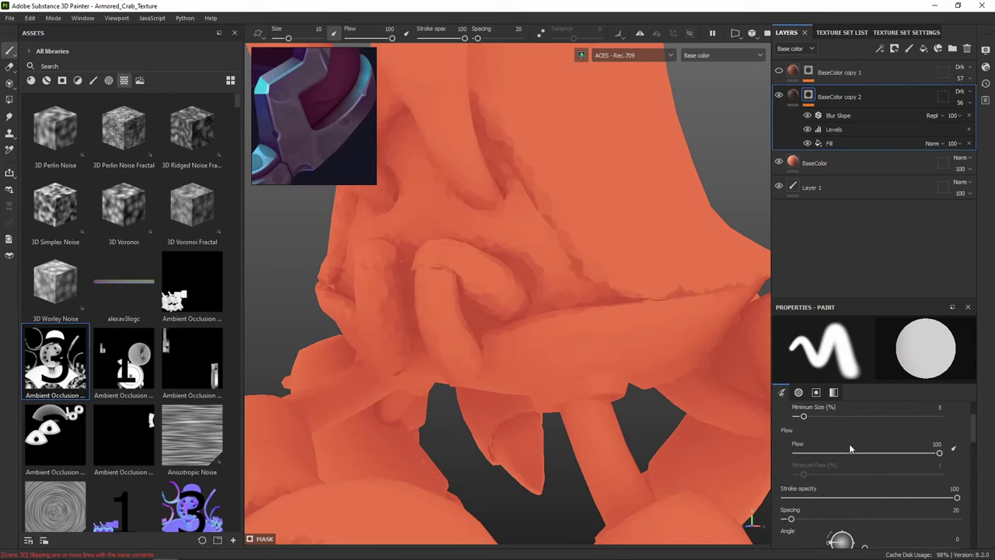
{"action": "scroll", "coordinate": [873, 451], "scroll_direction": "down", "scroll_amount": 4}
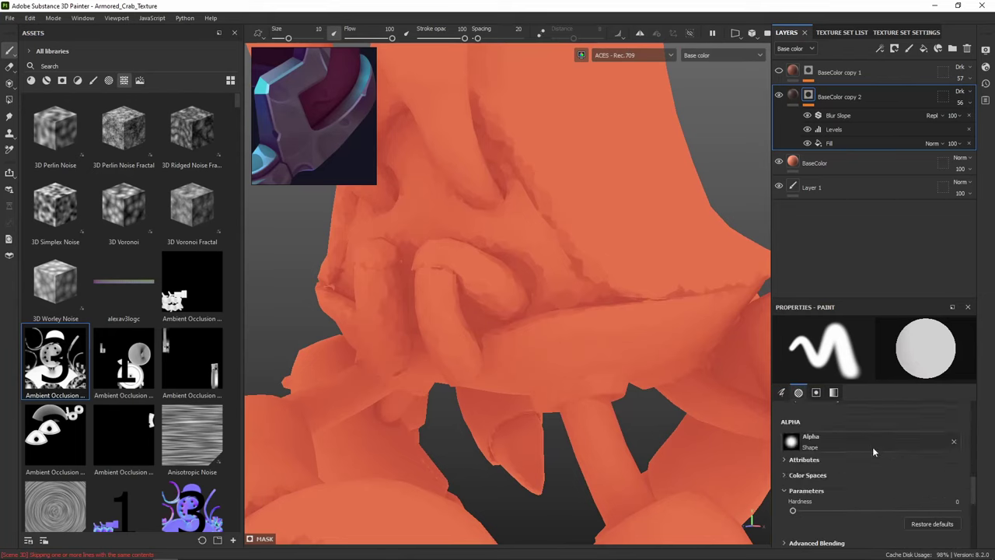
{"action": "scroll", "coordinate": [872, 443], "scroll_direction": "down", "scroll_amount": 3}
{"action": "scroll", "coordinate": [832, 466], "scroll_direction": "up", "scroll_amount": 5}
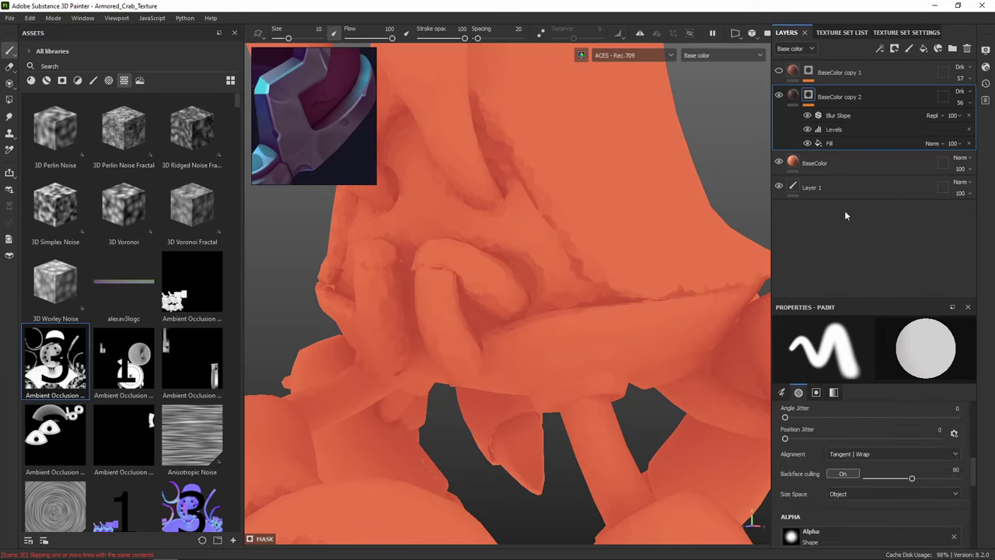
{"action": "left_click", "coordinate": [838, 115]}
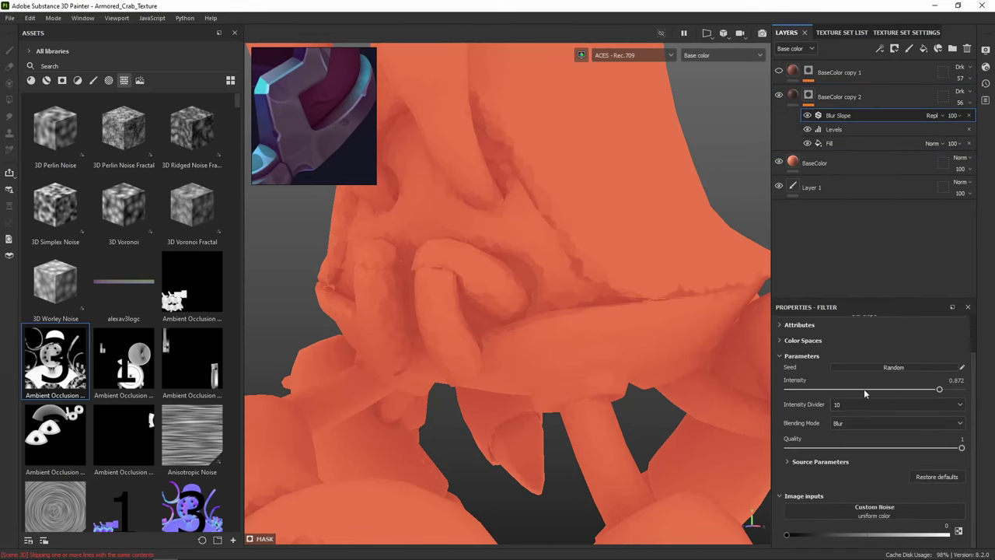
{"action": "left_click_drag", "start_coordinate": [939, 390], "coordinate": [916, 391]}
{"action": "left_click_drag", "start_coordinate": [929, 390], "coordinate": [933, 390]}
Set BaseColor copy 2's layer opacity to 54 and make the BaseColor copy 1 layer visible
{"action": "left_click", "coordinate": [964, 116]}
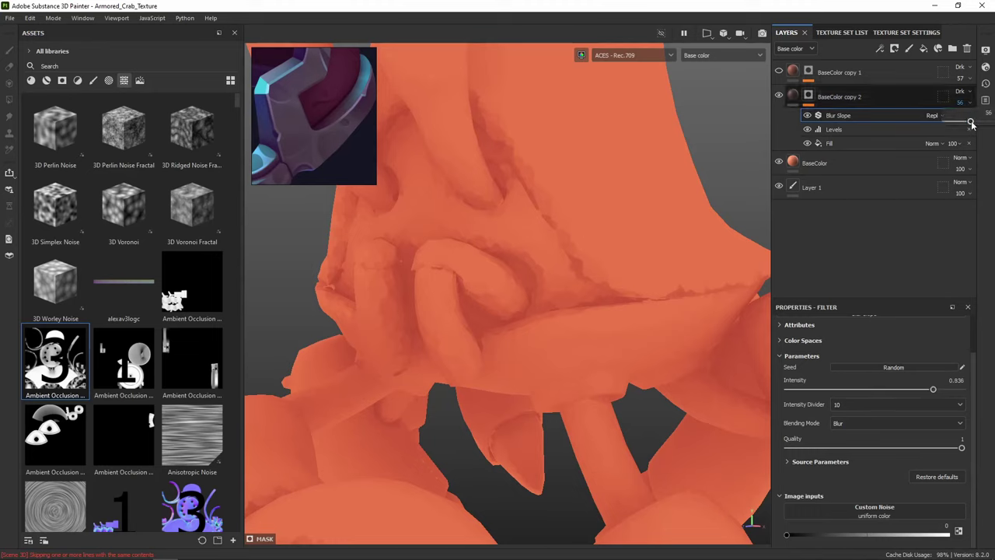
{"action": "left_click_drag", "start_coordinate": [971, 124], "coordinate": [970, 124]}
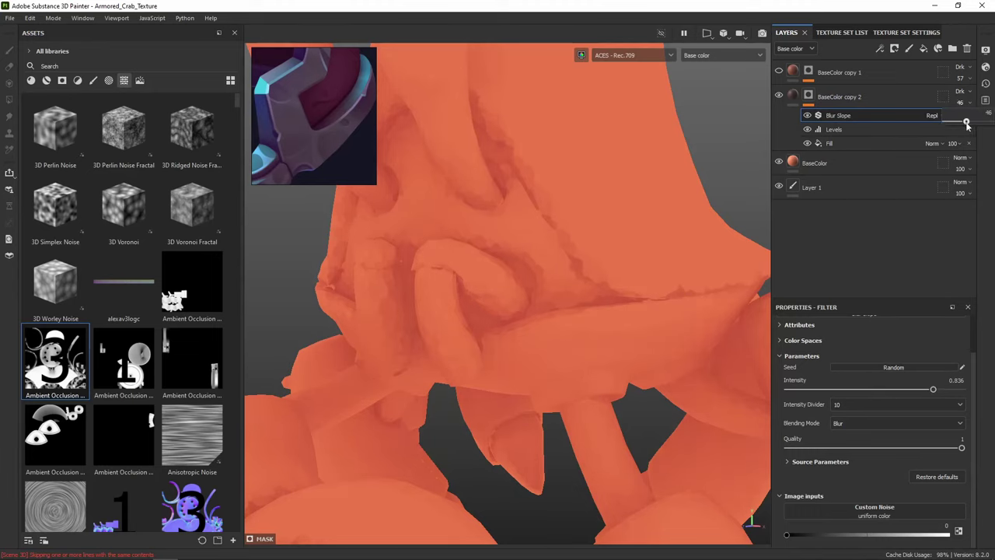
{"action": "left_click", "coordinate": [779, 72]}
{"action": "scroll", "coordinate": [610, 228], "scroll_direction": "down", "scroll_amount": 3}
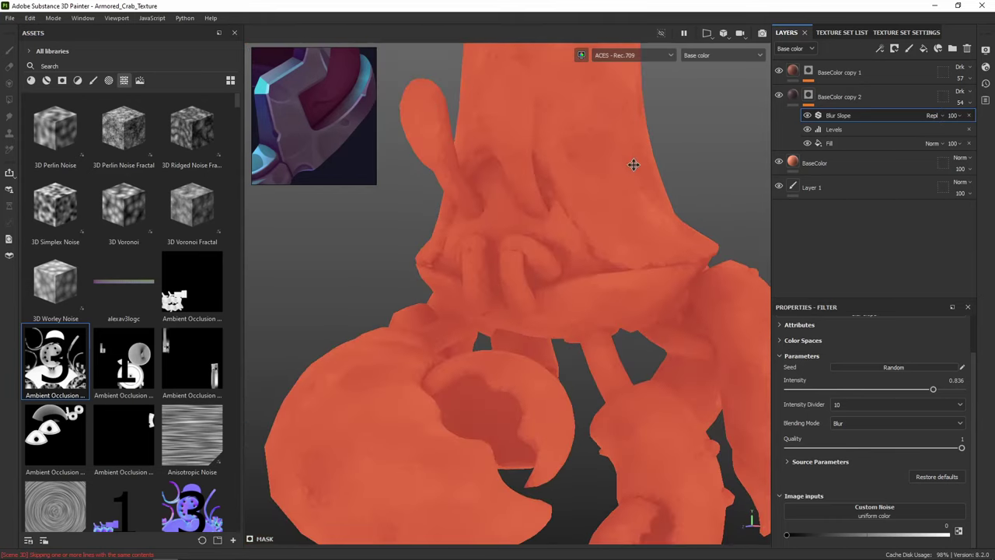
{"action": "left_click_drag", "start_coordinate": [634, 165], "coordinate": [517, 202], "text": "alt"}
{"action": "left_click_drag", "start_coordinate": [664, 181], "coordinate": [535, 220], "text": "alt"}
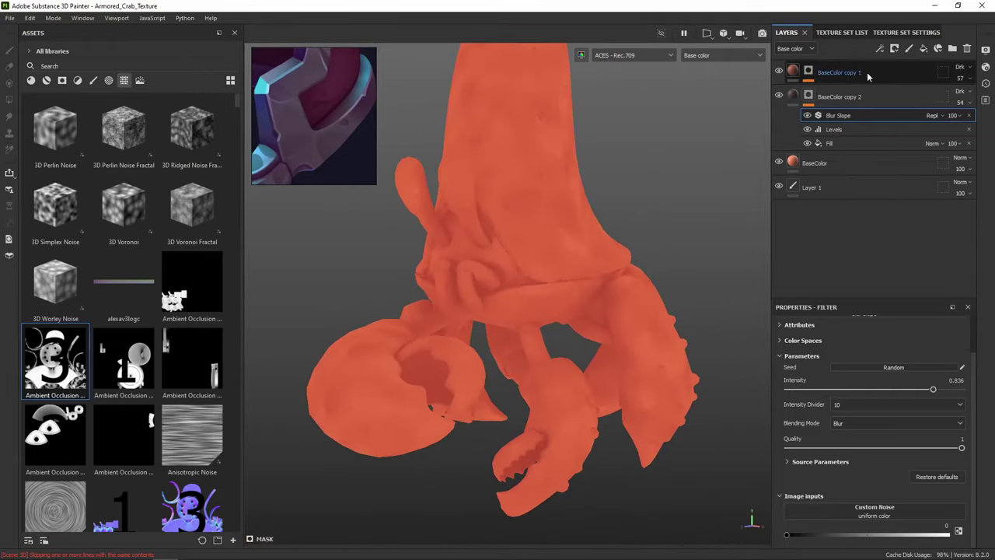
{"action": "left_click_drag", "start_coordinate": [670, 184], "coordinate": [536, 221], "text": "alt"}
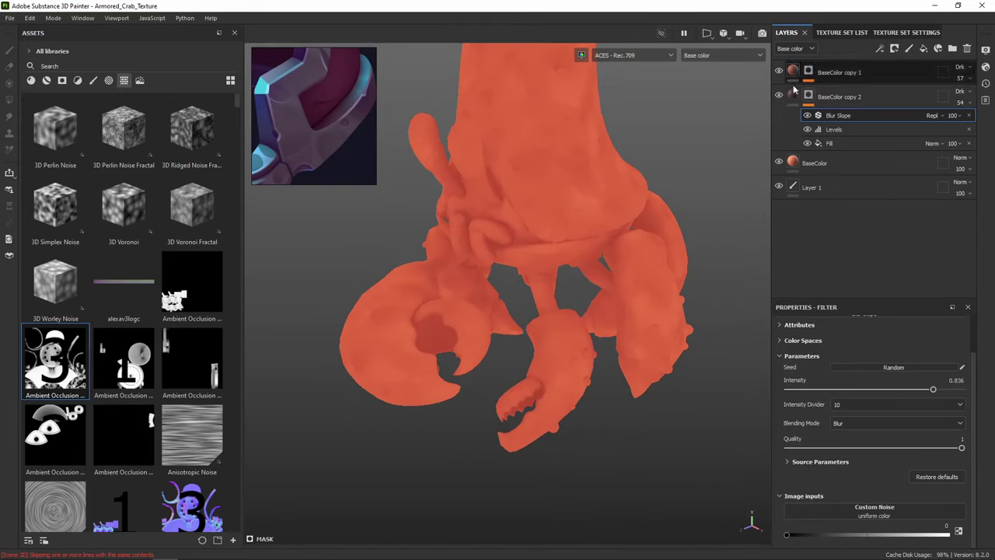
Rename the BaseColor copy 2 layer as Shadow
{"action": "double_click", "coordinate": [840, 96]}
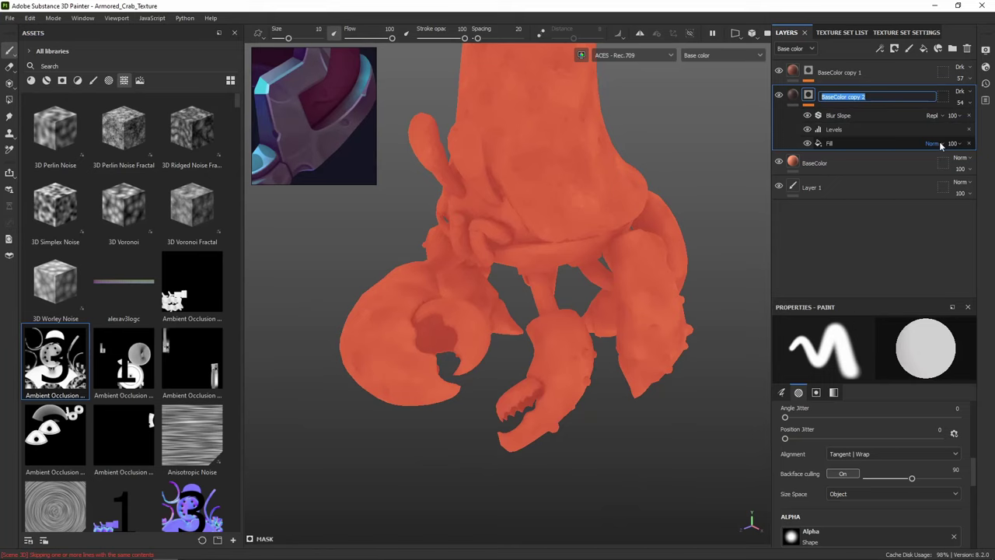
{"action": "type", "text": "S"}
{"action": "type", "text": "ah"}
{"action": "key", "text": "BackSpace"}
{"action": "key", "text": "BackSpace"}
{"action": "type", "text": "hadow"}
{"action": "key", "text": "Return"}
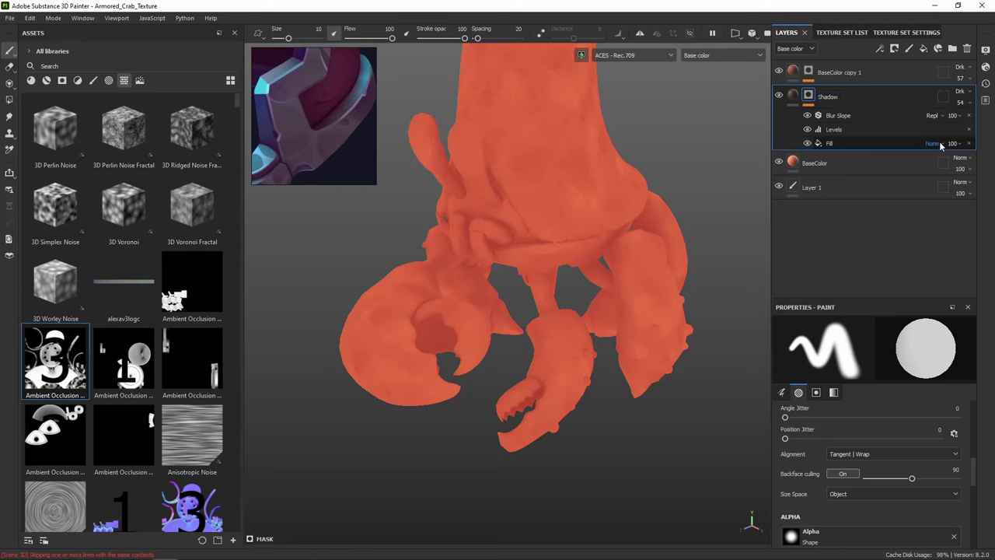
Compare the crab with the Shadow layer hidden and shown
{"action": "left_click", "coordinate": [779, 95]}
{"action": "left_click", "coordinate": [779, 95]}
{"action": "left_click", "coordinate": [780, 95]}
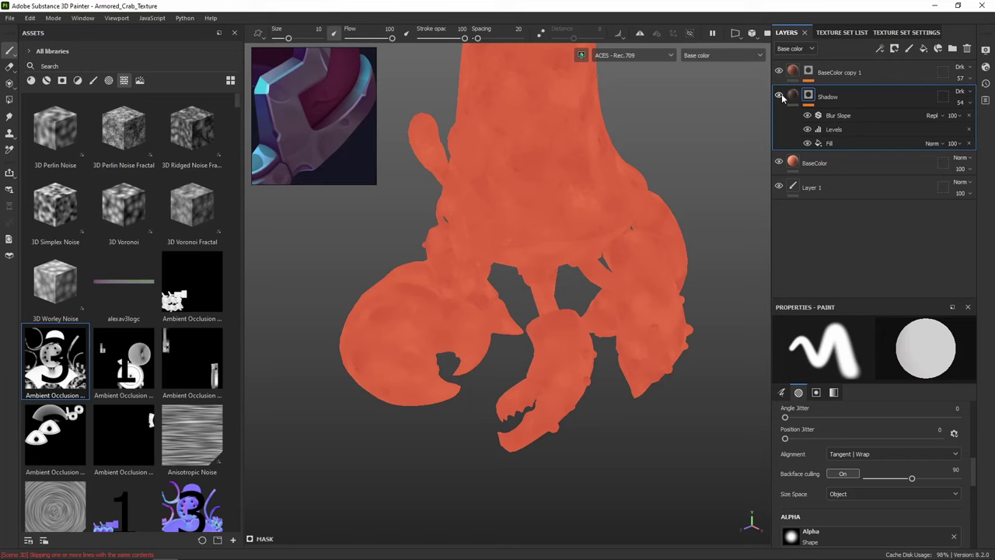
{"action": "left_click", "coordinate": [780, 95]}
{"action": "middle_click_drag", "start_coordinate": [563, 213], "coordinate": [573, 258], "text": "alt"}
{"action": "mouse_move", "coordinate": [589, 242]}
{"action": "left_mouse_down", "text": "alt"}
{"action": "mouse_move", "coordinate": [609, 248]}
{"action": "mouse_move", "coordinate": [638, 223]}
{"action": "mouse_move", "coordinate": [588, 243]}
{"action": "left_mouse_up", "text": "alt"}
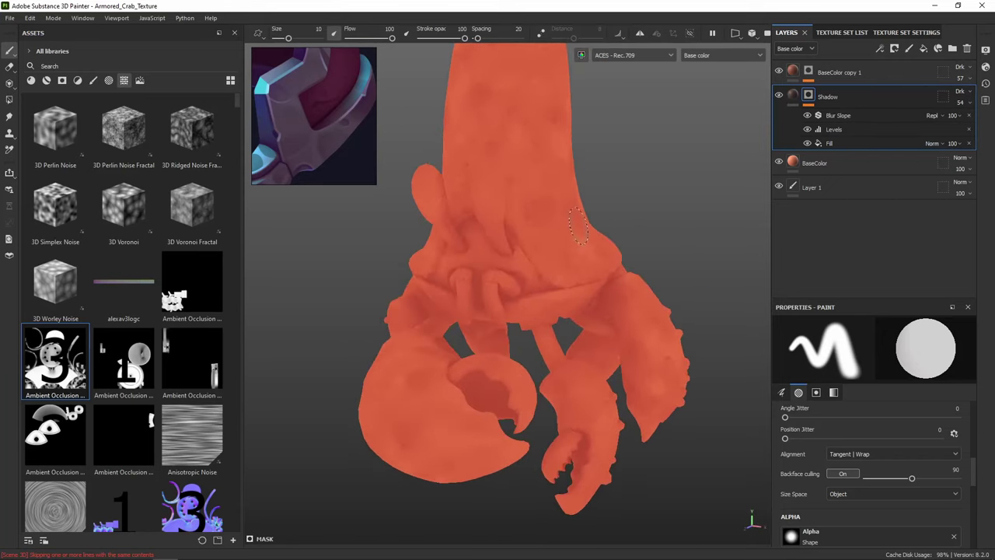
Set the blend mode of the Shadow mask's Blur Slope filter to Darken (Min) and check the crevices around the face
{"action": "scroll", "coordinate": [550, 239], "scroll_direction": "up", "scroll_amount": 5}
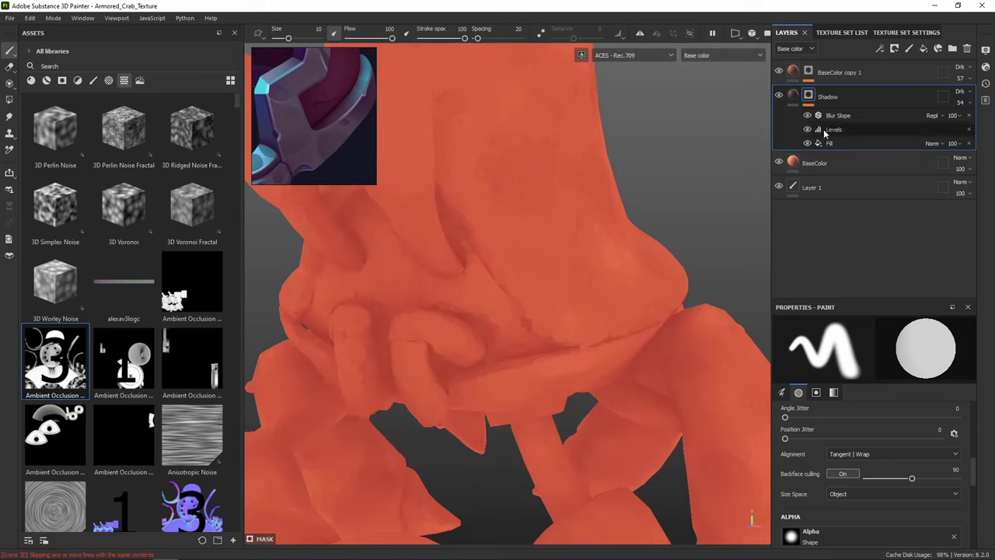
{"action": "left_click", "coordinate": [840, 116]}
{"action": "left_click", "coordinate": [943, 117]}
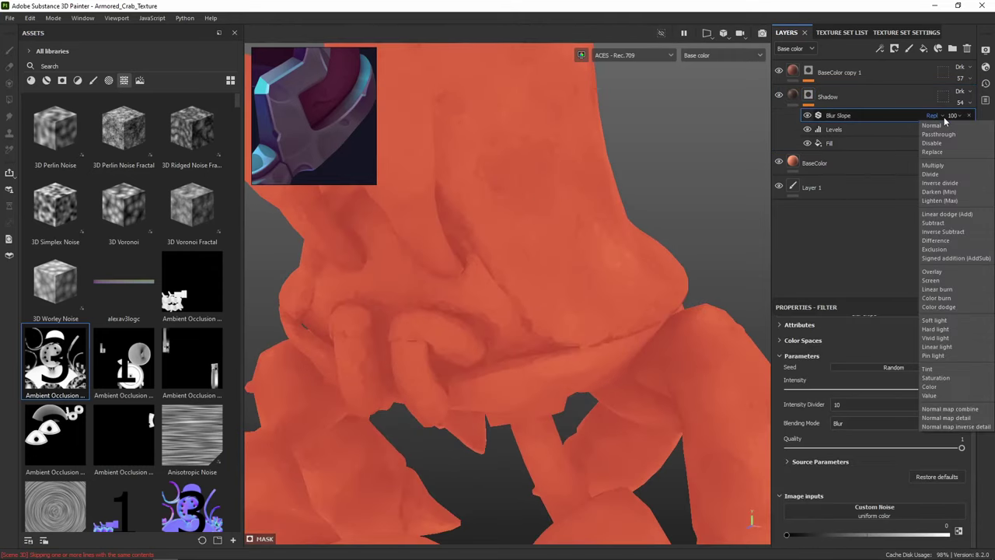
{"action": "left_click", "coordinate": [938, 191]}
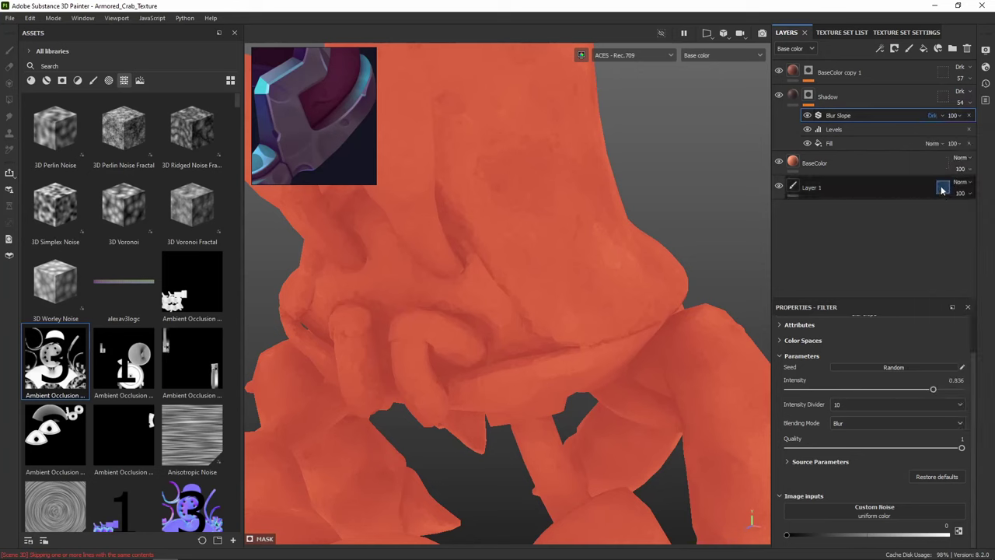
{"action": "left_click_drag", "start_coordinate": [631, 242], "coordinate": [684, 250], "text": "alt"}
{"action": "left_click_drag", "start_coordinate": [610, 224], "coordinate": [695, 203], "text": "alt"}
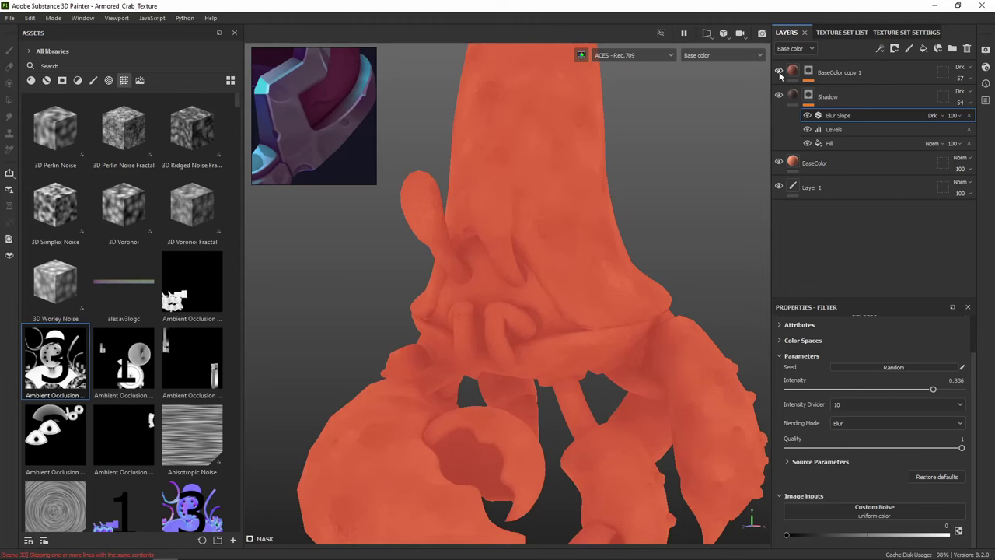
Change BaseColor copy 1's fill base colour to a lighter red, ED5F50
{"action": "left_click", "coordinate": [809, 73]}
{"action": "left_click", "coordinate": [793, 71]}
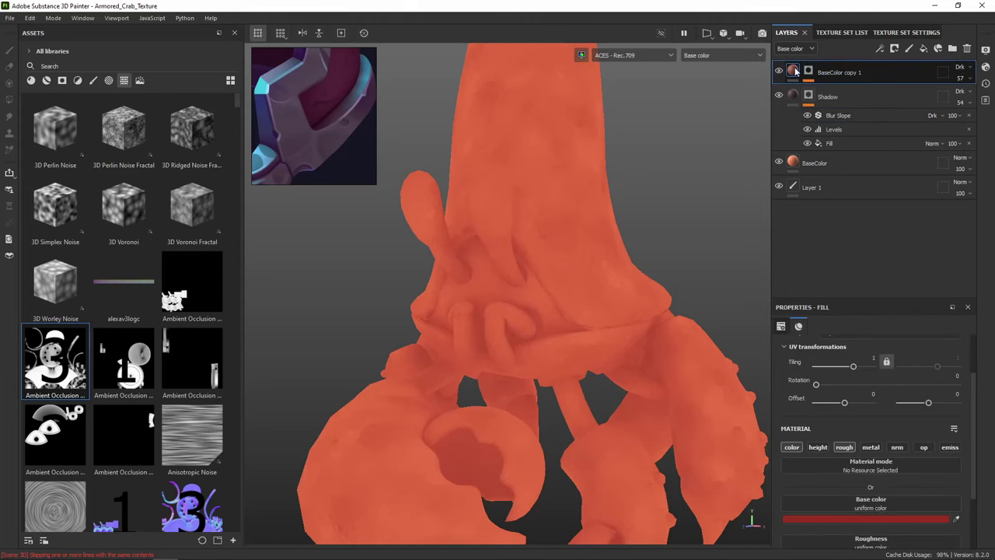
{"action": "left_click", "coordinate": [863, 519]}
{"action": "left_click", "coordinate": [794, 224]}
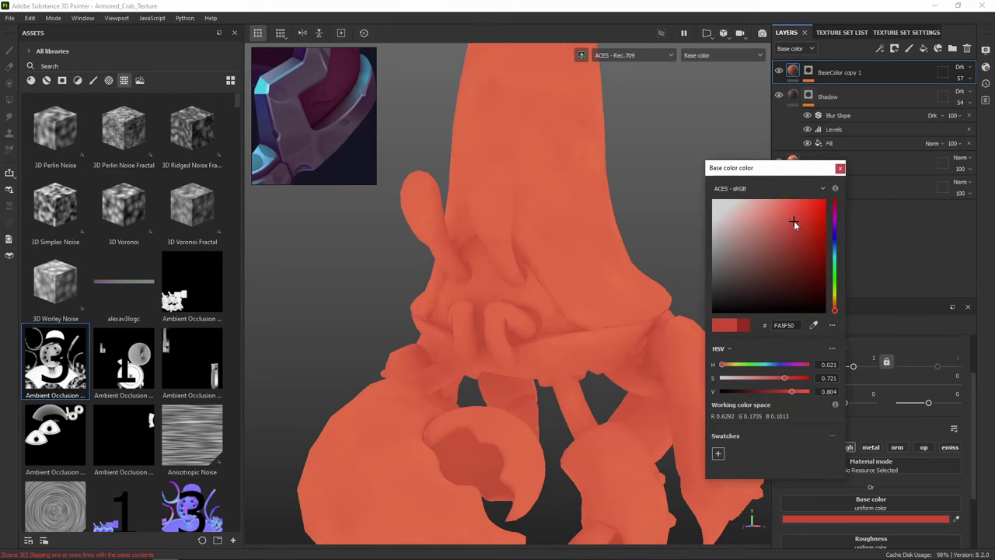
{"action": "left_click", "coordinate": [793, 226]}
{"action": "left_click", "coordinate": [839, 168]}
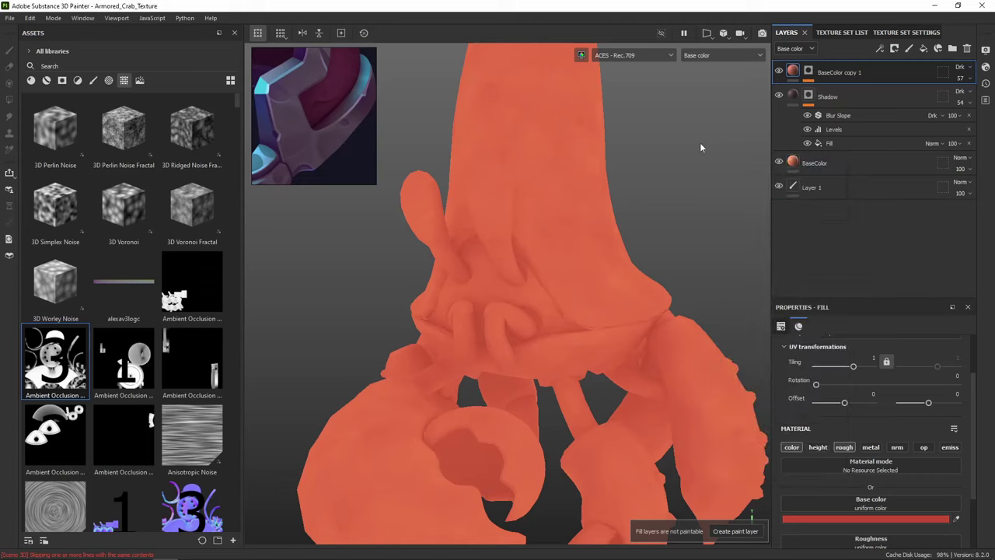
Compare the crab with the Shadow and BaseColor copy 1 layers hidden and shown, and examine the shell and crevices close up
{"action": "middle_click_drag", "start_coordinate": [700, 144], "coordinate": [662, 104], "text": "alt"}
{"action": "left_click_drag", "start_coordinate": [661, 104], "coordinate": [482, 199], "text": "alt"}
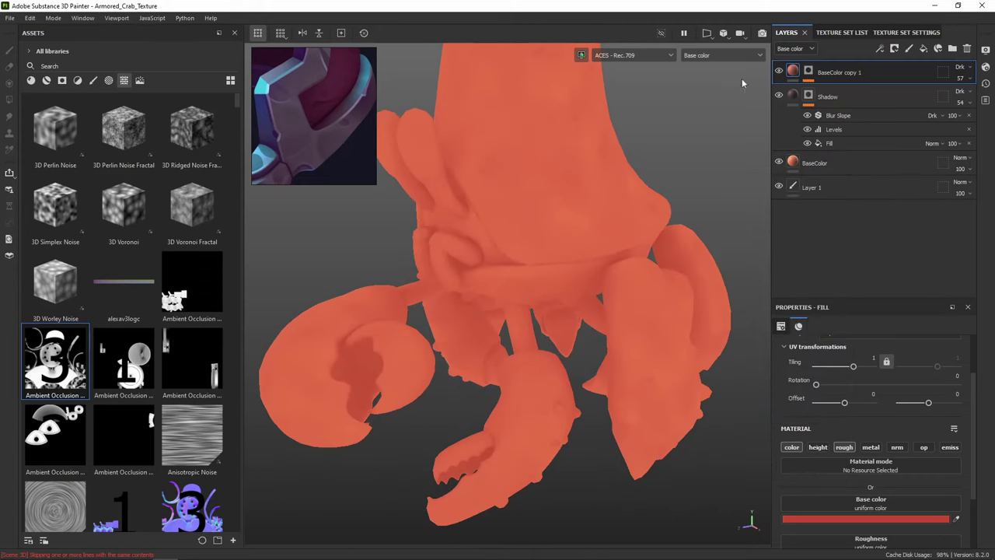
{"action": "left_click", "coordinate": [778, 96]}
{"action": "left_click", "coordinate": [779, 95]}
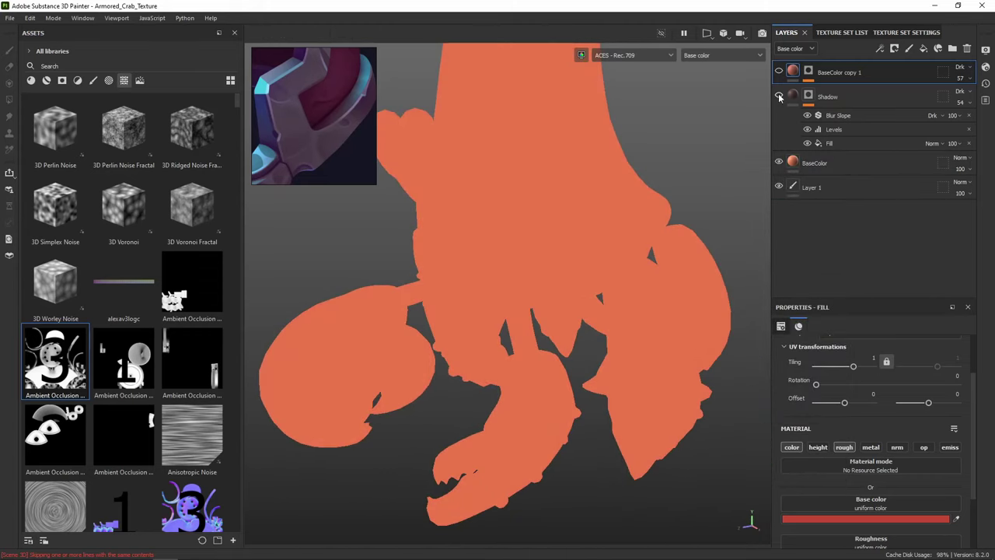
{"action": "left_click", "coordinate": [779, 96]}
{"action": "left_click", "coordinate": [779, 71]}
{"action": "mouse_move", "coordinate": [731, 106]}
{"action": "left_mouse_down", "text": "alt"}
{"action": "mouse_move", "coordinate": [687, 152]}
{"action": "mouse_move", "coordinate": [690, 119]}
{"action": "left_mouse_up", "text": "alt"}
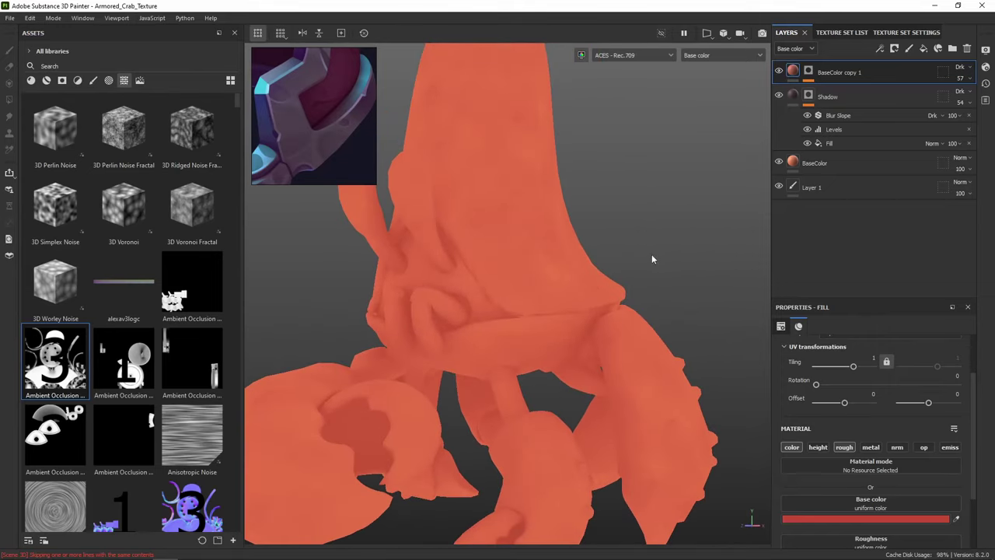
{"action": "middle_click_drag", "start_coordinate": [591, 277], "coordinate": [645, 231], "text": "alt"}
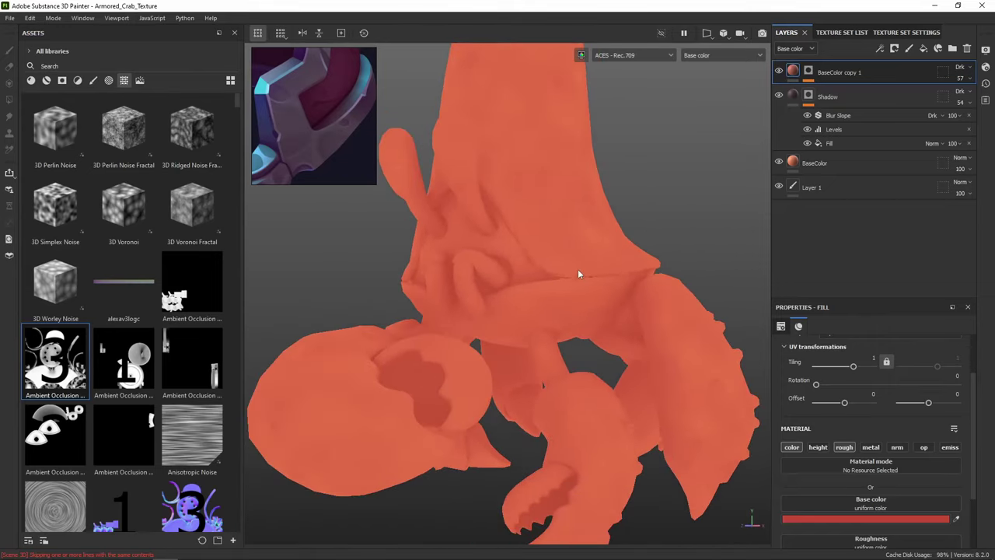
{"action": "scroll", "coordinate": [578, 269], "scroll_direction": "up", "scroll_amount": 3}
{"action": "left_click_drag", "start_coordinate": [576, 263], "coordinate": [536, 280], "text": "alt"}
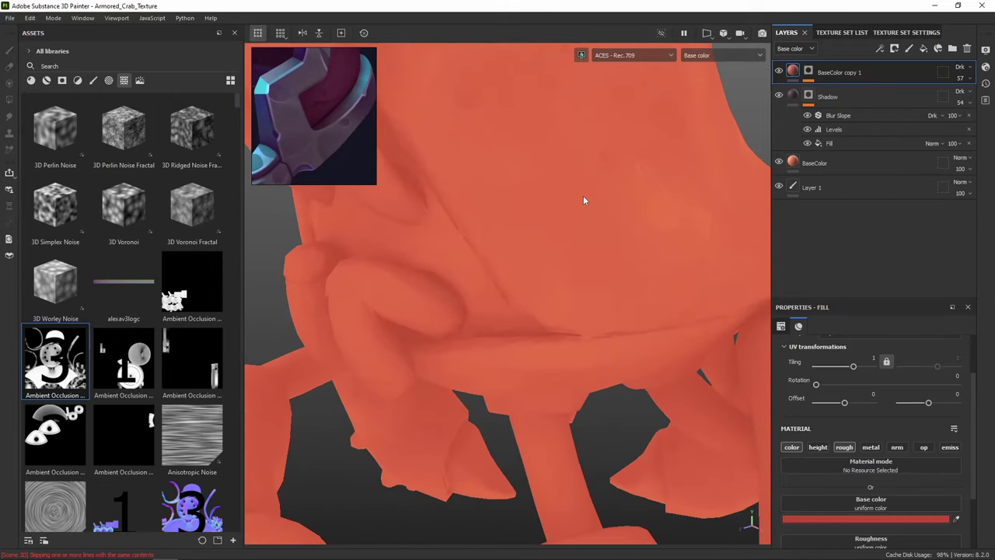
{"action": "scroll", "coordinate": [583, 195], "scroll_direction": "up", "scroll_amount": 5}
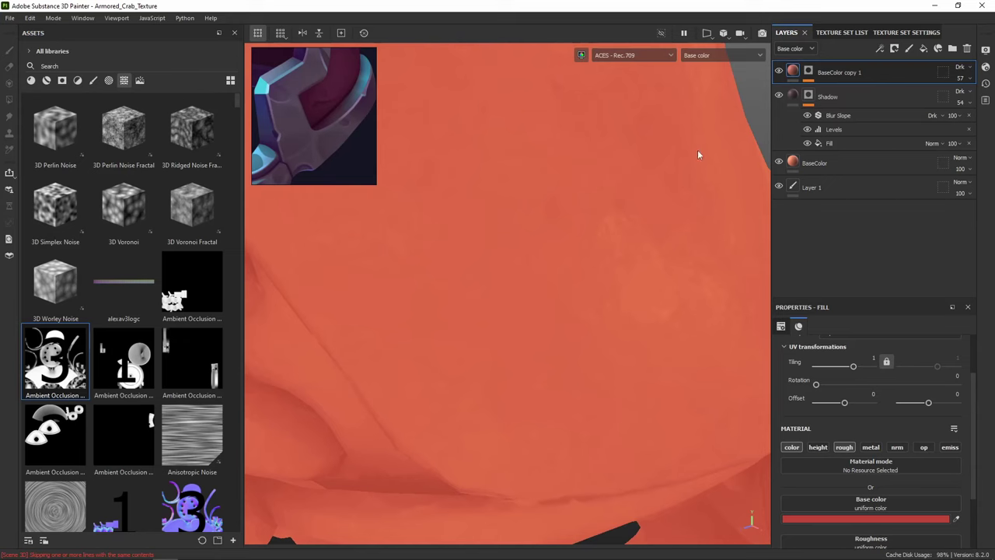
{"action": "scroll", "coordinate": [598, 215], "scroll_direction": "down", "scroll_amount": 5}
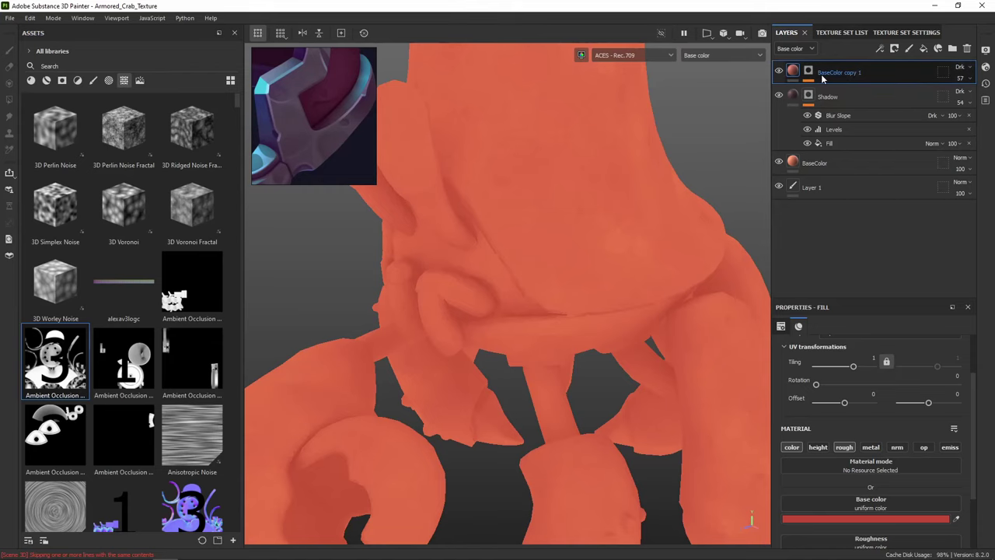
{"action": "left_click_drag", "start_coordinate": [723, 109], "coordinate": [681, 152], "text": "alt"}
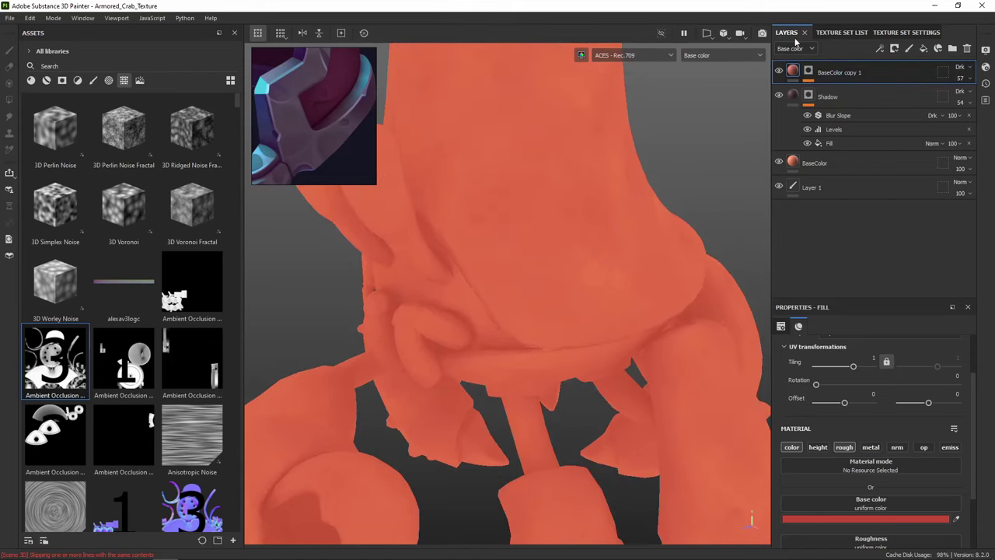
Rename the BaseColor copy 1 layer as Vasriation_Darken and duplicate it
{"action": "double_click", "coordinate": [837, 73]}
{"action": "type", "text": "Vasriation_Darken"}
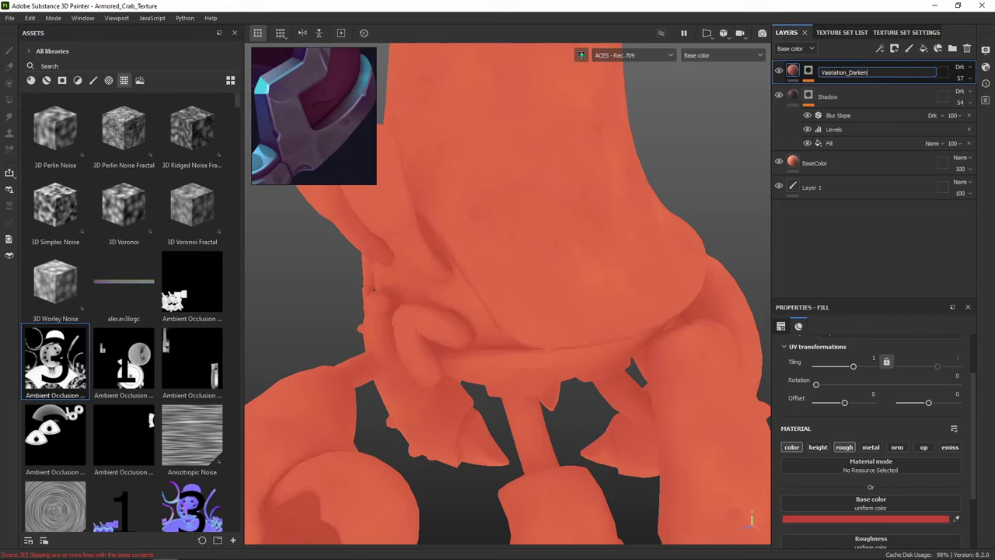
{"action": "key", "text": "Return"}
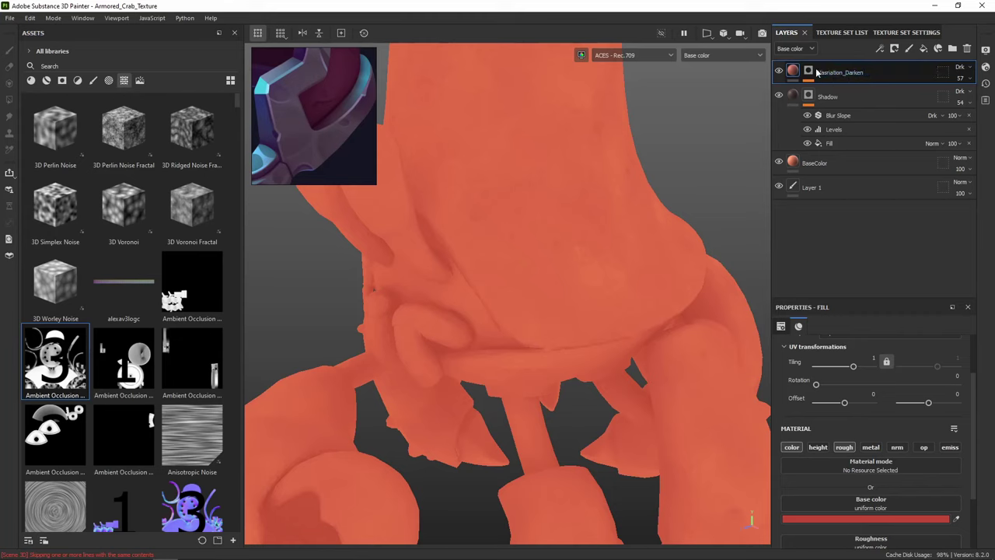
{"action": "right_click", "coordinate": [887, 74]}
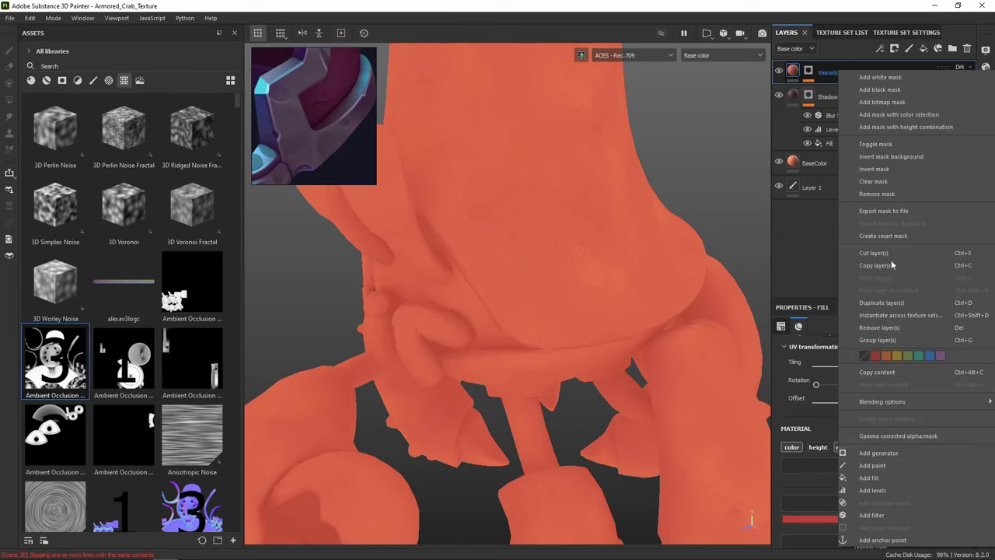
{"action": "left_click", "coordinate": [886, 303]}
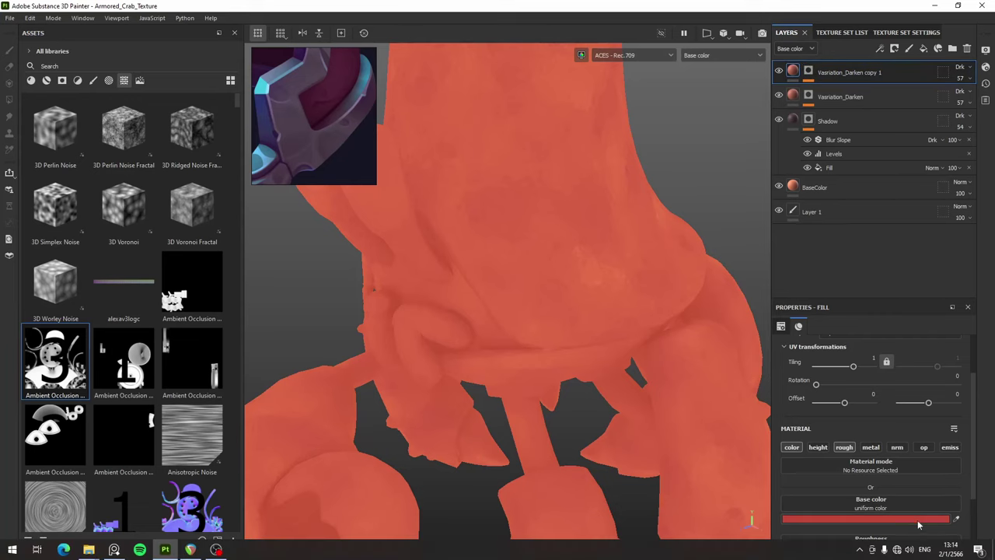
Set the Vasriation_Darken copy 1 fill's base colour to a pale peach, FFB5A4, based on the crab reference, and its blend mode to Normal
{"action": "left_click", "coordinate": [919, 519]}
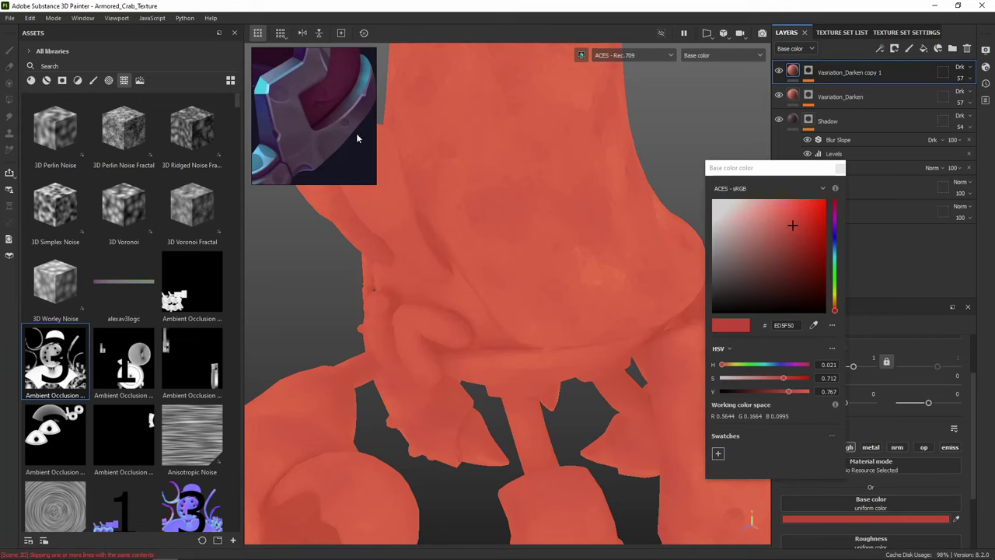
{"action": "scroll", "coordinate": [352, 126], "scroll_direction": "down", "scroll_amount": 5}
{"action": "middle_click_drag", "start_coordinate": [339, 125], "coordinate": [303, 125]}
{"action": "scroll", "coordinate": [350, 118], "scroll_direction": "up", "scroll_amount": 1}
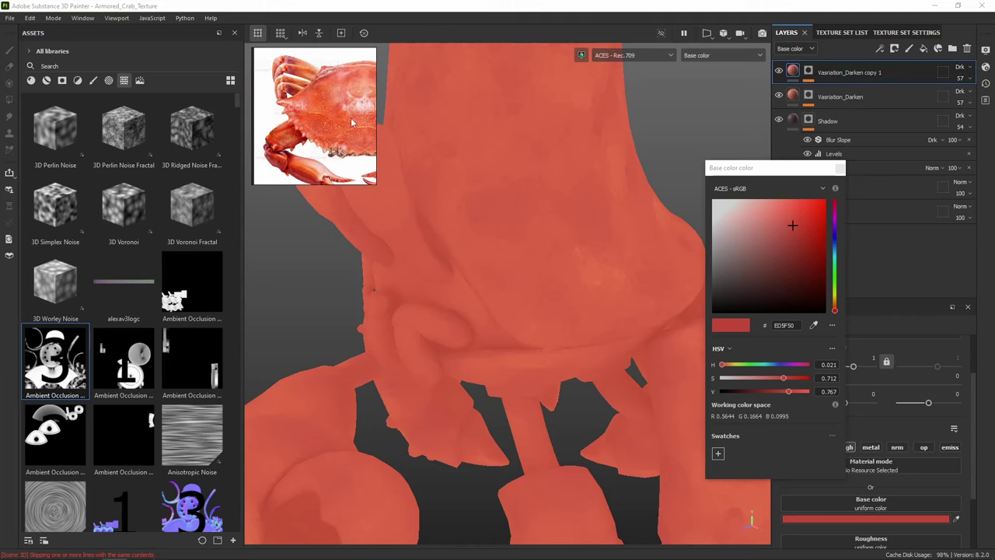
{"action": "left_click", "coordinate": [813, 325]}
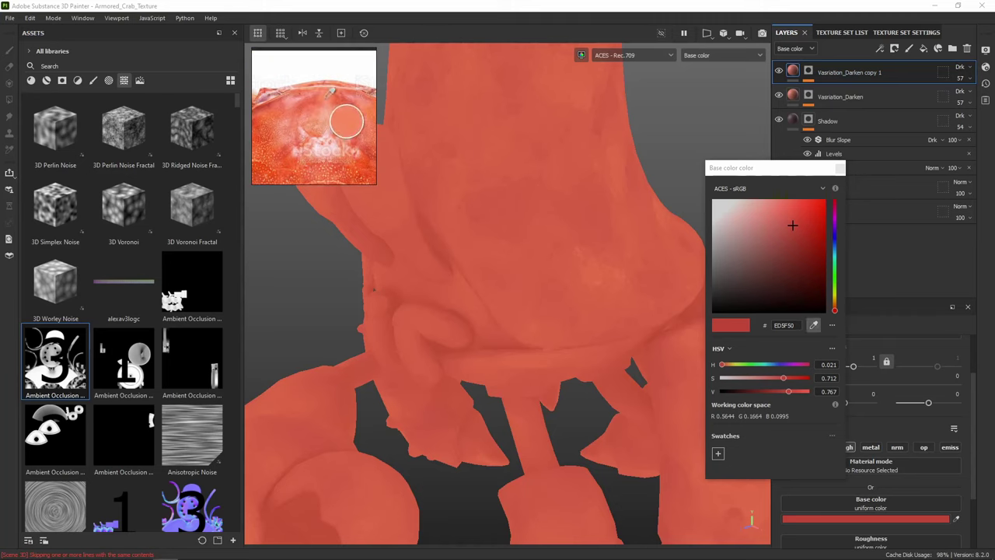
{"action": "left_click", "coordinate": [347, 125]}
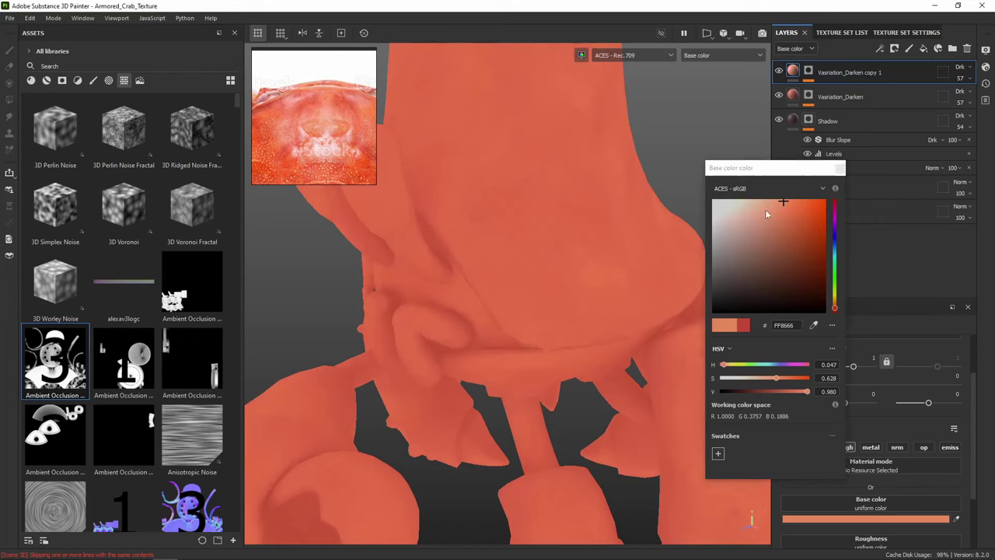
{"action": "left_click_drag", "start_coordinate": [775, 205], "coordinate": [754, 200]}
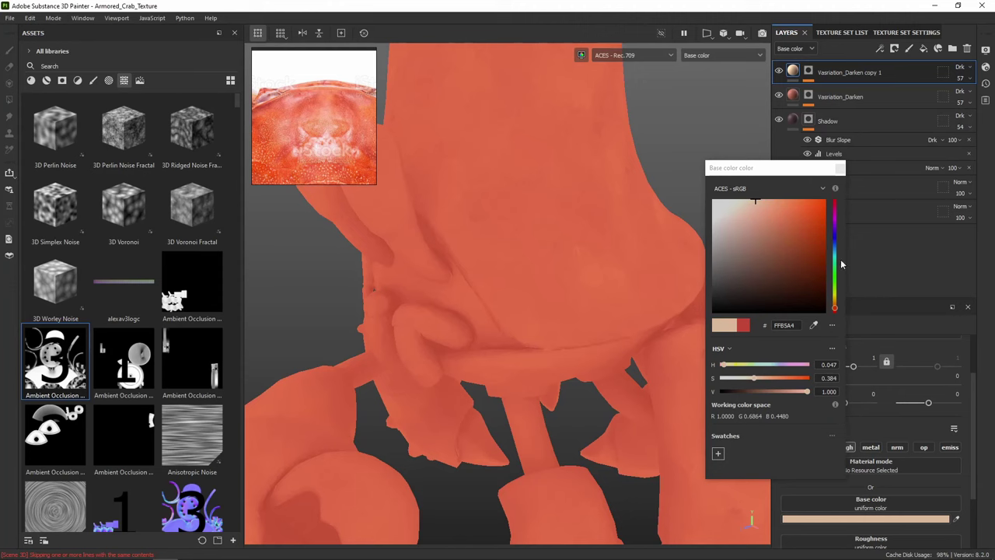
{"action": "left_click", "coordinate": [962, 67]}
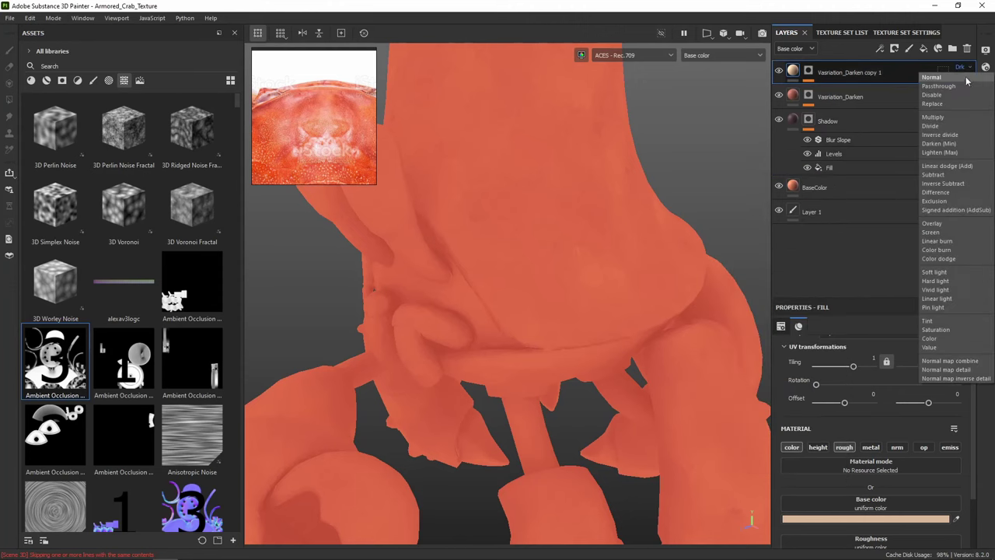
{"action": "left_click", "coordinate": [966, 79]}
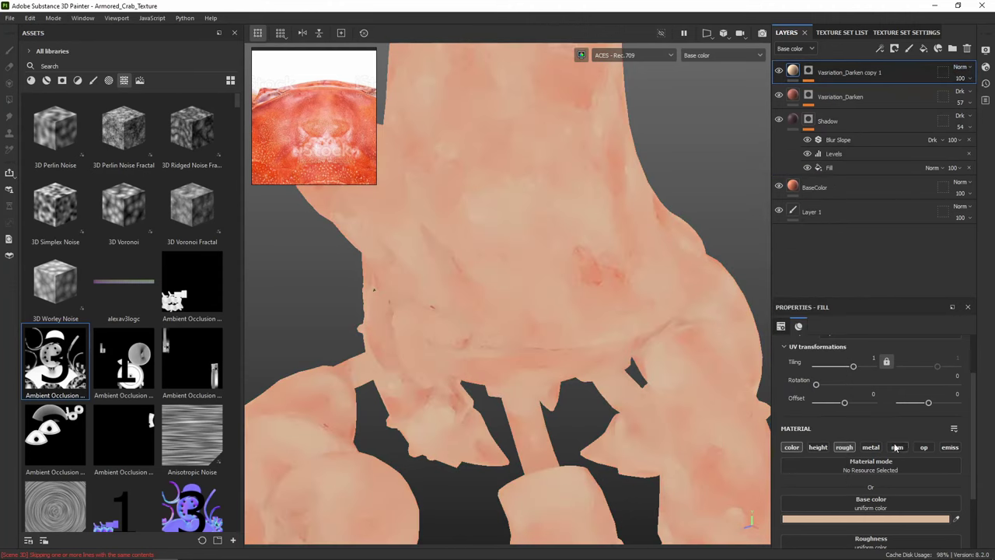
Sample a coral tone, FF9480, from the crab reference as the fill's base colour and compare the crab with the layer hidden and shown
{"action": "left_click", "coordinate": [904, 521]}
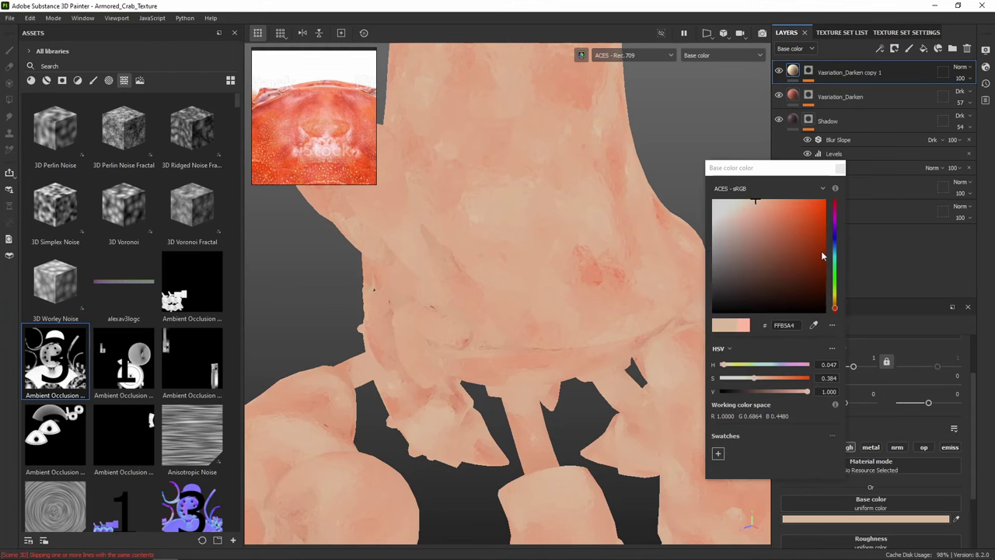
{"action": "left_click", "coordinate": [779, 206]}
{"action": "left_click", "coordinate": [814, 325]}
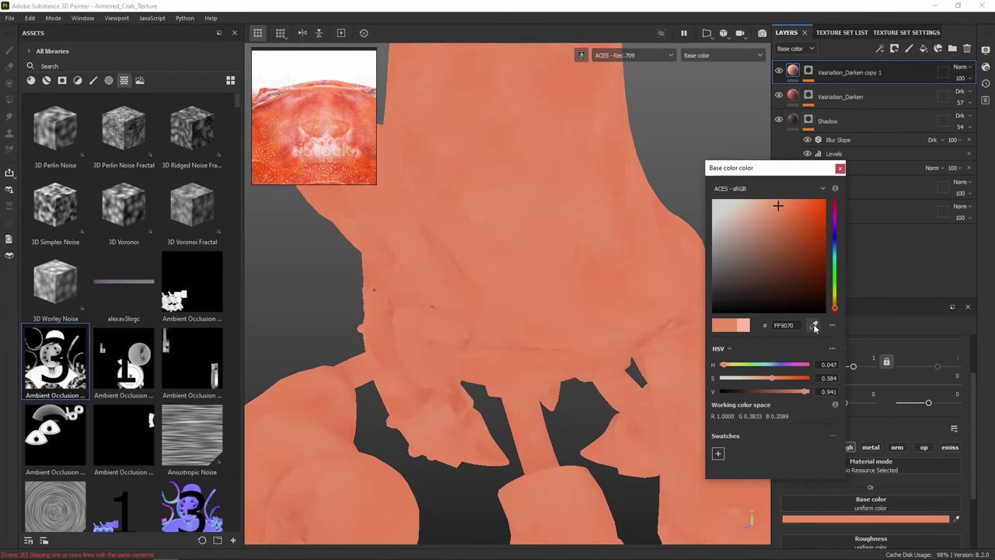
{"action": "left_click", "coordinate": [325, 108]}
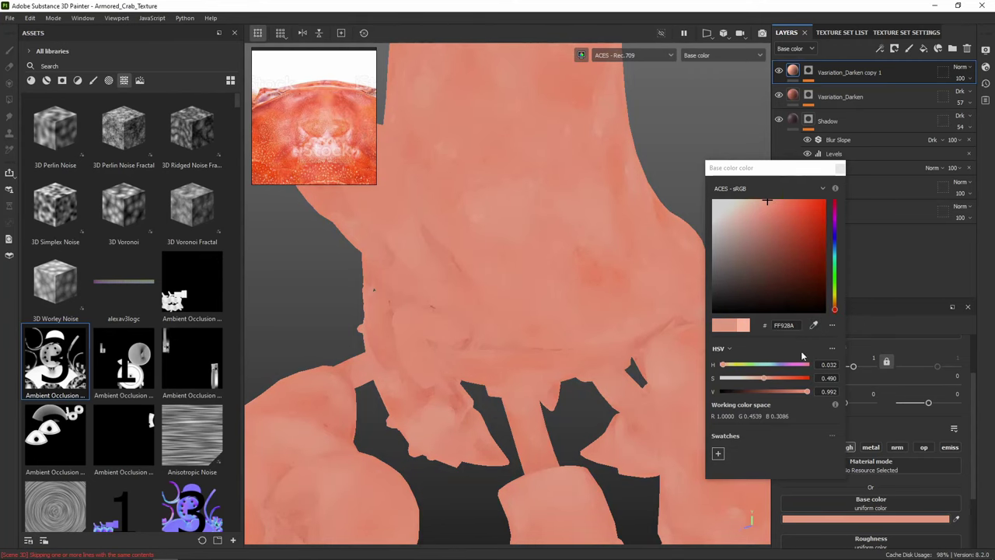
{"action": "left_click", "coordinate": [813, 325]}
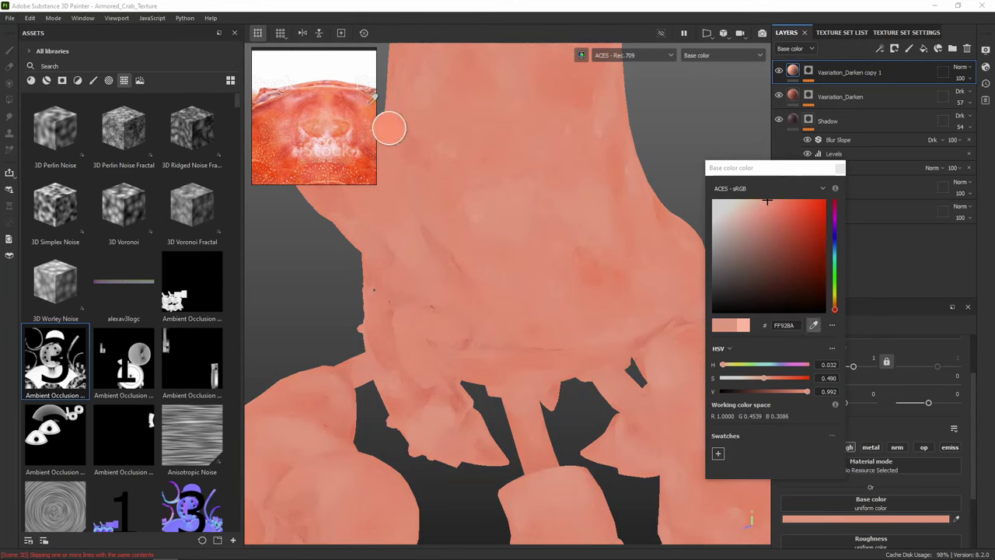
{"action": "left_click", "coordinate": [367, 102]}
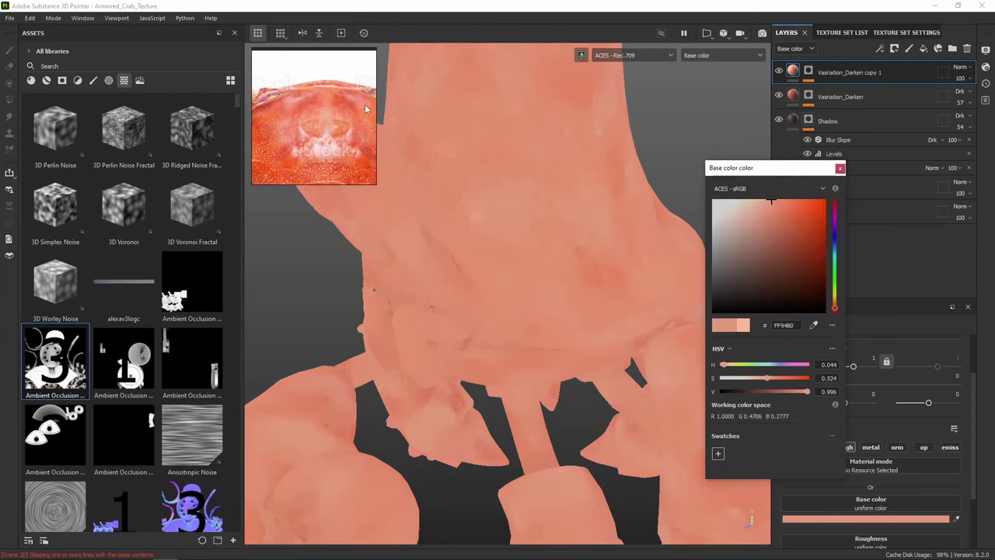
{"action": "left_click", "coordinate": [838, 168]}
{"action": "left_click", "coordinate": [779, 72]}
{"action": "left_click", "coordinate": [779, 71]}
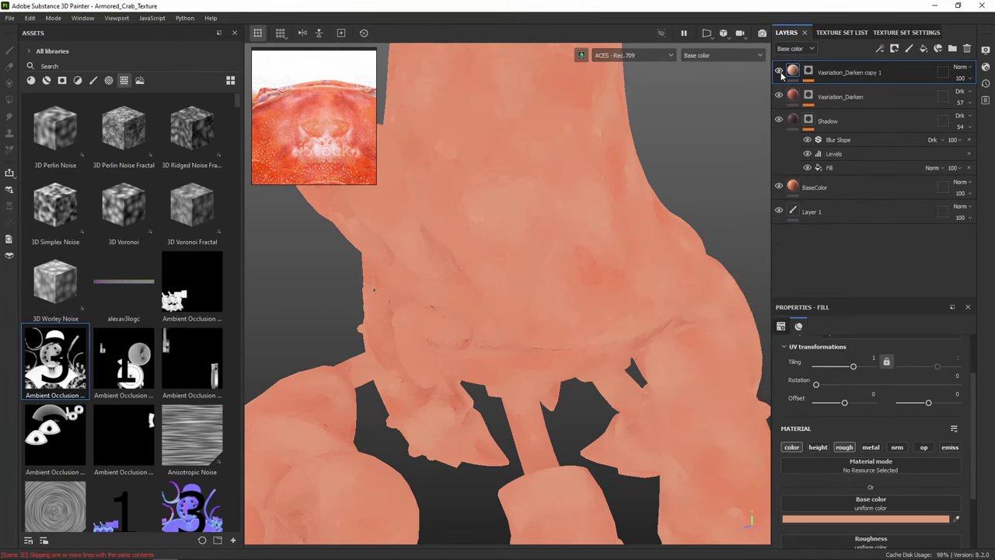
Rename the Vasriation_Darken copy 1 layer as Vasriation_Lighten
{"action": "left_click", "coordinate": [813, 72]}
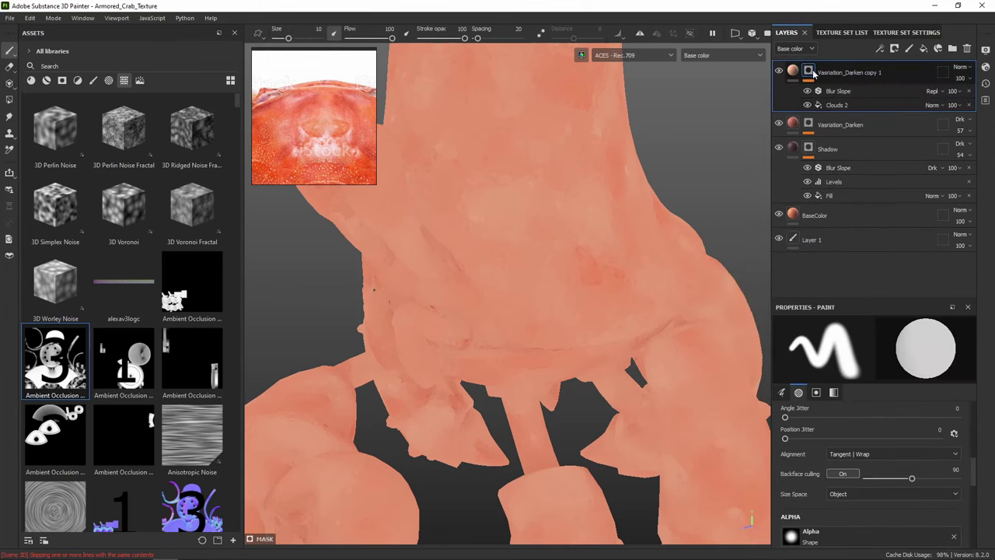
{"action": "double_click", "coordinate": [861, 74]}
{"action": "left_click_drag", "start_coordinate": [888, 73], "coordinate": [846, 72]}
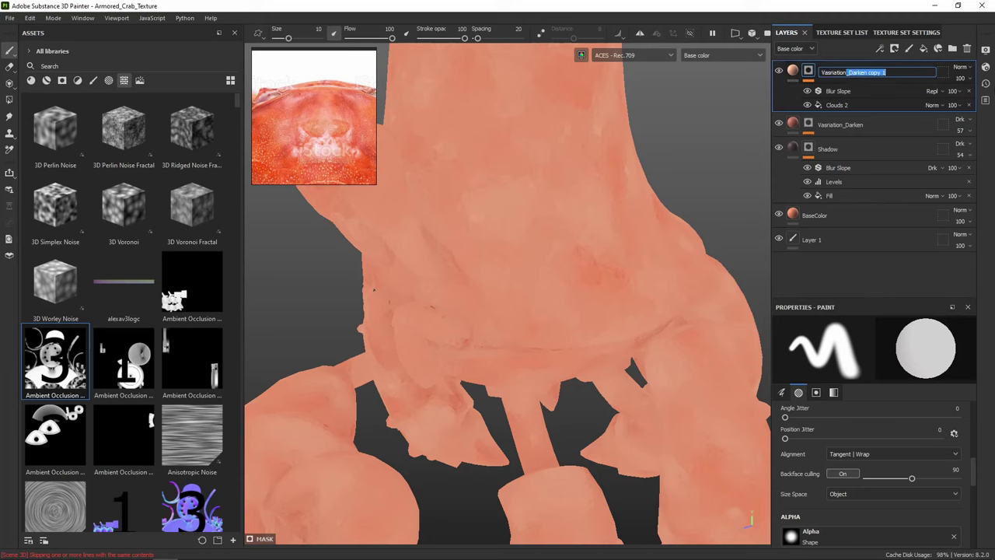
{"action": "key", "text": "BackSpace"}
{"action": "type", "text": "Lighten"}
{"action": "key", "text": "Return"}
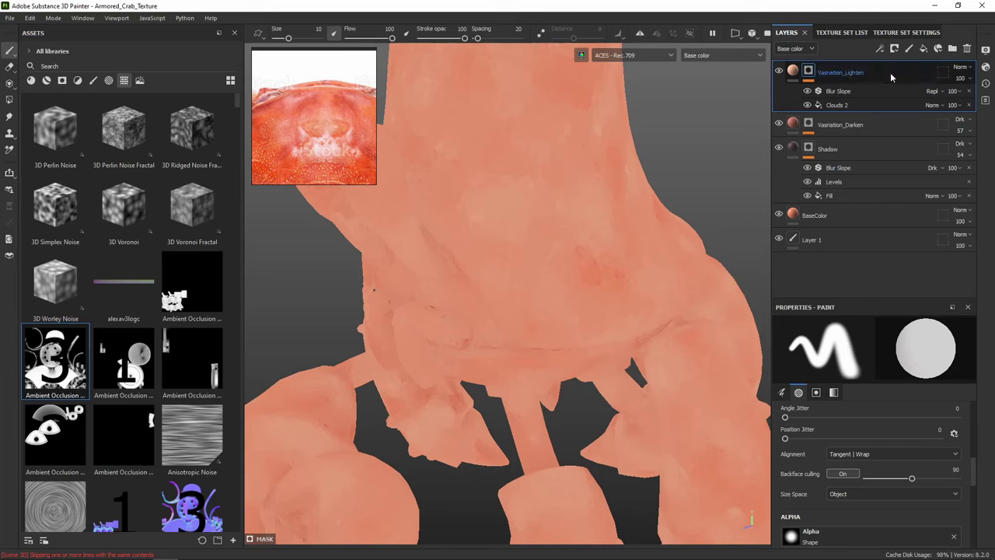
Rotate the Clouds 2 fill in the Vasriation_Lighten mask to 104.29 and set the layer's blend mode to Linear dodge (Add)
{"action": "left_click", "coordinate": [838, 104]}
{"action": "scroll", "coordinate": [928, 400], "scroll_direction": "up", "scroll_amount": 2}
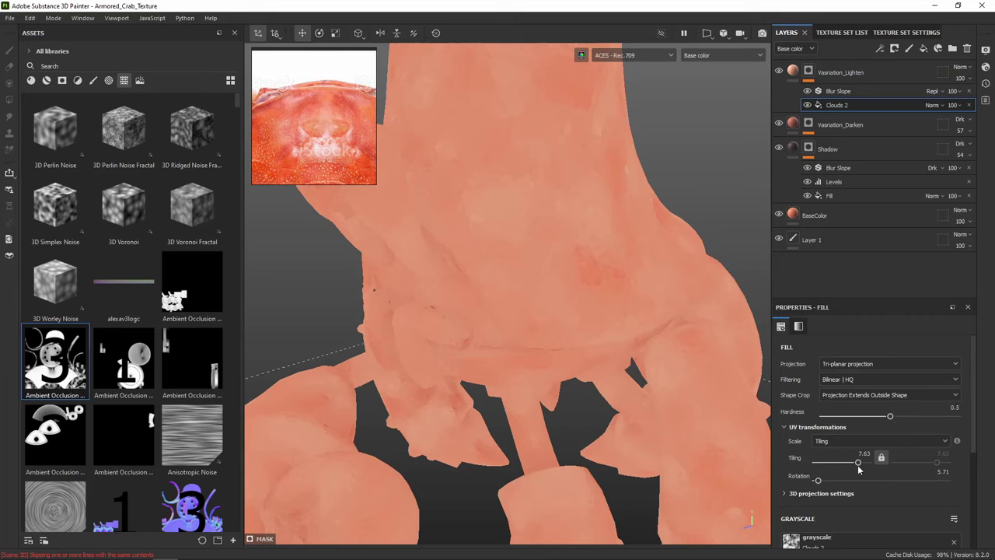
{"action": "left_click_drag", "start_coordinate": [821, 482], "coordinate": [854, 483]}
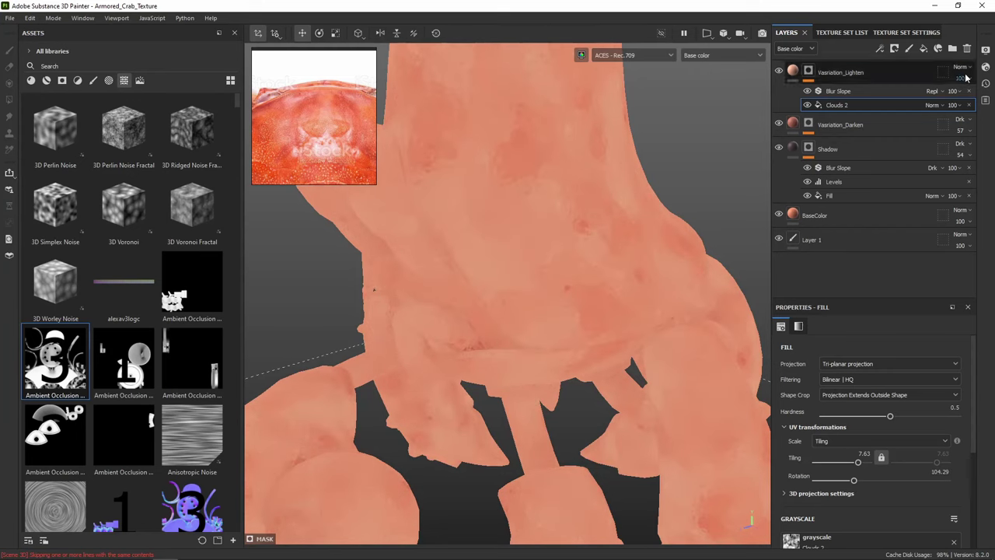
{"action": "left_click", "coordinate": [968, 69]}
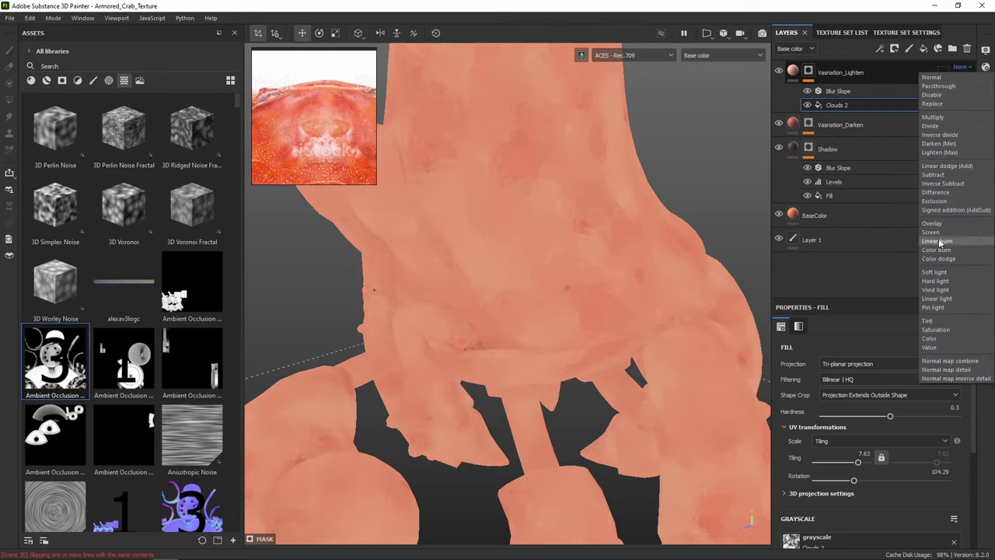
{"action": "left_click", "coordinate": [971, 167]}
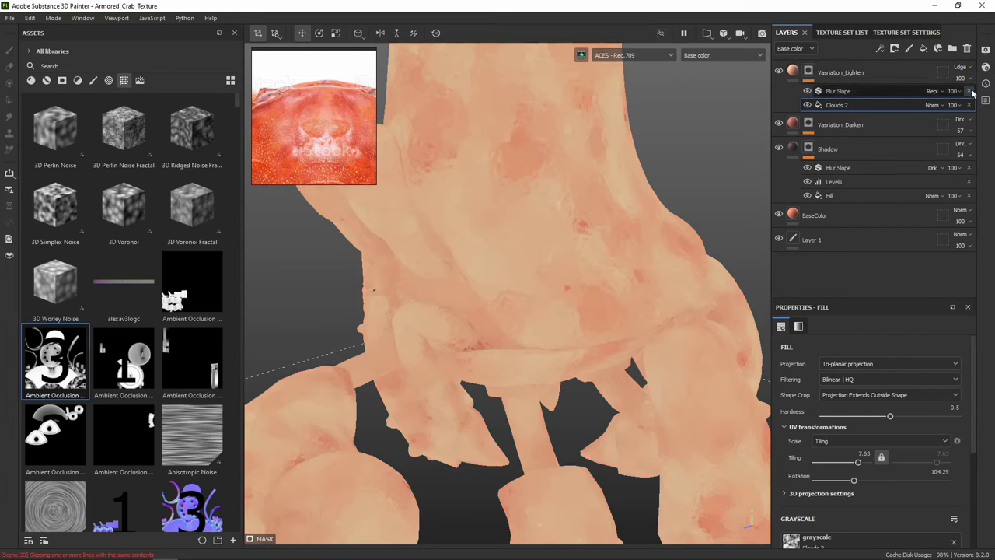
Display the Vasriation_Lighten mask and set the Clouds 2 tiling to 3.54 with the Blur Slope filter temporarily hidden
{"action": "left_click", "coordinate": [809, 71], "text": "alt"}
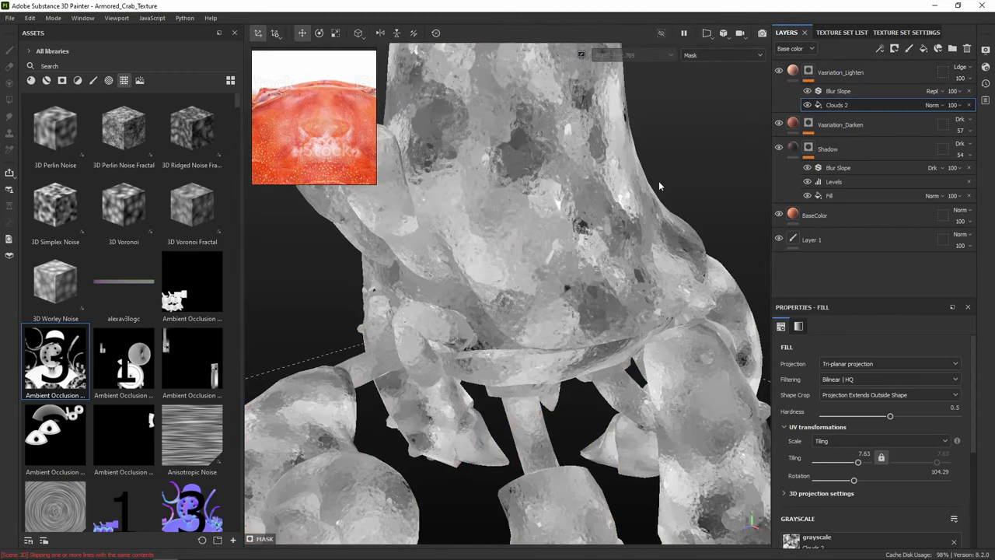
{"action": "left_click", "coordinate": [807, 92]}
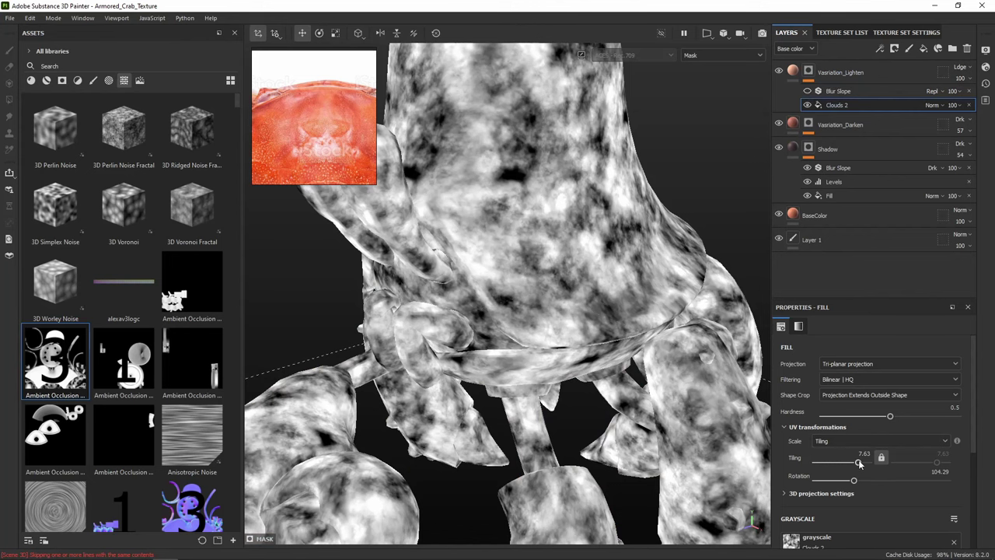
{"action": "left_click_drag", "start_coordinate": [859, 463], "coordinate": [855, 464]}
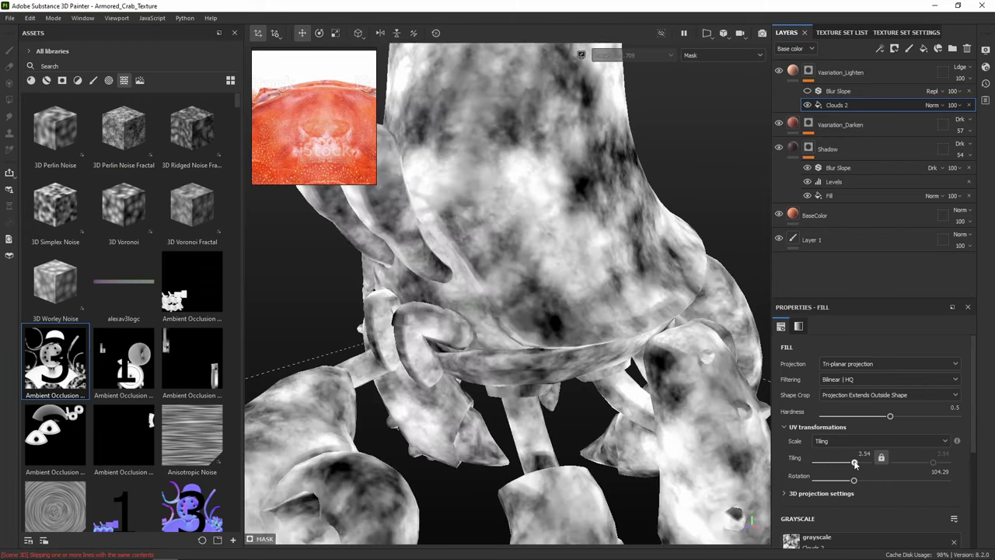
{"action": "left_click", "coordinate": [807, 91]}
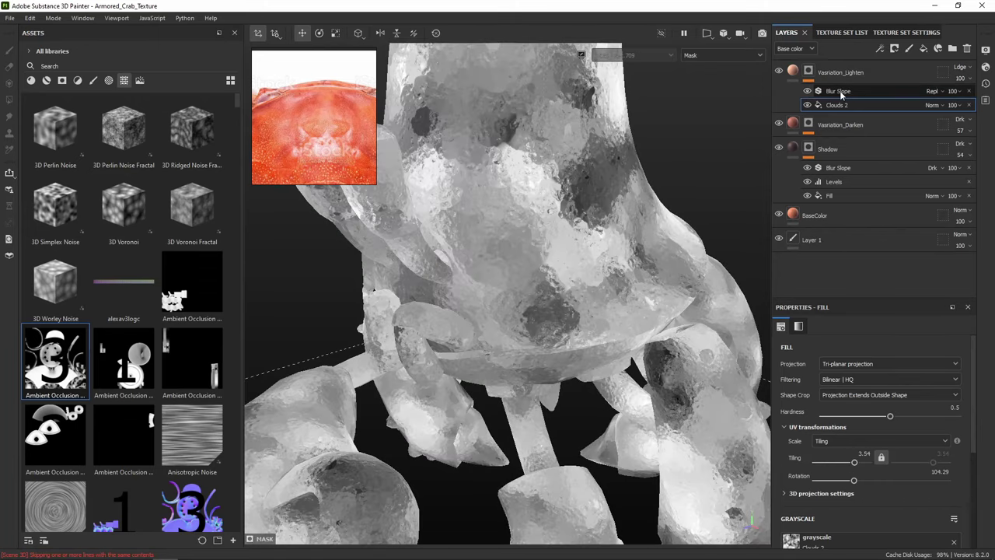
Set the Blur Slope filter's Intensity Divider to 10 and its Intensity to 0.818 in the Vasriation_Lighten mask
{"action": "left_click", "coordinate": [840, 91]}
{"action": "left_click", "coordinate": [924, 404]}
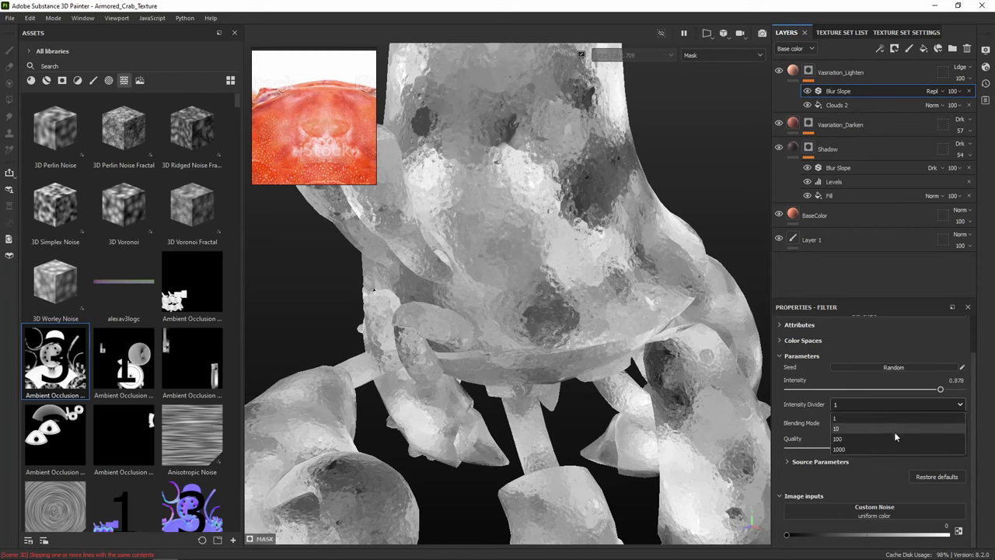
{"action": "left_click", "coordinate": [893, 437]}
{"action": "left_click", "coordinate": [875, 407]}
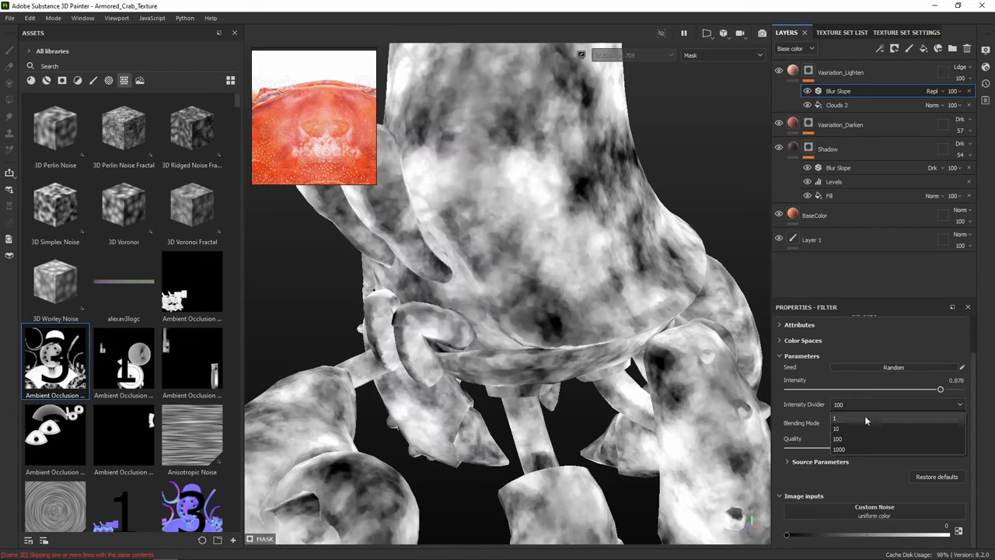
{"action": "left_click", "coordinate": [860, 429]}
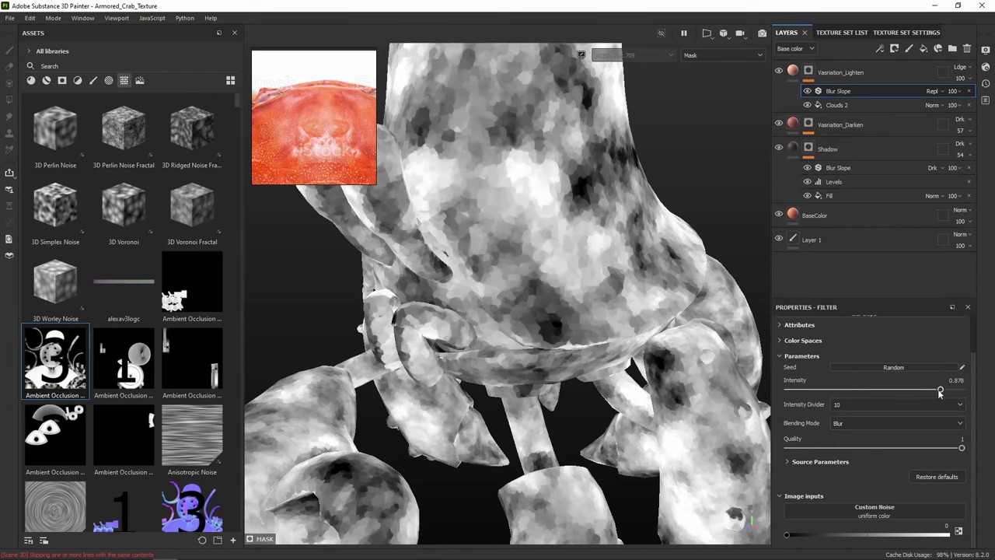
{"action": "left_click", "coordinate": [888, 390]}
{"action": "left_click_drag", "start_coordinate": [879, 390], "coordinate": [930, 393]}
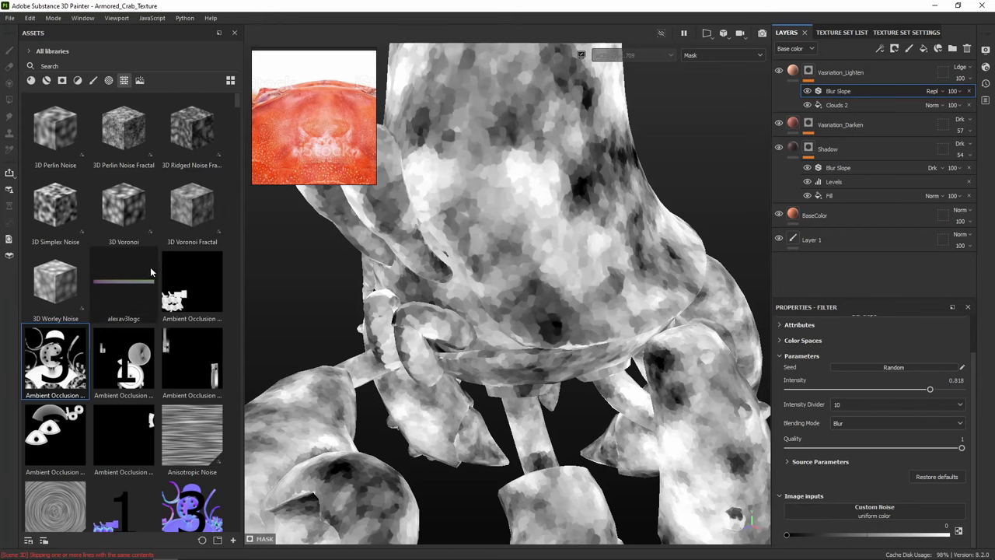
Try BnW Spots 2 as the Blur Slope filter's Custom Noise with different balance and contrast, and remove it again
{"action": "scroll", "coordinate": [150, 267], "scroll_direction": "down", "scroll_amount": 5}
{"action": "left_click_drag", "start_coordinate": [191, 266], "coordinate": [913, 512]}
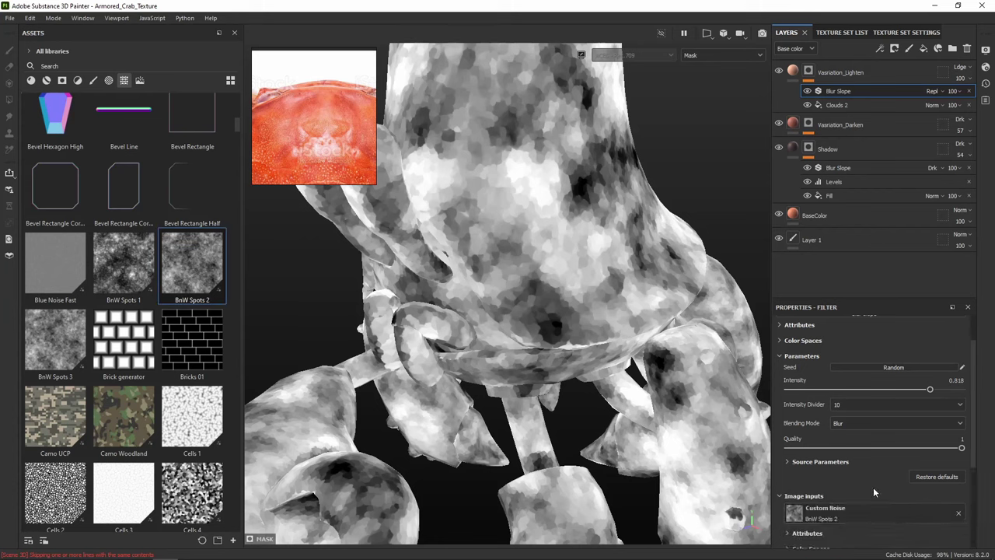
{"action": "scroll", "coordinate": [871, 490], "scroll_direction": "down", "scroll_amount": 3}
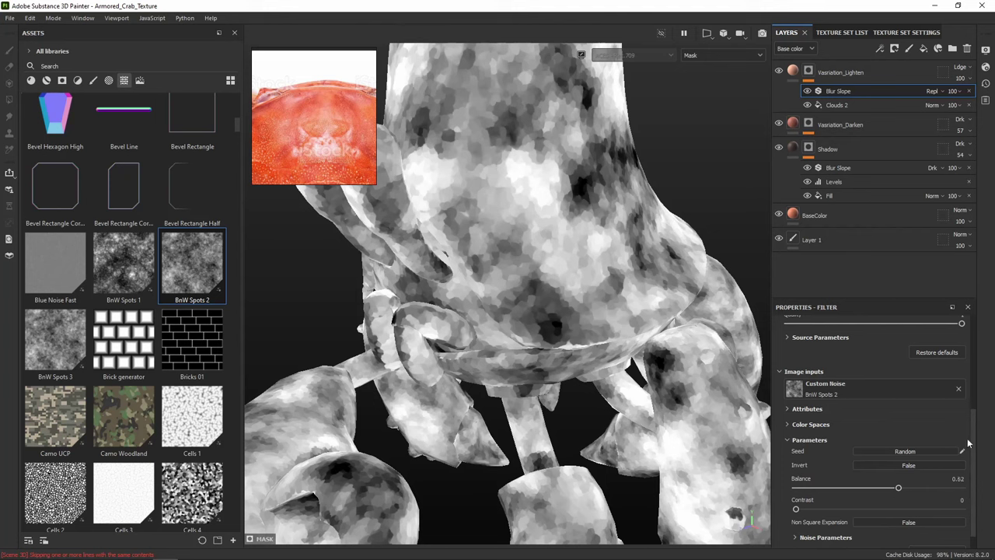
{"action": "left_click", "coordinate": [959, 389]}
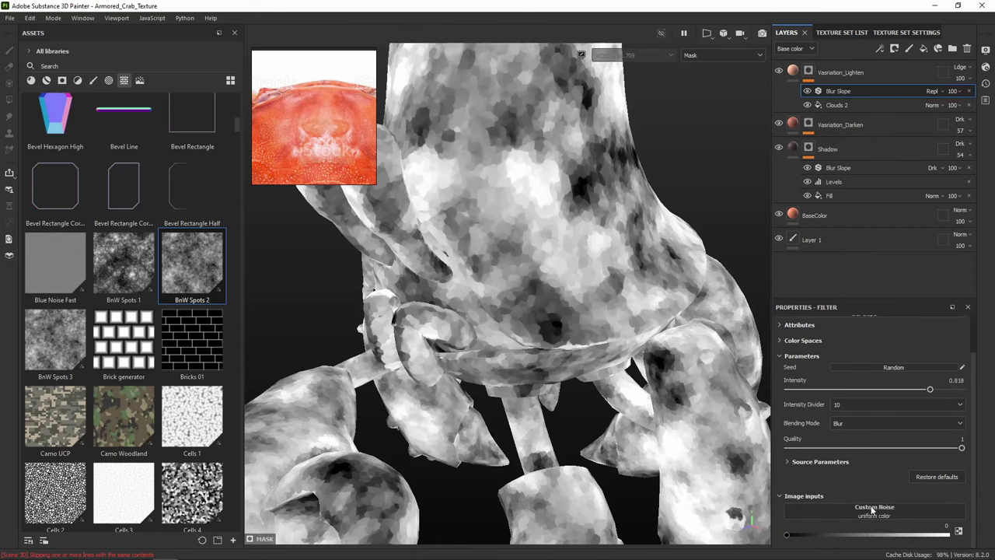
{"action": "key", "text": "ctrl+z"}
{"action": "scroll", "coordinate": [859, 510], "scroll_direction": "down", "scroll_amount": 3}
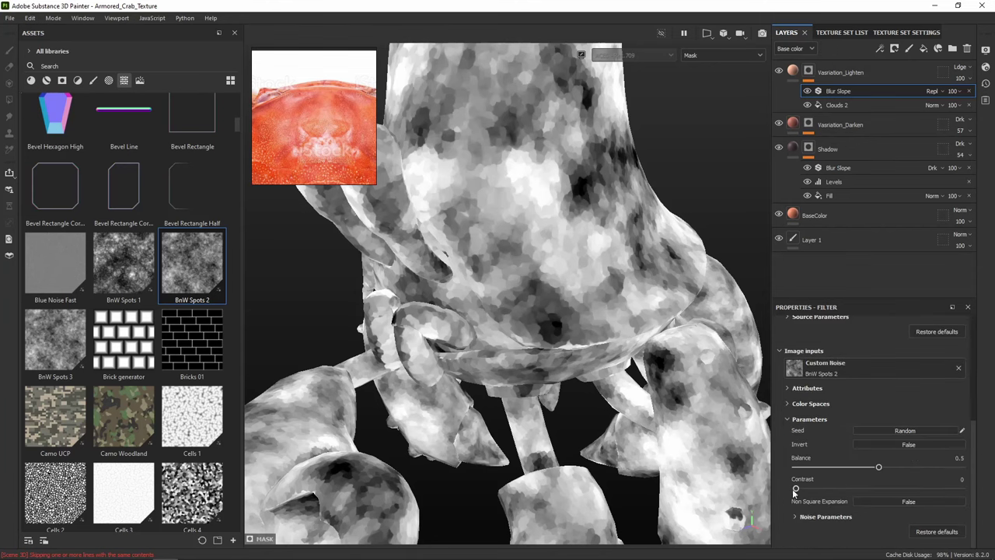
{"action": "mouse_move", "coordinate": [794, 489]}
{"action": "left_mouse_down"}
{"action": "mouse_move", "coordinate": [876, 495]}
{"action": "mouse_move", "coordinate": [924, 470]}
{"action": "mouse_move", "coordinate": [895, 468]}
{"action": "left_mouse_up"}
{"action": "scroll", "coordinate": [870, 439], "scroll_direction": "up", "scroll_amount": 3}
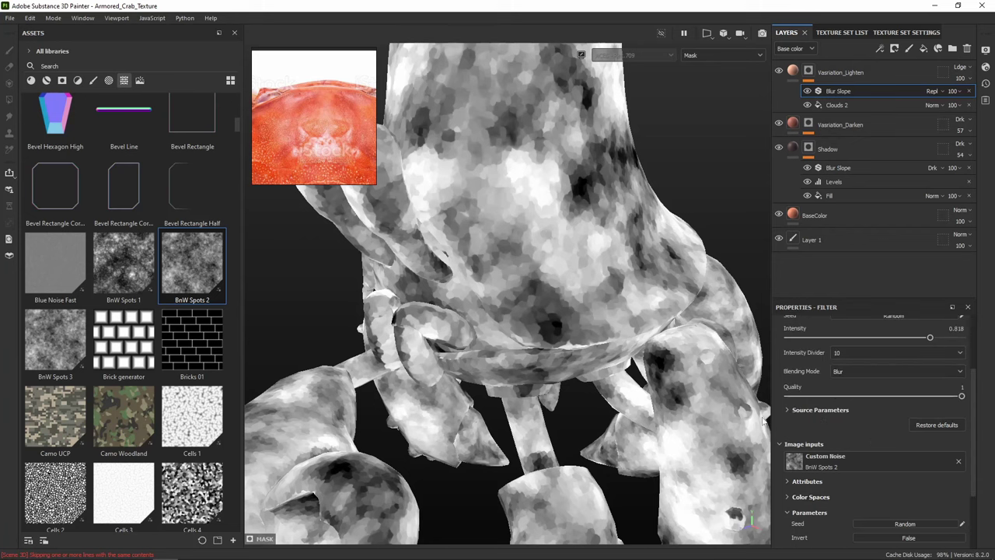
{"action": "scroll", "coordinate": [924, 457], "scroll_direction": "down", "scroll_amount": 3}
{"action": "left_click", "coordinate": [958, 399]}
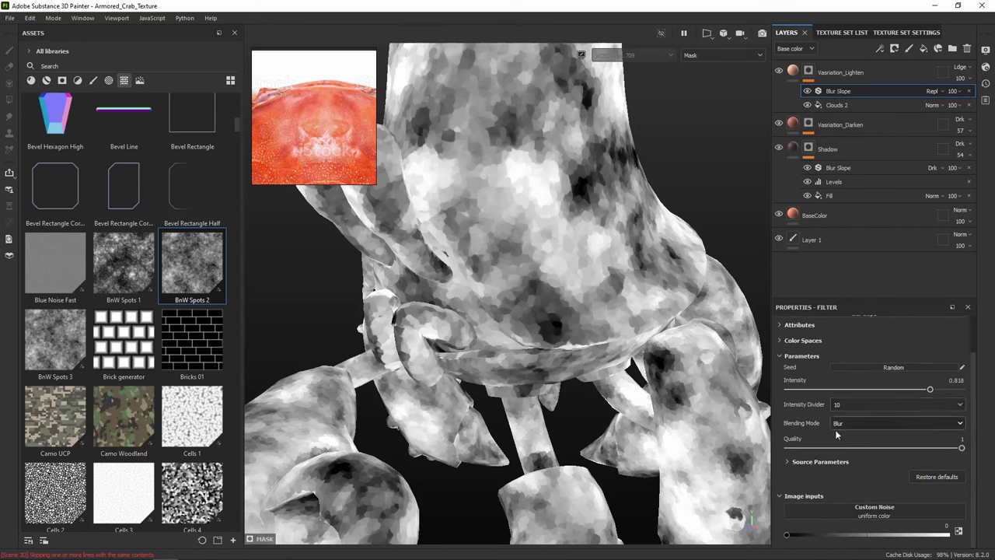
Set the Clouds 2 fill in the Vasriation_Lighten mask to a tiling of 0.7 and a rotation of 94.29
{"action": "left_click", "coordinate": [821, 388]}
{"action": "left_click", "coordinate": [916, 388]}
{"action": "left_click", "coordinate": [837, 105]}
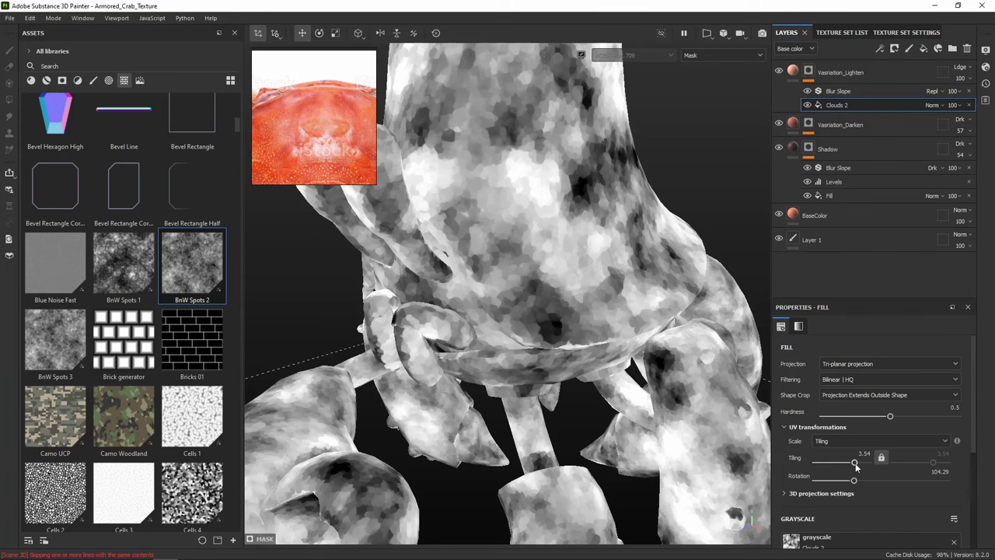
{"action": "mouse_move", "coordinate": [856, 464]}
{"action": "left_mouse_down"}
{"action": "mouse_move", "coordinate": [837, 482]}
{"action": "mouse_move", "coordinate": [849, 482]}
{"action": "left_mouse_up"}
{"action": "scroll", "coordinate": [662, 272], "scroll_direction": "down", "scroll_amount": 5}
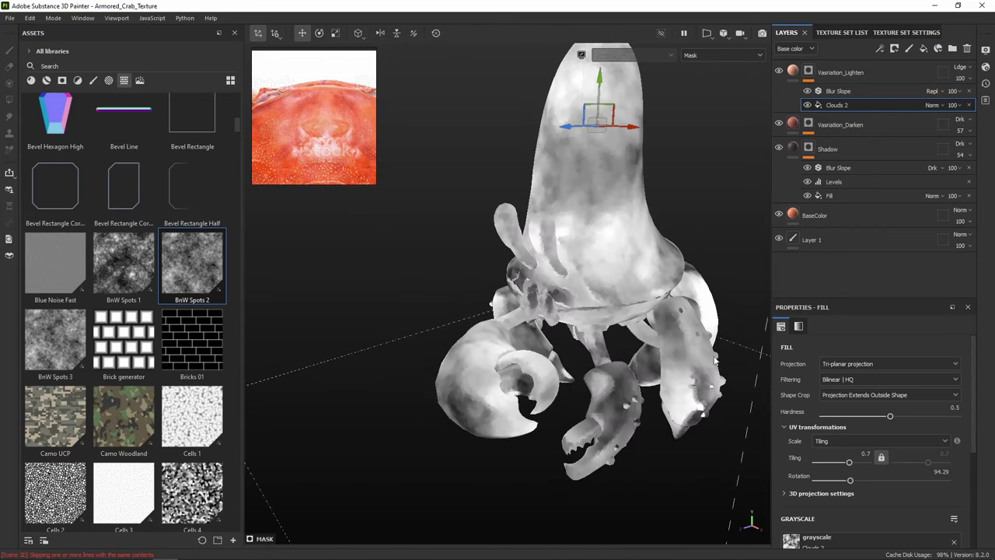
Display the base colour and compare the crab with the Vasriation_Lighten layer hidden and shown
{"action": "left_click", "coordinate": [793, 71]}
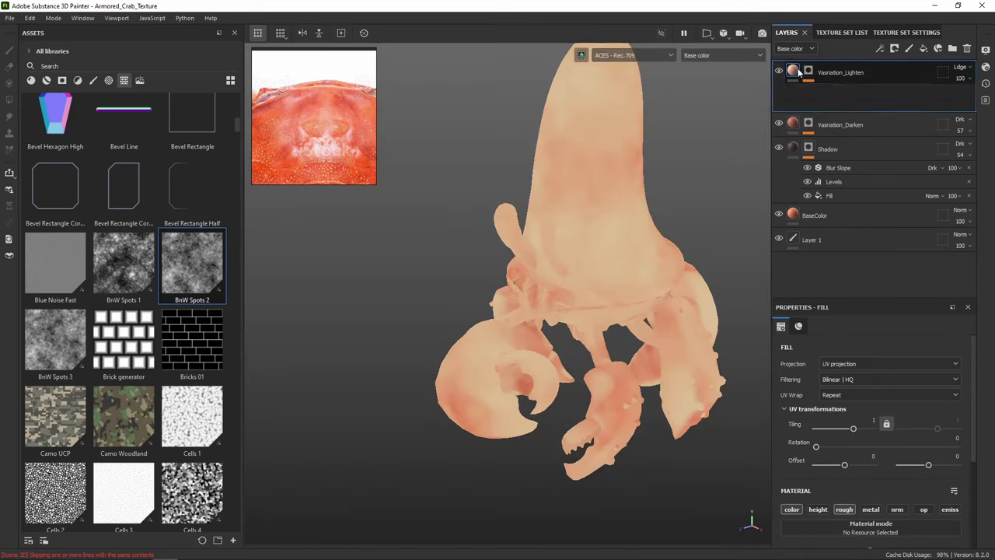
{"action": "scroll", "coordinate": [656, 159], "scroll_direction": "up", "scroll_amount": 3}
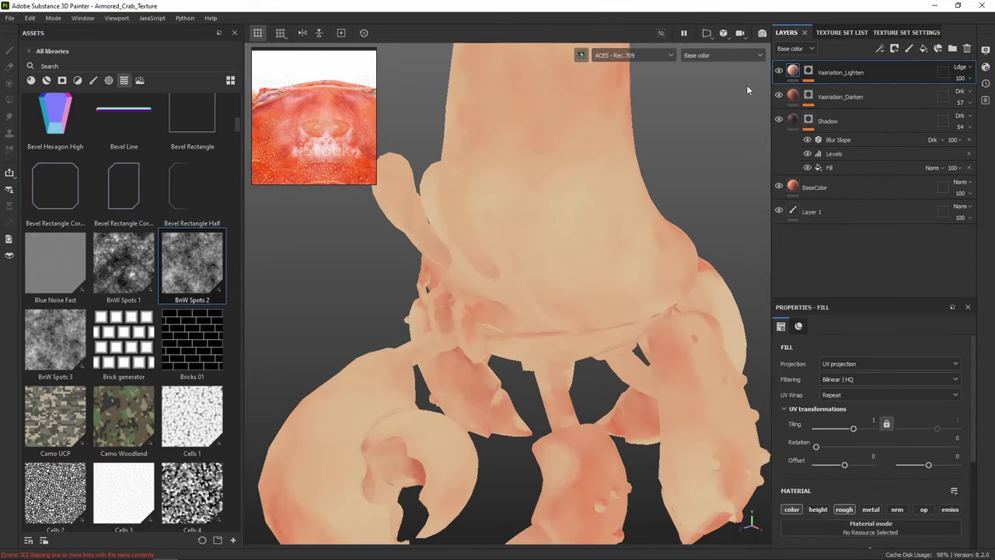
{"action": "left_click", "coordinate": [779, 71]}
{"action": "left_click", "coordinate": [779, 72]}
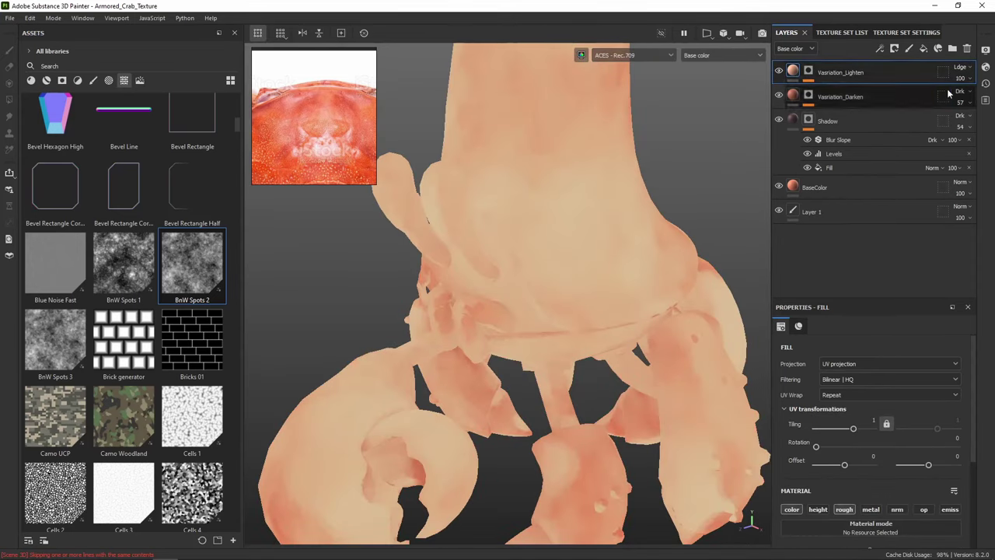
{"action": "left_click", "coordinate": [970, 78]}
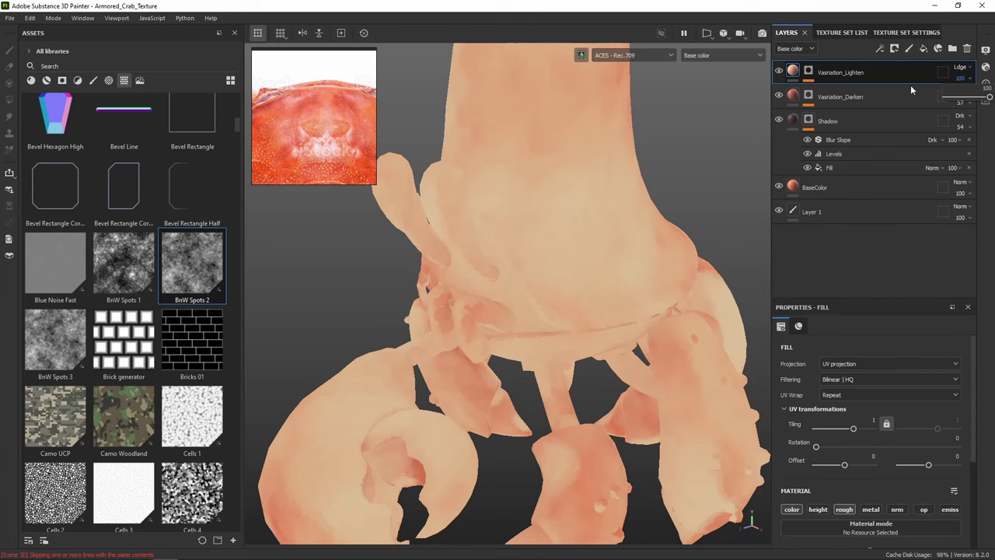
Add a Levels effect above Clouds 2 in the Vasriation_Lighten mask and raise its input black point until only the brightest patches remain
{"action": "left_click", "coordinate": [810, 74], "text": "alt"}
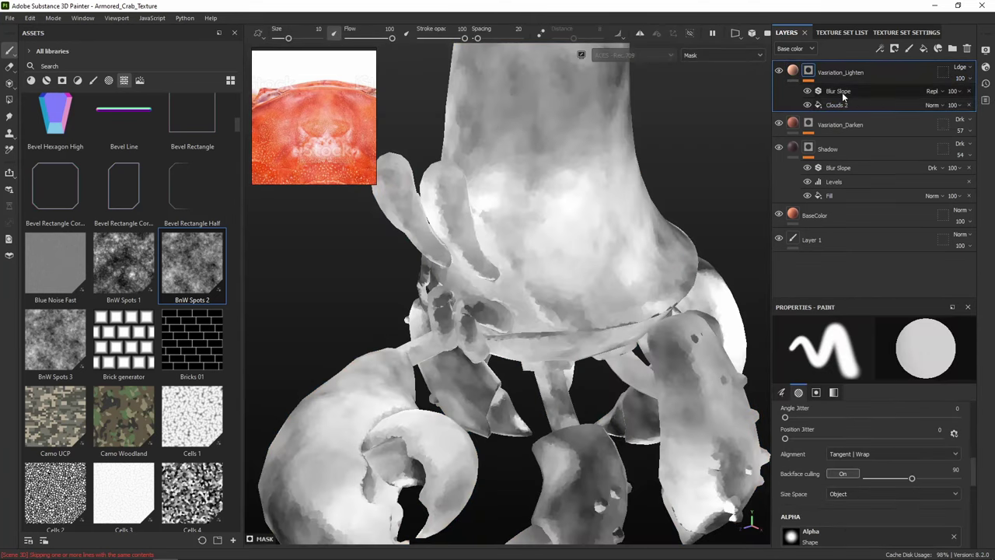
{"action": "left_click", "coordinate": [837, 107]}
{"action": "right_click", "coordinate": [838, 105]}
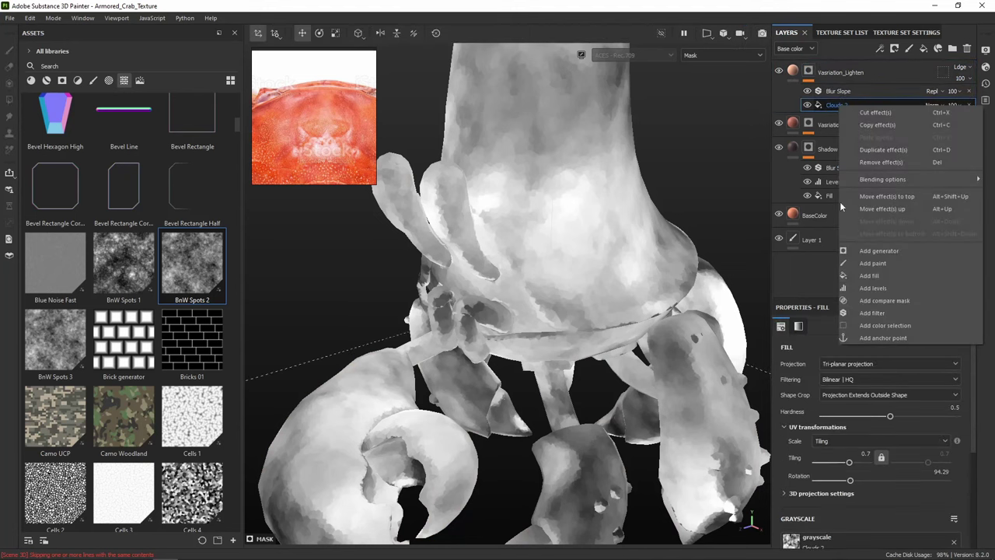
{"action": "left_click", "coordinate": [886, 288]}
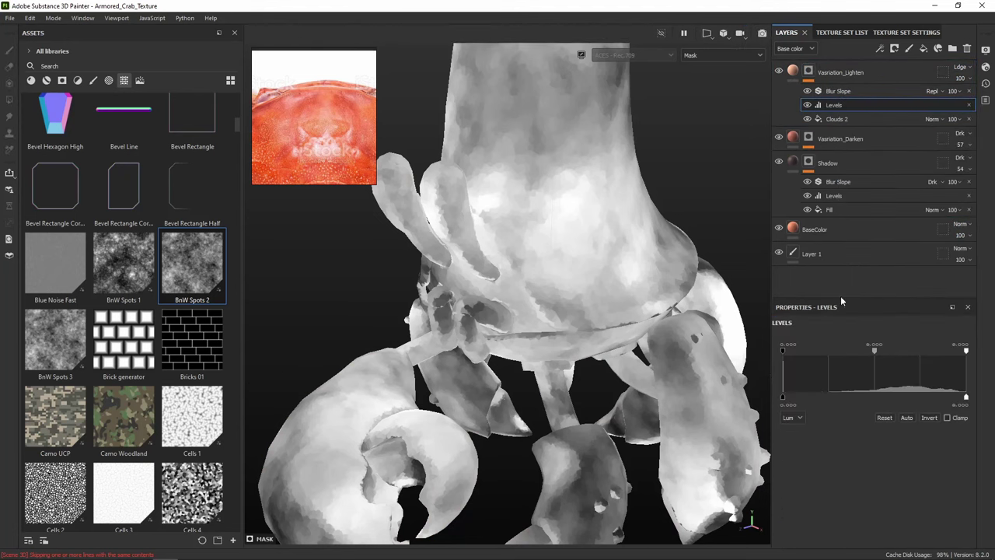
{"action": "left_click_drag", "start_coordinate": [966, 351], "coordinate": [950, 351]}
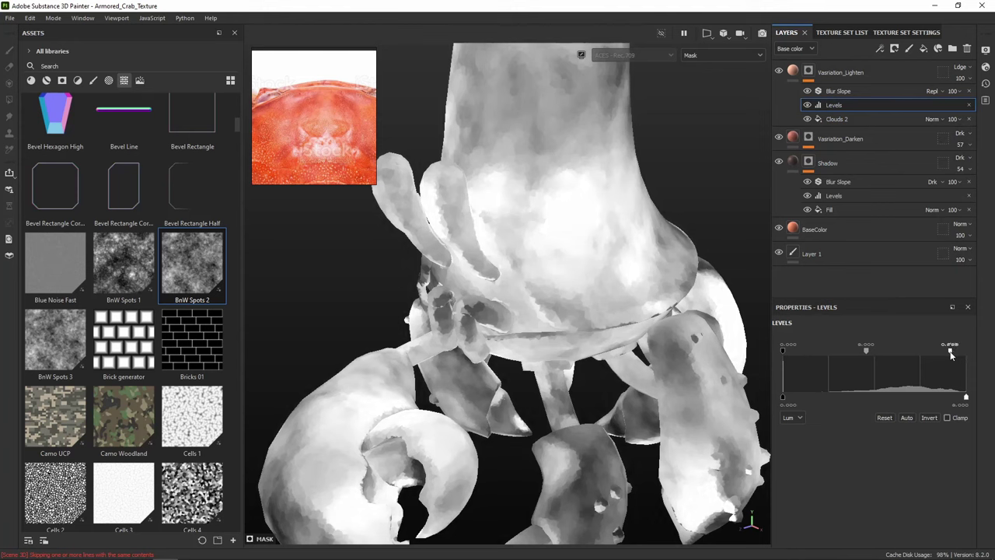
{"action": "left_click_drag", "start_coordinate": [783, 351], "coordinate": [943, 355]}
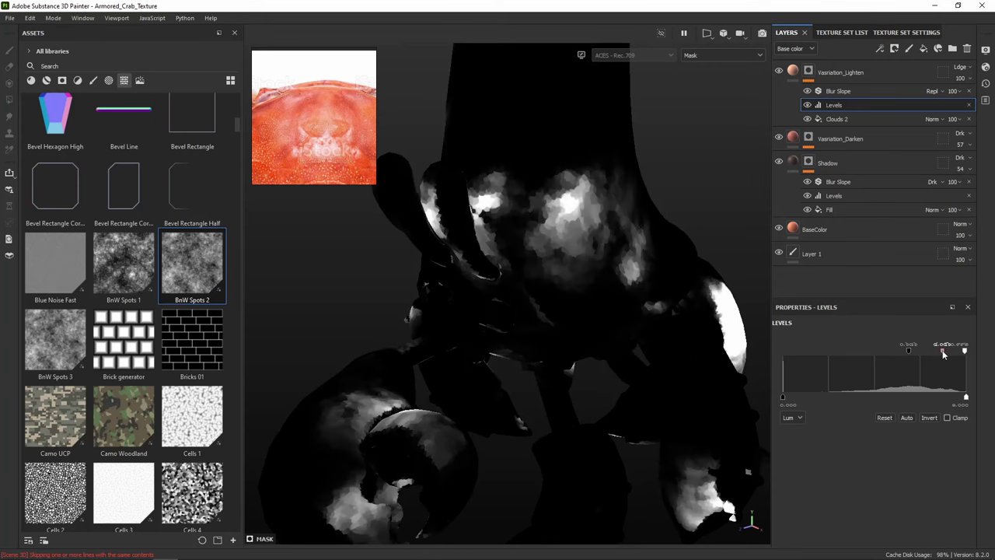
Display the base colour again and lower the input black point of the Vasriation_Lighten Levels to widen the light patches
{"action": "left_click", "coordinate": [839, 74]}
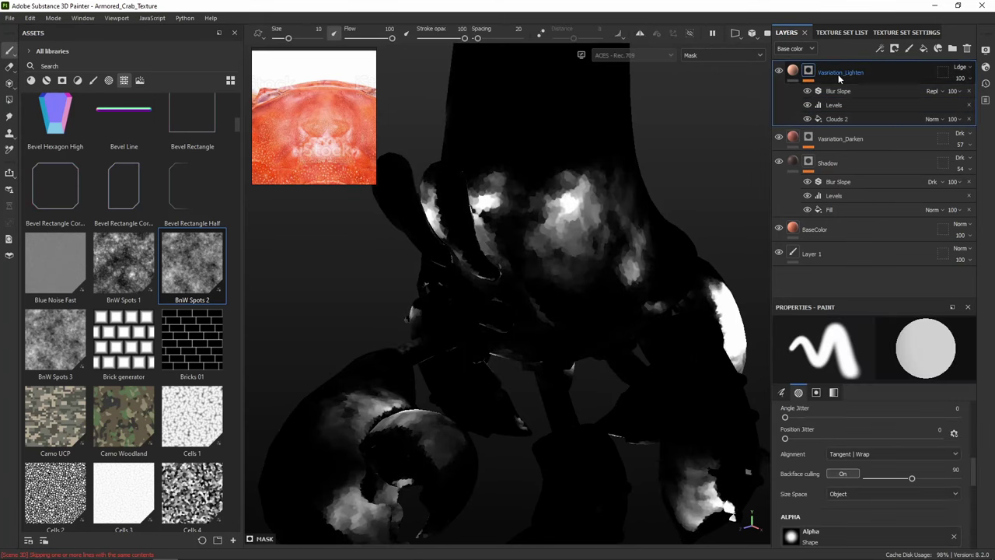
{"action": "left_click", "coordinate": [793, 71]}
{"action": "mouse_move", "coordinate": [630, 204]}
{"action": "left_mouse_down", "text": "alt"}
{"action": "mouse_move", "coordinate": [533, 194]}
{"action": "mouse_move", "coordinate": [584, 157]}
{"action": "mouse_move", "coordinate": [622, 173]}
{"action": "left_mouse_up", "text": "alt"}
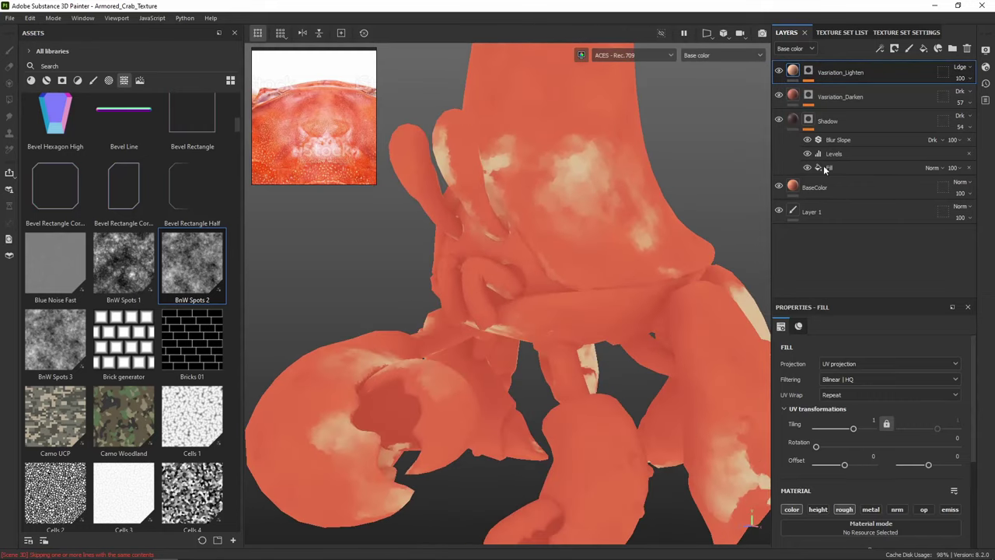
{"action": "left_click", "coordinate": [808, 72]}
{"action": "left_click", "coordinate": [836, 104]}
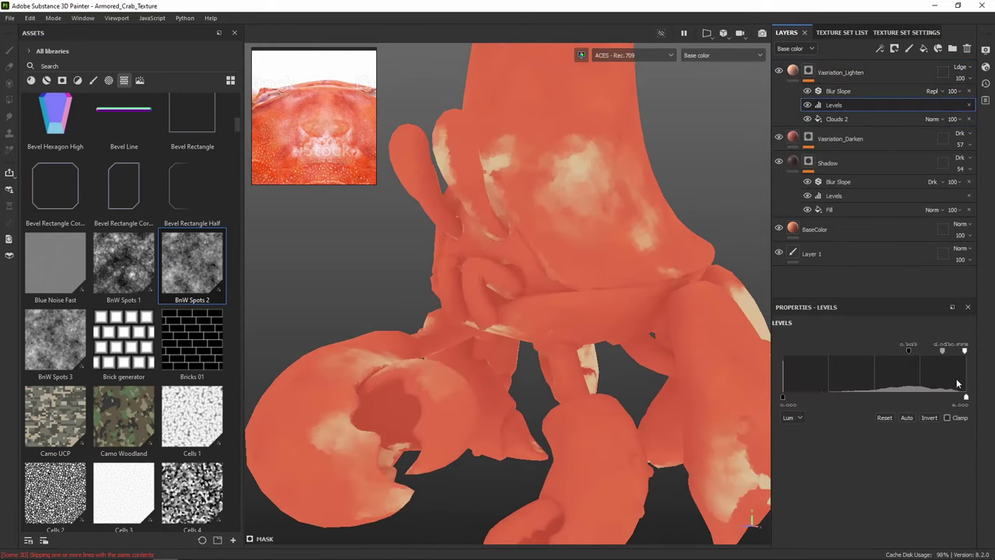
{"action": "left_click_drag", "start_coordinate": [942, 351], "coordinate": [888, 349]}
{"action": "left_click_drag", "start_coordinate": [537, 234], "coordinate": [551, 262], "text": "alt"}
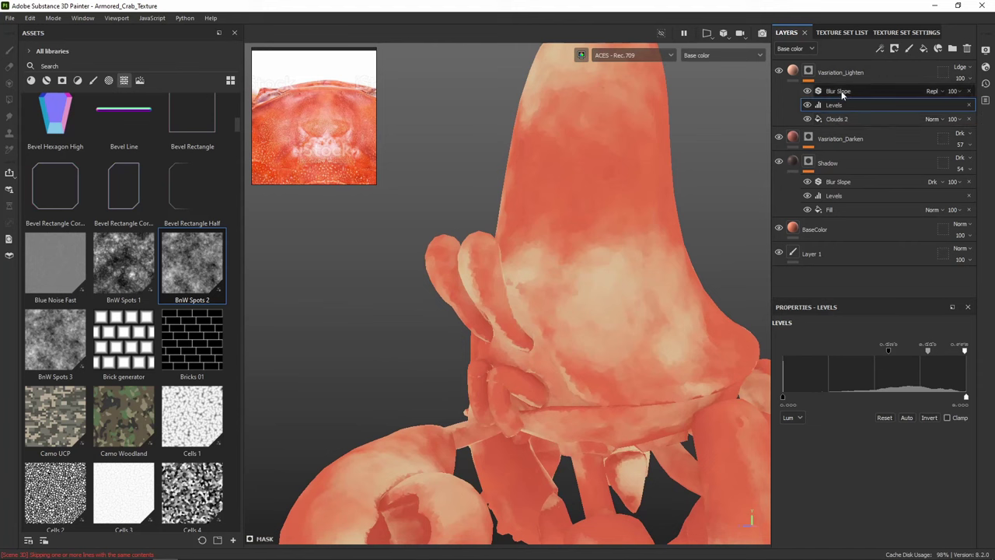
Set the Clouds 2 tiling to 1.76 in the Vasriation_Lighten mask and lower the Levels input black point further
{"action": "left_click", "coordinate": [840, 118]}
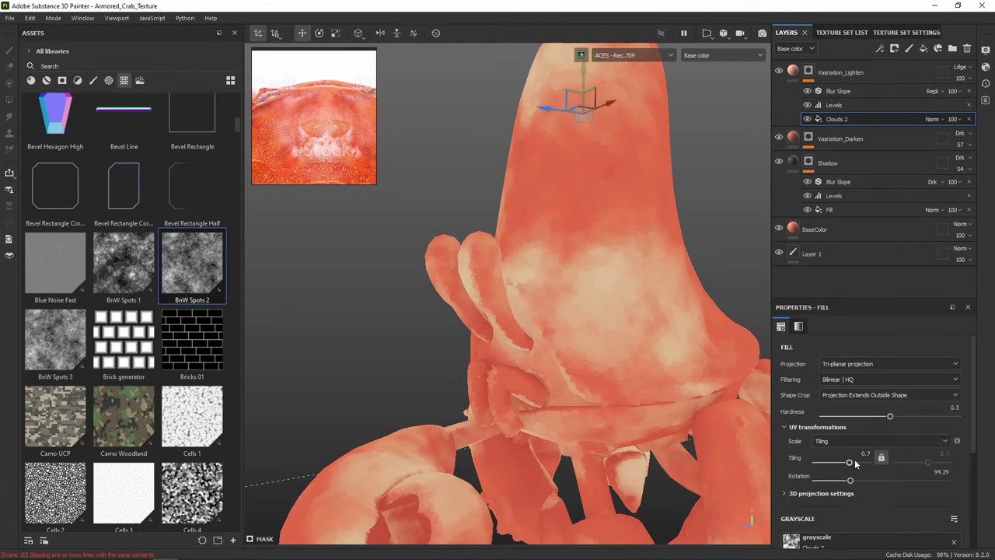
{"action": "left_click_drag", "start_coordinate": [850, 464], "coordinate": [853, 464]}
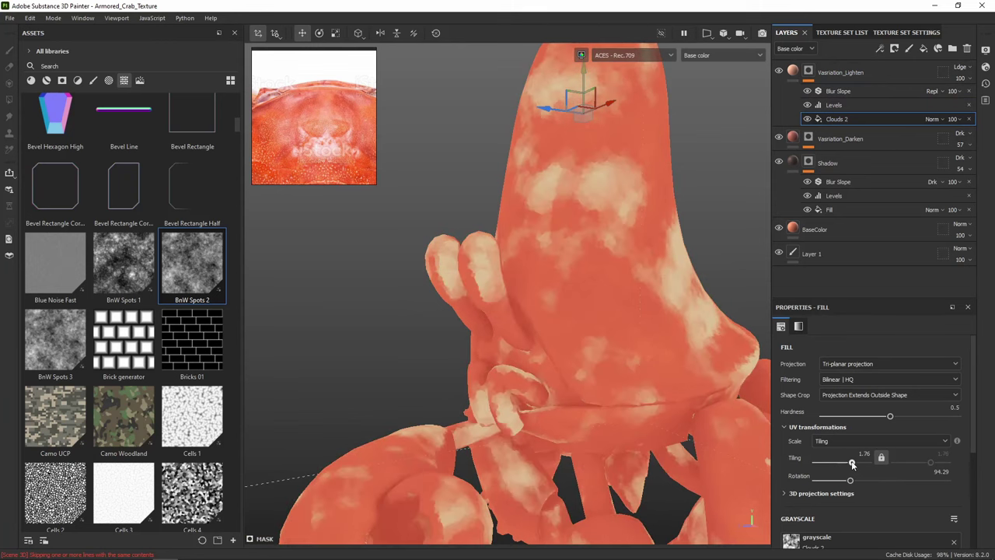
{"action": "left_click_drag", "start_coordinate": [716, 327], "coordinate": [667, 273], "text": "alt"}
{"action": "left_click", "coordinate": [833, 104]}
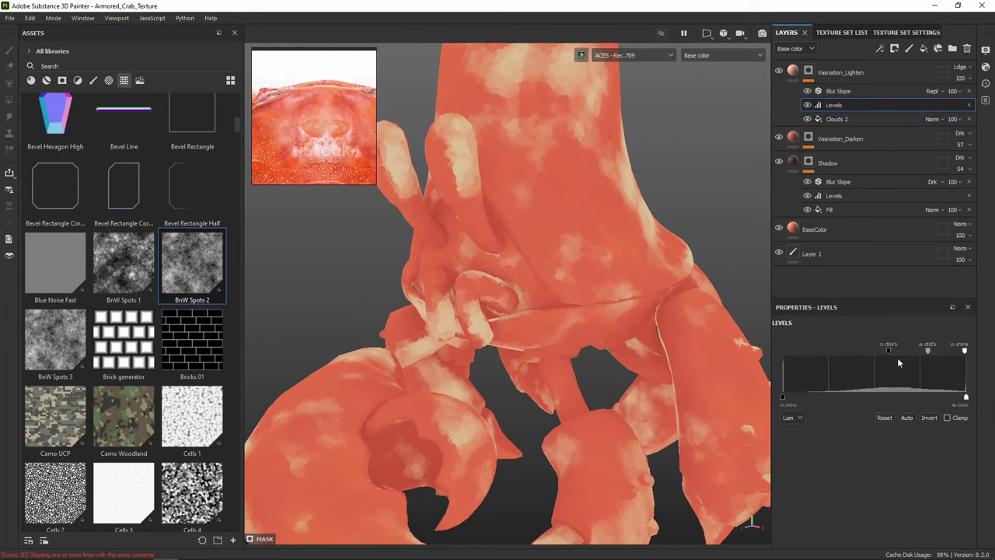
{"action": "left_click_drag", "start_coordinate": [888, 351], "coordinate": [852, 354]}
Reduce the opacity of the Vasriation_Lighten layer to 31
{"action": "left_click", "coordinate": [968, 80]}
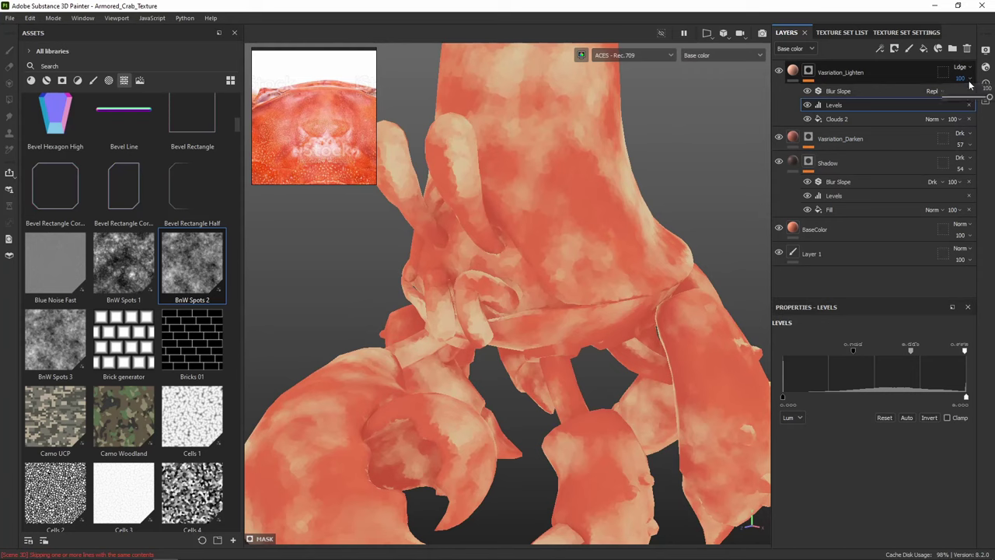
{"action": "left_click_drag", "start_coordinate": [988, 97], "coordinate": [956, 99]}
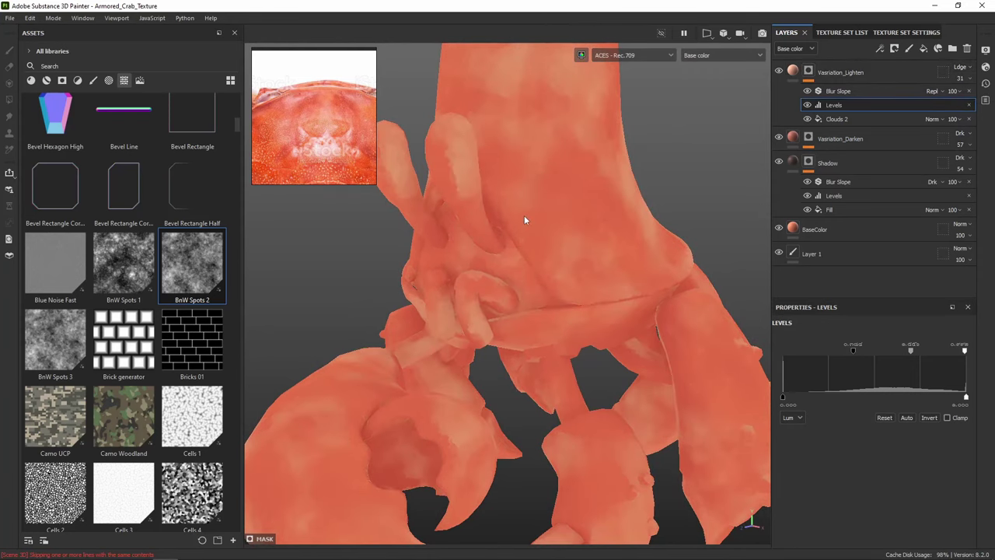
{"action": "scroll", "coordinate": [526, 216], "scroll_direction": "down", "scroll_amount": 3}
{"action": "left_click_drag", "start_coordinate": [566, 229], "coordinate": [592, 174], "text": "alt"}
{"action": "scroll", "coordinate": [560, 244], "scroll_direction": "up", "scroll_amount": 3}
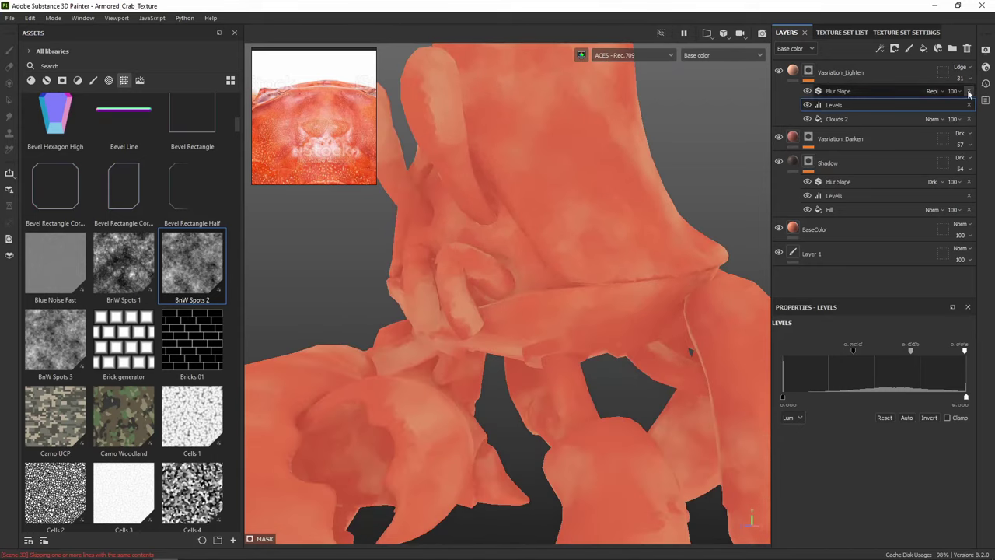
Check the subtle lightening around the crab's face and claws by switching the Vasriation_Lighten layer off and on from two angles
{"action": "left_click", "coordinate": [781, 71]}
{"action": "left_click", "coordinate": [780, 71]}
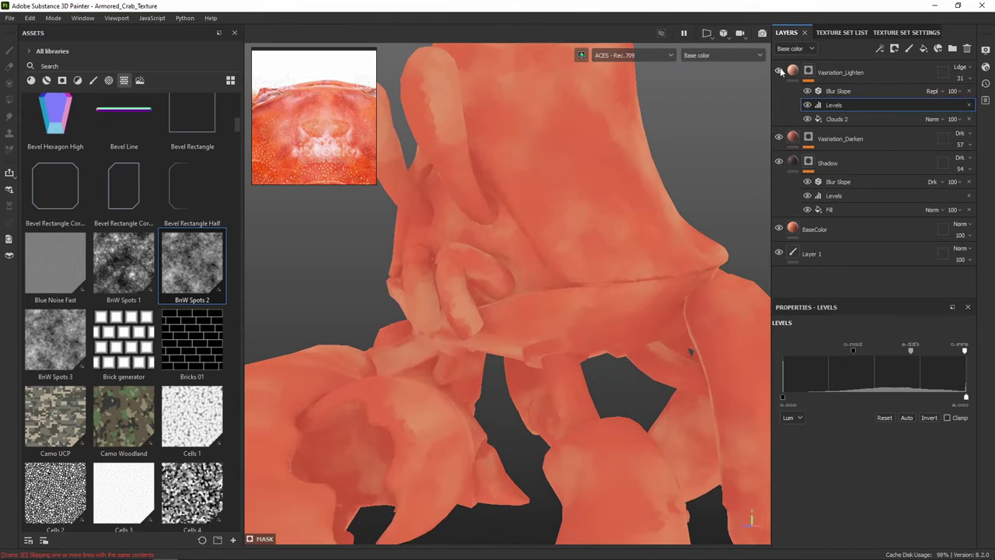
{"action": "left_click_drag", "start_coordinate": [629, 216], "coordinate": [684, 194], "text": "alt"}
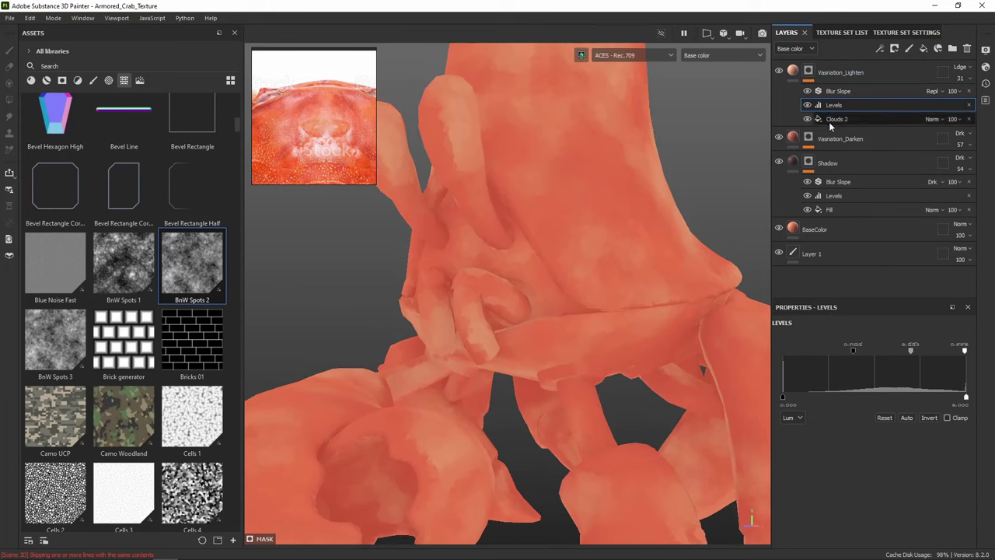
{"action": "left_click", "coordinate": [779, 71]}
{"action": "left_click", "coordinate": [779, 72]}
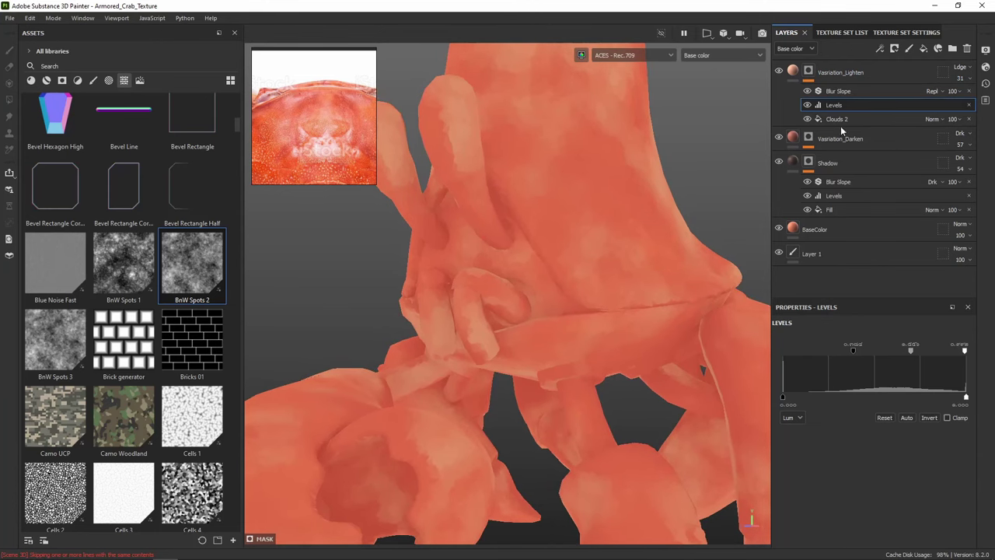
{"action": "left_click", "coordinate": [859, 138]}
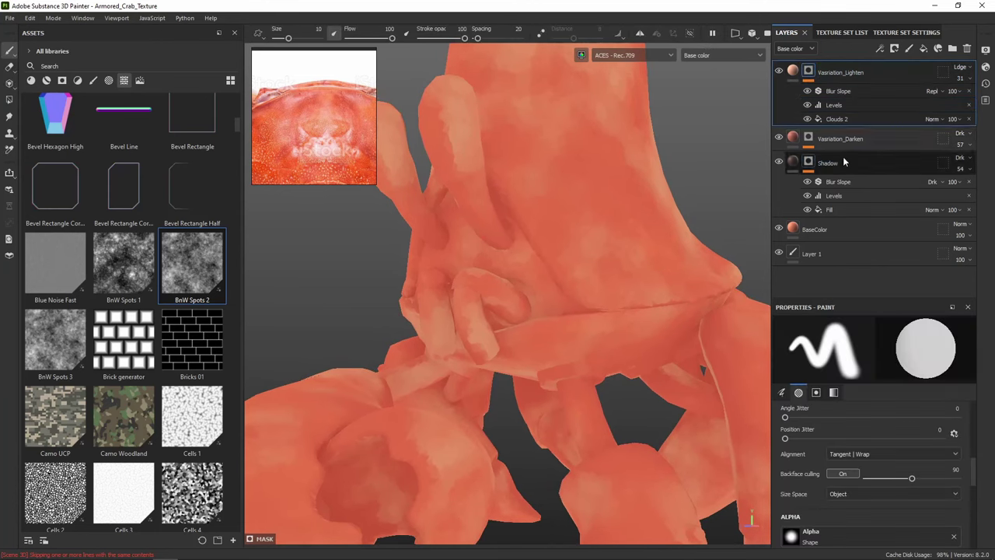
Move the Shadow layer to the top of the layer stack, above Vasriation_Lighten
{"action": "left_click", "coordinate": [840, 165]}
{"action": "left_click_drag", "start_coordinate": [840, 170], "coordinate": [831, 70]}
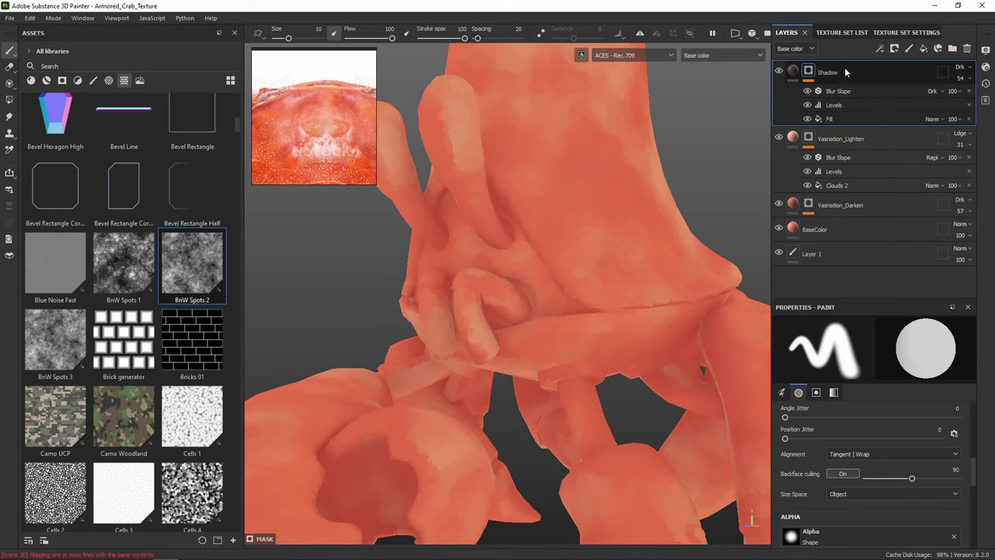
{"action": "scroll", "coordinate": [677, 230], "scroll_direction": "down", "scroll_amount": 3}
{"action": "left_click_drag", "start_coordinate": [663, 237], "coordinate": [650, 266], "text": "alt"}
{"action": "scroll", "coordinate": [547, 262], "scroll_direction": "up", "scroll_amount": 3}
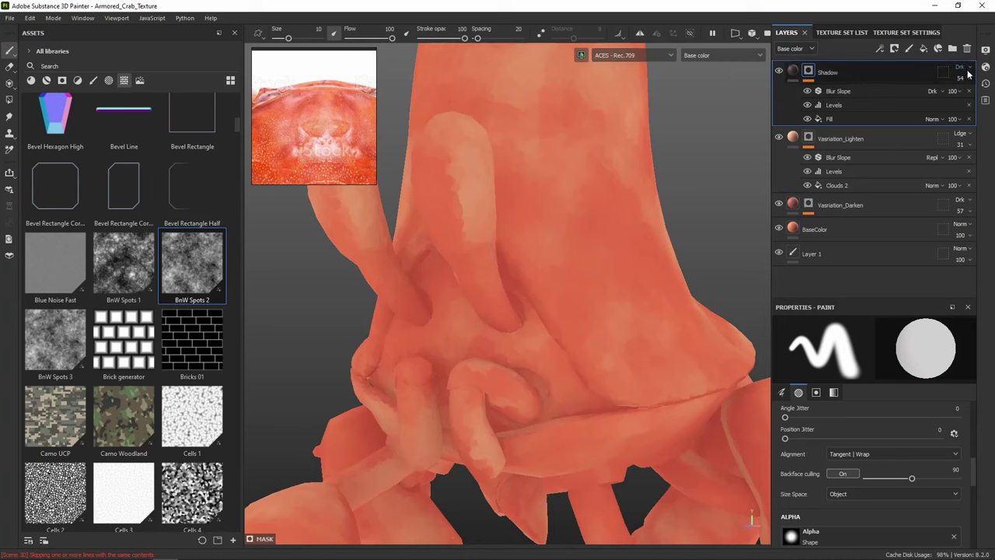
Set the Vasriation_Lighten layer's opacity to 27
{"action": "left_click", "coordinate": [969, 145]}
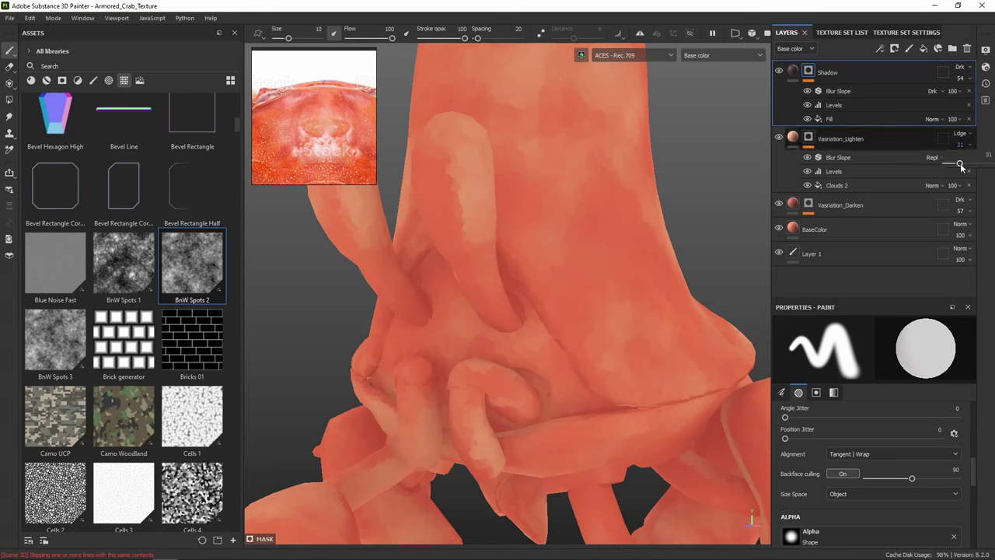
{"action": "left_click_drag", "start_coordinate": [962, 163], "coordinate": [958, 165]}
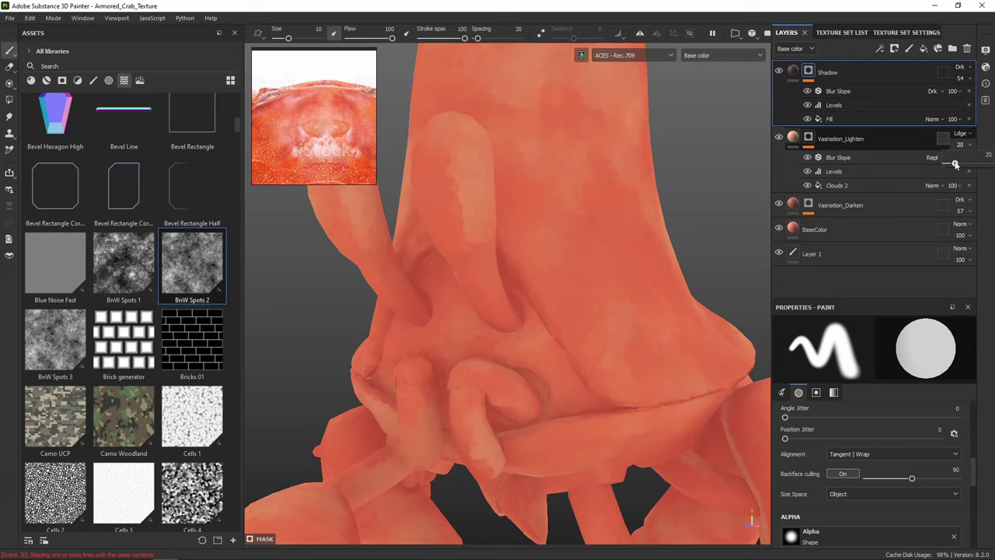
{"action": "scroll", "coordinate": [597, 272], "scroll_direction": "down", "scroll_amount": 3}
{"action": "middle_click_drag", "start_coordinate": [597, 272], "coordinate": [604, 175], "text": "alt"}
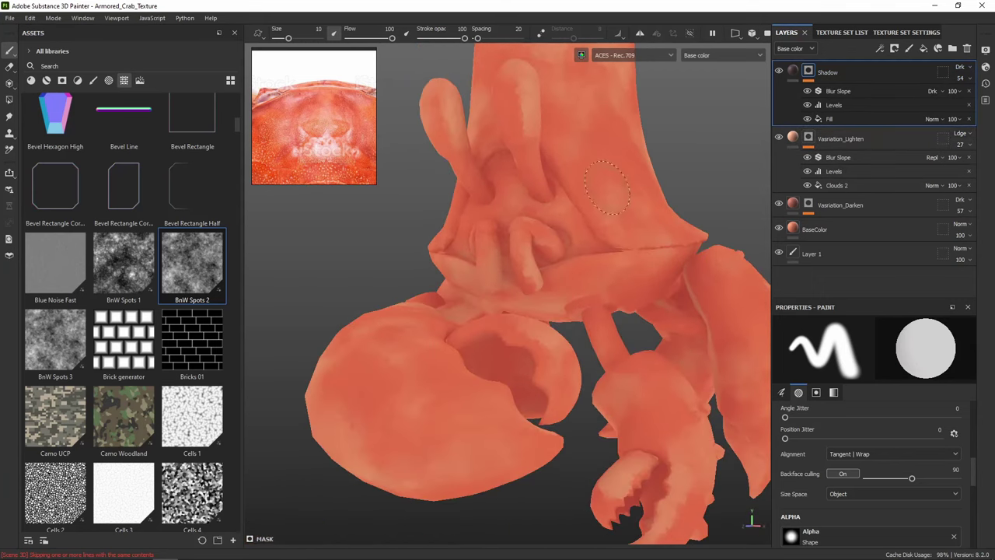
Collapse the mask effects of the Shadow and Vasriation_Lighten layers
{"action": "left_click", "coordinate": [783, 70]}
{"action": "left_click", "coordinate": [793, 97]}
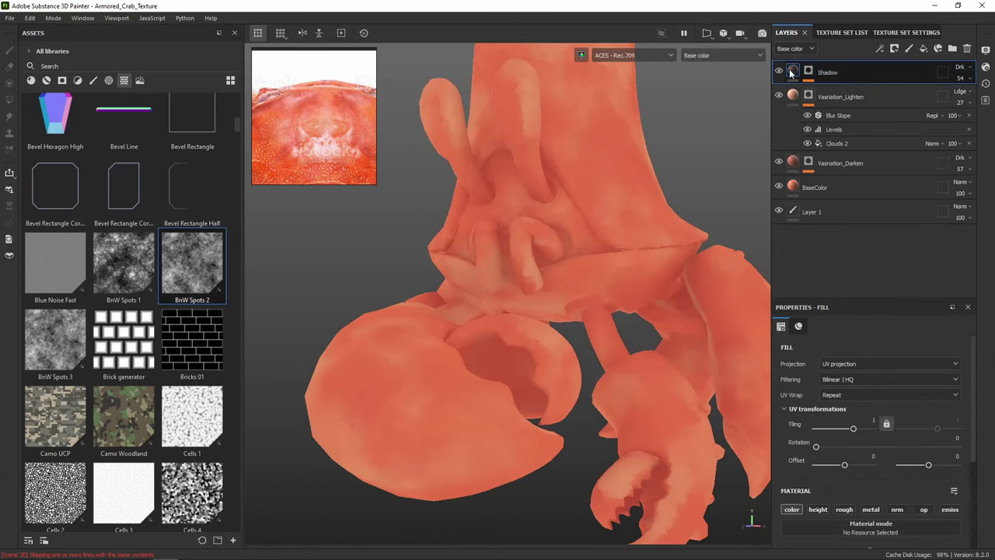
{"action": "left_click", "coordinate": [793, 96]}
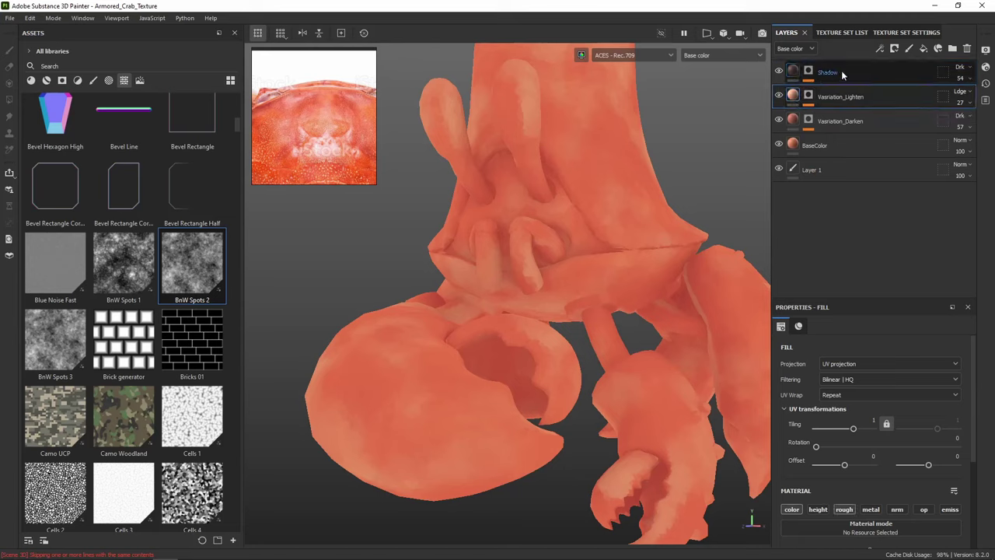
Hide and show the Vasriation_Darken, Vasriation_Lighten and Shadow layers to compare their effect on the crab
{"action": "left_click", "coordinate": [849, 71]}
{"action": "left_click", "coordinate": [849, 127], "text": "shift"}
{"action": "left_click", "coordinate": [780, 120]}
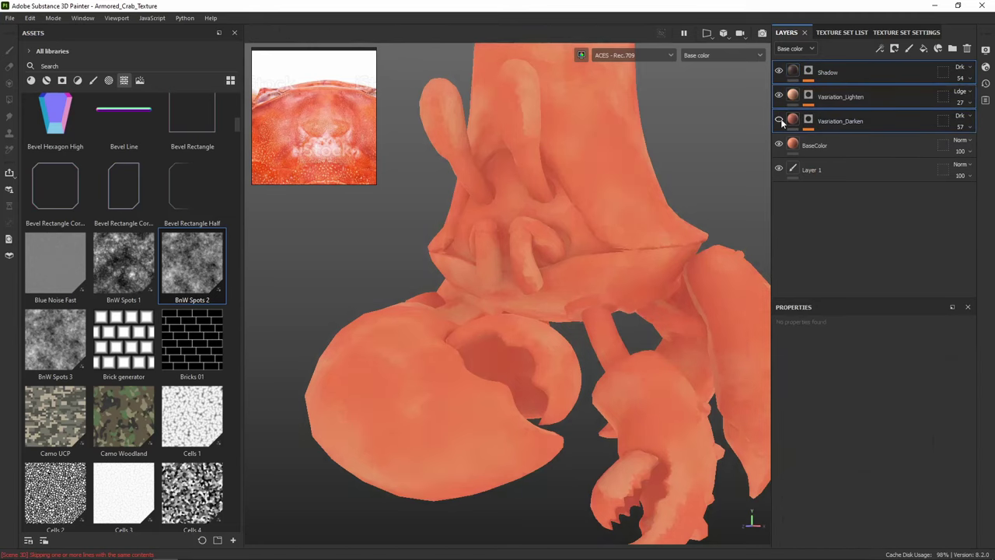
{"action": "left_click", "coordinate": [780, 96]}
{"action": "left_click", "coordinate": [780, 71]}
{"action": "left_click", "coordinate": [780, 71]}
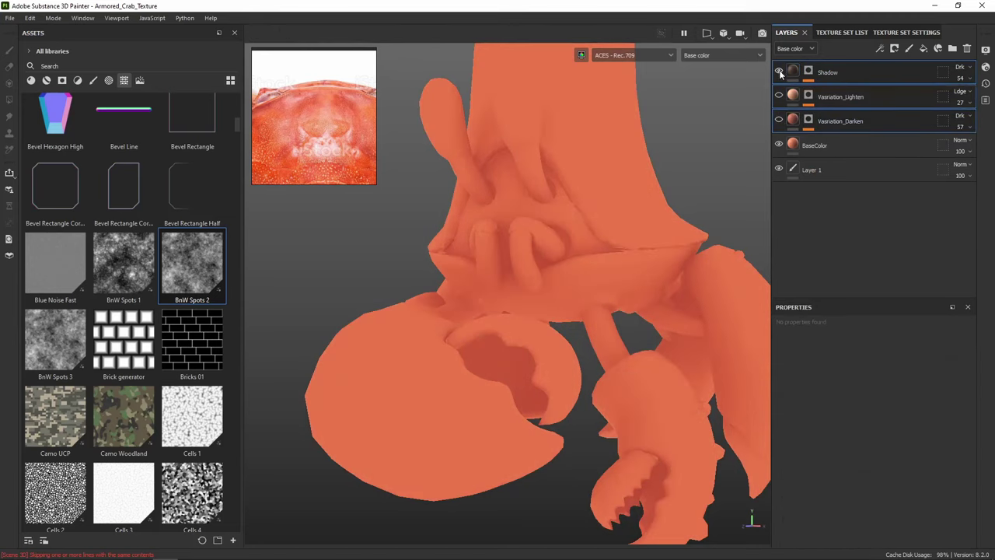
{"action": "left_click", "coordinate": [780, 95]}
{"action": "left_click", "coordinate": [779, 119]}
Add a fill layer directly above the Shadow layer and hide it
{"action": "mouse_move", "coordinate": [703, 167]}
{"action": "left_mouse_down", "text": "alt"}
{"action": "mouse_move", "coordinate": [582, 157]}
{"action": "mouse_move", "coordinate": [646, 205]}
{"action": "mouse_move", "coordinate": [700, 217]}
{"action": "left_mouse_up", "text": "alt"}
{"action": "left_click", "coordinate": [890, 73]}
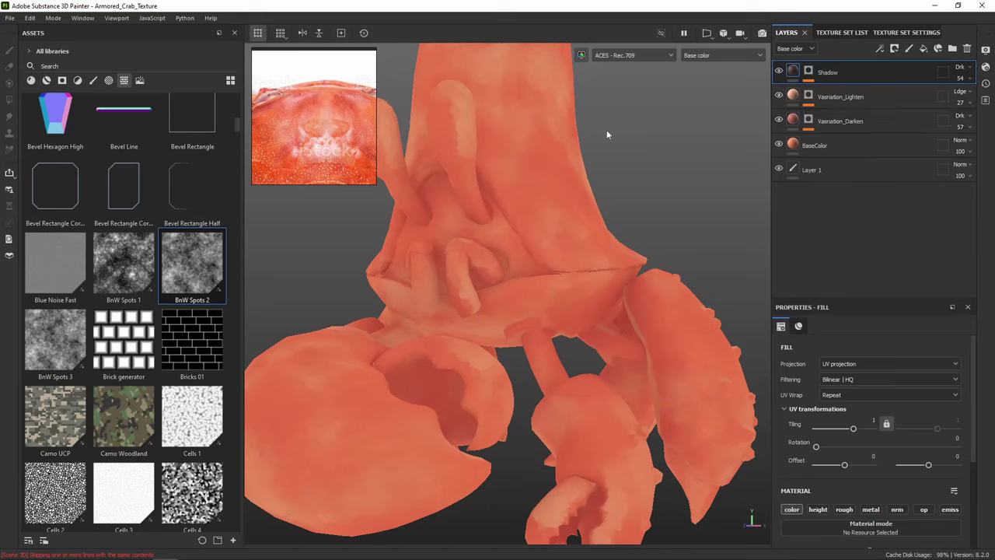
{"action": "middle_click_drag", "start_coordinate": [334, 124], "coordinate": [300, 130]}
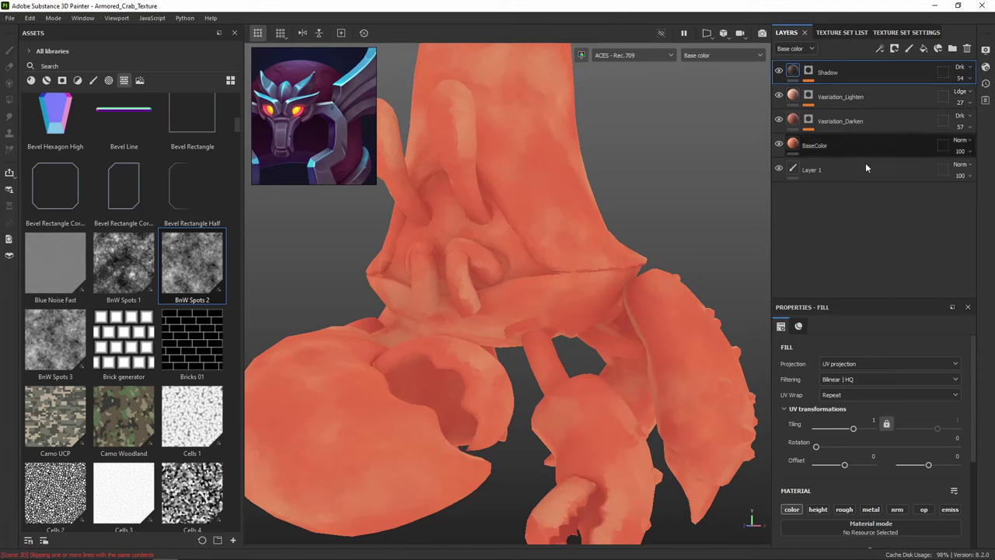
{"action": "left_click", "coordinate": [923, 49]}
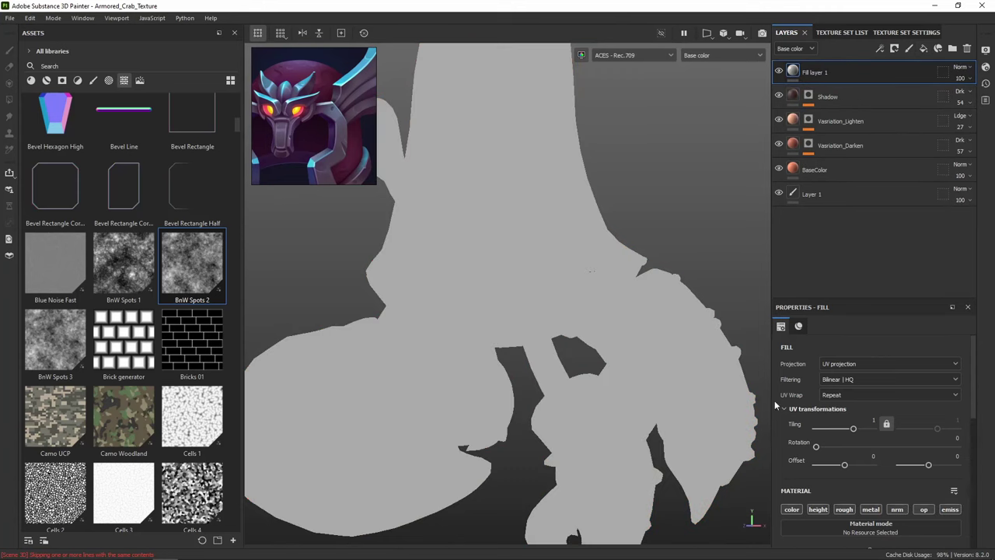
{"action": "left_click", "coordinate": [779, 71]}
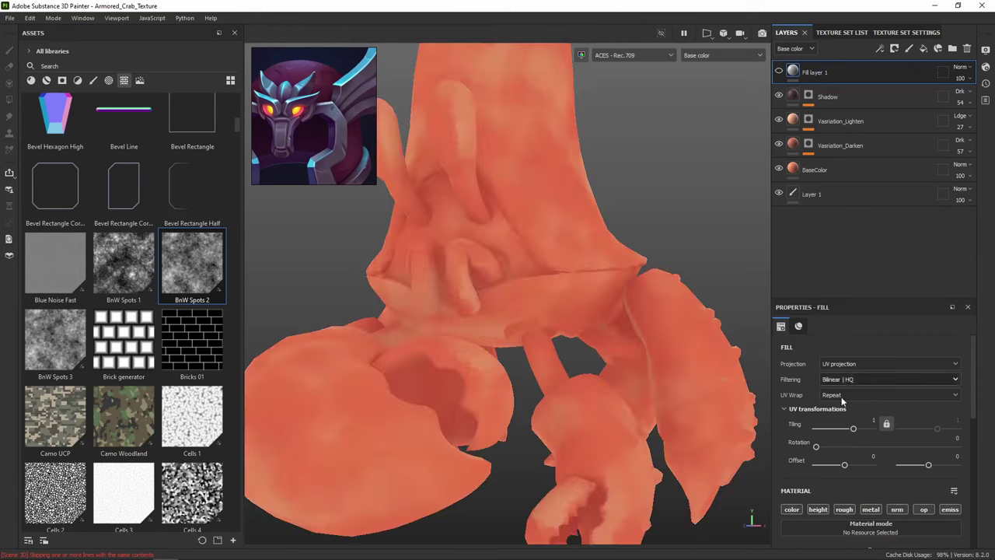
Limit the new fill layer's material to the color channel, disabling height, rough, metal, nrm, op and emiss
{"action": "scroll", "coordinate": [876, 484], "scroll_direction": "down", "scroll_amount": 1}
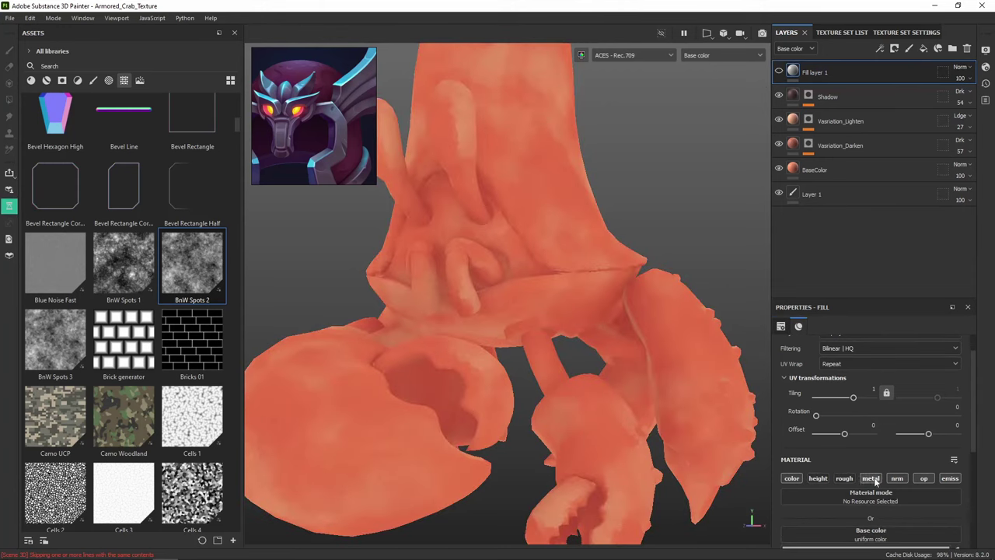
{"action": "left_click", "coordinate": [889, 536]}
{"action": "left_click", "coordinate": [923, 323]}
{"action": "scroll", "coordinate": [880, 475], "scroll_direction": "down", "scroll_amount": 2}
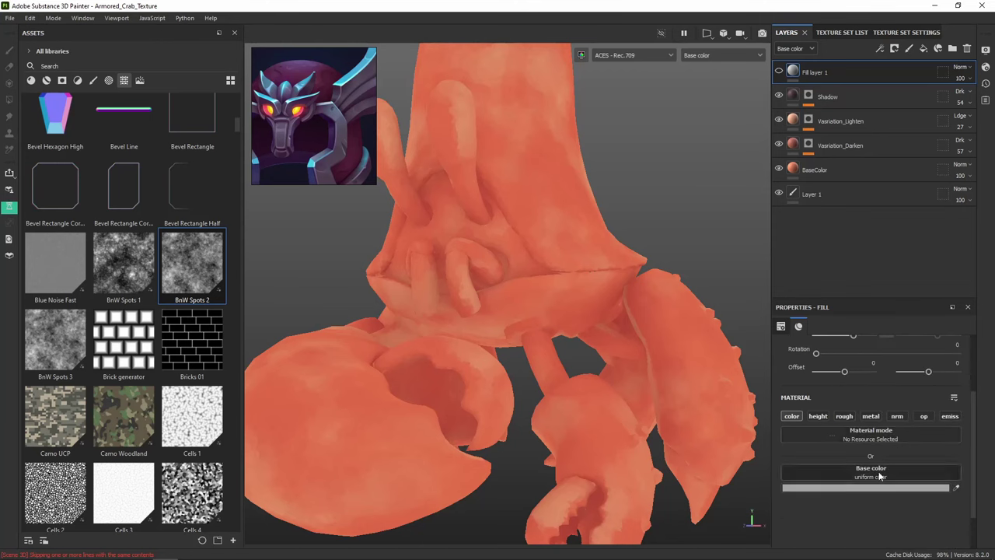
Sample a light skin tone from the crab and shift it to a pale beige as the fill layer's base color
{"action": "left_click", "coordinate": [885, 483]}
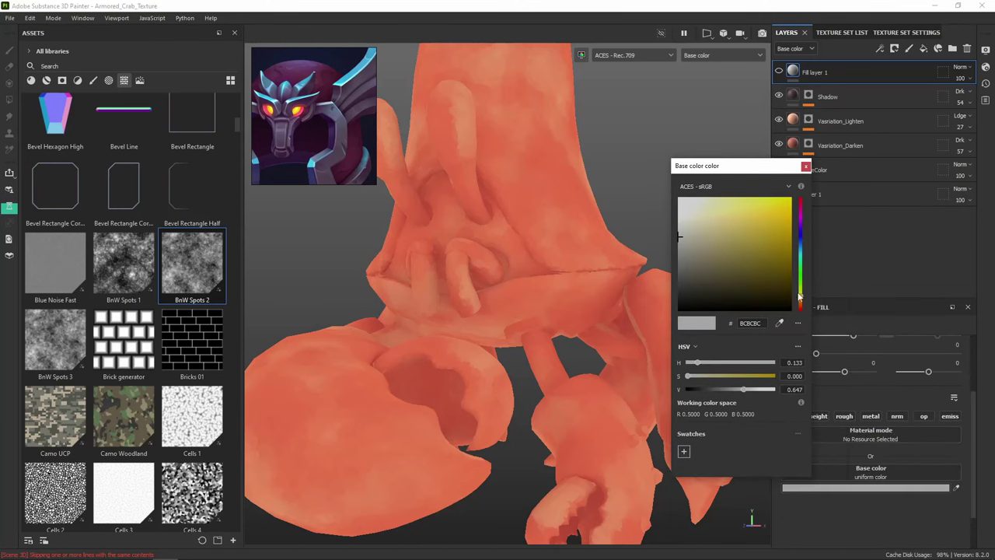
{"action": "left_click", "coordinate": [779, 323]}
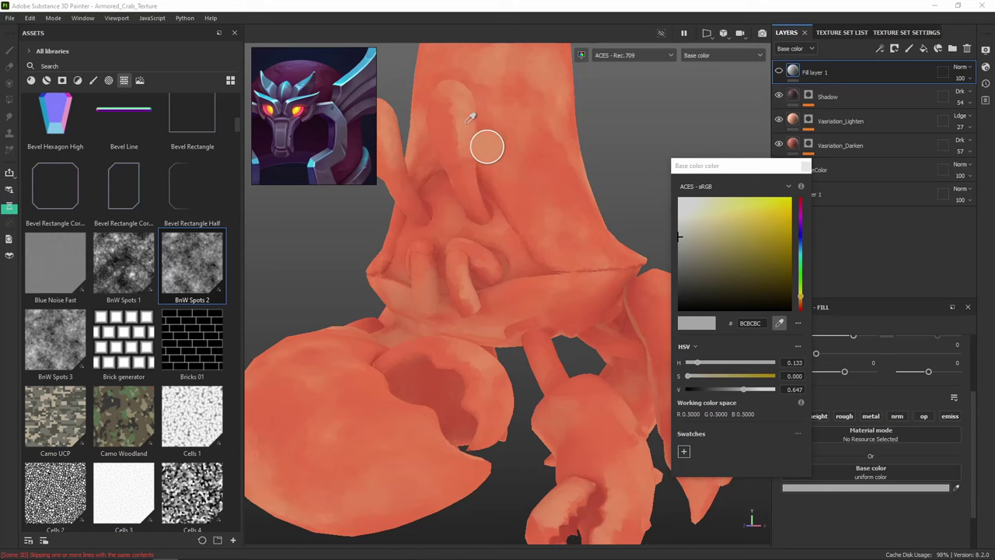
{"action": "left_click", "coordinate": [486, 147]}
{"action": "mouse_move", "coordinate": [702, 203]}
{"action": "left_mouse_down"}
{"action": "mouse_move", "coordinate": [733, 202]}
{"action": "mouse_move", "coordinate": [724, 201]}
{"action": "left_mouse_up"}
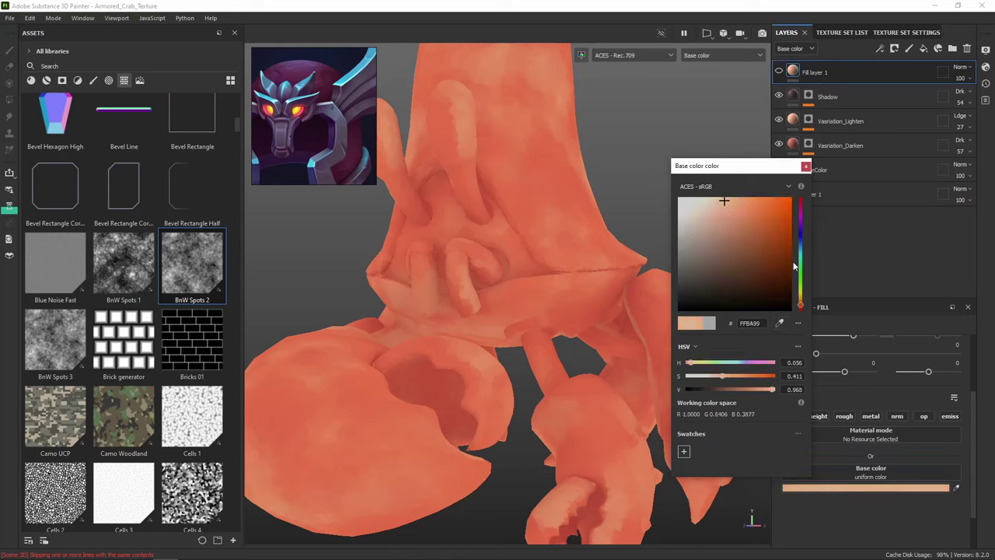
{"action": "left_click_drag", "start_coordinate": [803, 308], "coordinate": [804, 305]}
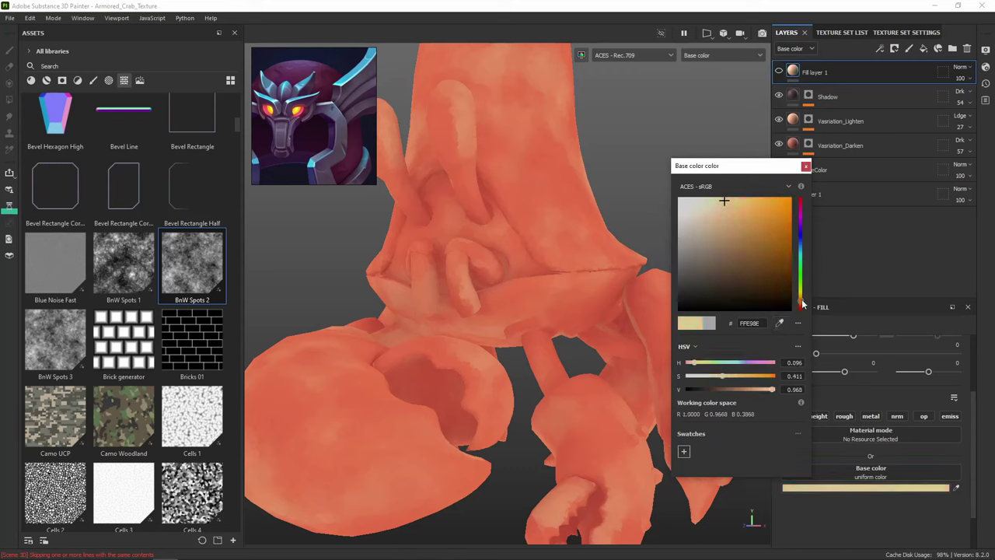
{"action": "left_click", "coordinate": [806, 167]}
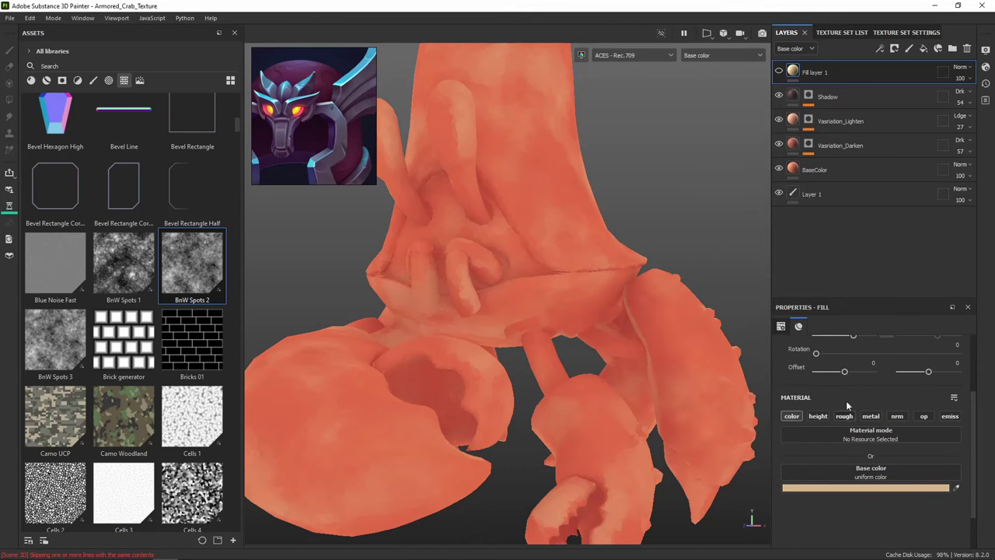
Make the beige fill layer visible again and save the project
{"action": "left_click", "coordinate": [779, 71]}
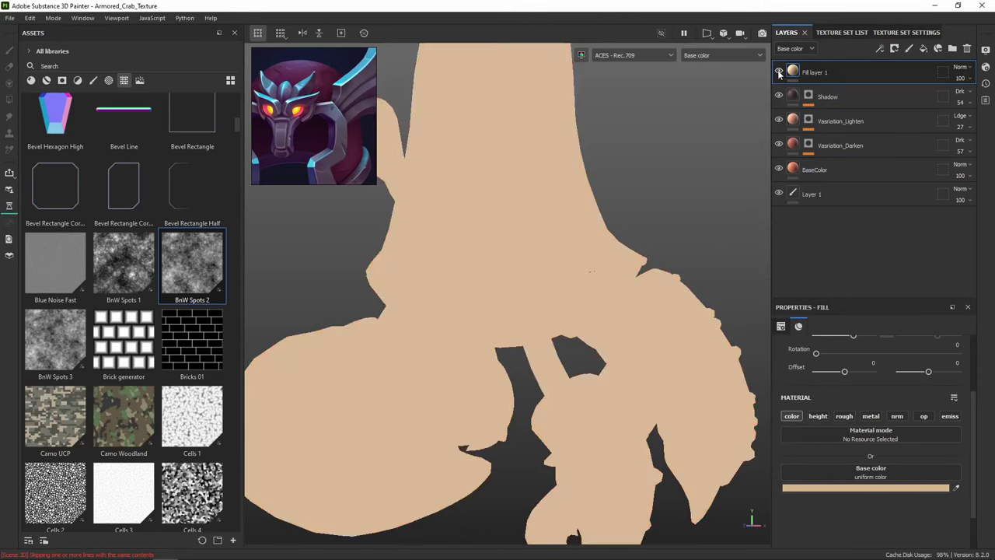
{"action": "key", "text": "ctrl+s"}
Add a black mask to the beige fill layer and select it
{"action": "right_click", "coordinate": [811, 75]}
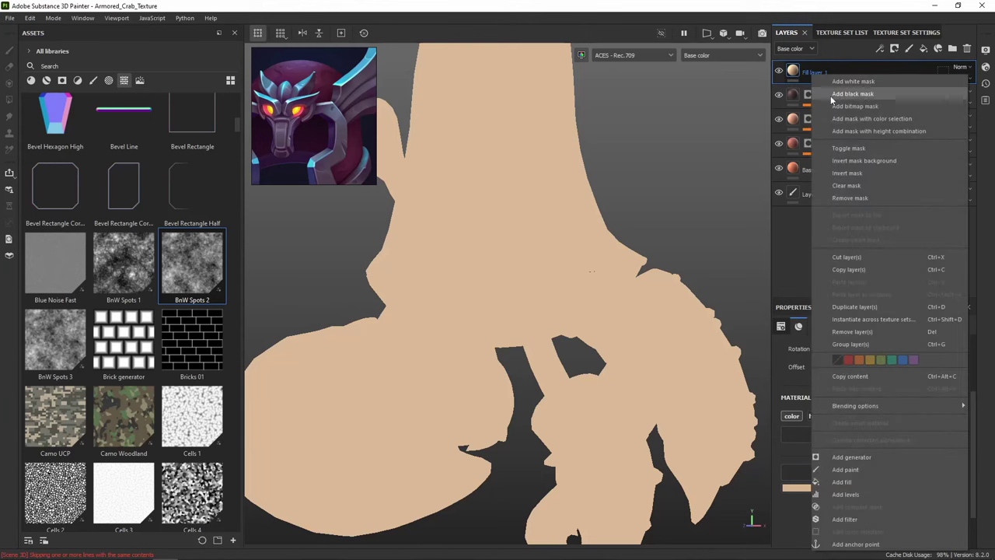
{"action": "left_click", "coordinate": [908, 101]}
{"action": "left_click", "coordinate": [806, 72]}
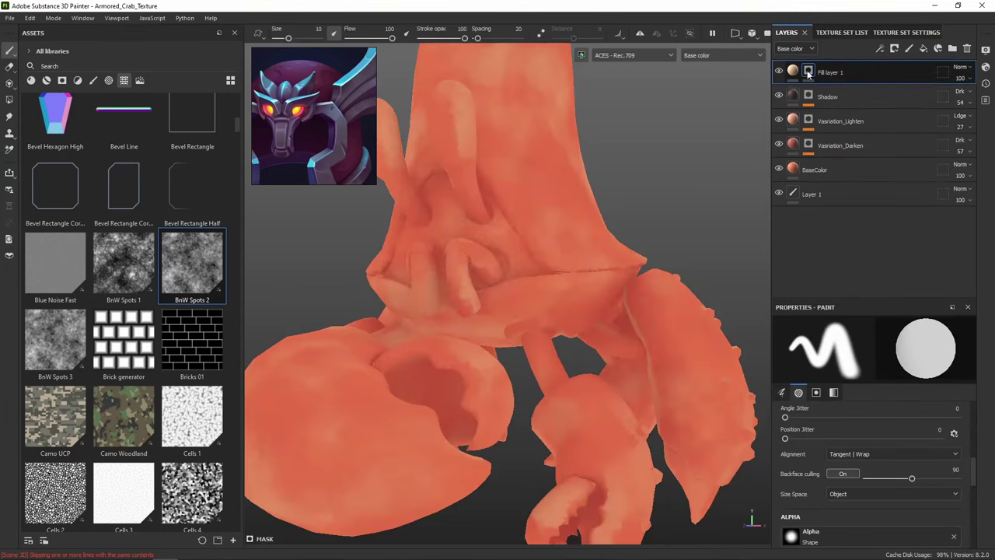
Add a Light generator to the fill layer's mask
{"action": "right_click", "coordinate": [809, 72]}
{"action": "left_click", "coordinate": [904, 401]}
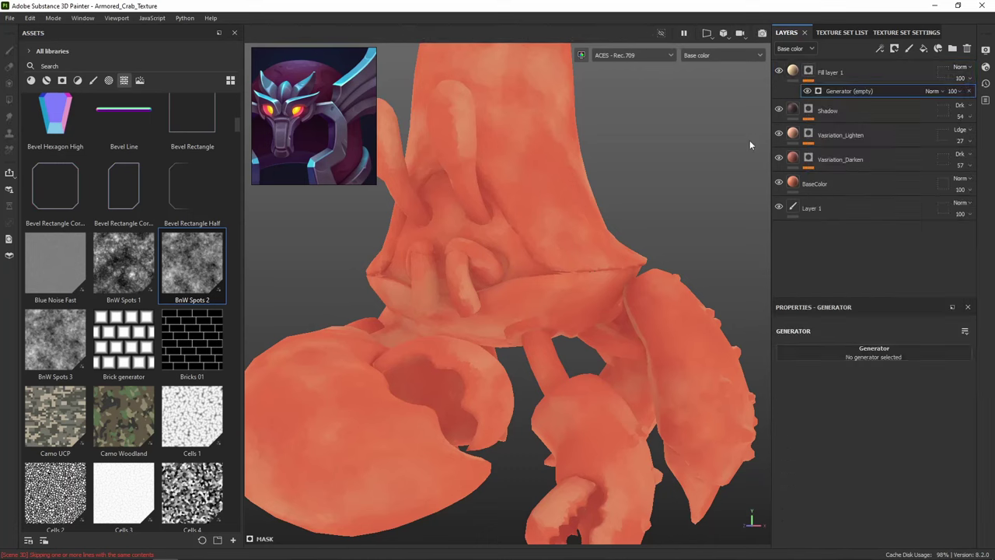
{"action": "left_click", "coordinate": [873, 357]}
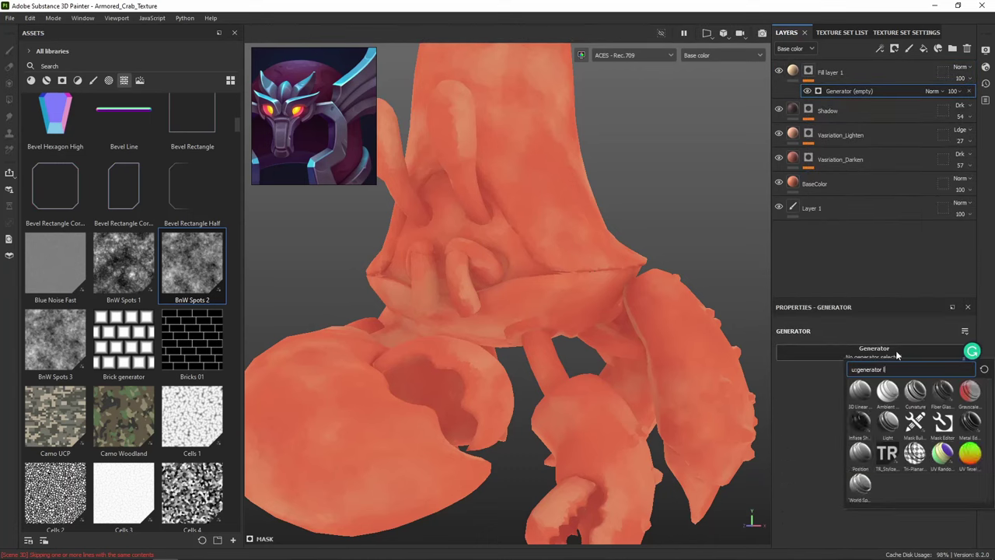
{"action": "type", "text": "light"}
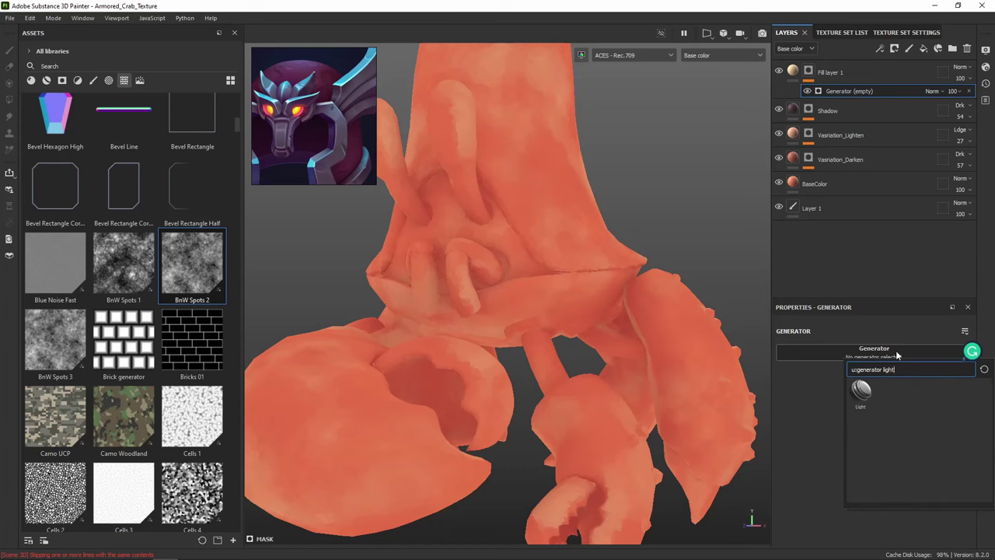
{"action": "left_click", "coordinate": [861, 391]}
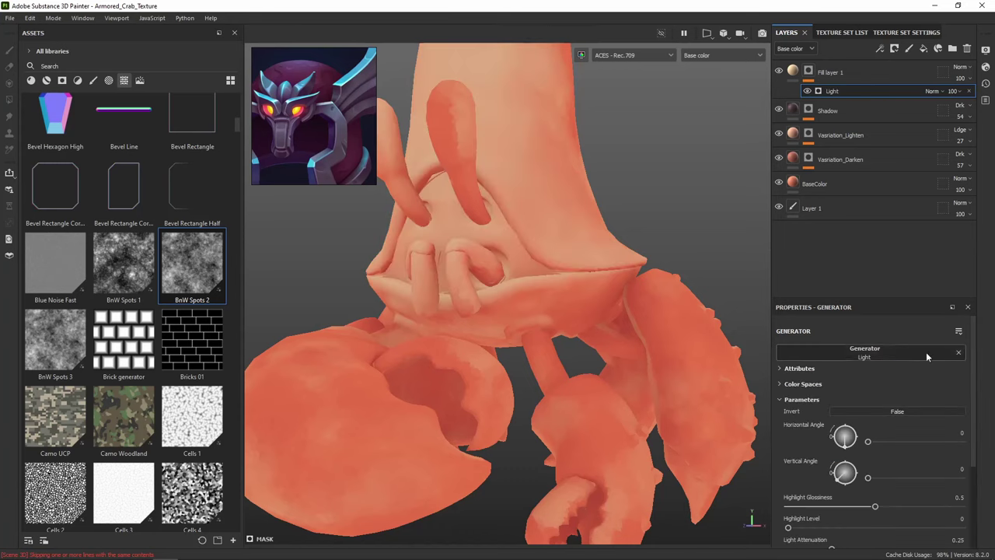
Display only the fill layer's mask on the model to judge the generated light
{"action": "scroll", "coordinate": [620, 122], "scroll_direction": "down", "scroll_amount": 6}
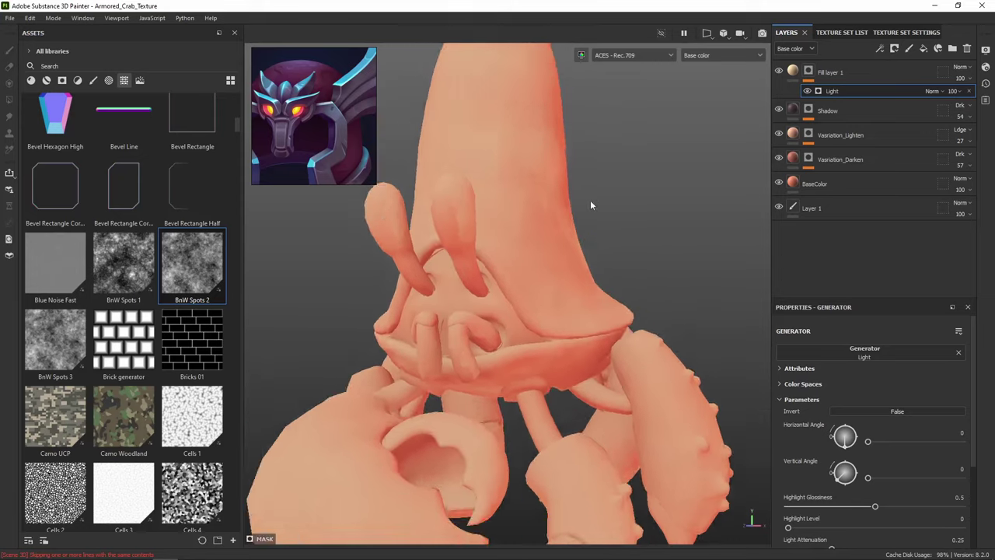
{"action": "scroll", "coordinate": [607, 200], "scroll_direction": "up", "scroll_amount": 6}
{"action": "middle_click_drag", "start_coordinate": [607, 195], "coordinate": [619, 207], "text": "alt"}
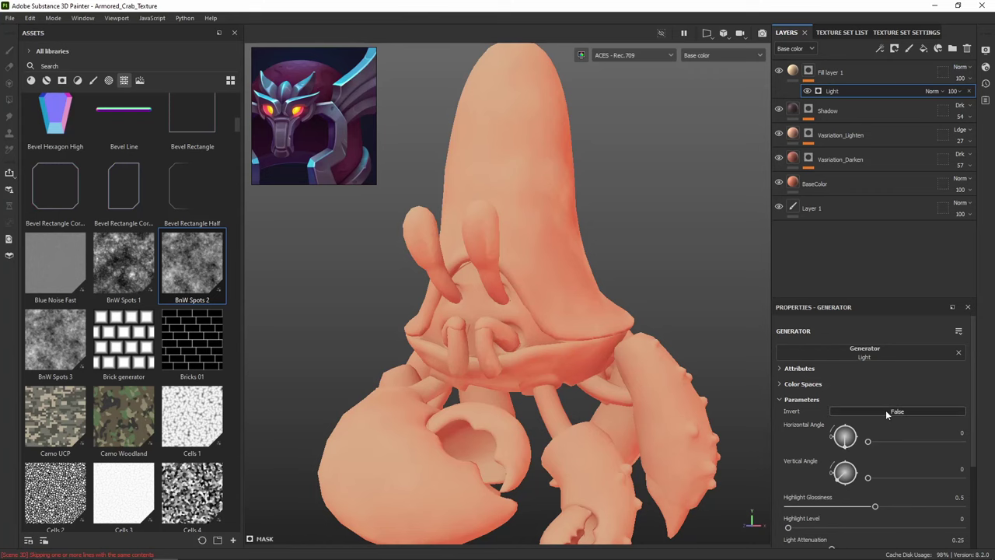
{"action": "left_click", "coordinate": [809, 71], "text": "alt"}
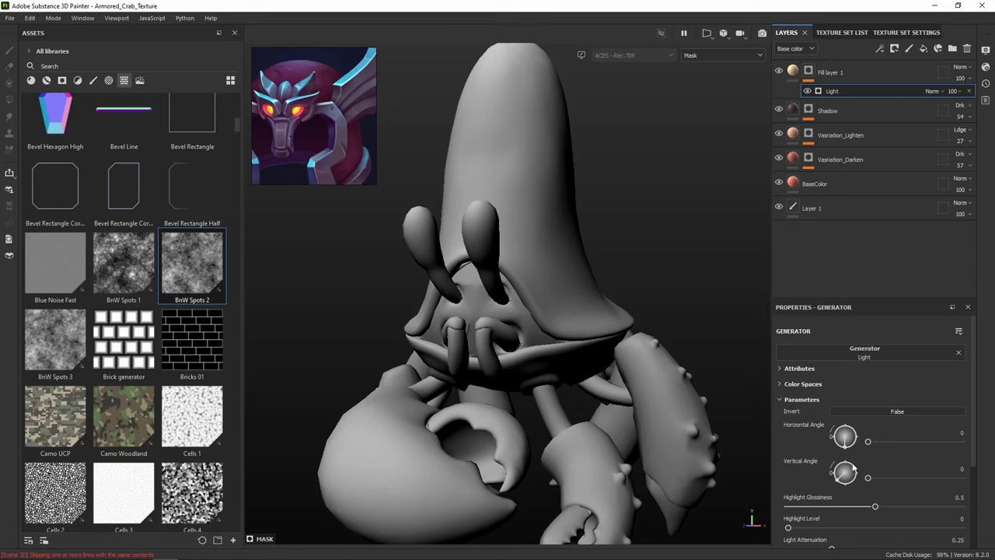
Set the Light generator's horizontal angle to 270 and vertical angle to 270
{"action": "mouse_move", "coordinate": [845, 445]}
{"action": "left_mouse_down"}
{"action": "mouse_move", "coordinate": [842, 432]}
{"action": "mouse_move", "coordinate": [846, 440]}
{"action": "left_mouse_up"}
{"action": "left_click", "coordinate": [959, 432]}
{"action": "mouse_move", "coordinate": [843, 482]}
{"action": "left_mouse_down"}
{"action": "mouse_move", "coordinate": [834, 472]}
{"action": "mouse_move", "coordinate": [849, 496]}
{"action": "left_mouse_up"}
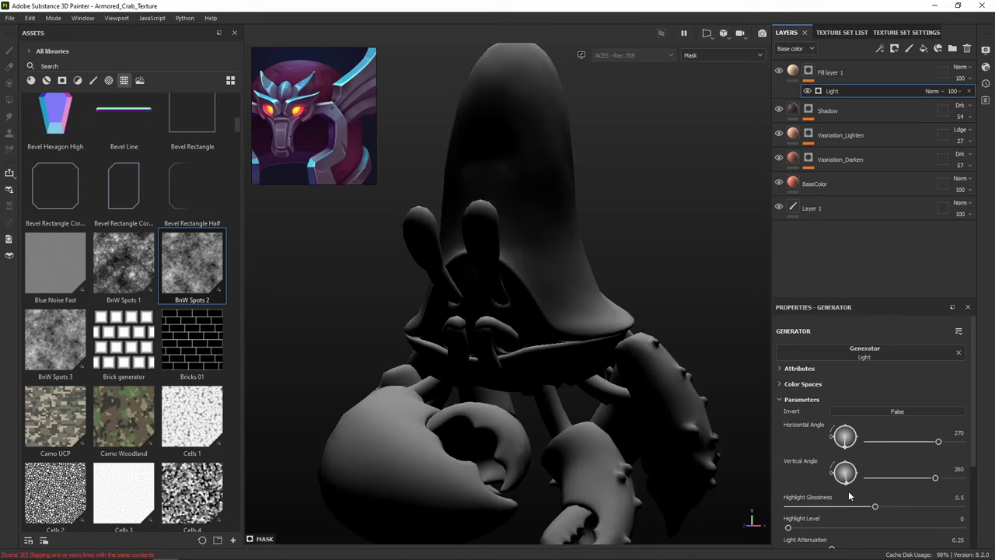
{"action": "left_click", "coordinate": [960, 469]}
{"action": "key", "text": "Return"}
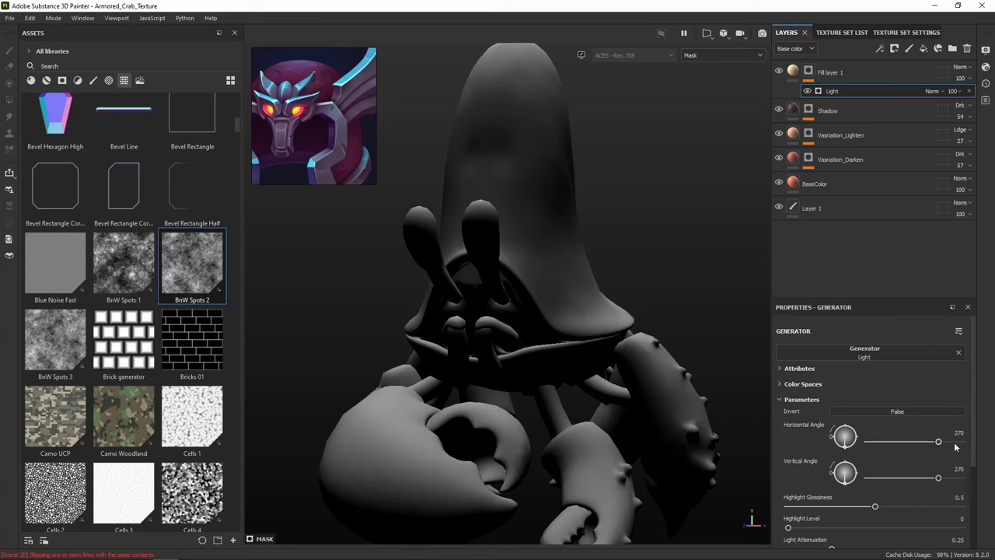
Browse the reference board's stylized artwork for painted light and color, ending on a close view of the orange pumpkin
{"action": "middle_click_drag", "start_coordinate": [645, 282], "coordinate": [629, 221], "text": "alt"}
{"action": "scroll", "coordinate": [349, 138], "scroll_direction": "down", "scroll_amount": 4}
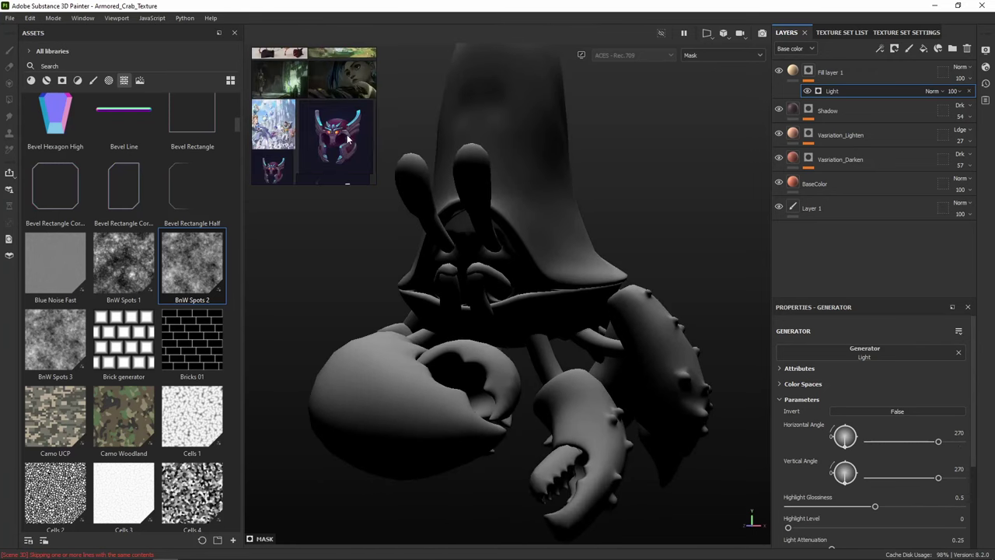
{"action": "middle_click_drag", "start_coordinate": [328, 134], "coordinate": [372, 62]}
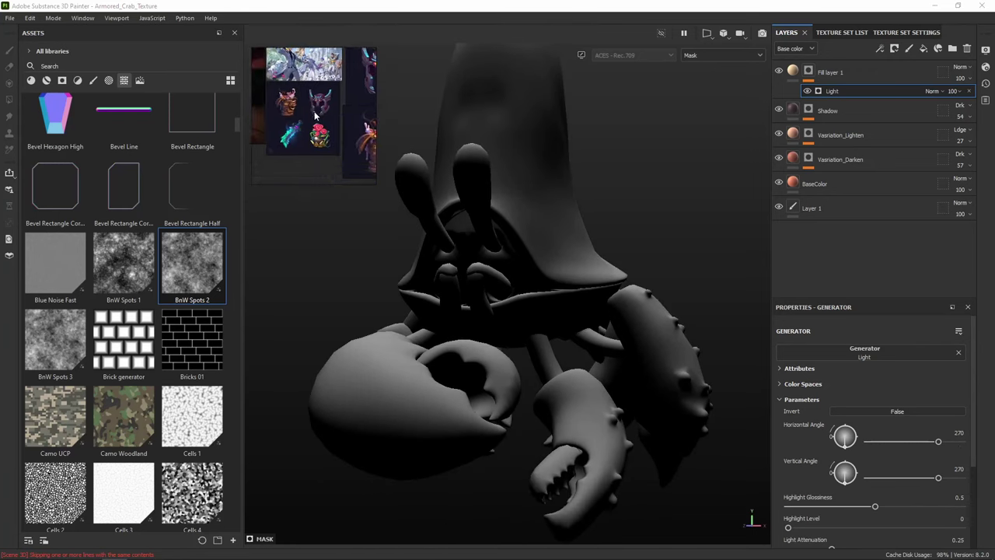
{"action": "middle_click_drag", "start_coordinate": [313, 112], "coordinate": [368, 122]}
{"action": "scroll", "coordinate": [315, 100], "scroll_direction": "up", "scroll_amount": 2}
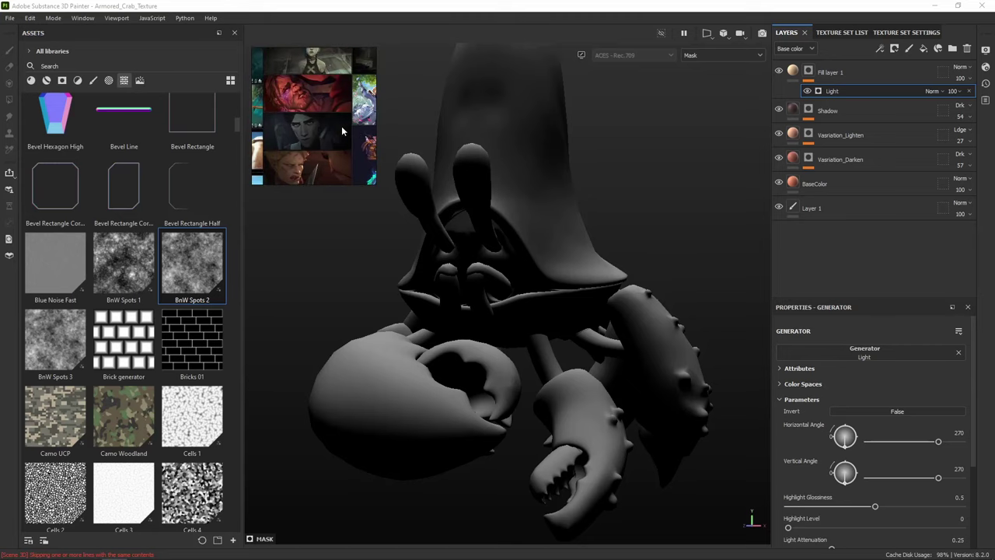
{"action": "scroll", "coordinate": [315, 101], "scroll_direction": "up", "scroll_amount": 3}
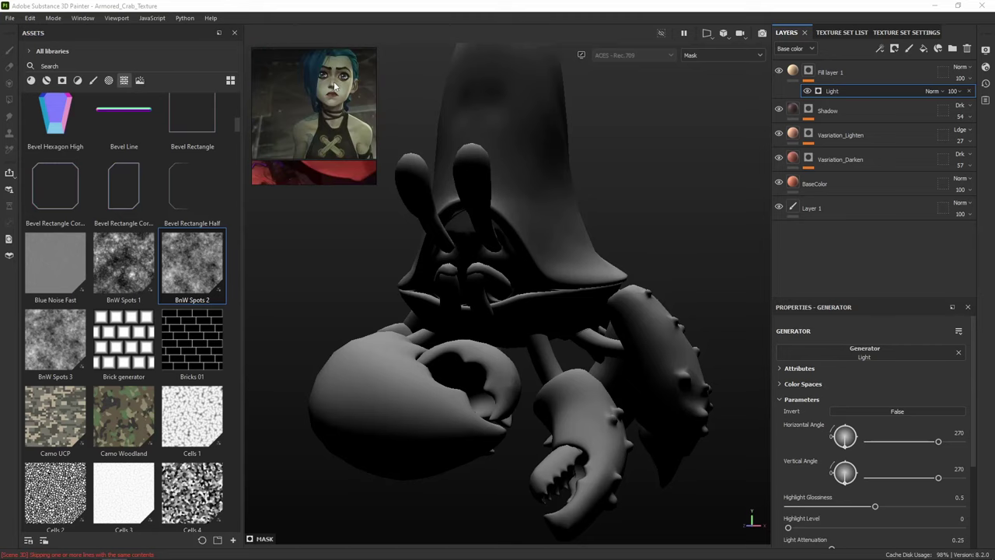
{"action": "middle_click_drag", "start_coordinate": [359, 88], "coordinate": [318, 182]}
{"action": "middle_click_drag", "start_coordinate": [329, 96], "coordinate": [304, 120]}
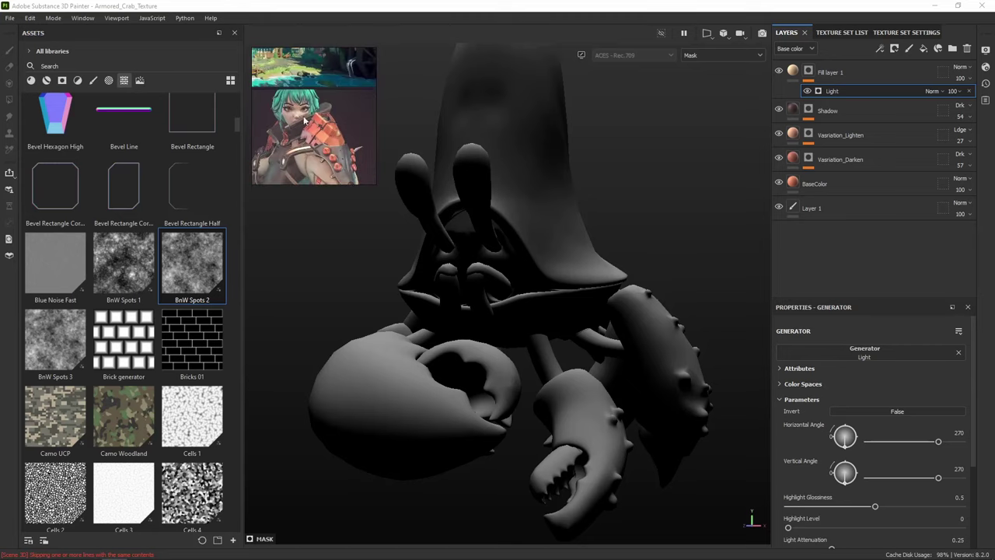
{"action": "scroll", "coordinate": [327, 113], "scroll_direction": "down", "scroll_amount": 4}
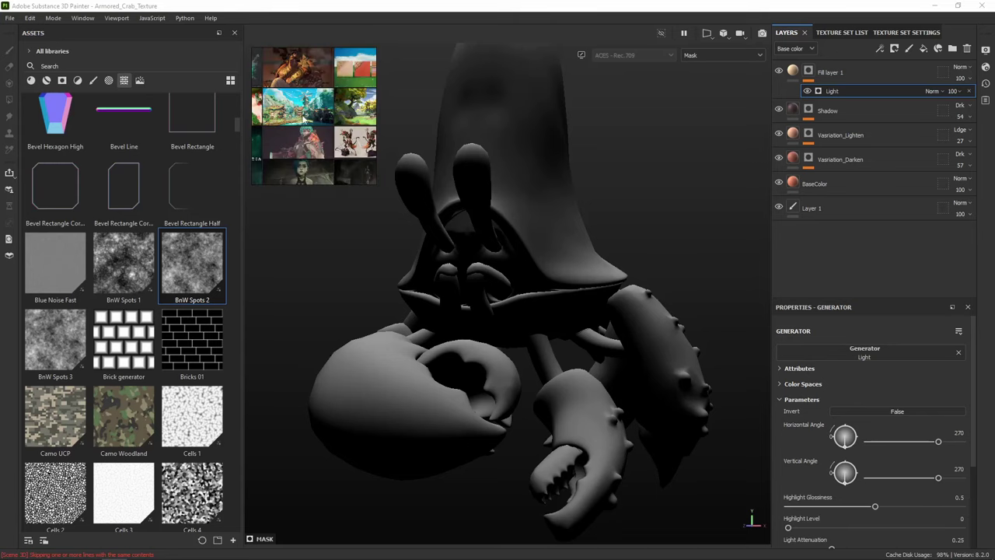
{"action": "scroll", "coordinate": [344, 103], "scroll_direction": "up", "scroll_amount": 2}
{"action": "mouse_move", "coordinate": [297, 127]}
{"action": "middle_mouse_down"}
{"action": "mouse_move", "coordinate": [341, 107]}
{"action": "mouse_move", "coordinate": [377, 136]}
{"action": "middle_mouse_up"}
{"action": "middle_click_drag", "start_coordinate": [289, 98], "coordinate": [316, 115]}
{"action": "scroll", "coordinate": [315, 114], "scroll_direction": "up", "scroll_amount": 3}
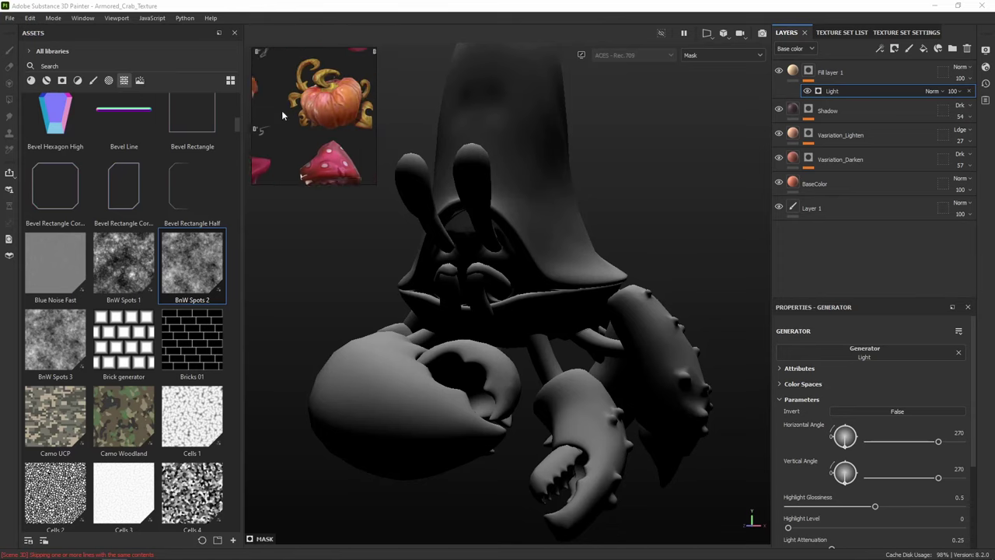
{"action": "scroll", "coordinate": [326, 99], "scroll_direction": "up", "scroll_amount": 3}
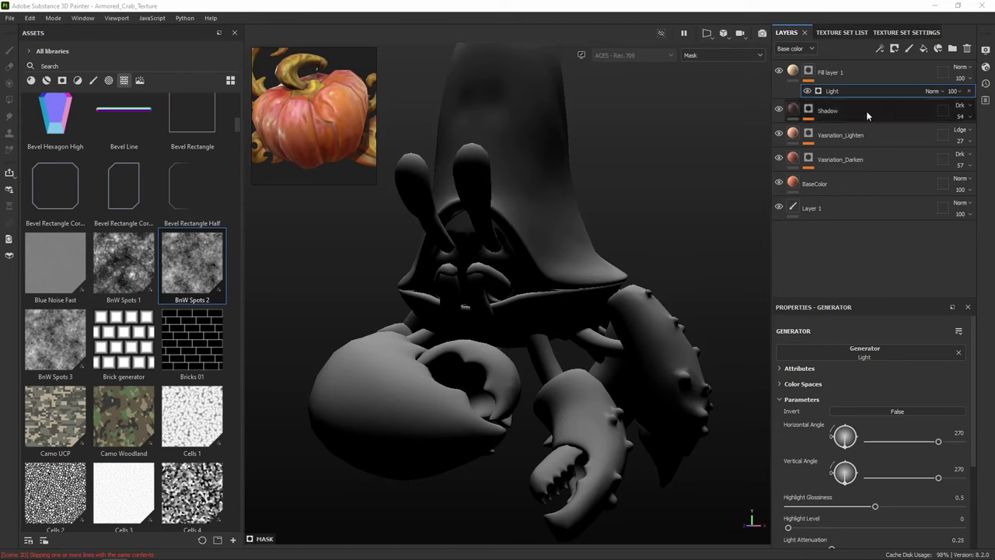
Set the Light generator's highlight glossiness to 0.58, highlight level to 0.13 and light attenuation to 0.02, and check the colored result
{"action": "scroll", "coordinate": [949, 450], "scroll_direction": "down", "scroll_amount": 2}
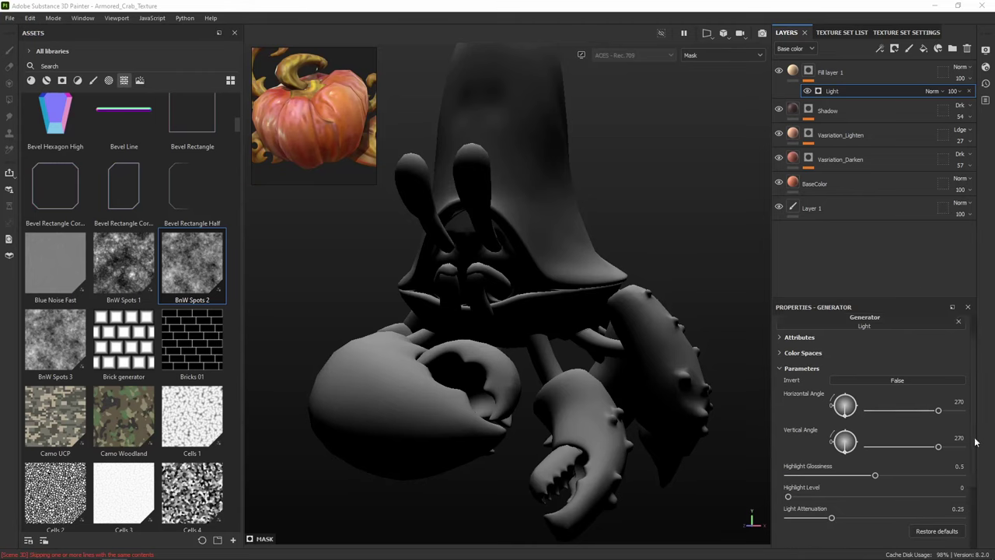
{"action": "mouse_move", "coordinate": [875, 446]}
{"action": "left_mouse_down"}
{"action": "mouse_move", "coordinate": [900, 445]}
{"action": "mouse_move", "coordinate": [888, 445]}
{"action": "left_mouse_up"}
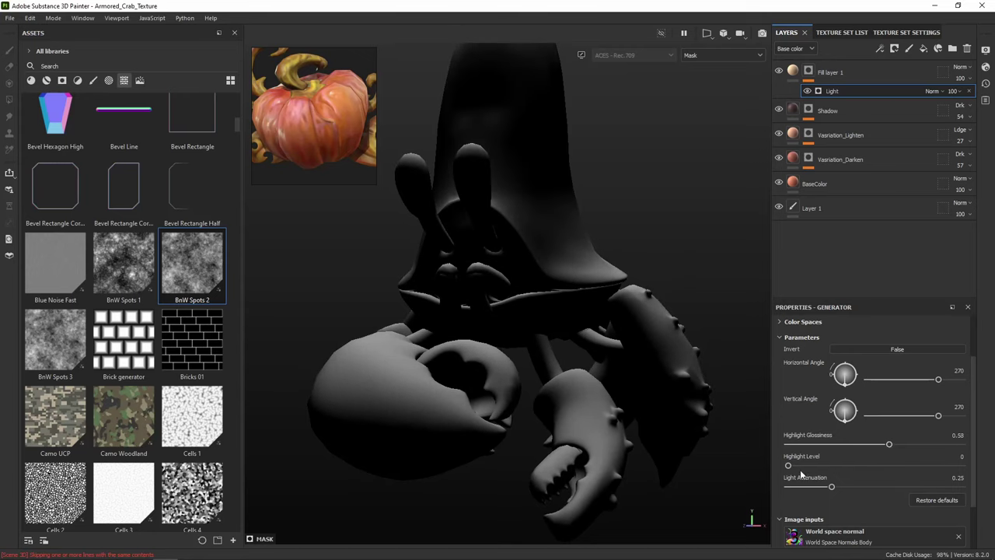
{"action": "mouse_move", "coordinate": [787, 465]}
{"action": "left_mouse_down"}
{"action": "mouse_move", "coordinate": [832, 464]}
{"action": "mouse_move", "coordinate": [810, 465]}
{"action": "mouse_move", "coordinate": [824, 489]}
{"action": "mouse_move", "coordinate": [791, 488]}
{"action": "left_mouse_up"}
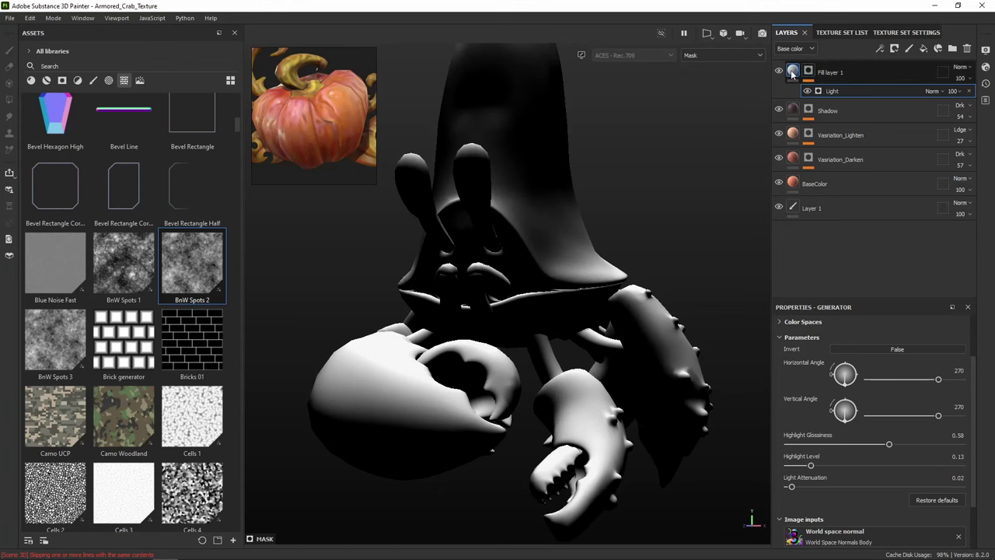
{"action": "left_click", "coordinate": [793, 71]}
{"action": "mouse_move", "coordinate": [659, 132]}
{"action": "left_mouse_down", "text": "alt"}
{"action": "mouse_move", "coordinate": [677, 229]}
{"action": "mouse_move", "coordinate": [613, 207]}
{"action": "mouse_move", "coordinate": [697, 207]}
{"action": "mouse_move", "coordinate": [634, 264]}
{"action": "mouse_move", "coordinate": [645, 141]}
{"action": "left_mouse_up", "text": "alt"}
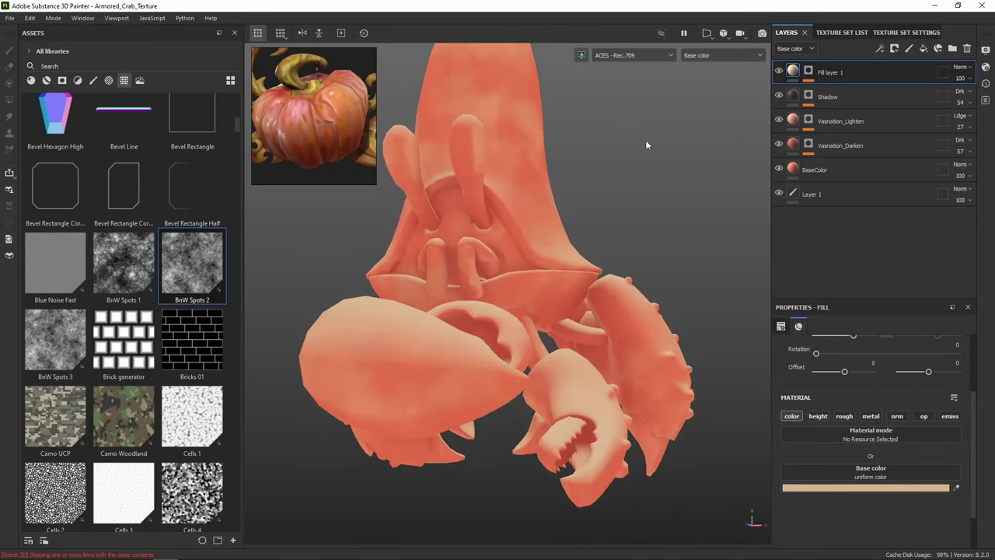
Add a Blur Slope filter above the Light generator in the beige fill layer's mask
{"action": "left_click", "coordinate": [808, 74]}
{"action": "left_click", "coordinate": [829, 91]}
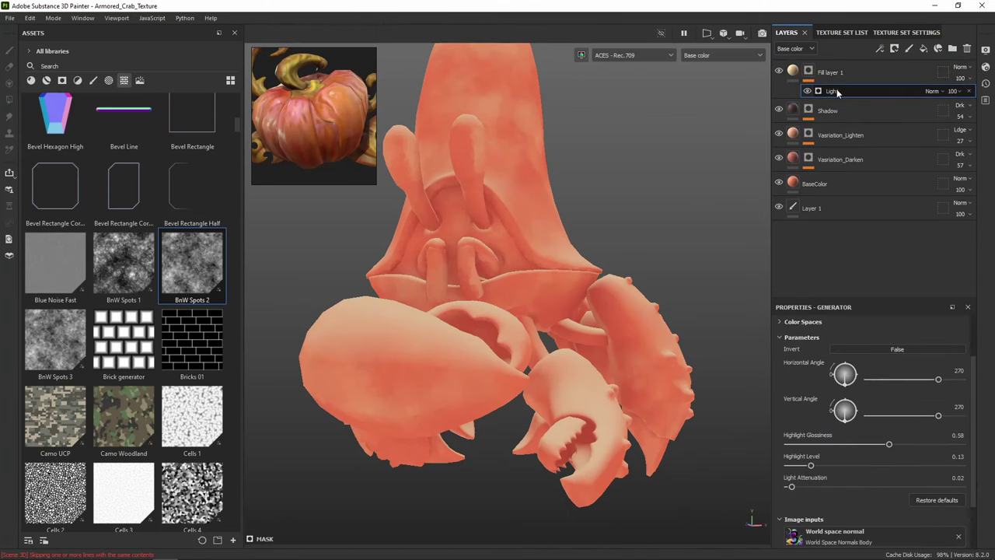
{"action": "right_click", "coordinate": [836, 91]}
{"action": "left_click", "coordinate": [887, 297]}
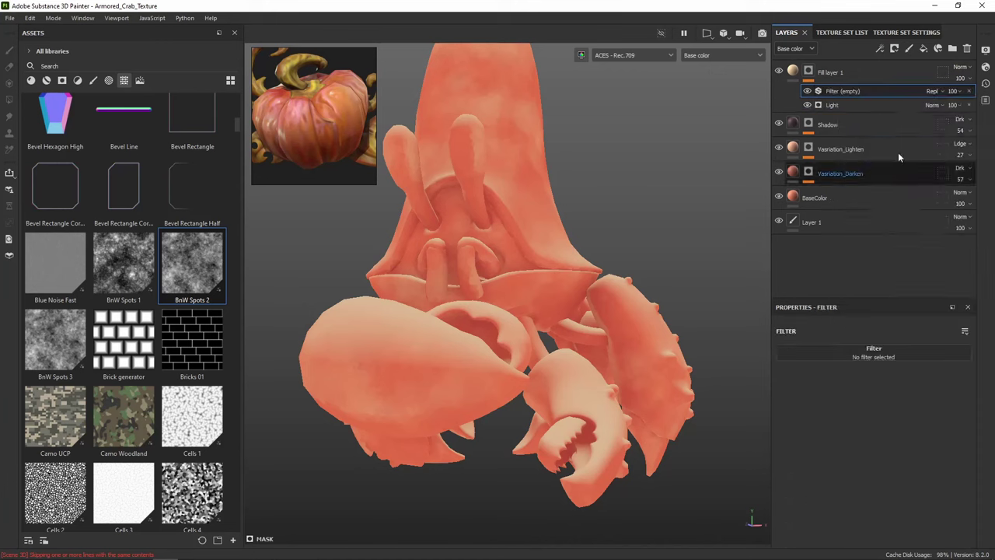
{"action": "left_click", "coordinate": [894, 356]}
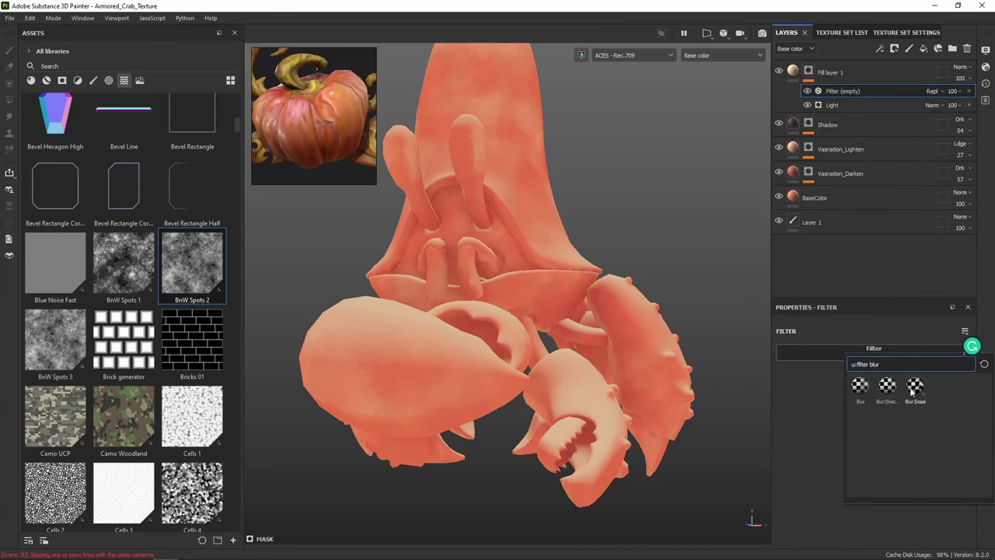
{"action": "left_click", "coordinate": [915, 384]}
Display only the fill layer's mask and set the Blur Slope intensity divider to 10 and intensity to 0.612
{"action": "left_click_drag", "start_coordinate": [629, 189], "coordinate": [680, 165], "text": "alt"}
{"action": "left_click", "coordinate": [808, 72], "text": "alt"}
{"action": "left_click", "coordinate": [853, 451]}
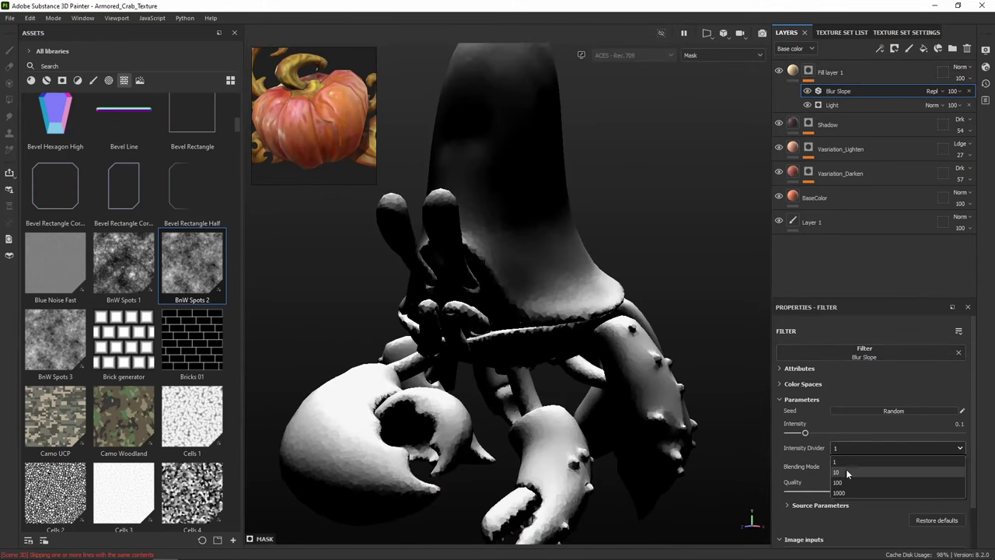
{"action": "left_click", "coordinate": [844, 469]}
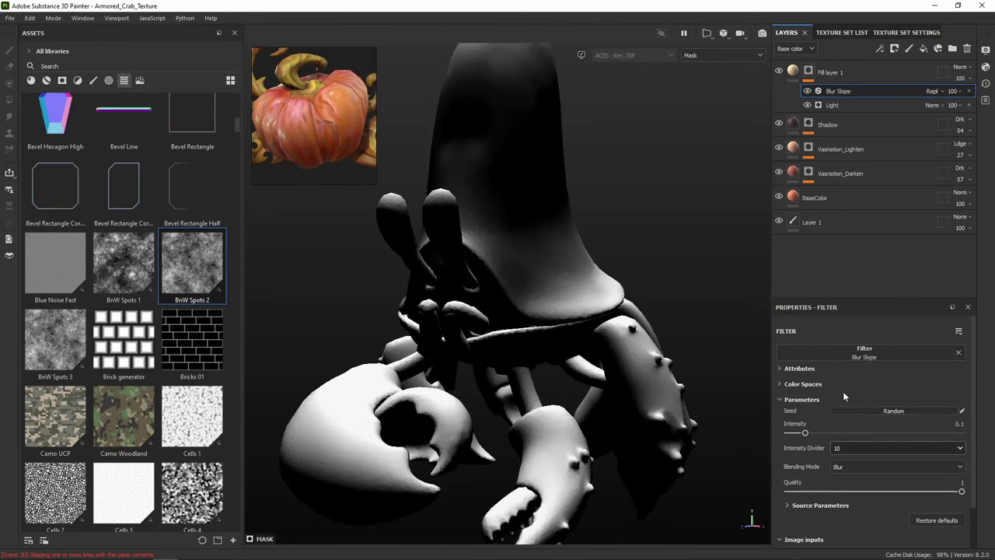
{"action": "left_click_drag", "start_coordinate": [807, 434], "coordinate": [894, 432]}
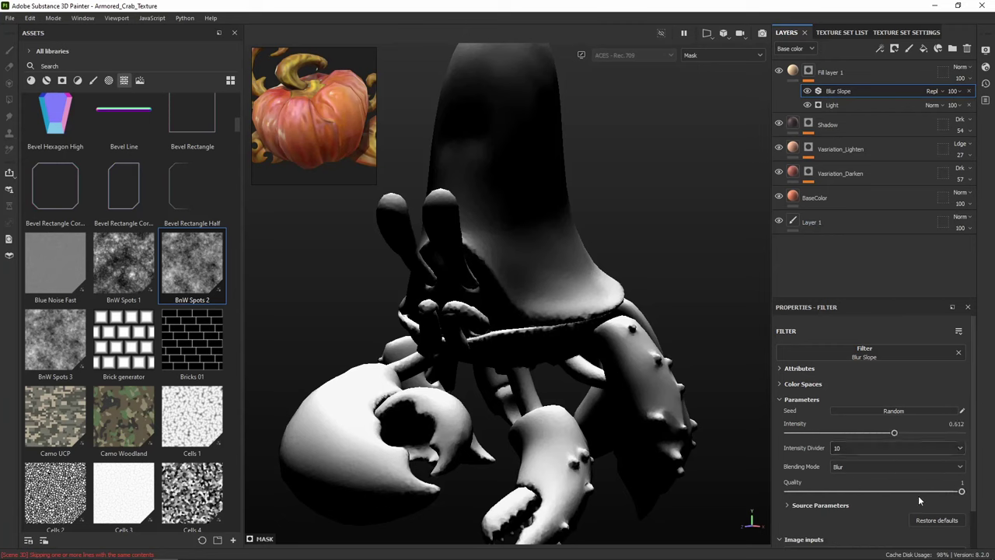
Try an intensity divider of 100 on the Blur Slope filter and inspect the mask up close
{"action": "scroll", "coordinate": [917, 489], "scroll_direction": "down", "scroll_amount": 2}
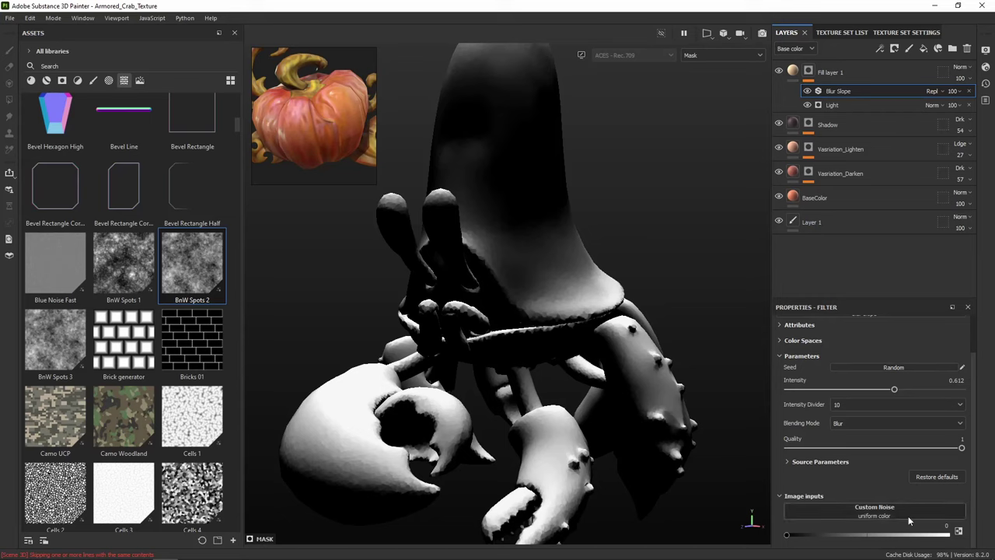
{"action": "left_click", "coordinate": [849, 403]}
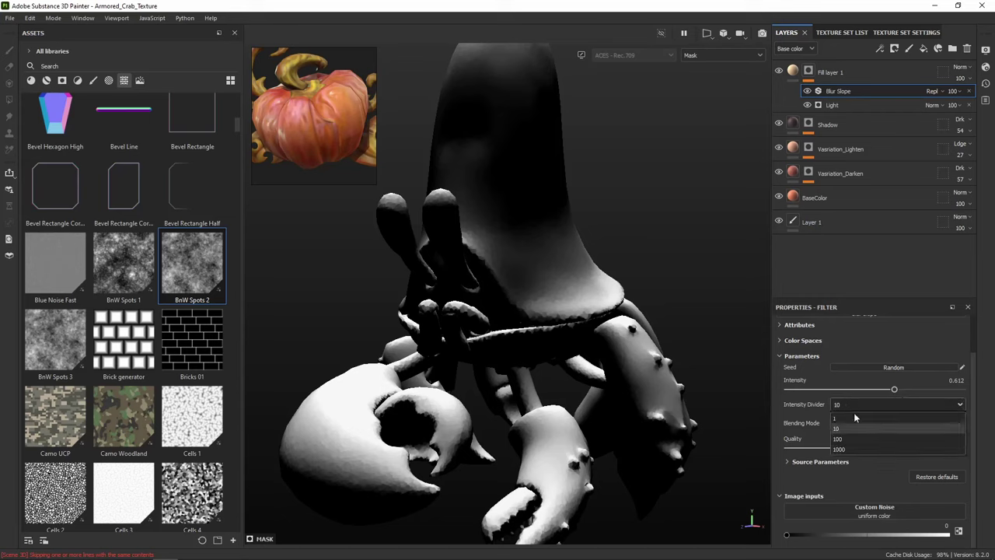
{"action": "left_click", "coordinate": [852, 436]}
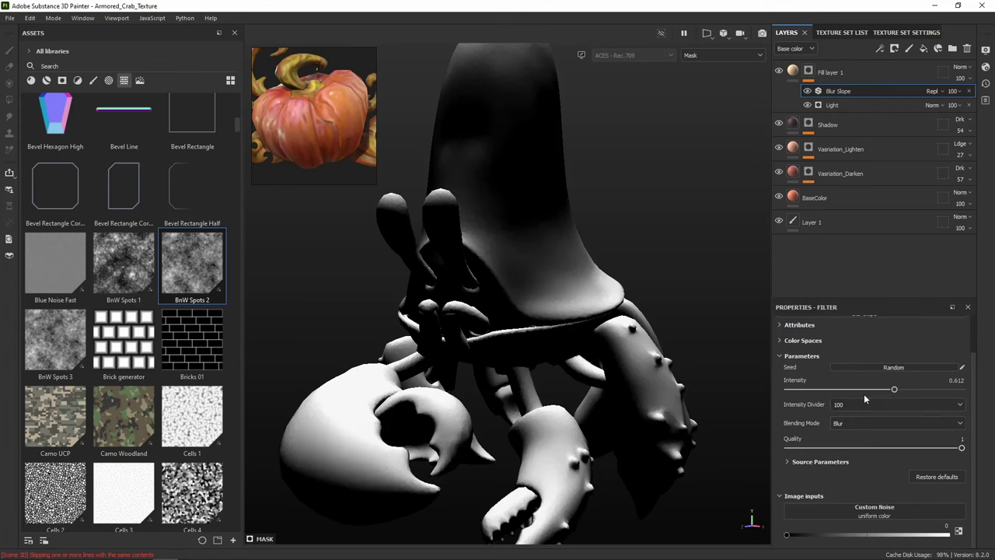
{"action": "scroll", "coordinate": [610, 340], "scroll_direction": "up", "scroll_amount": 3}
{"action": "scroll", "coordinate": [585, 324], "scroll_direction": "down", "scroll_amount": 3}
Set the Blur Slope filter's intensity divider to 1 and its intensity to 0.543
{"action": "left_click", "coordinate": [850, 404]}
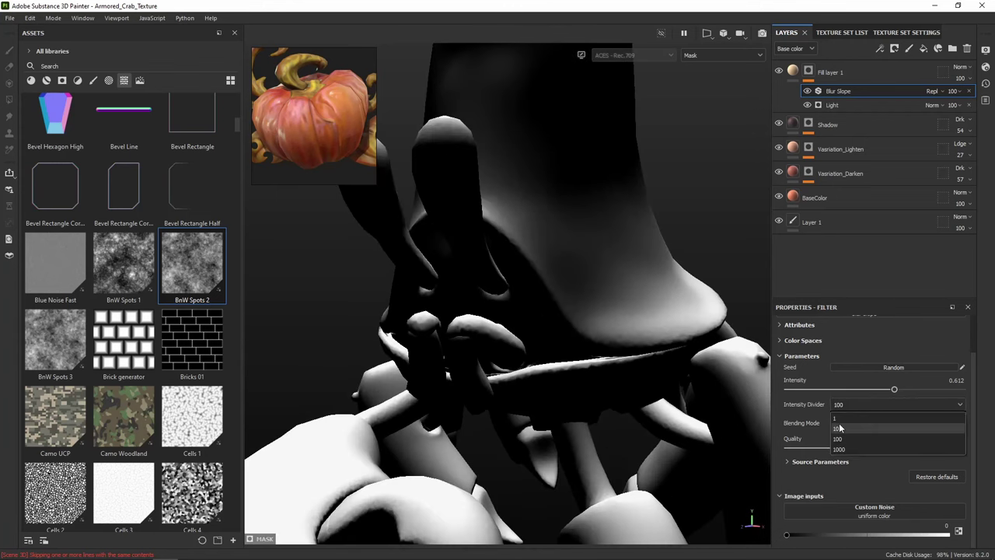
{"action": "left_click", "coordinate": [853, 412]}
{"action": "scroll", "coordinate": [650, 291], "scroll_direction": "down", "scroll_amount": 3}
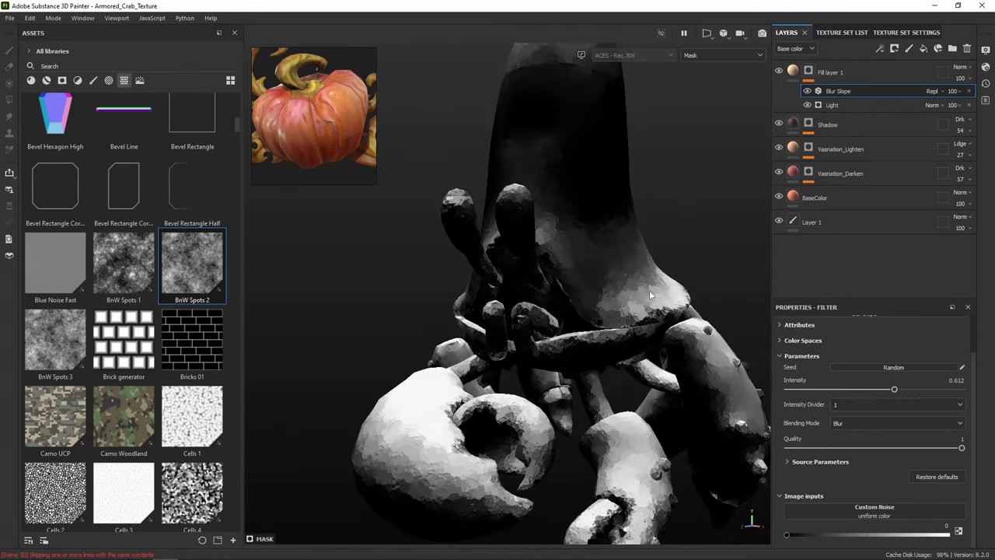
{"action": "mouse_move", "coordinate": [894, 391]}
{"action": "left_mouse_down"}
{"action": "mouse_move", "coordinate": [844, 391]}
{"action": "mouse_move", "coordinate": [898, 391]}
{"action": "left_mouse_up"}
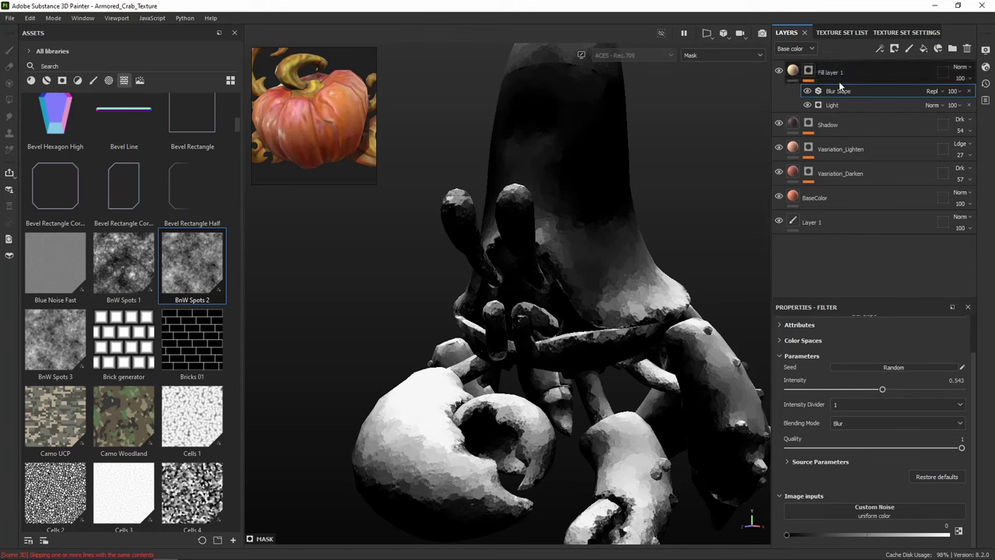
Set the Light generator's highlight level to 0.02, light attenuation to 0.09 and highlight glossiness to 0.59
{"action": "left_click", "coordinate": [831, 104]}
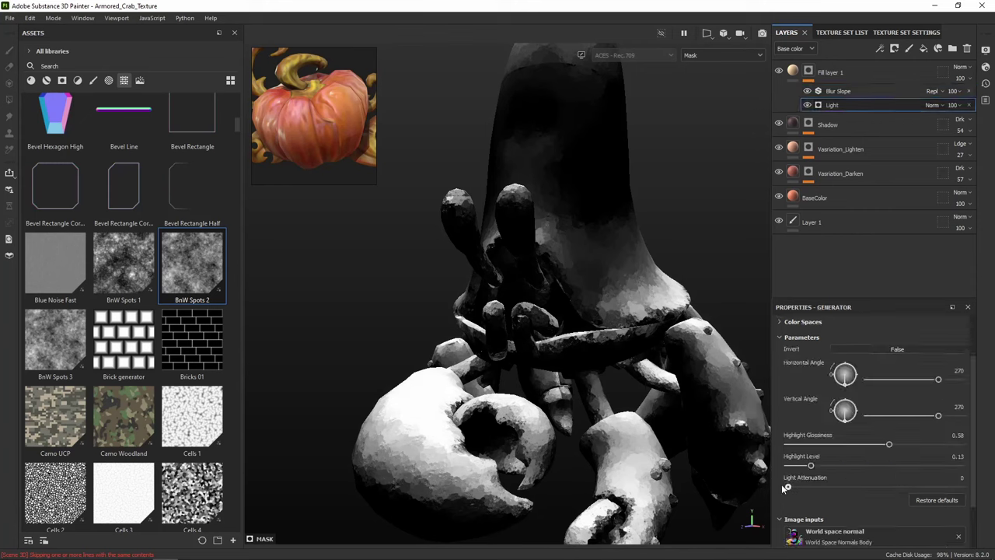
{"action": "mouse_move", "coordinate": [786, 487]}
{"action": "left_mouse_down"}
{"action": "mouse_move", "coordinate": [835, 487]}
{"action": "mouse_move", "coordinate": [804, 487]}
{"action": "mouse_move", "coordinate": [823, 467]}
{"action": "mouse_move", "coordinate": [792, 470]}
{"action": "left_mouse_up"}
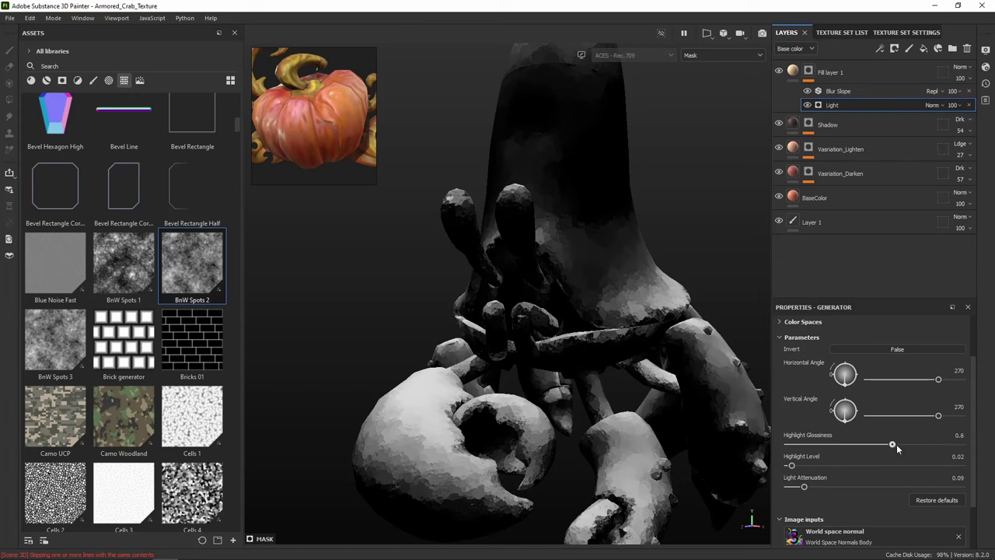
{"action": "left_click_drag", "start_coordinate": [897, 444], "coordinate": [890, 445]}
{"action": "middle_click_drag", "start_coordinate": [654, 233], "coordinate": [626, 263], "text": "alt"}
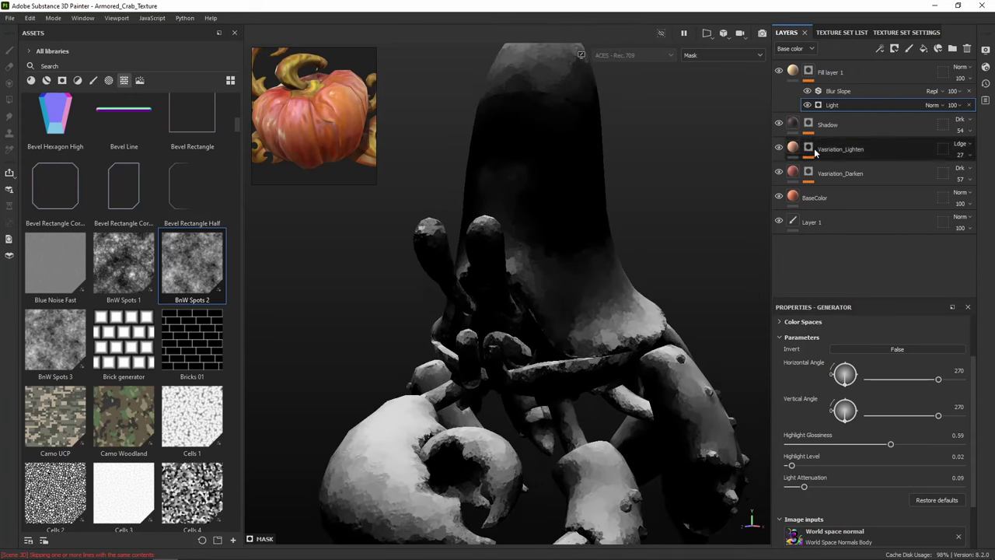
Change the top fill layer's base color to the warm yellow FFC486 and check it on the whole crab
{"action": "left_click", "coordinate": [792, 72]}
{"action": "left_click_drag", "start_coordinate": [627, 273], "coordinate": [775, 140], "text": "alt"}
{"action": "left_click", "coordinate": [868, 488]}
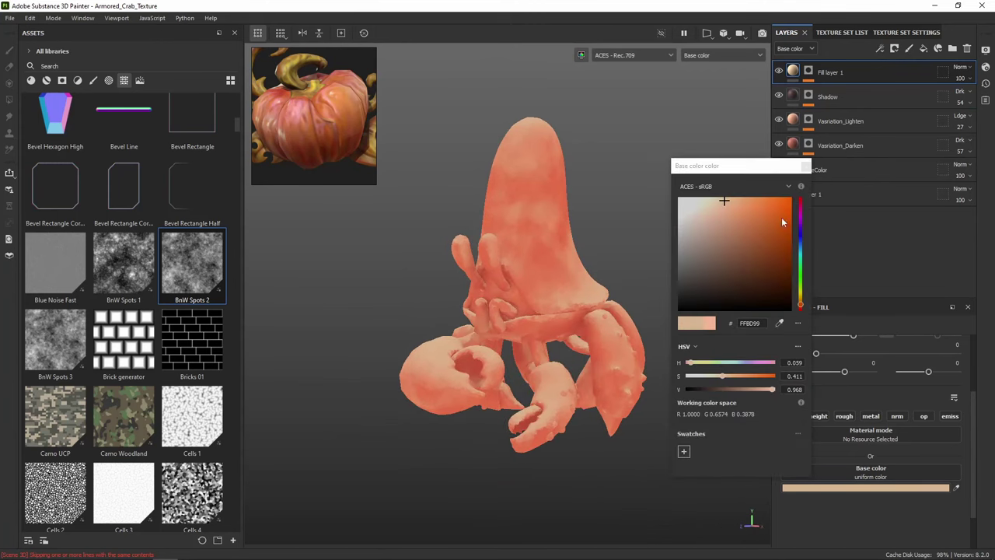
{"action": "left_click_drag", "start_coordinate": [728, 202], "coordinate": [710, 201]}
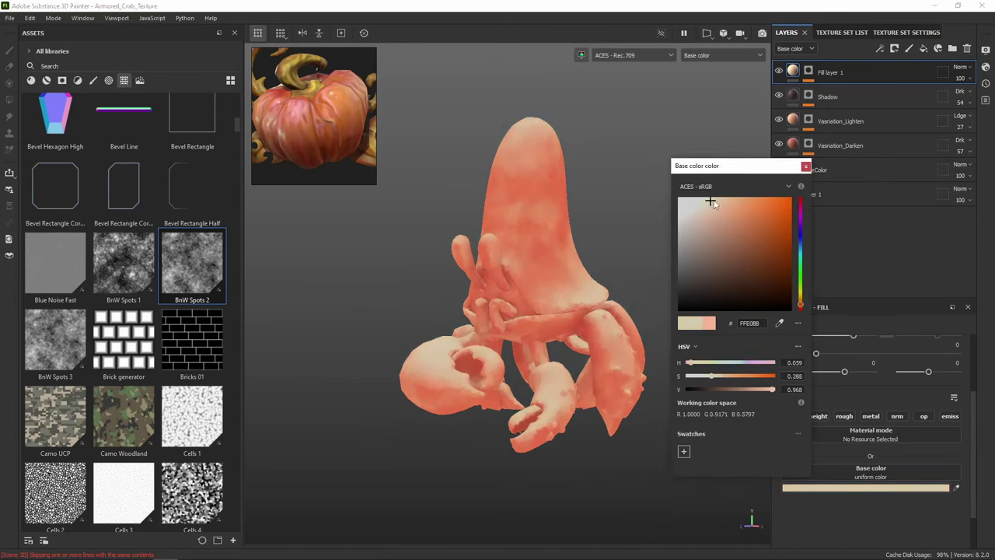
{"action": "mouse_move", "coordinate": [777, 252]}
{"action": "left_mouse_down"}
{"action": "mouse_move", "coordinate": [742, 193]}
{"action": "mouse_move", "coordinate": [730, 197]}
{"action": "left_mouse_up"}
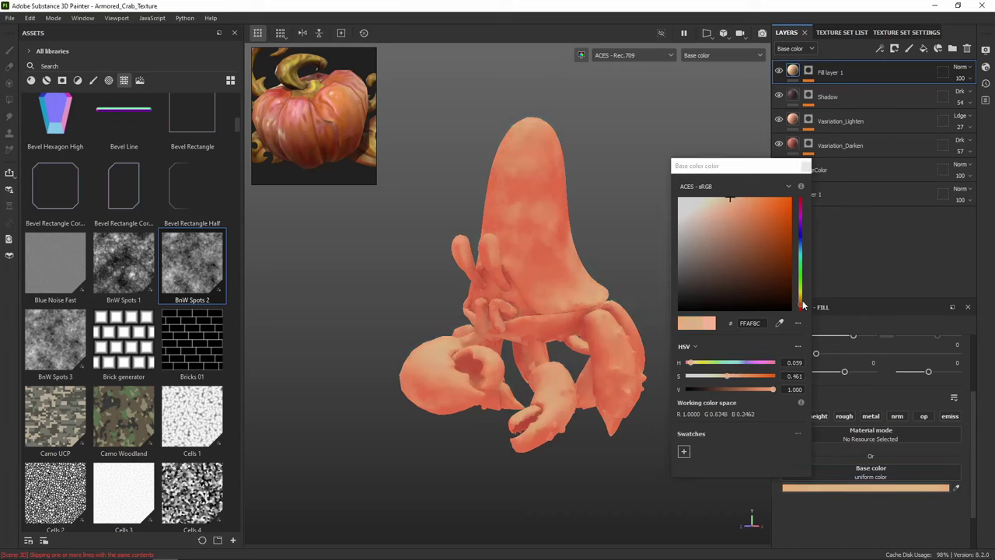
{"action": "left_click_drag", "start_coordinate": [801, 304], "coordinate": [802, 305]}
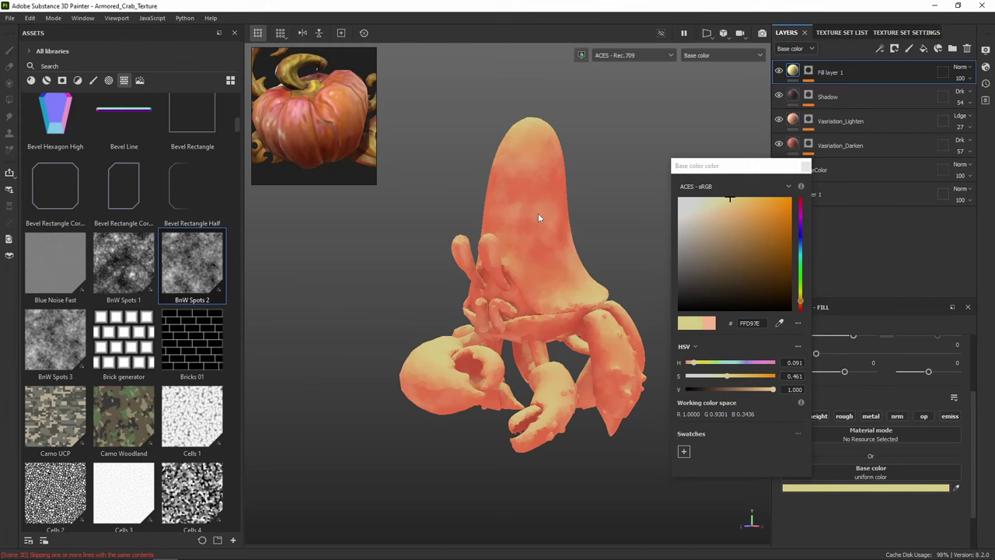
{"action": "scroll", "coordinate": [573, 230], "scroll_direction": "up", "scroll_amount": 3}
{"action": "left_click_drag", "start_coordinate": [572, 230], "coordinate": [602, 252], "text": "alt"}
{"action": "left_click_drag", "start_coordinate": [802, 304], "coordinate": [803, 306]}
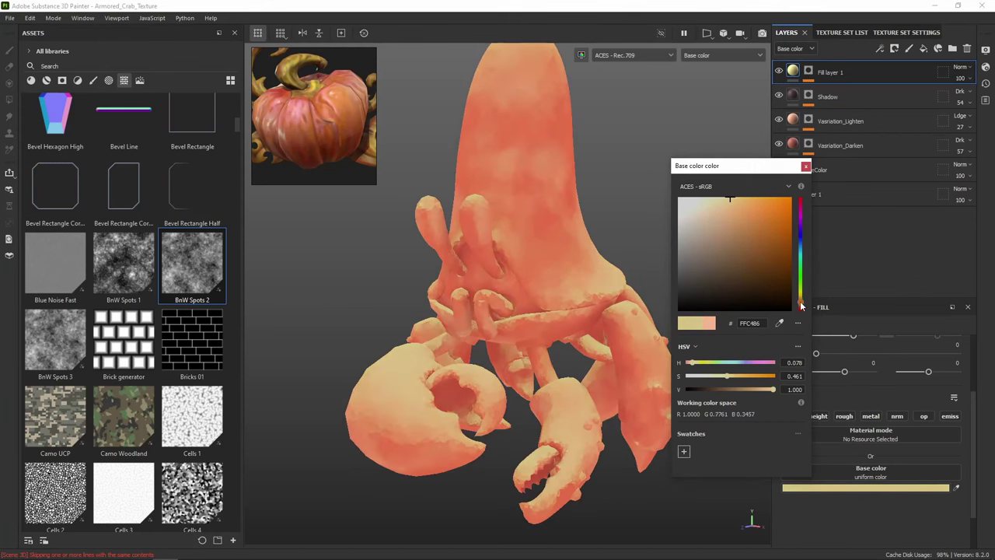
{"action": "left_click", "coordinate": [806, 166]}
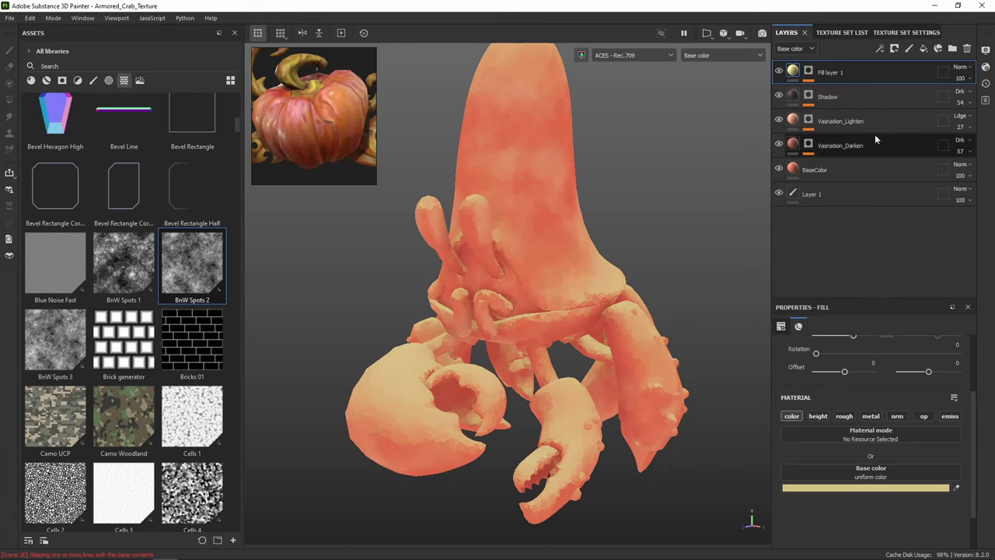
{"action": "middle_click_drag", "start_coordinate": [640, 165], "coordinate": [662, 181], "text": "alt"}
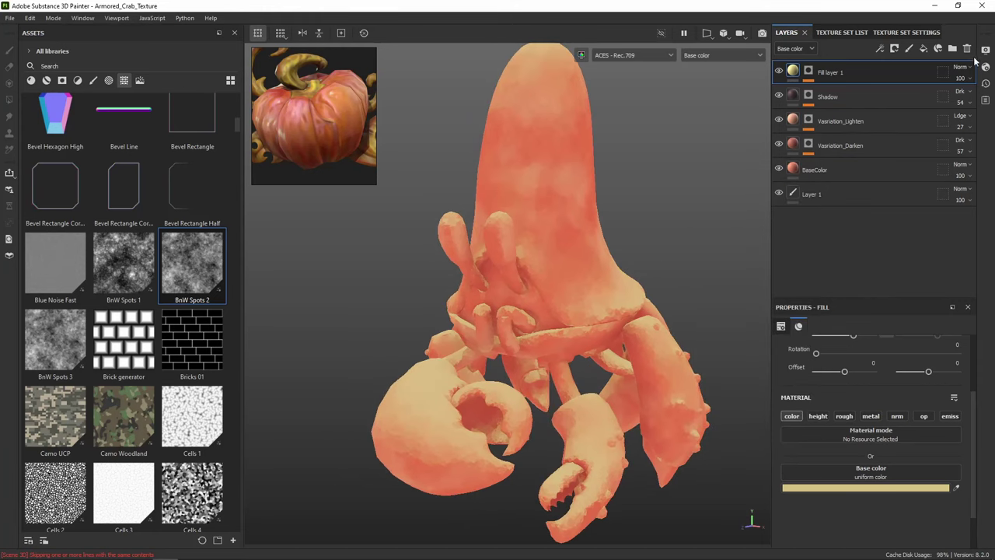
{"action": "left_click_drag", "start_coordinate": [719, 97], "coordinate": [735, 117], "text": "alt"}
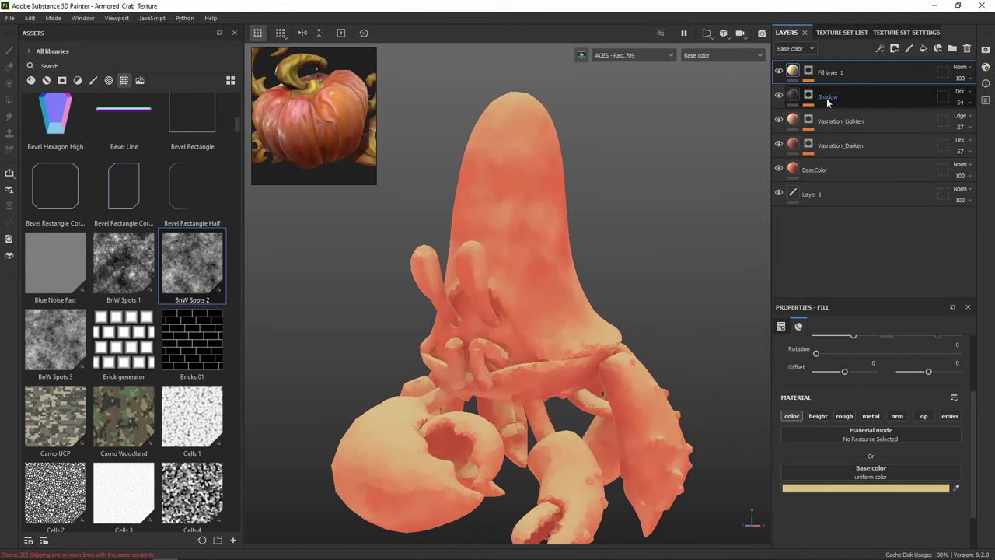
Rename the top fill layer as Light
{"action": "double_click", "coordinate": [832, 72]}
{"action": "type", "text": "L"}
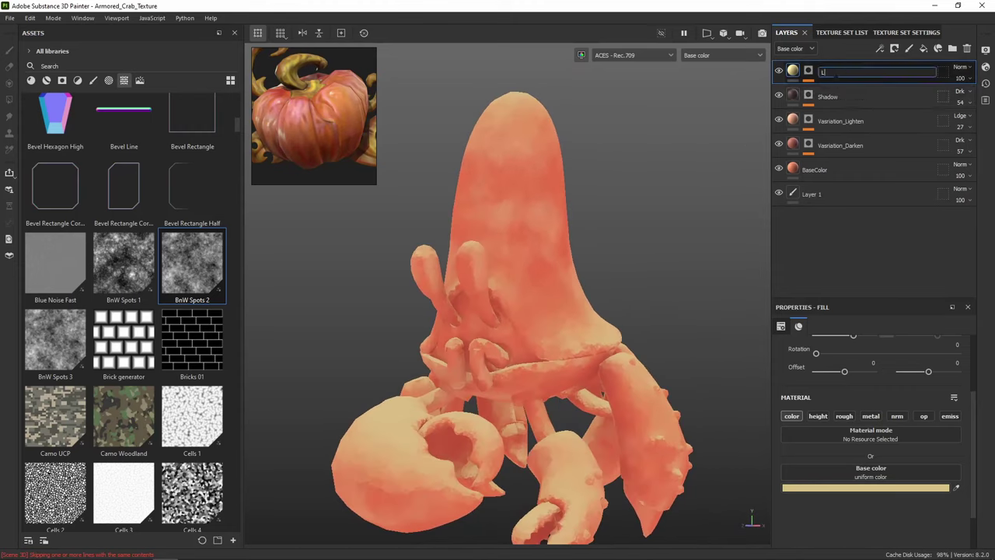
{"action": "type", "text": "ight"}
{"action": "key", "text": "Return"}
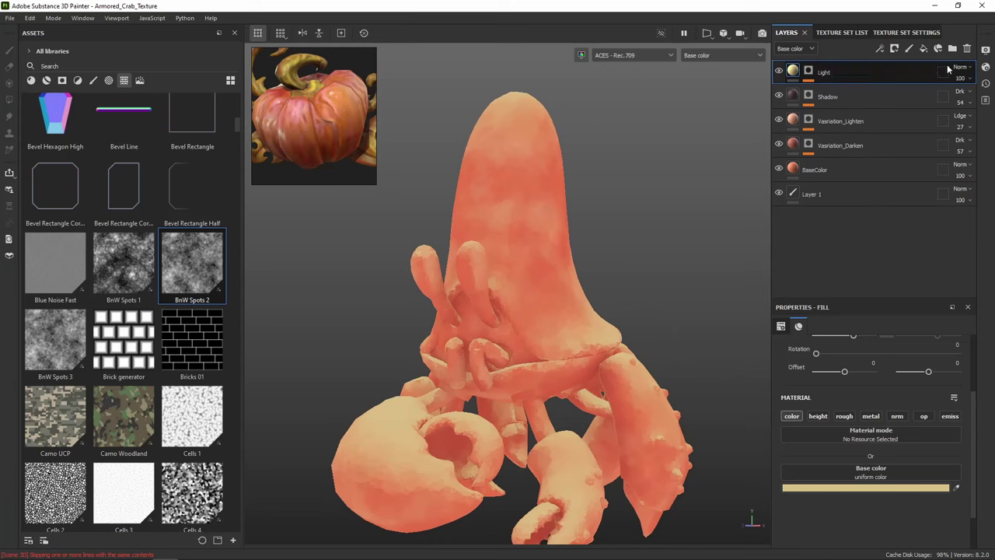
Set the Light layer's blending mode to Linear dodge (Add) and its opacity to 51
{"action": "left_click", "coordinate": [963, 68]}
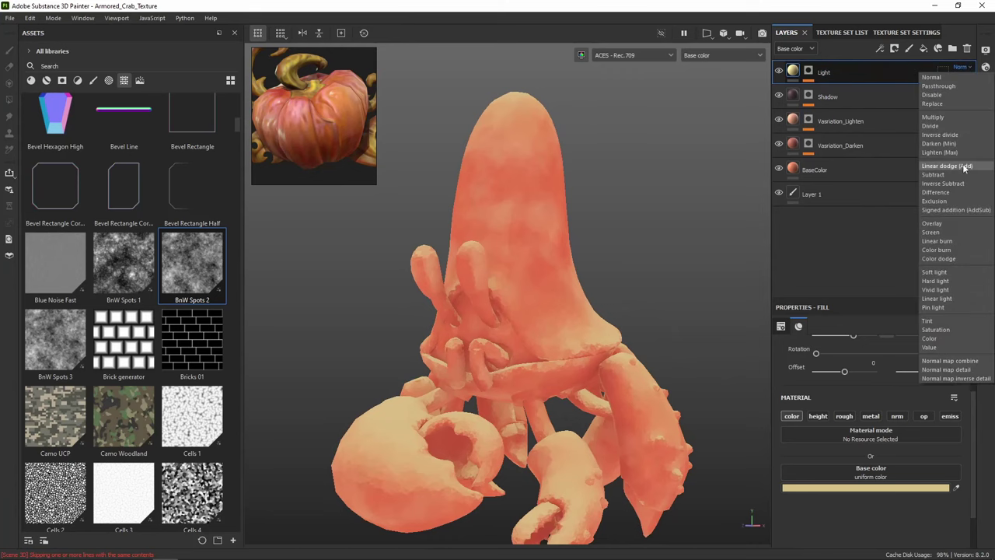
{"action": "left_click", "coordinate": [964, 165]}
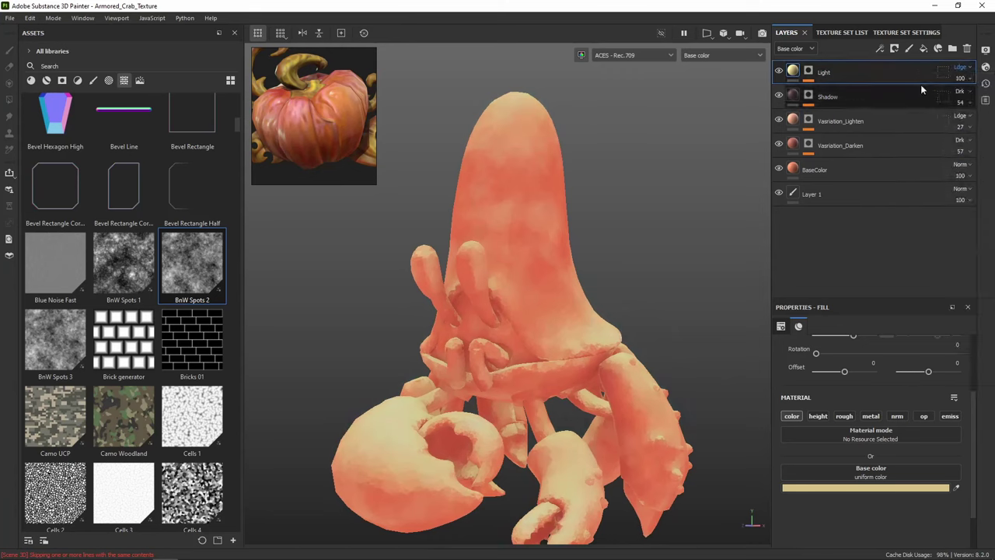
{"action": "left_click", "coordinate": [970, 80]}
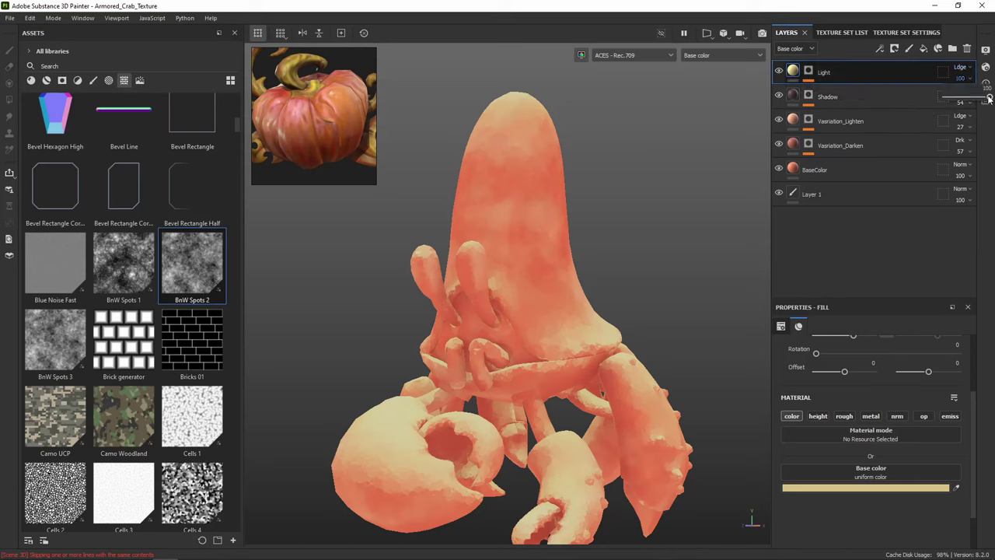
{"action": "left_click_drag", "start_coordinate": [989, 99], "coordinate": [969, 99]}
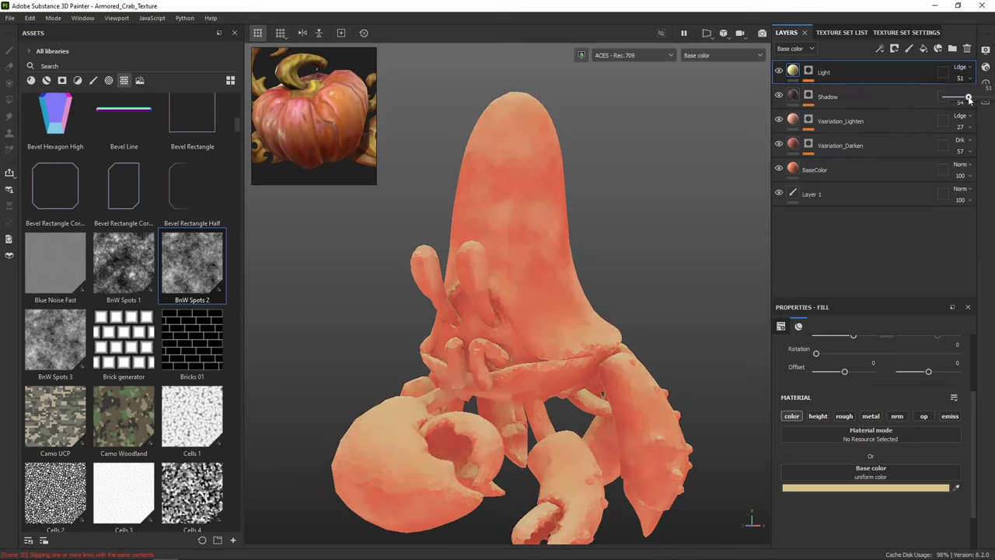
Compare the crab with and without the Light layer, examining the claws and shell from several angles
{"action": "left_click", "coordinate": [779, 72]}
{"action": "left_click", "coordinate": [779, 71]}
{"action": "left_click_drag", "start_coordinate": [653, 219], "coordinate": [642, 207], "text": "alt"}
{"action": "middle_click_drag", "start_coordinate": [643, 207], "coordinate": [658, 189], "text": "alt"}
{"action": "mouse_move", "coordinate": [658, 189]}
{"action": "left_mouse_down", "text": "alt"}
{"action": "mouse_move", "coordinate": [611, 182]}
{"action": "mouse_move", "coordinate": [653, 186]}
{"action": "left_mouse_up", "text": "alt"}
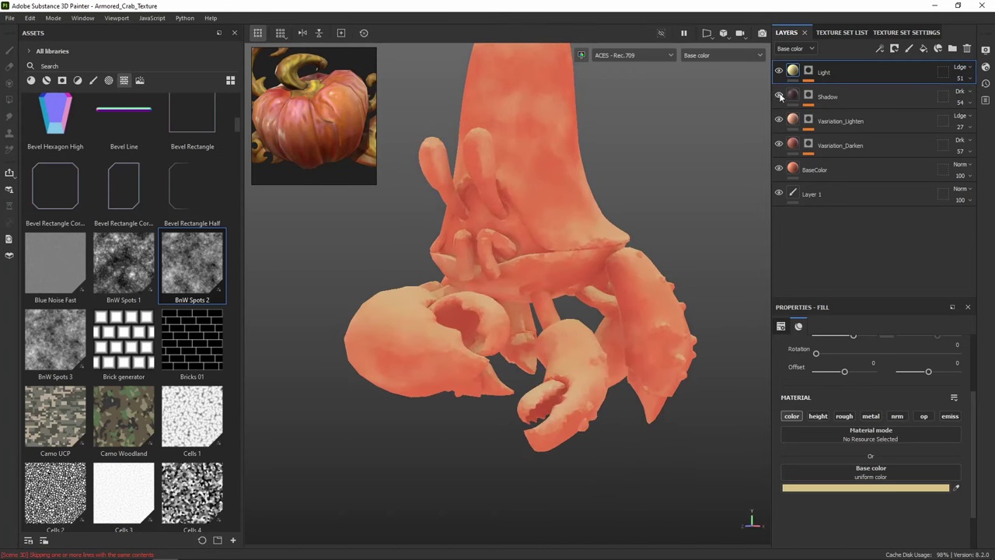
{"action": "left_click", "coordinate": [779, 72]}
{"action": "left_click", "coordinate": [779, 73]}
{"action": "left_click_drag", "start_coordinate": [698, 119], "coordinate": [733, 162], "text": "alt"}
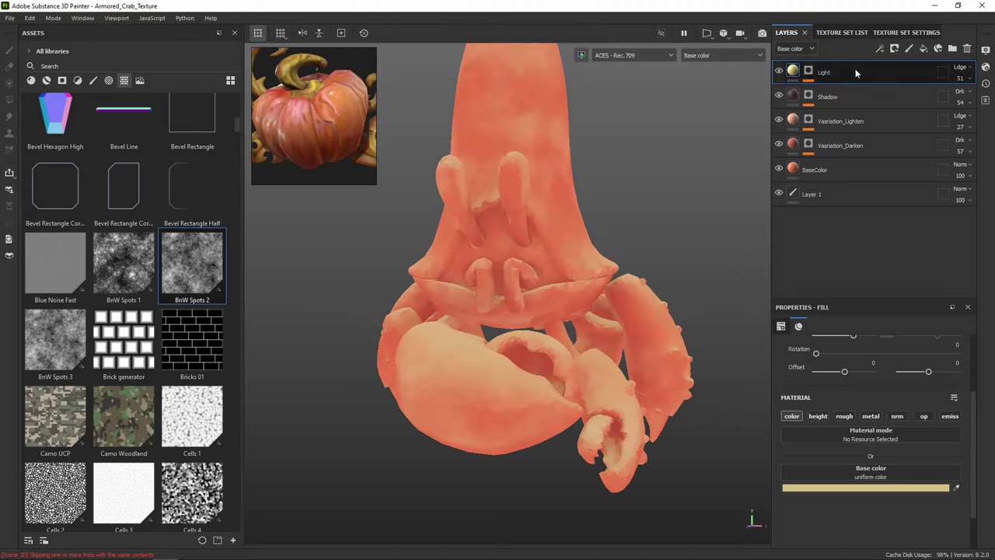
Rename the existing Shadow layer as ShadowOcclusion
{"action": "left_click", "coordinate": [863, 92]}
{"action": "double_click", "coordinate": [838, 98]}
{"action": "left_click", "coordinate": [847, 99]}
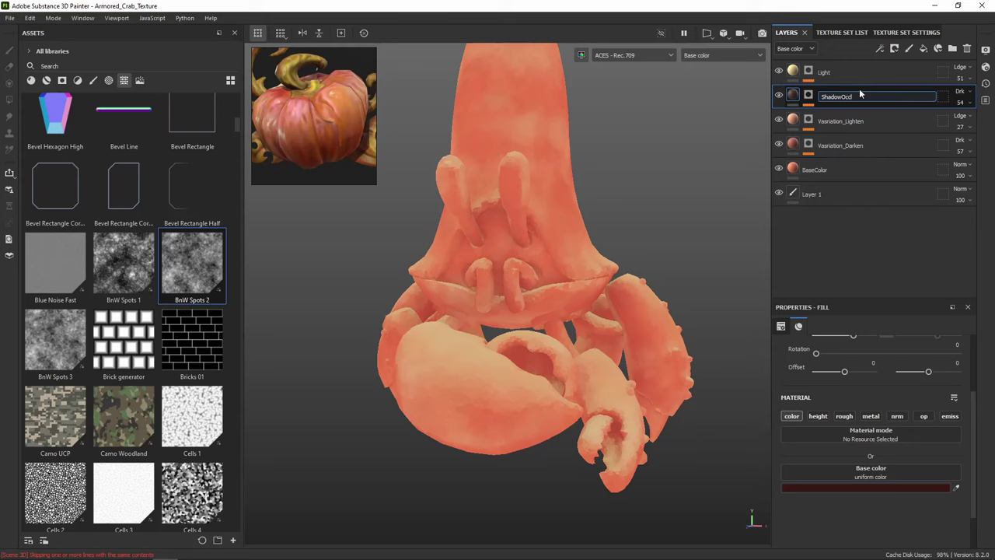
{"action": "type", "text": "Occlus"}
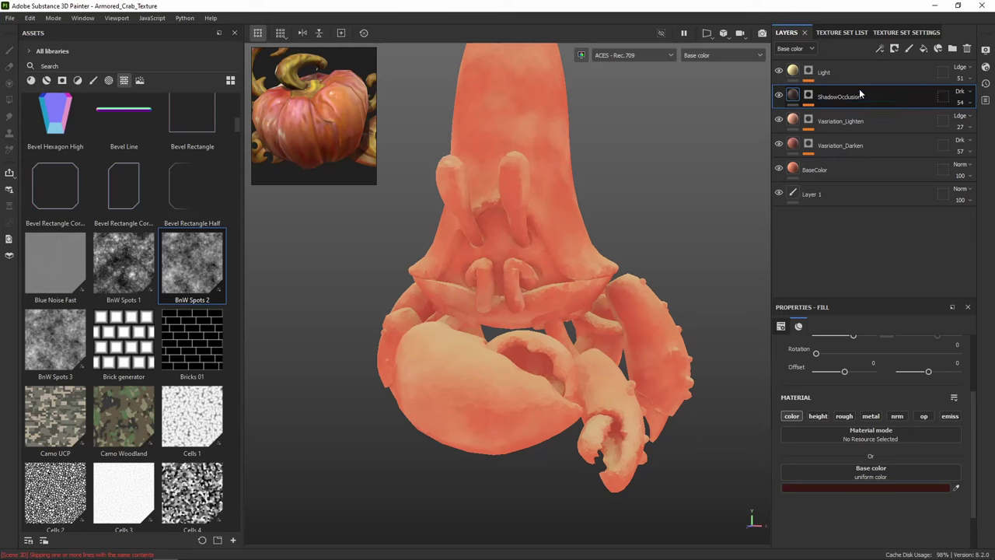
{"action": "type", "text": "ion"}
{"action": "key", "text": "Return"}
Duplicate the Light layer and rename the copy as Shadow
{"action": "left_click", "coordinate": [844, 72]}
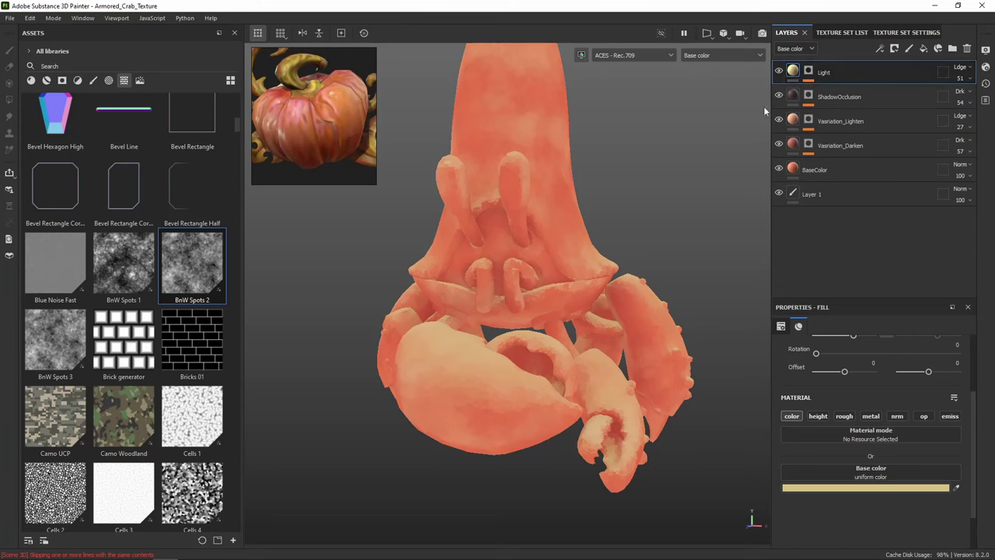
{"action": "right_click", "coordinate": [862, 70]}
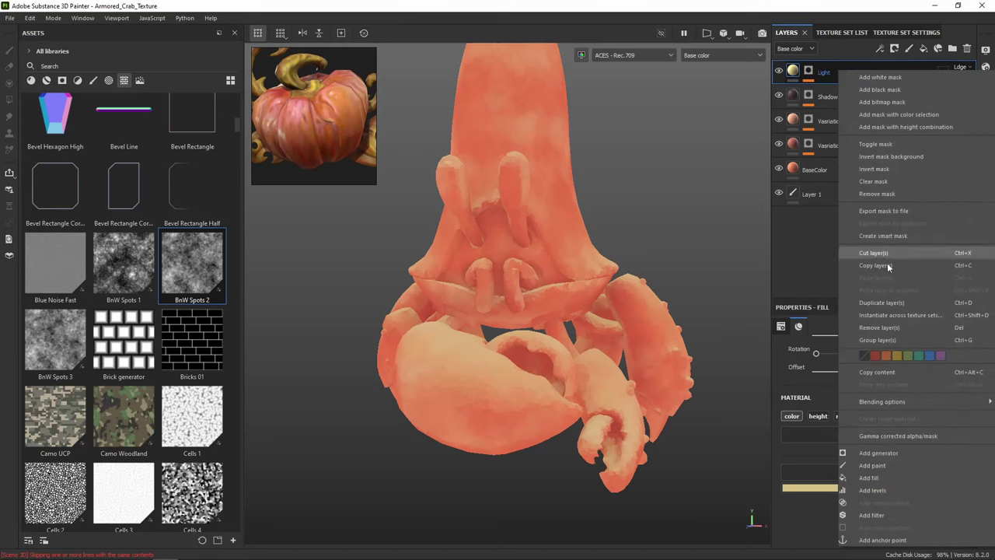
{"action": "left_click", "coordinate": [896, 303]}
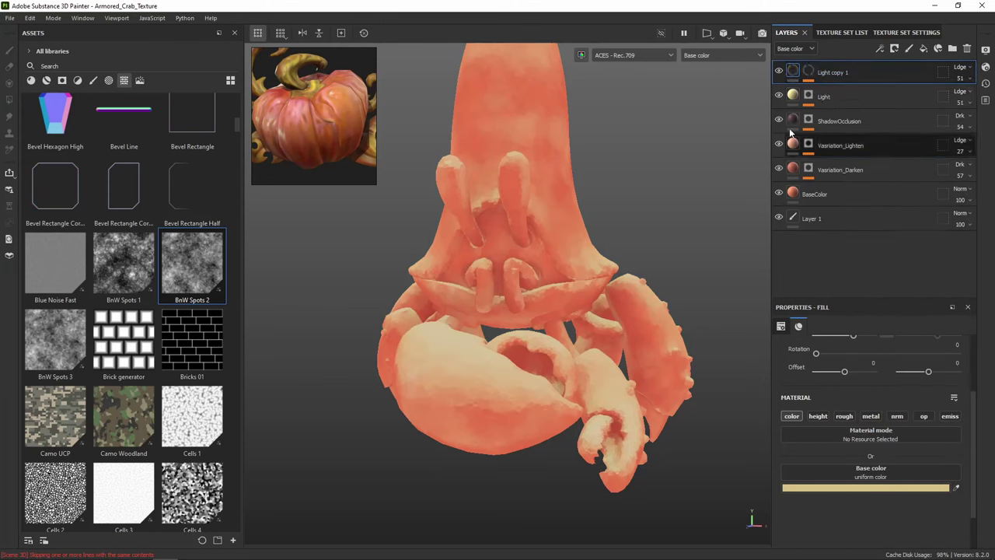
{"action": "double_click", "coordinate": [835, 72]}
{"action": "type", "text": "Shado"}
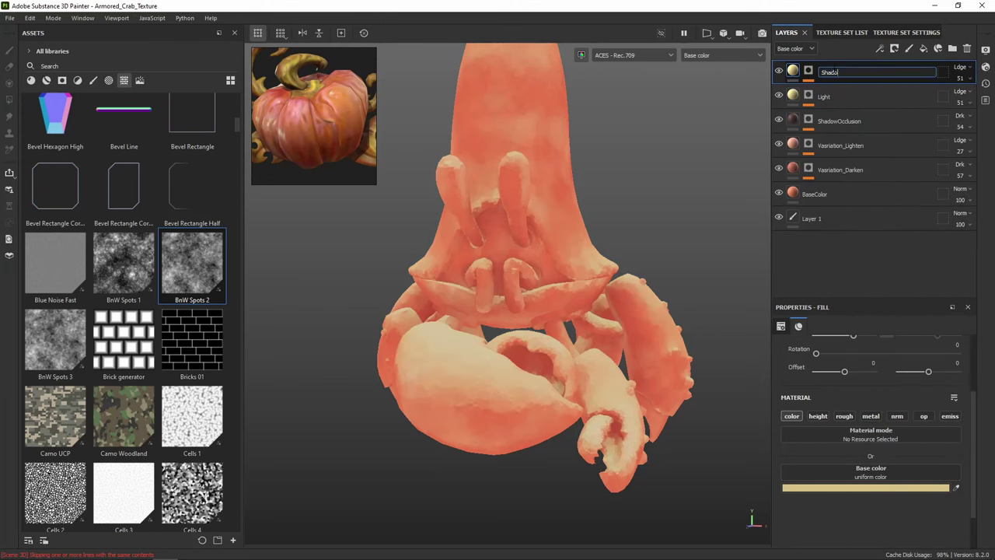
{"action": "key", "text": "Return"}
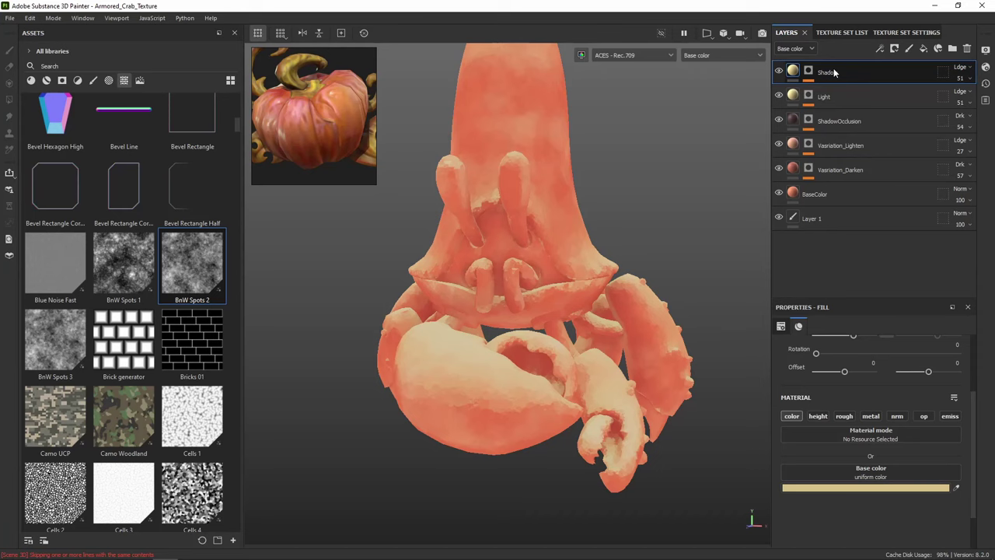
Hide the new Shadow layer and set its base color to a red sampled from the crab's shaded area, made slightly deeper
{"action": "left_click", "coordinate": [778, 71]}
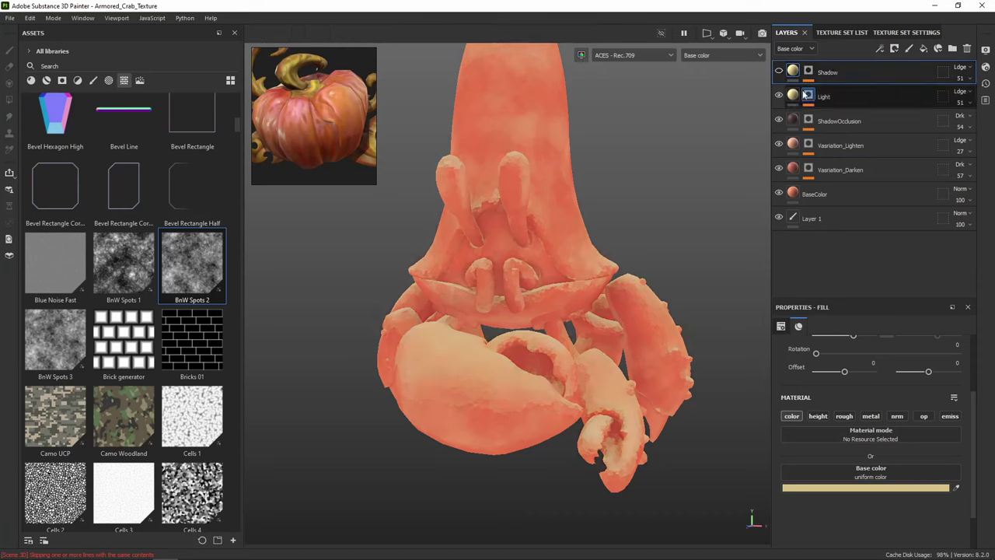
{"action": "left_click", "coordinate": [868, 489]}
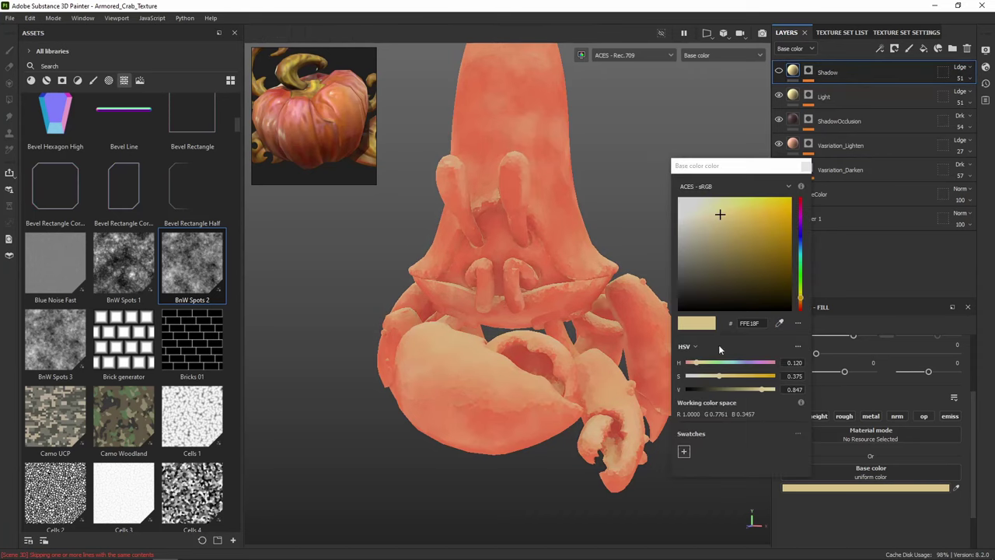
{"action": "left_click", "coordinate": [779, 322]}
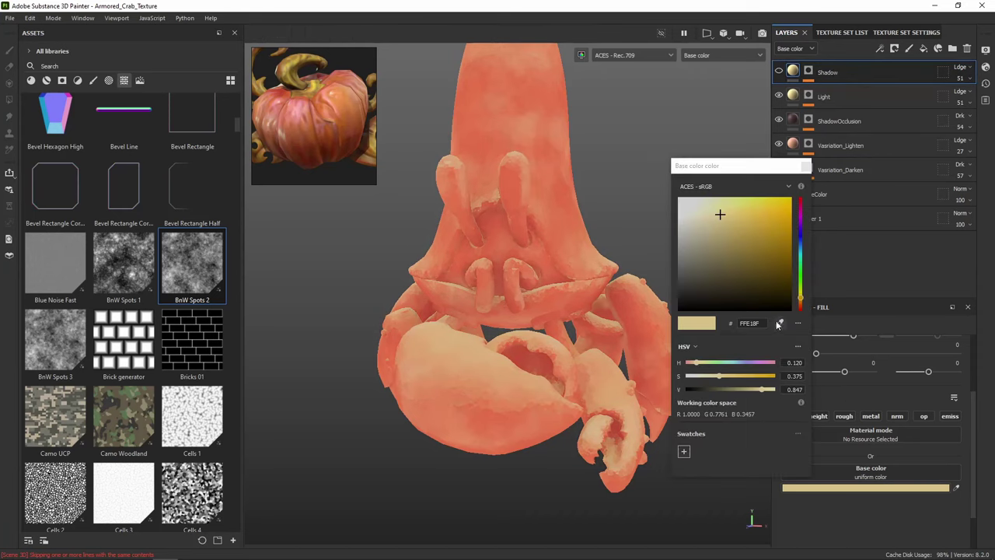
{"action": "left_click", "coordinate": [539, 264]}
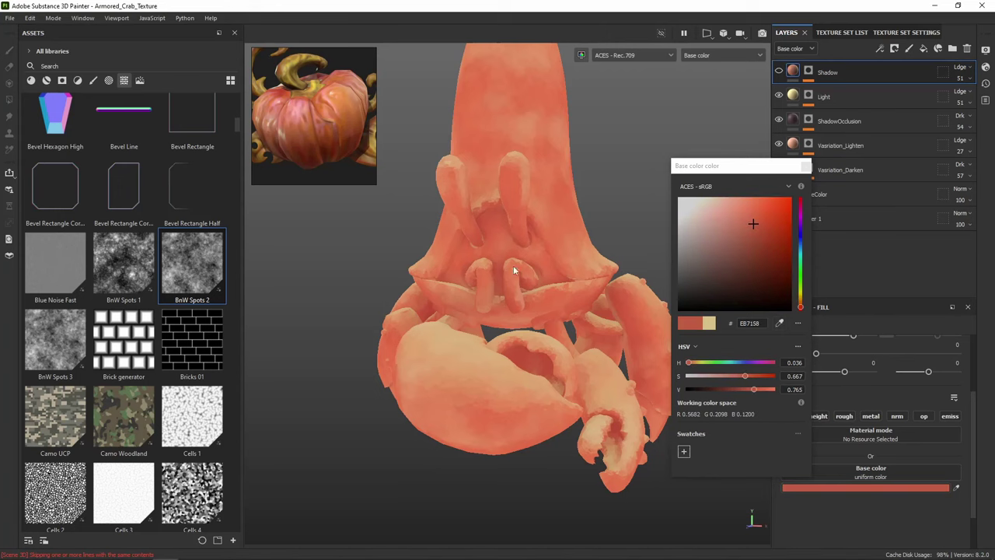
{"action": "left_click", "coordinate": [779, 322]}
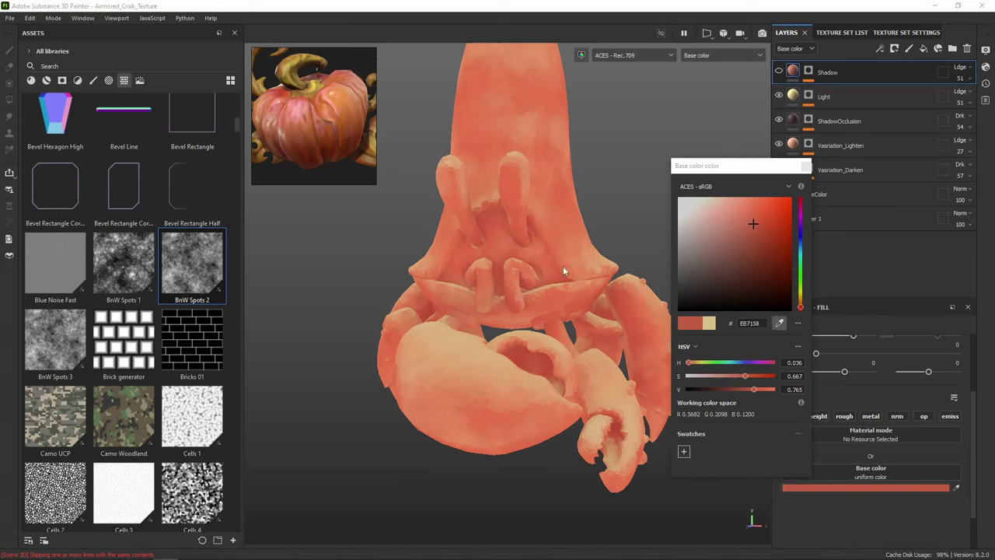
{"action": "left_click", "coordinate": [493, 208]}
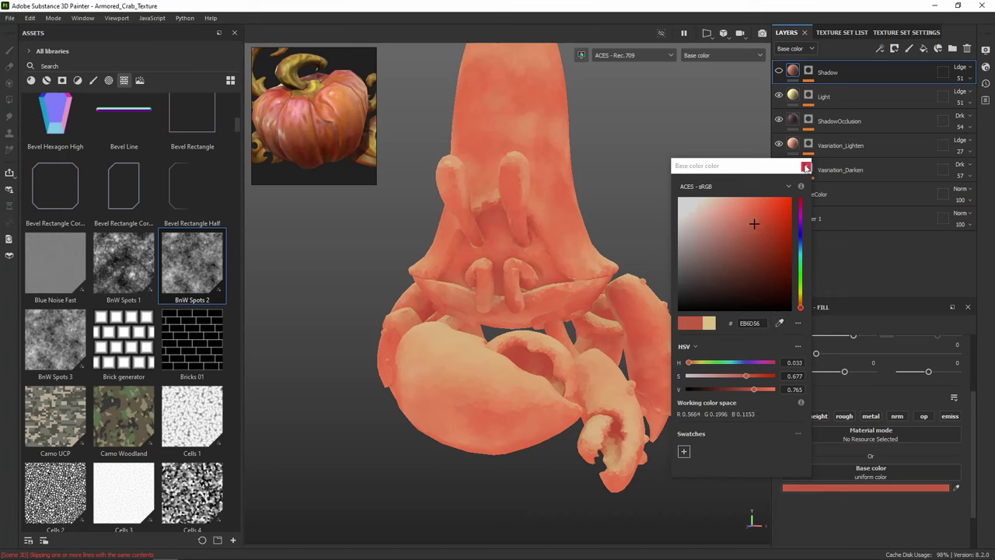
{"action": "left_click", "coordinate": [806, 167]}
{"action": "left_click", "coordinate": [882, 488]}
{"action": "left_click", "coordinate": [757, 231]}
{"action": "left_click", "coordinate": [806, 165]}
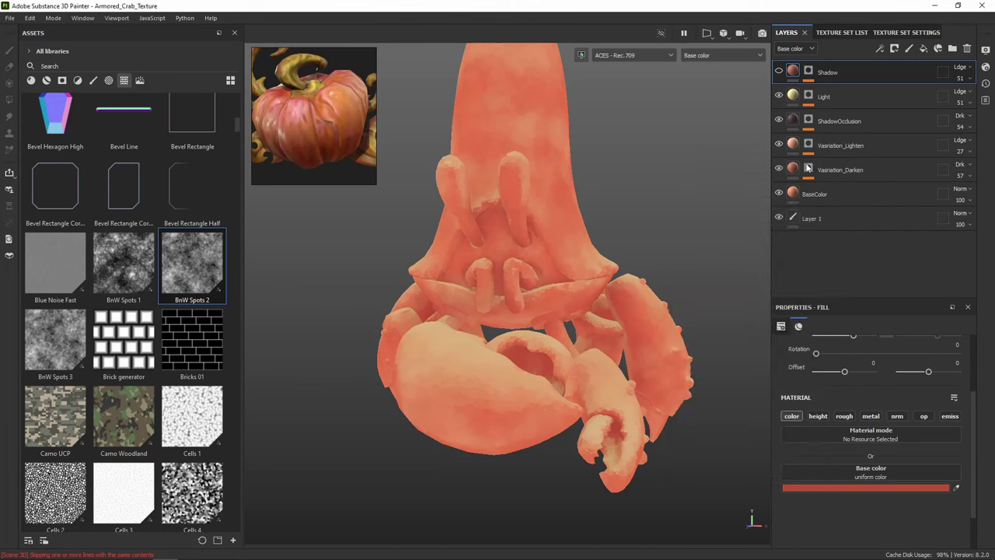
Set the Shadow layer's blending mode to Normal and its opacity to 100, with its mask's Light generator selected
{"action": "left_click", "coordinate": [809, 71]}
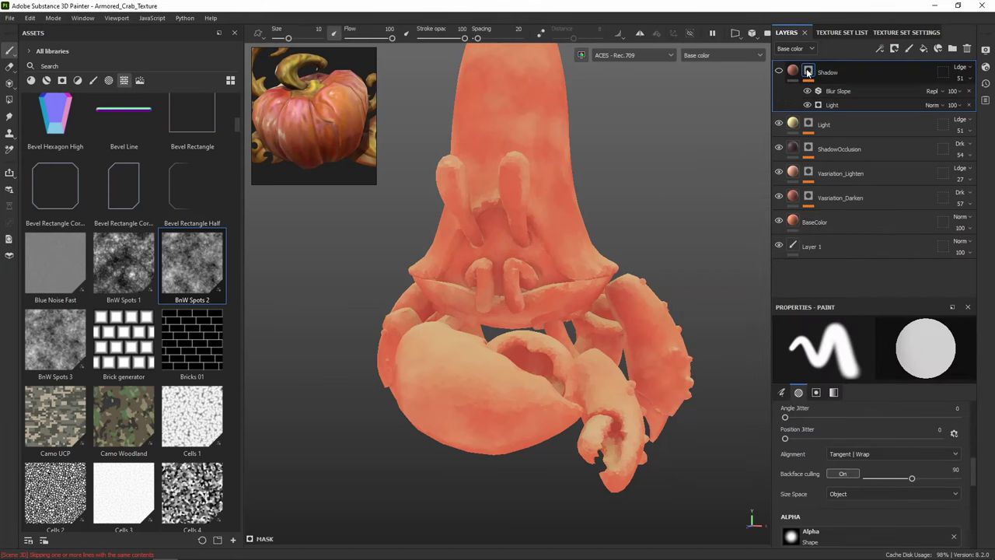
{"action": "left_click", "coordinate": [835, 106]}
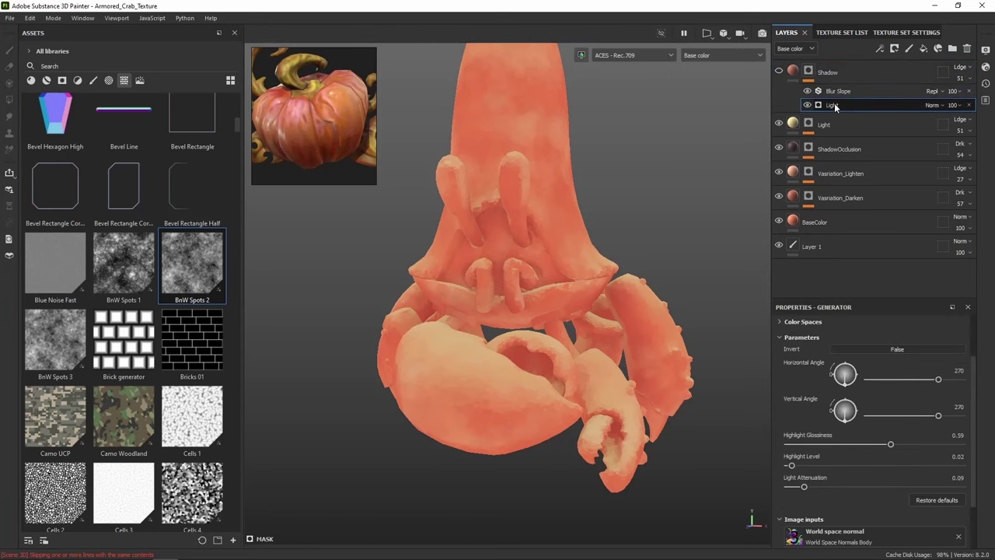
{"action": "left_click", "coordinate": [963, 67]}
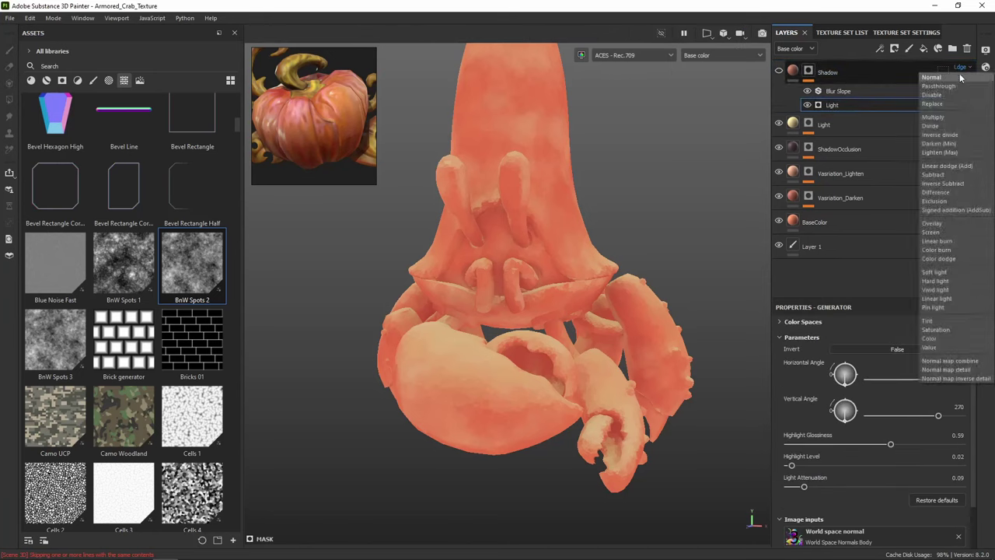
{"action": "left_click", "coordinate": [945, 76]}
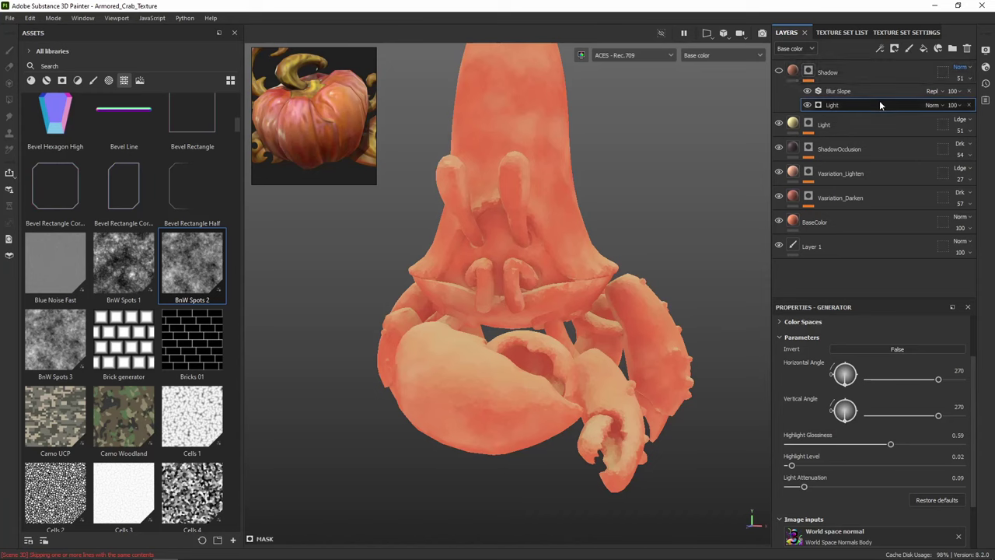
{"action": "left_click", "coordinate": [971, 79]}
{"action": "left_click_drag", "start_coordinate": [972, 93], "coordinate": [993, 94]}
Display the Shadow layer's mask on the crab and set its Light generator's horizontal angle to 90
{"action": "left_click", "coordinate": [809, 71], "text": "alt"}
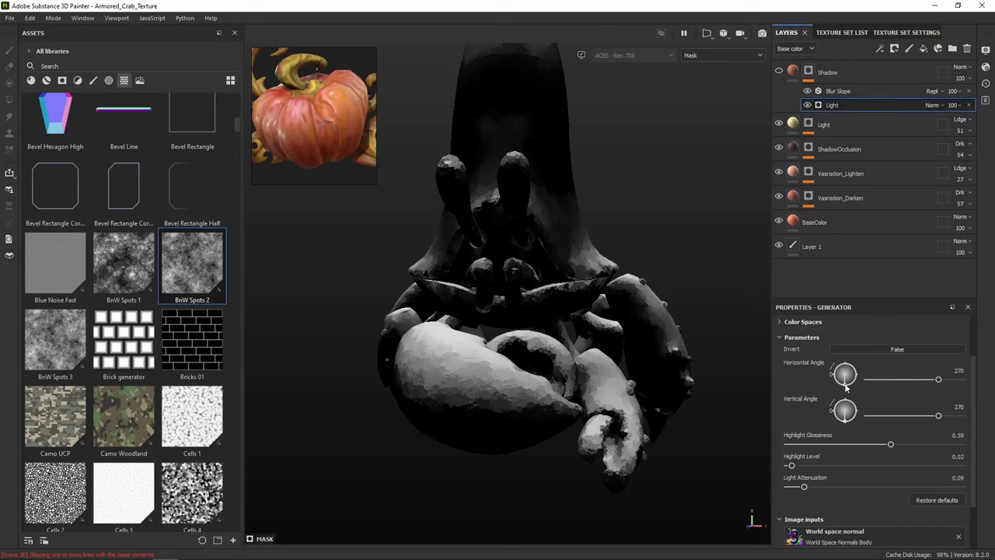
{"action": "left_click_drag", "start_coordinate": [846, 389], "coordinate": [847, 365]}
{"action": "double_click", "coordinate": [960, 371]}
{"action": "type", "text": "907"}
{"action": "key", "text": "Return"}
{"action": "left_click", "coordinate": [916, 380]}
{"action": "left_click", "coordinate": [912, 379]}
Set the Light generator's vertical angle to 90 and inspect the mask on the crab's undersides
{"action": "left_click", "coordinate": [845, 406]}
{"action": "left_click", "coordinate": [845, 406]}
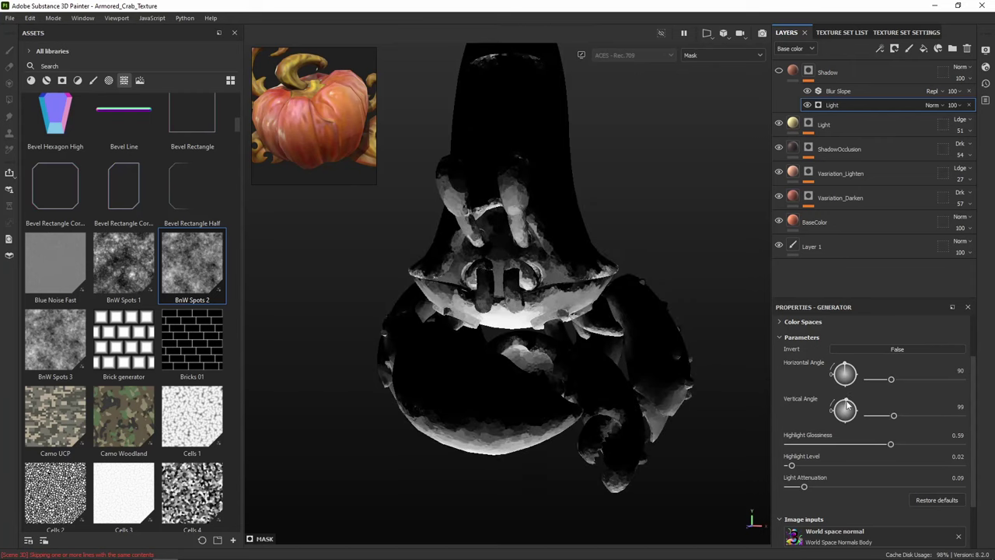
{"action": "left_click_drag", "start_coordinate": [838, 400], "coordinate": [844, 400]}
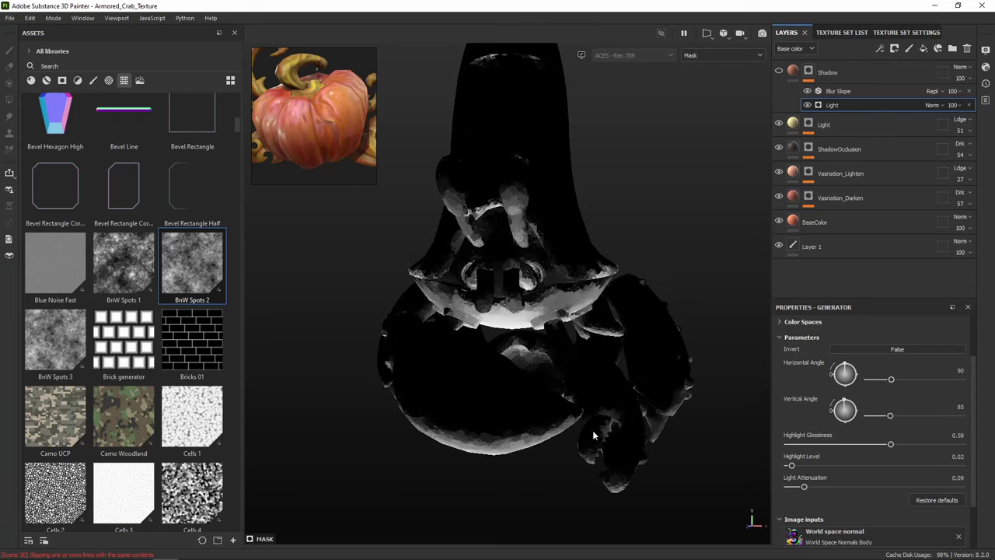
{"action": "left_click", "coordinate": [963, 409]}
{"action": "key", "text": "Return"}
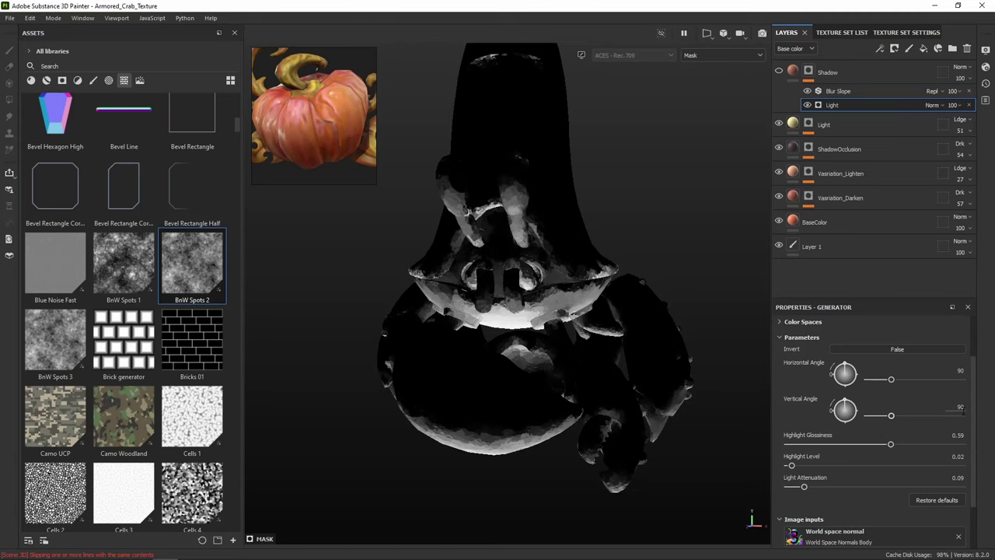
{"action": "middle_click_drag", "start_coordinate": [637, 280], "coordinate": [645, 280], "text": "alt"}
{"action": "left_click_drag", "start_coordinate": [644, 280], "coordinate": [661, 307], "text": "alt"}
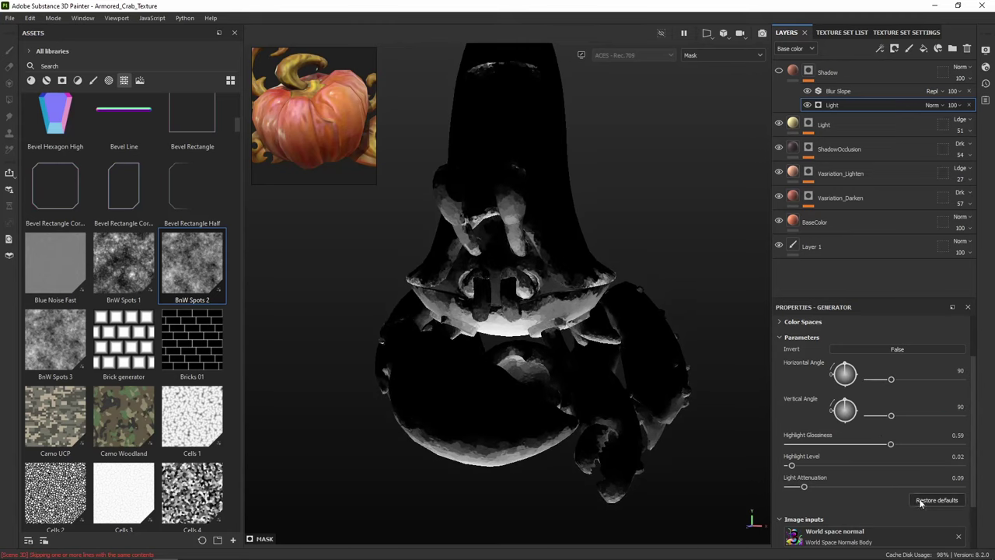
{"action": "left_click_drag", "start_coordinate": [645, 416], "coordinate": [768, 117], "text": "alt"}
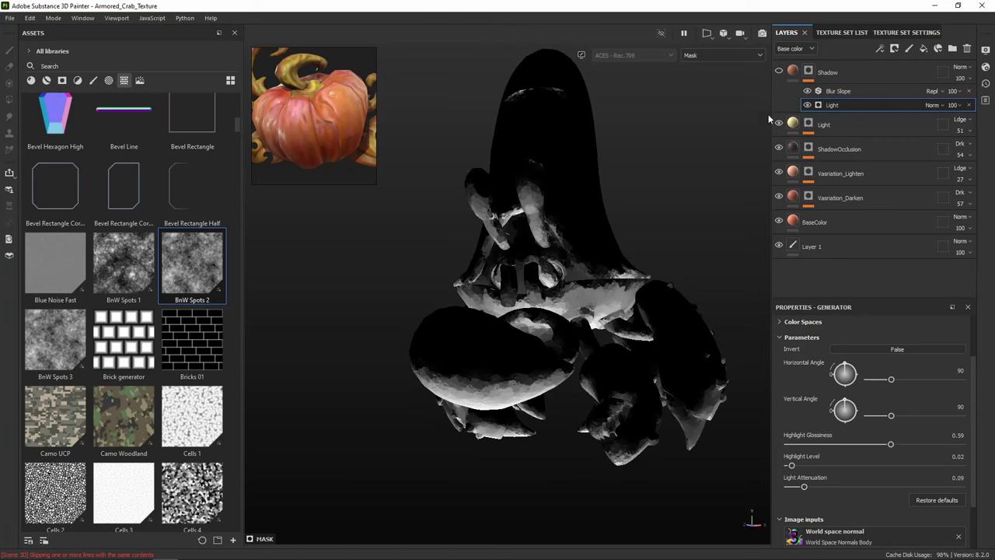
Return to the base color view, make the Shadow layer visible and compare the crab with and without it
{"action": "left_click", "coordinate": [793, 72]}
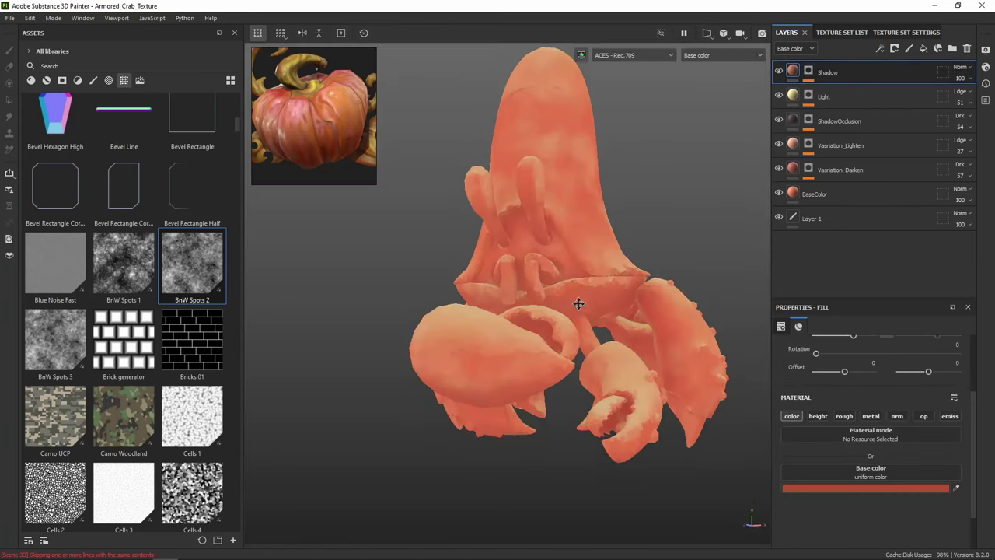
{"action": "left_click_drag", "start_coordinate": [578, 300], "coordinate": [528, 382], "text": "alt"}
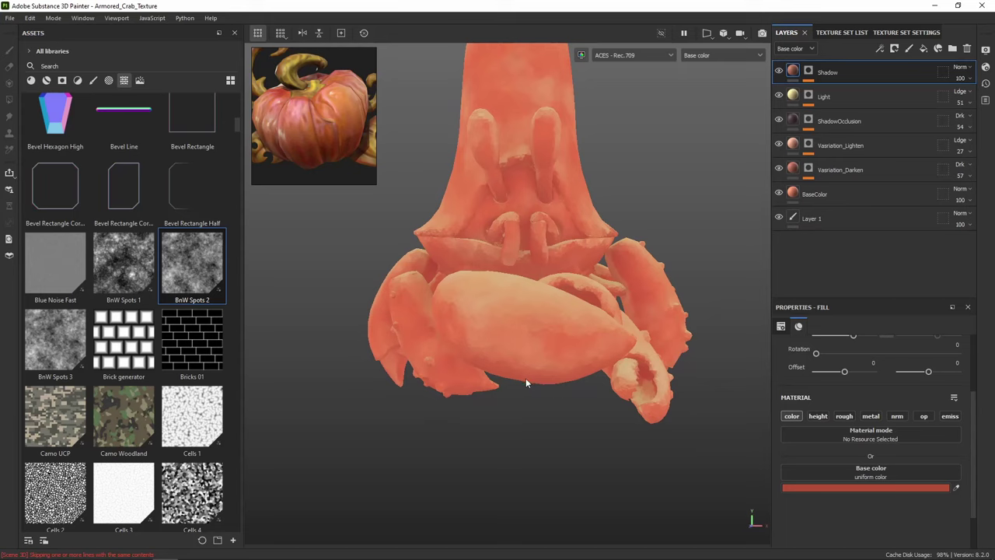
{"action": "left_click", "coordinate": [778, 72]}
{"action": "left_click", "coordinate": [778, 71]}
{"action": "left_click", "coordinate": [778, 72]}
{"action": "left_click", "coordinate": [778, 71]}
{"action": "left_click_drag", "start_coordinate": [607, 171], "coordinate": [567, 225], "text": "alt"}
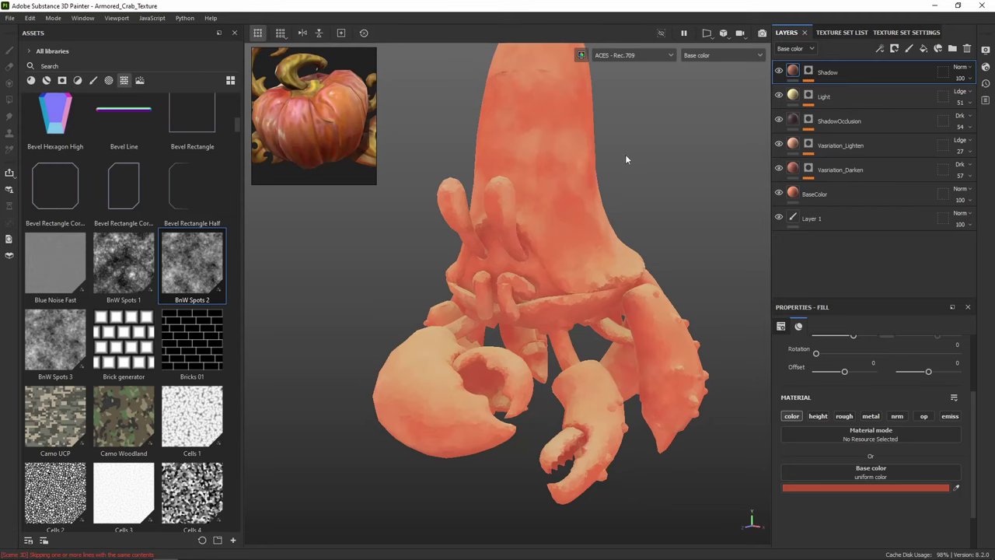
Compare the crab with and without the Shadow and Light layers, leaving Shadow hidden and Light visible
{"action": "left_click_drag", "start_coordinate": [626, 160], "coordinate": [514, 172], "text": "alt"}
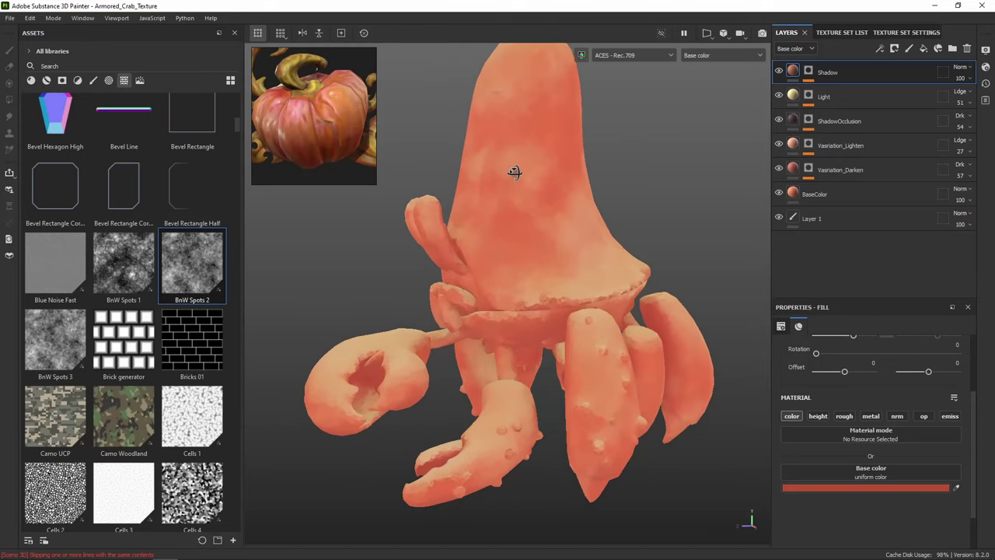
{"action": "left_click", "coordinate": [779, 72]}
{"action": "left_click", "coordinate": [779, 73]}
{"action": "left_click", "coordinate": [779, 72]}
{"action": "left_click", "coordinate": [779, 96]}
{"action": "left_click", "coordinate": [779, 96]}
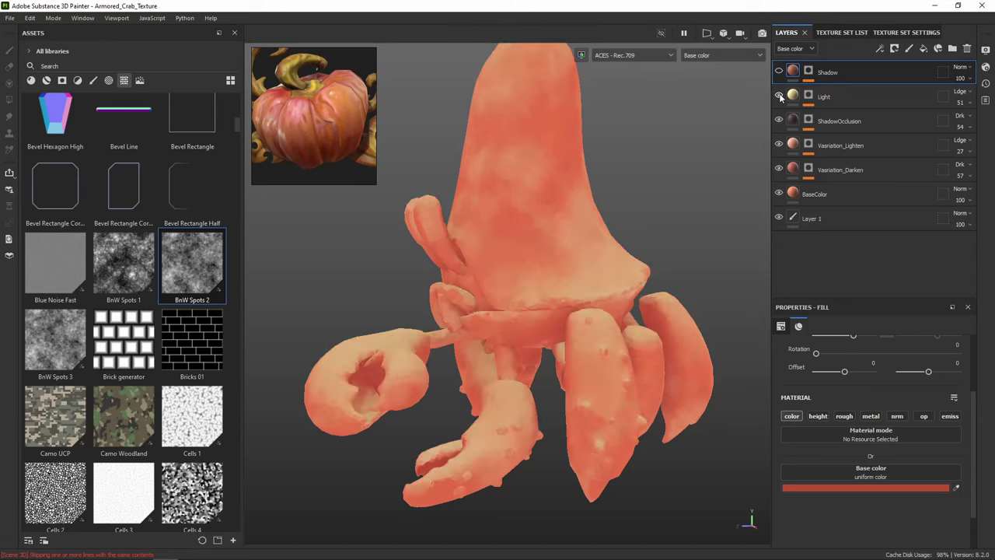
Soften the Light layer's mask by setting its Blur Slope filter to intensity 0.37 and intensity divider 10
{"action": "scroll", "coordinate": [524, 278], "scroll_direction": "up", "scroll_amount": 6}
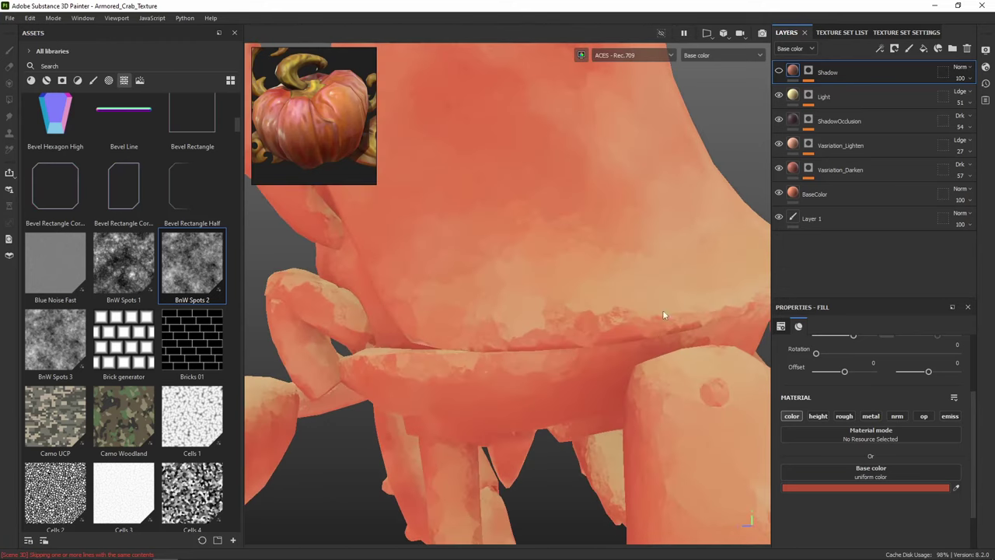
{"action": "left_click", "coordinate": [808, 96]}
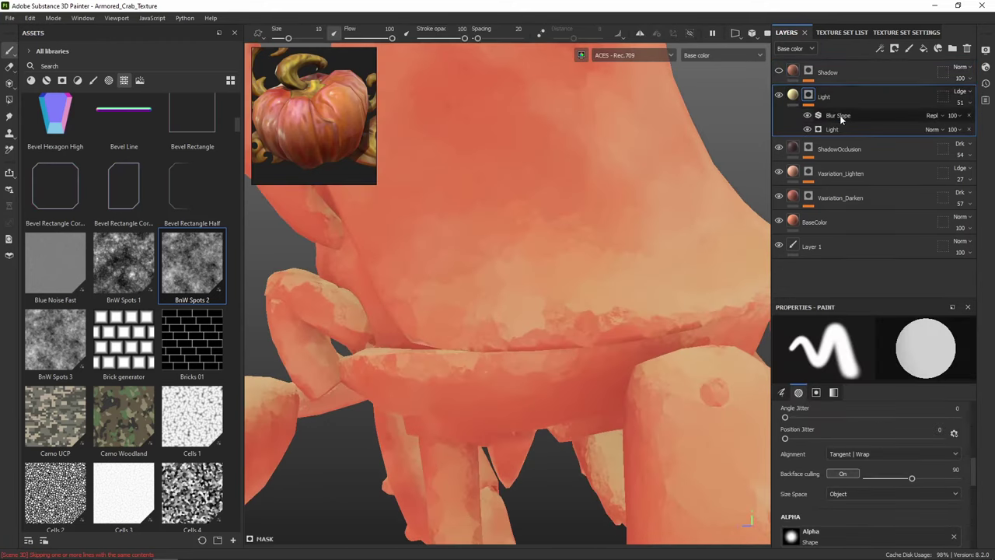
{"action": "left_click", "coordinate": [838, 115]}
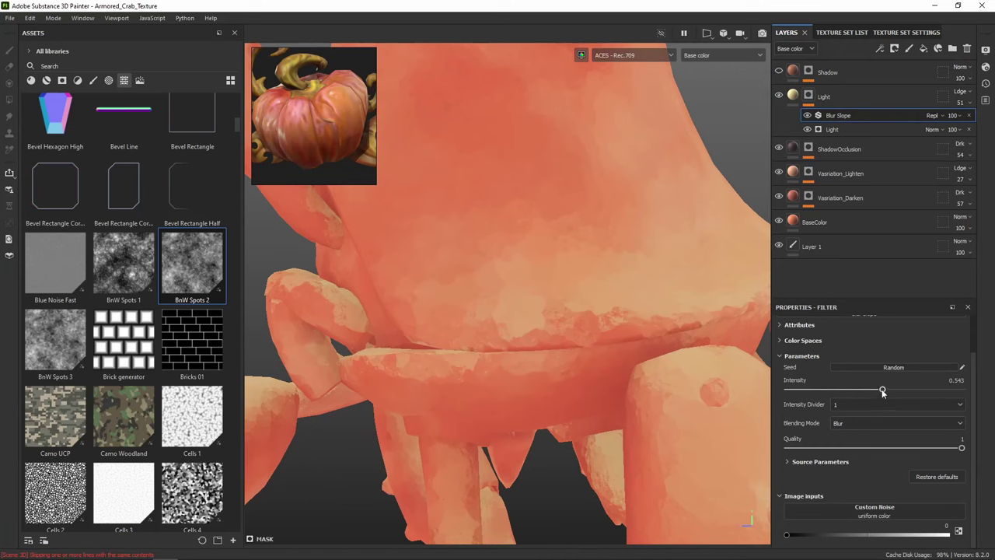
{"action": "left_click_drag", "start_coordinate": [883, 390], "coordinate": [849, 392]}
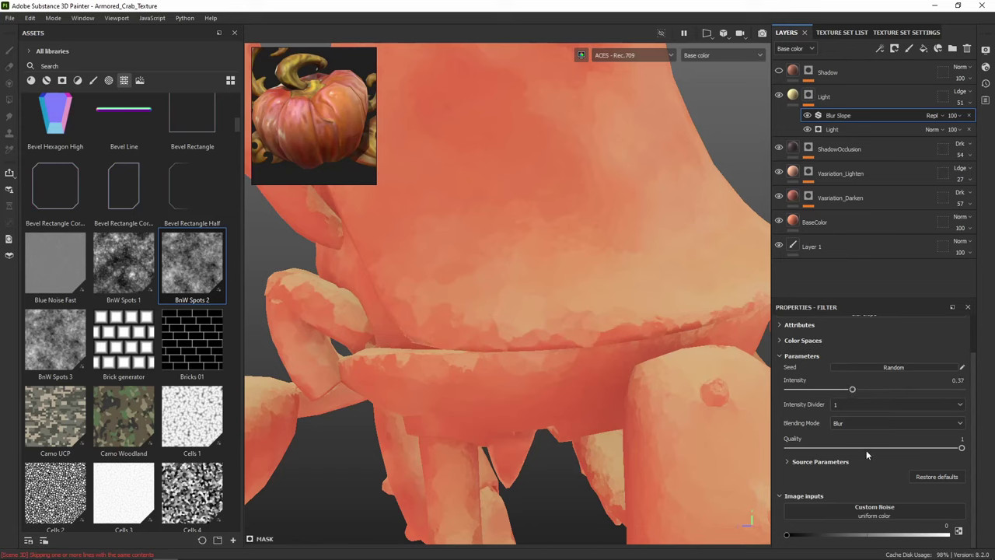
{"action": "left_click", "coordinate": [864, 406]}
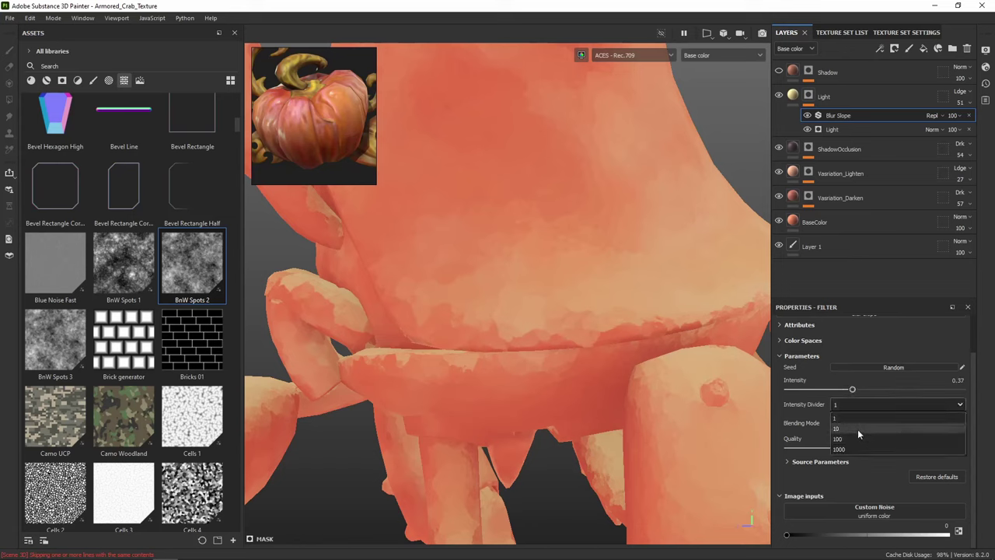
{"action": "left_click", "coordinate": [858, 430]}
{"action": "scroll", "coordinate": [562, 297], "scroll_direction": "down", "scroll_amount": 2}
{"action": "left_click_drag", "start_coordinate": [563, 301], "coordinate": [649, 376], "text": "alt"}
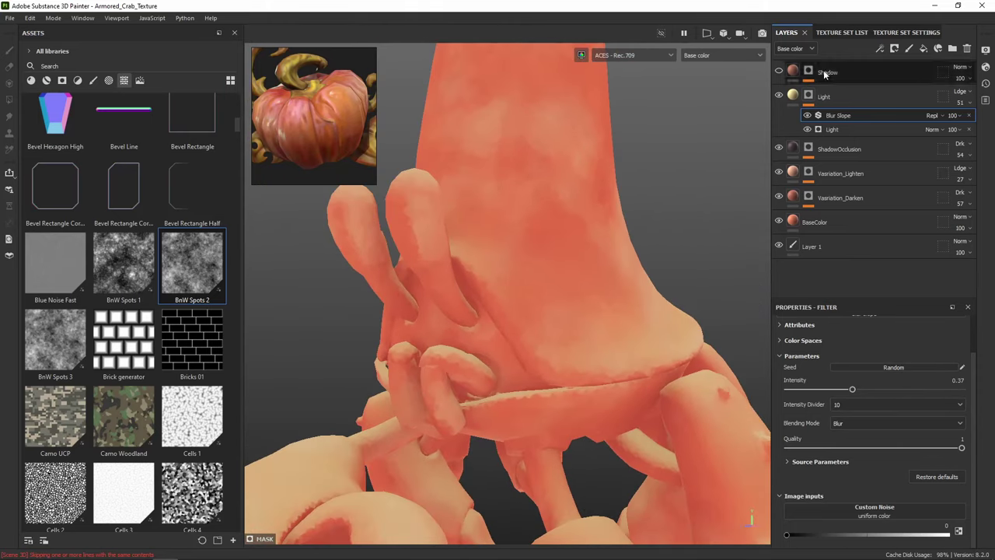
Select the Shadow layer, make it visible and compare the crab with and without it
{"action": "left_click", "coordinate": [808, 97]}
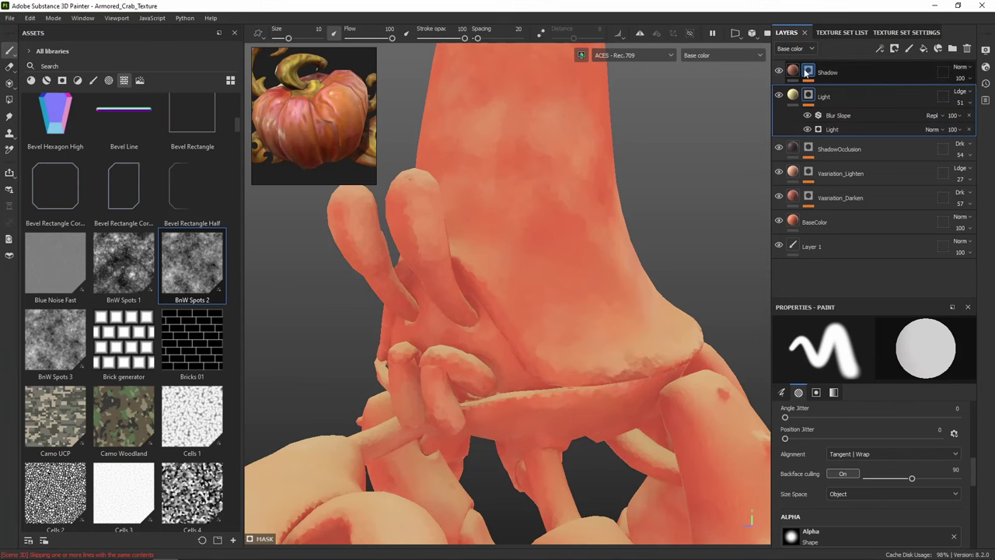
{"action": "left_click", "coordinate": [806, 71]}
{"action": "mouse_move", "coordinate": [667, 232]}
{"action": "left_mouse_down", "text": "alt"}
{"action": "mouse_move", "coordinate": [608, 281]}
{"action": "mouse_move", "coordinate": [594, 278]}
{"action": "mouse_move", "coordinate": [624, 264]}
{"action": "left_mouse_up", "text": "alt"}
{"action": "left_click", "coordinate": [778, 72]}
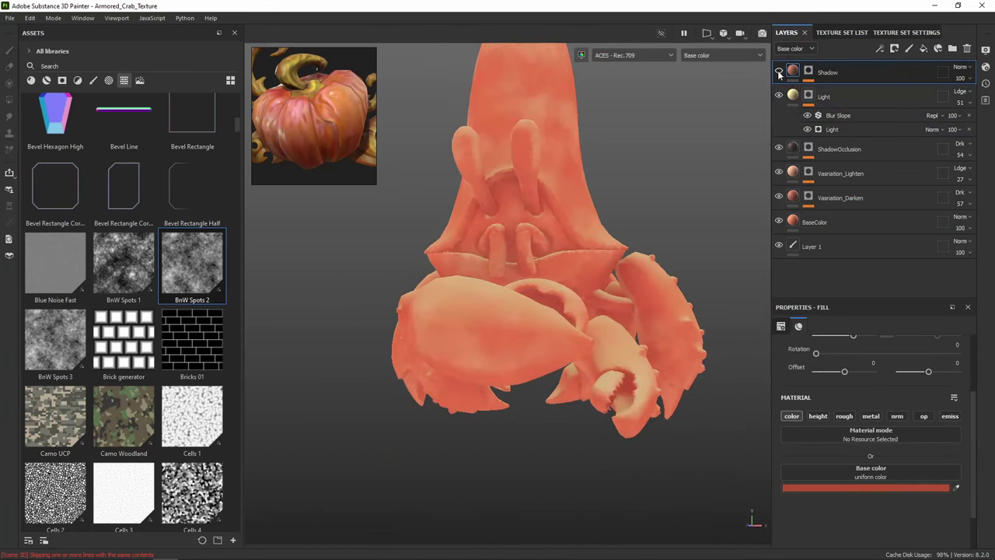
{"action": "left_click", "coordinate": [779, 72]}
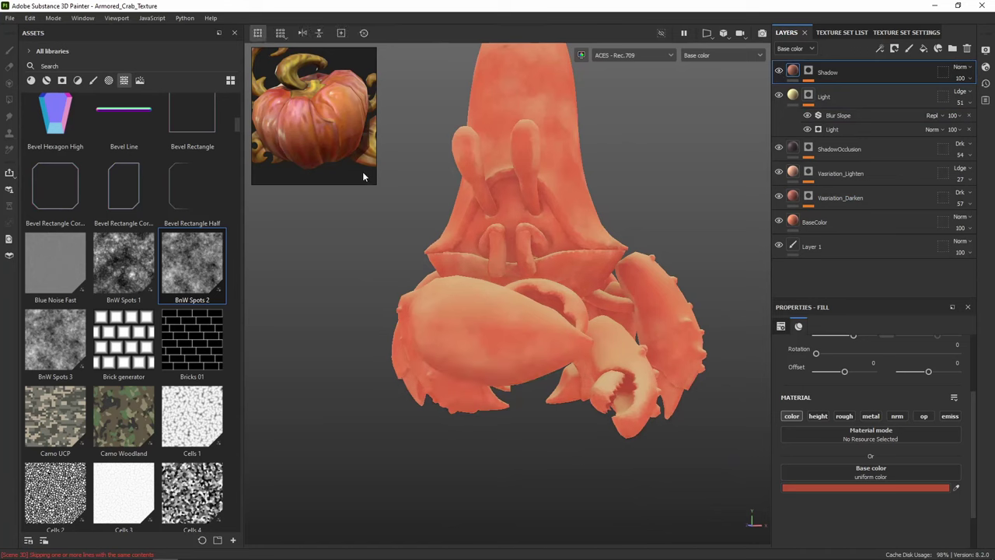
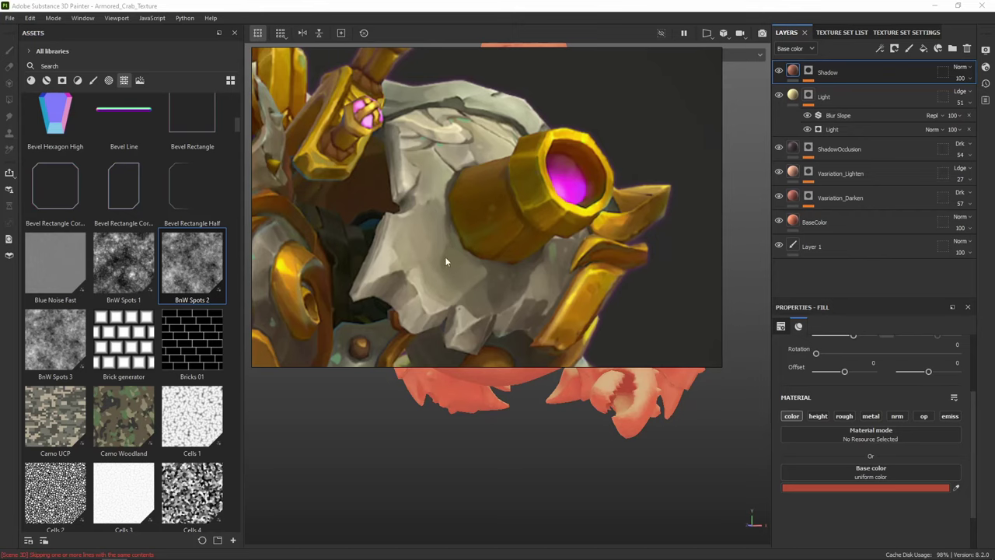
Move the reference board beside the crab and compare the model with and without the Shadow layer
{"action": "left_click_drag", "start_coordinate": [638, 109], "coordinate": [414, 120]}
{"action": "left_click_drag", "start_coordinate": [664, 157], "coordinate": [599, 215], "text": "alt"}
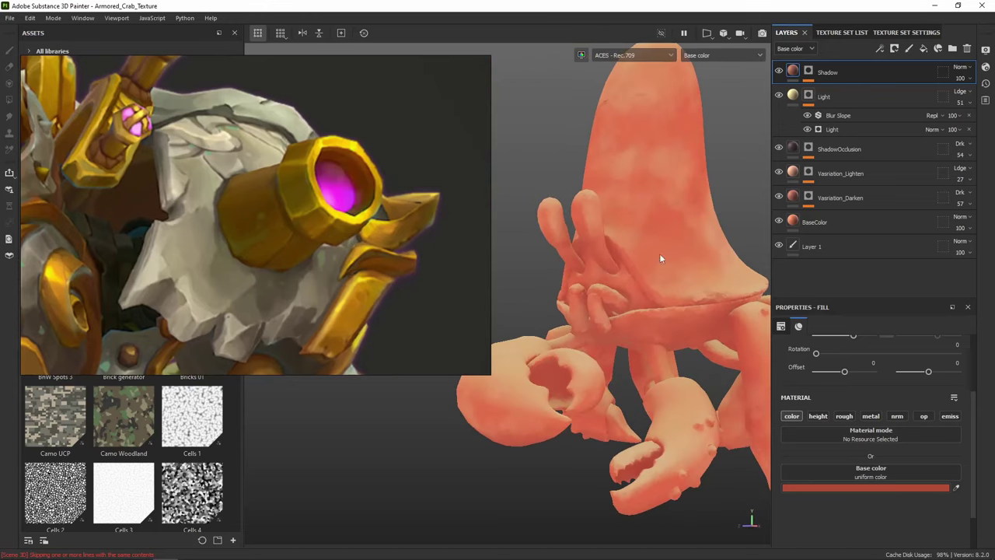
{"action": "left_click_drag", "start_coordinate": [663, 264], "coordinate": [611, 275], "text": "alt"}
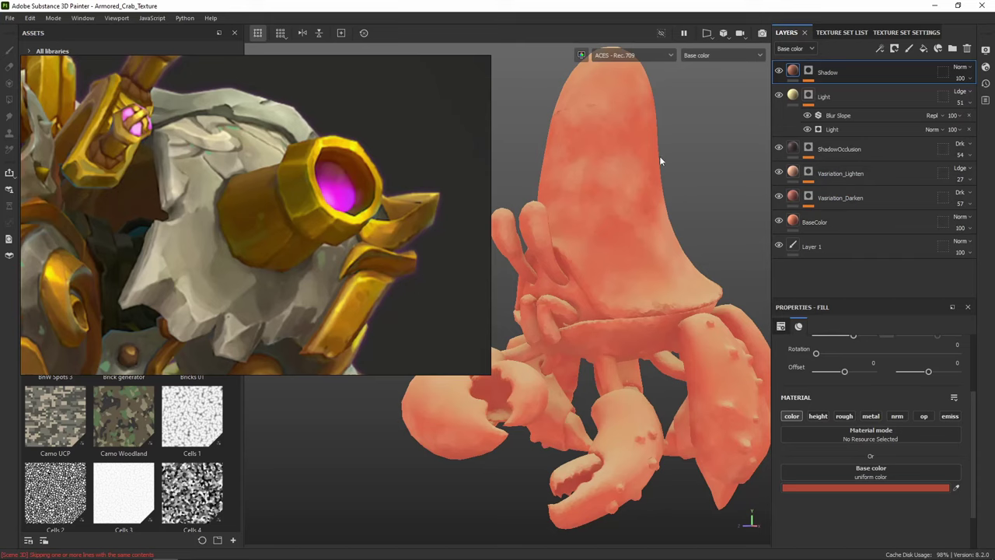
{"action": "left_click", "coordinate": [779, 72]}
{"action": "left_click", "coordinate": [780, 71]}
Examine the shadow colors in the reference paintings of the golden robot, the toothed book creature and the fox archer
{"action": "middle_click_drag", "start_coordinate": [201, 334], "coordinate": [298, 155]}
{"action": "scroll", "coordinate": [299, 241], "scroll_direction": "down", "scroll_amount": 5}
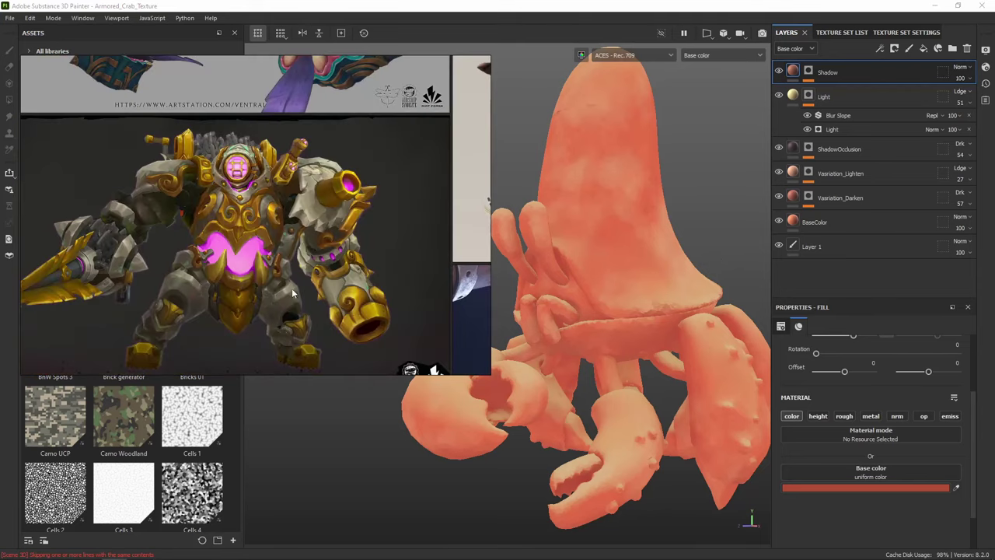
{"action": "middle_click_drag", "start_coordinate": [257, 198], "coordinate": [317, 318]}
{"action": "scroll", "coordinate": [340, 151], "scroll_direction": "up", "scroll_amount": 8}
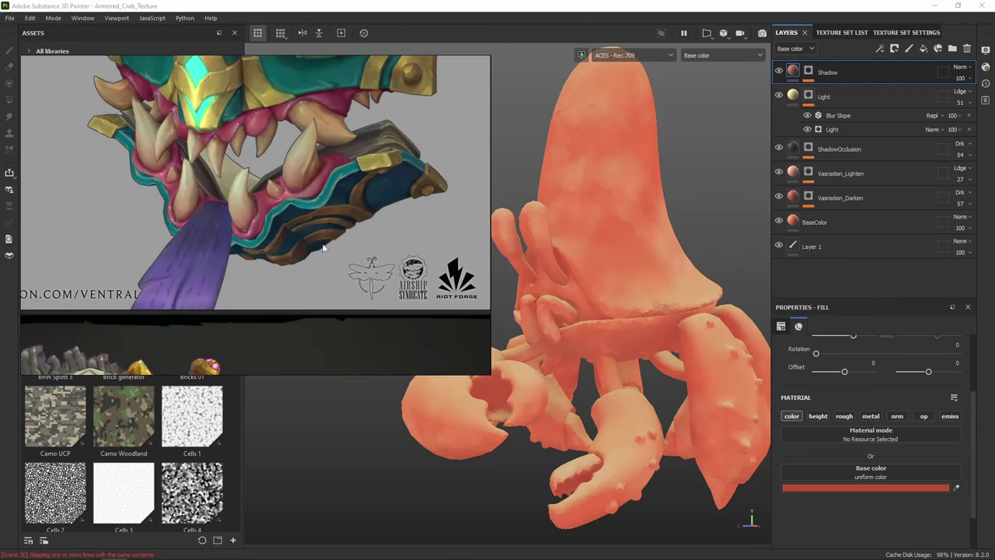
{"action": "scroll", "coordinate": [355, 139], "scroll_direction": "up", "scroll_amount": 4}
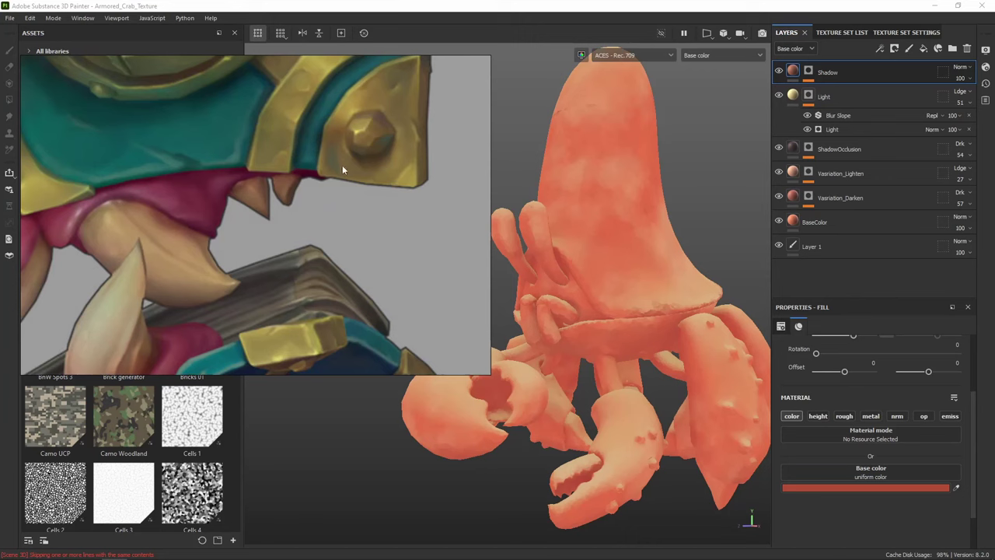
{"action": "scroll", "coordinate": [346, 156], "scroll_direction": "up", "scroll_amount": 4}
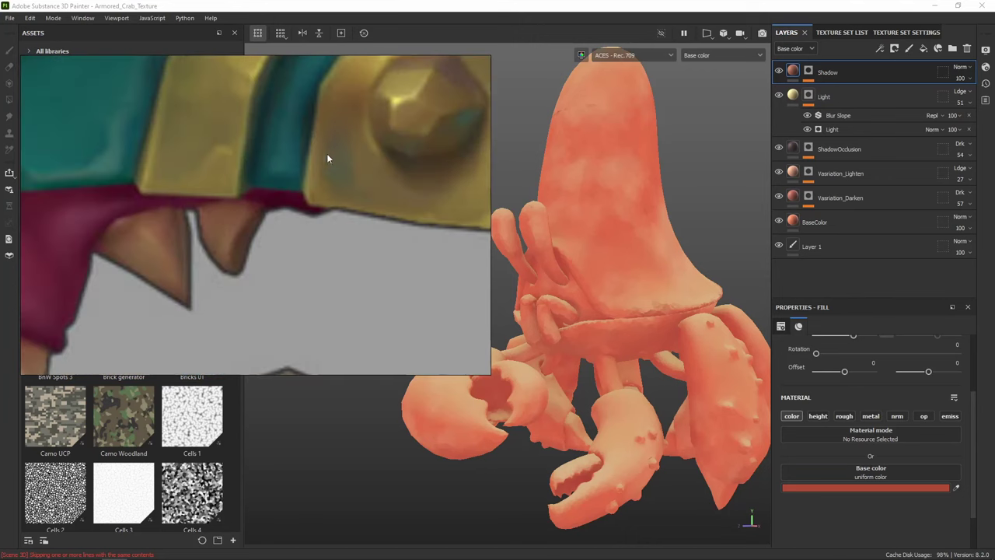
{"action": "scroll", "coordinate": [359, 256], "scroll_direction": "down", "scroll_amount": 10}
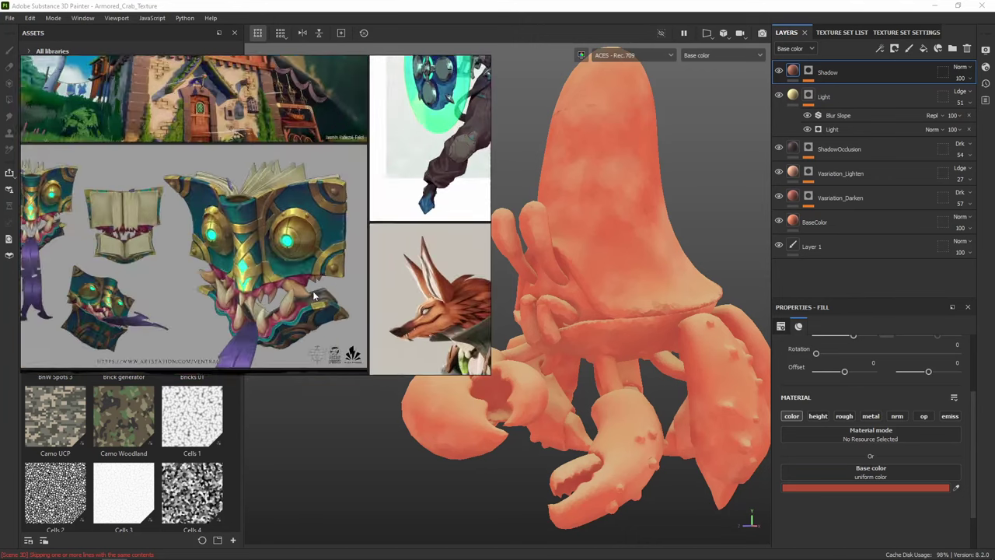
{"action": "middle_click_drag", "start_coordinate": [348, 245], "coordinate": [256, 158]}
{"action": "scroll", "coordinate": [245, 210], "scroll_direction": "down", "scroll_amount": 2}
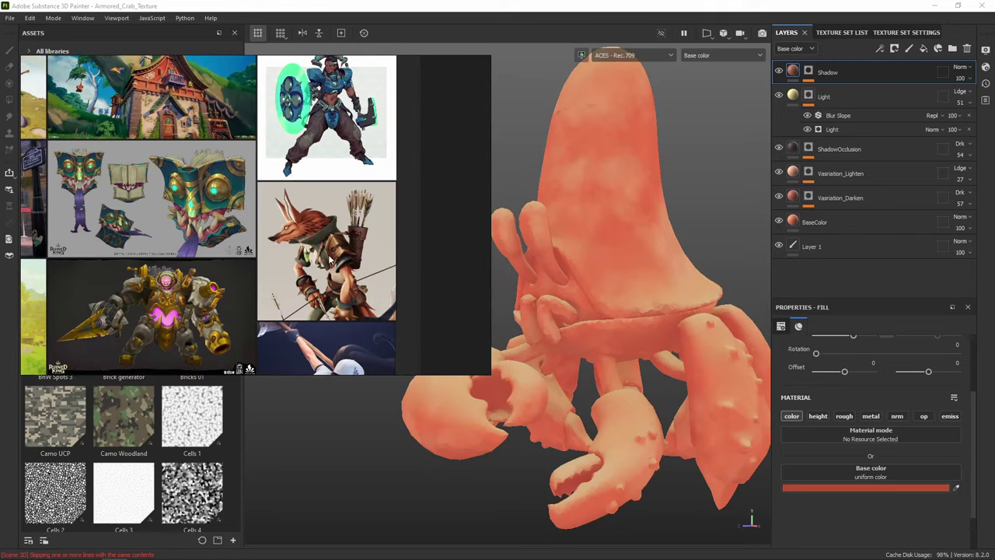
{"action": "scroll", "coordinate": [349, 278], "scroll_direction": "up", "scroll_amount": 5}
{"action": "scroll", "coordinate": [349, 280], "scroll_direction": "up", "scroll_amount": 5}
{"action": "scroll", "coordinate": [339, 276], "scroll_direction": "up", "scroll_amount": 3}
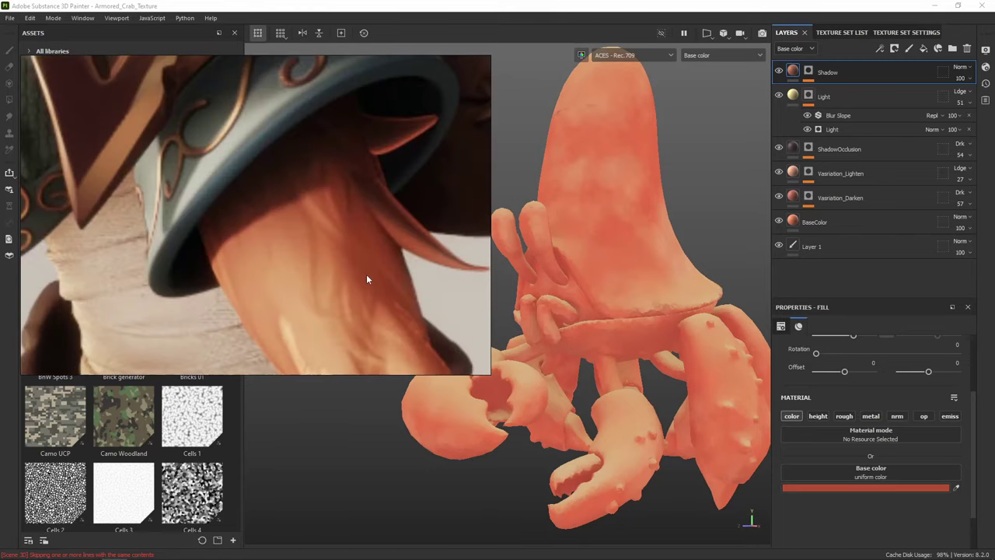
{"action": "scroll", "coordinate": [366, 275], "scroll_direction": "down", "scroll_amount": 8}
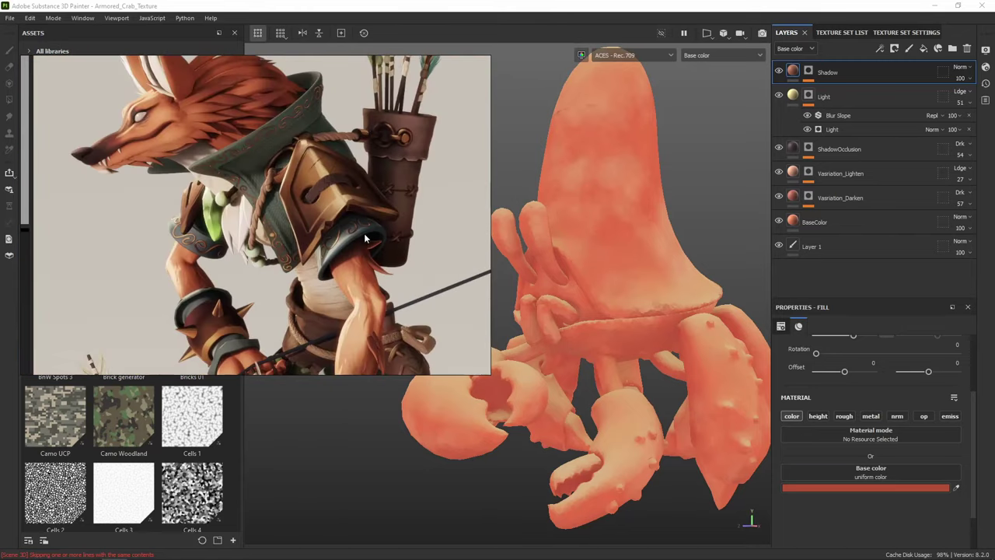
Change the Shadow layer's base color to a dark, muted purple, hex 5A5064
{"action": "left_click", "coordinate": [906, 487]}
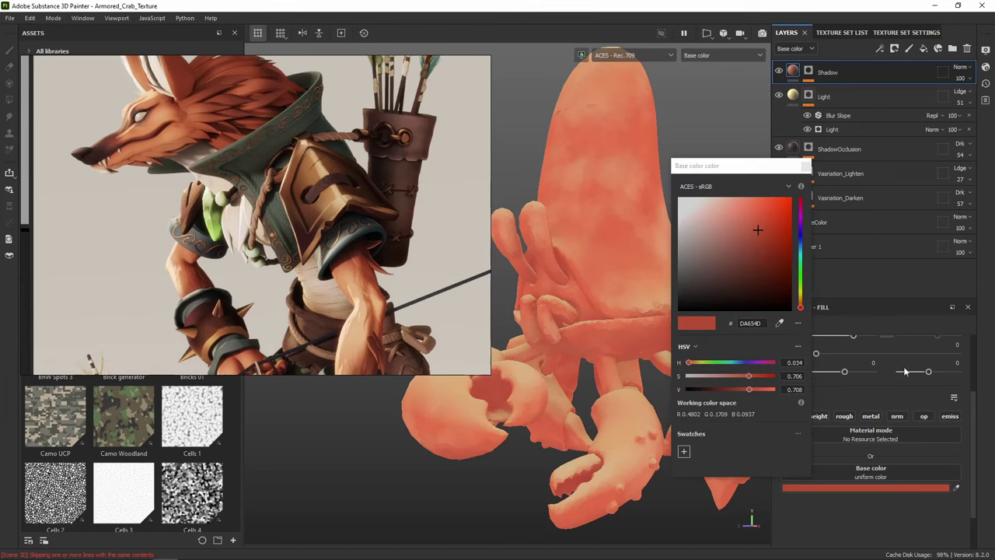
{"action": "left_click", "coordinate": [760, 248]}
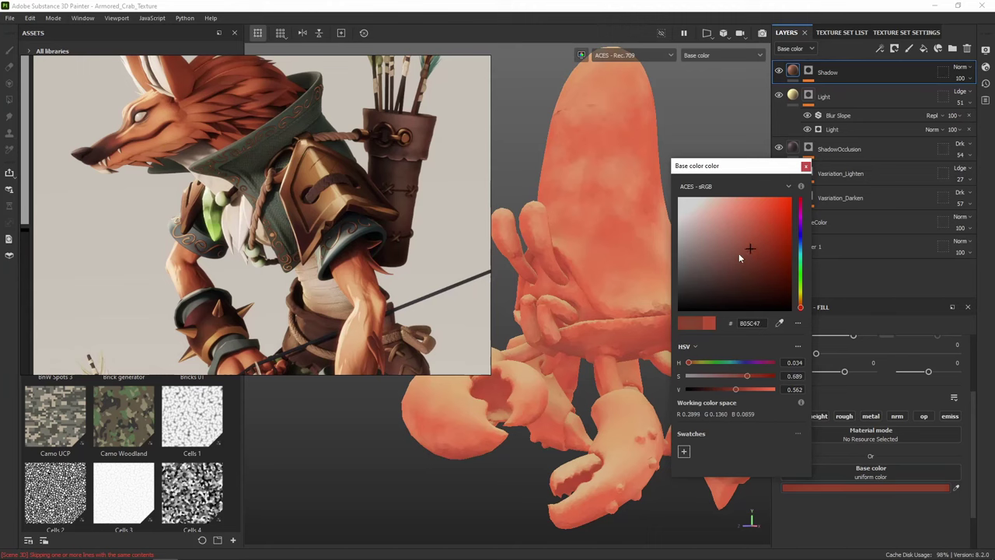
{"action": "left_click_drag", "start_coordinate": [739, 252], "coordinate": [744, 243]}
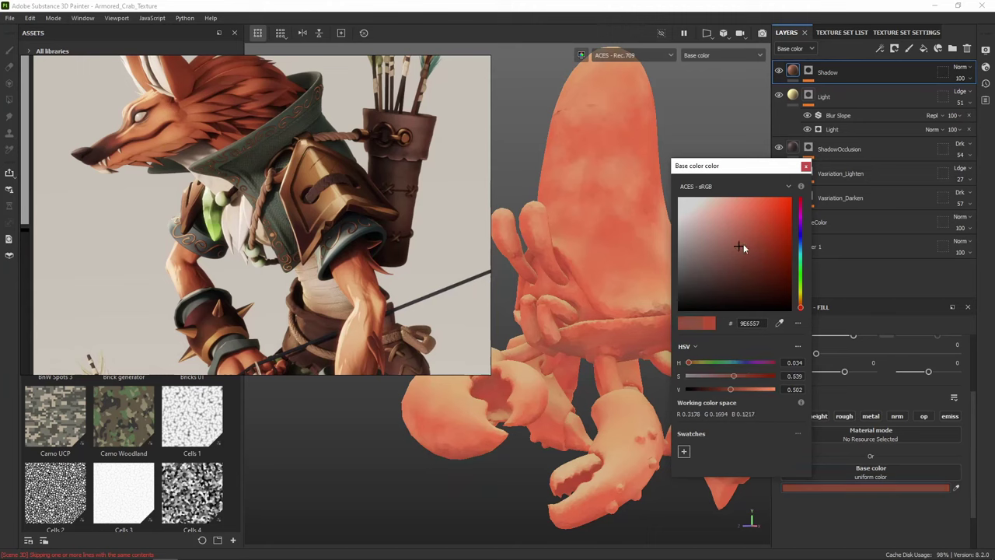
{"action": "left_click", "coordinate": [814, 276]}
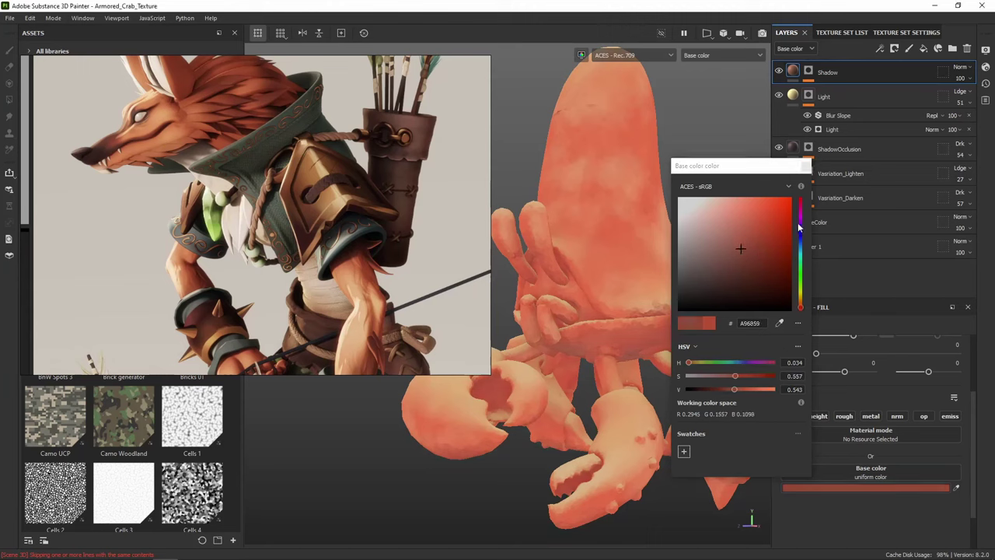
{"action": "left_click", "coordinate": [802, 229]}
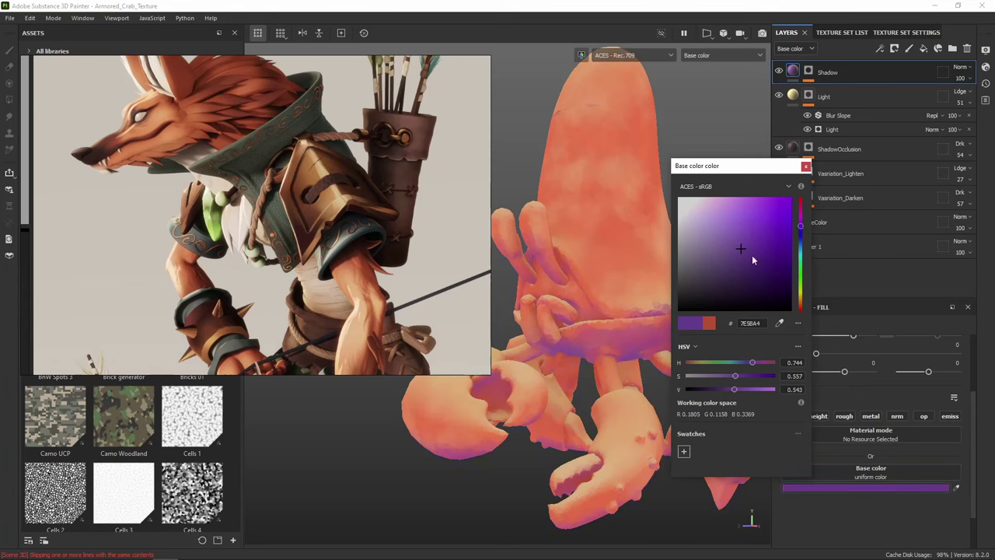
{"action": "left_click_drag", "start_coordinate": [740, 248], "coordinate": [718, 277]}
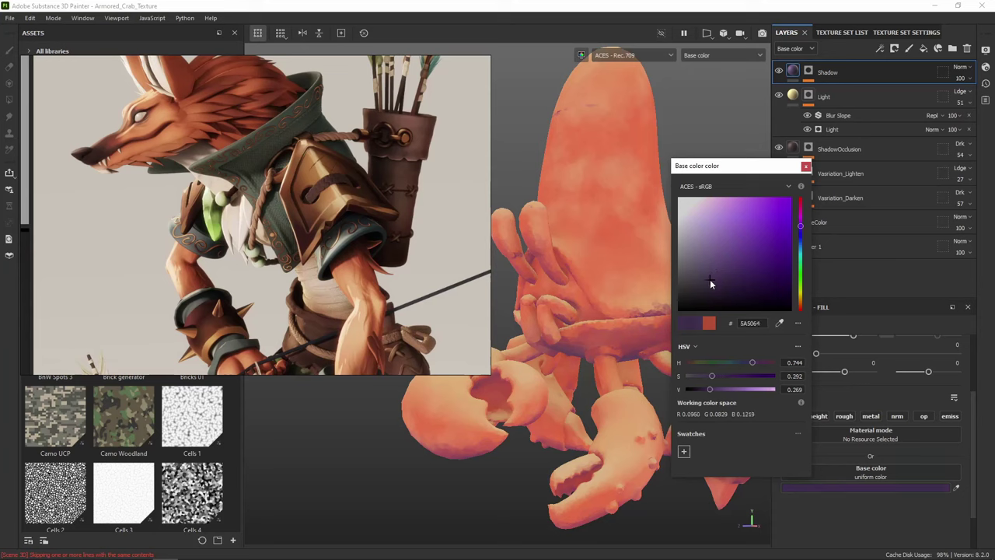
{"action": "mouse_move", "coordinate": [599, 319]}
{"action": "left_mouse_down", "text": "alt"}
{"action": "mouse_move", "coordinate": [593, 325]}
{"action": "mouse_move", "coordinate": [628, 265]}
{"action": "mouse_move", "coordinate": [634, 280]}
{"action": "mouse_move", "coordinate": [573, 295]}
{"action": "mouse_move", "coordinate": [589, 309]}
{"action": "left_mouse_up", "text": "alt"}
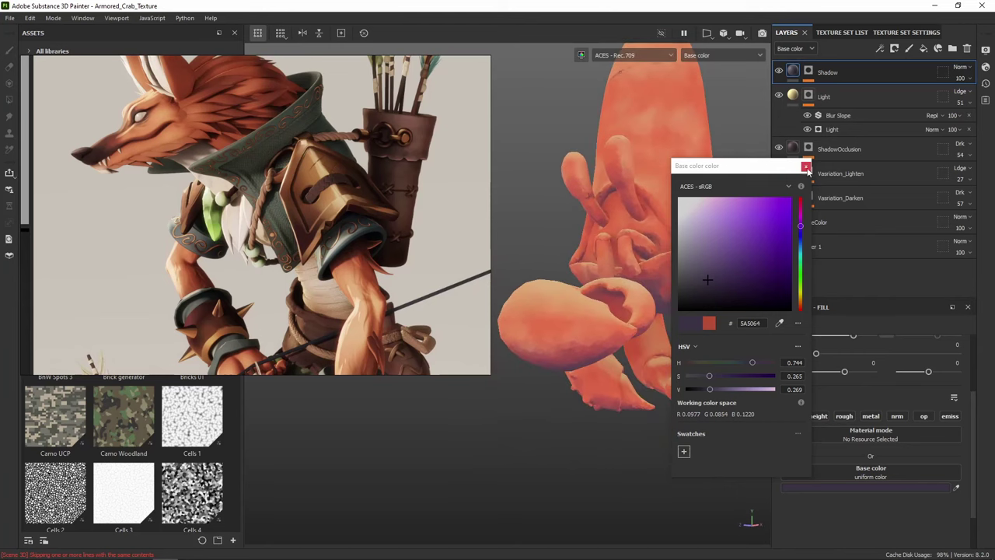
{"action": "left_click", "coordinate": [807, 169]}
Try the Multiply blending mode on the Shadow layer, settling on Darken (Min)
{"action": "left_click_drag", "start_coordinate": [729, 200], "coordinate": [950, 66], "text": "alt"}
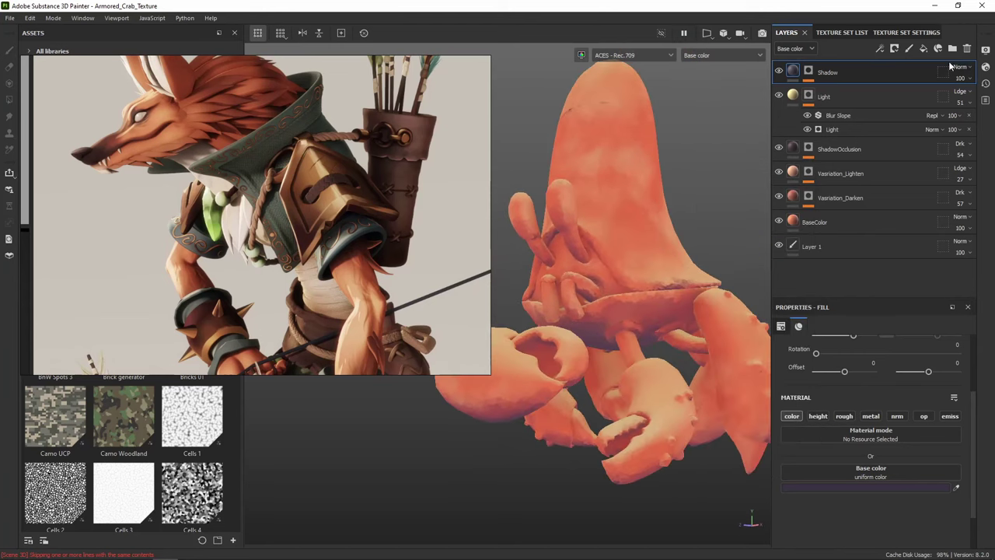
{"action": "left_click", "coordinate": [955, 67]}
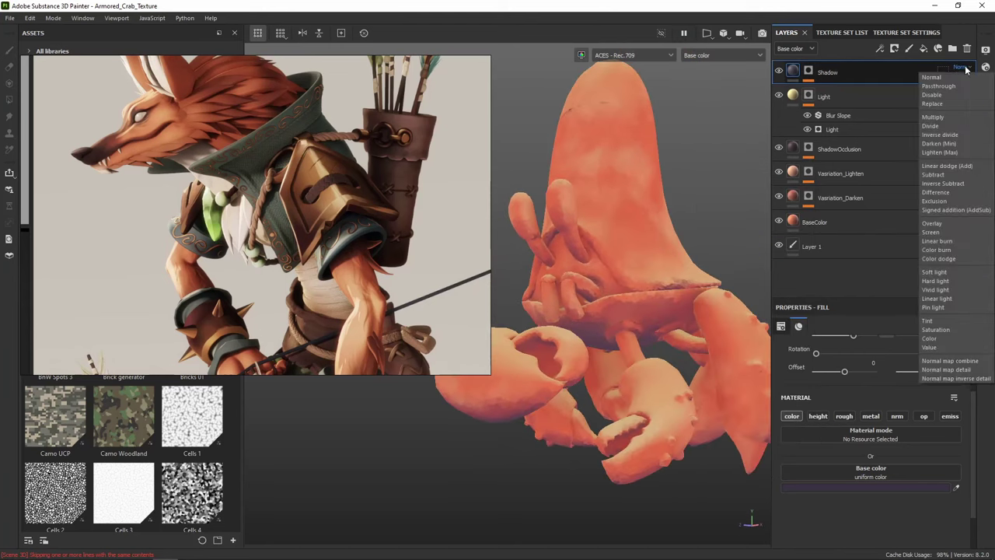
{"action": "left_click", "coordinate": [954, 121]}
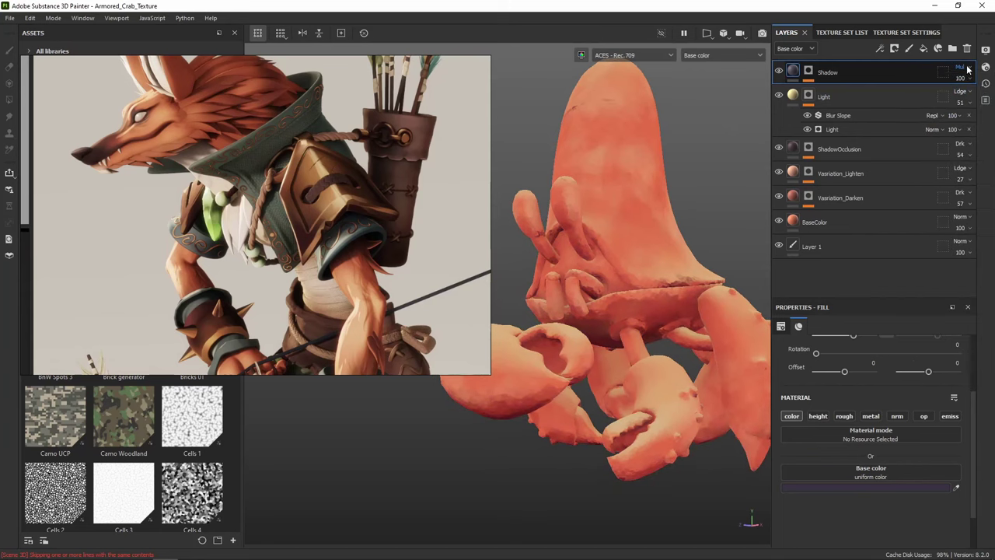
{"action": "left_click", "coordinate": [964, 68]}
{"action": "left_click", "coordinate": [939, 143]}
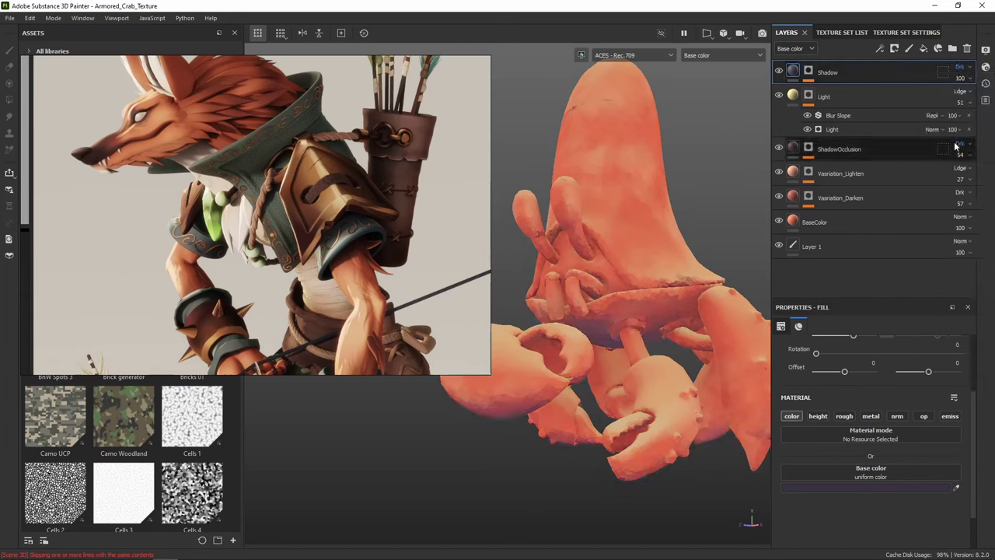
Lower the Shadow layer's opacity to 74 and check the purple shading around the crab
{"action": "left_click_drag", "start_coordinate": [716, 257], "coordinate": [599, 233], "text": "alt"}
{"action": "left_click_drag", "start_coordinate": [990, 96], "coordinate": [971, 98]}
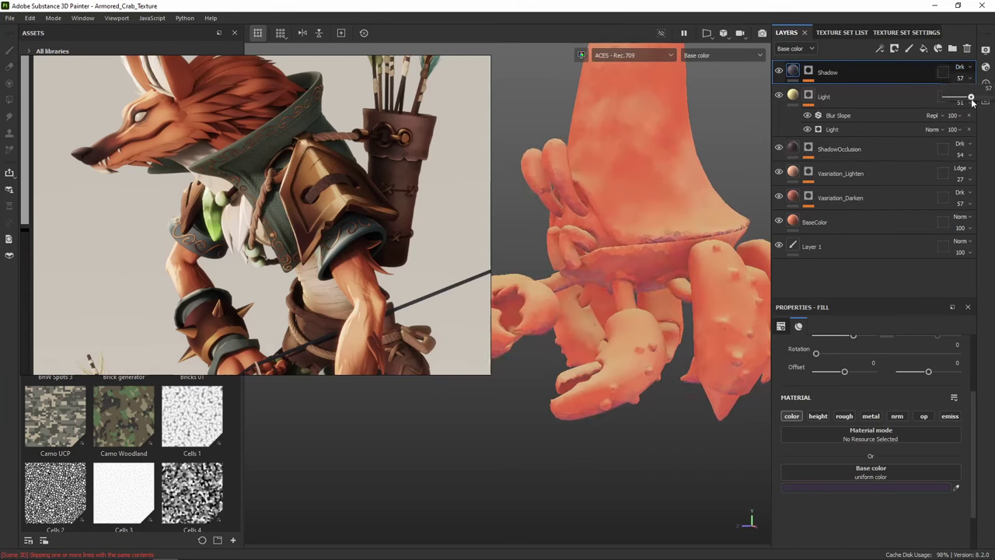
{"action": "left_click_drag", "start_coordinate": [615, 204], "coordinate": [727, 189], "text": "alt"}
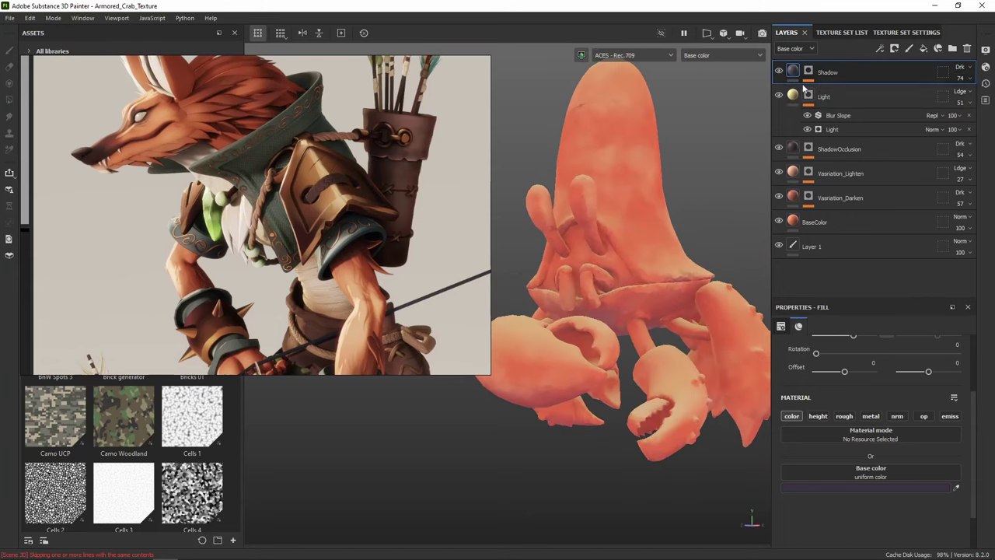
Move the Shadow layer below the Light layer in the layer stack
{"action": "left_click_drag", "start_coordinate": [830, 72], "coordinate": [851, 129]}
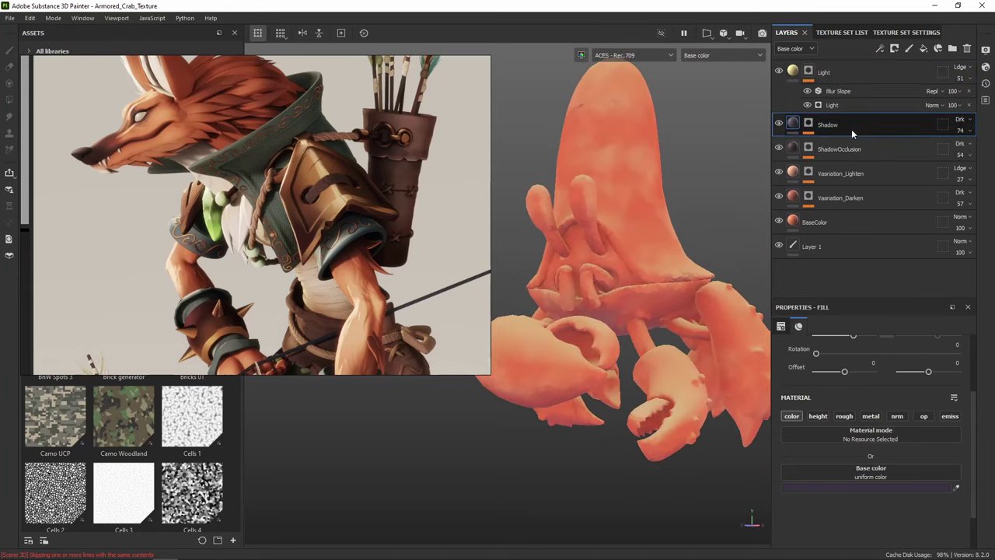
{"action": "left_click_drag", "start_coordinate": [667, 196], "coordinate": [622, 206], "text": "alt"}
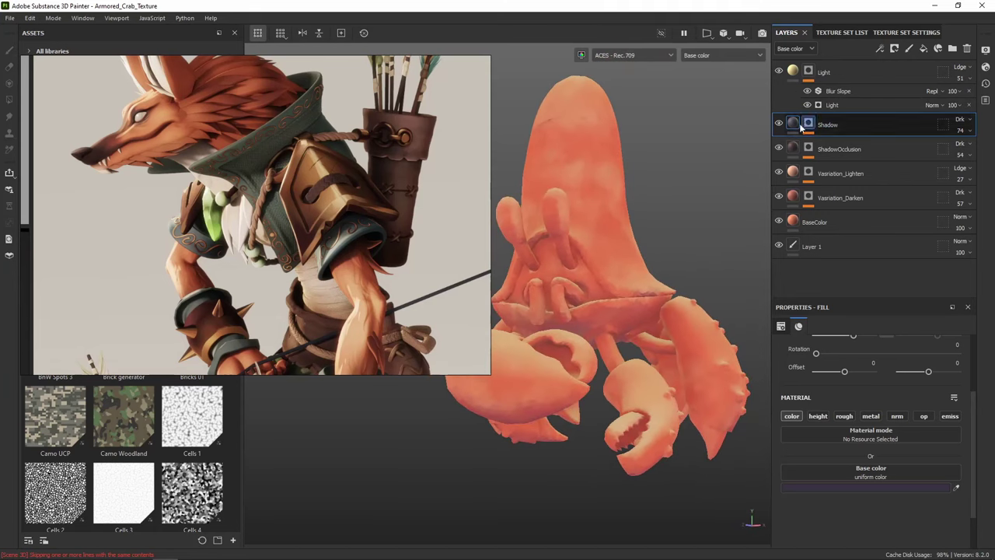
Change the Light layer's base color to a more saturated yellow, about H 0.119, S 0.662, V 0.959, and check it on the crab
{"action": "left_click", "coordinate": [792, 72]}
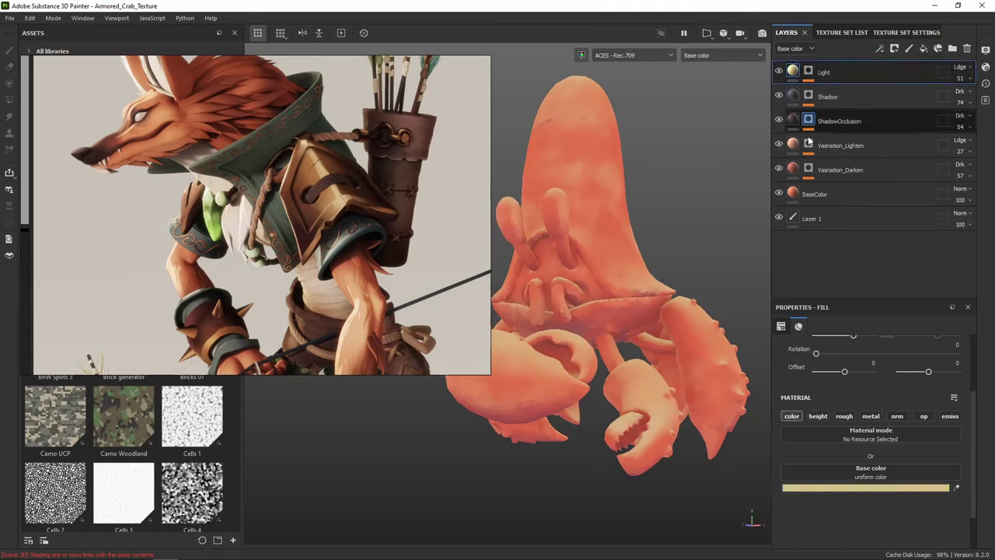
{"action": "left_click", "coordinate": [890, 489]}
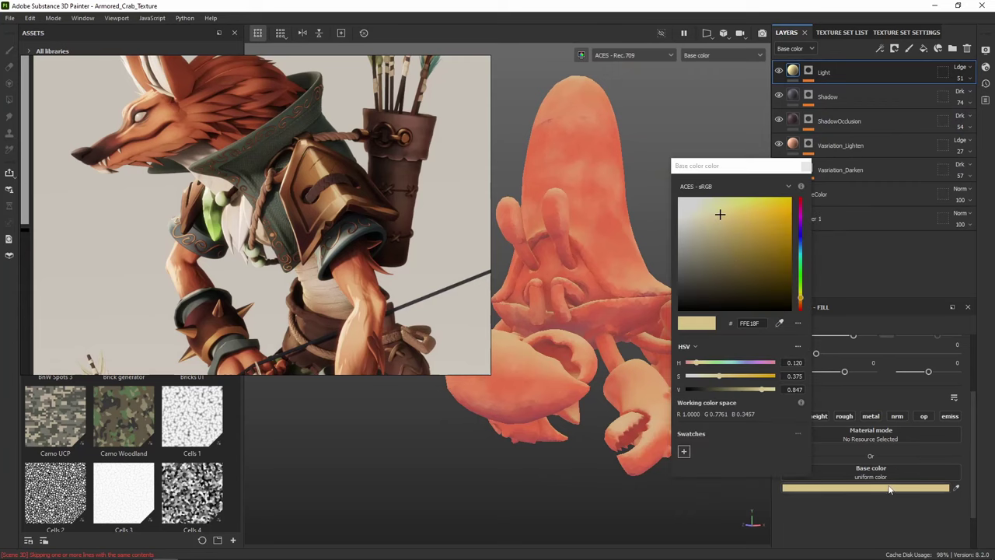
{"action": "left_click", "coordinate": [710, 207]}
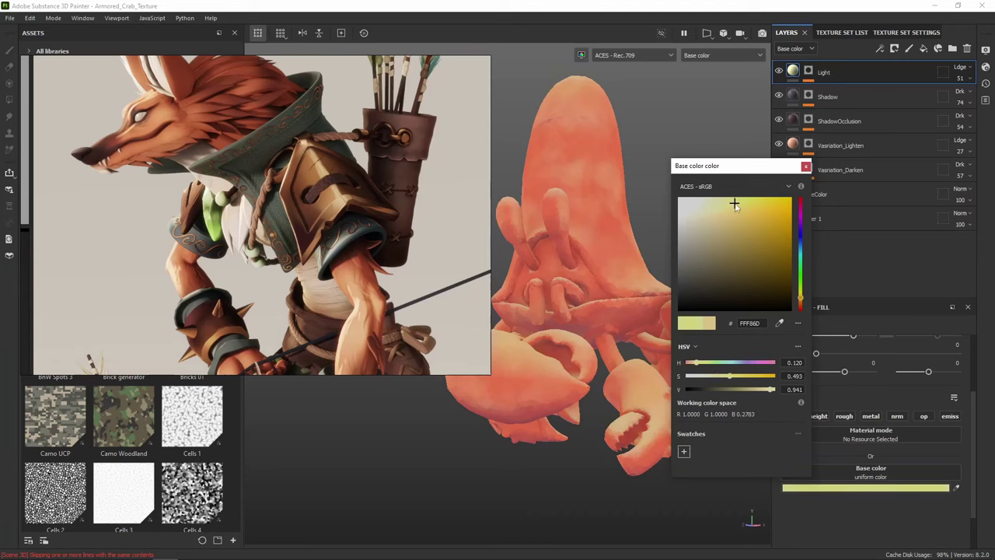
{"action": "left_click_drag", "start_coordinate": [735, 204], "coordinate": [717, 209]}
{"action": "left_click", "coordinate": [802, 302]}
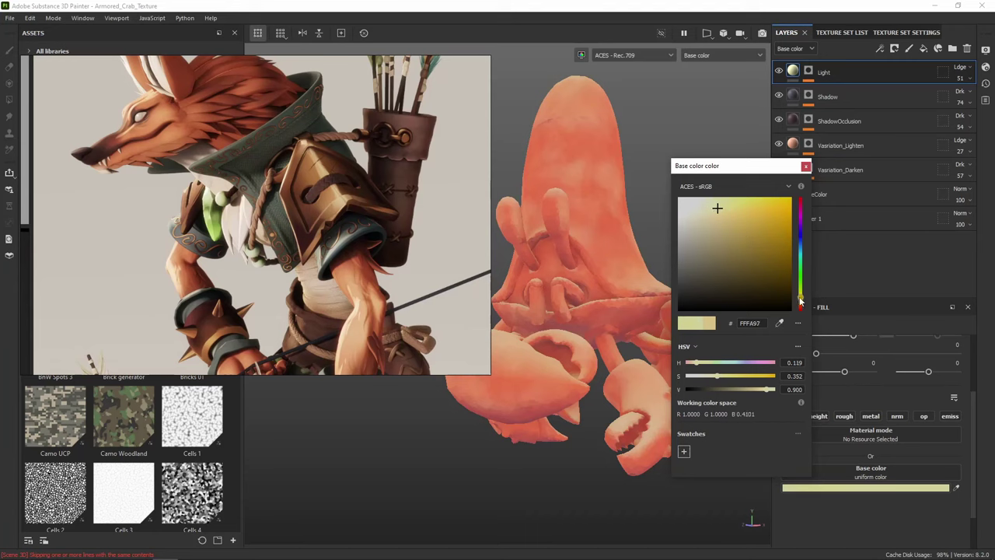
{"action": "left_click", "coordinate": [753, 202]}
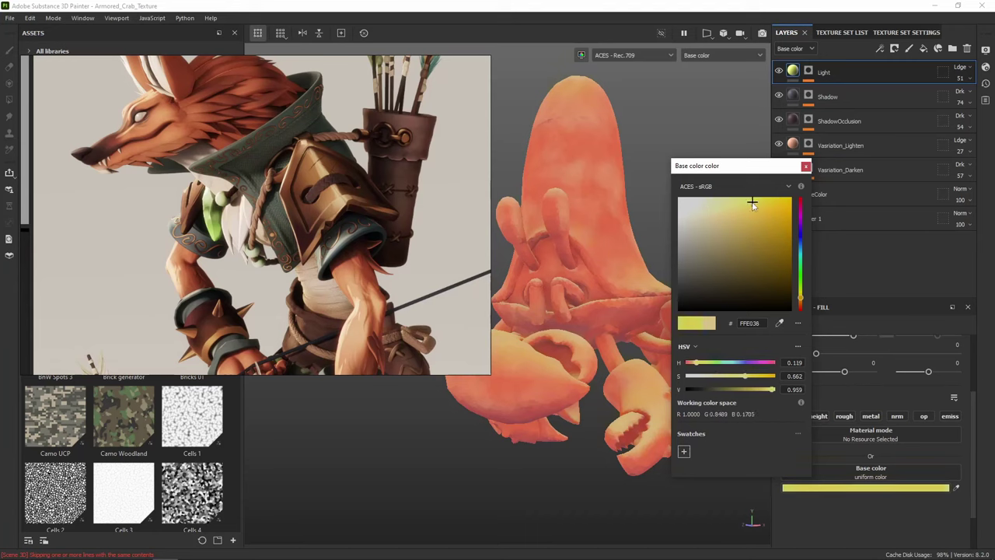
{"action": "left_click", "coordinate": [806, 167]}
{"action": "left_click_drag", "start_coordinate": [669, 204], "coordinate": [699, 192], "text": "alt"}
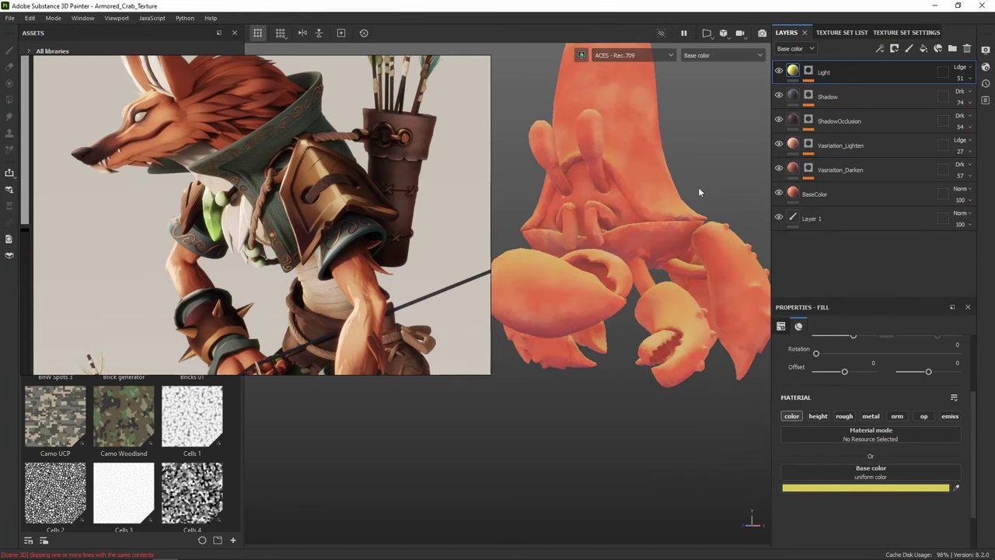
{"action": "left_click_drag", "start_coordinate": [700, 154], "coordinate": [723, 187], "text": "alt"}
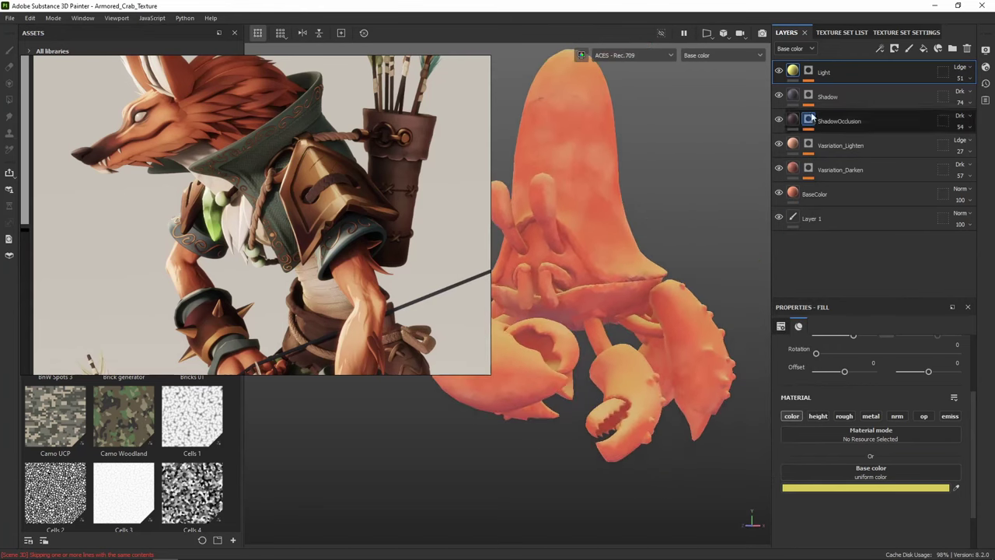
Display the Shadow layer's mask on its own and add a paint effect above its Blur Slope filter
{"action": "scroll", "coordinate": [566, 122], "scroll_direction": "down", "scroll_amount": 5}
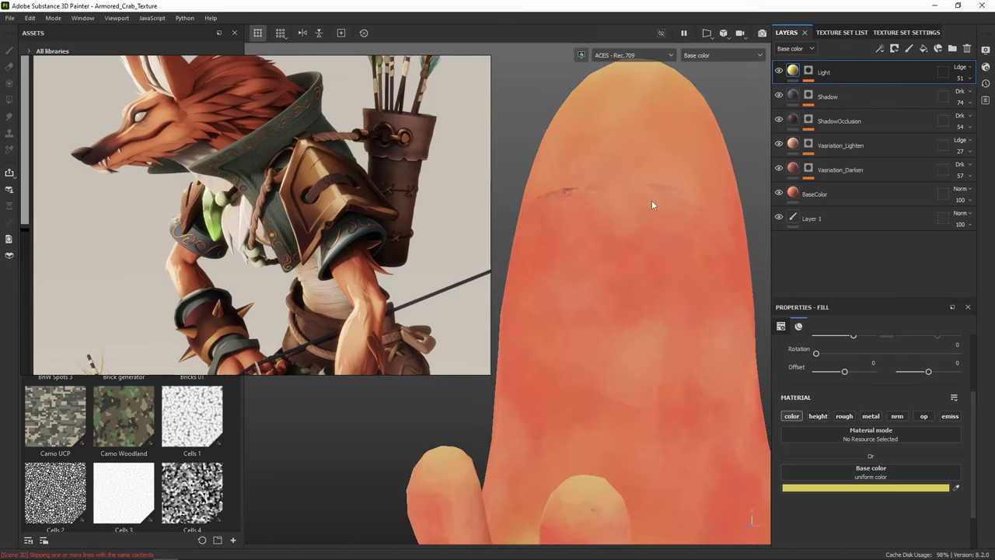
{"action": "left_click", "coordinate": [806, 96], "text": "alt"}
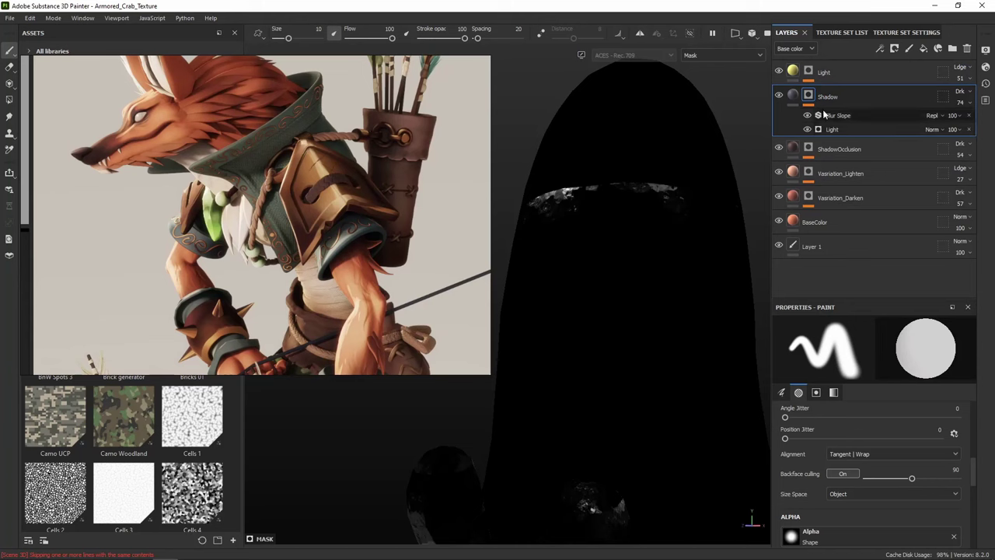
{"action": "left_click", "coordinate": [836, 118]}
{"action": "right_click", "coordinate": [837, 116]}
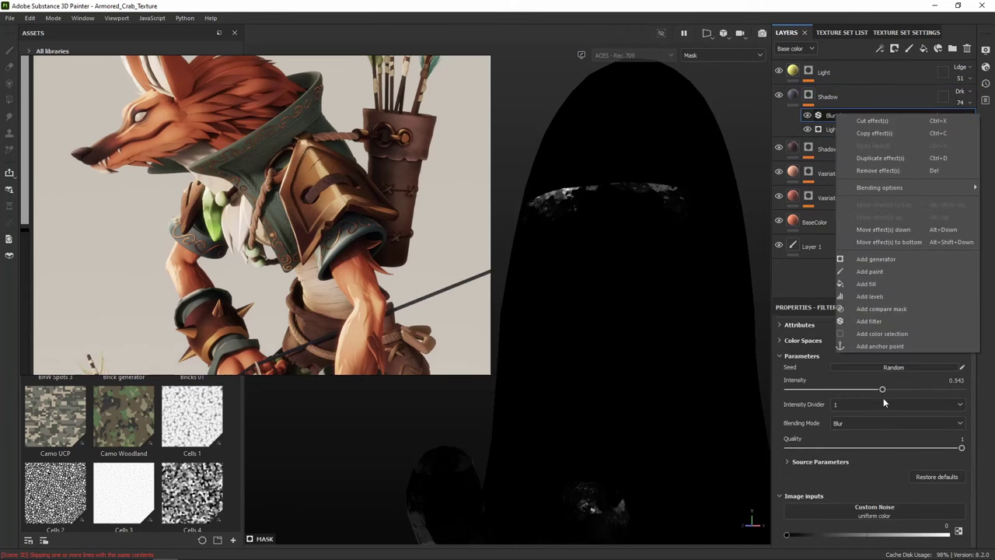
{"action": "left_click", "coordinate": [878, 272]}
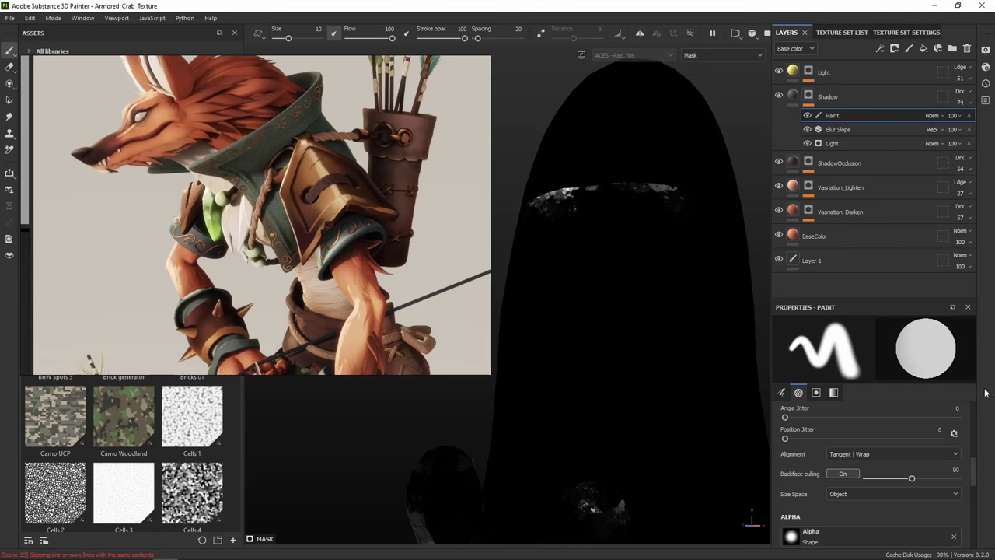
Set the brush grayscale to 0 and paint out the stray shadow patches around the upper part of the crab's tall shell
{"action": "scroll", "coordinate": [893, 421], "scroll_direction": "down", "scroll_amount": 2}
{"action": "scroll", "coordinate": [885, 464], "scroll_direction": "up", "scroll_amount": 2}
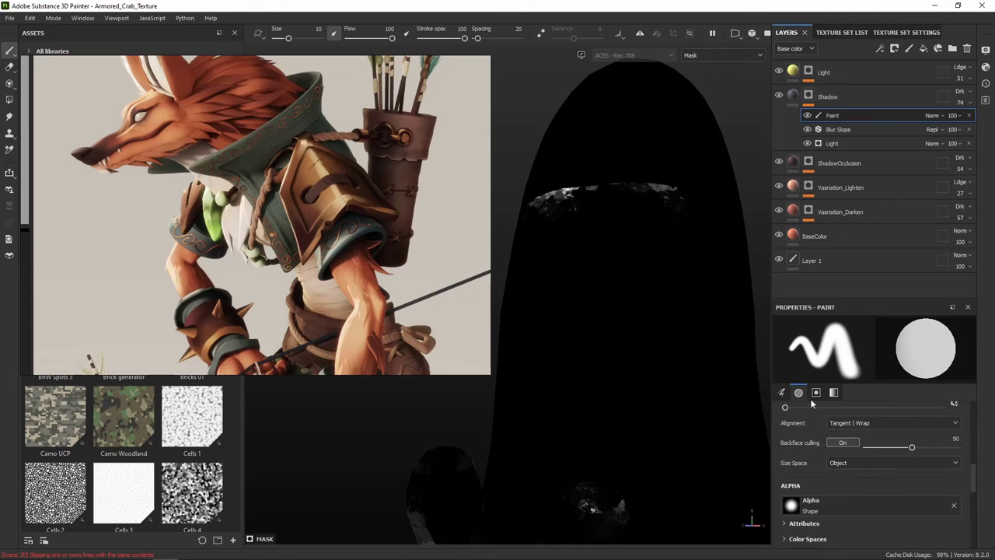
{"action": "scroll", "coordinate": [899, 501], "scroll_direction": "down", "scroll_amount": 4}
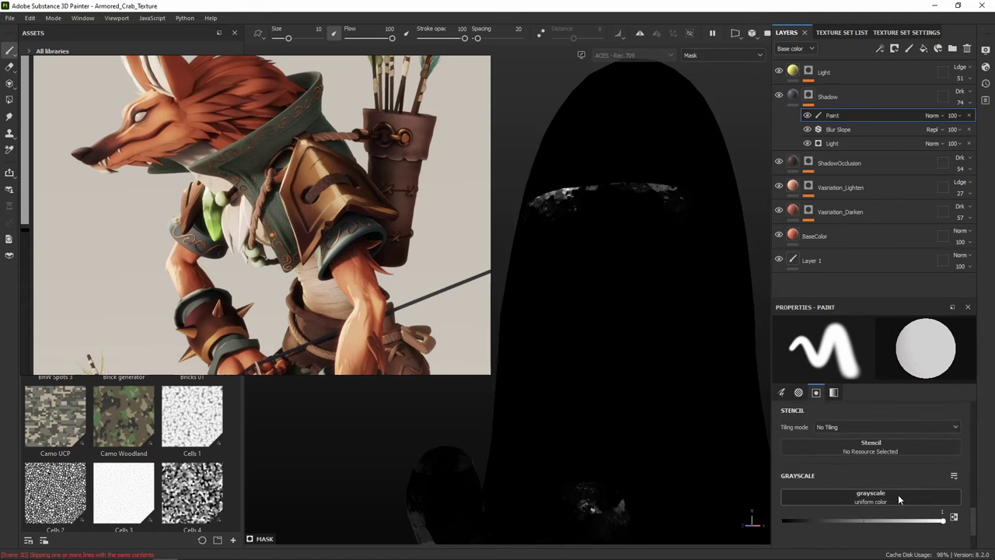
{"action": "left_click_drag", "start_coordinate": [918, 527], "coordinate": [782, 521]}
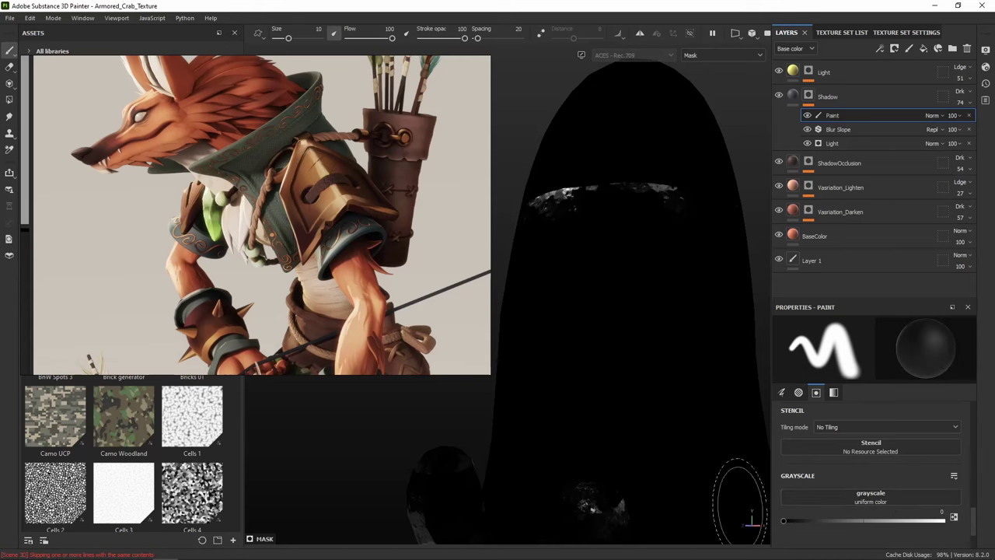
{"action": "mouse_move", "coordinate": [579, 194]}
{"action": "left_mouse_down"}
{"action": "mouse_move", "coordinate": [537, 198]}
{"action": "mouse_move", "coordinate": [619, 188]}
{"action": "mouse_move", "coordinate": [526, 204]}
{"action": "mouse_move", "coordinate": [686, 197]}
{"action": "mouse_move", "coordinate": [682, 208]}
{"action": "mouse_move", "coordinate": [610, 227]}
{"action": "left_mouse_up"}
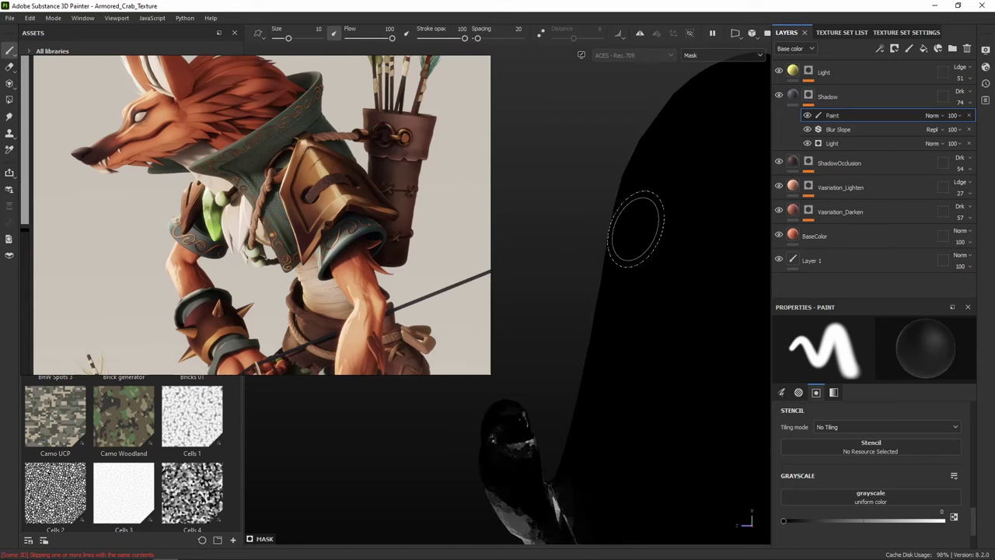
{"action": "middle_click_drag", "start_coordinate": [642, 236], "coordinate": [447, 232], "text": "alt"}
{"action": "left_click_drag", "start_coordinate": [627, 192], "coordinate": [584, 194], "text": "alt"}
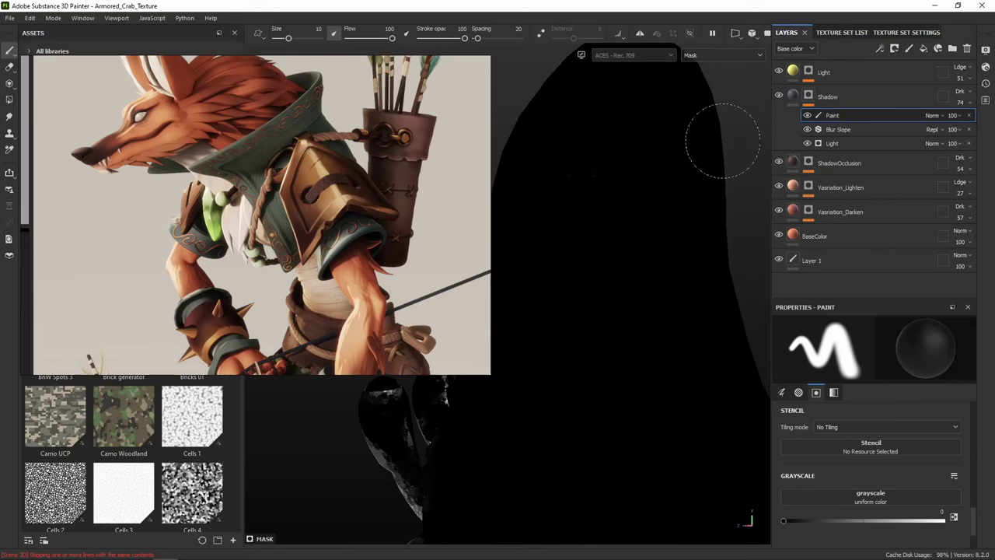
{"action": "mouse_move", "coordinate": [726, 182]}
{"action": "right_mouse_down", "text": "alt"}
{"action": "mouse_move", "coordinate": [600, 189]}
{"action": "mouse_move", "coordinate": [593, 178]}
{"action": "right_mouse_up", "text": "alt"}
{"action": "mouse_move", "coordinate": [603, 224]}
{"action": "left_mouse_down"}
{"action": "mouse_move", "coordinate": [599, 200]}
{"action": "mouse_move", "coordinate": [630, 162]}
{"action": "mouse_move", "coordinate": [641, 331]}
{"action": "mouse_move", "coordinate": [666, 366]}
{"action": "left_mouse_up"}
{"action": "right_click_drag", "start_coordinate": [636, 262], "coordinate": [655, 276], "text": "alt"}
{"action": "mouse_move", "coordinate": [657, 276]}
{"action": "left_mouse_down", "text": "alt"}
{"action": "mouse_move", "coordinate": [673, 288]}
{"action": "mouse_move", "coordinate": [629, 281]}
{"action": "left_mouse_up", "text": "alt"}
{"action": "middle_click_drag", "start_coordinate": [629, 281], "coordinate": [740, 280], "text": "alt"}
{"action": "scroll", "coordinate": [706, 277], "scroll_direction": "up", "scroll_amount": 4}
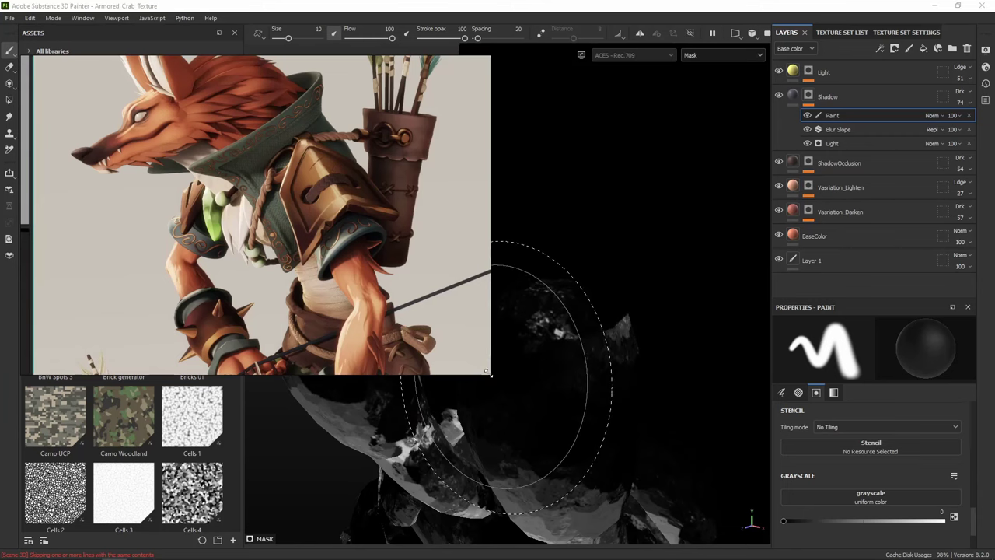
Shrink the reference image window, frame the toothed book creature in it, and move it off the asset library into the viewport's corner
{"action": "left_click_drag", "start_coordinate": [489, 373], "coordinate": [202, 200]}
{"action": "scroll", "coordinate": [130, 138], "scroll_direction": "down", "scroll_amount": 4}
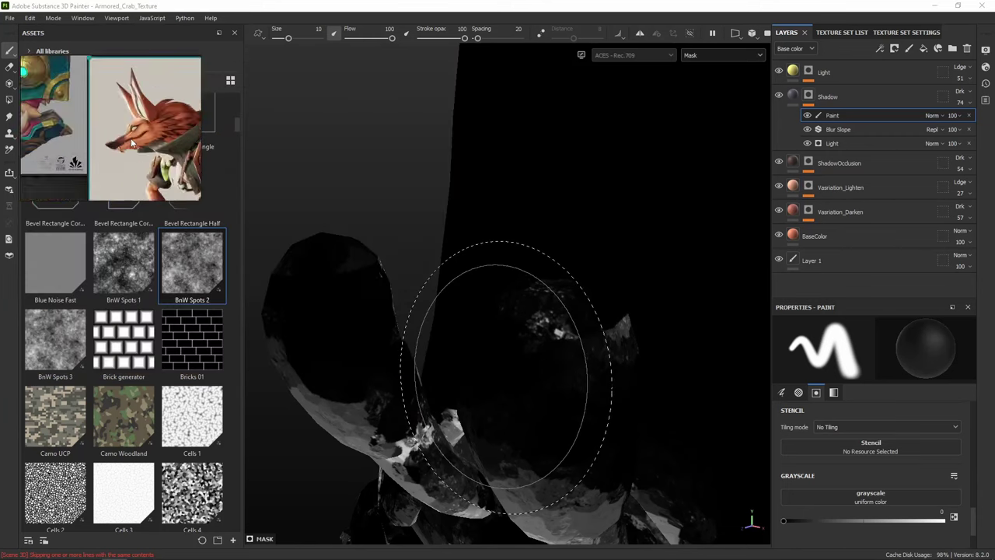
{"action": "scroll", "coordinate": [126, 140], "scroll_direction": "up", "scroll_amount": 4}
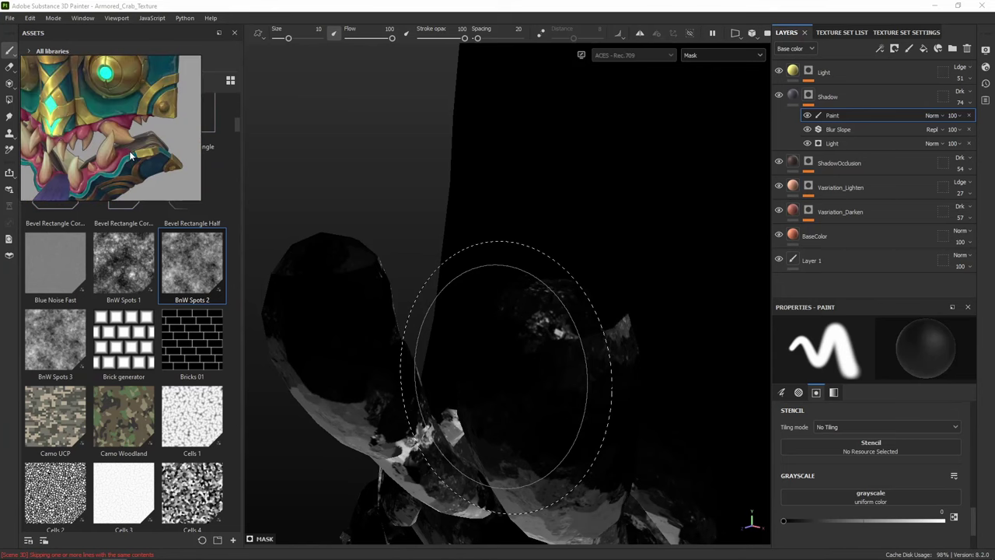
{"action": "mouse_move", "coordinate": [91, 87]}
{"action": "left_mouse_down"}
{"action": "mouse_move", "coordinate": [314, 55]}
{"action": "mouse_move", "coordinate": [319, 82]}
{"action": "left_mouse_up"}
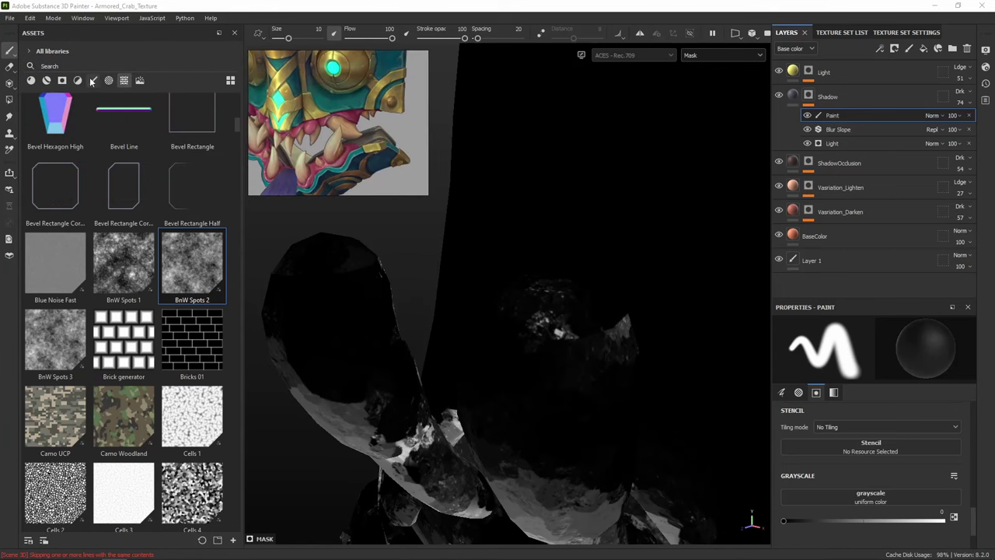
Browse the brush library and choose the rough-edged Kyle's Inkbox - Chop... brush
{"action": "scroll", "coordinate": [223, 170], "scroll_direction": "down", "scroll_amount": 5}
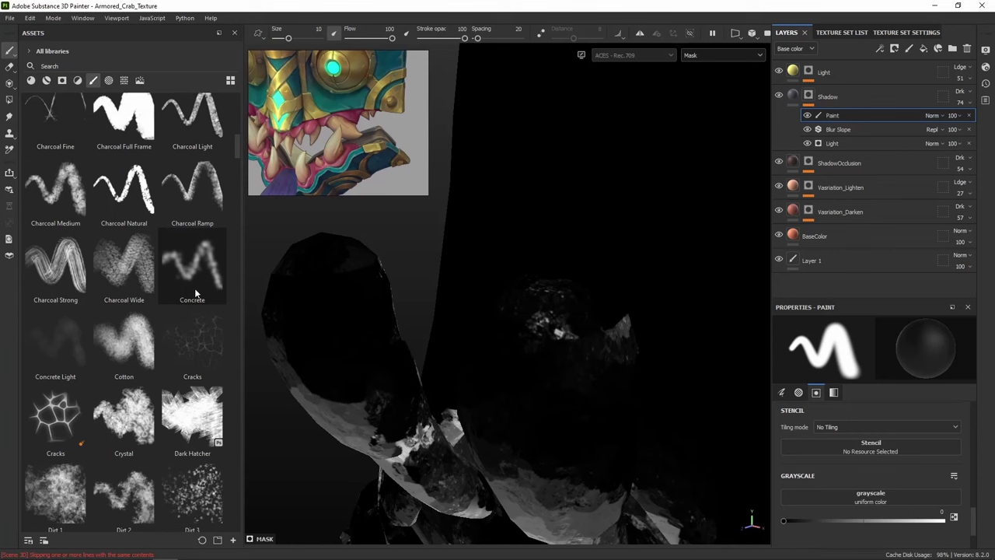
{"action": "scroll", "coordinate": [158, 371], "scroll_direction": "down", "scroll_amount": 6}
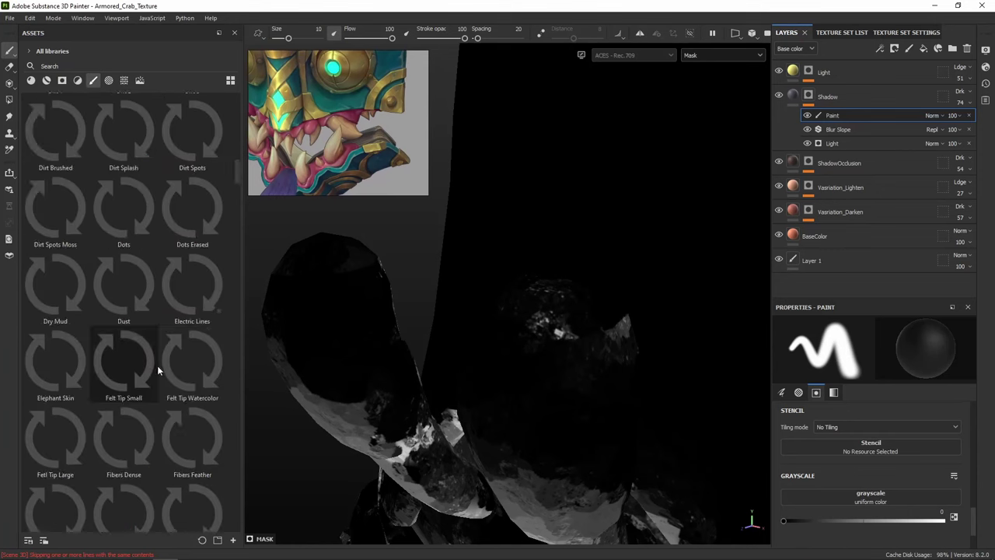
{"action": "scroll", "coordinate": [159, 363], "scroll_direction": "down", "scroll_amount": 3}
{"action": "scroll", "coordinate": [164, 354], "scroll_direction": "down", "scroll_amount": 6}
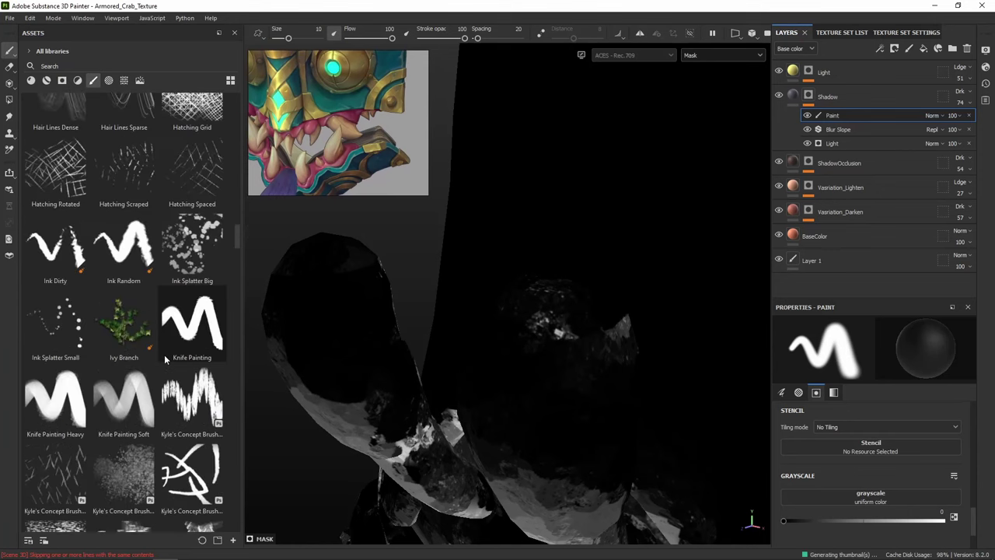
{"action": "scroll", "coordinate": [111, 145], "scroll_direction": "down", "scroll_amount": 3}
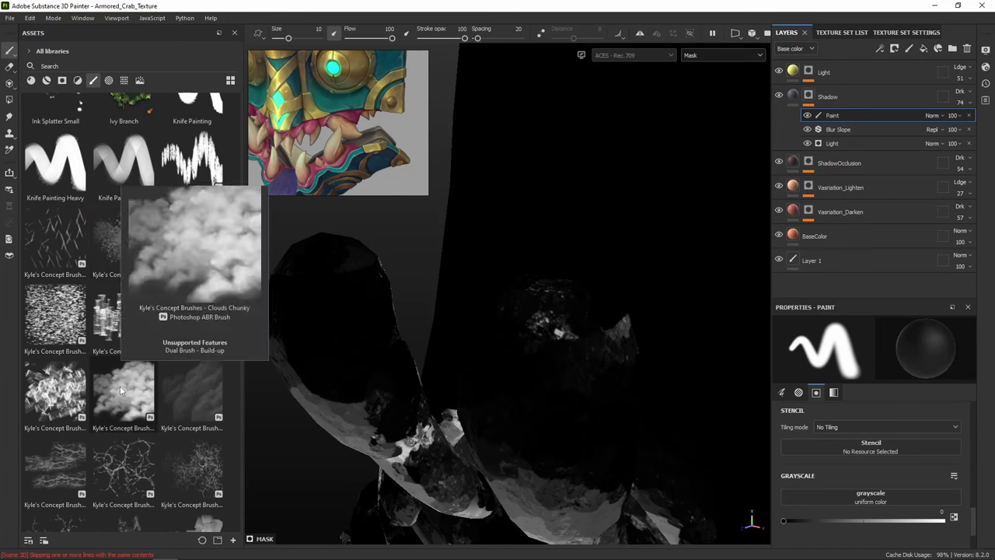
{"action": "scroll", "coordinate": [121, 391], "scroll_direction": "down", "scroll_amount": 5}
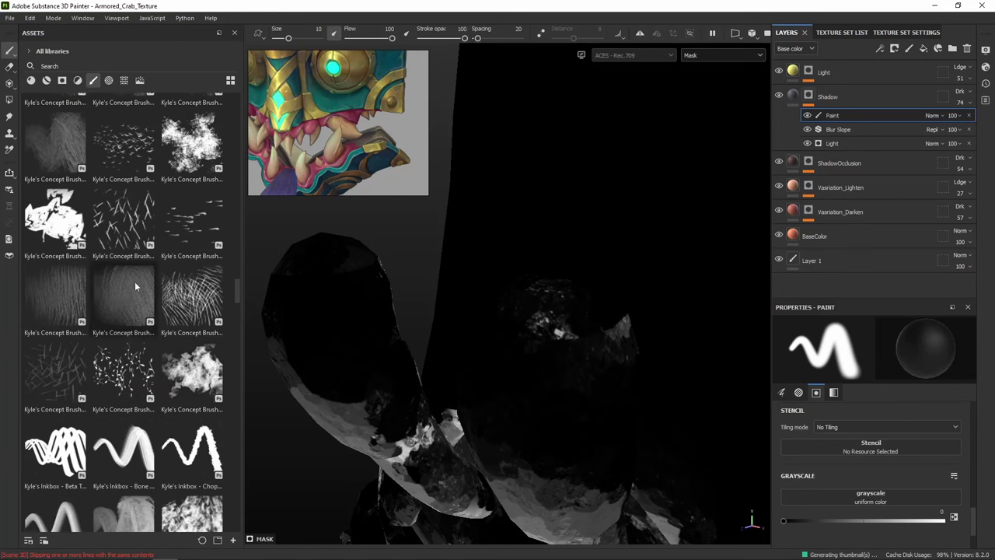
{"action": "scroll", "coordinate": [140, 307], "scroll_direction": "down", "scroll_amount": 3}
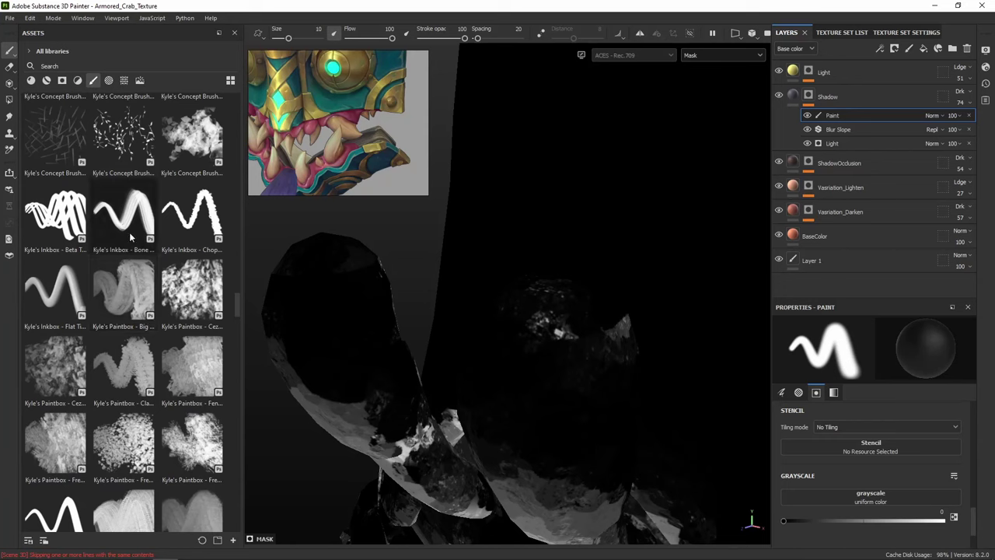
{"action": "left_click", "coordinate": [196, 223]}
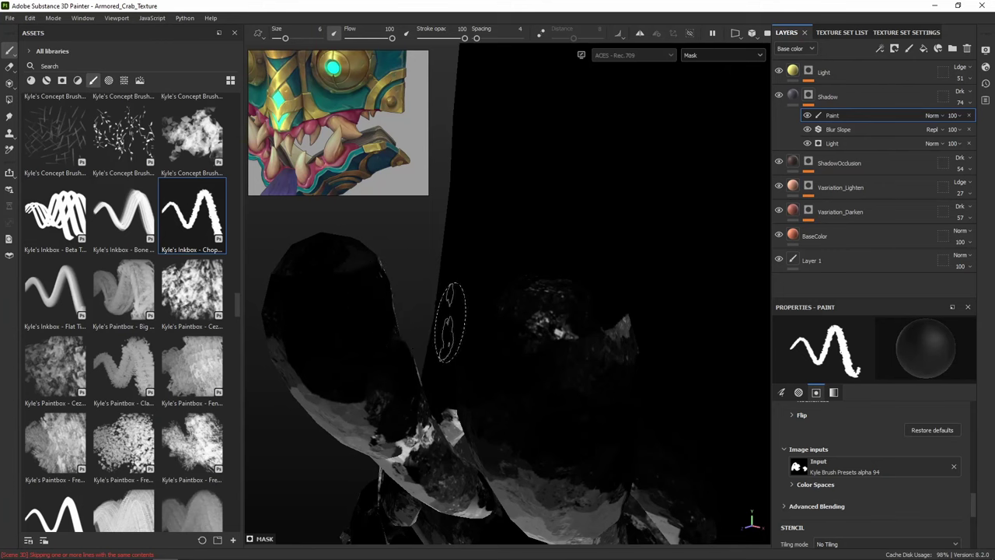
Paint out the bright shadow patch near the top of the crab's eye stalk in the Shadow mask
{"action": "left_click_drag", "start_coordinate": [398, 296], "coordinate": [402, 282], "text": "alt"}
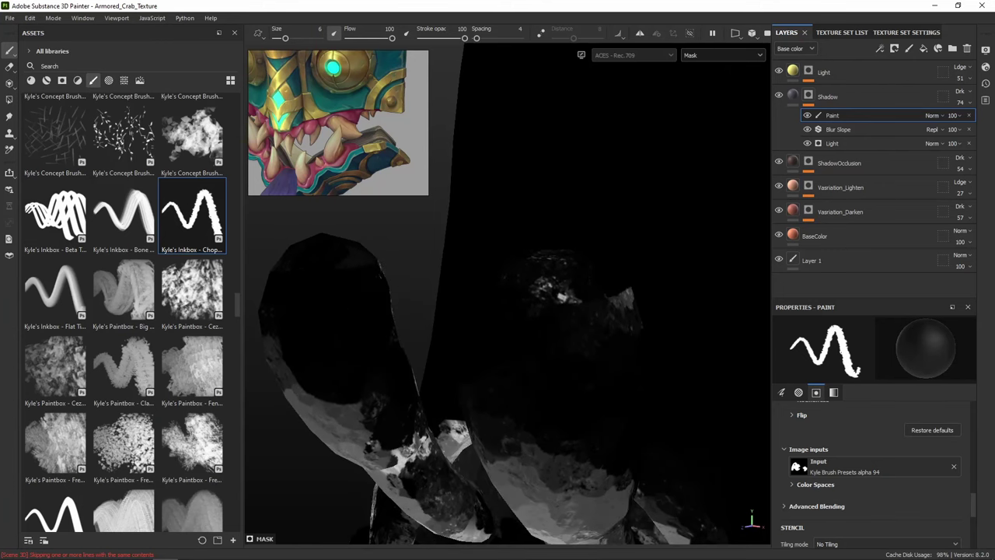
{"action": "mouse_move", "coordinate": [515, 311]}
{"action": "left_mouse_down"}
{"action": "mouse_move", "coordinate": [533, 322]}
{"action": "mouse_move", "coordinate": [606, 309]}
{"action": "mouse_move", "coordinate": [644, 287]}
{"action": "mouse_move", "coordinate": [542, 297]}
{"action": "left_mouse_up"}
{"action": "middle_click_drag", "start_coordinate": [544, 282], "coordinate": [545, 279], "text": "alt"}
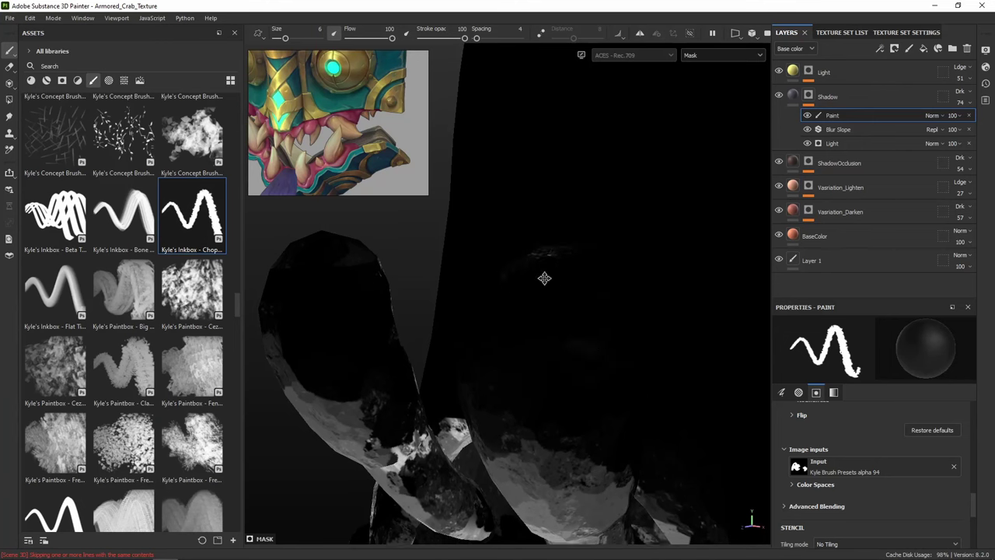
{"action": "mouse_move", "coordinate": [544, 278]}
{"action": "left_mouse_down", "text": "alt"}
{"action": "mouse_move", "coordinate": [667, 178]}
{"action": "mouse_move", "coordinate": [602, 257]}
{"action": "left_mouse_up", "text": "alt"}
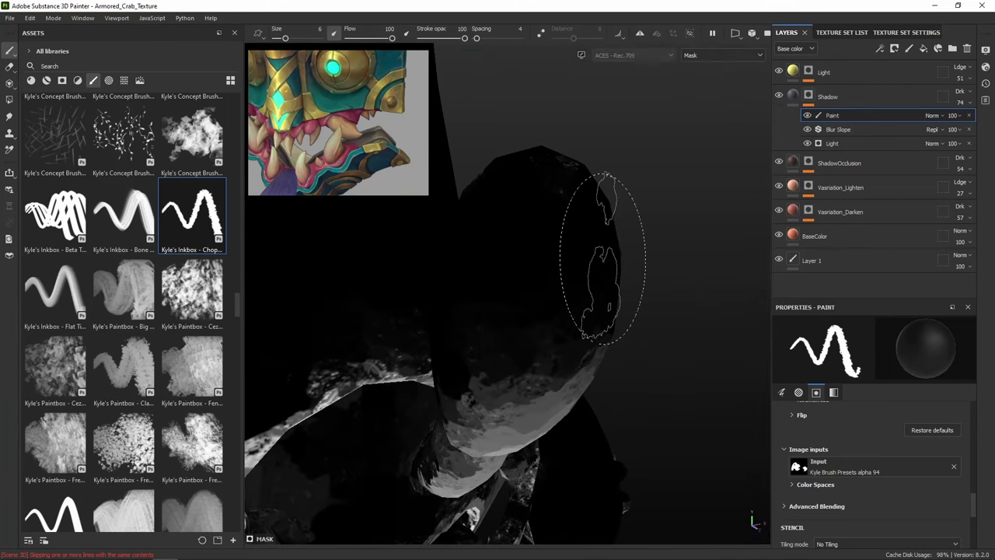
Reduce the brush size to 2.72 and clean the remaining specks off the top of the eye stalk from other angles
{"action": "key", "text": "bracketleft"}
{"action": "key", "text": "bracketleft"}
{"action": "key", "text": "bracketleft"}
{"action": "key", "text": "bracketleft"}
{"action": "key", "text": "bracketleft"}
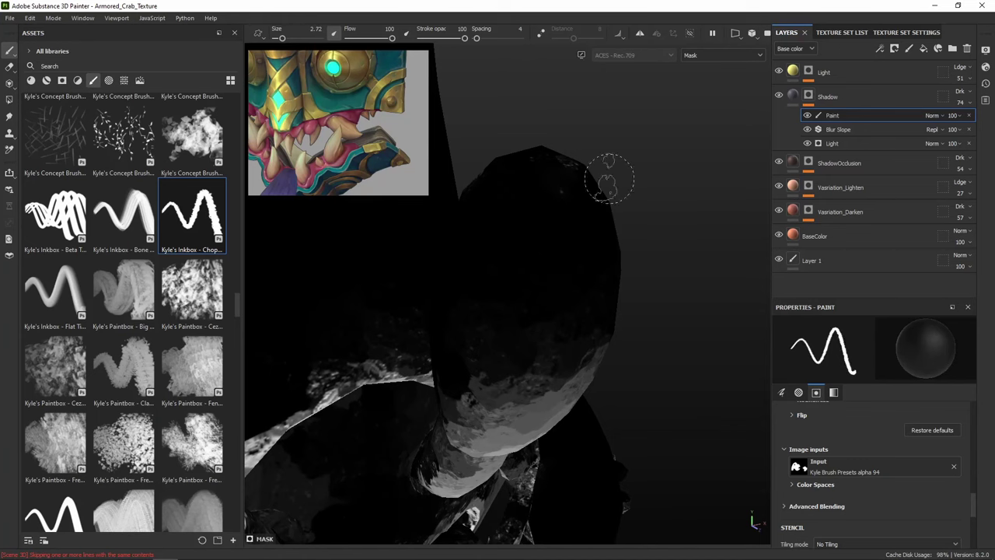
{"action": "left_click_drag", "start_coordinate": [628, 150], "coordinate": [591, 159], "text": "alt"}
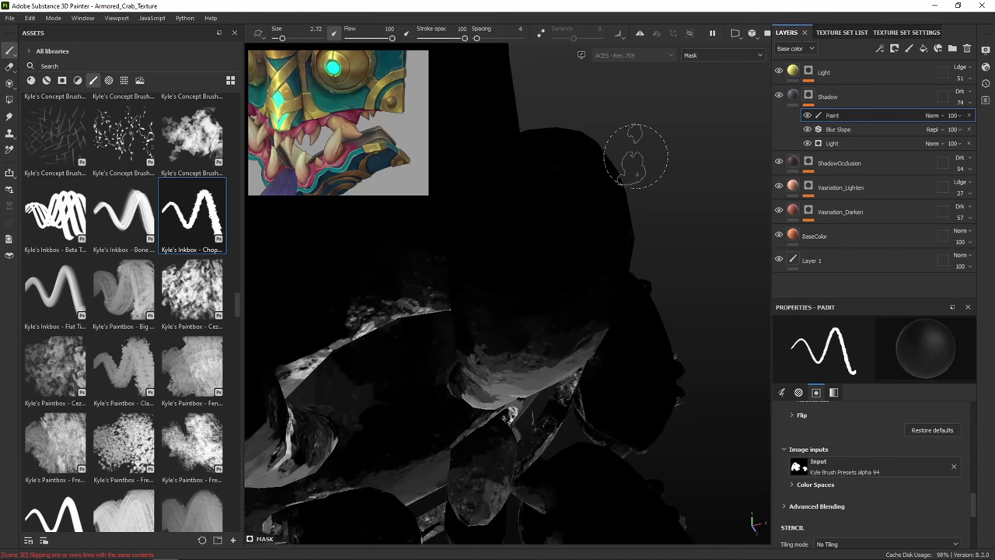
{"action": "mouse_move", "coordinate": [637, 151]}
{"action": "left_mouse_down", "text": "alt"}
{"action": "mouse_move", "coordinate": [653, 172]}
{"action": "mouse_move", "coordinate": [650, 255]}
{"action": "left_mouse_up", "text": "alt"}
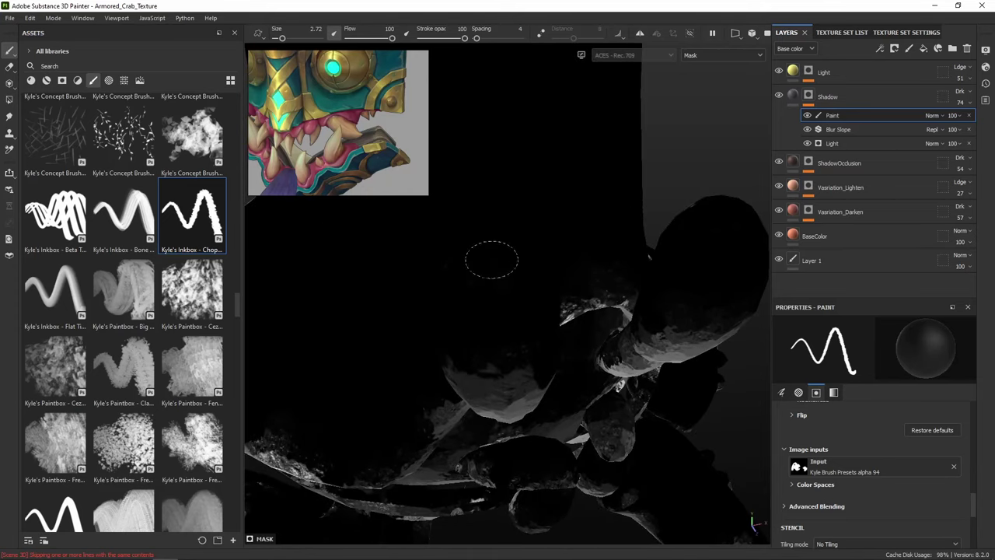
Paint out the bright specks on the small eye stalk beside the tall shell in the Shadow mask
{"action": "mouse_move", "coordinate": [562, 255]}
{"action": "left_mouse_down", "text": "alt"}
{"action": "mouse_move", "coordinate": [653, 193]}
{"action": "mouse_move", "coordinate": [633, 211]}
{"action": "mouse_move", "coordinate": [618, 258]}
{"action": "mouse_move", "coordinate": [654, 293]}
{"action": "mouse_move", "coordinate": [571, 208]}
{"action": "mouse_move", "coordinate": [580, 329]}
{"action": "mouse_move", "coordinate": [503, 267]}
{"action": "left_mouse_up", "text": "alt"}
{"action": "middle_click_drag", "start_coordinate": [503, 266], "coordinate": [531, 306], "text": "alt"}
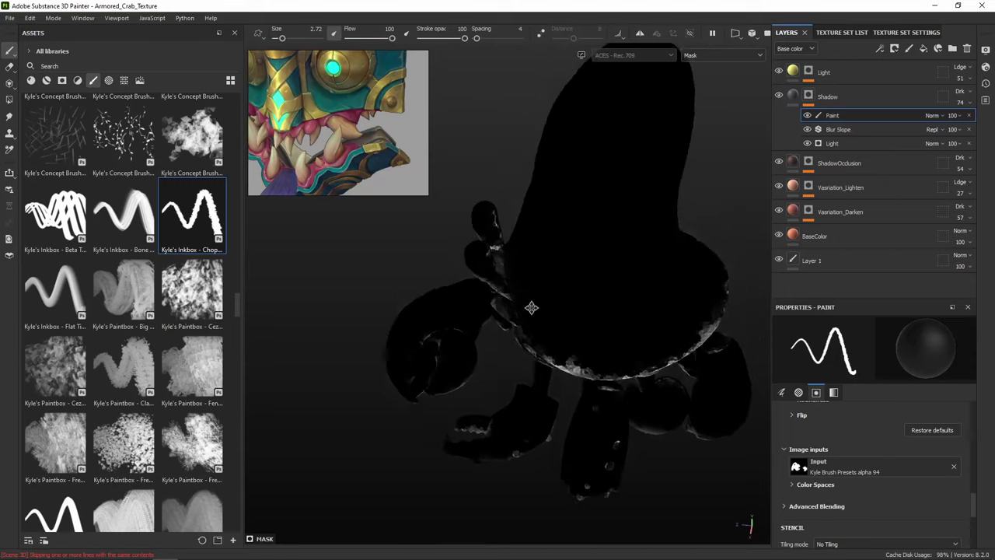
{"action": "right_click_drag", "start_coordinate": [531, 306], "coordinate": [519, 272], "text": "alt"}
{"action": "mouse_move", "coordinate": [519, 272]}
{"action": "middle_mouse_down", "text": "alt"}
{"action": "mouse_move", "coordinate": [536, 278]}
{"action": "mouse_move", "coordinate": [511, 311]}
{"action": "middle_mouse_up", "text": "alt"}
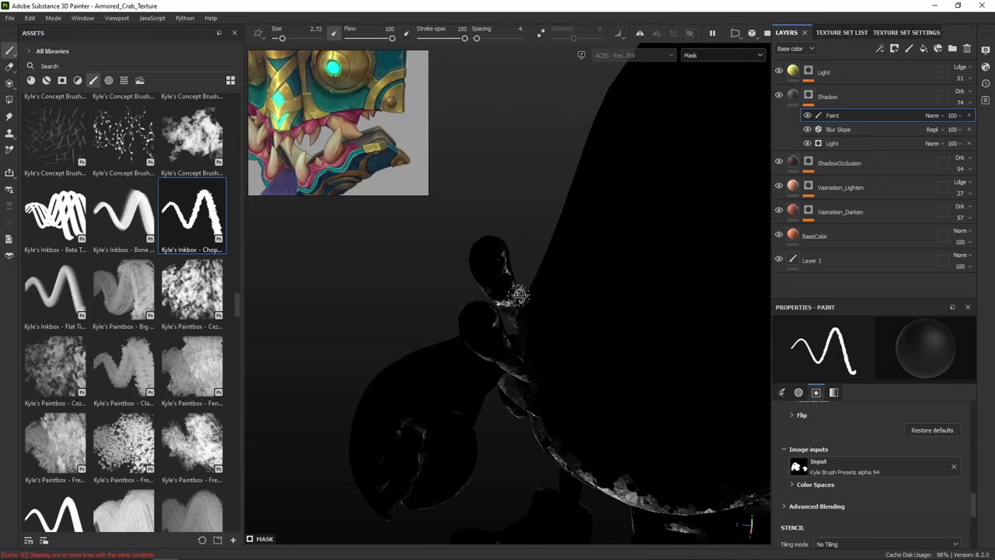
{"action": "left_click_drag", "start_coordinate": [520, 295], "coordinate": [493, 281], "text": "alt"}
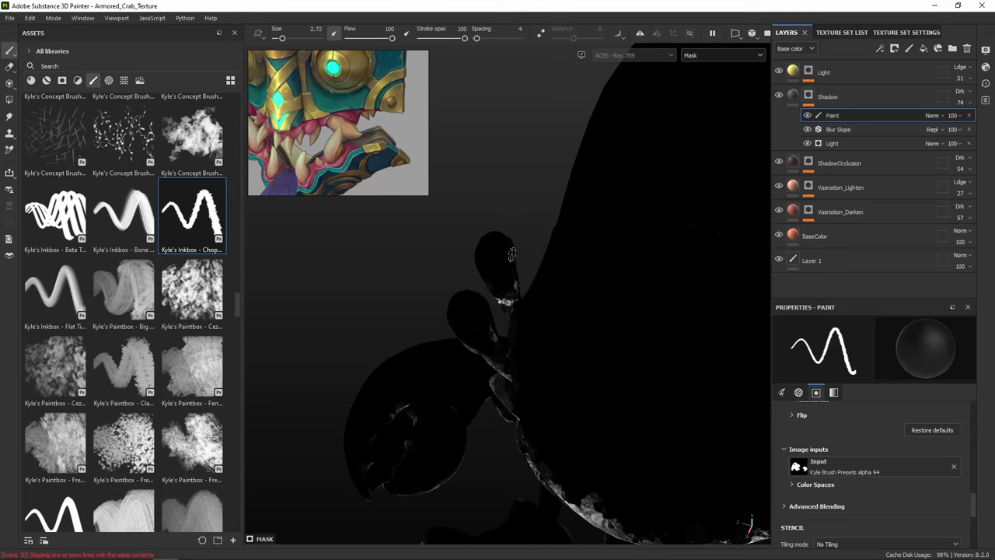
Raise the intensity of the Blur Slope filter in the Light layer's mask, then show the layer's base color on the crab
{"action": "scroll", "coordinate": [519, 249], "scroll_direction": "down", "scroll_amount": 4}
{"action": "middle_click_drag", "start_coordinate": [580, 292], "coordinate": [536, 236], "text": "alt"}
{"action": "left_click_drag", "start_coordinate": [536, 236], "coordinate": [728, 195], "text": "alt"}
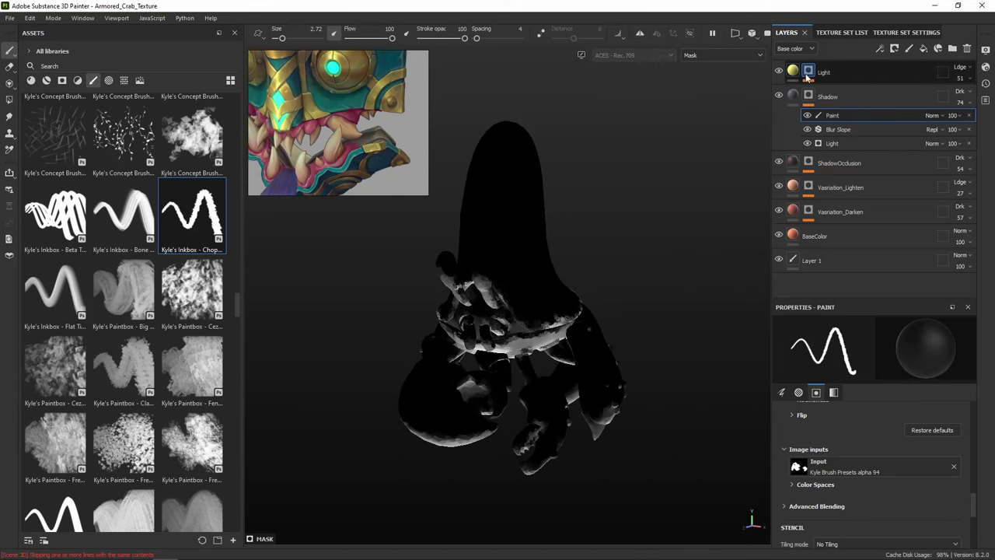
{"action": "left_click", "coordinate": [807, 74]}
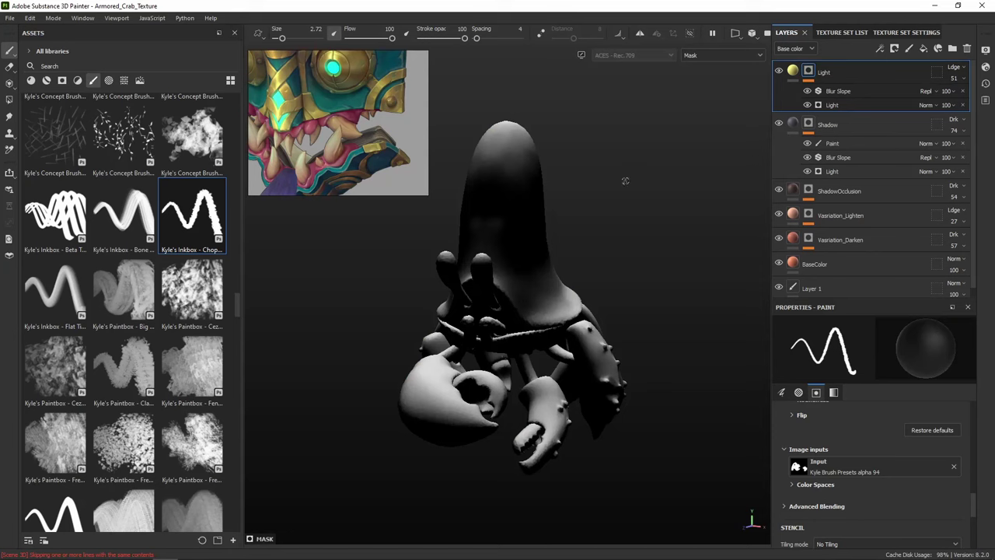
{"action": "left_click_drag", "start_coordinate": [625, 181], "coordinate": [661, 210], "text": "alt"}
{"action": "scroll", "coordinate": [630, 194], "scroll_direction": "up", "scroll_amount": 3}
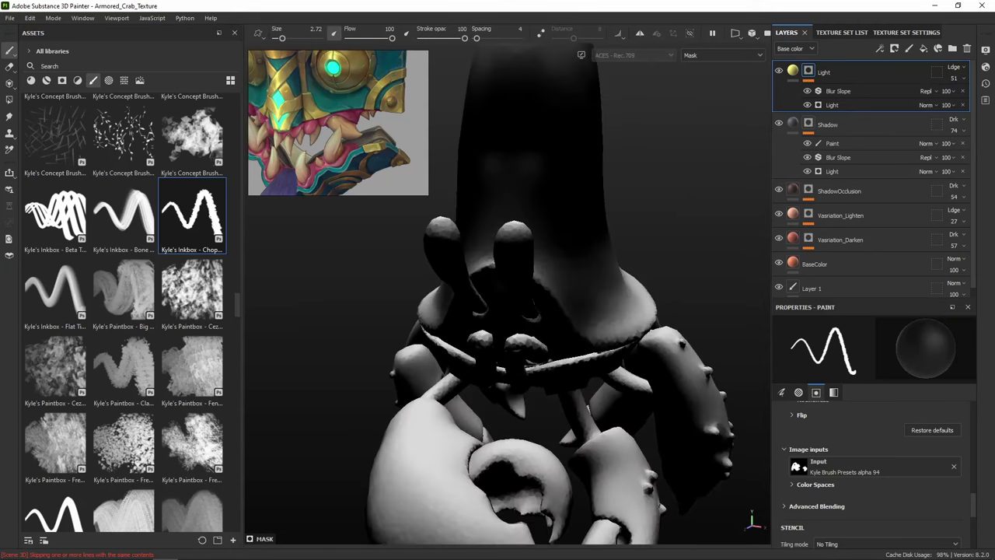
{"action": "left_click", "coordinate": [848, 91]}
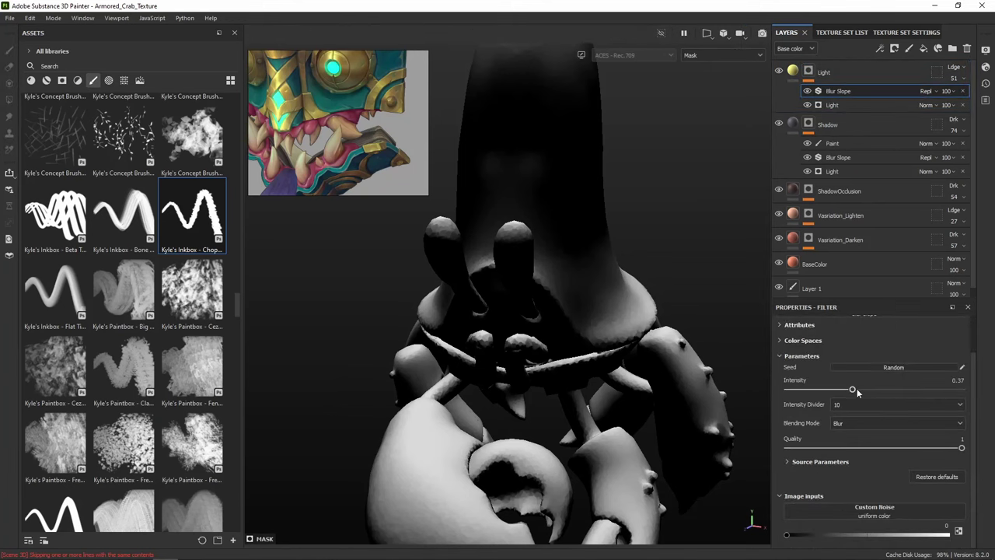
{"action": "left_click_drag", "start_coordinate": [854, 388], "coordinate": [887, 389]}
{"action": "left_click_drag", "start_coordinate": [936, 389], "coordinate": [934, 389]}
{"action": "middle_click_drag", "start_coordinate": [627, 215], "coordinate": [649, 264], "text": "alt"}
{"action": "left_click", "coordinate": [791, 73]}
{"action": "left_click", "coordinate": [792, 73]}
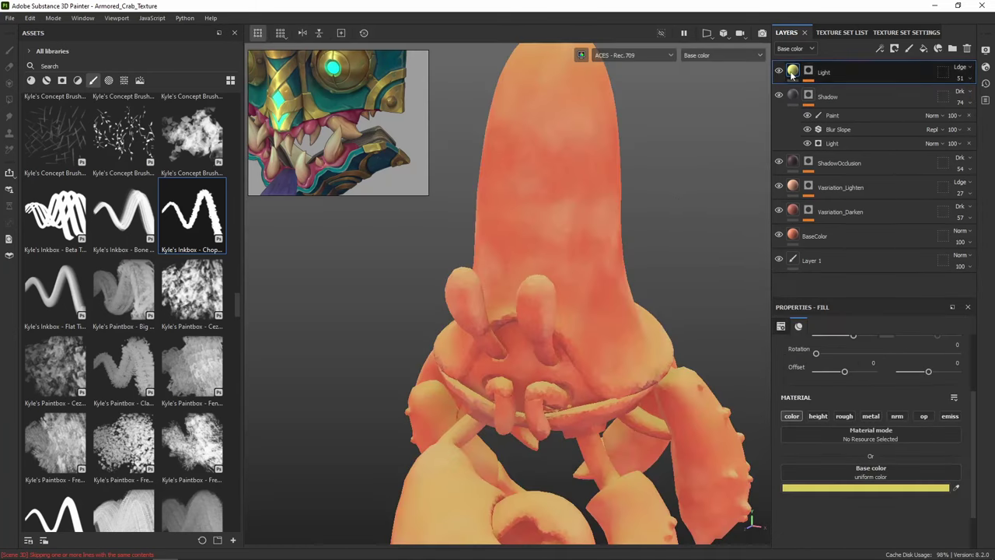
Change the Shadow layer's base color to a strongly saturated deep purple
{"action": "mouse_move", "coordinate": [674, 199]}
{"action": "left_mouse_down", "text": "alt"}
{"action": "mouse_move", "coordinate": [702, 272]}
{"action": "mouse_move", "coordinate": [685, 233]}
{"action": "mouse_move", "coordinate": [584, 187]}
{"action": "mouse_move", "coordinate": [661, 187]}
{"action": "left_mouse_up", "text": "alt"}
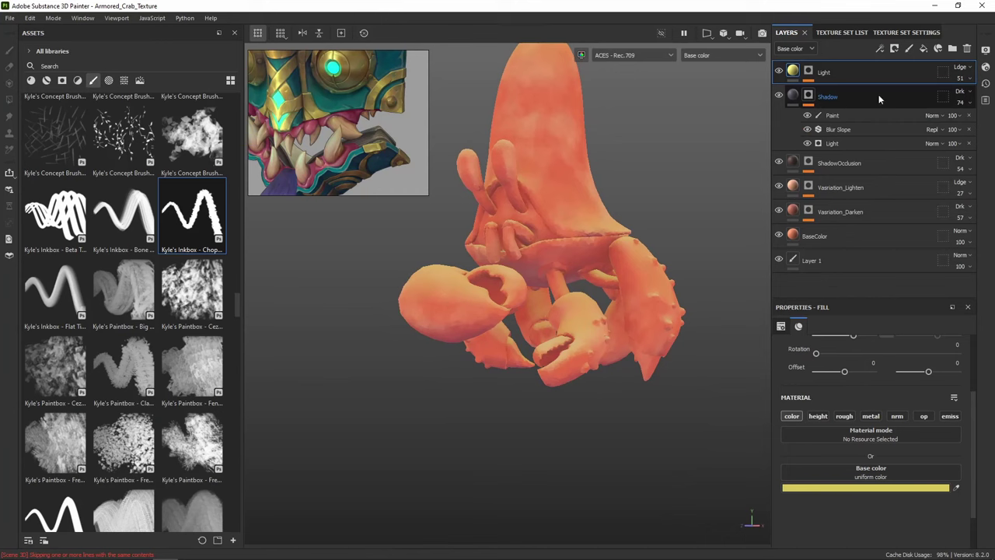
{"action": "left_click", "coordinate": [879, 96]}
{"action": "left_click", "coordinate": [794, 97]}
{"action": "left_click", "coordinate": [891, 488]}
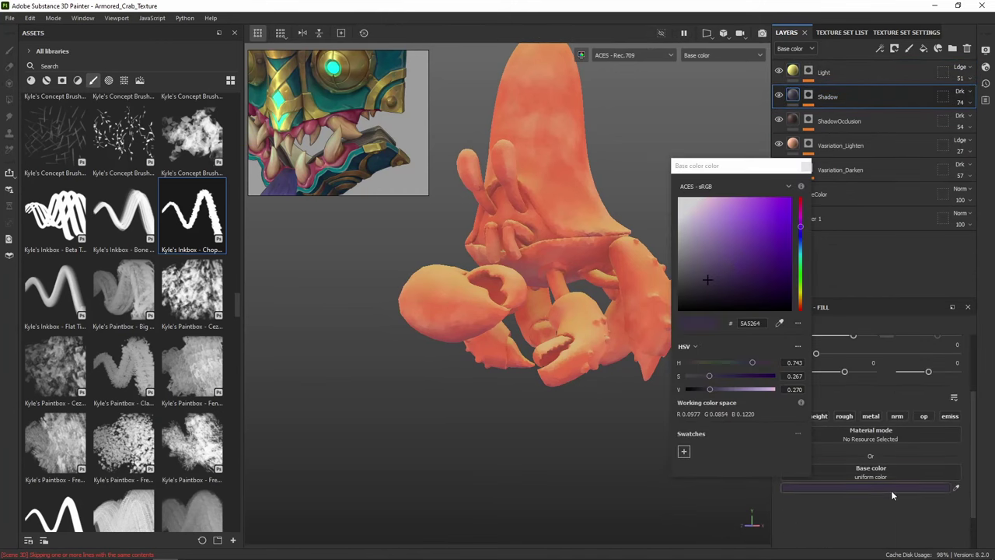
{"action": "left_click", "coordinate": [740, 267]}
{"action": "left_click_drag", "start_coordinate": [749, 265], "coordinate": [776, 256]}
{"action": "left_click", "coordinate": [806, 168]}
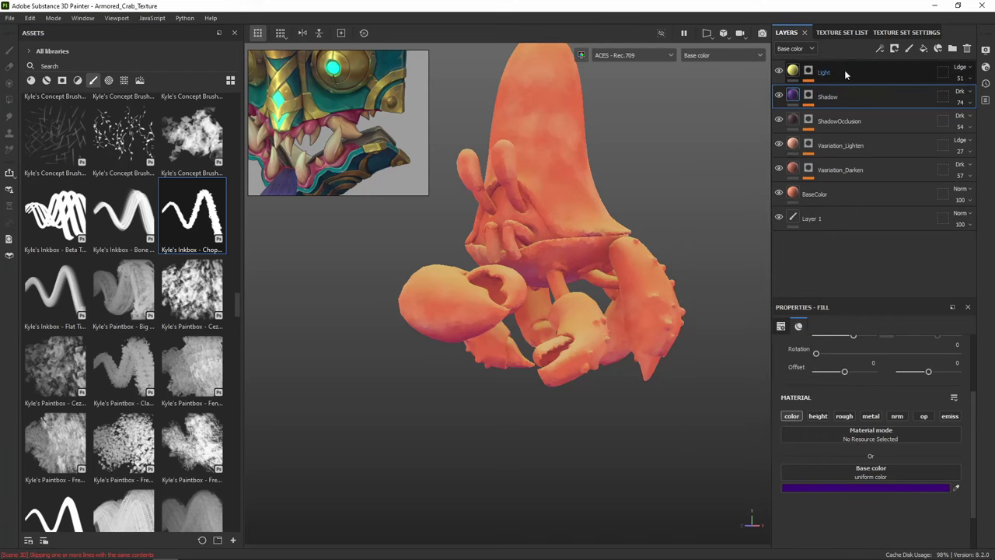
Lower the Light layer's opacity to 38
{"action": "left_click", "coordinate": [844, 70]}
{"action": "left_click", "coordinate": [969, 81]}
{"action": "left_click_drag", "start_coordinate": [968, 97], "coordinate": [962, 102]}
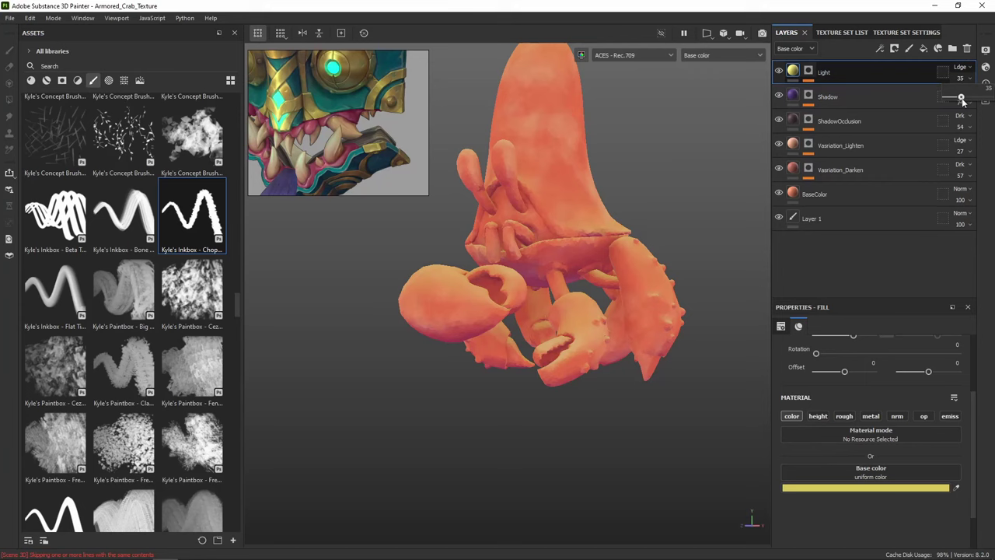
{"action": "left_click_drag", "start_coordinate": [598, 117], "coordinate": [598, 182], "text": "alt"}
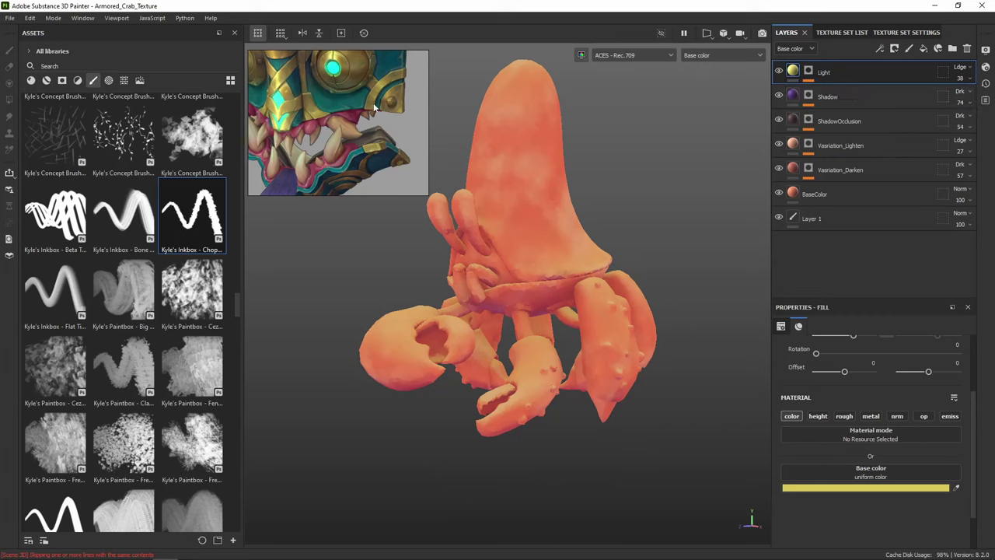
Darken the ShadowOcclusion layer's base color to a very deep reddish brown
{"action": "scroll", "coordinate": [380, 105], "scroll_direction": "up", "scroll_amount": 2}
{"action": "scroll", "coordinate": [386, 105], "scroll_direction": "up", "scroll_amount": 1}
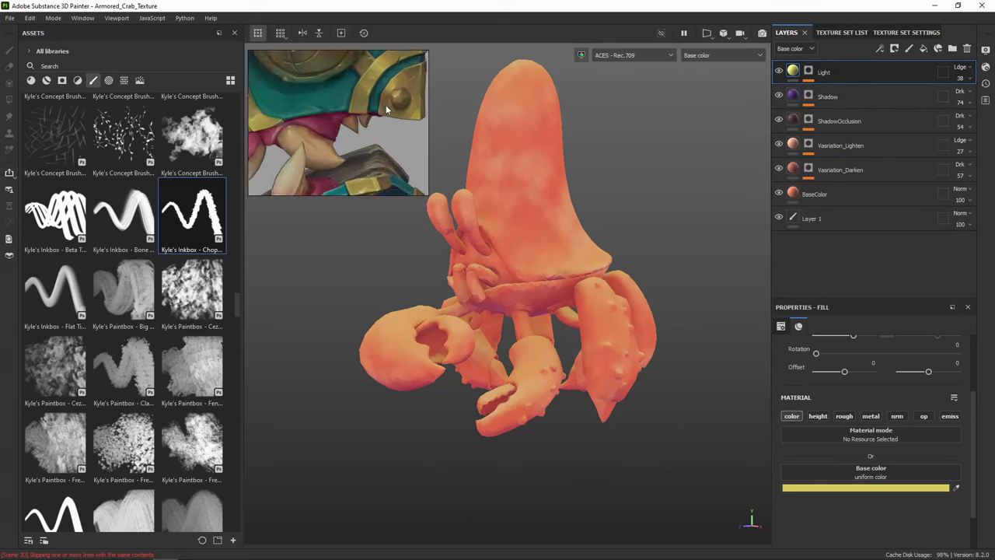
{"action": "middle_click_drag", "start_coordinate": [663, 187], "coordinate": [709, 242], "text": "alt"}
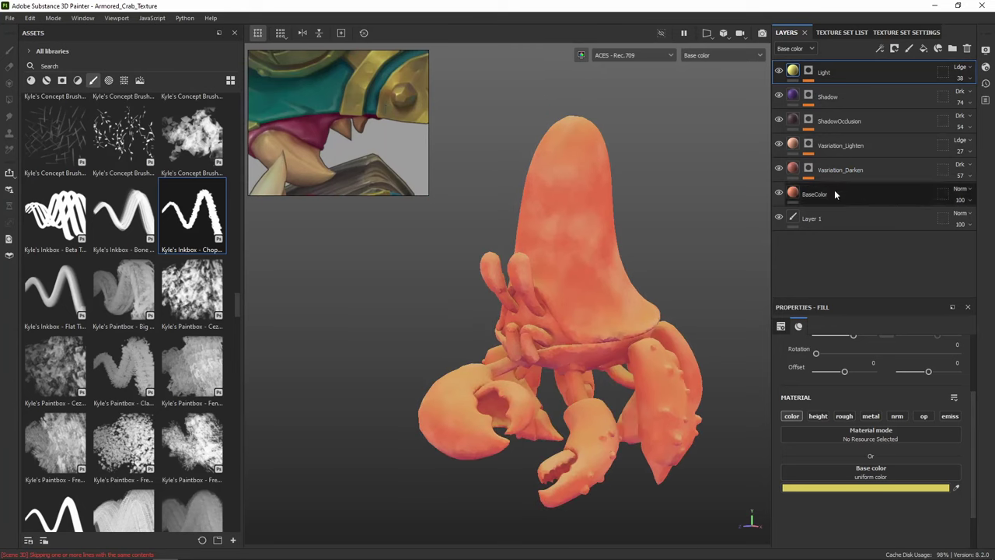
{"action": "left_click", "coordinate": [791, 126]}
{"action": "left_click", "coordinate": [867, 487]}
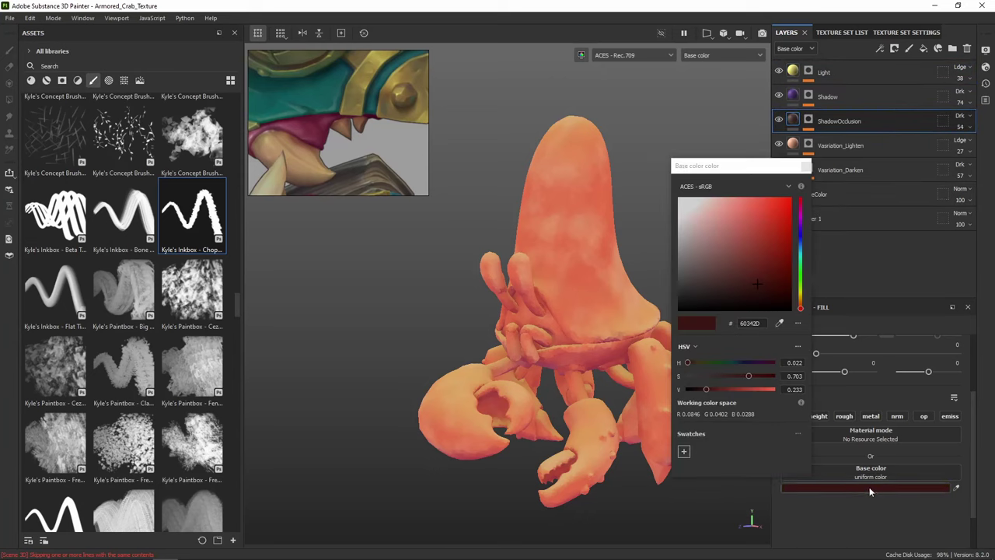
{"action": "left_click", "coordinate": [750, 299]}
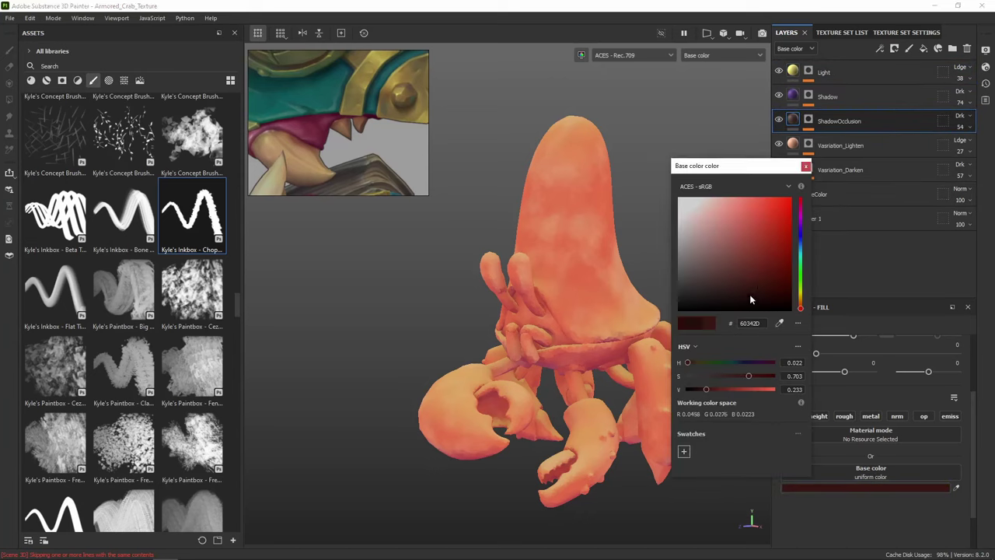
{"action": "left_click_drag", "start_coordinate": [754, 296], "coordinate": [764, 297]}
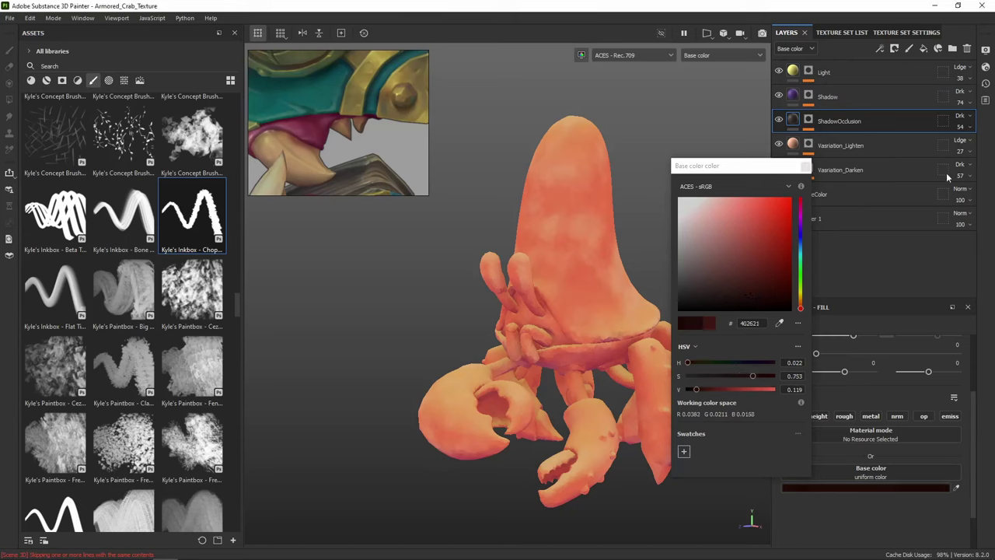
Set the ShadowOcclusion layer's opacity to 61 and make its dark red-brown color slightly less saturated
{"action": "left_click", "coordinate": [961, 126]}
{"action": "left_click_drag", "start_coordinate": [964, 146], "coordinate": [980, 148]}
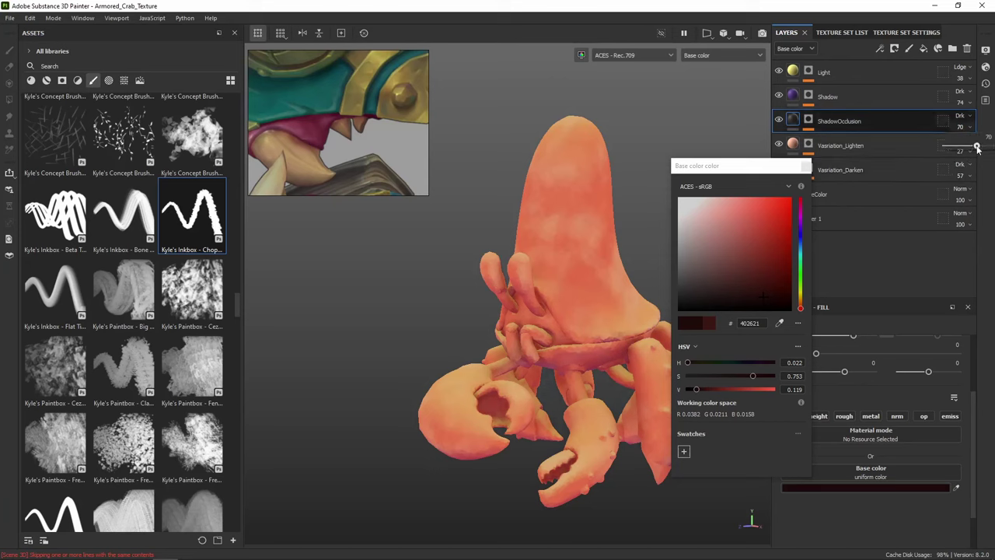
{"action": "left_click_drag", "start_coordinate": [978, 148], "coordinate": [972, 148]}
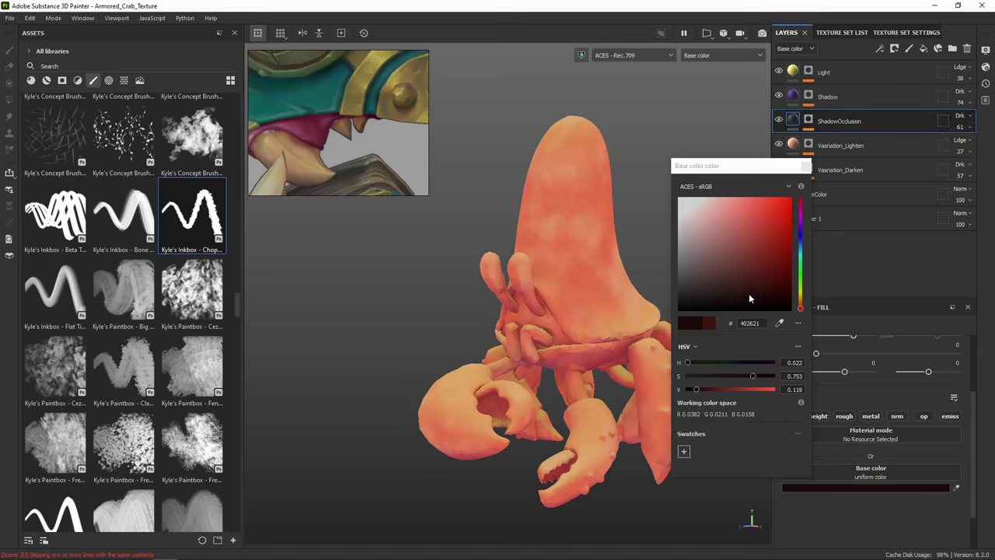
{"action": "left_click_drag", "start_coordinate": [750, 295], "coordinate": [744, 295]}
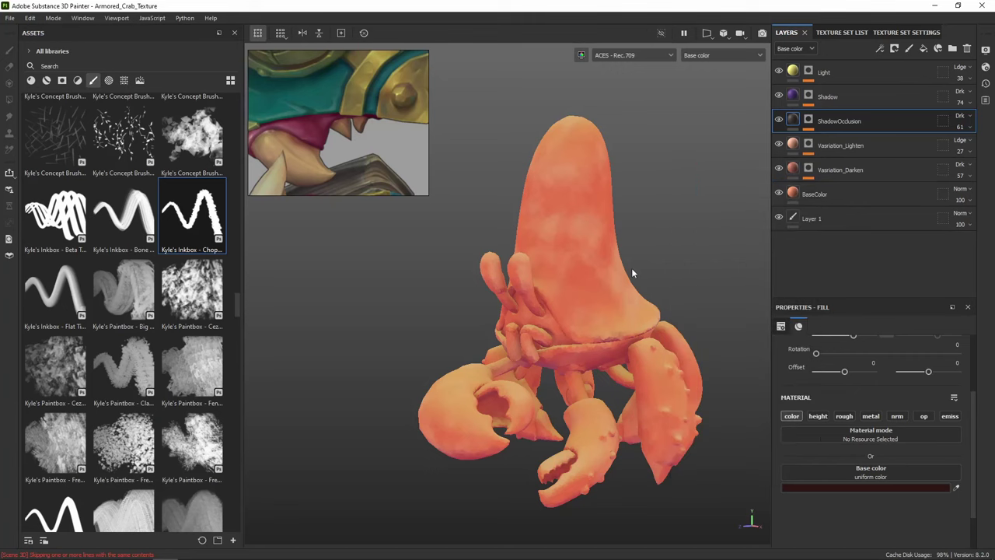
Examine the crab's shading from several angles and compare it with the gold armor stud in the reference image
{"action": "left_click_drag", "start_coordinate": [633, 271], "coordinate": [604, 257], "text": "alt"}
{"action": "scroll", "coordinate": [561, 264], "scroll_direction": "up", "scroll_amount": 3}
{"action": "left_click_drag", "start_coordinate": [603, 185], "coordinate": [601, 319], "text": "alt"}
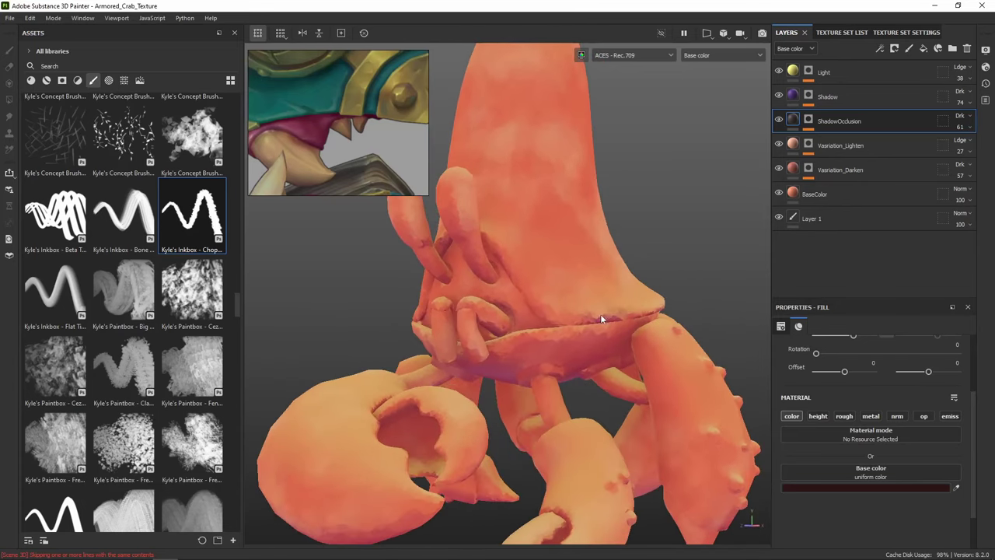
{"action": "left_click_drag", "start_coordinate": [639, 222], "coordinate": [666, 234], "text": "alt"}
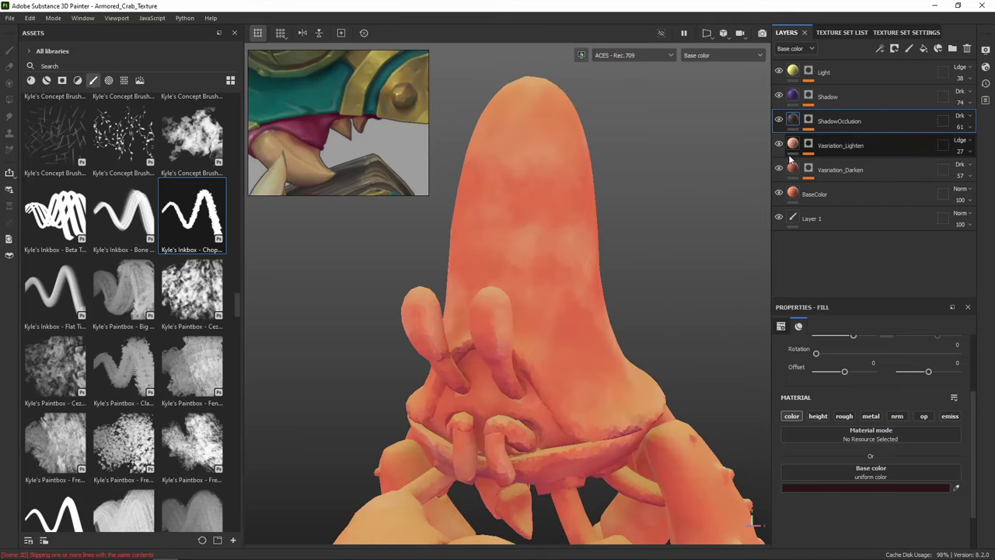
{"action": "right_click_drag", "start_coordinate": [646, 204], "coordinate": [650, 289], "text": "alt"}
{"action": "middle_click_drag", "start_coordinate": [651, 288], "coordinate": [624, 253], "text": "alt"}
{"action": "left_click_drag", "start_coordinate": [622, 257], "coordinate": [603, 262], "text": "alt"}
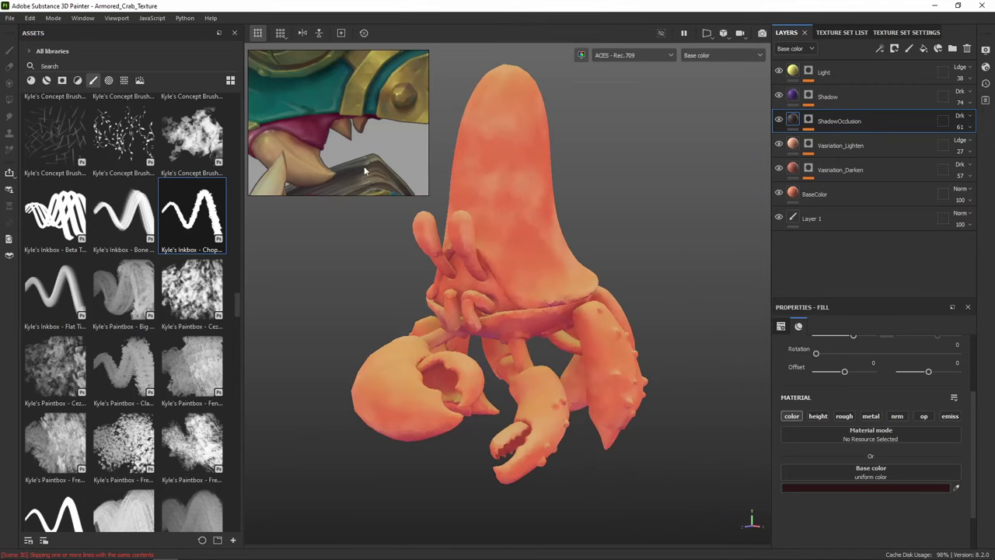
{"action": "left_click", "coordinate": [850, 72]}
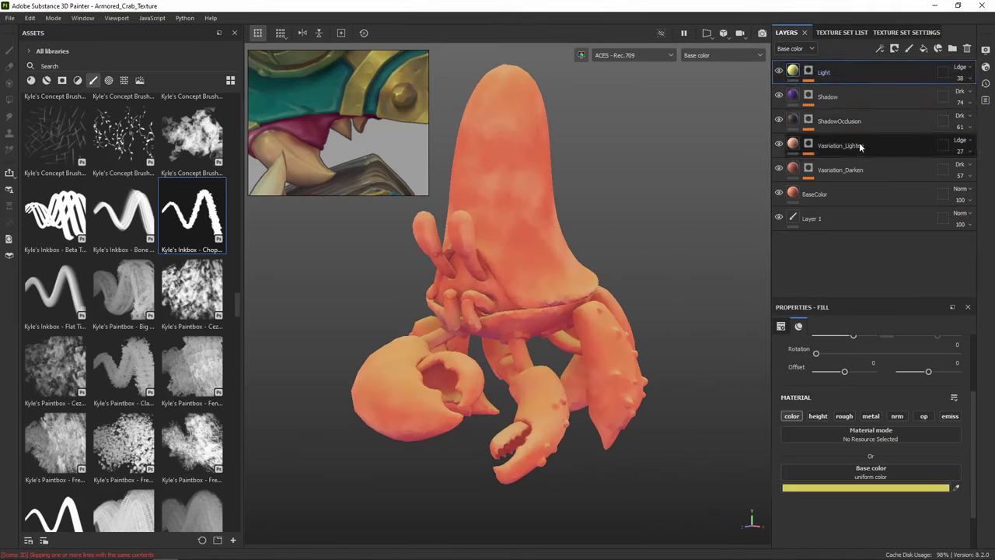
{"action": "scroll", "coordinate": [359, 132], "scroll_direction": "up", "scroll_amount": 4}
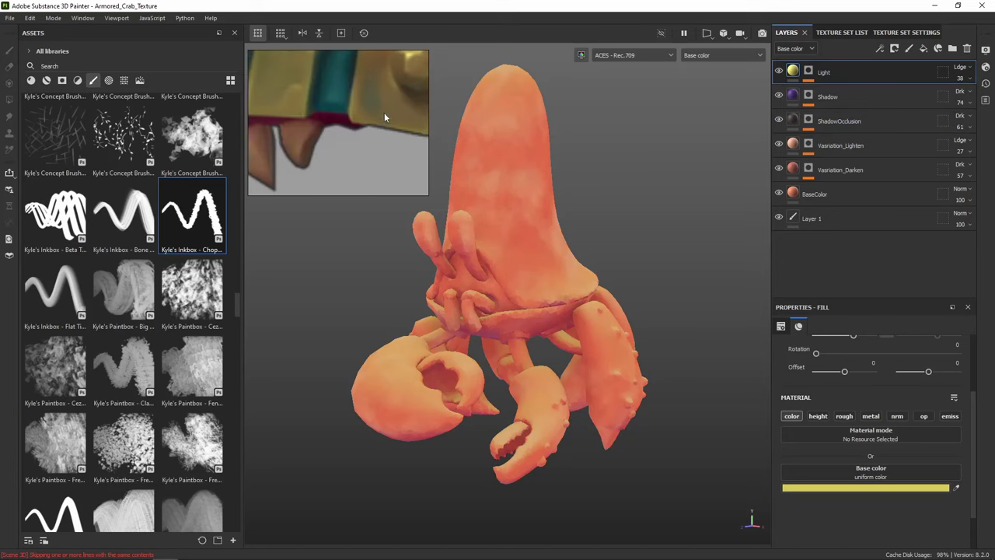
{"action": "middle_click_drag", "start_coordinate": [380, 120], "coordinate": [339, 155]}
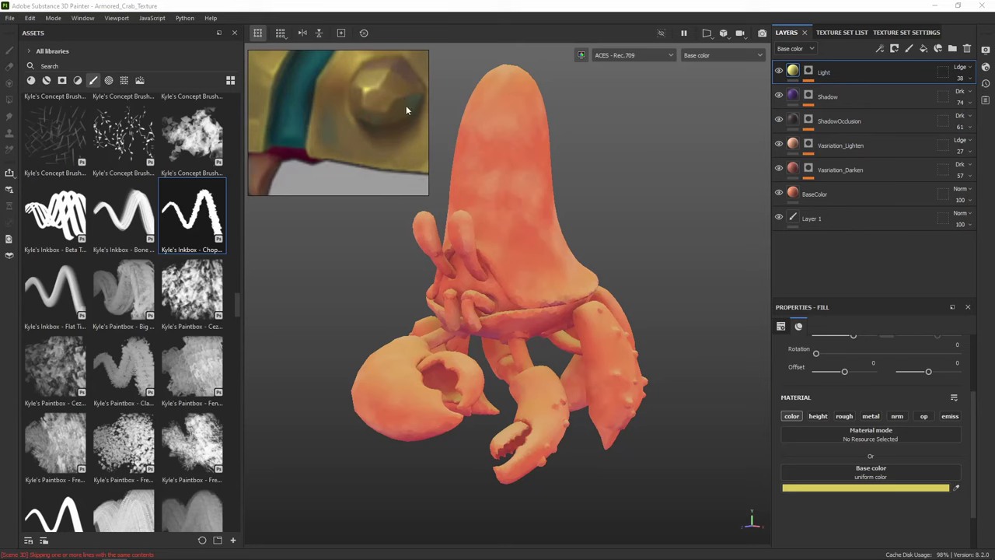
{"action": "scroll", "coordinate": [374, 159], "scroll_direction": "down", "scroll_amount": 2}
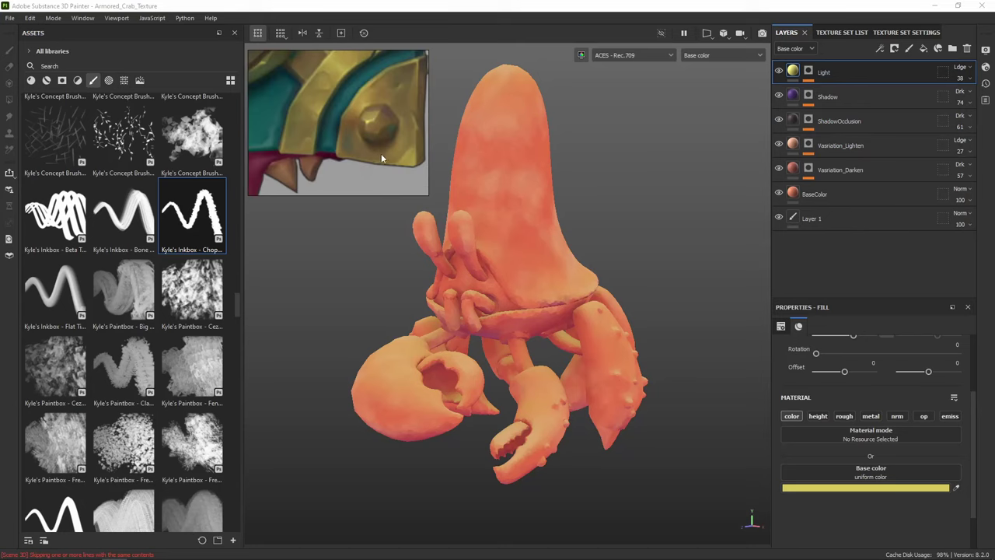
Add a fill layer directly above ShadowOcclusion and leave only its color channel enabled
{"action": "left_click", "coordinate": [841, 120]}
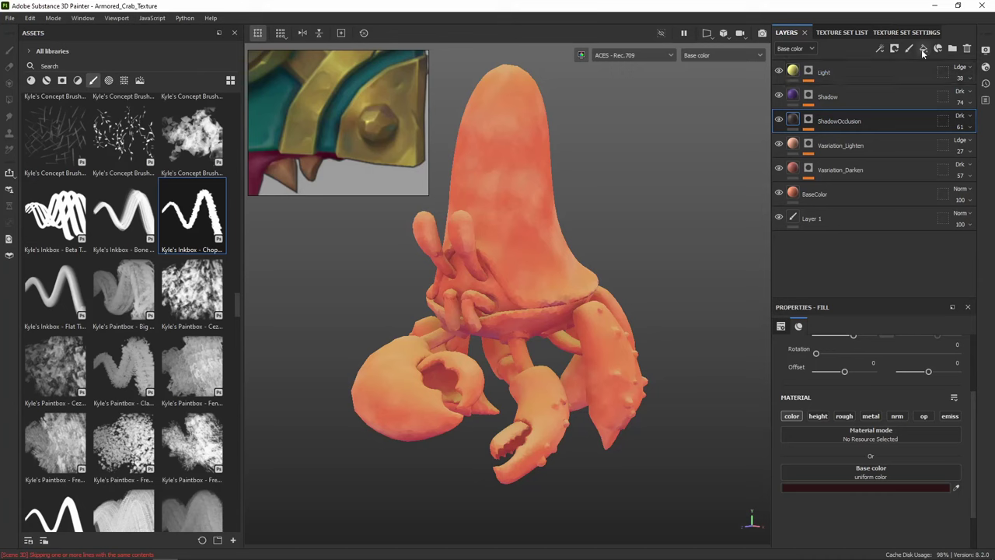
{"action": "left_click", "coordinate": [923, 49]}
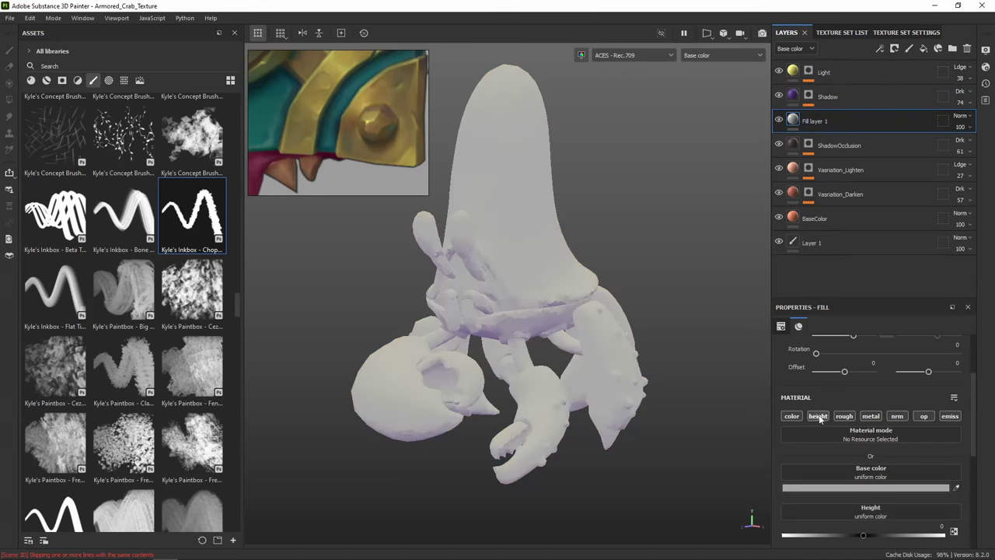
{"action": "left_click", "coordinate": [817, 416]}
{"action": "left_click", "coordinate": [844, 416]}
{"action": "left_click", "coordinate": [871, 416]}
{"action": "left_click", "coordinate": [941, 417]}
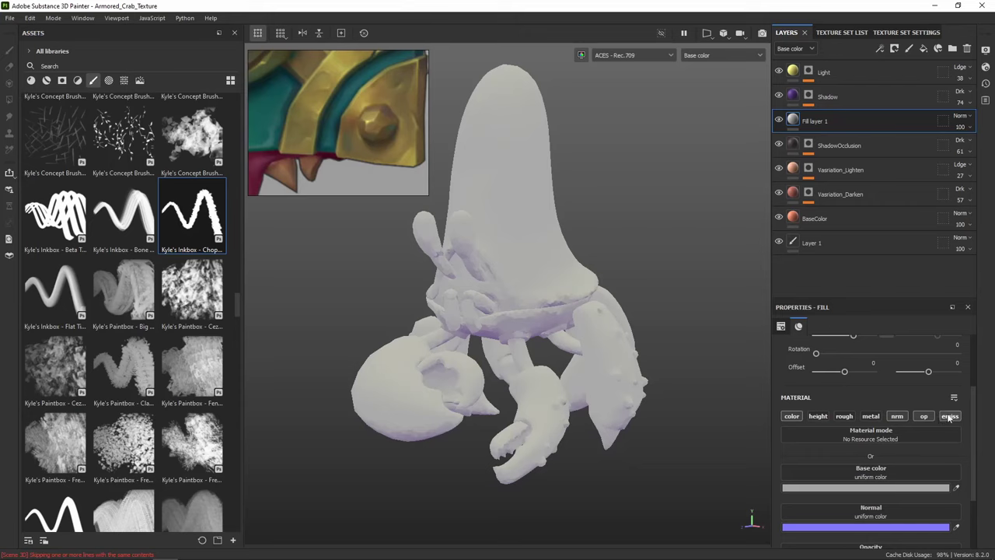
{"action": "left_click", "coordinate": [897, 417]}
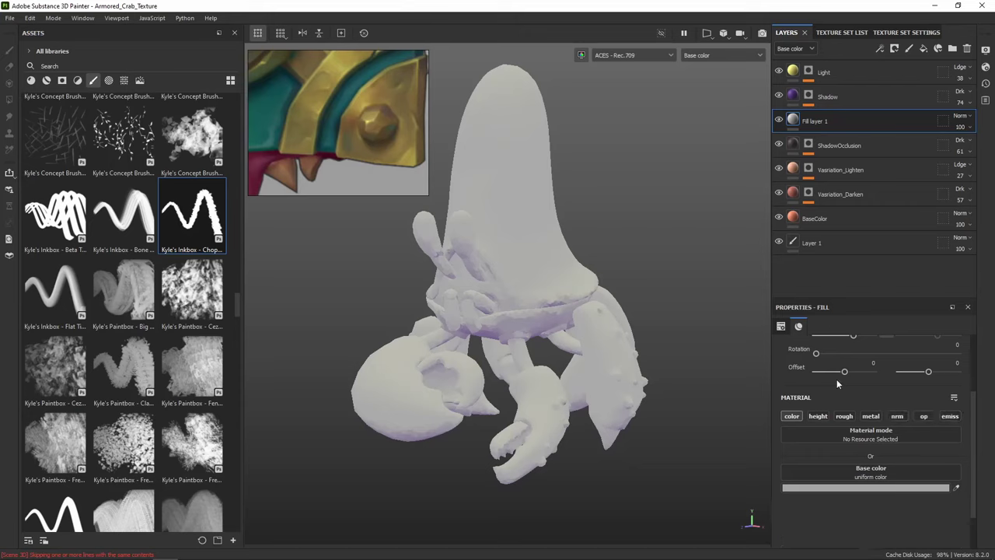
Set the new fill layer's base color to bright blue 0095FF
{"action": "left_click", "coordinate": [870, 489]}
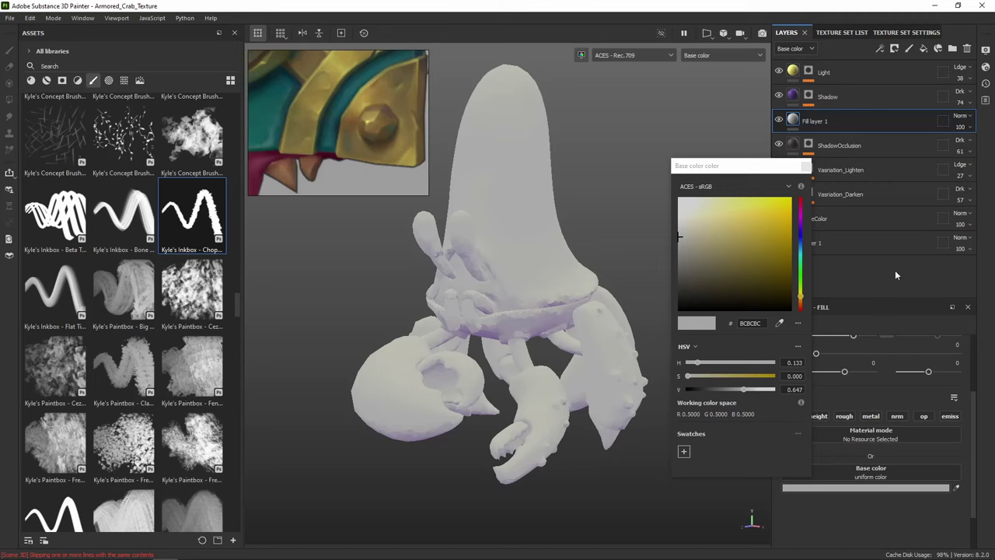
{"action": "left_click_drag", "start_coordinate": [805, 254], "coordinate": [802, 243]}
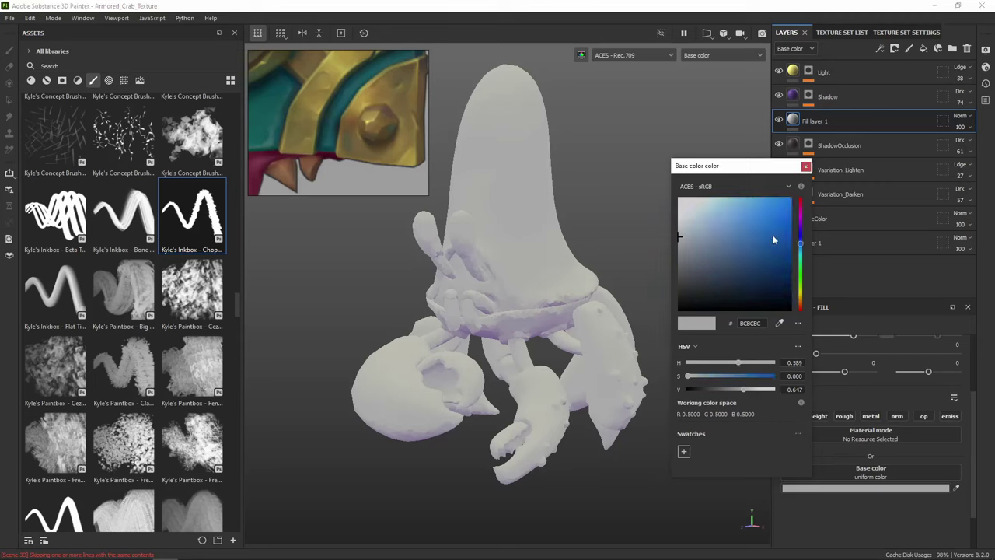
{"action": "left_click", "coordinate": [746, 221]}
{"action": "left_click_drag", "start_coordinate": [765, 204], "coordinate": [775, 187]}
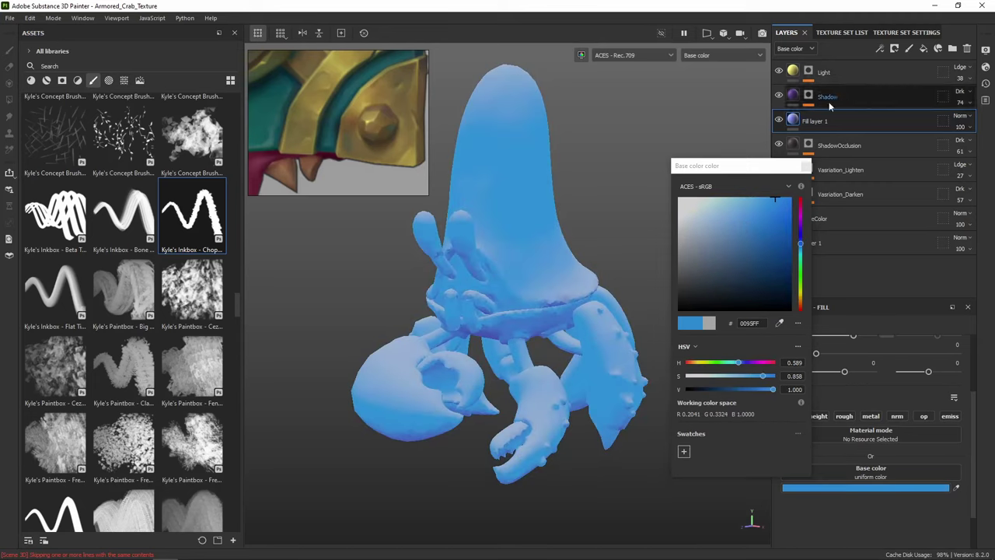
Add a black mask to the blue fill layer and make the mask active
{"action": "right_click", "coordinate": [846, 120]}
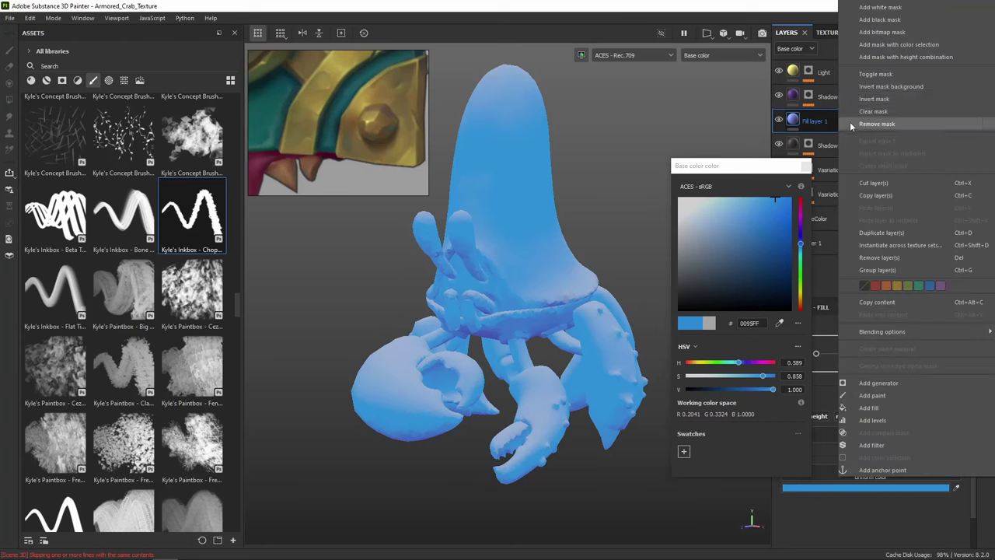
{"action": "left_click", "coordinate": [891, 27]}
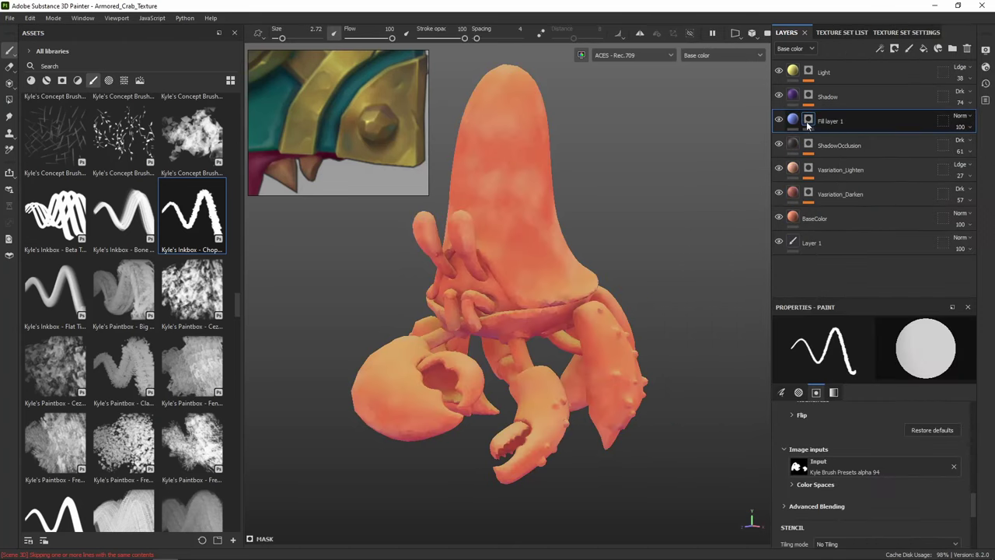
{"action": "left_click", "coordinate": [808, 121]}
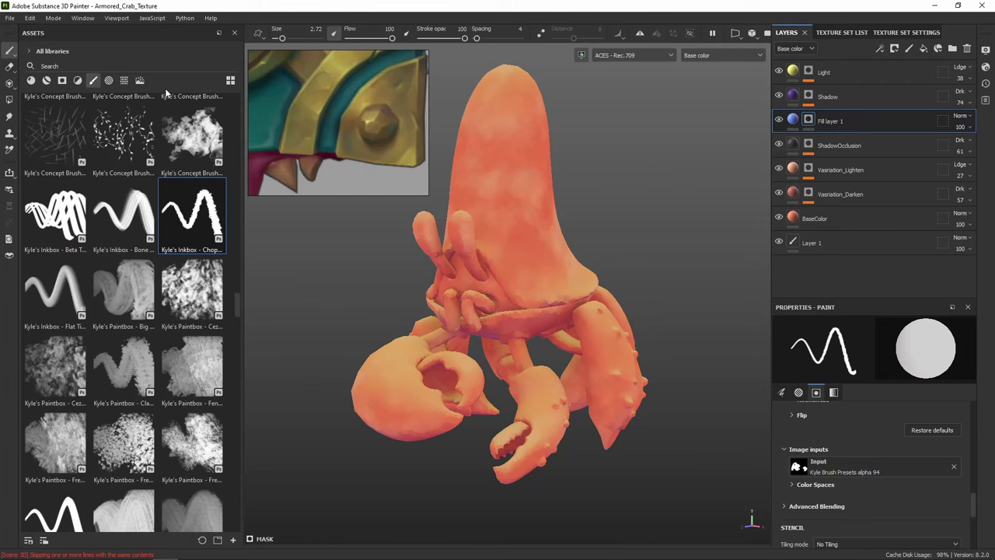
Search the textures for "cell" and use Cells 4 as the grayscale of a new fill effect on the blue layer's mask
{"action": "left_click", "coordinate": [123, 81]}
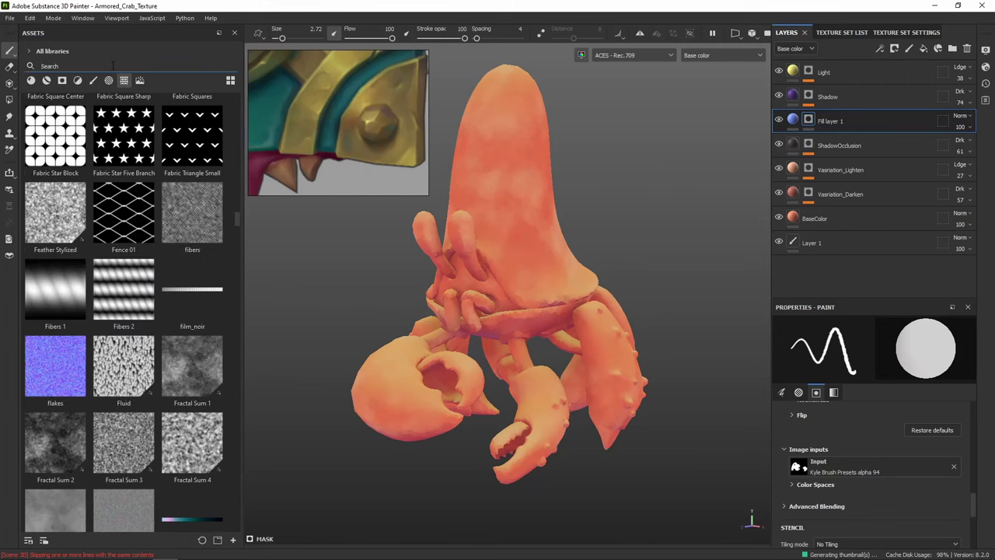
{"action": "left_click", "coordinate": [113, 66]}
{"action": "type", "text": "cell"}
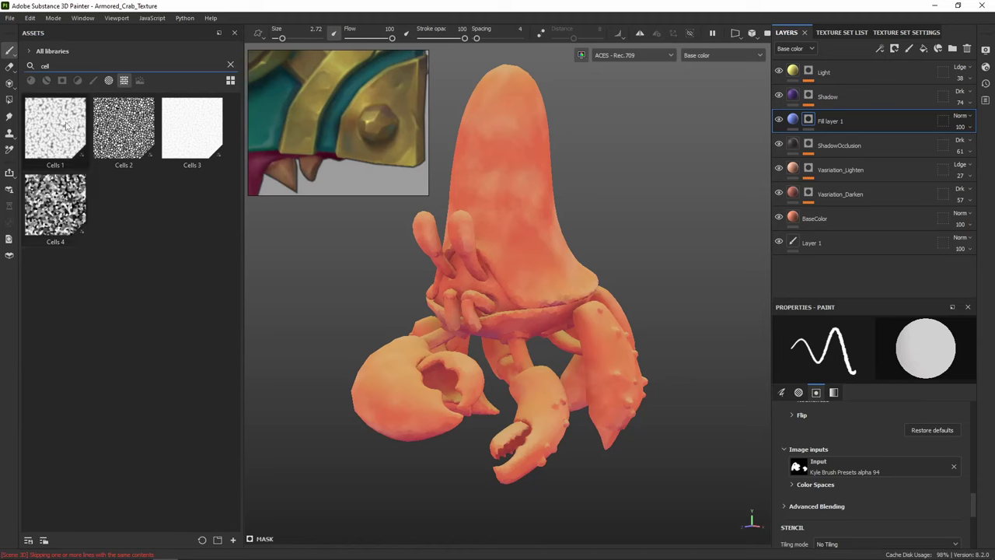
{"action": "mouse_move", "coordinate": [57, 210]}
{"action": "left_mouse_down"}
{"action": "mouse_move", "coordinate": [706, 120]}
{"action": "mouse_move", "coordinate": [840, 148]}
{"action": "mouse_move", "coordinate": [64, 200]}
{"action": "left_mouse_up"}
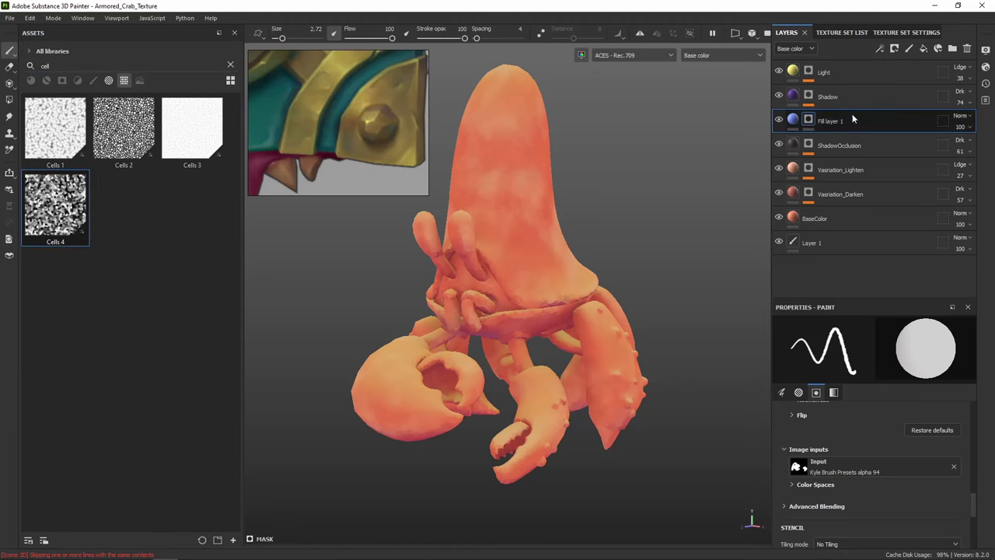
{"action": "right_click", "coordinate": [809, 119]}
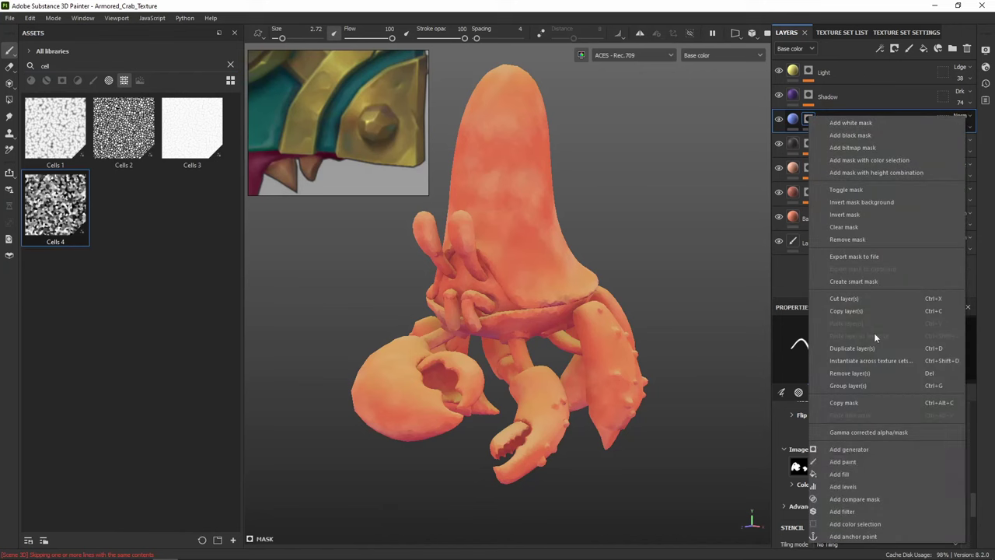
{"action": "left_click", "coordinate": [855, 472]}
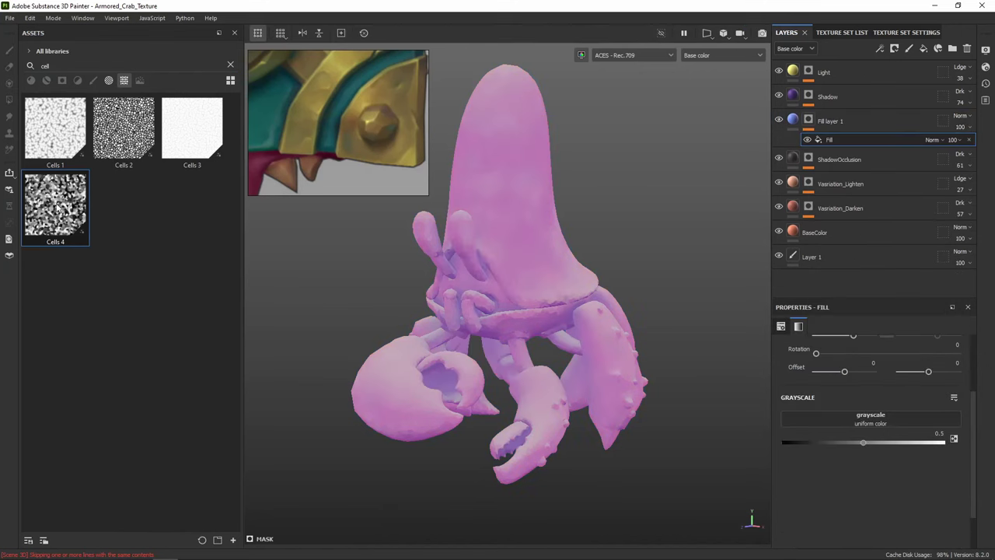
{"action": "left_click_drag", "start_coordinate": [56, 209], "coordinate": [868, 415]}
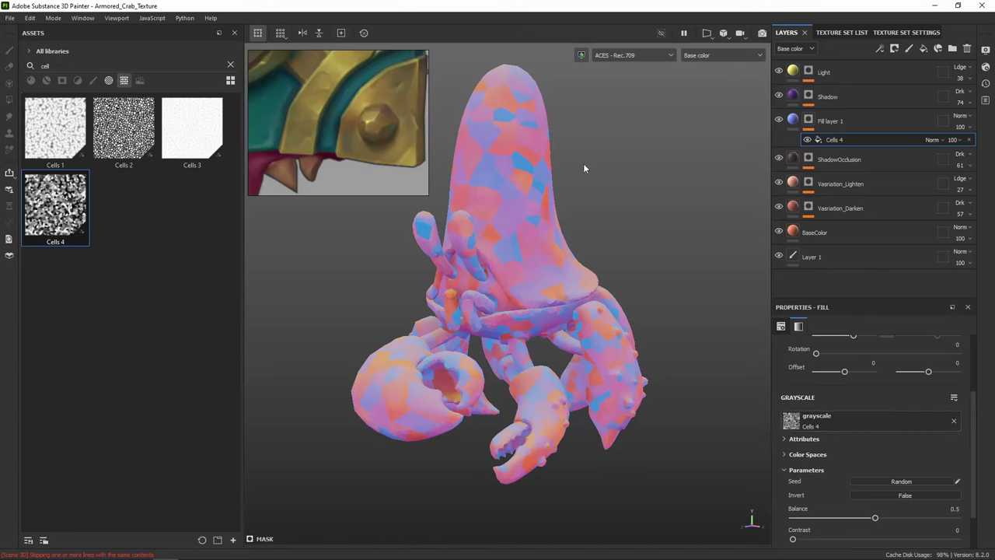
Switch the Cells 4 fill to Tri-planar projection and set its tiling to 2.05
{"action": "left_click_drag", "start_coordinate": [641, 166], "coordinate": [661, 234], "text": "alt"}
{"action": "scroll", "coordinate": [861, 394], "scroll_direction": "up", "scroll_amount": 3}
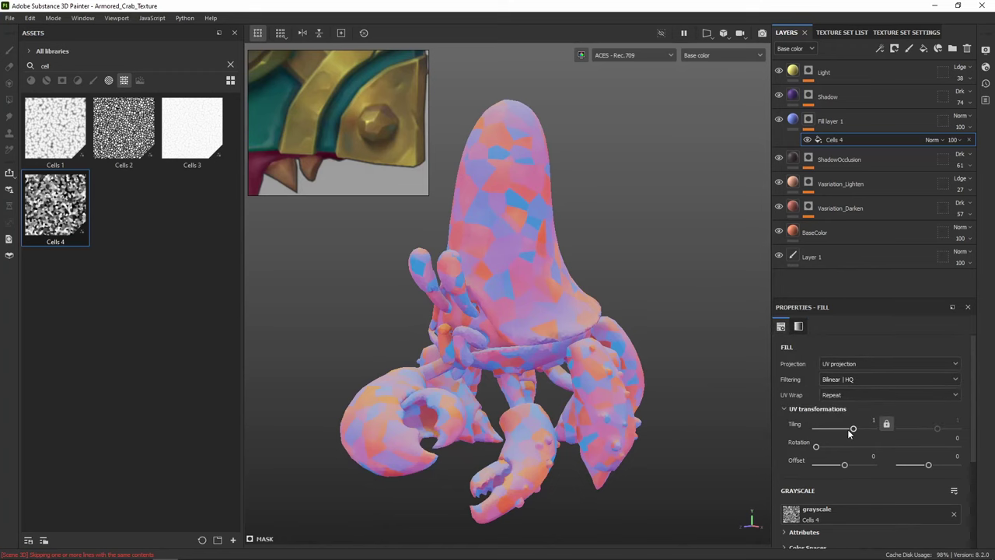
{"action": "left_click", "coordinate": [858, 364]}
{"action": "left_click", "coordinate": [856, 396]}
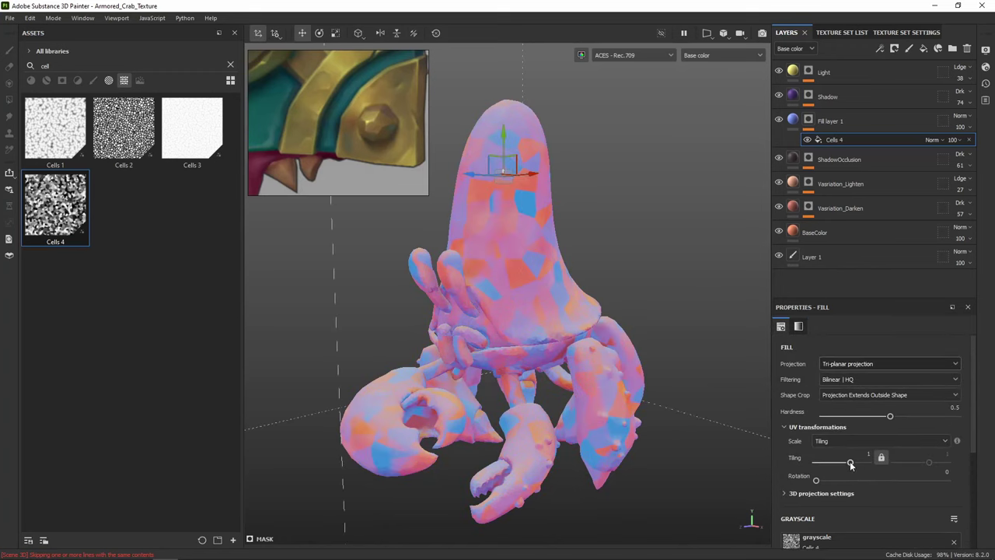
{"action": "left_click_drag", "start_coordinate": [850, 462], "coordinate": [852, 464]}
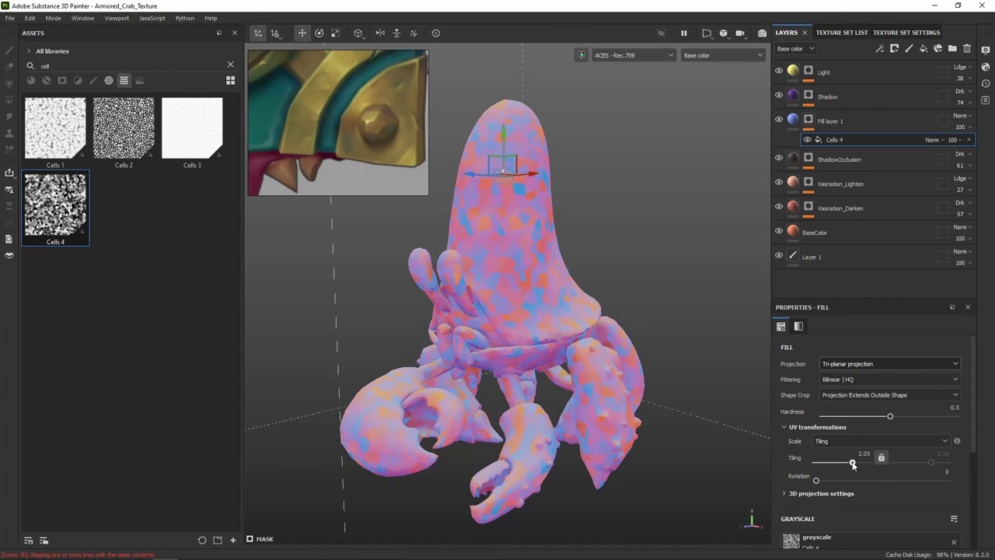
Set the Cells 4 balance to 0.51 and contrast to 0.01, and display the layer's mask on its own
{"action": "scroll", "coordinate": [976, 442], "scroll_direction": "down", "scroll_amount": 5}
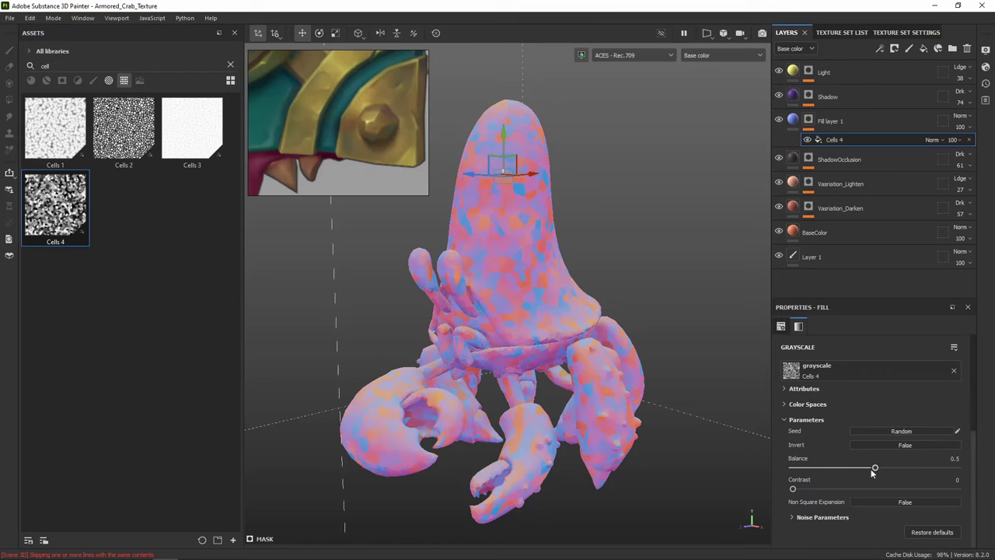
{"action": "left_click_drag", "start_coordinate": [874, 467], "coordinate": [895, 469]}
{"action": "left_click_drag", "start_coordinate": [793, 489], "coordinate": [812, 490]}
{"action": "left_click", "coordinate": [809, 121], "text": "alt"}
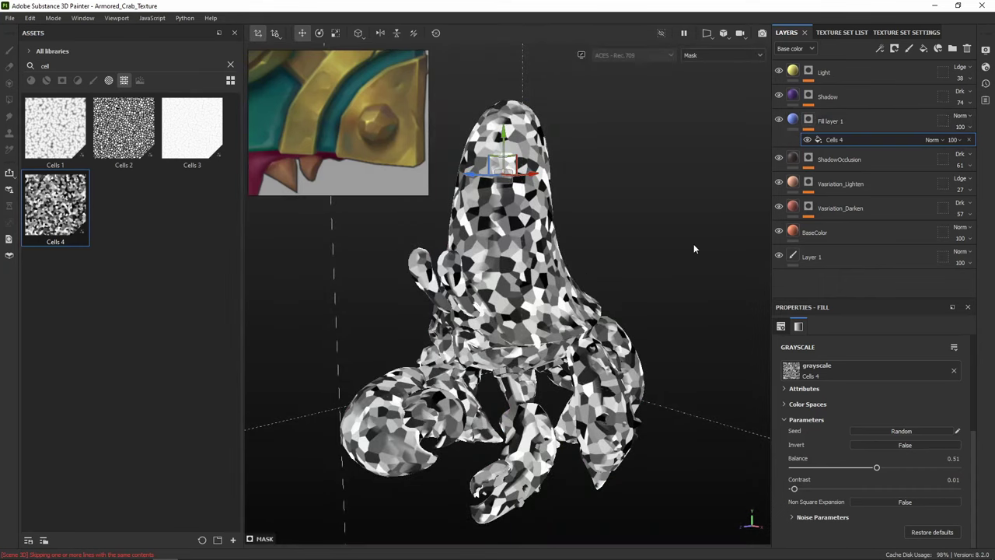
{"action": "scroll", "coordinate": [904, 376], "scroll_direction": "up", "scroll_amount": 4}
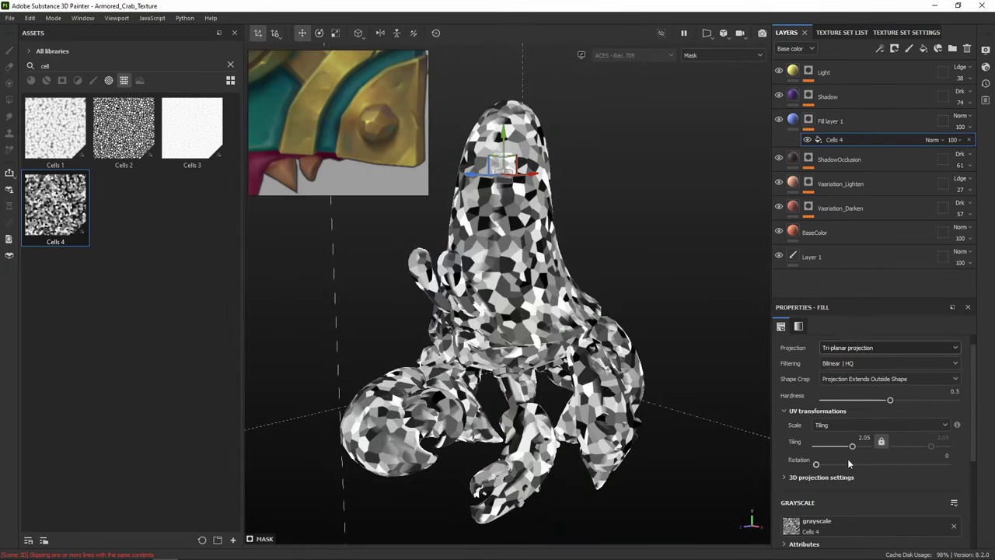
{"action": "left_click_drag", "start_coordinate": [853, 445], "coordinate": [853, 448]}
Add a Blur Slope filter above the Cells 4 fill in the mask
{"action": "right_click", "coordinate": [840, 143]}
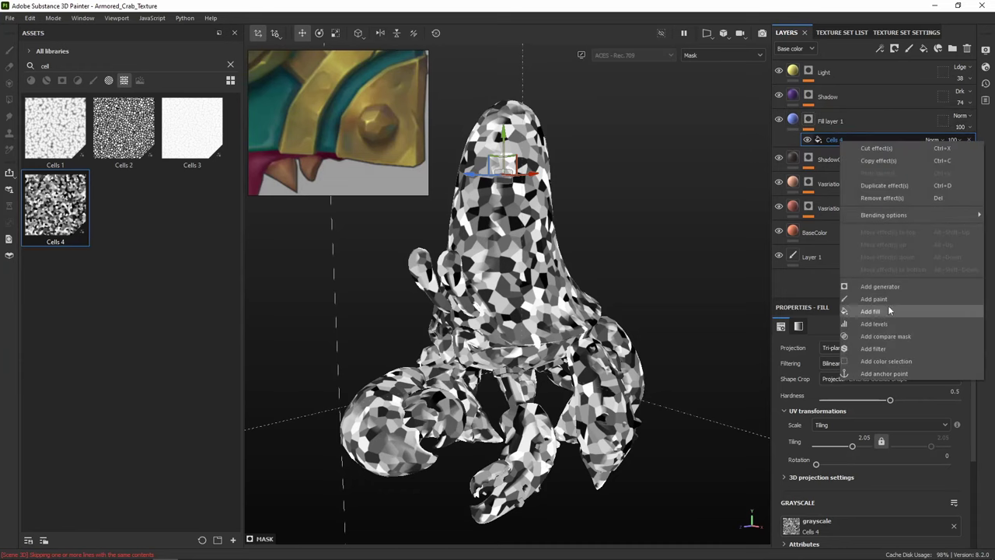
{"action": "left_click", "coordinate": [894, 347]}
{"action": "left_click", "coordinate": [888, 352]}
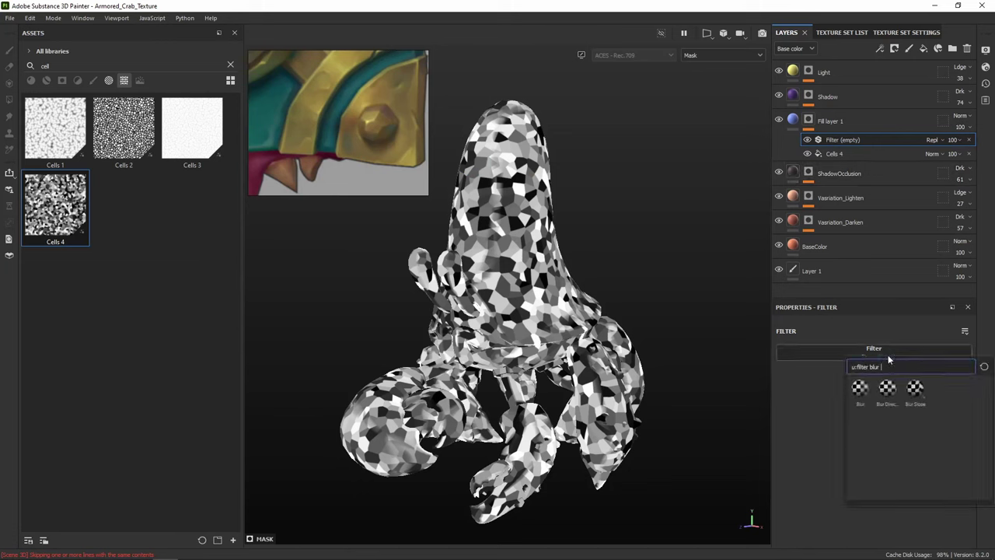
{"action": "left_click", "coordinate": [916, 389]}
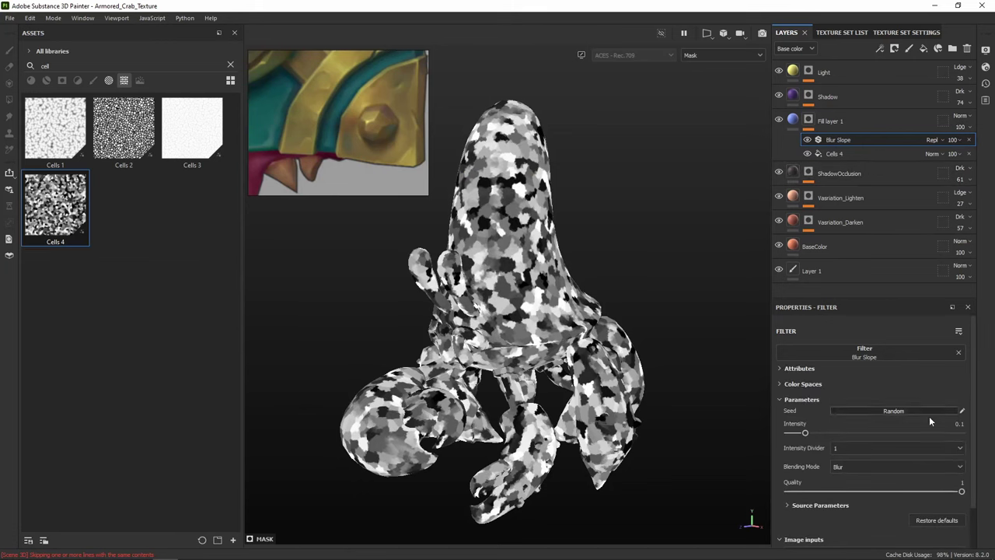
Set the Blur Slope intensity to 0.597 with an intensity divider of 1, after trying a divider of 10
{"action": "left_click", "coordinate": [844, 447]}
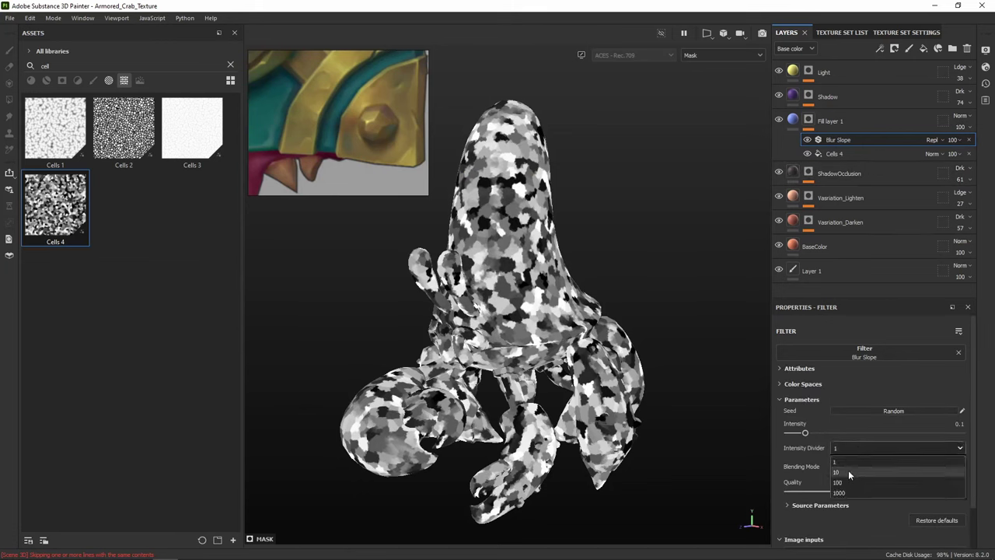
{"action": "left_click", "coordinate": [848, 470]}
{"action": "left_click_drag", "start_coordinate": [813, 432], "coordinate": [891, 437]}
{"action": "left_click", "coordinate": [875, 447]}
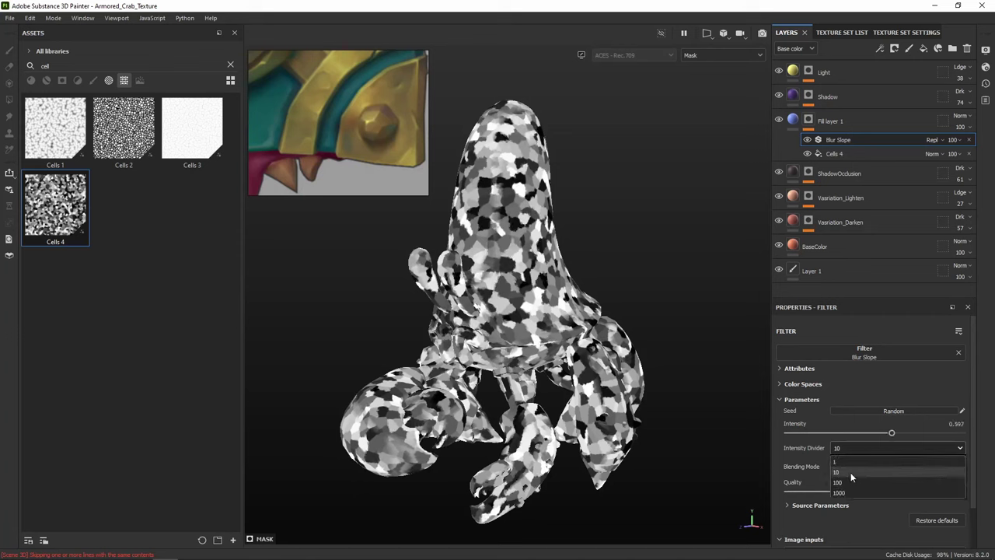
{"action": "left_click", "coordinate": [852, 470]}
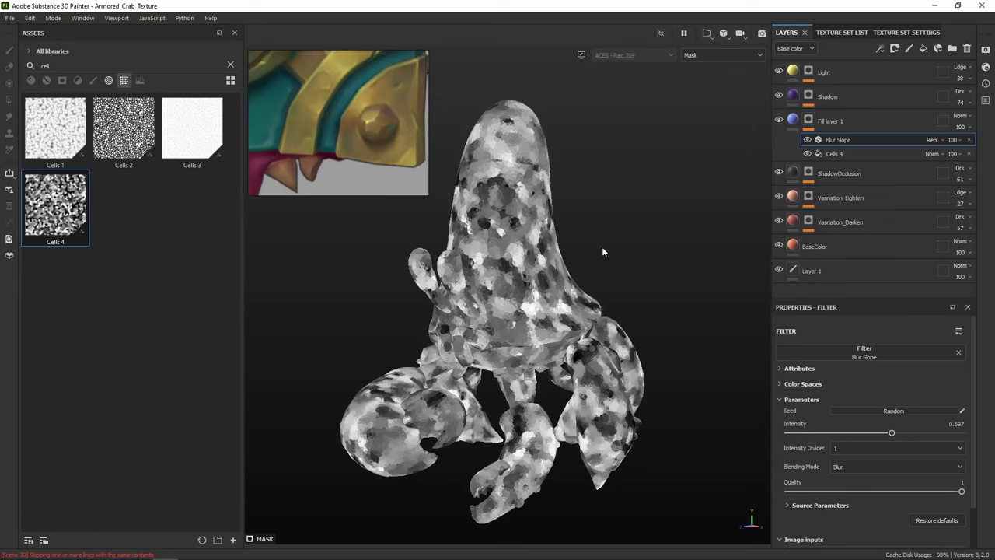
Add a Levels effect above Blur Slope, raising the black input level past the midpoint and slightly lowering the white and middle input levels
{"action": "scroll", "coordinate": [601, 246], "scroll_direction": "up", "scroll_amount": 5}
{"action": "right_click", "coordinate": [822, 140]}
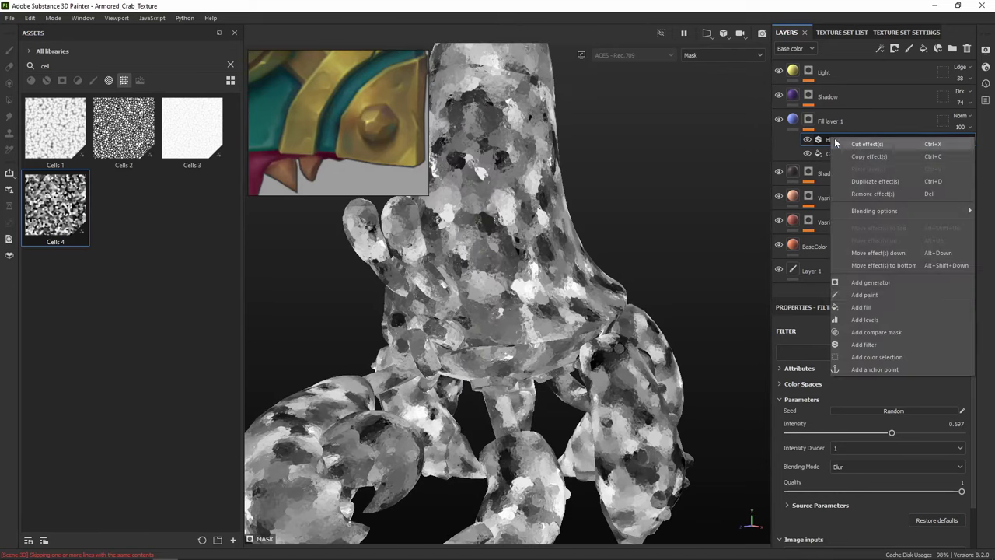
{"action": "left_click", "coordinate": [880, 319]}
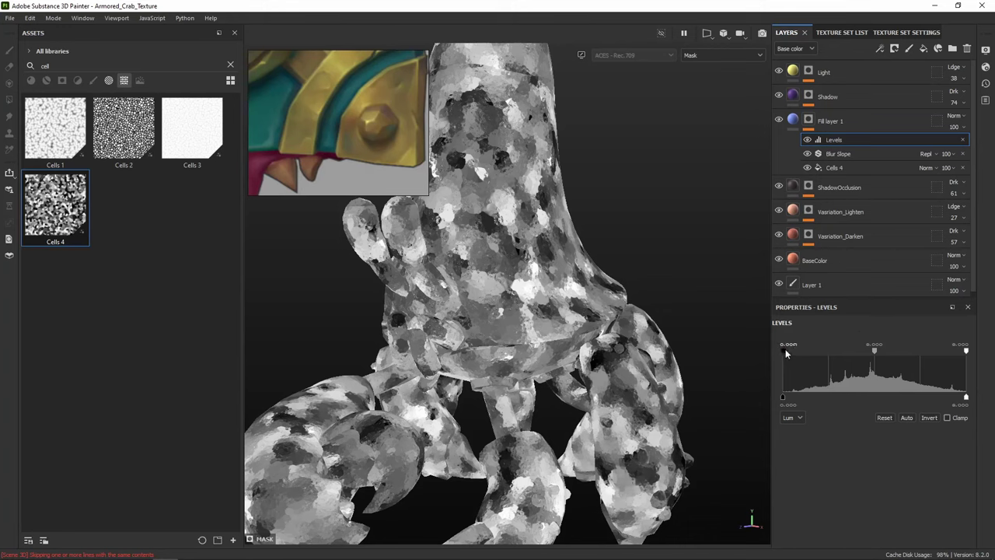
{"action": "left_click_drag", "start_coordinate": [784, 351], "coordinate": [882, 363]}
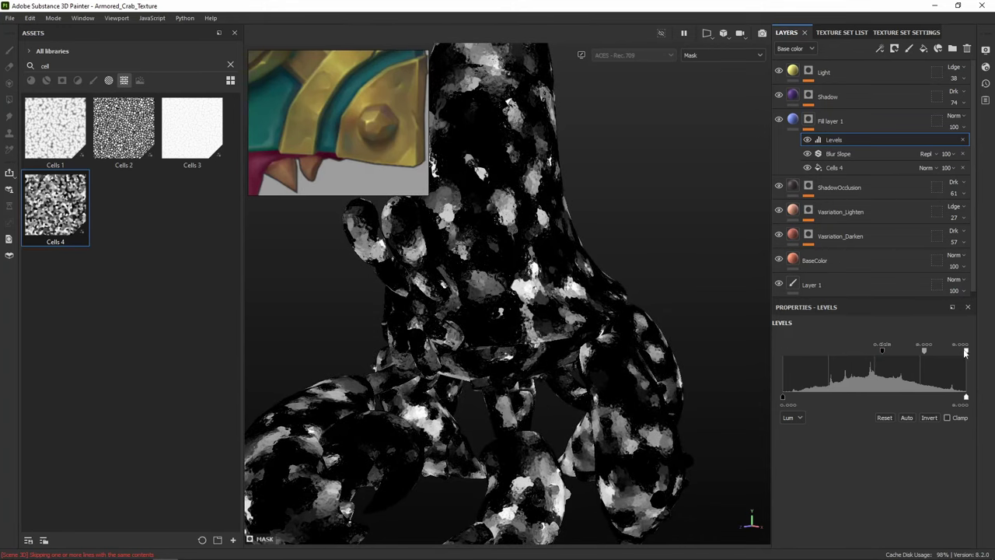
{"action": "left_click_drag", "start_coordinate": [966, 352], "coordinate": [918, 352]}
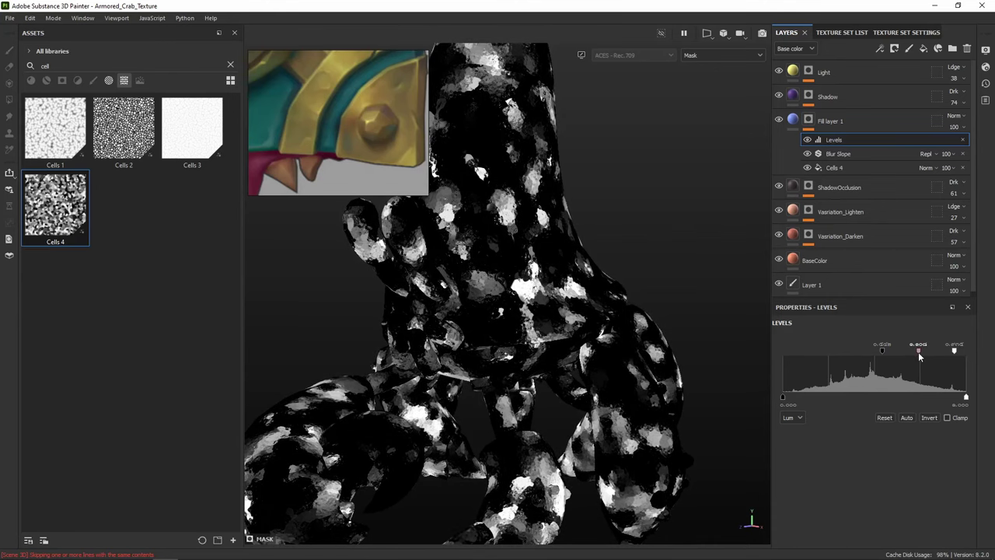
Return to the base color view, try Linear dodge (Add) on the blue layer, and set its blending mode to Screen with opacity 17
{"action": "left_click", "coordinate": [780, 130]}
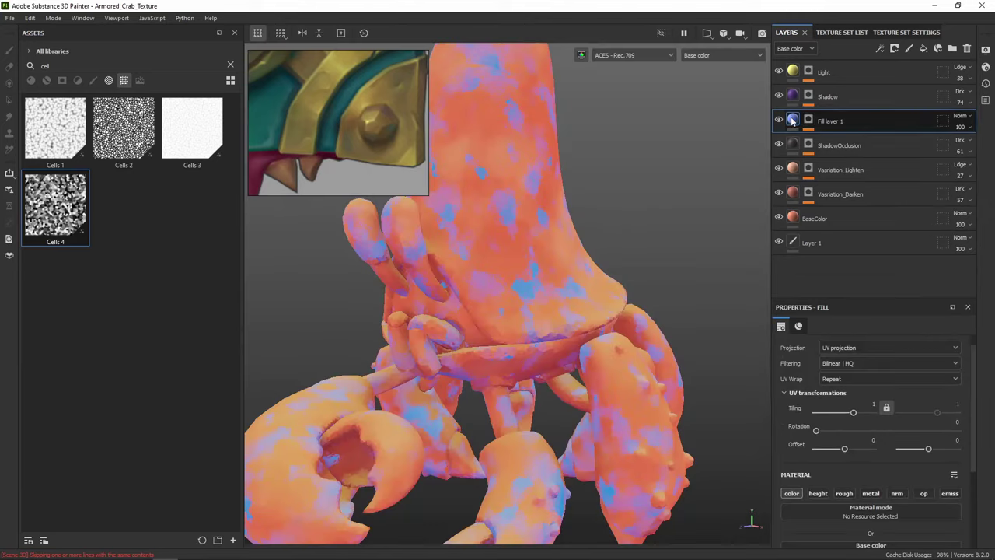
{"action": "left_click_drag", "start_coordinate": [616, 220], "coordinate": [706, 196], "text": "alt"}
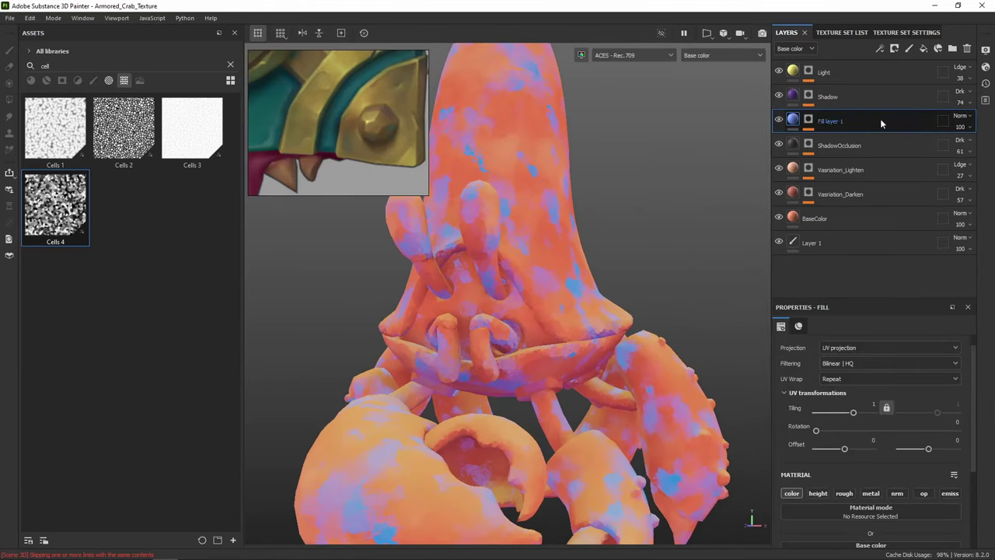
{"action": "left_click", "coordinate": [964, 116]}
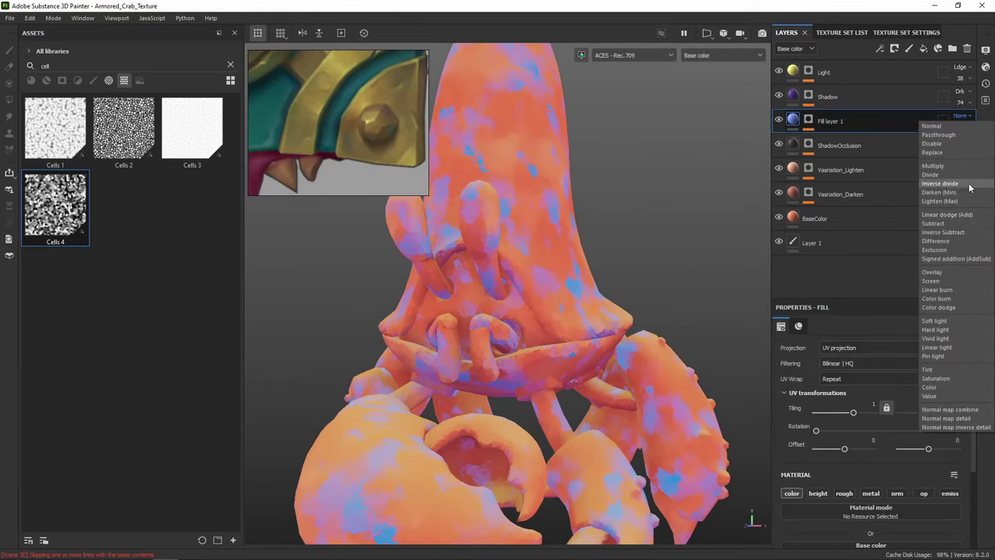
{"action": "left_click", "coordinate": [978, 214]}
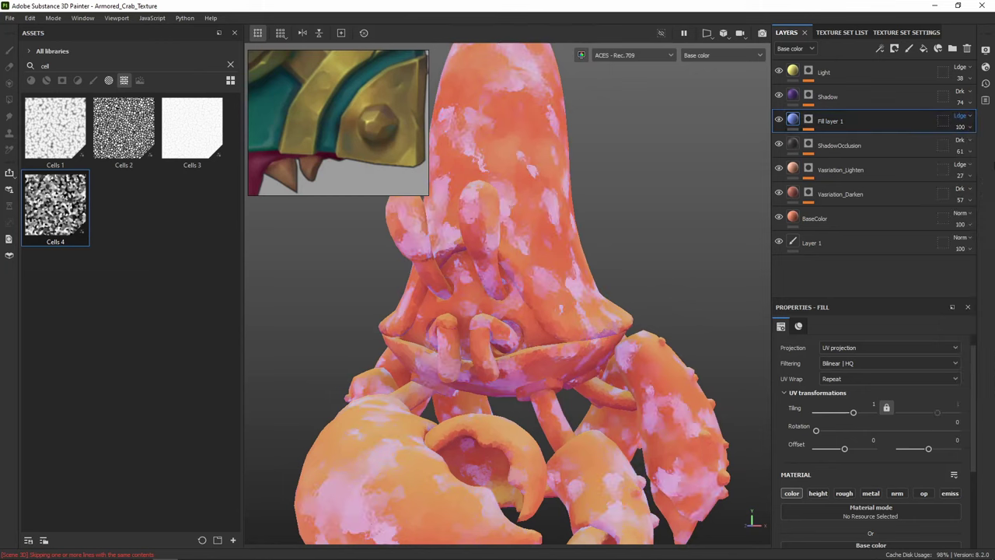
{"action": "left_click", "coordinate": [968, 117]}
{"action": "left_click", "coordinate": [953, 282]}
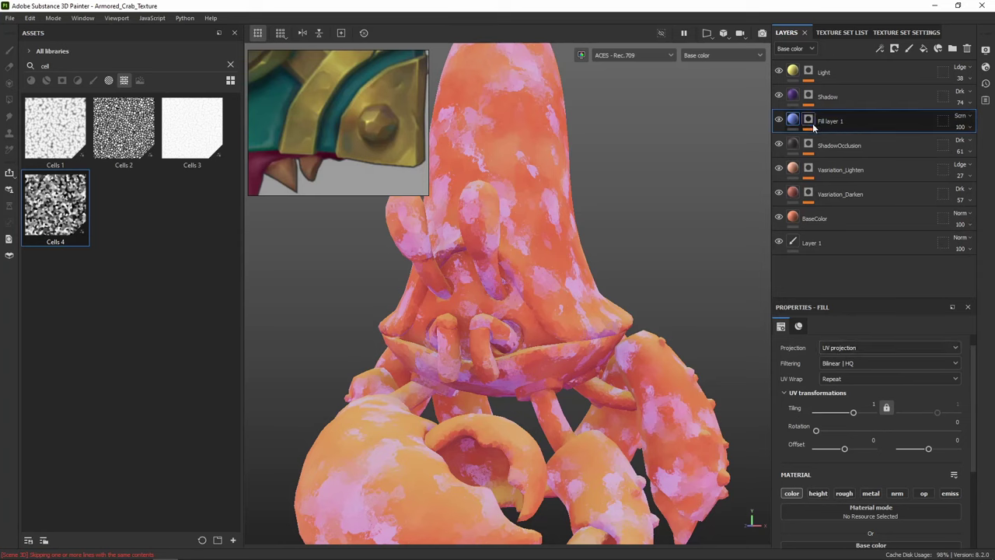
{"action": "left_click", "coordinate": [961, 127]}
{"action": "left_click", "coordinate": [954, 147]}
{"action": "mouse_move", "coordinate": [661, 180]}
{"action": "left_mouse_down", "text": "alt"}
{"action": "mouse_move", "coordinate": [593, 187]}
{"action": "mouse_move", "coordinate": [555, 204]}
{"action": "mouse_move", "coordinate": [666, 171]}
{"action": "left_mouse_up", "text": "alt"}
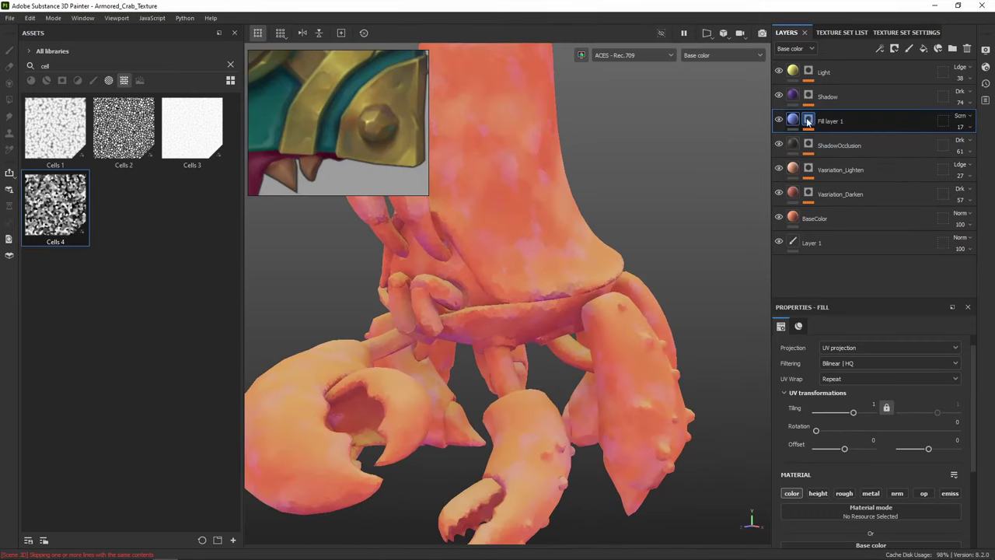
Raise the black input level of the mask's Levels further while viewing the mask, keeping only the brightest scattered patches
{"action": "left_click", "coordinate": [827, 143]}
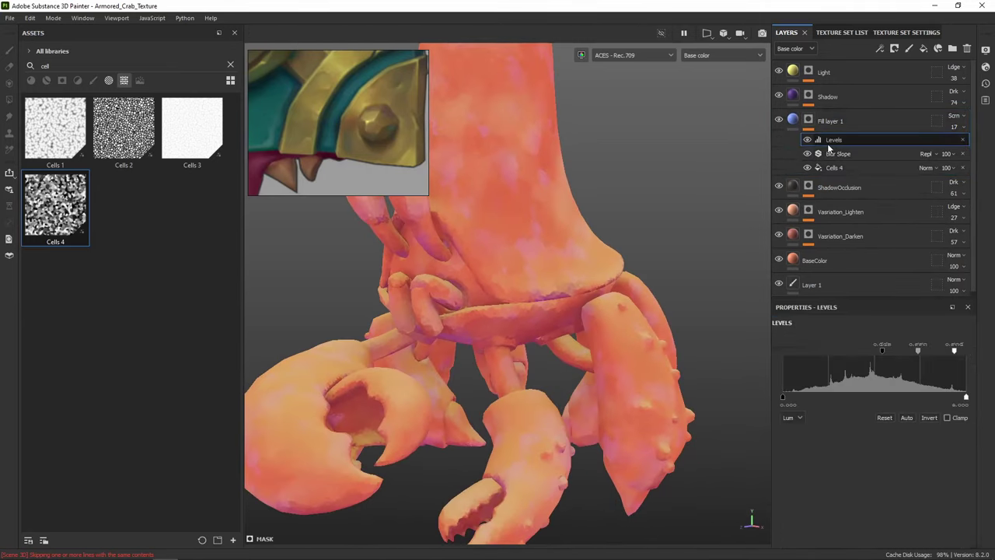
{"action": "left_click_drag", "start_coordinate": [884, 352], "coordinate": [897, 354]}
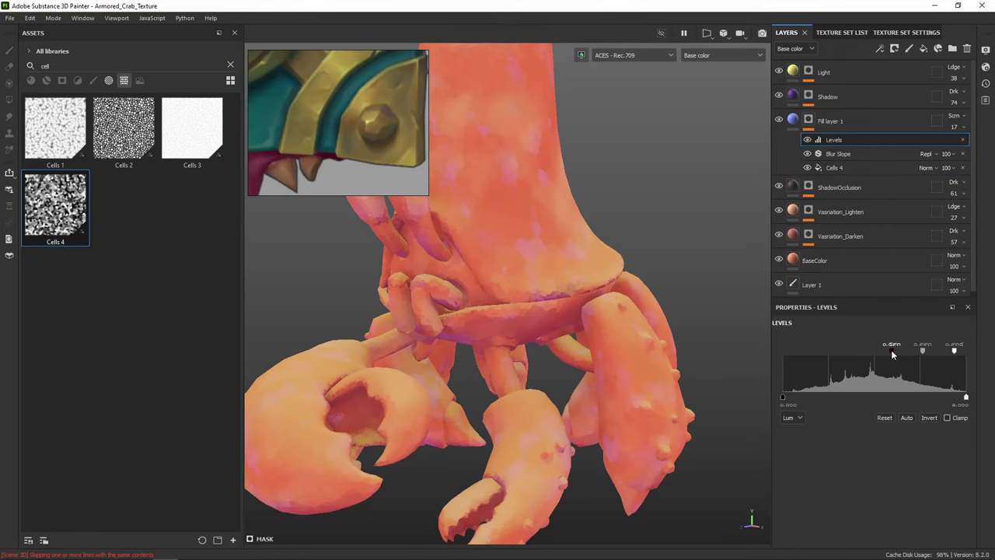
{"action": "left_click_drag", "start_coordinate": [892, 354], "coordinate": [901, 352]}
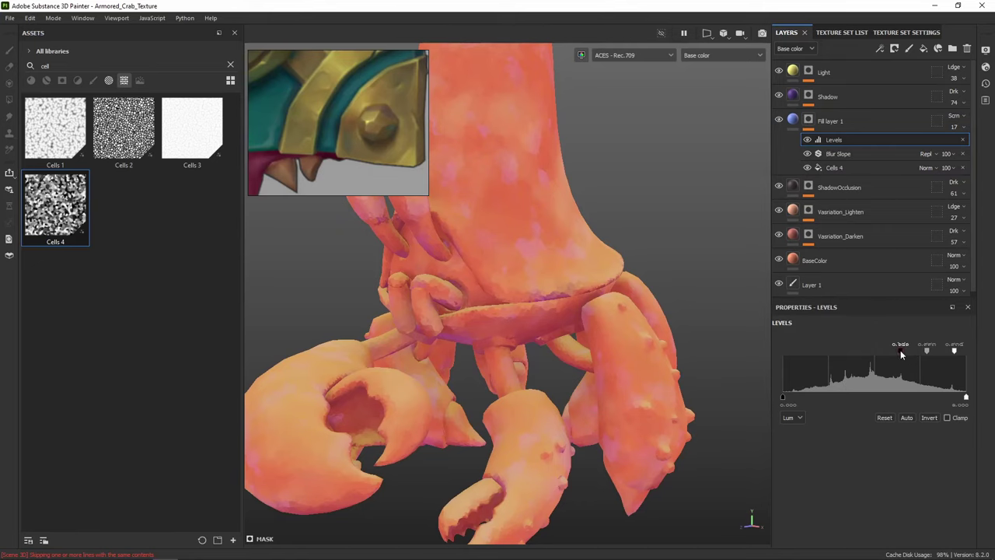
{"action": "left_click", "coordinate": [808, 121], "text": "alt"}
{"action": "left_click_drag", "start_coordinate": [901, 354], "coordinate": [931, 354]}
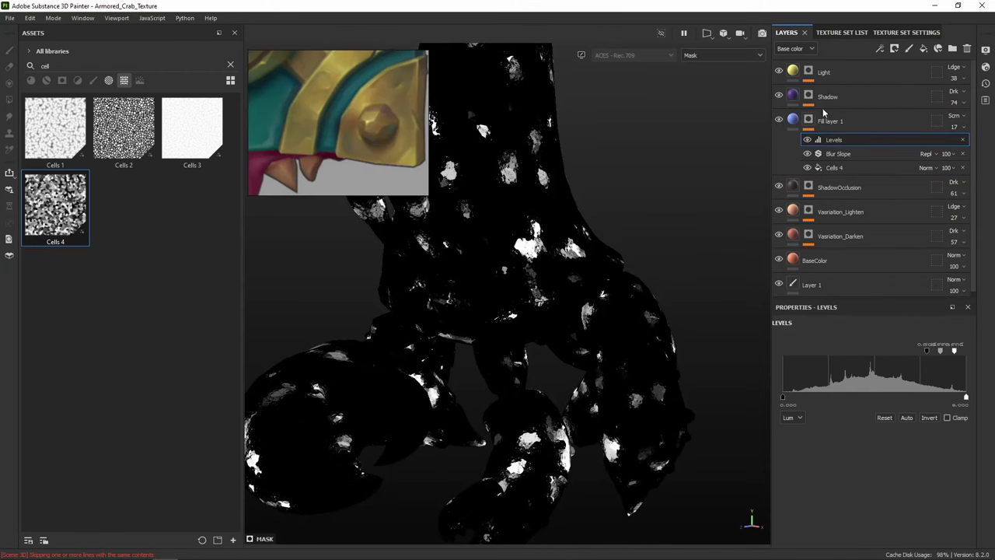
Try tiling values of 1.76 and 1.05 on the blue layer's Cells 4 mask fill, checking the effect on the base color
{"action": "left_click", "coordinate": [834, 167]}
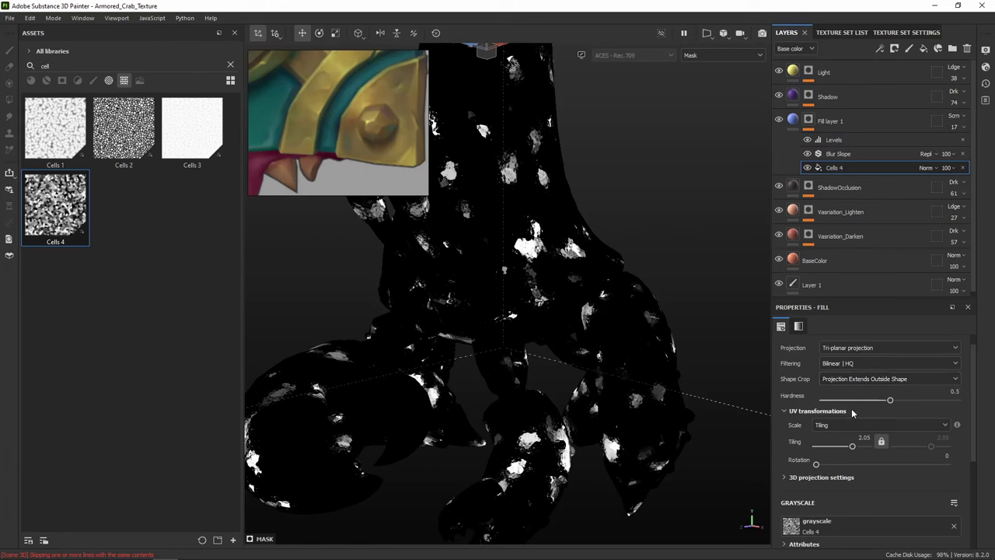
{"action": "left_click_drag", "start_coordinate": [851, 447], "coordinate": [852, 447]}
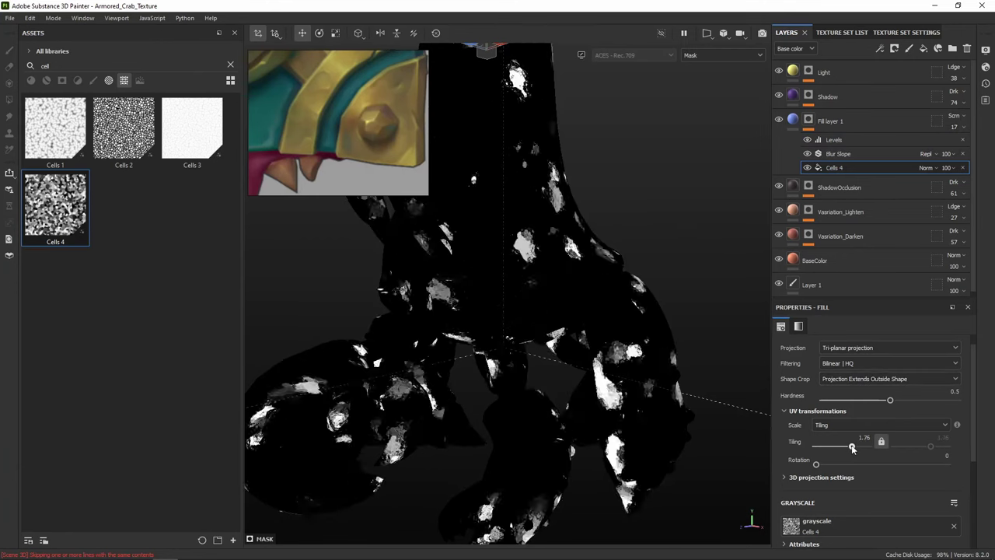
{"action": "left_click", "coordinate": [794, 122]}
{"action": "left_click_drag", "start_coordinate": [644, 169], "coordinate": [596, 241], "text": "alt"}
{"action": "scroll", "coordinate": [595, 240], "scroll_direction": "up", "scroll_amount": 1}
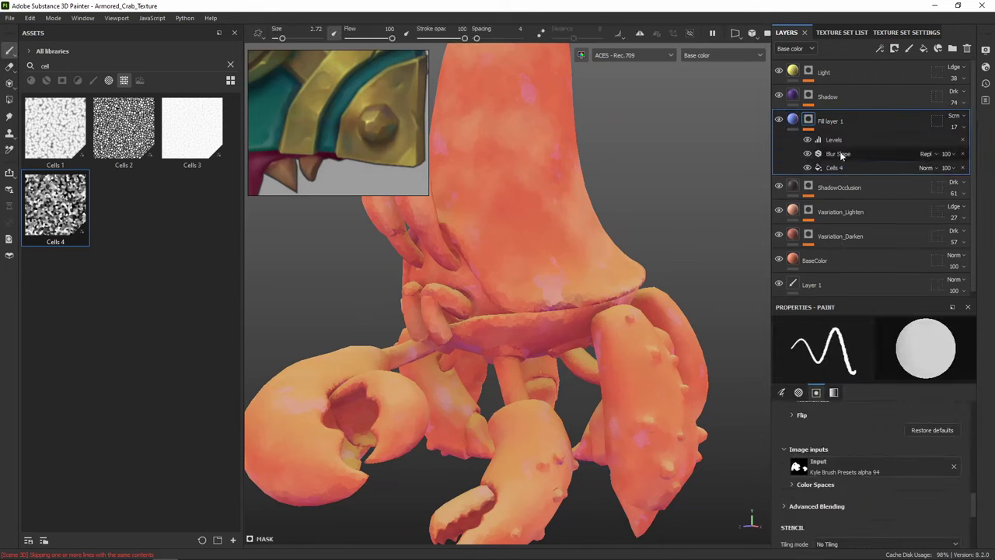
{"action": "left_click", "coordinate": [836, 168]}
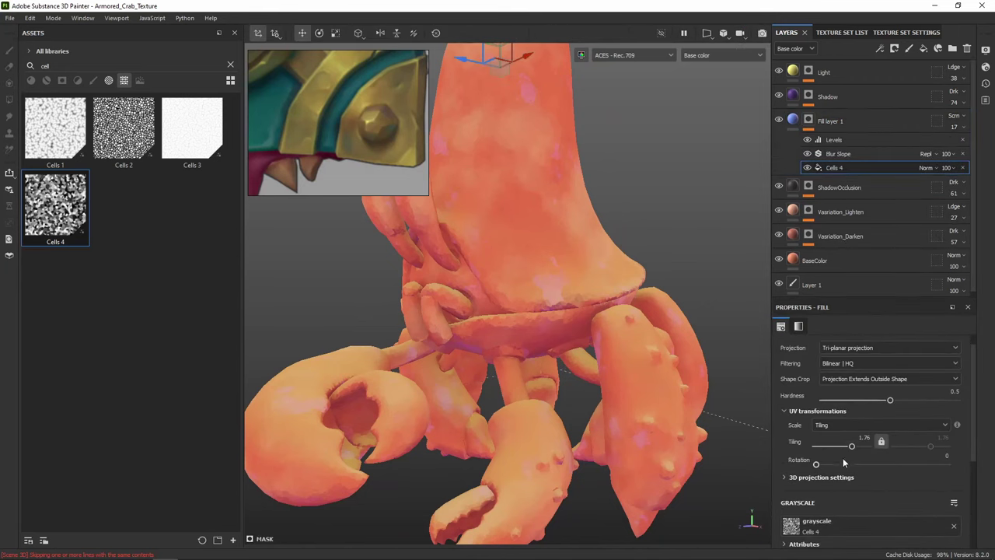
{"action": "left_click_drag", "start_coordinate": [852, 449], "coordinate": [850, 449]}
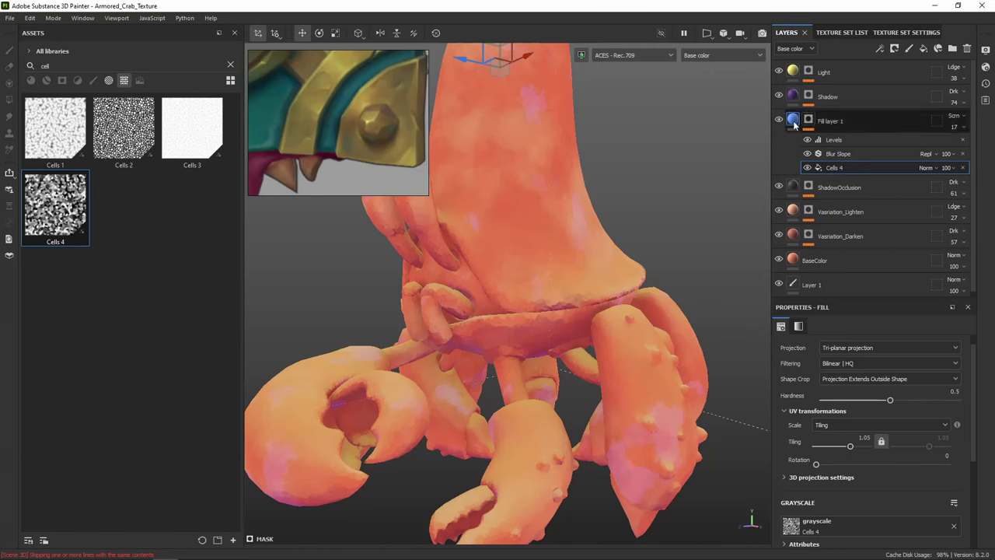
Place the blue fill layer above Light with Normal blending at opacity 50, and shift its color to a light turquoise
{"action": "scroll", "coordinate": [838, 505], "scroll_direction": "down", "scroll_amount": 3}
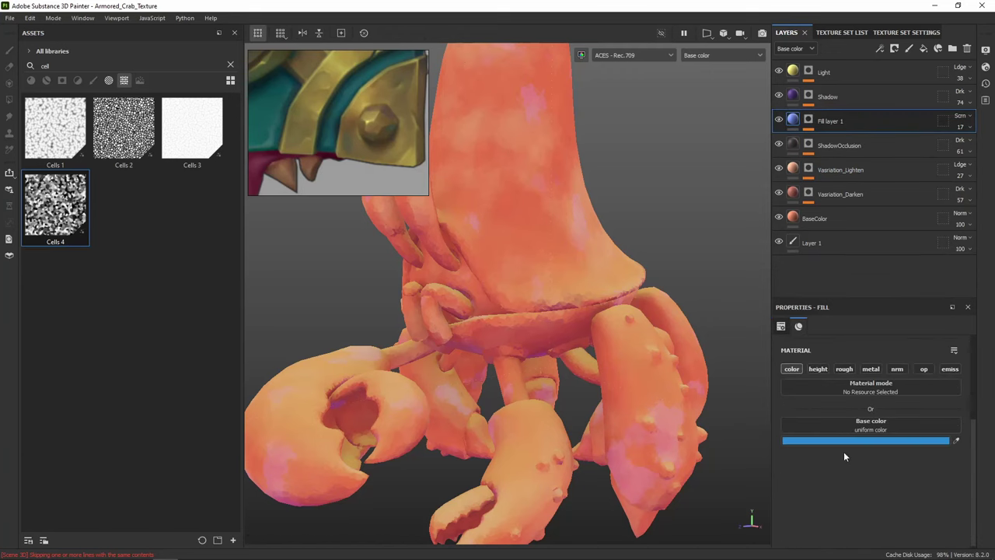
{"action": "left_click", "coordinate": [849, 439]}
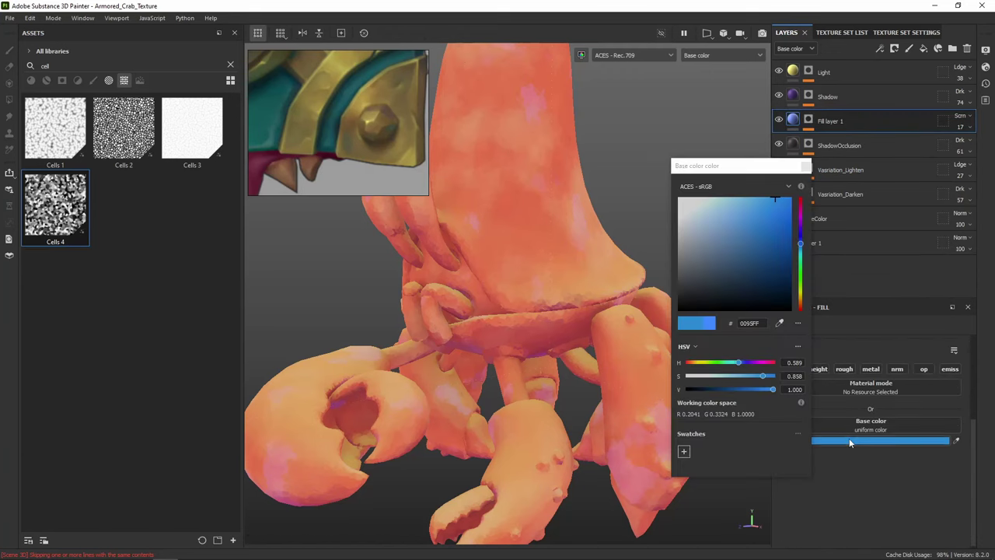
{"action": "left_click", "coordinate": [749, 205]}
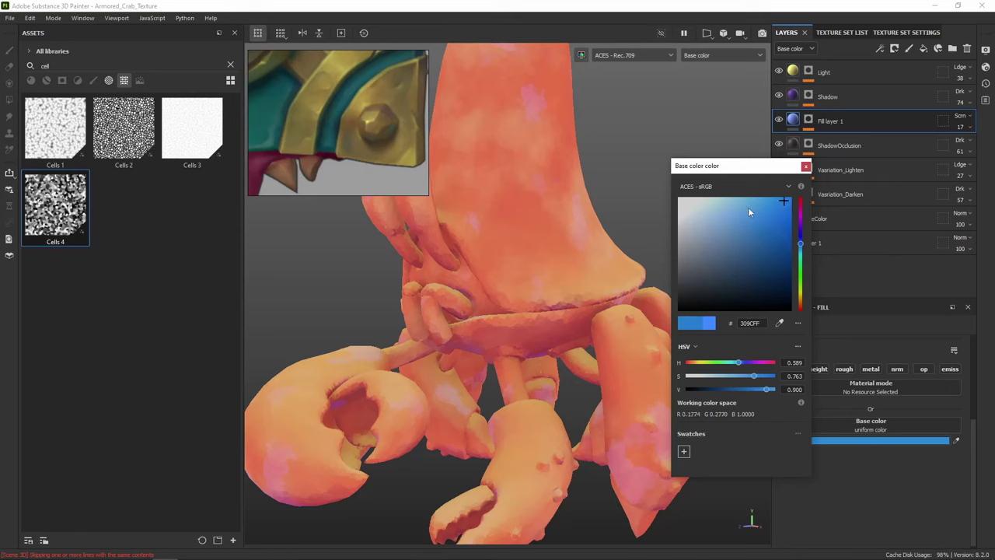
{"action": "left_click", "coordinate": [959, 118]}
{"action": "left_click", "coordinate": [959, 128]}
{"action": "mouse_move", "coordinate": [748, 207]}
{"action": "left_mouse_down"}
{"action": "mouse_move", "coordinate": [779, 204]}
{"action": "mouse_move", "coordinate": [782, 215]}
{"action": "mouse_move", "coordinate": [783, 204]}
{"action": "left_mouse_up"}
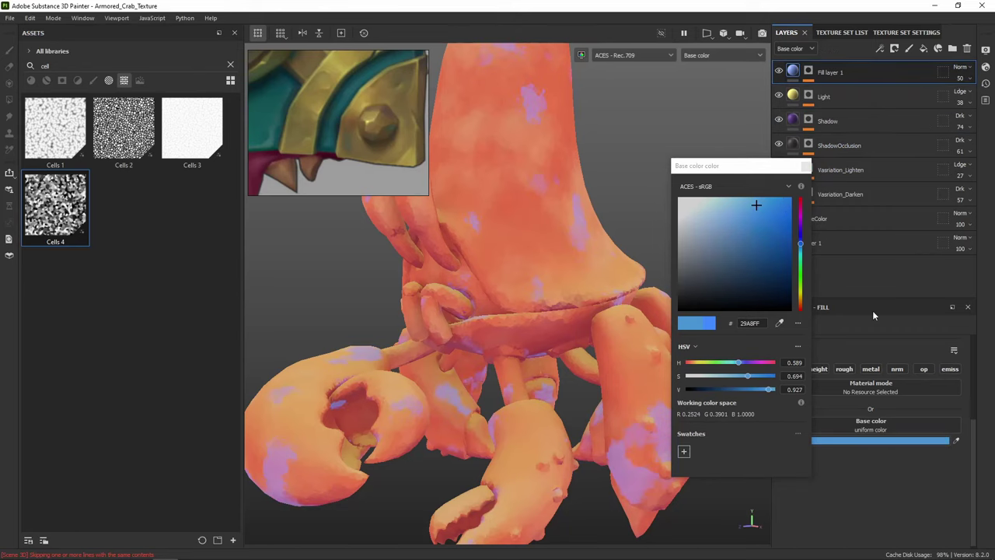
{"action": "left_click_drag", "start_coordinate": [801, 273], "coordinate": [804, 251]}
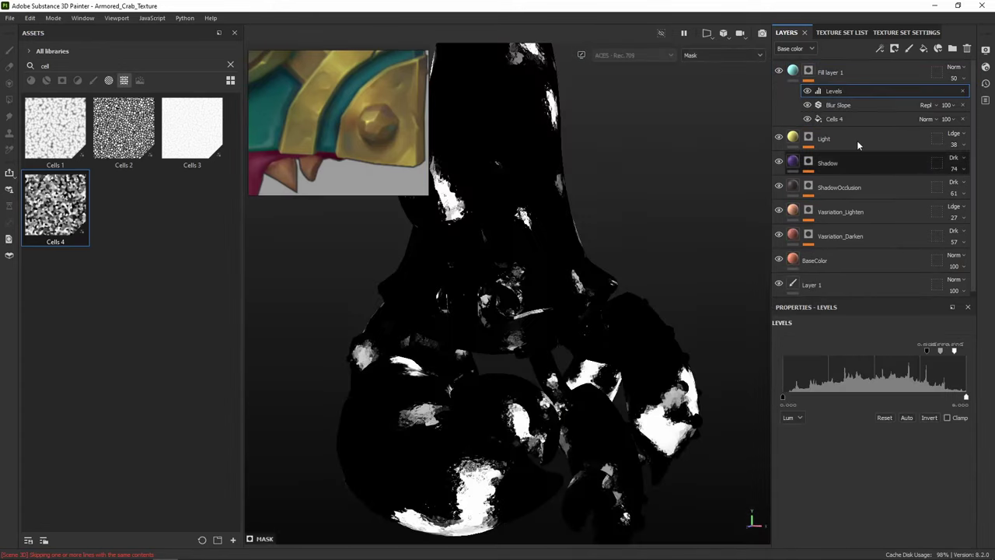
Raise the Cells 4 mask fill's tiling to about 2.05 and adjust its balance, trying 0.36 and 0.15
{"action": "left_click", "coordinate": [834, 119]}
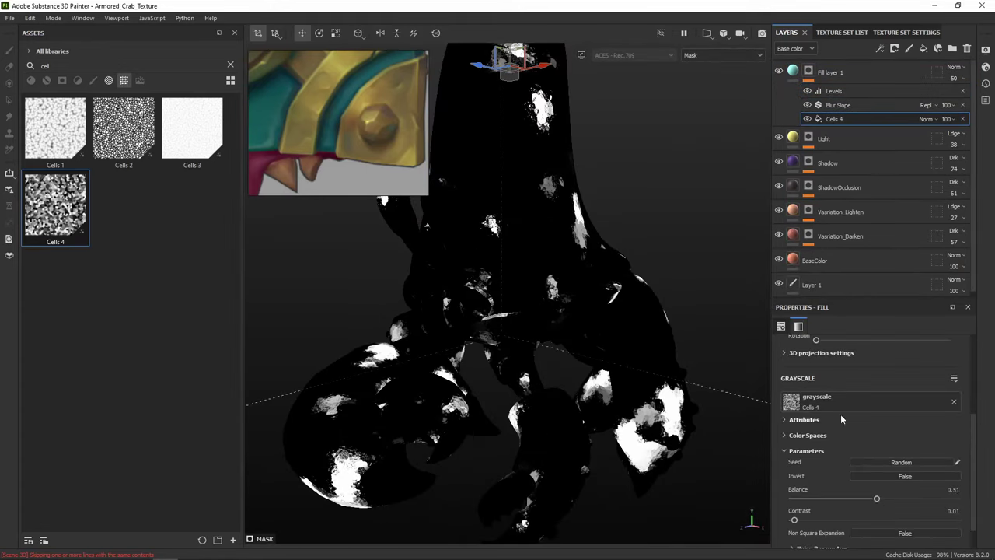
{"action": "left_click_drag", "start_coordinate": [832, 463], "coordinate": [852, 465]}
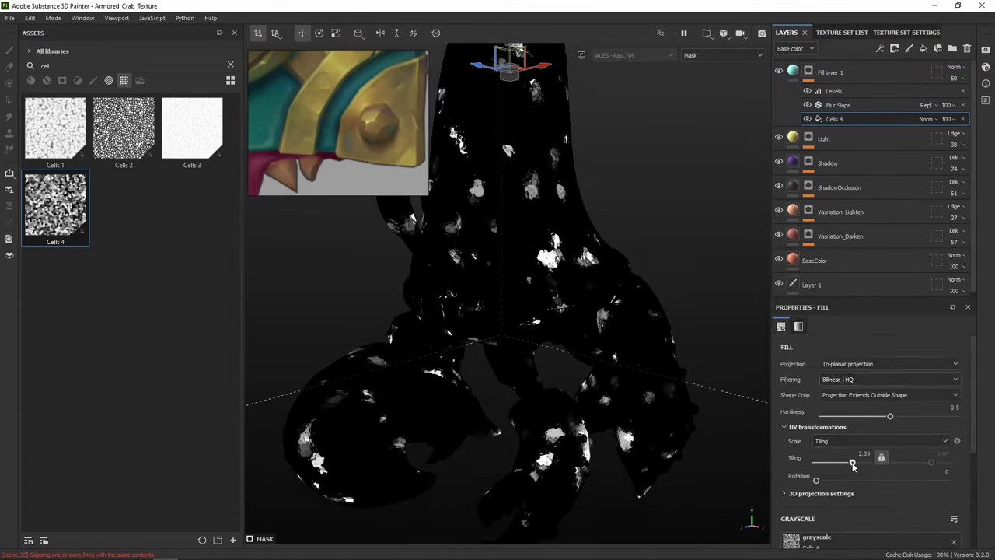
{"action": "scroll", "coordinate": [853, 465], "scroll_direction": "down", "scroll_amount": 3}
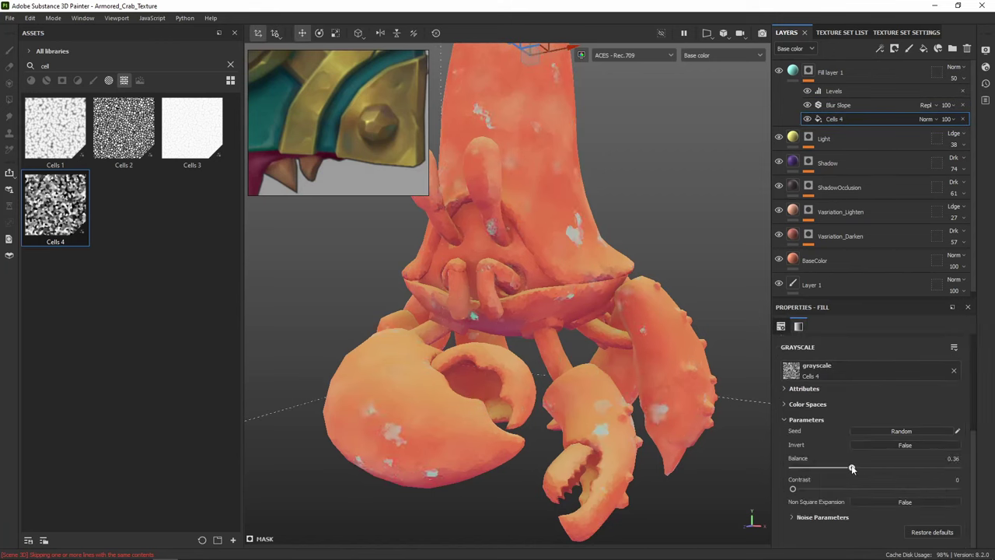
{"action": "scroll", "coordinate": [870, 389], "scroll_direction": "up", "scroll_amount": 3}
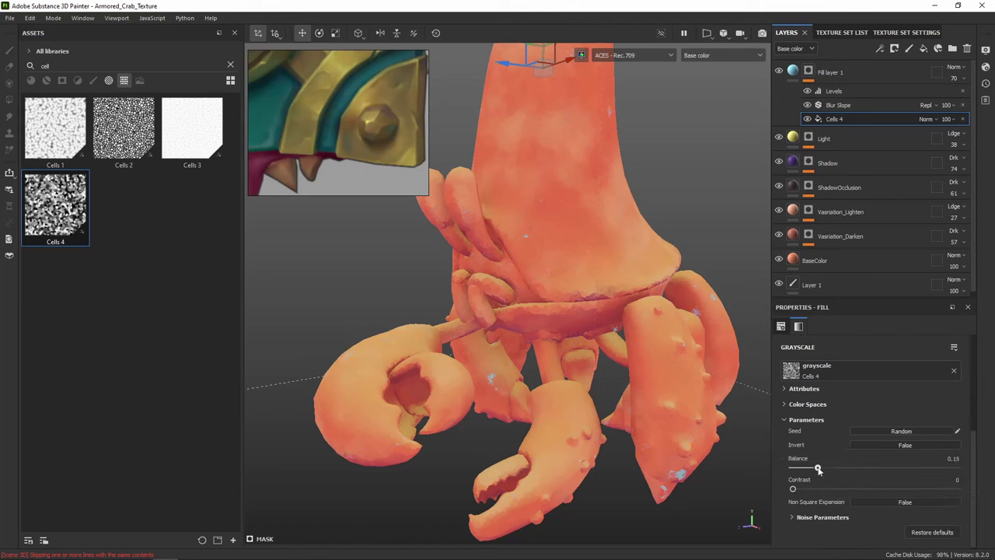
{"action": "left_click_drag", "start_coordinate": [818, 470], "coordinate": [847, 467]}
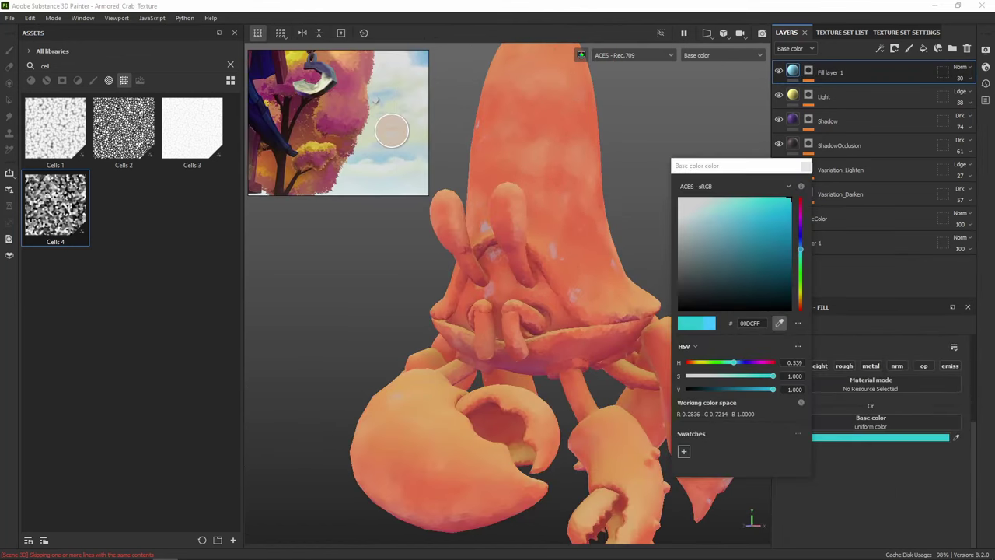
Recolor the fill layer to pink FF69E5 and lower its opacity to 13
{"action": "left_click", "coordinate": [783, 208]}
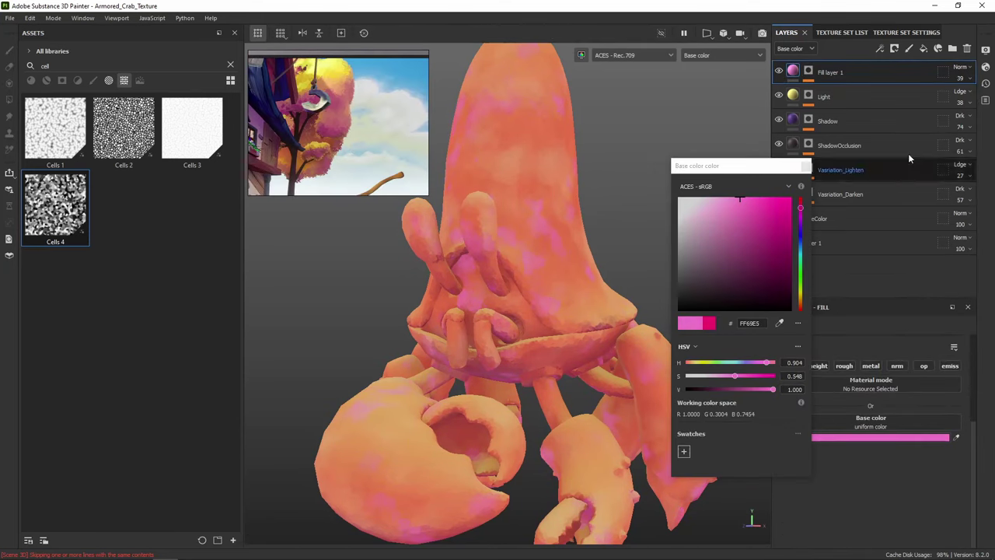
{"action": "left_click", "coordinate": [806, 166]}
{"action": "left_click", "coordinate": [968, 80]}
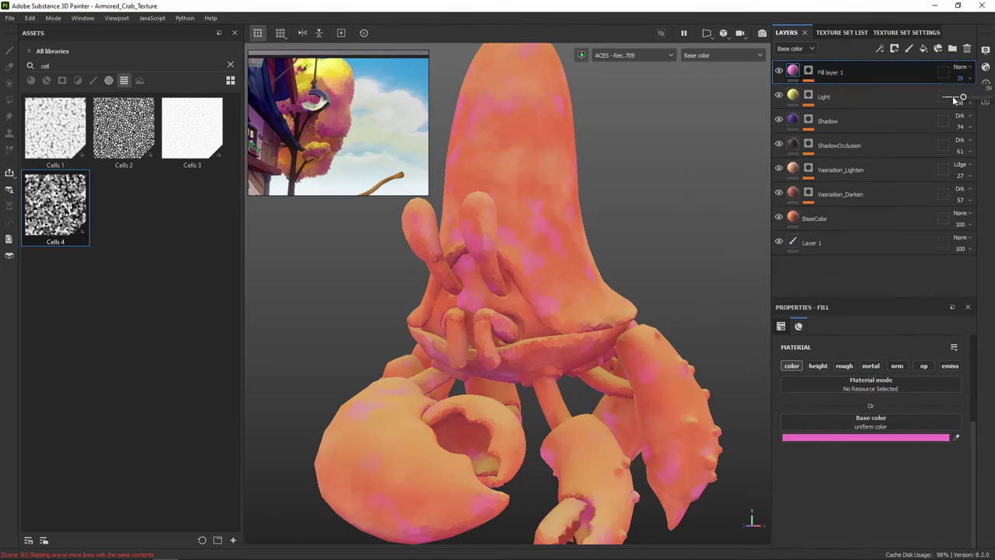
{"action": "left_click", "coordinate": [954, 100]}
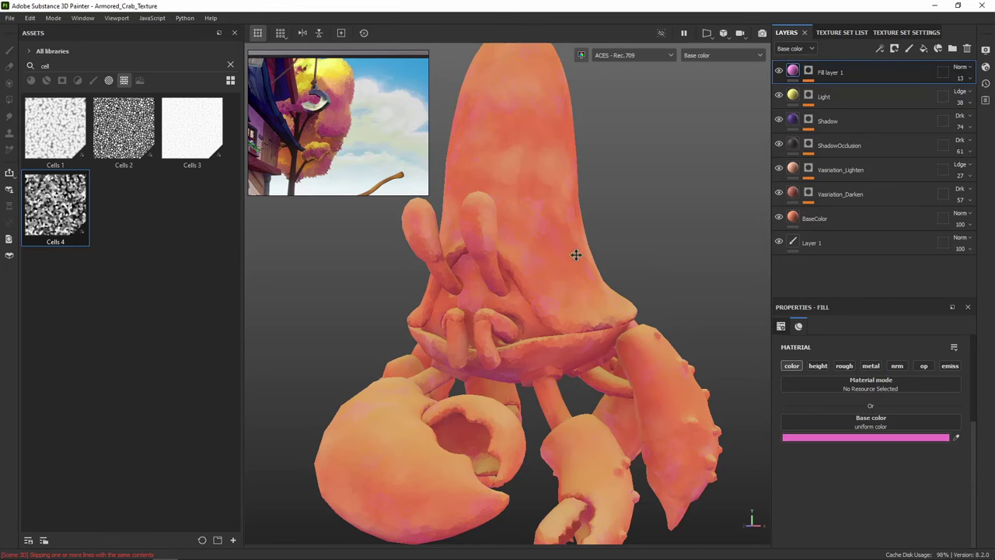
Examine the pink variation on the crab and the painted door with green metal trim on the reference board
{"action": "mouse_move", "coordinate": [578, 255]}
{"action": "left_mouse_down", "text": "alt"}
{"action": "mouse_move", "coordinate": [511, 216]}
{"action": "mouse_move", "coordinate": [598, 251]}
{"action": "mouse_move", "coordinate": [584, 246]}
{"action": "left_mouse_up", "text": "alt"}
{"action": "scroll", "coordinate": [356, 161], "scroll_direction": "down", "scroll_amount": 3}
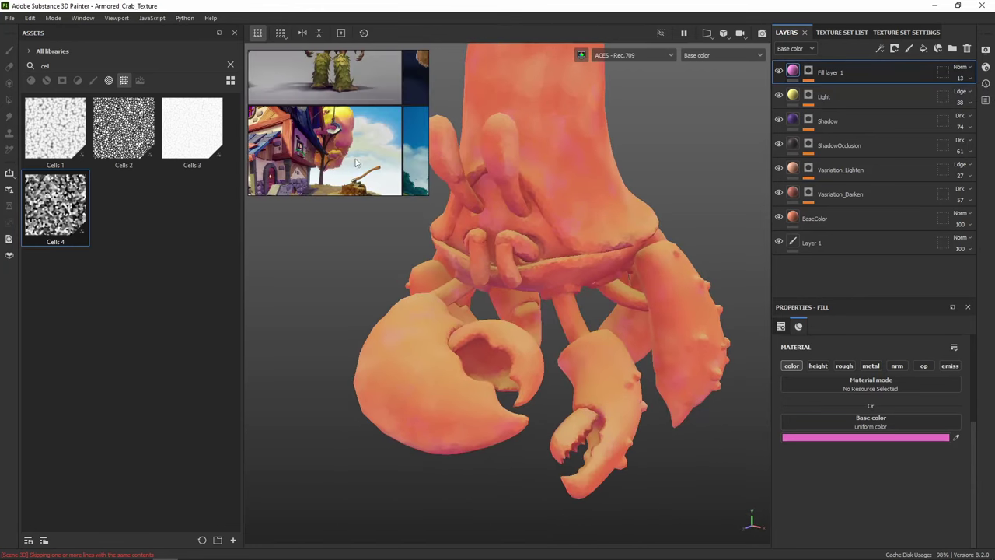
{"action": "mouse_move", "coordinate": [330, 157]}
{"action": "middle_mouse_down"}
{"action": "mouse_move", "coordinate": [368, 138]}
{"action": "mouse_move", "coordinate": [424, 154]}
{"action": "mouse_move", "coordinate": [429, 193]}
{"action": "middle_mouse_up"}
{"action": "scroll", "coordinate": [317, 146], "scroll_direction": "down", "scroll_amount": 5}
{"action": "mouse_move", "coordinate": [339, 151]}
{"action": "middle_mouse_down"}
{"action": "mouse_move", "coordinate": [401, 118]}
{"action": "mouse_move", "coordinate": [344, 124]}
{"action": "mouse_move", "coordinate": [388, 105]}
{"action": "mouse_move", "coordinate": [370, 122]}
{"action": "middle_mouse_up"}
{"action": "scroll", "coordinate": [352, 158], "scroll_direction": "up", "scroll_amount": 5}
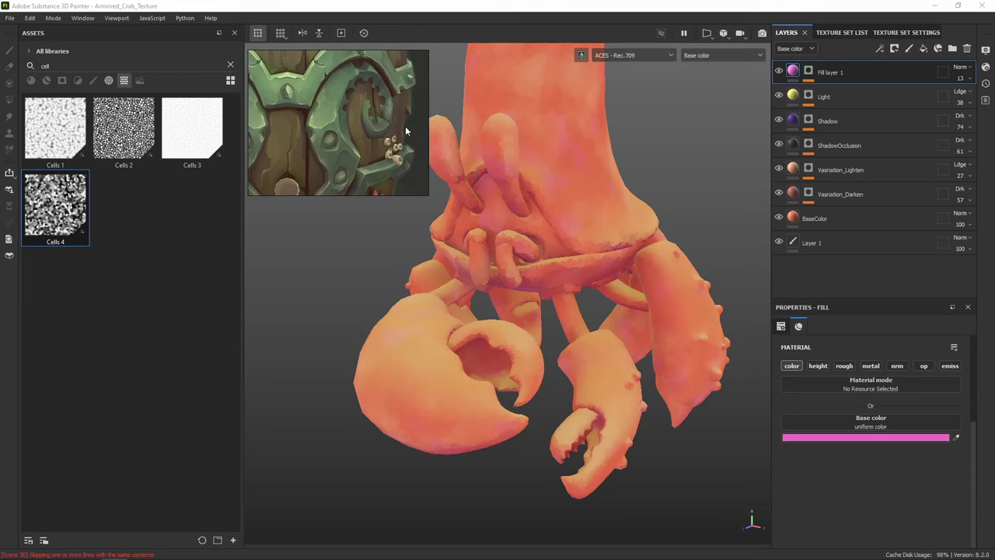
{"action": "middle_click_drag", "start_coordinate": [422, 131], "coordinate": [376, 100]}
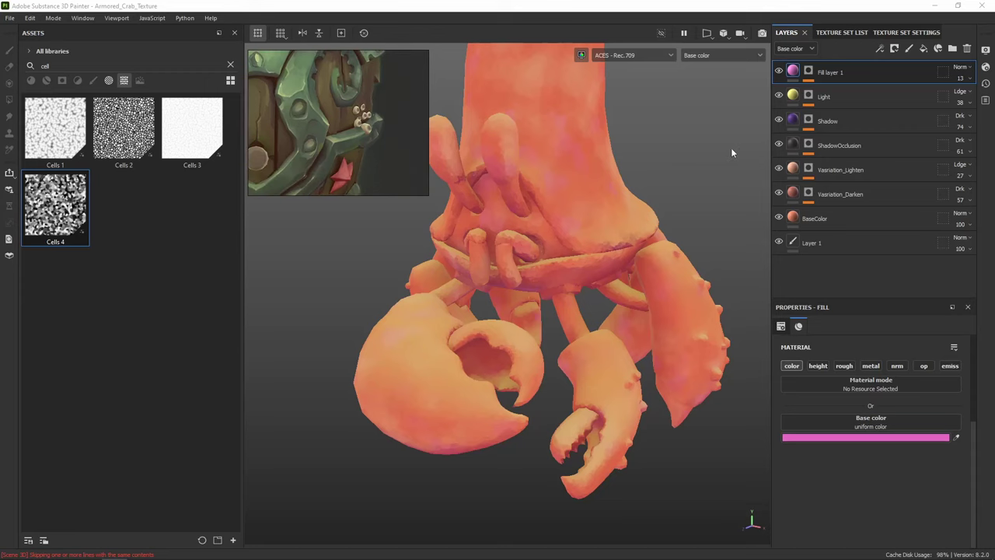
Rename the pink fill layer to Env_Reflection and set its opacity to 10
{"action": "double_click", "coordinate": [832, 72]}
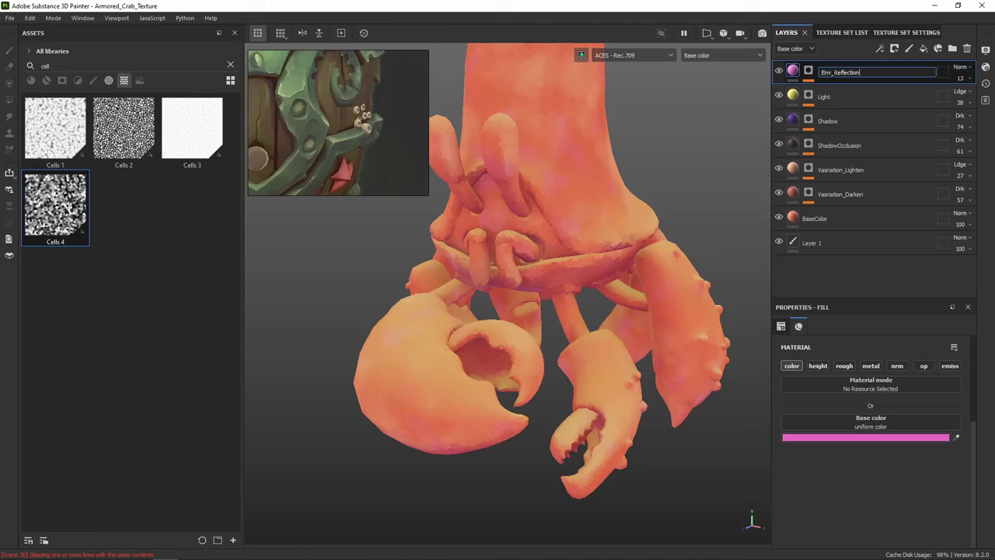
{"action": "type", "text": "Env_Reflection"}
{"action": "key", "text": "Return"}
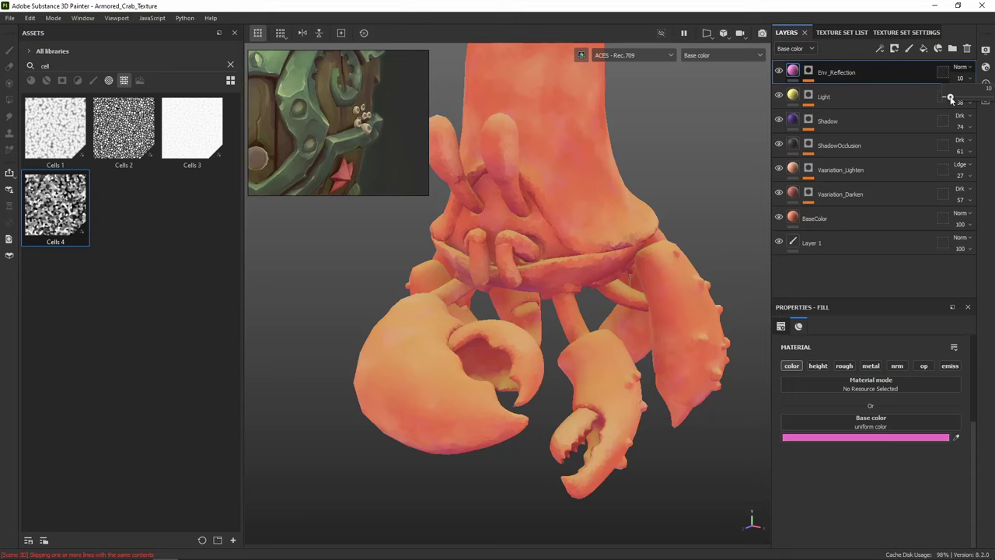
Inspect the whole crab's coloring from several angles against the painted sushi reference
{"action": "scroll", "coordinate": [684, 121], "scroll_direction": "down", "scroll_amount": 3}
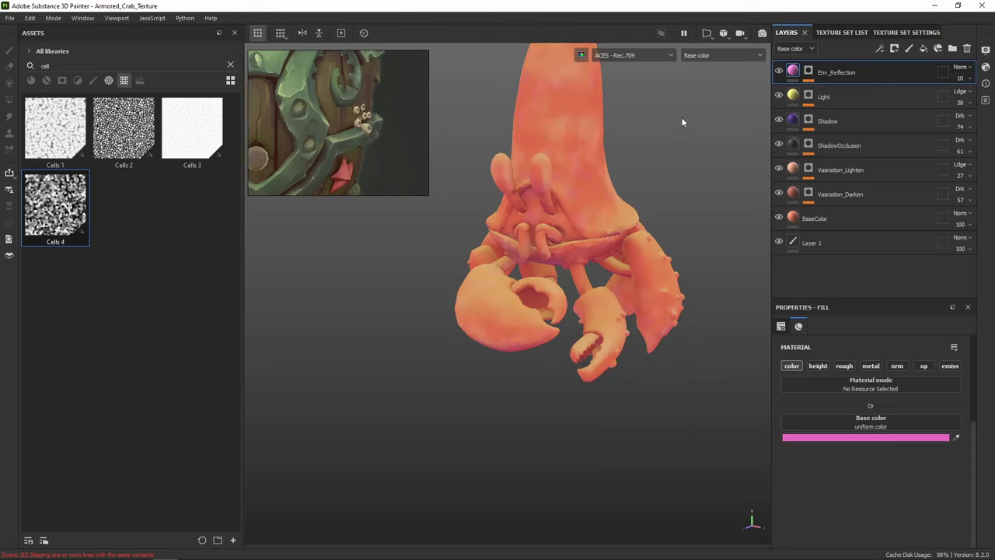
{"action": "middle_click_drag", "start_coordinate": [682, 122], "coordinate": [629, 207]}
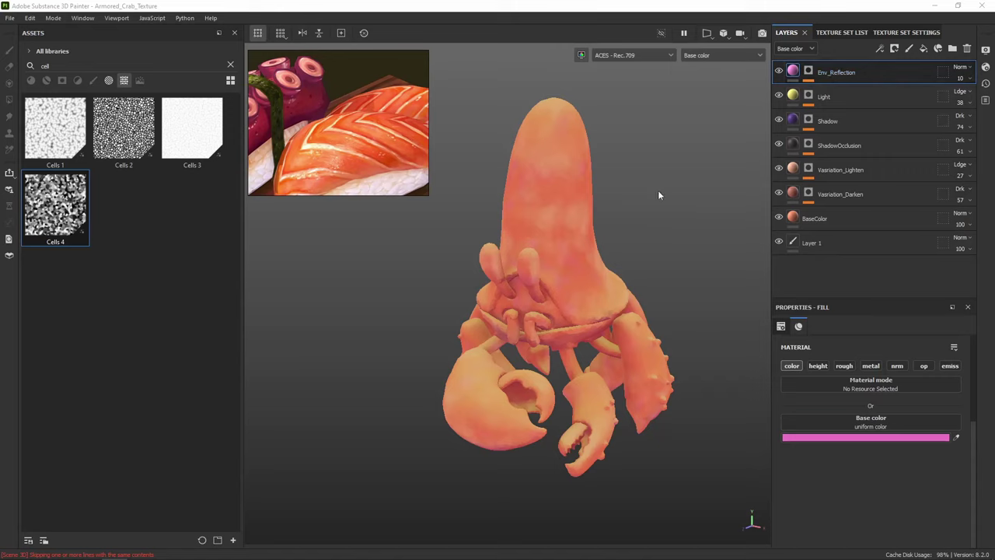
{"action": "left_click_drag", "start_coordinate": [642, 144], "coordinate": [620, 188], "text": "alt"}
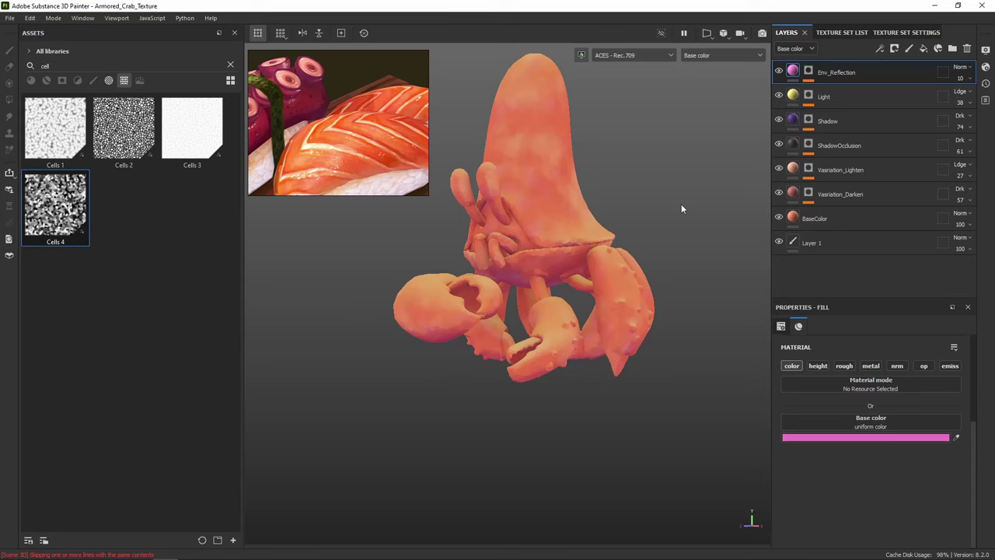
{"action": "mouse_move", "coordinate": [681, 208]}
{"action": "left_mouse_down", "text": "alt"}
{"action": "mouse_move", "coordinate": [682, 164]}
{"action": "mouse_move", "coordinate": [695, 211]}
{"action": "left_mouse_up", "text": "alt"}
{"action": "scroll", "coordinate": [676, 194], "scroll_direction": "up", "scroll_amount": 5}
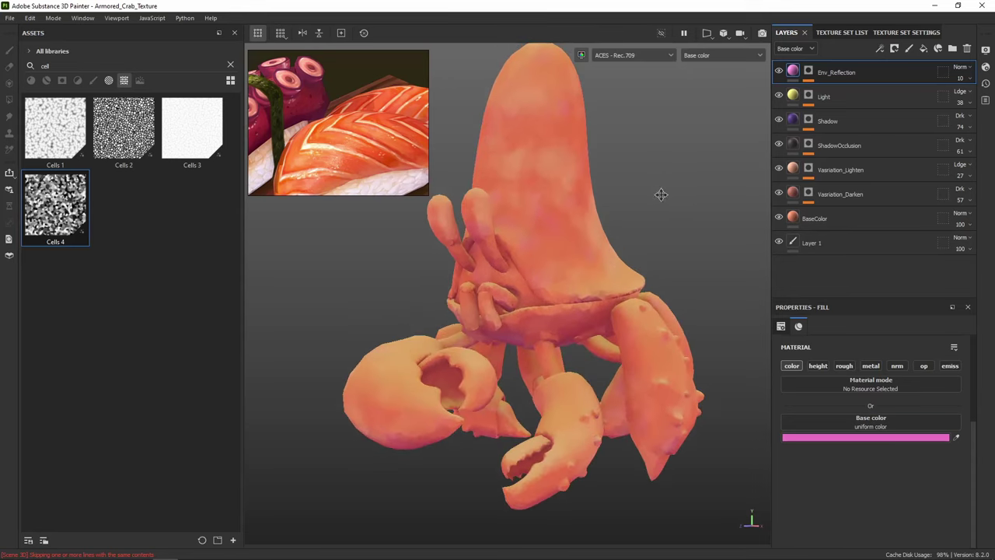
{"action": "left_click", "coordinate": [891, 101]}
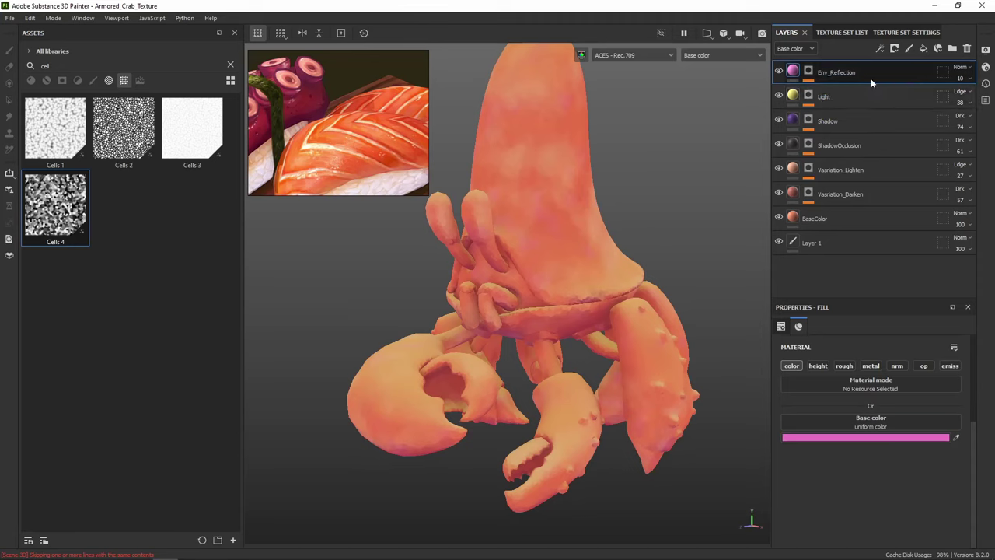
Add a new fill layer above Env_Reflection with only the color channel enabled
{"action": "left_click", "coordinate": [925, 48]}
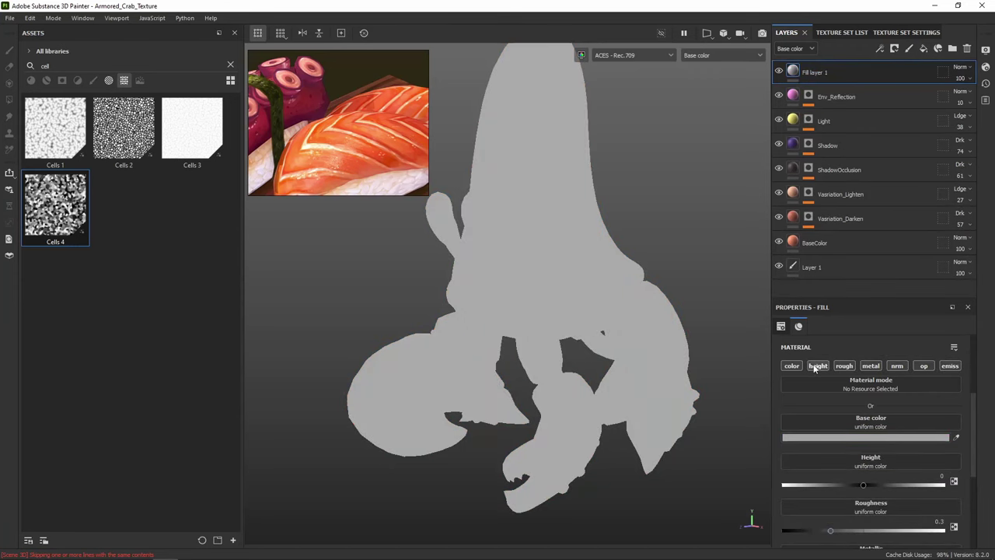
{"action": "left_click", "coordinate": [818, 365]}
{"action": "left_click", "coordinate": [845, 366]}
{"action": "left_click", "coordinate": [871, 365]}
{"action": "left_click", "coordinate": [897, 365]}
{"action": "left_click", "coordinate": [923, 365]}
{"action": "left_click", "coordinate": [950, 366]}
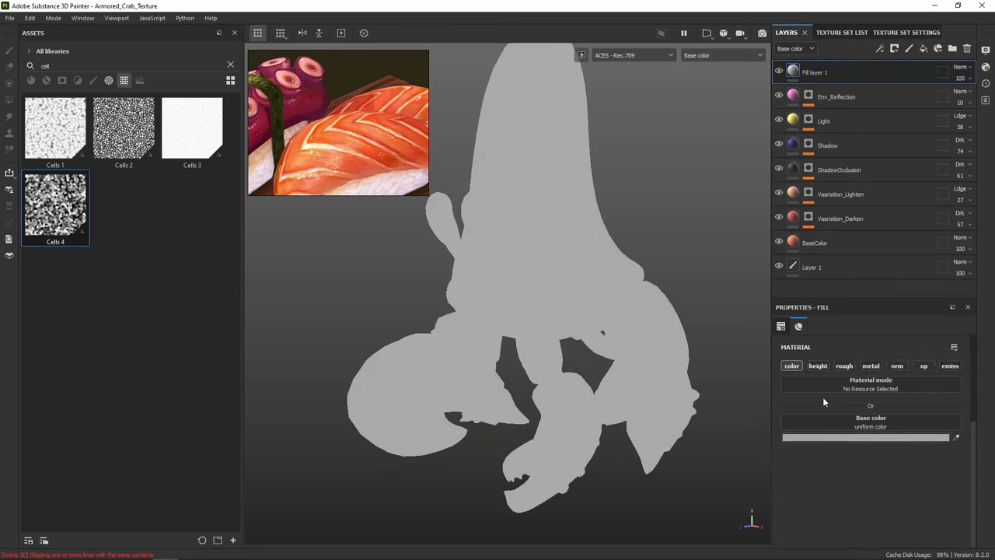
Set the new fill layer's base color to a pale yellow sampled from the sushi reference image
{"action": "left_click", "coordinate": [860, 437]}
{"action": "left_click", "coordinate": [781, 322]}
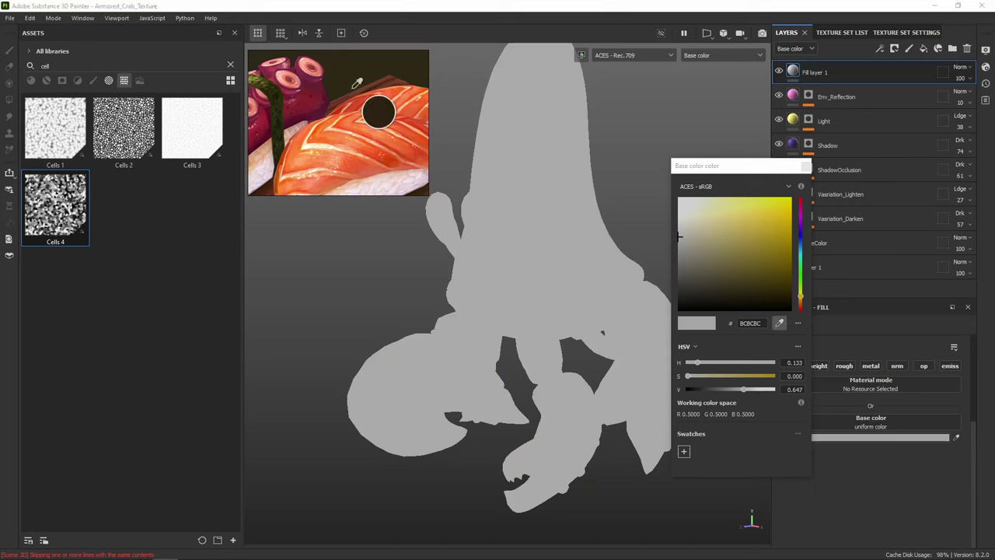
{"action": "left_click", "coordinate": [325, 168]}
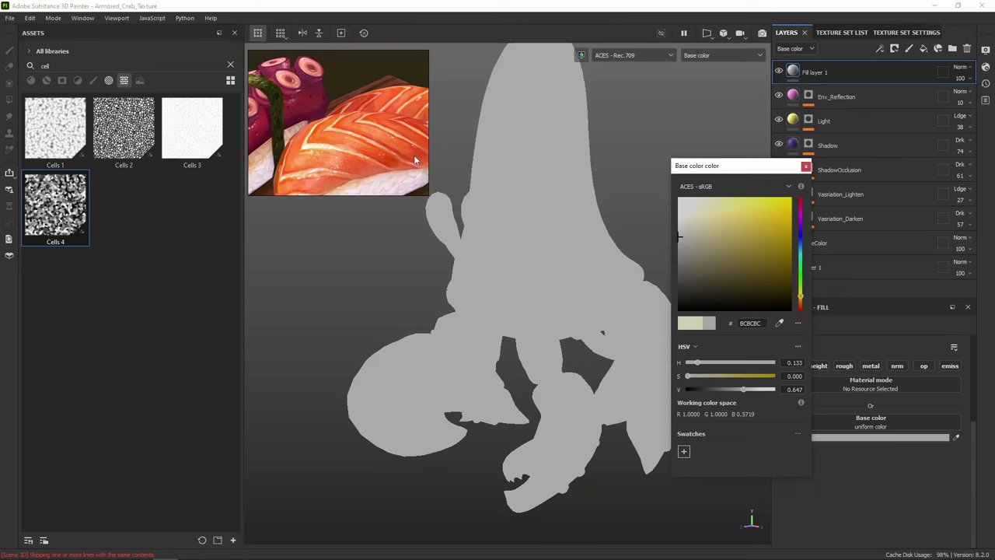
{"action": "left_click", "coordinate": [801, 166]}
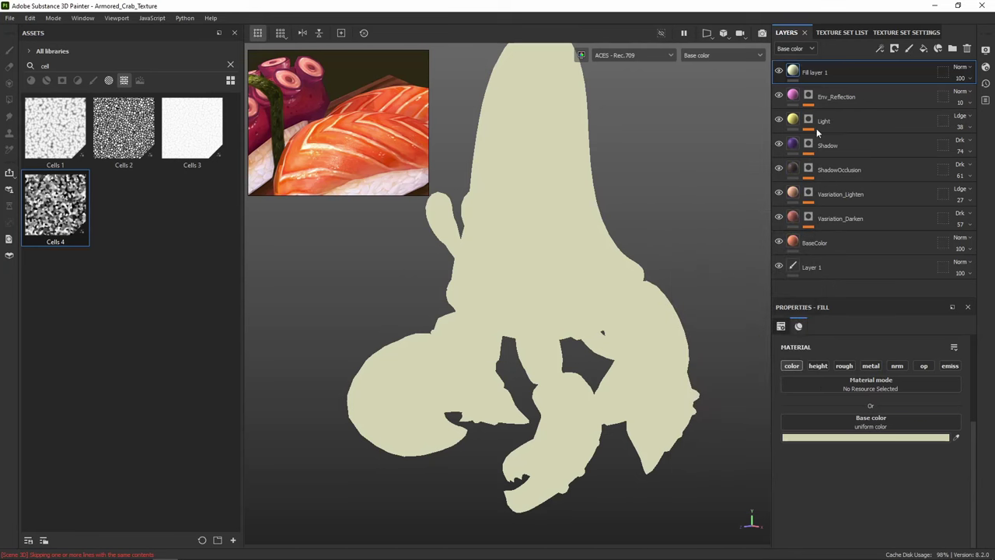
Add a black mask to the pale yellow fill layer and apply a Mask Editor generator to it
{"action": "right_click", "coordinate": [841, 74]}
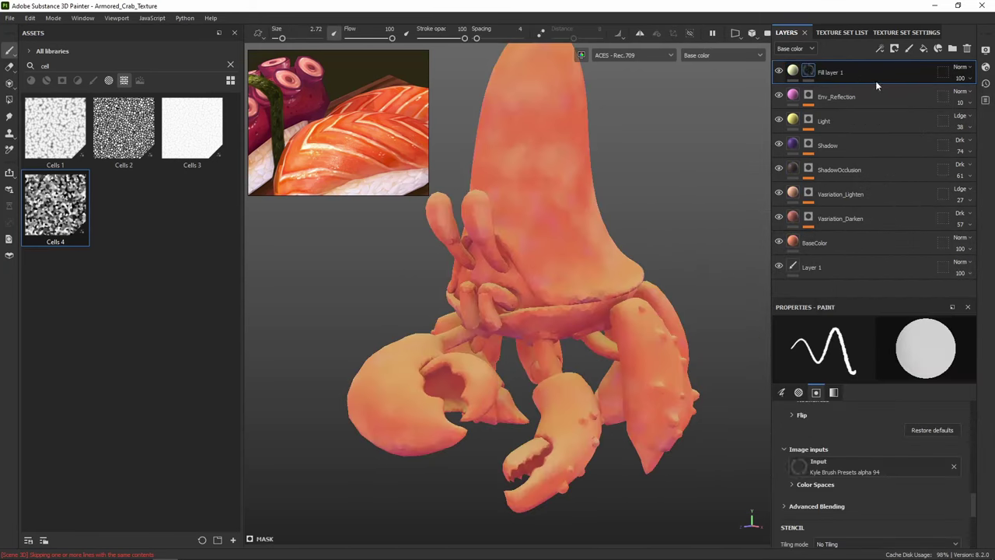
{"action": "right_click", "coordinate": [809, 70]}
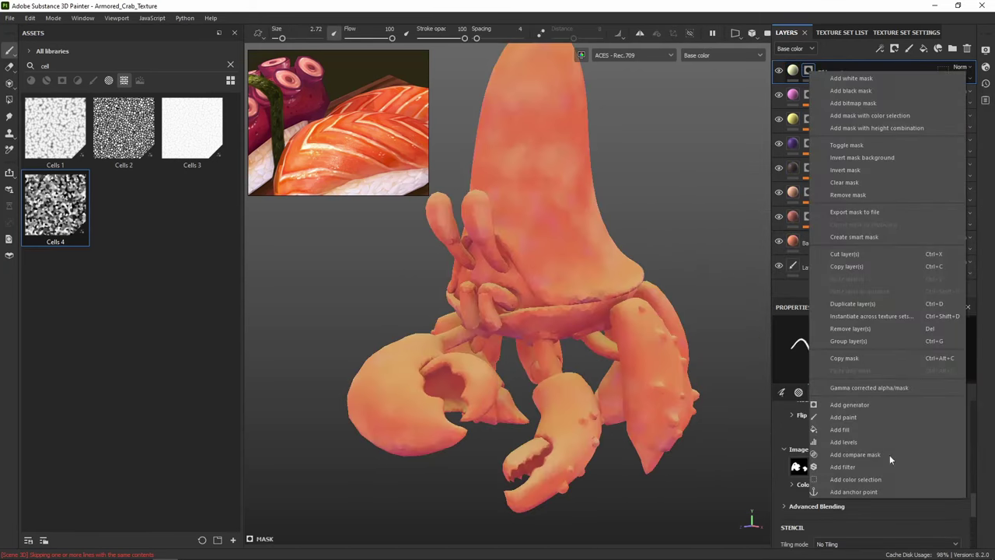
{"action": "left_click", "coordinate": [863, 405]}
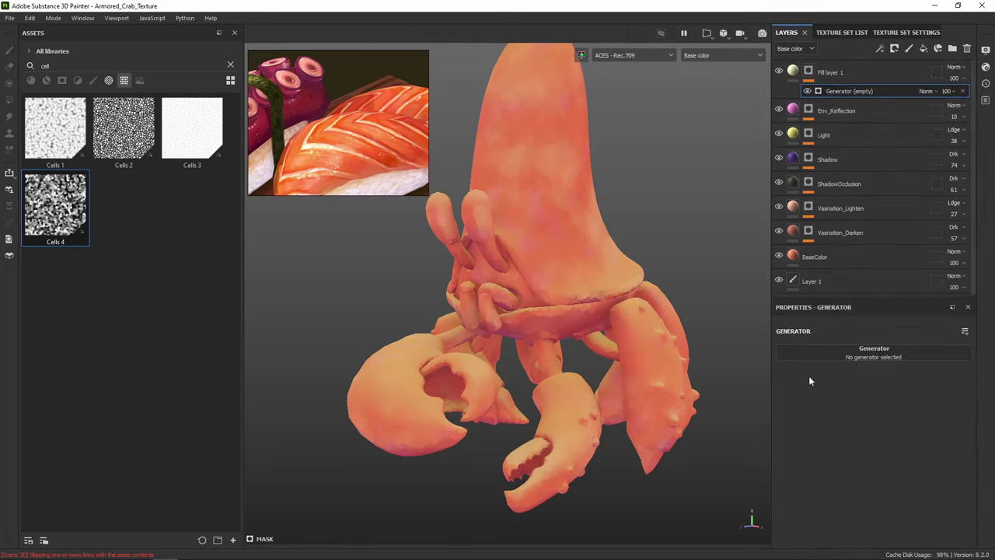
{"action": "left_click", "coordinate": [886, 356]}
{"action": "left_click_drag", "start_coordinate": [929, 358], "coordinate": [859, 358]}
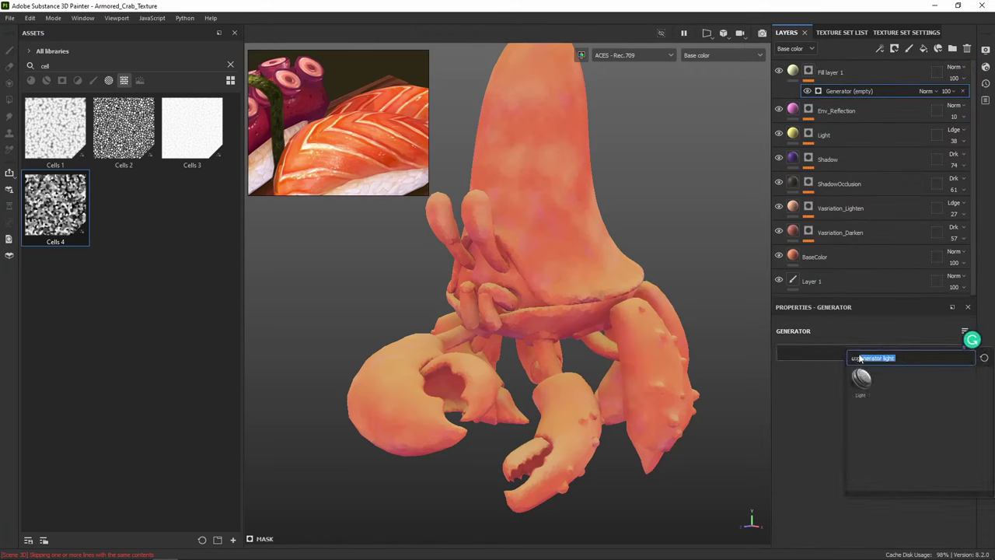
{"action": "double_click", "coordinate": [884, 359]}
{"action": "key", "text": "BackSpace"}
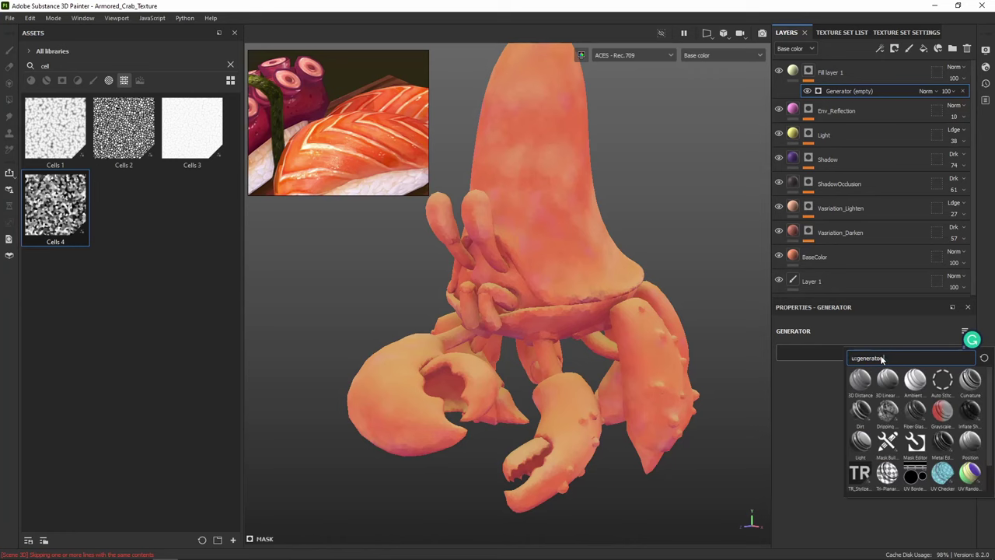
{"action": "left_click", "coordinate": [920, 441]}
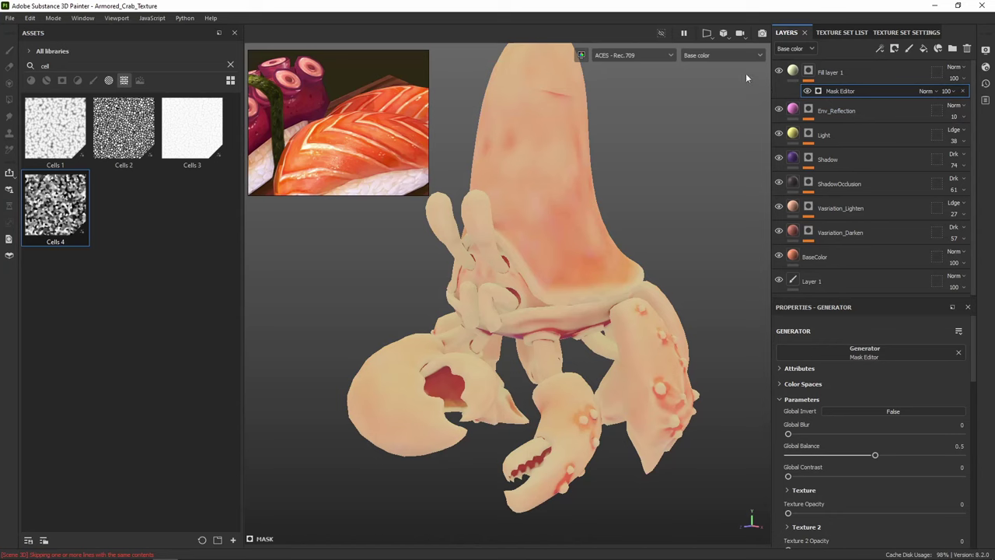
Display the layer's mask, set the generator's Curvature Opacity to 0.71 and raise its World Space Normal Opacity
{"action": "left_click", "coordinate": [809, 72], "text": "alt"}
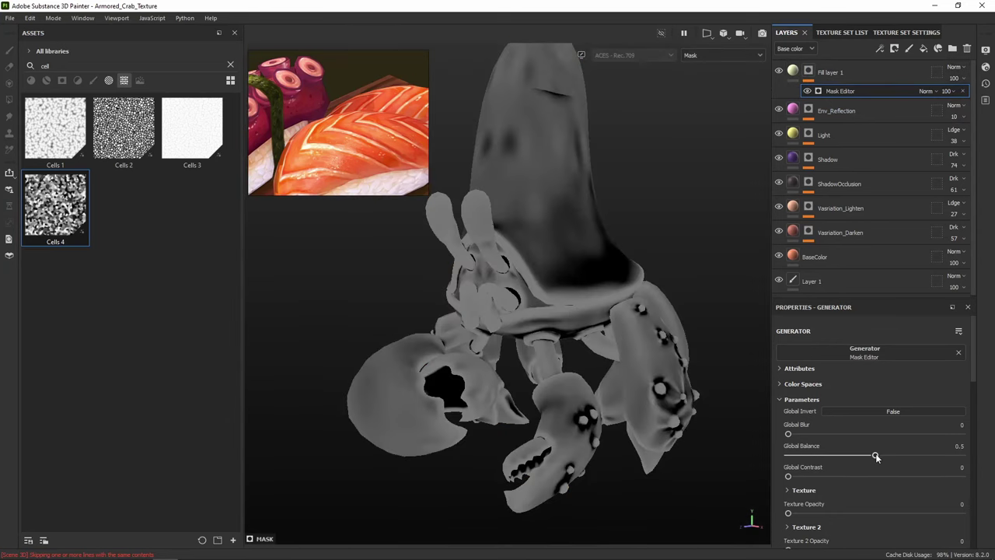
{"action": "scroll", "coordinate": [875, 457], "scroll_direction": "down", "scroll_amount": 4}
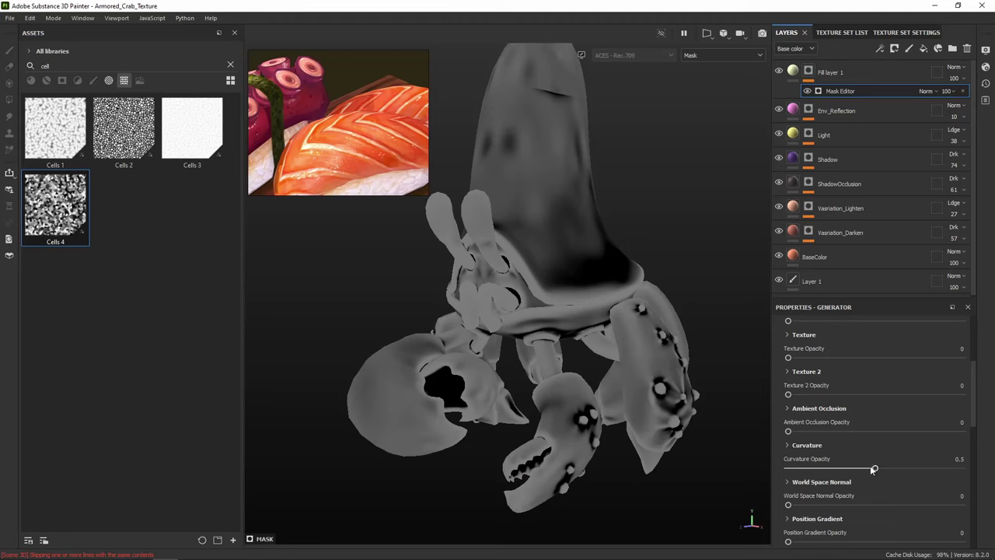
{"action": "left_click_drag", "start_coordinate": [872, 469], "coordinate": [910, 469]}
{"action": "scroll", "coordinate": [855, 469], "scroll_direction": "down", "scroll_amount": 3}
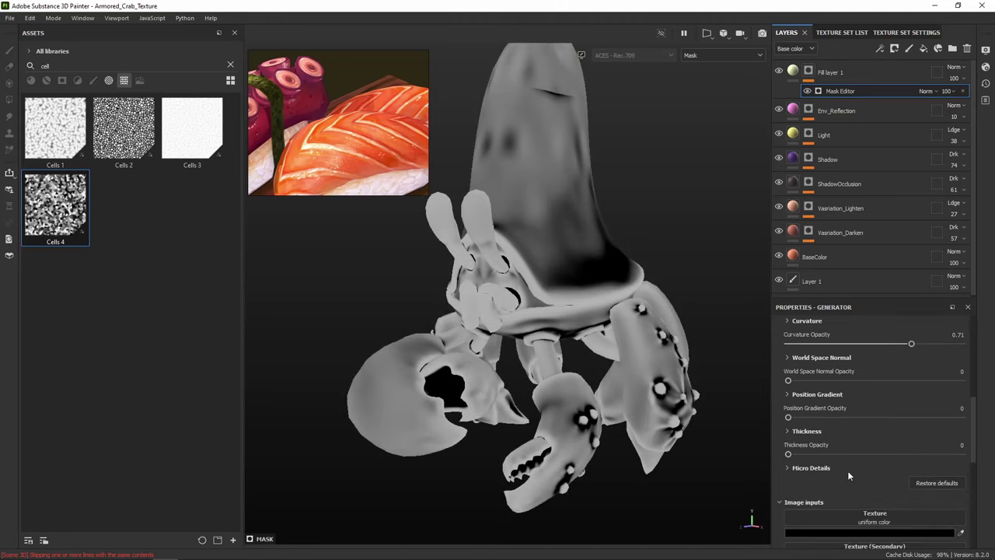
{"action": "mouse_move", "coordinate": [790, 419]}
{"action": "left_mouse_down"}
{"action": "mouse_move", "coordinate": [816, 418]}
{"action": "mouse_move", "coordinate": [783, 424]}
{"action": "left_mouse_up"}
{"action": "left_click_drag", "start_coordinate": [825, 382], "coordinate": [846, 381]}
{"action": "scroll", "coordinate": [866, 455], "scroll_direction": "down", "scroll_amount": 3}
Lower the Mask Editor's Global Balance to 0.08 to restrict the mask to edges and raised details
{"action": "scroll", "coordinate": [866, 455], "scroll_direction": "up", "scroll_amount": 8}
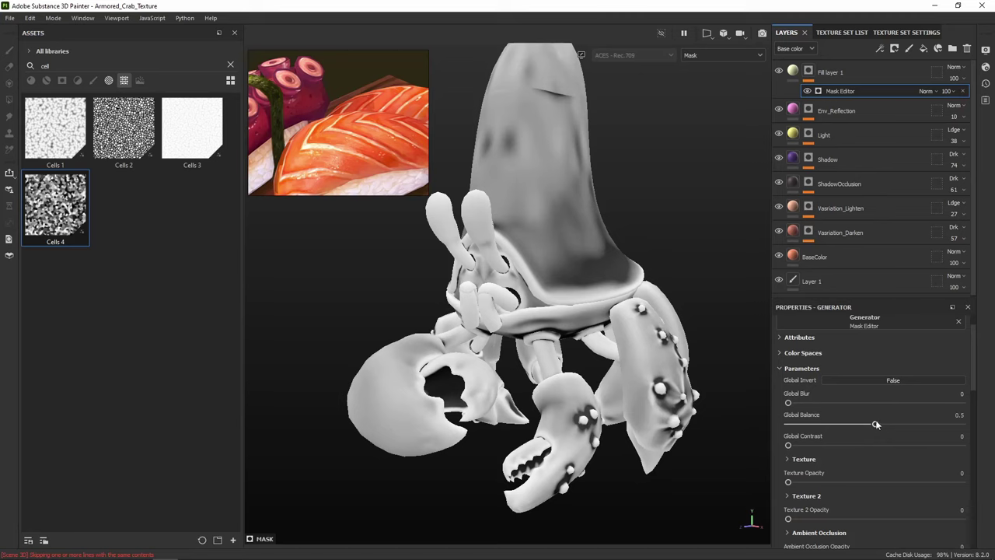
{"action": "left_click", "coordinate": [917, 424]}
{"action": "left_click_drag", "start_coordinate": [905, 423], "coordinate": [803, 425]}
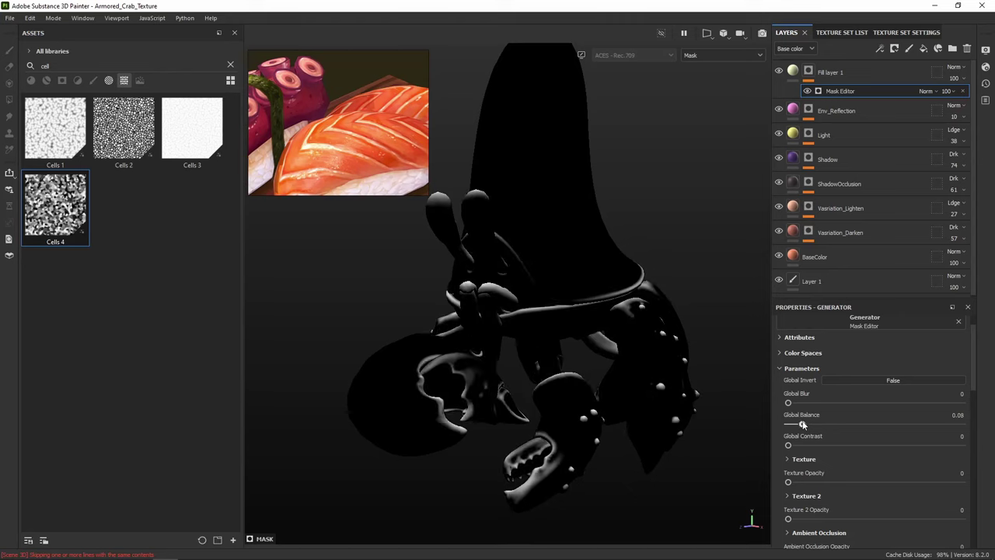
Examine the painted edge highlights on the armored character's shoulder plates in the reference board
{"action": "scroll", "coordinate": [373, 142], "scroll_direction": "down", "scroll_amount": 5}
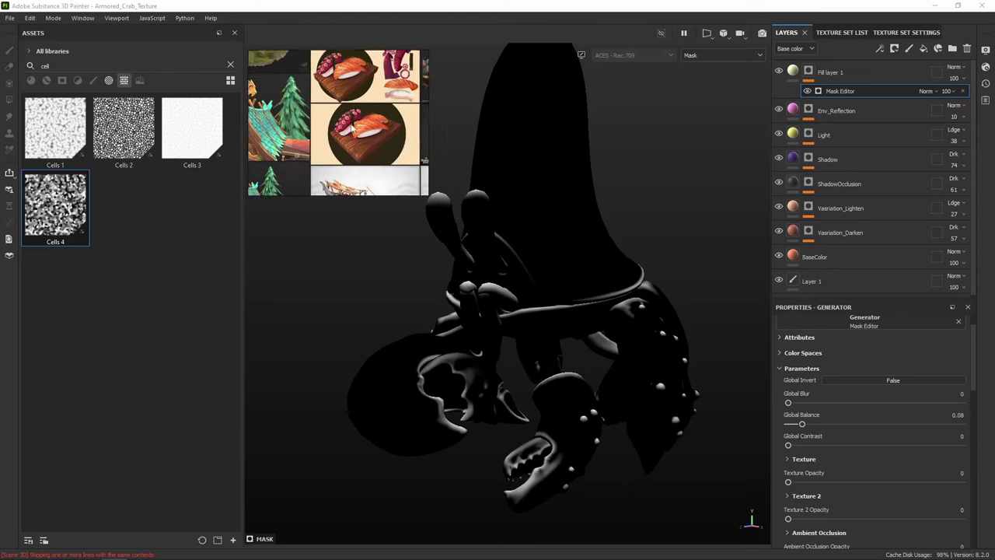
{"action": "middle_click_drag", "start_coordinate": [319, 141], "coordinate": [321, 64]}
{"action": "middle_click_drag", "start_coordinate": [341, 118], "coordinate": [349, 78]}
{"action": "scroll", "coordinate": [351, 101], "scroll_direction": "up", "scroll_amount": 5}
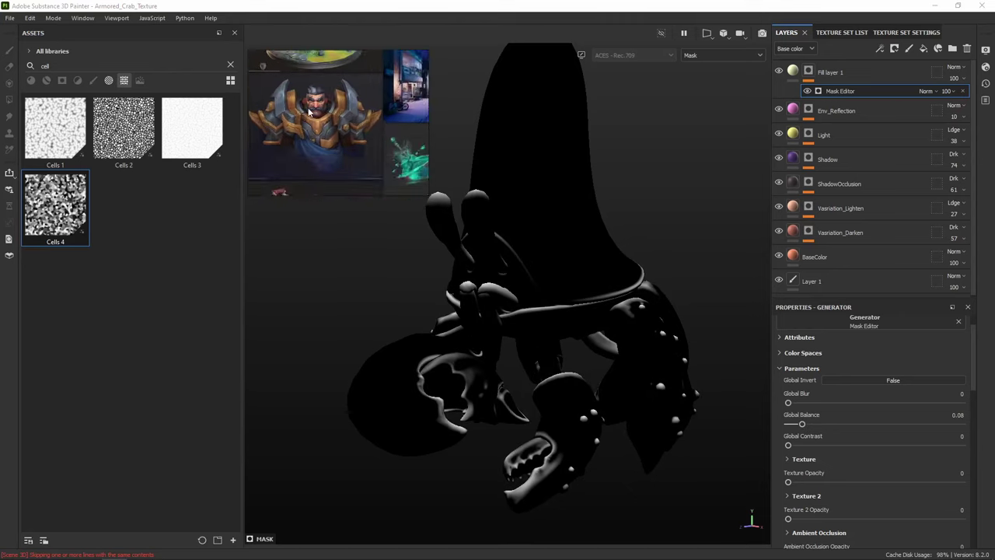
{"action": "left_click_drag", "start_coordinate": [351, 98], "coordinate": [255, 115]}
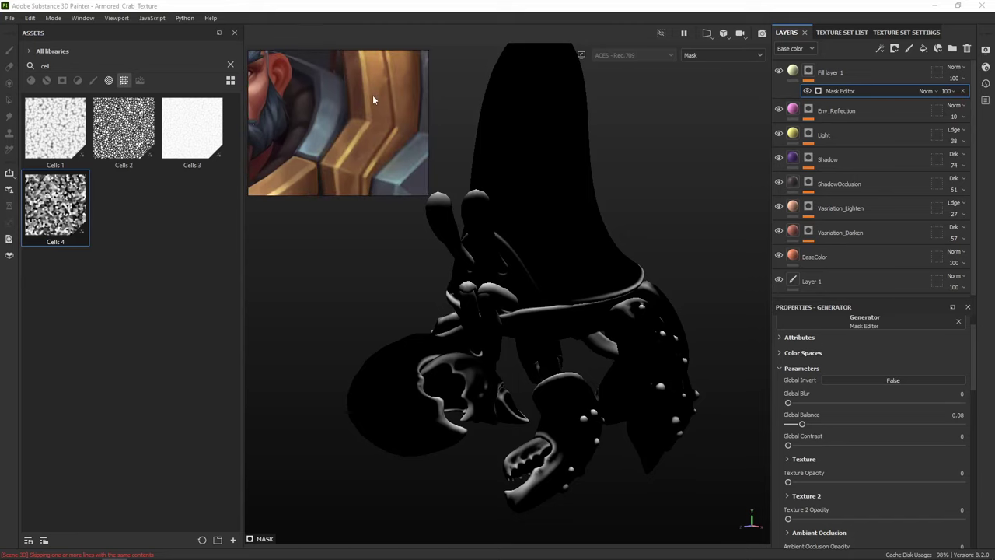
{"action": "middle_click_drag", "start_coordinate": [372, 95], "coordinate": [328, 129]}
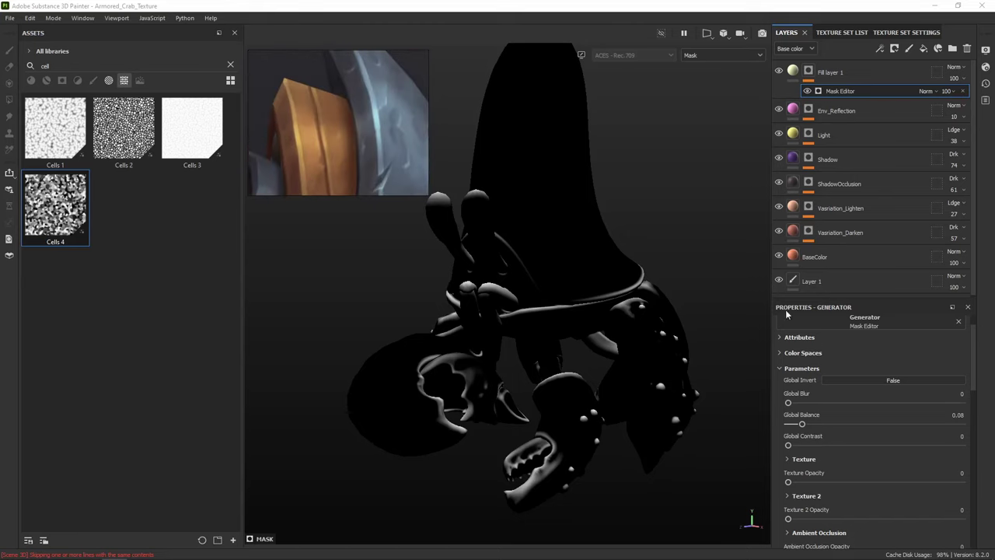
{"action": "middle_click_drag", "start_coordinate": [640, 210], "coordinate": [690, 164]}
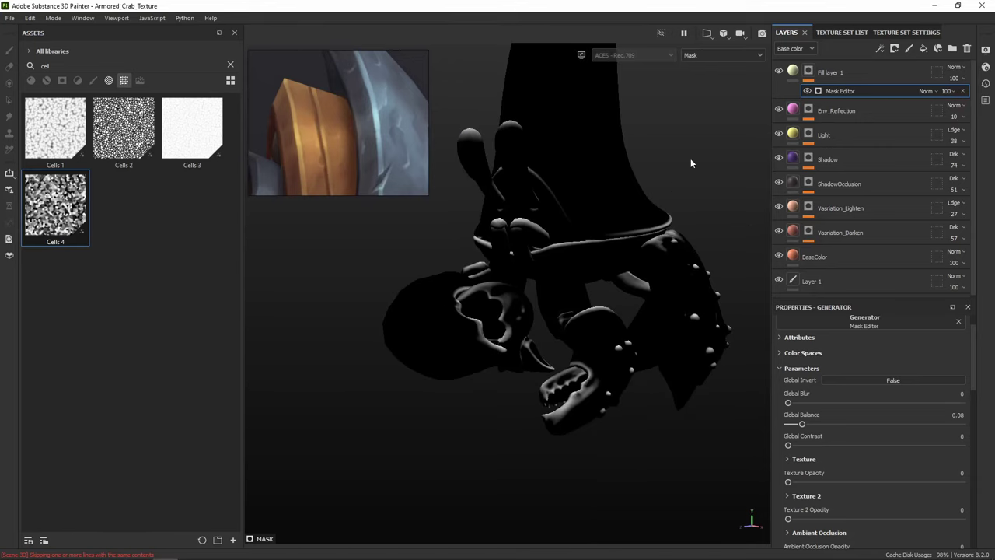
Add a fill effect to the mask using Curvature Map from Mesh Body as grayscale, with the Mask Editor hidden
{"action": "left_click", "coordinate": [230, 65]}
{"action": "scroll", "coordinate": [179, 360], "scroll_direction": "down", "scroll_amount": 15}
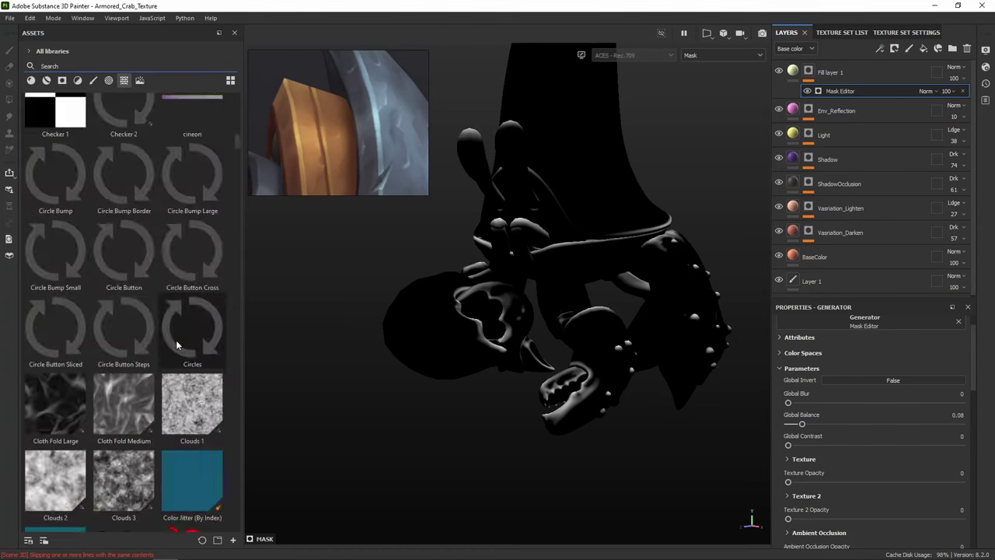
{"action": "scroll", "coordinate": [169, 334], "scroll_direction": "down", "scroll_amount": 5}
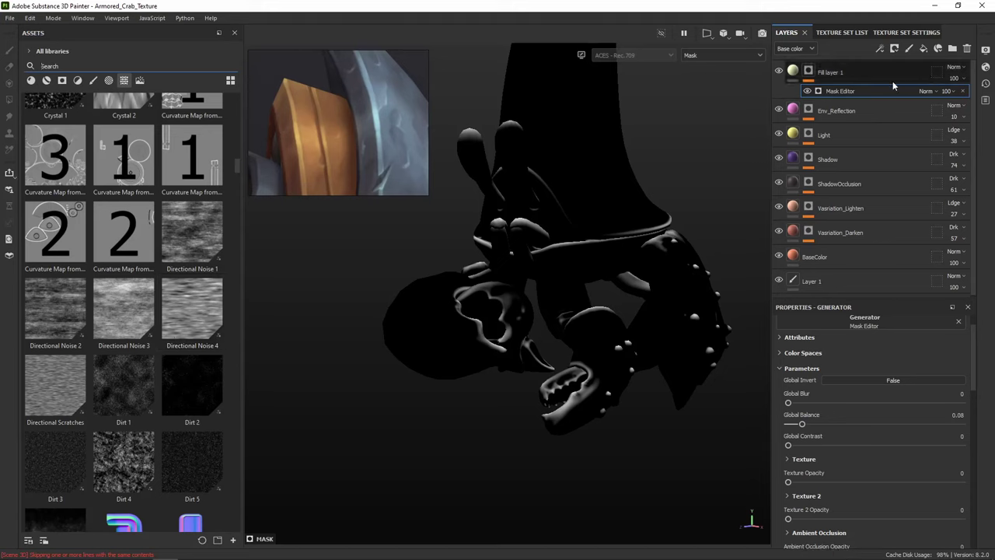
{"action": "left_click", "coordinate": [849, 72]}
{"action": "right_click", "coordinate": [849, 73]}
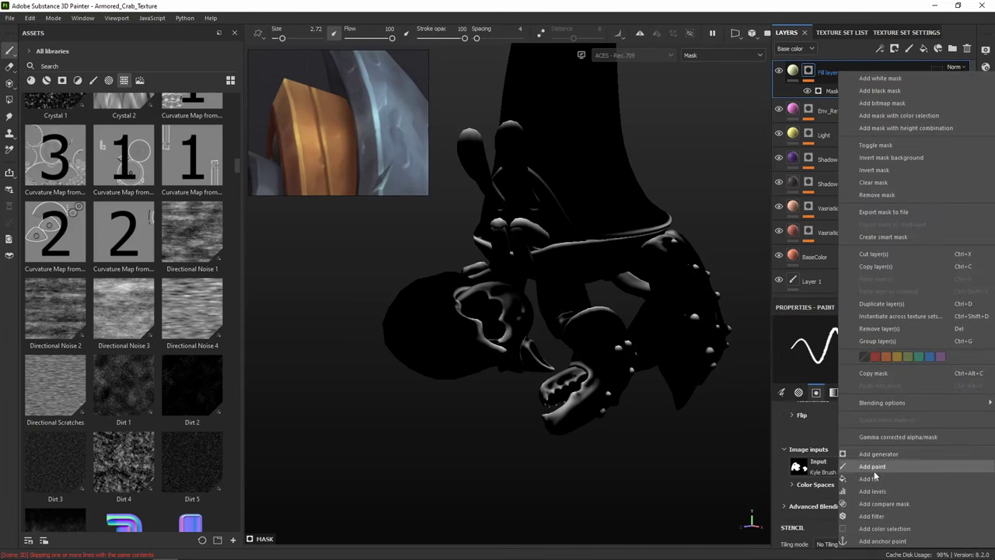
{"action": "left_click", "coordinate": [870, 478]}
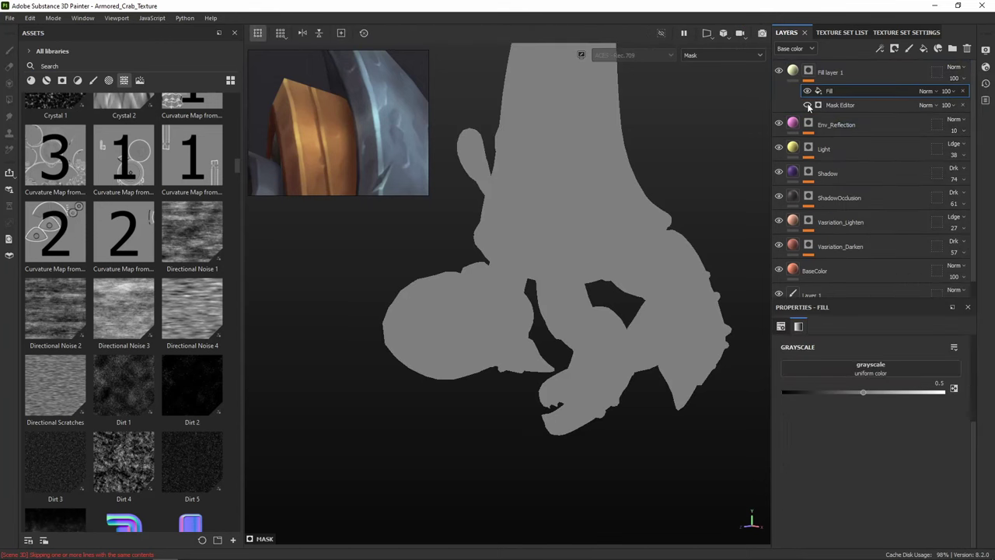
{"action": "left_click_drag", "start_coordinate": [54, 163], "coordinate": [882, 370]}
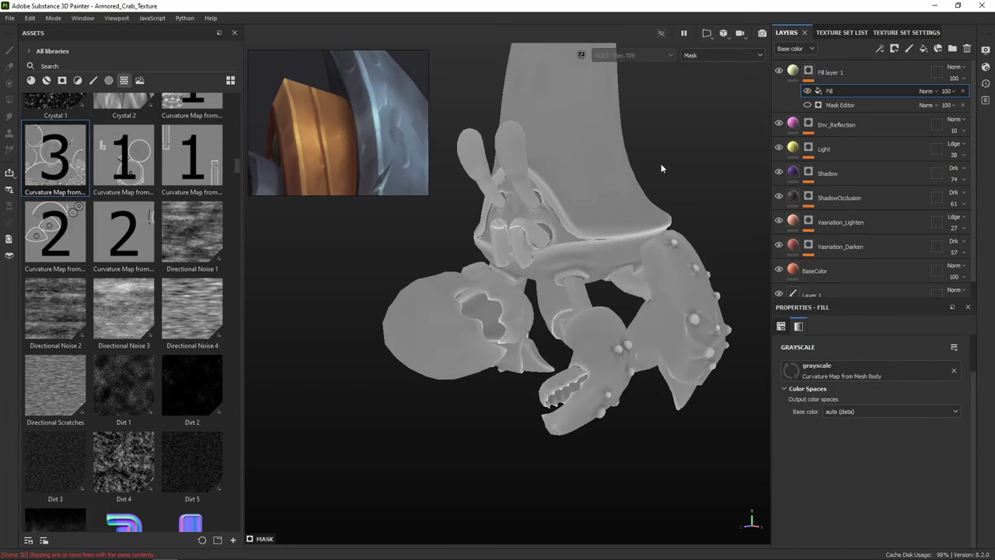
Compare the mask with the curvature fill shown and hidden against the Mask Editor result
{"action": "middle_click_drag", "start_coordinate": [661, 168], "coordinate": [619, 191], "text": "alt"}
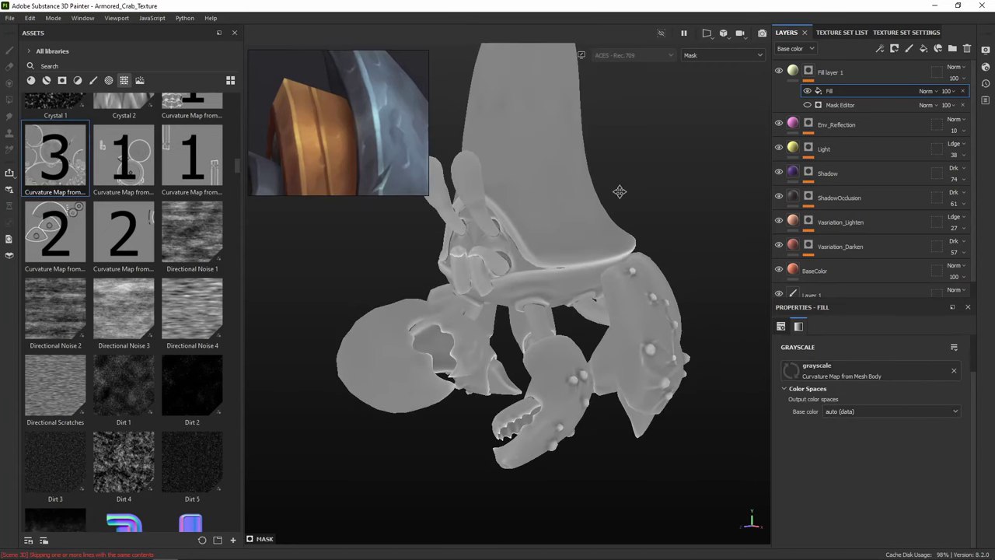
{"action": "left_click", "coordinate": [808, 92]}
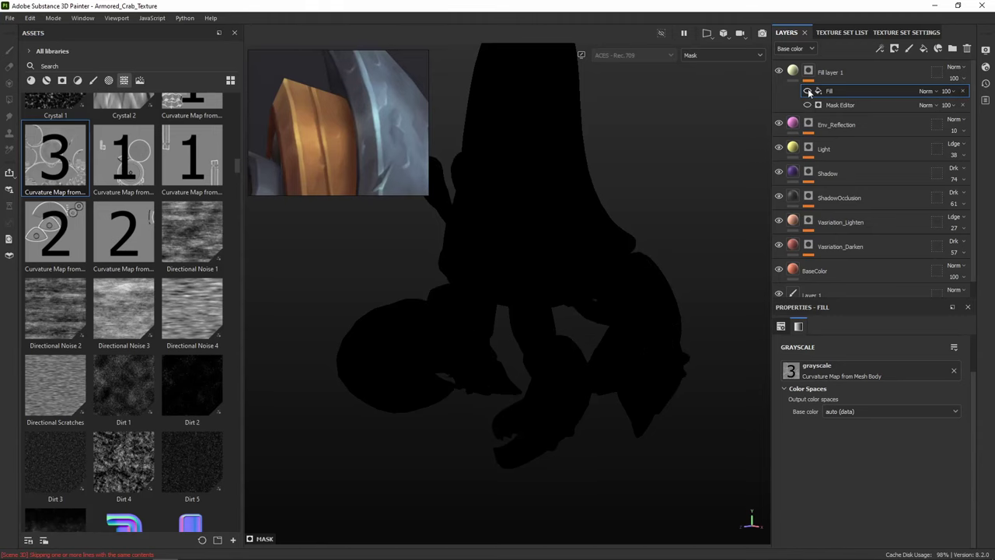
{"action": "left_click", "coordinate": [809, 92]}
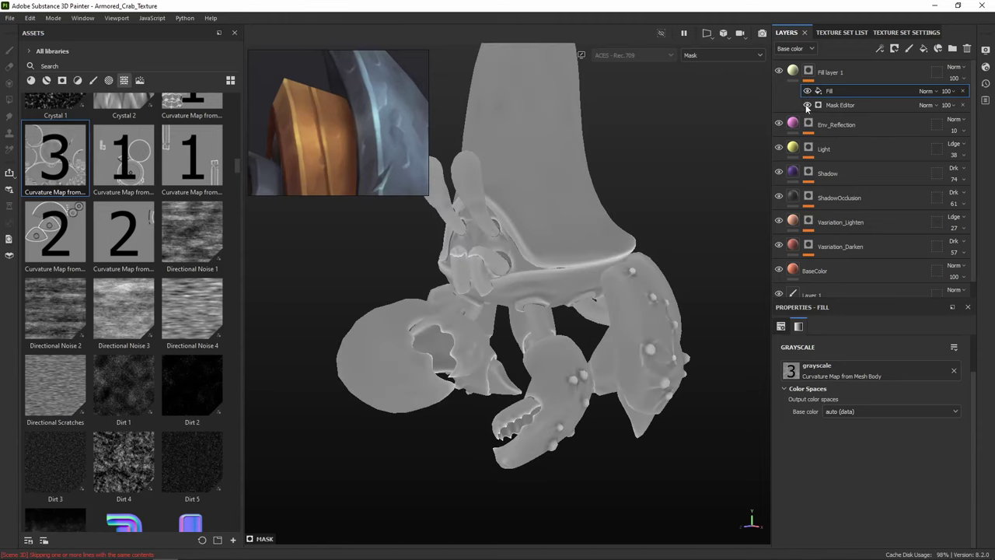
{"action": "left_click", "coordinate": [807, 92]}
{"action": "left_click", "coordinate": [808, 92]}
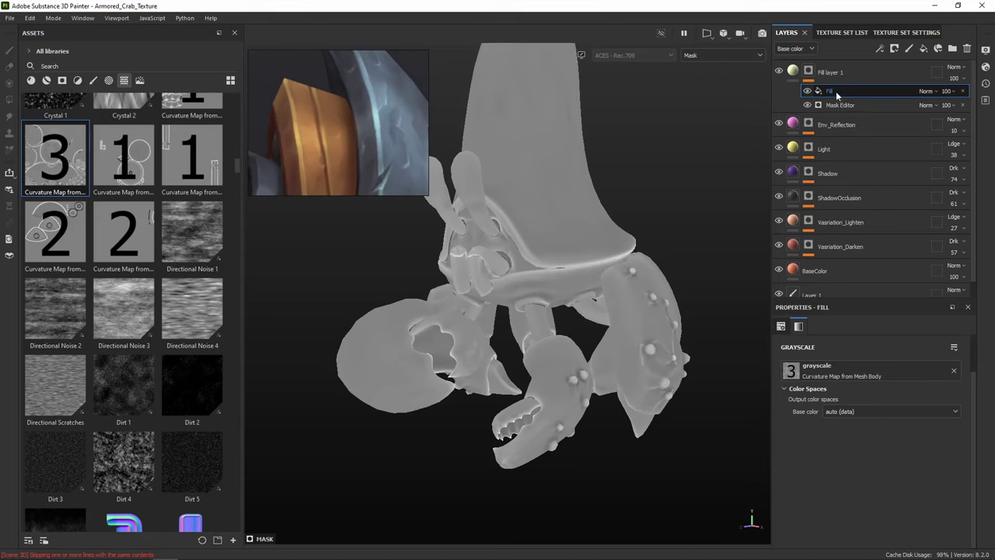
Add a Levels effect above the curvature fill and narrow its input range to isolate sharp white edges on black
{"action": "right_click", "coordinate": [845, 92]}
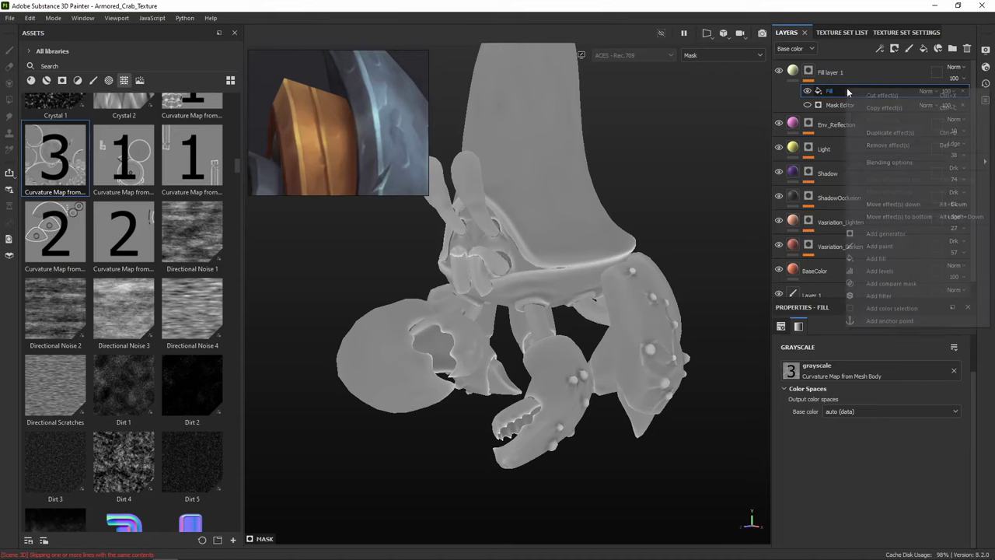
{"action": "left_click", "coordinate": [891, 270]}
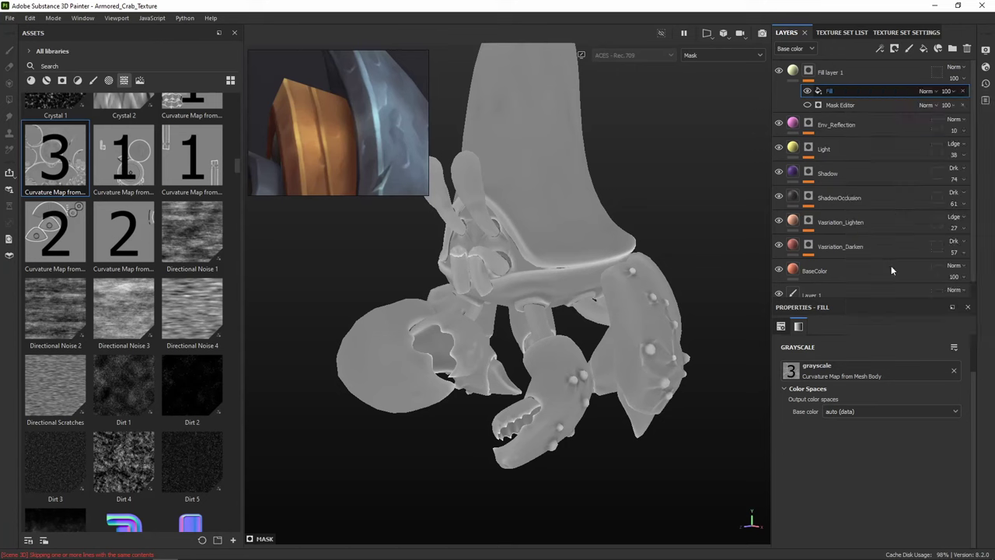
{"action": "left_click_drag", "start_coordinate": [784, 351], "coordinate": [874, 362]}
{"action": "left_click_drag", "start_coordinate": [968, 354], "coordinate": [888, 356]}
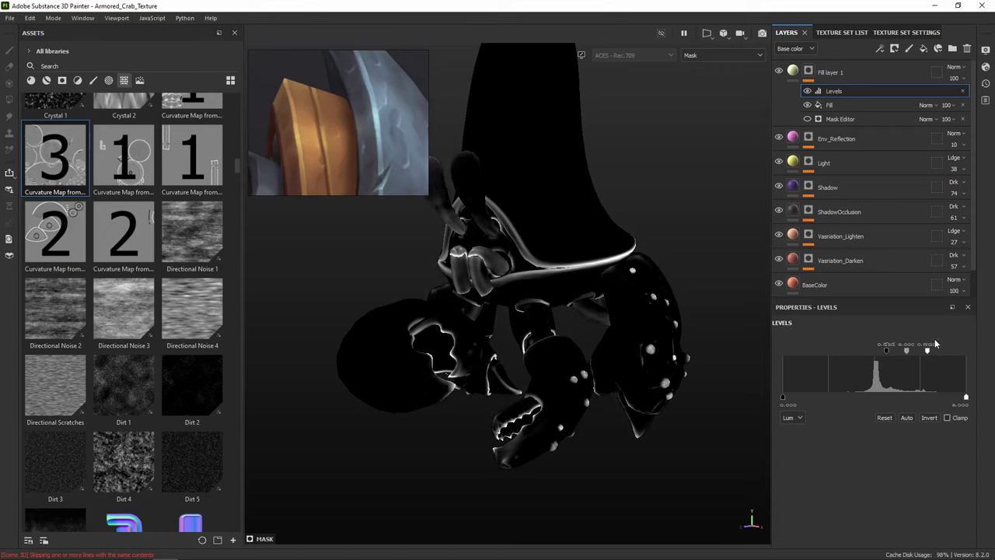
{"action": "mouse_move", "coordinate": [887, 351]}
{"action": "left_mouse_down"}
{"action": "mouse_move", "coordinate": [864, 351]}
{"action": "mouse_move", "coordinate": [911, 353]}
{"action": "mouse_move", "coordinate": [896, 354]}
{"action": "left_mouse_up"}
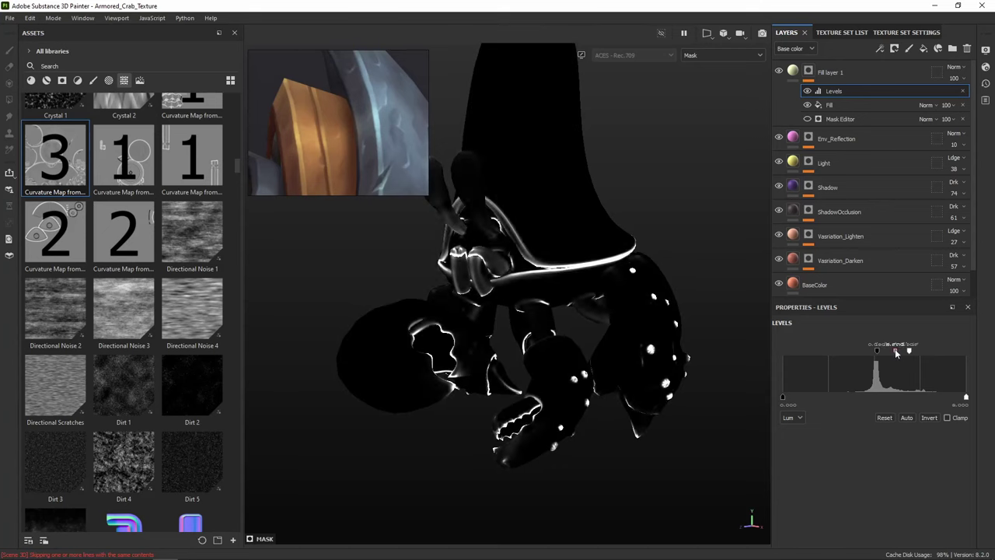
Compare the Mask Editor mask with the curvature fill, both with and without its Levels adjustment
{"action": "left_click", "coordinate": [808, 105]}
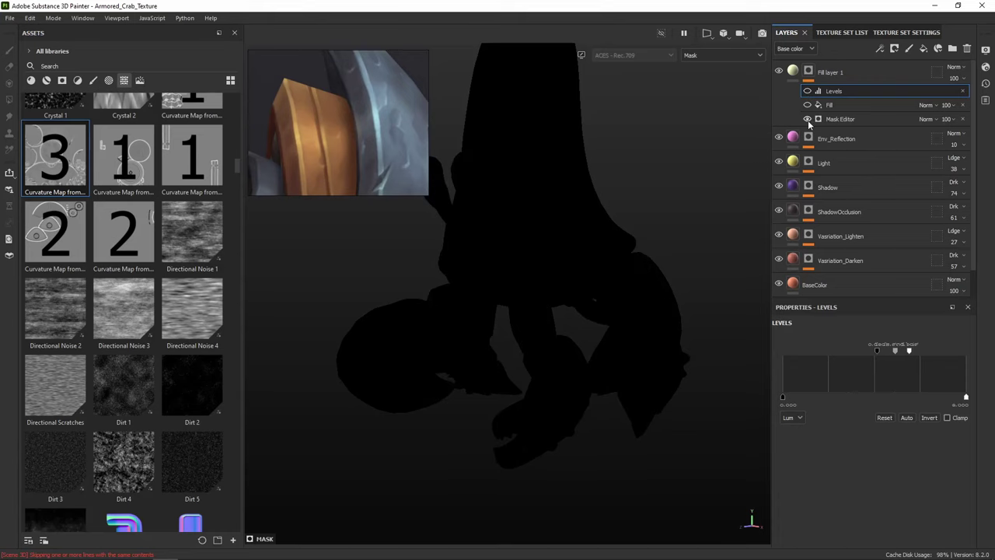
{"action": "left_click", "coordinate": [809, 120]}
{"action": "left_click", "coordinate": [808, 105]}
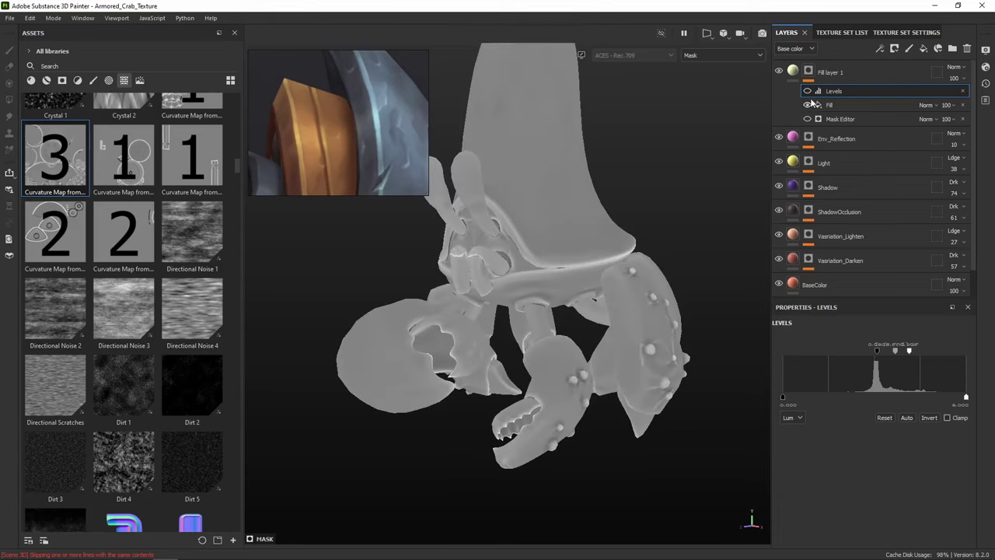
{"action": "left_click", "coordinate": [809, 91]}
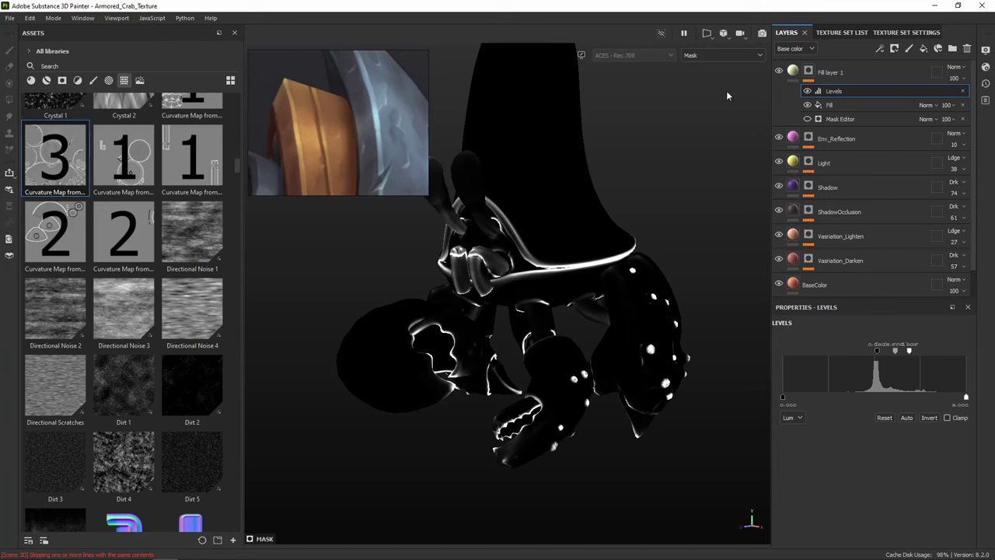
Return to the base color display and inspect the pale edge highlights on the claws and shell from several angles
{"action": "left_click", "coordinate": [793, 72]}
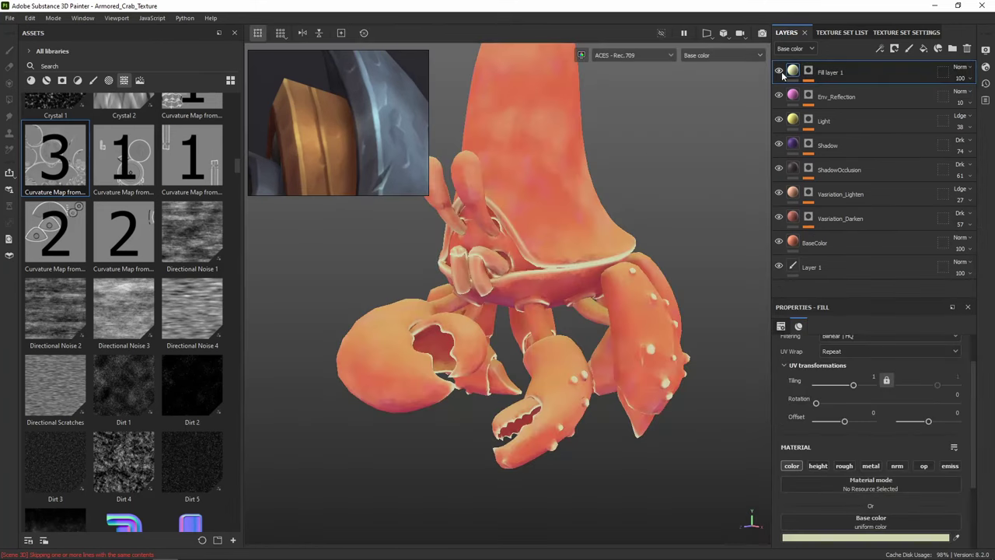
{"action": "left_click_drag", "start_coordinate": [576, 231], "coordinate": [549, 206], "text": "alt"}
{"action": "scroll", "coordinate": [603, 204], "scroll_direction": "up", "scroll_amount": 3}
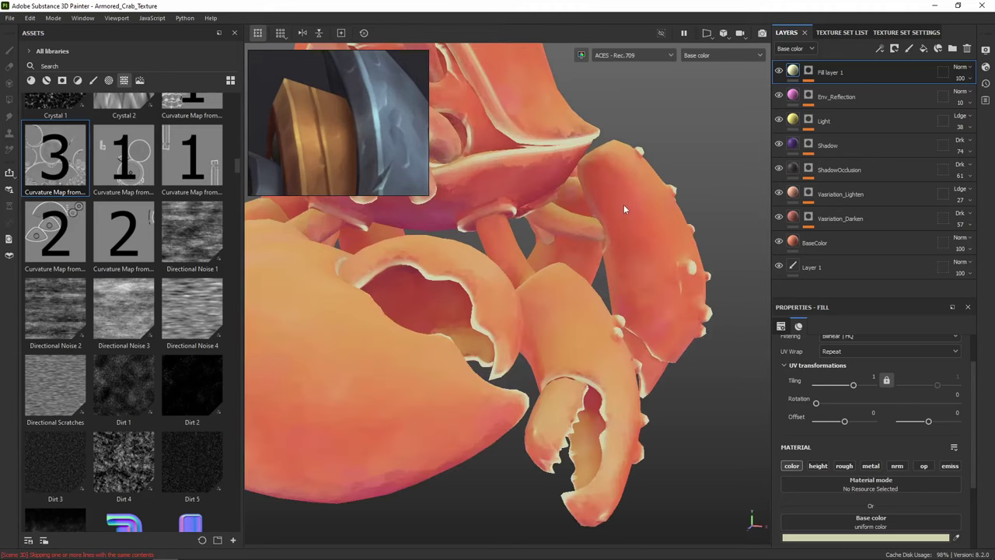
{"action": "middle_click_drag", "start_coordinate": [632, 202], "coordinate": [530, 256], "text": "alt"}
{"action": "left_click_drag", "start_coordinate": [627, 223], "coordinate": [535, 199], "text": "alt"}
{"action": "left_click_drag", "start_coordinate": [505, 229], "coordinate": [616, 225], "text": "alt"}
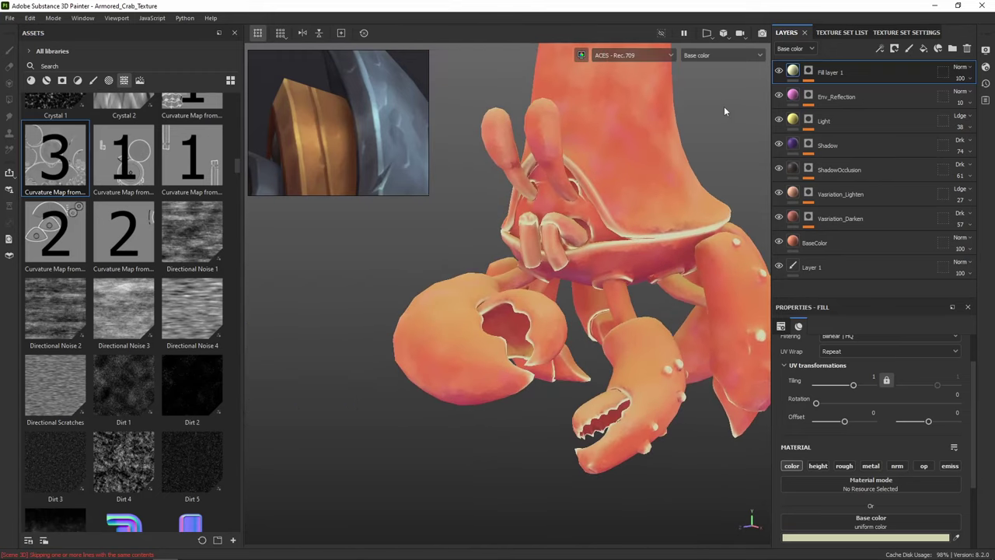
Compare the crab with Fill layer 1 hidden and shown, and examine the pale edge highlights from several angles
{"action": "left_click", "coordinate": [779, 72]}
{"action": "left_click", "coordinate": [779, 71]}
{"action": "scroll", "coordinate": [660, 178], "scroll_direction": "down", "scroll_amount": 3}
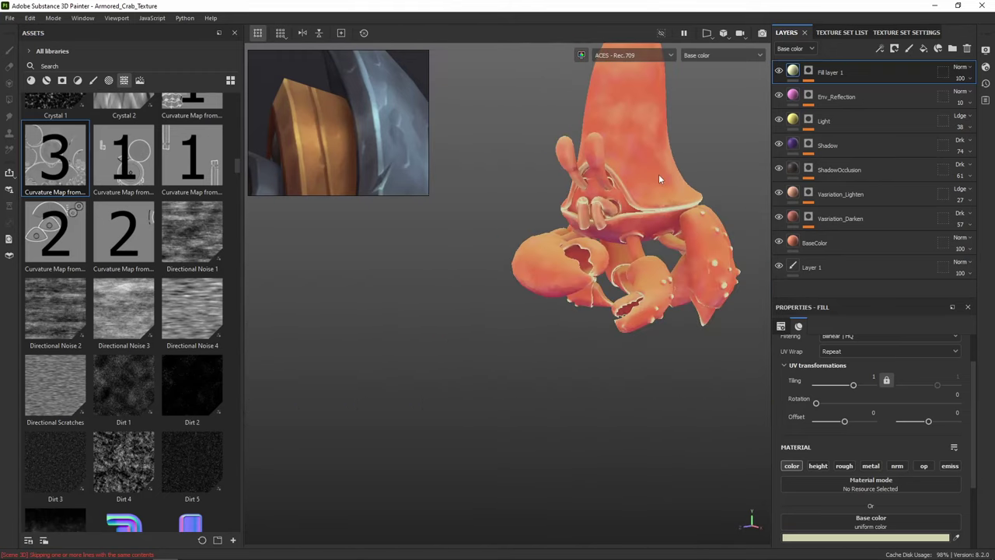
{"action": "middle_click_drag", "start_coordinate": [666, 205], "coordinate": [583, 259], "text": "alt"}
{"action": "mouse_move", "coordinate": [583, 259]}
{"action": "left_mouse_down", "text": "alt"}
{"action": "mouse_move", "coordinate": [393, 215]}
{"action": "mouse_move", "coordinate": [582, 216]}
{"action": "mouse_move", "coordinate": [640, 184]}
{"action": "mouse_move", "coordinate": [724, 220]}
{"action": "mouse_move", "coordinate": [561, 257]}
{"action": "mouse_move", "coordinate": [593, 230]}
{"action": "mouse_move", "coordinate": [598, 255]}
{"action": "left_mouse_up", "text": "alt"}
{"action": "scroll", "coordinate": [578, 237], "scroll_direction": "up", "scroll_amount": 3}
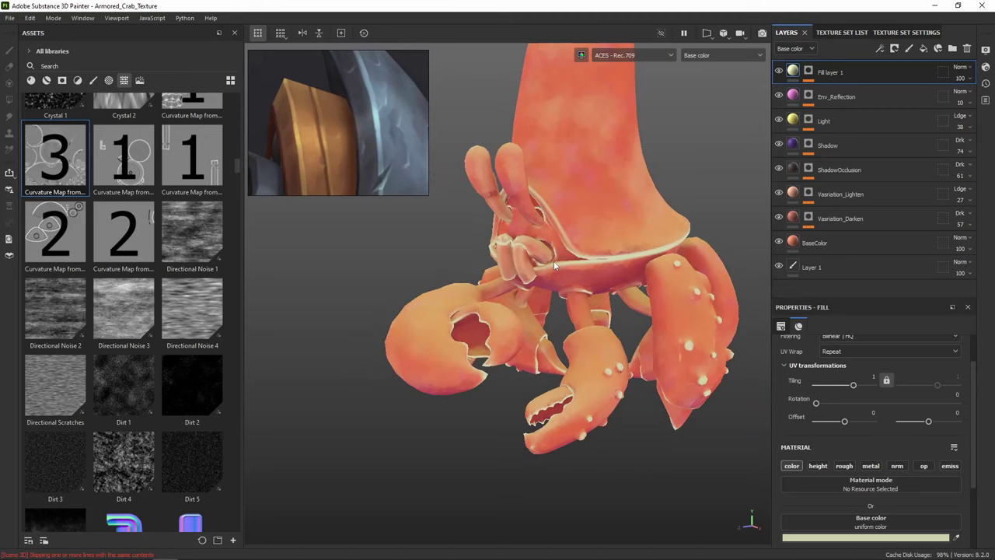
{"action": "middle_click_drag", "start_coordinate": [607, 210], "coordinate": [582, 242], "text": "alt"}
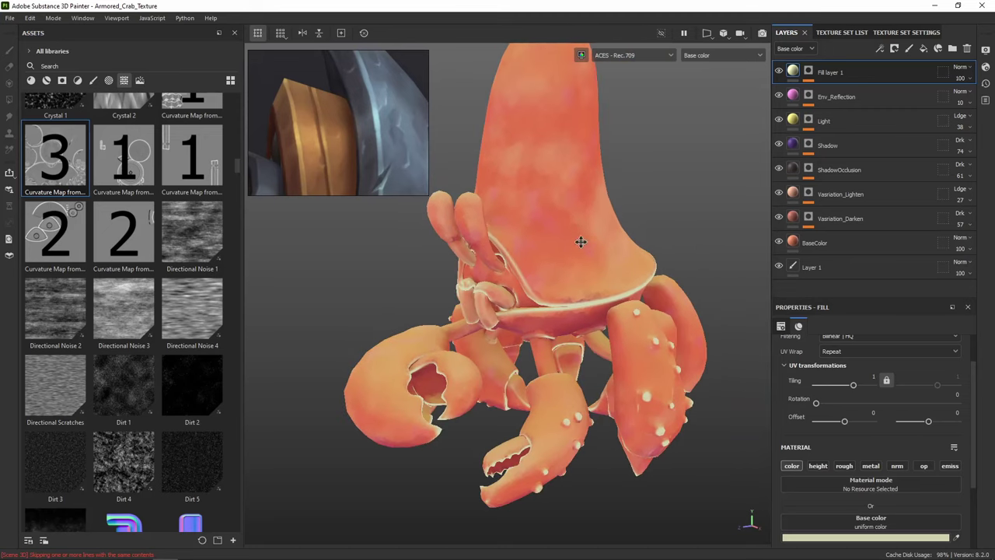
{"action": "left_click_drag", "start_coordinate": [543, 253], "coordinate": [490, 186], "text": "alt"}
{"action": "scroll", "coordinate": [354, 102], "scroll_direction": "down", "scroll_amount": 4}
{"action": "scroll", "coordinate": [383, 118], "scroll_direction": "up", "scroll_amount": 3}
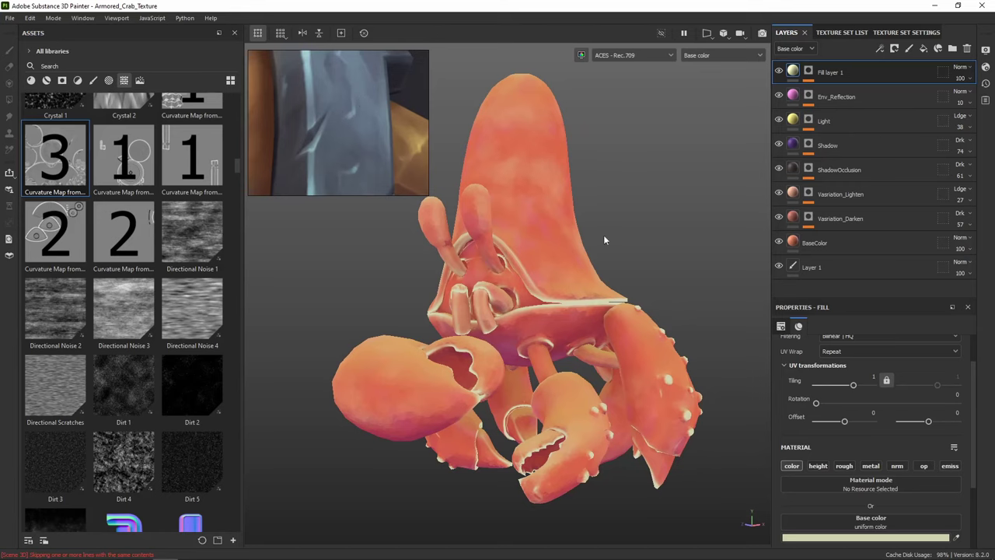
{"action": "middle_click_drag", "start_coordinate": [604, 240], "coordinate": [666, 139], "text": "alt"}
{"action": "left_click_drag", "start_coordinate": [647, 167], "coordinate": [634, 203], "text": "alt"}
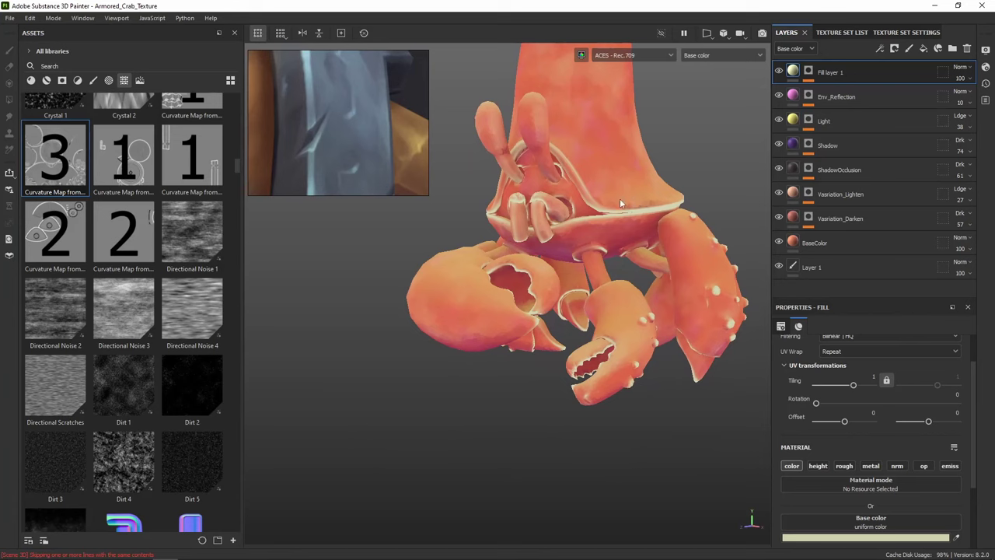
{"action": "middle_click_drag", "start_coordinate": [699, 126], "coordinate": [725, 193], "text": "alt"}
{"action": "mouse_move", "coordinate": [724, 147]}
{"action": "left_mouse_down", "text": "alt"}
{"action": "mouse_move", "coordinate": [629, 163]}
{"action": "mouse_move", "coordinate": [715, 142]}
{"action": "left_mouse_up", "text": "alt"}
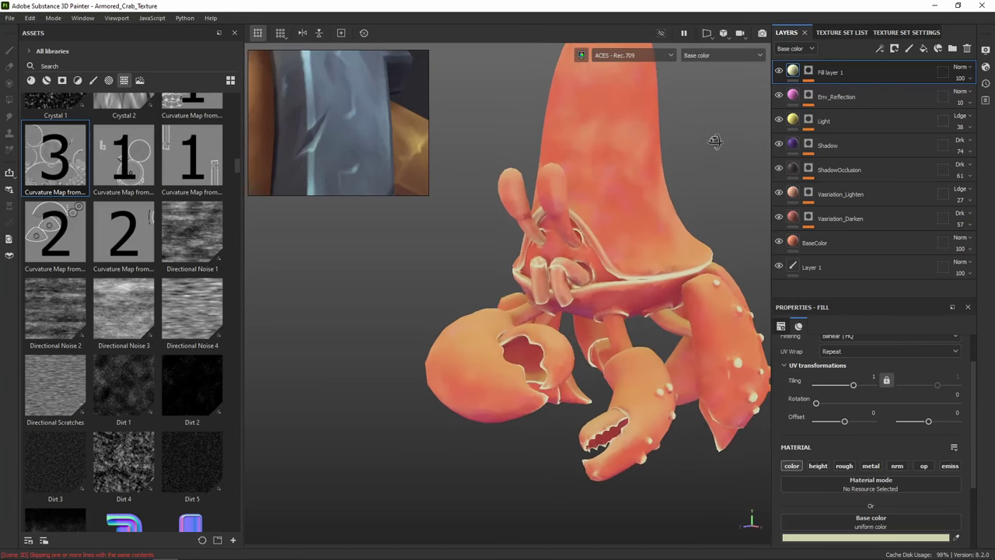
{"action": "scroll", "coordinate": [600, 191], "scroll_direction": "up", "scroll_amount": 3}
{"action": "middle_click_drag", "start_coordinate": [581, 196], "coordinate": [631, 133], "text": "alt"}
{"action": "scroll", "coordinate": [639, 199], "scroll_direction": "down", "scroll_amount": 2}
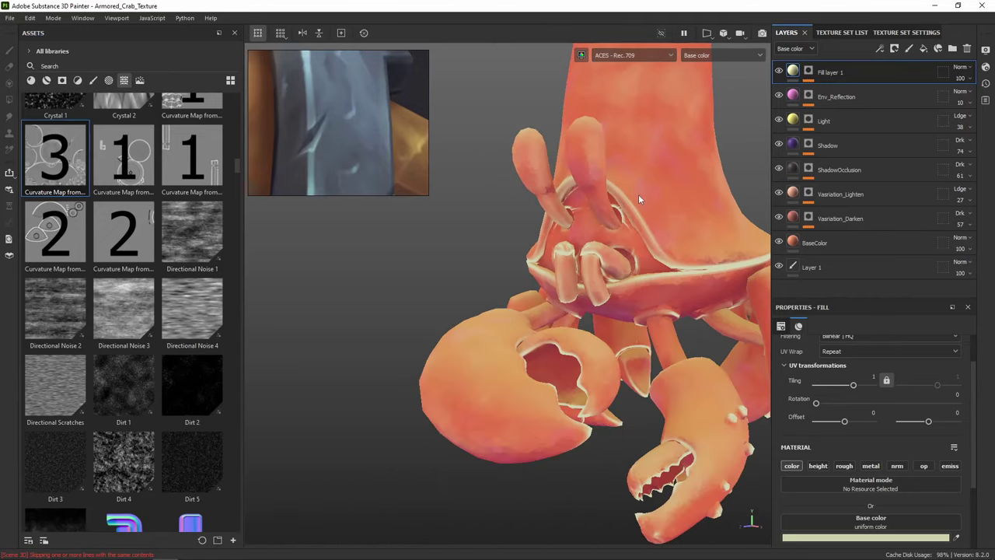
{"action": "left_click_drag", "start_coordinate": [669, 234], "coordinate": [657, 169], "text": "alt"}
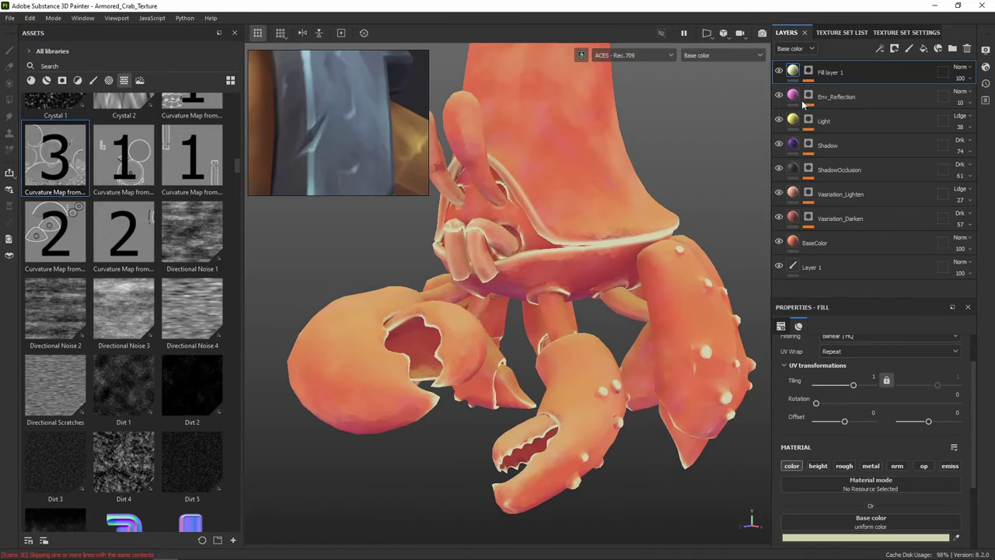
Check Fill layer 1 hidden and shown, and set its blend mode to Linear dodge (Add)
{"action": "left_click", "coordinate": [779, 72]}
{"action": "left_click", "coordinate": [779, 72]}
{"action": "left_click", "coordinate": [779, 72]}
{"action": "left_click", "coordinate": [779, 72]}
{"action": "left_click", "coordinate": [969, 69]}
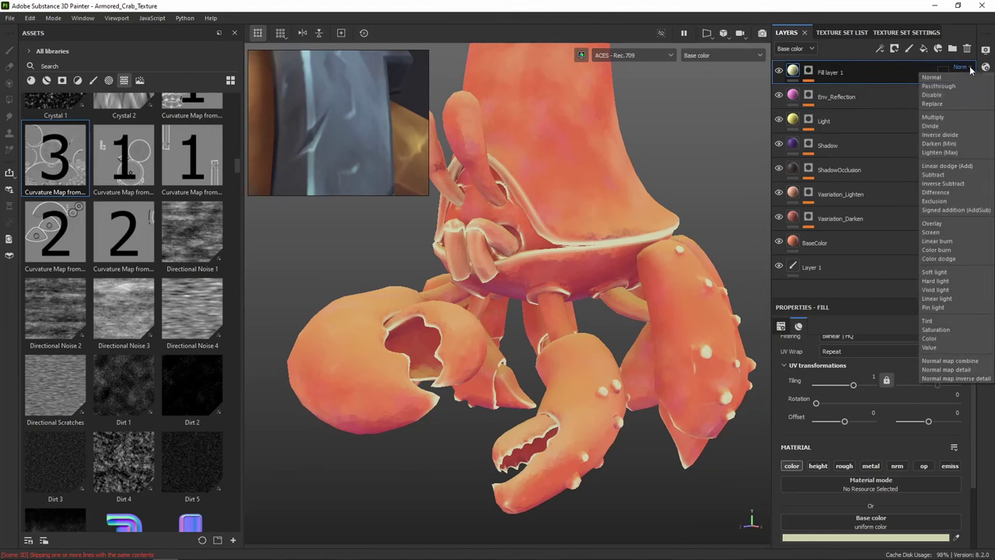
{"action": "left_click", "coordinate": [962, 166]}
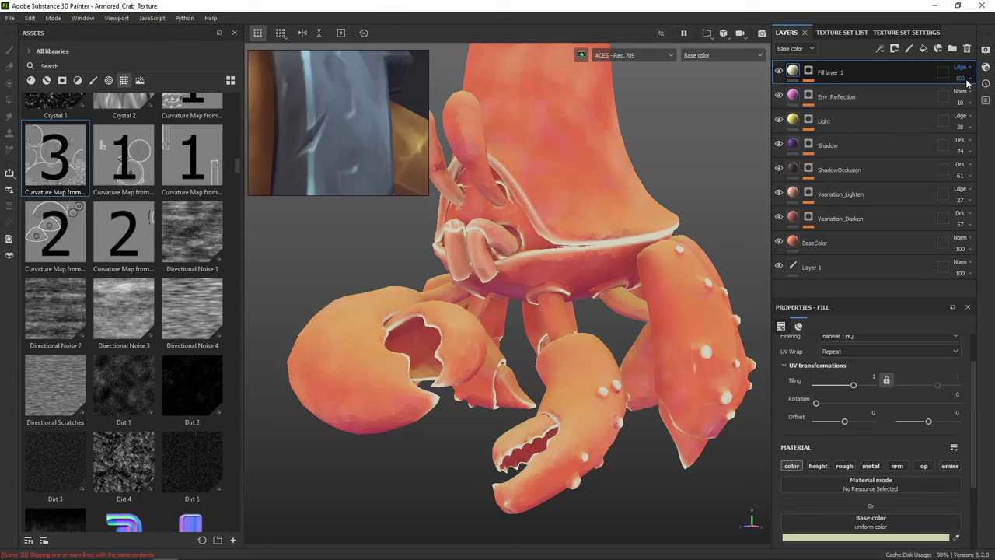
Adjust the input levels of the Levels effect in Fill layer 1's mask and check the edge highlights
{"action": "left_click", "coordinate": [809, 71]}
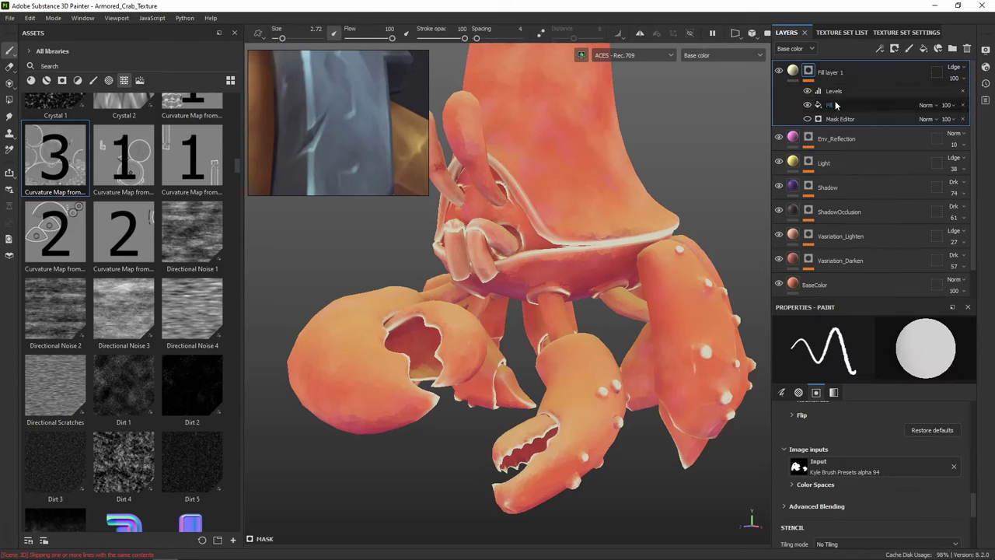
{"action": "left_click", "coordinate": [834, 90]}
{"action": "mouse_move", "coordinate": [878, 352]}
{"action": "left_mouse_down"}
{"action": "mouse_move", "coordinate": [855, 355]}
{"action": "mouse_move", "coordinate": [897, 353]}
{"action": "left_mouse_up"}
{"action": "scroll", "coordinate": [670, 239], "scroll_direction": "down", "scroll_amount": 3}
{"action": "left_click_drag", "start_coordinate": [633, 266], "coordinate": [583, 249], "text": "alt"}
Enable the Mask Editor in place of the hidden Levels and curvature fill, and select it for editing
{"action": "left_click", "coordinate": [807, 117]}
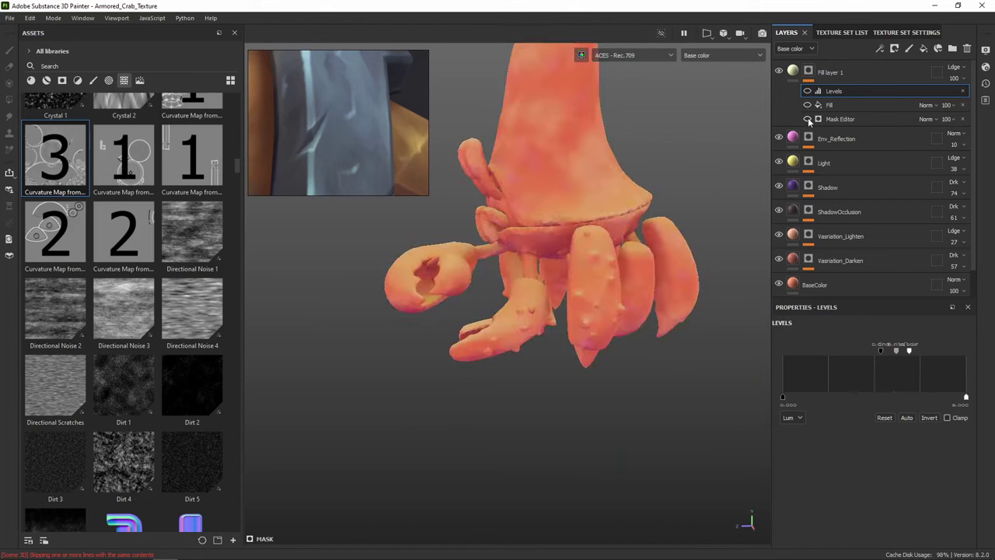
{"action": "left_click", "coordinate": [838, 119]}
{"action": "scroll", "coordinate": [537, 239], "scroll_direction": "up", "scroll_amount": 3}
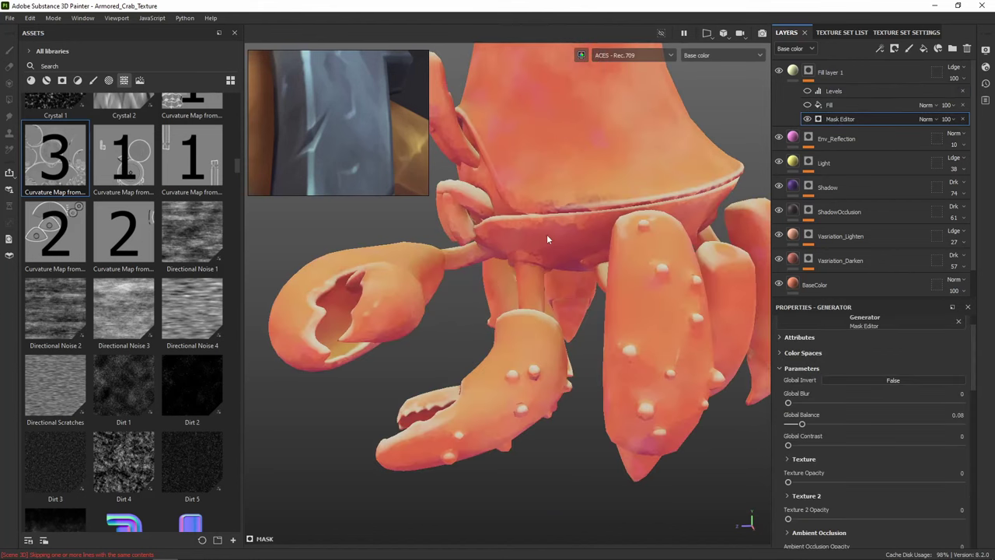
{"action": "left_click_drag", "start_coordinate": [562, 227], "coordinate": [637, 218], "text": "alt"}
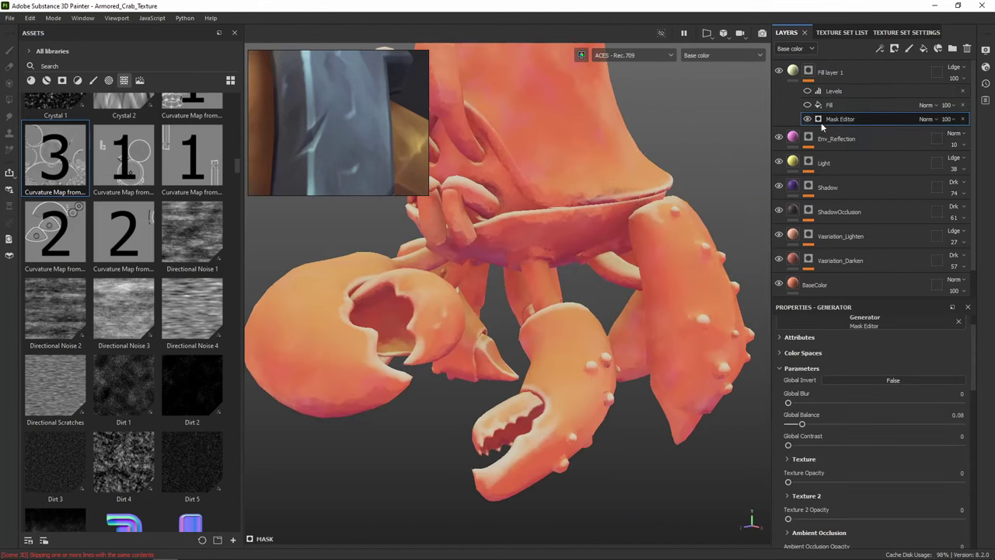
Display the mask alone and set the Mask Editor's Ambient Occlusion Opacity to 0.07 and Curvature Opacity to 0.76
{"action": "key", "text": "m"}
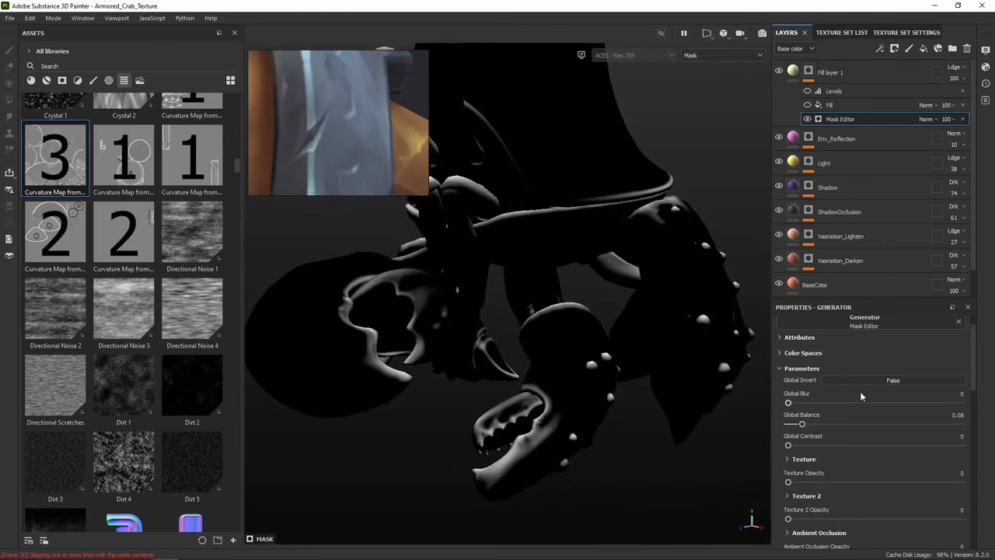
{"action": "scroll", "coordinate": [832, 476], "scroll_direction": "down", "scroll_amount": 2}
{"action": "scroll", "coordinate": [832, 474], "scroll_direction": "down", "scroll_amount": 2}
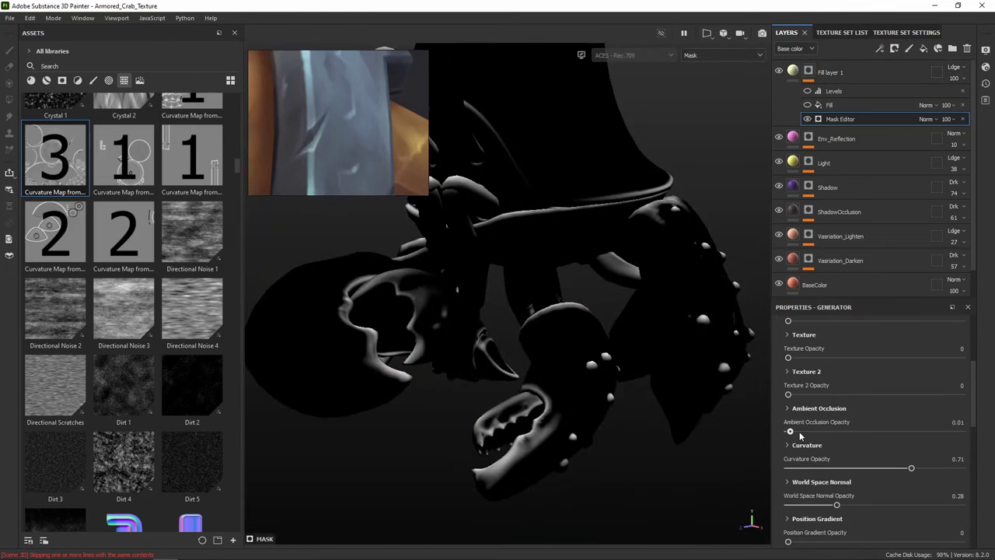
{"action": "left_click_drag", "start_coordinate": [790, 431], "coordinate": [778, 433]}
{"action": "left_click_drag", "start_coordinate": [788, 431], "coordinate": [801, 432]}
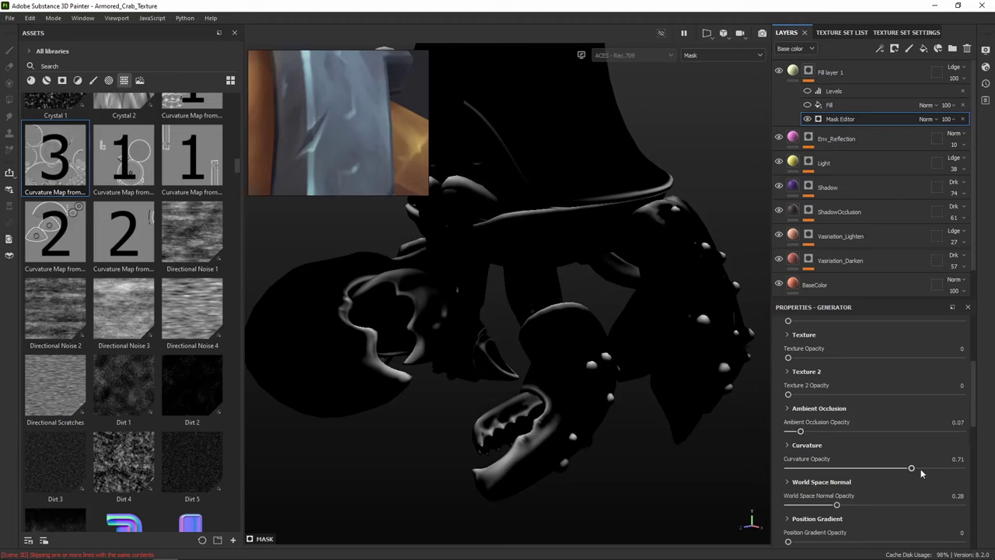
{"action": "left_click_drag", "start_coordinate": [912, 468], "coordinate": [920, 470]}
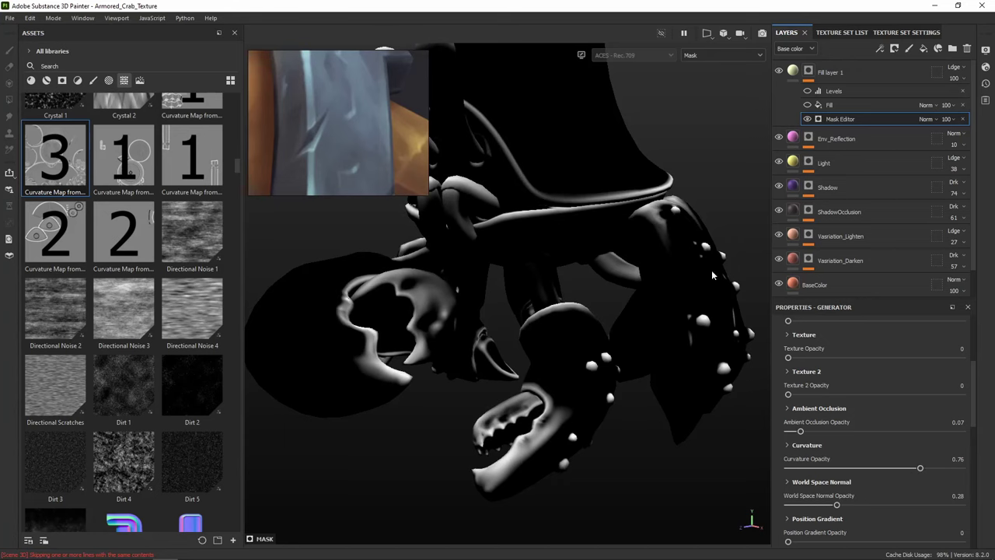
Set the Mask Editor's World Space Normal Opacity to 0.33 and Position Gradient Opacity to 0.04
{"action": "middle_click_drag", "start_coordinate": [673, 272], "coordinate": [734, 313], "text": "alt"}
{"action": "left_click_drag", "start_coordinate": [834, 506], "coordinate": [846, 507]}
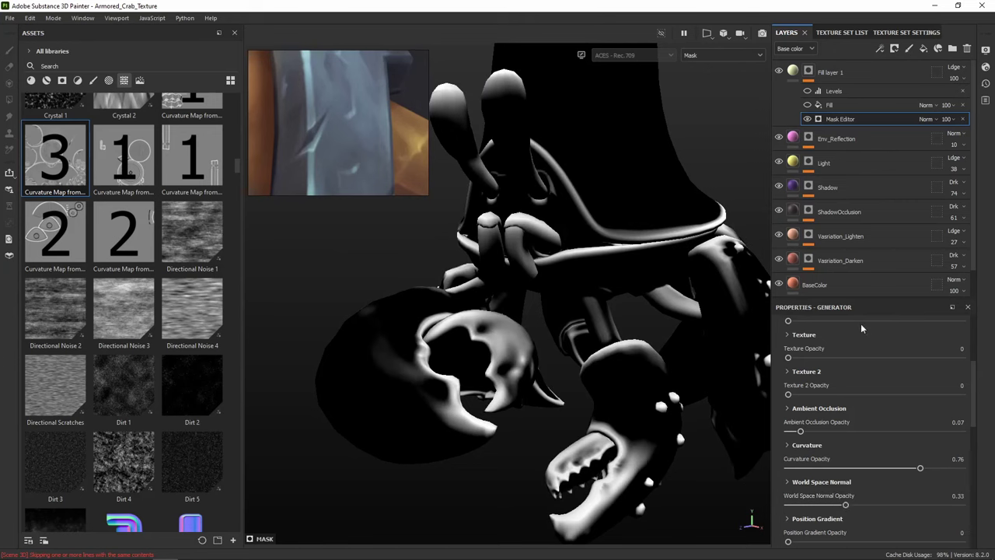
{"action": "left_click_drag", "start_coordinate": [788, 542], "coordinate": [795, 542]}
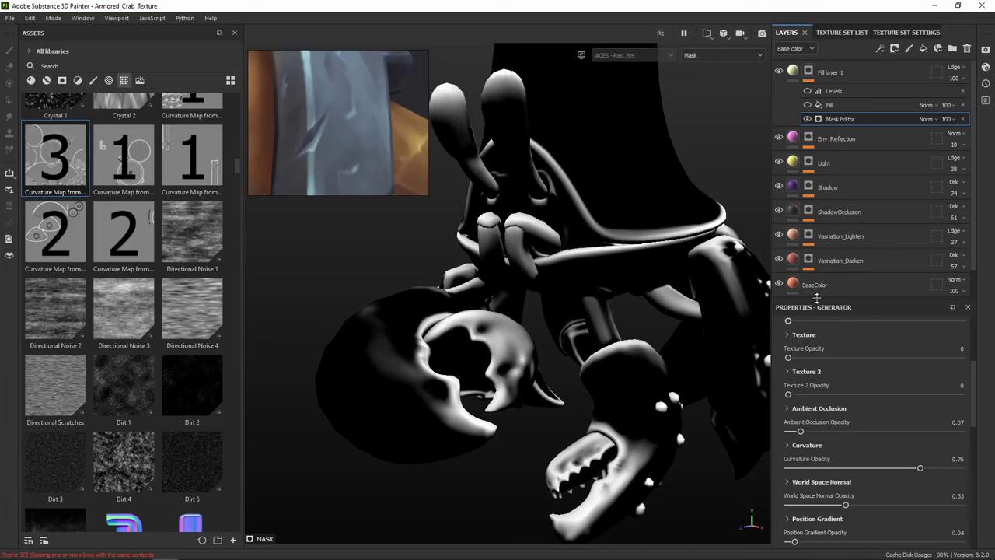
Return to the base color display and compare the Mask Editor highlights with those from the curvature fill and Levels
{"action": "left_click", "coordinate": [783, 73]}
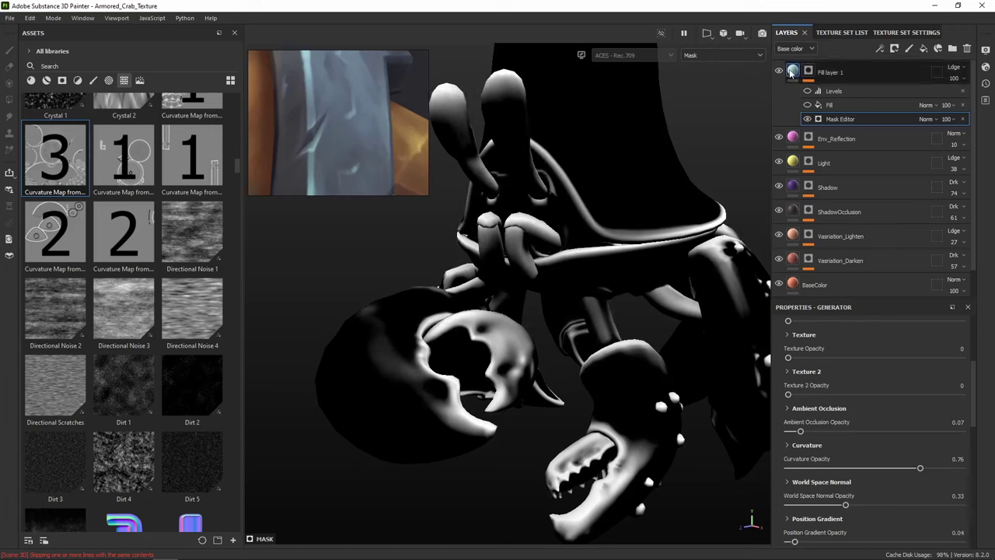
{"action": "left_click_drag", "start_coordinate": [601, 214], "coordinate": [726, 113], "text": "alt"}
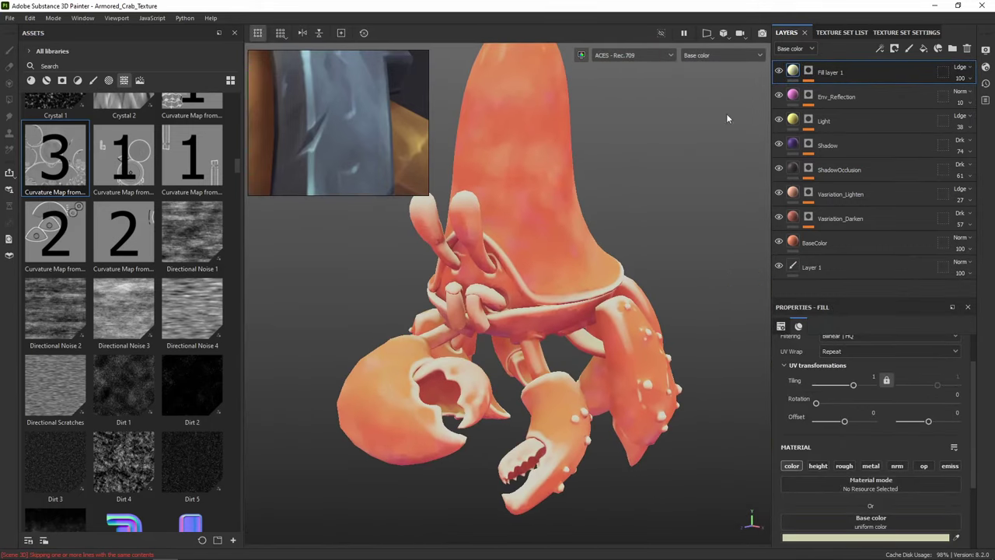
{"action": "left_click", "coordinate": [808, 72]}
{"action": "left_click", "coordinate": [808, 119]}
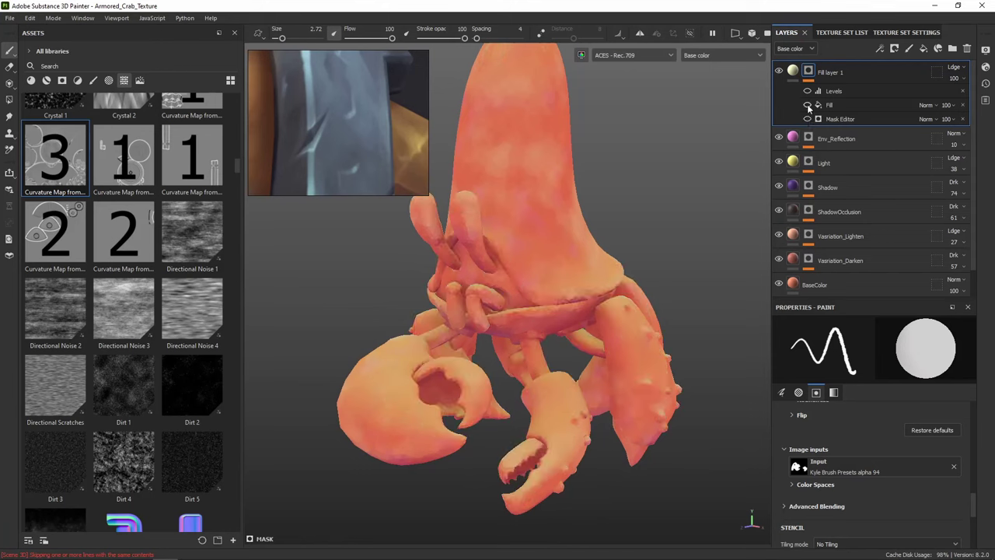
{"action": "left_click", "coordinate": [808, 91]}
{"action": "left_click", "coordinate": [808, 91]}
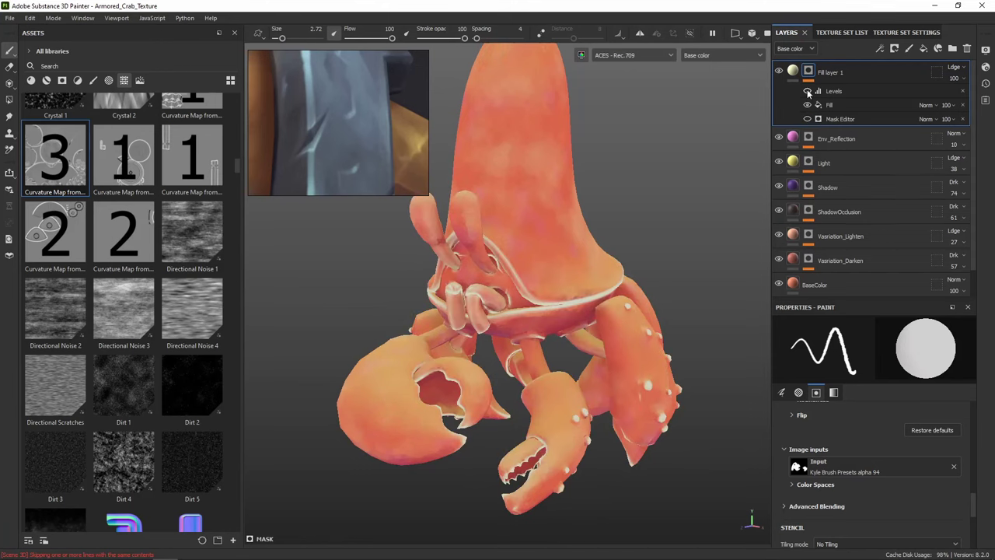
{"action": "left_click", "coordinate": [808, 91]}
{"action": "left_click", "coordinate": [807, 105]}
{"action": "left_click", "coordinate": [807, 119]}
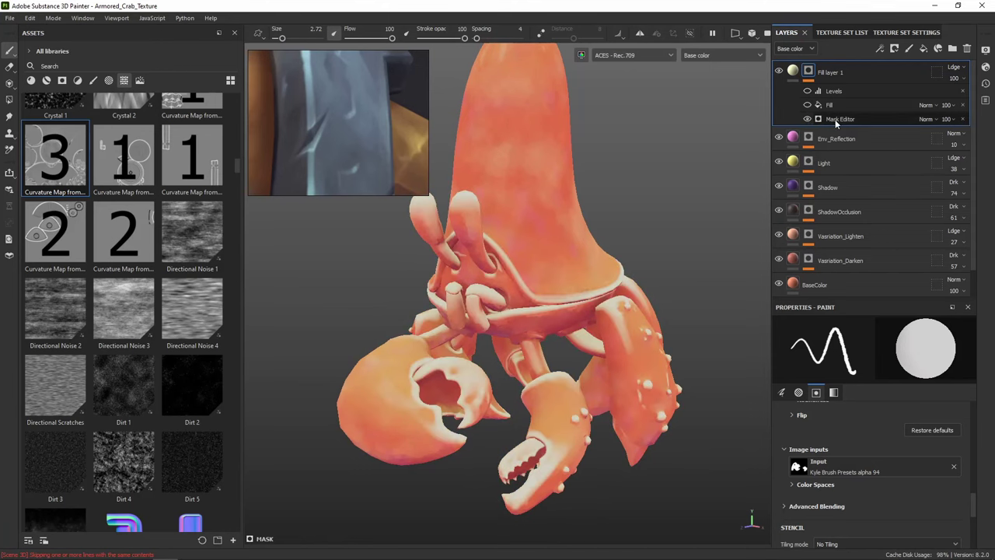
Set the Mask Editor effect's blend mode to Linear dodge (Add) in Fill layer 1's mask
{"action": "left_click", "coordinate": [838, 119]}
{"action": "left_click", "coordinate": [953, 119]}
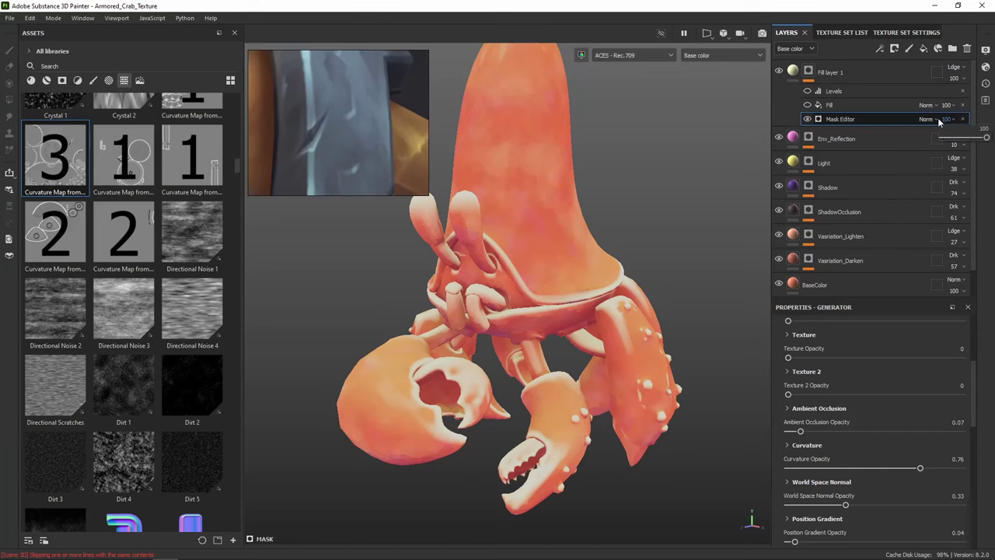
{"action": "left_click", "coordinate": [937, 119]}
{"action": "left_click", "coordinate": [952, 226]}
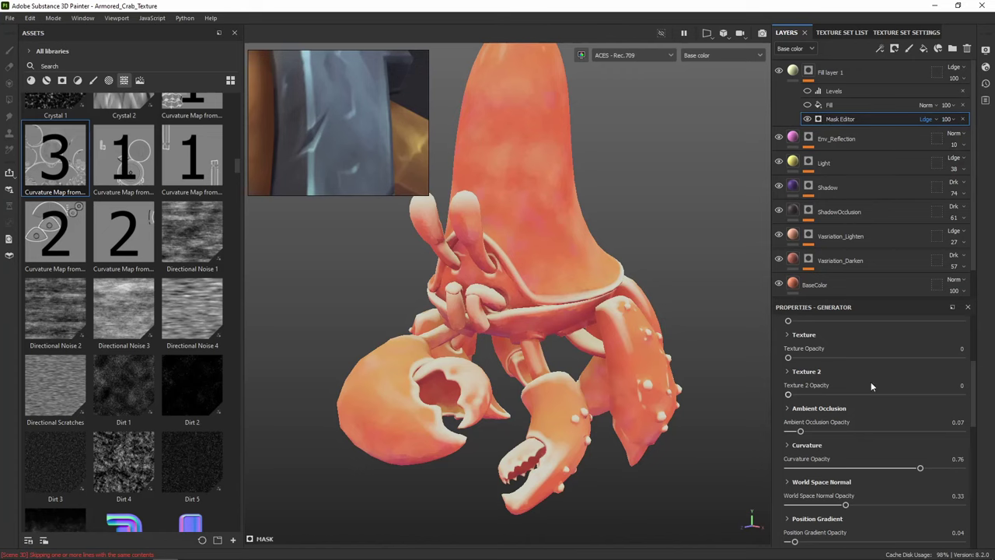
Try a Thickness Opacity of 0.09 in the Mask Editor, check the crab, and reset it to 0
{"action": "scroll", "coordinate": [871, 382], "scroll_direction": "down", "scroll_amount": 3}
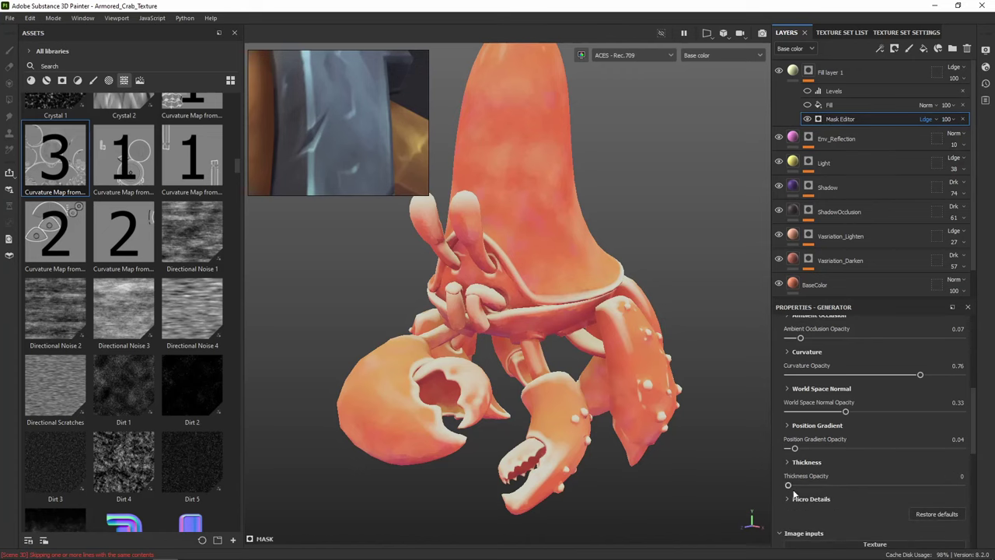
{"action": "left_click_drag", "start_coordinate": [780, 485], "coordinate": [804, 483]}
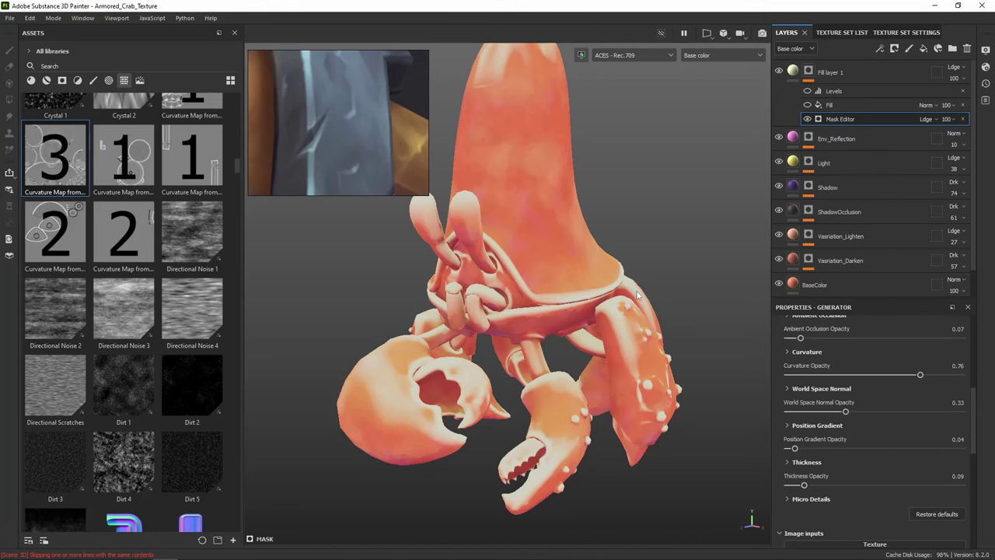
{"action": "left_click_drag", "start_coordinate": [692, 289], "coordinate": [567, 261], "text": "alt"}
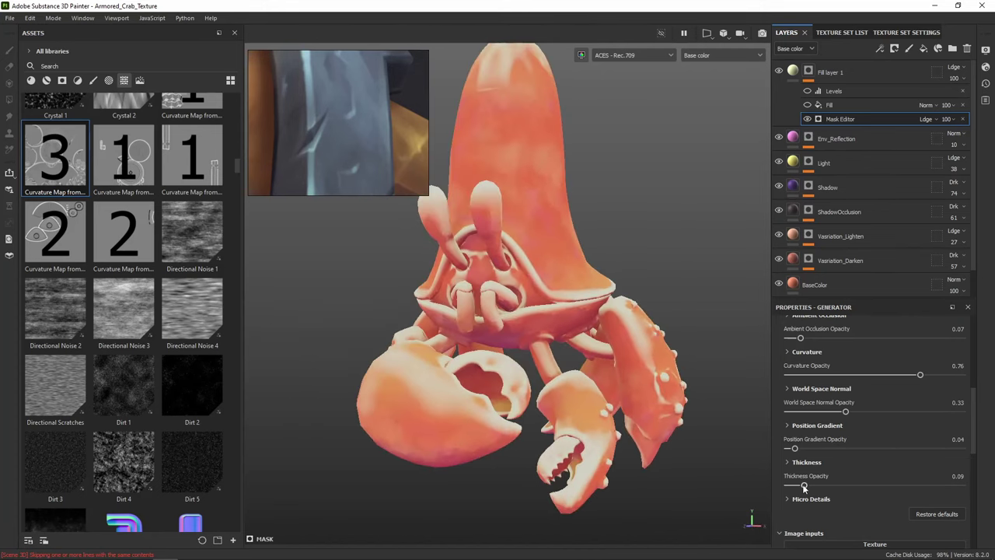
{"action": "left_click_drag", "start_coordinate": [804, 485], "coordinate": [773, 487]}
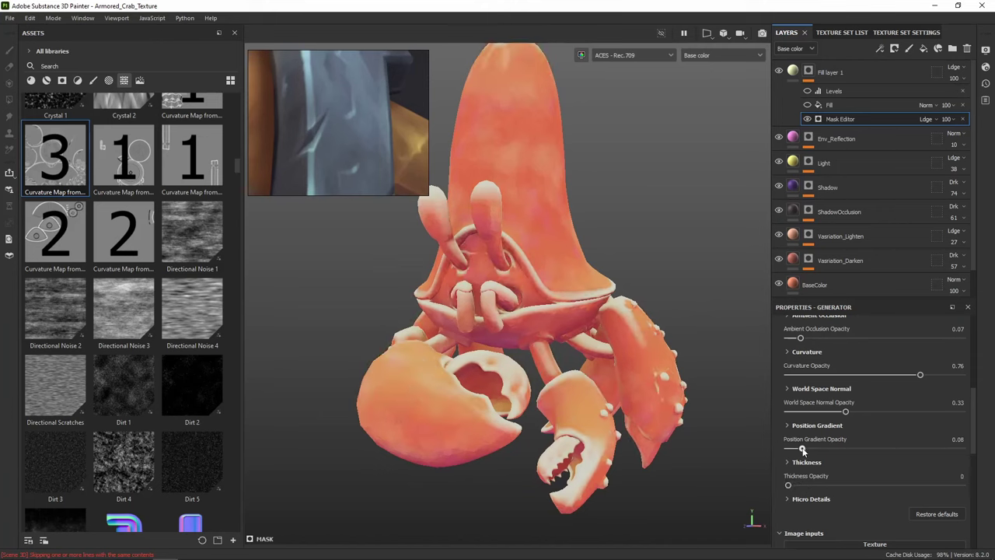
Lower the Mask Editor's Position Gradient Opacity to 0.01 and check the crab's highlights from the side
{"action": "mouse_move", "coordinate": [802, 449]}
{"action": "left_mouse_down"}
{"action": "mouse_move", "coordinate": [847, 449]}
{"action": "mouse_move", "coordinate": [791, 449]}
{"action": "left_mouse_up"}
{"action": "middle_click_drag", "start_coordinate": [629, 210], "coordinate": [667, 183], "text": "alt"}
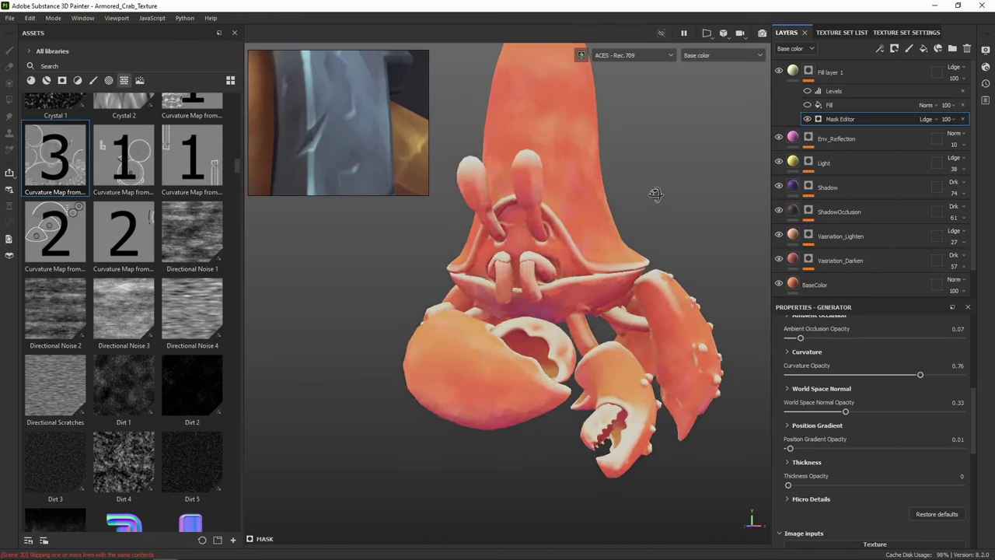
{"action": "left_click_drag", "start_coordinate": [653, 195], "coordinate": [594, 212], "text": "alt"}
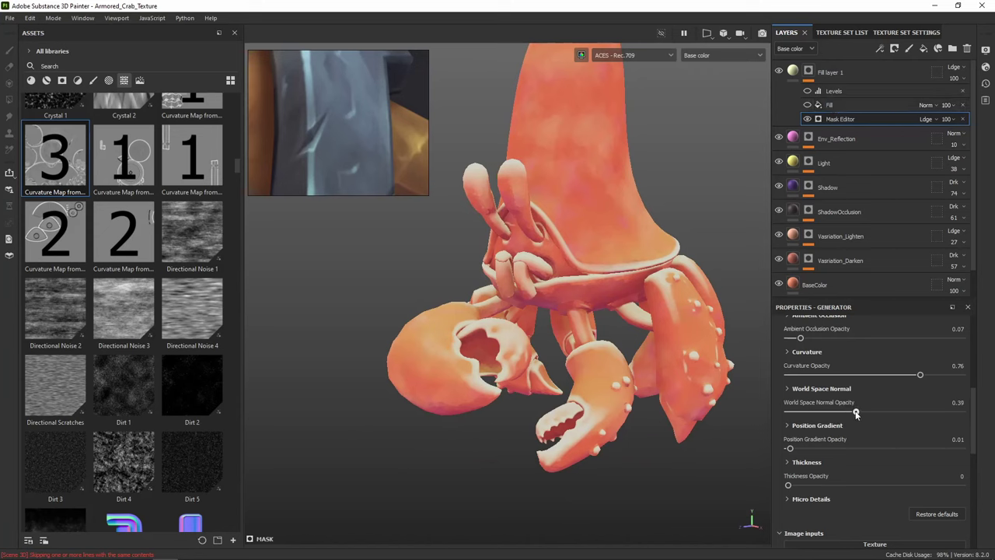
Set the Mask Editor's World Space Normal Opacity to 0.34 and Curvature Opacity to 0.69
{"action": "left_click_drag", "start_coordinate": [856, 414], "coordinate": [845, 412]}
{"action": "left_click_drag", "start_coordinate": [907, 377], "coordinate": [904, 377]}
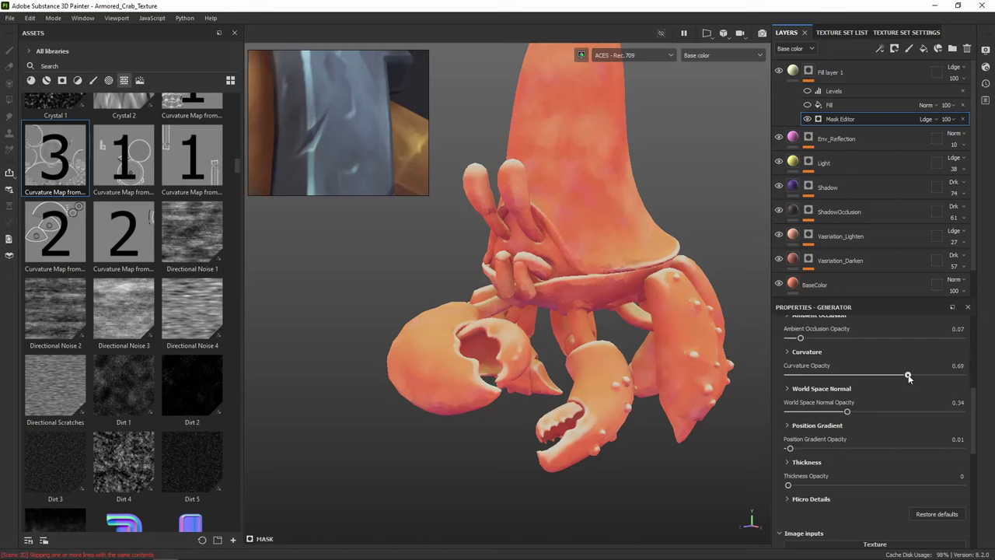
{"action": "mouse_move", "coordinate": [669, 262]}
{"action": "left_mouse_down", "text": "alt"}
{"action": "mouse_move", "coordinate": [651, 224]}
{"action": "mouse_move", "coordinate": [681, 272]}
{"action": "left_mouse_up", "text": "alt"}
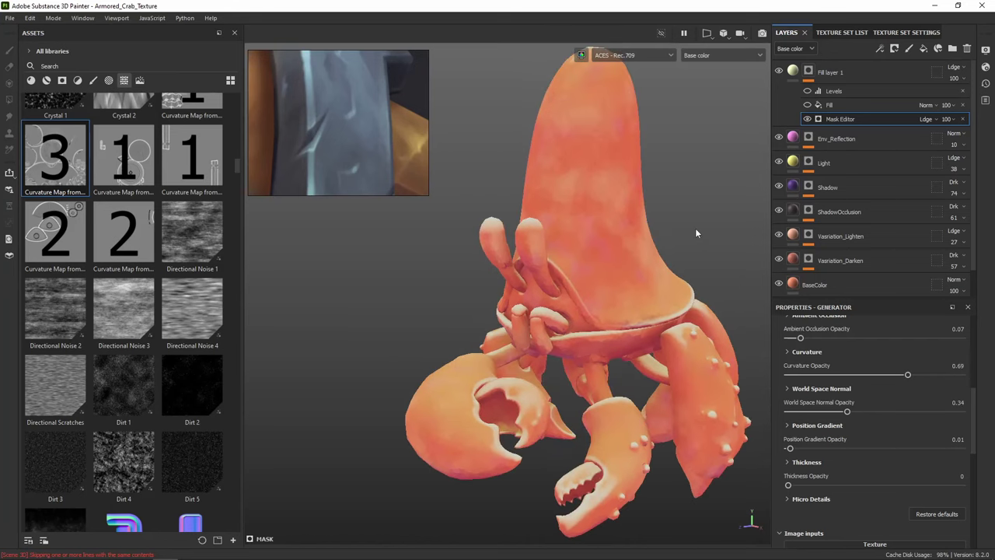
Show the curvature Fill effect in Fill layer 1's mask, set it to Linear dodge (Add), and check it with Levels on and off
{"action": "left_click", "coordinate": [808, 105]}
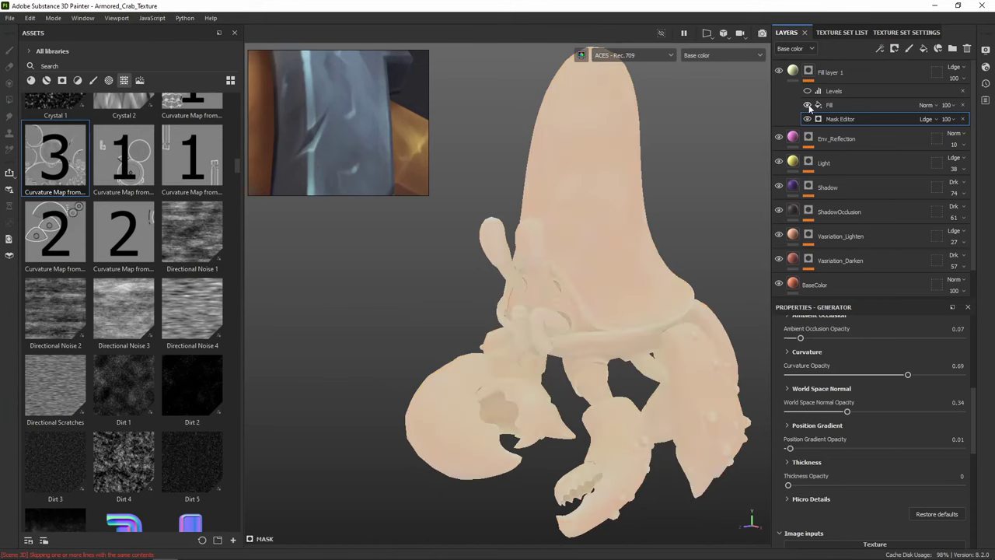
{"action": "left_click", "coordinate": [832, 107]}
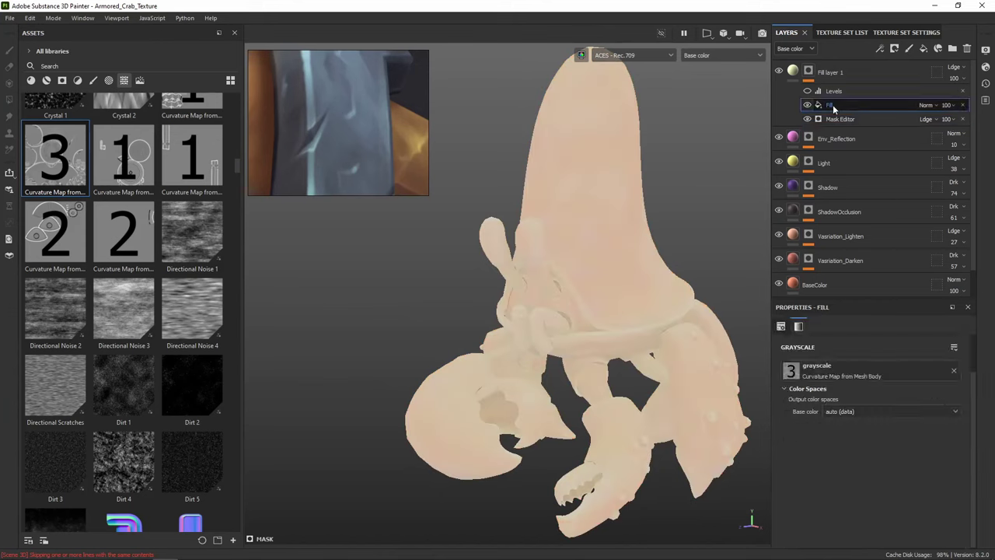
{"action": "left_click", "coordinate": [939, 104]}
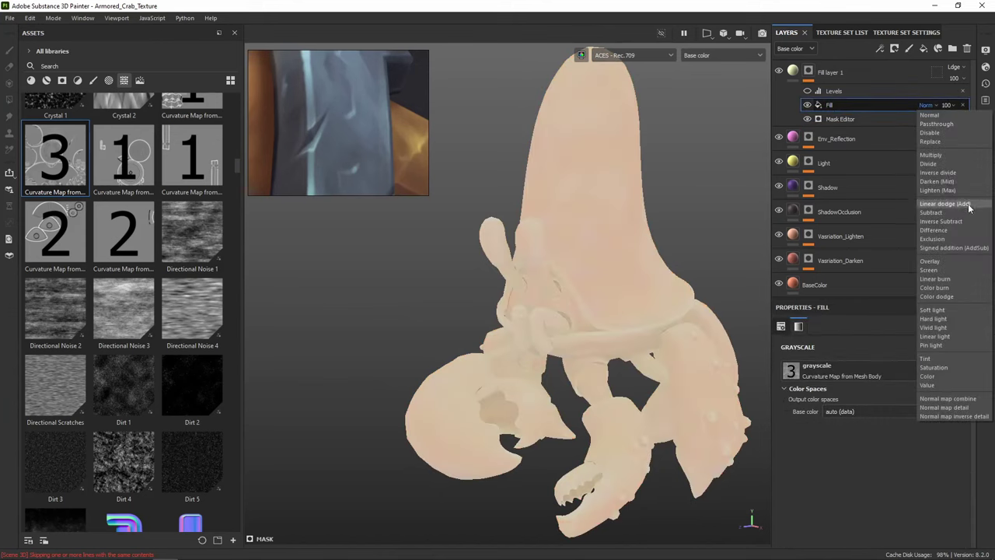
{"action": "left_click", "coordinate": [964, 203]}
{"action": "left_click", "coordinate": [807, 92]}
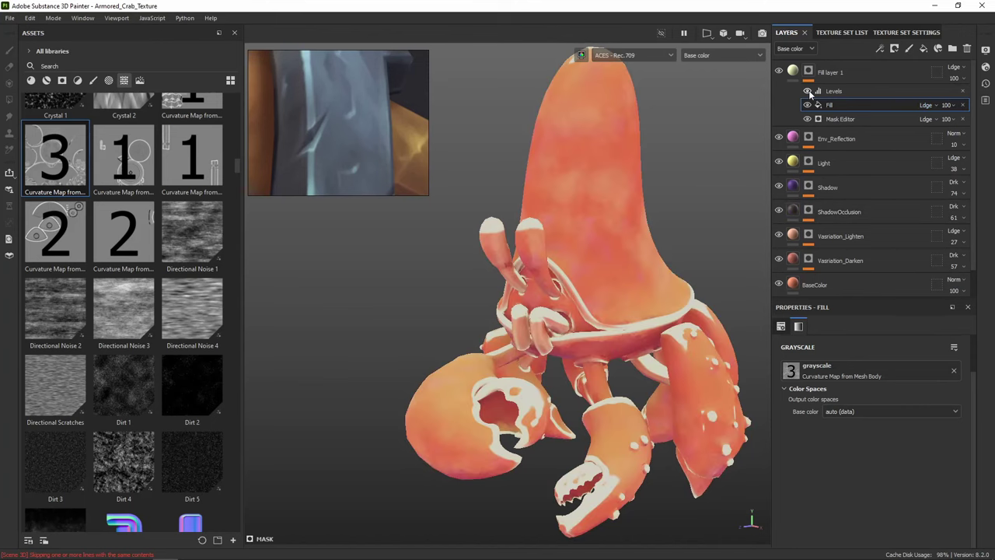
{"action": "left_click", "coordinate": [808, 91]}
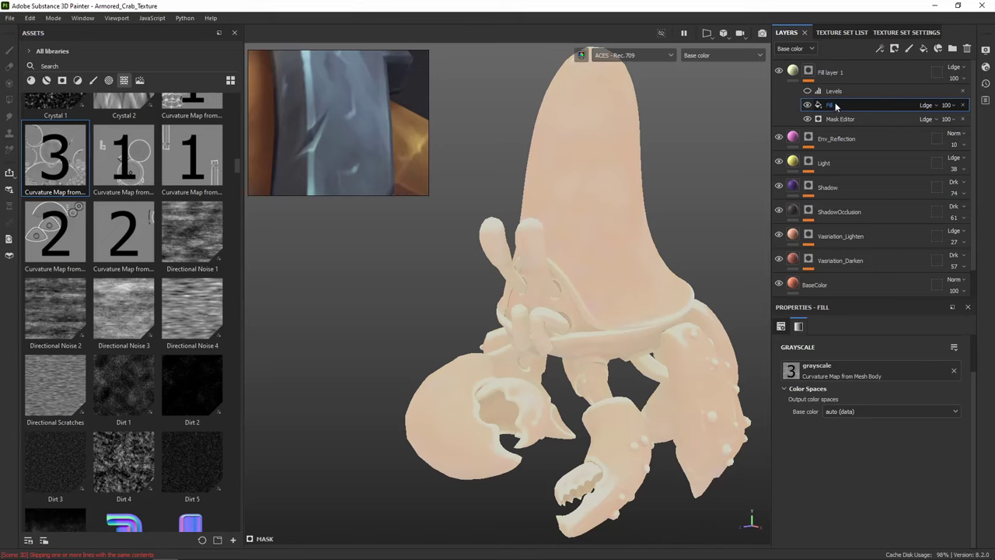
Duplicate Fill layer 1 with its mask, and remove the Fill and Levels effects from the original layer
{"action": "left_click", "coordinate": [815, 59]}
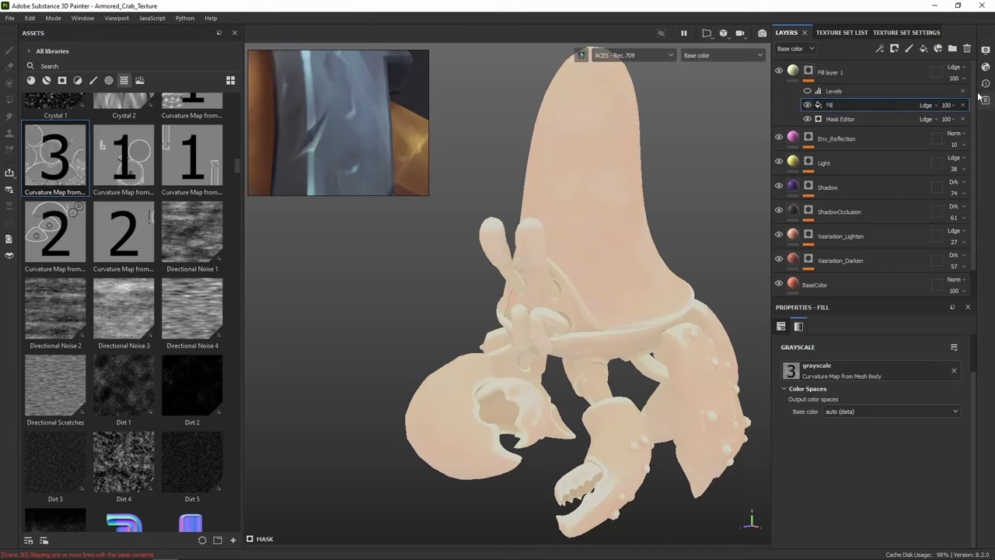
{"action": "left_click", "coordinate": [837, 77]}
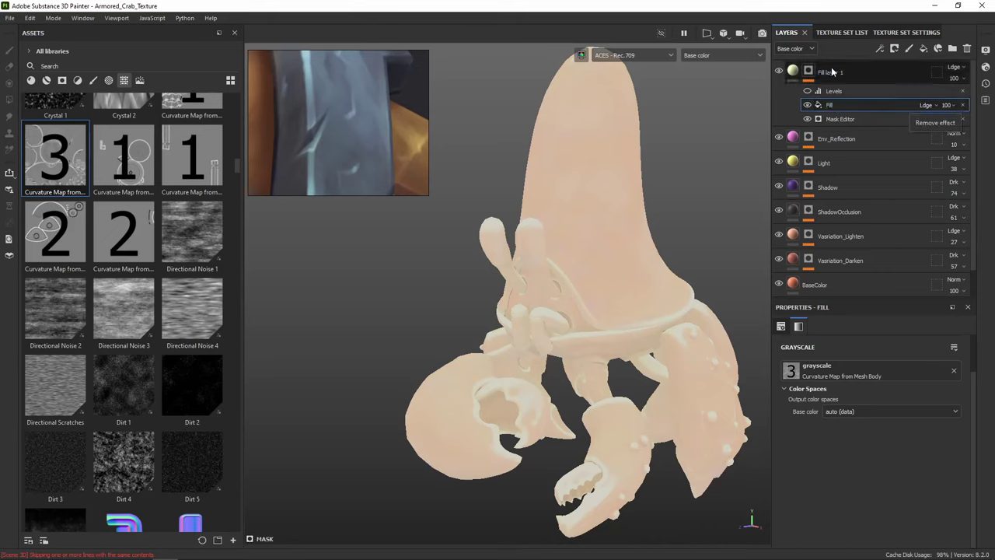
{"action": "right_click", "coordinate": [836, 81]}
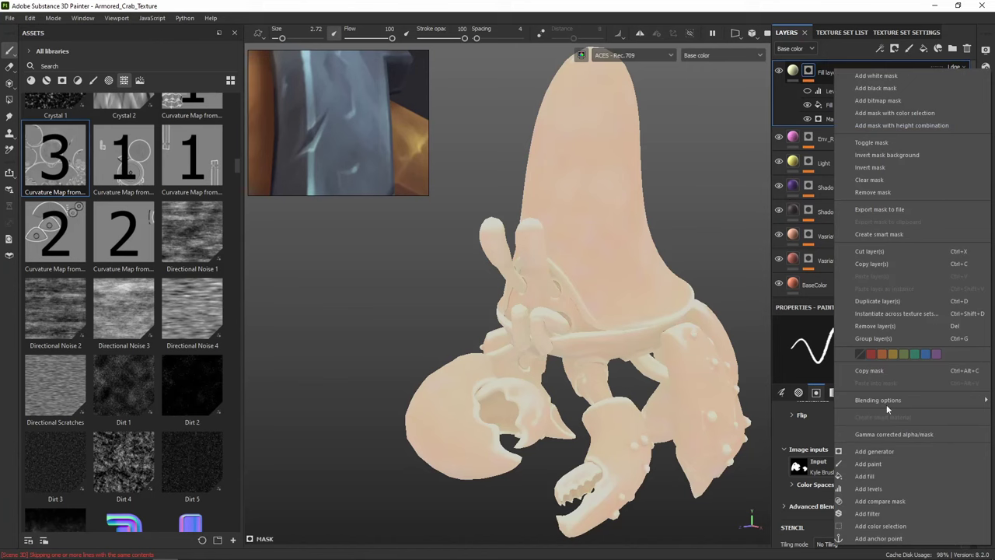
{"action": "left_click", "coordinate": [894, 309]}
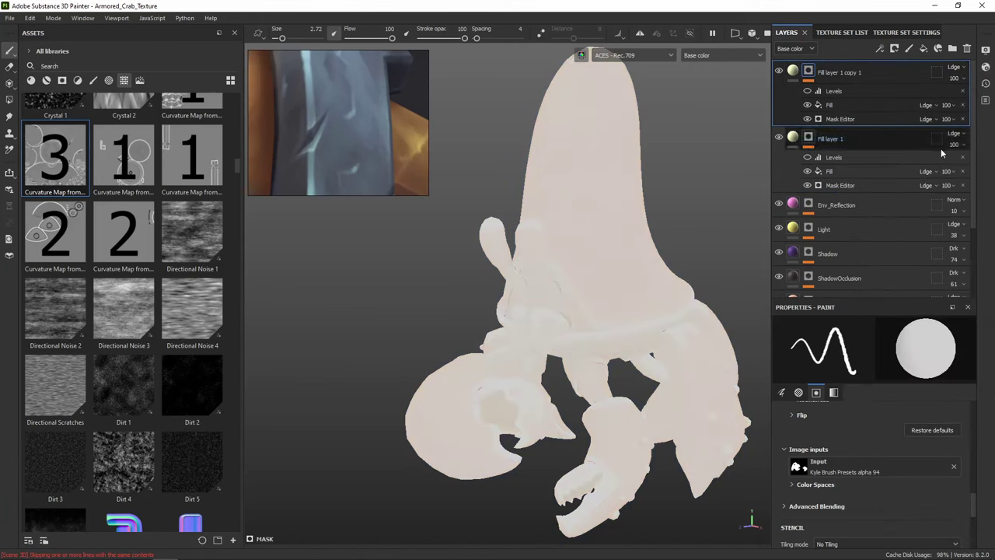
{"action": "left_click", "coordinate": [963, 171]}
{"action": "left_click", "coordinate": [962, 158]}
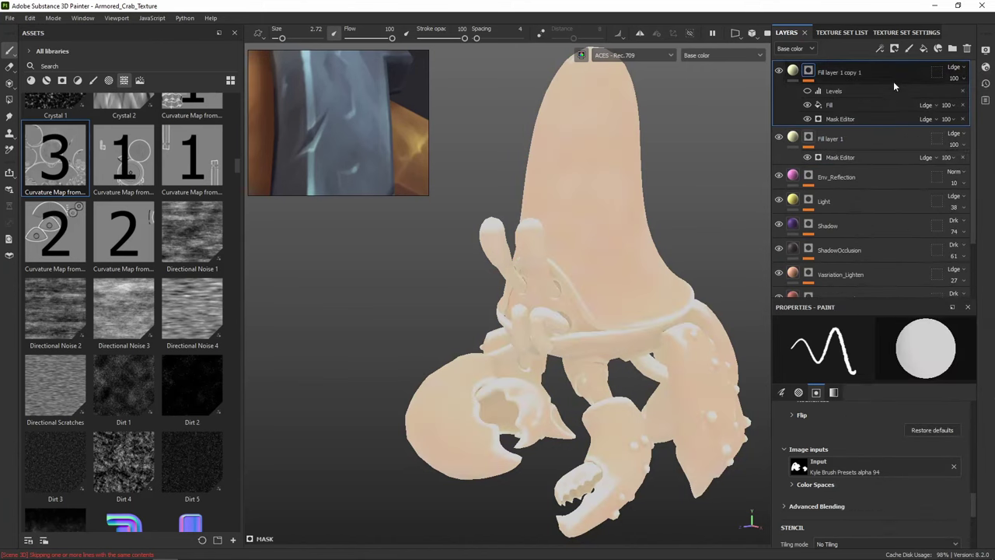
In Fill layer 1 copy 1's mask, enable Levels and disable the Mask Editor, and compare the crab with and without the copy
{"action": "left_click", "coordinate": [807, 92]}
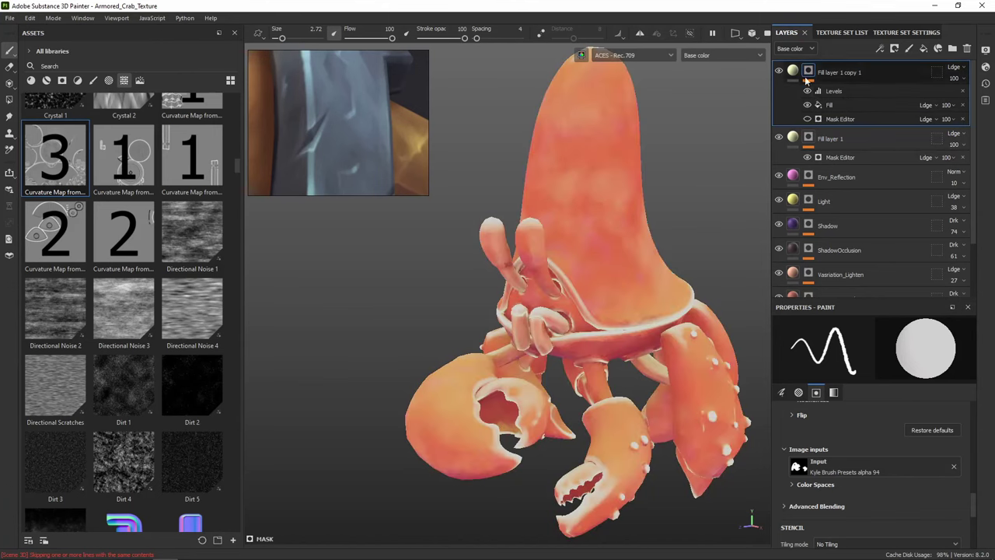
{"action": "left_click", "coordinate": [779, 71]}
{"action": "left_click", "coordinate": [778, 71]}
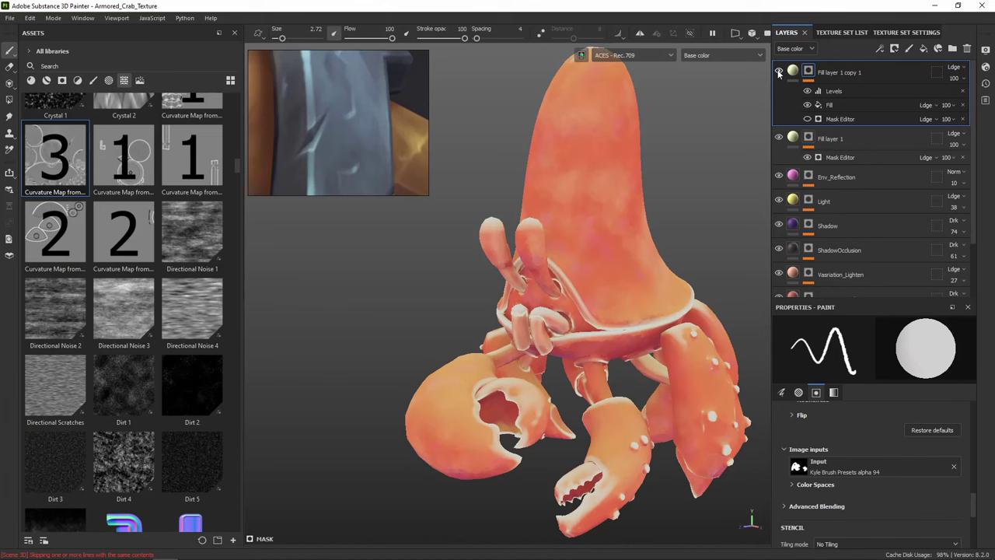
{"action": "left_click", "coordinate": [778, 72]}
{"action": "left_click", "coordinate": [778, 72]}
Raise the black input point of the copy's Levels to thin the edge highlights, and compare with the copy hidden
{"action": "left_click", "coordinate": [839, 91]}
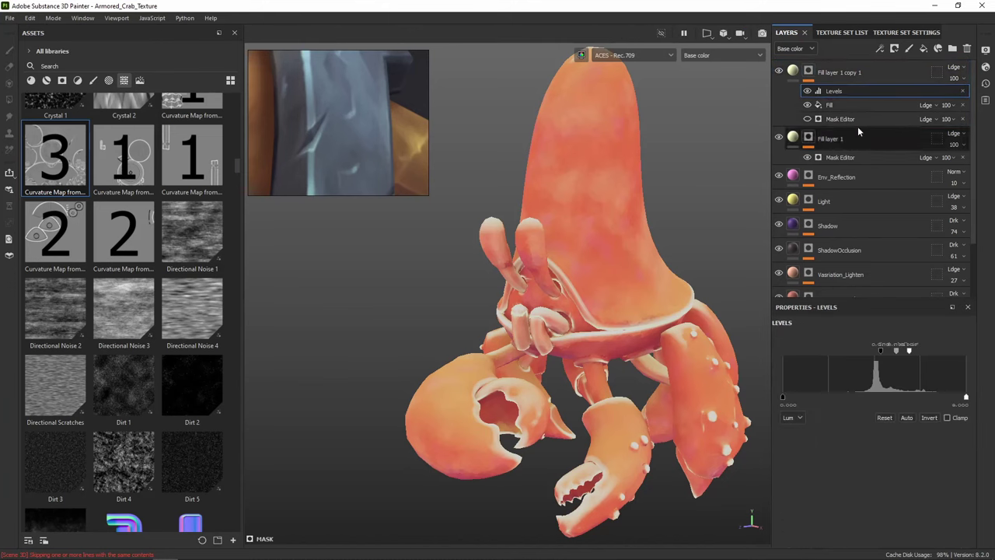
{"action": "left_click_drag", "start_coordinate": [881, 351], "coordinate": [901, 354]}
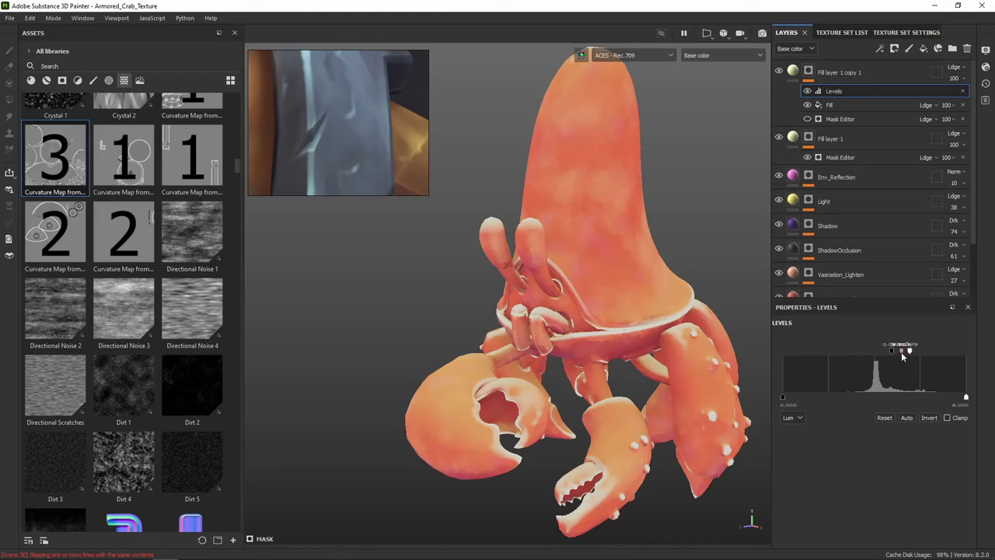
{"action": "left_click", "coordinate": [779, 72]}
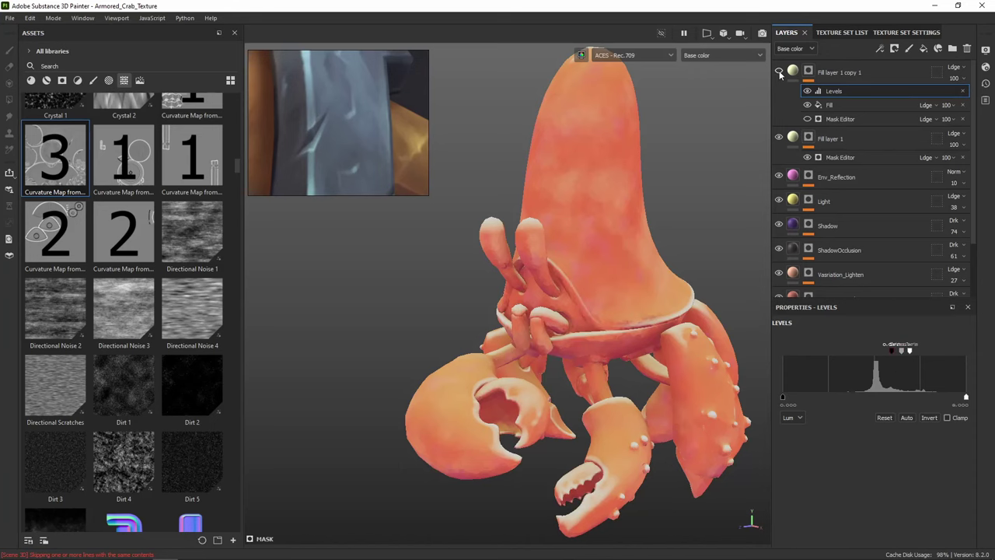
{"action": "left_click", "coordinate": [779, 71]}
{"action": "left_click", "coordinate": [779, 72]}
{"action": "left_click", "coordinate": [779, 71]}
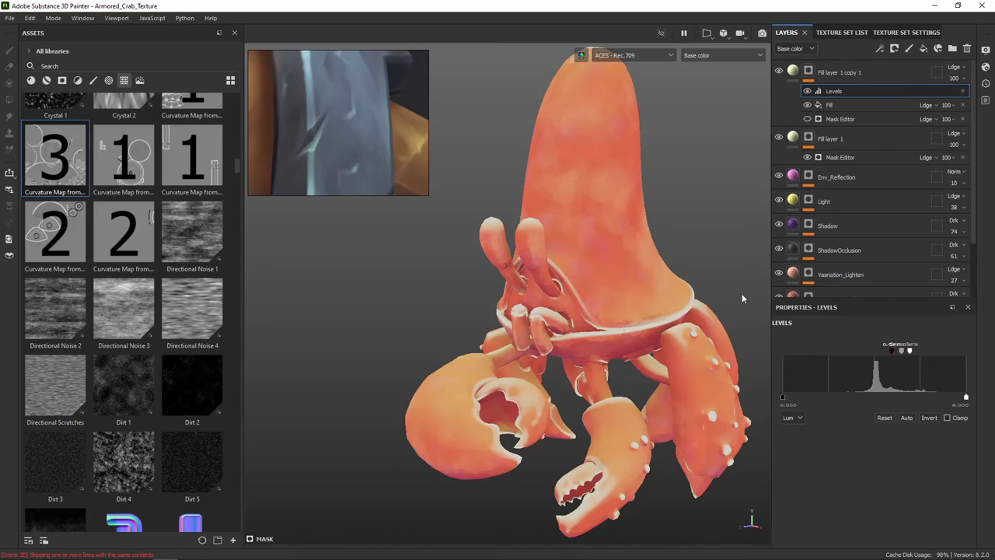
Hide Fill layer 1, compare the claws' edge highlights with the copy on and off, and view the copy's mask alone
{"action": "middle_click_drag", "start_coordinate": [742, 294], "coordinate": [685, 174], "text": "alt"}
{"action": "left_click_drag", "start_coordinate": [685, 174], "coordinate": [655, 244], "text": "alt"}
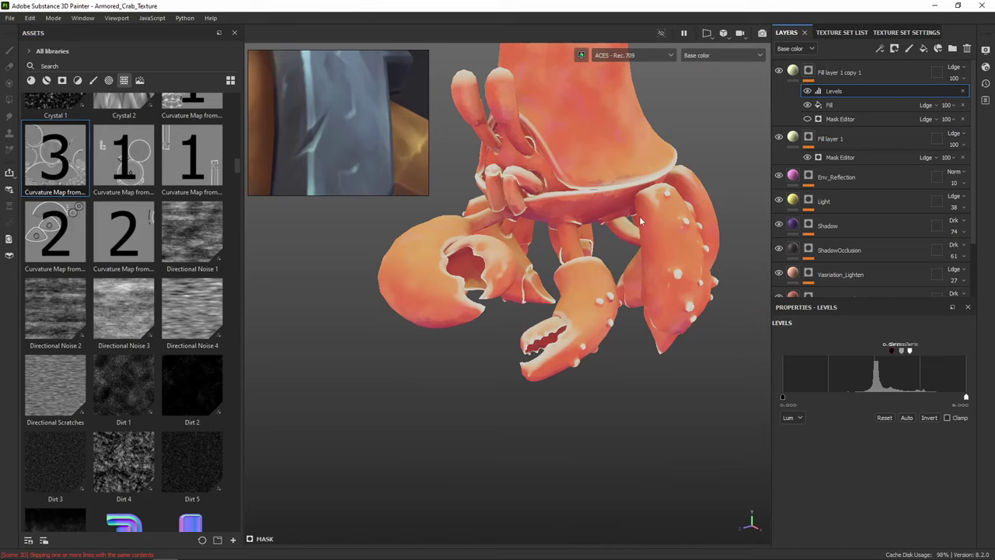
{"action": "left_click", "coordinate": [779, 138]}
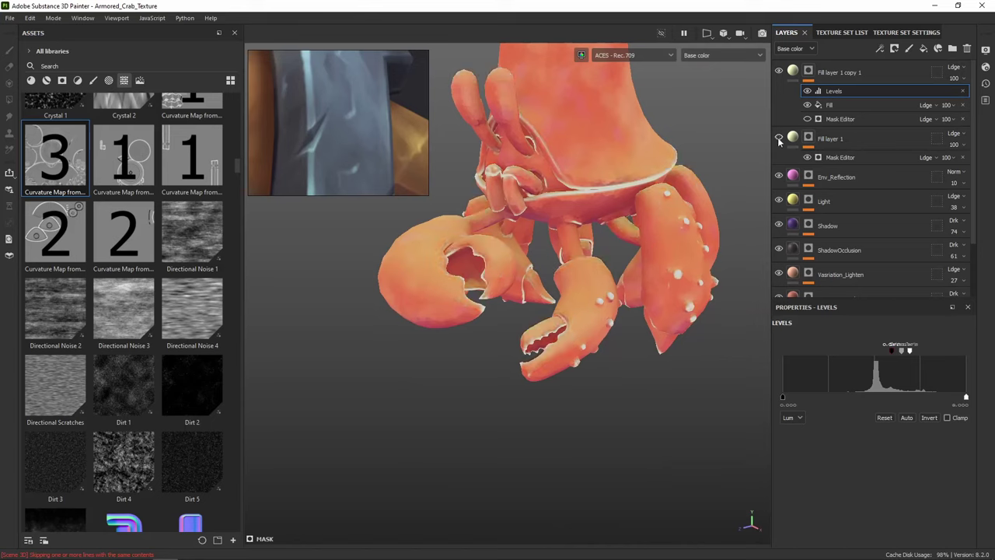
{"action": "left_click", "coordinate": [779, 139]}
{"action": "left_click", "coordinate": [779, 138]}
{"action": "left_click", "coordinate": [780, 72]}
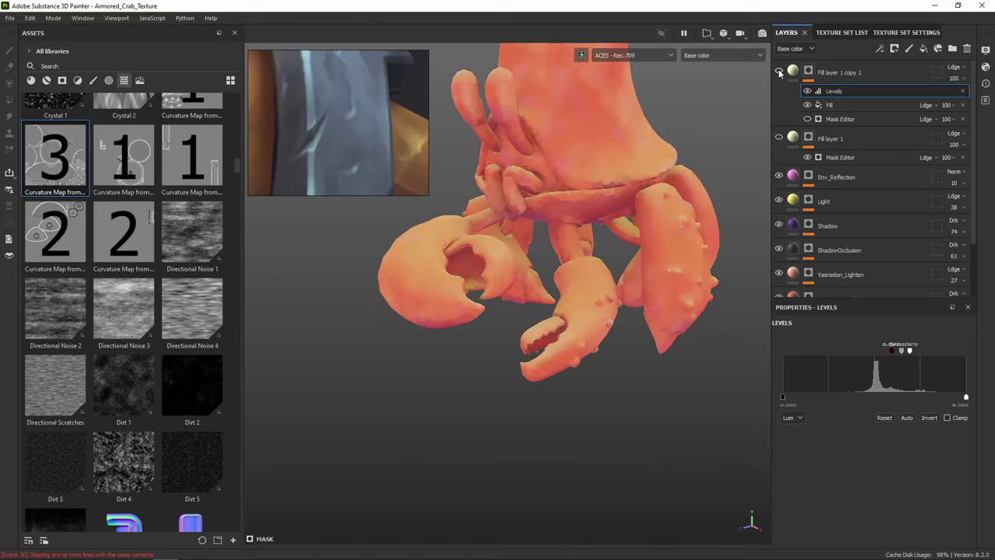
{"action": "left_click", "coordinate": [779, 72]}
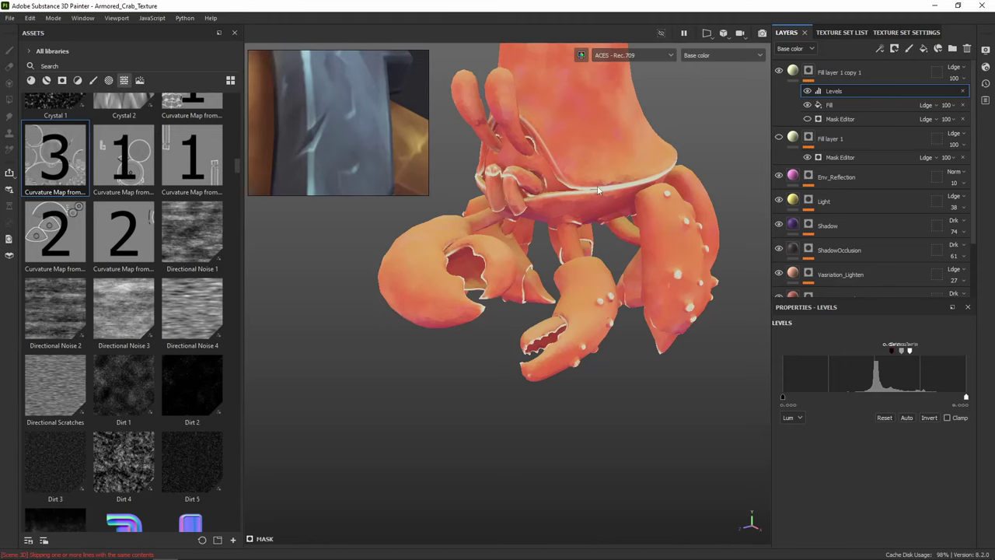
{"action": "left_click", "coordinate": [808, 73], "text": "alt"}
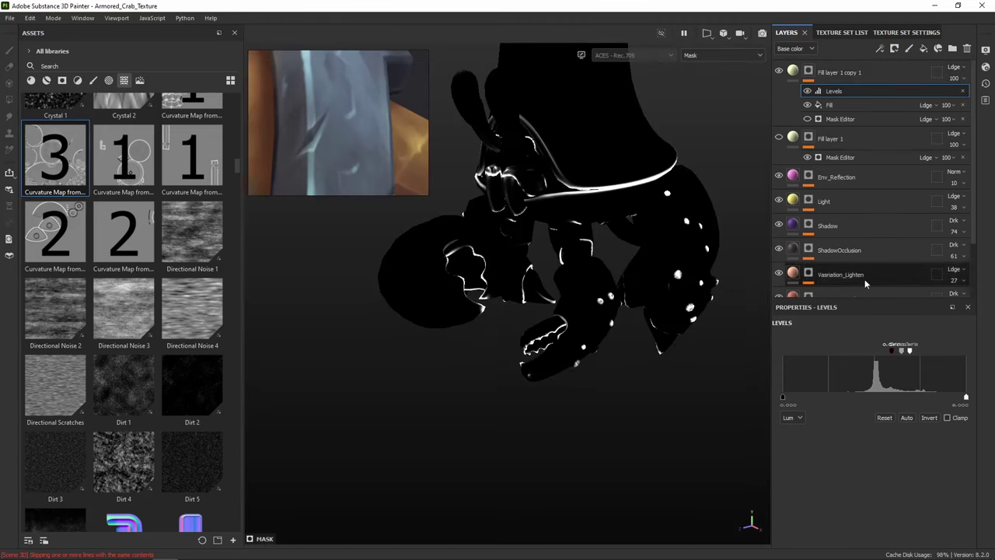
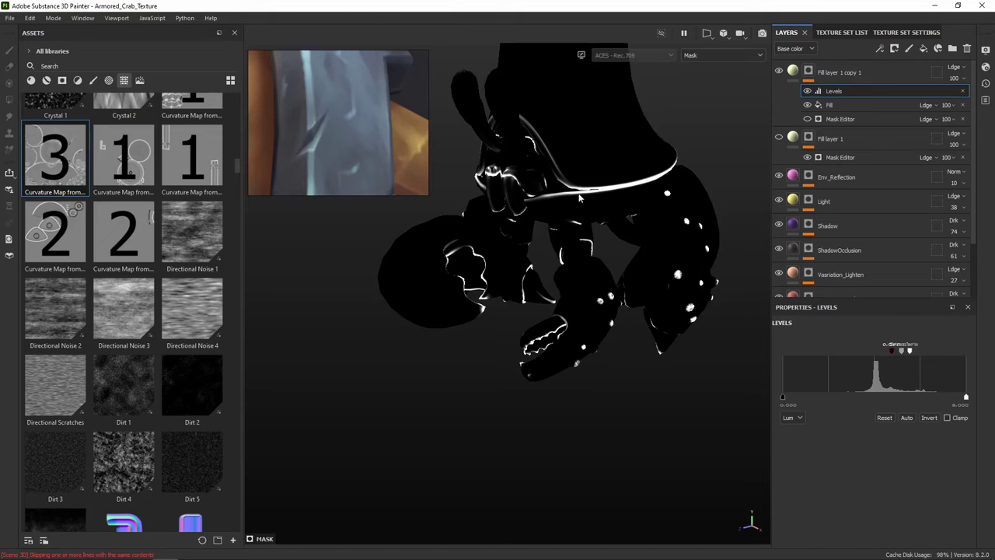
Remove the disabled Mask Editor from the mask of Fill layer 1 copy 1 and lower its Levels black point to brighten the edge mask
{"action": "left_click", "coordinate": [809, 107]}
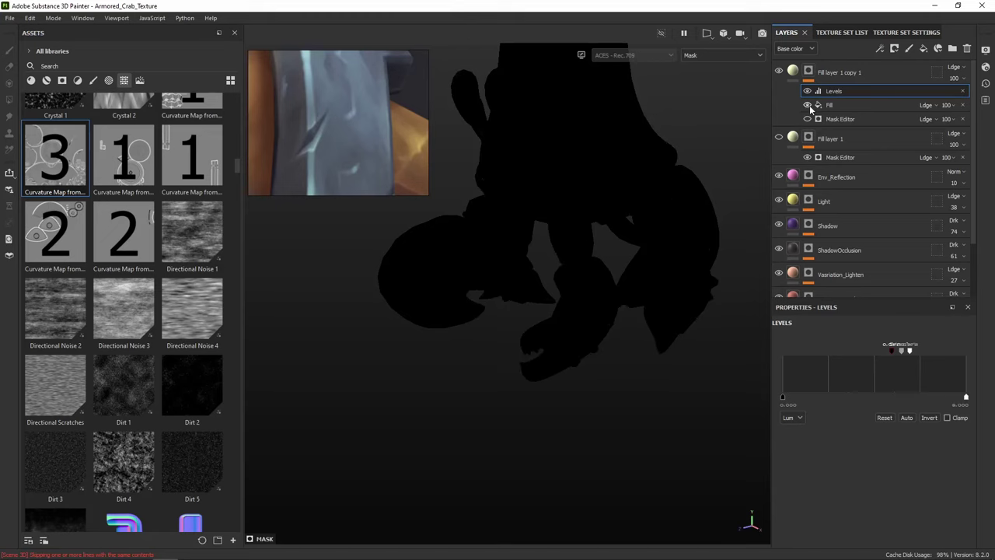
{"action": "left_click", "coordinate": [809, 107]}
{"action": "left_click", "coordinate": [829, 105]}
{"action": "left_click", "coordinate": [846, 95]}
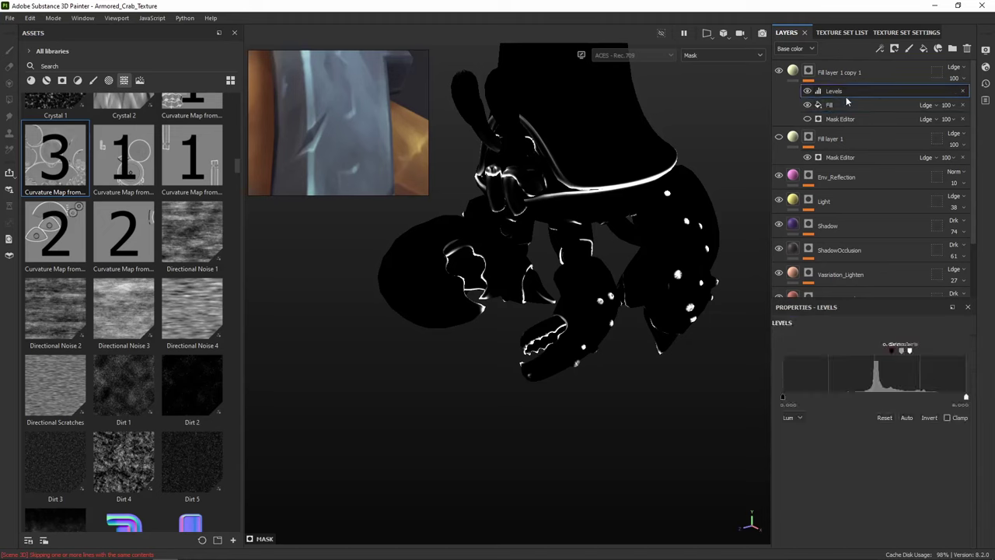
{"action": "left_click", "coordinate": [962, 119]}
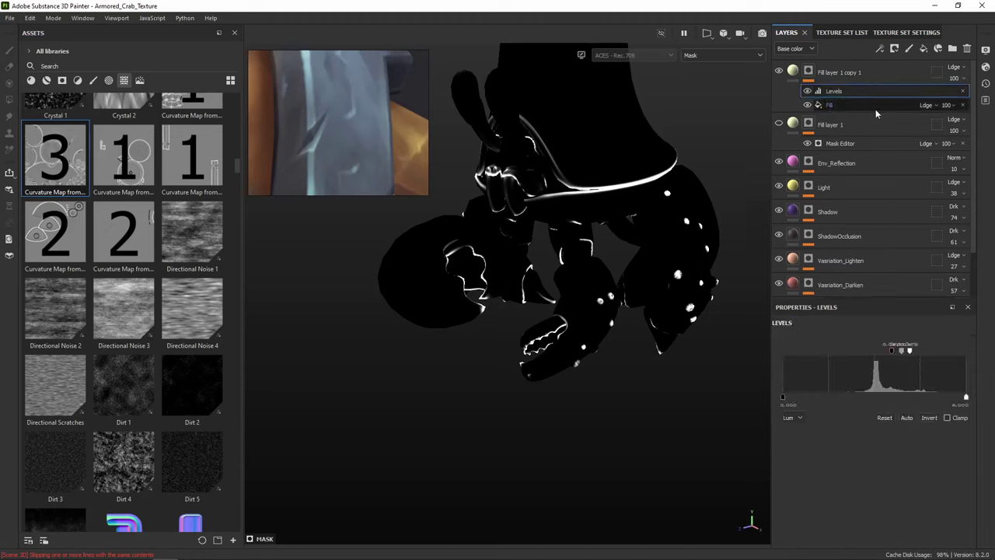
{"action": "mouse_move", "coordinate": [891, 351]}
{"action": "left_mouse_down"}
{"action": "mouse_move", "coordinate": [881, 352]}
{"action": "mouse_move", "coordinate": [899, 353]}
{"action": "left_mouse_up"}
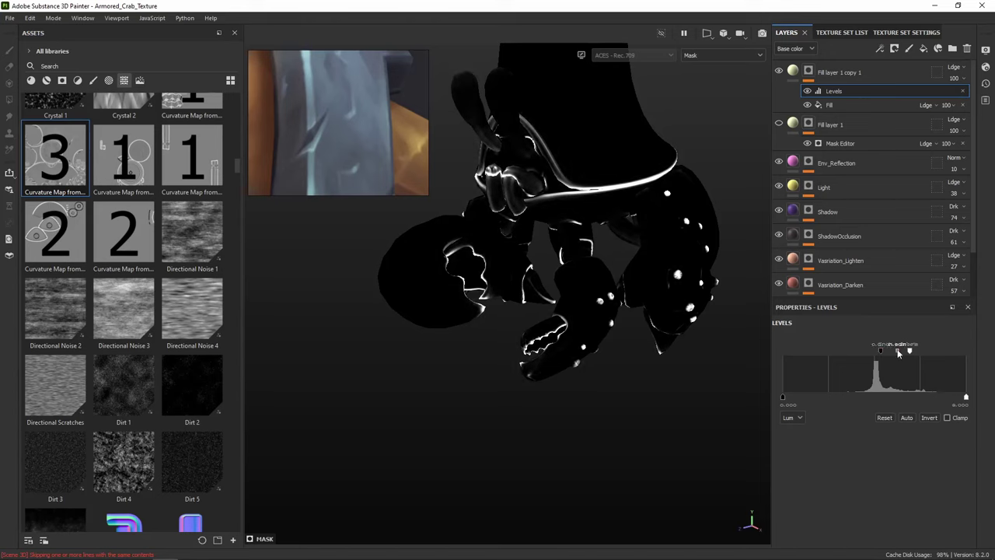
Add a fill effect above Levels in the mask, using the Dirt 1 texture as grayscale and Multiply blending
{"action": "right_click", "coordinate": [846, 94]}
{"action": "left_click", "coordinate": [870, 263]}
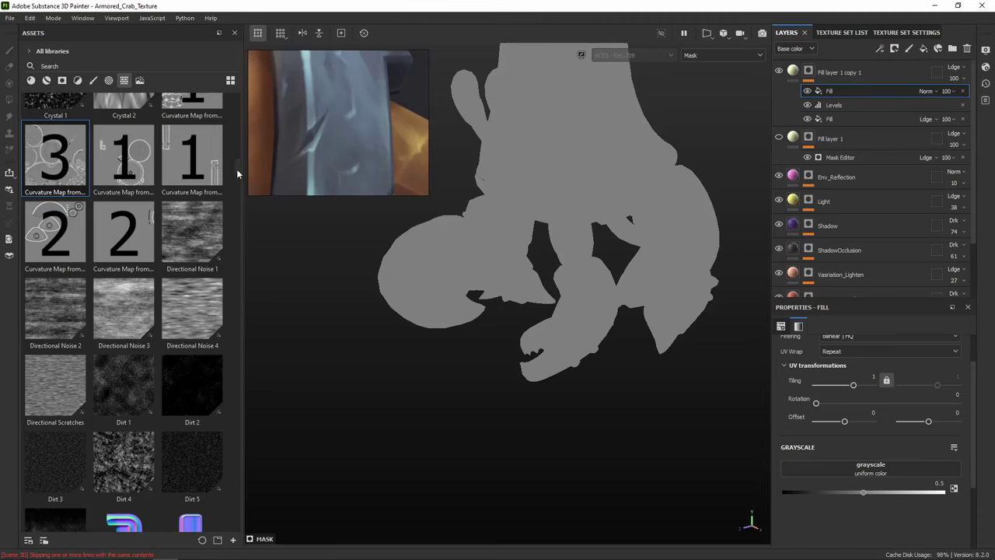
{"action": "scroll", "coordinate": [152, 405], "scroll_direction": "down", "scroll_amount": 5}
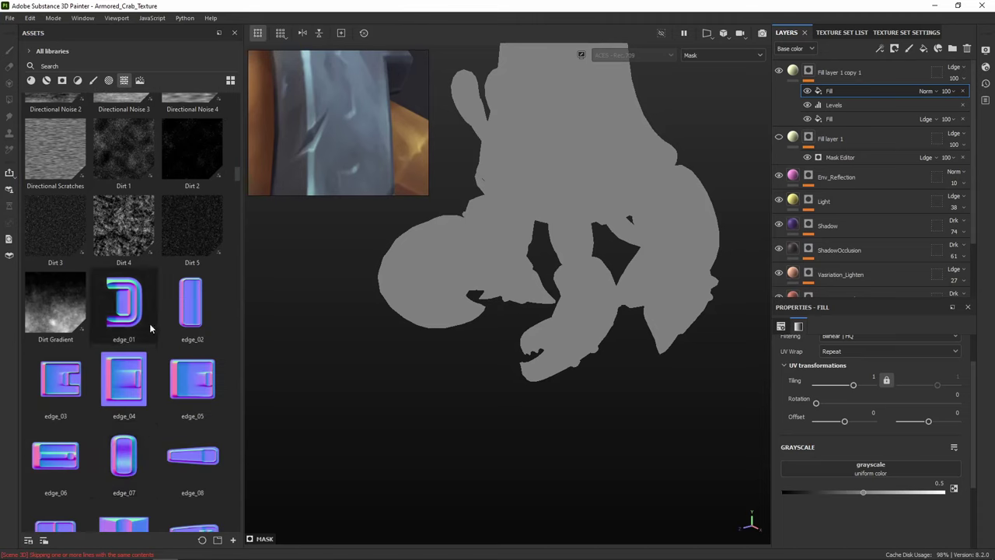
{"action": "scroll", "coordinate": [149, 323], "scroll_direction": "up", "scroll_amount": 5}
{"action": "left_click_drag", "start_coordinate": [127, 388], "coordinate": [863, 469]}
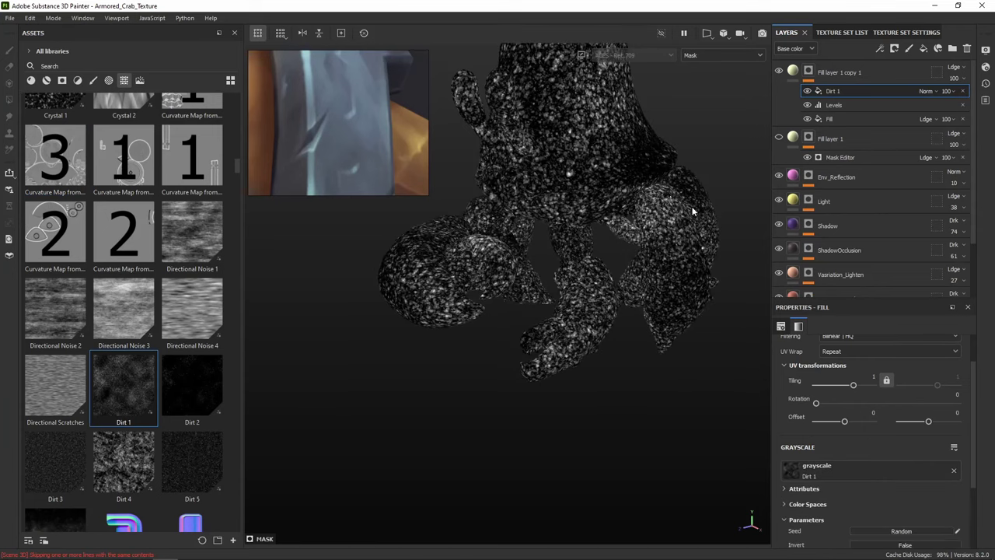
{"action": "left_click", "coordinate": [935, 91]}
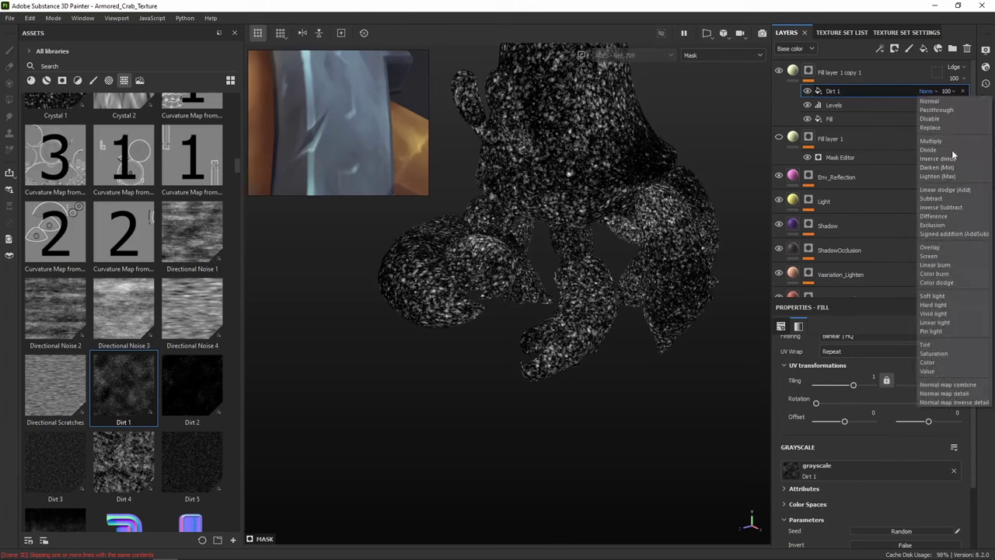
{"action": "left_click", "coordinate": [947, 141]}
Set the Dirt 1 fill's tiling to 0.19 and balance to 0.82, raising its contrast slightly to break up the edges
{"action": "mouse_move", "coordinate": [631, 157]}
{"action": "left_mouse_down", "text": "alt"}
{"action": "mouse_move", "coordinate": [534, 192]}
{"action": "mouse_move", "coordinate": [624, 174]}
{"action": "left_mouse_up", "text": "alt"}
{"action": "scroll", "coordinate": [523, 173], "scroll_direction": "up", "scroll_amount": 3}
{"action": "left_click_drag", "start_coordinate": [557, 195], "coordinate": [663, 206], "text": "alt"}
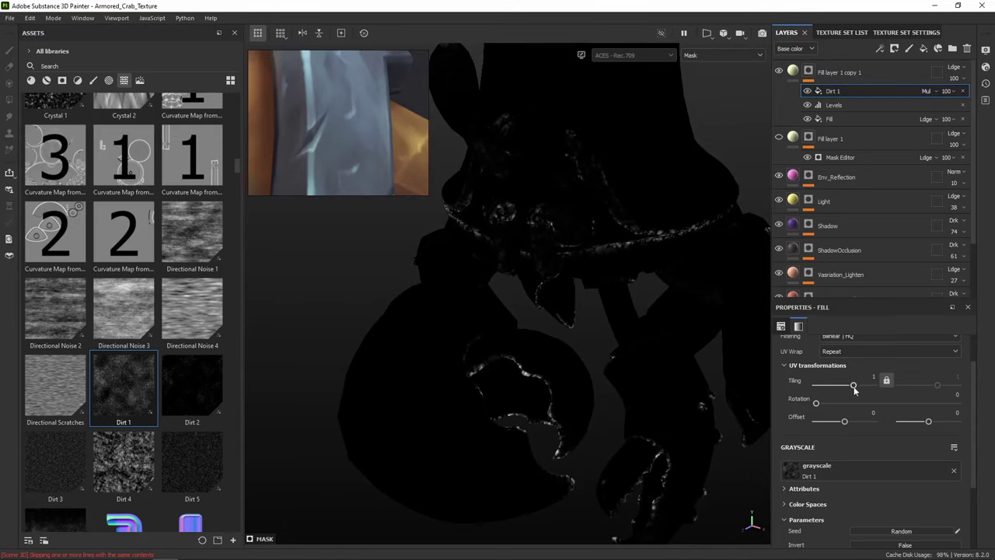
{"action": "left_click_drag", "start_coordinate": [854, 386], "coordinate": [853, 385]}
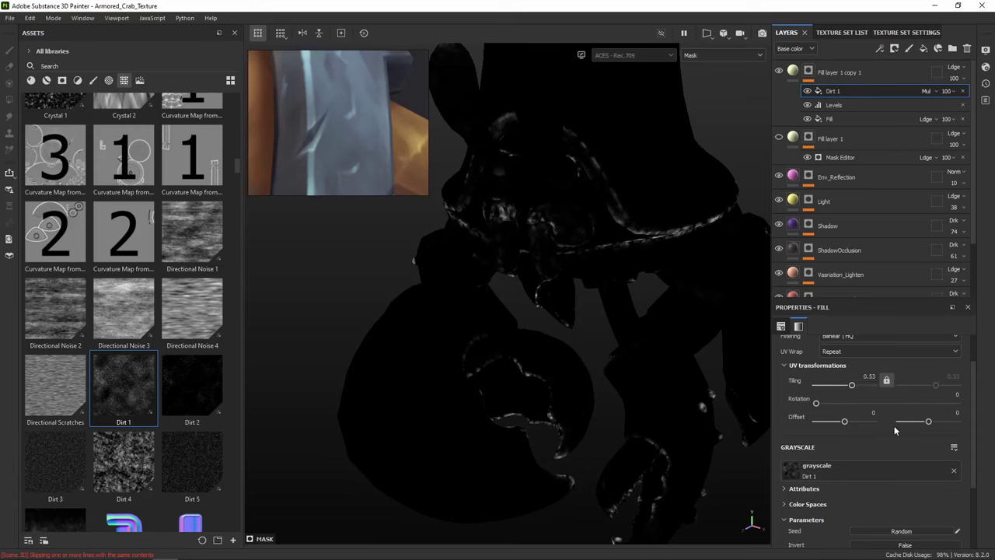
{"action": "scroll", "coordinate": [899, 429], "scroll_direction": "down", "scroll_amount": 1}
{"action": "scroll", "coordinate": [902, 474], "scroll_direction": "down", "scroll_amount": 2}
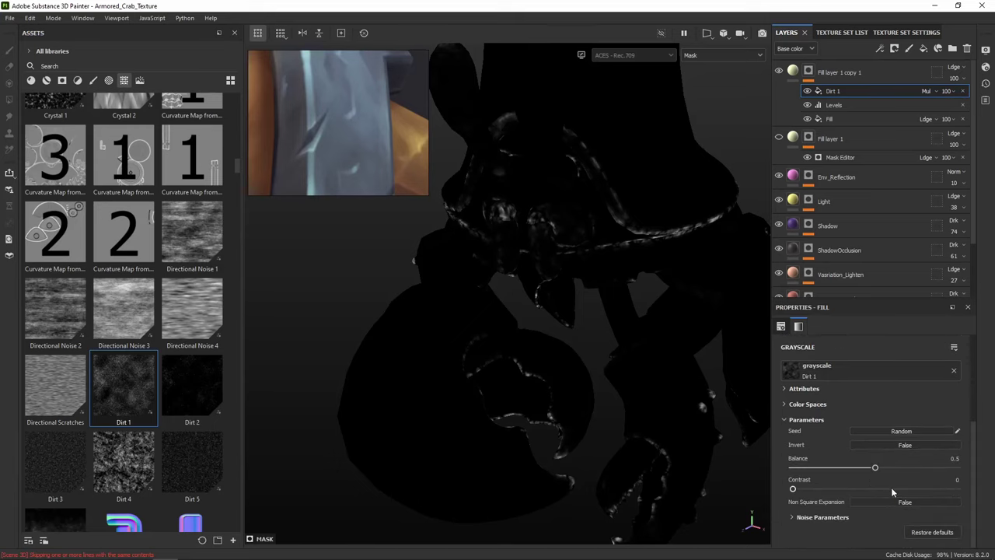
{"action": "left_click_drag", "start_coordinate": [875, 467], "coordinate": [928, 467]}
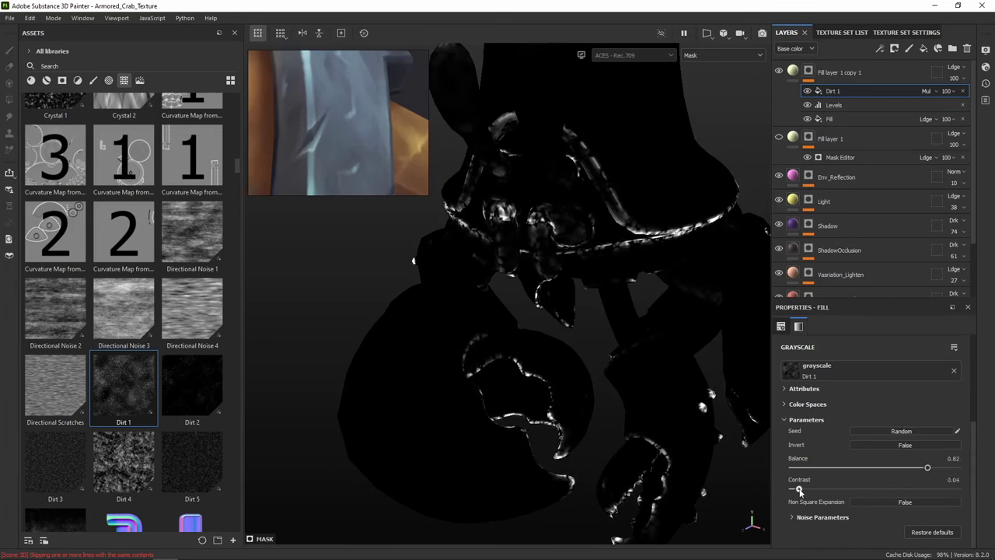
{"action": "scroll", "coordinate": [857, 433], "scroll_direction": "up", "scroll_amount": 4}
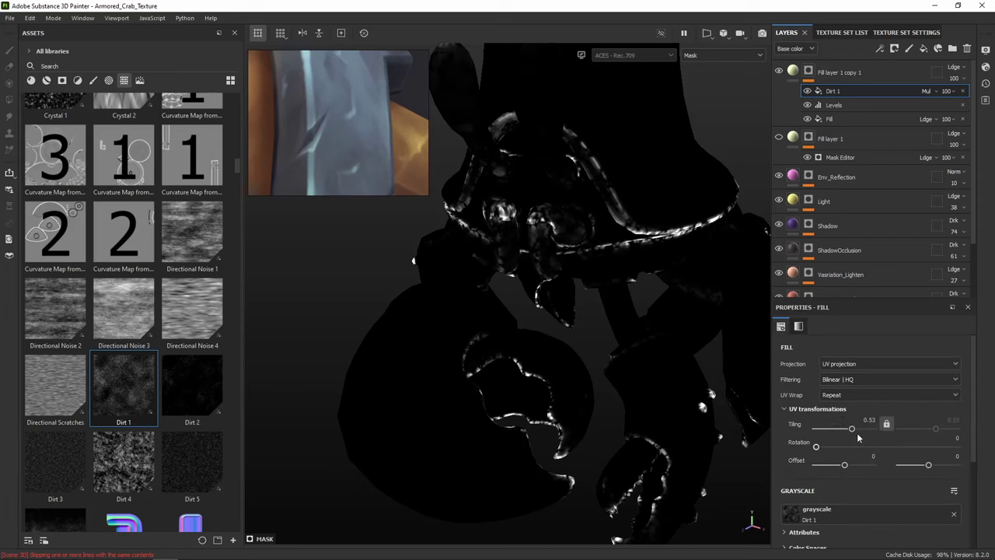
{"action": "left_click_drag", "start_coordinate": [856, 432], "coordinate": [850, 432]}
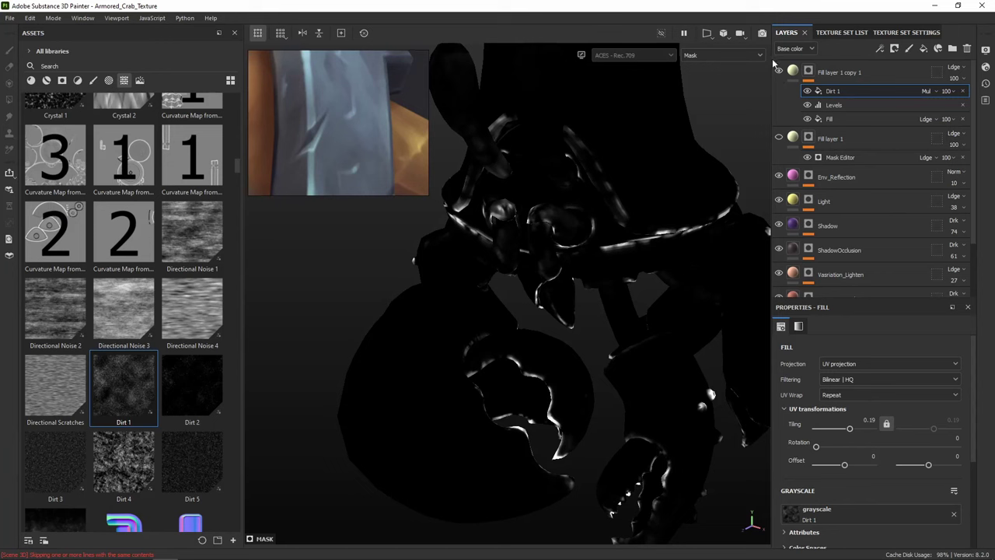
Return the viewport from the mask to the base color and set the Dirt 1 effect's opacity to 67
{"action": "left_click", "coordinate": [793, 72]}
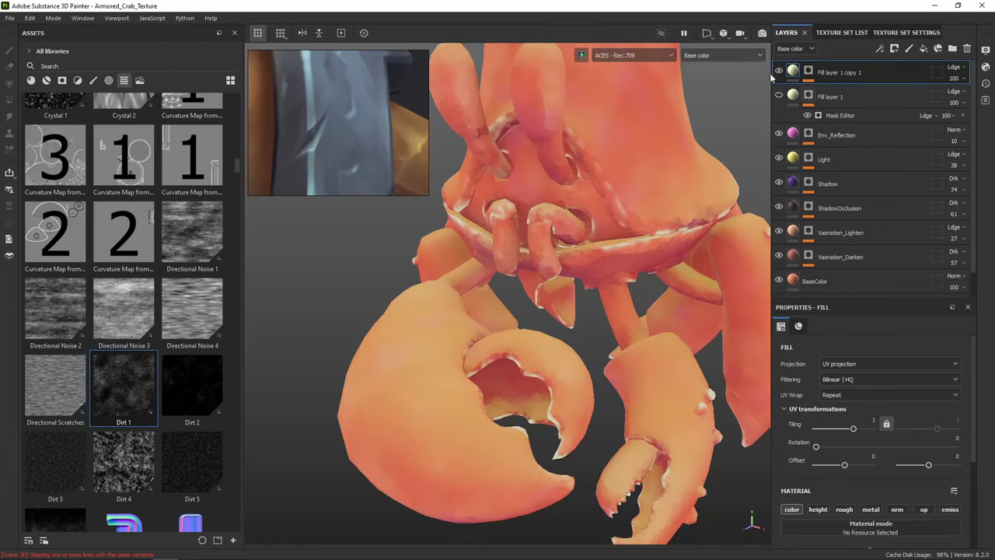
{"action": "left_click_drag", "start_coordinate": [668, 228], "coordinate": [644, 211], "text": "alt"}
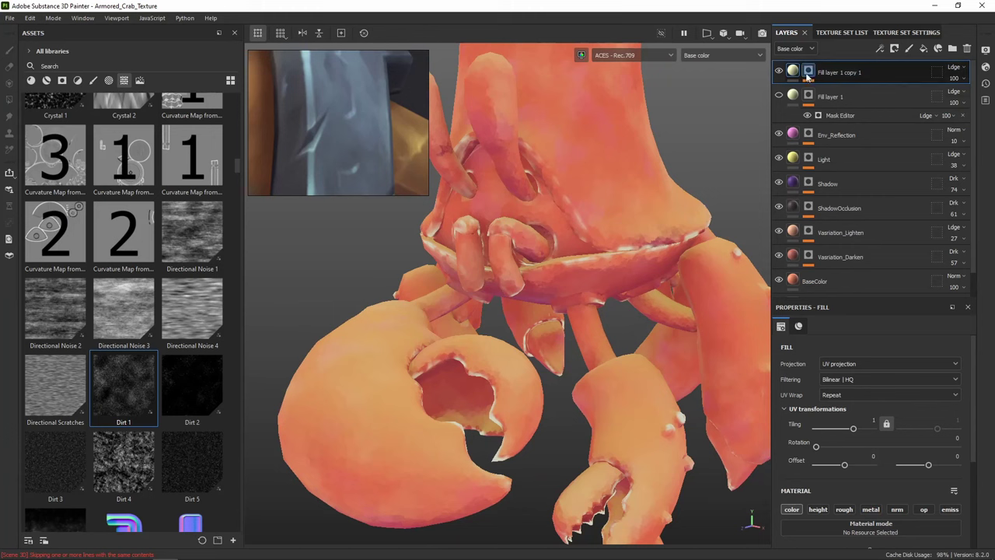
{"action": "left_click", "coordinate": [809, 72]}
{"action": "left_click", "coordinate": [846, 93]}
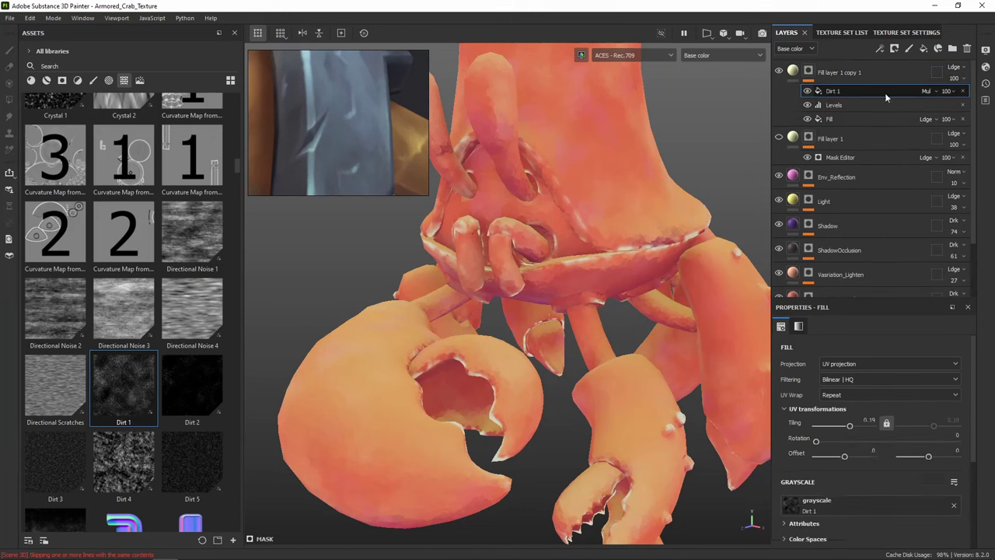
{"action": "left_click", "coordinate": [955, 91]}
{"action": "left_click", "coordinate": [946, 112]}
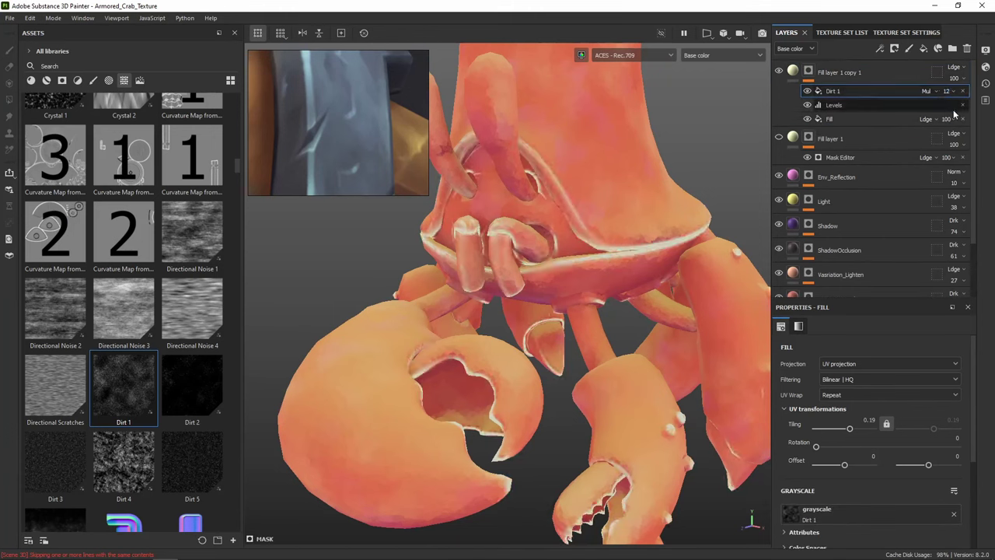
{"action": "left_click", "coordinate": [953, 109]}
{"action": "left_click", "coordinate": [955, 95]}
{"action": "left_click_drag", "start_coordinate": [948, 108], "coordinate": [958, 110]}
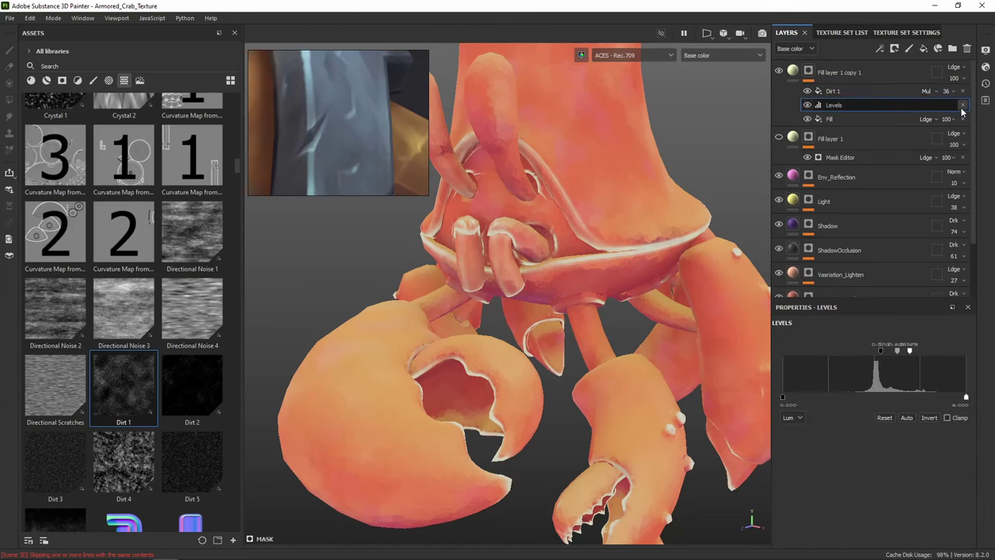
{"action": "left_click", "coordinate": [960, 96]}
{"action": "left_click", "coordinate": [973, 110]}
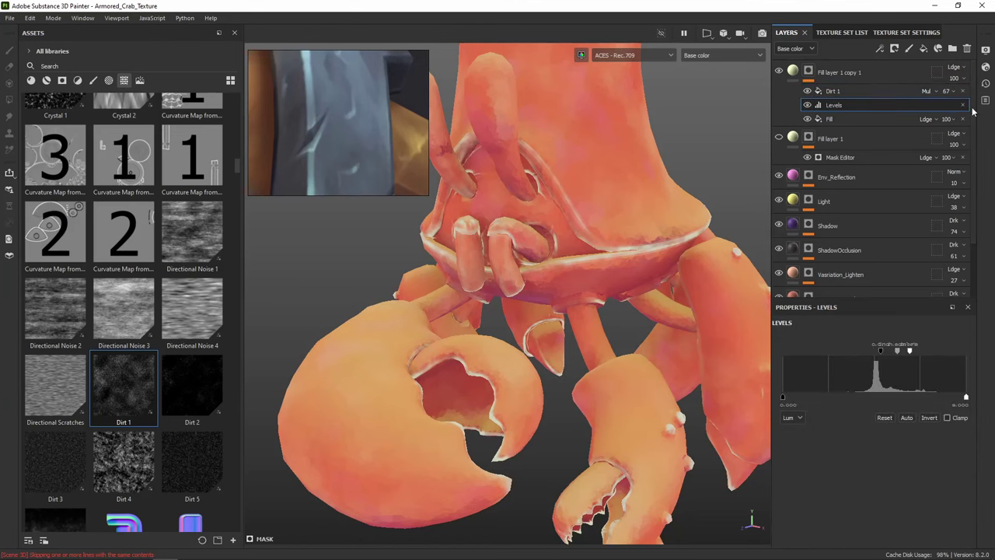
Reduce the opacity of the Dirt 1 effect on Fill layer 1 copy 1 to 46
{"action": "left_click_drag", "start_coordinate": [599, 280], "coordinate": [650, 214], "text": "alt"}
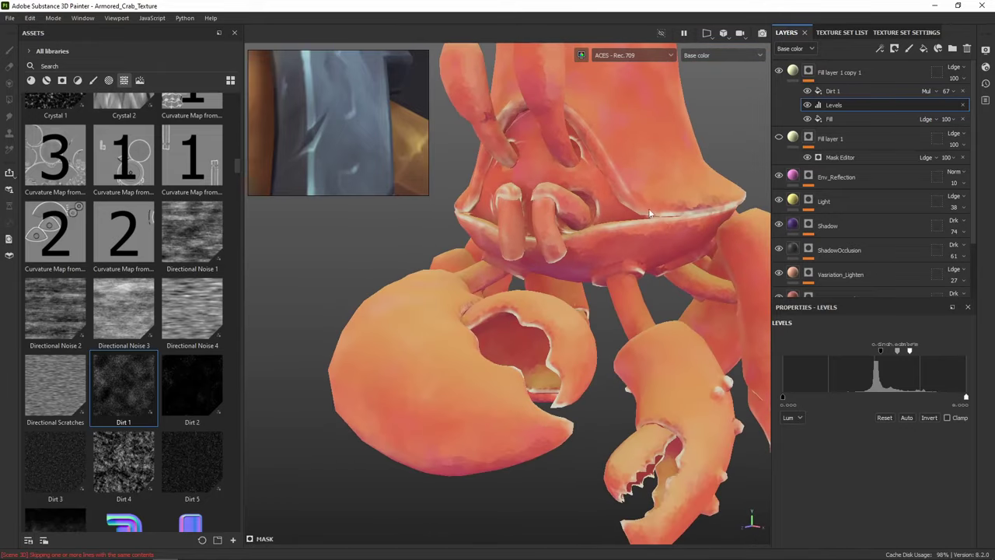
{"action": "left_click", "coordinate": [958, 93]}
{"action": "left_click_drag", "start_coordinate": [973, 113], "coordinate": [961, 112]}
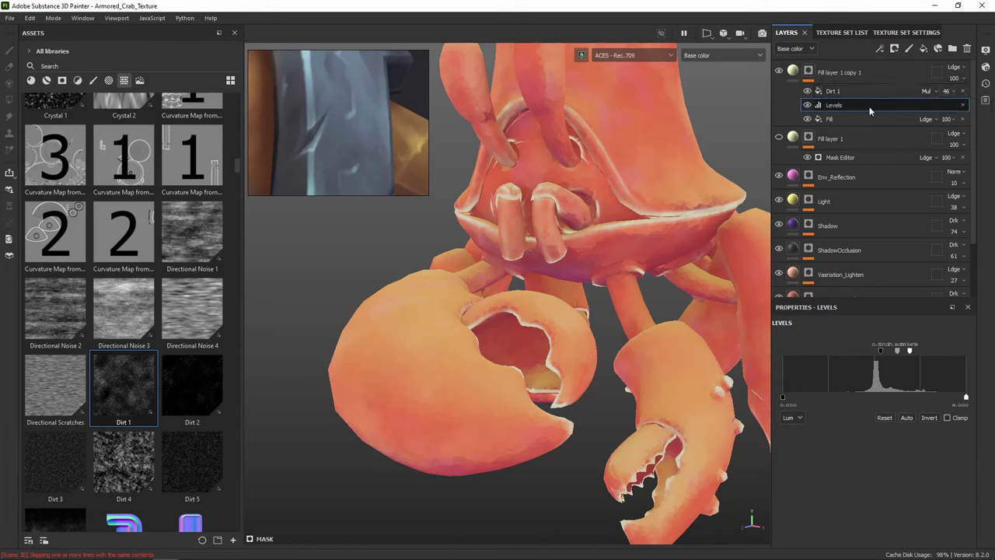
Make Fill layer 1 visible and paste a copy of the Dirt 1 effect from Fill layer 1 copy 1 into its mask
{"action": "left_click", "coordinate": [780, 138]}
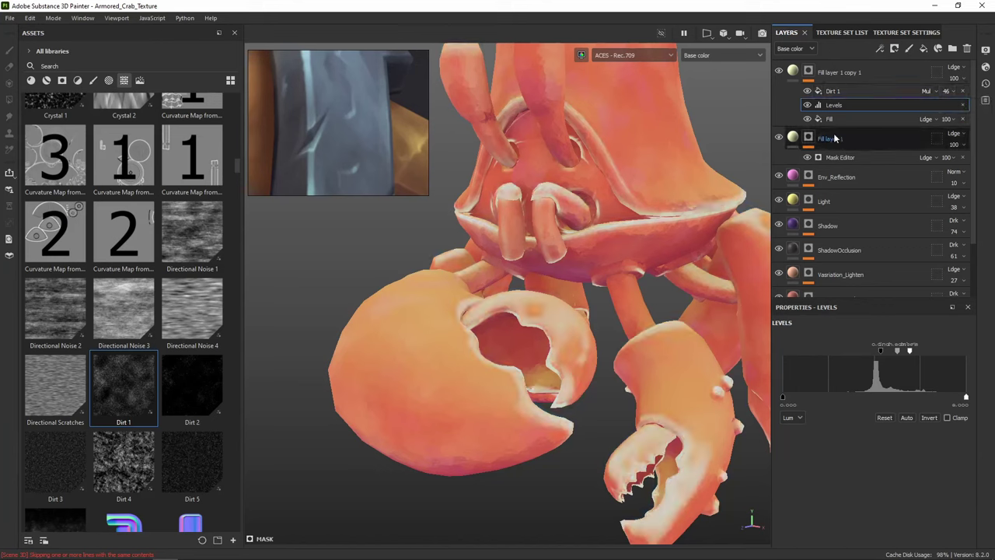
{"action": "left_click", "coordinate": [841, 92]}
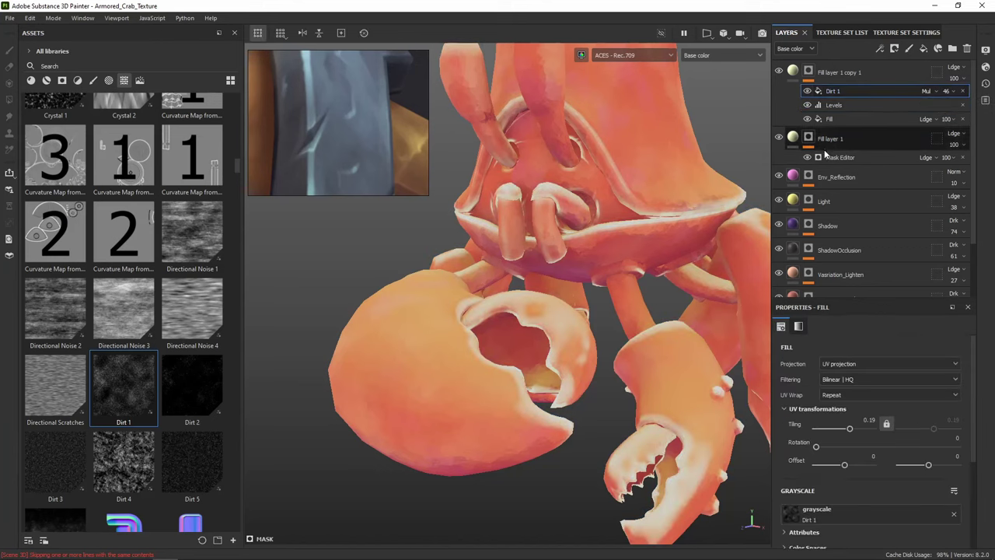
{"action": "right_click", "coordinate": [834, 93]}
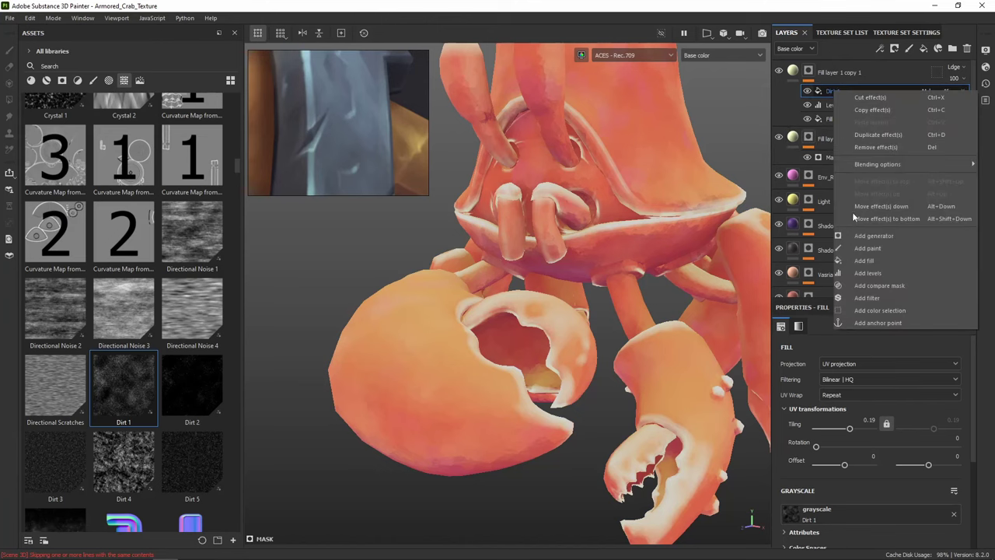
{"action": "left_click", "coordinate": [890, 108]}
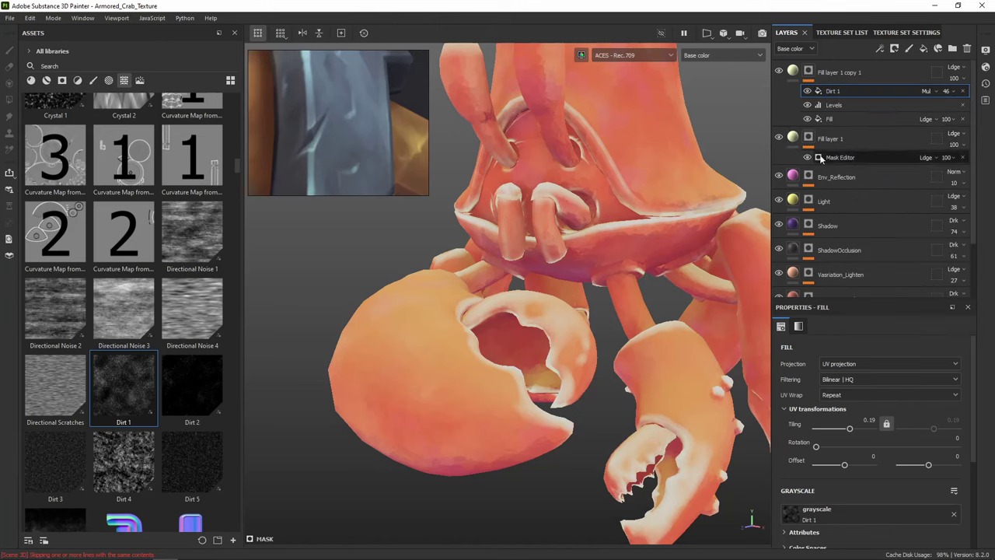
{"action": "left_click", "coordinate": [824, 136]}
{"action": "right_click", "coordinate": [809, 137]}
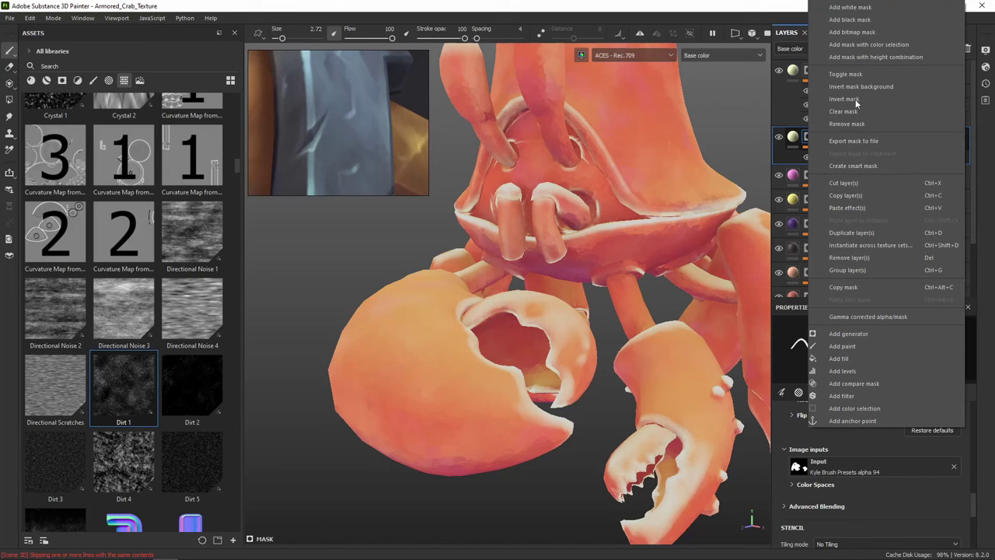
{"action": "left_click", "coordinate": [855, 208]}
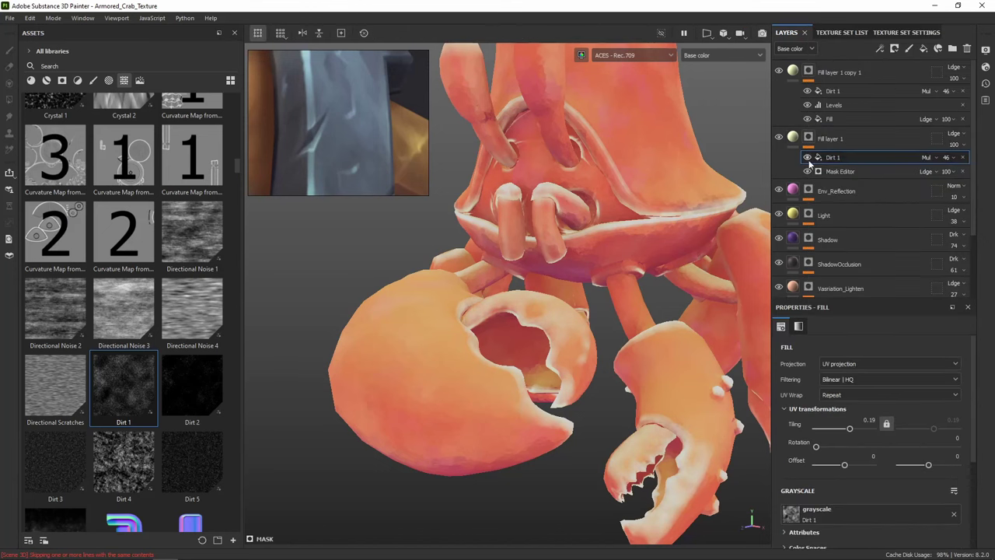
On Fill layer 1's mask, set the pasted Dirt 1 effect's opacity to 65 and the Mask Editor's Curvature Opacity to 0.71
{"action": "left_click", "coordinate": [951, 159]}
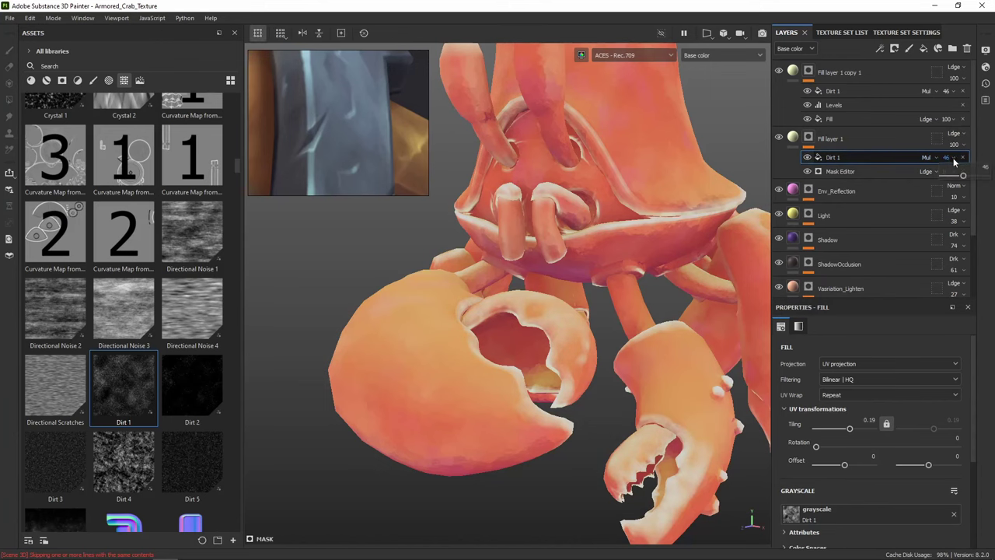
{"action": "left_click_drag", "start_coordinate": [960, 175], "coordinate": [972, 179]}
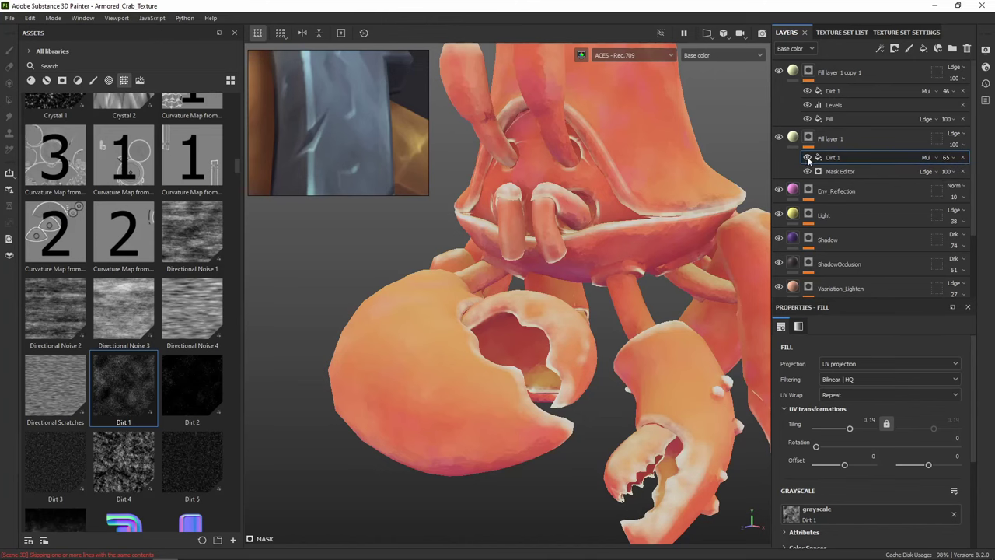
{"action": "left_click", "coordinate": [810, 140], "text": "alt"}
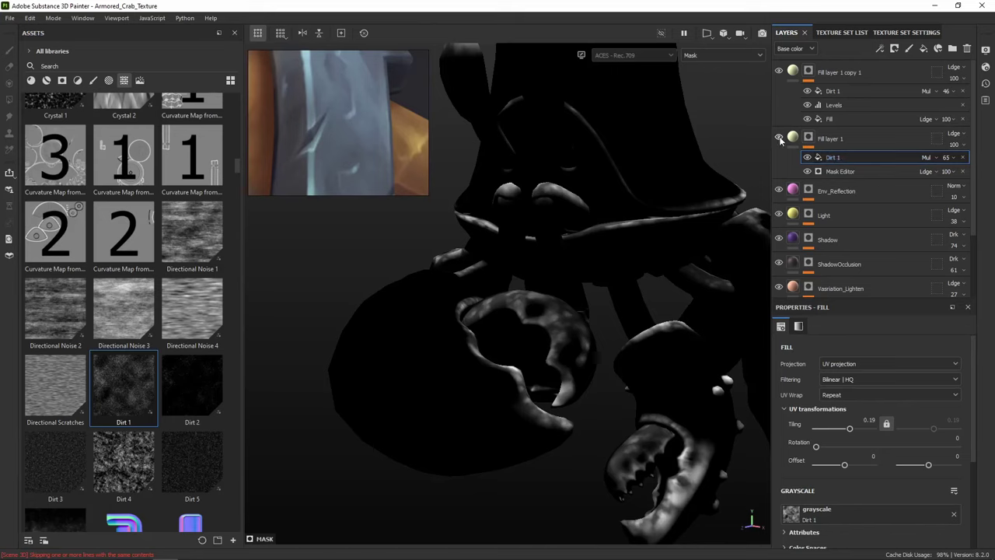
{"action": "left_click", "coordinate": [838, 171]}
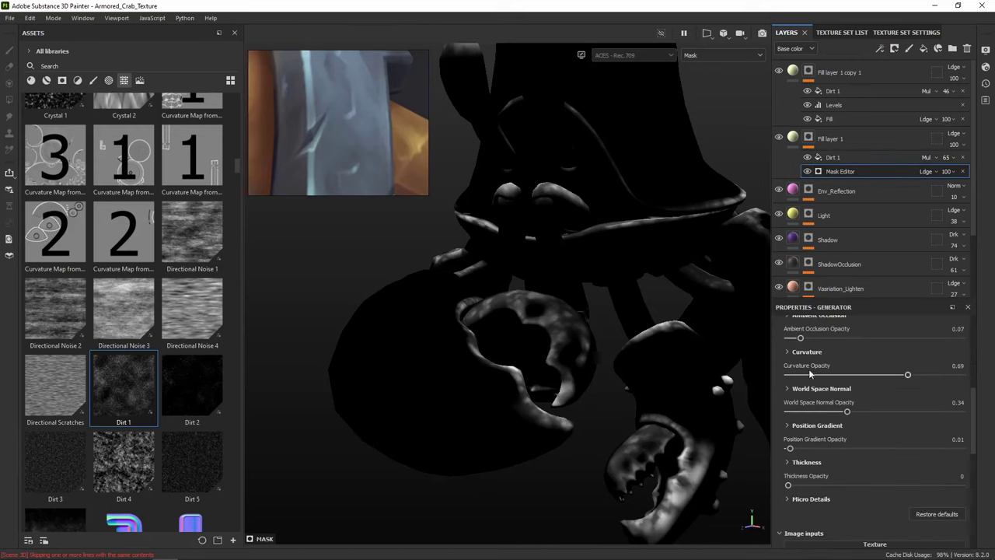
{"action": "left_click_drag", "start_coordinate": [901, 377], "coordinate": [913, 377]}
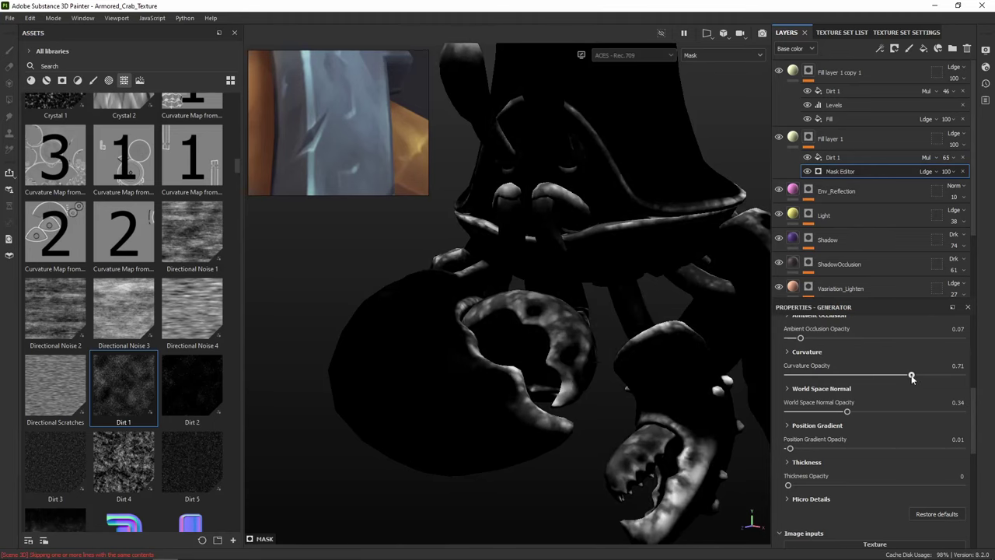
{"action": "left_click", "coordinate": [840, 73]}
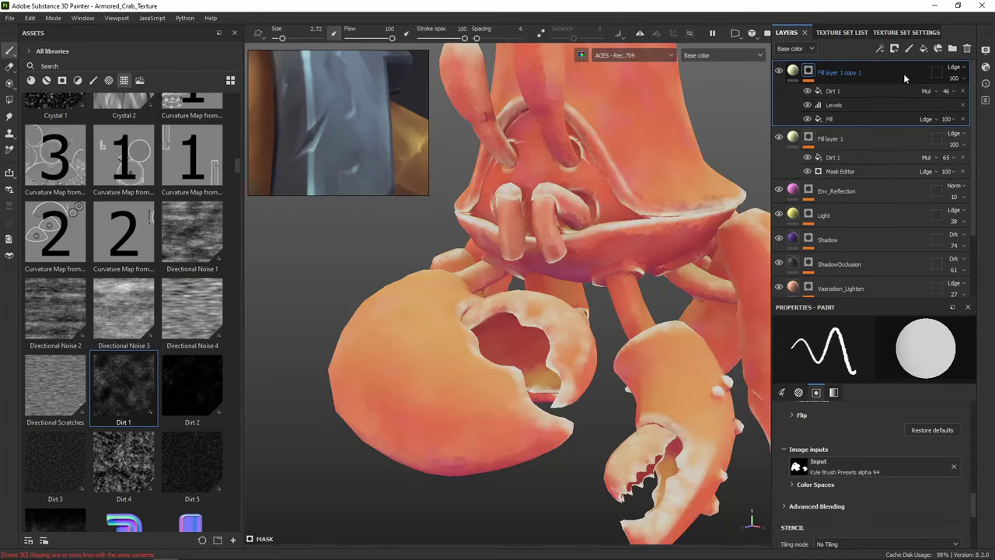
Set Fill layer 1's base color to a pale yellow, hex FFF78B
{"action": "left_click", "coordinate": [793, 138]}
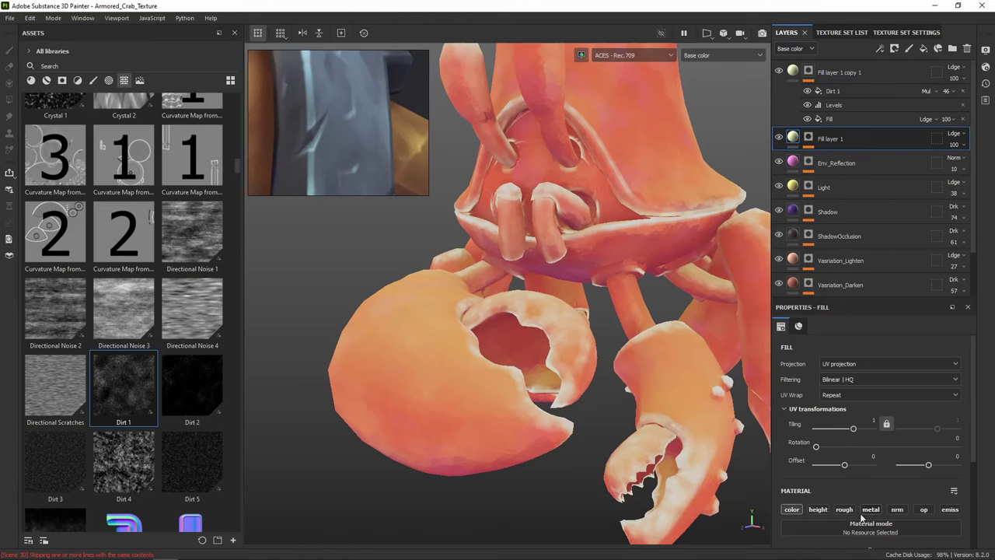
{"action": "left_click", "coordinate": [855, 437]}
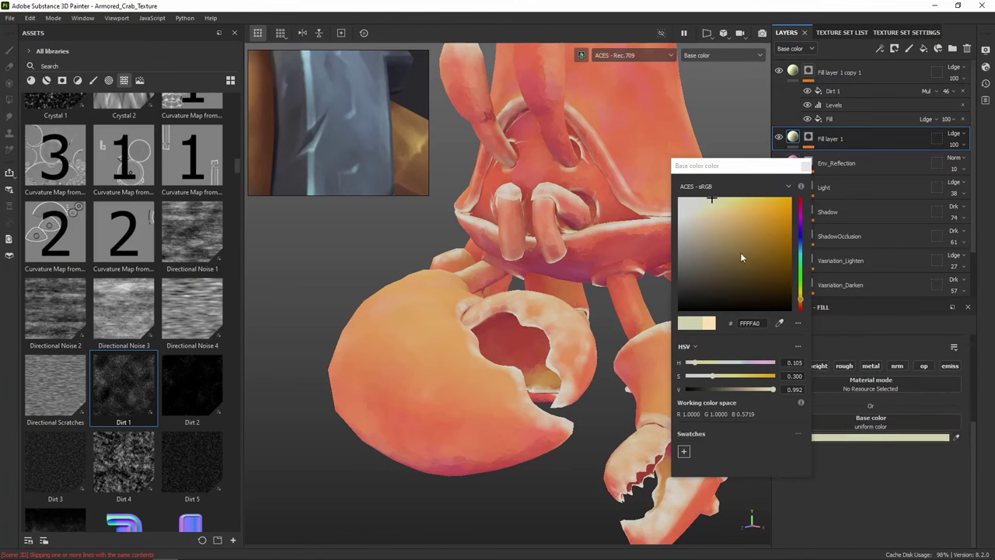
{"action": "left_click", "coordinate": [720, 202]}
{"action": "left_click", "coordinate": [864, 438]}
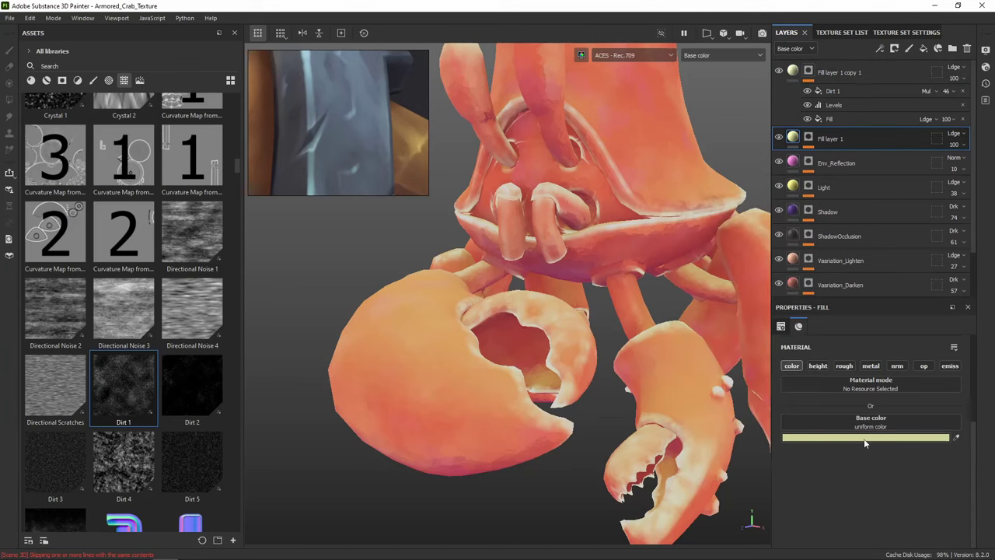
{"action": "left_click", "coordinate": [864, 439]}
{"action": "left_click_drag", "start_coordinate": [727, 209], "coordinate": [722, 204]}
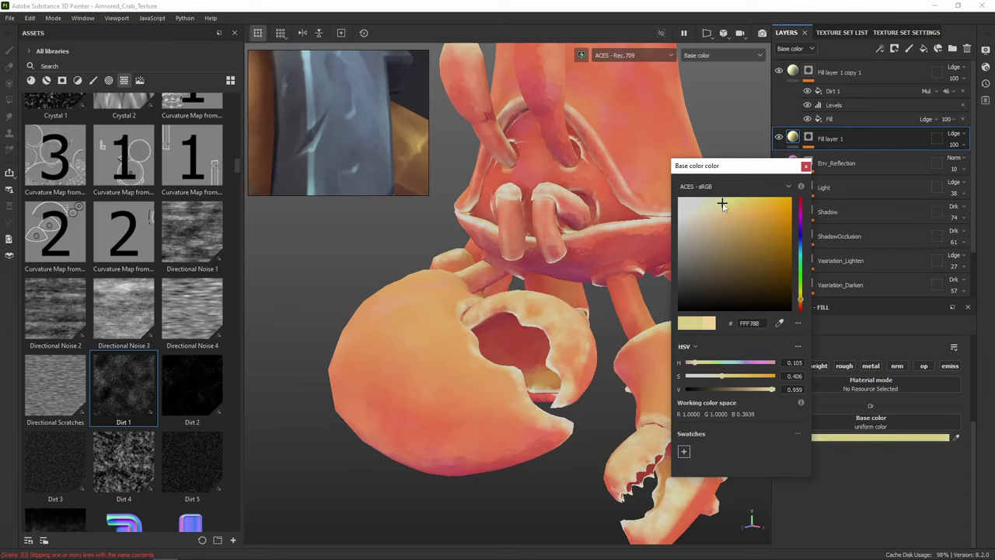
{"action": "left_click", "coordinate": [808, 166]}
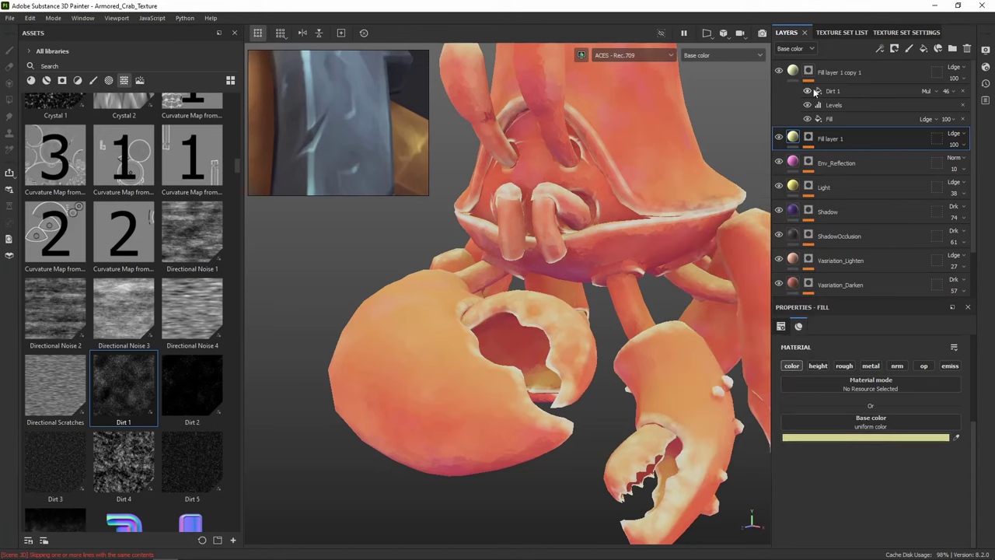
Set Fill layer 1 copy 1's base color to a pale warm yellow, hex FFFFA9
{"action": "left_click", "coordinate": [793, 71]}
{"action": "left_click", "coordinate": [879, 439]}
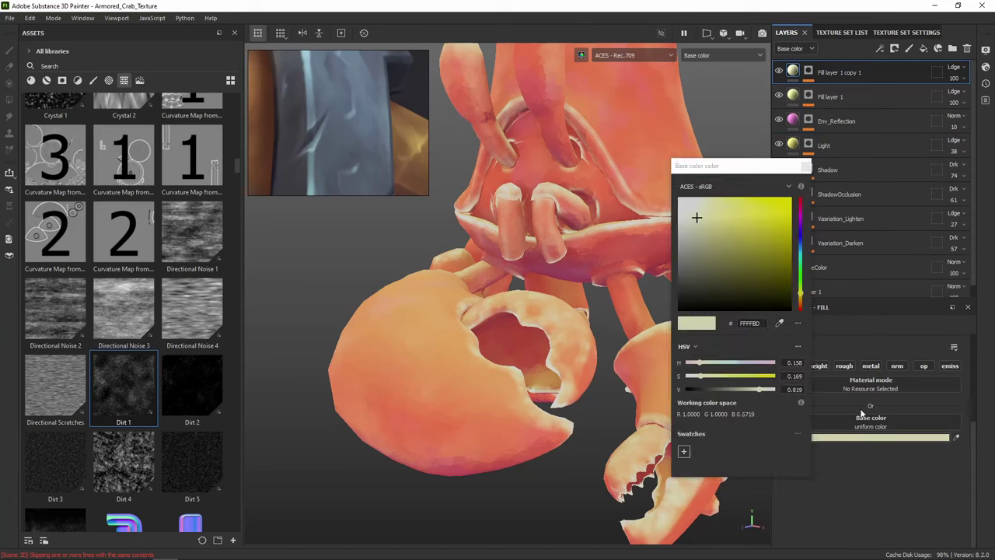
{"action": "left_click", "coordinate": [693, 205]}
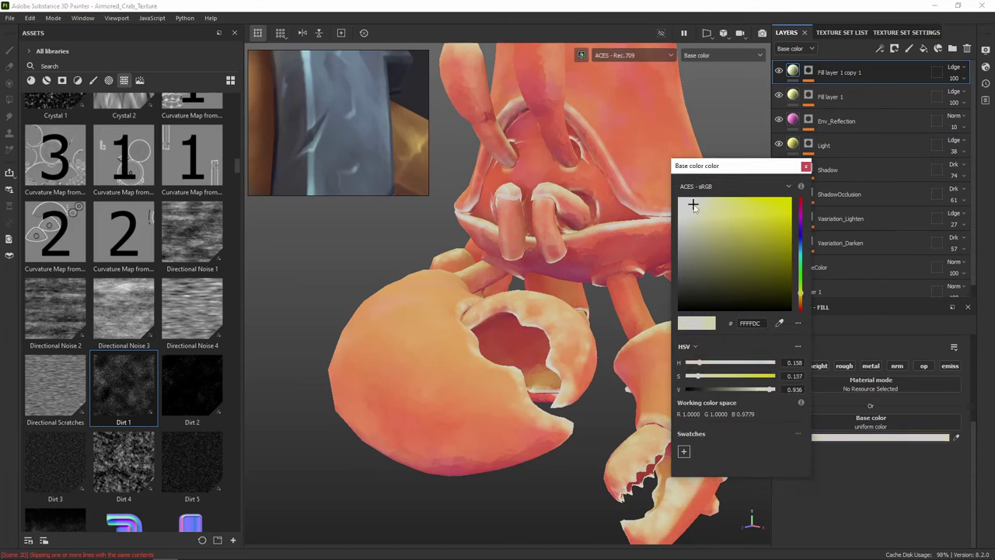
{"action": "left_click_drag", "start_coordinate": [694, 206], "coordinate": [710, 206]}
{"action": "left_click_drag", "start_coordinate": [803, 298], "coordinate": [803, 301]}
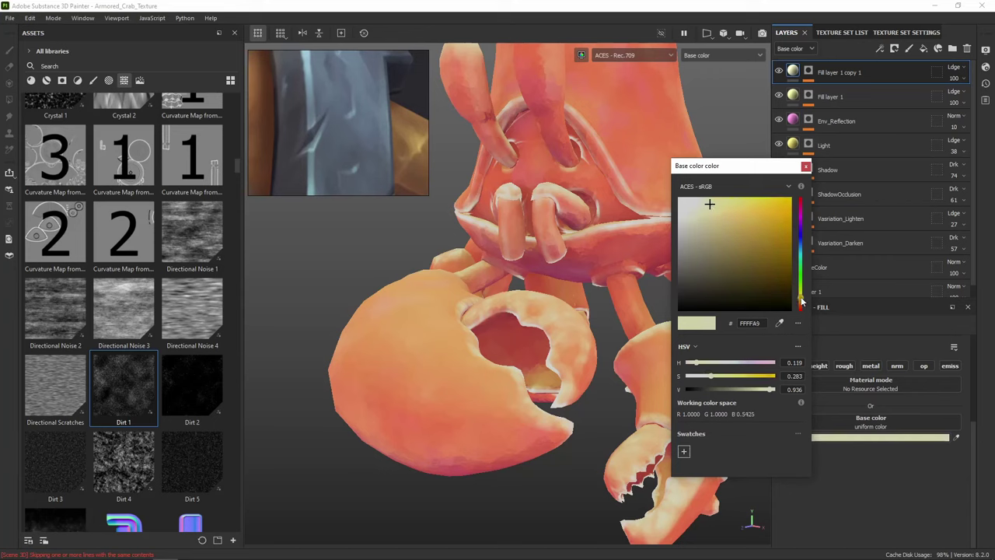
{"action": "left_click", "coordinate": [805, 166]}
{"action": "left_click", "coordinate": [803, 168]}
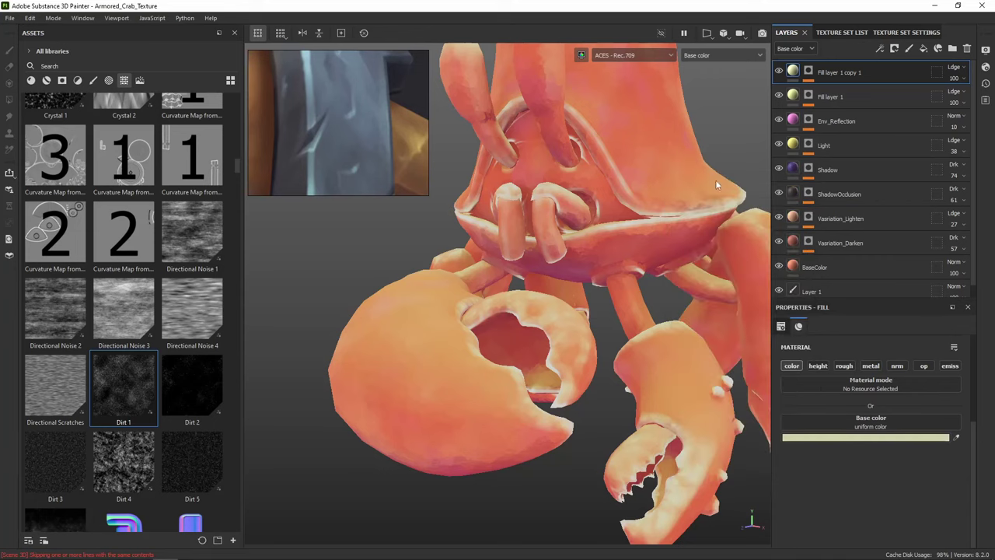
Examine the edge highlights around the crab, comparing the model with Fill layer 1 copy 1 hidden and shown
{"action": "left_click_drag", "start_coordinate": [715, 184], "coordinate": [632, 170], "text": "alt"}
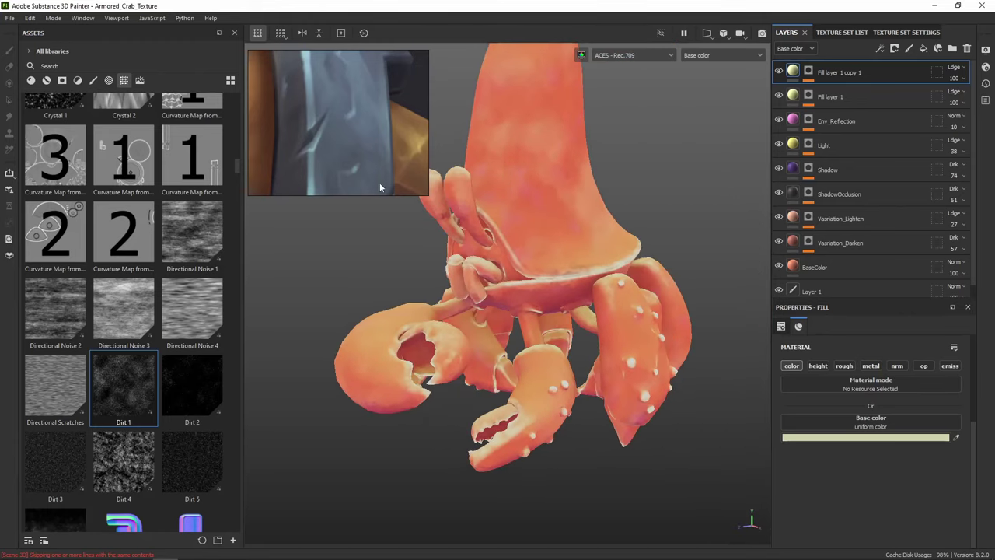
{"action": "scroll", "coordinate": [502, 229], "scroll_direction": "down", "scroll_amount": 3}
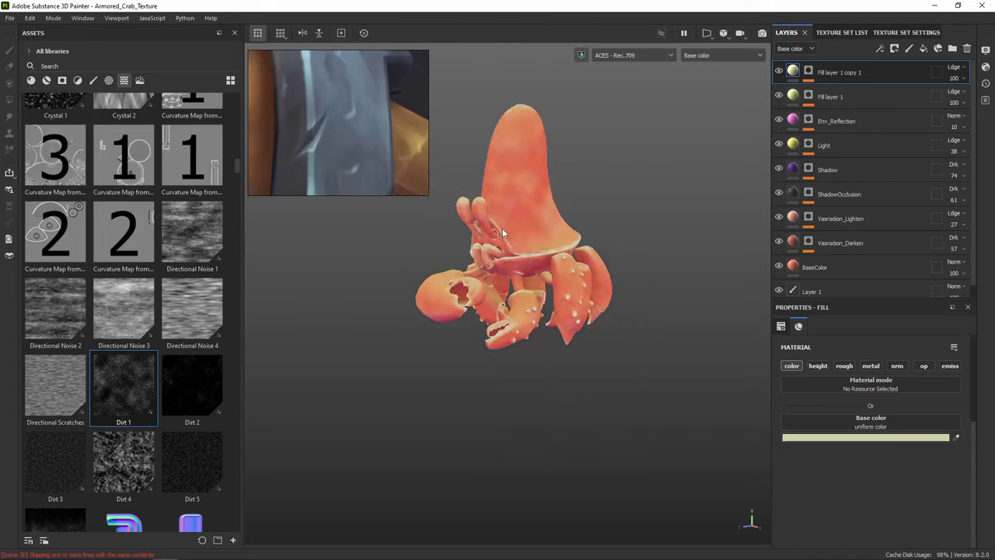
{"action": "middle_click_drag", "start_coordinate": [503, 228], "coordinate": [520, 266], "text": "alt"}
{"action": "left_click_drag", "start_coordinate": [496, 238], "coordinate": [545, 165], "text": "alt"}
{"action": "right_click_drag", "start_coordinate": [544, 165], "coordinate": [590, 151], "text": "alt"}
{"action": "middle_click_drag", "start_coordinate": [590, 151], "coordinate": [637, 258], "text": "alt"}
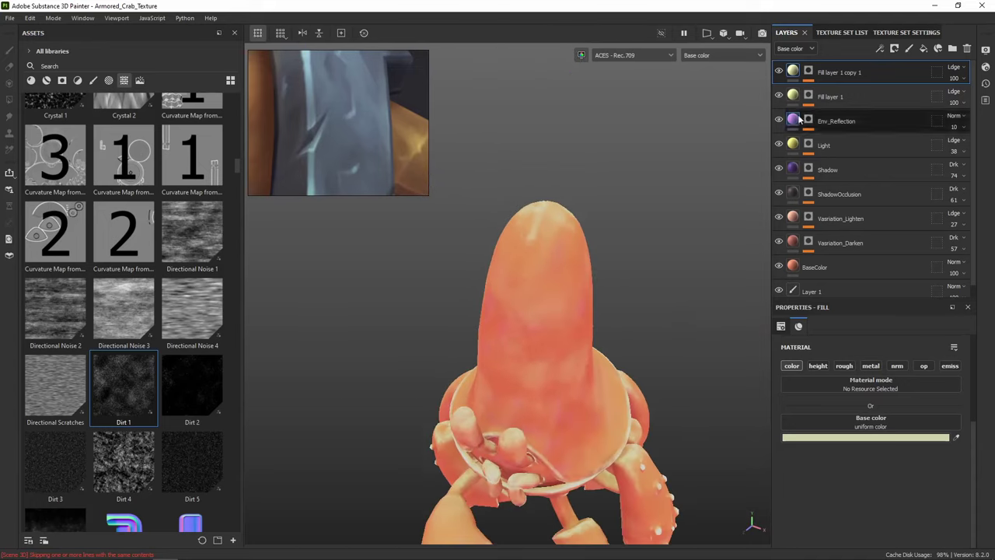
{"action": "left_click", "coordinate": [778, 71]}
{"action": "left_click", "coordinate": [779, 72]}
{"action": "left_click", "coordinate": [779, 72]}
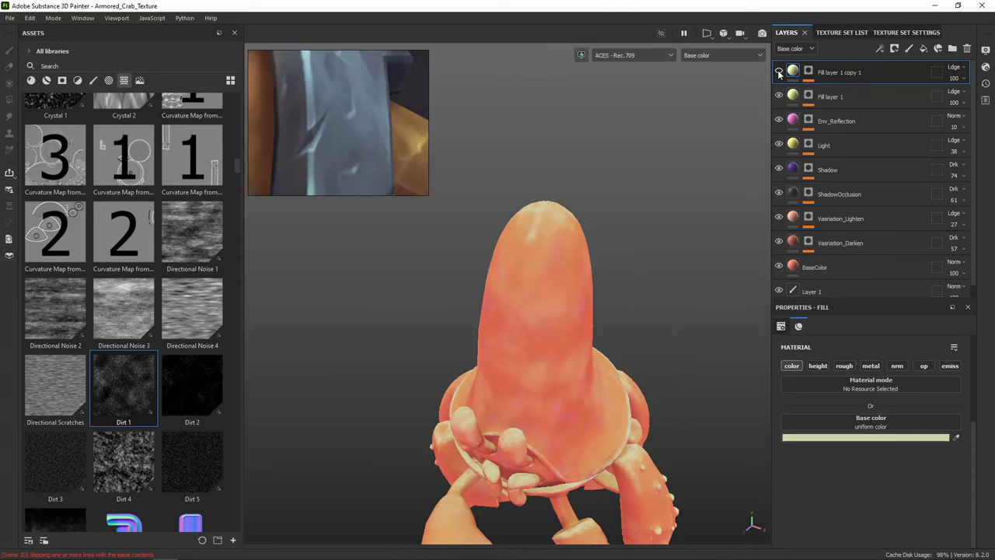
{"action": "left_click", "coordinate": [779, 73]}
{"action": "left_click_drag", "start_coordinate": [662, 272], "coordinate": [544, 171], "text": "alt"}
{"action": "scroll", "coordinate": [361, 146], "scroll_direction": "down", "scroll_amount": 5}
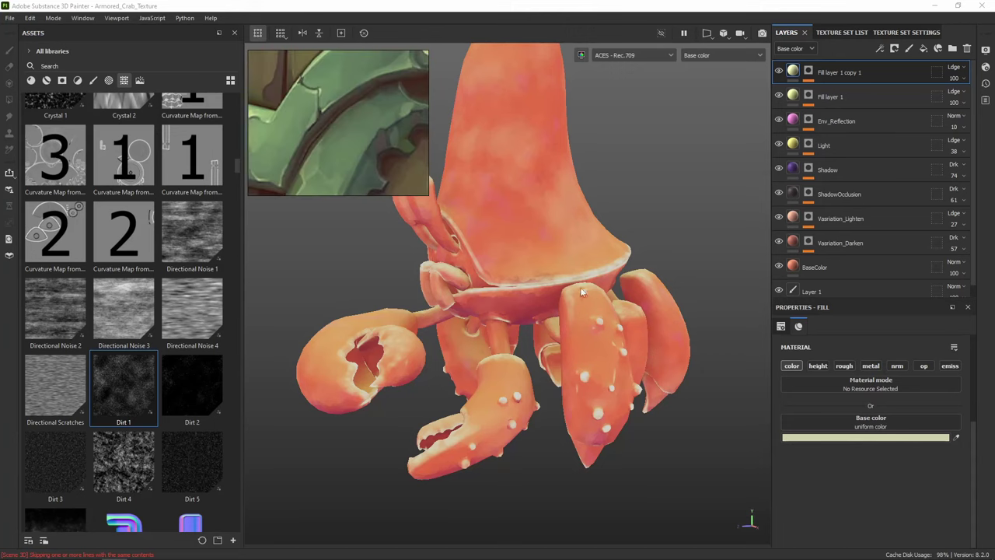
{"action": "mouse_move", "coordinate": [555, 293]}
{"action": "left_mouse_down", "text": "alt"}
{"action": "mouse_move", "coordinate": [513, 270]}
{"action": "mouse_move", "coordinate": [550, 284]}
{"action": "left_mouse_up", "text": "alt"}
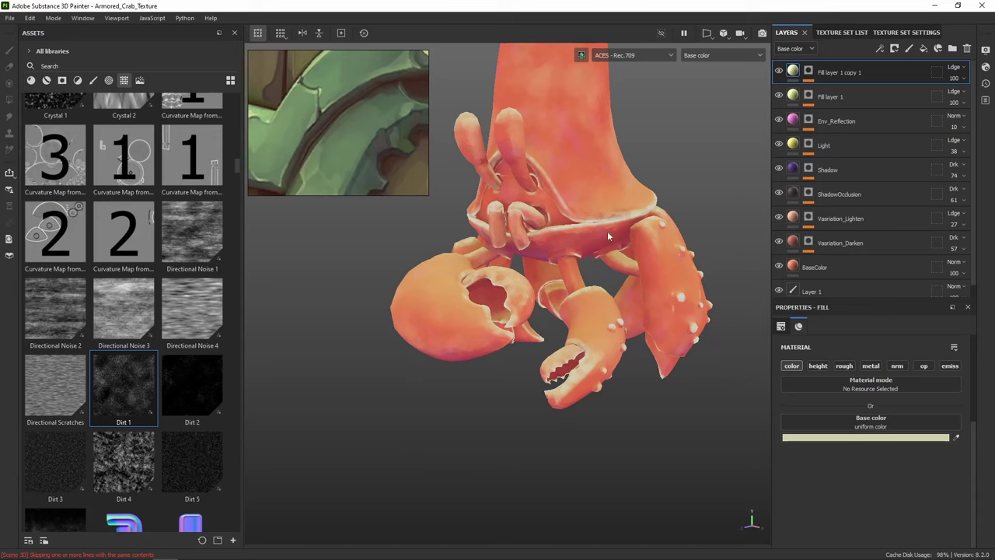
Change Fill layer 1's base color to a more saturated warm orange-yellow, hex FFC773
{"action": "left_click", "coordinate": [794, 96]}
{"action": "left_click", "coordinate": [875, 437]}
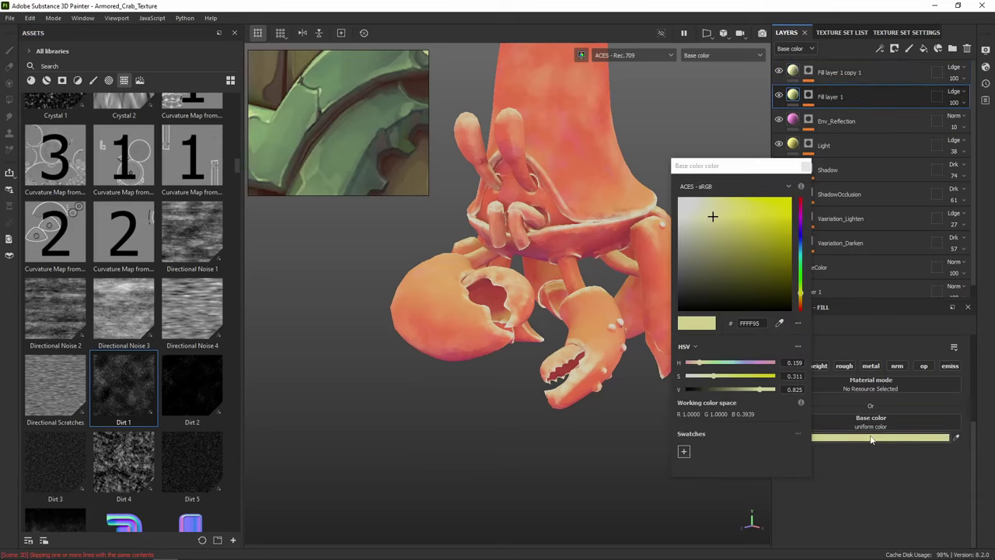
{"action": "left_click", "coordinate": [801, 300]}
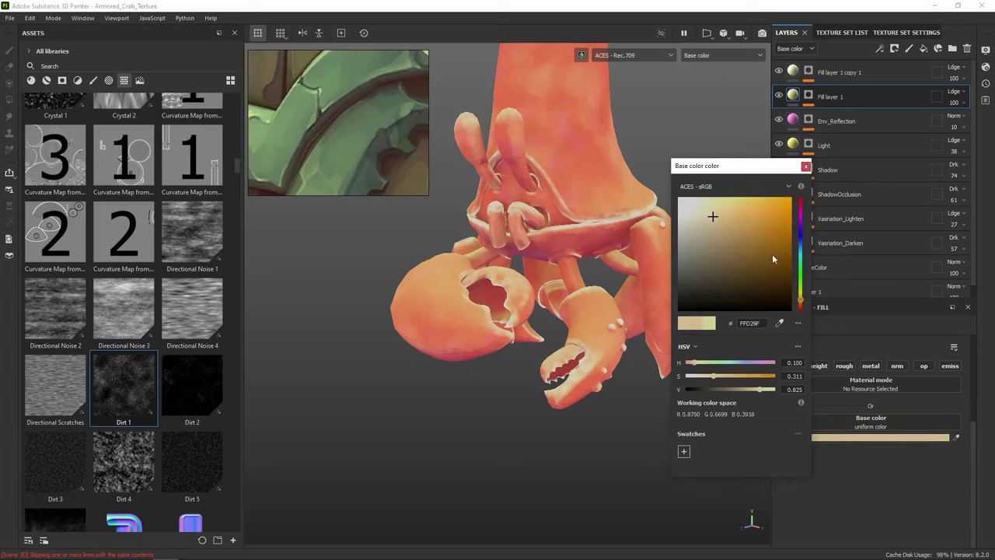
{"action": "left_click", "coordinate": [745, 209]}
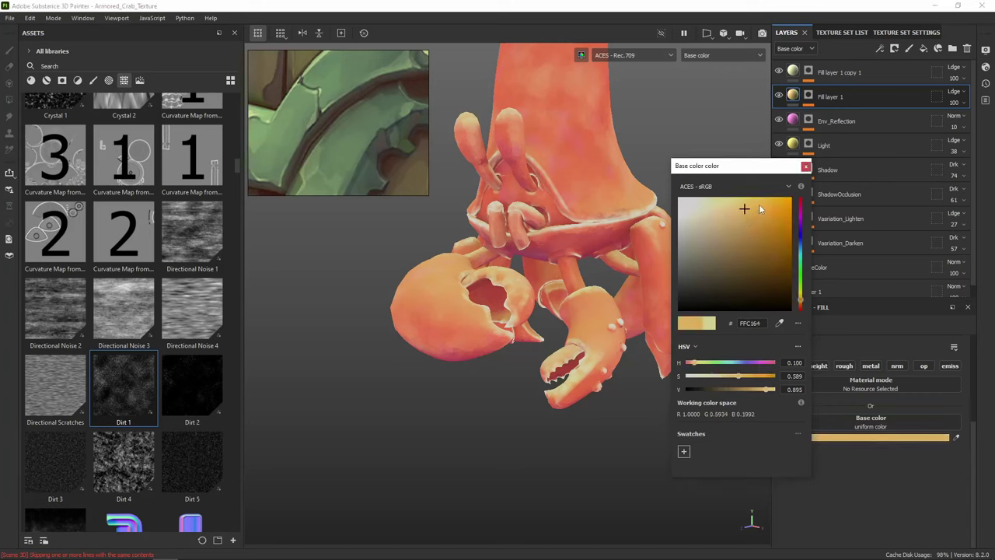
{"action": "left_click", "coordinate": [754, 206]}
{"action": "left_click", "coordinate": [753, 207]}
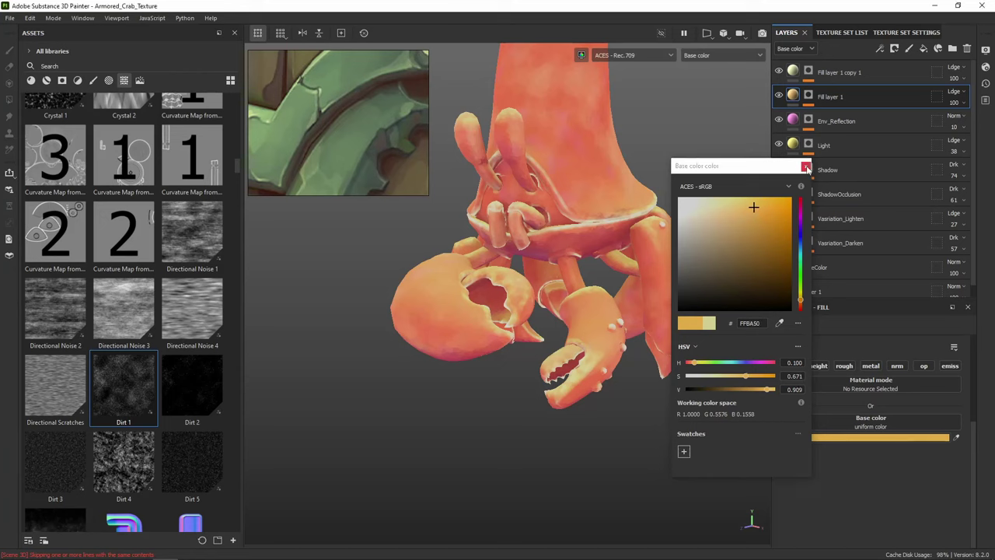
{"action": "left_click", "coordinate": [740, 209]}
{"action": "left_click", "coordinate": [737, 211]}
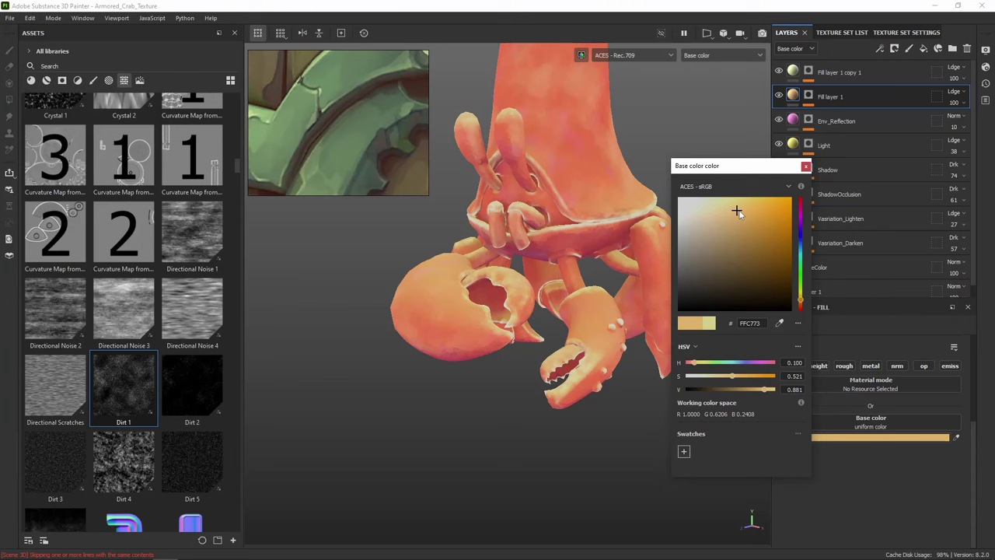
{"action": "left_click", "coordinate": [806, 167]}
Change Fill layer 1 copy 1's base color to a light cream, hex FFF7B3
{"action": "left_click", "coordinate": [796, 75]}
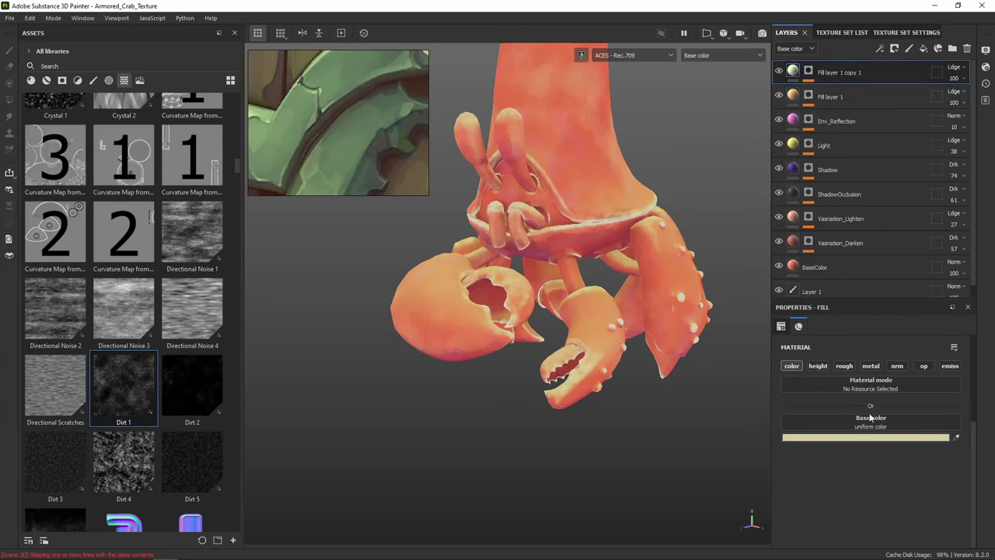
{"action": "left_click", "coordinate": [871, 437]}
{"action": "mouse_move", "coordinate": [790, 398]}
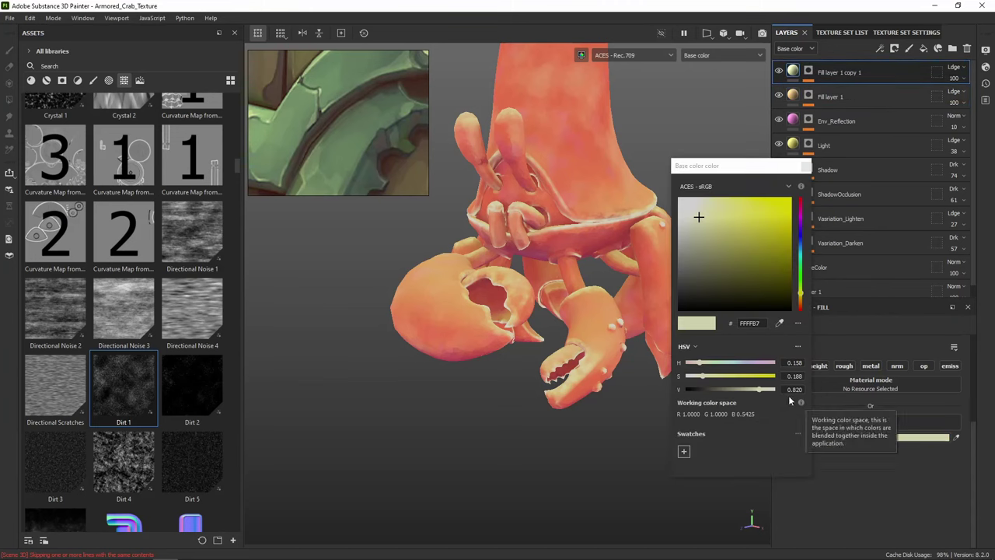
{"action": "left_click", "coordinate": [803, 301]}
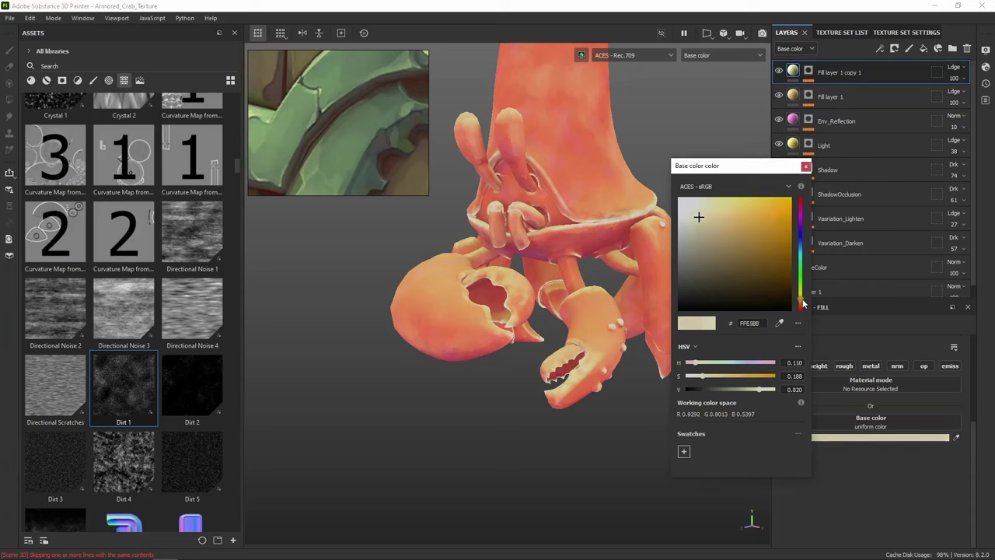
{"action": "left_click", "coordinate": [776, 119]}
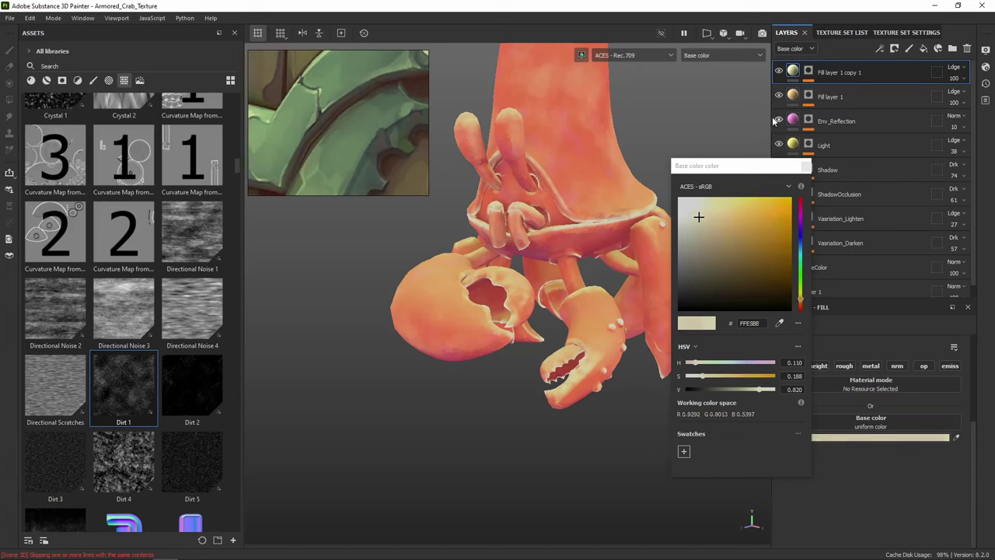
{"action": "left_click", "coordinate": [708, 210]}
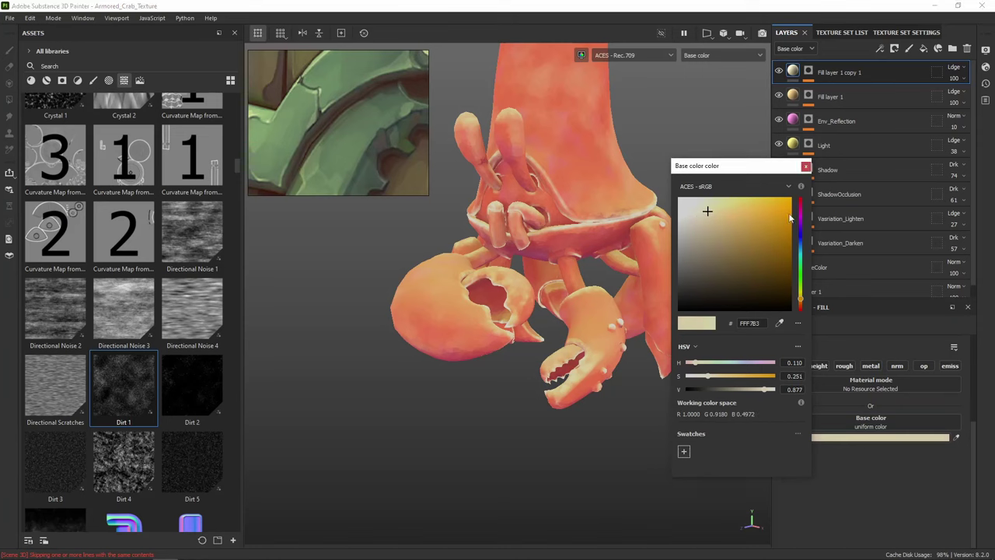
{"action": "left_click", "coordinate": [805, 167]}
{"action": "left_click_drag", "start_coordinate": [691, 174], "coordinate": [607, 201], "text": "alt"}
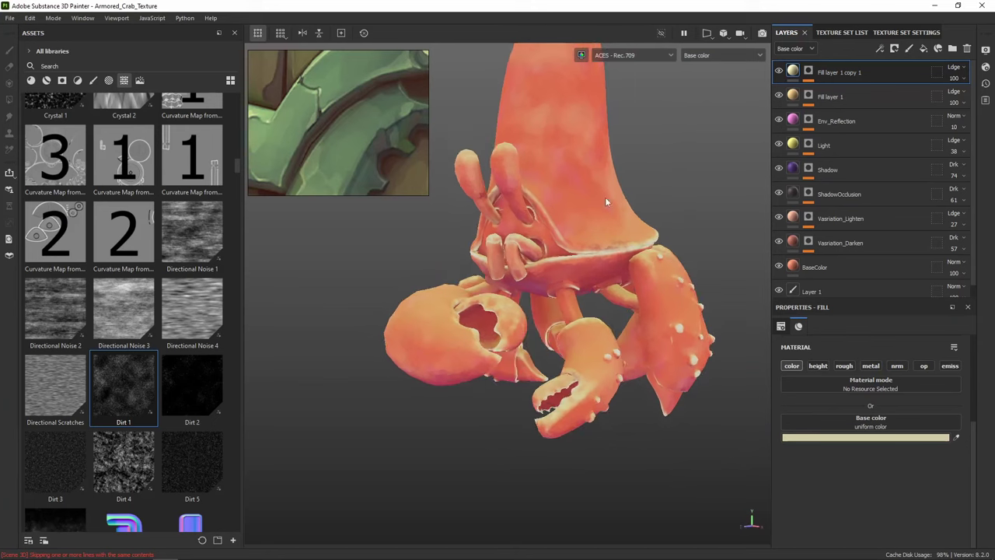
Rename Fill layer 1 as Edge_Blur
{"action": "double_click", "coordinate": [831, 97]}
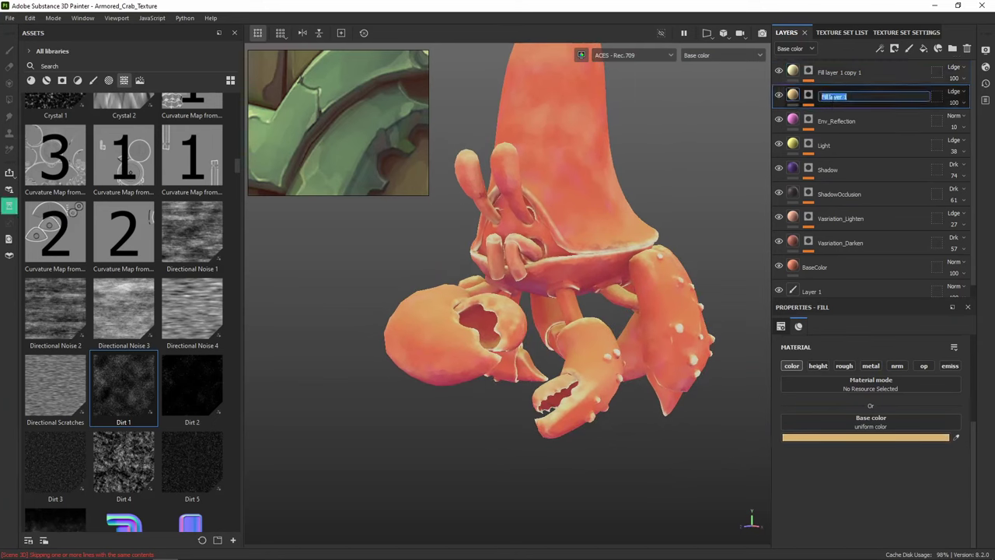
{"action": "type", "text": "Edge_Blur"}
{"action": "key", "text": "Return"}
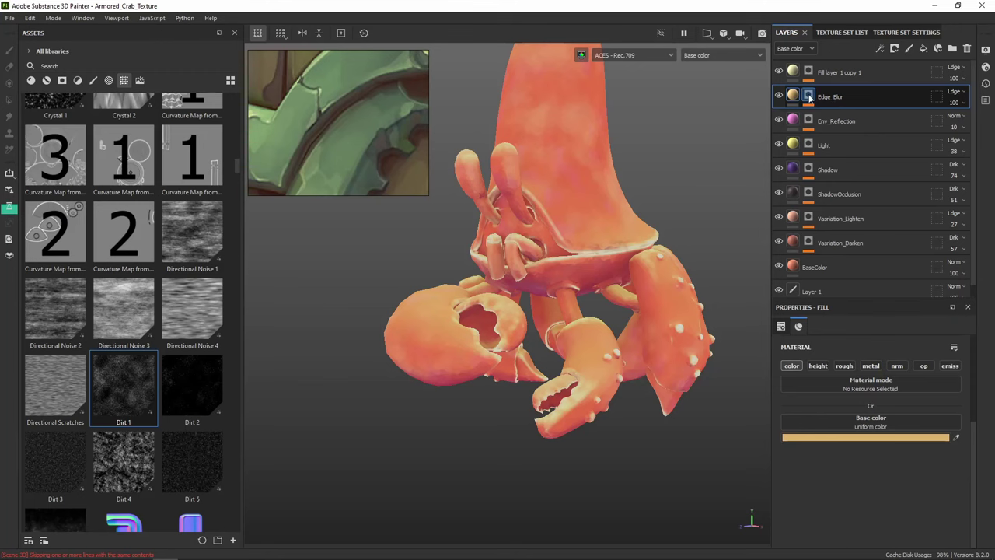
Add a Blur Slope filter to the Edge_Blur mask, between the Mask Editor and the Dirt 1 effect
{"action": "left_click", "coordinate": [808, 95]}
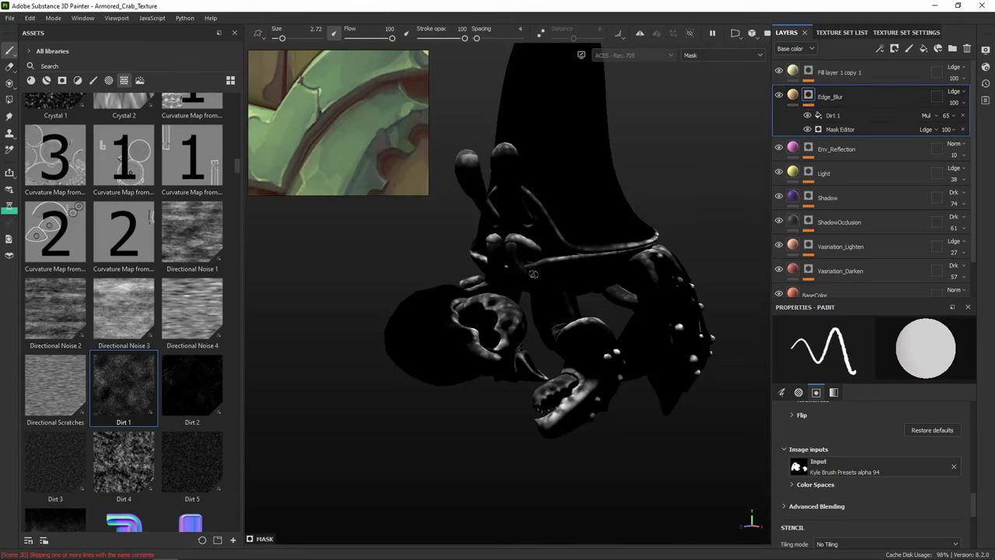
{"action": "left_click", "coordinate": [836, 130]}
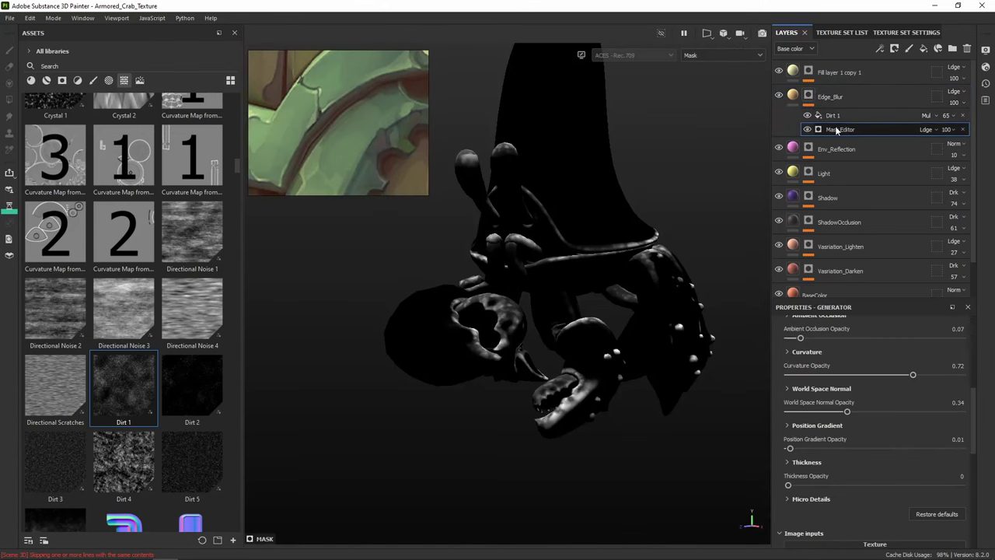
{"action": "right_click", "coordinate": [837, 130]}
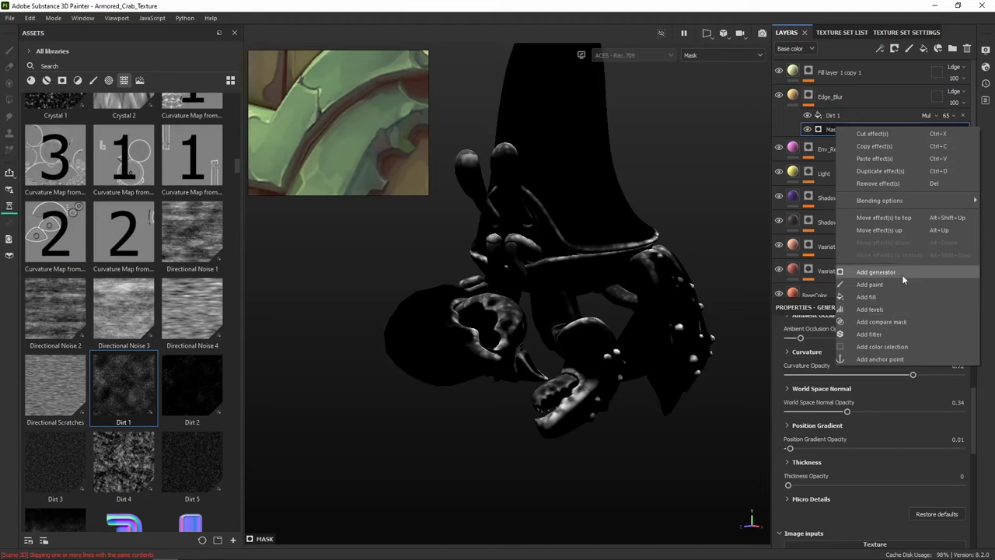
{"action": "left_click", "coordinate": [890, 334]}
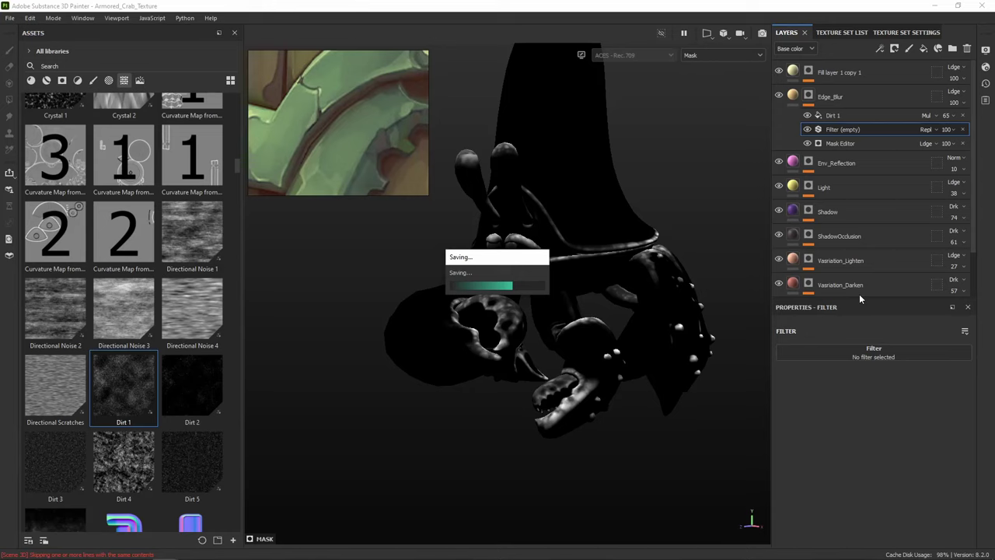
{"action": "left_click", "coordinate": [888, 355]}
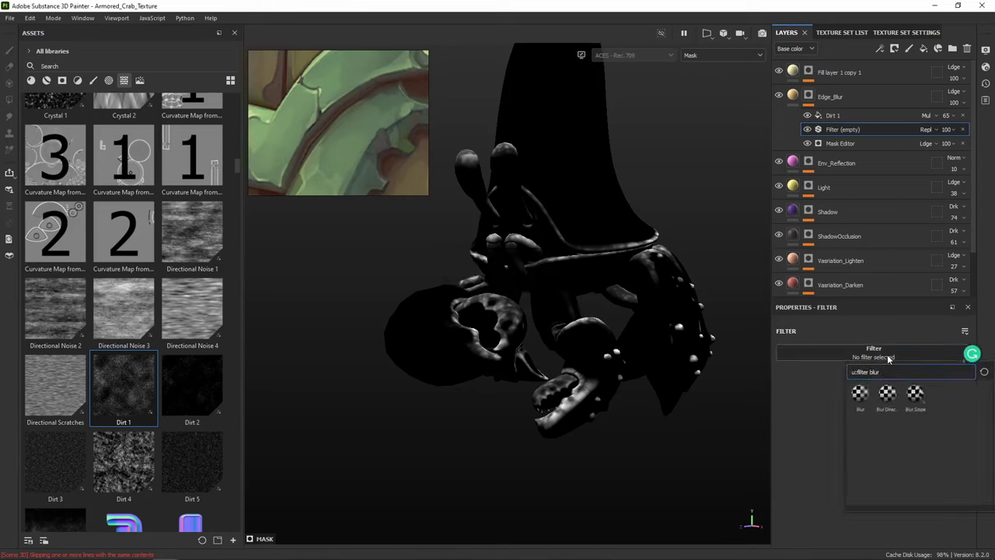
{"action": "left_click", "coordinate": [915, 393]}
{"action": "scroll", "coordinate": [550, 297], "scroll_direction": "up", "scroll_amount": 5}
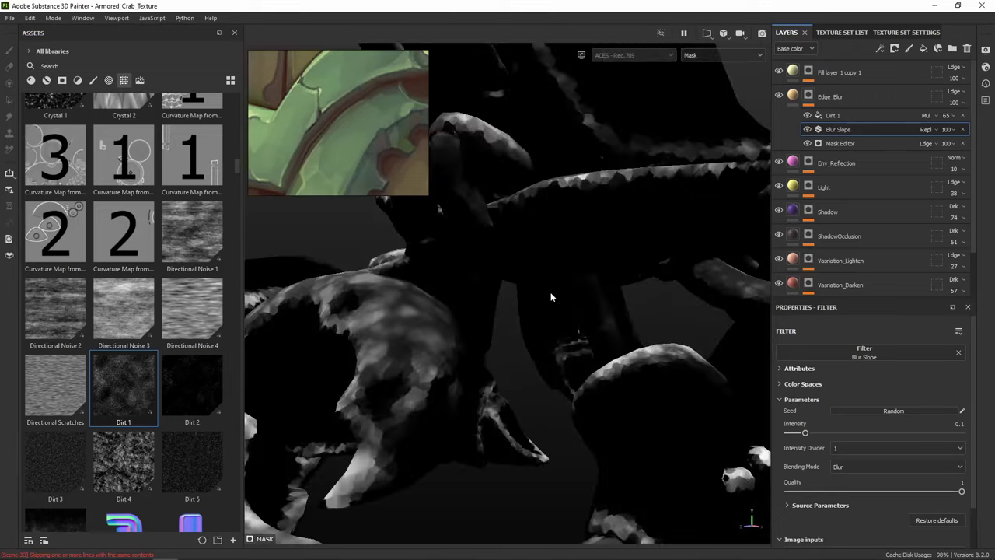
{"action": "left_click_drag", "start_coordinate": [550, 297], "coordinate": [605, 256], "text": "alt"}
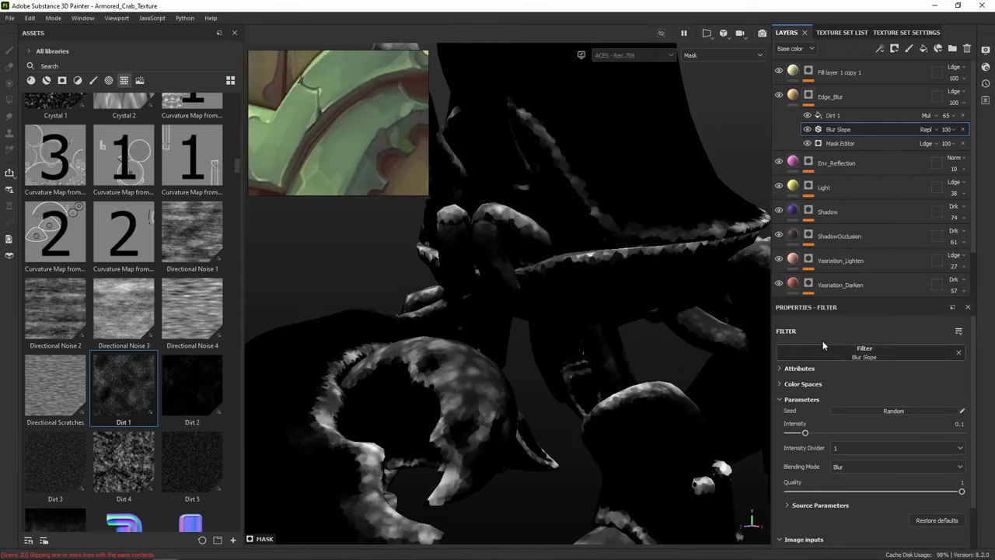
Set the intensity divider of the Blur Slope filter on the Edge_Blur mask to 10
{"action": "left_click", "coordinate": [847, 449]}
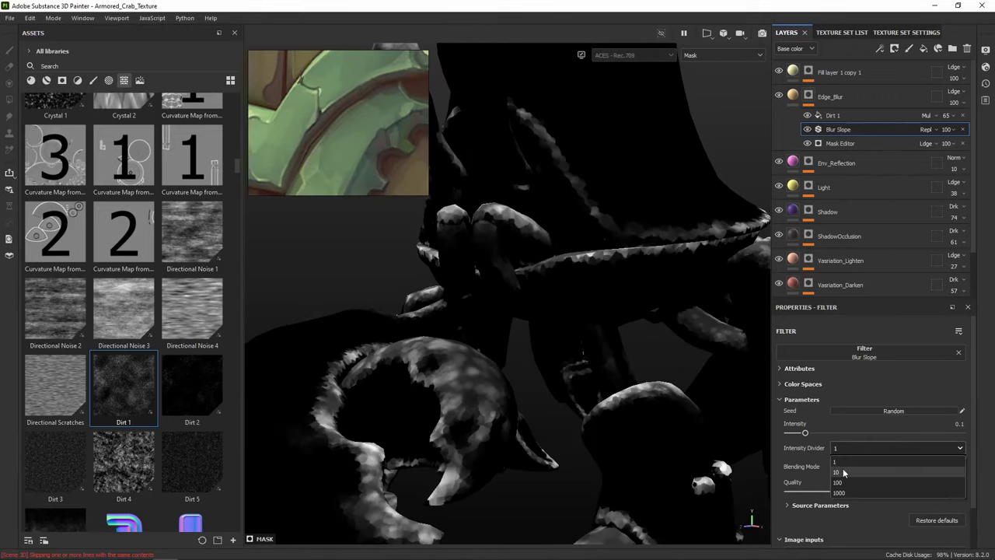
{"action": "left_click", "coordinate": [843, 472]}
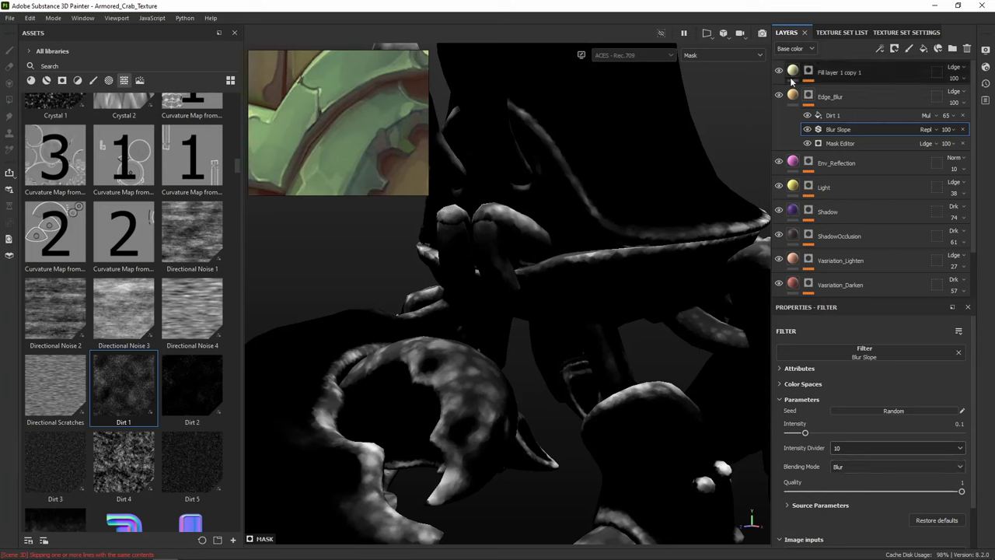
Rename Fill layer 1 copy 1 as Edge_Crisp and collapse Edge_Blur's list of mask effects
{"action": "left_click", "coordinate": [849, 73]}
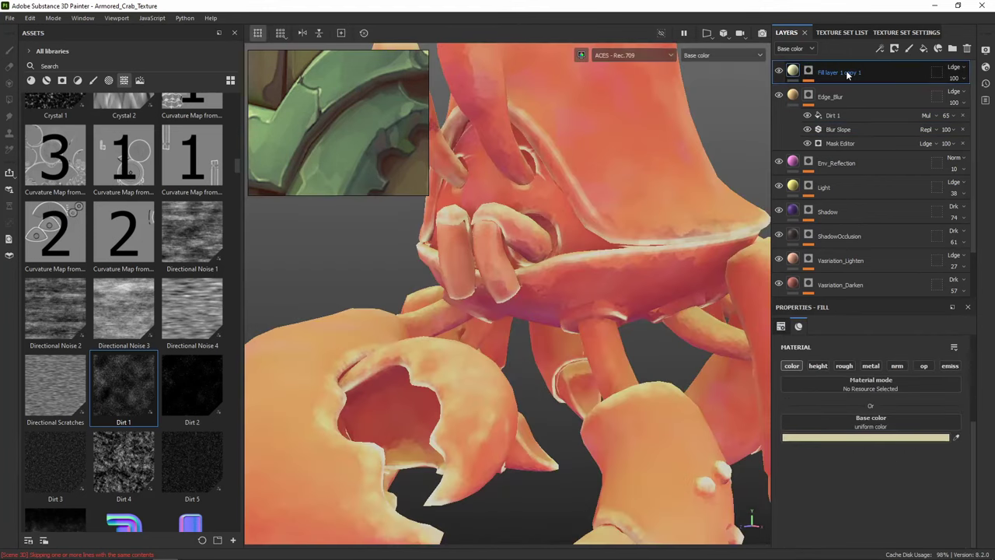
{"action": "left_click_drag", "start_coordinate": [626, 244], "coordinate": [601, 274], "text": "alt"}
{"action": "scroll", "coordinate": [601, 274], "scroll_direction": "down", "scroll_amount": 3}
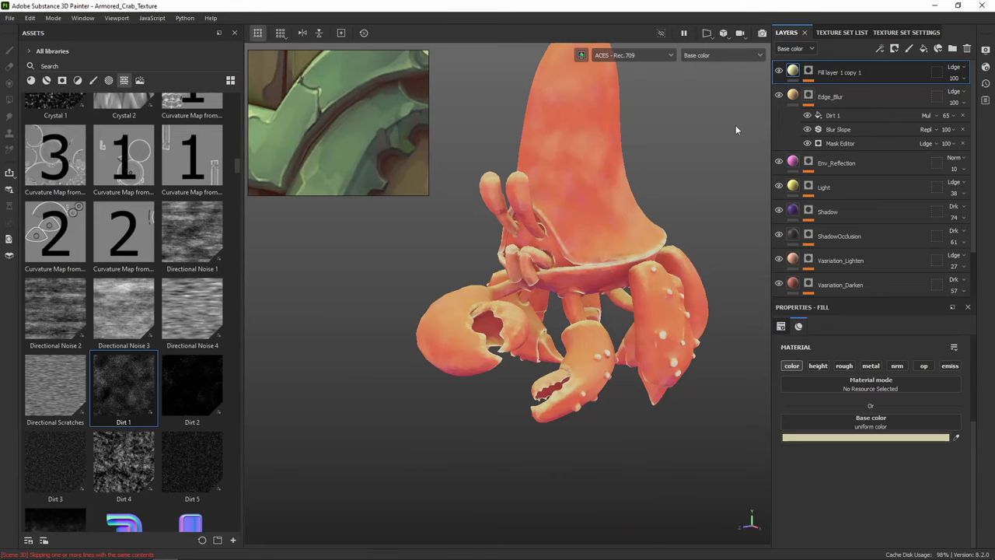
{"action": "double_click", "coordinate": [836, 72]}
{"action": "type", "text": "Edge_Crisp"}
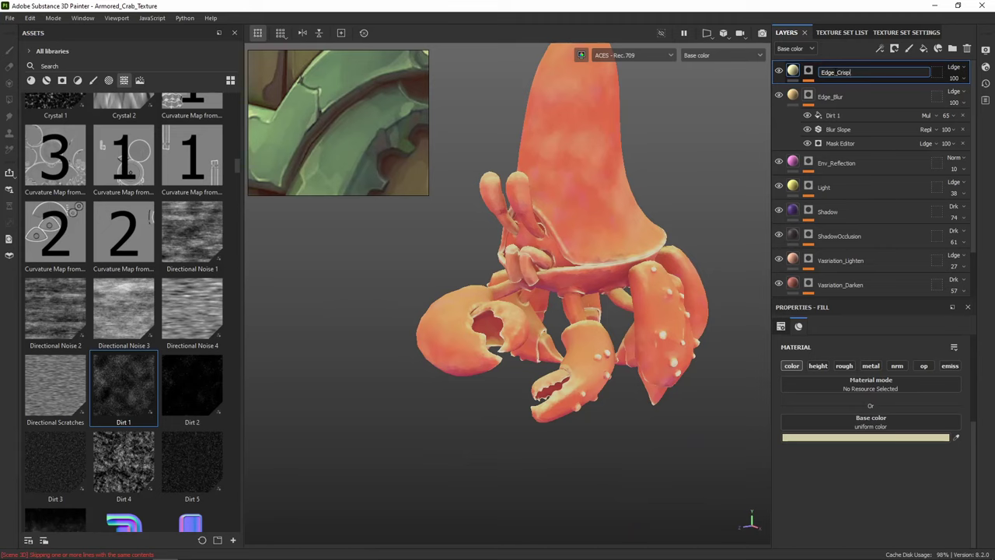
{"action": "key", "text": "Return"}
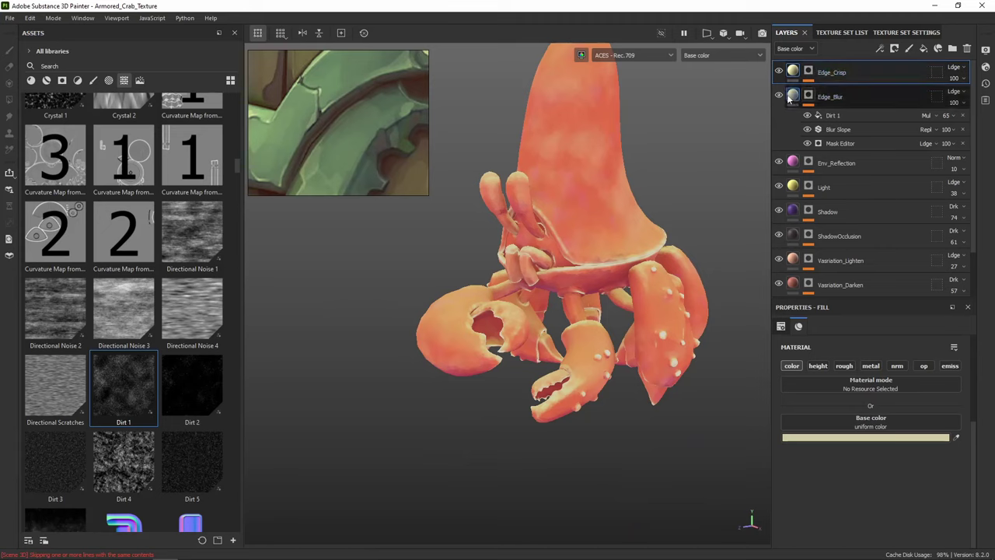
{"action": "left_click", "coordinate": [810, 97]}
{"action": "left_click", "coordinate": [794, 96]}
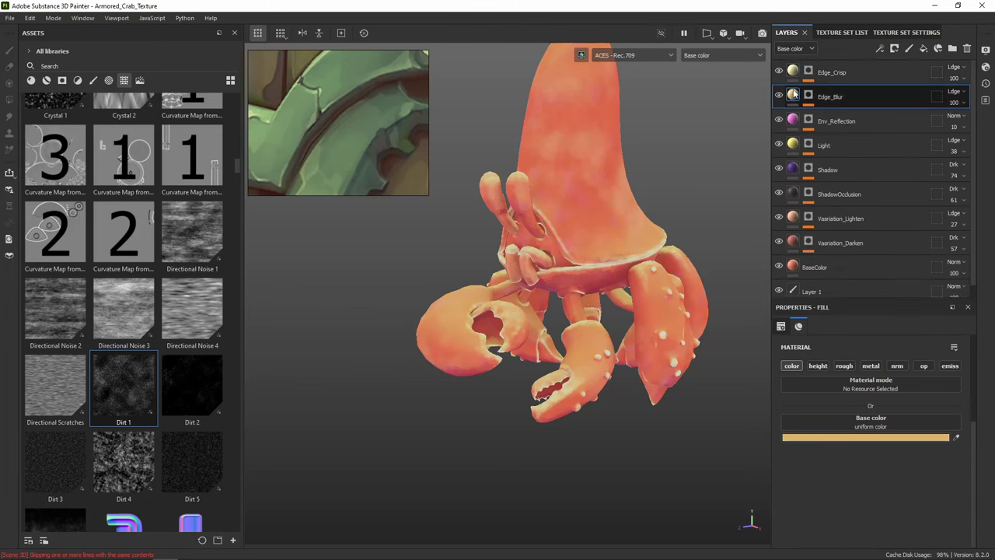
{"action": "left_click_drag", "start_coordinate": [667, 154], "coordinate": [650, 165], "text": "alt"}
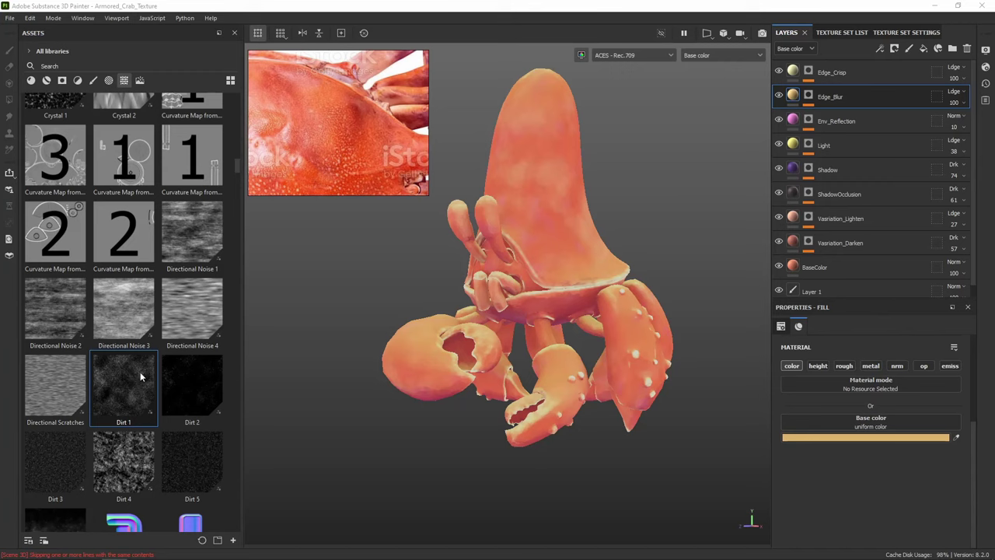
Add a fill layer directly above Vasriation_Lighten and leave only its color channel enabled
{"action": "left_click", "coordinate": [856, 218]}
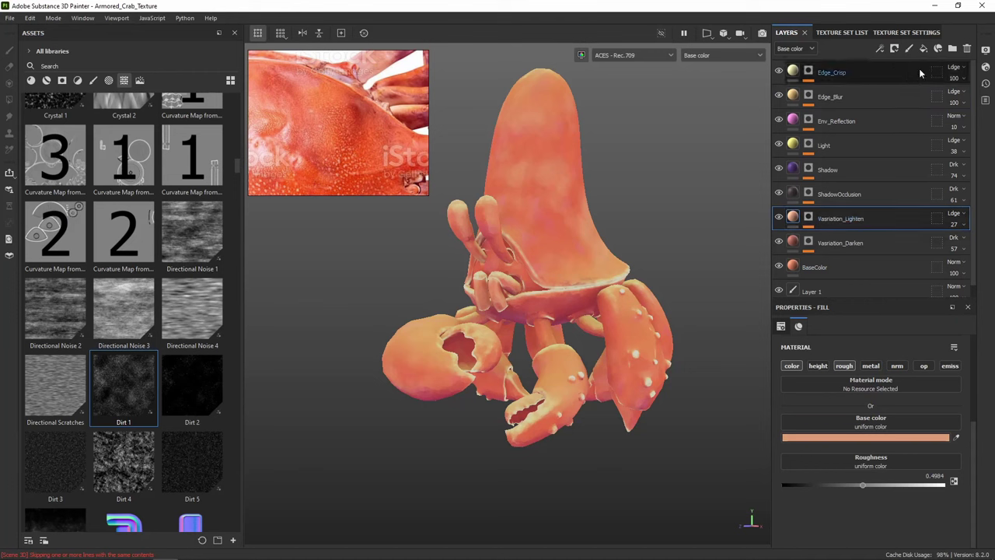
{"action": "left_click", "coordinate": [924, 48]}
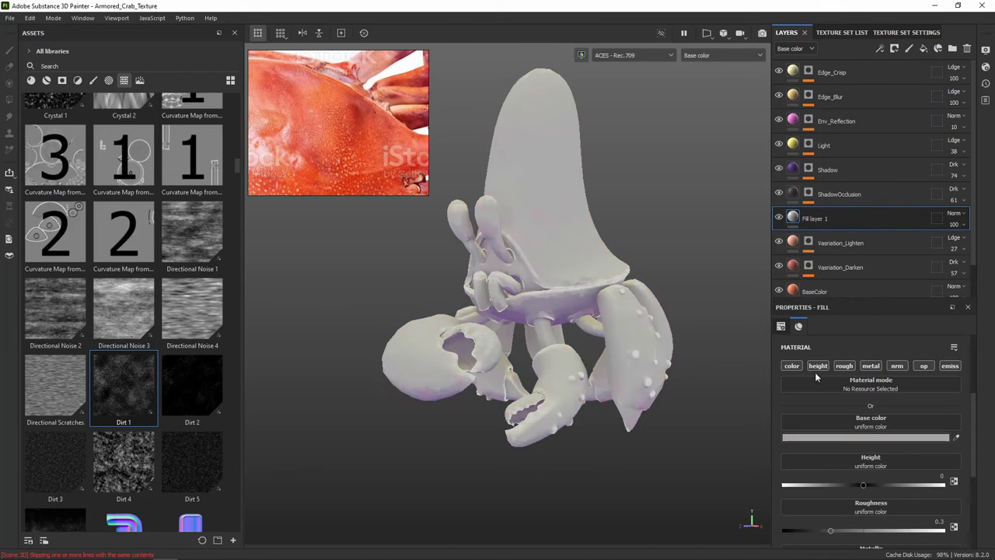
{"action": "left_click", "coordinate": [818, 366]}
{"action": "left_click", "coordinate": [844, 366]}
{"action": "left_click", "coordinate": [871, 365]}
{"action": "left_click", "coordinate": [897, 366]}
{"action": "left_click", "coordinate": [923, 366]}
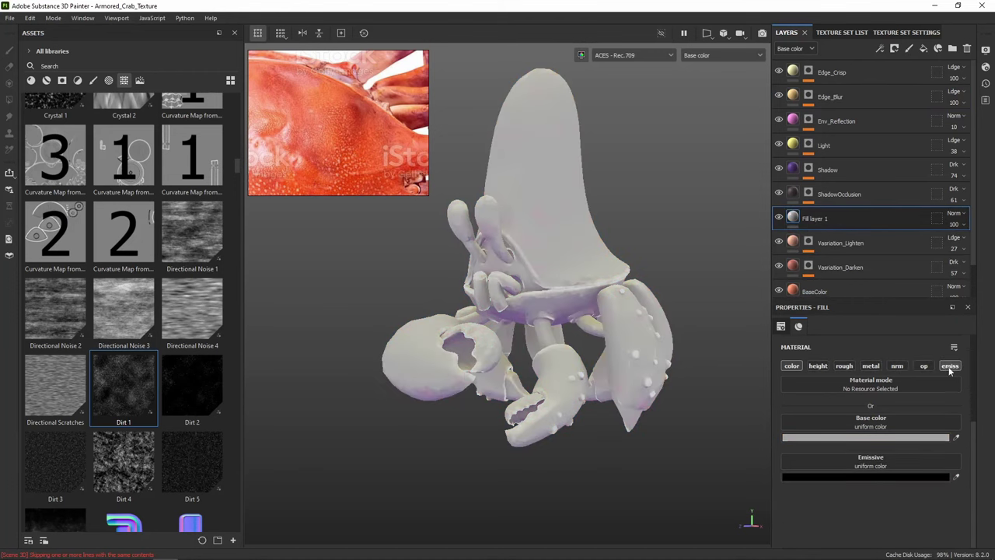
{"action": "left_click", "coordinate": [950, 366]}
Sample Fill layer 1's base color from the crab shell reference and lighten it to a pale peach with saturation 0.370
{"action": "left_click", "coordinate": [864, 438]}
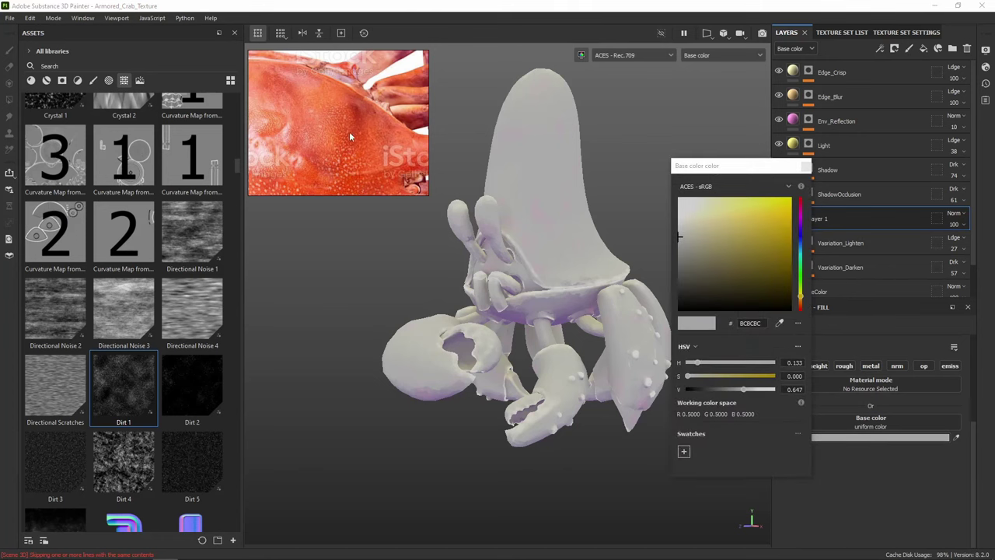
{"action": "left_click", "coordinate": [779, 323]}
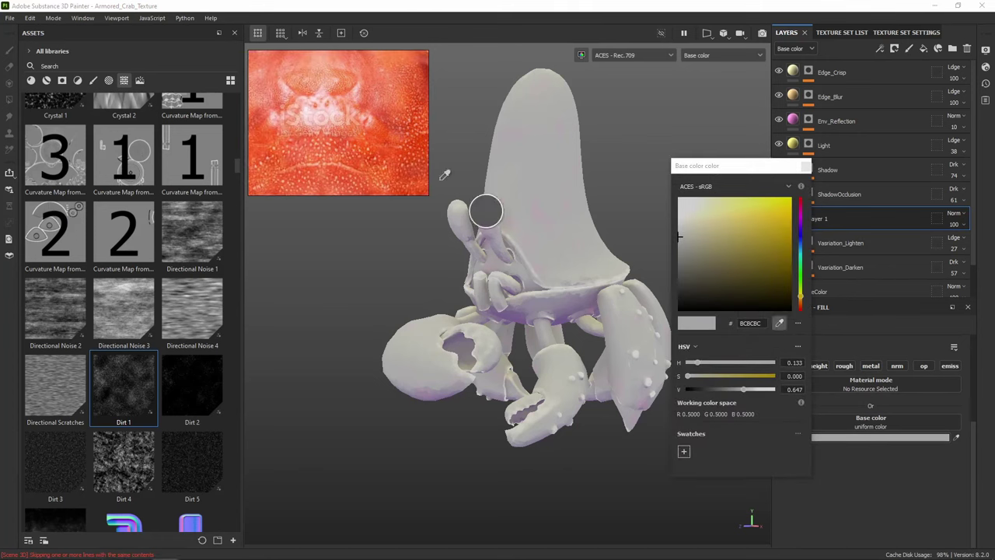
{"action": "left_click", "coordinate": [333, 137]}
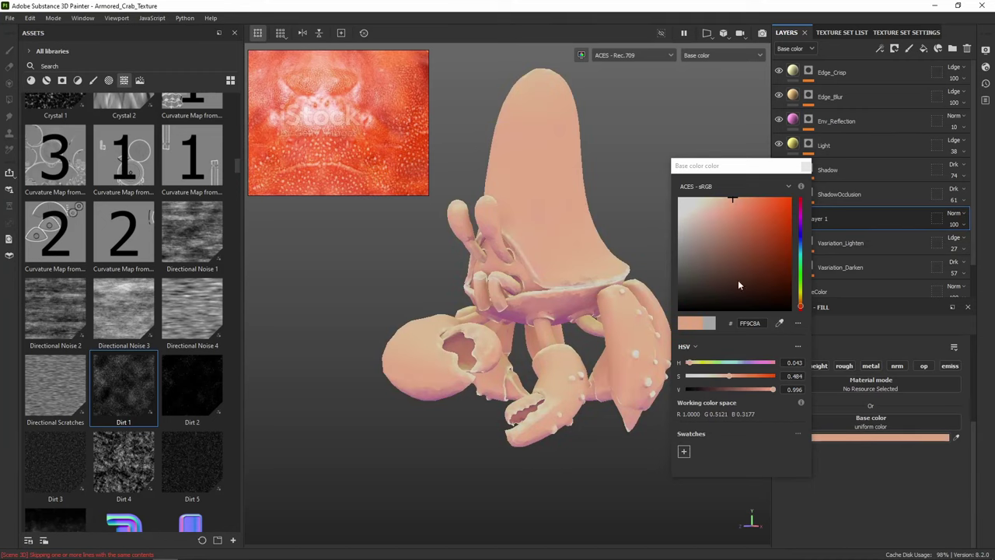
{"action": "left_click_drag", "start_coordinate": [726, 200], "coordinate": [719, 200]}
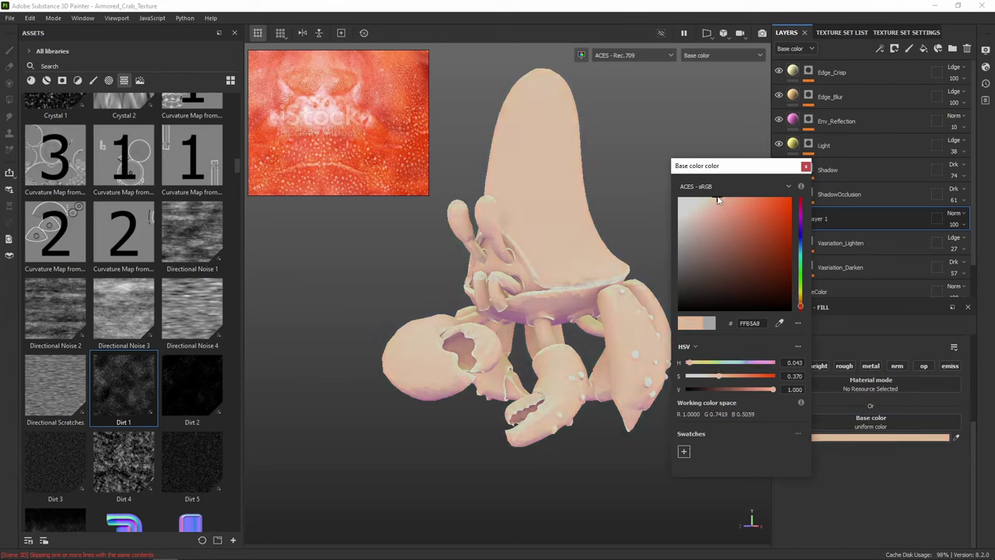
{"action": "left_click", "coordinate": [805, 167]}
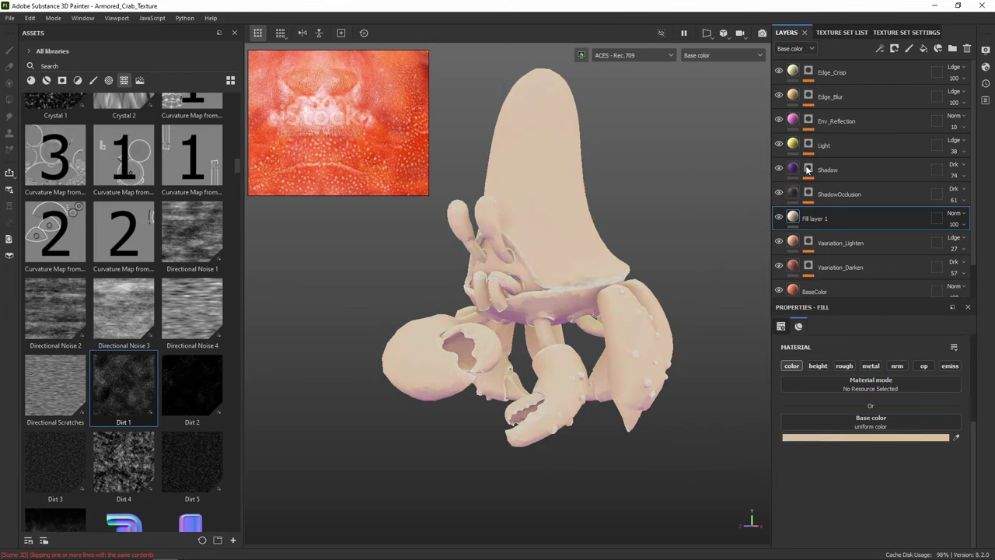
Add a black mask to Fill layer 1 and give it a fill effect using the Dirt 1 texture
{"action": "right_click", "coordinate": [794, 216]}
{"action": "left_click", "coordinate": [855, 238]}
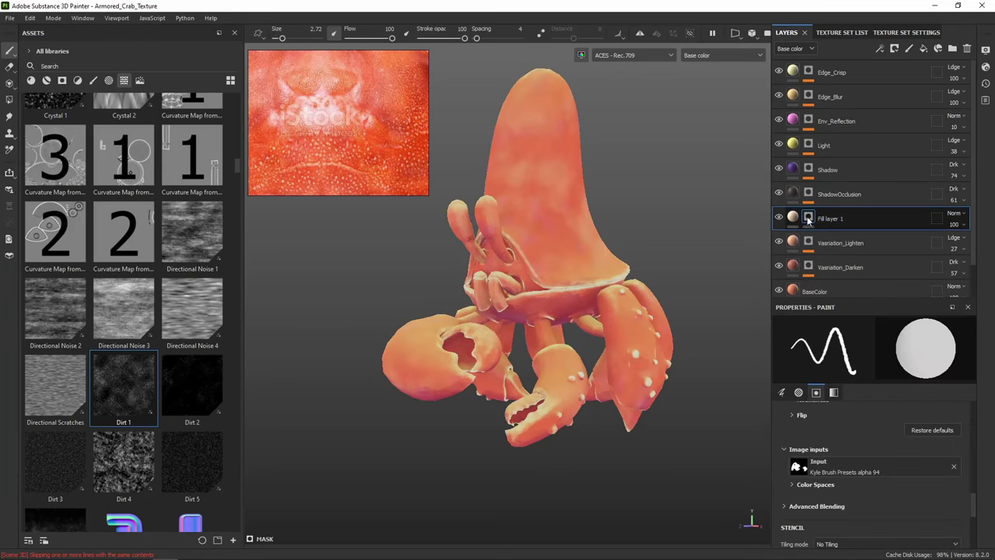
{"action": "right_click", "coordinate": [811, 220]}
{"action": "left_click", "coordinate": [839, 308]}
{"action": "left_click_drag", "start_coordinate": [134, 401], "coordinate": [831, 377]}
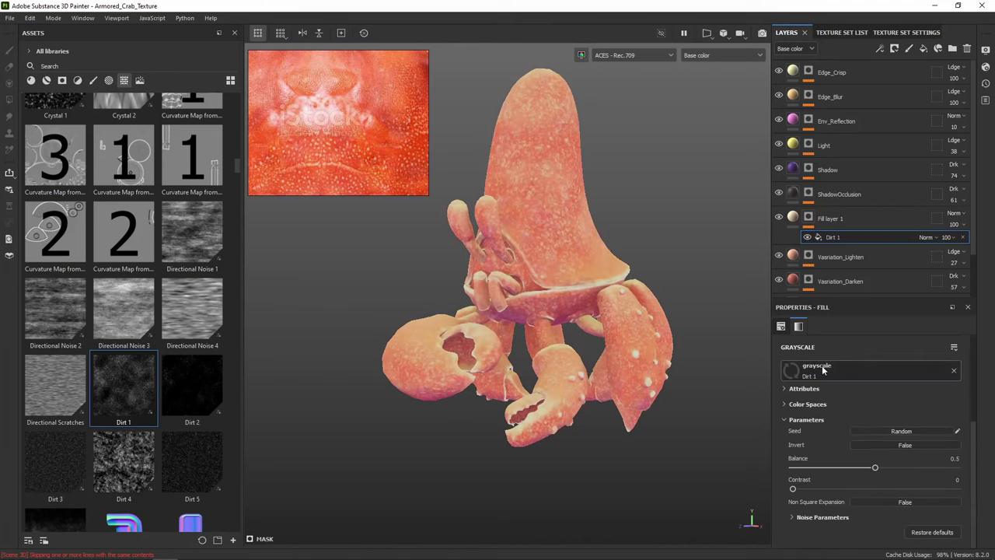
Set the tiling of the Dirt 1 fill in Fill layer 1's mask to 2.66 for finer speckles
{"action": "scroll", "coordinate": [591, 234], "scroll_direction": "up", "scroll_amount": 3}
{"action": "scroll", "coordinate": [590, 234], "scroll_direction": "down", "scroll_amount": 2}
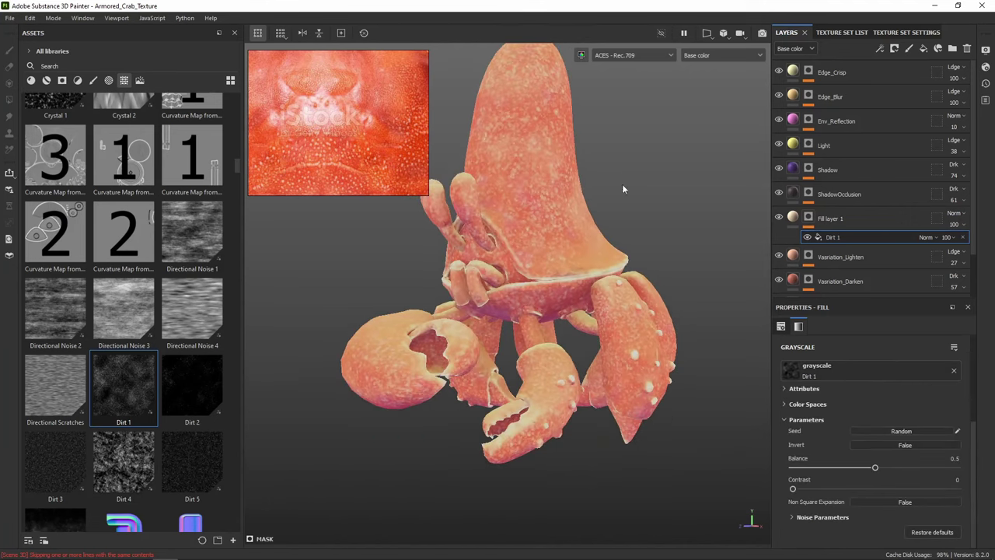
{"action": "middle_click_drag", "start_coordinate": [622, 183], "coordinate": [627, 209], "text": "alt"}
{"action": "mouse_move", "coordinate": [647, 191]}
{"action": "left_mouse_down", "text": "alt"}
{"action": "mouse_move", "coordinate": [631, 220]}
{"action": "mouse_move", "coordinate": [544, 216]}
{"action": "mouse_move", "coordinate": [664, 195]}
{"action": "mouse_move", "coordinate": [637, 194]}
{"action": "left_mouse_up", "text": "alt"}
{"action": "scroll", "coordinate": [346, 116], "scroll_direction": "down", "scroll_amount": 3}
{"action": "scroll", "coordinate": [347, 115], "scroll_direction": "up", "scroll_amount": 3}
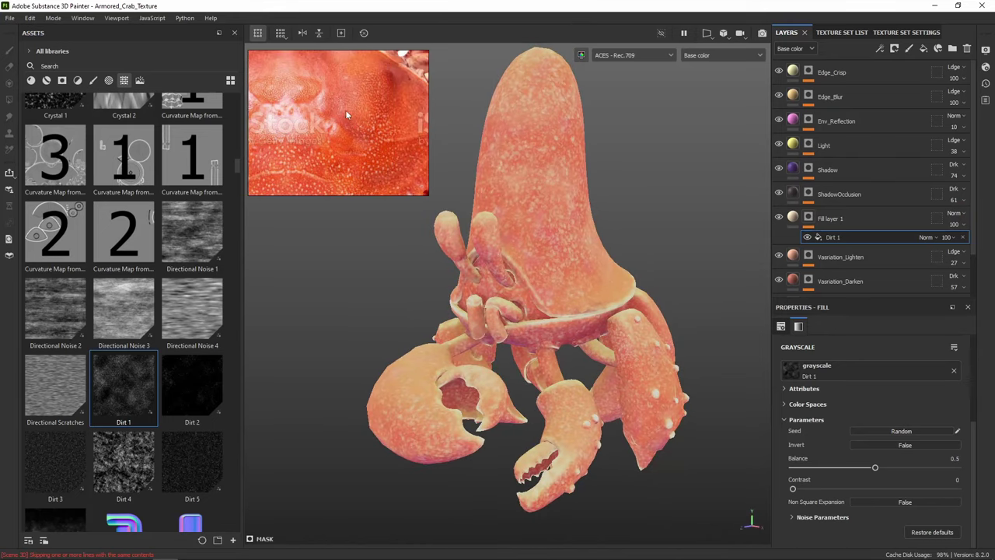
{"action": "scroll", "coordinate": [882, 410], "scroll_direction": "up", "scroll_amount": 4}
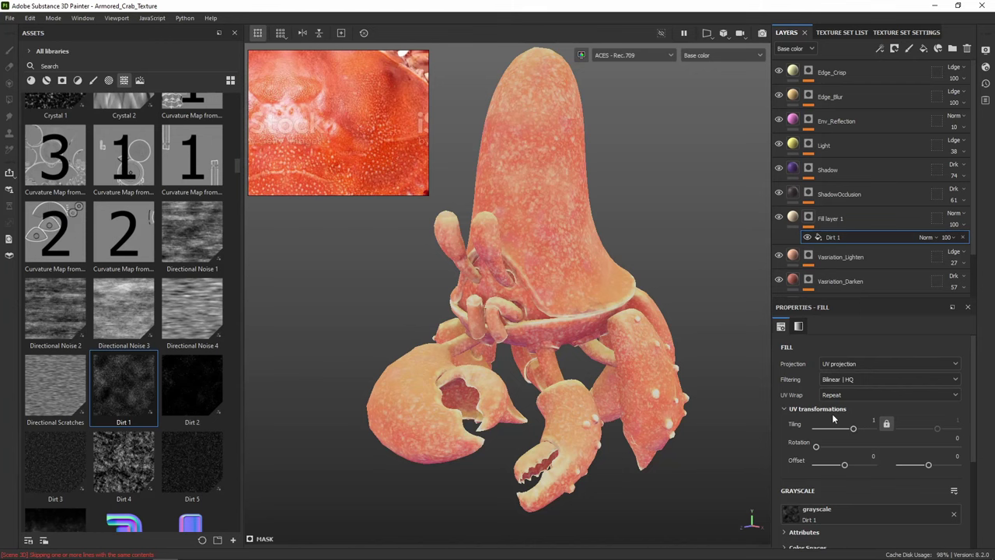
{"action": "left_click_drag", "start_coordinate": [854, 433], "coordinate": [857, 433]}
{"action": "scroll", "coordinate": [583, 241], "scroll_direction": "up", "scroll_amount": 3}
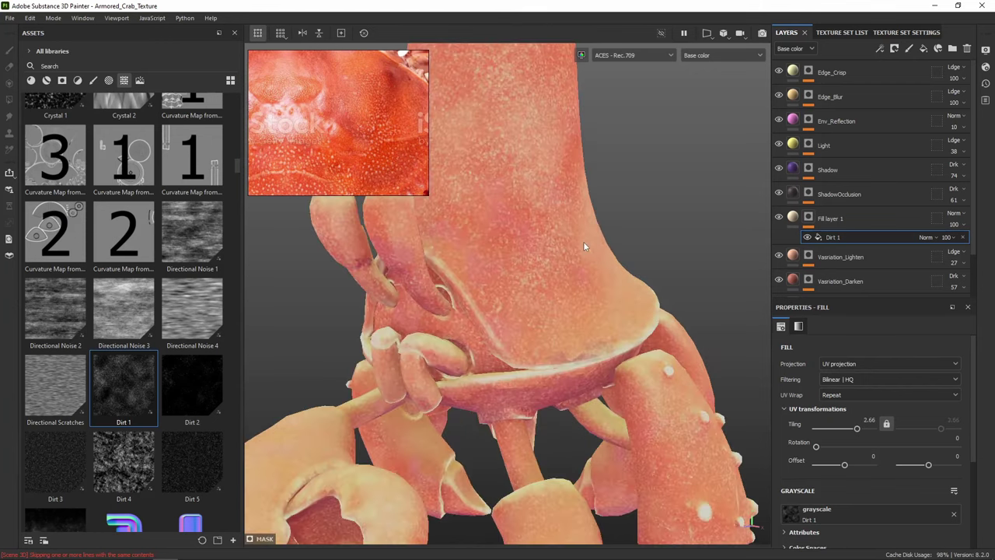
{"action": "scroll", "coordinate": [584, 242], "scroll_direction": "down", "scroll_amount": 2}
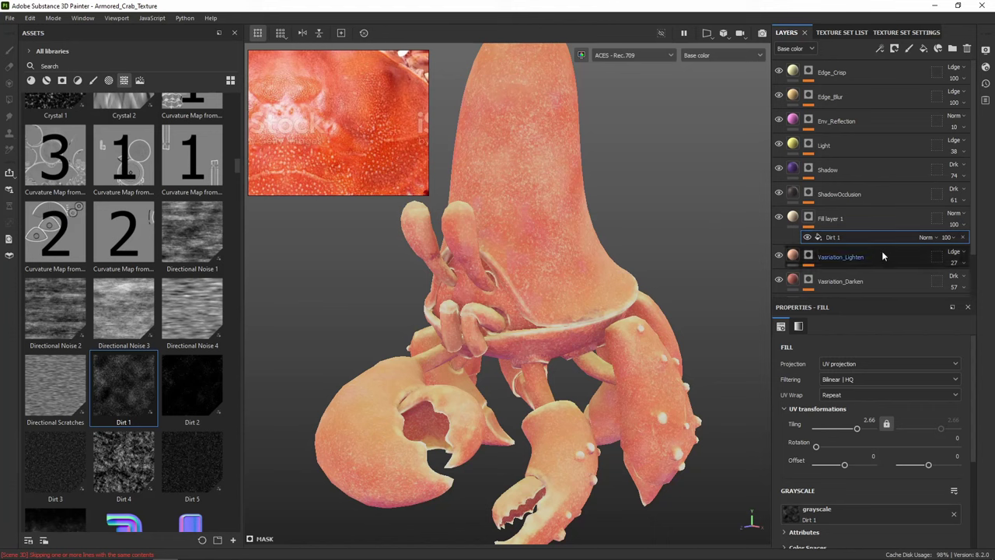
Display Fill layer 1's mask and add a second fill effect above Dirt 1 using the BnW Spots 2 texture
{"action": "left_click", "coordinate": [837, 241], "text": "alt"}
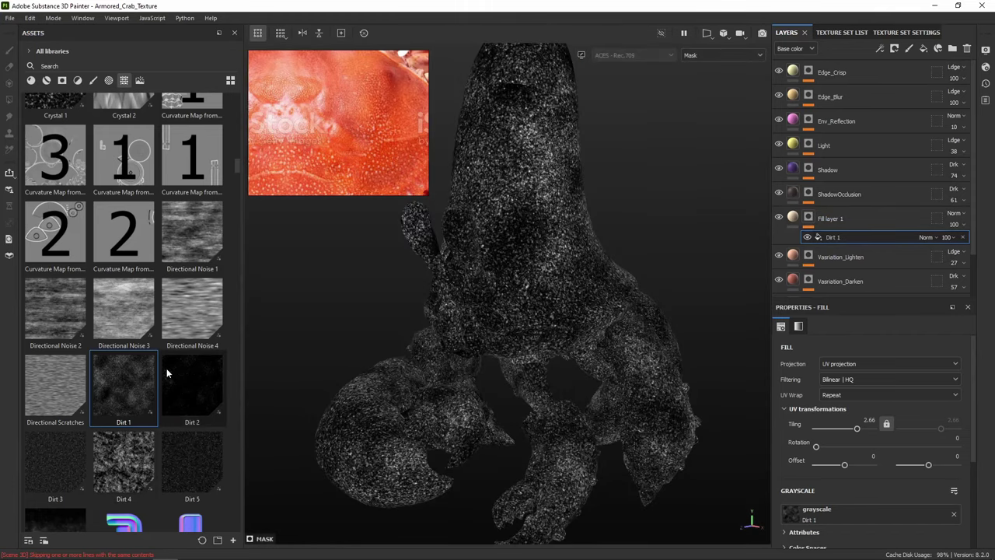
{"action": "scroll", "coordinate": [167, 371], "scroll_direction": "up", "scroll_amount": 10}
{"action": "scroll", "coordinate": [166, 374], "scroll_direction": "down", "scroll_amount": 3}
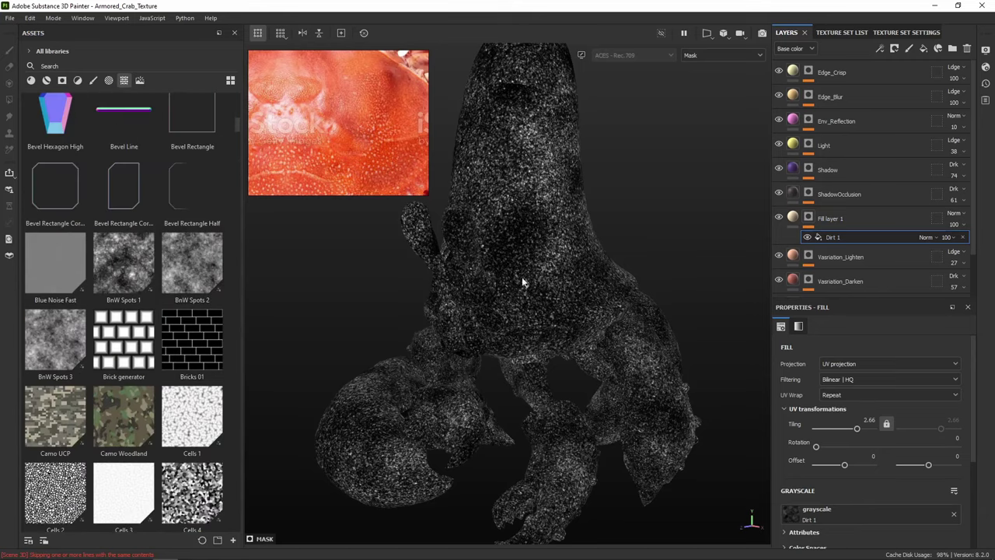
{"action": "right_click", "coordinate": [836, 235]}
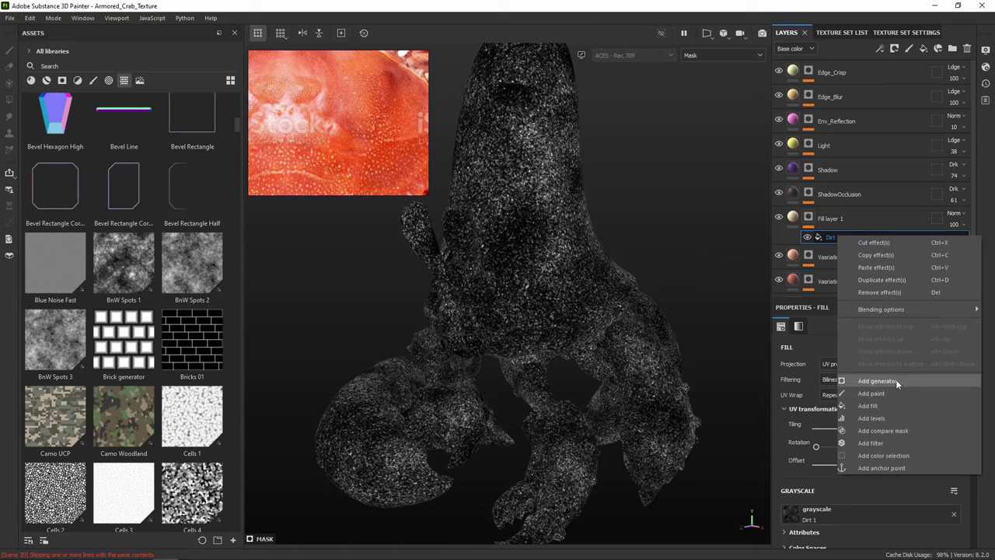
{"action": "left_click", "coordinate": [891, 406]}
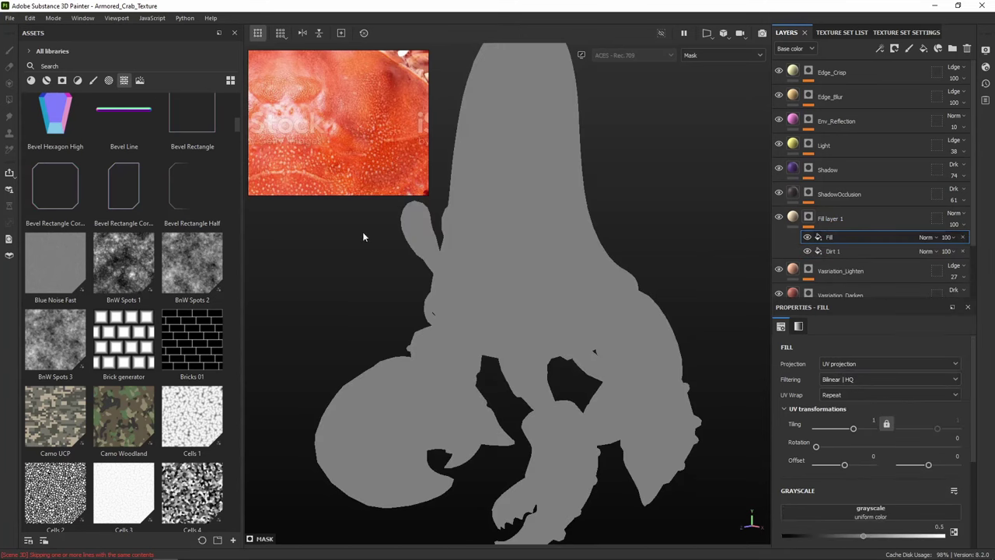
{"action": "left_click_drag", "start_coordinate": [204, 267], "coordinate": [881, 514]}
Switch both the BnW Spots 2 and Dirt 1 mask fills to tri-planar projection
{"action": "left_click", "coordinate": [849, 363]}
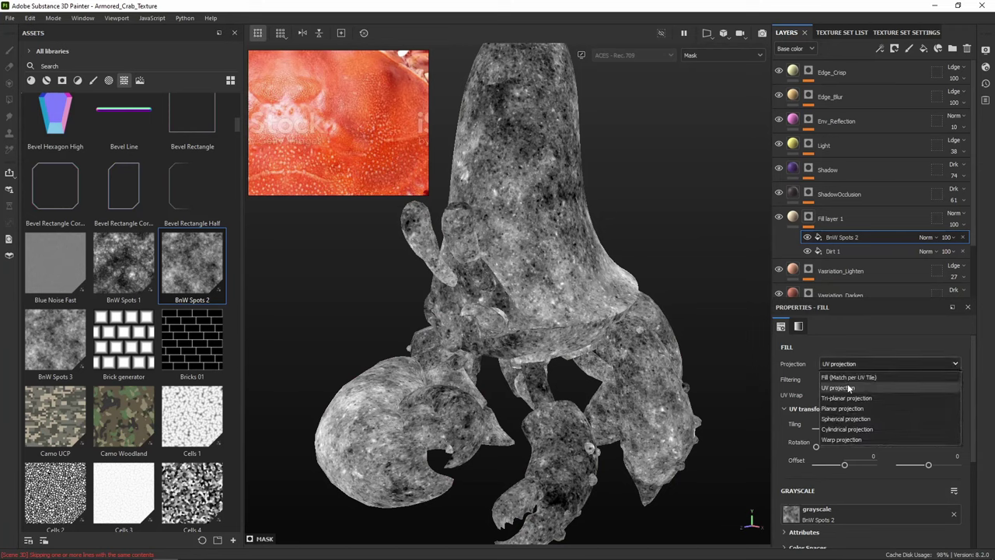
{"action": "left_click", "coordinate": [849, 398]}
{"action": "left_click", "coordinate": [829, 251]}
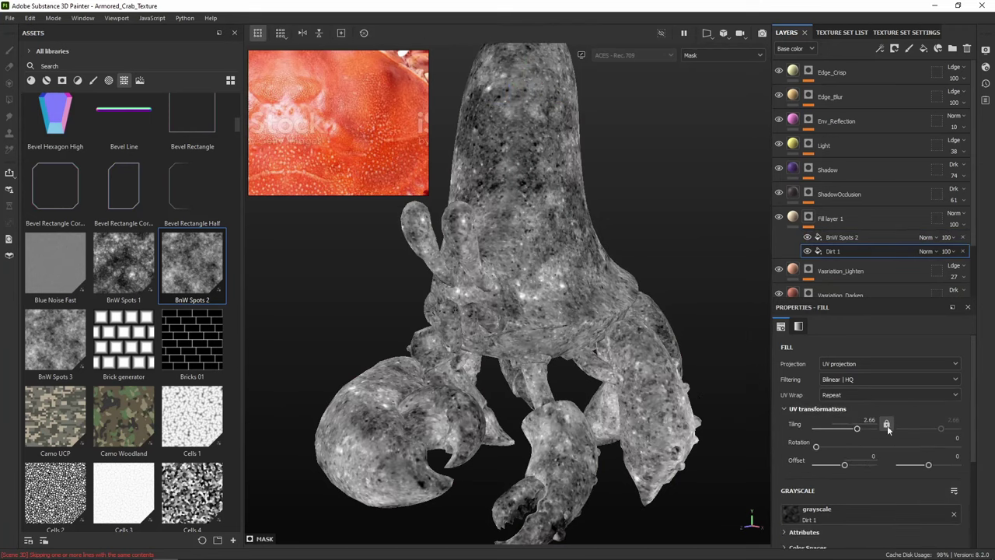
{"action": "left_click", "coordinate": [849, 363]}
{"action": "left_click", "coordinate": [849, 398]}
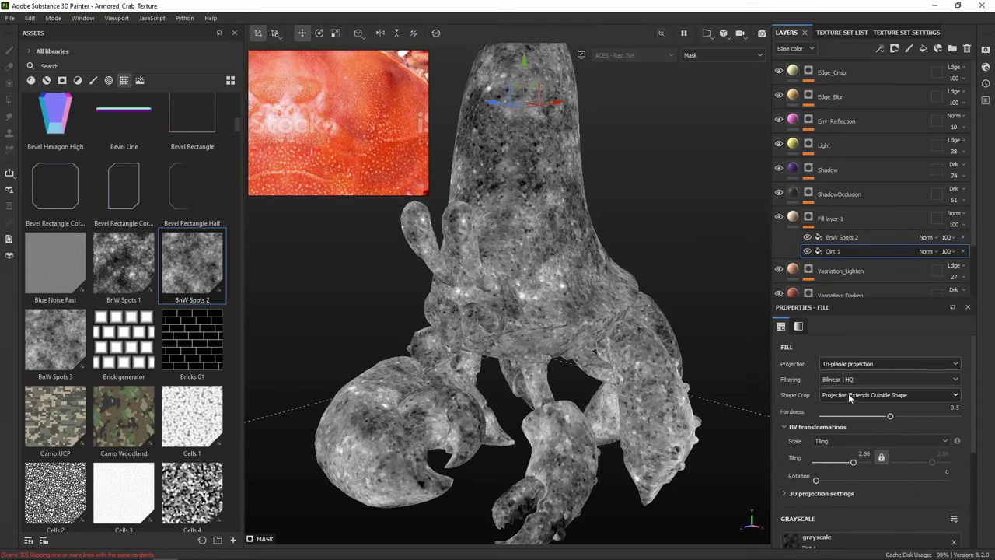
Set the BnW Spots 2 fill's tiling to 0.09 and its balance to 0.3
{"action": "left_click", "coordinate": [836, 239]}
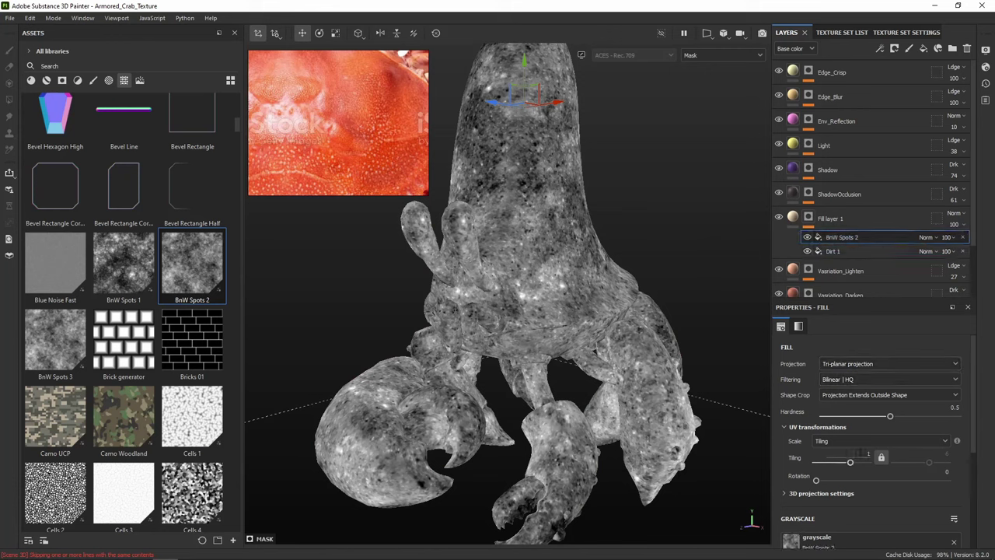
{"action": "left_click_drag", "start_coordinate": [851, 464], "coordinate": [845, 465]}
{"action": "scroll", "coordinate": [871, 508], "scroll_direction": "down", "scroll_amount": 2}
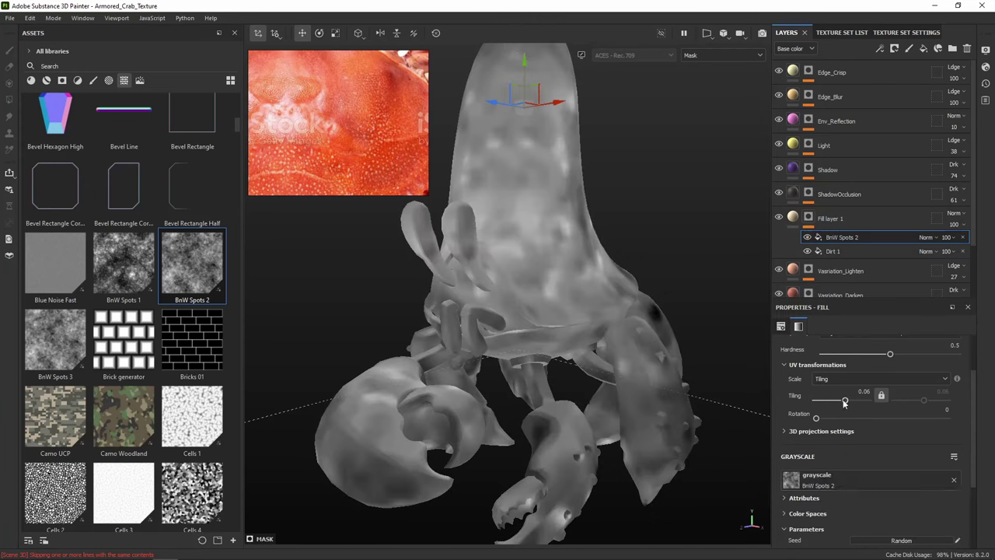
{"action": "left_click_drag", "start_coordinate": [845, 402], "coordinate": [847, 403]}
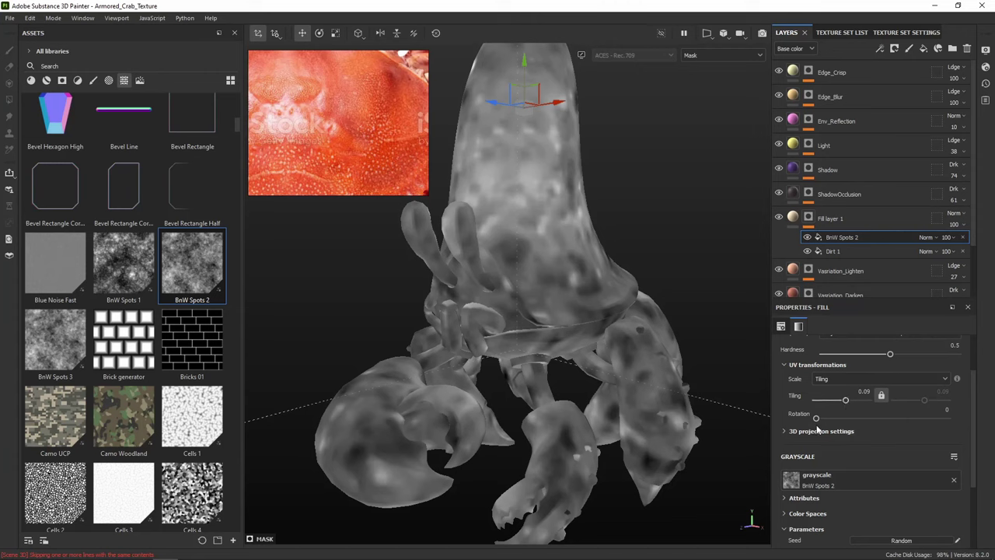
{"action": "scroll", "coordinate": [843, 426], "scroll_direction": "down", "scroll_amount": 4}
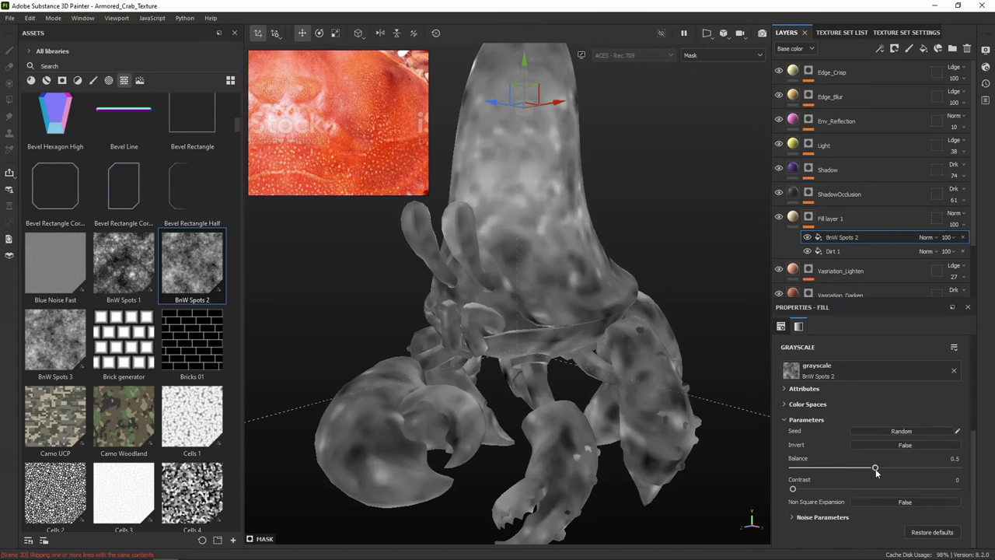
{"action": "left_click_drag", "start_coordinate": [876, 471], "coordinate": [842, 471]}
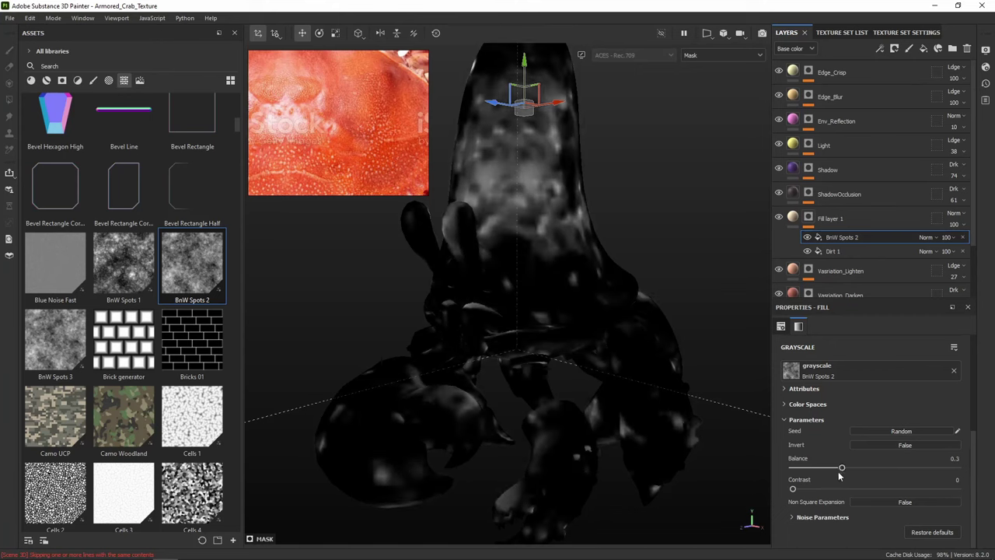
Set the BnW Spots 2 mask fill's balance to 0.29, blend it in Multiply over Dirt 1, and inspect the shell in the material view
{"action": "left_click_drag", "start_coordinate": [842, 467], "coordinate": [840, 467]}
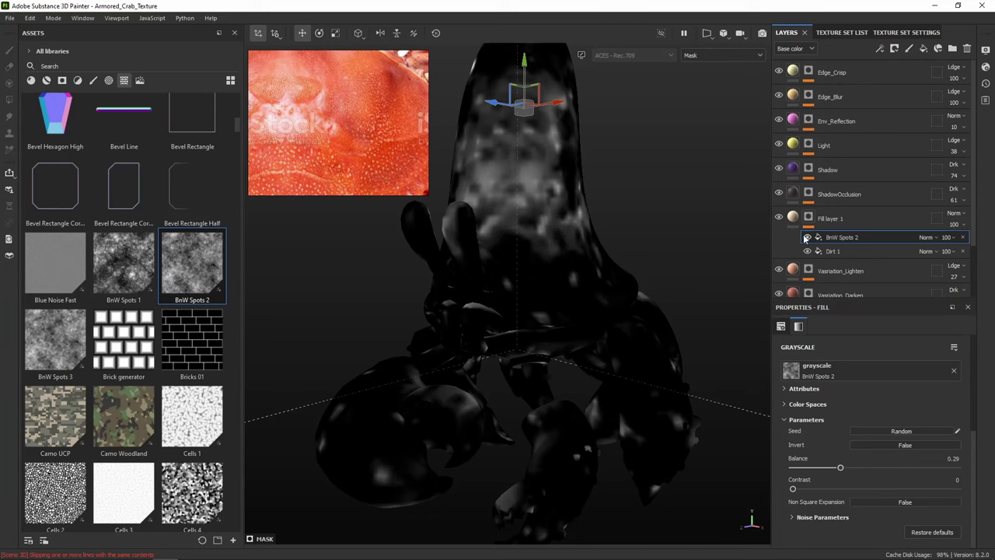
{"action": "left_click", "coordinate": [937, 241]}
{"action": "left_click", "coordinate": [946, 288]}
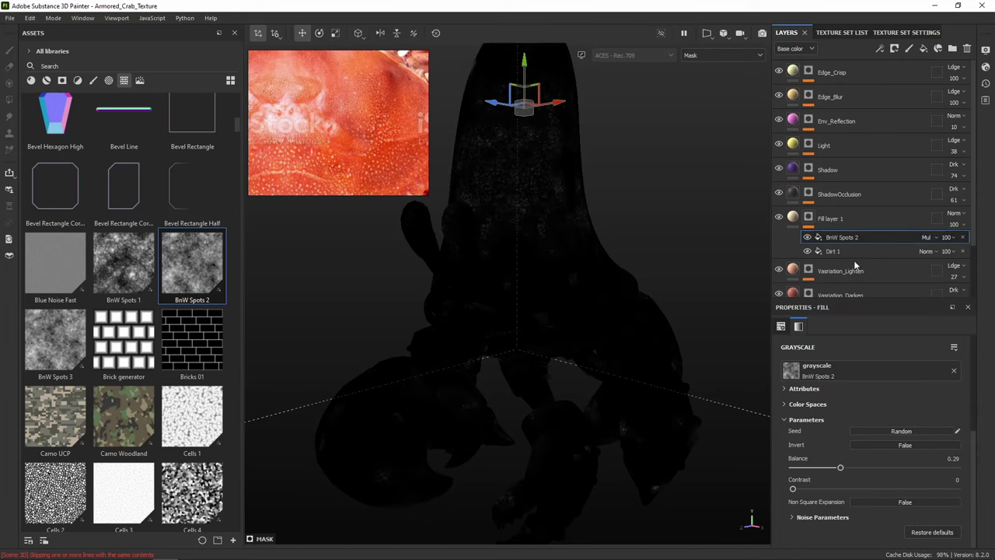
{"action": "left_click", "coordinate": [792, 218]}
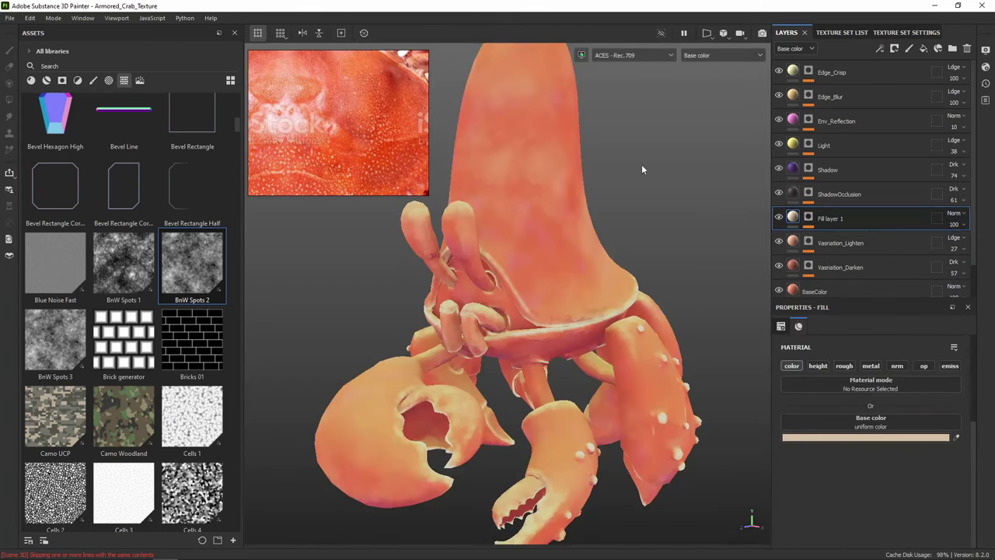
{"action": "left_click_drag", "start_coordinate": [642, 164], "coordinate": [633, 178], "text": "alt"}
{"action": "scroll", "coordinate": [634, 183], "scroll_direction": "up", "scroll_amount": 3}
{"action": "middle_click_drag", "start_coordinate": [633, 182], "coordinate": [658, 284], "text": "alt"}
{"action": "scroll", "coordinate": [620, 264], "scroll_direction": "up", "scroll_amount": 2}
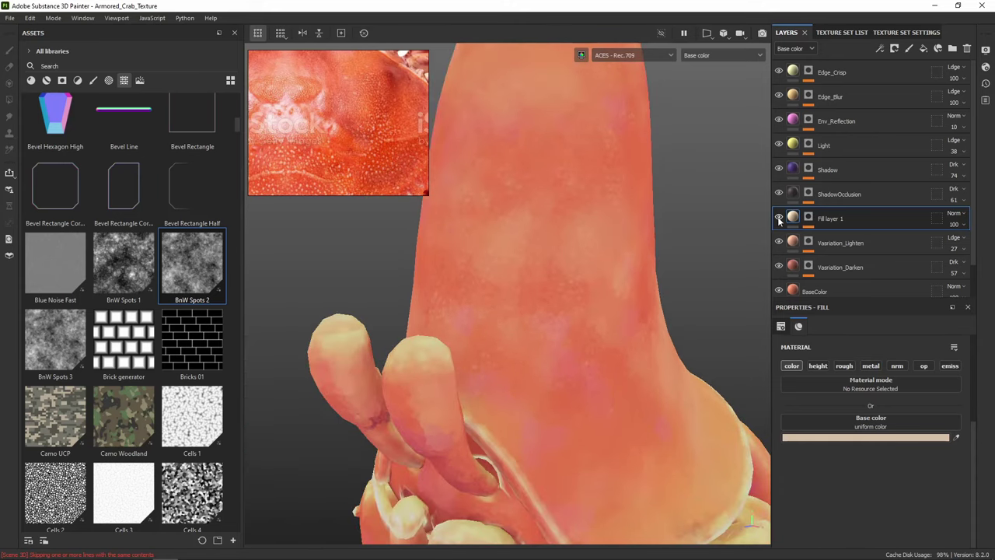
Set the balance of the Dirt 1 fill in Fill layer 1's mask to 0.77
{"action": "left_click", "coordinate": [838, 253]}
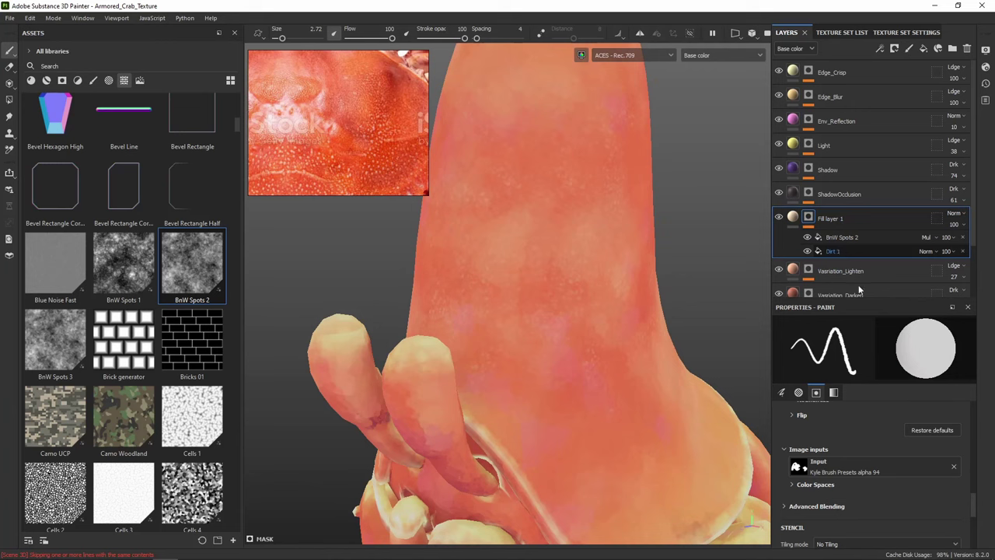
{"action": "left_click_drag", "start_coordinate": [875, 470], "coordinate": [919, 469]}
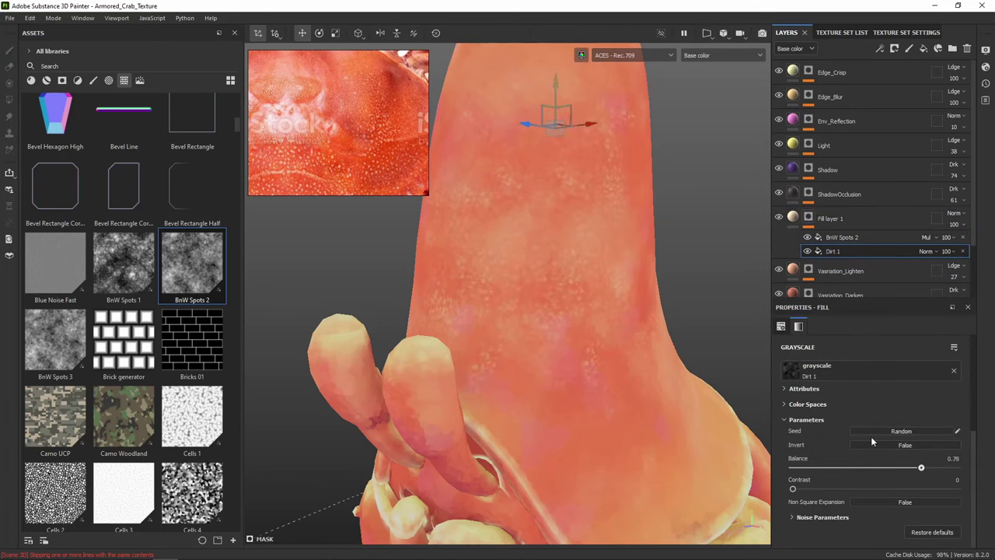
{"action": "scroll", "coordinate": [639, 306], "scroll_direction": "down", "scroll_amount": 3}
{"action": "left_click_drag", "start_coordinate": [635, 345], "coordinate": [565, 264], "text": "alt"}
{"action": "left_click_drag", "start_coordinate": [619, 290], "coordinate": [614, 311], "text": "alt"}
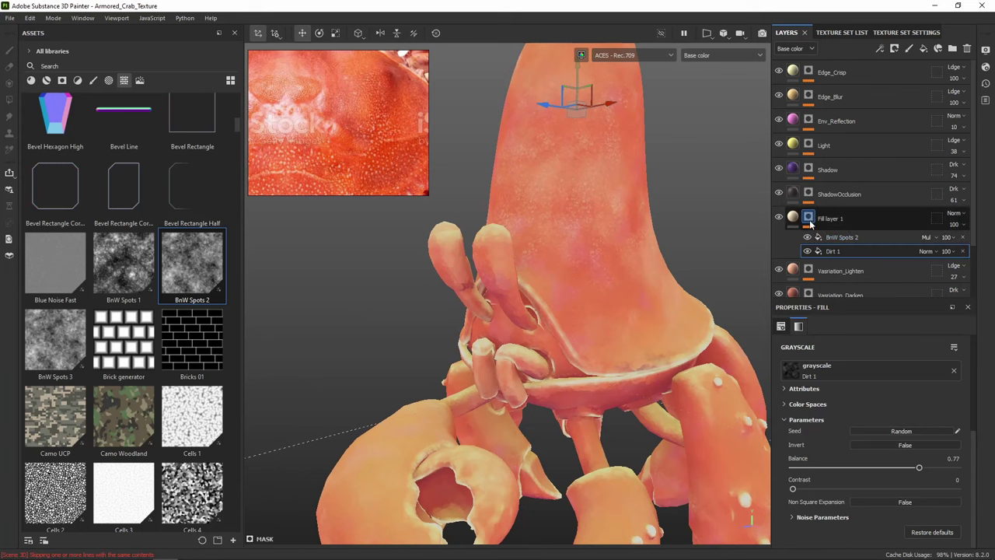
Display Fill layer 1's mask and set the Dirt 1 fill's contrast to 0.34 and balance to 0.78
{"action": "key", "text": "m"}
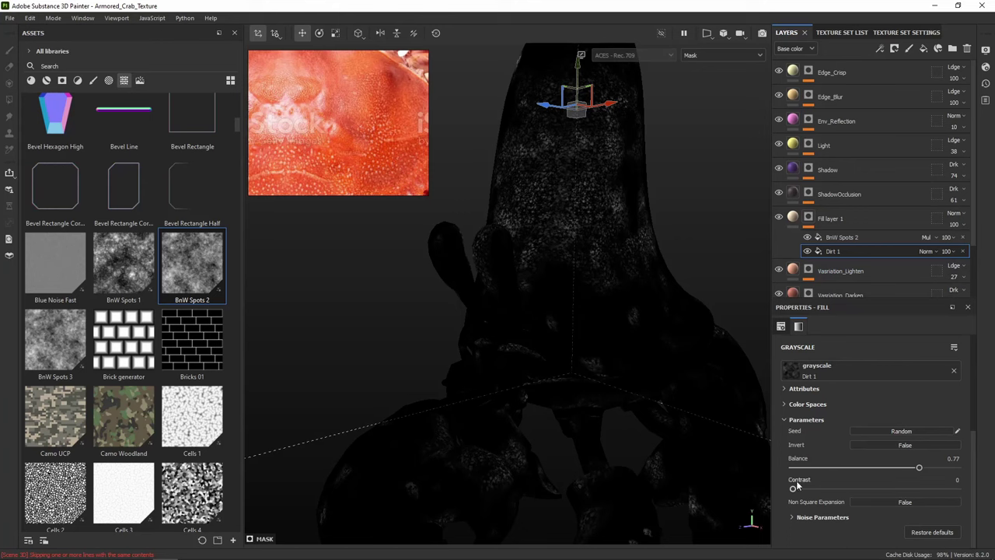
{"action": "left_click_drag", "start_coordinate": [794, 491], "coordinate": [874, 490]}
{"action": "mouse_move", "coordinate": [919, 472]}
{"action": "left_mouse_down"}
{"action": "mouse_move", "coordinate": [939, 469]}
{"action": "mouse_move", "coordinate": [923, 471]}
{"action": "left_mouse_up"}
Add a Levels effect directly above Dirt 1 and narrow its input range by raising the black point and lowering the white point
{"action": "right_click", "coordinate": [835, 249]}
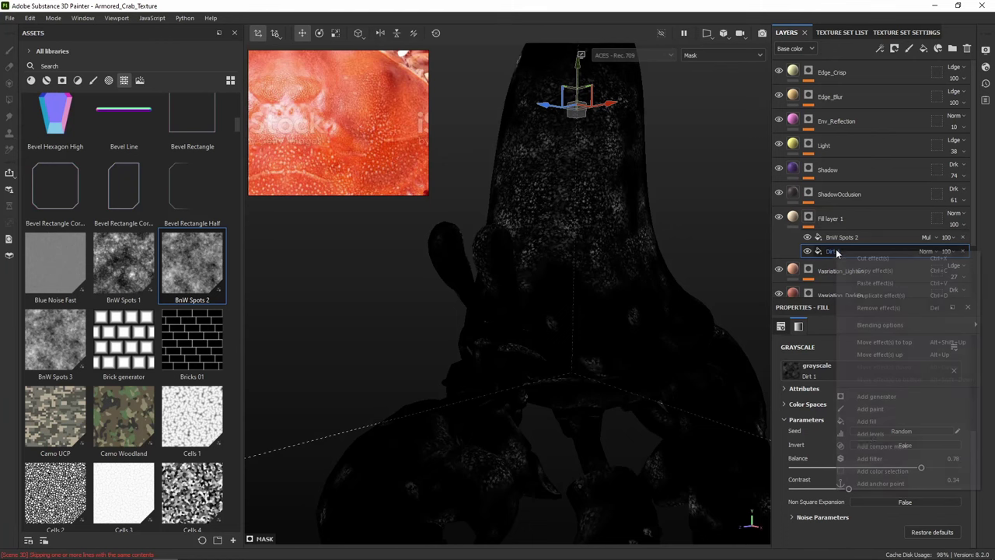
{"action": "left_click", "coordinate": [884, 433]}
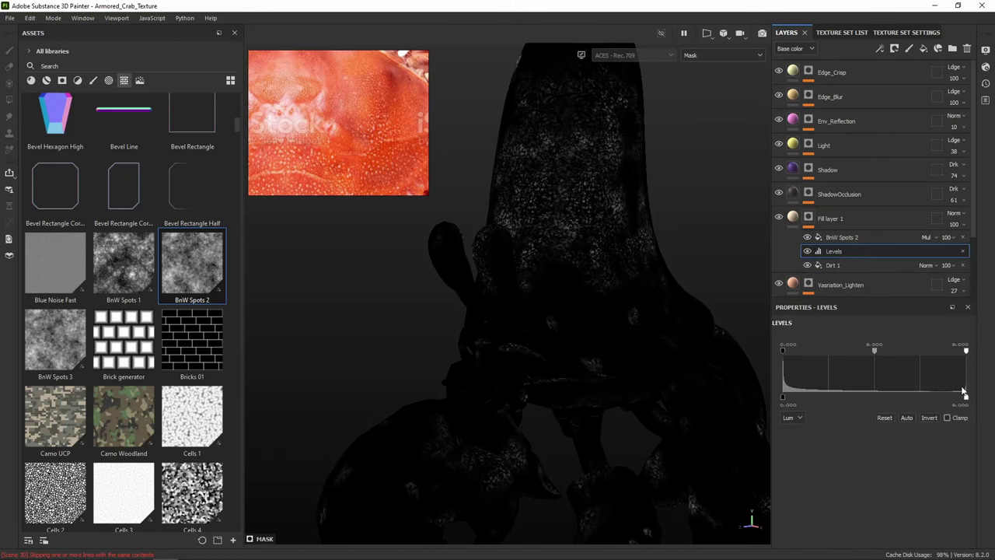
{"action": "left_click_drag", "start_coordinate": [968, 354], "coordinate": [893, 351]}
{"action": "left_click_drag", "start_coordinate": [783, 352], "coordinate": [824, 353]}
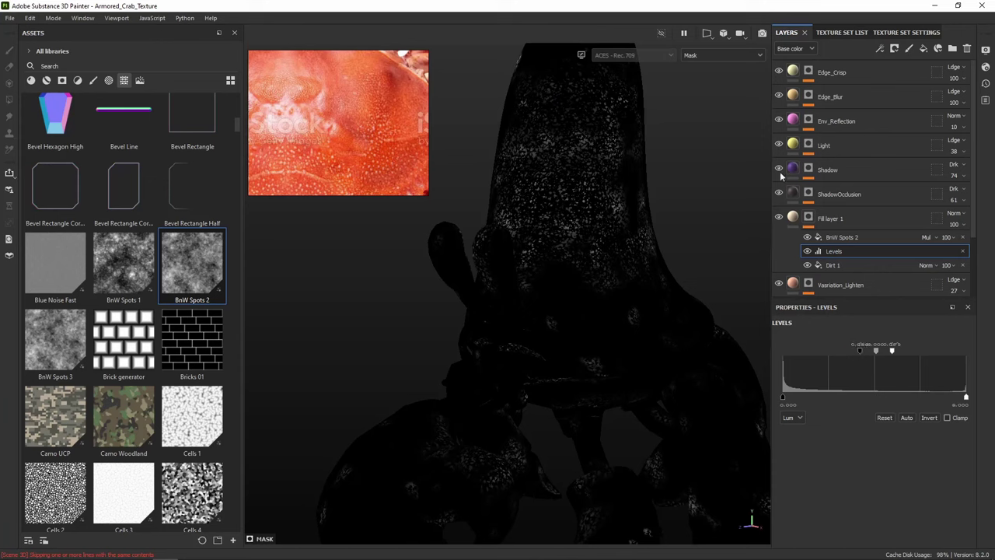
Duplicate the BnW Spots 2 mask fill and change the copy's texture rotation and tiling
{"action": "left_click", "coordinate": [842, 240]}
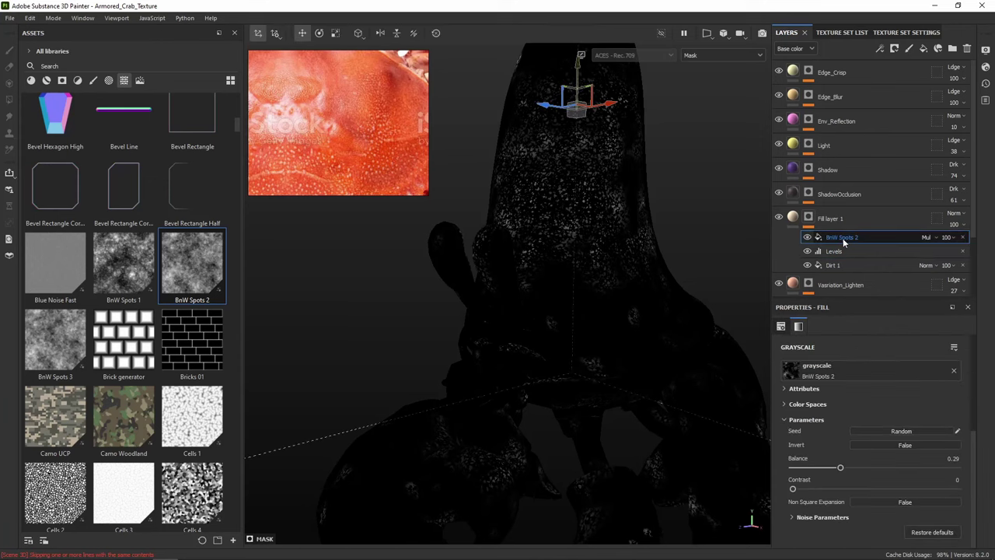
{"action": "right_click", "coordinate": [843, 237]}
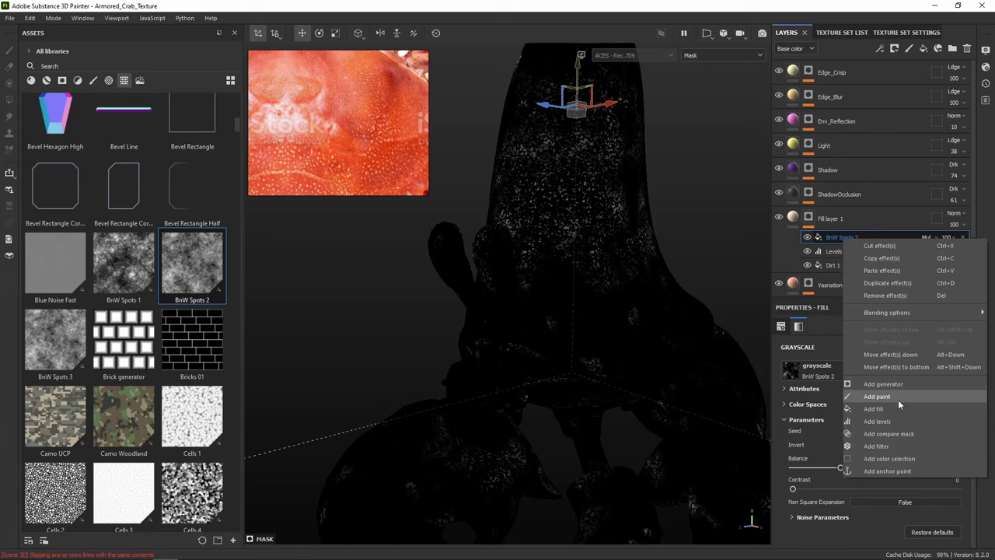
{"action": "left_click", "coordinate": [894, 257]}
{"action": "right_click", "coordinate": [837, 236]}
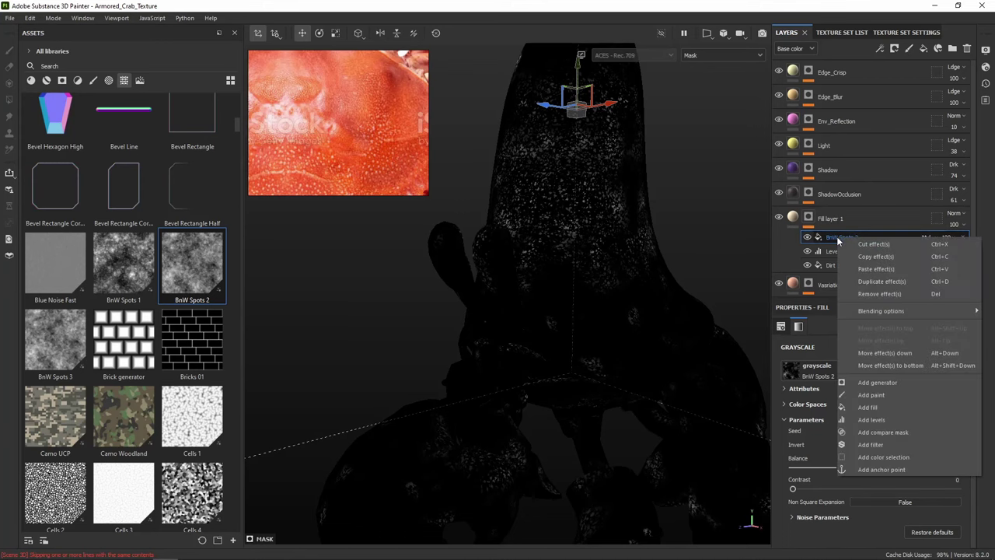
{"action": "left_click", "coordinate": [891, 284]}
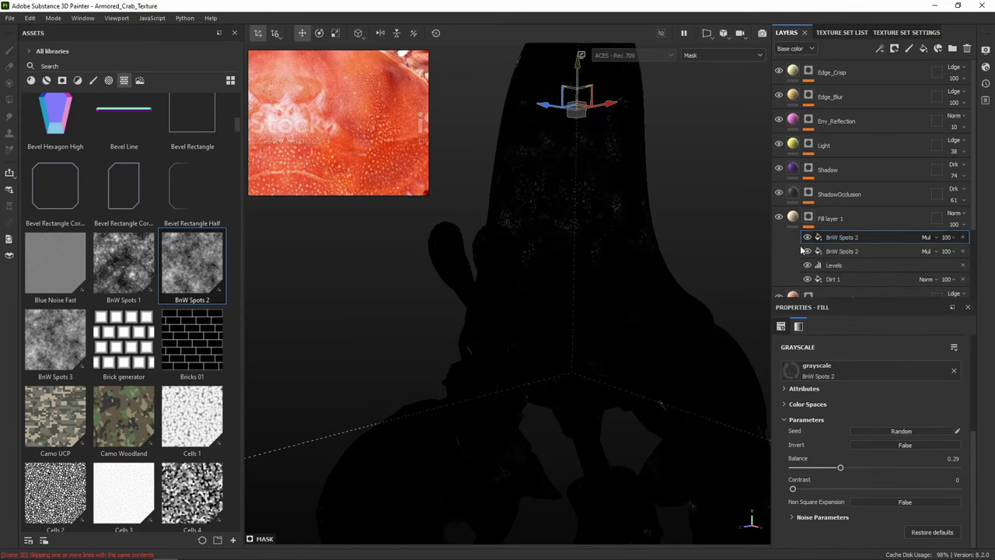
{"action": "scroll", "coordinate": [855, 435], "scroll_direction": "up", "scroll_amount": 4}
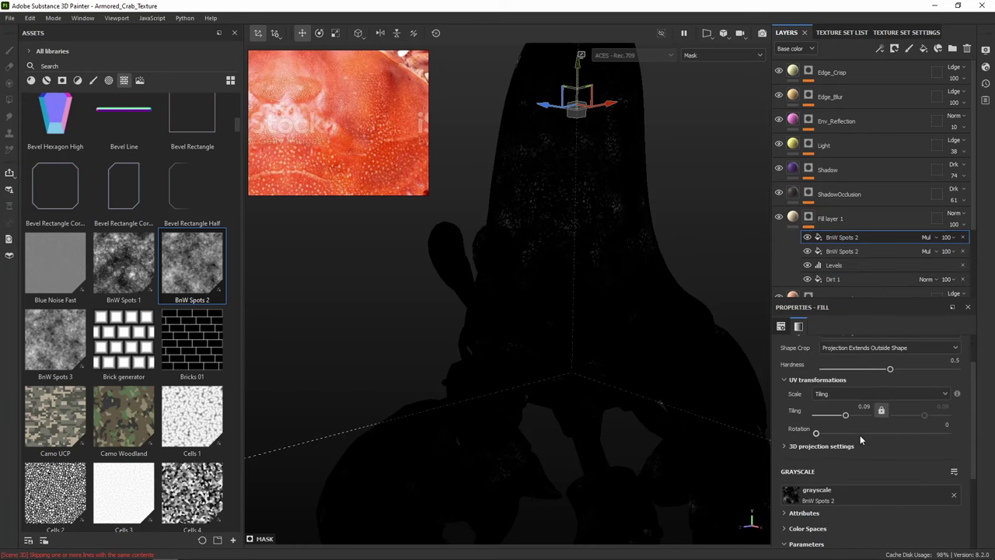
{"action": "left_click_drag", "start_coordinate": [821, 435], "coordinate": [842, 418]}
Set the upper BnW Spots 2 fill's balance to 0.49 and contrast to 0.76, and check the speckles in the material view
{"action": "scroll", "coordinate": [851, 467], "scroll_direction": "down", "scroll_amount": 3}
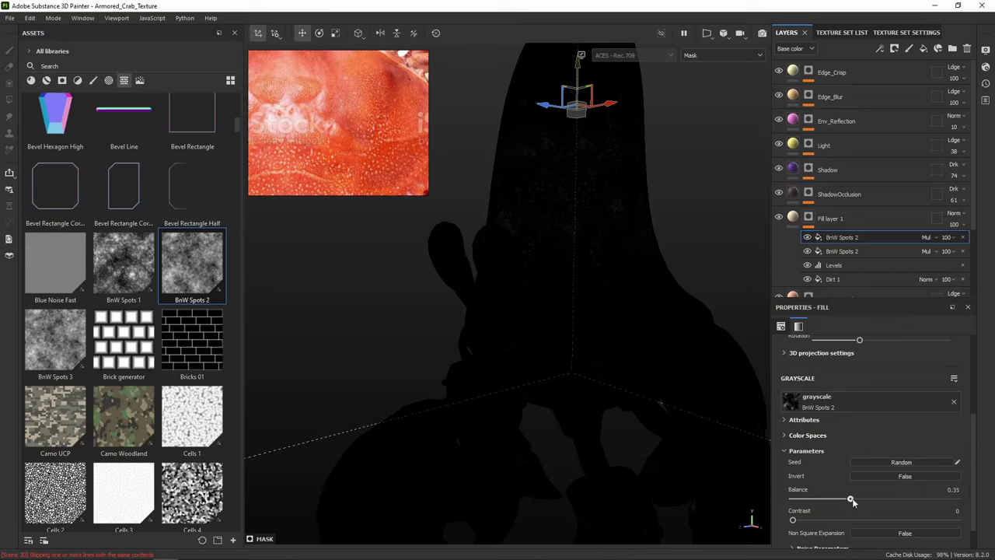
{"action": "mouse_move", "coordinate": [855, 500]}
{"action": "left_mouse_down"}
{"action": "mouse_move", "coordinate": [843, 499]}
{"action": "mouse_move", "coordinate": [865, 500]}
{"action": "left_mouse_up"}
{"action": "left_click_drag", "start_coordinate": [792, 521], "coordinate": [917, 521]}
{"action": "mouse_move", "coordinate": [866, 500]}
{"action": "left_mouse_down"}
{"action": "mouse_move", "coordinate": [902, 500]}
{"action": "mouse_move", "coordinate": [870, 501]}
{"action": "left_mouse_up"}
{"action": "left_click", "coordinate": [792, 218]}
{"action": "left_click_drag", "start_coordinate": [662, 175], "coordinate": [703, 203], "text": "alt"}
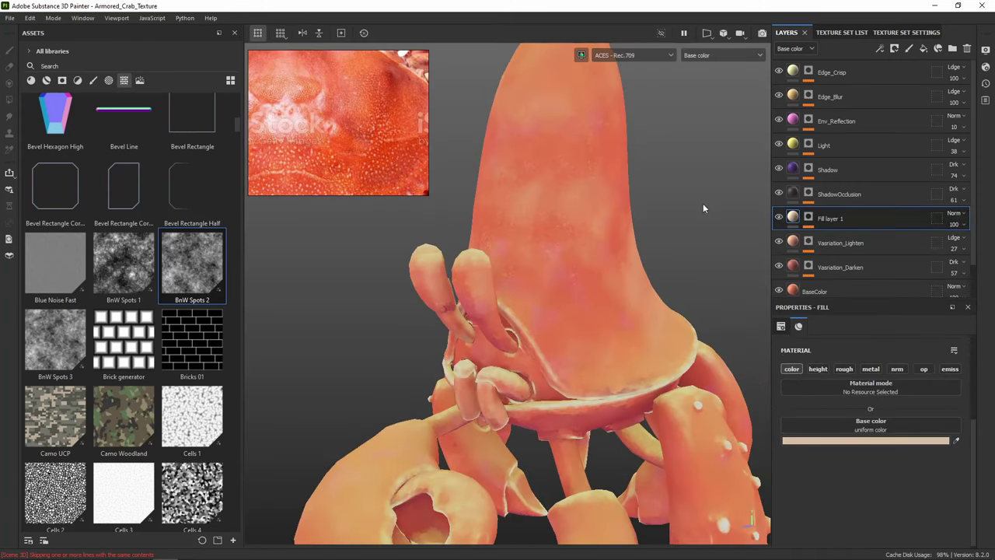
{"action": "scroll", "coordinate": [635, 213], "scroll_direction": "up", "scroll_amount": 3}
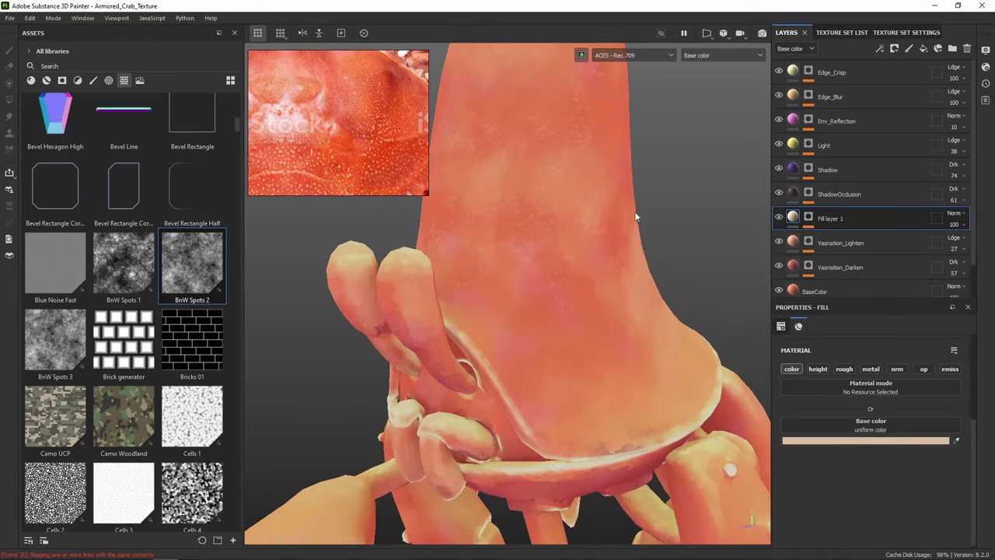
Add a Levels effect above the upper BnW Spots 2 fill and lower its white input point to brighten the speckles
{"action": "left_click", "coordinate": [818, 222]}
{"action": "right_click", "coordinate": [832, 238]}
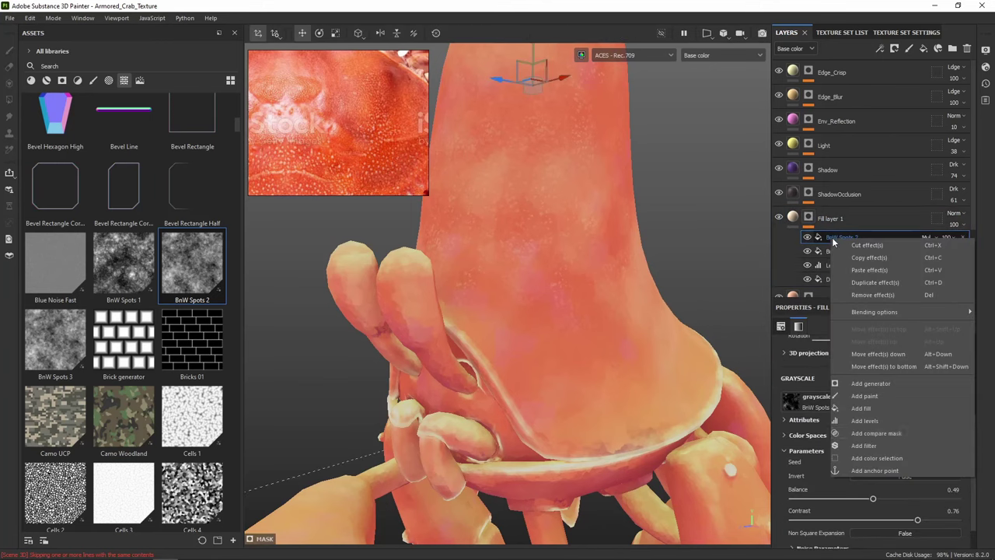
{"action": "left_click", "coordinate": [877, 420]}
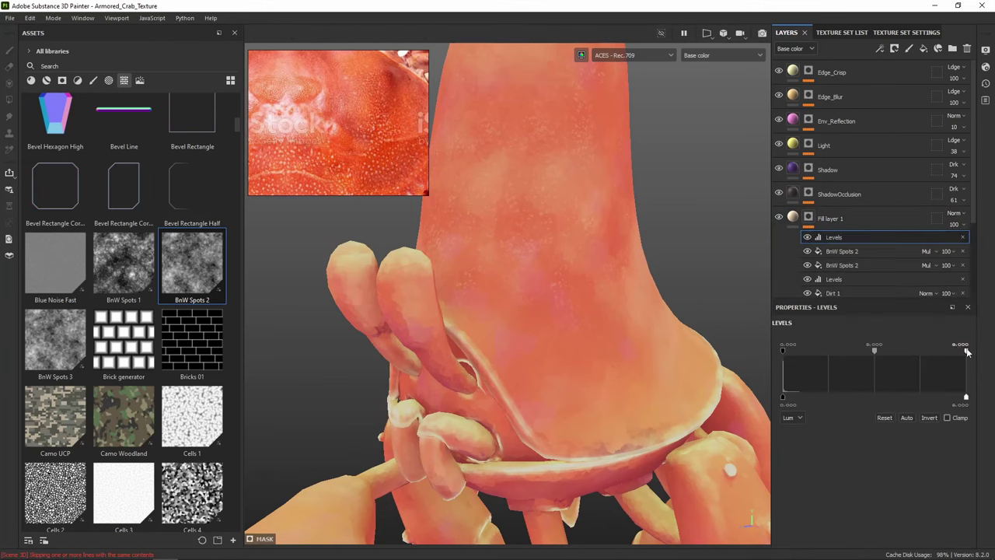
{"action": "left_click_drag", "start_coordinate": [967, 353], "coordinate": [868, 350]}
{"action": "scroll", "coordinate": [585, 259], "scroll_direction": "down", "scroll_amount": 3}
{"action": "middle_click_drag", "start_coordinate": [589, 270], "coordinate": [624, 225], "text": "alt"}
{"action": "left_click_drag", "start_coordinate": [625, 225], "coordinate": [596, 273], "text": "alt"}
{"action": "scroll", "coordinate": [603, 272], "scroll_direction": "up", "scroll_amount": 3}
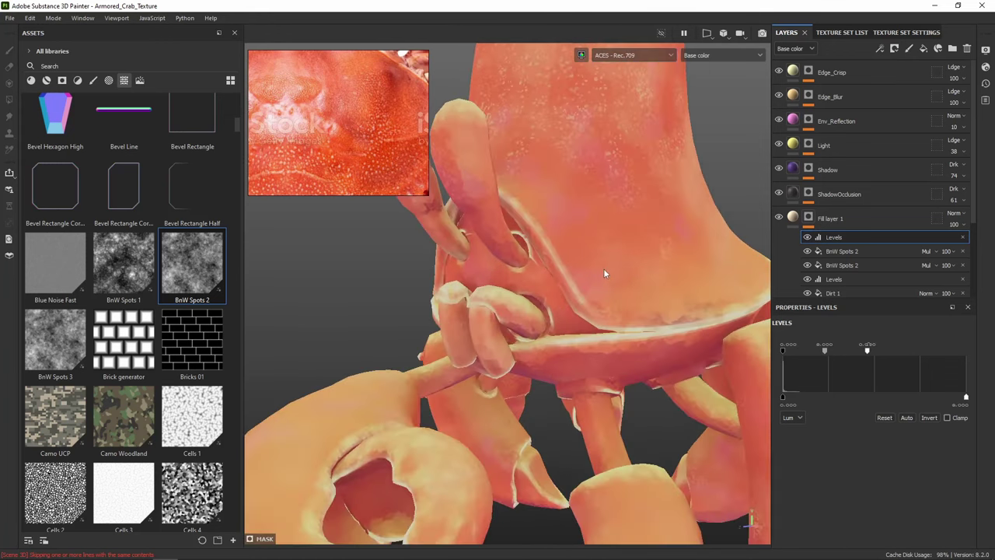
Display Fill layer 1's mask and tighten the top Levels effect by raising the black input and further lowering the white input
{"action": "left_click", "coordinate": [809, 219], "text": "alt"}
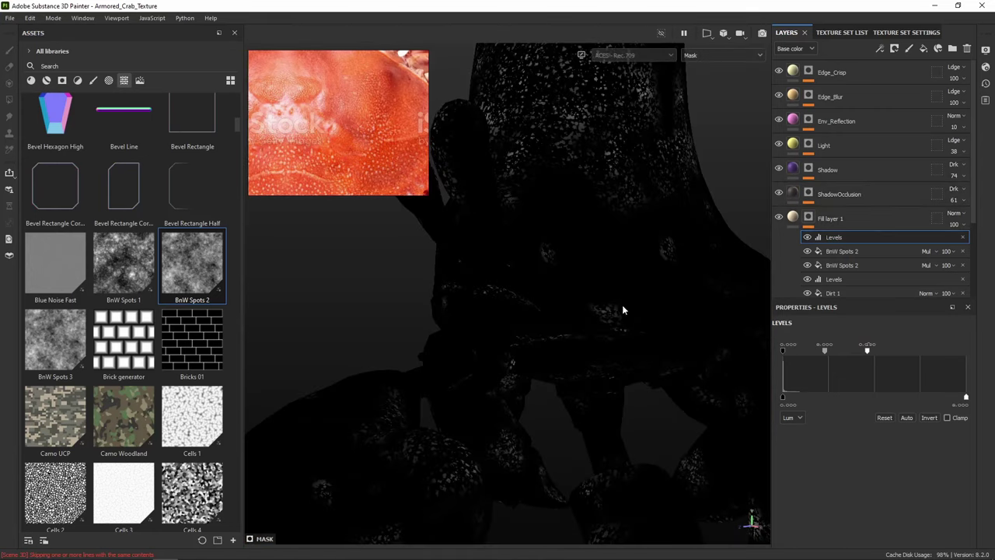
{"action": "left_click_drag", "start_coordinate": [631, 306], "coordinate": [585, 263], "text": "alt"}
{"action": "left_click_drag", "start_coordinate": [782, 354], "coordinate": [790, 354]}
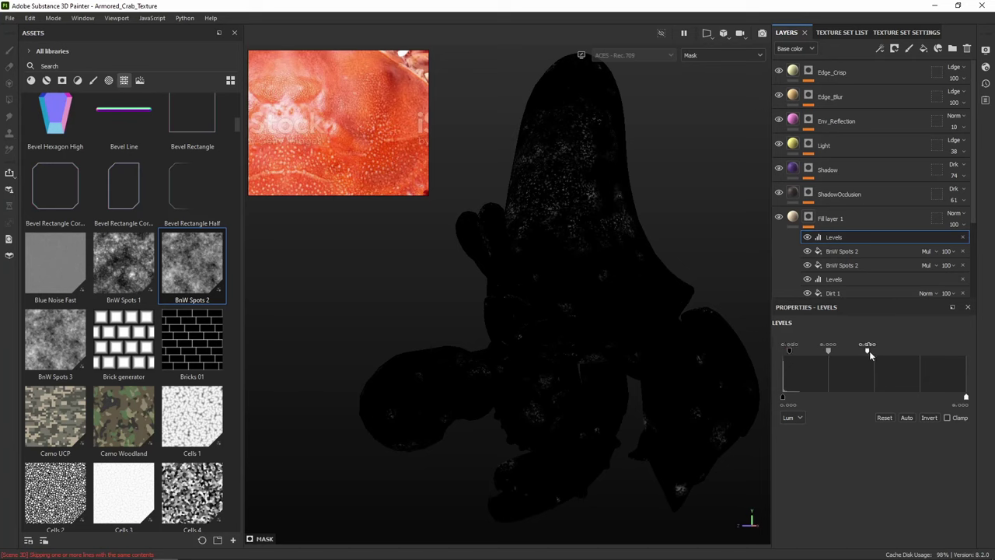
{"action": "left_click_drag", "start_coordinate": [867, 351], "coordinate": [795, 355]}
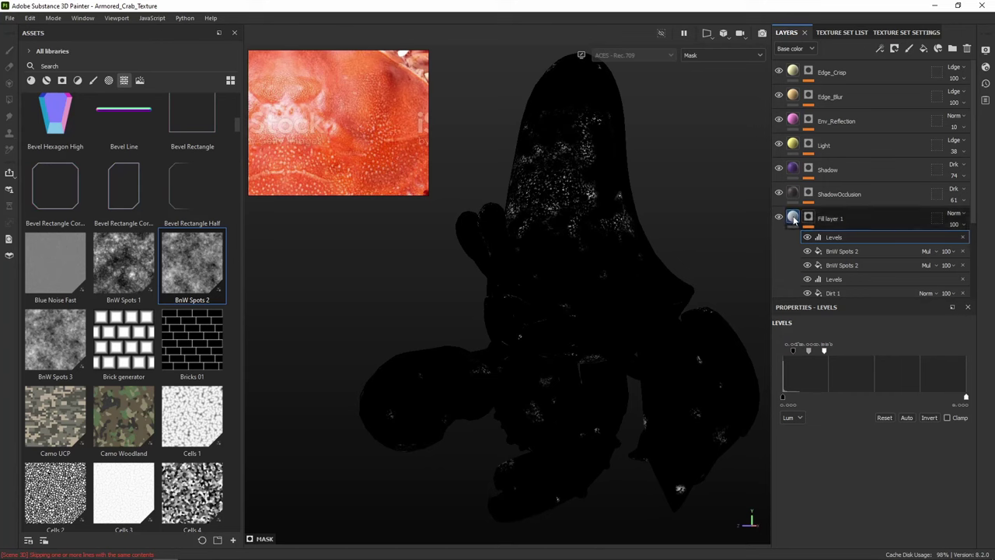
Compare the mask with and without the upper BnW Spots 2 fill, and set that fill's rotation to 110 and tiling to -0.19
{"action": "left_click", "coordinate": [812, 253]}
{"action": "left_click", "coordinate": [809, 253]}
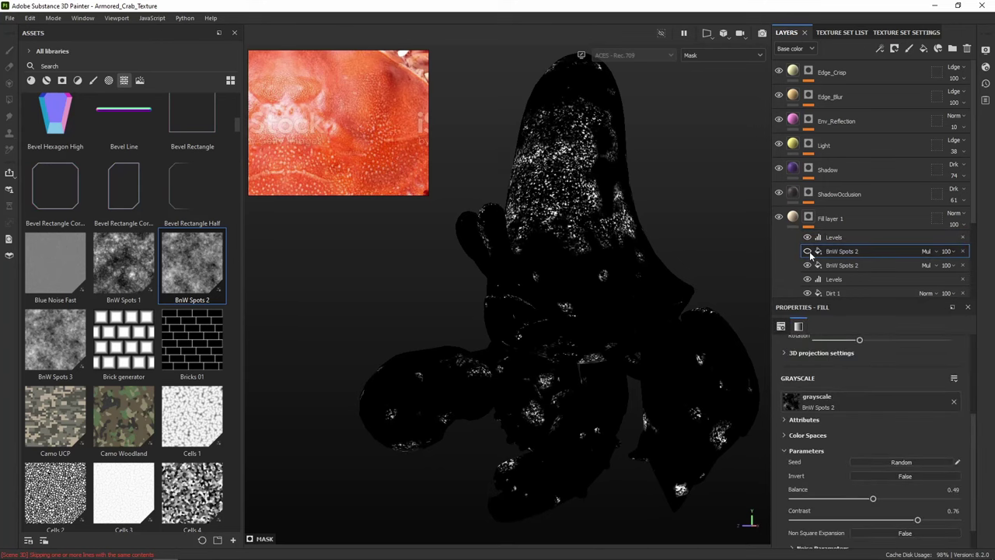
{"action": "left_click", "coordinate": [809, 253]}
{"action": "scroll", "coordinate": [857, 485], "scroll_direction": "down", "scroll_amount": 2}
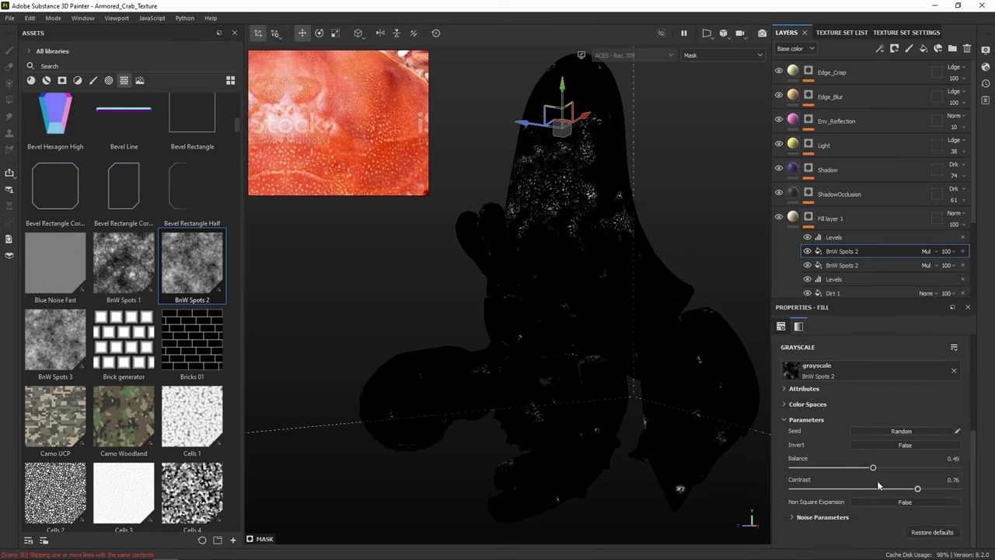
{"action": "scroll", "coordinate": [885, 460], "scroll_direction": "up", "scroll_amount": 5}
{"action": "mouse_move", "coordinate": [859, 434]}
{"action": "left_mouse_down"}
{"action": "mouse_move", "coordinate": [872, 433]}
{"action": "mouse_move", "coordinate": [856, 434]}
{"action": "left_mouse_up"}
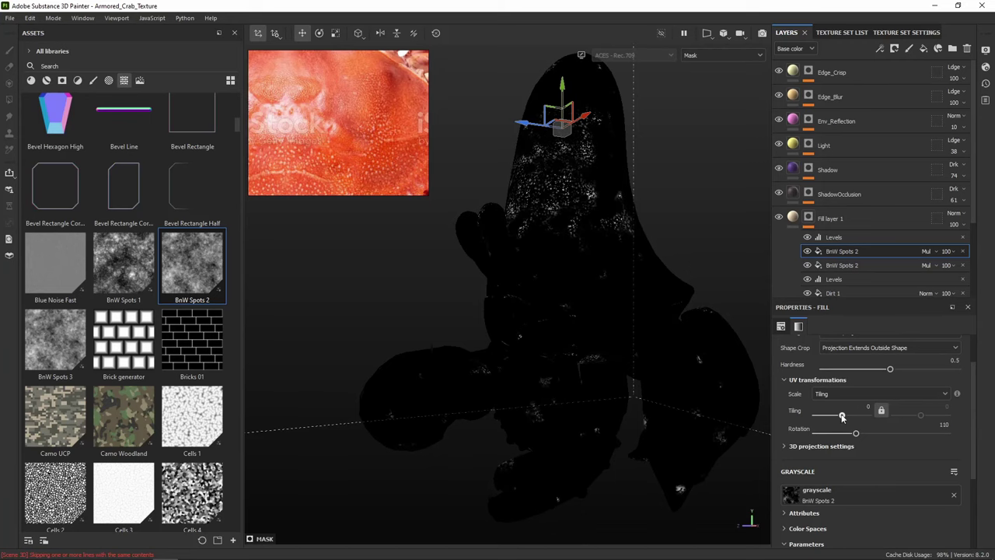
{"action": "left_click_drag", "start_coordinate": [842, 417], "coordinate": [837, 416]}
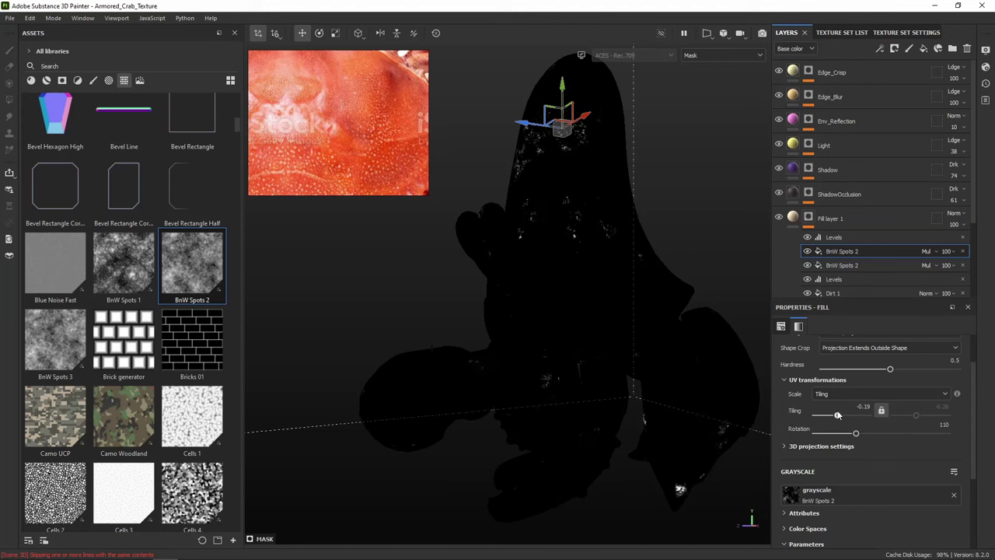
{"action": "left_click", "coordinate": [793, 218]}
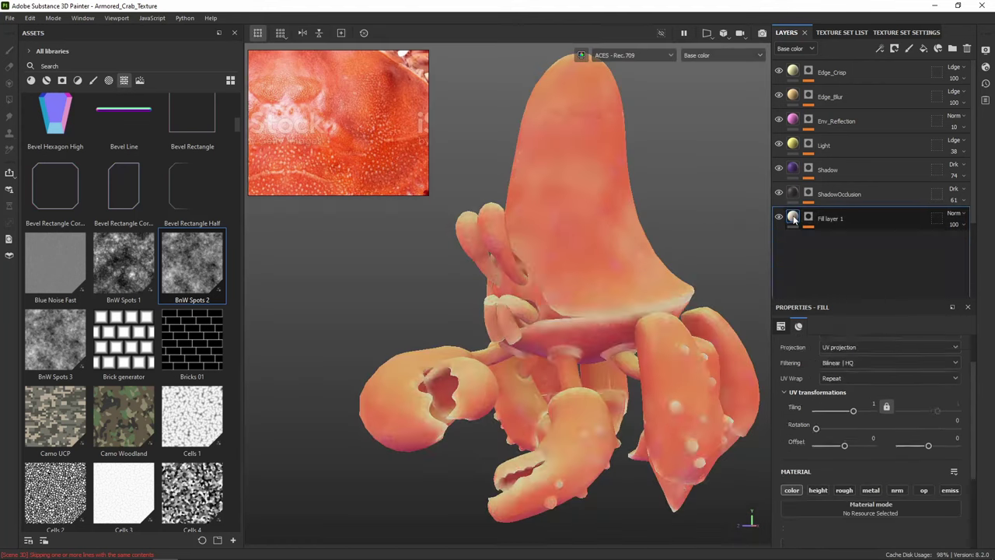
{"action": "mouse_move", "coordinate": [703, 232]}
{"action": "left_mouse_down", "text": "alt"}
{"action": "mouse_move", "coordinate": [704, 223]}
{"action": "mouse_move", "coordinate": [790, 226]}
{"action": "mouse_move", "coordinate": [780, 241]}
{"action": "mouse_move", "coordinate": [705, 231]}
{"action": "left_mouse_up", "text": "alt"}
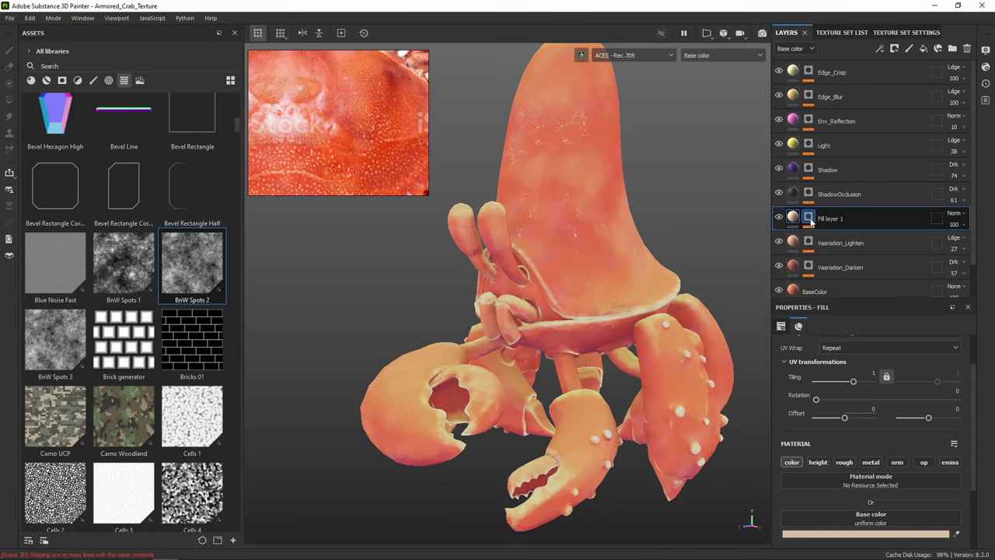
Display Fill layer 1's mask, set the lower BnW Spots 2 fill's balance to 0.4, and inspect the crab in the material view
{"action": "left_click", "coordinate": [810, 220]}
{"action": "left_click", "coordinate": [811, 221], "text": "alt"}
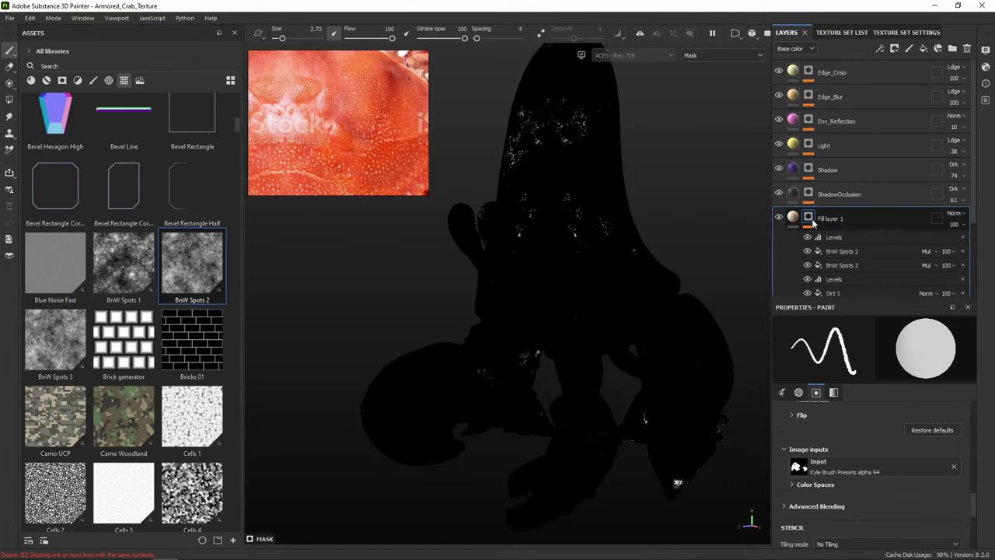
{"action": "left_click", "coordinate": [870, 251]}
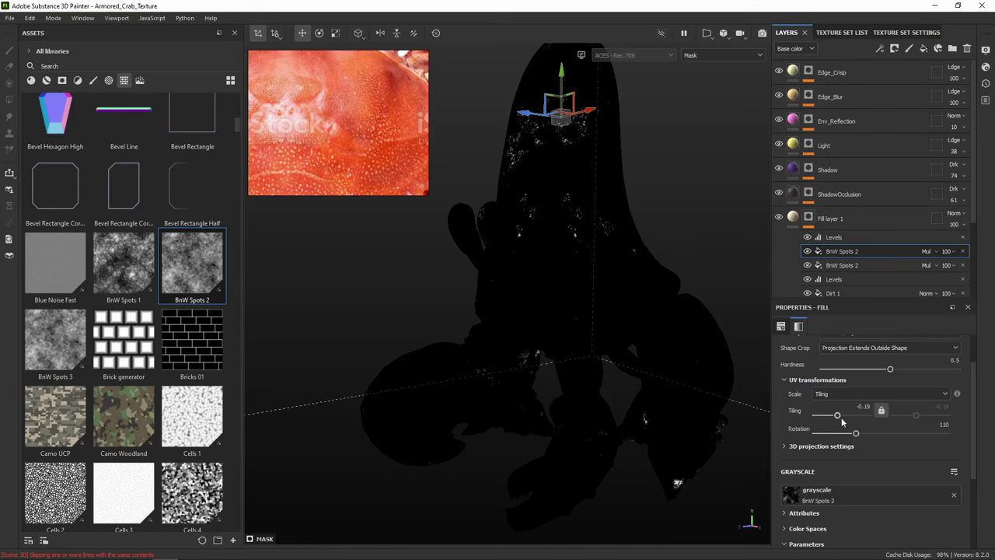
{"action": "scroll", "coordinate": [872, 469], "scroll_direction": "down", "scroll_amount": 4}
{"action": "mouse_move", "coordinate": [863, 470]}
{"action": "left_mouse_down"}
{"action": "mouse_move", "coordinate": [873, 469]}
{"action": "mouse_move", "coordinate": [859, 468]}
{"action": "left_mouse_up"}
{"action": "left_click", "coordinate": [862, 265]}
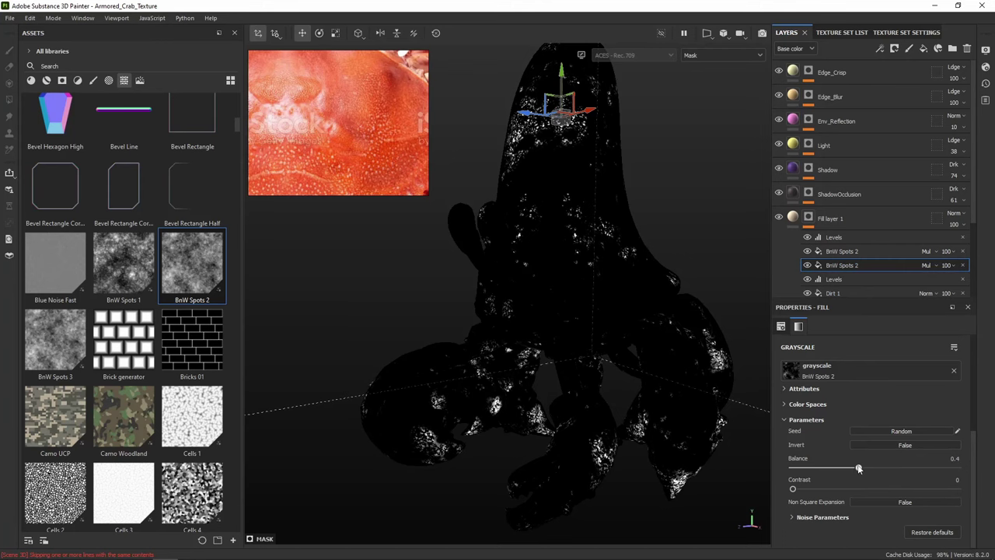
{"action": "left_click", "coordinate": [794, 218]}
{"action": "left_click_drag", "start_coordinate": [723, 199], "coordinate": [628, 213], "text": "alt"}
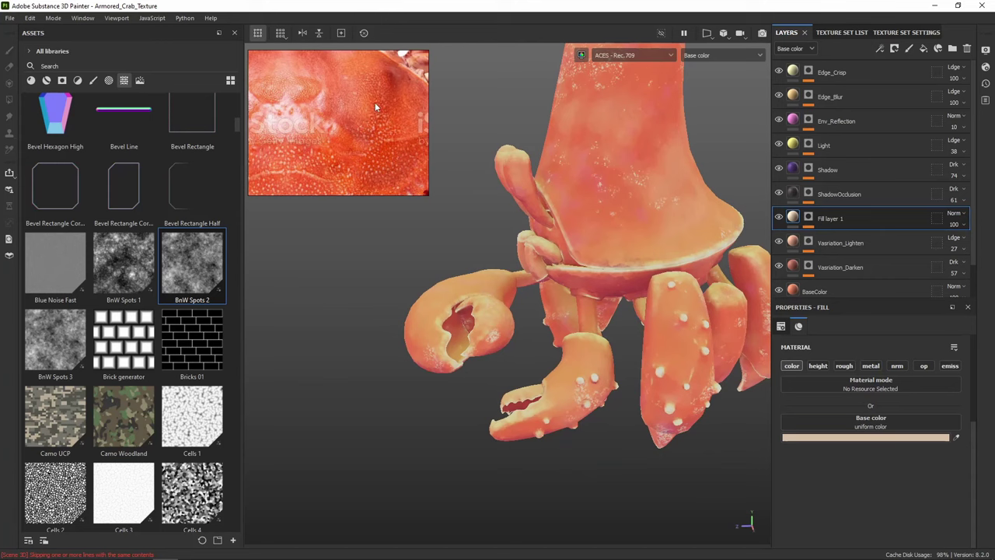
Compare the crab with the shell reference's speckles, and set Fill layer 1 to Linear dodge blending at 68 opacity
{"action": "scroll", "coordinate": [375, 105], "scroll_direction": "down", "scroll_amount": 5}
{"action": "scroll", "coordinate": [385, 132], "scroll_direction": "up", "scroll_amount": 5}
{"action": "scroll", "coordinate": [374, 117], "scroll_direction": "up", "scroll_amount": 2}
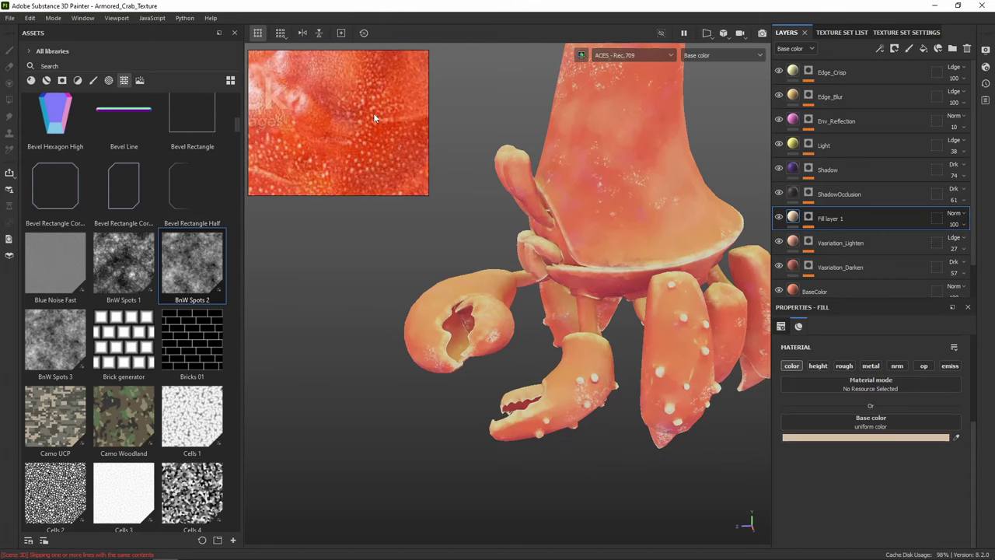
{"action": "scroll", "coordinate": [382, 115], "scroll_direction": "down", "scroll_amount": 2}
{"action": "left_click_drag", "start_coordinate": [593, 114], "coordinate": [766, 222], "text": "alt"}
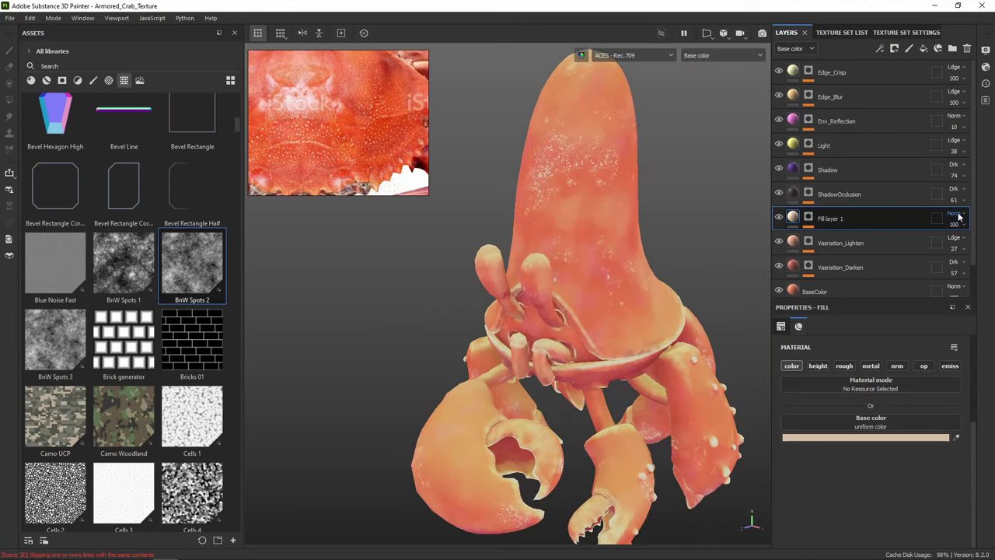
{"action": "left_click", "coordinate": [954, 213]}
{"action": "left_click", "coordinate": [966, 317]}
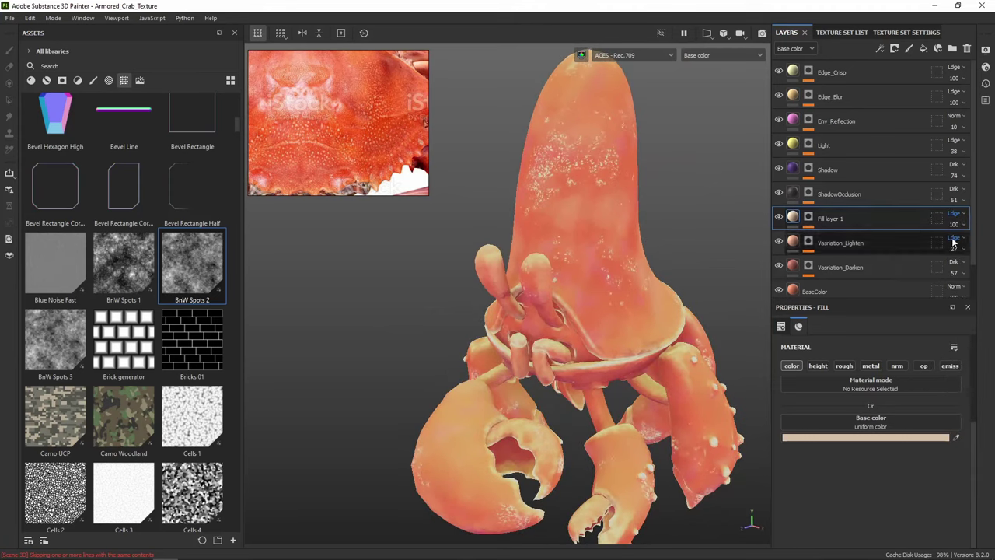
{"action": "left_click", "coordinate": [956, 225]}
{"action": "left_click", "coordinate": [961, 243]}
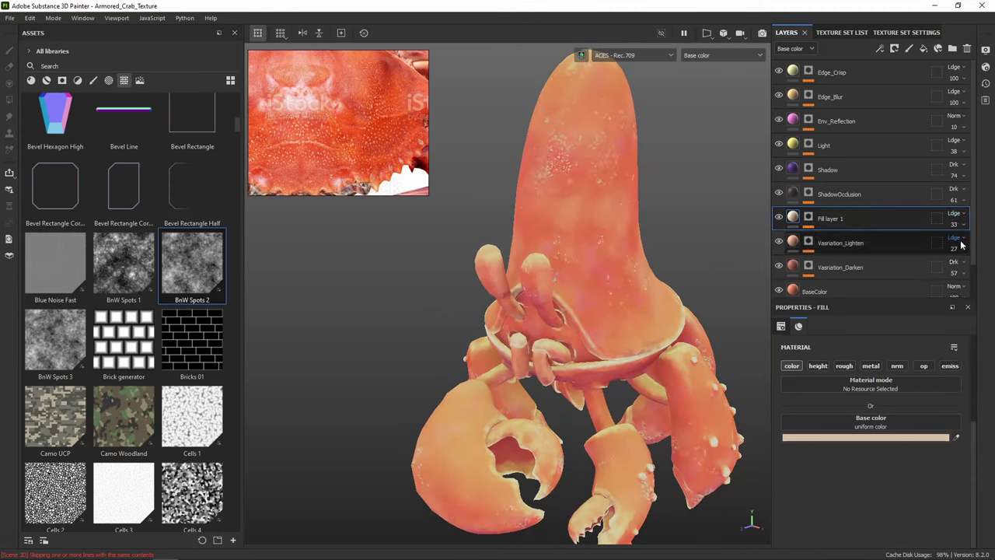
{"action": "left_click", "coordinate": [965, 224]}
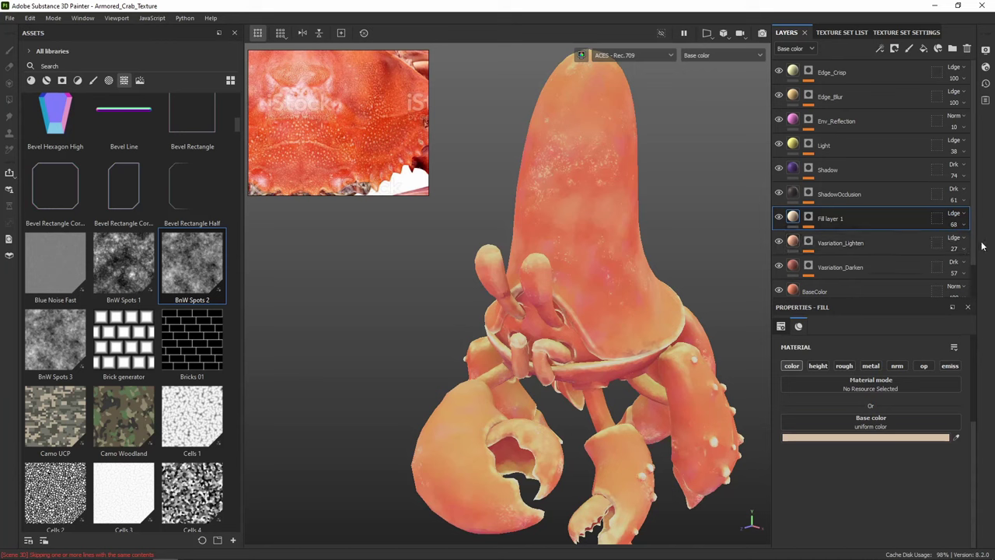
Display Fill layer 1's mask and raise the top Levels effect's black input slightly to thin out the speckles
{"action": "left_click_drag", "start_coordinate": [629, 234], "coordinate": [545, 204], "text": "alt"}
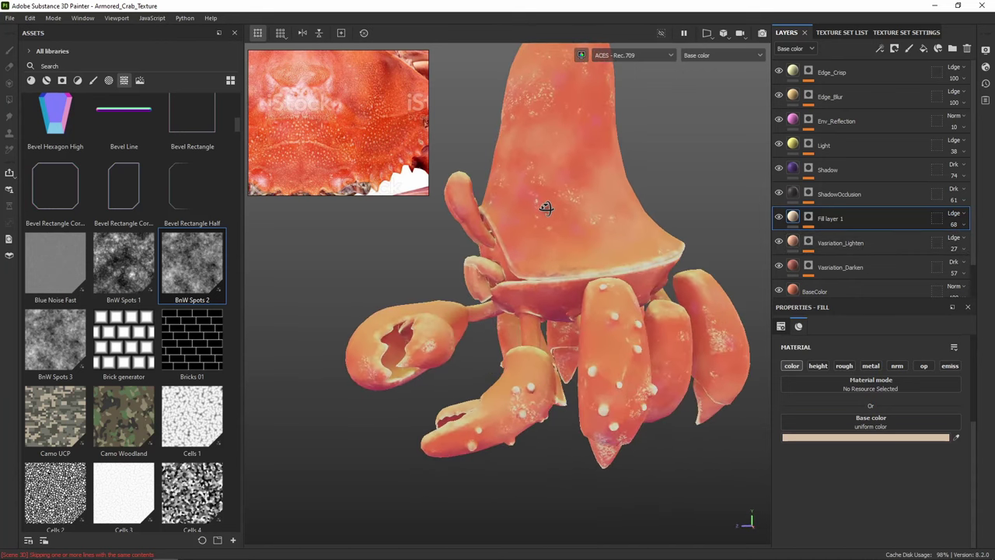
{"action": "left_click", "coordinate": [814, 226]}
{"action": "left_click", "coordinate": [809, 223], "text": "alt"}
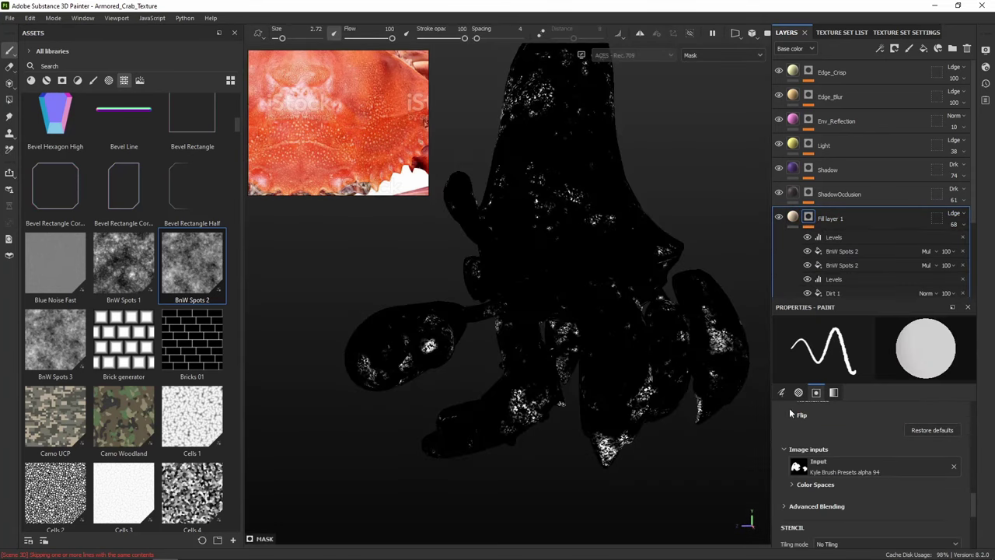
{"action": "left_click", "coordinate": [842, 252]}
{"action": "left_click", "coordinate": [835, 238]}
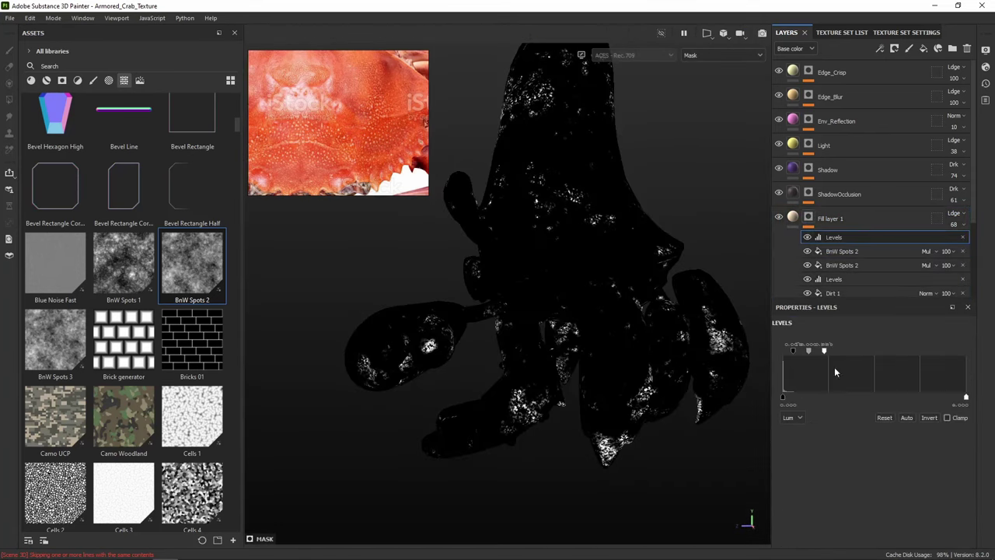
{"action": "mouse_move", "coordinate": [794, 354]}
{"action": "left_mouse_down"}
{"action": "mouse_move", "coordinate": [810, 353]}
{"action": "mouse_move", "coordinate": [797, 355]}
{"action": "left_mouse_up"}
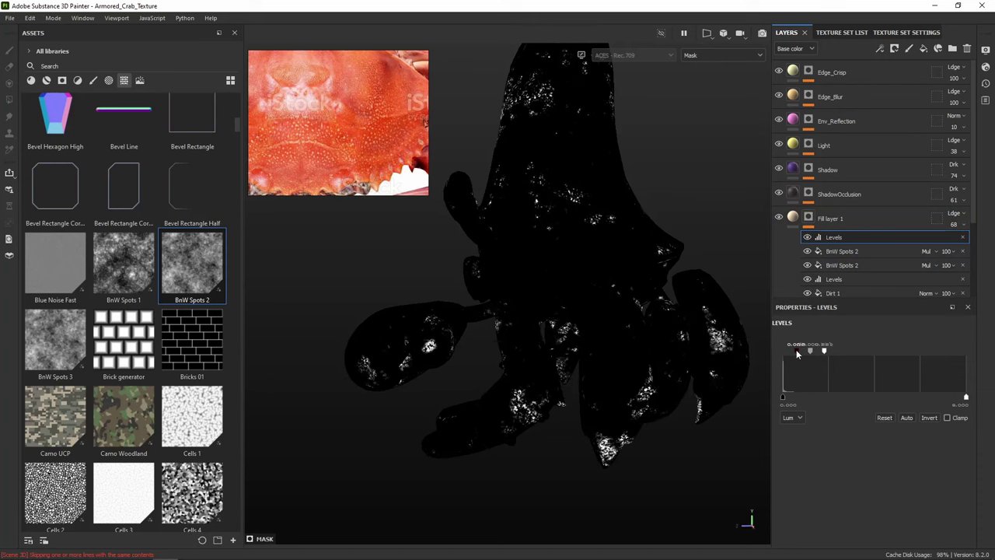
Set the lower BnW Spots 2 fill's balance to 0.37 and inspect the result on the crab in the material view
{"action": "left_click", "coordinate": [846, 251]}
{"action": "left_click_drag", "start_coordinate": [867, 468], "coordinate": [853, 473]}
{"action": "left_click", "coordinate": [848, 266]}
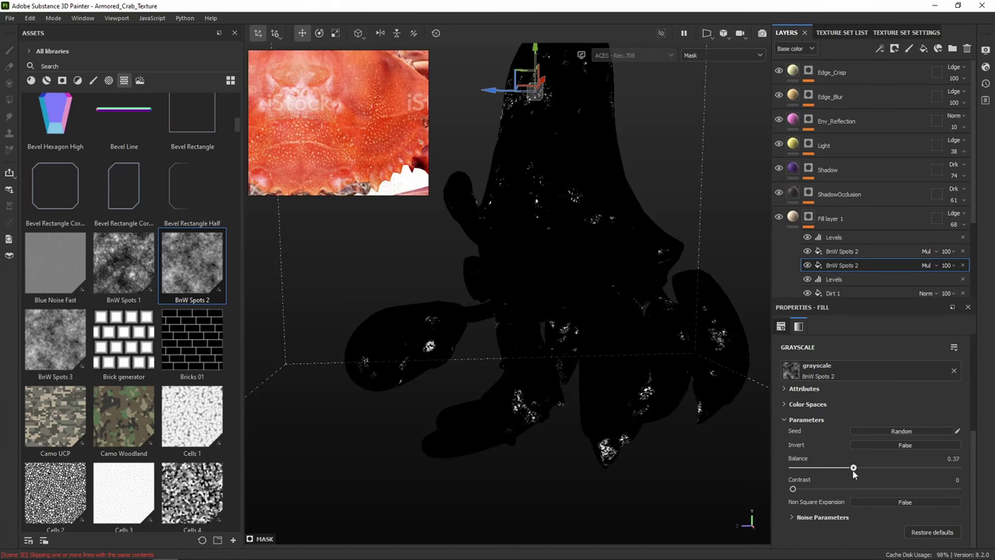
{"action": "left_click_drag", "start_coordinate": [716, 275], "coordinate": [780, 267], "text": "alt"}
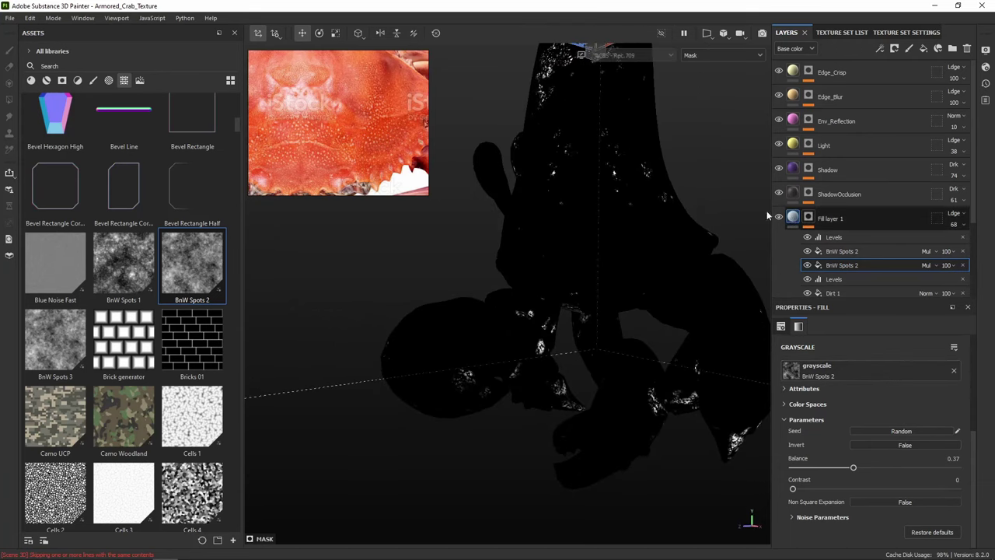
{"action": "left_click", "coordinate": [793, 218]}
{"action": "left_click_drag", "start_coordinate": [682, 179], "coordinate": [596, 217], "text": "alt"}
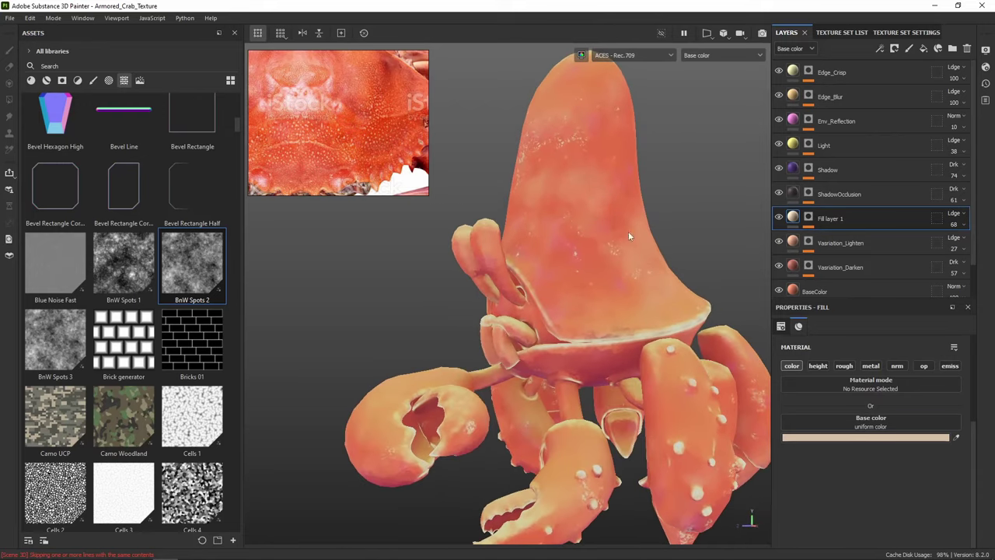
In Fill layer 1's mask, set the lower BnW Spots 2 balance to 0.59, and the upper one's balance to 0.46 and contrast to 0.42
{"action": "left_click", "coordinate": [808, 217]}
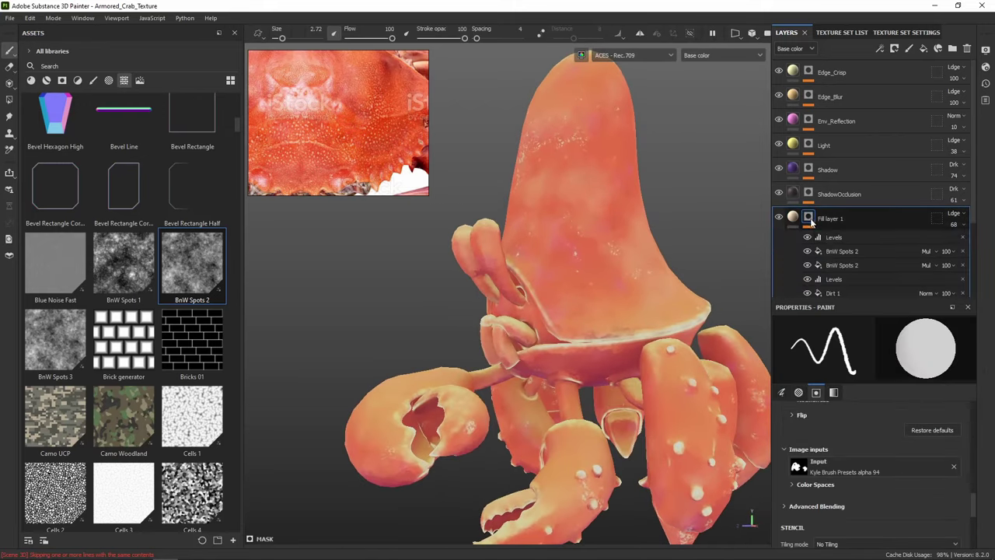
{"action": "left_click", "coordinate": [847, 265]}
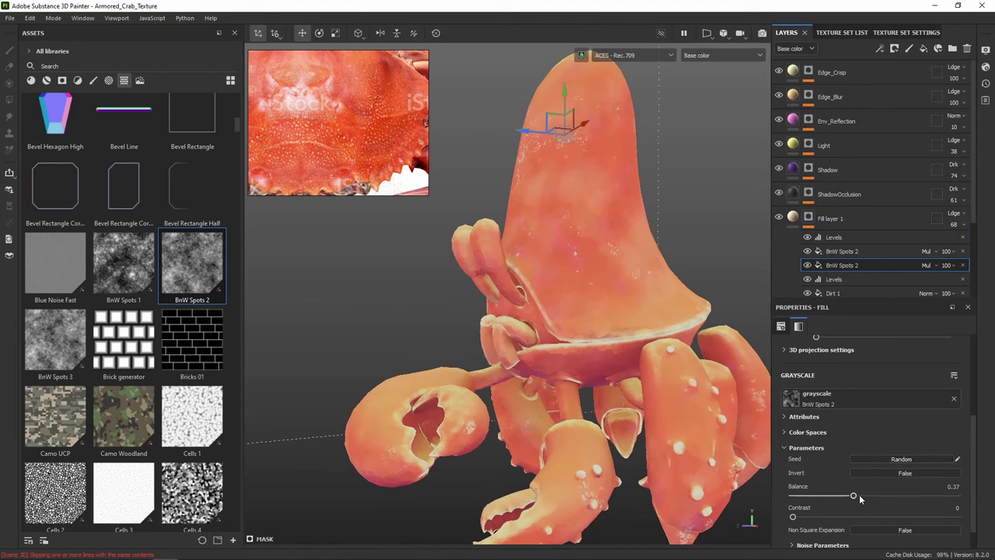
{"action": "left_click_drag", "start_coordinate": [855, 497], "coordinate": [889, 497]}
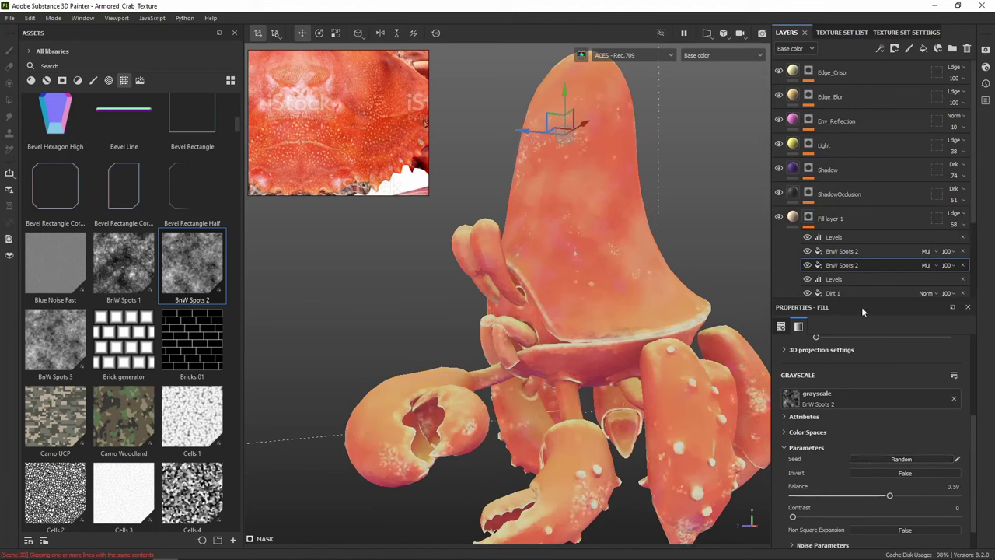
{"action": "left_click", "coordinate": [847, 251]}
{"action": "mouse_move", "coordinate": [865, 498]}
{"action": "left_mouse_down"}
{"action": "mouse_move", "coordinate": [852, 498]}
{"action": "mouse_move", "coordinate": [885, 498]}
{"action": "mouse_move", "coordinate": [856, 496]}
{"action": "mouse_move", "coordinate": [866, 496]}
{"action": "left_mouse_up"}
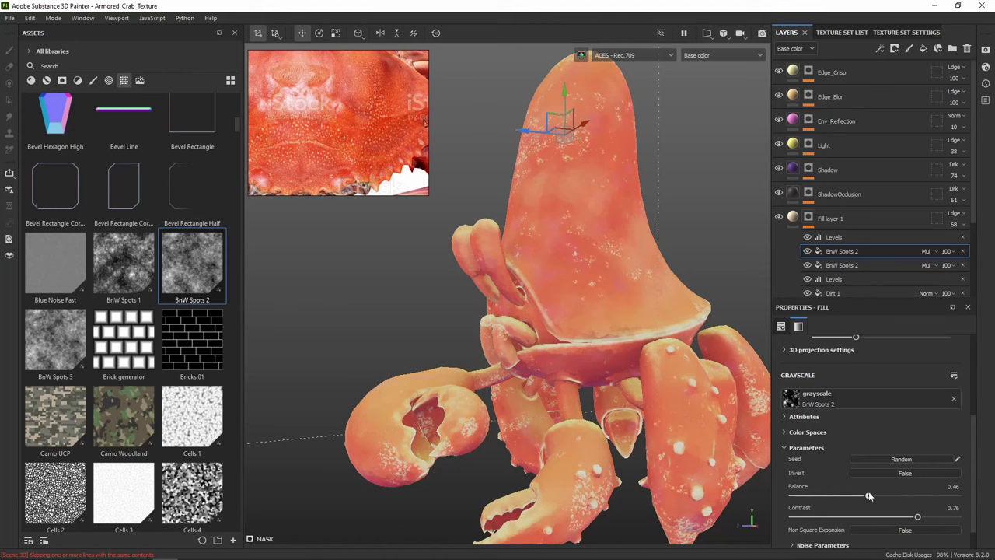
{"action": "left_click_drag", "start_coordinate": [917, 518], "coordinate": [862, 517]}
Reduce Fill layer 1's opacity to 58 and set the lower BnW Spots 2 fill's balance to 0.44
{"action": "left_click", "coordinate": [955, 224]}
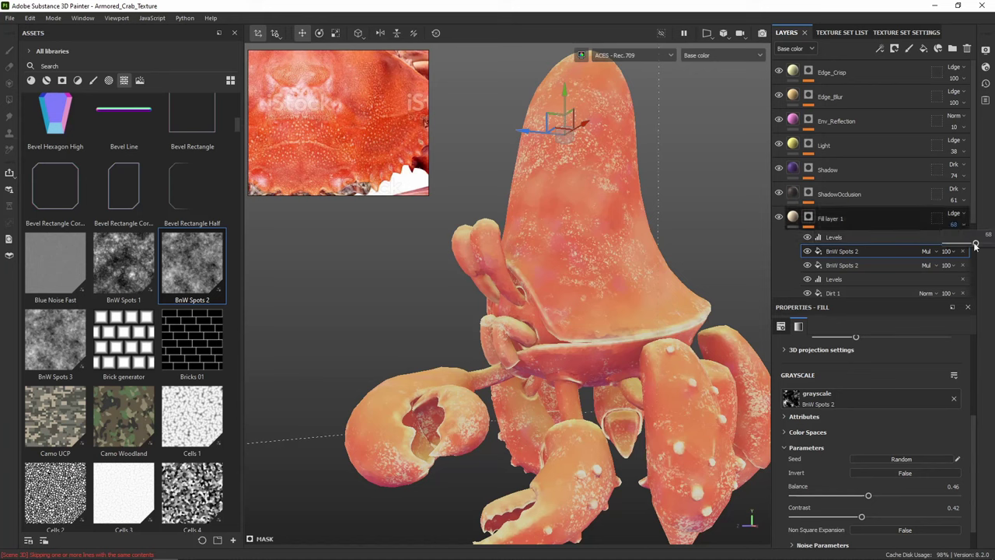
{"action": "mouse_move", "coordinate": [976, 245]}
{"action": "left_mouse_down"}
{"action": "mouse_move", "coordinate": [954, 244]}
{"action": "mouse_move", "coordinate": [972, 247]}
{"action": "left_mouse_up"}
{"action": "left_click", "coordinate": [864, 266]}
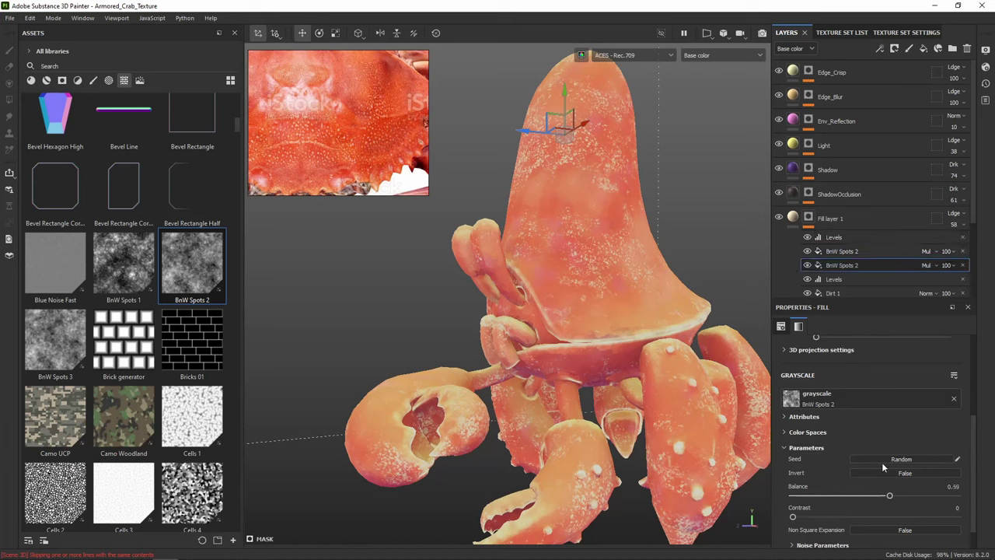
{"action": "left_click_drag", "start_coordinate": [890, 496], "coordinate": [865, 495]}
Inspect the speckles on the shell from another angle and set Fill layer 1's opacity to 38
{"action": "left_click_drag", "start_coordinate": [756, 299], "coordinate": [509, 270], "text": "alt"}
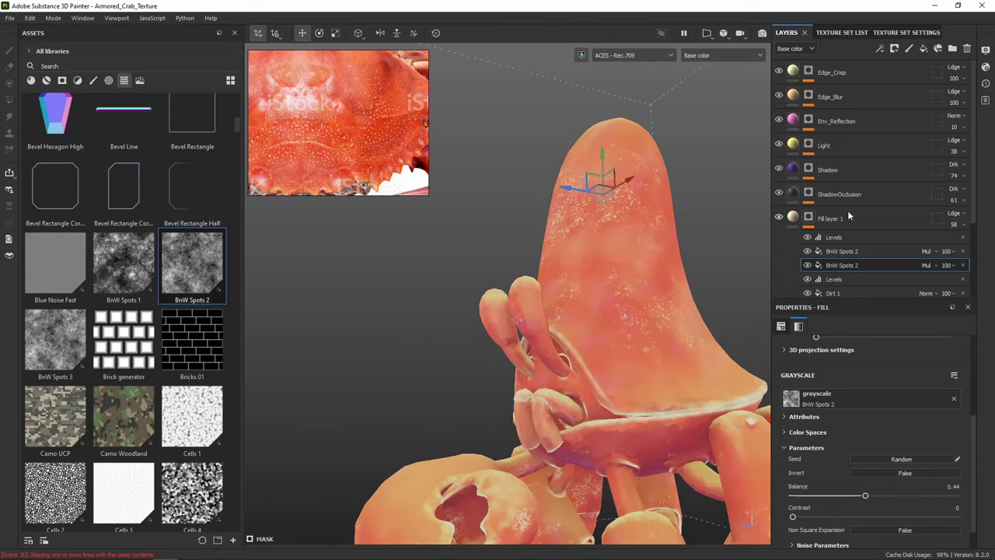
{"action": "left_click_drag", "start_coordinate": [966, 227], "coordinate": [988, 245]}
{"action": "left_click", "coordinate": [963, 226]}
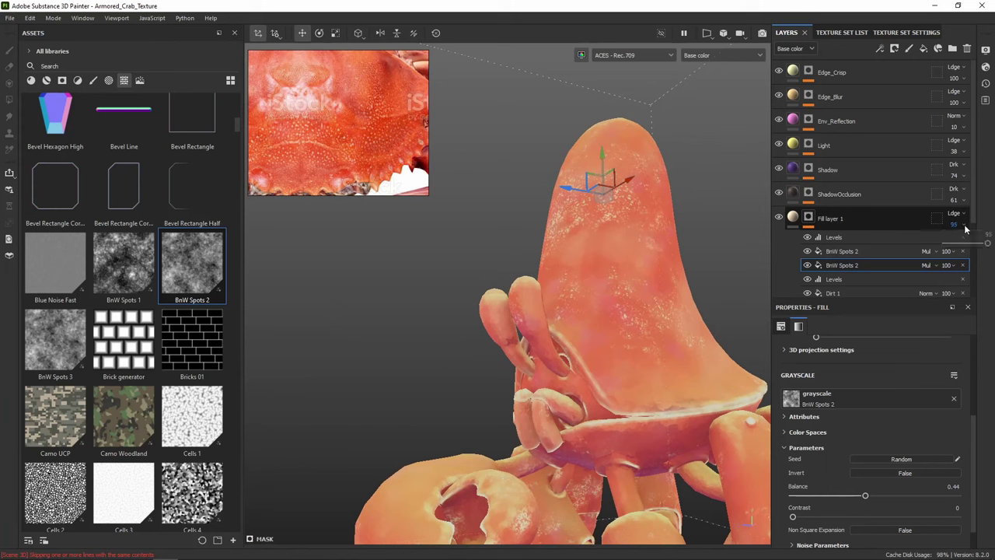
{"action": "left_click_drag", "start_coordinate": [987, 245], "coordinate": [962, 246]}
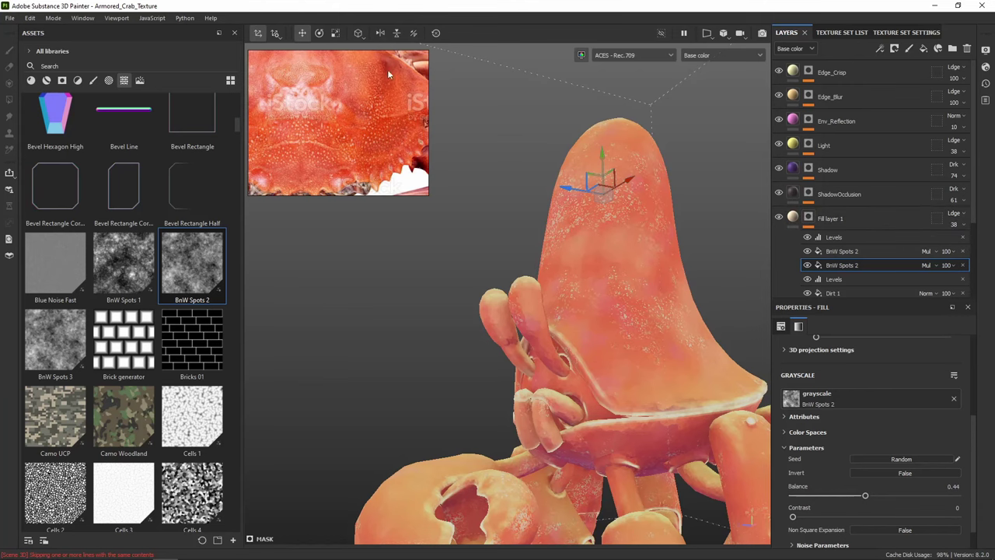
Set the upper BnW Spots 2 fill's balance to 0.4 and contrast to 0.52, checking the speckles around the claws and shell
{"action": "middle_click_drag", "start_coordinate": [686, 269], "coordinate": [642, 149], "text": "alt"}
{"action": "left_click_drag", "start_coordinate": [643, 149], "coordinate": [674, 229], "text": "alt"}
{"action": "left_click", "coordinate": [866, 252]}
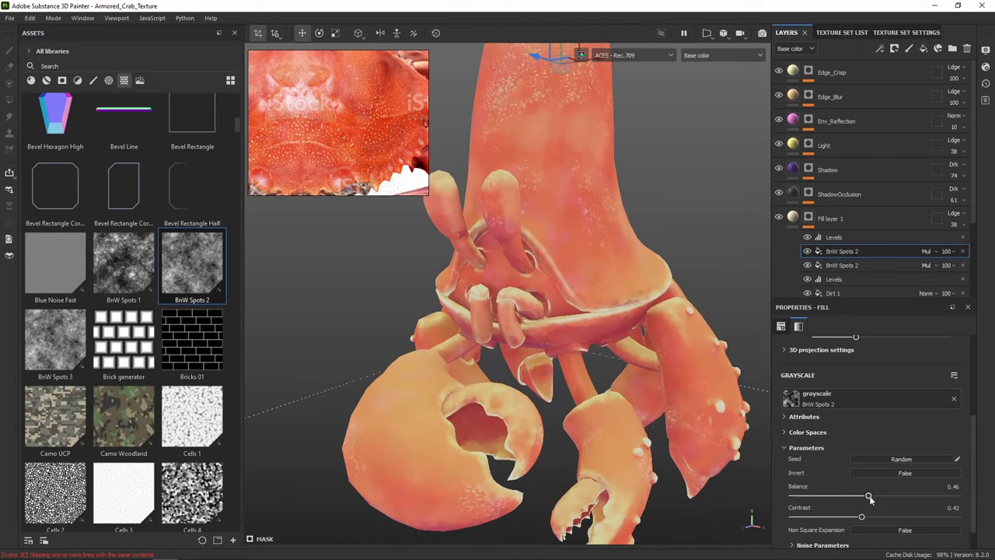
{"action": "mouse_move", "coordinate": [867, 497]}
{"action": "left_mouse_down"}
{"action": "mouse_move", "coordinate": [882, 498]}
{"action": "mouse_move", "coordinate": [834, 517]}
{"action": "mouse_move", "coordinate": [878, 517]}
{"action": "mouse_move", "coordinate": [856, 498]}
{"action": "mouse_move", "coordinate": [870, 496]}
{"action": "mouse_move", "coordinate": [859, 496]}
{"action": "left_mouse_up"}
{"action": "middle_click_drag", "start_coordinate": [651, 160], "coordinate": [677, 183], "text": "alt"}
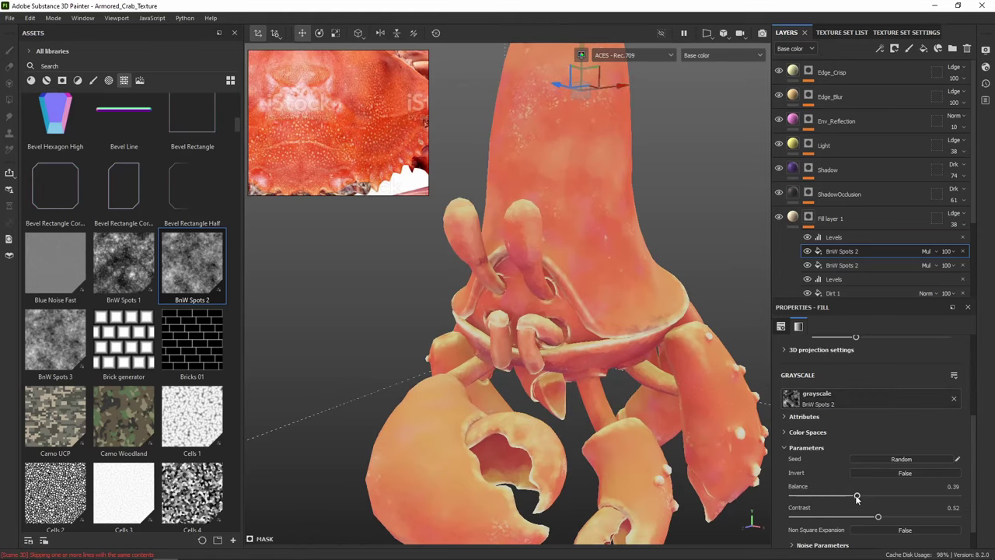
{"action": "left_click_drag", "start_coordinate": [857, 495], "coordinate": [858, 495]}
{"action": "middle_click_drag", "start_coordinate": [692, 201], "coordinate": [687, 134], "text": "alt"}
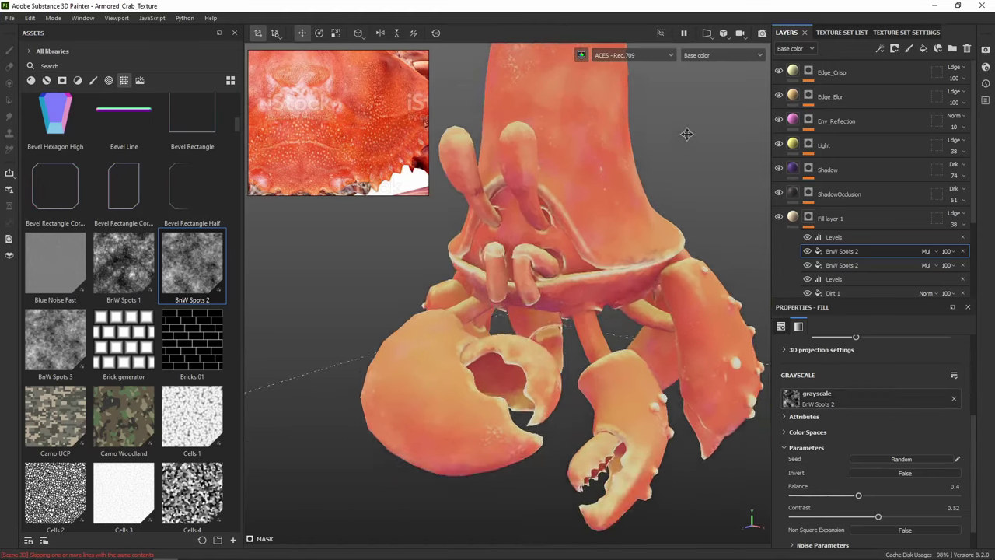
{"action": "left_click_drag", "start_coordinate": [687, 134], "coordinate": [580, 156], "text": "alt"}
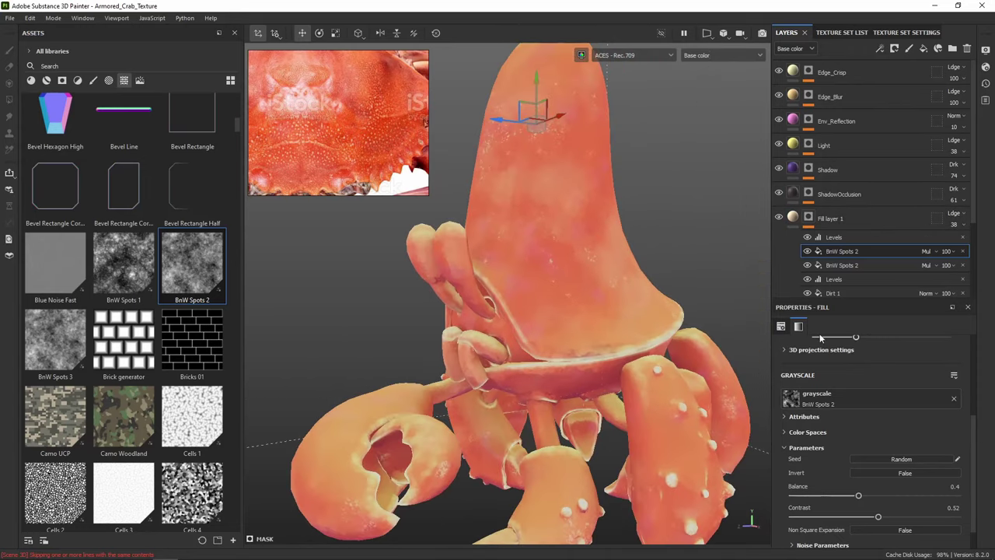
Rename Fill layer 1 as White_Spot
{"action": "scroll", "coordinate": [851, 282], "scroll_direction": "down", "scroll_amount": 1}
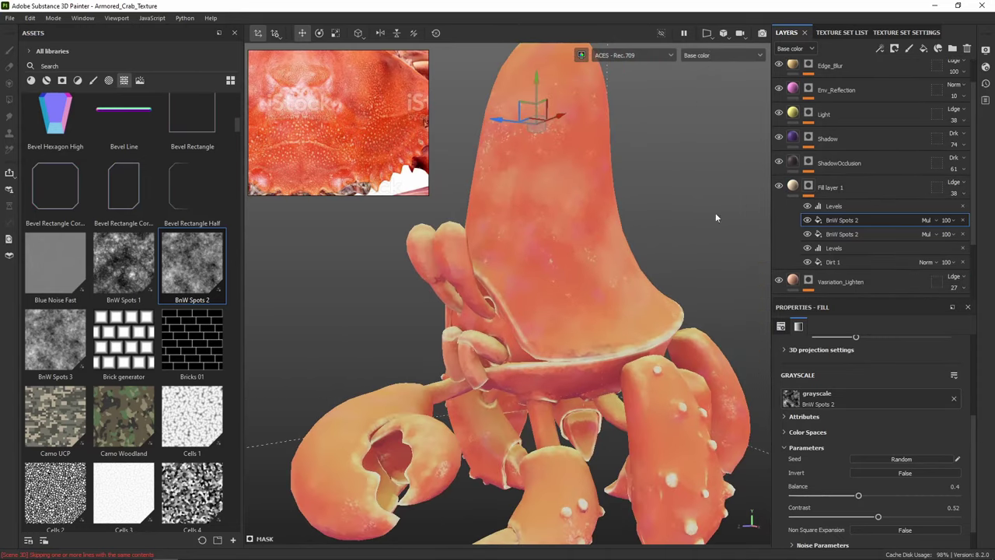
{"action": "double_click", "coordinate": [831, 189]}
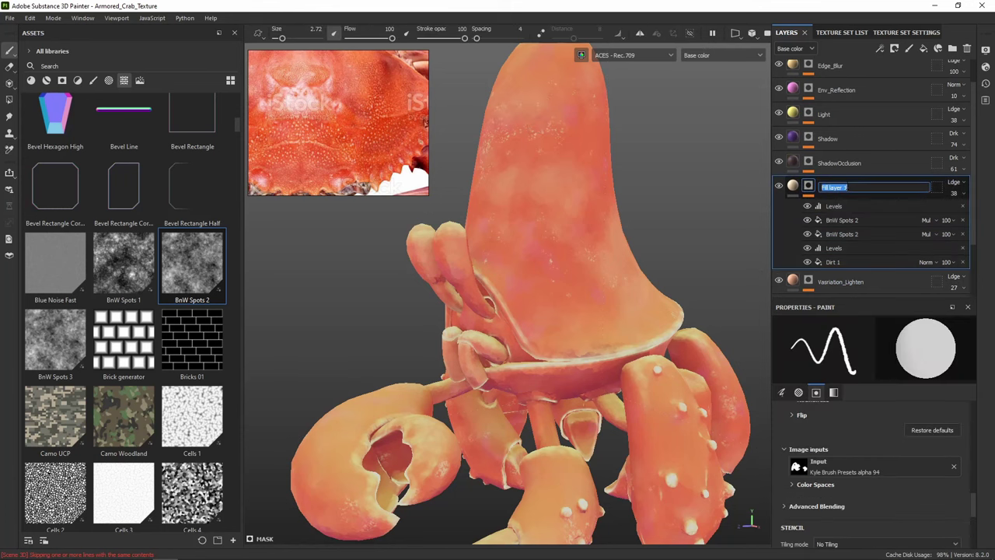
{"action": "type", "text": "White_Spots"}
{"action": "key", "text": "Return"}
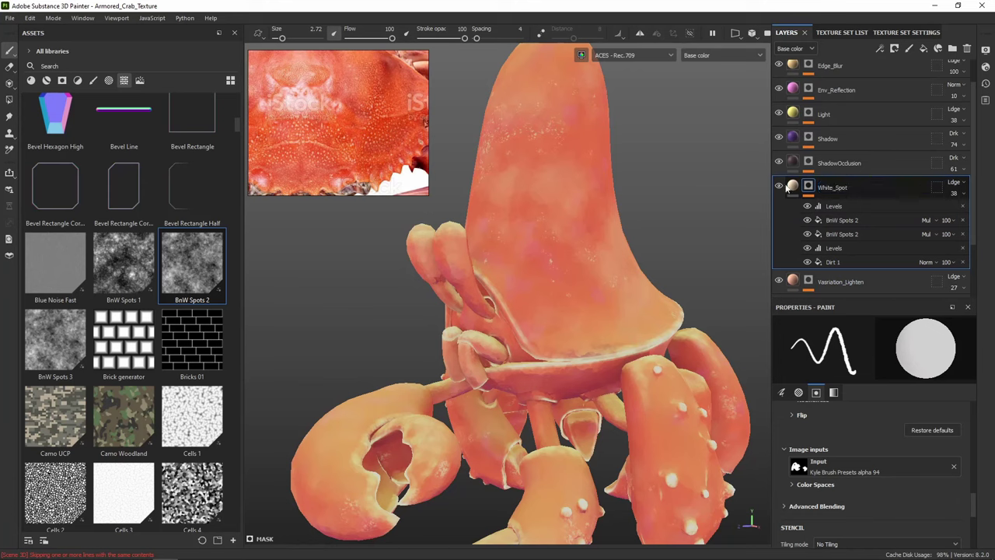
Duplicate the White_Spot layer and rename the copy Black_Spot
{"action": "right_click", "coordinate": [867, 186]}
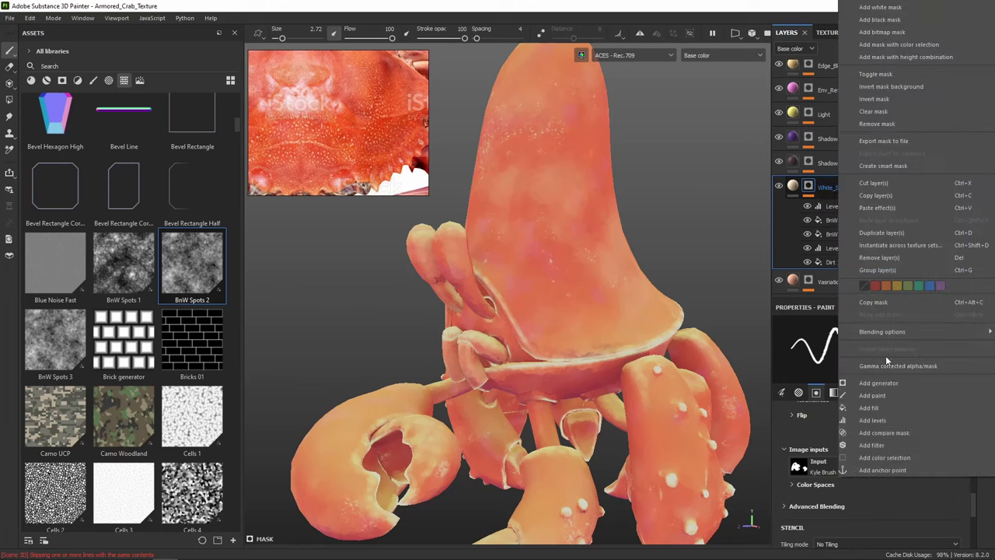
{"action": "left_click", "coordinate": [876, 229]}
{"action": "double_click", "coordinate": [833, 187]}
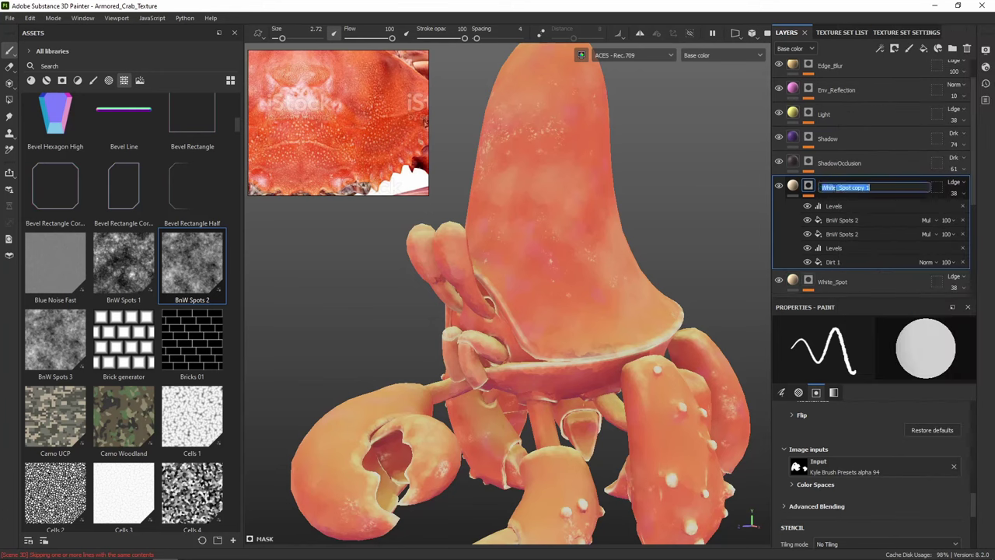
{"action": "type", "text": "Black_Spot"}
{"action": "key", "text": "Return"}
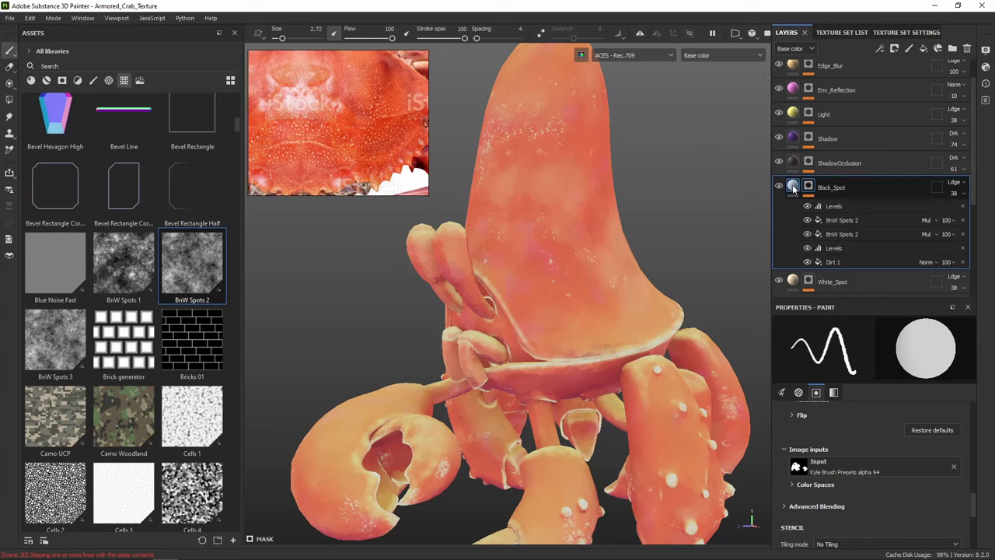
Set the Black_Spot layer's base color to dark brown 5A3729
{"action": "left_click", "coordinate": [793, 186]}
{"action": "left_click", "coordinate": [908, 439]}
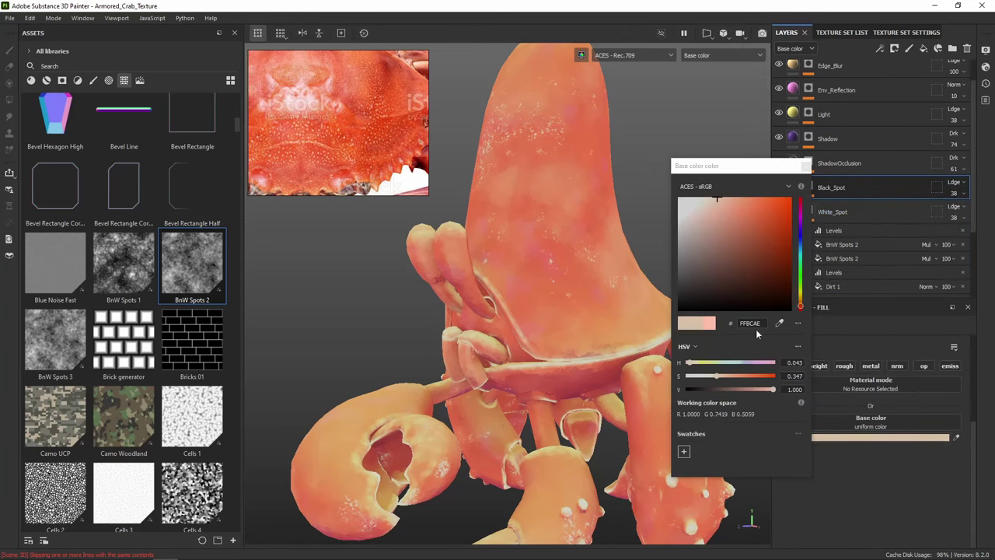
{"action": "left_click", "coordinate": [763, 288]}
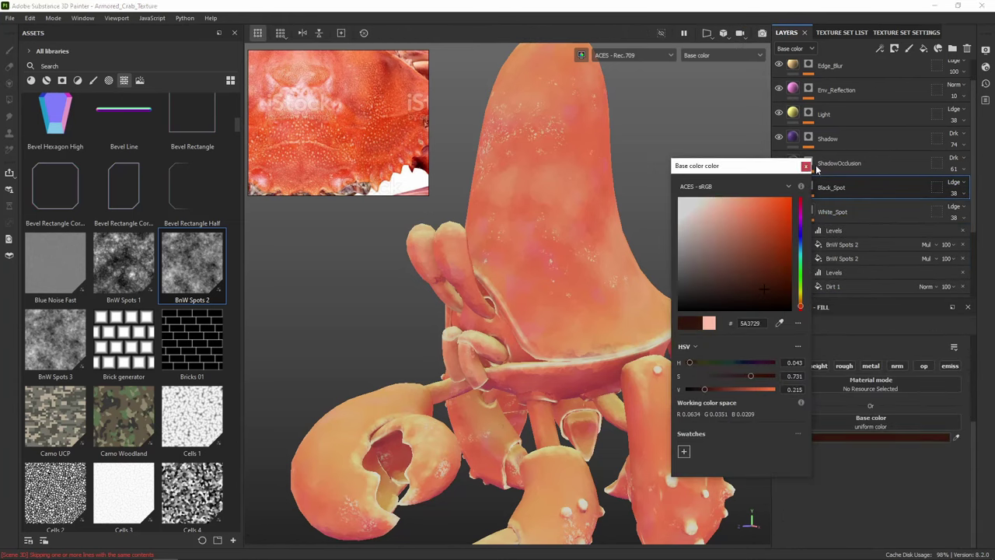
{"action": "left_click", "coordinate": [806, 166]}
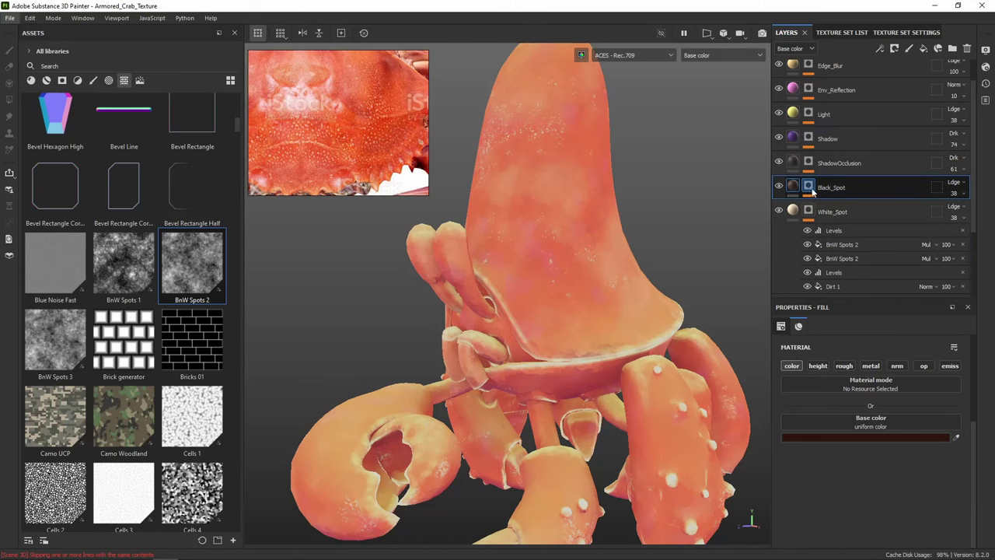
Isolate the Black_Spot mask in the viewport and hide all effects above its Dirt 1 fill
{"action": "left_click", "coordinate": [793, 213]}
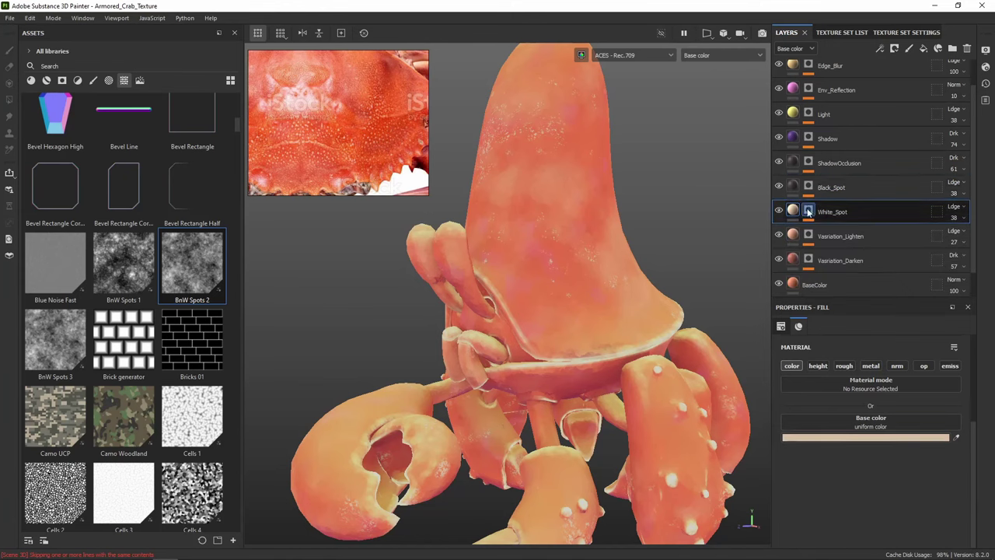
{"action": "left_click", "coordinate": [809, 188], "text": "alt"}
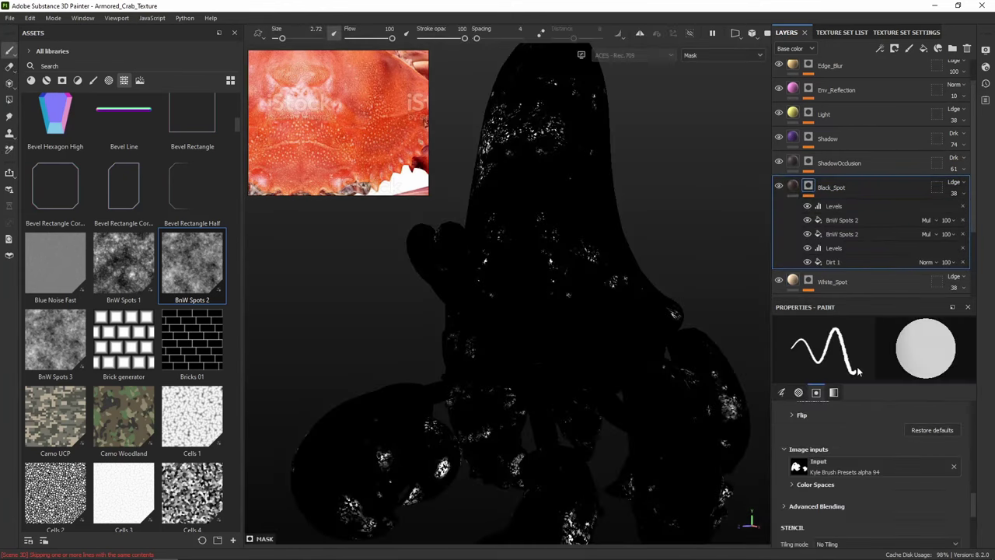
{"action": "left_click", "coordinate": [807, 206]}
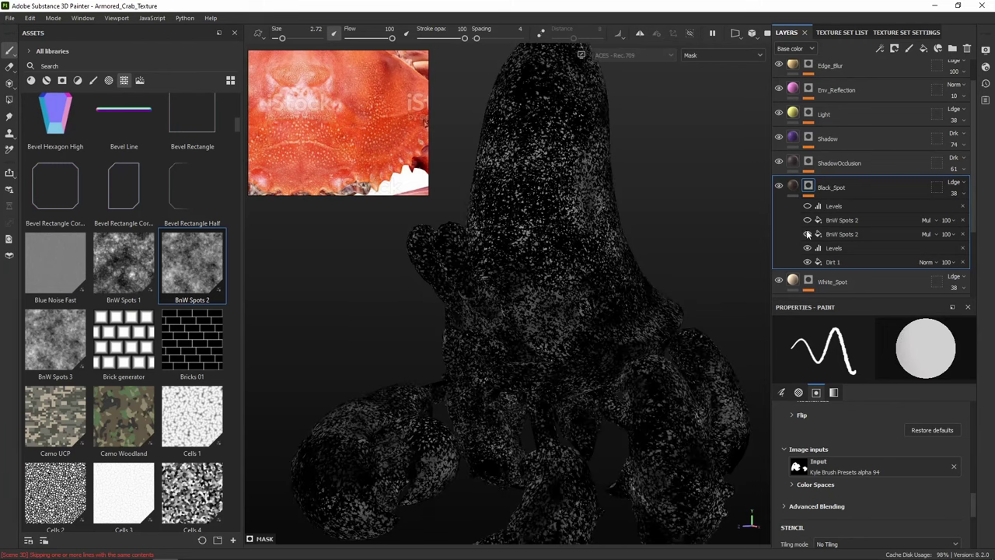
{"action": "left_click", "coordinate": [807, 234]}
{"action": "left_click", "coordinate": [807, 248]}
Set the tiling of the Black_Spot mask's Dirt 1 fill to 0.09 for larger blotches
{"action": "left_click", "coordinate": [834, 262]}
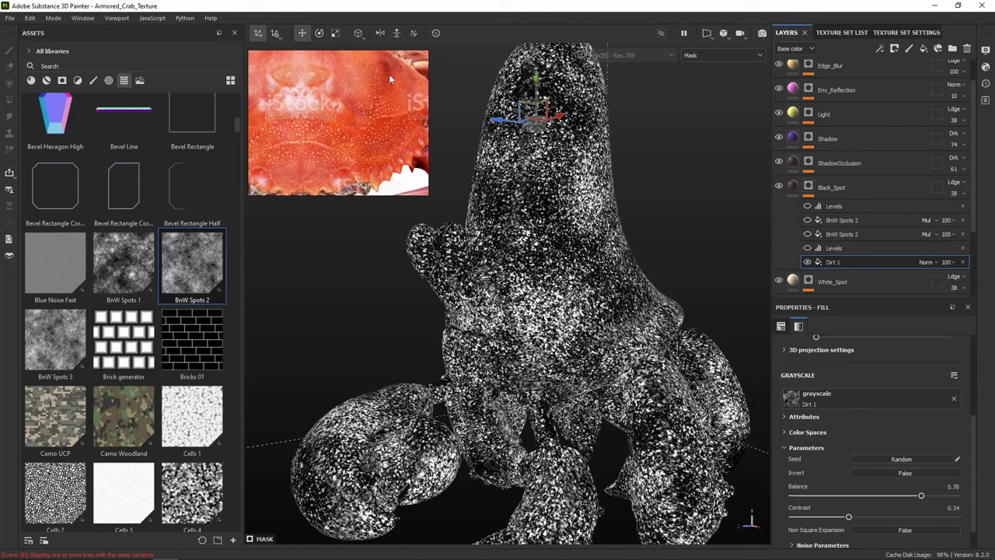
{"action": "scroll", "coordinate": [867, 440], "scroll_direction": "up", "scroll_amount": 4}
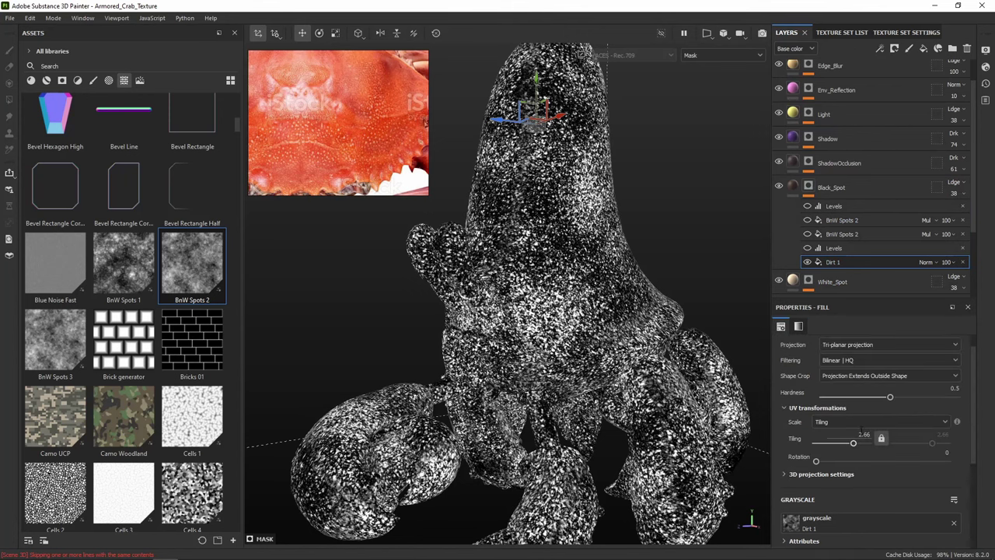
{"action": "left_click_drag", "start_coordinate": [854, 444], "coordinate": [846, 444]}
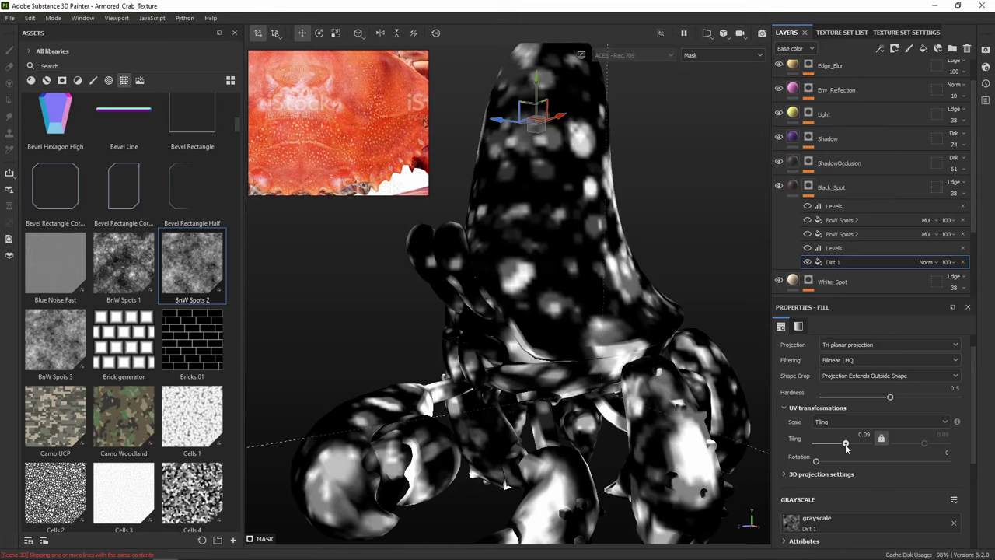
Re-enable both BnW Spots 2 fills and the topmost Levels in the Black_Spot mask, leaving the lower Levels hidden
{"action": "left_click", "coordinate": [808, 248]}
{"action": "left_click", "coordinate": [808, 249]}
{"action": "left_click", "coordinate": [809, 248]}
{"action": "left_click", "coordinate": [809, 234]}
{"action": "left_click", "coordinate": [809, 235]}
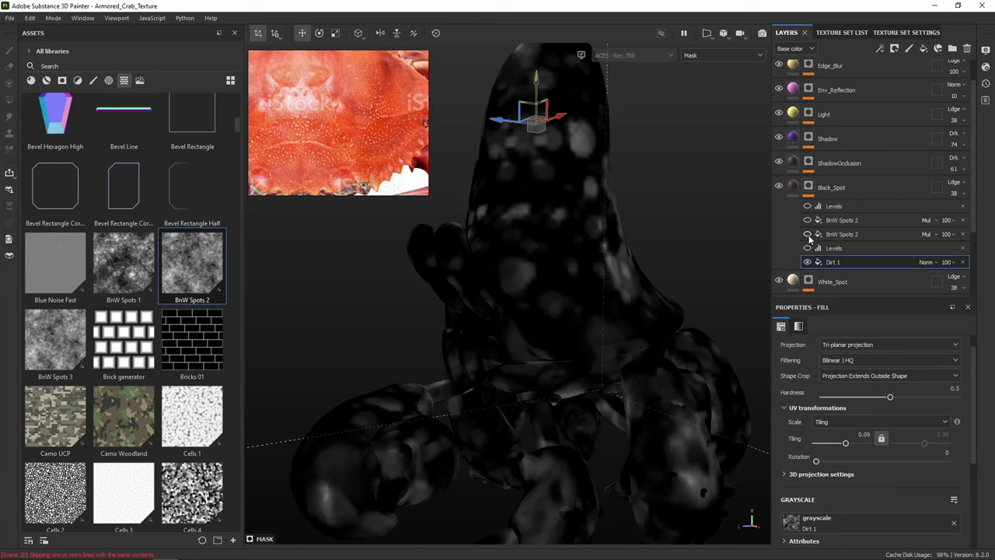
{"action": "left_click", "coordinate": [808, 220]}
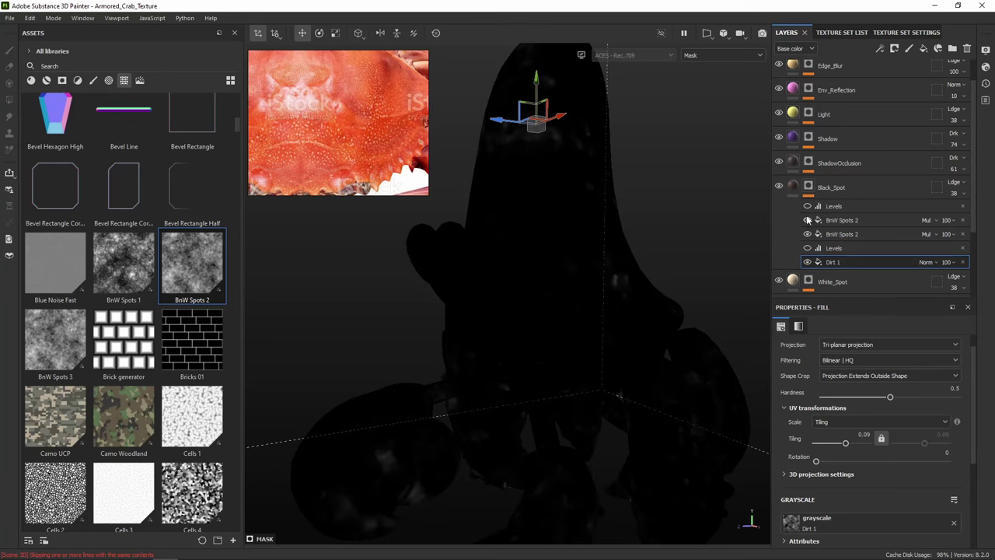
{"action": "left_click", "coordinate": [807, 207]}
{"action": "left_click", "coordinate": [807, 221]}
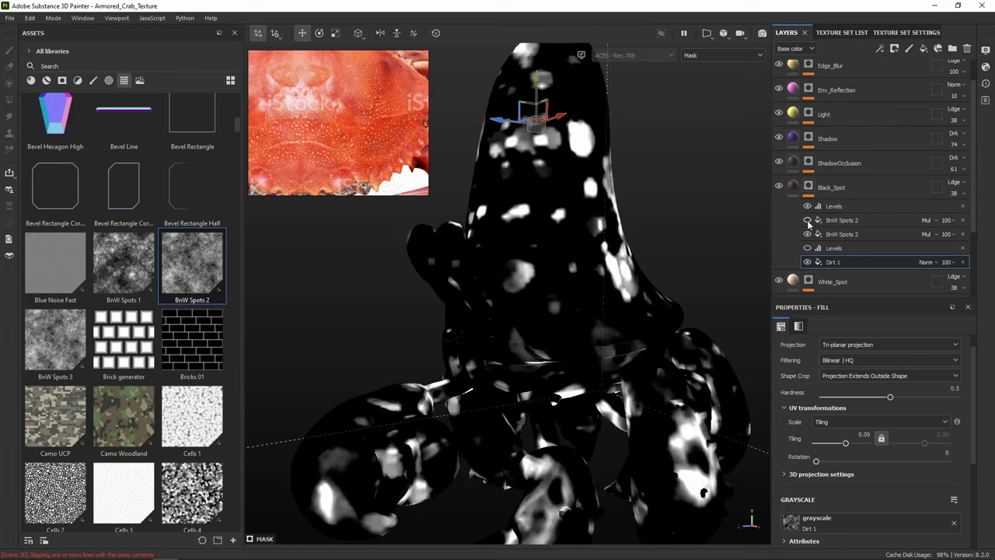
{"action": "left_click", "coordinate": [807, 221]}
Set the upper BnW Spots 2 fill's balance to 0.5 and contrast to 0.26, and the lower one's balance to 0.5
{"action": "left_click", "coordinate": [843, 221]}
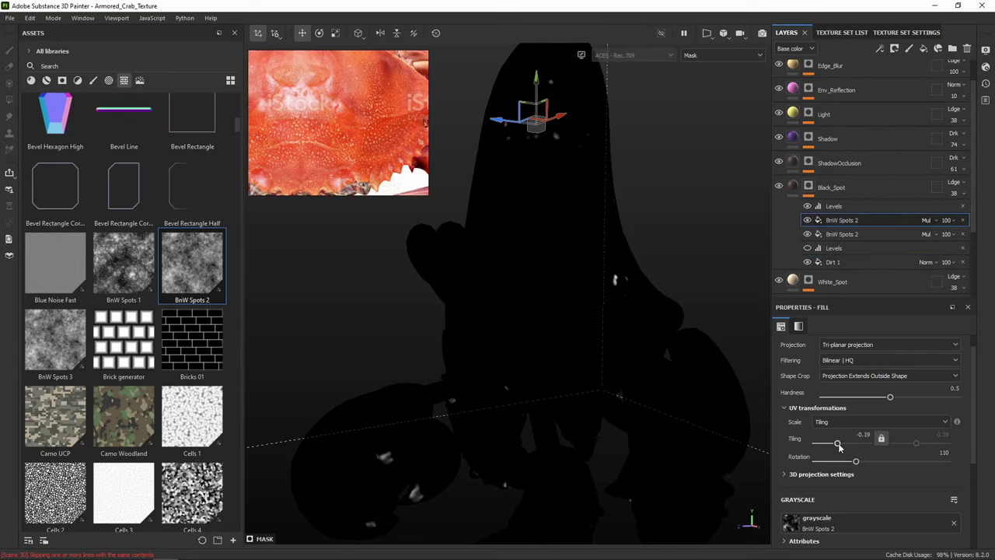
{"action": "scroll", "coordinate": [874, 482], "scroll_direction": "down", "scroll_amount": 4}
{"action": "left_click_drag", "start_coordinate": [858, 467], "coordinate": [816, 488]}
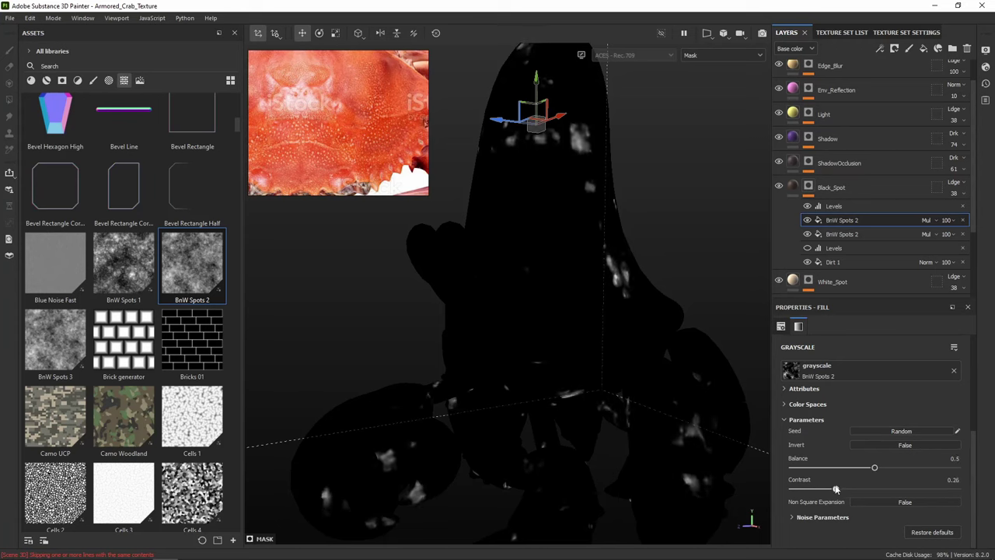
{"action": "left_click", "coordinate": [840, 234]}
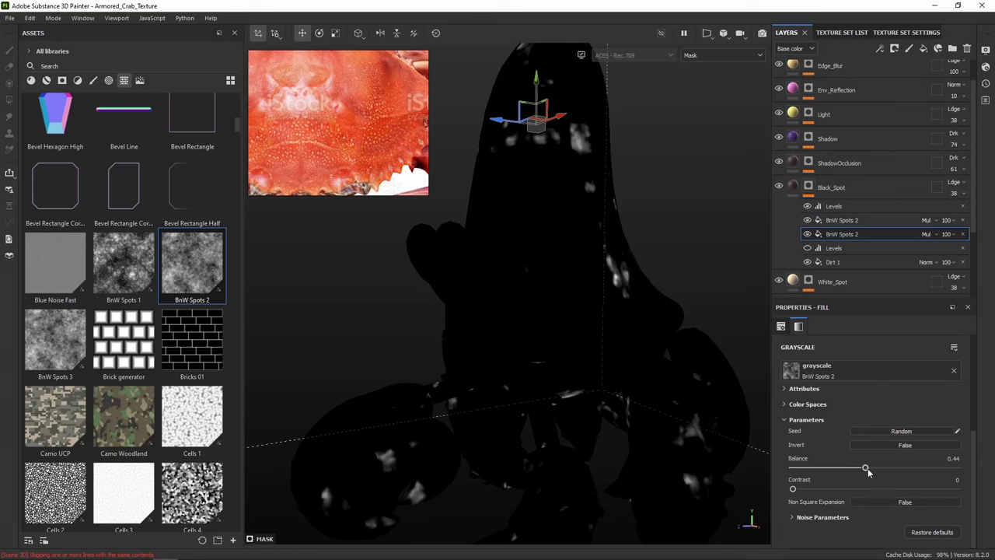
{"action": "mouse_move", "coordinate": [866, 468]}
{"action": "left_mouse_down"}
{"action": "mouse_move", "coordinate": [854, 468]}
{"action": "mouse_move", "coordinate": [875, 468]}
{"action": "left_mouse_up"}
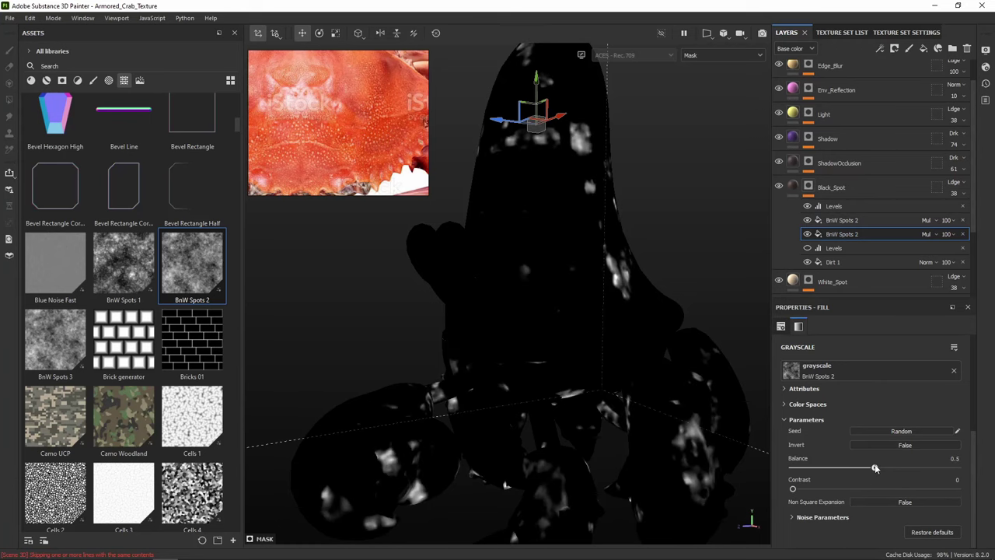
Reset the Black_Spot mask's topmost Levels, then lower its input white point and raise the black point slightly to isolate soft blotches
{"action": "left_click", "coordinate": [807, 206]}
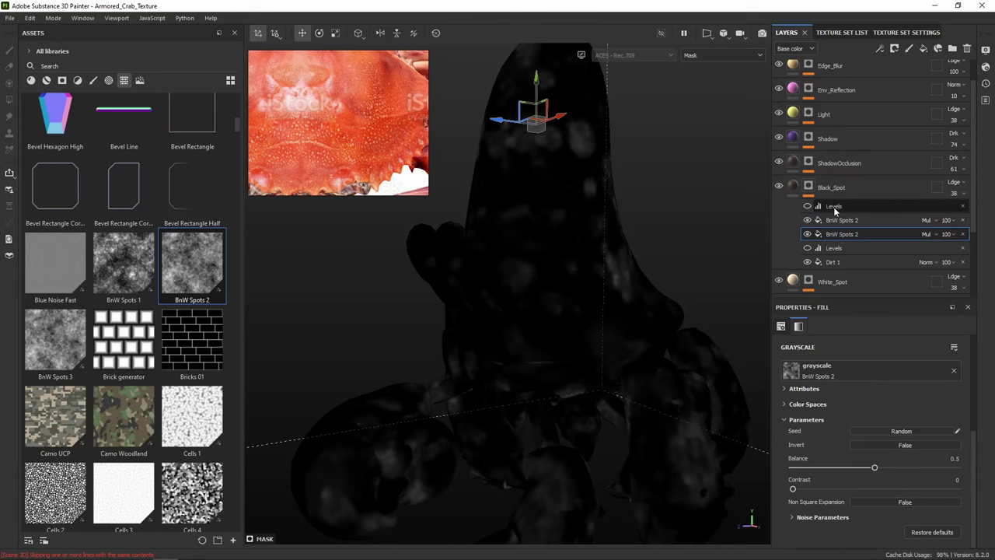
{"action": "left_click", "coordinate": [833, 206]}
{"action": "left_click", "coordinate": [807, 206]}
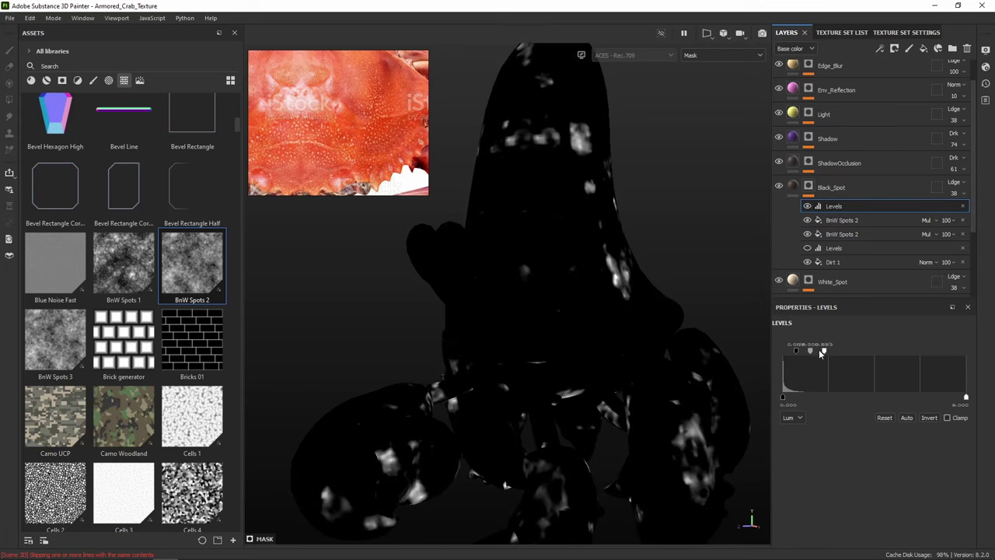
{"action": "left_click_drag", "start_coordinate": [821, 353], "coordinate": [826, 355]}
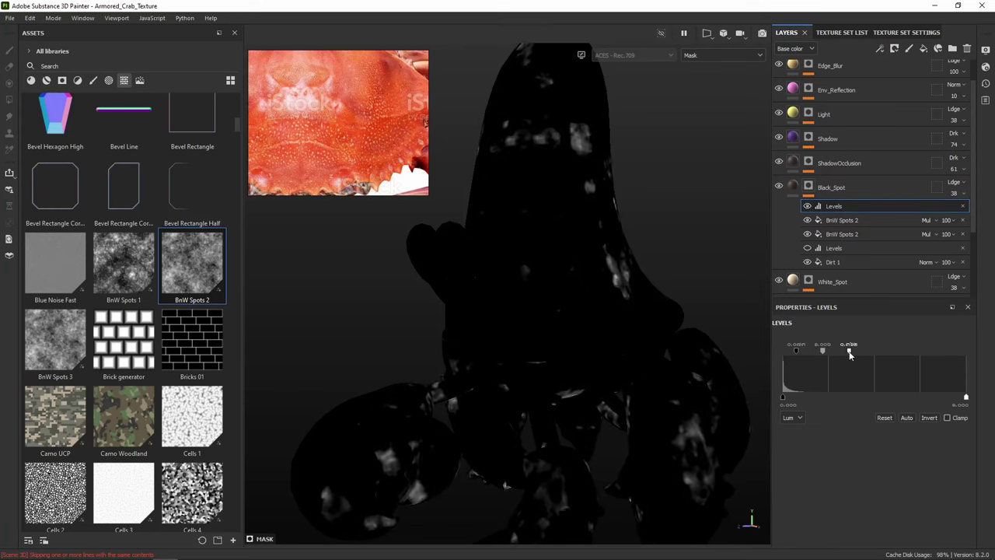
{"action": "left_click", "coordinate": [885, 418]}
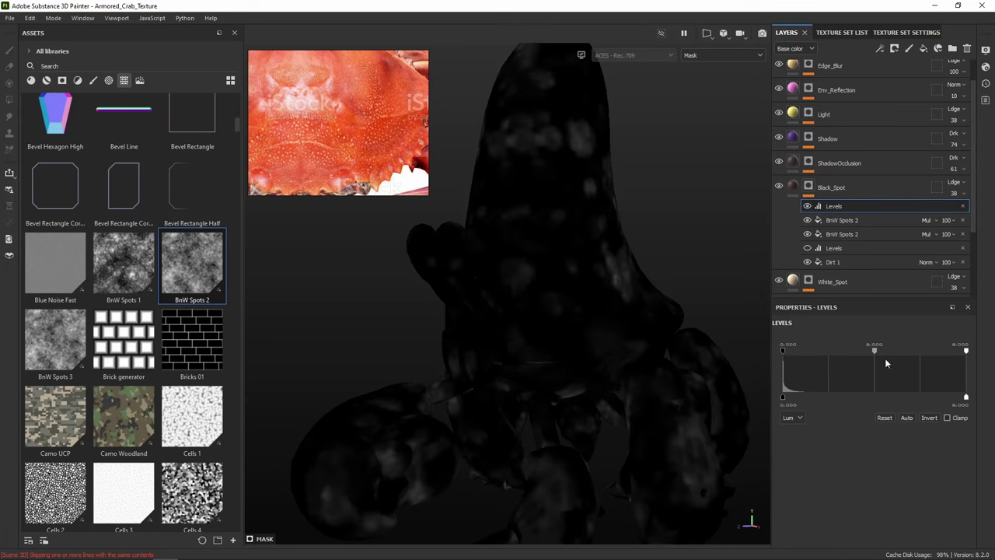
{"action": "left_click_drag", "start_coordinate": [961, 352], "coordinate": [896, 351]}
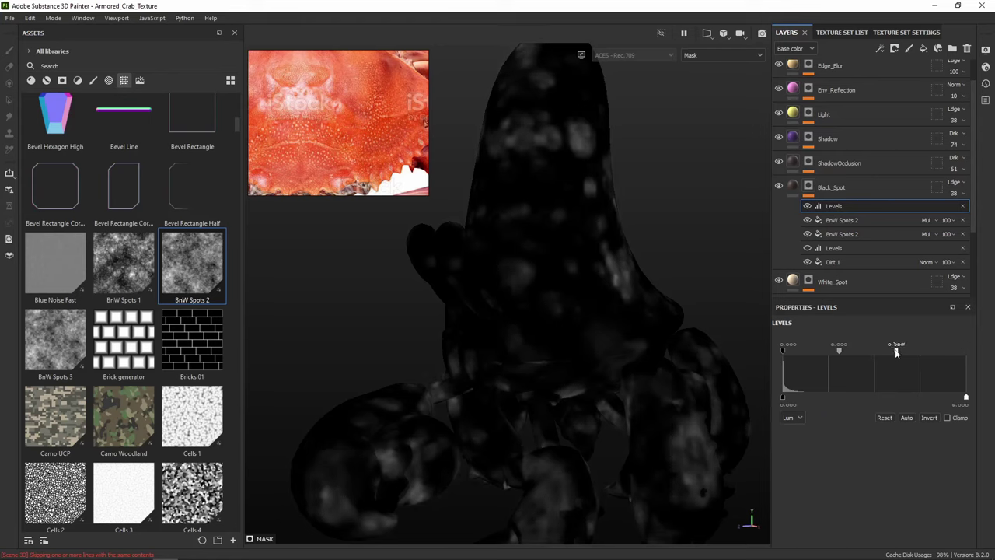
{"action": "left_click_drag", "start_coordinate": [782, 351], "coordinate": [836, 354]}
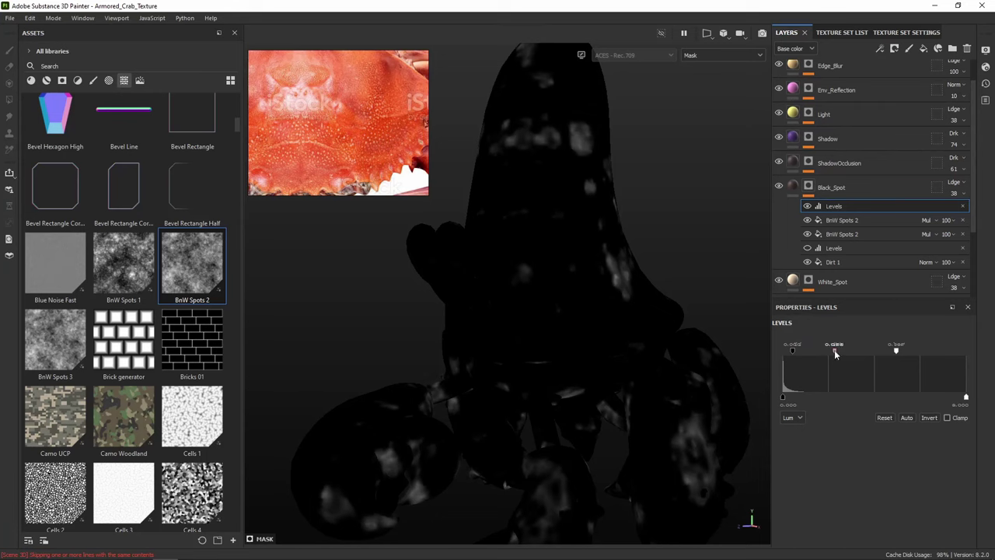
Add a Blur Slope filter above the Black_Spot mask's Levels, with intensity divider 10 and intensity 0.394
{"action": "right_click", "coordinate": [836, 212]}
{"action": "left_click", "coordinate": [879, 416]}
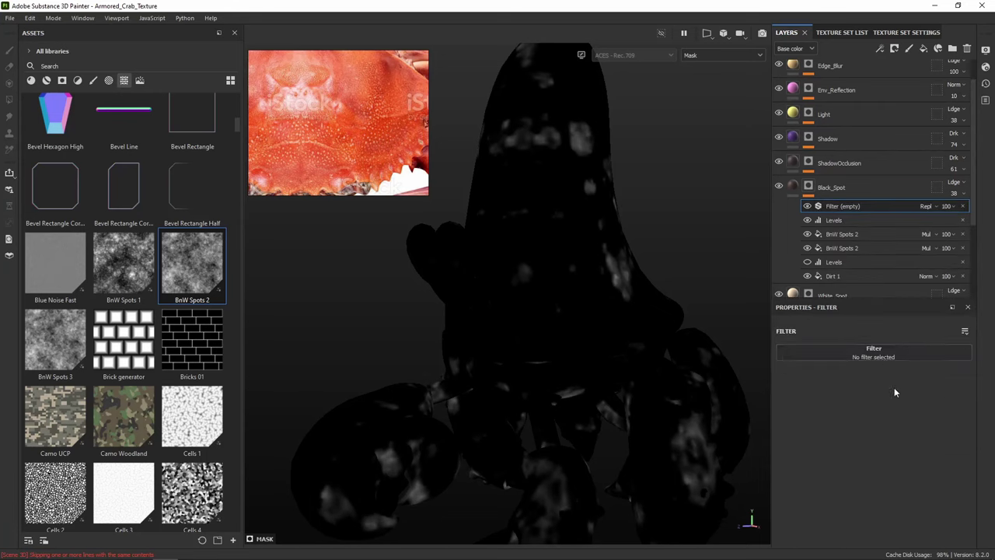
{"action": "left_click", "coordinate": [873, 352]}
{"action": "left_click", "coordinate": [915, 389]}
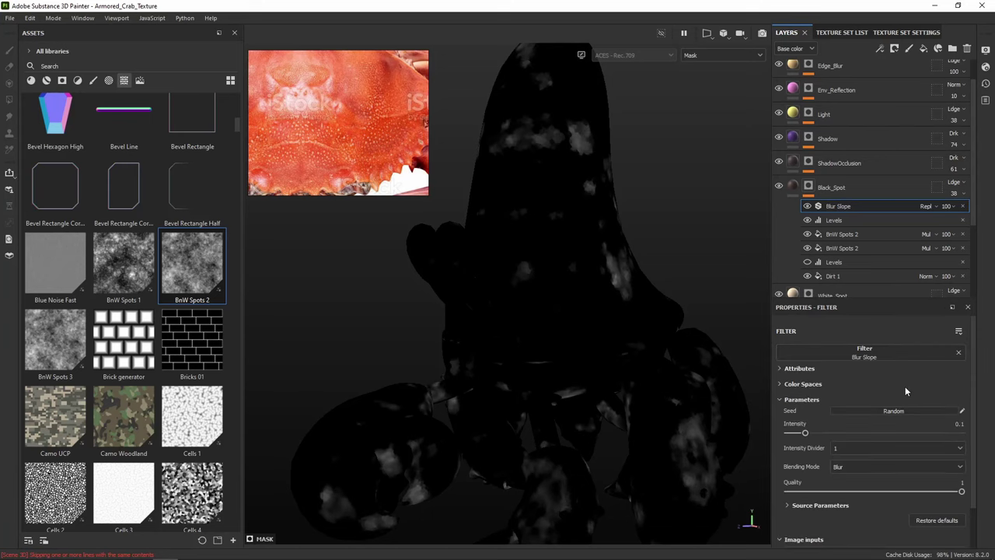
{"action": "left_click", "coordinate": [848, 448]}
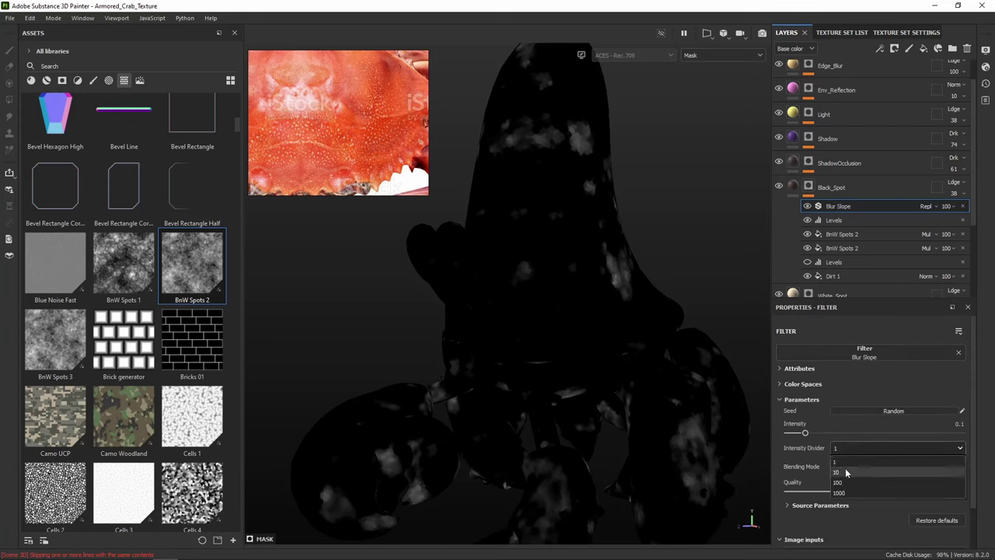
{"action": "left_click", "coordinate": [845, 468]}
{"action": "left_click_drag", "start_coordinate": [806, 433], "coordinate": [857, 442]}
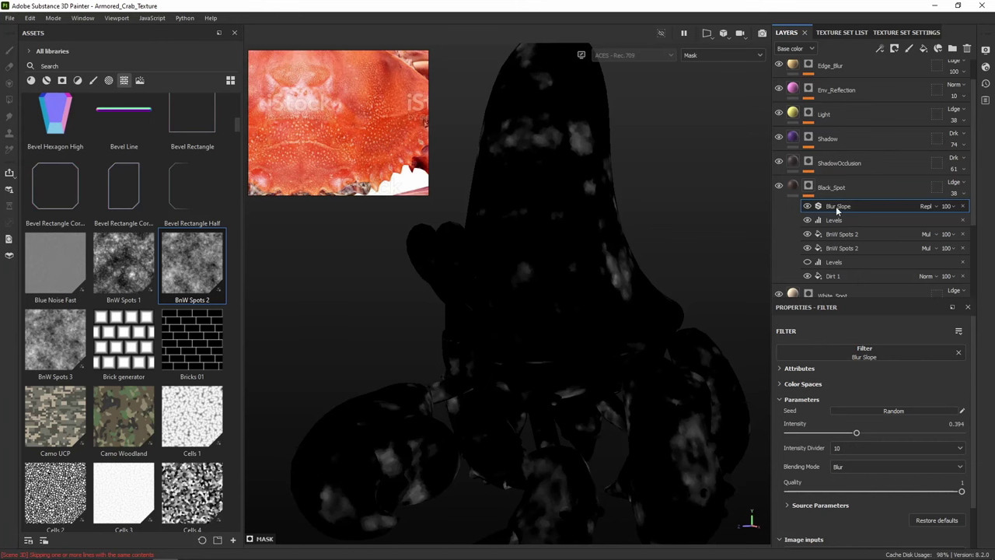
Set the Black_Spot layer's base color blending mode to Darken (Min) and its opacity to 95
{"action": "left_click", "coordinate": [793, 187]}
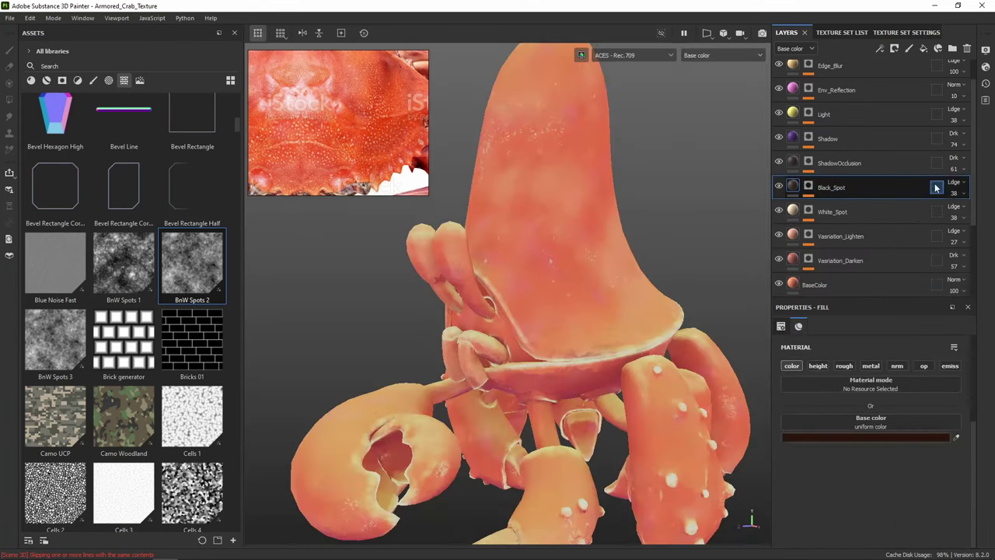
{"action": "left_click", "coordinate": [955, 182]}
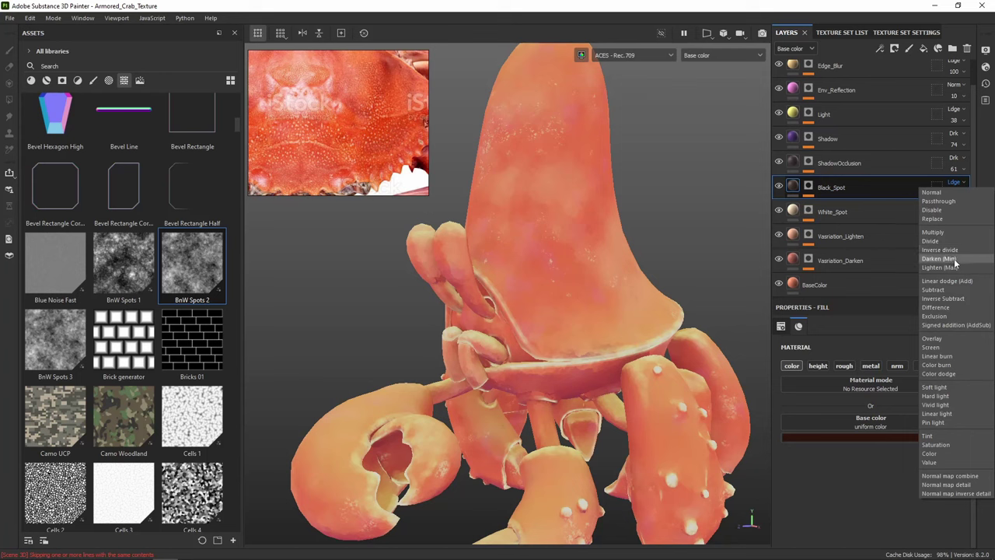
{"action": "left_click", "coordinate": [950, 258]}
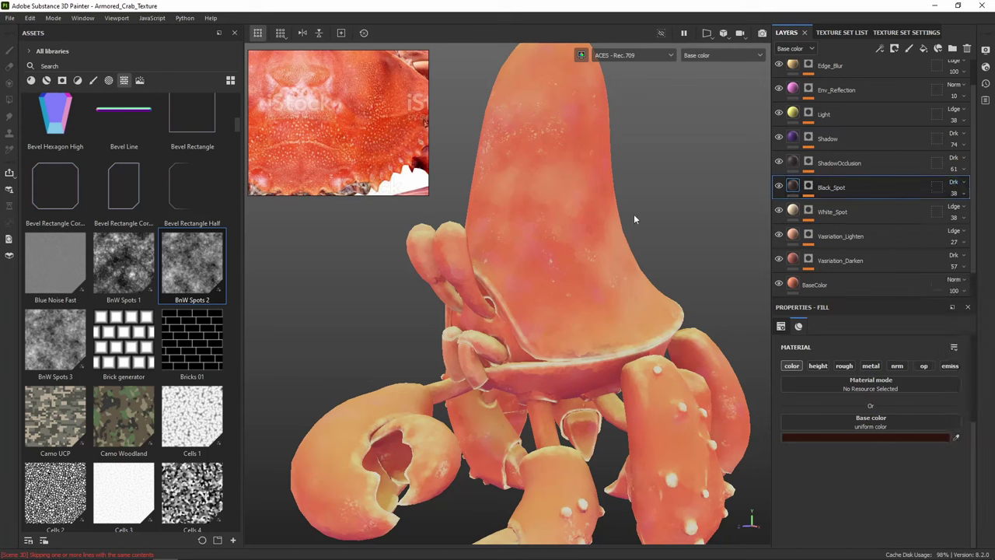
{"action": "left_click", "coordinate": [961, 196]}
{"action": "left_click_drag", "start_coordinate": [964, 211], "coordinate": [988, 215]}
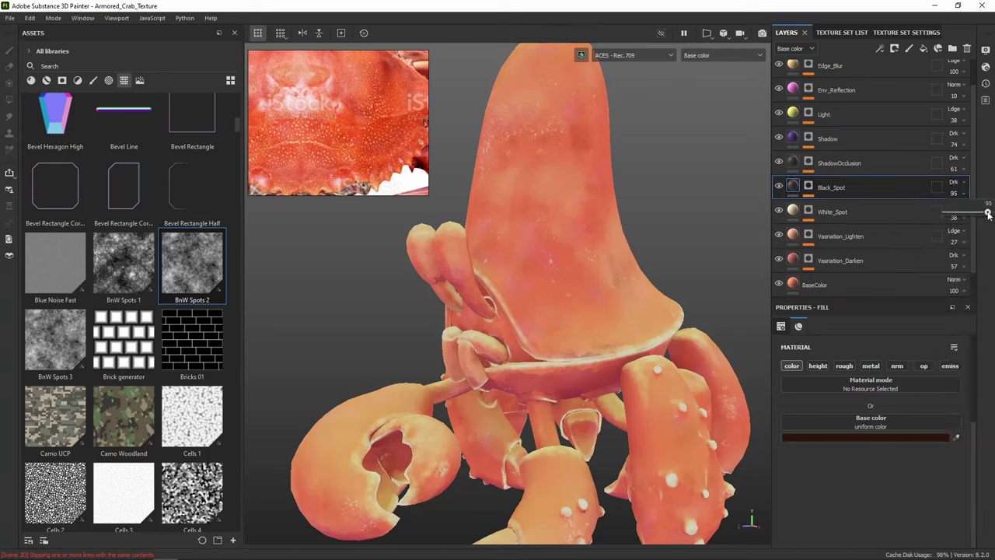
Inspect the dark patches on the shell and shift the midtone point of the Black_Spot mask's upper Levels toward white to soften them
{"action": "scroll", "coordinate": [626, 176], "scroll_direction": "up", "scroll_amount": 3}
{"action": "left_click_drag", "start_coordinate": [578, 125], "coordinate": [584, 210], "text": "alt"}
{"action": "scroll", "coordinate": [604, 236], "scroll_direction": "down", "scroll_amount": 3}
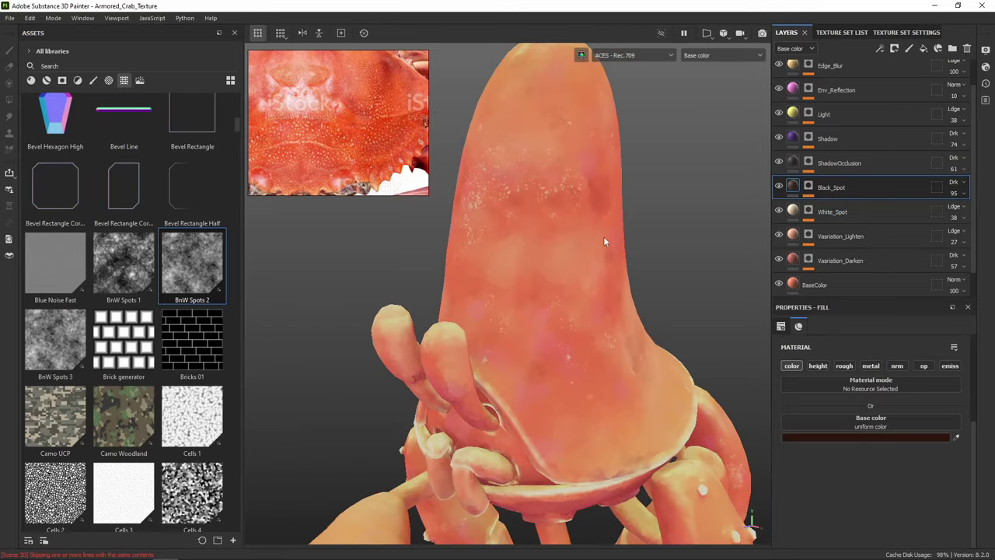
{"action": "mouse_move", "coordinate": [611, 262]}
{"action": "left_mouse_down", "text": "alt"}
{"action": "mouse_move", "coordinate": [626, 249]}
{"action": "mouse_move", "coordinate": [583, 237]}
{"action": "mouse_move", "coordinate": [599, 247]}
{"action": "left_mouse_up", "text": "alt"}
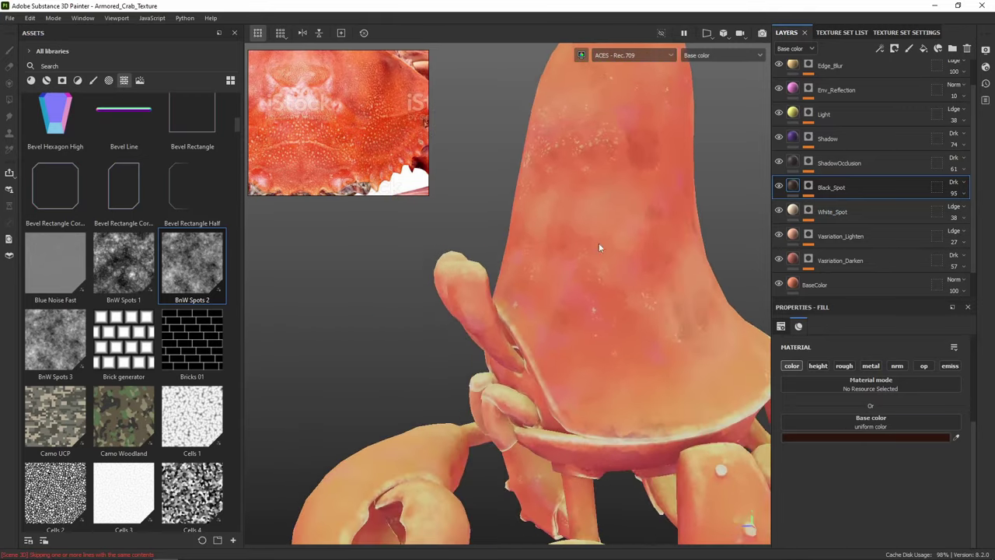
{"action": "scroll", "coordinate": [643, 219], "scroll_direction": "up", "scroll_amount": 2}
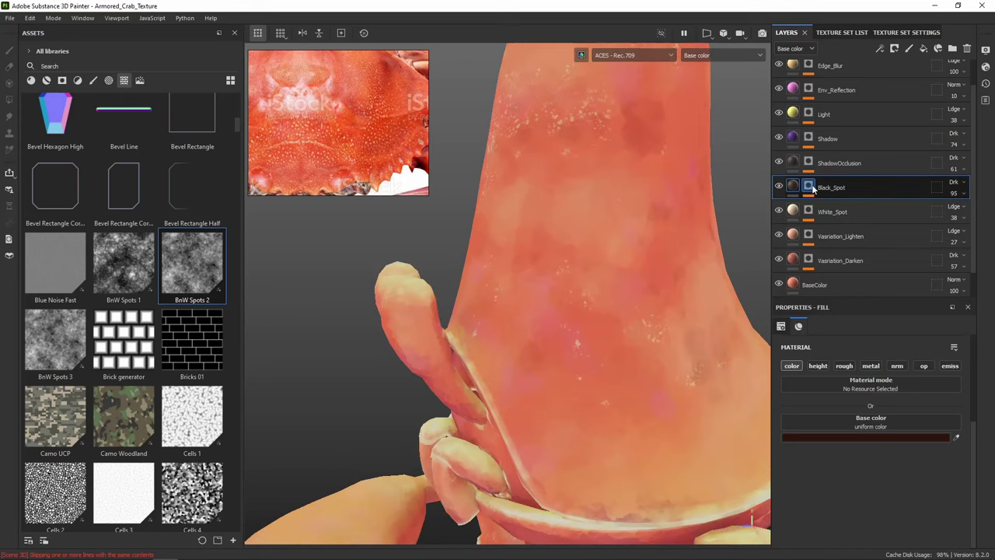
{"action": "left_click", "coordinate": [810, 187]}
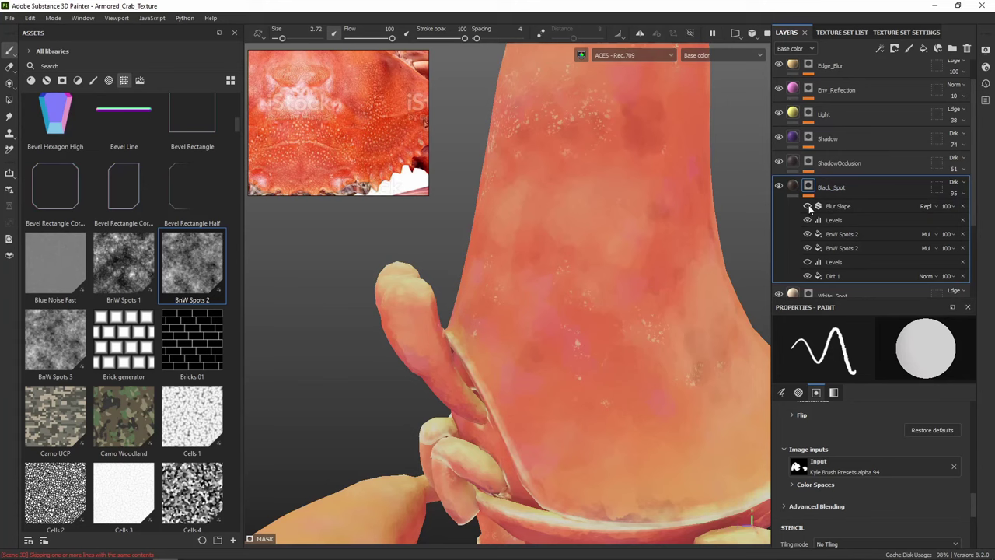
{"action": "left_click", "coordinate": [842, 233]}
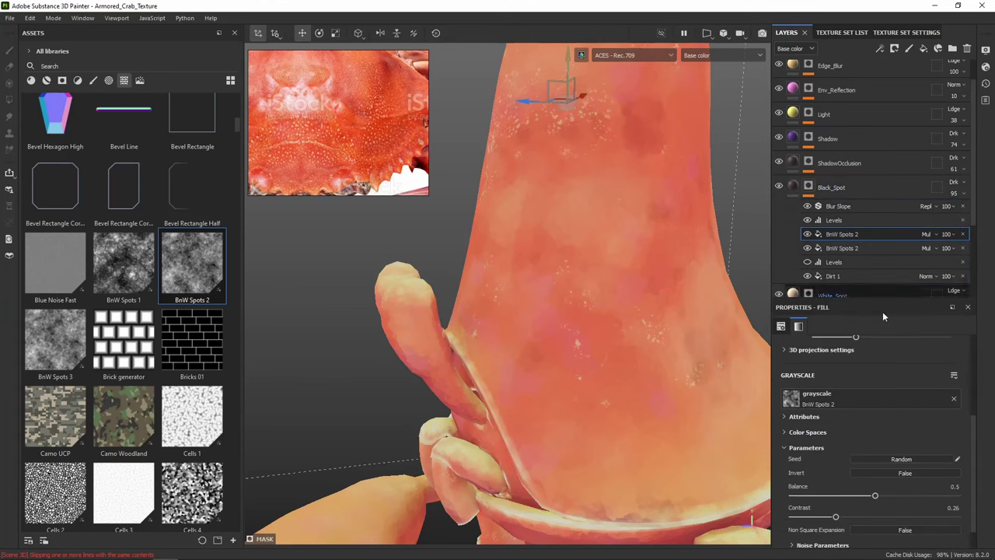
{"action": "left_click", "coordinate": [832, 221]}
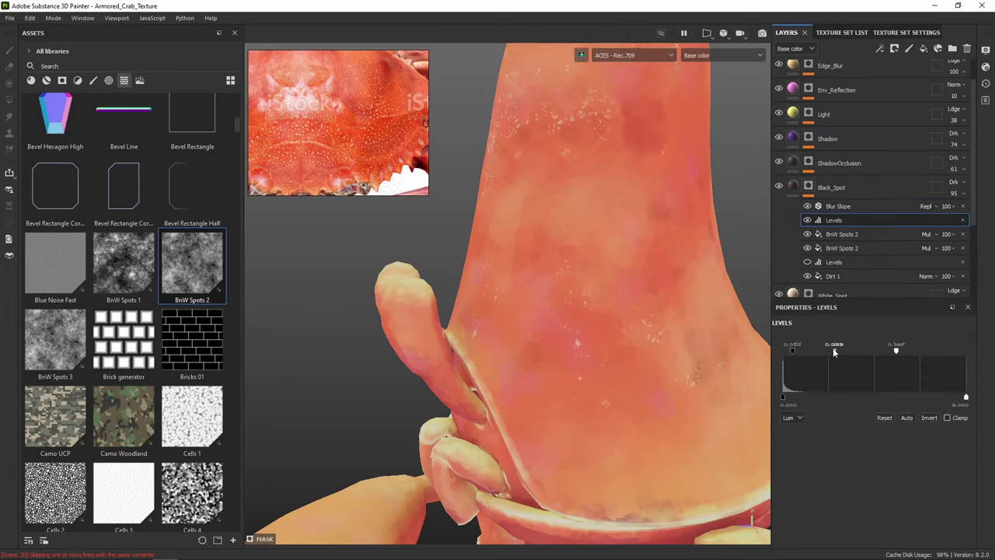
{"action": "left_click_drag", "start_coordinate": [833, 352], "coordinate": [832, 350]}
{"action": "left_click_drag", "start_coordinate": [572, 230], "coordinate": [607, 272], "text": "alt"}
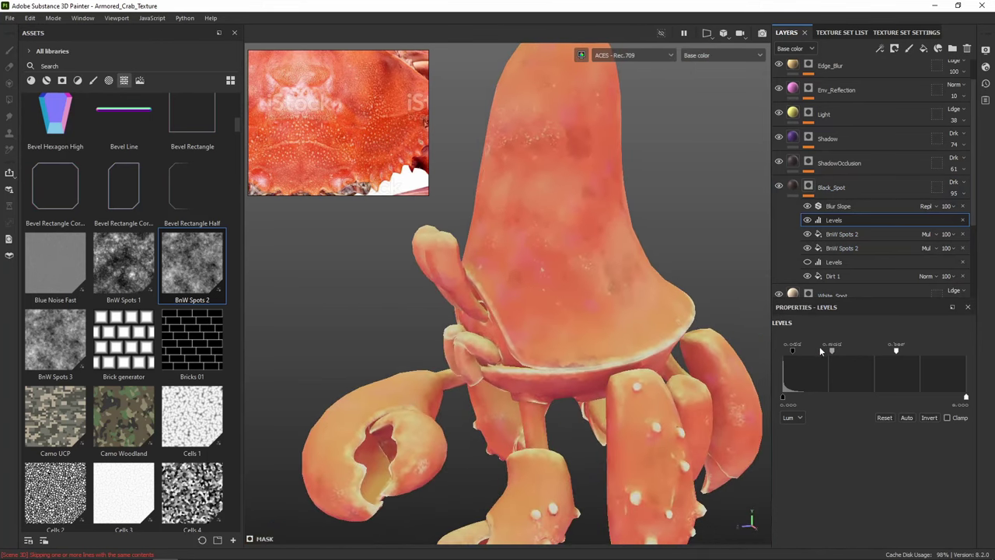
{"action": "left_click_drag", "start_coordinate": [832, 351], "coordinate": [846, 354]}
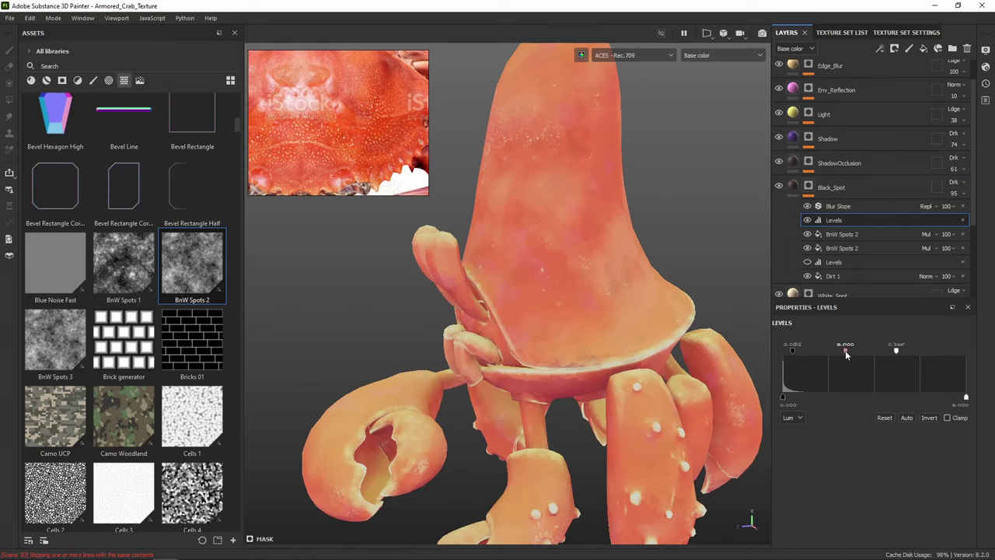
Set the balance of the upper BnW Spots 2 fill in the Black_Spot mask to 0.53
{"action": "left_click", "coordinate": [828, 235]}
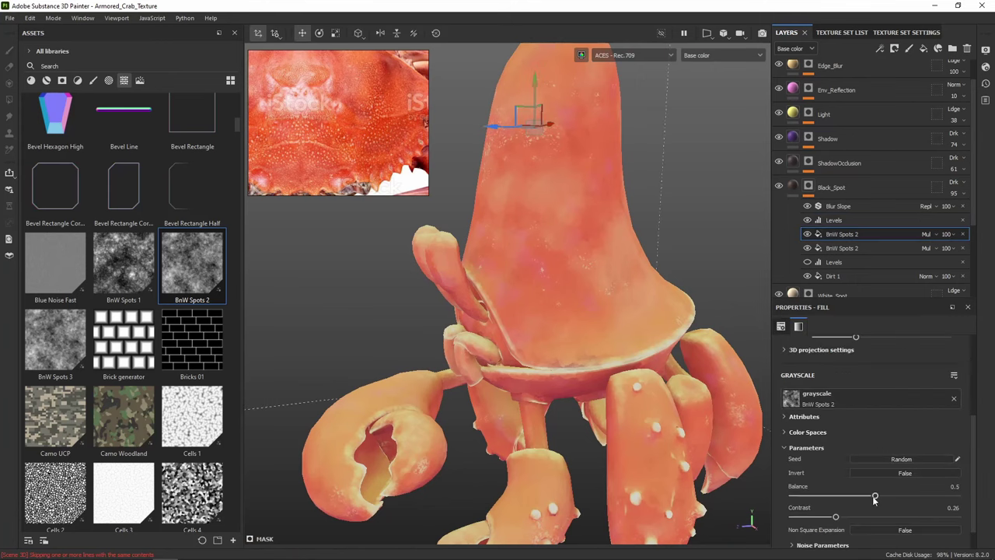
{"action": "left_click_drag", "start_coordinate": [872, 499], "coordinate": [885, 498]}
{"action": "left_click_drag", "start_coordinate": [875, 498], "coordinate": [881, 496]}
Move the Black_Spot layer directly below White_Spot and compare the crab with the layer hidden and shown
{"action": "scroll", "coordinate": [865, 171], "scroll_direction": "down", "scroll_amount": 2}
{"action": "left_click_drag", "start_coordinate": [860, 123], "coordinate": [867, 246]}
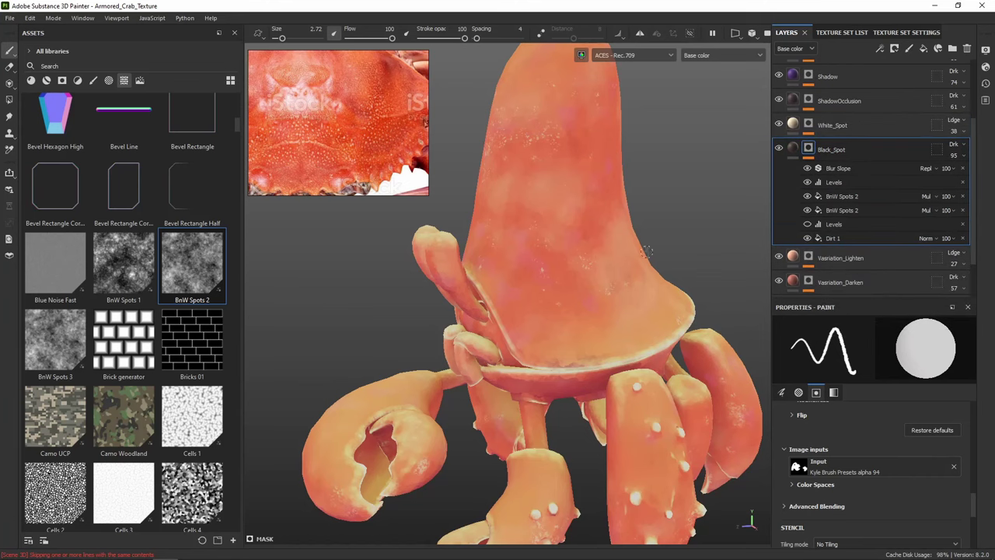
{"action": "left_click_drag", "start_coordinate": [653, 188], "coordinate": [682, 229], "text": "alt"}
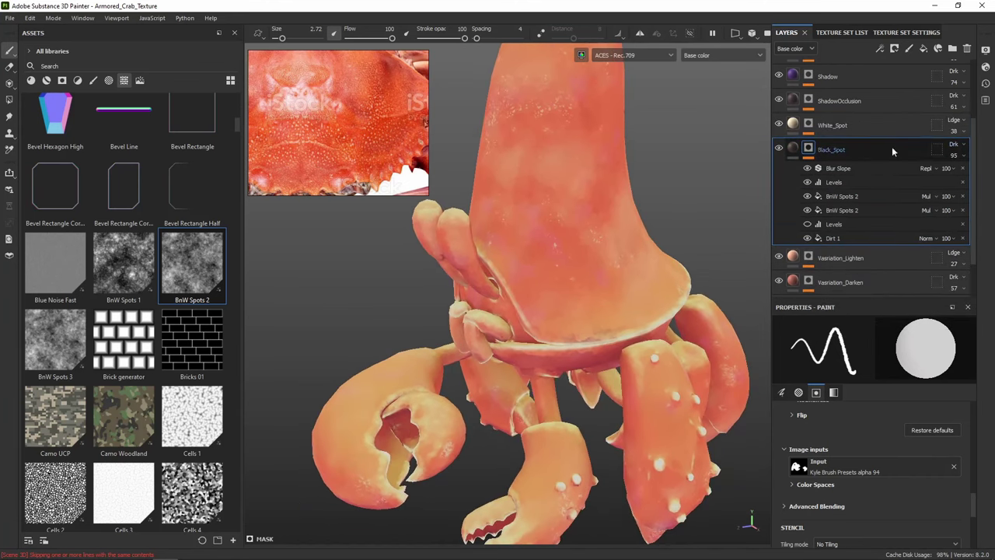
{"action": "left_click", "coordinate": [780, 148]}
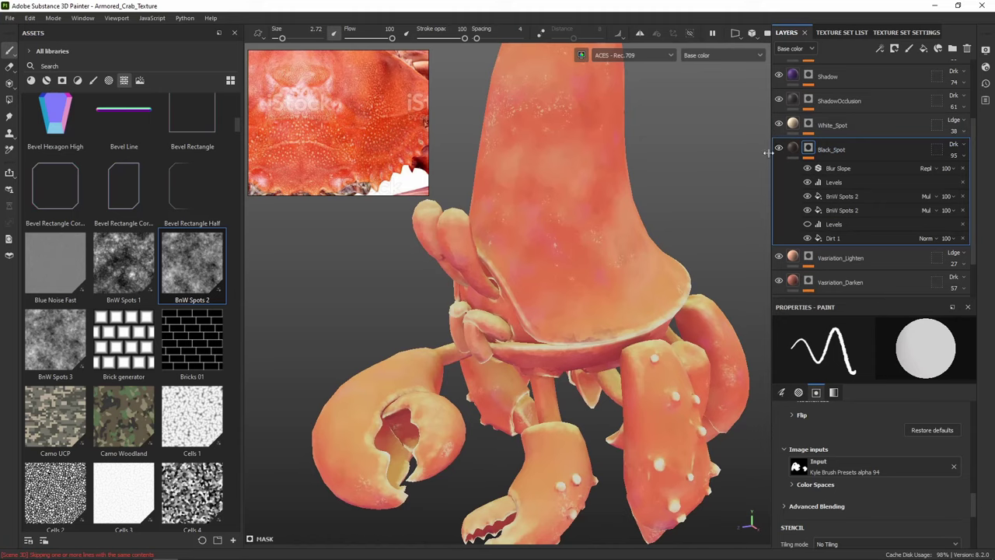
{"action": "left_click_drag", "start_coordinate": [699, 160], "coordinate": [482, 210], "text": "alt"}
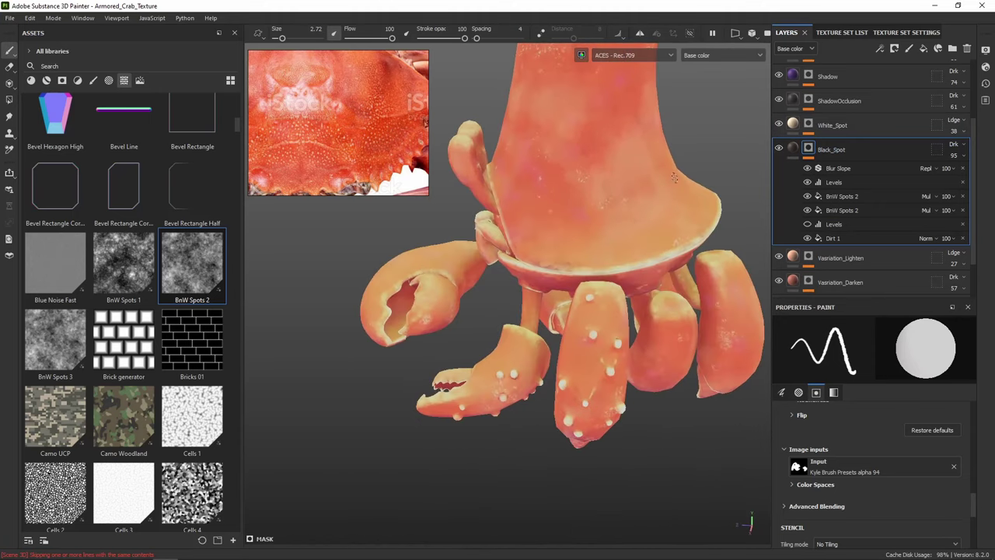
{"action": "left_click_drag", "start_coordinate": [665, 190], "coordinate": [674, 225], "text": "alt"}
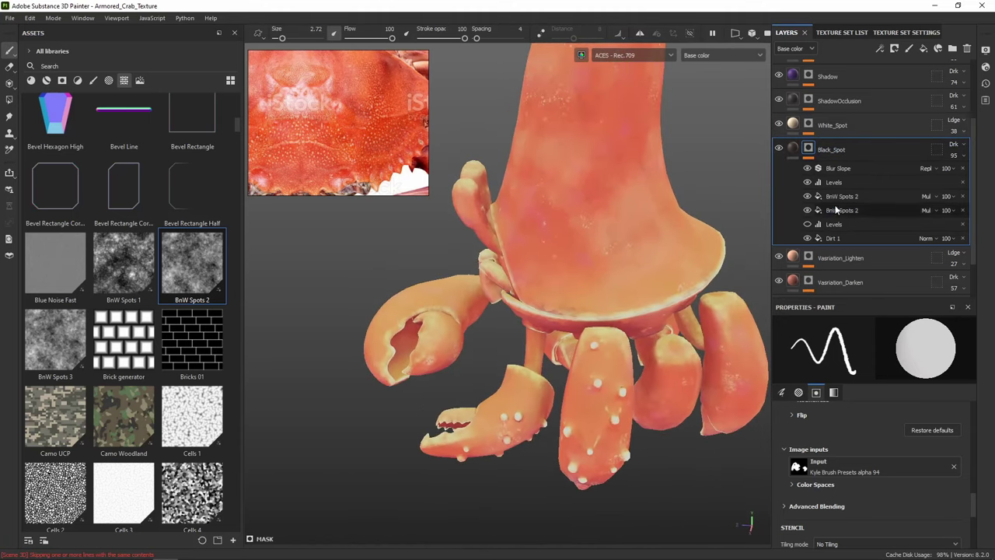
Display the Black_Spot mask and set the balance of its upper BnW Spots 2 fill to 0.44
{"action": "left_click", "coordinate": [809, 153], "text": "alt"}
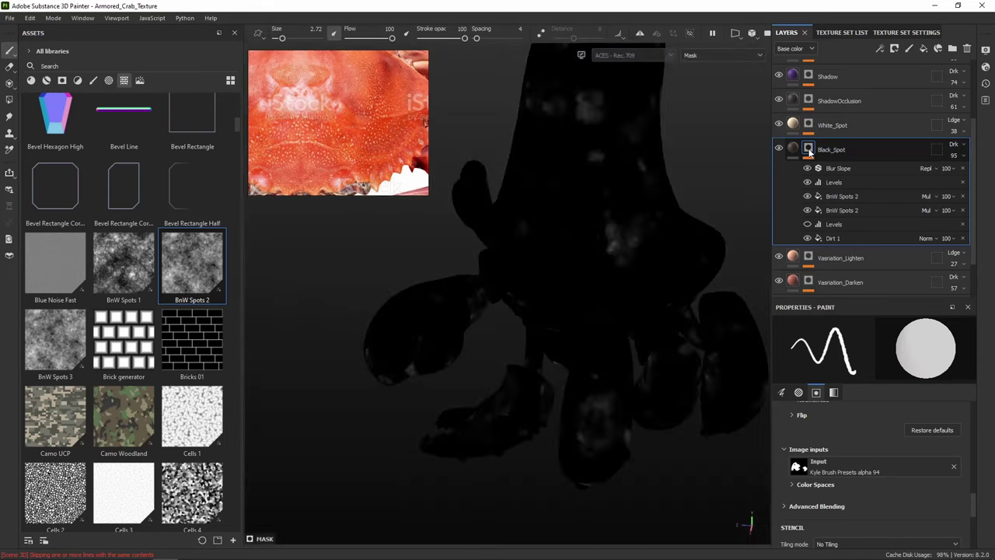
{"action": "left_click", "coordinate": [843, 204]}
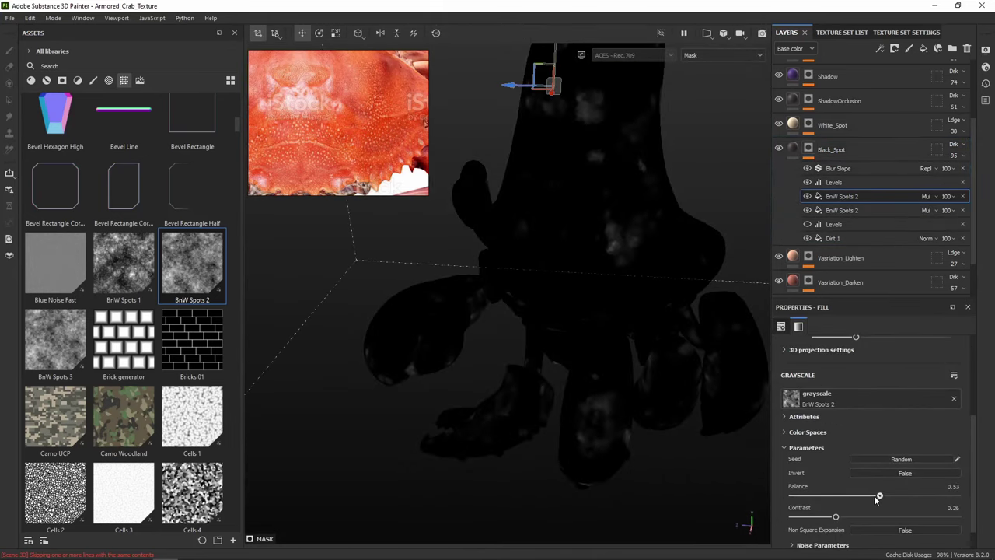
{"action": "left_click_drag", "start_coordinate": [879, 497], "coordinate": [865, 497]}
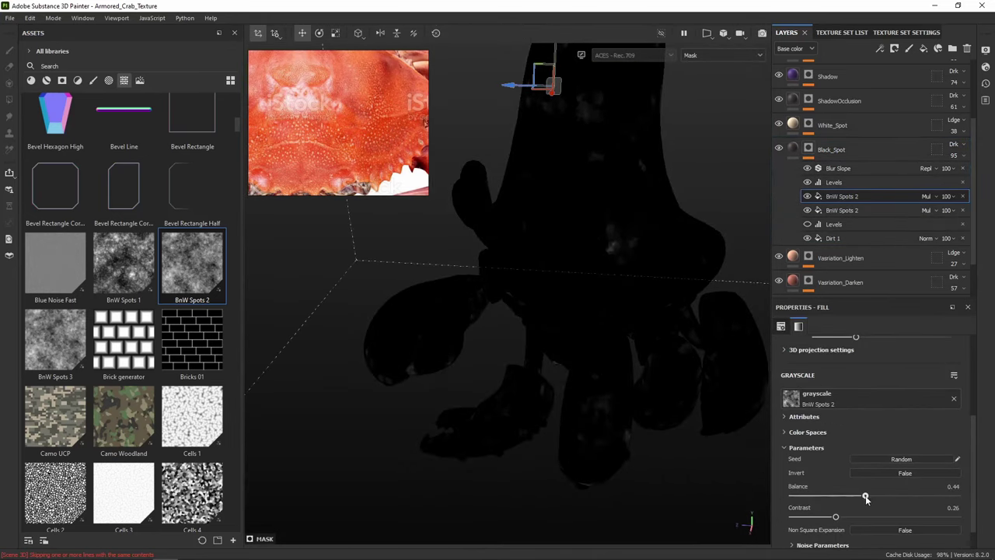
Lower the input white point of the Black_Spot mask's upper Levels to brighten the blotches, and check the result on the shell
{"action": "left_click", "coordinate": [871, 182]}
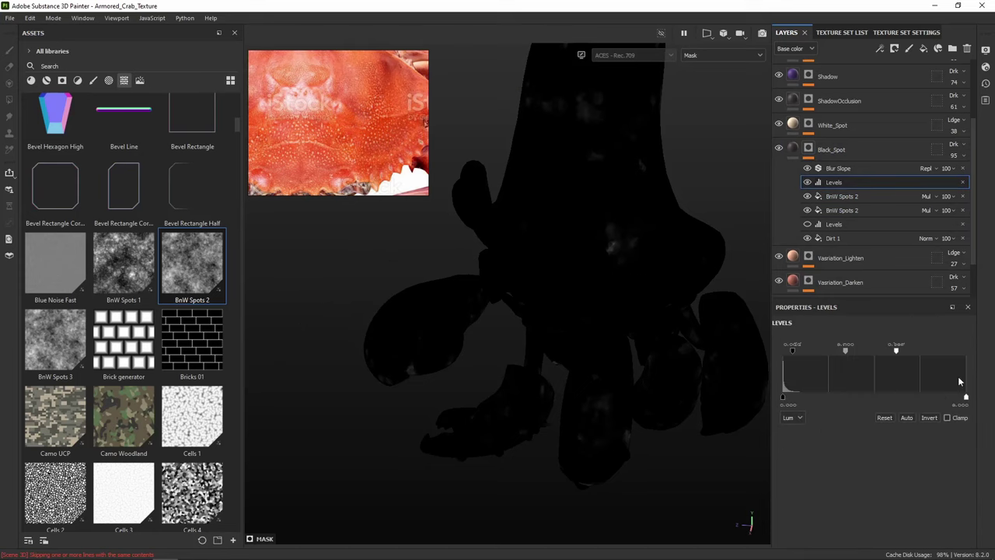
{"action": "left_click_drag", "start_coordinate": [871, 354], "coordinate": [840, 354]}
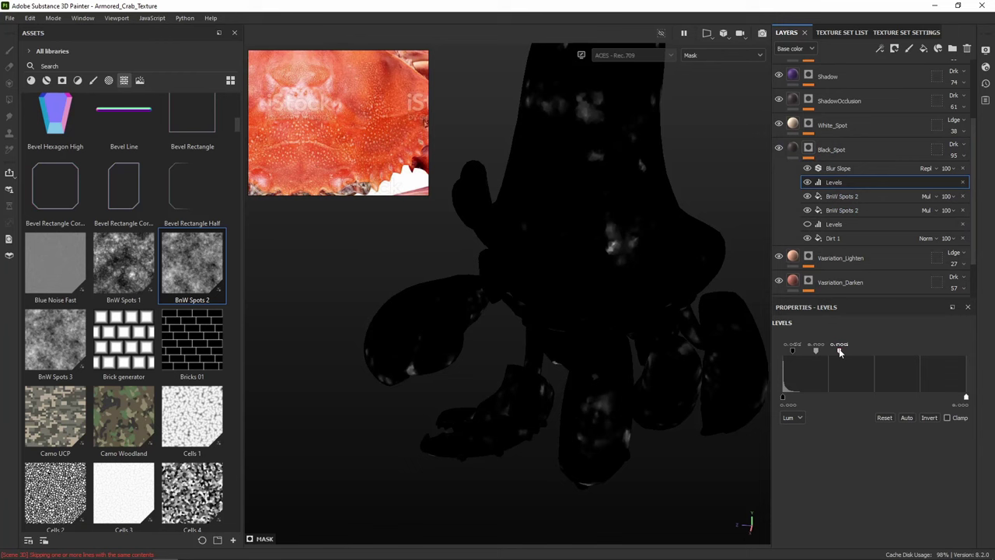
{"action": "left_click", "coordinate": [794, 148]}
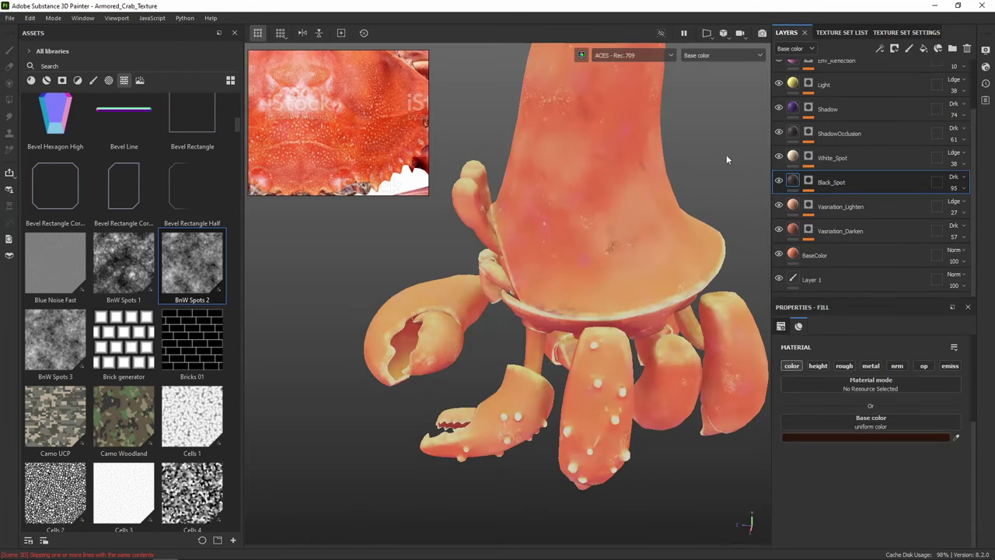
{"action": "left_click_drag", "start_coordinate": [724, 160], "coordinate": [713, 184], "text": "alt"}
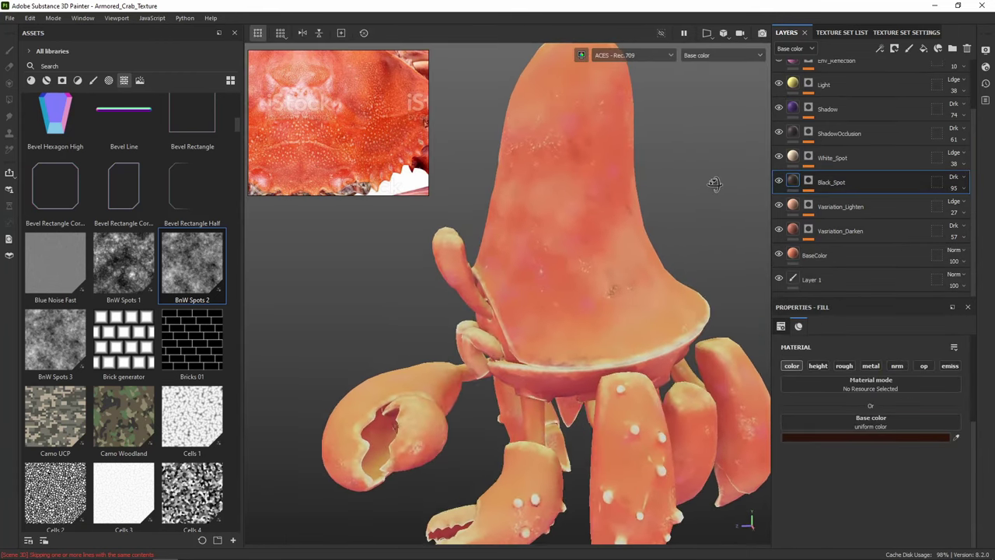
Reduce the Black_Spot layer's base color opacity to 69 and check the crab from the front
{"action": "left_click", "coordinate": [962, 190]}
{"action": "mouse_move", "coordinate": [987, 210]}
{"action": "left_mouse_down"}
{"action": "mouse_move", "coordinate": [966, 212]}
{"action": "mouse_move", "coordinate": [975, 210]}
{"action": "left_mouse_up"}
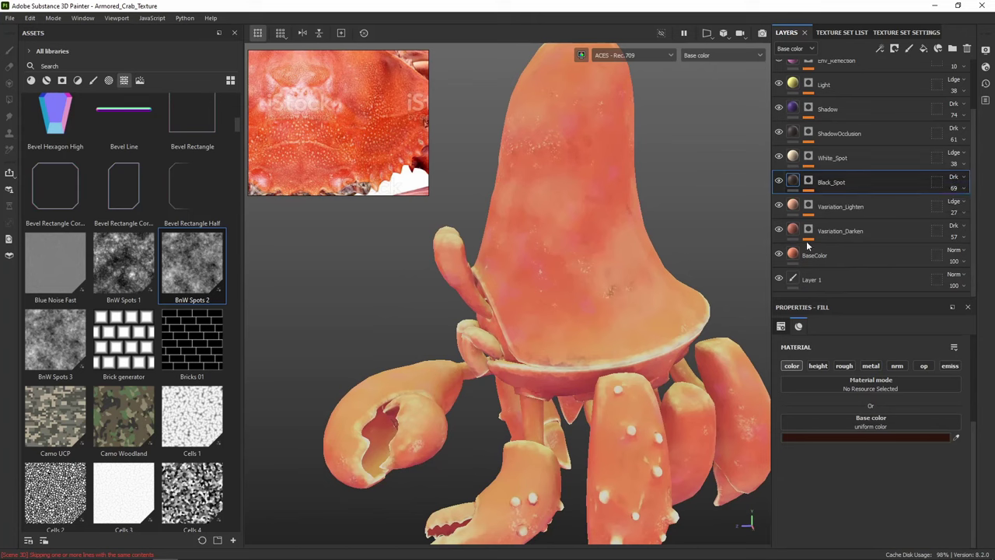
{"action": "left_click_drag", "start_coordinate": [659, 314], "coordinate": [696, 249], "text": "alt"}
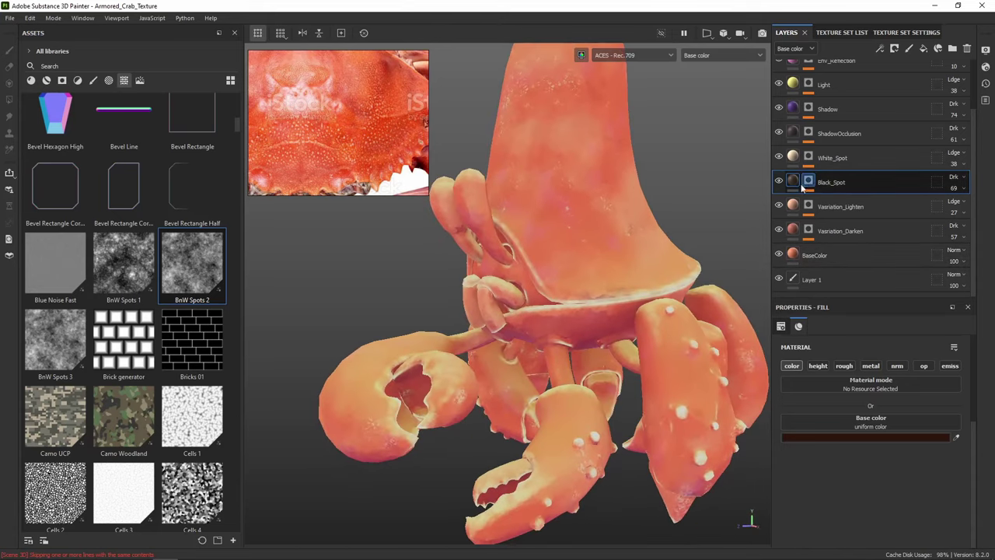
Display the Black_Spot mask and set the tiling of its lower BnW Spots 2 fill to 0.06
{"action": "left_click", "coordinate": [810, 182]}
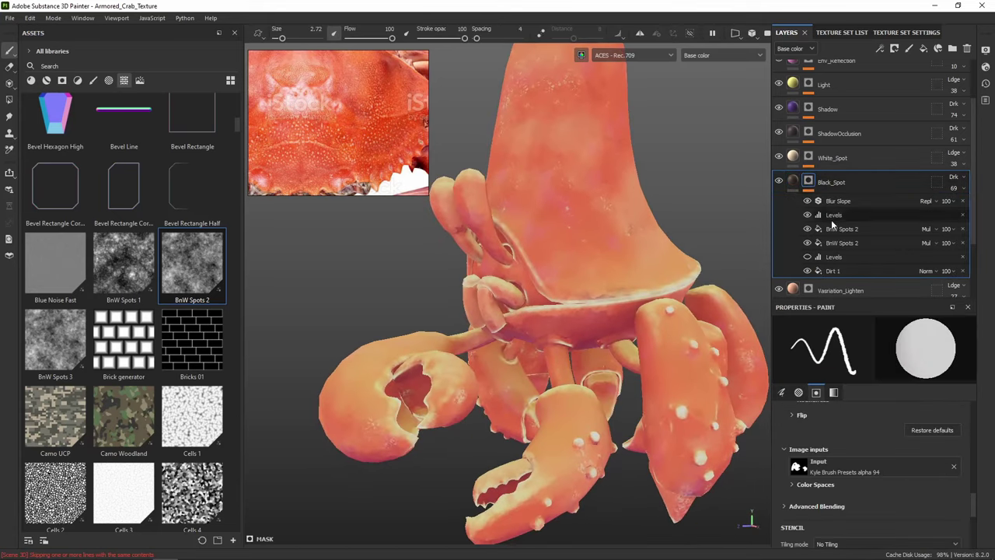
{"action": "left_click", "coordinate": [810, 181], "text": "alt"}
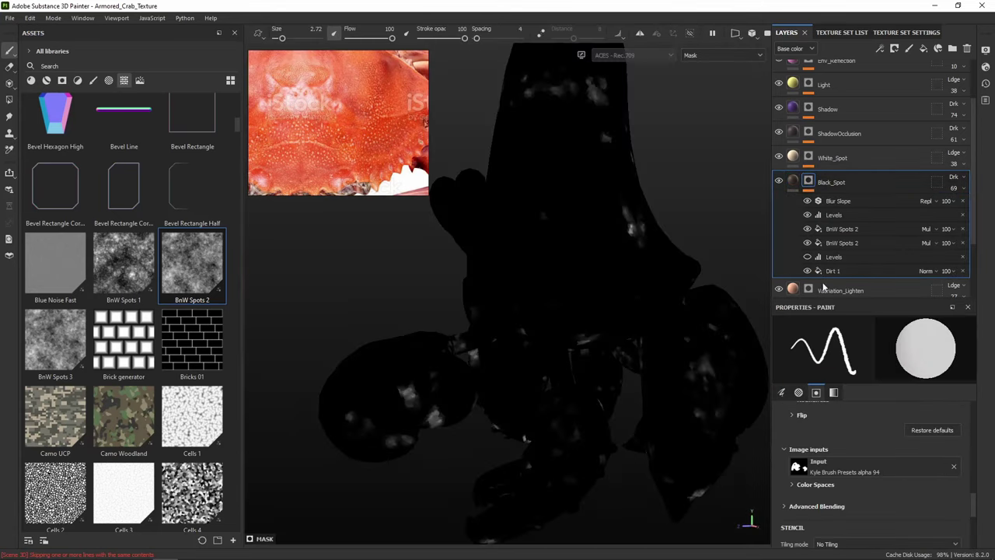
{"action": "left_click", "coordinate": [839, 243]}
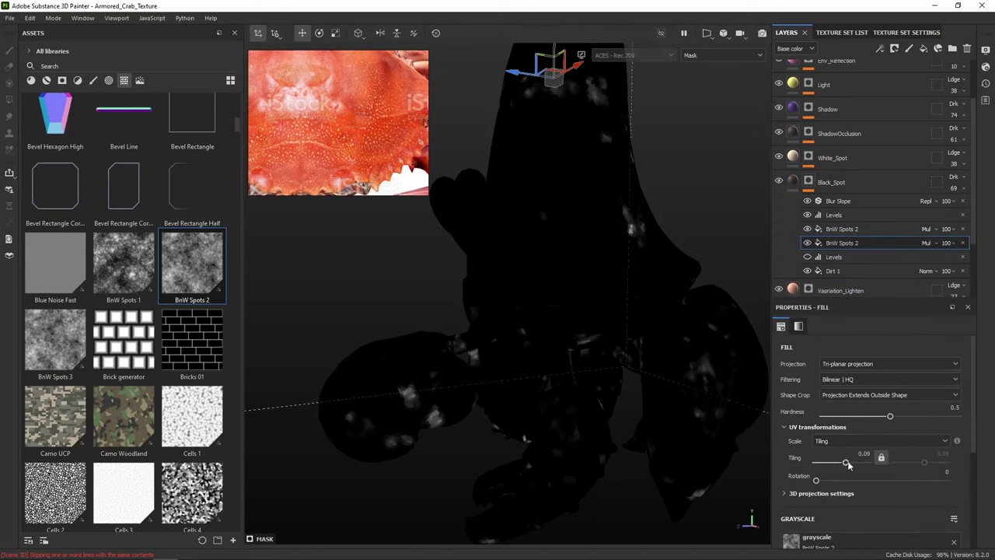
{"action": "left_click_drag", "start_coordinate": [846, 461], "coordinate": [846, 464]}
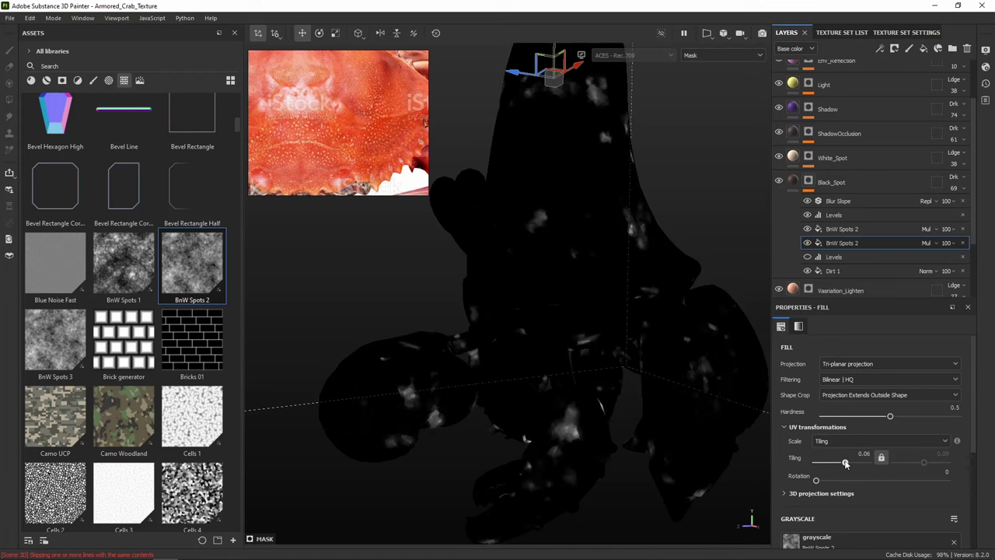
Set the tiling of the Black_Spot mask's upper BnW Spots 2 fill to -0.02 and return to the base color display
{"action": "left_click", "coordinate": [851, 230]}
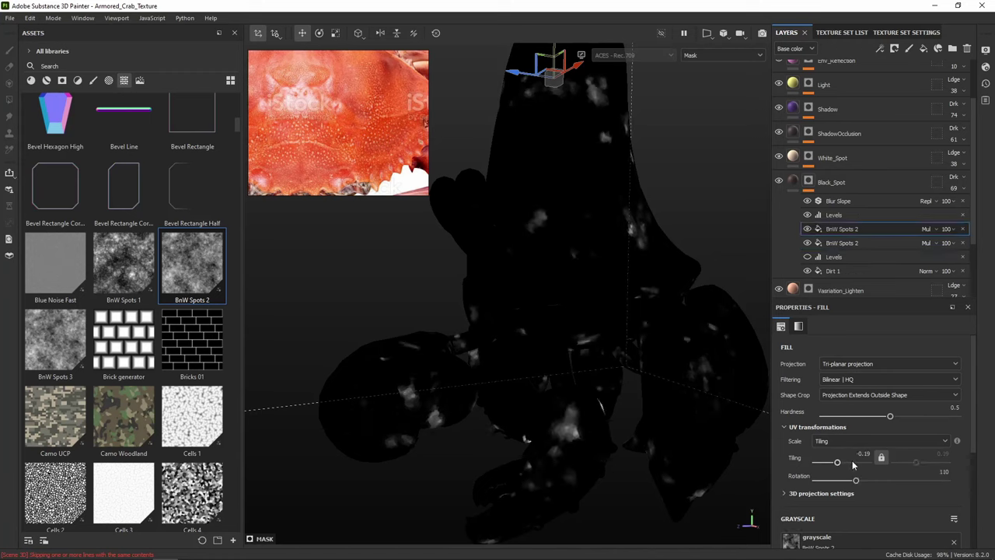
{"action": "left_click_drag", "start_coordinate": [837, 464], "coordinate": [841, 464]}
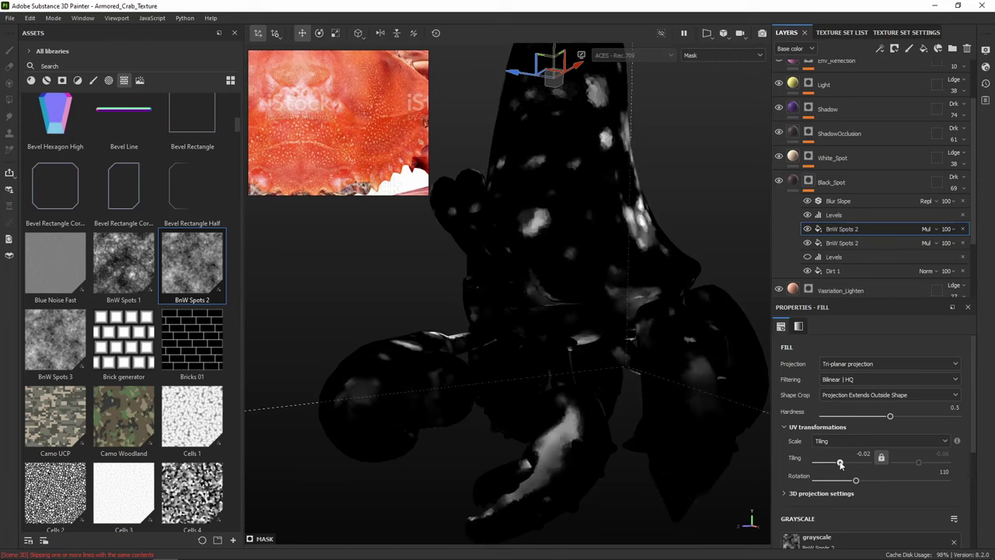
{"action": "left_click", "coordinate": [794, 184]}
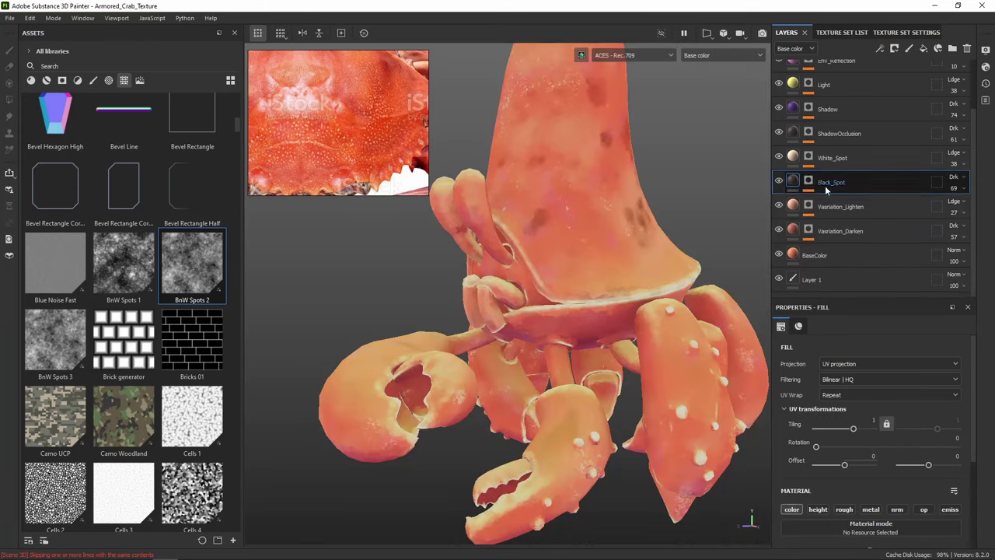
Lower the Black_Spot layer's base color opacity to 21 and check the spots on the shell and claws
{"action": "left_click", "coordinate": [954, 208]}
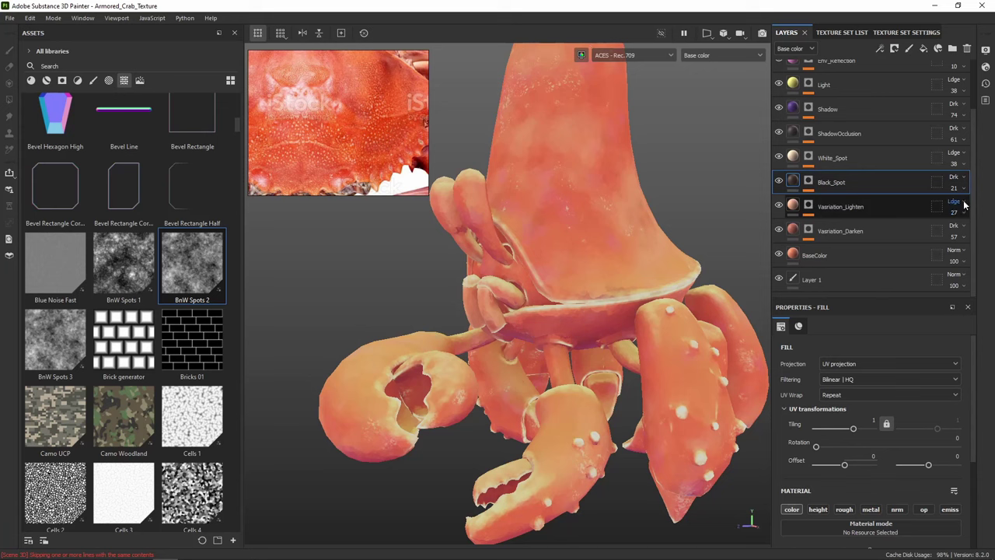
{"action": "middle_click_drag", "start_coordinate": [662, 208], "coordinate": [619, 255], "text": "alt"}
{"action": "left_click_drag", "start_coordinate": [620, 259], "coordinate": [692, 233], "text": "alt"}
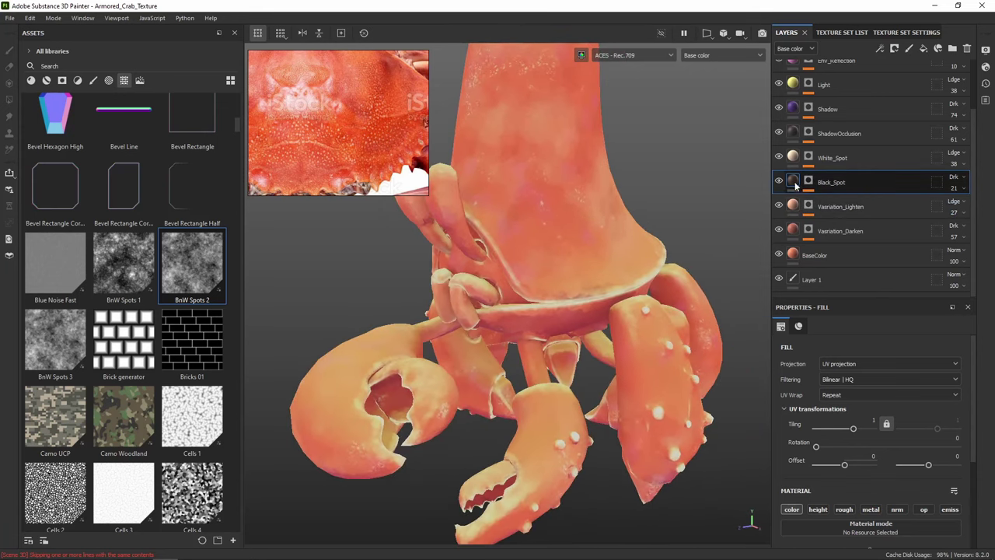
Change the Black_Spot layer's base color to the reddish brown 833B17
{"action": "scroll", "coordinate": [863, 446], "scroll_direction": "down", "scroll_amount": 3}
{"action": "left_click", "coordinate": [865, 438]}
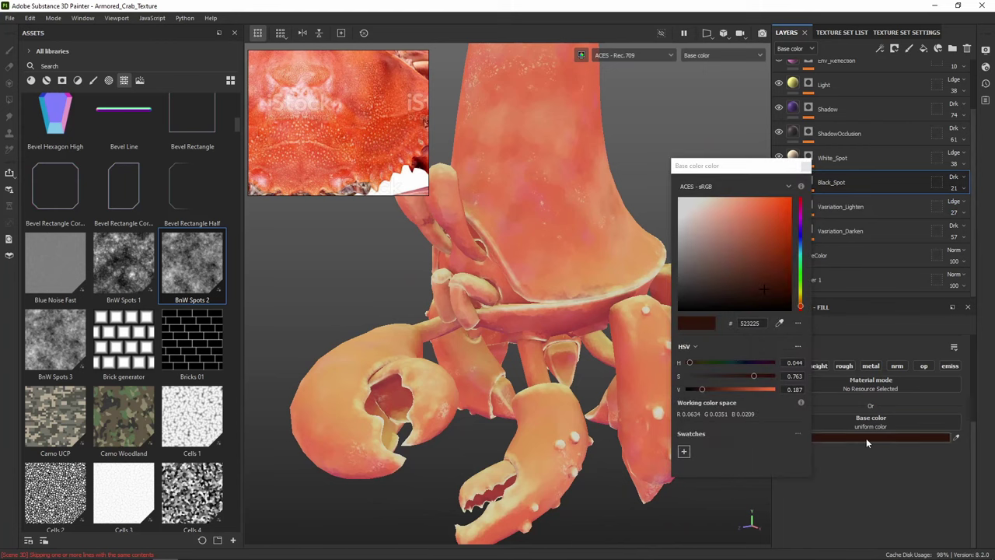
{"action": "left_click", "coordinate": [780, 271]}
{"action": "left_click_drag", "start_coordinate": [781, 271], "coordinate": [784, 262]}
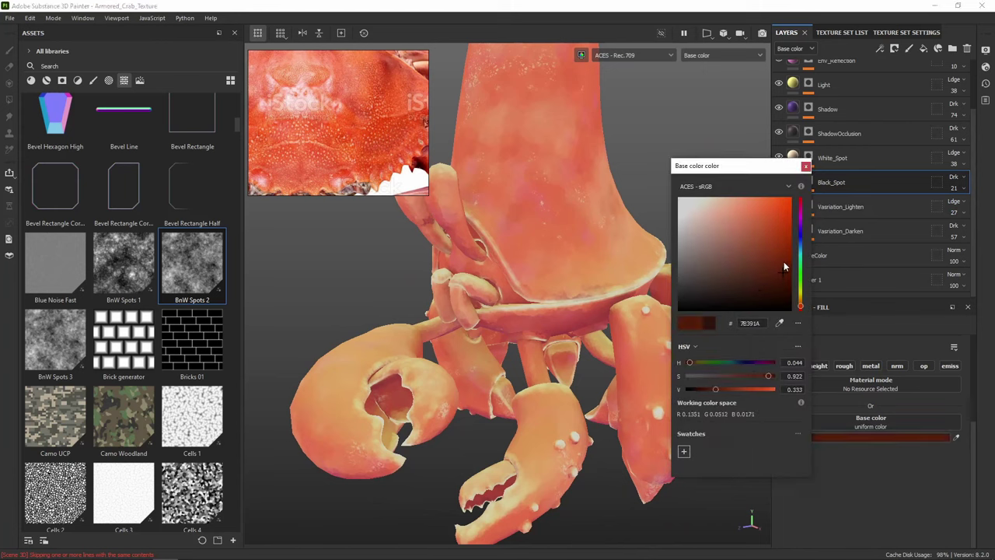
{"action": "left_click", "coordinate": [806, 165]}
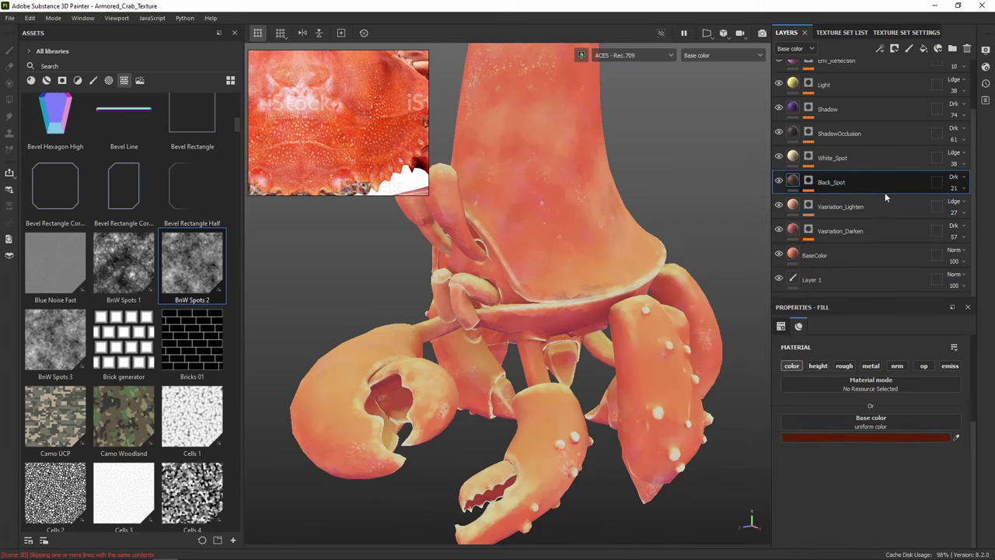
Set the Black_Spot layer's opacity to 55 and its base color to the orange red EC5B1E, and check the whole crab
{"action": "mouse_move", "coordinate": [966, 193]}
{"action": "left_mouse_down"}
{"action": "mouse_move", "coordinate": [969, 207]}
{"action": "mouse_move", "coordinate": [957, 210]}
{"action": "mouse_move", "coordinate": [968, 207]}
{"action": "left_mouse_up"}
{"action": "left_click", "coordinate": [867, 437]}
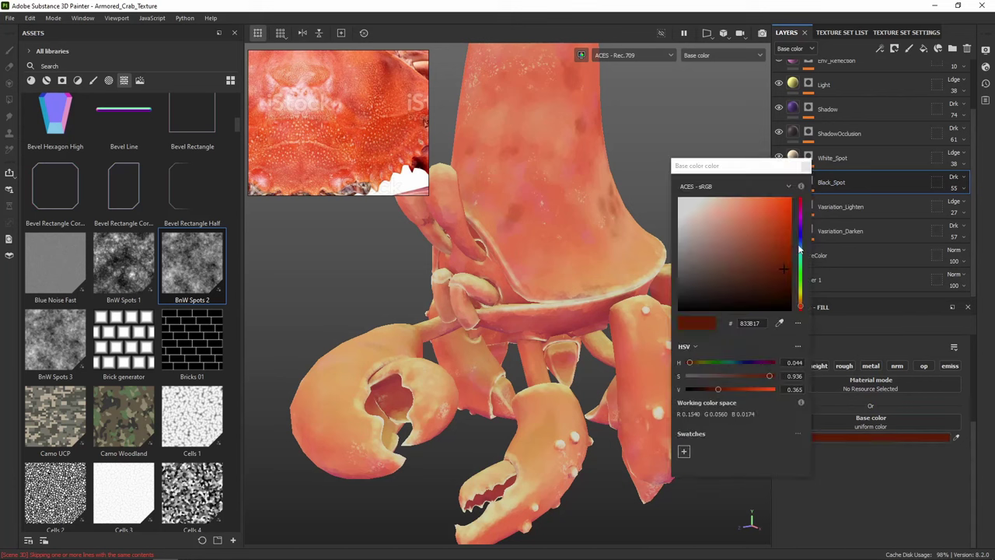
{"action": "left_click_drag", "start_coordinate": [784, 245], "coordinate": [781, 223]}
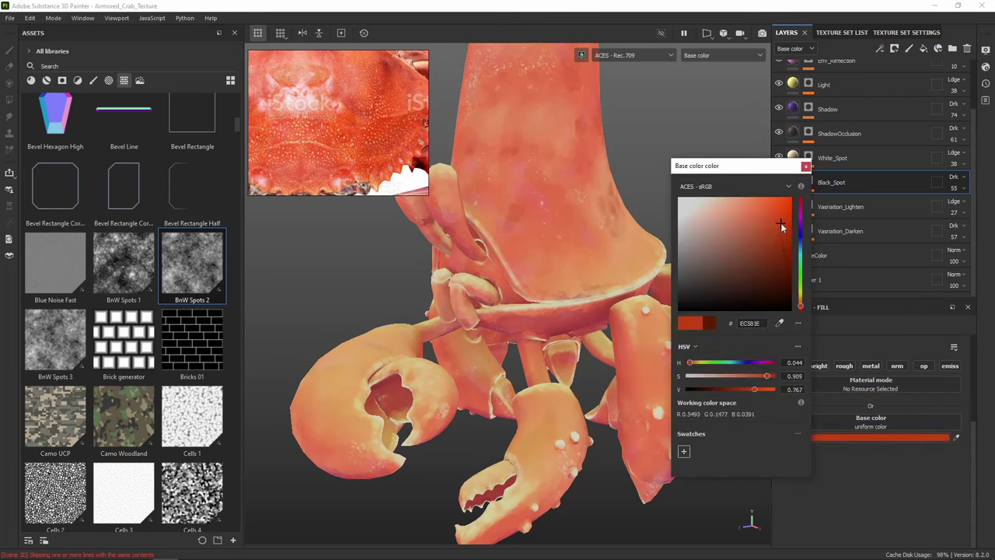
{"action": "left_click", "coordinate": [806, 166]}
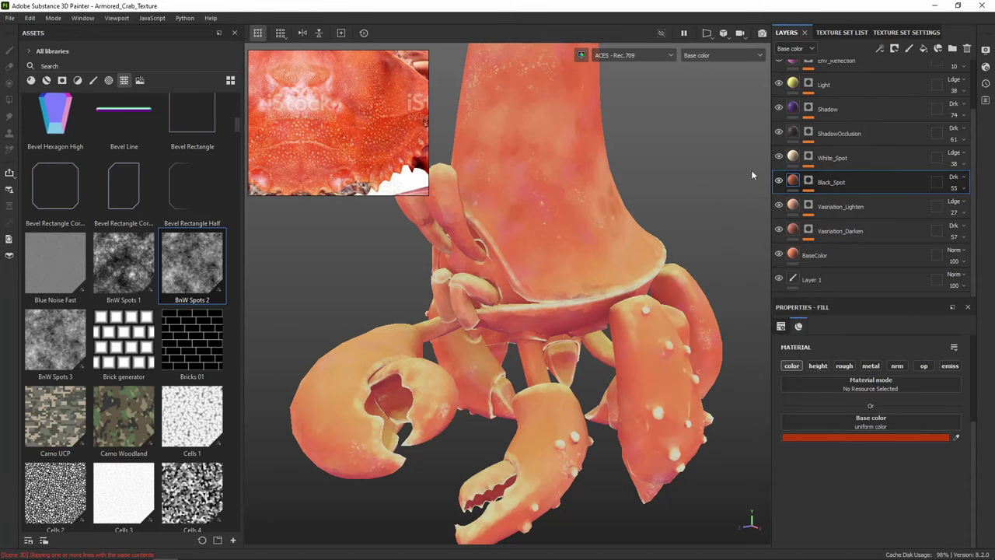
{"action": "left_click_drag", "start_coordinate": [751, 169], "coordinate": [627, 183], "text": "alt"}
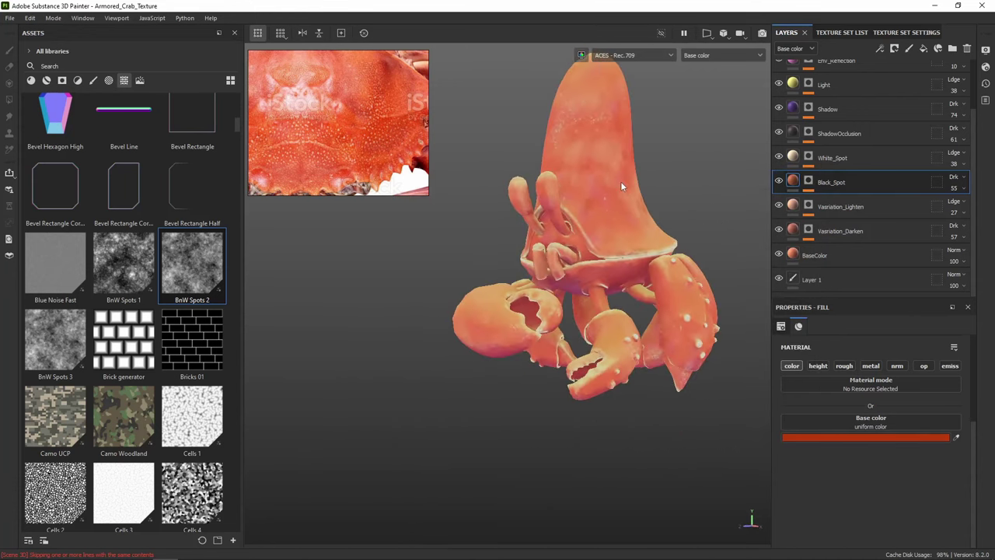
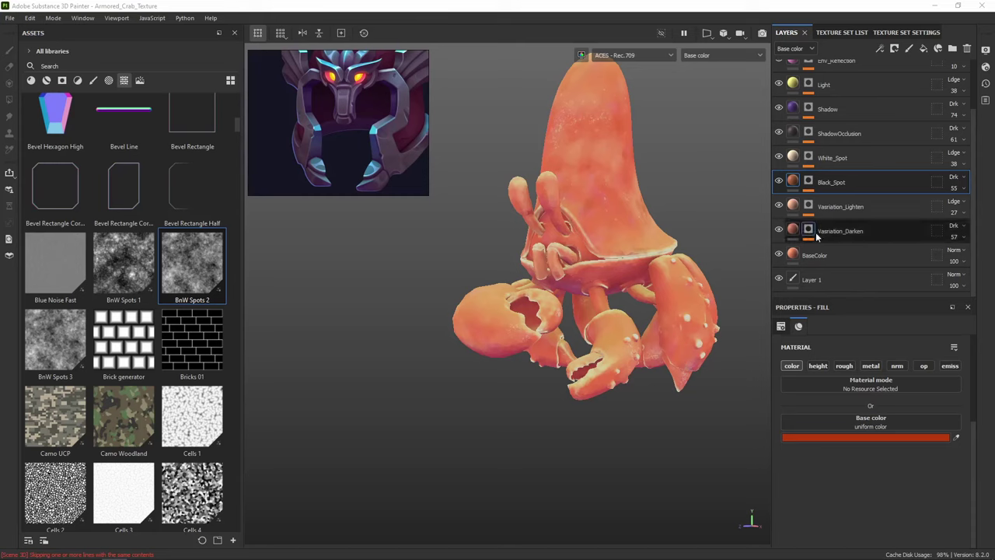
Raise the ShadowOcclusion layer's opacity to 88 and check the darkened crevices on the crab from several sides
{"action": "left_click", "coordinate": [791, 142]}
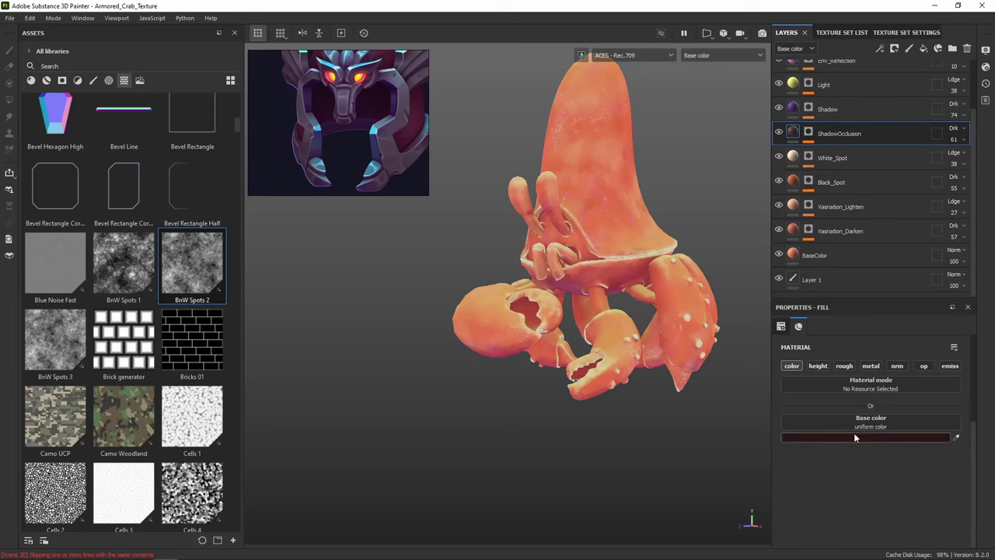
{"action": "left_click", "coordinate": [891, 437]}
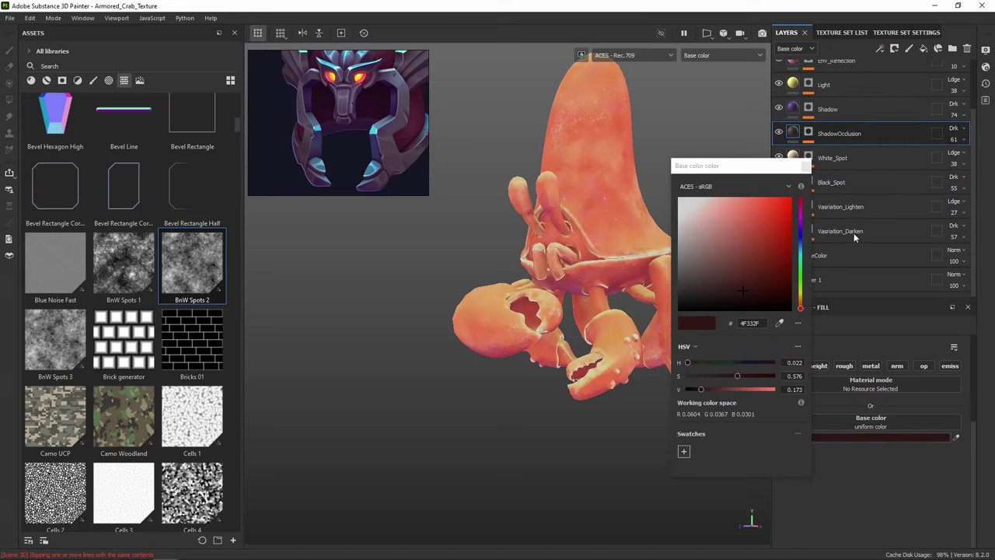
{"action": "left_click", "coordinate": [966, 141]}
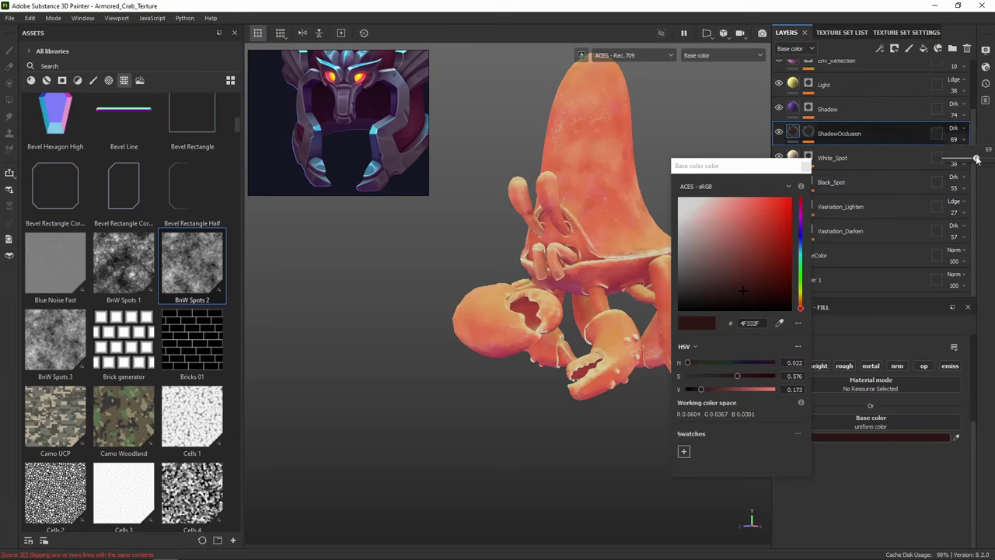
{"action": "left_click_drag", "start_coordinate": [973, 159], "coordinate": [985, 158]}
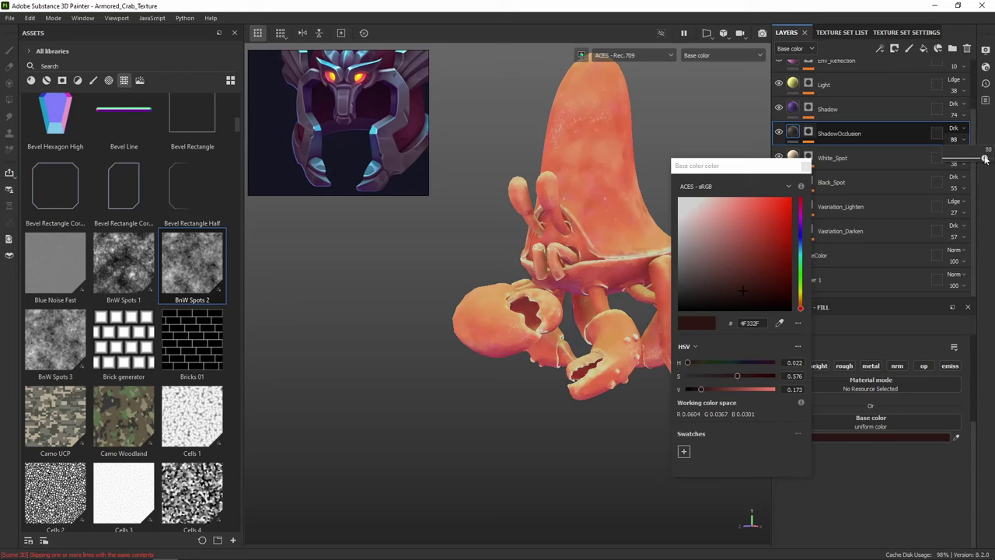
{"action": "left_click", "coordinate": [805, 166]}
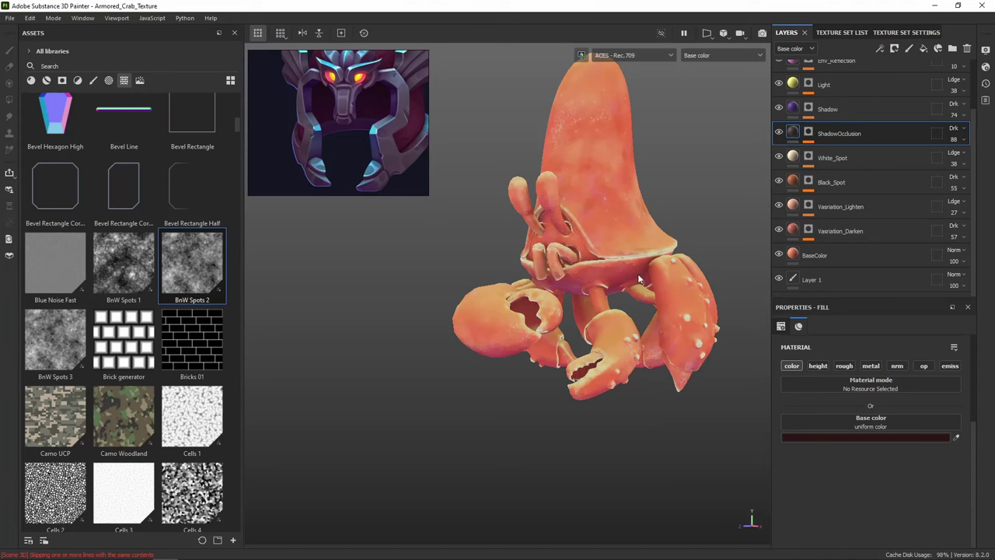
{"action": "middle_click_drag", "start_coordinate": [702, 140], "coordinate": [691, 183], "text": "alt"}
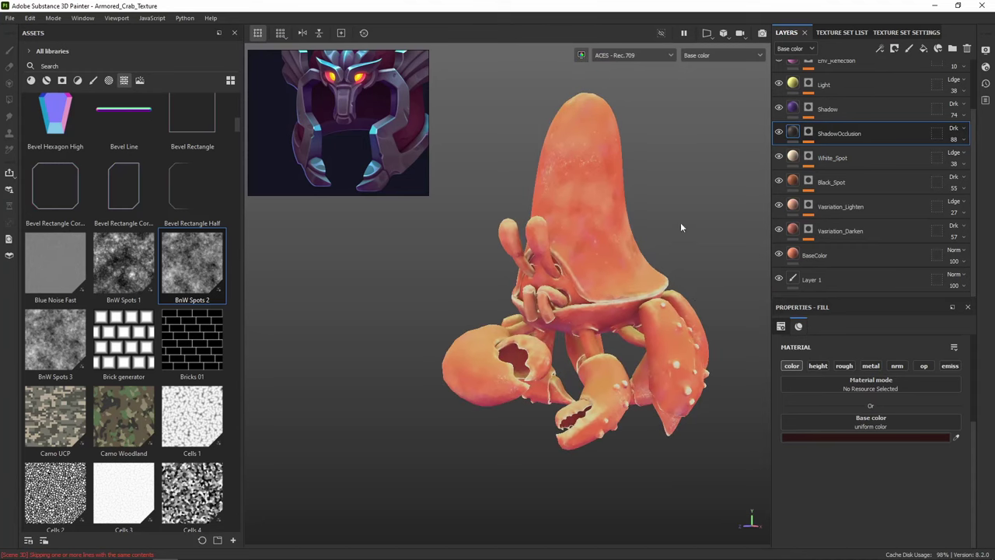
{"action": "left_click_drag", "start_coordinate": [680, 226], "coordinate": [674, 295], "text": "alt"}
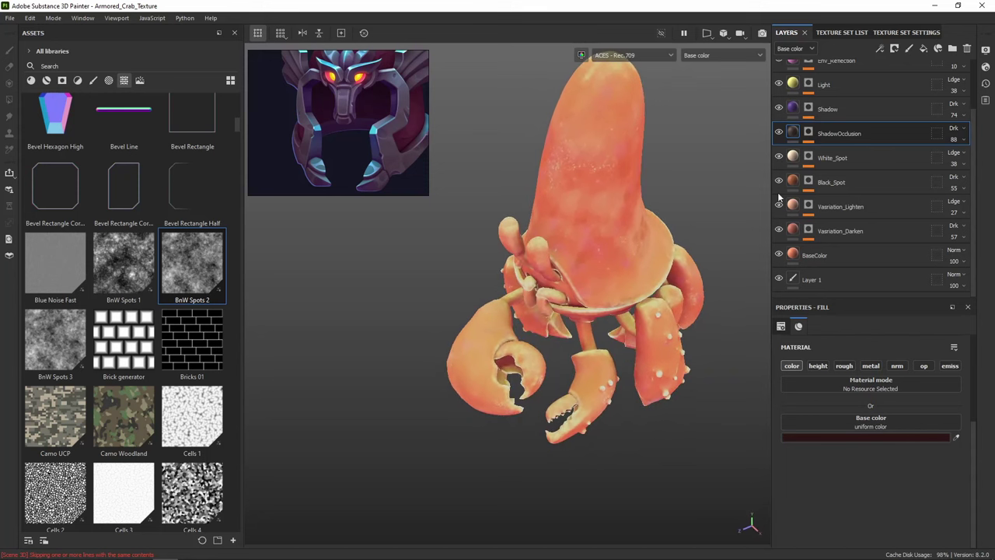
{"action": "scroll", "coordinate": [865, 165], "scroll_direction": "up", "scroll_amount": 2}
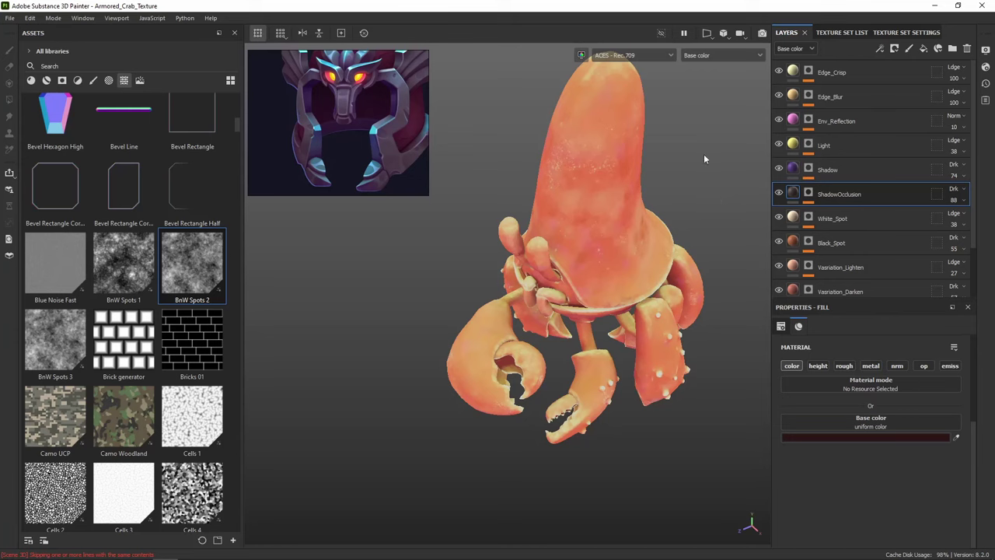
{"action": "mouse_move", "coordinate": [689, 180]}
{"action": "left_mouse_down", "text": "alt"}
{"action": "mouse_move", "coordinate": [640, 184]}
{"action": "mouse_move", "coordinate": [524, 97]}
{"action": "mouse_move", "coordinate": [618, 60]}
{"action": "left_mouse_up", "text": "alt"}
{"action": "scroll", "coordinate": [869, 243], "scroll_direction": "down", "scroll_amount": 3}
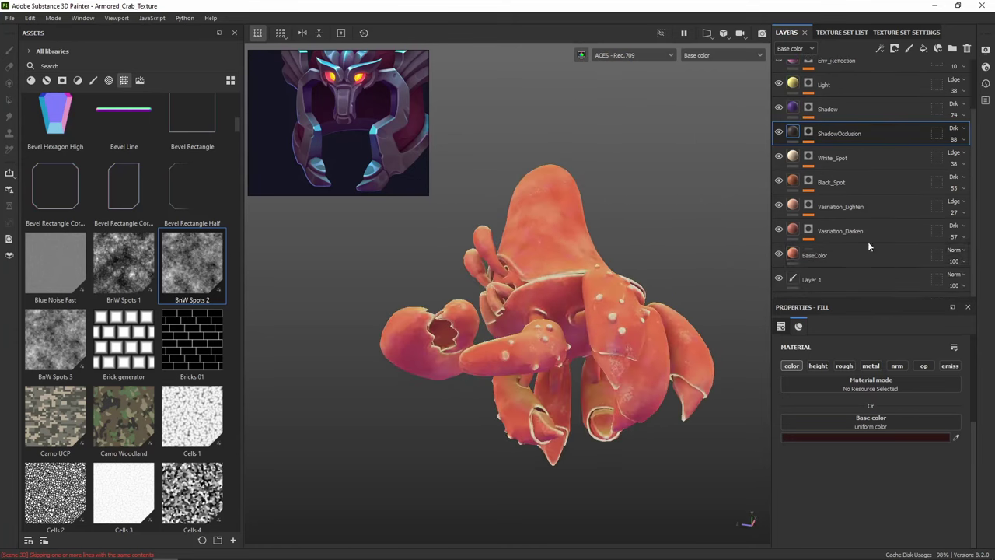
Add a folder above the Edge_Crisp layer and name it NAS_Stylize_Crab
{"action": "scroll", "coordinate": [865, 137], "scroll_direction": "up", "scroll_amount": 3}
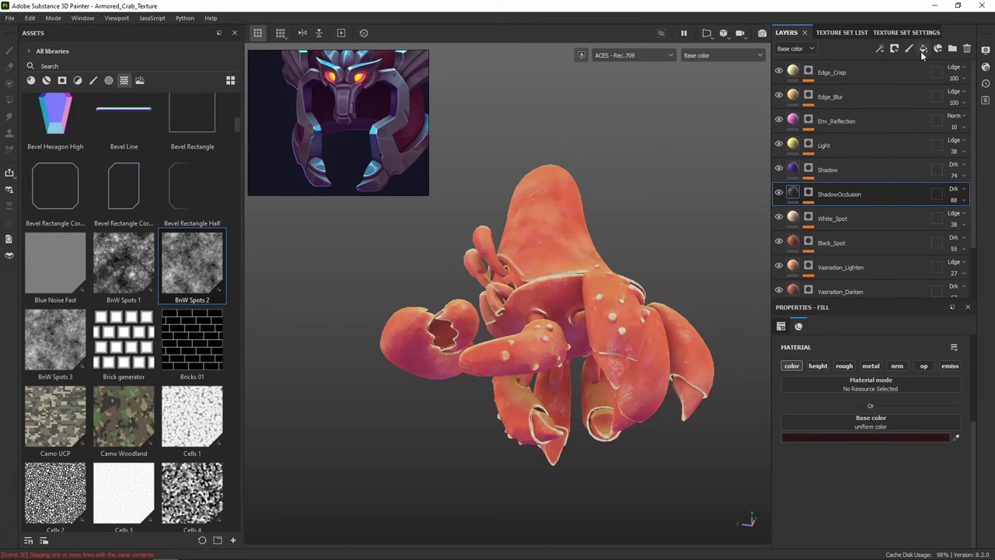
{"action": "left_click", "coordinate": [890, 71]}
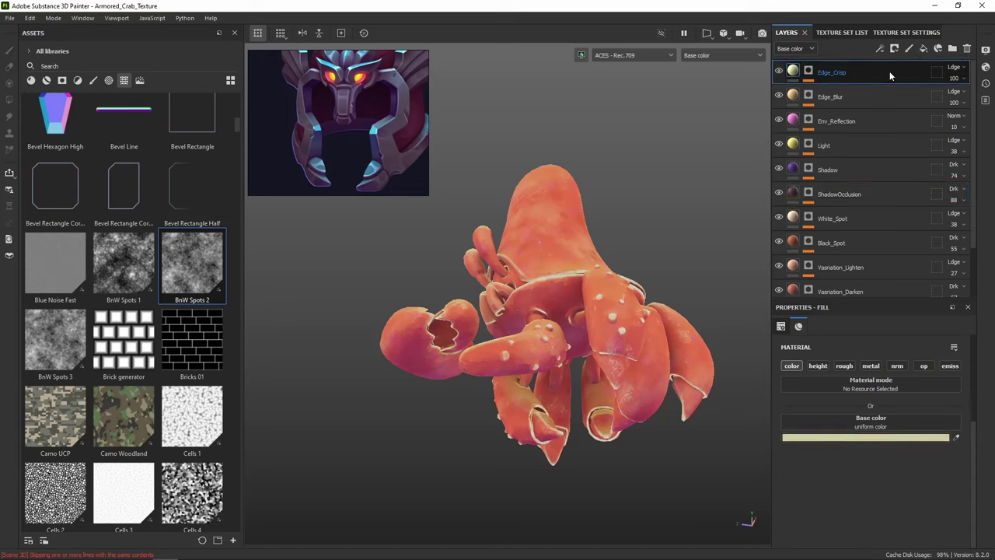
{"action": "left_click", "coordinate": [952, 48]}
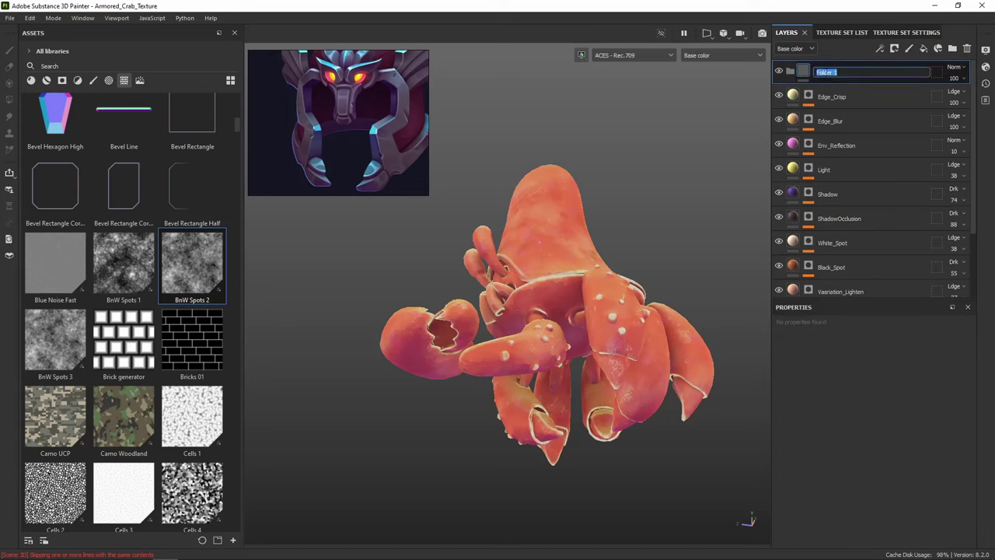
{"action": "type", "text": "BN"}
{"action": "type", "text": "b"}
{"action": "key", "text": "Return"}
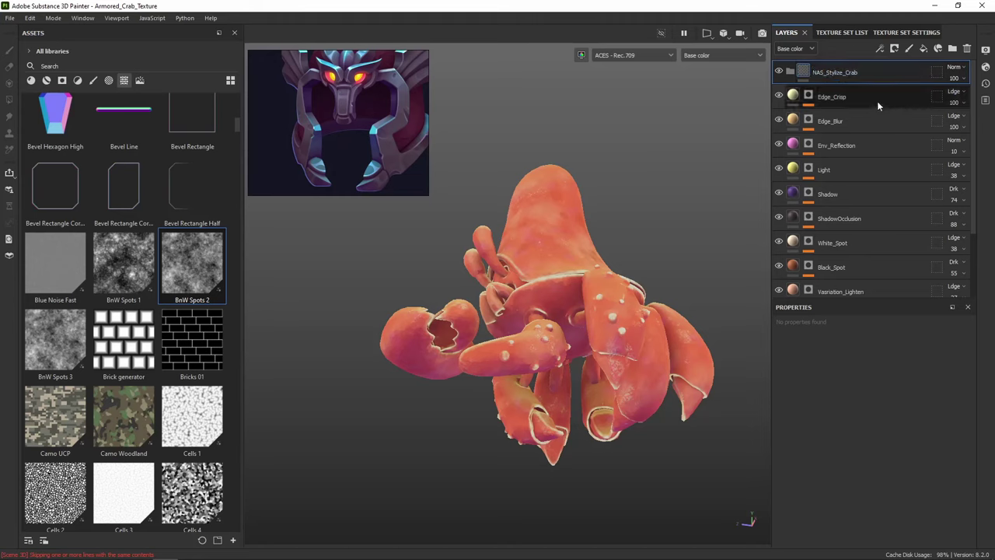
Move all layers from Edge_Crisp down to BaseColor into the NAS_Stylize_Crab folder, leaving Layer 1 outside
{"action": "left_click", "coordinate": [877, 101]}
{"action": "scroll", "coordinate": [889, 202], "scroll_direction": "down", "scroll_amount": 2}
{"action": "left_click", "coordinate": [851, 257], "text": "shift"}
{"action": "scroll", "coordinate": [863, 225], "scroll_direction": "up", "scroll_amount": 3}
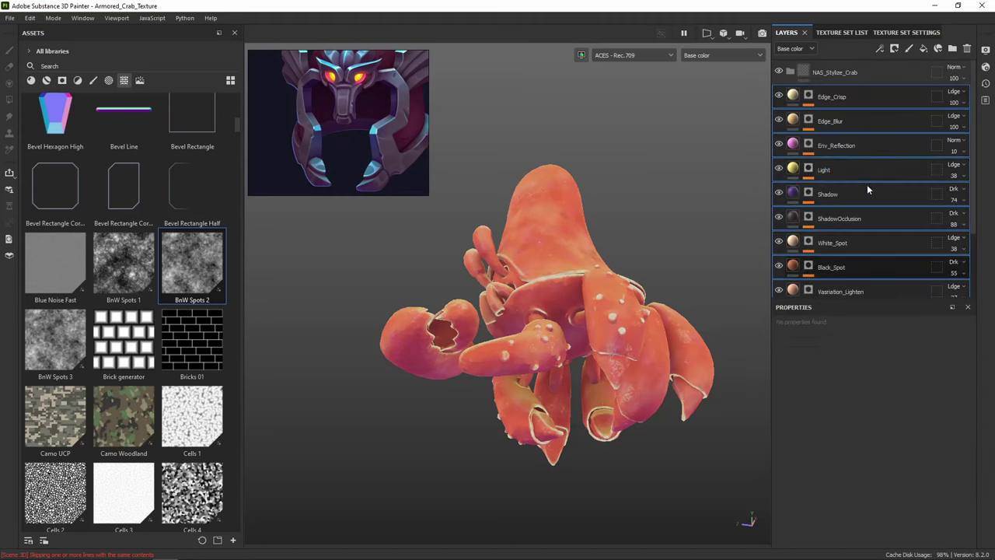
{"action": "left_click_drag", "start_coordinate": [847, 99], "coordinate": [847, 73]}
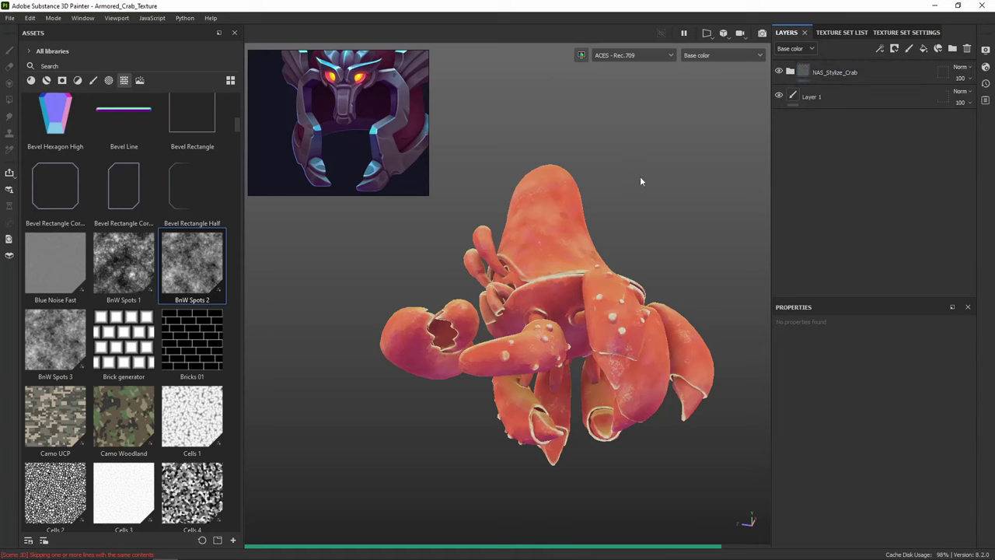
Create a smart material from the NAS_Stylize_Crab folder and check its preview in the asset library
{"action": "middle_click_drag", "start_coordinate": [640, 178], "coordinate": [621, 109], "text": "alt"}
{"action": "left_click_drag", "start_coordinate": [617, 162], "coordinate": [655, 233], "text": "alt"}
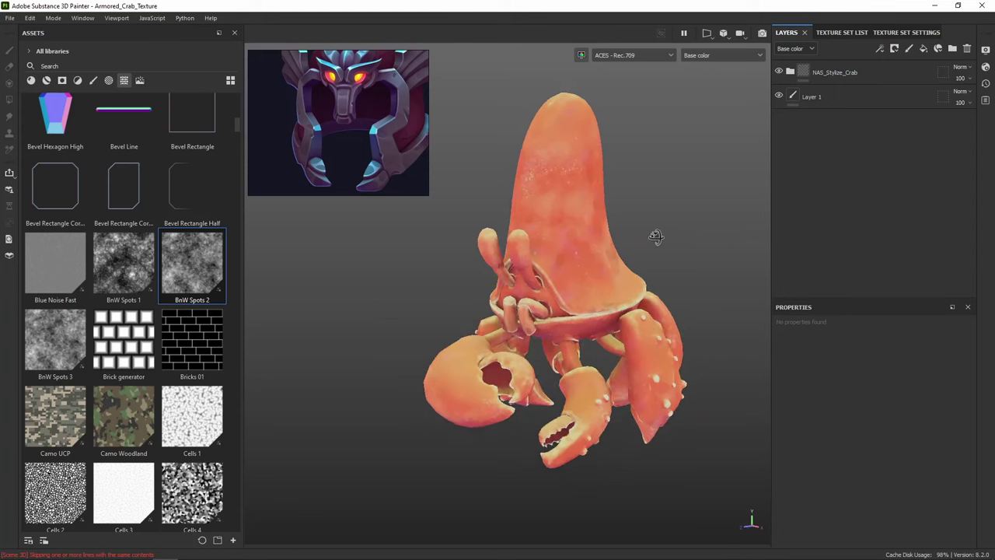
{"action": "right_click", "coordinate": [830, 71]}
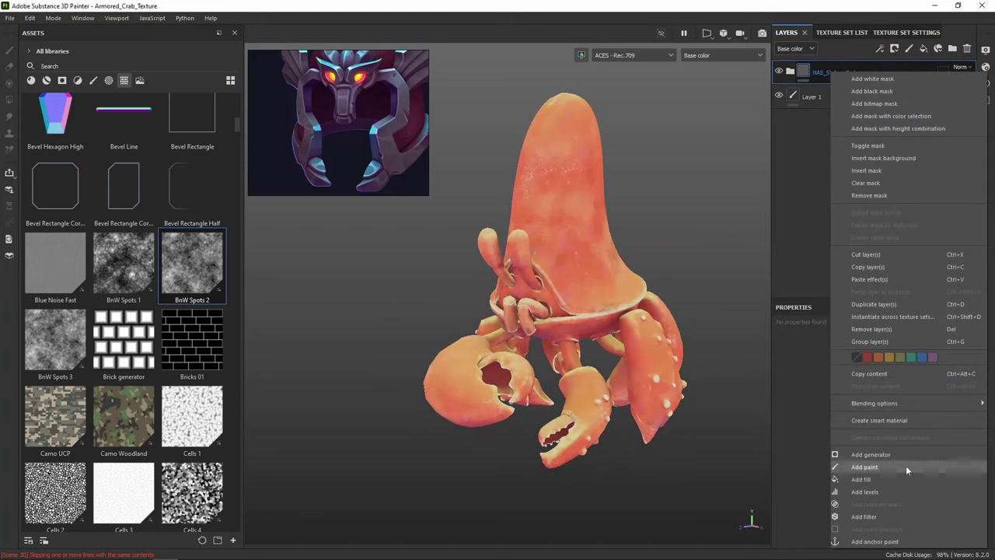
{"action": "left_click", "coordinate": [902, 422]}
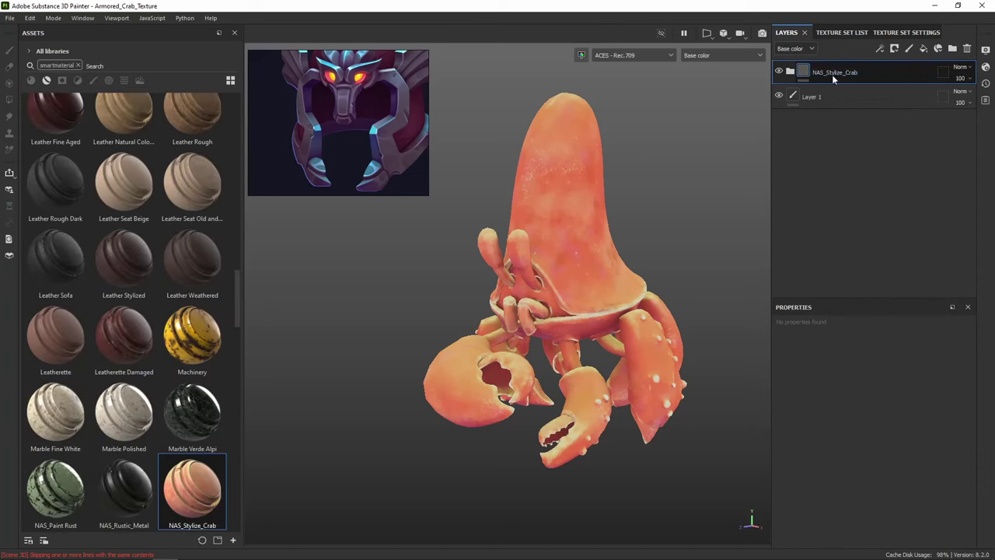
{"action": "mouse_move", "coordinate": [196, 492]}
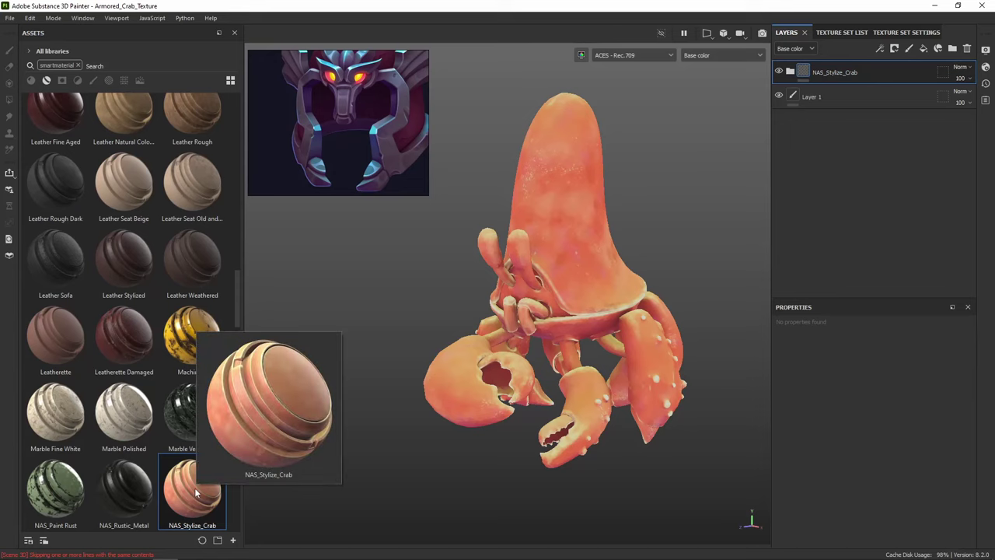
Show all texture sets again and apply the NAS_Stylize_Crab smart material to the arrows
{"action": "left_click", "coordinate": [842, 32]}
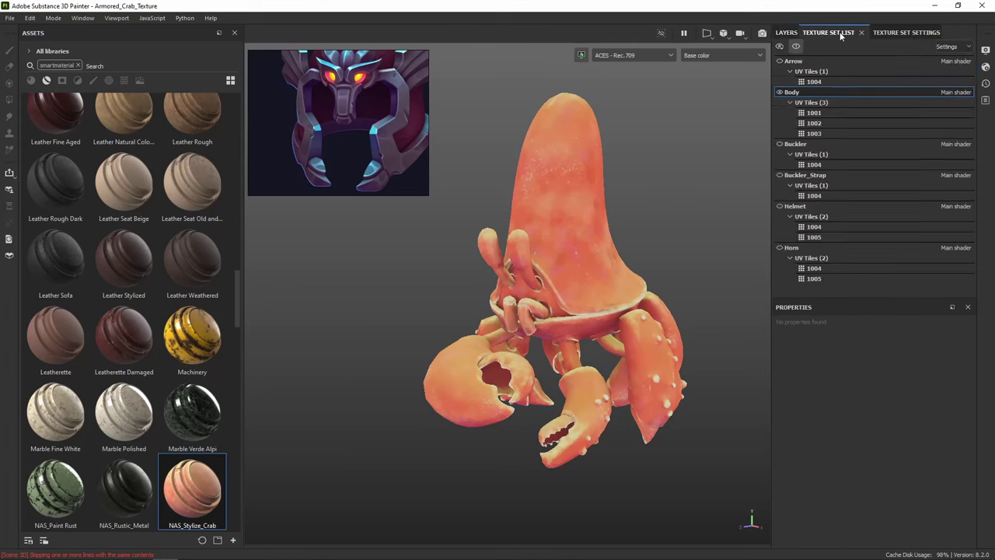
{"action": "left_click", "coordinate": [796, 46]}
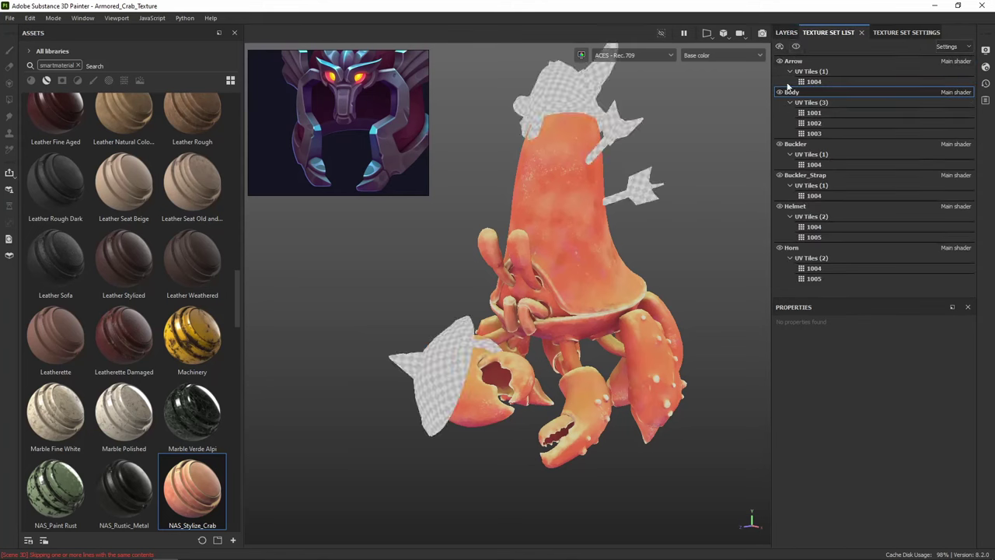
{"action": "left_click", "coordinate": [793, 61]}
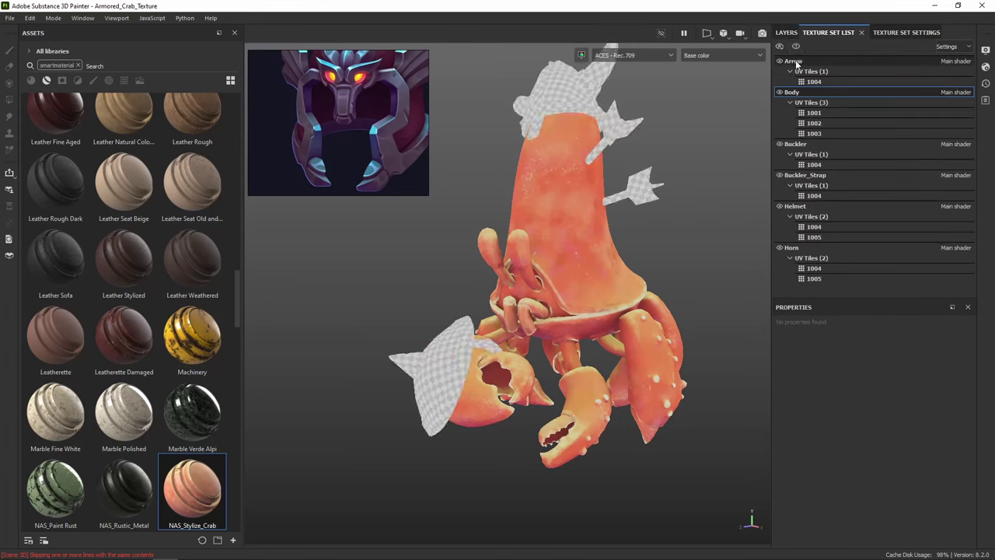
{"action": "left_click_drag", "start_coordinate": [204, 499], "coordinate": [662, 200]}
{"action": "scroll", "coordinate": [589, 196], "scroll_direction": "up", "scroll_amount": 4}
{"action": "middle_click_drag", "start_coordinate": [586, 155], "coordinate": [651, 244], "text": "alt"}
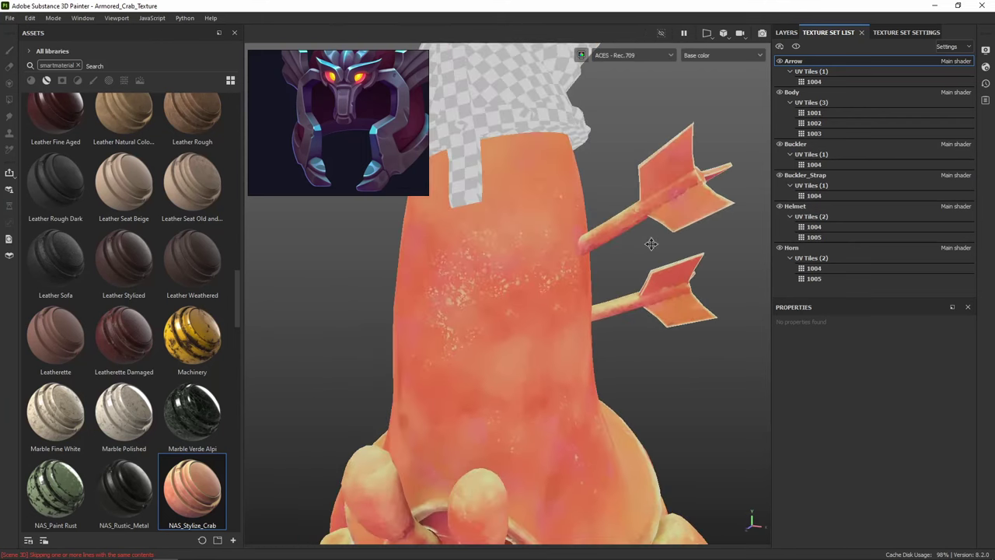
Apply the NAS_Stylize_Crab smart material to the helmet and inspect its bands and rivets up close
{"action": "scroll", "coordinate": [625, 226], "scroll_direction": "down", "scroll_amount": 4}
{"action": "middle_click_drag", "start_coordinate": [619, 173], "coordinate": [656, 226], "text": "alt"}
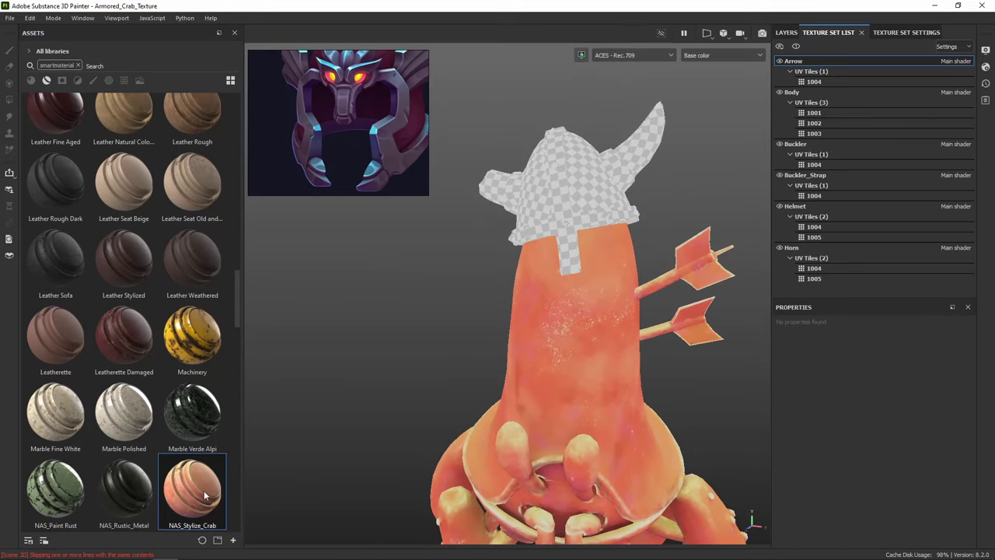
{"action": "left_click_drag", "start_coordinate": [205, 495], "coordinate": [593, 202]}
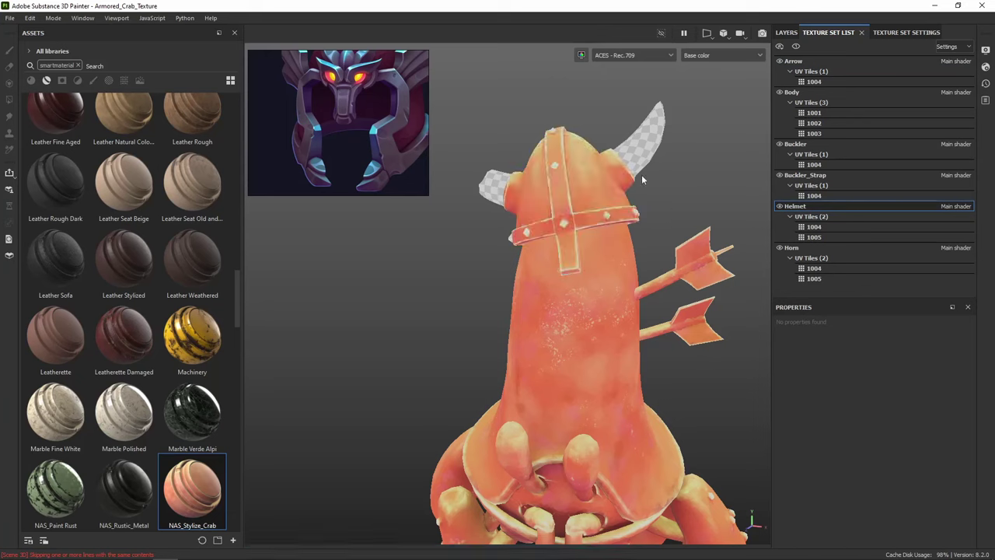
{"action": "left_click_drag", "start_coordinate": [660, 224], "coordinate": [509, 194], "text": "alt"}
{"action": "left_click_drag", "start_coordinate": [559, 160], "coordinate": [576, 212], "text": "alt"}
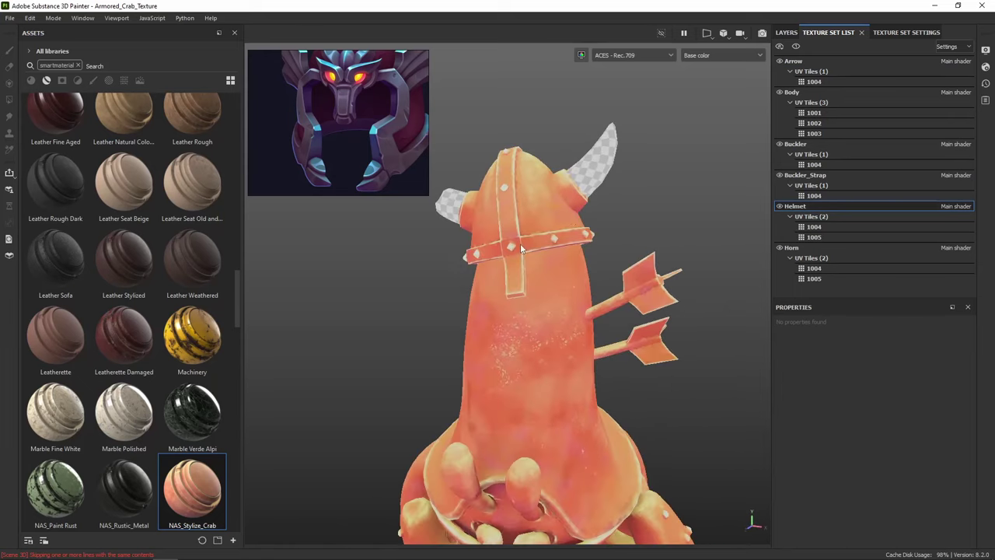
{"action": "scroll", "coordinate": [521, 244], "scroll_direction": "up", "scroll_amount": 5}
{"action": "scroll", "coordinate": [583, 225], "scroll_direction": "down", "scroll_amount": 2}
{"action": "scroll", "coordinate": [584, 230], "scroll_direction": "down", "scroll_amount": 3}
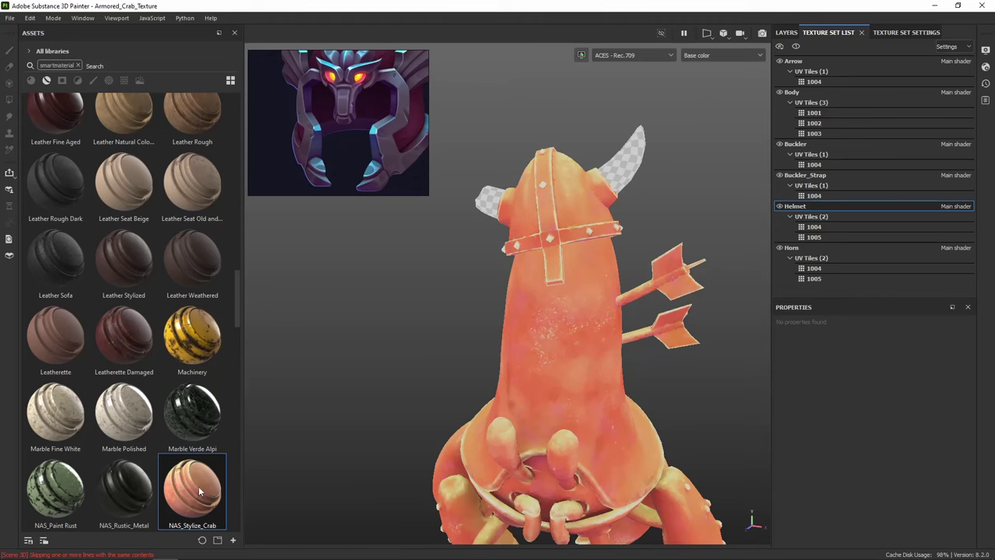
Apply the NAS_Stylize_Crab smart material to the helmet's horns and to the buckler on the claw
{"action": "left_click_drag", "start_coordinate": [199, 486], "coordinate": [629, 175]}
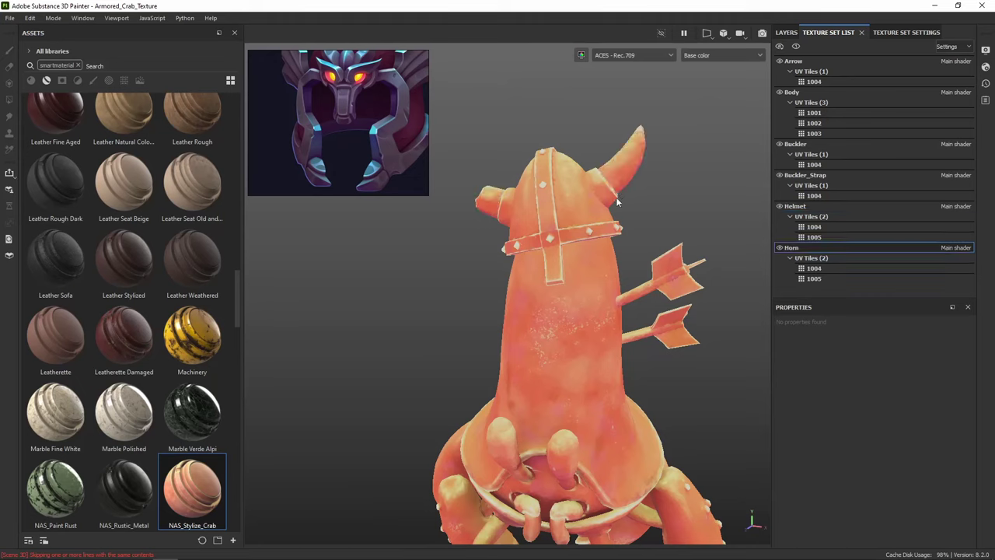
{"action": "left_click_drag", "start_coordinate": [650, 368], "coordinate": [560, 256], "text": "alt"}
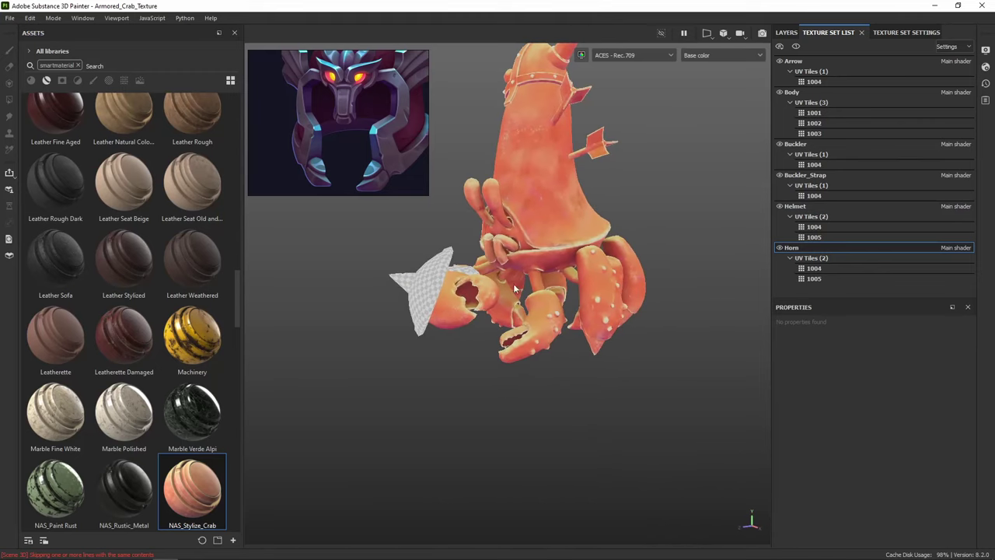
{"action": "left_click_drag", "start_coordinate": [198, 495], "coordinate": [431, 282]}
{"action": "scroll", "coordinate": [402, 305], "scroll_direction": "up", "scroll_amount": 3}
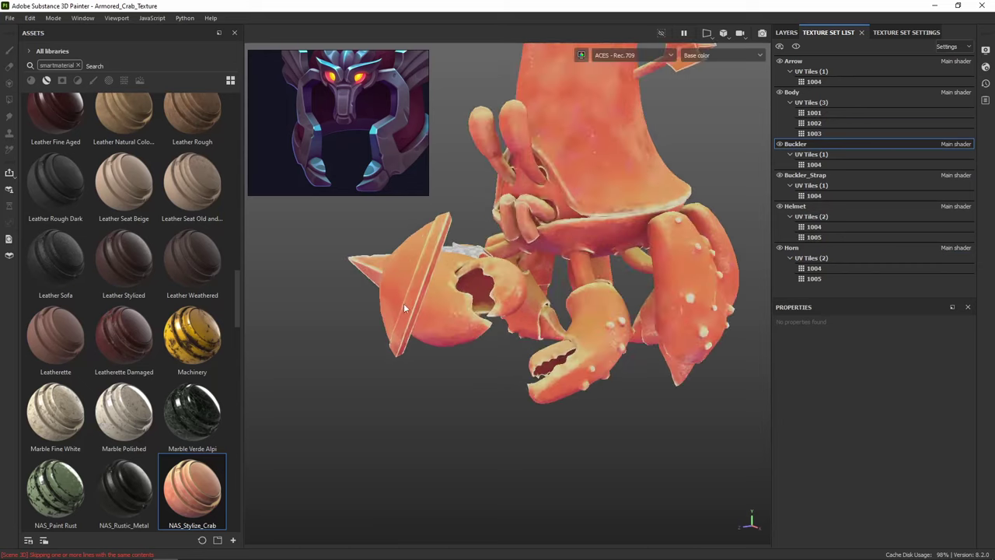
Save the project and apply the NAS_Stylize_Crab smart material to the buckler strap
{"action": "middle_click_drag", "start_coordinate": [403, 303], "coordinate": [388, 333], "text": "alt"}
{"action": "scroll", "coordinate": [381, 338], "scroll_direction": "up", "scroll_amount": 2}
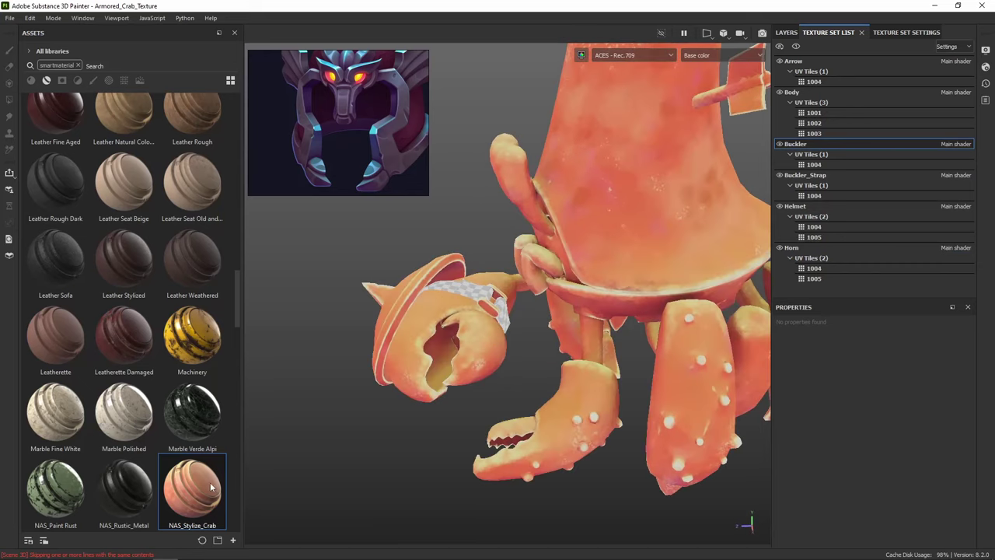
{"action": "key", "text": "ctrl+s"}
{"action": "left_click_drag", "start_coordinate": [194, 474], "coordinate": [607, 311]}
{"action": "scroll", "coordinate": [602, 323], "scroll_direction": "down", "scroll_amount": 3}
{"action": "scroll", "coordinate": [597, 328], "scroll_direction": "up", "scroll_amount": 1}
{"action": "middle_click_drag", "start_coordinate": [597, 329], "coordinate": [587, 230], "text": "alt"}
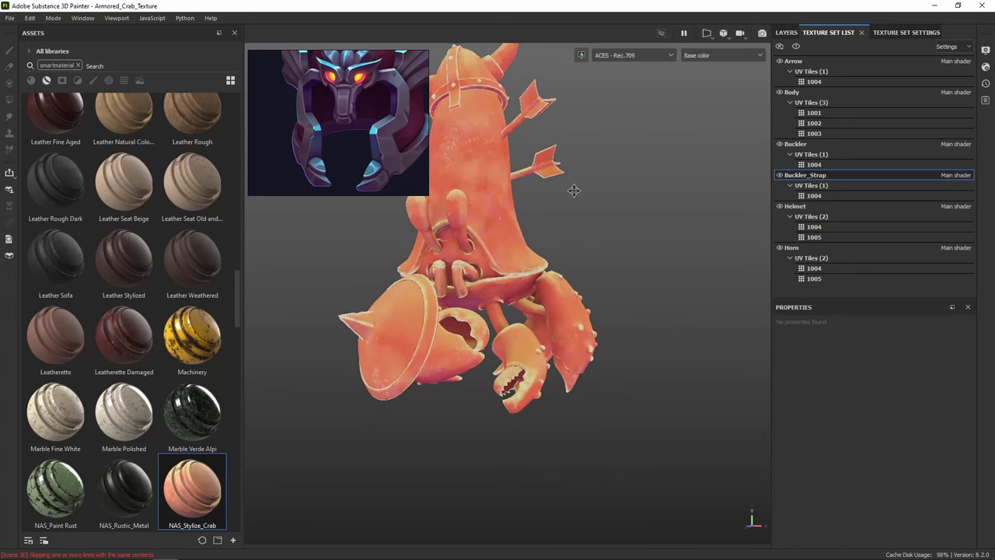
Check the fully covered crab, then select the Arrow texture set and isolate it with Focus Mode
{"action": "middle_click_drag", "start_coordinate": [573, 191], "coordinate": [606, 224], "text": "alt"}
{"action": "left_click_drag", "start_coordinate": [511, 237], "coordinate": [519, 218], "text": "alt"}
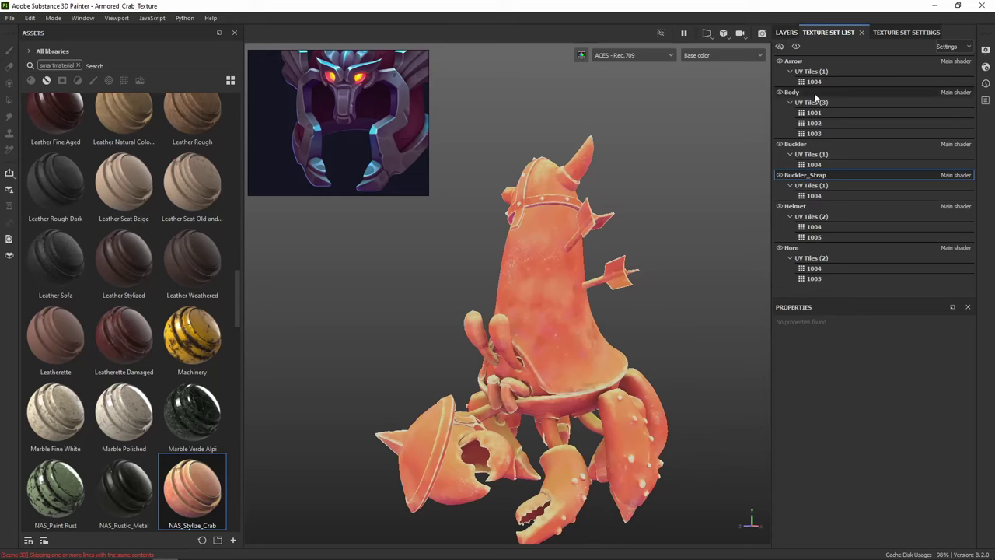
{"action": "left_click", "coordinate": [793, 62]}
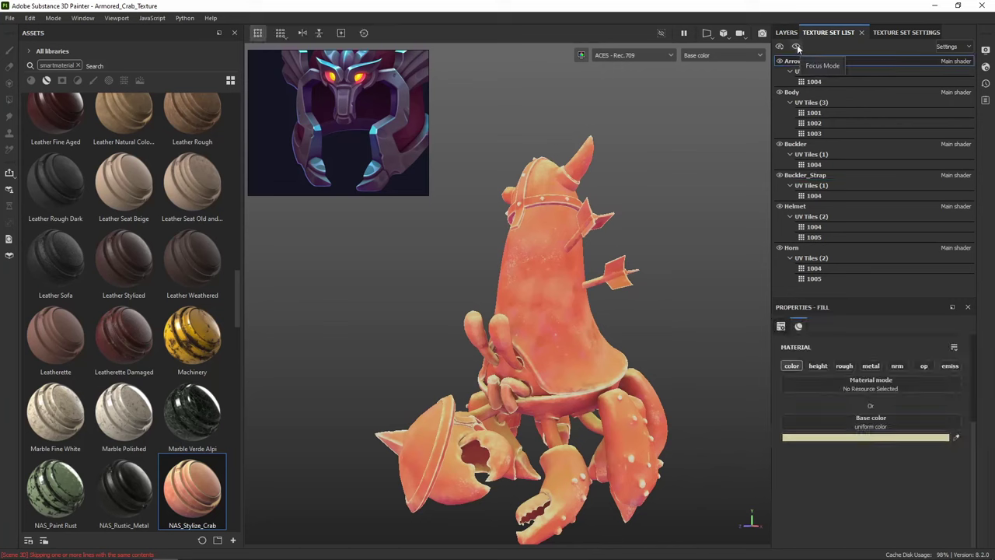
{"action": "left_click", "coordinate": [796, 46]}
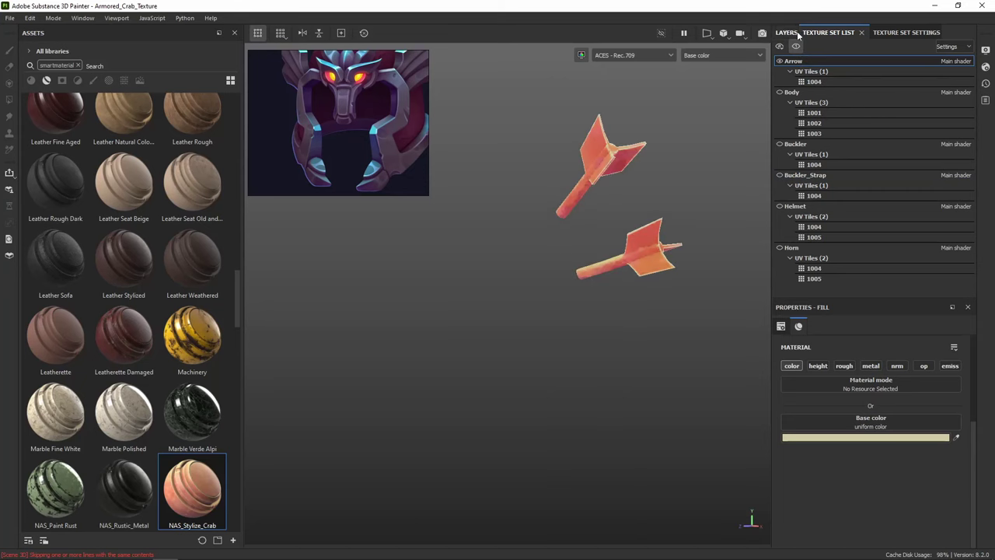
Hide every layer inside the arrows' NAS_Stylize_Crab material except BaseColor
{"action": "left_click", "coordinate": [797, 34]}
{"action": "scroll", "coordinate": [855, 237], "scroll_direction": "down", "scroll_amount": 3}
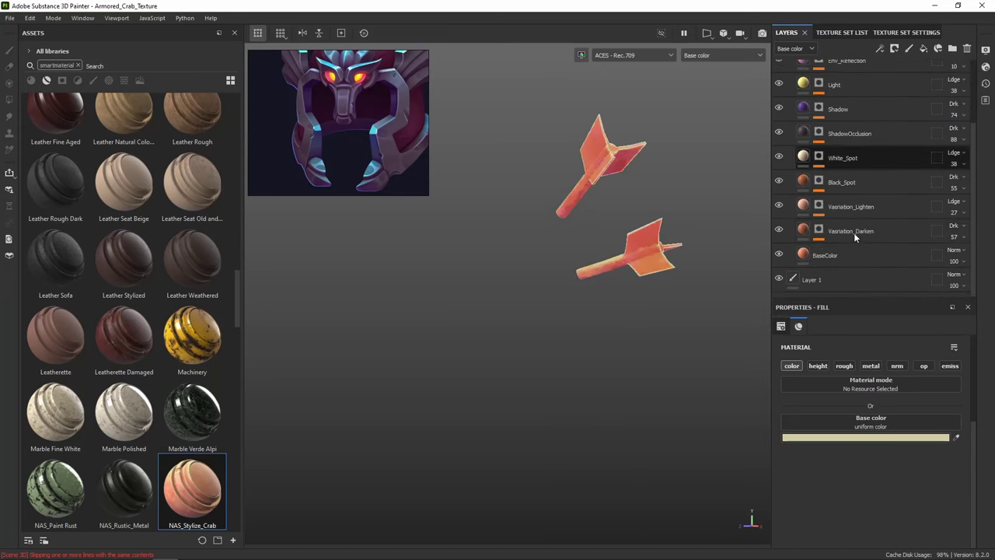
{"action": "scroll", "coordinate": [788, 225], "scroll_direction": "up", "scroll_amount": 3}
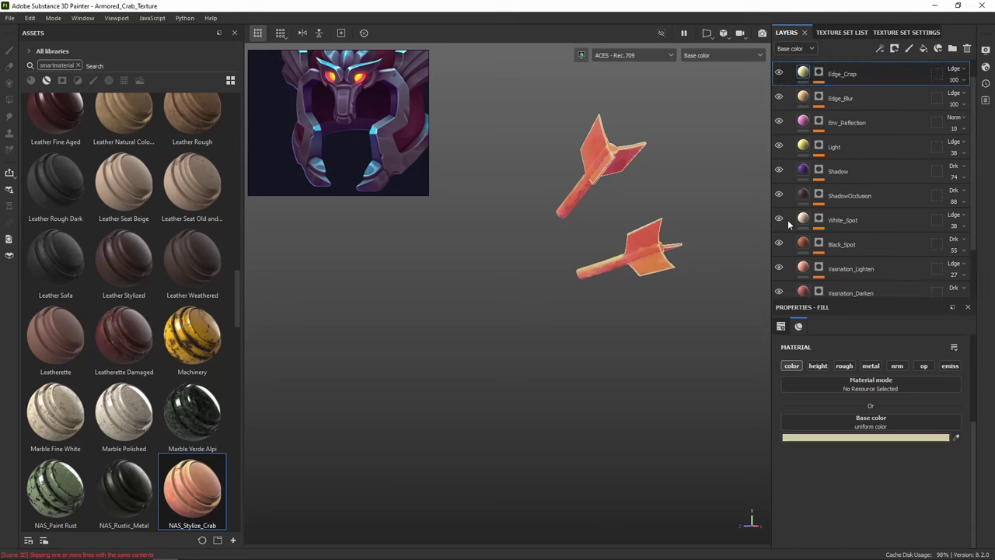
{"action": "scroll", "coordinate": [788, 225], "scroll_direction": "down", "scroll_amount": 3}
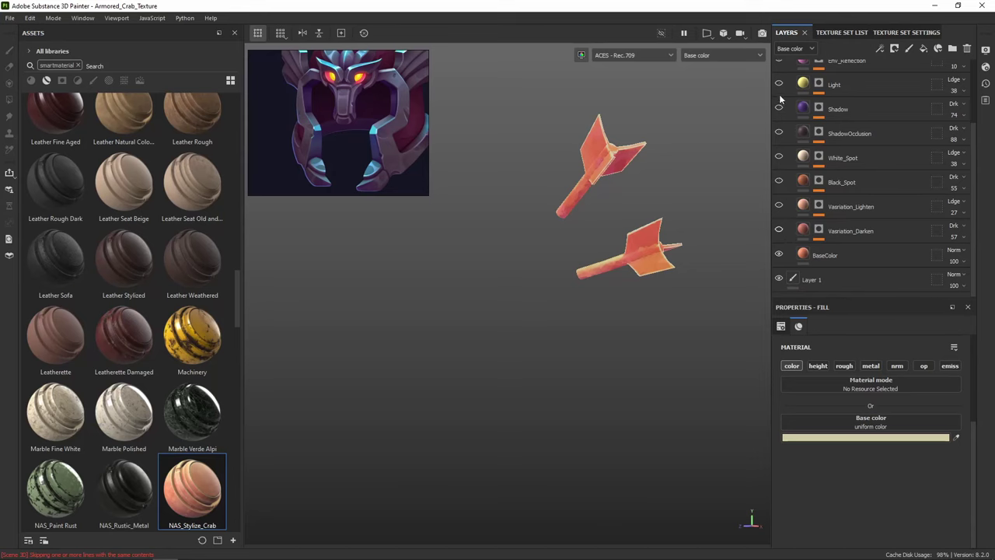
{"action": "scroll", "coordinate": [782, 154], "scroll_direction": "up", "scroll_amount": 3}
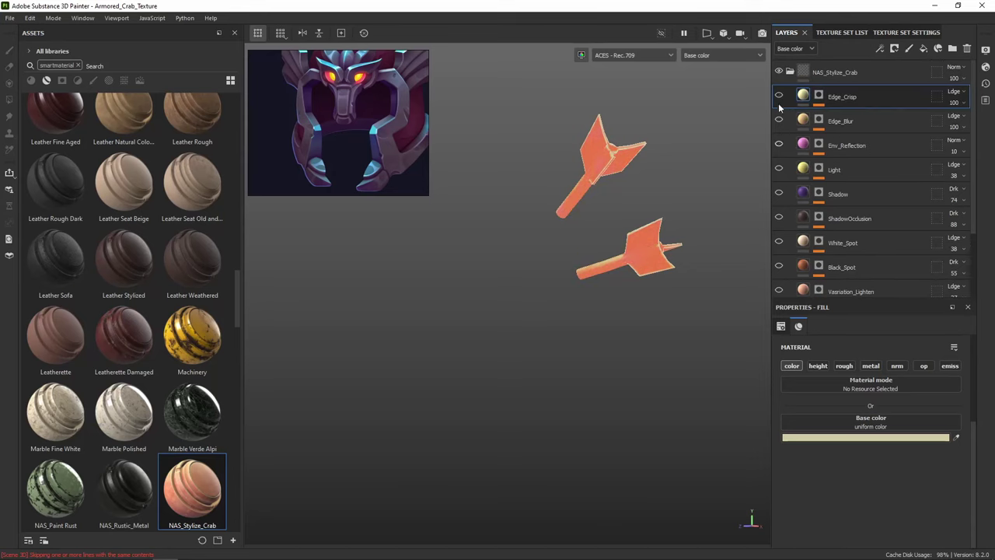
{"action": "scroll", "coordinate": [851, 198], "scroll_direction": "down", "scroll_amount": 3}
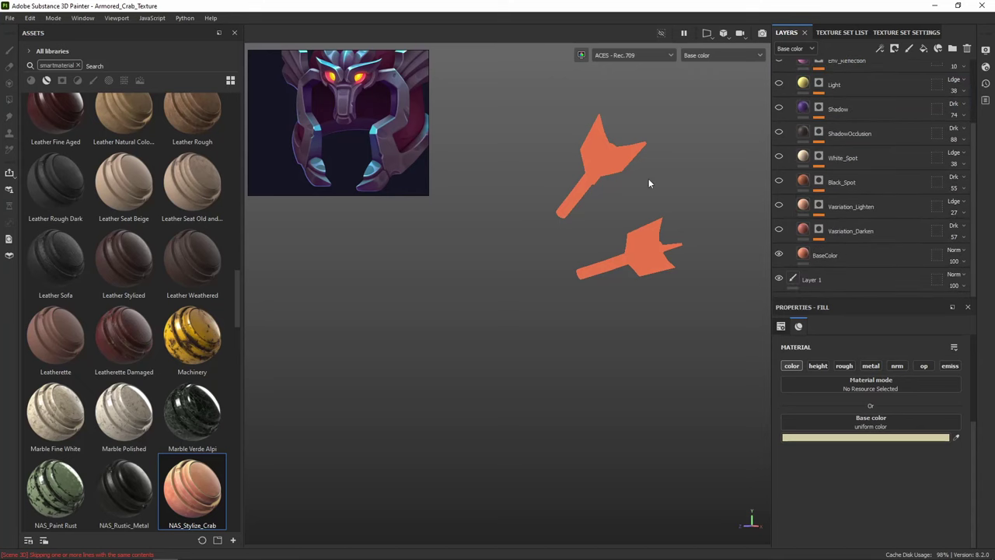
Select the arrows' BaseColor layer and open its base color for editing
{"action": "scroll", "coordinate": [719, 197], "scroll_direction": "up", "scroll_amount": 2}
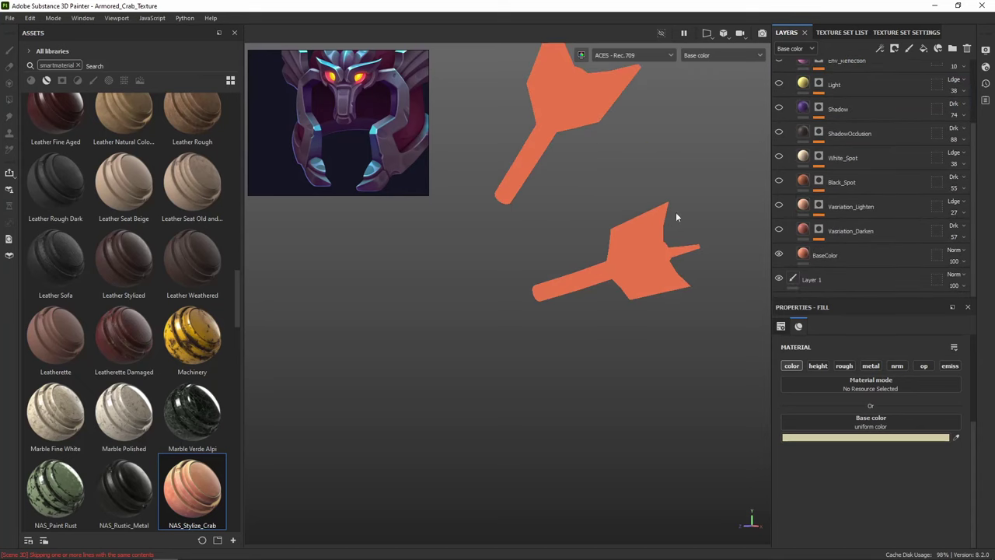
{"action": "left_click", "coordinate": [805, 259]}
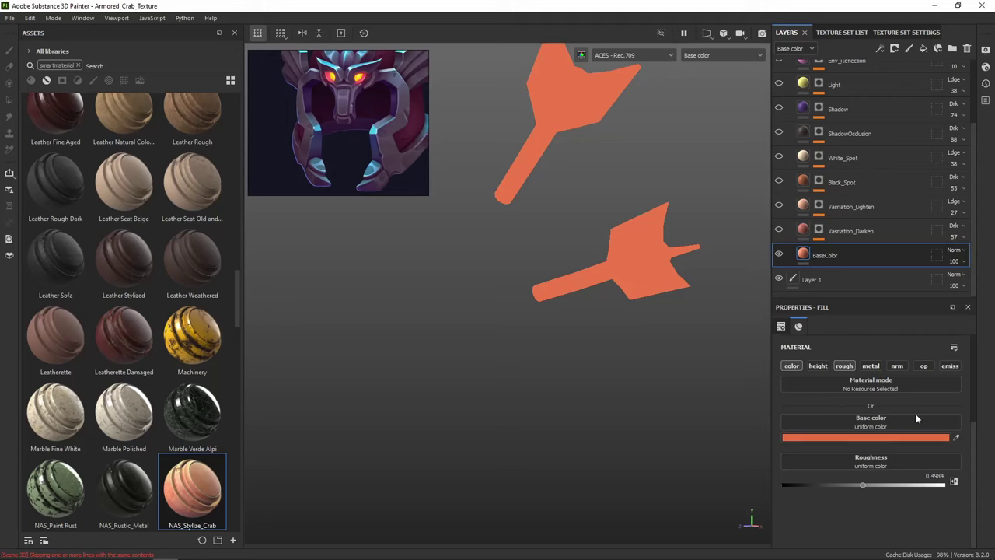
{"action": "left_click", "coordinate": [891, 437]}
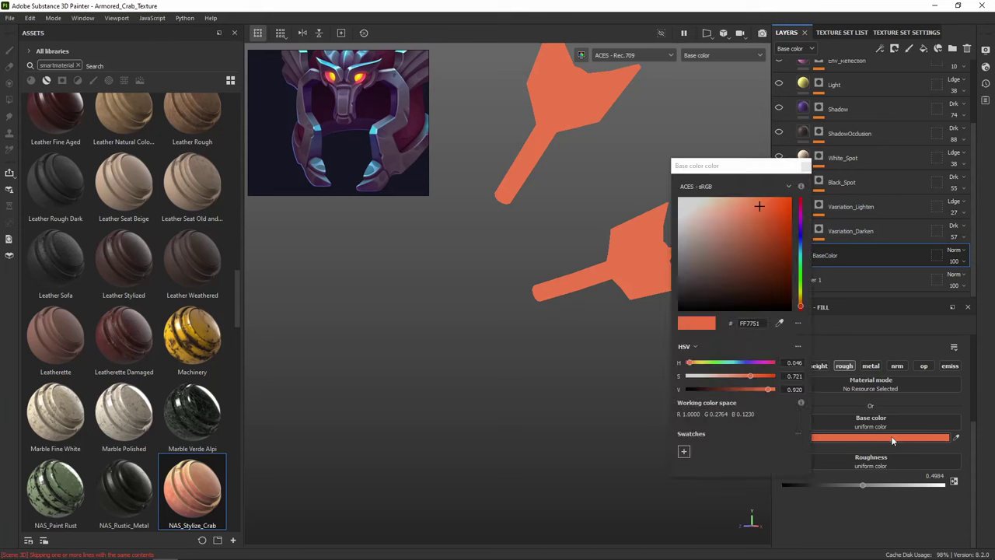
Examine the reference board's stylized wooden props and buildings for a wood color suited to the arrows
{"action": "scroll", "coordinate": [354, 131], "scroll_direction": "down", "scroll_amount": 3}
{"action": "middle_click_drag", "start_coordinate": [317, 141], "coordinate": [405, 153]}
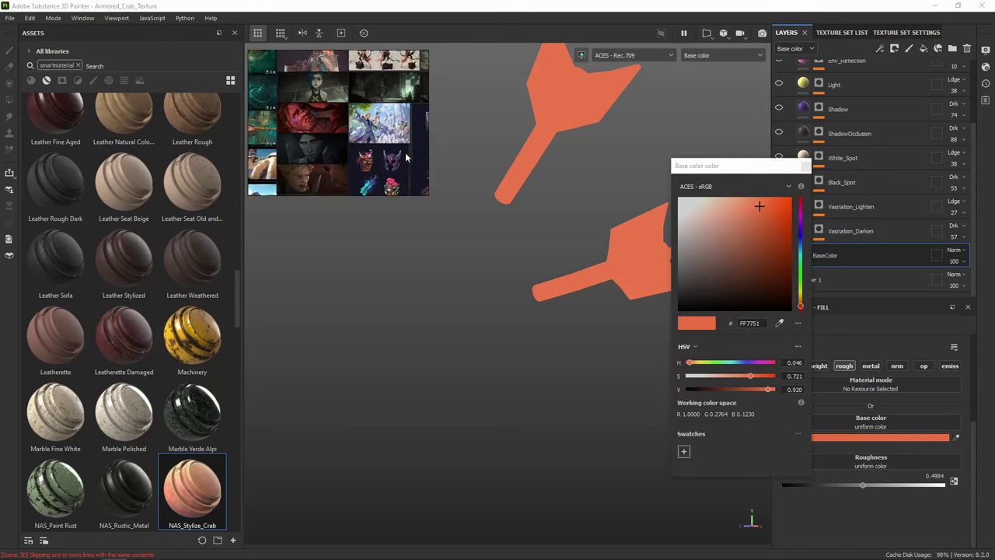
{"action": "middle_click_drag", "start_coordinate": [342, 124], "coordinate": [396, 175]}
{"action": "middle_click_drag", "start_coordinate": [318, 116], "coordinate": [414, 160]}
{"action": "scroll", "coordinate": [350, 124], "scroll_direction": "up", "scroll_amount": 6}
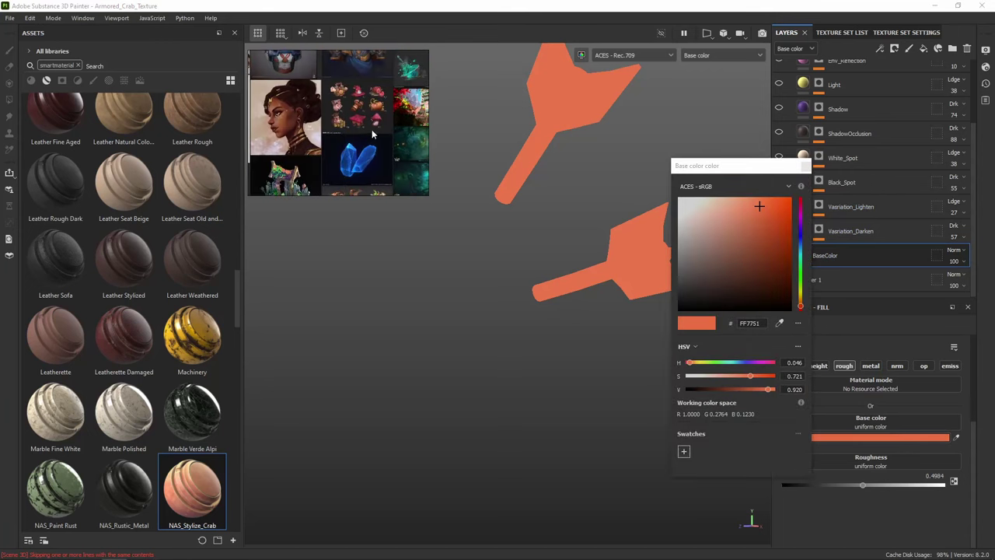
{"action": "scroll", "coordinate": [337, 116], "scroll_direction": "down", "scroll_amount": 2}
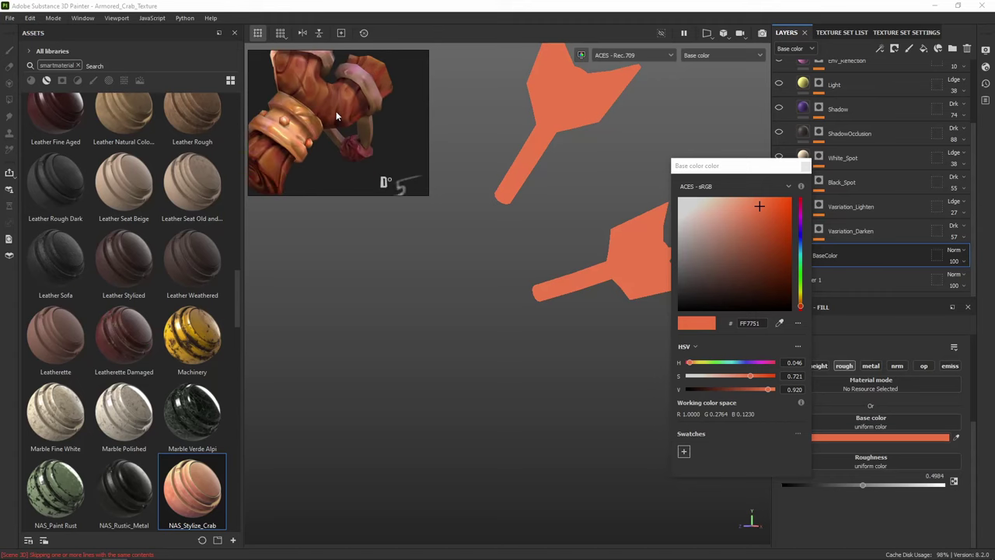
{"action": "middle_click_drag", "start_coordinate": [337, 116], "coordinate": [381, 116]}
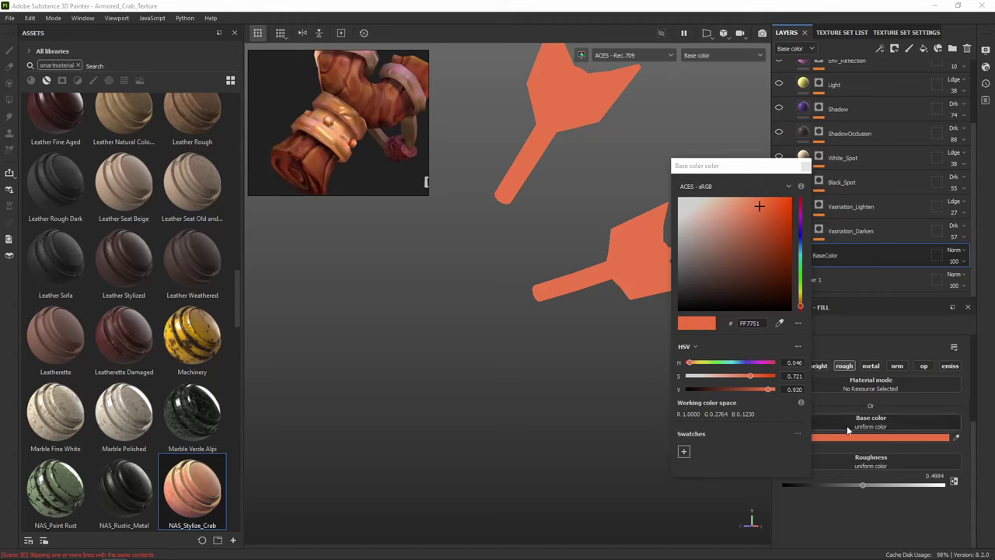
{"action": "scroll", "coordinate": [395, 99], "scroll_direction": "down", "scroll_amount": 3}
{"action": "middle_click_drag", "start_coordinate": [384, 115], "coordinate": [305, 48]}
{"action": "scroll", "coordinate": [376, 117], "scroll_direction": "up", "scroll_amount": 4}
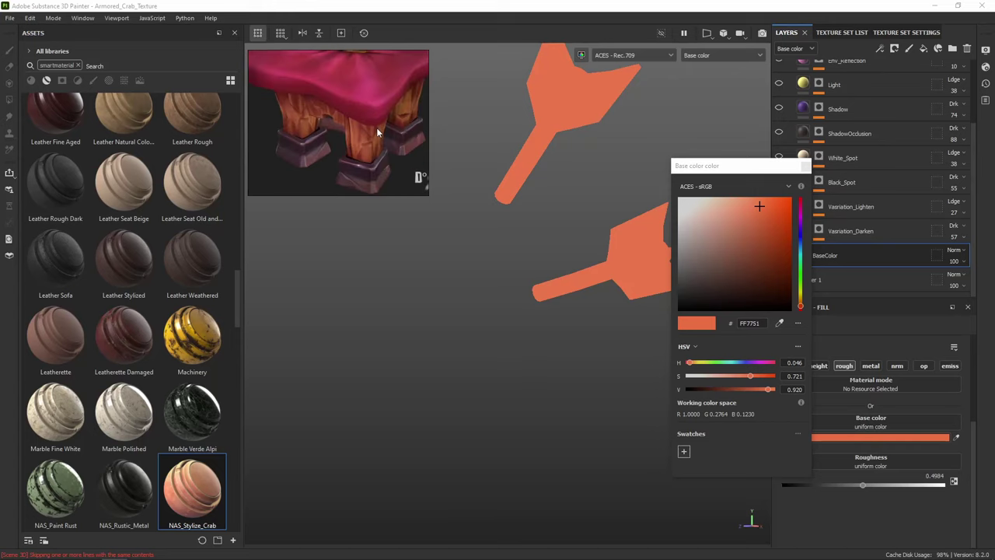
{"action": "middle_click_drag", "start_coordinate": [376, 128], "coordinate": [280, 121]}
{"action": "middle_click_drag", "start_coordinate": [342, 118], "coordinate": [400, 141]}
{"action": "scroll", "coordinate": [289, 122], "scroll_direction": "down", "scroll_amount": 5}
{"action": "scroll", "coordinate": [396, 141], "scroll_direction": "down", "scroll_amount": 4}
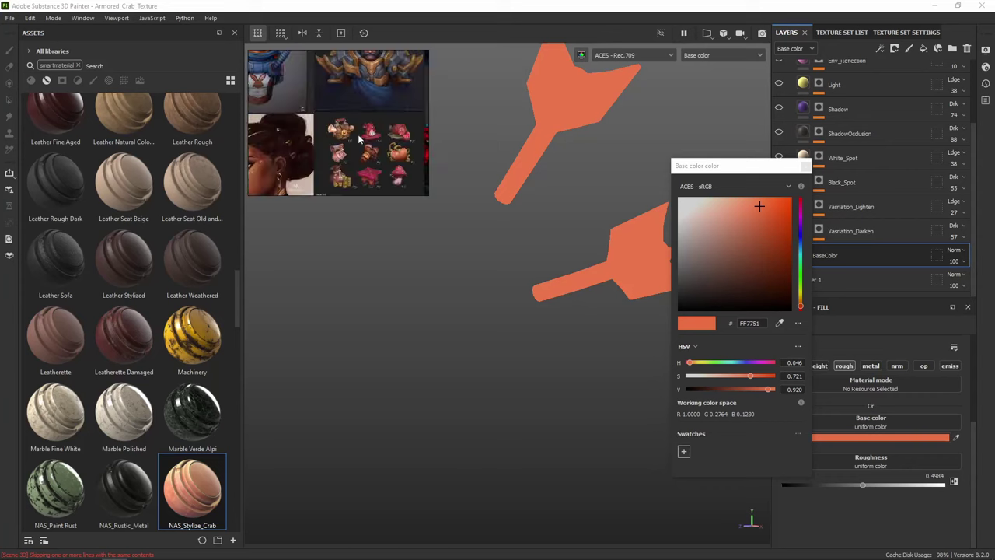
{"action": "scroll", "coordinate": [321, 136], "scroll_direction": "down", "scroll_amount": 2}
{"action": "middle_click_drag", "start_coordinate": [321, 136], "coordinate": [395, 136]}
{"action": "scroll", "coordinate": [385, 116], "scroll_direction": "up", "scroll_amount": 8}
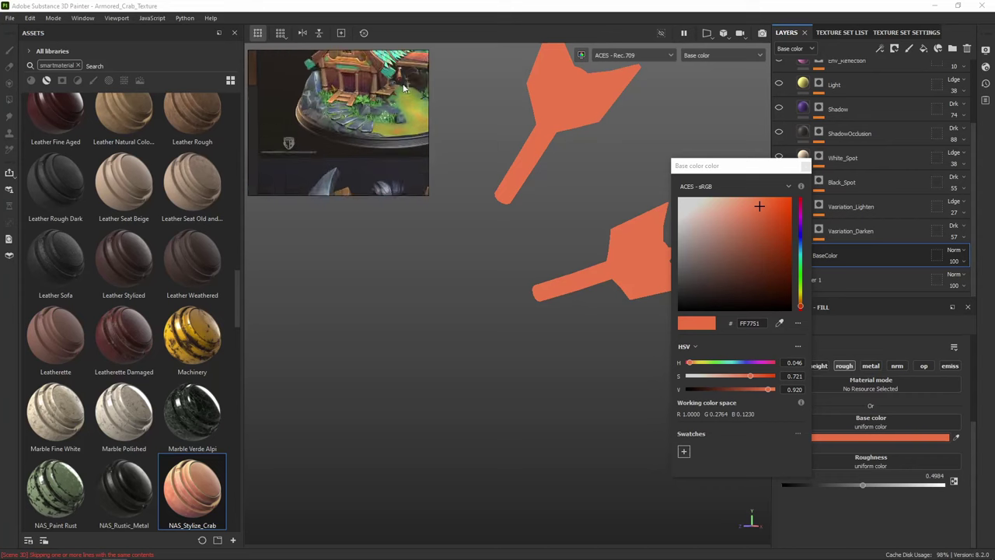
{"action": "scroll", "coordinate": [353, 79], "scroll_direction": "up", "scroll_amount": 6}
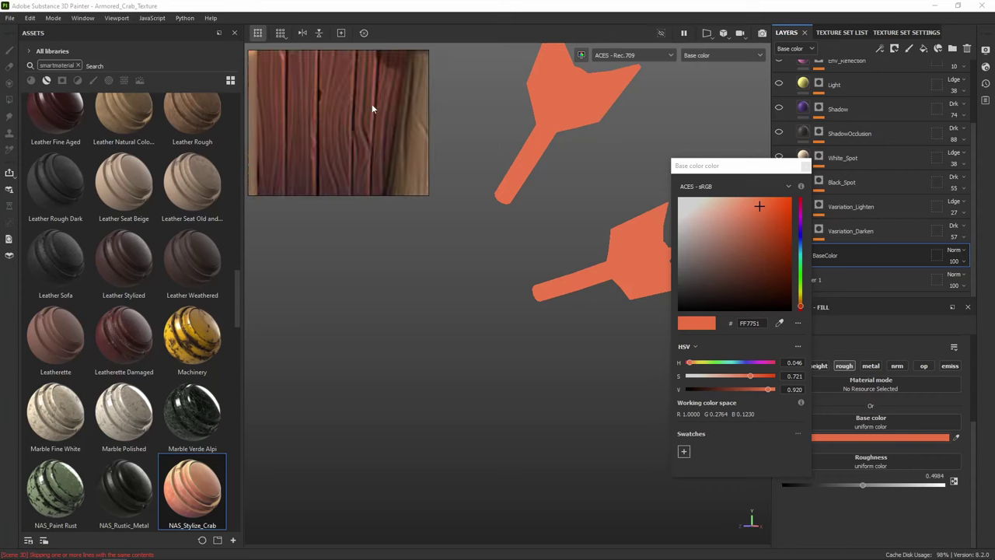
Sample the reddish-brown 855C4D from the reference's wooden planks as the arrows' base color
{"action": "left_click", "coordinate": [780, 325]}
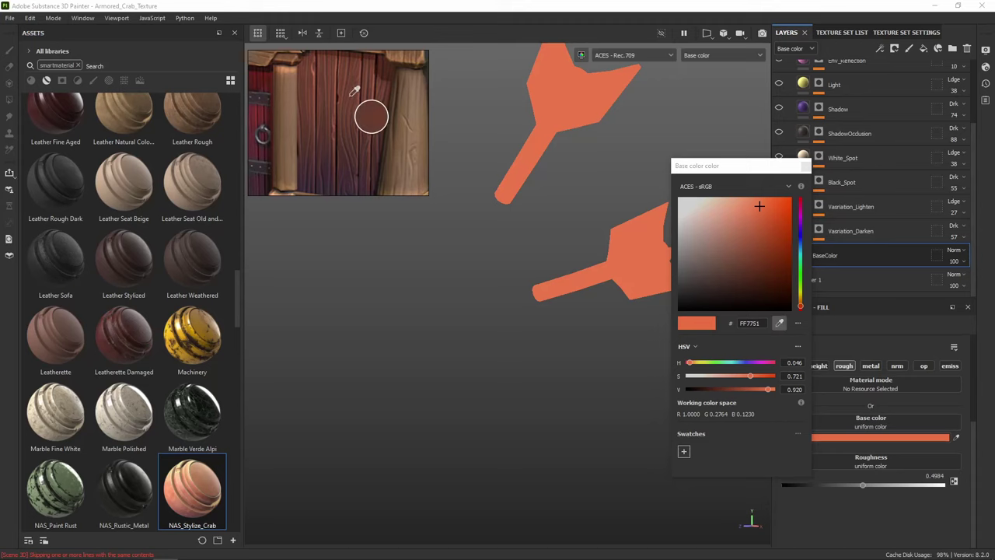
{"action": "left_click", "coordinate": [323, 130]}
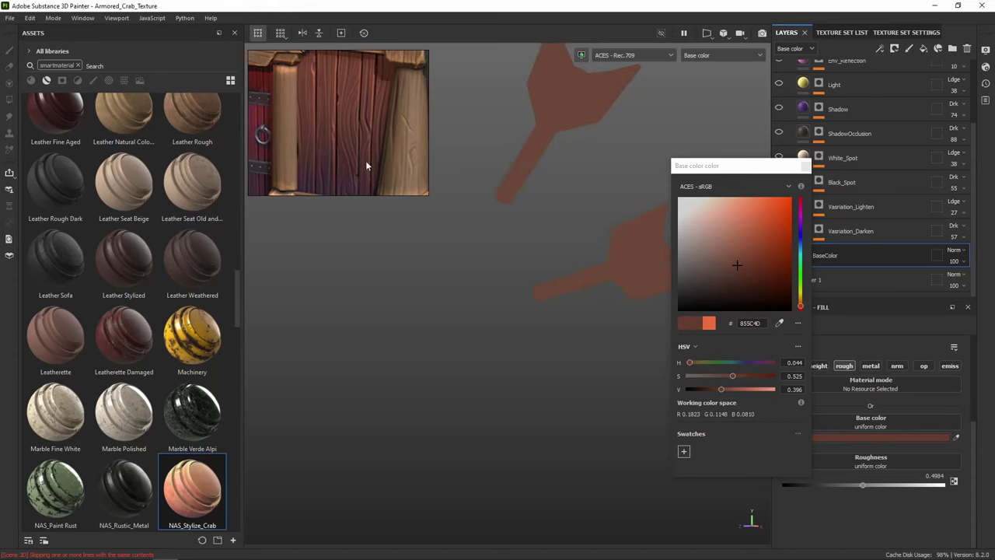
{"action": "left_click", "coordinate": [805, 166]}
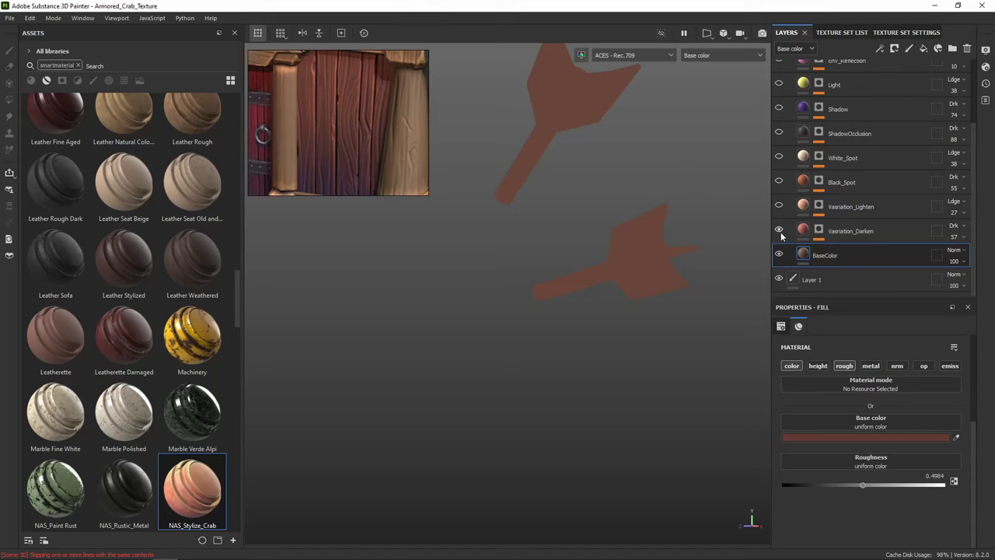
Show the Vasriation_Darken layer and sample the arrow's brown, 896557, as its base color
{"action": "left_click", "coordinate": [881, 230]}
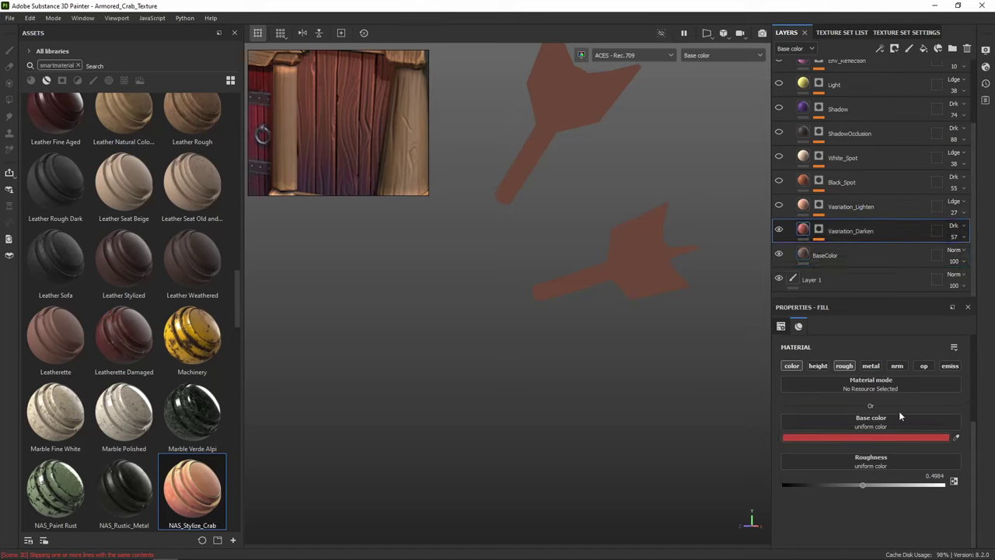
{"action": "left_click", "coordinate": [912, 440]}
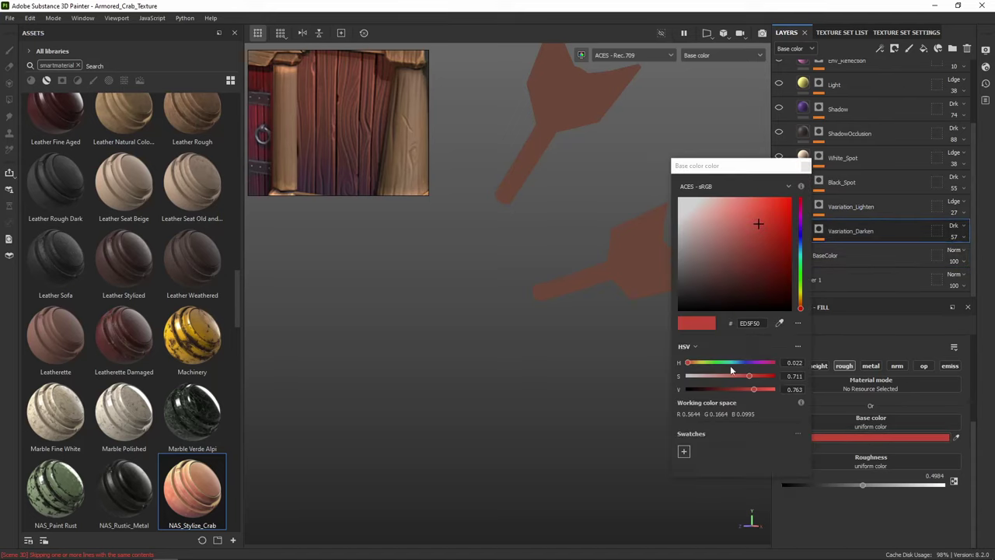
{"action": "left_click", "coordinate": [779, 322]}
{"action": "left_click", "coordinate": [644, 284]}
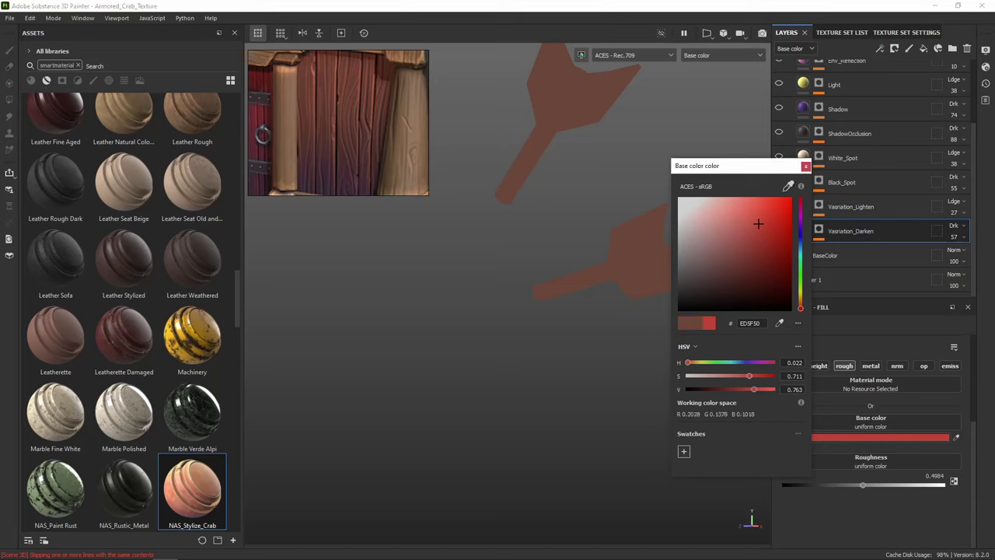
{"action": "left_click", "coordinate": [805, 167]}
Inspect the Vasriation_Darken layer's mask up close on the arrow, then return to its fill
{"action": "right_click_drag", "start_coordinate": [646, 297], "coordinate": [732, 223], "text": "alt"}
{"action": "left_click", "coordinate": [817, 230]}
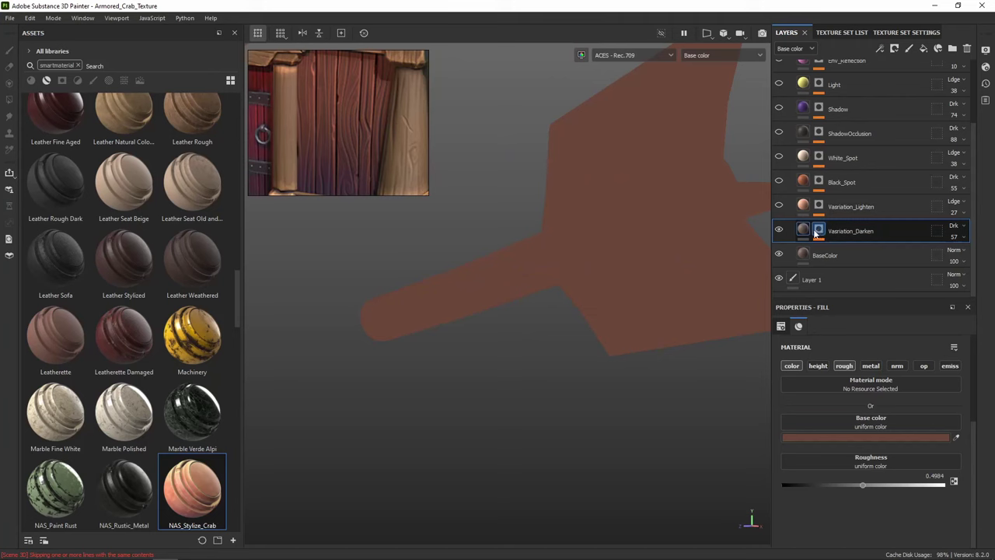
{"action": "left_click", "coordinate": [817, 231], "text": "alt"}
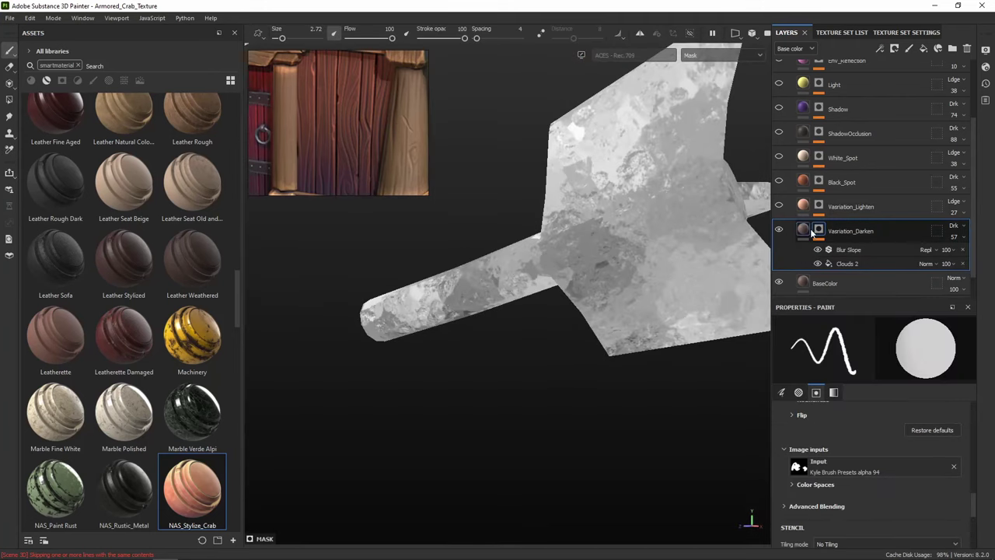
{"action": "left_click", "coordinate": [807, 230]}
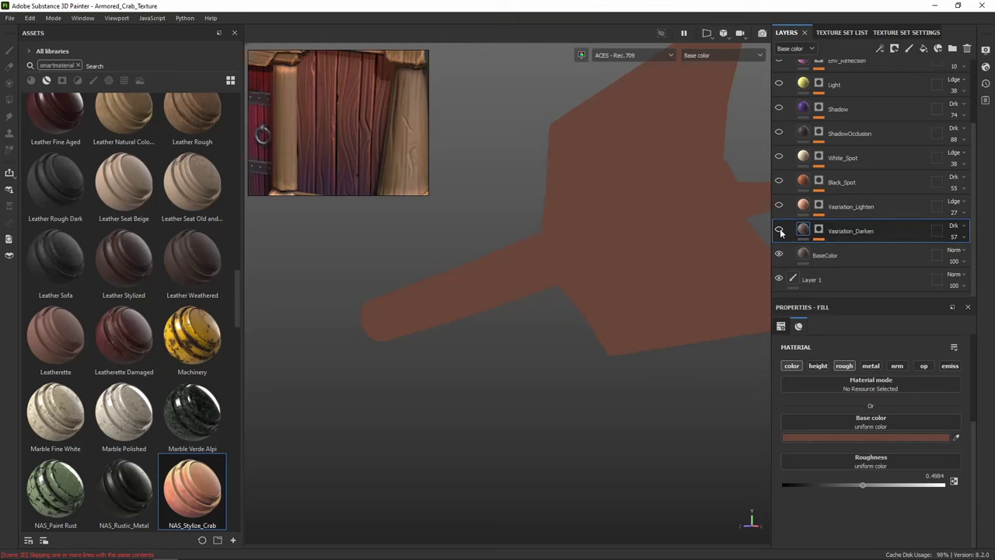
Raise the Vasriation_Darken layer's opacity to 92 and turn off its roughness channel
{"action": "left_click", "coordinate": [964, 236]}
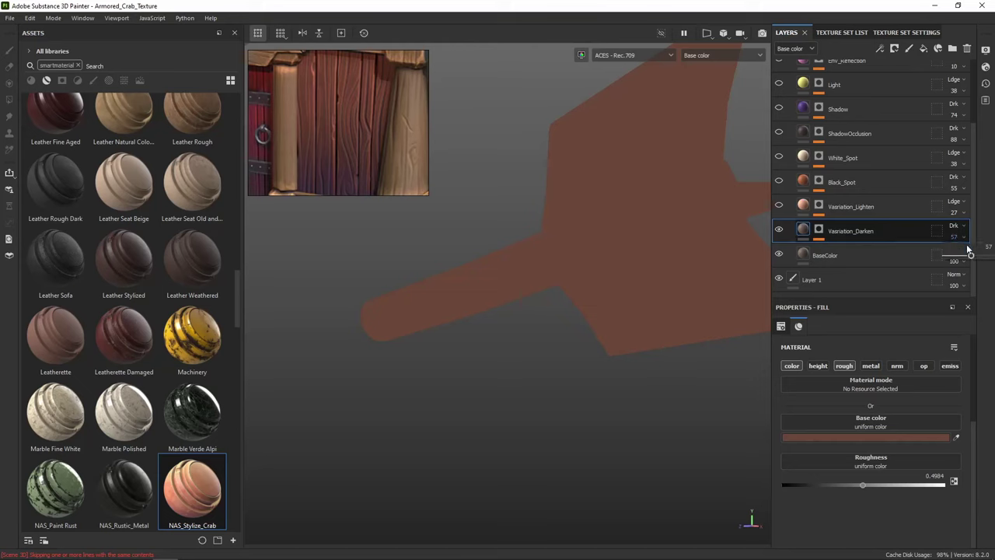
{"action": "left_click_drag", "start_coordinate": [970, 256], "coordinate": [984, 259]}
{"action": "left_click", "coordinate": [840, 366]}
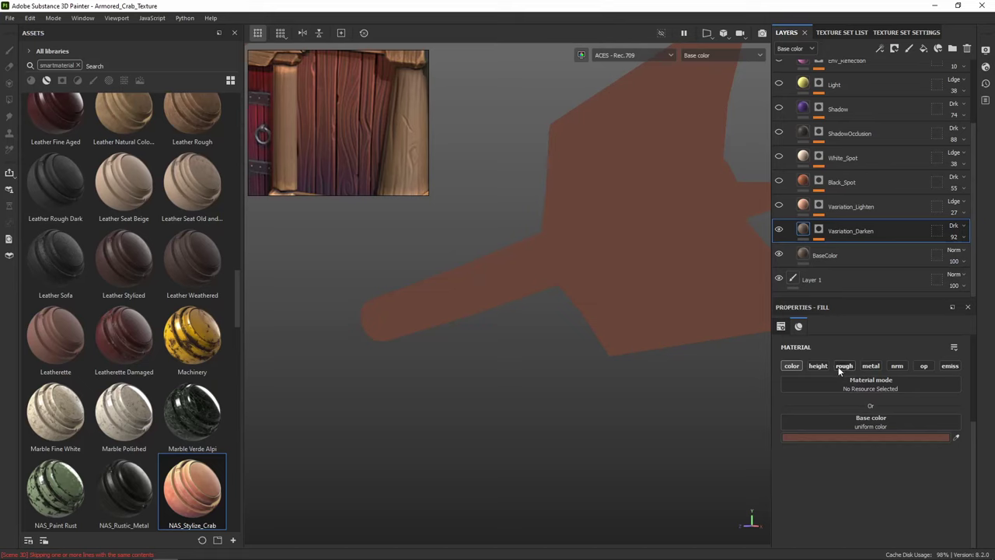
Darken the Vasriation_Darken layer's base color to the deep brown 734E3F
{"action": "left_click", "coordinate": [804, 256]}
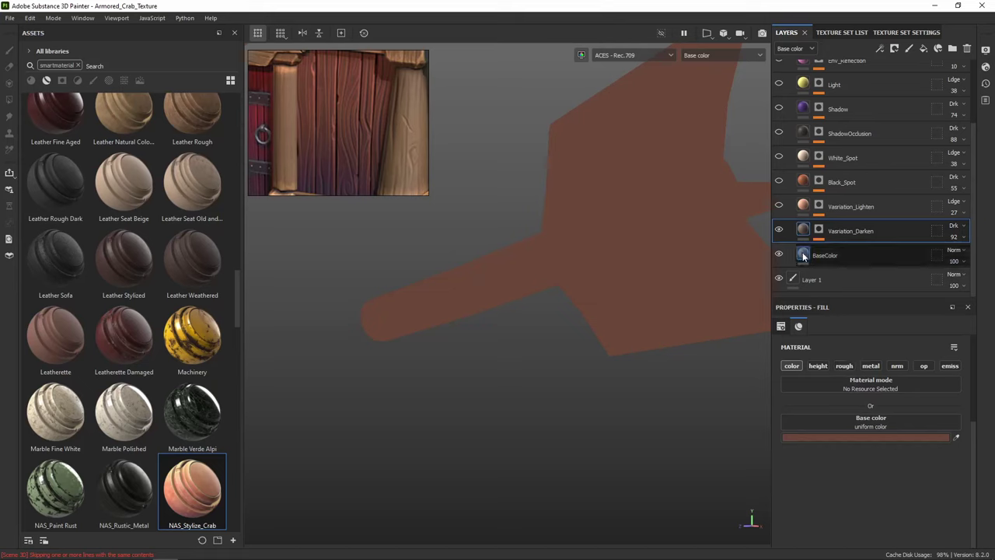
{"action": "left_click", "coordinate": [804, 231]}
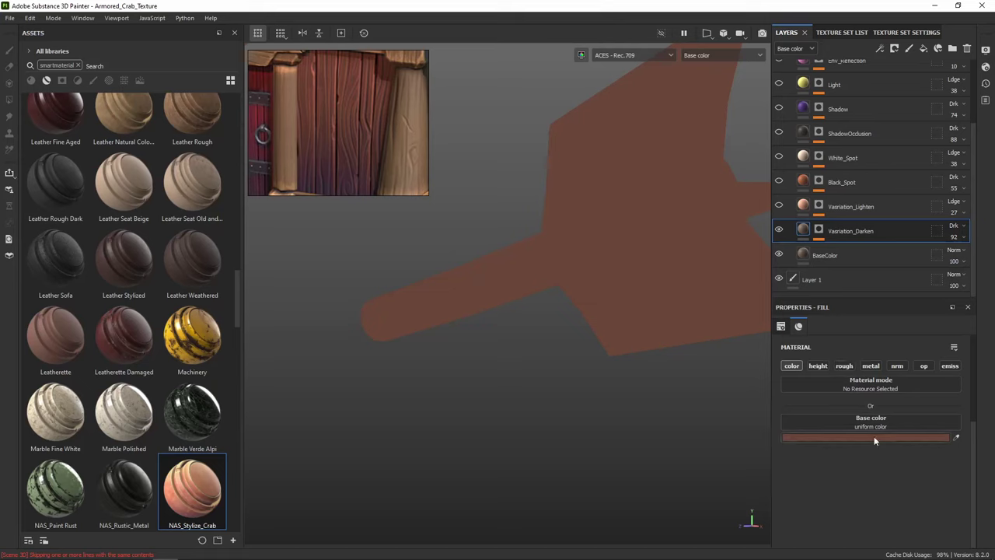
{"action": "left_click", "coordinate": [887, 437]}
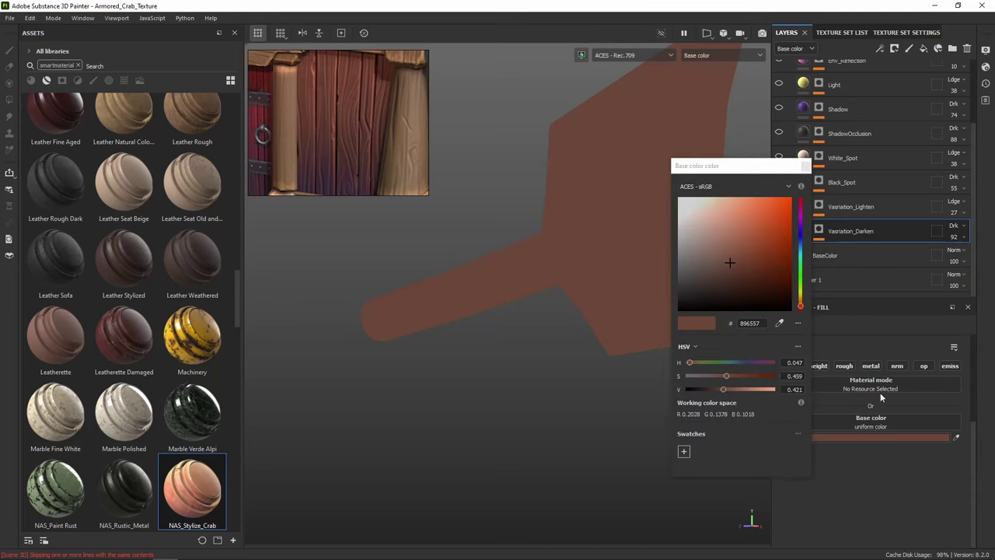
{"action": "left_click", "coordinate": [750, 278]}
{"action": "left_click", "coordinate": [747, 248]}
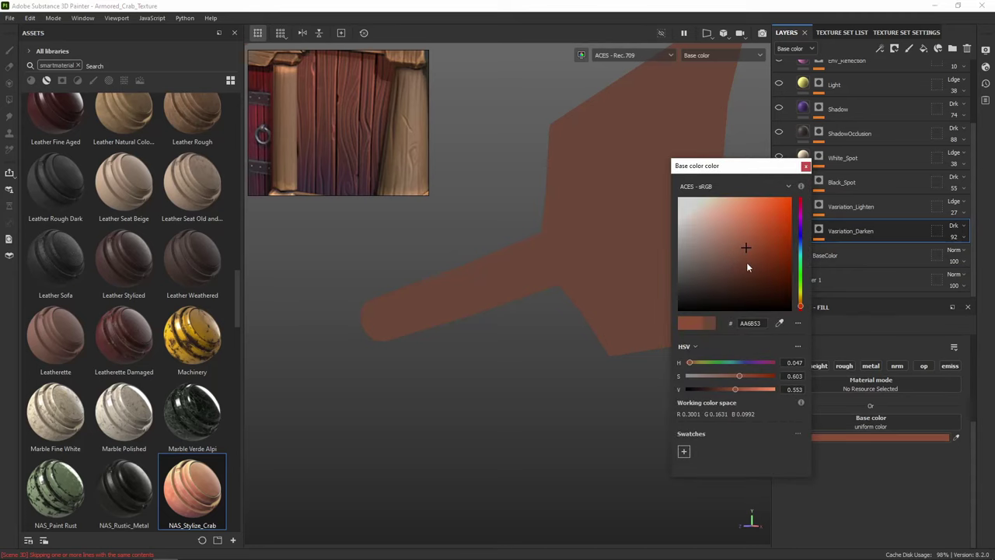
{"action": "left_click", "coordinate": [747, 281]}
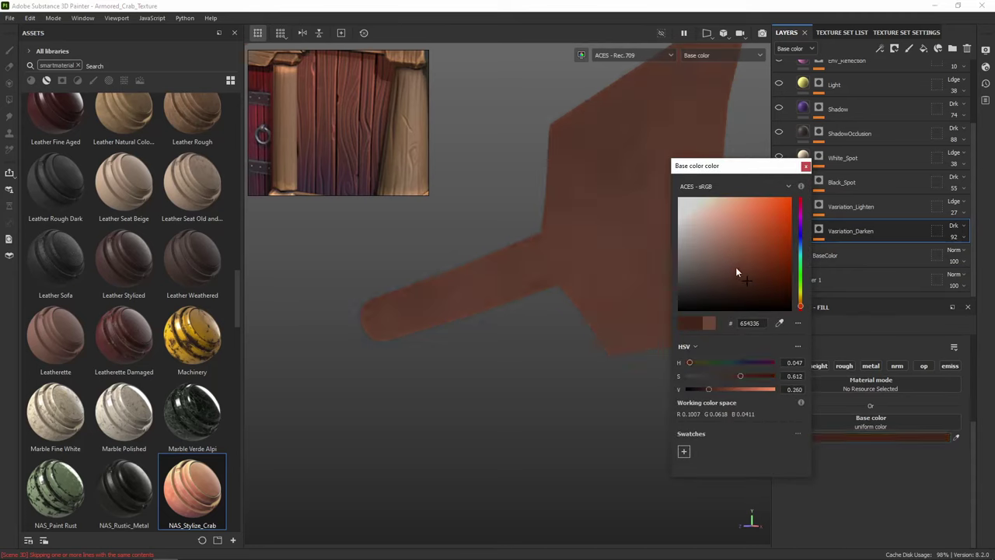
{"action": "left_click", "coordinate": [740, 268]}
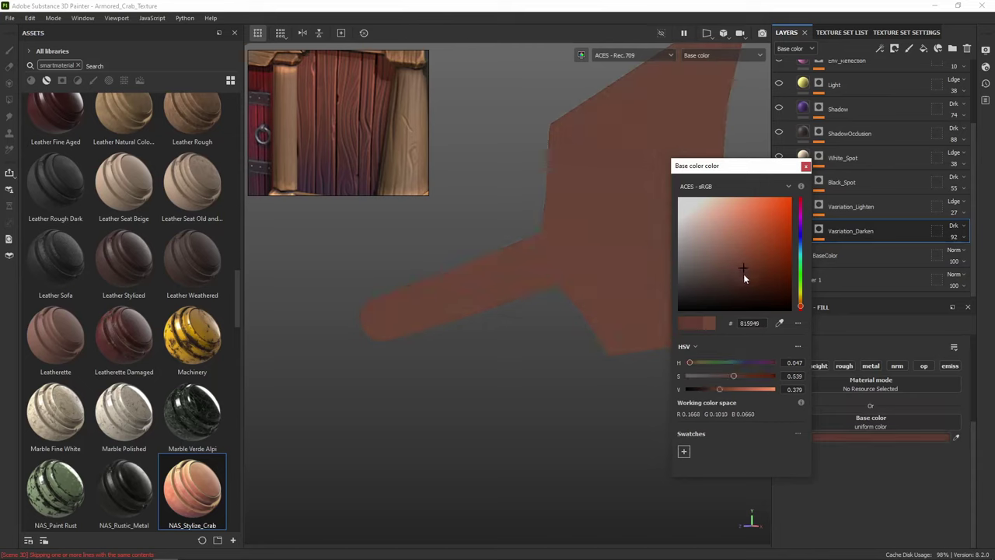
{"action": "left_click", "coordinate": [743, 274]}
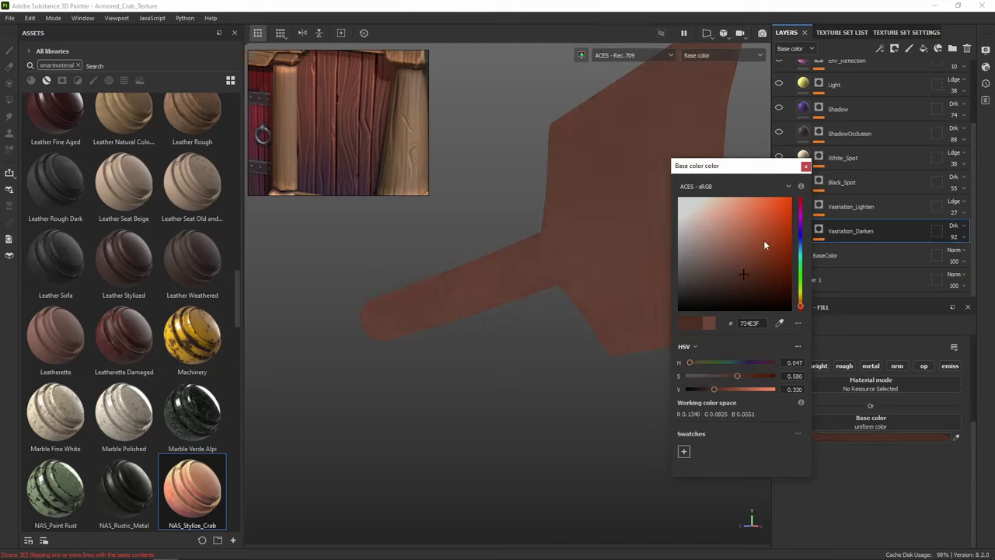
{"action": "left_click", "coordinate": [806, 166]}
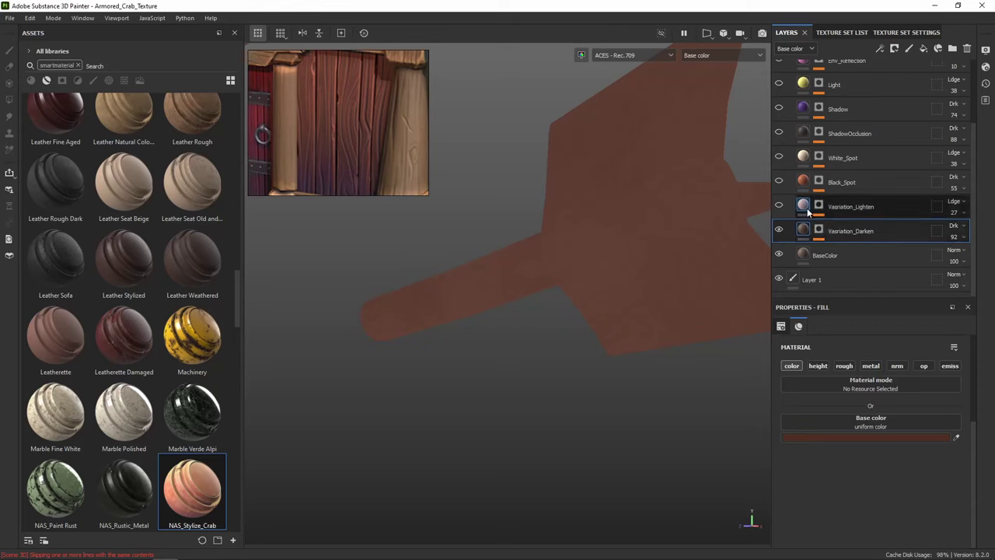
Show the Vasriation_Lighten layer with its roughness channel off and its base color lightened from the arrow's sampled brown to C68C7C
{"action": "left_click", "coordinate": [808, 210]}
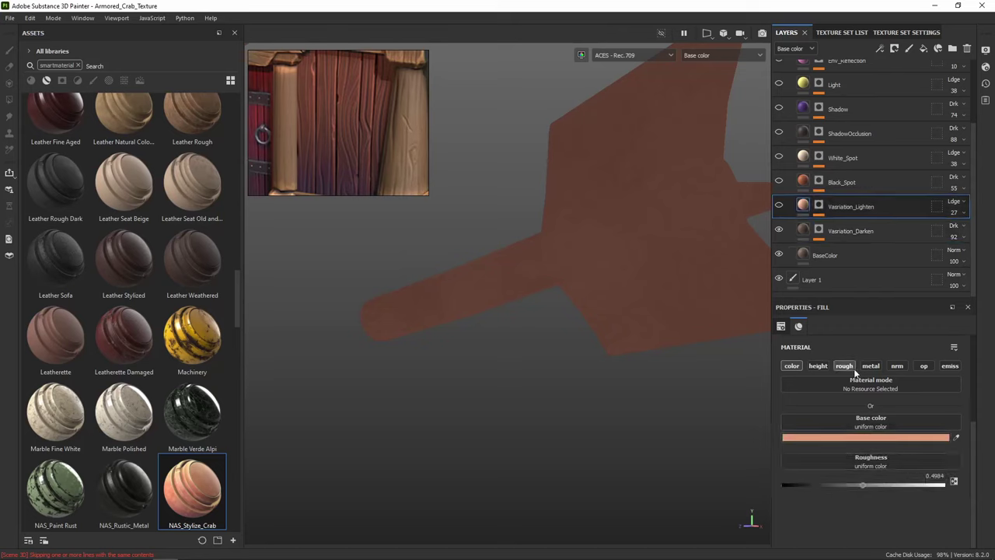
{"action": "left_click", "coordinate": [886, 438]}
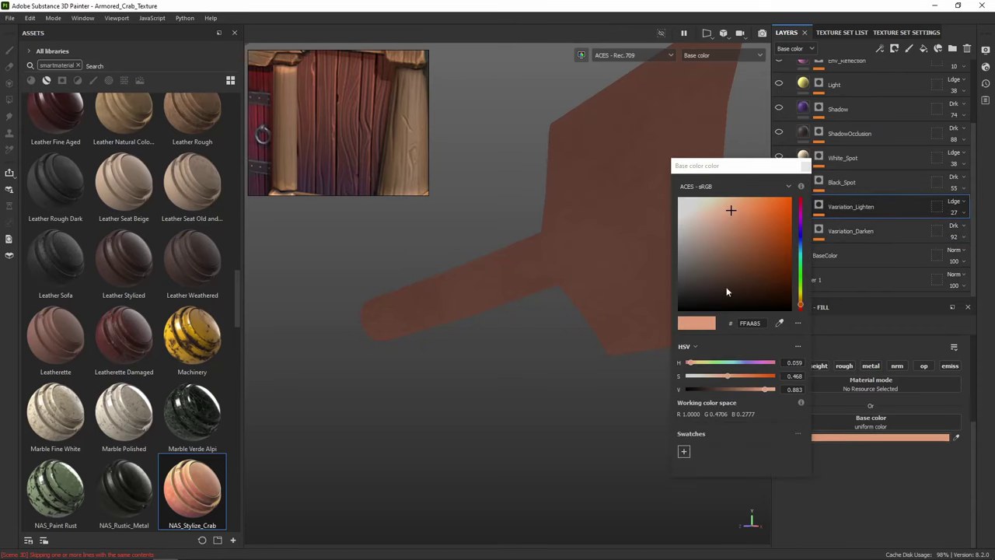
{"action": "left_click", "coordinate": [780, 323]}
{"action": "left_click", "coordinate": [637, 280]}
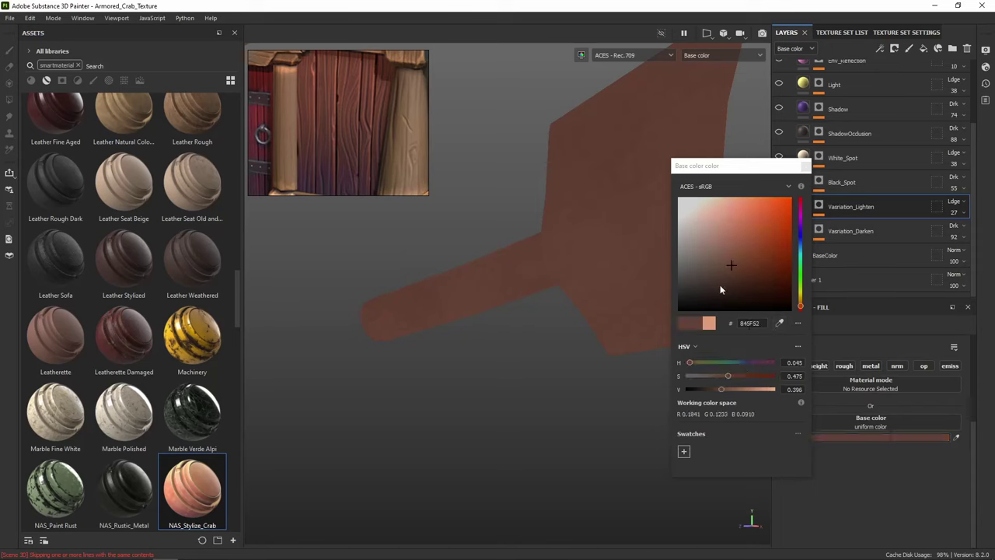
{"action": "left_click", "coordinate": [724, 235]}
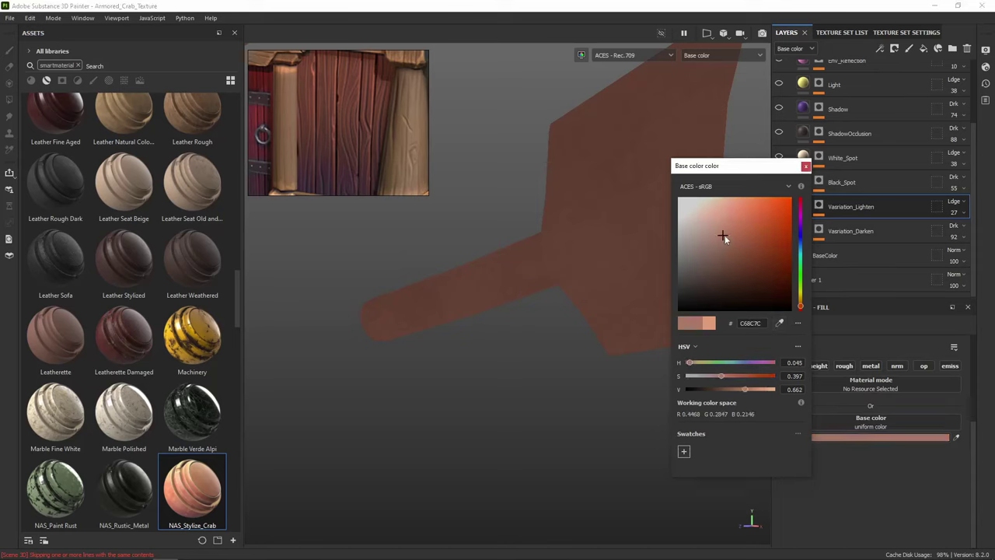
{"action": "left_click", "coordinate": [807, 177]}
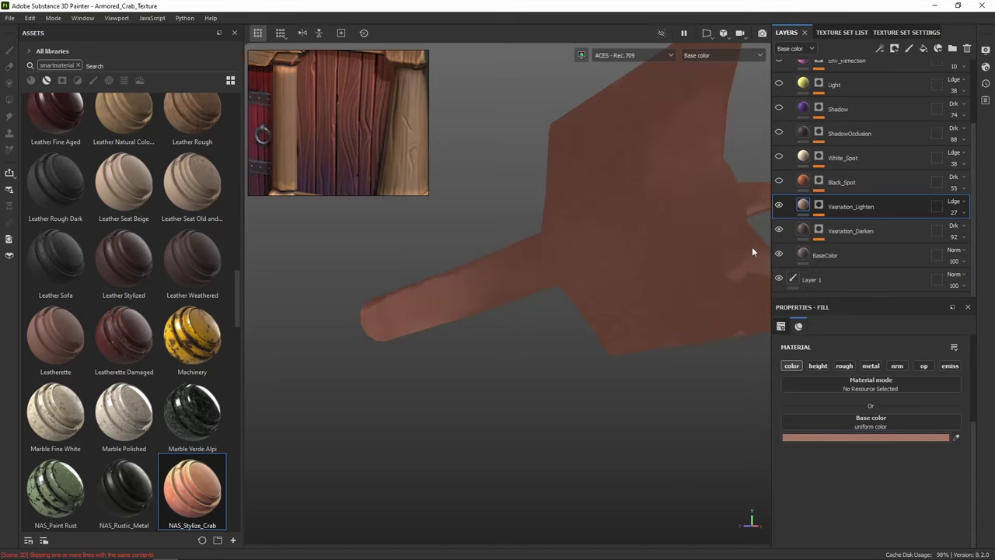
{"action": "left_click_drag", "start_coordinate": [665, 303], "coordinate": [627, 294], "text": "alt"}
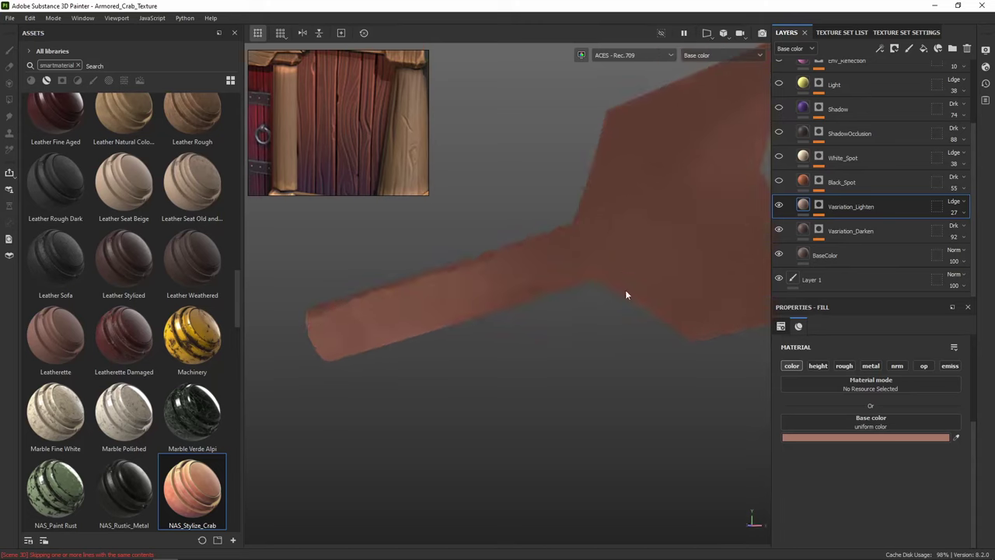
{"action": "left_click_drag", "start_coordinate": [648, 225], "coordinate": [593, 295], "text": "alt"}
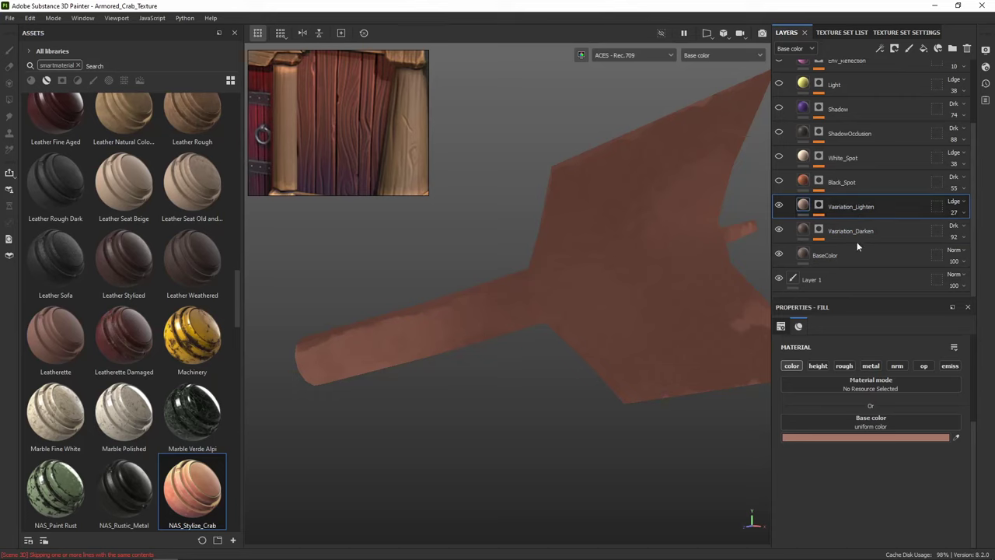
Add a fill layer above Vasriation_Lighten with only its color channel enabled
{"action": "left_click", "coordinate": [924, 49]}
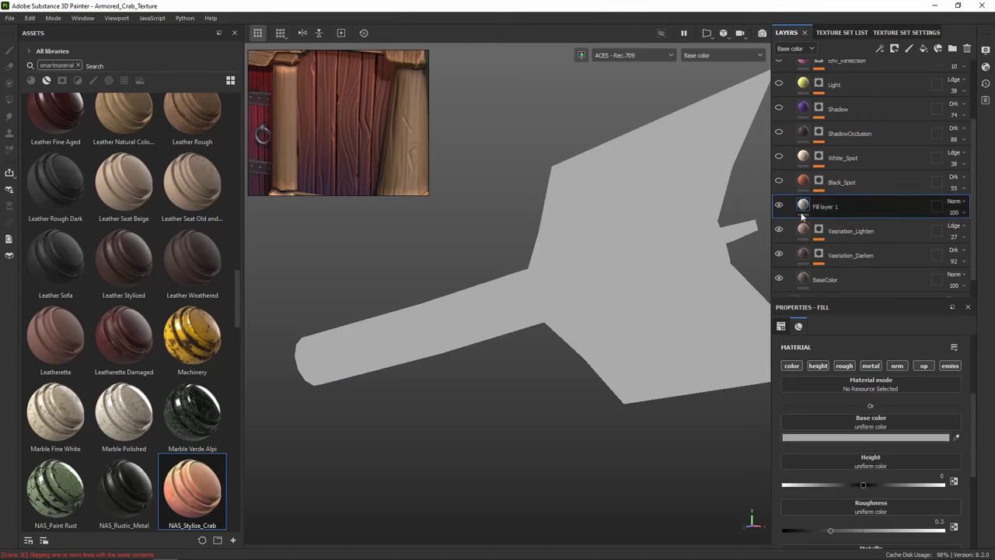
{"action": "left_click", "coordinate": [818, 366]}
{"action": "left_click", "coordinate": [844, 365]}
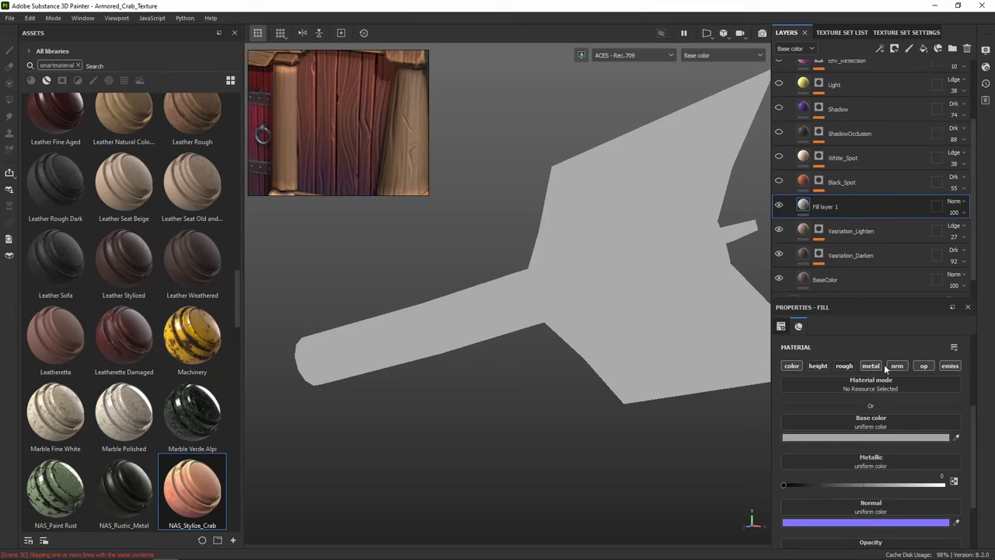
{"action": "left_click", "coordinate": [871, 366]}
{"action": "left_click", "coordinate": [898, 366]}
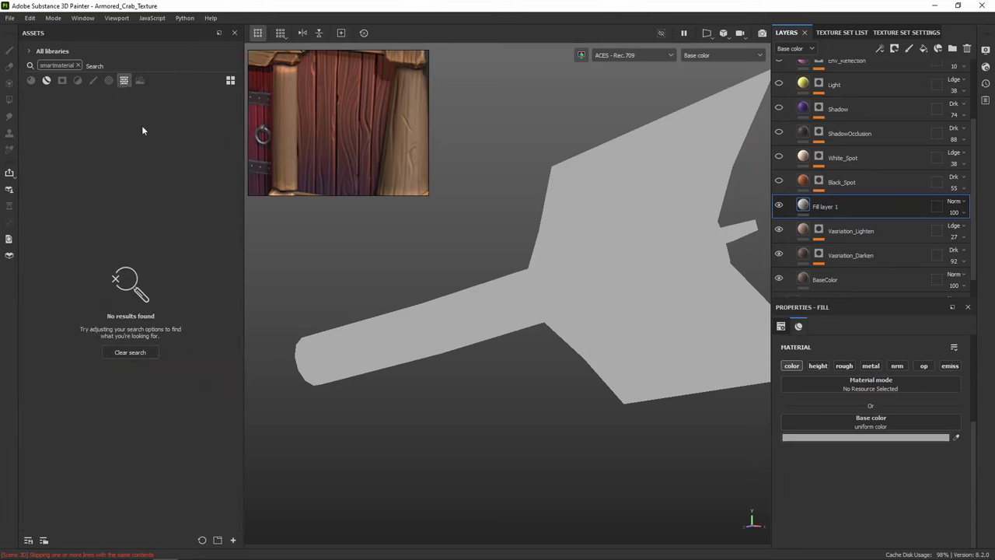
Replace the smart material filter with a texture search for "wood" and compare the wood grunge previews
{"action": "left_click", "coordinate": [79, 65]}
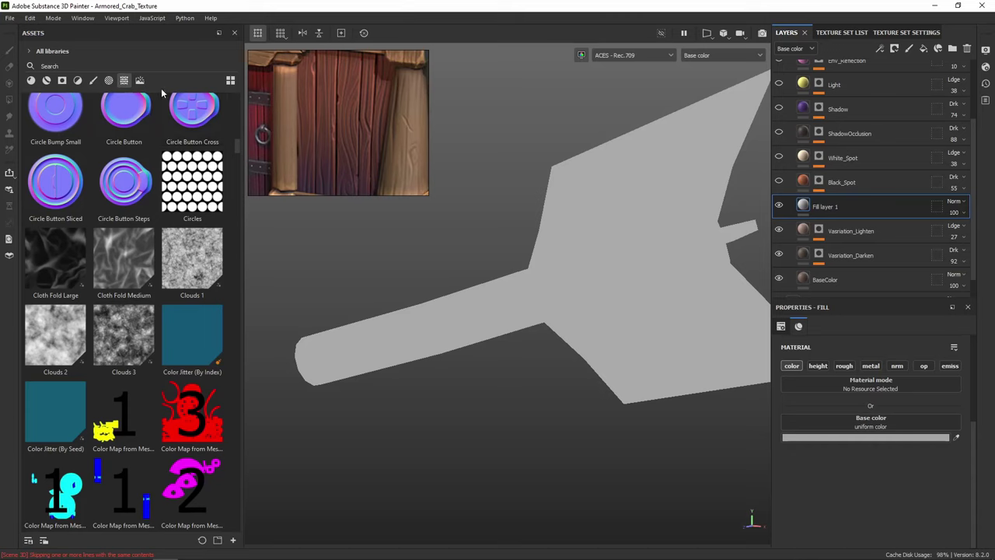
{"action": "left_click", "coordinate": [147, 67]}
{"action": "type", "text": "wood"}
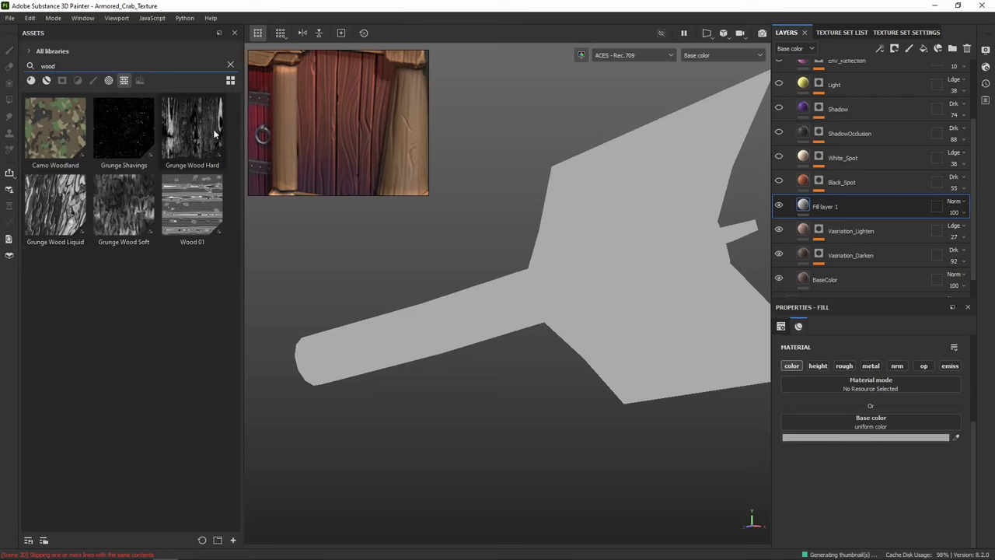
{"action": "mouse_move", "coordinate": [194, 211]}
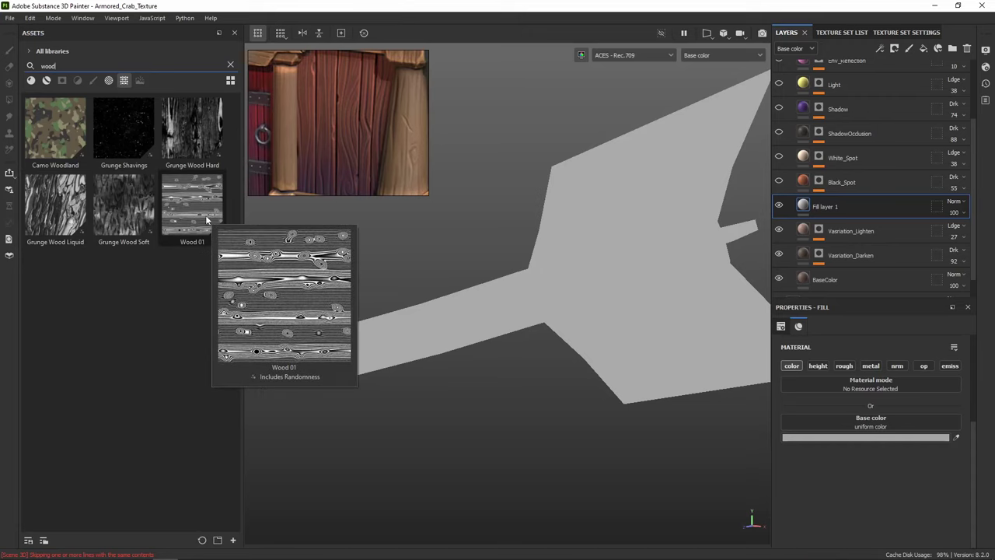
{"action": "mouse_move", "coordinate": [129, 232]}
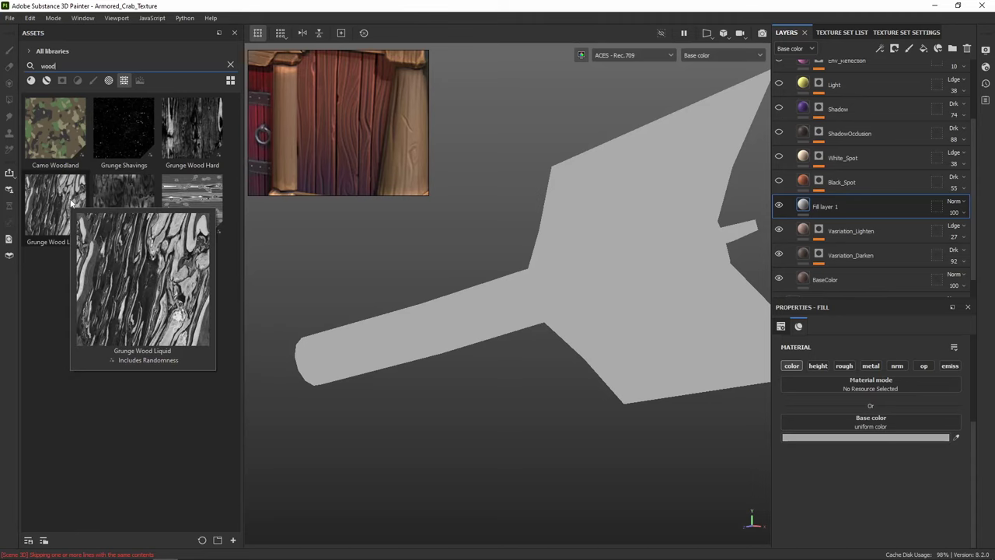
{"action": "mouse_move", "coordinate": [193, 136]}
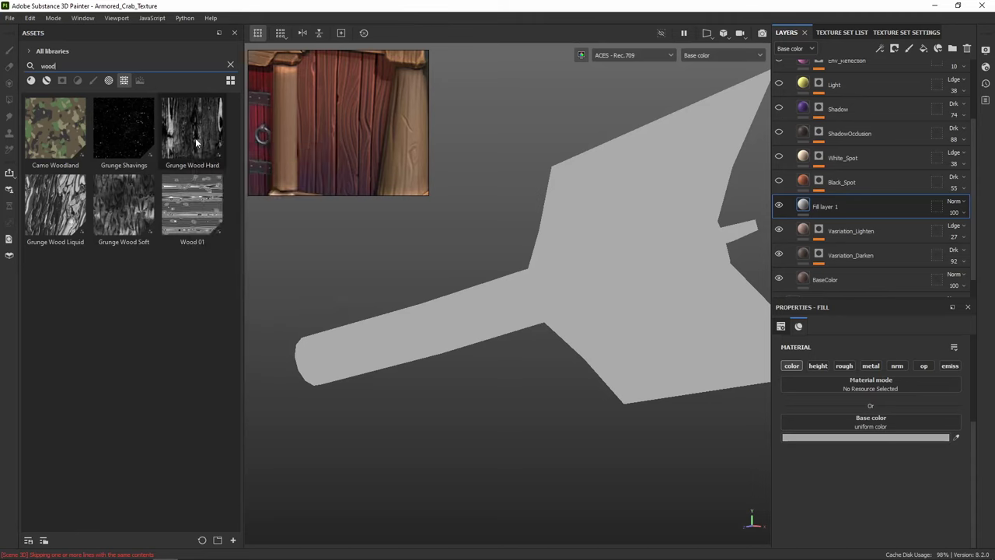
Try Grunge Wood Hard as the new fill layer's base color, with rotation 83.38 and tiling 1.32
{"action": "left_click_drag", "start_coordinate": [193, 136], "coordinate": [858, 420]}
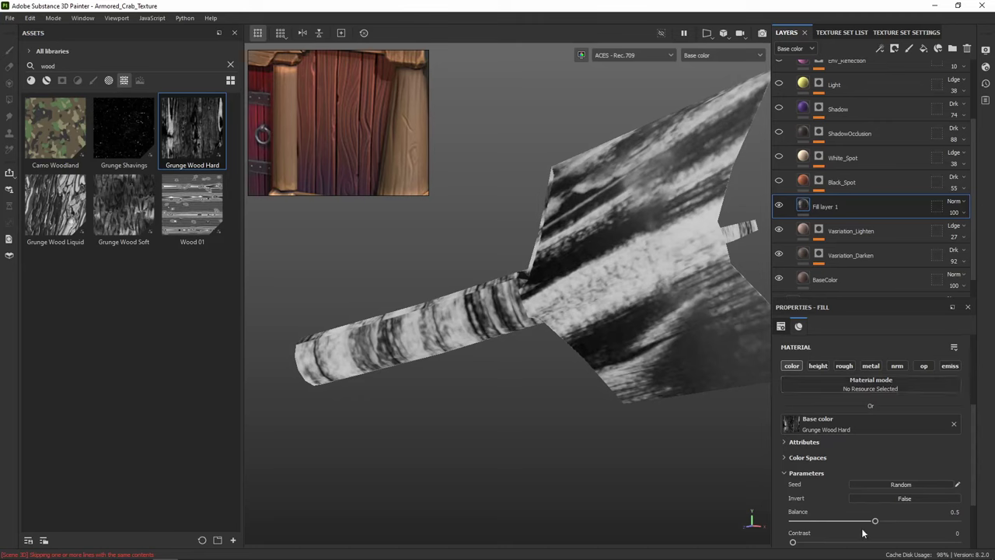
{"action": "scroll", "coordinate": [862, 533], "scroll_direction": "down", "scroll_amount": 1}
{"action": "scroll", "coordinate": [859, 512], "scroll_direction": "up", "scroll_amount": 3}
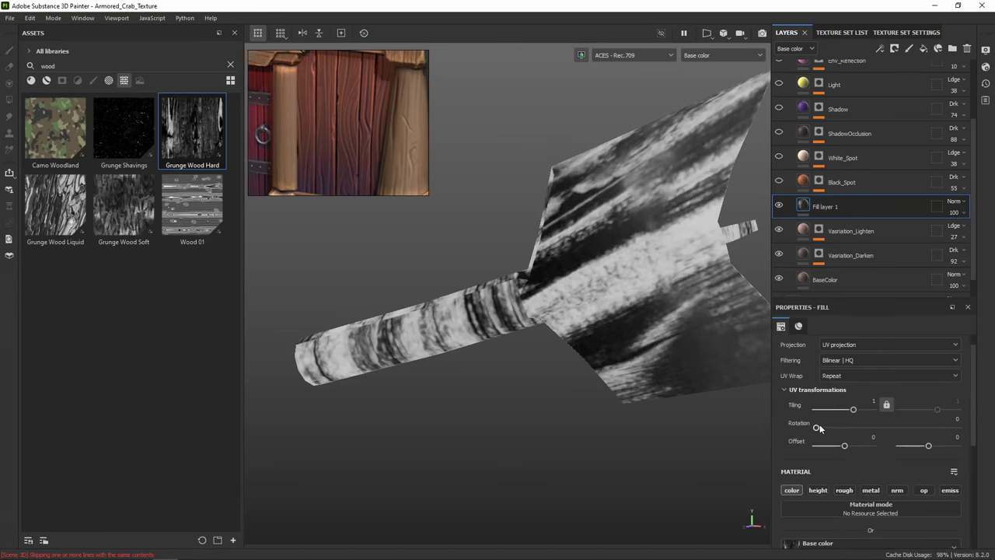
{"action": "left_click_drag", "start_coordinate": [816, 429], "coordinate": [849, 431]}
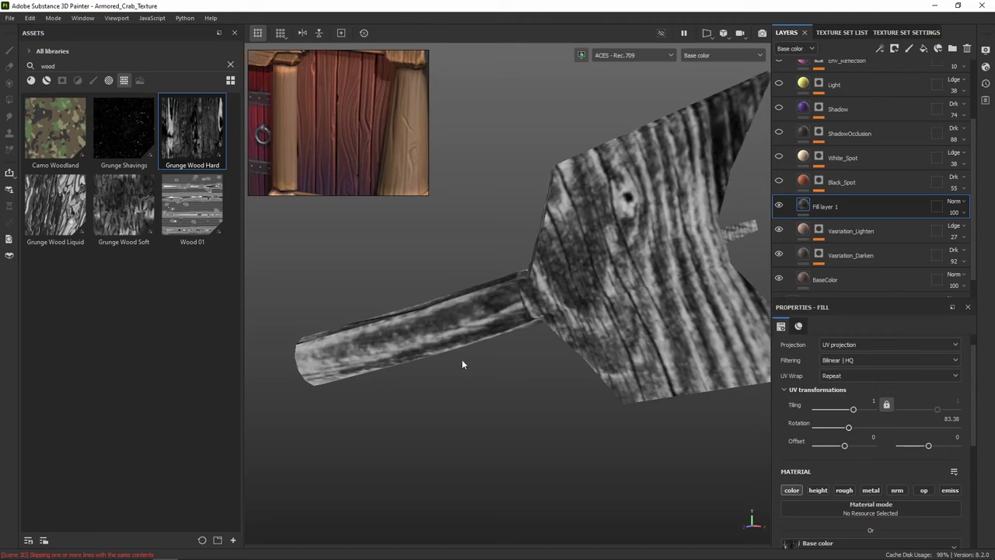
{"action": "left_click_drag", "start_coordinate": [853, 410], "coordinate": [855, 413]}
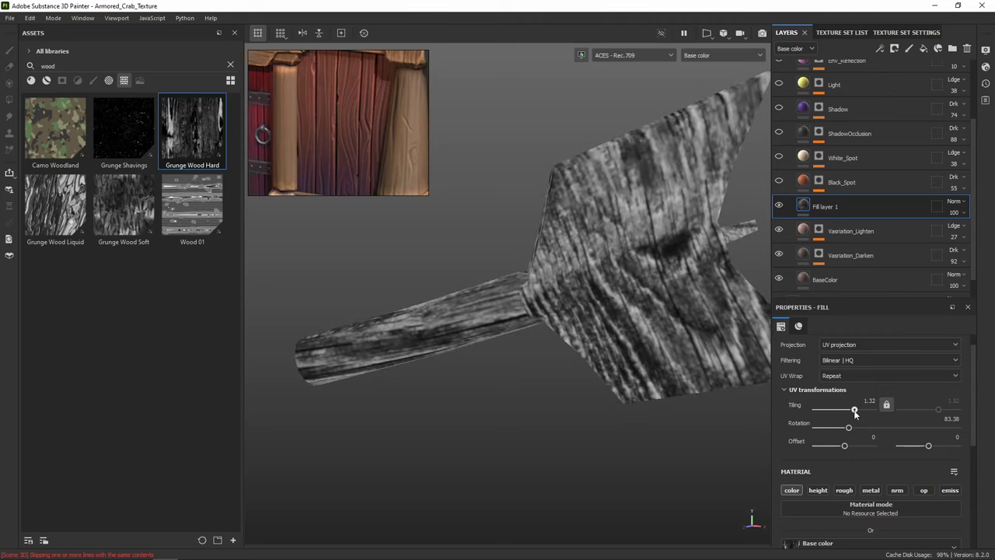
{"action": "left_click_drag", "start_coordinate": [540, 350], "coordinate": [601, 360], "text": "alt"}
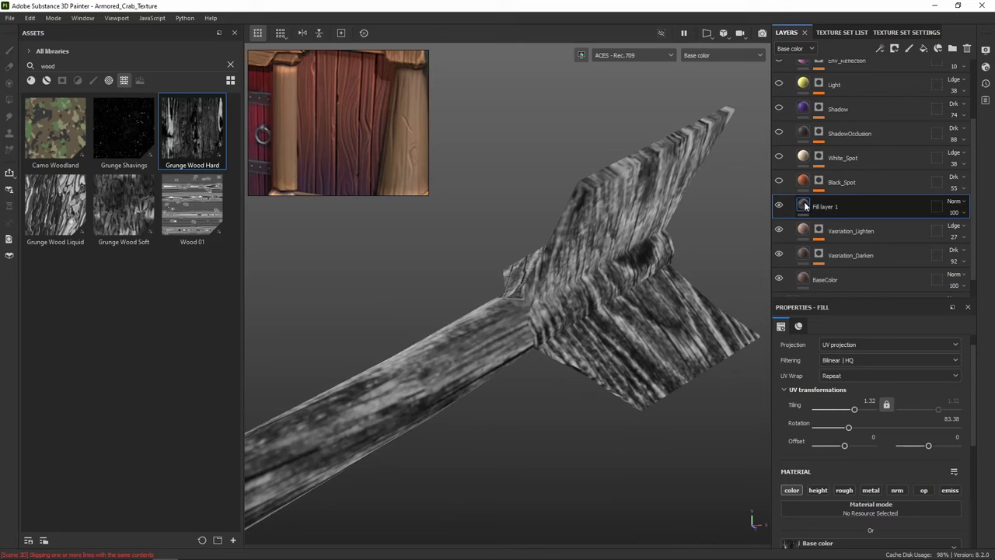
Set the wood fill layer's blend mode to Multiply and check the grain along the arrow
{"action": "left_click", "coordinate": [955, 202]}
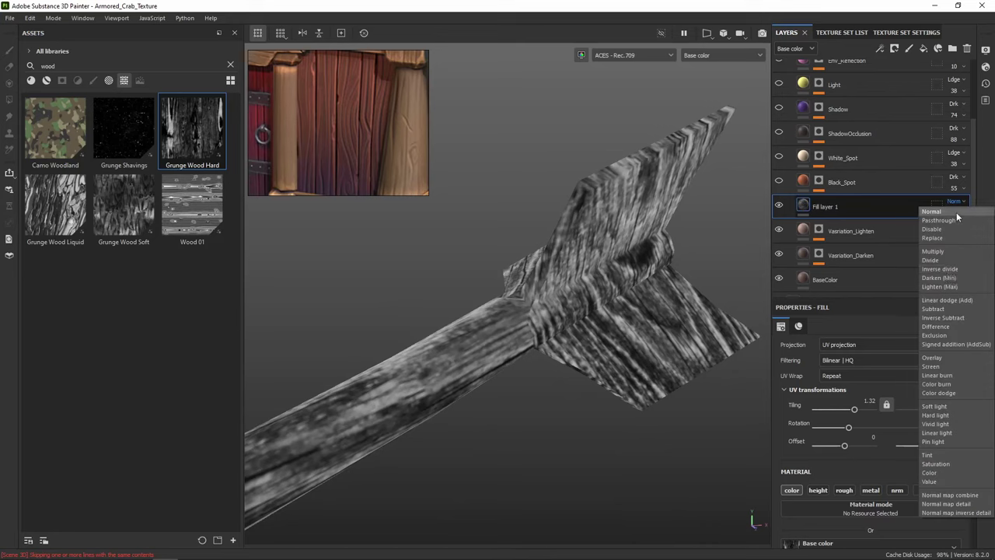
{"action": "left_click", "coordinate": [942, 250]}
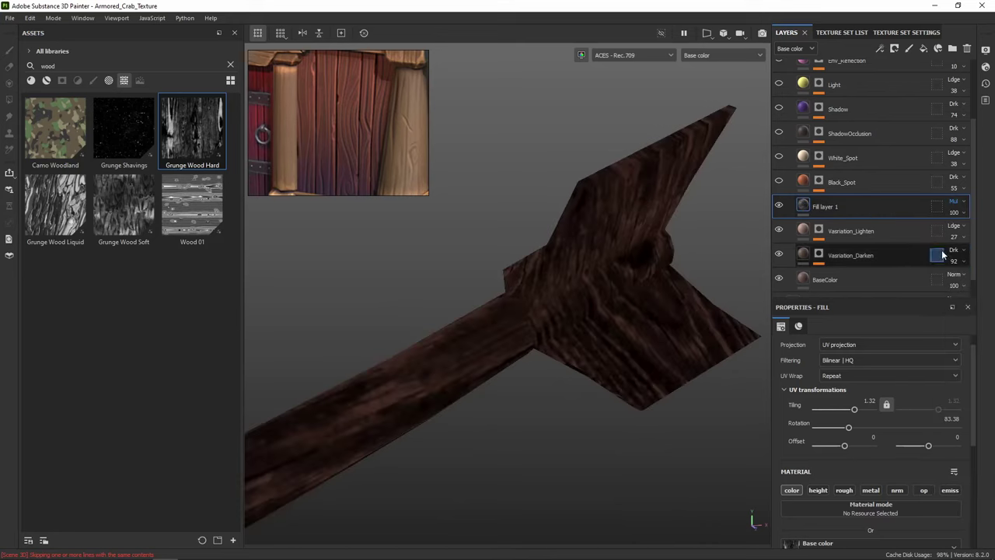
{"action": "left_click_drag", "start_coordinate": [582, 282], "coordinate": [567, 269], "text": "alt"}
{"action": "middle_click_drag", "start_coordinate": [567, 269], "coordinate": [621, 341], "text": "alt"}
{"action": "left_click_drag", "start_coordinate": [621, 341], "coordinate": [511, 283], "text": "alt"}
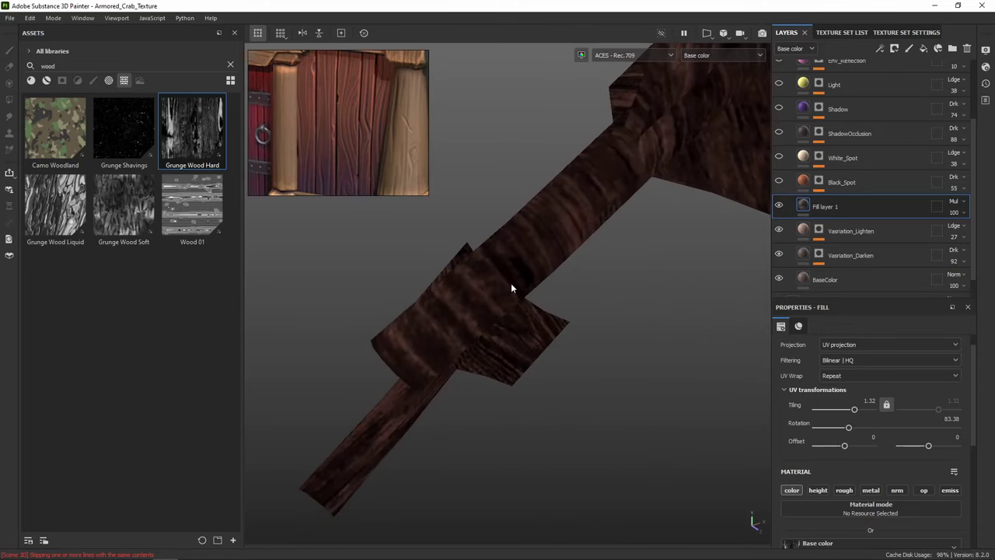
Switch the wood fill layer to tri-planar projection and rotate its texture to 108.57
{"action": "left_click", "coordinate": [844, 345]}
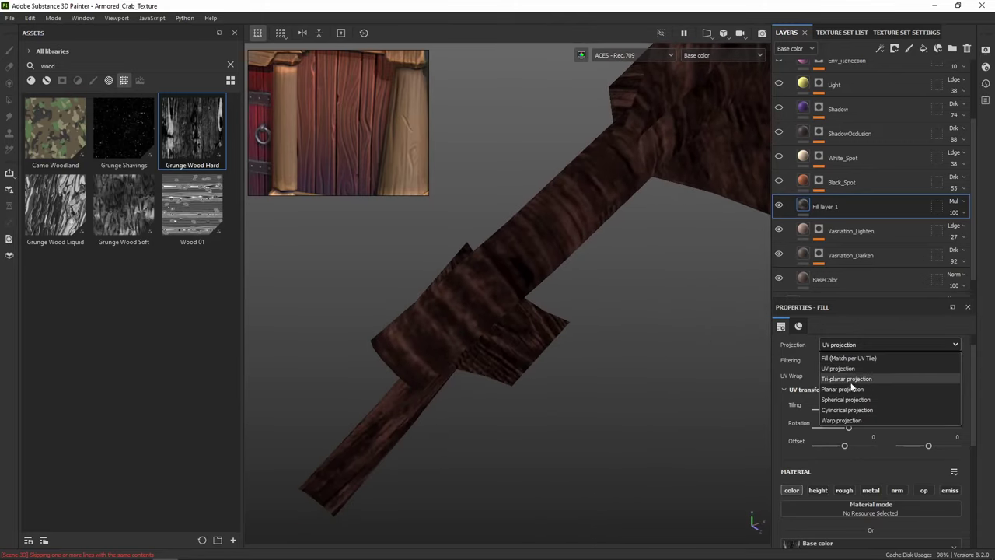
{"action": "left_click", "coordinate": [852, 378]}
{"action": "left_click_drag", "start_coordinate": [550, 349], "coordinate": [513, 291], "text": "alt"}
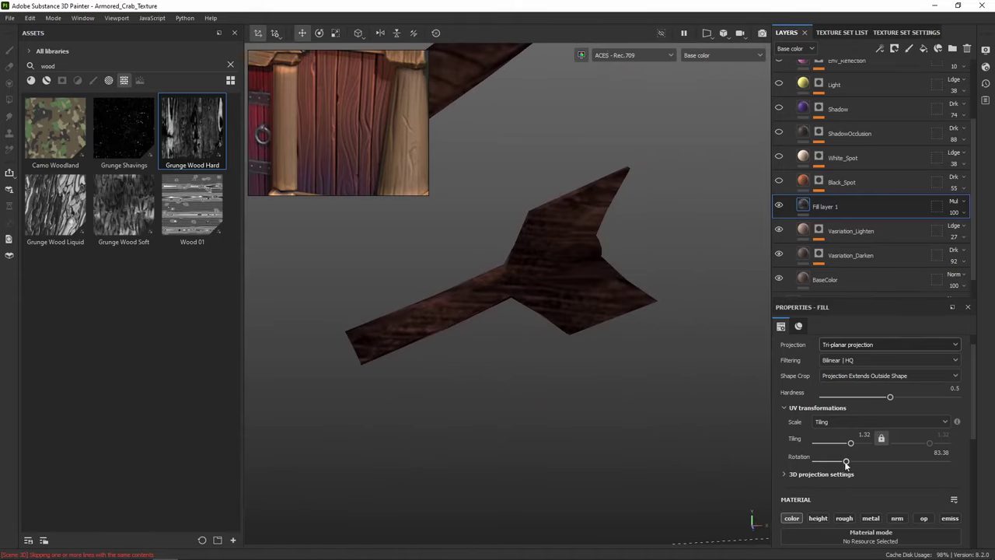
{"action": "left_click_drag", "start_coordinate": [846, 462], "coordinate": [856, 464]}
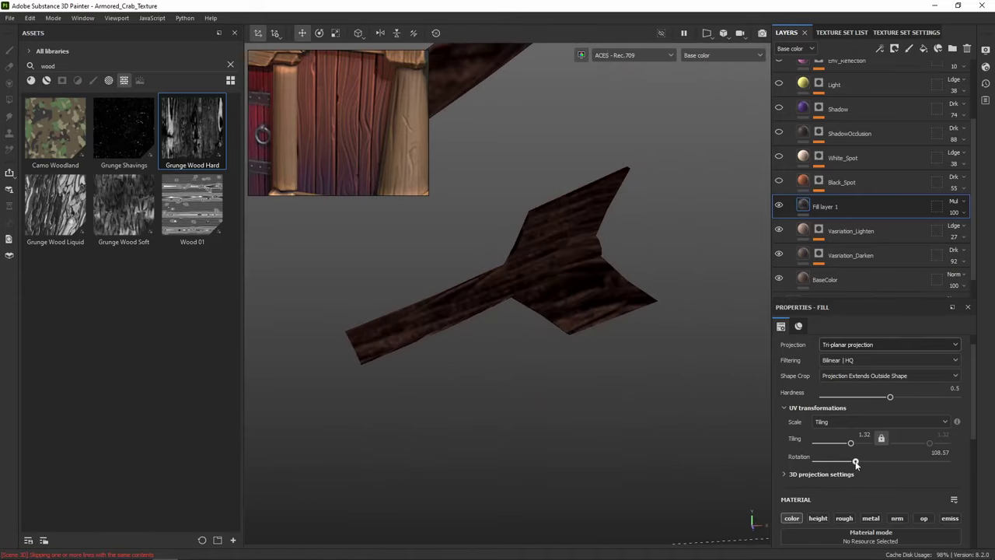
{"action": "scroll", "coordinate": [601, 267], "scroll_direction": "down", "scroll_amount": 2}
{"action": "middle_click_drag", "start_coordinate": [609, 255], "coordinate": [578, 306], "text": "alt"}
{"action": "left_click_drag", "start_coordinate": [578, 306], "coordinate": [554, 244], "text": "alt"}
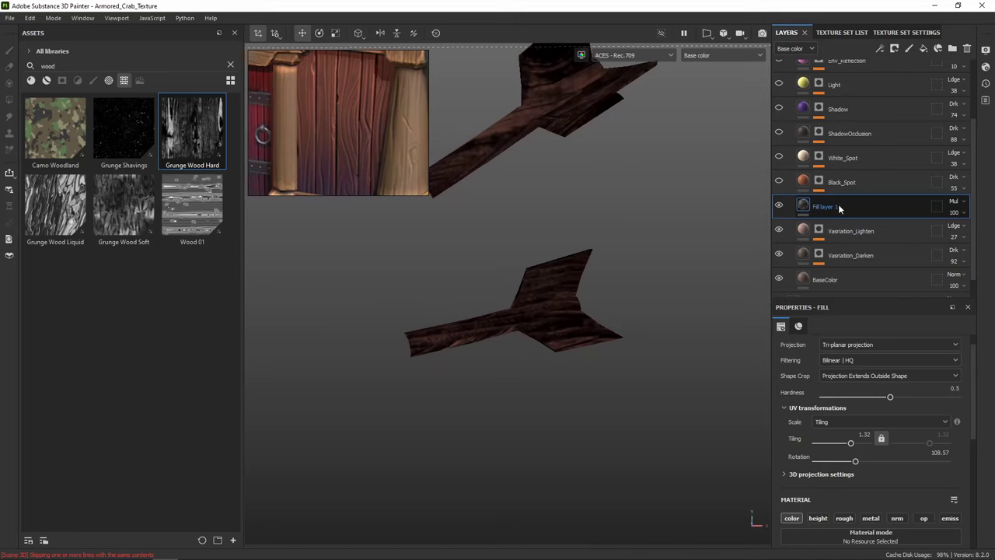
Remove Grunge Wood Hard from the fill layer's base color and return its blend mode to Normal
{"action": "scroll", "coordinate": [935, 456], "scroll_direction": "down", "scroll_amount": 5}
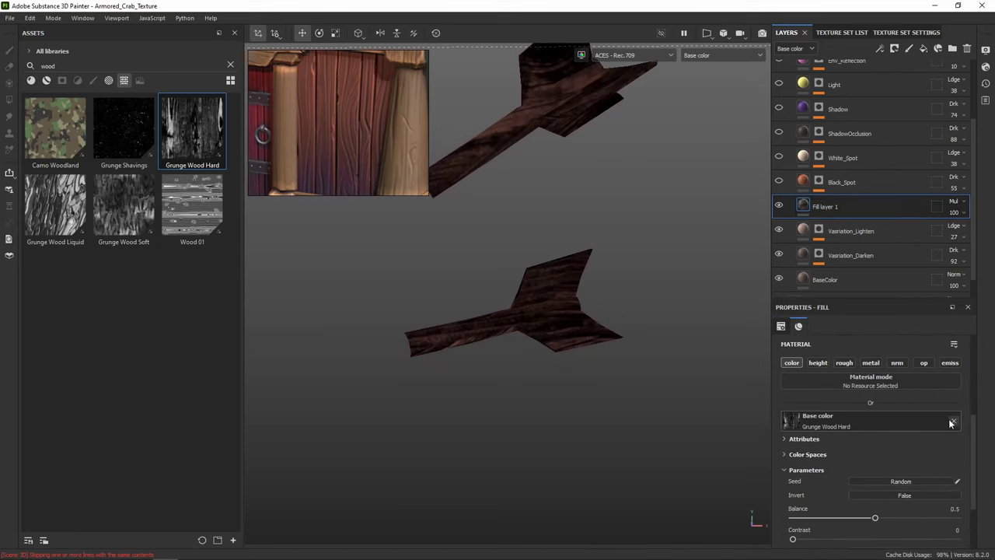
{"action": "left_click", "coordinate": [952, 422]}
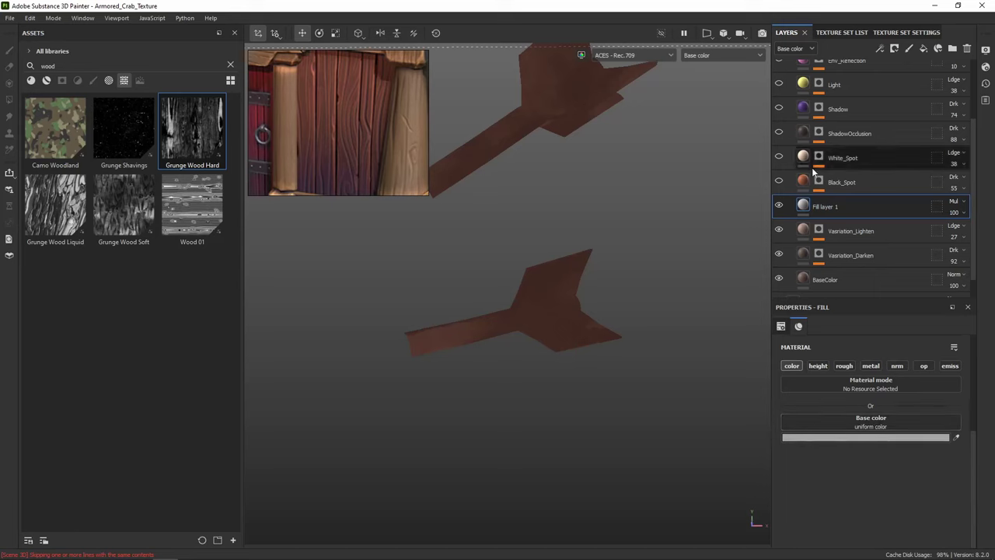
{"action": "right_click", "coordinate": [818, 210]}
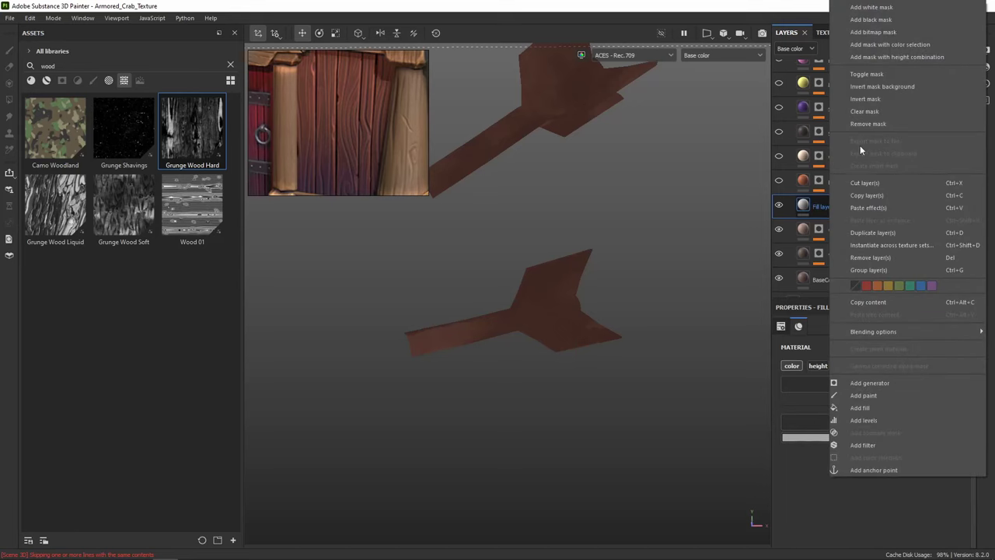
{"action": "left_click", "coordinate": [819, 209]}
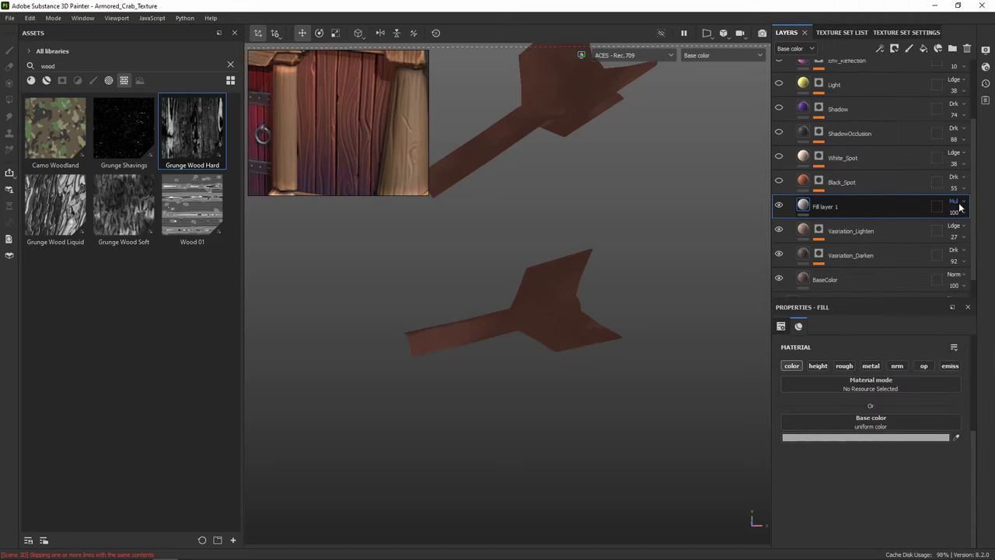
{"action": "left_click", "coordinate": [959, 202]}
{"action": "left_click", "coordinate": [956, 211]}
Give Fill layer 1 a black mask and add a mask fill using the Grunge Wood Hard texture
{"action": "right_click", "coordinate": [832, 205]}
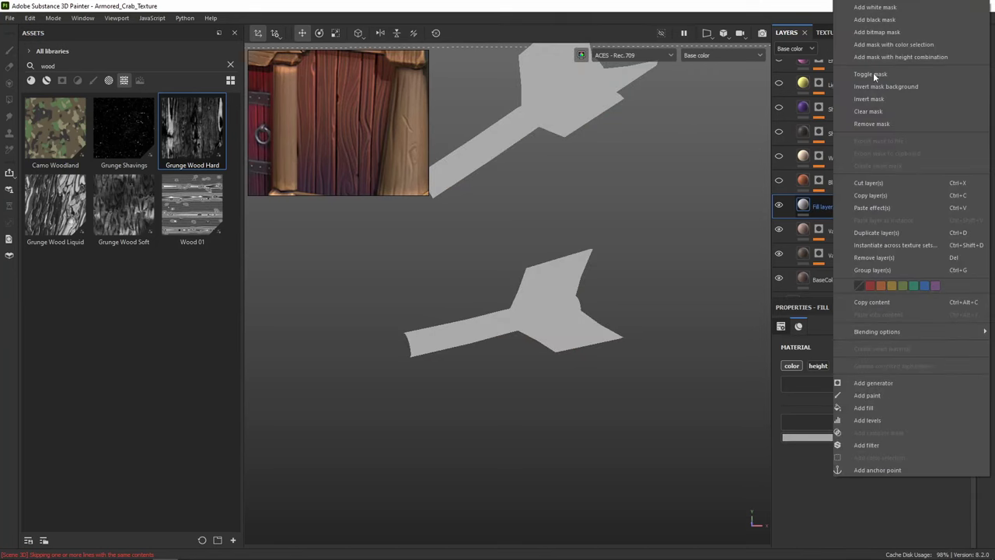
{"action": "left_click", "coordinate": [875, 20]}
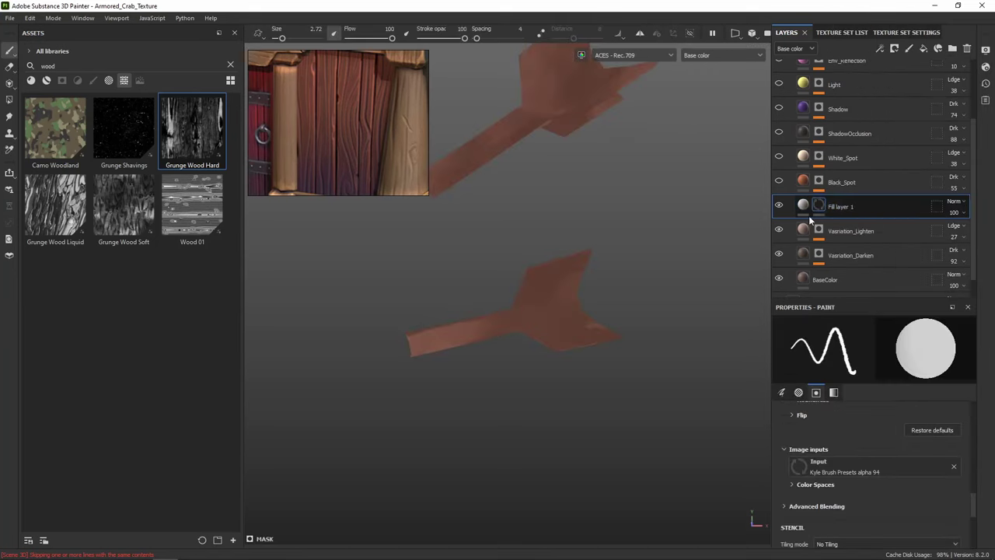
{"action": "right_click", "coordinate": [823, 207]}
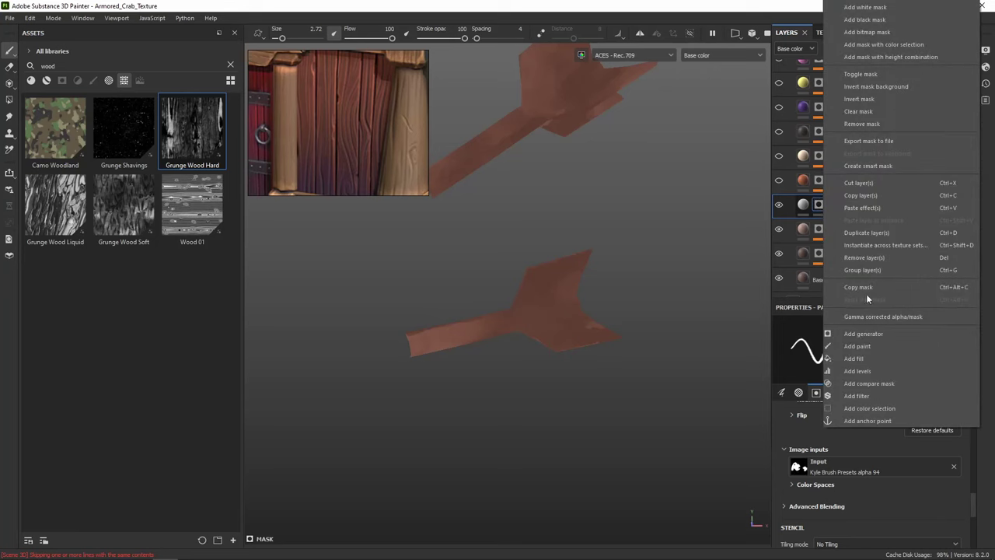
{"action": "left_click", "coordinate": [875, 356]}
{"action": "left_click_drag", "start_coordinate": [203, 122], "coordinate": [883, 366]}
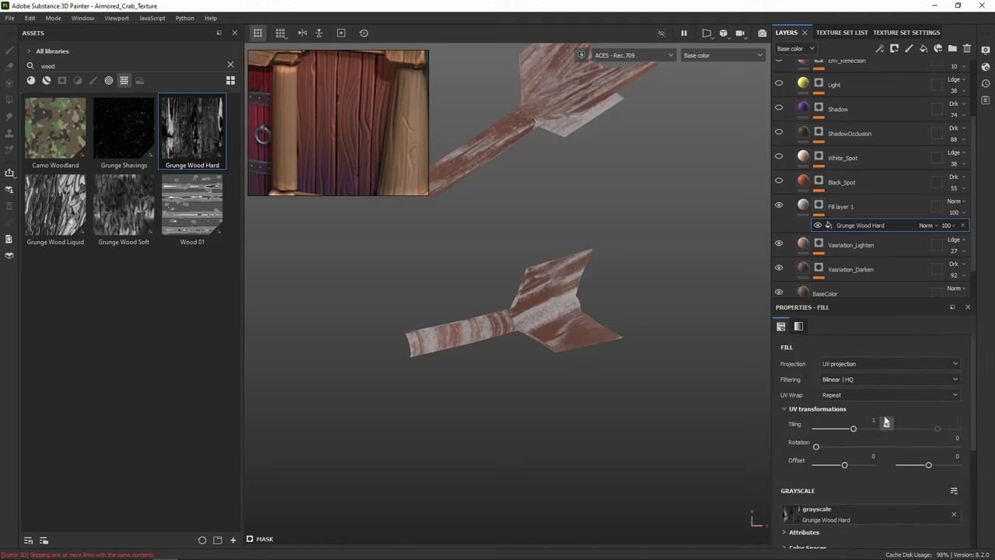
Set the Grunge Wood Hard mask fill to tri-planar projection with rotation 128.57 and tiling 1.49, checking the mask on the arrows
{"action": "left_click", "coordinate": [849, 365]}
{"action": "left_click", "coordinate": [859, 399]}
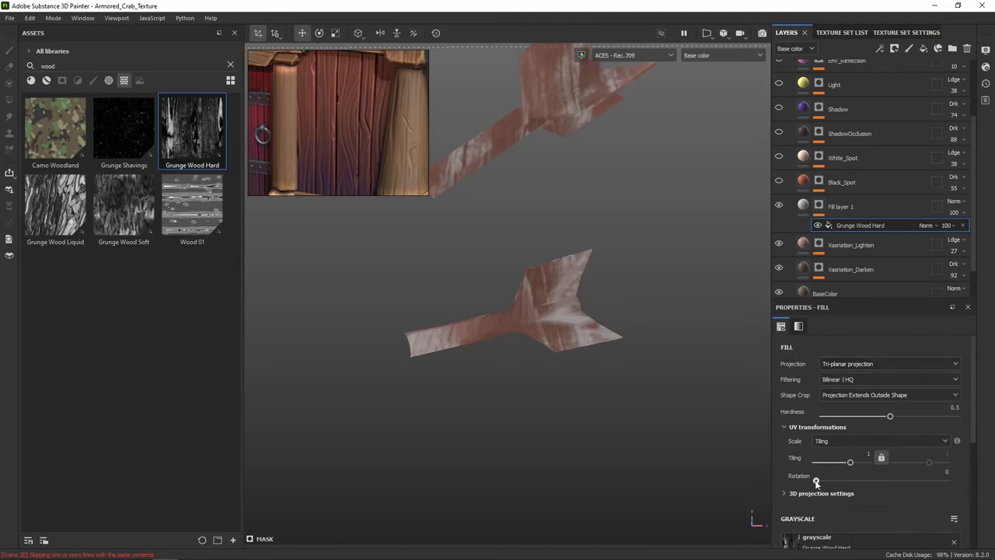
{"action": "left_click_drag", "start_coordinate": [816, 482], "coordinate": [862, 481]}
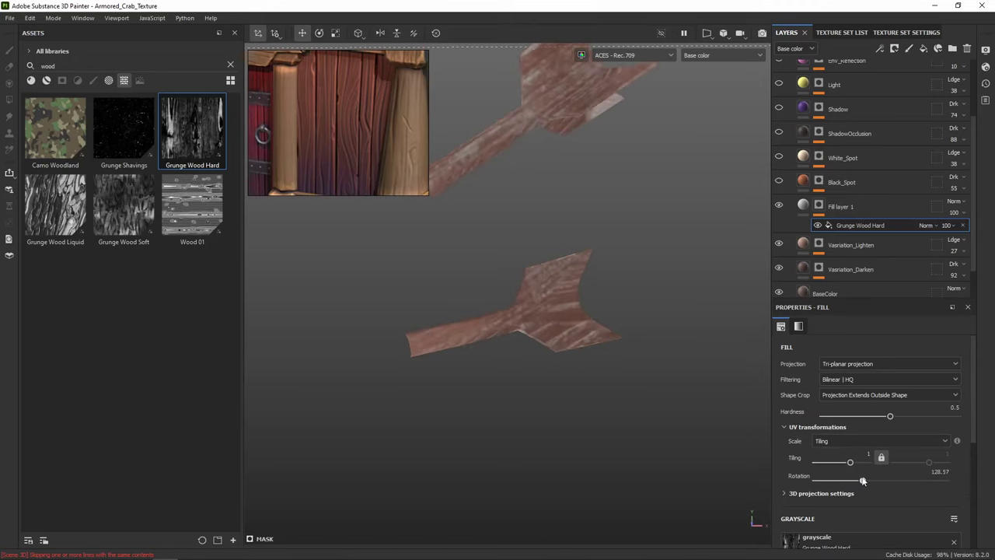
{"action": "left_click_drag", "start_coordinate": [641, 280], "coordinate": [668, 274], "text": "alt"}
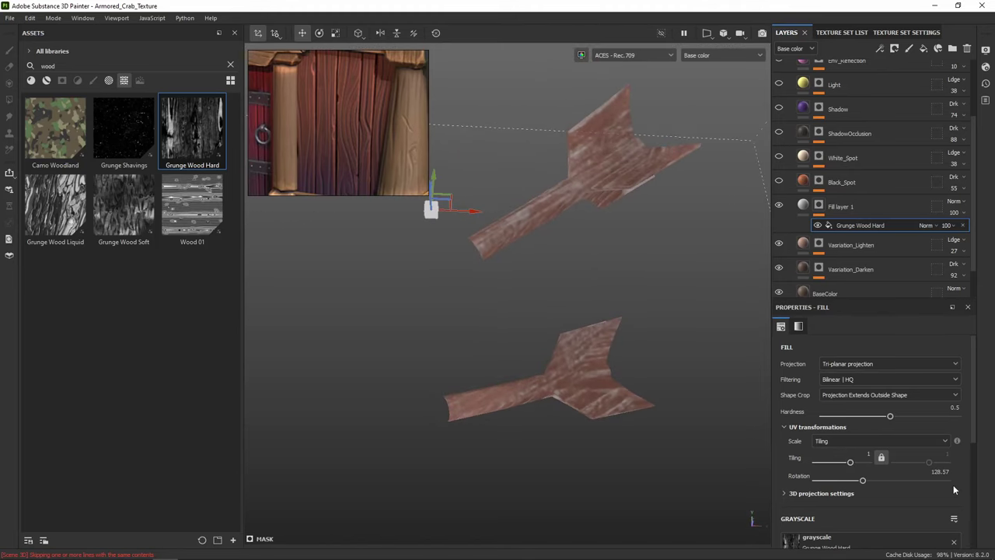
{"action": "left_click", "coordinate": [820, 206], "text": "alt"}
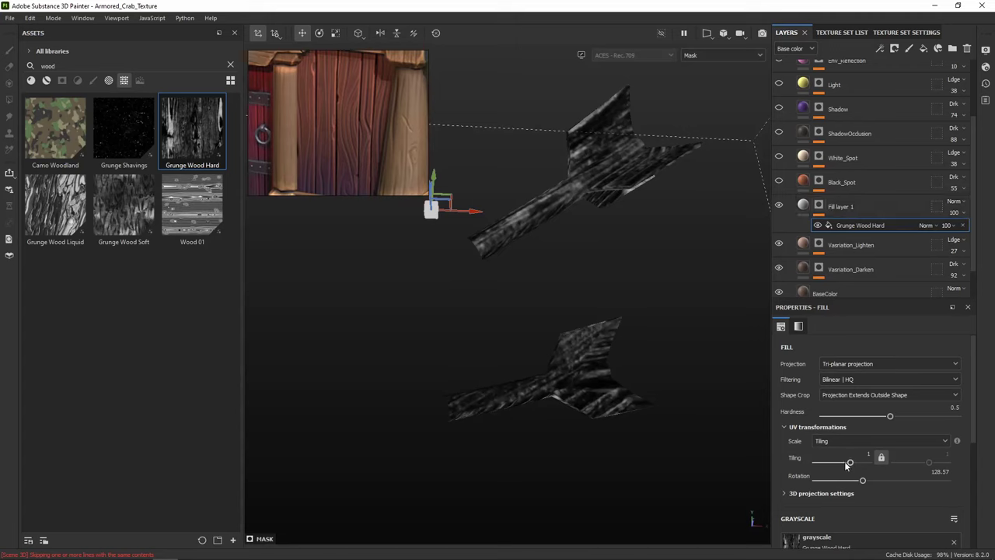
{"action": "left_click_drag", "start_coordinate": [849, 461], "coordinate": [852, 464]}
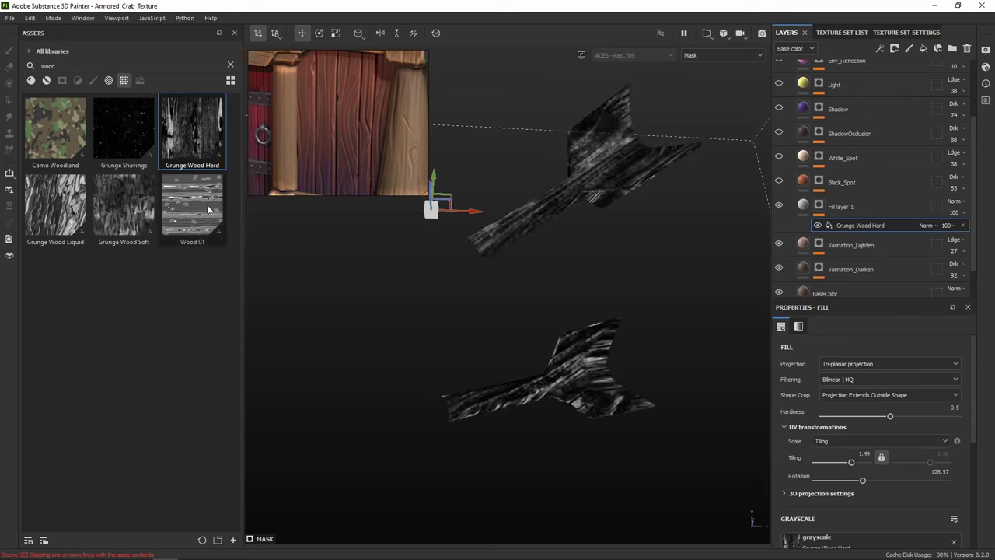
Replace the Grunge Wood Hard fill in Fill layer 1's mask with a new fill using the Wood 01 texture
{"action": "mouse_move", "coordinate": [207, 208]}
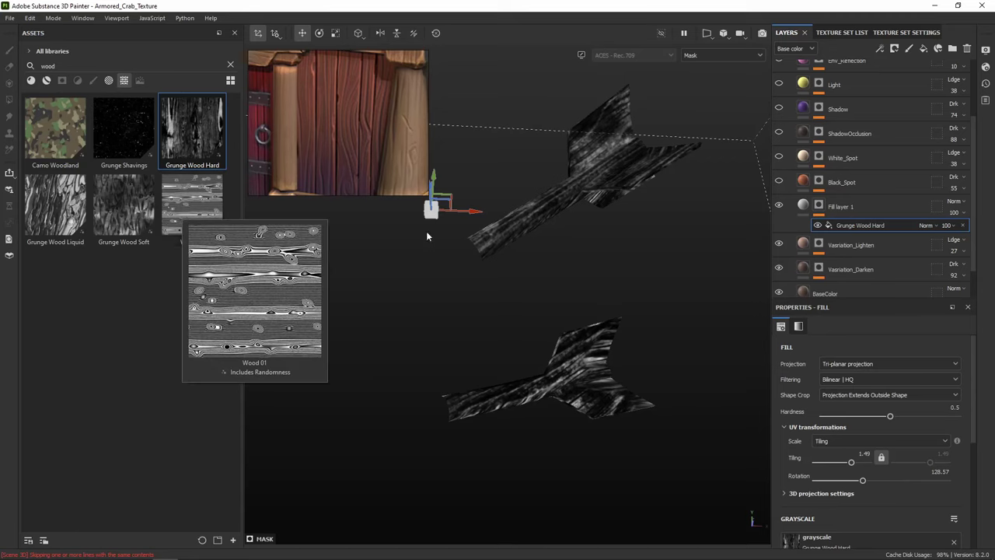
{"action": "left_click", "coordinate": [964, 225]}
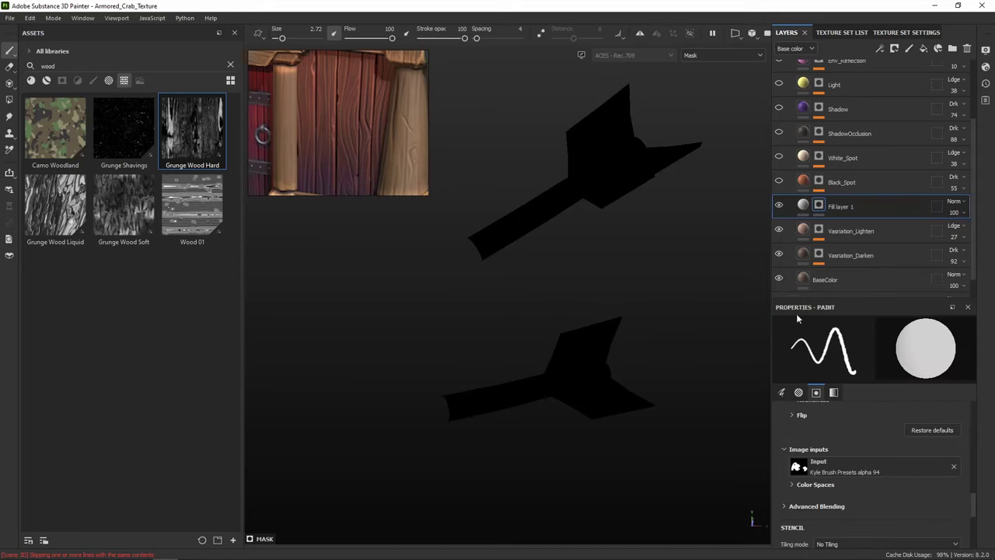
{"action": "right_click", "coordinate": [823, 206]}
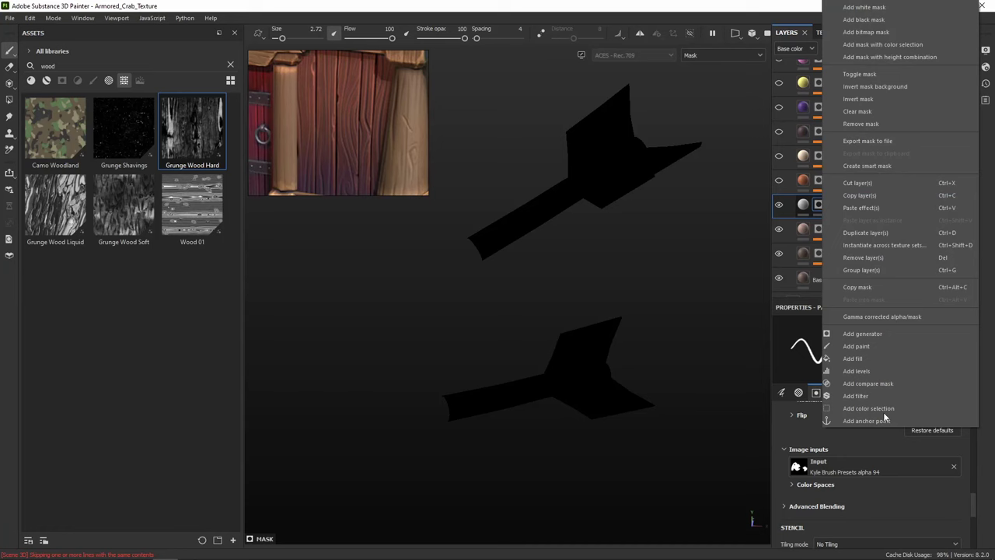
{"action": "left_click", "coordinate": [873, 359]}
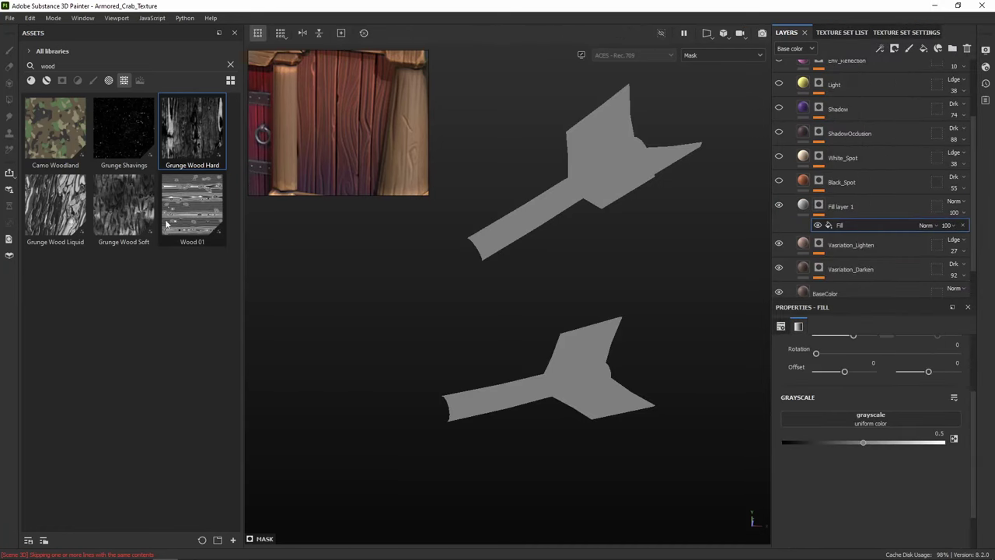
{"action": "left_click_drag", "start_coordinate": [199, 208], "coordinate": [883, 419]}
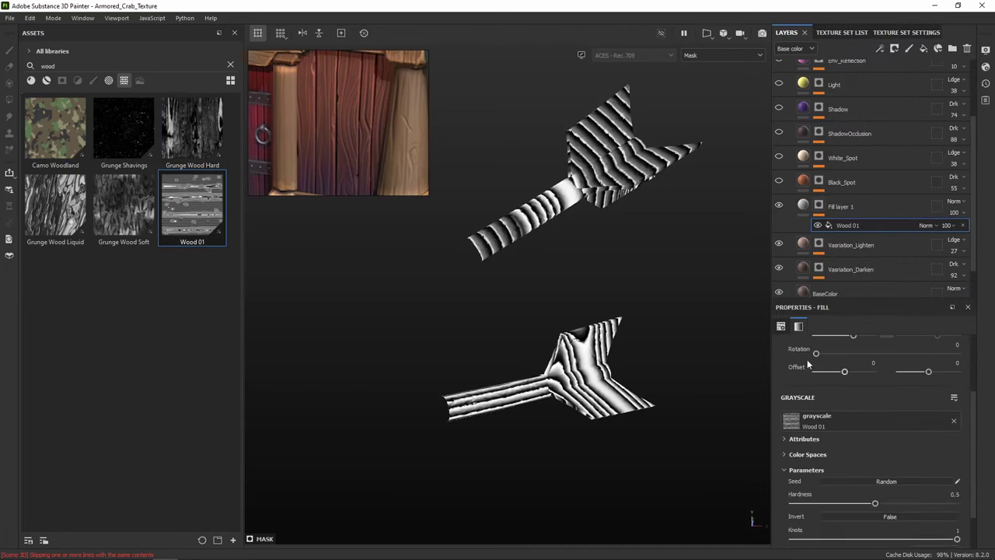
Switch the Wood 01 mask fill to tri-planar projection, with rotation 35.71 and tiling 4
{"action": "scroll", "coordinate": [807, 360], "scroll_direction": "up", "scroll_amount": 3}
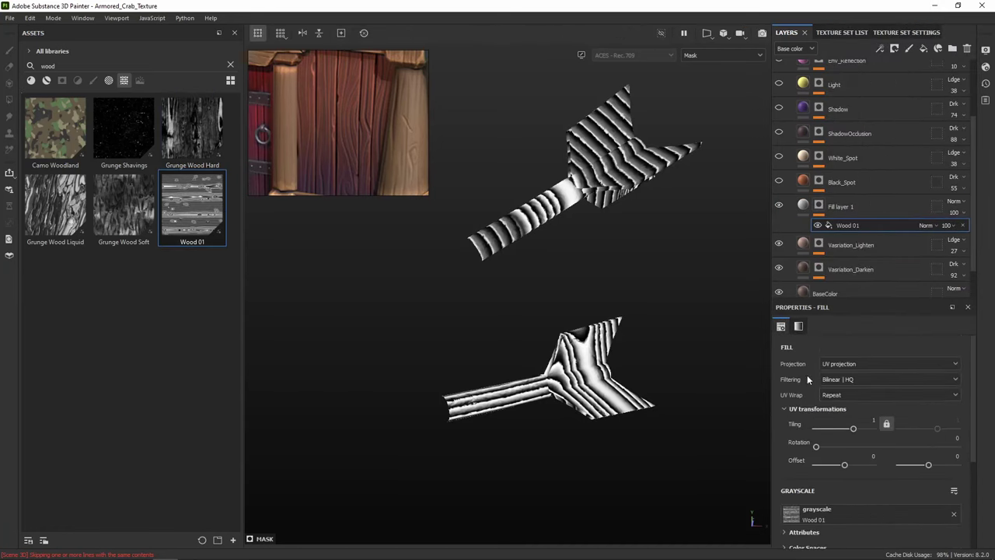
{"action": "left_click", "coordinate": [850, 366]}
{"action": "left_click", "coordinate": [849, 396]}
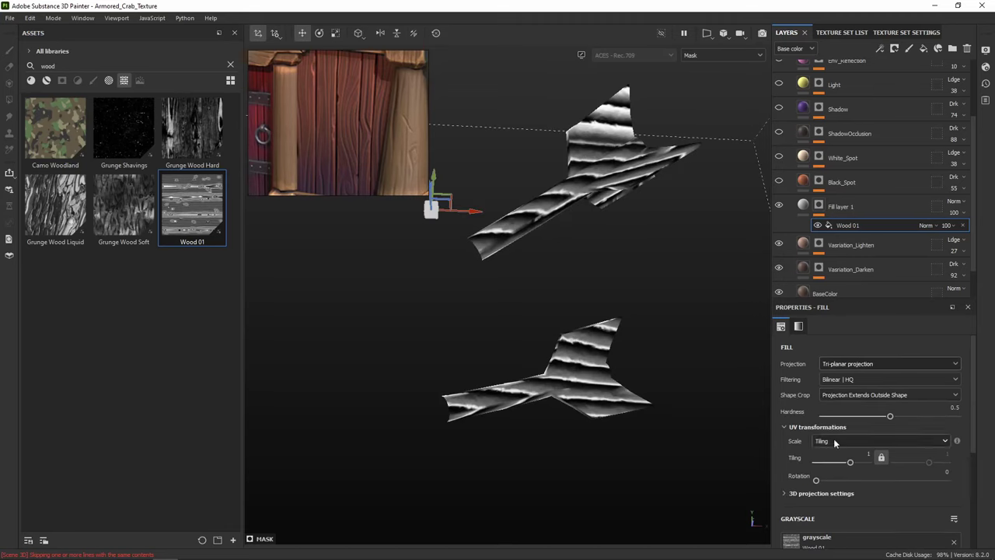
{"action": "left_click_drag", "start_coordinate": [817, 481], "coordinate": [855, 463]}
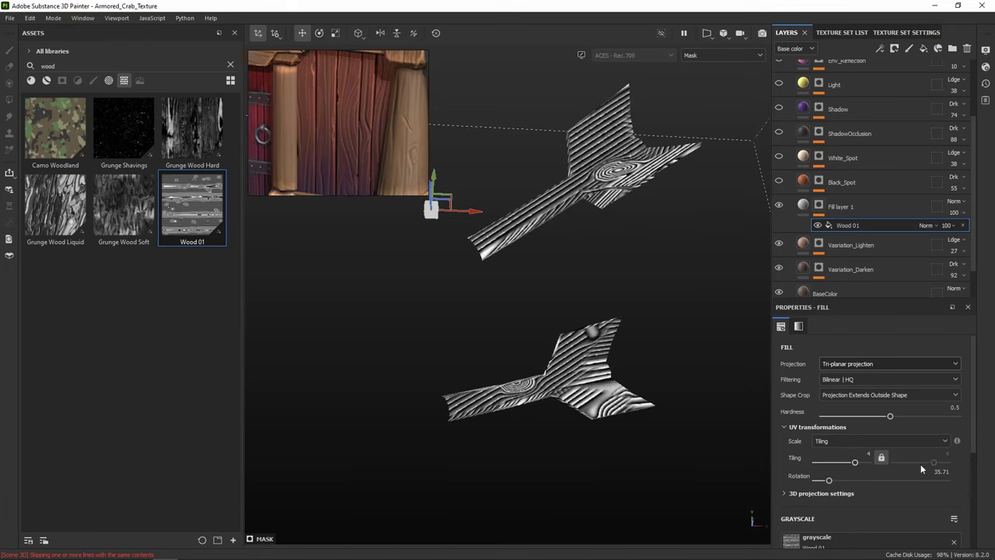
Sample Fill layer 1's base color from the Vasriation_Lighten layer's thumbnail and brighten it to a salmon orange
{"action": "left_click", "coordinate": [806, 208]}
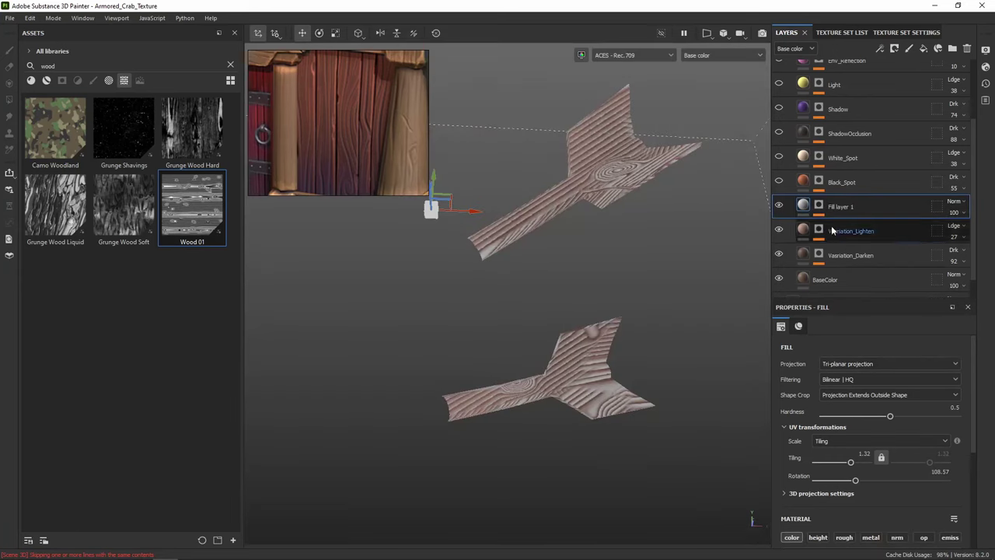
{"action": "scroll", "coordinate": [848, 461], "scroll_direction": "down", "scroll_amount": 5}
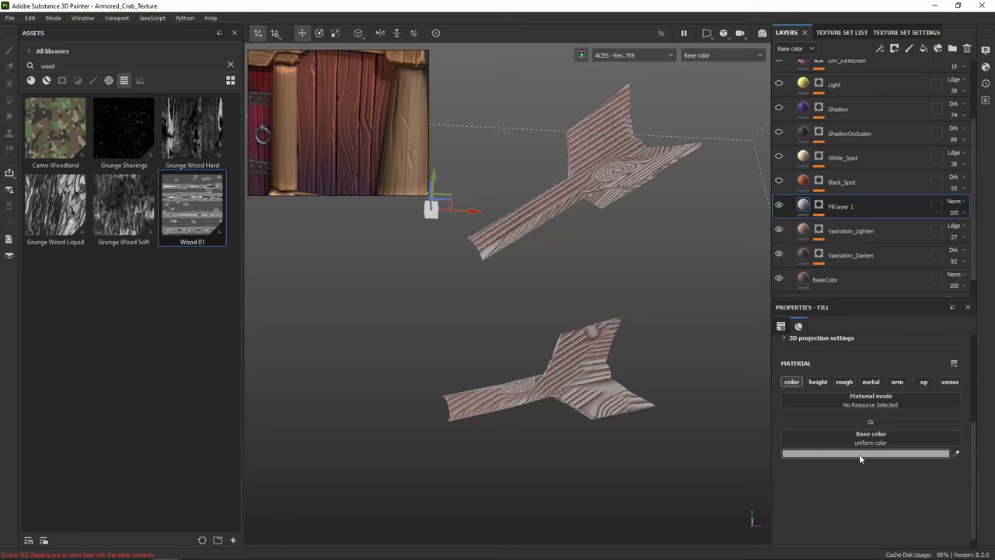
{"action": "left_click", "coordinate": [859, 454]}
{"action": "left_click_drag", "start_coordinate": [700, 165], "coordinate": [625, 156]}
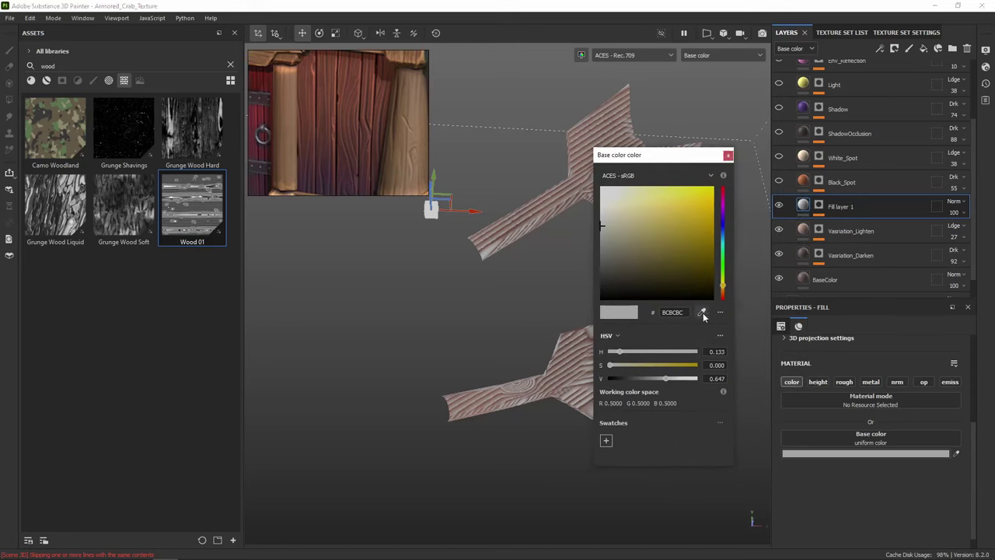
{"action": "left_click", "coordinate": [702, 313]}
{"action": "left_click", "coordinate": [805, 227]}
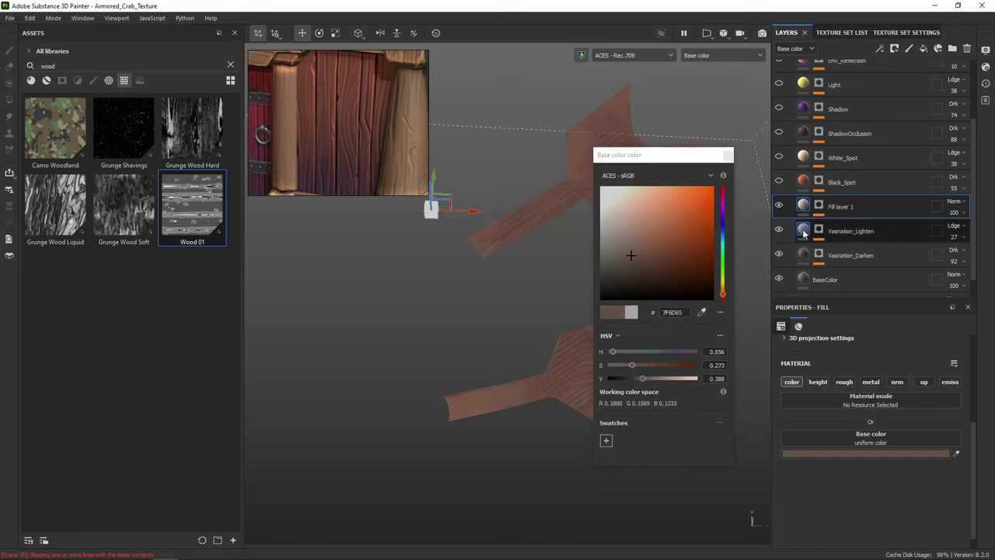
{"action": "left_click", "coordinate": [656, 206]}
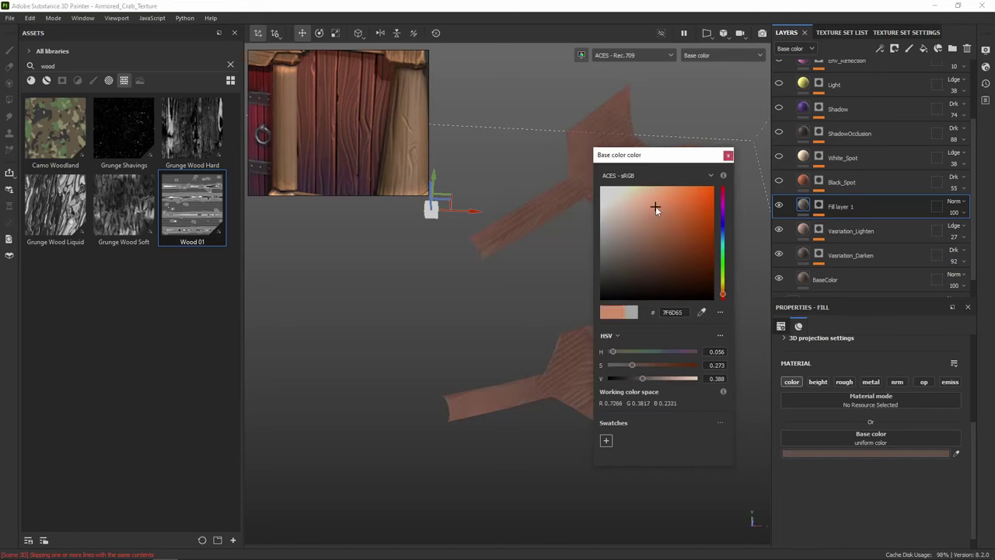
{"action": "left_click", "coordinate": [727, 156]}
{"action": "left_click", "coordinate": [816, 208]}
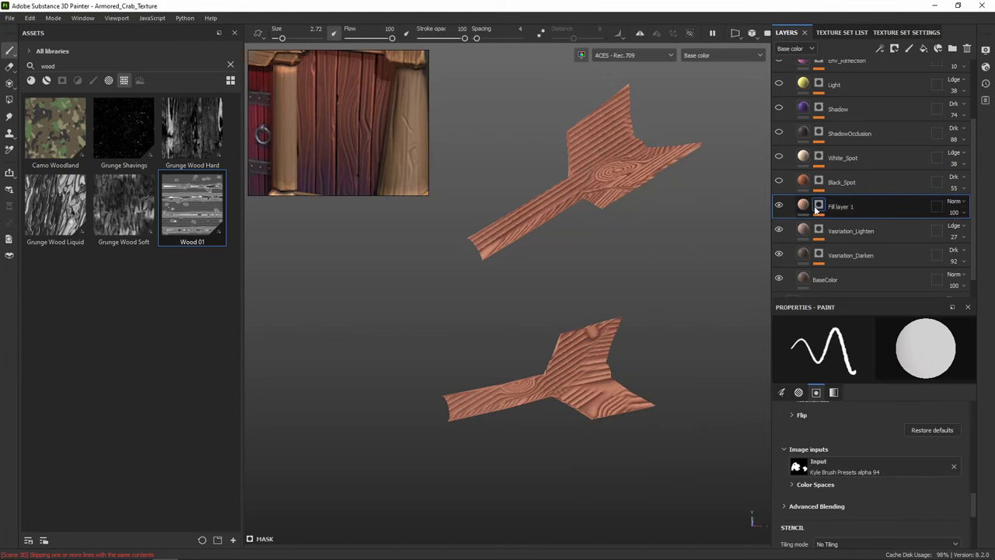
Add an empty filter effect above the Wood 01 fill in Fill layer 1's mask
{"action": "left_click", "coordinate": [846, 225]}
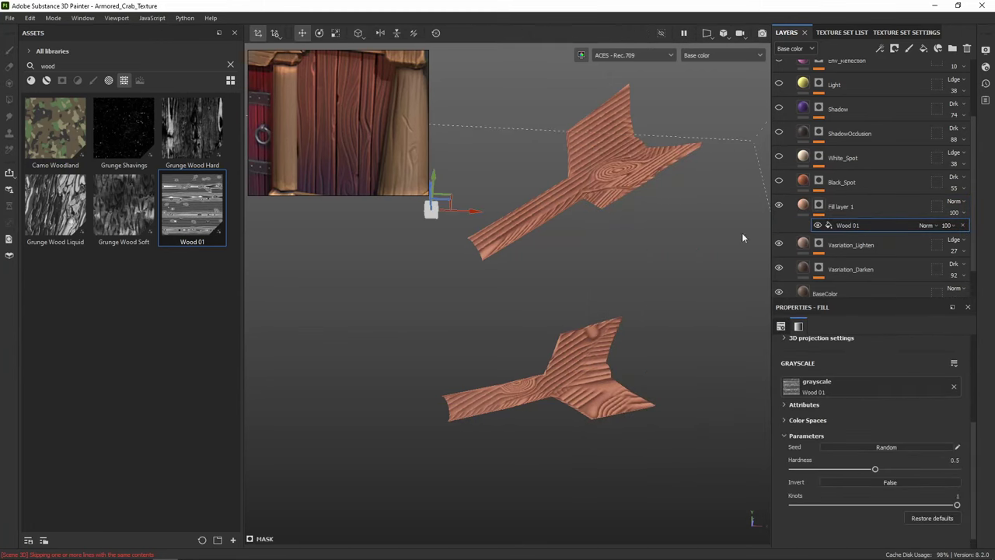
{"action": "scroll", "coordinate": [622, 225], "scroll_direction": "up", "scroll_amount": 3}
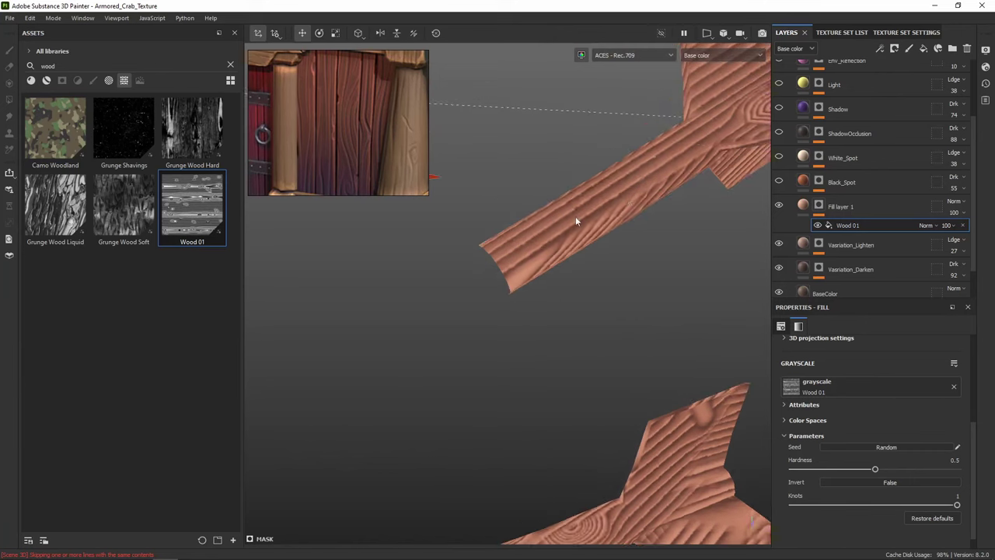
{"action": "left_click", "coordinate": [820, 210]}
{"action": "right_click", "coordinate": [820, 210]}
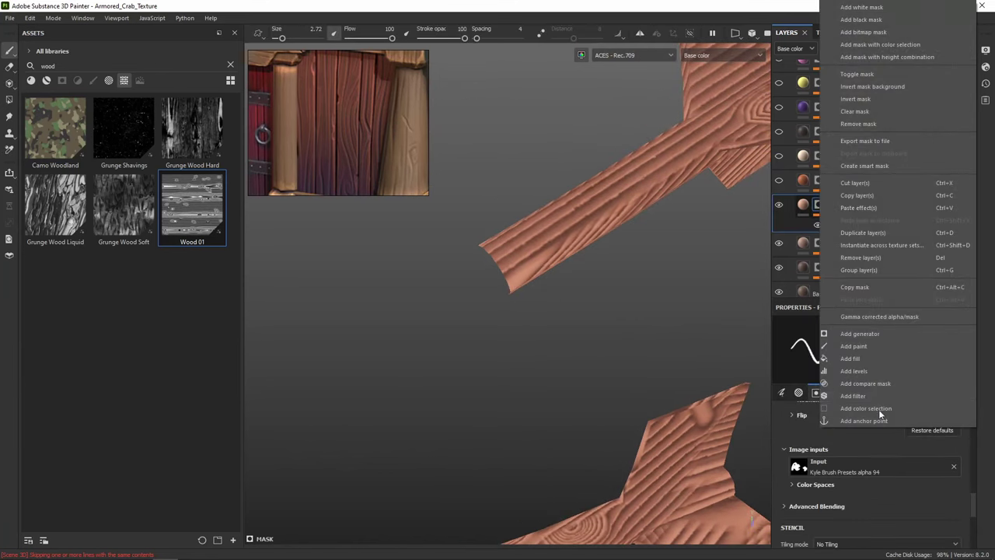
{"action": "left_click", "coordinate": [873, 397]}
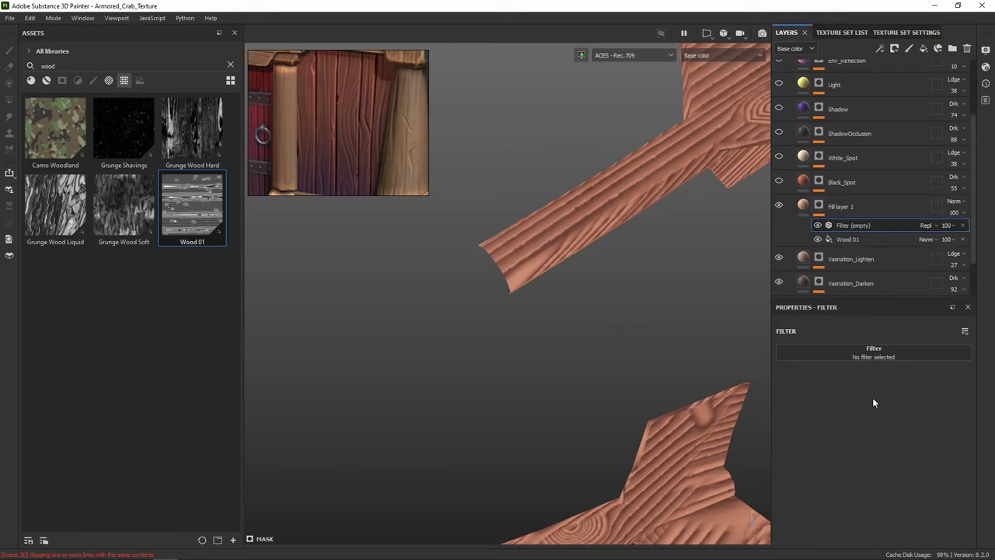
Look through the available filters, trying a search for "dis", and assign the Warp filter to the empty filter effect
{"action": "left_click", "coordinate": [887, 353]}
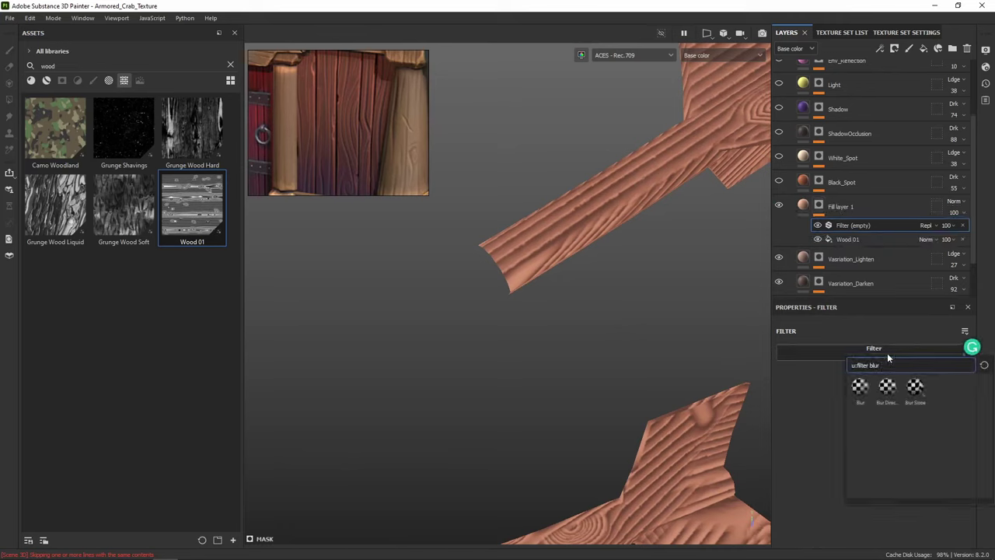
{"action": "key", "text": "BackSpace"}
{"action": "key", "text": "BackSpace"}
{"action": "key", "text": "BackSpace"}
{"action": "key", "text": "BackSpace"}
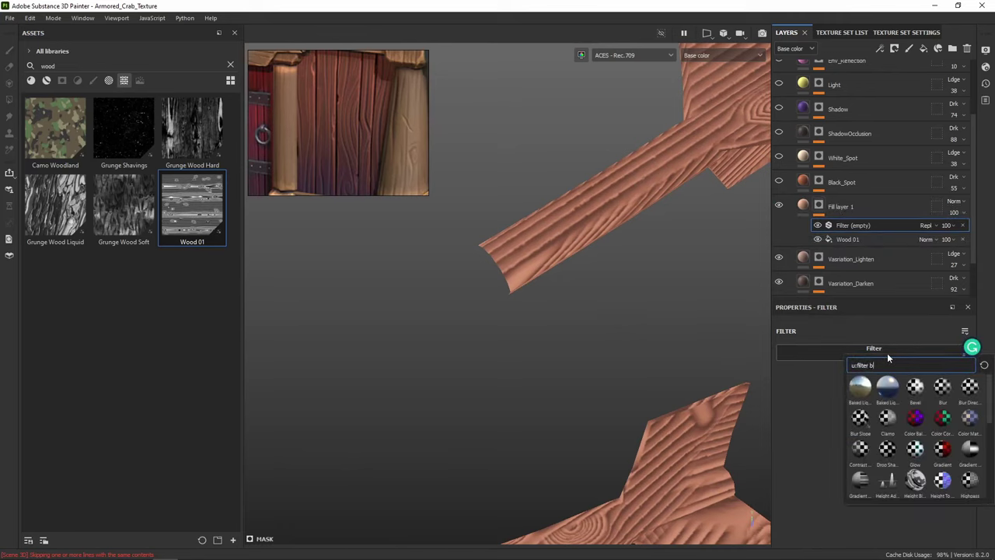
{"action": "type", "text": "dis"}
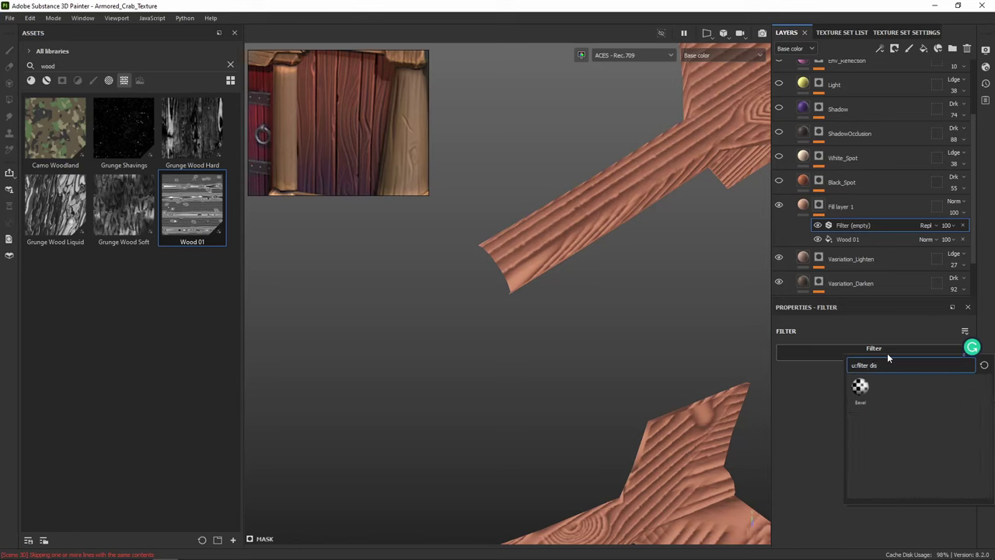
{"action": "key", "text": "BackSpace"}
{"action": "key", "text": "BackSpace"}
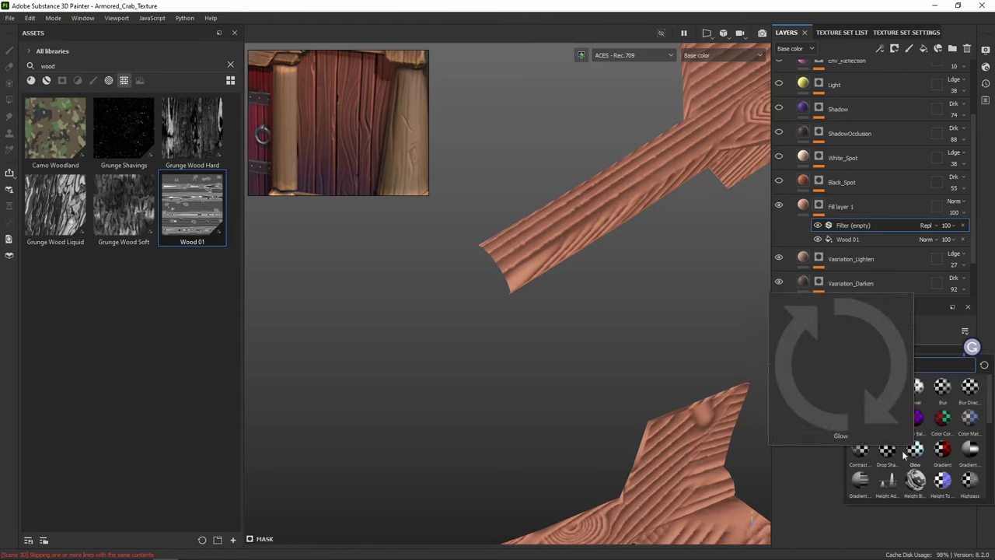
{"action": "mouse_move", "coordinate": [862, 461]}
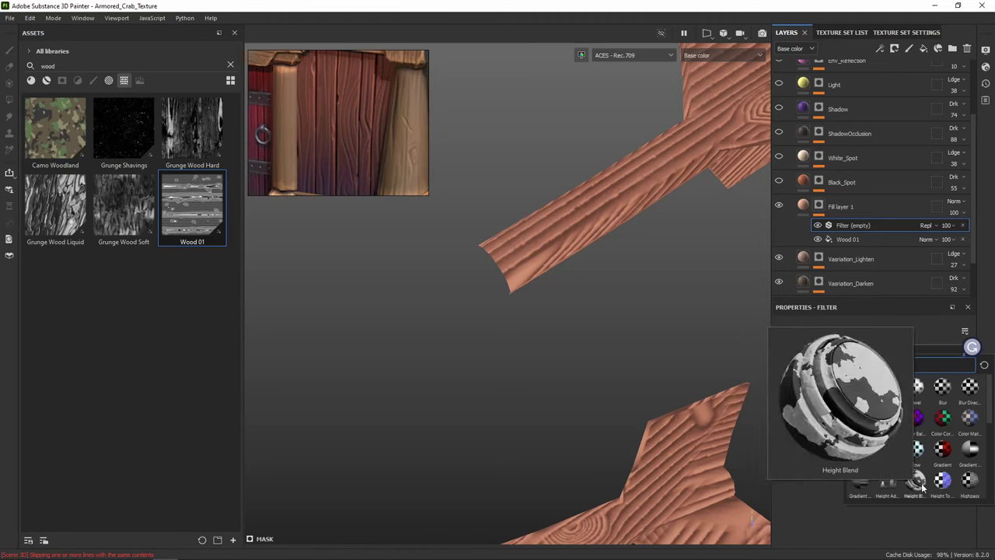
{"action": "scroll", "coordinate": [964, 482], "scroll_direction": "down", "scroll_amount": 3}
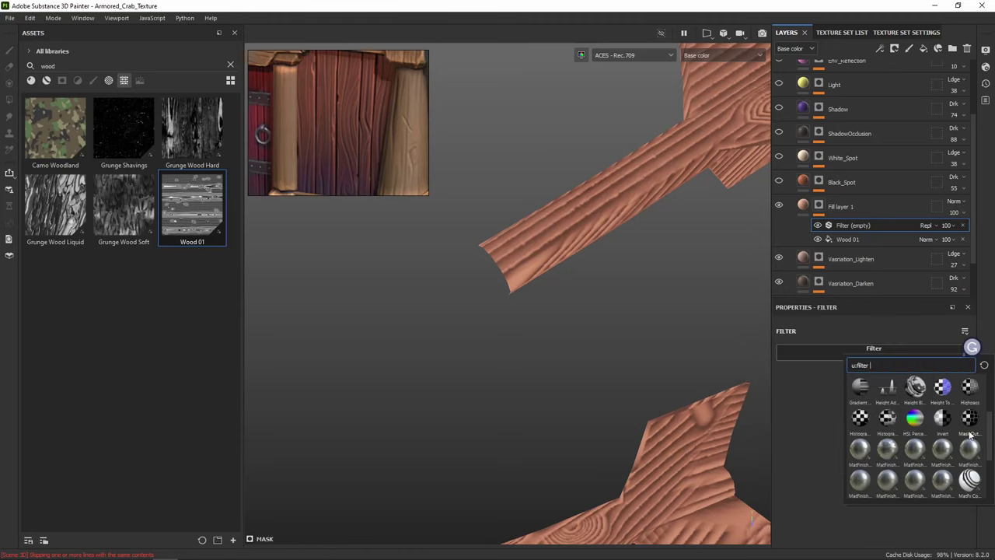
{"action": "scroll", "coordinate": [967, 482], "scroll_direction": "down", "scroll_amount": 3}
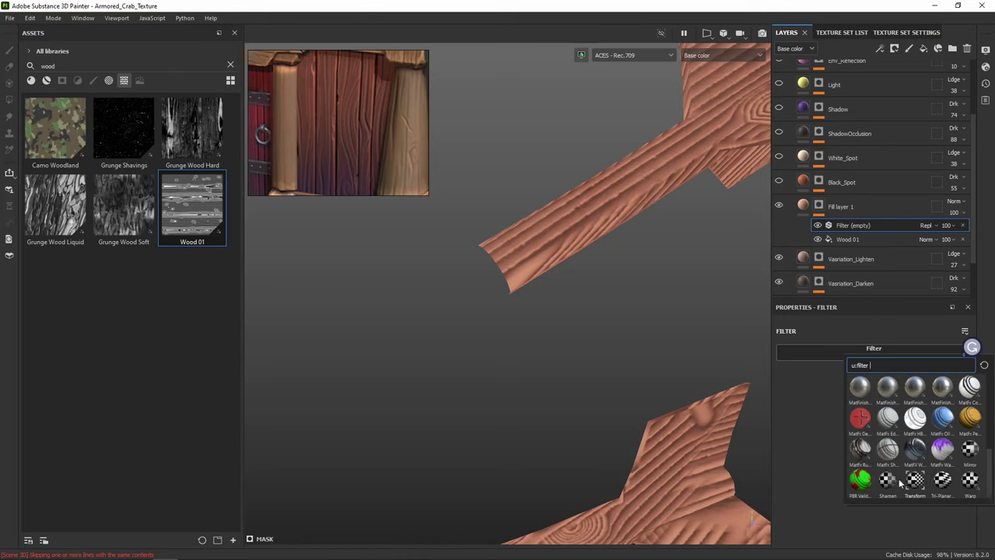
{"action": "mouse_move", "coordinate": [890, 486]}
{"action": "mouse_move", "coordinate": [919, 482]}
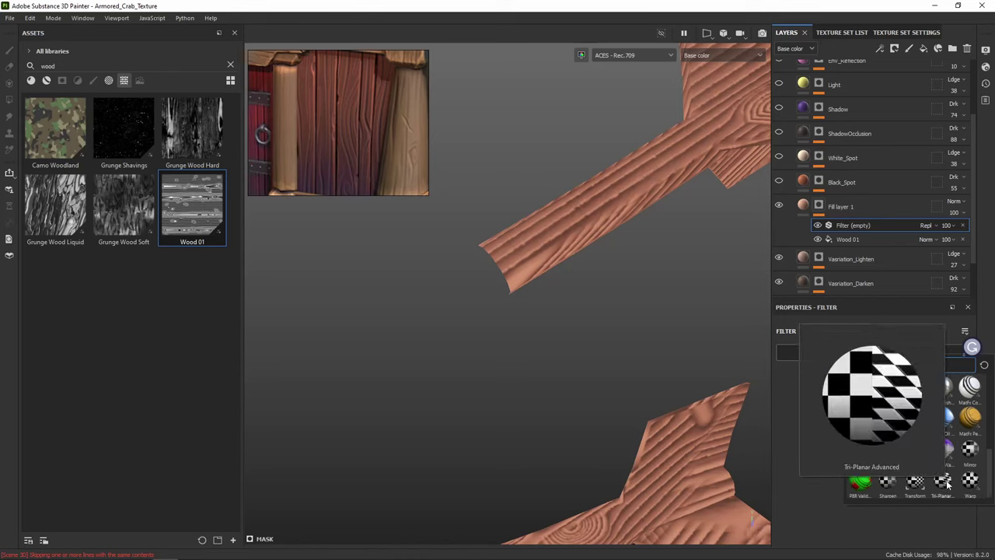
{"action": "mouse_move", "coordinate": [972, 482]}
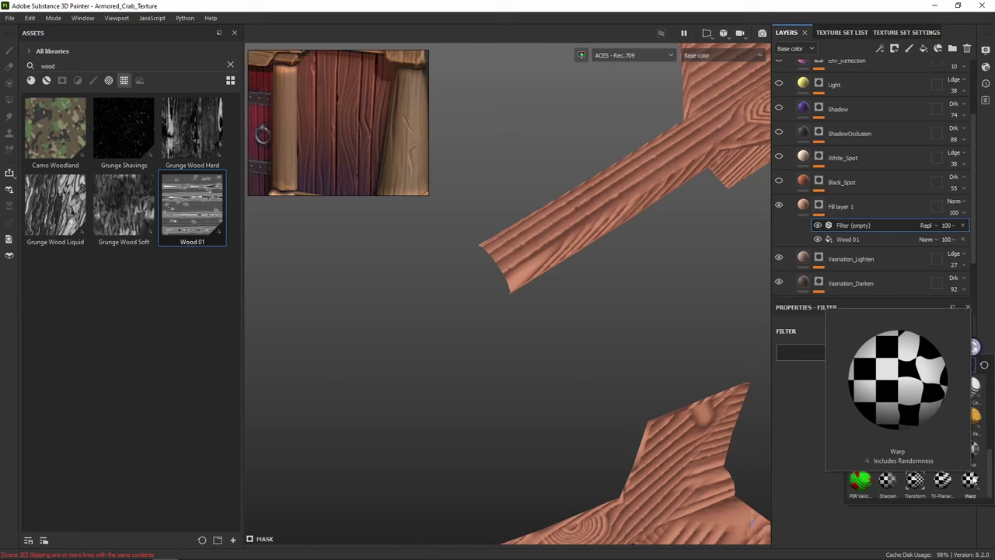
{"action": "left_click", "coordinate": [972, 480]}
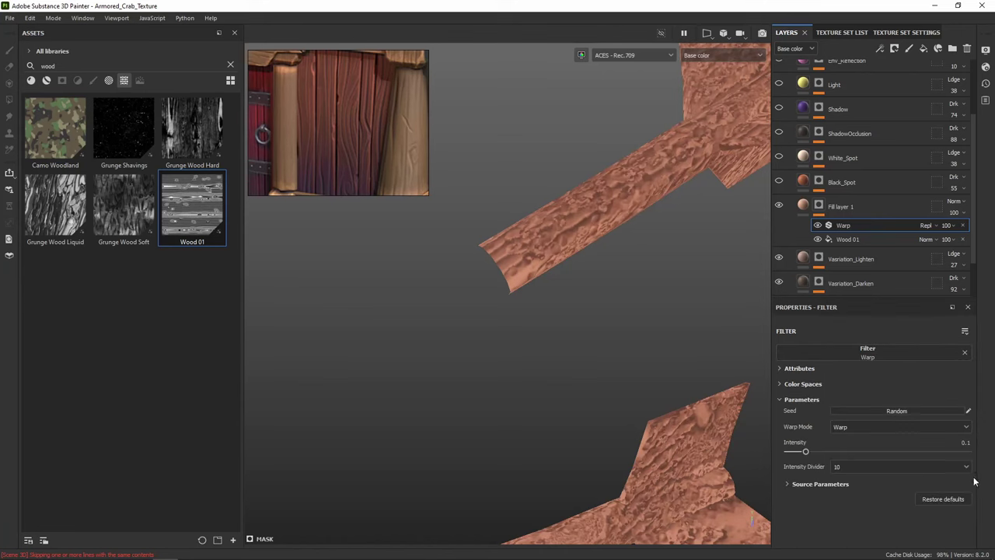
Lower the Warp filter's intensity to 0.032 and set its warp mode to Directional Warp
{"action": "scroll", "coordinate": [587, 248], "scroll_direction": "down", "scroll_amount": 2}
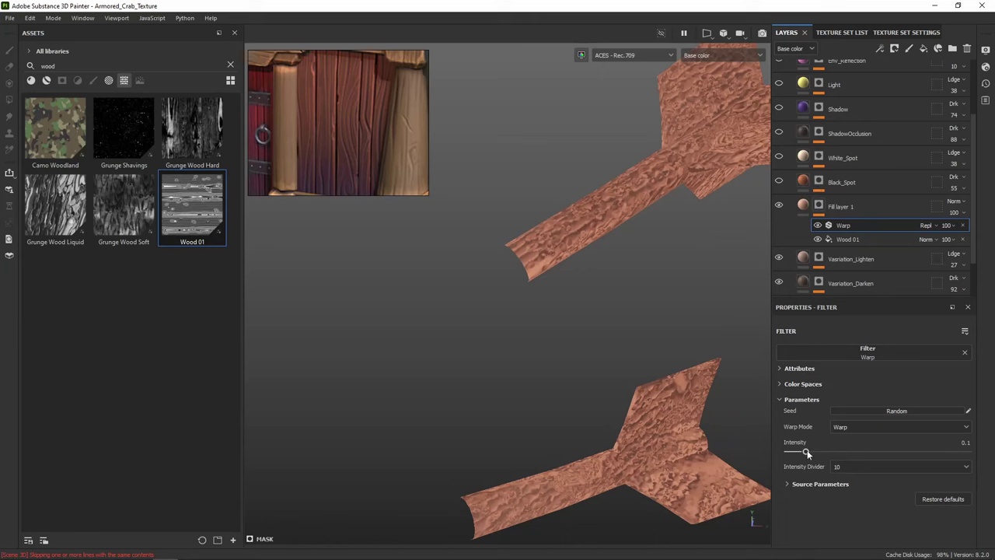
{"action": "left_click_drag", "start_coordinate": [806, 452], "coordinate": [793, 451]}
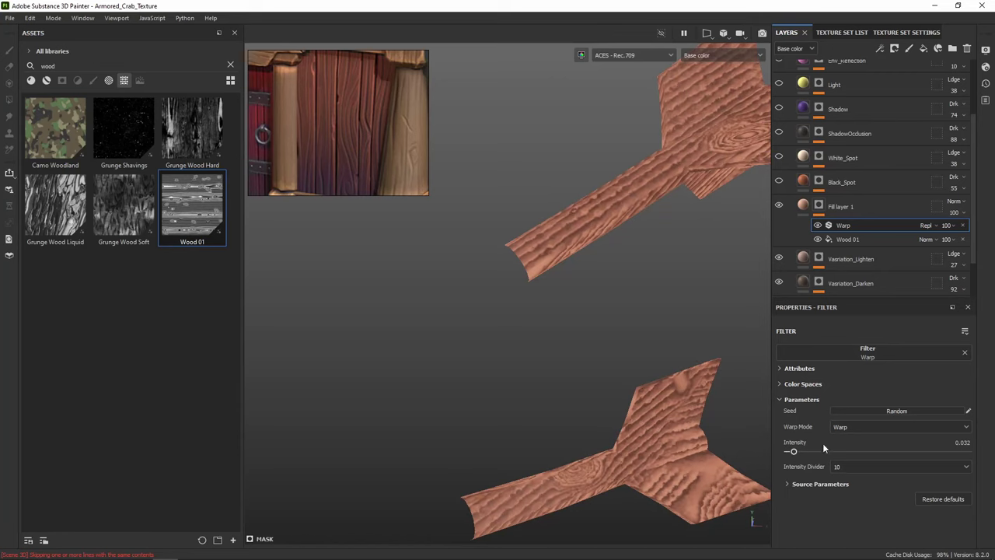
{"action": "left_click", "coordinate": [869, 426]}
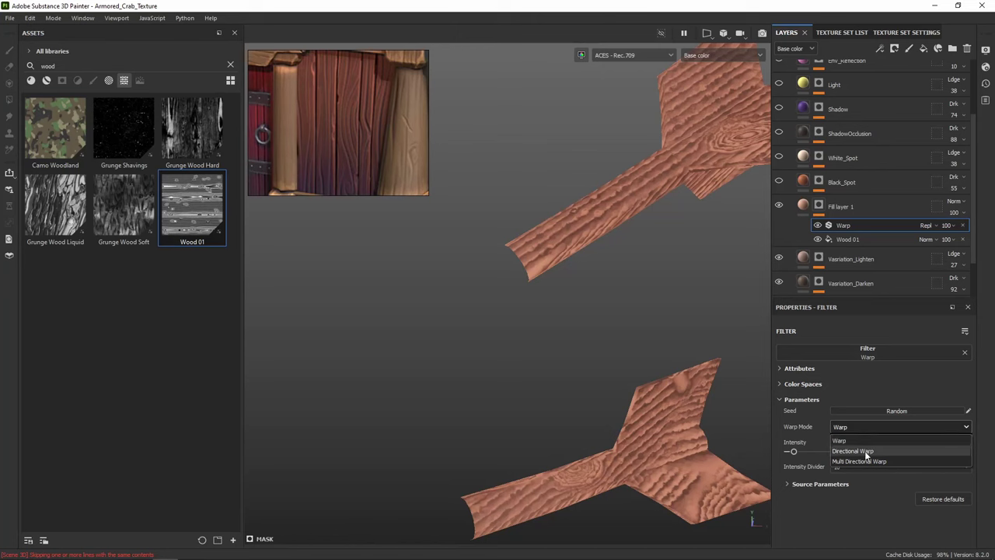
{"action": "left_click", "coordinate": [867, 452]}
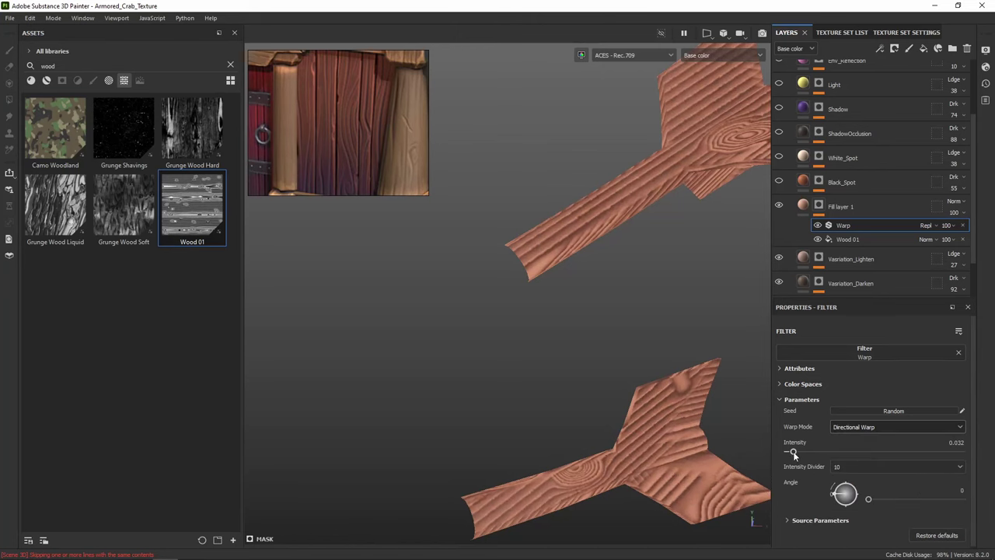
Try the directional warp at angle 226 with intensity divider 1 and then 1000, raising the intensity from 0.17 to 0.304
{"action": "left_click_drag", "start_coordinate": [793, 452], "coordinate": [817, 451]}
{"action": "left_click_drag", "start_coordinate": [868, 499], "coordinate": [916, 500]}
{"action": "left_click", "coordinate": [901, 467]}
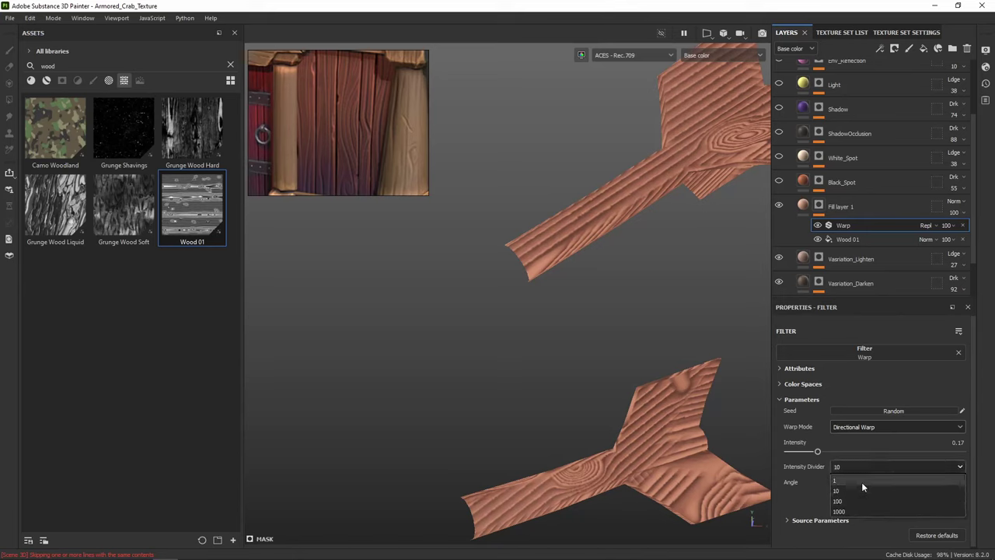
{"action": "left_click", "coordinate": [862, 482]}
{"action": "left_click", "coordinate": [905, 465]}
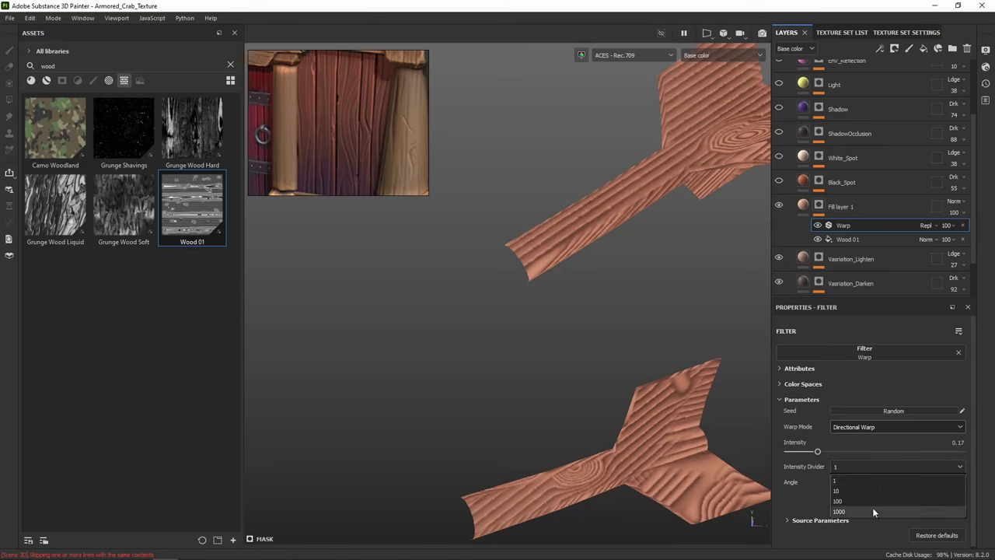
{"action": "left_click", "coordinate": [872, 510]}
{"action": "left_click_drag", "start_coordinate": [817, 453], "coordinate": [841, 452]}
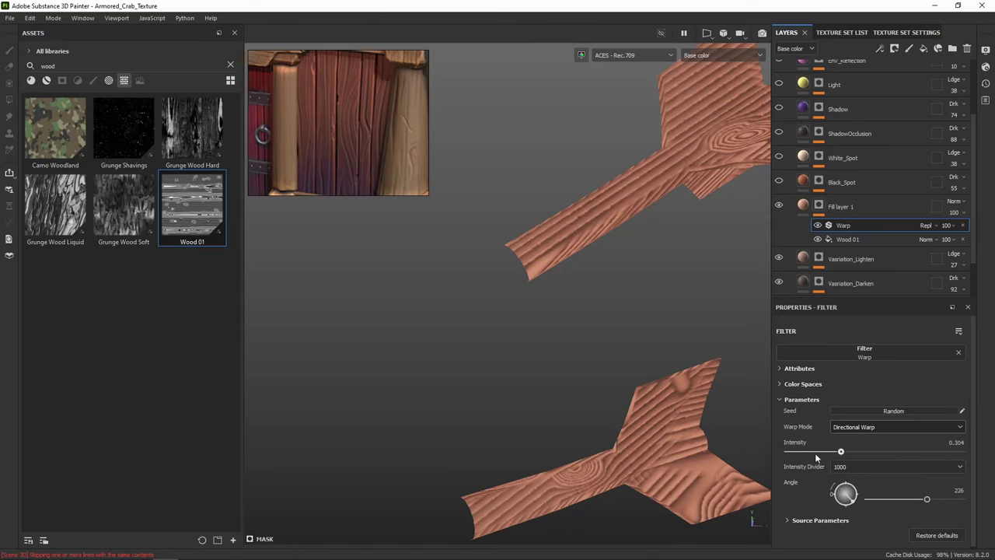
Try the Multi Directional Warp and plain Warp modes, and remove the Warp filter from Fill layer 1's mask
{"action": "left_click", "coordinate": [892, 426]}
{"action": "left_click", "coordinate": [873, 460]}
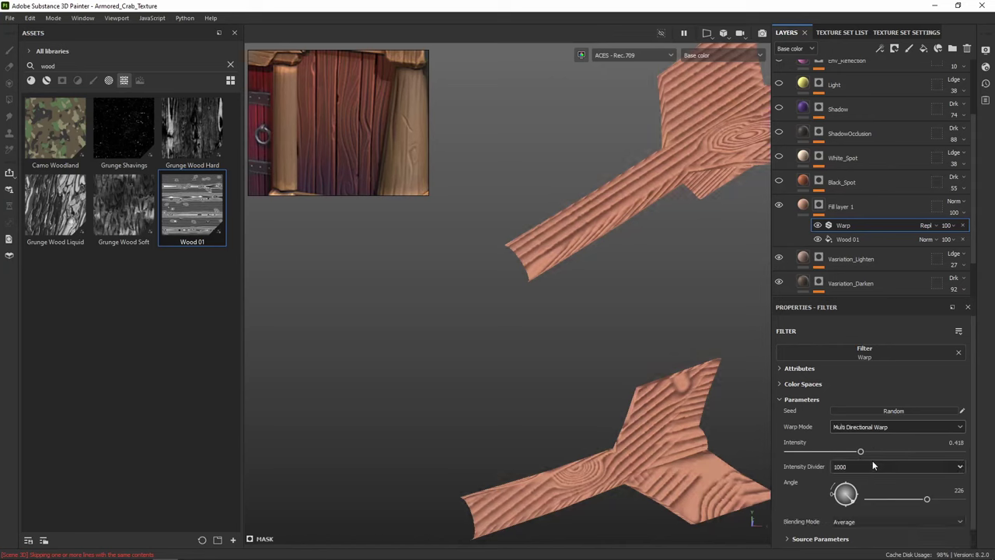
{"action": "left_click", "coordinate": [880, 427]}
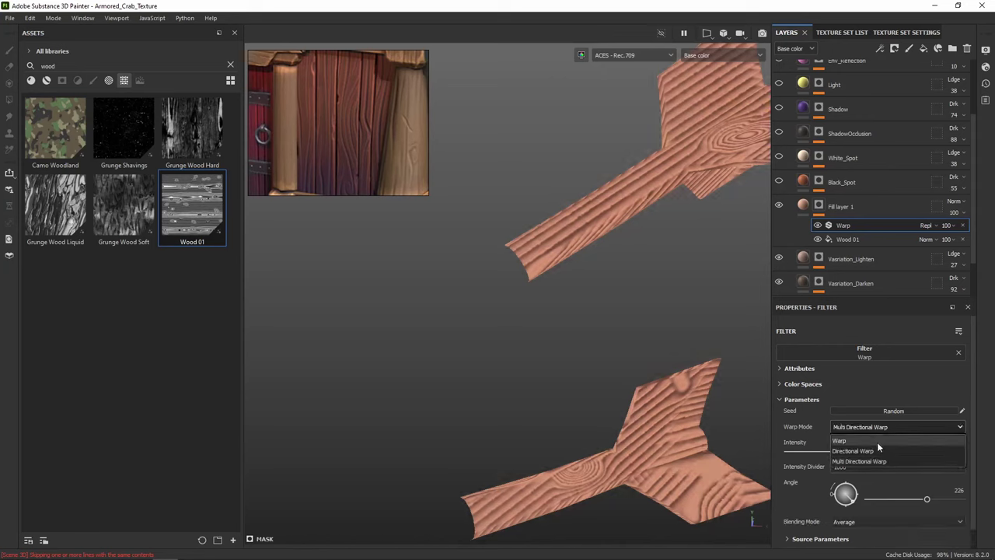
{"action": "left_click", "coordinate": [877, 441]}
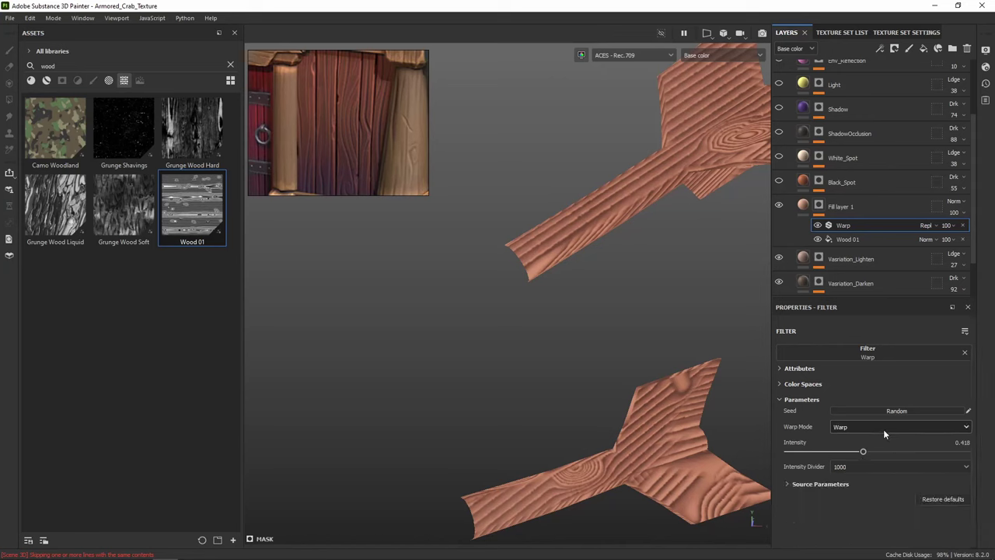
{"action": "left_click", "coordinate": [962, 225]}
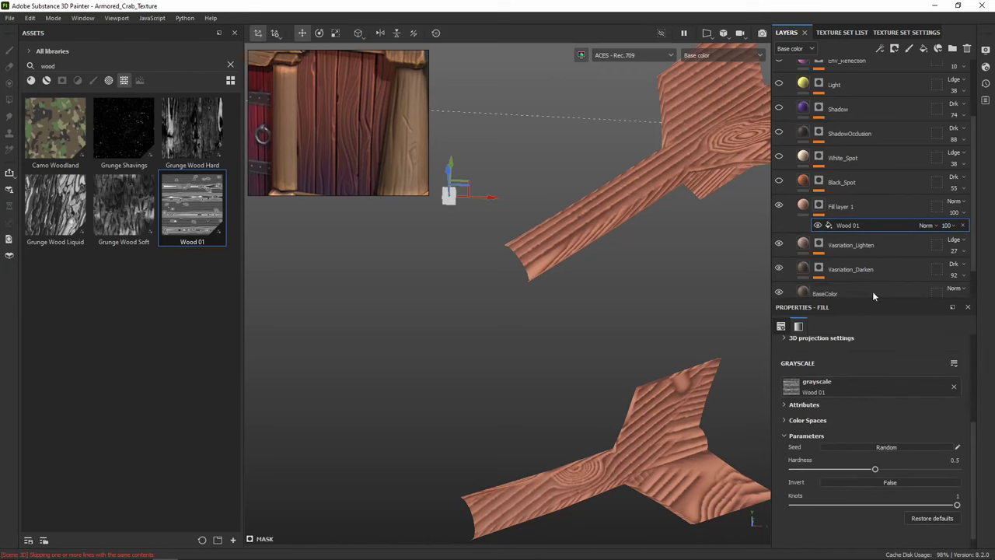
Add a new filter effect above the Wood 01 fill and bring up the choice of filters
{"action": "right_click", "coordinate": [849, 225]}
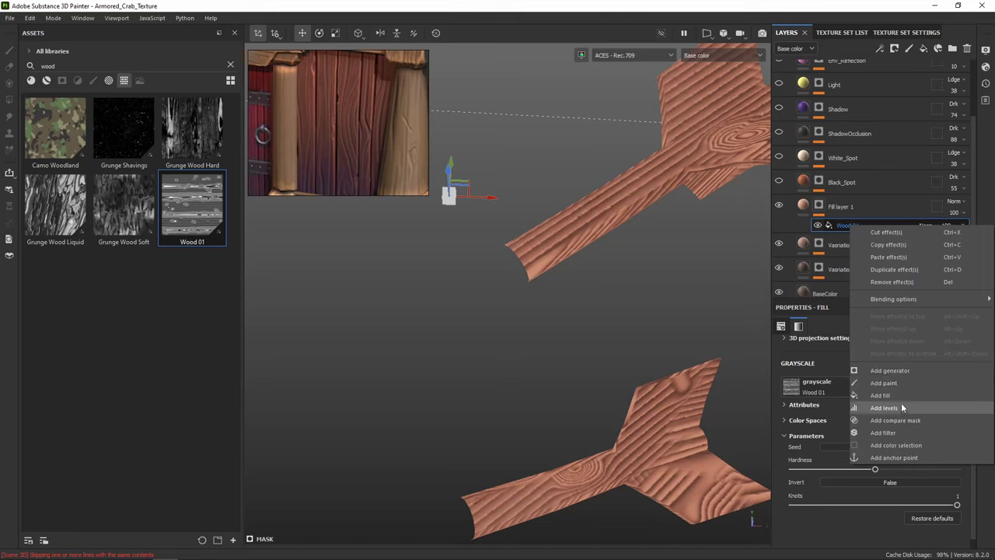
{"action": "left_click", "coordinate": [902, 432]}
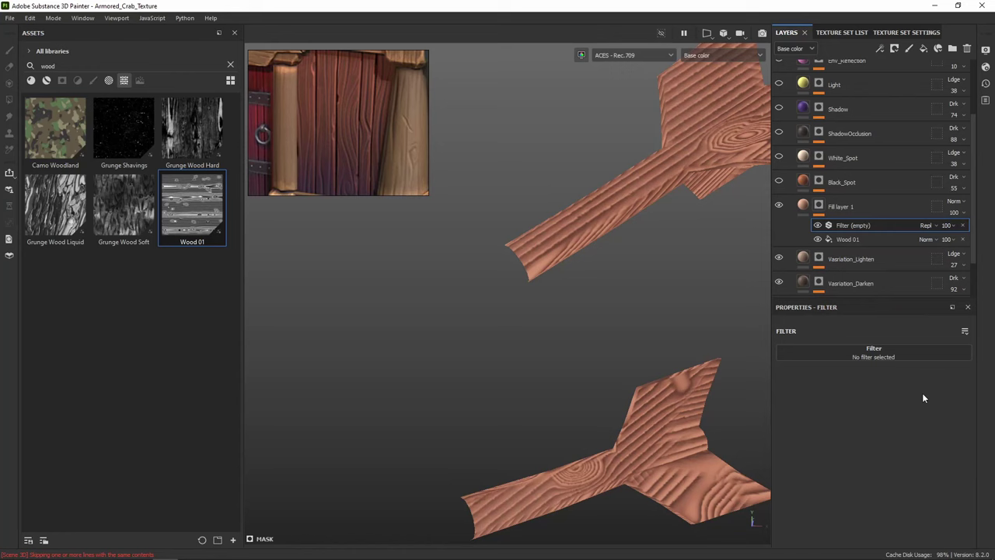
{"action": "left_click", "coordinate": [929, 351]}
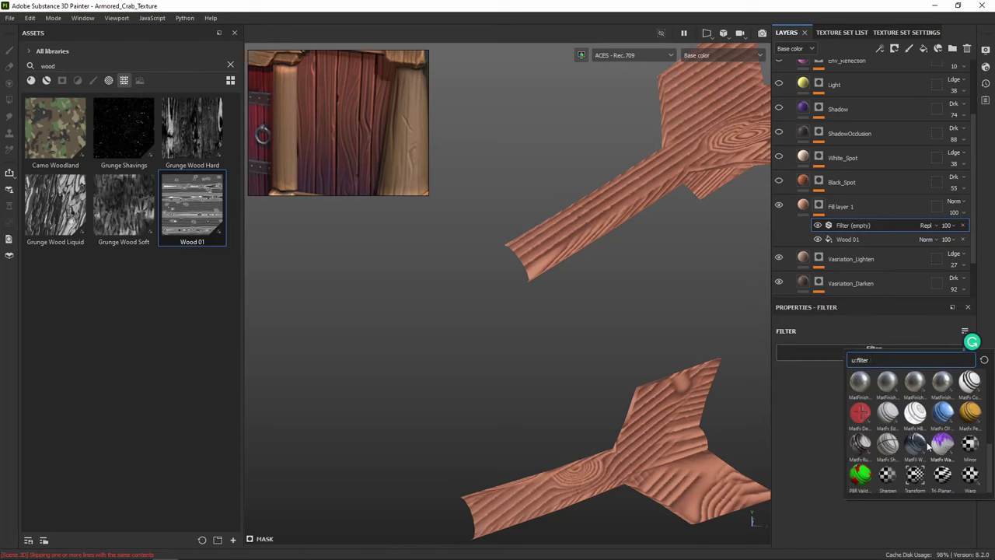
Search the asset library for "fiber"
{"action": "left_click", "coordinate": [135, 67]}
{"action": "left_click_drag", "start_coordinate": [135, 67], "coordinate": [11, 69]}
{"action": "type", "text": "fiber"}
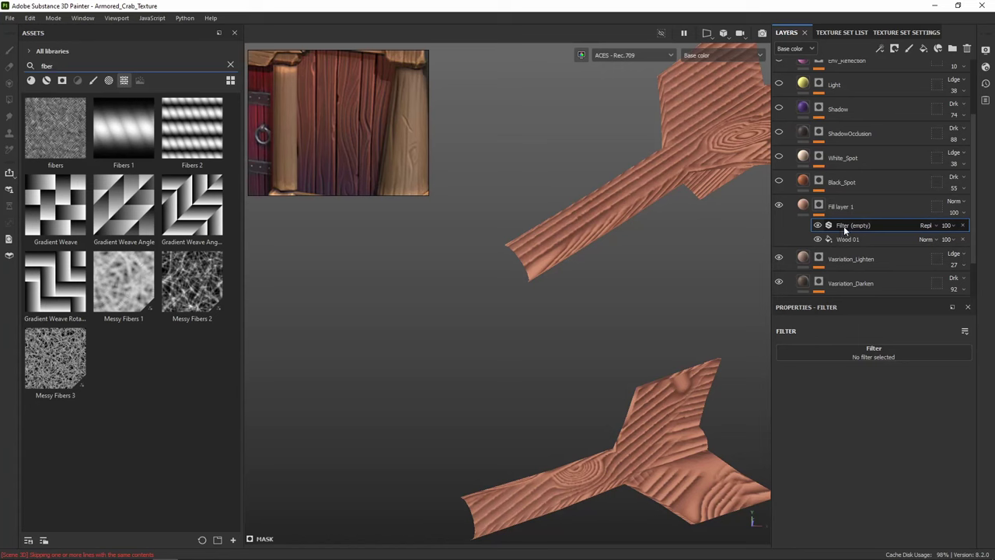
Look through the filters again and assign Blur Slope to the empty filter above Wood 01
{"action": "left_click", "coordinate": [873, 352]}
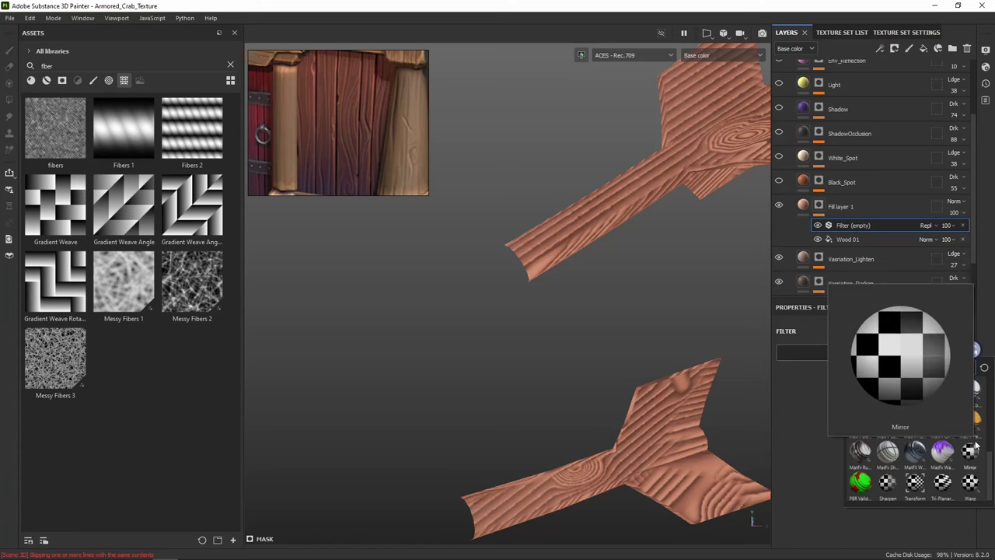
{"action": "mouse_move", "coordinate": [955, 455]}
{"action": "scroll", "coordinate": [954, 455], "scroll_direction": "up", "scroll_amount": 10}
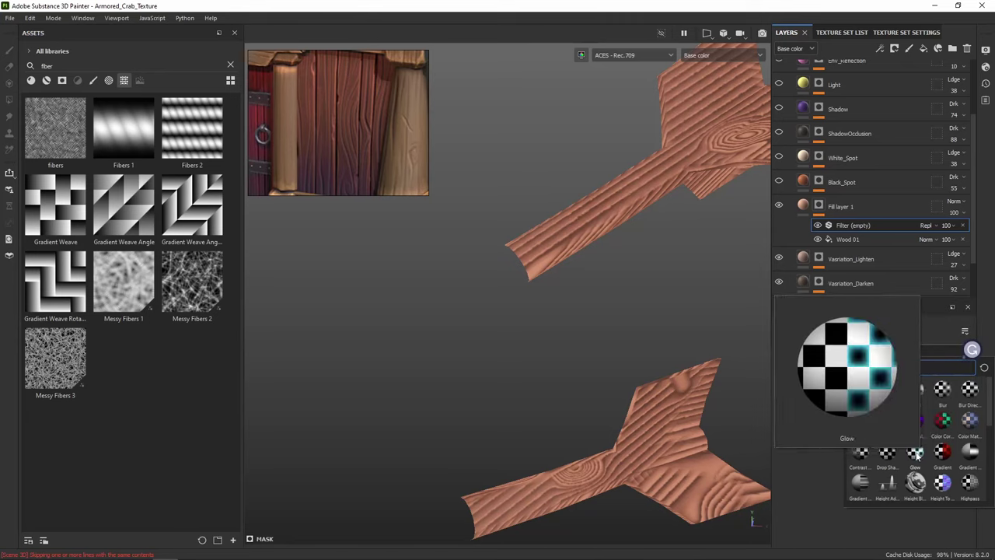
{"action": "mouse_move", "coordinate": [892, 451]}
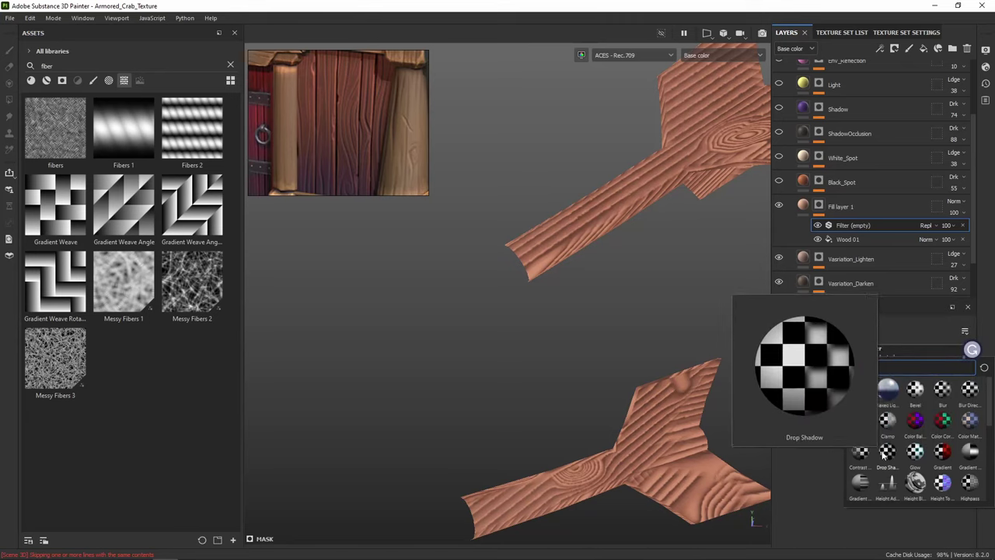
{"action": "mouse_move", "coordinate": [883, 430]}
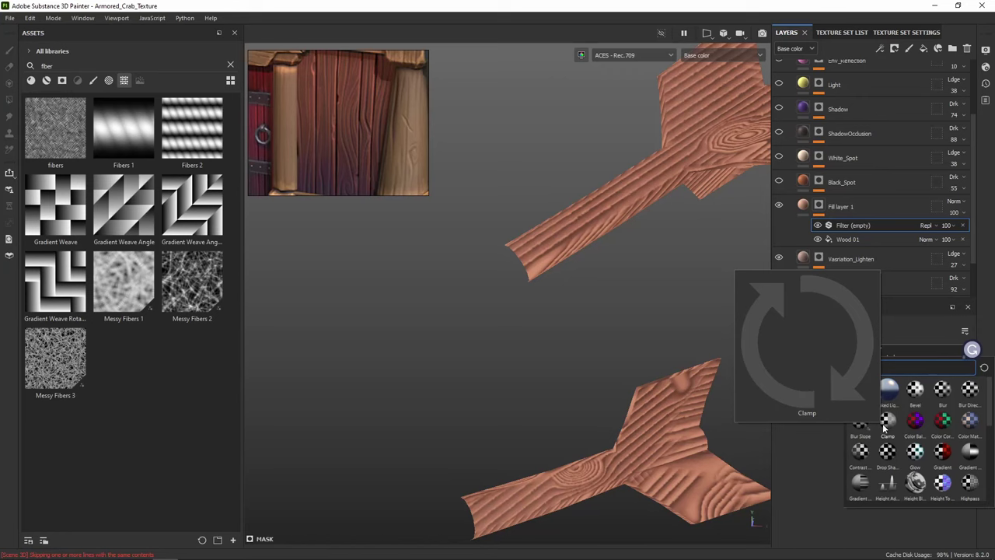
{"action": "mouse_move", "coordinate": [916, 402]}
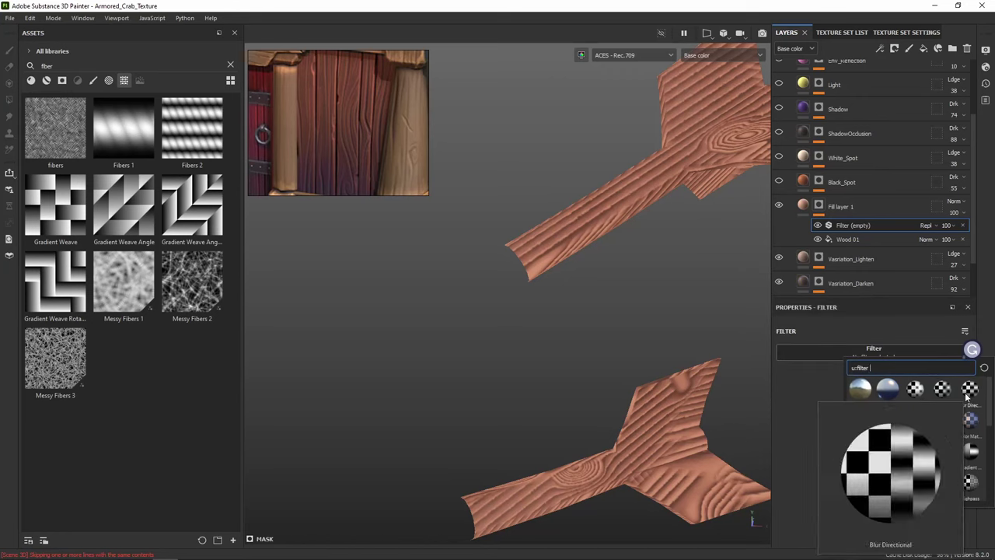
{"action": "left_click", "coordinate": [862, 426]}
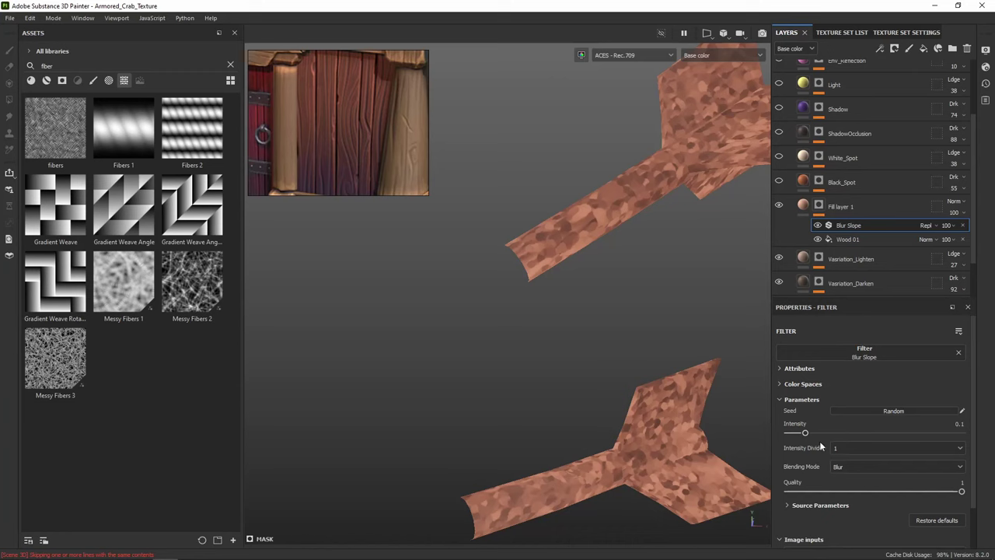
Try the Blur Slope filter with Intensity Divider 1000 and 100, raising the intensity to 0.612 and 0.881
{"action": "left_click", "coordinate": [839, 448]}
{"action": "left_click", "coordinate": [855, 487]}
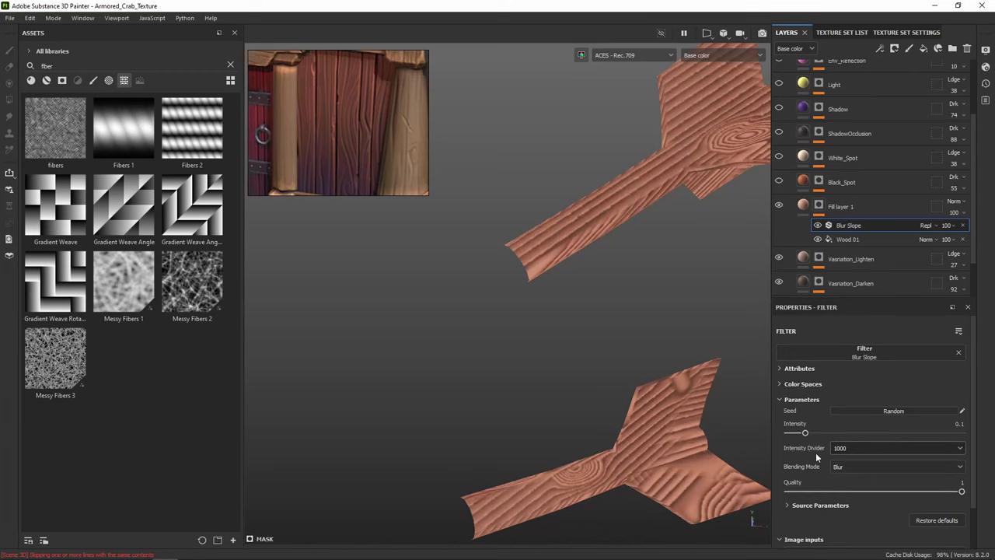
{"action": "mouse_move", "coordinate": [859, 433]}
{"action": "left_mouse_down"}
{"action": "mouse_move", "coordinate": [893, 434]}
{"action": "mouse_move", "coordinate": [849, 433]}
{"action": "left_mouse_up"}
{"action": "left_click", "coordinate": [875, 448]}
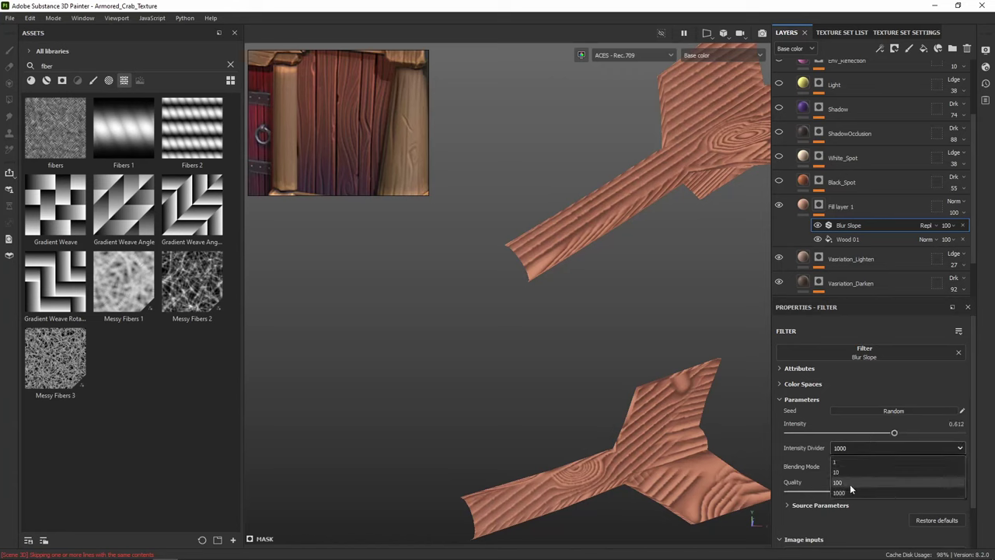
{"action": "left_click", "coordinate": [850, 481]}
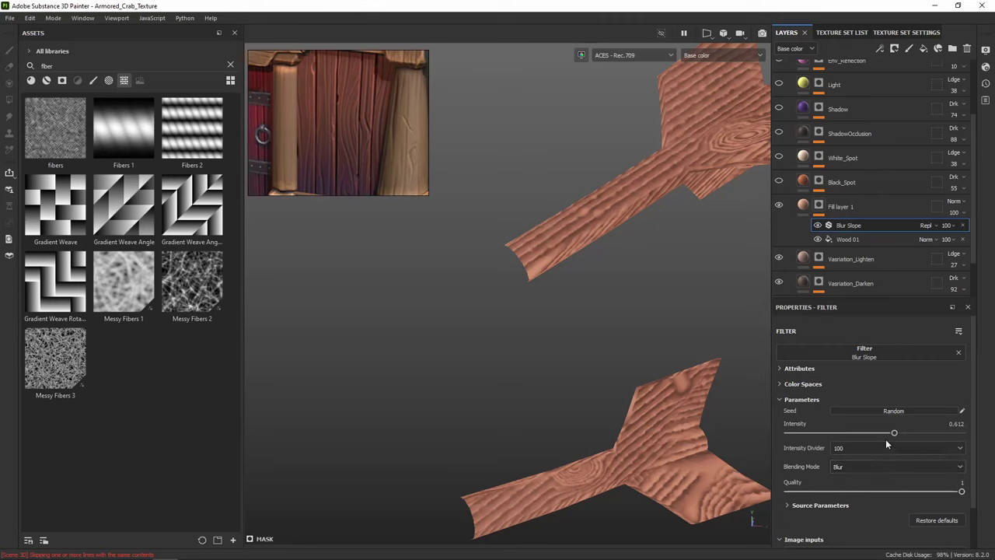
{"action": "left_click_drag", "start_coordinate": [894, 434], "coordinate": [941, 436]}
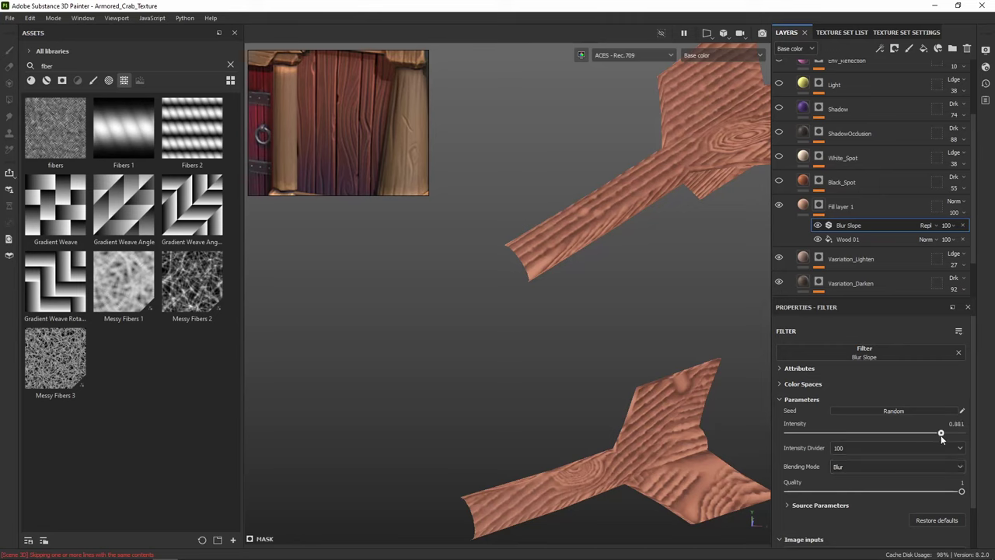
Set the Blur Slope's Intensity Divider to 10 and lower its intensity to about 0.101
{"action": "left_click", "coordinate": [871, 449]}
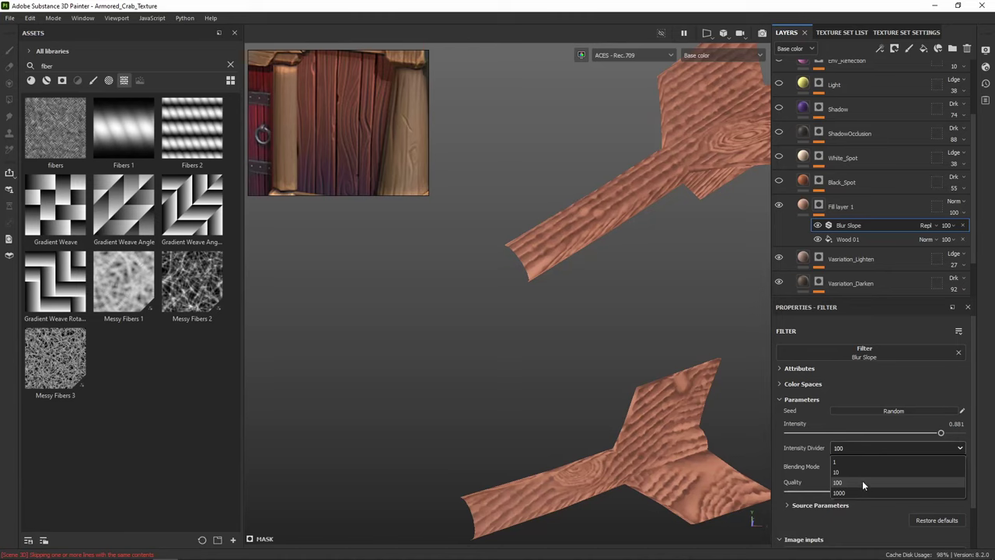
{"action": "left_click", "coordinate": [863, 474]}
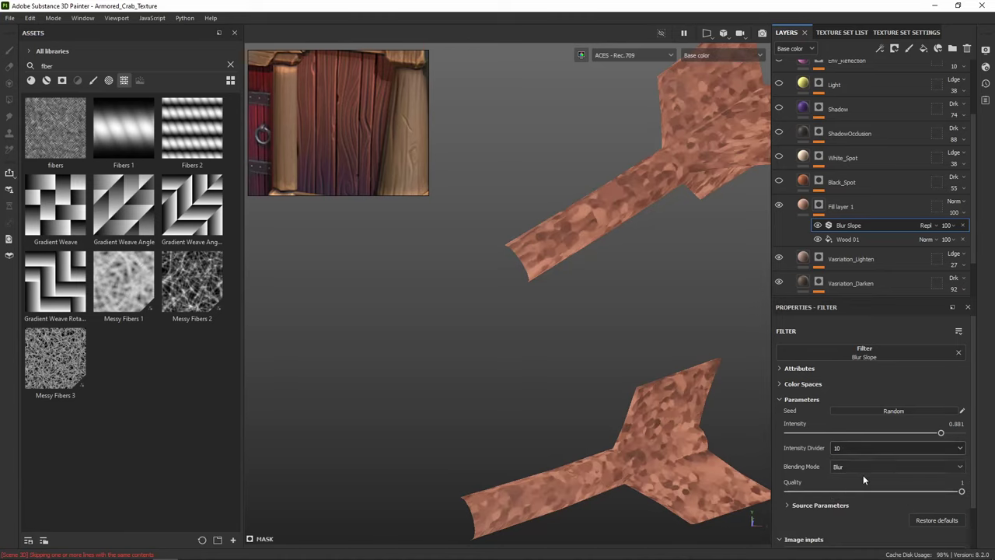
{"action": "left_click_drag", "start_coordinate": [937, 435], "coordinate": [805, 441]}
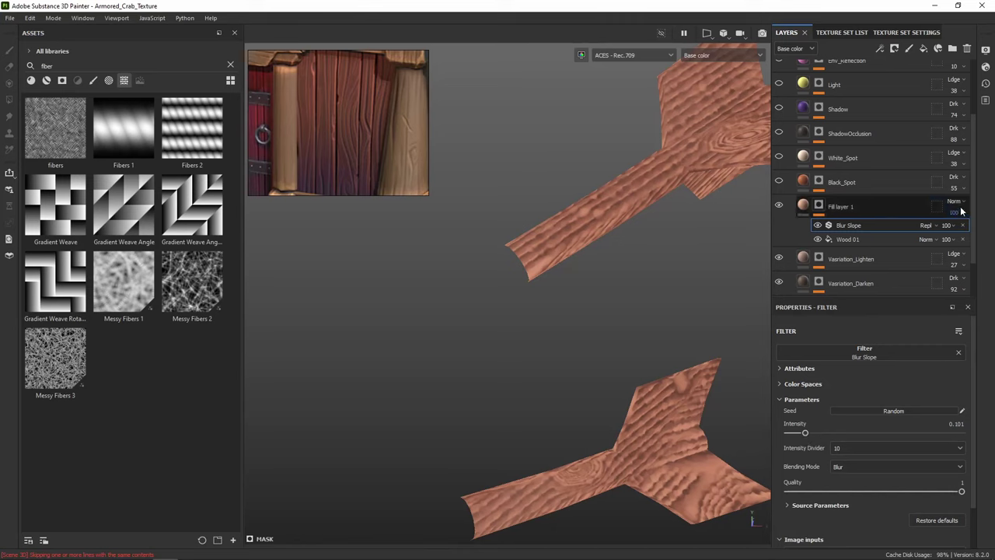
Compare the planks with and without Fill layer 1, and set its blend mode to Linear Dodge at 50 opacity
{"action": "left_click", "coordinate": [779, 205]}
{"action": "left_click", "coordinate": [779, 205]}
{"action": "left_click", "coordinate": [953, 200]}
{"action": "left_click", "coordinate": [963, 304]}
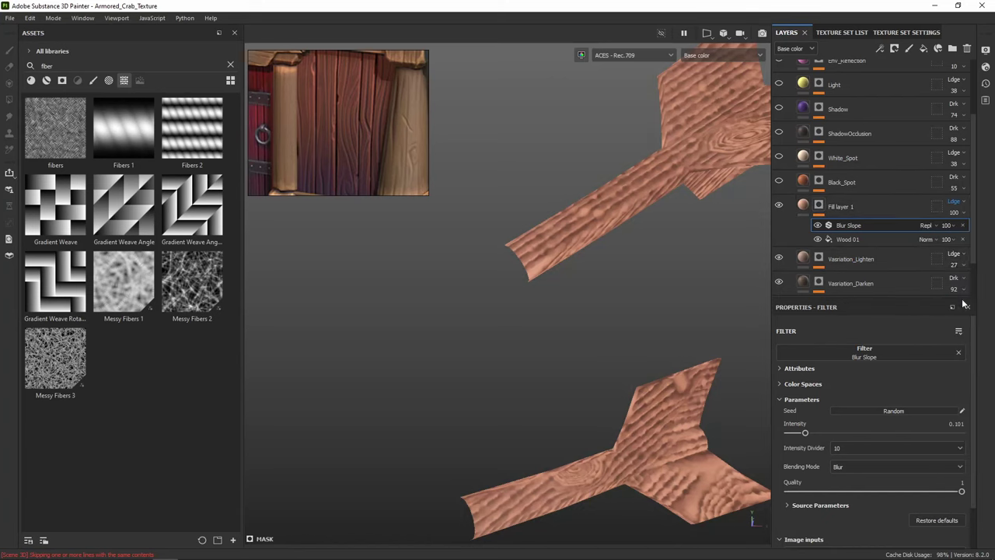
{"action": "left_click", "coordinate": [949, 224]}
{"action": "mouse_move", "coordinate": [986, 234]}
{"action": "left_mouse_down"}
{"action": "mouse_move", "coordinate": [950, 231]}
{"action": "mouse_move", "coordinate": [968, 232]}
{"action": "left_mouse_up"}
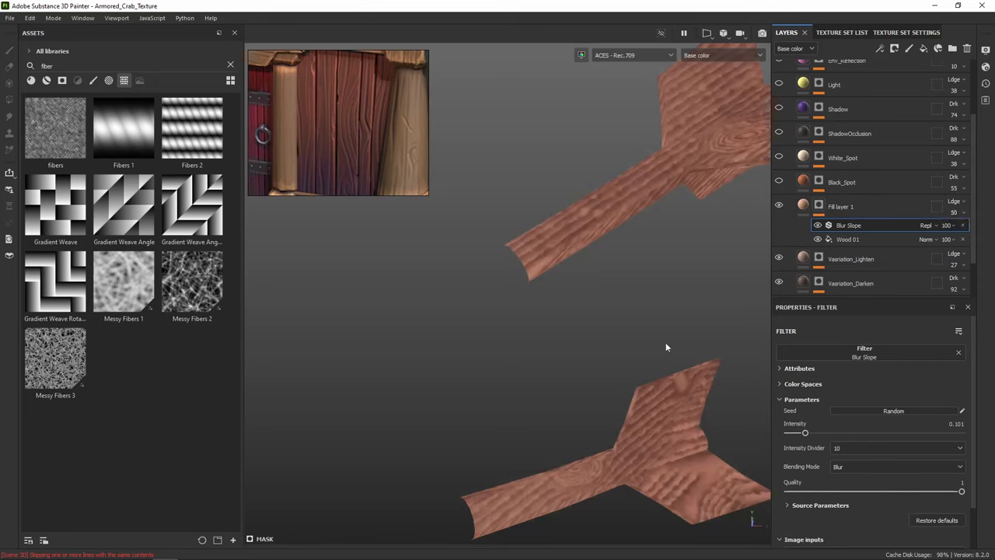
Try a larger grain on the Wood 01 fill with tiling about 2.37 and rotation about 21.43, and review the Blur Slope parameters
{"action": "left_click_drag", "start_coordinate": [581, 376], "coordinate": [606, 385], "text": "alt"}
{"action": "left_click_drag", "start_coordinate": [605, 250], "coordinate": [628, 181], "text": "alt"}
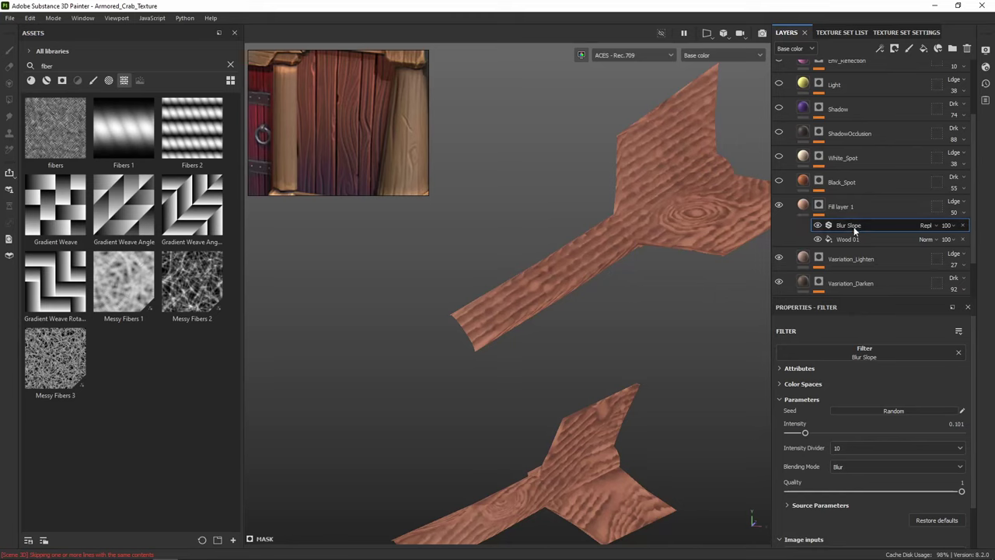
{"action": "middle_click_drag", "start_coordinate": [640, 317], "coordinate": [651, 309], "text": "alt"}
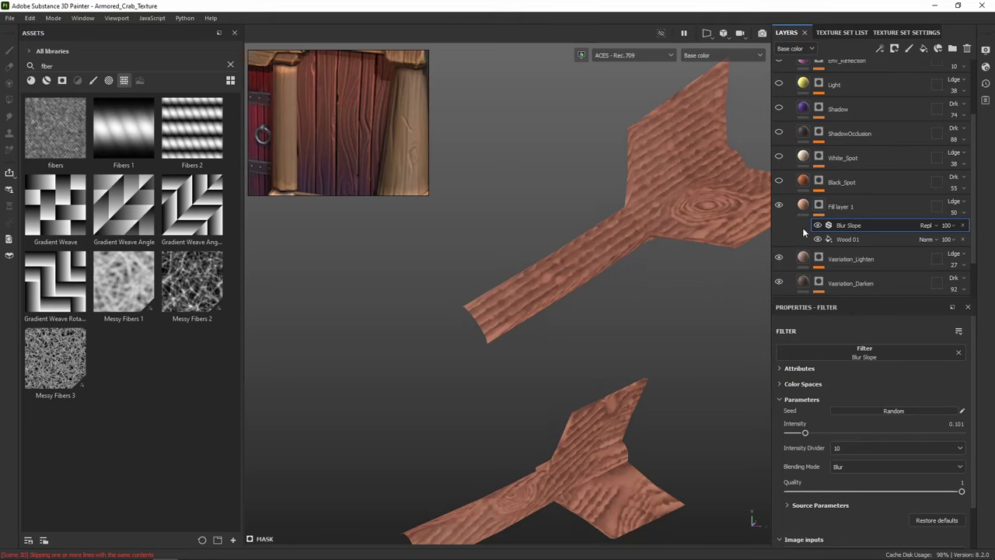
{"action": "left_click", "coordinate": [843, 238]}
{"action": "scroll", "coordinate": [882, 461], "scroll_direction": "up", "scroll_amount": 3}
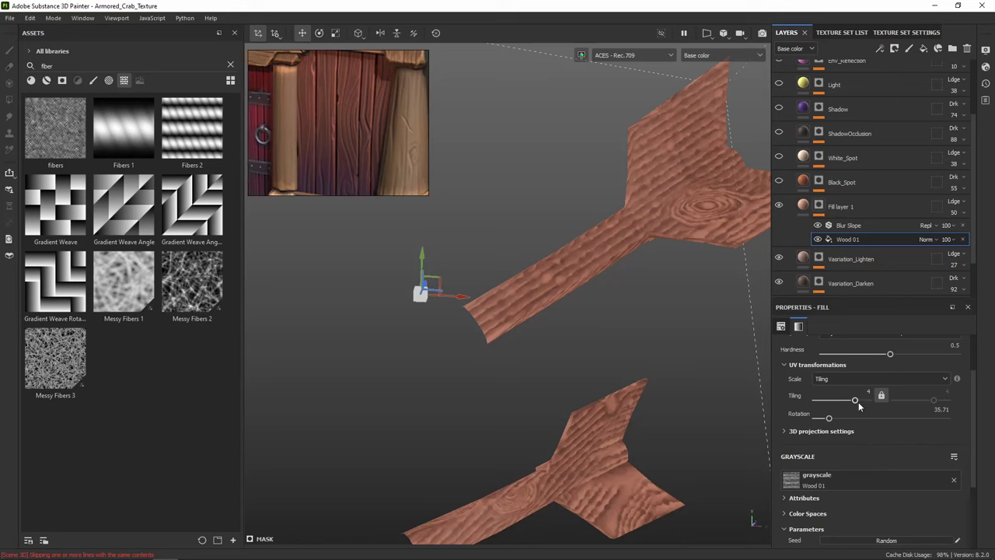
{"action": "left_click_drag", "start_coordinate": [854, 401], "coordinate": [824, 412]}
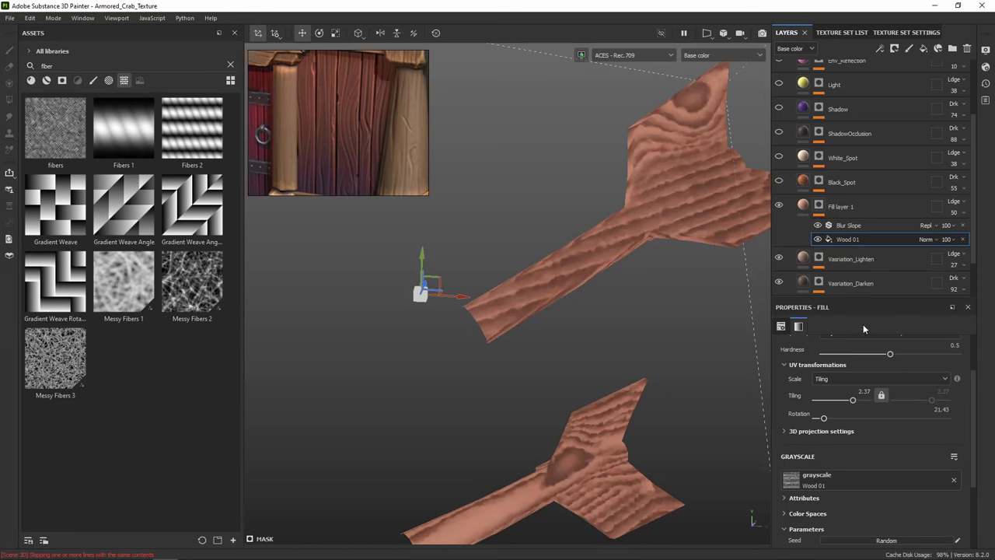
{"action": "left_click", "coordinate": [845, 225]}
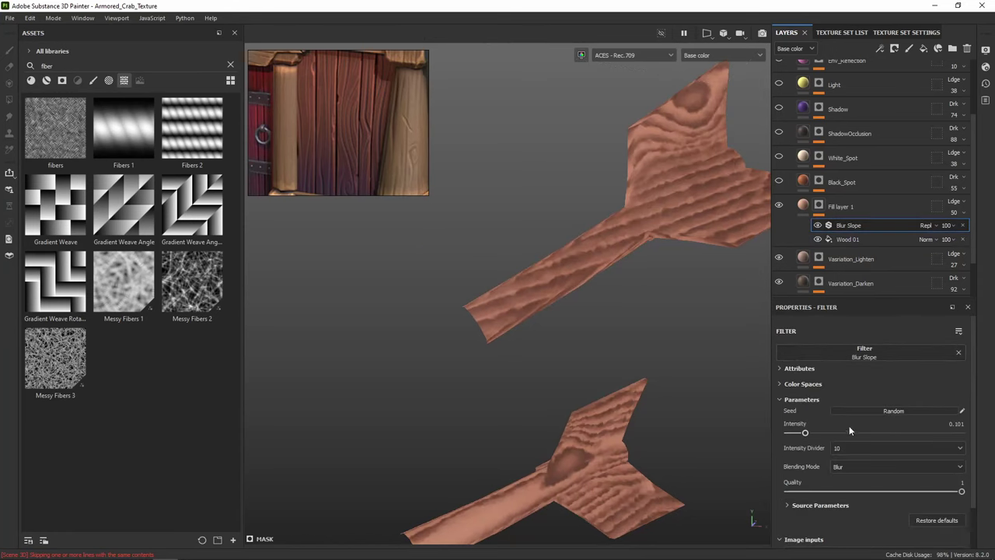
{"action": "scroll", "coordinate": [852, 474], "scroll_direction": "down", "scroll_amount": 1}
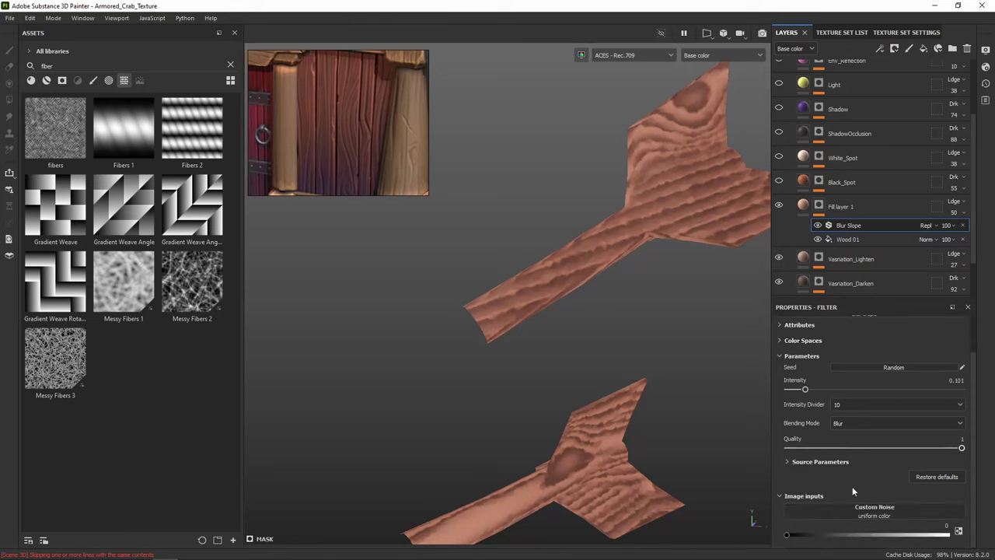
{"action": "middle_click_drag", "start_coordinate": [647, 300], "coordinate": [639, 231], "text": "alt"}
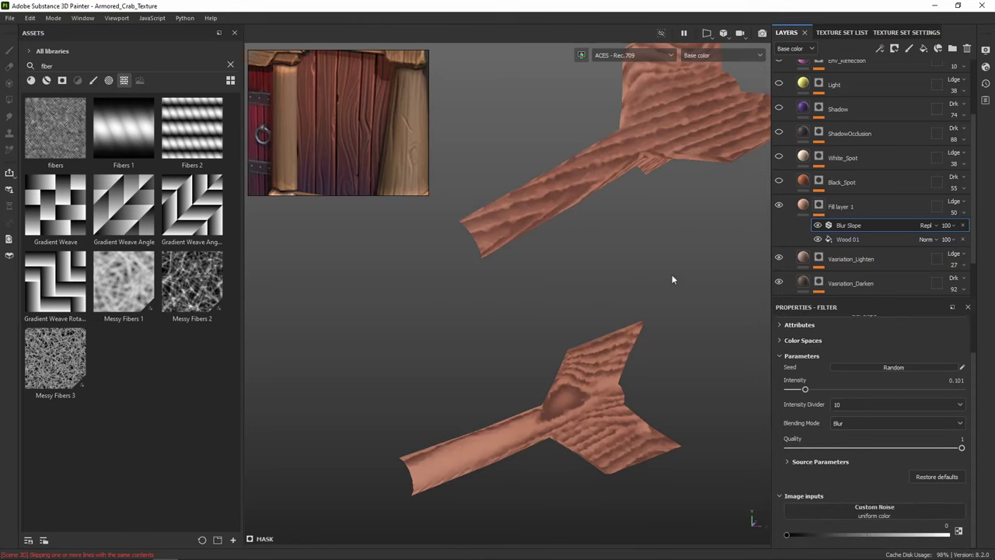
Set the Wood 01 fill's tiling to about 1.76 and rotation to 27.14, and the Blur Slope intensity to about 0.107
{"action": "left_click", "coordinate": [837, 240]}
{"action": "left_click_drag", "start_coordinate": [824, 420], "coordinate": [824, 420]}
{"action": "left_click_drag", "start_coordinate": [822, 418], "coordinate": [852, 400]}
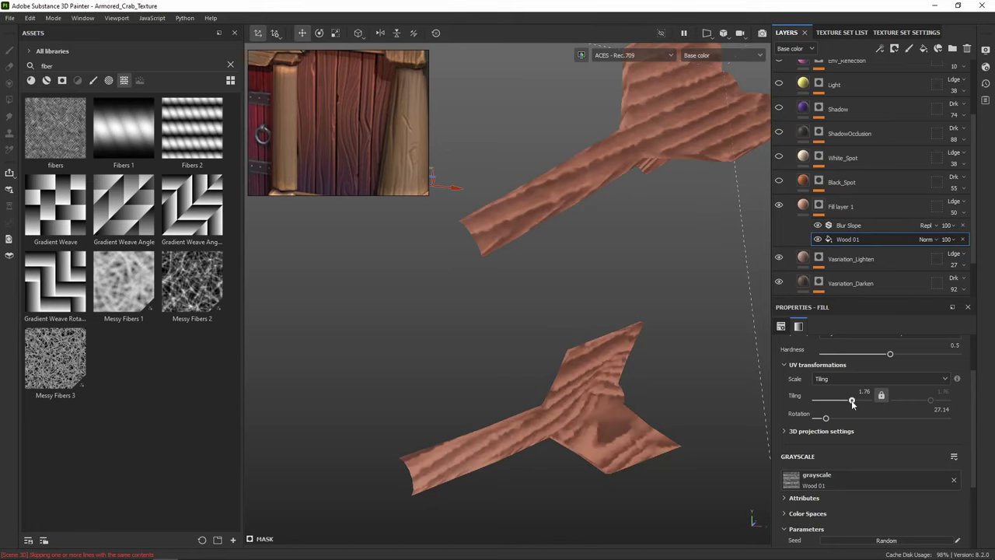
{"action": "left_click", "coordinate": [840, 227]}
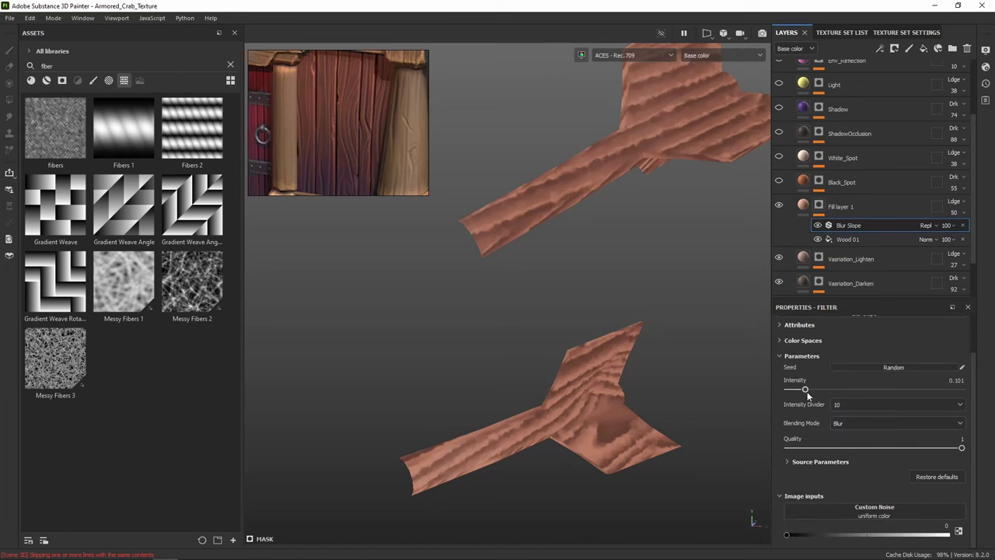
{"action": "mouse_move", "coordinate": [805, 390]}
{"action": "left_mouse_down"}
{"action": "mouse_move", "coordinate": [832, 389]}
{"action": "mouse_move", "coordinate": [772, 390]}
{"action": "mouse_move", "coordinate": [833, 391]}
{"action": "mouse_move", "coordinate": [807, 391]}
{"action": "left_mouse_up"}
{"action": "left_click_drag", "start_coordinate": [630, 330], "coordinate": [768, 202], "text": "alt"}
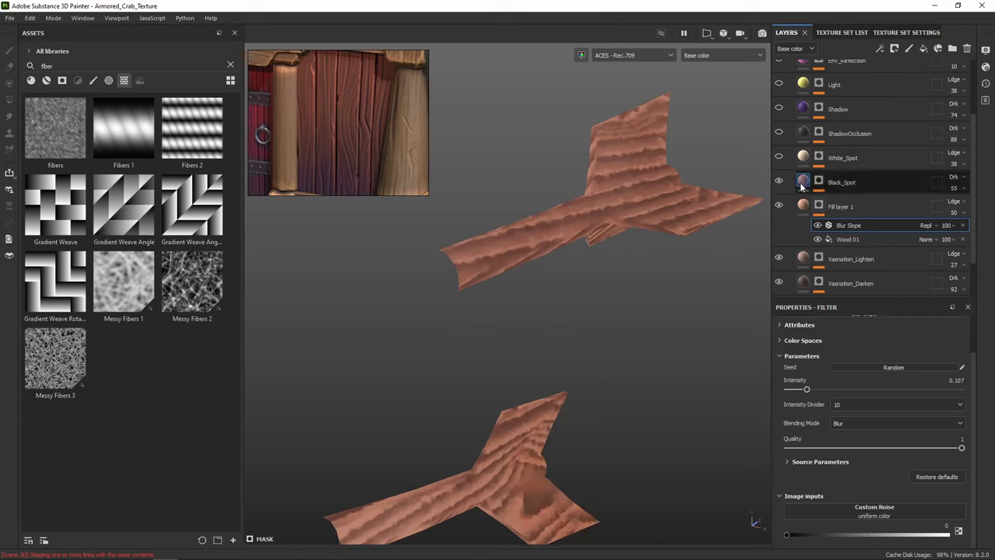
Delete the White_Spot and Black_Spot layers from the stack
{"action": "left_click", "coordinate": [778, 156]}
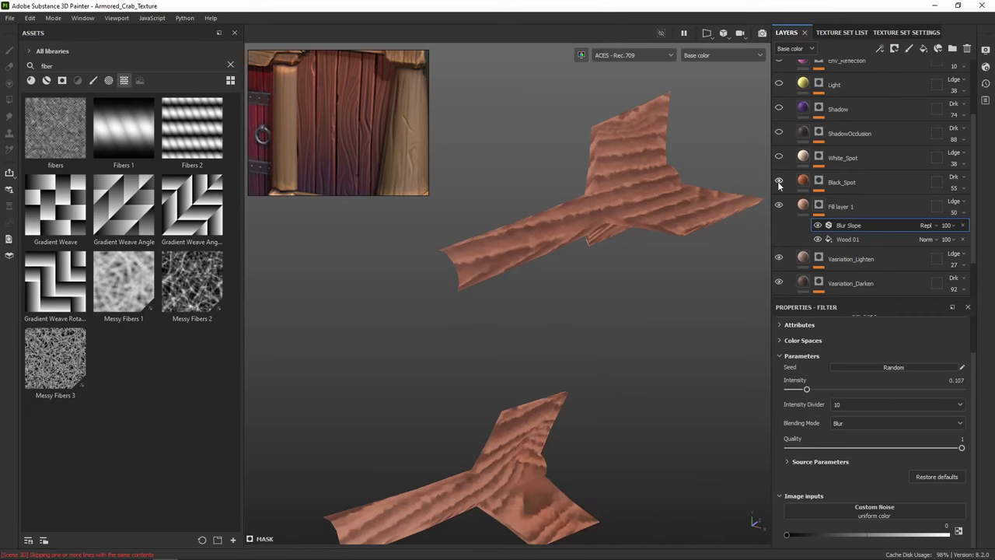
{"action": "left_click", "coordinate": [855, 158]}
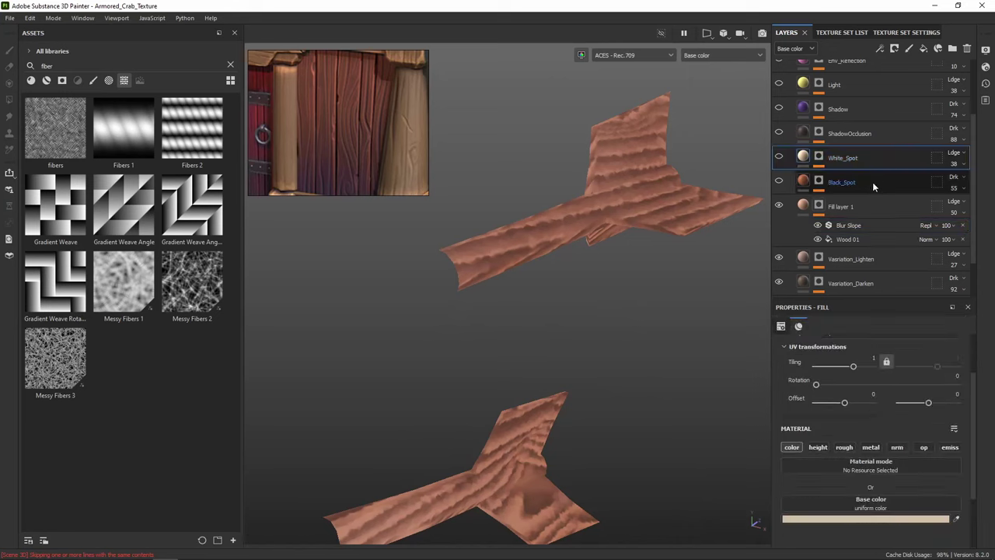
{"action": "left_click", "coordinate": [873, 182], "text": "shift"}
{"action": "left_click", "coordinate": [967, 48]}
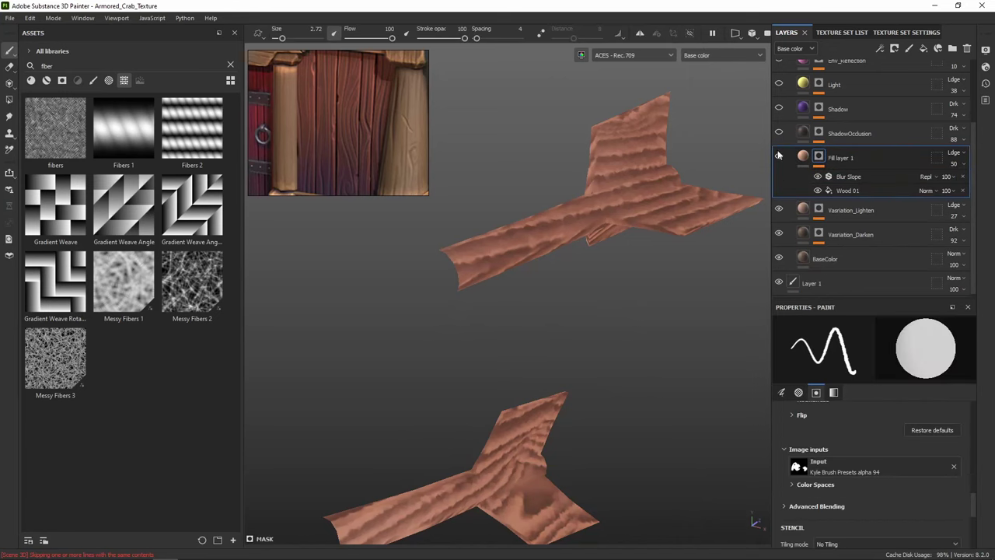
Rename Fill layer 1 as Wood
{"action": "double_click", "coordinate": [834, 155]}
{"action": "type", "text": "W"}
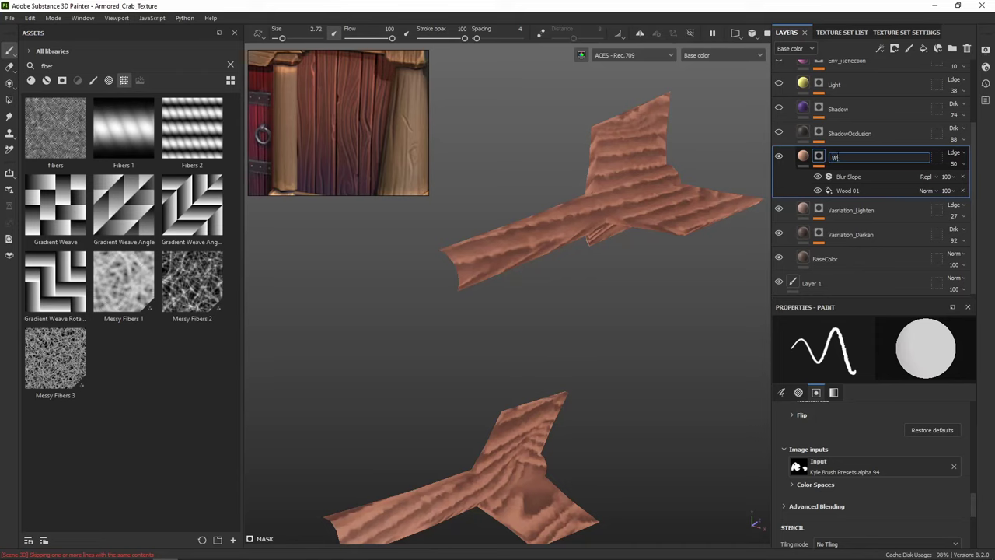
{"action": "type", "text": "ood"}
{"action": "key", "text": "Return"}
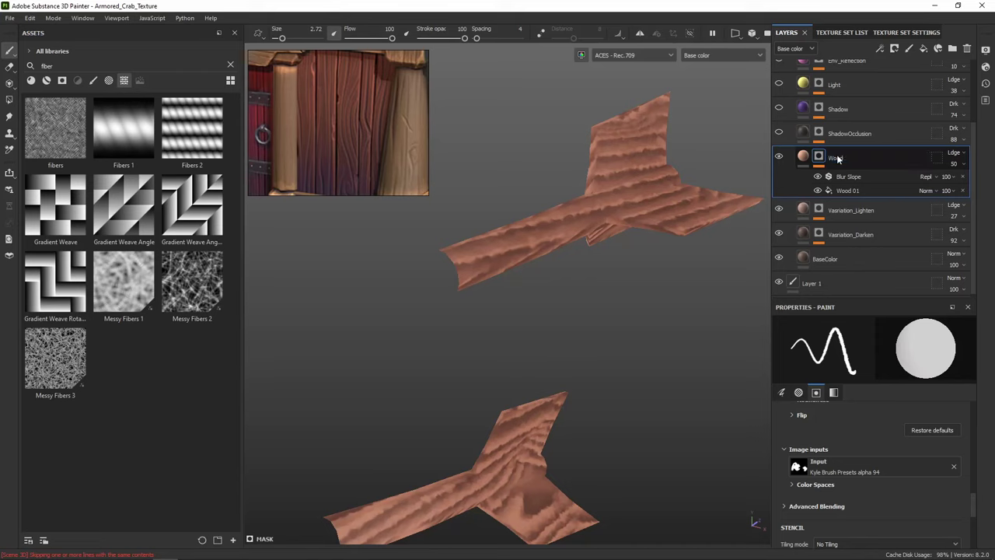
Show the ShadowOcclusion layer, display its mask on the model and expand the mask's effects
{"action": "left_click", "coordinate": [781, 132]}
{"action": "left_click", "coordinate": [855, 134]}
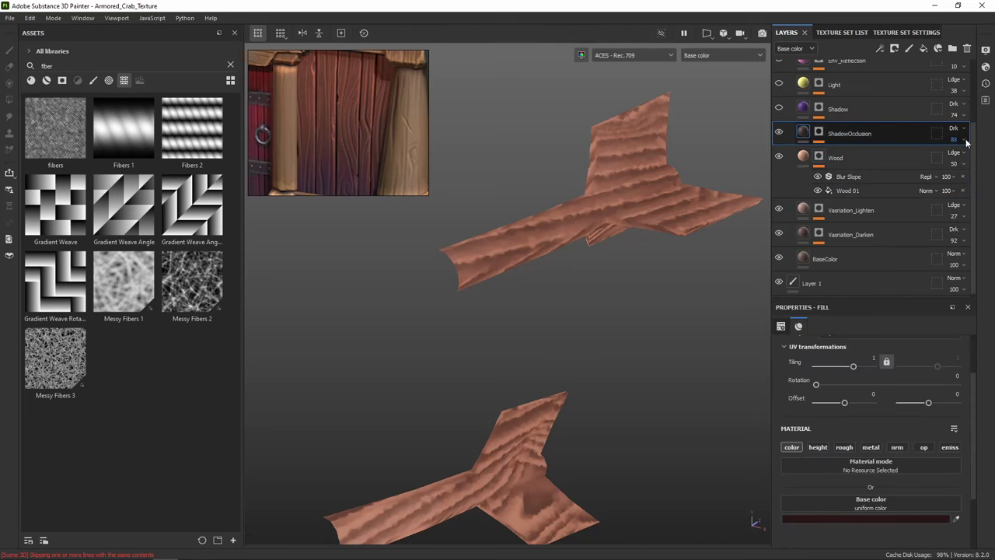
{"action": "left_click", "coordinate": [820, 133], "text": "alt"}
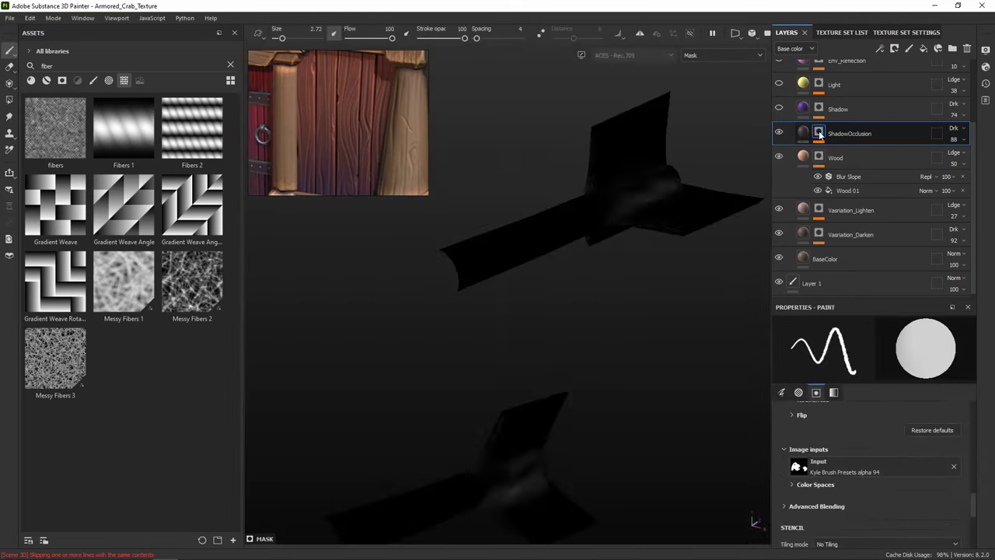
{"action": "left_click", "coordinate": [820, 134]}
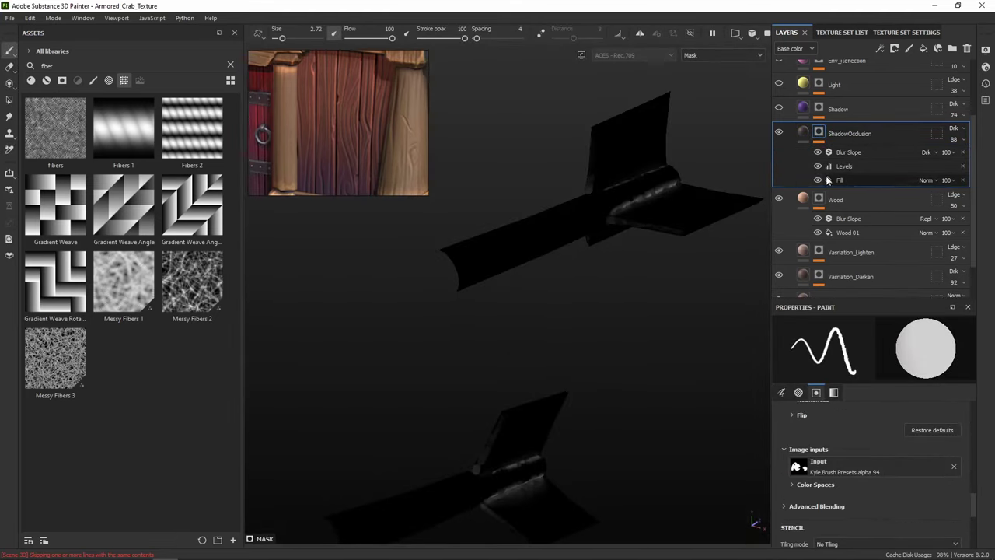
Compare the ShadowOcclusion mask without its Blur Slope and without its Levels, and leave only the Blur Slope hidden
{"action": "left_click", "coordinate": [817, 152]}
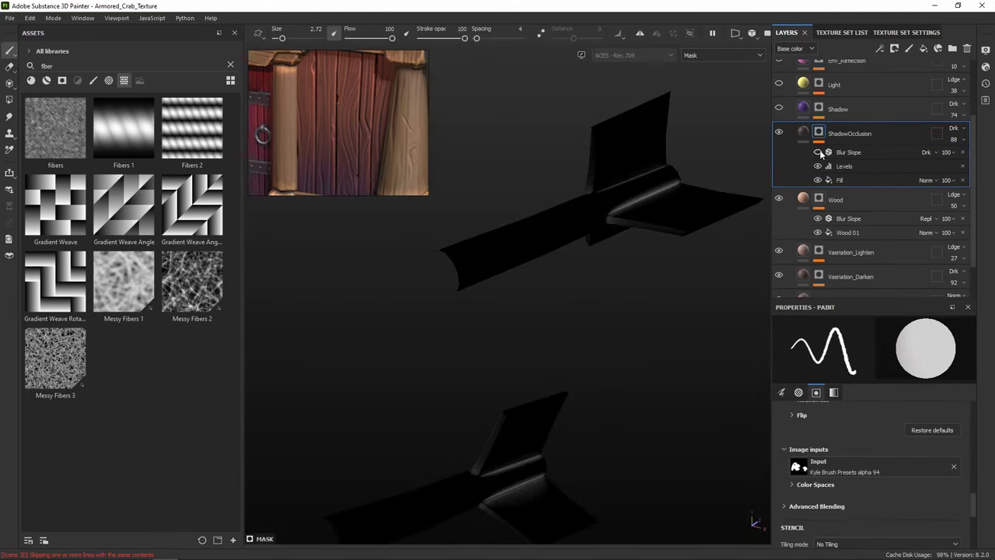
{"action": "left_click", "coordinate": [819, 153]}
{"action": "left_click", "coordinate": [818, 166]}
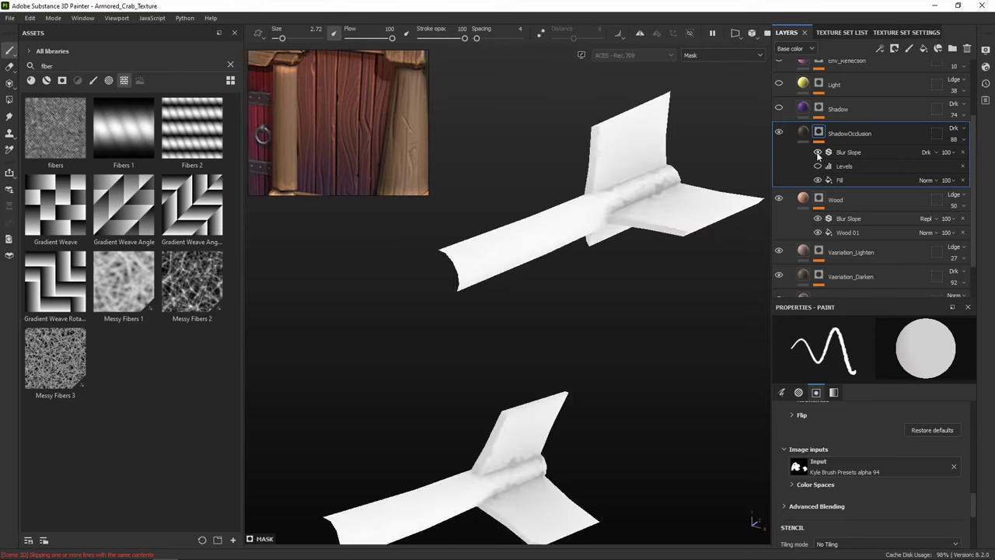
{"action": "left_click", "coordinate": [818, 167]}
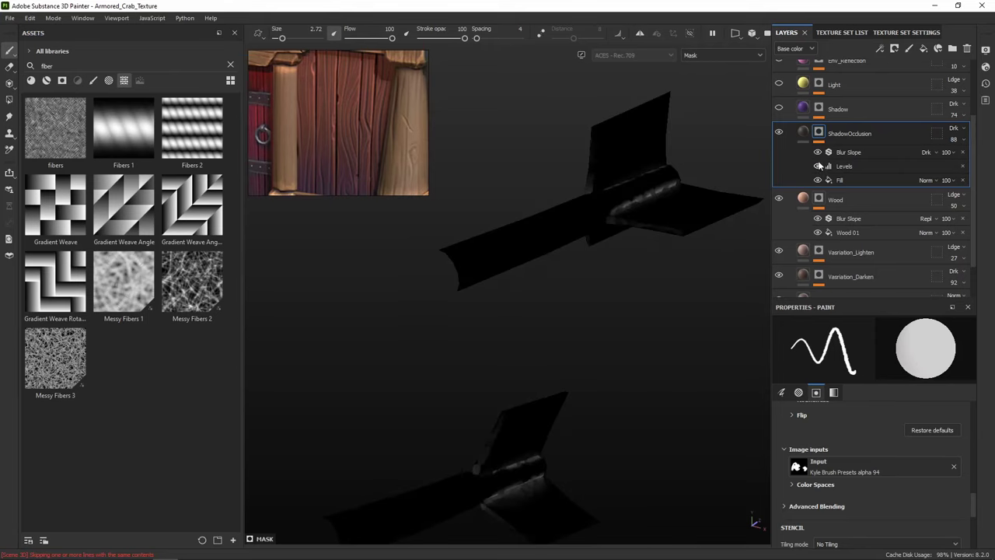
{"action": "left_click", "coordinate": [817, 153]}
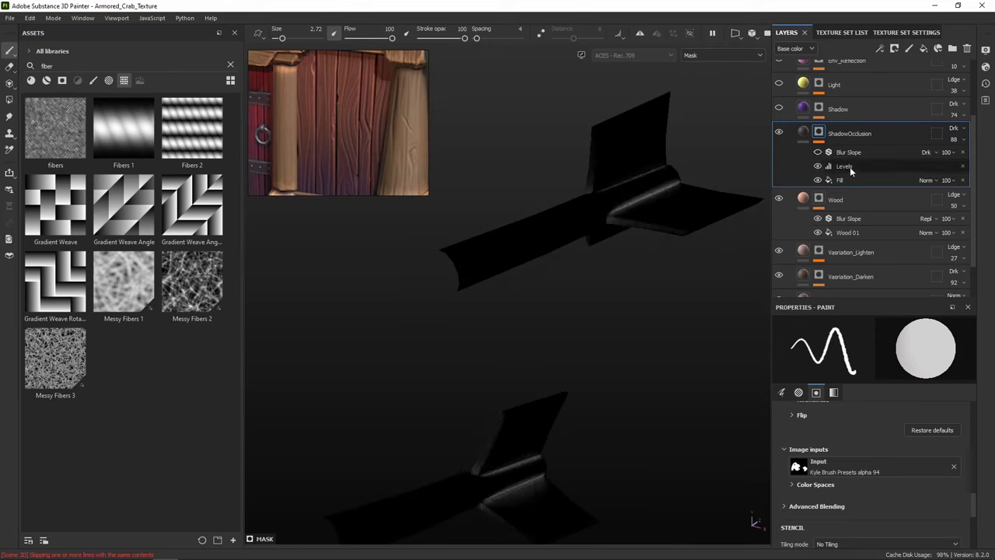
Adjust the input range of the ShadowOcclusion mask's Levels for stronger, wider occlusion, and return to the base color view
{"action": "left_click", "coordinate": [850, 167]}
{"action": "mouse_move", "coordinate": [867, 354]}
{"action": "left_mouse_down"}
{"action": "mouse_move", "coordinate": [858, 353]}
{"action": "mouse_move", "coordinate": [963, 352]}
{"action": "mouse_move", "coordinate": [954, 351]}
{"action": "left_mouse_up"}
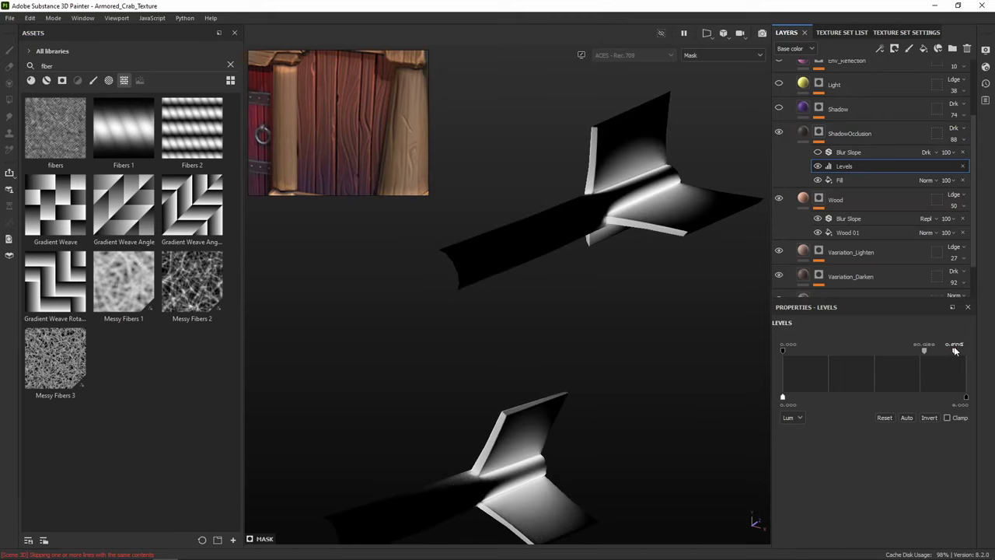
{"action": "left_click", "coordinate": [803, 134]}
{"action": "mouse_move", "coordinate": [677, 194]}
{"action": "left_mouse_down", "text": "alt"}
{"action": "mouse_move", "coordinate": [660, 200]}
{"action": "mouse_move", "coordinate": [650, 230]}
{"action": "left_mouse_up", "text": "alt"}
Show the Shadow layer and sample its base color from the dark purple lower planks of the reference door
{"action": "left_click", "coordinate": [779, 108]}
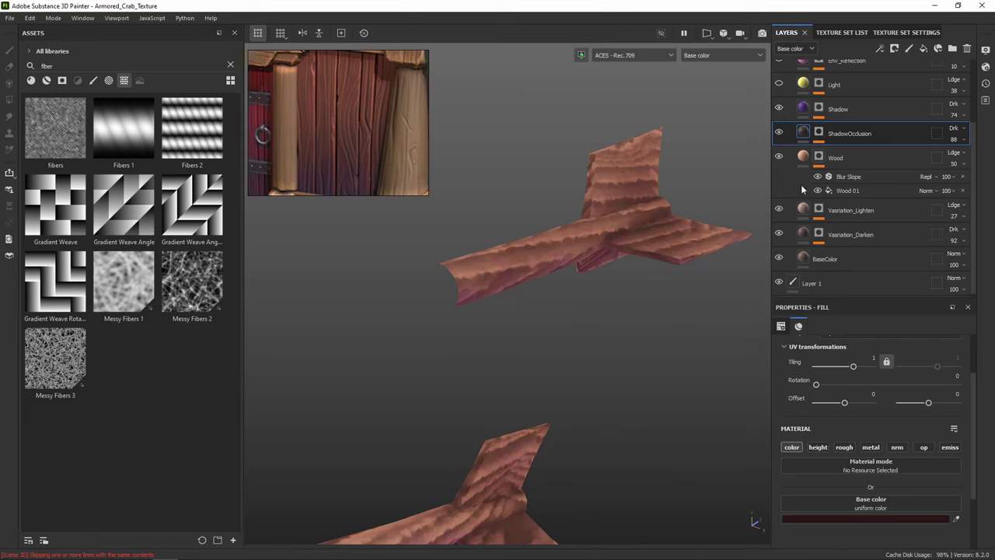
{"action": "left_click", "coordinate": [807, 111]}
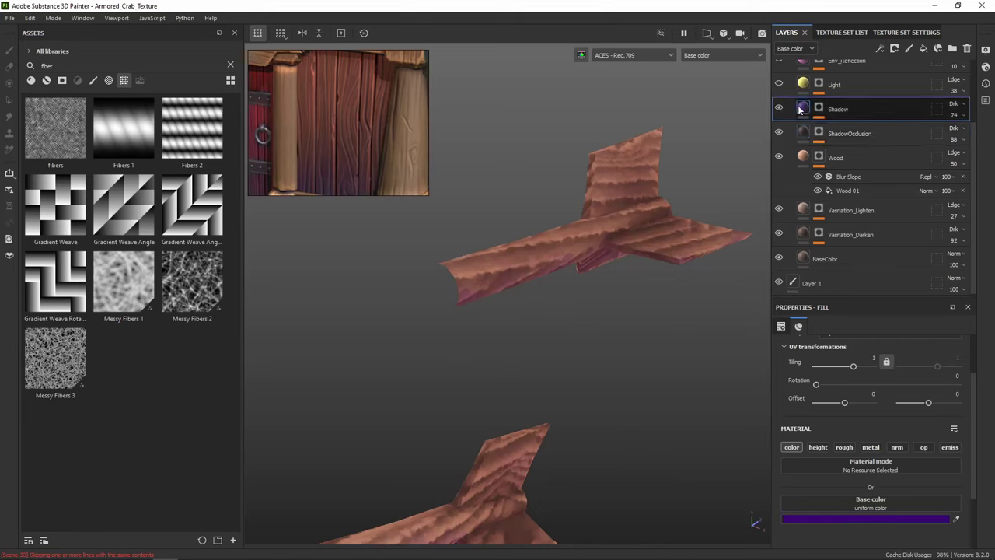
{"action": "left_click", "coordinate": [876, 518]}
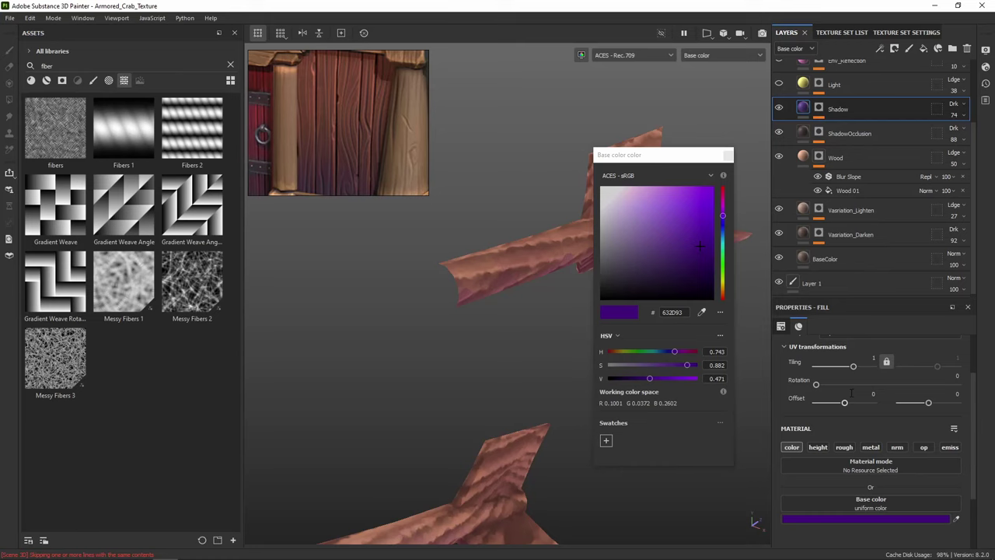
{"action": "left_click", "coordinate": [701, 311]}
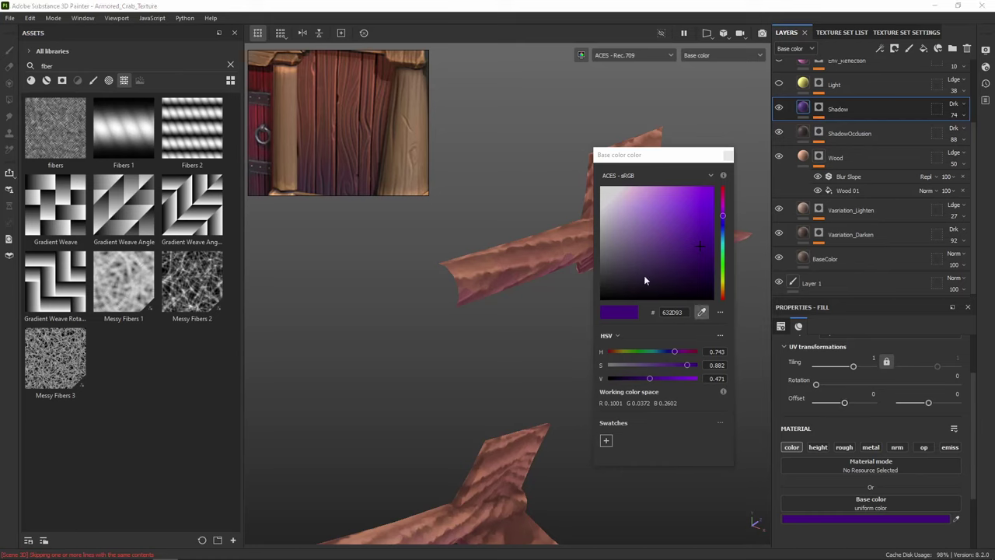
{"action": "left_click", "coordinate": [328, 185]}
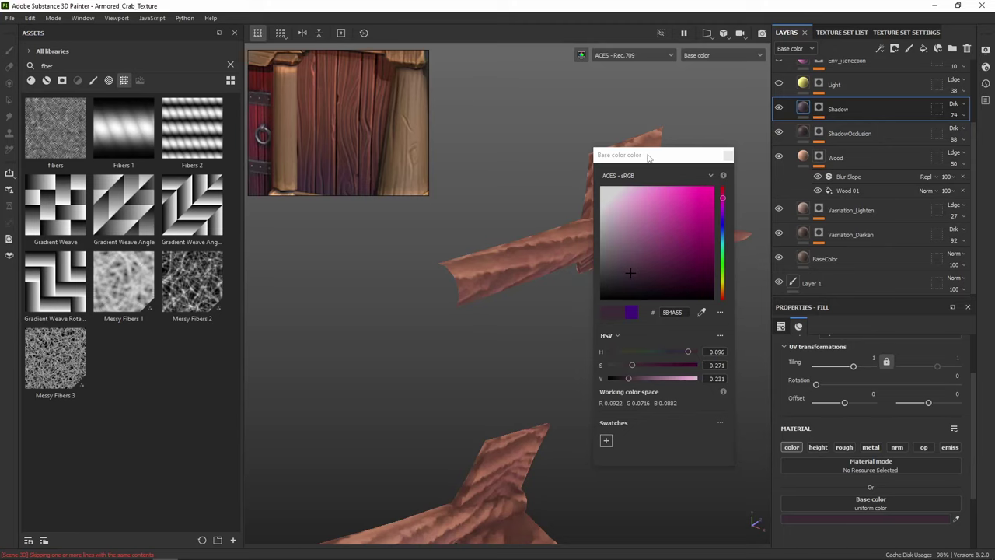
Shift the Shadow layer's base color to a dark, saturated blue
{"action": "left_click_drag", "start_coordinate": [652, 155], "coordinate": [766, 146]}
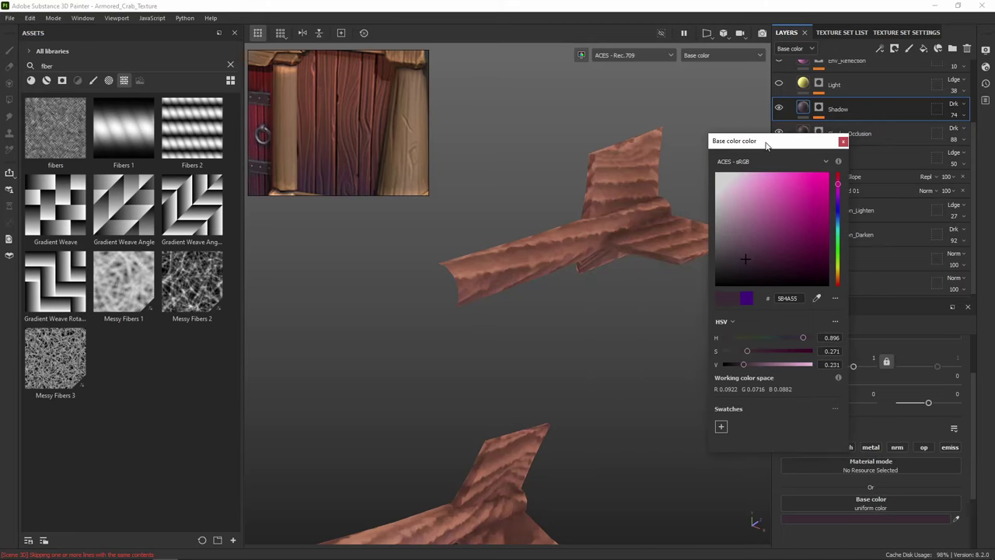
{"action": "left_click", "coordinate": [838, 206]}
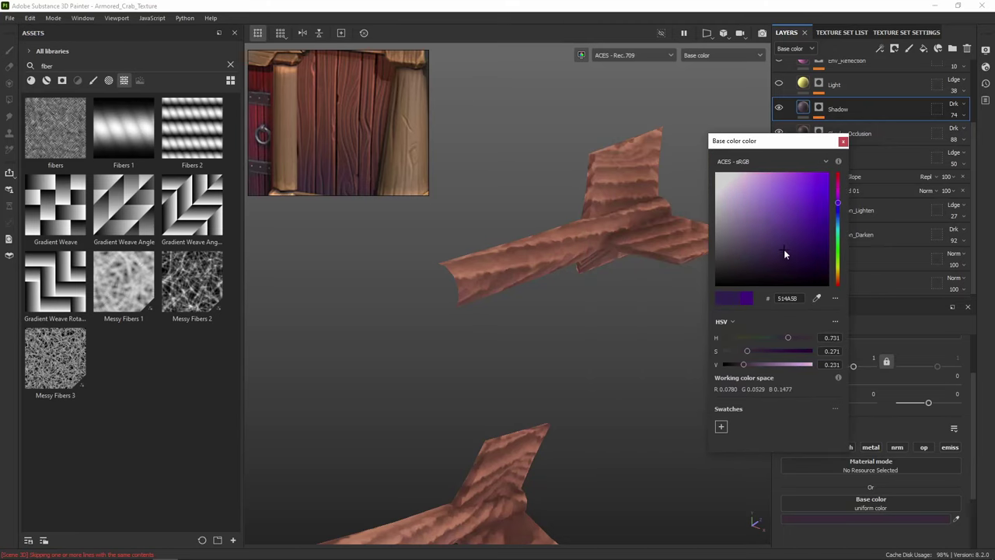
{"action": "left_click_drag", "start_coordinate": [782, 251], "coordinate": [813, 249]}
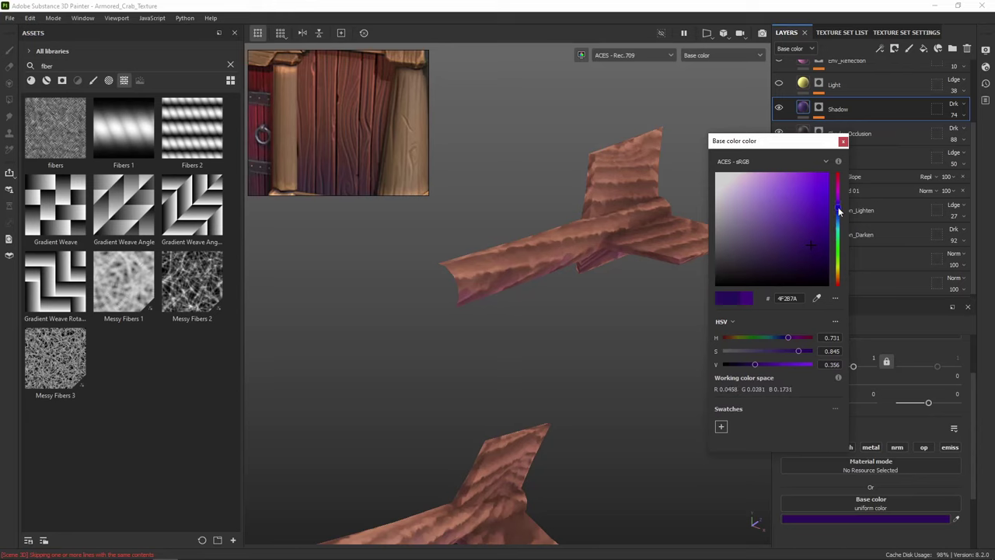
{"action": "left_click", "coordinate": [840, 211]}
{"action": "left_click", "coordinate": [839, 216]}
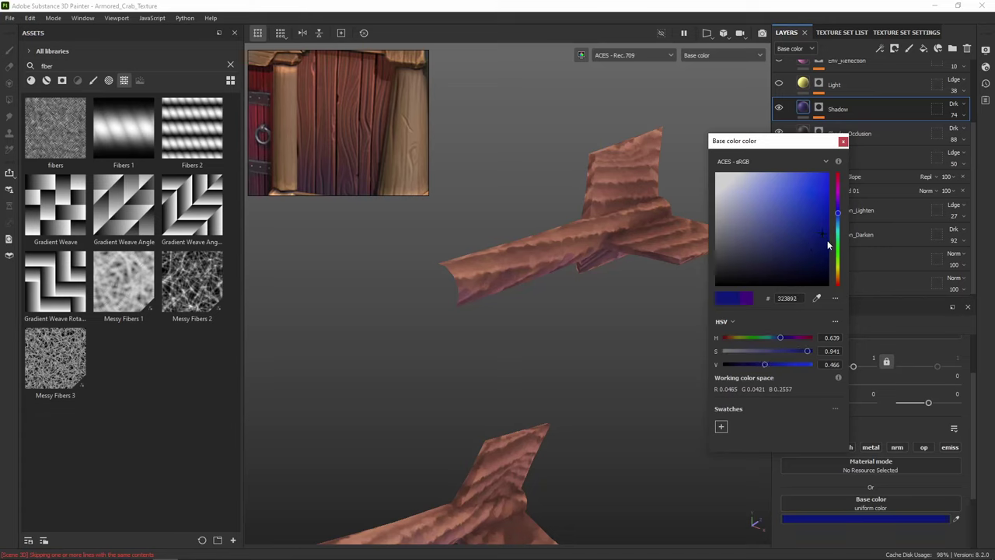
{"action": "left_click", "coordinate": [828, 241]}
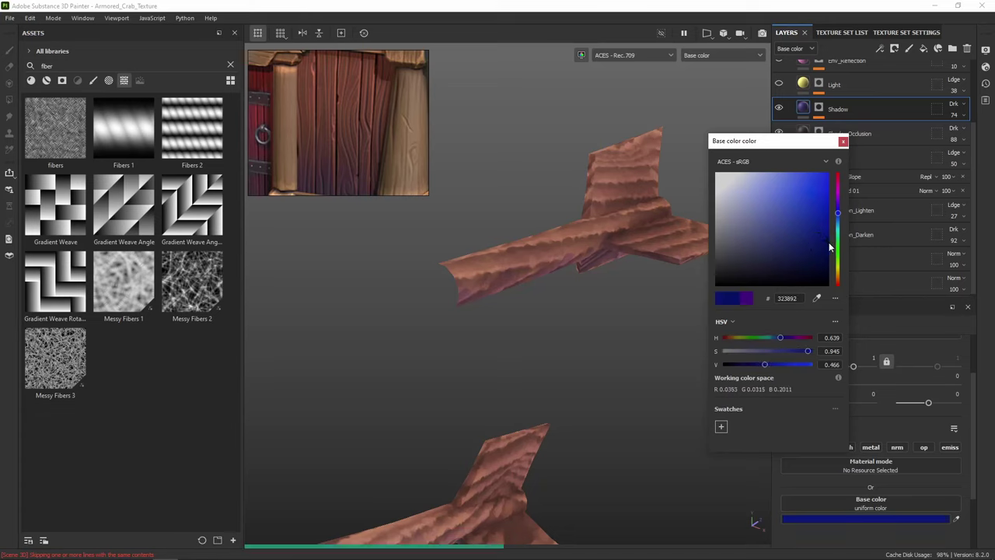
{"action": "left_click", "coordinate": [842, 140]}
Show the Light layer and set its base color to a pale cream with hue 0.096, saturation 0.224 and value 0.895
{"action": "scroll", "coordinate": [792, 149], "scroll_direction": "up", "scroll_amount": 2}
{"action": "left_click", "coordinate": [779, 146]}
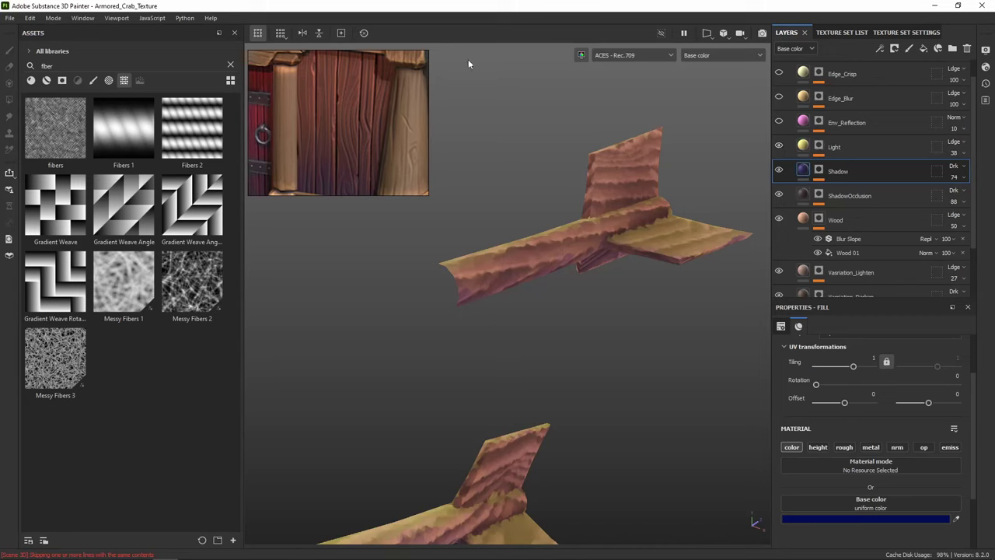
{"action": "left_click", "coordinate": [846, 147]}
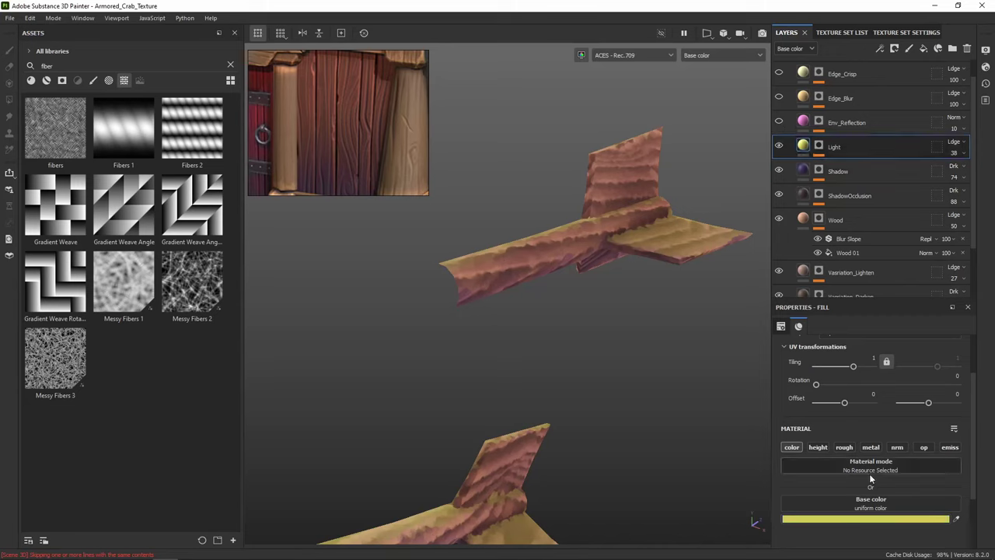
{"action": "left_click", "coordinate": [866, 518]}
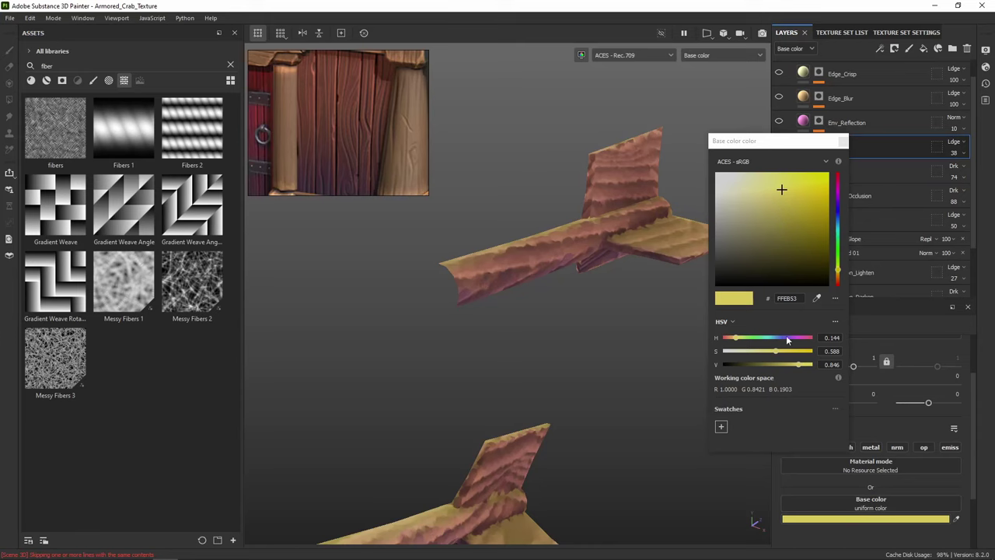
{"action": "left_click_drag", "start_coordinate": [838, 269], "coordinate": [839, 282]}
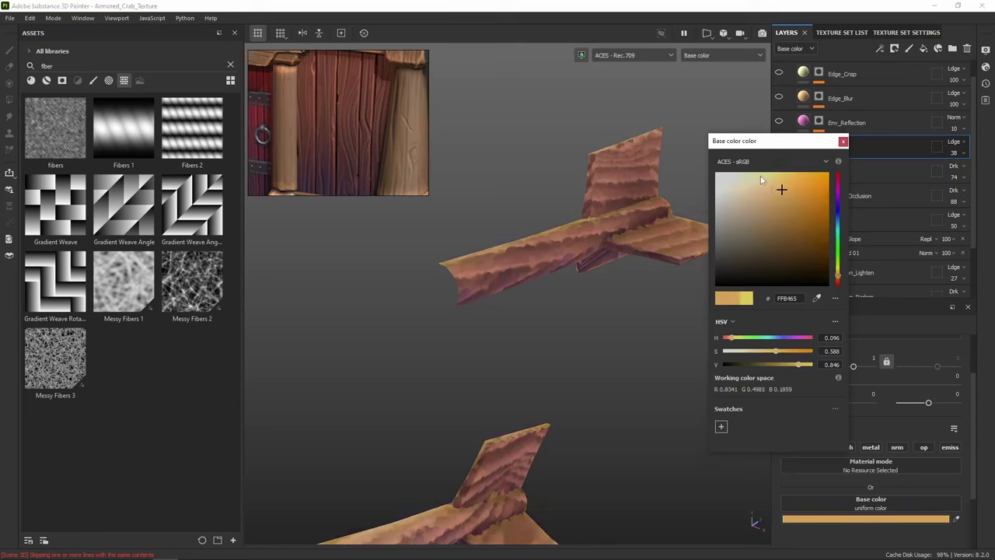
{"action": "left_click", "coordinate": [757, 180]}
{"action": "left_click_drag", "start_coordinate": [757, 180], "coordinate": [740, 183]}
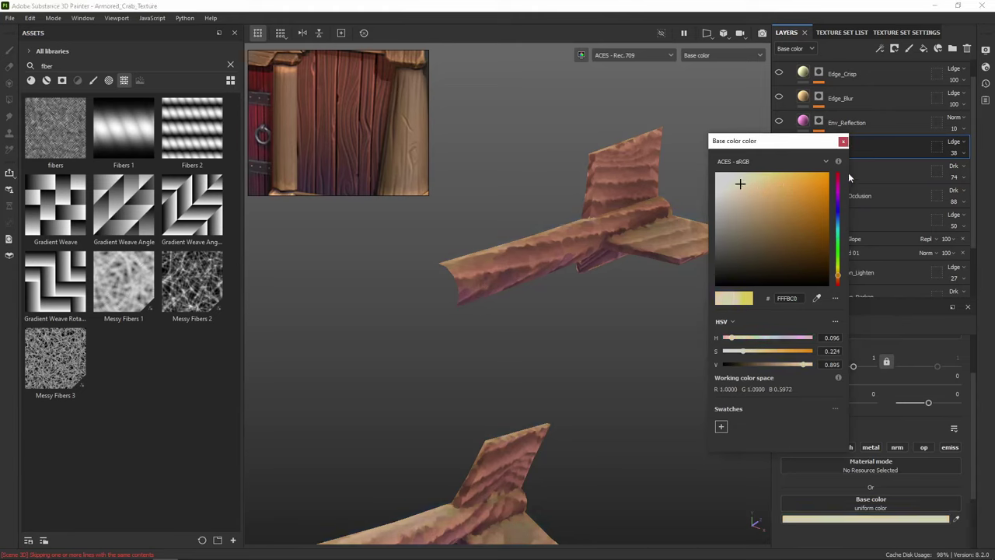
{"action": "scroll", "coordinate": [613, 262], "scroll_direction": "down", "scroll_amount": 5}
{"action": "left_click_drag", "start_coordinate": [623, 266], "coordinate": [569, 311], "text": "alt"}
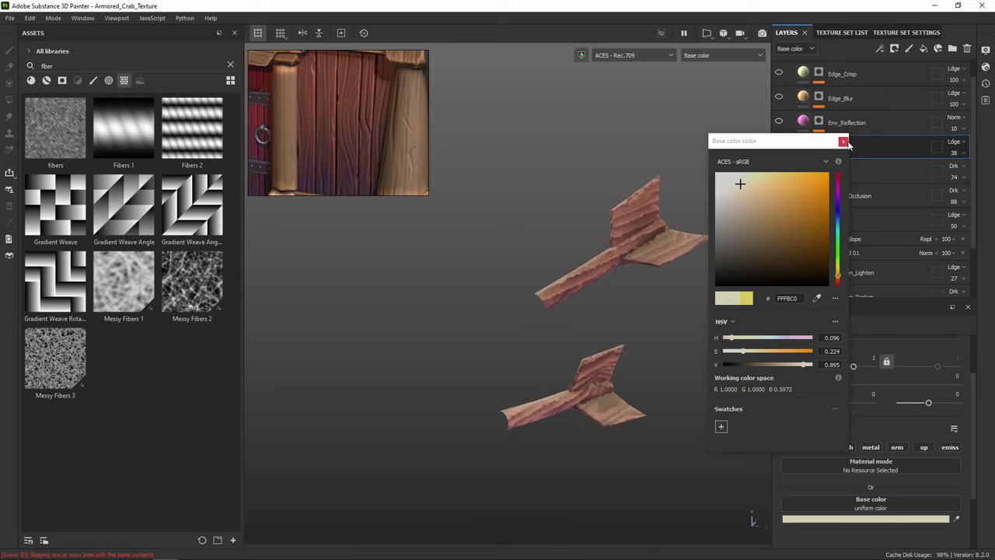
{"action": "left_click", "coordinate": [843, 142]}
Set the Light layer's opacity to 25 and shift its base color to a pale, warm peach
{"action": "left_click", "coordinate": [955, 152]}
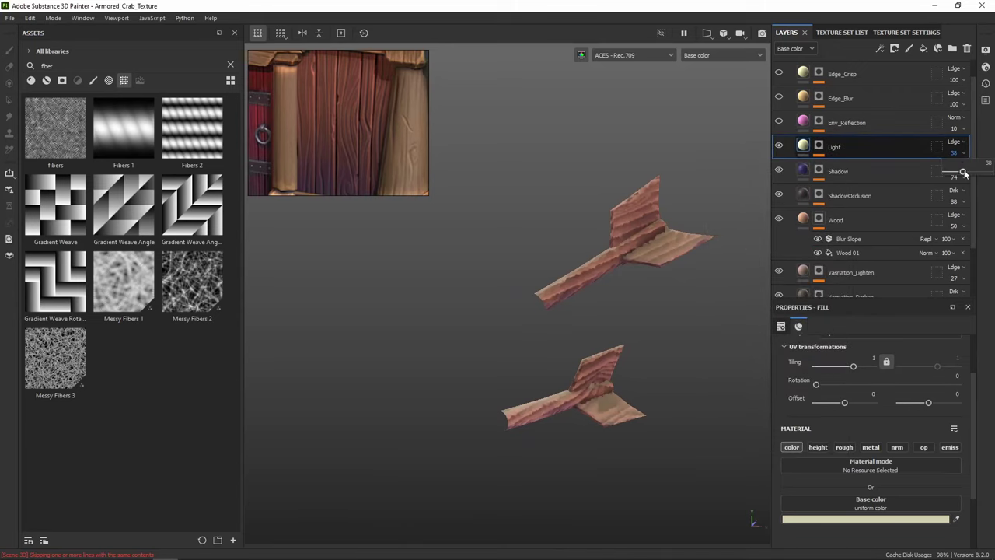
{"action": "left_click_drag", "start_coordinate": [966, 175], "coordinate": [957, 173]}
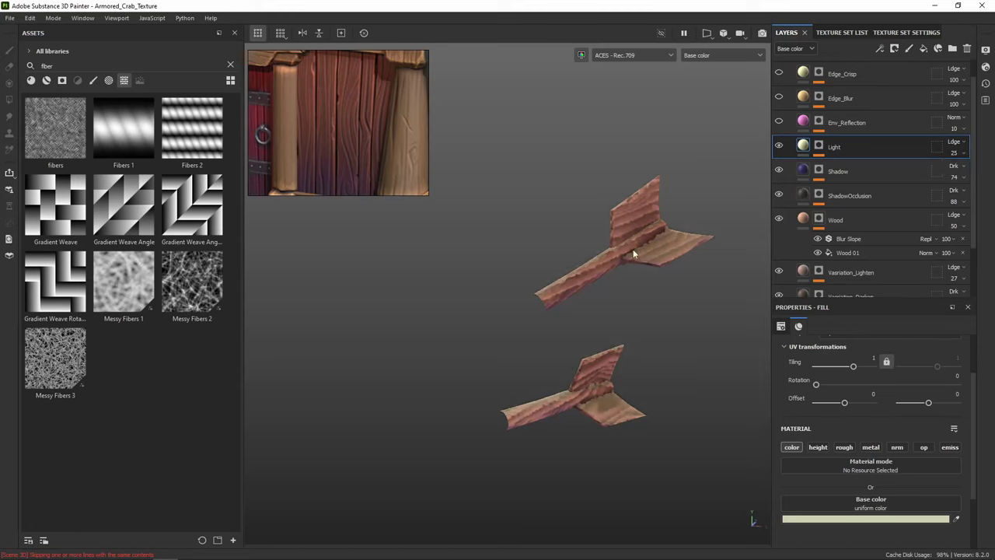
{"action": "left_click", "coordinate": [869, 523]}
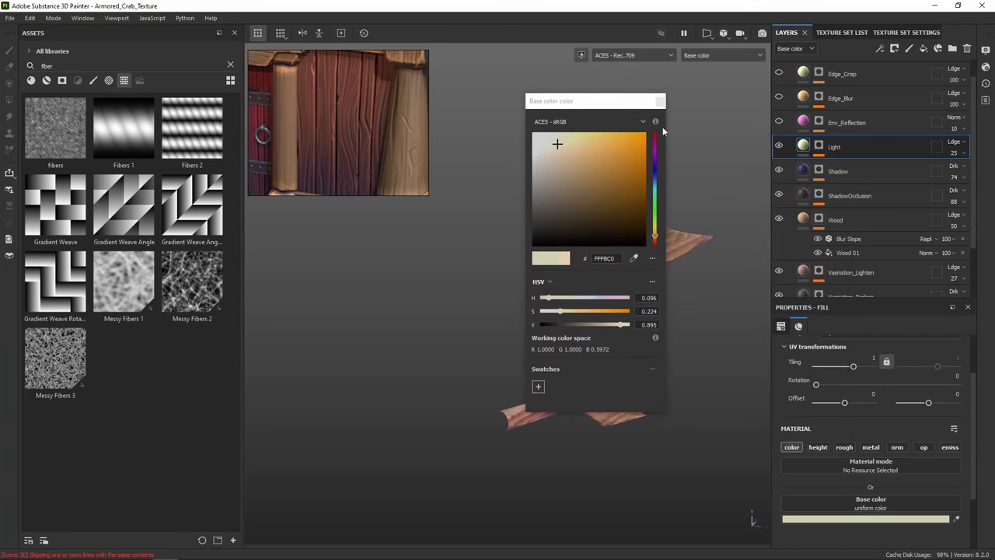
{"action": "left_click_drag", "start_coordinate": [602, 102], "coordinate": [751, 169]}
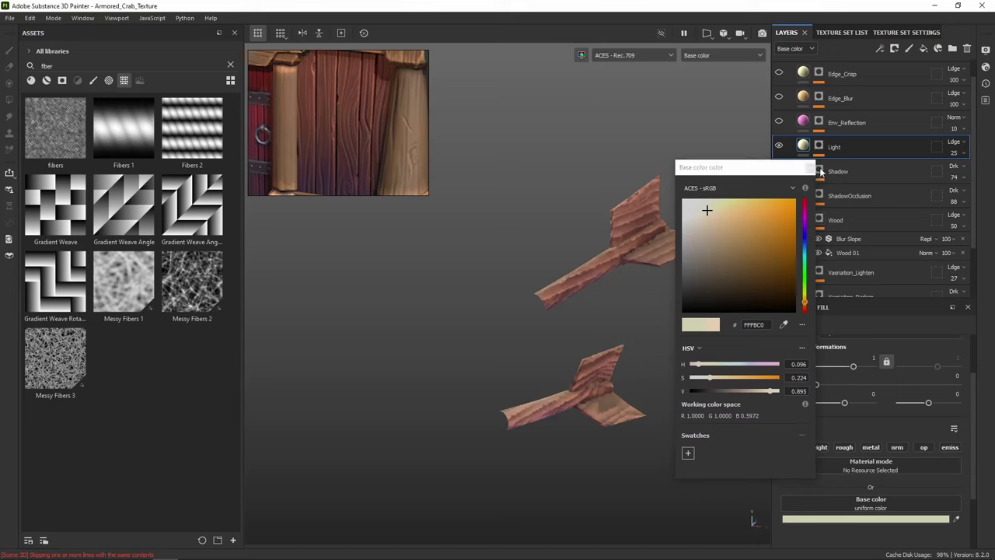
{"action": "left_click", "coordinate": [701, 208]}
{"action": "left_click_drag", "start_coordinate": [702, 208], "coordinate": [701, 220]}
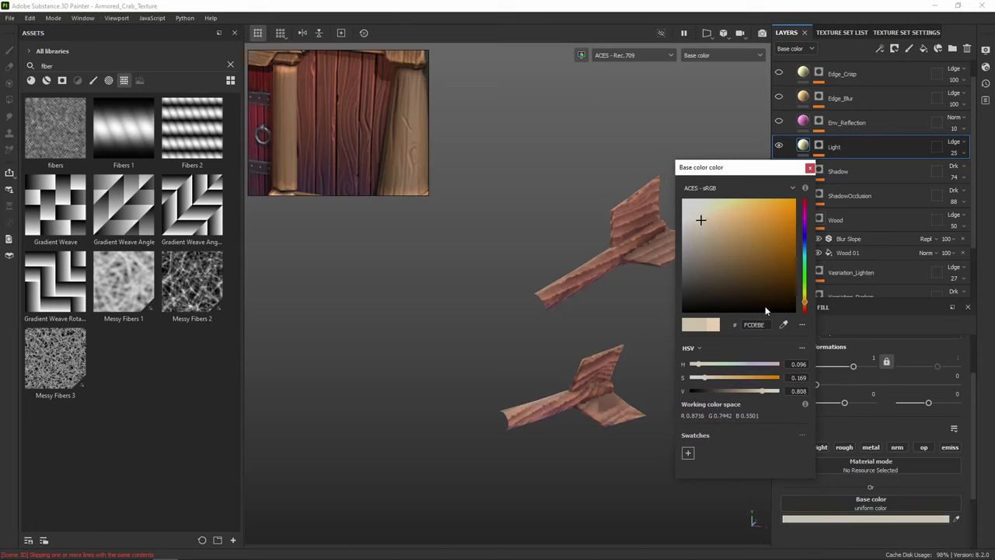
{"action": "left_click_drag", "start_coordinate": [805, 306], "coordinate": [805, 309]}
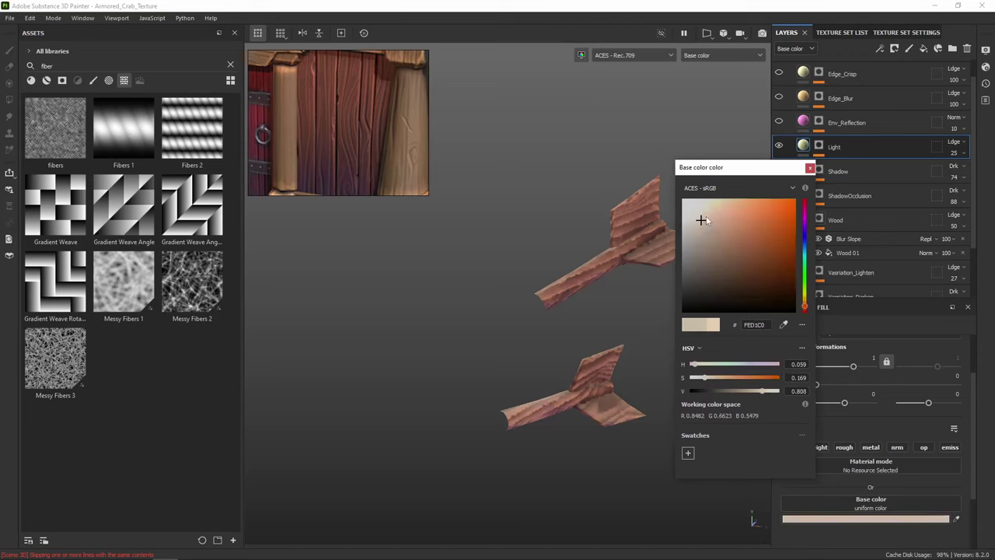
{"action": "left_click_drag", "start_coordinate": [706, 216], "coordinate": [716, 210]}
{"action": "left_click", "coordinate": [810, 168]}
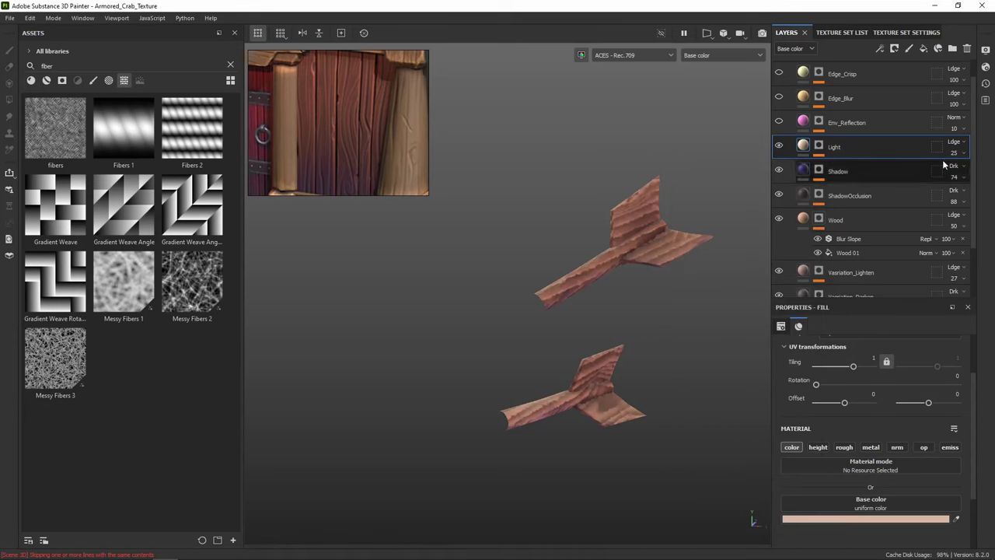
Raise the Light layer's opacity to 57
{"action": "left_click", "coordinate": [962, 154]}
{"action": "left_click", "coordinate": [971, 173]}
{"action": "left_click", "coordinate": [969, 171]}
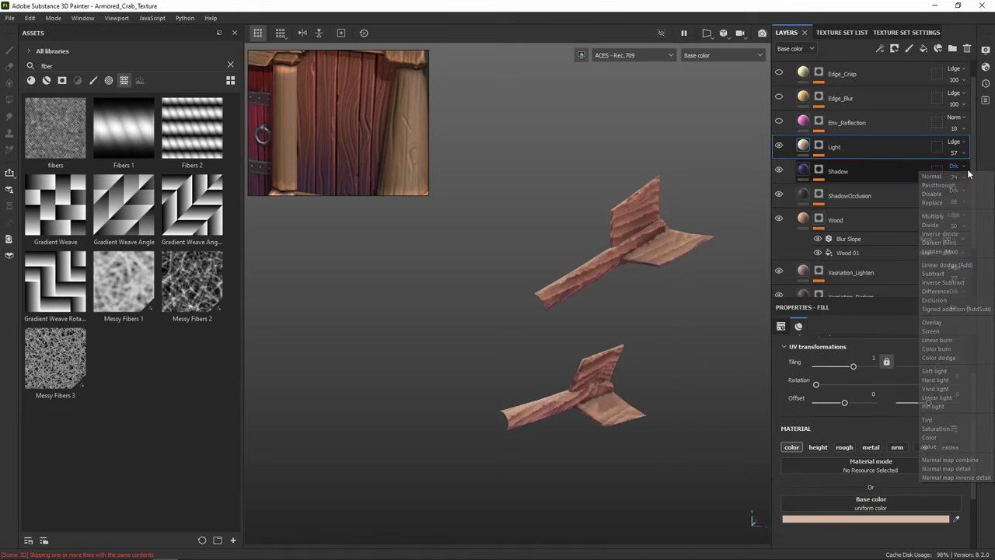
Show the Env_Reflection layer, try a different opacity for it, and delete the layer
{"action": "left_click", "coordinate": [781, 123]}
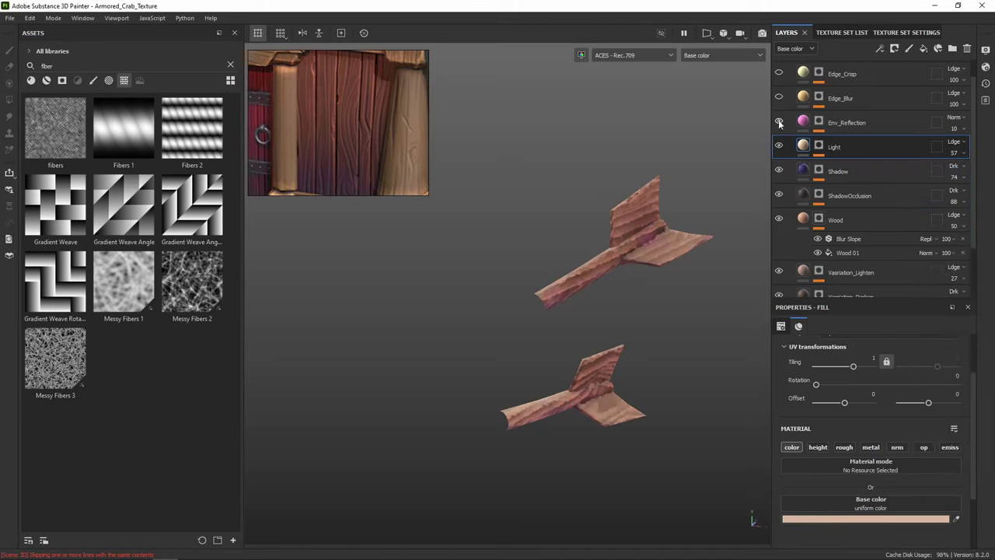
{"action": "left_click", "coordinate": [964, 131]}
{"action": "left_click", "coordinate": [947, 147]}
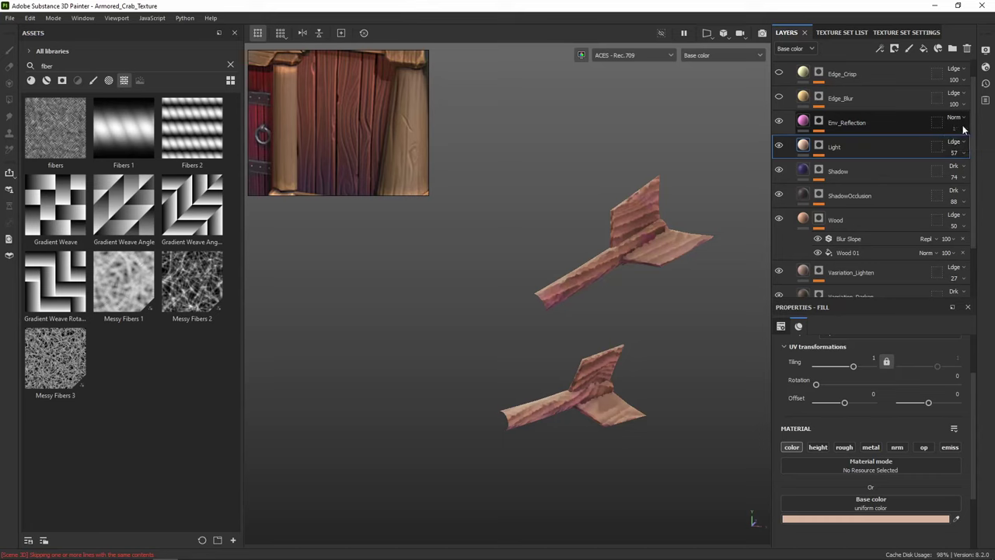
{"action": "left_click", "coordinate": [906, 120]}
{"action": "left_click", "coordinate": [968, 50]}
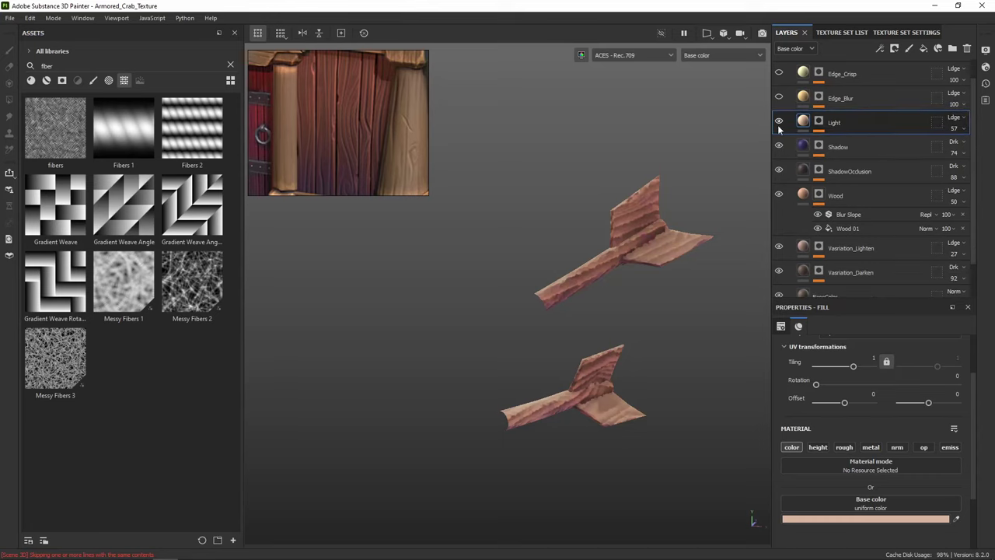
Show the Edge_Blur layer and change its base color to a salmon red
{"action": "left_click", "coordinate": [778, 98]}
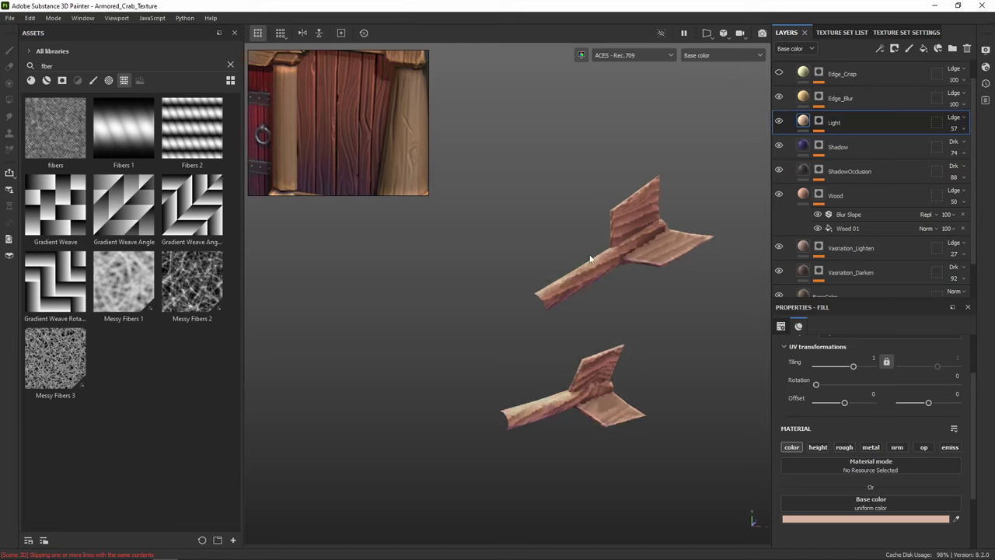
{"action": "left_click", "coordinate": [824, 99]}
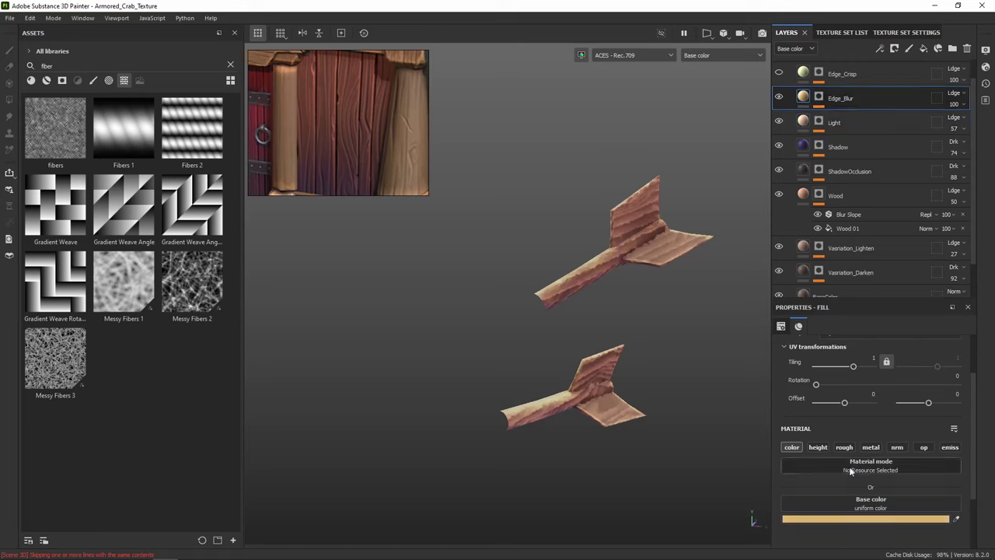
{"action": "left_click", "coordinate": [866, 519]}
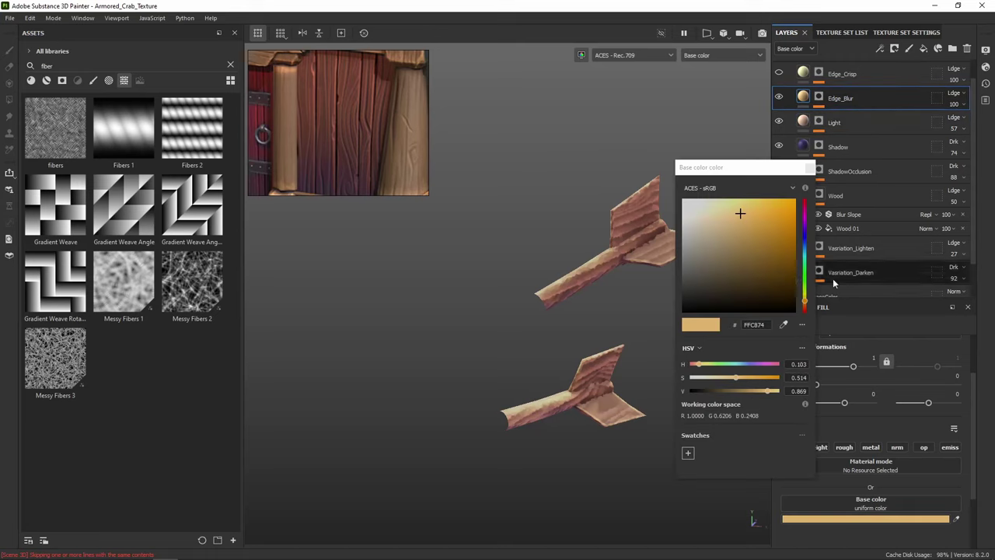
{"action": "left_click", "coordinate": [805, 311]}
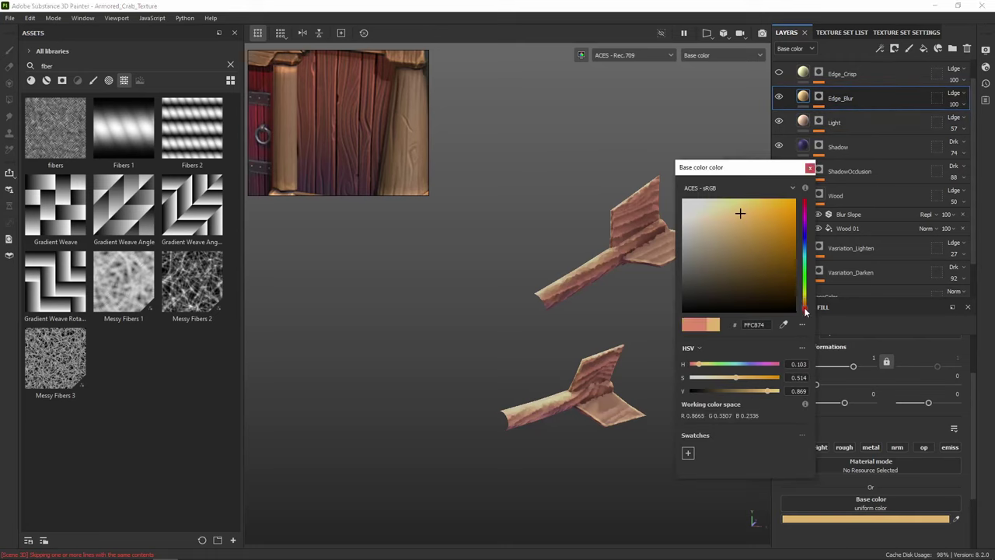
{"action": "left_click", "coordinate": [811, 169]}
Show the Edge_Crisp layer and shift its base color to a pale, pinkish beige
{"action": "left_click", "coordinate": [778, 72]}
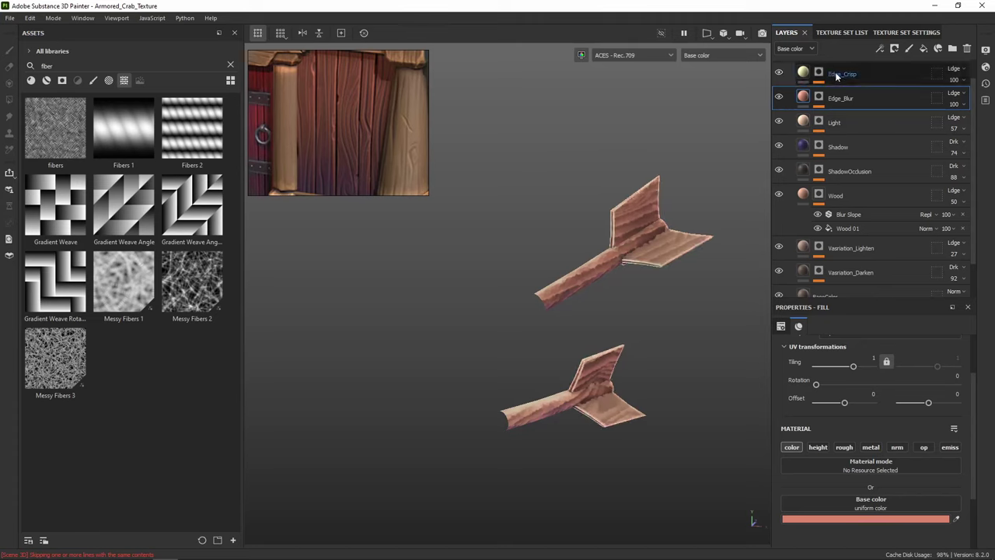
{"action": "left_click", "coordinate": [838, 76]}
{"action": "left_click", "coordinate": [902, 519]}
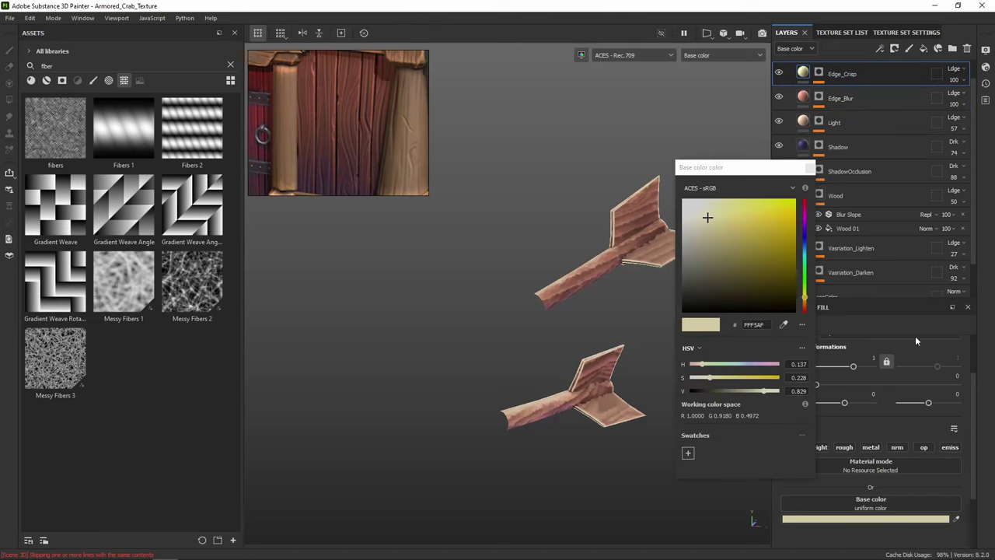
{"action": "left_click", "coordinate": [806, 308]}
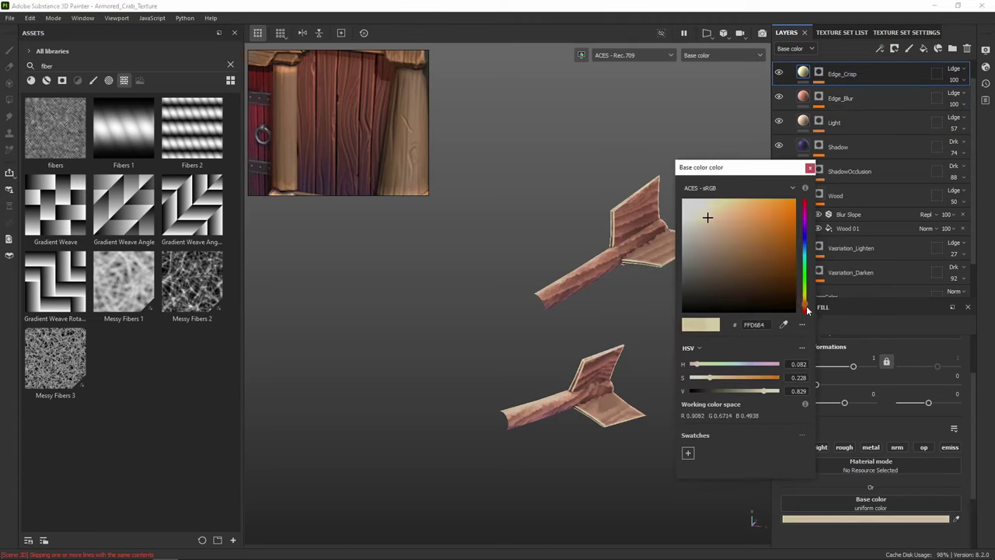
{"action": "left_click_drag", "start_coordinate": [806, 310], "coordinate": [806, 313]}
{"action": "left_click", "coordinate": [809, 168]}
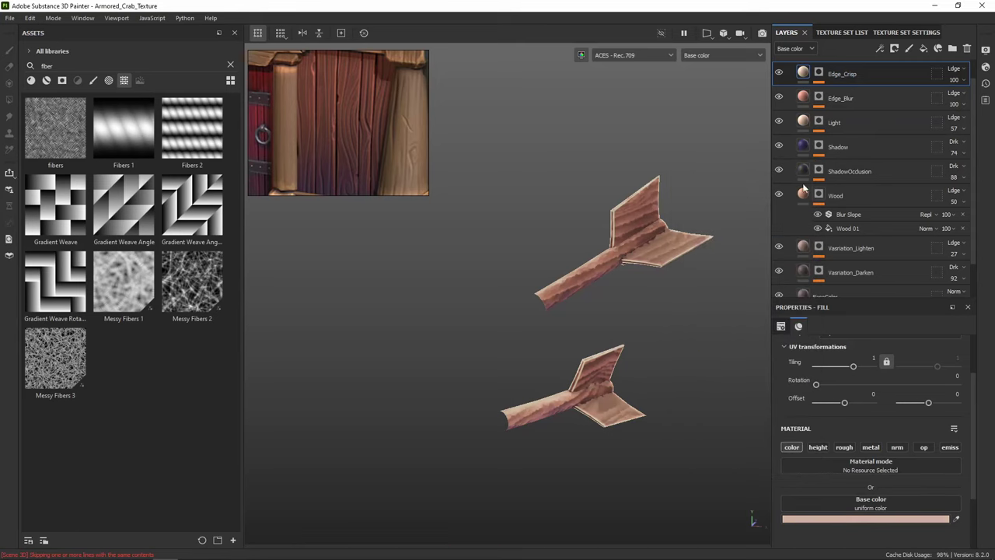
Rename the NAS_Stylize_Crab layer group as Arrow_Wood and collapse it
{"action": "left_click_drag", "start_coordinate": [545, 201], "coordinate": [762, 209], "text": "alt"}
{"action": "scroll", "coordinate": [852, 132], "scroll_direction": "up", "scroll_amount": 1}
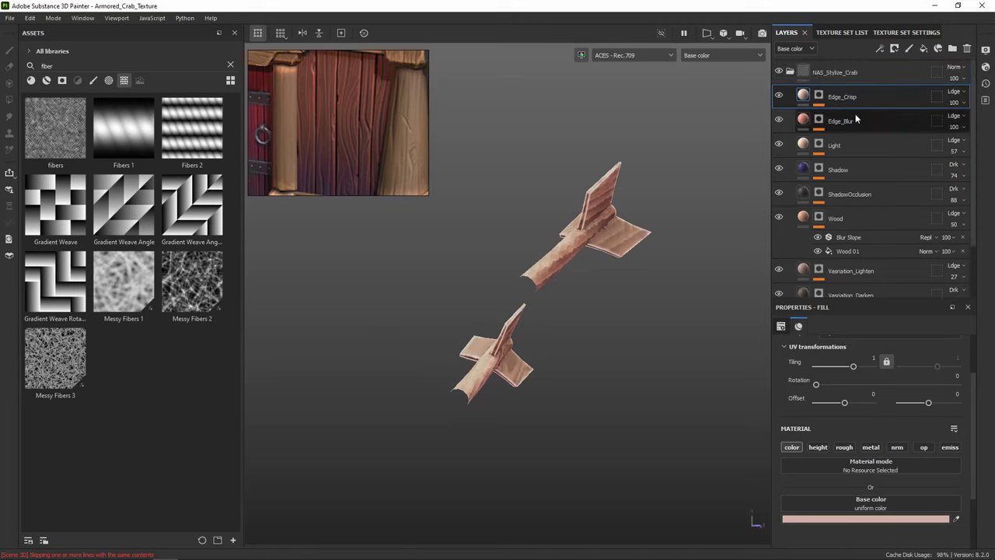
{"action": "double_click", "coordinate": [840, 73]}
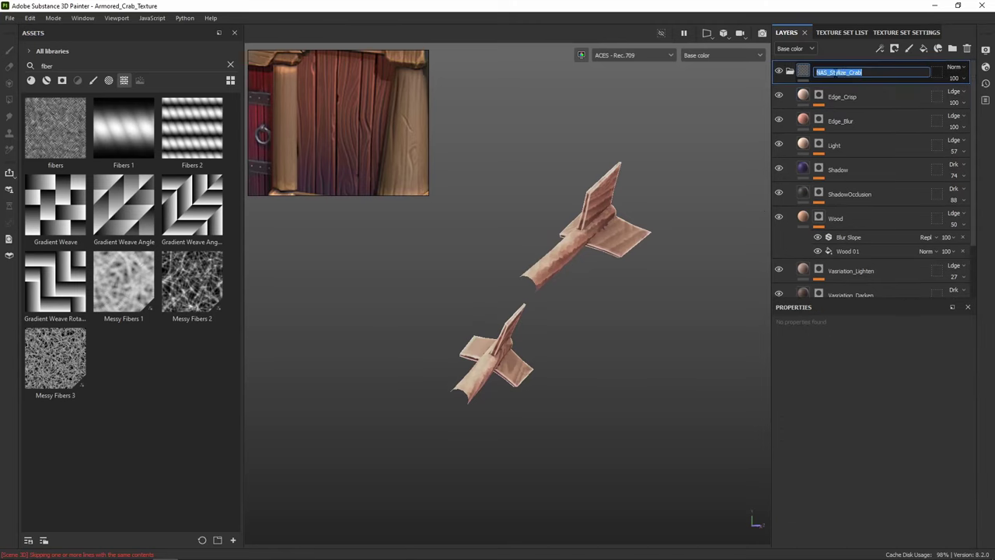
{"action": "left_click", "coordinate": [822, 73]}
{"action": "double_click", "coordinate": [817, 72]}
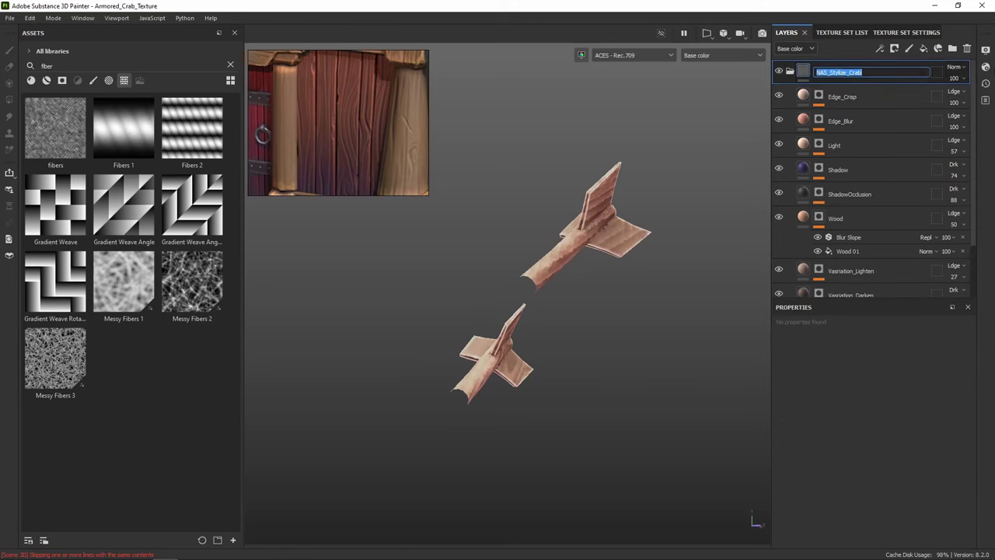
{"action": "type", "text": "Ar"}
{"action": "type", "text": "row_Wood"}
{"action": "key", "text": "Return"}
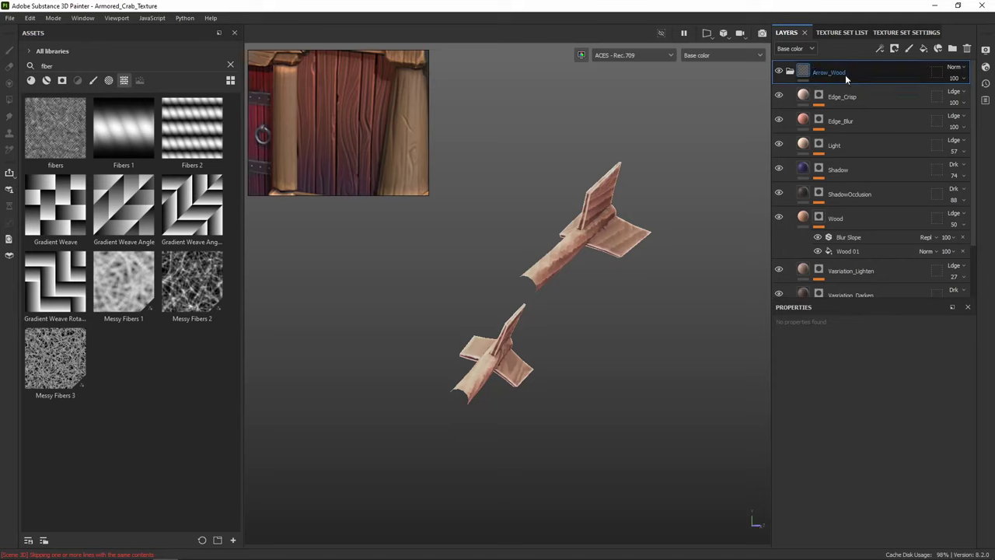
{"action": "left_click", "coordinate": [790, 74]}
Examine the wood texture on both arrows and look through the reference board for stylized material examples
{"action": "left_click_drag", "start_coordinate": [621, 239], "coordinate": [583, 204], "text": "alt"}
{"action": "scroll", "coordinate": [653, 163], "scroll_direction": "up", "scroll_amount": 3}
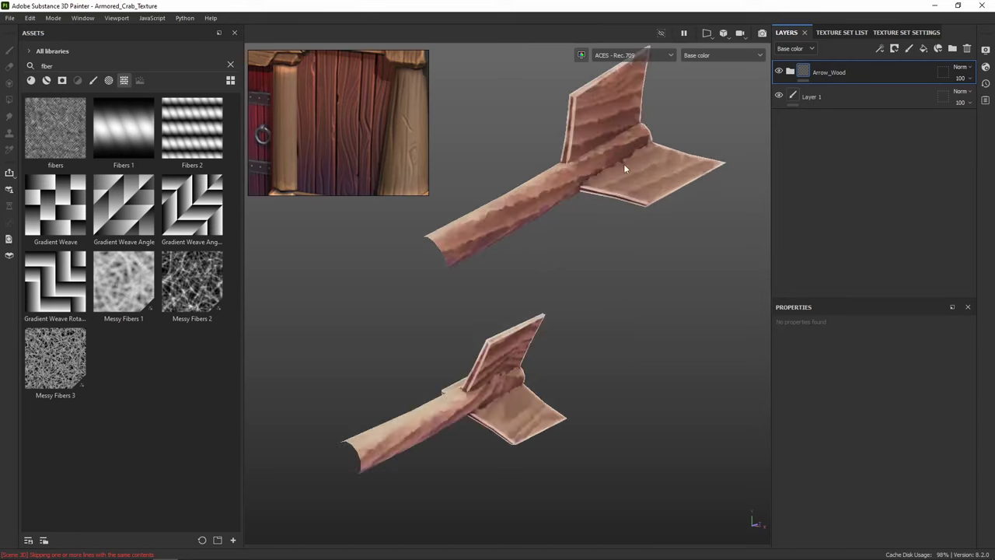
{"action": "left_click_drag", "start_coordinate": [617, 154], "coordinate": [558, 194], "text": "alt"}
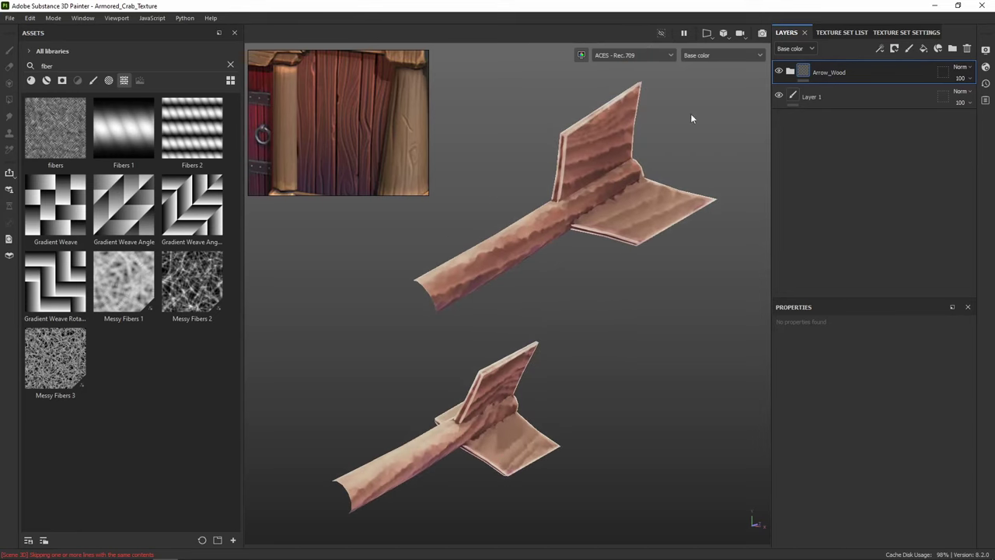
{"action": "left_click_drag", "start_coordinate": [557, 157], "coordinate": [591, 142], "text": "alt"}
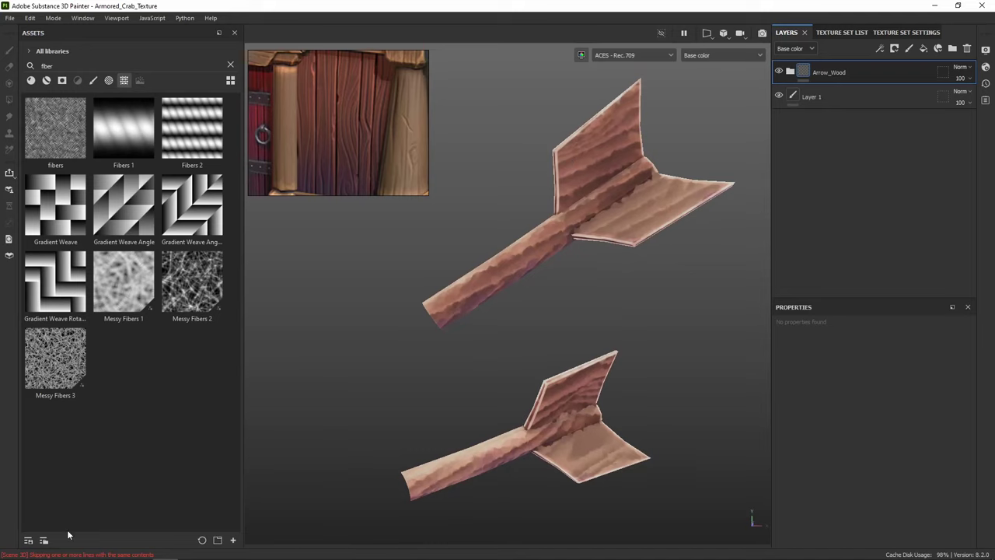
{"action": "scroll", "coordinate": [366, 124], "scroll_direction": "down", "scroll_amount": 5}
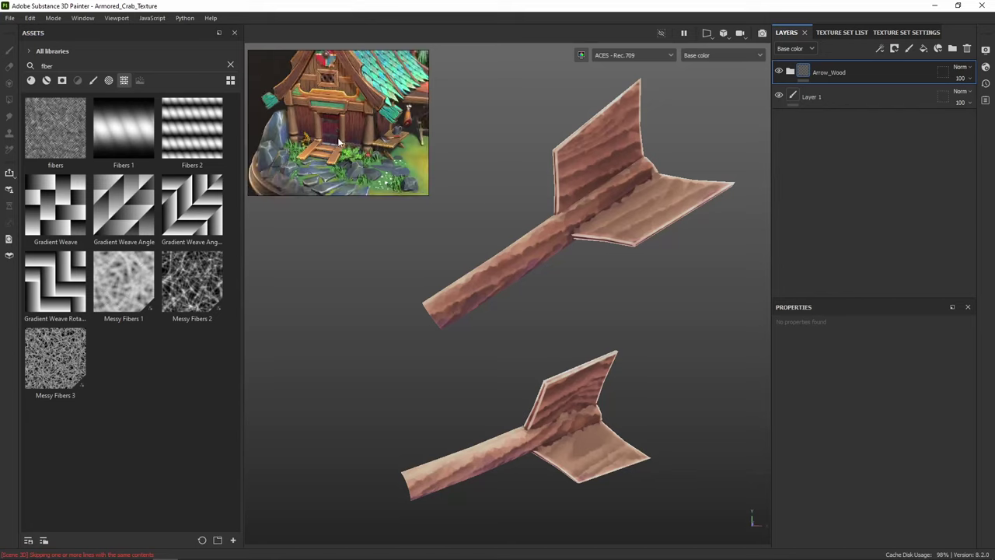
{"action": "middle_click_drag", "start_coordinate": [327, 167], "coordinate": [391, 98]}
{"action": "scroll", "coordinate": [355, 136], "scroll_direction": "down", "scroll_amount": 3}
{"action": "middle_click_drag", "start_coordinate": [357, 167], "coordinate": [329, 93]}
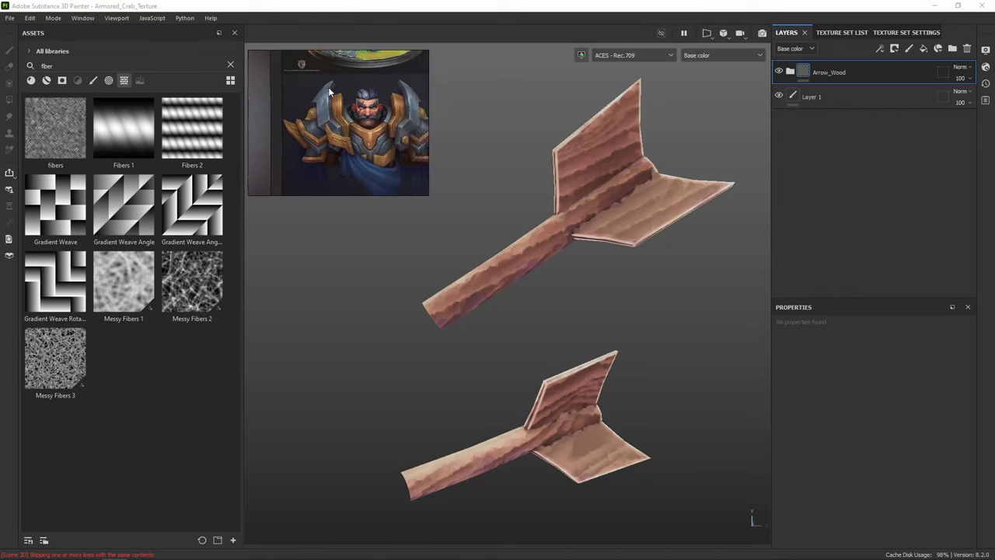
{"action": "scroll", "coordinate": [330, 101], "scroll_direction": "up", "scroll_amount": 3}
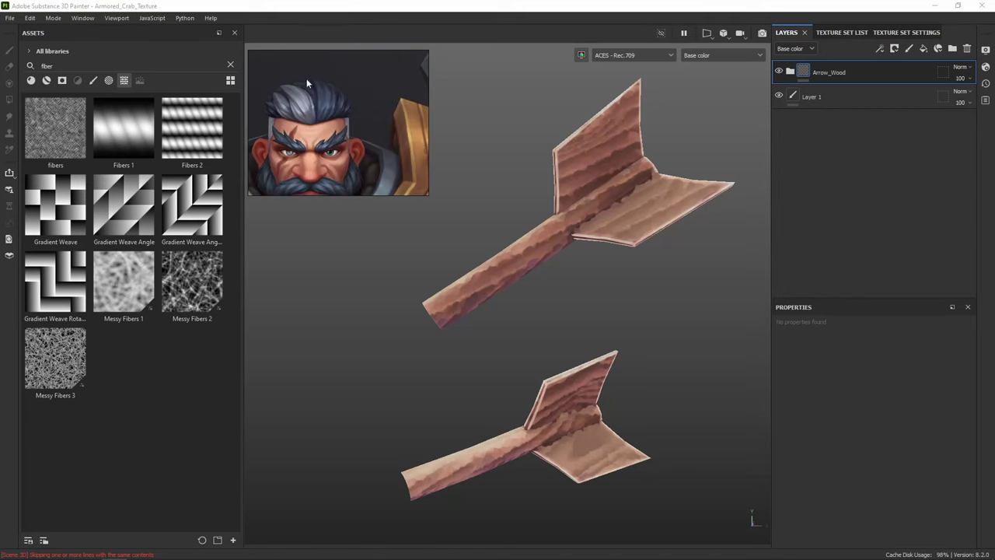
{"action": "scroll", "coordinate": [389, 136], "scroll_direction": "down", "scroll_amount": 5}
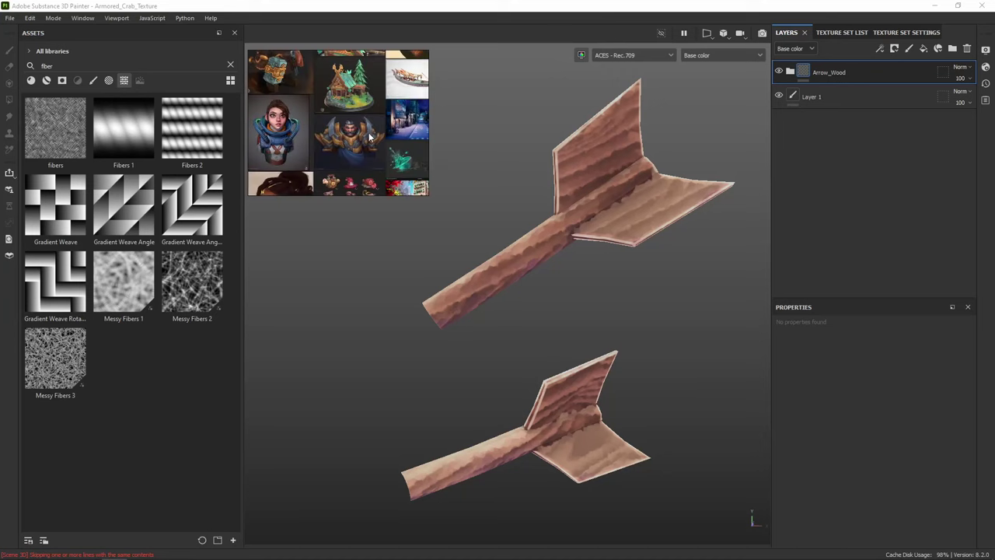
{"action": "middle_click_drag", "start_coordinate": [401, 139], "coordinate": [336, 90]}
{"action": "middle_click_drag", "start_coordinate": [376, 115], "coordinate": [311, 100]}
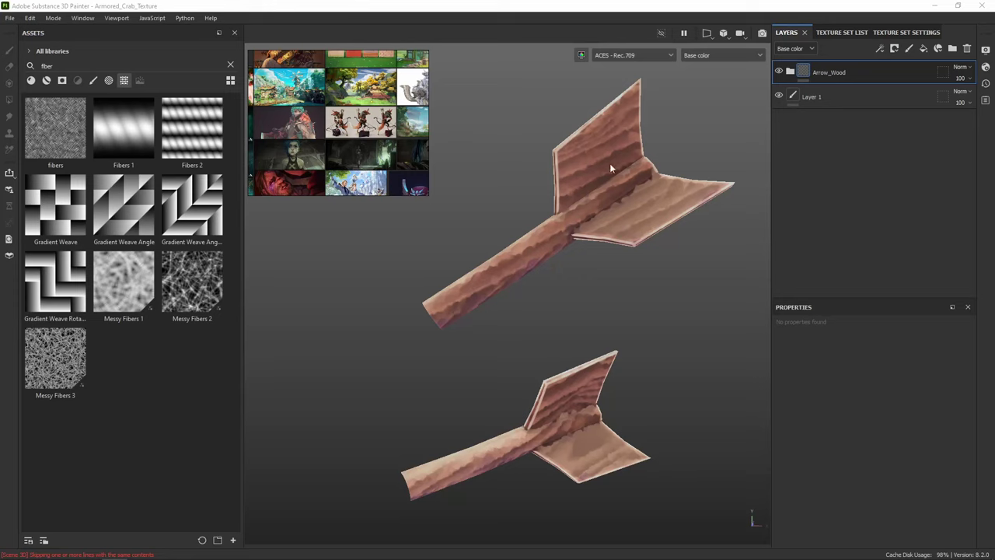
Duplicate the Arrow_Wood group and rename the copy as Arrow_Feather
{"action": "double_click", "coordinate": [831, 72]}
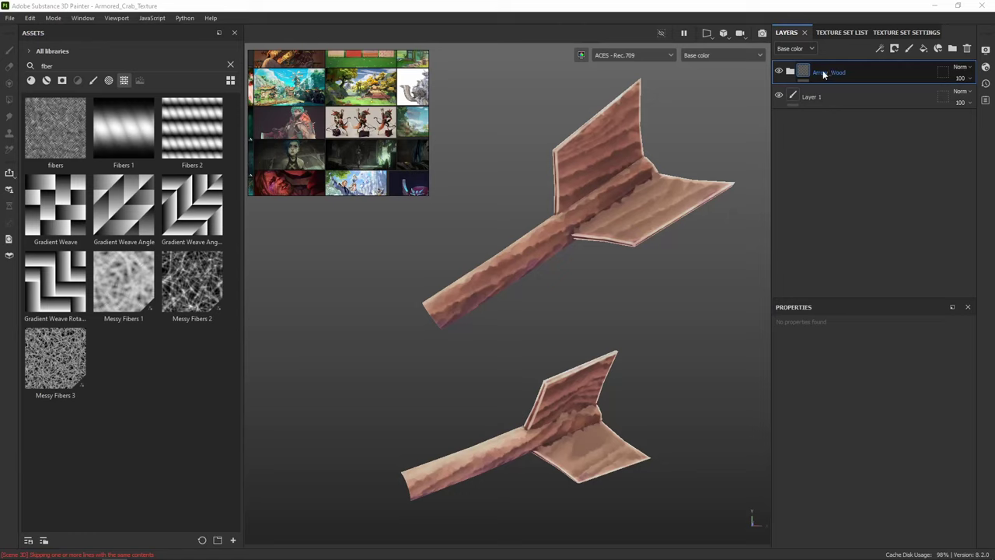
{"action": "key", "text": "Return"}
{"action": "double_click", "coordinate": [892, 76]}
{"action": "right_click", "coordinate": [871, 72]}
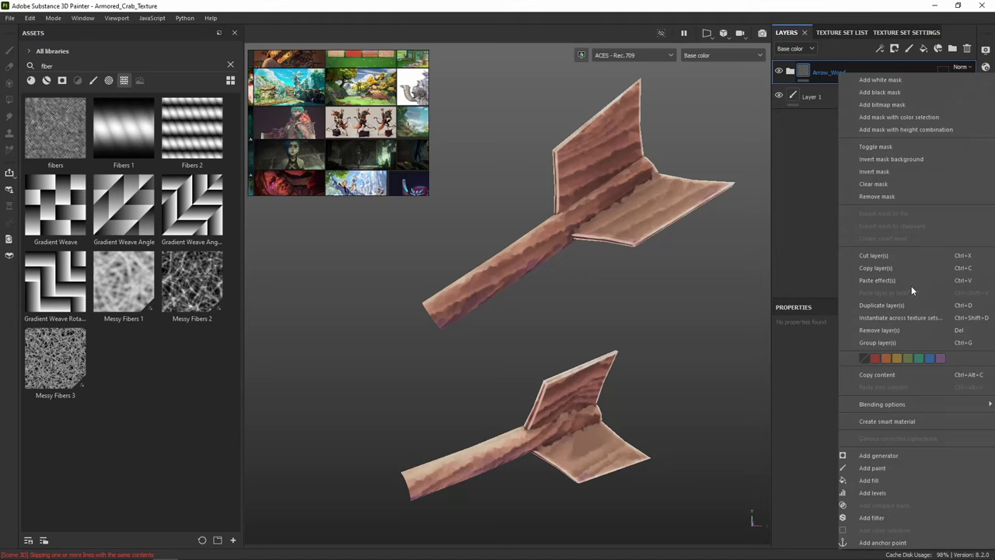
{"action": "left_click", "coordinate": [900, 305]}
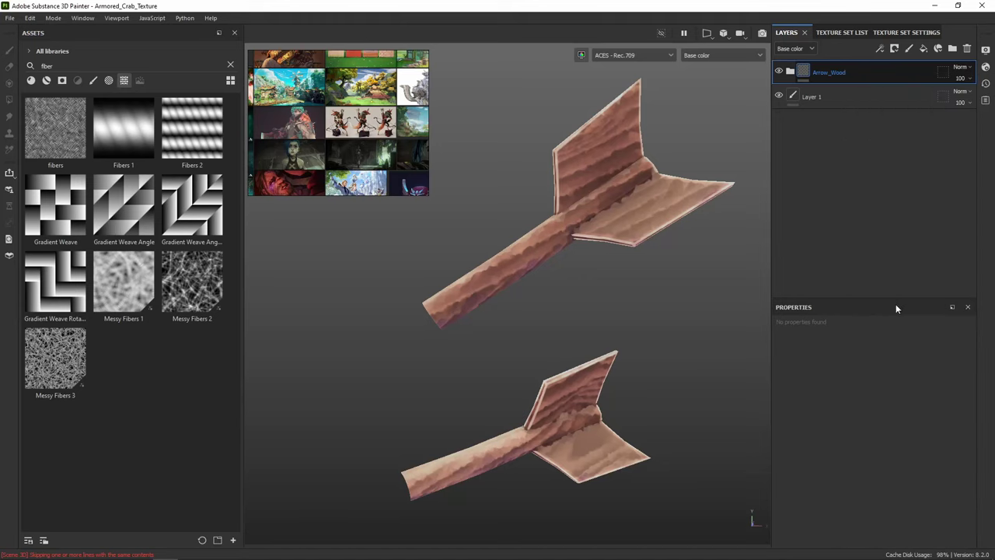
{"action": "key", "text": "ctrl+d"}
{"action": "double_click", "coordinate": [831, 72]}
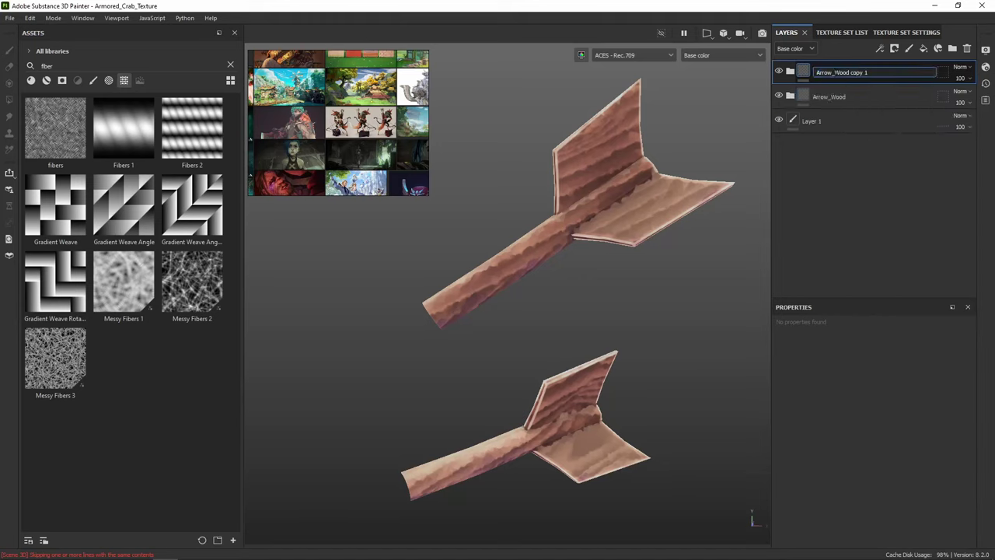
{"action": "left_click_drag", "start_coordinate": [836, 72], "coordinate": [869, 72]}
{"action": "type", "text": "Feather"}
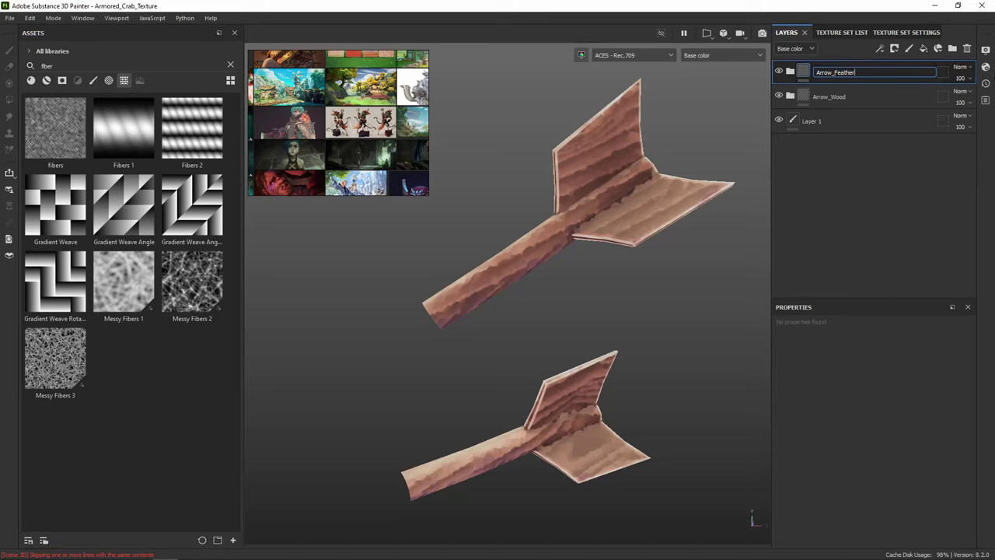
{"action": "key", "text": "Return"}
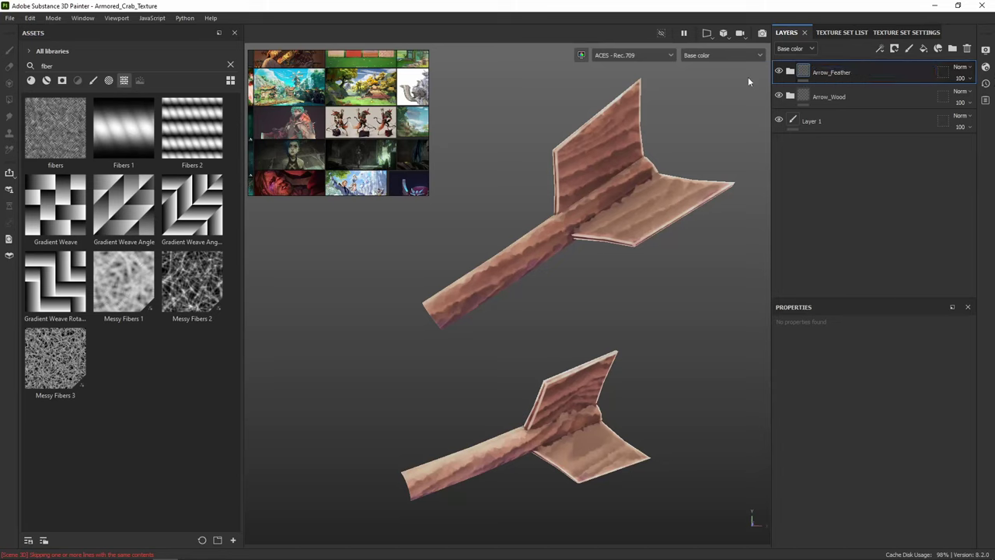
Hide the Arrow_Feather group and add a black mask to the Arrow_Wood group
{"action": "left_click", "coordinate": [779, 73]}
{"action": "left_click", "coordinate": [856, 99]}
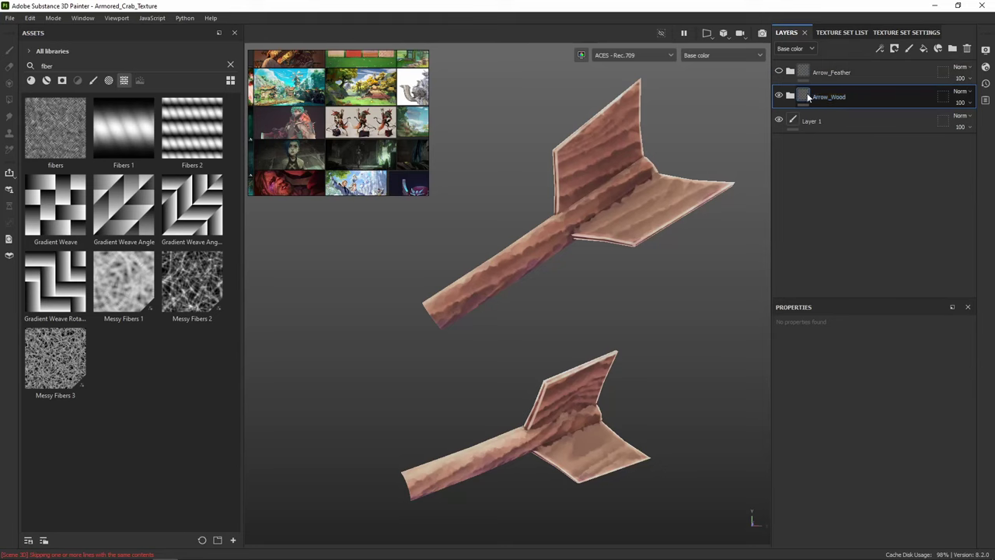
{"action": "right_click", "coordinate": [855, 96]}
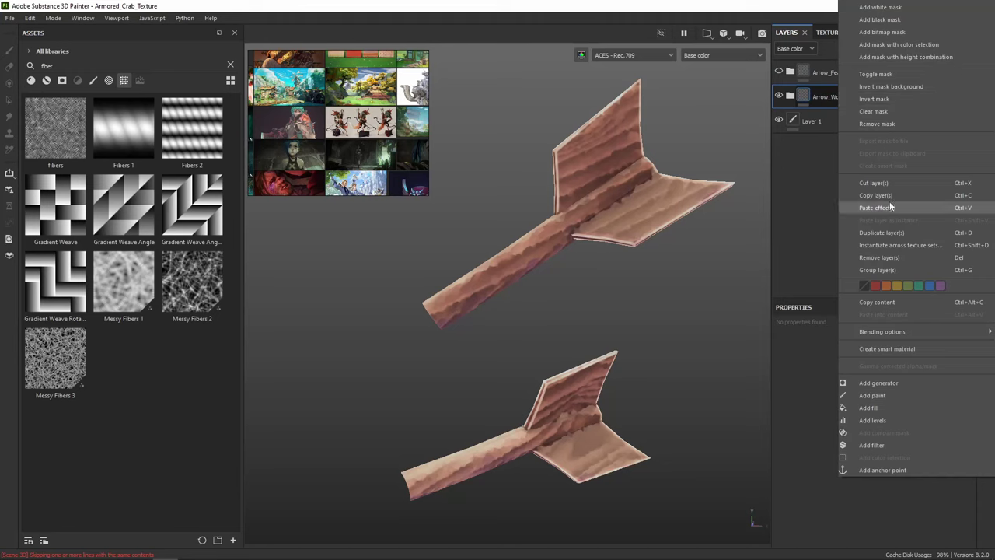
{"action": "left_click", "coordinate": [898, 23]}
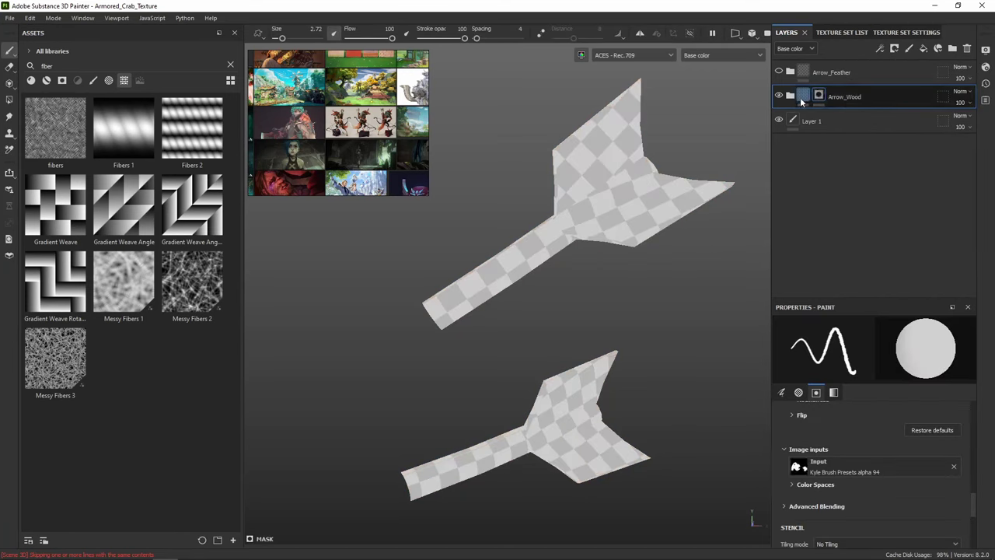
Reveal the wood on the whole upper arrow by filling its mesh with white in the Arrow_Wood mask using Polygon Fill
{"action": "left_click", "coordinate": [9, 100]}
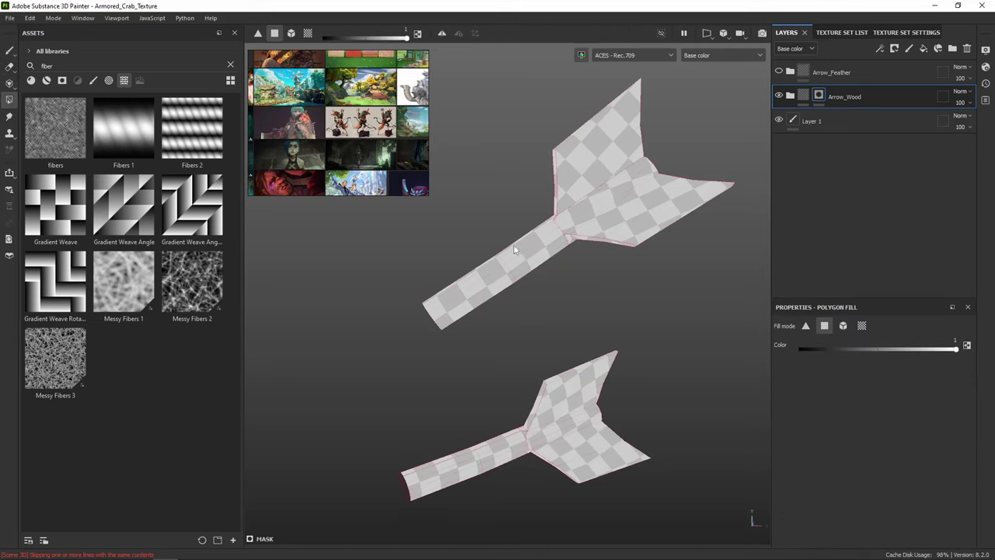
{"action": "left_click_drag", "start_coordinate": [540, 212], "coordinate": [612, 223], "text": "alt"}
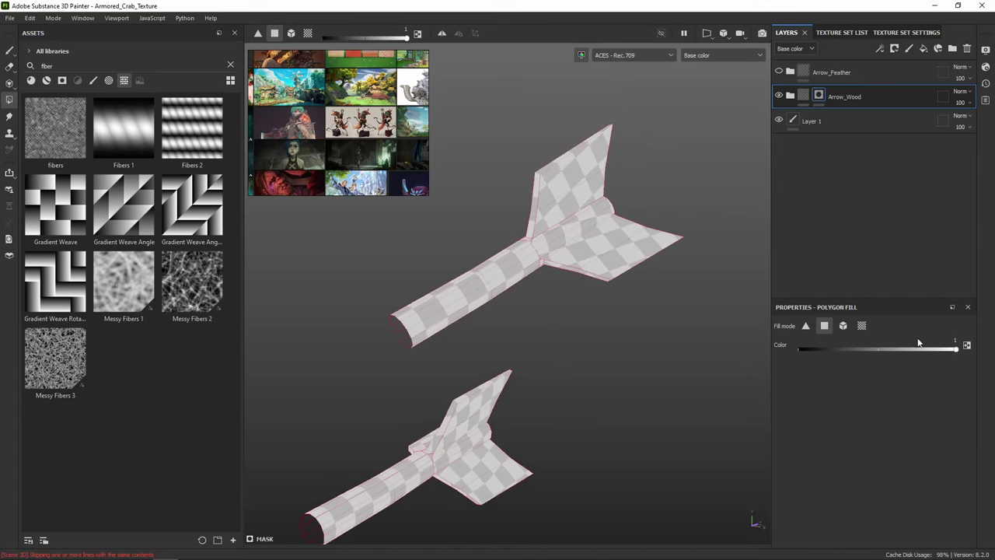
{"action": "scroll", "coordinate": [489, 275], "scroll_direction": "up", "scroll_amount": 3}
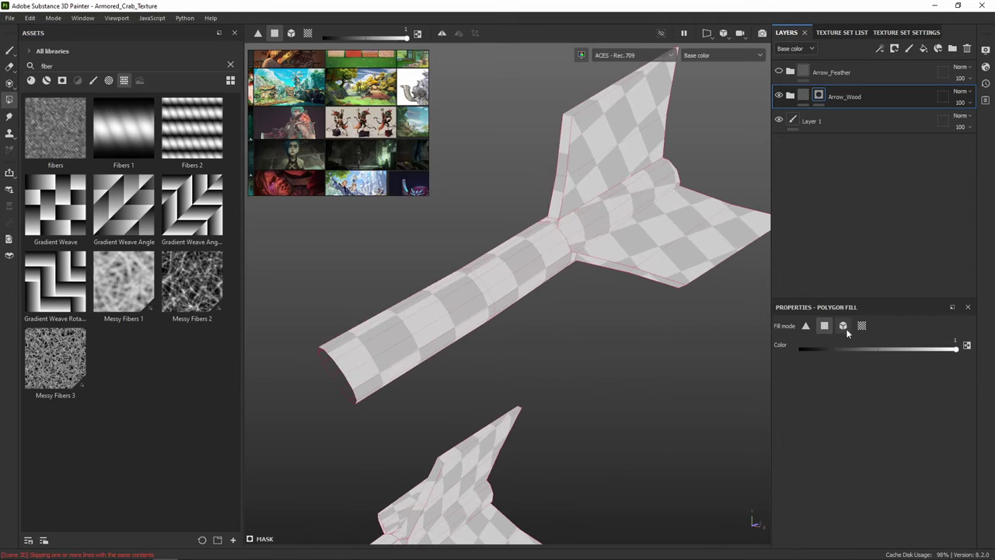
{"action": "left_click", "coordinate": [843, 324]}
{"action": "left_click", "coordinate": [473, 277]}
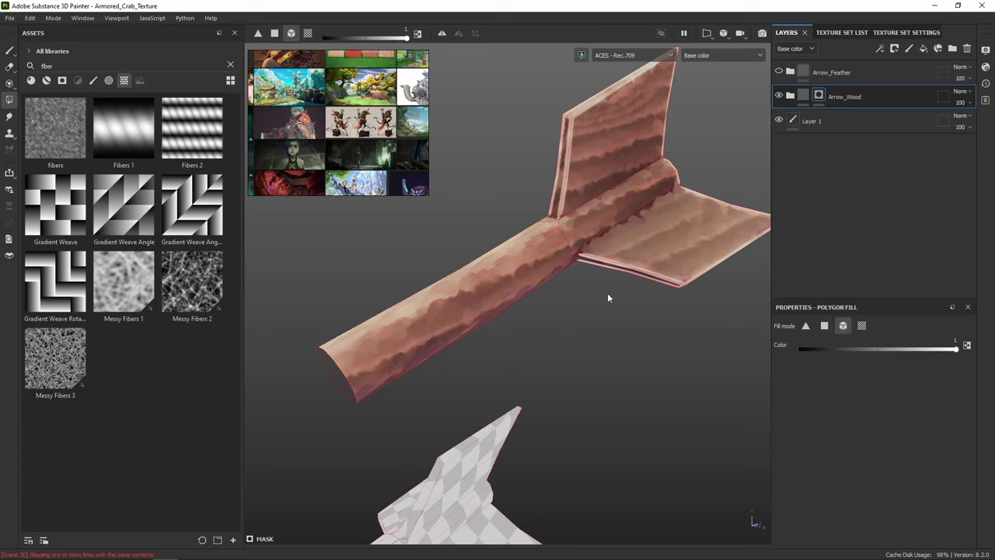
{"action": "left_click_drag", "start_coordinate": [608, 293], "coordinate": [540, 243], "text": "alt"}
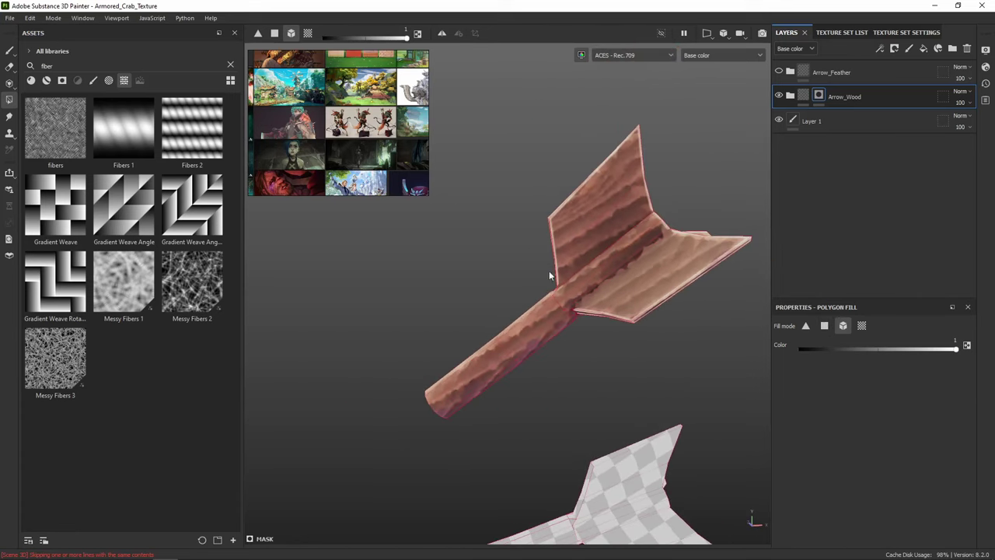
Mask the wood off the upper arrow's fins by polygon-filling their faces with color 0, keeping the shaft
{"action": "left_click_drag", "start_coordinate": [922, 352], "coordinate": [779, 371]}
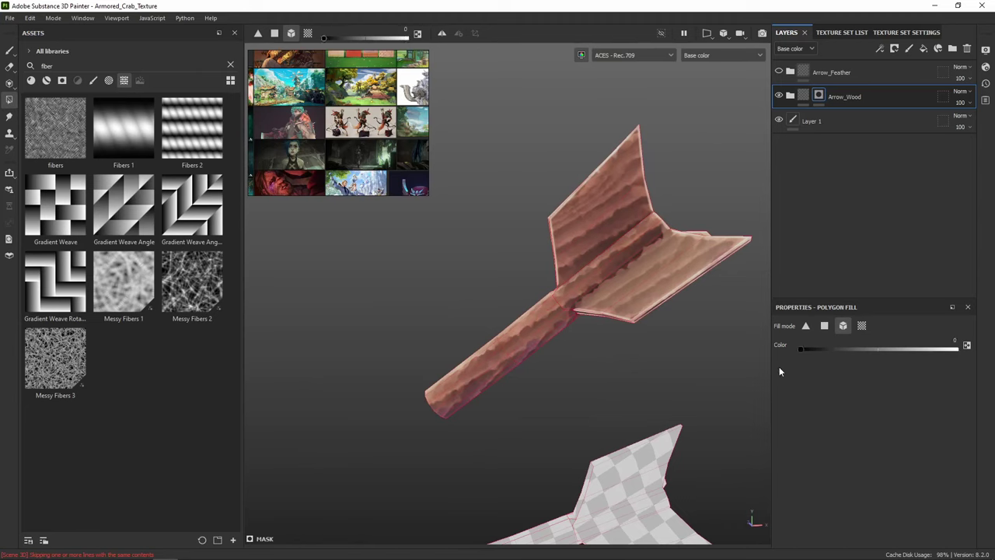
{"action": "left_click", "coordinate": [824, 325]}
{"action": "left_click_drag", "start_coordinate": [655, 116], "coordinate": [634, 133]}
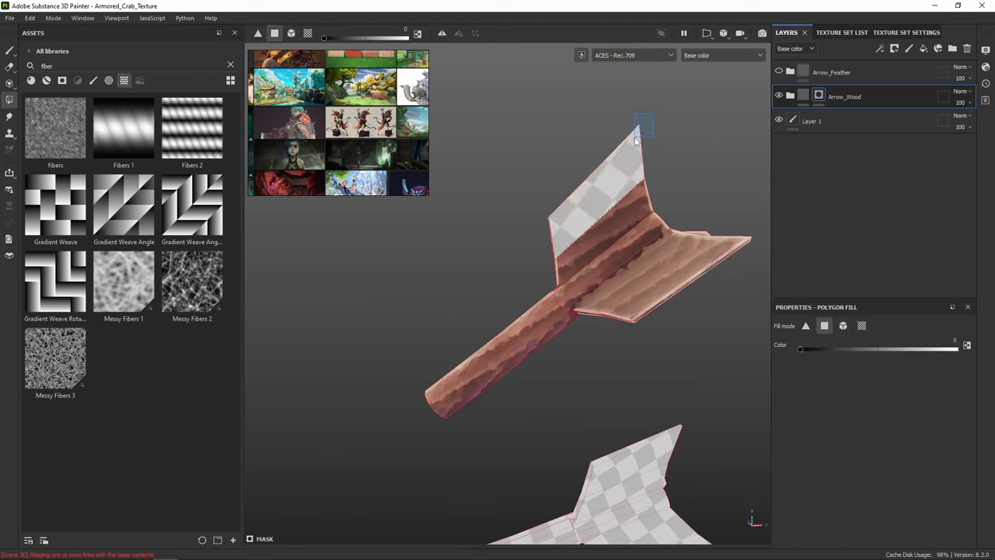
{"action": "left_click_drag", "start_coordinate": [596, 196], "coordinate": [492, 226], "text": "alt"}
{"action": "middle_click_drag", "start_coordinate": [714, 214], "coordinate": [566, 297], "text": "alt"}
{"action": "left_click_drag", "start_coordinate": [708, 143], "coordinate": [599, 316]}
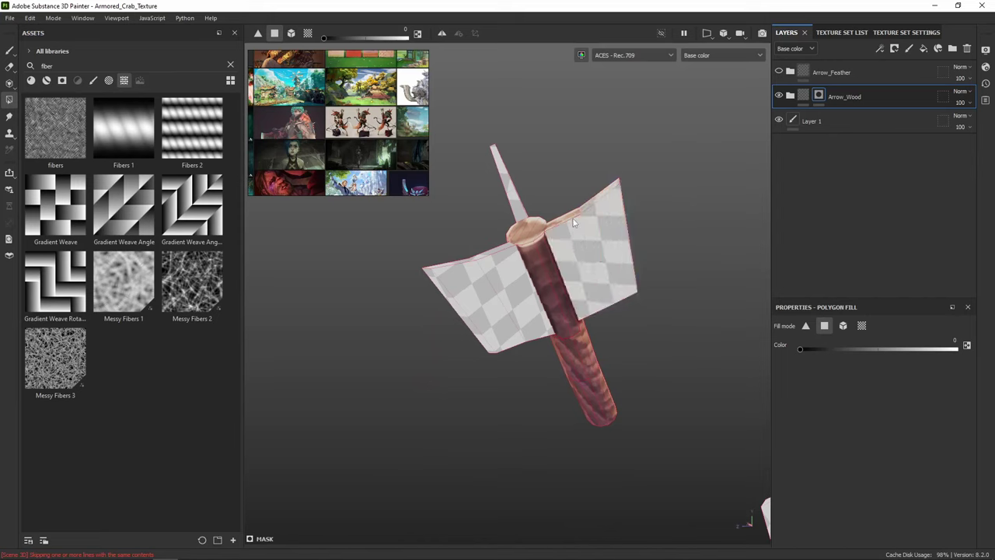
{"action": "left_click_drag", "start_coordinate": [653, 225], "coordinate": [471, 262], "text": "alt"}
{"action": "left_click_drag", "start_coordinate": [624, 271], "coordinate": [439, 249], "text": "alt"}
Reveal the wood on the whole lower arrow by filling its mesh with white in the Arrow_Wood mask
{"action": "scroll", "coordinate": [578, 314], "scroll_direction": "down", "scroll_amount": 3}
{"action": "left_click_drag", "start_coordinate": [578, 313], "coordinate": [537, 328], "text": "alt"}
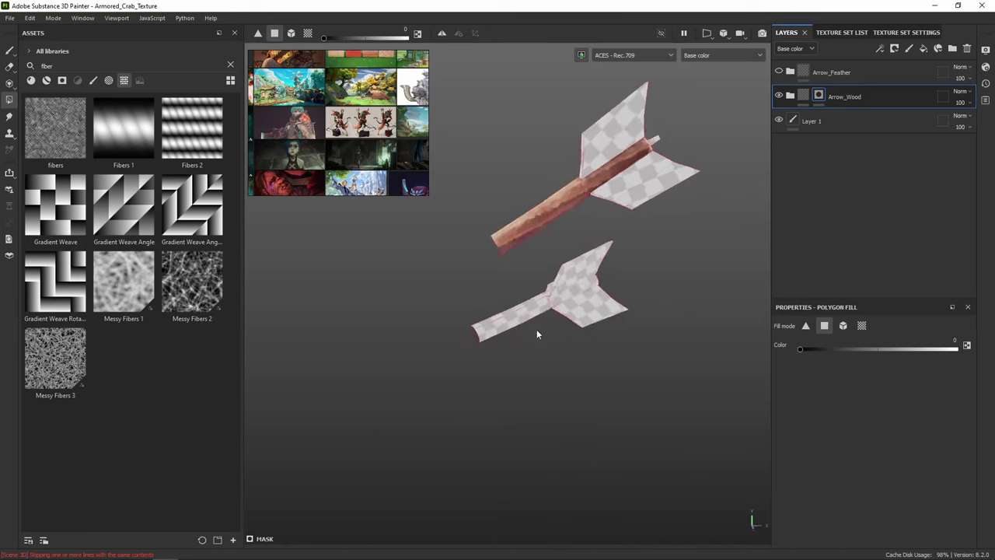
{"action": "scroll", "coordinate": [509, 351], "scroll_direction": "up", "scroll_amount": 3}
{"action": "middle_click_drag", "start_coordinate": [509, 352], "coordinate": [582, 310], "text": "alt"}
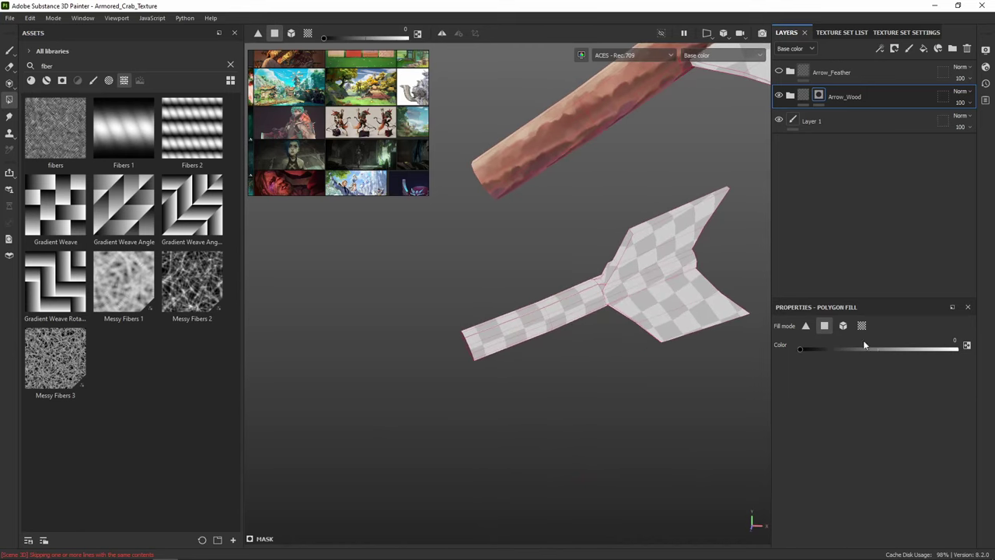
{"action": "left_click", "coordinate": [842, 326]}
{"action": "key", "text": "x"}
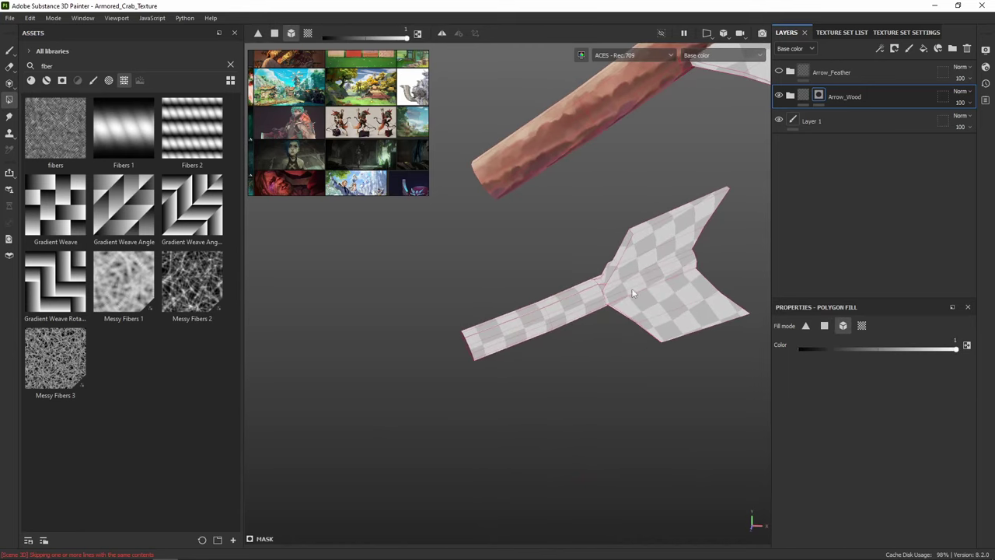
{"action": "left_click", "coordinate": [578, 305]}
Mask the wood off all of the lower arrow's fins by polygon-filling their faces with color 0, leaving the shaft covered
{"action": "left_click", "coordinate": [824, 325]}
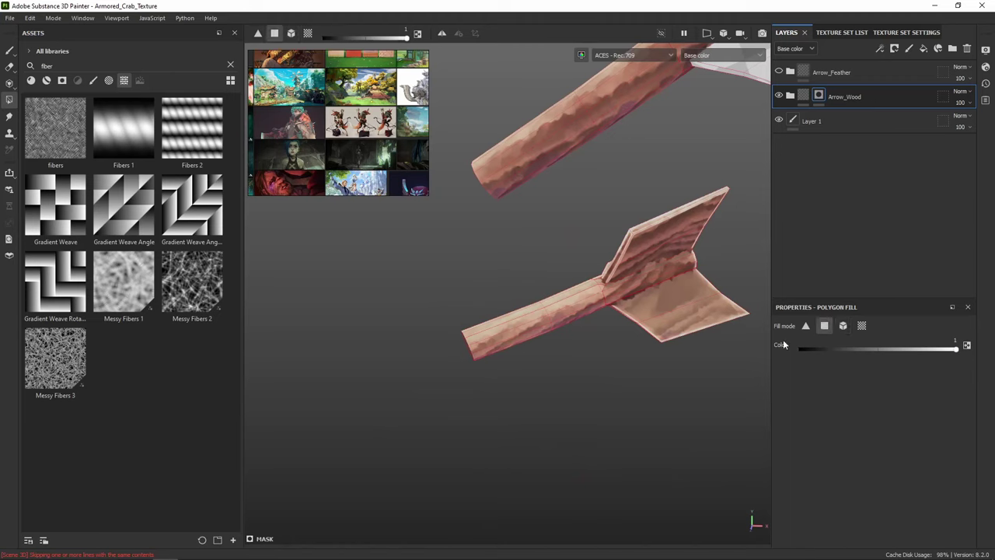
{"action": "left_click", "coordinate": [800, 349]}
{"action": "left_click_drag", "start_coordinate": [681, 281], "coordinate": [731, 249], "text": "alt"}
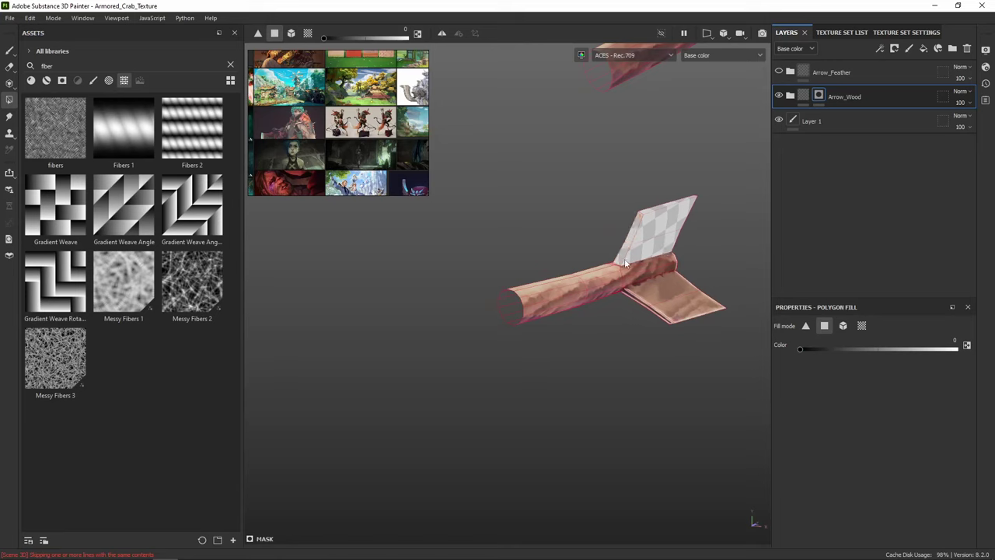
{"action": "middle_click_drag", "start_coordinate": [625, 260], "coordinate": [648, 223], "text": "alt"}
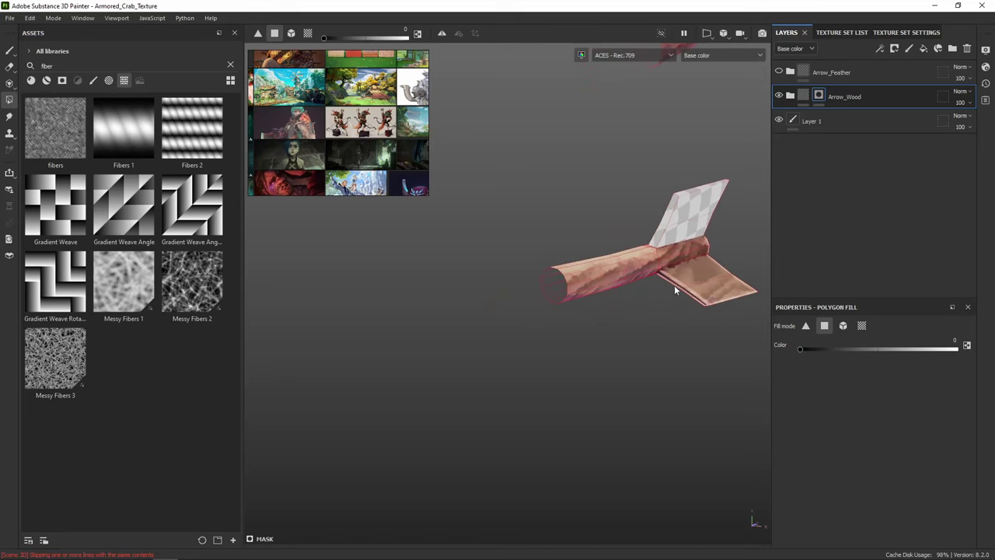
{"action": "left_click", "coordinate": [697, 300]}
{"action": "left_click_drag", "start_coordinate": [701, 281], "coordinate": [571, 343], "text": "alt"}
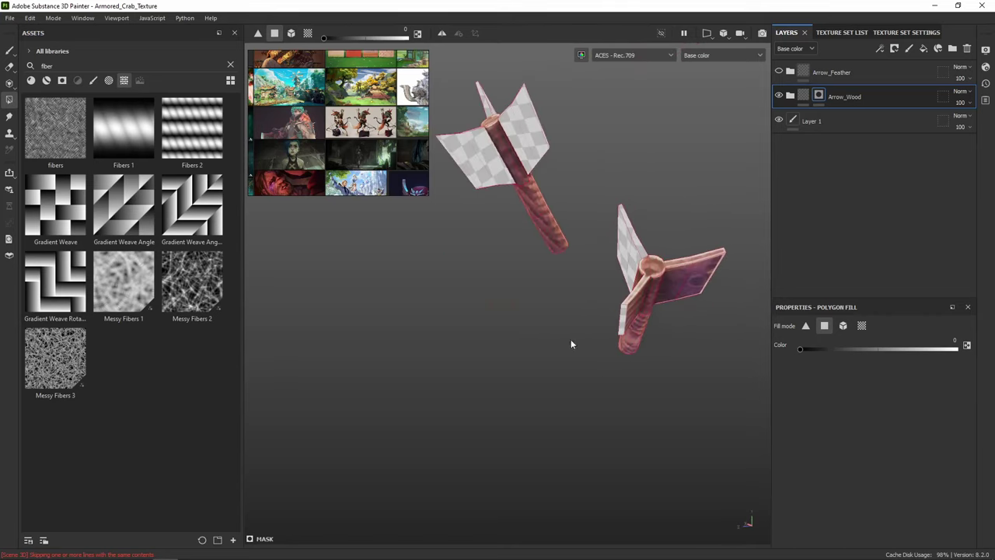
{"action": "left_click_drag", "start_coordinate": [642, 277], "coordinate": [613, 298], "text": "alt"}
{"action": "left_click", "coordinate": [622, 292]}
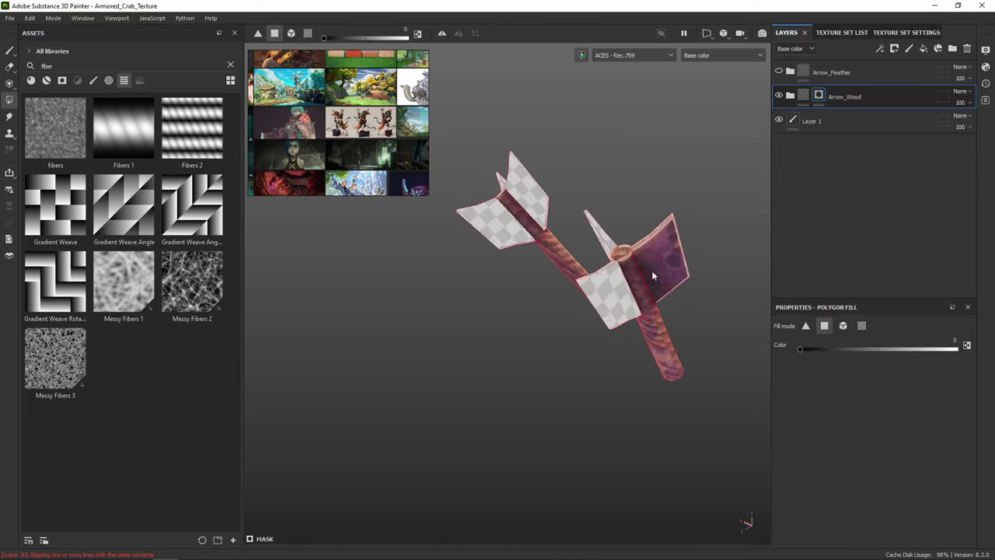
{"action": "left_click", "coordinate": [654, 240]}
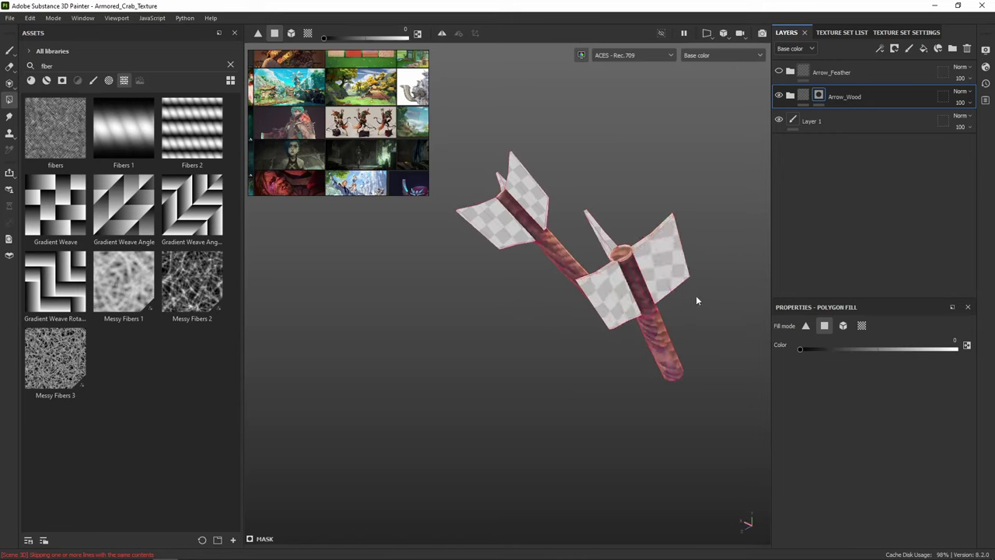
{"action": "mouse_move", "coordinate": [696, 296]}
{"action": "left_mouse_down", "text": "alt"}
{"action": "mouse_move", "coordinate": [540, 294]}
{"action": "mouse_move", "coordinate": [578, 287]}
{"action": "left_mouse_up", "text": "alt"}
{"action": "left_click", "coordinate": [582, 274]}
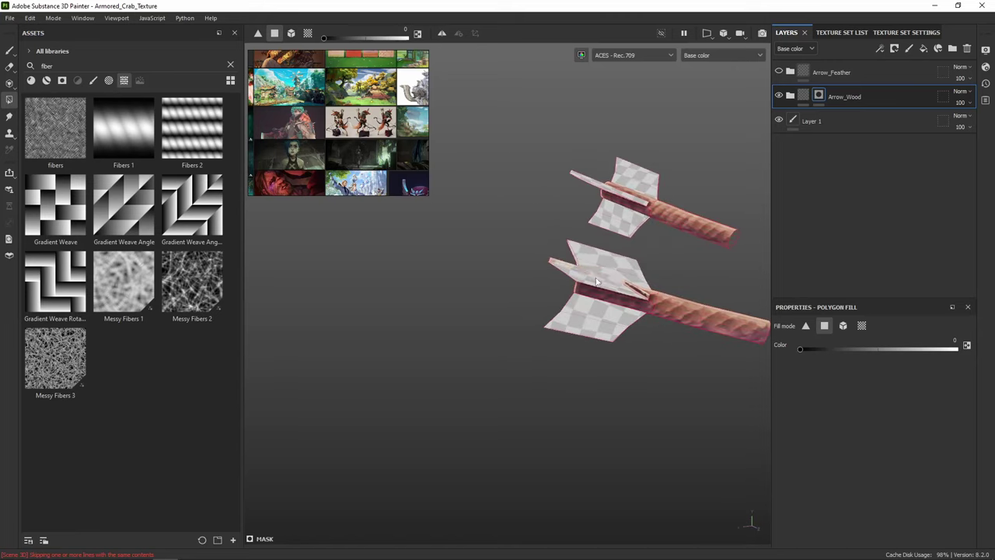
{"action": "left_click_drag", "start_coordinate": [643, 291], "coordinate": [575, 340], "text": "alt"}
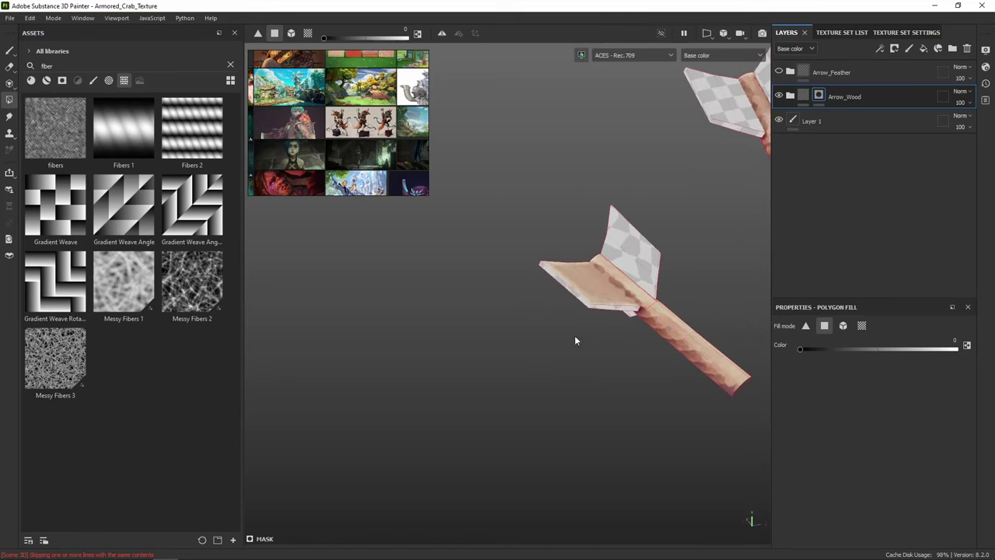
{"action": "left_click", "coordinate": [597, 299]}
{"action": "left_click_drag", "start_coordinate": [598, 300], "coordinate": [573, 345], "text": "alt"}
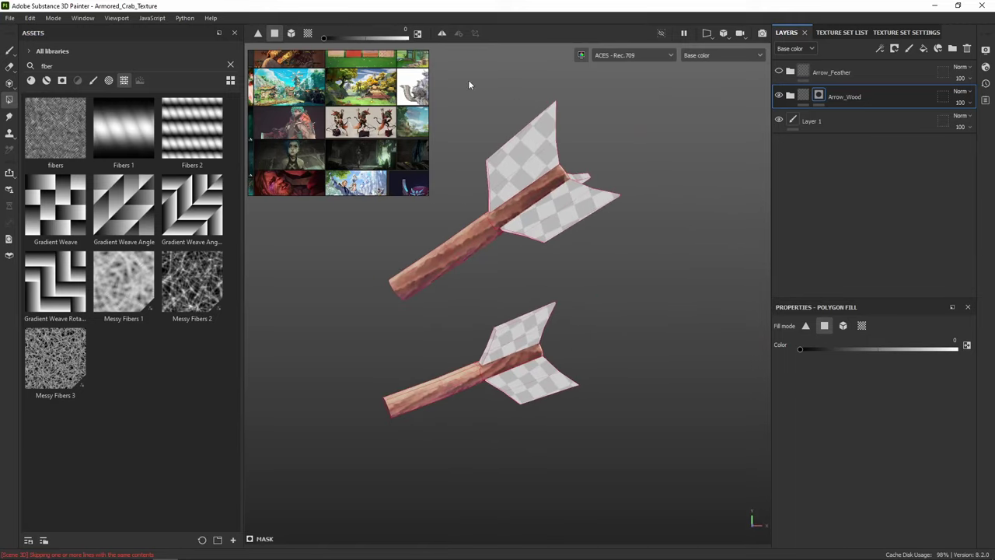
Find the picture of feathered arrows on the reference board and frame it
{"action": "scroll", "coordinate": [358, 121], "scroll_direction": "up", "scroll_amount": 5}
{"action": "middle_click_drag", "start_coordinate": [310, 132], "coordinate": [365, 185]}
{"action": "scroll", "coordinate": [287, 122], "scroll_direction": "up", "scroll_amount": 4}
{"action": "middle_click_drag", "start_coordinate": [346, 94], "coordinate": [360, 143]}
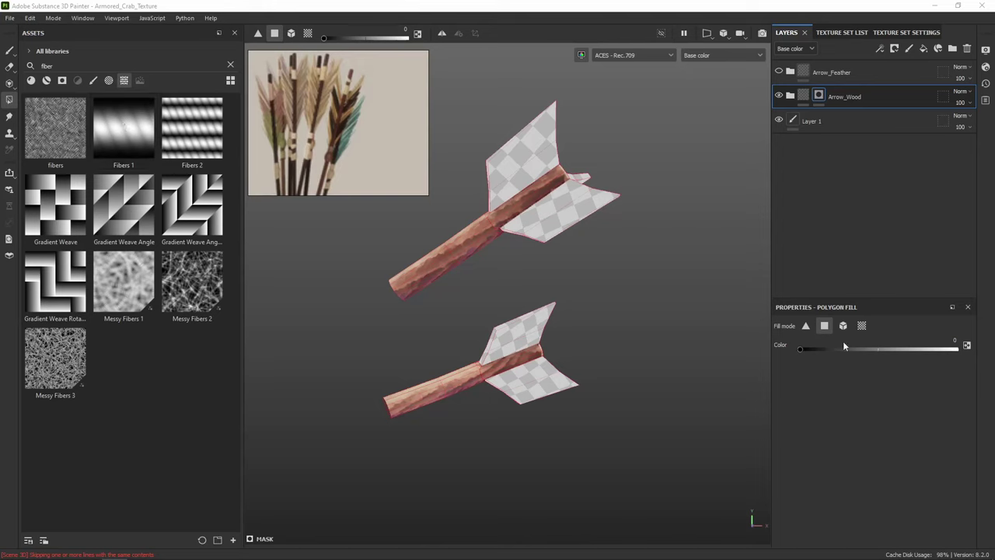
Check the Arrow_Wood mask on its own and copy it
{"action": "left_click", "coordinate": [819, 96], "text": "alt"}
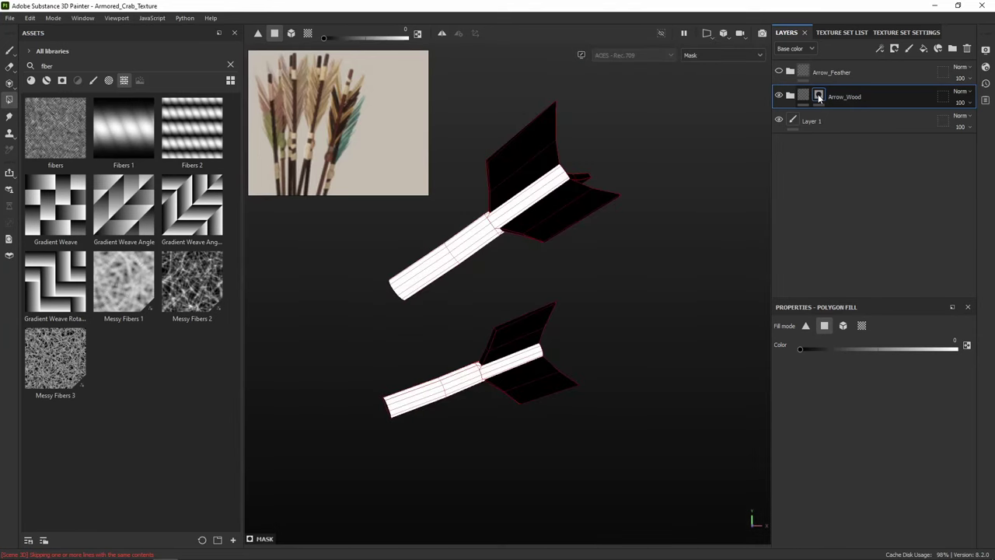
{"action": "left_click", "coordinate": [818, 97], "text": "alt"}
{"action": "right_click", "coordinate": [821, 95]}
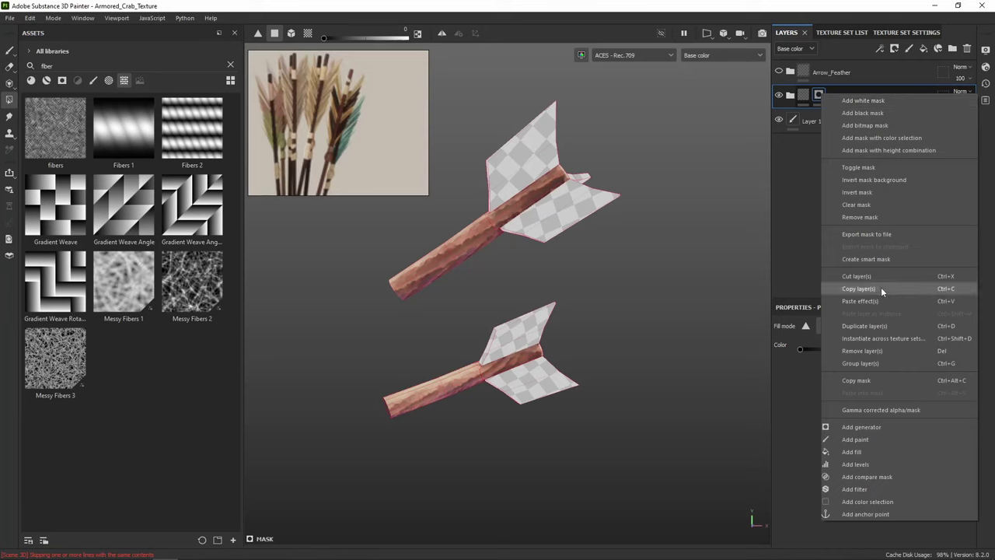
{"action": "left_click", "coordinate": [897, 380]}
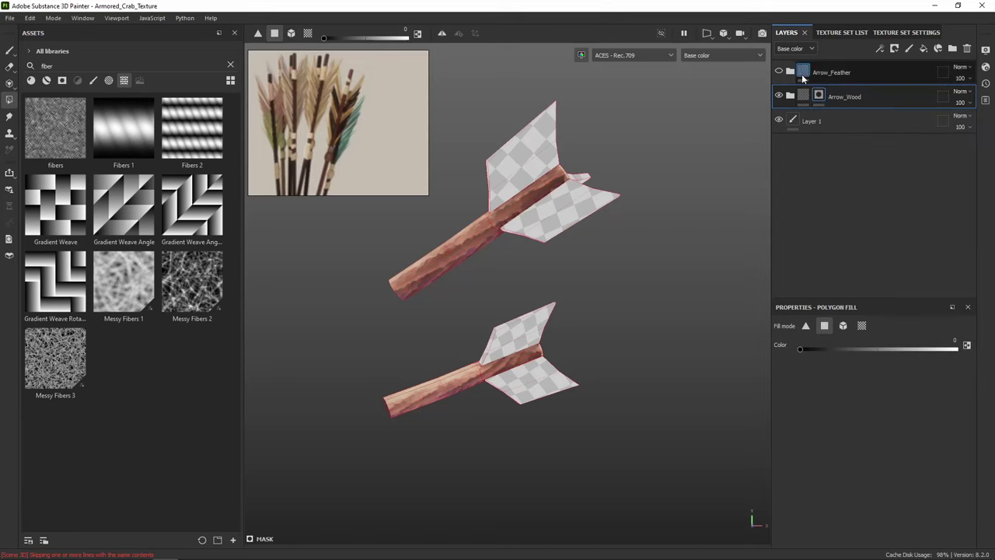
Unhide the Arrow_Feather group and paste the copied Arrow_Wood mask into a new black mask on it
{"action": "left_click", "coordinate": [803, 72]}
{"action": "right_click", "coordinate": [803, 72]}
{"action": "left_click", "coordinate": [842, 94]}
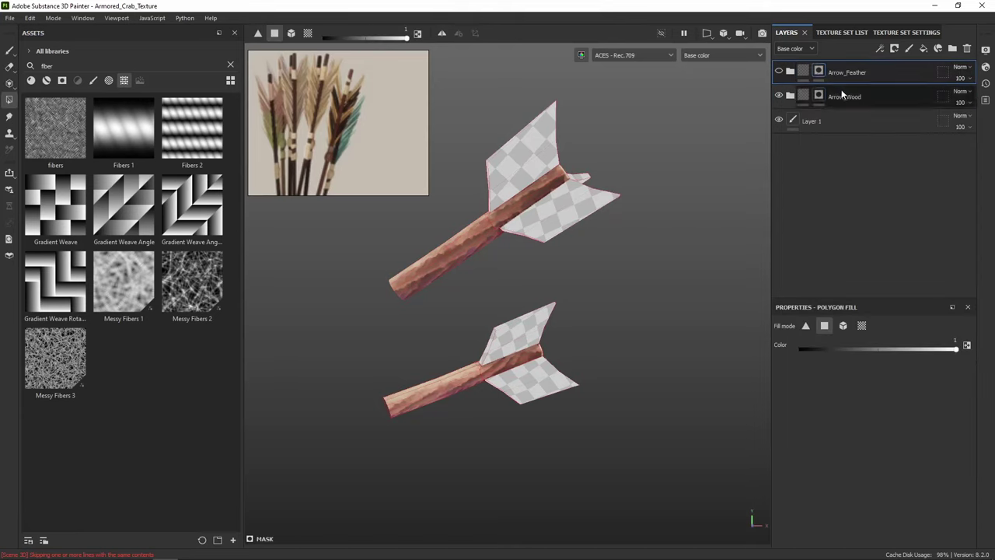
{"action": "left_click", "coordinate": [820, 71]}
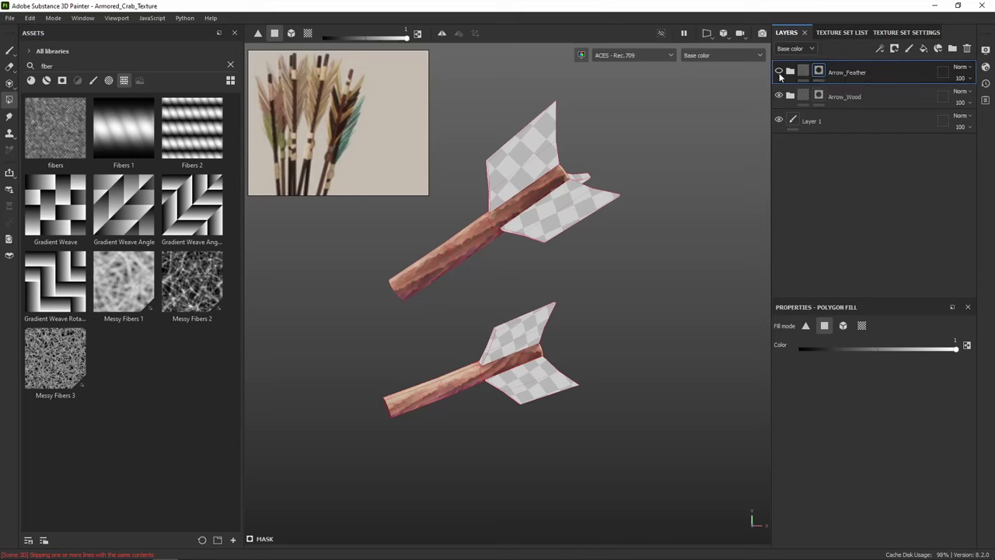
{"action": "left_click", "coordinate": [807, 72]}
{"action": "right_click", "coordinate": [816, 71]}
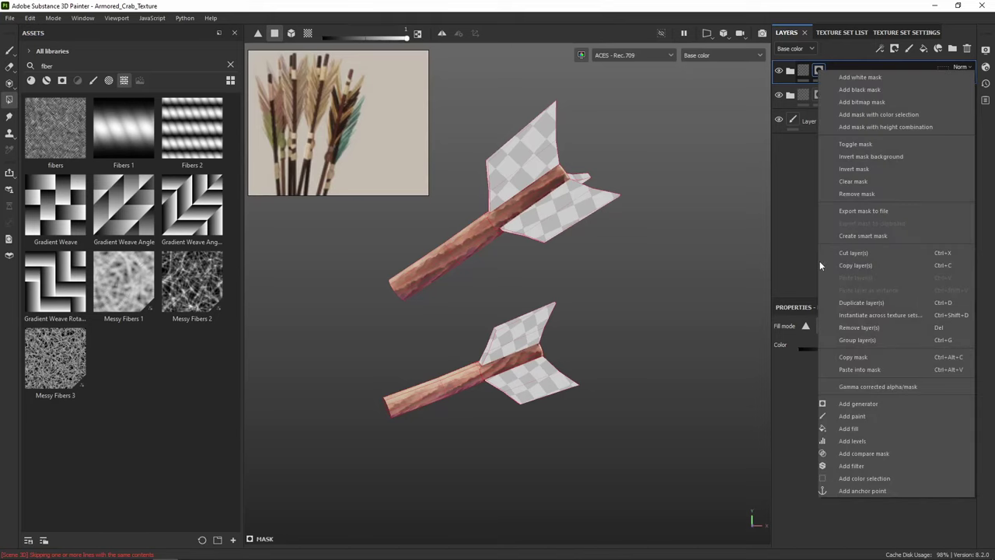
{"action": "left_click", "coordinate": [871, 369]}
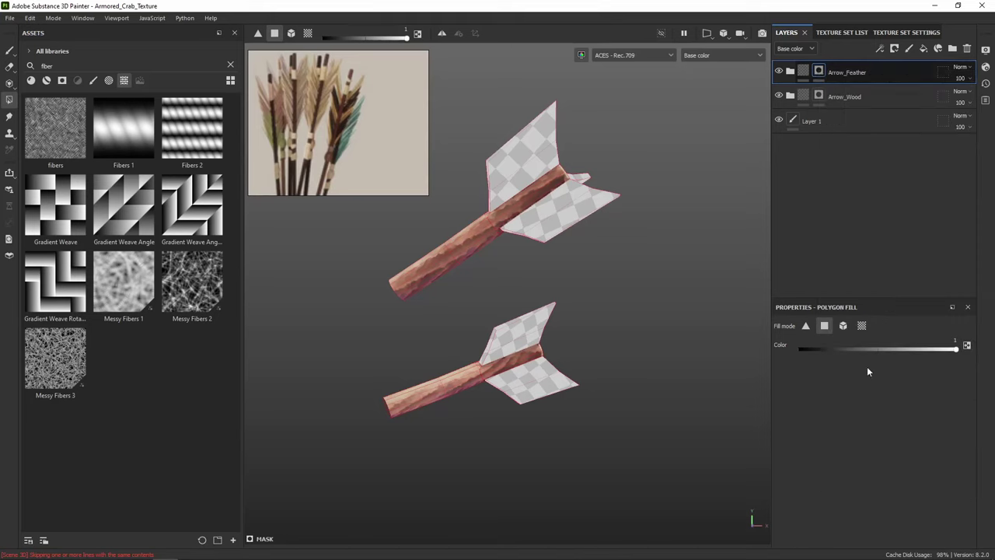
Invert the Arrow_Feather mask with a Levels effect to cover the fins instead of the shafts, and return to the base color view
{"action": "left_click", "coordinate": [821, 71], "text": "alt"}
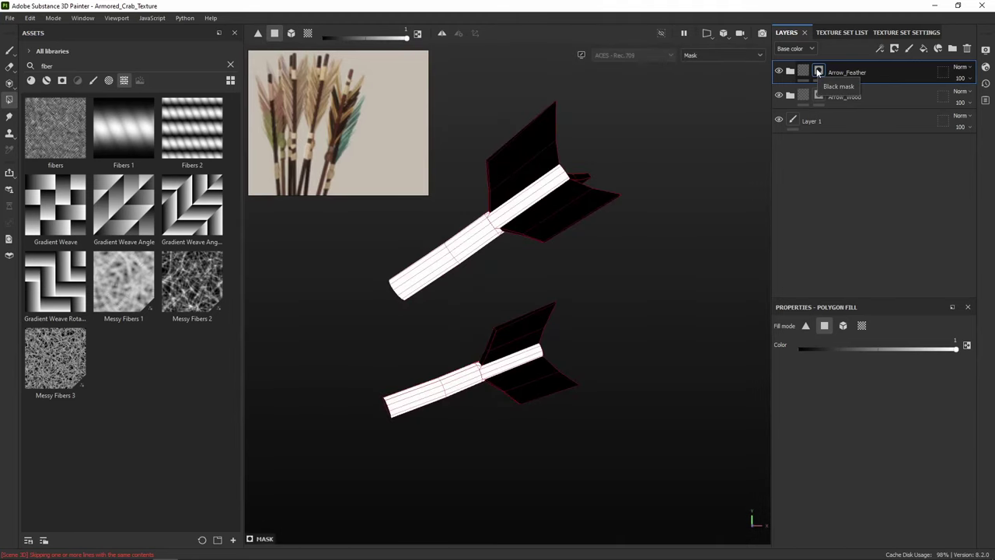
{"action": "right_click", "coordinate": [817, 71]}
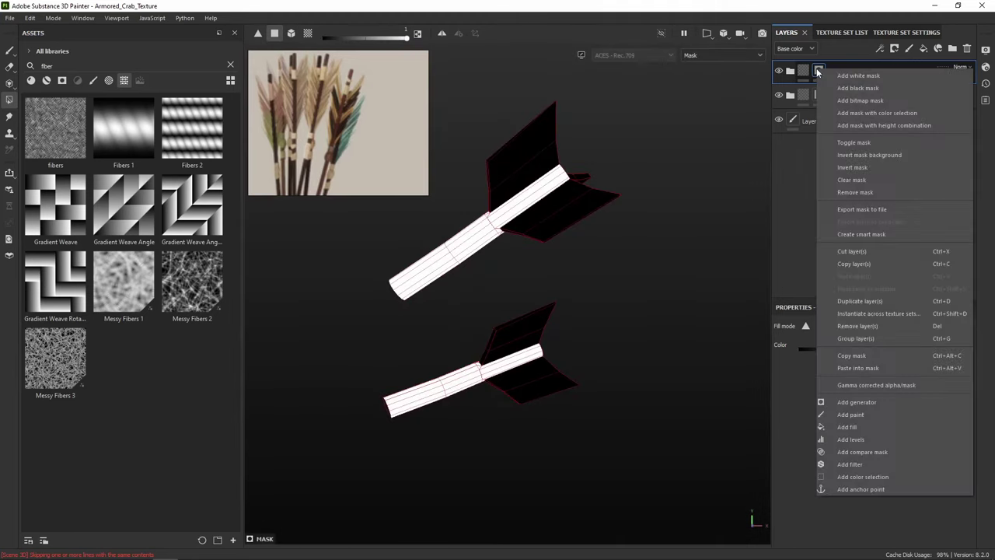
{"action": "left_click", "coordinate": [867, 440]}
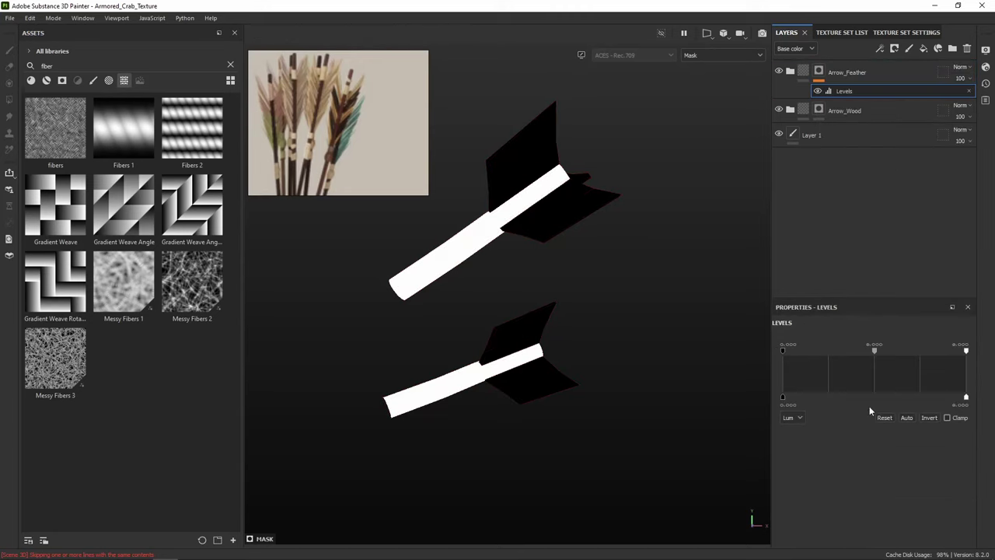
{"action": "left_click", "coordinate": [929, 418]}
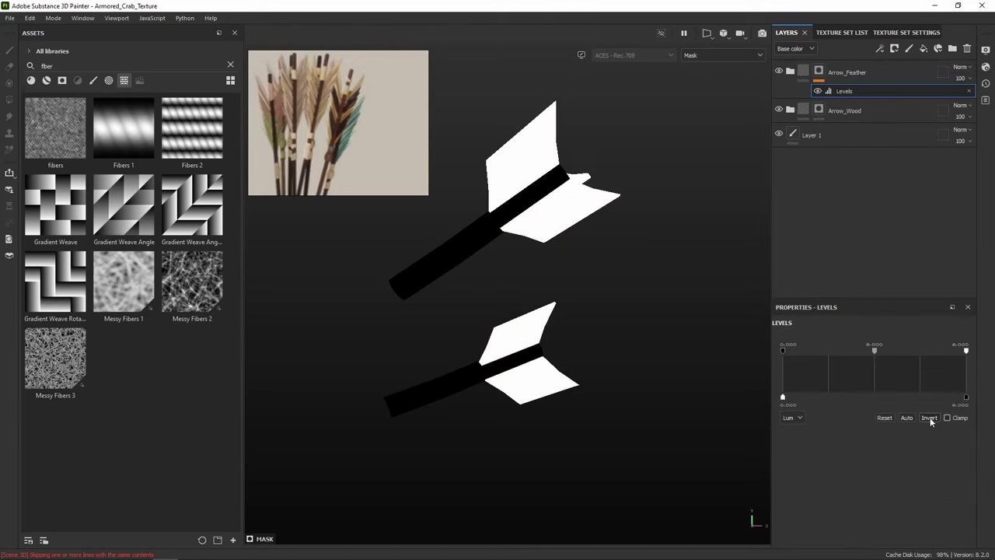
{"action": "left_click", "coordinate": [790, 71]}
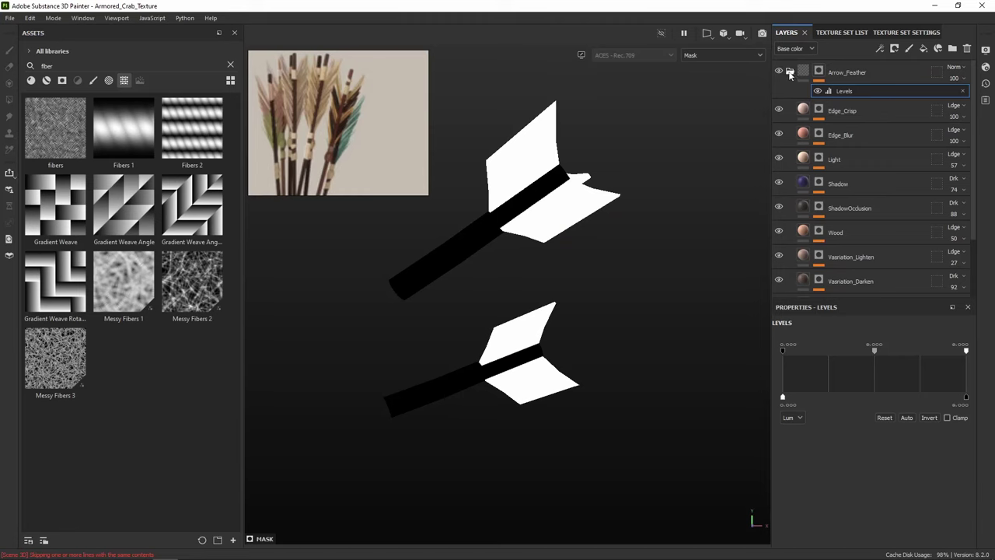
{"action": "left_click", "coordinate": [790, 73]}
{"action": "left_click", "coordinate": [804, 72]}
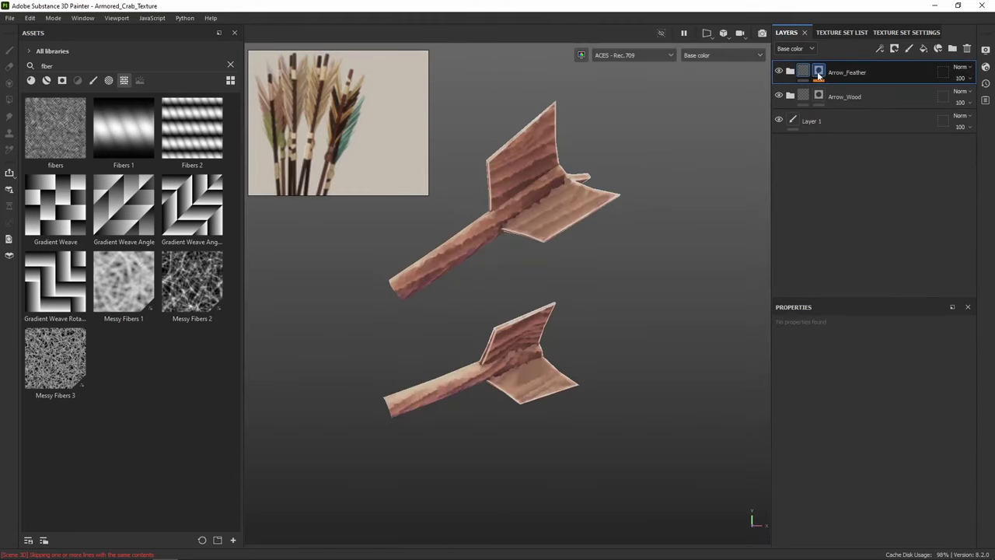
{"action": "left_click", "coordinate": [818, 75]}
{"action": "left_click", "coordinate": [803, 72]}
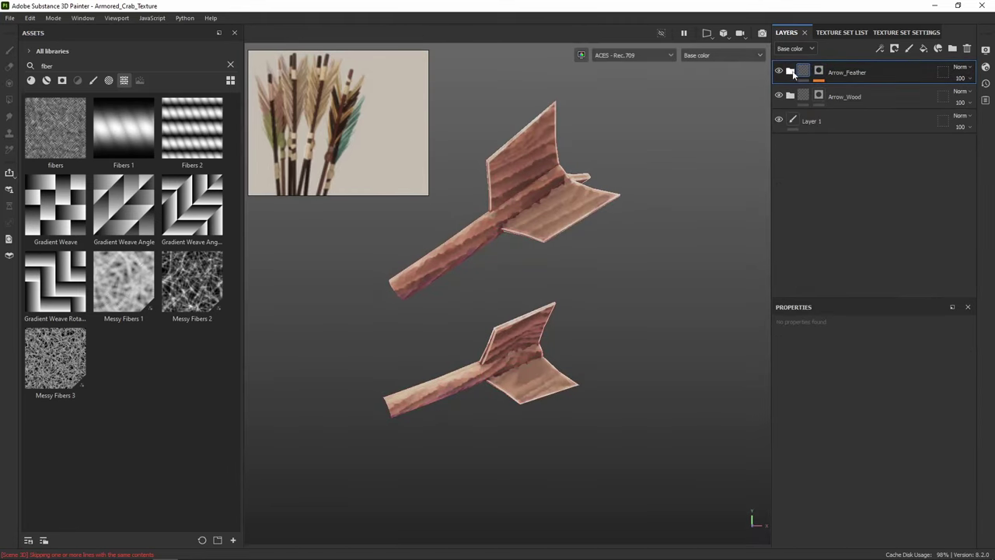
Hide the Arrow_Wood group and, inside Arrow_Feather, hide the layers from Edge_Crisp down to Vasriation_Lighten
{"action": "left_click", "coordinate": [779, 96]}
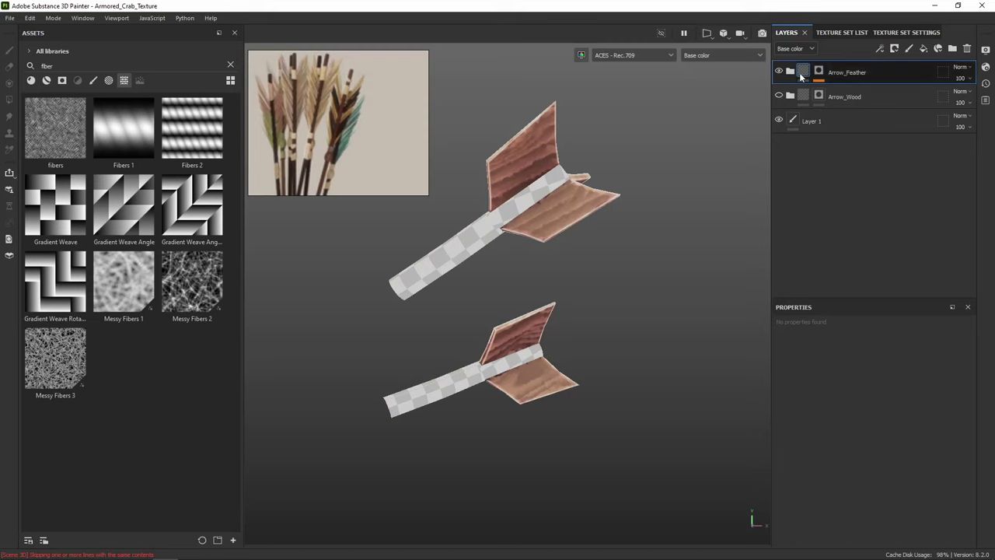
{"action": "left_click", "coordinate": [790, 73]}
{"action": "scroll", "coordinate": [837, 190], "scroll_direction": "down", "scroll_amount": 2}
{"action": "scroll", "coordinate": [820, 155], "scroll_direction": "up", "scroll_amount": 2}
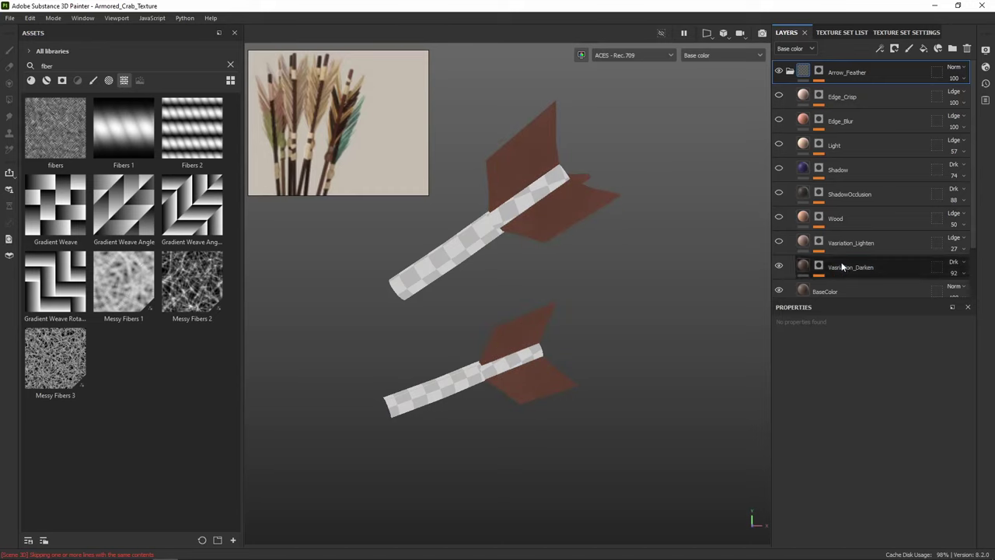
{"action": "scroll", "coordinate": [780, 255], "scroll_direction": "down", "scroll_amount": 2}
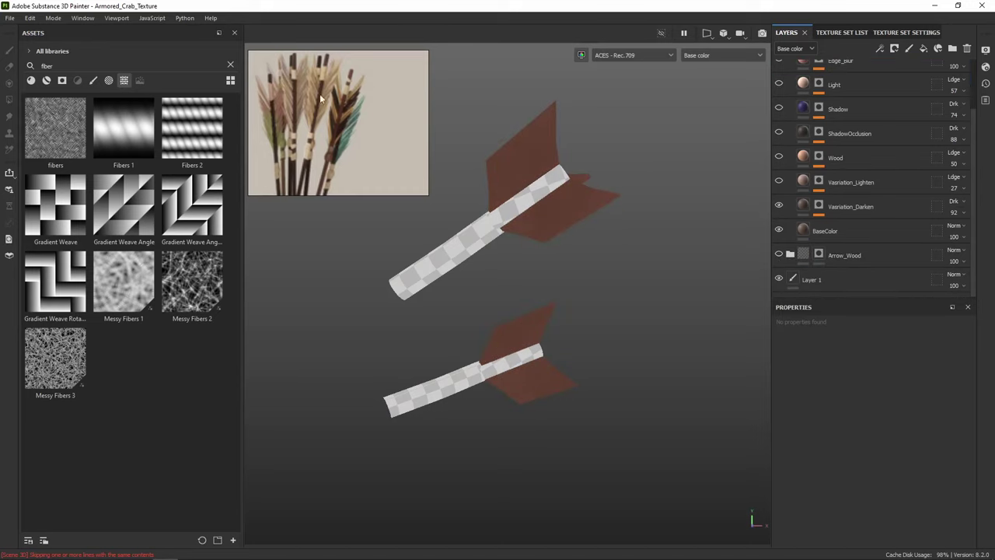
Set the Arrow_Feather BaseColor layer to a light tan (FCD19F) sampled from the feathers in the reference picture
{"action": "scroll", "coordinate": [304, 98], "scroll_direction": "up", "scroll_amount": 4}
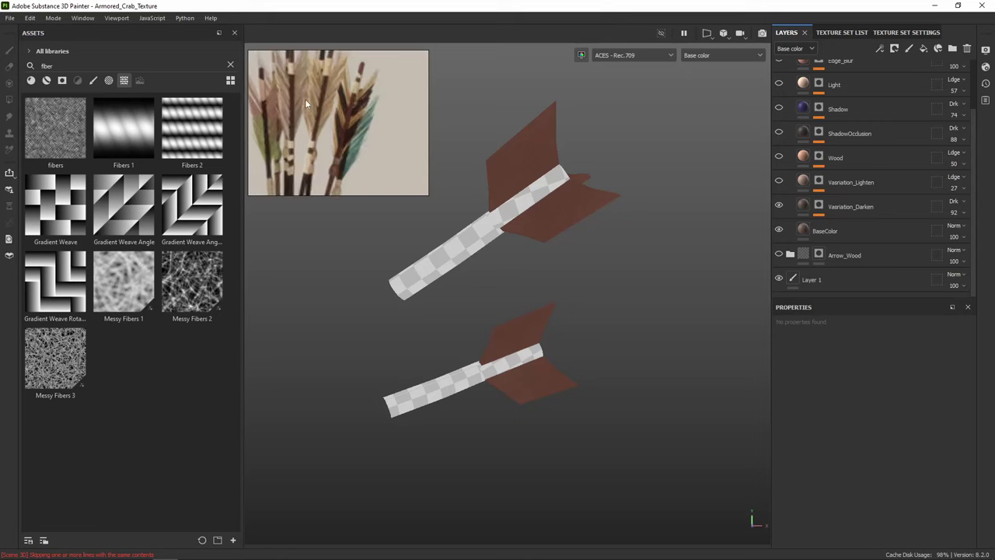
{"action": "left_click", "coordinate": [805, 231]}
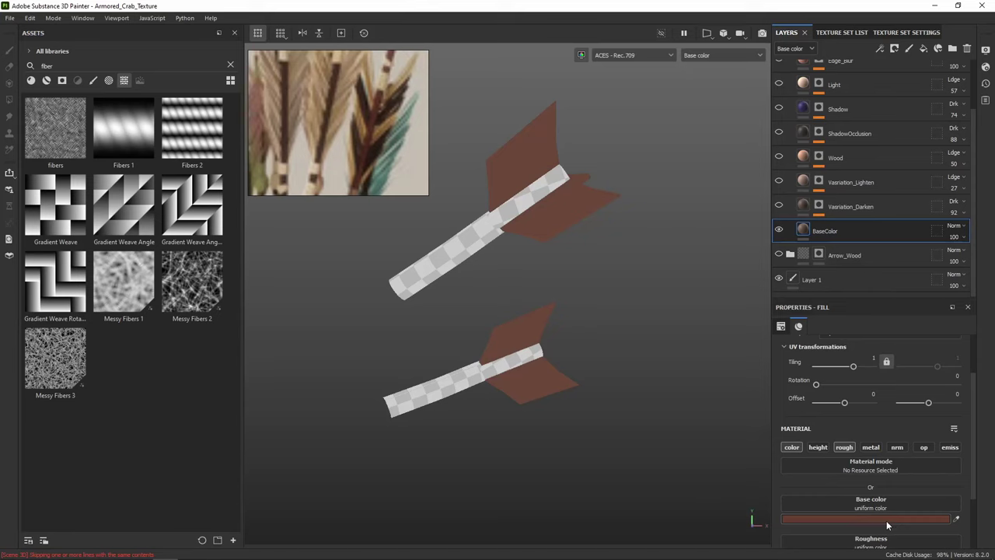
{"action": "left_click", "coordinate": [886, 520]}
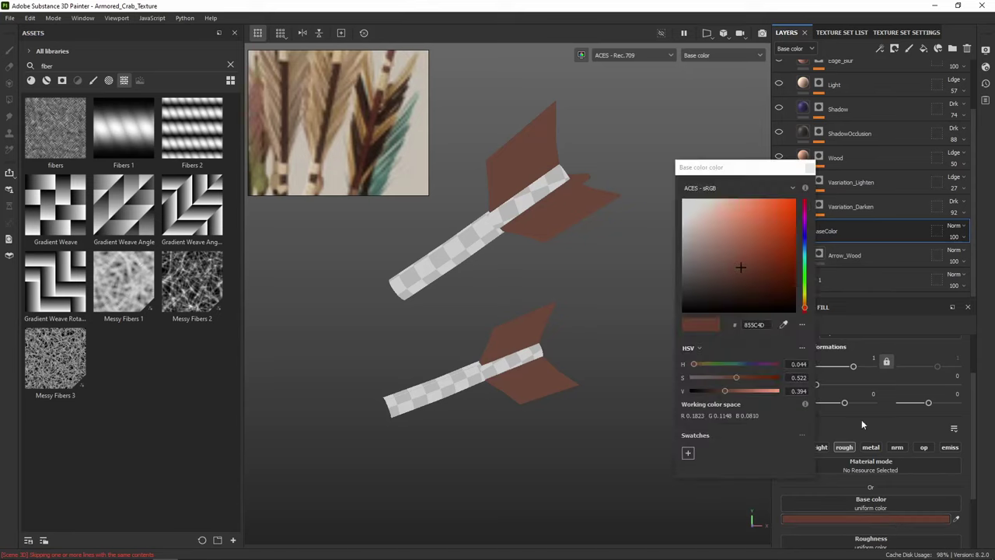
{"action": "left_click", "coordinate": [783, 325]}
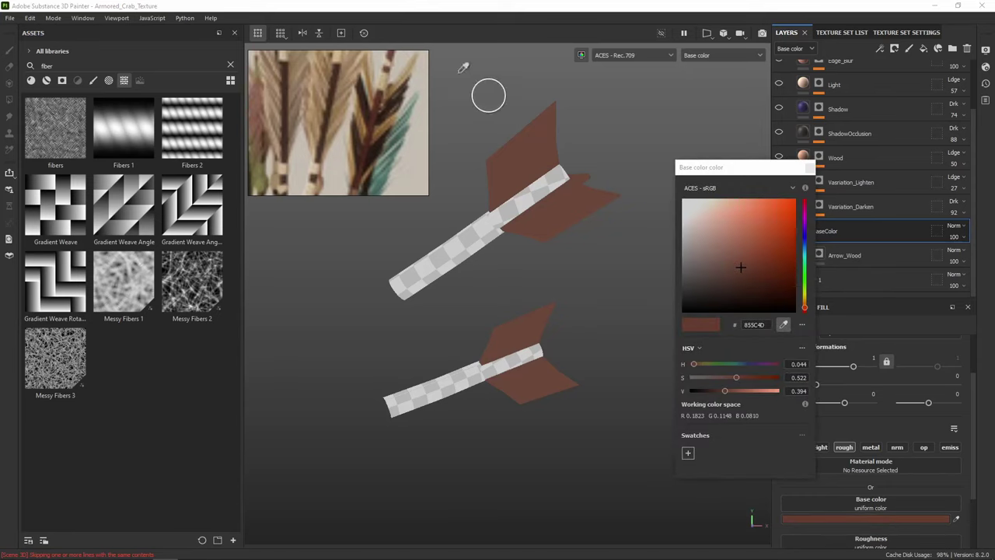
{"action": "left_click", "coordinate": [343, 52]}
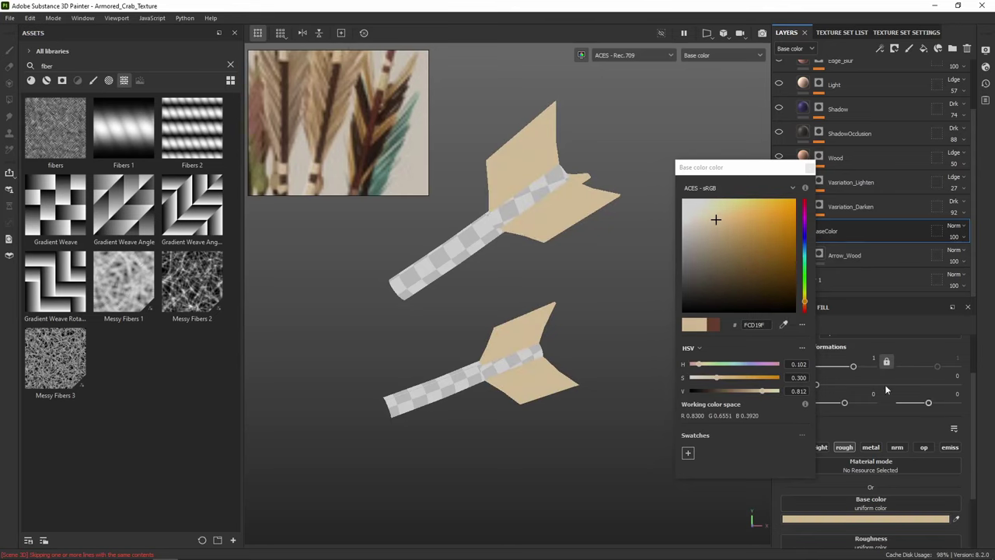
{"action": "left_click", "coordinate": [809, 167]}
Show the Vasriation_Darken layer and set its base color to a mid brown sampled from the feathers in the reference picture
{"action": "left_click", "coordinate": [779, 205]}
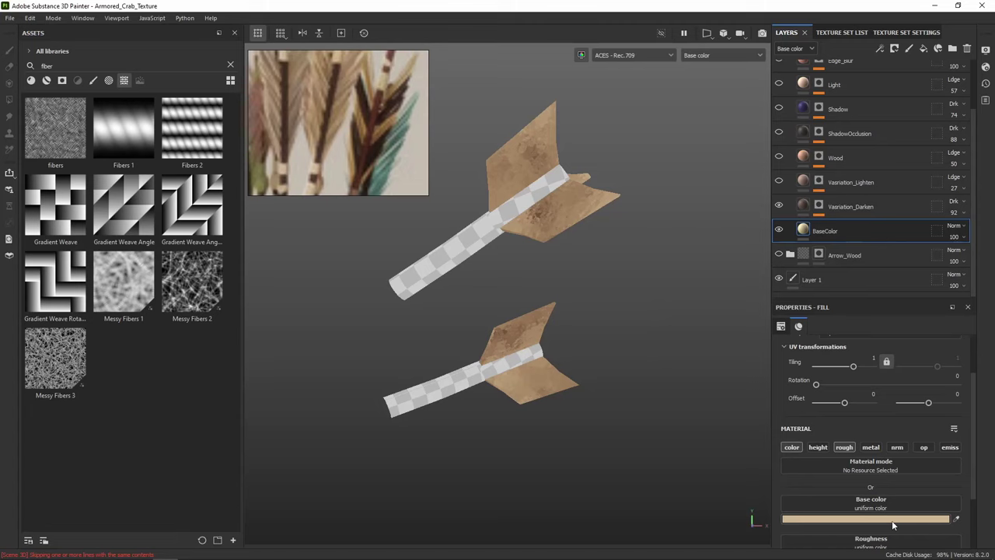
{"action": "left_click", "coordinate": [797, 207]}
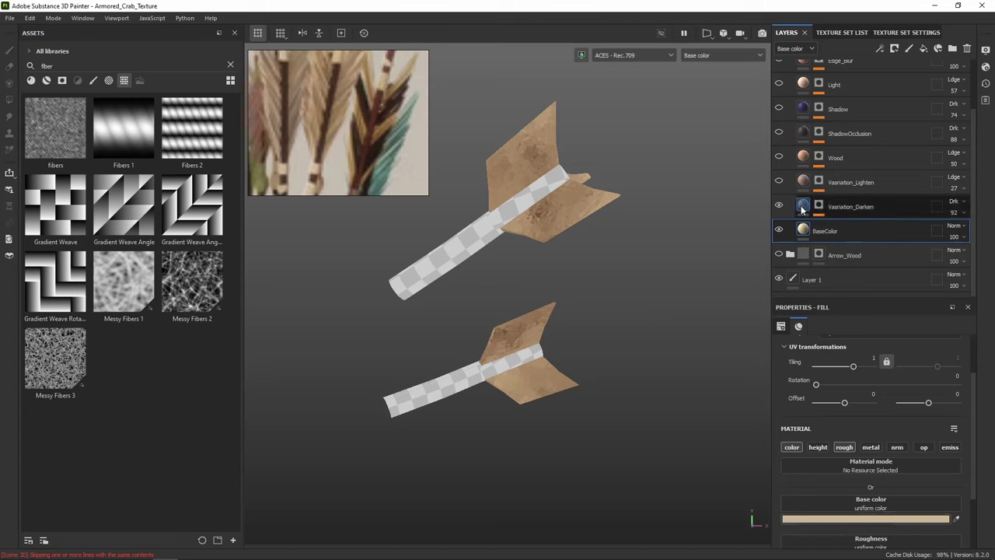
{"action": "left_click", "coordinate": [875, 519]}
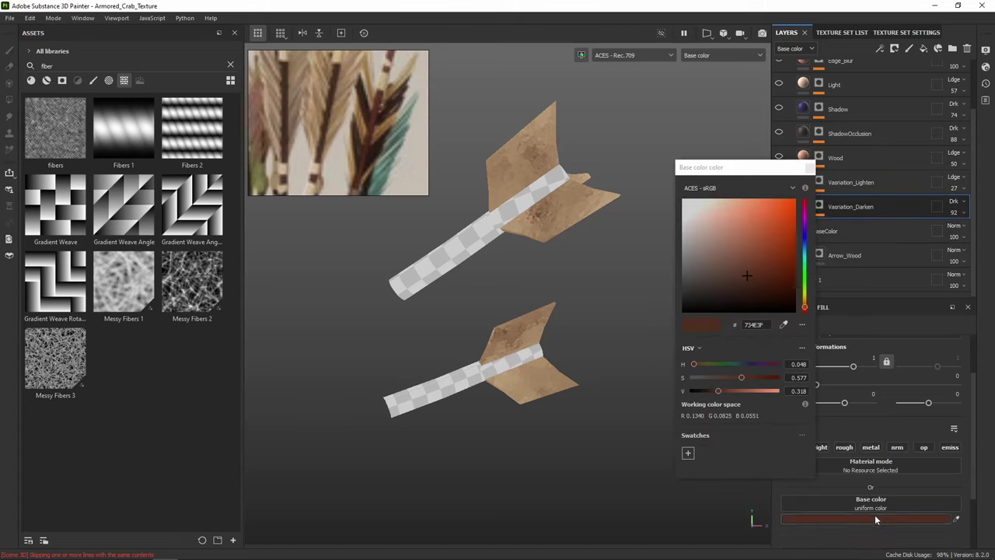
{"action": "left_click", "coordinate": [783, 325]}
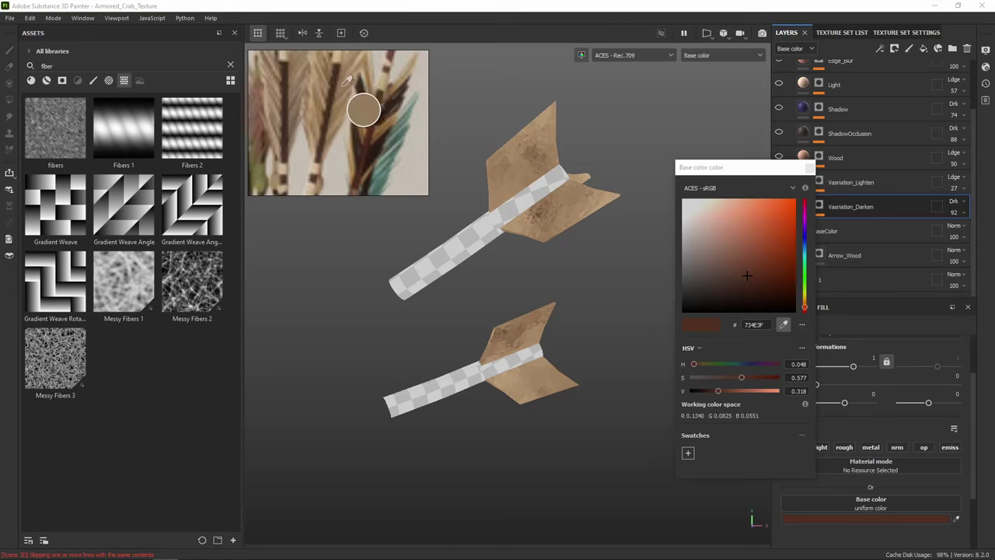
{"action": "left_click", "coordinate": [364, 109]}
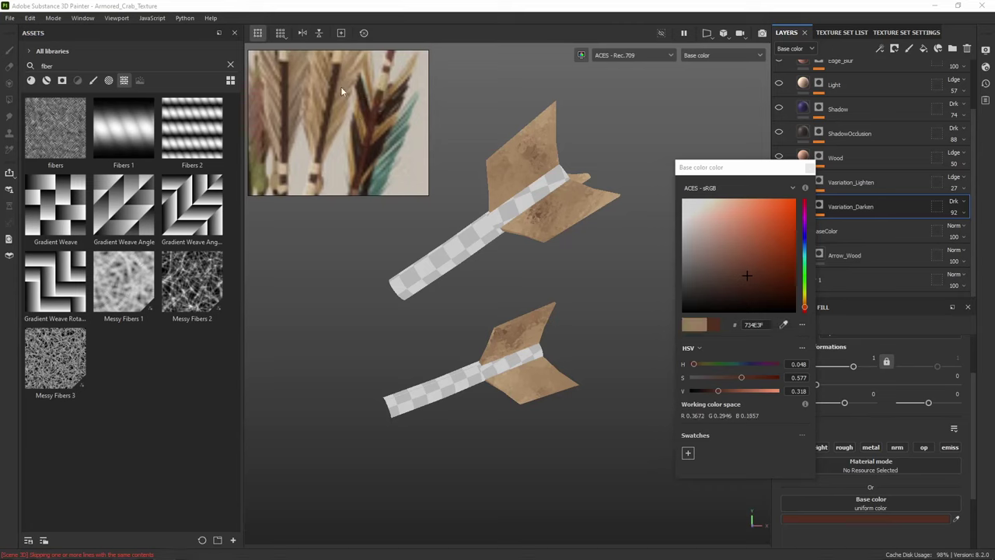
{"action": "left_click", "coordinate": [811, 168]}
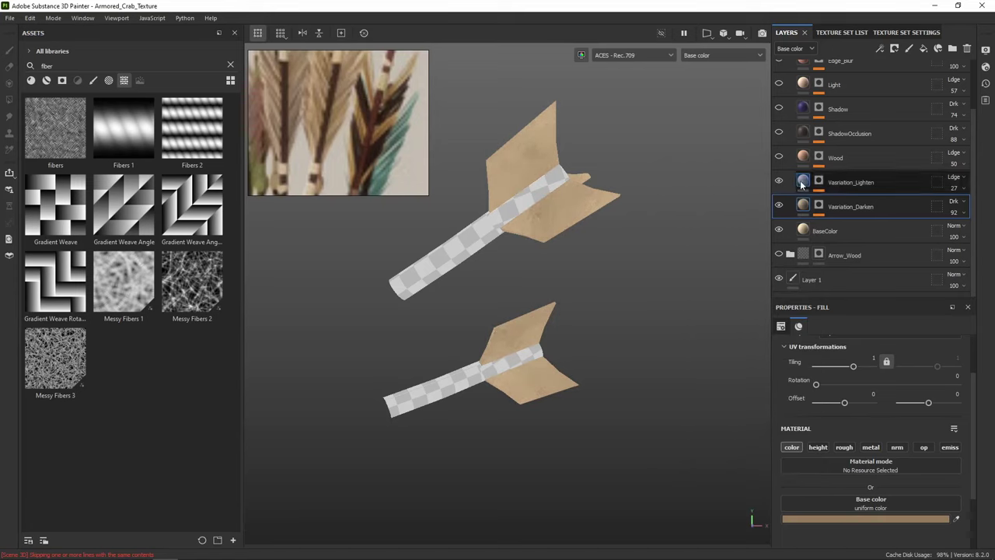
Set the Vasriation_Lighten layer's base color to a light tan sampled from the reference feathers and brighten it
{"action": "left_click", "coordinate": [804, 183]}
{"action": "left_click", "coordinate": [910, 520]}
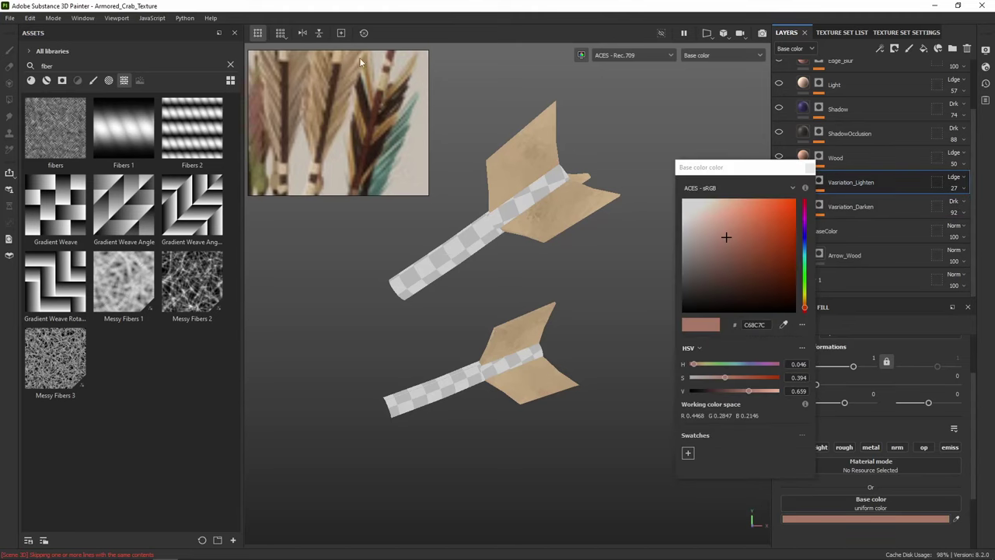
{"action": "left_click", "coordinate": [783, 325]}
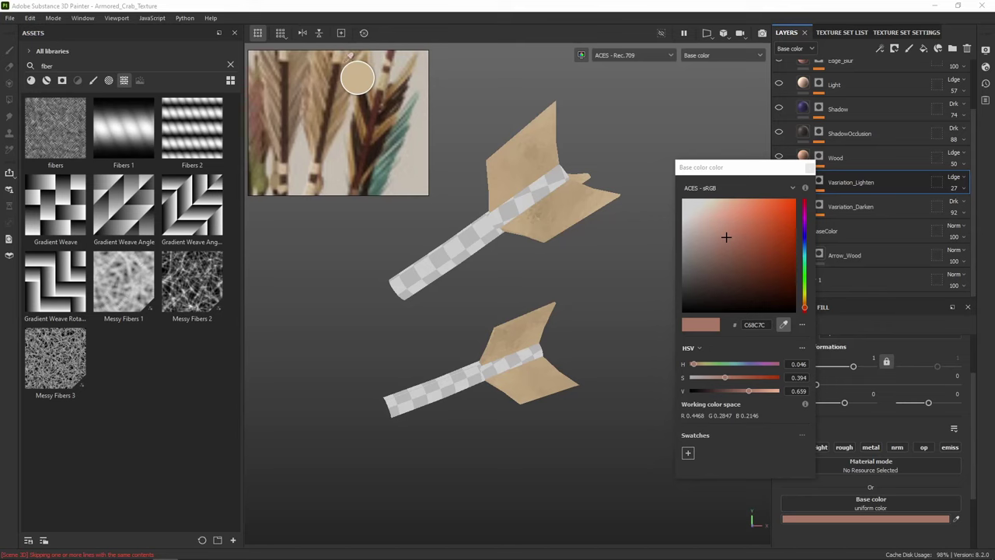
{"action": "left_click", "coordinate": [340, 52]}
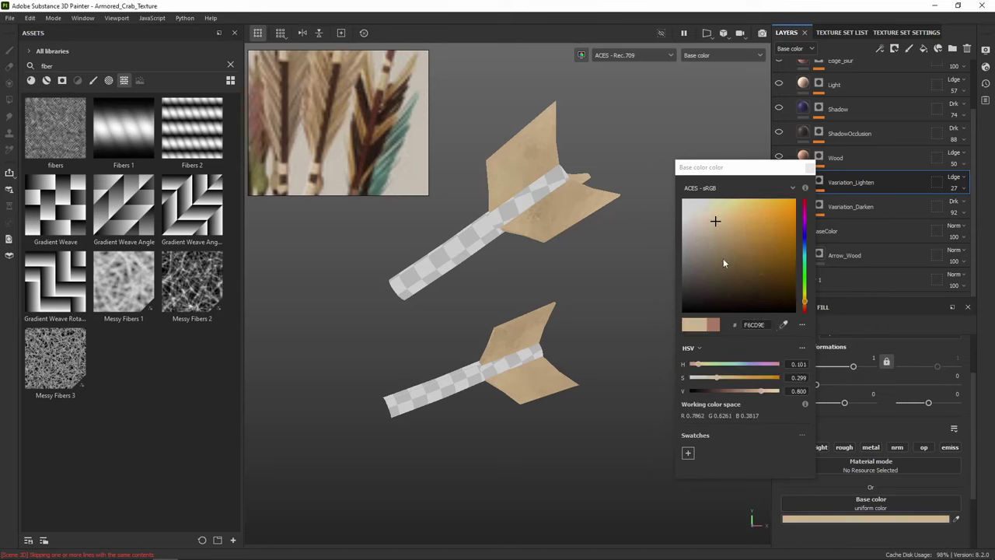
{"action": "left_click", "coordinate": [770, 397]}
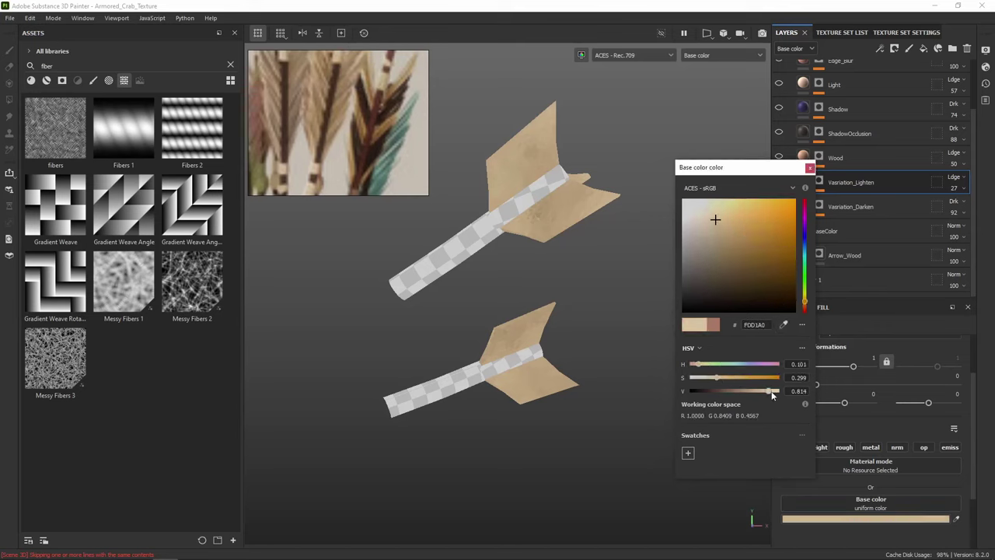
{"action": "left_click", "coordinate": [771, 391]}
{"action": "left_click", "coordinate": [810, 168]}
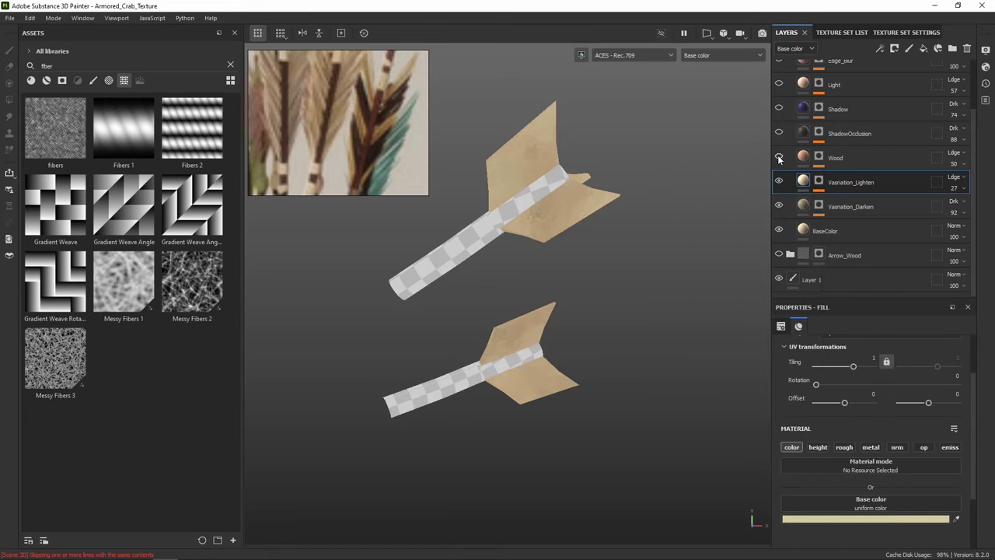
Show the Wood layer and set its base color to a brown sampled from the middle feather in the reference picture
{"action": "left_click", "coordinate": [779, 158]}
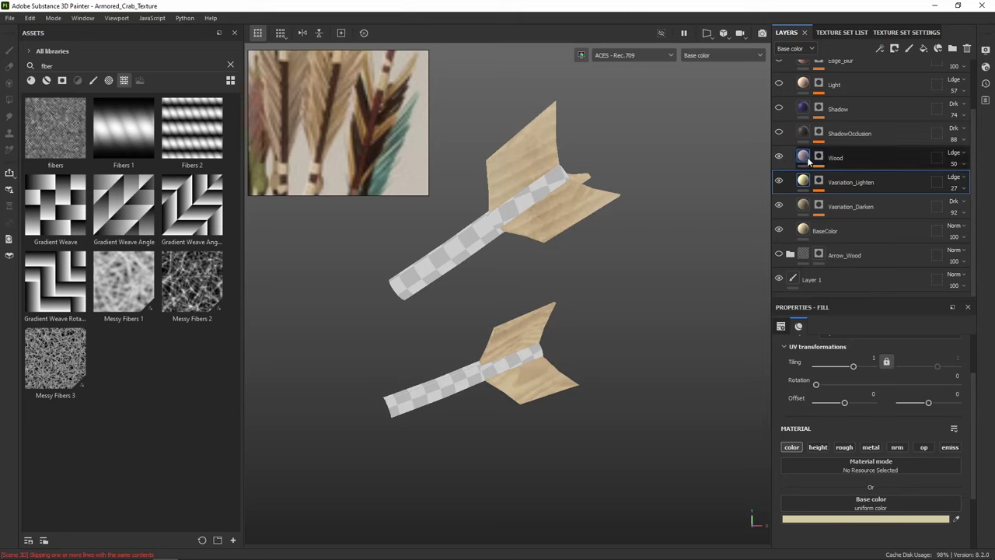
{"action": "left_click", "coordinate": [814, 159]}
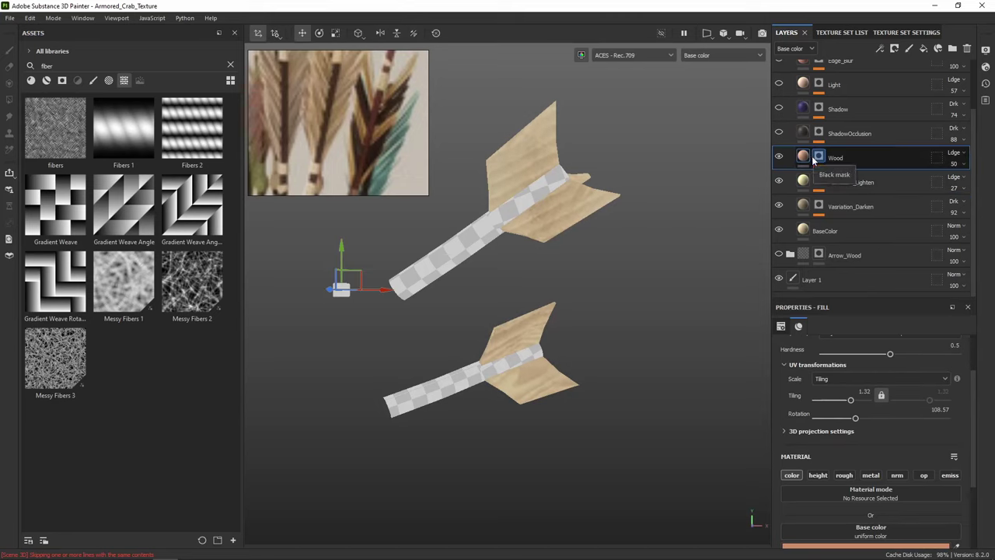
{"action": "left_click", "coordinate": [882, 546]}
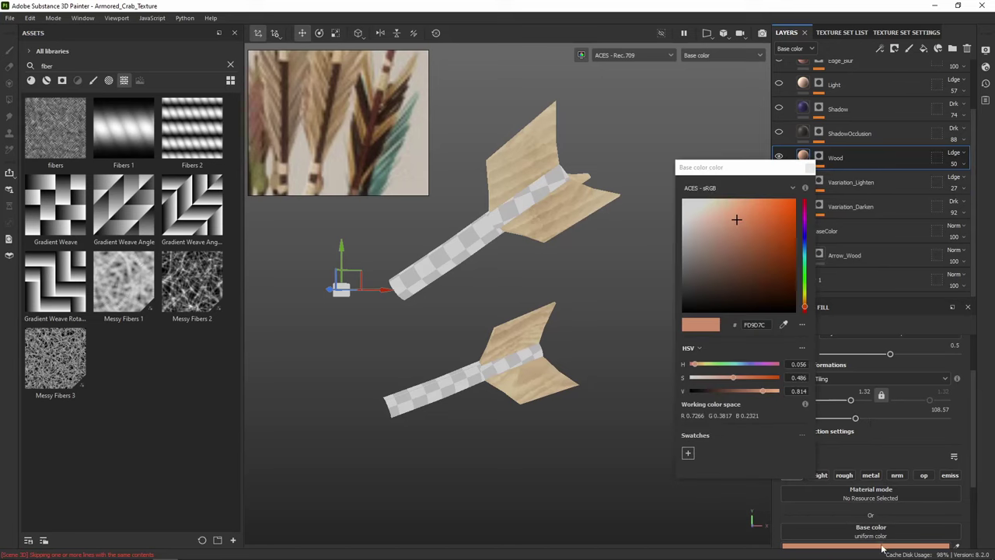
{"action": "left_click", "coordinate": [782, 324]}
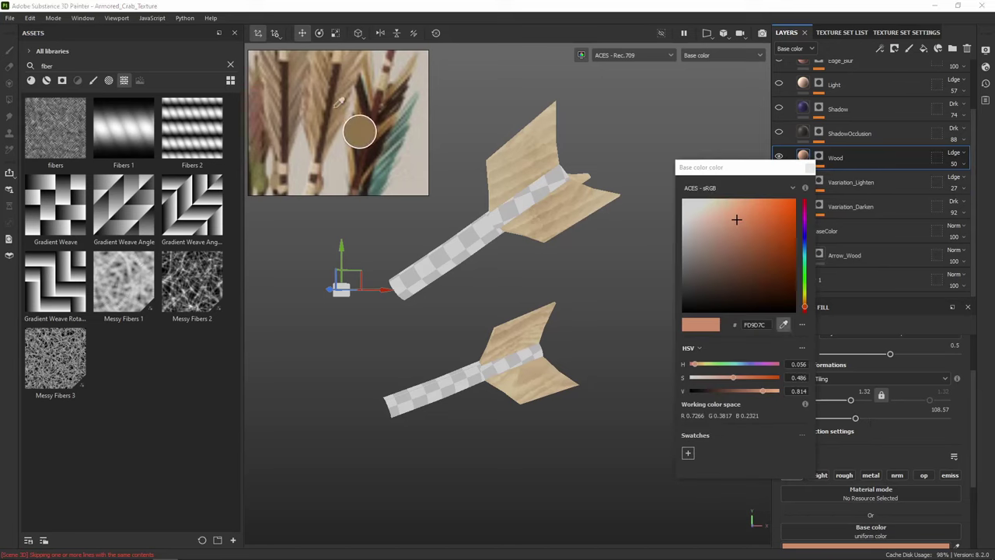
{"action": "left_click", "coordinate": [342, 103]}
In the Wood layer's mask, hide the Blur Slope filter and replace the Wood 01 grayscale with Fibers 1
{"action": "left_click", "coordinate": [817, 158]}
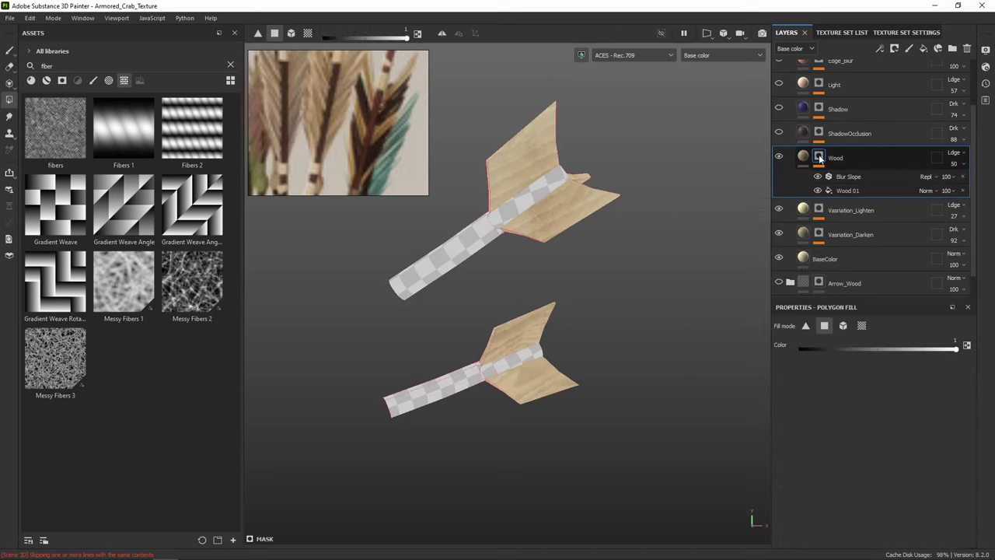
{"action": "left_click", "coordinate": [818, 176]}
{"action": "key", "text": "Return"}
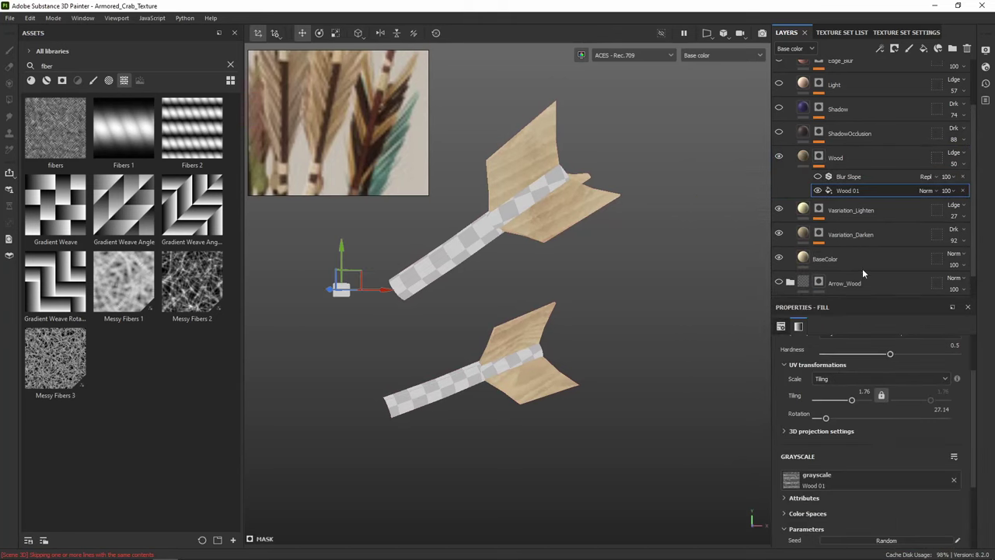
{"action": "scroll", "coordinate": [905, 406], "scroll_direction": "down", "scroll_amount": 3}
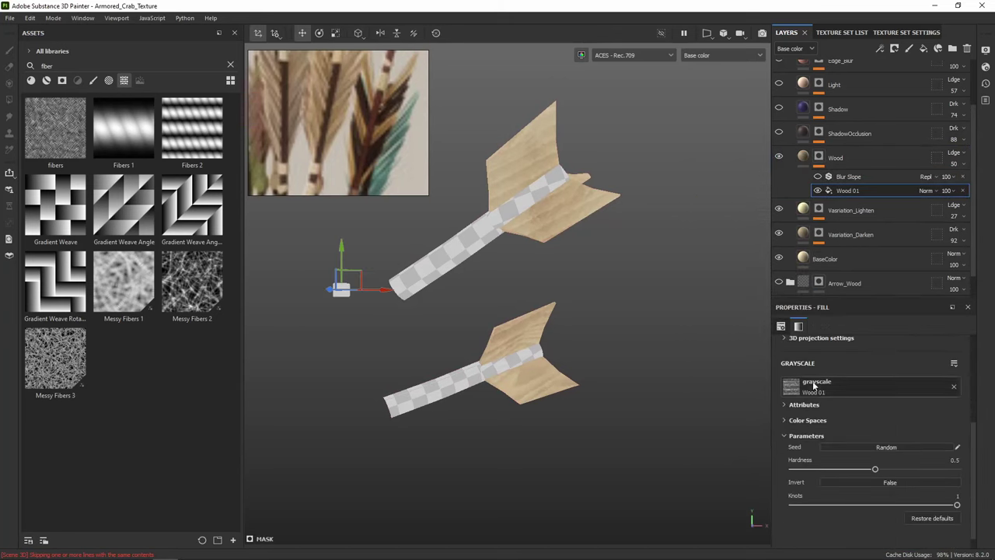
{"action": "left_click_drag", "start_coordinate": [124, 128], "coordinate": [827, 388]}
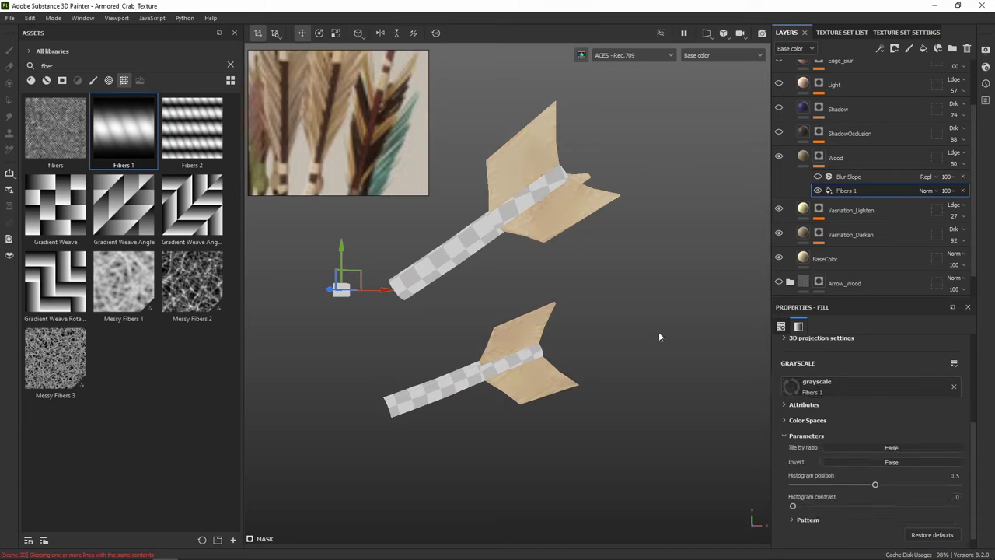
View the Wood mask and set the Fibers 1 fill to unlinked tiling of 30.12 by 11.94 with a rotation of 18.57
{"action": "left_click", "coordinate": [819, 161], "text": "alt"}
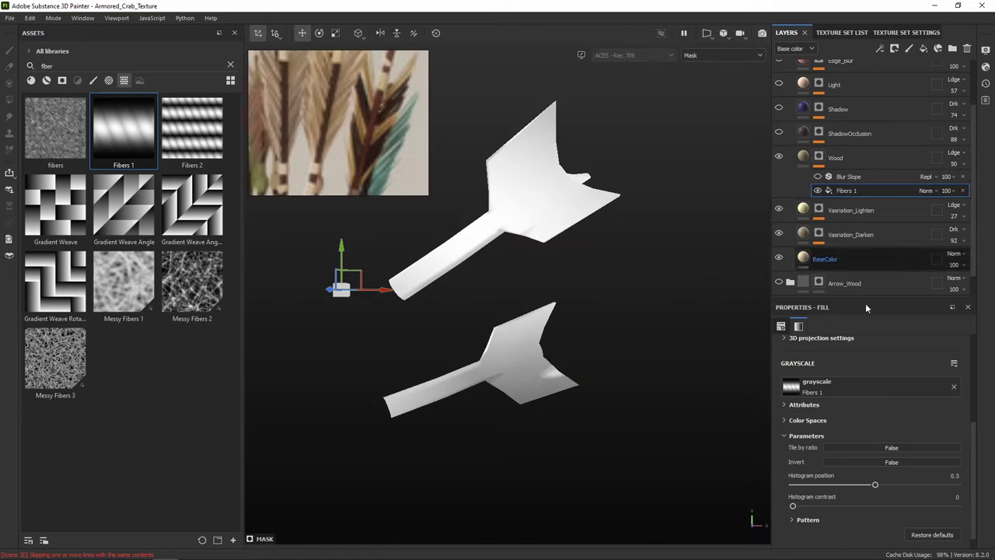
{"action": "scroll", "coordinate": [852, 487], "scroll_direction": "up", "scroll_amount": 5}
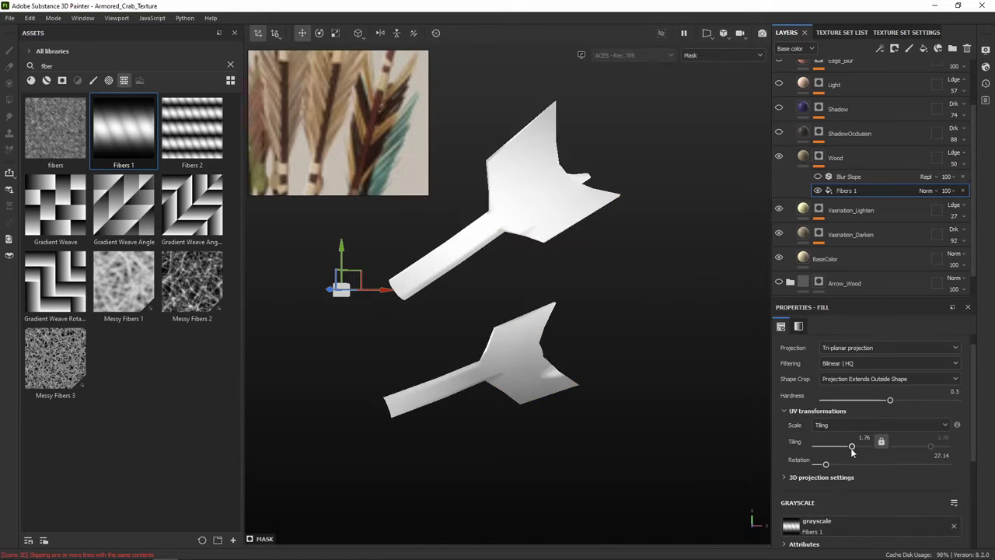
{"action": "mouse_move", "coordinate": [853, 449]}
{"action": "left_mouse_down"}
{"action": "mouse_move", "coordinate": [877, 445]}
{"action": "mouse_move", "coordinate": [858, 444]}
{"action": "mouse_move", "coordinate": [868, 449]}
{"action": "left_mouse_up"}
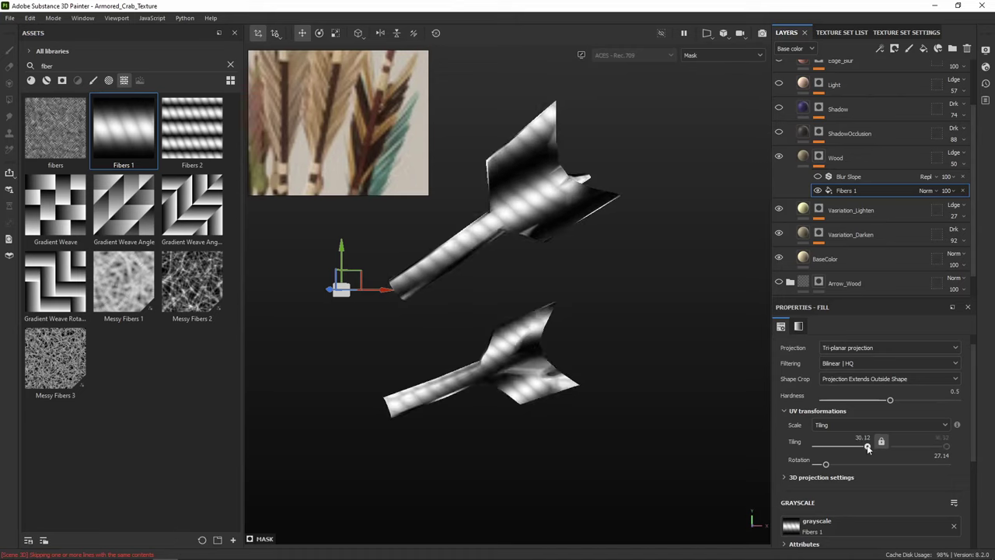
{"action": "left_click", "coordinate": [881, 441]}
{"action": "left_click_drag", "start_coordinate": [948, 448], "coordinate": [940, 448]}
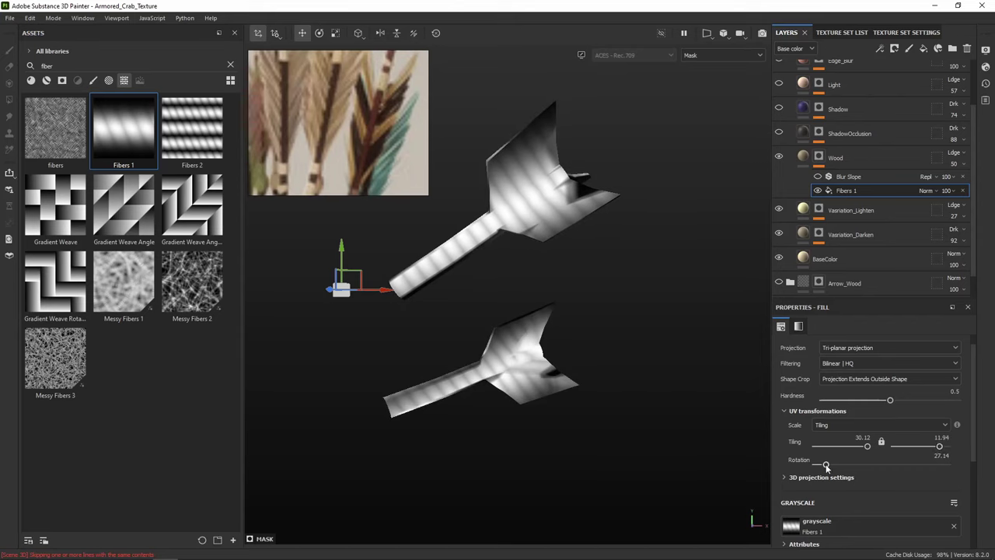
{"action": "mouse_move", "coordinate": [827, 465]}
{"action": "left_mouse_down"}
{"action": "mouse_move", "coordinate": [817, 464]}
{"action": "mouse_move", "coordinate": [826, 466]}
{"action": "left_mouse_up"}
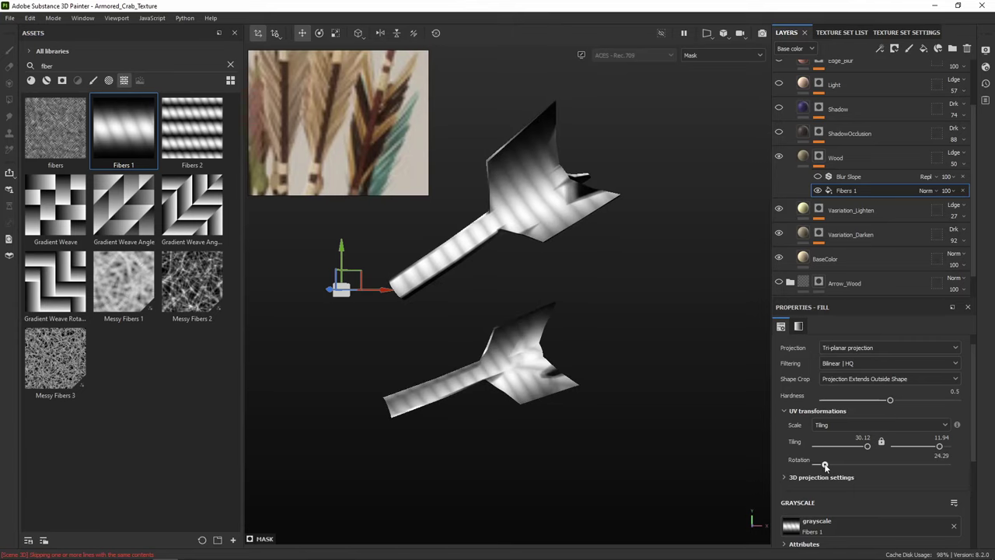
{"action": "mouse_move", "coordinate": [826, 465]}
{"action": "left_mouse_down"}
{"action": "mouse_move", "coordinate": [841, 464]}
{"action": "mouse_move", "coordinate": [823, 464]}
{"action": "left_mouse_up"}
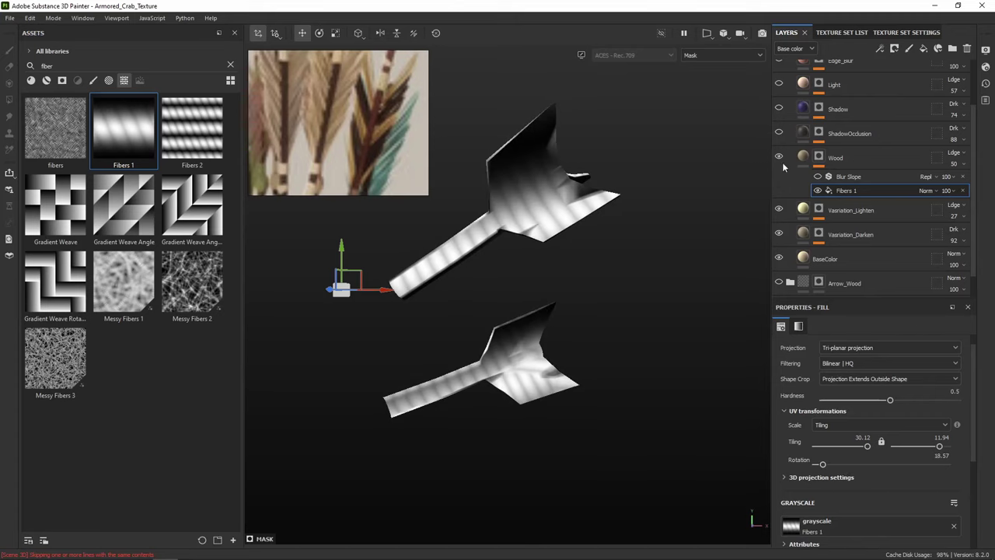
Lower the second tiling value of the Fibers 1 fill to 8.39
{"action": "double_click", "coordinate": [838, 159]}
{"action": "key", "text": "Return"}
{"action": "middle_click_drag", "start_coordinate": [596, 199], "coordinate": [590, 245], "text": "alt"}
{"action": "mouse_move", "coordinate": [591, 244]}
{"action": "left_mouse_down", "text": "alt"}
{"action": "mouse_move", "coordinate": [584, 197]}
{"action": "mouse_move", "coordinate": [649, 228]}
{"action": "mouse_move", "coordinate": [602, 237]}
{"action": "left_mouse_up", "text": "alt"}
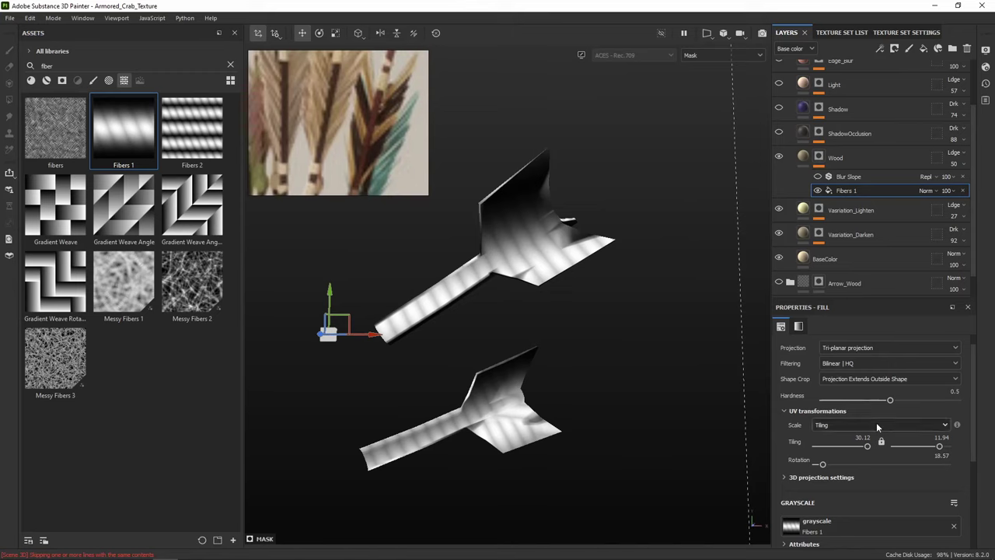
{"action": "left_click_drag", "start_coordinate": [939, 446], "coordinate": [937, 446]}
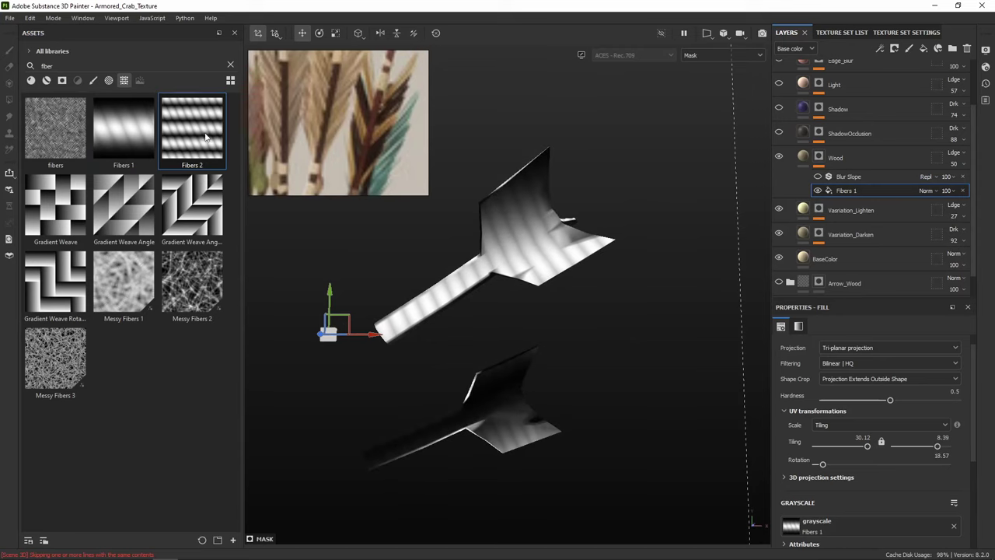
Replace the Fibers 1 grayscale in the Wood mask with Fibers 2
{"action": "left_click_drag", "start_coordinate": [206, 137], "coordinate": [846, 192]}
{"action": "scroll", "coordinate": [878, 450], "scroll_direction": "down", "scroll_amount": 5}
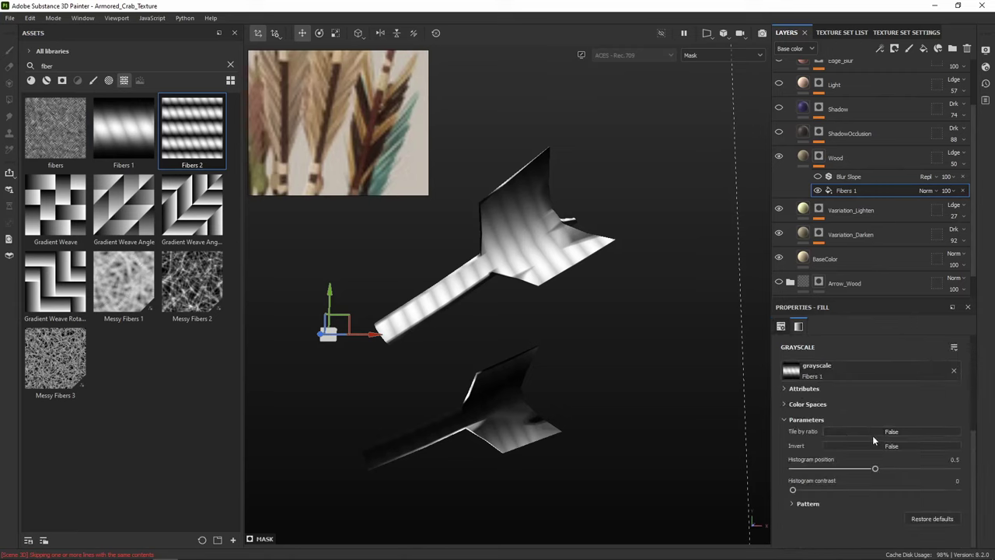
{"action": "left_click_drag", "start_coordinate": [203, 140], "coordinate": [848, 375]}
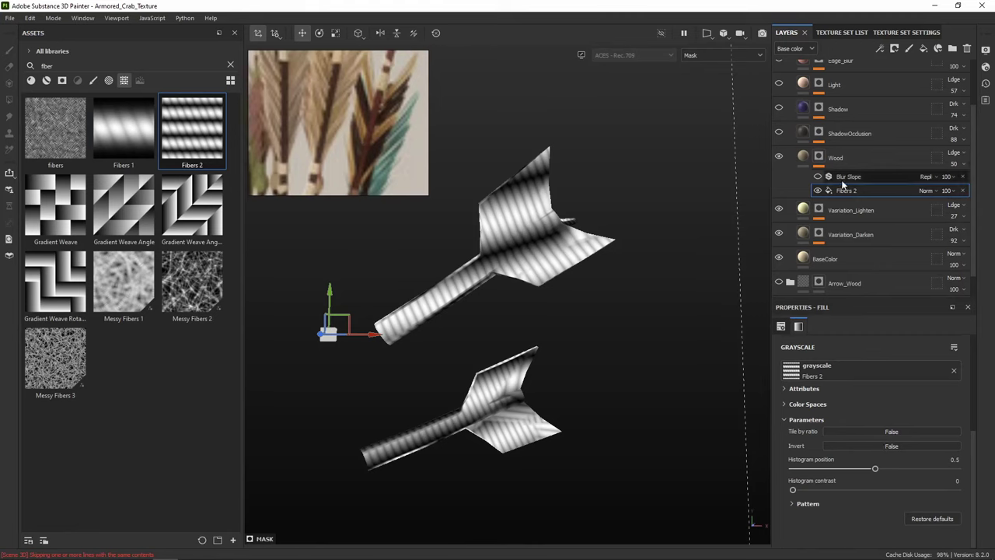
Set the Fibers 2 fill's second tiling value to 1.05 and rotation to 30, re-enable Blur Slope, and return to the base color view
{"action": "scroll", "coordinate": [846, 466], "scroll_direction": "up", "scroll_amount": 5}
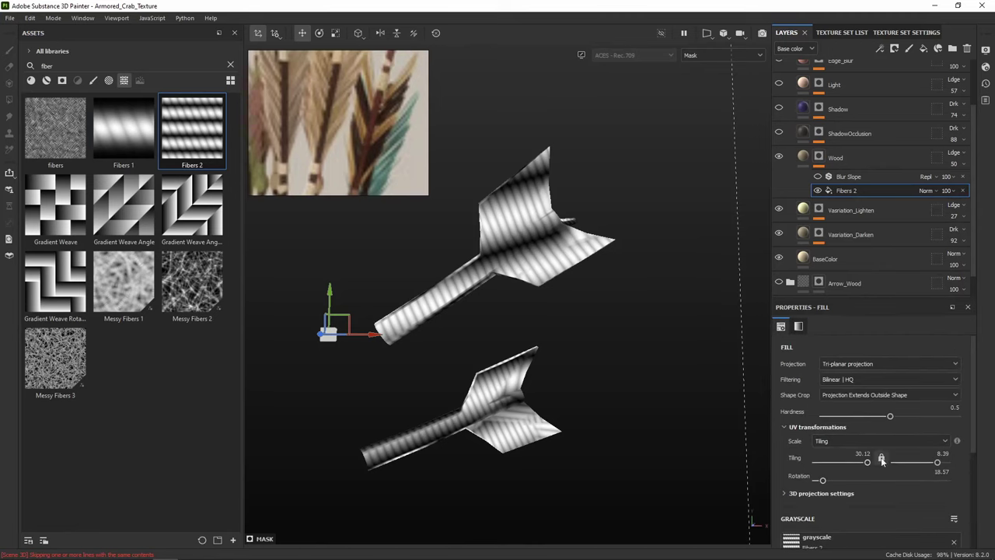
{"action": "left_click", "coordinate": [881, 459]}
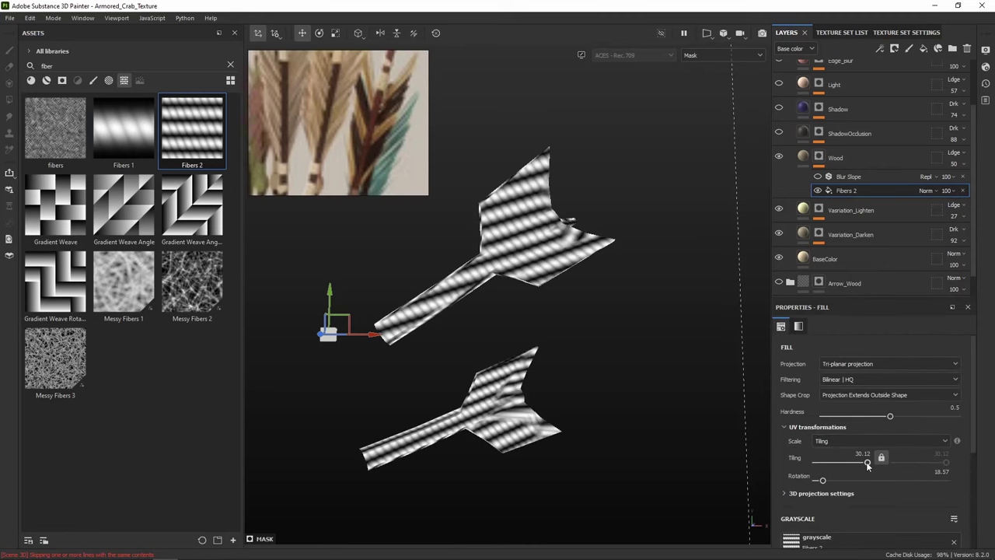
{"action": "left_click", "coordinate": [880, 458]}
{"action": "left_click_drag", "start_coordinate": [948, 464], "coordinate": [930, 465]}
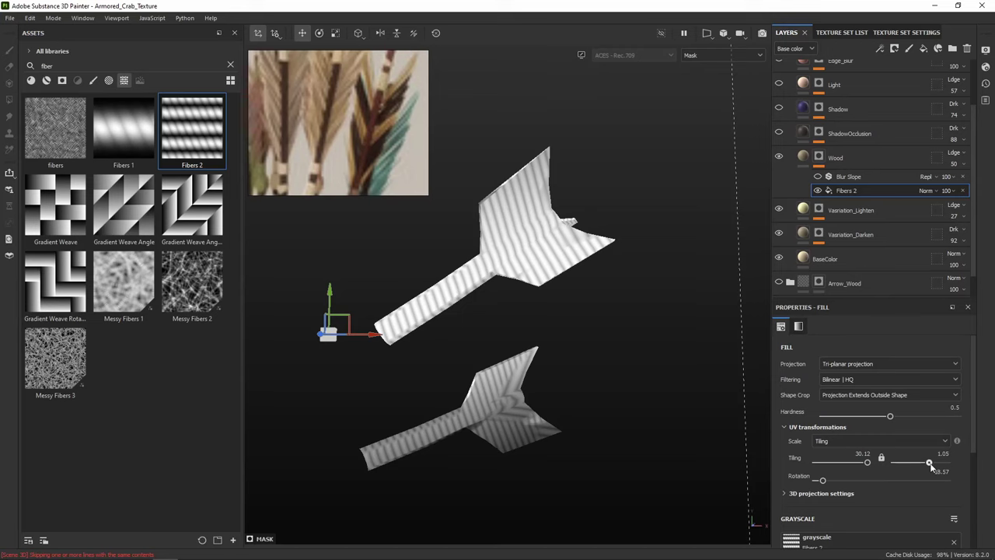
{"action": "left_click_drag", "start_coordinate": [822, 479], "coordinate": [827, 481]}
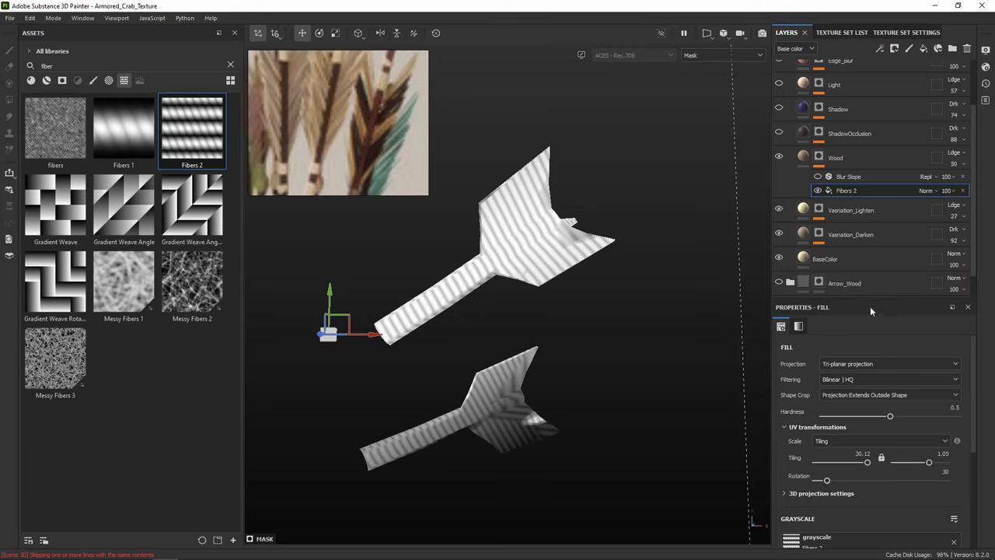
{"action": "left_click_drag", "start_coordinate": [864, 465], "coordinate": [869, 465]}
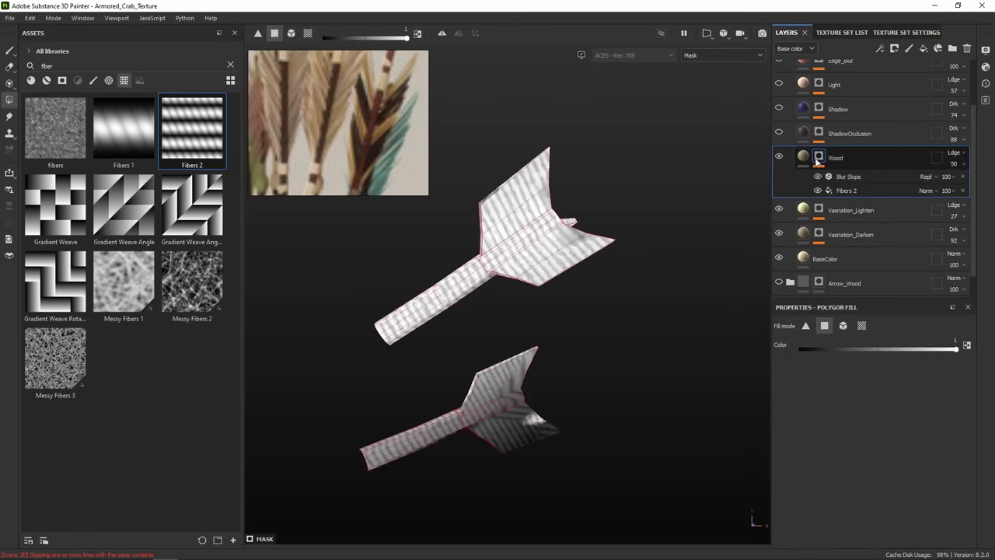
{"action": "left_click", "coordinate": [809, 159]}
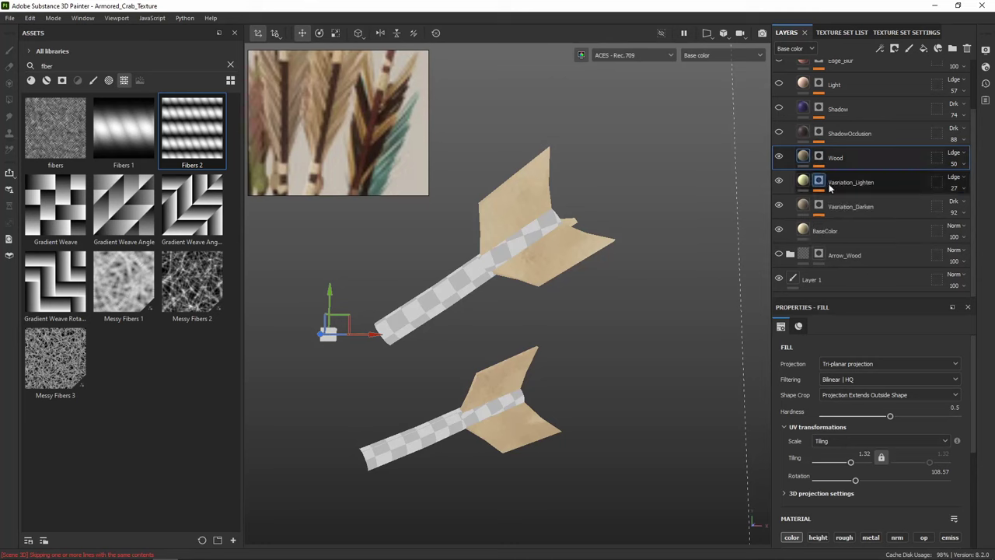
Set the Wood layer's blending mode to Multiply and check the line pattern on the feathers
{"action": "left_click", "coordinate": [819, 159]}
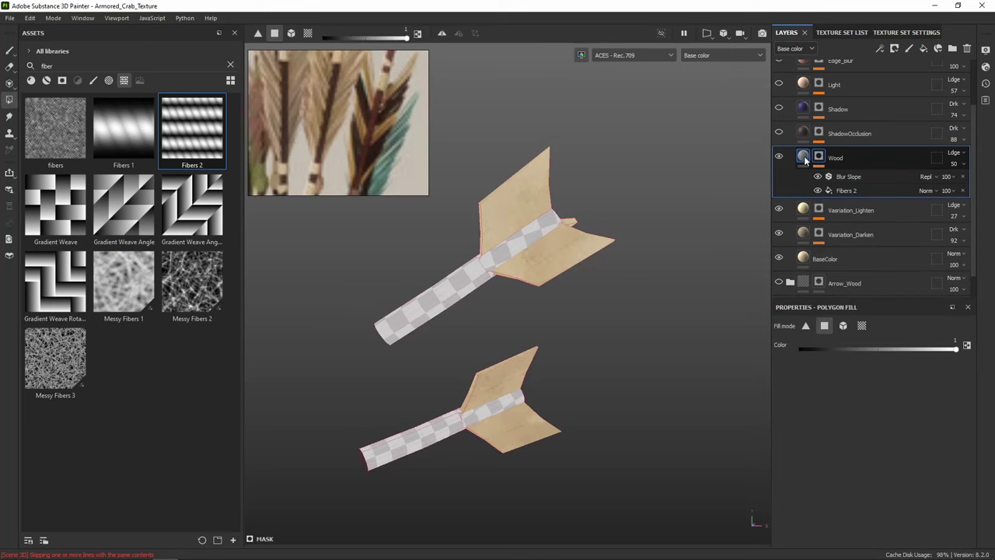
{"action": "left_click", "coordinate": [805, 159]}
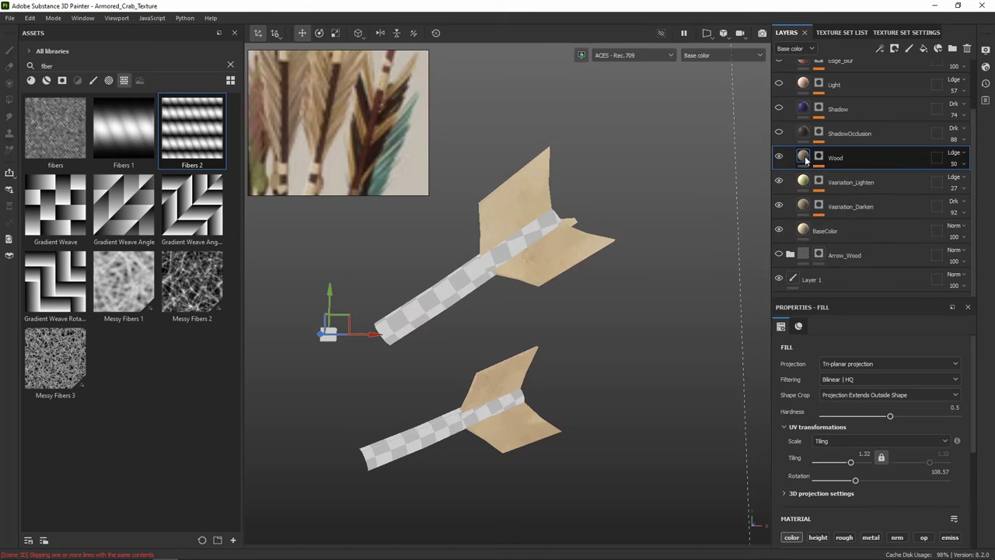
{"action": "left_click", "coordinate": [962, 156]}
{"action": "left_click", "coordinate": [947, 205]}
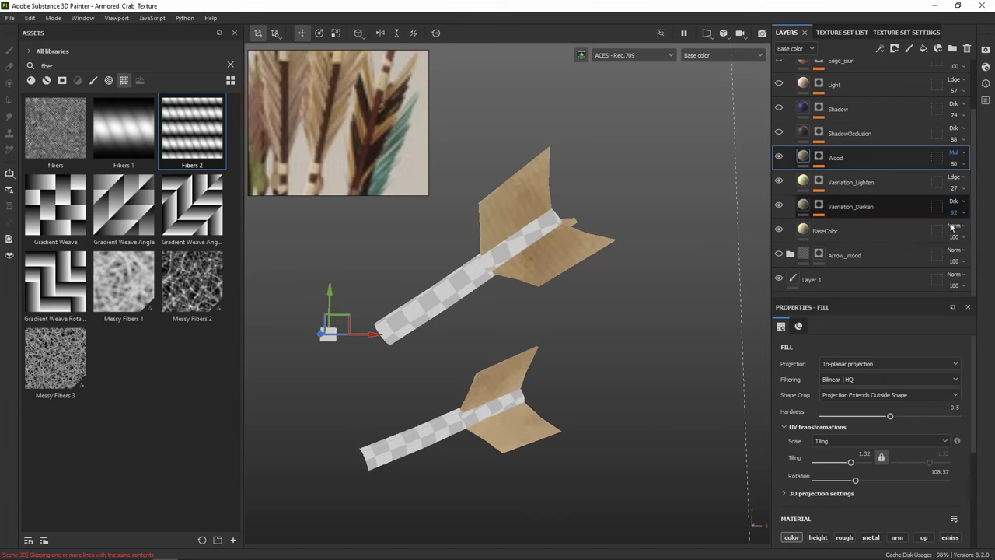
{"action": "scroll", "coordinate": [542, 234], "scroll_direction": "up", "scroll_amount": 3}
{"action": "left_click_drag", "start_coordinate": [545, 220], "coordinate": [554, 290], "text": "alt"}
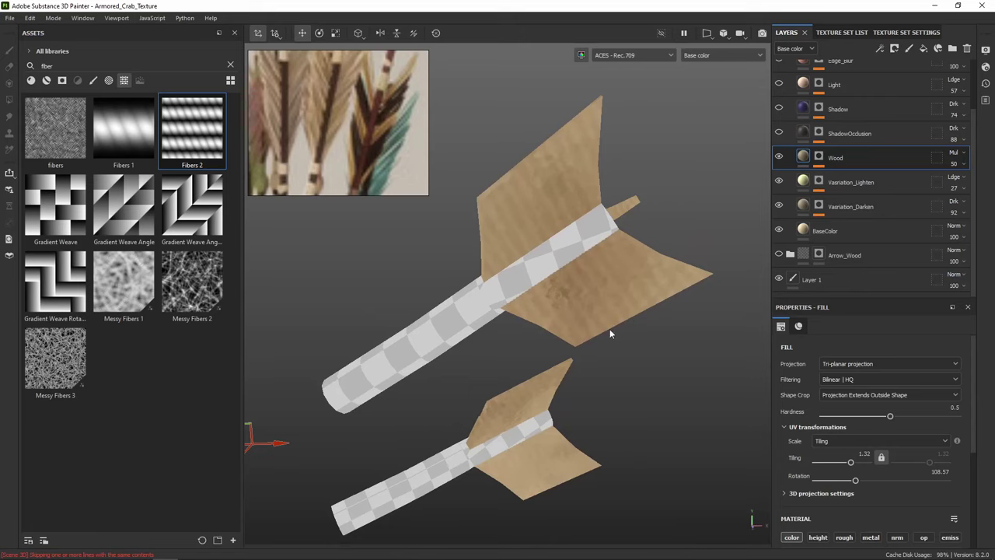
{"action": "left_click_drag", "start_coordinate": [610, 332], "coordinate": [600, 274], "text": "alt"}
{"action": "left_click_drag", "start_coordinate": [590, 335], "coordinate": [619, 296], "text": "alt"}
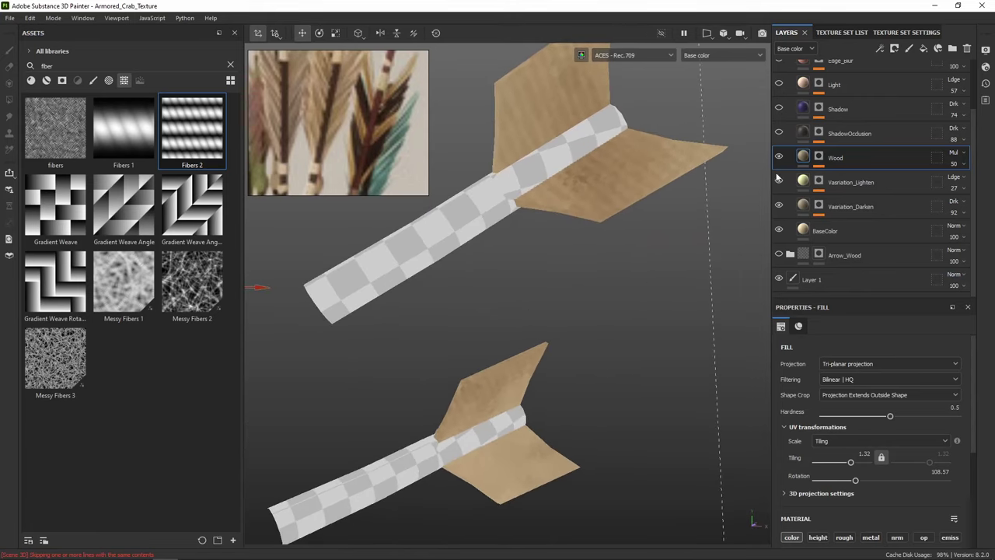
Rename the Wood layer as Feather_Line
{"action": "double_click", "coordinate": [833, 157]}
{"action": "type", "text": "Feather_L"}
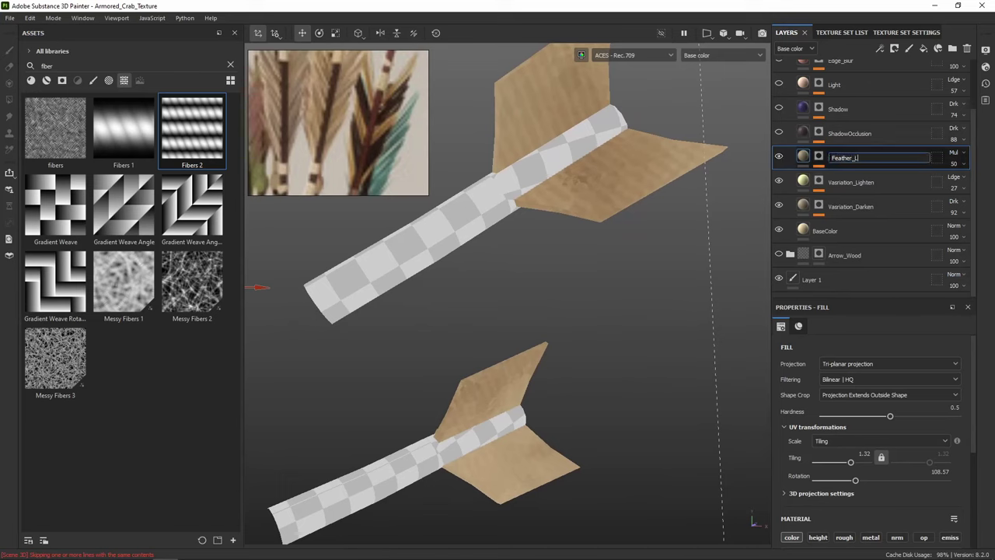
{"action": "type", "text": "ine"}
{"action": "key", "text": "Return"}
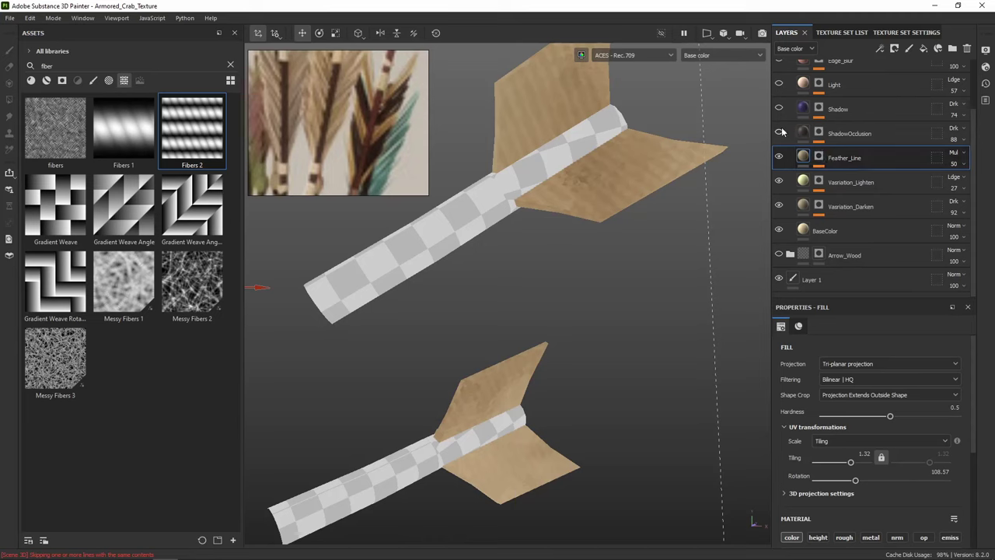
Make the ShadowOcclusion layer visible and lower its opacity to 44
{"action": "left_click", "coordinate": [779, 133]}
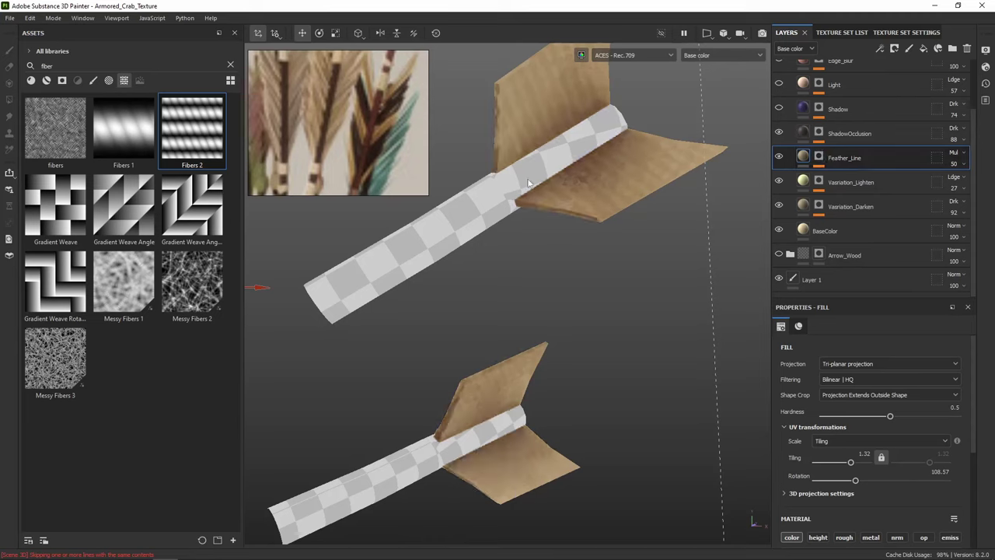
{"action": "left_click", "coordinate": [963, 147]}
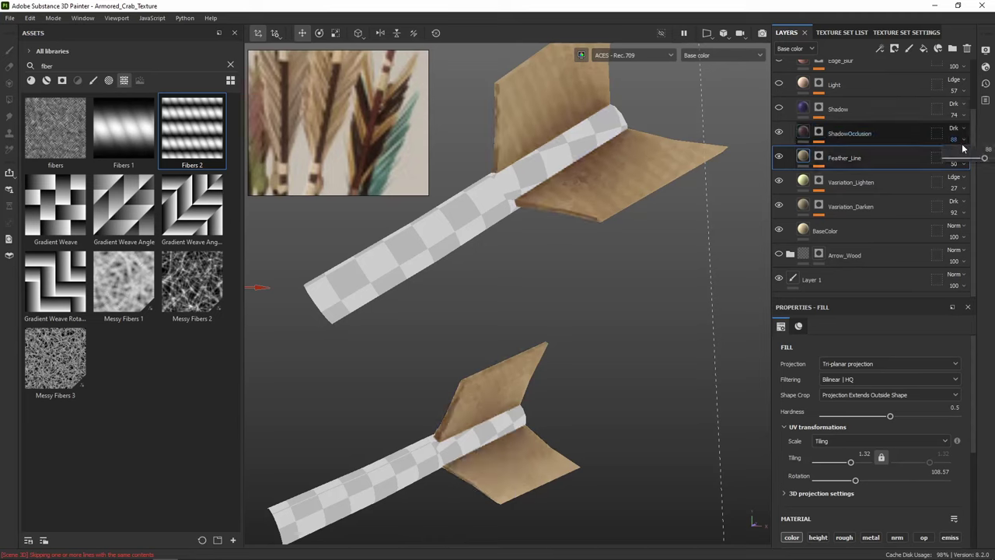
{"action": "left_click", "coordinate": [965, 159]}
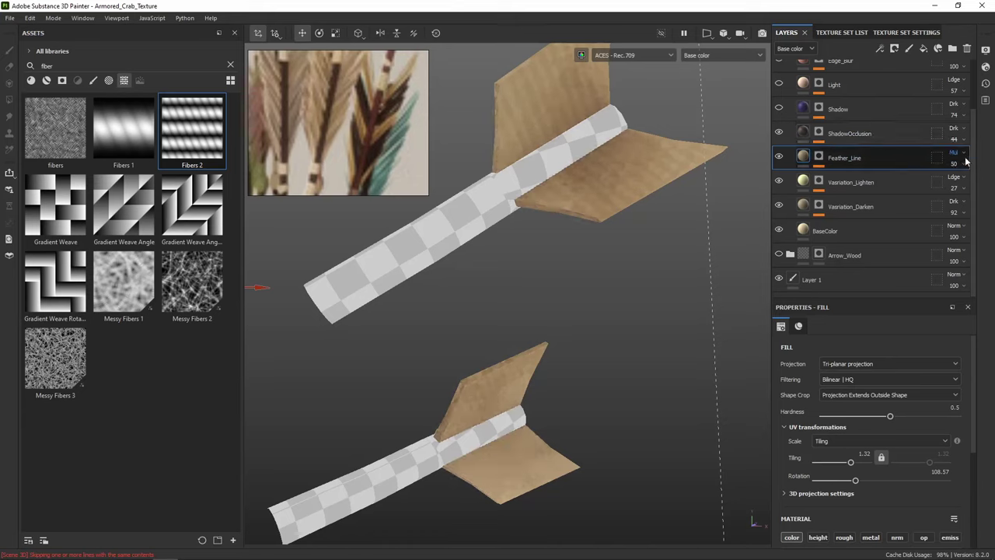
Turn on the Shadow and Light layers of the Arrow_Feather folder, comparing the feathers with and without them
{"action": "left_click", "coordinate": [780, 109]}
{"action": "left_click", "coordinate": [780, 109]}
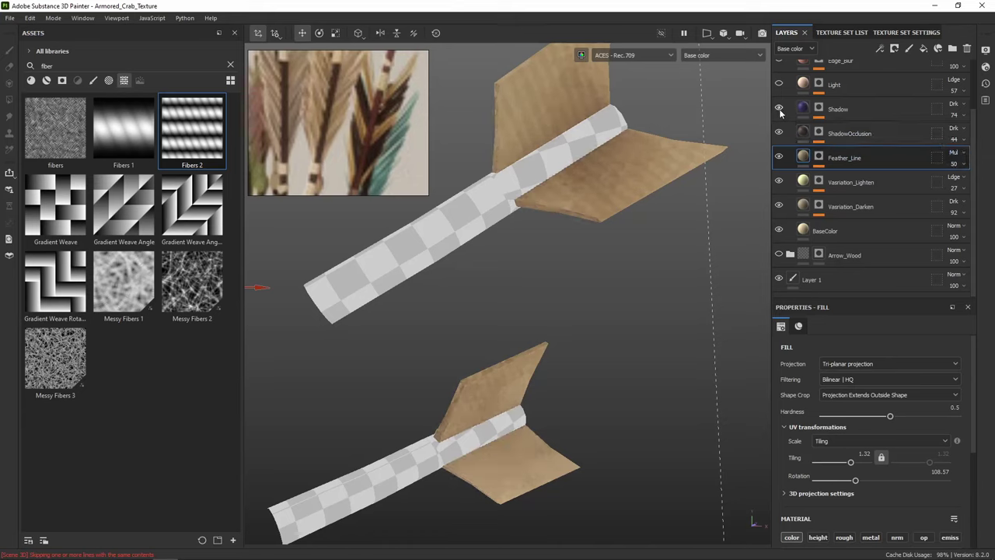
{"action": "left_click", "coordinate": [780, 110]}
{"action": "middle_click_drag", "start_coordinate": [692, 107], "coordinate": [706, 197], "text": "alt"}
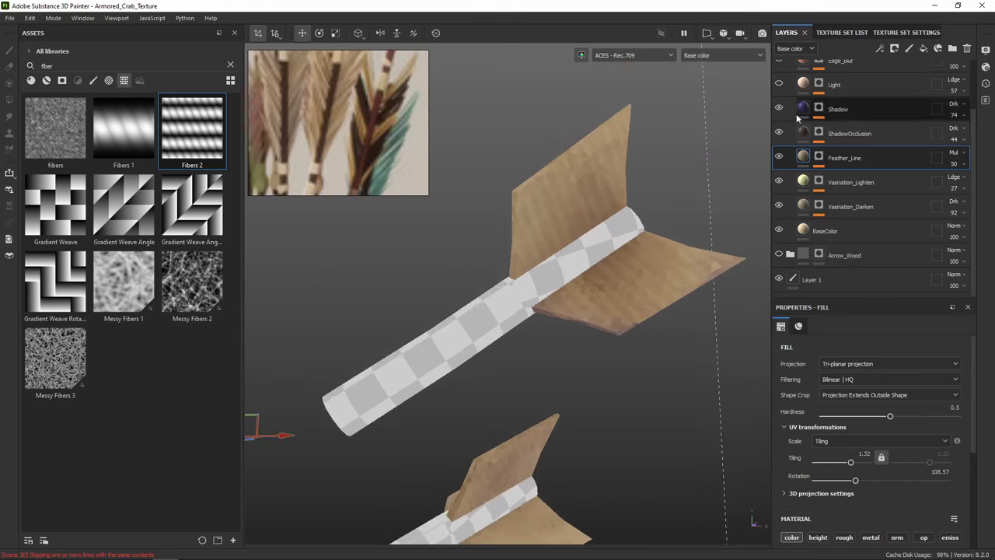
{"action": "scroll", "coordinate": [804, 124], "scroll_direction": "up", "scroll_amount": 1}
{"action": "left_click", "coordinate": [779, 115]}
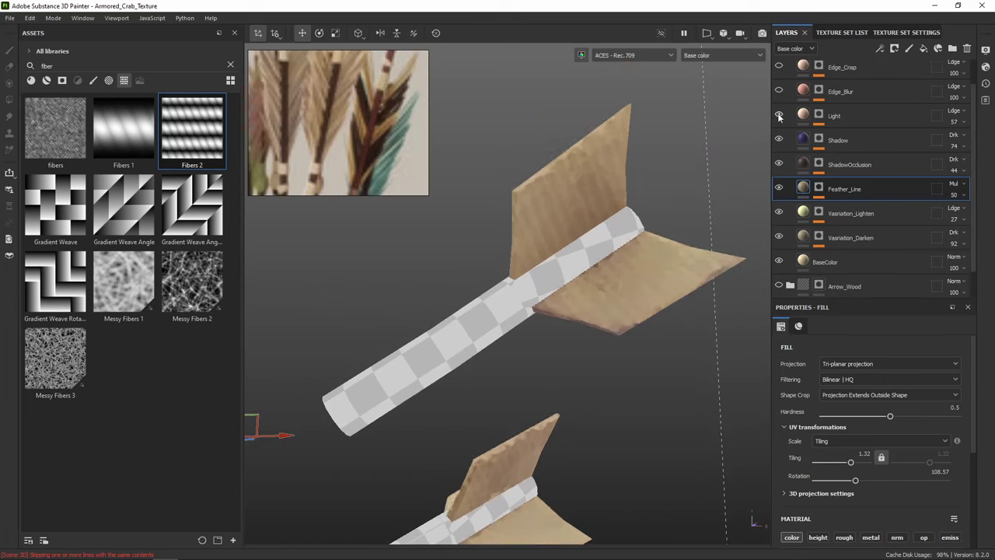
{"action": "left_click", "coordinate": [779, 115]}
{"action": "left_click", "coordinate": [779, 115]}
Turn on the Edge_Blur and Edge_Crisp layers of the Arrow_Feather folder
{"action": "scroll", "coordinate": [783, 114], "scroll_direction": "up", "scroll_amount": 1}
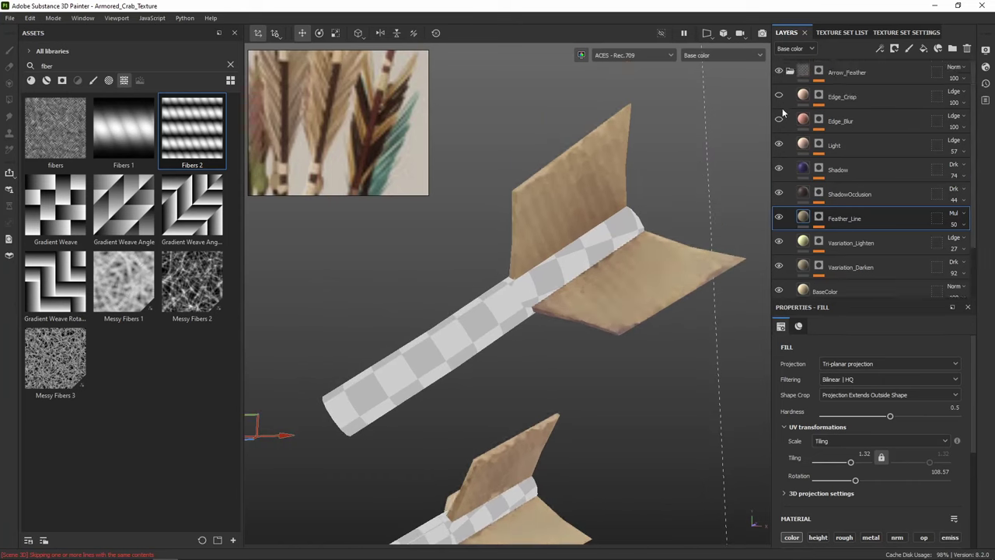
{"action": "left_click", "coordinate": [779, 122]}
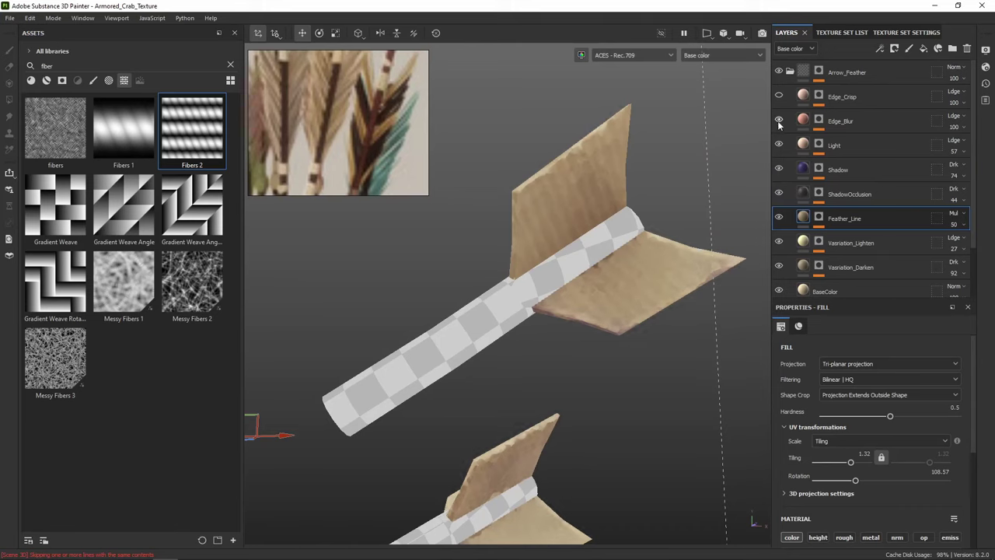
{"action": "left_click", "coordinate": [779, 96]}
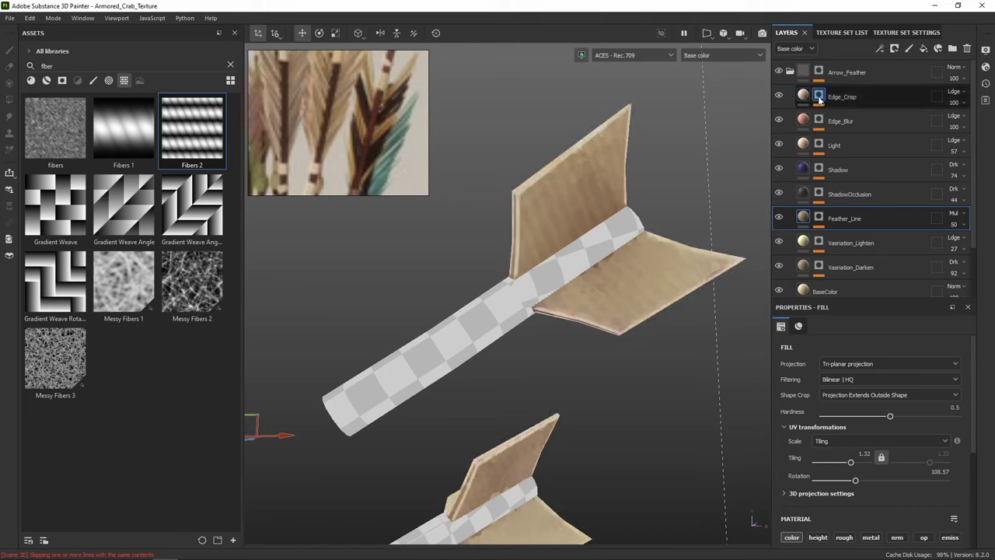
View the Edge_Crisp mask and examine what its Levels and Dirt 1 effects contribute by switching them off and on
{"action": "left_click", "coordinate": [818, 97]}
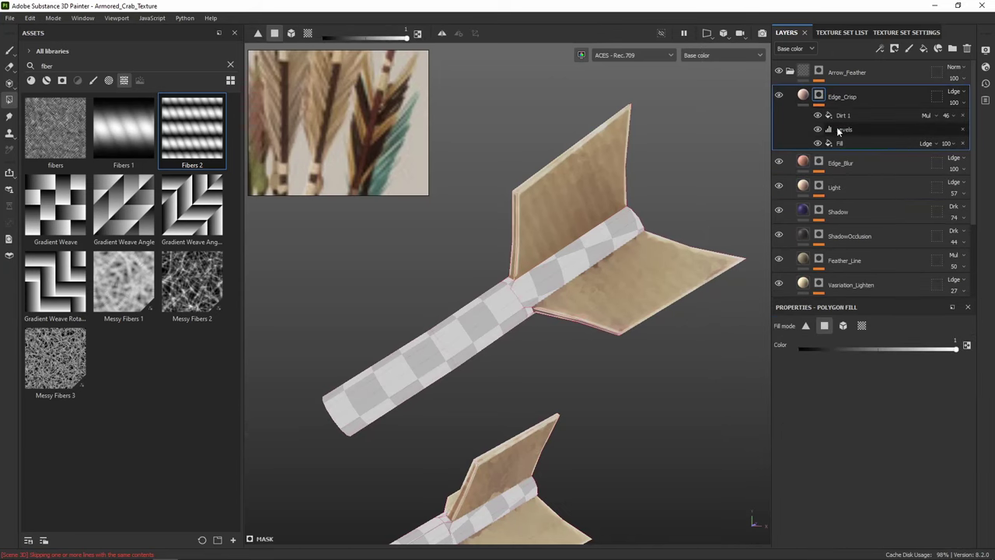
{"action": "left_click", "coordinate": [820, 96], "text": "alt"}
{"action": "left_click", "coordinate": [844, 129]}
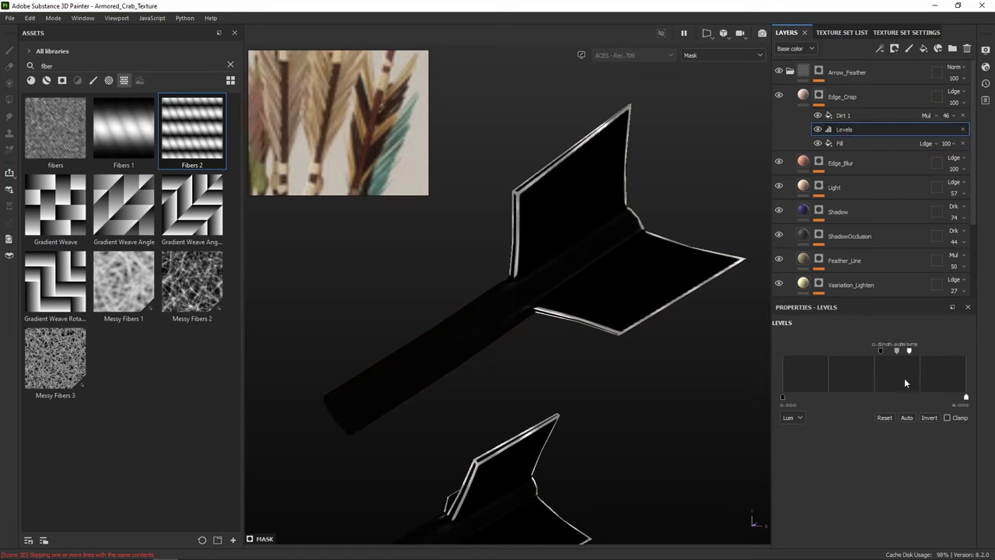
{"action": "left_click", "coordinate": [817, 129]}
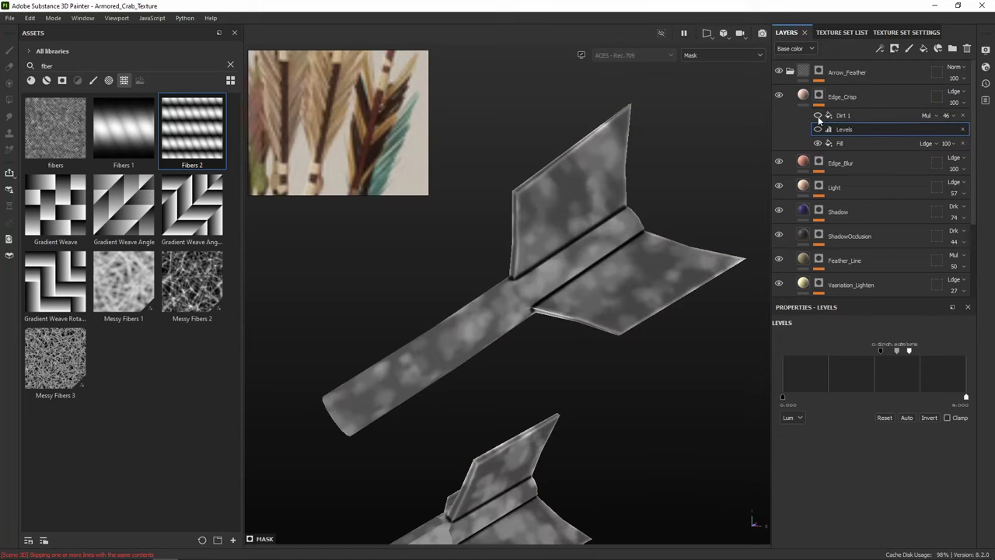
{"action": "left_click", "coordinate": [817, 115]}
{"action": "left_click", "coordinate": [817, 115]}
{"action": "left_click", "coordinate": [817, 129]}
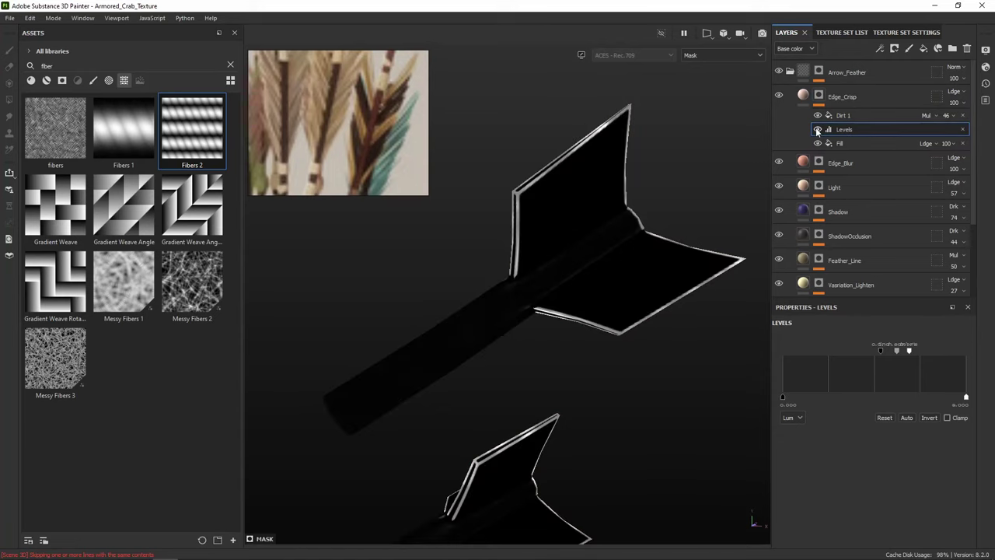
{"action": "left_click", "coordinate": [817, 115]}
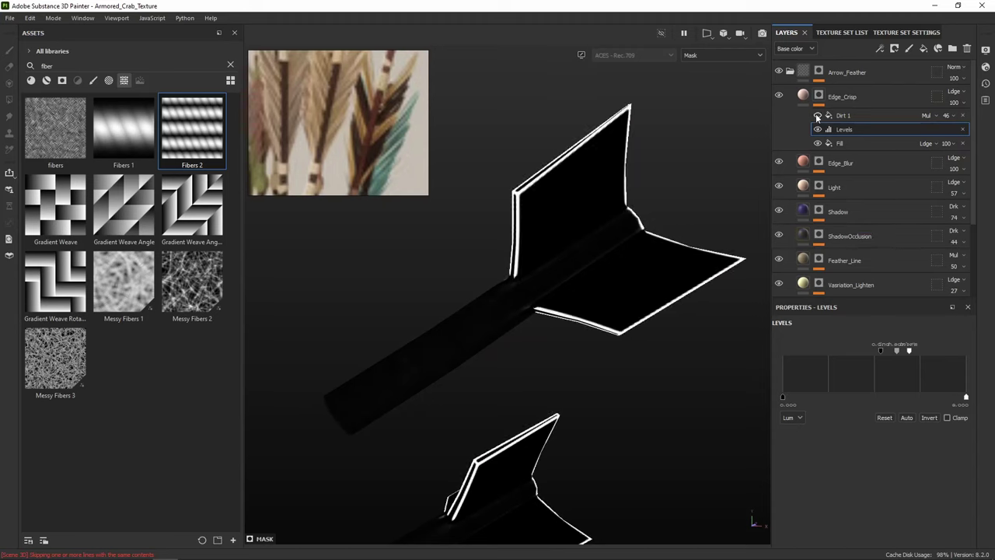
{"action": "left_click", "coordinate": [817, 115]}
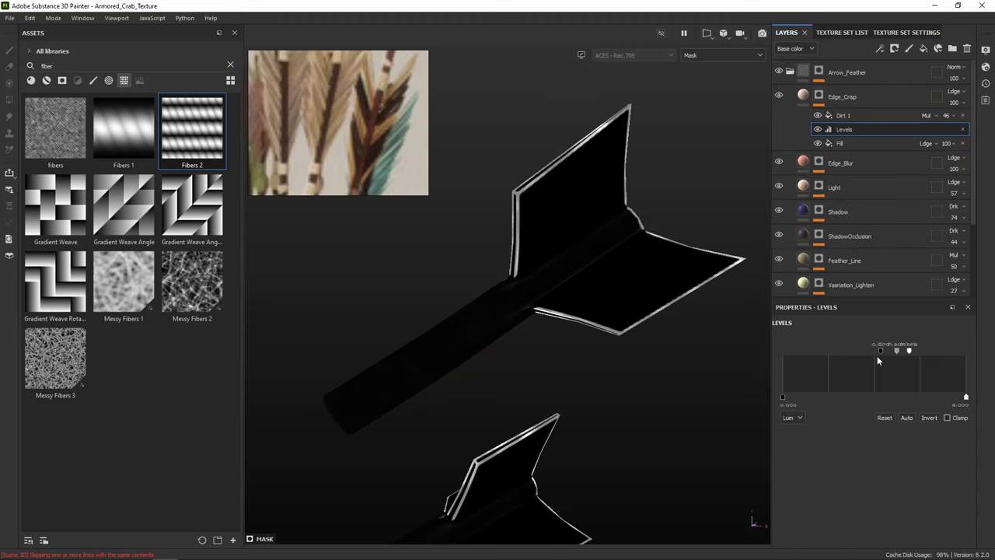
Tighten the Edge_Crisp mask's Levels for thinner edges, set Dirt 1's opacity to 73, and return to the base color view
{"action": "mouse_move", "coordinate": [889, 351]}
{"action": "left_mouse_down"}
{"action": "mouse_move", "coordinate": [877, 352]}
{"action": "mouse_move", "coordinate": [902, 352]}
{"action": "left_mouse_up"}
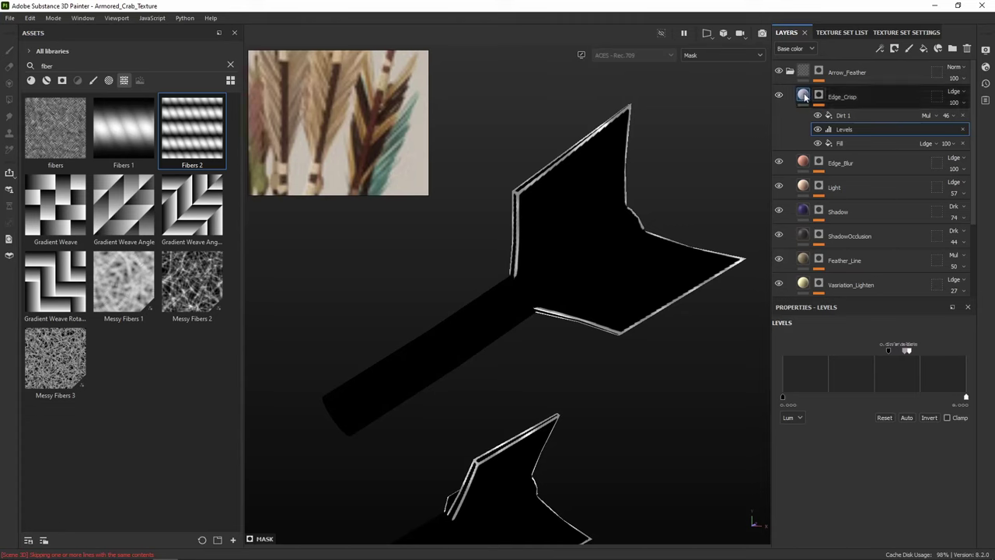
{"action": "left_click", "coordinate": [855, 145]}
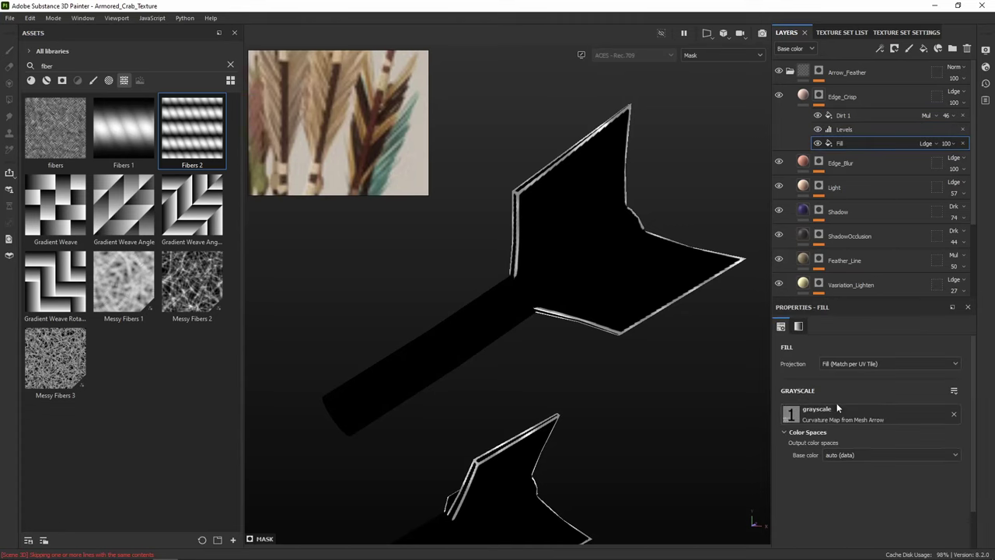
{"action": "left_click", "coordinate": [848, 117]}
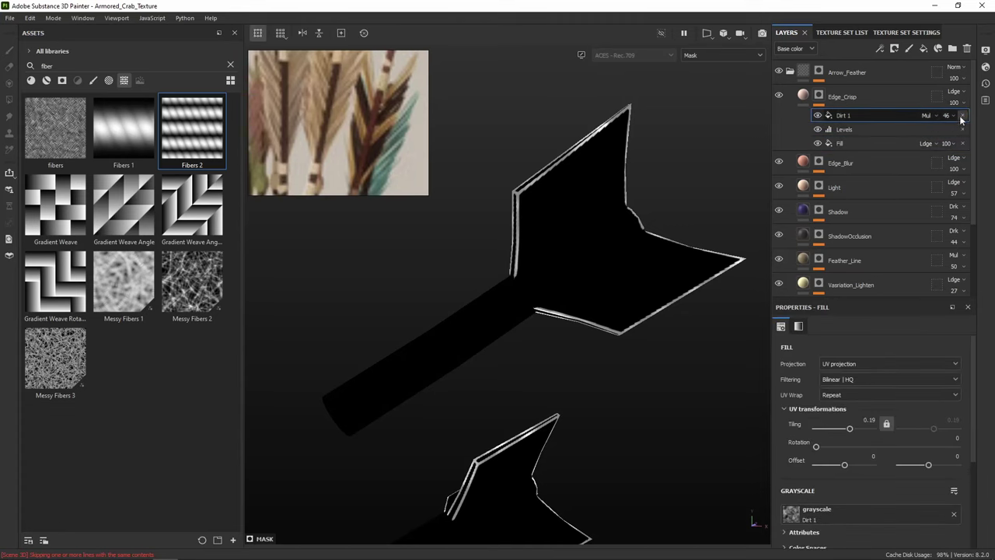
{"action": "left_click", "coordinate": [947, 115]}
{"action": "left_click_drag", "start_coordinate": [964, 135], "coordinate": [973, 135]}
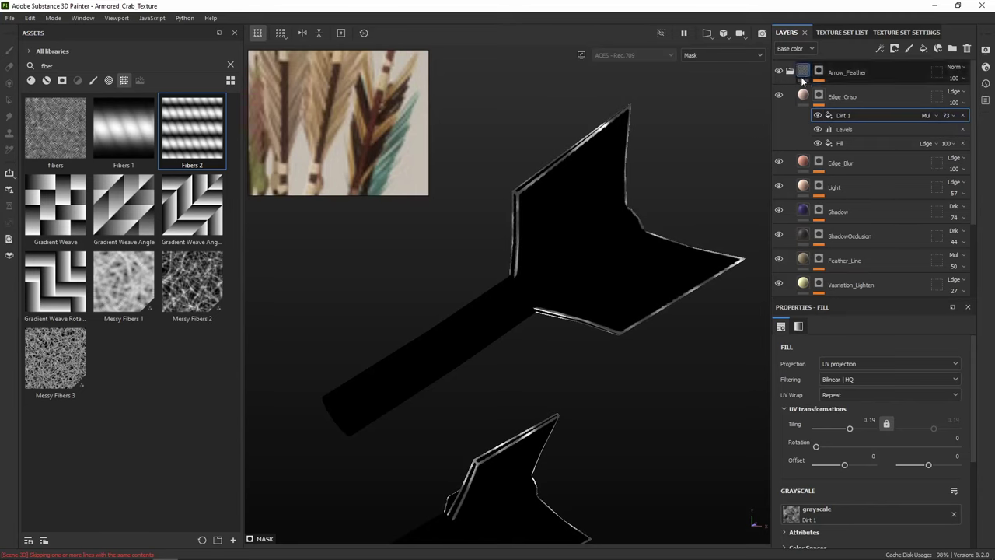
{"action": "left_click", "coordinate": [802, 94]}
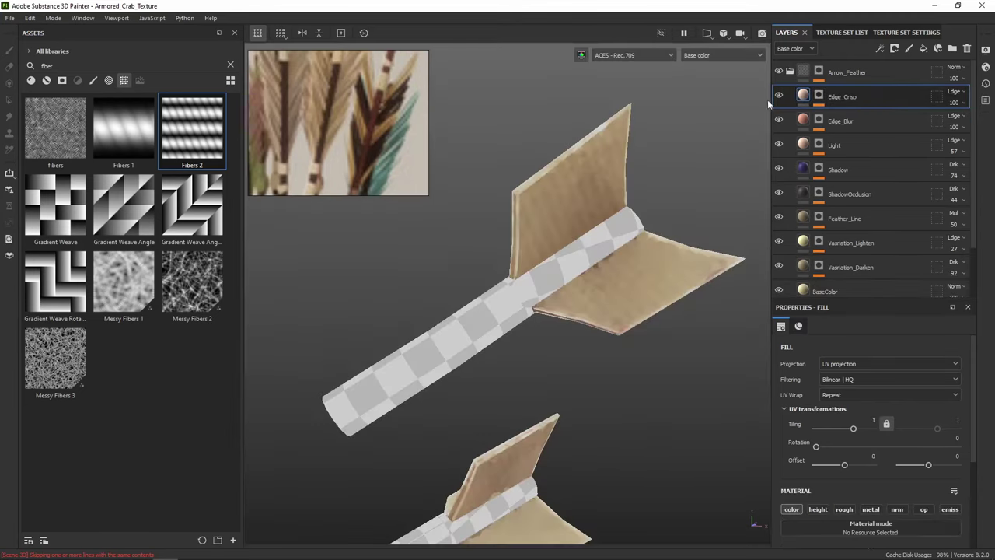
Collapse the Arrow_Feather folder, make Arrow_Wood visible again, and show all texture sets of the crab
{"action": "left_click", "coordinate": [789, 71]}
{"action": "left_click", "coordinate": [779, 96]}
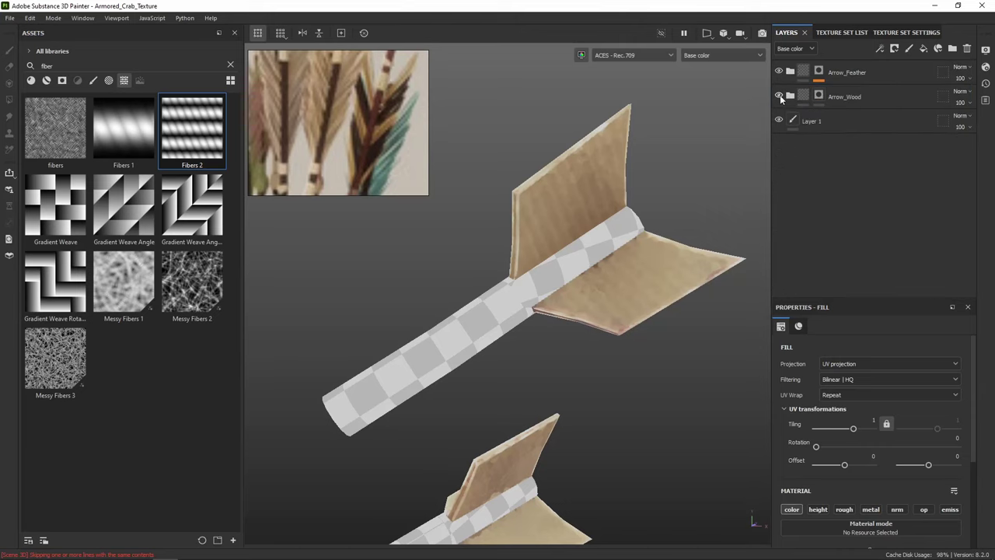
{"action": "right_click_drag", "start_coordinate": [614, 205], "coordinate": [616, 240], "text": "alt"}
{"action": "left_click_drag", "start_coordinate": [615, 244], "coordinate": [673, 195], "text": "alt"}
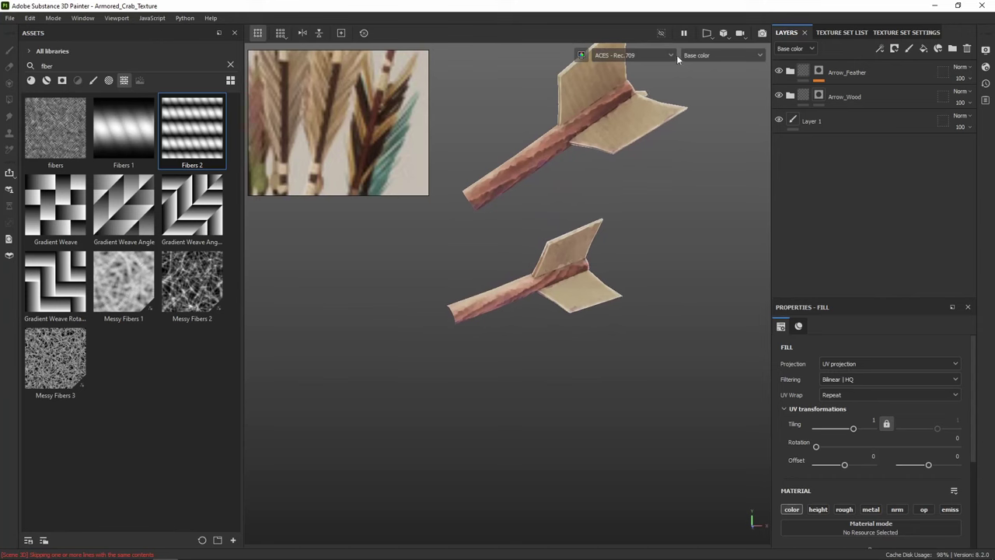
{"action": "left_click", "coordinate": [850, 33]}
{"action": "left_click", "coordinate": [796, 46]}
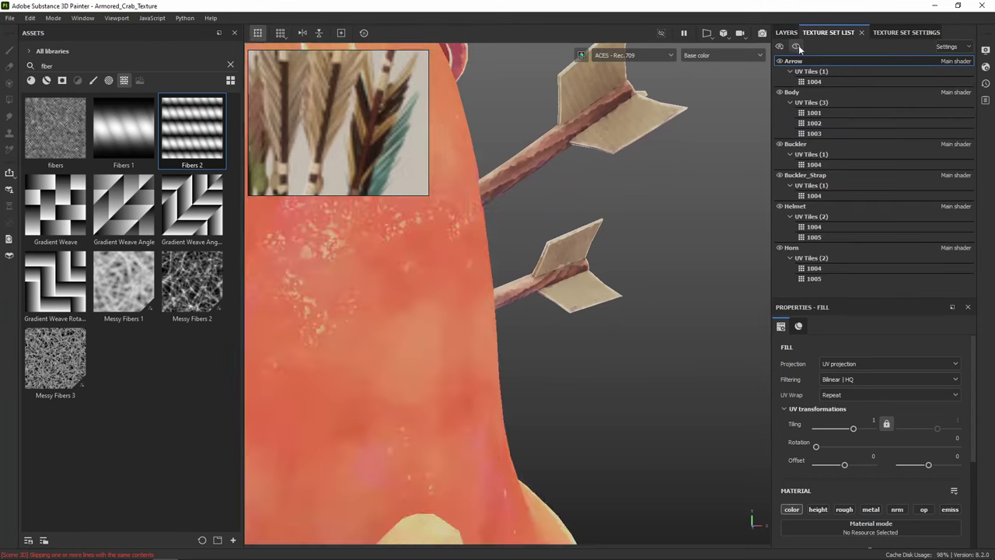
Examine the textured arrows on the full crab from several angles, along with the helmet, claws and buckler
{"action": "scroll", "coordinate": [641, 245], "scroll_direction": "down", "scroll_amount": 5}
{"action": "left_click_drag", "start_coordinate": [626, 240], "coordinate": [604, 169], "text": "alt"}
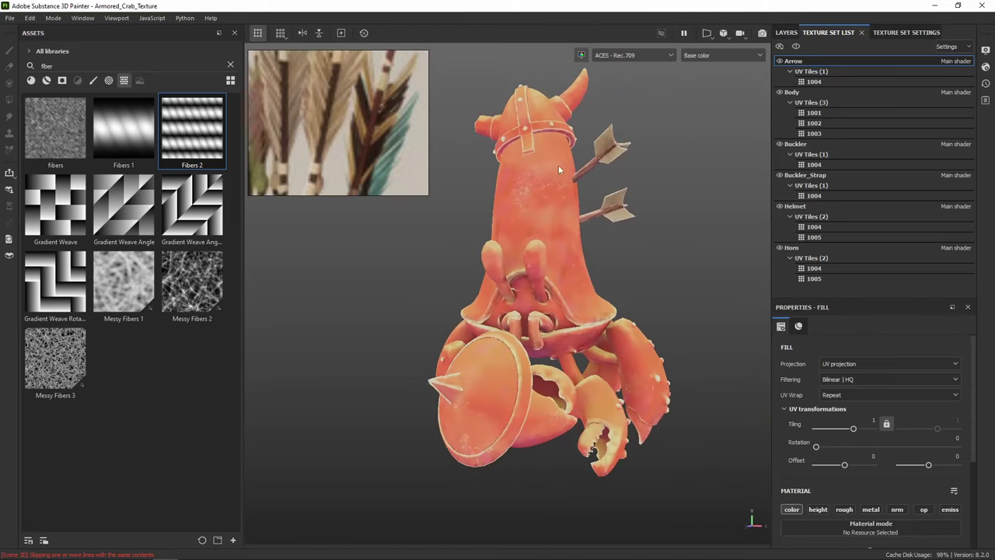
{"action": "middle_click_drag", "start_coordinate": [673, 234], "coordinate": [687, 280], "text": "alt"}
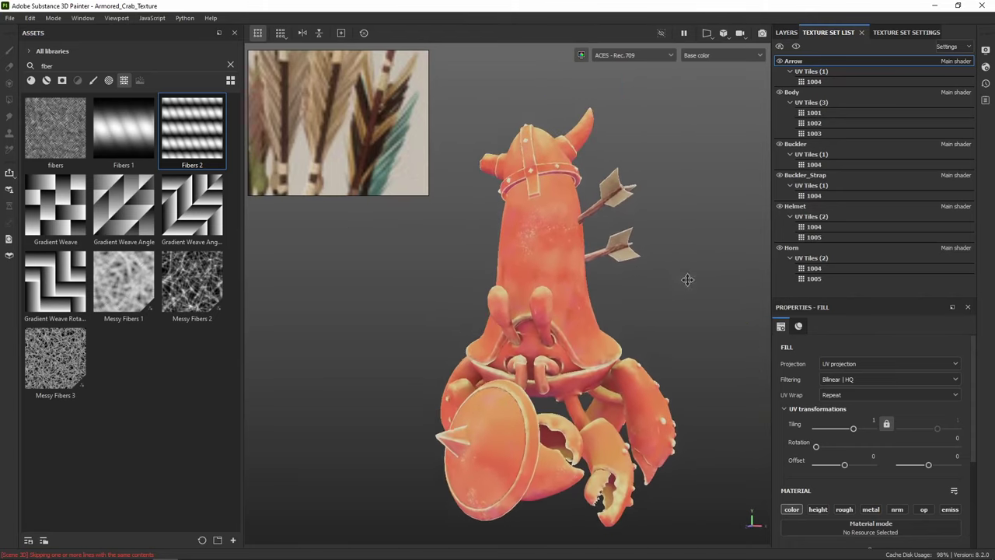
{"action": "left_click_drag", "start_coordinate": [687, 280], "coordinate": [627, 273], "text": "alt"}
{"action": "scroll", "coordinate": [626, 273], "scroll_direction": "up", "scroll_amount": 5}
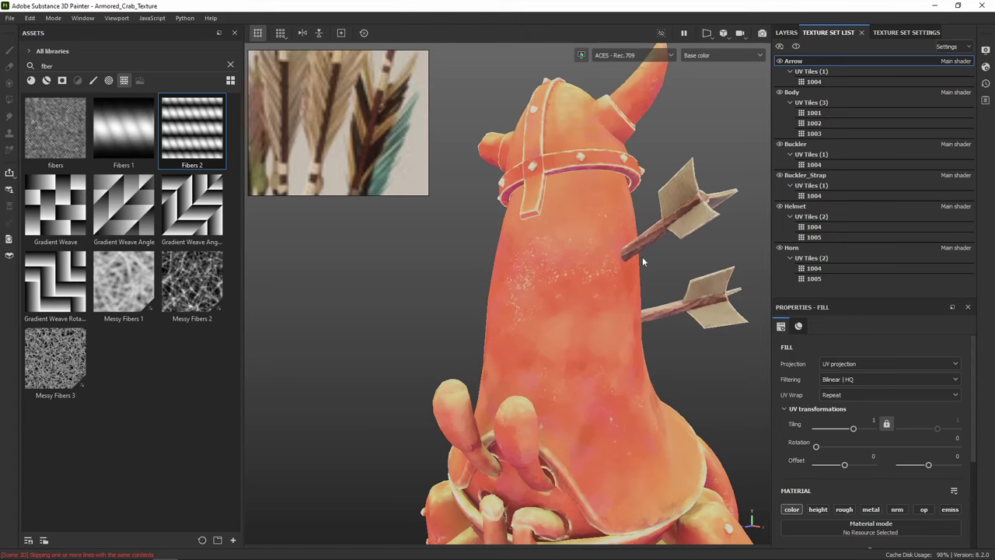
{"action": "middle_click_drag", "start_coordinate": [660, 229], "coordinate": [591, 287], "text": "alt"}
{"action": "left_click_drag", "start_coordinate": [591, 287], "coordinate": [562, 262], "text": "alt"}
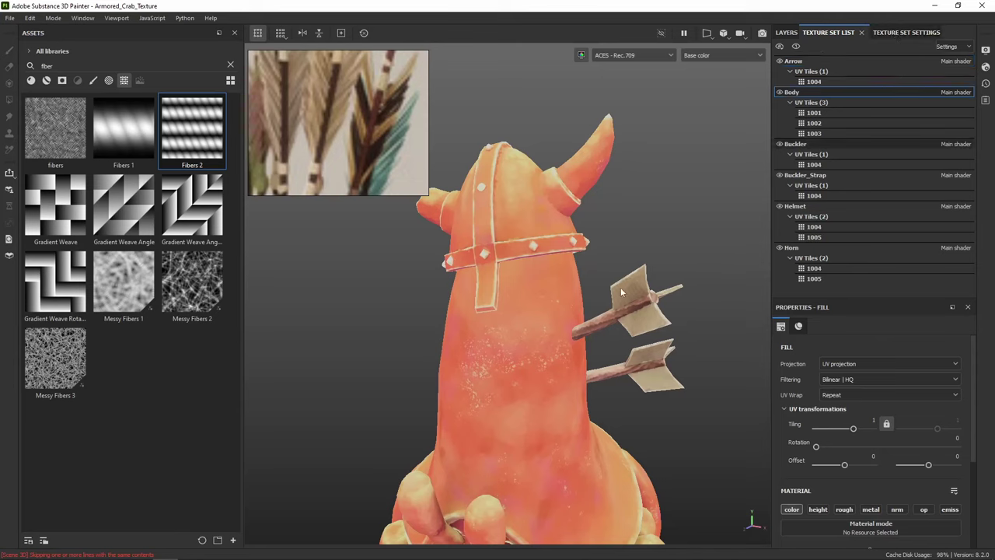
{"action": "middle_click_drag", "start_coordinate": [631, 232], "coordinate": [645, 94], "text": "alt"}
{"action": "middle_click_drag", "start_coordinate": [642, 307], "coordinate": [598, 248], "text": "alt"}
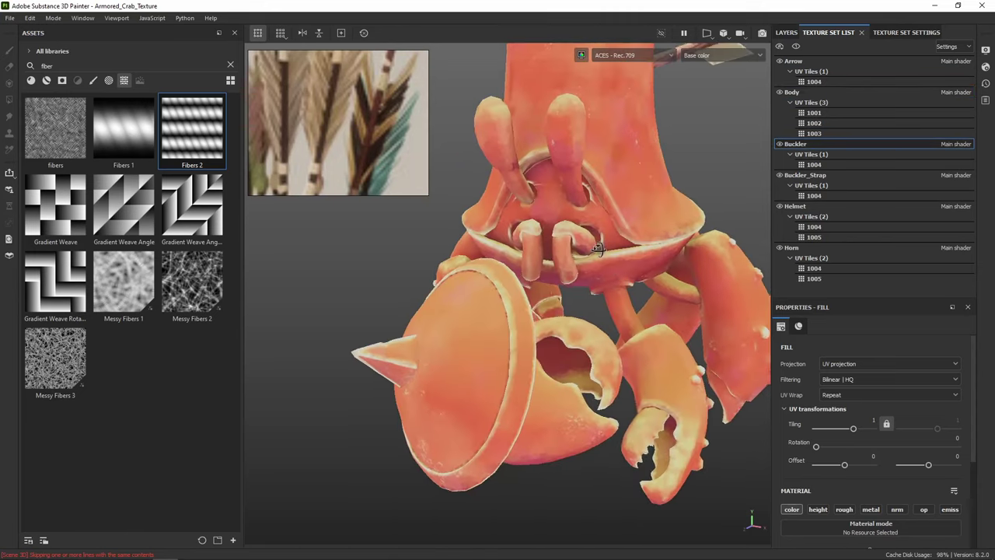
Rename the buckler's stylized crab layer folder as Buckler
{"action": "left_click_drag", "start_coordinate": [597, 248], "coordinate": [633, 233], "text": "alt"}
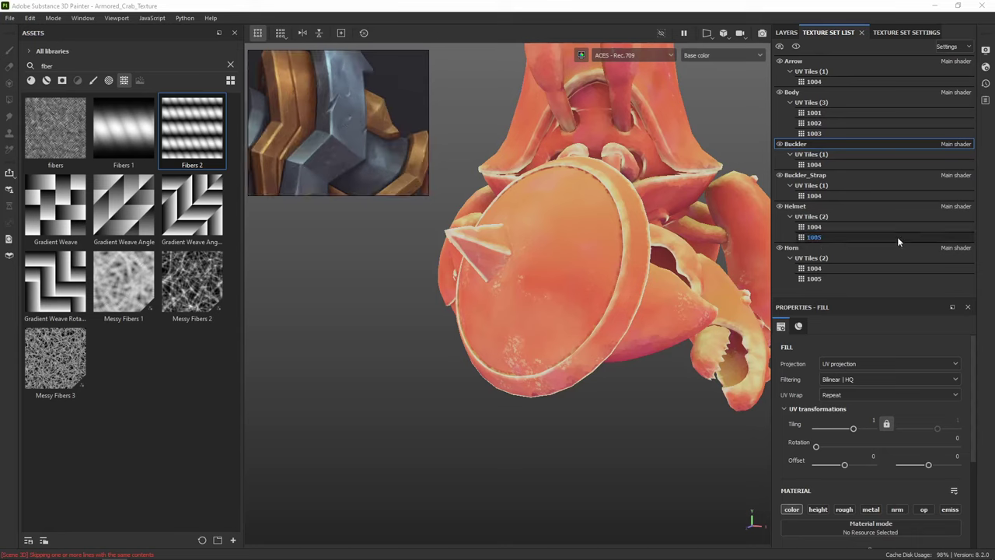
{"action": "left_click", "coordinate": [787, 32]}
{"action": "left_click", "coordinate": [830, 70]}
{"action": "double_click", "coordinate": [830, 71]}
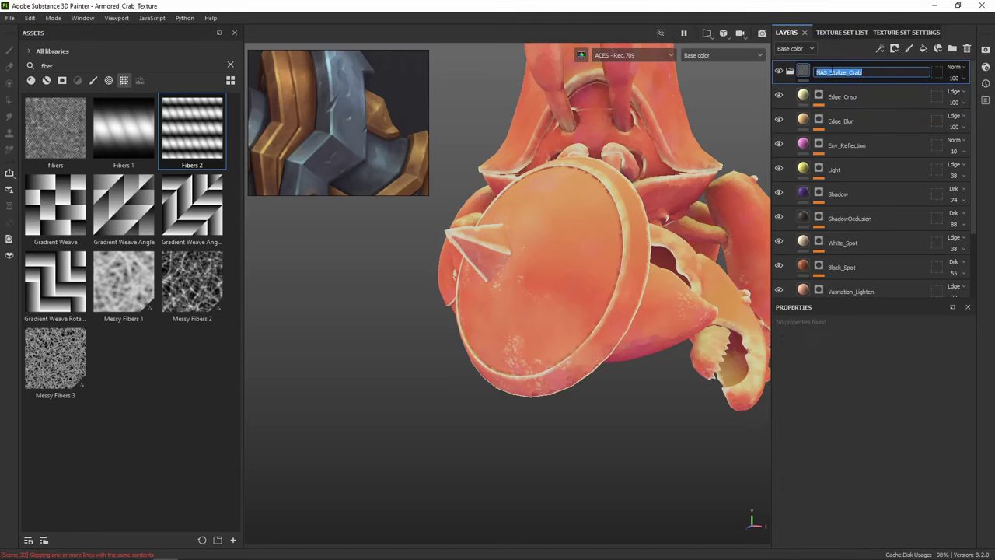
{"action": "type", "text": "Buckler"}
{"action": "key", "text": "Return"}
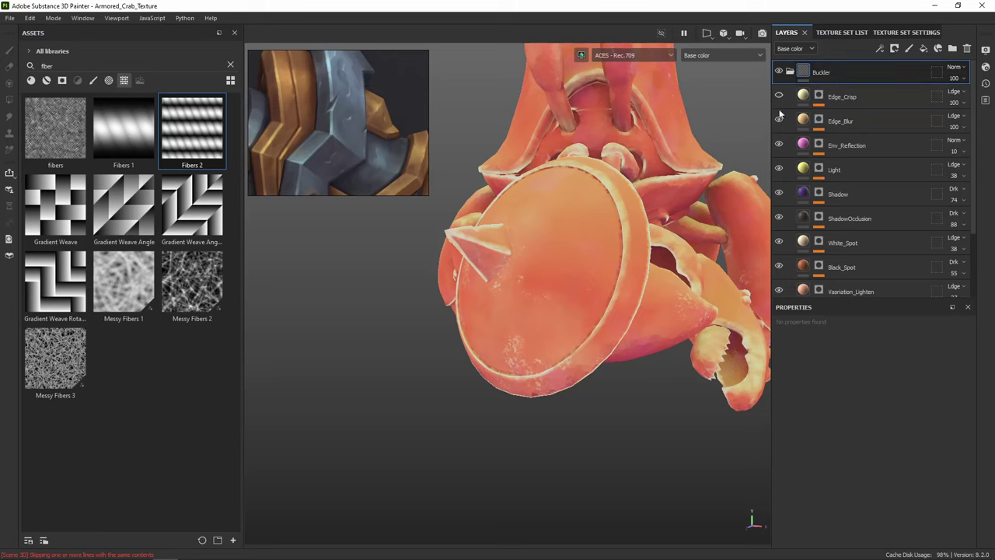
Hide every layer in the Buckler folder above BaseColor, leaving BaseColor visible
{"action": "left_click_drag", "start_coordinate": [780, 110], "coordinate": [777, 264]}
{"action": "scroll", "coordinate": [881, 253], "scroll_direction": "down", "scroll_amount": 3}
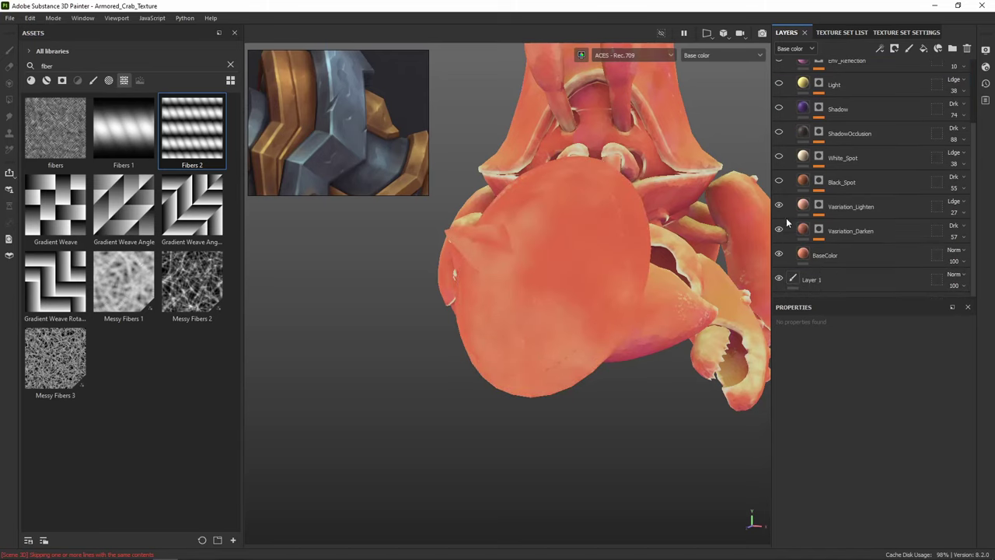
{"action": "left_click", "coordinate": [779, 254]}
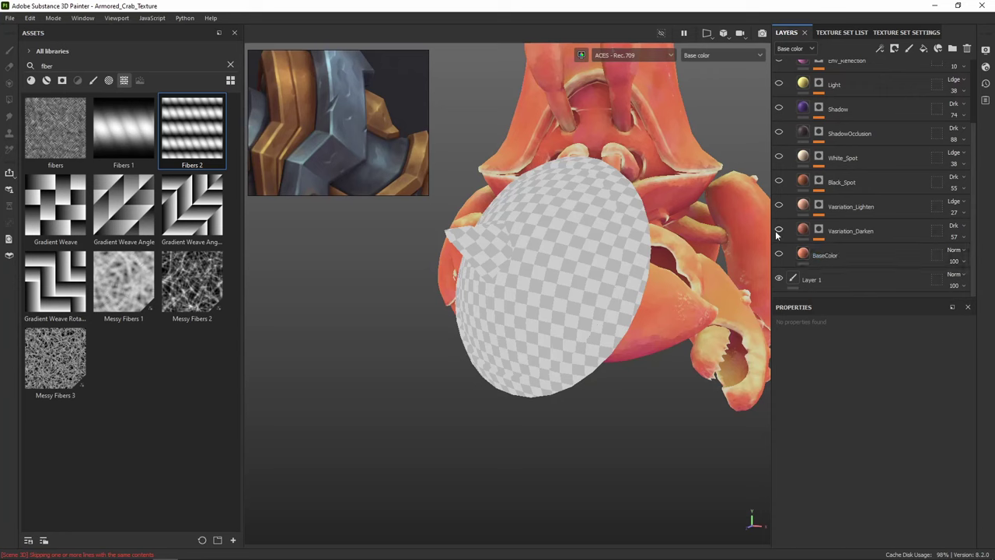
{"action": "left_click", "coordinate": [779, 254]}
Set the BaseColor layer's base color to grey-blue #6E7986, sampled from the metal in the reference image
{"action": "left_click", "coordinate": [848, 260]}
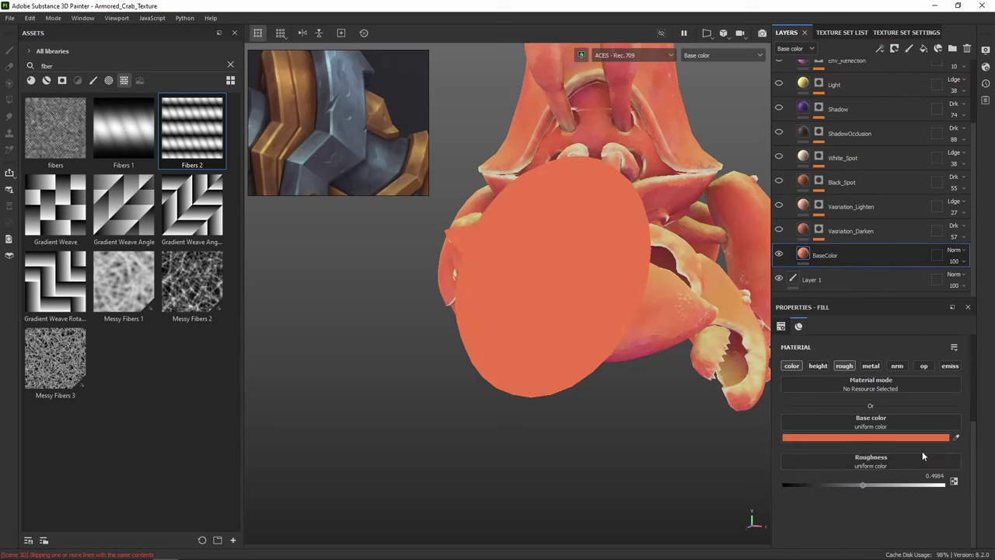
{"action": "left_click", "coordinate": [865, 439]}
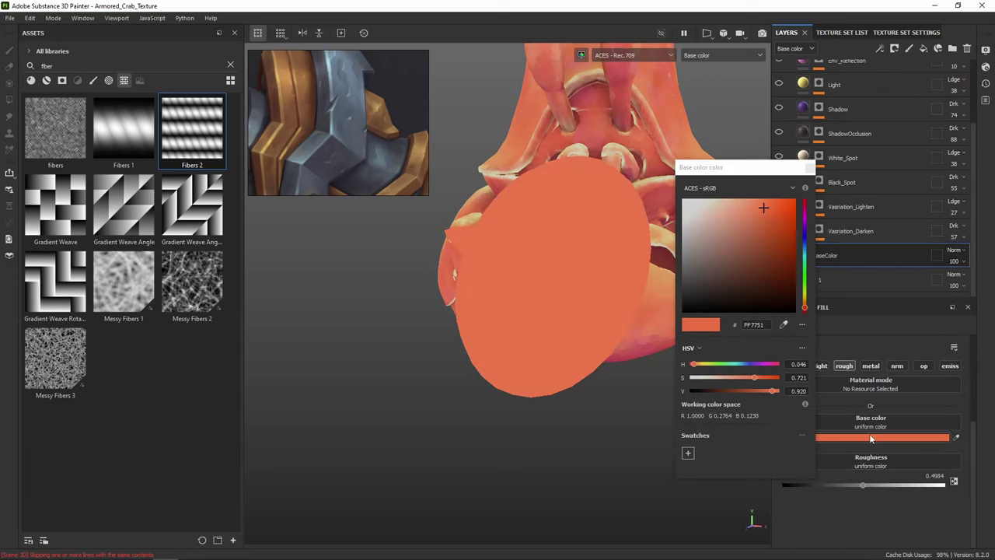
{"action": "left_click", "coordinate": [783, 324]}
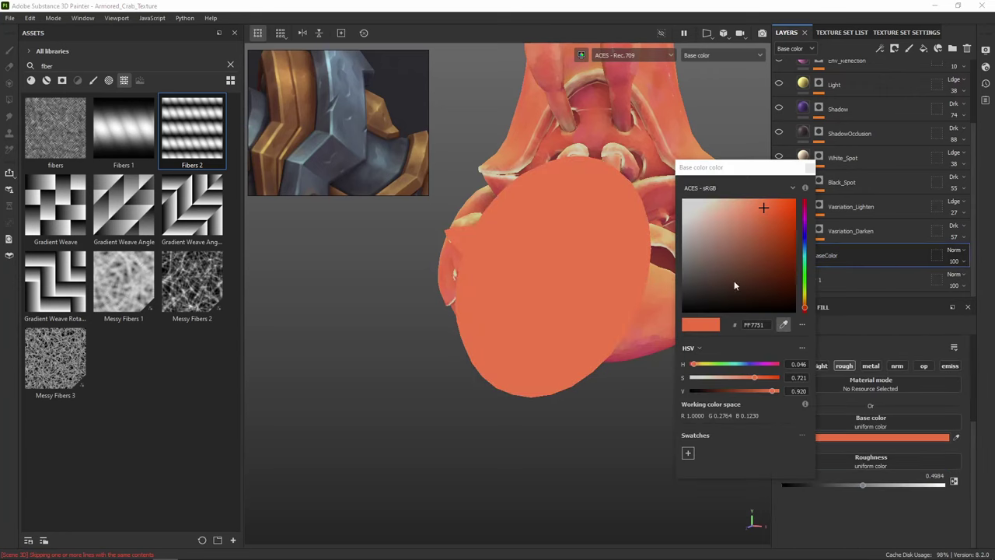
{"action": "left_click", "coordinate": [367, 129]}
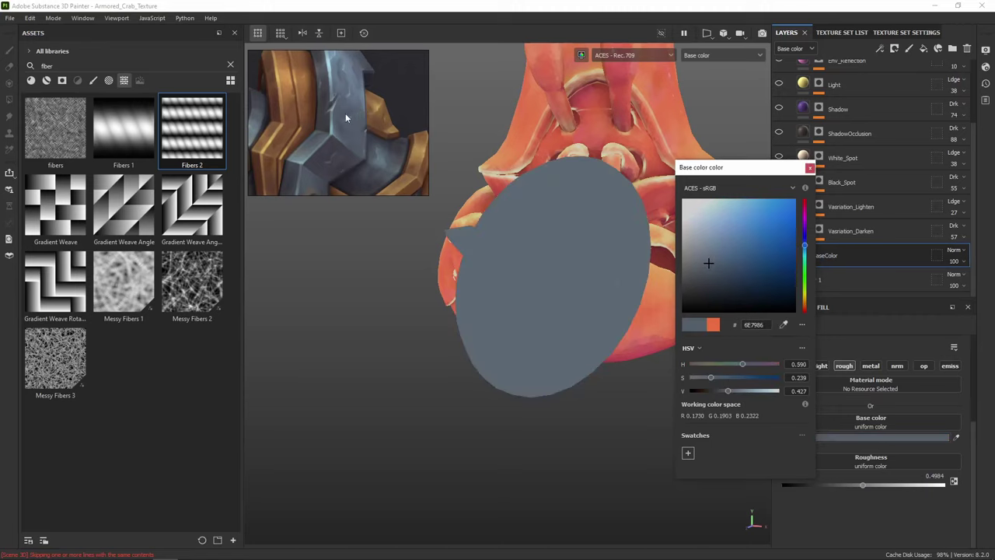
{"action": "left_click", "coordinate": [810, 169]}
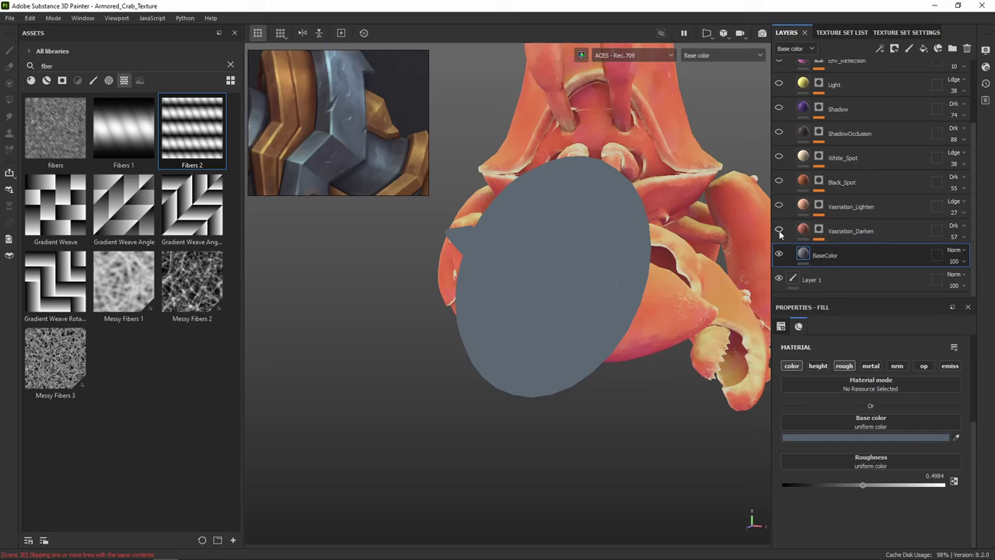
Set the Vasriation_Darken base color to dark blue #475563 by sampling the buckler's color and darkening it
{"action": "left_click", "coordinate": [812, 235]}
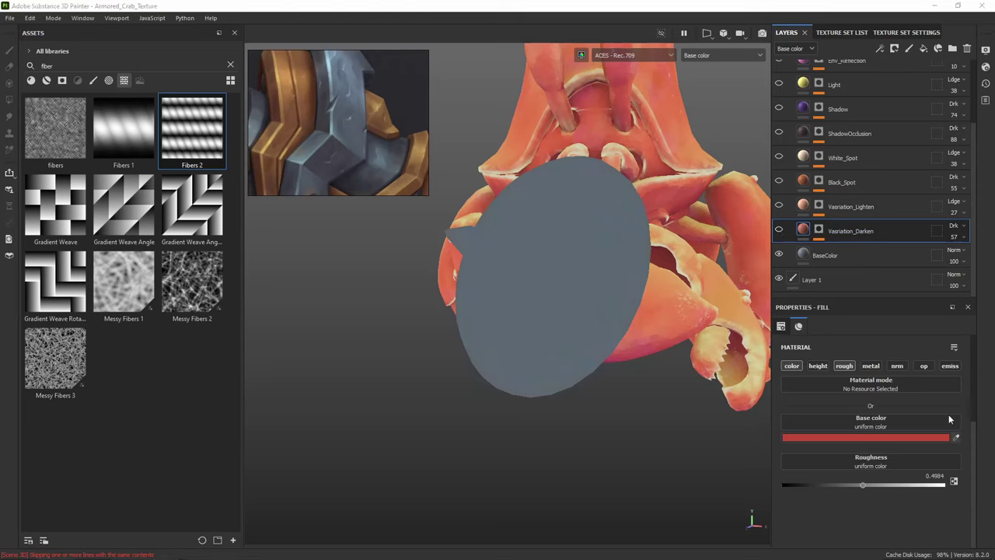
{"action": "left_click", "coordinate": [600, 241]}
{"action": "left_click", "coordinate": [851, 440]}
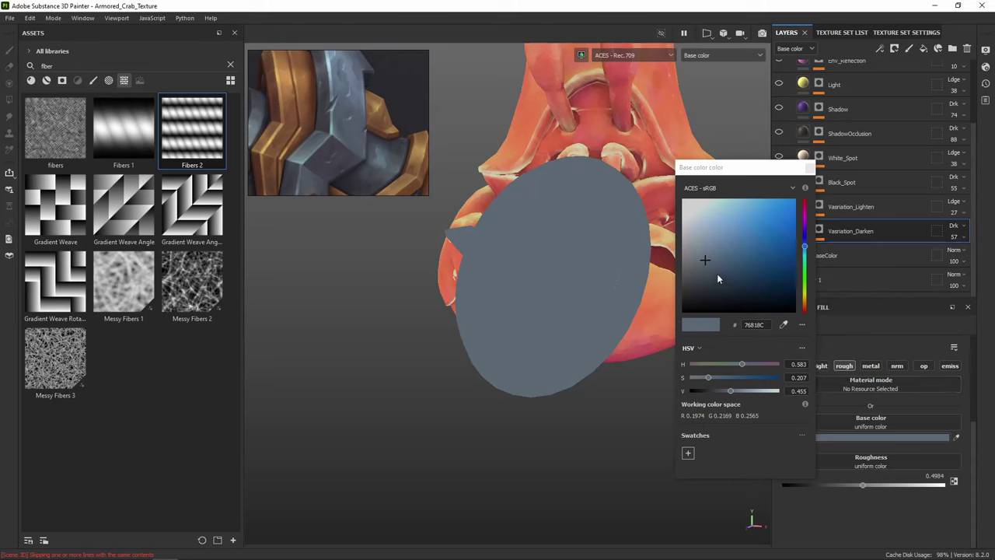
{"action": "left_click", "coordinate": [723, 278]}
{"action": "left_click", "coordinate": [727, 282]}
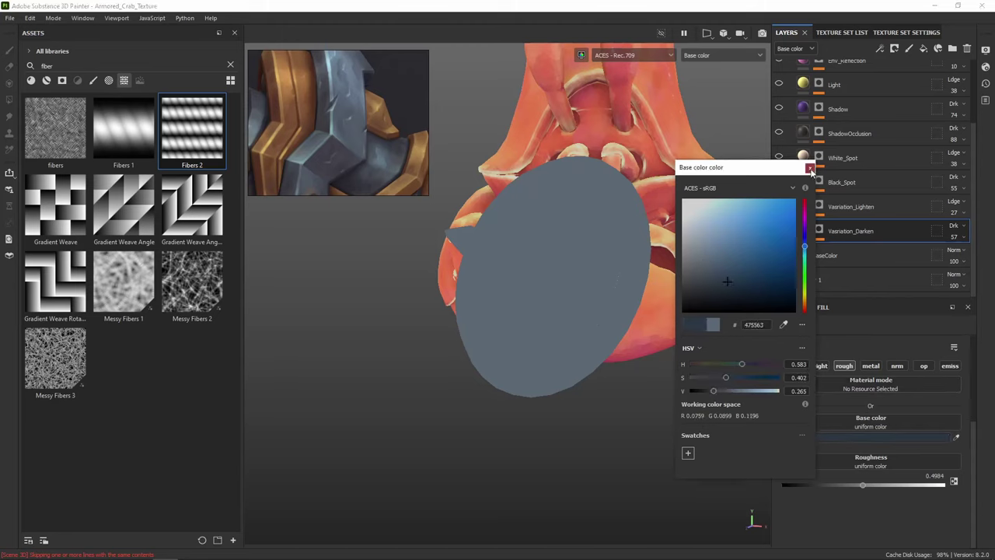
Make the Vasriation_Darken layer visible, keep its Darken blending, and set its opacity to 69
{"action": "left_click", "coordinate": [819, 231]}
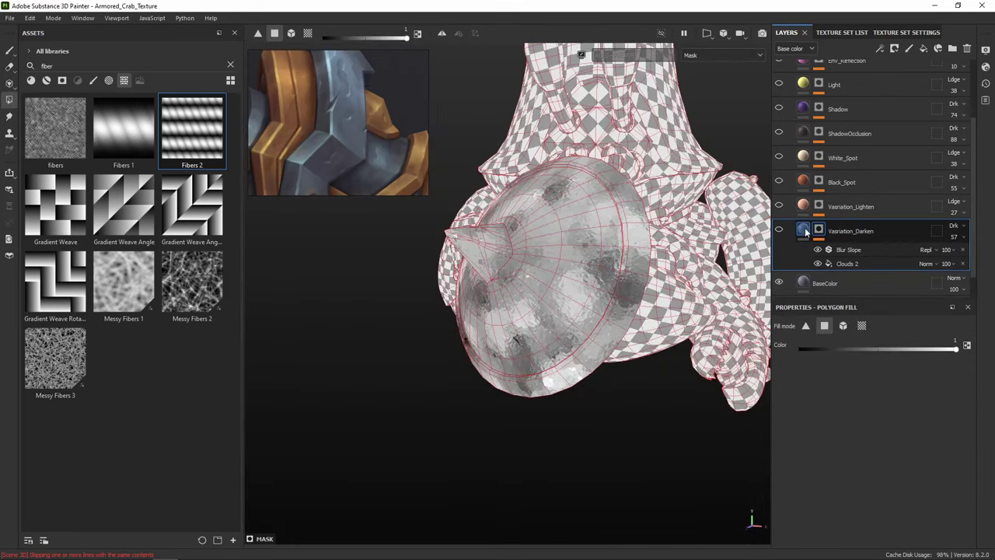
{"action": "left_click", "coordinate": [804, 231]}
{"action": "left_click", "coordinate": [960, 238]}
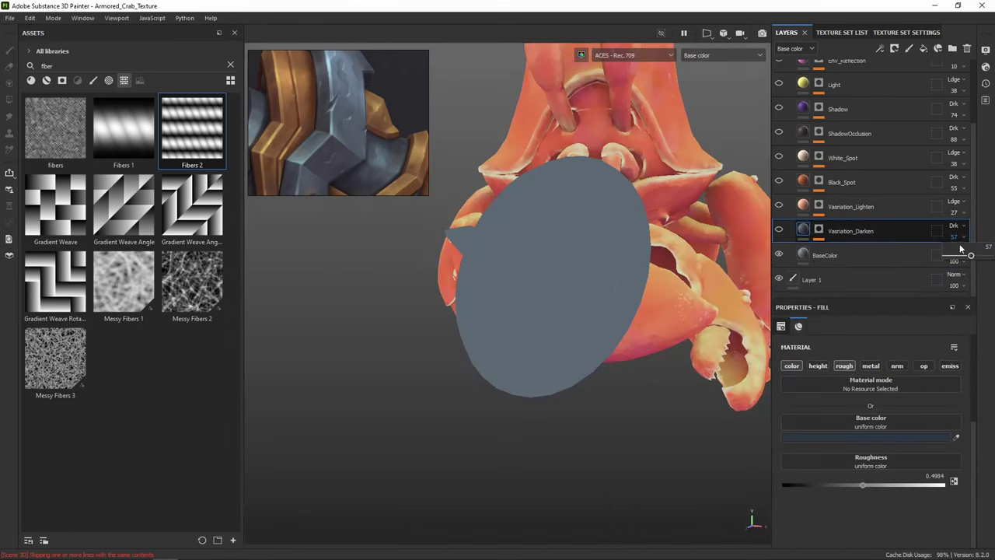
{"action": "left_click_drag", "start_coordinate": [972, 257], "coordinate": [983, 257]}
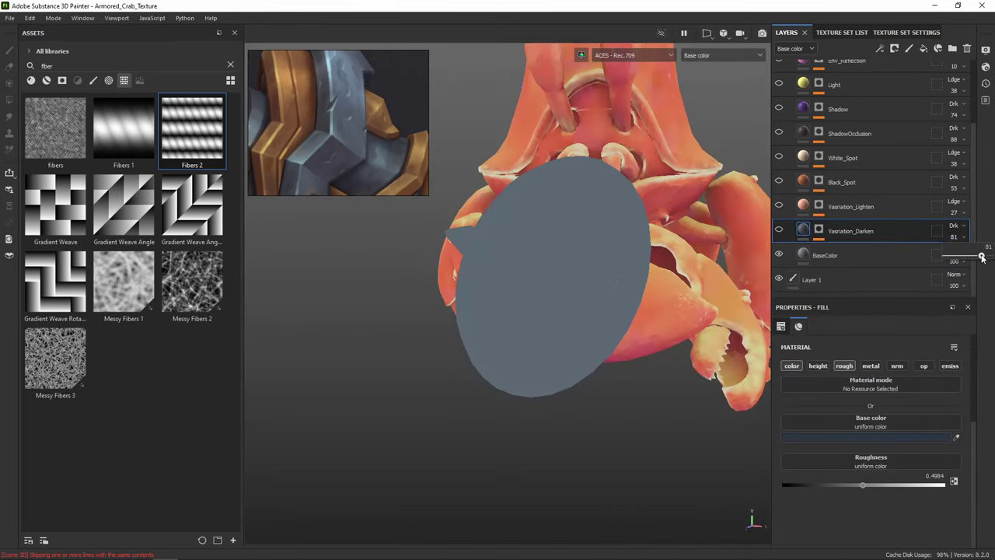
{"action": "left_click", "coordinate": [959, 227]}
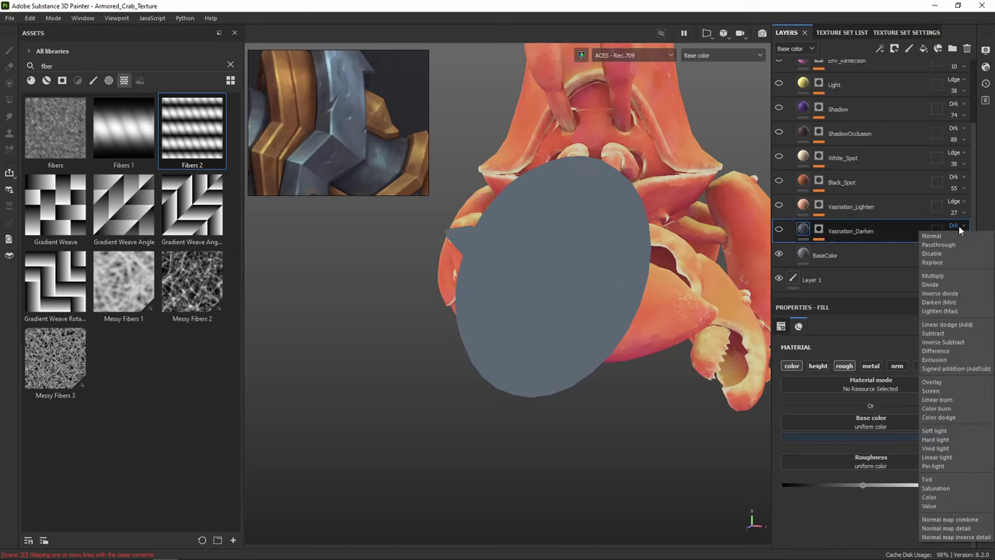
{"action": "left_click", "coordinate": [779, 230]}
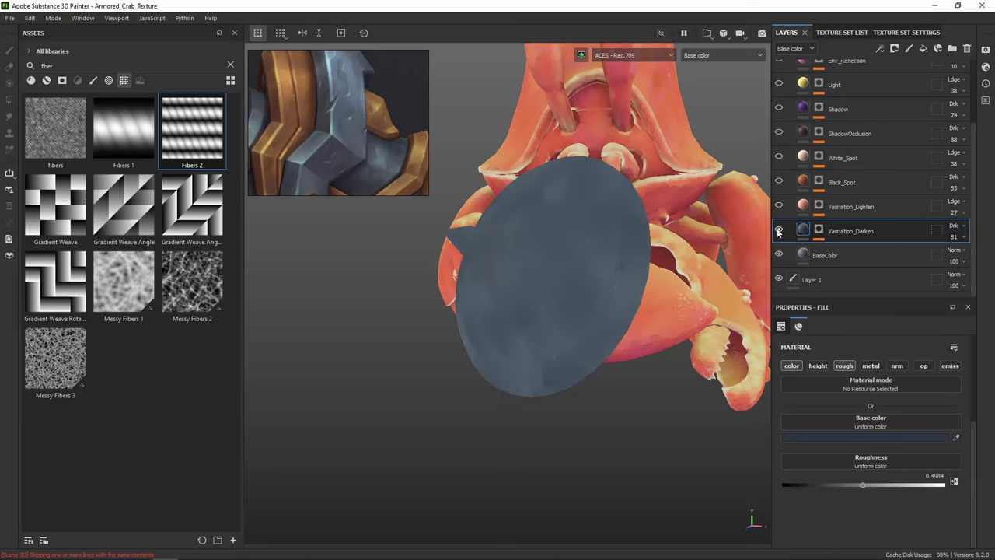
{"action": "left_click", "coordinate": [965, 240]}
{"action": "left_click", "coordinate": [972, 258]}
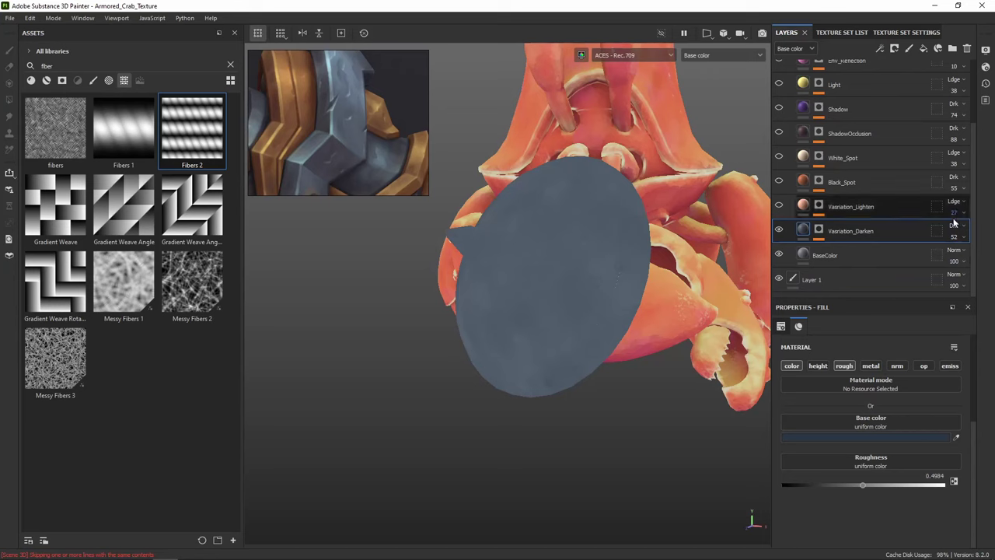
{"action": "scroll", "coordinate": [599, 267], "scroll_direction": "up", "scroll_amount": 3}
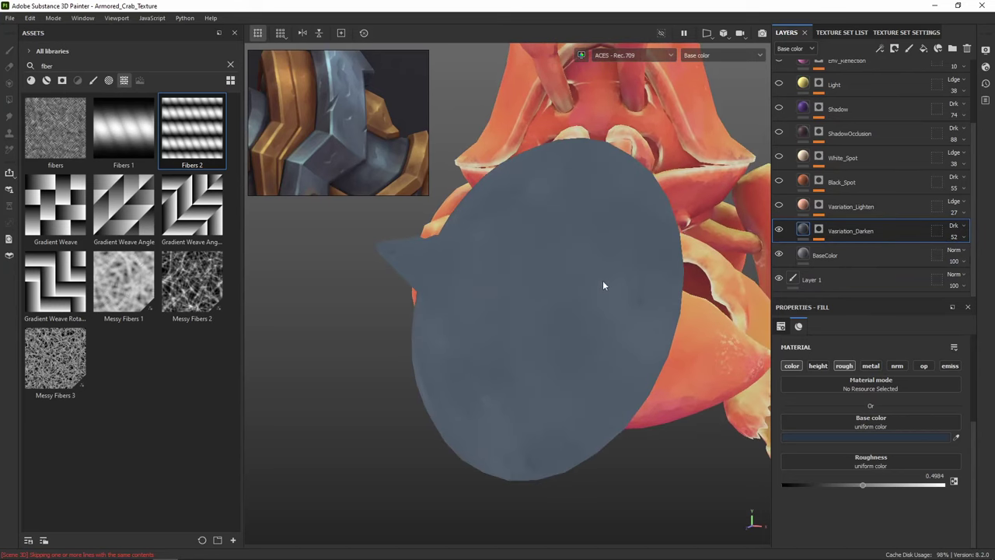
{"action": "left_click", "coordinate": [965, 238]}
{"action": "left_click_drag", "start_coordinate": [961, 257], "coordinate": [979, 257]}
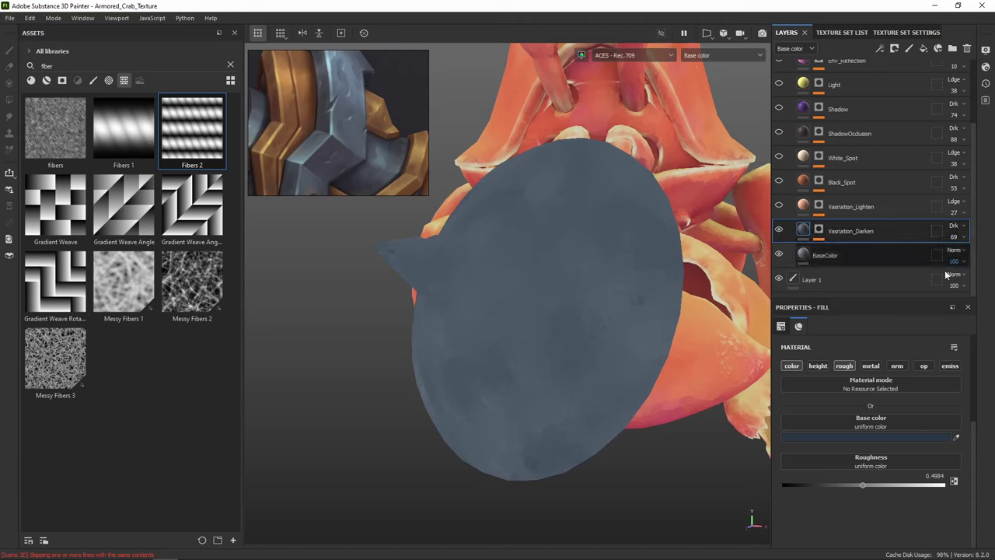
Try shifting the hue of the Vasriation_Darken base color through olive to brown #635646
{"action": "left_click", "coordinate": [874, 437]}
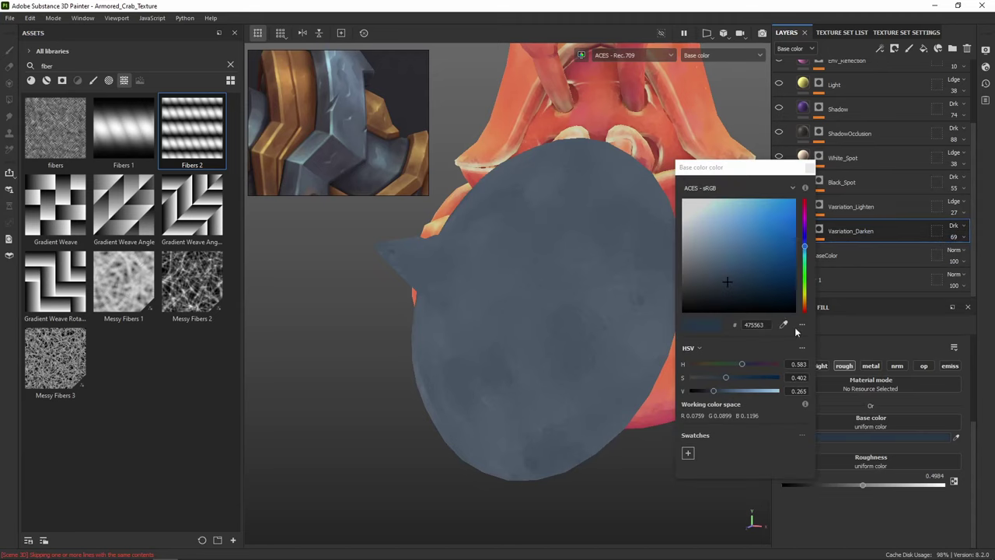
{"action": "left_click", "coordinate": [805, 240]}
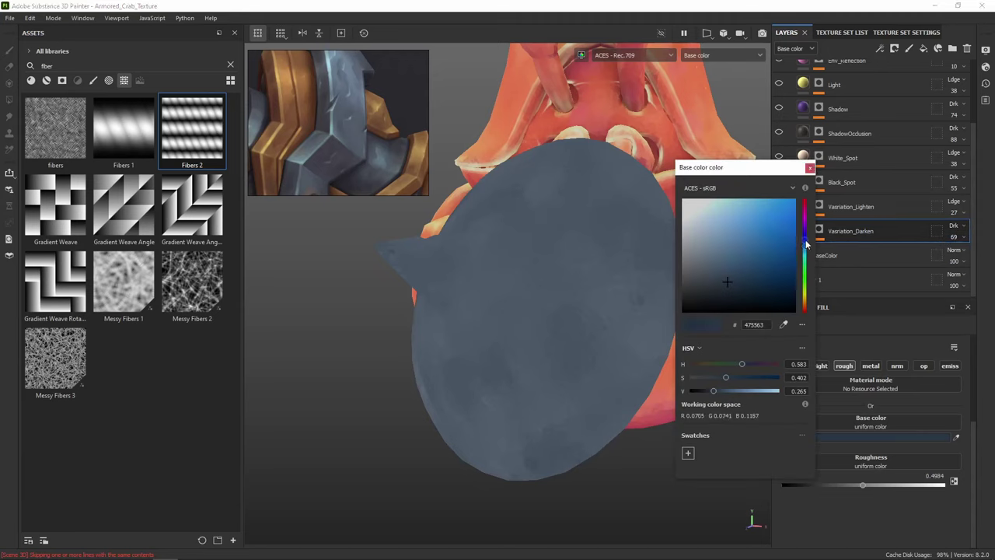
{"action": "left_click_drag", "start_coordinate": [805, 240], "coordinate": [806, 296]}
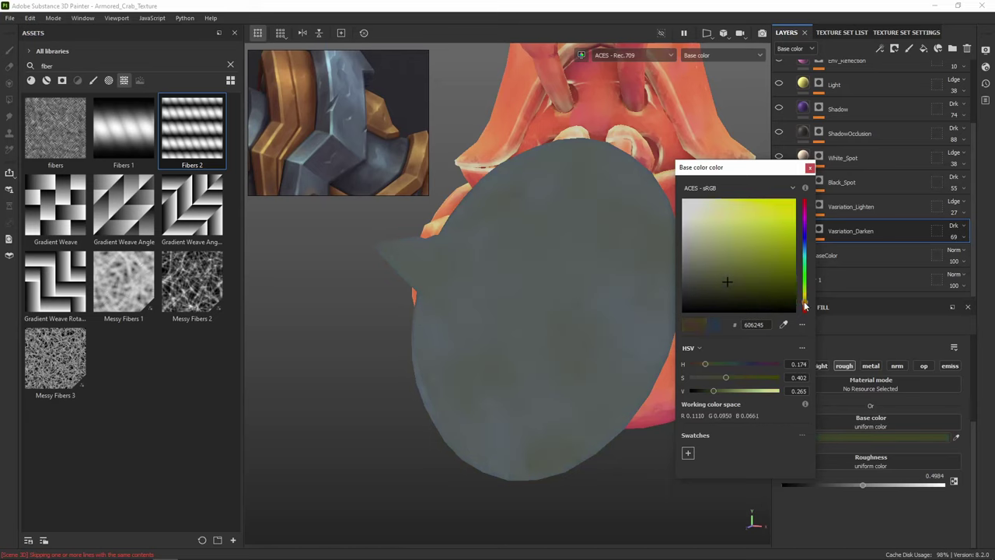
{"action": "left_click_drag", "start_coordinate": [805, 307], "coordinate": [809, 310]}
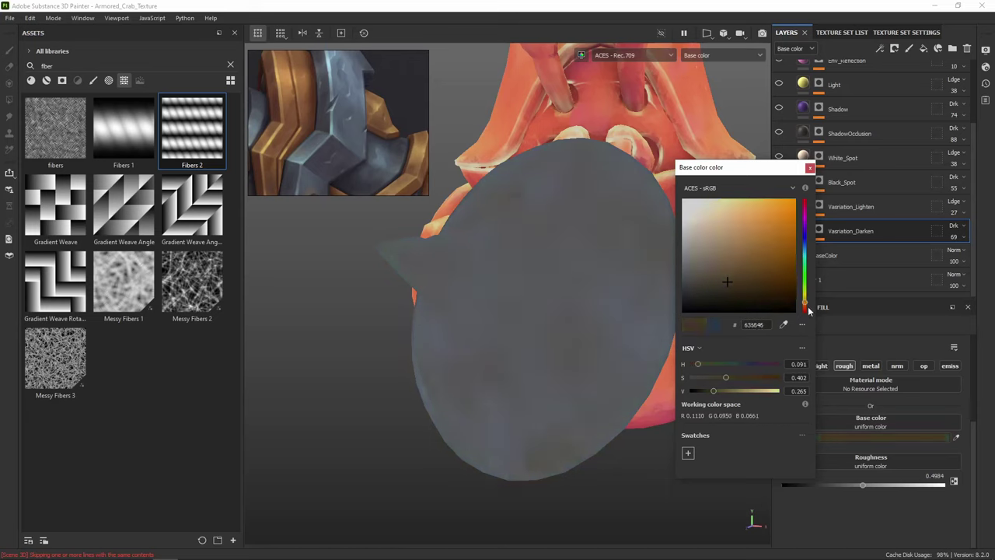
Sample the reference image's metal for the Vasriation_Darken base color and darken it to #4E5460
{"action": "left_click", "coordinate": [784, 324]}
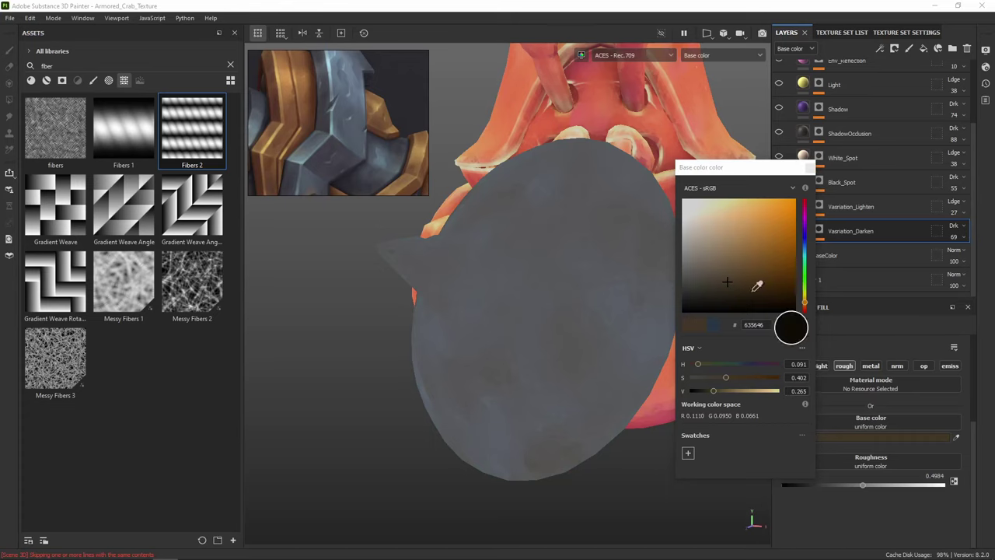
{"action": "left_click", "coordinate": [343, 126]}
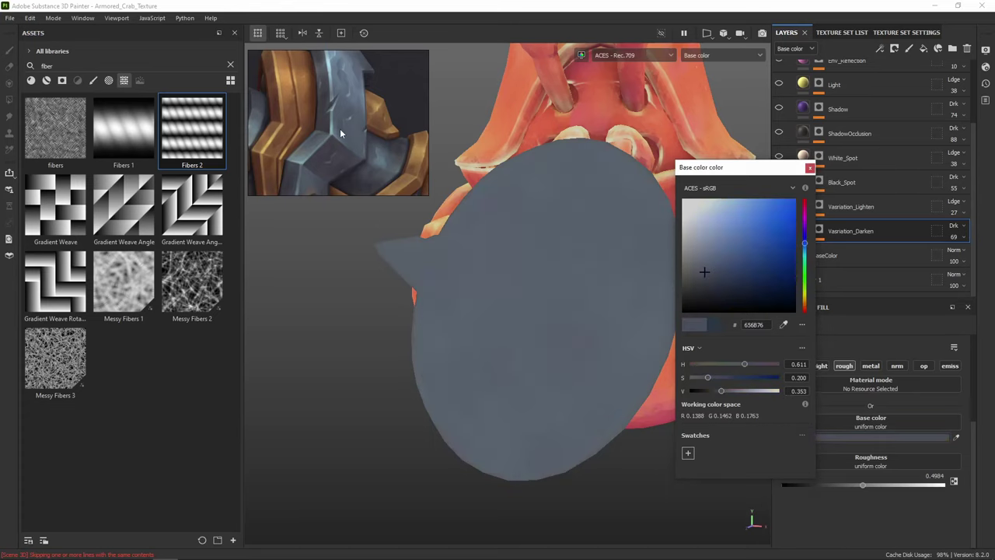
{"action": "left_click", "coordinate": [707, 282]}
{"action": "left_click", "coordinate": [714, 289]}
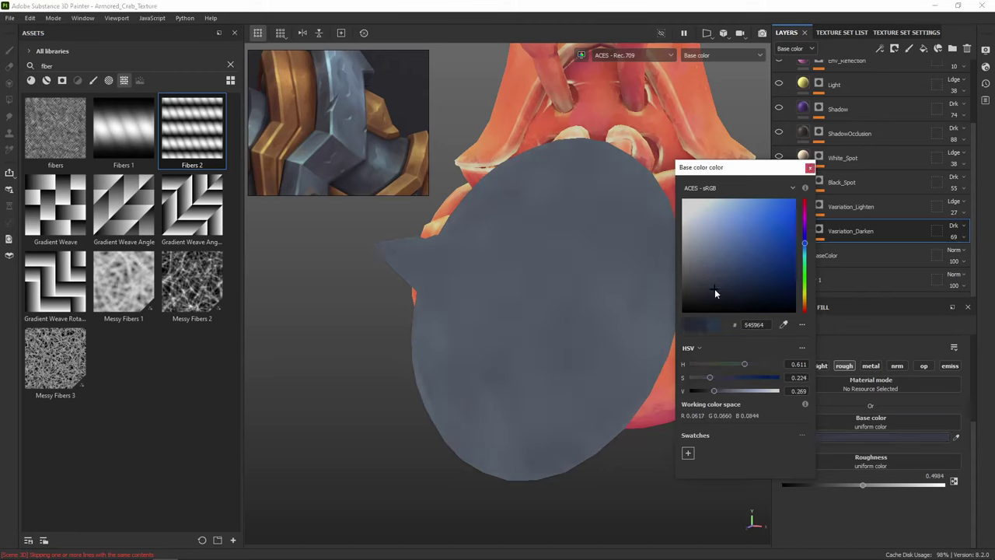
{"action": "left_click", "coordinate": [712, 283]}
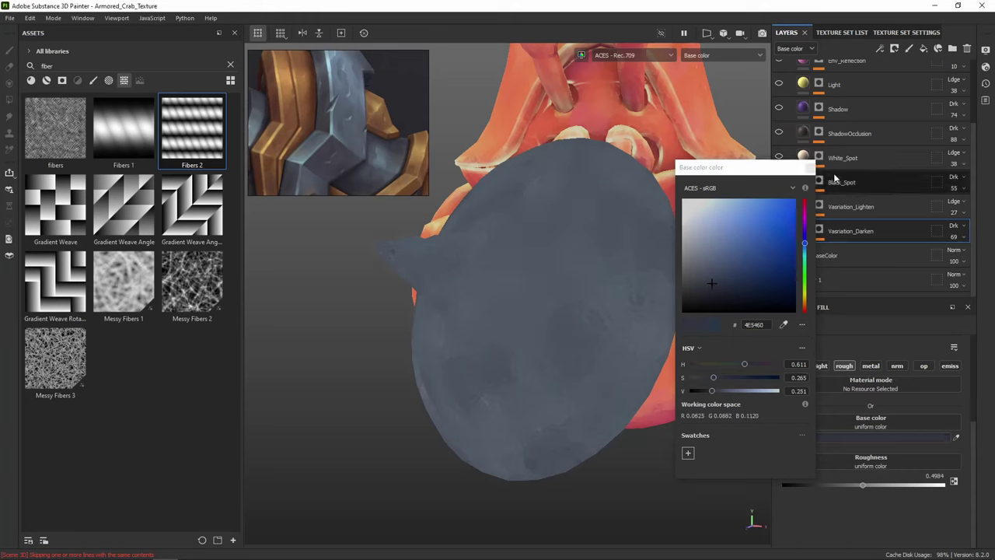
{"action": "left_click", "coordinate": [811, 168]}
Set the Intensity Divider of the Blur Slope filter in Vasriation_Darken's mask to 10
{"action": "left_click", "coordinate": [819, 230]}
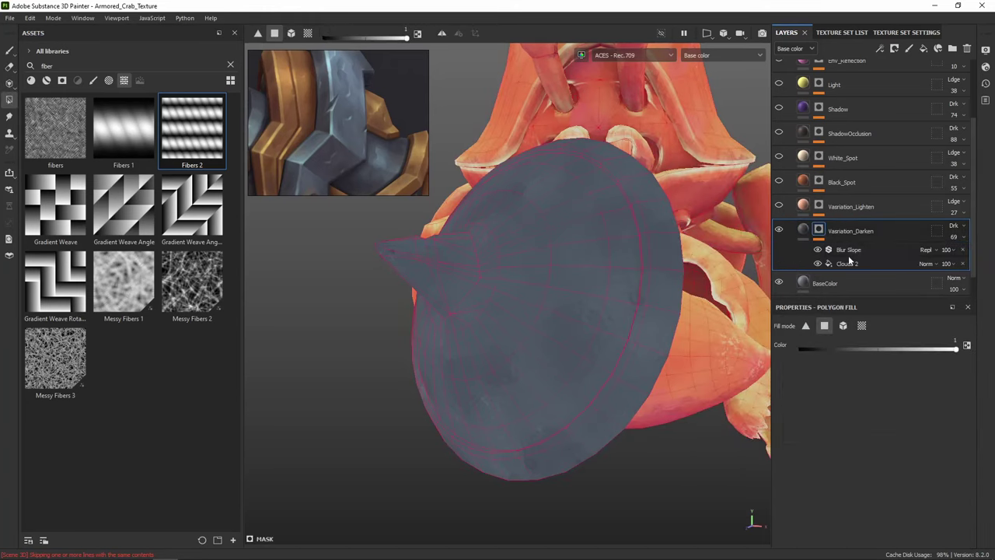
{"action": "left_click", "coordinate": [853, 250]}
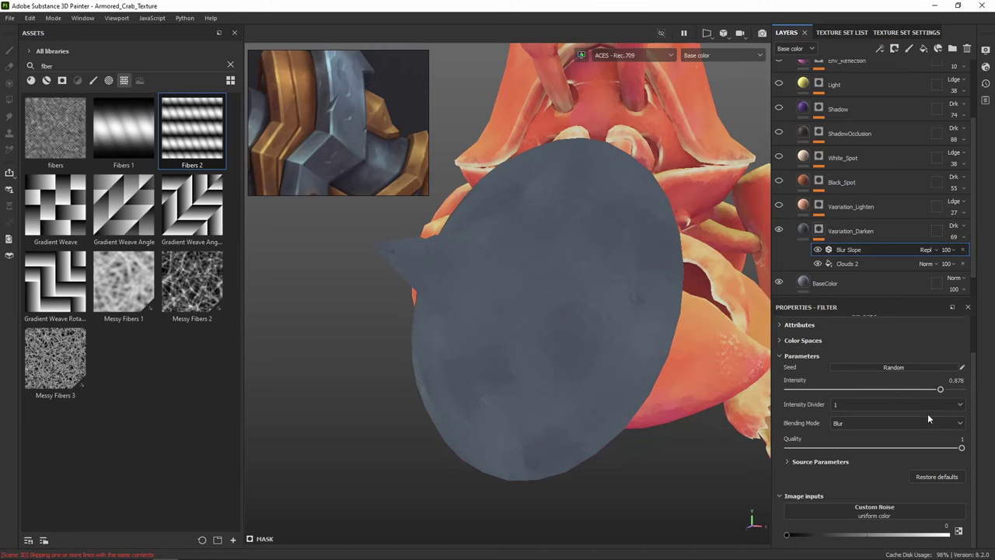
{"action": "left_click", "coordinate": [886, 404]}
{"action": "left_click", "coordinate": [862, 429]}
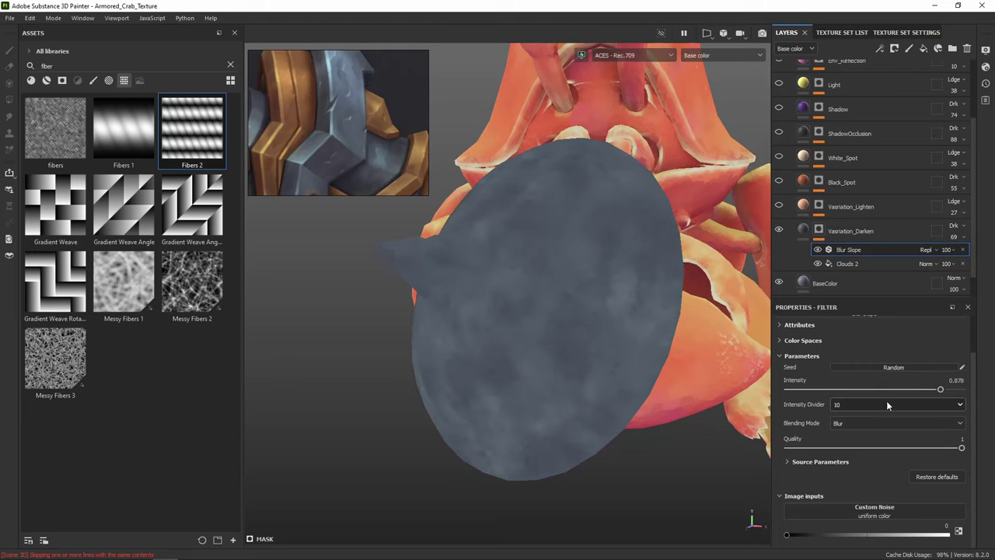
{"action": "scroll", "coordinate": [886, 401], "scroll_direction": "up", "scroll_amount": 2}
Reduce the tiling of the Clouds 2 fill in Vasriation_Darken's mask to 3.11
{"action": "left_click", "coordinate": [847, 263]}
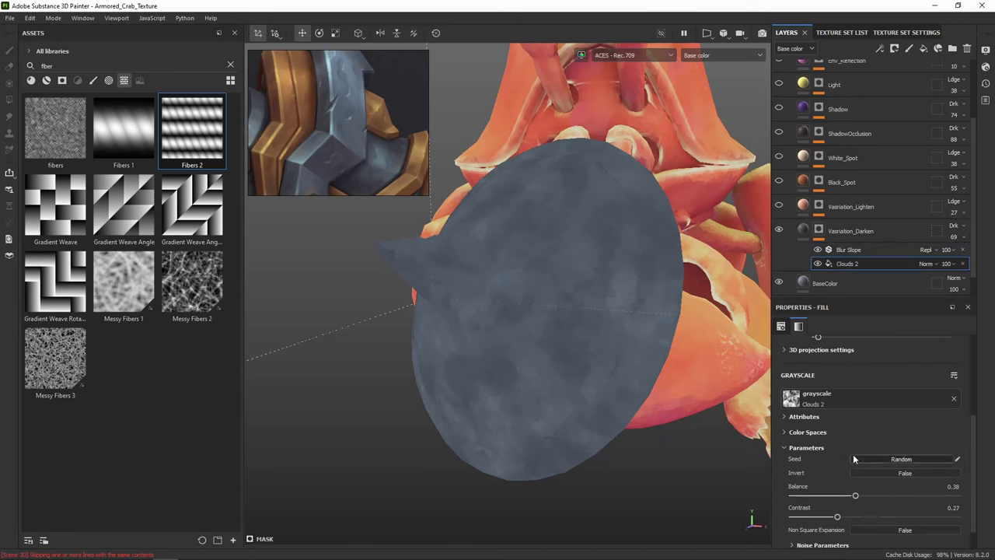
{"action": "scroll", "coordinate": [853, 454], "scroll_direction": "up", "scroll_amount": 1}
{"action": "scroll", "coordinate": [853, 451], "scroll_direction": "down", "scroll_amount": 1}
{"action": "scroll", "coordinate": [851, 436], "scroll_direction": "up", "scroll_amount": 1}
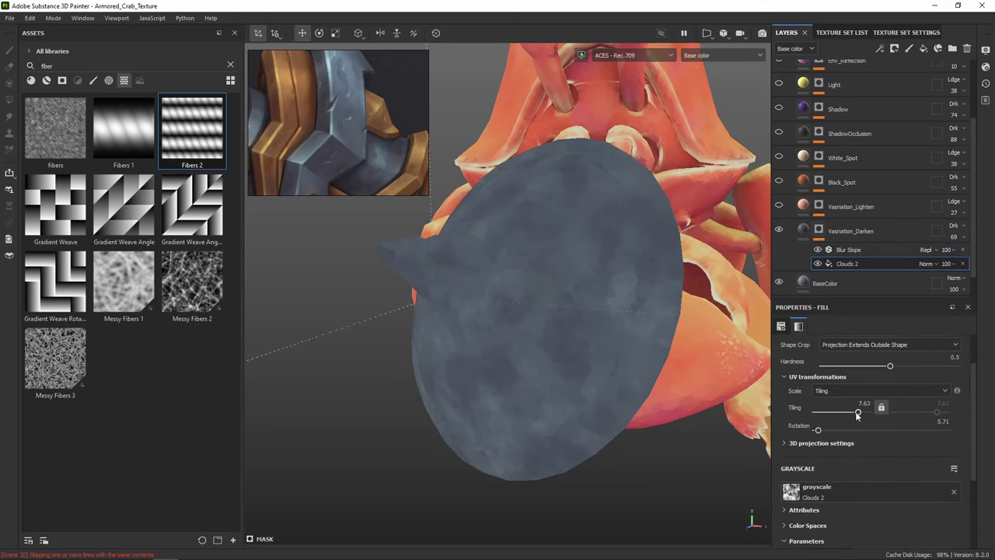
{"action": "left_click_drag", "start_coordinate": [858, 414], "coordinate": [853, 415]}
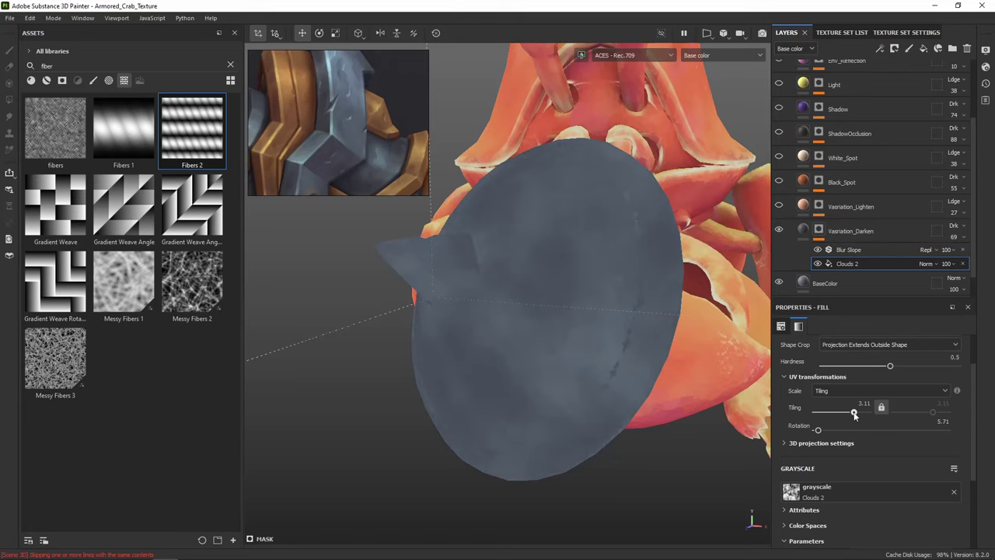
Sample the reference image's light blue-grey metal for the Vasriation_Lighten base color
{"action": "left_click", "coordinate": [804, 206]}
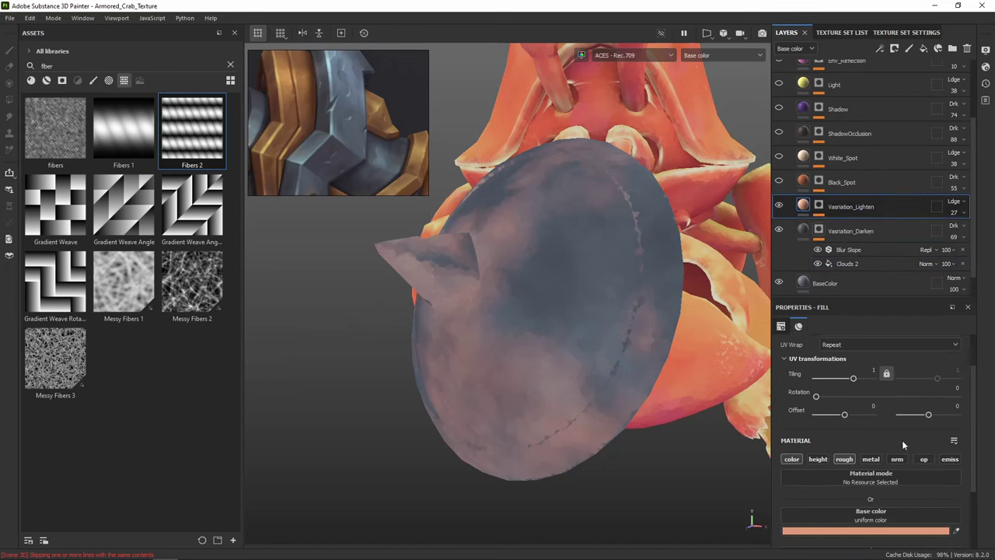
{"action": "left_click", "coordinate": [956, 531]}
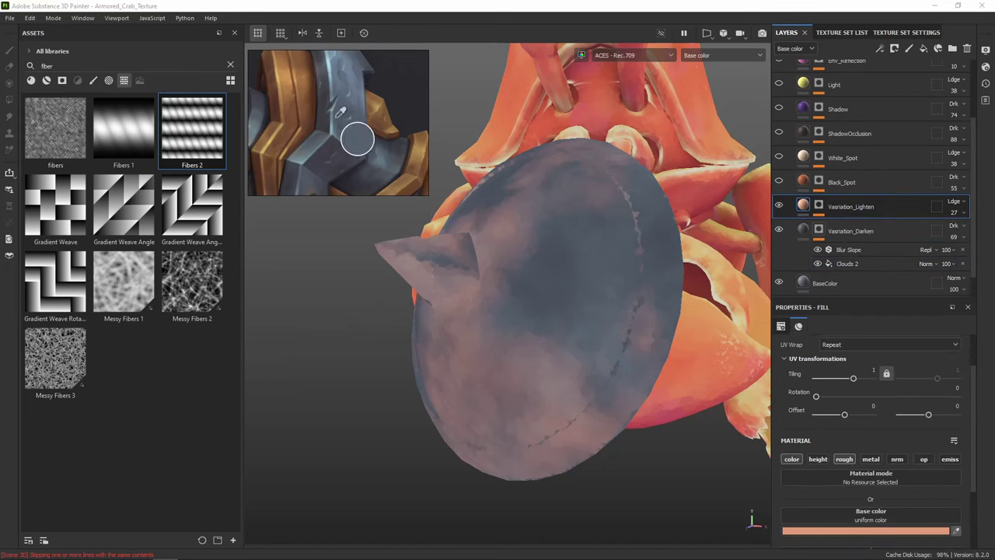
{"action": "left_click", "coordinate": [351, 56]}
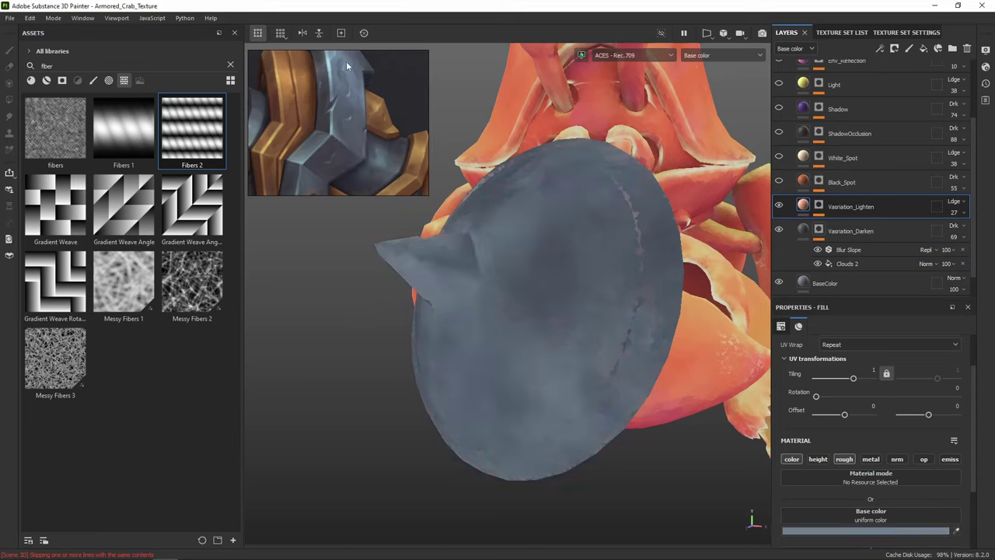
Set the Clouds 2 fill in Vasriation_Lighten's mask to tiling 4.5 and rotation 138.57, and lower the layer's opacity to 12
{"action": "left_click", "coordinate": [818, 207]}
{"action": "left_click", "coordinate": [844, 253]}
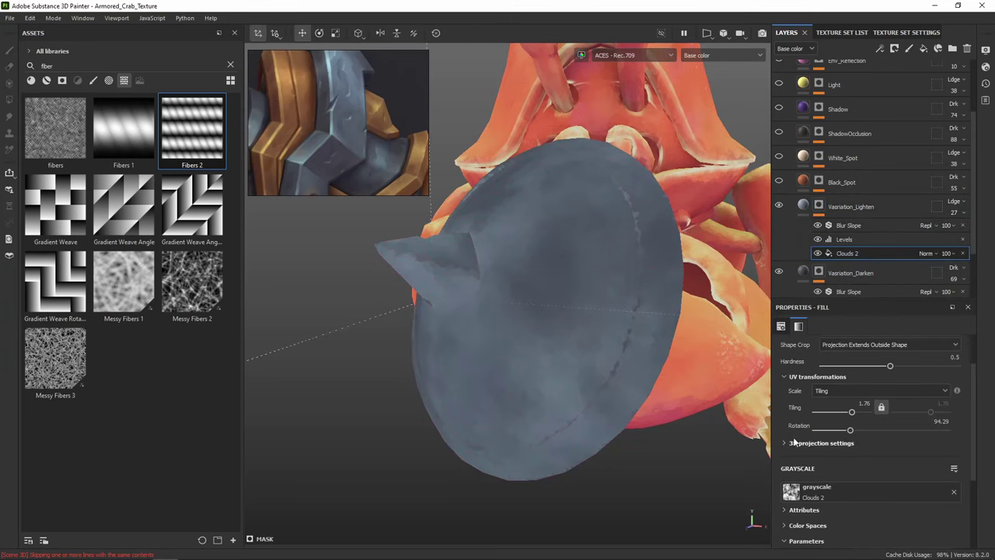
{"action": "left_click_drag", "start_coordinate": [863, 432], "coordinate": [856, 414]}
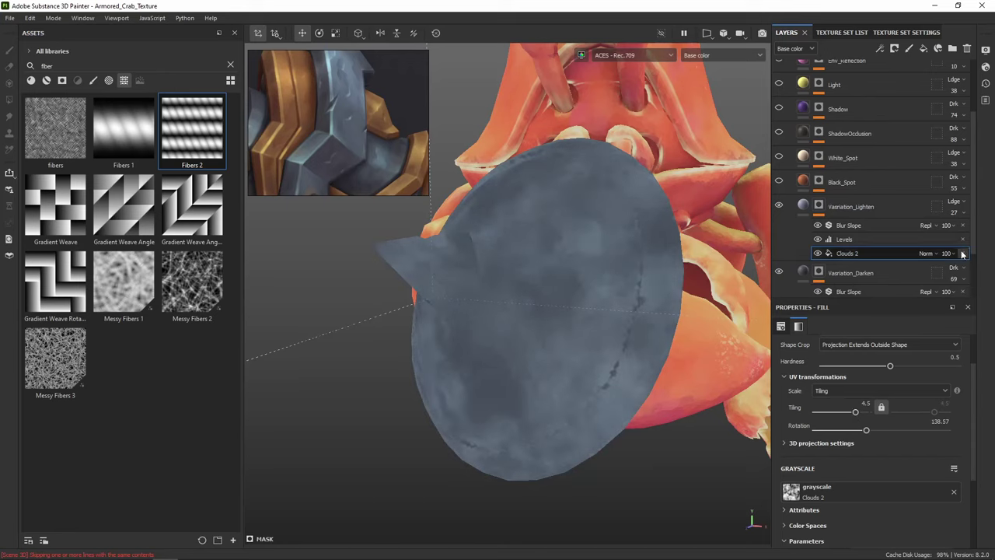
{"action": "left_click", "coordinate": [962, 213]}
{"action": "left_click_drag", "start_coordinate": [958, 234], "coordinate": [951, 234]}
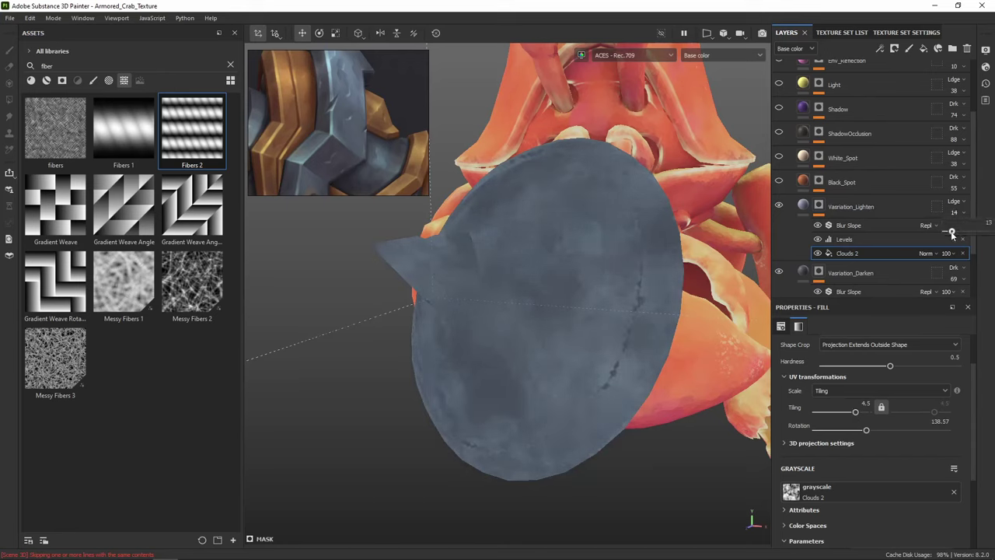
Show the Black_Spot layer, isolate the Dirt 1 fill in its mask view, and set that fill's tiling to 0.56
{"action": "left_click", "coordinate": [842, 183]}
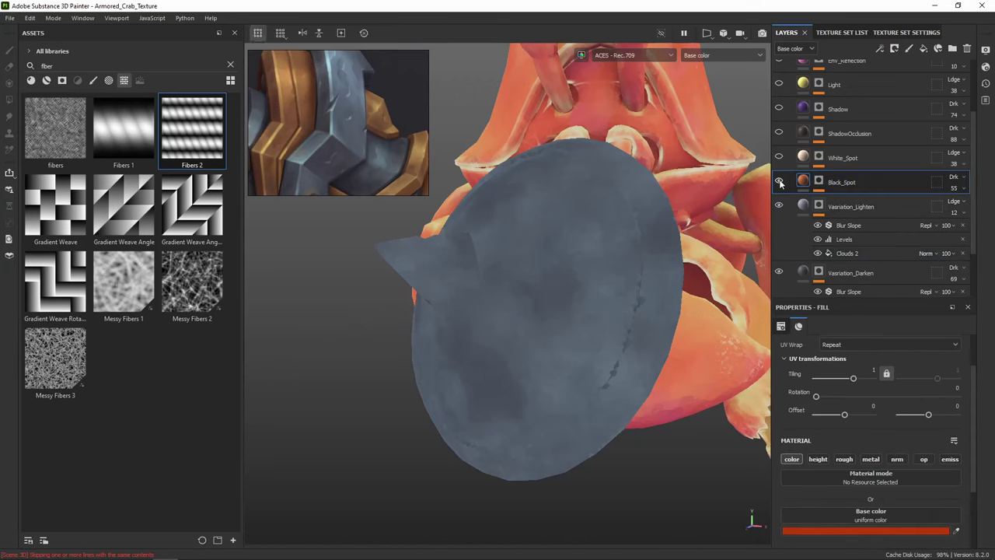
{"action": "left_click", "coordinate": [820, 184]}
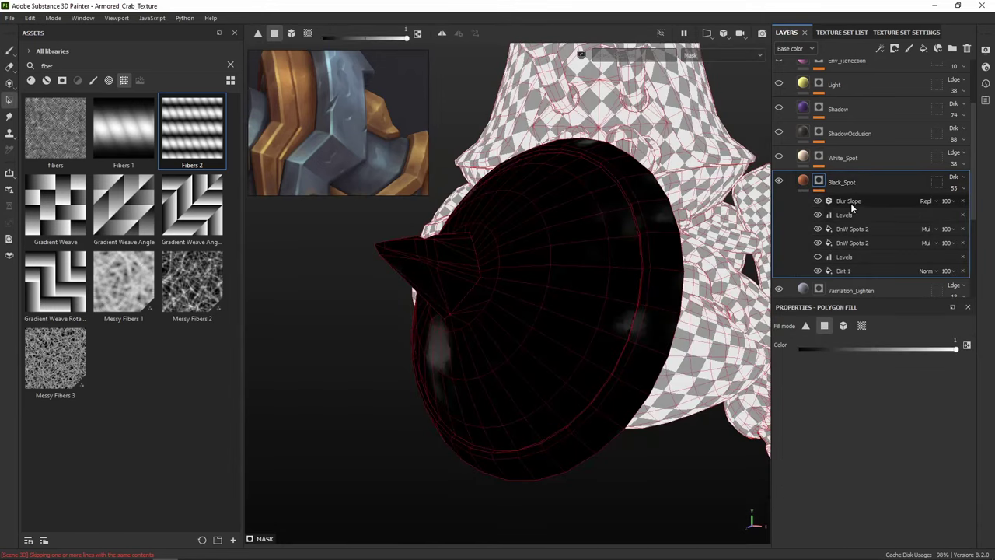
{"action": "scroll", "coordinate": [852, 206], "scroll_direction": "down", "scroll_amount": 1}
{"action": "left_click", "coordinate": [818, 212]}
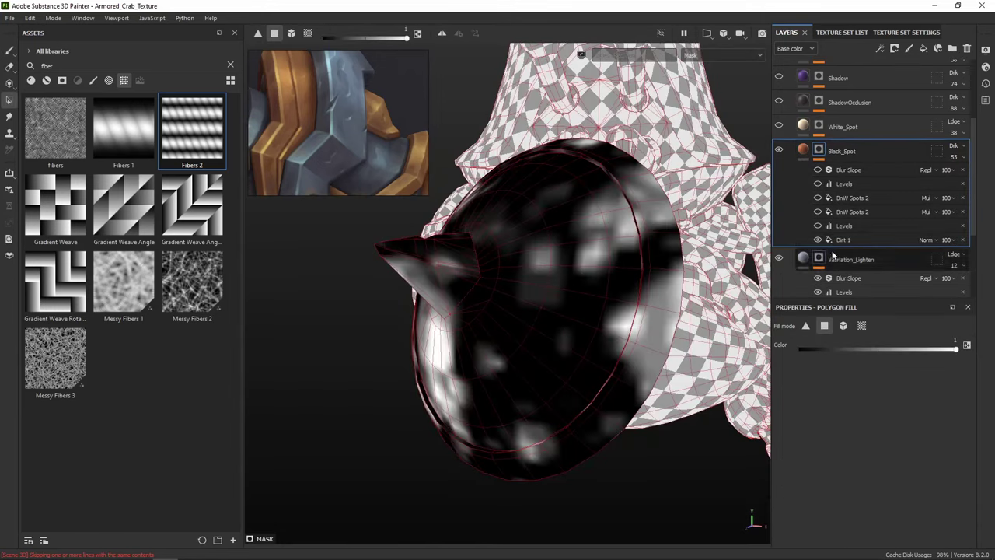
{"action": "left_click", "coordinate": [843, 240]}
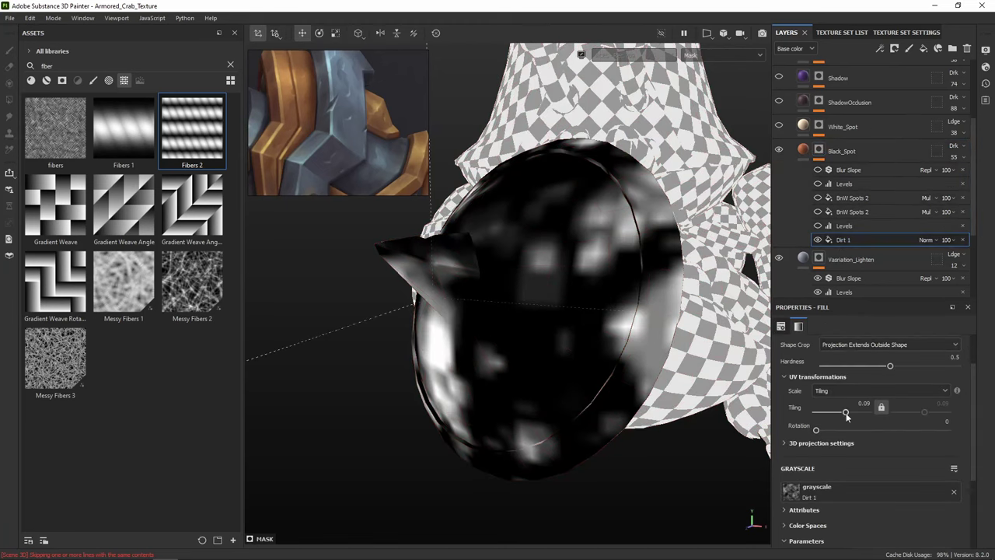
{"action": "left_click_drag", "start_coordinate": [845, 414], "coordinate": [850, 414]}
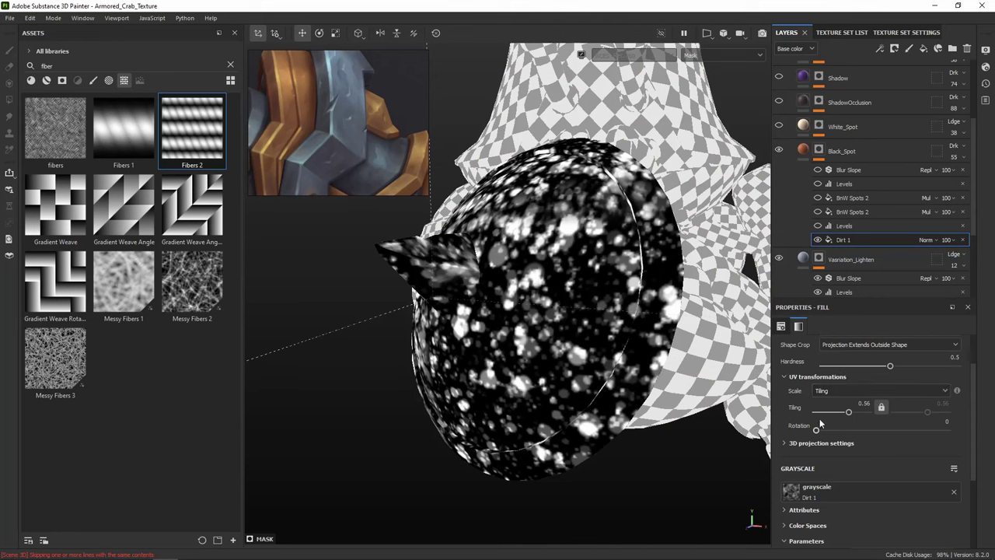
Re-enable the lower Levels and both BnW Spots 2 fills in Black_Spot's mask, setting the lower fill's tiling to 17.64 and the upper's to 3.54
{"action": "left_click", "coordinate": [817, 239]}
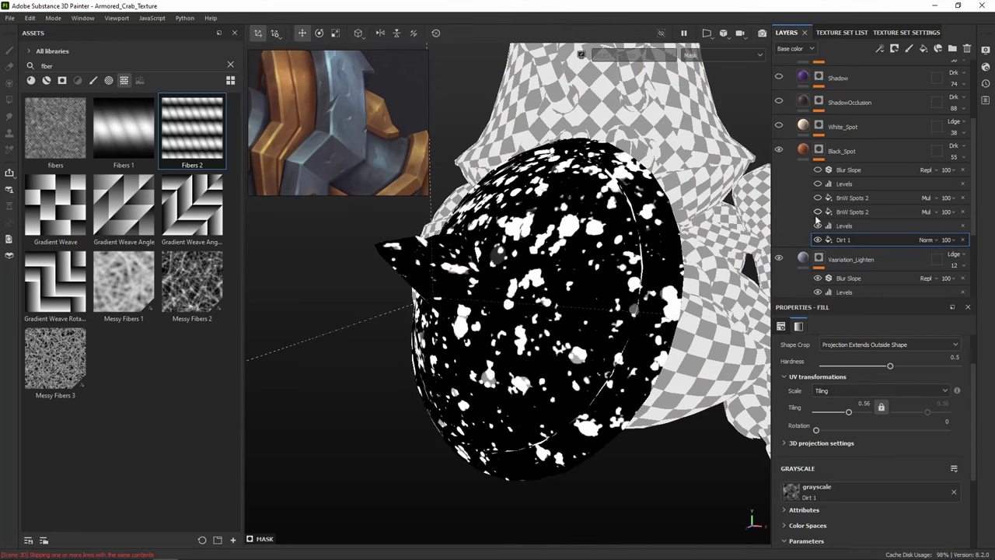
{"action": "left_click", "coordinate": [817, 211]}
{"action": "left_click", "coordinate": [818, 198]}
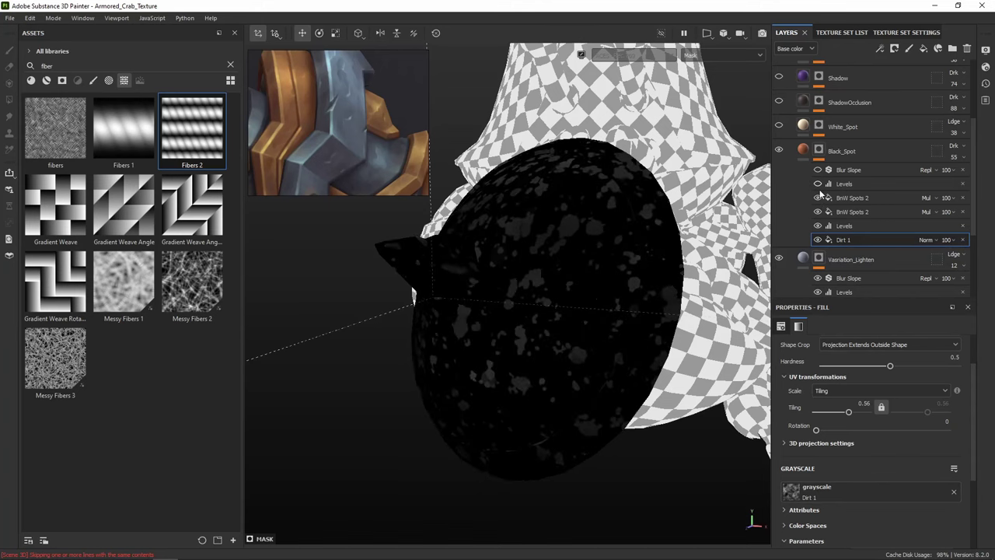
{"action": "left_click", "coordinate": [852, 213]}
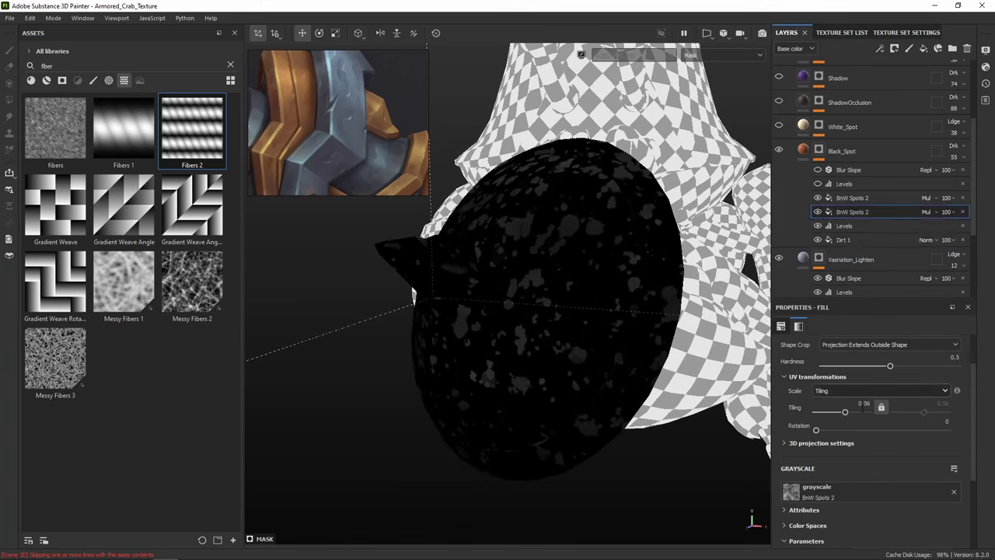
{"action": "left_click_drag", "start_coordinate": [845, 411], "coordinate": [863, 412]}
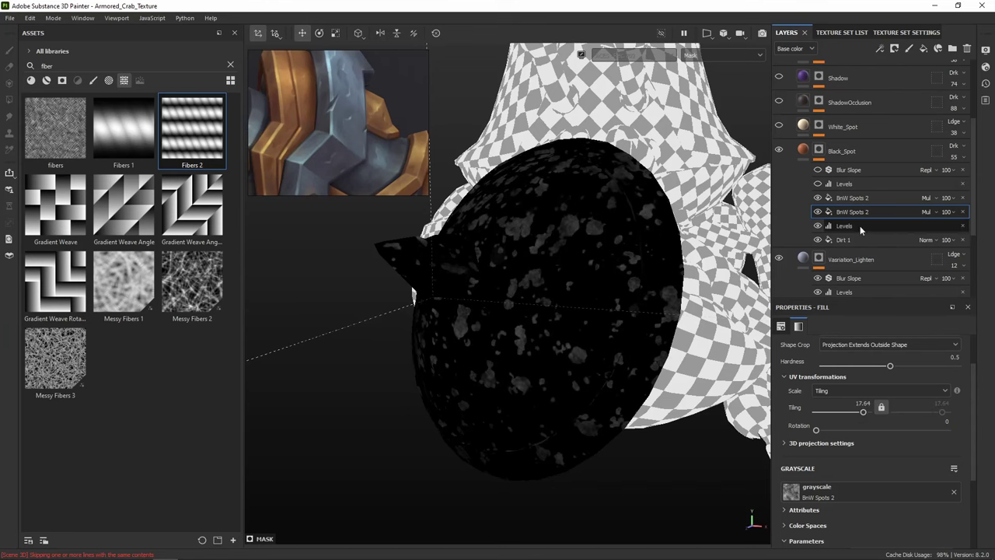
{"action": "left_click", "coordinate": [853, 198]}
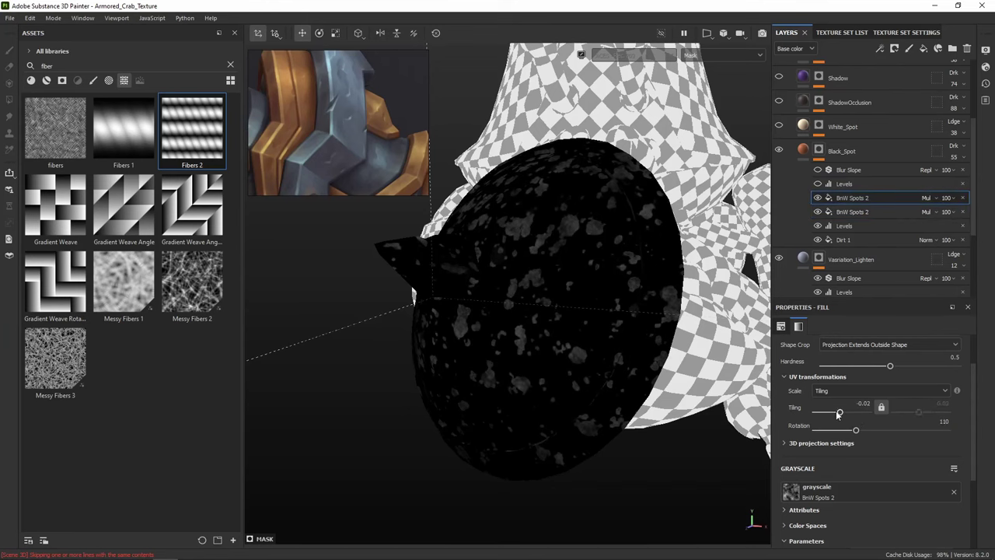
{"action": "left_click_drag", "start_coordinate": [838, 414], "coordinate": [855, 412]}
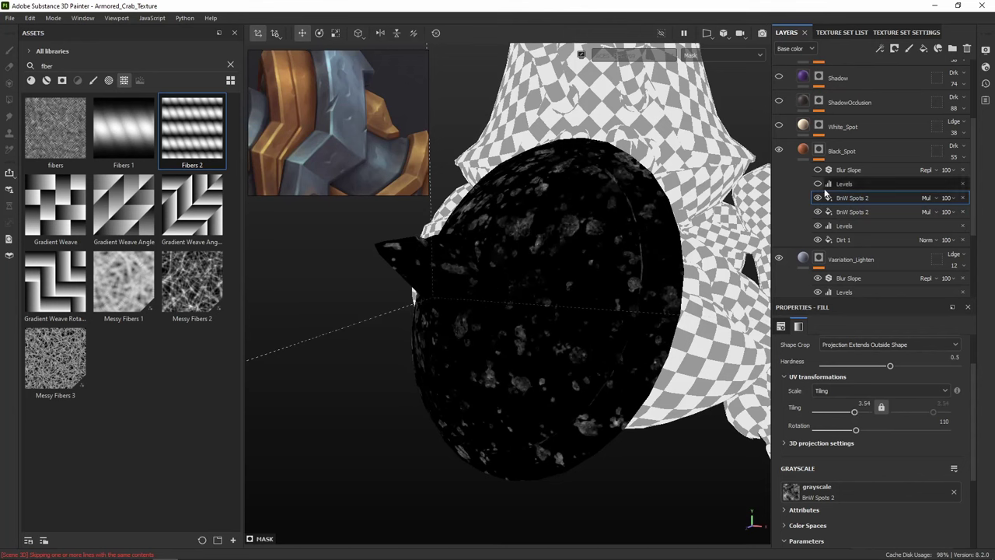
Re-enable the upper Levels and Blur Slope in Black_Spot's mask, and set the Blur Slope Intensity Divider to 100
{"action": "left_click", "coordinate": [818, 184]}
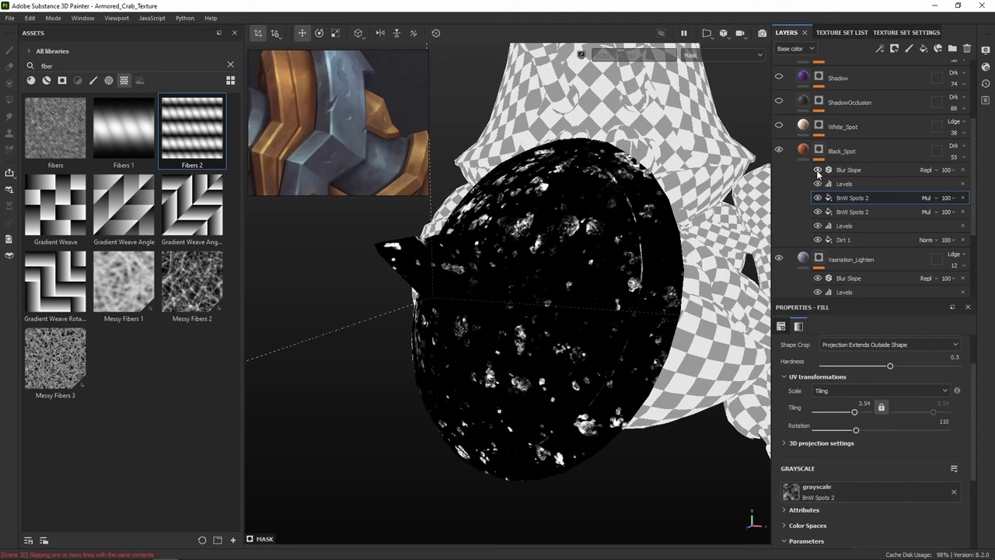
{"action": "left_click", "coordinate": [817, 170]}
{"action": "left_click", "coordinate": [848, 171]}
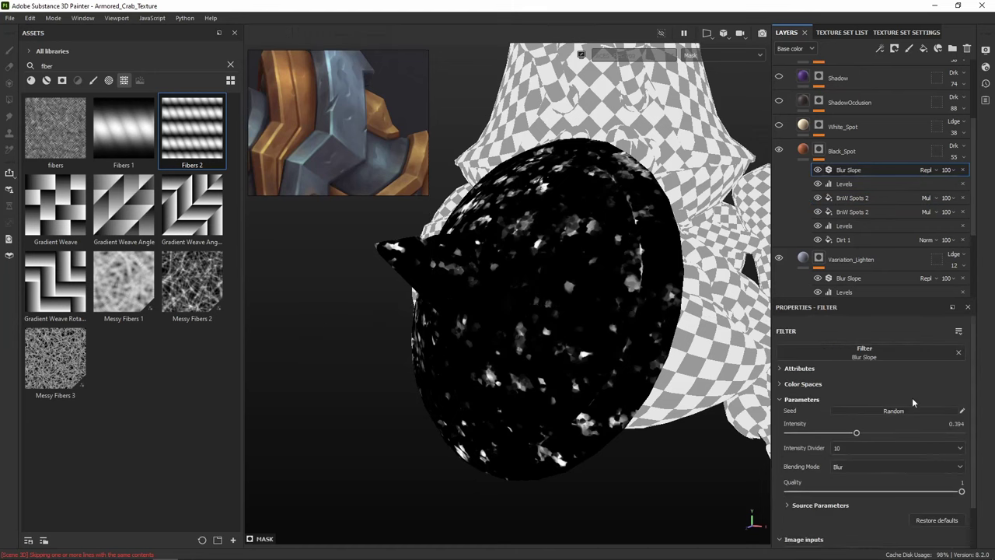
{"action": "left_click", "coordinate": [853, 450]}
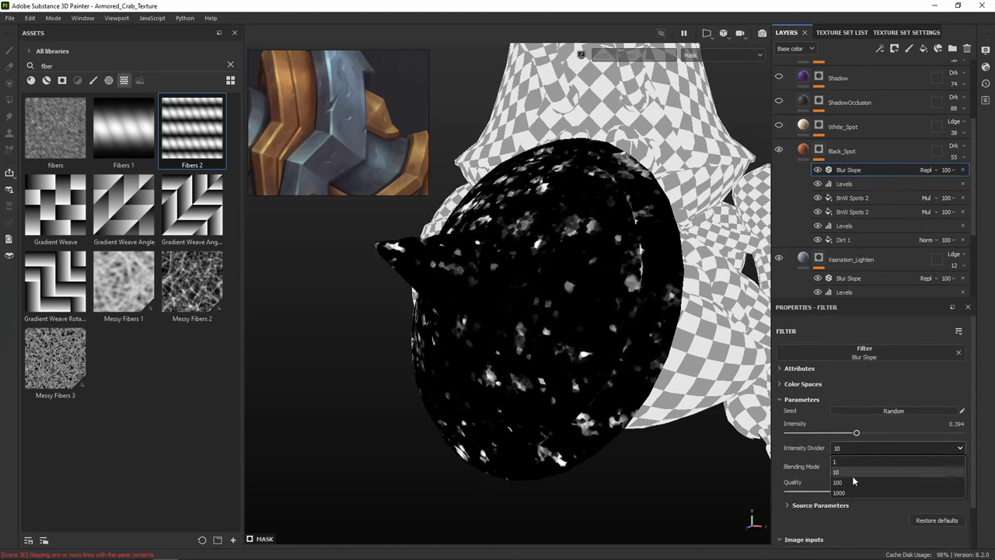
{"action": "left_click", "coordinate": [854, 480]}
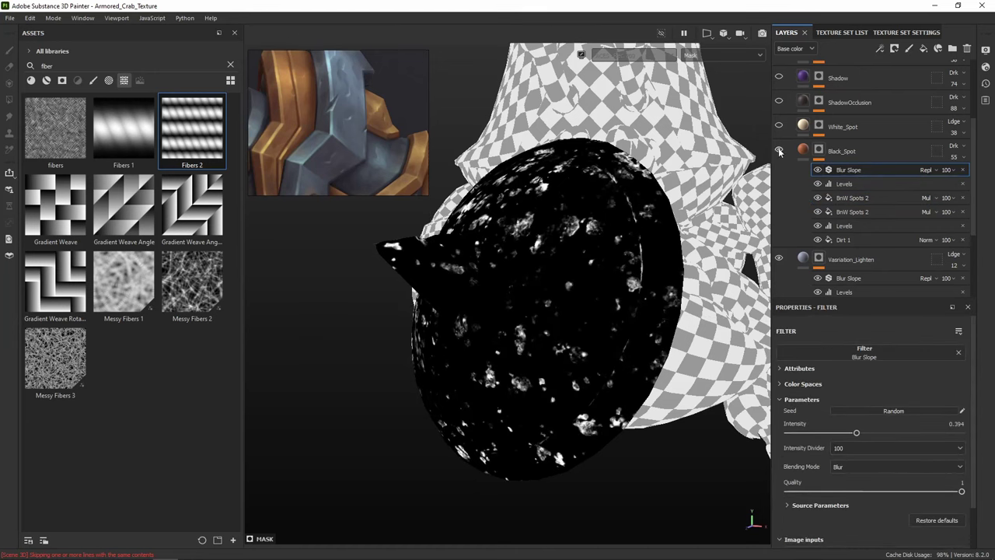
Try a dark reddish brown #65453A as the Black_Spot base color
{"action": "left_click", "coordinate": [840, 150]}
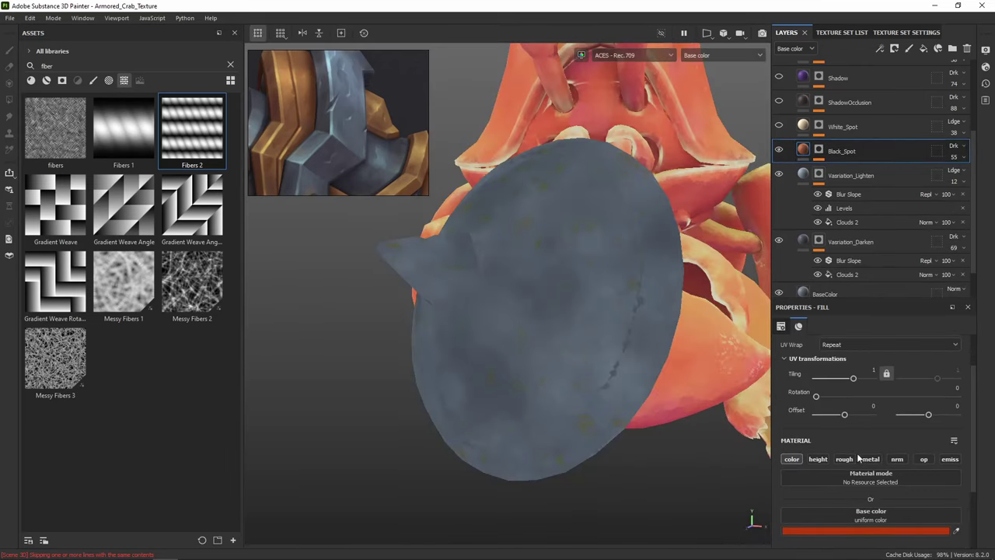
{"action": "scroll", "coordinate": [633, 300], "scroll_direction": "up", "scroll_amount": 2}
{"action": "scroll", "coordinate": [633, 297], "scroll_direction": "down", "scroll_amount": 1}
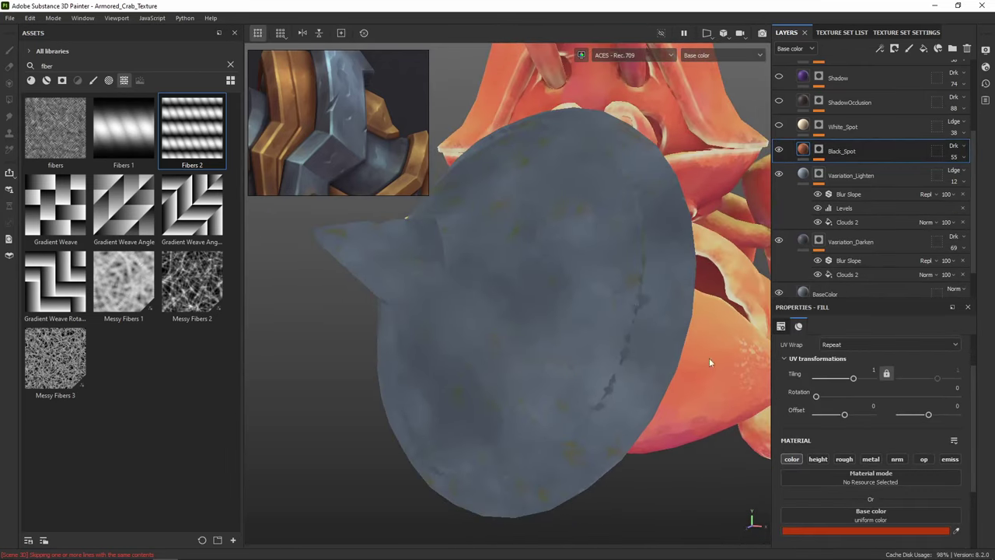
{"action": "left_click", "coordinate": [863, 533]}
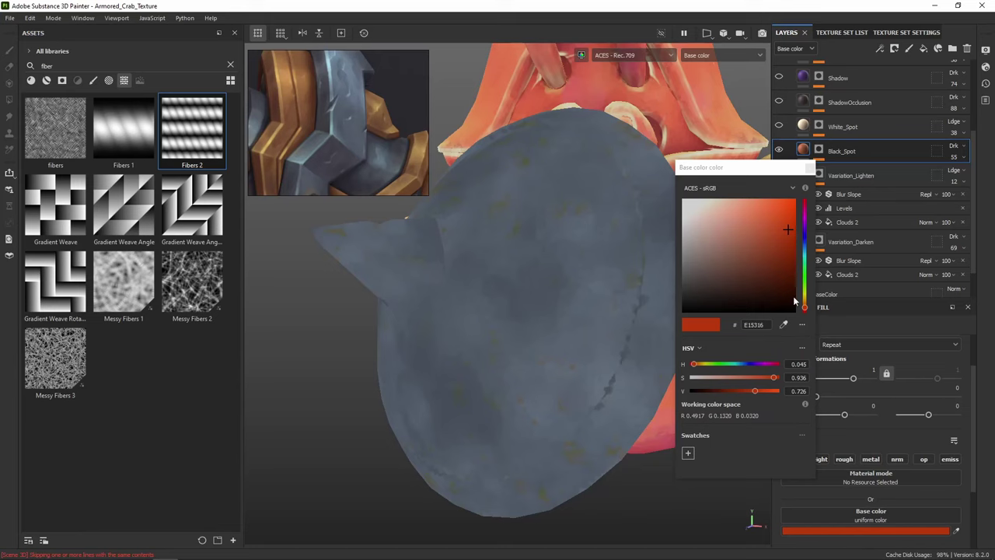
{"action": "left_click", "coordinate": [777, 285]}
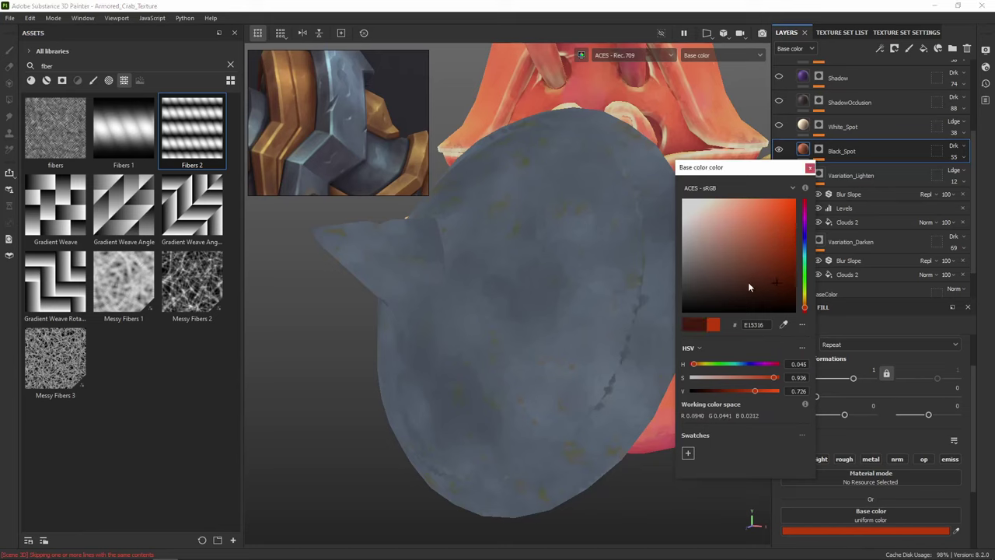
{"action": "left_click", "coordinate": [747, 283]}
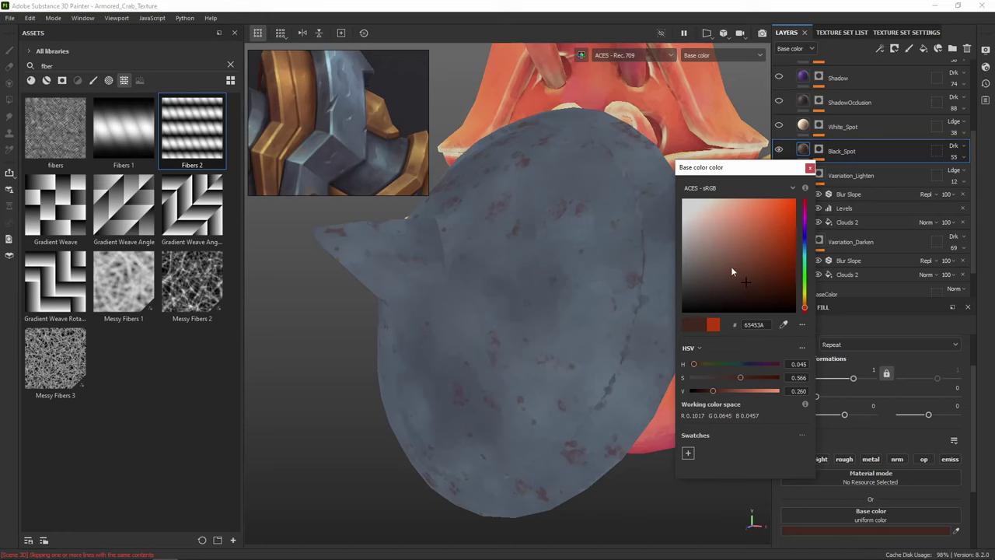
Sample grey #7C756F from the viewport for the Black_Spot base color and raise the layer's opacity to 74
{"action": "left_click", "coordinate": [784, 324]}
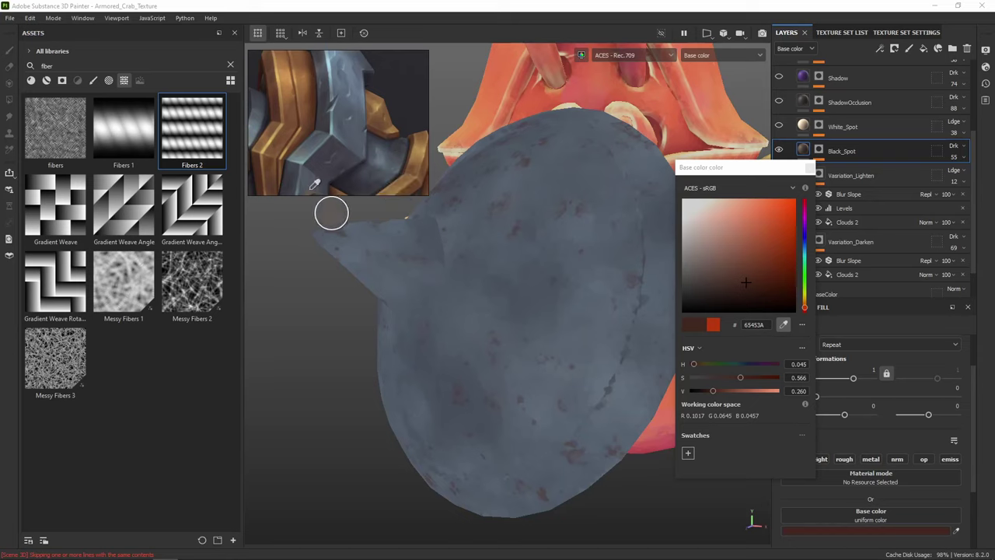
{"action": "left_click", "coordinate": [580, 224]}
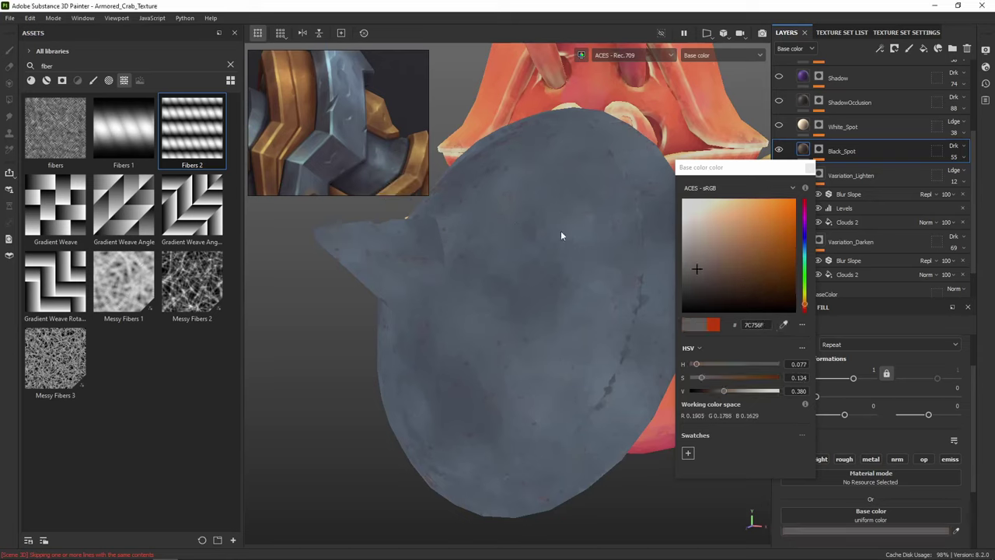
{"action": "left_click", "coordinate": [810, 168]}
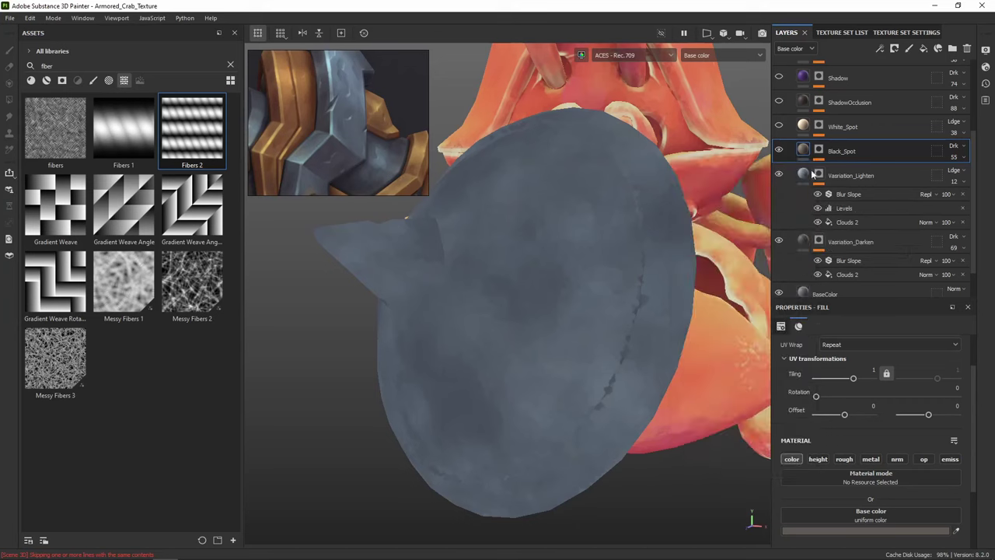
{"action": "left_click", "coordinate": [962, 160]}
{"action": "left_click_drag", "start_coordinate": [970, 176], "coordinate": [979, 178]}
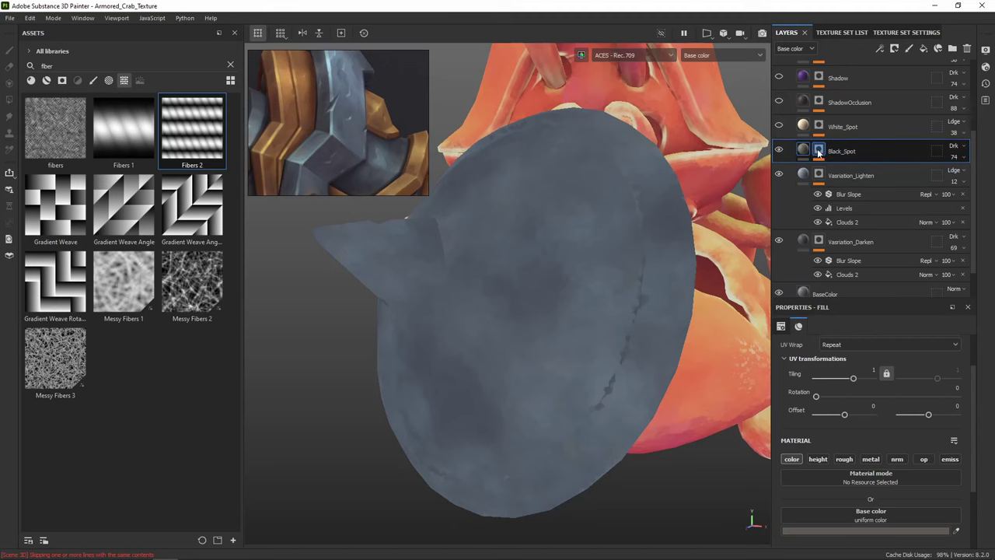
Examine Black_Spot's mask in isolation, toggling the BnW Spots 2 fills to compare their effect on the spots
{"action": "left_click", "coordinate": [818, 152]}
{"action": "left_click", "coordinate": [819, 151], "text": "alt"}
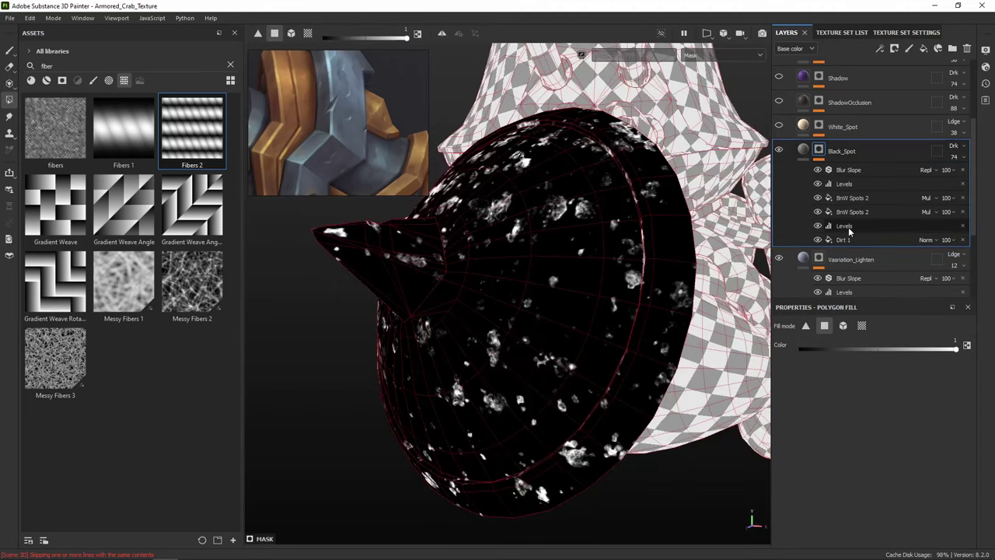
{"action": "scroll", "coordinate": [850, 230], "scroll_direction": "down", "scroll_amount": 1}
{"action": "left_click", "coordinate": [822, 180]}
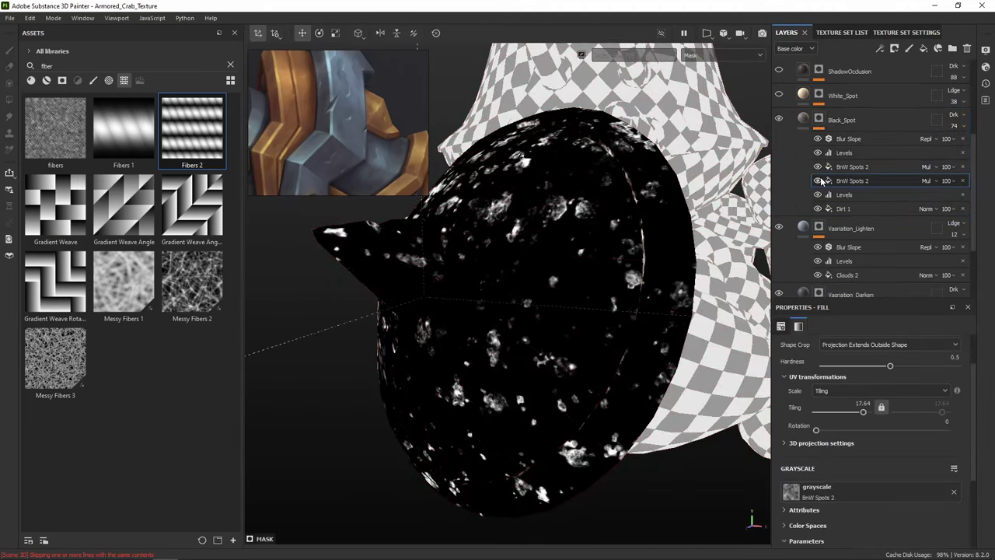
{"action": "left_click", "coordinate": [819, 180]}
{"action": "left_click", "coordinate": [819, 167]}
{"action": "left_click", "coordinate": [818, 168]}
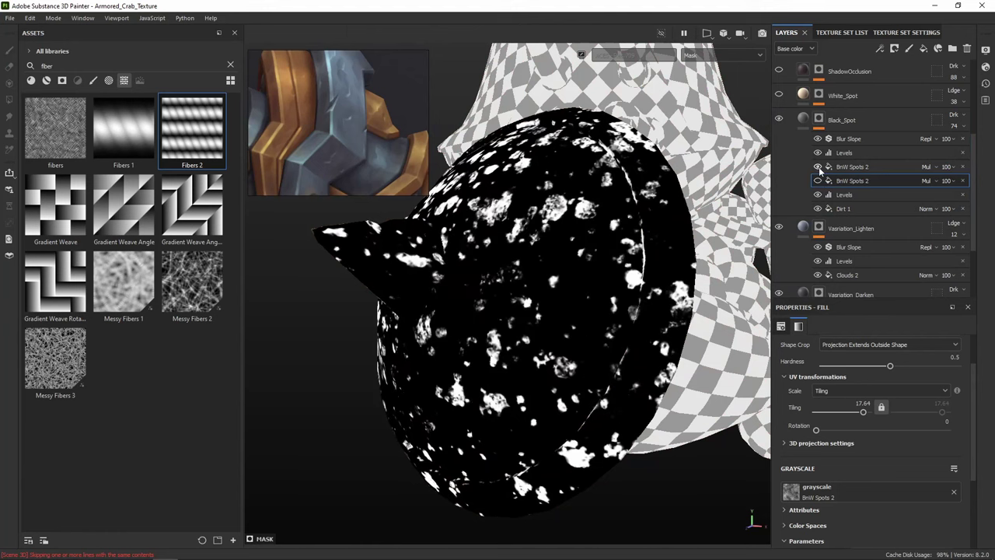
{"action": "left_click", "coordinate": [818, 181]}
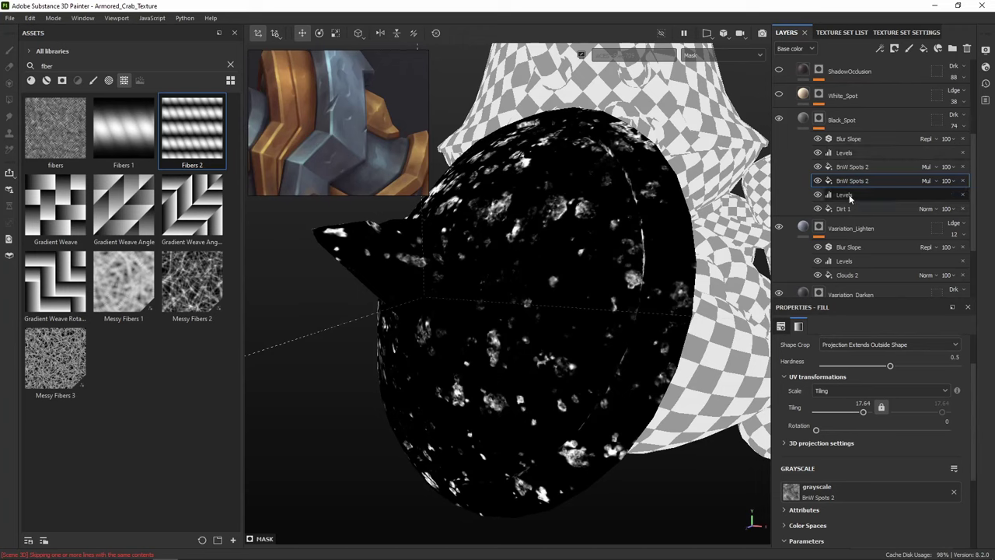
Raise the Balance of the Dirt 1 fill in Black_Spot's mask to 0.92 and return to the full material view
{"action": "left_click", "coordinate": [847, 209]}
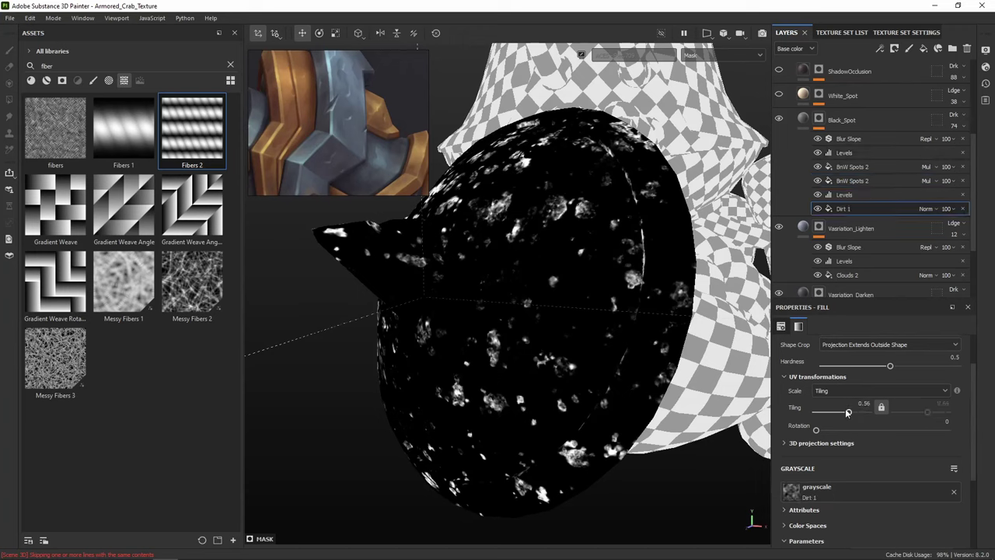
{"action": "scroll", "coordinate": [849, 465], "scroll_direction": "down", "scroll_amount": 3}
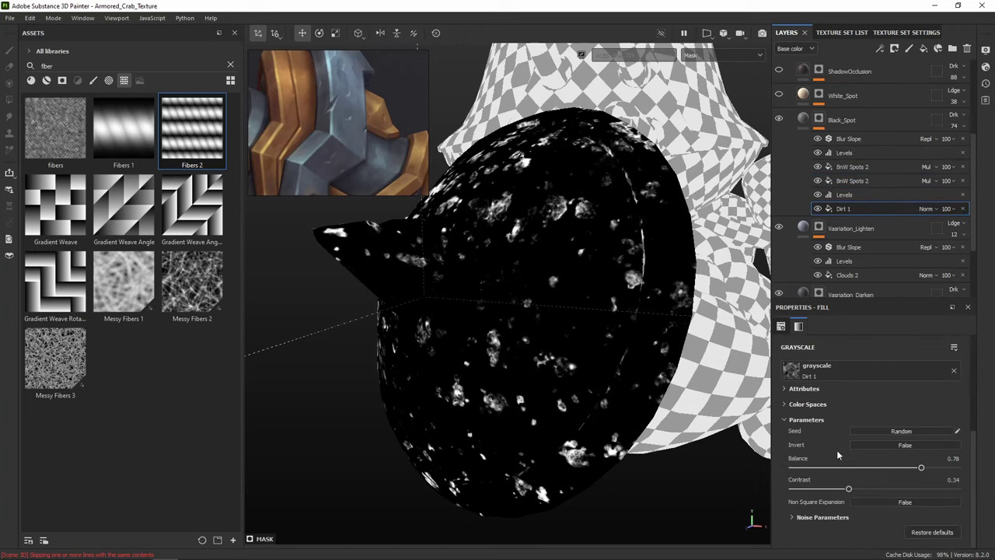
{"action": "left_click_drag", "start_coordinate": [922, 469], "coordinate": [945, 469]}
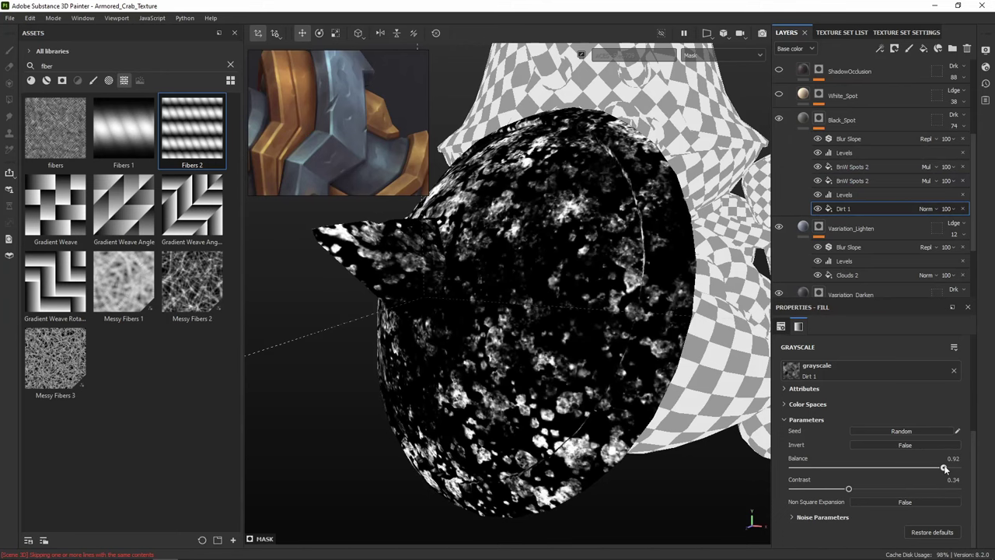
{"action": "left_click", "coordinate": [806, 121]}
{"action": "left_click_drag", "start_coordinate": [607, 218], "coordinate": [599, 251], "text": "alt"}
Show the White_Spot layer to check its effect on the buckler and delete the layer
{"action": "left_click", "coordinate": [779, 96]}
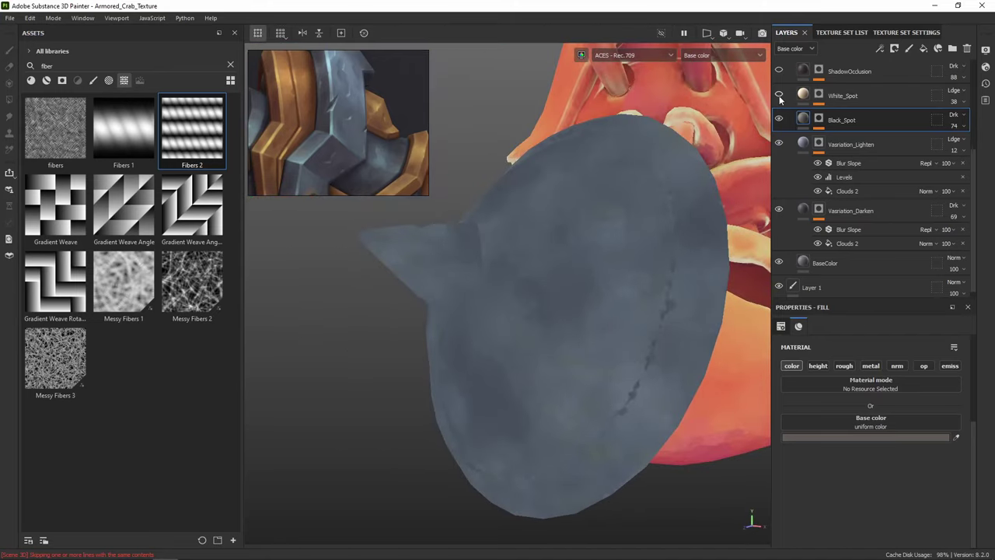
{"action": "left_click_drag", "start_coordinate": [623, 198], "coordinate": [742, 122], "text": "alt"}
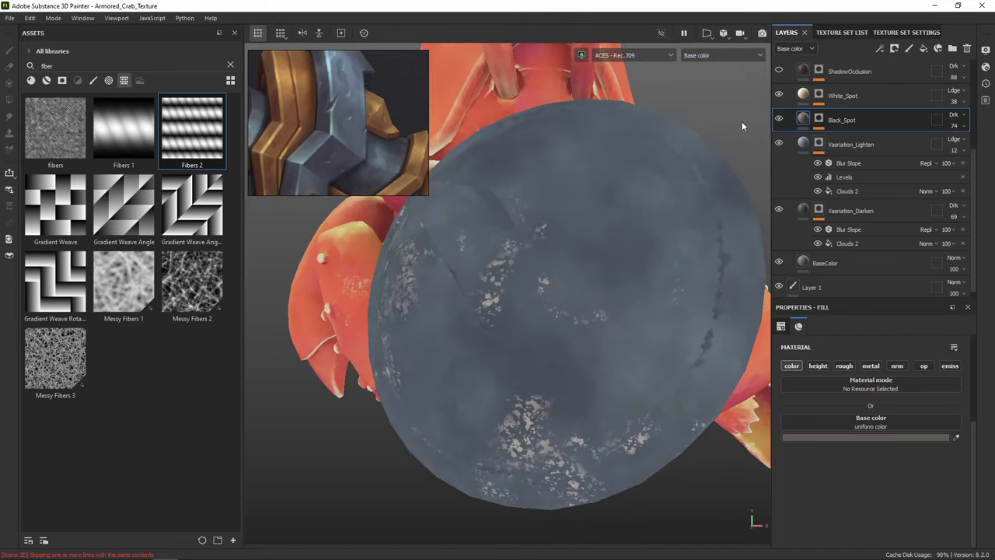
{"action": "left_click", "coordinate": [866, 97]}
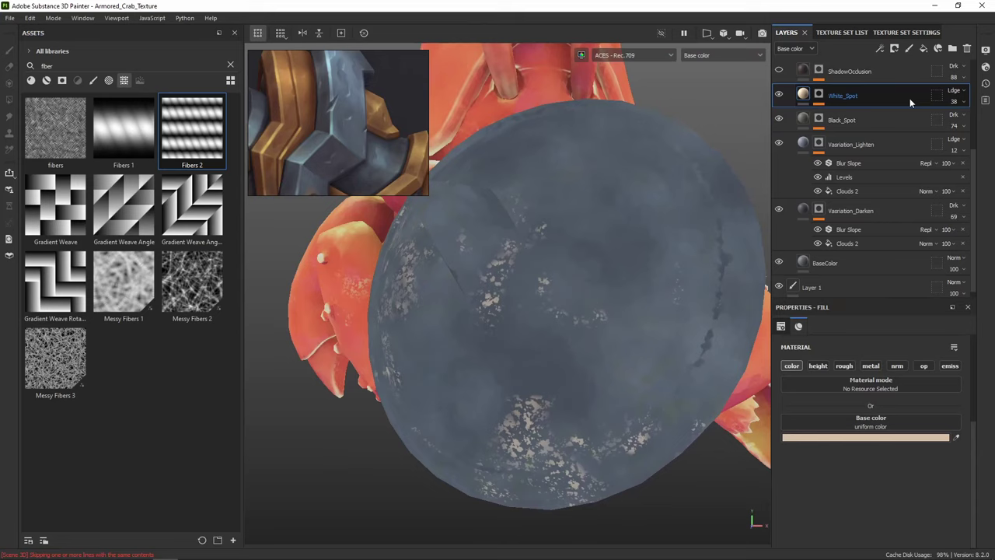
{"action": "left_click", "coordinate": [967, 48]}
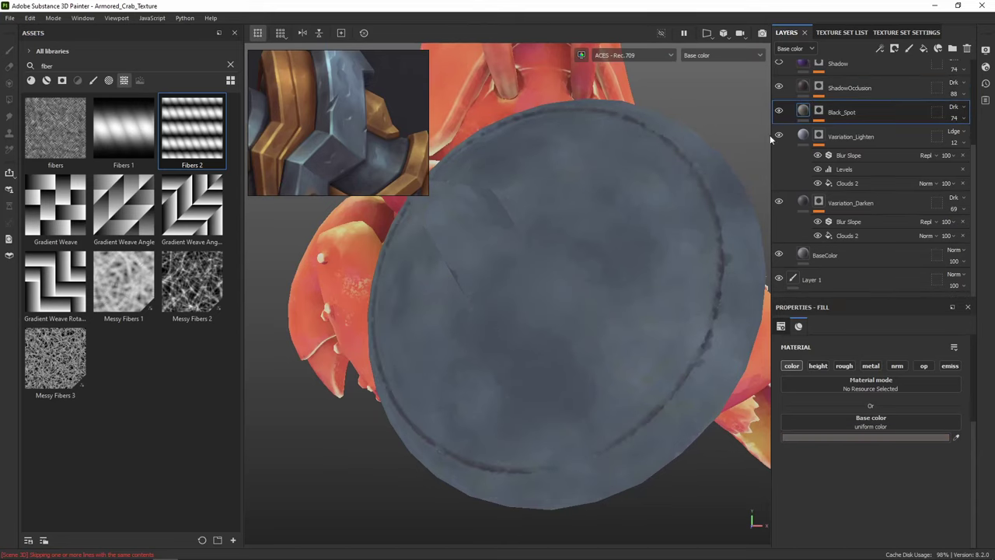
Sample dark grey #434147 from the reference image as the ShadowOcclusion layer's base color
{"action": "left_click_drag", "start_coordinate": [704, 204], "coordinate": [616, 252], "text": "alt"}
{"action": "left_click", "coordinate": [847, 88]}
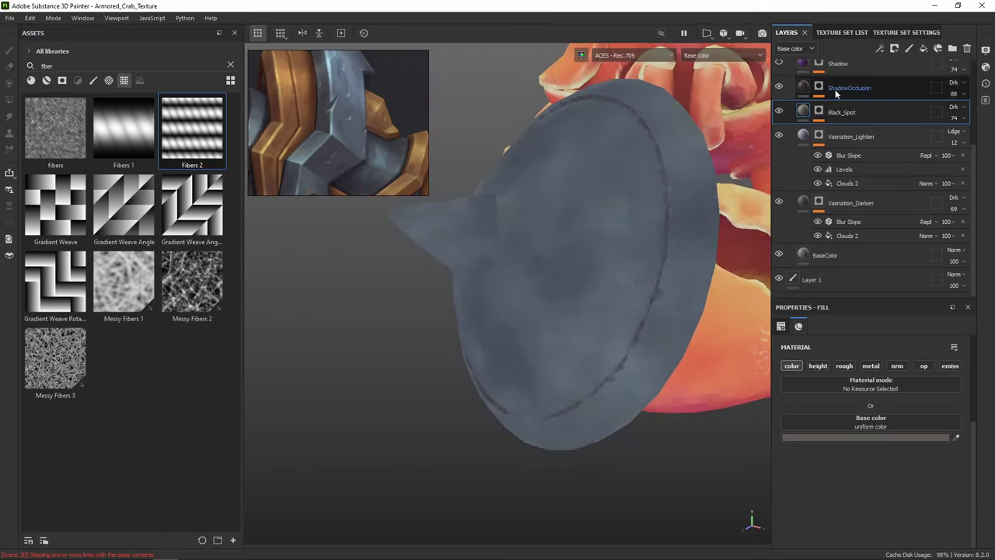
{"action": "left_click", "coordinate": [857, 438]}
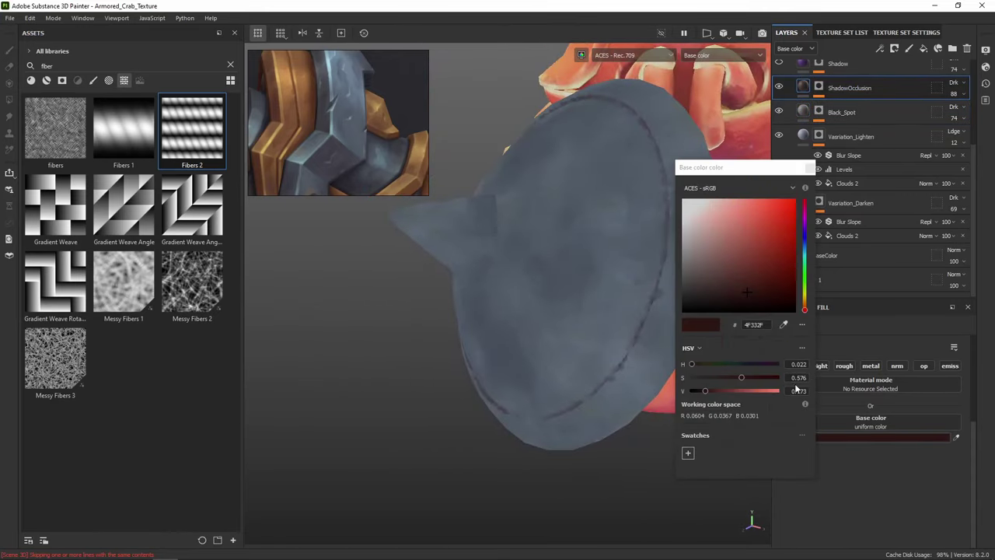
{"action": "left_click", "coordinate": [782, 324]}
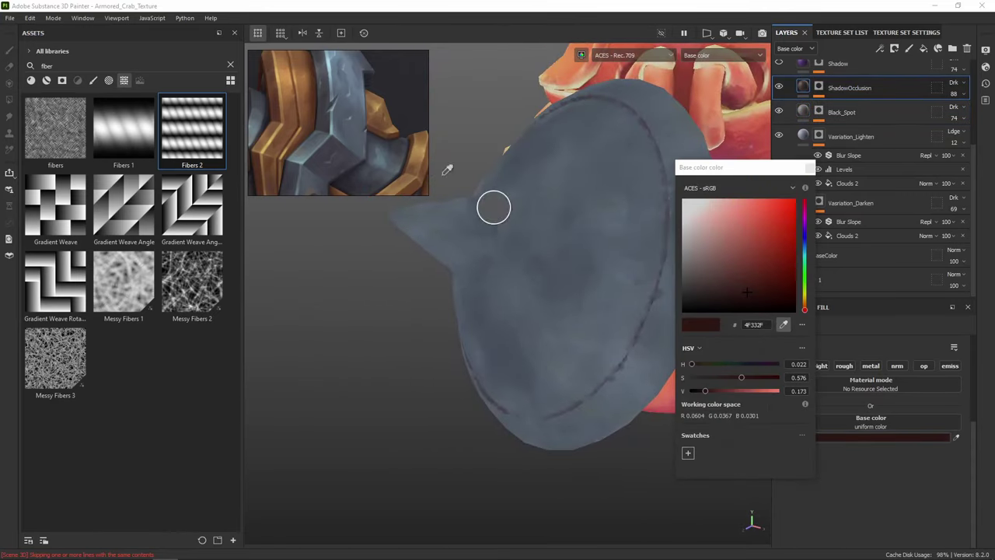
{"action": "left_click", "coordinate": [341, 184]}
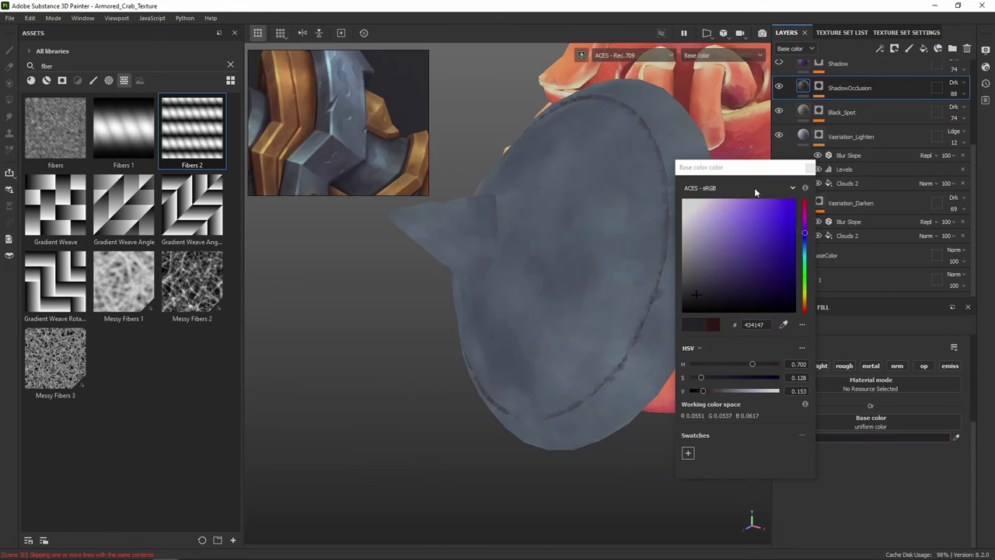
{"action": "left_click", "coordinate": [808, 167]}
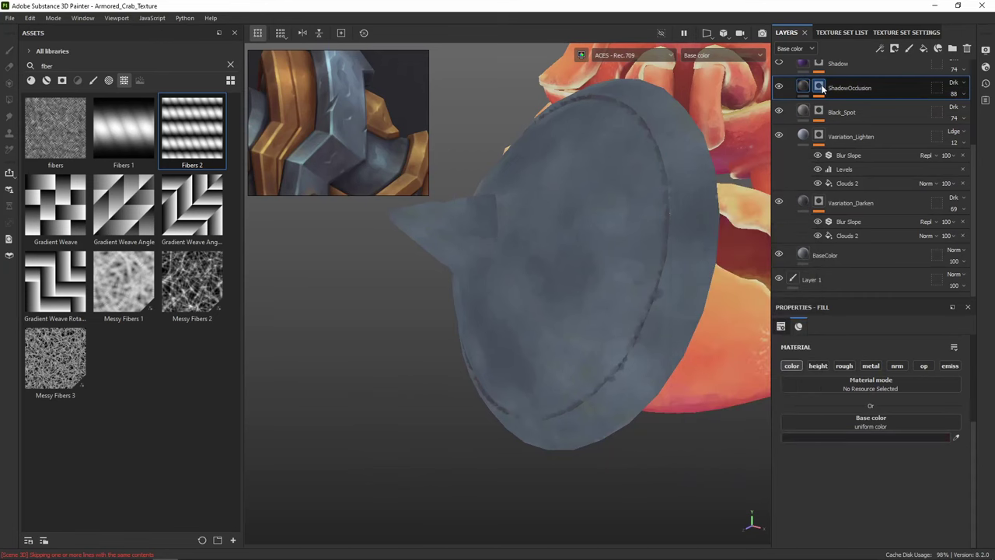
Disable Blur Slope in ShadowOcclusion's mask and adjust the Levels input black, mid and white points to spread broader, softer shading around the spike and rim
{"action": "left_click", "coordinate": [822, 88]}
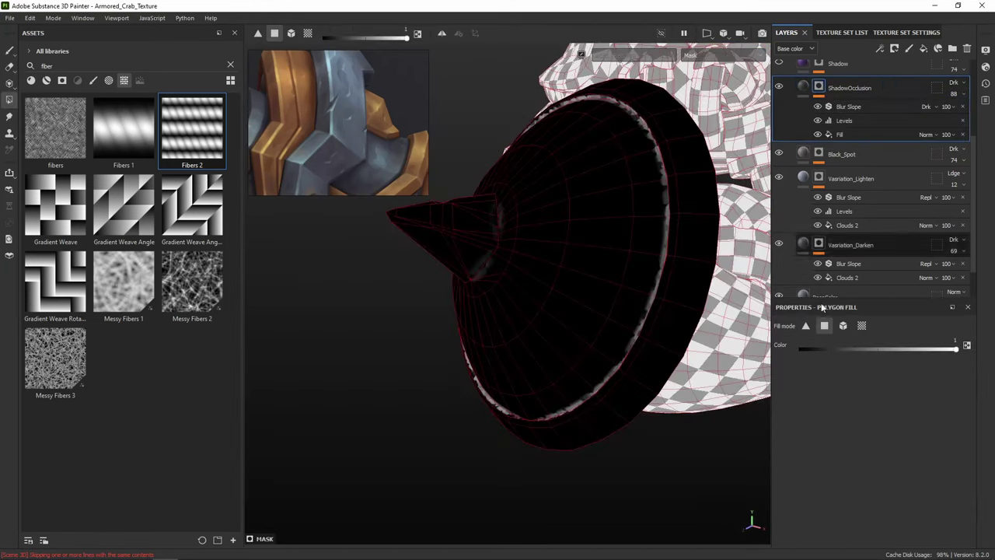
{"action": "left_click", "coordinate": [817, 121]}
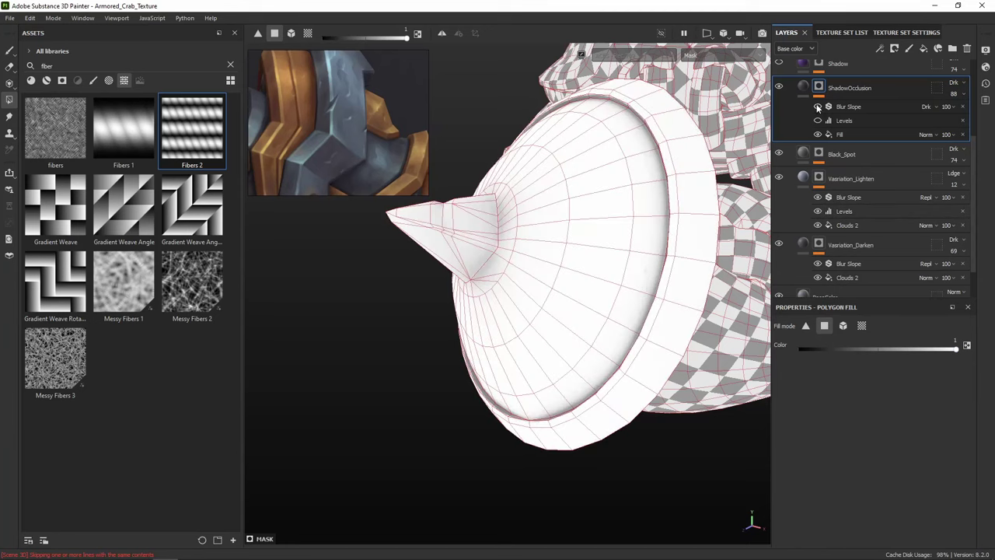
{"action": "left_click", "coordinate": [852, 123]}
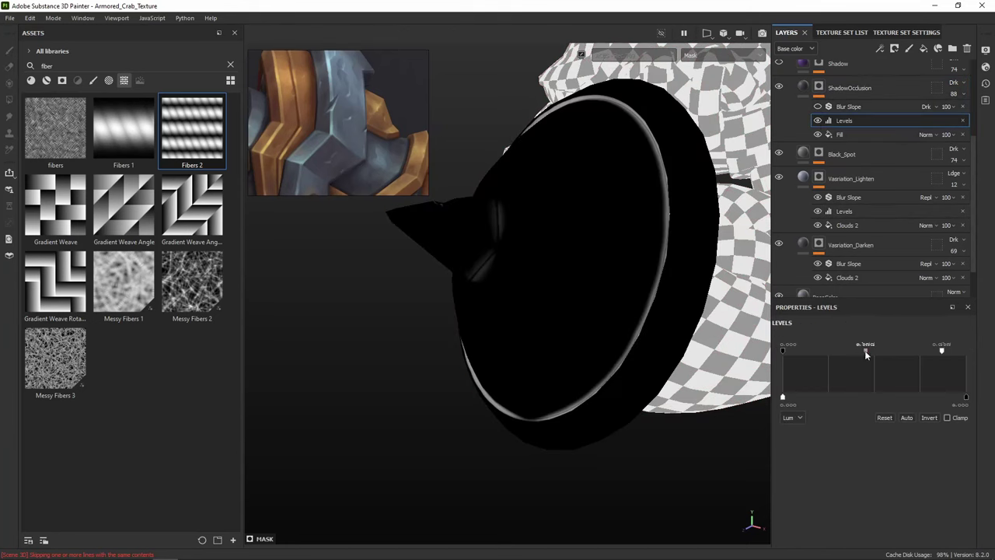
{"action": "left_click_drag", "start_coordinate": [864, 351], "coordinate": [968, 351]}
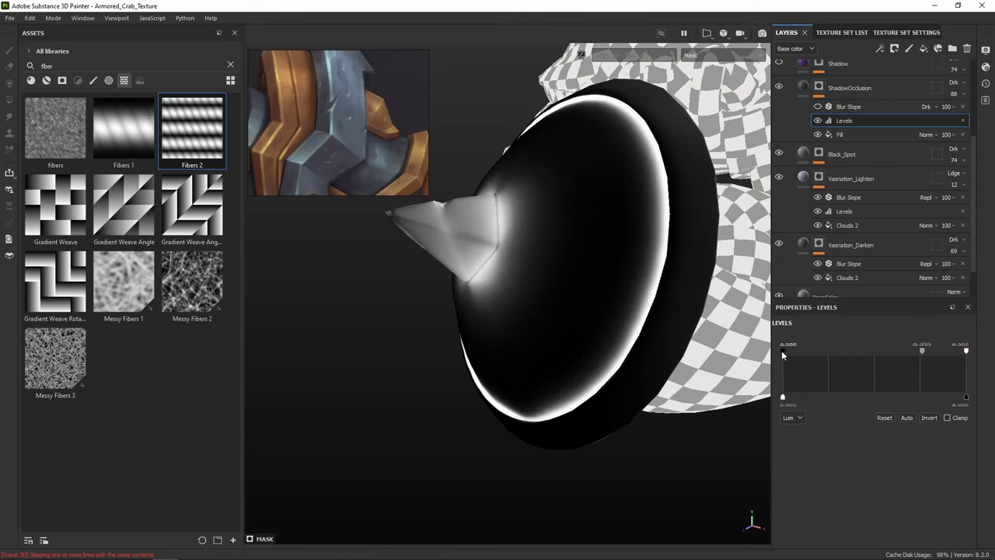
{"action": "left_click_drag", "start_coordinate": [781, 350], "coordinate": [830, 351]}
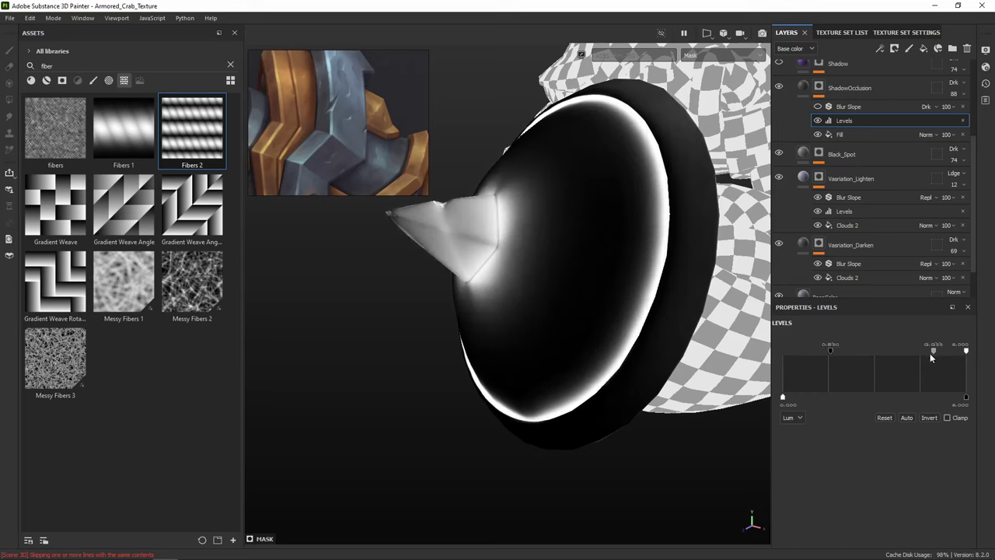
{"action": "left_click_drag", "start_coordinate": [924, 354], "coordinate": [927, 350]}
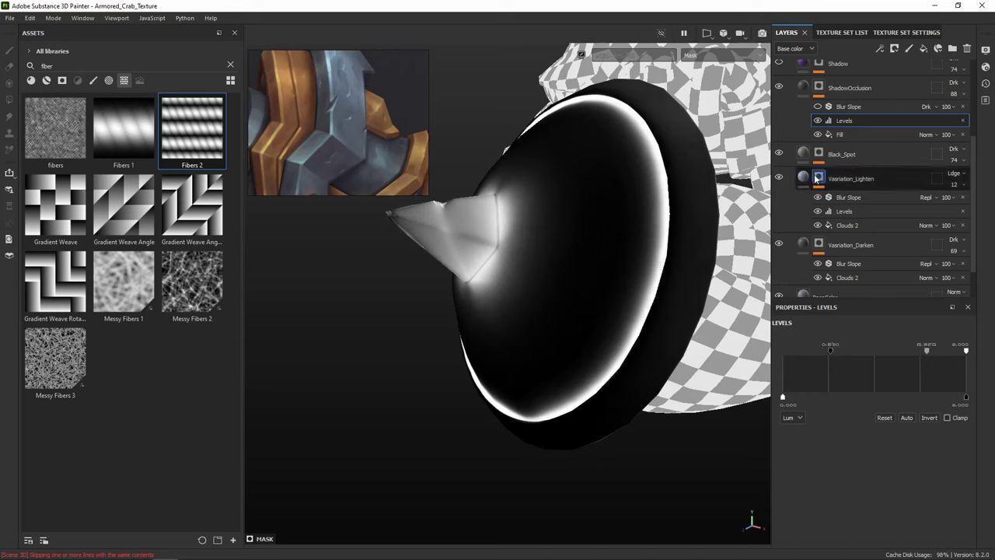
{"action": "left_click", "coordinate": [804, 86]}
{"action": "left_click_drag", "start_coordinate": [631, 243], "coordinate": [668, 266], "text": "alt"}
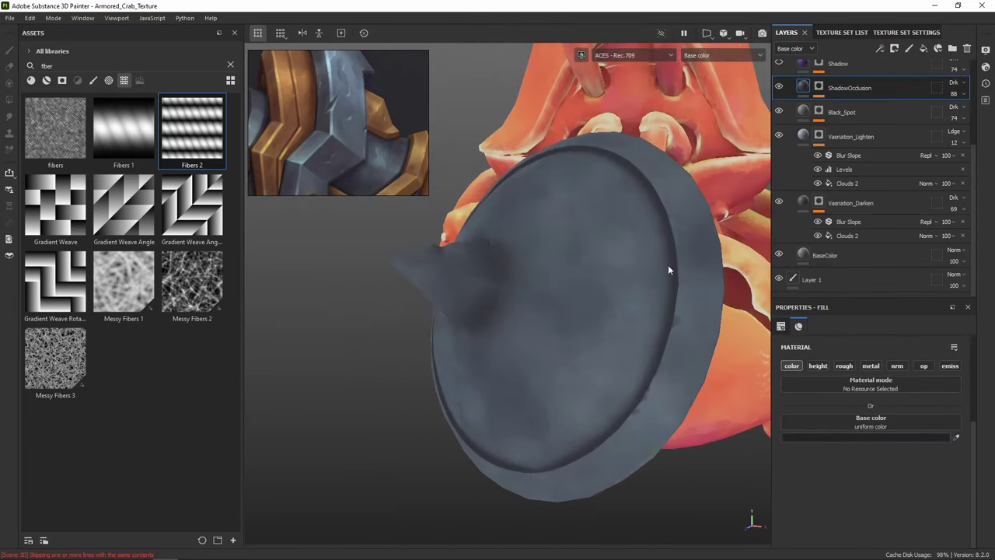
Lower the ShadowOcclusion layer's opacity to 74 and re-enable the Blur Slope in its mask
{"action": "left_click", "coordinate": [963, 95]}
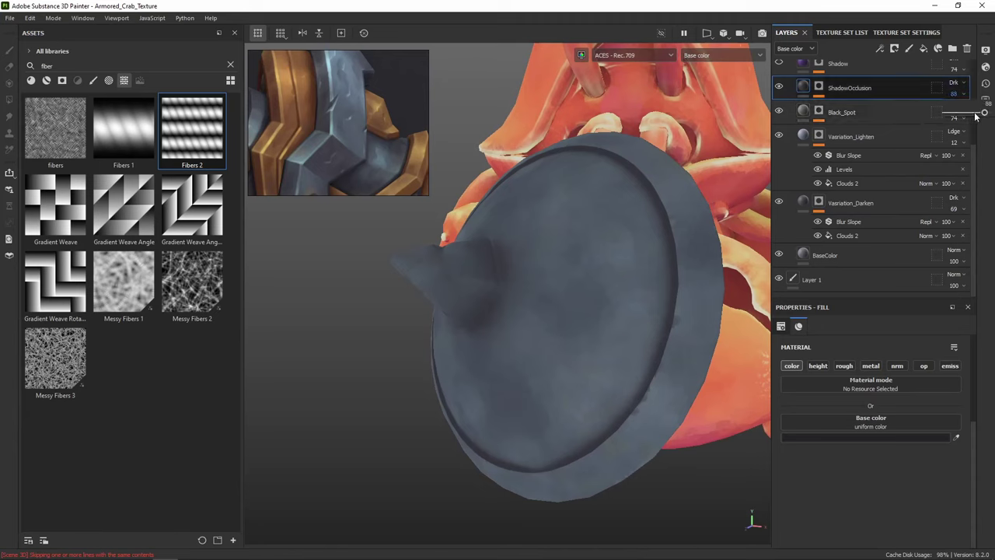
{"action": "left_click_drag", "start_coordinate": [985, 114], "coordinate": [979, 114]}
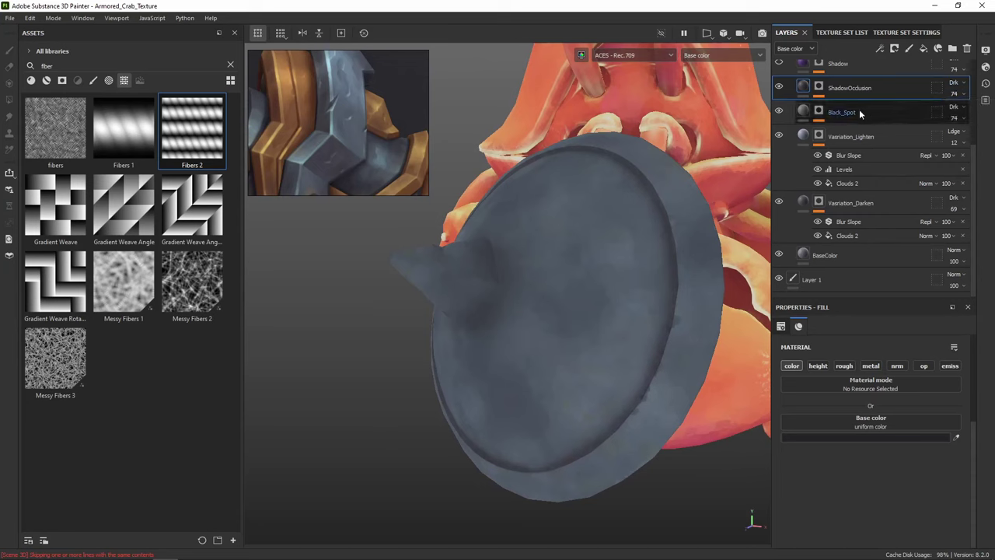
{"action": "left_click", "coordinate": [819, 87]}
{"action": "left_click", "coordinate": [818, 107]}
{"action": "left_click", "coordinate": [817, 106]}
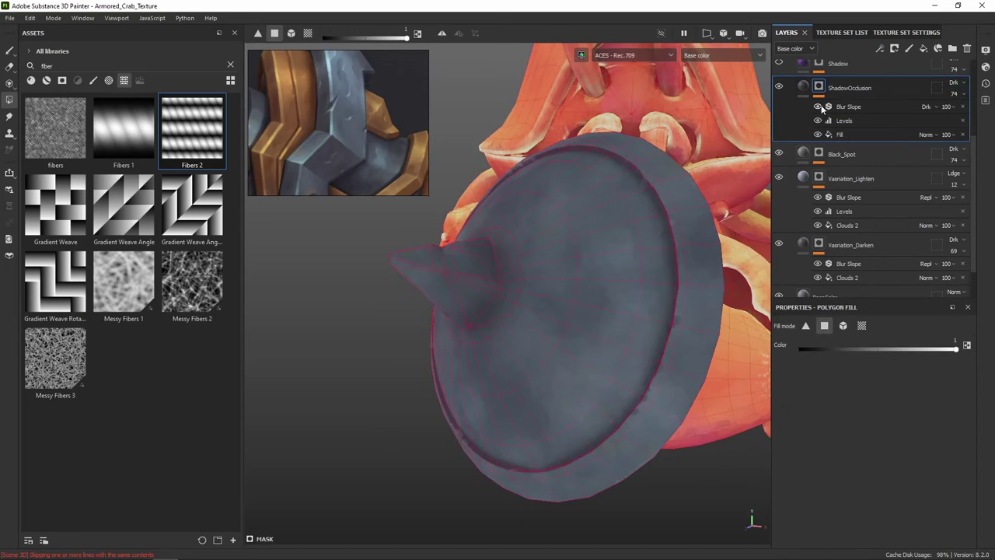
{"action": "left_click", "coordinate": [803, 88]}
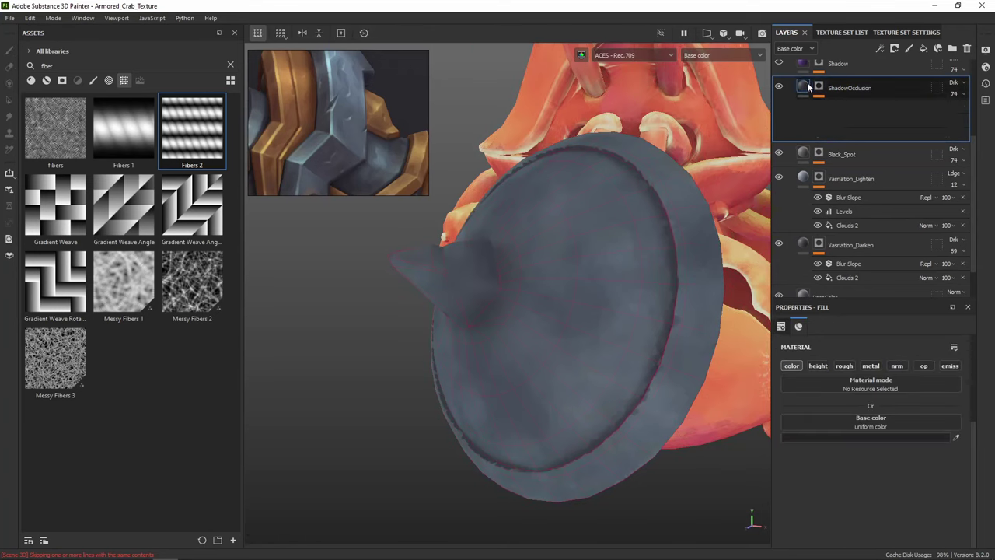
Show the purple Shadow layer and lower its opacity to 26
{"action": "left_click_drag", "start_coordinate": [711, 182], "coordinate": [770, 214], "text": "alt"}
{"action": "scroll", "coordinate": [801, 92], "scroll_direction": "up", "scroll_amount": 3}
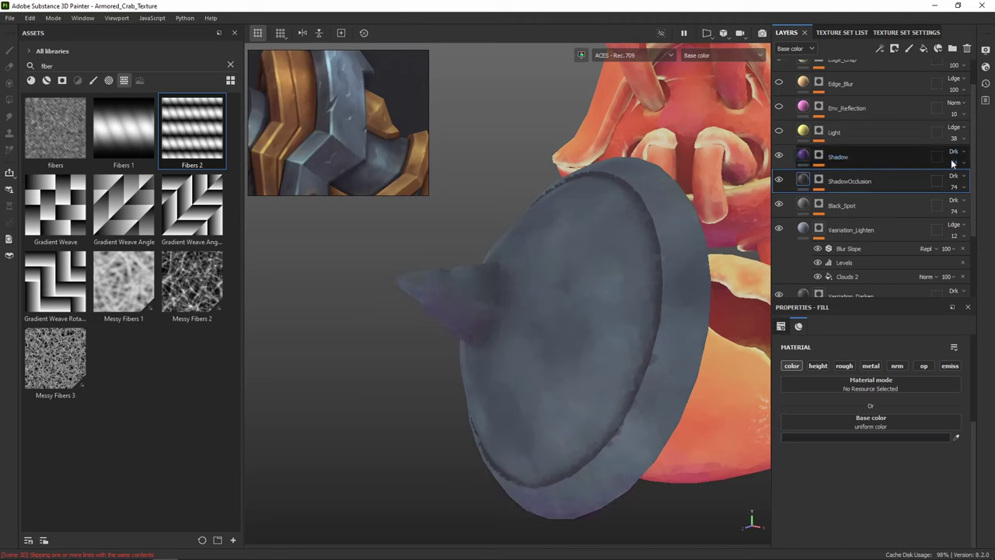
{"action": "left_click_drag", "start_coordinate": [965, 165], "coordinate": [958, 185]}
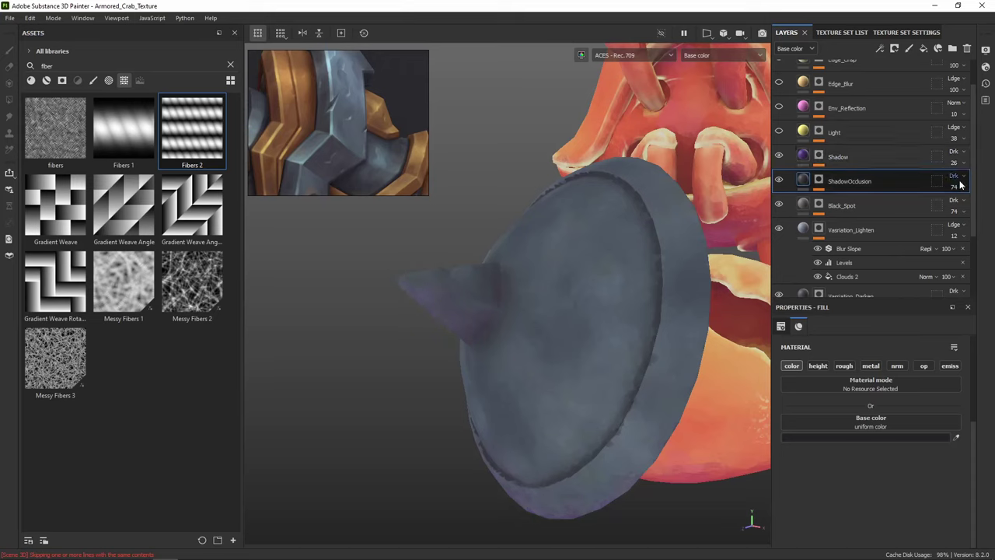
Show the Light layer and change its base color to a pale blue-white with HSV 0.562, 0.151, 0.877
{"action": "left_click", "coordinate": [780, 132]}
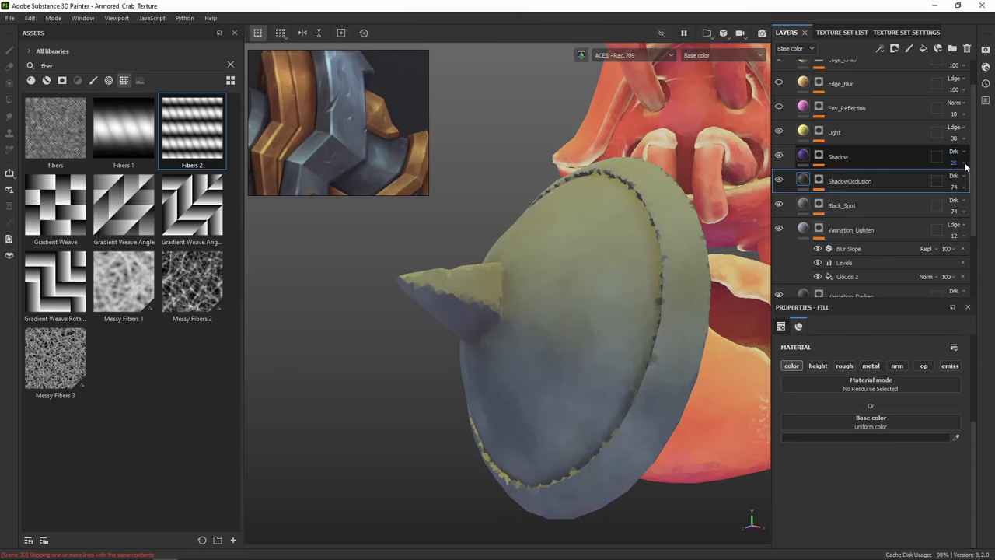
{"action": "left_click_drag", "start_coordinate": [743, 159], "coordinate": [725, 178], "text": "alt"}
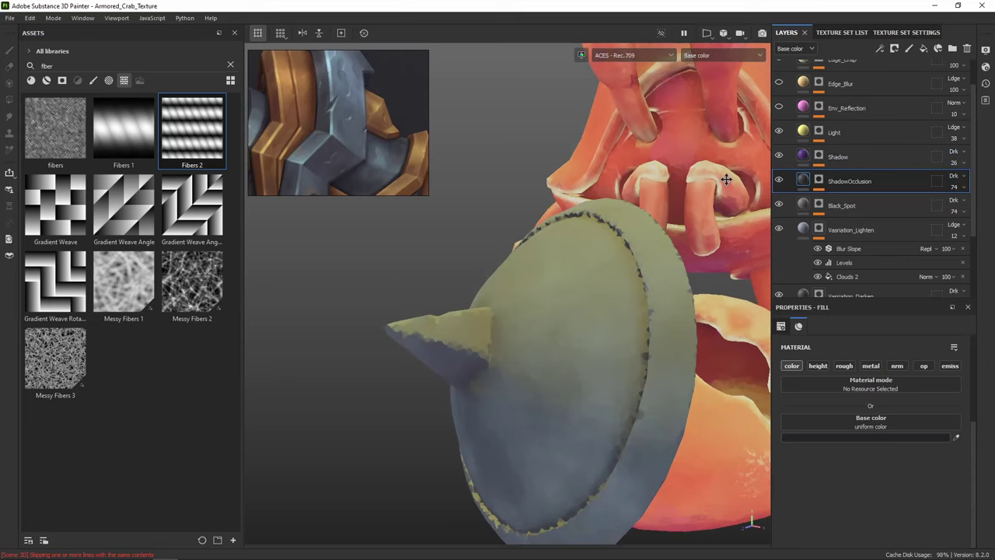
{"action": "left_click", "coordinate": [878, 133]}
{"action": "left_click", "coordinate": [882, 438]}
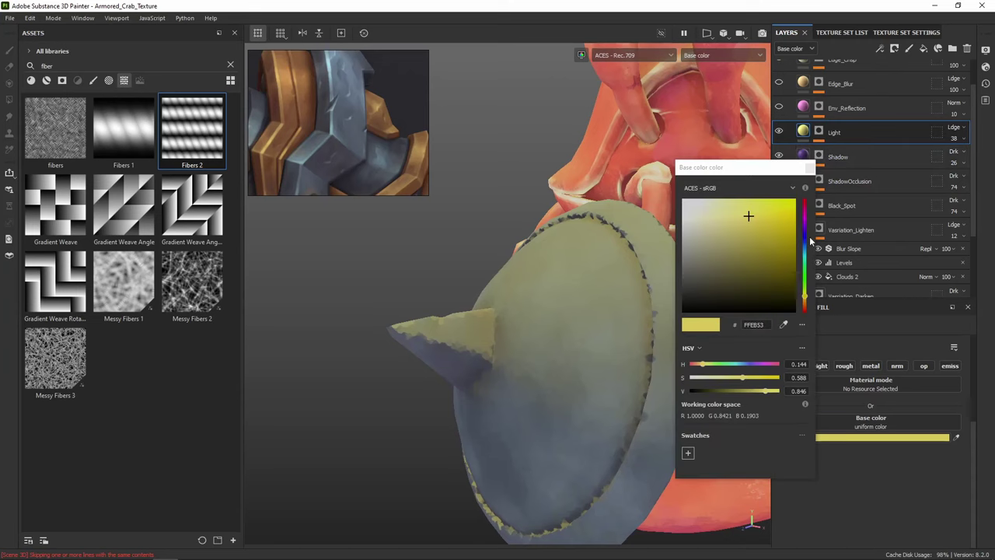
{"action": "left_click", "coordinate": [708, 205]}
{"action": "left_click", "coordinate": [698, 204]}
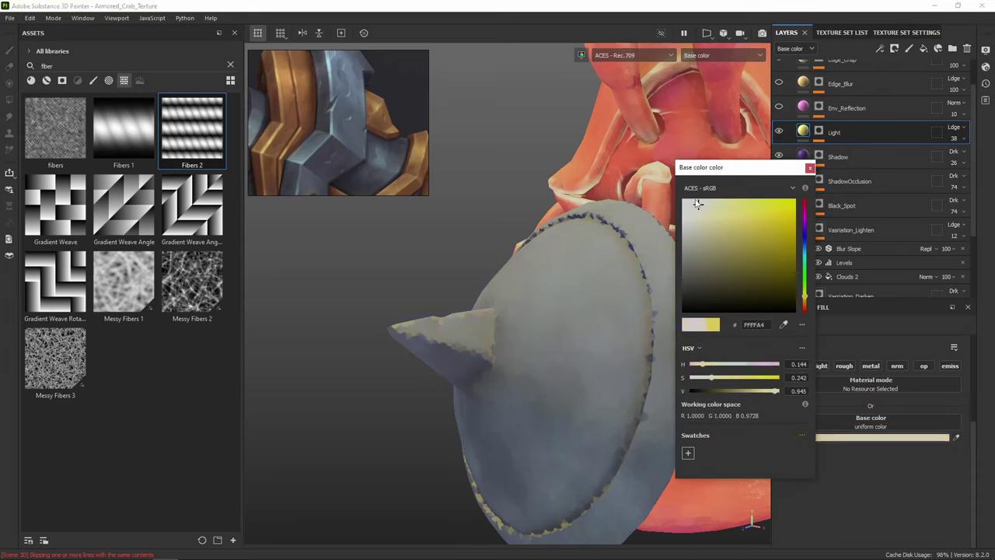
{"action": "left_click", "coordinate": [695, 200]}
{"action": "left_click", "coordinate": [806, 253]}
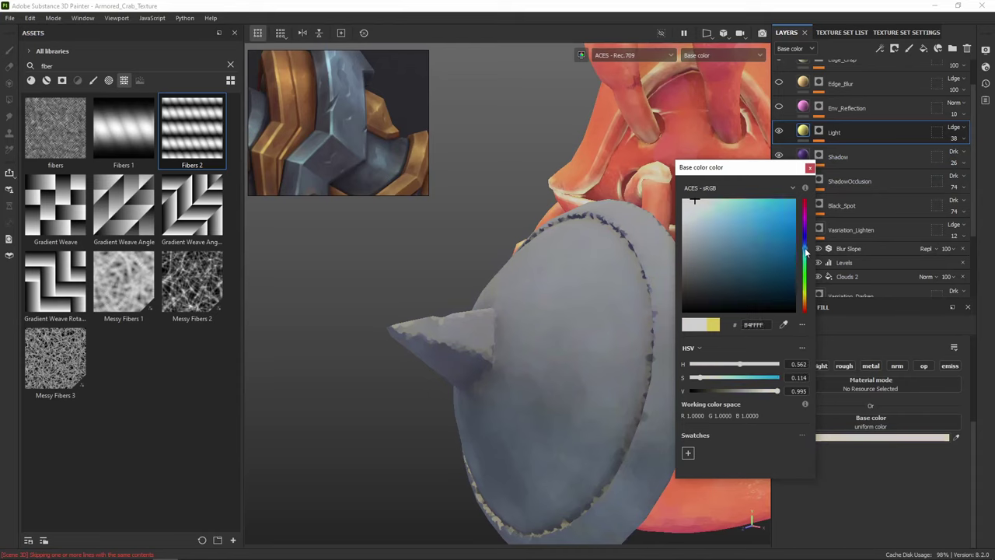
{"action": "left_click", "coordinate": [689, 219]}
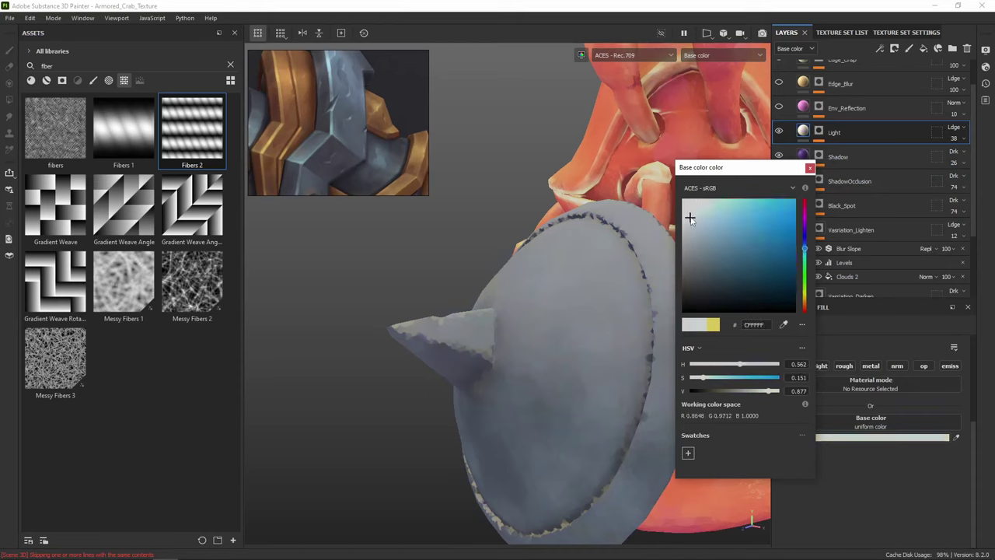
{"action": "left_click", "coordinate": [810, 169]}
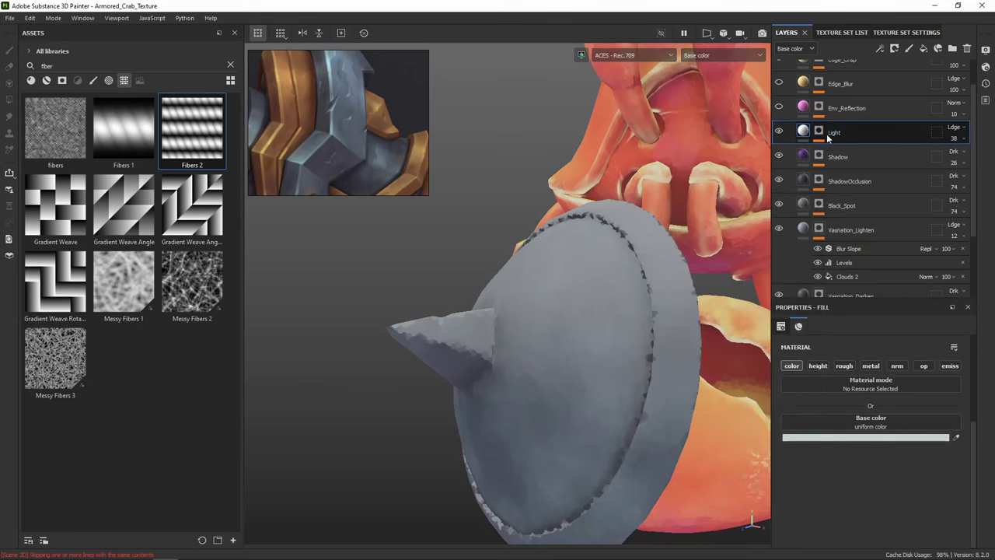
Set the Intensity Divider of the Blur Slope filter in the Light layer's mask to 100
{"action": "left_click", "coordinate": [820, 133]}
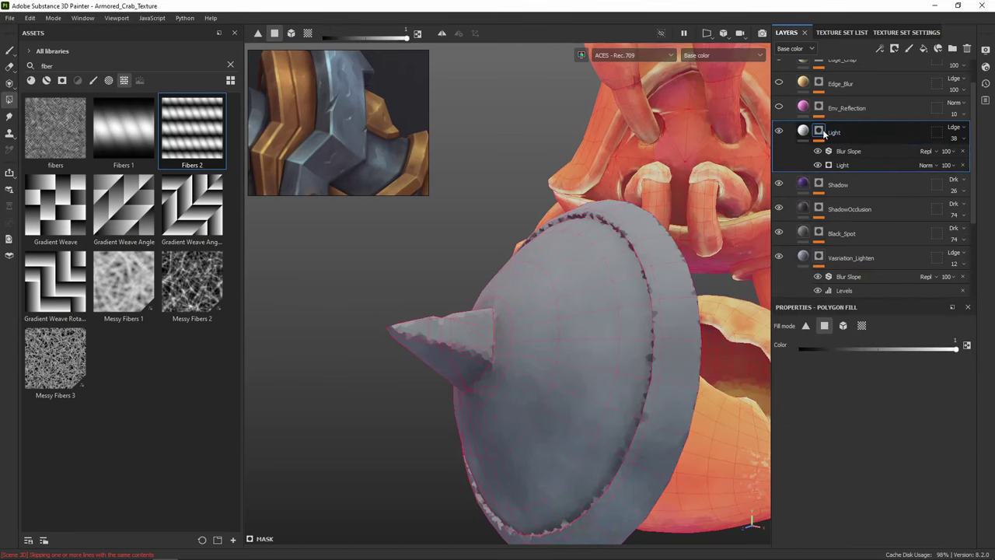
{"action": "left_click", "coordinate": [846, 166]}
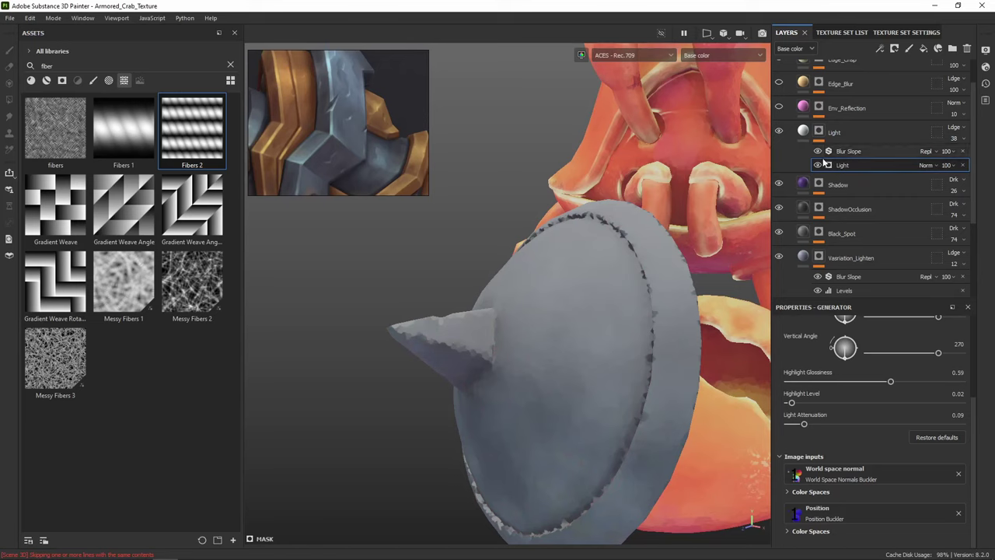
{"action": "left_click", "coordinate": [822, 151]}
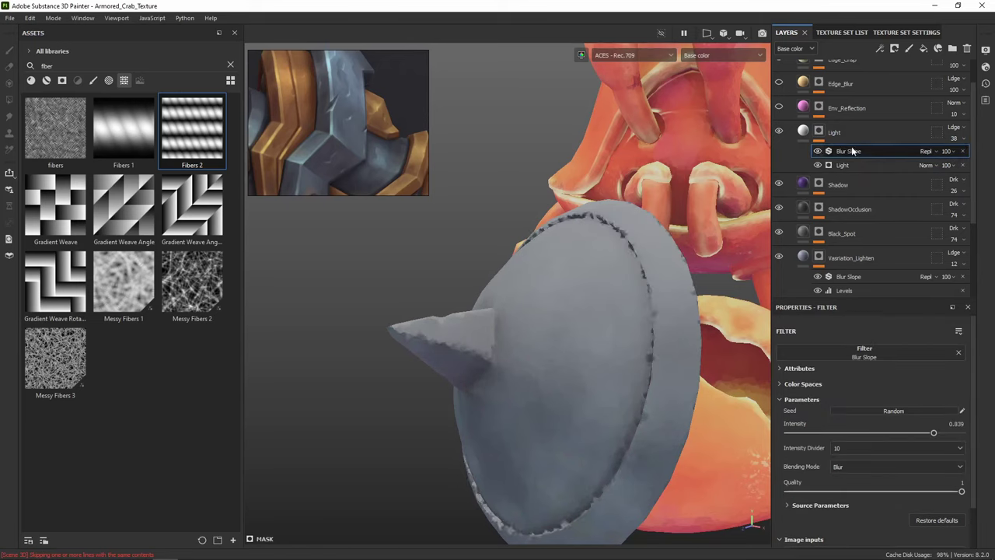
{"action": "left_click", "coordinate": [874, 448]}
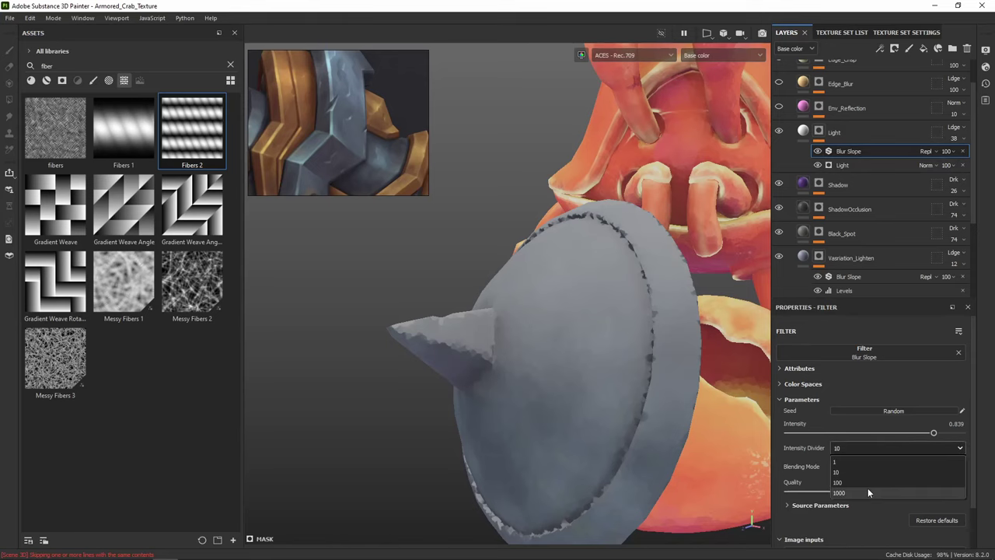
{"action": "left_click", "coordinate": [867, 488]}
{"action": "scroll", "coordinate": [664, 244], "scroll_direction": "down", "scroll_amount": 5}
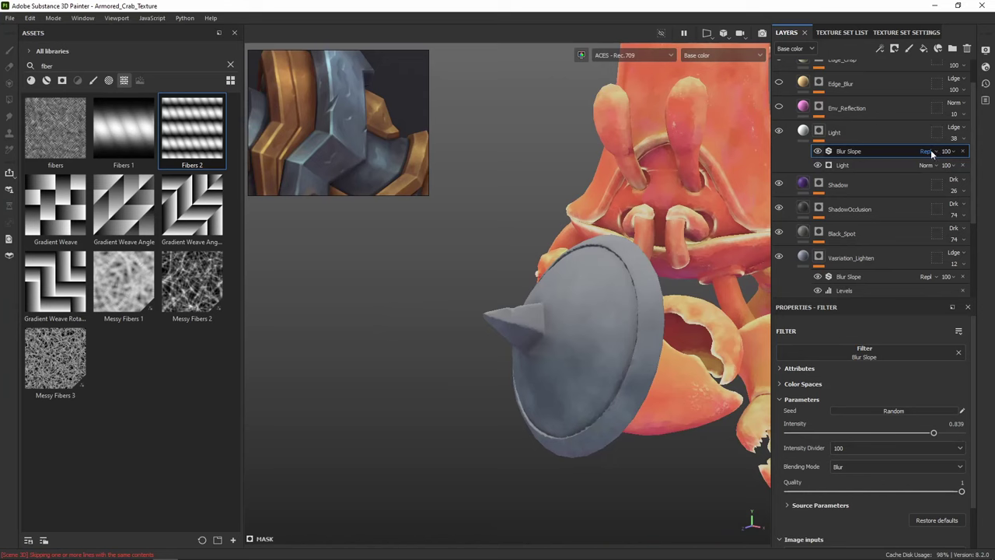
Switch the Light mask's Blur Slope blending to Linear dodge (Add) and lower its opacity to 0
{"action": "left_click", "coordinate": [930, 151]}
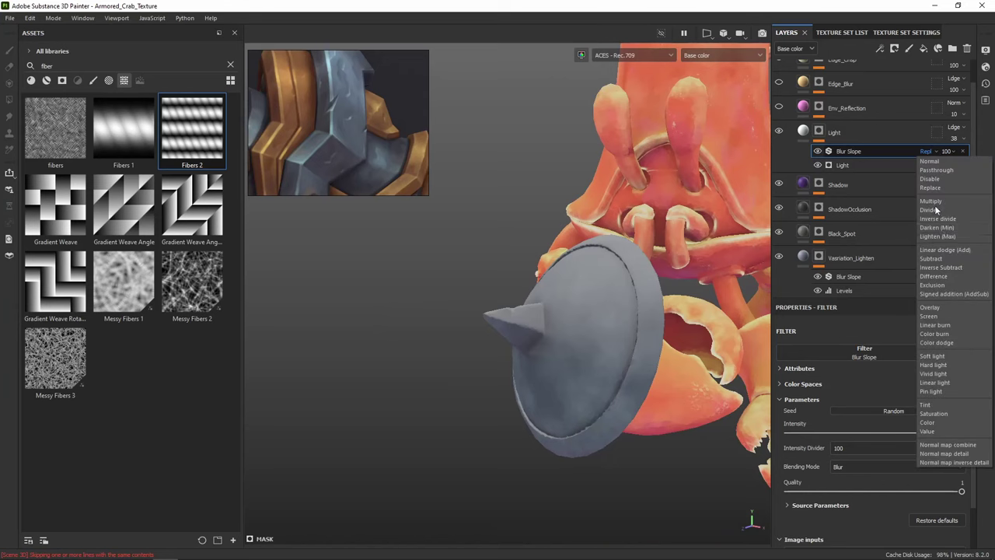
{"action": "left_click", "coordinate": [958, 249]}
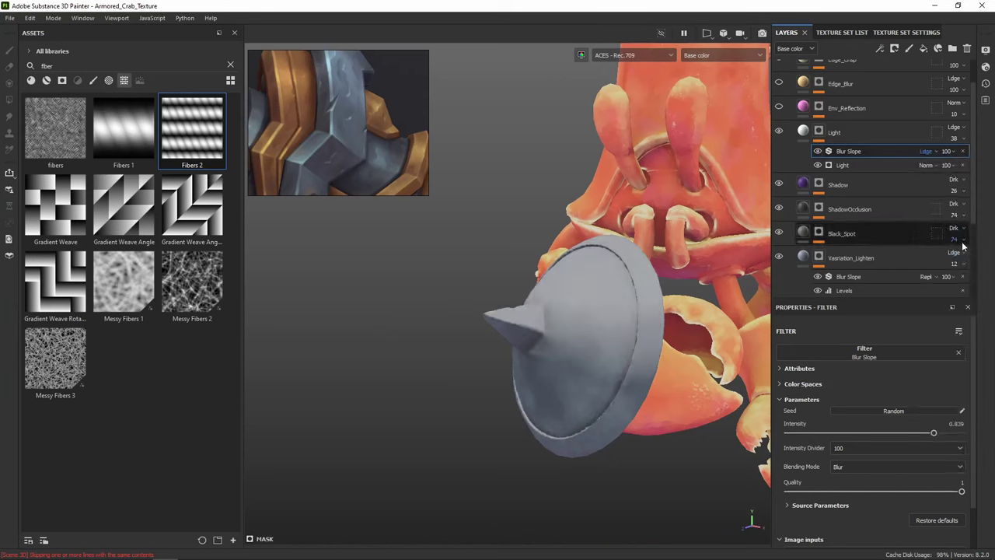
{"action": "left_click_drag", "start_coordinate": [622, 249], "coordinate": [666, 290], "text": "alt"}
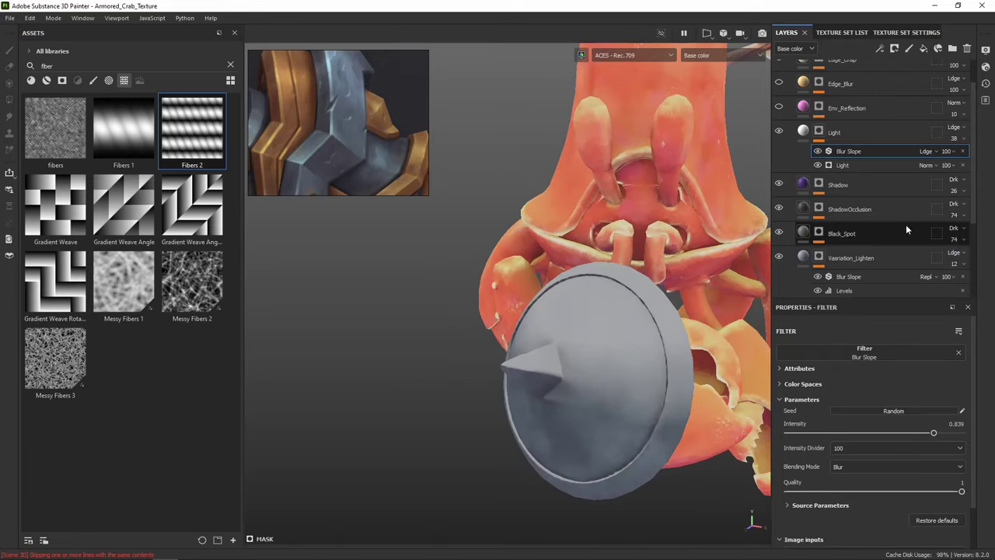
{"action": "left_click", "coordinate": [953, 151]}
{"action": "left_click_drag", "start_coordinate": [958, 173], "coordinate": [980, 173]}
{"action": "left_click_drag", "start_coordinate": [656, 338], "coordinate": [681, 279], "text": "alt"}
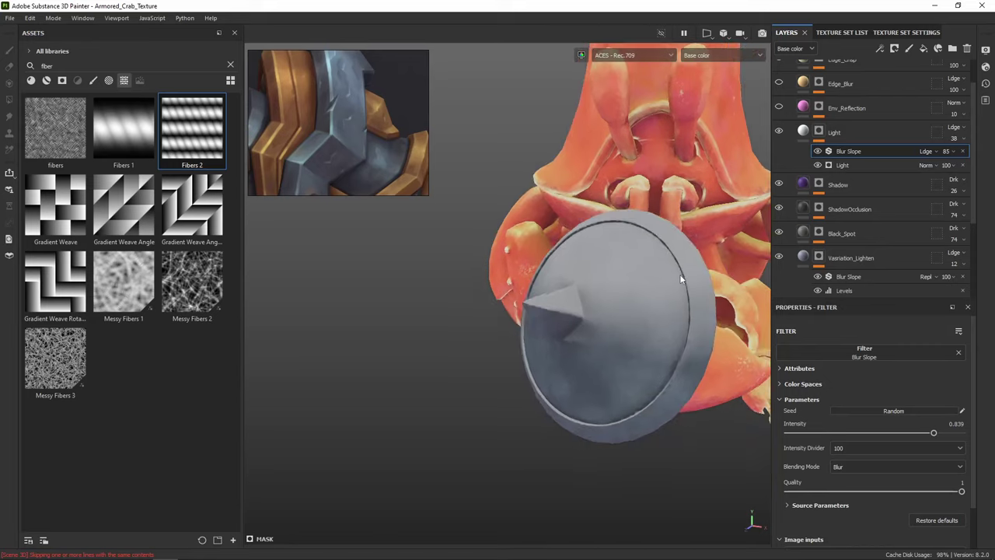
{"action": "left_click", "coordinate": [954, 154]}
{"action": "mouse_move", "coordinate": [976, 170]}
{"action": "left_mouse_down"}
{"action": "mouse_move", "coordinate": [985, 170]}
{"action": "mouse_move", "coordinate": [944, 171]}
{"action": "left_mouse_up"}
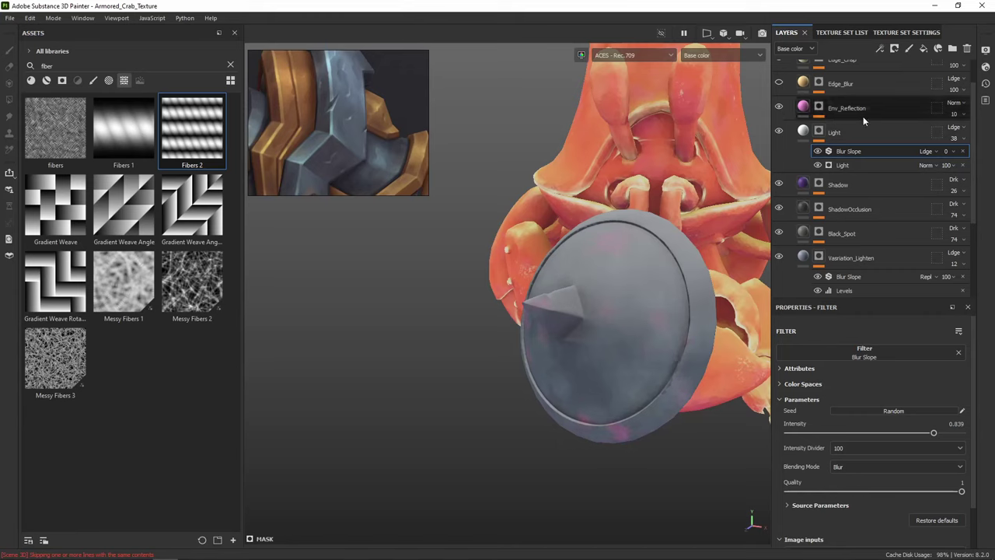
Show the Env_Reflection layer at opacity 33 with a dark grey base color sampled from the metal in the reference image
{"action": "left_click", "coordinate": [921, 110]}
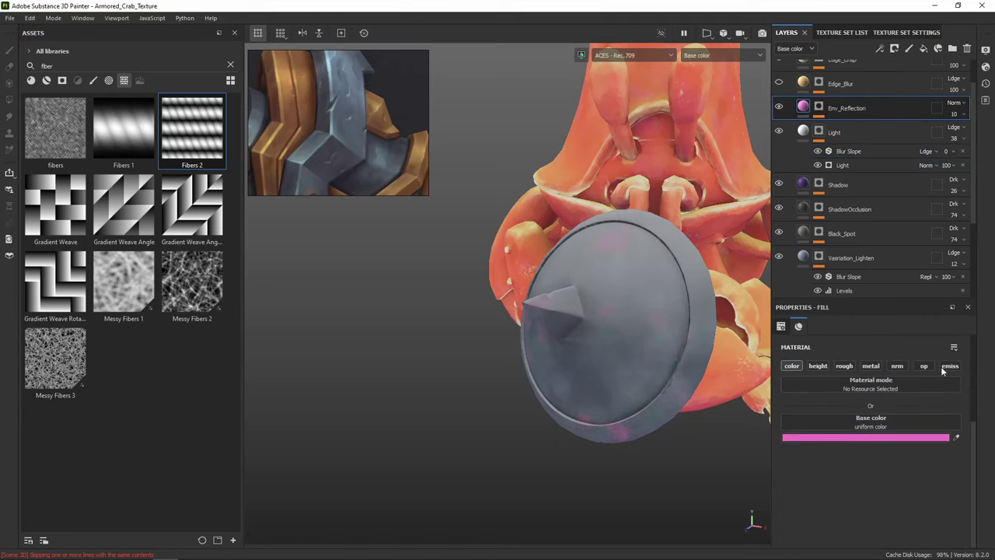
{"action": "left_click", "coordinate": [956, 437]}
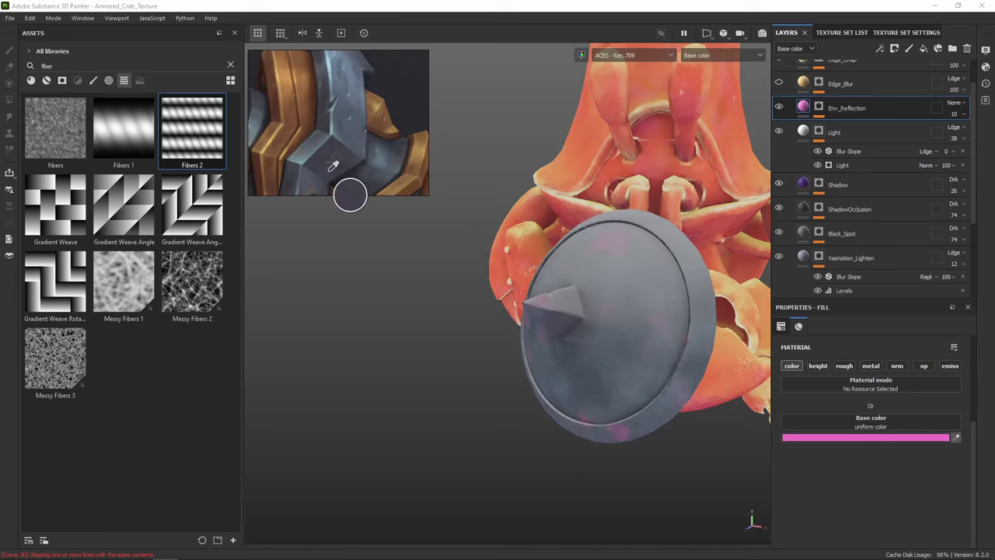
{"action": "left_click", "coordinate": [740, 398]}
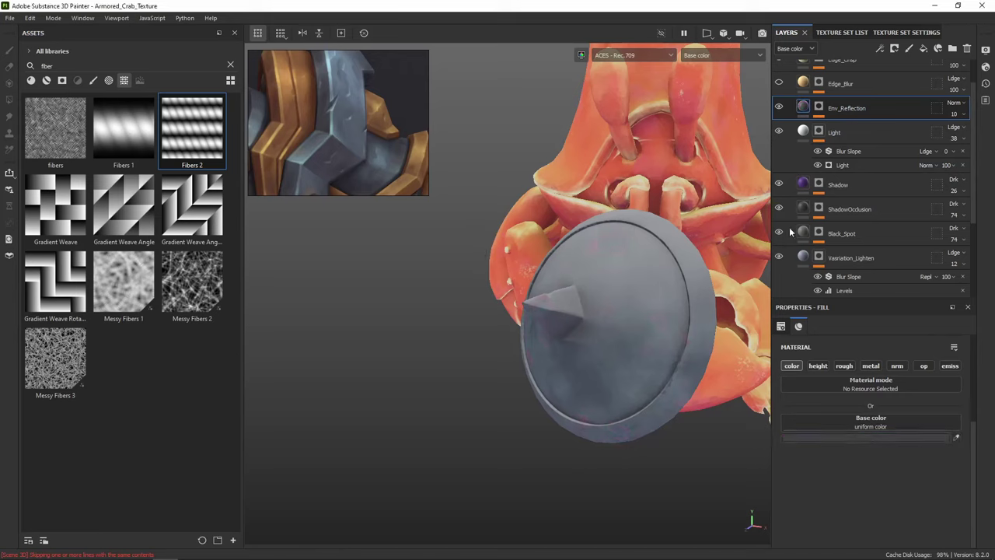
{"action": "left_click", "coordinate": [778, 106]}
{"action": "mouse_move", "coordinate": [967, 118]}
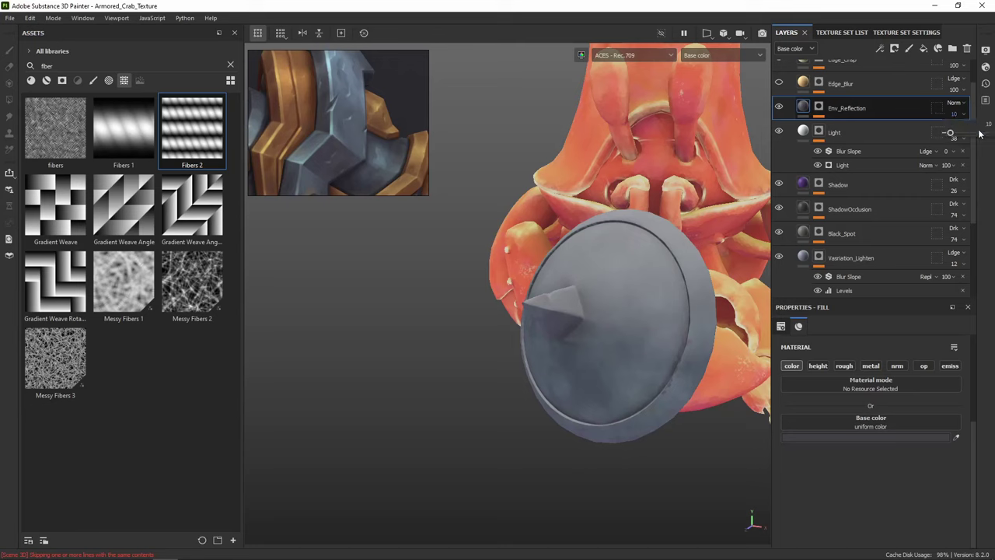
{"action": "left_click", "coordinate": [980, 134]}
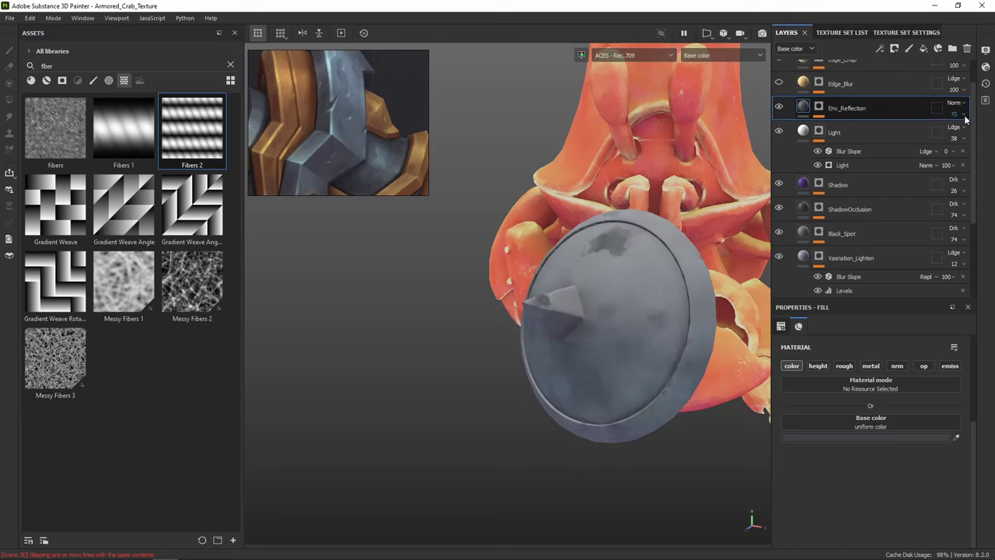
{"action": "mouse_move", "coordinate": [967, 120]}
{"action": "left_click_drag", "start_coordinate": [977, 134], "coordinate": [961, 135]}
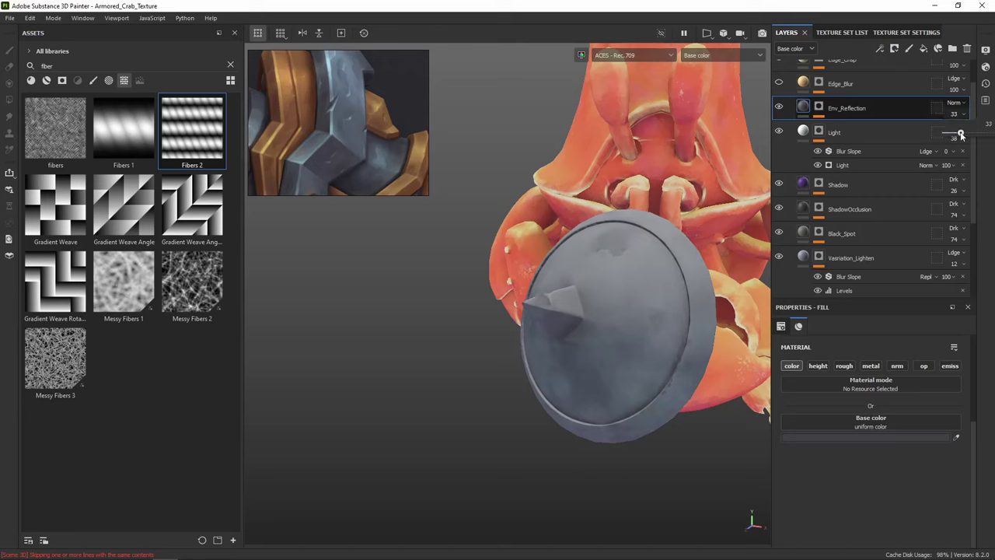
Change Env_Reflection's base color to a lighter grey-blue, 92A2BA, with HSV 0.598, 0.224, 0.635
{"action": "left_click", "coordinate": [903, 437]}
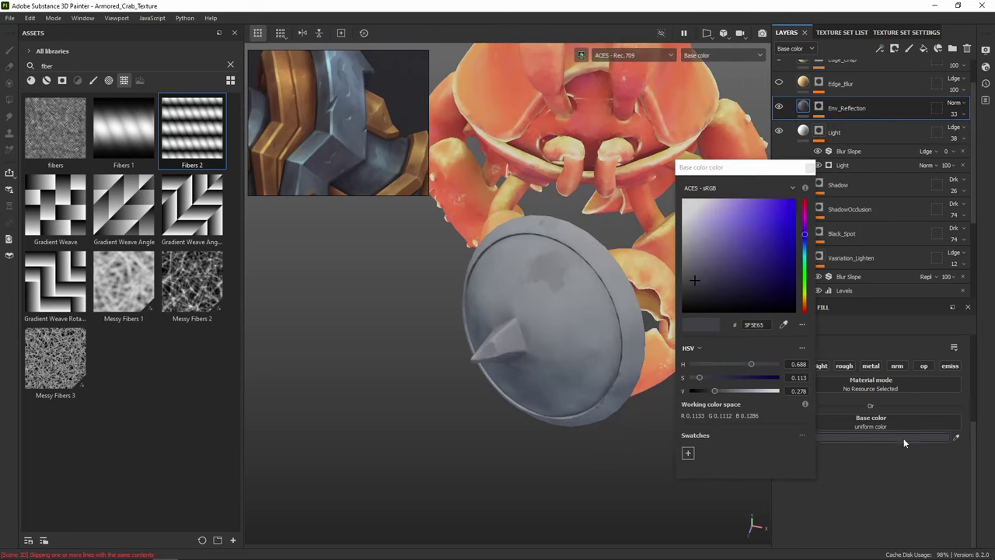
{"action": "left_click", "coordinate": [707, 239]}
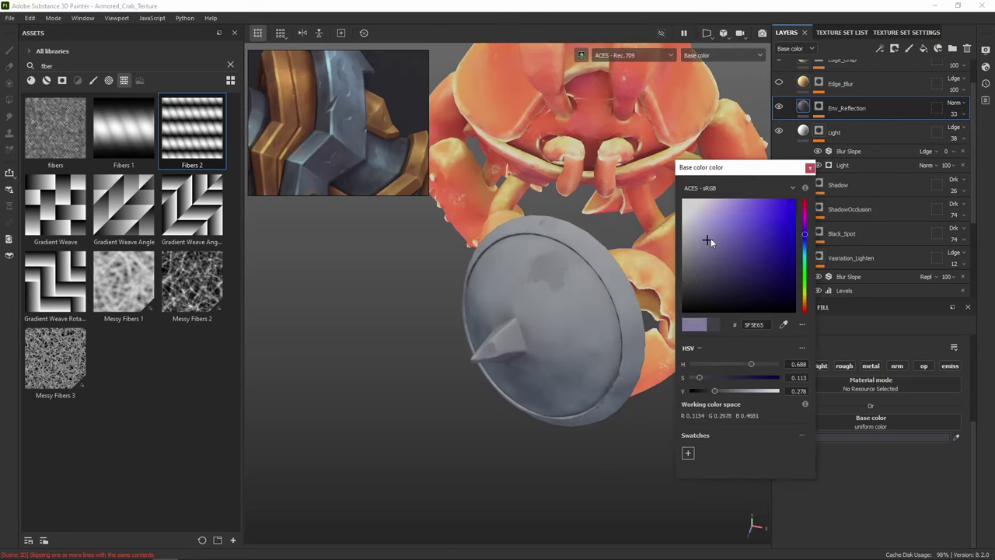
{"action": "left_click", "coordinate": [809, 168]}
{"action": "left_click", "coordinate": [883, 437]}
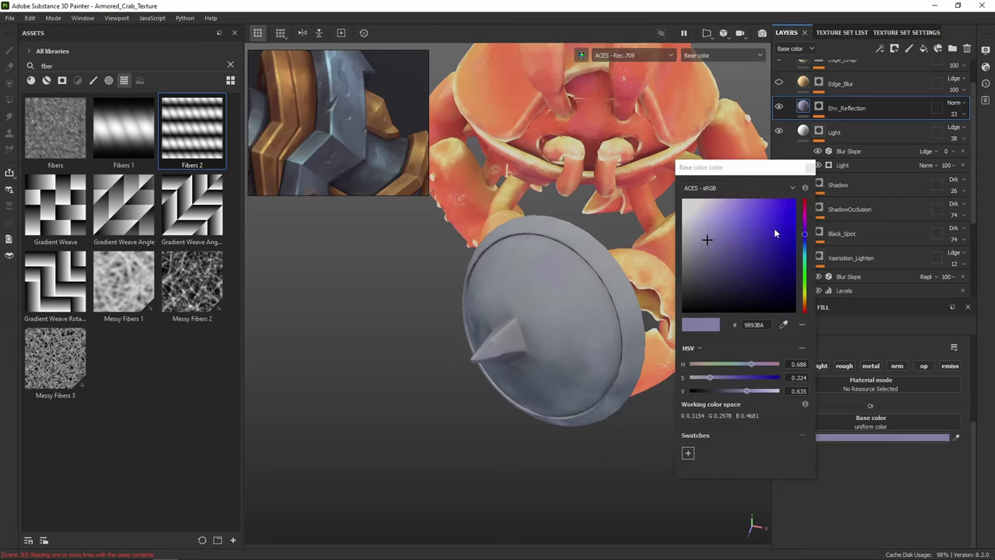
{"action": "left_click_drag", "start_coordinate": [804, 248], "coordinate": [804, 252]}
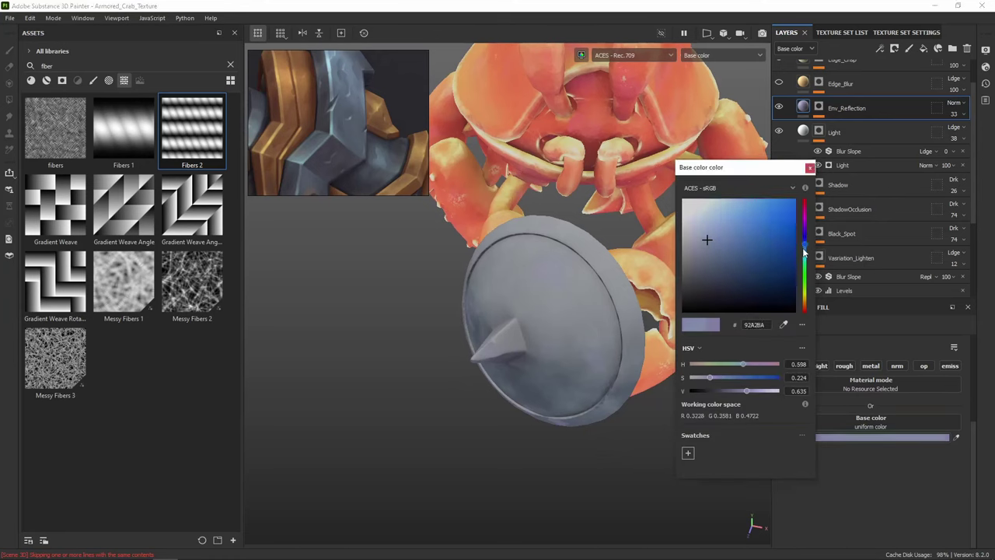
{"action": "left_click", "coordinate": [809, 167]}
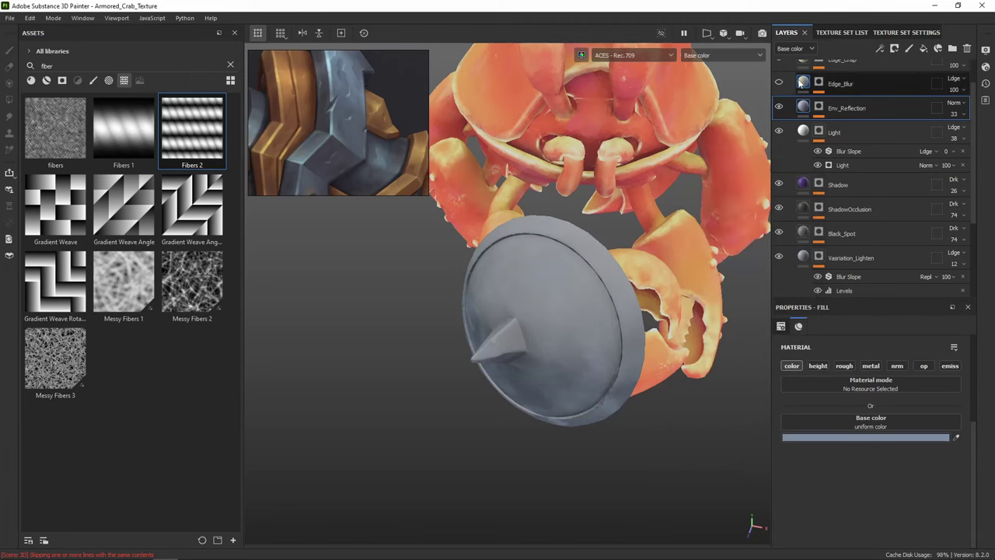
Show the Edge_Blur layer and replace its base color with a pale teal sampled from the metal in the reference image
{"action": "left_click", "coordinate": [779, 83]}
{"action": "left_click_drag", "start_coordinate": [603, 300], "coordinate": [597, 202], "text": "alt"}
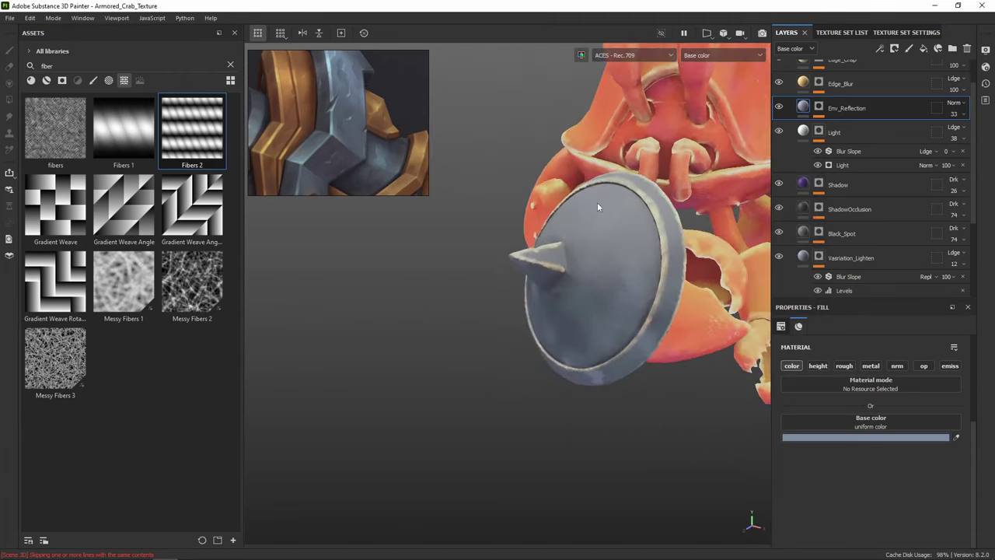
{"action": "left_click_drag", "start_coordinate": [638, 235], "coordinate": [651, 250], "text": "alt"}
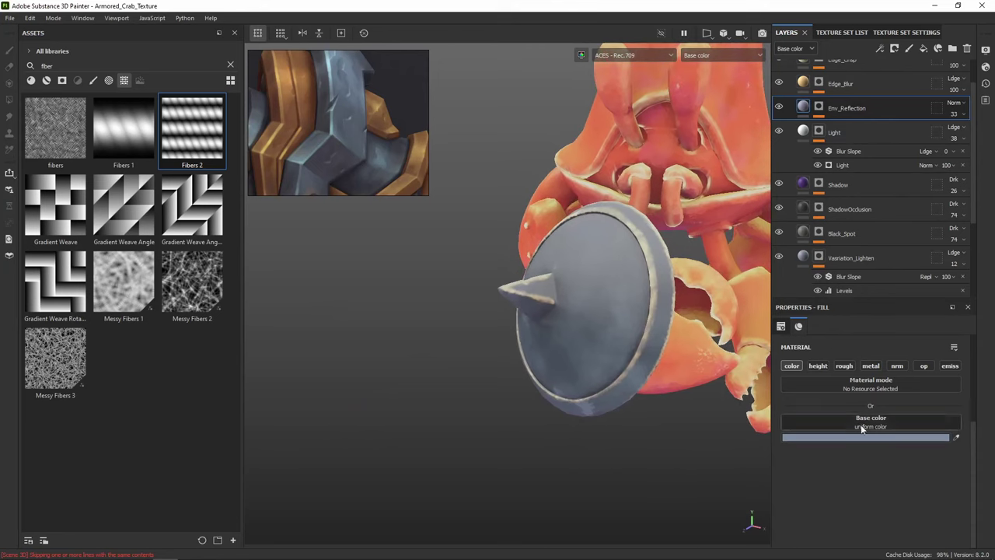
{"action": "left_click", "coordinate": [939, 438]}
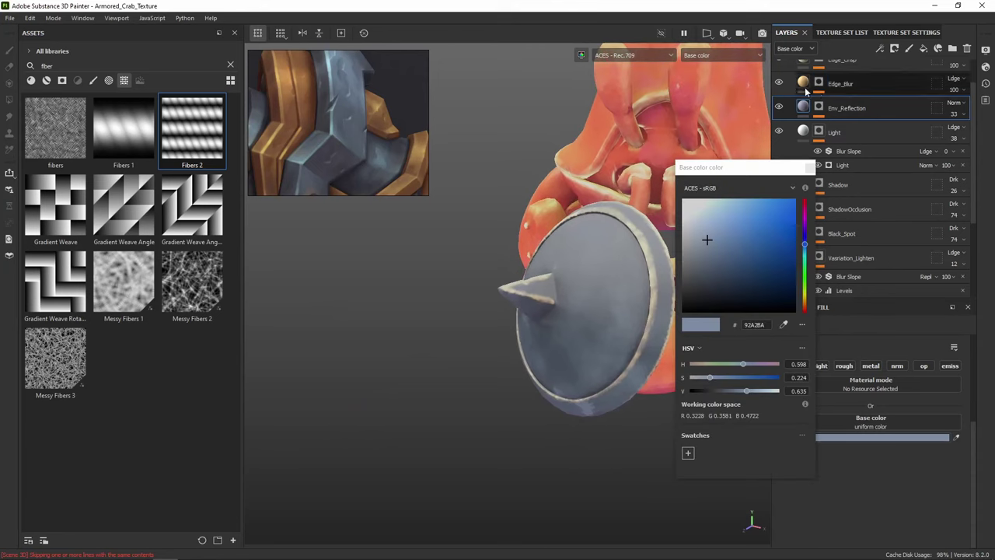
{"action": "left_click", "coordinate": [840, 84]}
{"action": "left_click", "coordinate": [956, 437]}
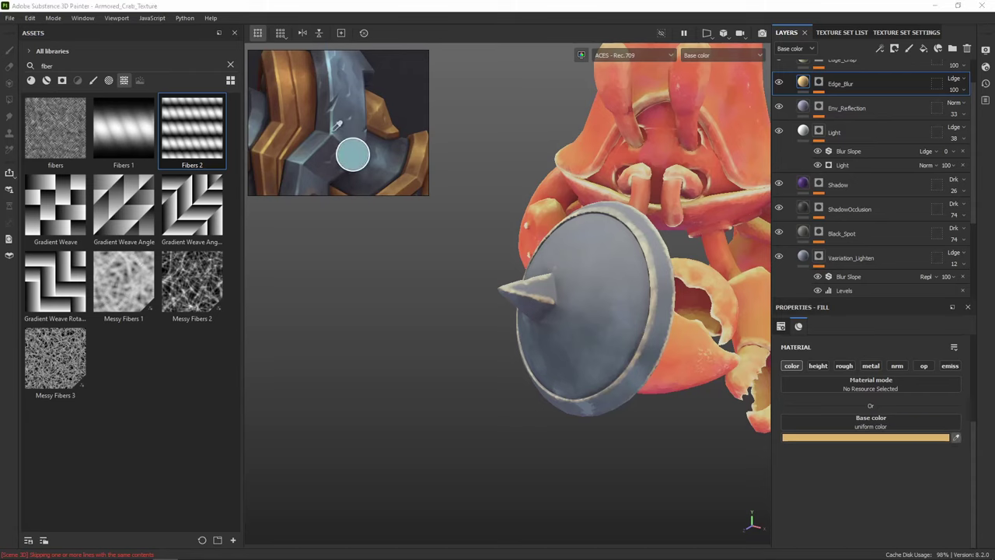
{"action": "left_click", "coordinate": [600, 254]}
{"action": "left_click_drag", "start_coordinate": [635, 260], "coordinate": [771, 145], "text": "alt"}
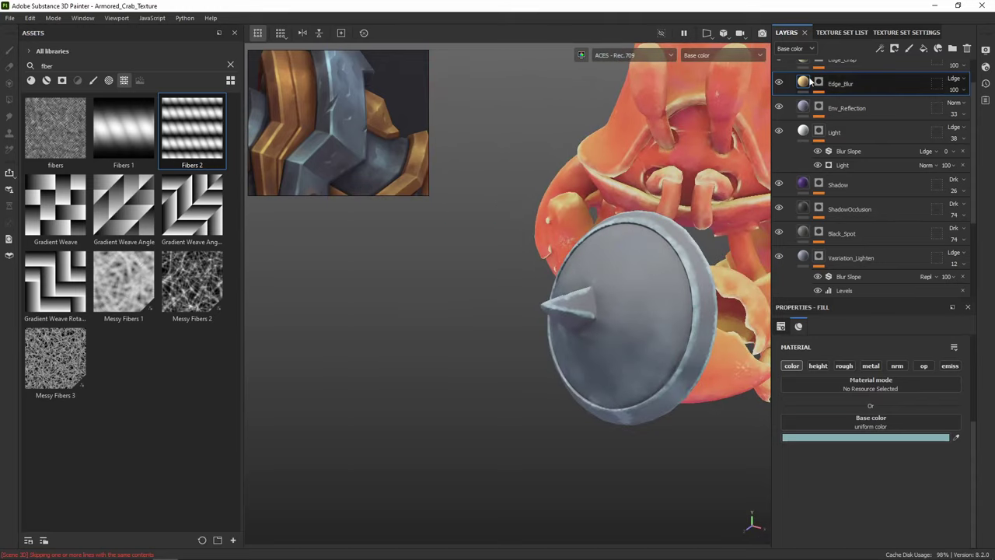
Show the Edge_Crisp layer and open its base color for editing
{"action": "scroll", "coordinate": [779, 97], "scroll_direction": "up", "scroll_amount": 2}
{"action": "left_click", "coordinate": [842, 97]}
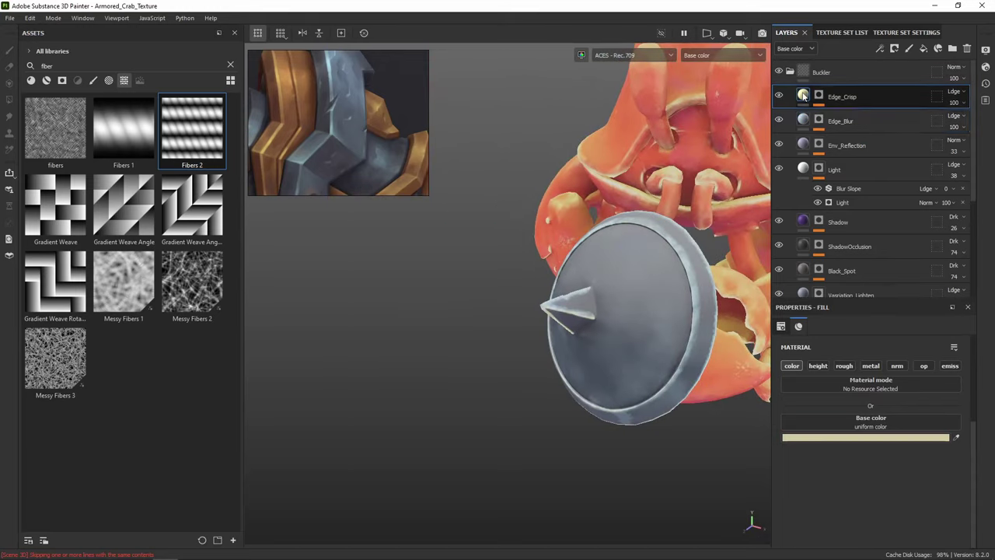
{"action": "left_click", "coordinate": [914, 438]}
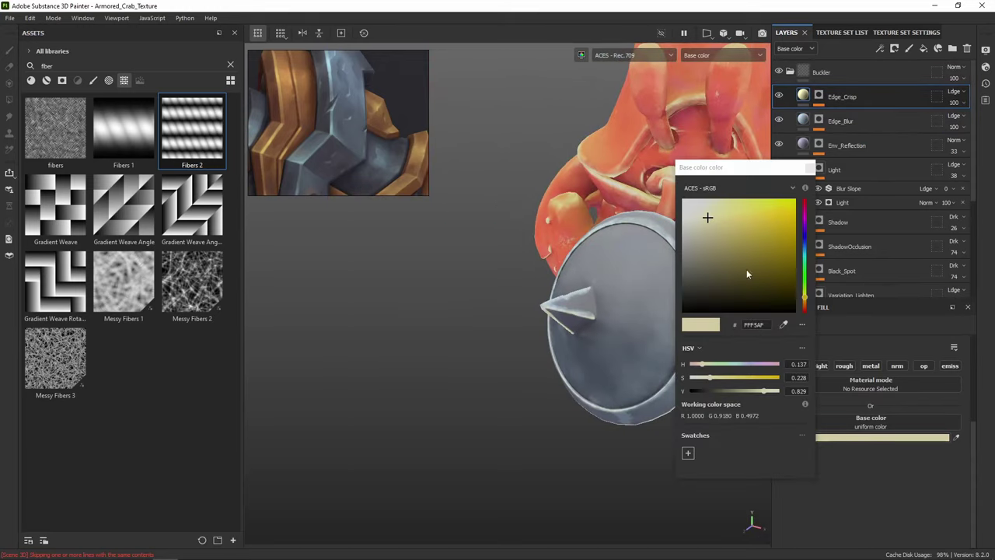
Sample the light blue metal highlight (8FC4D2) from the reference image as the Edge_Crisp layer's base color
{"action": "left_click", "coordinate": [784, 325]}
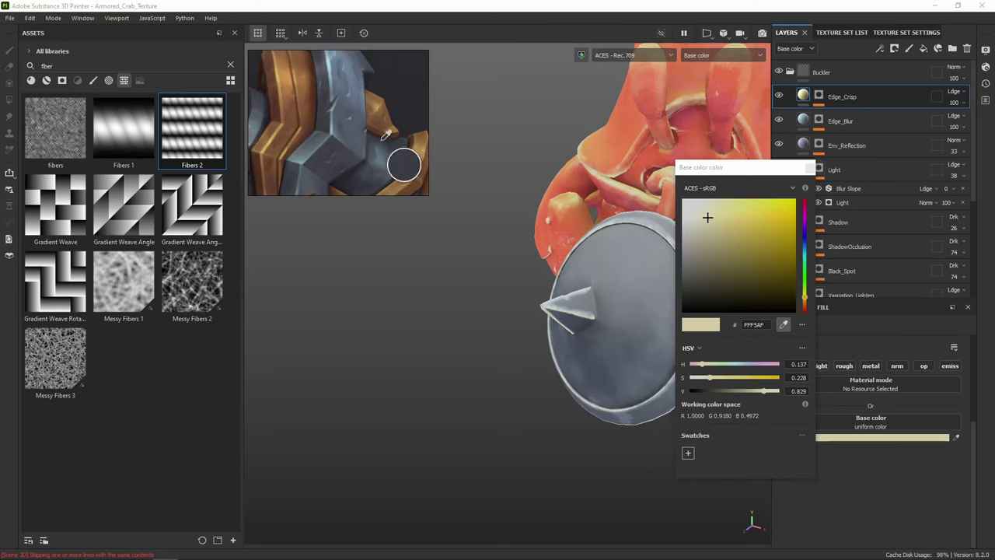
{"action": "left_click", "coordinate": [331, 130]}
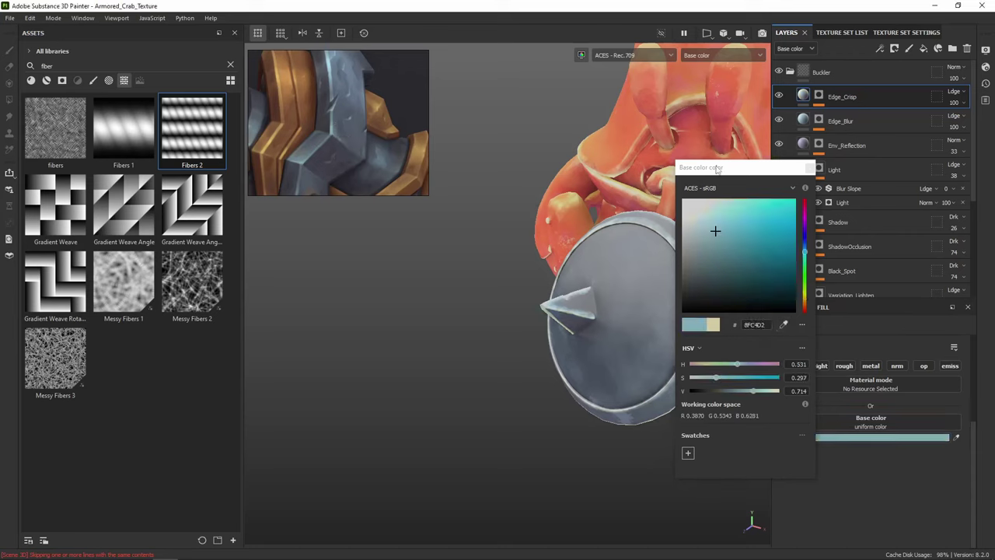
{"action": "left_click", "coordinate": [810, 168]}
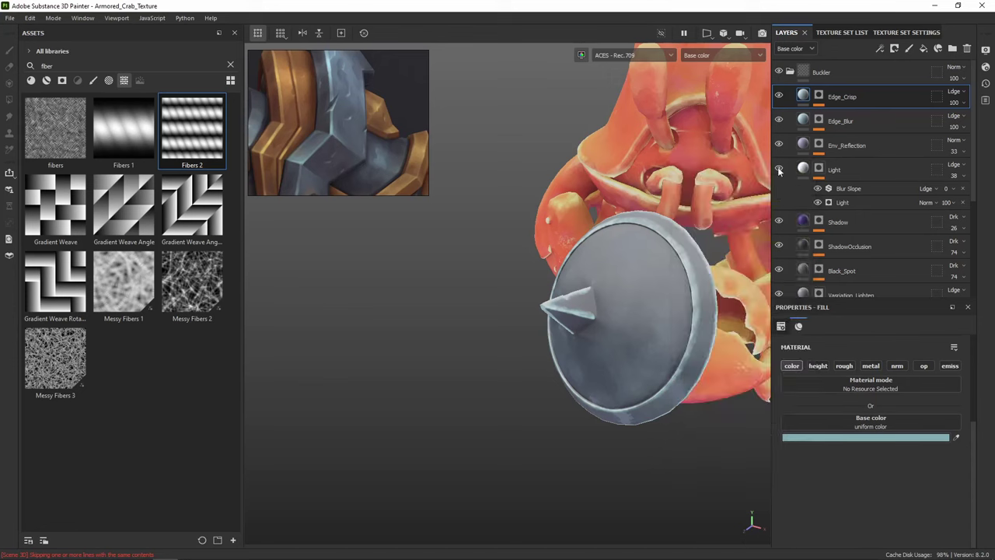
Compare the shield with the Light layer hidden and shown, and lower that layer's opacity to 11
{"action": "left_click_drag", "start_coordinate": [563, 242], "coordinate": [597, 191], "text": "alt"}
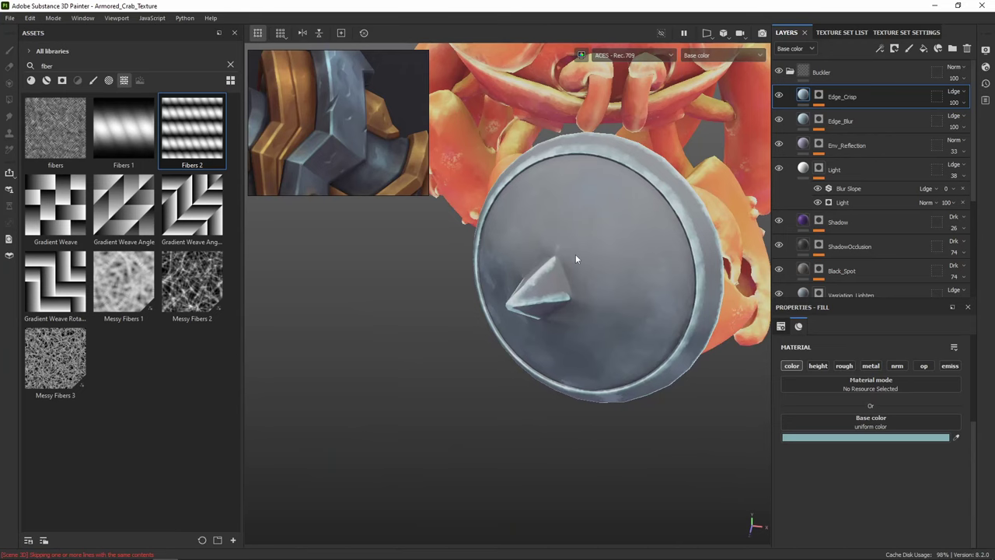
{"action": "left_click_drag", "start_coordinate": [575, 259], "coordinate": [888, 165], "text": "alt"}
{"action": "left_click", "coordinate": [780, 170]}
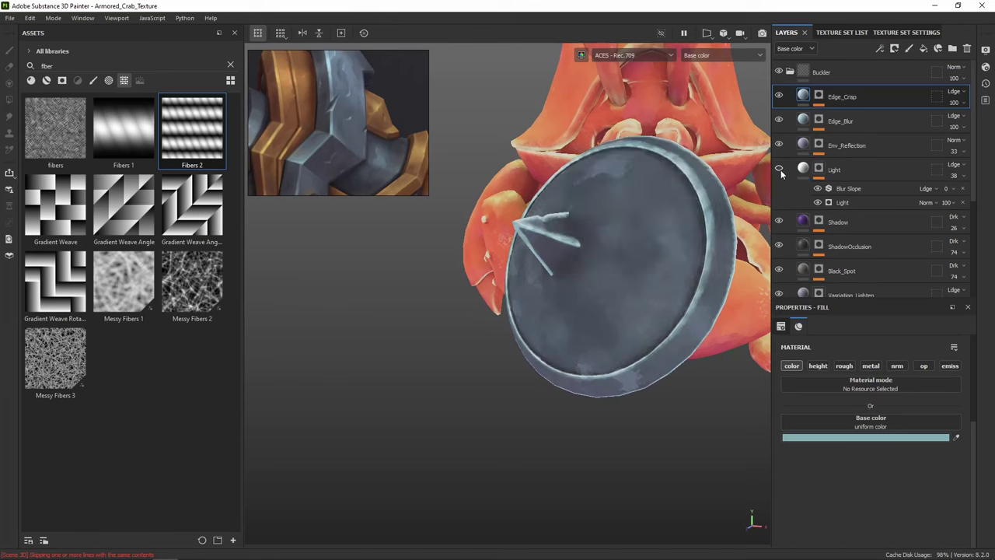
{"action": "left_click", "coordinate": [780, 169]}
{"action": "left_click", "coordinate": [862, 170]}
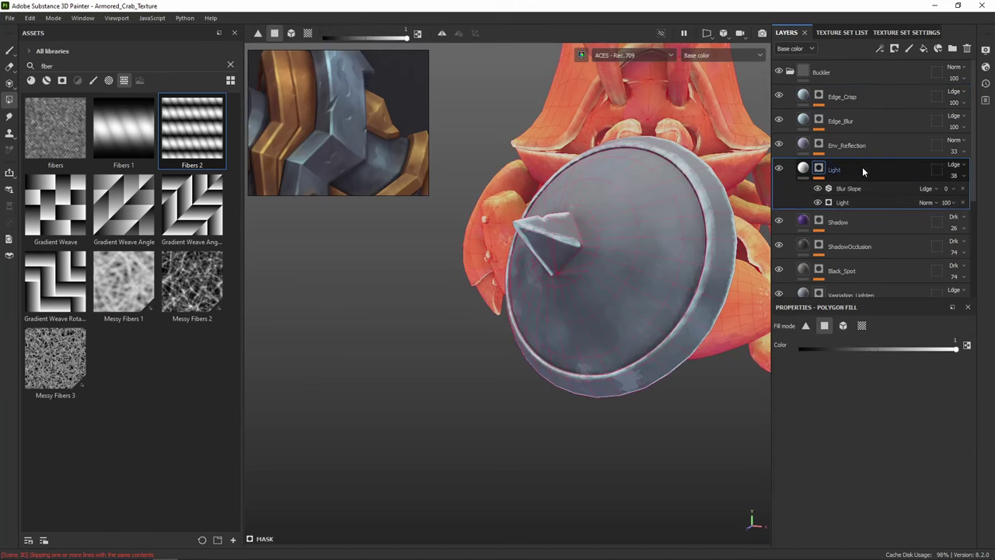
{"action": "left_click", "coordinate": [963, 180]}
{"action": "left_click_drag", "start_coordinate": [953, 200], "coordinate": [949, 195]}
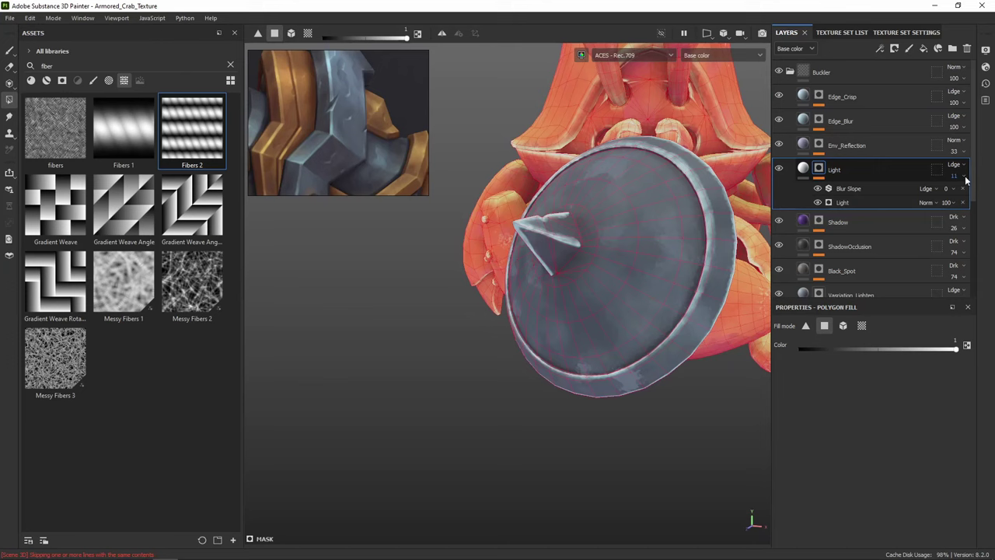
In the Light mask's generator, set Highlight Glossiness to 0.81, Highlight Level to 0.24 and Light Attenuation to 0.08 while viewing the mask
{"action": "left_click_drag", "start_coordinate": [678, 200], "coordinate": [693, 199], "text": "alt"}
{"action": "left_click", "coordinate": [843, 203]}
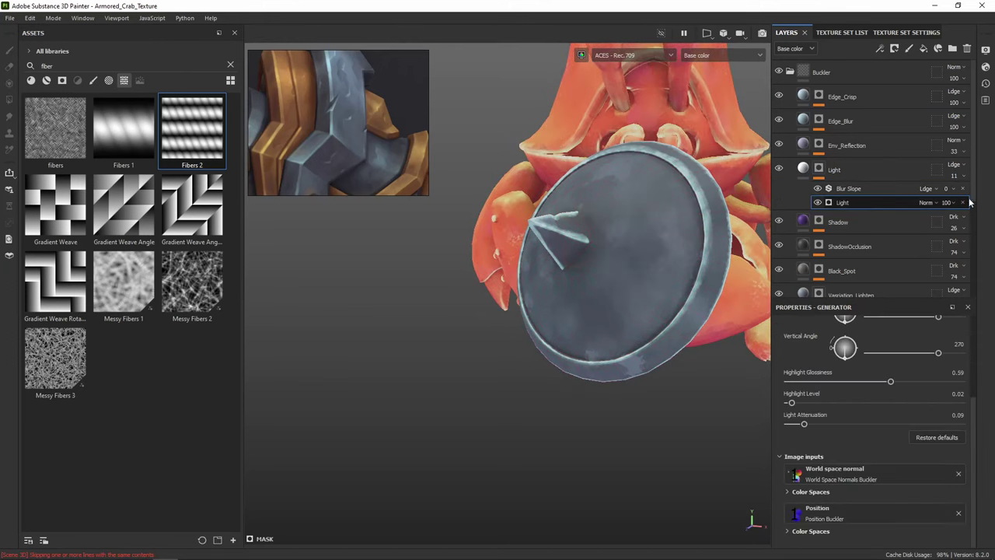
{"action": "left_click", "coordinate": [824, 170], "text": "alt"}
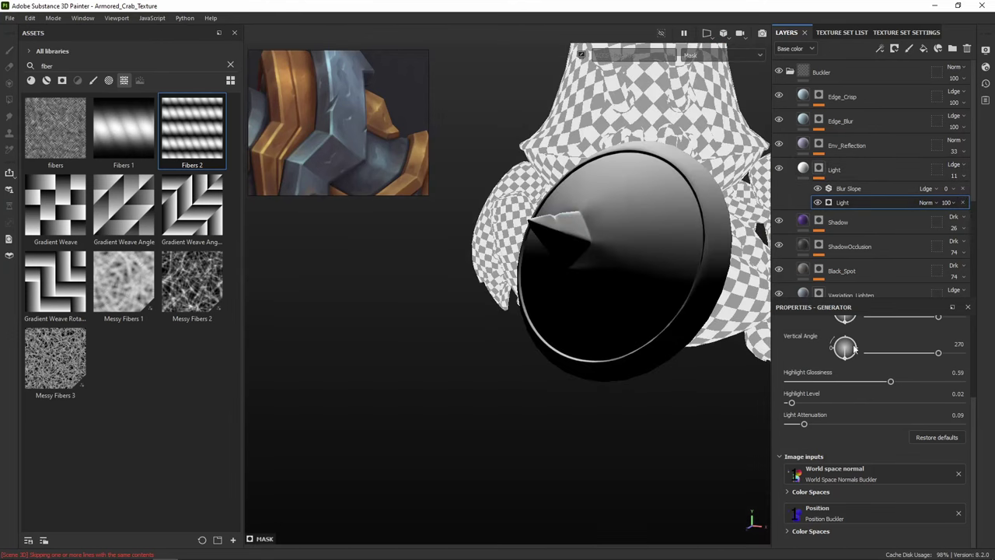
{"action": "mouse_move", "coordinate": [812, 403]}
{"action": "left_mouse_down"}
{"action": "mouse_move", "coordinate": [838, 404]}
{"action": "mouse_move", "coordinate": [808, 404]}
{"action": "mouse_move", "coordinate": [830, 402]}
{"action": "mouse_move", "coordinate": [824, 425]}
{"action": "mouse_move", "coordinate": [801, 425]}
{"action": "left_mouse_up"}
{"action": "left_click_drag", "start_coordinate": [883, 387], "coordinate": [928, 380]}
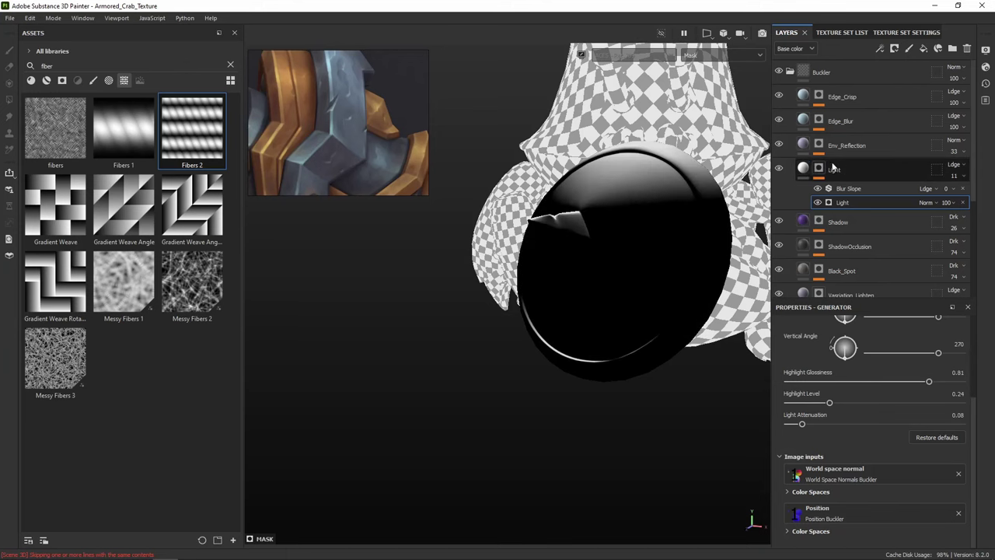
Return to the base color view and set the Light layer's opacity to 30
{"action": "left_click", "coordinate": [803, 169]}
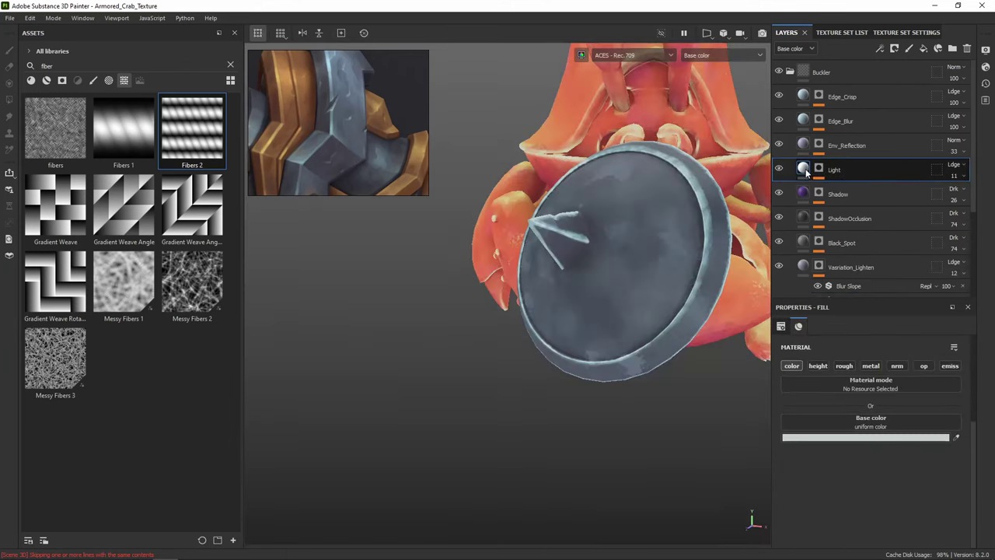
{"action": "left_click", "coordinate": [964, 177]}
{"action": "left_click", "coordinate": [967, 194]}
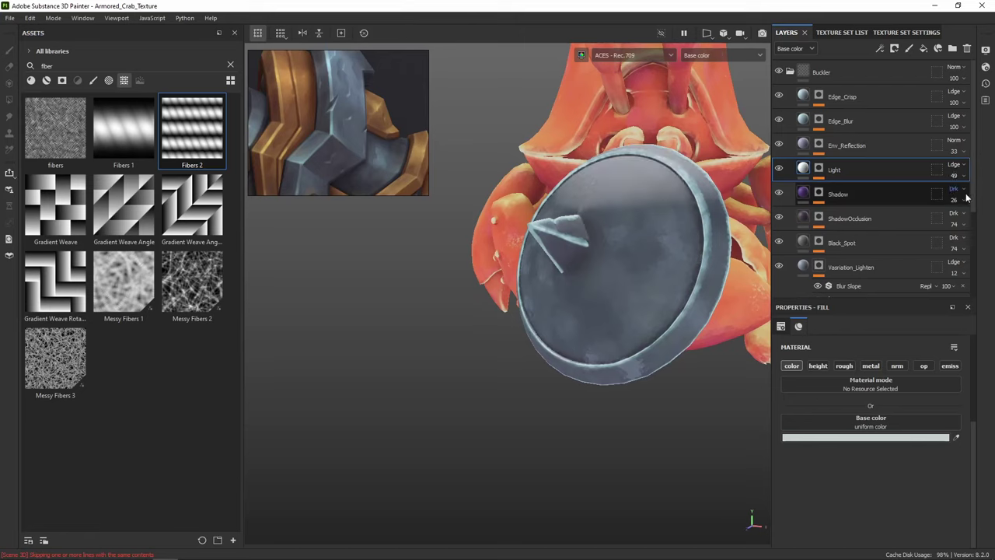
{"action": "left_click", "coordinate": [963, 178]}
{"action": "left_click_drag", "start_coordinate": [966, 195], "coordinate": [960, 195]}
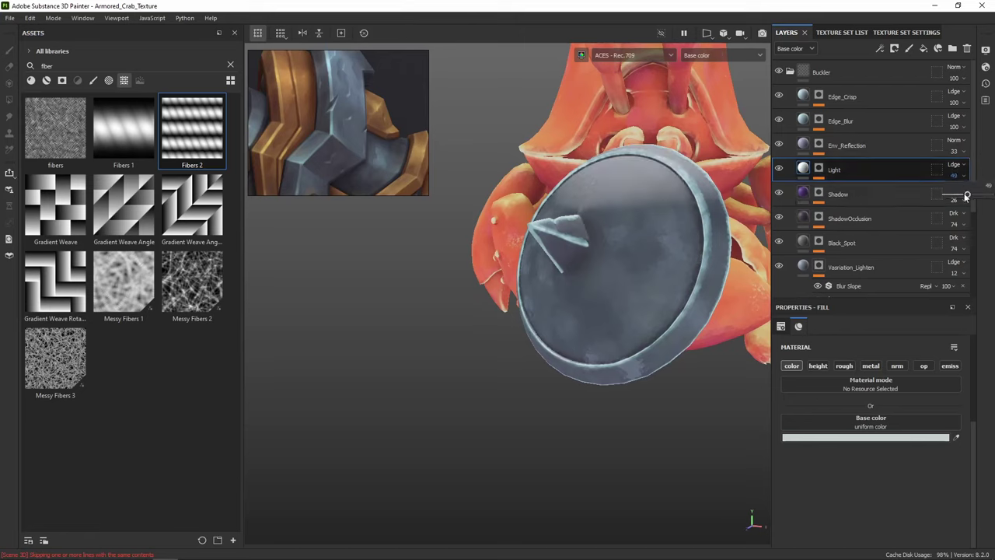
Set the Blur Slope filter in the Light layer's mask to Intensity Divider 1 and Intensity 1
{"action": "left_click", "coordinate": [819, 168]}
{"action": "left_click", "coordinate": [858, 194]}
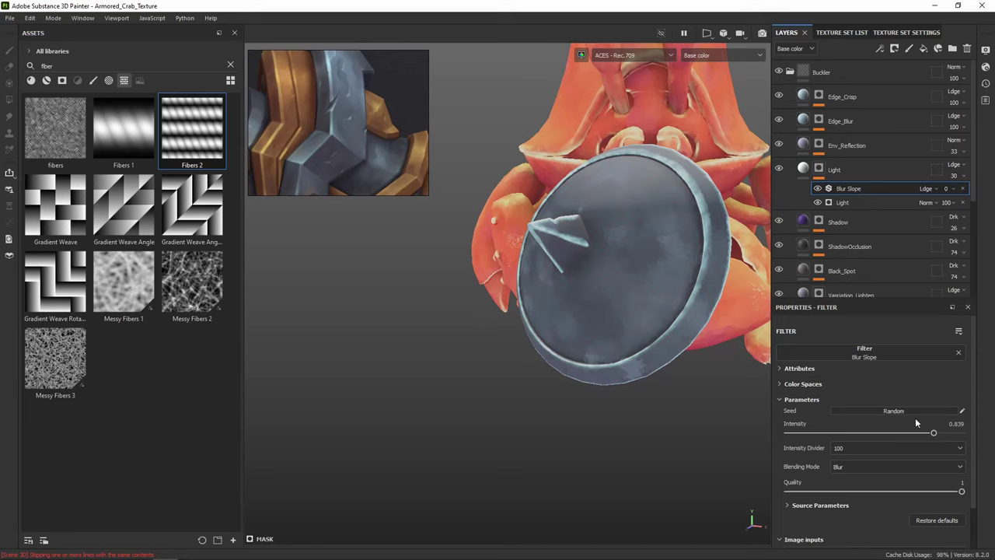
{"action": "left_click_drag", "start_coordinate": [931, 432], "coordinate": [912, 432]}
{"action": "left_click", "coordinate": [933, 447]}
{"action": "left_click", "coordinate": [889, 473]}
{"action": "scroll", "coordinate": [671, 243], "scroll_direction": "up", "scroll_amount": 3}
{"action": "left_click_drag", "start_coordinate": [637, 210], "coordinate": [626, 286], "text": "alt"}
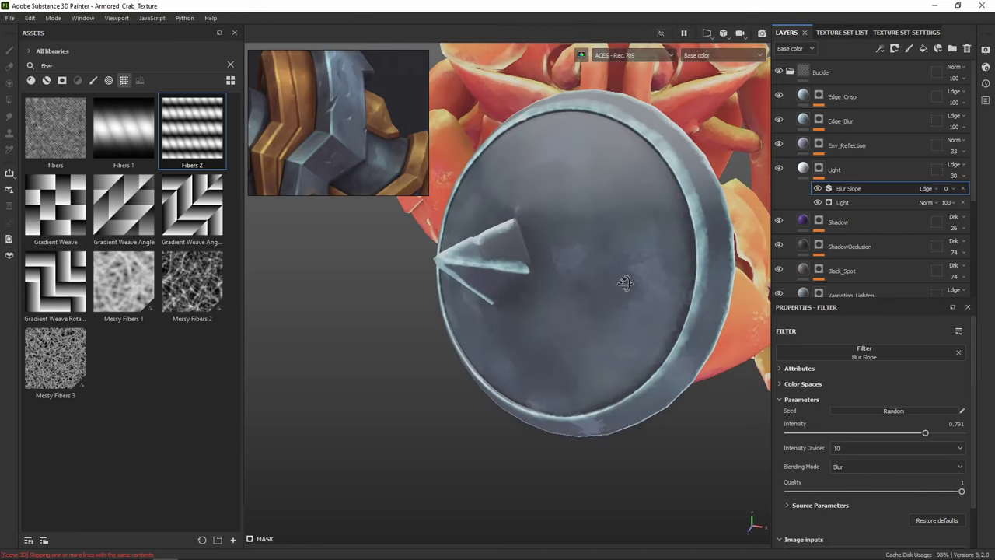
{"action": "left_click", "coordinate": [956, 448]}
{"action": "left_click", "coordinate": [888, 463]}
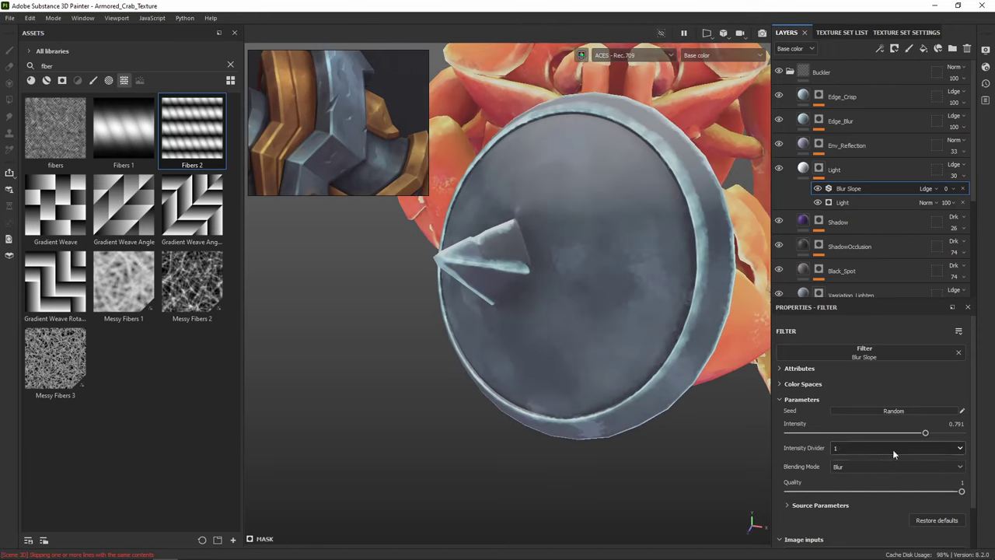
{"action": "left_click_drag", "start_coordinate": [894, 433], "coordinate": [964, 428]}
Set the Light layer's blending mode to Linear dodge (Add)
{"action": "left_click", "coordinate": [954, 165]}
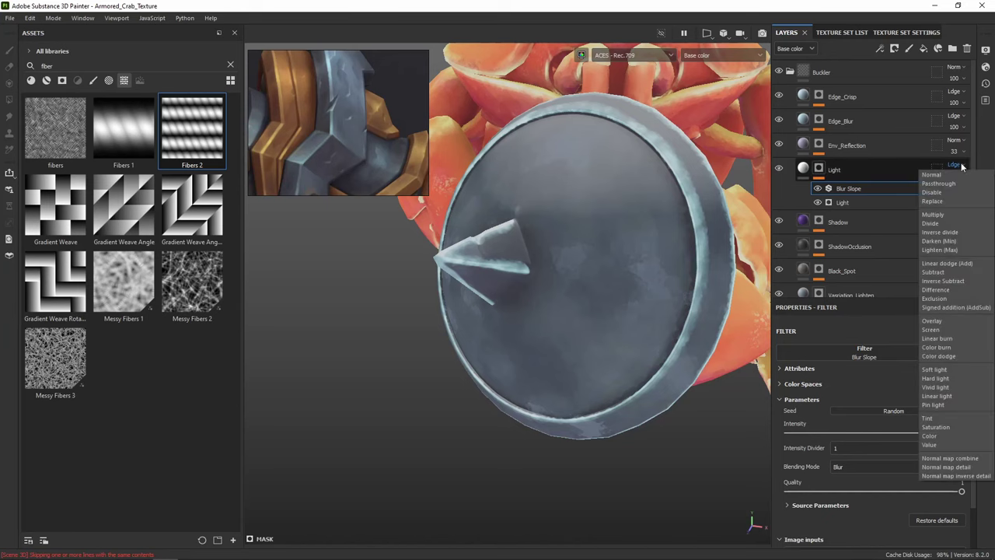
{"action": "left_click", "coordinate": [933, 260]}
{"action": "middle_click_drag", "start_coordinate": [657, 244], "coordinate": [686, 273], "text": "alt"}
{"action": "left_click_drag", "start_coordinate": [687, 272], "coordinate": [622, 214], "text": "alt"}
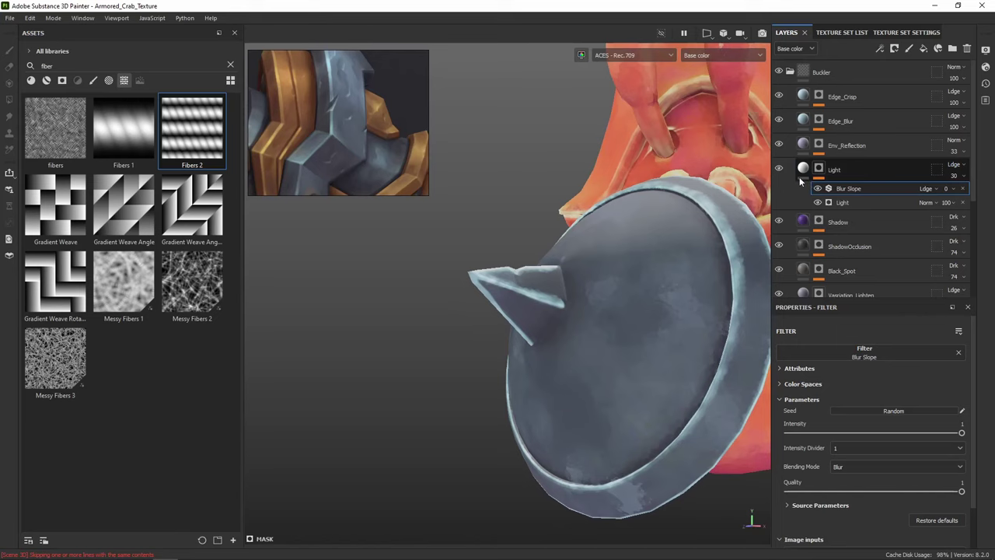
Collapse the Buckler folder and examine the shield's shading from the front and the side
{"action": "left_click", "coordinate": [791, 72]}
{"action": "scroll", "coordinate": [623, 255], "scroll_direction": "down", "scroll_amount": 3}
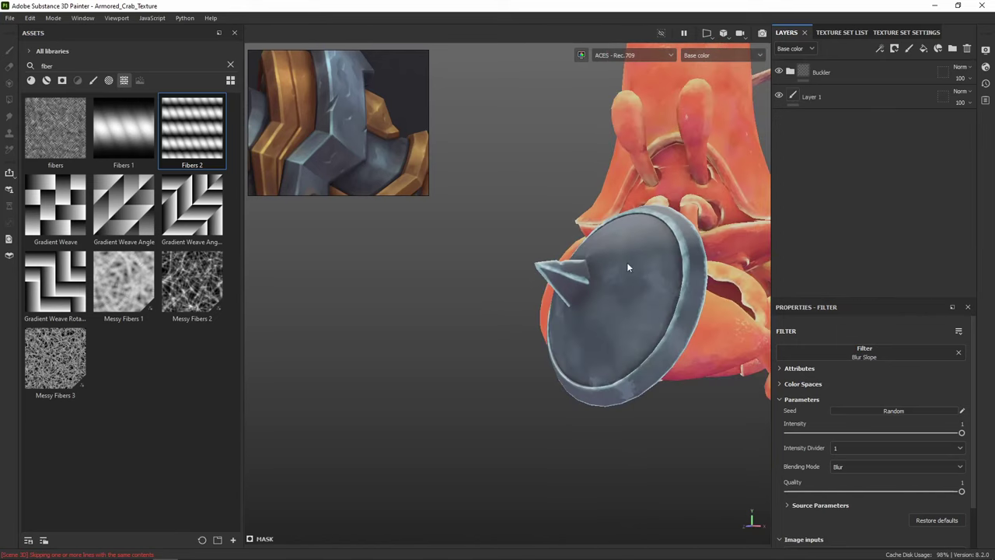
{"action": "left_click_drag", "start_coordinate": [633, 306], "coordinate": [575, 322], "text": "alt"}
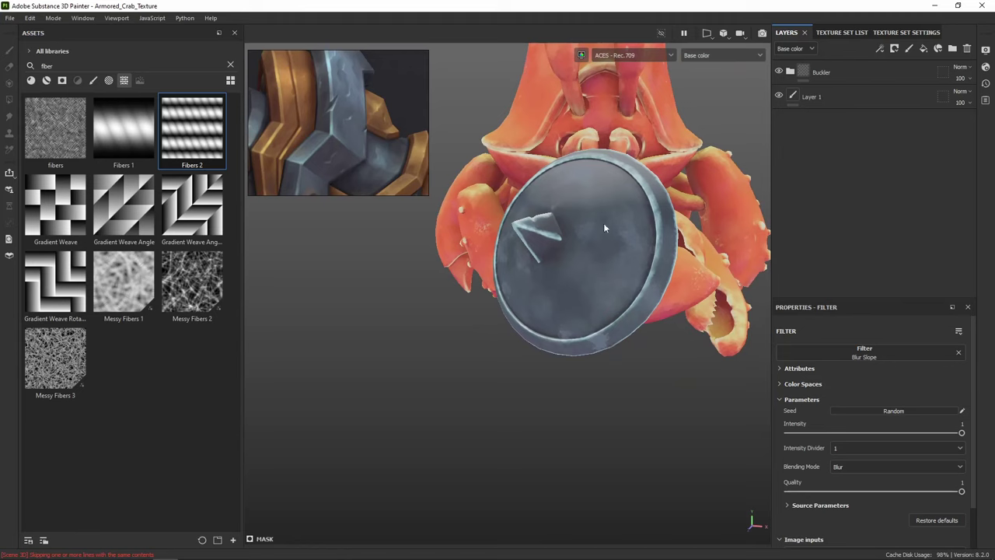
{"action": "left_click_drag", "start_coordinate": [591, 168], "coordinate": [545, 268], "text": "alt"}
{"action": "left_click_drag", "start_coordinate": [473, 245], "coordinate": [474, 247], "text": "alt"}
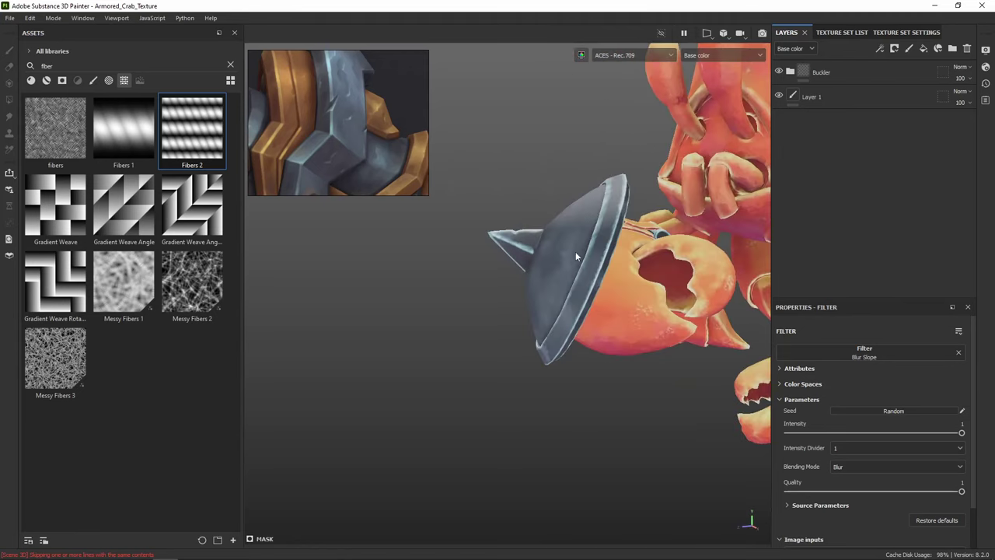
{"action": "scroll", "coordinate": [575, 256], "scroll_direction": "down", "scroll_amount": 2}
{"action": "middle_click_drag", "start_coordinate": [706, 206], "coordinate": [676, 219], "text": "alt"}
Expand the Buckler folder and change the Edge_Blur layer's base color to the muted grey-blue 8DA8AF
{"action": "left_click", "coordinate": [793, 74]}
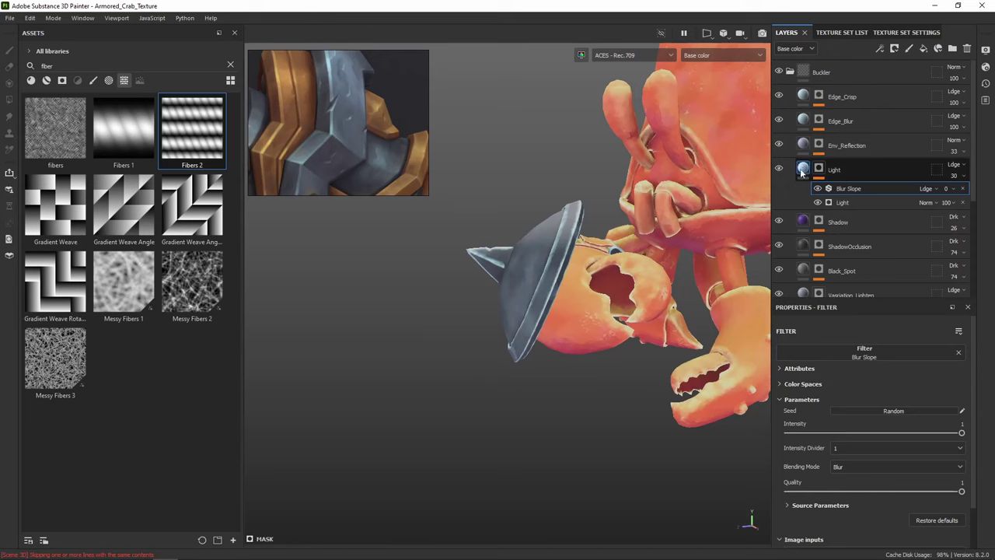
{"action": "left_click", "coordinate": [805, 121]}
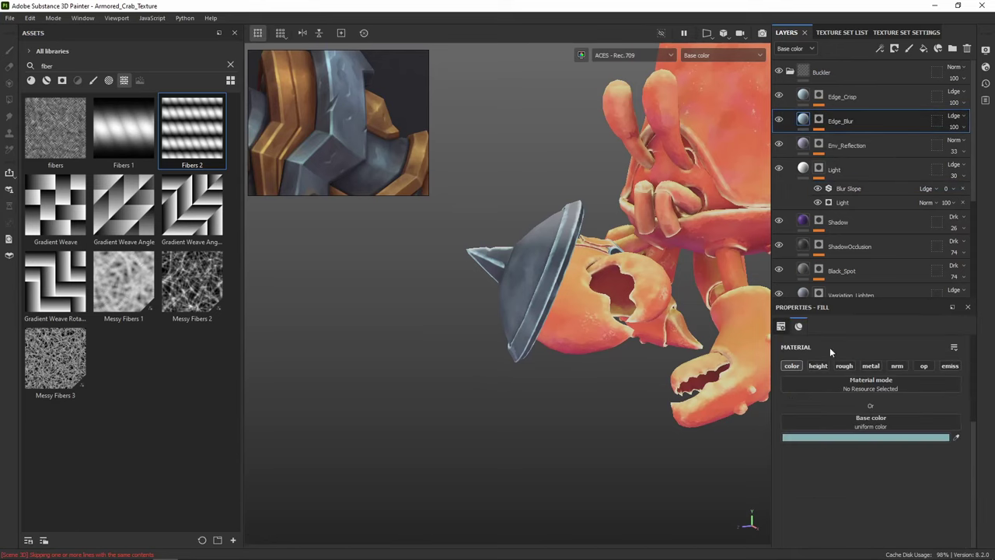
{"action": "left_click", "coordinate": [880, 438]}
{"action": "left_click", "coordinate": [705, 244]}
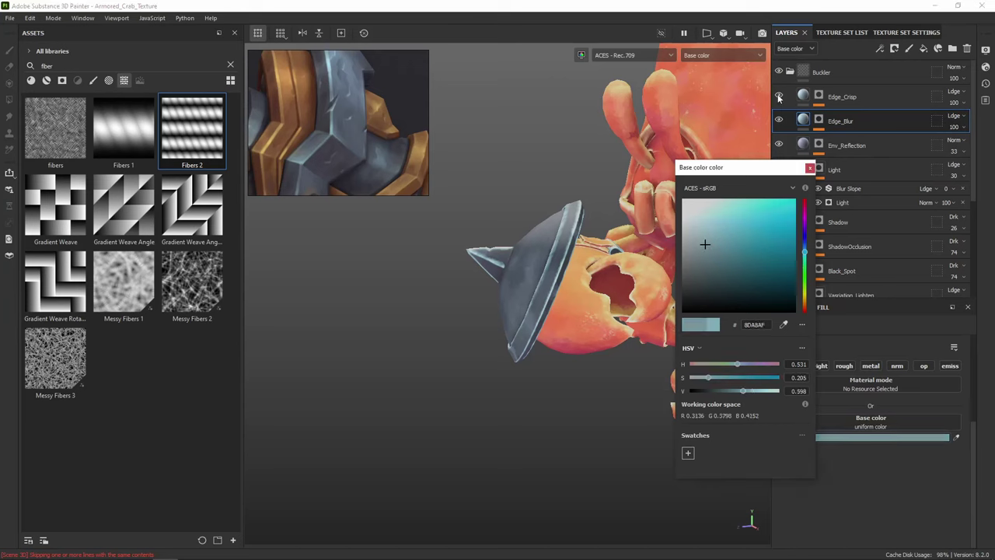
{"action": "left_click", "coordinate": [810, 168]}
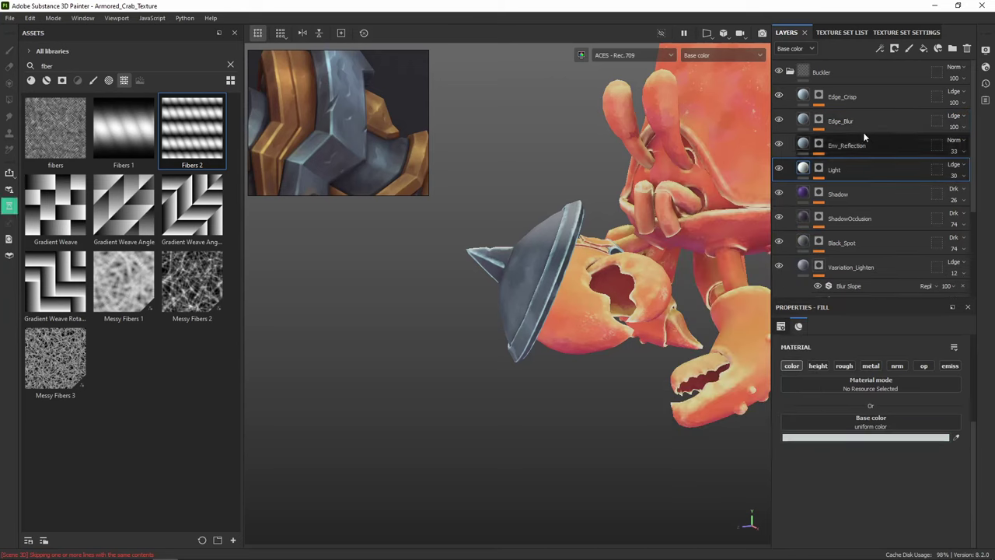
Hide the Edge_Crisp layer to isolate the Edge_Blur highlights on the shield
{"action": "left_click", "coordinate": [836, 169]}
{"action": "left_click", "coordinate": [837, 121]}
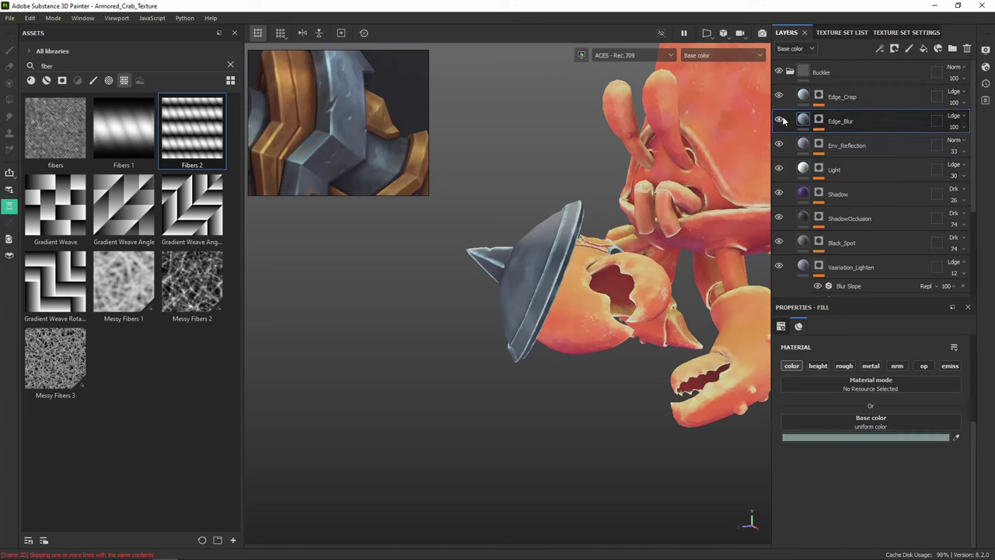
{"action": "left_click", "coordinate": [779, 97]}
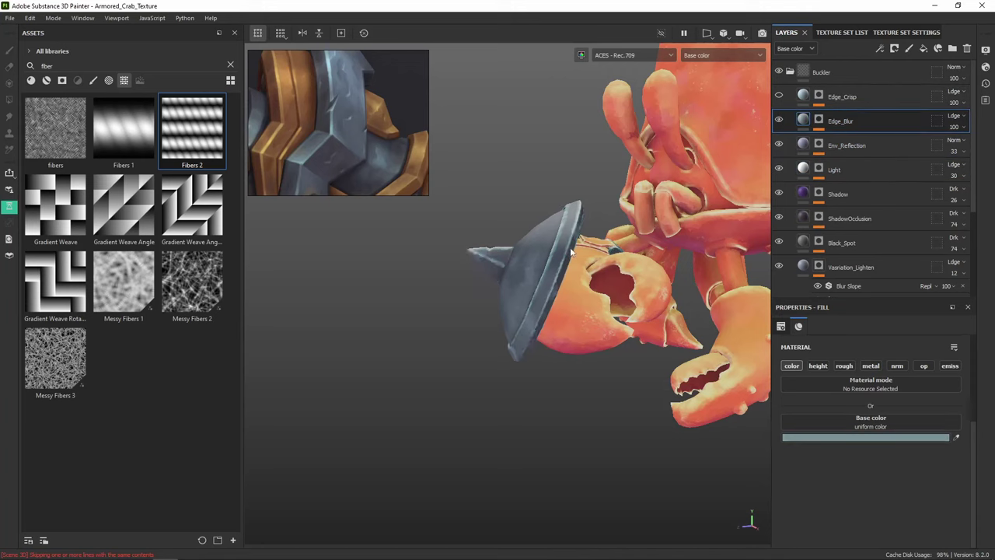
{"action": "left_click_drag", "start_coordinate": [573, 253], "coordinate": [660, 258], "text": "alt"}
{"action": "scroll", "coordinate": [625, 198], "scroll_direction": "up", "scroll_amount": 2}
Show the Edge_Blur layer's mask and hide its Dirt 1 and Blur Slope effects
{"action": "left_click", "coordinate": [818, 121]}
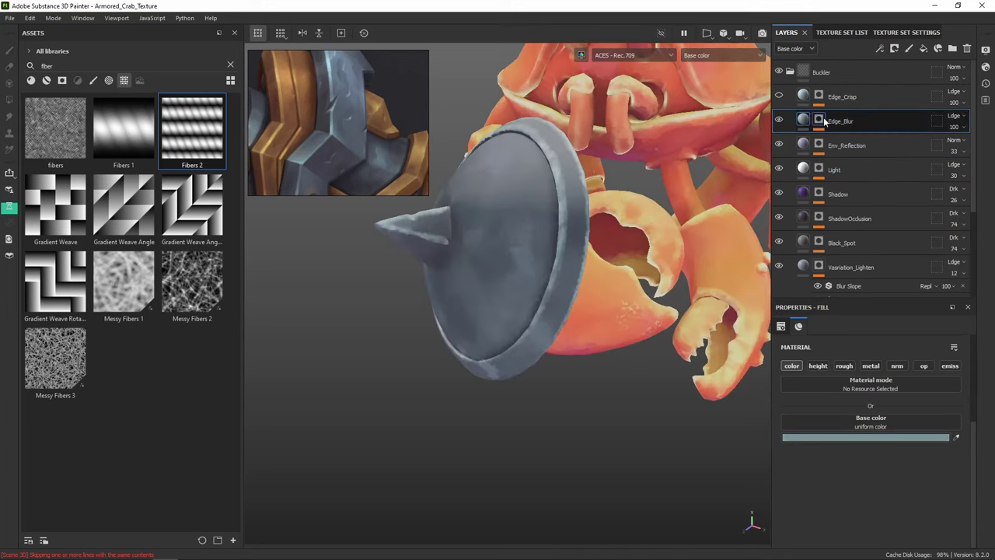
{"action": "left_click", "coordinate": [818, 122]}
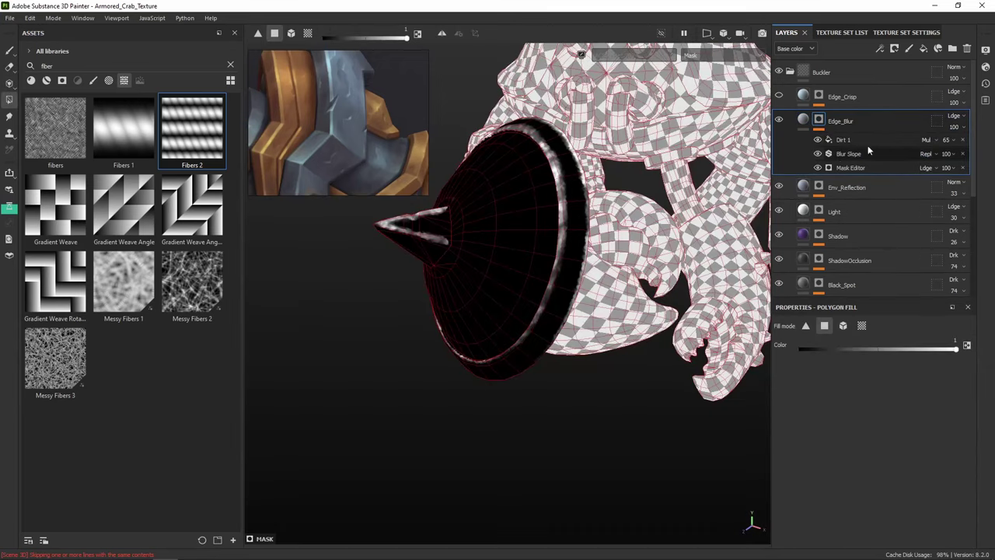
{"action": "left_click", "coordinate": [818, 153]}
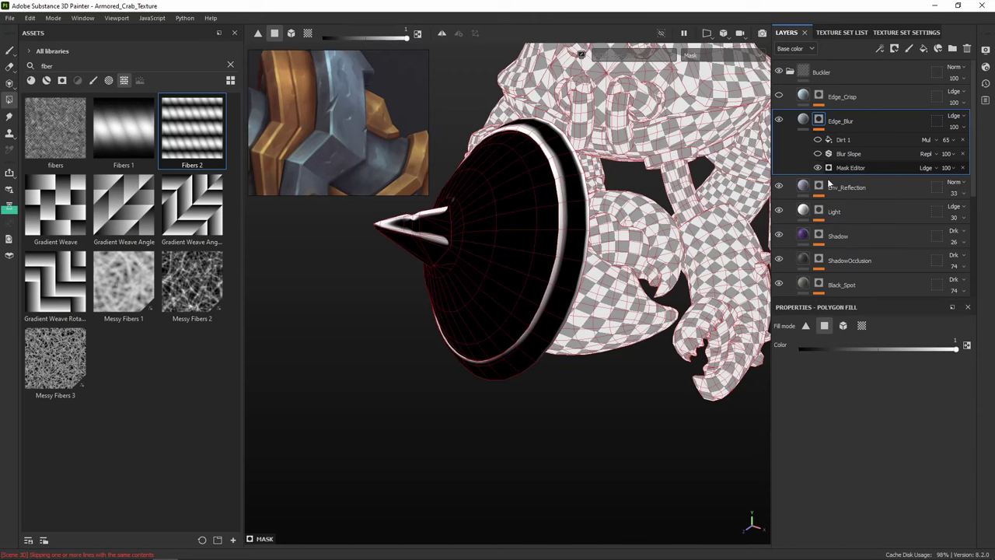
In the Edge_Blur Mask Editor, set Ambient Occlusion Opacity to 0.05, Curvature Opacity to 0.62 and Global Balance to 0.17, saving the project
{"action": "left_click", "coordinate": [846, 170]}
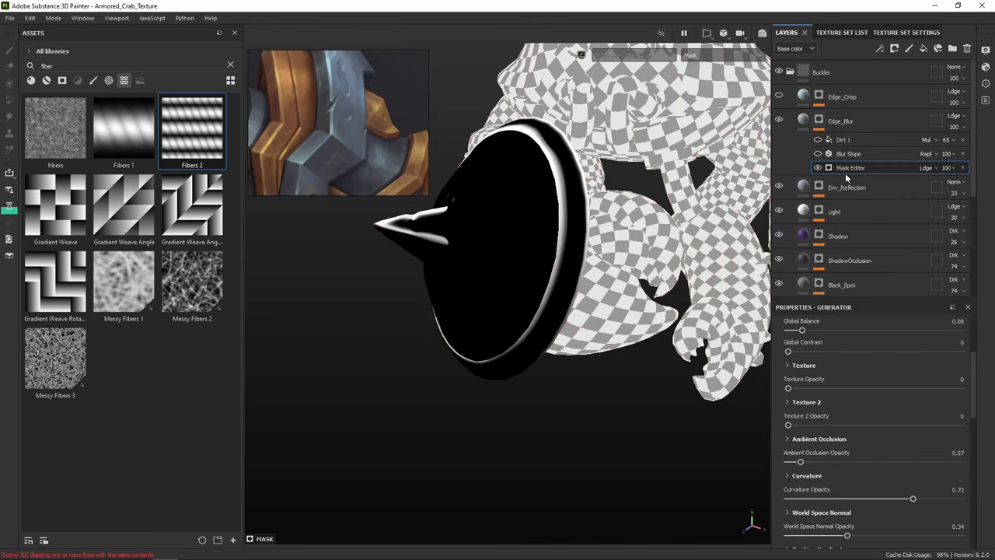
{"action": "left_click_drag", "start_coordinate": [802, 463], "coordinate": [821, 464]}
{"action": "left_click", "coordinate": [798, 461]}
{"action": "left_click", "coordinate": [894, 499]}
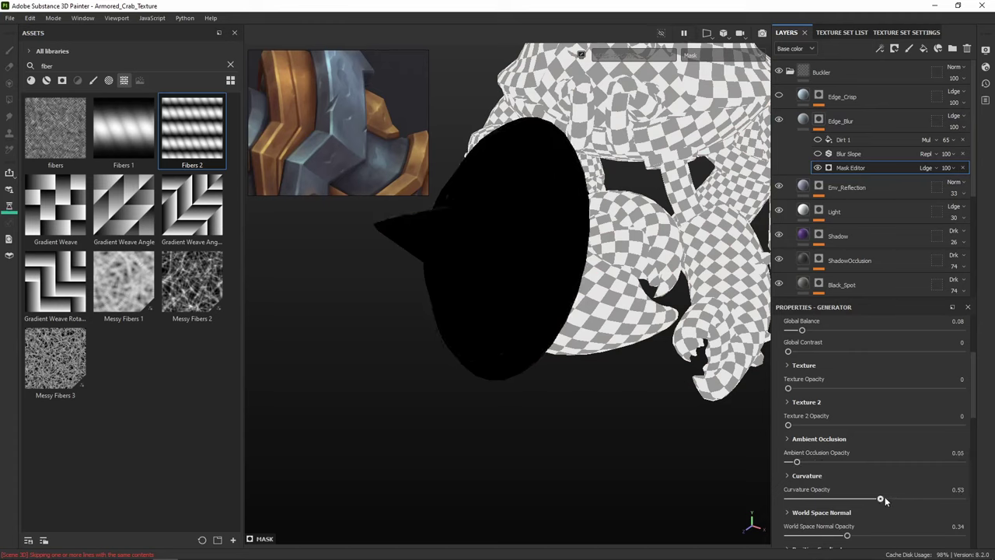
{"action": "left_click_drag", "start_coordinate": [893, 499], "coordinate": [896, 499]}
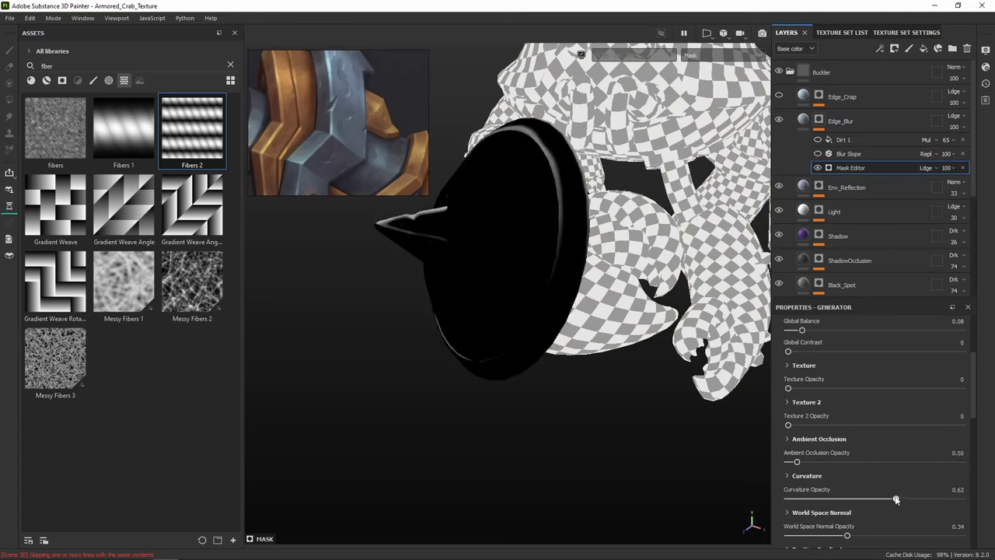
{"action": "key", "text": "ctrl+s"}
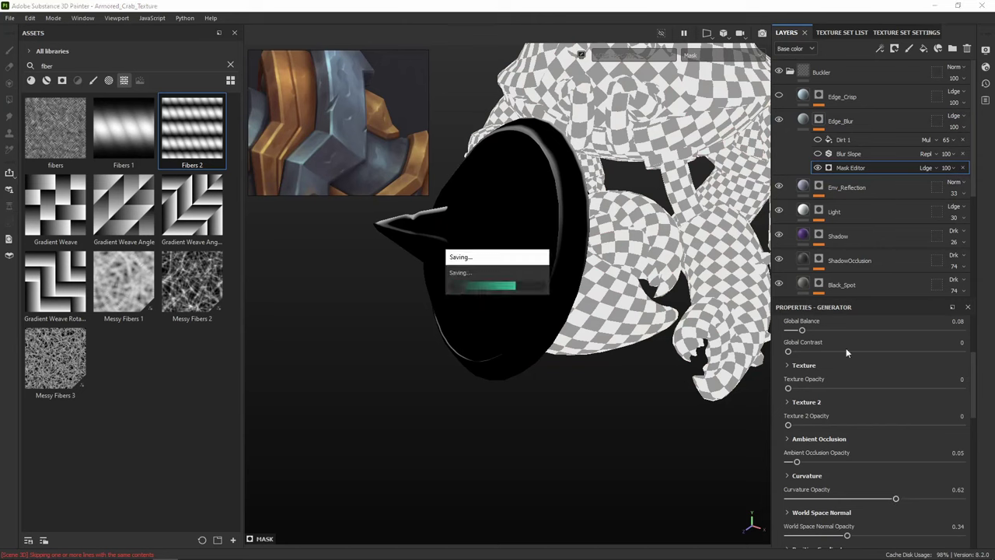
{"action": "left_click_drag", "start_coordinate": [804, 332], "coordinate": [817, 332]}
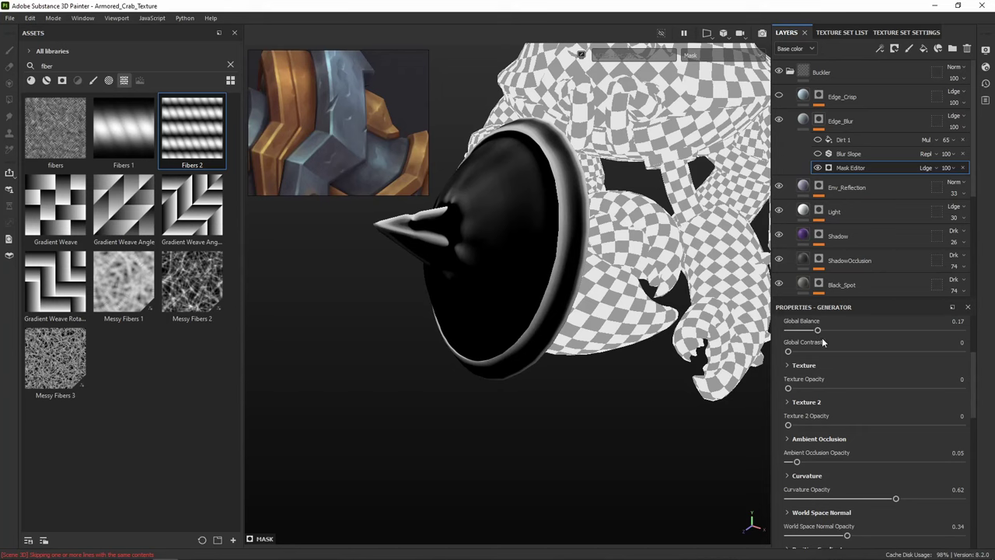
Set the Edge_Blur mask's Global Balance to 0.18 and compare the shield with the layer off and on
{"action": "left_click_drag", "start_coordinate": [817, 331], "coordinate": [817, 331]}
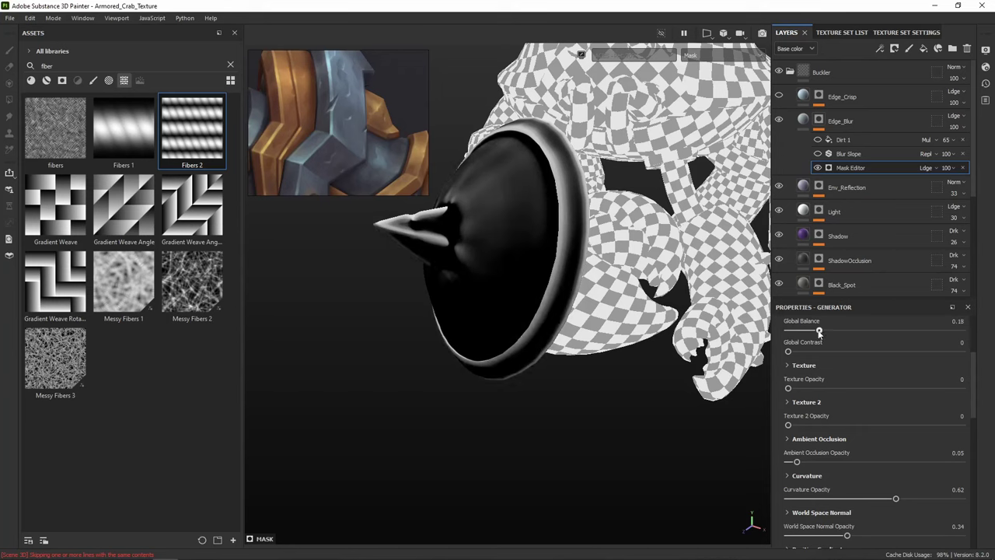
{"action": "left_click", "coordinate": [804, 122]}
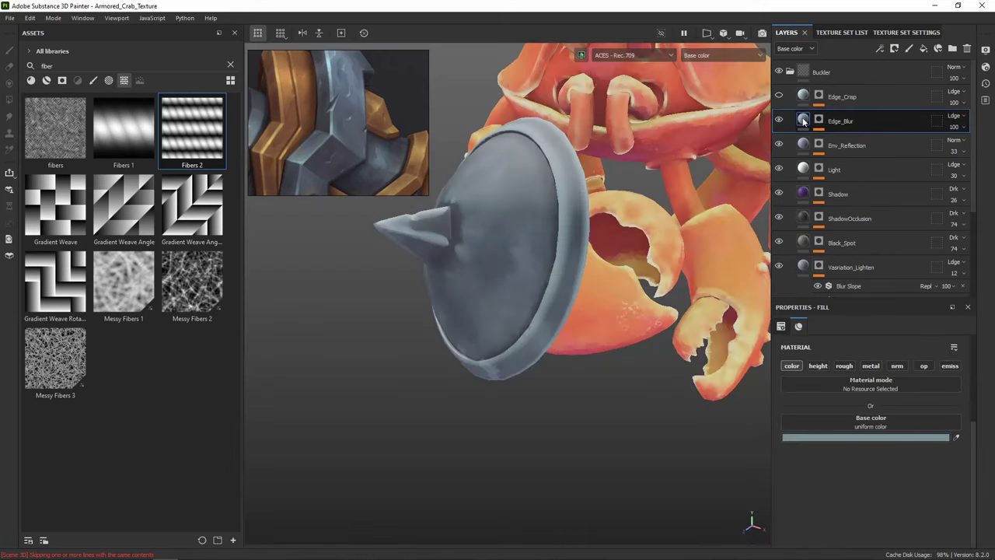
{"action": "left_click_drag", "start_coordinate": [557, 258], "coordinate": [750, 179], "text": "alt"}
{"action": "left_click", "coordinate": [779, 122]}
{"action": "left_click", "coordinate": [778, 121]}
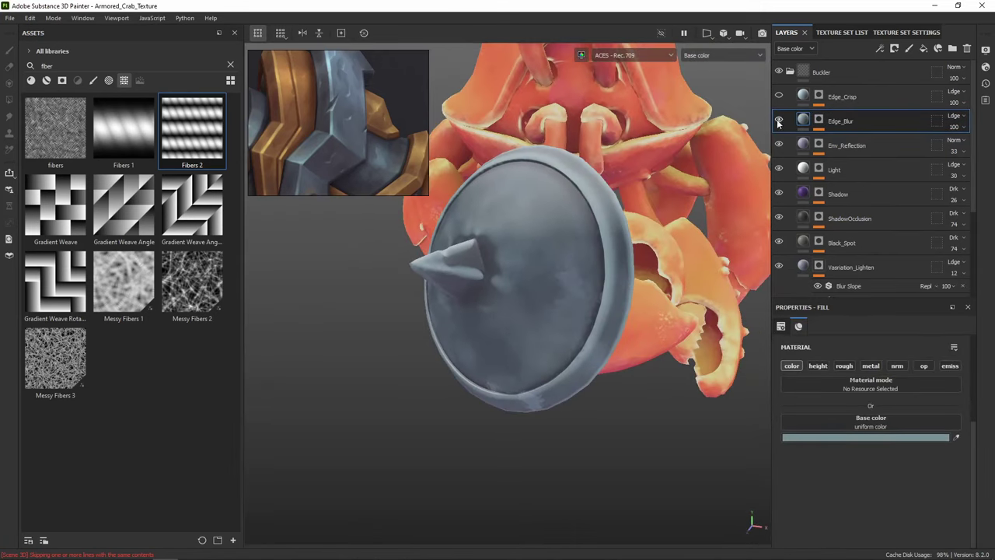
Show the Edge_Crisp layer again and check the shield on the whole crab
{"action": "left_click", "coordinate": [779, 96]}
{"action": "left_click_drag", "start_coordinate": [537, 298], "coordinate": [499, 255], "text": "alt"}
{"action": "middle_click_drag", "start_coordinate": [738, 223], "coordinate": [706, 232], "text": "alt"}
{"action": "left_click_drag", "start_coordinate": [704, 232], "coordinate": [614, 268], "text": "alt"}
{"action": "scroll", "coordinate": [695, 244], "scroll_direction": "down", "scroll_amount": 3}
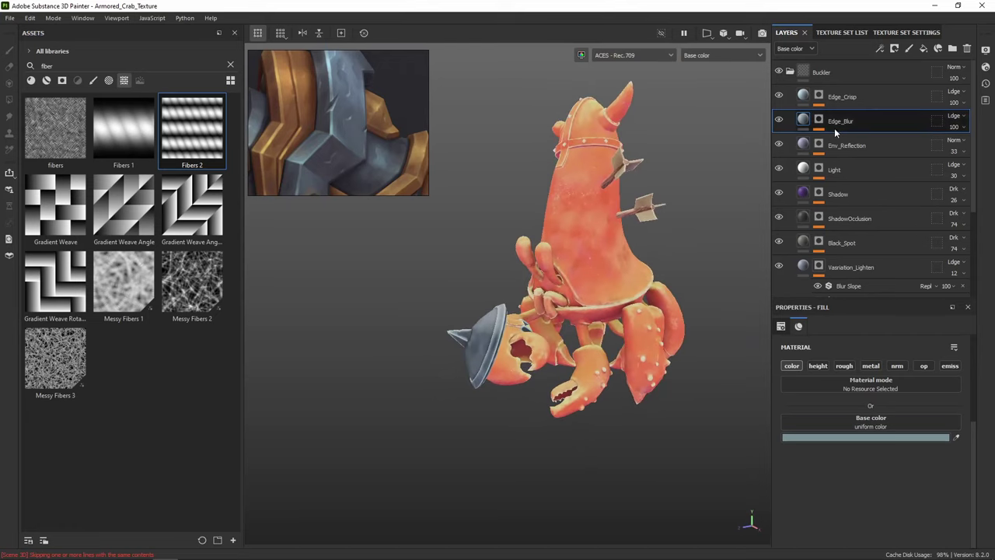
Collapse the Buckler folder, saving the project, and copy the folder
{"action": "left_click", "coordinate": [790, 72]}
{"action": "key", "text": "ctrl+s"}
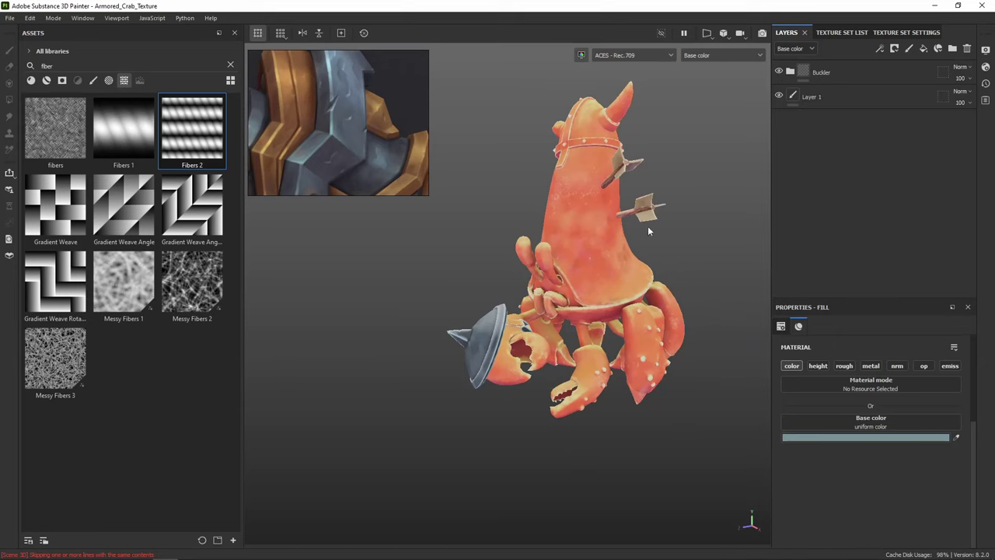
{"action": "left_click_drag", "start_coordinate": [648, 231], "coordinate": [675, 232], "text": "alt"}
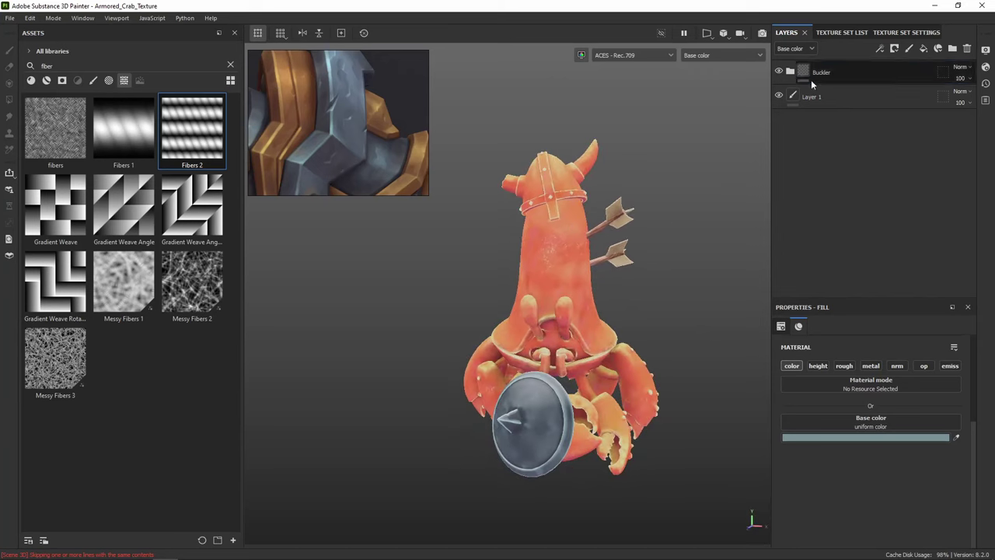
{"action": "right_click", "coordinate": [832, 70]}
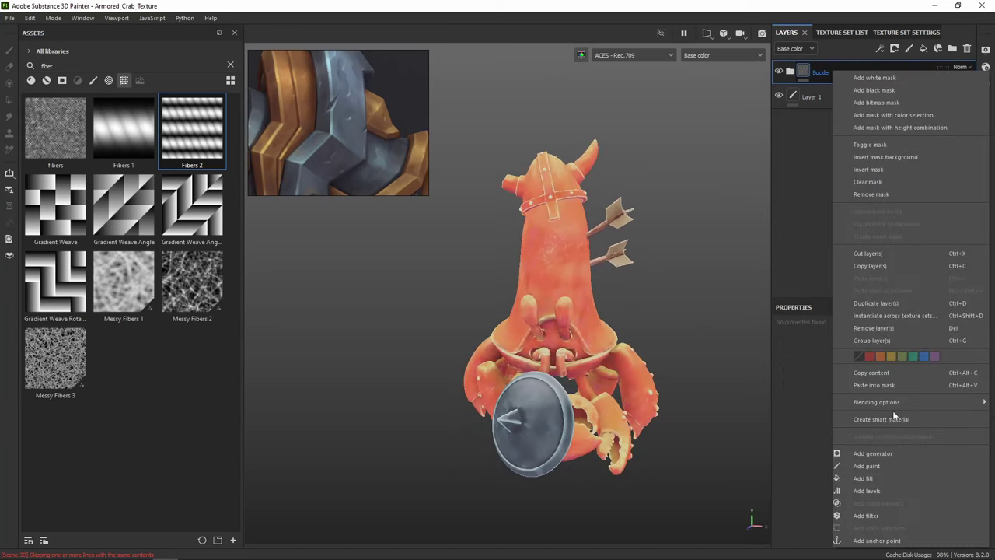
{"action": "left_click", "coordinate": [894, 265]}
Delete the NAS_Stylize_Crab folder from the Helmet texture set
{"action": "left_click", "coordinate": [846, 33]}
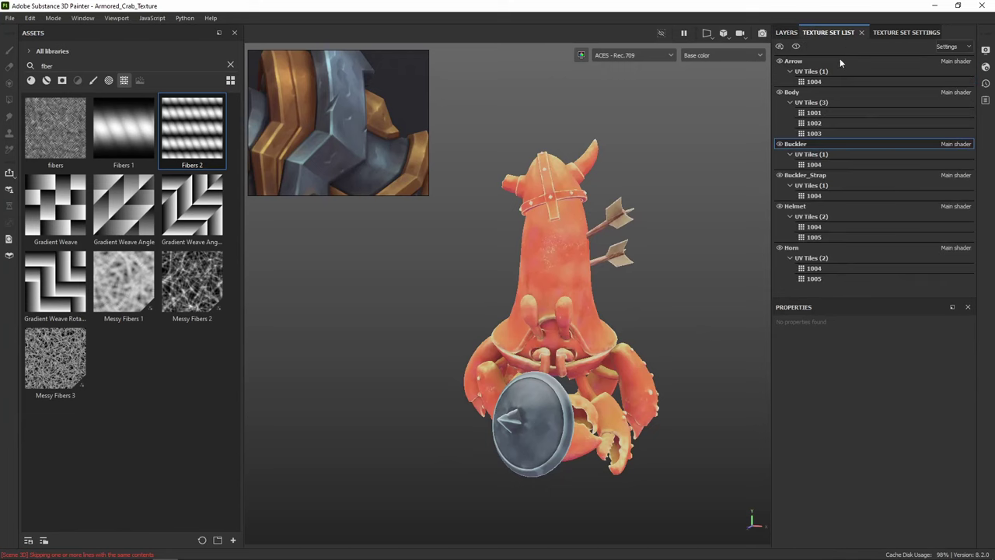
{"action": "left_click", "coordinate": [793, 207]}
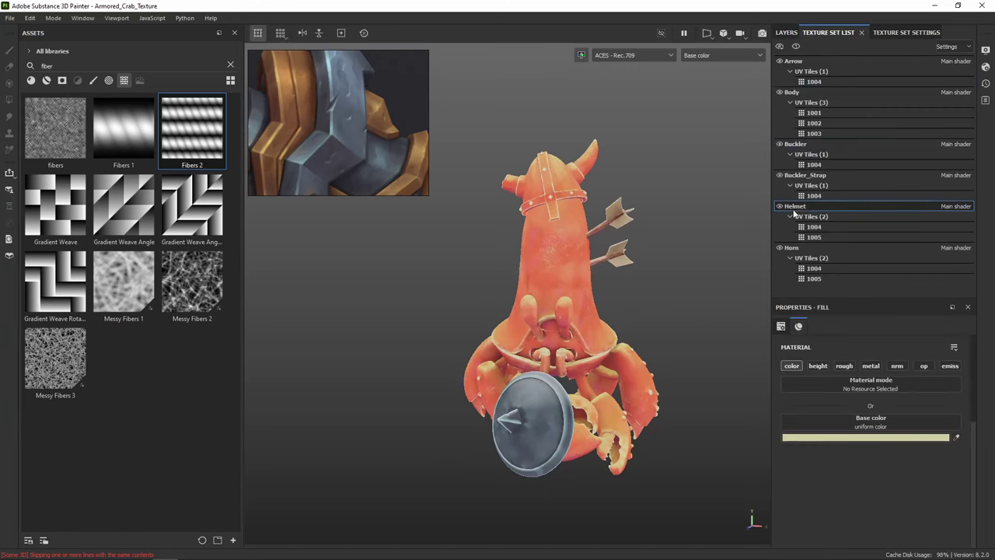
{"action": "left_click", "coordinate": [786, 32]}
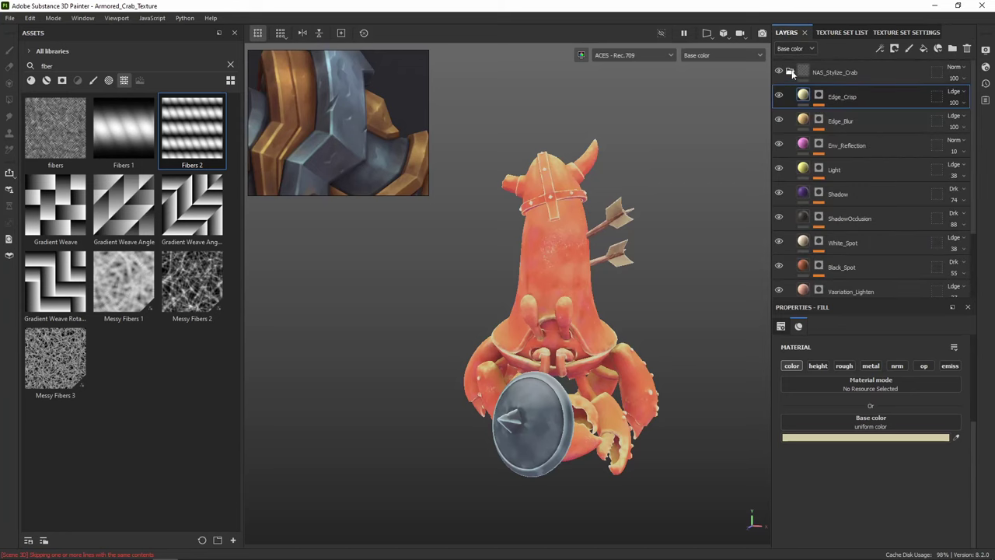
{"action": "left_click", "coordinate": [790, 72]}
{"action": "left_click", "coordinate": [900, 70]}
{"action": "left_click", "coordinate": [973, 50]}
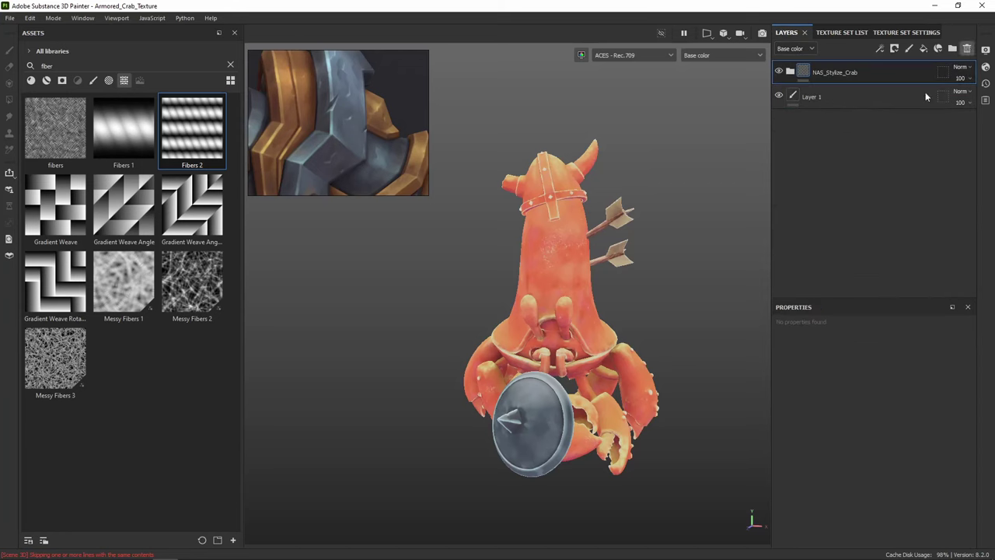
Paste the copied Buckler folder above Layer 1 in the Helmet texture set
{"action": "right_click", "coordinate": [833, 101]}
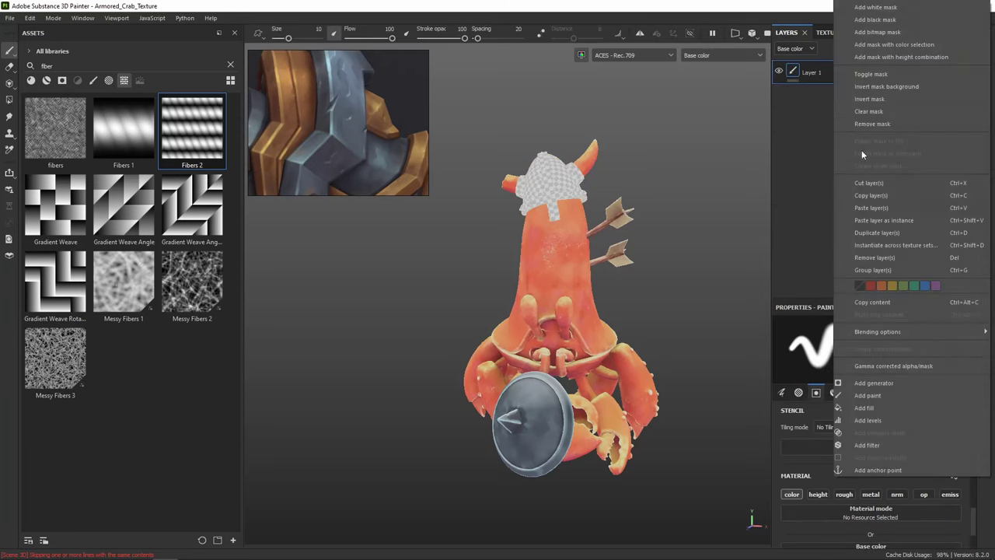
{"action": "left_click", "coordinate": [886, 208]}
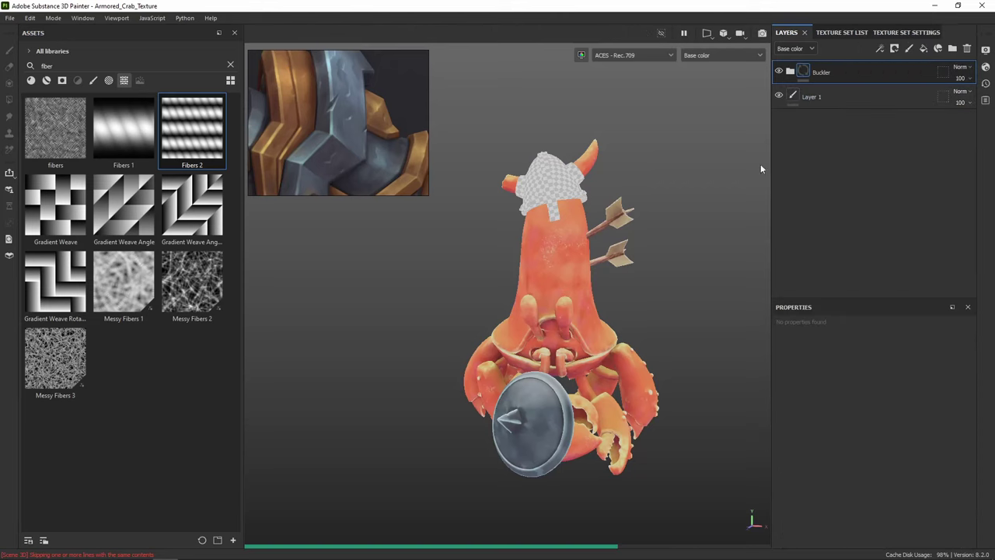
{"action": "middle_click_drag", "start_coordinate": [656, 194], "coordinate": [690, 171], "text": "alt"}
{"action": "left_click_drag", "start_coordinate": [690, 171], "coordinate": [650, 195], "text": "alt"}
{"action": "scroll", "coordinate": [636, 165], "scroll_direction": "up", "scroll_amount": 3}
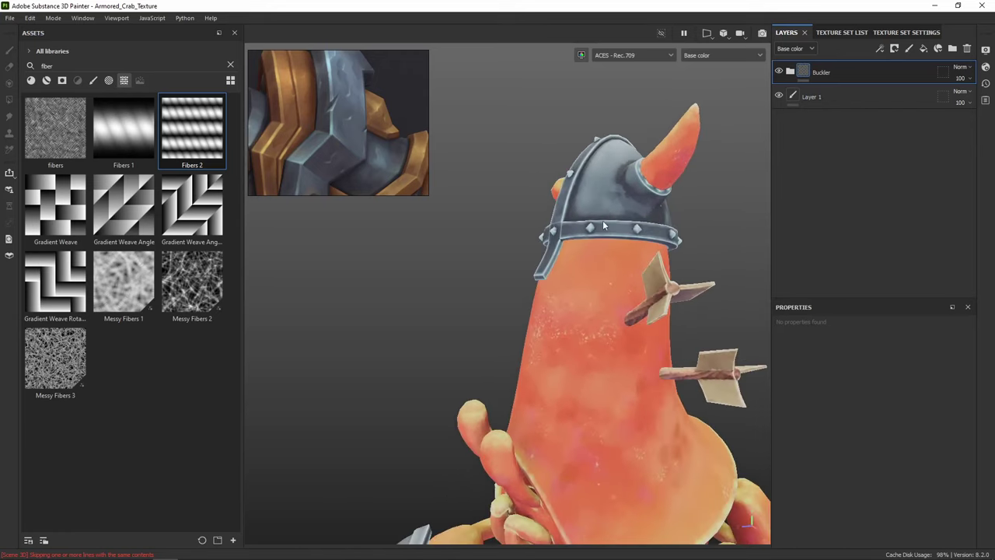
Examine the helmet and shield metal from several angles and compare it with the reference image
{"action": "scroll", "coordinate": [630, 237], "scroll_direction": "down", "scroll_amount": 3}
{"action": "middle_click_drag", "start_coordinate": [653, 315], "coordinate": [667, 233], "text": "alt"}
{"action": "left_click_drag", "start_coordinate": [667, 234], "coordinate": [650, 212], "text": "alt"}
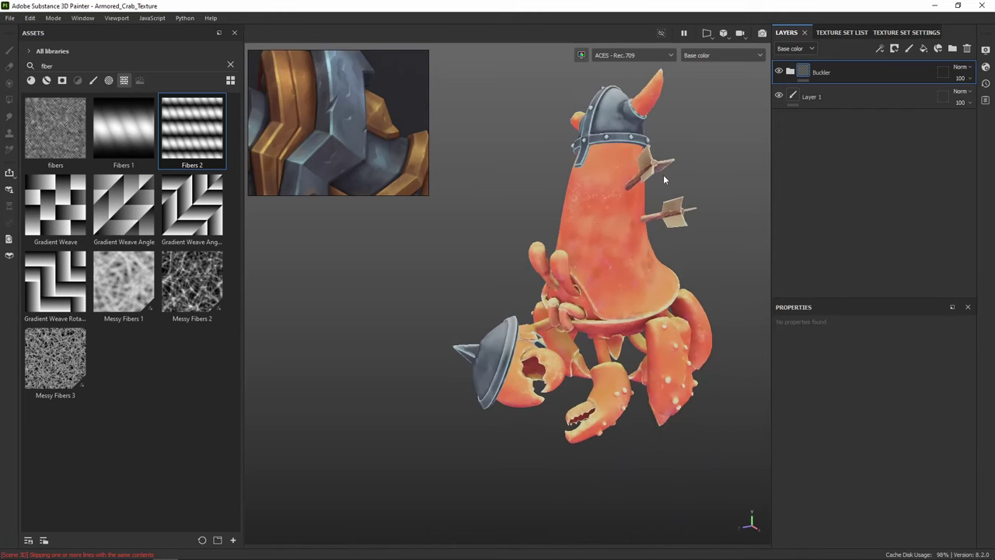
{"action": "middle_click_drag", "start_coordinate": [665, 177], "coordinate": [652, 241], "text": "alt"}
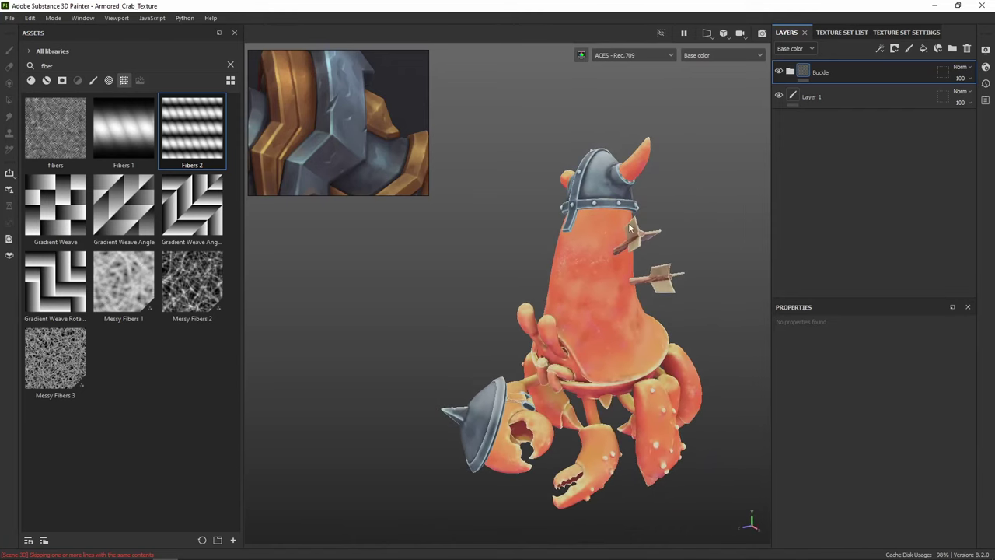
{"action": "scroll", "coordinate": [592, 186], "scroll_direction": "up", "scroll_amount": 3}
{"action": "left_click_drag", "start_coordinate": [601, 178], "coordinate": [662, 189], "text": "alt"}
{"action": "scroll", "coordinate": [694, 249], "scroll_direction": "down", "scroll_amount": 3}
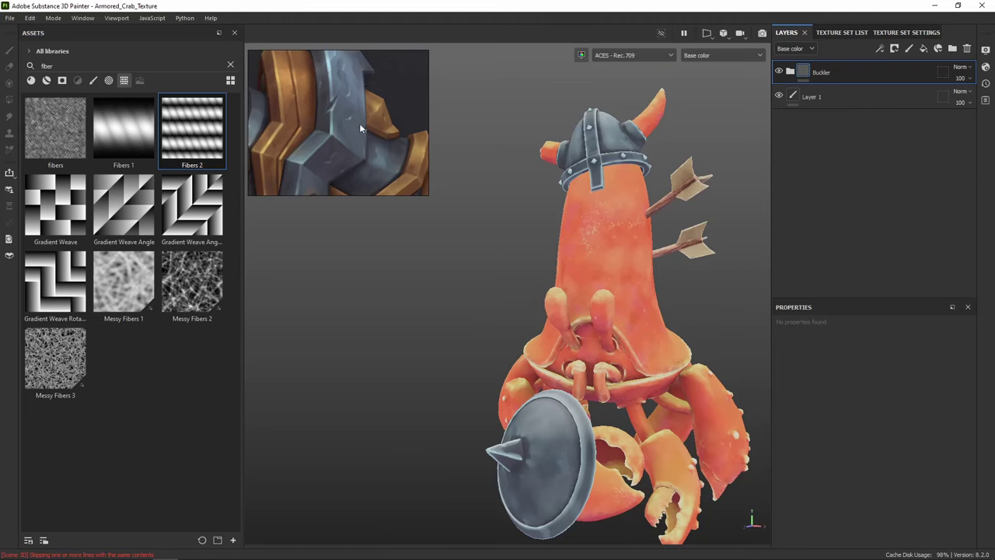
{"action": "scroll", "coordinate": [359, 129], "scroll_direction": "down", "scroll_amount": 3}
{"action": "scroll", "coordinate": [354, 156], "scroll_direction": "up", "scroll_amount": 3}
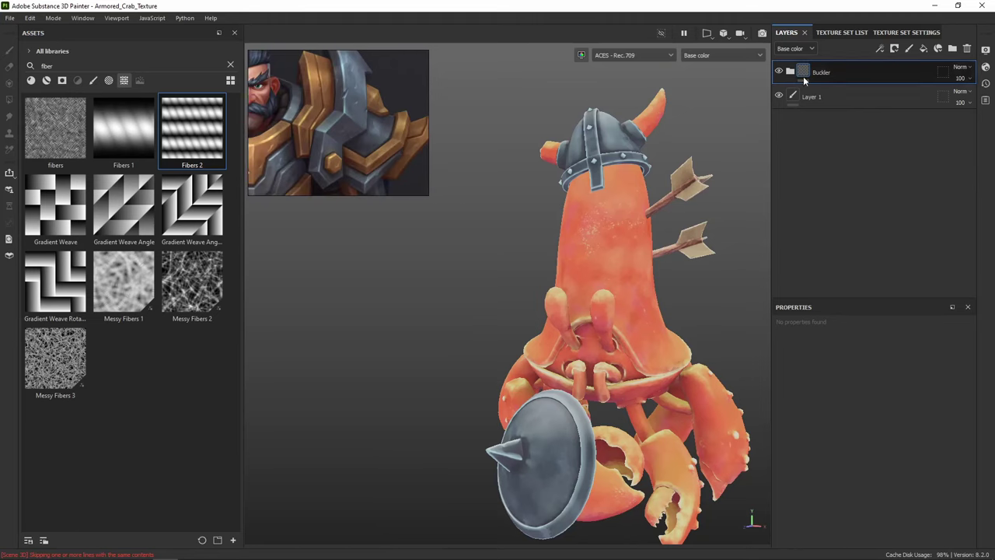
Examine the texture set list and the shield's strap and buckles from the side and front
{"action": "left_click", "coordinate": [842, 33]}
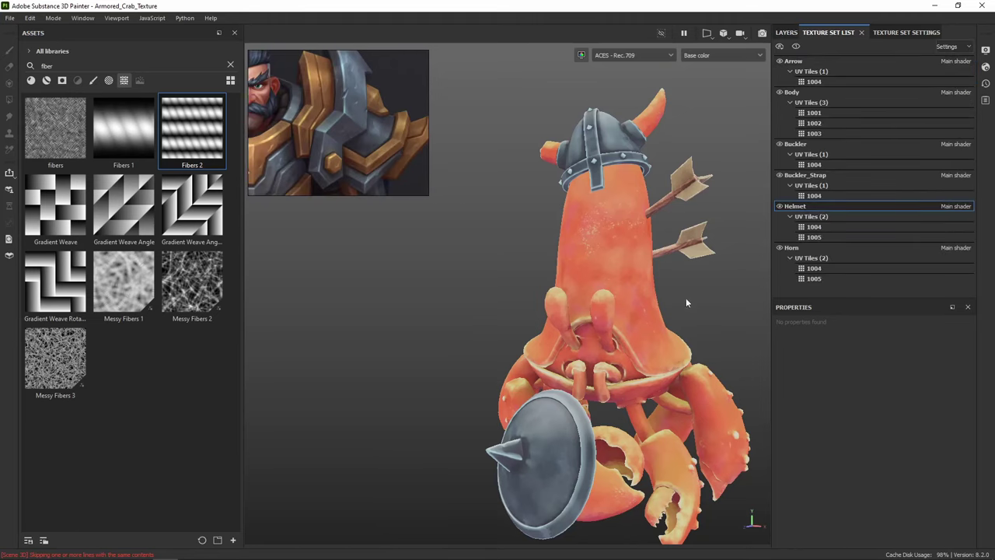
{"action": "middle_click_drag", "start_coordinate": [686, 297], "coordinate": [640, 143], "text": "alt"}
{"action": "left_click_drag", "start_coordinate": [640, 142], "coordinate": [456, 245], "text": "alt"}
{"action": "scroll", "coordinate": [522, 226], "scroll_direction": "up", "scroll_amount": 2}
{"action": "left_click_drag", "start_coordinate": [516, 220], "coordinate": [560, 228], "text": "alt"}
{"action": "scroll", "coordinate": [595, 163], "scroll_direction": "up", "scroll_amount": 2}
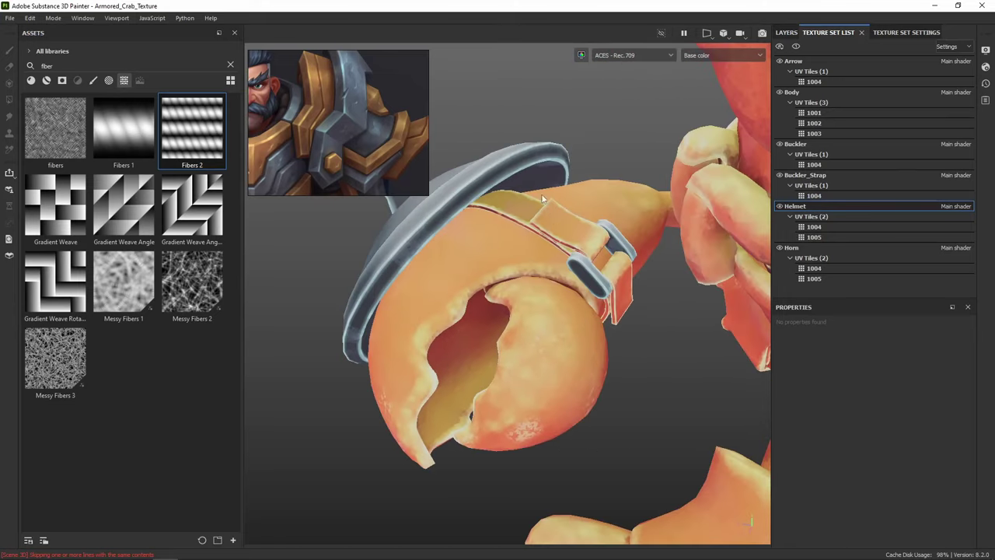
{"action": "scroll", "coordinate": [641, 171], "scroll_direction": "down", "scroll_amount": 4}
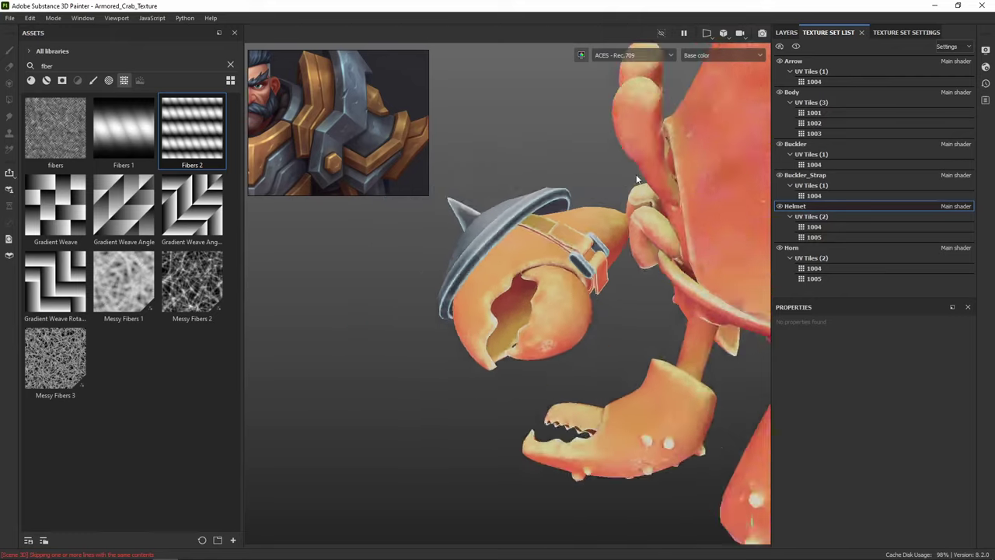
{"action": "left_click_drag", "start_coordinate": [638, 180], "coordinate": [513, 303], "text": "alt"}
{"action": "left_click_drag", "start_coordinate": [569, 231], "coordinate": [523, 276], "text": "alt"}
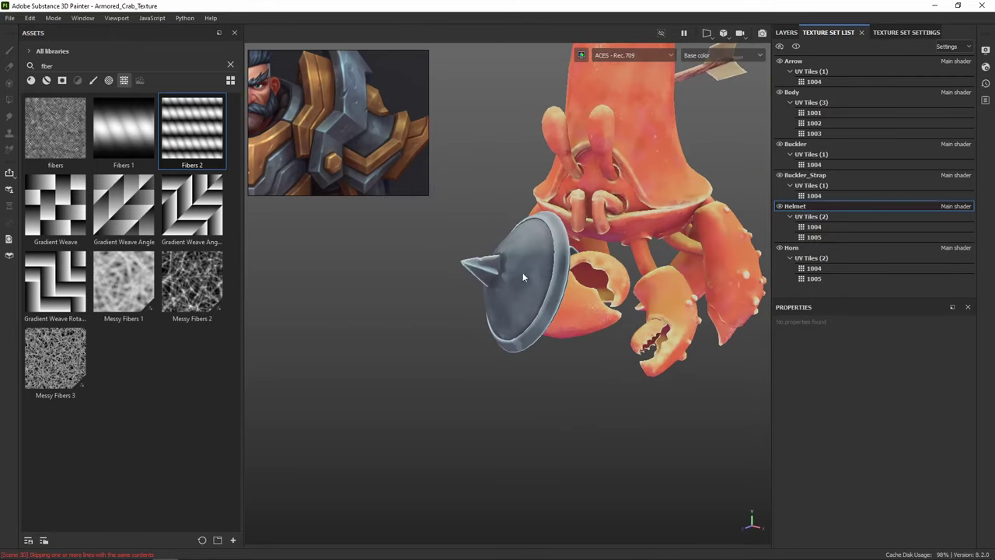
Add a fill layer above Edge_Crisp in the helmet's Buckler folder and clear the asset search
{"action": "left_click", "coordinate": [787, 33]}
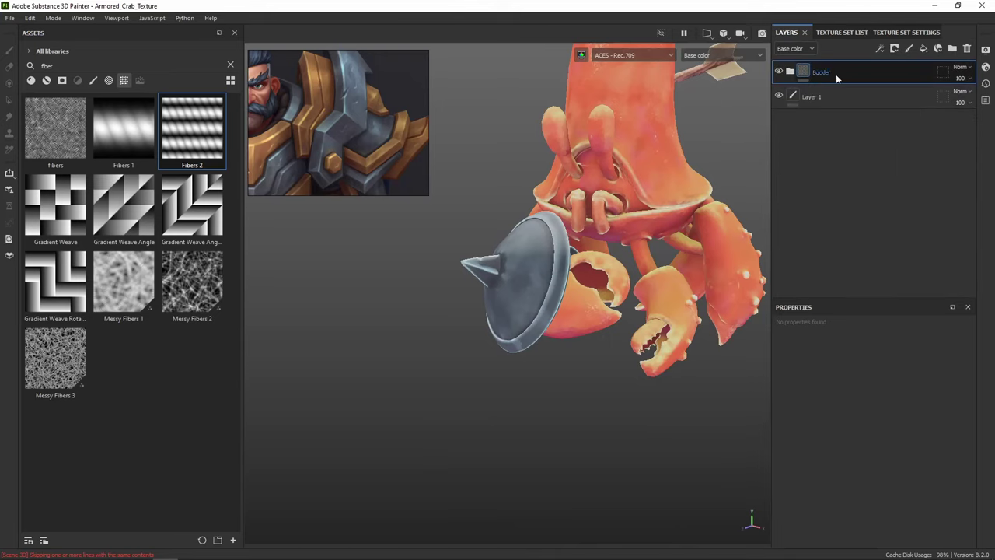
{"action": "left_click", "coordinate": [792, 73]}
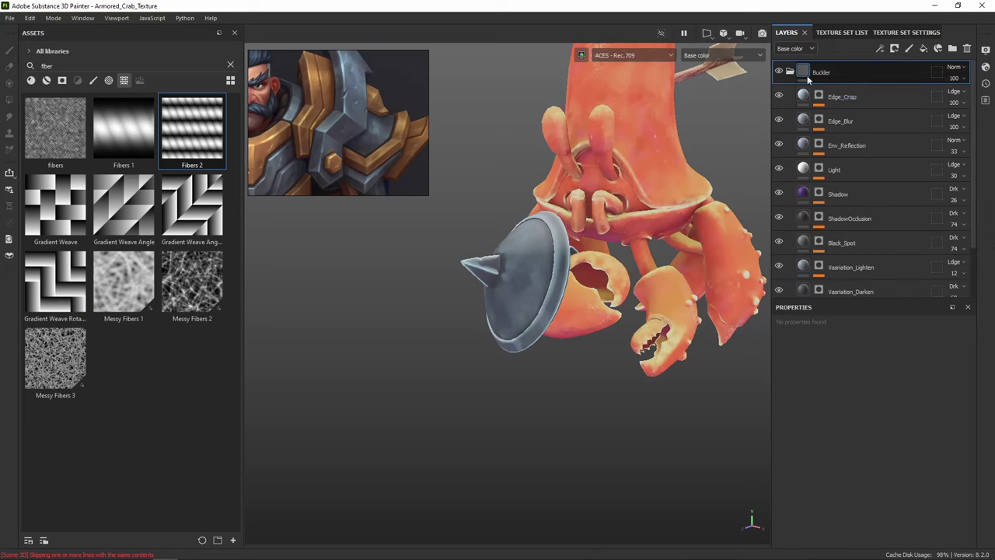
{"action": "left_click", "coordinate": [846, 98]}
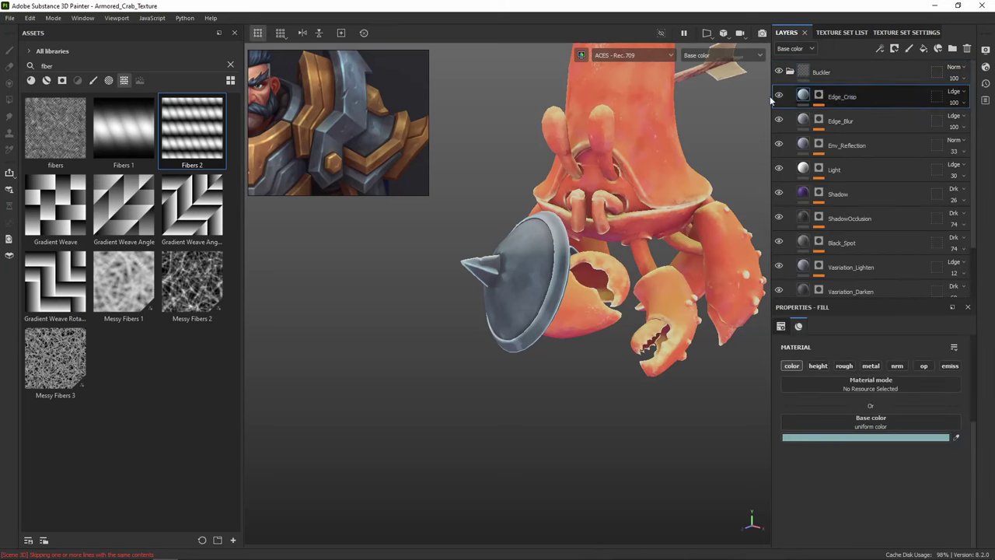
{"action": "left_click", "coordinate": [230, 66]}
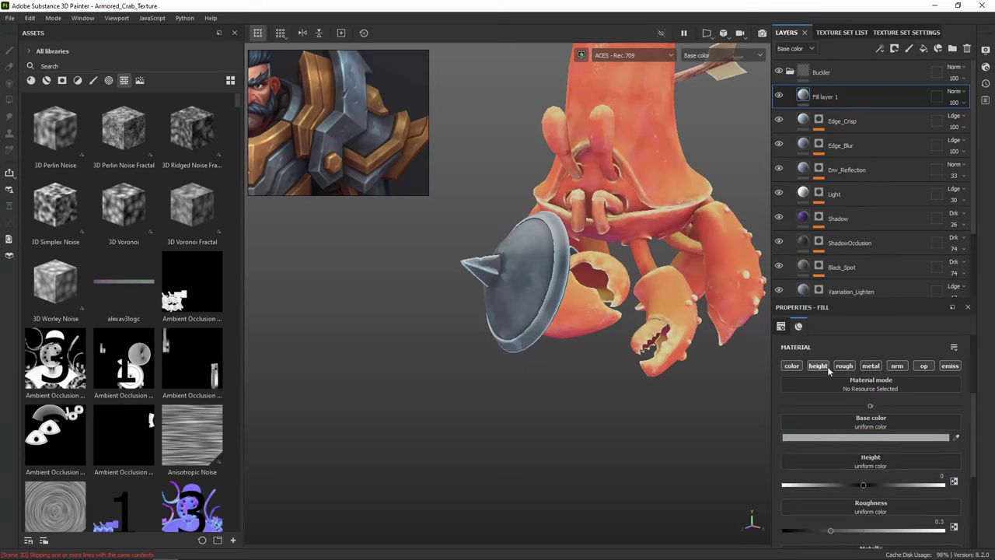
Limit the new fill layer to the color, height and rough channels, with Height -1 and Roughness 0.2254
{"action": "left_click", "coordinate": [900, 368]}
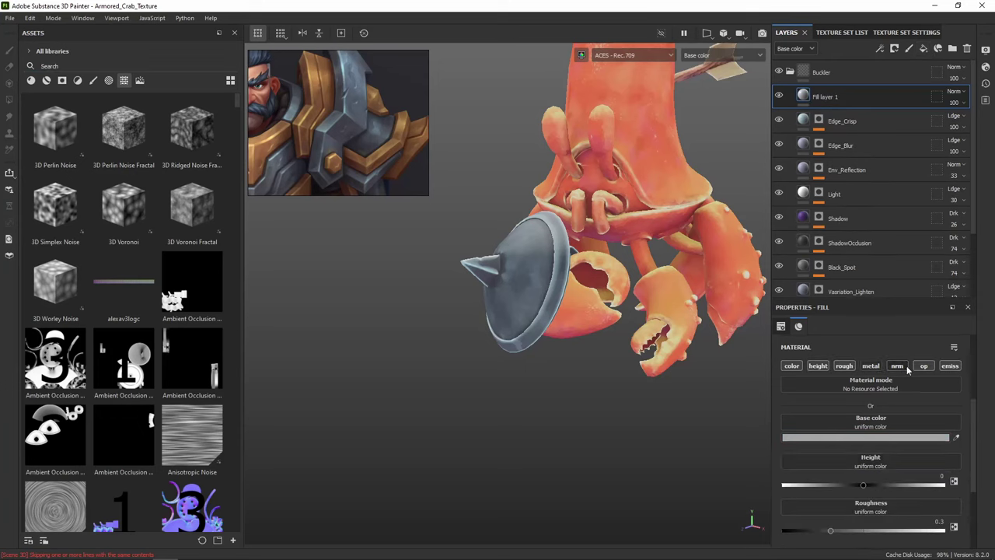
{"action": "left_click", "coordinate": [922, 368]}
{"action": "left_click", "coordinate": [948, 368]}
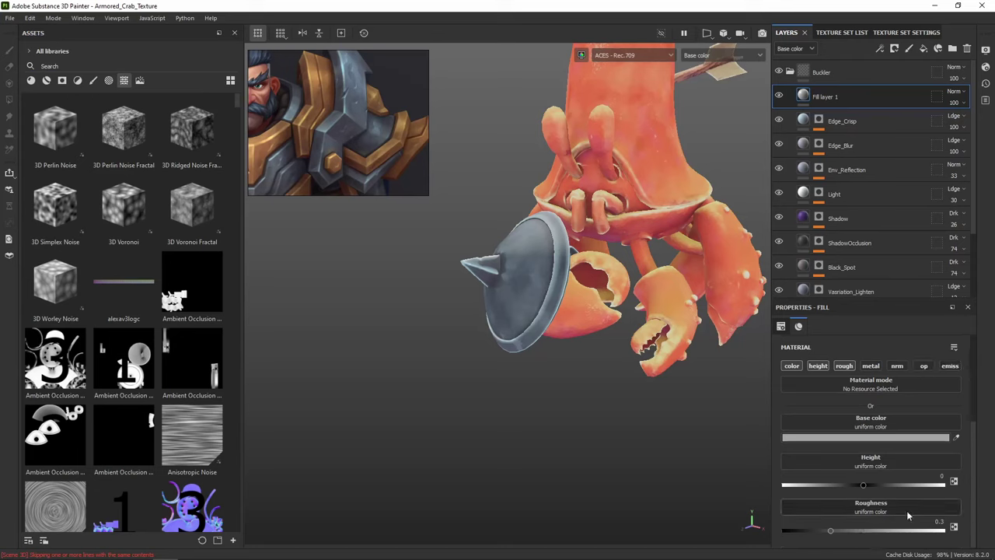
{"action": "left_click_drag", "start_coordinate": [847, 534], "coordinate": [887, 535]}
{"action": "left_click_drag", "start_coordinate": [823, 534], "coordinate": [818, 534]}
{"action": "left_click_drag", "start_coordinate": [865, 486], "coordinate": [772, 484]}
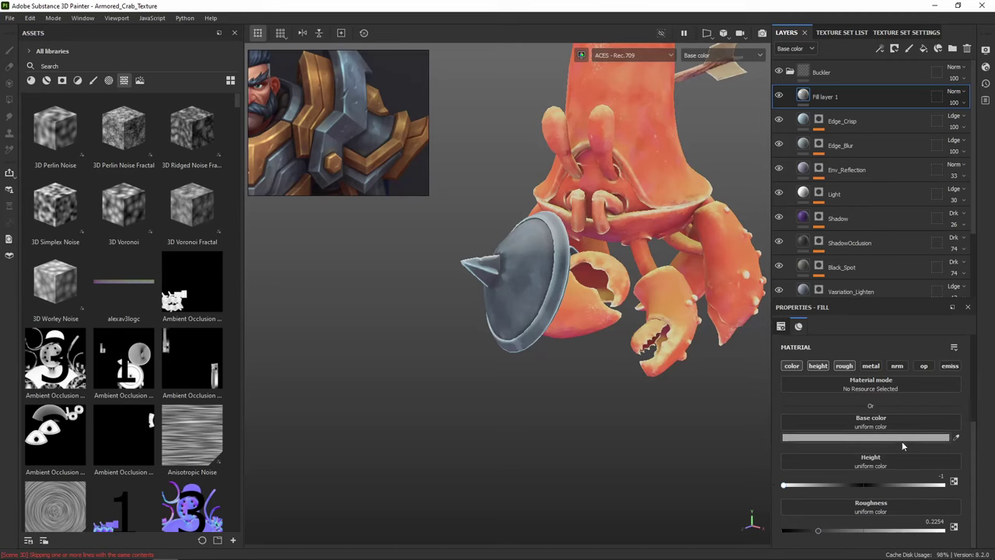
Set the new fill layer's base color to white FFFFFF
{"action": "left_click", "coordinate": [933, 440]}
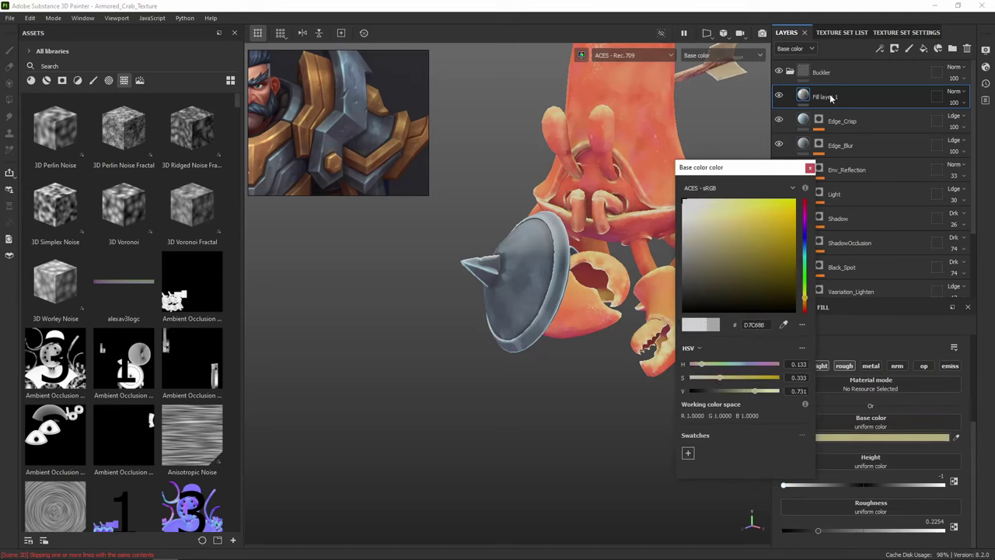
{"action": "middle_click_drag", "start_coordinate": [636, 94], "coordinate": [584, 296], "text": "alt"}
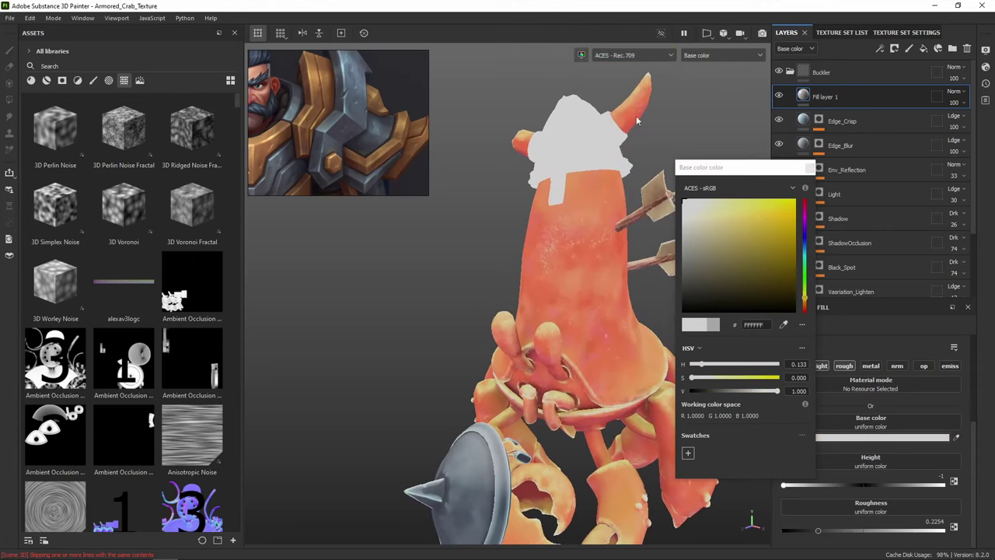
{"action": "scroll", "coordinate": [551, 125], "scroll_direction": "up", "scroll_amount": 2}
{"action": "left_click", "coordinate": [810, 168]}
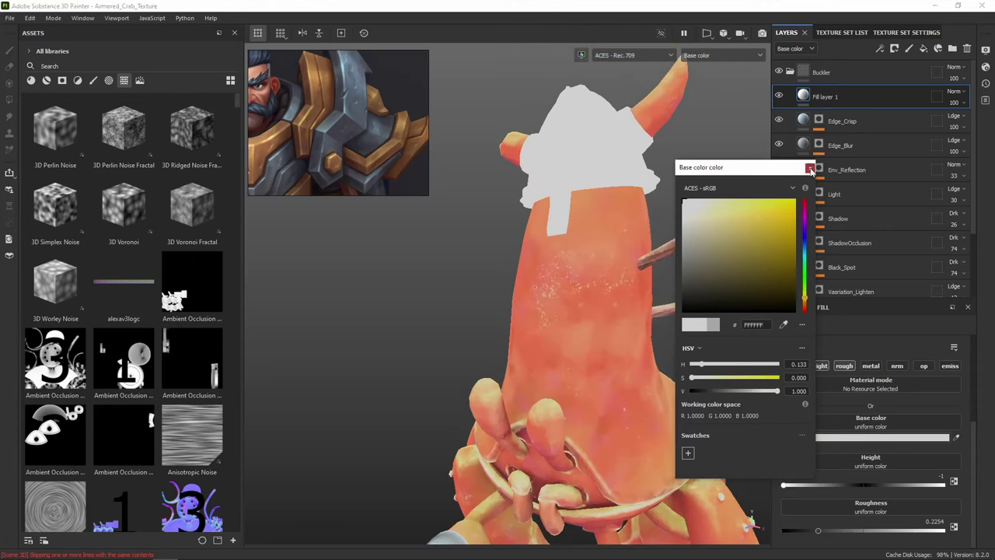
Add a black mask to Fill layer 1
{"action": "double_click", "coordinate": [826, 96]}
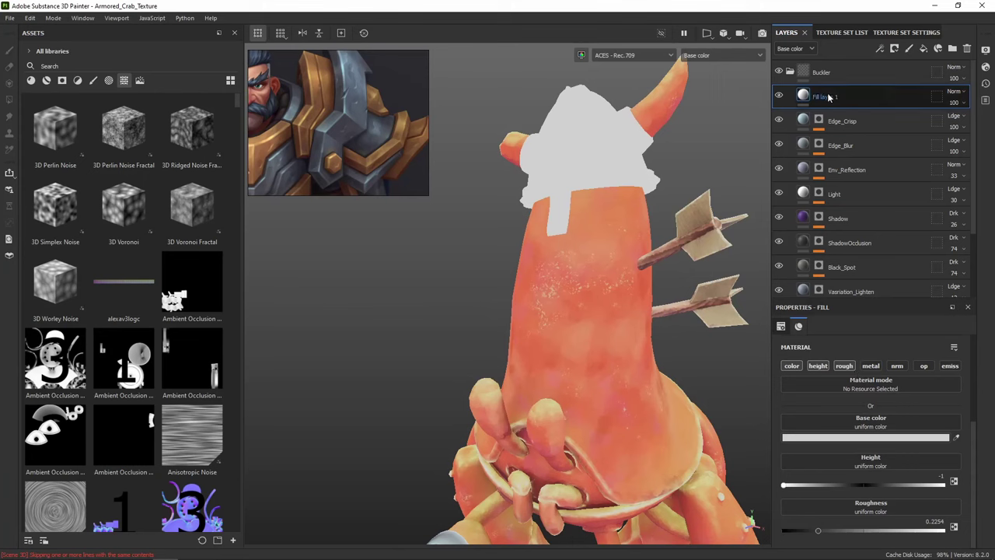
{"action": "right_click", "coordinate": [836, 95]}
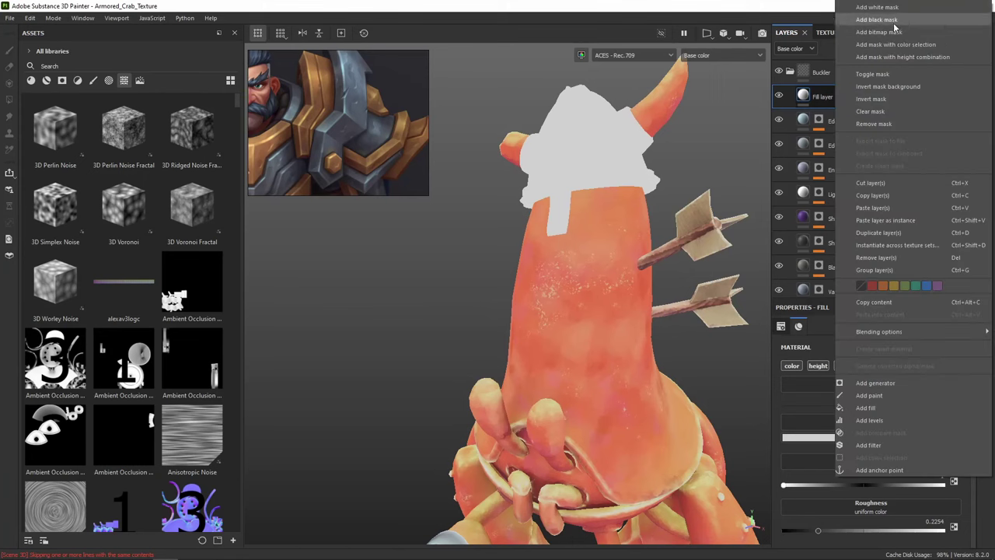
{"action": "left_click", "coordinate": [877, 20]}
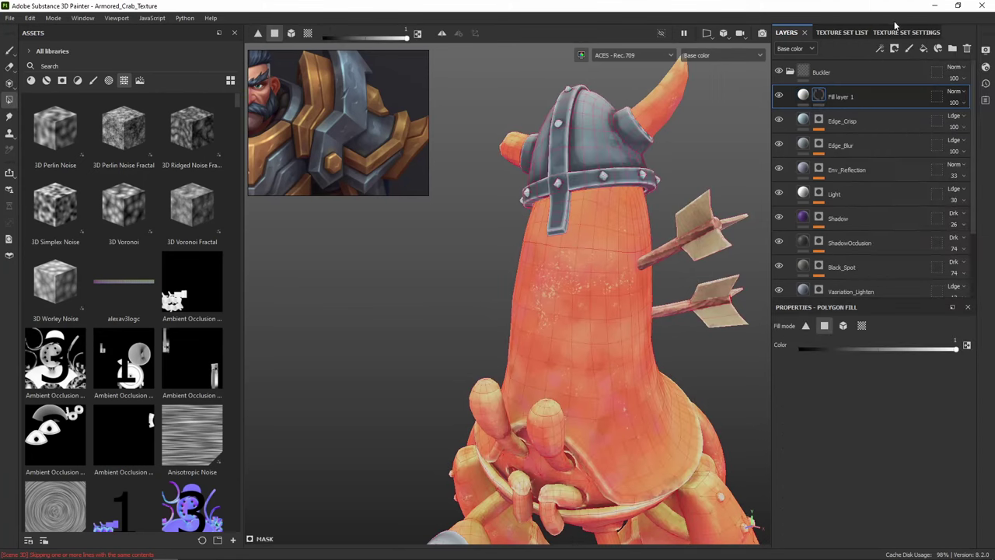
{"action": "right_click", "coordinate": [820, 96]}
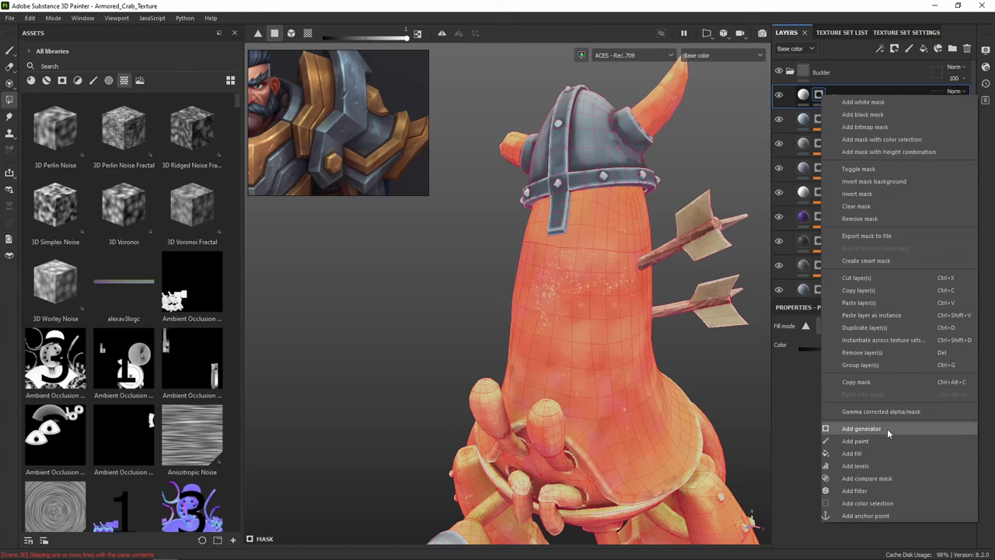
{"action": "left_click", "coordinate": [887, 428]}
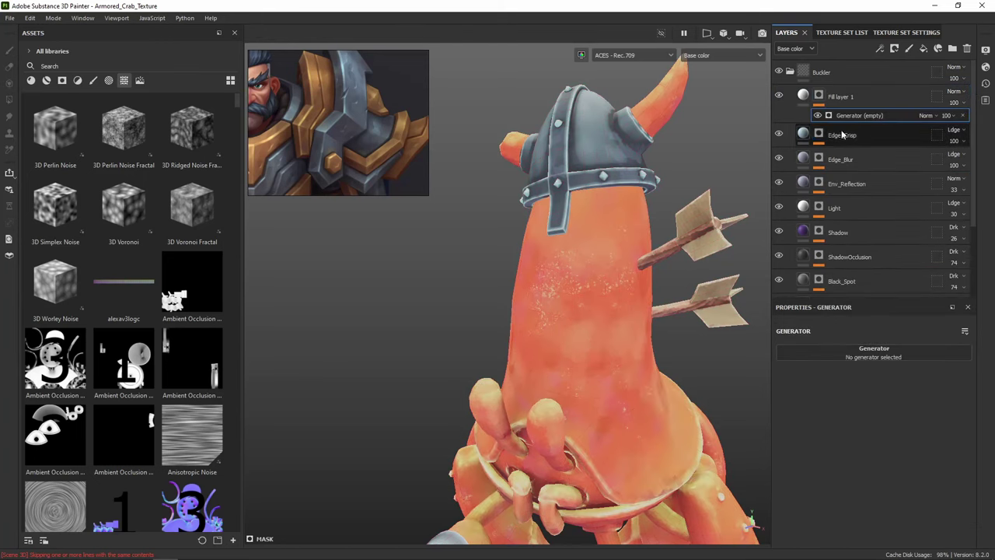
{"action": "left_click", "coordinate": [872, 351]}
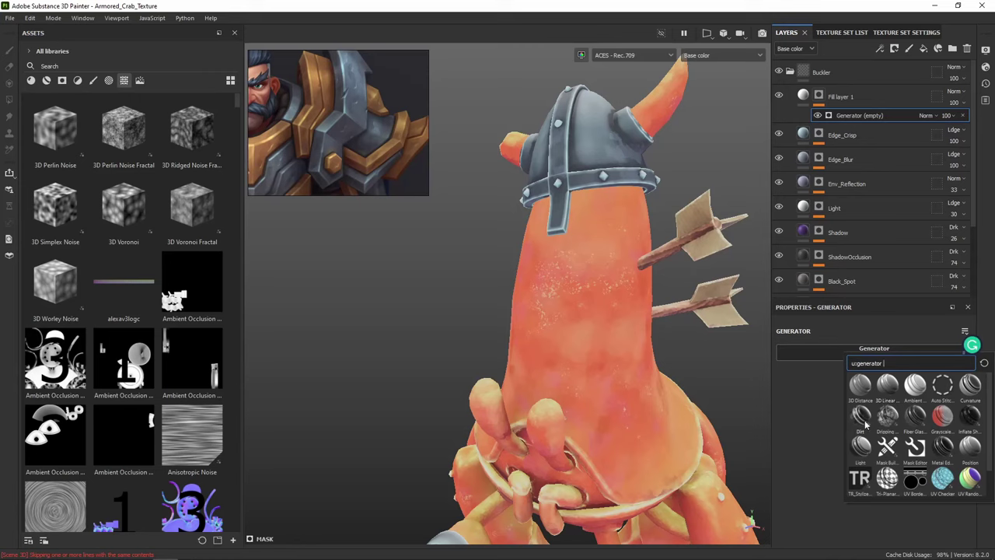
{"action": "mouse_move", "coordinate": [950, 422]}
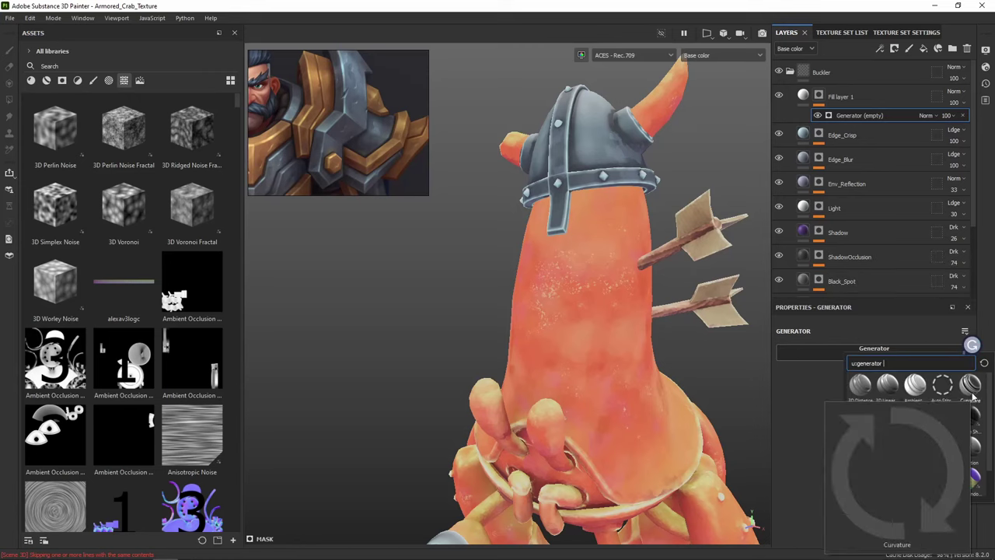
{"action": "mouse_move", "coordinate": [978, 394]}
{"action": "mouse_move", "coordinate": [945, 453]}
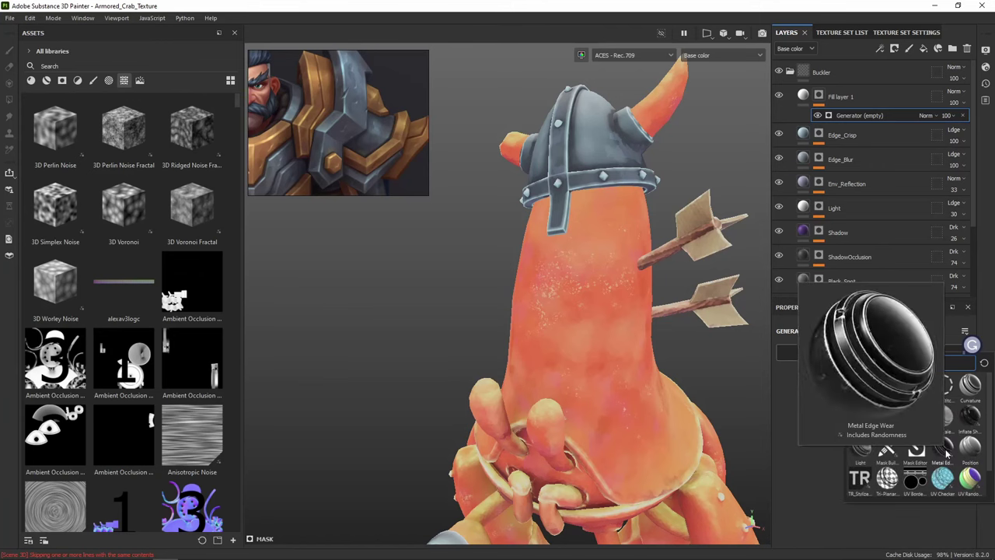
{"action": "left_click", "coordinate": [964, 115]}
{"action": "right_click", "coordinate": [819, 95]}
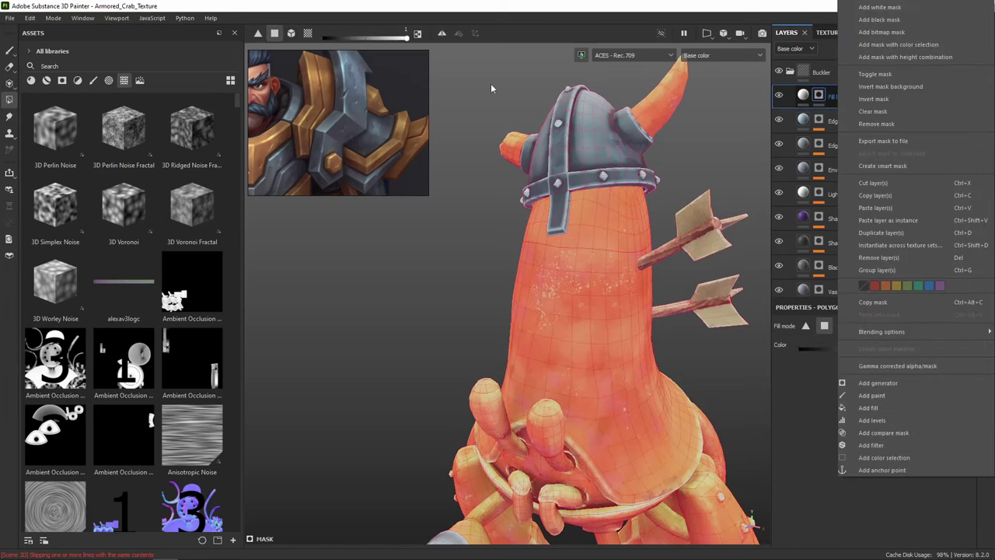
Search the smart masks for "scr" and compare the previews of the scratch masks
{"action": "left_click", "coordinate": [65, 86]}
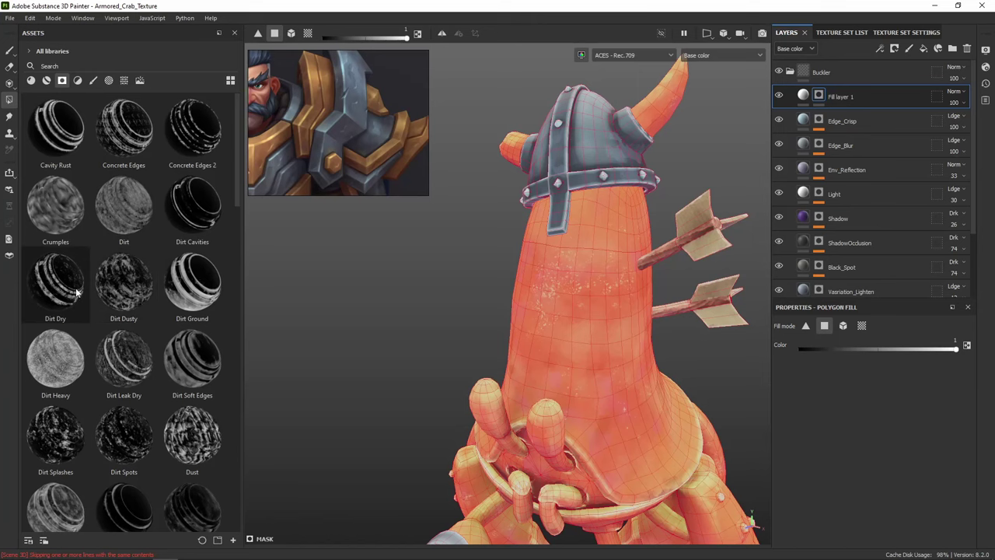
{"action": "scroll", "coordinate": [77, 289], "scroll_direction": "down", "scroll_amount": 3}
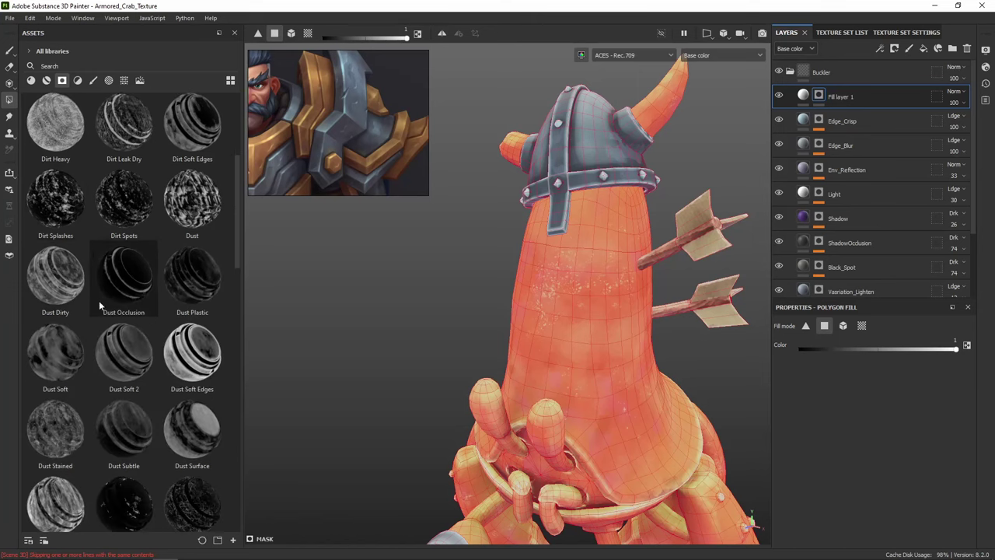
{"action": "scroll", "coordinate": [99, 305], "scroll_direction": "down", "scroll_amount": 3}
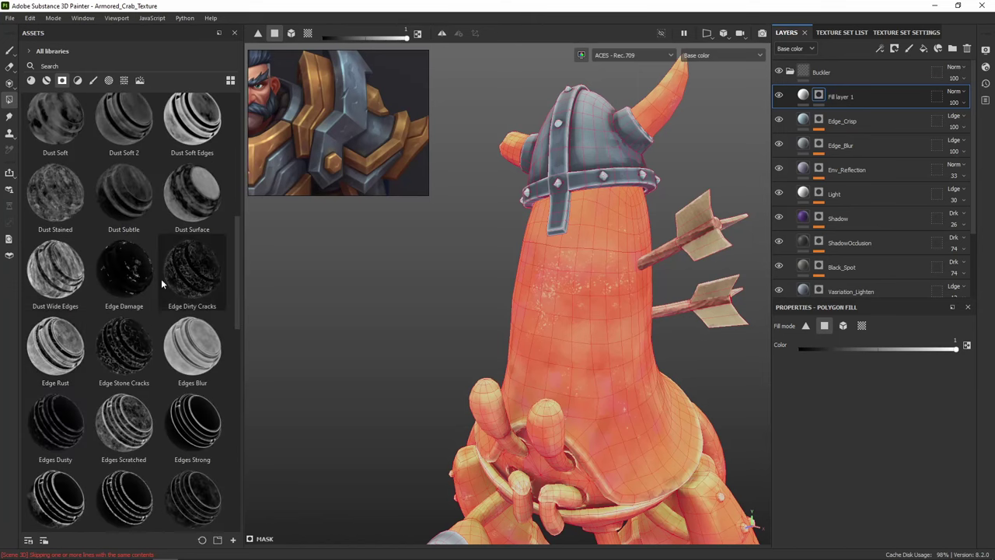
{"action": "left_click", "coordinate": [109, 63]}
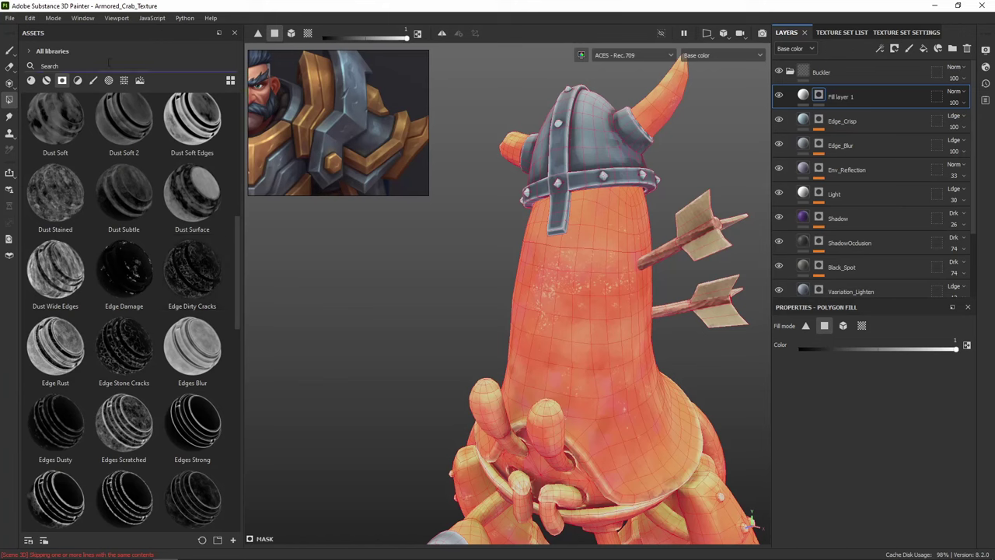
{"action": "type", "text": "scr"}
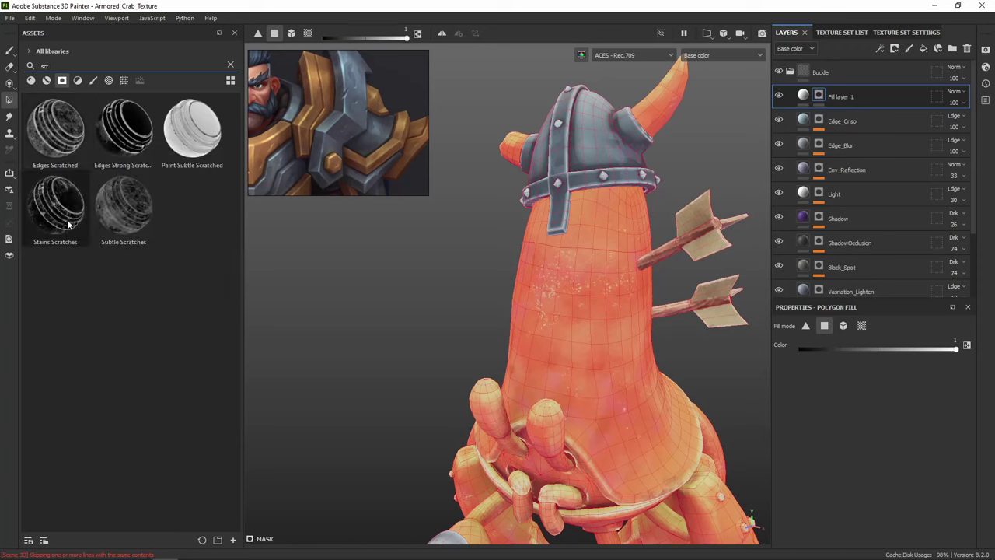
{"action": "mouse_move", "coordinate": [60, 221]}
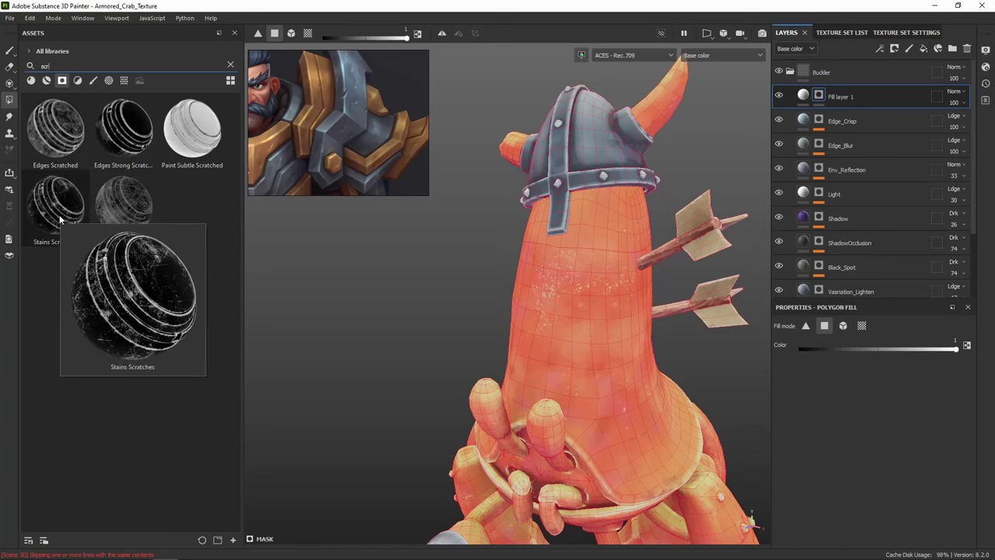
{"action": "mouse_move", "coordinate": [137, 144]}
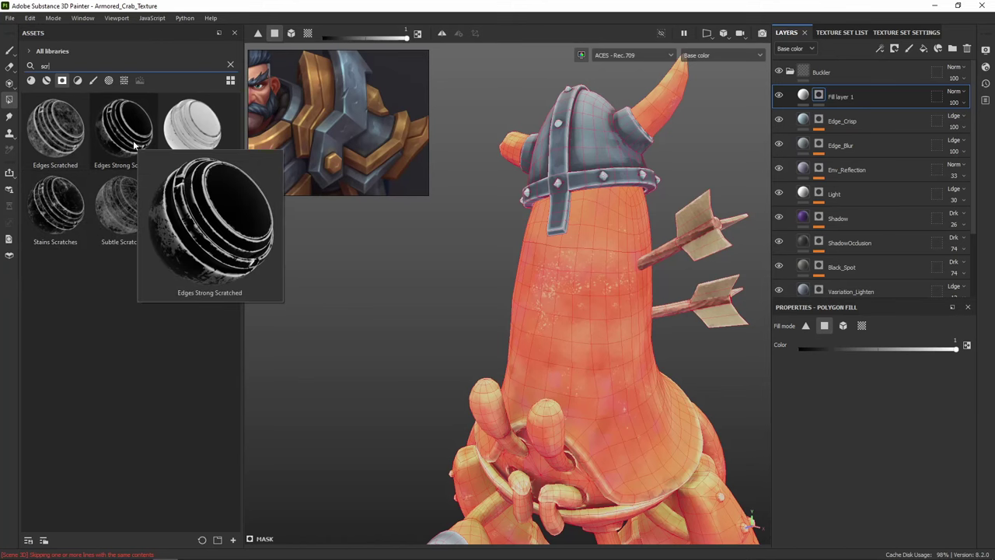
{"action": "mouse_move", "coordinate": [115, 217]}
{"action": "mouse_move", "coordinate": [190, 141]}
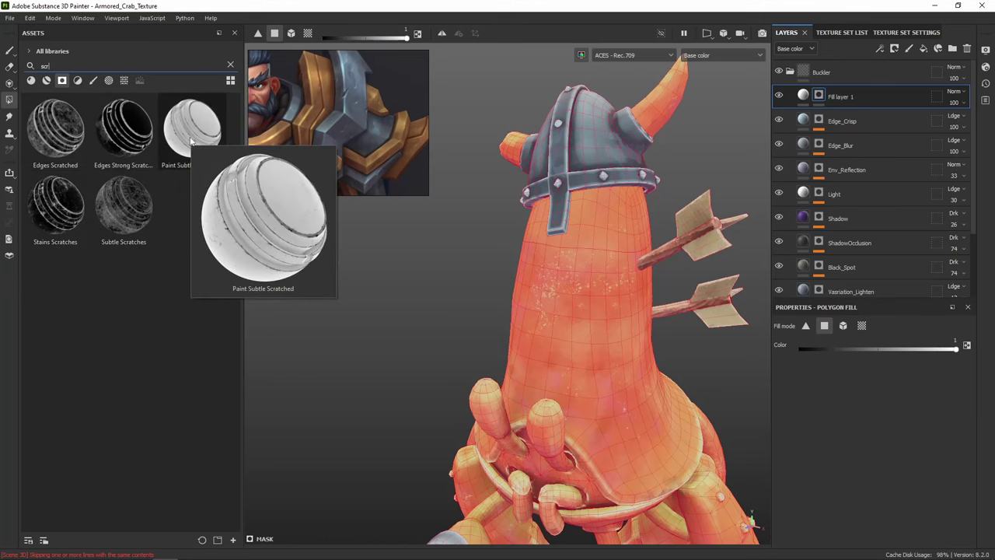
Add a Fill effect to Fill layer 1's mask and apply the Stains Scratches smart mask to the layer
{"action": "mouse_move", "coordinate": [66, 216]}
{"action": "left_mouse_down"}
{"action": "mouse_move", "coordinate": [714, 132]}
{"action": "mouse_move", "coordinate": [839, 198]}
{"action": "mouse_move", "coordinate": [839, 165]}
{"action": "mouse_move", "coordinate": [810, 118]}
{"action": "mouse_move", "coordinate": [144, 229]}
{"action": "mouse_move", "coordinate": [59, 206]}
{"action": "left_mouse_up"}
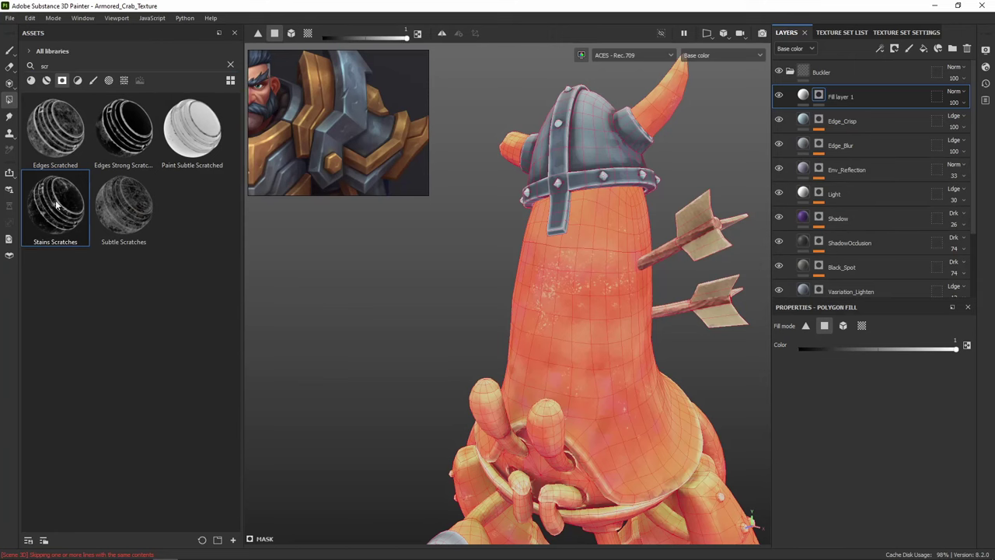
{"action": "left_click", "coordinate": [11, 50]}
{"action": "left_click", "coordinate": [819, 95]}
{"action": "right_click", "coordinate": [818, 95]}
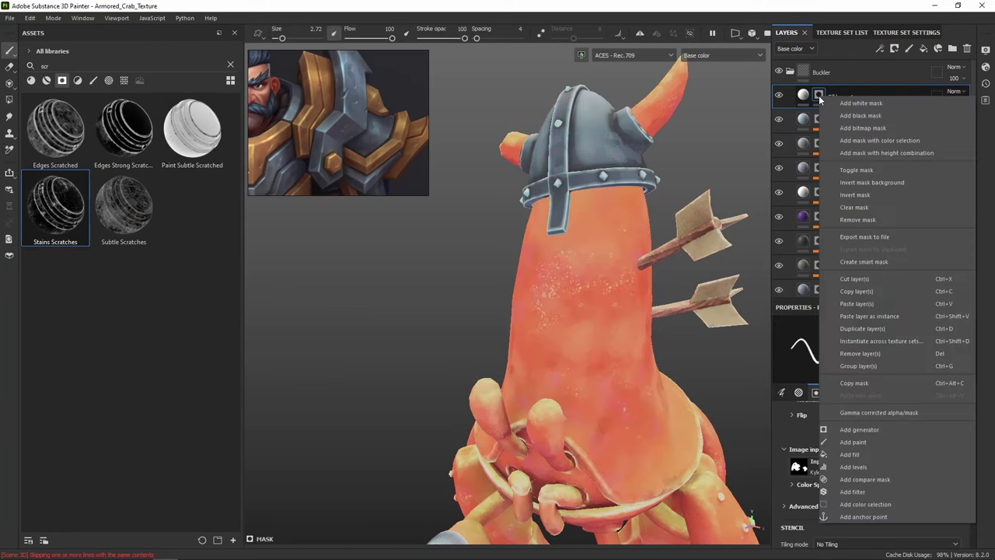
{"action": "left_click", "coordinate": [877, 454]}
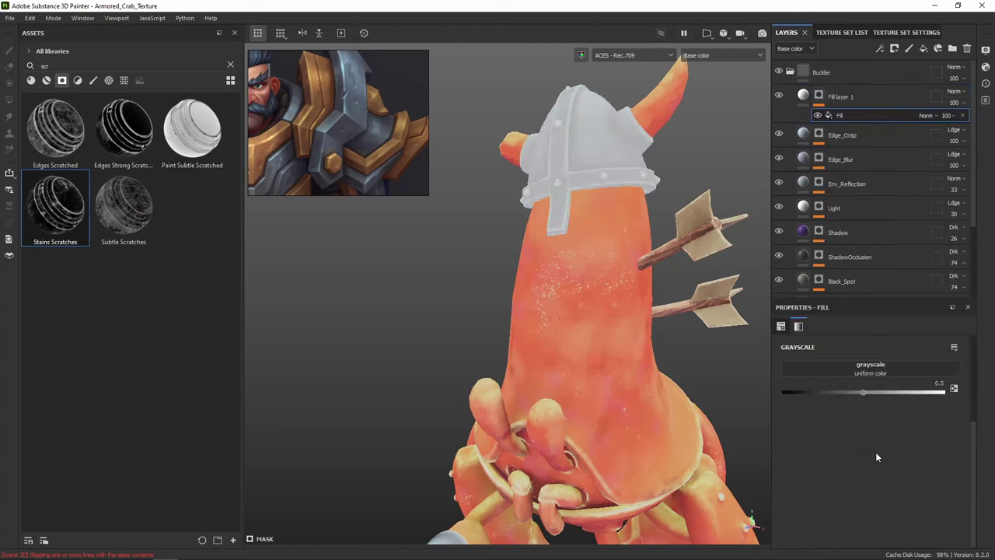
{"action": "left_click_drag", "start_coordinate": [62, 222], "coordinate": [830, 97]}
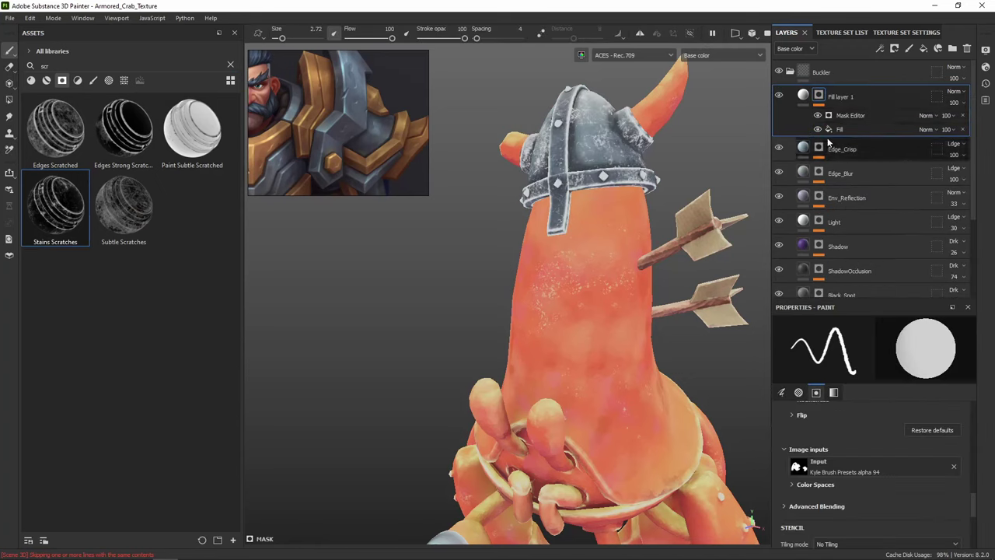
Inspect the helmet scratches up close and delete the plain Fill effect beneath the Mask Editor in Fill layer 1's mask
{"action": "scroll", "coordinate": [591, 144], "scroll_direction": "up", "scroll_amount": 3}
{"action": "scroll", "coordinate": [577, 163], "scroll_direction": "up", "scroll_amount": 5}
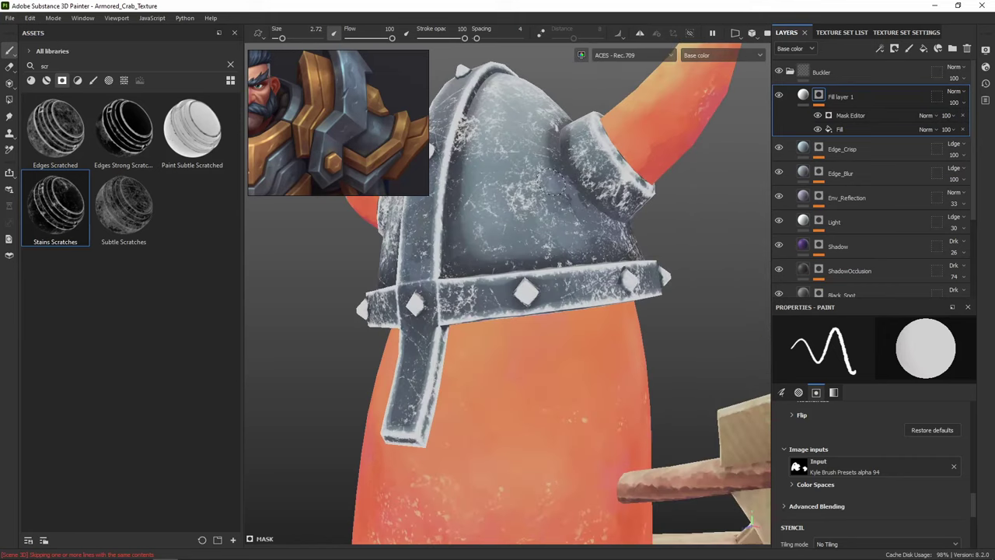
{"action": "left_click_drag", "start_coordinate": [592, 123], "coordinate": [622, 167], "text": "alt"}
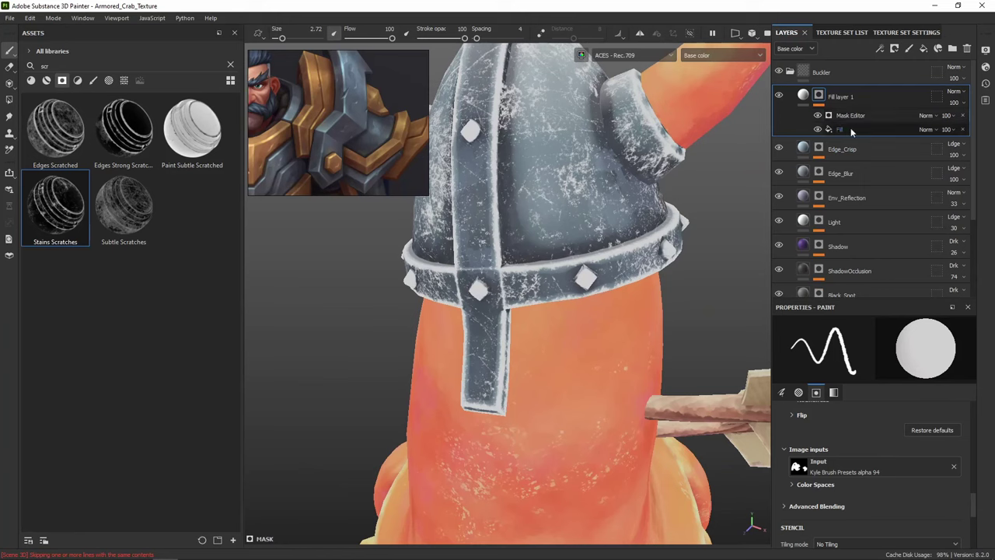
{"action": "left_click", "coordinate": [851, 130]}
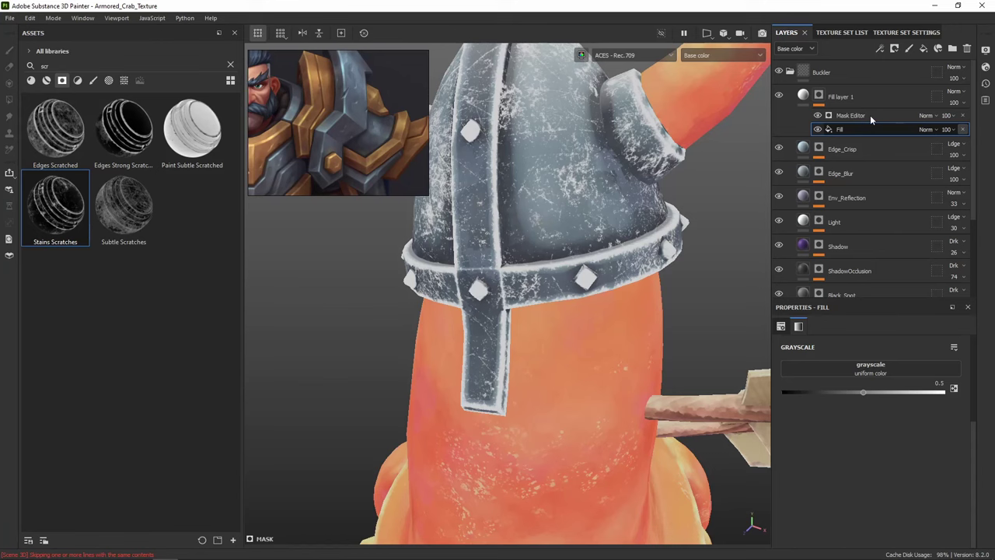
{"action": "key", "text": "Delete"}
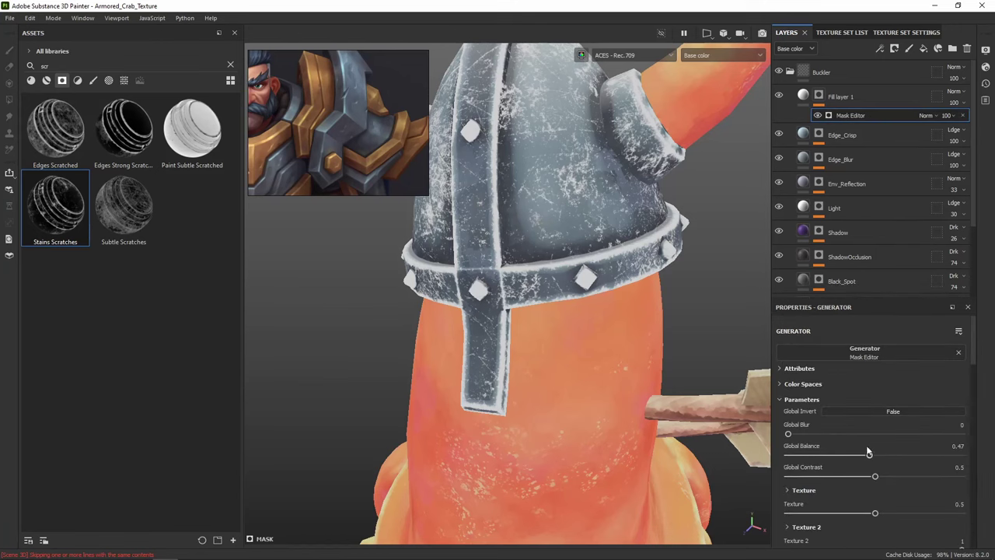
Set the Mask Editor's Global Balance to 0.27 and compare the helmet with Fill layer 1 hidden and shown
{"action": "scroll", "coordinate": [870, 449], "scroll_direction": "down", "scroll_amount": 1}
{"action": "left_click_drag", "start_coordinate": [869, 426], "coordinate": [846, 427]}
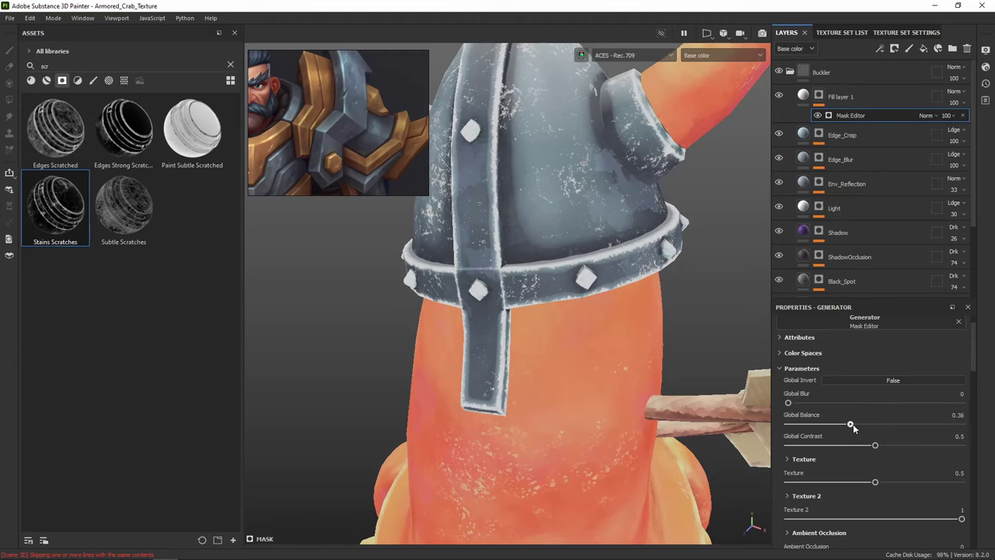
{"action": "mouse_move", "coordinate": [854, 427]}
{"action": "left_mouse_down"}
{"action": "mouse_move", "coordinate": [809, 429]}
{"action": "mouse_move", "coordinate": [836, 426]}
{"action": "left_mouse_up"}
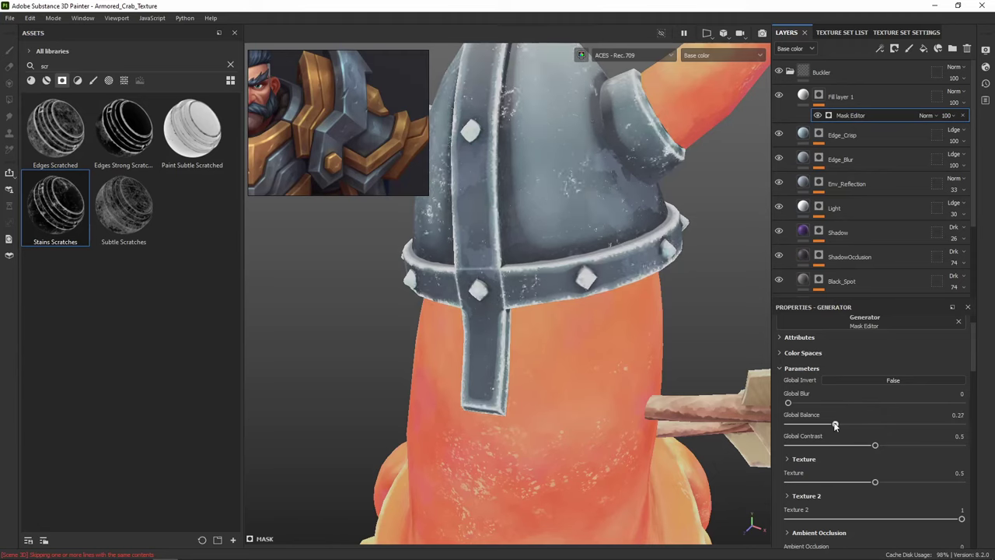
{"action": "left_click", "coordinate": [780, 97]}
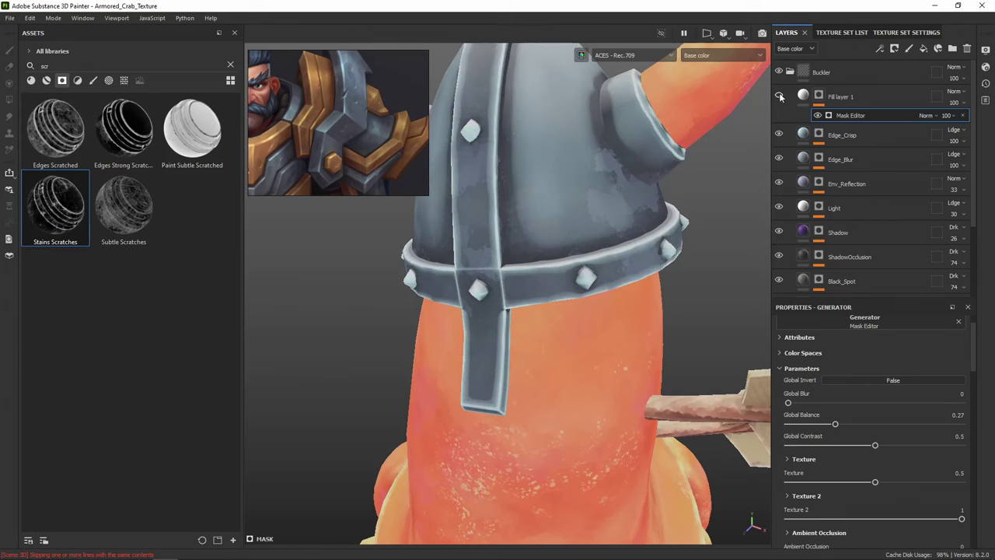
{"action": "left_click", "coordinate": [780, 97]}
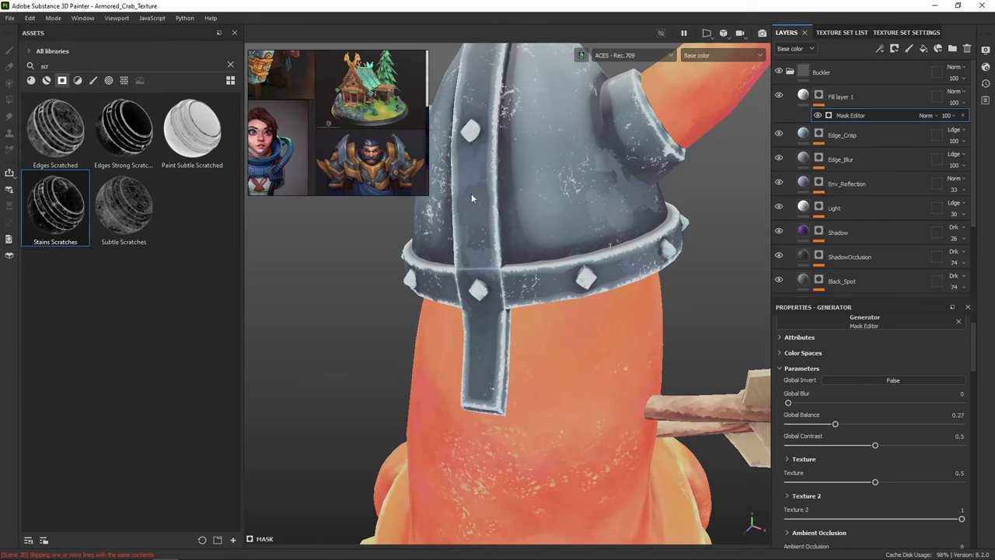
Remove the Mask Editor generator from Fill layer 1's mask and add a Fill effect in its place
{"action": "left_click_drag", "start_coordinate": [471, 193], "coordinate": [567, 200], "text": "alt"}
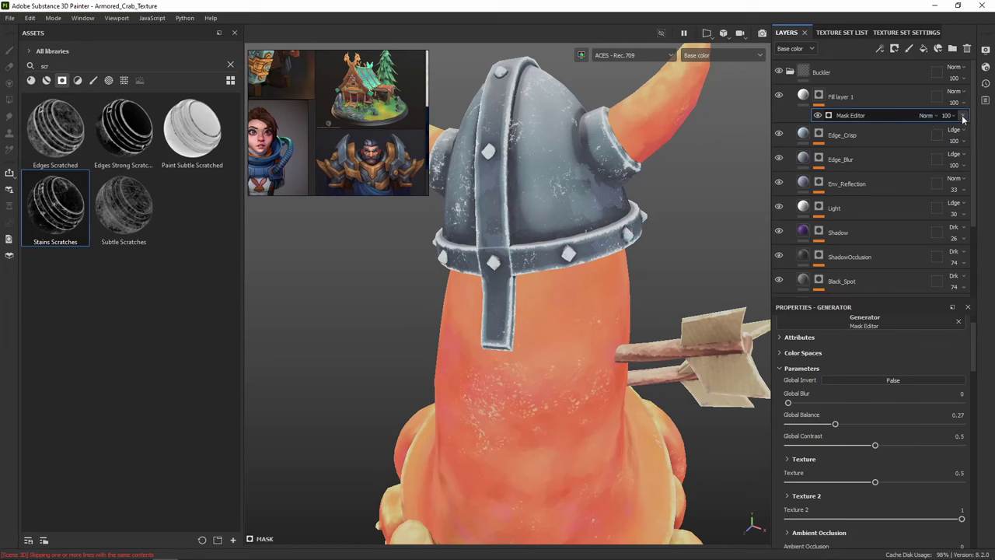
{"action": "left_click", "coordinate": [818, 94]}
{"action": "right_click", "coordinate": [819, 97]}
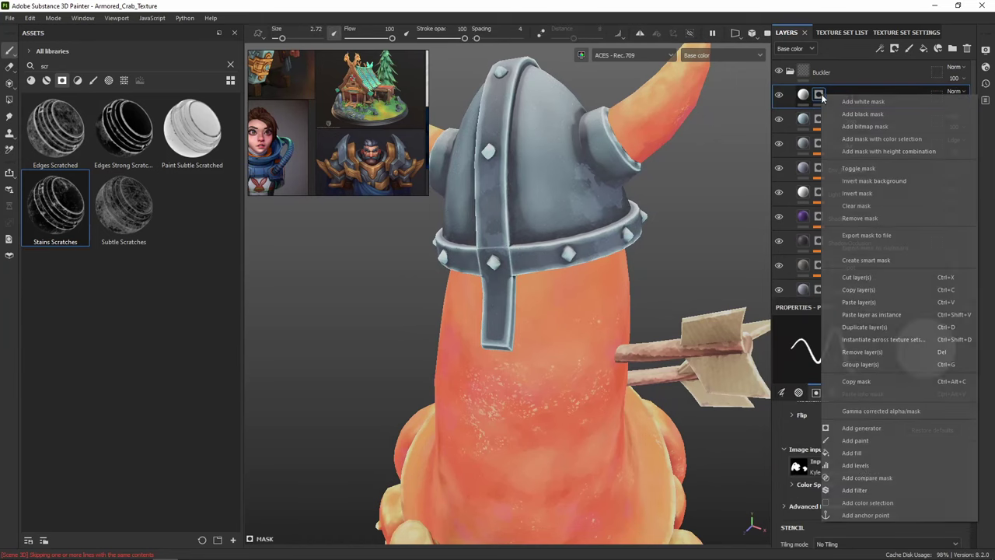
{"action": "left_click", "coordinate": [863, 452]}
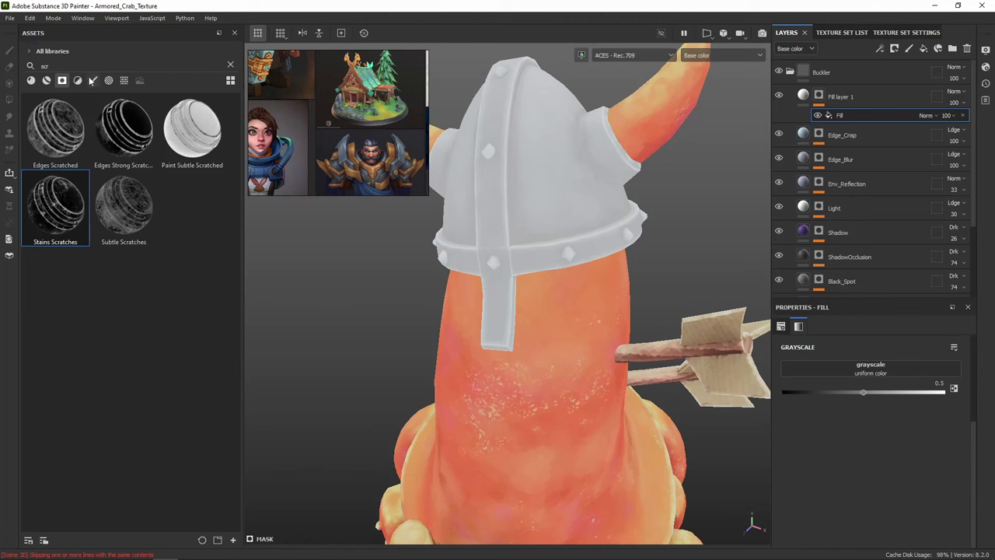
Find the Grunge Scratches Rough texture and assign it as the grayscale of the Fill effect in Fill layer 1's mask
{"action": "left_click", "coordinate": [123, 80]}
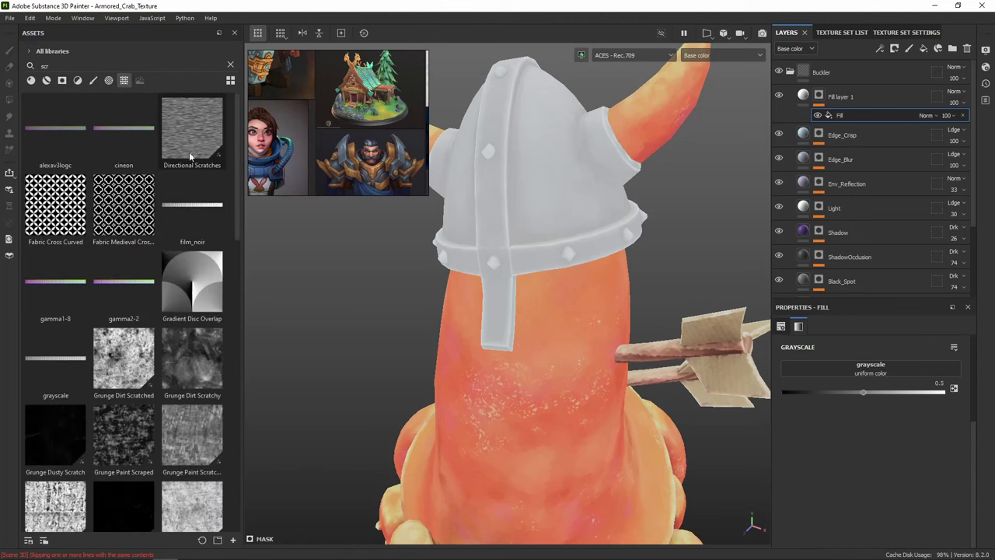
{"action": "mouse_move", "coordinate": [189, 374]}
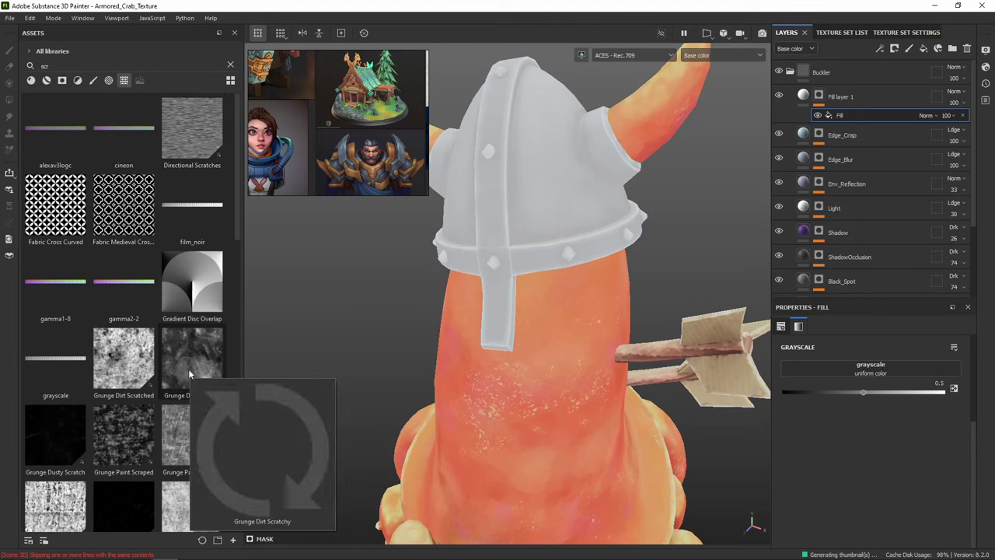
{"action": "mouse_move", "coordinate": [182, 444]}
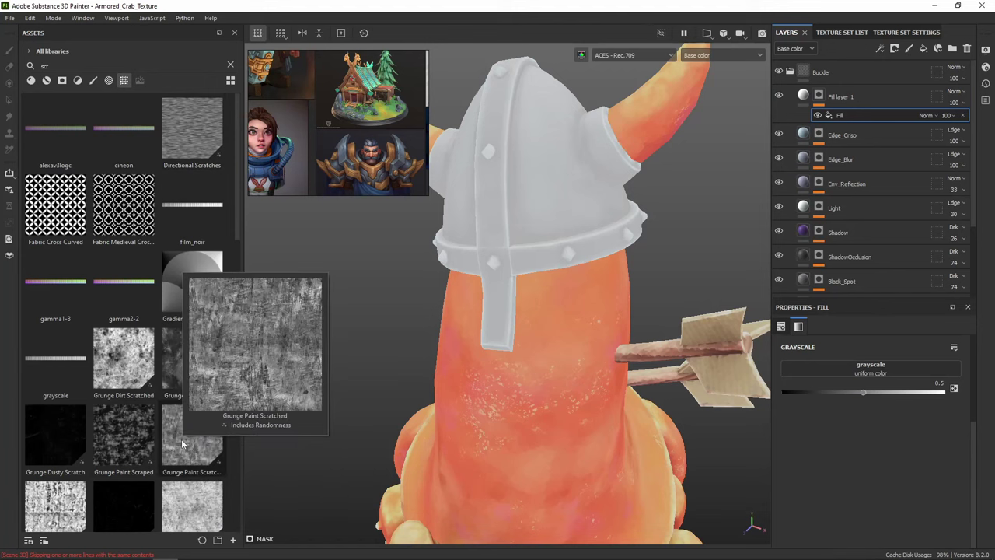
{"action": "scroll", "coordinate": [183, 444], "scroll_direction": "down", "scroll_amount": 5}
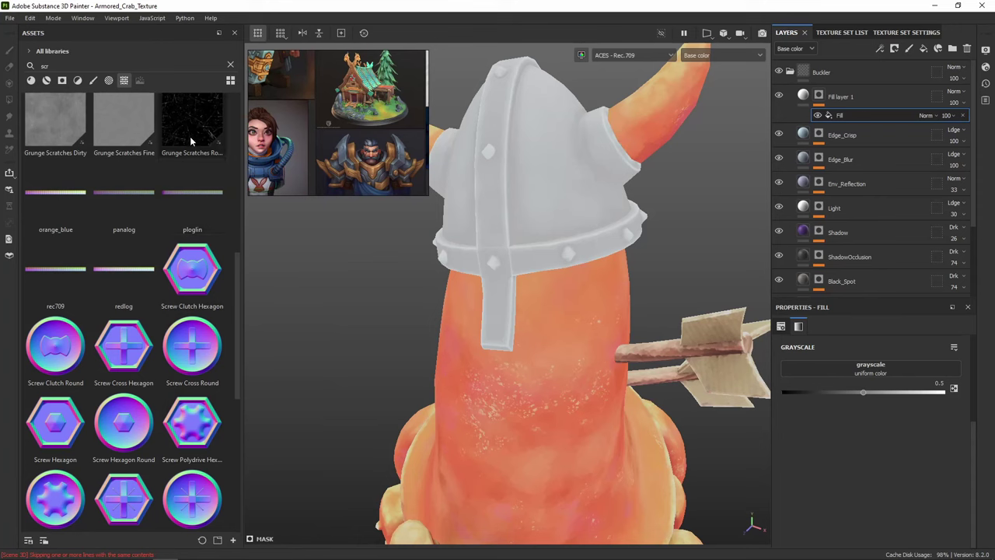
{"action": "left_click_drag", "start_coordinate": [191, 133], "coordinate": [872, 368]}
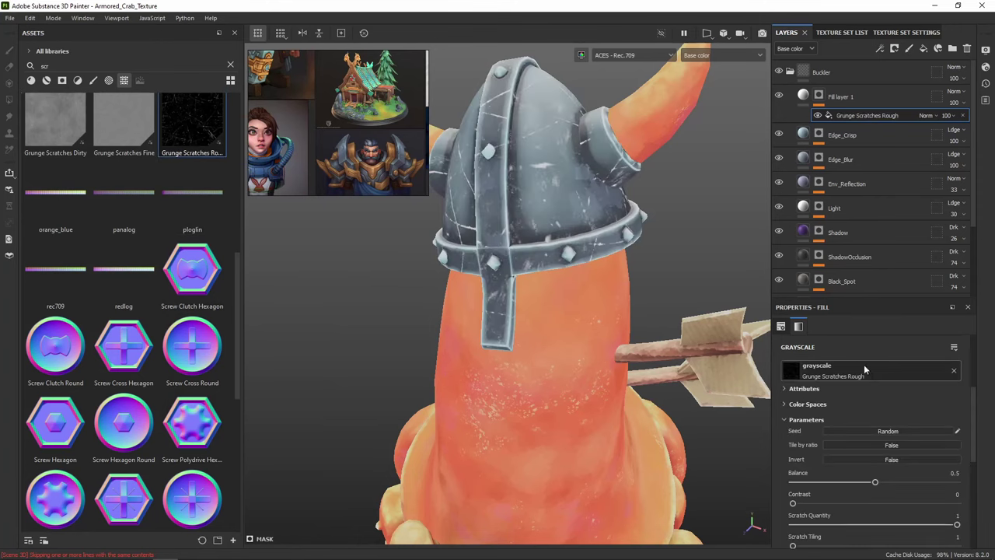
{"action": "scroll", "coordinate": [589, 238], "scroll_direction": "down", "scroll_amount": 6}
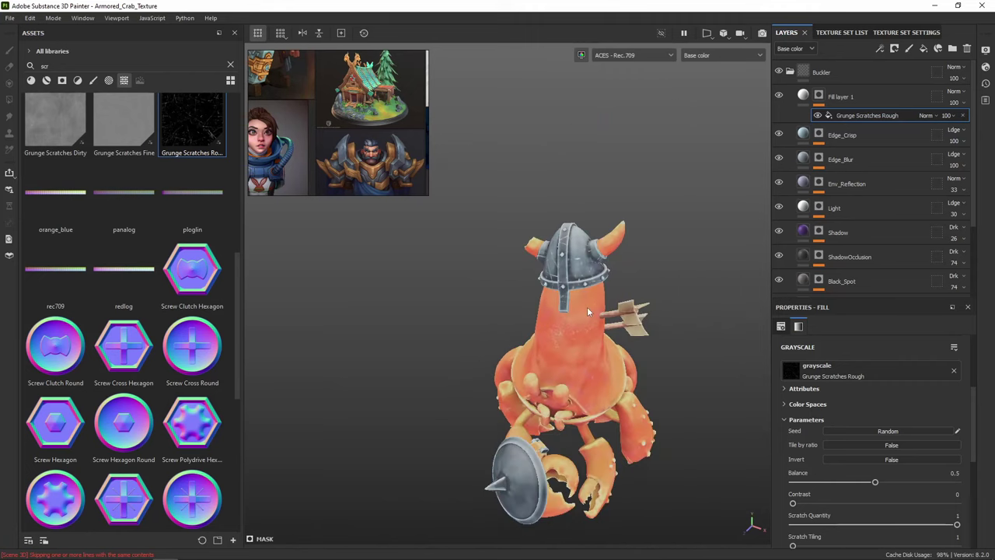
Set Fill layer 1's material height to -1 and also try 1 while checking the helmet scratches up close
{"action": "scroll", "coordinate": [587, 306], "scroll_direction": "up", "scroll_amount": 5}
{"action": "scroll", "coordinate": [587, 246], "scroll_direction": "up", "scroll_amount": 5}
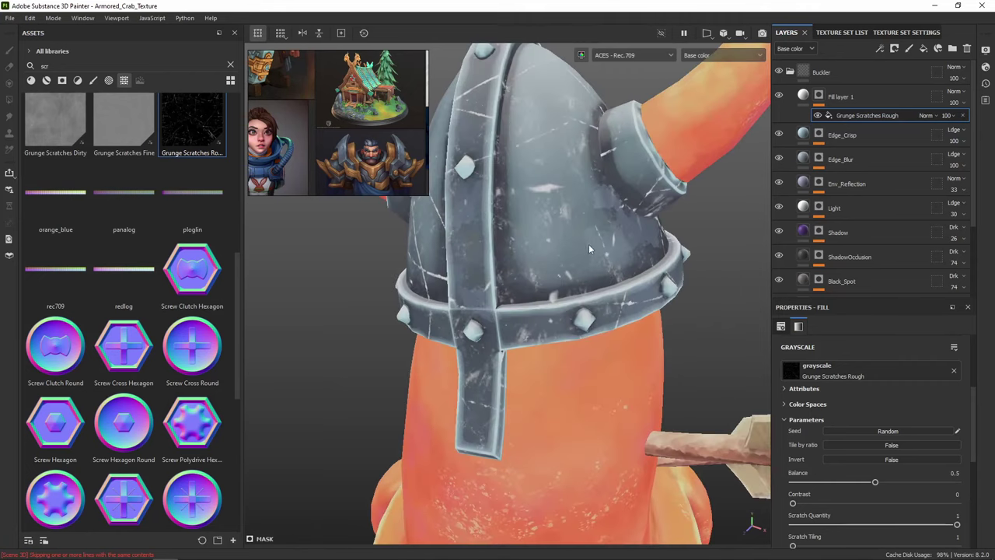
{"action": "left_click", "coordinate": [804, 95]}
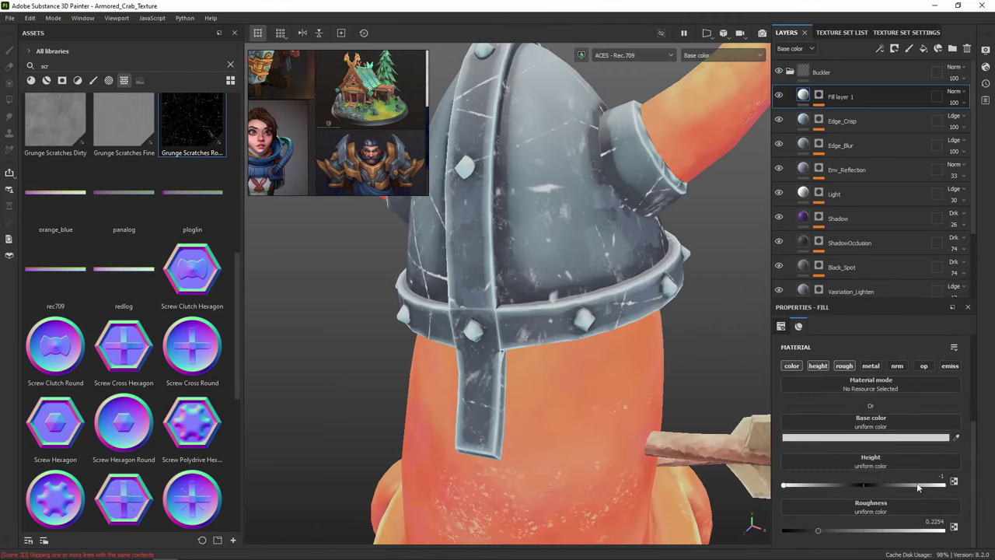
{"action": "mouse_move", "coordinate": [786, 487]}
{"action": "left_mouse_down"}
{"action": "mouse_move", "coordinate": [923, 482]}
{"action": "mouse_move", "coordinate": [775, 495]}
{"action": "left_mouse_up"}
{"action": "left_click_drag", "start_coordinate": [567, 218], "coordinate": [747, 151], "text": "alt"}
{"action": "scroll", "coordinate": [571, 251], "scroll_direction": "up", "scroll_amount": 3}
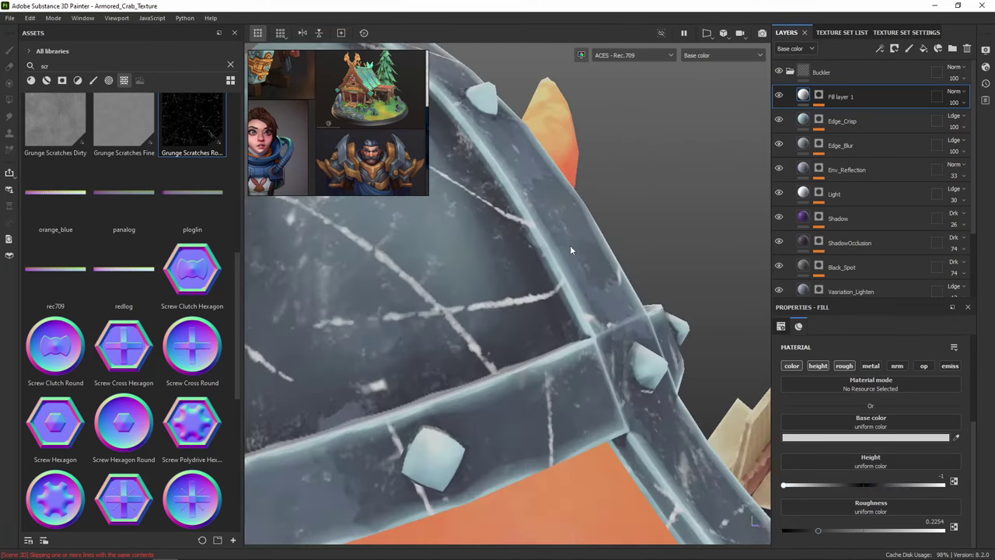
{"action": "middle_click_drag", "start_coordinate": [562, 250], "coordinate": [603, 225], "text": "alt"}
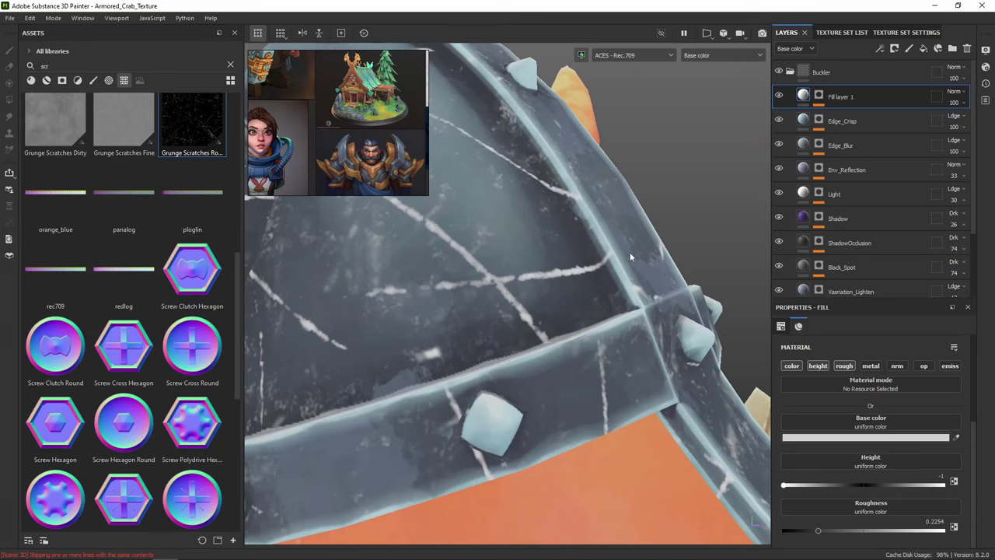
{"action": "left_click", "coordinate": [842, 366]}
{"action": "left_click_drag", "start_coordinate": [784, 487], "coordinate": [918, 490]}
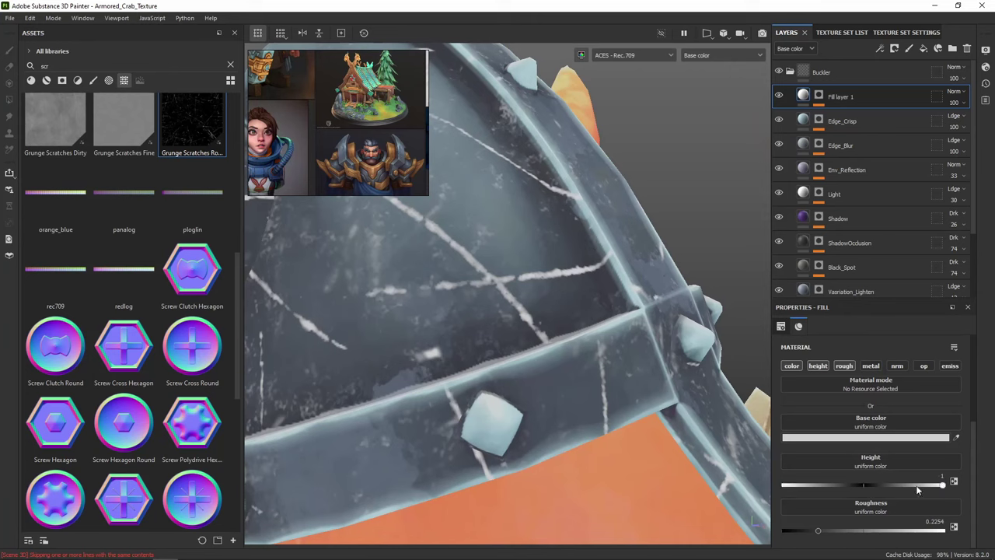
Switch the Grunge Scratches Rough effect in Fill layer 1's mask to tri-planar projection and set its tiling to 10.98
{"action": "left_click", "coordinate": [818, 97]}
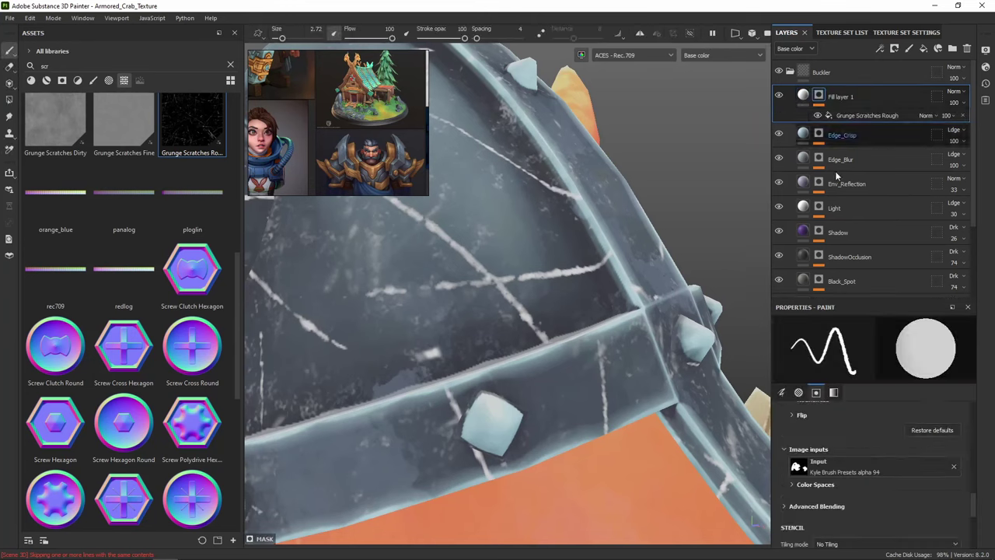
{"action": "left_click", "coordinate": [858, 116]}
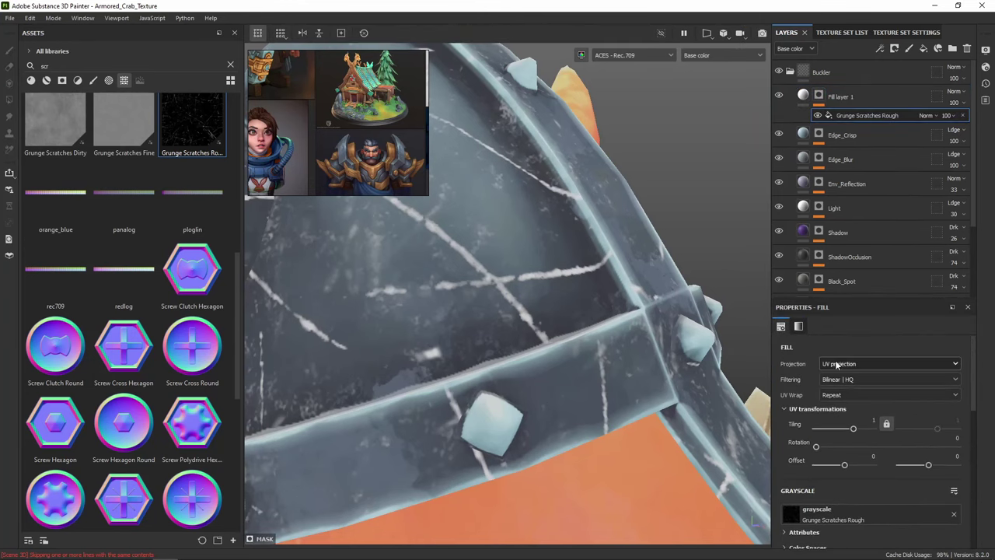
{"action": "scroll", "coordinate": [631, 316], "scroll_direction": "down", "scroll_amount": 5}
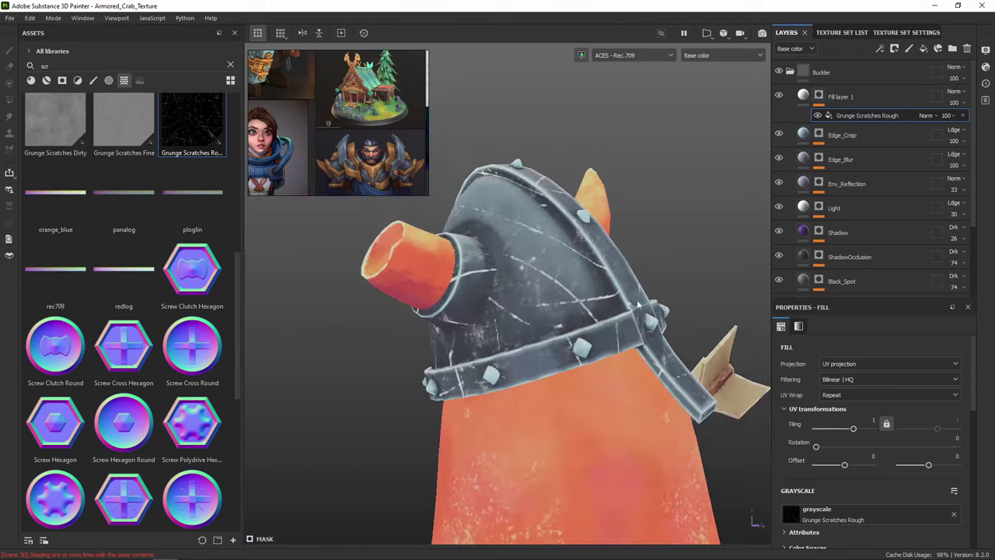
{"action": "left_click_drag", "start_coordinate": [626, 303], "coordinate": [691, 371], "text": "alt"}
{"action": "left_click", "coordinate": [869, 365]}
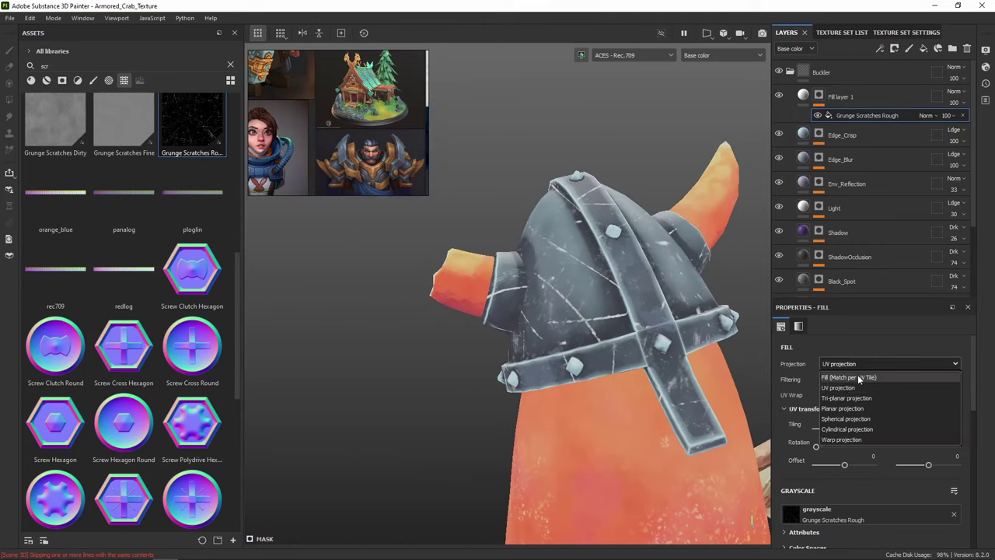
{"action": "left_click", "coordinate": [848, 399]}
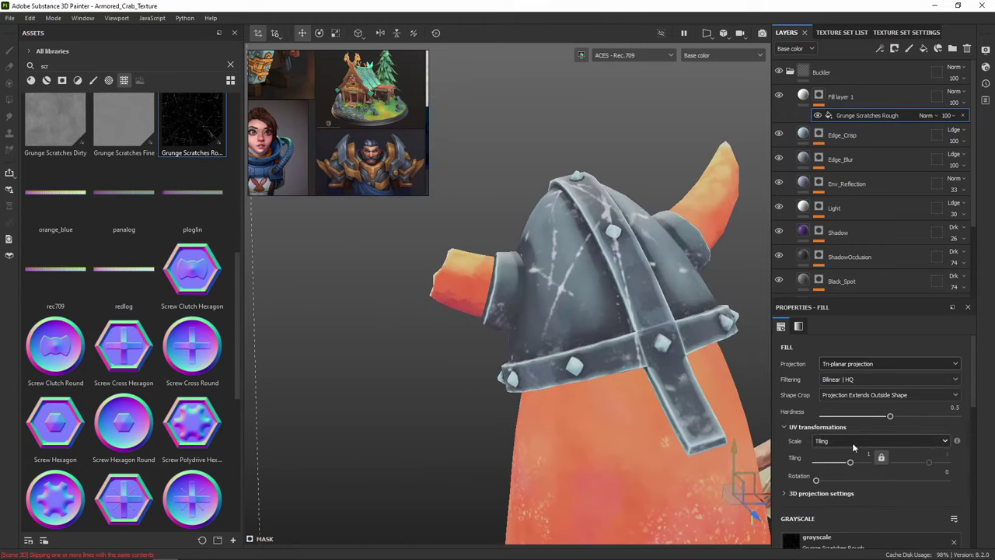
{"action": "left_click_drag", "start_coordinate": [853, 464], "coordinate": [861, 464]}
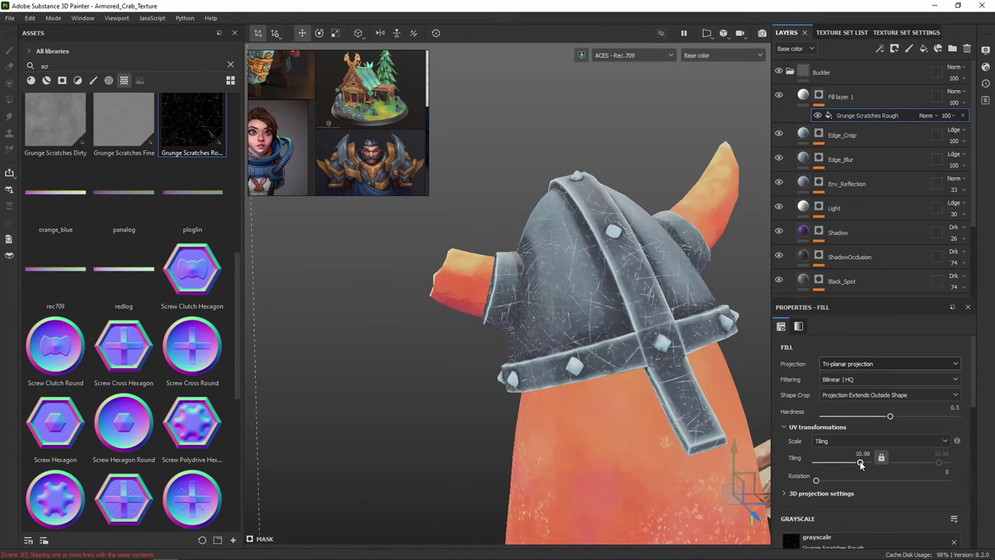
Compare the helmet with the reference's metal armor up close and set the Grunge Scratches Rough tiling to 5.62
{"action": "left_click_drag", "start_coordinate": [712, 322], "coordinate": [621, 301], "text": "alt"}
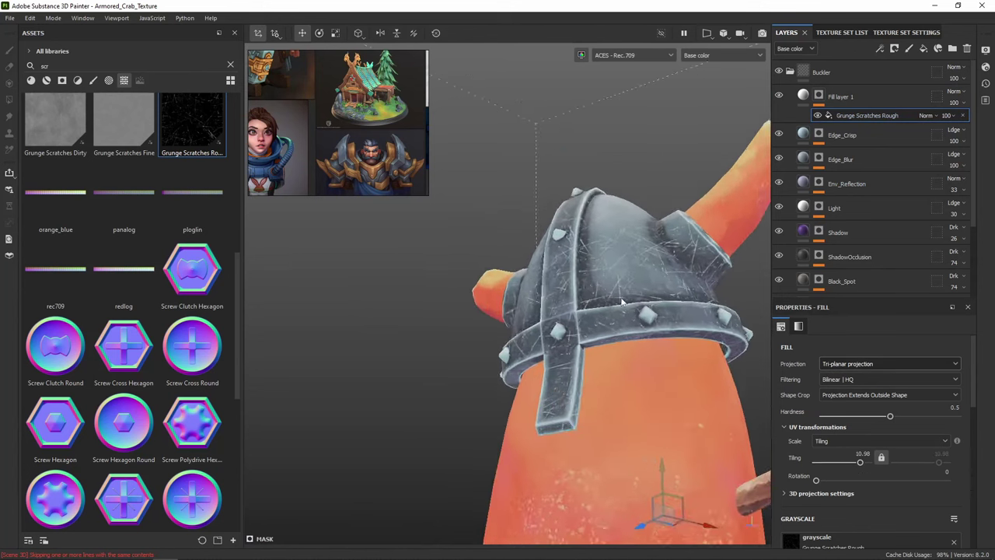
{"action": "scroll", "coordinate": [622, 302], "scroll_direction": "up", "scroll_amount": 2}
{"action": "scroll", "coordinate": [622, 302], "scroll_direction": "up", "scroll_amount": 2}
{"action": "scroll", "coordinate": [350, 122], "scroll_direction": "up", "scroll_amount": 3}
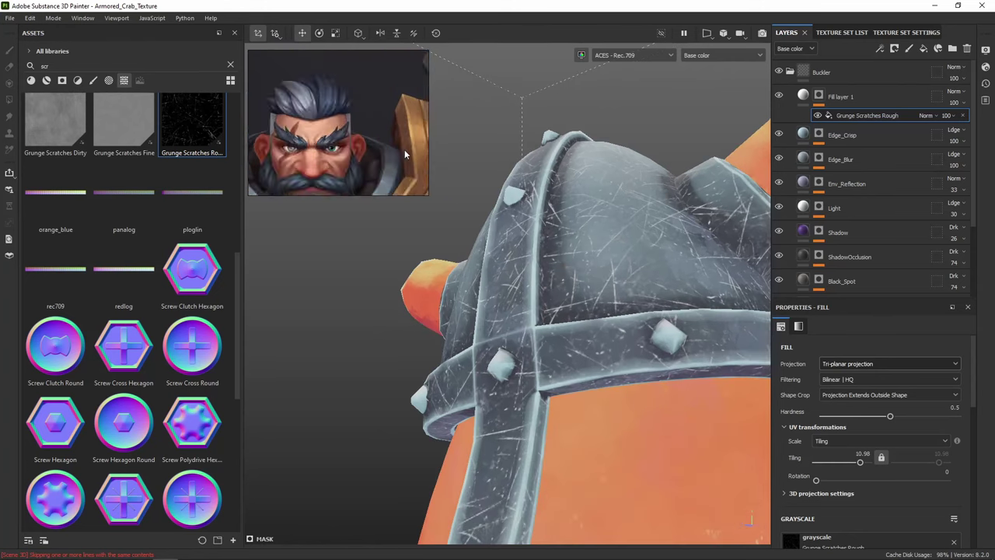
{"action": "scroll", "coordinate": [406, 151], "scroll_direction": "up", "scroll_amount": 2}
{"action": "middle_click_drag", "start_coordinate": [409, 147], "coordinate": [246, 91]}
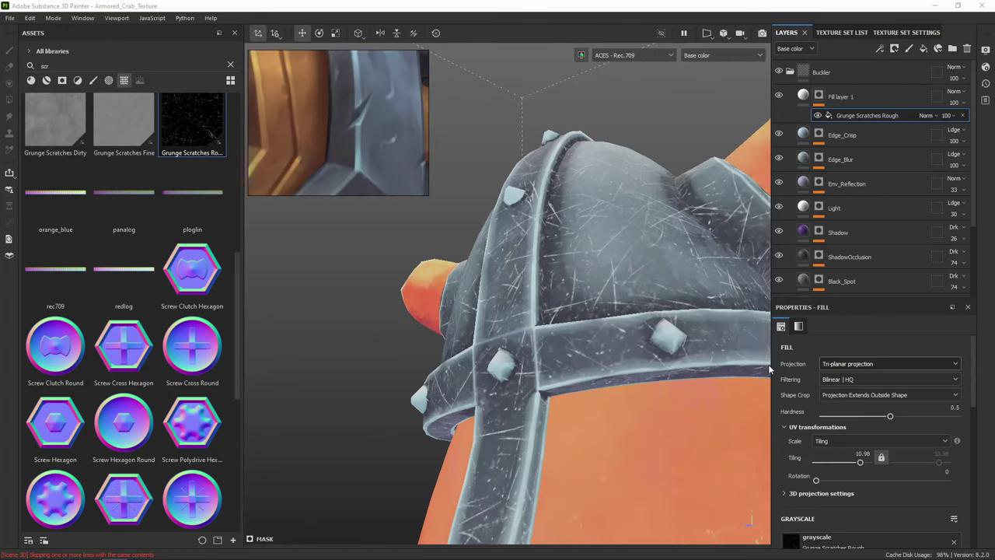
{"action": "scroll", "coordinate": [651, 260], "scroll_direction": "down", "scroll_amount": 3}
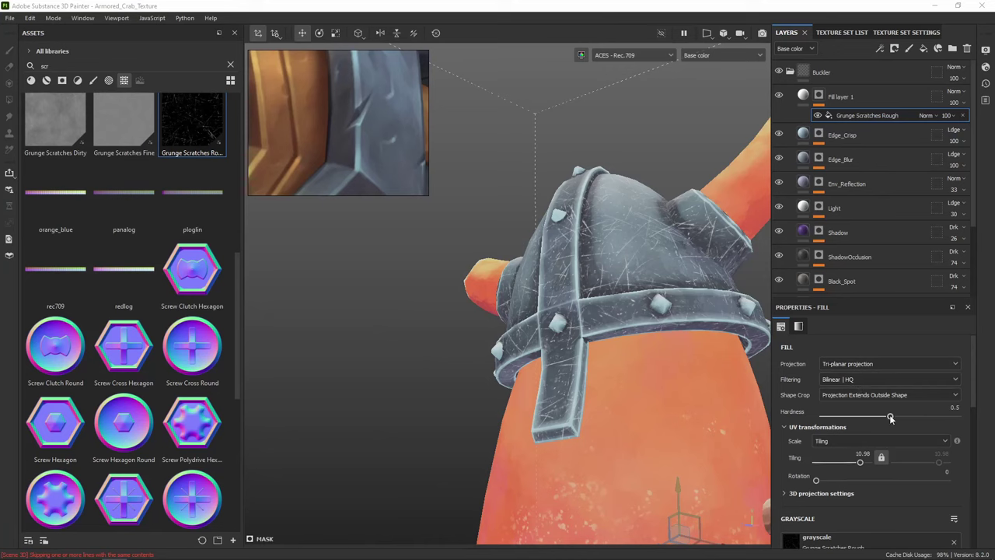
{"action": "mouse_move", "coordinate": [890, 418]}
{"action": "left_mouse_down"}
{"action": "mouse_move", "coordinate": [900, 416]}
{"action": "mouse_move", "coordinate": [891, 417]}
{"action": "left_mouse_up"}
{"action": "left_click_drag", "start_coordinate": [860, 463], "coordinate": [857, 461]}
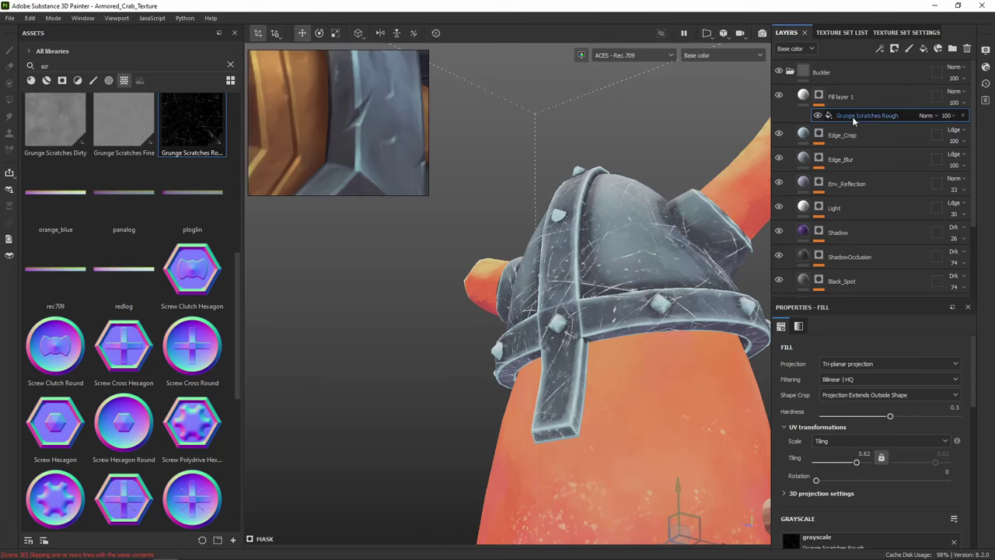
Add a second Fill effect to Fill layer 1's mask and assign the Grunge Scratches Dirty texture as its grayscale
{"action": "right_click", "coordinate": [852, 116]}
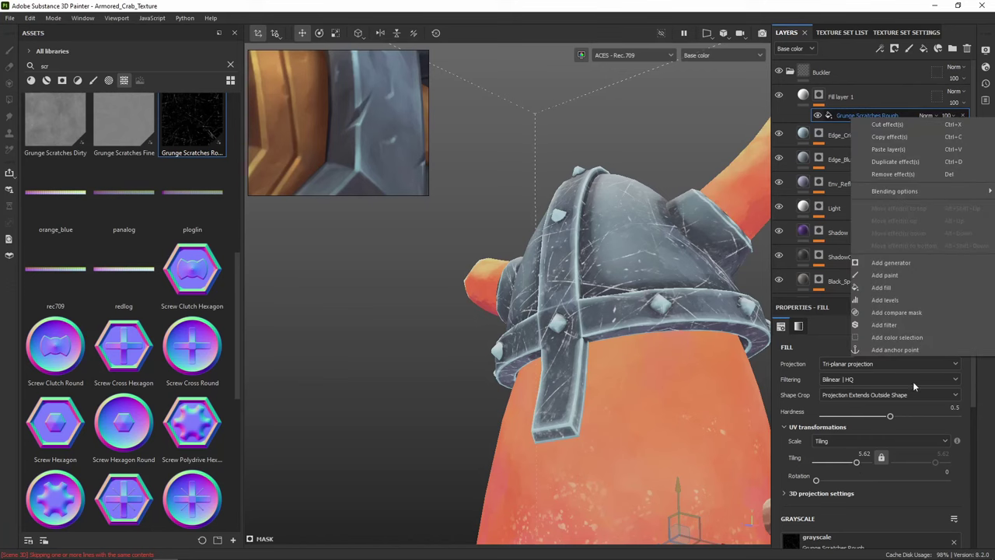
{"action": "left_click", "coordinate": [904, 287]}
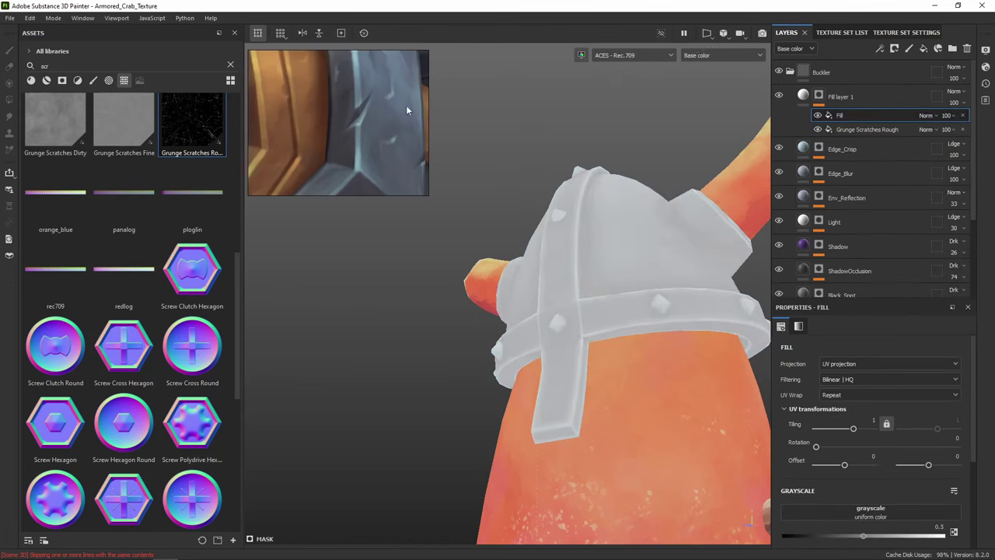
{"action": "scroll", "coordinate": [139, 145], "scroll_direction": "up", "scroll_amount": 2}
{"action": "scroll", "coordinate": [134, 336], "scroll_direction": "down", "scroll_amount": 2}
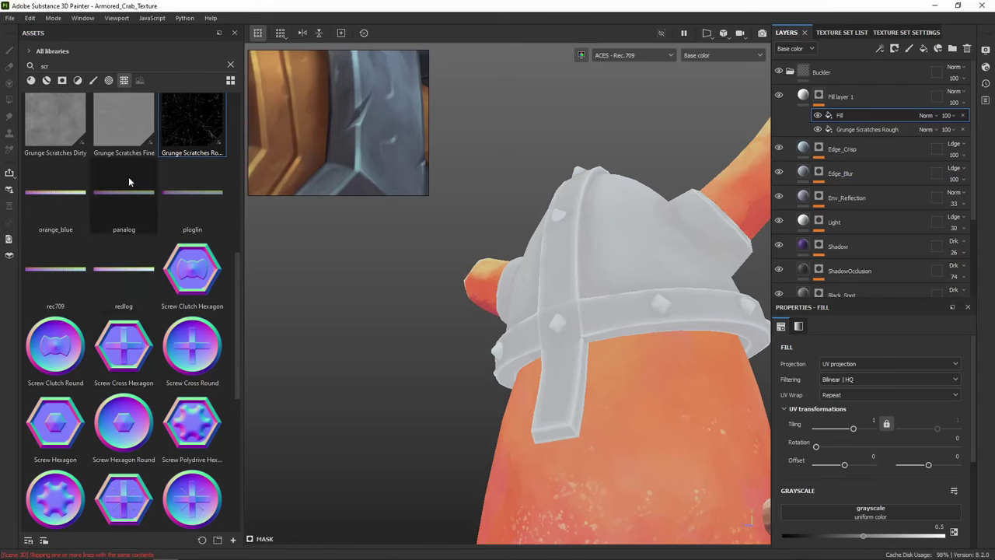
{"action": "scroll", "coordinate": [146, 225], "scroll_direction": "up", "scroll_amount": 1}
{"action": "mouse_move", "coordinate": [208, 138]}
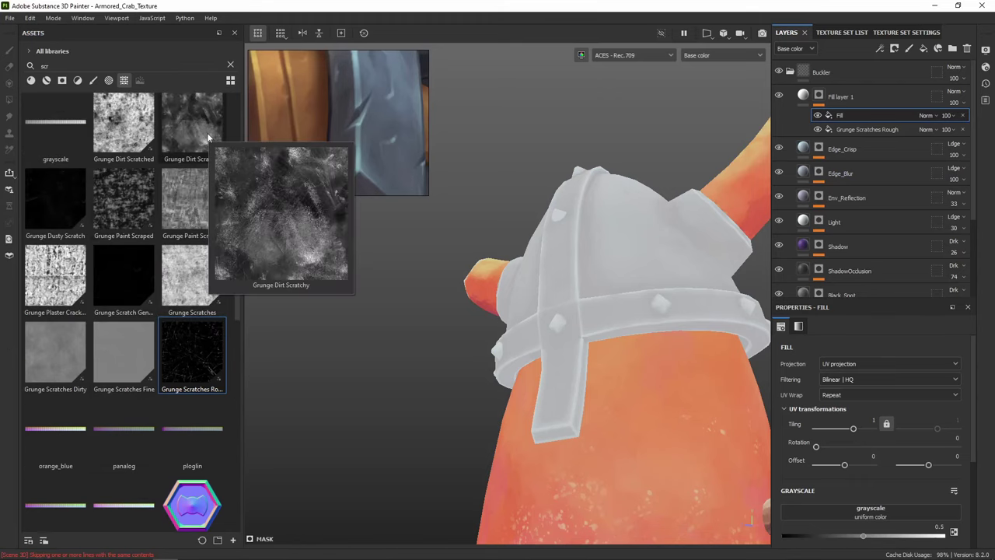
{"action": "mouse_move", "coordinate": [118, 357]}
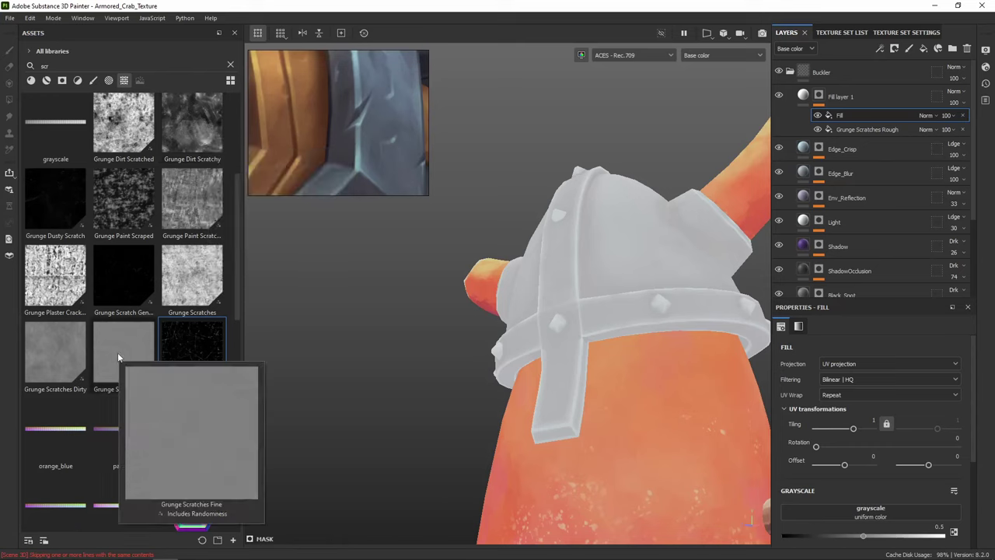
{"action": "mouse_move", "coordinate": [77, 341]}
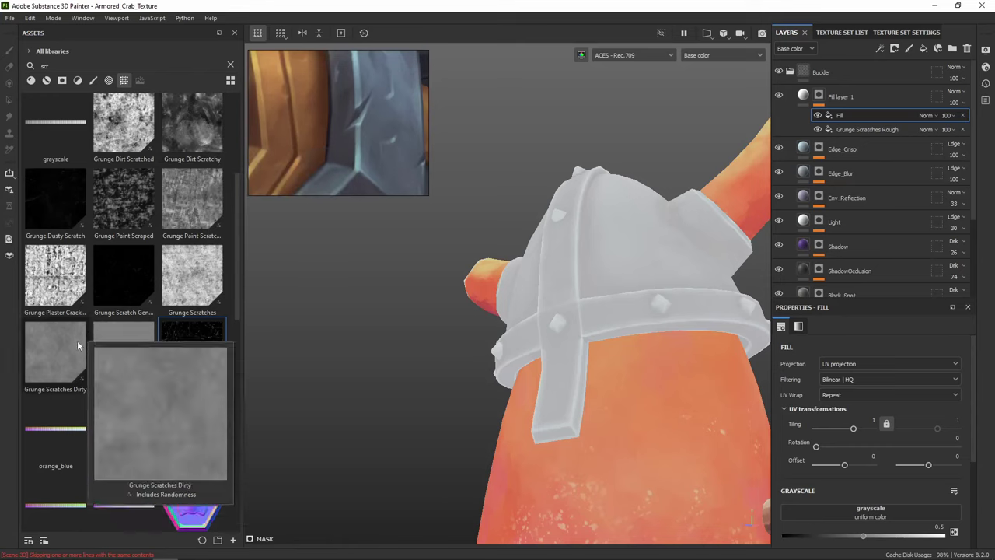
{"action": "left_click_drag", "start_coordinate": [77, 341], "coordinate": [867, 516]}
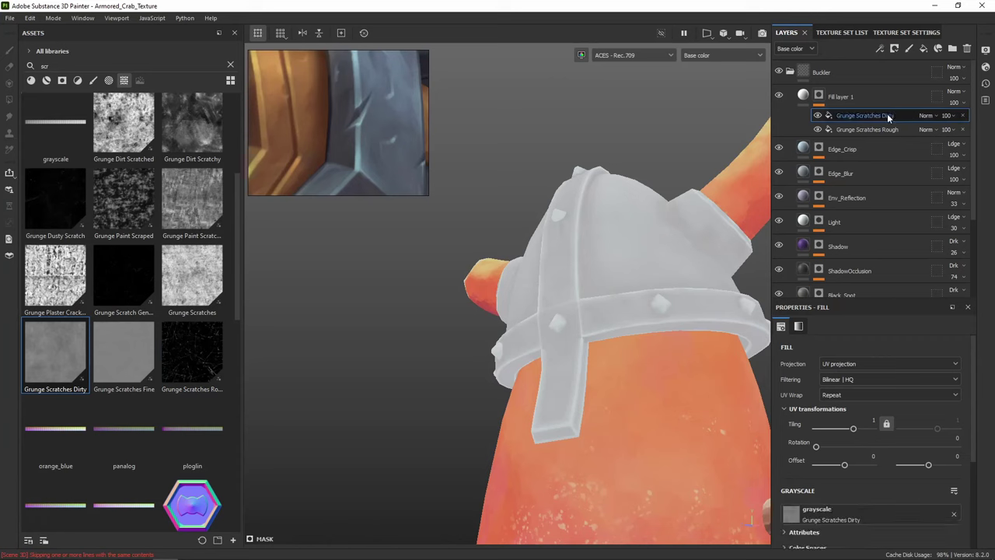
Switch the Grunge Scratches Dirty effect to tri-planar projection
{"action": "scroll", "coordinate": [865, 459], "scroll_direction": "down", "scroll_amount": 3}
{"action": "scroll", "coordinate": [851, 456], "scroll_direction": "up", "scroll_amount": 3}
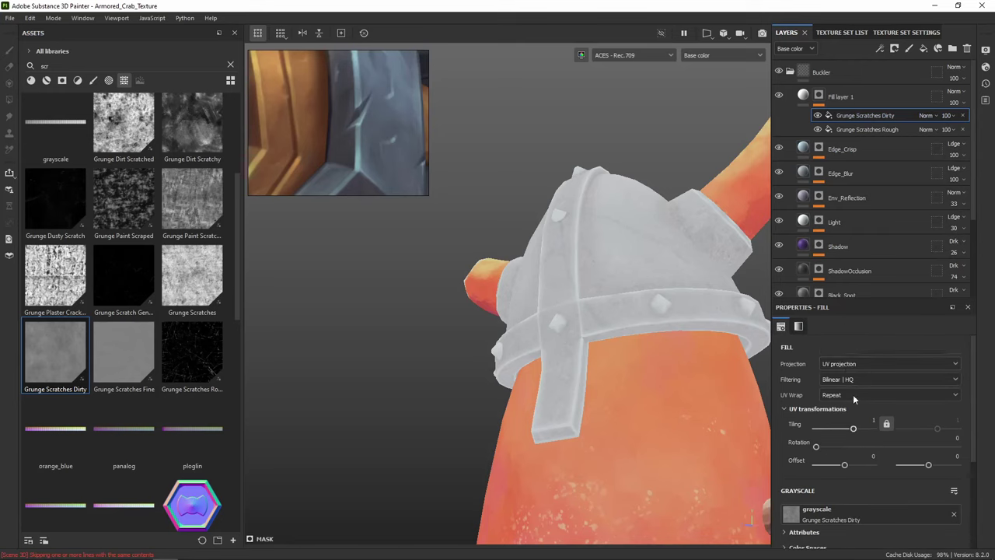
{"action": "left_click", "coordinate": [845, 364]}
{"action": "left_click", "coordinate": [852, 400]}
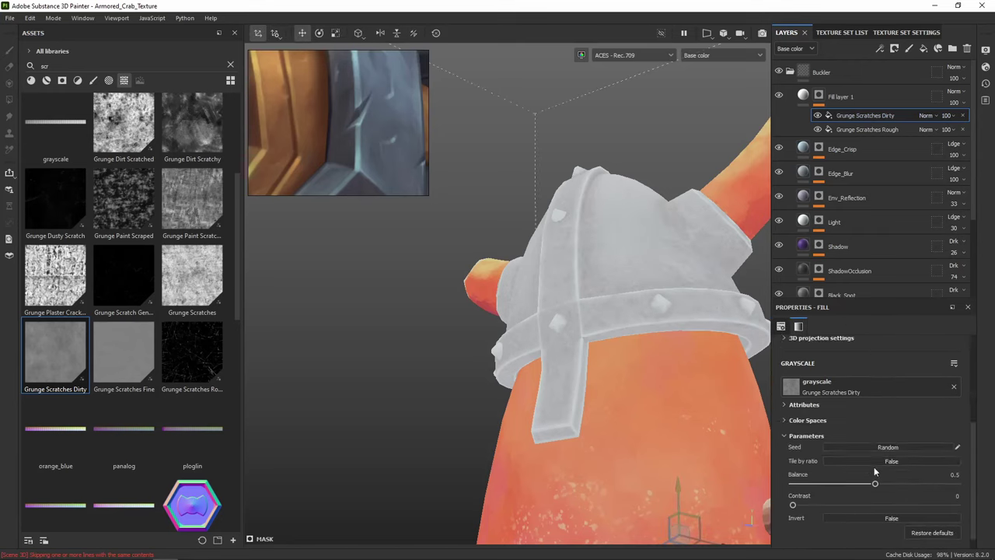
Display Fill layer 1's mask alone and set Grunge Scratches Dirty's contrast to 0.91 and balance to 0.45
{"action": "scroll", "coordinate": [873, 466], "scroll_direction": "down", "scroll_amount": 4}
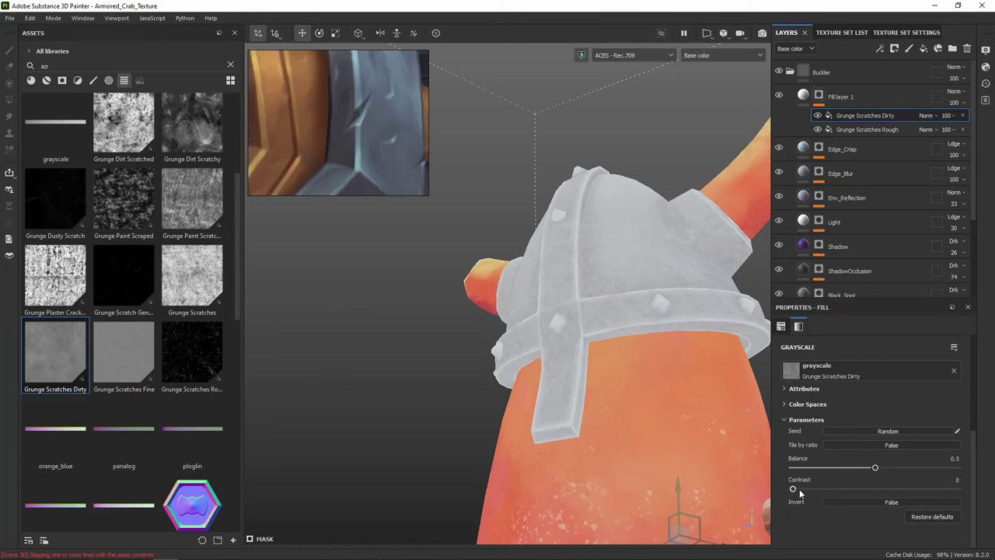
{"action": "left_click_drag", "start_coordinate": [855, 489], "coordinate": [895, 488]}
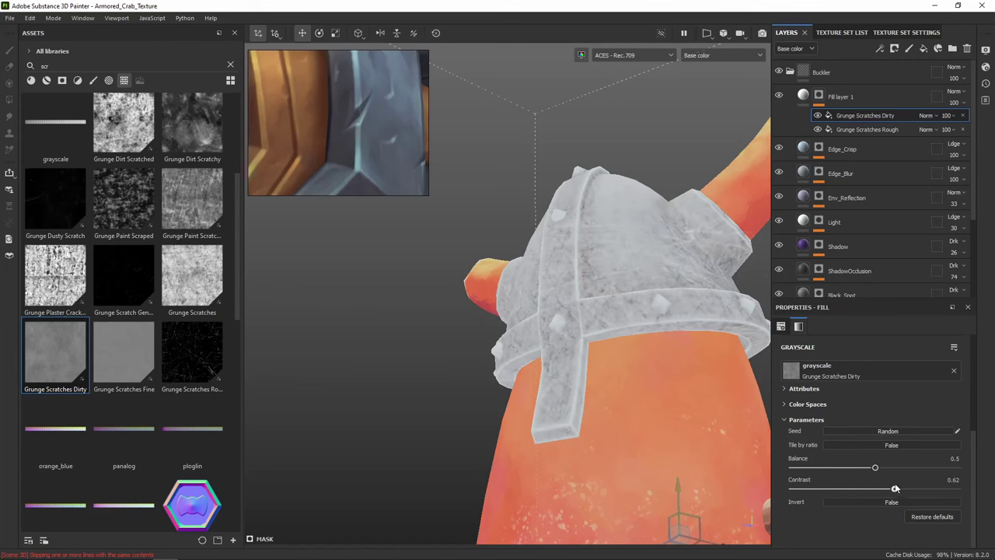
{"action": "left_click", "coordinate": [818, 97], "text": "alt"}
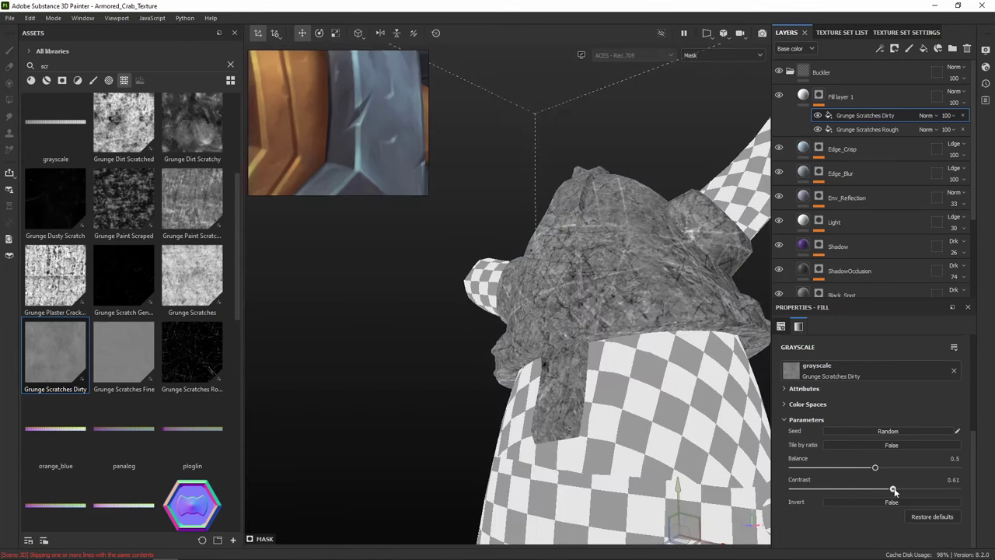
{"action": "left_click_drag", "start_coordinate": [894, 489], "coordinate": [943, 489]}
{"action": "mouse_move", "coordinate": [876, 469]}
{"action": "left_mouse_down"}
{"action": "mouse_move", "coordinate": [830, 470]}
{"action": "mouse_move", "coordinate": [867, 469]}
{"action": "left_mouse_up"}
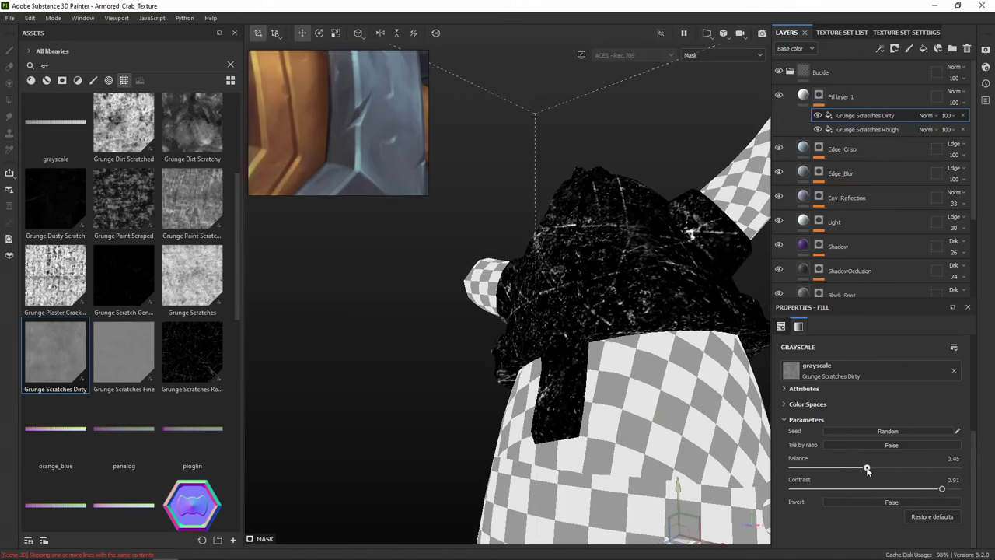
Return to the material view and set Fill layer 1's blend mode to Linear dodge (Add) with 36 opacity
{"action": "left_click", "coordinate": [805, 99]}
{"action": "left_click_drag", "start_coordinate": [700, 133], "coordinate": [751, 160], "text": "alt"}
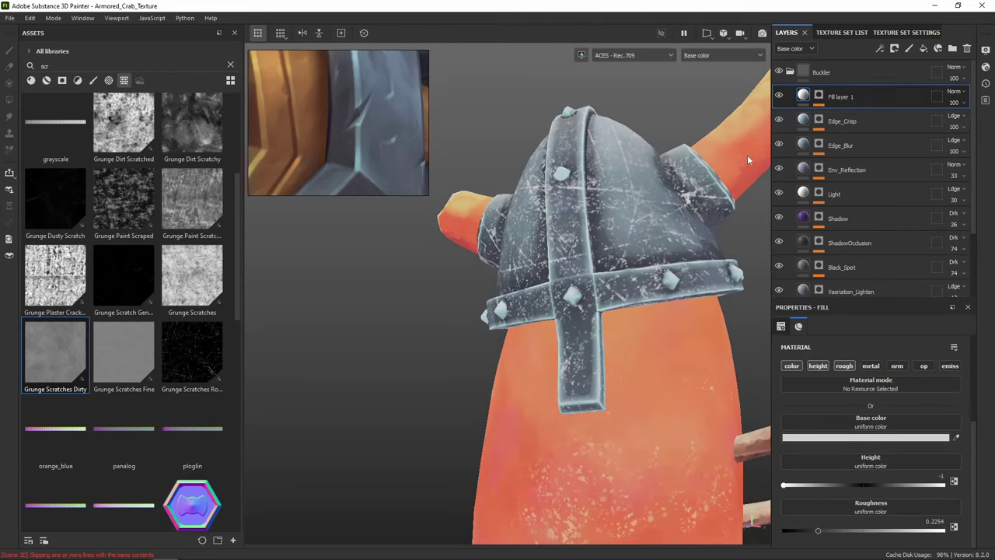
{"action": "left_click", "coordinate": [964, 93]}
{"action": "left_click", "coordinate": [972, 196]}
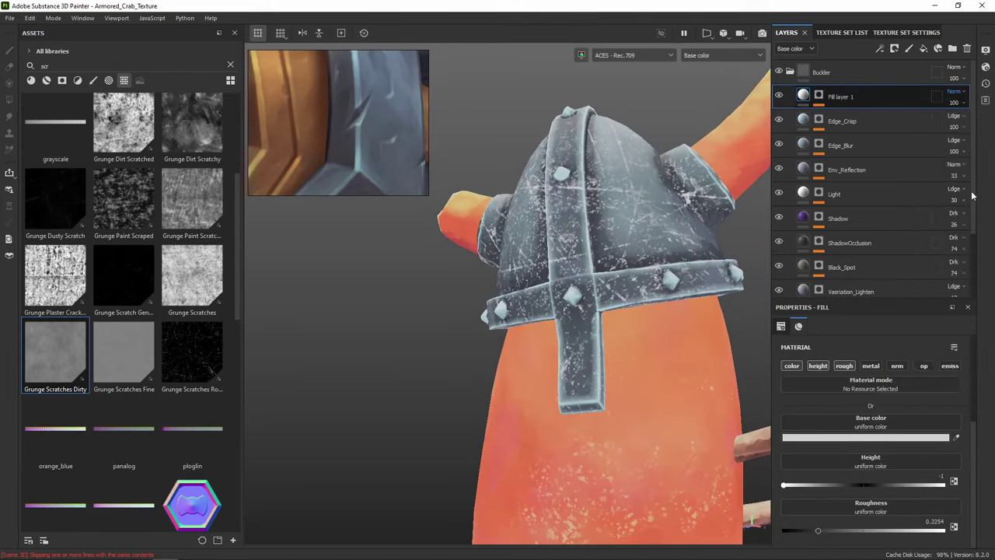
{"action": "left_click", "coordinate": [963, 102]}
{"action": "left_click_drag", "start_coordinate": [987, 121], "coordinate": [956, 122]}
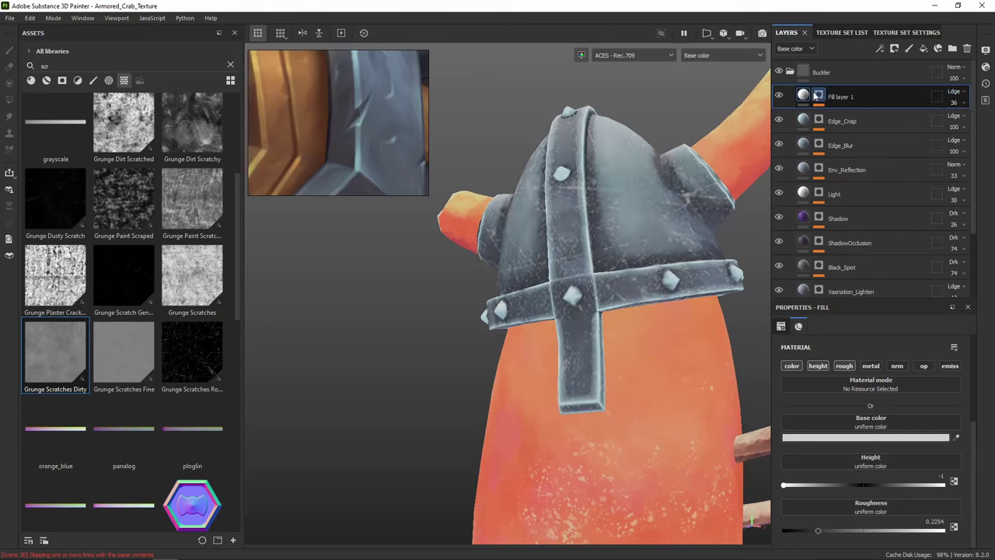
Set the Grunge Scratches Dirty effect in Fill layer 1's mask to the Multiply blend mode
{"action": "left_click", "coordinate": [817, 115]}
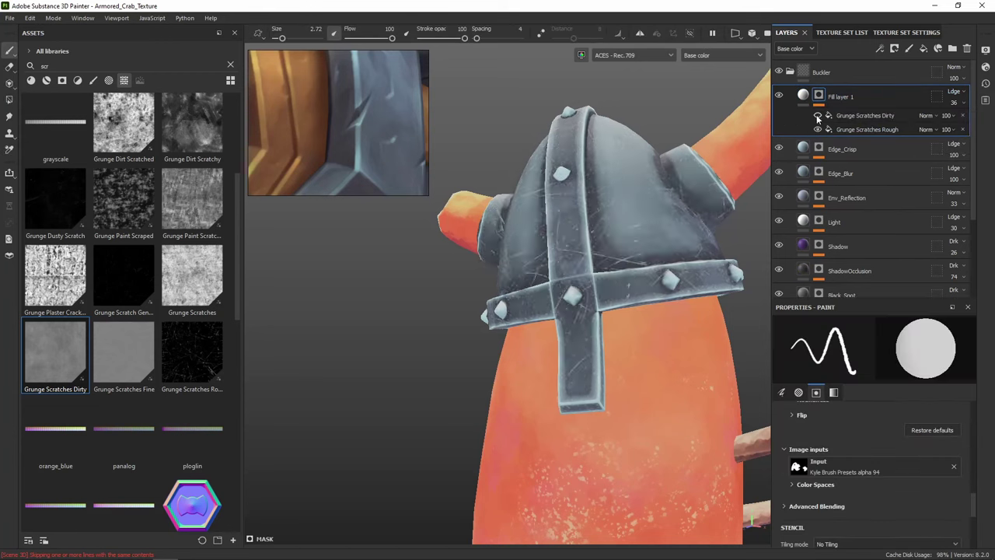
{"action": "left_click", "coordinate": [868, 115]}
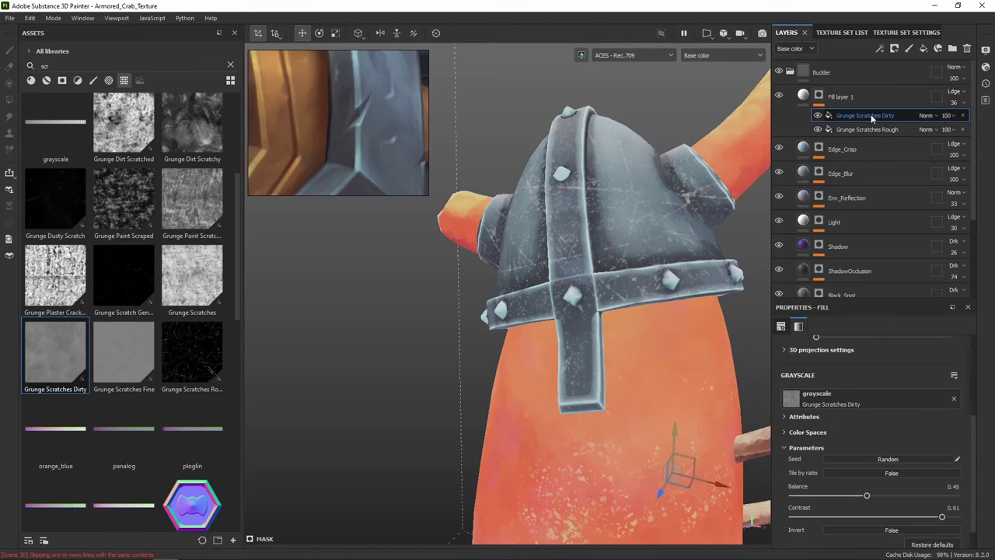
{"action": "left_click", "coordinate": [926, 115]}
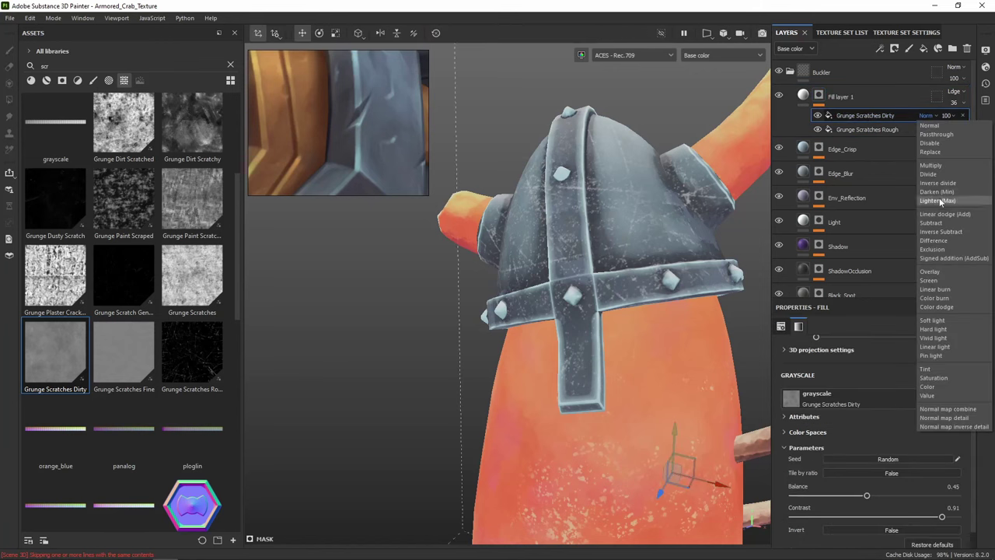
{"action": "left_click", "coordinate": [938, 167]}
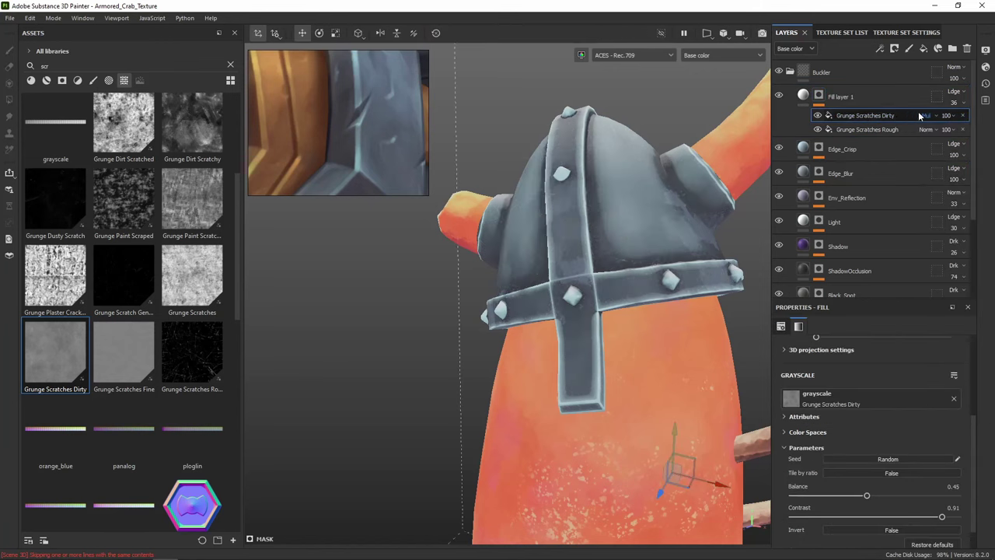
{"action": "left_click_drag", "start_coordinate": [675, 207], "coordinate": [590, 234], "text": "alt"}
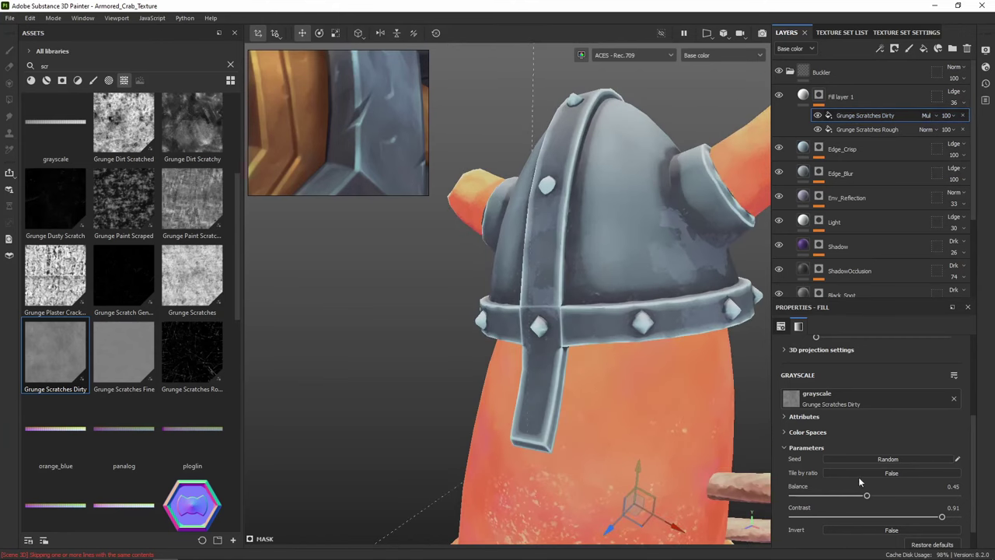
Set the contrast of the Grunge Scratches Dirty effect to 0.4
{"action": "mouse_move", "coordinate": [868, 498]}
{"action": "left_mouse_down"}
{"action": "mouse_move", "coordinate": [847, 497]}
{"action": "mouse_move", "coordinate": [869, 498]}
{"action": "left_mouse_up"}
{"action": "left_click_drag", "start_coordinate": [942, 518], "coordinate": [858, 516]}
{"action": "left_click_drag", "start_coordinate": [644, 304], "coordinate": [706, 308], "text": "alt"}
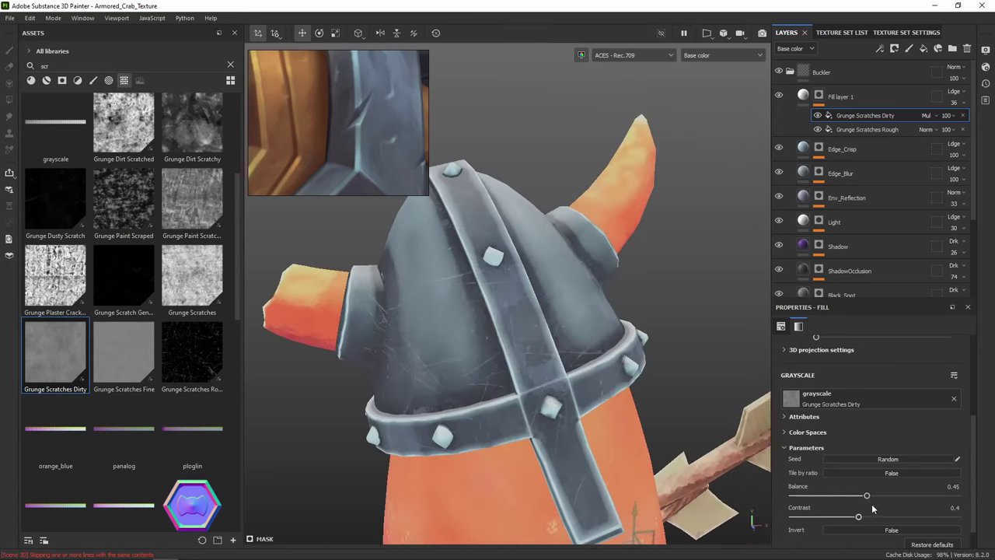
Raise Fill layer 1's opacity to 85 and check the scratches around the helmet
{"action": "left_click", "coordinate": [960, 103]}
{"action": "left_click_drag", "start_coordinate": [969, 122], "coordinate": [979, 121]}
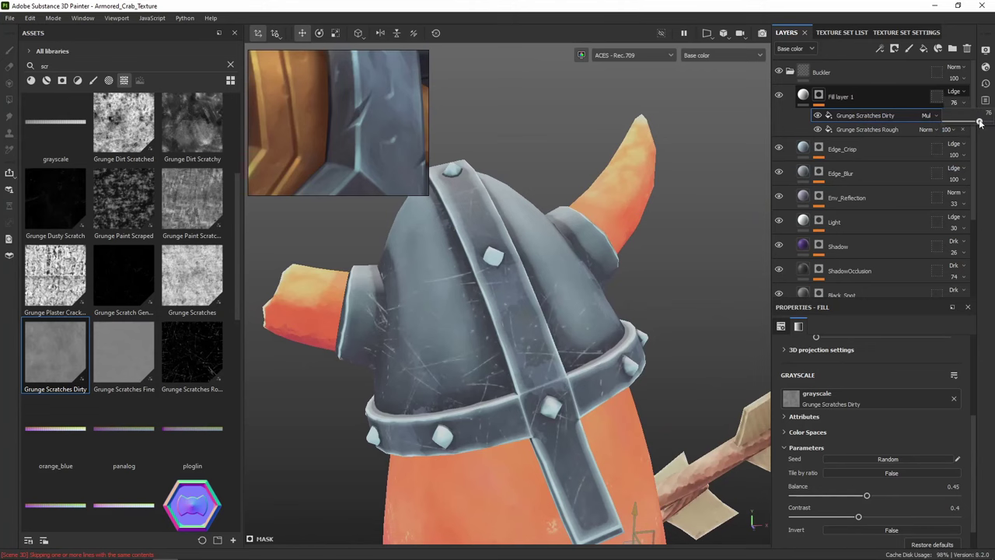
{"action": "right_click_drag", "start_coordinate": [709, 292], "coordinate": [648, 331], "text": "alt"}
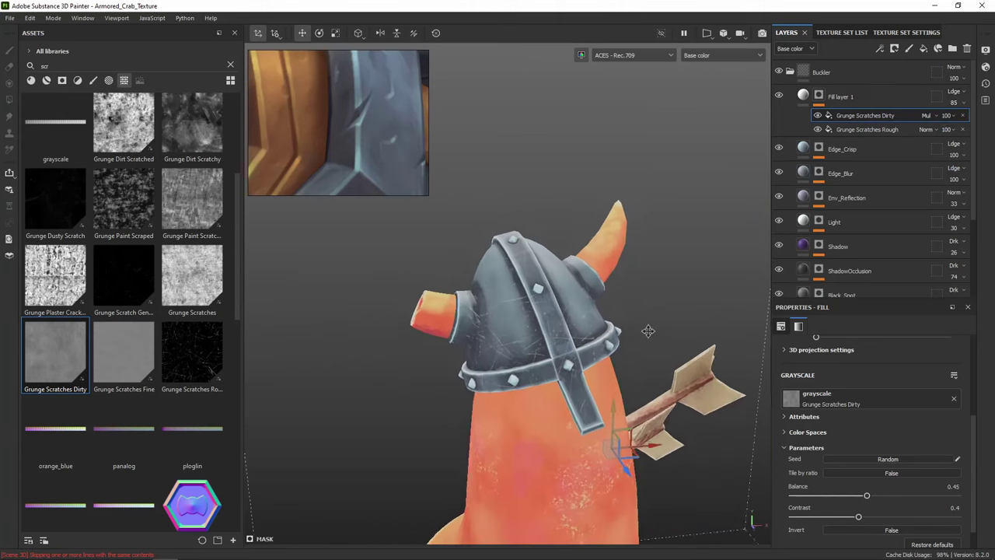
{"action": "left_click_drag", "start_coordinate": [649, 331], "coordinate": [440, 240], "text": "alt"}
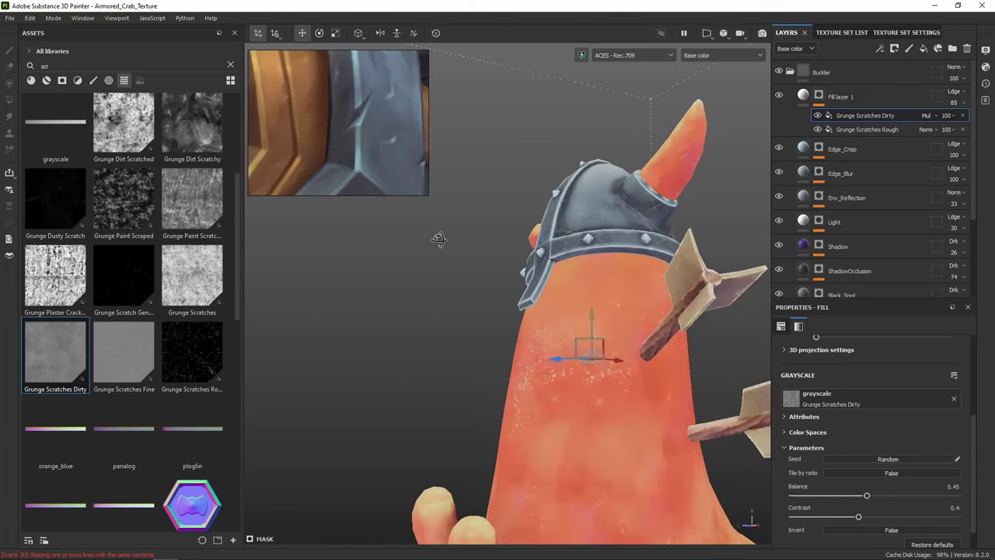
Adjust Grunge Scratches Dirty's balance to 0.5 and its contrast to 0.68
{"action": "left_click", "coordinate": [936, 117]}
{"action": "left_click", "coordinate": [910, 117]}
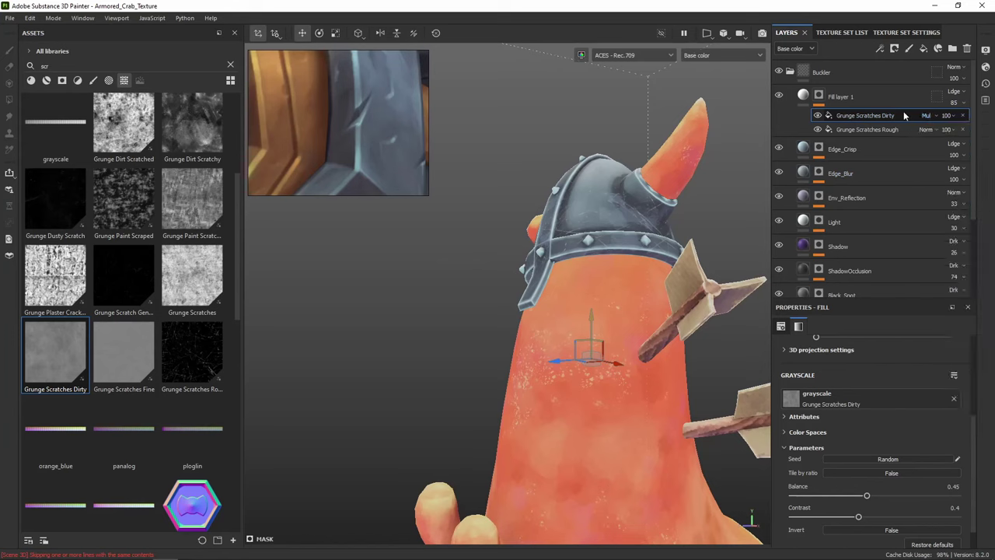
{"action": "left_click_drag", "start_coordinate": [867, 496], "coordinate": [833, 518]}
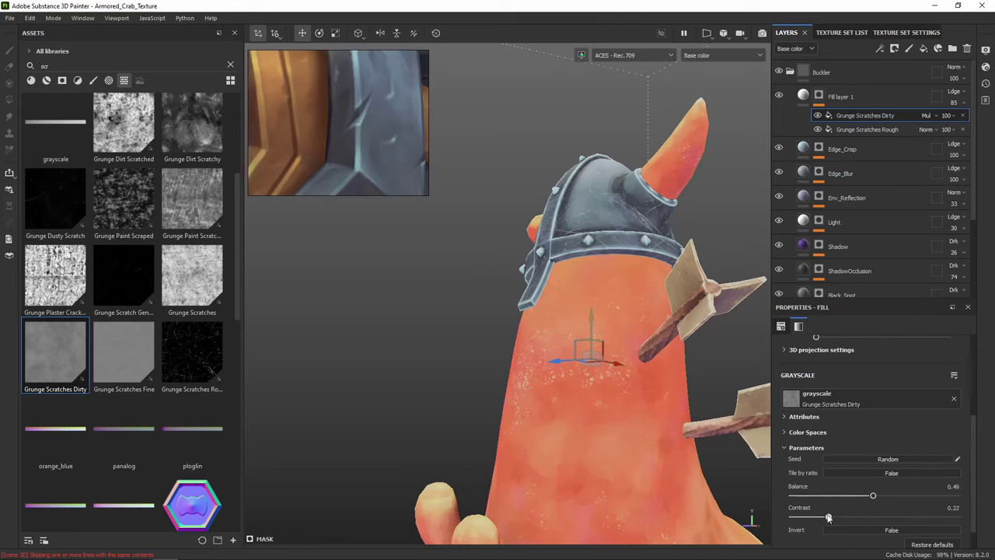
{"action": "left_click_drag", "start_coordinate": [613, 260], "coordinate": [681, 353], "text": "alt"}
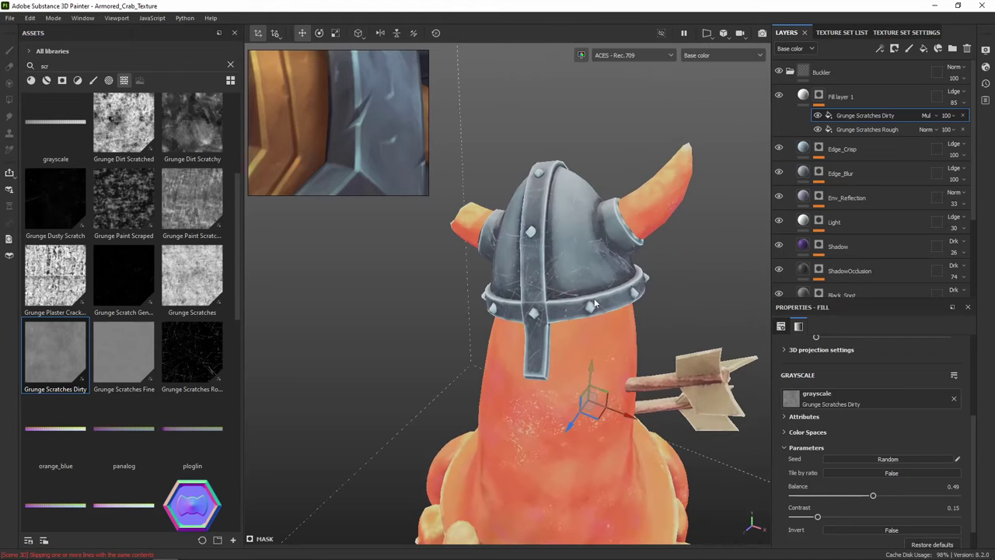
{"action": "scroll", "coordinate": [595, 303], "scroll_direction": "up", "scroll_amount": 2}
{"action": "left_click_drag", "start_coordinate": [875, 496], "coordinate": [916, 495]}
{"action": "left_click_drag", "start_coordinate": [822, 519], "coordinate": [874, 500]}
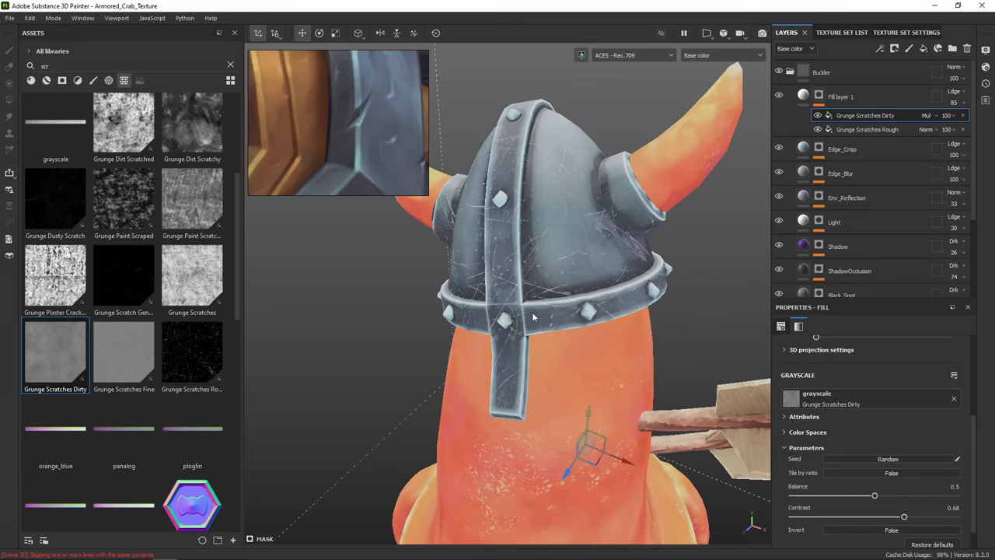
Rename Fill layer 1 as Scractch
{"action": "scroll", "coordinate": [533, 315], "scroll_direction": "down", "scroll_amount": 3}
{"action": "middle_click_drag", "start_coordinate": [529, 340], "coordinate": [571, 329], "text": "alt"}
{"action": "scroll", "coordinate": [606, 266], "scroll_direction": "down", "scroll_amount": 3}
{"action": "left_click_drag", "start_coordinate": [571, 329], "coordinate": [576, 288], "text": "alt"}
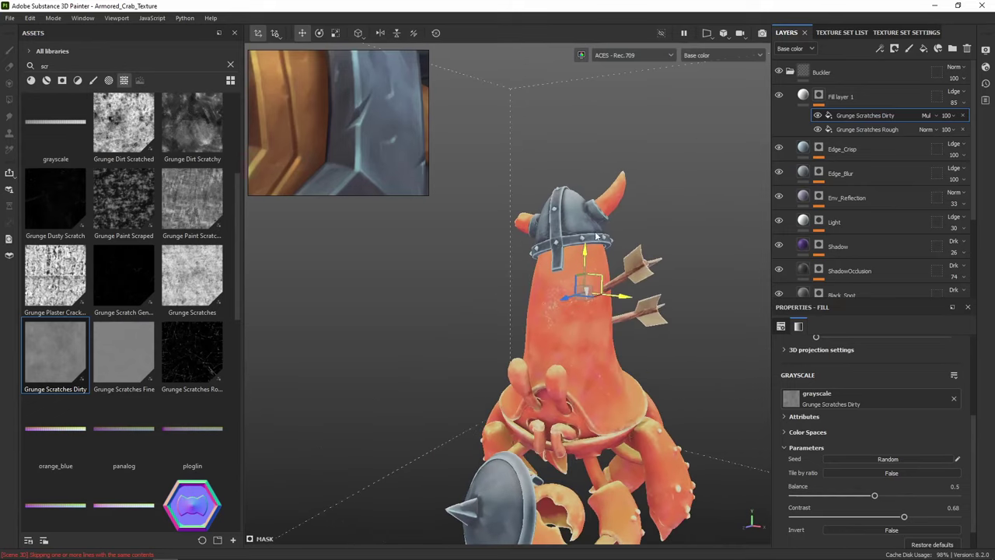
{"action": "double_click", "coordinate": [841, 97]}
{"action": "type", "text": "Scratch"}
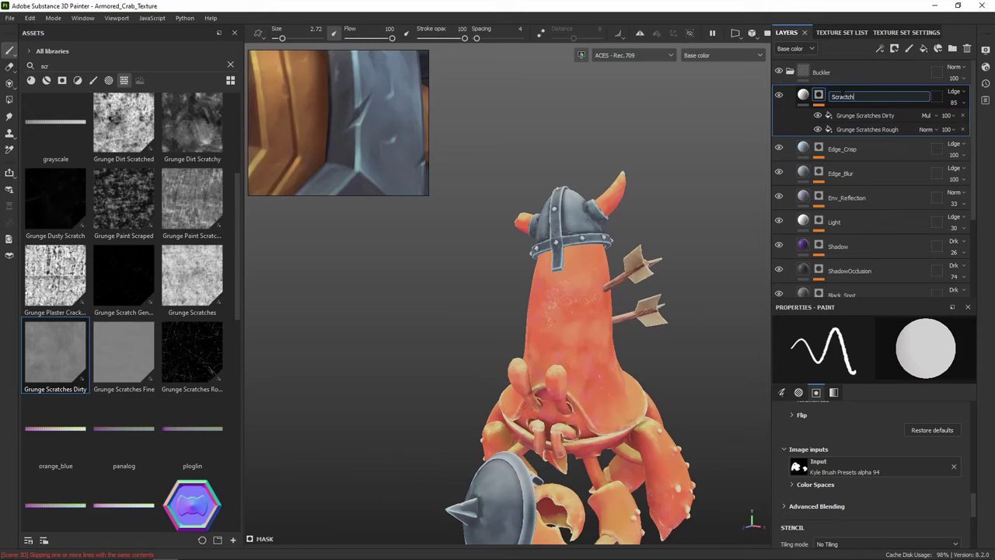
{"action": "key", "text": "Return"}
Copy the Scractch layer from the Helmet texture set and paste it as the first layer in the Buckler texture set's Buckler group
{"action": "right_click", "coordinate": [869, 98]}
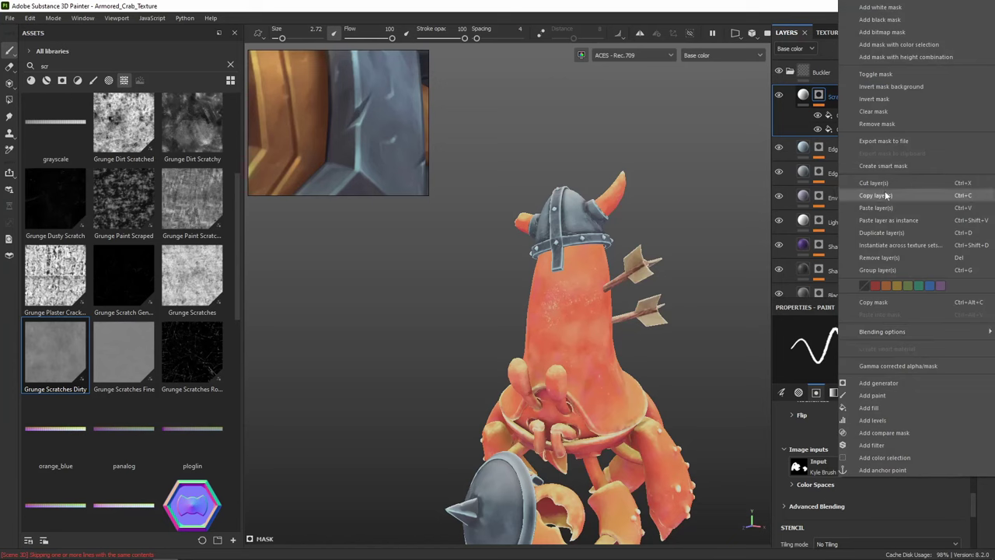
{"action": "left_click", "coordinate": [887, 195]}
{"action": "left_click", "coordinate": [828, 32]}
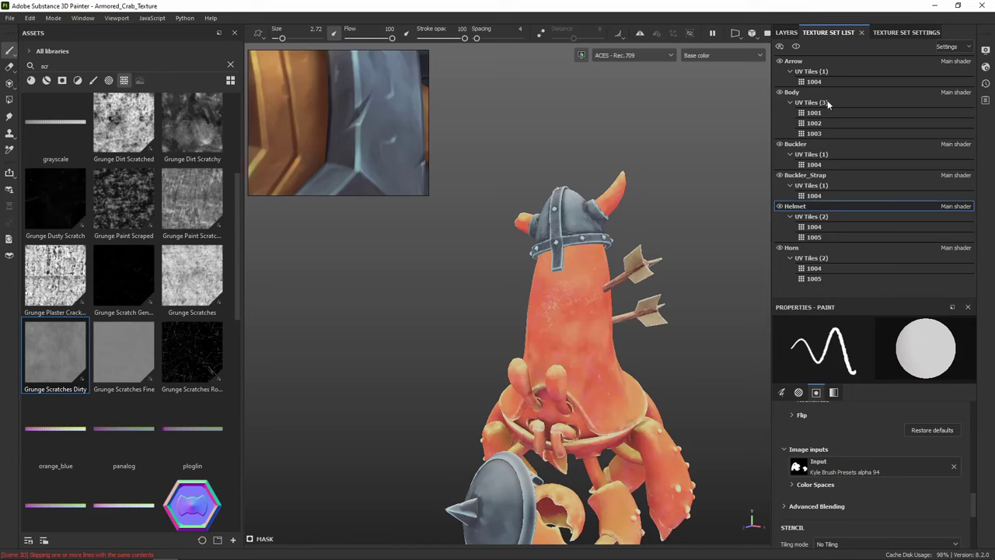
{"action": "left_click", "coordinate": [787, 145]}
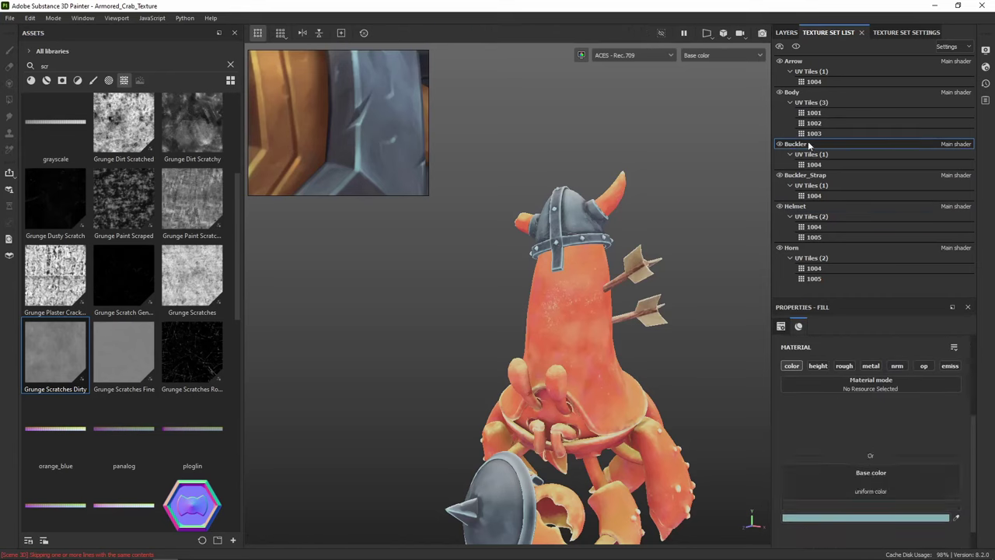
{"action": "left_click", "coordinate": [786, 33]}
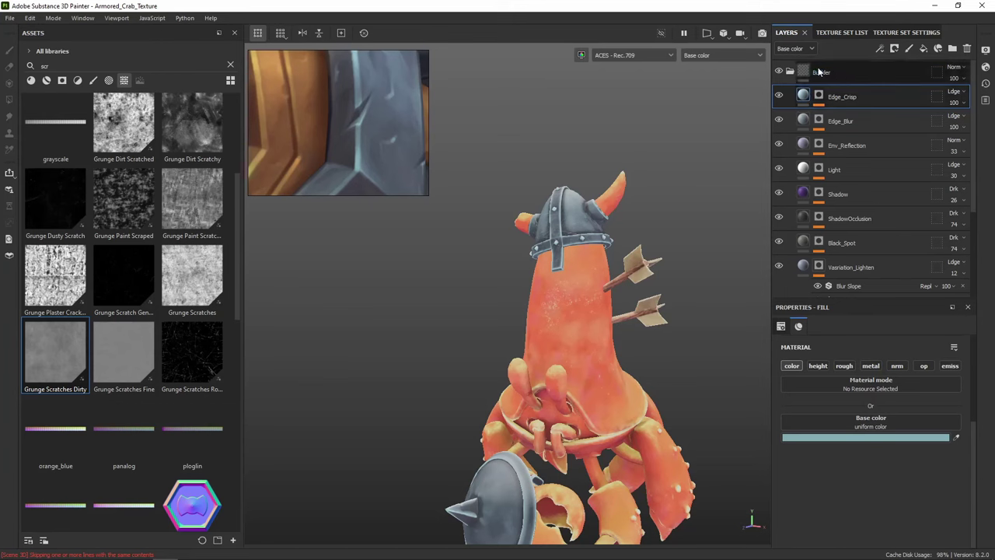
{"action": "right_click", "coordinate": [818, 72]}
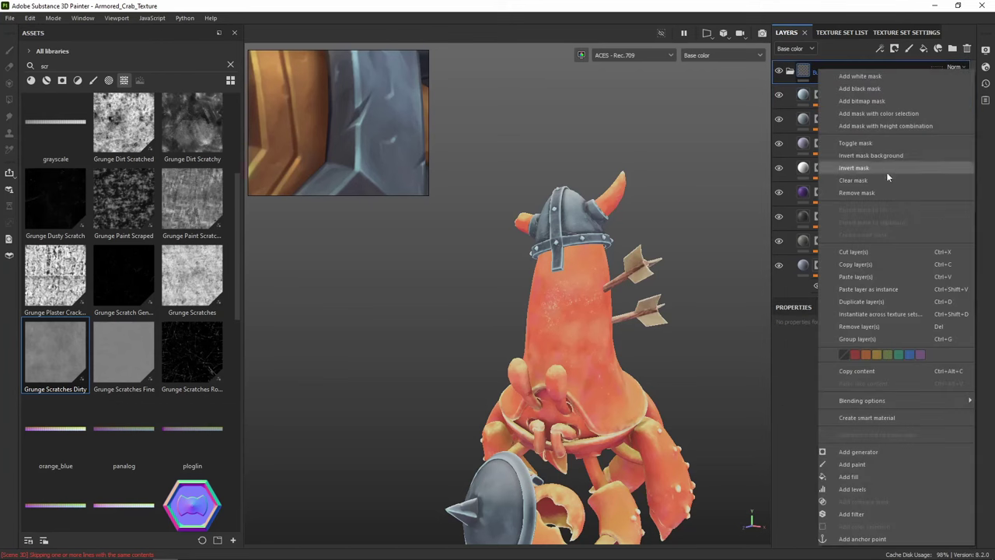
{"action": "left_click", "coordinate": [880, 277]}
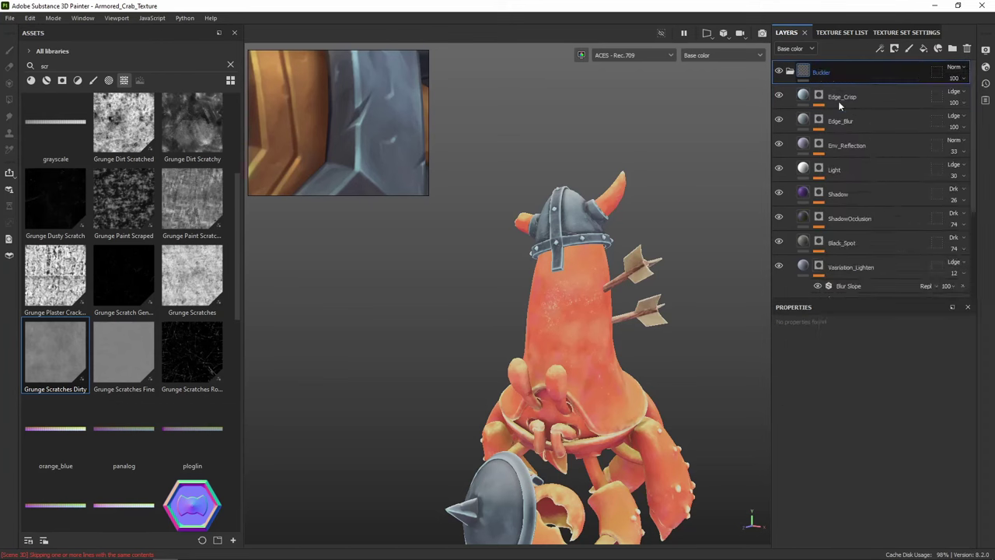
{"action": "left_click_drag", "start_coordinate": [834, 74], "coordinate": [841, 148]}
Examine the scratches on the buckler and helmet from several distances and angles, collapsing the Buckler group
{"action": "left_click_drag", "start_coordinate": [466, 405], "coordinate": [524, 404], "text": "alt"}
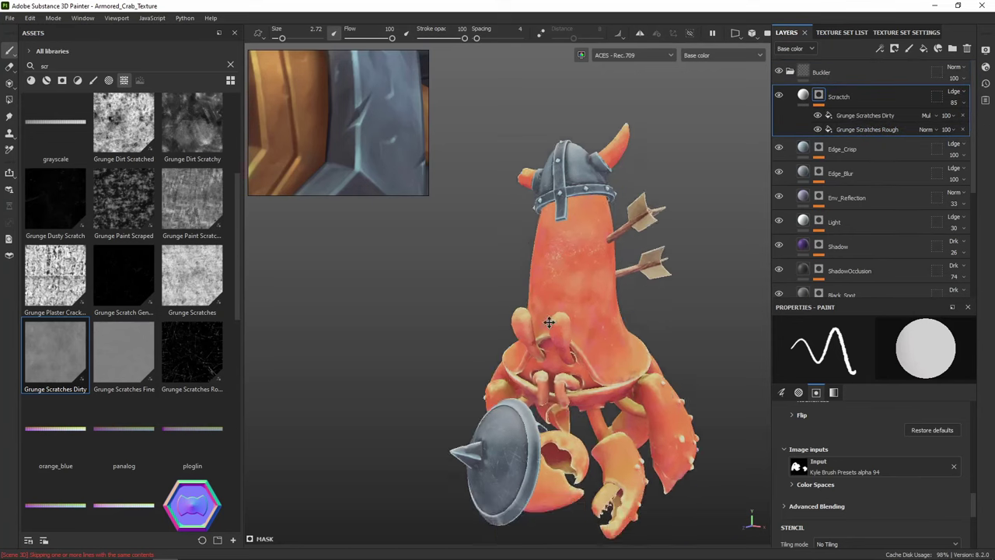
{"action": "middle_click_drag", "start_coordinate": [524, 404], "coordinate": [505, 325], "text": "alt"}
{"action": "left_click_drag", "start_coordinate": [505, 325], "coordinate": [466, 324], "text": "alt"}
{"action": "scroll", "coordinate": [502, 288], "scroll_direction": "up", "scroll_amount": 3}
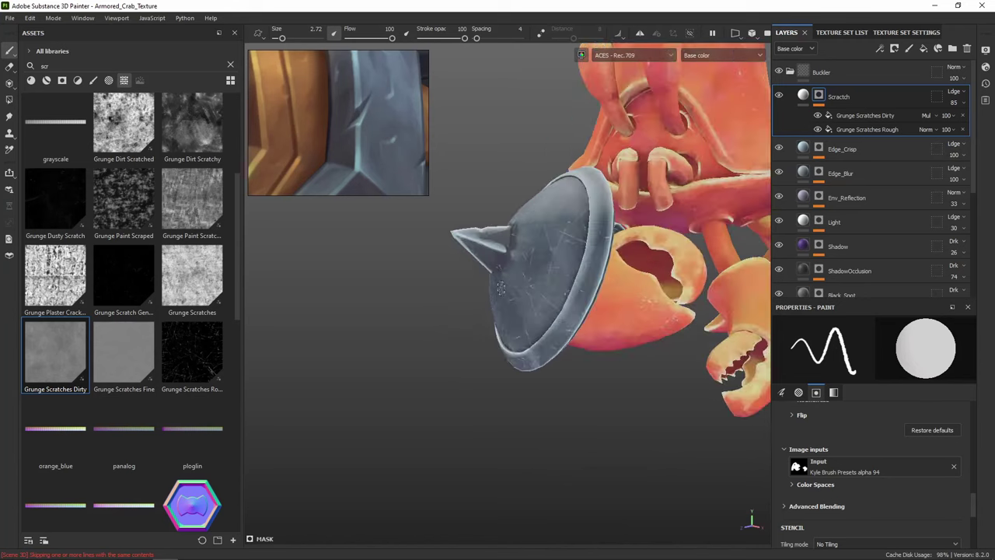
{"action": "left_click_drag", "start_coordinate": [548, 294], "coordinate": [542, 275], "text": "alt"}
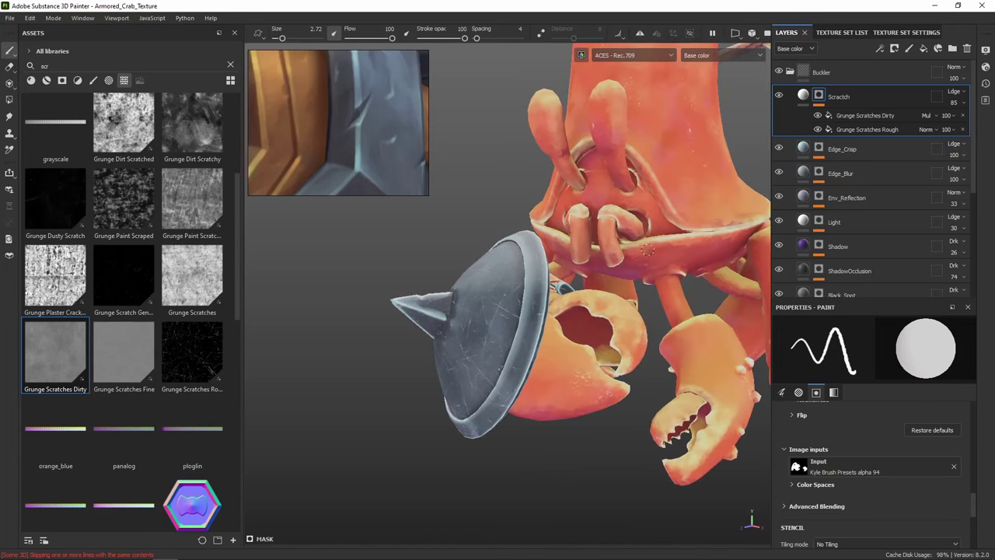
{"action": "left_click", "coordinate": [790, 72]}
{"action": "middle_click_drag", "start_coordinate": [611, 172], "coordinate": [577, 280], "text": "alt"}
{"action": "scroll", "coordinate": [590, 220], "scroll_direction": "down", "scroll_amount": 3}
{"action": "left_click_drag", "start_coordinate": [577, 280], "coordinate": [633, 241], "text": "alt"}
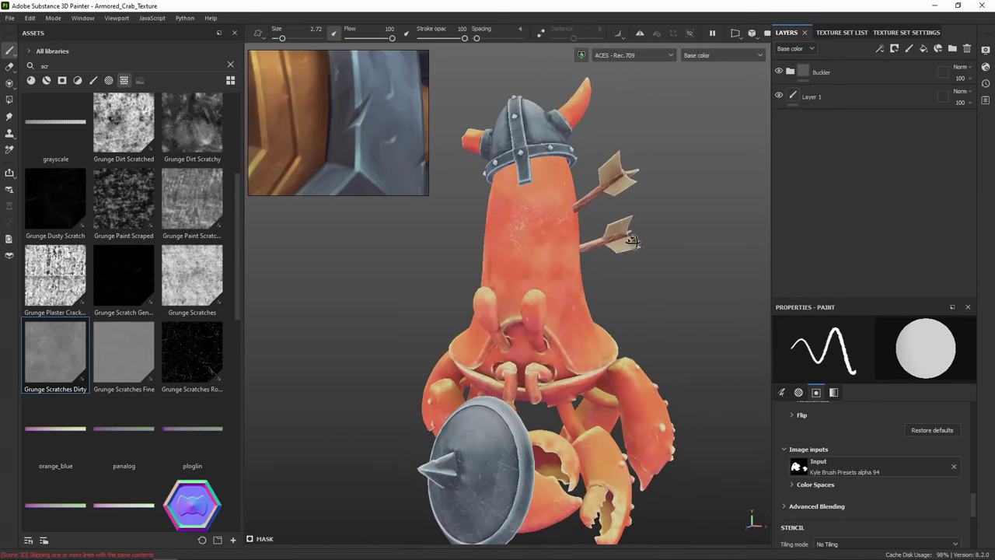
{"action": "scroll", "coordinate": [554, 259], "scroll_direction": "up", "scroll_amount": 2}
{"action": "middle_click_drag", "start_coordinate": [553, 258], "coordinate": [584, 418], "text": "alt"}
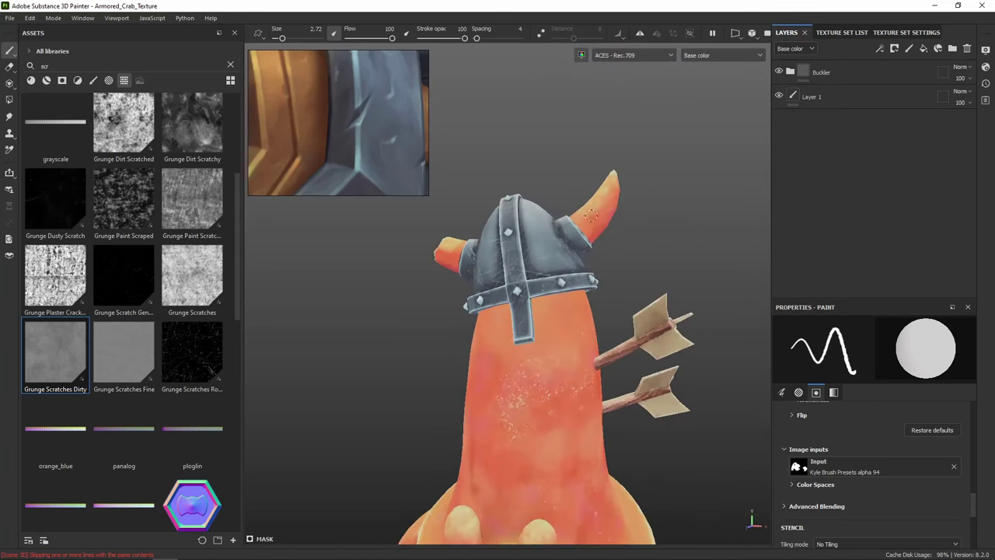
Look through the reference board from the armored character to the plaster-and-brick wall panel, and display the texture set list
{"action": "left_click", "coordinate": [843, 33]}
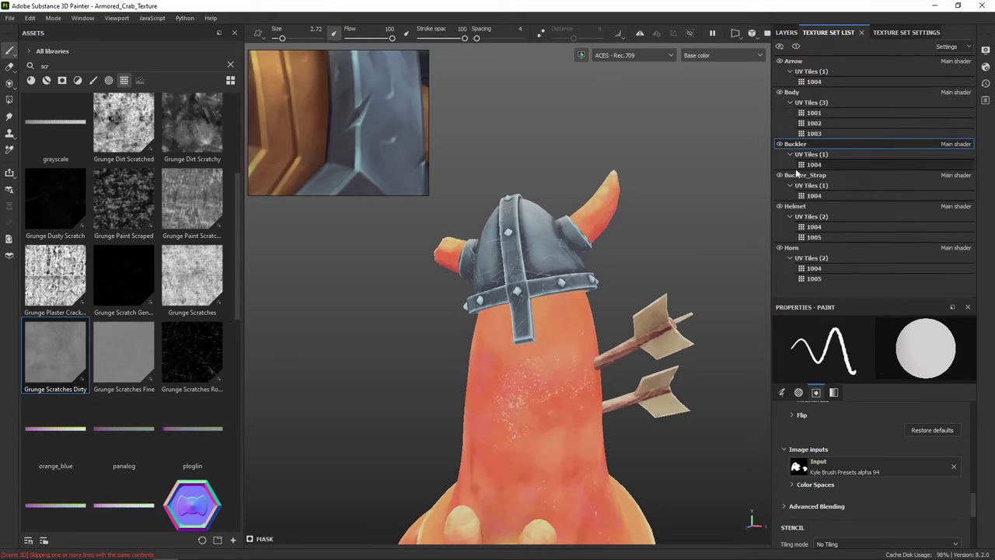
{"action": "scroll", "coordinate": [401, 114], "scroll_direction": "down", "scroll_amount": 5}
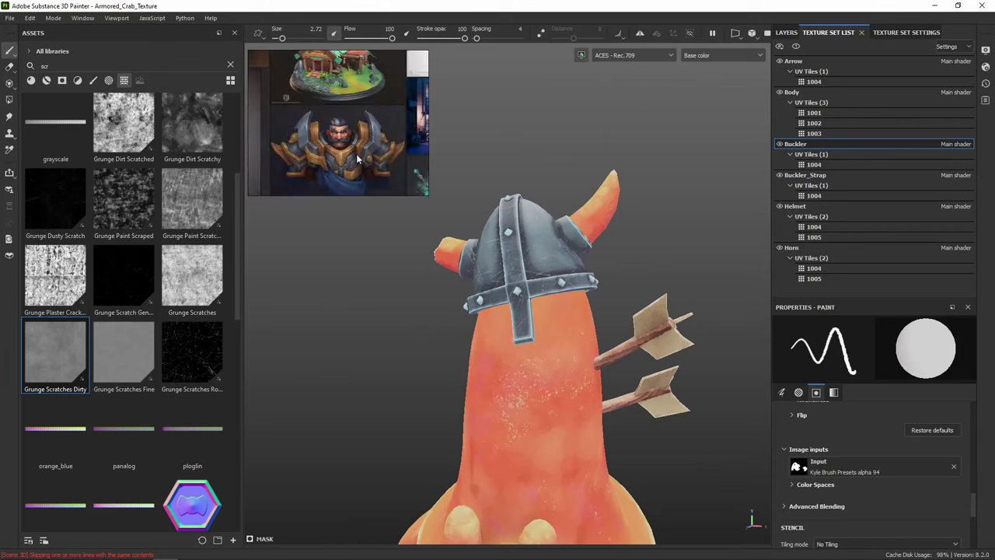
{"action": "scroll", "coordinate": [370, 150], "scroll_direction": "up", "scroll_amount": 5}
{"action": "middle_click_drag", "start_coordinate": [395, 113], "coordinate": [280, 117]}
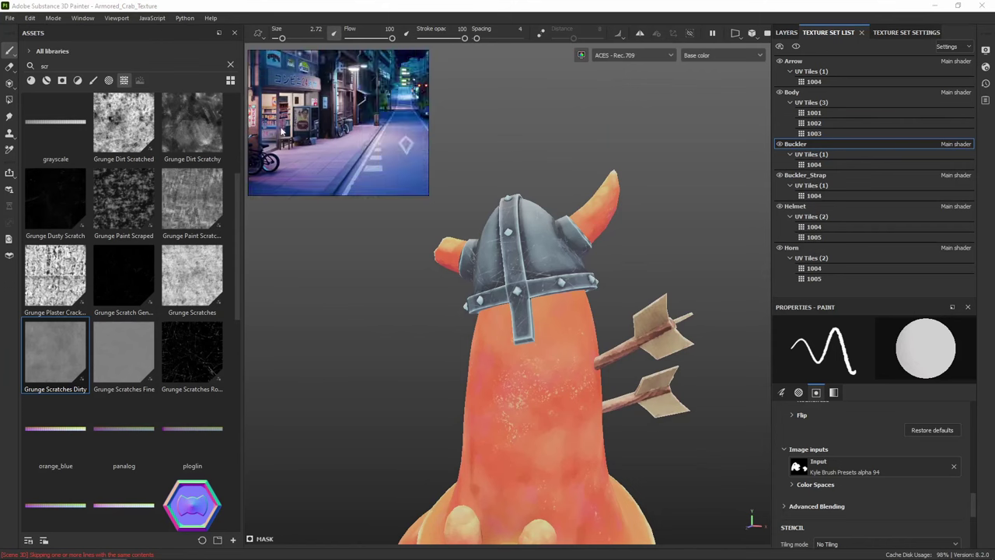
{"action": "scroll", "coordinate": [332, 114], "scroll_direction": "down", "scroll_amount": 5}
{"action": "middle_click_drag", "start_coordinate": [374, 129], "coordinate": [287, 138]}
{"action": "middle_click_drag", "start_coordinate": [373, 109], "coordinate": [279, 113]}
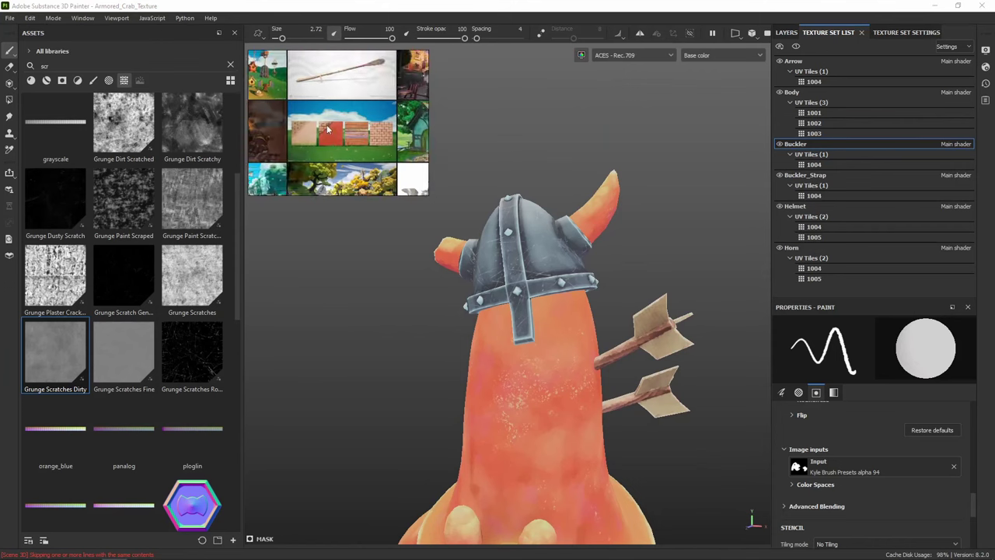
{"action": "mouse_move", "coordinate": [396, 143]}
{"action": "middle_mouse_down"}
{"action": "mouse_move", "coordinate": [353, 100]}
{"action": "mouse_move", "coordinate": [392, 79]}
{"action": "middle_mouse_up"}
{"action": "middle_click_drag", "start_coordinate": [314, 97], "coordinate": [365, 123]}
{"action": "scroll", "coordinate": [354, 84], "scroll_direction": "up", "scroll_amount": 5}
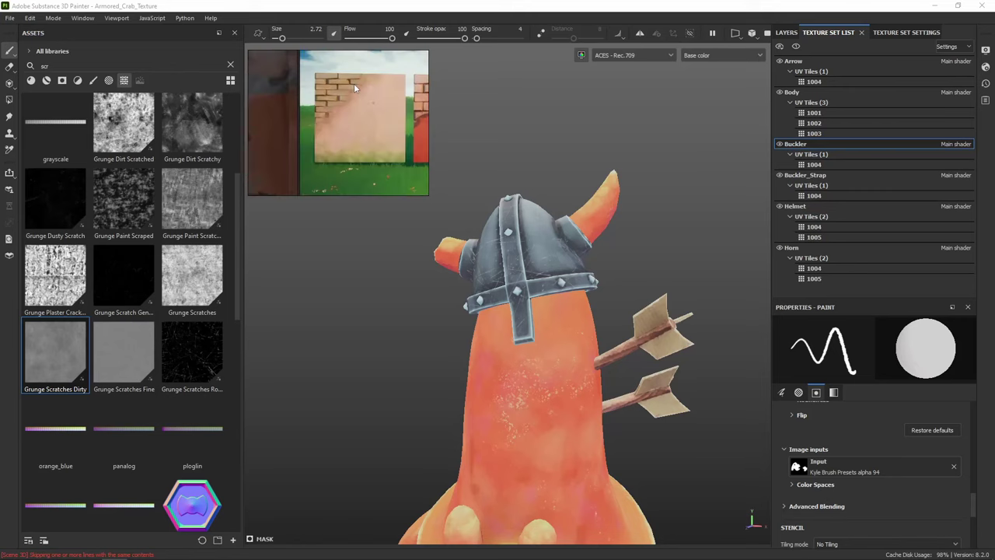
{"action": "scroll", "coordinate": [393, 143], "scroll_direction": "up", "scroll_amount": 2}
{"action": "scroll", "coordinate": [400, 116], "scroll_direction": "down", "scroll_amount": 1}
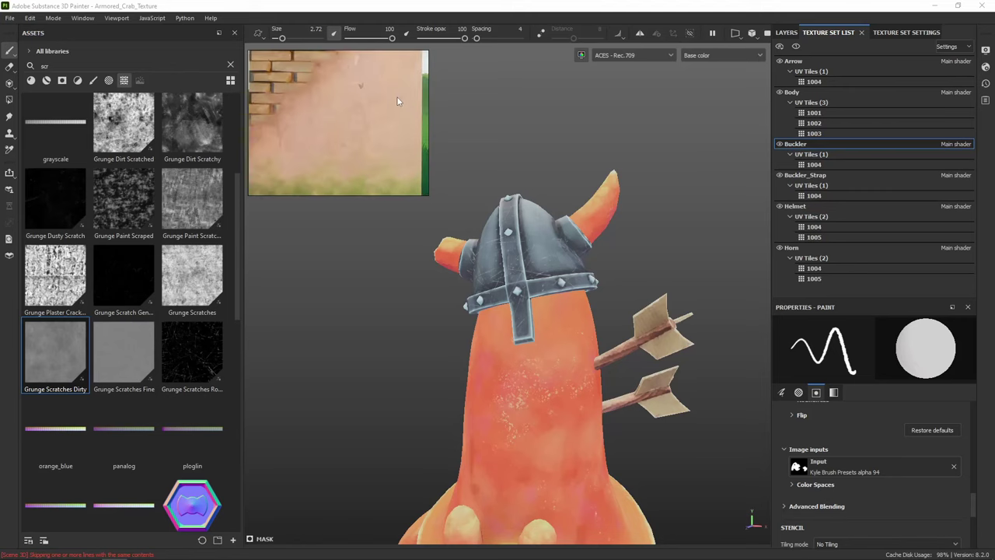
{"action": "middle_click_drag", "start_coordinate": [401, 95], "coordinate": [381, 116]}
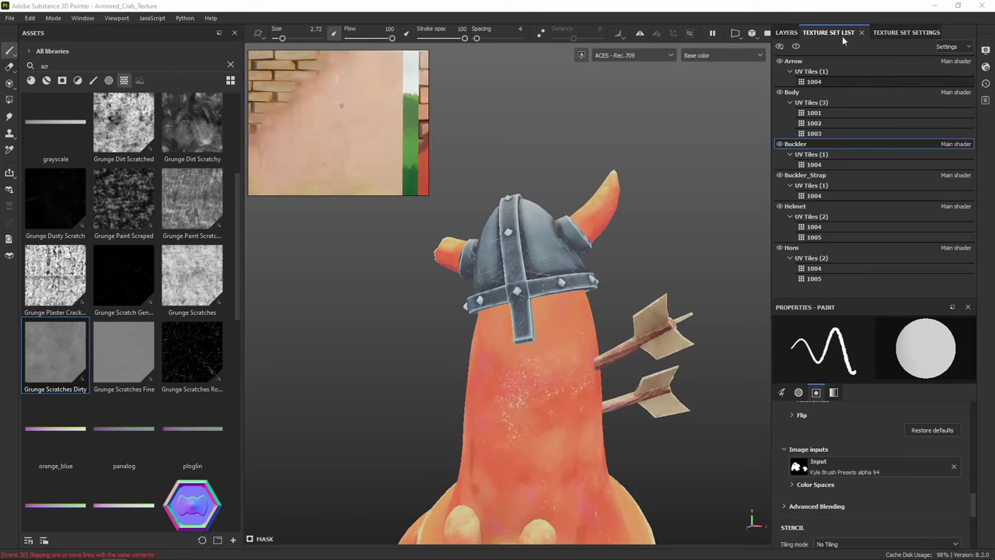
{"action": "left_click", "coordinate": [786, 32]}
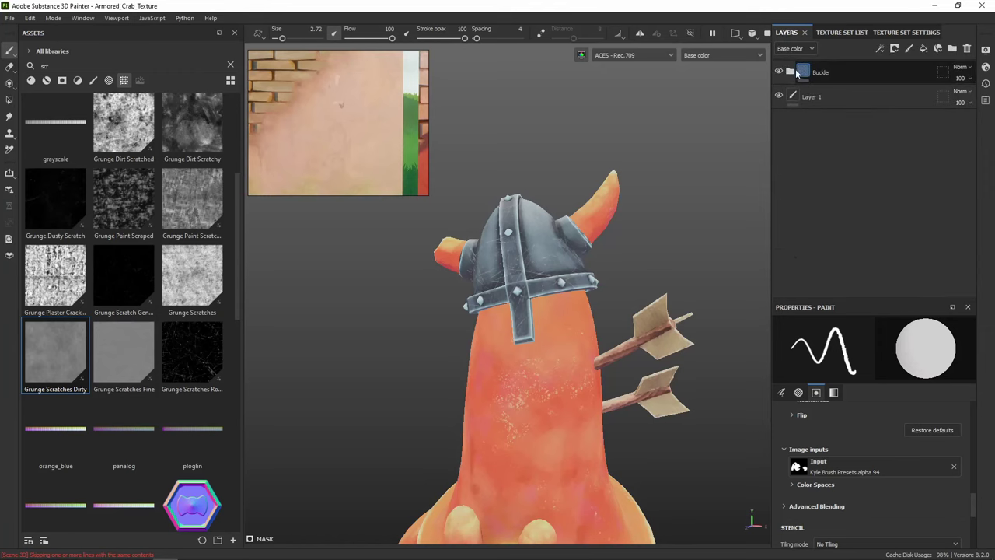
{"action": "left_click", "coordinate": [863, 32]}
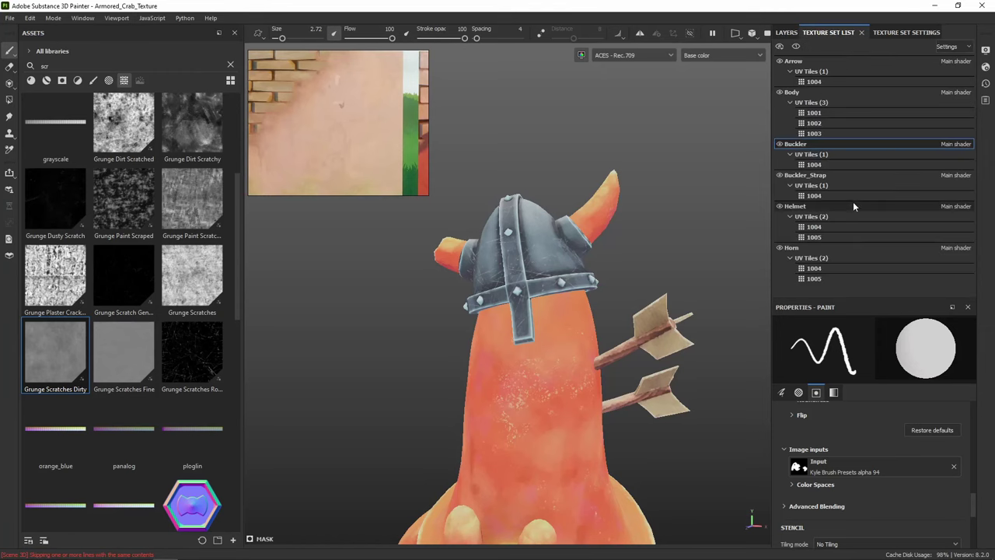
In the Horn texture set, hide the layers above BaseColor and sample BaseColor's base color from the light peach plaster in the reference image
{"action": "left_click", "coordinate": [801, 248]}
{"action": "left_click", "coordinate": [798, 35]}
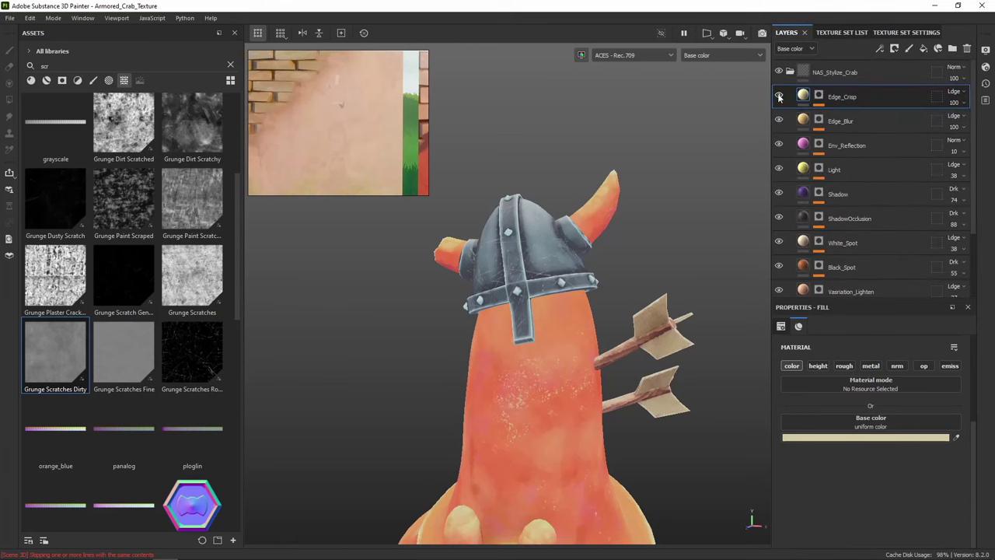
{"action": "scroll", "coordinate": [780, 133], "scroll_direction": "down", "scroll_amount": 2}
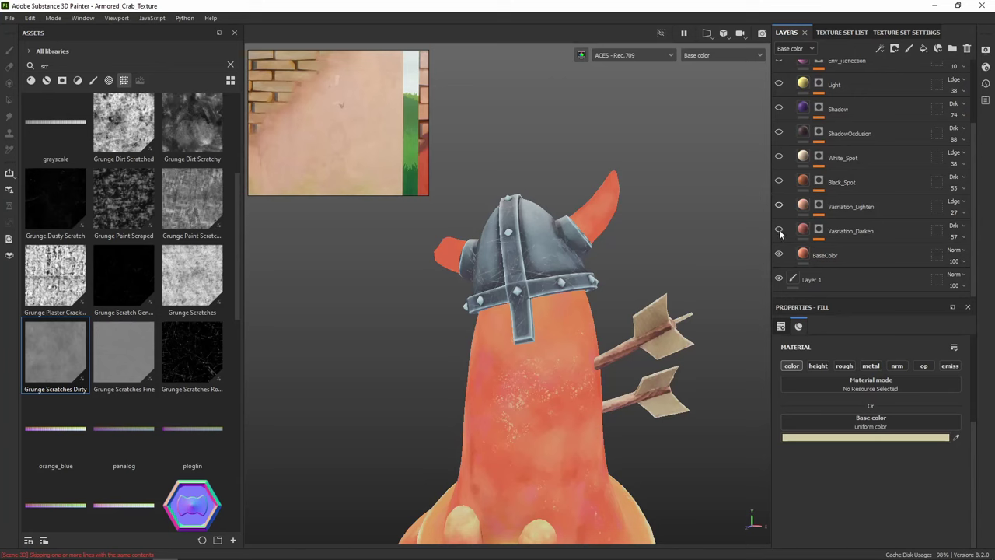
{"action": "left_click", "coordinate": [849, 257]}
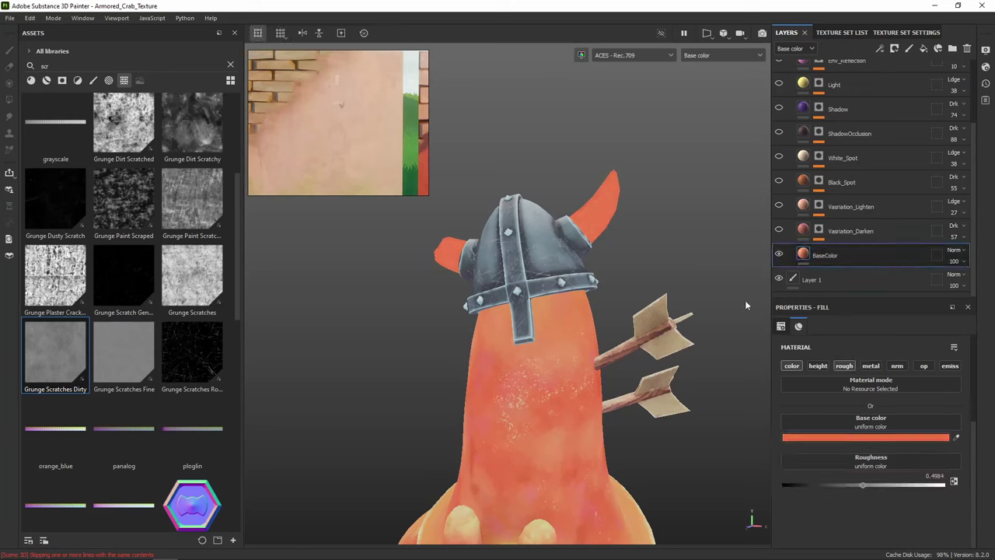
{"action": "left_click", "coordinate": [956, 437]}
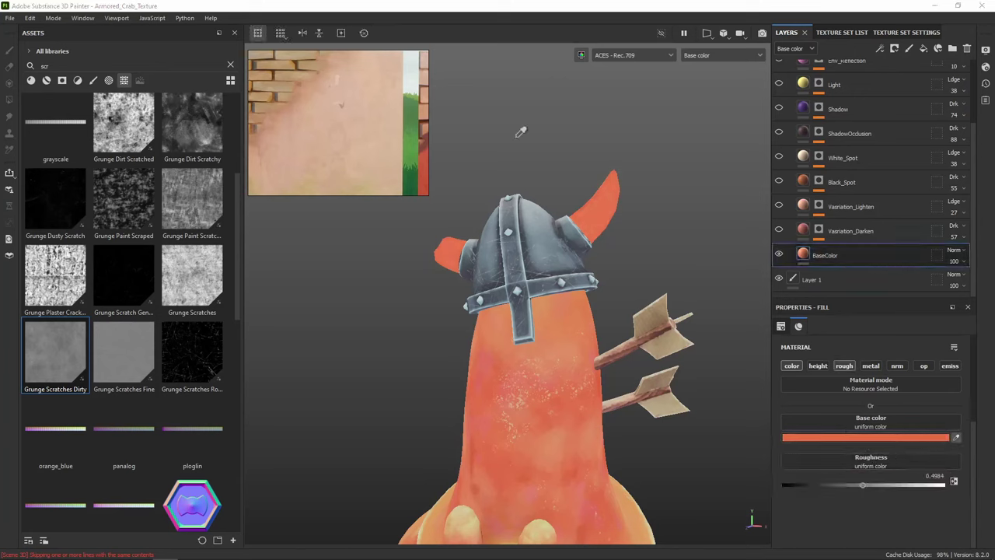
{"action": "left_click", "coordinate": [411, 140]}
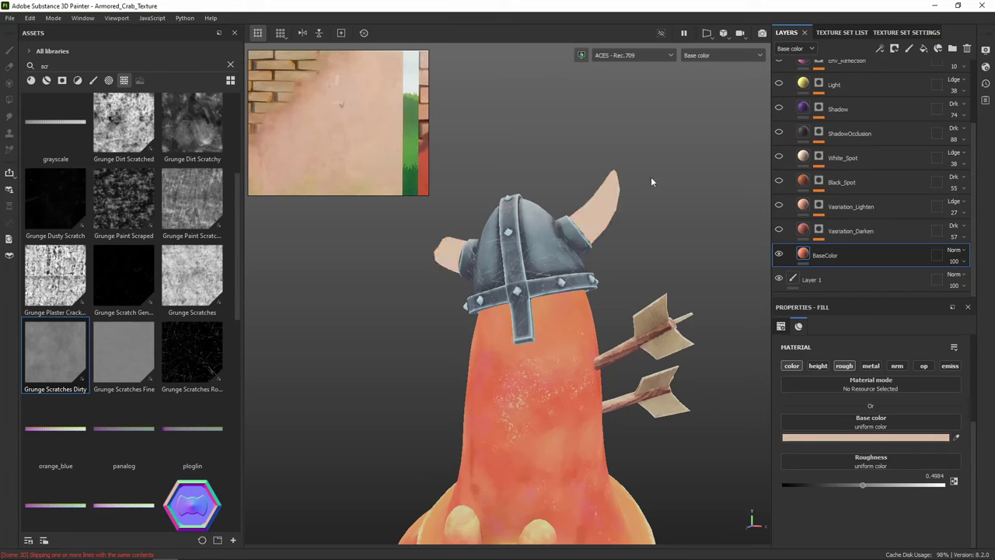
{"action": "left_click_drag", "start_coordinate": [652, 181], "coordinate": [658, 206], "text": "alt"}
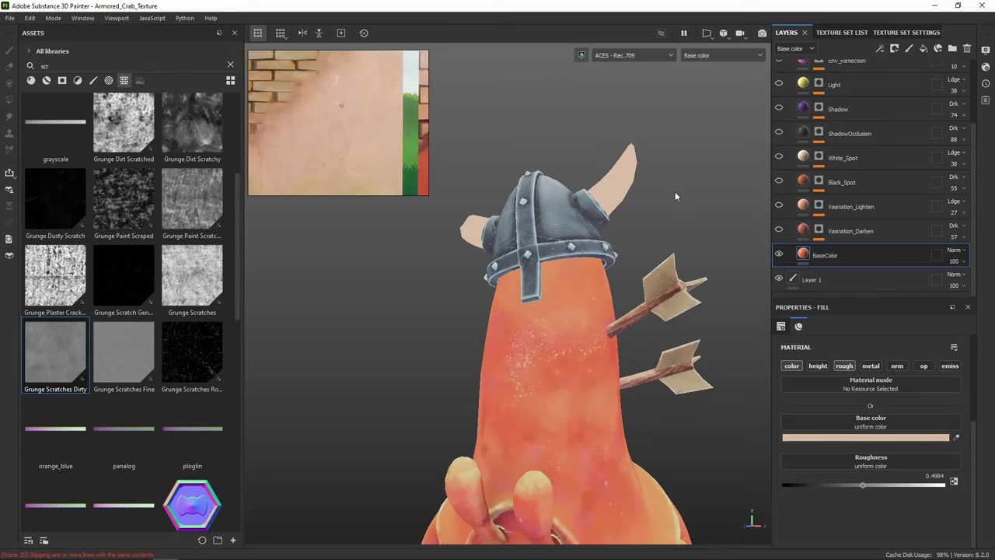
Show the Vasriation_Darken layer and sample its base color from the darker pinkish-tan plaster beside the bricks in the reference image
{"action": "left_click", "coordinate": [779, 230]}
{"action": "left_click", "coordinate": [851, 231]}
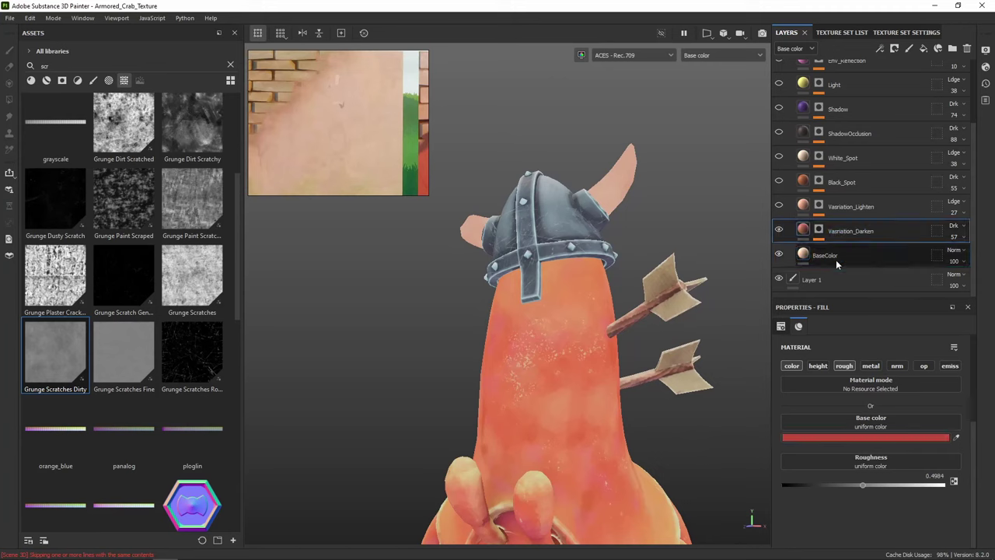
{"action": "left_click", "coordinate": [957, 437]}
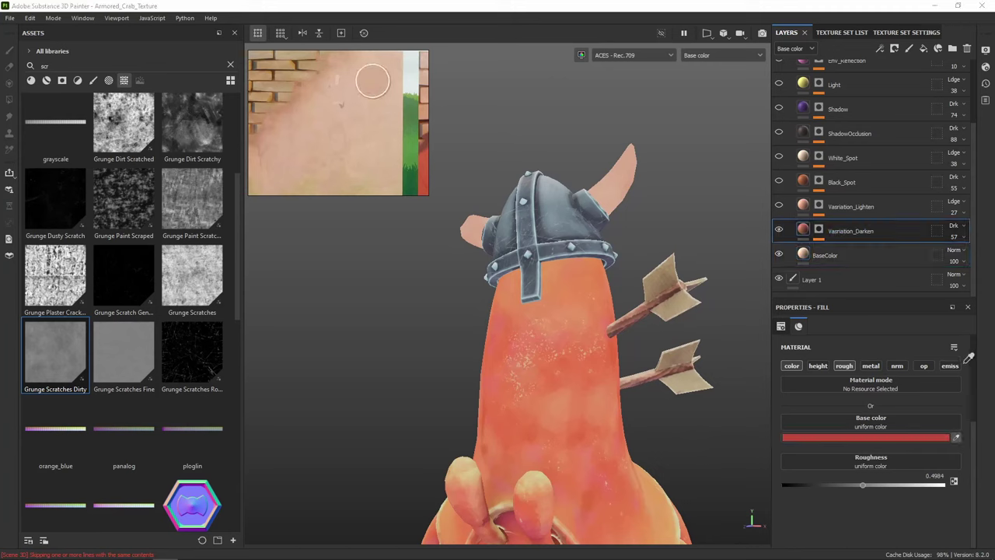
{"action": "left_click", "coordinate": [636, 187]}
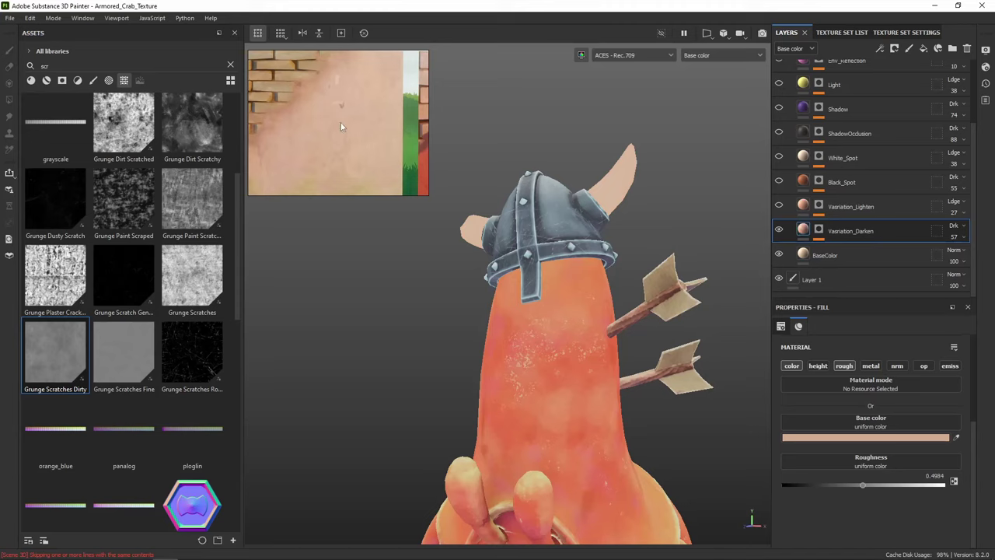
{"action": "middle_click_drag", "start_coordinate": [341, 123], "coordinate": [367, 146]}
{"action": "left_click", "coordinate": [957, 438]}
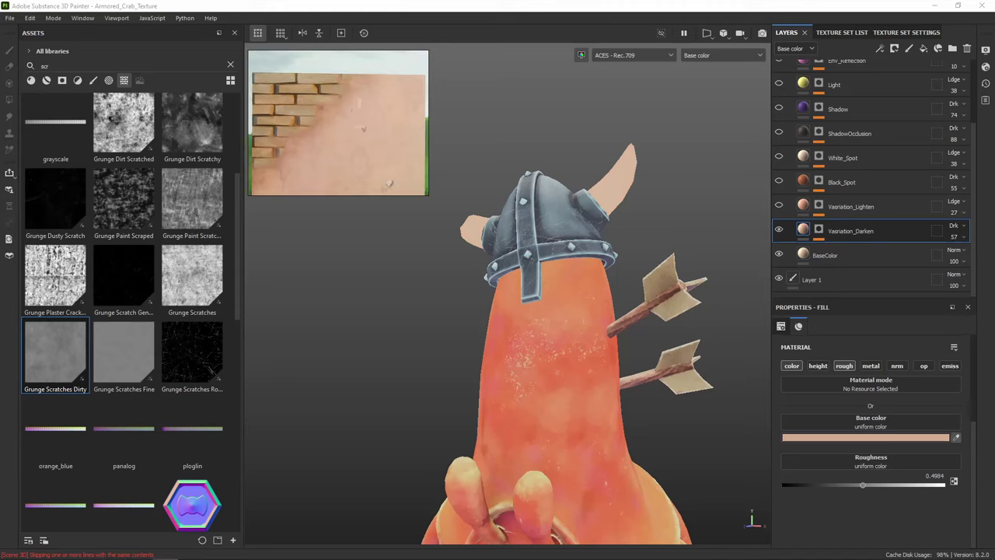
{"action": "left_click", "coordinate": [320, 161]}
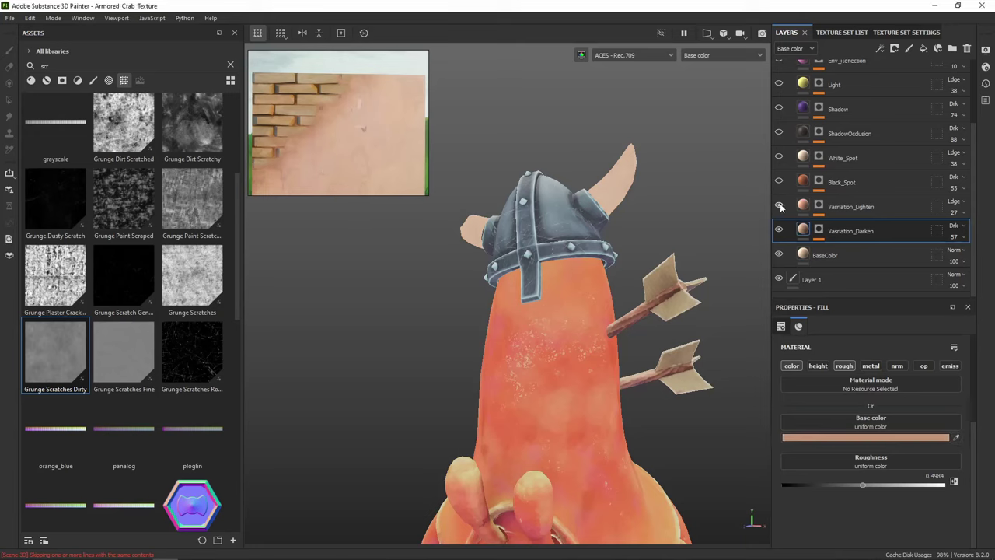
Show the Vasriation_Lighten layer and give it a pale cream base color sampled from the plaster in the reference image
{"action": "left_click", "coordinate": [805, 208]}
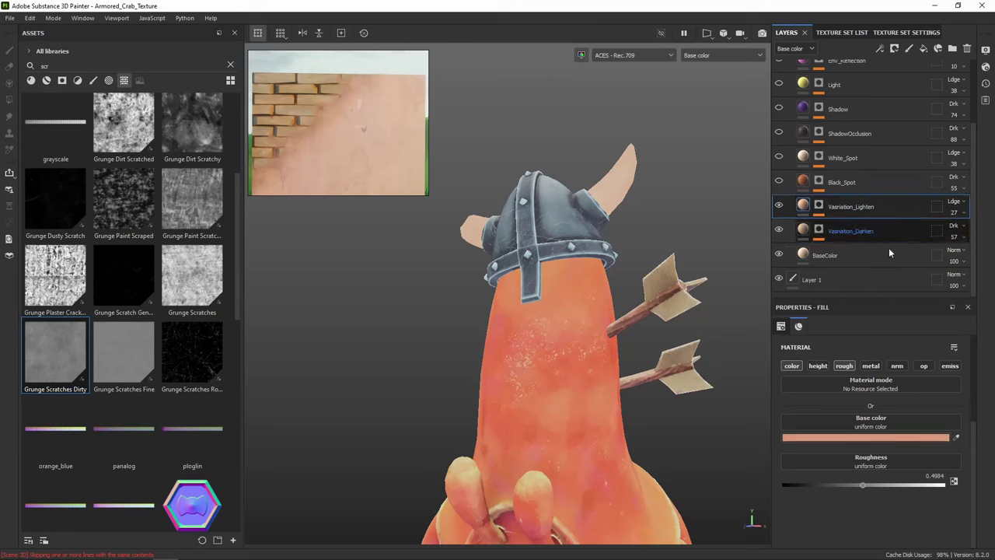
{"action": "left_click", "coordinate": [957, 437]}
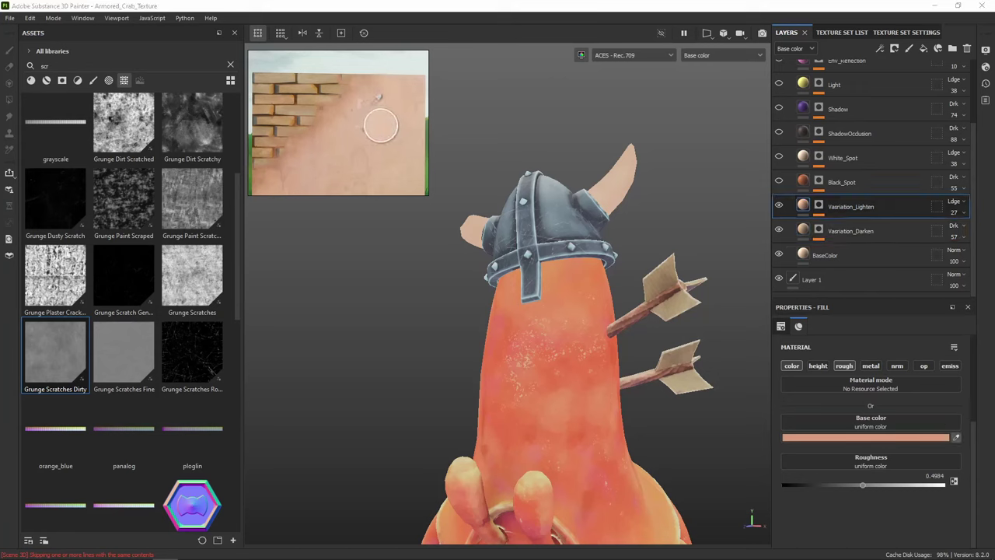
{"action": "left_click", "coordinate": [380, 126]}
{"action": "scroll", "coordinate": [628, 155], "scroll_direction": "up", "scroll_amount": 3}
{"action": "left_click_drag", "start_coordinate": [617, 160], "coordinate": [745, 199], "text": "alt"}
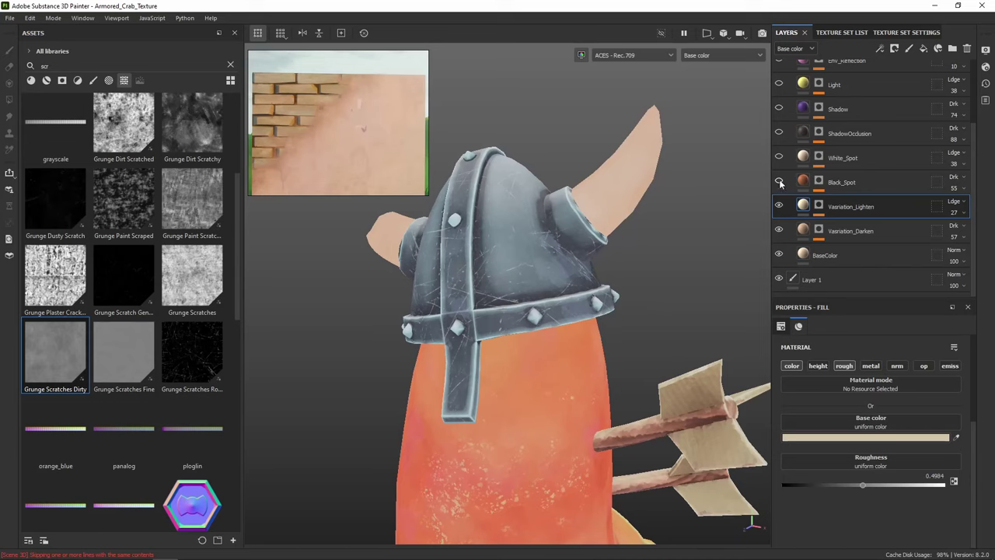
Show the horns' ShadowOcclusion layer and display its mask alone on the model
{"action": "left_click", "coordinate": [806, 133]}
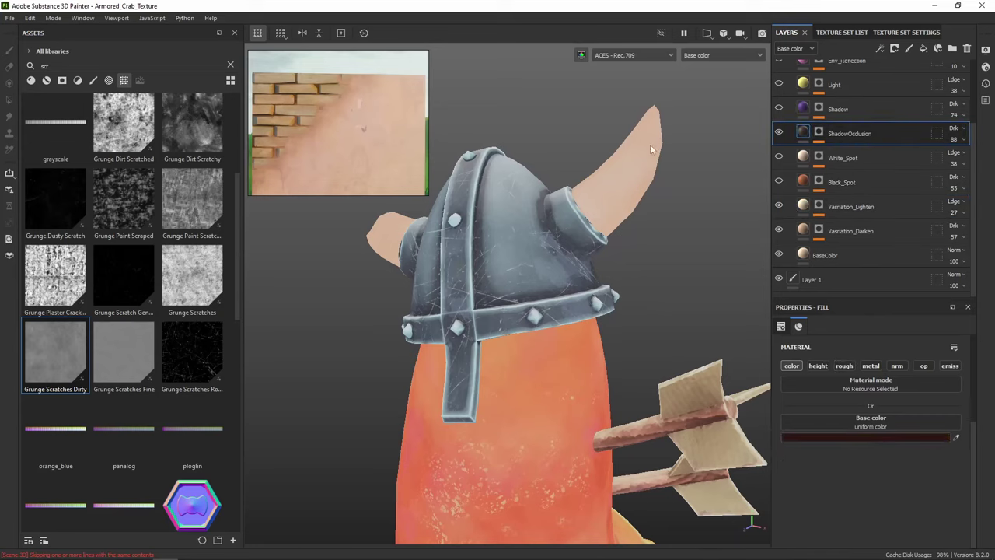
{"action": "scroll", "coordinate": [577, 215], "scroll_direction": "up", "scroll_amount": 5}
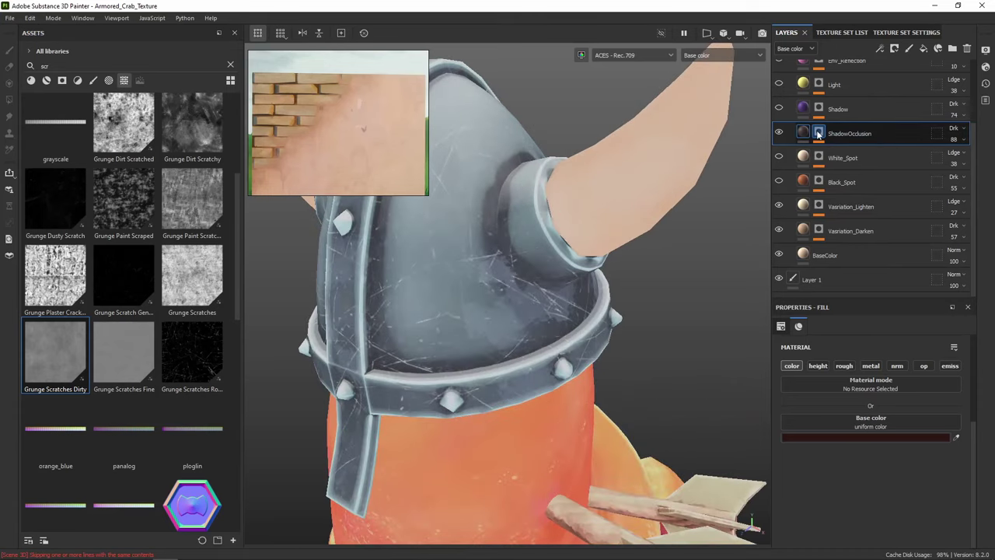
{"action": "left_click", "coordinate": [818, 133]}
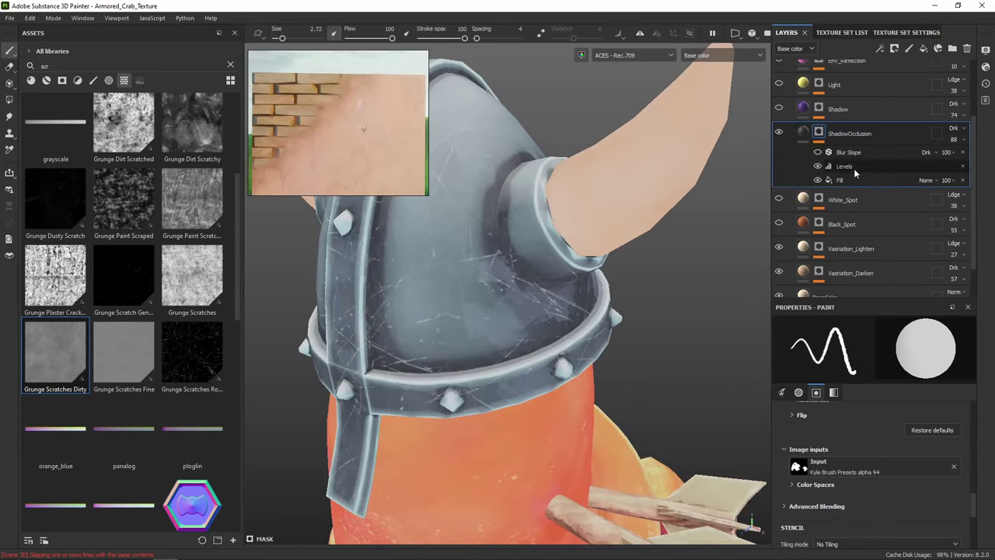
{"action": "left_click", "coordinate": [816, 133], "text": "alt"}
{"action": "scroll", "coordinate": [648, 192], "scroll_direction": "down", "scroll_amount": 3}
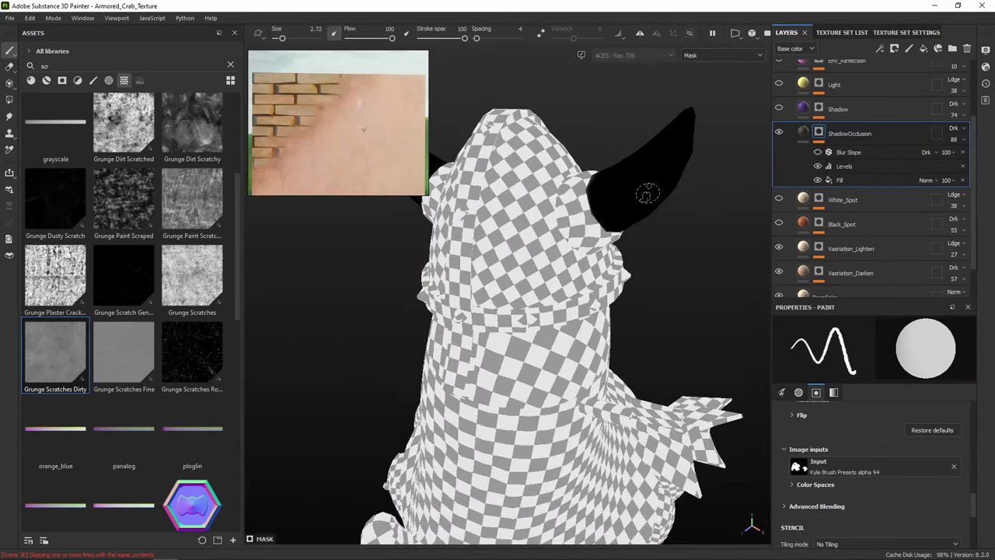
Shift the Levels midtone of the ShadowOcclusion mask so a soft gradient spreads from the horn bases, and return to the base color view
{"action": "left_click", "coordinate": [817, 166]}
{"action": "left_click_drag", "start_coordinate": [620, 205], "coordinate": [717, 191], "text": "alt"}
{"action": "left_click", "coordinate": [818, 166]}
{"action": "left_click", "coordinate": [861, 168]}
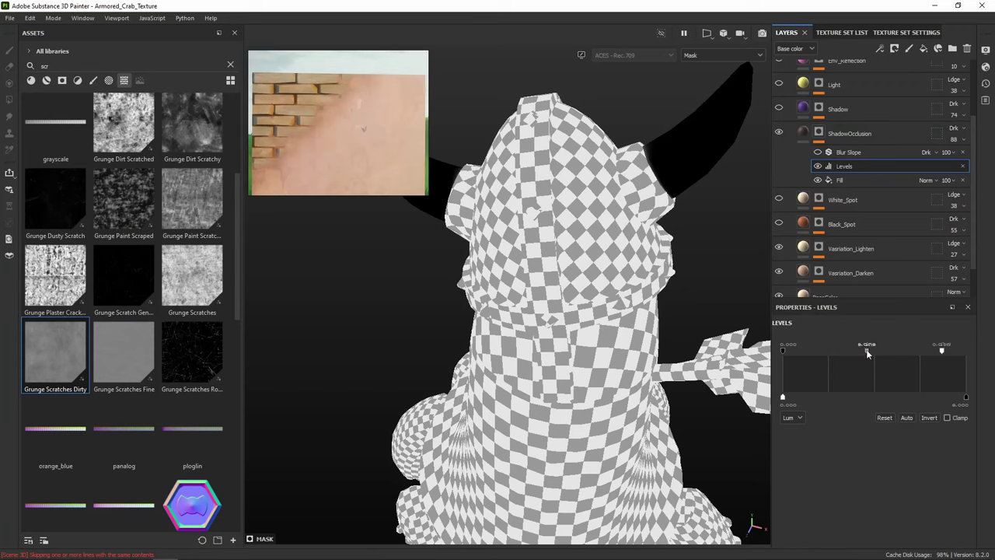
{"action": "mouse_move", "coordinate": [867, 354]}
{"action": "left_mouse_down"}
{"action": "mouse_move", "coordinate": [976, 352]}
{"action": "mouse_move", "coordinate": [896, 352]}
{"action": "left_mouse_up"}
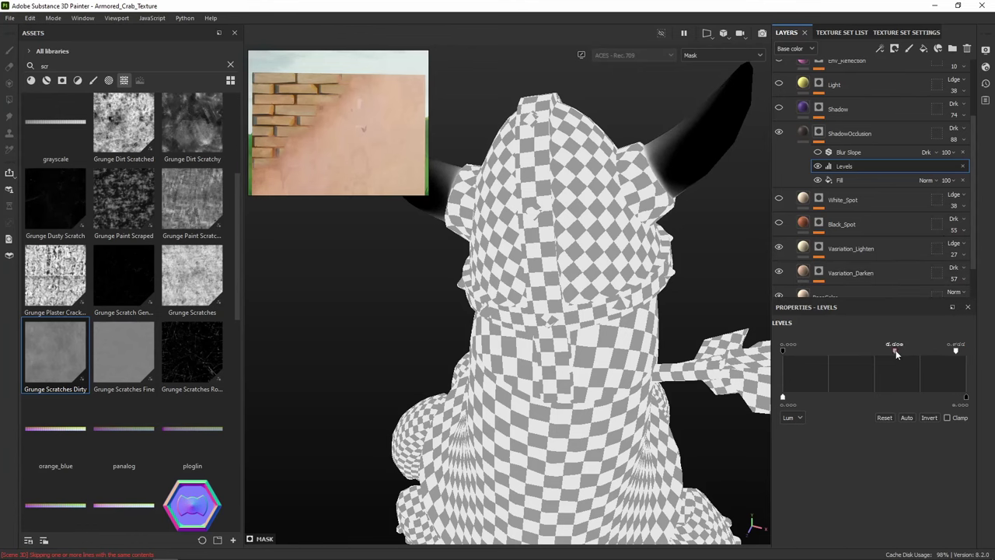
{"action": "left_click", "coordinate": [801, 135]}
{"action": "left_click_drag", "start_coordinate": [684, 186], "coordinate": [646, 248], "text": "alt"}
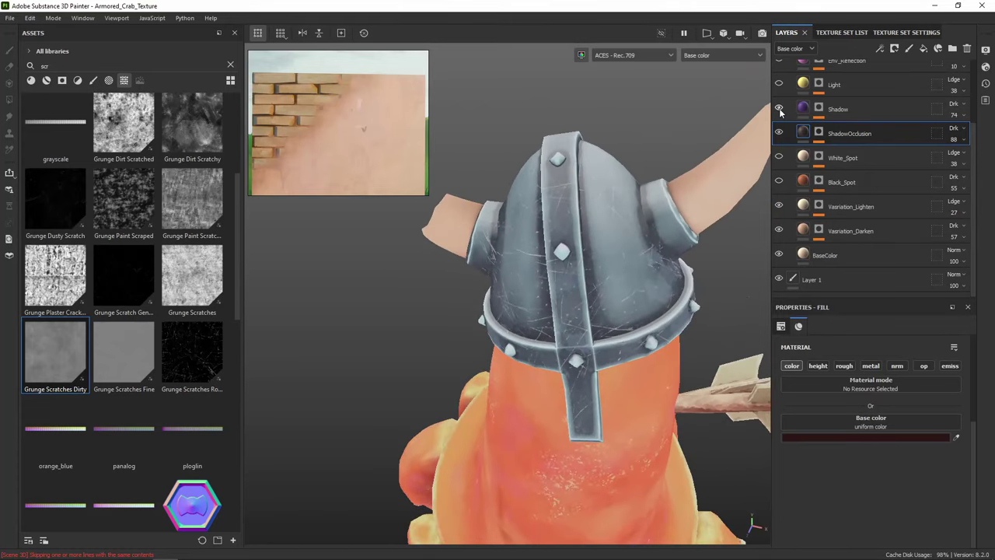
Show the horns' Shadow layer and set its opacity to 49
{"action": "left_click_drag", "start_coordinate": [675, 214], "coordinate": [692, 199], "text": "alt"}
{"action": "left_click", "coordinate": [859, 108]}
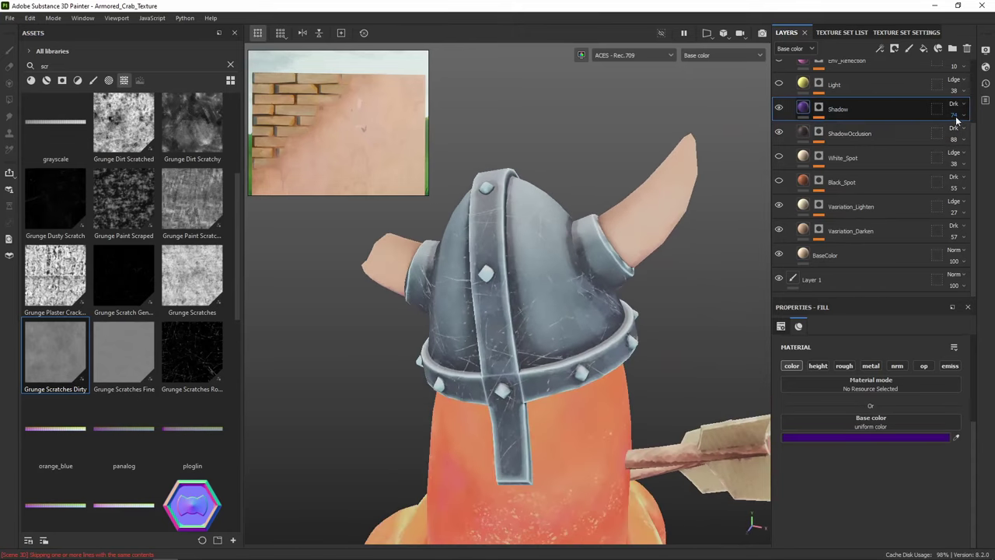
{"action": "left_click", "coordinate": [968, 134]}
{"action": "left_click_drag", "start_coordinate": [728, 208], "coordinate": [700, 201], "text": "alt"}
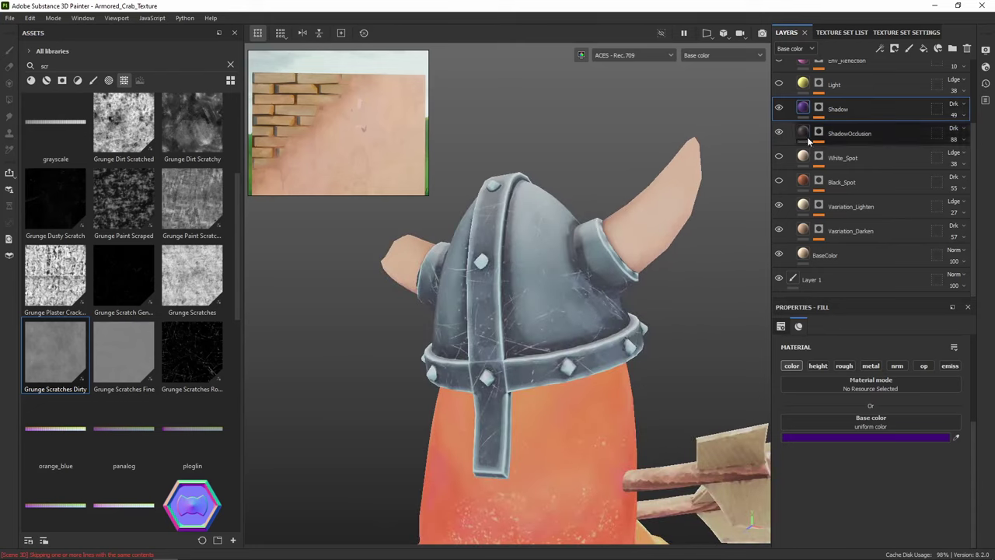
Show the Light layer, sample its base color from the reference plaster, and brighten it to a pale cream
{"action": "left_click", "coordinate": [779, 83]}
{"action": "middle_click_drag", "start_coordinate": [688, 185], "coordinate": [705, 232], "text": "alt"}
{"action": "left_click", "coordinate": [804, 84]}
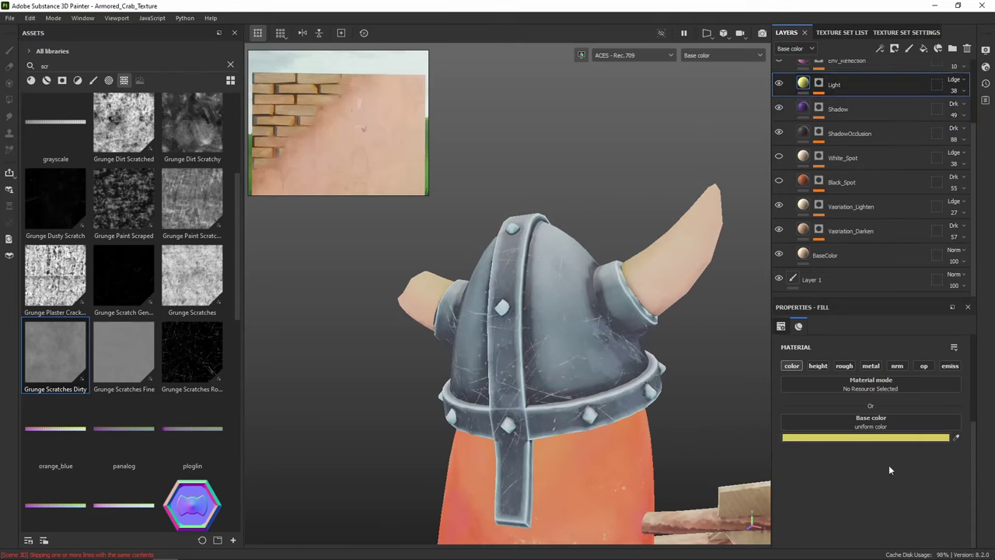
{"action": "left_click", "coordinate": [902, 438]}
{"action": "left_click", "coordinate": [783, 324]}
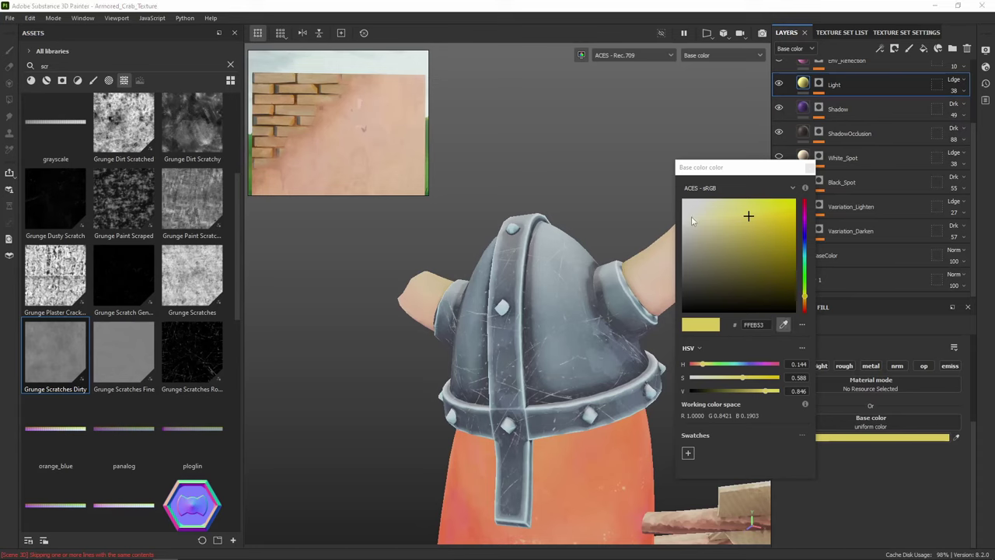
{"action": "left_click", "coordinate": [382, 125]}
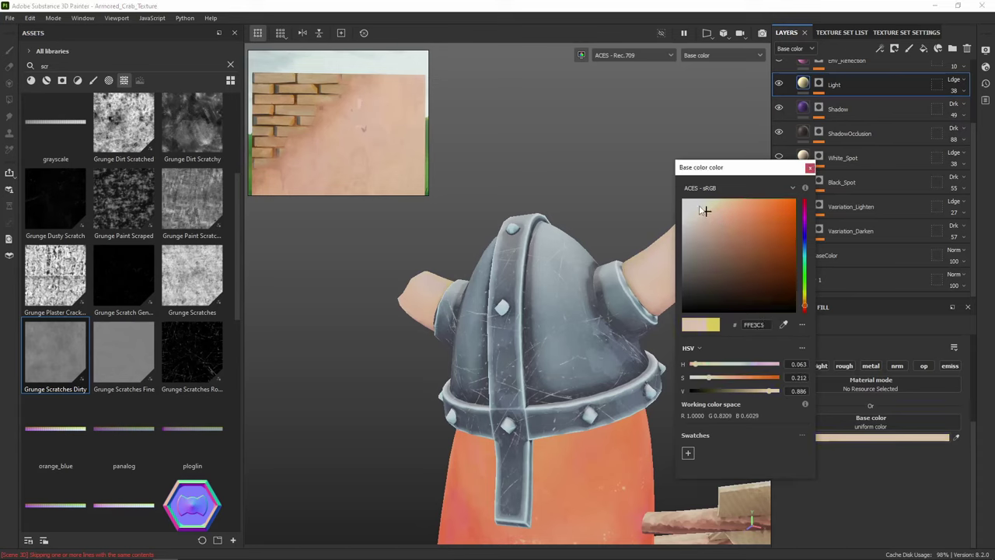
{"action": "left_click_drag", "start_coordinate": [707, 211], "coordinate": [709, 204]}
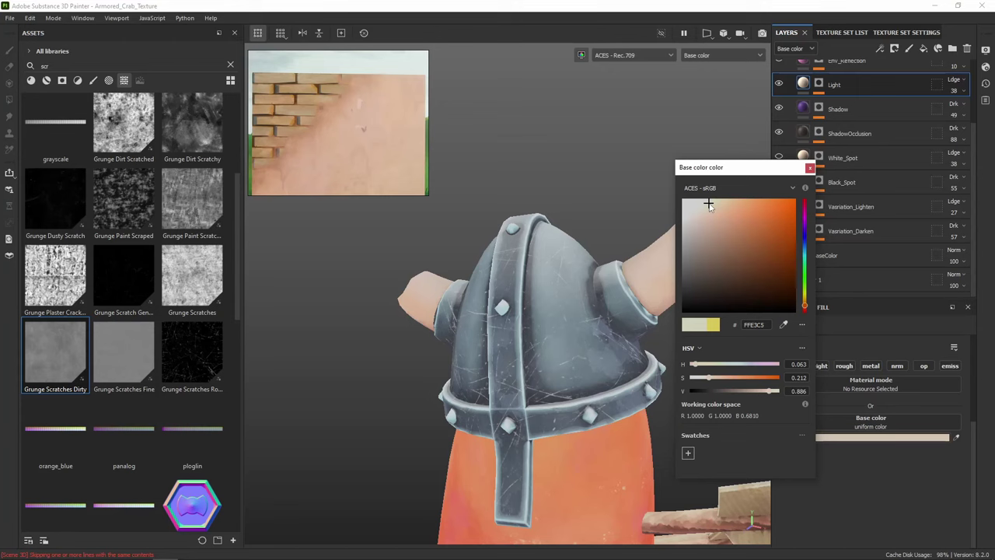
{"action": "left_click", "coordinate": [810, 168]}
{"action": "left_click_drag", "start_coordinate": [664, 178], "coordinate": [639, 187], "text": "alt"}
Show the Env_Reflection layer and check the horns from several angles and distances
{"action": "scroll", "coordinate": [800, 113], "scroll_direction": "up", "scroll_amount": 2}
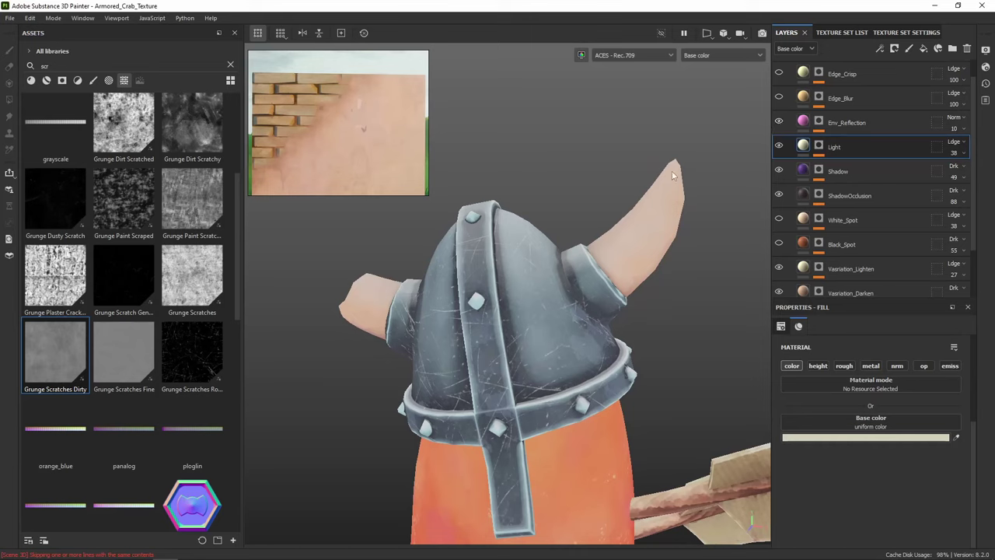
{"action": "left_click_drag", "start_coordinate": [666, 218], "coordinate": [723, 185], "text": "alt"}
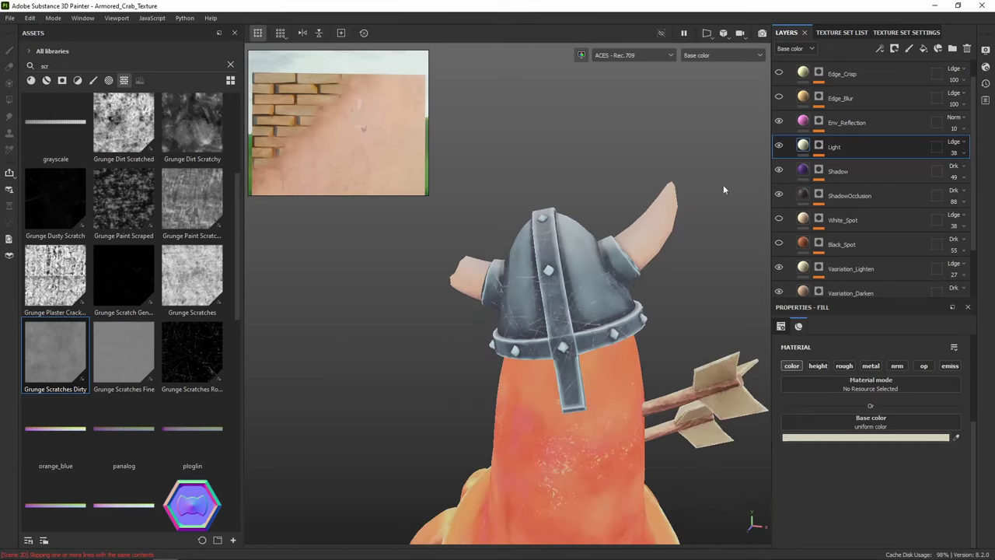
{"action": "left_click_drag", "start_coordinate": [564, 150], "coordinate": [628, 181], "text": "alt"}
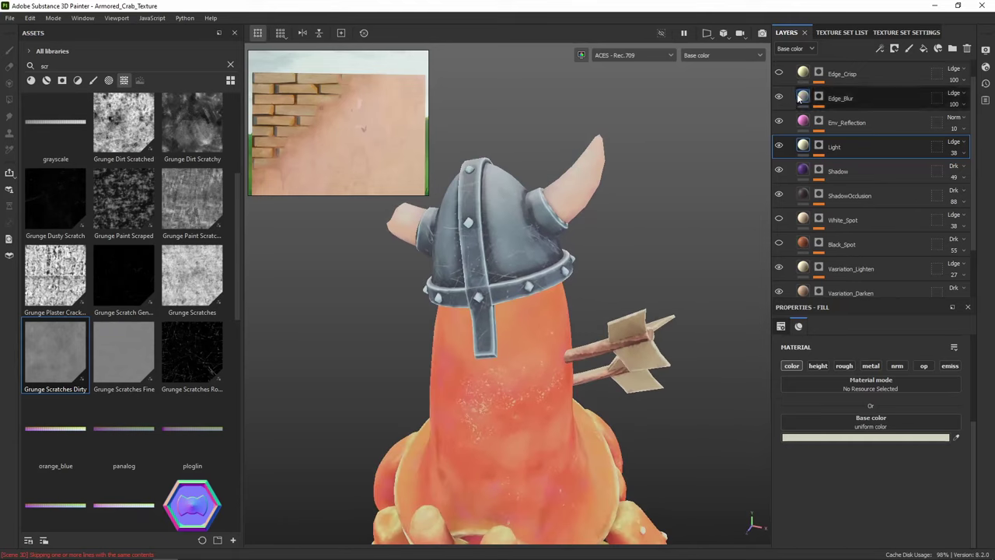
With Edge_Blur shown, set its base color to a pale cream and display its mask alone on the model
{"action": "left_click", "coordinate": [803, 99]}
{"action": "left_click", "coordinate": [871, 438]}
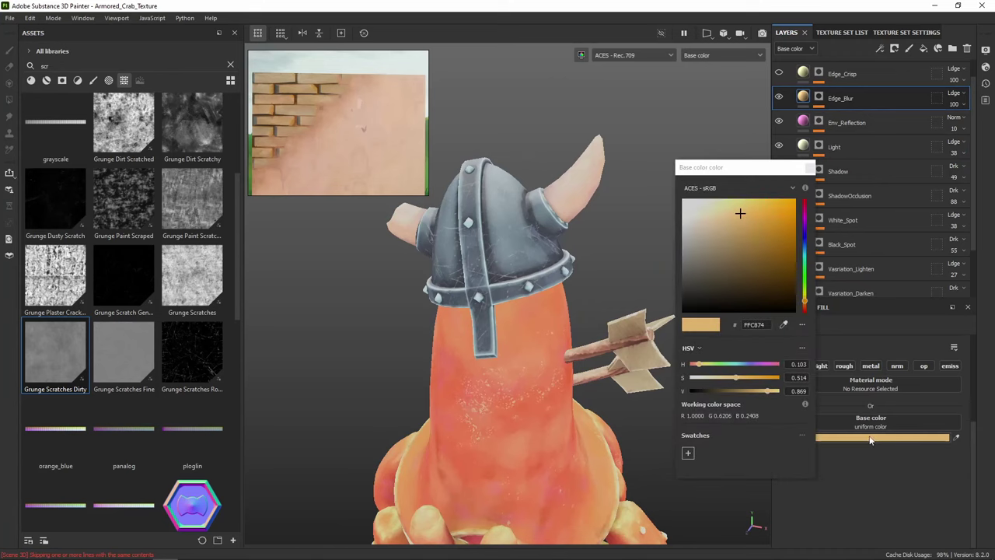
{"action": "left_click", "coordinate": [704, 206]}
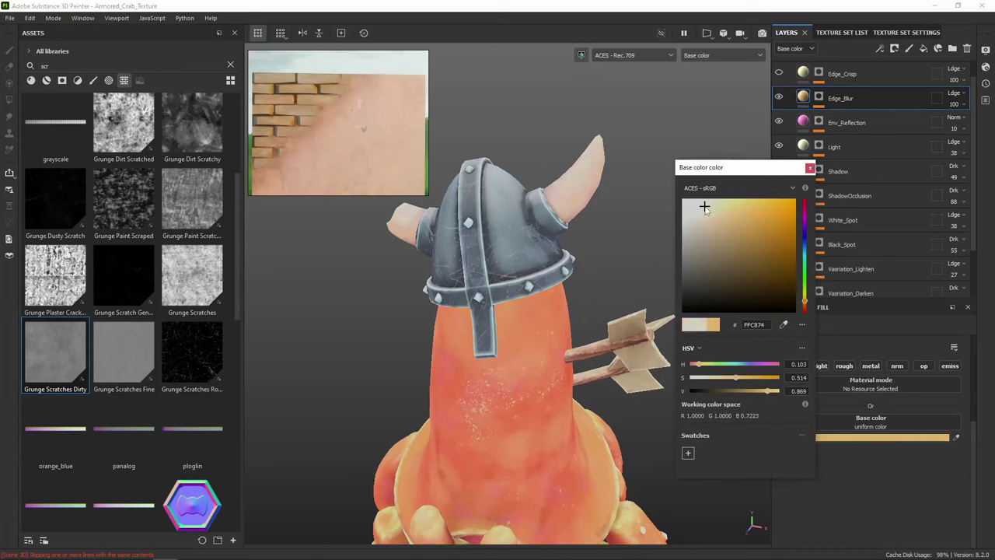
{"action": "left_click", "coordinate": [810, 169]}
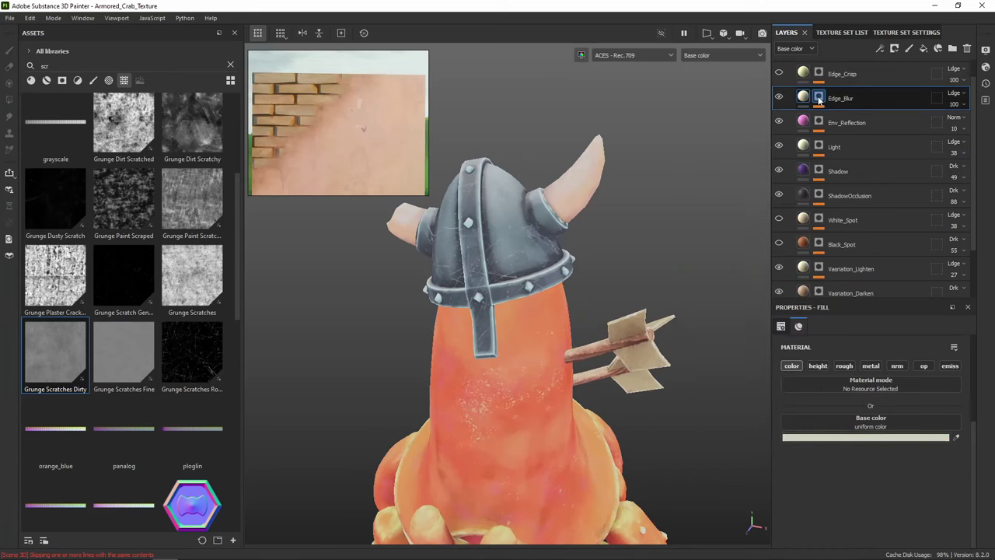
{"action": "left_click", "coordinate": [819, 98], "text": "alt"}
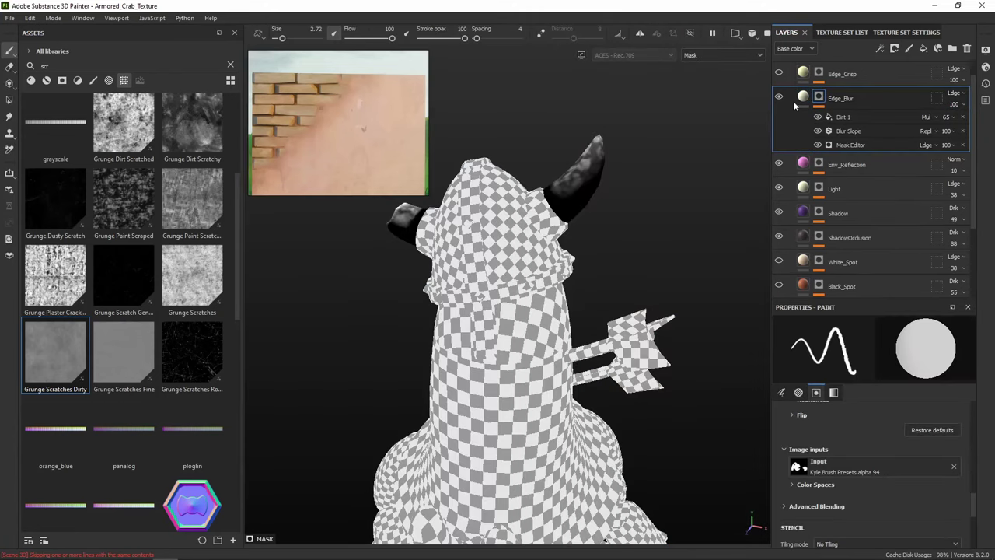
{"action": "left_click", "coordinate": [803, 96]}
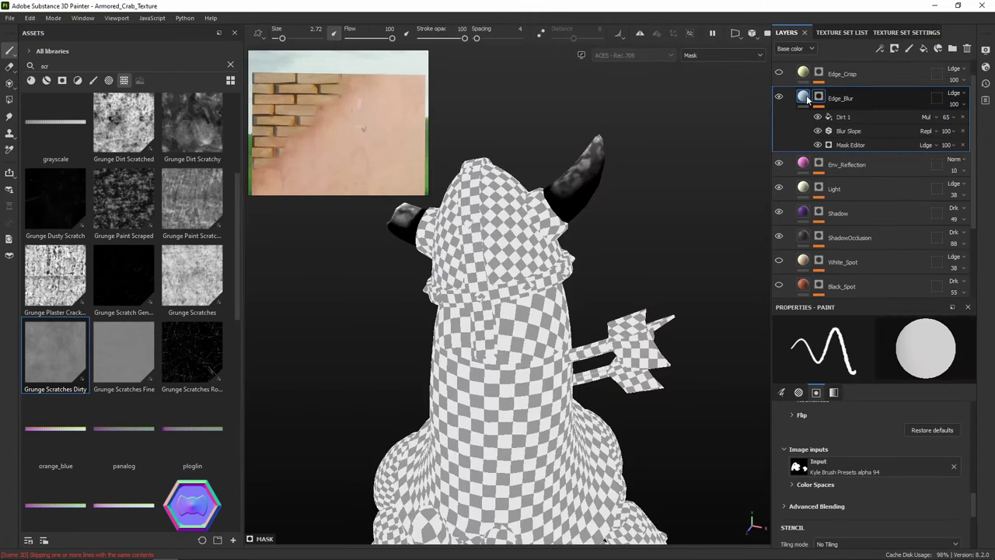
Return from the mask display to the base color view and show the horns' Edge_Crisp layer
{"action": "scroll", "coordinate": [600, 165], "scroll_direction": "up", "scroll_amount": 3}
{"action": "middle_click_drag", "start_coordinate": [595, 167], "coordinate": [652, 201], "text": "alt"}
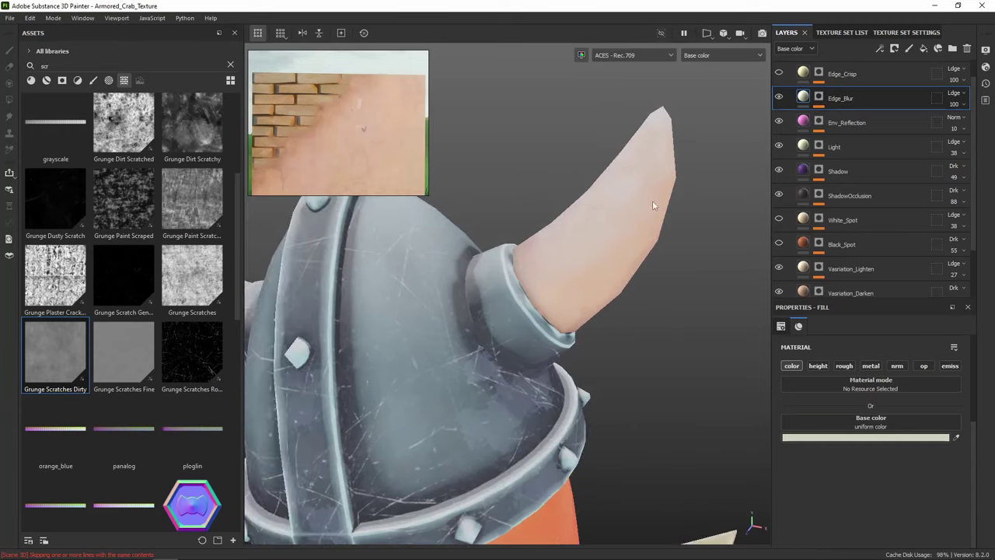
{"action": "left_click_drag", "start_coordinate": [652, 201], "coordinate": [606, 155], "text": "alt"}
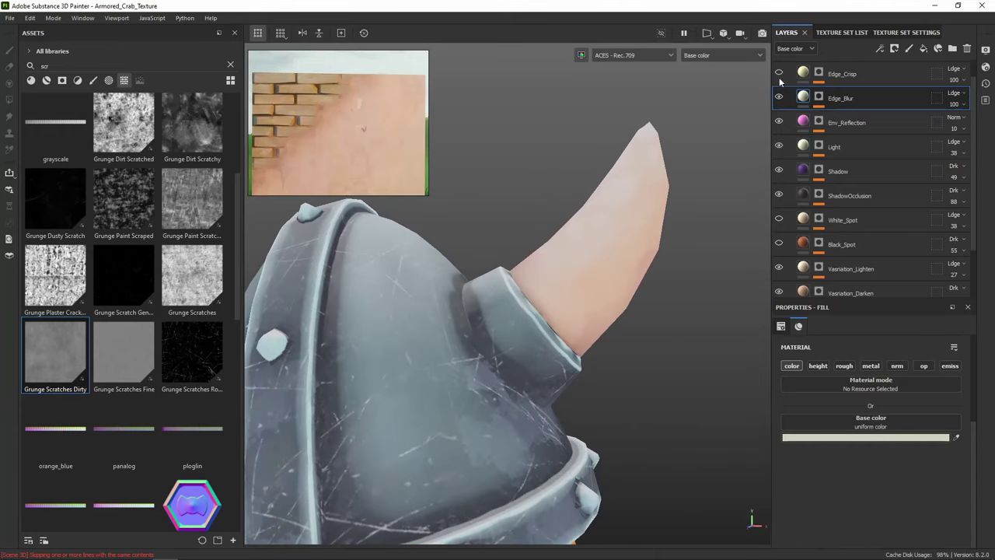
{"action": "scroll", "coordinate": [667, 177], "scroll_direction": "down", "scroll_amount": 5}
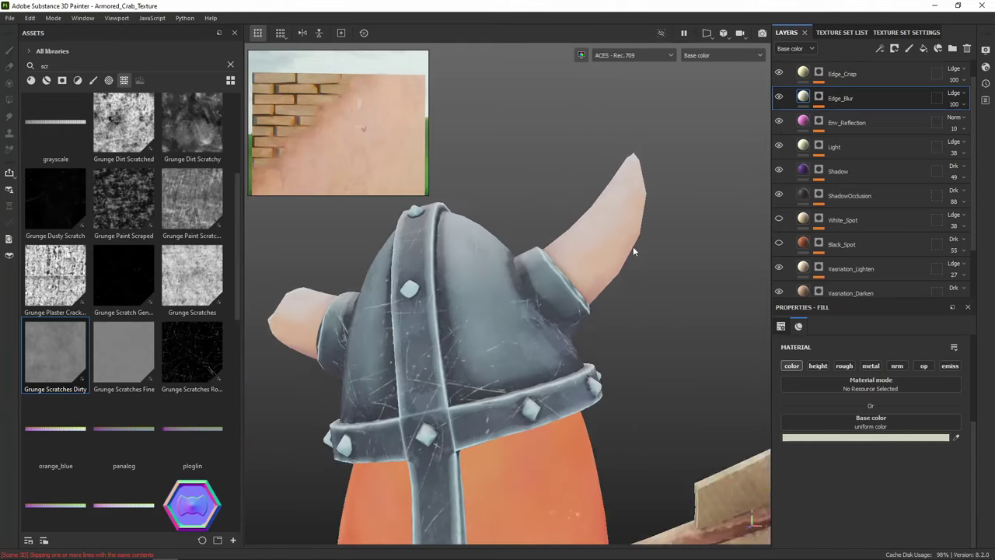
{"action": "mouse_move", "coordinate": [636, 251]}
{"action": "left_mouse_down", "text": "alt"}
{"action": "mouse_move", "coordinate": [596, 220]}
{"action": "mouse_move", "coordinate": [480, 243]}
{"action": "mouse_move", "coordinate": [606, 225]}
{"action": "mouse_move", "coordinate": [634, 260]}
{"action": "left_mouse_up", "text": "alt"}
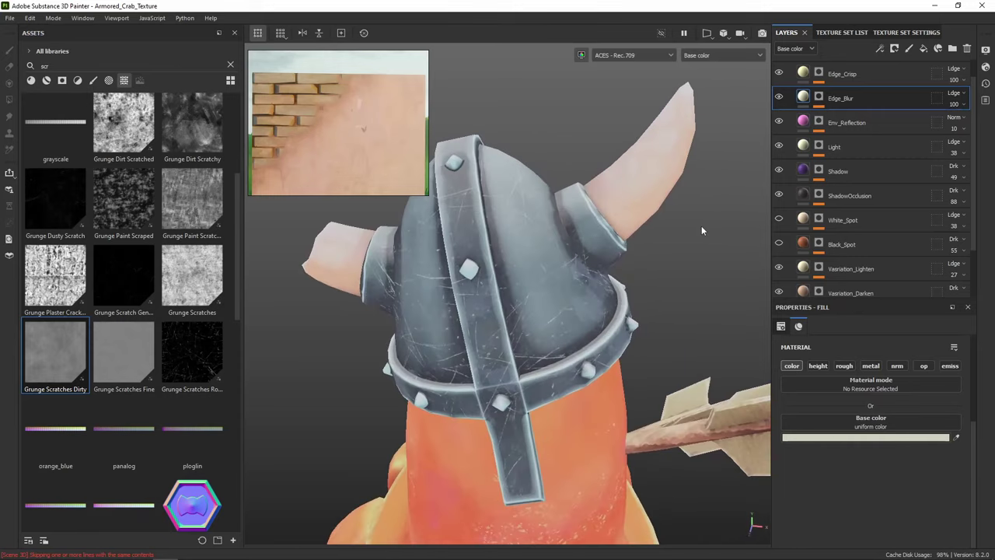
Set the Edge_Crisp layer's base color to a very pale, almost neutral off-white
{"action": "left_click", "coordinate": [808, 72]}
{"action": "left_click", "coordinate": [872, 438]}
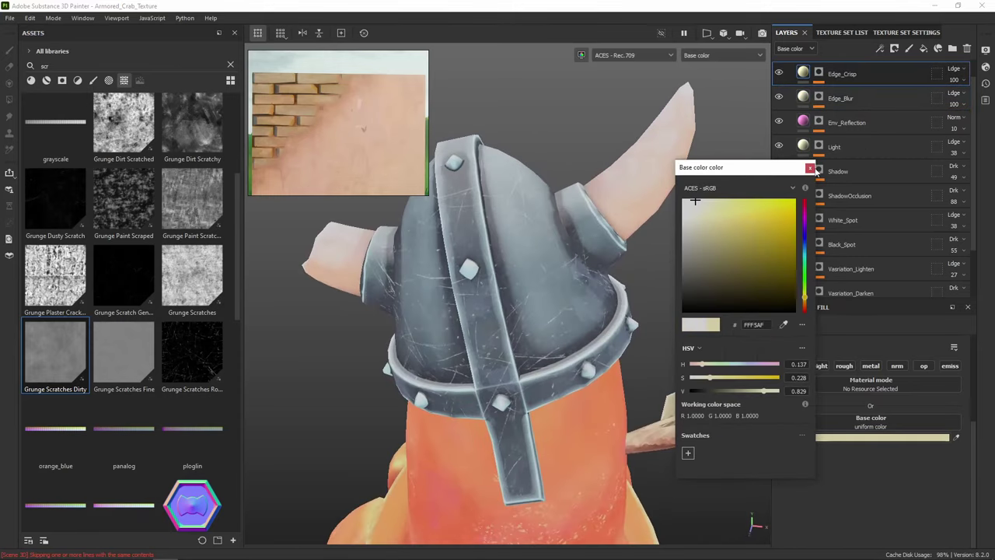
{"action": "left_click", "coordinate": [809, 168]}
Examine the recolored horns together with the helmet, body, claws and buckler from several angles and distances
{"action": "scroll", "coordinate": [686, 261], "scroll_direction": "down", "scroll_amount": 7}
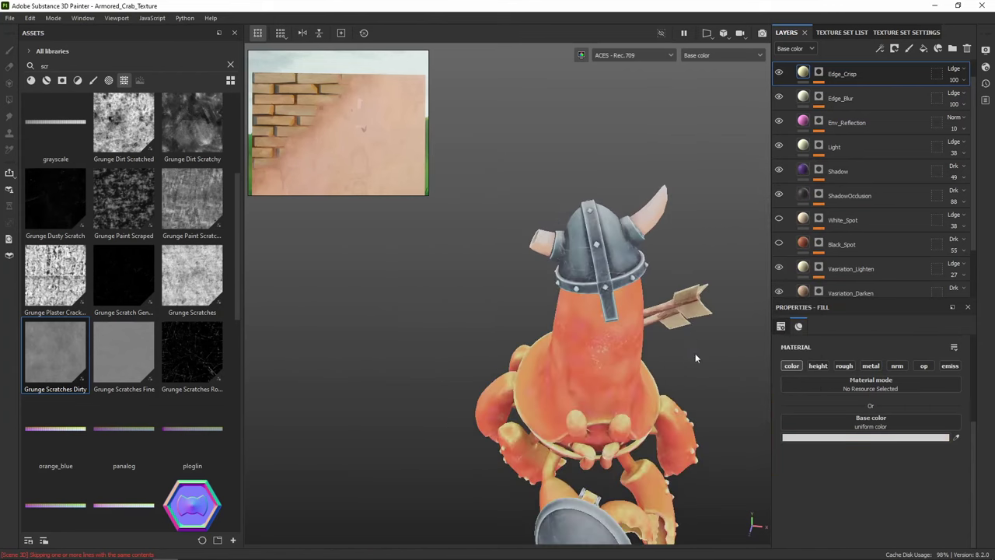
{"action": "middle_click_drag", "start_coordinate": [695, 353], "coordinate": [671, 244], "text": "alt"}
{"action": "left_click_drag", "start_coordinate": [670, 244], "coordinate": [574, 171], "text": "alt"}
{"action": "scroll", "coordinate": [620, 153], "scroll_direction": "up", "scroll_amount": 5}
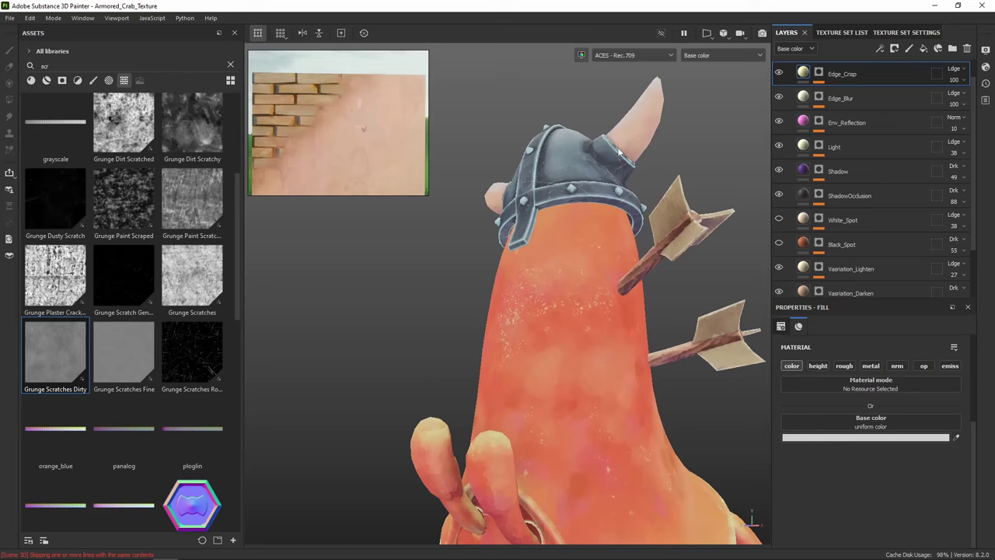
{"action": "left_click_drag", "start_coordinate": [655, 114], "coordinate": [626, 123], "text": "alt"}
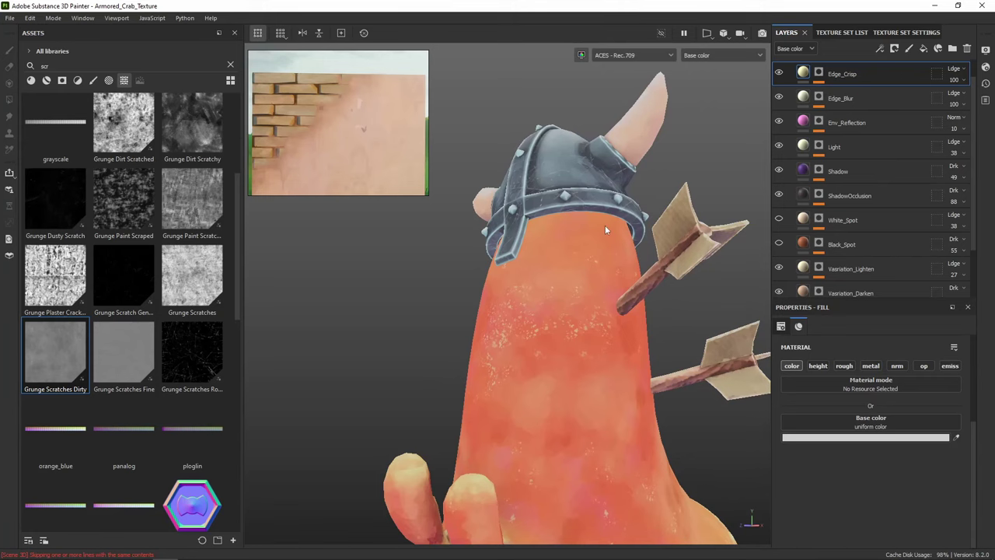
{"action": "scroll", "coordinate": [637, 222], "scroll_direction": "down", "scroll_amount": 4}
{"action": "middle_click_drag", "start_coordinate": [628, 293], "coordinate": [595, 143], "text": "alt"}
{"action": "left_click_drag", "start_coordinate": [596, 147], "coordinate": [658, 182], "text": "alt"}
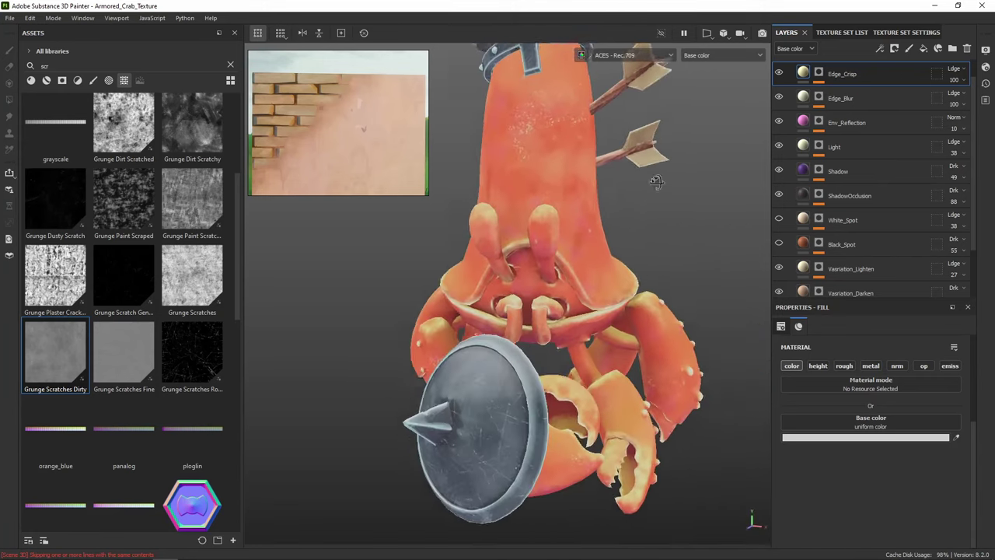
{"action": "middle_click_drag", "start_coordinate": [529, 130], "coordinate": [537, 269], "text": "alt"}
{"action": "left_click_drag", "start_coordinate": [603, 129], "coordinate": [578, 118], "text": "alt"}
{"action": "scroll", "coordinate": [603, 255], "scroll_direction": "down", "scroll_amount": 2}
{"action": "mouse_move", "coordinate": [603, 255]}
{"action": "left_mouse_down", "text": "alt"}
{"action": "mouse_move", "coordinate": [657, 218]}
{"action": "mouse_move", "coordinate": [555, 196]}
{"action": "mouse_move", "coordinate": [606, 269]}
{"action": "mouse_move", "coordinate": [593, 267]}
{"action": "left_mouse_up", "text": "alt"}
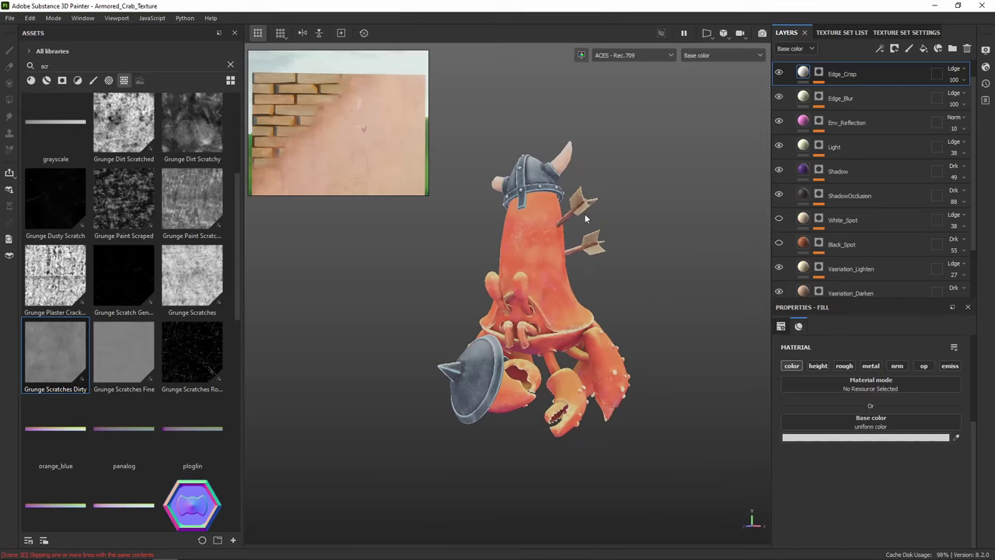
{"action": "scroll", "coordinate": [610, 253], "scroll_direction": "up", "scroll_amount": 5}
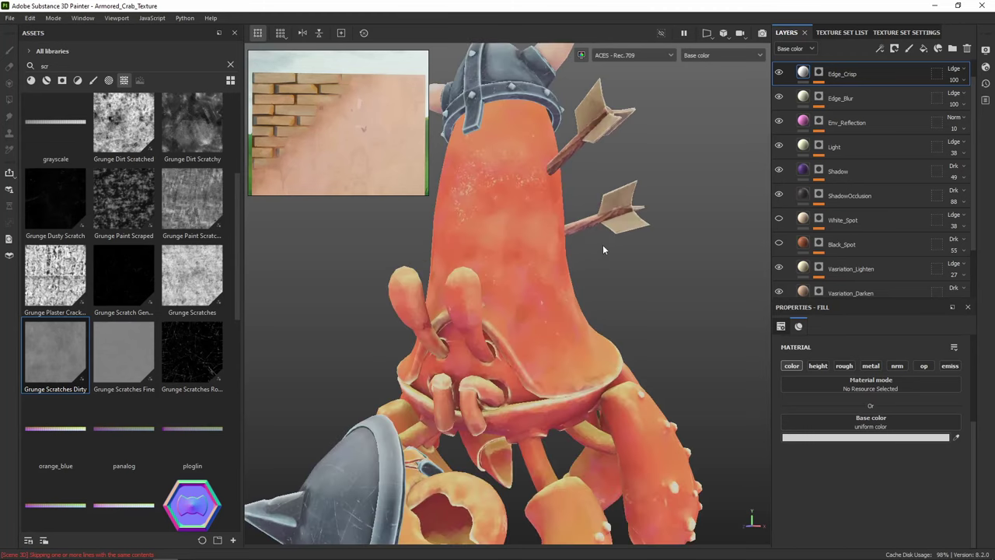
{"action": "scroll", "coordinate": [603, 249], "scroll_direction": "down", "scroll_amount": 6}
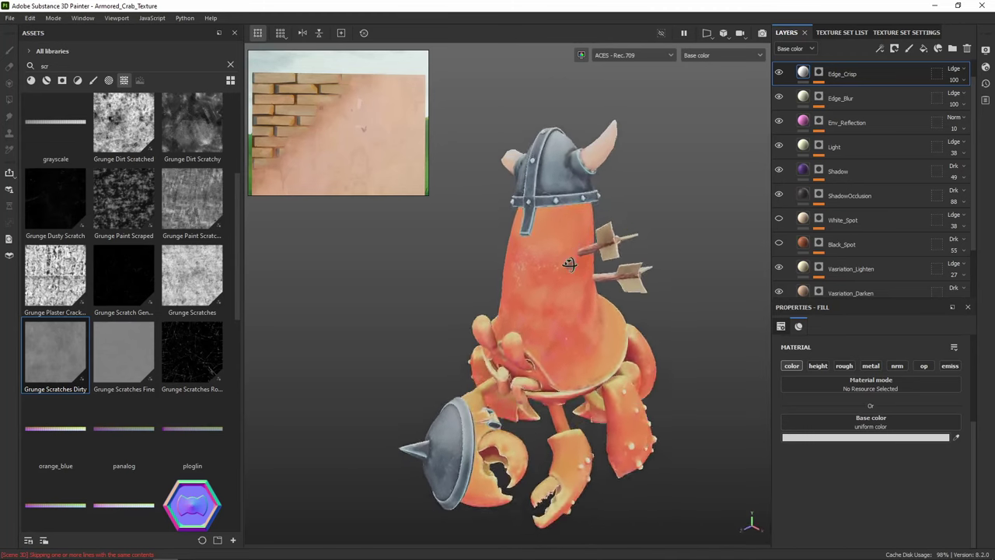
{"action": "left_click_drag", "start_coordinate": [569, 264], "coordinate": [580, 303], "text": "alt"}
{"action": "scroll", "coordinate": [579, 240], "scroll_direction": "up", "scroll_amount": 4}
{"action": "scroll", "coordinate": [635, 204], "scroll_direction": "down", "scroll_amount": 2}
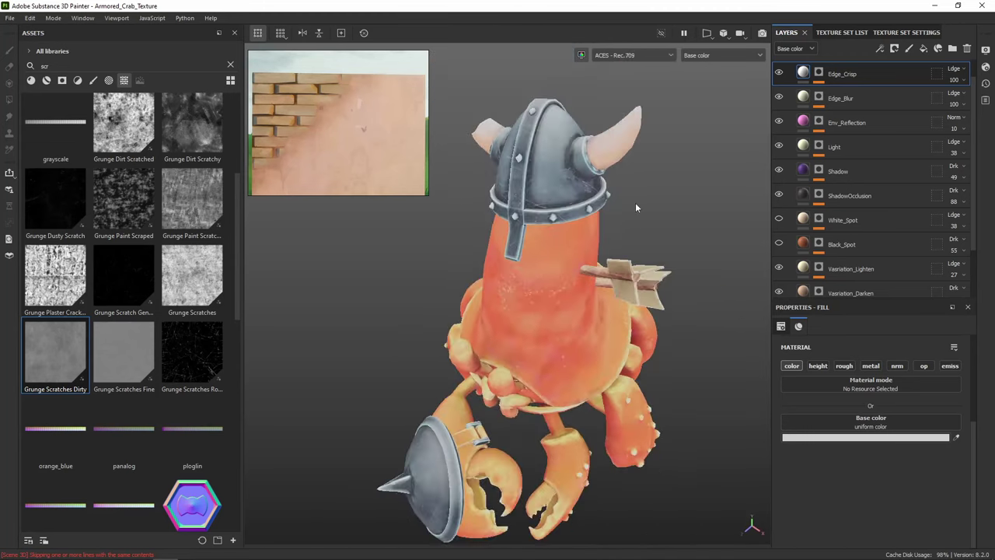
{"action": "middle_click_drag", "start_coordinate": [635, 203], "coordinate": [649, 109], "text": "alt"}
{"action": "left_click_drag", "start_coordinate": [513, 261], "coordinate": [584, 246], "text": "alt"}
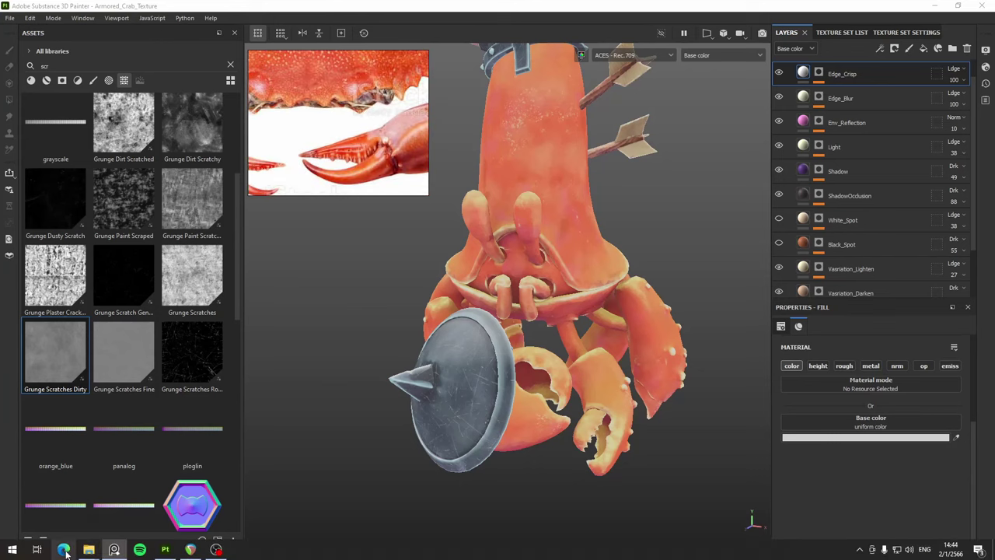
Switch to the browser and look through the red crab image results for a color reference
{"action": "left_click", "coordinate": [65, 553]}
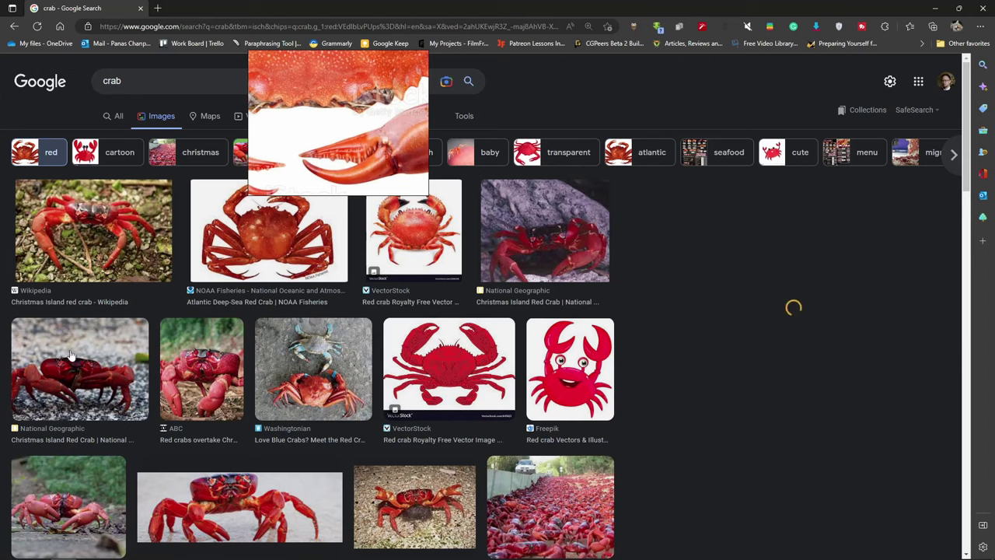
{"action": "left_click", "coordinate": [98, 377]}
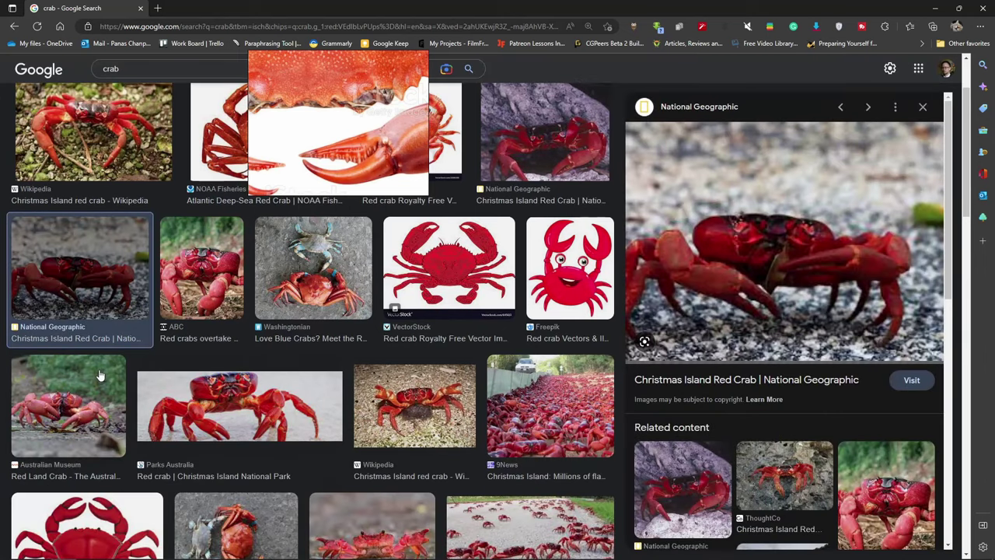
{"action": "left_click", "coordinate": [126, 125]}
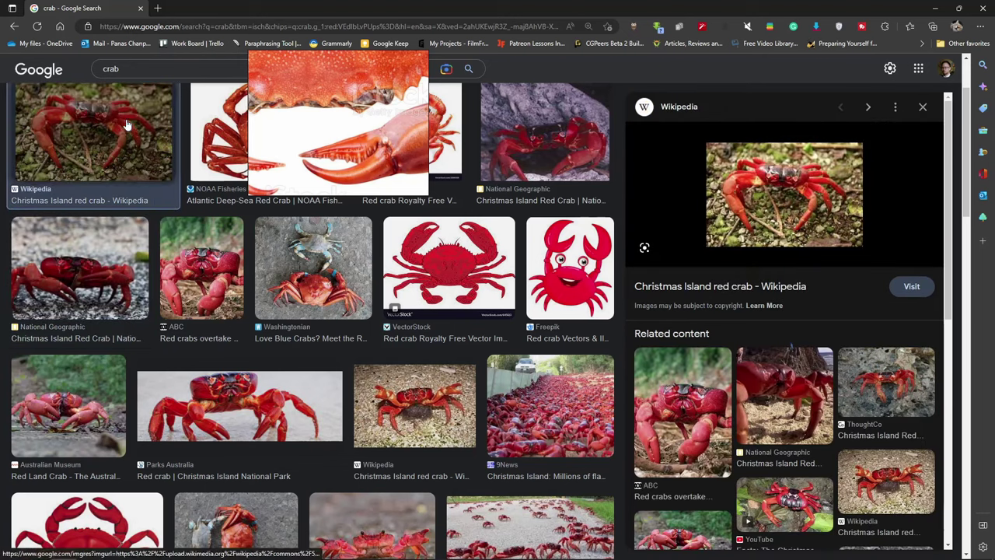
{"action": "left_click", "coordinate": [517, 188]}
{"action": "scroll", "coordinate": [242, 310], "scroll_direction": "down", "scroll_amount": 4}
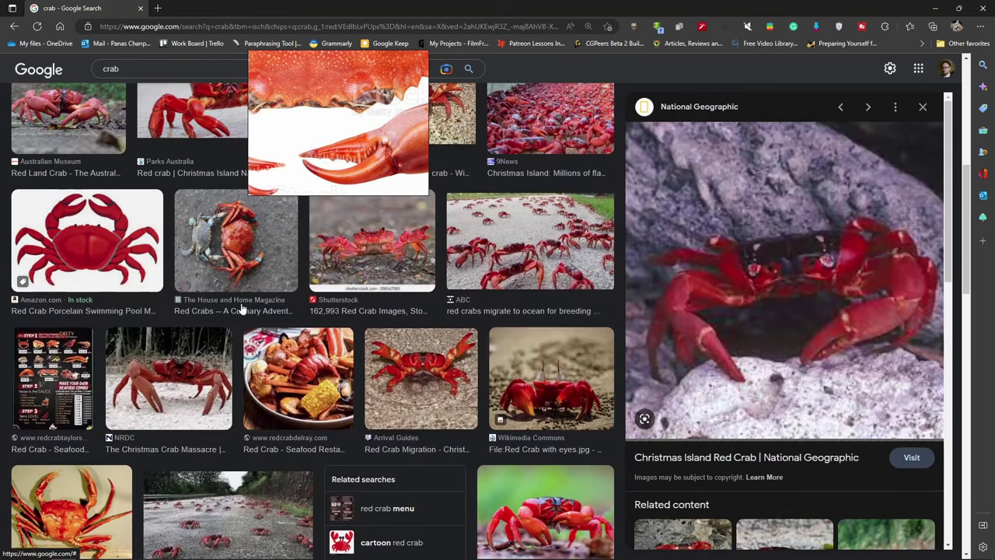
{"action": "scroll", "coordinate": [513, 441], "scroll_direction": "down", "scroll_amount": 3}
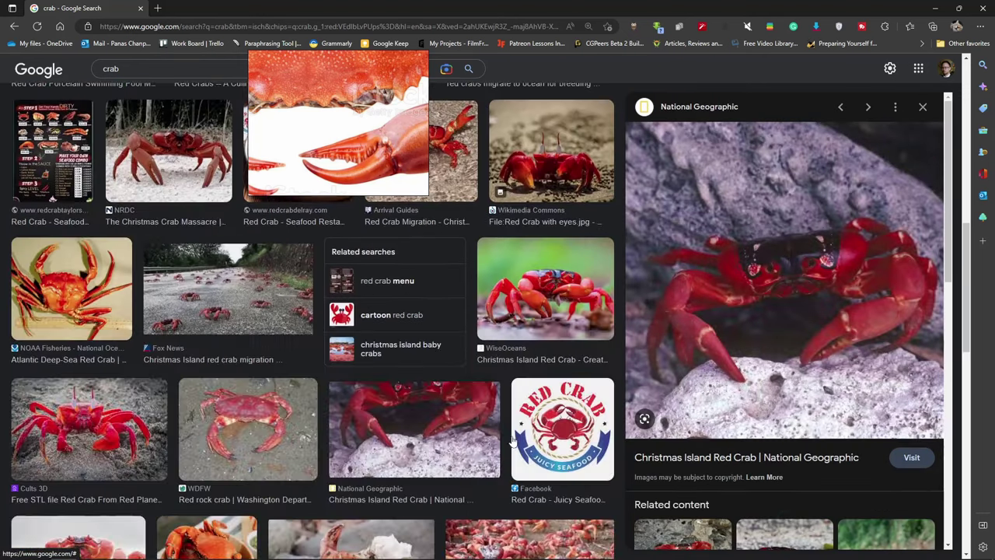
{"action": "scroll", "coordinate": [216, 429], "scroll_direction": "down", "scroll_amount": 4}
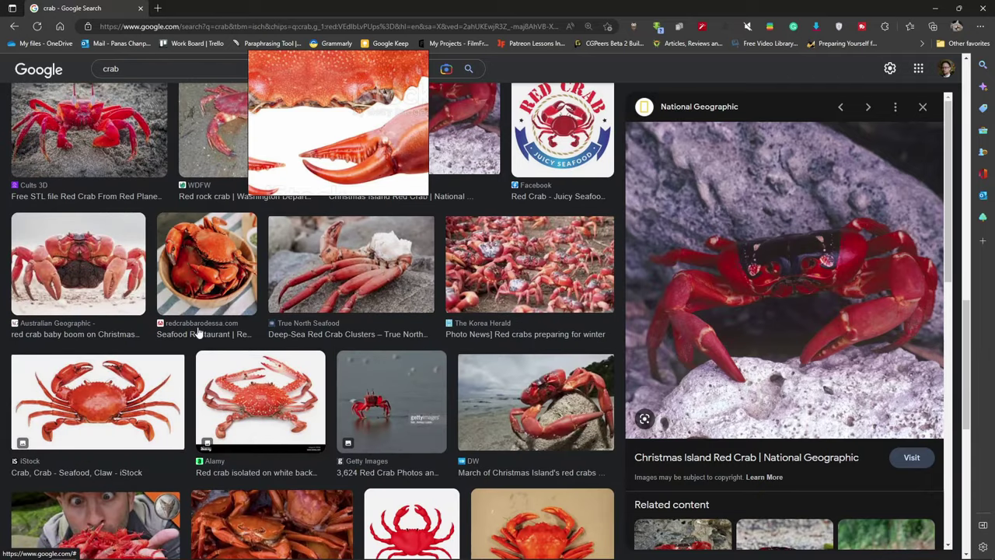
From the Alamy crab's related images, open the VectorStock red crab with black claw tips and copy its picture
{"action": "left_click", "coordinate": [261, 397]}
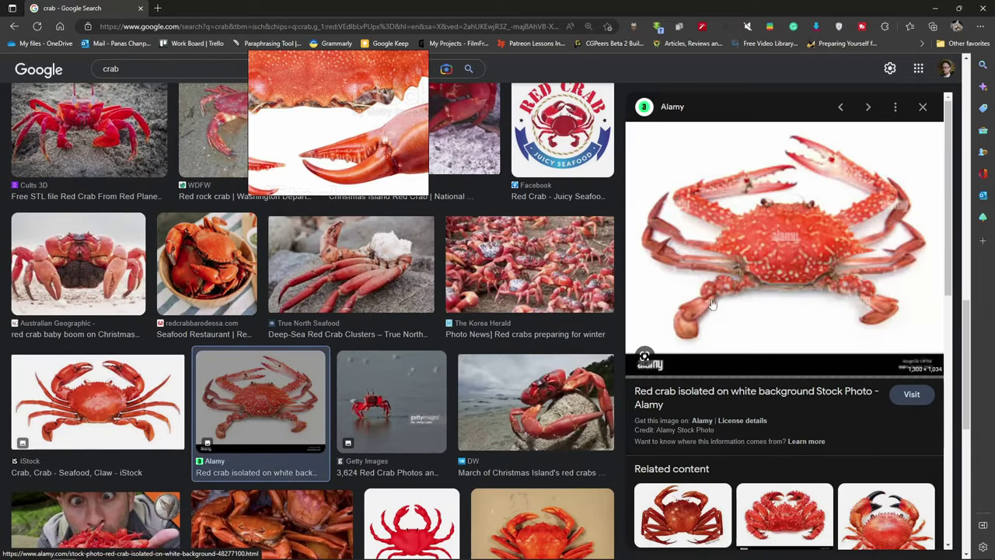
{"action": "scroll", "coordinate": [791, 242], "scroll_direction": "up", "scroll_amount": 4}
{"action": "scroll", "coordinate": [793, 247], "scroll_direction": "down", "scroll_amount": 2}
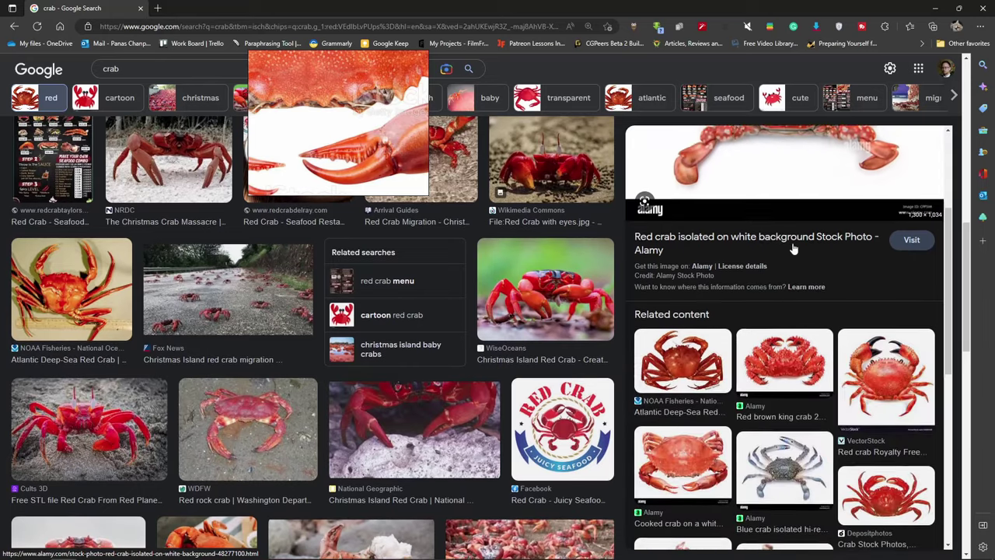
{"action": "scroll", "coordinate": [794, 248], "scroll_direction": "up", "scroll_amount": 2}
{"action": "scroll", "coordinate": [791, 250], "scroll_direction": "down", "scroll_amount": 2}
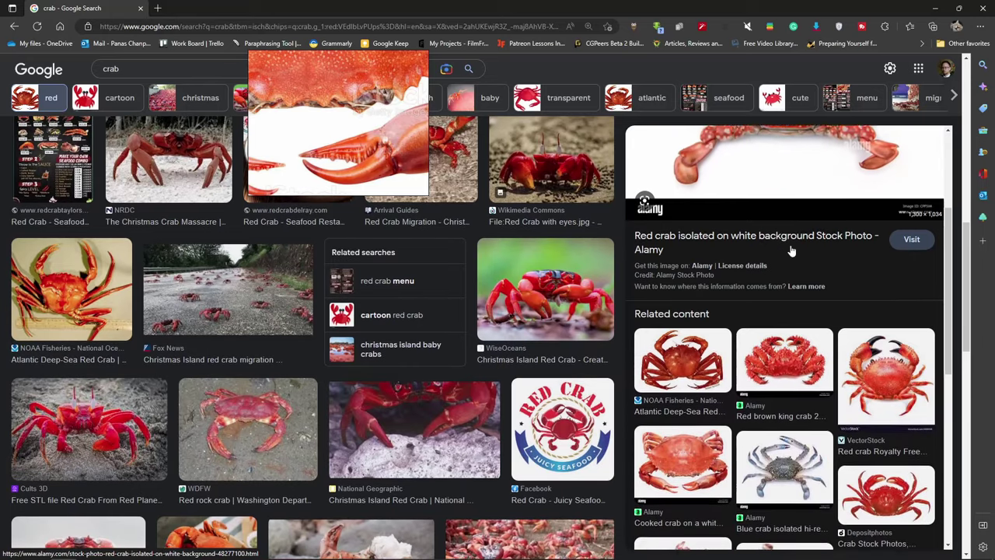
{"action": "left_click", "coordinate": [896, 359]}
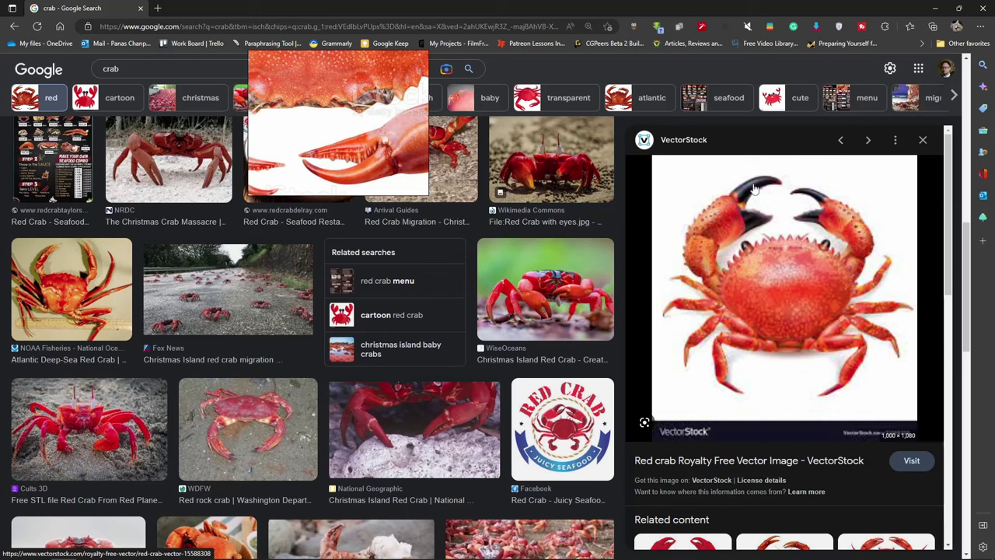
{"action": "right_click", "coordinate": [815, 247]}
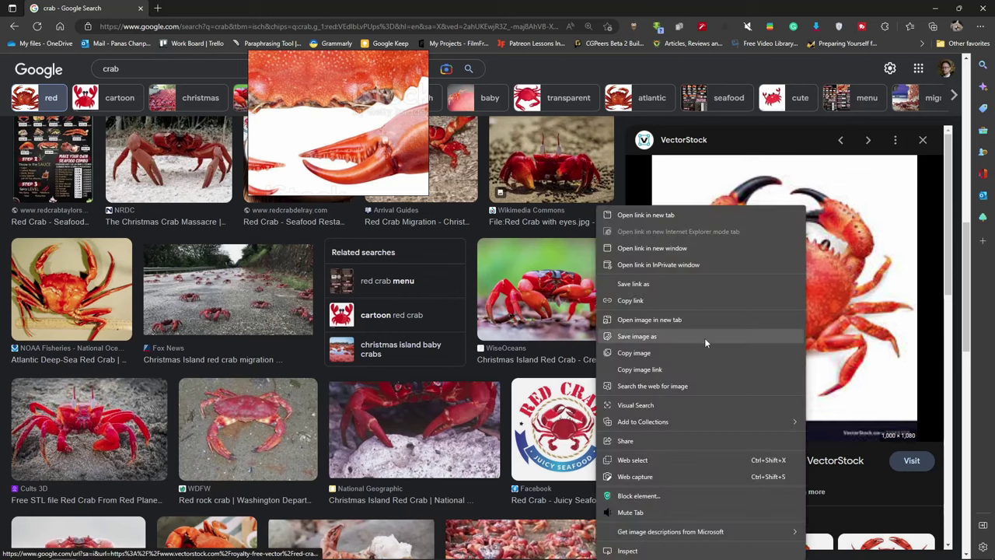
{"action": "left_click", "coordinate": [655, 354]}
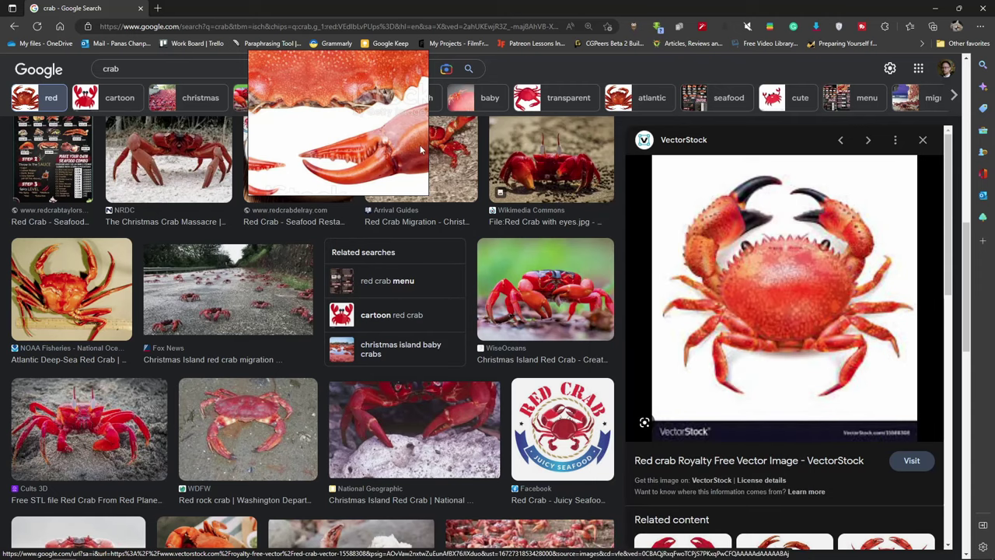
Paste the copied crab onto the reference board below the existing crab picture and enlarge it
{"action": "scroll", "coordinate": [421, 149], "scroll_direction": "down", "scroll_amount": 4}
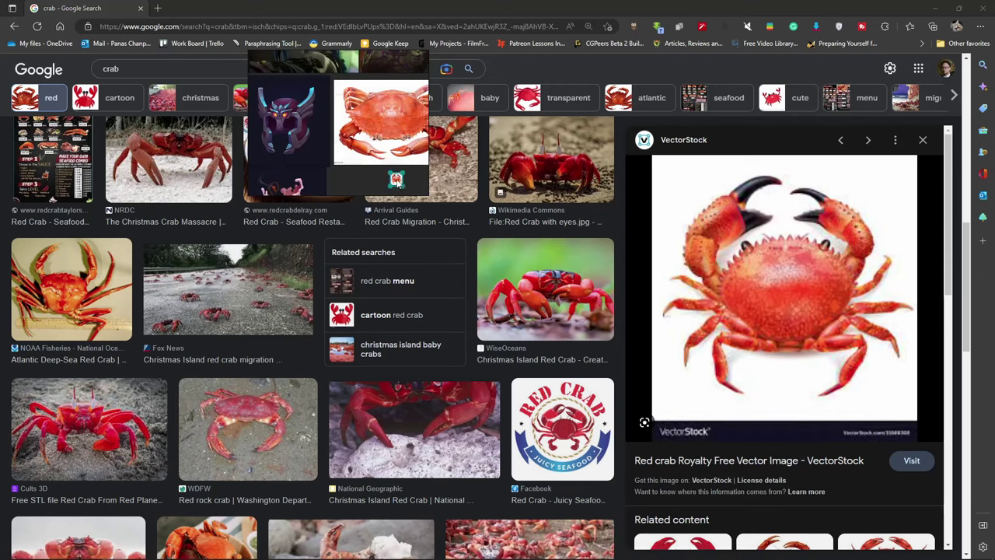
{"action": "key", "text": "ctrl+v"}
{"action": "middle_click_drag", "start_coordinate": [413, 183], "coordinate": [362, 111]}
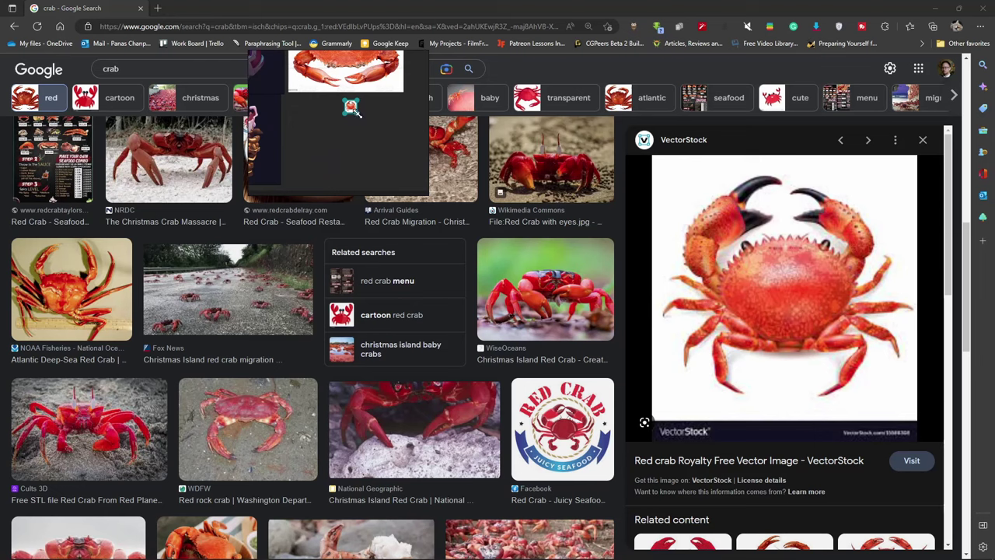
{"action": "left_click_drag", "start_coordinate": [352, 109], "coordinate": [426, 186]}
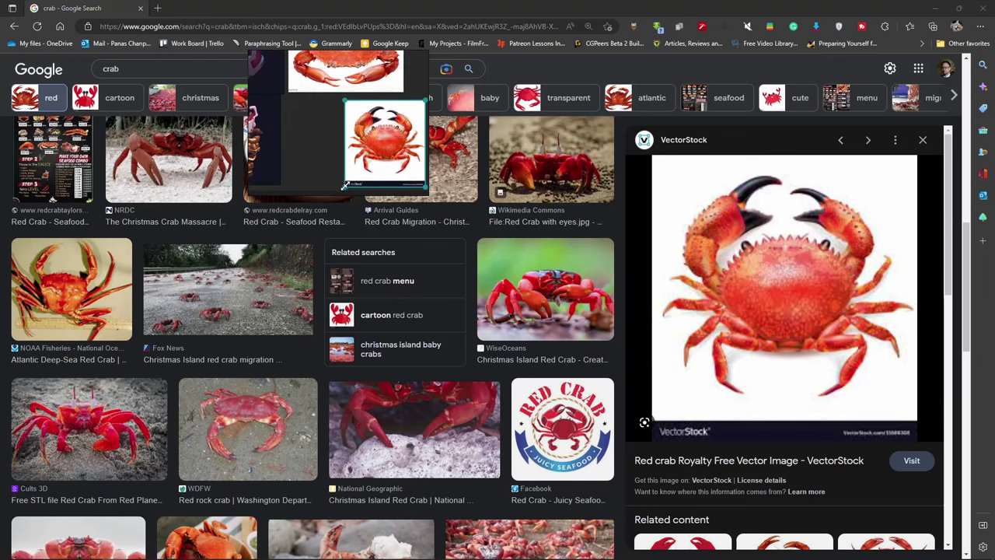
{"action": "left_click_drag", "start_coordinate": [345, 185], "coordinate": [270, 228]}
Center the new crab picture in the reference window and narrow the window to the picture's width
{"action": "left_click", "coordinate": [413, 73]}
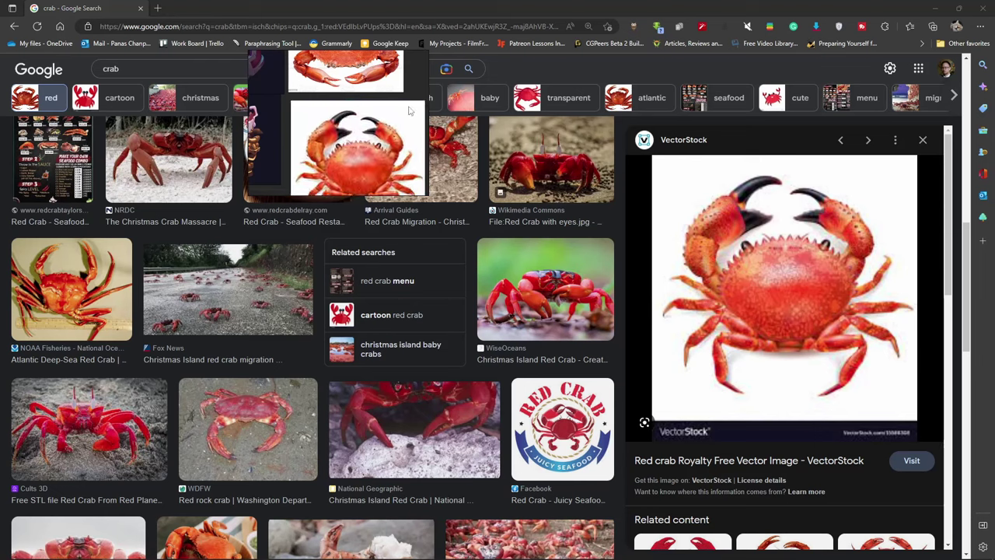
{"action": "middle_click_drag", "start_coordinate": [388, 145], "coordinate": [348, 98]}
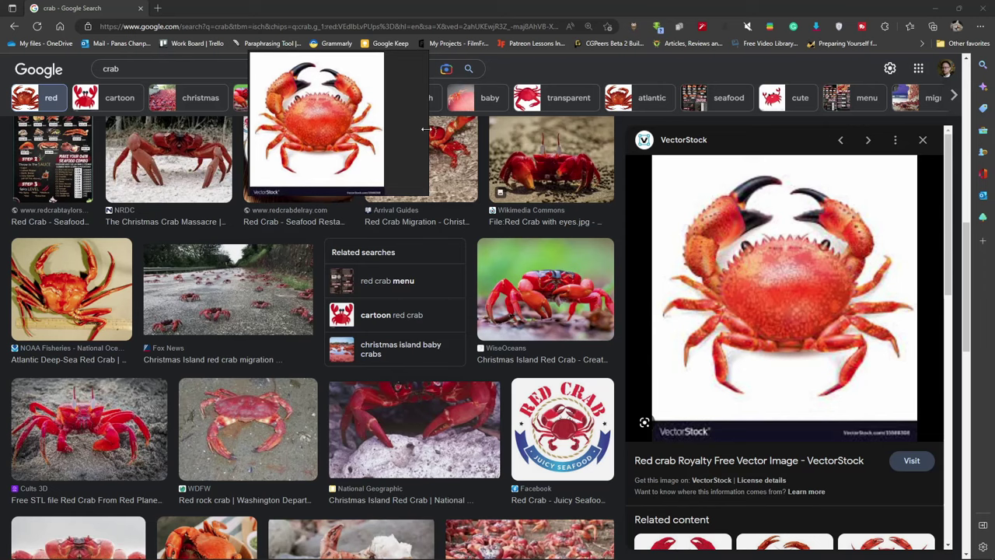
{"action": "left_click_drag", "start_coordinate": [426, 129], "coordinate": [386, 130]}
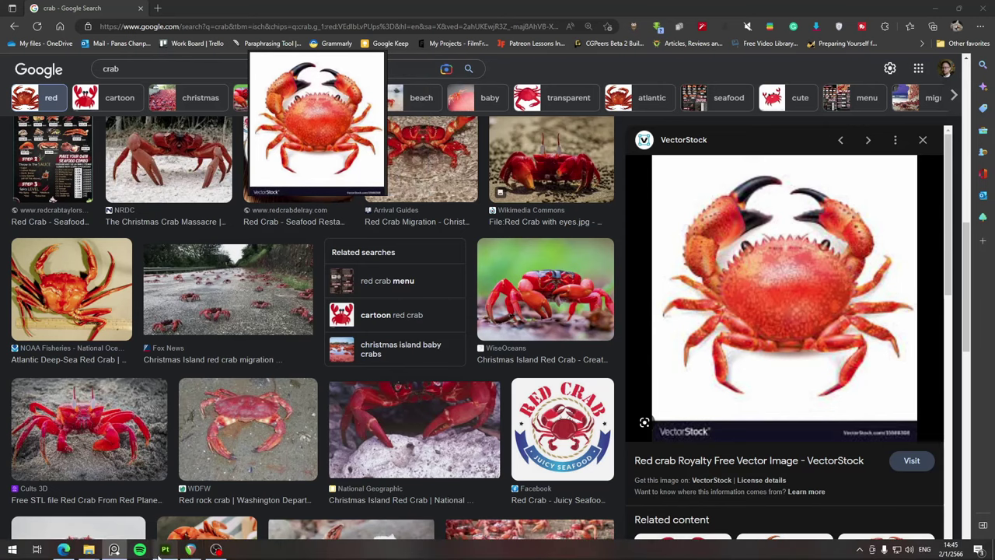
Switch back to Substance 3D Painter, bring more of the crab into view, and save the project
{"action": "left_click", "coordinate": [165, 550]}
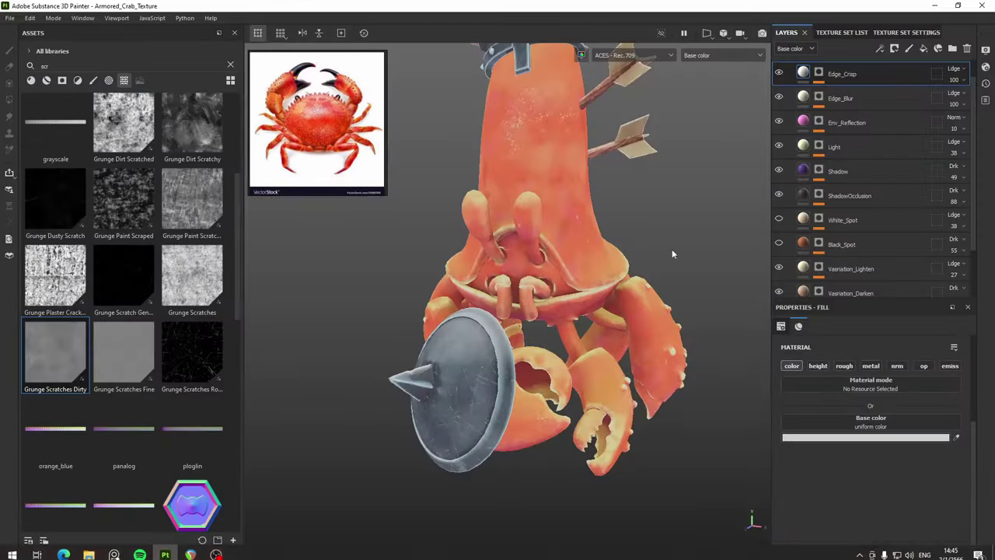
{"action": "middle_click_drag", "start_coordinate": [664, 203], "coordinate": [654, 255], "text": "alt"}
{"action": "key", "text": "ctrl+s"}
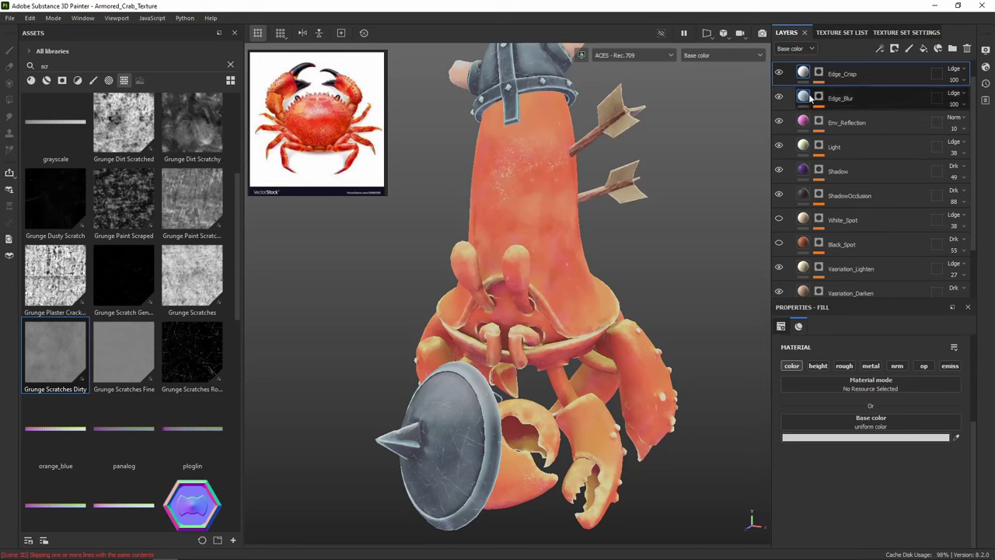
Switch to the layers of the Arrow texture set and collapse the Arrow_Feather group
{"action": "left_click", "coordinate": [829, 33]}
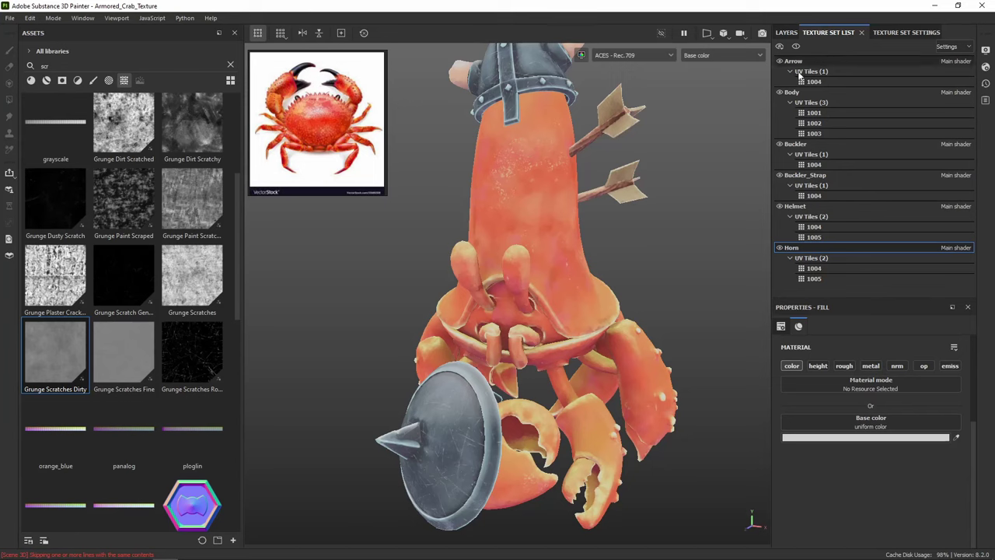
{"action": "left_click", "coordinate": [831, 61]}
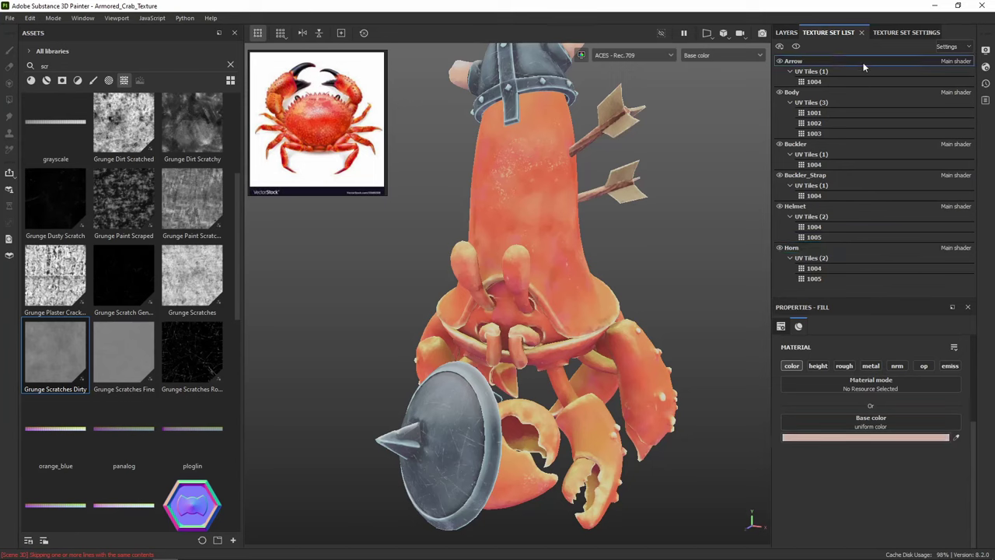
{"action": "left_click", "coordinate": [786, 33]}
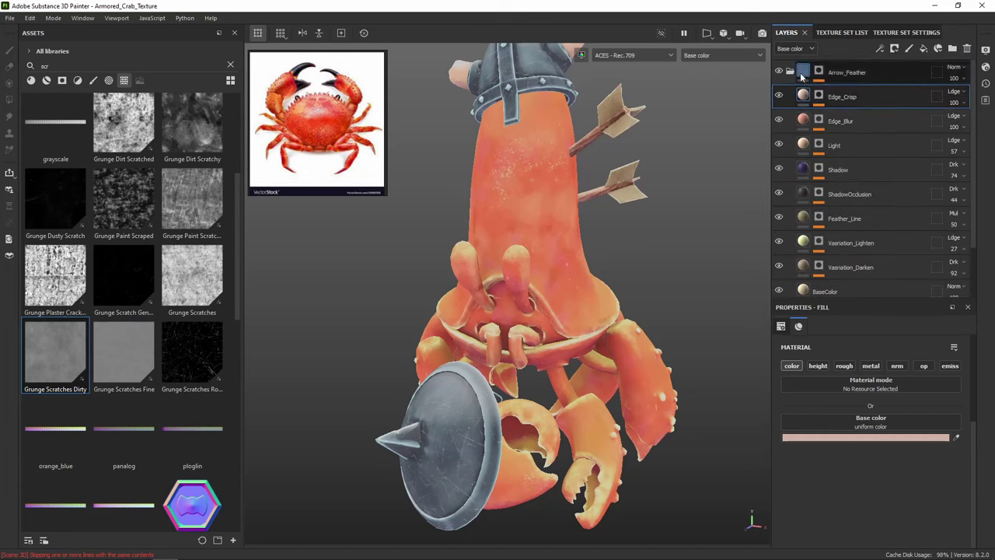
{"action": "left_click", "coordinate": [791, 72]}
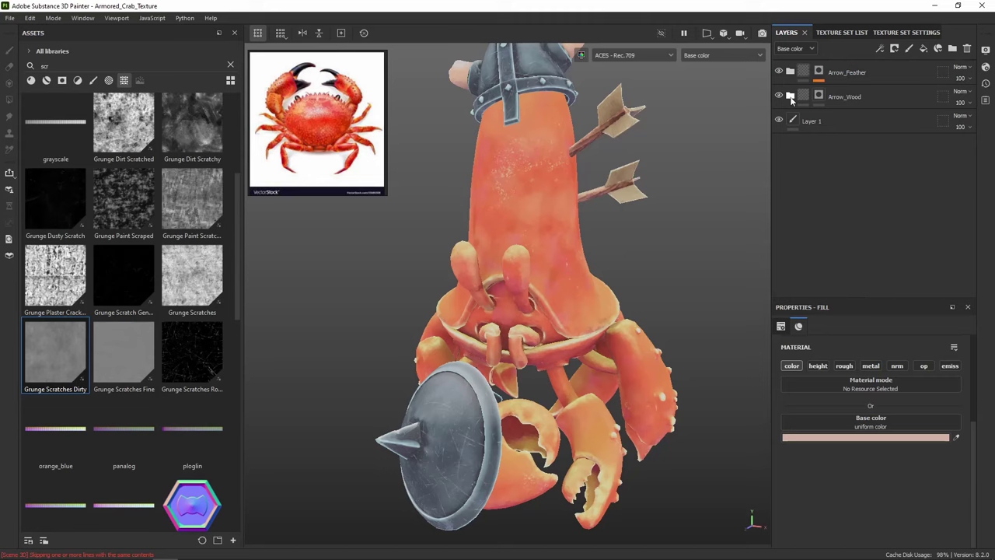
Expand the Arrow_Wood group and add a new paint layer at the top inside it
{"action": "right_click_drag", "start_coordinate": [527, 186], "coordinate": [669, 139], "text": "alt"}
{"action": "middle_click_drag", "start_coordinate": [670, 139], "coordinate": [583, 230], "text": "alt"}
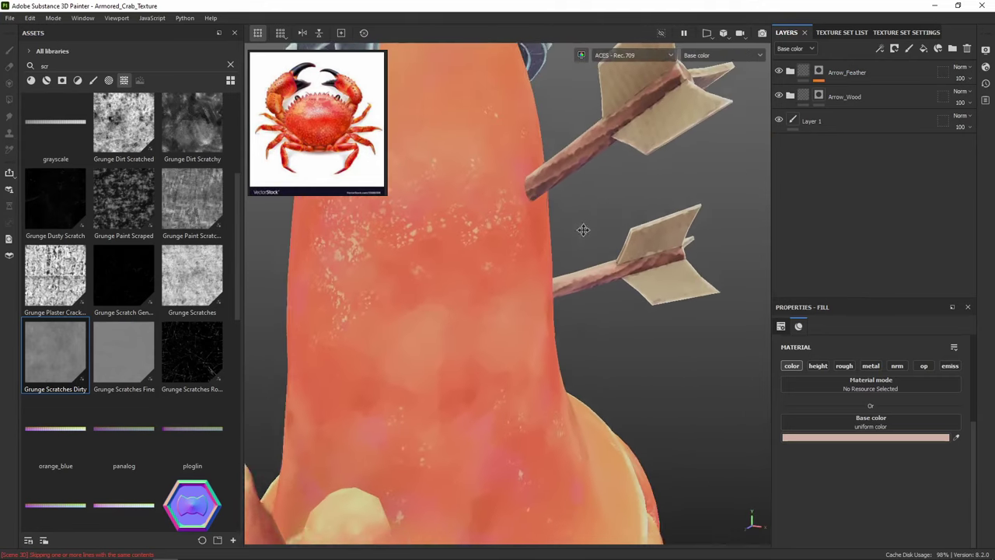
{"action": "scroll", "coordinate": [542, 258], "scroll_direction": "down", "scroll_amount": 3}
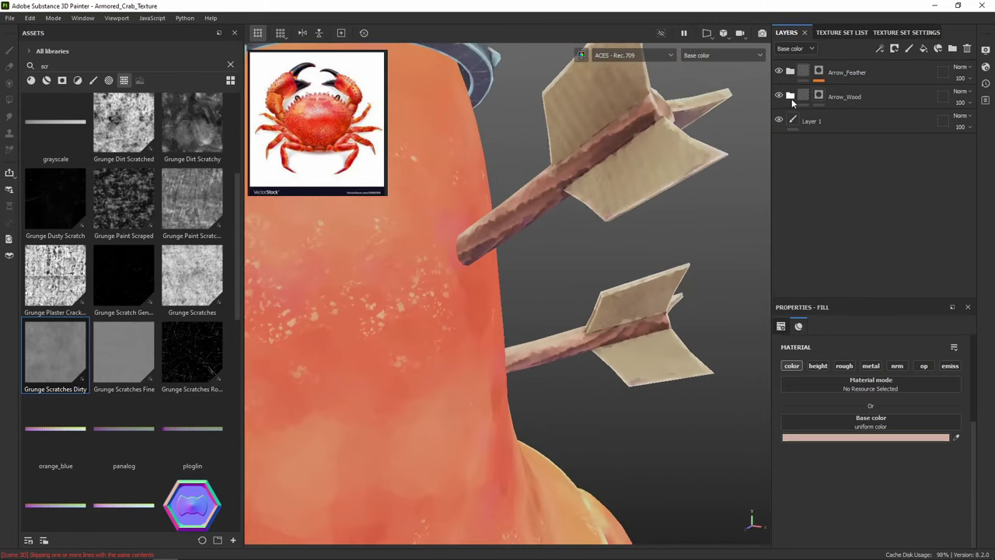
{"action": "left_click", "coordinate": [818, 96]}
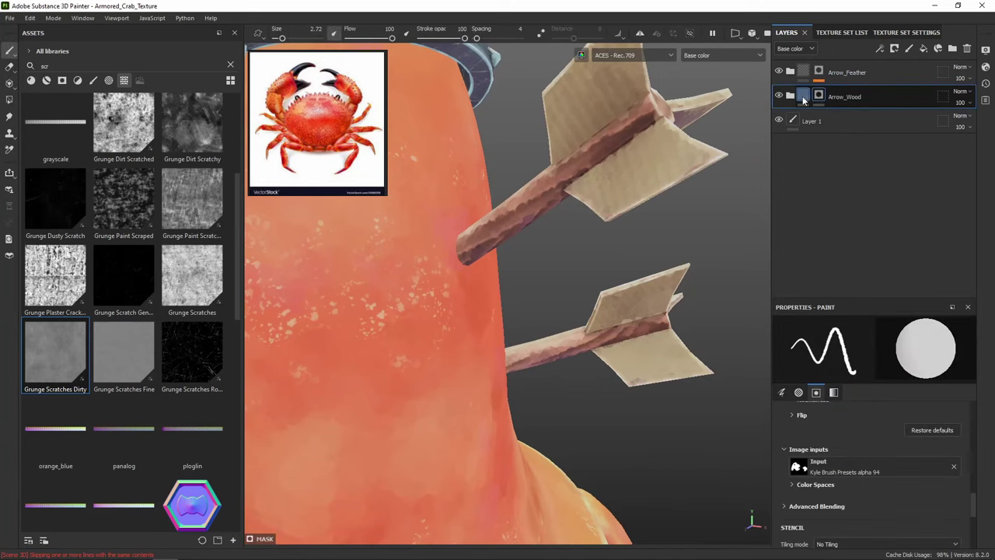
{"action": "left_click", "coordinate": [803, 96]}
{"action": "left_click", "coordinate": [790, 96]}
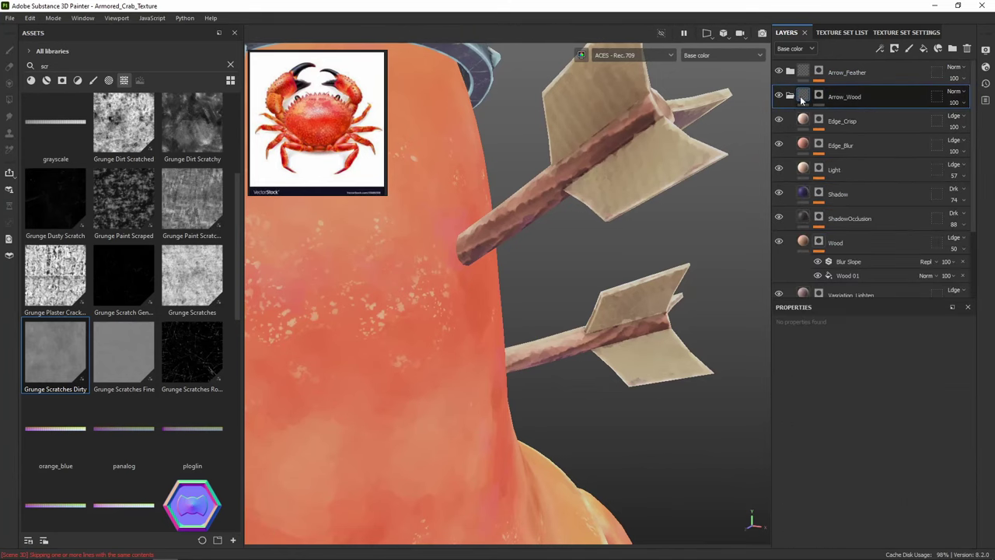
{"action": "right_click", "coordinate": [805, 98]}
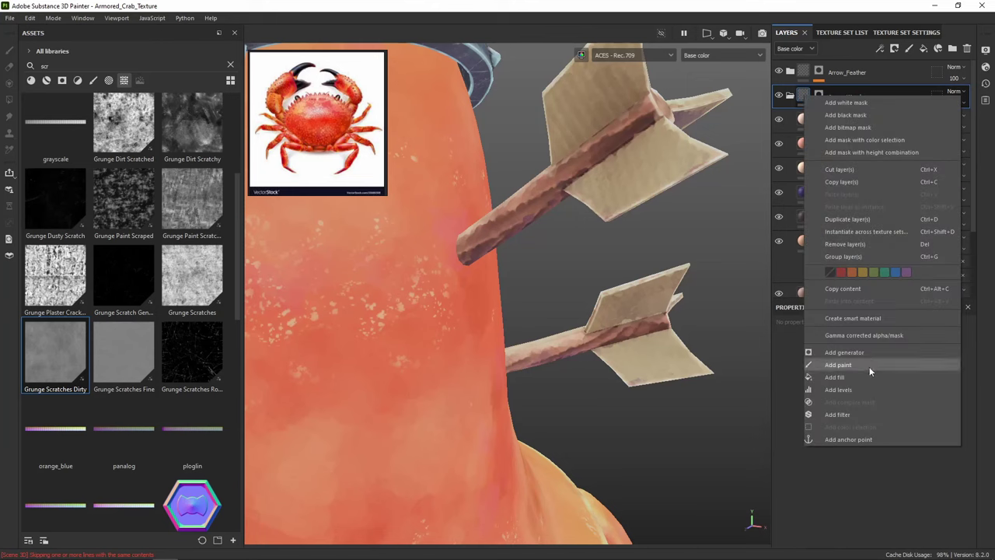
{"action": "left_click", "coordinate": [910, 50]}
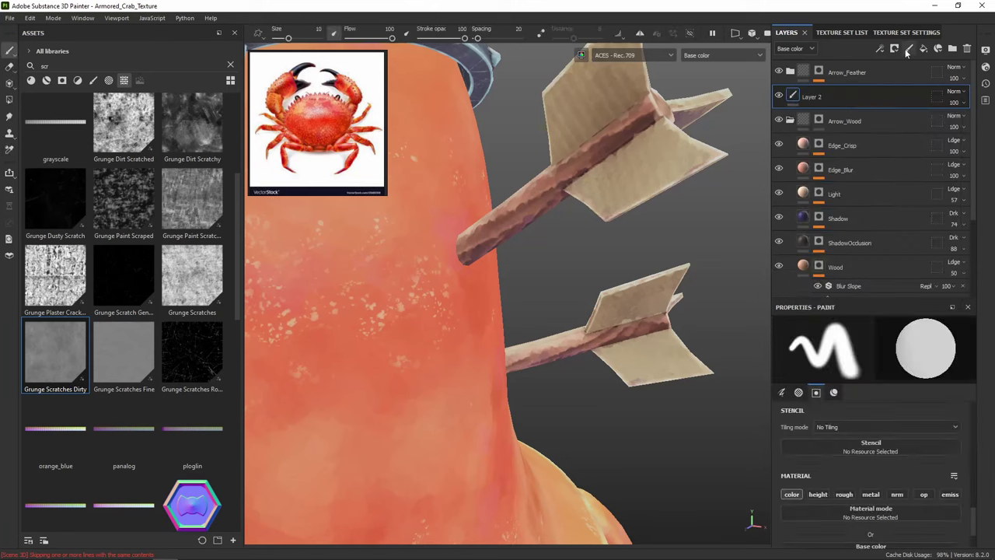
{"action": "left_click_drag", "start_coordinate": [824, 104], "coordinate": [832, 138]}
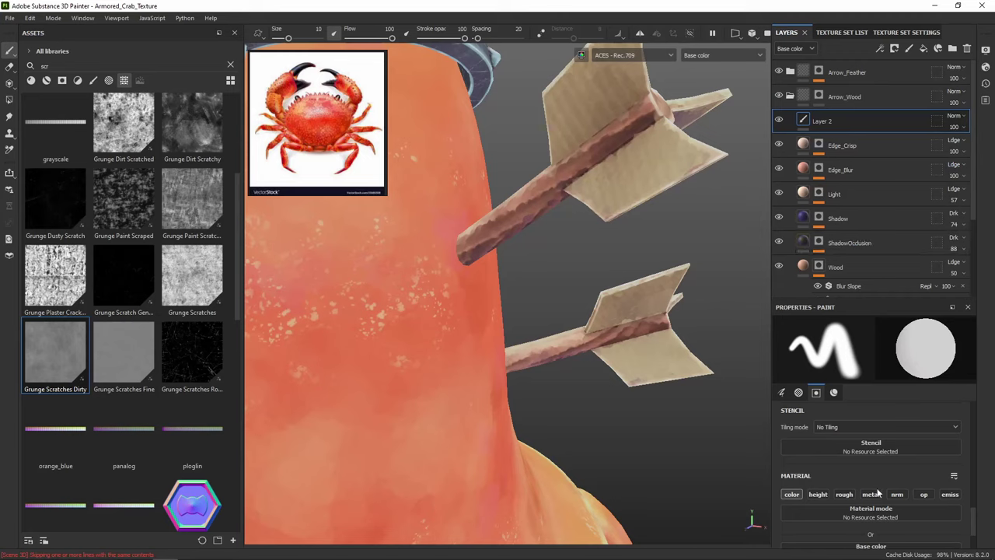
Clear the brush library's search filter and choose the Artistic Heavy Sponge brush
{"action": "scroll", "coordinate": [847, 502], "scroll_direction": "down", "scroll_amount": 2}
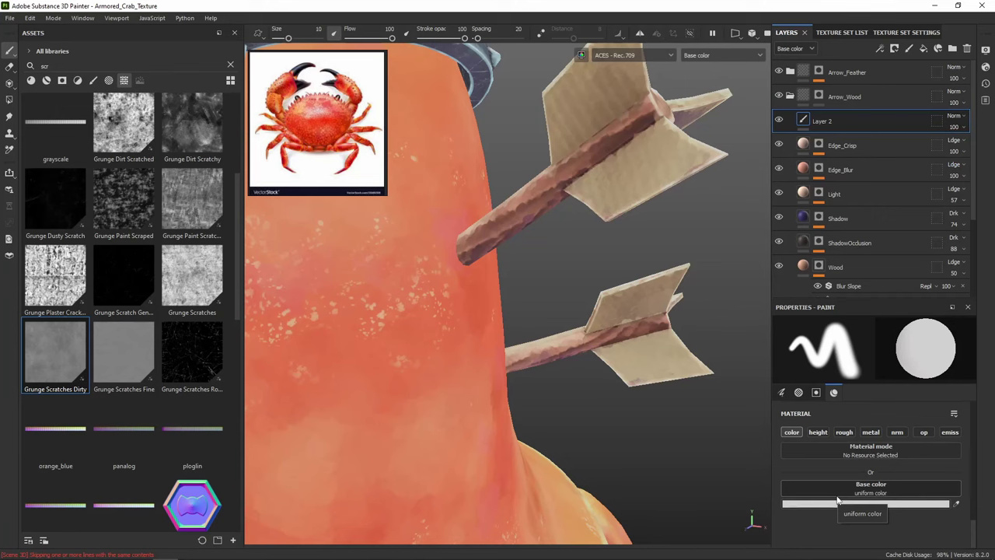
{"action": "left_click", "coordinate": [92, 80]}
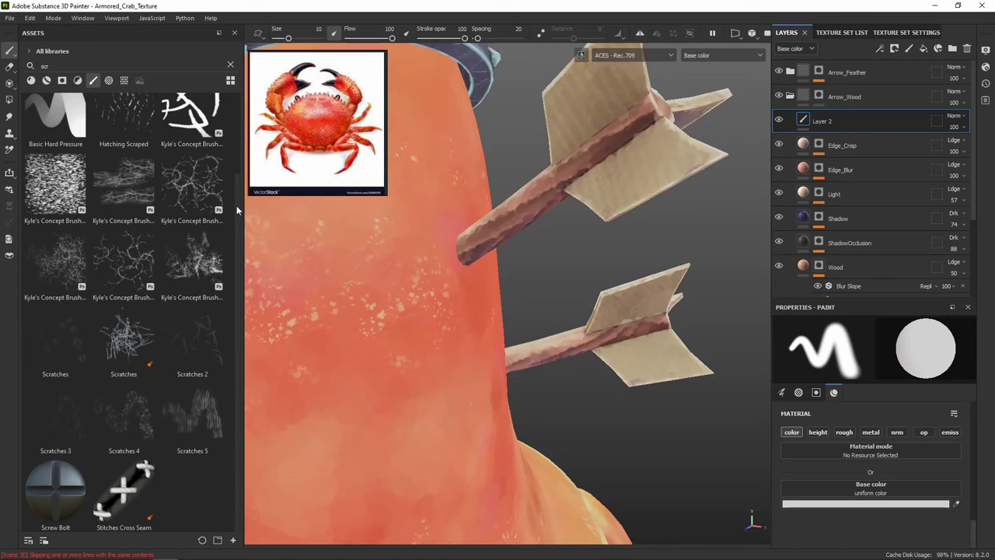
{"action": "scroll", "coordinate": [237, 214], "scroll_direction": "up", "scroll_amount": 3}
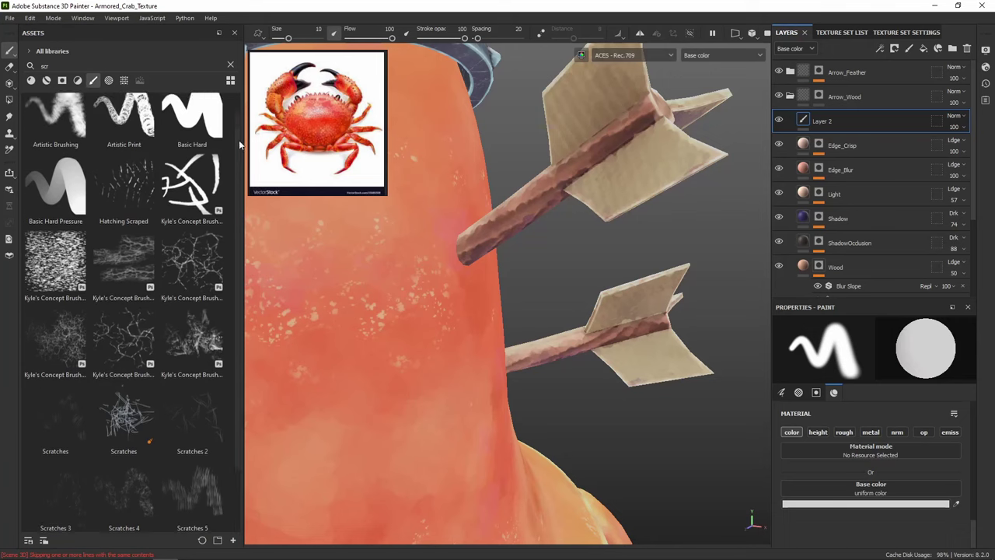
{"action": "left_click", "coordinate": [230, 64]}
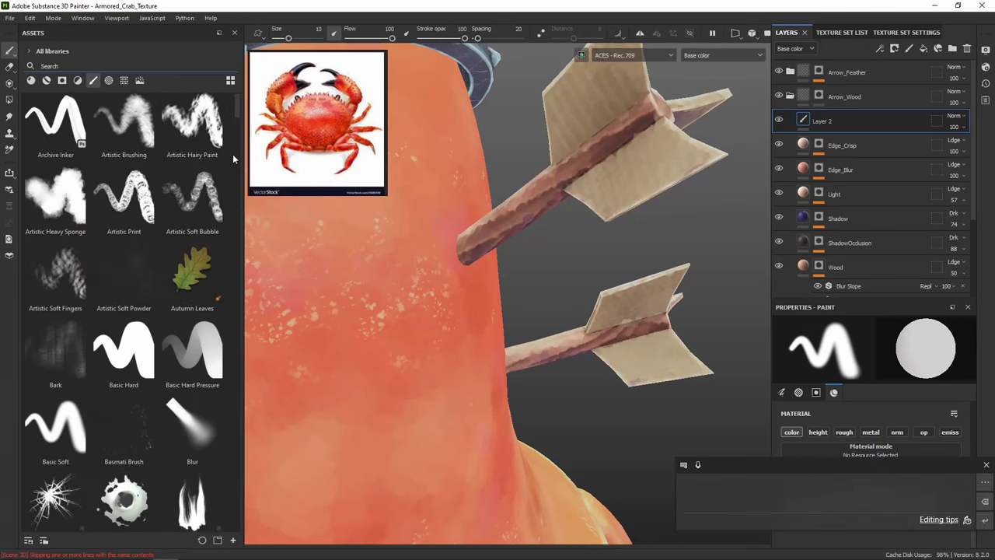
{"action": "left_click", "coordinate": [240, 106]}
{"action": "left_click_drag", "start_coordinate": [237, 110], "coordinate": [236, 107]}
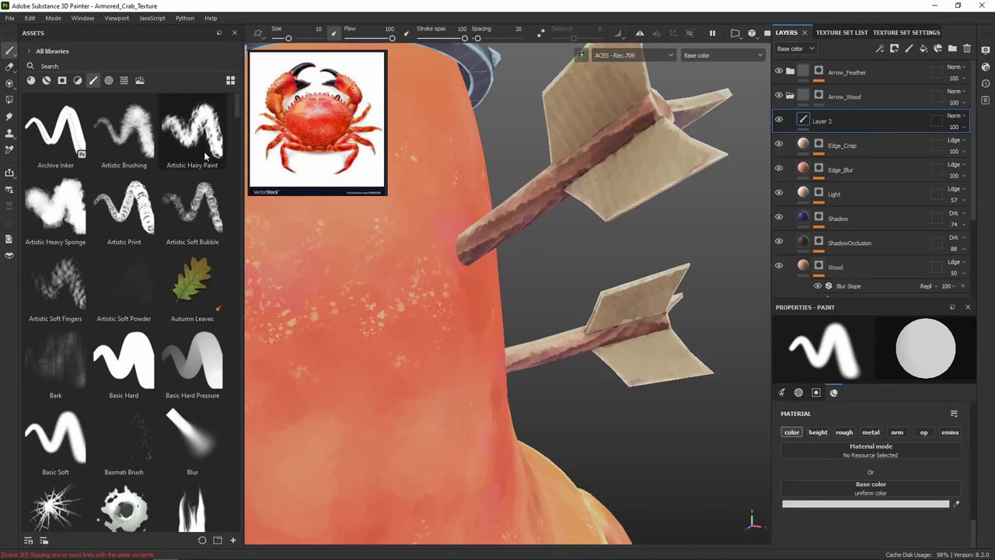
{"action": "left_click", "coordinate": [61, 212]}
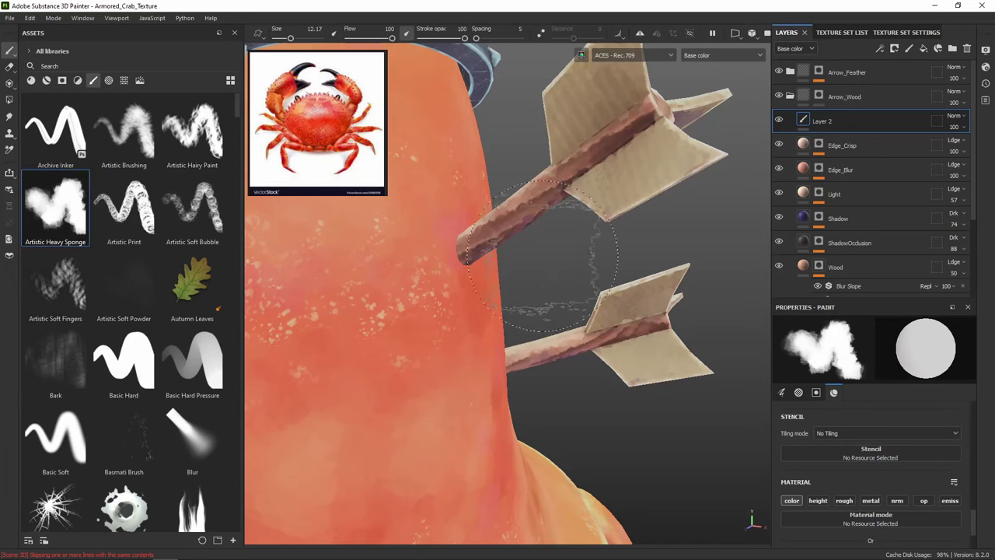
Set the sponge brush's size to 1.26 and its flow to 16
{"action": "key", "text": "bracketleft"}
{"action": "key", "text": "bracketleft"}
{"action": "key", "text": "bracketleft"}
{"action": "key", "text": "bracketleft"}
{"action": "key", "text": "bracketleft"}
{"action": "key", "text": "bracketleft"}
{"action": "key", "text": "bracketleft"}
{"action": "key", "text": "bracketleft"}
{"action": "key", "text": "bracketleft"}
{"action": "key", "text": "bracketleft"}
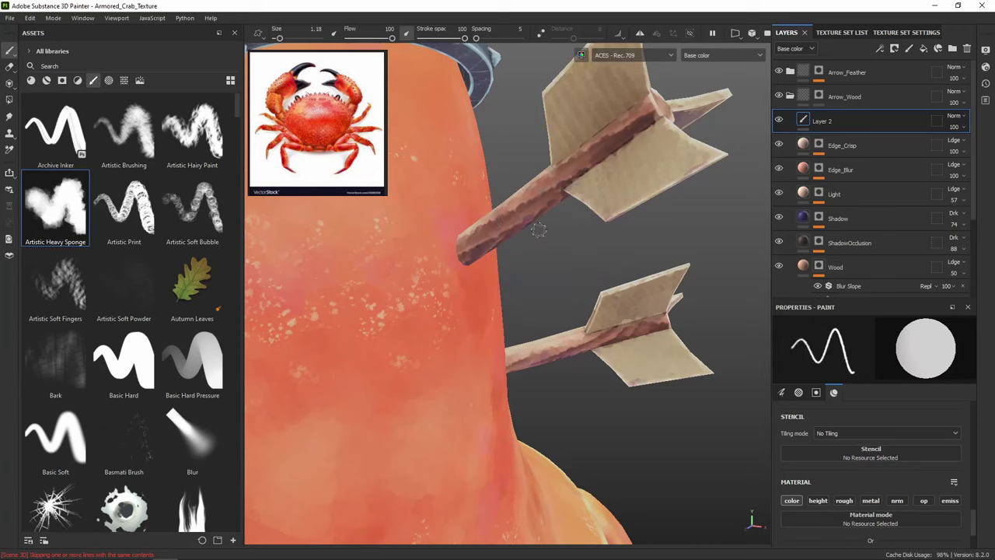
{"action": "right_click_drag", "start_coordinate": [536, 231], "coordinate": [537, 232], "text": "ctrl"}
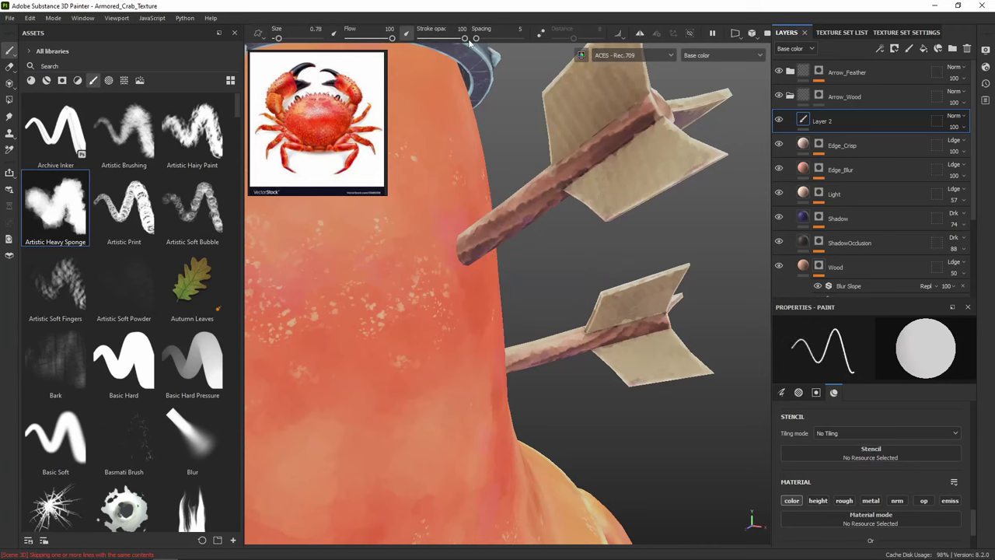
{"action": "left_click_drag", "start_coordinate": [390, 39], "coordinate": [352, 39]}
{"action": "left_click_drag", "start_coordinate": [285, 43], "coordinate": [297, 39]}
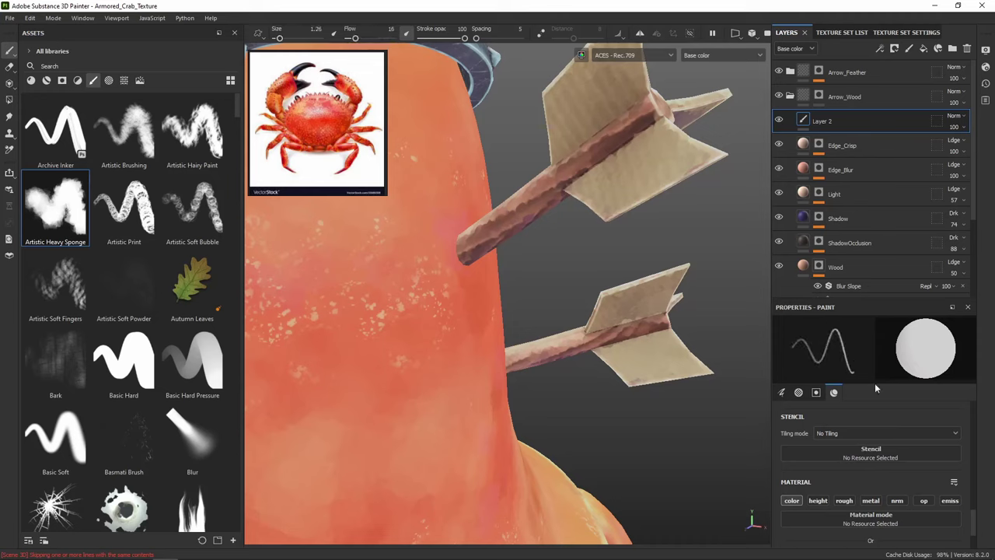
Sample a light reddish-brown from the upper arrow's shaft near the crab's body and paint softly over the wood
{"action": "key", "text": "alt"}
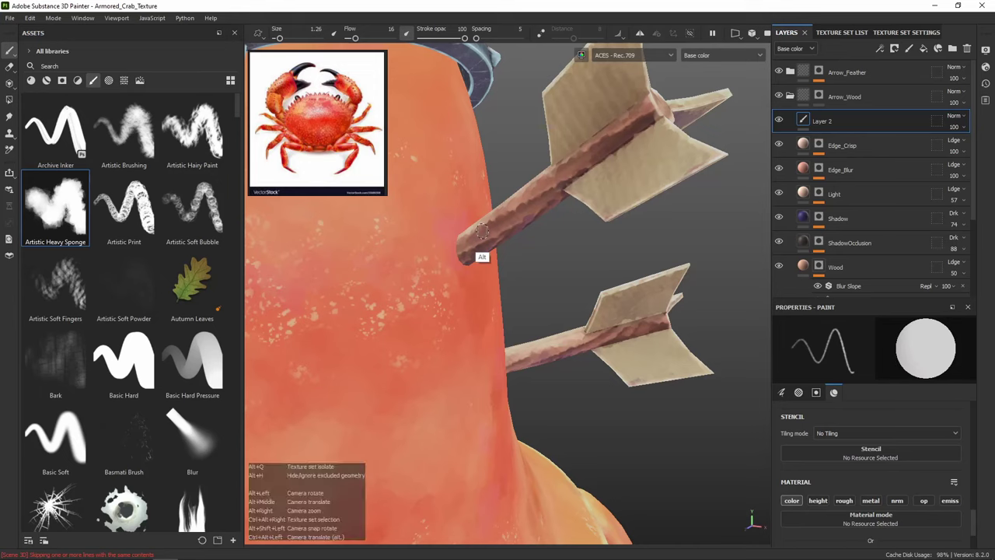
{"action": "left_click_drag", "start_coordinate": [478, 231], "coordinate": [480, 233], "text": "alt"}
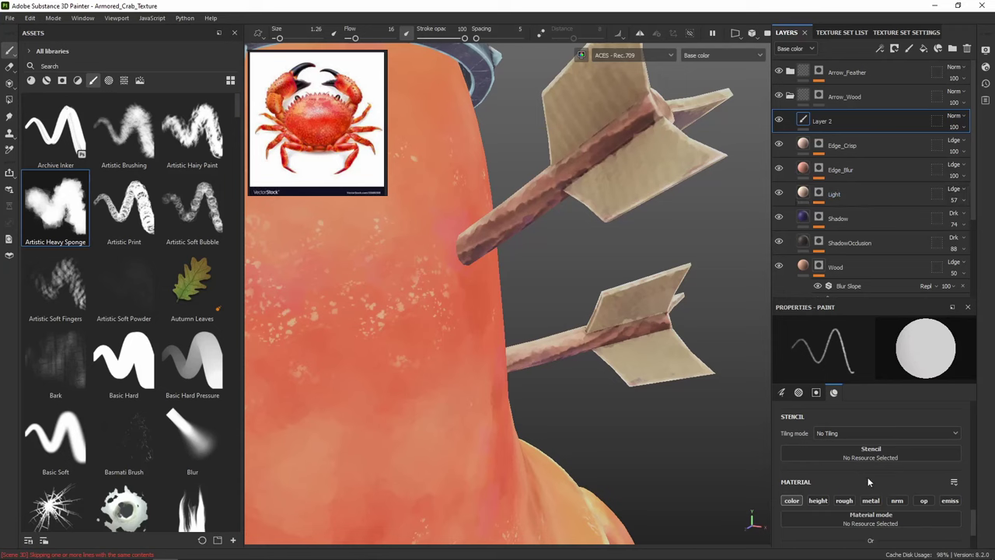
{"action": "scroll", "coordinate": [970, 521], "scroll_direction": "down", "scroll_amount": 3}
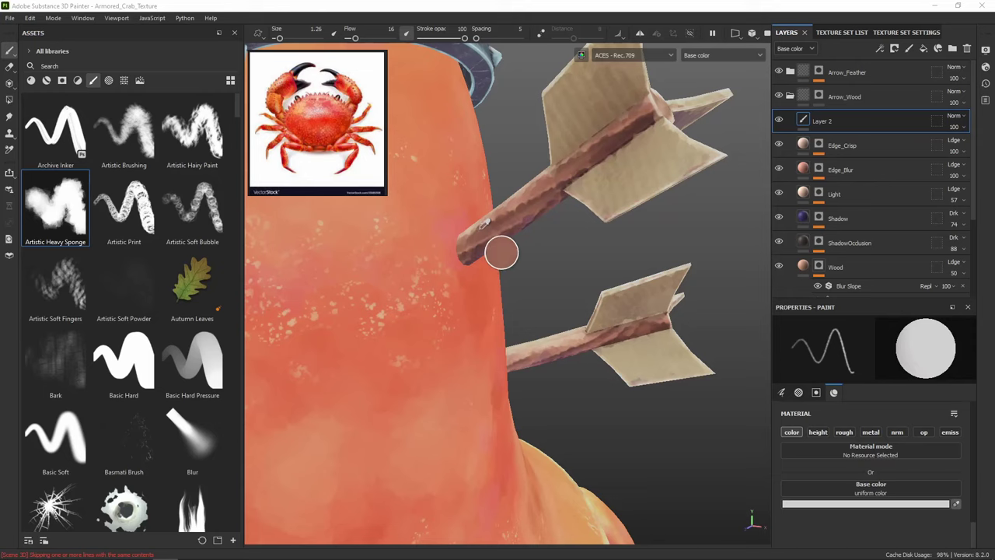
{"action": "key", "text": "p"}
{"action": "left_click", "coordinate": [465, 241]}
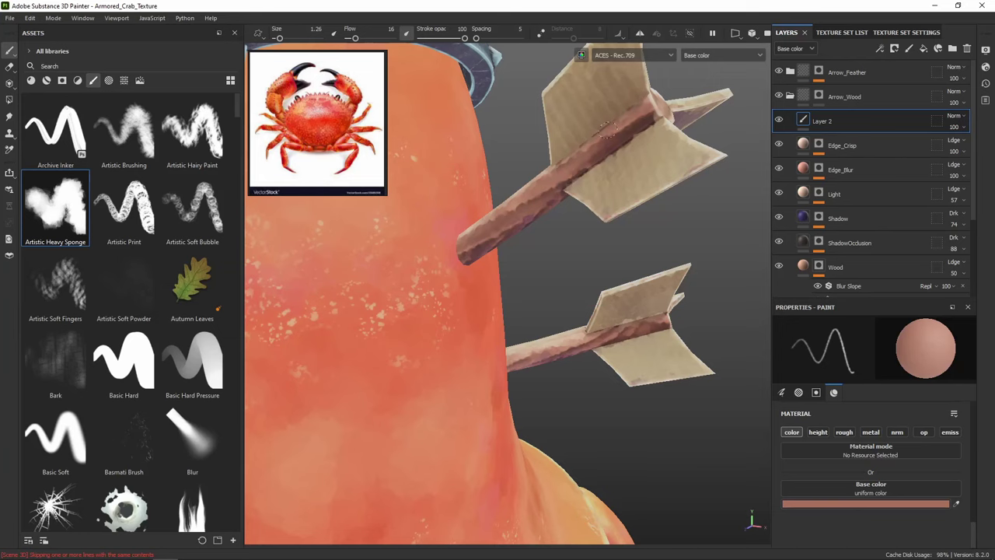
{"action": "mouse_move", "coordinate": [604, 256]}
{"action": "left_mouse_down", "text": "alt"}
{"action": "mouse_move", "coordinate": [560, 205]}
{"action": "mouse_move", "coordinate": [524, 192]}
{"action": "mouse_move", "coordinate": [575, 190]}
{"action": "mouse_move", "coordinate": [591, 198]}
{"action": "mouse_move", "coordinate": [492, 216]}
{"action": "left_mouse_up", "text": "alt"}
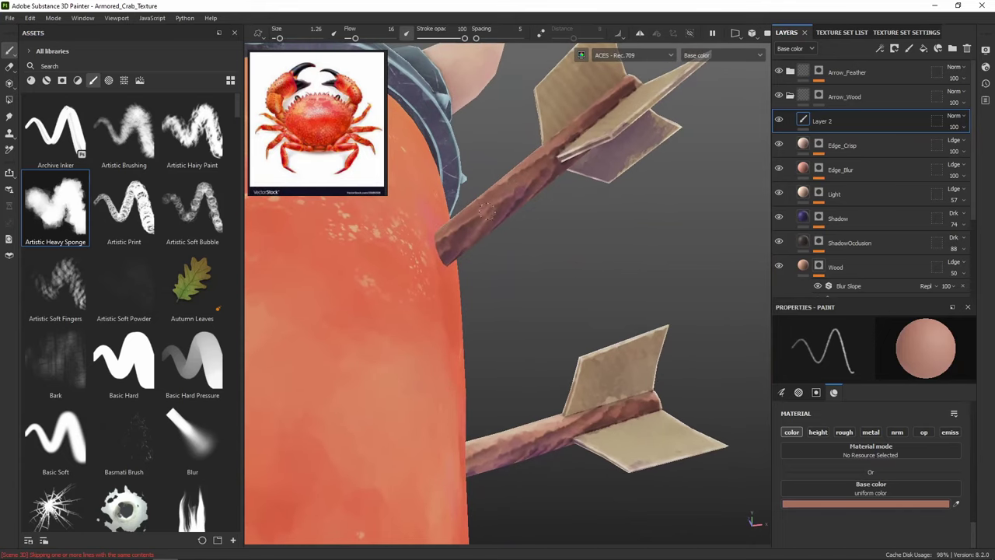
{"action": "left_click_drag", "start_coordinate": [516, 211], "coordinate": [514, 105], "text": "alt"}
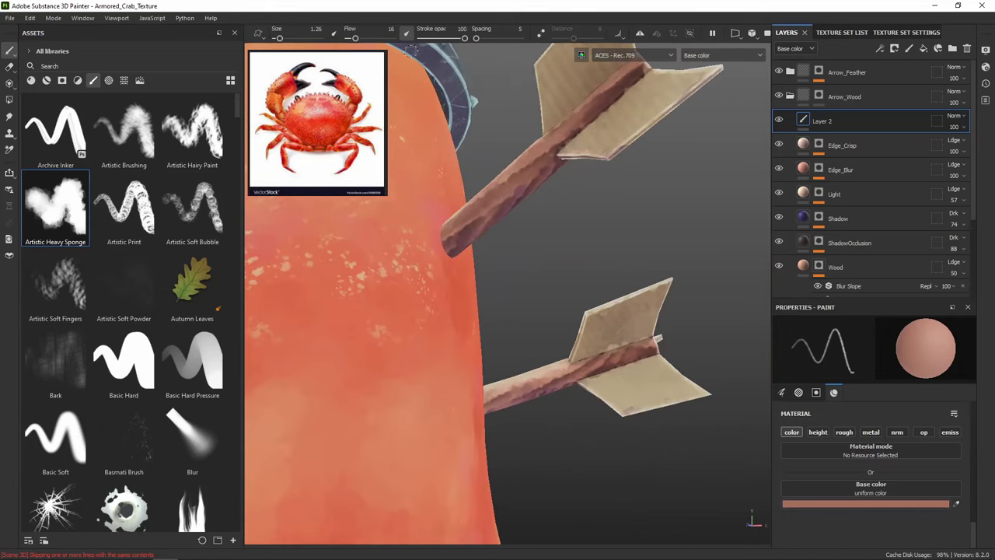
Raise the brush flow to 88 and continue painting the light reddish-brown along the upper arrow's shaft
{"action": "left_click_drag", "start_coordinate": [380, 39], "coordinate": [387, 37]}
{"action": "left_click_drag", "start_coordinate": [511, 267], "coordinate": [502, 201], "text": "alt"}
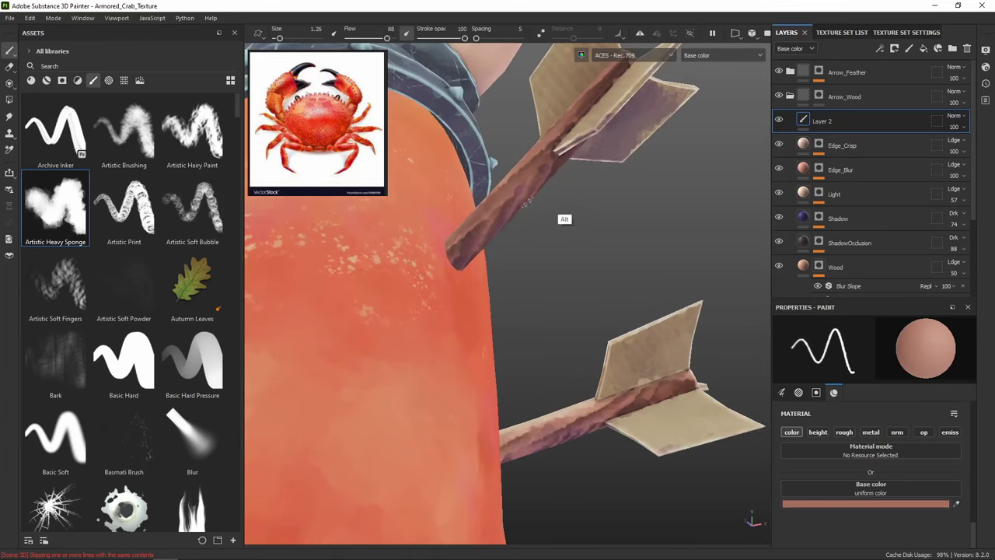
{"action": "left_click_drag", "start_coordinate": [565, 218], "coordinate": [498, 193], "text": "alt"}
{"action": "mouse_move", "coordinate": [539, 158]}
{"action": "left_mouse_down"}
{"action": "mouse_move", "coordinate": [534, 190]}
{"action": "mouse_move", "coordinate": [636, 294]}
{"action": "mouse_move", "coordinate": [649, 233]}
{"action": "mouse_move", "coordinate": [636, 261]}
{"action": "left_mouse_up"}
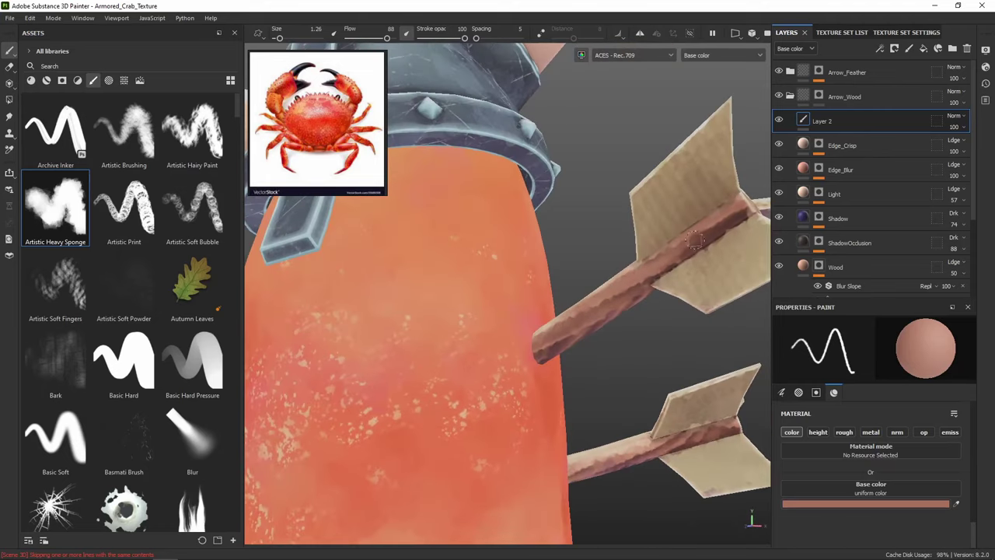
{"action": "mouse_move", "coordinate": [692, 261]}
{"action": "left_mouse_down", "text": "alt"}
{"action": "mouse_move", "coordinate": [666, 284]}
{"action": "mouse_move", "coordinate": [638, 282]}
{"action": "left_mouse_up", "text": "alt"}
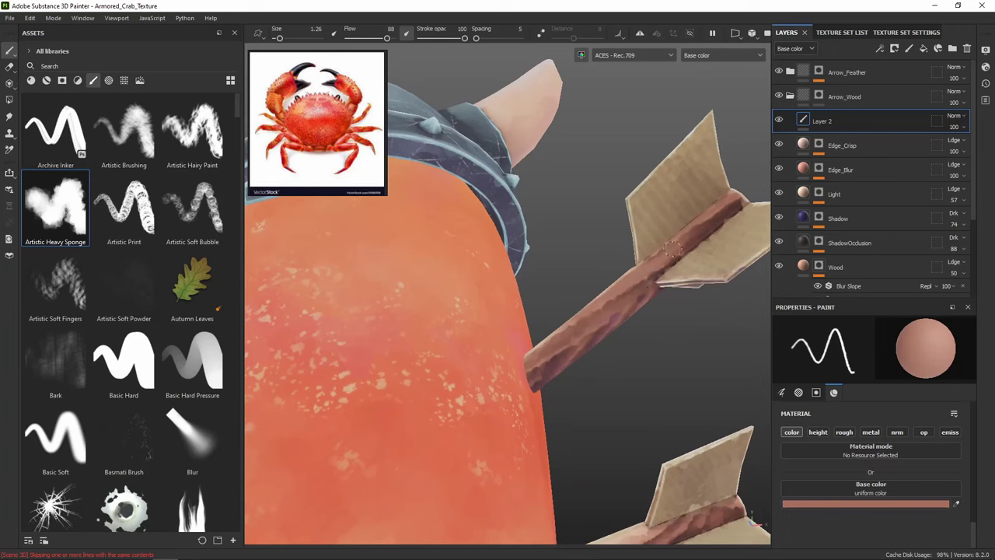
Sample a darker brown from the feathered end of the upper arrow's shaft and paint over the shaft from several sides
{"action": "left_click", "coordinate": [956, 504]}
{"action": "left_click", "coordinate": [732, 206]}
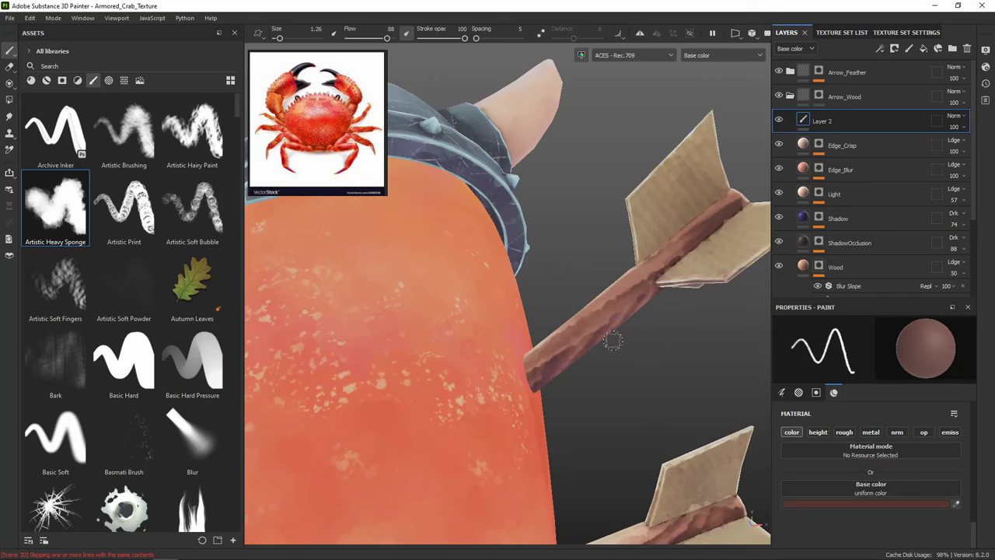
{"action": "left_click_drag", "start_coordinate": [614, 340], "coordinate": [542, 376], "text": "alt"}
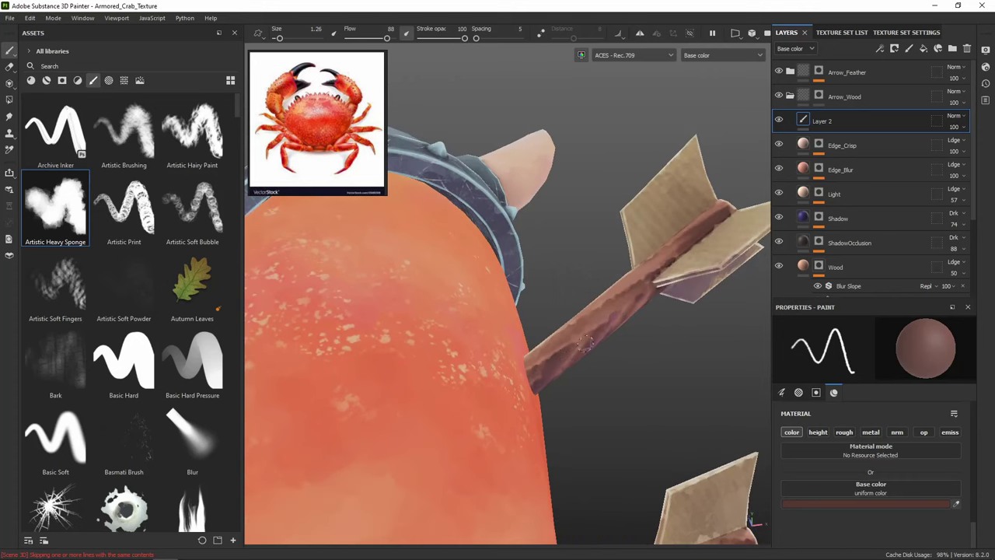
{"action": "left_click_drag", "start_coordinate": [645, 333], "coordinate": [594, 346], "text": "alt"}
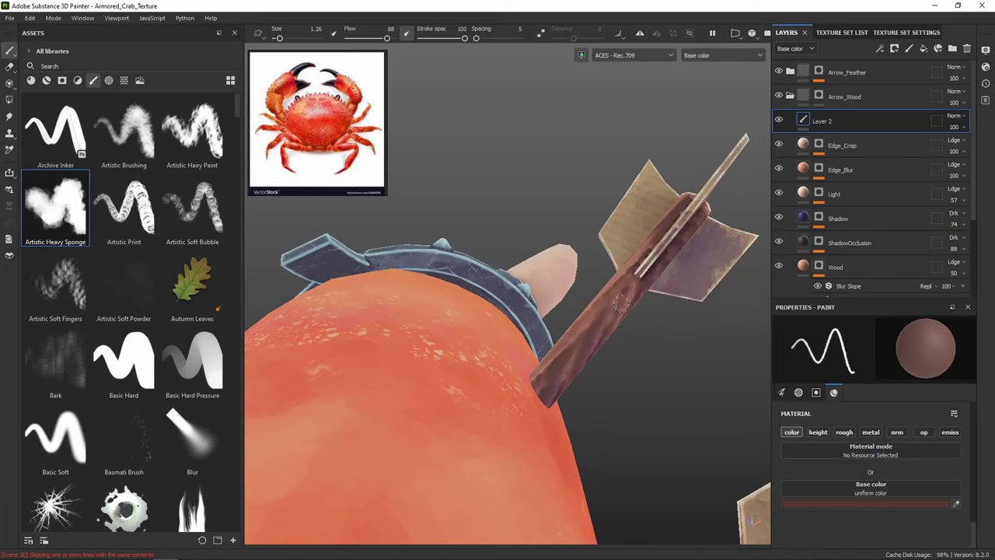
{"action": "mouse_move", "coordinate": [657, 321]}
{"action": "left_mouse_down", "text": "alt"}
{"action": "mouse_move", "coordinate": [700, 382]}
{"action": "mouse_move", "coordinate": [660, 413]}
{"action": "left_mouse_up", "text": "alt"}
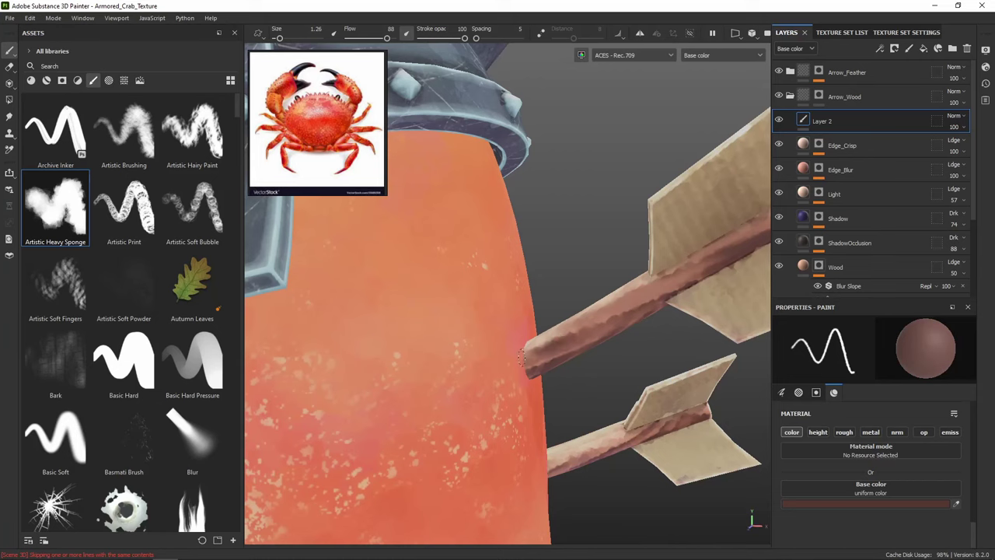
{"action": "mouse_move", "coordinate": [692, 328]}
{"action": "left_mouse_down", "text": "alt"}
{"action": "mouse_move", "coordinate": [622, 296]}
{"action": "mouse_move", "coordinate": [620, 264]}
{"action": "left_mouse_up", "text": "alt"}
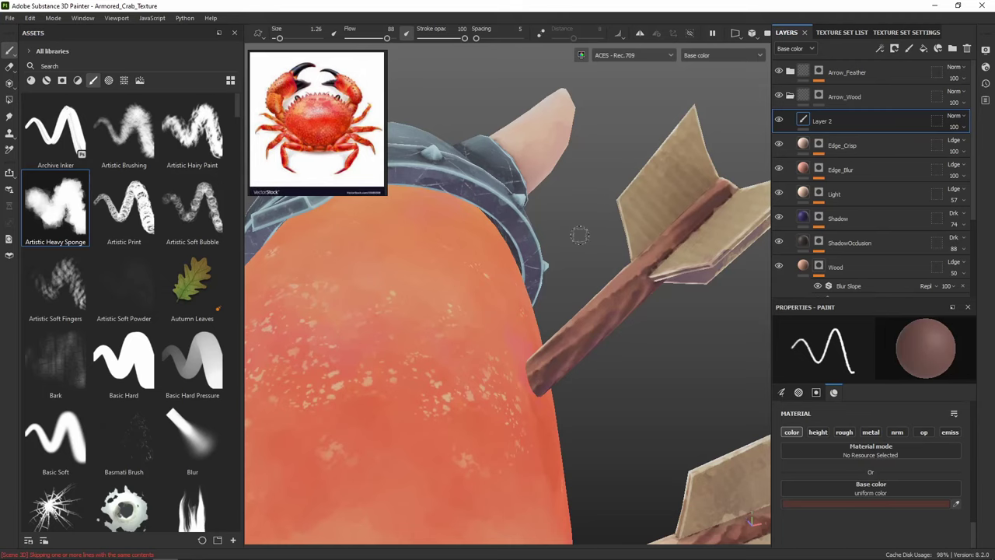
{"action": "mouse_move", "coordinate": [580, 265]}
{"action": "left_mouse_down", "text": "alt"}
{"action": "mouse_move", "coordinate": [620, 366]}
{"action": "mouse_move", "coordinate": [617, 354]}
{"action": "left_mouse_up", "text": "alt"}
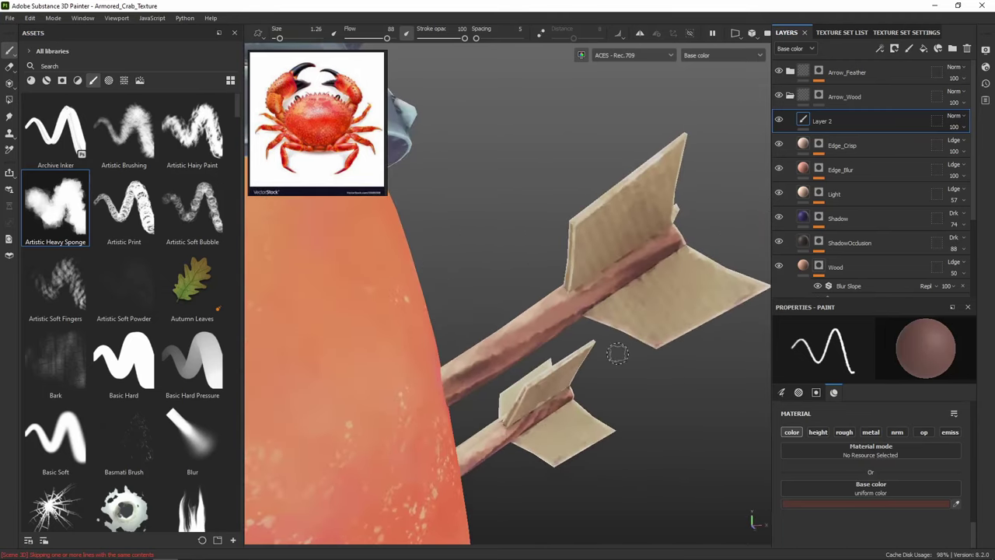
Continue painting the upper arrow's shaft brown from several sides, using brush size 4.51 and flow 26 for softer coverage
{"action": "left_click_drag", "start_coordinate": [506, 334], "coordinate": [590, 295]}
{"action": "mouse_move", "coordinate": [674, 332]}
{"action": "left_mouse_down", "text": "alt"}
{"action": "mouse_move", "coordinate": [602, 300]}
{"action": "mouse_move", "coordinate": [593, 346]}
{"action": "mouse_move", "coordinate": [603, 382]}
{"action": "mouse_move", "coordinate": [455, 404]}
{"action": "left_mouse_up", "text": "alt"}
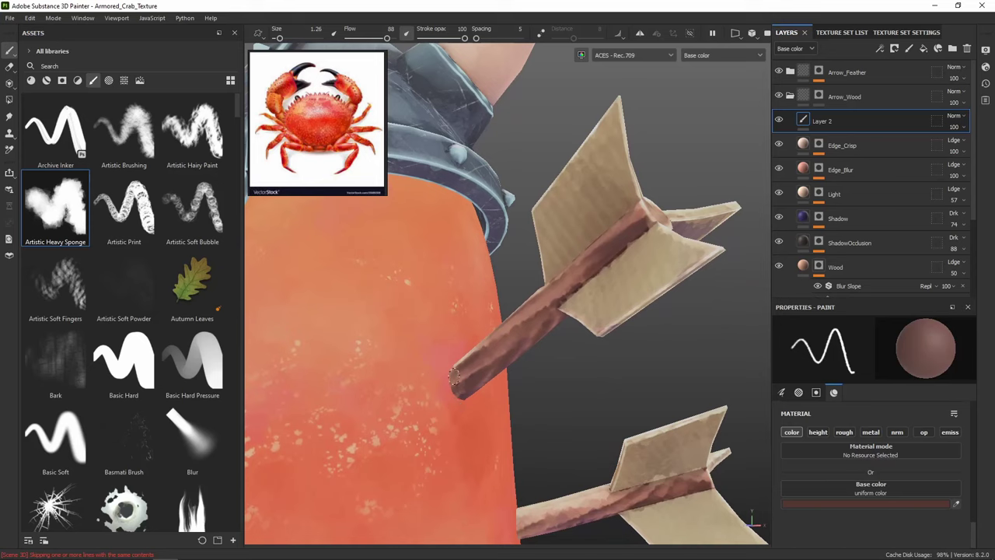
{"action": "right_click_drag", "start_coordinate": [459, 373], "coordinate": [506, 373], "text": "ctrl"}
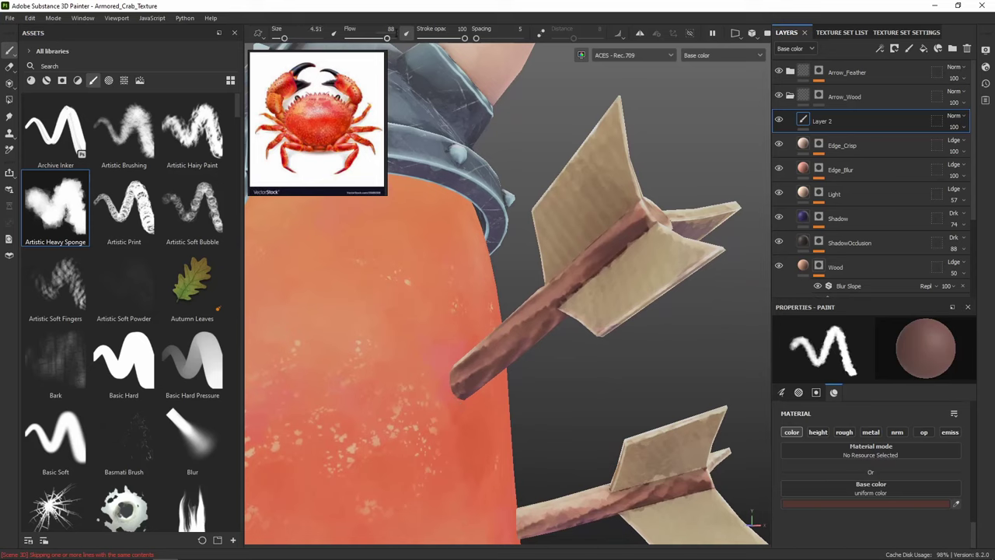
{"action": "left_click_drag", "start_coordinate": [384, 38], "coordinate": [360, 39]}
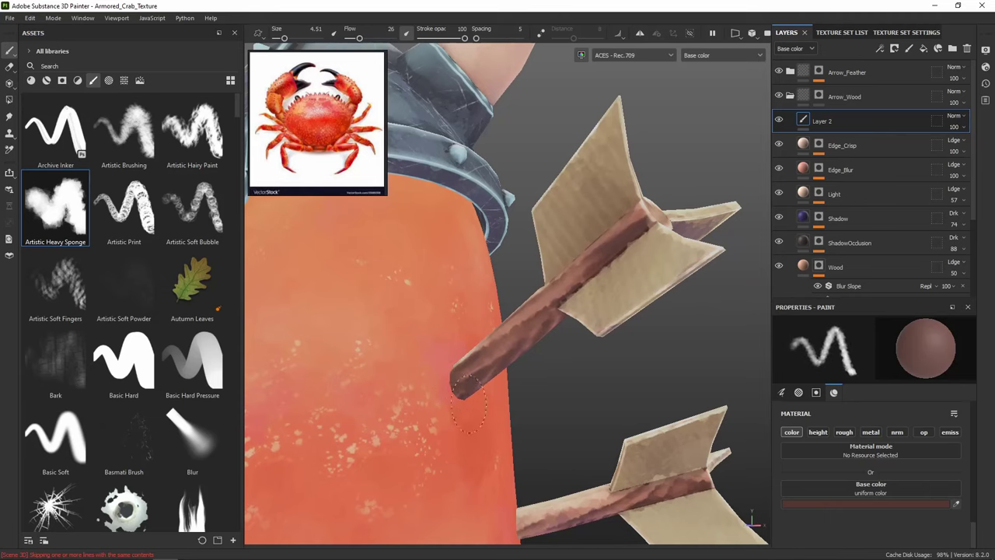
{"action": "left_click_drag", "start_coordinate": [591, 378], "coordinate": [511, 344], "text": "alt"}
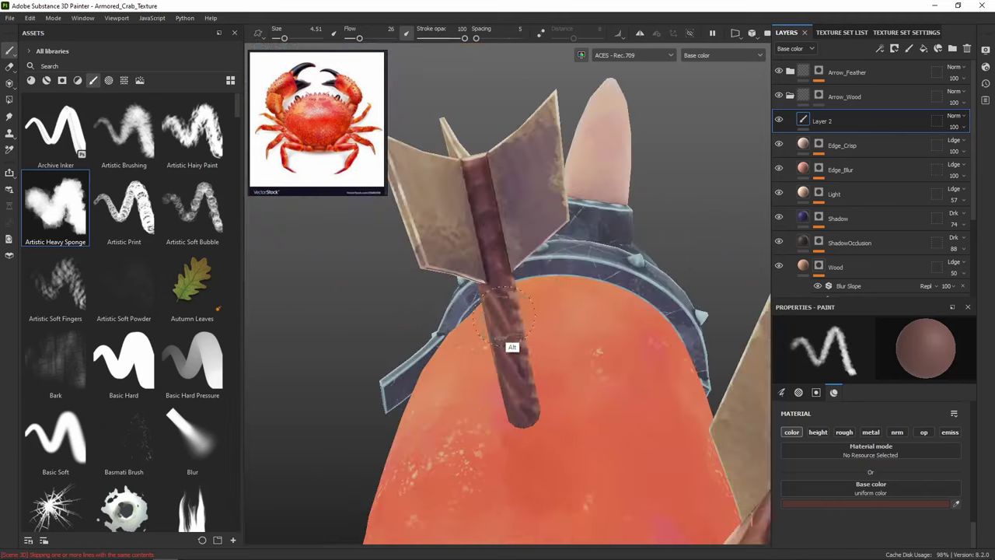
{"action": "mouse_move", "coordinate": [541, 415]}
{"action": "left_mouse_down", "text": "alt"}
{"action": "mouse_move", "coordinate": [658, 427]}
{"action": "mouse_move", "coordinate": [494, 373]}
{"action": "mouse_move", "coordinate": [509, 354]}
{"action": "mouse_move", "coordinate": [549, 381]}
{"action": "mouse_move", "coordinate": [596, 360]}
{"action": "mouse_move", "coordinate": [662, 381]}
{"action": "left_mouse_up", "text": "alt"}
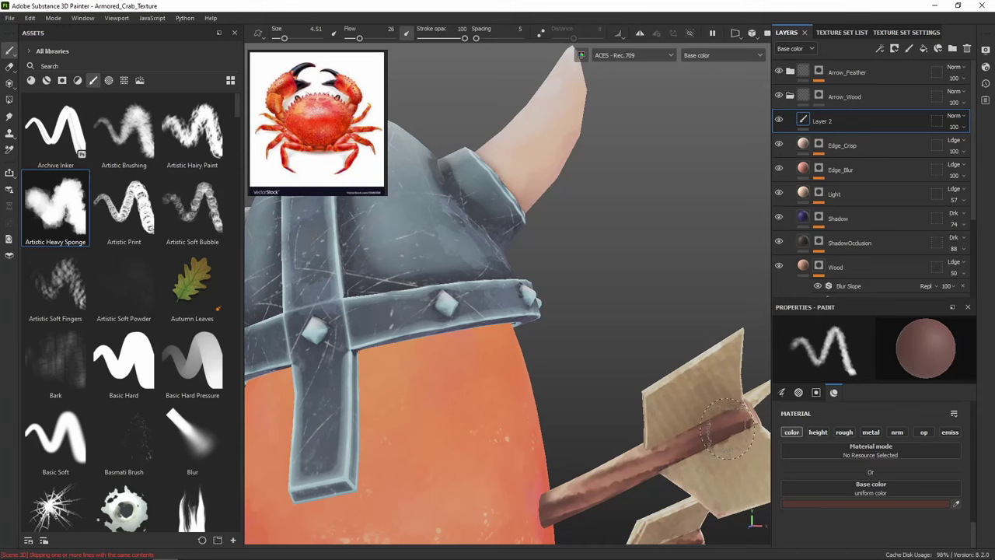
{"action": "middle_click_drag", "start_coordinate": [721, 420], "coordinate": [584, 301], "text": "alt"}
{"action": "left_click_drag", "start_coordinate": [583, 301], "coordinate": [393, 193], "text": "alt"}
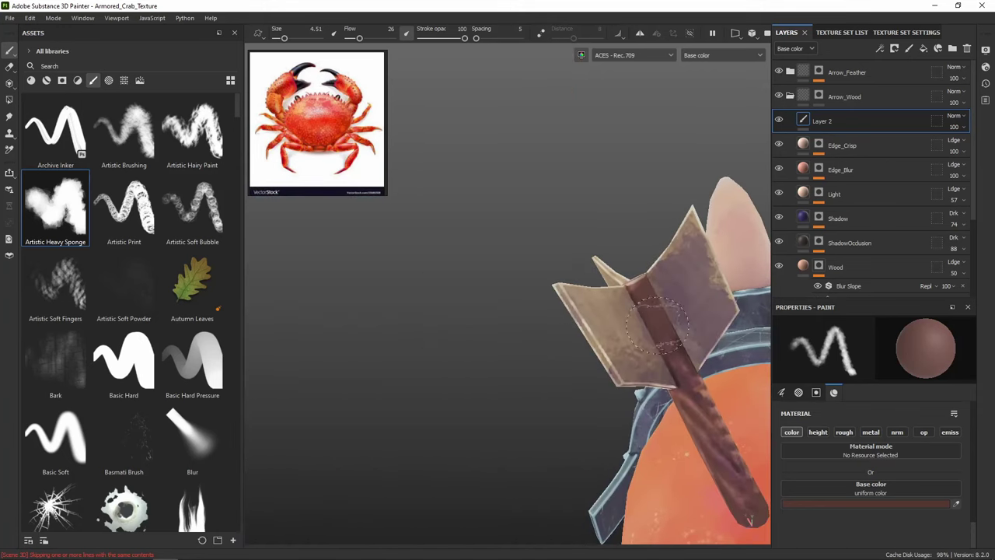
Sample a darker purplish brown from the upper arrow's shaft beside the feathers and paint it softly over the wood
{"action": "left_click", "coordinate": [957, 503]}
{"action": "left_click", "coordinate": [688, 362]}
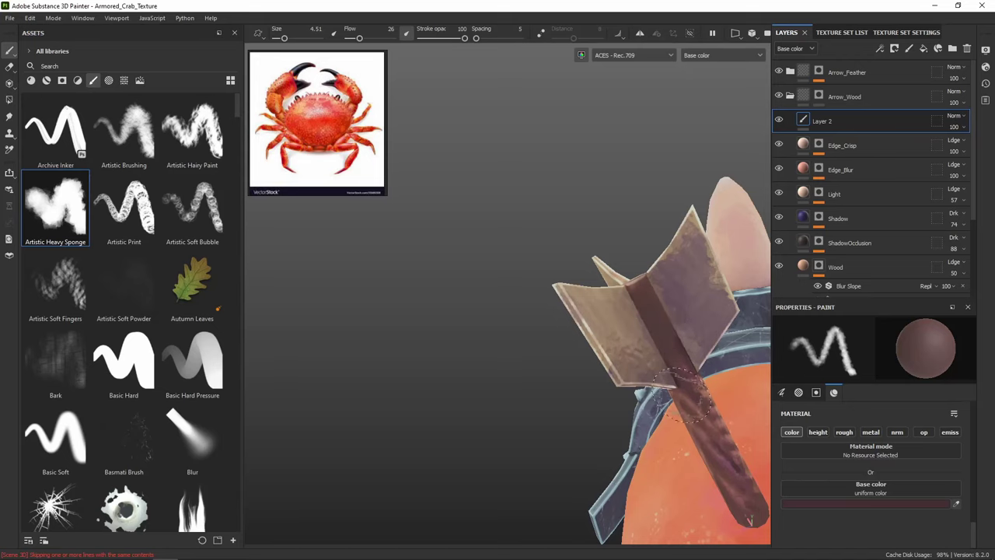
{"action": "left_click_drag", "start_coordinate": [523, 358], "coordinate": [775, 455], "text": "alt"}
{"action": "middle_click_drag", "start_coordinate": [628, 411], "coordinate": [619, 355], "text": "alt"}
{"action": "scroll", "coordinate": [660, 328], "scroll_direction": "down", "scroll_amount": 3}
{"action": "left_click_drag", "start_coordinate": [619, 353], "coordinate": [591, 346], "text": "alt"}
{"action": "scroll", "coordinate": [646, 313], "scroll_direction": "up", "scroll_amount": 3}
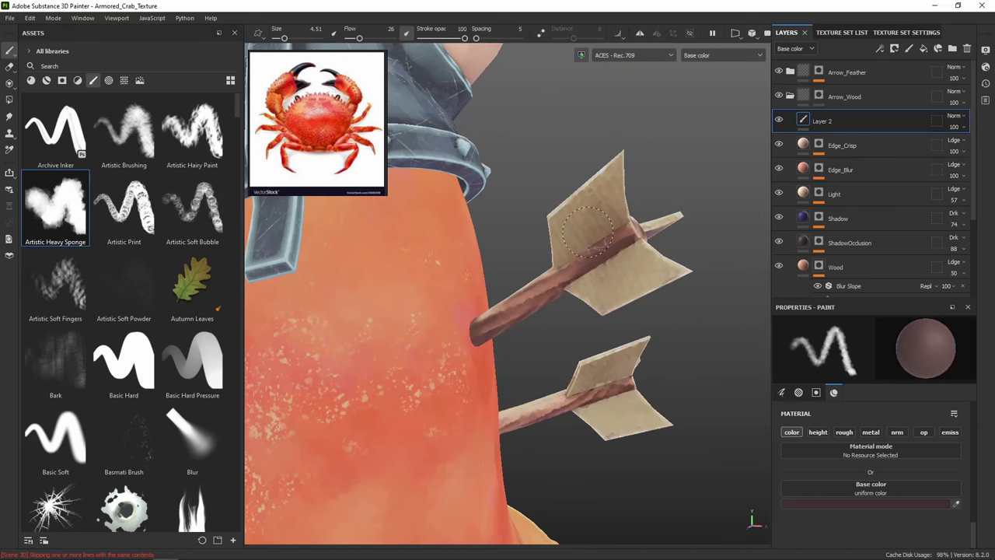
{"action": "left_click_drag", "start_coordinate": [591, 187], "coordinate": [722, 151], "text": "alt"}
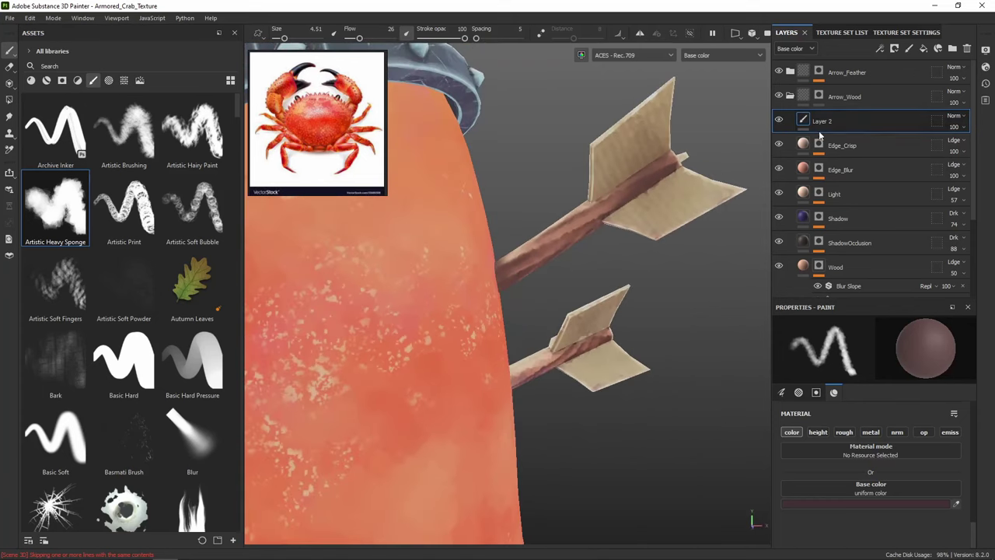
Paint the dark purplish brown softly over the lower arrow's shaft, darkening the end near the crab's body
{"action": "middle_click_drag", "start_coordinate": [648, 304], "coordinate": [700, 184], "text": "alt"}
{"action": "left_click_drag", "start_coordinate": [700, 185], "coordinate": [595, 199], "text": "alt"}
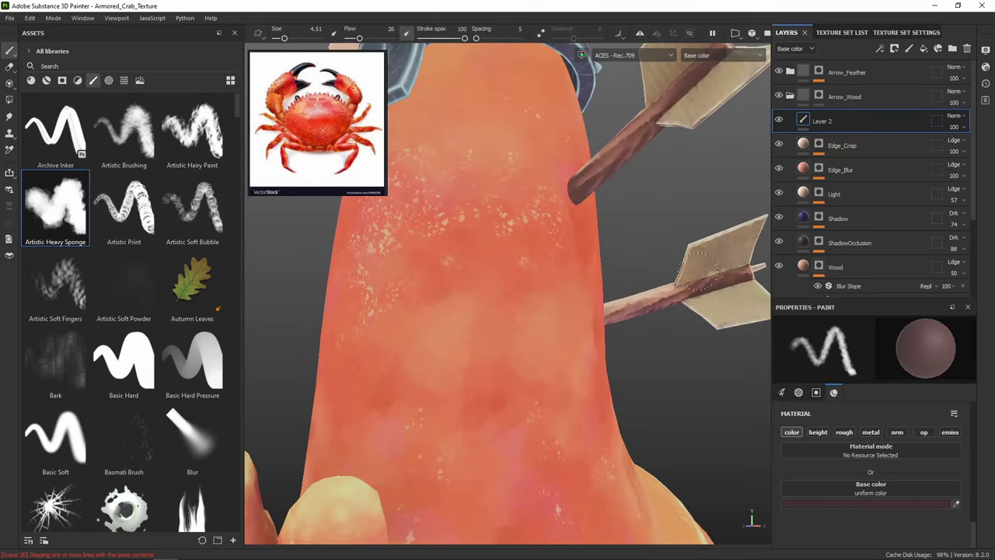
{"action": "left_click_drag", "start_coordinate": [660, 329], "coordinate": [562, 358], "text": "alt"}
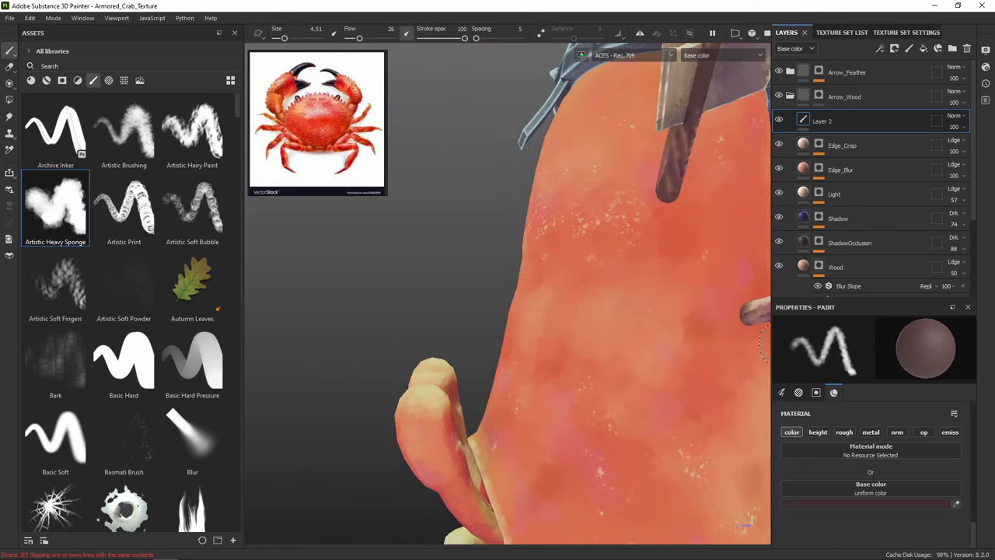
{"action": "left_click_drag", "start_coordinate": [723, 313], "coordinate": [429, 229], "text": "alt"}
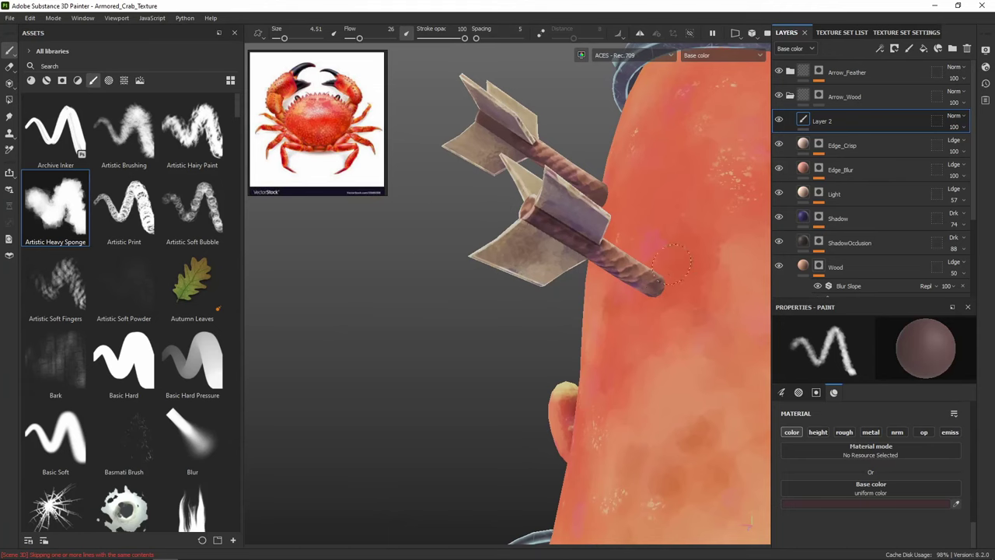
{"action": "left_click_drag", "start_coordinate": [646, 300], "coordinate": [896, 336], "text": "alt"}
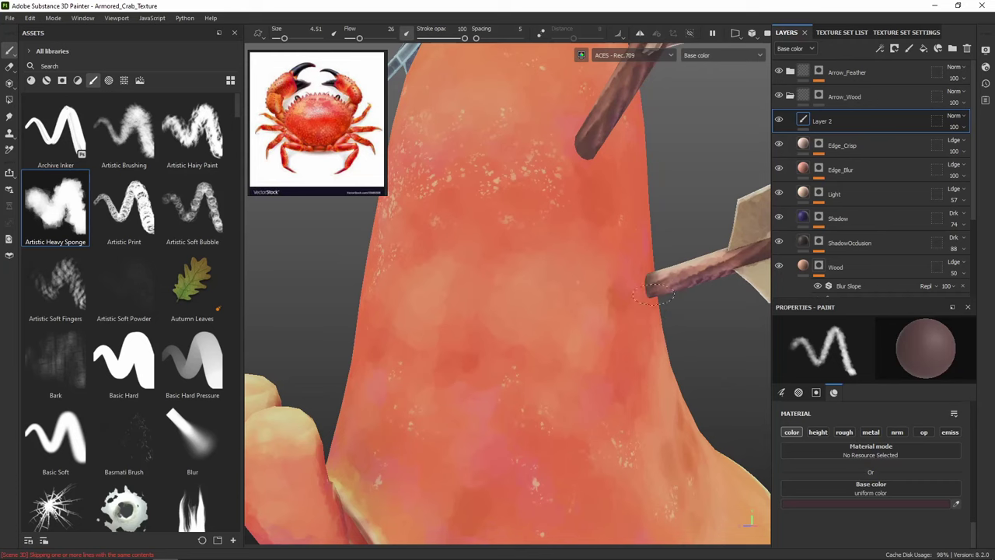
{"action": "left_click_drag", "start_coordinate": [660, 295], "coordinate": [719, 261], "text": "alt"}
{"action": "right_click_drag", "start_coordinate": [719, 201], "coordinate": [671, 216], "text": "alt"}
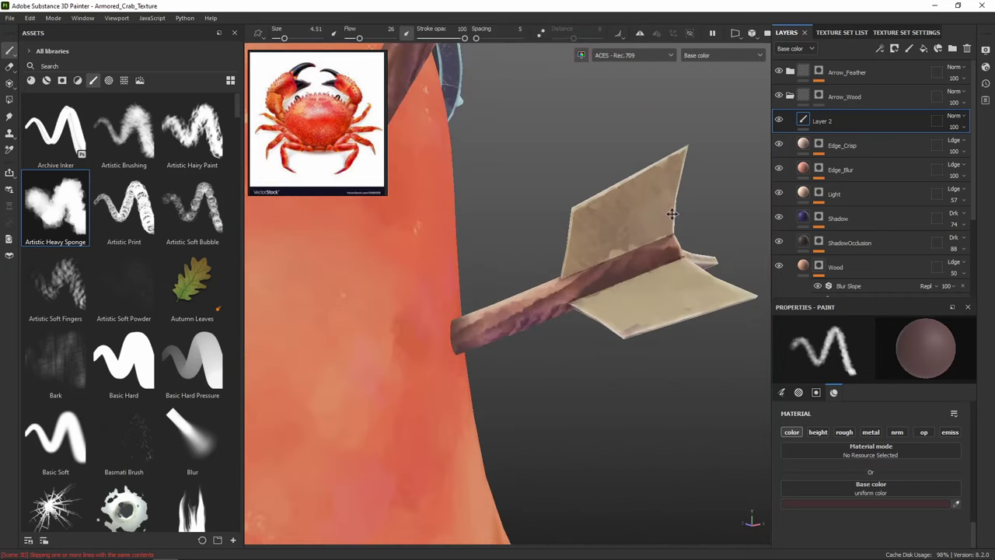
{"action": "left_click_drag", "start_coordinate": [671, 216], "coordinate": [662, 249], "text": "alt"}
Zoom the reference board in on the arrow feathers of the archer character
{"action": "scroll", "coordinate": [318, 108], "scroll_direction": "down", "scroll_amount": 6}
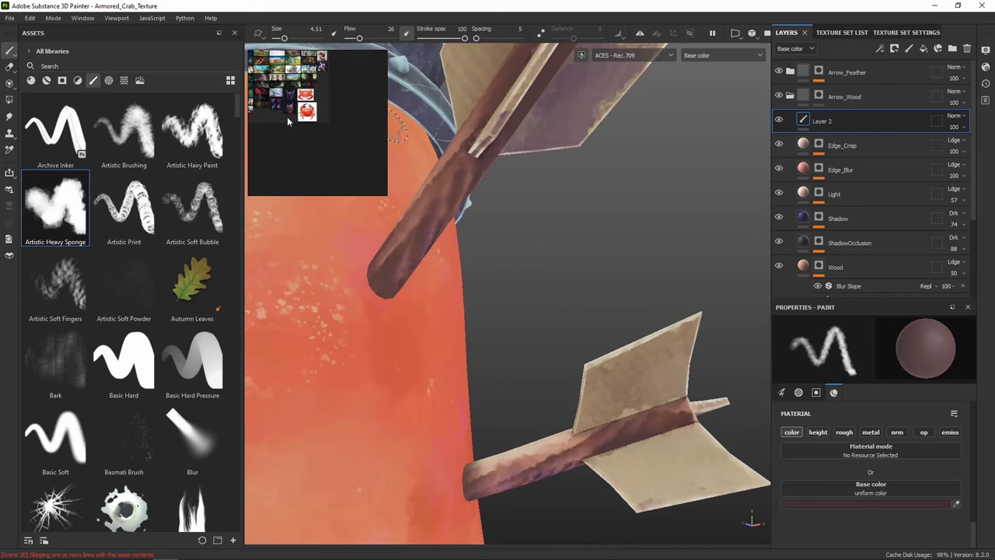
{"action": "scroll", "coordinate": [313, 113], "scroll_direction": "up", "scroll_amount": 2}
{"action": "scroll", "coordinate": [313, 112], "scroll_direction": "up", "scroll_amount": 8}
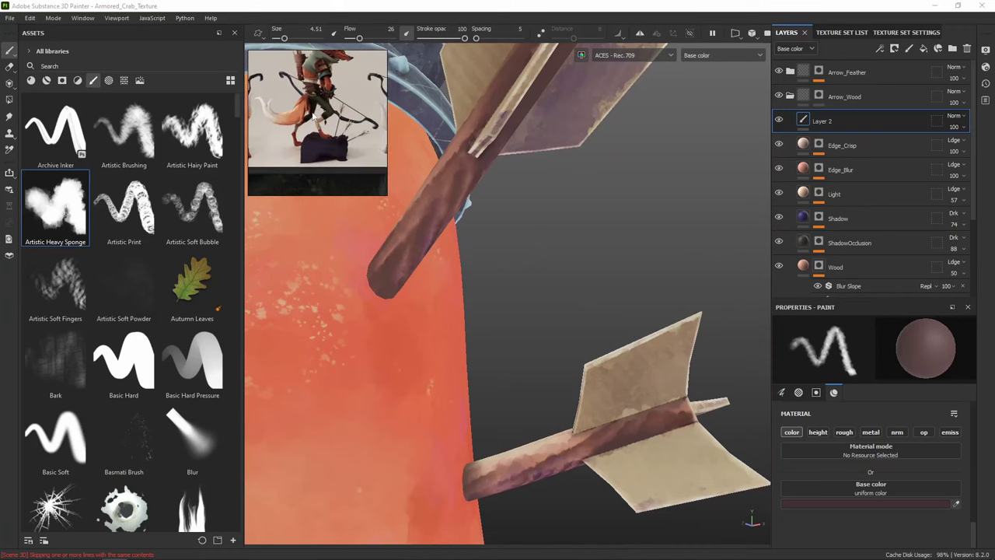
{"action": "scroll", "coordinate": [296, 93], "scroll_direction": "up", "scroll_amount": 4}
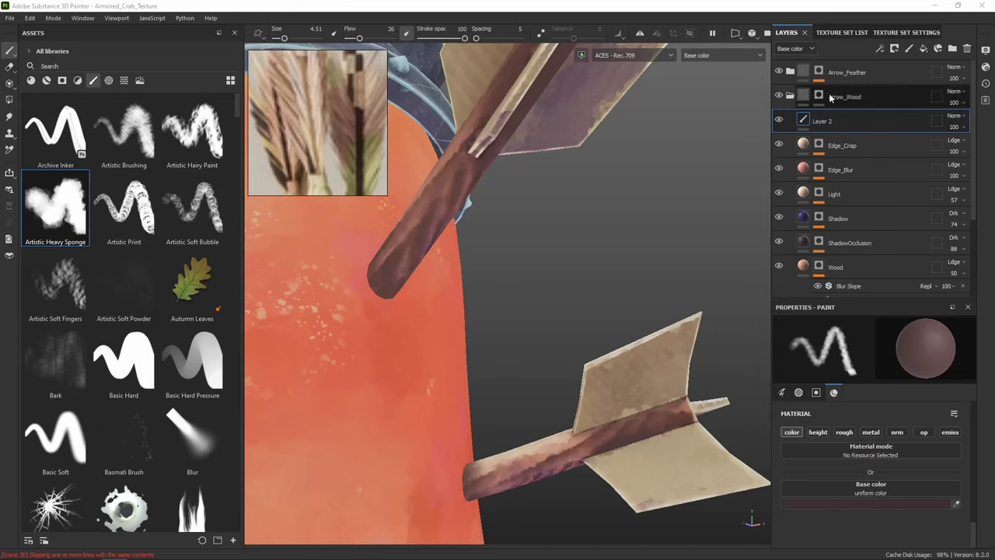
Collapse the Arrow_Wood folder and add a new paint layer above Edge_Crisp inside the Arrow_Feather folder
{"action": "left_click", "coordinate": [790, 96]}
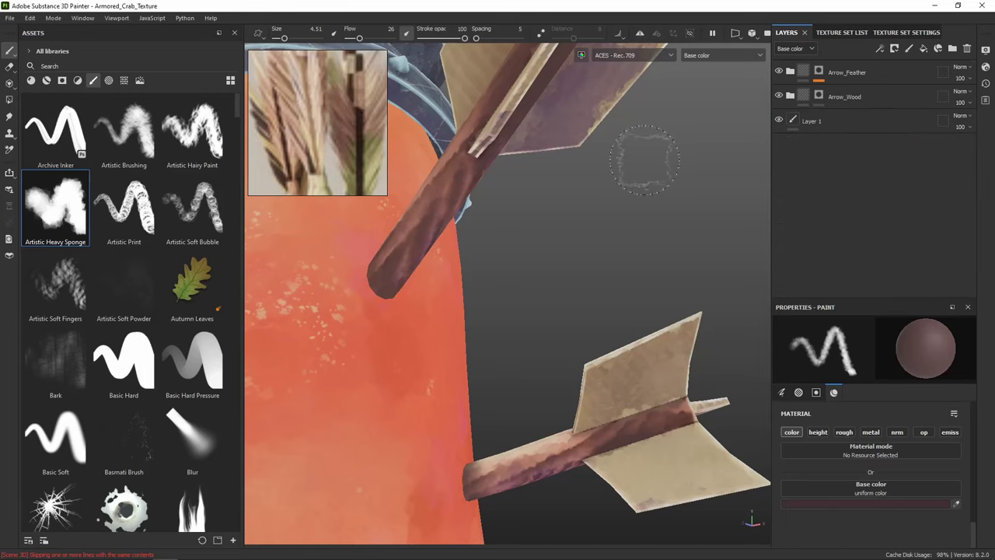
{"action": "left_click_drag", "start_coordinate": [631, 207], "coordinate": [645, 333], "text": "alt"}
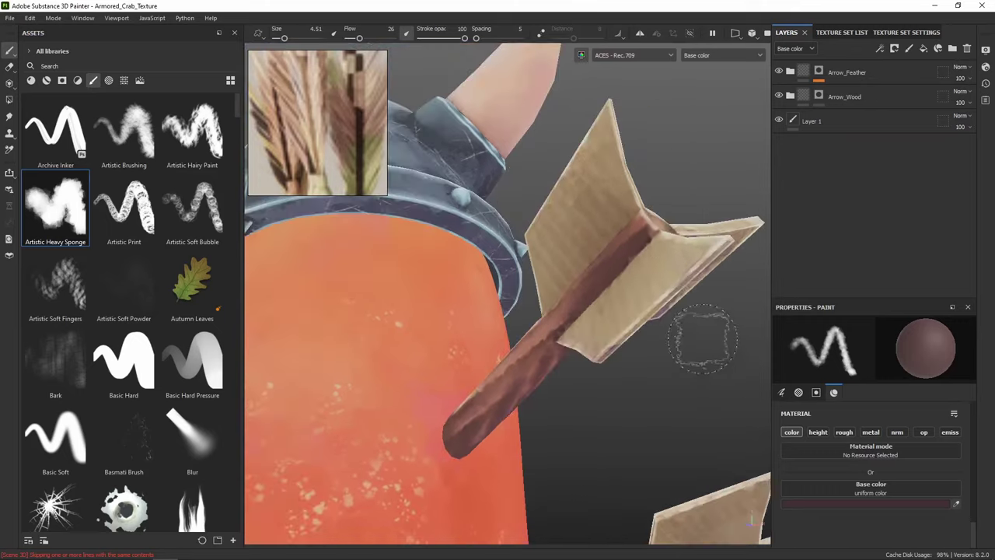
{"action": "left_click", "coordinate": [818, 72]}
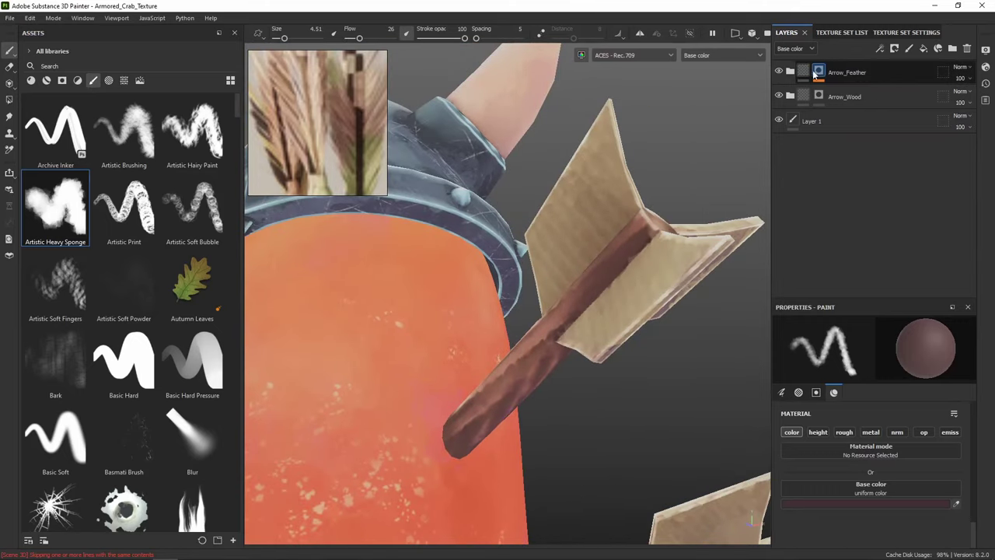
{"action": "left_click", "coordinate": [811, 95]}
{"action": "left_click", "coordinate": [790, 71]}
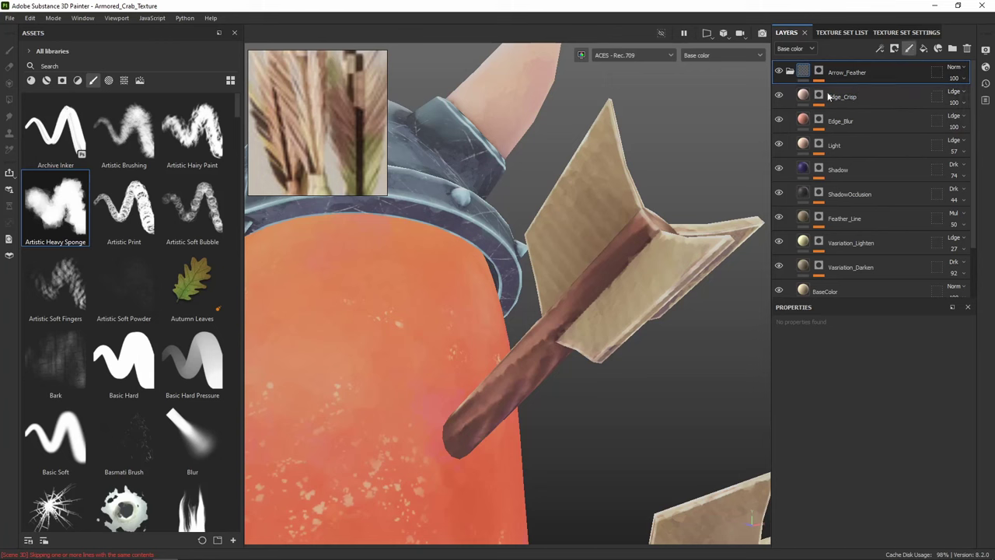
{"action": "left_click", "coordinate": [909, 48]}
{"action": "mouse_move", "coordinate": [838, 77]}
{"action": "left_mouse_down"}
{"action": "mouse_move", "coordinate": [852, 115]}
{"action": "mouse_move", "coordinate": [855, 108]}
{"action": "left_mouse_up"}
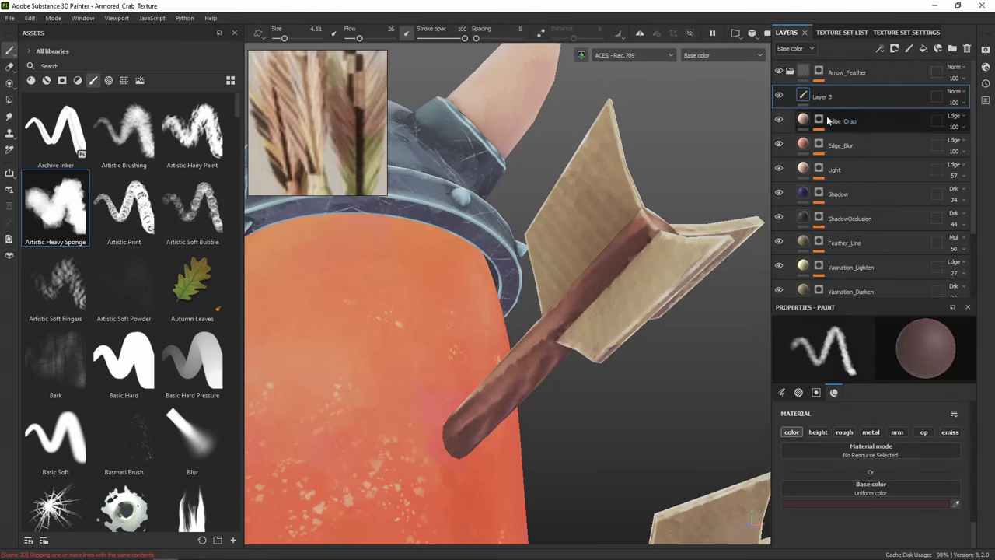
Sample a pale beige from the feather reference and set the sponge brush's size to 0.85 and its flow to 87
{"action": "left_click", "coordinate": [956, 503]}
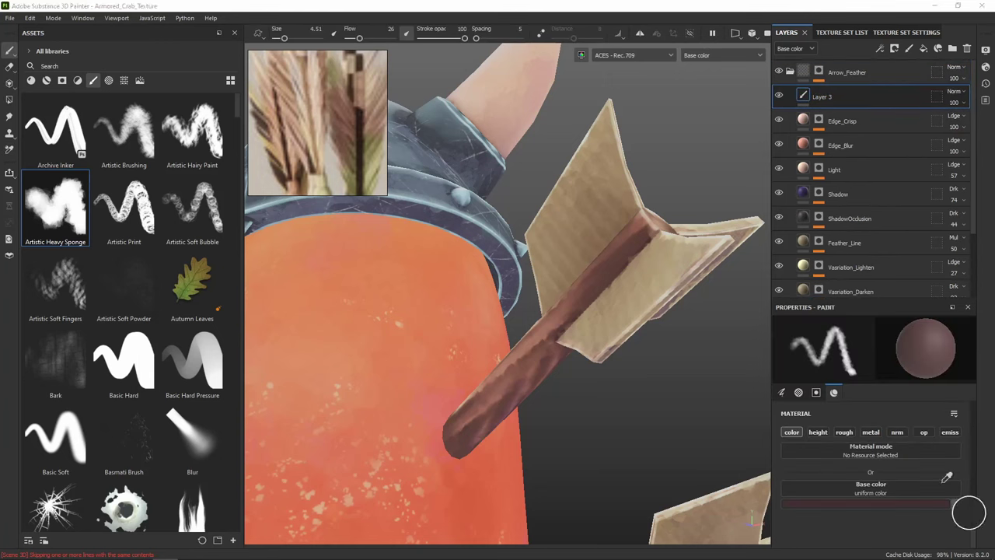
{"action": "left_click", "coordinate": [320, 75]}
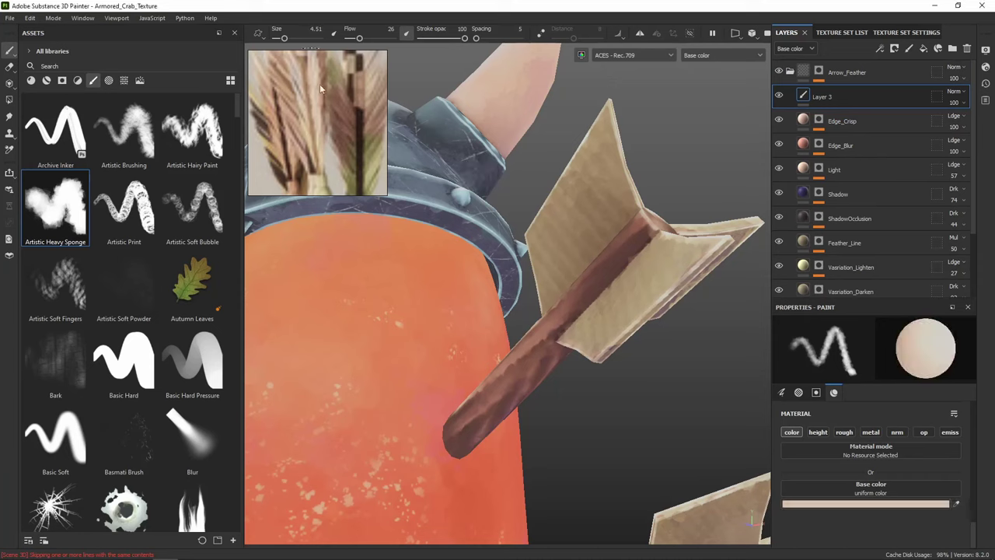
{"action": "mouse_move", "coordinate": [575, 192]}
{"action": "right_mouse_down", "text": "ctrl"}
{"action": "mouse_move", "coordinate": [530, 192]}
{"action": "mouse_move", "coordinate": [581, 191]}
{"action": "right_mouse_up", "text": "ctrl"}
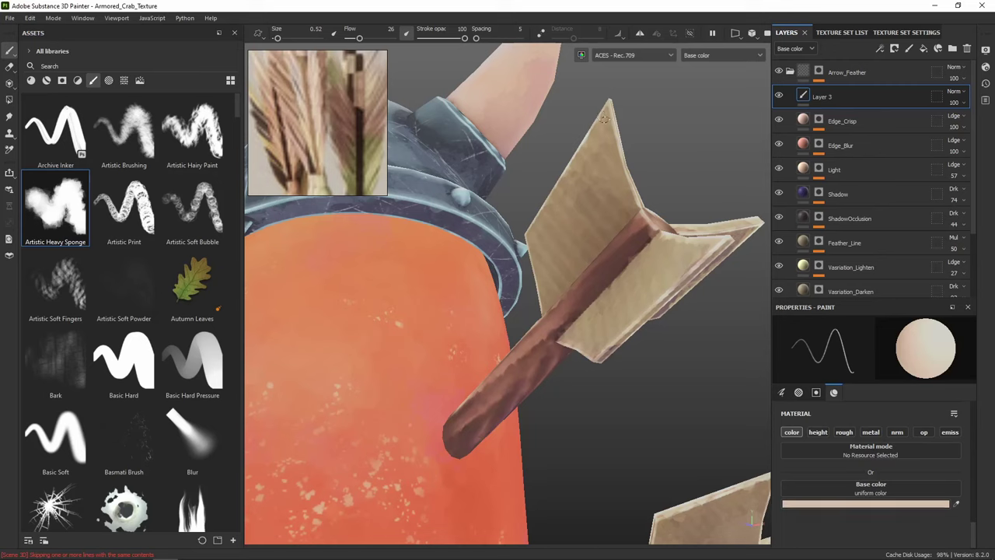
{"action": "right_click_drag", "start_coordinate": [599, 130], "coordinate": [622, 130], "text": "ctrl"}
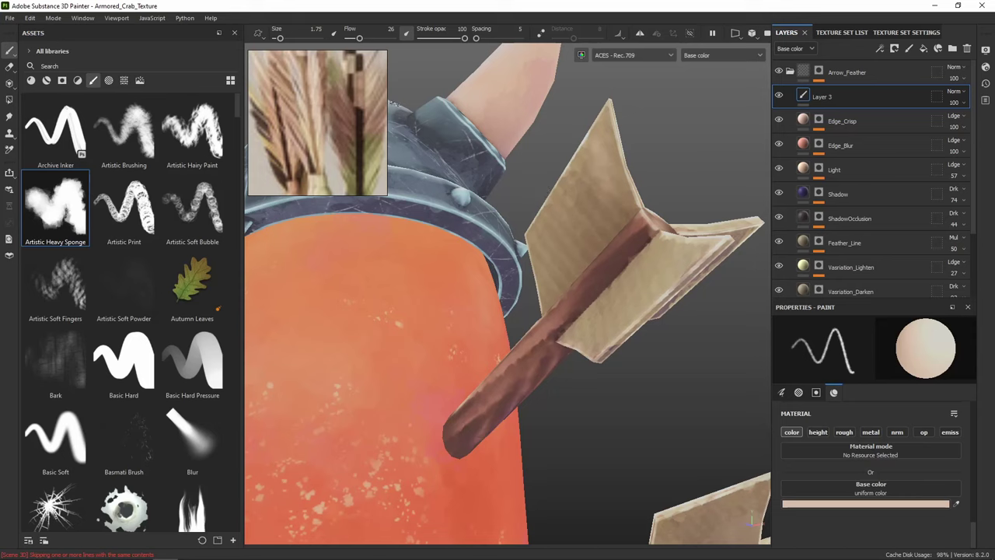
{"action": "left_click", "coordinate": [386, 38]}
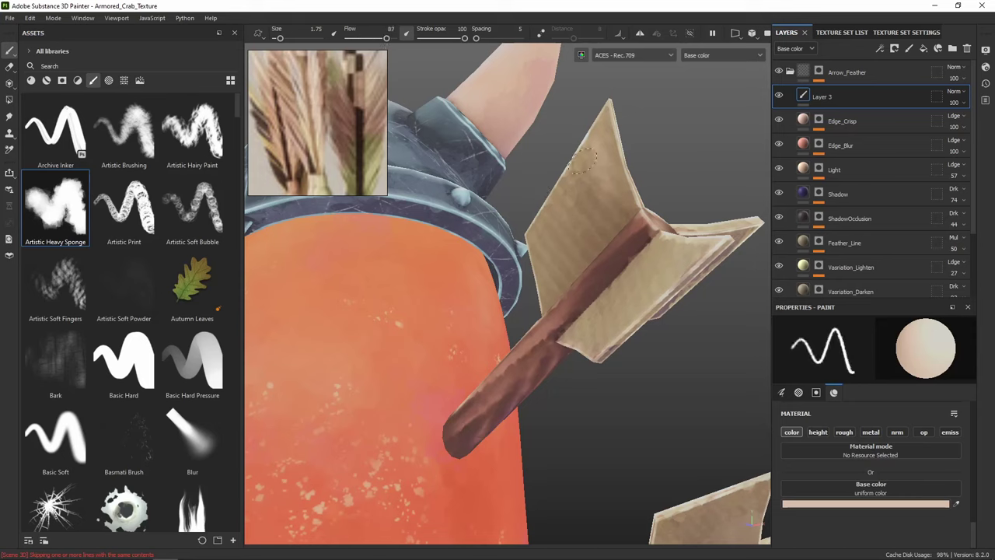
{"action": "key", "text": "bracketleft"}
{"action": "key", "text": "bracketleft"}
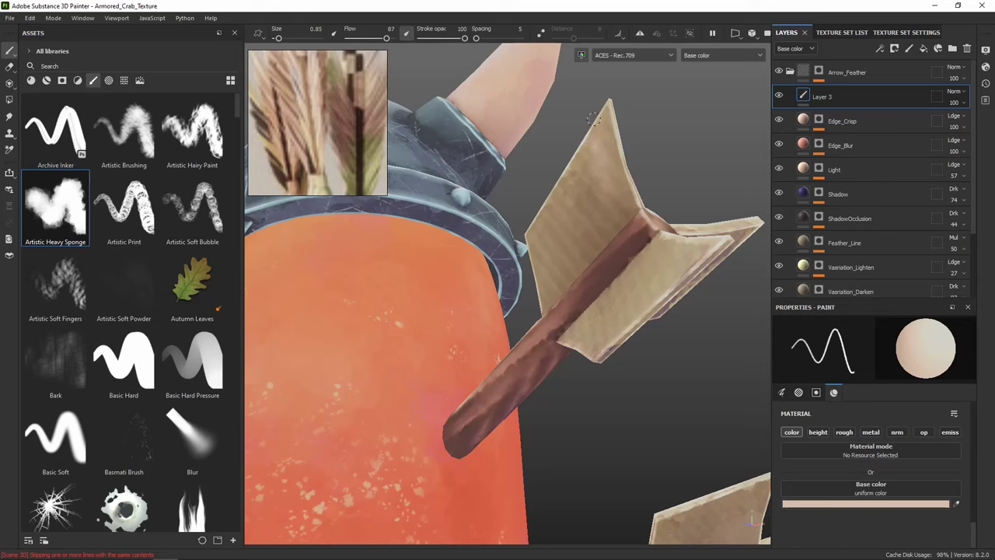
Paint soft pale beige streaks running from the outer edge to the shaft across the upper arrow's upper feather
{"action": "left_click_drag", "start_coordinate": [593, 119], "coordinate": [606, 204]}
{"action": "mouse_move", "coordinate": [604, 162]}
{"action": "left_mouse_down"}
{"action": "mouse_move", "coordinate": [615, 248]}
{"action": "mouse_move", "coordinate": [615, 239]}
{"action": "left_mouse_up"}
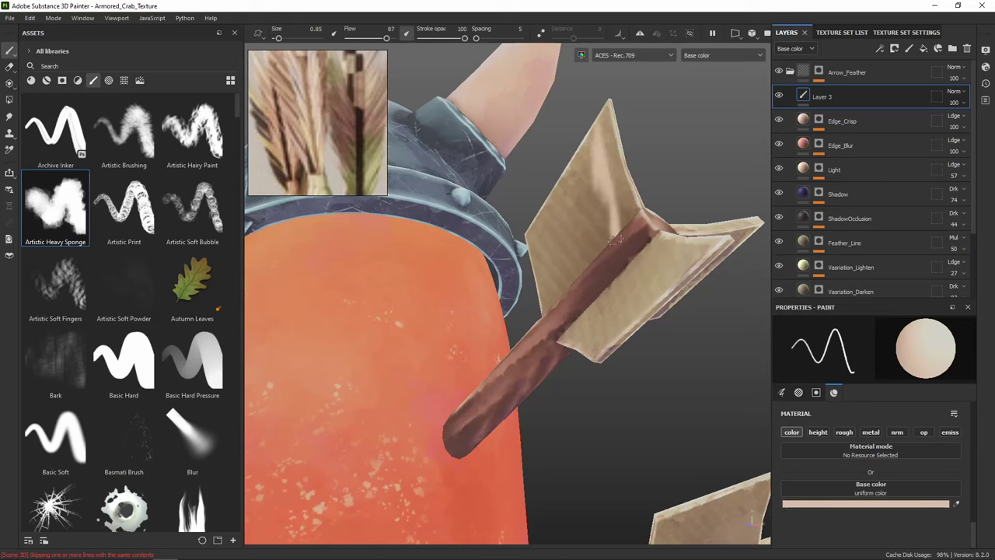
{"action": "left_click_drag", "start_coordinate": [579, 127], "coordinate": [592, 294]}
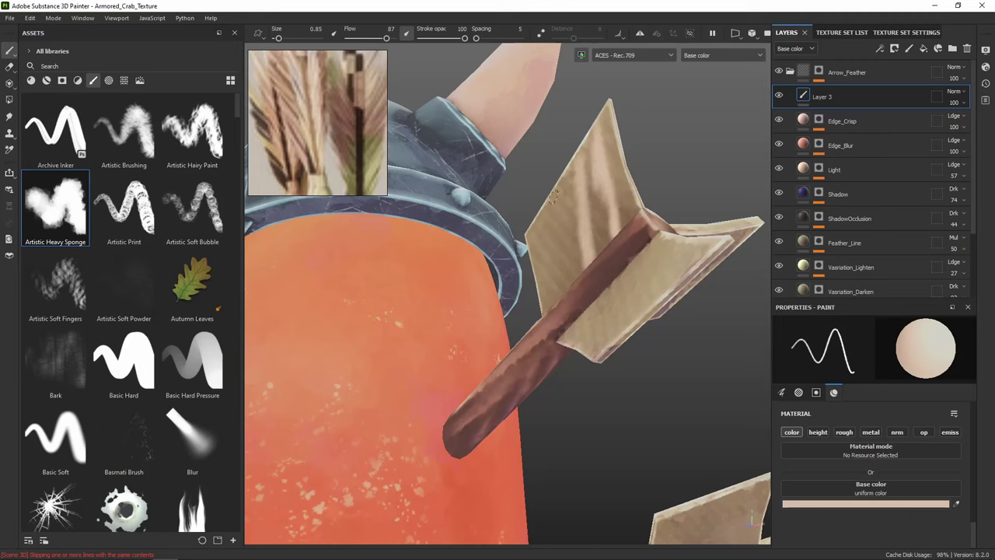
{"action": "left_click_drag", "start_coordinate": [552, 196], "coordinate": [559, 271]}
{"action": "mouse_move", "coordinate": [555, 217]}
{"action": "left_mouse_down"}
{"action": "mouse_move", "coordinate": [570, 308]}
{"action": "mouse_move", "coordinate": [565, 294]}
{"action": "left_mouse_up"}
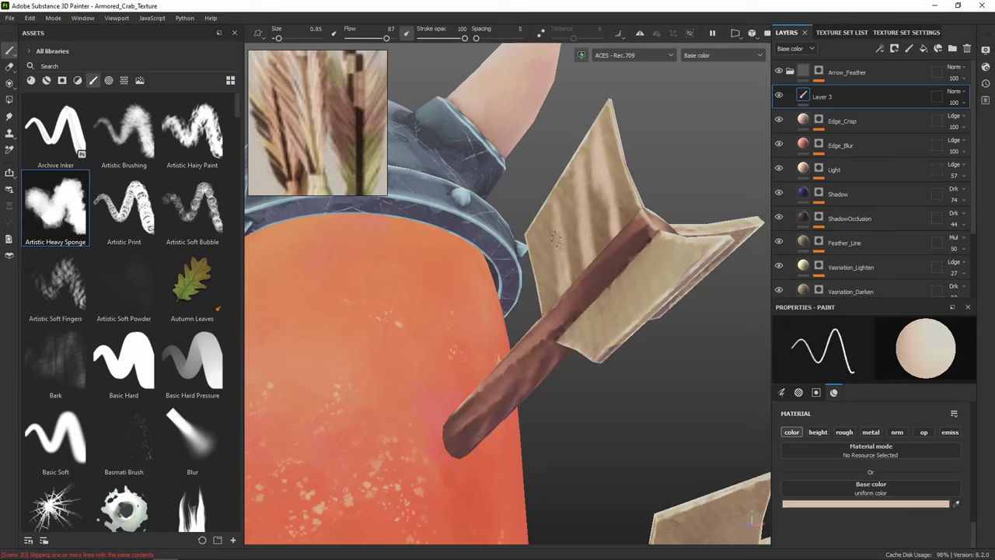
{"action": "mouse_move", "coordinate": [534, 214]}
{"action": "left_mouse_down"}
{"action": "mouse_move", "coordinate": [531, 203]}
{"action": "mouse_move", "coordinate": [548, 344]}
{"action": "mouse_move", "coordinate": [535, 186]}
{"action": "mouse_move", "coordinate": [557, 247]}
{"action": "left_mouse_up"}
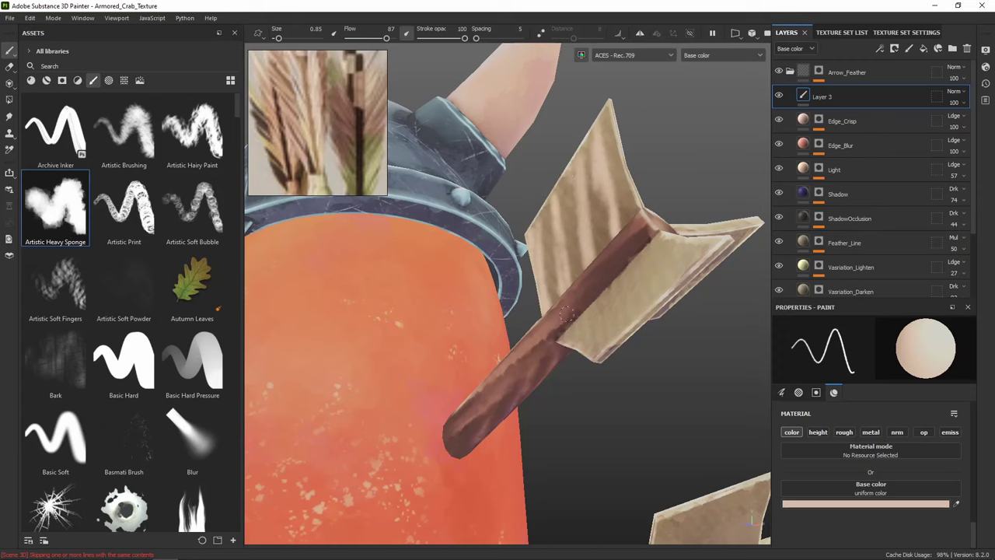
{"action": "left_click_drag", "start_coordinate": [566, 313], "coordinate": [557, 198]}
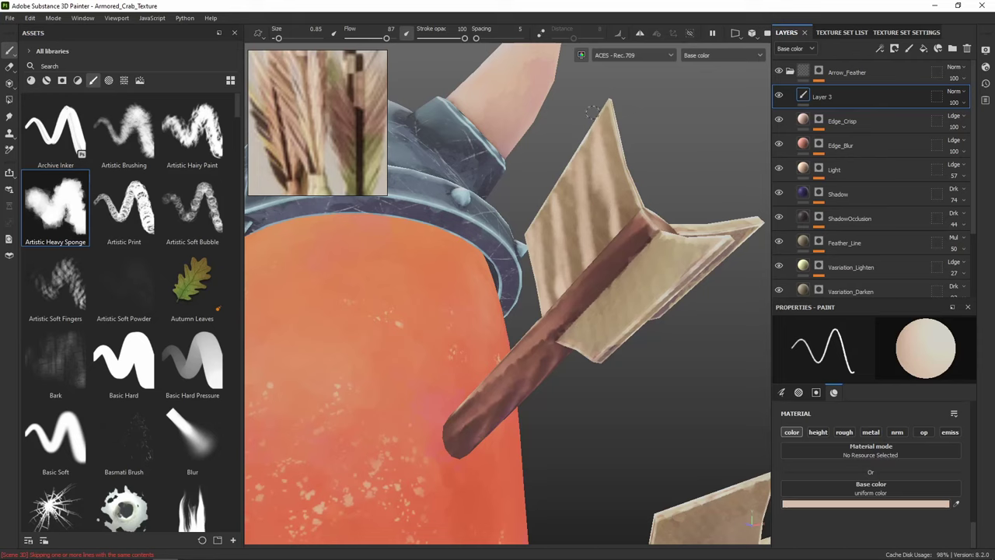
{"action": "left_click_drag", "start_coordinate": [593, 111], "coordinate": [612, 98]}
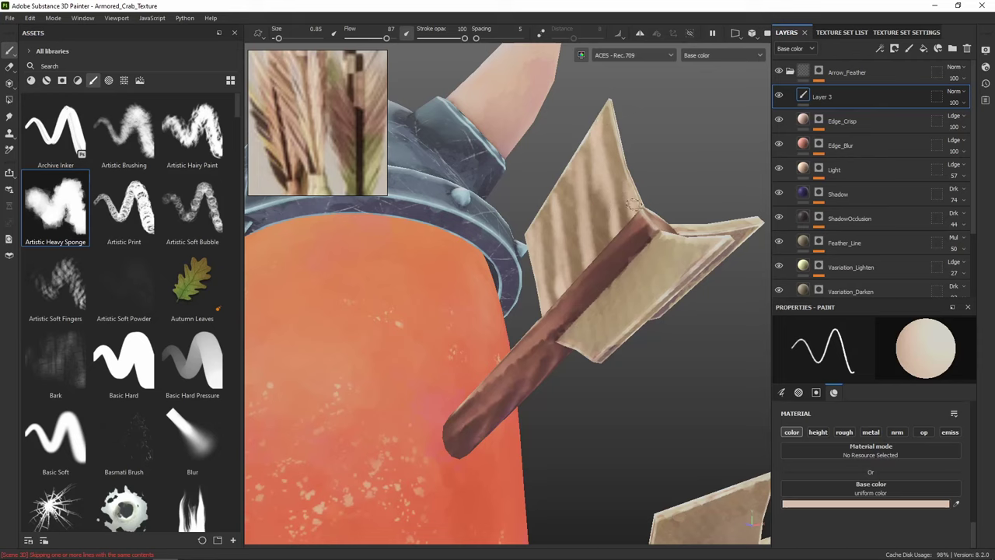
Paint matching pale beige streaks across the lower feather of the upper arrow, slanting out from the shaft
{"action": "mouse_move", "coordinate": [633, 285]}
{"action": "left_mouse_down", "text": "alt"}
{"action": "mouse_move", "coordinate": [726, 283]}
{"action": "mouse_move", "coordinate": [648, 227]}
{"action": "left_mouse_up", "text": "alt"}
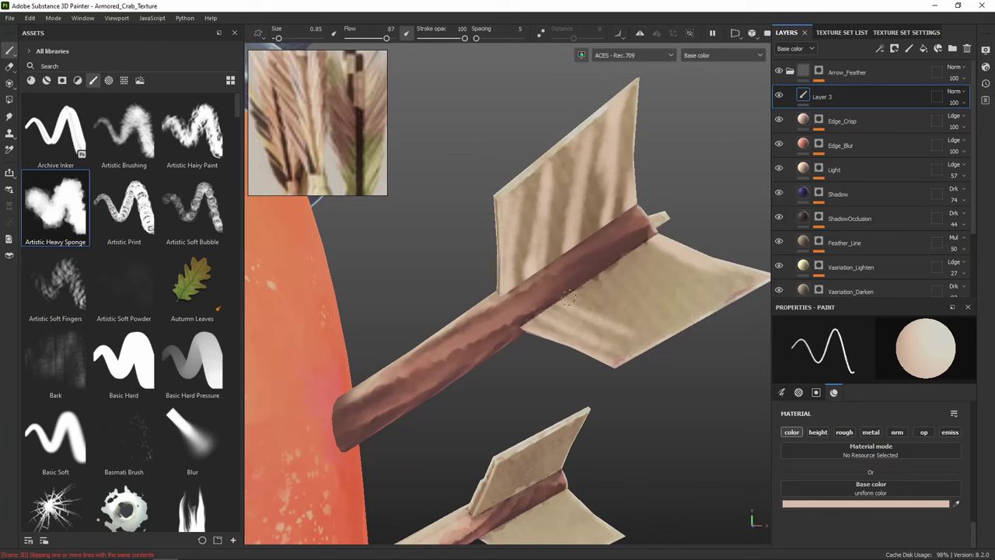
{"action": "mouse_move", "coordinate": [662, 364]}
{"action": "left_mouse_down", "text": "alt"}
{"action": "mouse_move", "coordinate": [674, 370]}
{"action": "mouse_move", "coordinate": [625, 428]}
{"action": "left_mouse_up", "text": "alt"}
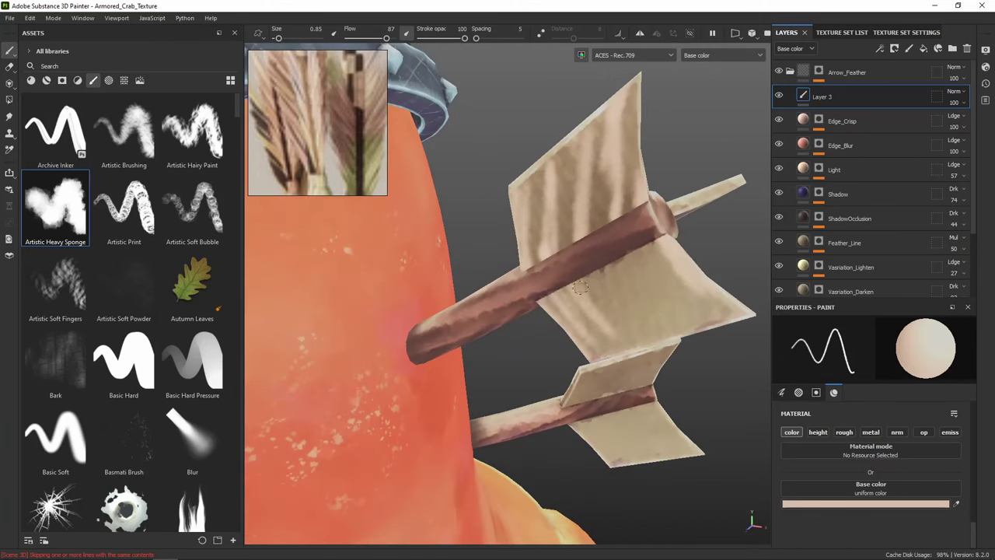
{"action": "left_click_drag", "start_coordinate": [590, 266], "coordinate": [652, 334]}
{"action": "left_click_drag", "start_coordinate": [613, 257], "coordinate": [698, 328]}
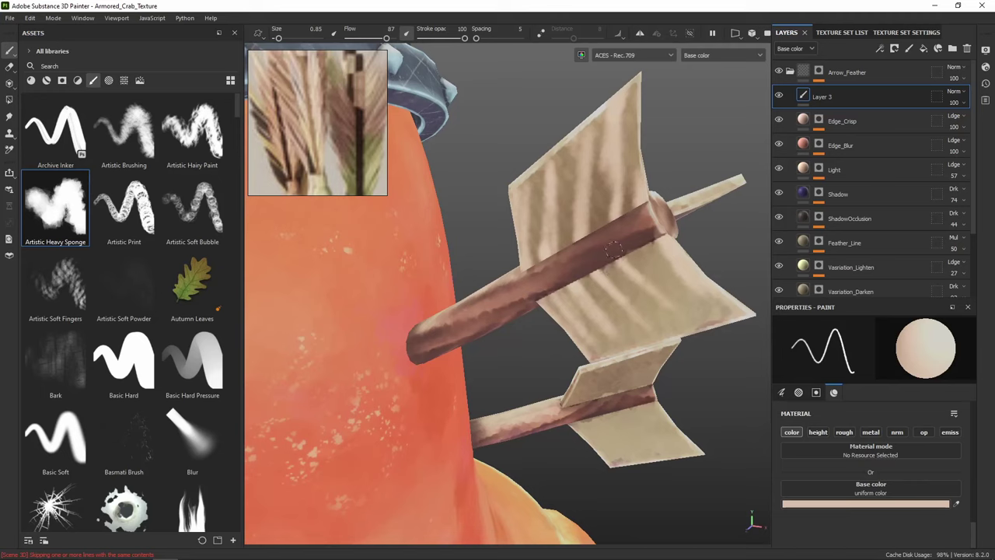
{"action": "left_click_drag", "start_coordinate": [660, 292], "coordinate": [708, 337]}
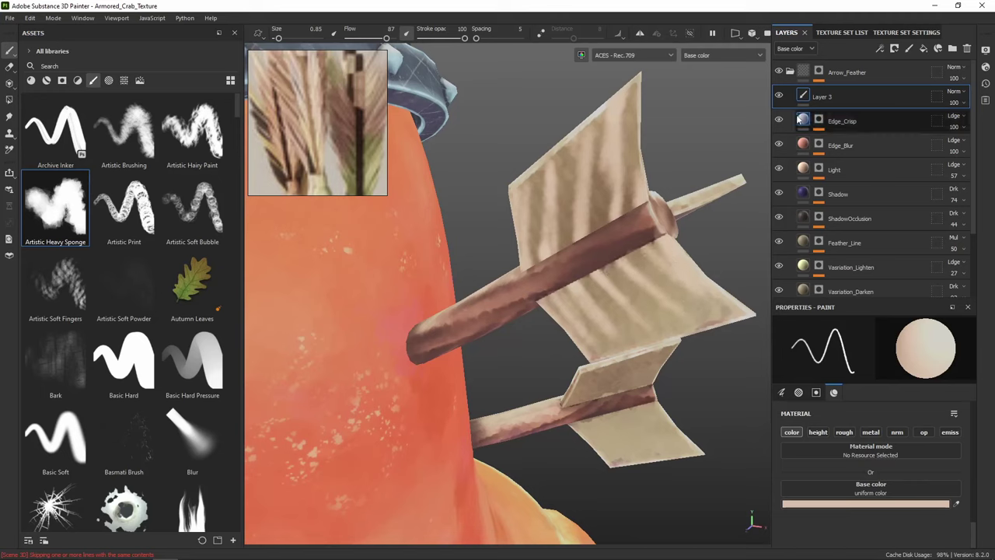
Sample a medium brown from between the streaks of the upper arrow's feather as the brush colour
{"action": "scroll", "coordinate": [709, 151], "scroll_direction": "down", "scroll_amount": 3}
{"action": "left_click_drag", "start_coordinate": [710, 150], "coordinate": [669, 278], "text": "alt"}
{"action": "scroll", "coordinate": [653, 256], "scroll_direction": "up", "scroll_amount": 2}
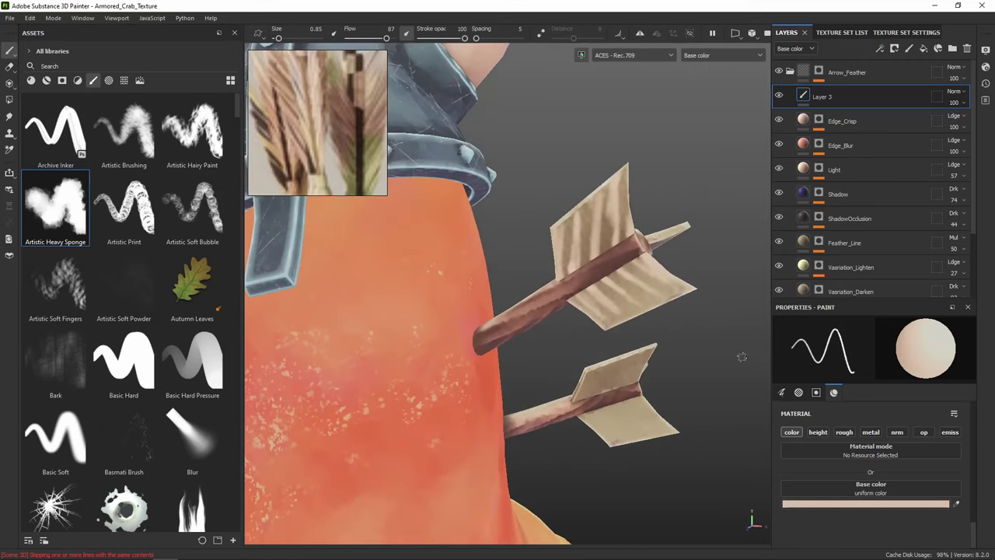
{"action": "left_click", "coordinate": [954, 504]}
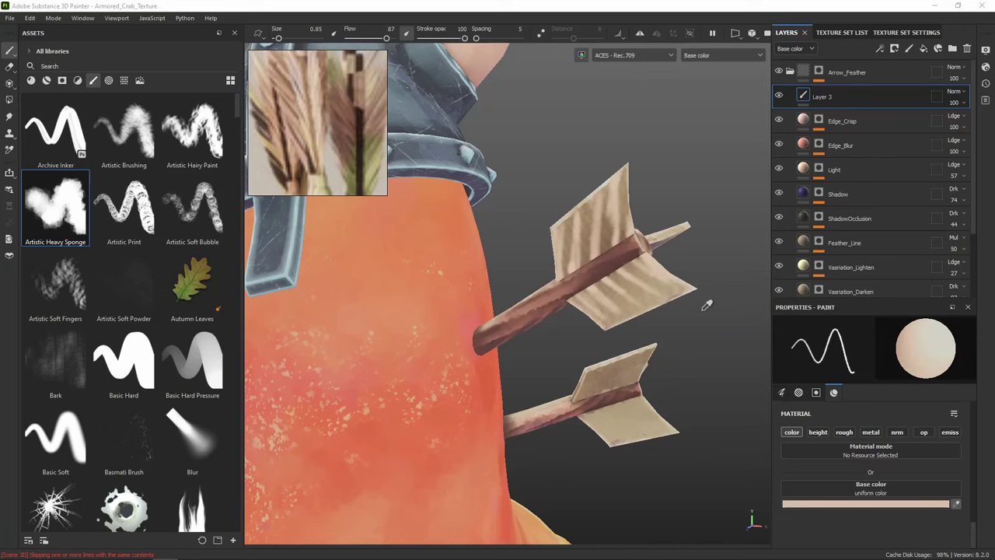
{"action": "left_click", "coordinate": [604, 251]}
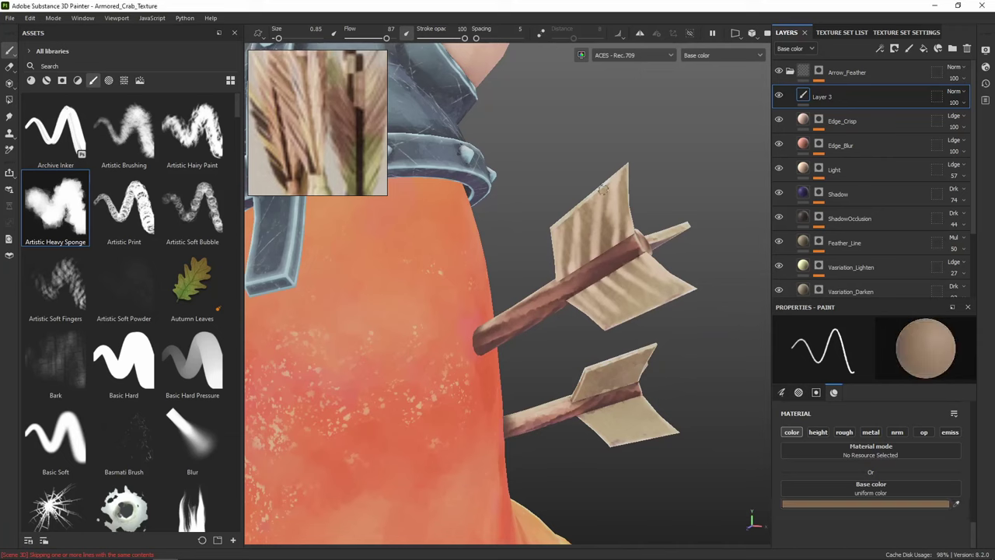
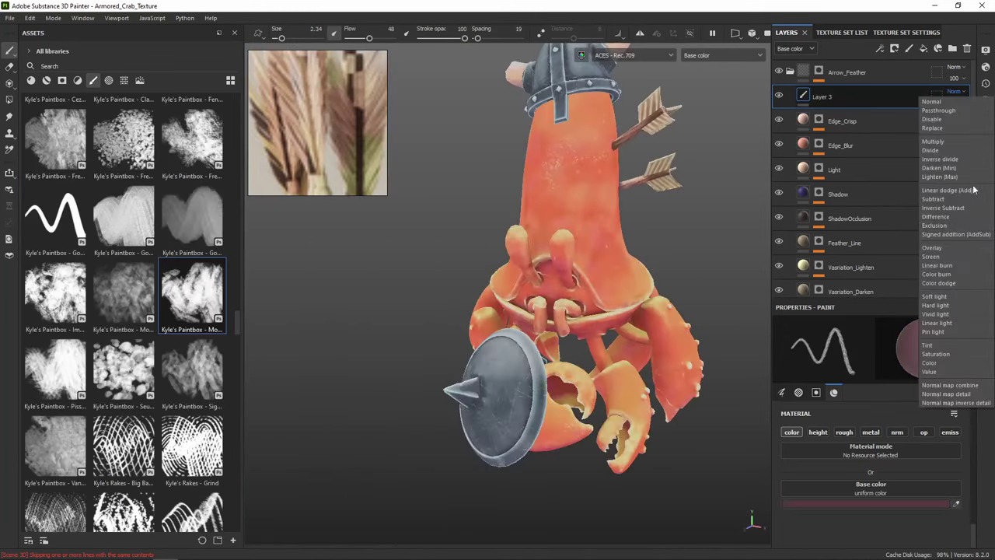
Try Linear dodge (Add) on the feather paint layer, Layer 3, and settle on Soft light as its blend mode
{"action": "left_click", "coordinate": [974, 189]}
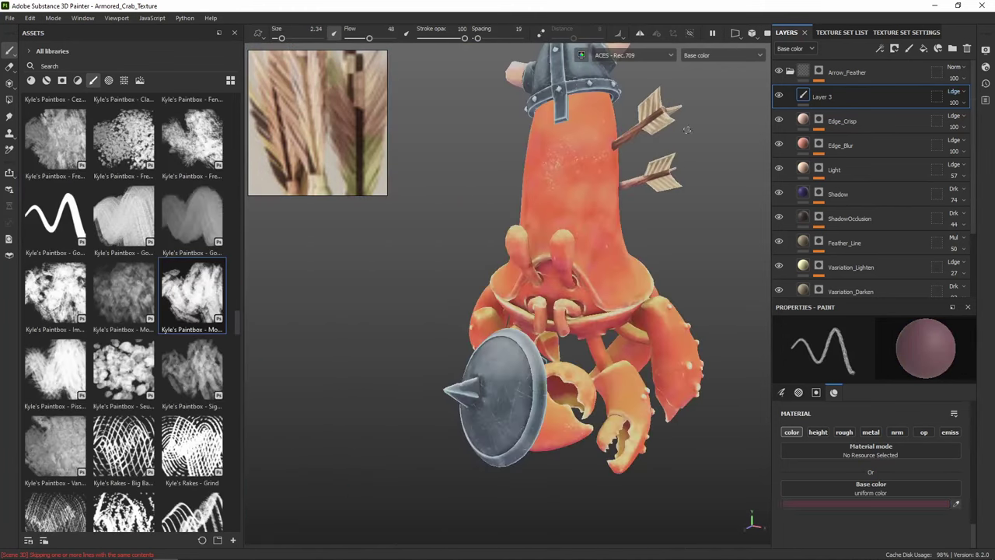
{"action": "scroll", "coordinate": [711, 136], "scroll_direction": "up", "scroll_amount": 5}
{"action": "left_click", "coordinate": [955, 91]}
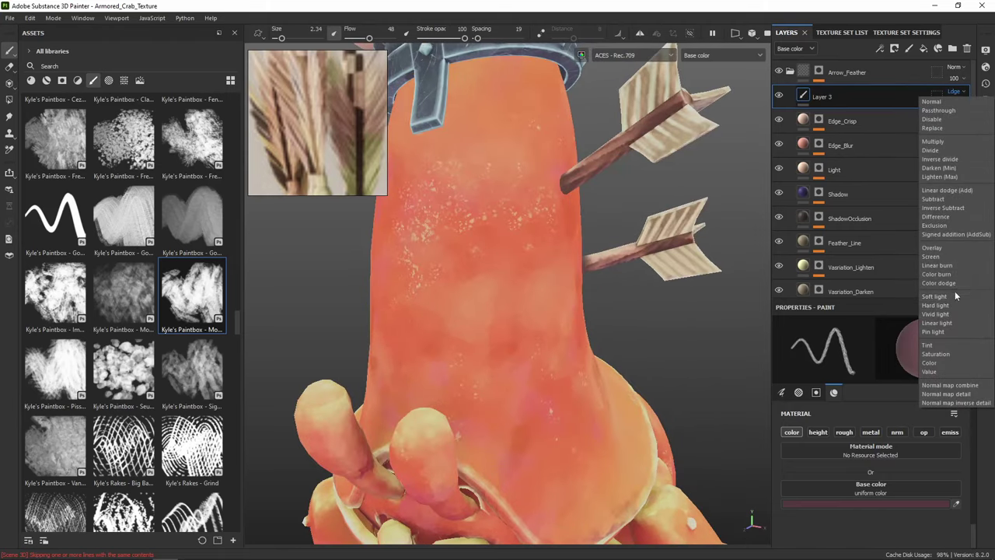
{"action": "left_click", "coordinate": [950, 296]}
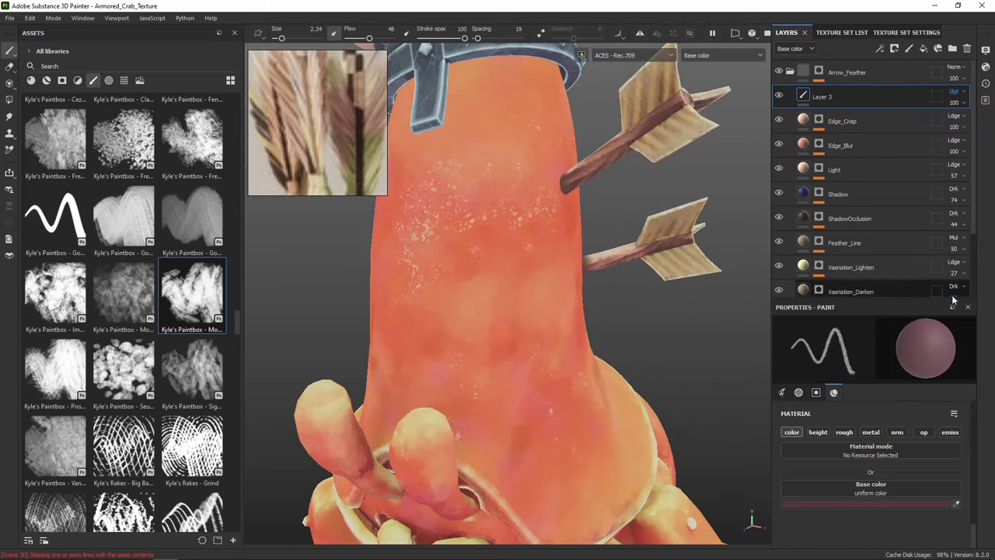
Compare the arrow feathers with the feather paint layer hidden and shown, from a distance and closer in
{"action": "left_click_drag", "start_coordinate": [749, 192], "coordinate": [726, 188], "text": "alt"}
{"action": "scroll", "coordinate": [726, 189], "scroll_direction": "down", "scroll_amount": 5}
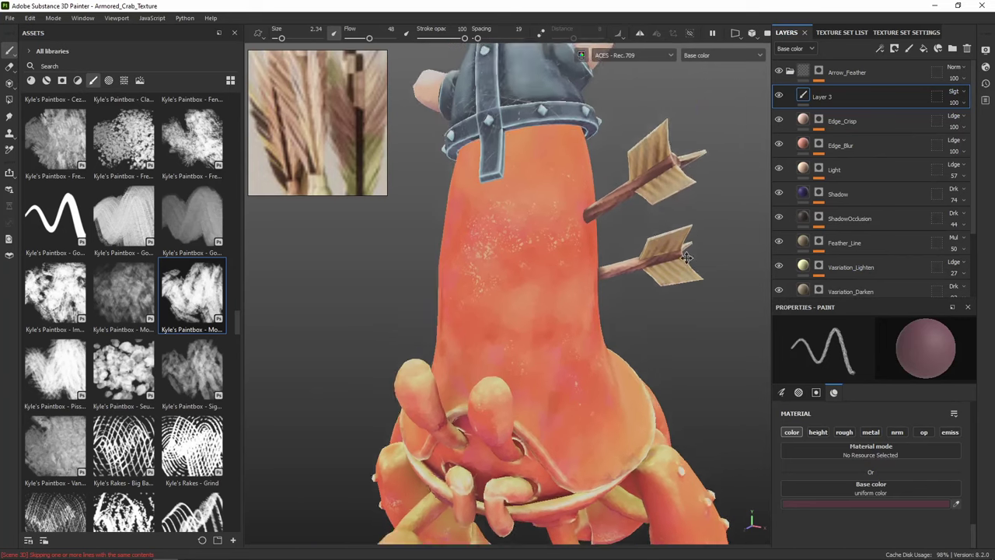
{"action": "left_click_drag", "start_coordinate": [649, 226], "coordinate": [713, 210], "text": "alt"}
{"action": "middle_click_drag", "start_coordinate": [649, 269], "coordinate": [699, 199], "text": "alt"}
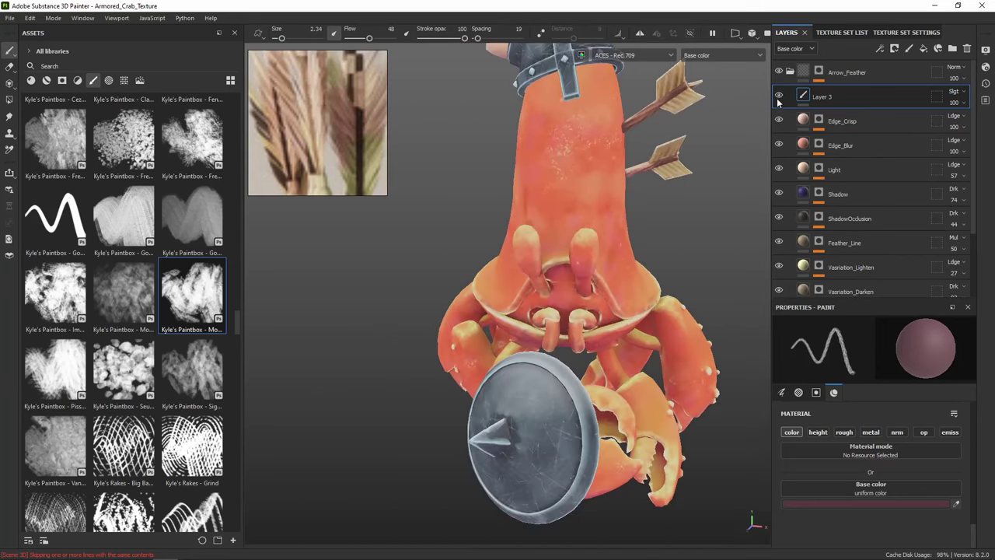
{"action": "left_click", "coordinate": [778, 96]}
{"action": "left_click", "coordinate": [778, 96]}
{"action": "left_click", "coordinate": [779, 97]}
{"action": "left_click", "coordinate": [778, 97]}
{"action": "scroll", "coordinate": [700, 234], "scroll_direction": "up", "scroll_amount": 4}
{"action": "scroll", "coordinate": [707, 209], "scroll_direction": "up", "scroll_amount": 1}
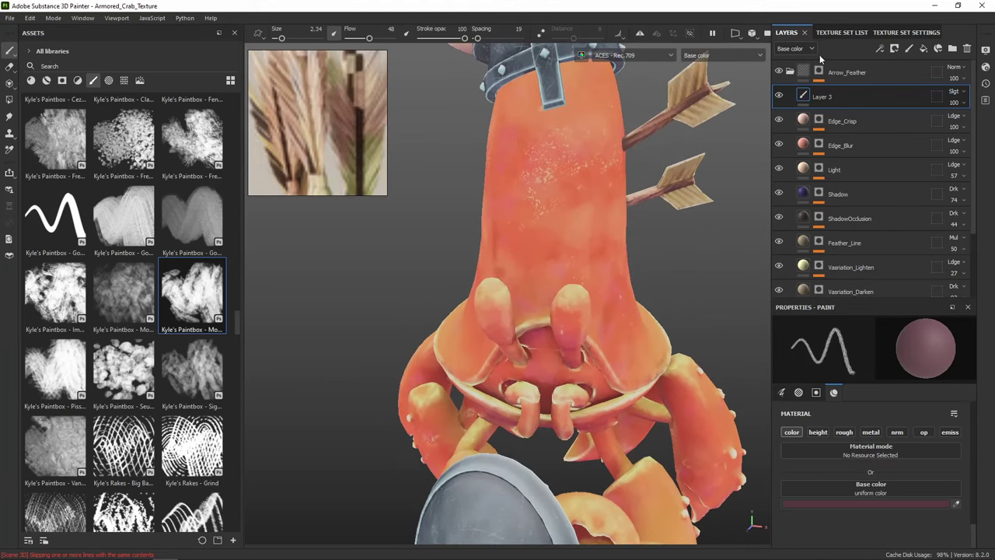
Switch to the Body texture set, add a paint layer and place it directly above BaseColor
{"action": "left_click", "coordinate": [842, 33]}
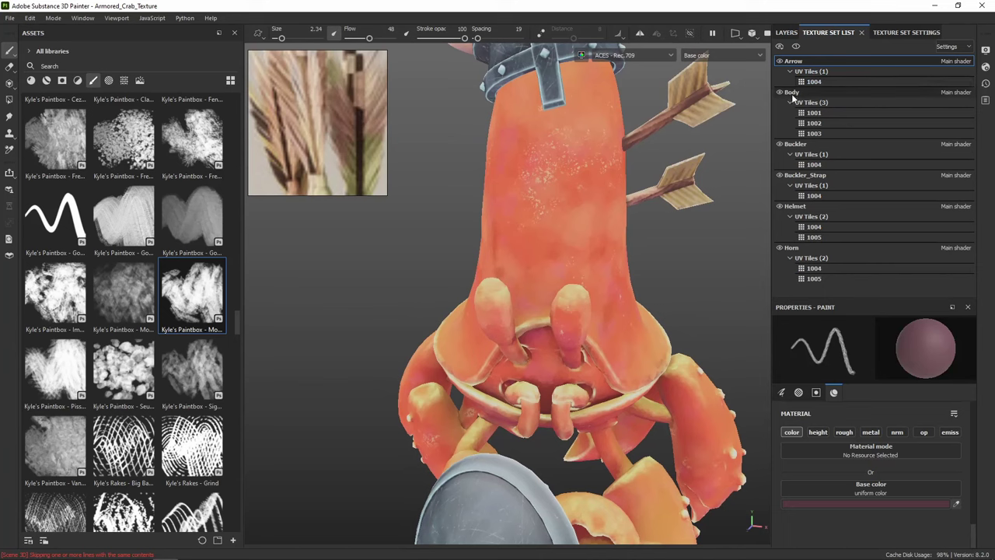
{"action": "left_click", "coordinate": [787, 32]}
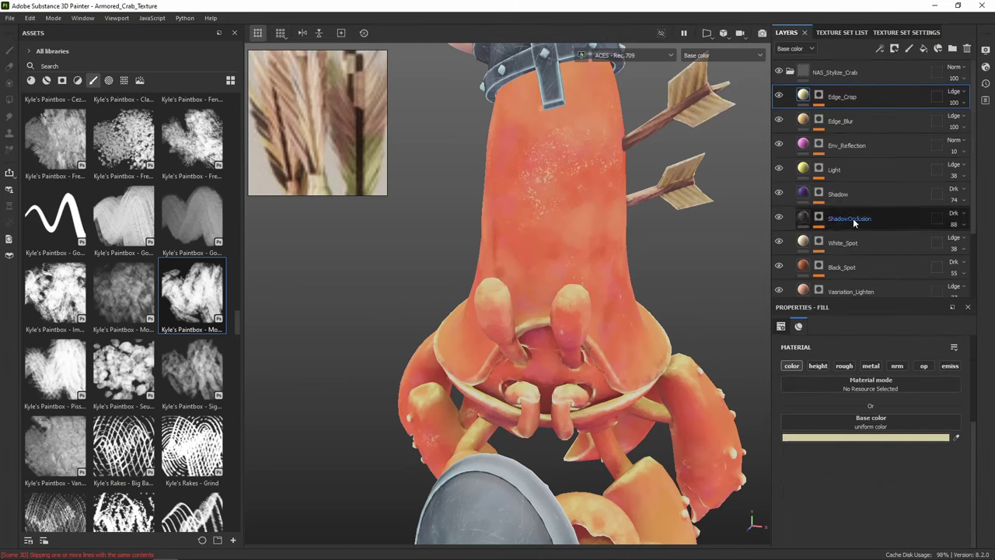
{"action": "left_click", "coordinate": [909, 48]}
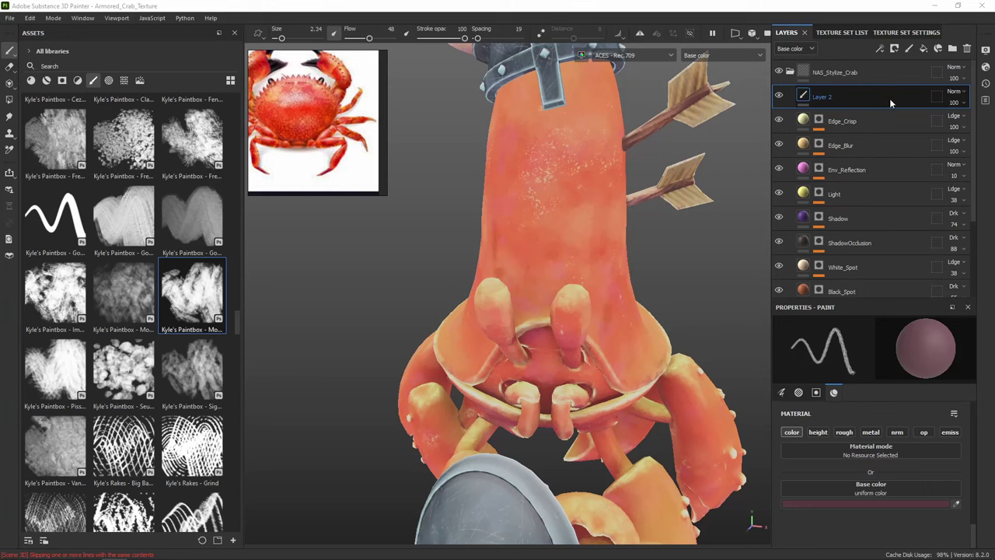
{"action": "left_click_drag", "start_coordinate": [890, 98], "coordinate": [891, 237]}
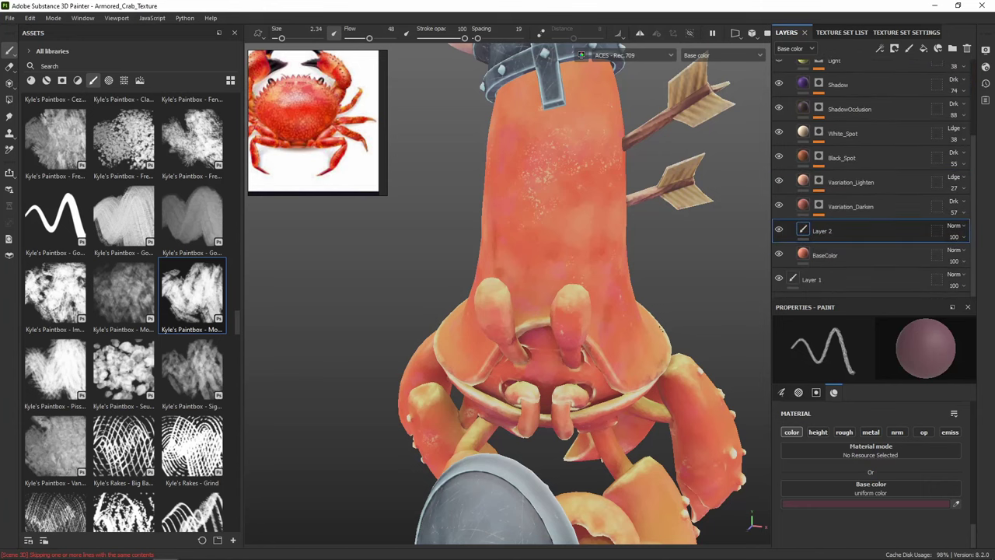
Set the brush's base colour to a dark muted maroon, 473437, and its size to 4.53 for the crab's eyes
{"action": "left_click_drag", "start_coordinate": [661, 328], "coordinate": [591, 253], "text": "alt"}
{"action": "scroll", "coordinate": [570, 268], "scroll_direction": "up", "scroll_amount": 3}
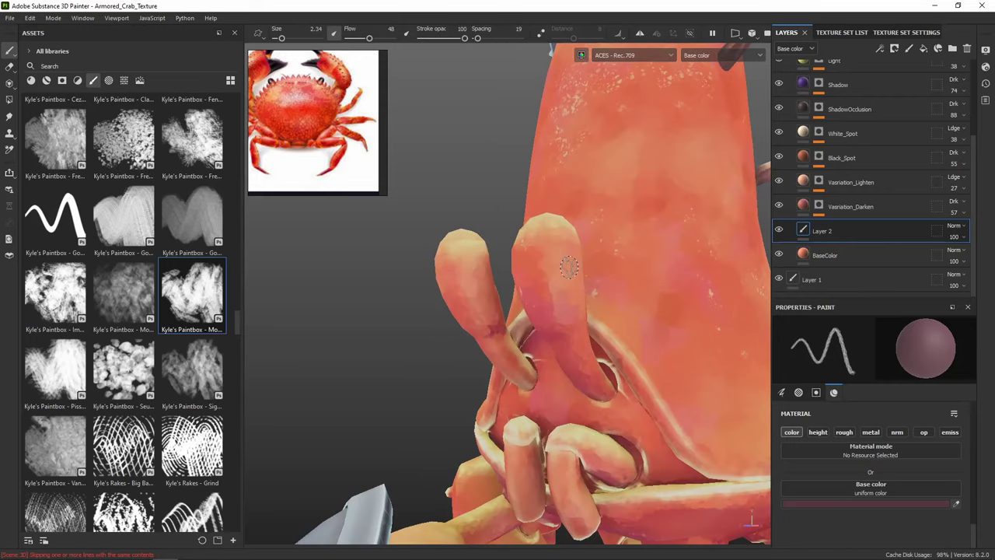
{"action": "left_click", "coordinate": [885, 502]}
{"action": "left_click", "coordinate": [739, 288]}
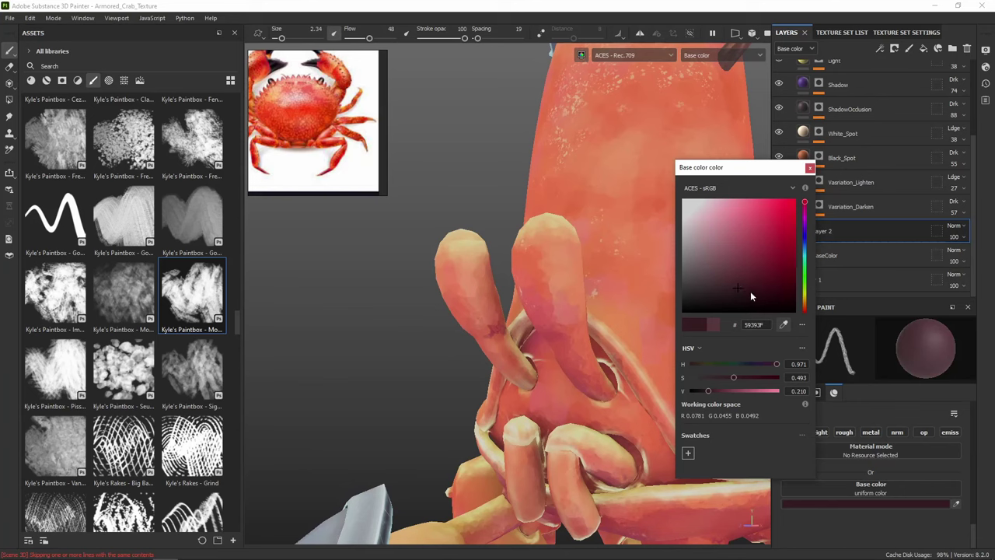
{"action": "left_click_drag", "start_coordinate": [751, 293], "coordinate": [728, 295]}
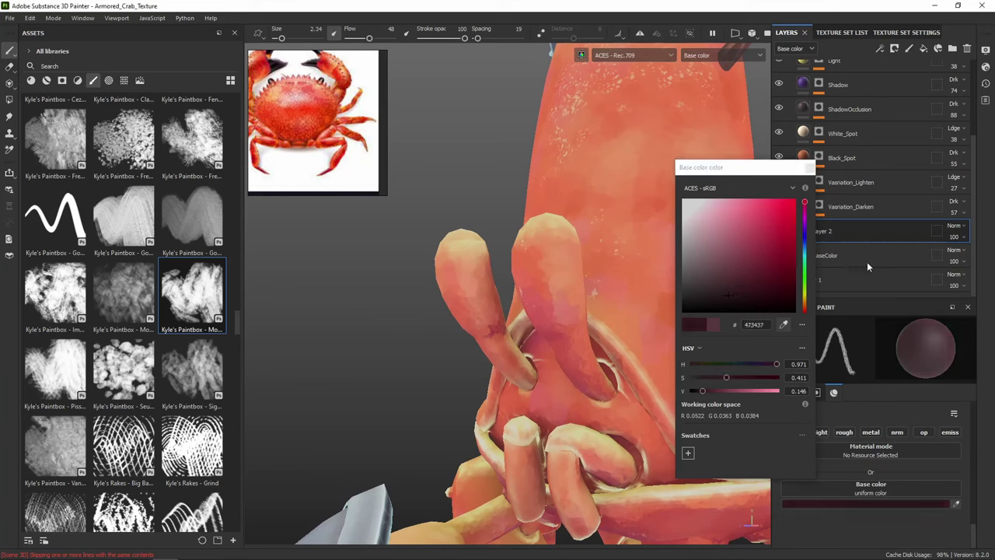
{"action": "left_click", "coordinate": [809, 167]}
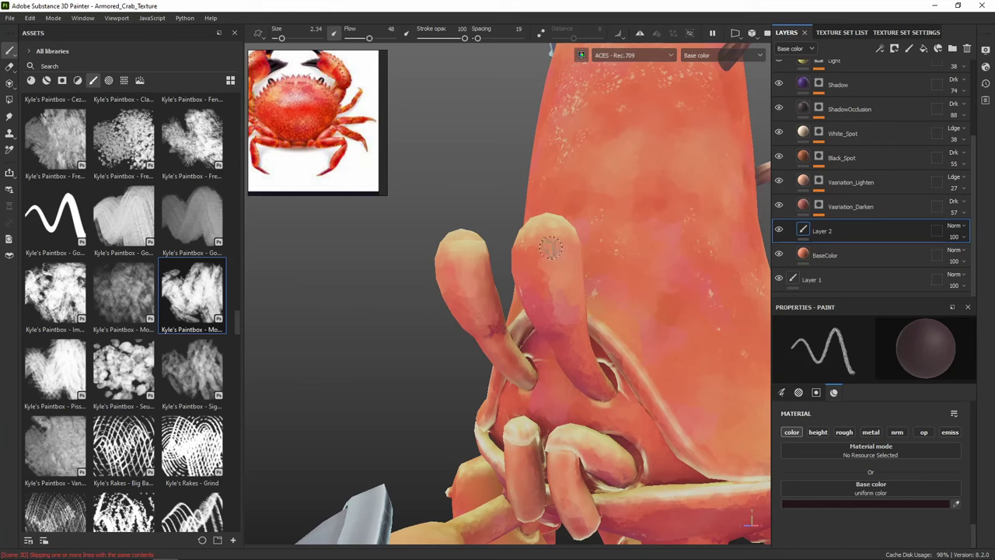
{"action": "right_click_drag", "start_coordinate": [545, 262], "coordinate": [565, 261], "text": "ctrl"}
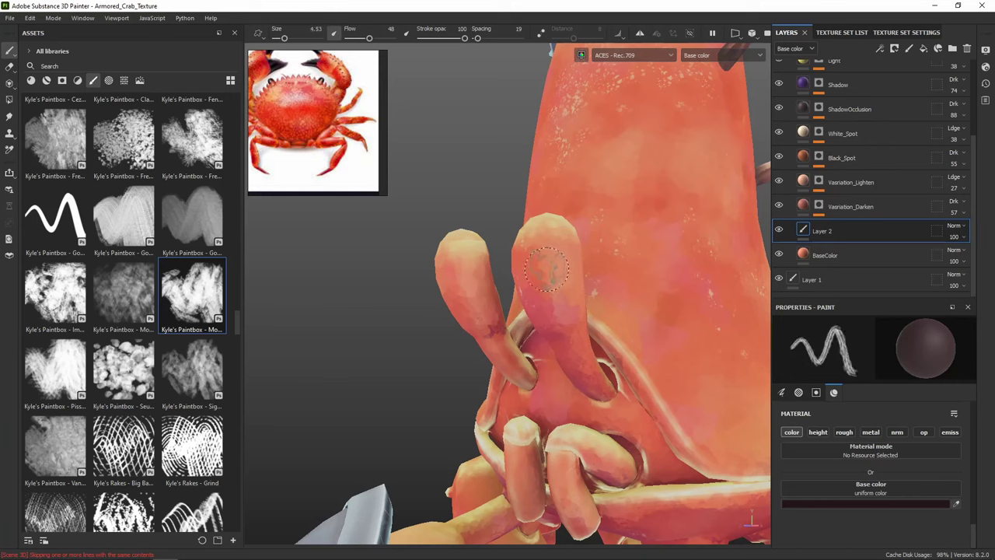
Paint the dark maroon over the bulbous ends of both eye stalks, raising the brush flow to 100
{"action": "left_click_drag", "start_coordinate": [558, 281], "coordinate": [557, 303], "text": "alt"}
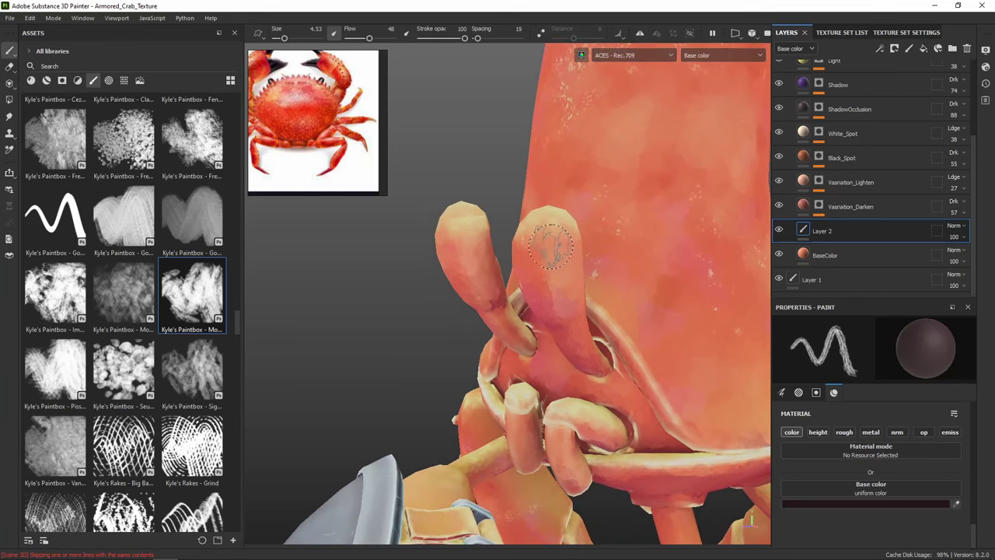
{"action": "mouse_move", "coordinate": [542, 244]}
{"action": "left_mouse_down"}
{"action": "mouse_move", "coordinate": [555, 258]}
{"action": "mouse_move", "coordinate": [543, 274]}
{"action": "mouse_move", "coordinate": [525, 253]}
{"action": "mouse_move", "coordinate": [553, 291]}
{"action": "mouse_move", "coordinate": [569, 272]}
{"action": "mouse_move", "coordinate": [519, 204]}
{"action": "mouse_move", "coordinate": [617, 249]}
{"action": "mouse_move", "coordinate": [596, 267]}
{"action": "left_mouse_up"}
{"action": "mouse_move", "coordinate": [492, 225]}
{"action": "left_mouse_down"}
{"action": "mouse_move", "coordinate": [466, 294]}
{"action": "mouse_move", "coordinate": [476, 233]}
{"action": "mouse_move", "coordinate": [448, 279]}
{"action": "mouse_move", "coordinate": [444, 234]}
{"action": "mouse_move", "coordinate": [462, 245]}
{"action": "mouse_move", "coordinate": [489, 208]}
{"action": "mouse_move", "coordinate": [593, 196]}
{"action": "mouse_move", "coordinate": [571, 180]}
{"action": "mouse_move", "coordinate": [547, 204]}
{"action": "mouse_move", "coordinate": [471, 180]}
{"action": "mouse_move", "coordinate": [468, 207]}
{"action": "left_mouse_up"}
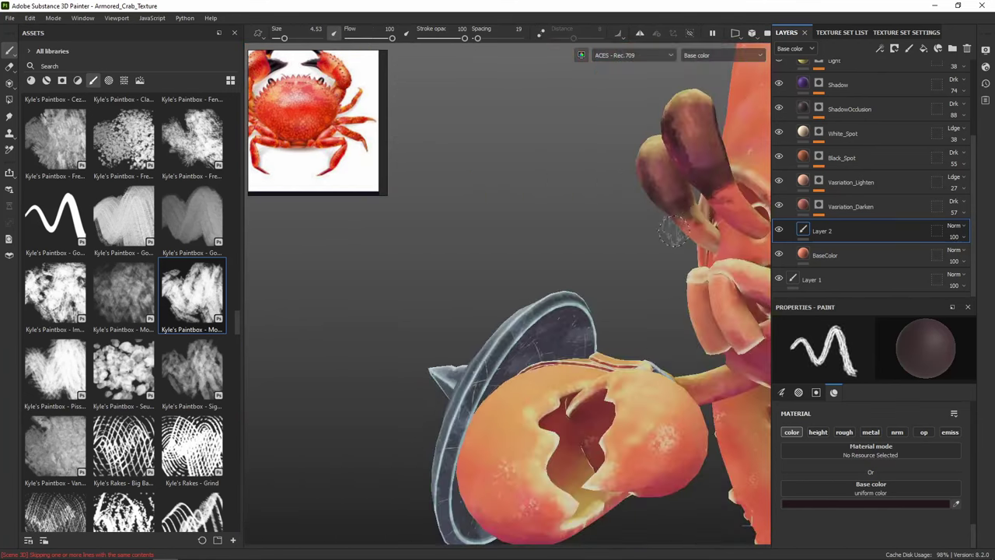
{"action": "mouse_move", "coordinate": [673, 232]}
{"action": "left_mouse_down"}
{"action": "mouse_move", "coordinate": [700, 219]}
{"action": "mouse_move", "coordinate": [727, 242]}
{"action": "left_mouse_up"}
{"action": "left_click", "coordinate": [896, 52]}
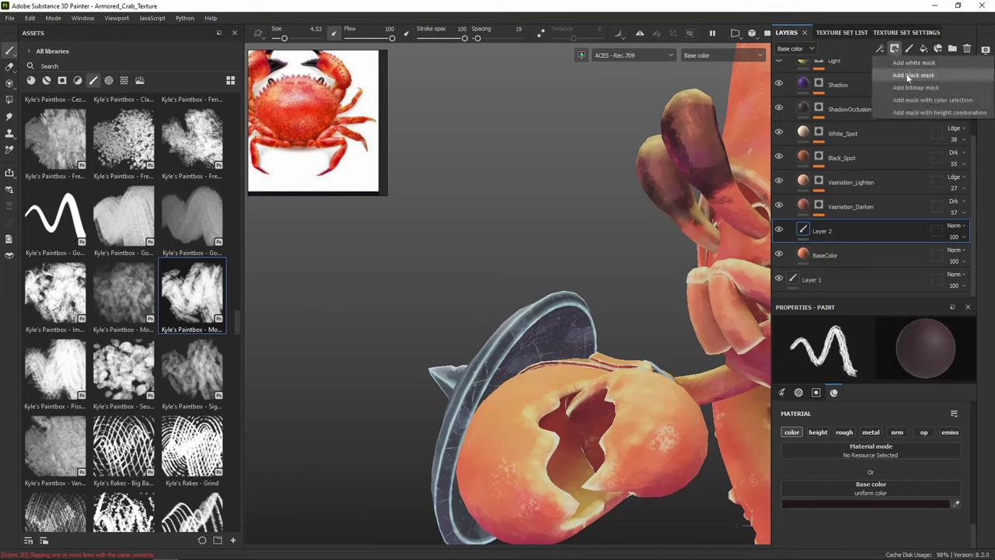
{"action": "left_click", "coordinate": [914, 76]}
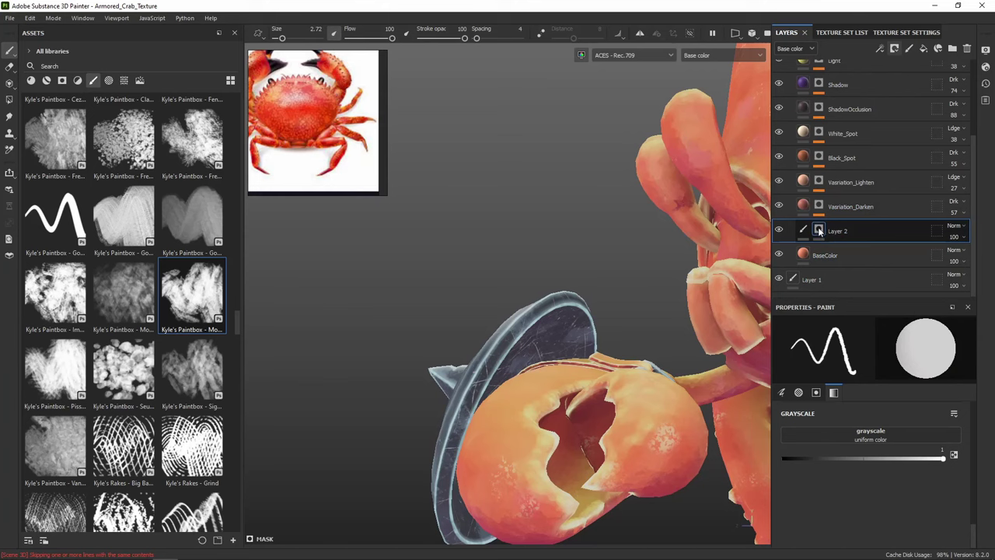
{"action": "key", "text": "ctrl+z"}
Add a white mask to the dark eye paint layer, Layer 2
{"action": "left_click", "coordinate": [895, 50]}
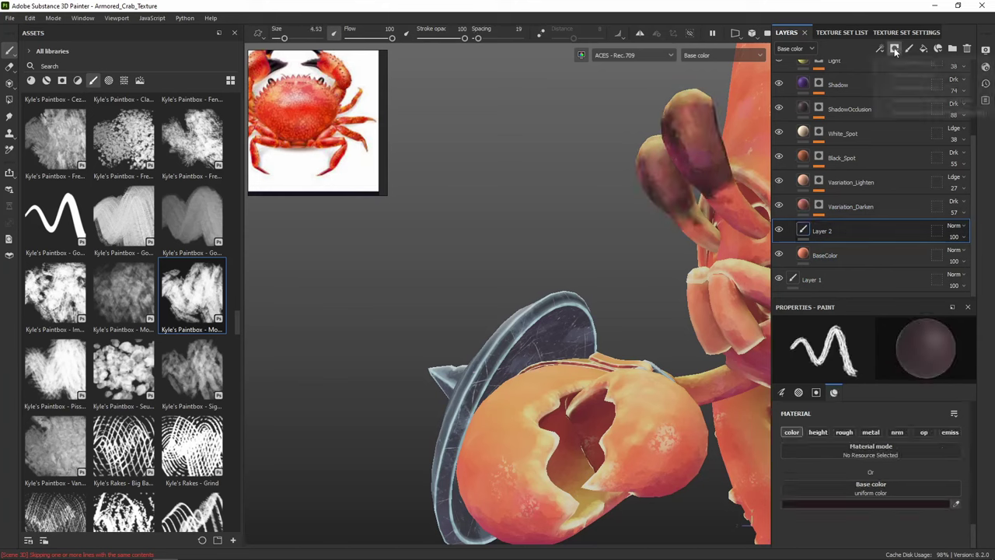
{"action": "left_click", "coordinate": [897, 64]}
{"action": "middle_click_drag", "start_coordinate": [634, 179], "coordinate": [564, 213], "text": "alt"}
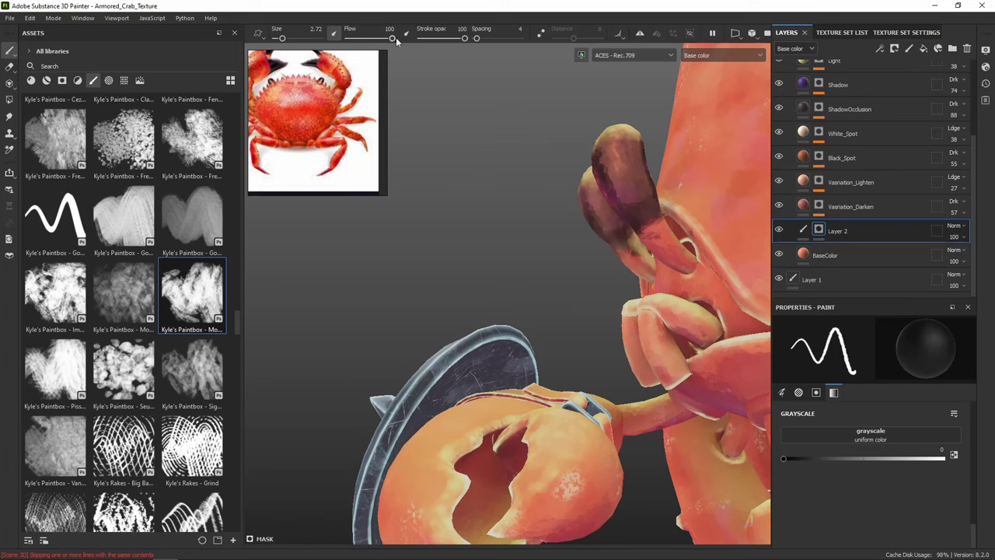
Soften the dark eye colour through Layer 2's mask using black, size 10.56, flow 8 and stroke opacity 22, comparing the layer off and on
{"action": "left_click_drag", "start_coordinate": [395, 37], "coordinate": [353, 37]}
{"action": "mouse_move", "coordinate": [650, 251]}
{"action": "left_mouse_down"}
{"action": "mouse_move", "coordinate": [632, 230]}
{"action": "mouse_move", "coordinate": [651, 222]}
{"action": "left_mouse_up"}
{"action": "right_click_drag", "start_coordinate": [638, 221], "coordinate": [661, 221], "text": "ctrl"}
{"action": "left_click_drag", "start_coordinate": [637, 221], "coordinate": [612, 221], "text": "ctrl"}
{"action": "mouse_move", "coordinate": [619, 259]}
{"action": "left_mouse_down", "text": "alt"}
{"action": "mouse_move", "coordinate": [641, 240]}
{"action": "mouse_move", "coordinate": [695, 301]}
{"action": "mouse_move", "coordinate": [633, 256]}
{"action": "mouse_move", "coordinate": [622, 235]}
{"action": "mouse_move", "coordinate": [695, 264]}
{"action": "mouse_move", "coordinate": [702, 256]}
{"action": "mouse_move", "coordinate": [530, 241]}
{"action": "mouse_move", "coordinate": [684, 237]}
{"action": "left_mouse_up", "text": "alt"}
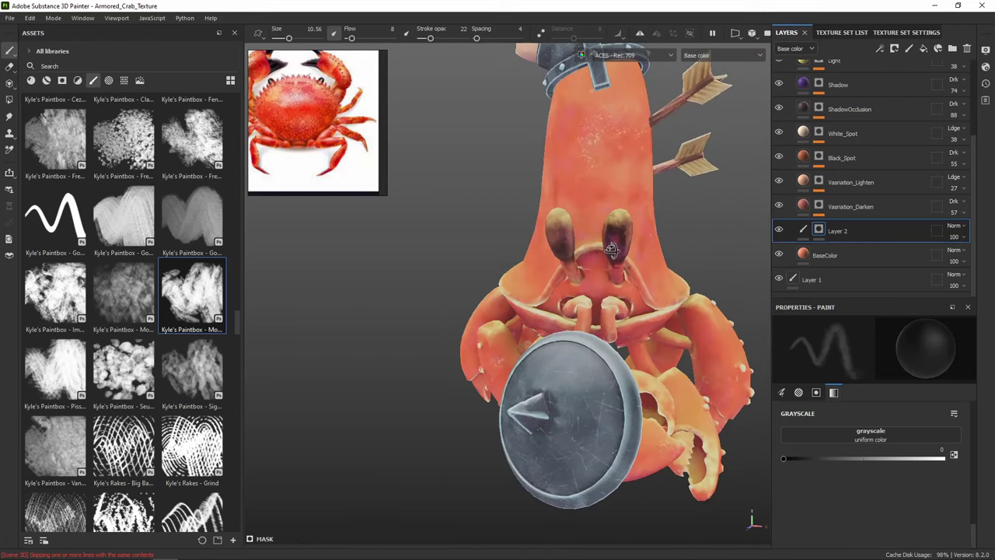
{"action": "left_click", "coordinate": [779, 229]}
{"action": "left_click", "coordinate": [779, 230]}
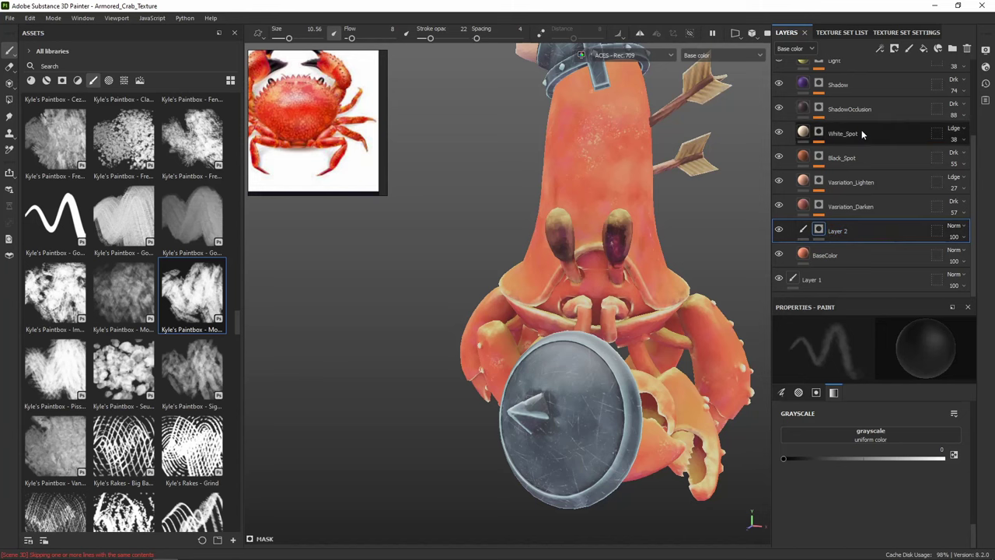
Move Layer 2 up the layer stack so it sits directly between Light and Shadow
{"action": "left_click_drag", "start_coordinate": [854, 231], "coordinate": [844, 103]}
{"action": "left_click_drag", "start_coordinate": [847, 100], "coordinate": [844, 98]}
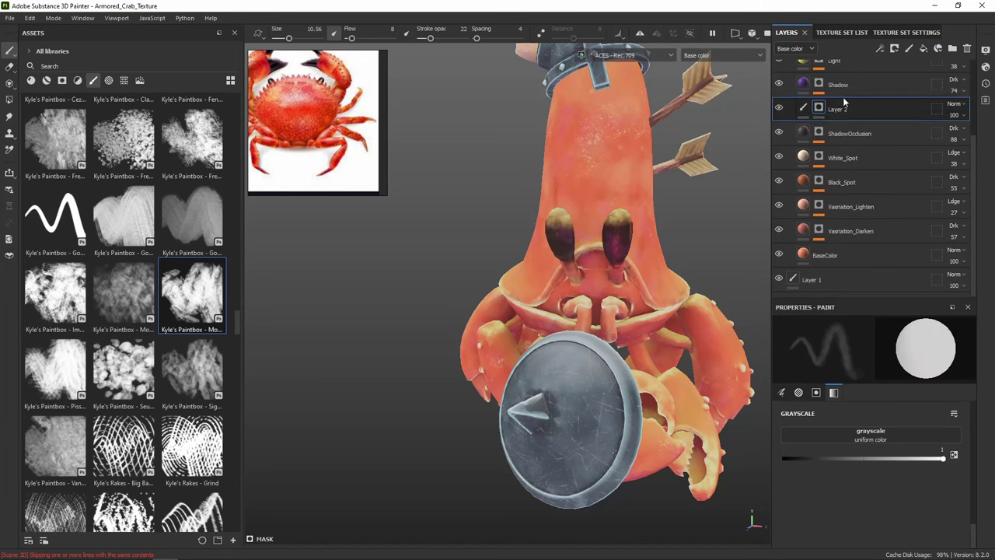
{"action": "left_click_drag", "start_coordinate": [684, 210], "coordinate": [646, 200], "text": "alt"}
{"action": "left_click_drag", "start_coordinate": [871, 117], "coordinate": [871, 137]}
{"action": "scroll", "coordinate": [868, 132], "scroll_direction": "up", "scroll_amount": 2}
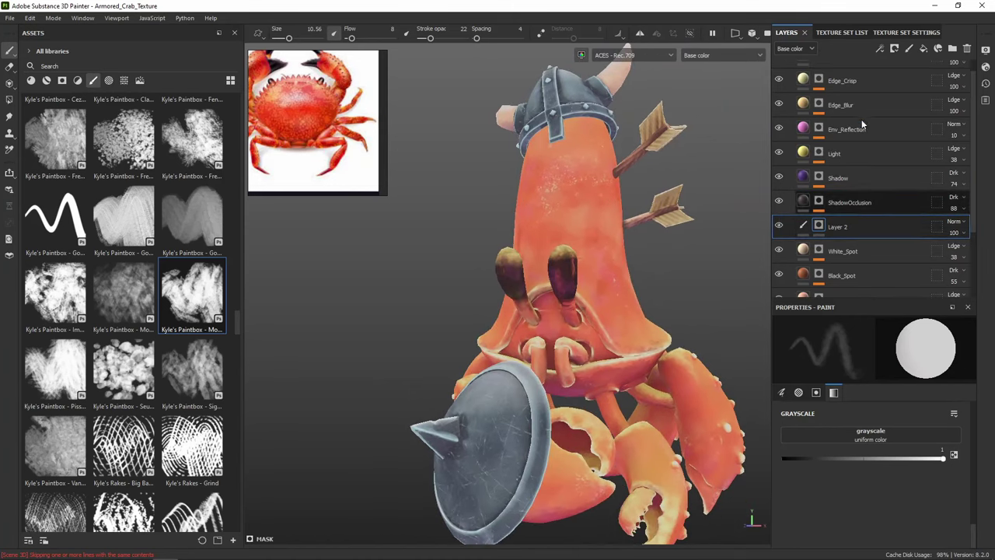
{"action": "left_click_drag", "start_coordinate": [864, 224], "coordinate": [865, 148]}
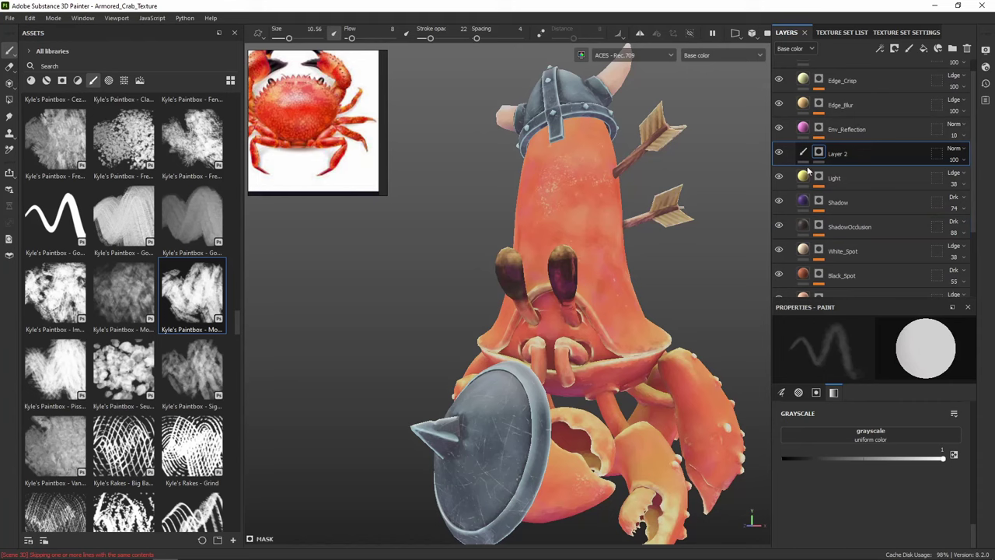
{"action": "left_click_drag", "start_coordinate": [571, 181], "coordinate": [676, 192], "text": "alt"}
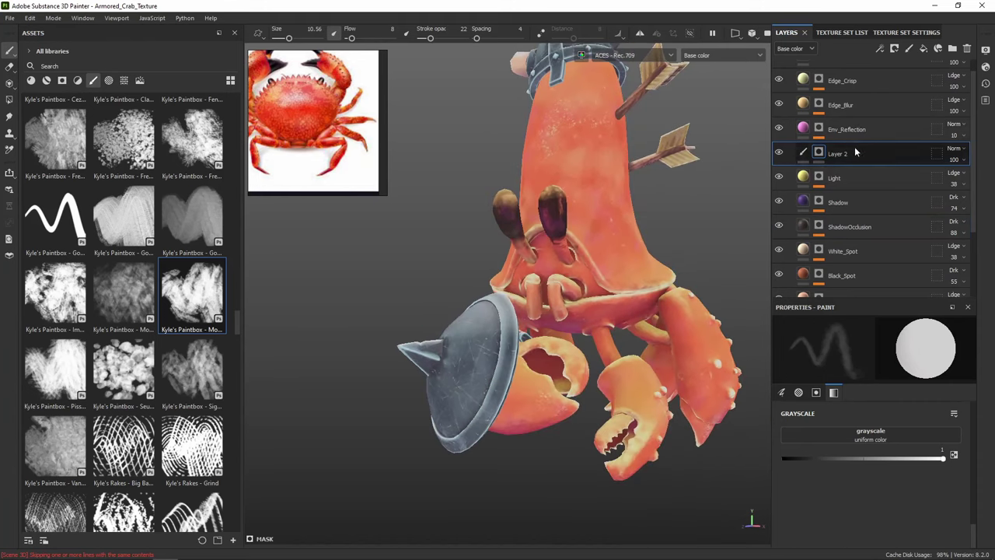
{"action": "left_click_drag", "start_coordinate": [855, 152], "coordinate": [858, 191]}
{"action": "middle_click_drag", "start_coordinate": [649, 205], "coordinate": [651, 99], "text": "alt"}
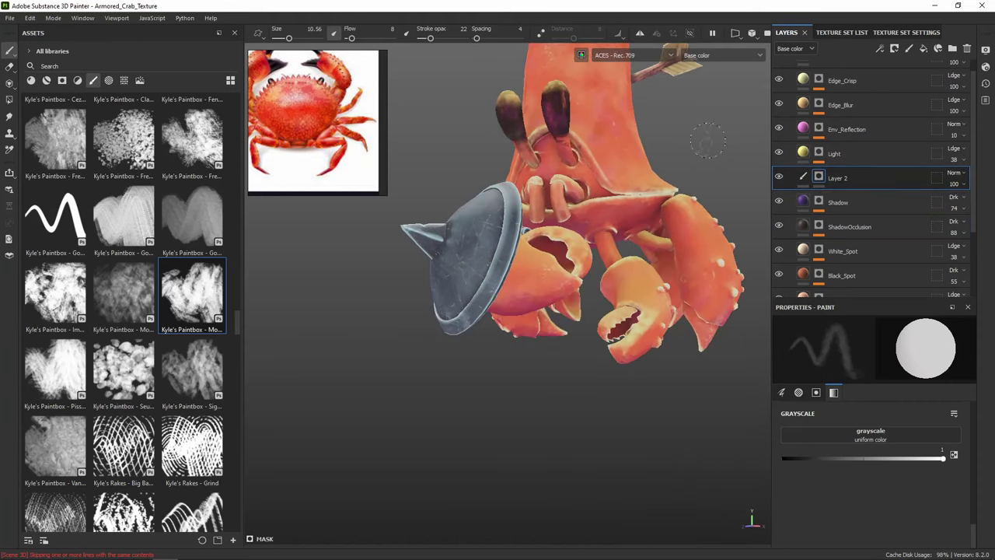
Duplicate the dark eye paint layer, Layer 2, and remove the mask from the copy
{"action": "left_click_drag", "start_coordinate": [609, 153], "coordinate": [616, 267], "text": "alt"}
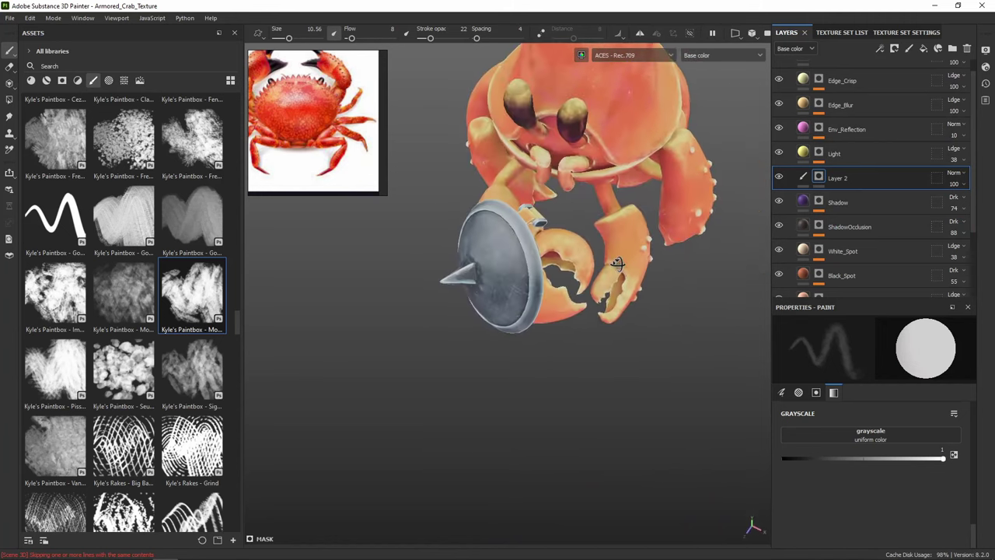
{"action": "scroll", "coordinate": [622, 293], "scroll_direction": "up", "scroll_amount": 2}
{"action": "scroll", "coordinate": [616, 294], "scroll_direction": "up", "scroll_amount": 3}
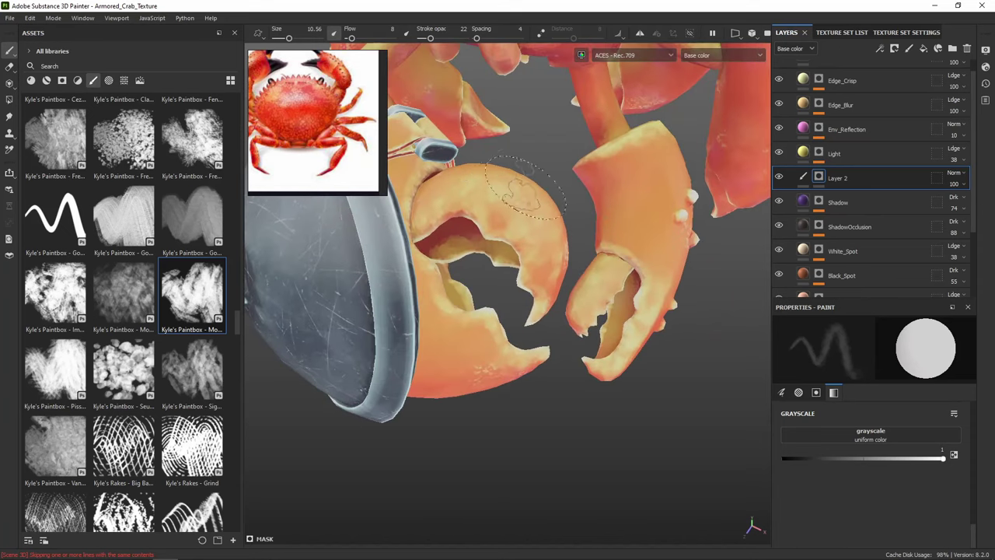
{"action": "scroll", "coordinate": [541, 127], "scroll_direction": "down", "scroll_amount": 5}
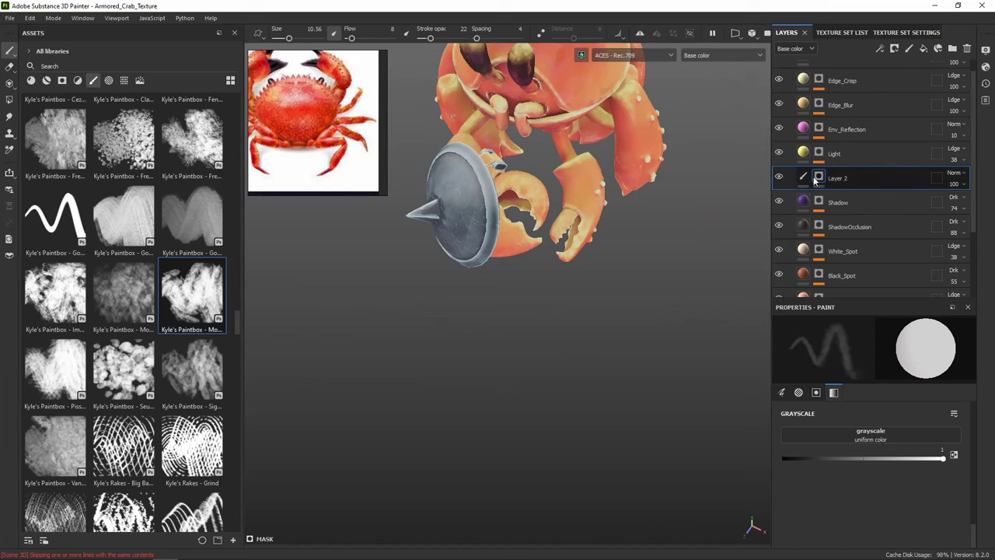
{"action": "left_click", "coordinate": [805, 180]}
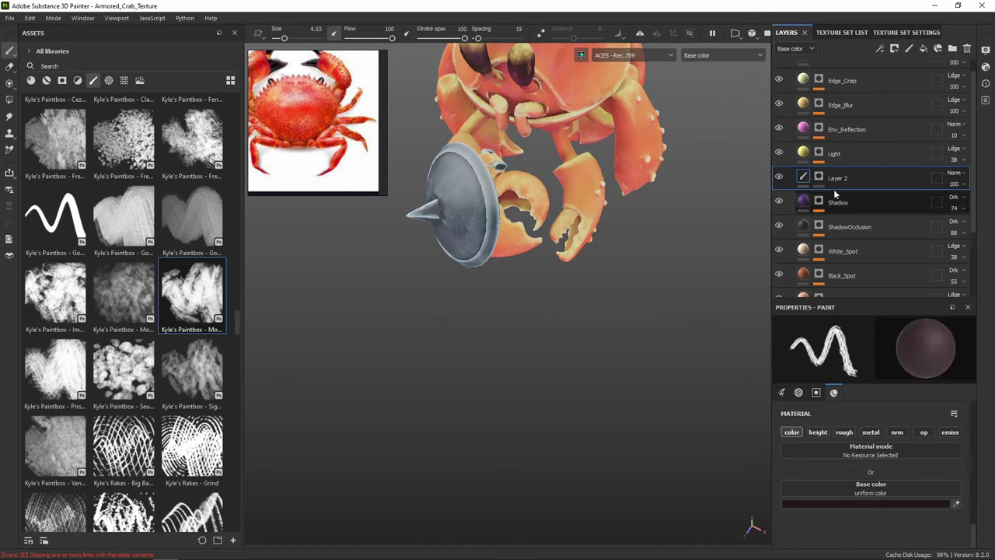
{"action": "middle_click_drag", "start_coordinate": [607, 175], "coordinate": [621, 217], "text": "alt"}
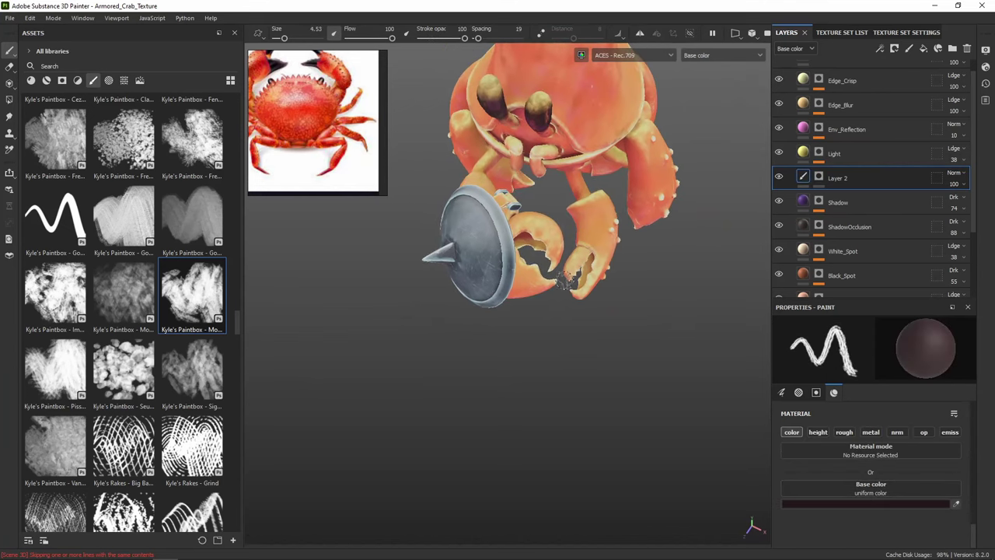
{"action": "scroll", "coordinate": [575, 274], "scroll_direction": "up", "scroll_amount": 3}
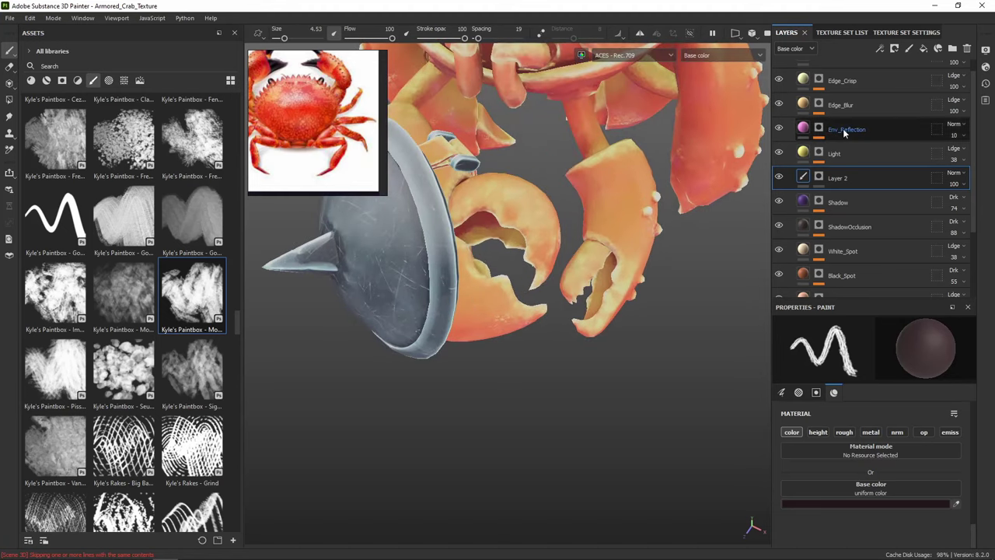
{"action": "right_click", "coordinate": [879, 194]}
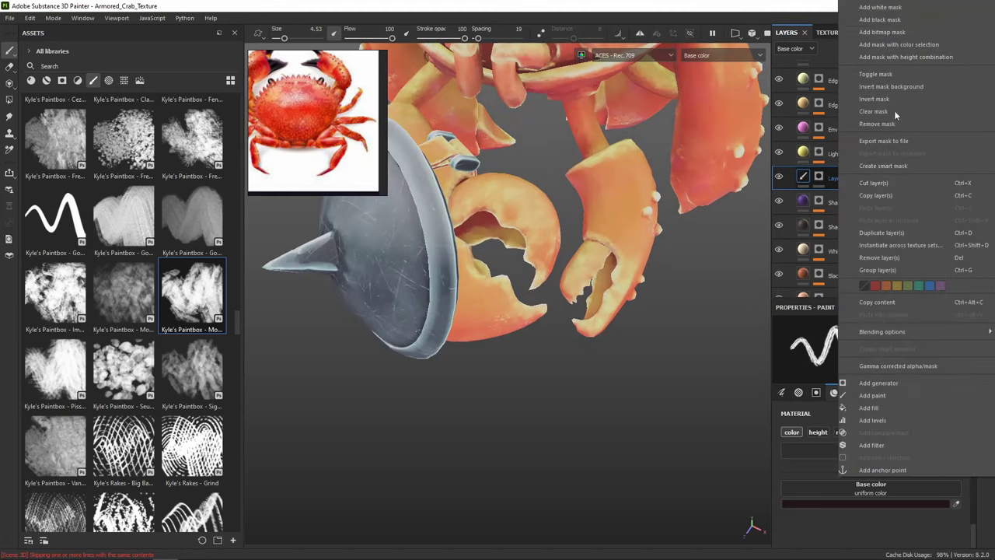
{"action": "left_click", "coordinate": [882, 233]}
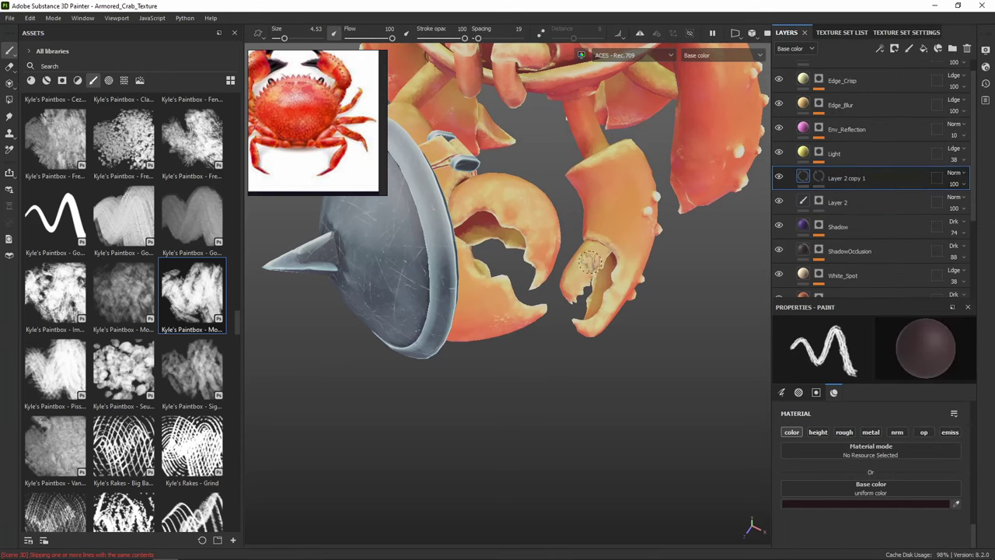
{"action": "right_click", "coordinate": [821, 178]}
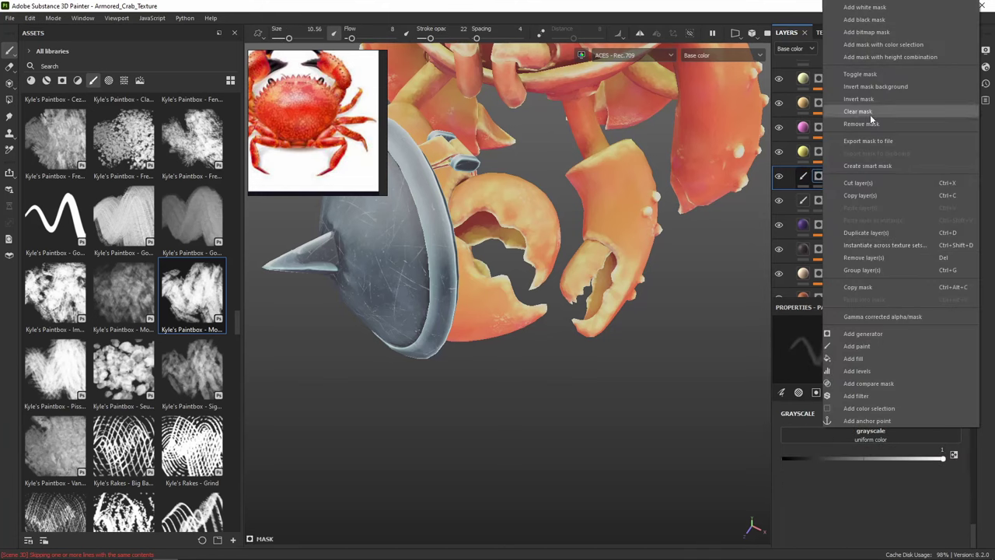
{"action": "left_click", "coordinate": [871, 123]}
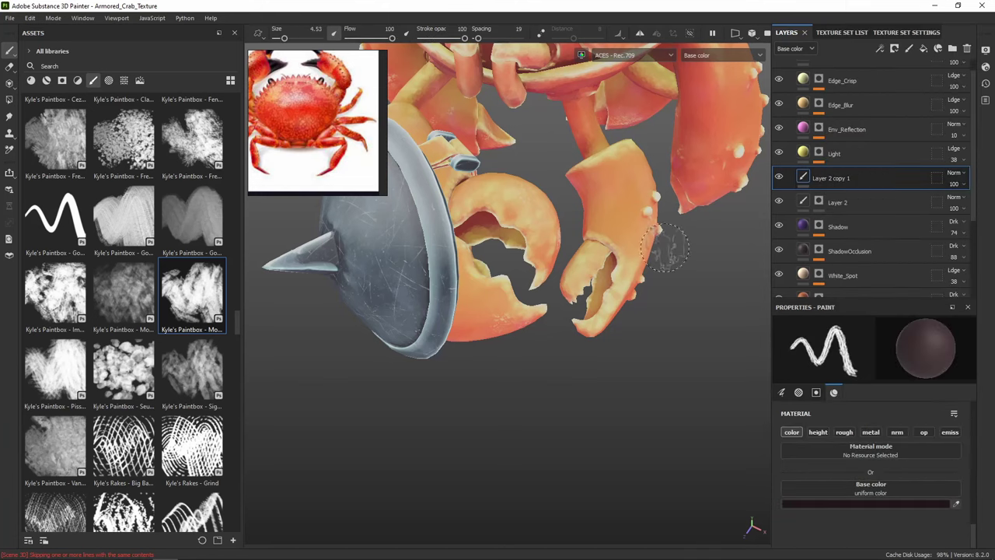
Paint the dark maroon over the pincers of the claw without the shield on Layer 2 copy 1
{"action": "scroll", "coordinate": [565, 293], "scroll_direction": "up", "scroll_amount": 4}
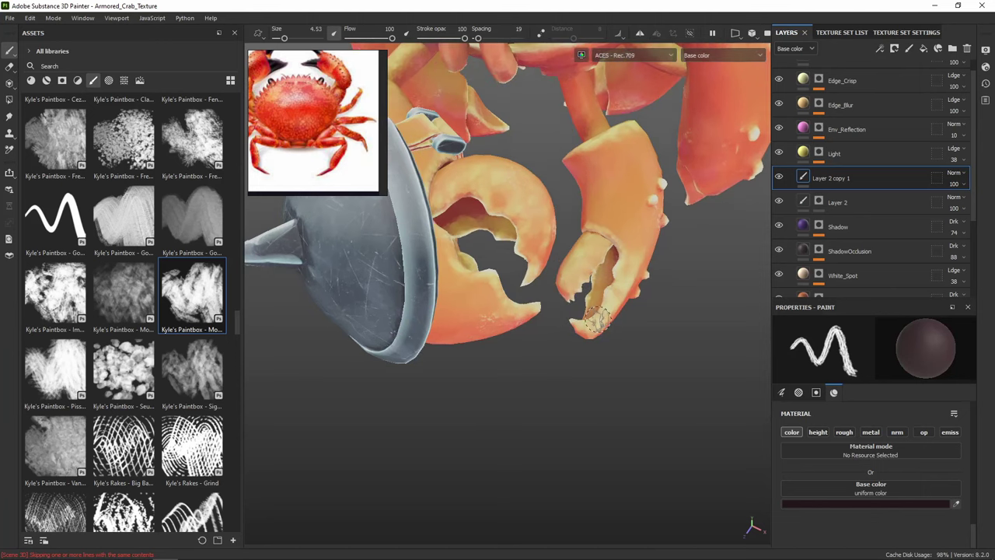
{"action": "left_click_drag", "start_coordinate": [546, 283], "coordinate": [554, 282], "text": "alt"}
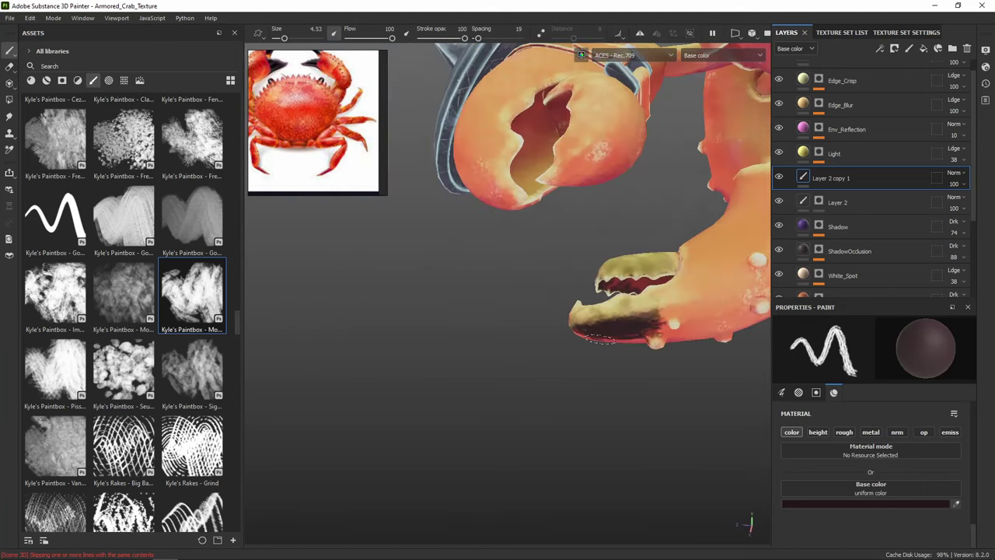
{"action": "left_click_drag", "start_coordinate": [598, 339], "coordinate": [673, 369], "text": "alt"}
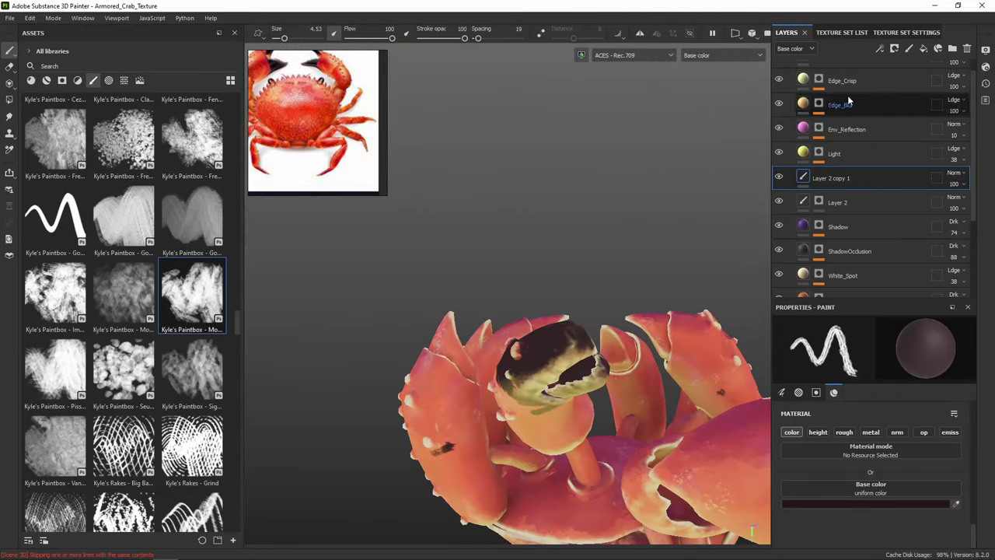
{"action": "left_click_drag", "start_coordinate": [658, 178], "coordinate": [568, 316], "text": "alt"}
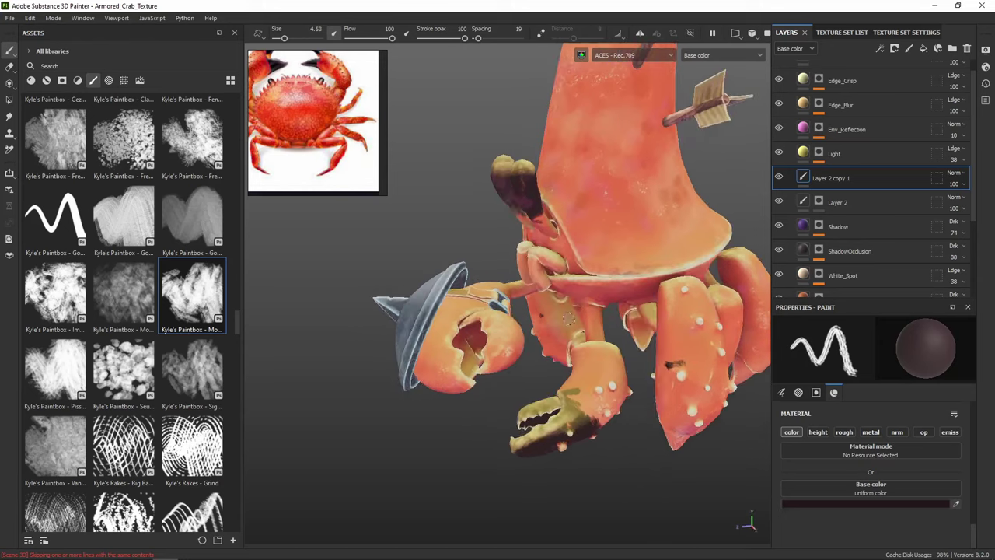
Add a paint effect to the Light layer's mask with grayscale 0, and compare the claw with the Light layer hidden and shown
{"action": "left_click", "coordinate": [819, 153]}
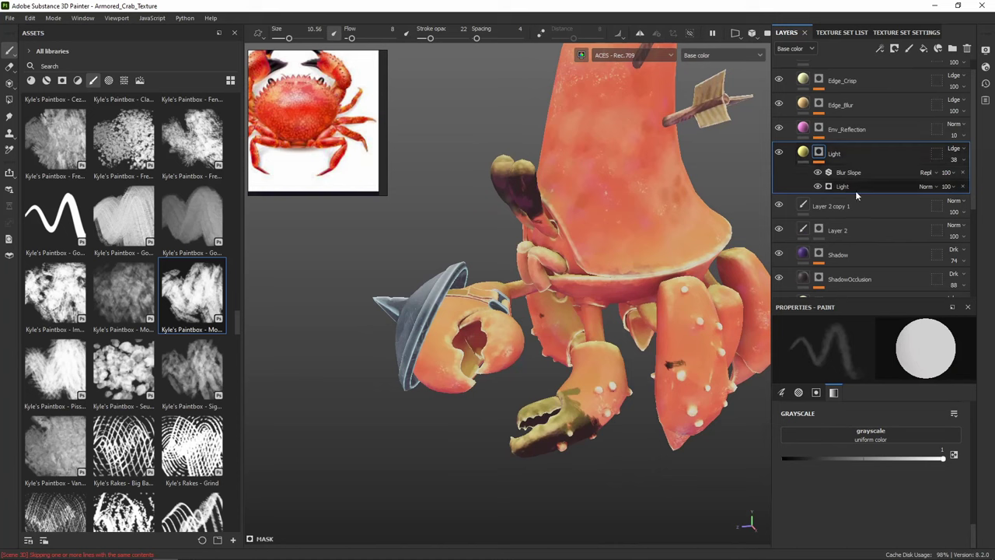
{"action": "right_click", "coordinate": [820, 153]}
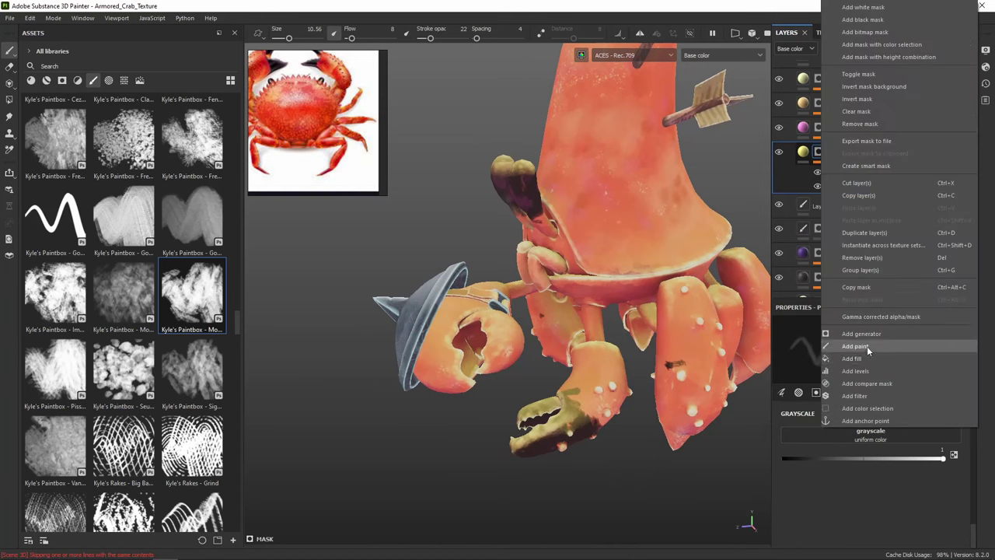
{"action": "left_click", "coordinate": [867, 346]}
{"action": "key", "text": "x"}
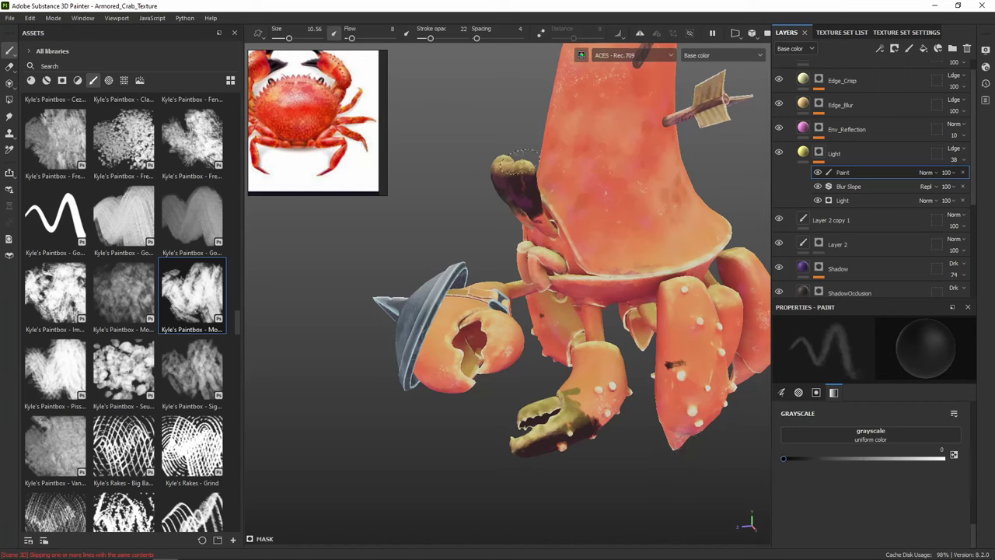
{"action": "left_click_drag", "start_coordinate": [490, 171], "coordinate": [497, 174], "text": "alt"}
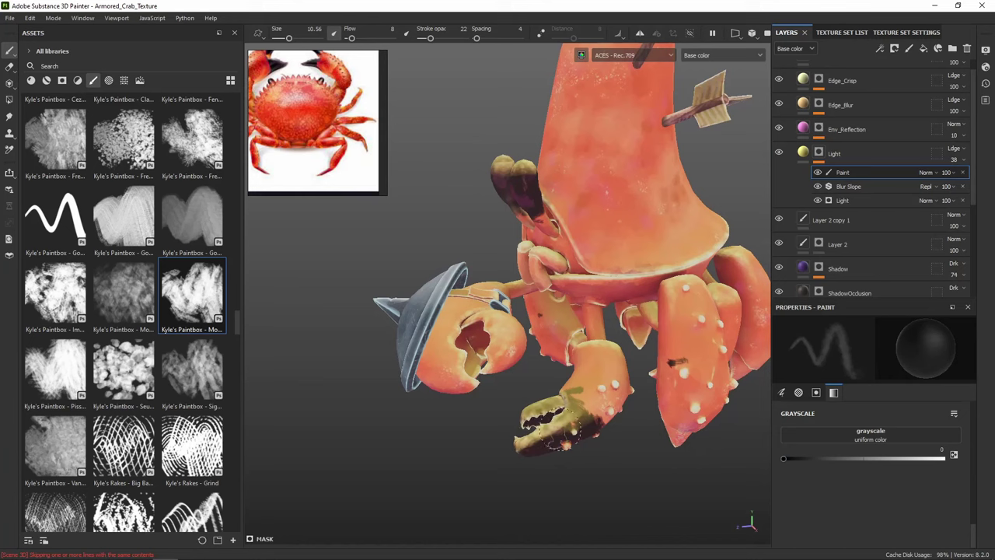
{"action": "left_click", "coordinate": [779, 154]}
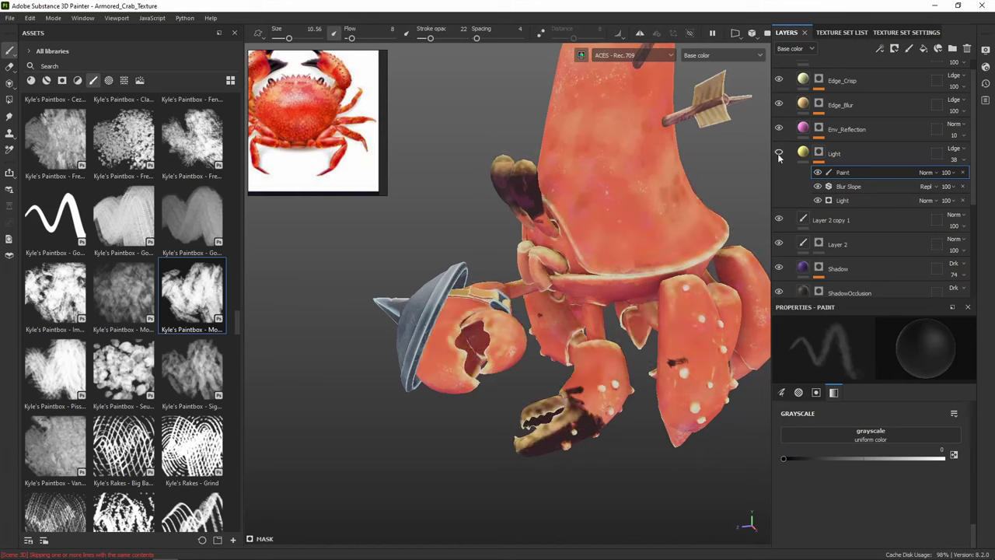
{"action": "left_click", "coordinate": [779, 154]}
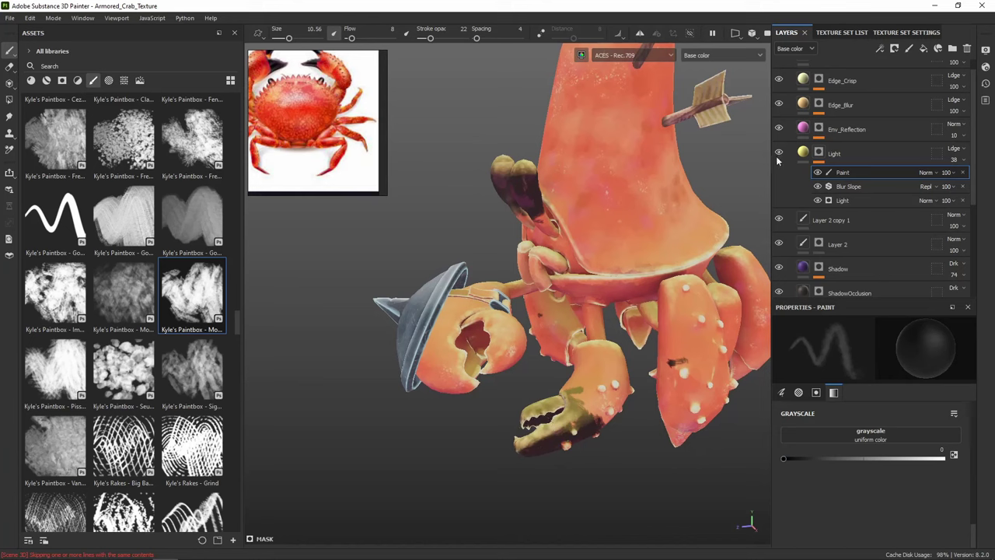
Hide the Light, Env_Reflection, Edge_Blur and Edge_Crisp layers, leaving the base colour layers visible
{"action": "left_click", "coordinate": [779, 104]}
{"action": "left_click", "coordinate": [781, 102]}
{"action": "left_click", "coordinate": [780, 81]}
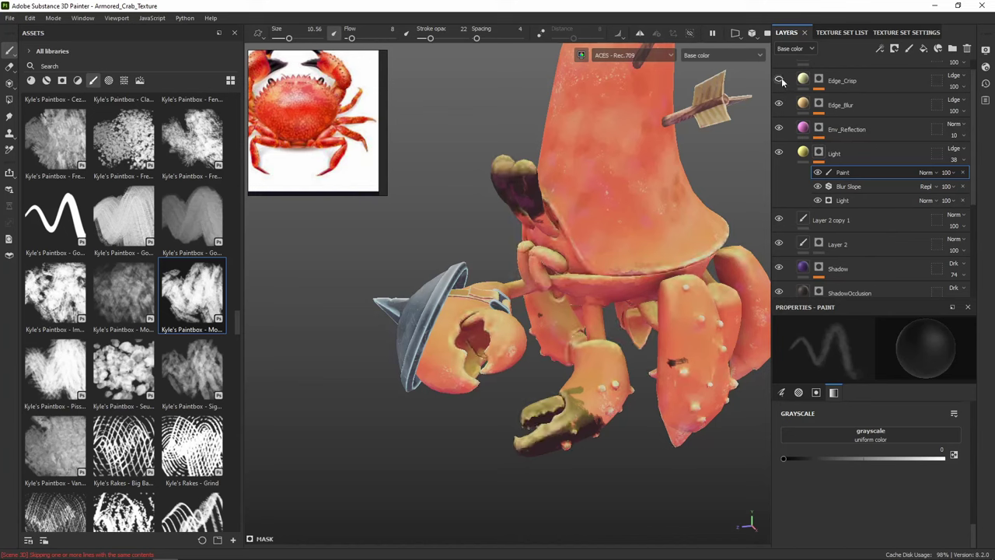
{"action": "left_click", "coordinate": [780, 81]}
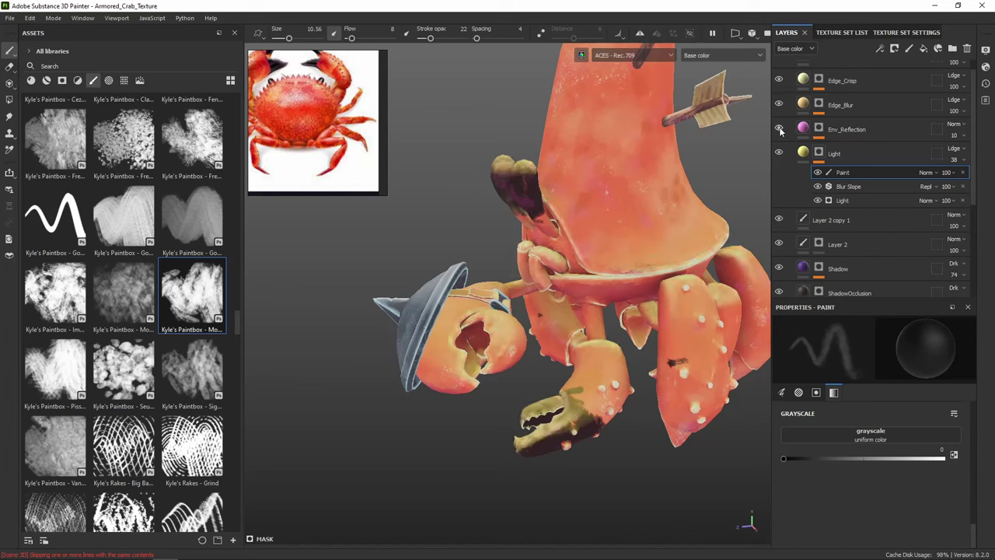
{"action": "left_click", "coordinate": [779, 154]}
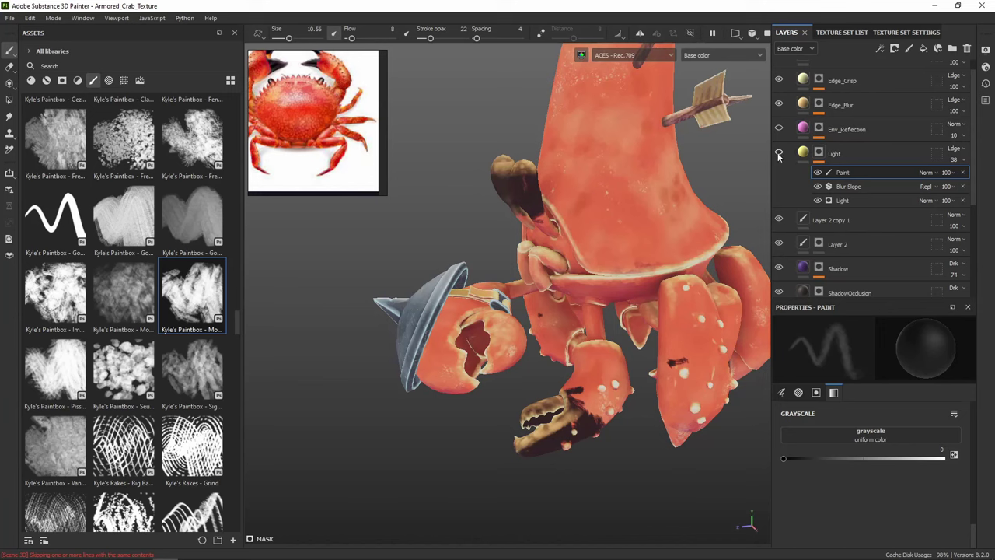
{"action": "left_click", "coordinate": [779, 104]}
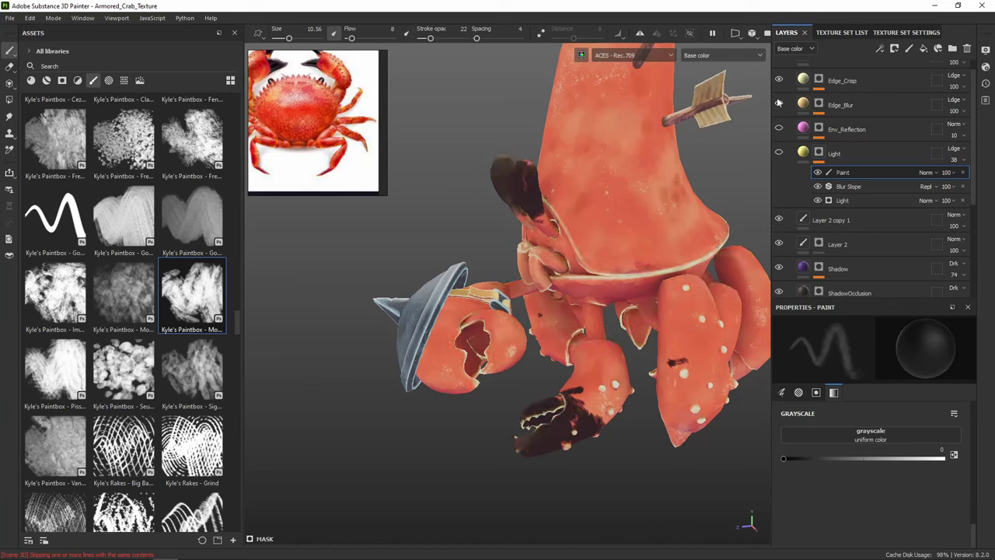
{"action": "left_click", "coordinate": [779, 80]}
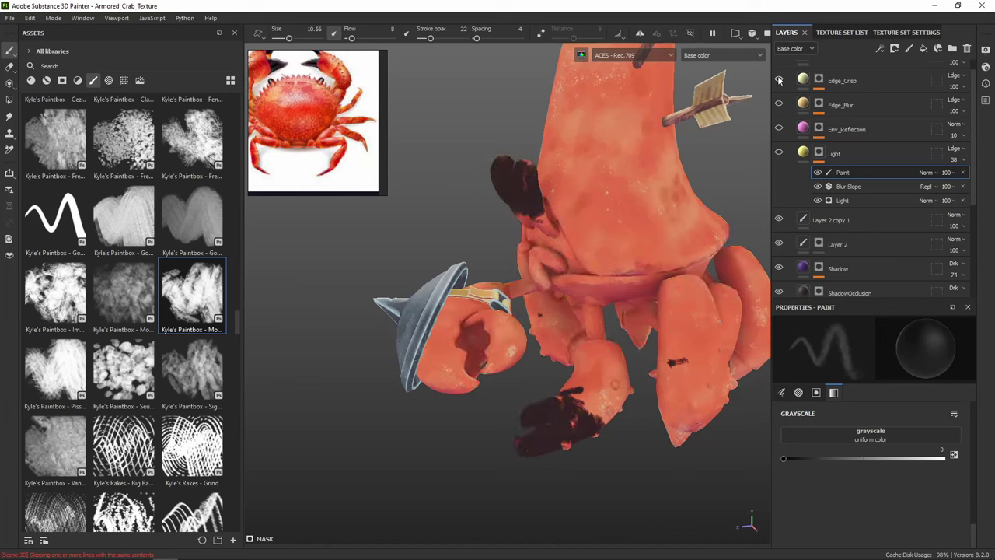
Paint the large claw beneath the shield near-black on Layer 2 copy 1, using a brush size of 8.57
{"action": "left_click_drag", "start_coordinate": [753, 72], "coordinate": [630, 219], "text": "alt"}
{"action": "left_click", "coordinate": [806, 246]}
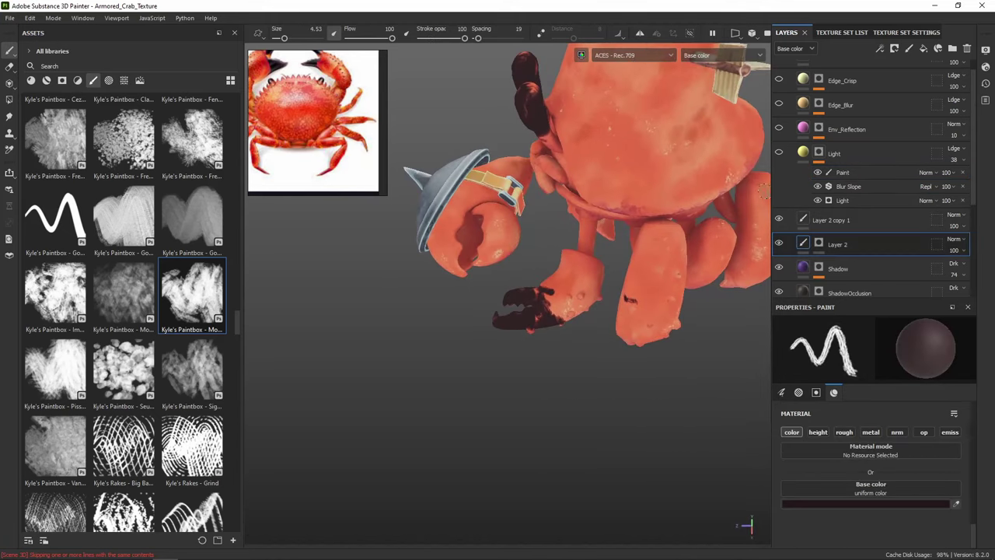
{"action": "left_click_drag", "start_coordinate": [527, 56], "coordinate": [615, 405], "text": "alt"}
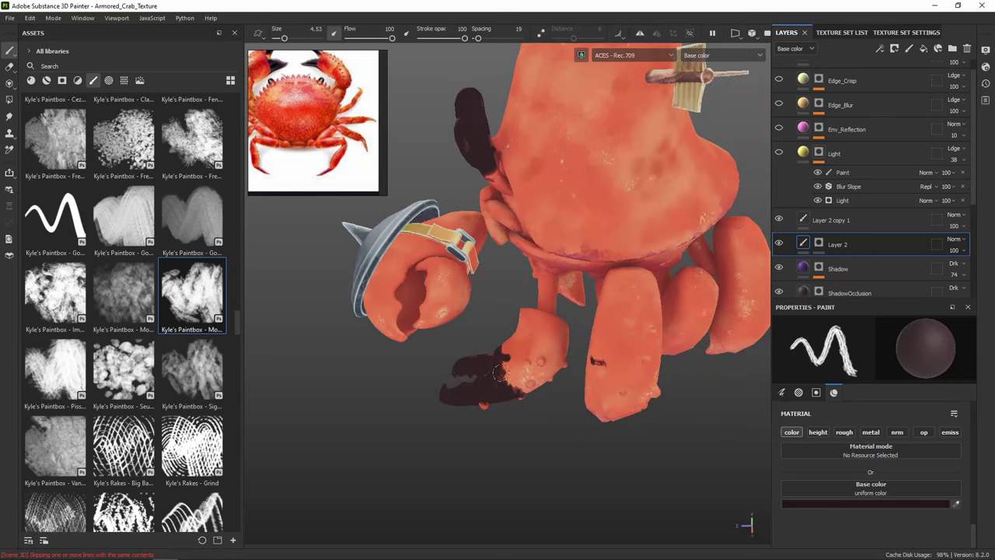
{"action": "left_click_drag", "start_coordinate": [539, 438], "coordinate": [523, 342], "text": "alt"}
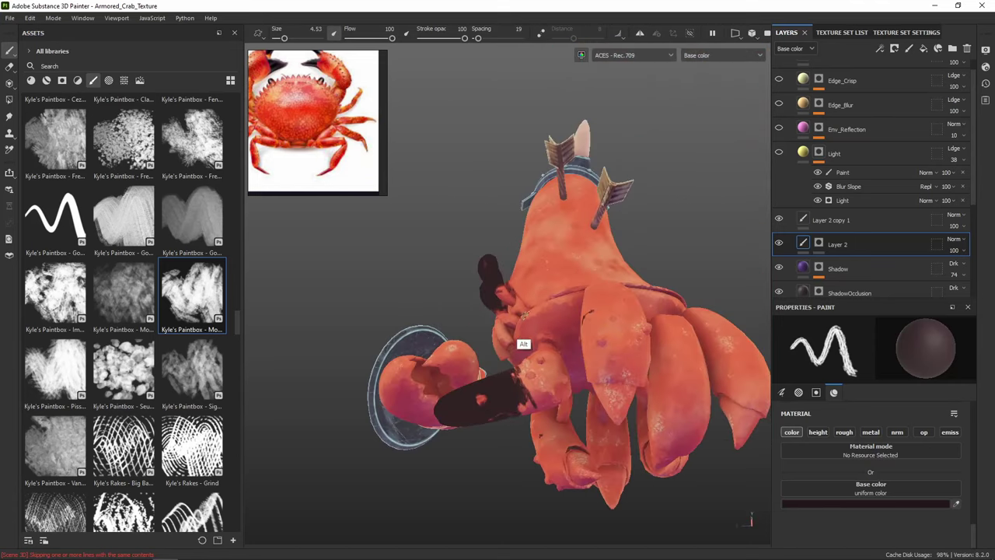
{"action": "left_click_drag", "start_coordinate": [512, 425], "coordinate": [492, 402], "text": "alt"}
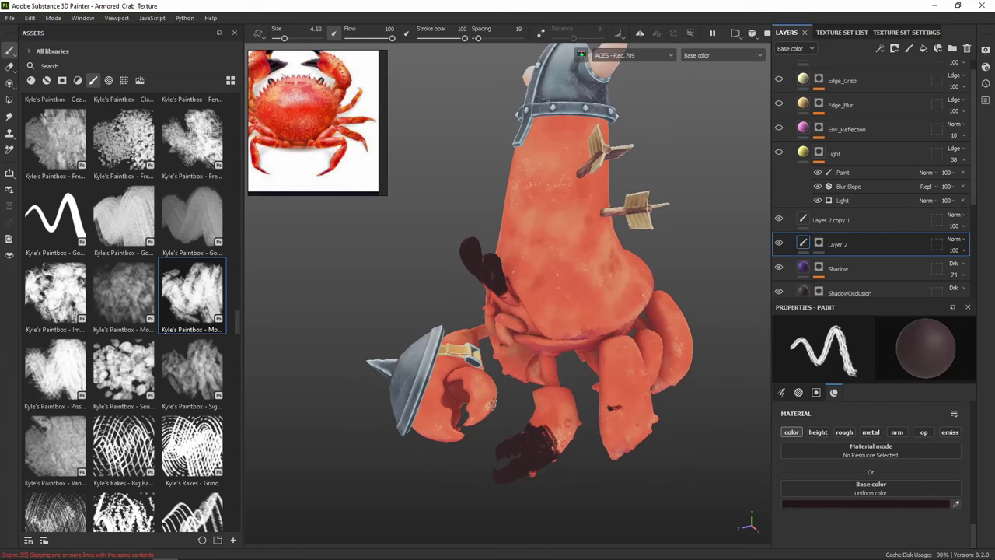
{"action": "right_click_drag", "start_coordinate": [484, 409], "coordinate": [476, 409], "text": "ctrl"}
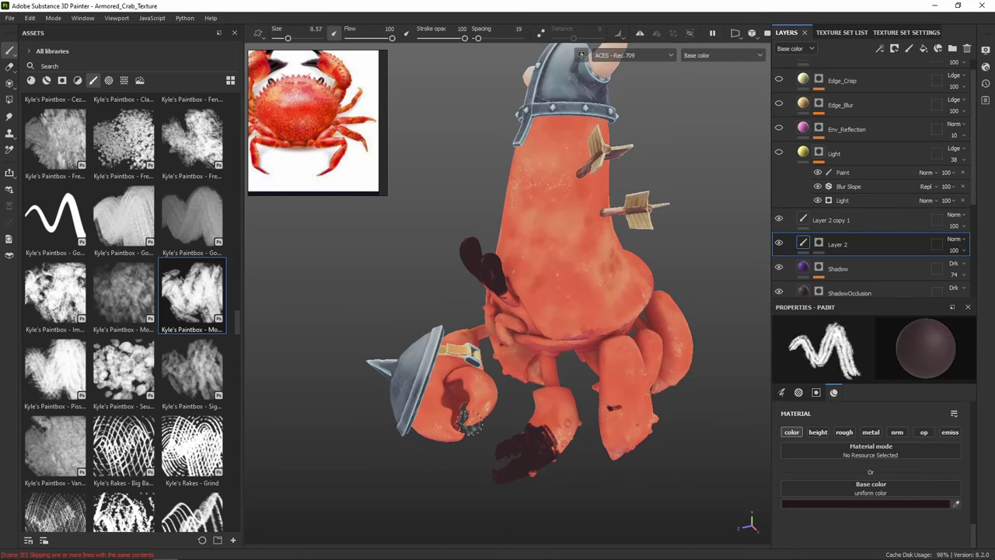
{"action": "mouse_move", "coordinate": [486, 419]}
{"action": "left_mouse_down", "text": "alt"}
{"action": "mouse_move", "coordinate": [494, 434]}
{"action": "mouse_move", "coordinate": [476, 457]}
{"action": "mouse_move", "coordinate": [456, 404]}
{"action": "mouse_move", "coordinate": [437, 460]}
{"action": "mouse_move", "coordinate": [420, 453]}
{"action": "mouse_move", "coordinate": [408, 389]}
{"action": "left_mouse_up", "text": "alt"}
{"action": "left_click", "coordinate": [808, 222]}
{"action": "mouse_move", "coordinate": [416, 381]}
{"action": "left_mouse_down"}
{"action": "mouse_move", "coordinate": [386, 362]}
{"action": "mouse_move", "coordinate": [386, 333]}
{"action": "left_mouse_up"}
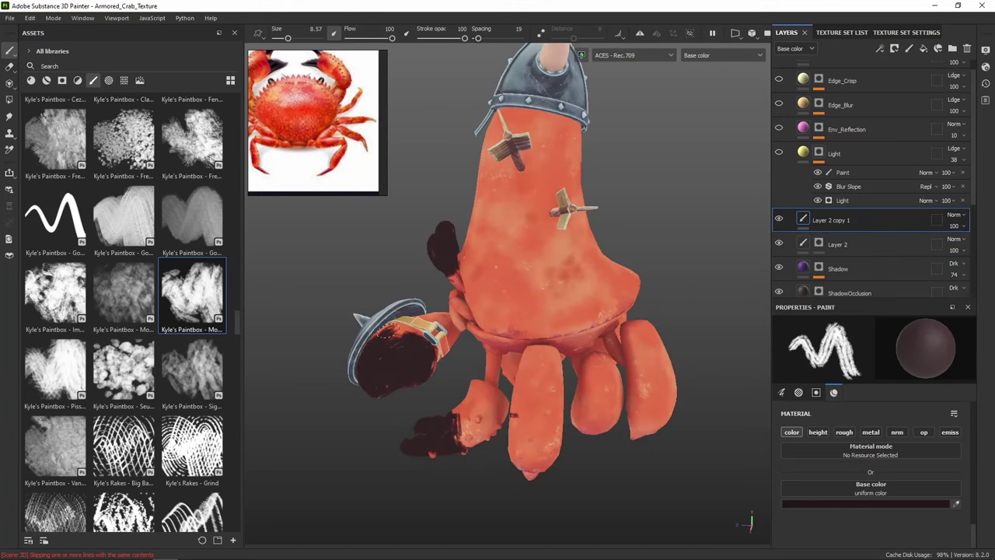
{"action": "left_click_drag", "start_coordinate": [386, 385], "coordinate": [498, 287], "text": "alt"}
{"action": "mouse_move", "coordinate": [536, 283]}
{"action": "left_mouse_down"}
{"action": "mouse_move", "coordinate": [486, 256]}
{"action": "mouse_move", "coordinate": [509, 288]}
{"action": "left_mouse_up"}
{"action": "mouse_move", "coordinate": [497, 318]}
{"action": "left_mouse_down", "text": "alt"}
{"action": "mouse_move", "coordinate": [471, 296]}
{"action": "mouse_move", "coordinate": [504, 256]}
{"action": "mouse_move", "coordinate": [534, 279]}
{"action": "mouse_move", "coordinate": [500, 275]}
{"action": "left_mouse_up", "text": "alt"}
{"action": "mouse_move", "coordinate": [501, 274]}
{"action": "left_mouse_down", "text": "alt"}
{"action": "mouse_move", "coordinate": [570, 242]}
{"action": "mouse_move", "coordinate": [595, 243]}
{"action": "left_mouse_up", "text": "alt"}
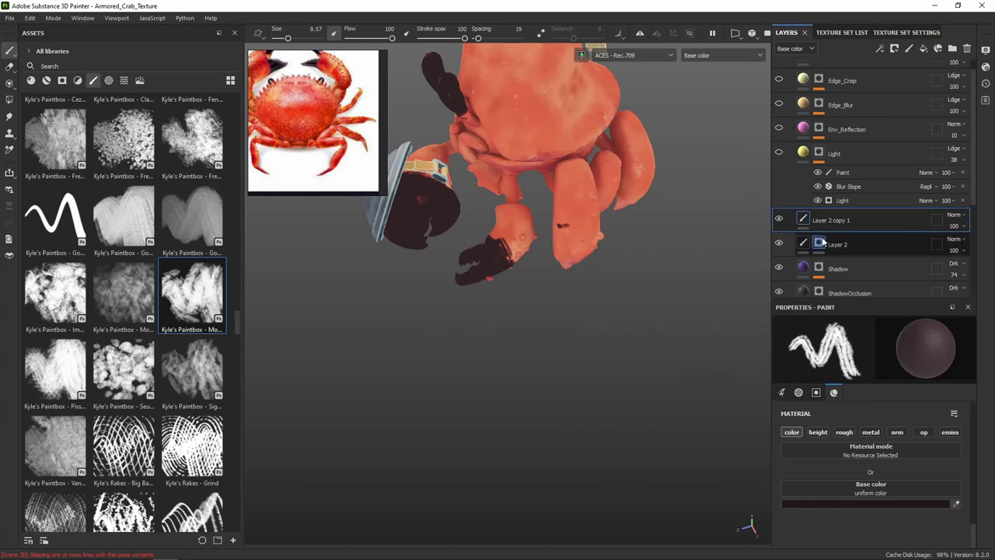
Add a white mask to Layer 2 copy 1 and mask out the stray dark mark on the front leg with a solid Kyle's Paintbox brush
{"action": "left_click", "coordinate": [894, 48]}
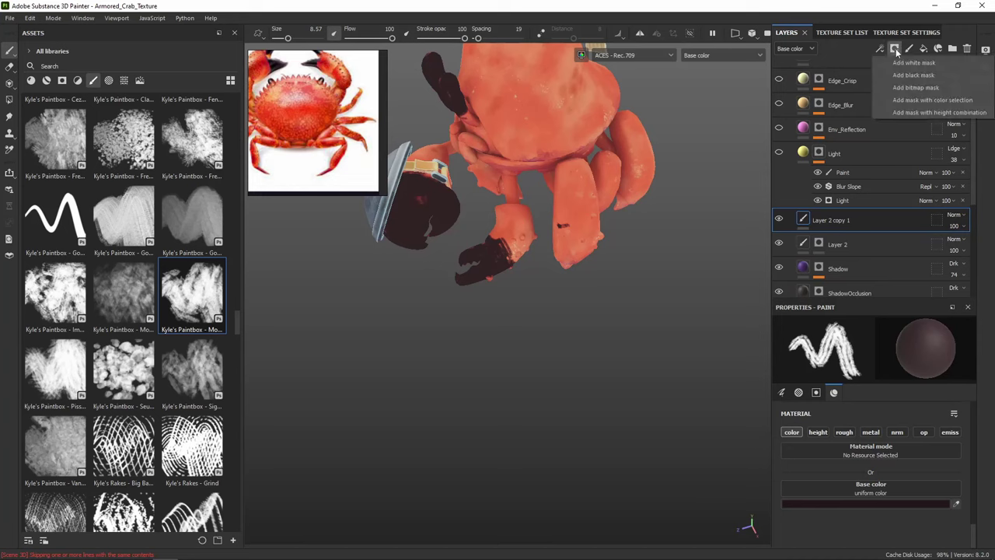
{"action": "left_click", "coordinate": [913, 63]}
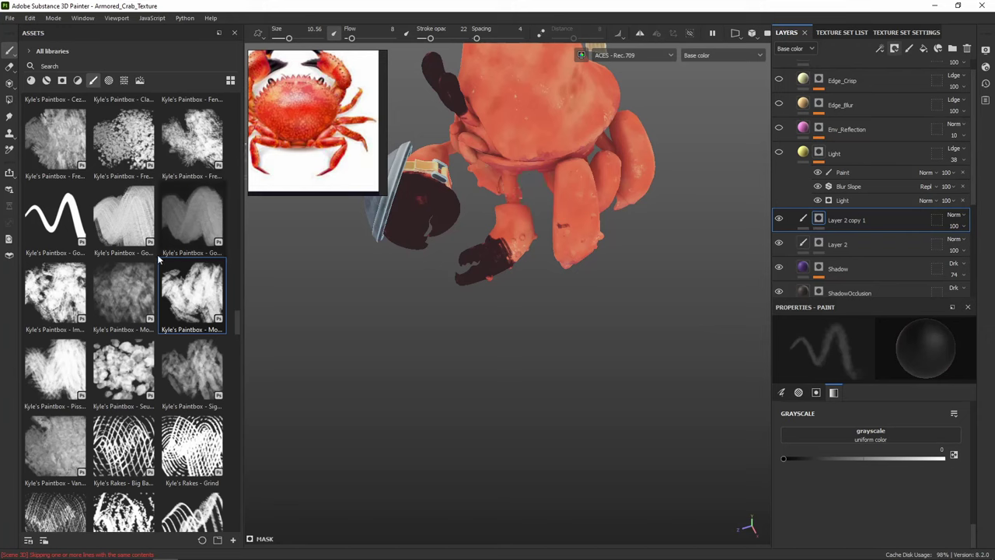
{"action": "left_click", "coordinate": [57, 221]}
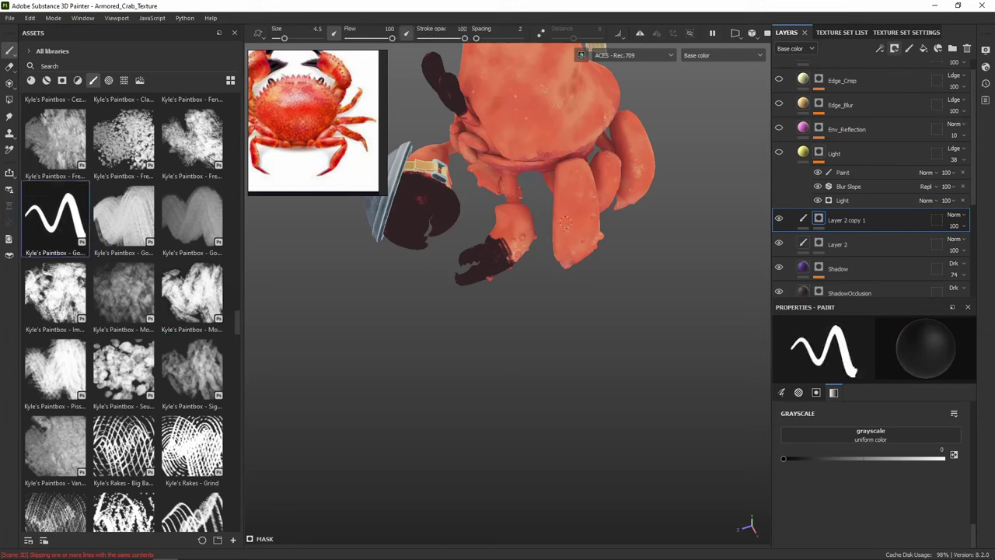
{"action": "left_click_drag", "start_coordinate": [485, 160], "coordinate": [487, 136], "text": "alt"}
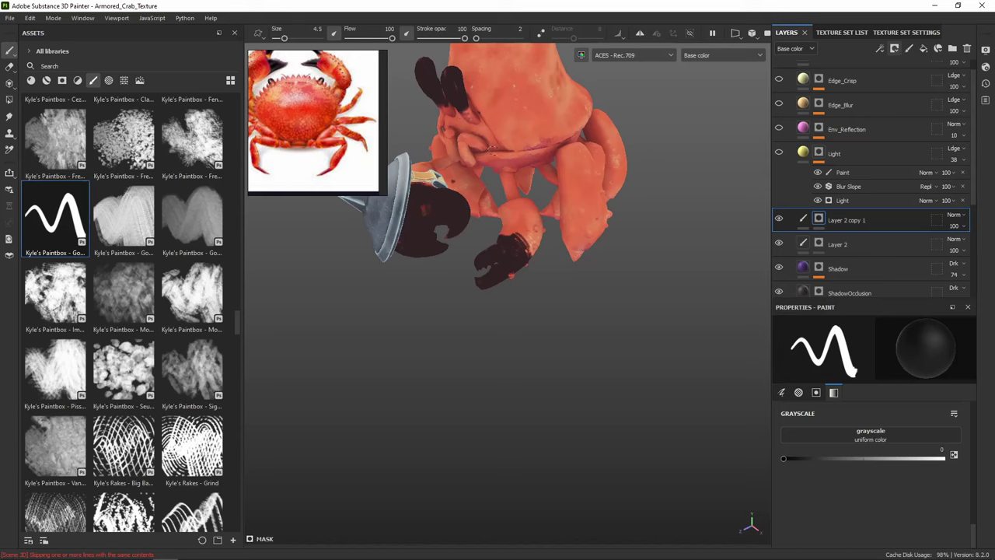
{"action": "left_click_drag", "start_coordinate": [476, 158], "coordinate": [502, 192], "text": "alt"}
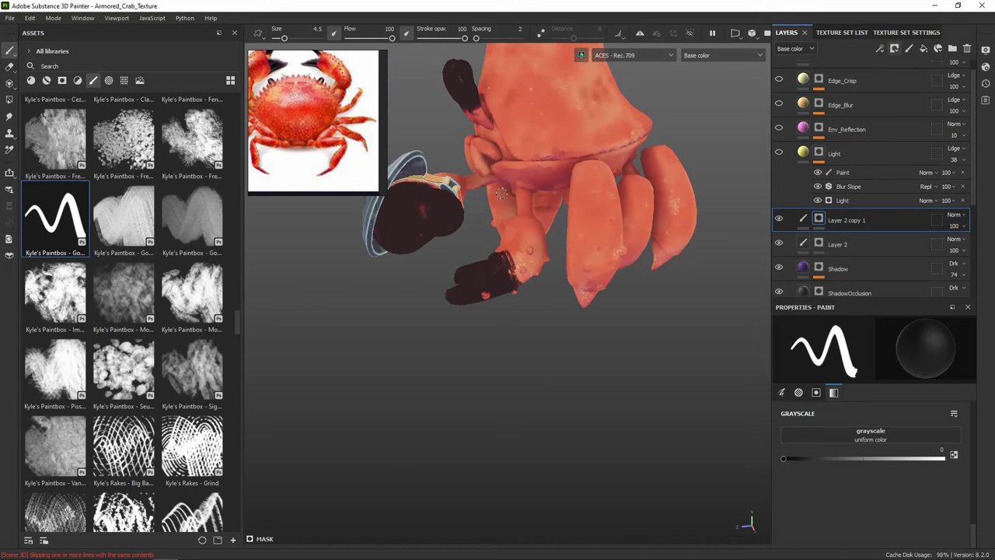
{"action": "right_click_drag", "start_coordinate": [436, 217], "coordinate": [439, 181], "text": "alt"}
{"action": "left_click_drag", "start_coordinate": [439, 182], "coordinate": [491, 209], "text": "alt"}
{"action": "scroll", "coordinate": [527, 210], "scroll_direction": "up", "scroll_amount": 2}
{"action": "middle_click_drag", "start_coordinate": [557, 210], "coordinate": [604, 168], "text": "alt"}
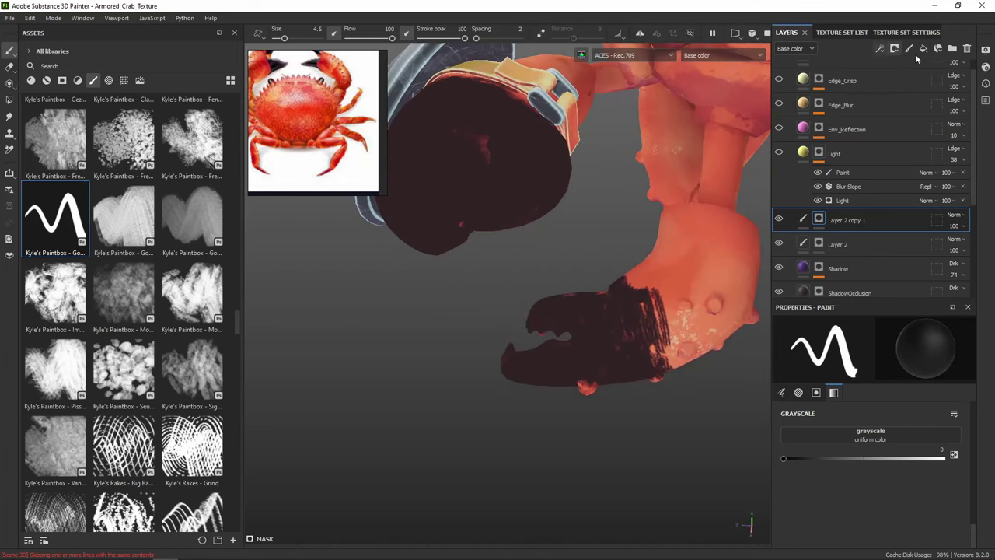
Change the paint base color of Layer 2 copy 1 to a dark, muted purple
{"action": "left_click", "coordinate": [805, 221]}
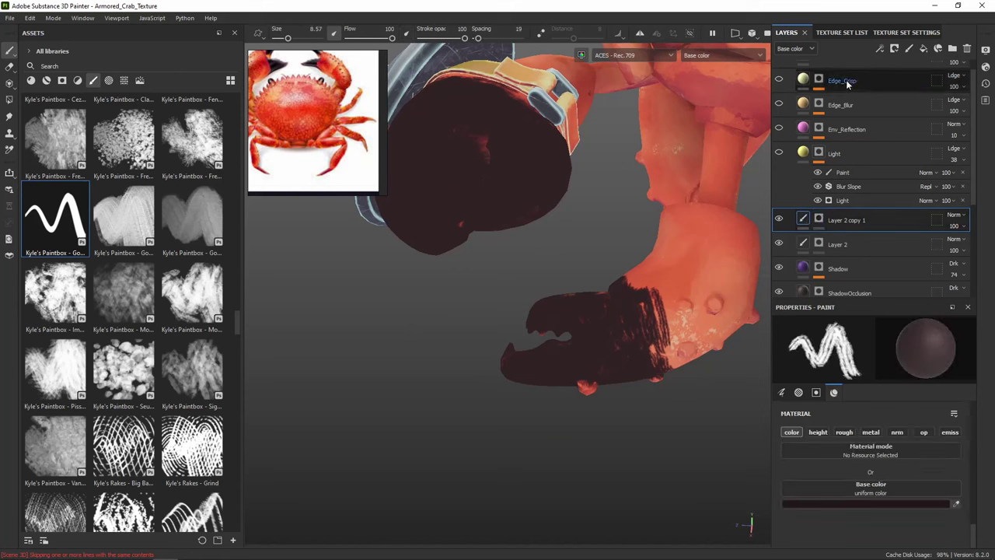
{"action": "left_click", "coordinate": [930, 503]}
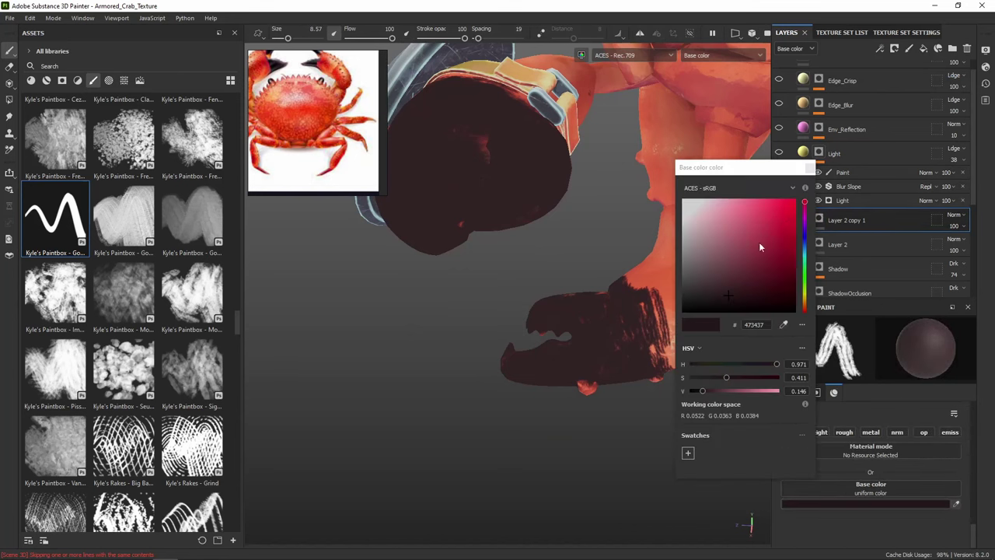
{"action": "left_click", "coordinate": [805, 223]}
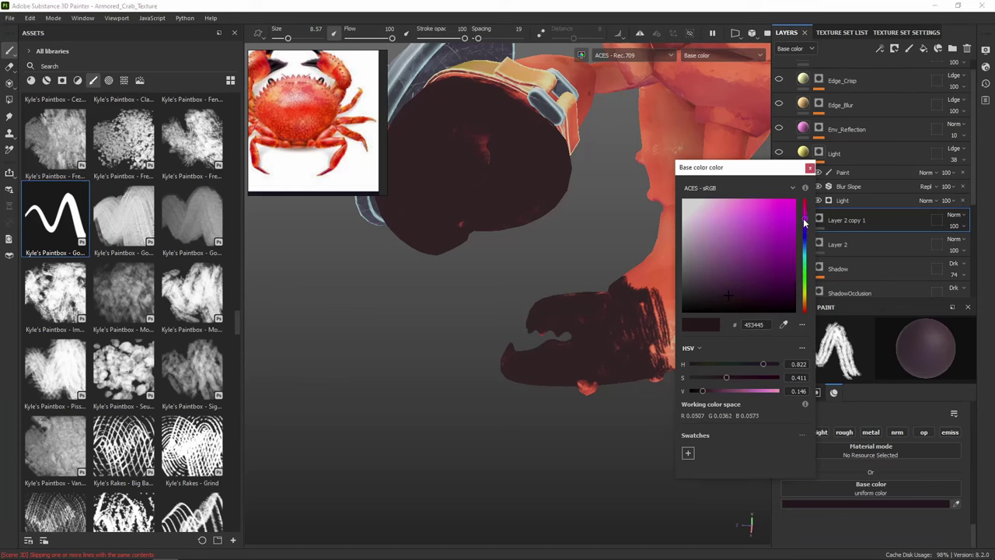
{"action": "left_click", "coordinate": [709, 292]}
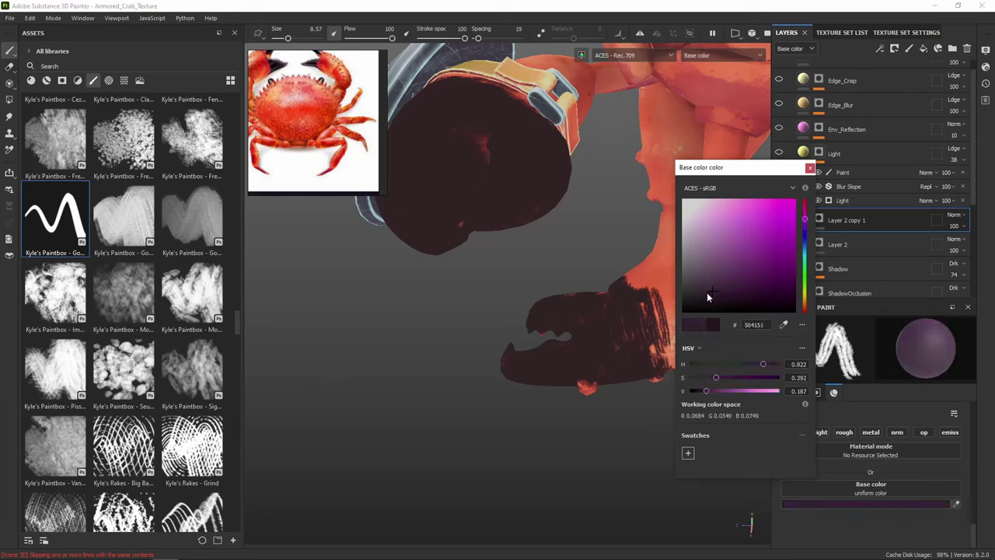
{"action": "left_click", "coordinate": [810, 167]}
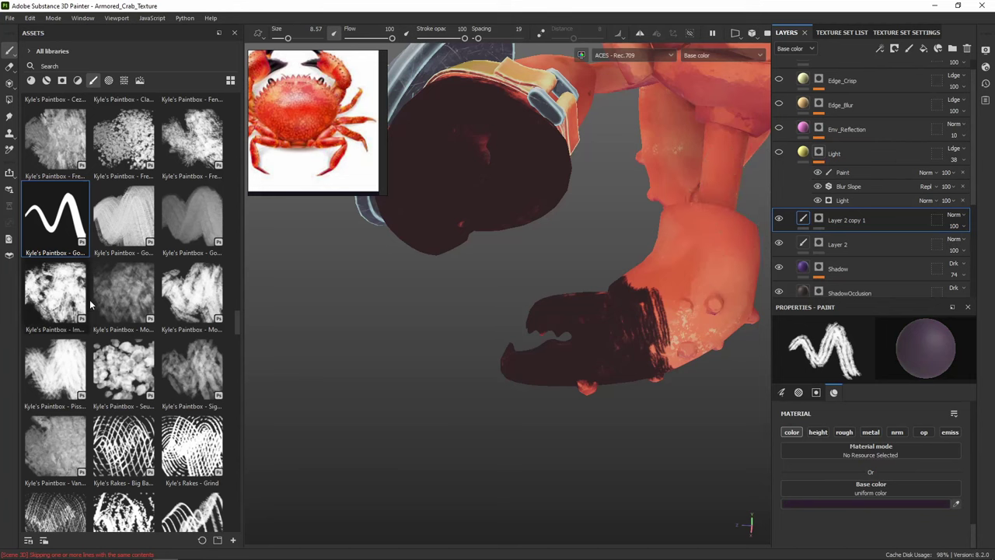
Paint purple tints over the tips of the small dark claw with a mottled Kyle's Paintbox brush at size 8.19
{"action": "left_click", "coordinate": [135, 295]}
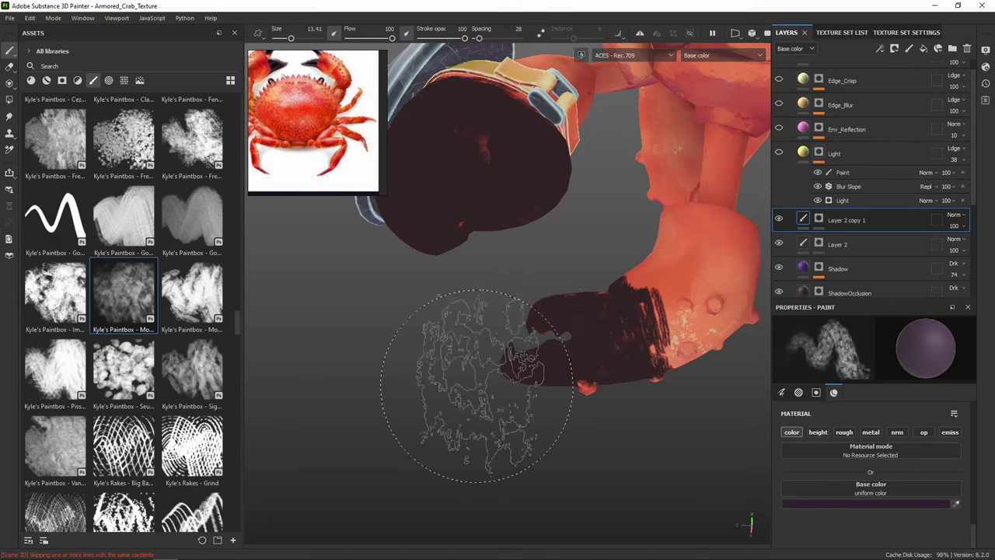
{"action": "left_click_drag", "start_coordinate": [549, 355], "coordinate": [542, 326], "text": "alt"}
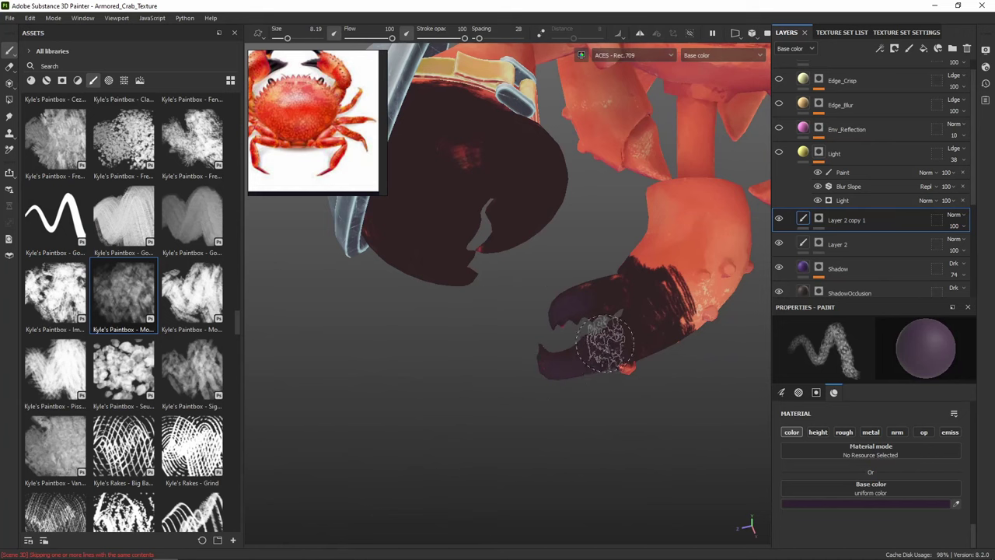
{"action": "mouse_move", "coordinate": [573, 366]}
{"action": "left_mouse_down", "text": "alt"}
{"action": "mouse_move", "coordinate": [542, 357]}
{"action": "mouse_move", "coordinate": [551, 355]}
{"action": "left_mouse_up", "text": "alt"}
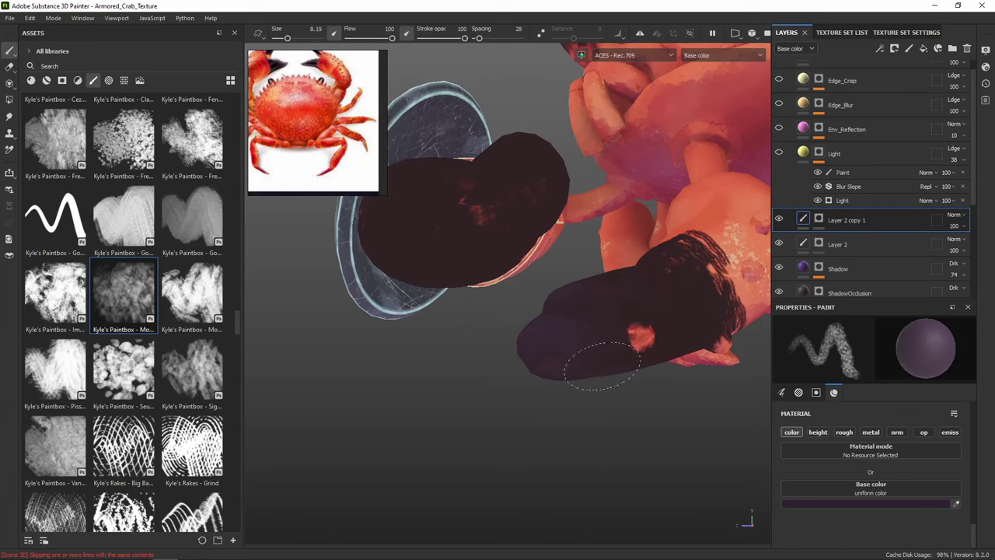
{"action": "left_click_drag", "start_coordinate": [582, 405], "coordinate": [573, 274], "text": "alt"}
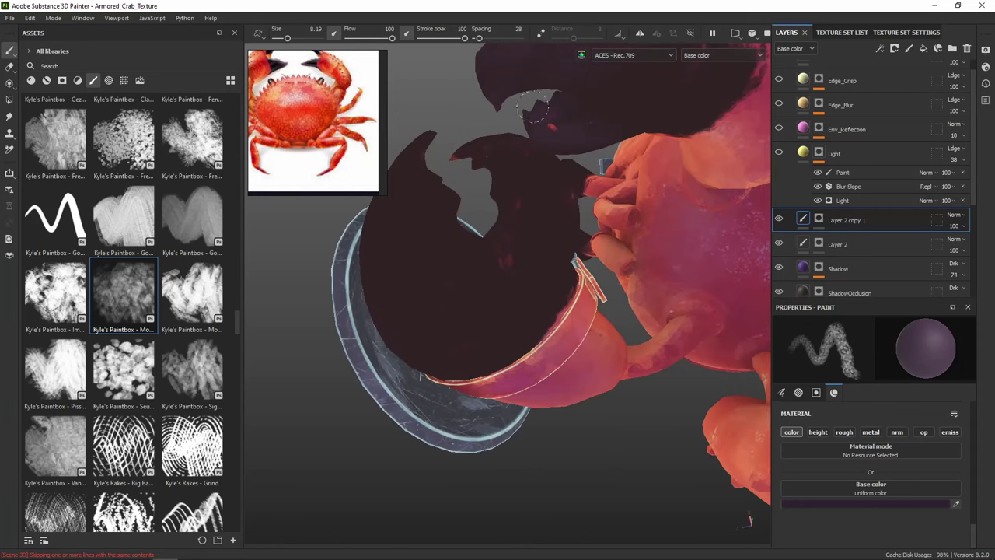
{"action": "mouse_move", "coordinate": [583, 109]}
{"action": "left_mouse_down", "text": "alt"}
{"action": "mouse_move", "coordinate": [652, 201]}
{"action": "mouse_move", "coordinate": [555, 298]}
{"action": "mouse_move", "coordinate": [645, 155]}
{"action": "mouse_move", "coordinate": [656, 177]}
{"action": "left_mouse_up", "text": "alt"}
{"action": "middle_click_drag", "start_coordinate": [590, 132], "coordinate": [555, 346], "text": "alt"}
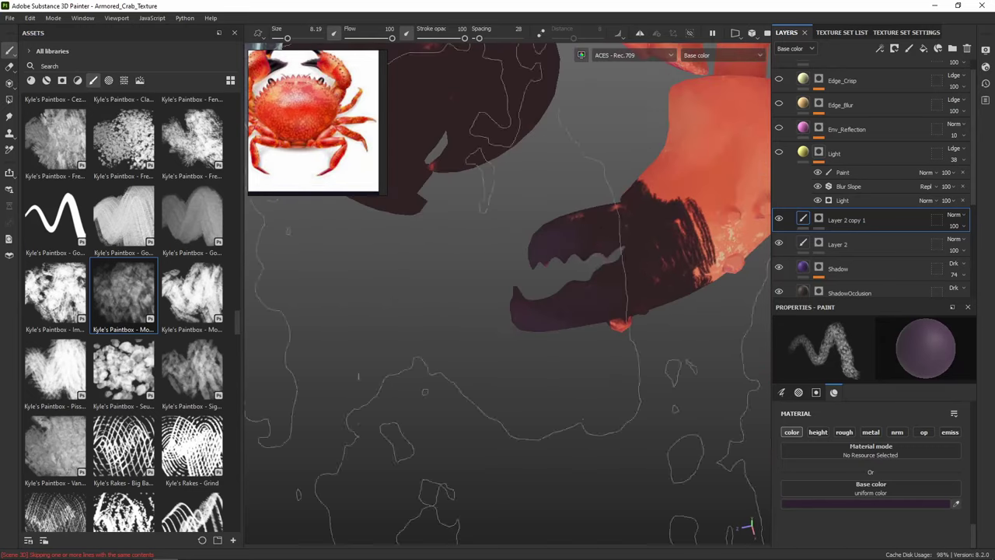
Paint muted purple tints over the pincers of the large claw beneath the shield with the size 8.19 mottled brush
{"action": "middle_click_drag", "start_coordinate": [587, 233], "coordinate": [676, 348], "text": "alt"}
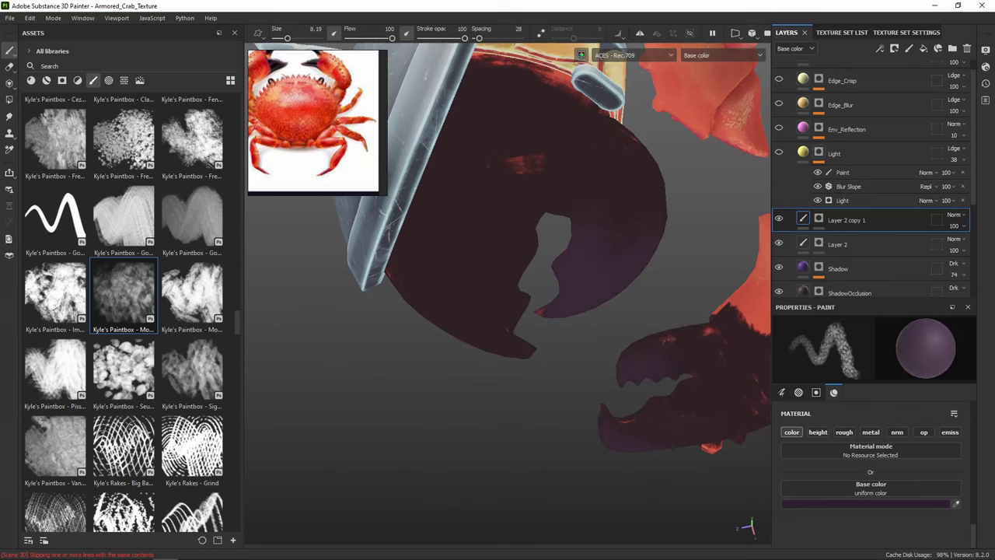
{"action": "mouse_move", "coordinate": [545, 311]}
{"action": "left_mouse_down", "text": "alt"}
{"action": "mouse_move", "coordinate": [597, 335]}
{"action": "mouse_move", "coordinate": [599, 173]}
{"action": "left_mouse_up", "text": "alt"}
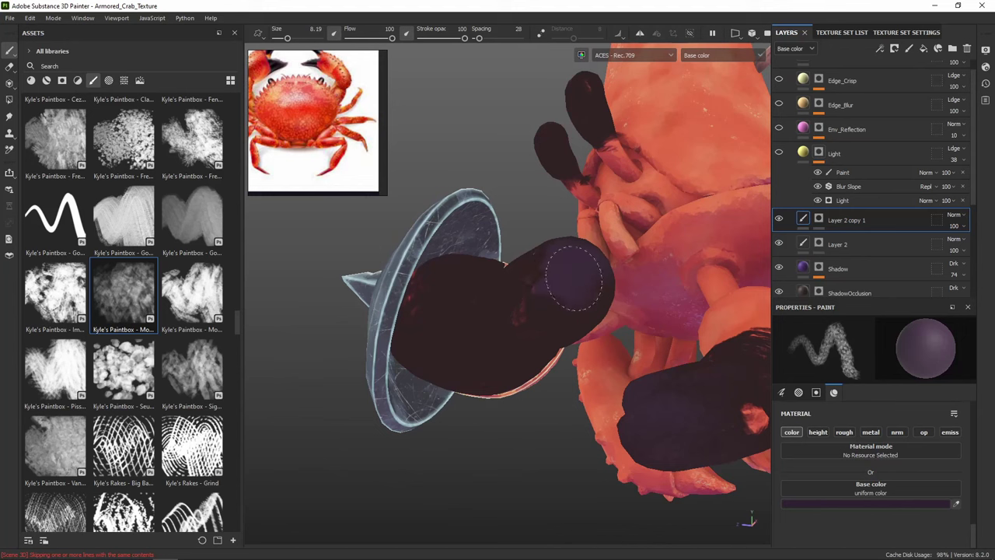
{"action": "left_click_drag", "start_coordinate": [549, 288], "coordinate": [547, 276], "text": "alt"}
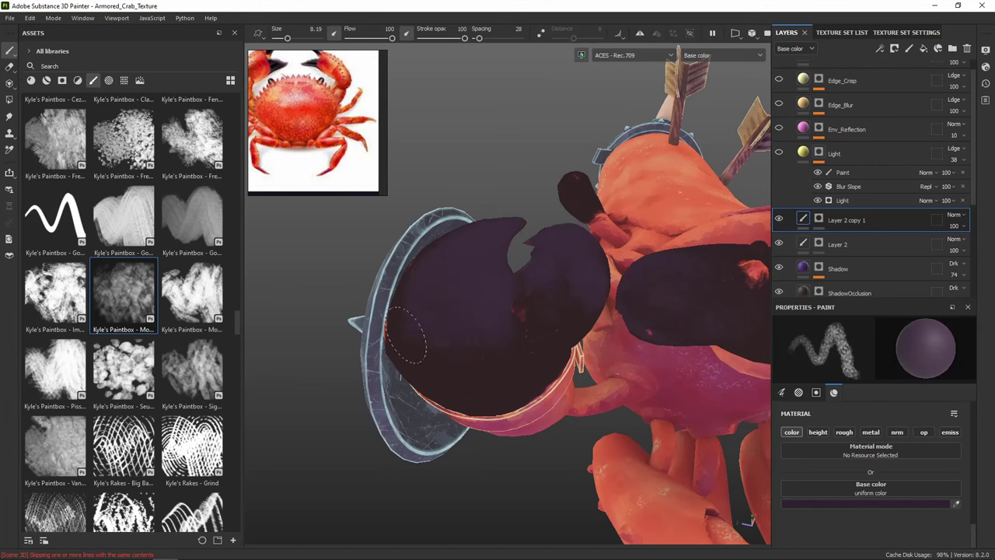
{"action": "left_click_drag", "start_coordinate": [531, 184], "coordinate": [478, 260], "text": "alt"}
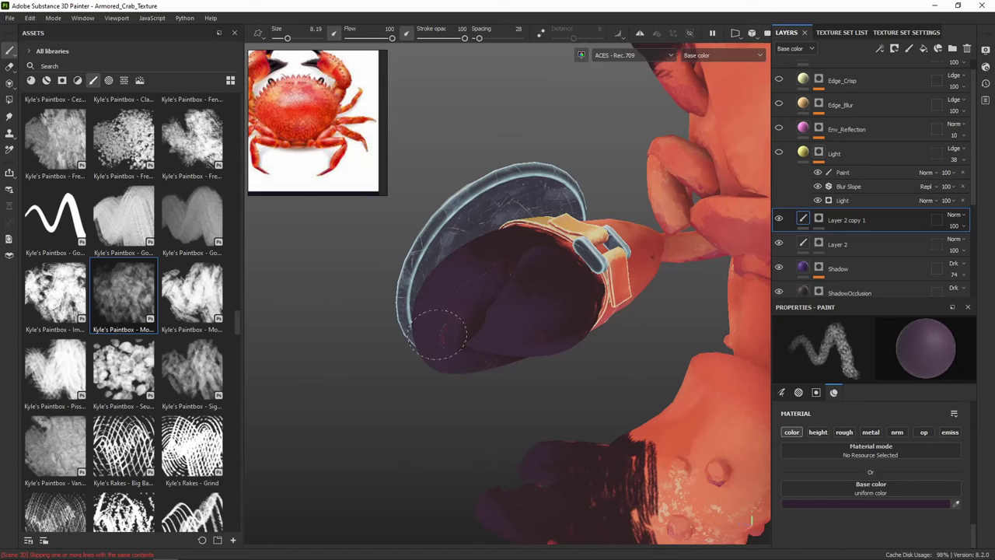
{"action": "mouse_move", "coordinate": [439, 334]}
{"action": "left_mouse_down"}
{"action": "mouse_move", "coordinate": [530, 319]}
{"action": "mouse_move", "coordinate": [497, 304]}
{"action": "left_mouse_up"}
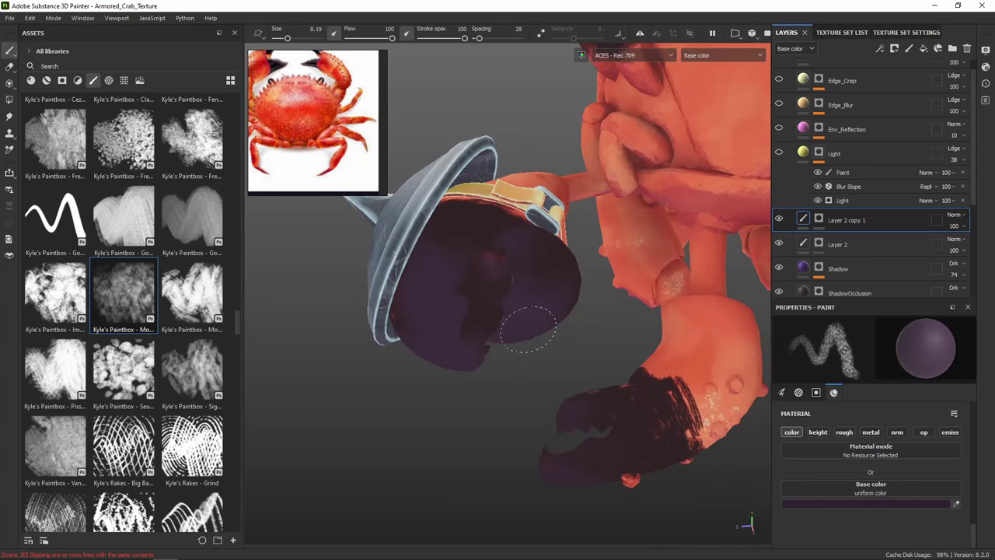
{"action": "mouse_move", "coordinate": [534, 362]}
{"action": "left_mouse_down", "text": "alt"}
{"action": "mouse_move", "coordinate": [535, 345]}
{"action": "mouse_move", "coordinate": [503, 335]}
{"action": "left_mouse_up", "text": "alt"}
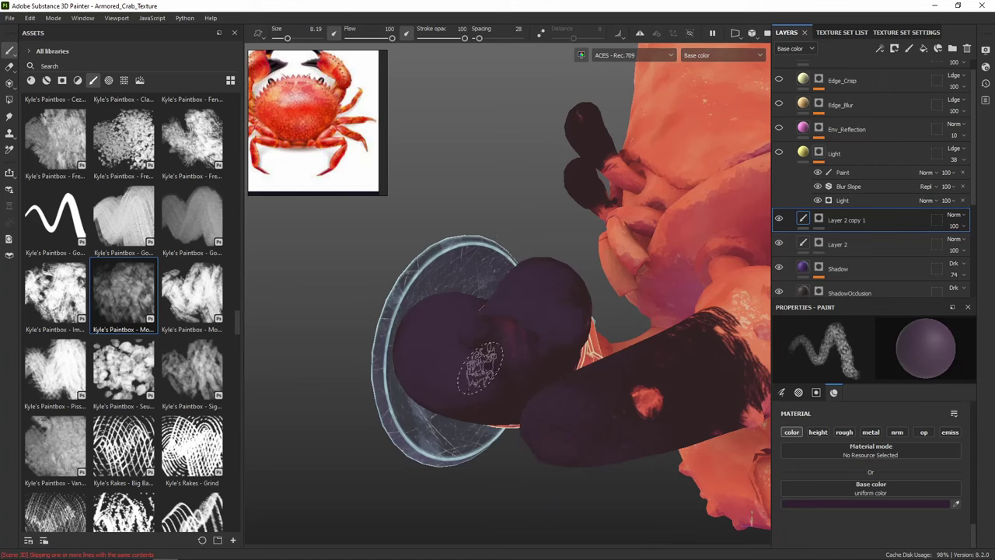
{"action": "left_click_drag", "start_coordinate": [498, 382], "coordinate": [490, 326], "text": "alt"}
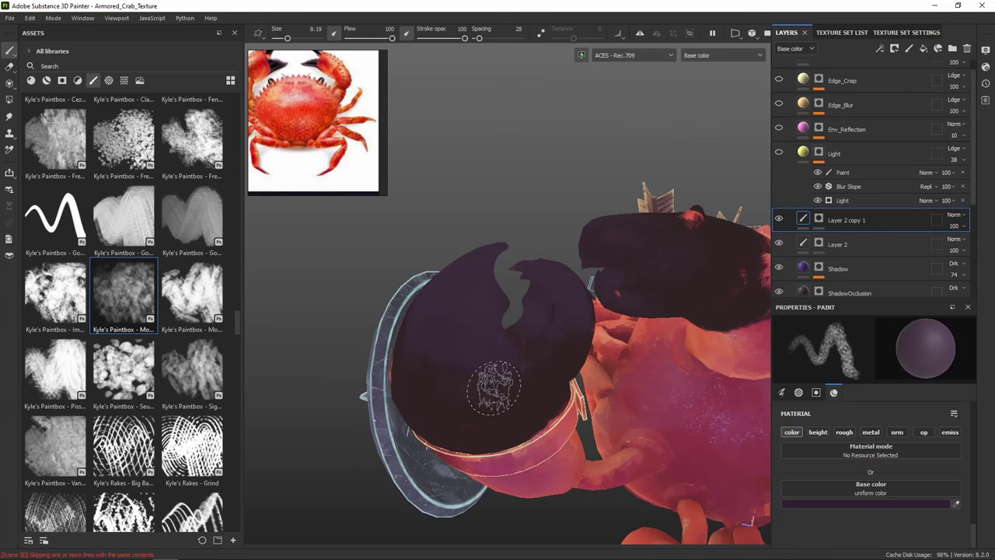
{"action": "mouse_move", "coordinate": [489, 378]}
{"action": "left_mouse_down", "text": "alt"}
{"action": "mouse_move", "coordinate": [538, 279]}
{"action": "mouse_move", "coordinate": [544, 327]}
{"action": "mouse_move", "coordinate": [528, 373]}
{"action": "mouse_move", "coordinate": [540, 343]}
{"action": "mouse_move", "coordinate": [591, 345]}
{"action": "left_mouse_up", "text": "alt"}
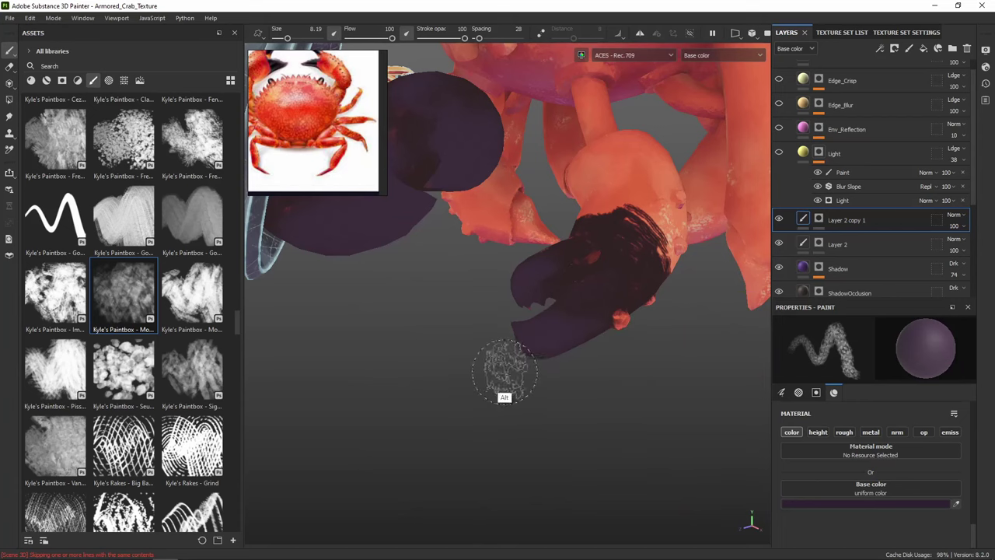
Change the paint base color of Layer 2 copy 1 to the very dark purple 271827
{"action": "mouse_move", "coordinate": [500, 367]}
{"action": "left_mouse_down", "text": "alt"}
{"action": "mouse_move", "coordinate": [472, 240]}
{"action": "mouse_move", "coordinate": [791, 428]}
{"action": "left_mouse_up", "text": "alt"}
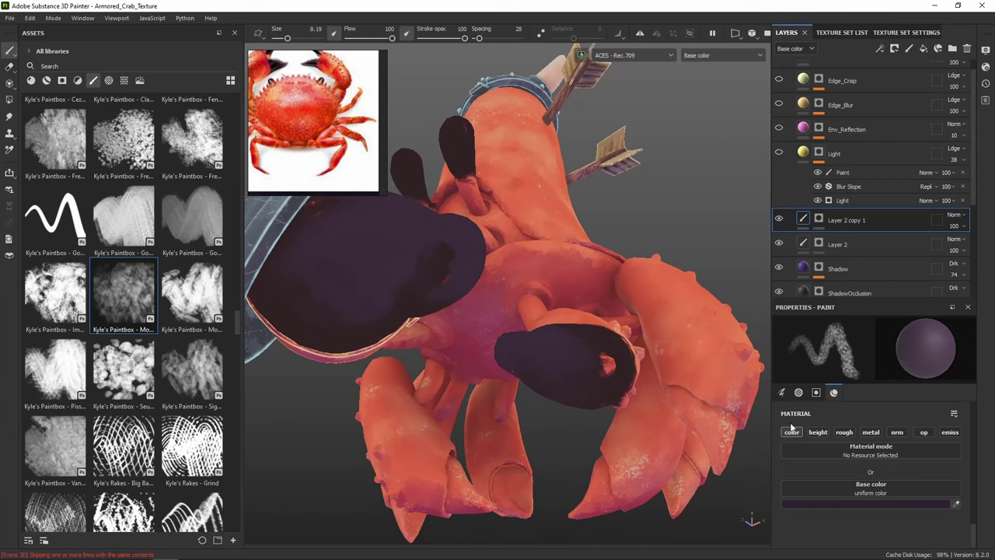
{"action": "left_click", "coordinate": [877, 503]}
{"action": "left_click", "coordinate": [758, 311]}
{"action": "left_click_drag", "start_coordinate": [758, 308], "coordinate": [759, 308]}
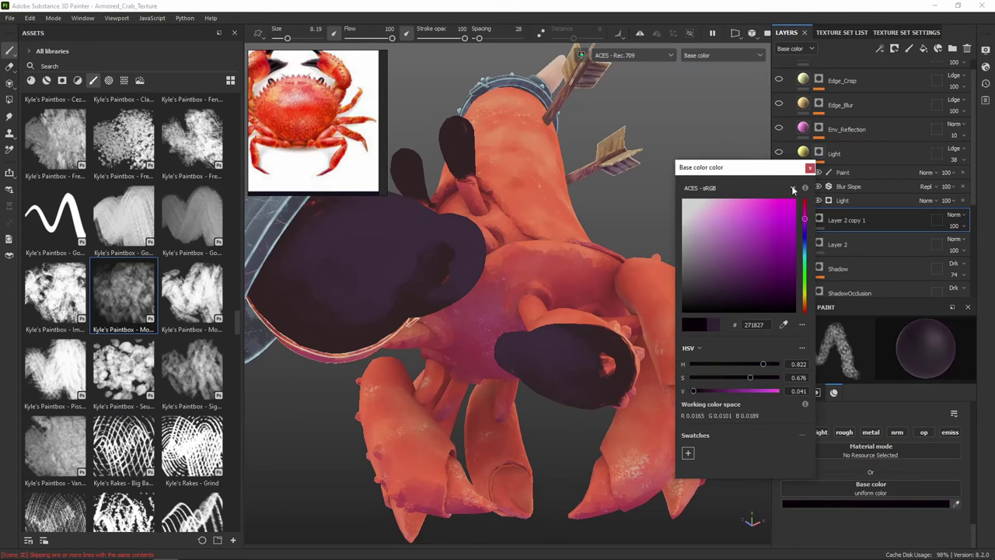
{"action": "left_click", "coordinate": [809, 168]}
Paint very dark purple shading into the inner gap between the large claw's pincers
{"action": "mouse_move", "coordinate": [544, 261]}
{"action": "left_mouse_down", "text": "alt"}
{"action": "mouse_move", "coordinate": [442, 273]}
{"action": "mouse_move", "coordinate": [405, 337]}
{"action": "left_mouse_up", "text": "alt"}
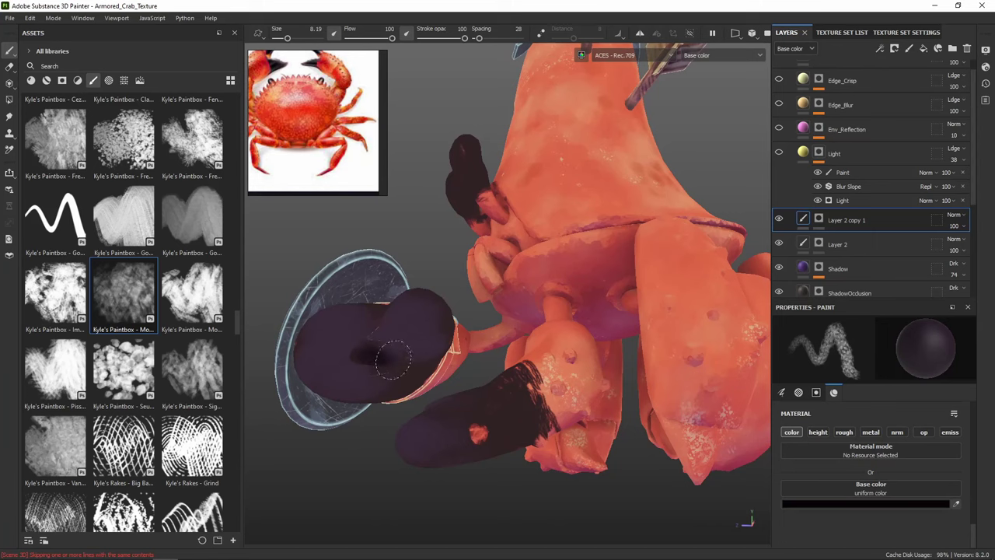
{"action": "scroll", "coordinate": [405, 350], "scroll_direction": "up", "scroll_amount": 4}
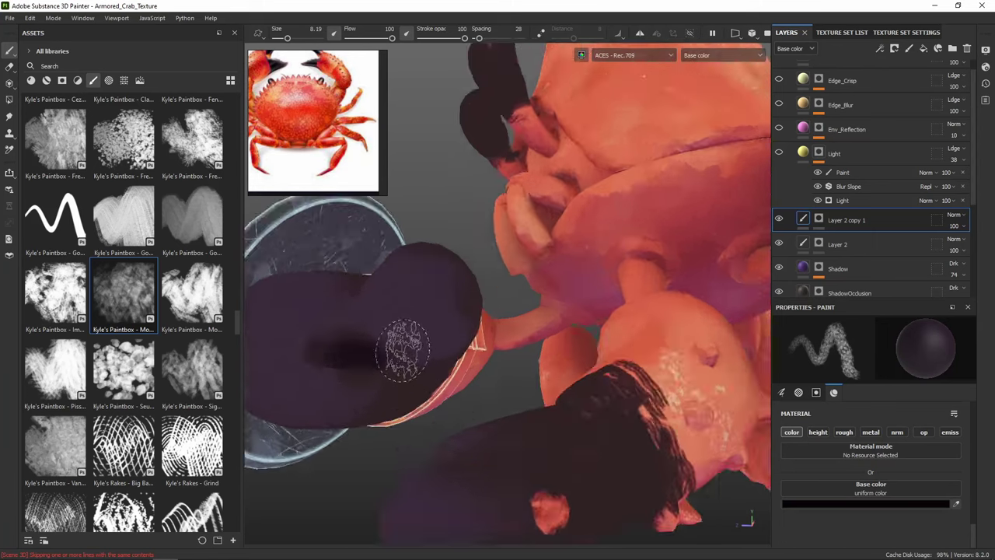
{"action": "mouse_move", "coordinate": [377, 327]}
{"action": "left_mouse_down", "text": "alt"}
{"action": "mouse_move", "coordinate": [456, 275]}
{"action": "mouse_move", "coordinate": [469, 233]}
{"action": "mouse_move", "coordinate": [560, 290]}
{"action": "mouse_move", "coordinate": [566, 271]}
{"action": "mouse_move", "coordinate": [542, 289]}
{"action": "mouse_move", "coordinate": [593, 295]}
{"action": "mouse_move", "coordinate": [566, 344]}
{"action": "mouse_move", "coordinate": [613, 301]}
{"action": "mouse_move", "coordinate": [598, 264]}
{"action": "mouse_move", "coordinate": [539, 229]}
{"action": "mouse_move", "coordinate": [666, 278]}
{"action": "mouse_move", "coordinate": [614, 343]}
{"action": "mouse_move", "coordinate": [577, 274]}
{"action": "mouse_move", "coordinate": [598, 232]}
{"action": "left_mouse_up", "text": "alt"}
{"action": "middle_click_drag", "start_coordinate": [588, 225], "coordinate": [774, 444], "text": "alt"}
{"action": "mouse_move", "coordinate": [774, 443]}
{"action": "left_mouse_down", "text": "alt"}
{"action": "mouse_move", "coordinate": [661, 335]}
{"action": "mouse_move", "coordinate": [563, 286]}
{"action": "mouse_move", "coordinate": [583, 293]}
{"action": "left_mouse_up", "text": "alt"}
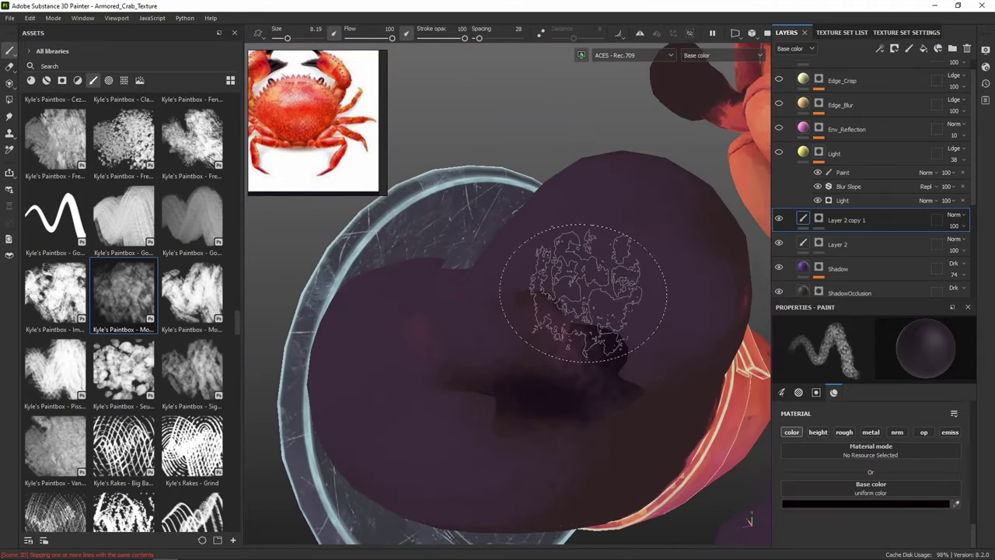
{"action": "mouse_move", "coordinate": [486, 373]}
{"action": "left_mouse_down"}
{"action": "mouse_move", "coordinate": [482, 349]}
{"action": "mouse_move", "coordinate": [504, 366]}
{"action": "mouse_move", "coordinate": [514, 334]}
{"action": "mouse_move", "coordinate": [422, 322]}
{"action": "mouse_move", "coordinate": [467, 371]}
{"action": "left_mouse_up"}
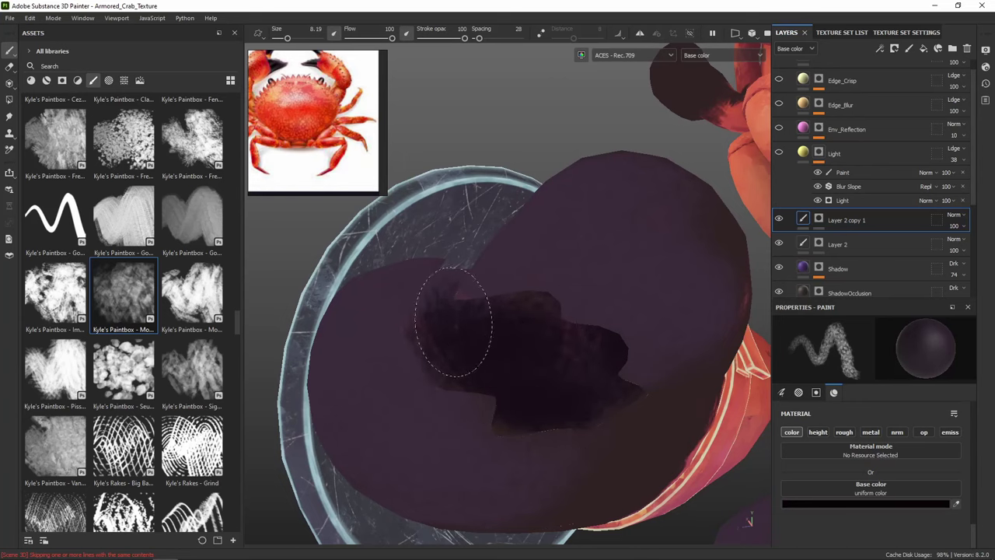
{"action": "left_click_drag", "start_coordinate": [430, 337], "coordinate": [451, 295]}
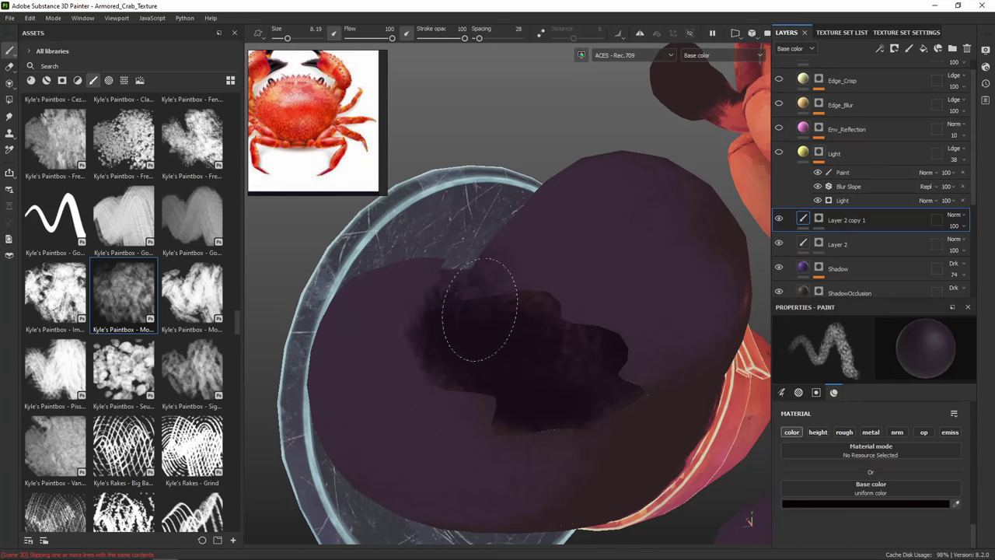
{"action": "left_click_drag", "start_coordinate": [564, 329], "coordinate": [494, 388]}
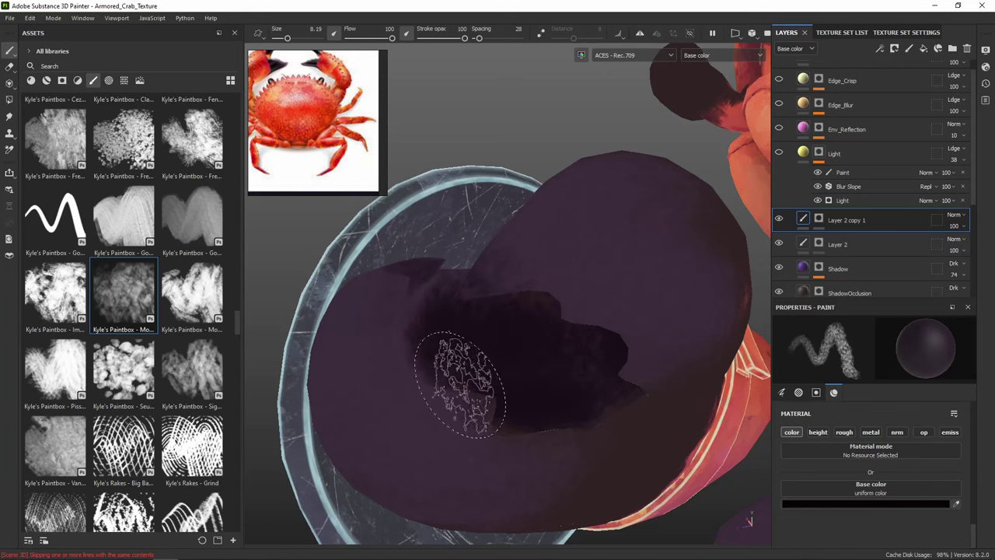
{"action": "mouse_move", "coordinate": [455, 366]}
{"action": "left_mouse_down", "text": "alt"}
{"action": "mouse_move", "coordinate": [435, 362]}
{"action": "mouse_move", "coordinate": [417, 407]}
{"action": "mouse_move", "coordinate": [393, 381]}
{"action": "left_mouse_up", "text": "alt"}
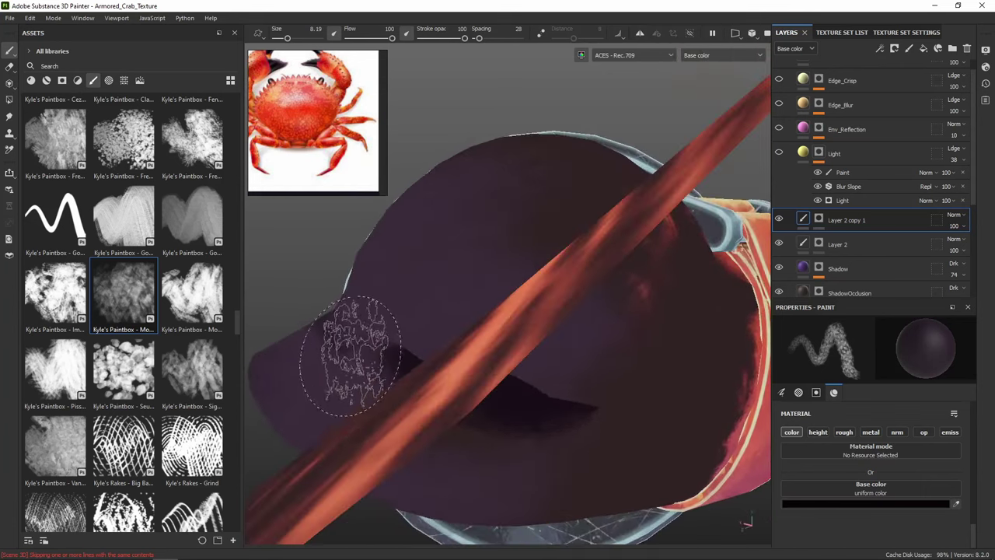
{"action": "mouse_move", "coordinate": [350, 353]}
{"action": "left_mouse_down"}
{"action": "mouse_move", "coordinate": [282, 394]}
{"action": "mouse_move", "coordinate": [380, 365]}
{"action": "left_mouse_up"}
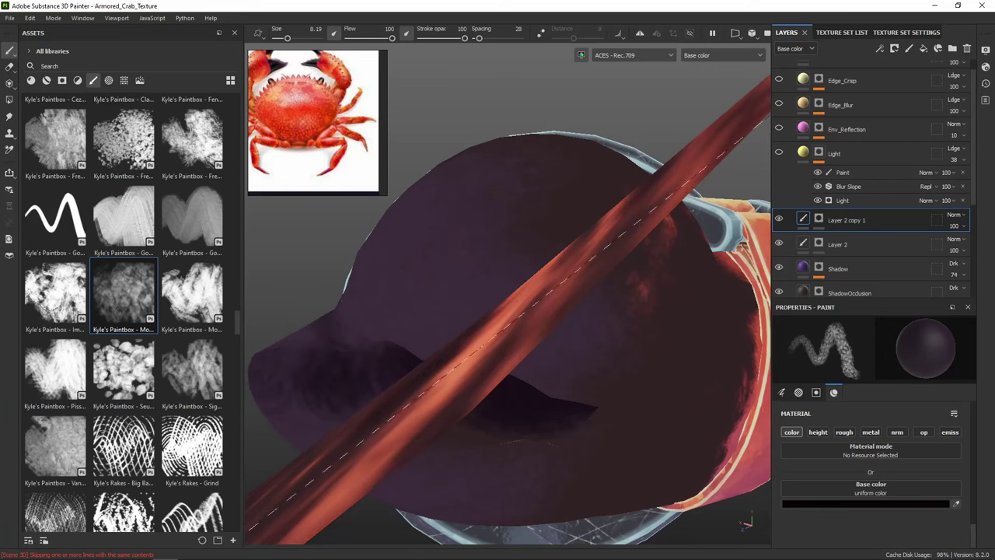
{"action": "key", "text": "ctrl+z"}
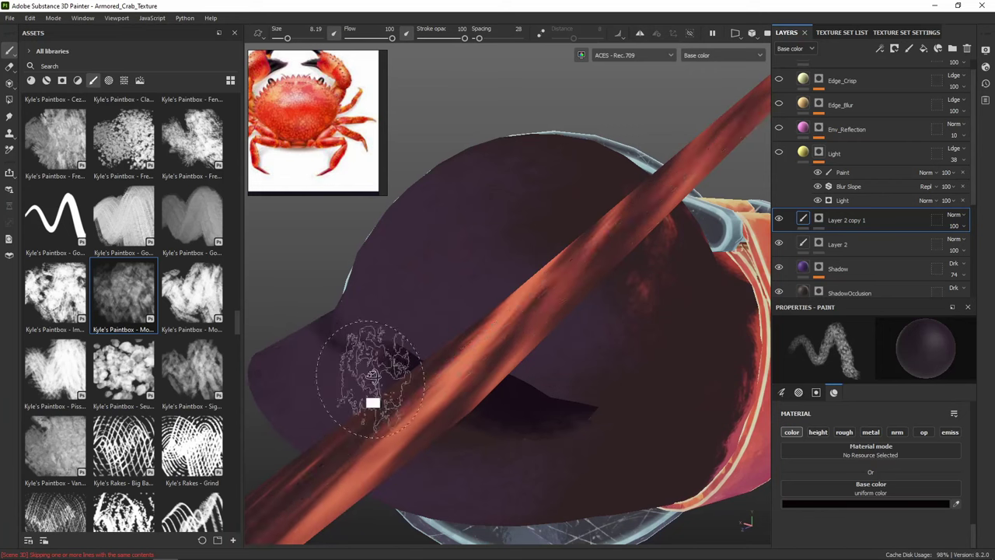
Darken the inner pincer surfaces and the joint of the small claw with the very dark purple
{"action": "mouse_move", "coordinate": [374, 379]}
{"action": "left_mouse_down", "text": "alt"}
{"action": "mouse_move", "coordinate": [419, 398]}
{"action": "mouse_move", "coordinate": [400, 405]}
{"action": "left_mouse_up", "text": "alt"}
{"action": "mouse_move", "coordinate": [321, 416]}
{"action": "left_mouse_down"}
{"action": "mouse_move", "coordinate": [333, 389]}
{"action": "mouse_move", "coordinate": [333, 422]}
{"action": "mouse_move", "coordinate": [417, 410]}
{"action": "mouse_move", "coordinate": [475, 433]}
{"action": "mouse_move", "coordinate": [482, 423]}
{"action": "mouse_move", "coordinate": [433, 423]}
{"action": "mouse_move", "coordinate": [478, 433]}
{"action": "mouse_move", "coordinate": [460, 446]}
{"action": "mouse_move", "coordinate": [538, 299]}
{"action": "mouse_move", "coordinate": [545, 315]}
{"action": "left_mouse_up"}
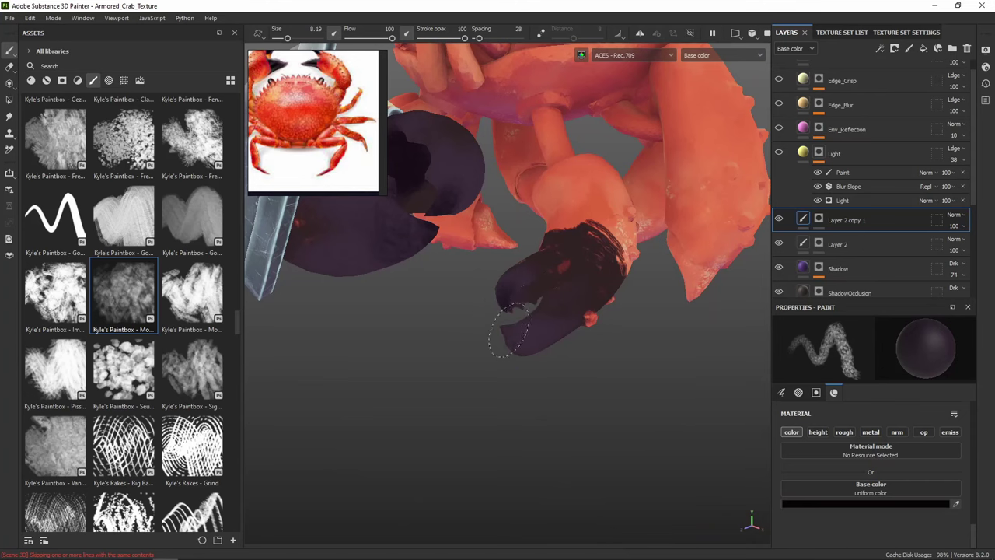
{"action": "mouse_move", "coordinate": [539, 314]}
{"action": "left_mouse_down", "text": "alt"}
{"action": "mouse_move", "coordinate": [564, 324]}
{"action": "mouse_move", "coordinate": [567, 272]}
{"action": "mouse_move", "coordinate": [593, 226]}
{"action": "mouse_move", "coordinate": [589, 277]}
{"action": "mouse_move", "coordinate": [499, 345]}
{"action": "mouse_move", "coordinate": [533, 364]}
{"action": "mouse_move", "coordinate": [537, 382]}
{"action": "left_mouse_up", "text": "alt"}
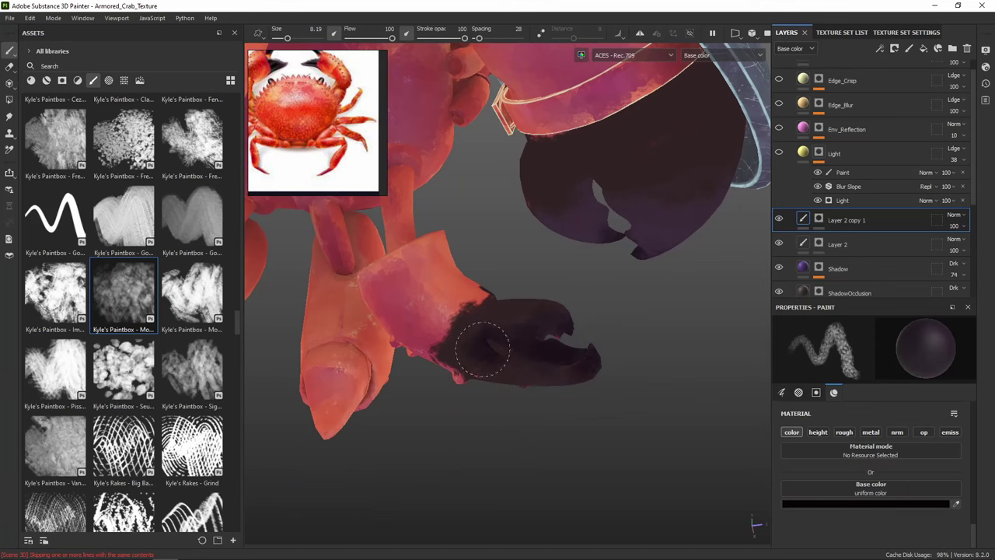
{"action": "mouse_move", "coordinate": [483, 350]}
{"action": "left_mouse_down", "text": "alt"}
{"action": "mouse_move", "coordinate": [537, 341]}
{"action": "mouse_move", "coordinate": [488, 357]}
{"action": "left_mouse_up", "text": "alt"}
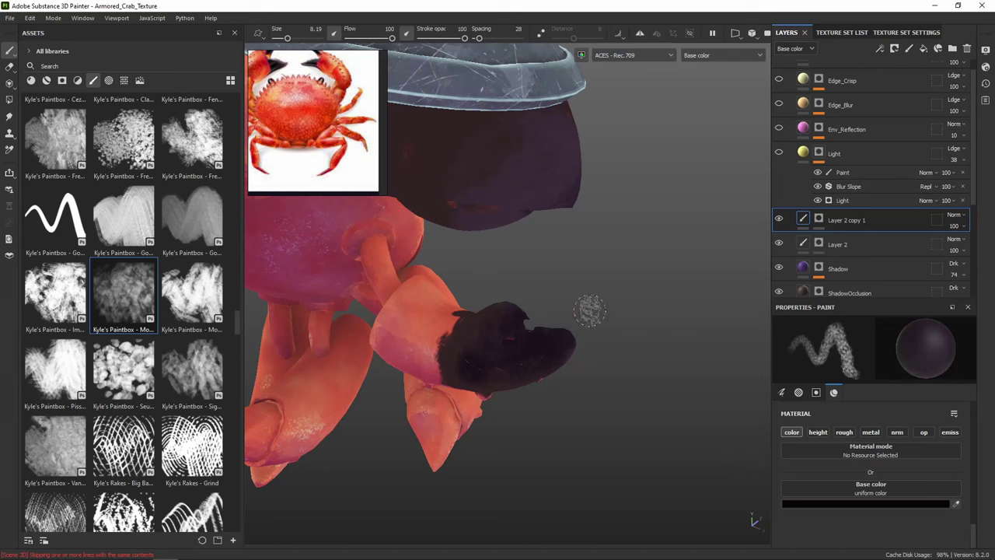
On the mask of Layer 2 copy 1, hide part of the small claw's dark edge with the solid size 4.5 brush
{"action": "left_click_drag", "start_coordinate": [673, 240], "coordinate": [539, 285], "text": "alt"}
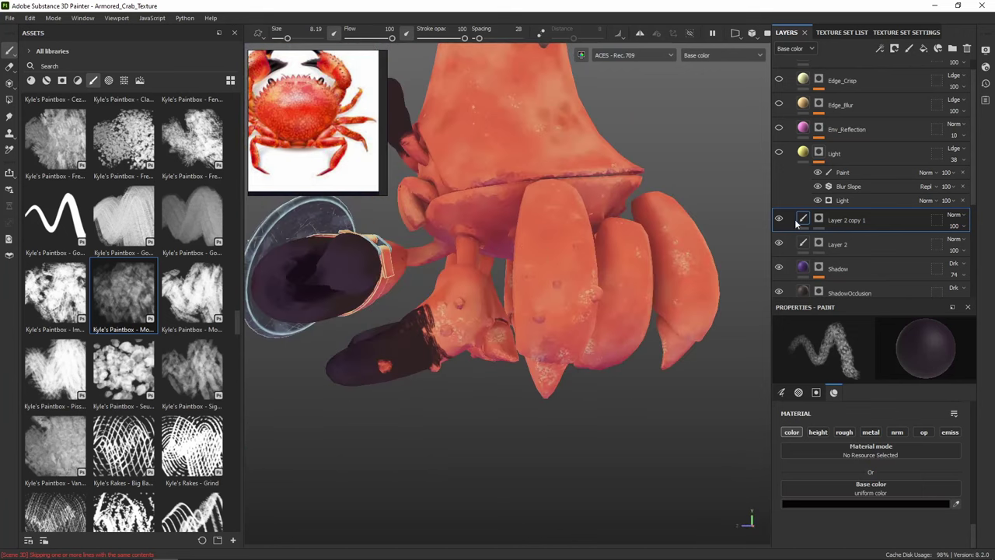
{"action": "left_click", "coordinate": [819, 220]}
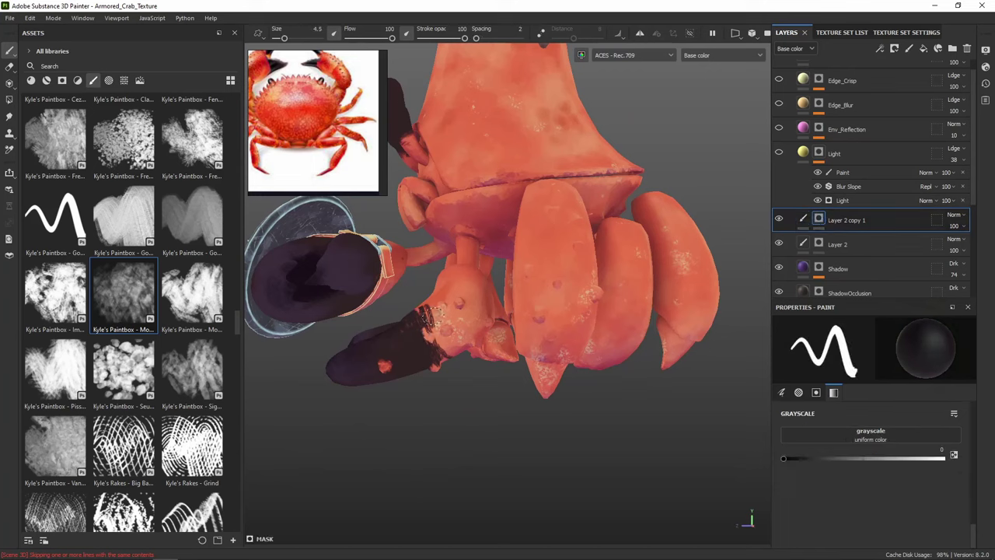
{"action": "left_click_drag", "start_coordinate": [426, 329], "coordinate": [443, 362]}
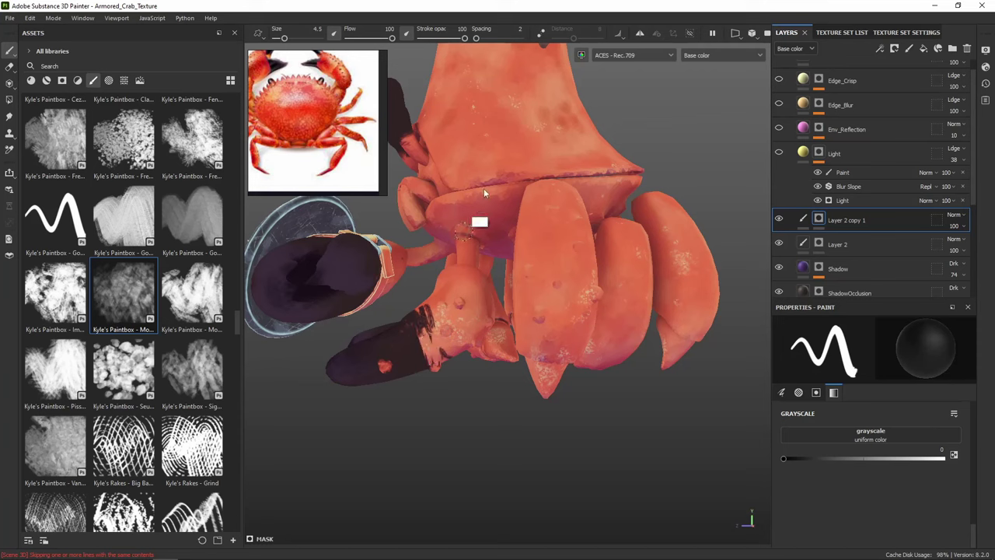
Break up the small claw's dark edge in the mask using the streaky Kyle's Paintbox - Sig brush at size 15.7
{"action": "left_click", "coordinate": [192, 366]}
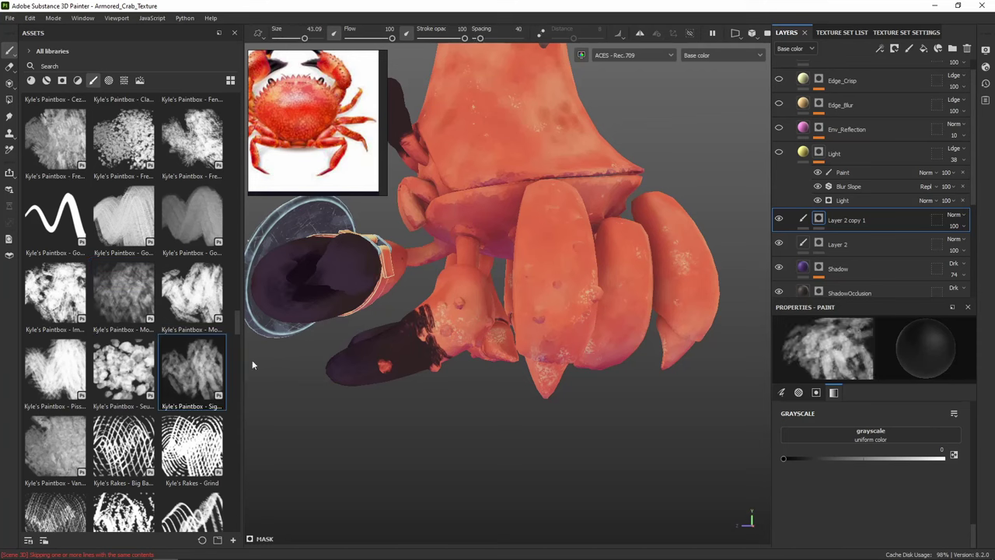
{"action": "mouse_move", "coordinate": [433, 337]}
{"action": "left_mouse_down"}
{"action": "mouse_move", "coordinate": [431, 360]}
{"action": "mouse_move", "coordinate": [412, 346]}
{"action": "mouse_move", "coordinate": [442, 356]}
{"action": "left_mouse_up"}
{"action": "key", "text": "ctrl+z"}
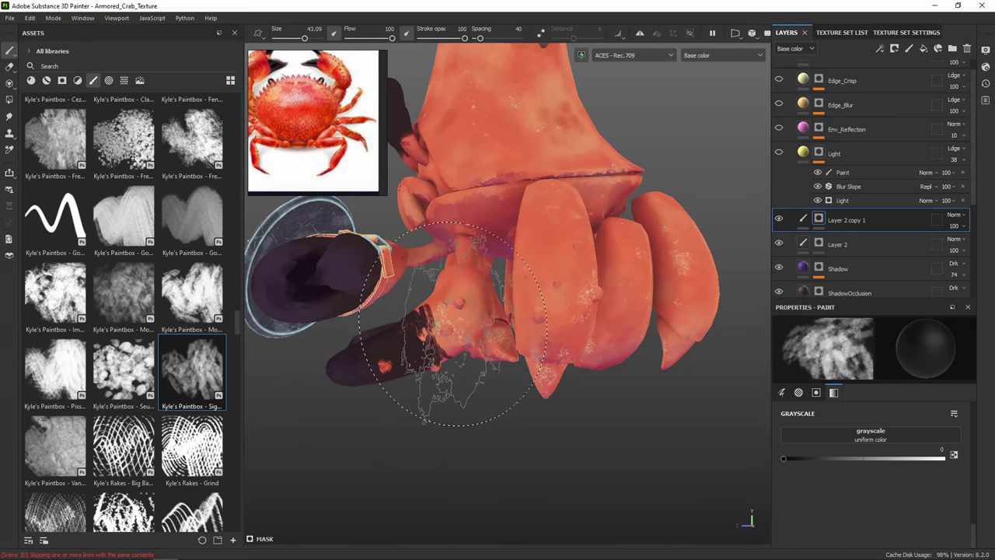
{"action": "key", "text": "bracketleft"}
{"action": "right_click_drag", "start_coordinate": [456, 325], "coordinate": [421, 321], "text": "ctrl"}
{"action": "mouse_move", "coordinate": [414, 325]}
{"action": "left_mouse_down"}
{"action": "mouse_move", "coordinate": [436, 369]}
{"action": "mouse_move", "coordinate": [413, 346]}
{"action": "left_mouse_up"}
{"action": "mouse_move", "coordinate": [440, 393]}
{"action": "left_mouse_down", "text": "alt"}
{"action": "mouse_move", "coordinate": [455, 376]}
{"action": "mouse_move", "coordinate": [500, 244]}
{"action": "left_mouse_up", "text": "alt"}
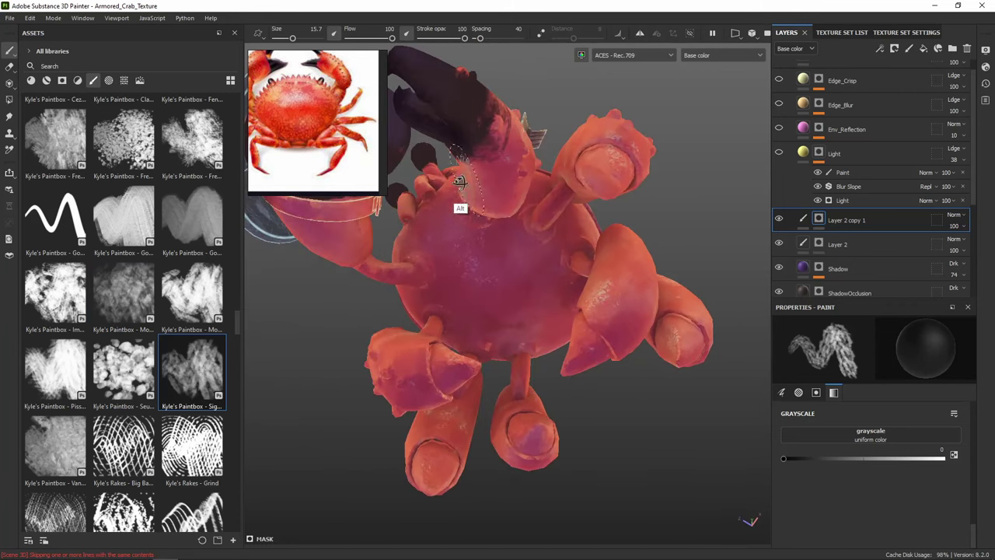
{"action": "mouse_move", "coordinate": [456, 207]}
{"action": "left_mouse_down", "text": "alt"}
{"action": "mouse_move", "coordinate": [645, 267]}
{"action": "mouse_move", "coordinate": [591, 218]}
{"action": "mouse_move", "coordinate": [541, 338]}
{"action": "mouse_move", "coordinate": [516, 275]}
{"action": "mouse_move", "coordinate": [389, 300]}
{"action": "left_mouse_up", "text": "alt"}
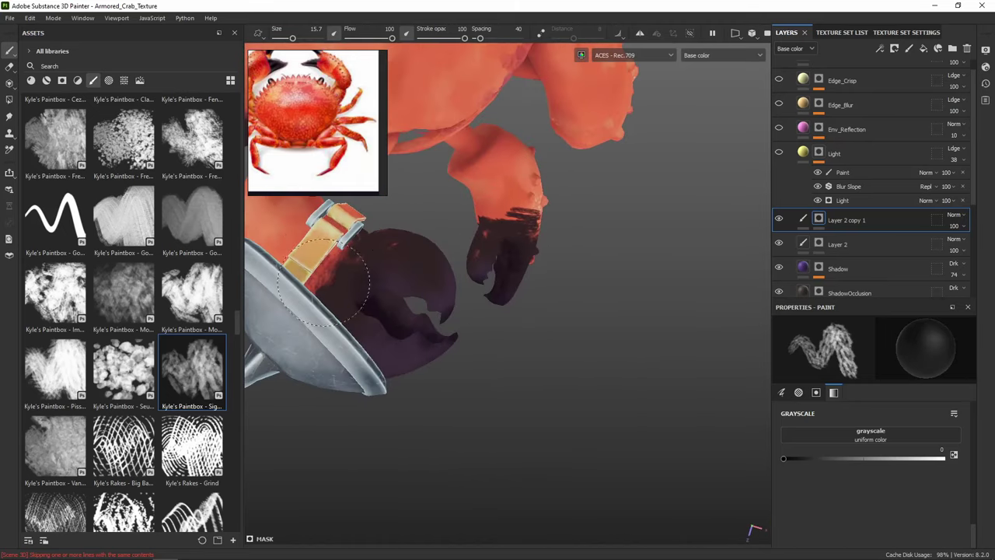
{"action": "mouse_move", "coordinate": [422, 265]}
{"action": "left_mouse_down", "text": "alt"}
{"action": "mouse_move", "coordinate": [289, 209]}
{"action": "mouse_move", "coordinate": [497, 101]}
{"action": "mouse_move", "coordinate": [596, 81]}
{"action": "mouse_move", "coordinate": [559, 82]}
{"action": "mouse_move", "coordinate": [591, 97]}
{"action": "left_mouse_up", "text": "alt"}
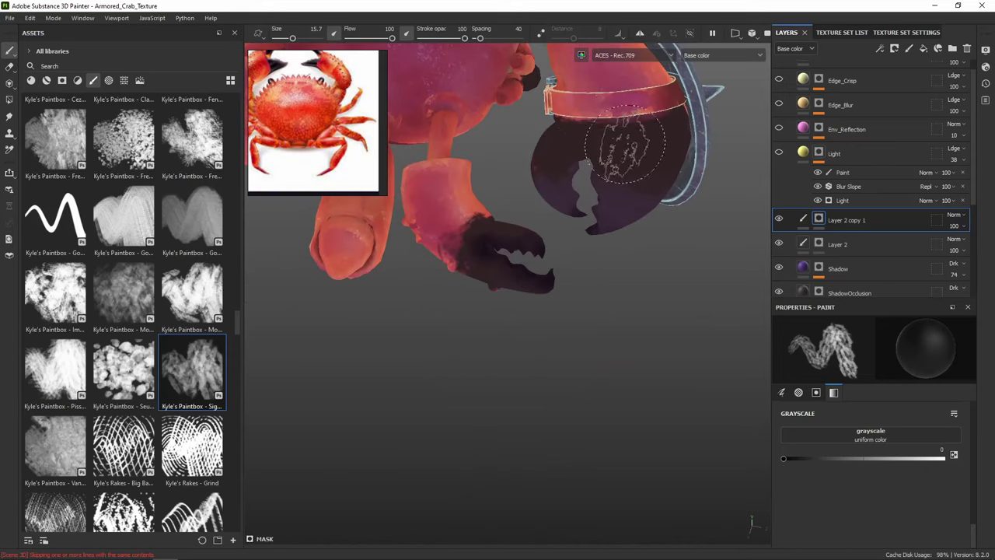
Turn the Light layer's visibility back on over the crab's dark claws and body
{"action": "scroll", "coordinate": [606, 155], "scroll_direction": "down", "scroll_amount": 5}
{"action": "left_click_drag", "start_coordinate": [634, 151], "coordinate": [614, 139], "text": "alt"}
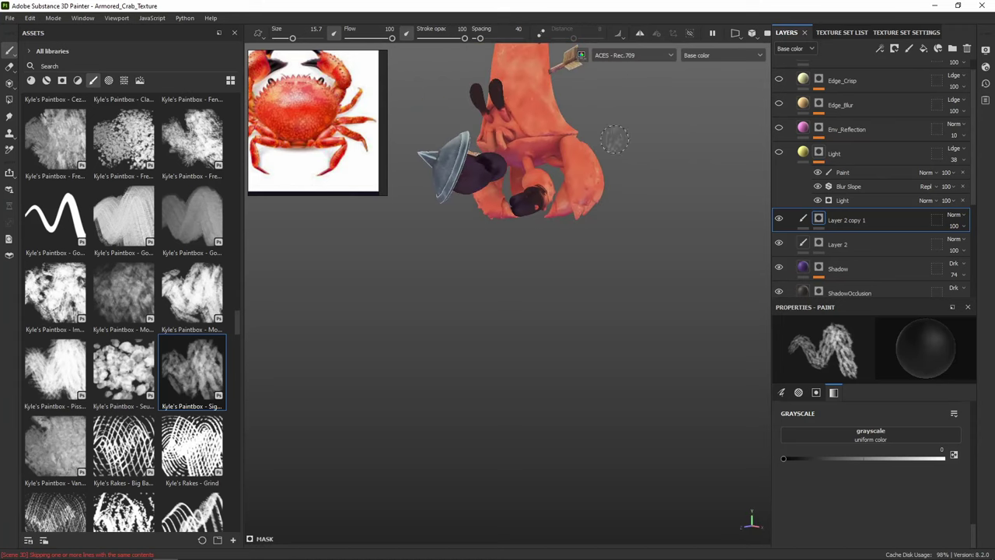
{"action": "left_click", "coordinate": [778, 153]}
{"action": "scroll", "coordinate": [779, 149], "scroll_direction": "up", "scroll_amount": 1}
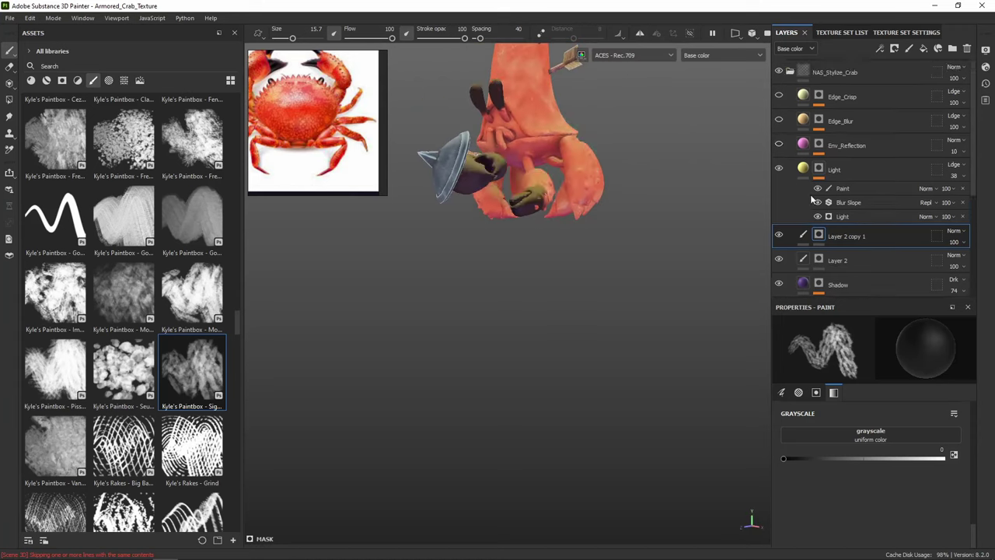
Change the Light layer's base color from strong yellow to a pale, nearly white cream with a slightly more orange hue
{"action": "left_click", "coordinate": [807, 174]}
{"action": "left_click", "coordinate": [898, 440]}
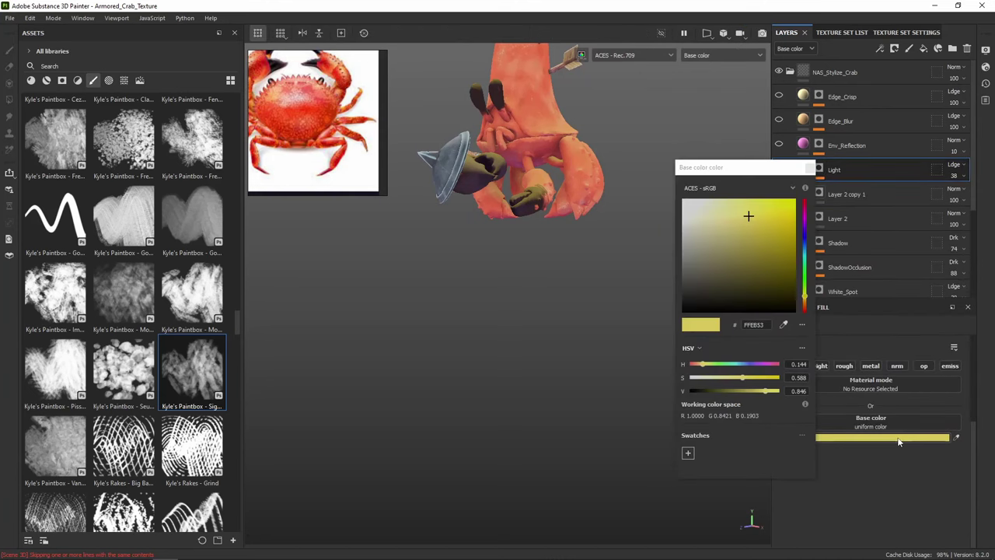
{"action": "left_click", "coordinate": [717, 206]}
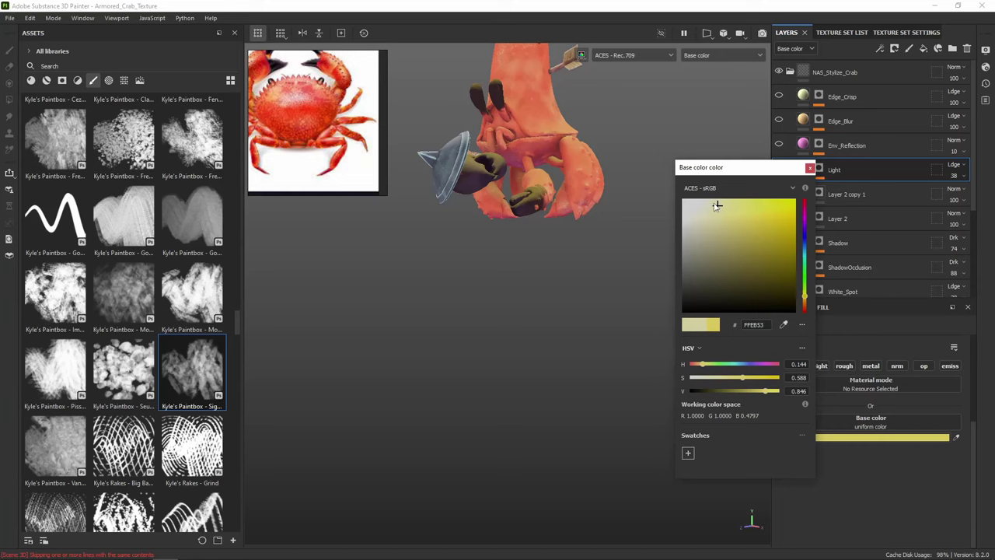
{"action": "left_click", "coordinate": [716, 204]}
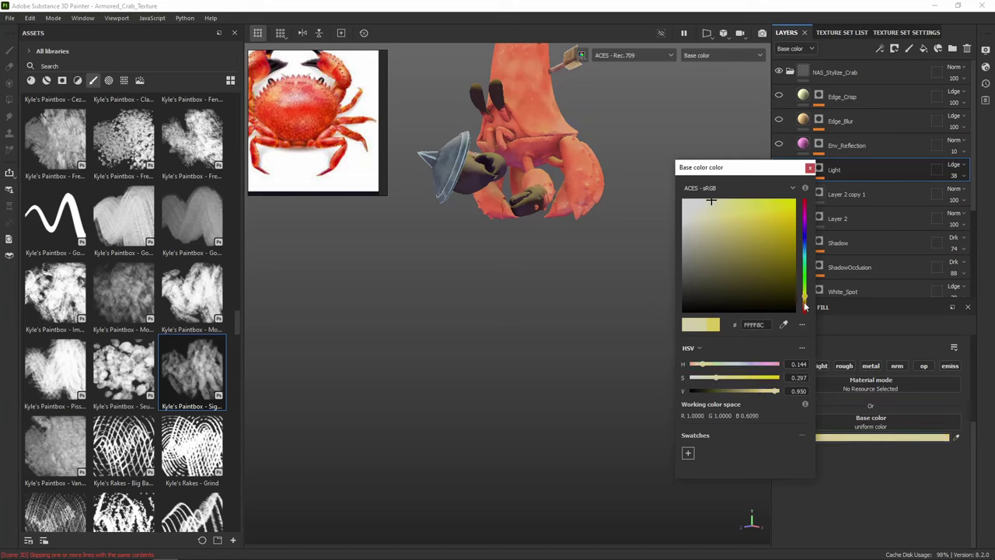
{"action": "left_click", "coordinate": [804, 302]}
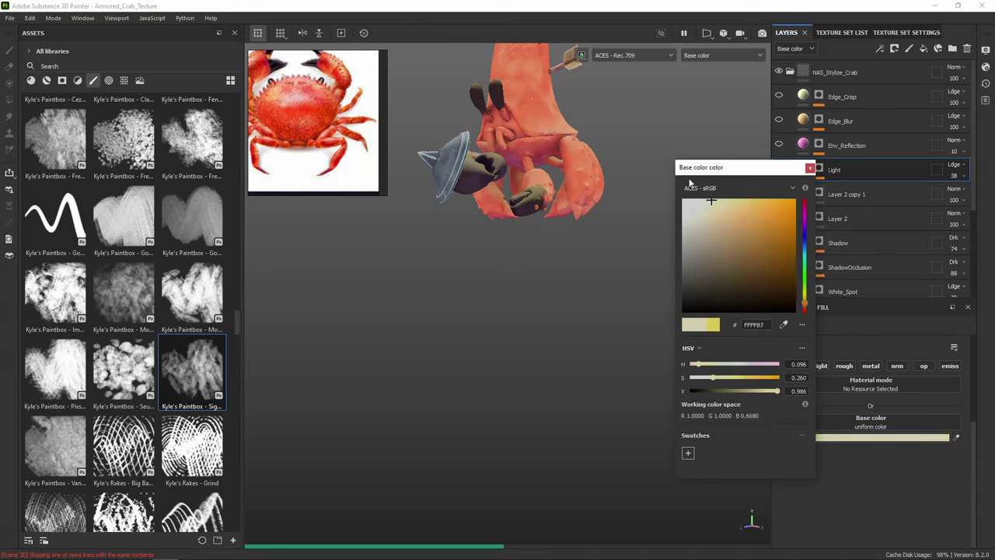
{"action": "left_click", "coordinate": [810, 168]}
Show the Env_Reflection layer and set its opacity to 5
{"action": "middle_click_drag", "start_coordinate": [661, 148], "coordinate": [657, 203], "text": "alt"}
{"action": "scroll", "coordinate": [612, 222], "scroll_direction": "up", "scroll_amount": 4}
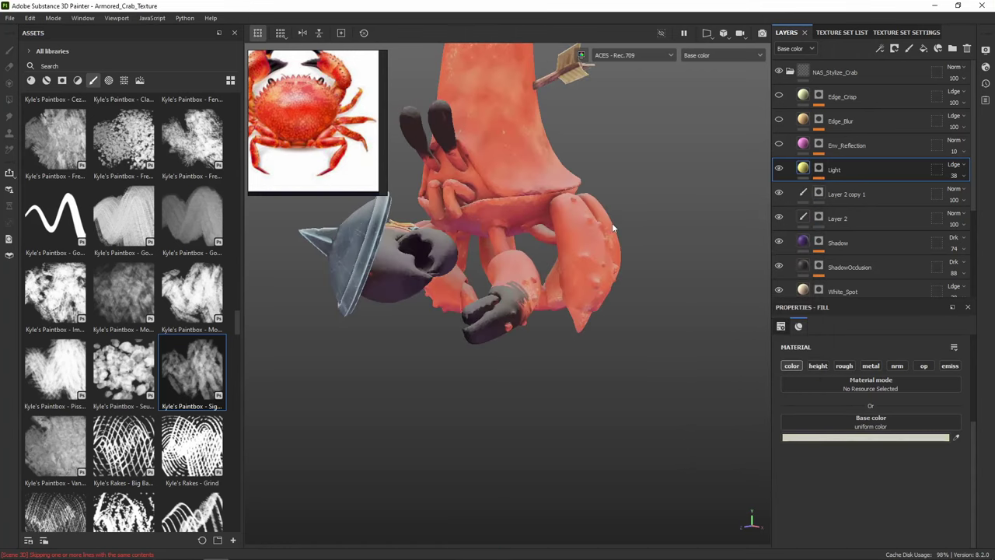
{"action": "left_click_drag", "start_coordinate": [601, 210], "coordinate": [568, 214], "text": "alt"}
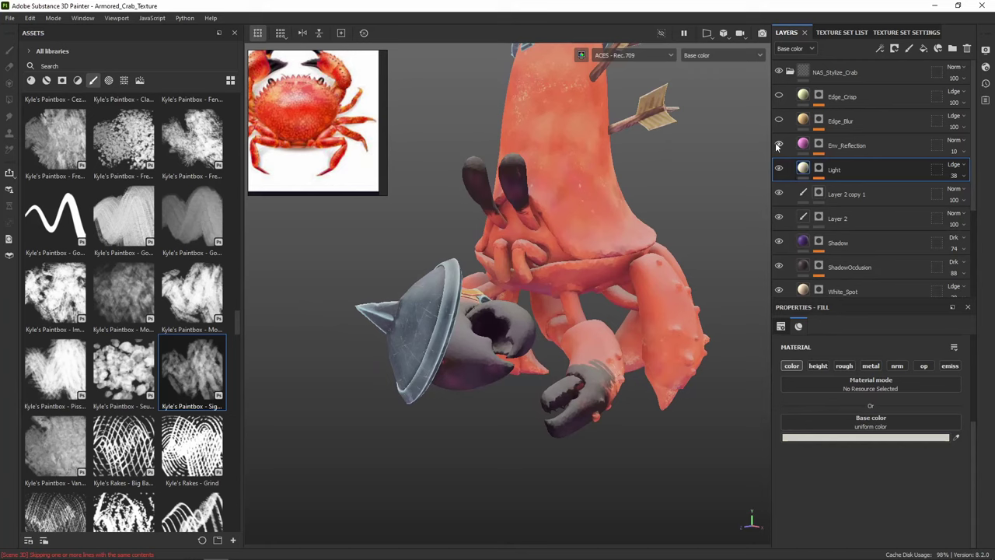
{"action": "left_click", "coordinate": [819, 145]}
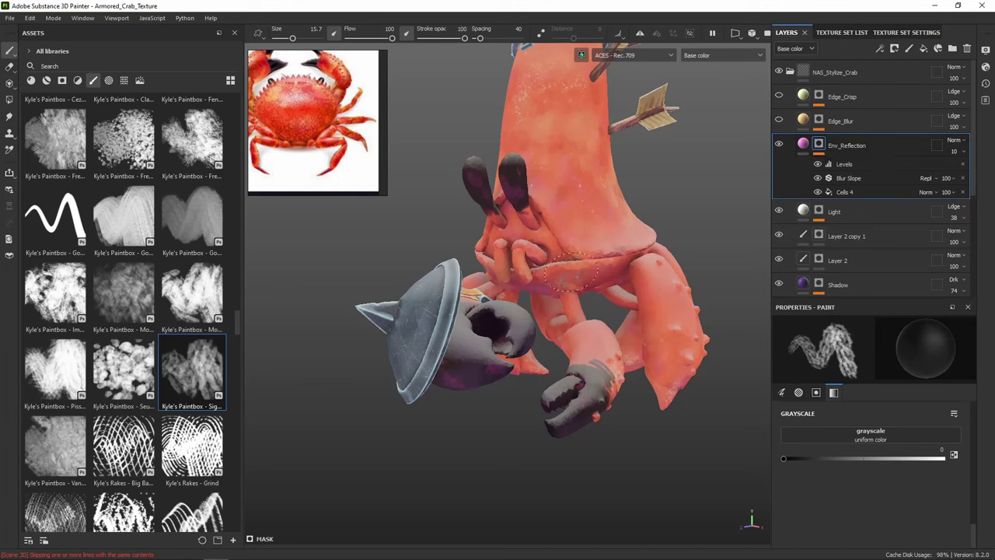
{"action": "left_click", "coordinate": [964, 153]}
Turn on the Edge_Blur and Edge_Crisp layers to add edge highlights to the crab
{"action": "left_click", "coordinate": [779, 121]}
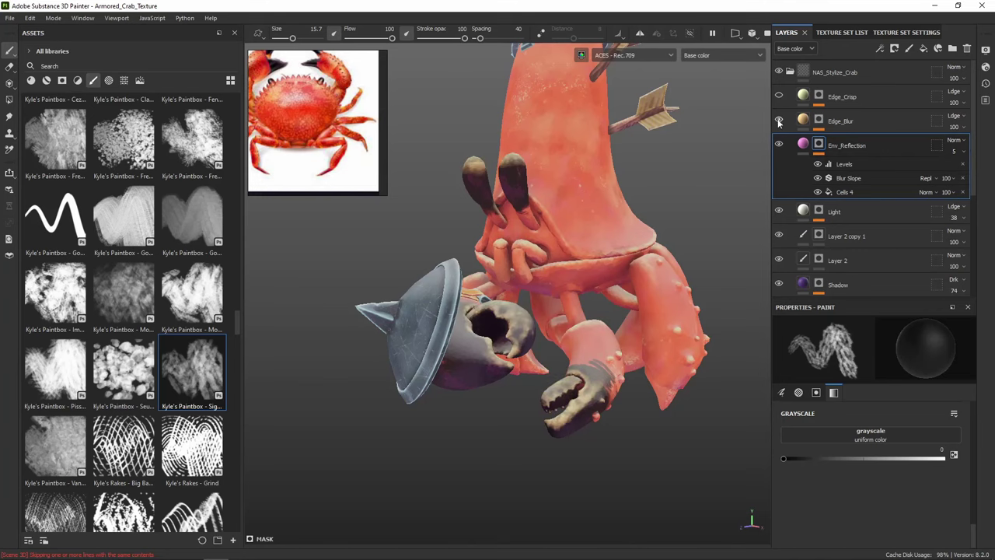
{"action": "left_click_drag", "start_coordinate": [604, 195], "coordinate": [639, 172], "text": "alt"}
{"action": "left_click", "coordinate": [779, 97]}
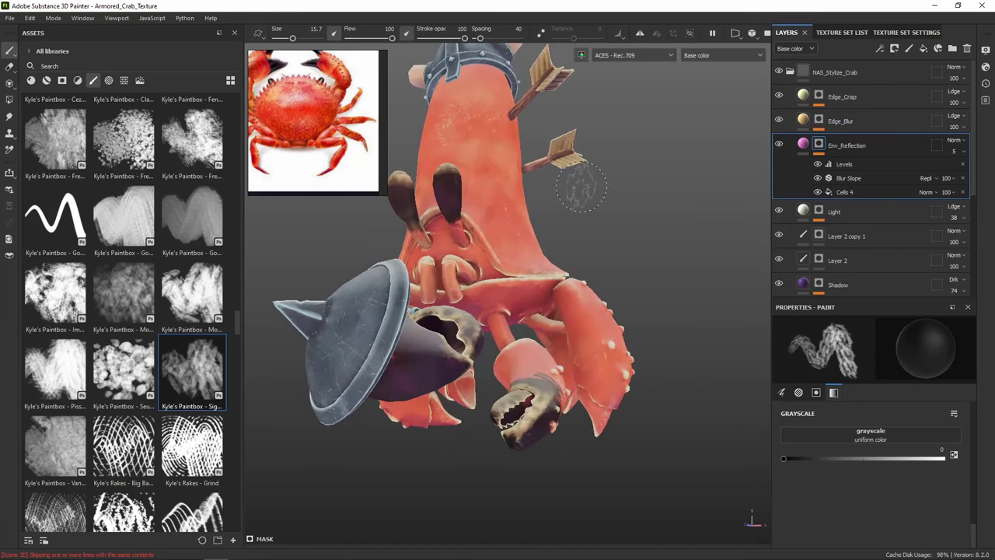
Brush over the small claw's dark edge on the mask of Layer 2 with the streaky size 15.7 brush
{"action": "scroll", "coordinate": [582, 191], "scroll_direction": "down", "scroll_amount": 3}
{"action": "left_click_drag", "start_coordinate": [609, 212], "coordinate": [526, 272], "text": "alt"}
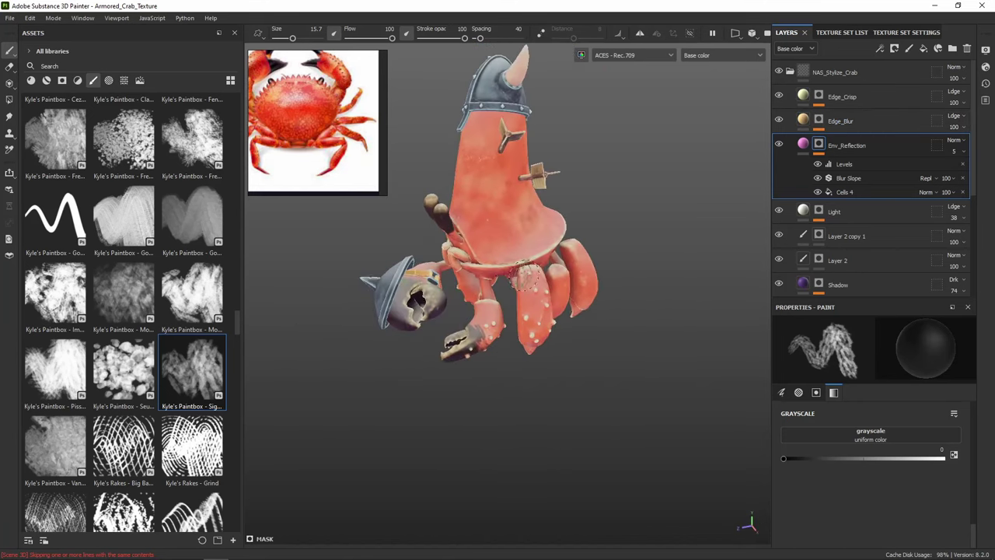
{"action": "scroll", "coordinate": [527, 263], "scroll_direction": "up", "scroll_amount": 2}
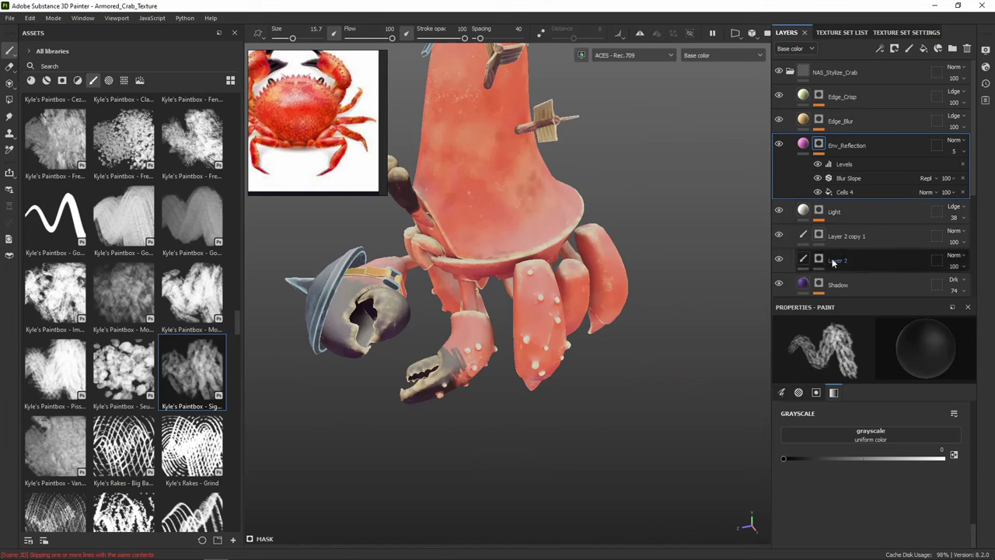
{"action": "left_click", "coordinate": [818, 263]}
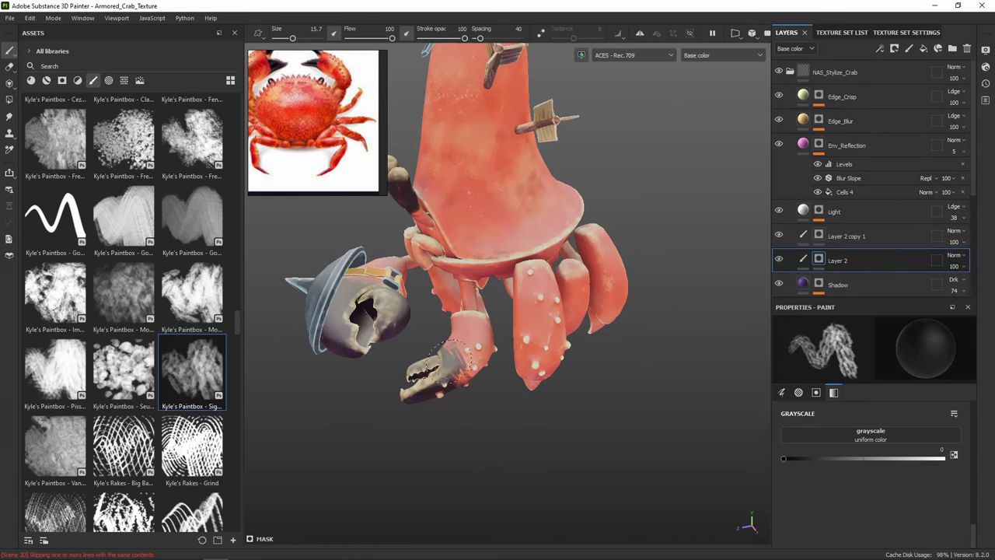
{"action": "left_click_drag", "start_coordinate": [470, 350], "coordinate": [458, 344]}
Examine the claws, eye stalks and edge highlights from the shield side and the front, both far and near
{"action": "mouse_move", "coordinate": [544, 318]}
{"action": "left_mouse_down", "text": "alt"}
{"action": "mouse_move", "coordinate": [555, 220]}
{"action": "mouse_move", "coordinate": [424, 233]}
{"action": "mouse_move", "coordinate": [508, 257]}
{"action": "mouse_move", "coordinate": [500, 216]}
{"action": "mouse_move", "coordinate": [420, 211]}
{"action": "left_mouse_up", "text": "alt"}
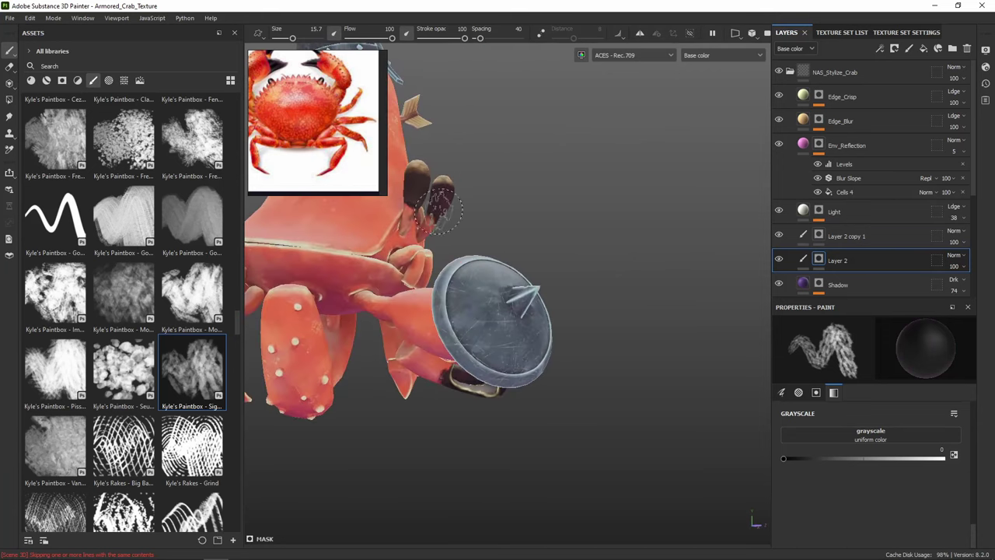
{"action": "scroll", "coordinate": [445, 224], "scroll_direction": "down", "scroll_amount": 5}
{"action": "middle_click_drag", "start_coordinate": [516, 212], "coordinate": [550, 197], "text": "alt"}
{"action": "left_click_drag", "start_coordinate": [550, 198], "coordinate": [309, 245], "text": "alt"}
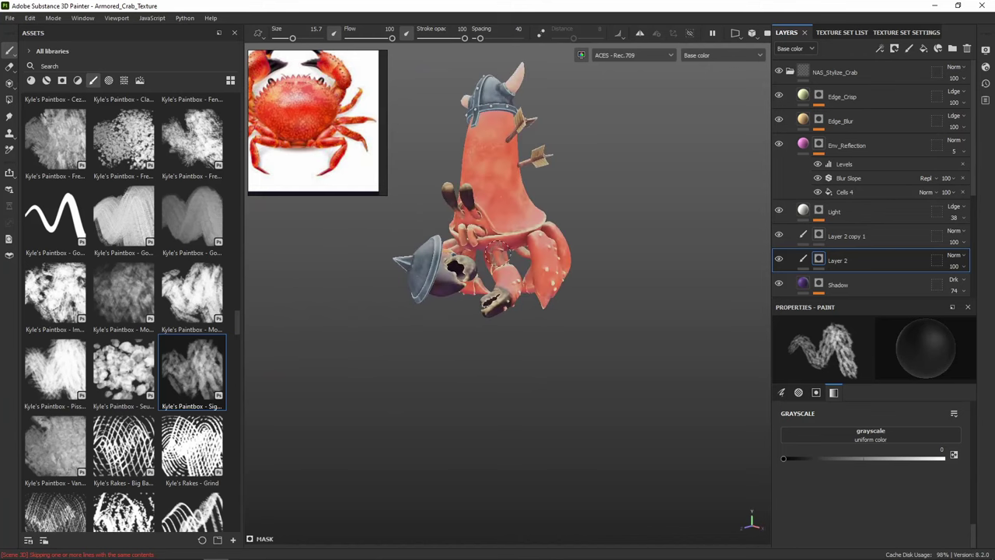
{"action": "scroll", "coordinate": [488, 246], "scroll_direction": "up", "scroll_amount": 5}
{"action": "middle_click_drag", "start_coordinate": [541, 251], "coordinate": [622, 248], "text": "alt"}
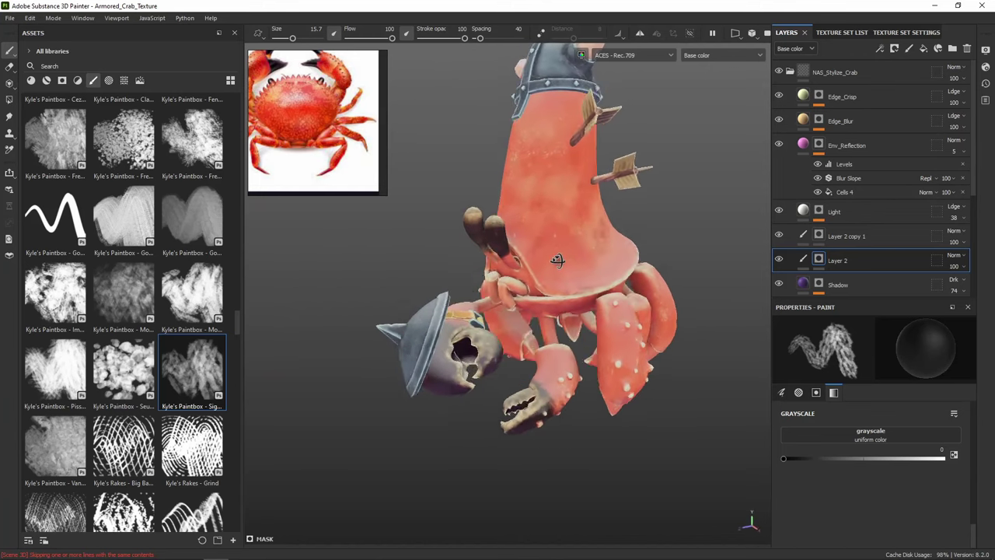
{"action": "left_click_drag", "start_coordinate": [557, 262], "coordinate": [576, 264], "text": "alt"}
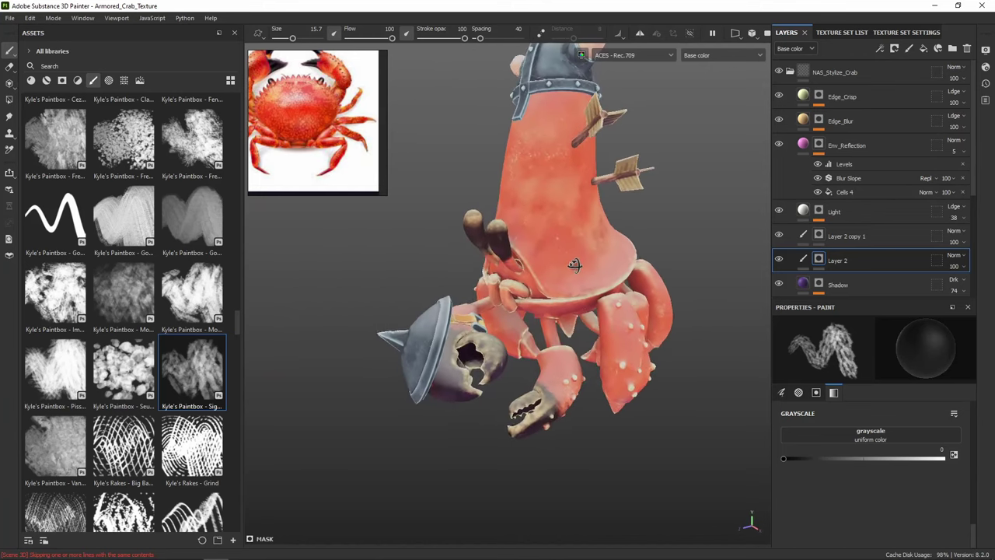
Rename Layer 2 as eye and Layer 2 copy 1 as hand
{"action": "double_click", "coordinate": [839, 255]}
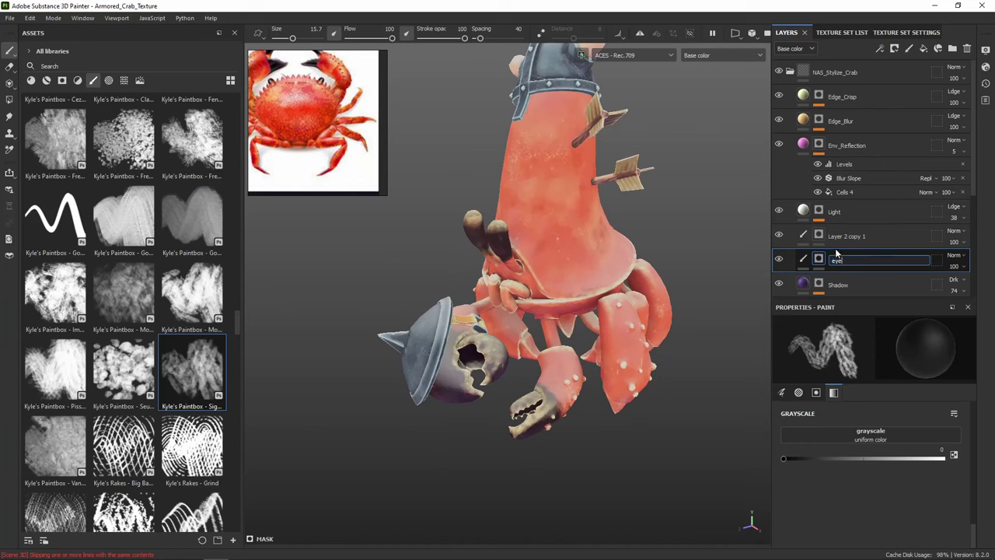
{"action": "type", "text": "eye"}
{"action": "key", "text": "Return"}
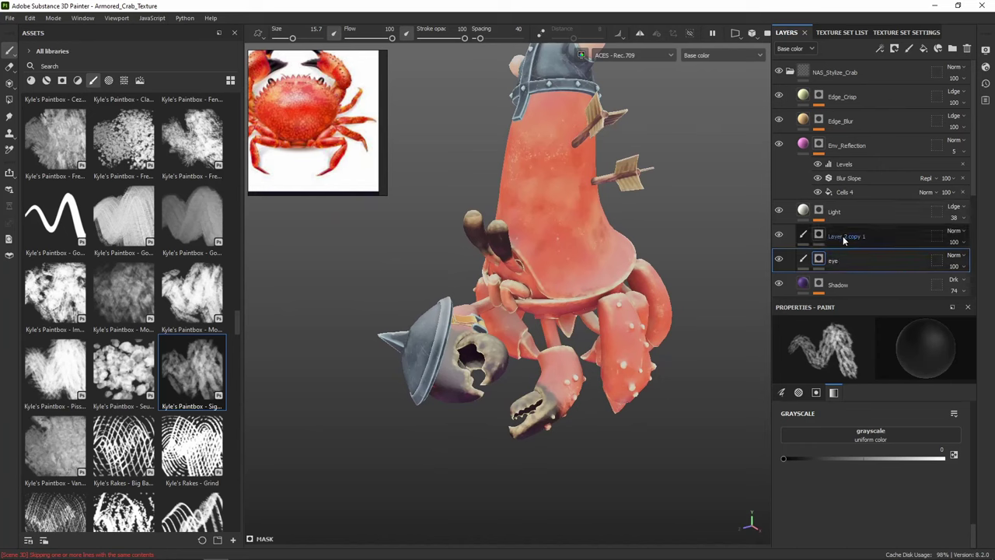
{"action": "double_click", "coordinate": [843, 236]}
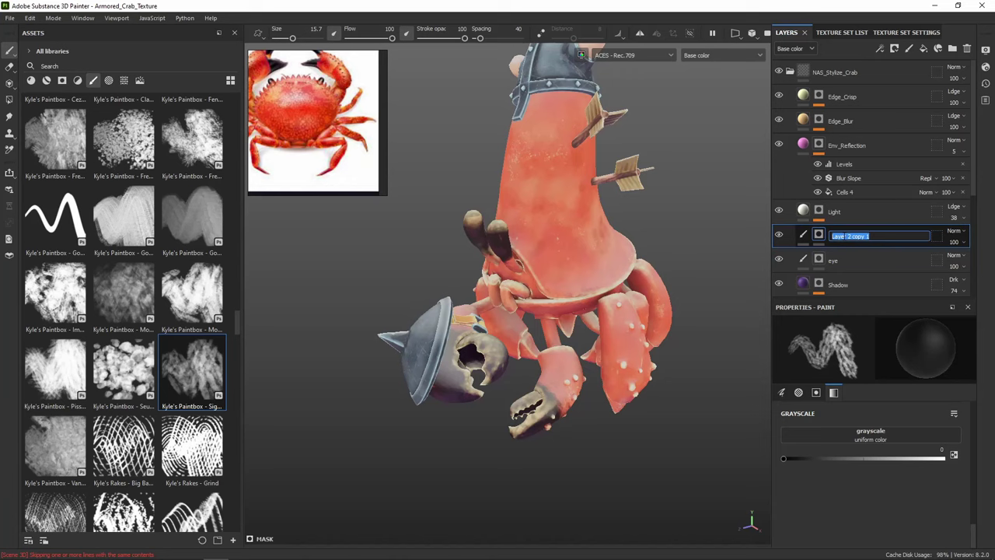
{"action": "type", "text": "hand"}
{"action": "key", "text": "Return"}
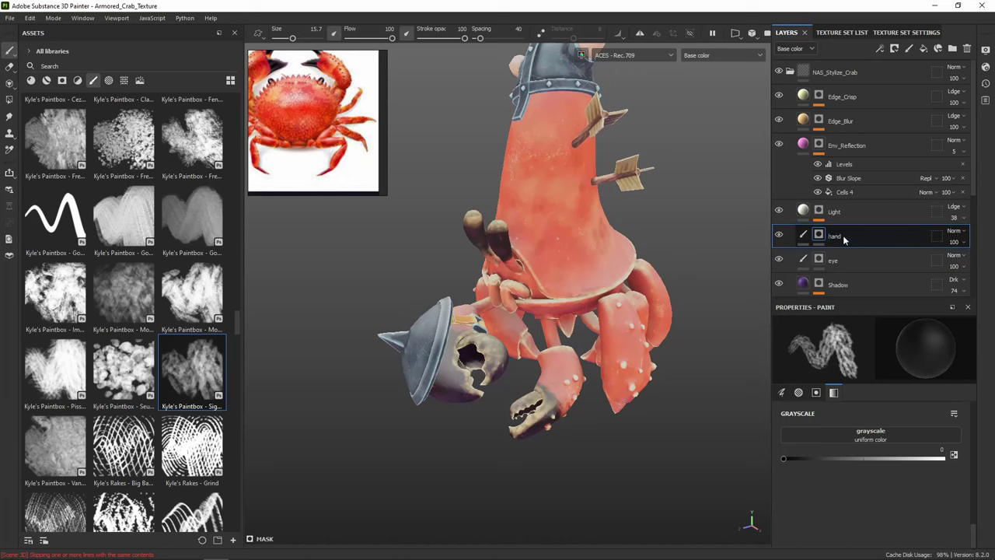
Add a new paint layer directly above the Edge_Crisp layer
{"action": "middle_click_drag", "start_coordinate": [761, 201], "coordinate": [736, 236], "text": "alt"}
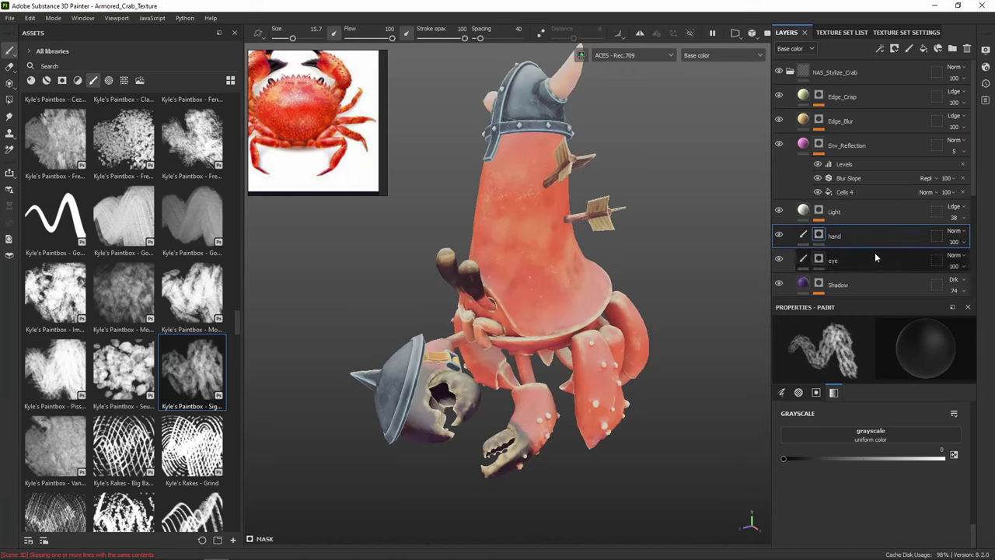
{"action": "left_click", "coordinate": [871, 104]}
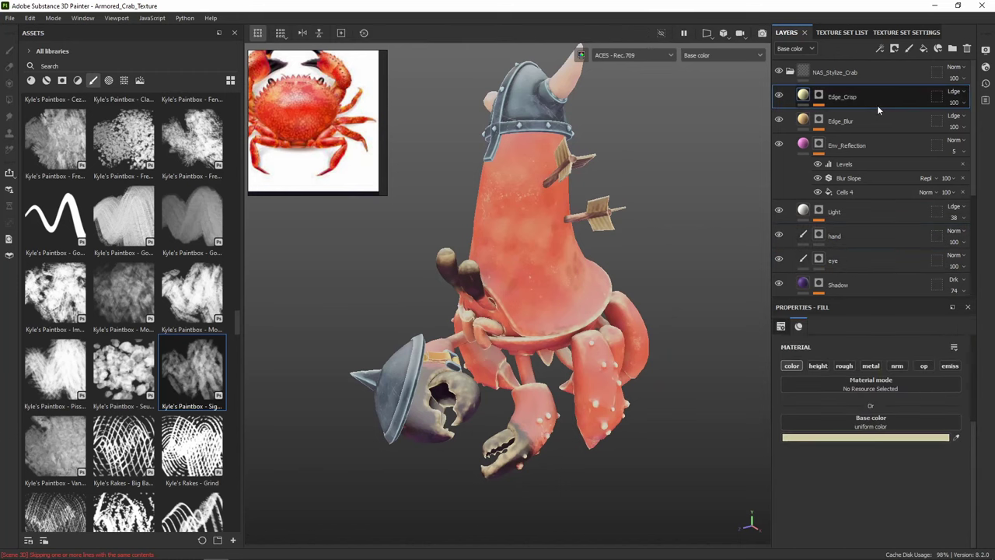
{"action": "left_click", "coordinate": [910, 49]}
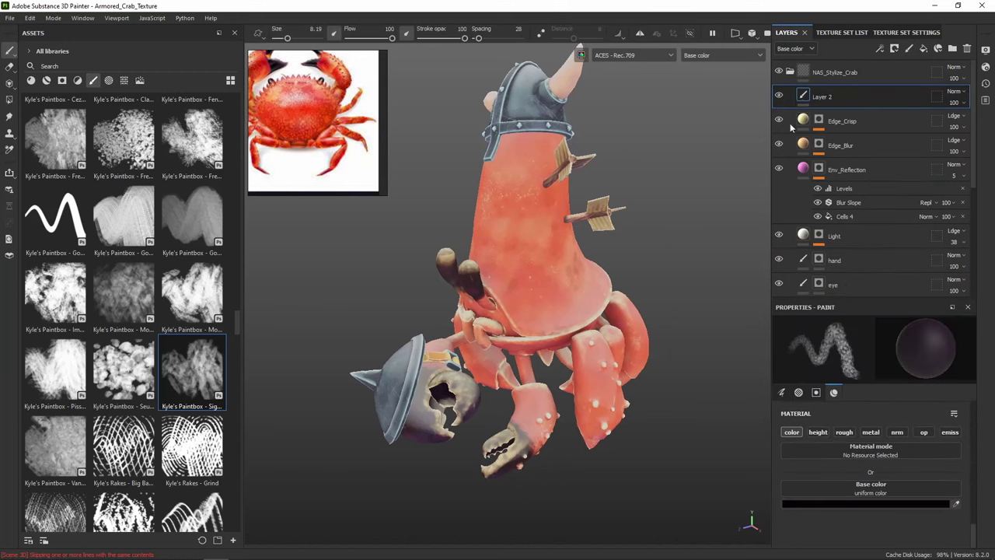
Sample a dark red from the crab and paint shading on the body just below the helmet rim at brush size 8.19
{"action": "scroll", "coordinate": [560, 213], "scroll_direction": "up", "scroll_amount": 5}
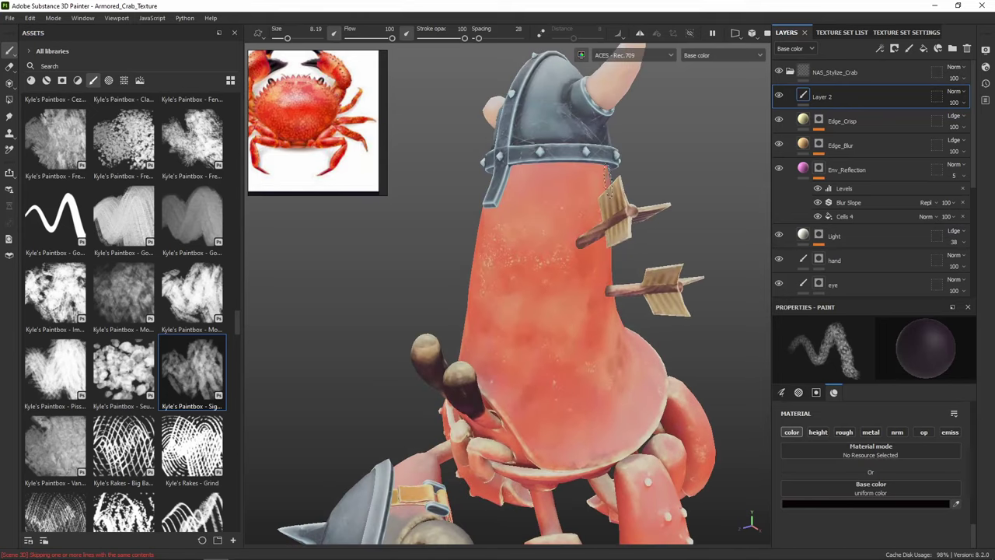
{"action": "left_click", "coordinate": [956, 506]}
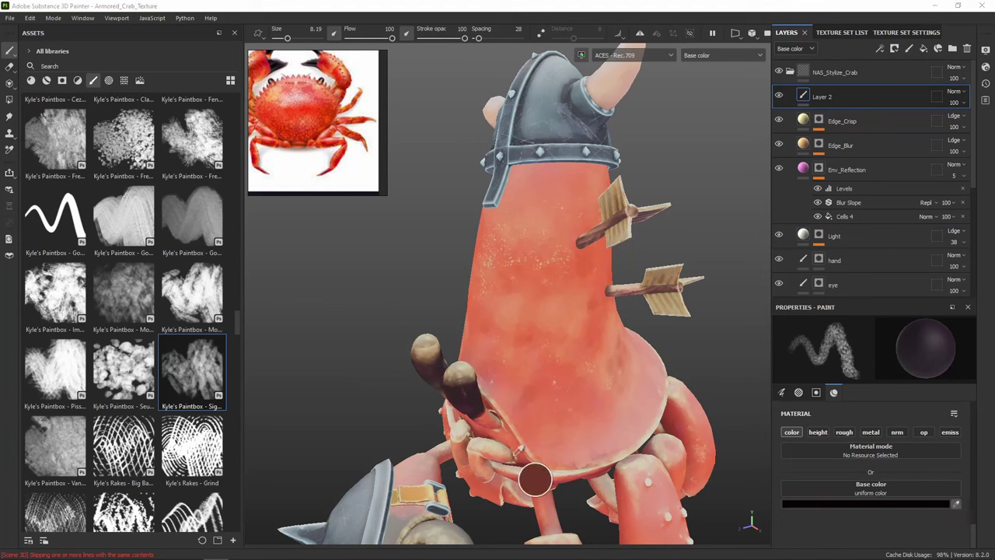
{"action": "left_click", "coordinate": [509, 180]}
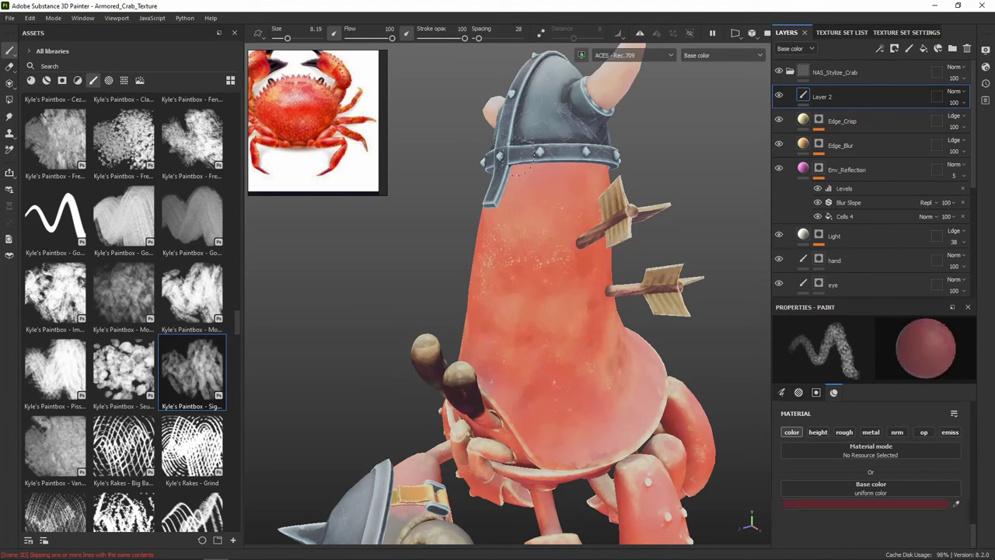
{"action": "mouse_move", "coordinate": [515, 167]}
{"action": "left_mouse_down"}
{"action": "mouse_move", "coordinate": [618, 164]}
{"action": "mouse_move", "coordinate": [586, 146]}
{"action": "mouse_move", "coordinate": [529, 156]}
{"action": "mouse_move", "coordinate": [578, 176]}
{"action": "left_mouse_up"}
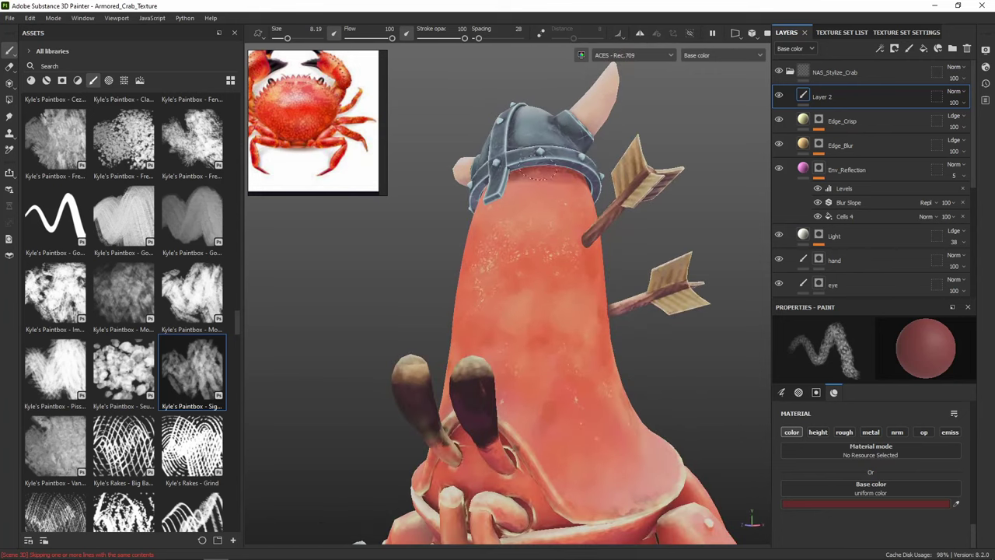
Add cloudy dark red shading below the other side of the helmet with the soft Kyle's Paintbox brush at size 44.44
{"action": "left_click", "coordinate": [132, 293]}
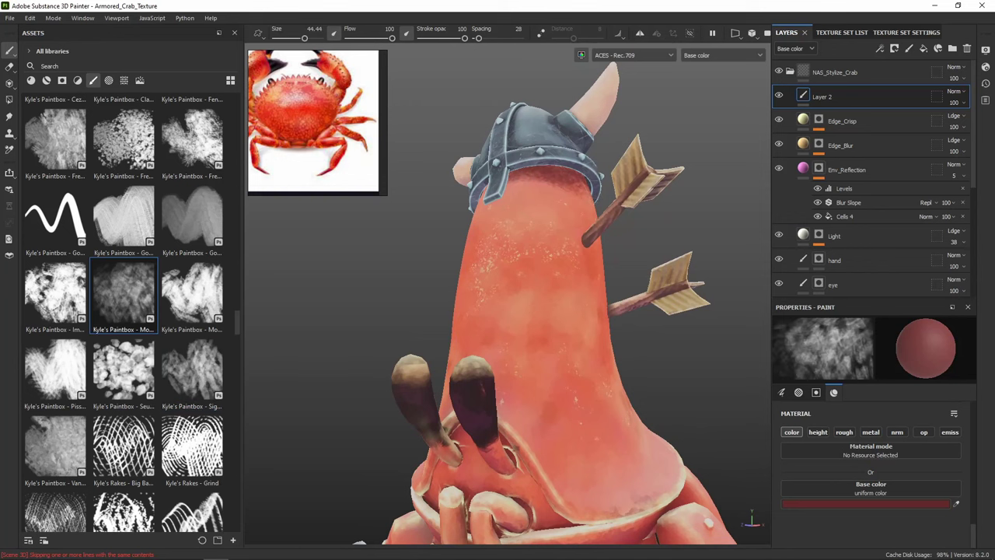
{"action": "mouse_move", "coordinate": [523, 184]}
{"action": "left_mouse_down", "text": "alt"}
{"action": "mouse_move", "coordinate": [513, 241]}
{"action": "mouse_move", "coordinate": [517, 232]}
{"action": "left_mouse_up", "text": "alt"}
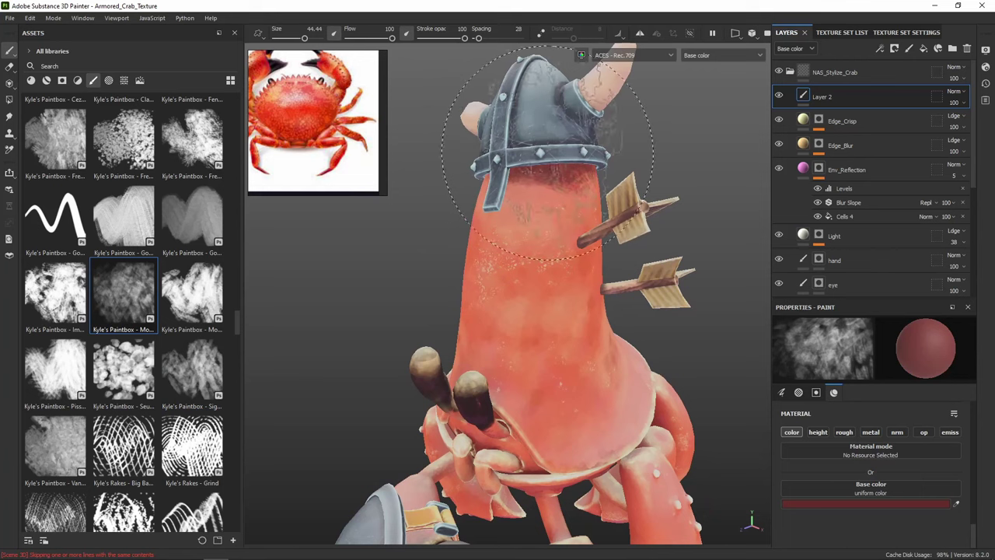
{"action": "left_click_drag", "start_coordinate": [444, 189], "coordinate": [597, 179], "text": "alt"}
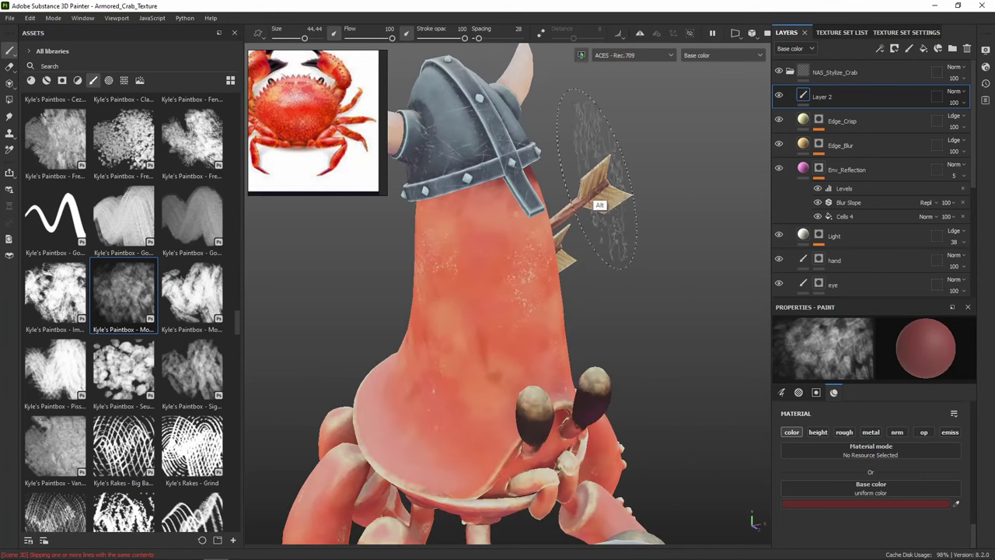
{"action": "left_click", "coordinate": [467, 151]}
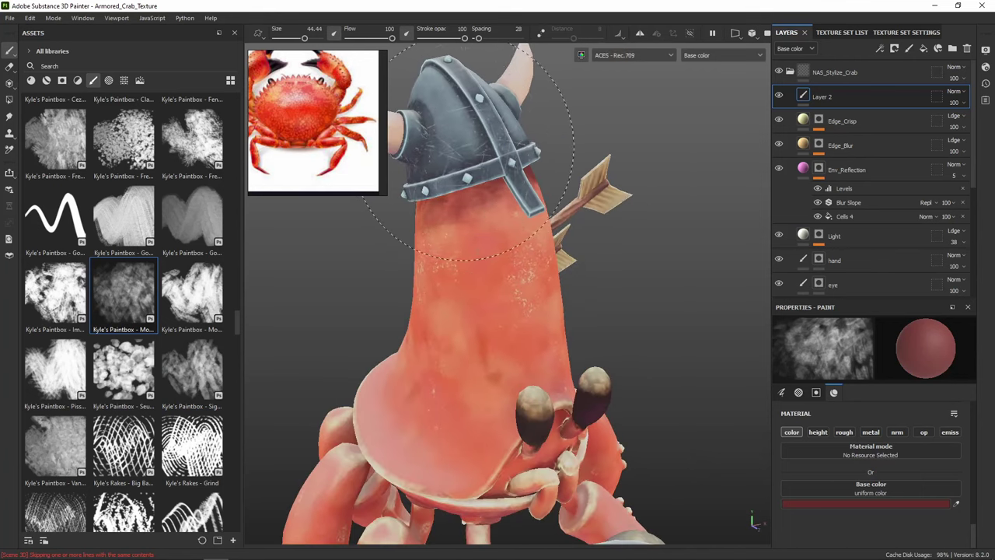
Extend the dark red shading around the sides and back of the body below the helmet rim at brush size 19.91
{"action": "key", "text": "bracketleft"}
{"action": "key", "text": "bracketleft"}
{"action": "key", "text": "bracketleft"}
{"action": "key", "text": "bracketleft"}
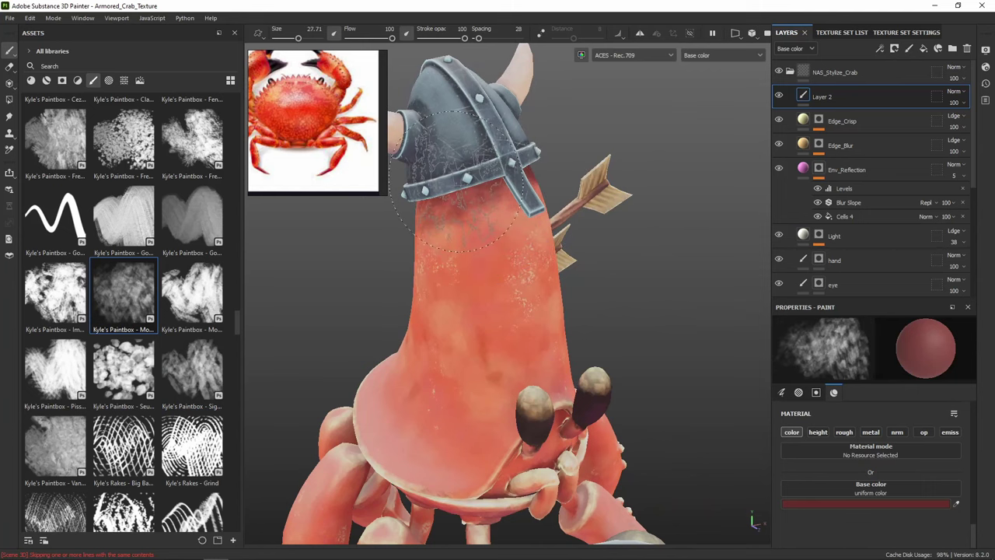
{"action": "right_click_drag", "start_coordinate": [454, 180], "coordinate": [440, 175], "text": "ctrl"}
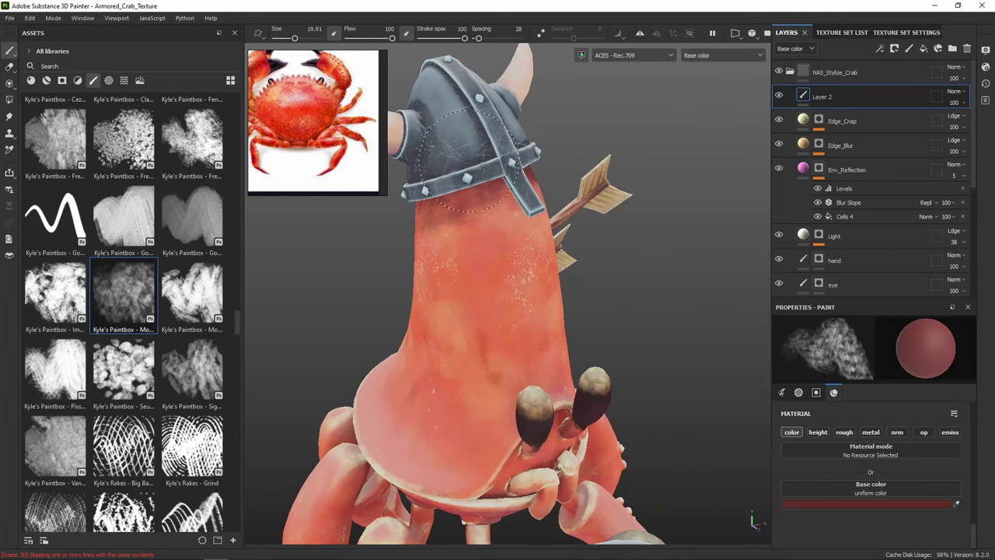
{"action": "left_click_drag", "start_coordinate": [498, 167], "coordinate": [599, 163], "text": "alt"}
{"action": "left_click_drag", "start_coordinate": [537, 187], "coordinate": [601, 188], "text": "alt"}
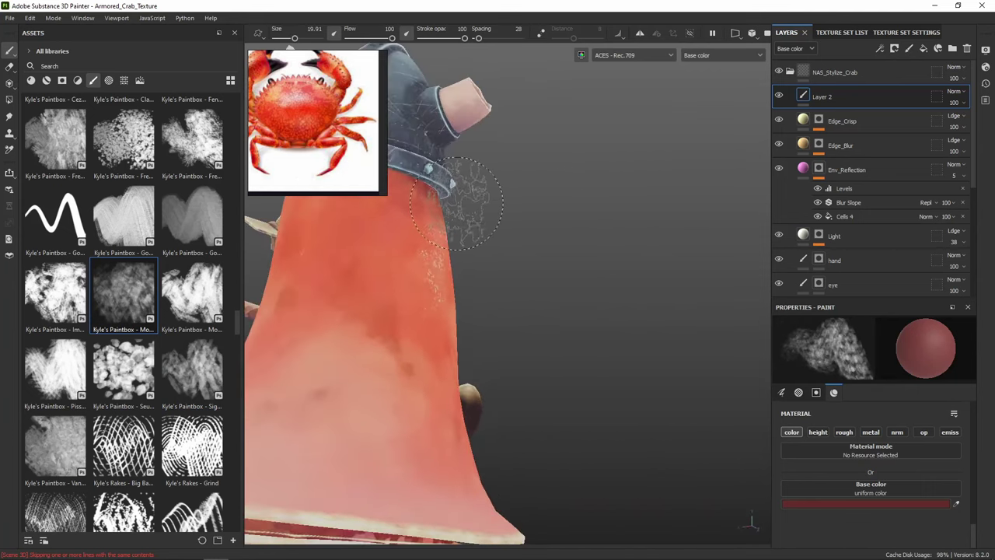
{"action": "mouse_move", "coordinate": [490, 209]}
{"action": "left_mouse_down", "text": "alt"}
{"action": "mouse_move", "coordinate": [551, 235]}
{"action": "mouse_move", "coordinate": [418, 198]}
{"action": "left_mouse_up", "text": "alt"}
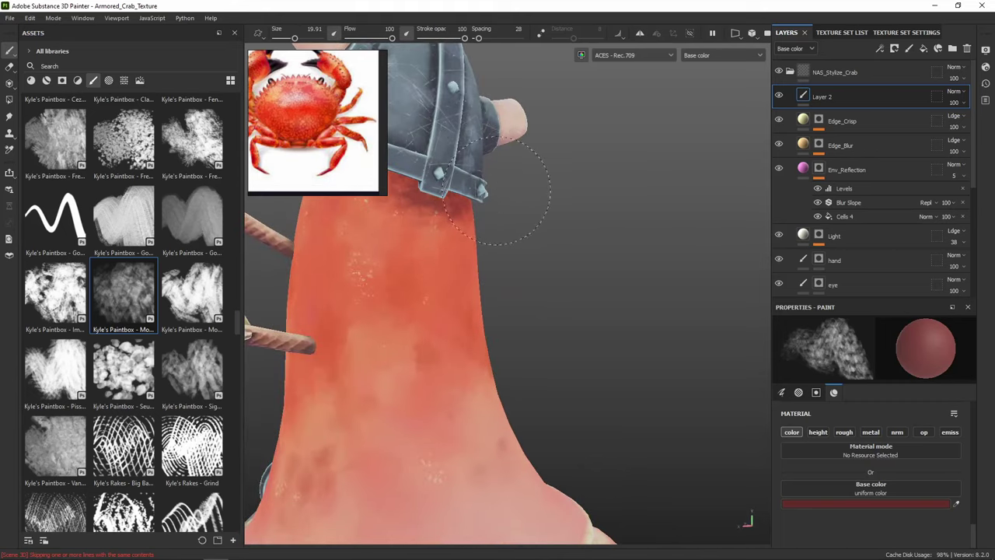
{"action": "left_click_drag", "start_coordinate": [495, 182], "coordinate": [447, 175], "text": "alt"}
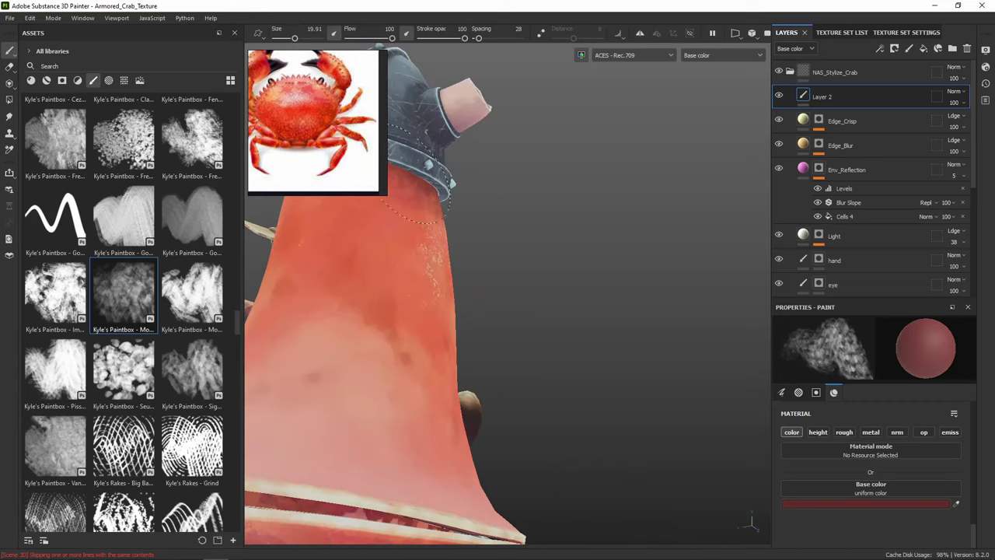
{"action": "mouse_move", "coordinate": [335, 208]}
{"action": "left_mouse_down", "text": "alt"}
{"action": "mouse_move", "coordinate": [553, 234]}
{"action": "mouse_move", "coordinate": [591, 261]}
{"action": "left_mouse_up", "text": "alt"}
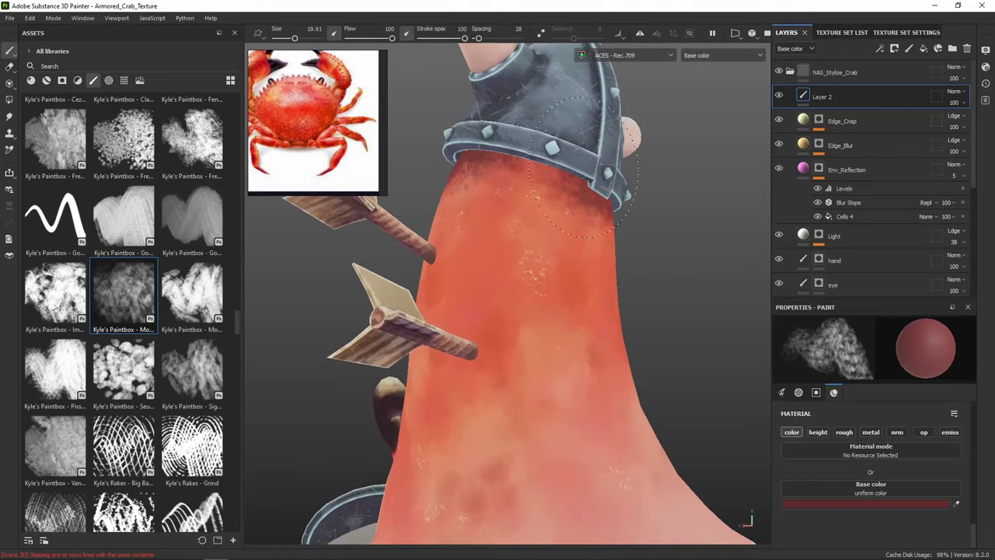
{"action": "left_click_drag", "start_coordinate": [565, 165], "coordinate": [477, 157]}
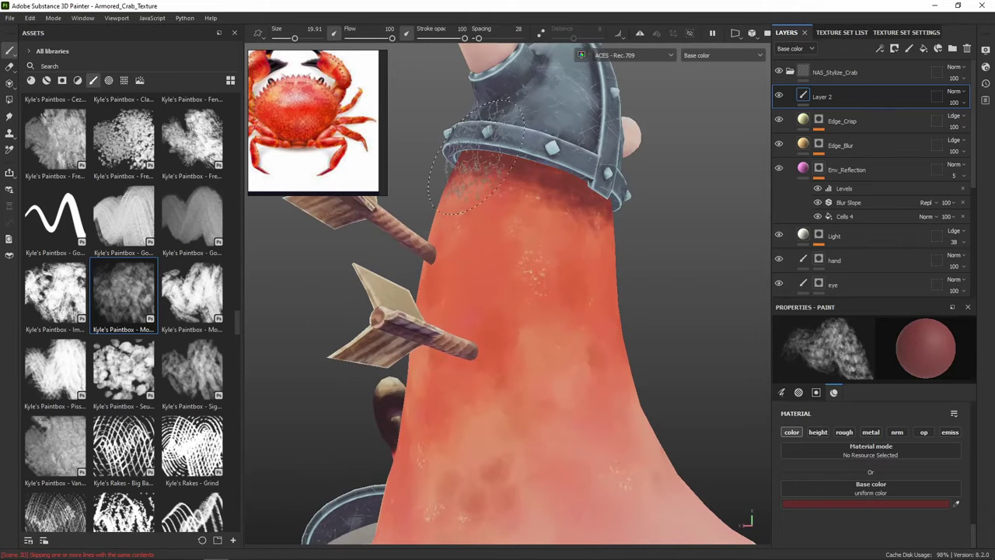
Paint dark red contact shading on the body around the helmet's nose guard at brush size 8.19
{"action": "scroll", "coordinate": [459, 214], "scroll_direction": "down", "scroll_amount": 3}
{"action": "left_click_drag", "start_coordinate": [424, 198], "coordinate": [656, 238], "text": "alt"}
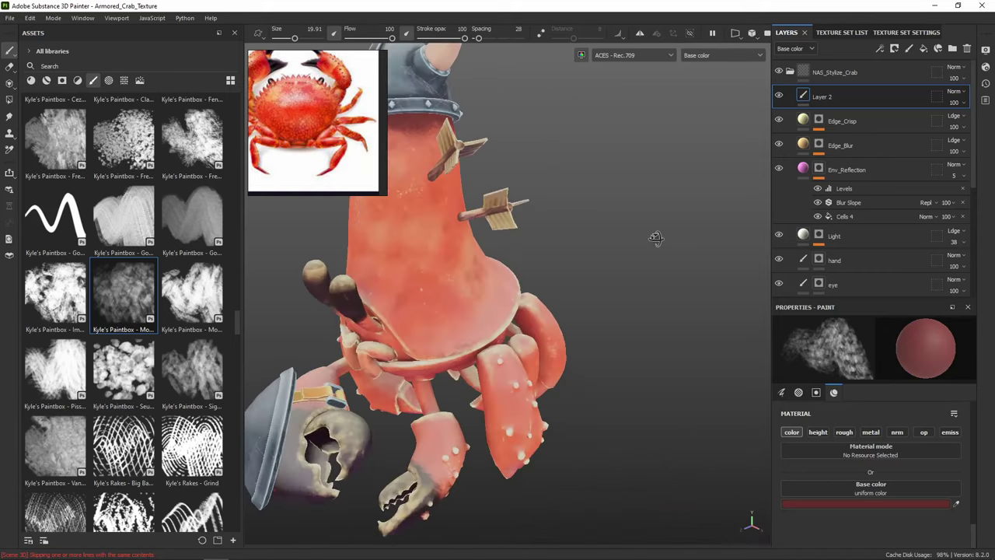
{"action": "middle_click_drag", "start_coordinate": [474, 175], "coordinate": [555, 230], "text": "alt"}
{"action": "left_click_drag", "start_coordinate": [554, 229], "coordinate": [509, 190], "text": "alt"}
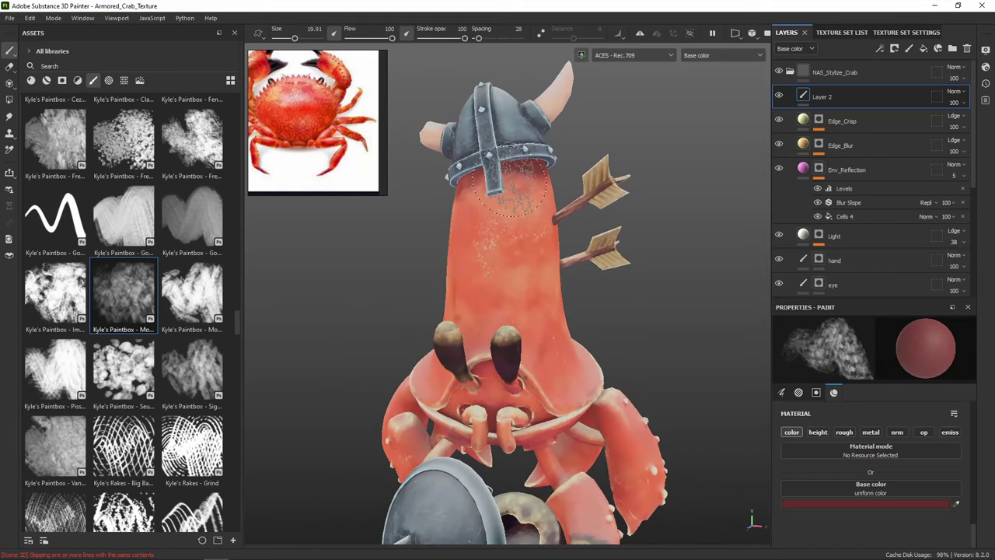
{"action": "left_click_drag", "start_coordinate": [535, 225], "coordinate": [486, 190], "text": "alt"}
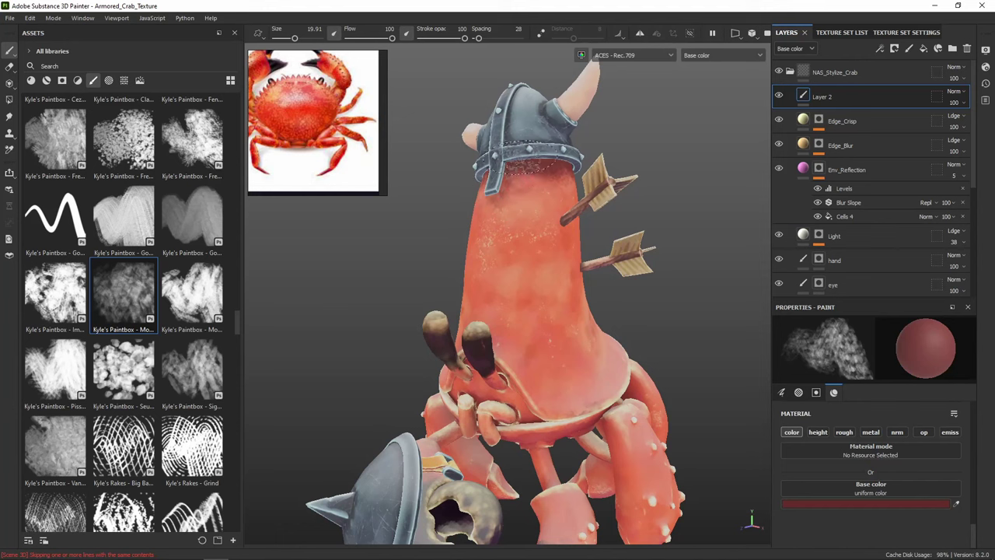
{"action": "right_click_drag", "start_coordinate": [515, 198], "coordinate": [497, 207], "text": "ctrl"}
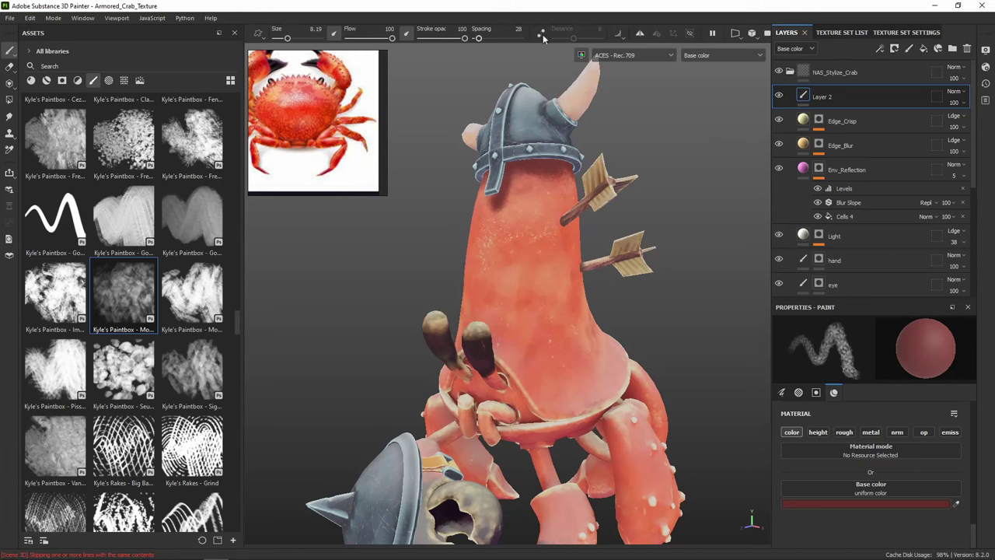
Add a white mask to Layer 2 and soften the shading's lower edge around the helmet with black at brush size 11.31
{"action": "left_click", "coordinate": [895, 48]}
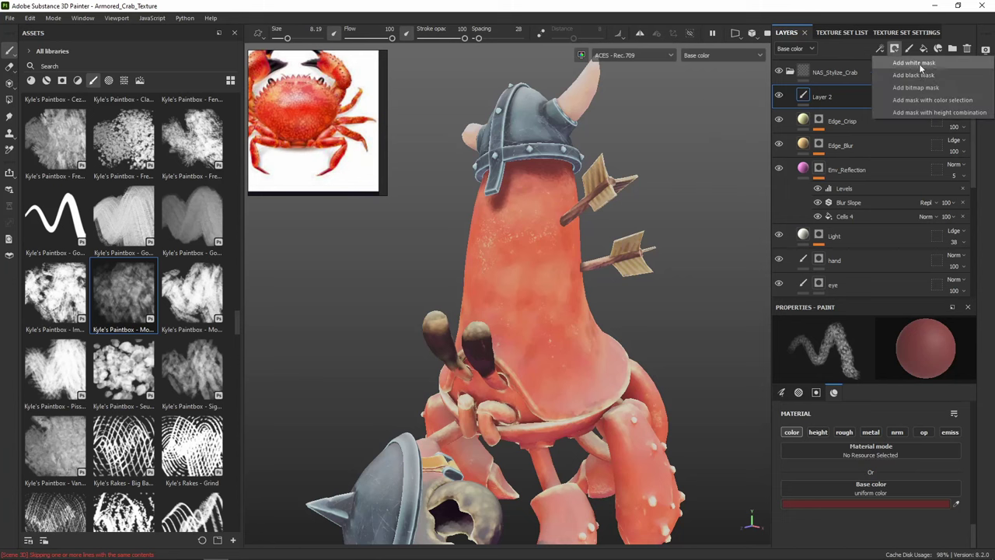
{"action": "left_click", "coordinate": [921, 63]}
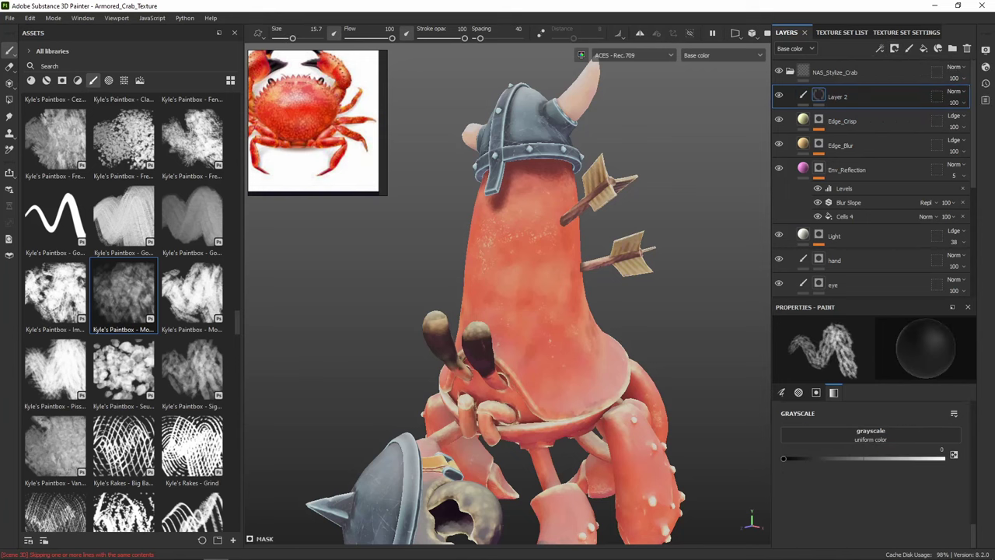
{"action": "key", "text": "bracketleft"}
{"action": "key", "text": "bracketleft"}
{"action": "key", "text": "bracketleft"}
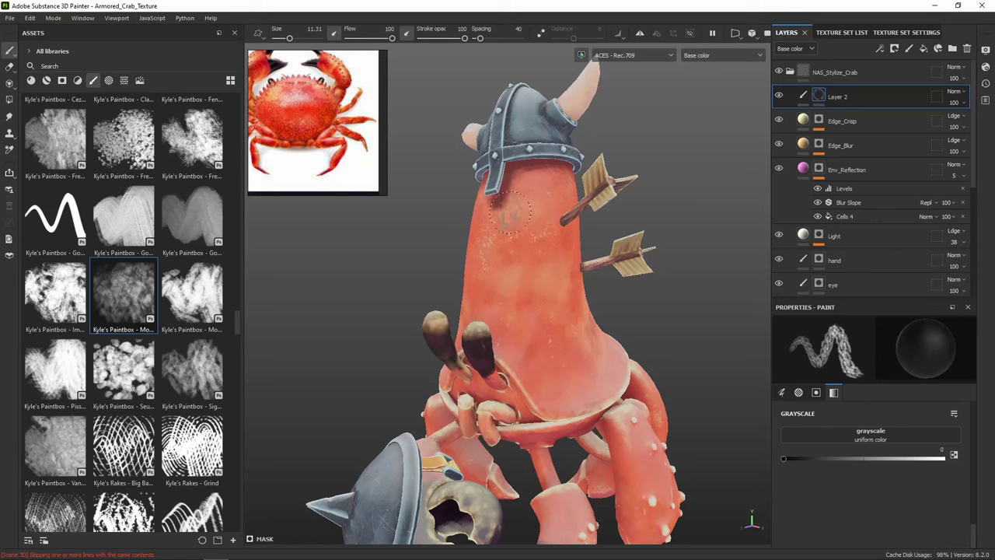
{"action": "left_click_drag", "start_coordinate": [482, 247], "coordinate": [573, 249], "text": "alt"}
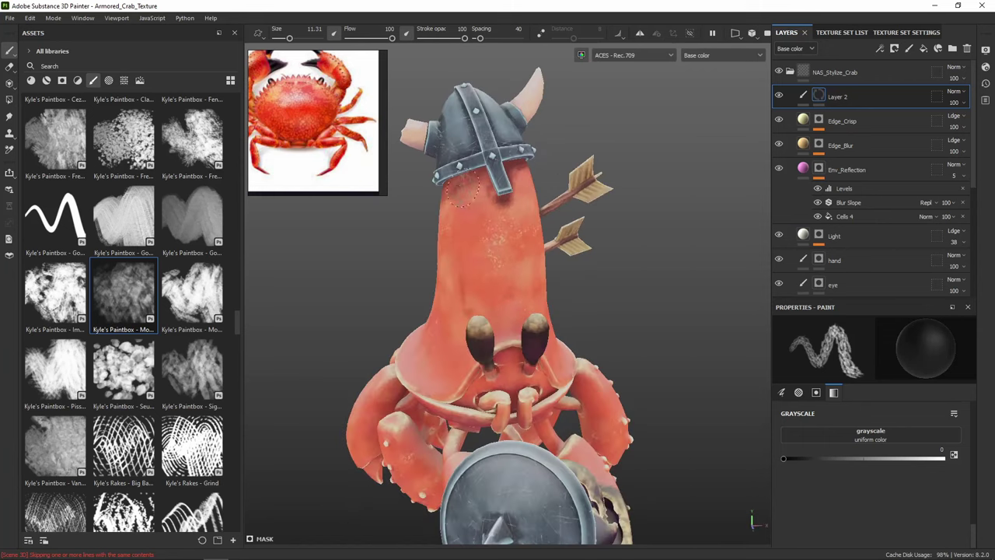
{"action": "left_click_drag", "start_coordinate": [464, 204], "coordinate": [444, 199], "text": "alt"}
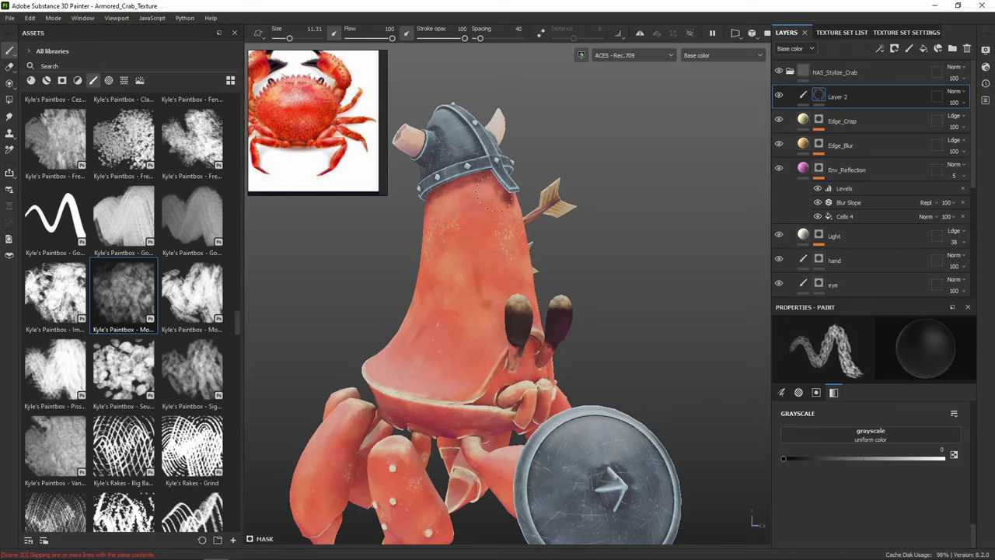
{"action": "left_click_drag", "start_coordinate": [492, 217], "coordinate": [423, 210], "text": "alt"}
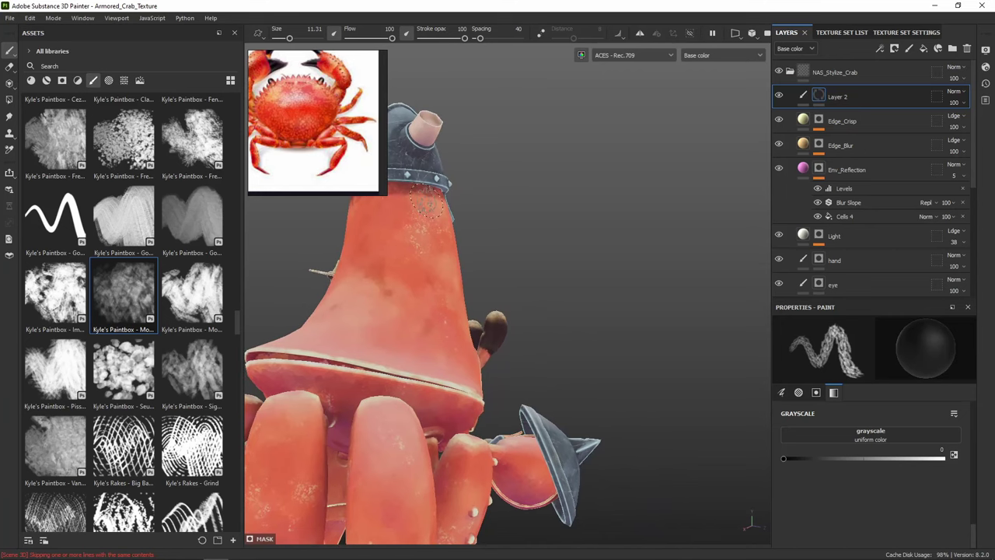
{"action": "middle_click_drag", "start_coordinate": [445, 224], "coordinate": [592, 246], "text": "alt"}
{"action": "left_click_drag", "start_coordinate": [506, 233], "coordinate": [736, 256], "text": "alt"}
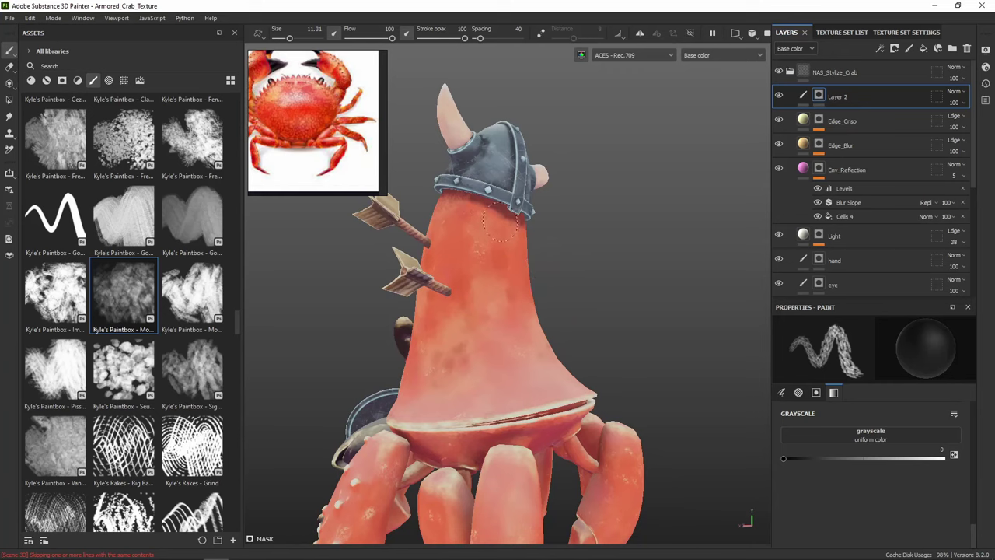
Isolate the Body texture set in the viewport to expose the top of the crab's body
{"action": "scroll", "coordinate": [529, 228], "scroll_direction": "down", "scroll_amount": 3}
{"action": "left_click_drag", "start_coordinate": [499, 245], "coordinate": [685, 255], "text": "alt"}
{"action": "middle_click_drag", "start_coordinate": [635, 255], "coordinate": [650, 210], "text": "alt"}
{"action": "mouse_move", "coordinate": [650, 210]}
{"action": "left_mouse_down", "text": "alt"}
{"action": "mouse_move", "coordinate": [611, 206]}
{"action": "mouse_move", "coordinate": [559, 233]}
{"action": "mouse_move", "coordinate": [510, 177]}
{"action": "left_mouse_up", "text": "alt"}
{"action": "left_click", "coordinate": [834, 33]}
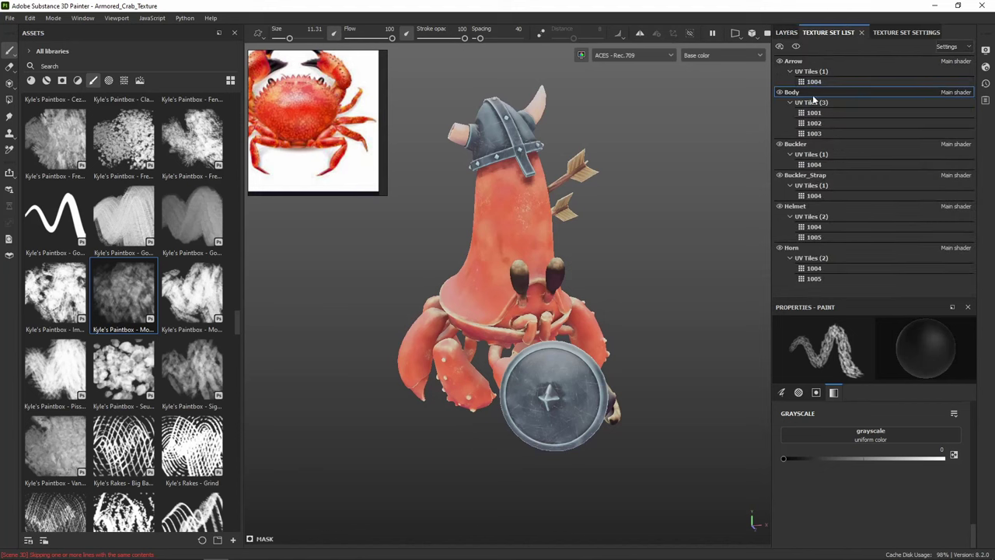
{"action": "left_click", "coordinate": [794, 47]}
{"action": "scroll", "coordinate": [544, 159], "scroll_direction": "up", "scroll_amount": 3}
{"action": "middle_click_drag", "start_coordinate": [538, 169], "coordinate": [574, 218], "text": "alt"}
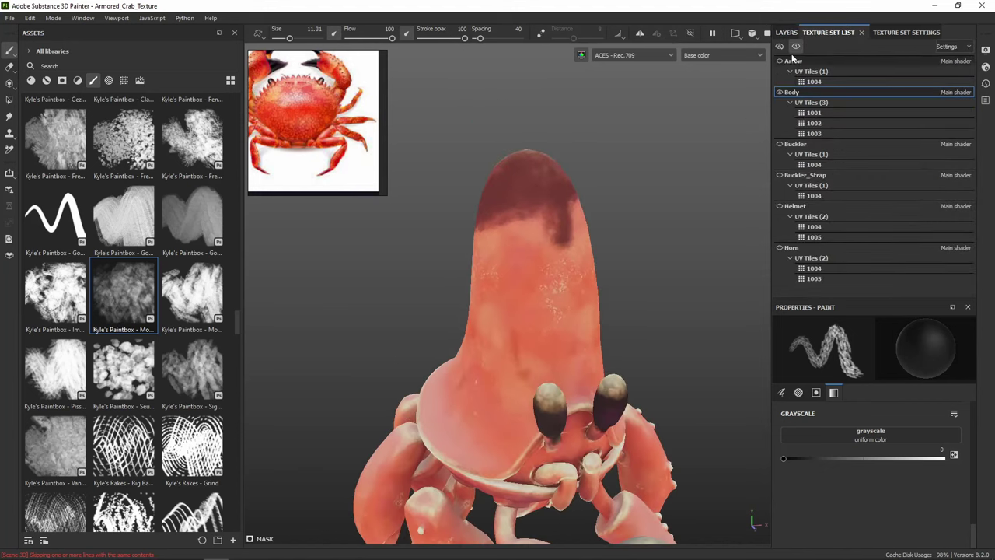
Fill the unpainted patches on top of the body with dark red on Layer 2's paint content at brush size 8.19
{"action": "left_click", "coordinate": [786, 32]}
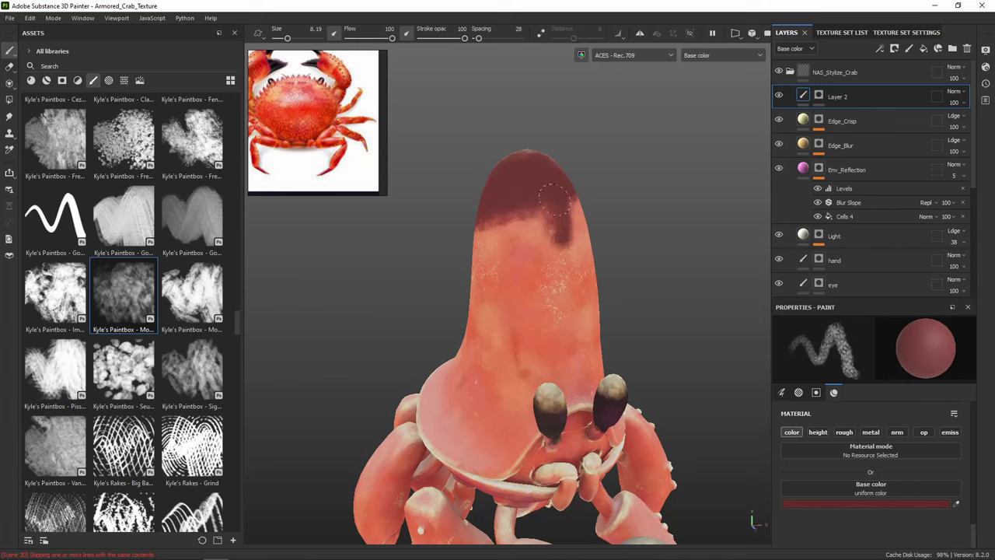
{"action": "mouse_move", "coordinate": [626, 166]}
{"action": "left_mouse_down", "text": "alt"}
{"action": "mouse_move", "coordinate": [509, 175]}
{"action": "mouse_move", "coordinate": [633, 173]}
{"action": "mouse_move", "coordinate": [618, 158]}
{"action": "mouse_move", "coordinate": [663, 178]}
{"action": "left_mouse_up", "text": "alt"}
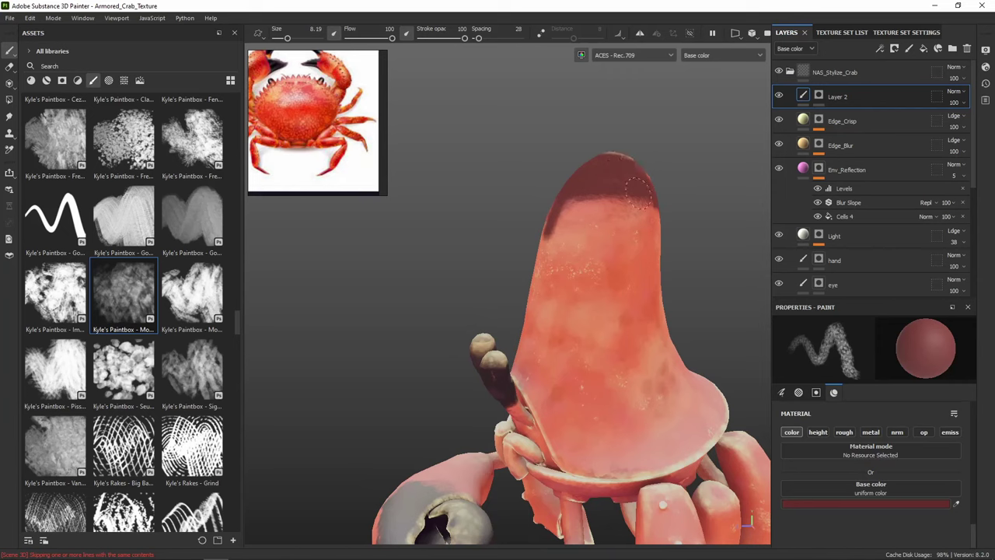
{"action": "left_click_drag", "start_coordinate": [687, 196], "coordinate": [458, 184], "text": "alt"}
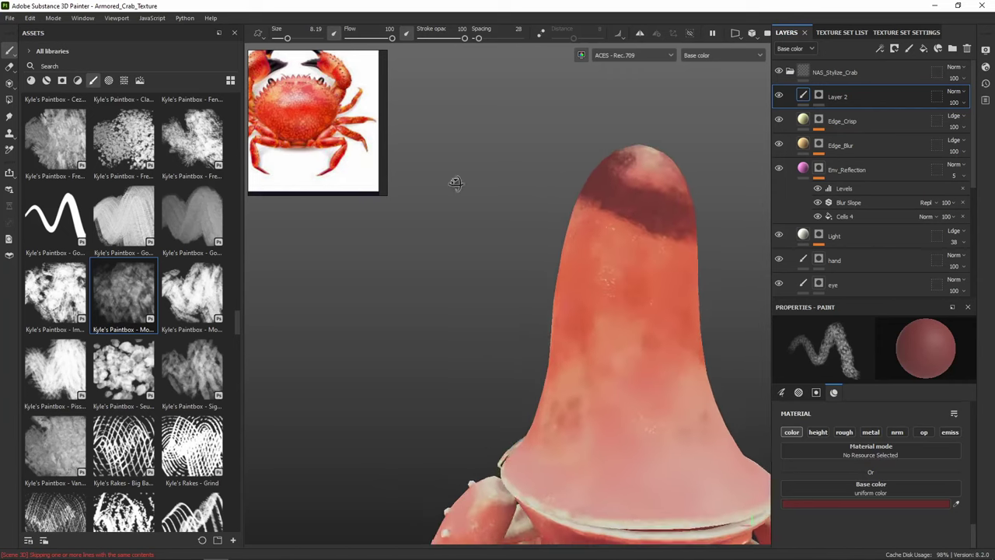
{"action": "middle_click_drag", "start_coordinate": [593, 213], "coordinate": [576, 213], "text": "alt"}
{"action": "left_click_drag", "start_coordinate": [576, 213], "coordinate": [558, 211], "text": "alt"}
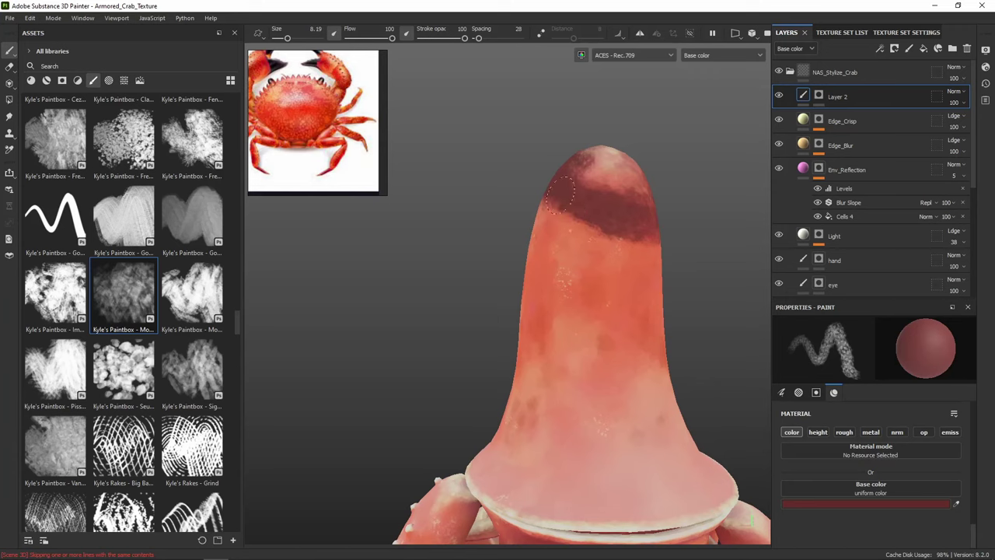
{"action": "mouse_move", "coordinate": [639, 208]}
{"action": "left_mouse_down"}
{"action": "mouse_move", "coordinate": [591, 187]}
{"action": "mouse_move", "coordinate": [598, 155]}
{"action": "mouse_move", "coordinate": [635, 185]}
{"action": "left_mouse_up"}
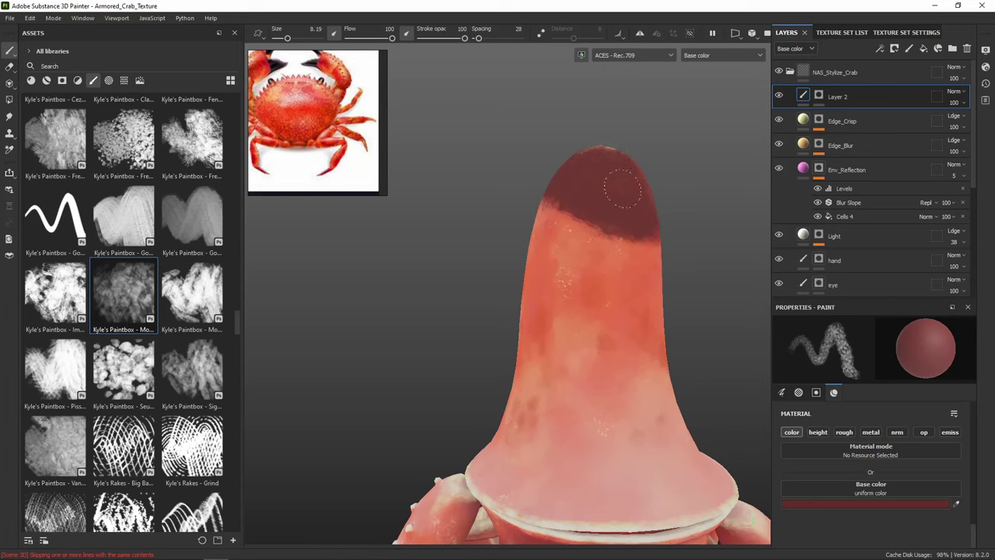
{"action": "mouse_move", "coordinate": [670, 203]}
{"action": "left_mouse_down", "text": "alt"}
{"action": "mouse_move", "coordinate": [433, 179]}
{"action": "mouse_move", "coordinate": [461, 199]}
{"action": "left_mouse_up", "text": "alt"}
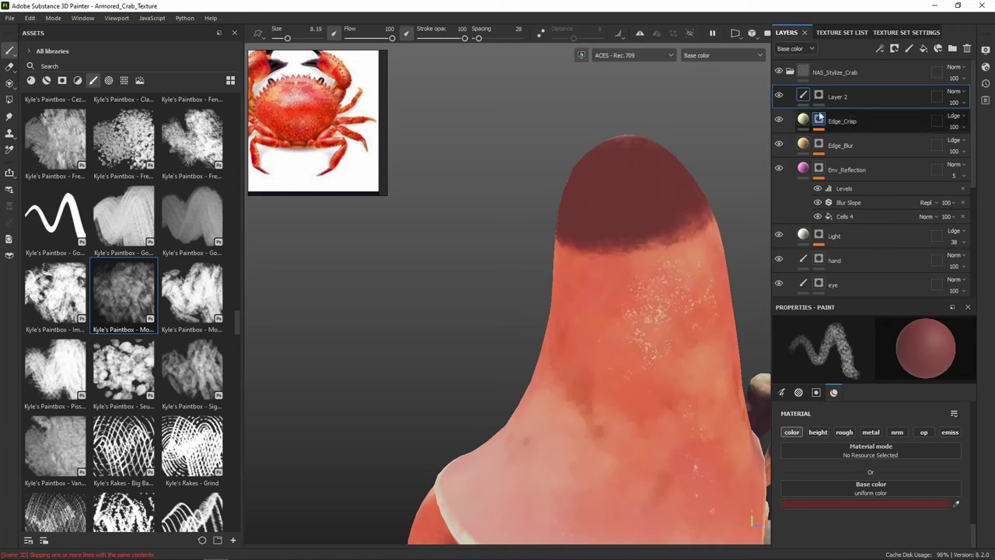
Show all texture sets together again and inspect the shading where the helmet and arrows meet the body
{"action": "left_click", "coordinate": [841, 32]}
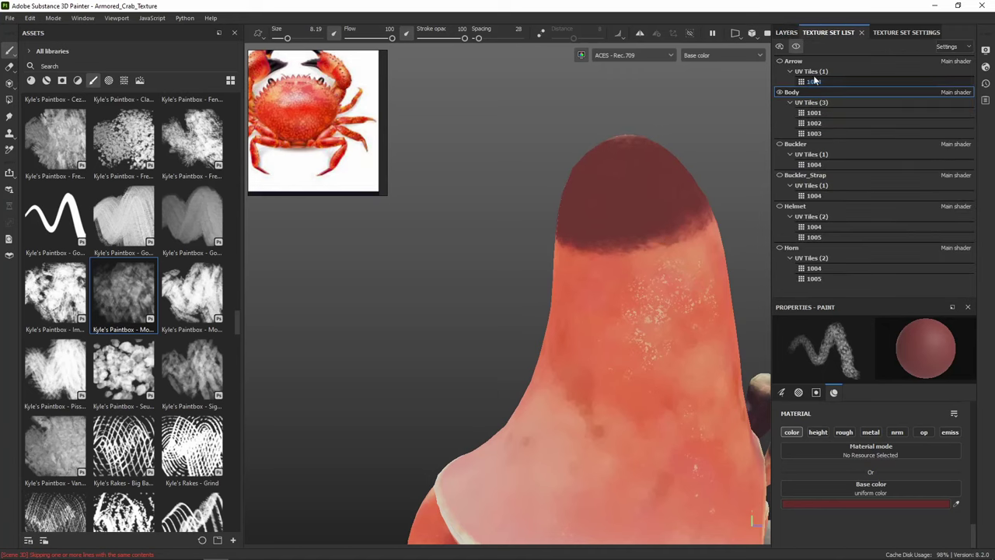
{"action": "middle_click_drag", "start_coordinate": [756, 336], "coordinate": [642, 221], "text": "alt"}
{"action": "left_click_drag", "start_coordinate": [642, 222], "coordinate": [590, 226], "text": "alt"}
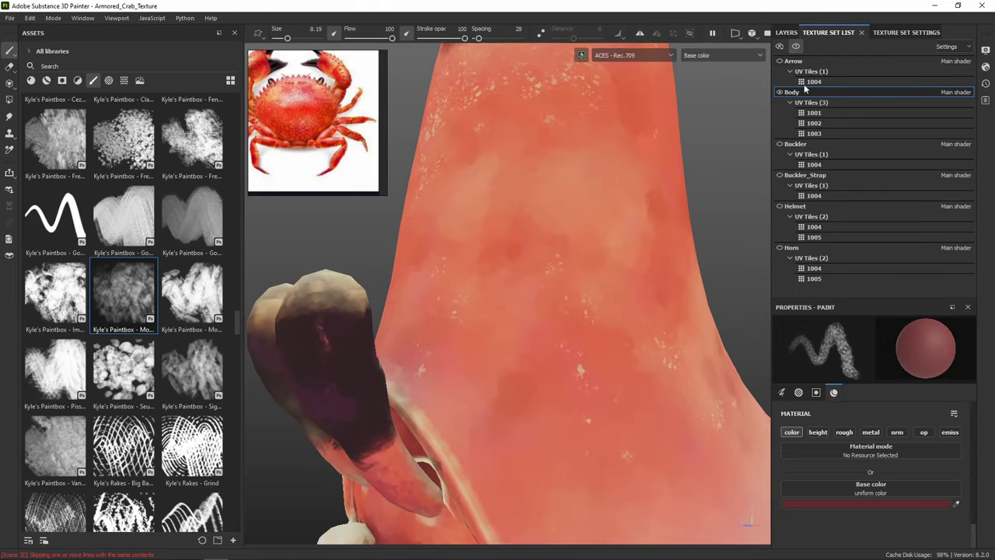
{"action": "left_click", "coordinate": [795, 47]}
{"action": "middle_click_drag", "start_coordinate": [633, 209], "coordinate": [634, 298], "text": "alt"}
{"action": "left_click_drag", "start_coordinate": [623, 124], "coordinate": [634, 143], "text": "alt"}
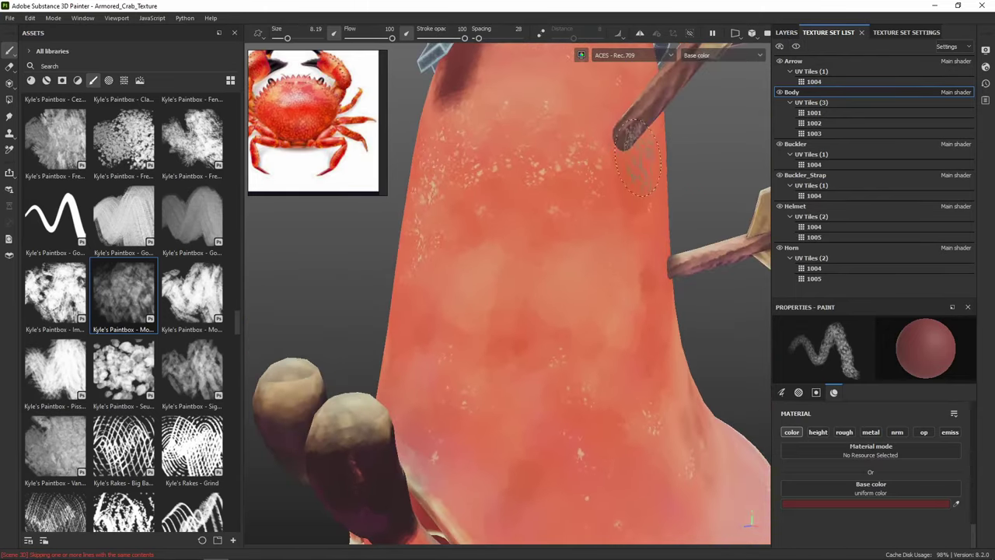
{"action": "right_click_drag", "start_coordinate": [633, 143], "coordinate": [583, 178], "text": "alt"}
{"action": "left_click_drag", "start_coordinate": [583, 178], "coordinate": [675, 121], "text": "alt"}
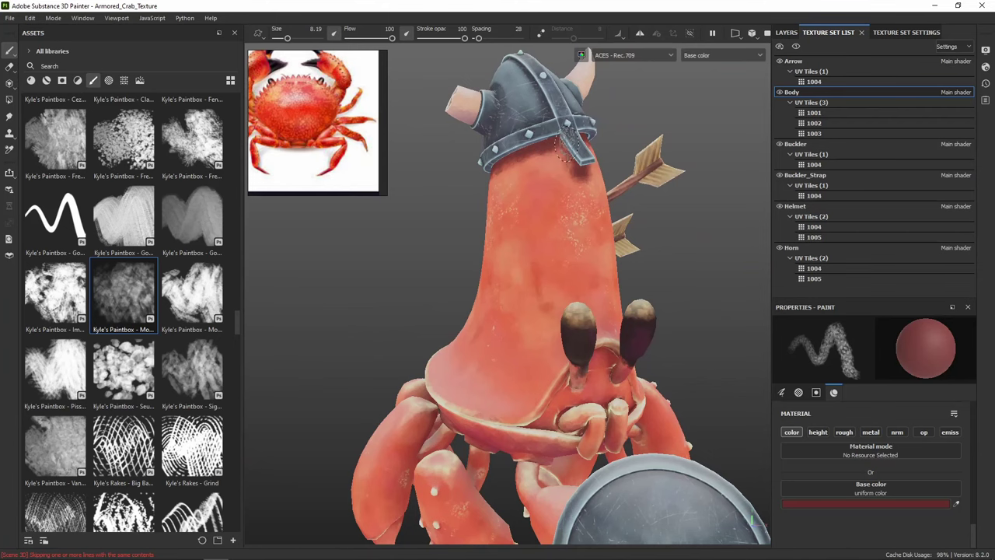
{"action": "mouse_move", "coordinate": [626, 138]}
{"action": "left_mouse_down", "text": "alt"}
{"action": "mouse_move", "coordinate": [502, 129]}
{"action": "mouse_move", "coordinate": [587, 159]}
{"action": "left_mouse_up", "text": "alt"}
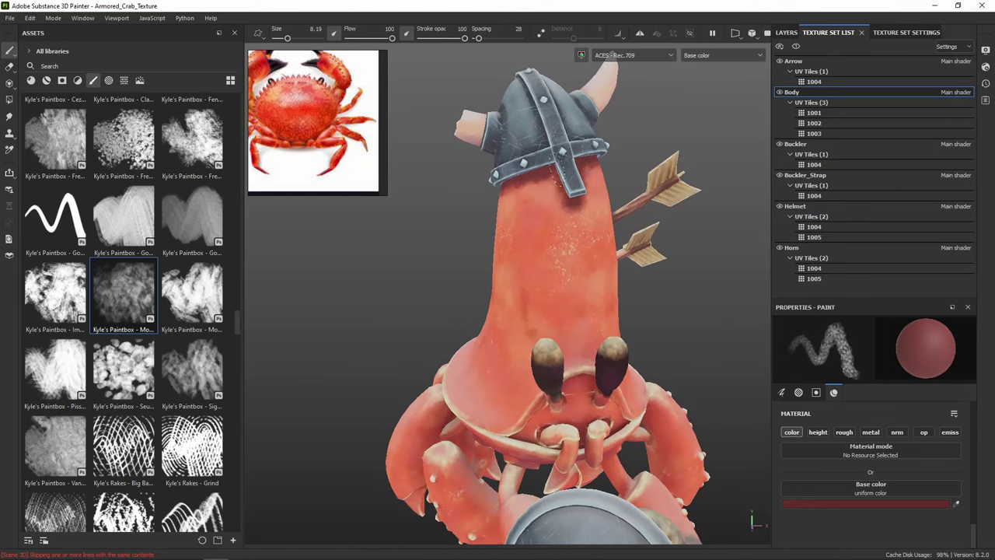
{"action": "mouse_move", "coordinate": [554, 204]}
{"action": "left_mouse_down", "text": "alt"}
{"action": "mouse_move", "coordinate": [575, 228]}
{"action": "mouse_move", "coordinate": [548, 251]}
{"action": "mouse_move", "coordinate": [542, 233]}
{"action": "left_mouse_up", "text": "alt"}
{"action": "scroll", "coordinate": [539, 232], "scroll_direction": "up", "scroll_amount": 3}
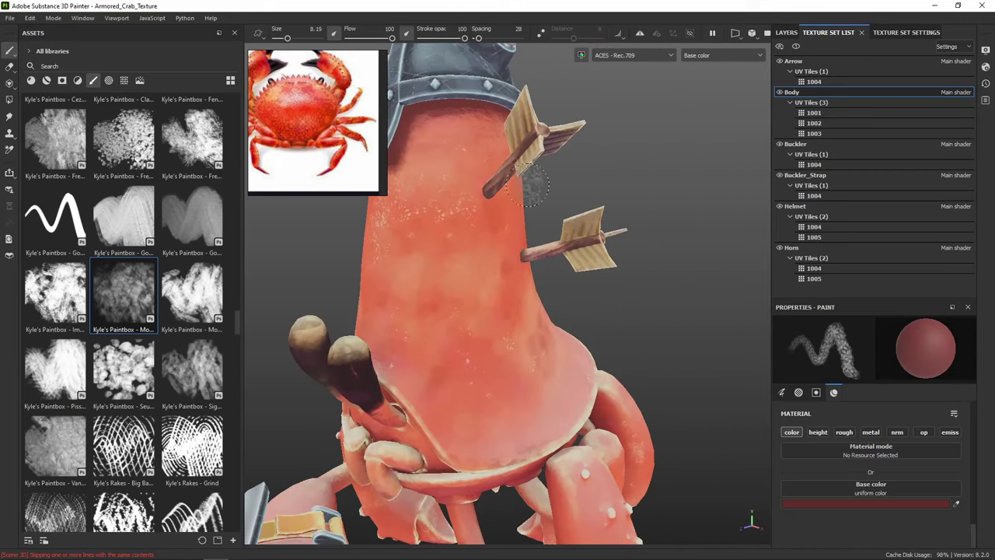
Rename Layer 2 as shadow_overpaint
{"action": "left_click", "coordinate": [786, 32]}
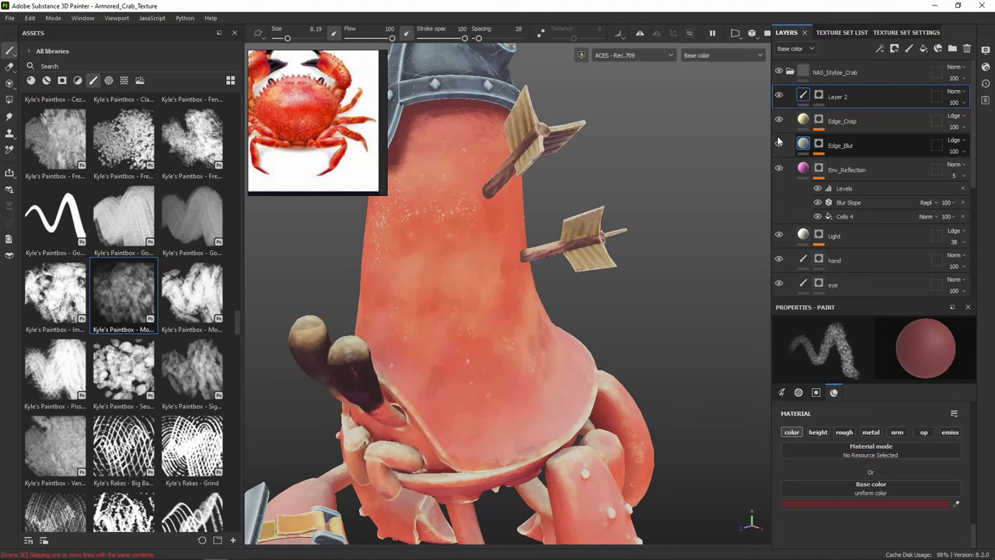
{"action": "double_click", "coordinate": [837, 97]}
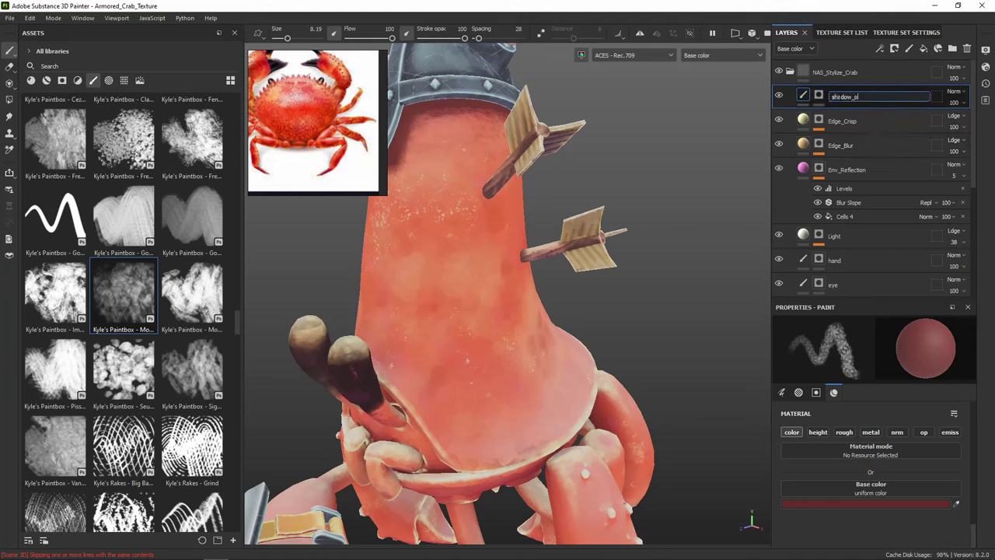
{"action": "type", "text": "shadow_overpaint"}
{"action": "key", "text": "Return"}
{"action": "scroll", "coordinate": [490, 194], "scroll_direction": "up", "scroll_amount": 5}
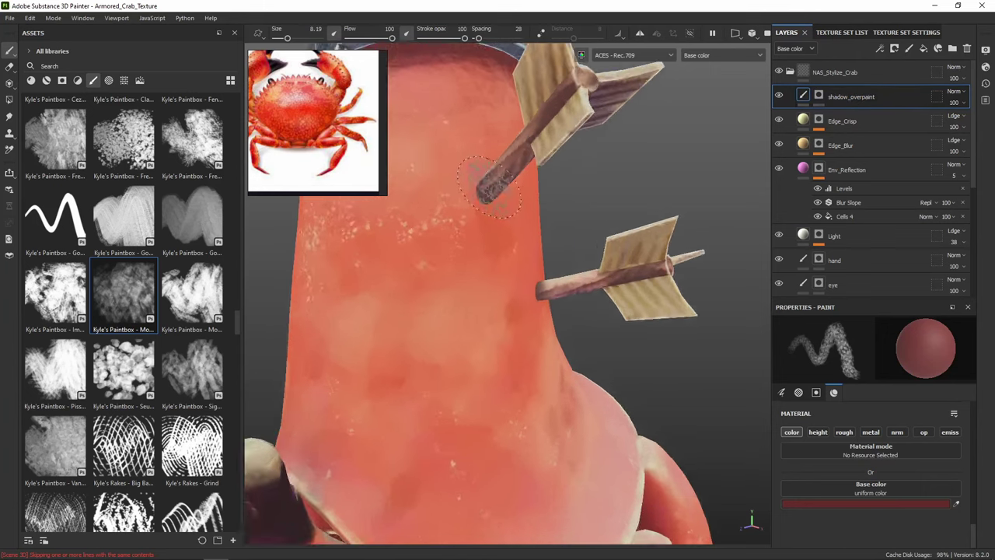
Reduce the brush size to 2.14 and paint dark red contact shading on shadow_overpaint around the upper arrow's base on both sides
{"action": "key", "text": "["}
{"action": "key", "text": "["}
{"action": "key", "text": "["}
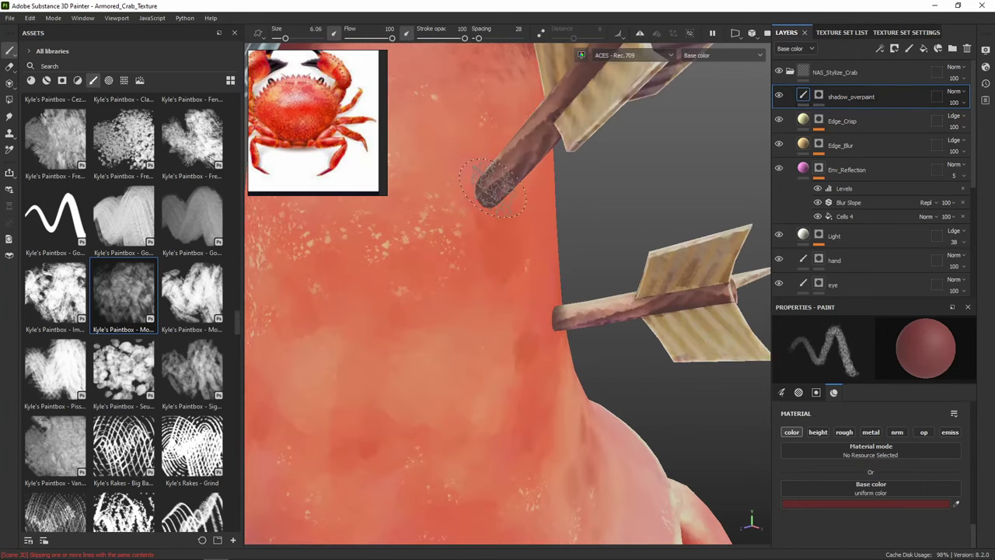
{"action": "mouse_move", "coordinate": [491, 188]}
{"action": "left_mouse_down"}
{"action": "mouse_move", "coordinate": [475, 203]}
{"action": "mouse_move", "coordinate": [489, 192]}
{"action": "left_mouse_up"}
{"action": "key", "text": "bracketleft"}
{"action": "key", "text": "bracketleft"}
{"action": "key", "text": "bracketleft"}
{"action": "key", "text": "bracketleft"}
{"action": "key", "text": "bracketleft"}
{"action": "key", "text": "bracketleft"}
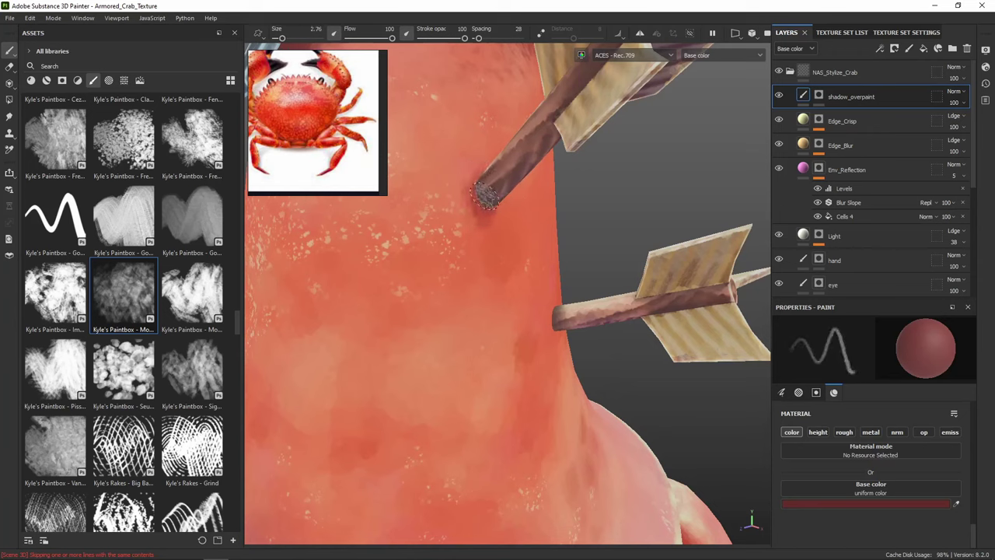
{"action": "mouse_move", "coordinate": [479, 189]}
{"action": "left_mouse_down"}
{"action": "mouse_move", "coordinate": [493, 208]}
{"action": "mouse_move", "coordinate": [476, 174]}
{"action": "mouse_move", "coordinate": [490, 207]}
{"action": "mouse_move", "coordinate": [473, 185]}
{"action": "mouse_move", "coordinate": [501, 190]}
{"action": "left_mouse_up"}
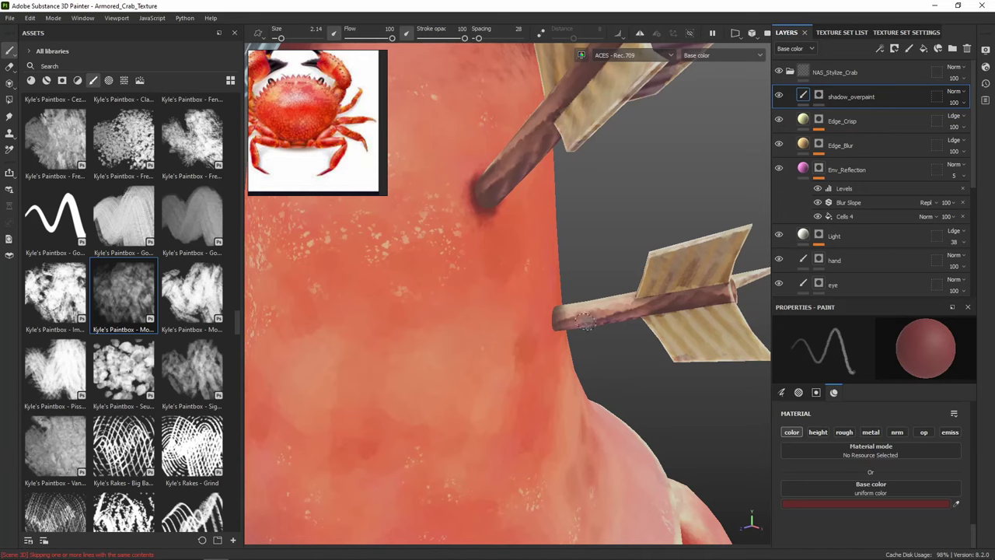
{"action": "left_click_drag", "start_coordinate": [614, 285], "coordinate": [515, 263], "text": "alt"}
{"action": "mouse_move", "coordinate": [498, 204]}
{"action": "left_mouse_down"}
{"action": "mouse_move", "coordinate": [502, 173]}
{"action": "mouse_move", "coordinate": [511, 202]}
{"action": "mouse_move", "coordinate": [502, 223]}
{"action": "mouse_move", "coordinate": [523, 207]}
{"action": "left_mouse_up"}
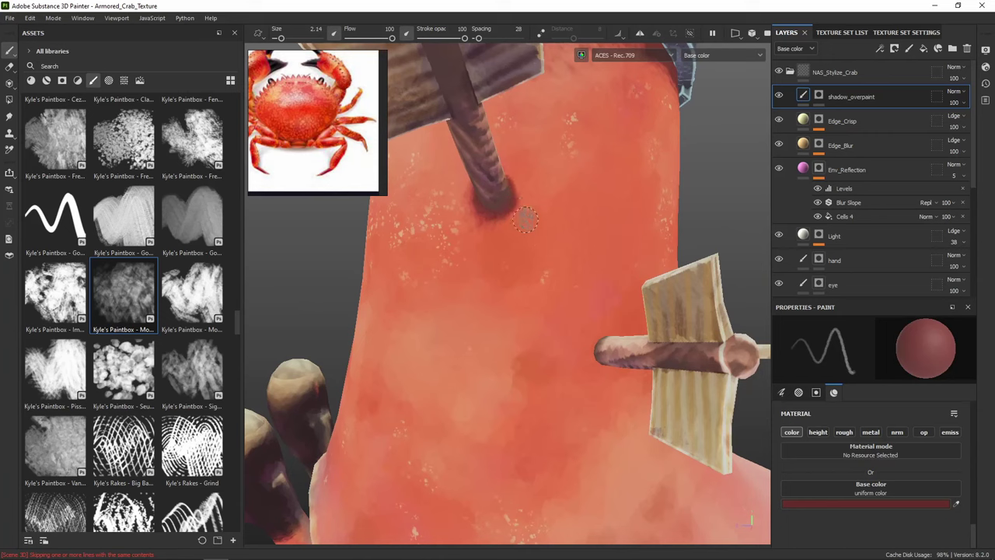
Paint dark red contact shading on the body around the lower arrow's base at brush size 2.14
{"action": "mouse_move", "coordinate": [594, 264]}
{"action": "left_mouse_down", "text": "alt"}
{"action": "mouse_move", "coordinate": [606, 249]}
{"action": "mouse_move", "coordinate": [626, 304]}
{"action": "left_mouse_up", "text": "alt"}
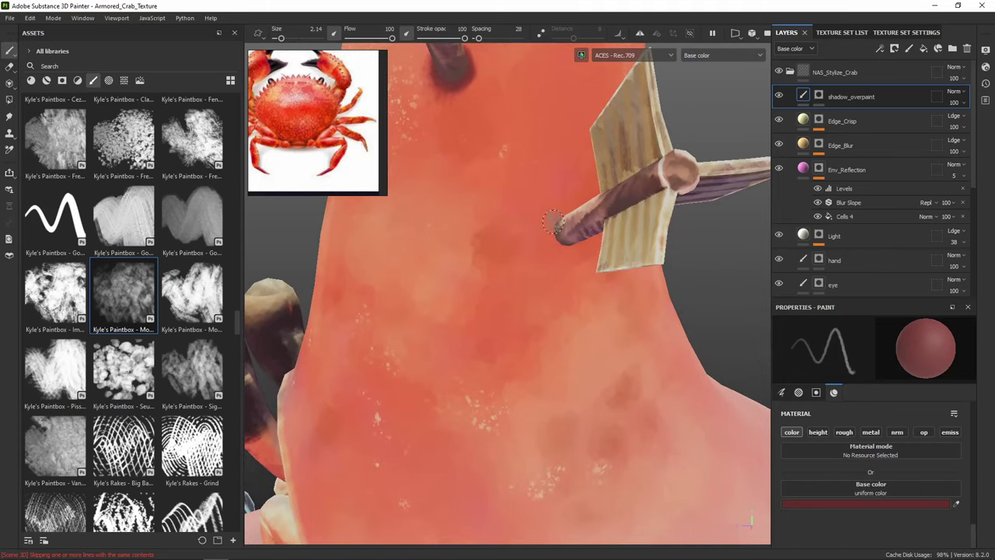
{"action": "mouse_move", "coordinate": [557, 229]}
{"action": "left_mouse_down"}
{"action": "mouse_move", "coordinate": [554, 218]}
{"action": "mouse_move", "coordinate": [556, 238]}
{"action": "mouse_move", "coordinate": [568, 213]}
{"action": "mouse_move", "coordinate": [501, 183]}
{"action": "mouse_move", "coordinate": [537, 204]}
{"action": "mouse_move", "coordinate": [559, 241]}
{"action": "mouse_move", "coordinate": [572, 249]}
{"action": "mouse_move", "coordinate": [582, 230]}
{"action": "mouse_move", "coordinate": [563, 248]}
{"action": "mouse_move", "coordinate": [581, 238]}
{"action": "left_mouse_up"}
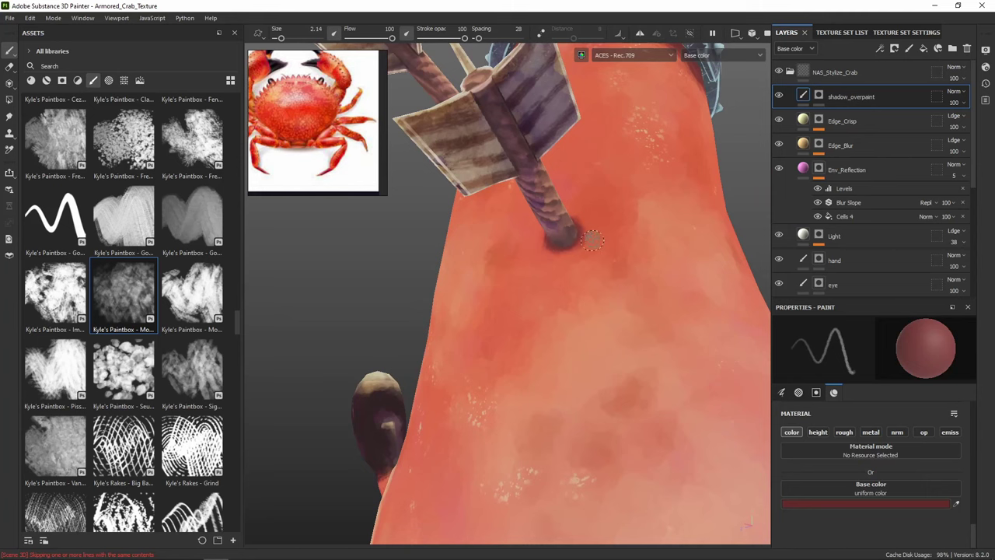
{"action": "scroll", "coordinate": [591, 239], "scroll_direction": "down", "scroll_amount": 5}
{"action": "left_click_drag", "start_coordinate": [639, 307], "coordinate": [764, 303], "text": "alt"}
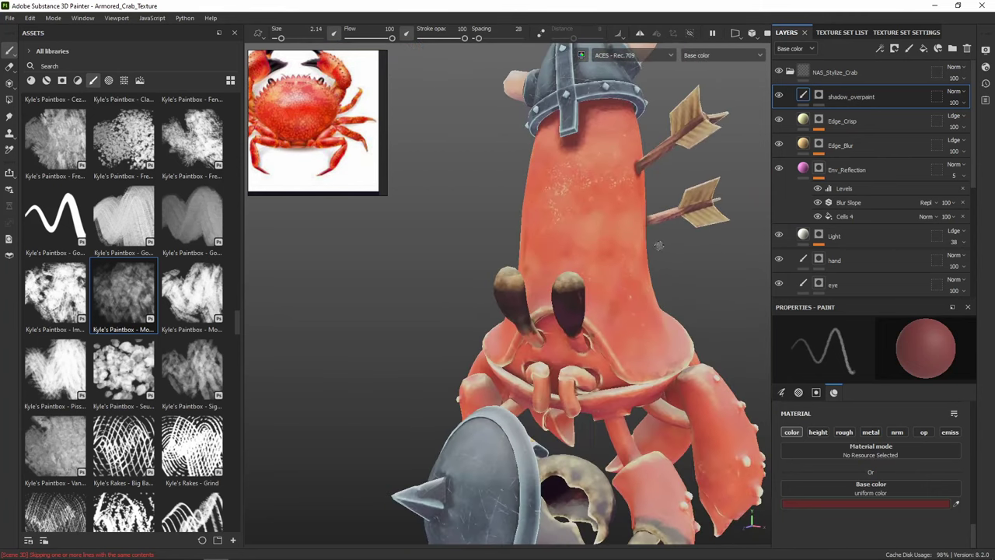
Add a paint layer above shadow_overpaint and set its base color to light peach FFAD88, sampled from the body beside the upper arrow
{"action": "left_click_drag", "start_coordinate": [660, 245], "coordinate": [591, 194], "text": "alt"}
{"action": "left_click_drag", "start_coordinate": [537, 221], "coordinate": [592, 128], "text": "alt"}
{"action": "scroll", "coordinate": [591, 128], "scroll_direction": "up", "scroll_amount": 3}
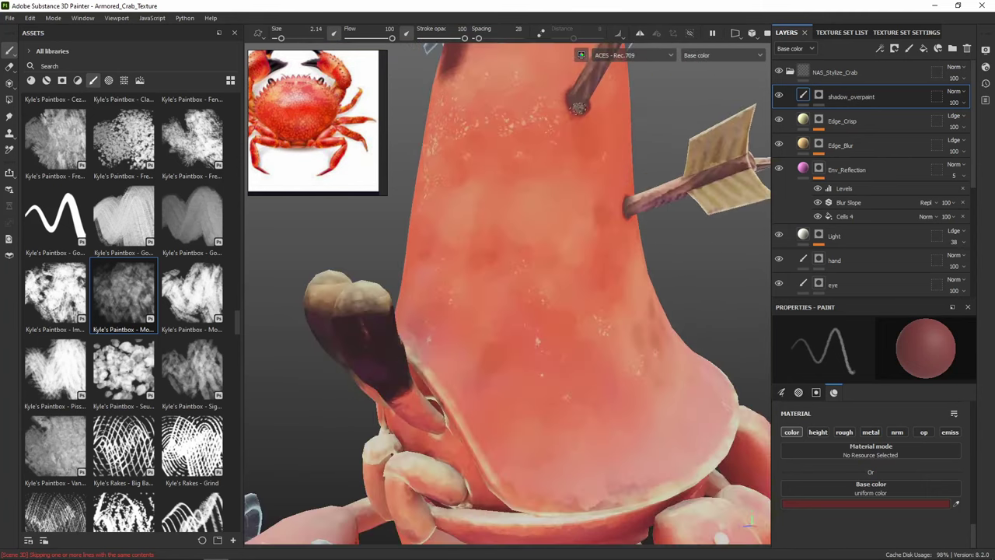
{"action": "scroll", "coordinate": [579, 127], "scroll_direction": "up", "scroll_amount": 3}
{"action": "scroll", "coordinate": [576, 128], "scroll_direction": "up", "scroll_amount": 3}
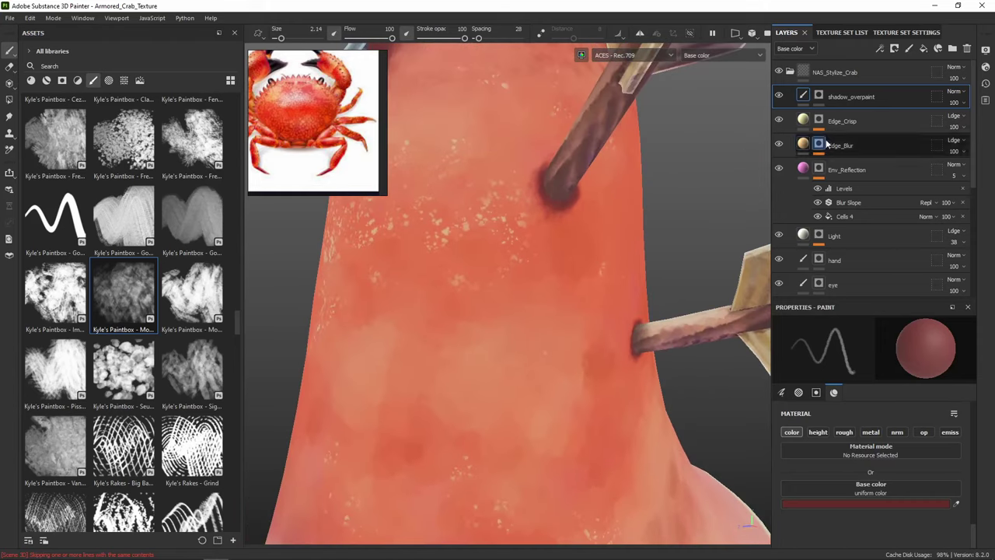
{"action": "scroll", "coordinate": [599, 181], "scroll_direction": "up", "scroll_amount": 3}
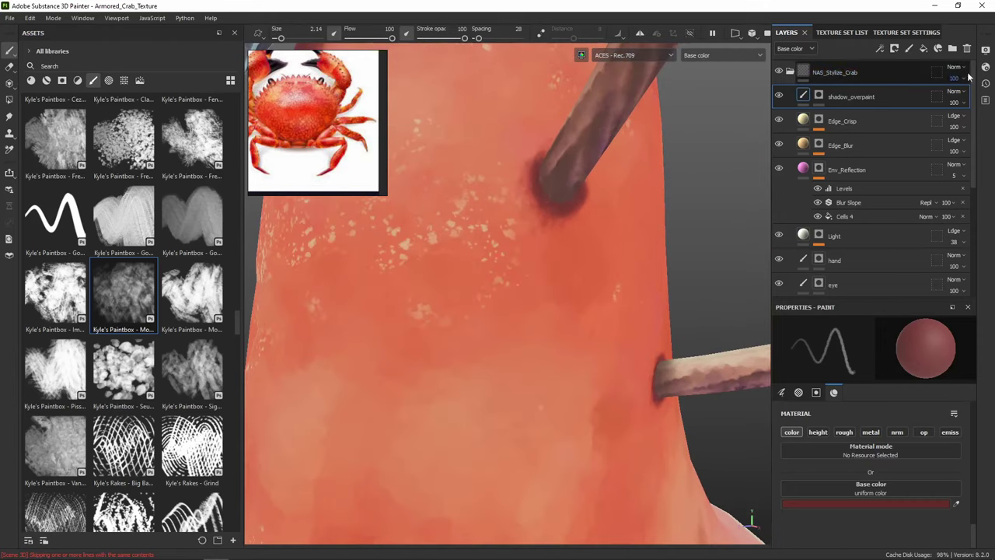
{"action": "left_click", "coordinate": [909, 49]}
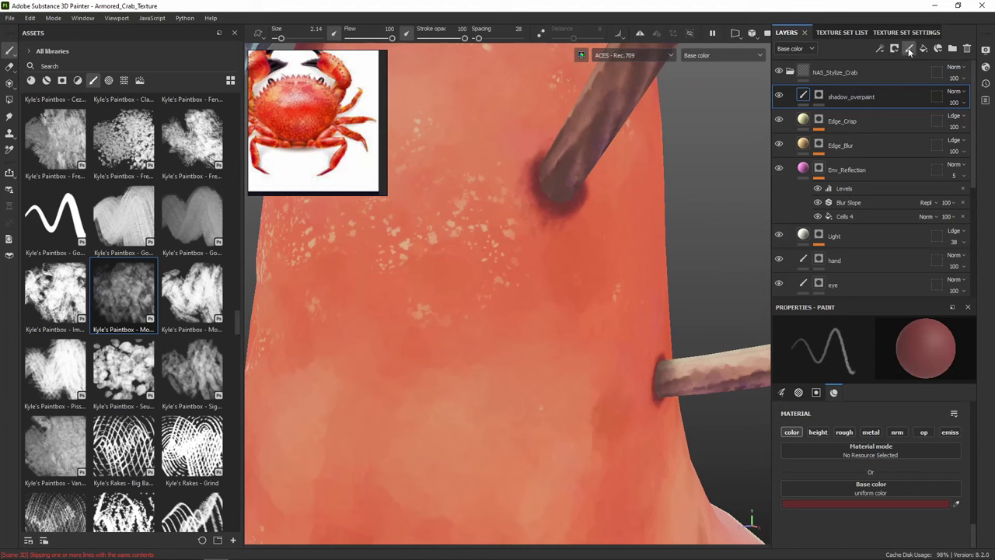
{"action": "left_click", "coordinate": [891, 504]}
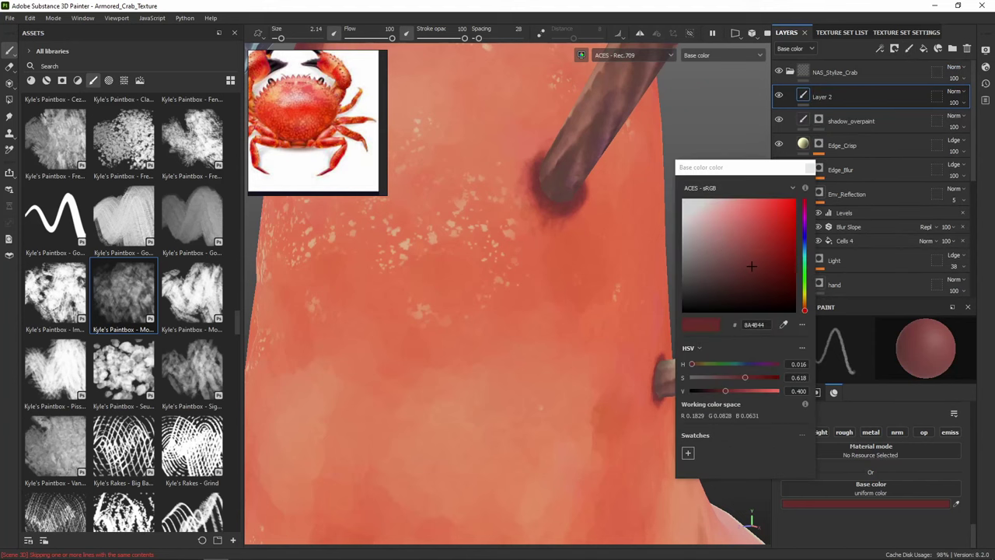
{"action": "left_click", "coordinate": [784, 324]}
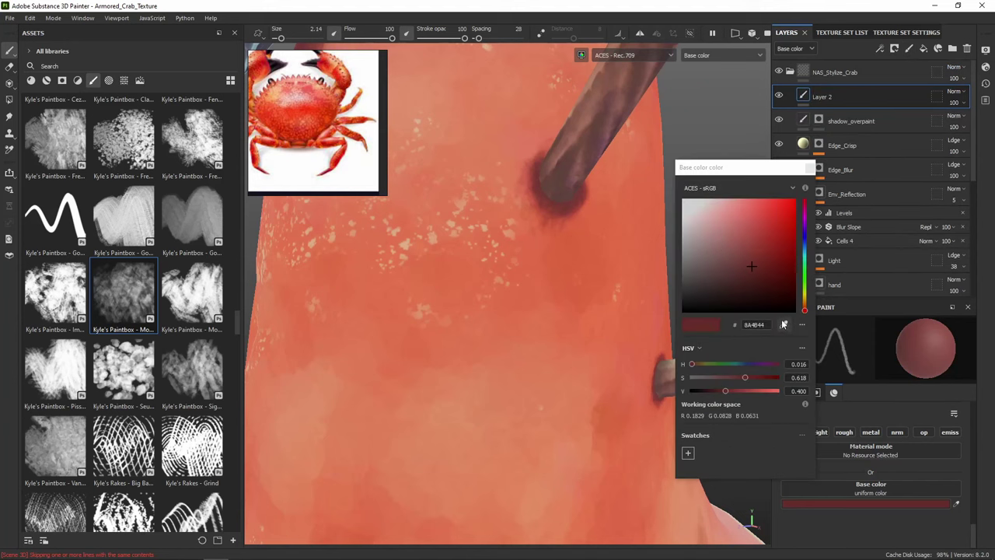
{"action": "left_click", "coordinate": [533, 188]}
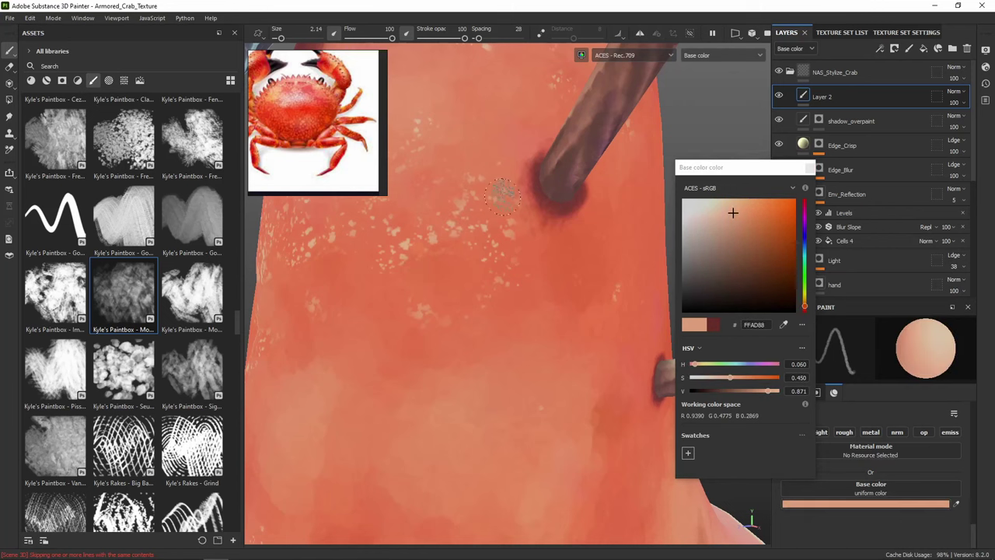
{"action": "left_click", "coordinate": [809, 167]}
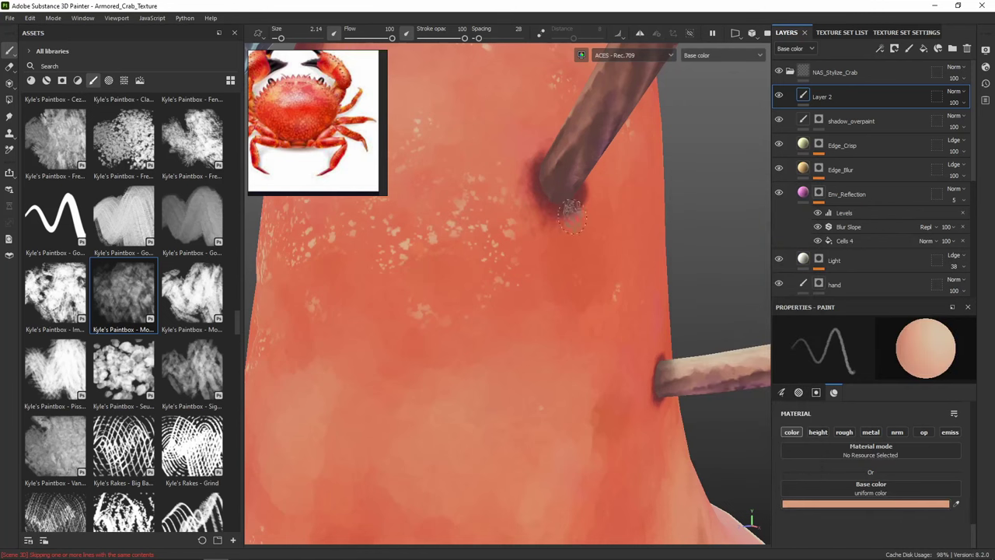
Reduce the brush size to 0.21 and paint a thin peach rim around the upper arrow's entry point, with a crack running downward
{"action": "key", "text": "bracketleft"}
{"action": "key", "text": "bracketleft"}
{"action": "key", "text": "bracketleft"}
{"action": "key", "text": "bracketleft"}
{"action": "key", "text": "bracketleft"}
{"action": "key", "text": "bracketleft"}
{"action": "key", "text": "bracketleft"}
{"action": "key", "text": "bracketleft"}
{"action": "scroll", "coordinate": [554, 200], "scroll_direction": "up", "scroll_amount": 2}
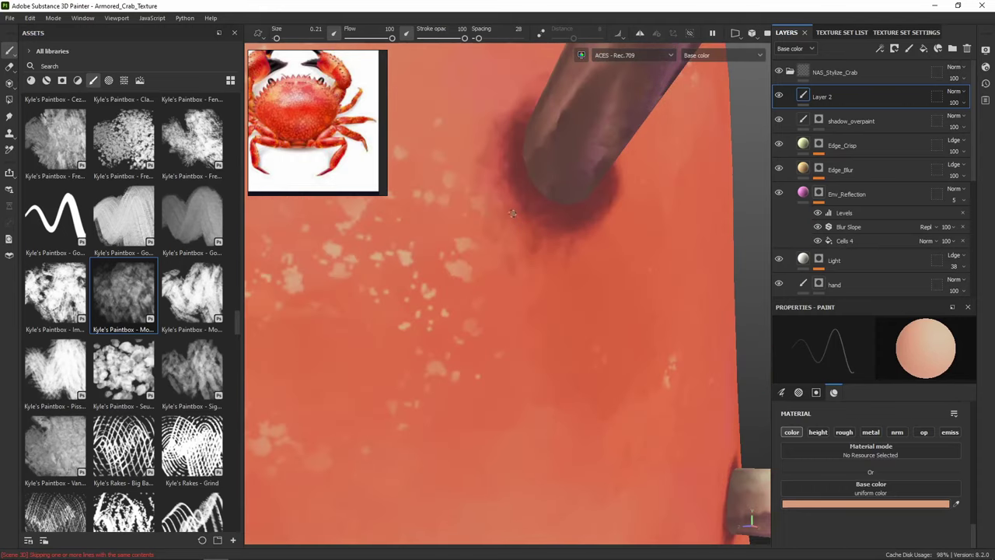
{"action": "mouse_move", "coordinate": [519, 158]}
{"action": "left_mouse_down"}
{"action": "mouse_move", "coordinate": [544, 200]}
{"action": "mouse_move", "coordinate": [580, 206]}
{"action": "mouse_move", "coordinate": [554, 203]}
{"action": "mouse_move", "coordinate": [592, 192]}
{"action": "mouse_move", "coordinate": [528, 195]}
{"action": "mouse_move", "coordinate": [528, 178]}
{"action": "mouse_move", "coordinate": [491, 340]}
{"action": "left_mouse_up"}
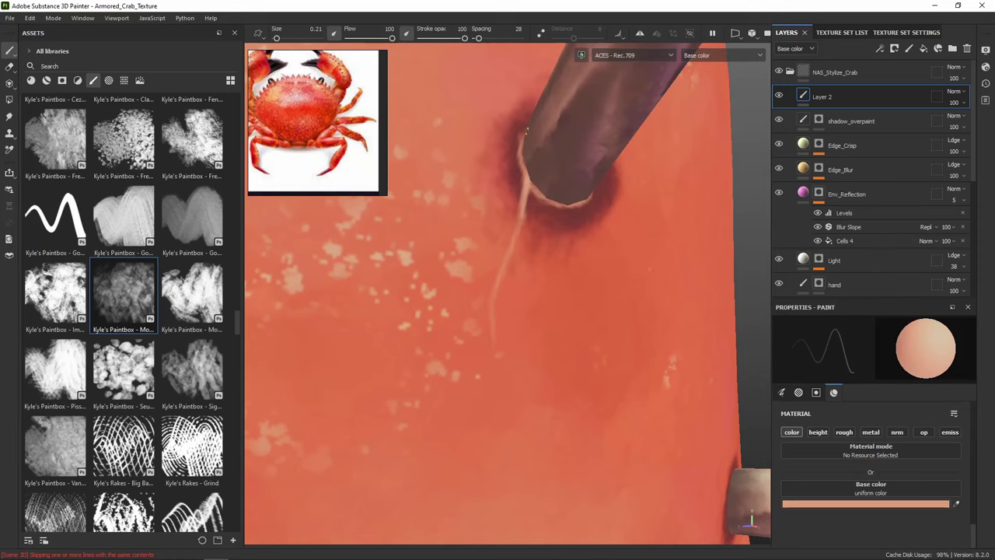
{"action": "left_click_drag", "start_coordinate": [521, 141], "coordinate": [515, 107]}
Paint more thin peach cracks radiating from the upper arrow's base across the body, including branches joining the cracks below it
{"action": "scroll", "coordinate": [486, 98], "scroll_direction": "down", "scroll_amount": 5}
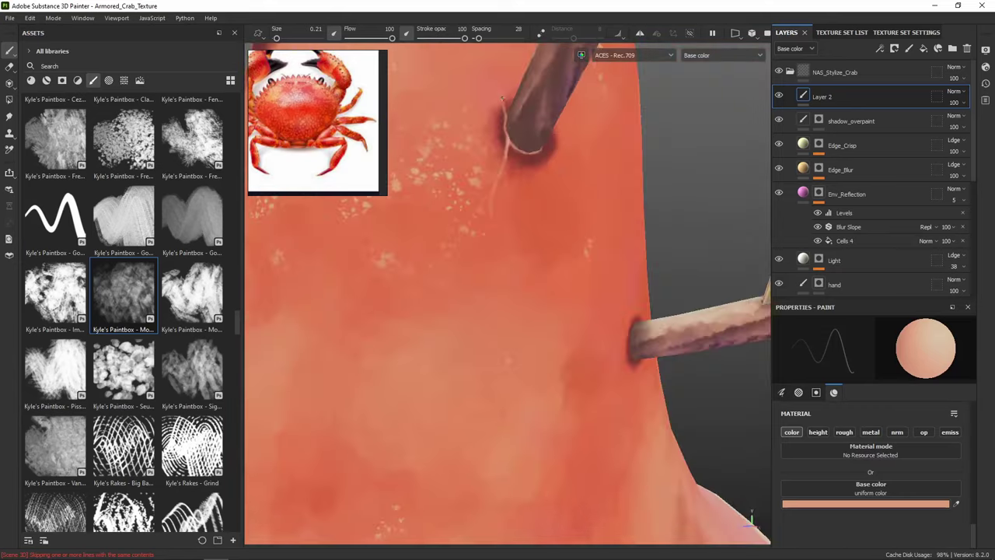
{"action": "middle_click_drag", "start_coordinate": [554, 185], "coordinate": [558, 189], "text": "alt"}
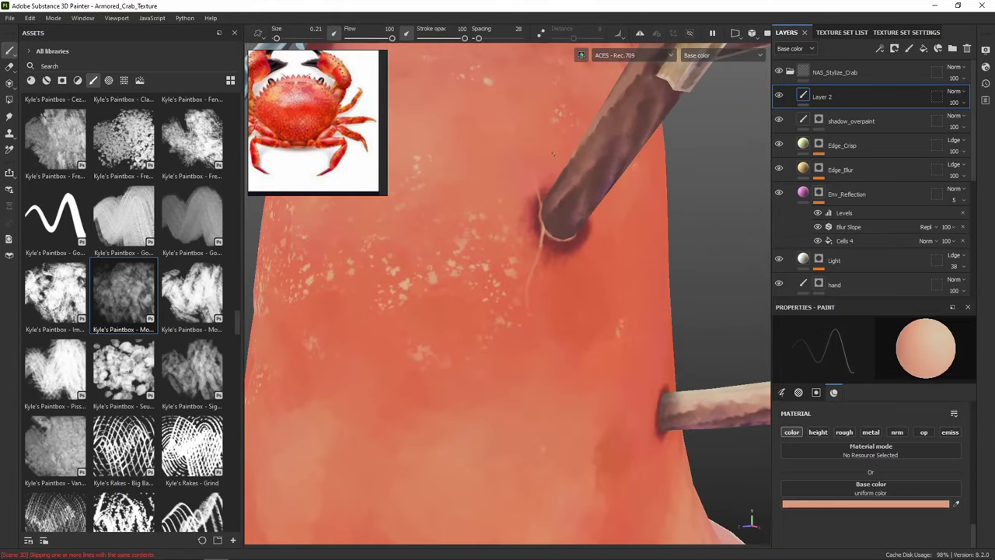
{"action": "left_click_drag", "start_coordinate": [540, 203], "coordinate": [536, 189]}
{"action": "left_click_drag", "start_coordinate": [592, 244], "coordinate": [536, 256], "text": "alt"}
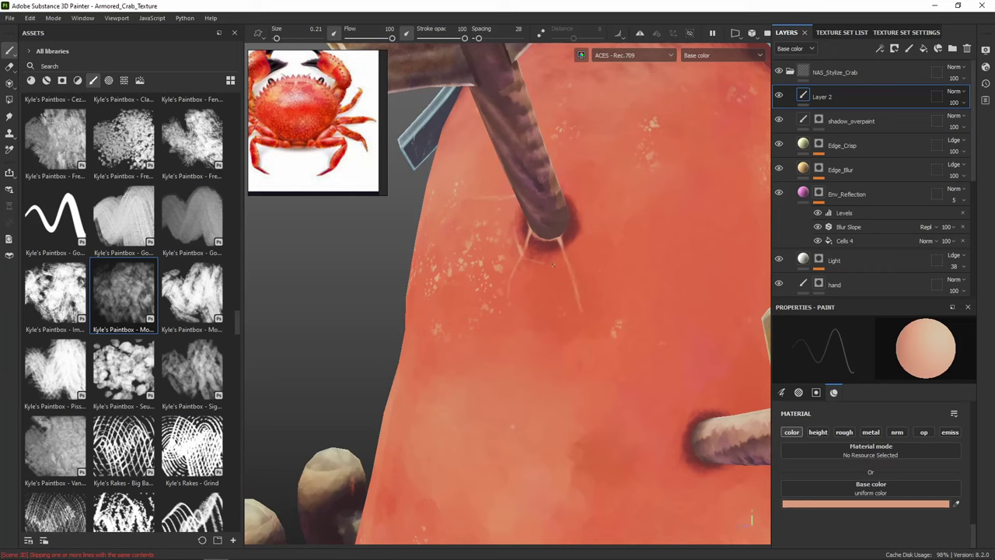
{"action": "left_click_drag", "start_coordinate": [549, 265], "coordinate": [566, 268]}
{"action": "left_click_drag", "start_coordinate": [554, 239], "coordinate": [558, 253]}
{"action": "mouse_move", "coordinate": [611, 217]}
{"action": "left_mouse_down", "text": "alt"}
{"action": "mouse_move", "coordinate": [577, 219]}
{"action": "mouse_move", "coordinate": [615, 211]}
{"action": "mouse_move", "coordinate": [587, 215]}
{"action": "left_mouse_up", "text": "alt"}
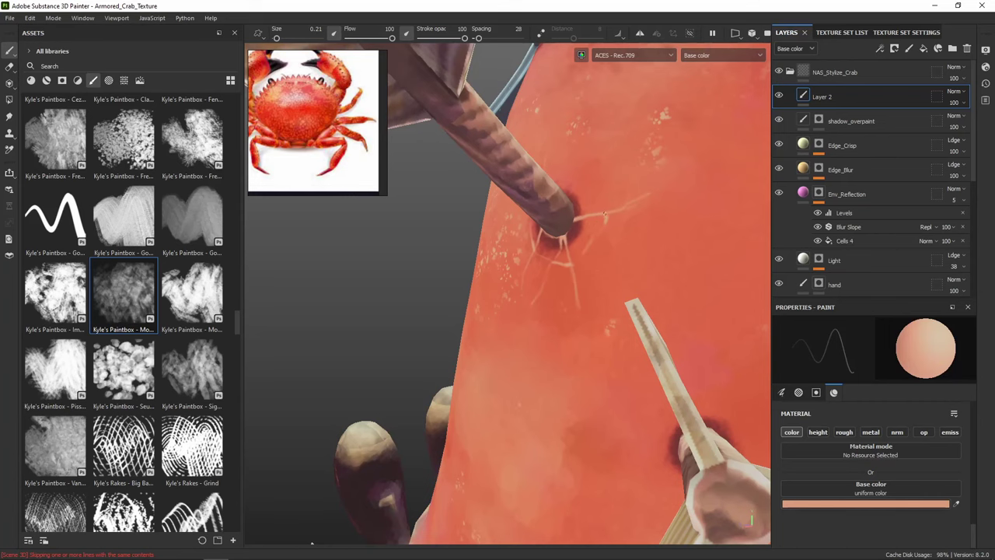
{"action": "left_click_drag", "start_coordinate": [573, 222], "coordinate": [556, 191], "text": "alt"}
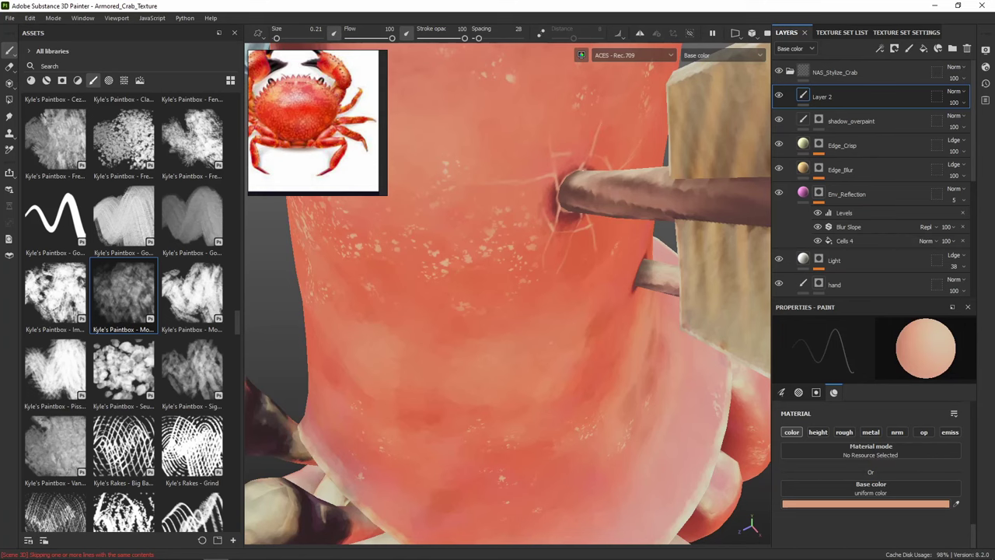
Sample a dark red base color from the shading under the upper arrow and paint shadow strokes along the cracks below it
{"action": "mouse_move", "coordinate": [550, 196]}
{"action": "left_mouse_down", "text": "alt"}
{"action": "mouse_move", "coordinate": [507, 233]}
{"action": "mouse_move", "coordinate": [536, 194]}
{"action": "mouse_move", "coordinate": [490, 156]}
{"action": "mouse_move", "coordinate": [506, 164]}
{"action": "left_mouse_up", "text": "alt"}
{"action": "scroll", "coordinate": [626, 167], "scroll_direction": "up", "scroll_amount": 4}
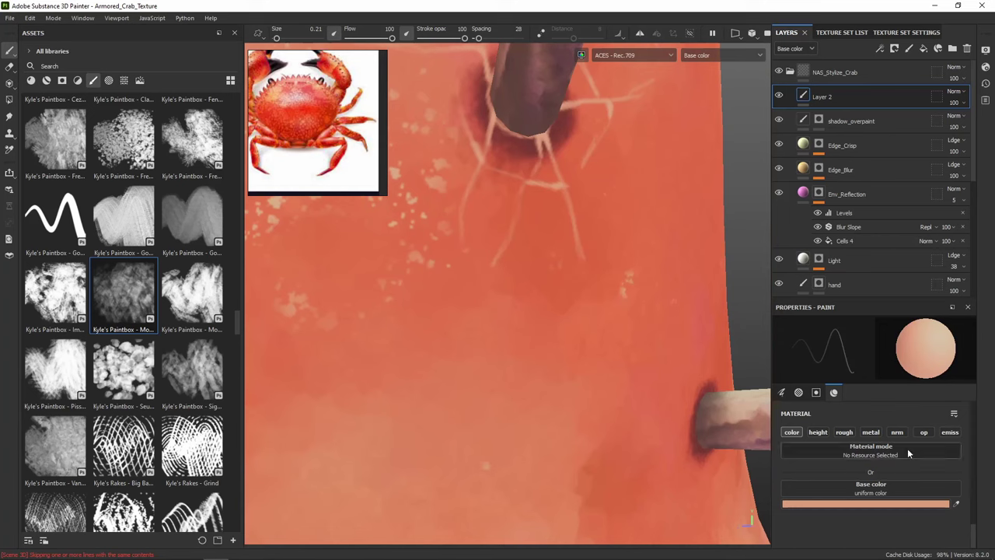
{"action": "left_click", "coordinate": [879, 502]}
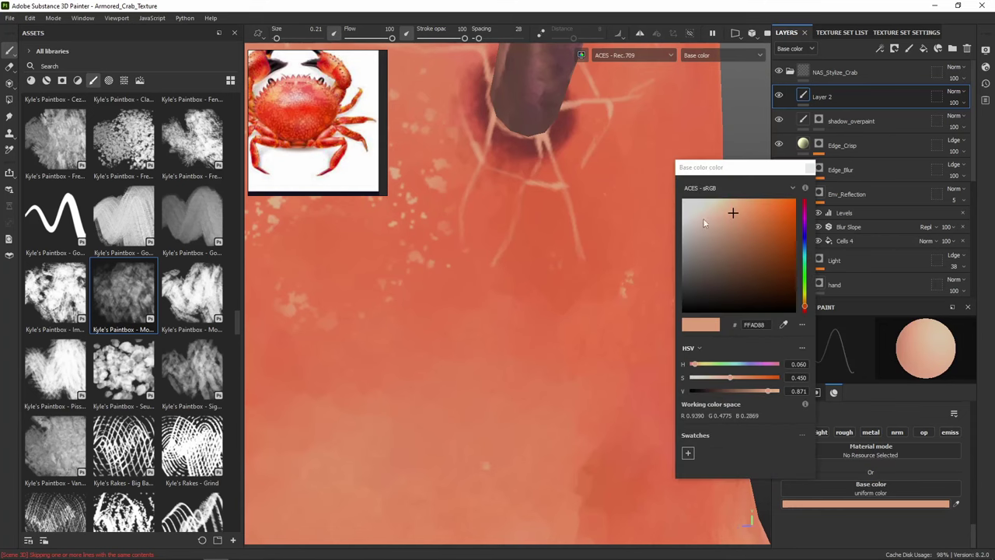
{"action": "left_click", "coordinate": [784, 325]}
{"action": "left_click", "coordinate": [543, 170]}
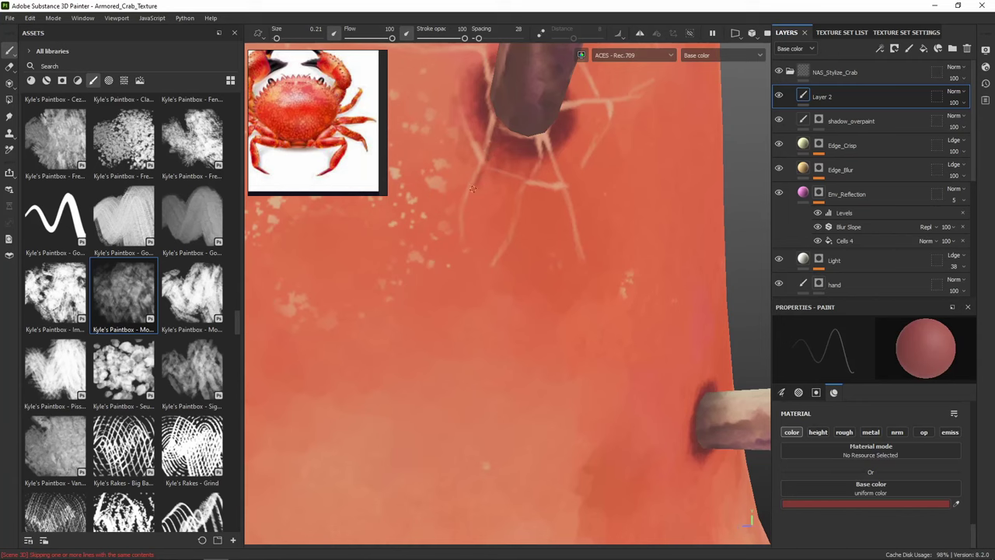
{"action": "left_click_drag", "start_coordinate": [470, 192], "coordinate": [462, 238]}
{"action": "left_click_drag", "start_coordinate": [581, 127], "coordinate": [556, 112], "text": "alt"}
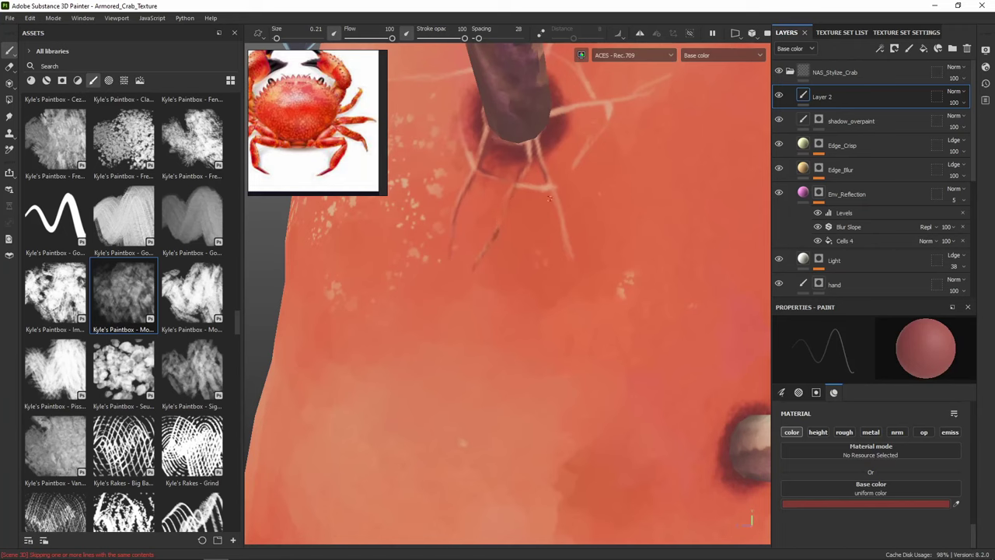
{"action": "left_click_drag", "start_coordinate": [544, 182], "coordinate": [565, 248]}
{"action": "scroll", "coordinate": [566, 296], "scroll_direction": "down", "scroll_amount": 4}
Increase the brush size to 0.73 and darken the cracks on the far side of the upper arrow's base with dark red
{"action": "left_click_drag", "start_coordinate": [567, 296], "coordinate": [624, 291], "text": "alt"}
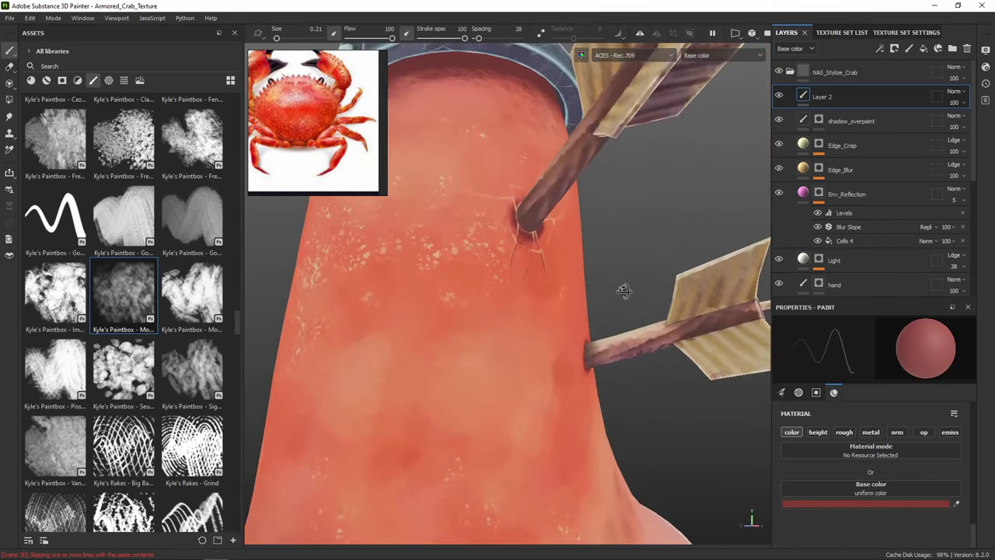
{"action": "scroll", "coordinate": [512, 302], "scroll_direction": "down", "scroll_amount": 2}
{"action": "scroll", "coordinate": [545, 286], "scroll_direction": "up", "scroll_amount": 4}
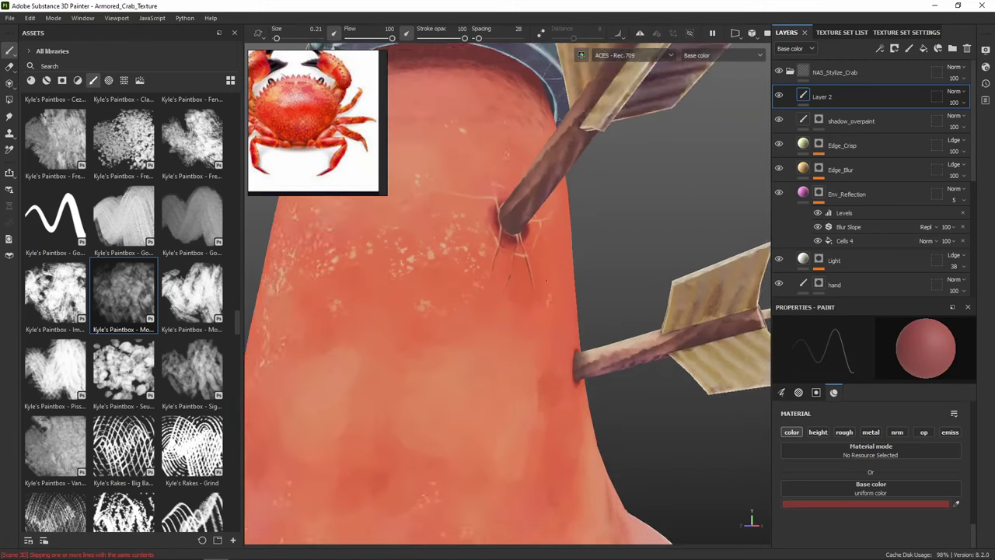
{"action": "middle_click_drag", "start_coordinate": [544, 272], "coordinate": [618, 317], "text": "alt"}
{"action": "left_click_drag", "start_coordinate": [593, 294], "coordinate": [446, 298], "text": "alt"}
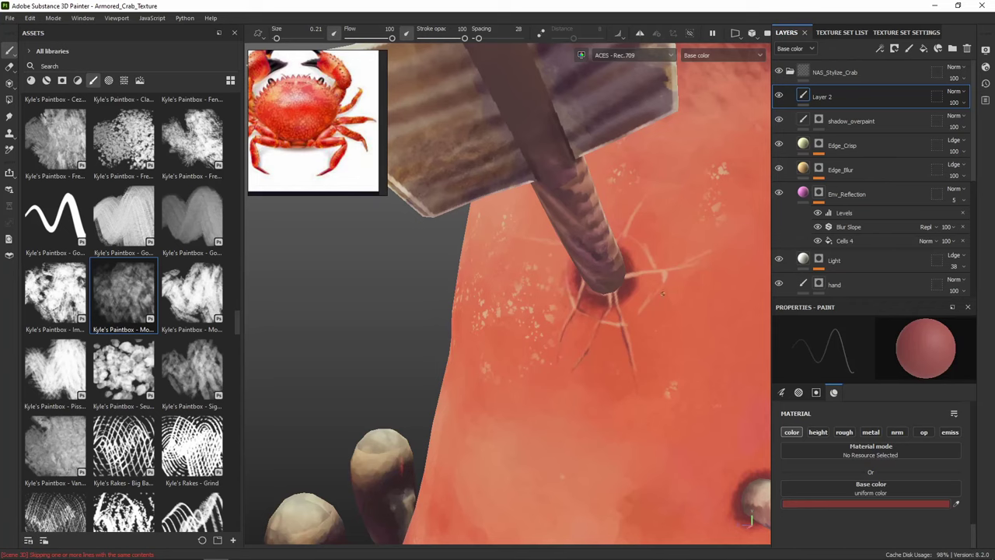
{"action": "right_click_drag", "start_coordinate": [653, 246], "coordinate": [668, 247], "text": "ctrl"}
{"action": "mouse_move", "coordinate": [627, 294]}
{"action": "left_mouse_down"}
{"action": "mouse_move", "coordinate": [619, 290]}
{"action": "mouse_move", "coordinate": [670, 270]}
{"action": "left_mouse_up"}
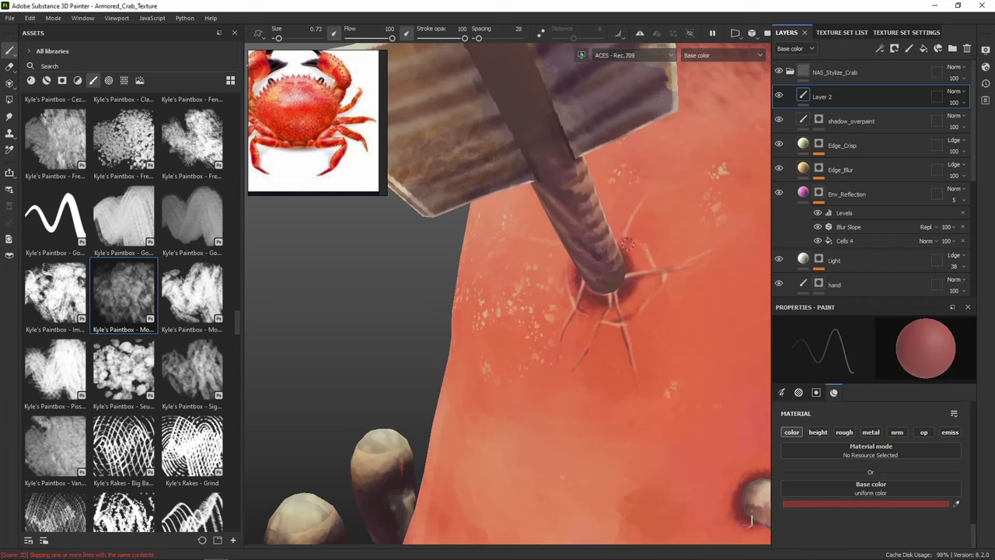
{"action": "left_click_drag", "start_coordinate": [631, 233], "coordinate": [653, 184]}
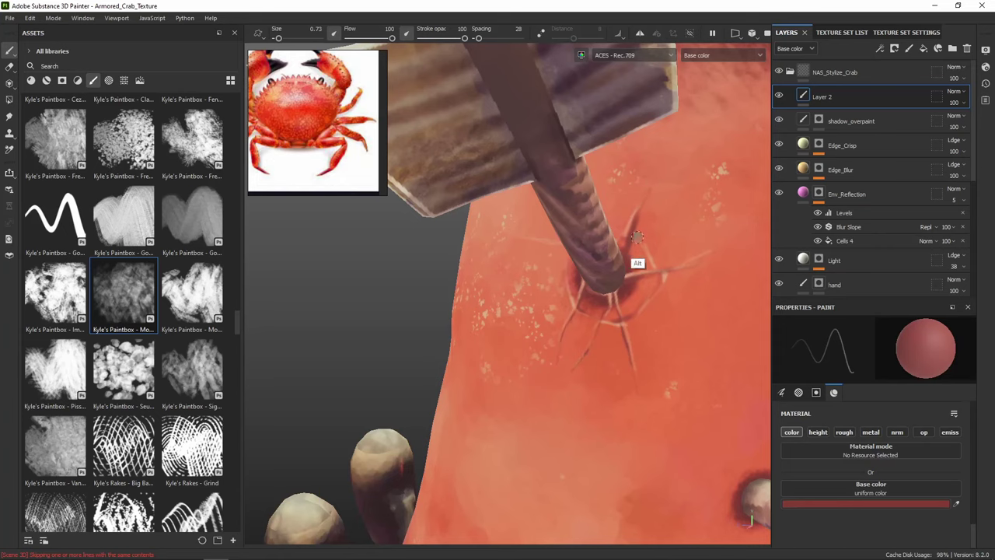
Paint dark red shadow strokes along the cracks extending upward and toward the front of the body from the upper arrow's base
{"action": "left_click_drag", "start_coordinate": [635, 262], "coordinate": [695, 275], "text": "alt"}
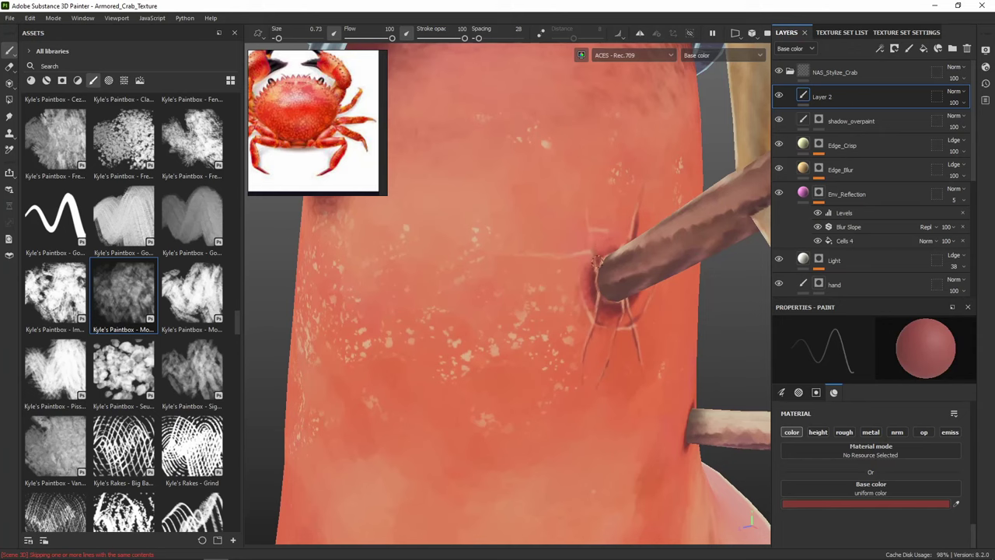
{"action": "left_click_drag", "start_coordinate": [599, 268], "coordinate": [586, 195]}
{"action": "mouse_move", "coordinate": [590, 276]}
{"action": "left_mouse_down"}
{"action": "mouse_move", "coordinate": [592, 258]}
{"action": "mouse_move", "coordinate": [512, 257]}
{"action": "mouse_move", "coordinate": [578, 256]}
{"action": "left_mouse_up"}
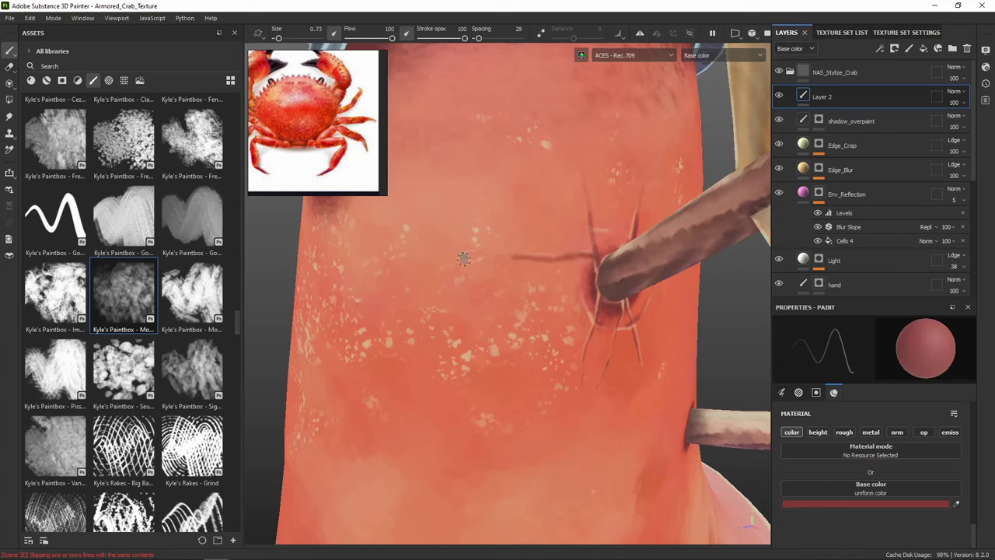
Paint dark red cracks radiating upward, diagonally and downward from the lower arrow's base at brush size 0.73
{"action": "right_click_drag", "start_coordinate": [465, 257], "coordinate": [528, 315], "text": "alt"}
{"action": "mouse_move", "coordinate": [528, 315]}
{"action": "left_mouse_down", "text": "alt"}
{"action": "mouse_move", "coordinate": [567, 234]}
{"action": "mouse_move", "coordinate": [604, 189]}
{"action": "mouse_move", "coordinate": [609, 262]}
{"action": "mouse_move", "coordinate": [560, 240]}
{"action": "mouse_move", "coordinate": [583, 266]}
{"action": "mouse_move", "coordinate": [533, 236]}
{"action": "left_mouse_up", "text": "alt"}
{"action": "scroll", "coordinate": [611, 264], "scroll_direction": "up", "scroll_amount": 3}
{"action": "scroll", "coordinate": [593, 255], "scroll_direction": "up", "scroll_amount": 3}
{"action": "scroll", "coordinate": [592, 255], "scroll_direction": "up", "scroll_amount": 1}
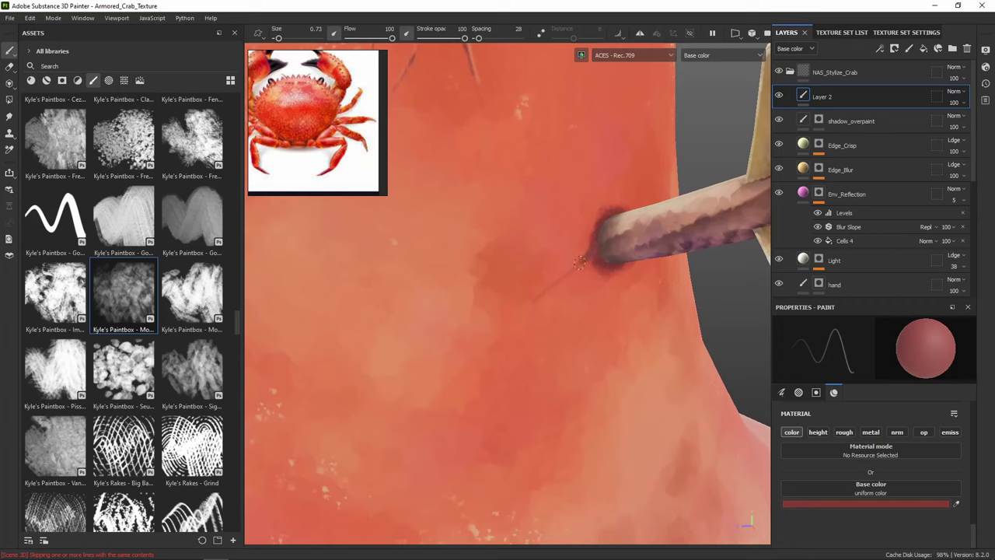
{"action": "left_click_drag", "start_coordinate": [580, 262], "coordinate": [540, 290]}
{"action": "right_click", "coordinate": [614, 273]}
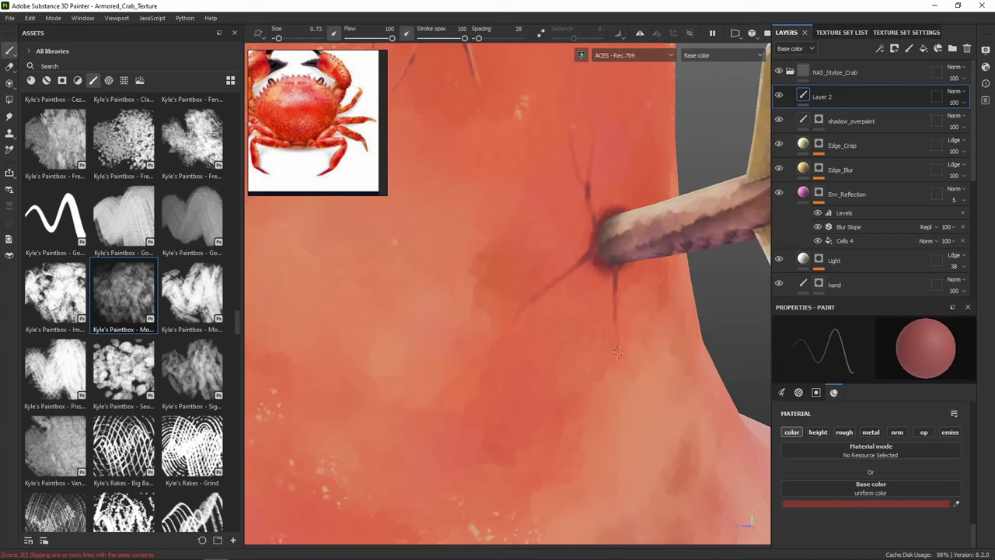
Extend the dark red cracks with extra branches around the far side of the lower arrow's base
{"action": "left_click_drag", "start_coordinate": [658, 192], "coordinate": [612, 215], "text": "alt"}
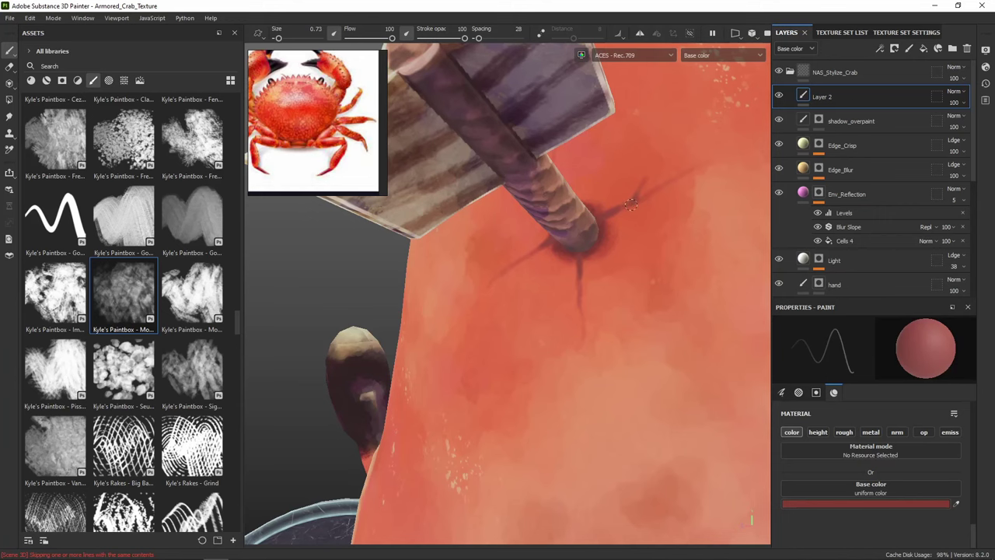
{"action": "left_click_drag", "start_coordinate": [667, 130], "coordinate": [652, 192], "text": "alt"}
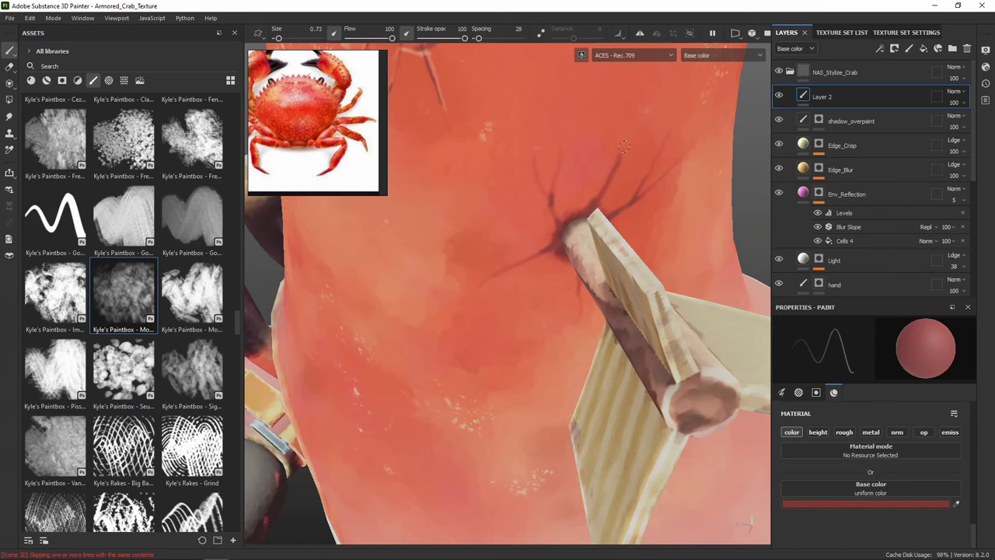
{"action": "left_click_drag", "start_coordinate": [612, 207], "coordinate": [677, 275], "text": "alt"}
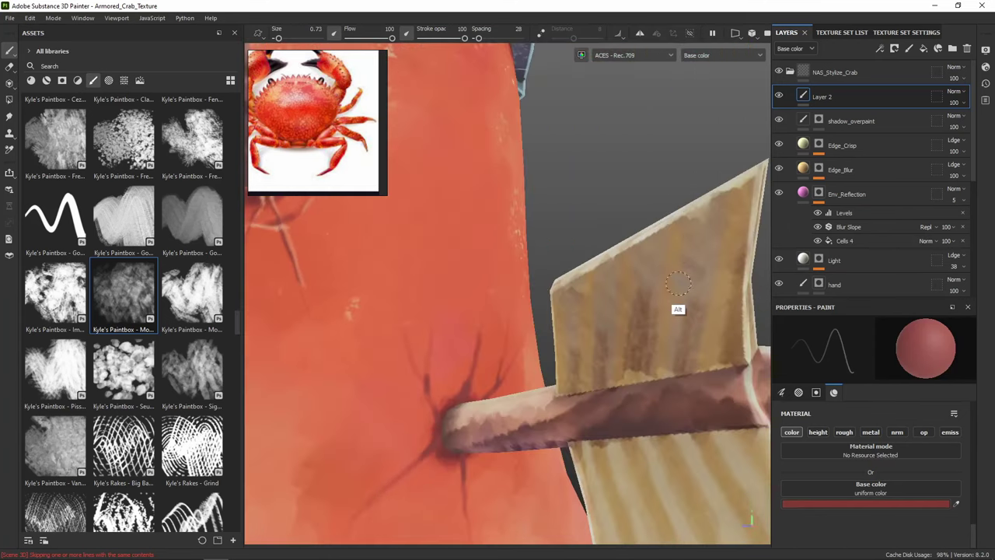
Examine the painted cracks and the whole crab from the front and from a distance
{"action": "right_click_drag", "start_coordinate": [673, 276], "coordinate": [544, 315], "text": "alt"}
{"action": "middle_click_drag", "start_coordinate": [543, 315], "coordinate": [599, 216], "text": "alt"}
{"action": "mouse_move", "coordinate": [599, 216]}
{"action": "left_mouse_down", "text": "alt"}
{"action": "mouse_move", "coordinate": [669, 256]}
{"action": "mouse_move", "coordinate": [608, 227]}
{"action": "left_mouse_up", "text": "alt"}
{"action": "right_click_drag", "start_coordinate": [608, 227], "coordinate": [535, 261], "text": "alt"}
{"action": "middle_click_drag", "start_coordinate": [535, 260], "coordinate": [540, 237], "text": "alt"}
{"action": "left_click_drag", "start_coordinate": [603, 221], "coordinate": [653, 225], "text": "alt"}
{"action": "mouse_move", "coordinate": [585, 259]}
{"action": "left_mouse_down", "text": "alt"}
{"action": "mouse_move", "coordinate": [622, 233]}
{"action": "mouse_move", "coordinate": [585, 248]}
{"action": "mouse_move", "coordinate": [579, 268]}
{"action": "left_mouse_up", "text": "alt"}
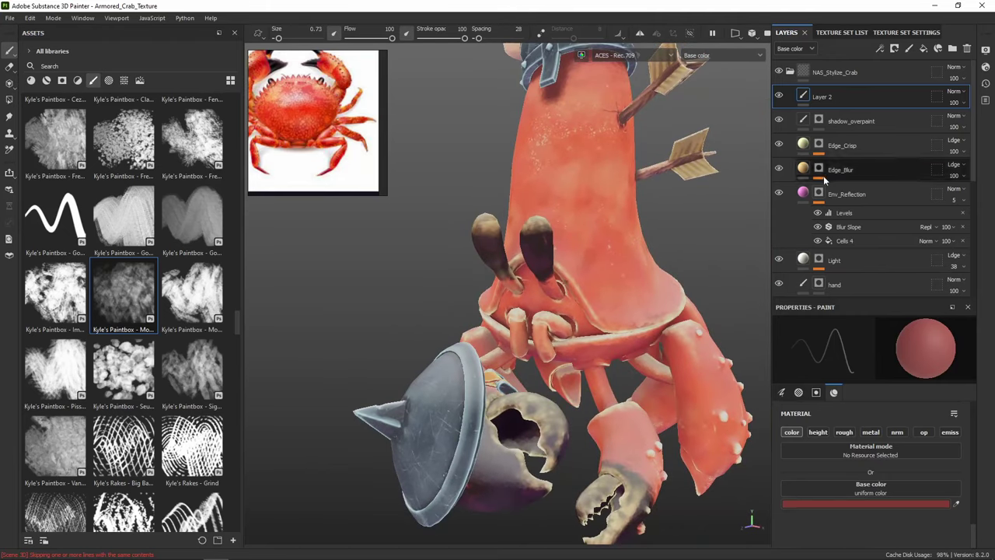
{"action": "scroll", "coordinate": [653, 191], "scroll_direction": "up", "scroll_amount": 2}
Toggle the visibility of Layer 2 to check its contents and rename the layer as crack
{"action": "double_click", "coordinate": [825, 97]}
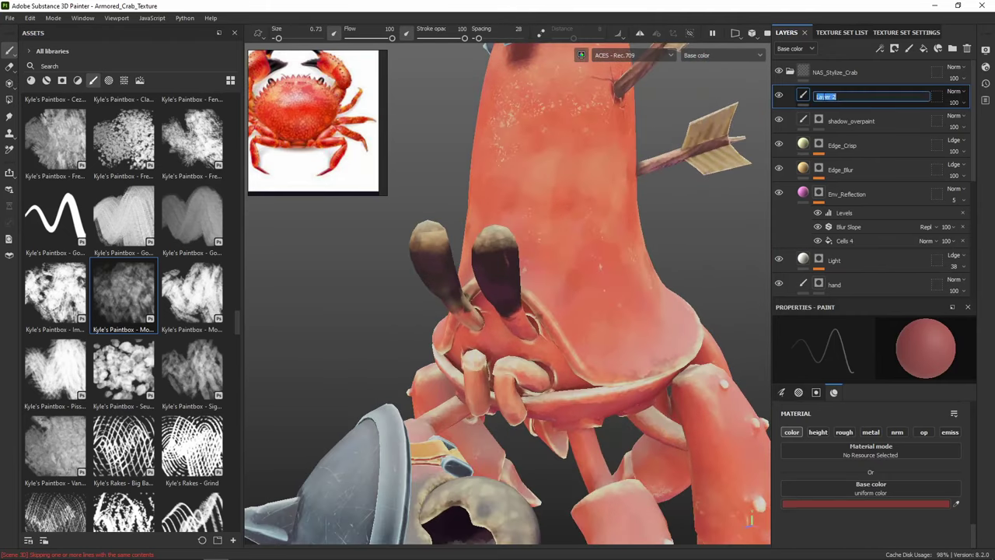
{"action": "key", "text": "Return"}
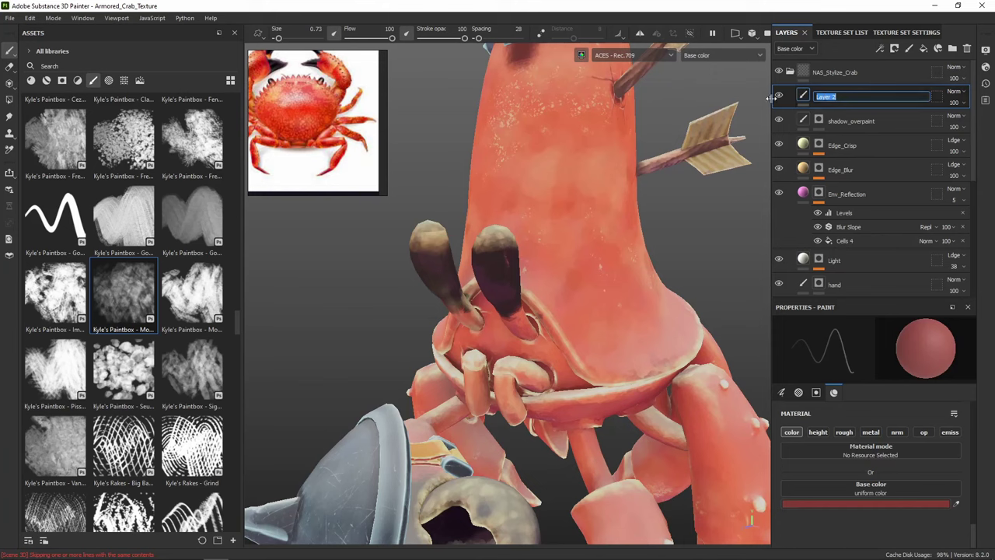
{"action": "left_click", "coordinate": [779, 96]}
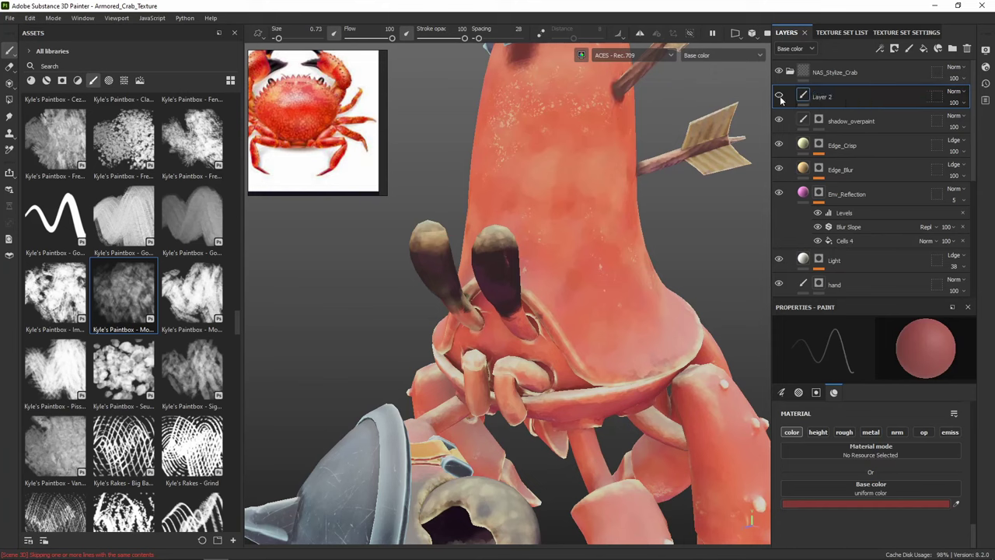
{"action": "double_click", "coordinate": [822, 96]}
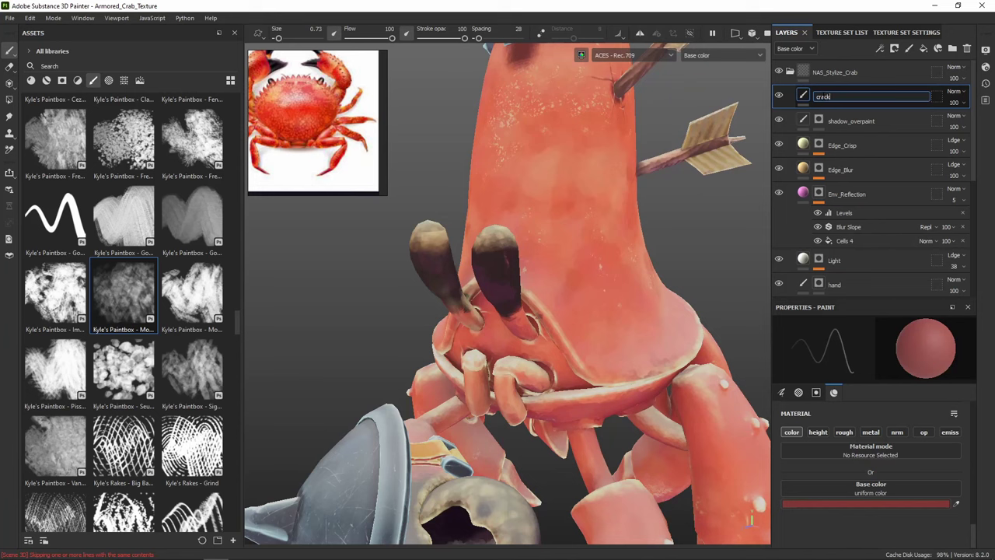
{"action": "key", "text": "Return"}
Compare the crab with the shadow_overpaint layer hidden and shown
{"action": "scroll", "coordinate": [660, 104], "scroll_direction": "up", "scroll_amount": 3}
{"action": "scroll", "coordinate": [659, 104], "scroll_direction": "down", "scroll_amount": 2}
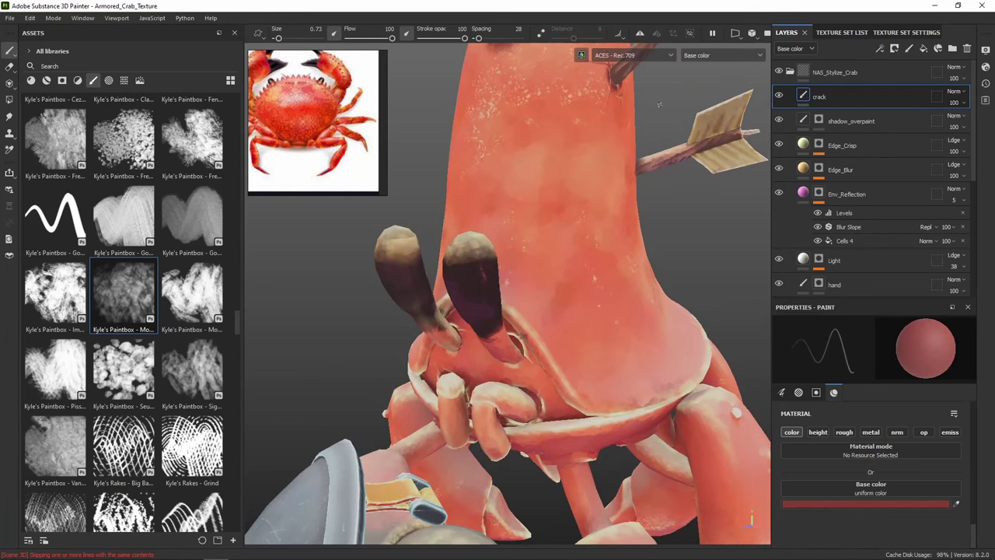
{"action": "left_click_drag", "start_coordinate": [659, 104], "coordinate": [664, 239], "text": "alt"}
{"action": "left_click", "coordinate": [778, 121]}
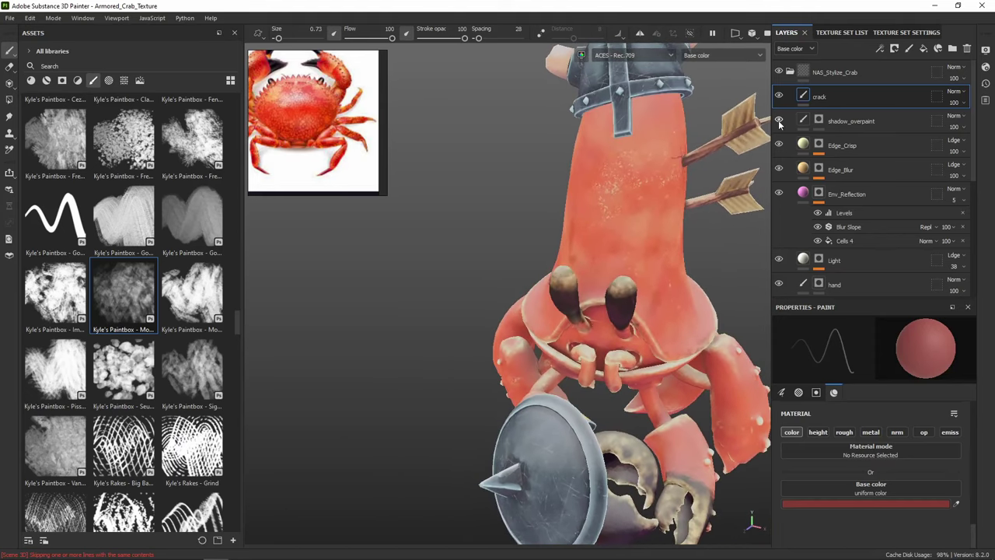
{"action": "left_click", "coordinate": [778, 120]}
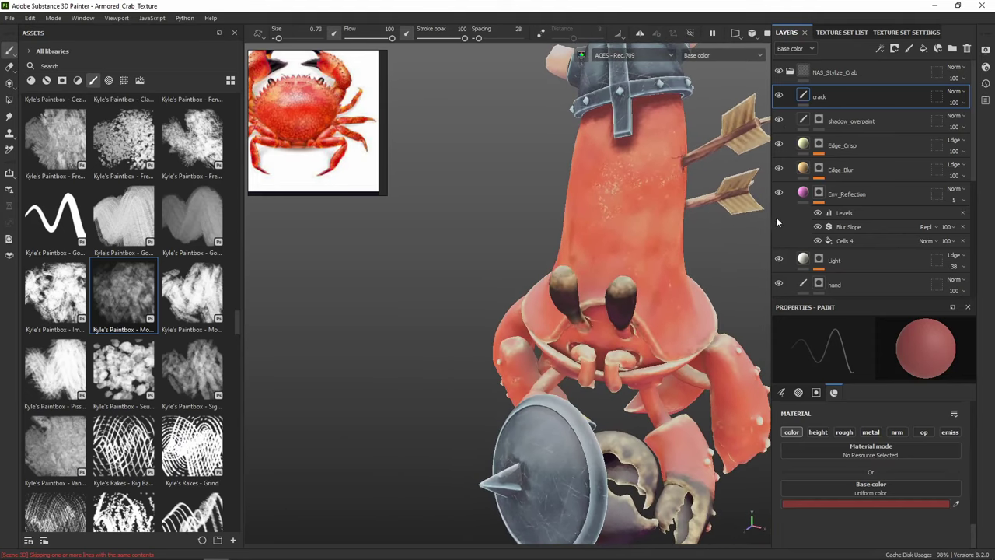
Make shadow_overpaint the active layer and set the brush size to 11.91 and the flow to 39
{"action": "left_click", "coordinate": [856, 125]}
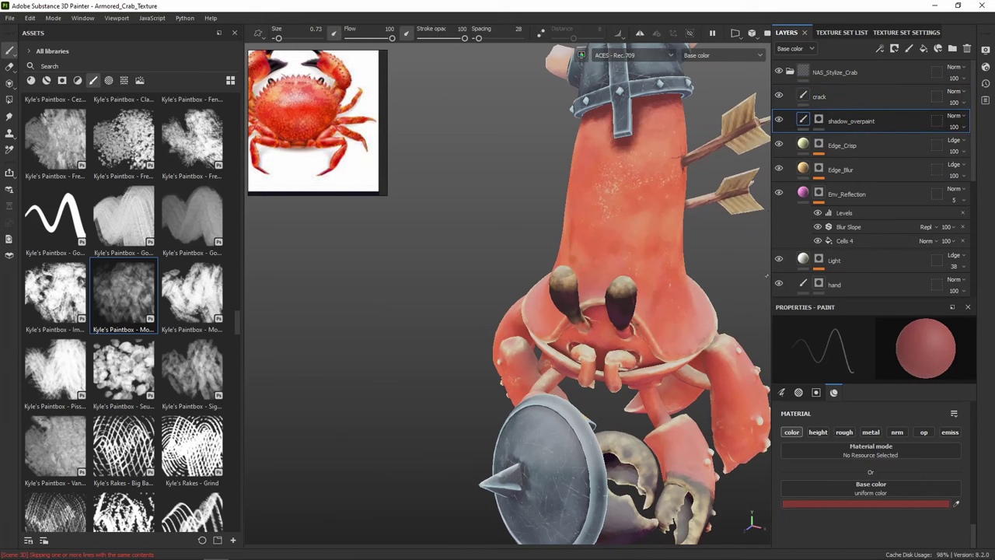
{"action": "left_click_drag", "start_coordinate": [607, 240], "coordinate": [632, 180], "text": "alt"}
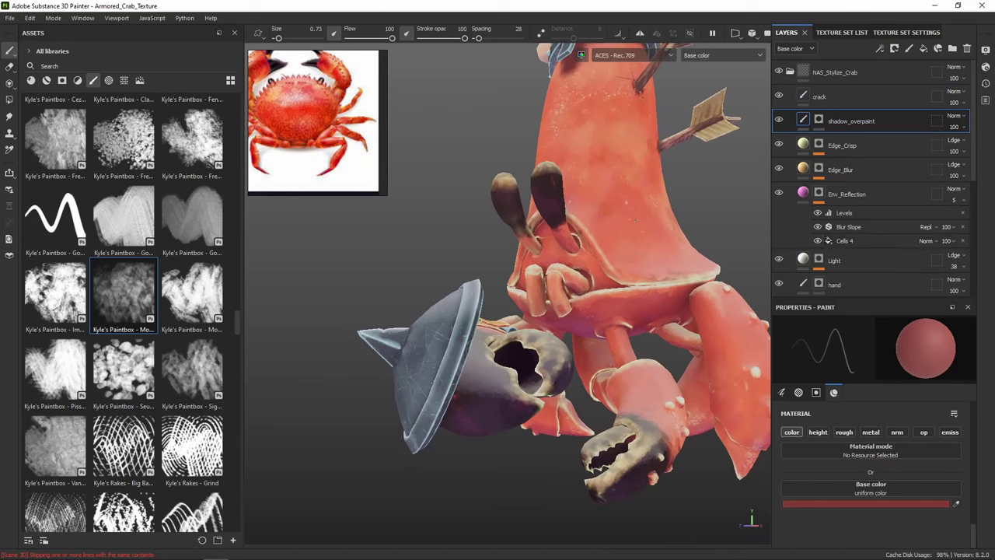
{"action": "key", "text": "bracketright"}
{"action": "key", "text": "bracketright"}
{"action": "key", "text": "bracketright"}
{"action": "key", "text": "bracketright"}
{"action": "key", "text": "bracketright"}
{"action": "key", "text": "bracketright"}
{"action": "key", "text": "bracketright"}
{"action": "key", "text": "bracketright"}
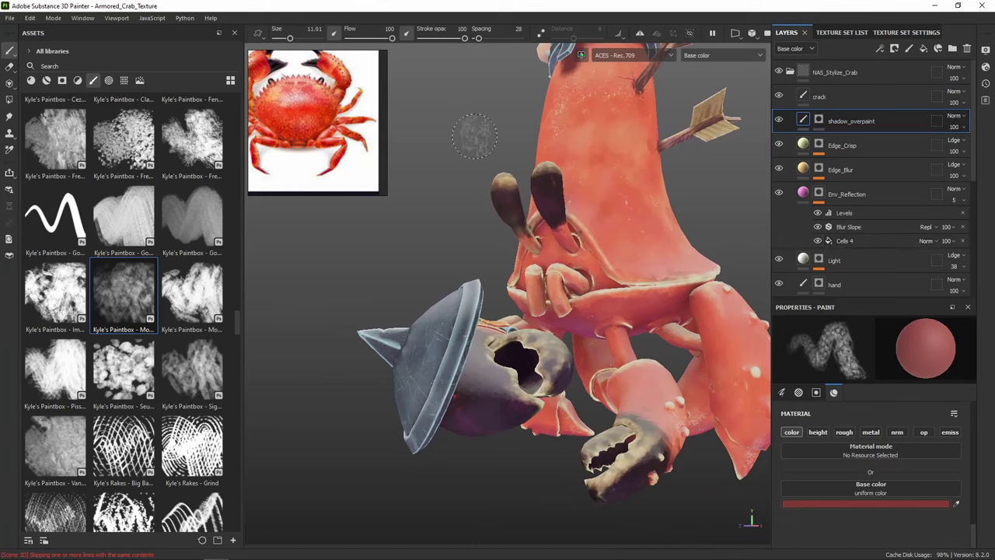
{"action": "left_click", "coordinate": [366, 37]}
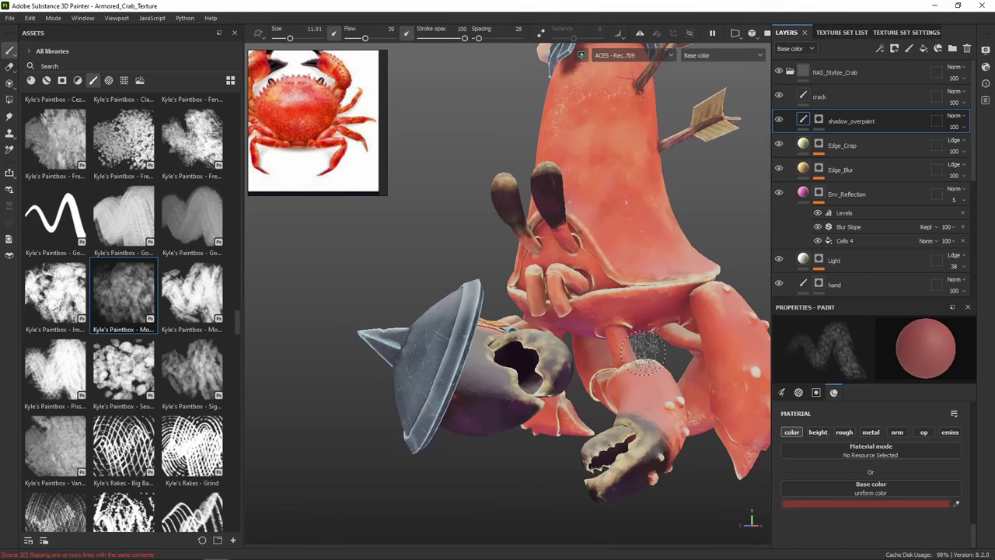
Inspect the crab's underside and front, and darken the brush's base color to dark red 703A32
{"action": "middle_click_drag", "start_coordinate": [640, 354], "coordinate": [599, 308], "text": "alt"}
{"action": "left_click_drag", "start_coordinate": [599, 308], "coordinate": [611, 318], "text": "alt"}
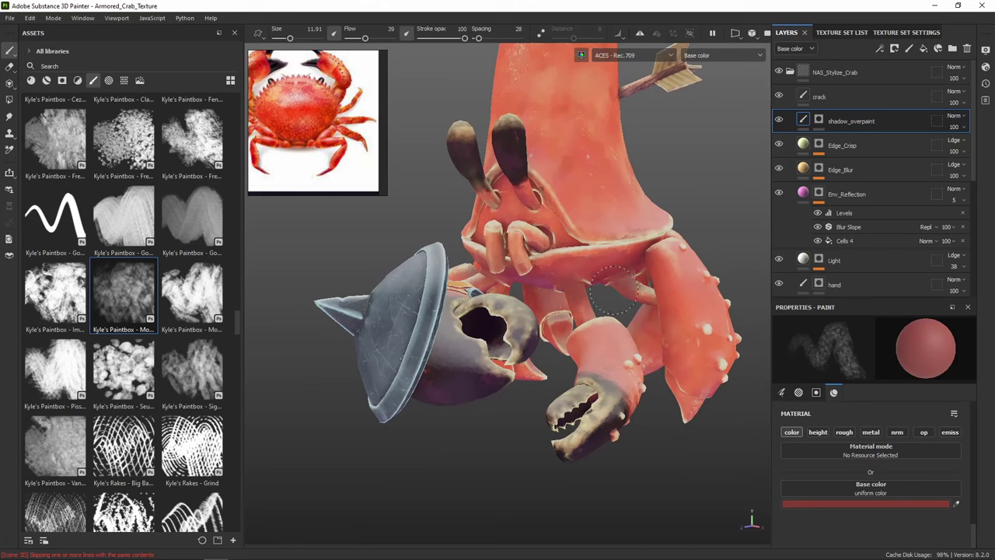
{"action": "left_click_drag", "start_coordinate": [624, 329], "coordinate": [612, 432], "text": "alt"}
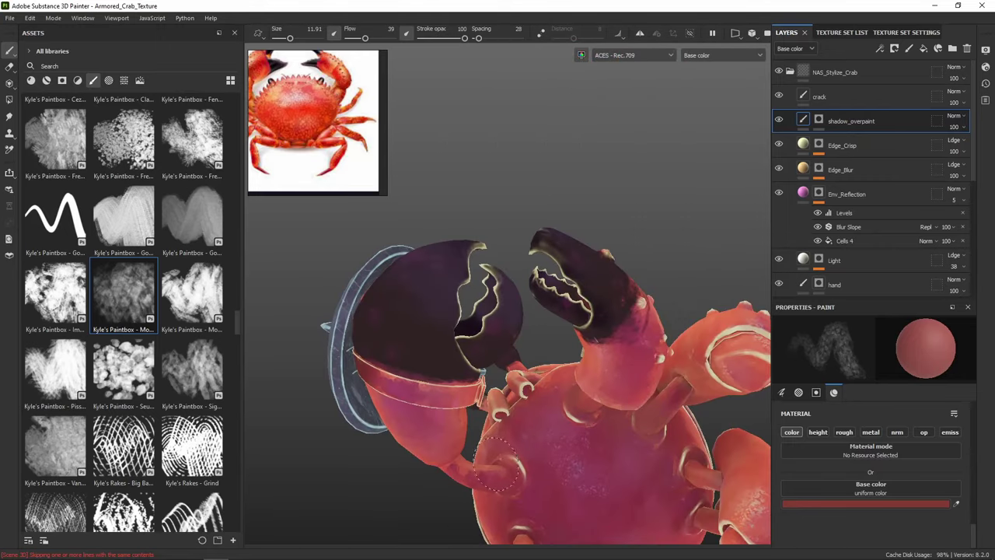
{"action": "left_click_drag", "start_coordinate": [591, 384], "coordinate": [676, 300], "text": "alt"}
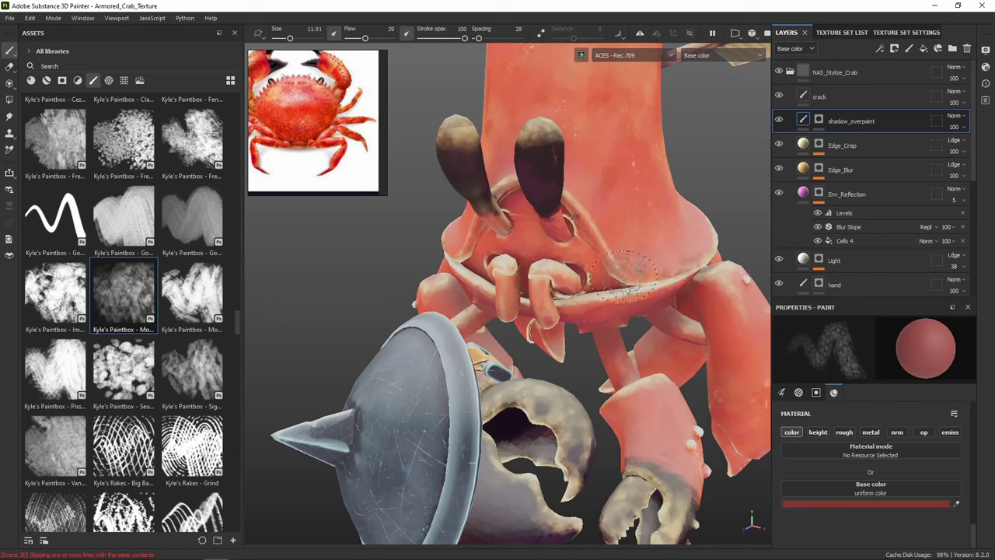
{"action": "left_click", "coordinate": [920, 504]}
{"action": "left_click", "coordinate": [760, 279]}
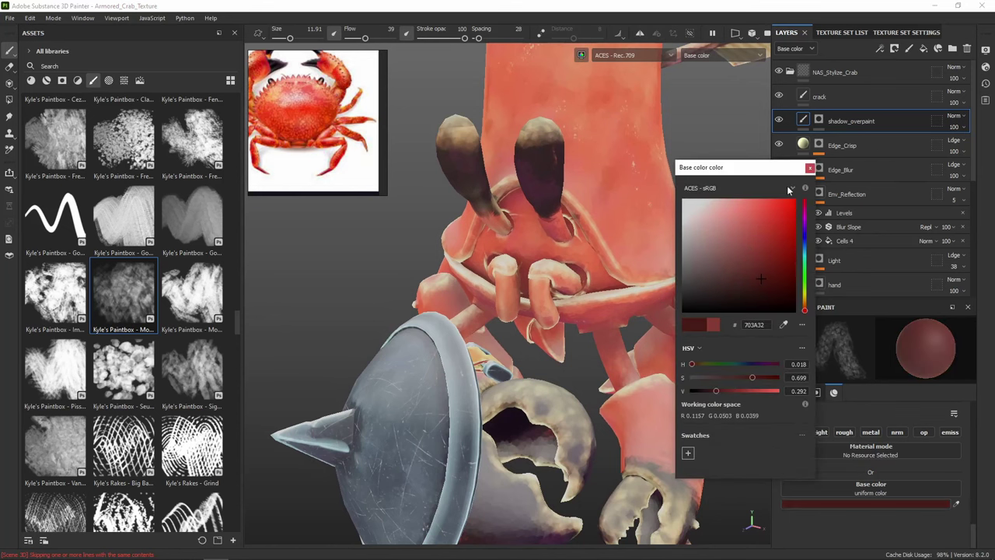
{"action": "left_click", "coordinate": [810, 168]}
Paint dark red shading over the leg and claw sockets on the body's underside
{"action": "middle_click_drag", "start_coordinate": [701, 313], "coordinate": [684, 238], "text": "alt"}
{"action": "mouse_move", "coordinate": [684, 238]}
{"action": "left_mouse_down", "text": "alt"}
{"action": "mouse_move", "coordinate": [482, 290]}
{"action": "mouse_move", "coordinate": [715, 199]}
{"action": "left_mouse_up", "text": "alt"}
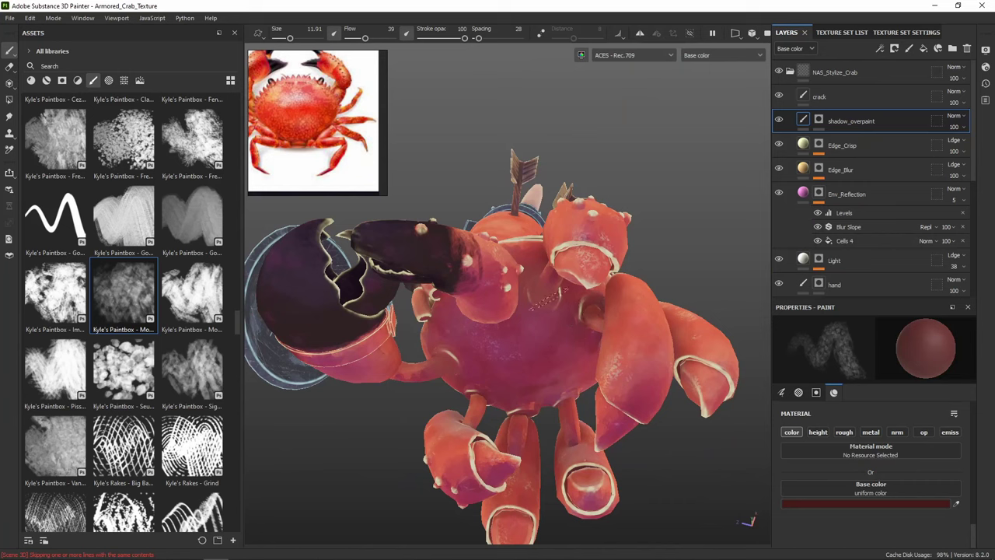
{"action": "left_click_drag", "start_coordinate": [549, 296], "coordinate": [486, 297], "text": "alt"}
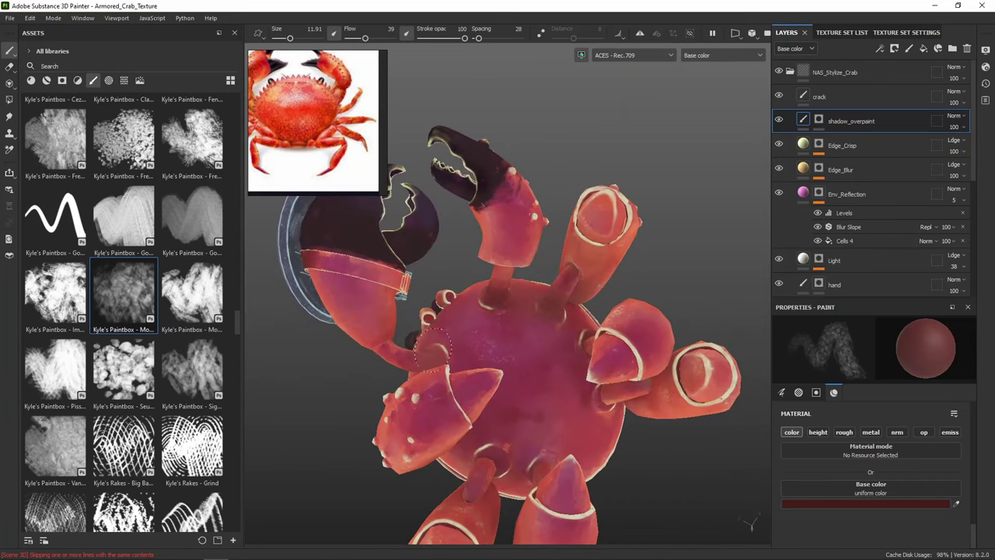
{"action": "mouse_move", "coordinate": [436, 354]}
{"action": "left_mouse_down", "text": "alt"}
{"action": "mouse_move", "coordinate": [462, 343]}
{"action": "mouse_move", "coordinate": [435, 359]}
{"action": "left_mouse_up", "text": "alt"}
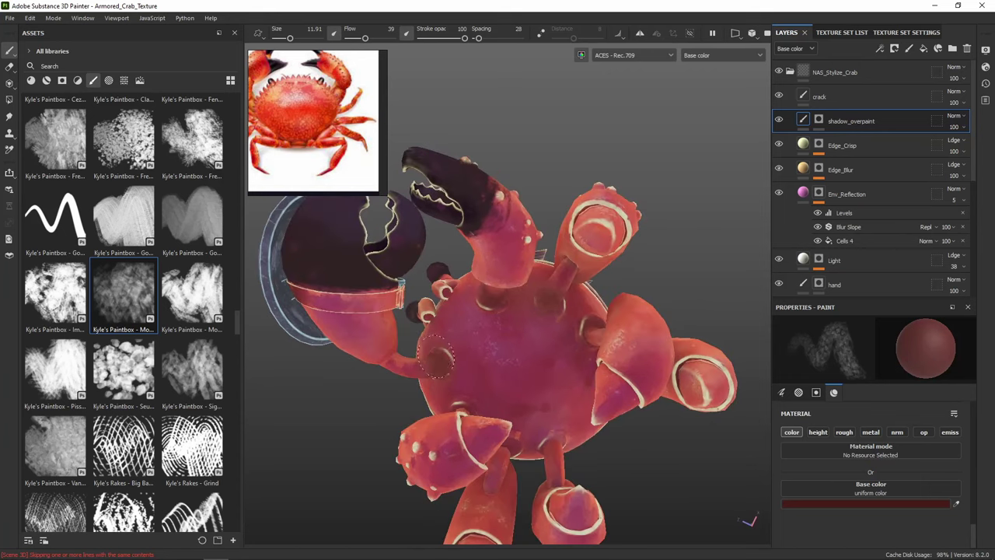
{"action": "mouse_move", "coordinate": [489, 283]}
{"action": "left_mouse_down", "text": "alt"}
{"action": "mouse_move", "coordinate": [524, 322]}
{"action": "mouse_move", "coordinate": [612, 295]}
{"action": "mouse_move", "coordinate": [529, 309]}
{"action": "left_mouse_up", "text": "alt"}
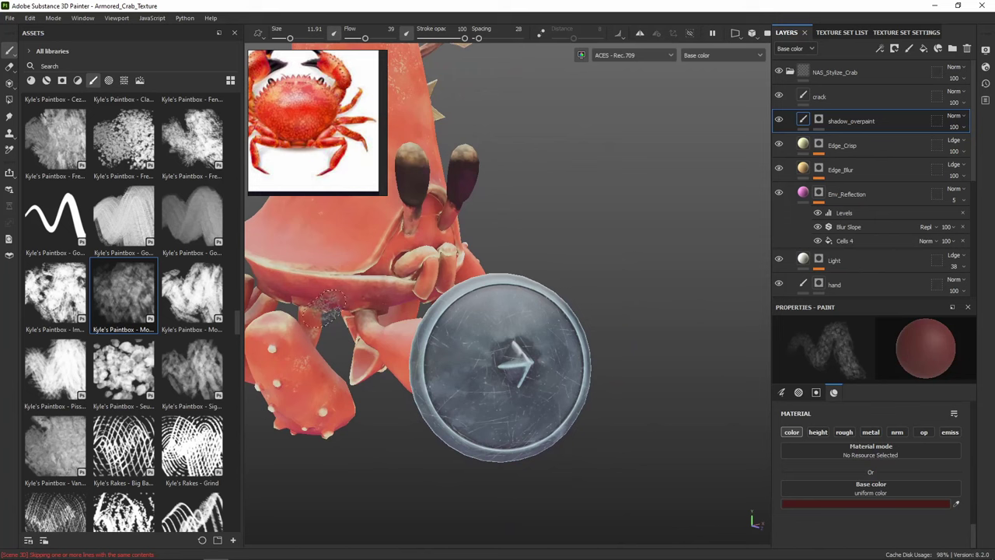
Move the shadow_overpaint layer below Edge_Blur, directly above Env_Reflection
{"action": "left_click_drag", "start_coordinate": [877, 122], "coordinate": [880, 181]}
{"action": "left_click_drag", "start_coordinate": [544, 171], "coordinate": [602, 178], "text": "alt"}
{"action": "middle_click_drag", "start_coordinate": [559, 224], "coordinate": [583, 186], "text": "alt"}
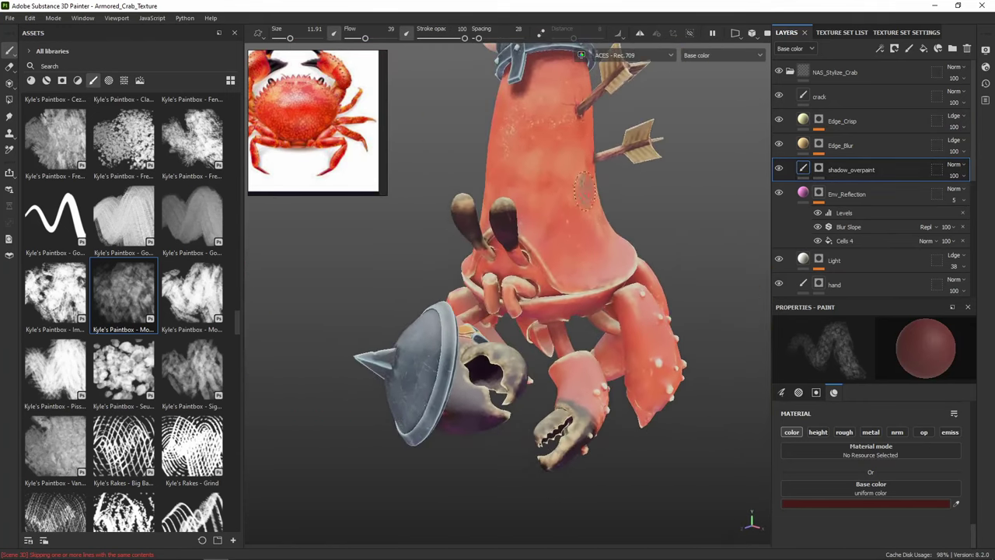
Examine the shadows around the claws, legs and body from several angles
{"action": "left_click_drag", "start_coordinate": [611, 248], "coordinate": [510, 282], "text": "alt"}
{"action": "right_click_drag", "start_coordinate": [509, 282], "coordinate": [399, 362], "text": "alt"}
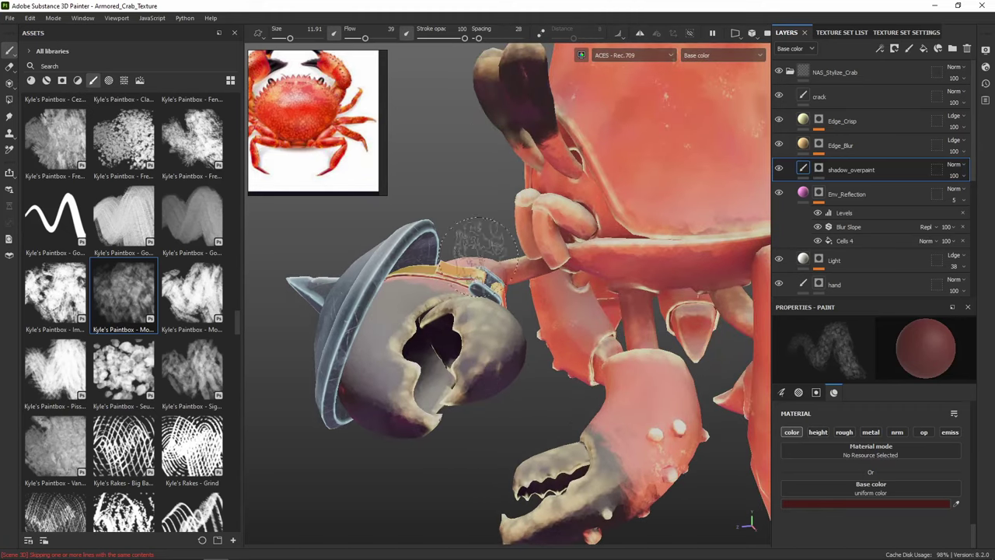
{"action": "mouse_move", "coordinate": [488, 295]}
{"action": "left_mouse_down", "text": "alt"}
{"action": "mouse_move", "coordinate": [454, 253]}
{"action": "mouse_move", "coordinate": [377, 257]}
{"action": "left_mouse_up", "text": "alt"}
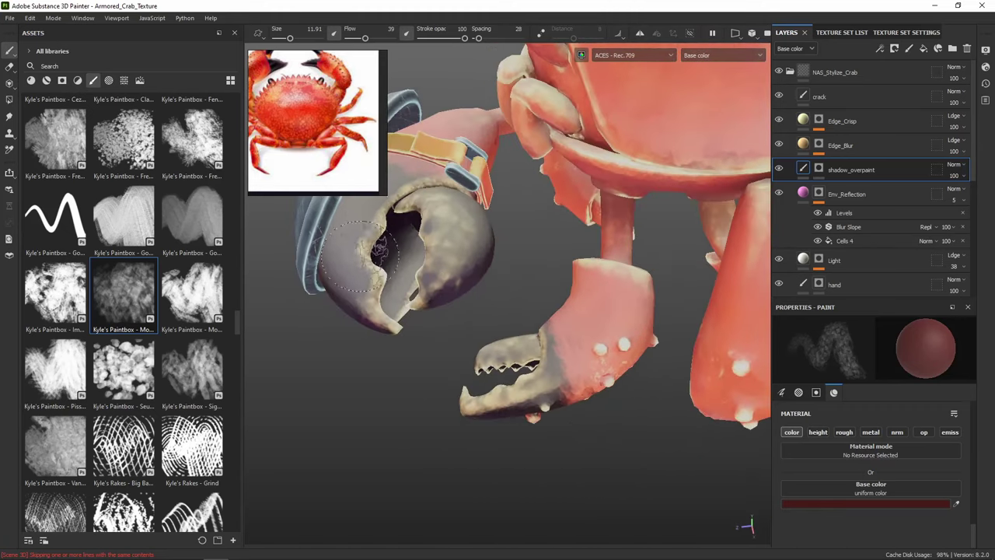
{"action": "right_click_drag", "start_coordinate": [507, 295], "coordinate": [586, 270], "text": "alt"}
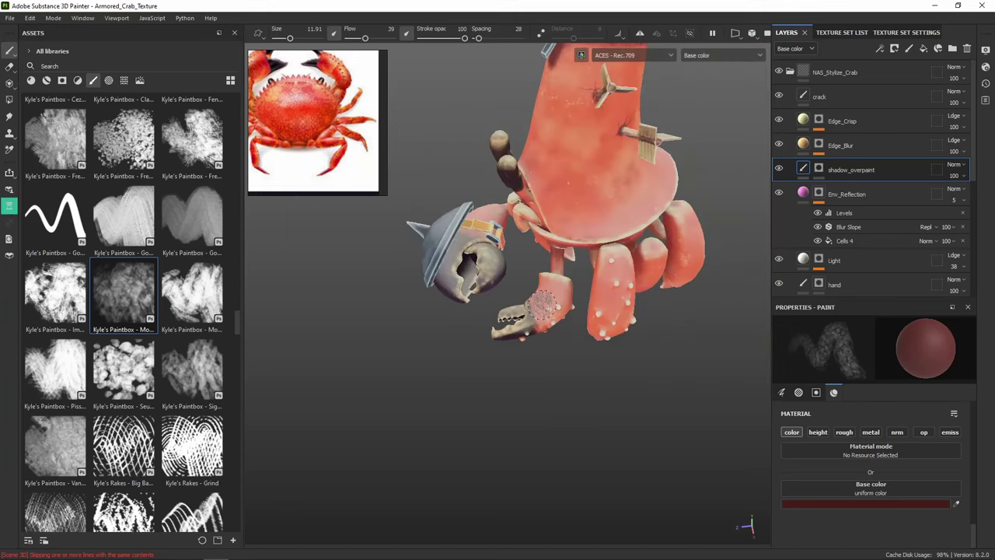
{"action": "middle_click_drag", "start_coordinate": [544, 305], "coordinate": [499, 359], "text": "alt"}
{"action": "left_click_drag", "start_coordinate": [513, 264], "coordinate": [633, 202], "text": "alt"}
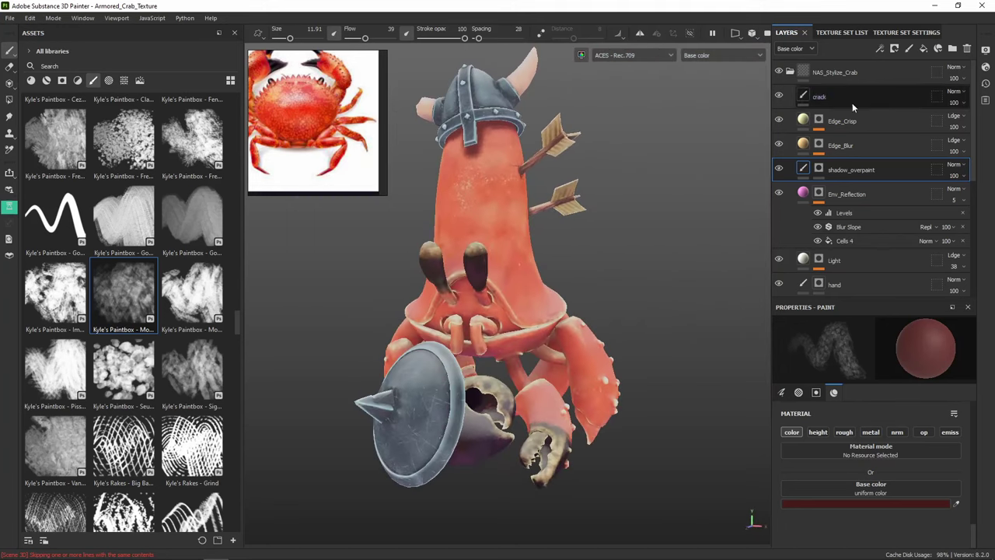
Add a paint layer above the crack layer and sample a light orange base color from the crab reference image
{"action": "left_click", "coordinate": [870, 95]}
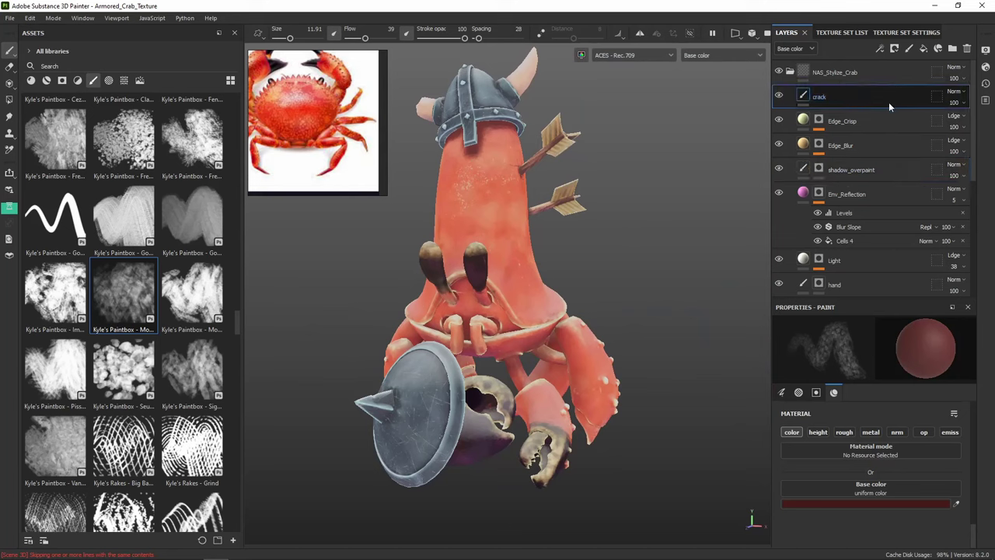
{"action": "left_click", "coordinate": [911, 49]}
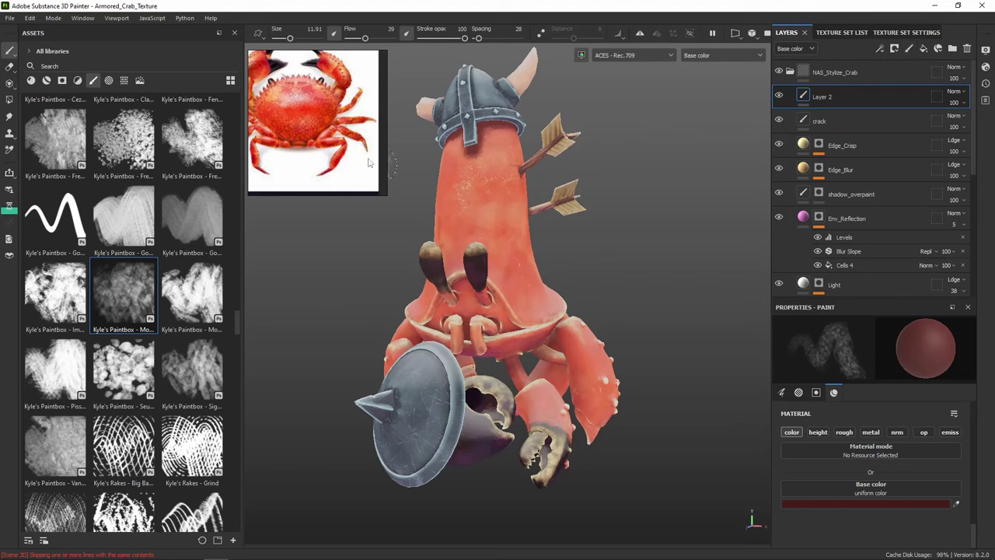
{"action": "left_click", "coordinate": [958, 505]}
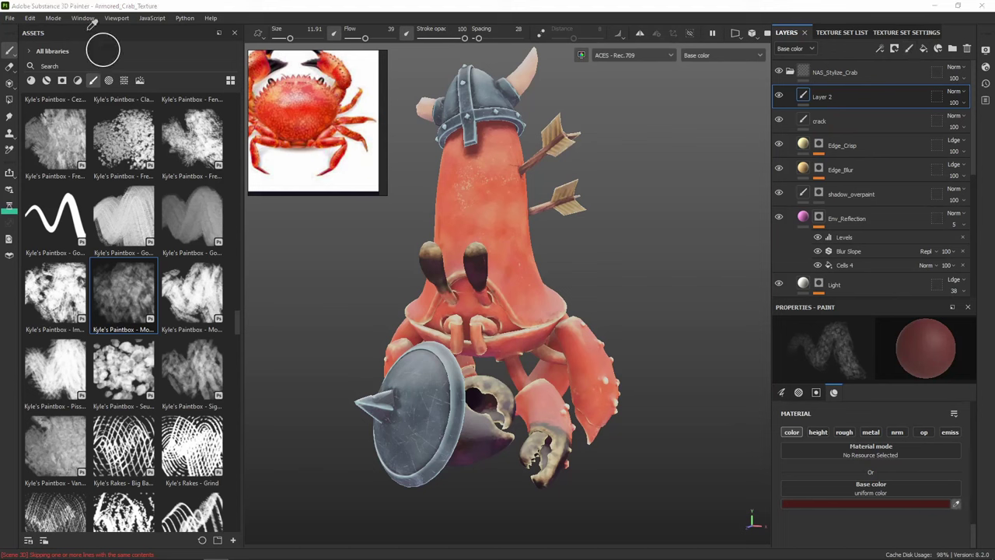
{"action": "left_click", "coordinate": [299, 114]}
Turn the crab to face the front and save the project
{"action": "left_click_drag", "start_coordinate": [475, 219], "coordinate": [435, 222], "text": "alt"}
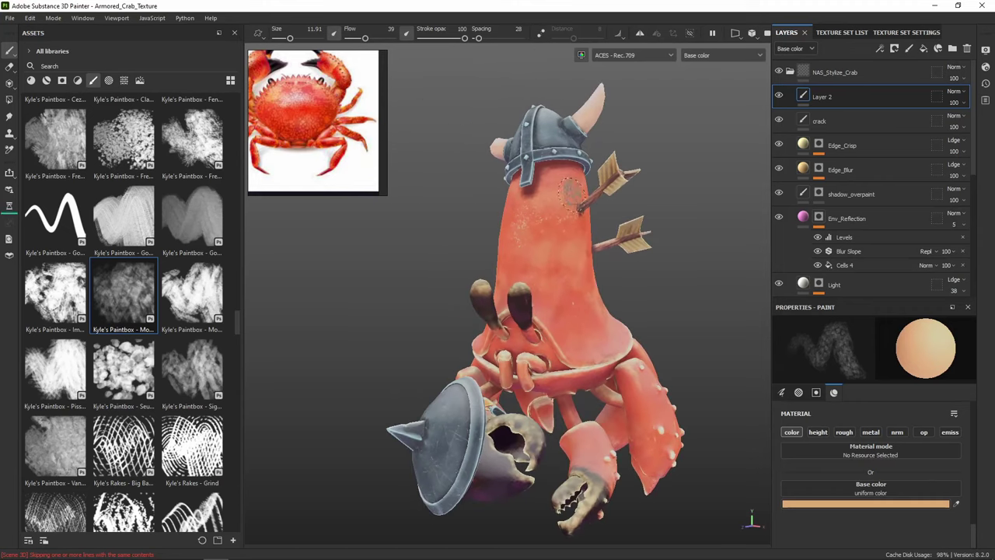
{"action": "mouse_move", "coordinate": [572, 195]}
{"action": "left_mouse_down", "text": "alt"}
{"action": "mouse_move", "coordinate": [584, 287]}
{"action": "mouse_move", "coordinate": [554, 186]}
{"action": "left_mouse_up", "text": "alt"}
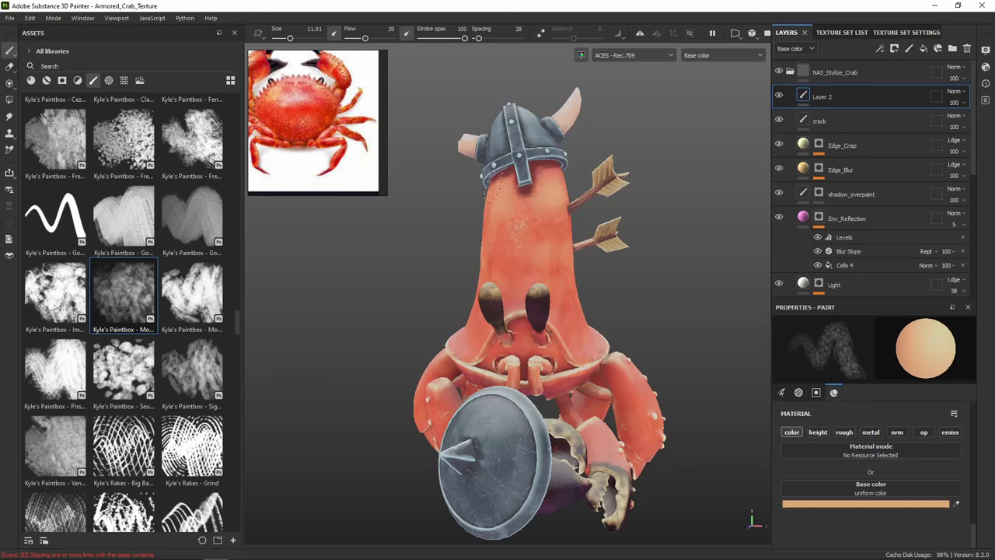
{"action": "key", "text": "ctrl+s"}
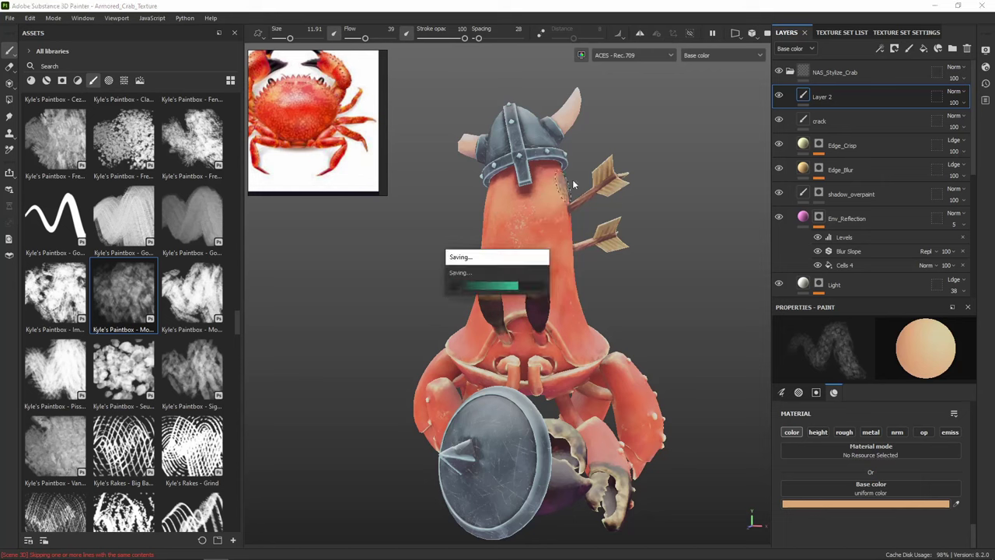
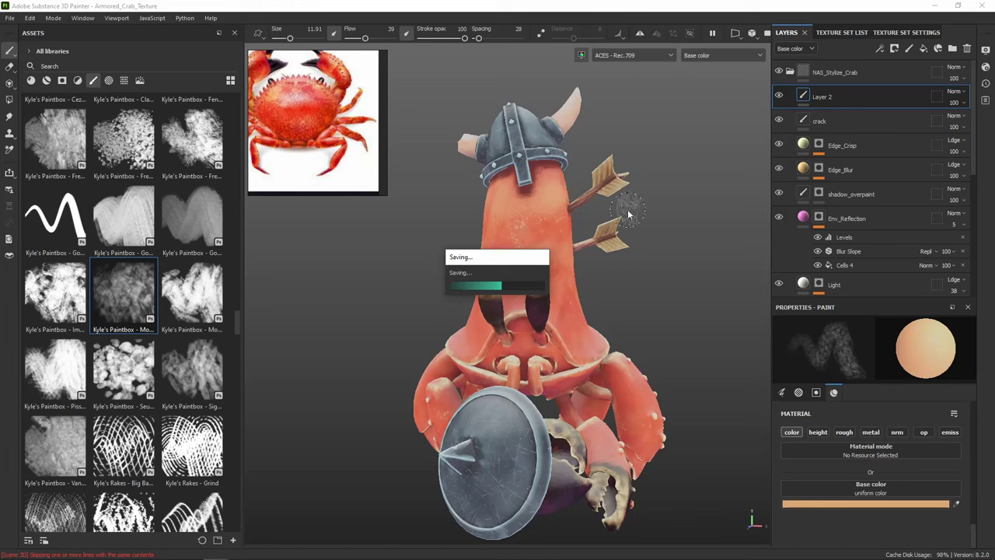
Brush textured light orange patches over the crab's upper body and the flared rim of the shell on all sides
{"action": "left_click_drag", "start_coordinate": [638, 193], "coordinate": [554, 187], "text": "alt"}
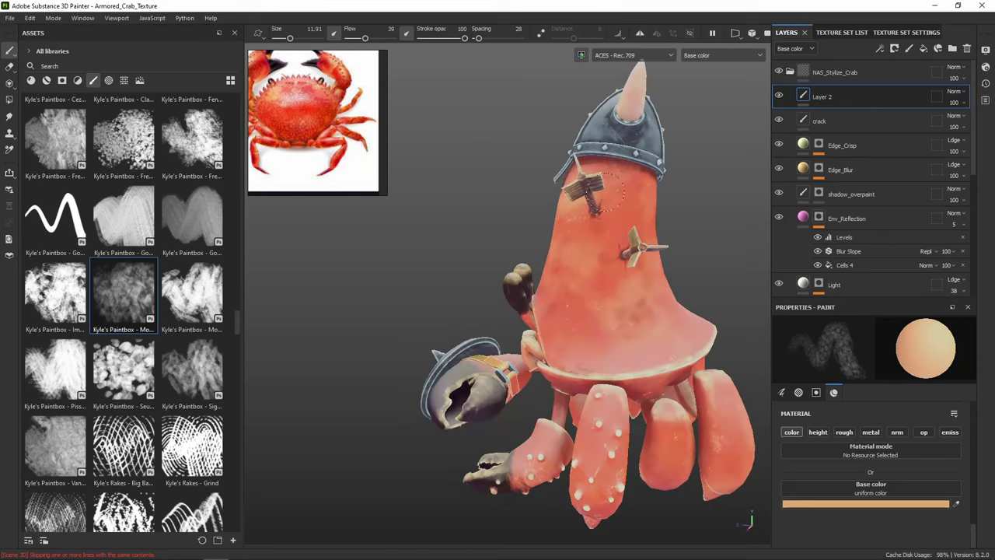
{"action": "left_click_drag", "start_coordinate": [686, 195], "coordinate": [640, 161], "text": "alt"}
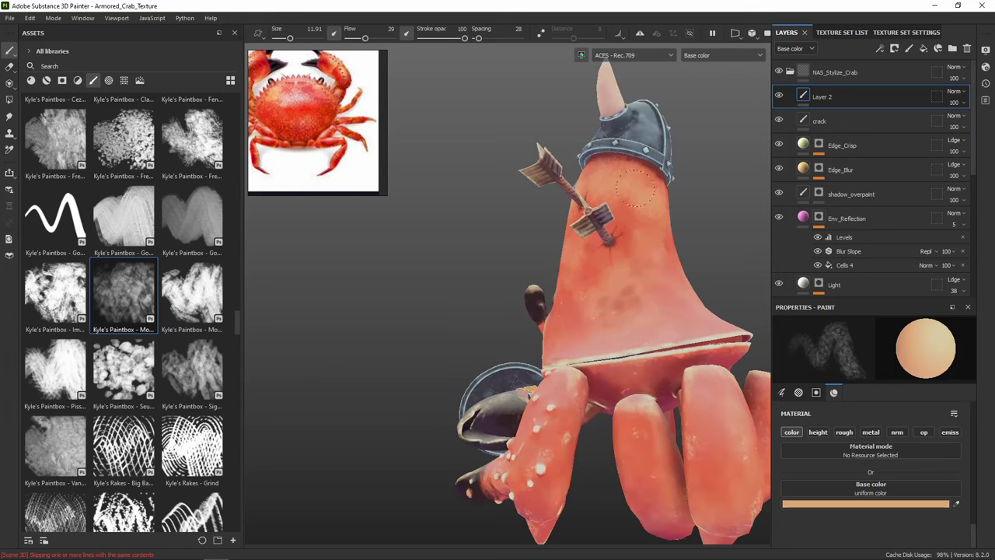
{"action": "left_click_drag", "start_coordinate": [670, 226], "coordinate": [723, 286], "text": "alt"}
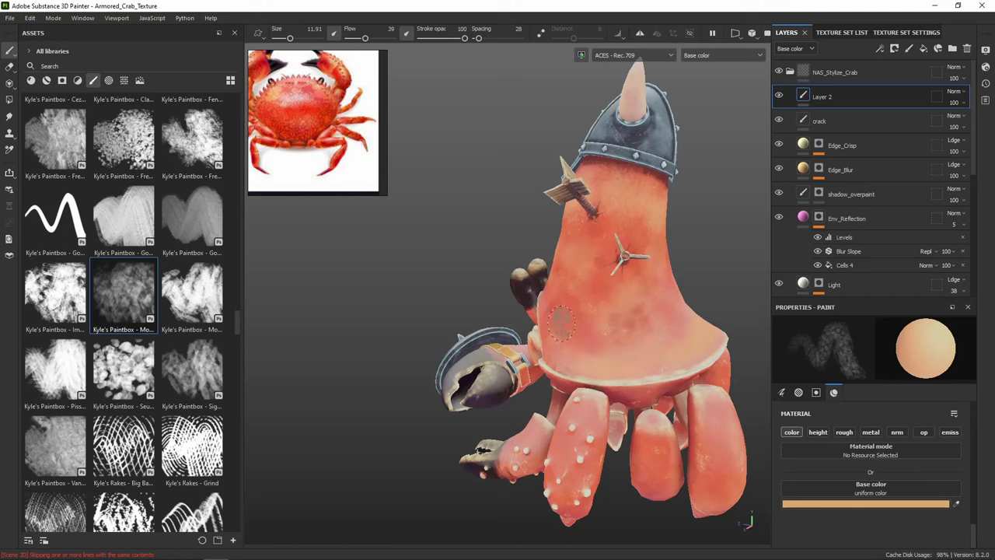
{"action": "mouse_move", "coordinate": [560, 323]}
{"action": "left_mouse_down", "text": "alt"}
{"action": "mouse_move", "coordinate": [728, 338]}
{"action": "mouse_move", "coordinate": [610, 272]}
{"action": "left_mouse_up", "text": "alt"}
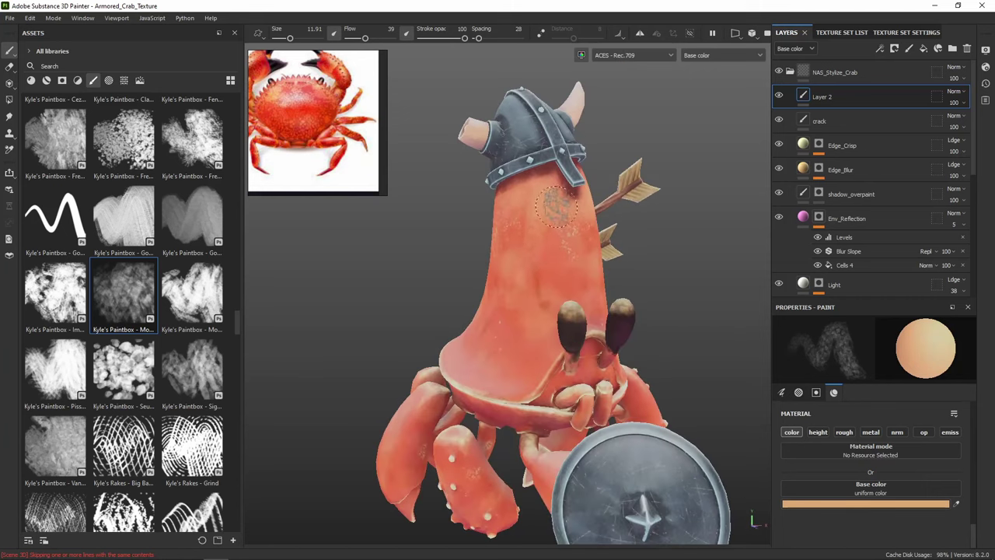
{"action": "left_click_drag", "start_coordinate": [506, 266], "coordinate": [535, 228], "text": "alt"}
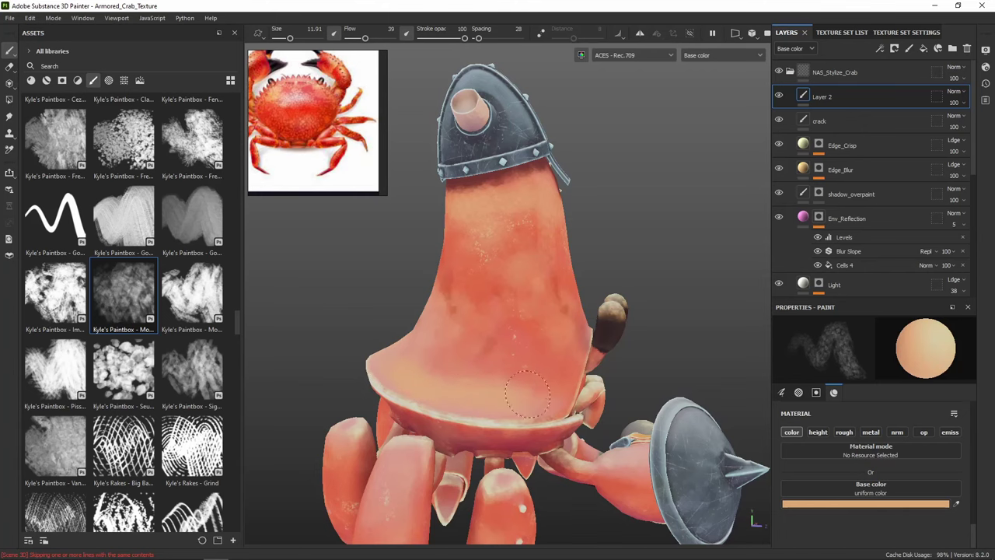
{"action": "left_click_drag", "start_coordinate": [467, 391], "coordinate": [594, 382], "text": "alt"}
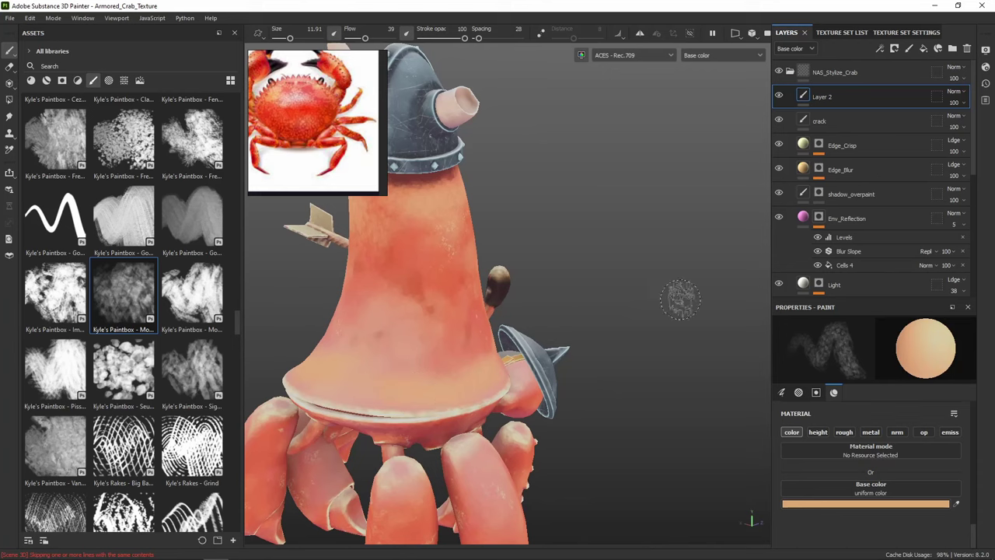
{"action": "scroll", "coordinate": [680, 299], "scroll_direction": "down", "scroll_amount": 3}
{"action": "left_click_drag", "start_coordinate": [653, 340], "coordinate": [435, 242], "text": "alt"}
{"action": "scroll", "coordinate": [538, 317], "scroll_direction": "up", "scroll_amount": 2}
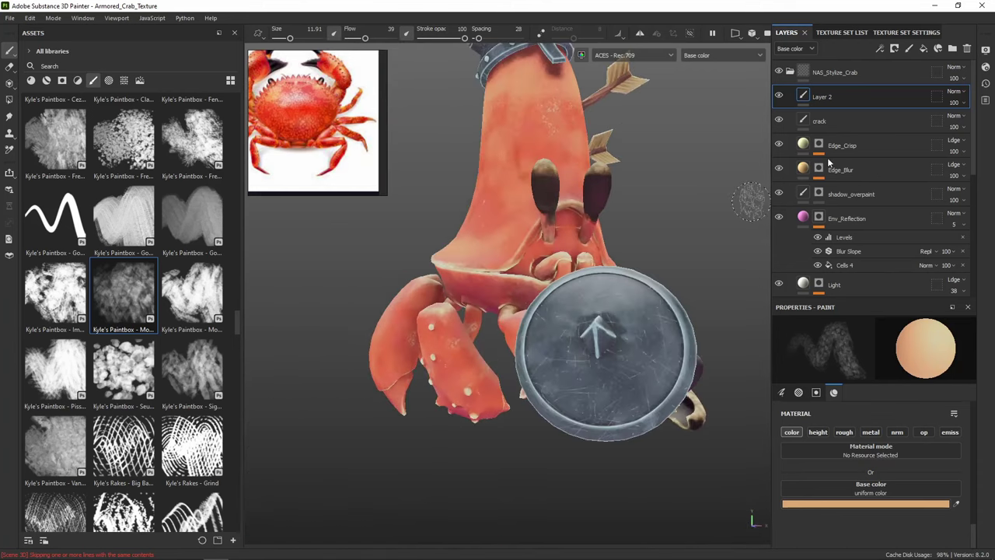
Try the Overlay, Linear dodge, Linear burn and Screen blending modes on Layer 2
{"action": "left_click", "coordinate": [957, 92]}
{"action": "left_click", "coordinate": [956, 246]}
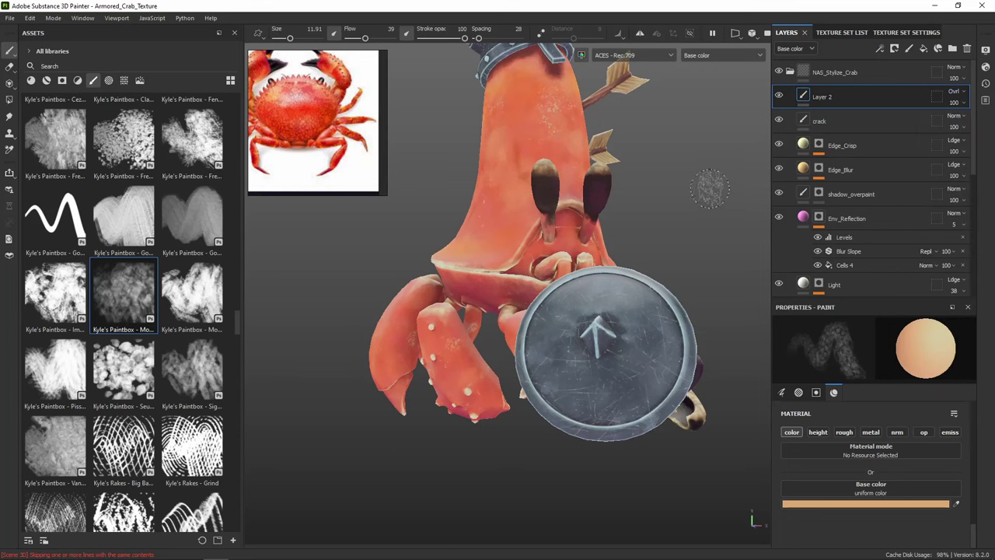
{"action": "left_click_drag", "start_coordinate": [702, 178], "coordinate": [860, 120], "text": "alt"}
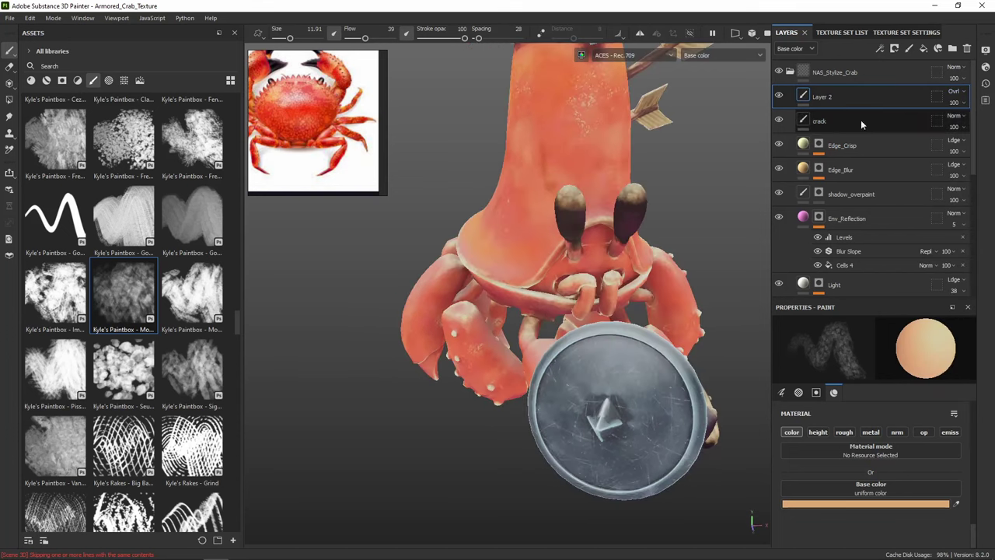
{"action": "left_click", "coordinate": [958, 91]}
{"action": "left_click", "coordinate": [948, 189]}
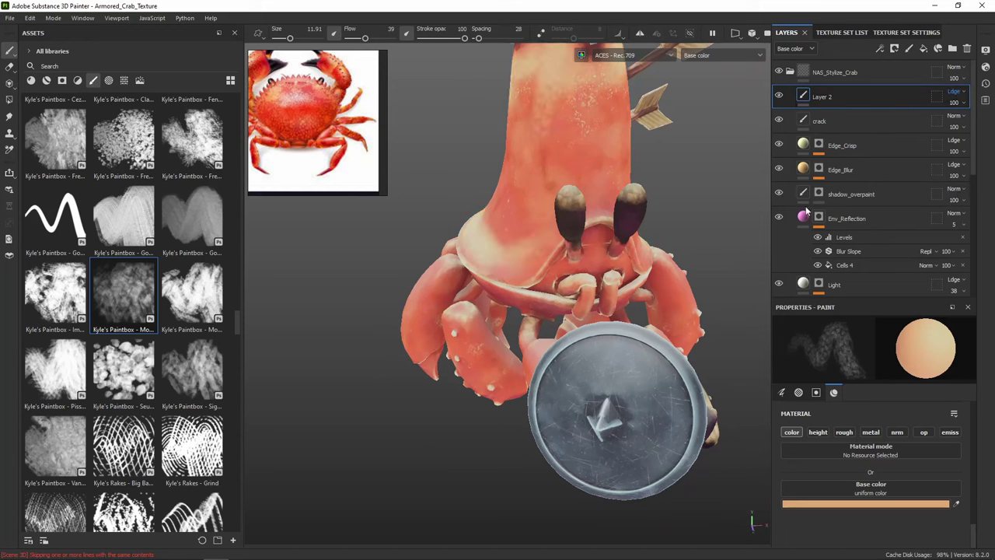
{"action": "left_click", "coordinate": [958, 91]}
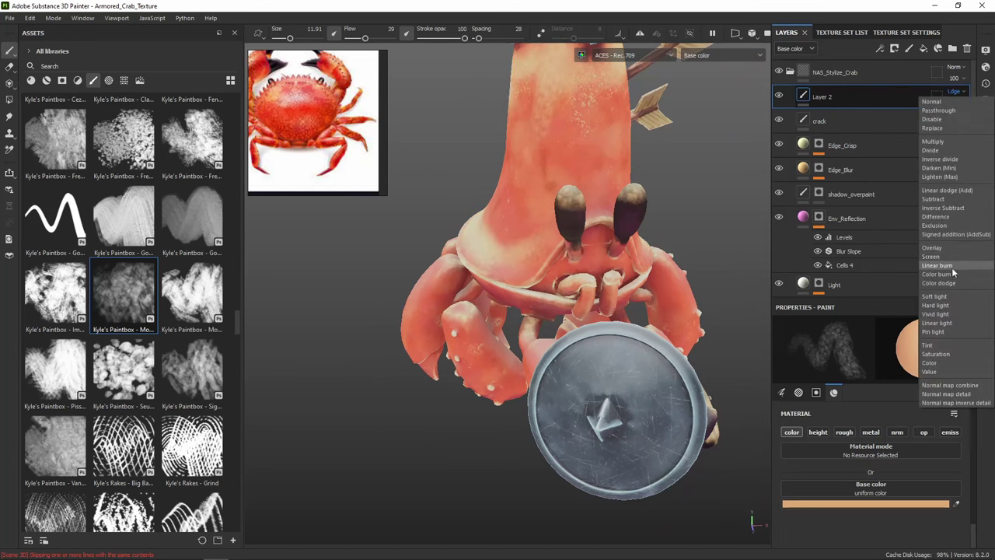
{"action": "left_click", "coordinate": [951, 266]}
{"action": "left_click", "coordinate": [956, 91]}
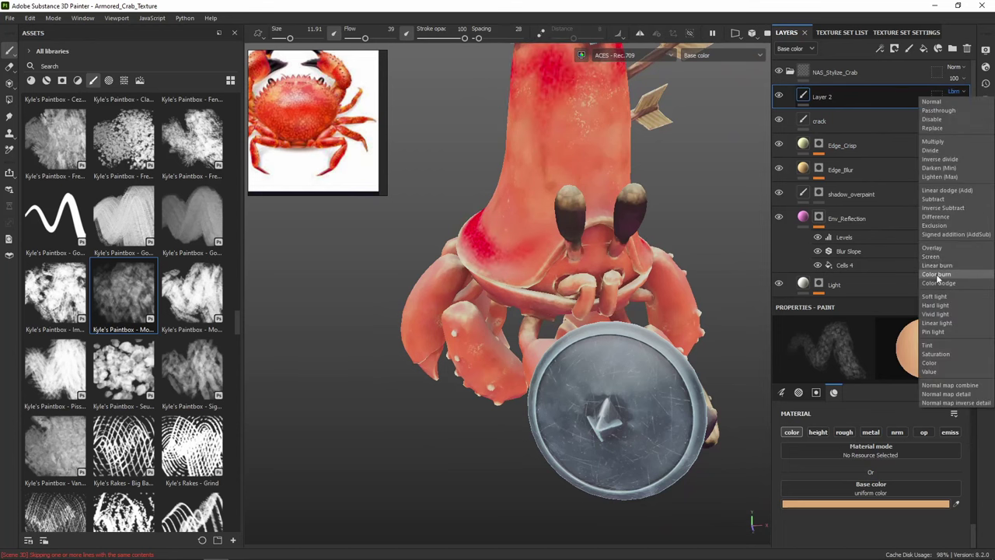
{"action": "left_click", "coordinate": [950, 257]}
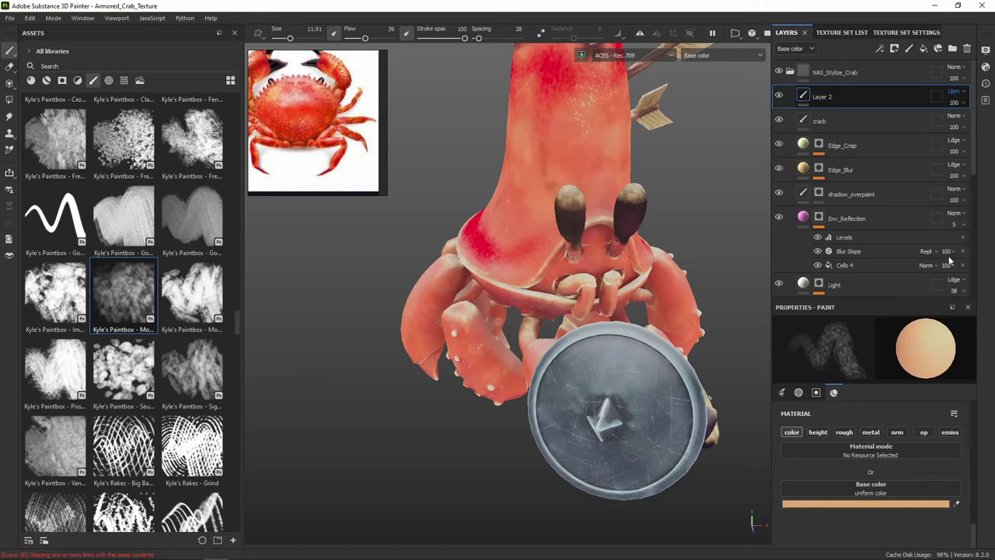
Set Layer 2 to Overlay blending at 67 opacity
{"action": "left_click", "coordinate": [964, 93]}
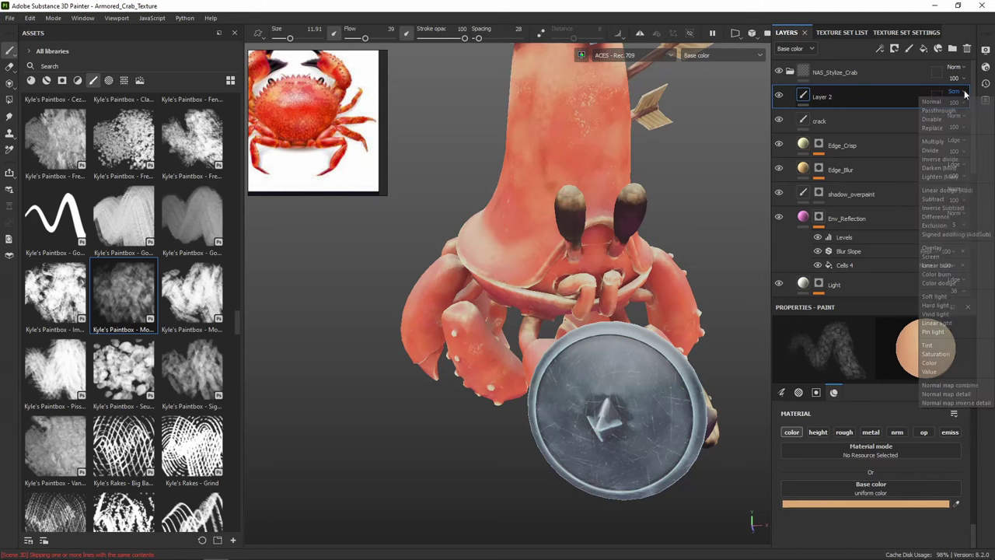
{"action": "left_click", "coordinate": [943, 244]}
{"action": "left_click_drag", "start_coordinate": [964, 109], "coordinate": [962, 124]}
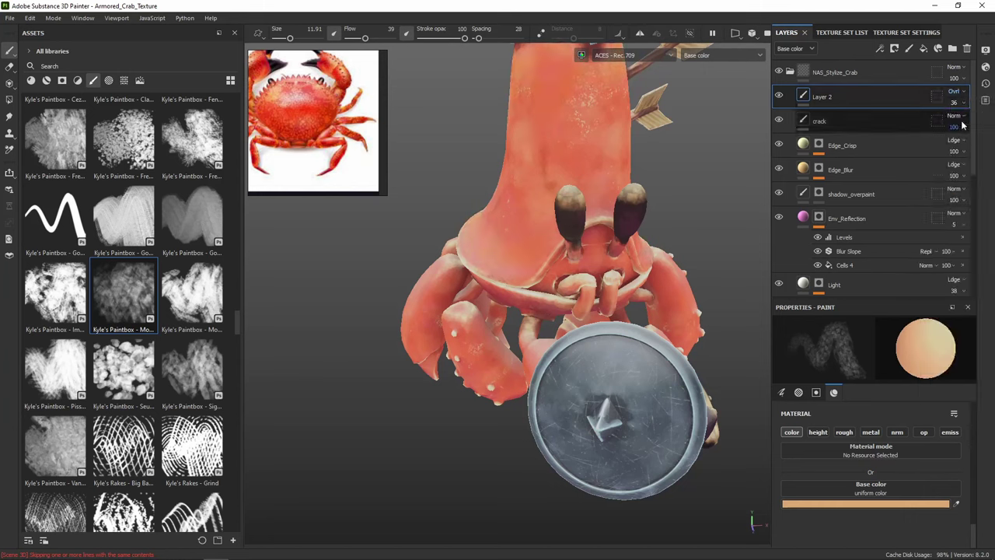
{"action": "middle_click_drag", "start_coordinate": [549, 244], "coordinate": [517, 264], "text": "alt"}
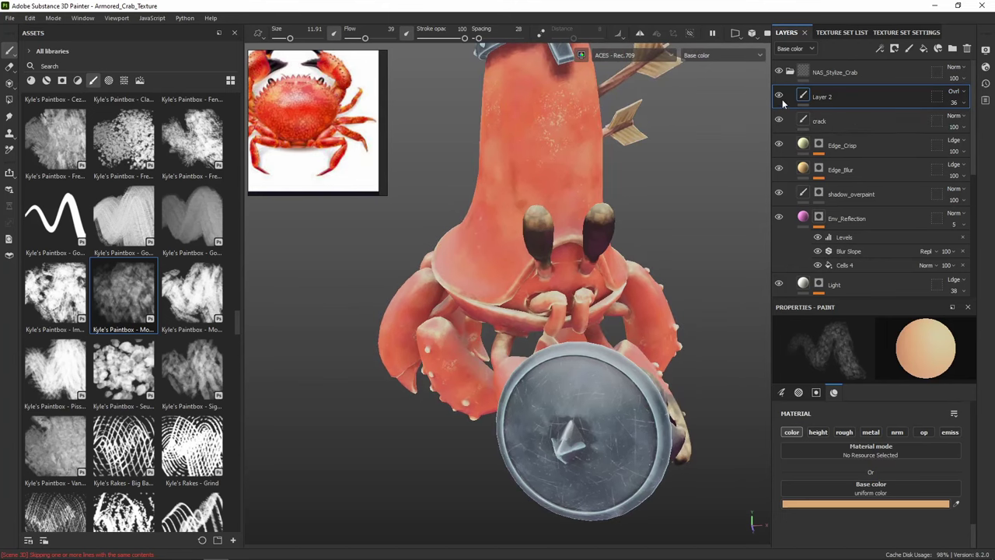
{"action": "left_click", "coordinate": [963, 102]}
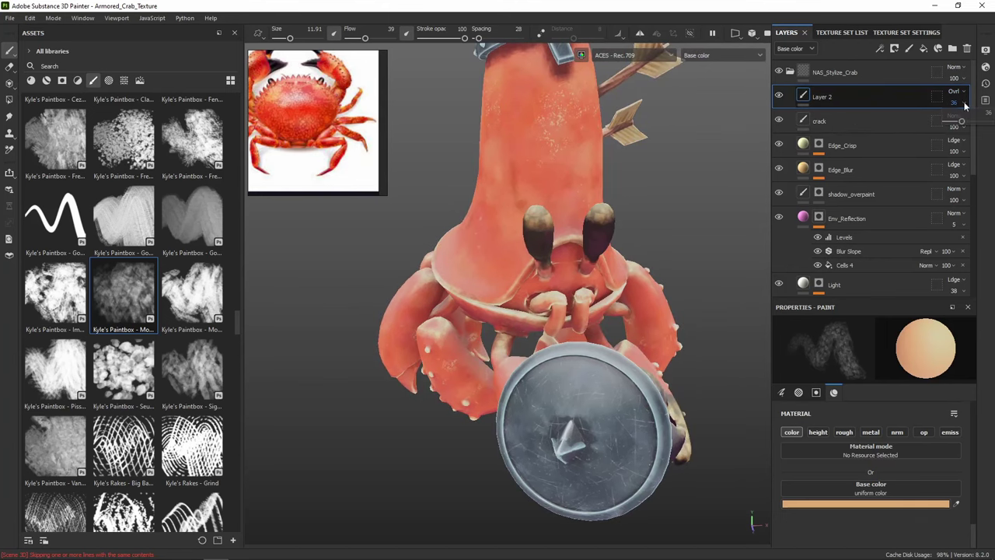
{"action": "left_click_drag", "start_coordinate": [963, 121], "coordinate": [973, 121]}
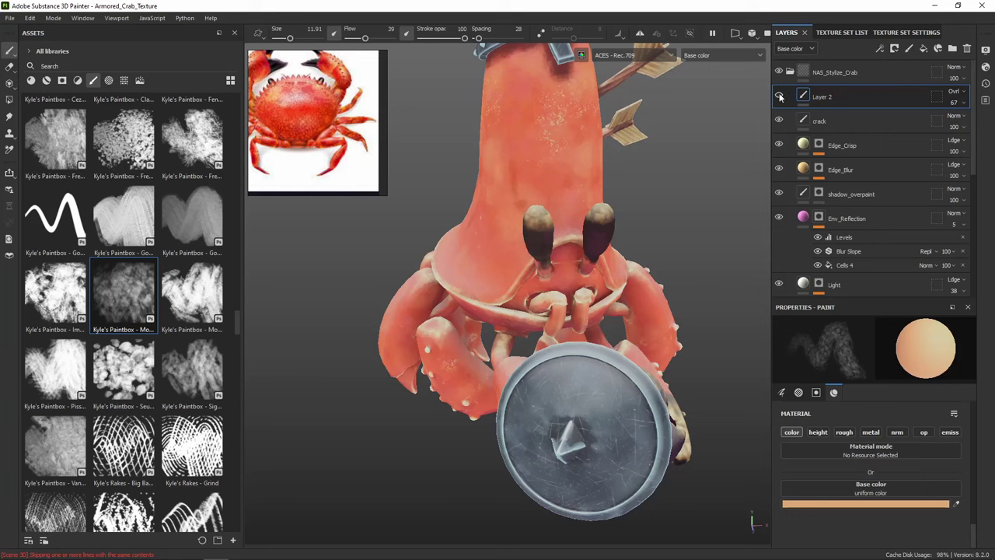
Brush light orange accents over the knobbed leg and the legs beside it, including their undersides
{"action": "left_click_drag", "start_coordinate": [549, 242], "coordinate": [583, 189], "text": "alt"}
{"action": "scroll", "coordinate": [444, 312], "scroll_direction": "up", "scroll_amount": 4}
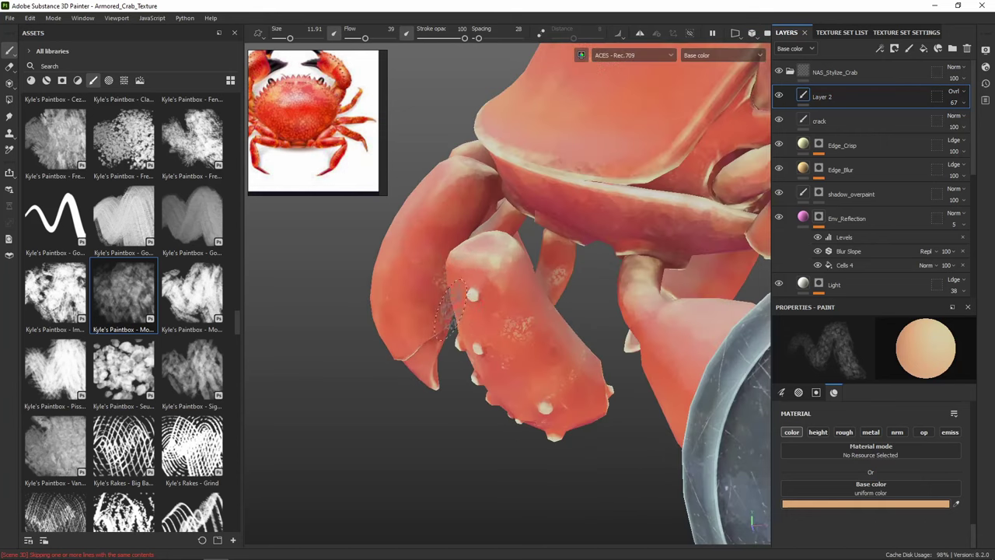
{"action": "left_click_drag", "start_coordinate": [469, 261], "coordinate": [537, 233], "text": "alt"}
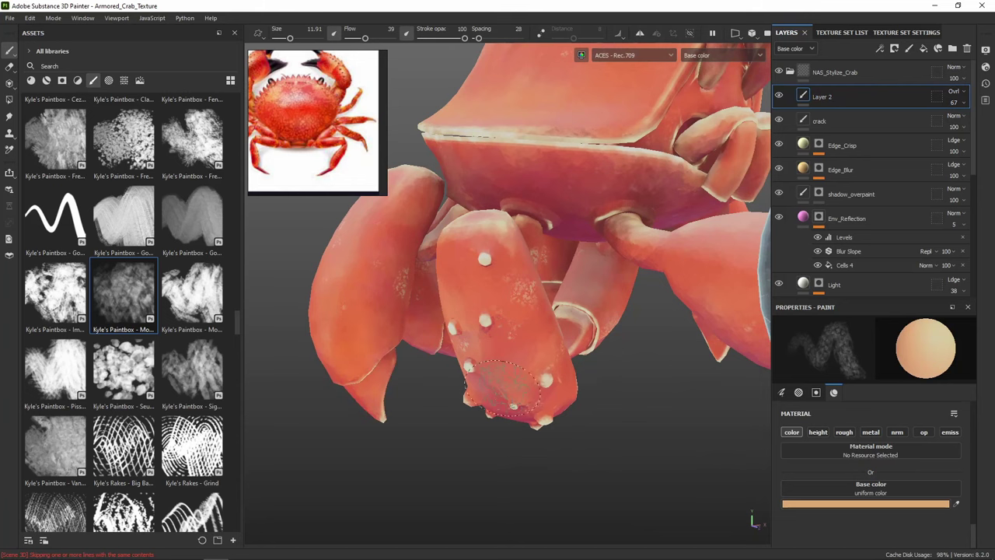
{"action": "mouse_move", "coordinate": [517, 388]}
{"action": "left_mouse_down", "text": "alt"}
{"action": "mouse_move", "coordinate": [515, 275]}
{"action": "mouse_move", "coordinate": [523, 318]}
{"action": "left_mouse_up", "text": "alt"}
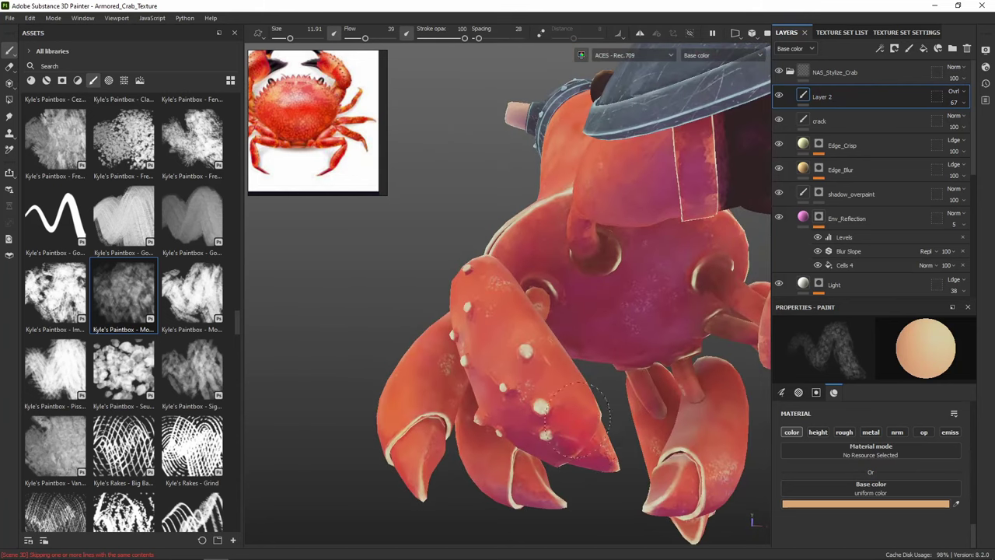
{"action": "right_click", "coordinate": [573, 420]}
Continue the light orange overpainting on both dark-tipped claws and the legs on the small claw's side
{"action": "left_click_drag", "start_coordinate": [719, 396], "coordinate": [529, 435], "text": "alt"}
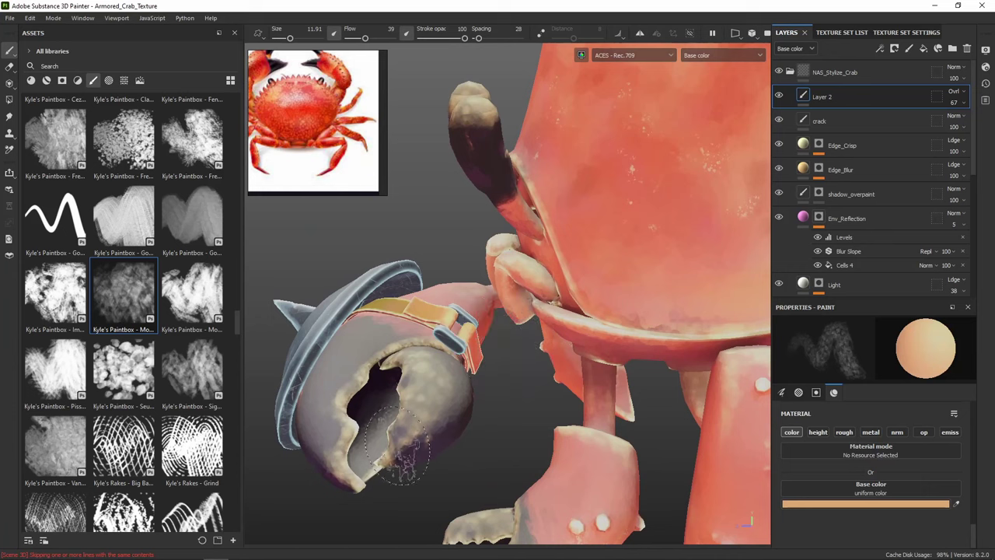
{"action": "mouse_move", "coordinate": [365, 412]}
{"action": "left_mouse_down"}
{"action": "mouse_move", "coordinate": [347, 471]}
{"action": "mouse_move", "coordinate": [412, 438]}
{"action": "mouse_move", "coordinate": [303, 443]}
{"action": "left_mouse_up"}
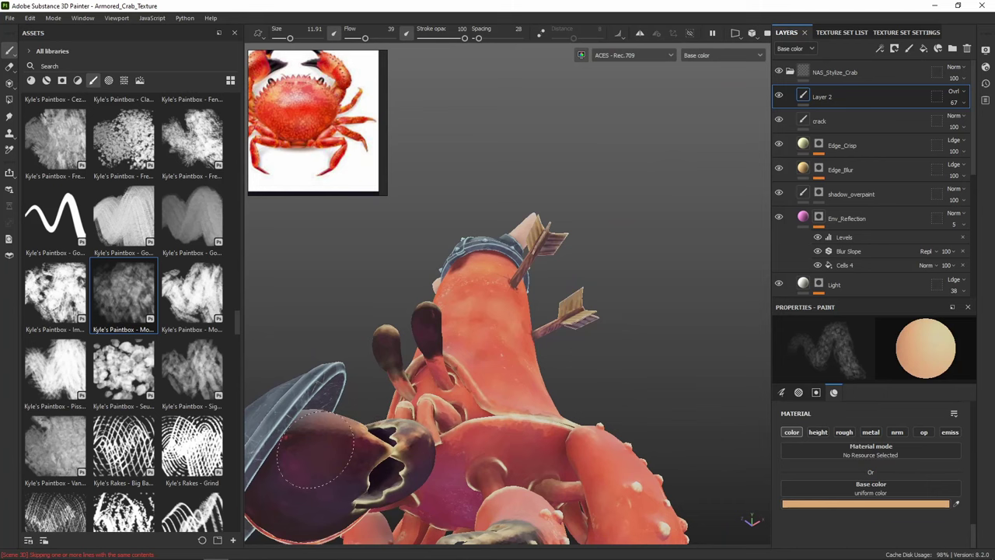
{"action": "left_click_drag", "start_coordinate": [433, 466], "coordinate": [404, 517], "text": "alt"}
{"action": "left_click_drag", "start_coordinate": [400, 420], "coordinate": [455, 233], "text": "alt"}
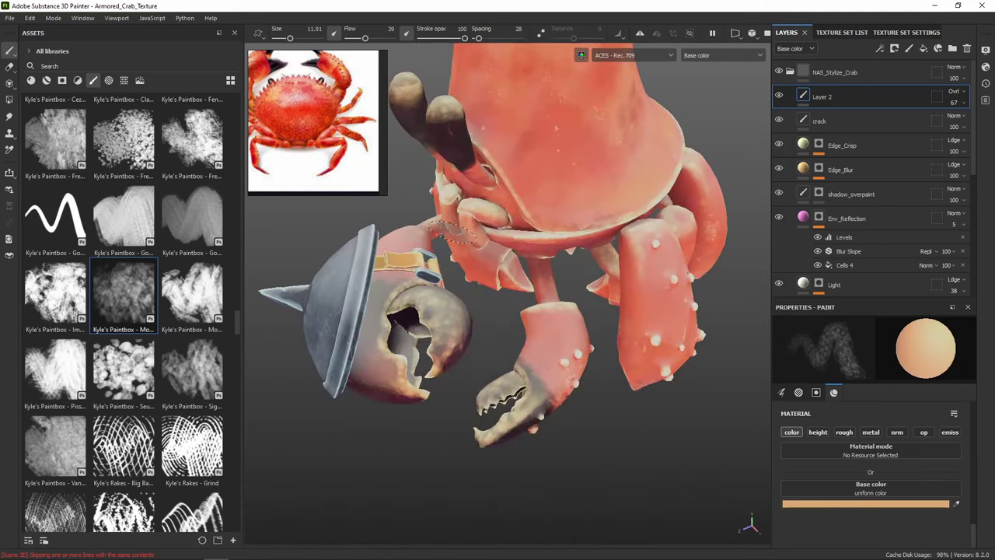
{"action": "left_click_drag", "start_coordinate": [510, 346], "coordinate": [536, 325], "text": "alt"}
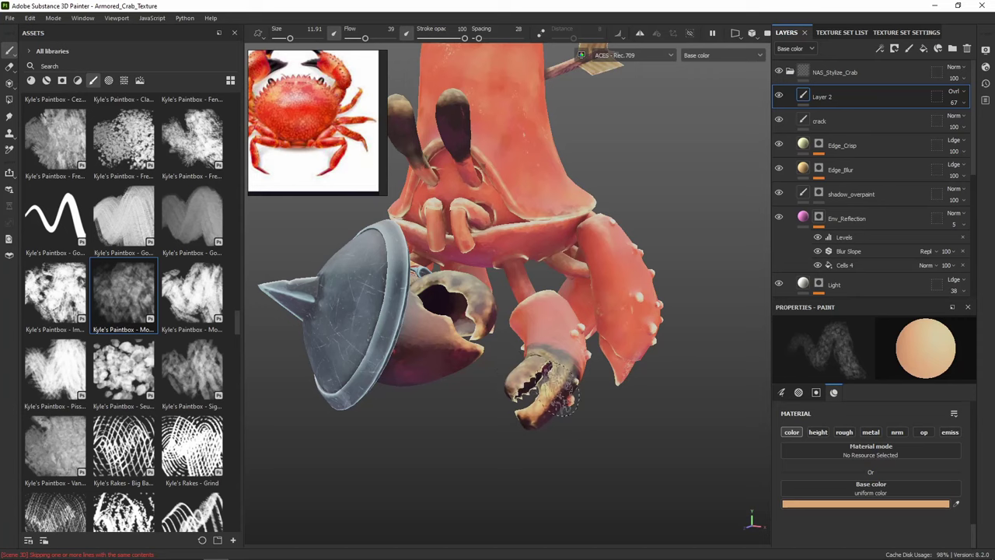
{"action": "left_click_drag", "start_coordinate": [525, 373], "coordinate": [436, 396], "text": "alt"}
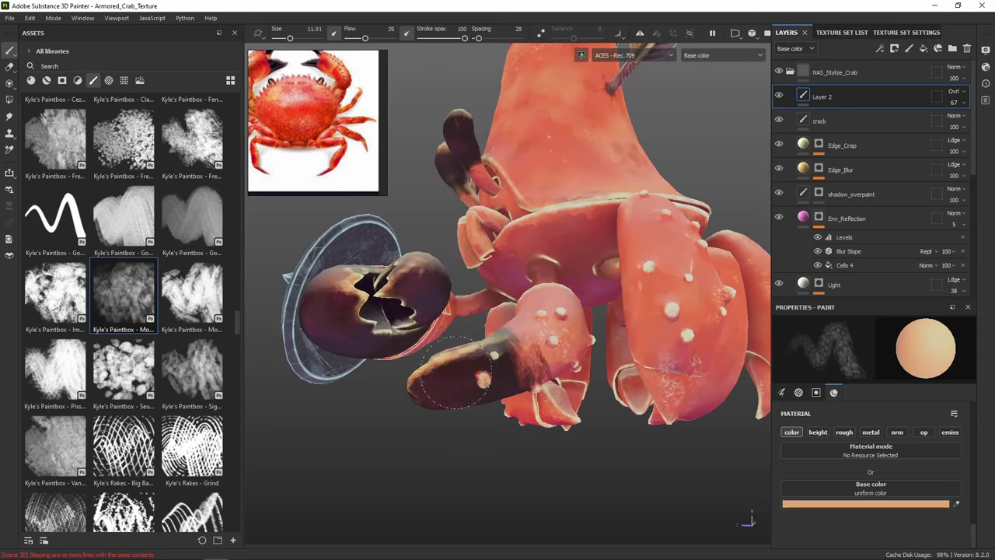
{"action": "left_click_drag", "start_coordinate": [604, 328], "coordinate": [590, 345], "text": "alt"}
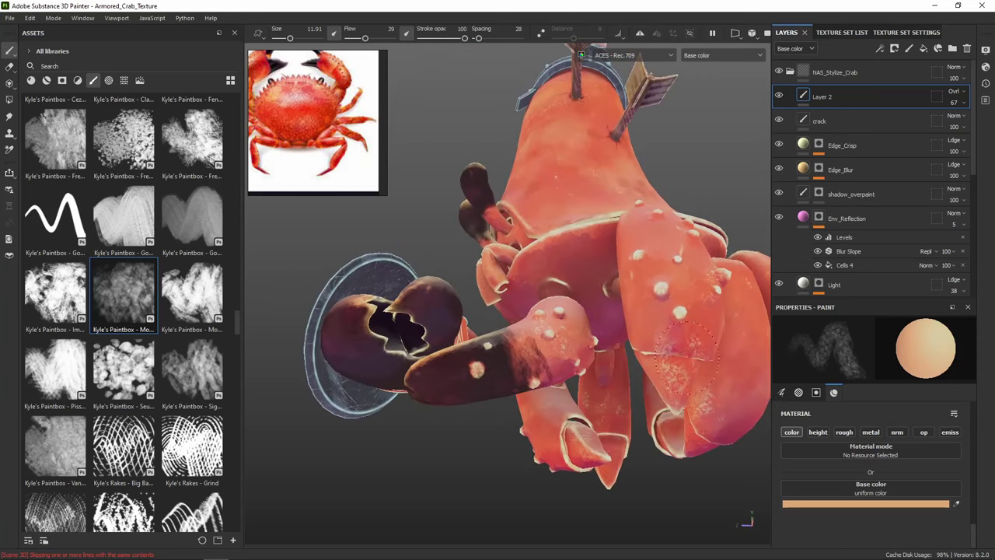
{"action": "left_click_drag", "start_coordinate": [739, 420], "coordinate": [535, 406], "text": "alt"}
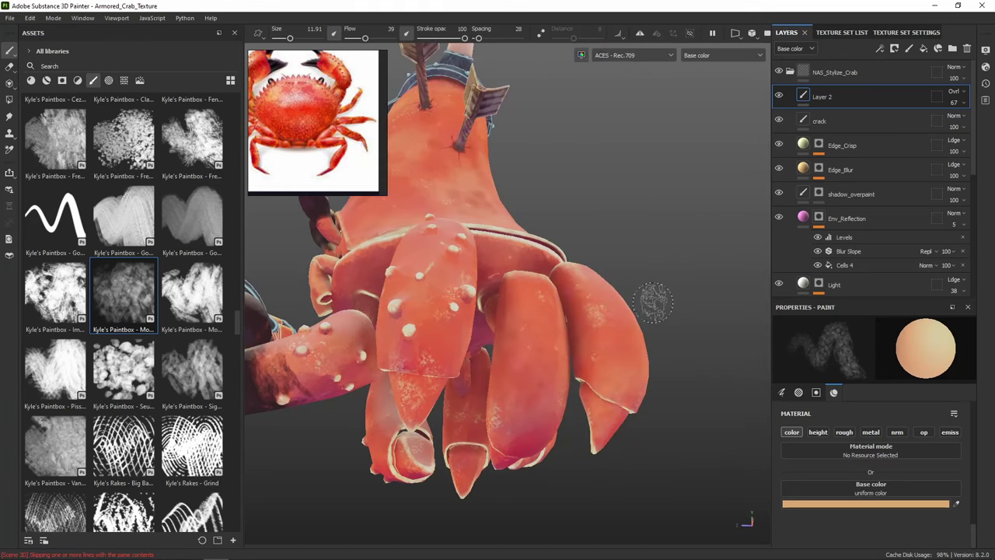
Review the light orange overpainting on the whole crab from the front and at a distance
{"action": "left_click_drag", "start_coordinate": [651, 261], "coordinate": [588, 284], "text": "alt"}
{"action": "middle_click_drag", "start_coordinate": [471, 241], "coordinate": [606, 270], "text": "alt"}
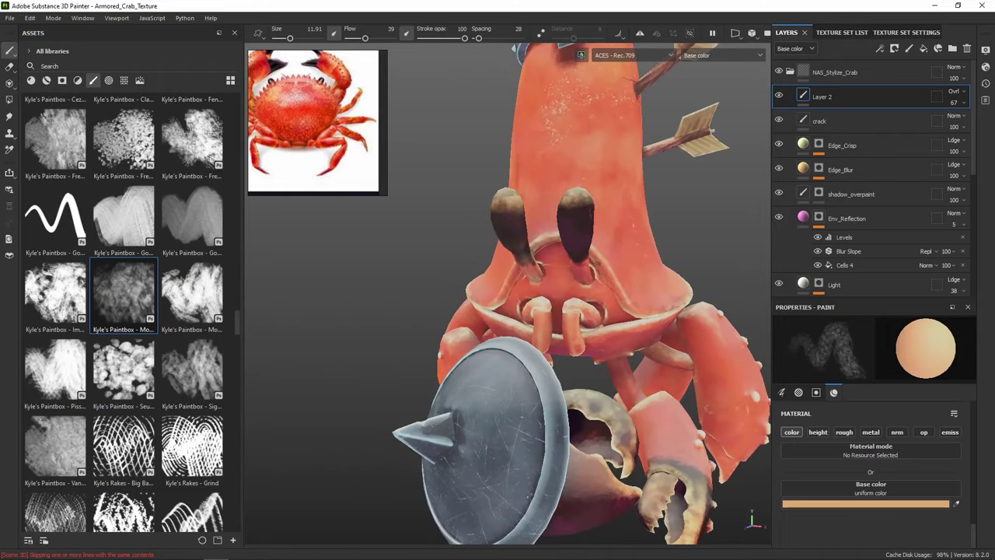
{"action": "right_click_drag", "start_coordinate": [606, 271], "coordinate": [718, 331], "text": "alt"}
{"action": "middle_click_drag", "start_coordinate": [718, 330], "coordinate": [653, 340], "text": "alt"}
{"action": "left_click_drag", "start_coordinate": [652, 340], "coordinate": [606, 329], "text": "alt"}
{"action": "left_click_drag", "start_coordinate": [669, 311], "coordinate": [649, 334], "text": "alt"}
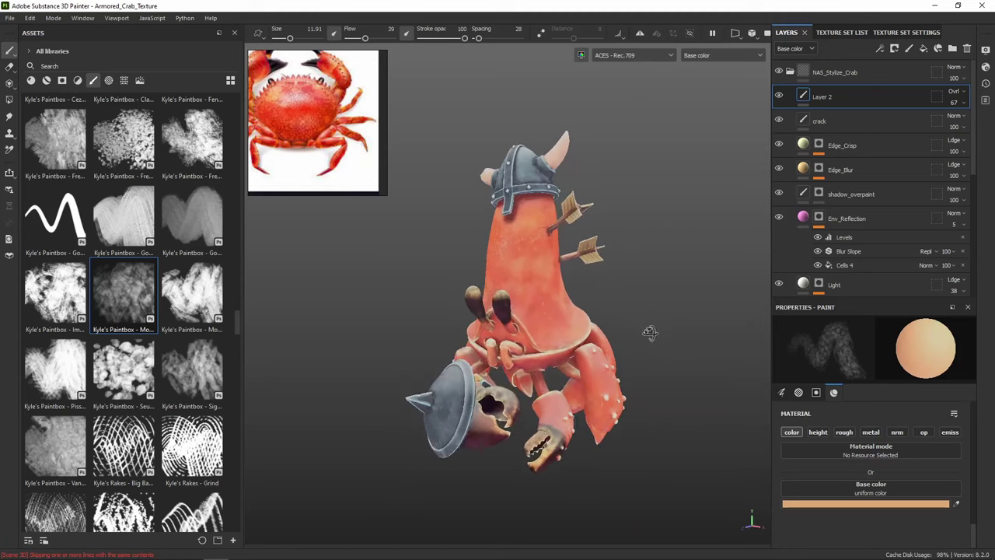
{"action": "right_click_drag", "start_coordinate": [649, 334], "coordinate": [645, 322], "text": "alt"}
Switch to the Buckler texture set, find the blue and gold armor reference on the board, and bring the shield into view
{"action": "left_click", "coordinate": [842, 32]}
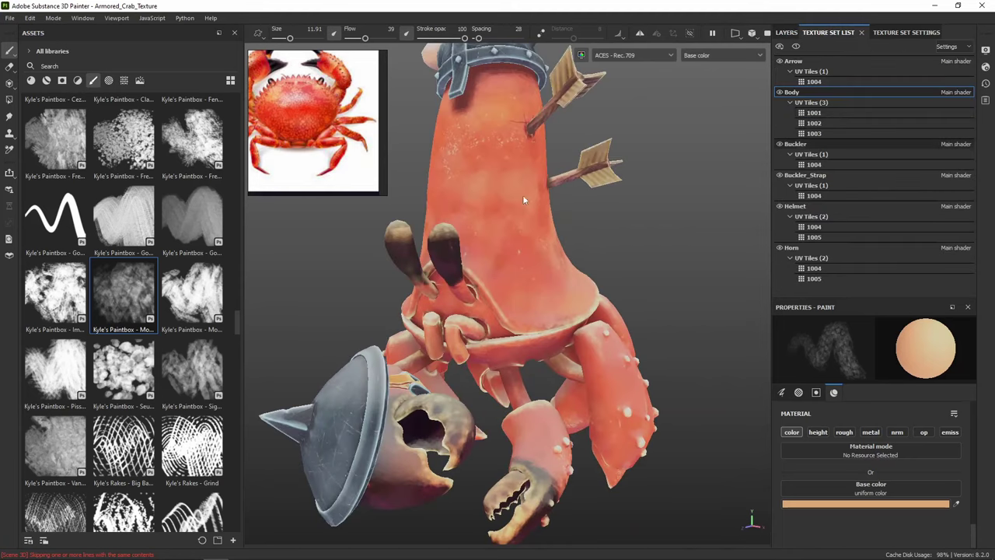
{"action": "scroll", "coordinate": [350, 102], "scroll_direction": "down", "scroll_amount": 4}
{"action": "middle_click_drag", "start_coordinate": [327, 105], "coordinate": [360, 177]}
{"action": "scroll", "coordinate": [361, 177], "scroll_direction": "down", "scroll_amount": 3}
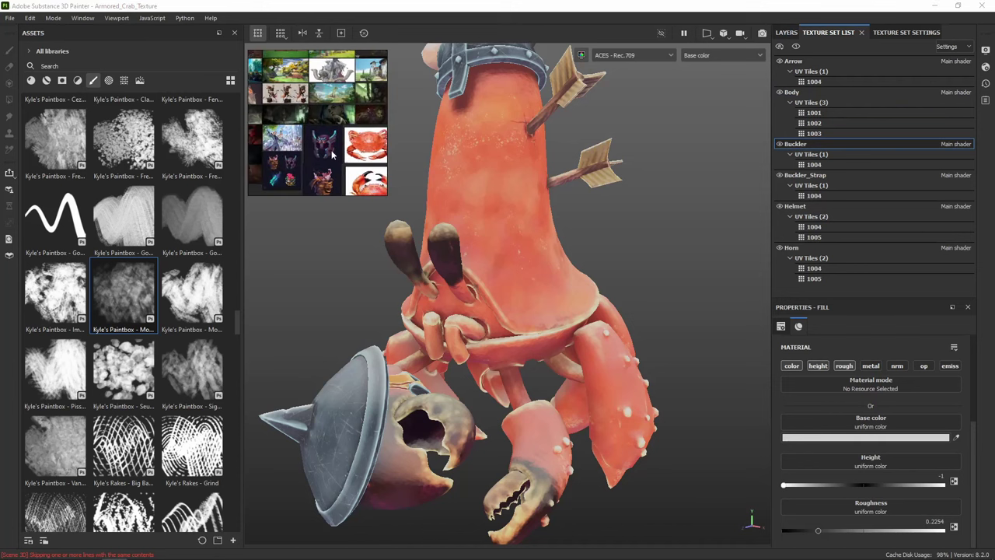
{"action": "scroll", "coordinate": [332, 155], "scroll_direction": "down", "scroll_amount": 2}
{"action": "scroll", "coordinate": [331, 156], "scroll_direction": "down", "scroll_amount": 2}
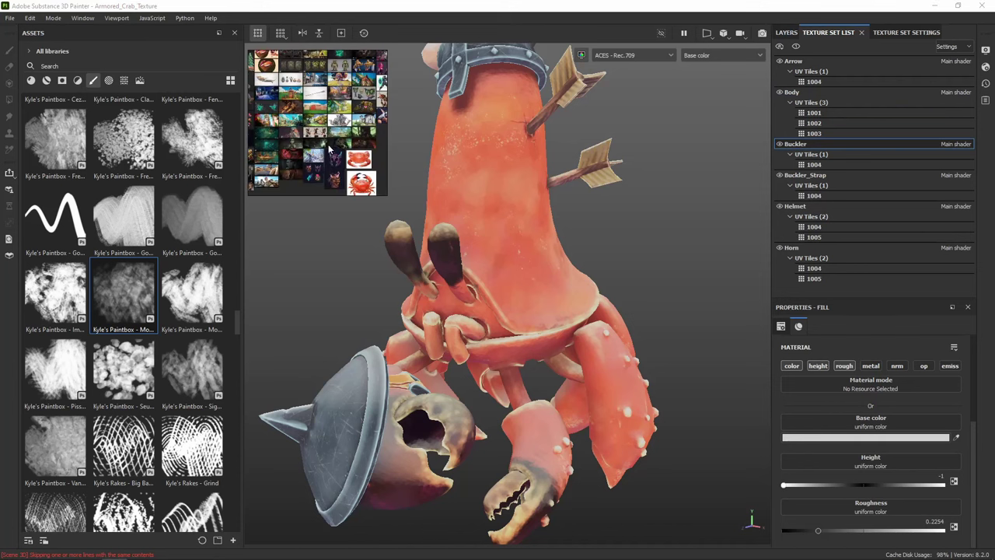
{"action": "scroll", "coordinate": [329, 148], "scroll_direction": "up", "scroll_amount": 10}
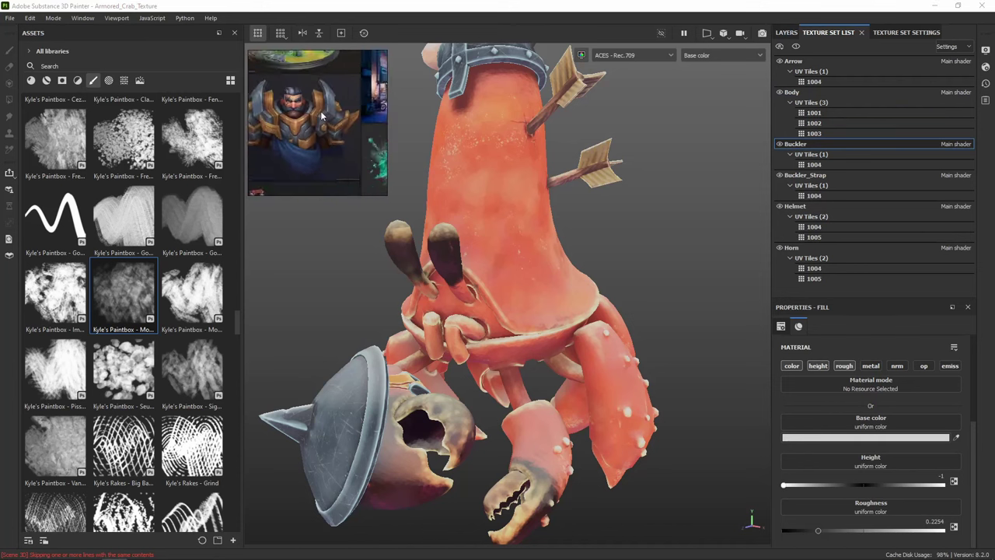
{"action": "scroll", "coordinate": [322, 112], "scroll_direction": "up", "scroll_amount": 5}
{"action": "middle_click_drag", "start_coordinate": [347, 416], "coordinate": [495, 272], "text": "alt"}
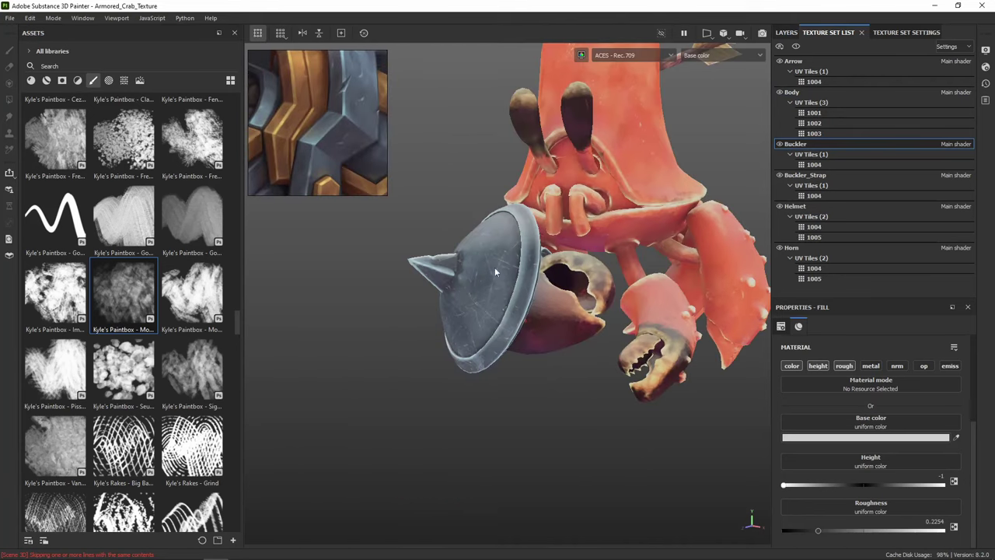
Add a paint layer at the top of the Buckler folder, sample pale blue from the spike's highlight, and set brush size to 1.57
{"action": "left_click", "coordinate": [787, 33]}
{"action": "scroll", "coordinate": [510, 281], "scroll_direction": "up", "scroll_amount": 4}
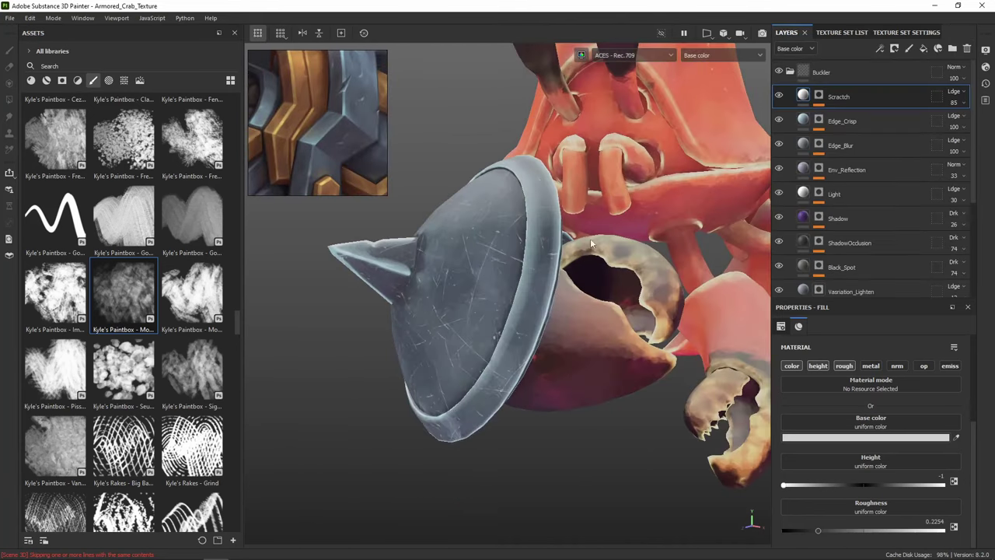
{"action": "left_click_drag", "start_coordinate": [424, 156], "coordinate": [512, 205], "text": "alt"}
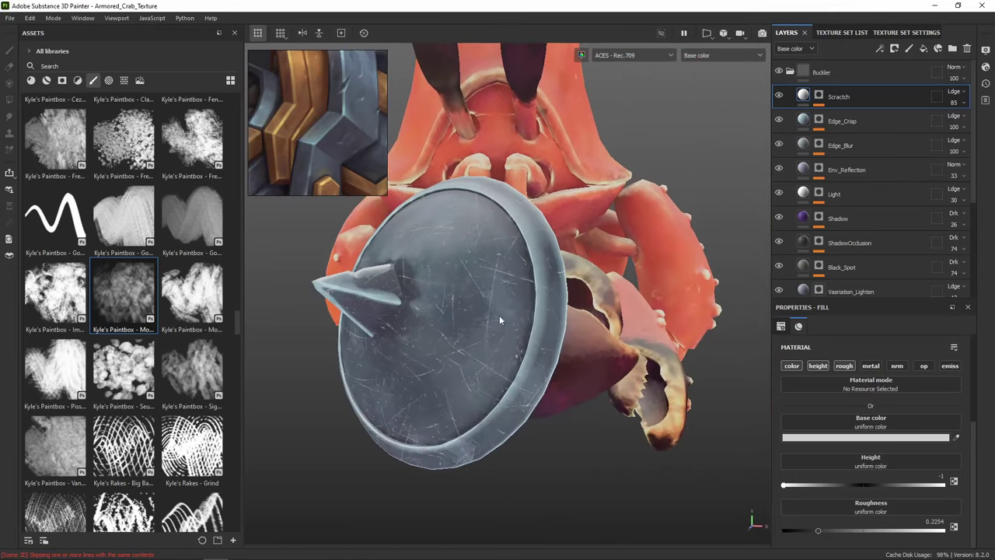
{"action": "left_click", "coordinate": [909, 51]}
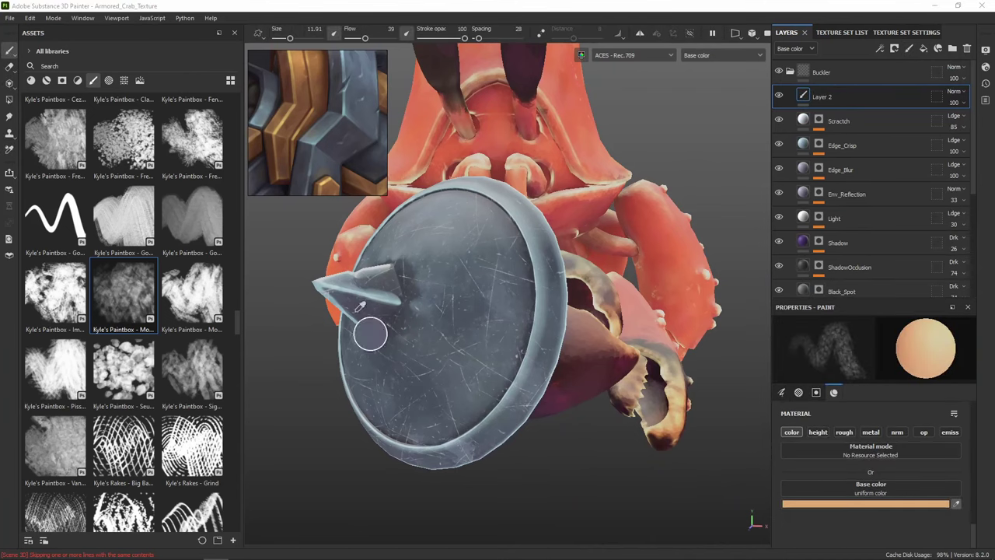
{"action": "left_click", "coordinate": [401, 294]}
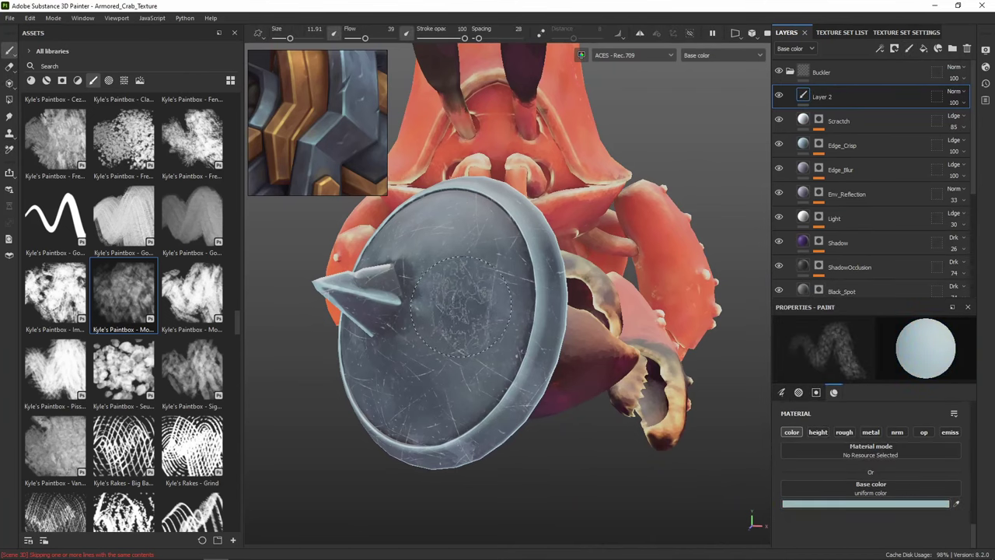
{"action": "right_click_drag", "start_coordinate": [457, 300], "coordinate": [438, 300], "text": "ctrl"}
{"action": "key", "text": "bracketleft"}
{"action": "key", "text": "bracketleft"}
{"action": "key", "text": "bracketleft"}
{"action": "key", "text": "bracketleft"}
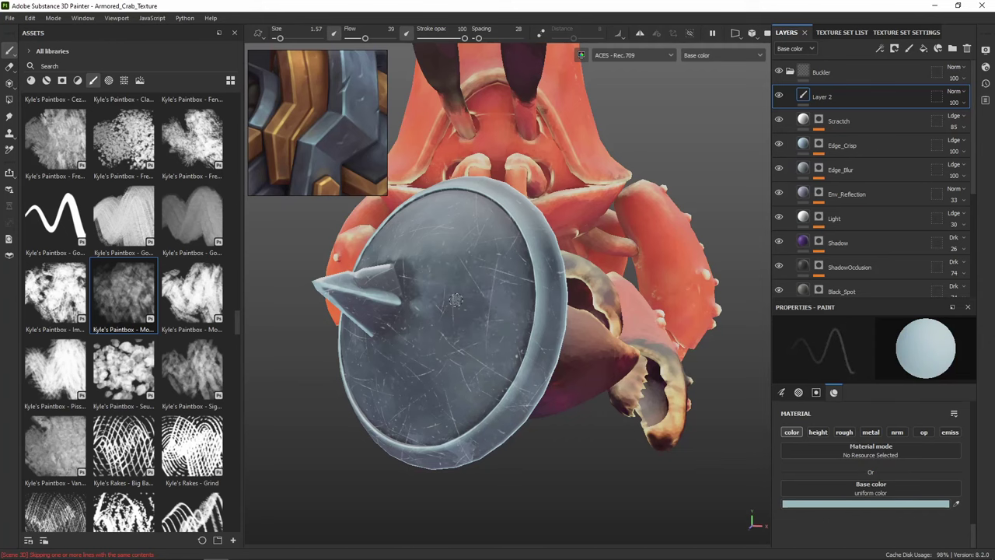
Paint thin pale blue scratches on the shield face and around the spike base, using brush size 0.43 and flow 100
{"action": "scroll", "coordinate": [411, 289], "scroll_direction": "up", "scroll_amount": 3}
{"action": "left_click_drag", "start_coordinate": [410, 289], "coordinate": [460, 332], "text": "alt"}
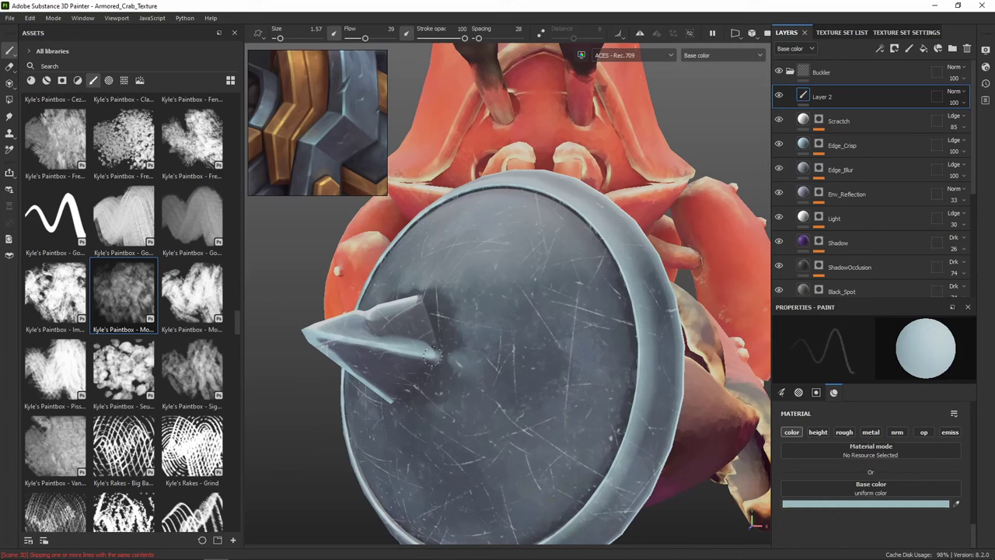
{"action": "key", "text": "bracketleft"}
{"action": "key", "text": "bracketleft"}
{"action": "key", "text": "bracketleft"}
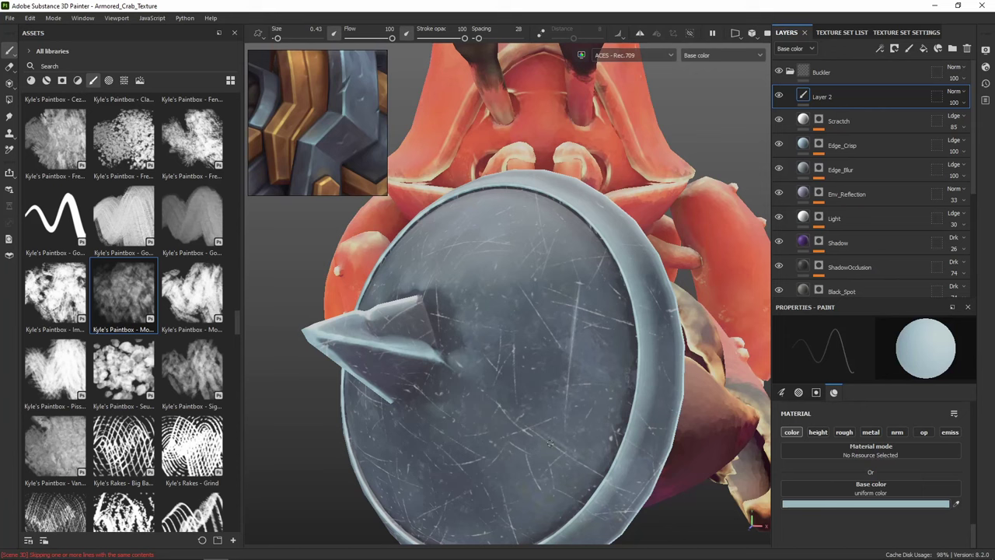
{"action": "mouse_move", "coordinate": [550, 443]}
{"action": "left_mouse_down"}
{"action": "mouse_move", "coordinate": [601, 476]}
{"action": "mouse_move", "coordinate": [542, 441]}
{"action": "left_mouse_up"}
{"action": "right_click", "coordinate": [537, 237]}
{"action": "left_click_drag", "start_coordinate": [436, 285], "coordinate": [439, 339]}
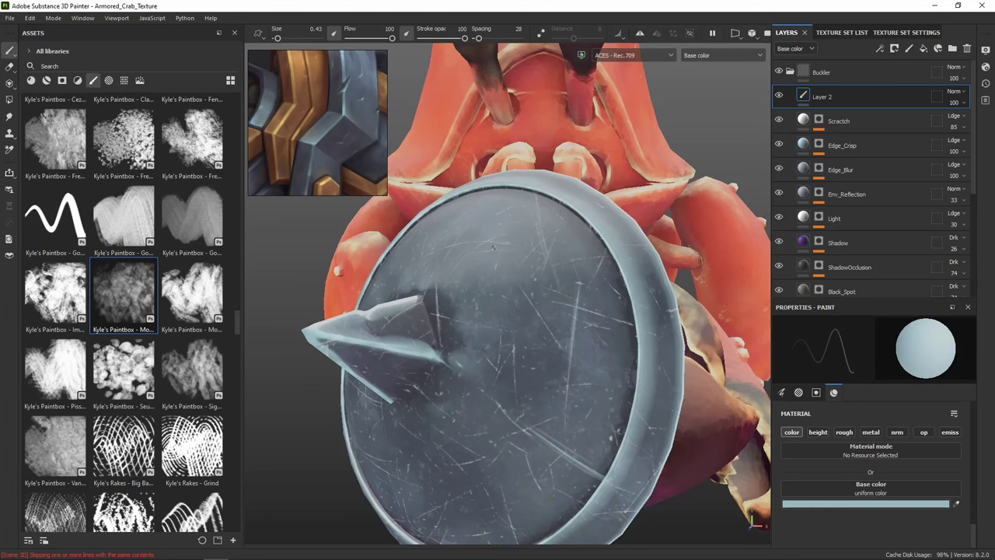
Enable the brush's height channel at -1 and switch the viewport display from Base color to Material
{"action": "left_click", "coordinate": [822, 434]}
{"action": "scroll", "coordinate": [968, 528], "scroll_direction": "down", "scroll_amount": 1}
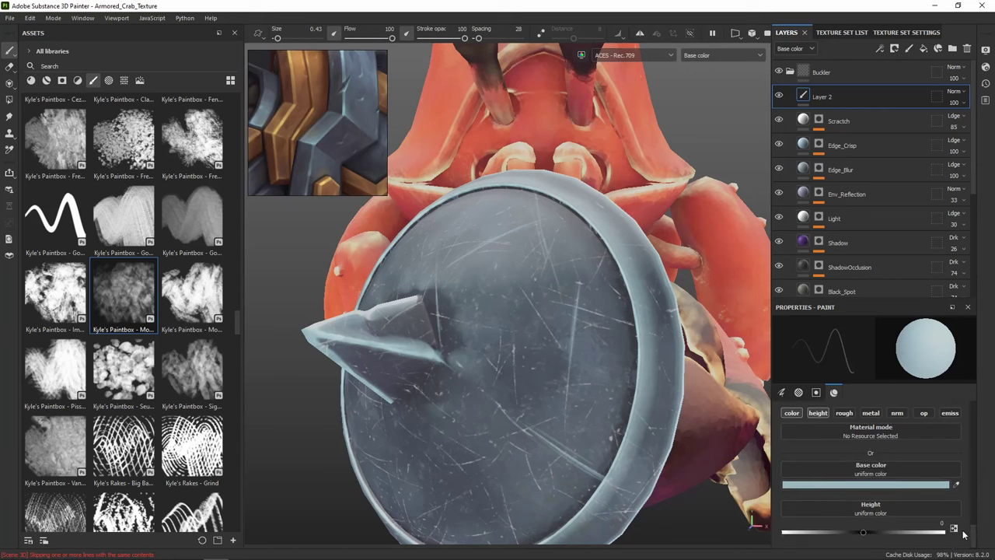
{"action": "left_click_drag", "start_coordinate": [870, 536], "coordinate": [774, 536]}
{"action": "left_click", "coordinate": [700, 53]}
{"action": "left_click", "coordinate": [705, 79]}
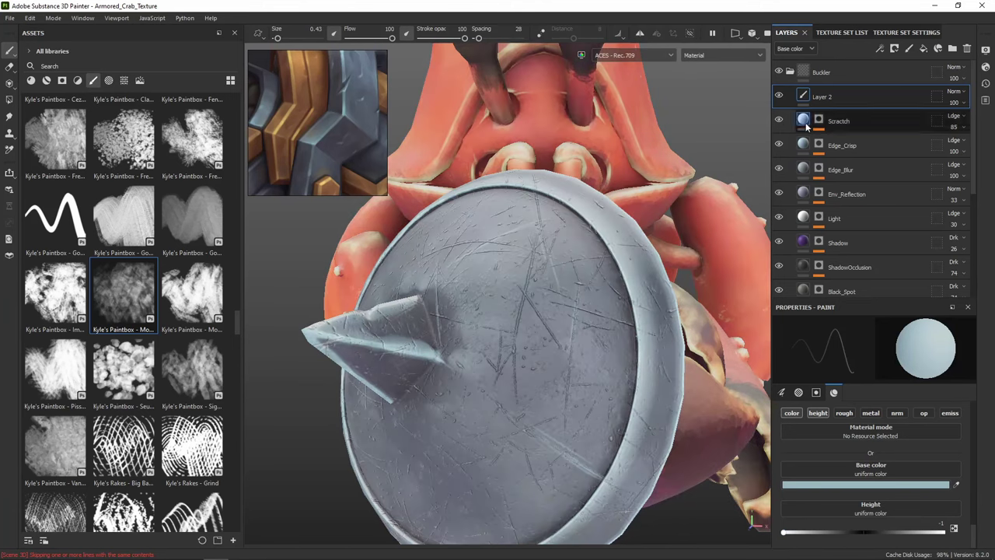
Set the Scractch fill layer's height to -0.1810 and inspect the shield's surface relief
{"action": "left_click", "coordinate": [837, 121]}
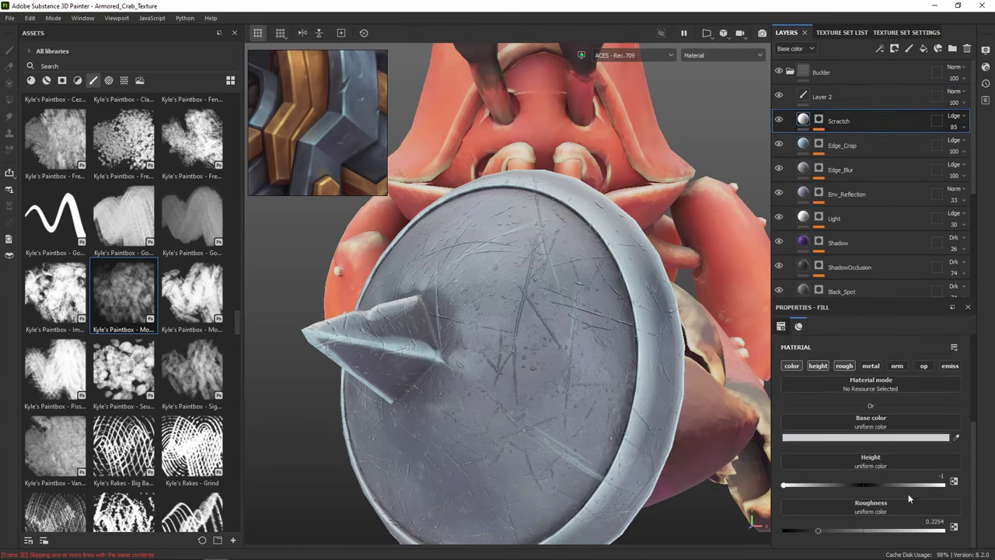
{"action": "left_click_drag", "start_coordinate": [814, 486], "coordinate": [848, 484]}
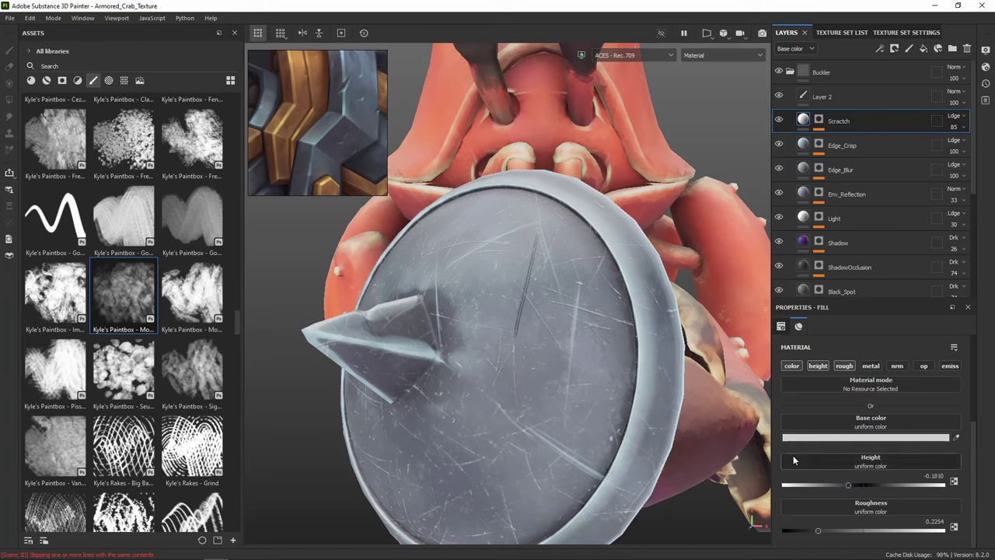
{"action": "left_click_drag", "start_coordinate": [675, 417], "coordinate": [651, 332], "text": "alt"}
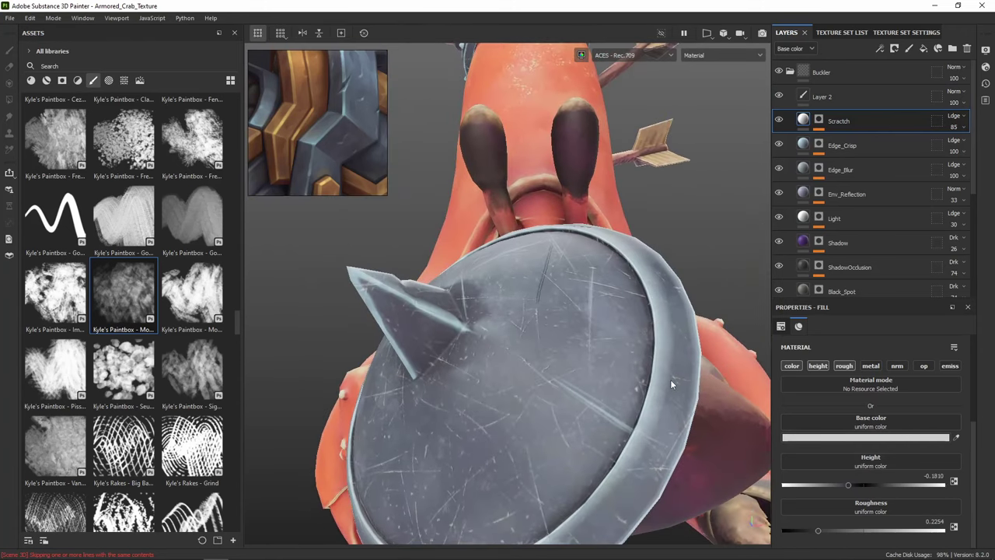
{"action": "left_click_drag", "start_coordinate": [670, 379], "coordinate": [657, 322], "text": "alt"}
{"action": "left_click_drag", "start_coordinate": [667, 227], "coordinate": [620, 397], "text": "alt"}
{"action": "scroll", "coordinate": [627, 396], "scroll_direction": "up", "scroll_amount": 5}
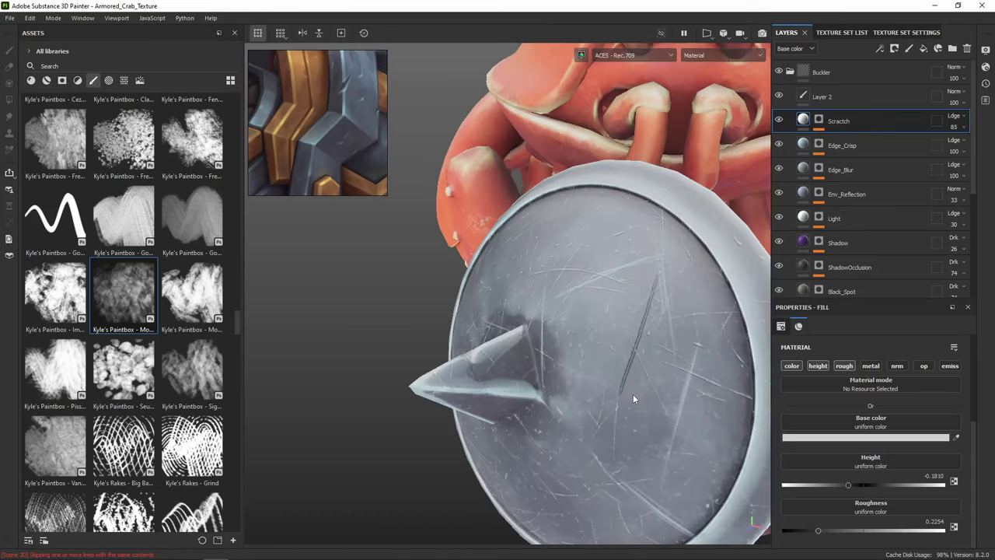
Compare the shield with and without the hand-painted Layer 2, then delete that layer
{"action": "left_click", "coordinate": [779, 95]}
{"action": "left_click", "coordinate": [779, 96]}
{"action": "left_click", "coordinate": [950, 93]}
{"action": "left_click", "coordinate": [967, 48]}
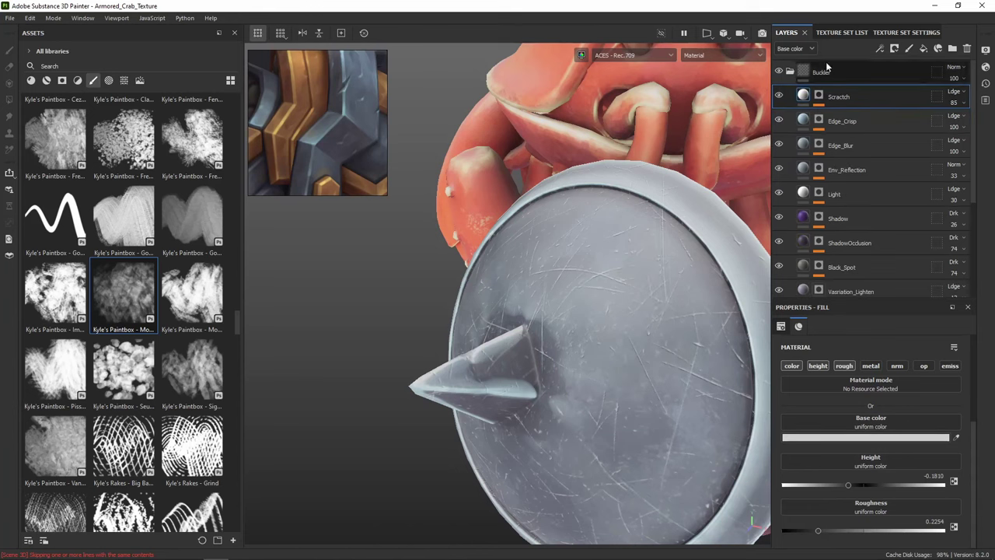
Add a new paint layer above Scractch and paint fine engraved scratches across the shield with height -0.1238
{"action": "left_click", "coordinate": [911, 49]}
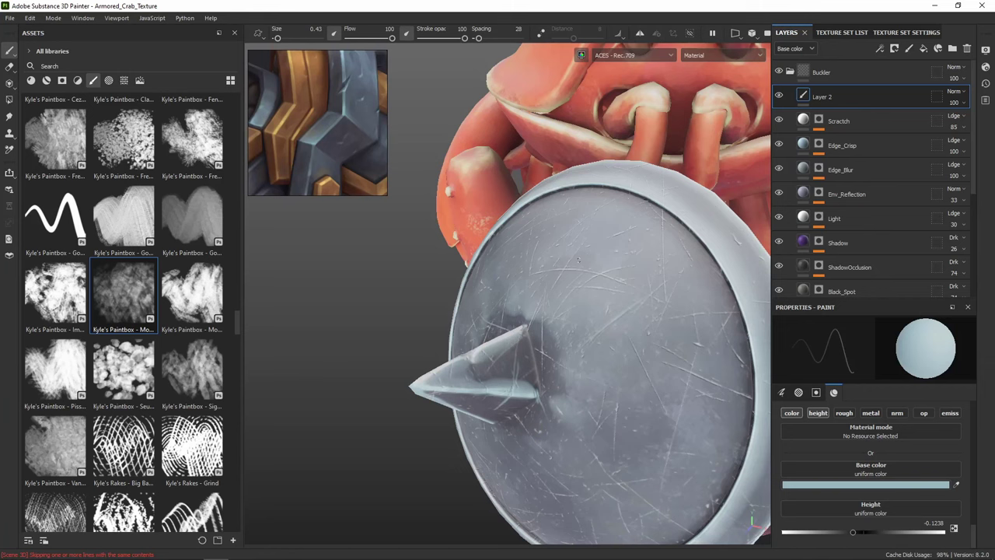
{"action": "left_click_drag", "start_coordinate": [641, 222], "coordinate": [625, 344], "text": "alt"}
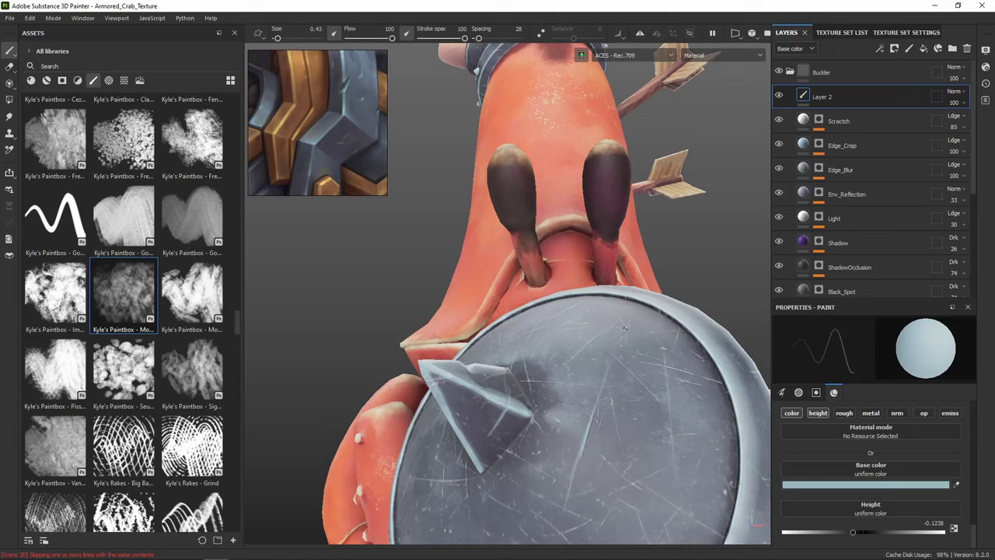
{"action": "left_click_drag", "start_coordinate": [597, 330], "coordinate": [653, 248], "text": "alt"}
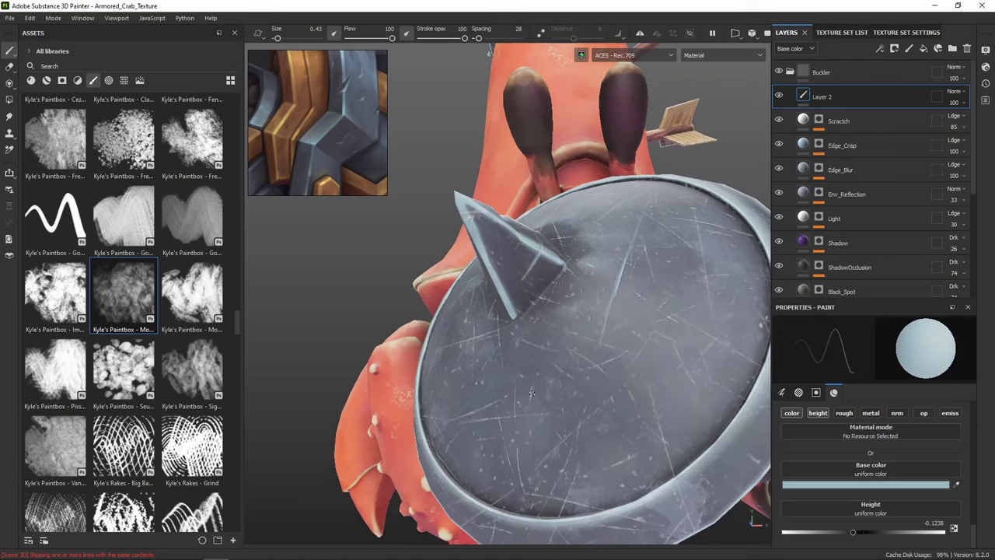
{"action": "left_click_drag", "start_coordinate": [519, 426], "coordinate": [501, 471]}
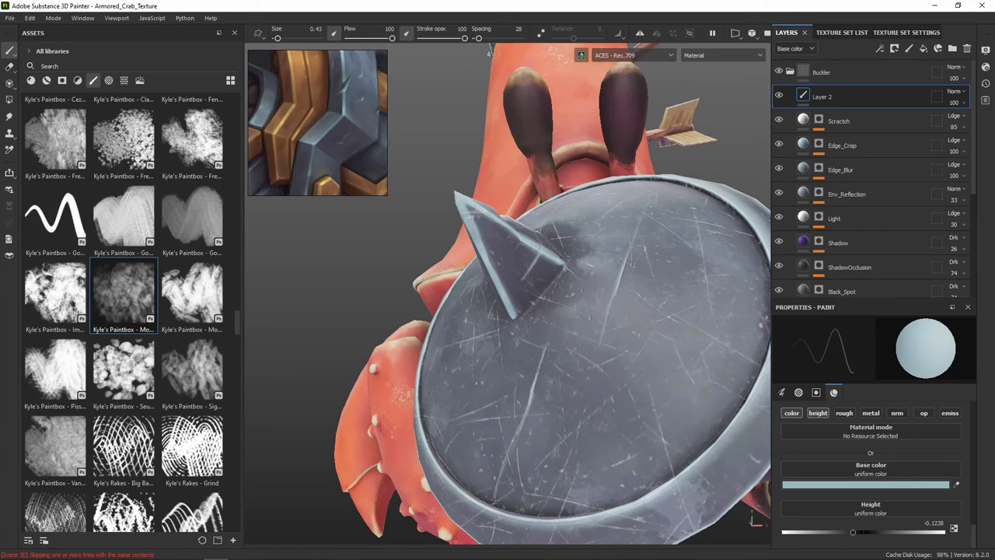
Brush broader pale blue strokes on the shield below the spike and along the rim, with size 1.57 and height disabled
{"action": "scroll", "coordinate": [504, 468], "scroll_direction": "down", "scroll_amount": 4}
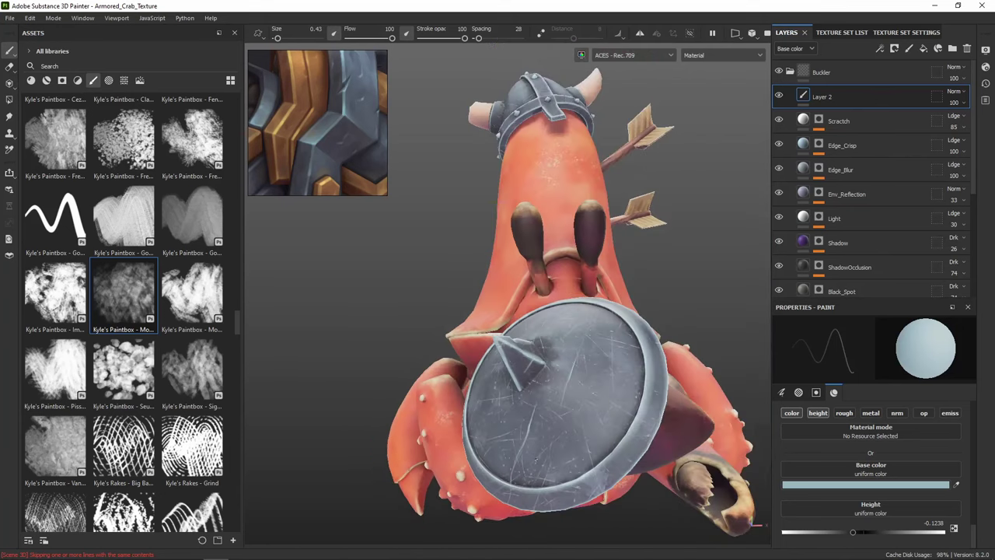
{"action": "left_click_drag", "start_coordinate": [505, 468], "coordinate": [569, 424], "text": "alt"}
{"action": "right_click_drag", "start_coordinate": [555, 413], "coordinate": [576, 414], "text": "ctrl"}
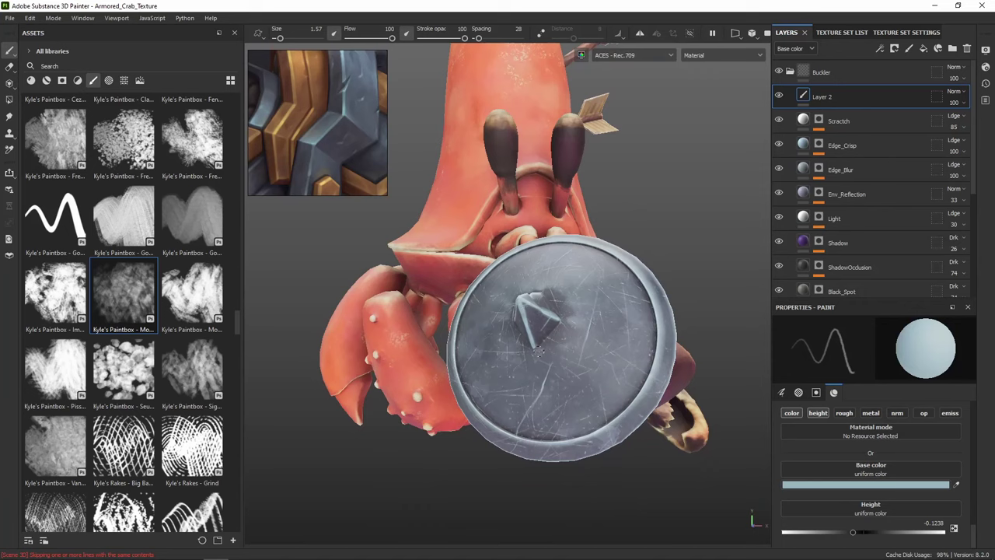
{"action": "left_click", "coordinate": [818, 413]}
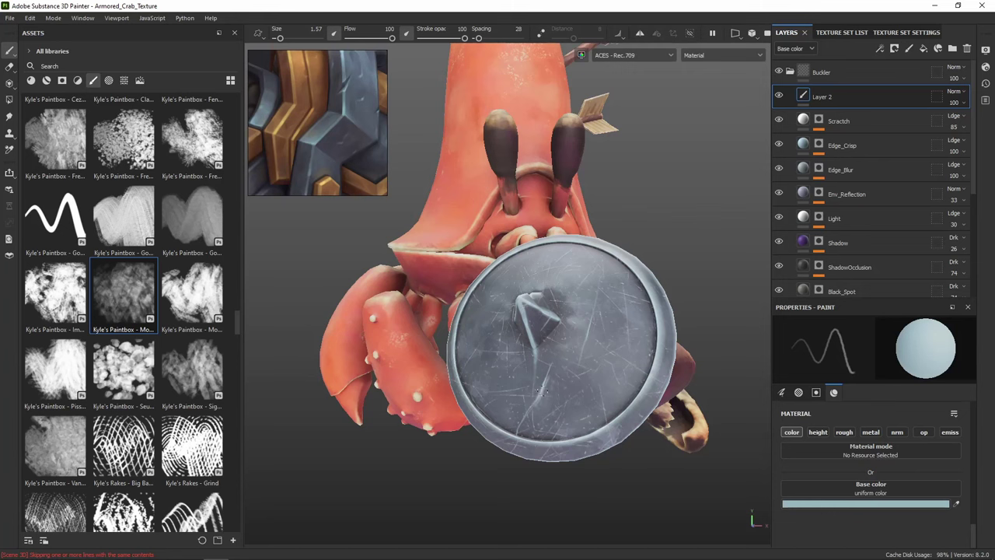
{"action": "left_click_drag", "start_coordinate": [560, 372], "coordinate": [531, 336], "text": "alt"}
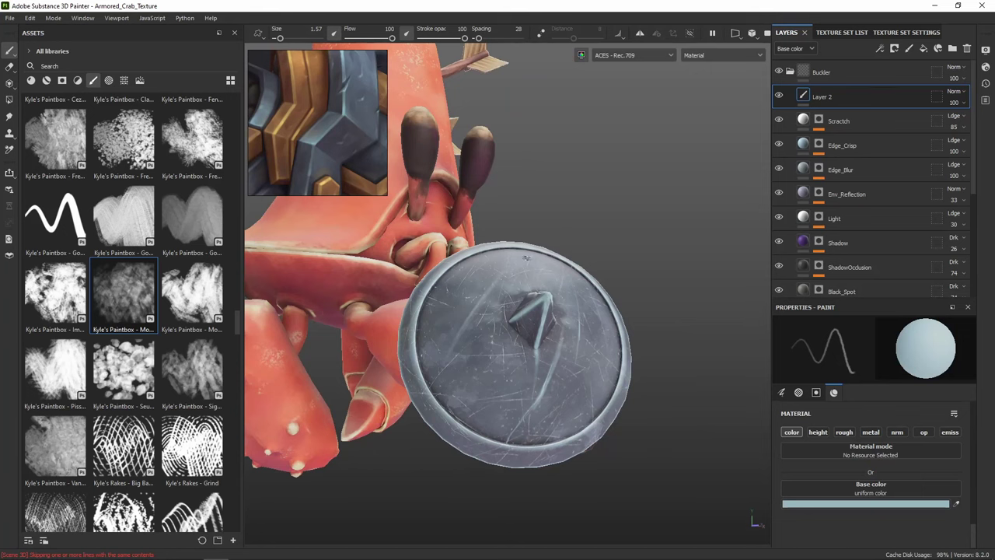
{"action": "left_click_drag", "start_coordinate": [526, 257], "coordinate": [500, 342], "text": "alt"}
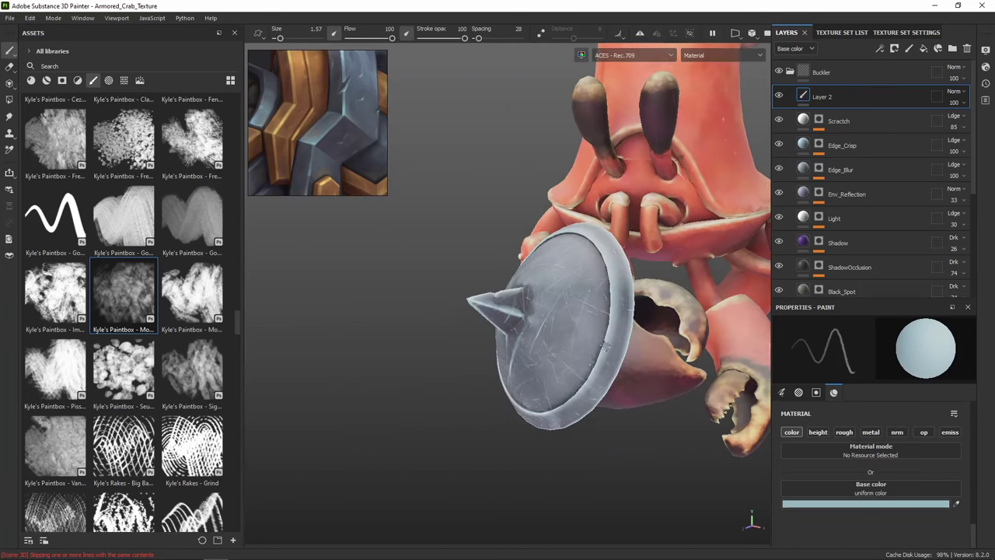
{"action": "left_click_drag", "start_coordinate": [622, 314], "coordinate": [616, 354]}
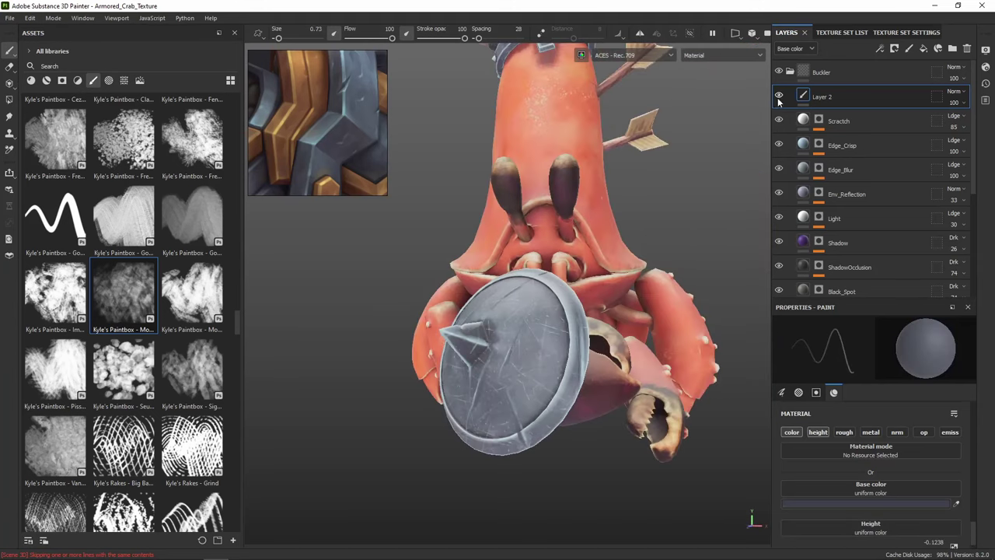
Switch to the Buckler_Strap texture set, show its layers, and bring the strap on the claw into view
{"action": "mouse_move", "coordinate": [545, 257]}
{"action": "left_mouse_down", "text": "alt"}
{"action": "mouse_move", "coordinate": [430, 257]}
{"action": "mouse_move", "coordinate": [528, 253]}
{"action": "left_mouse_up", "text": "alt"}
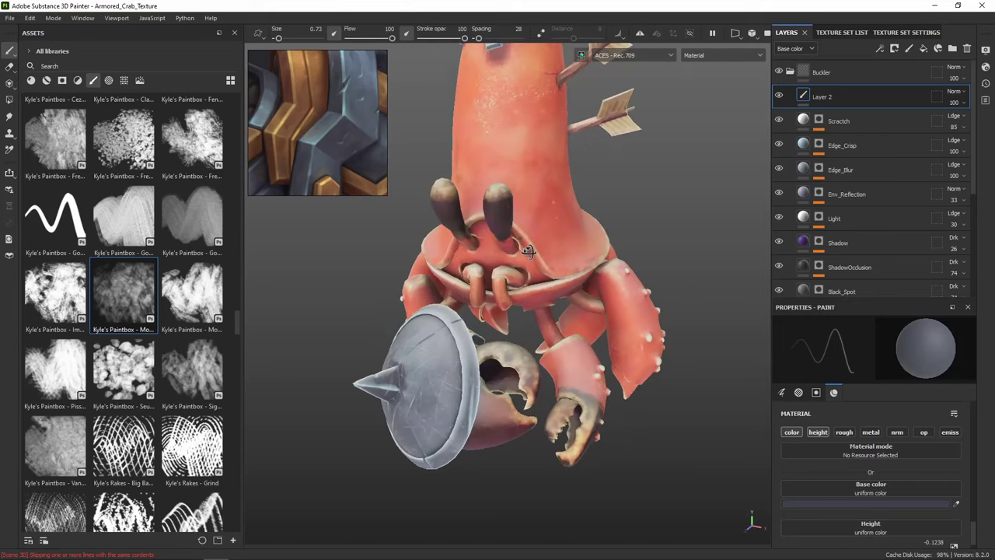
{"action": "middle_click_drag", "start_coordinate": [526, 124], "coordinate": [580, 294], "text": "alt"}
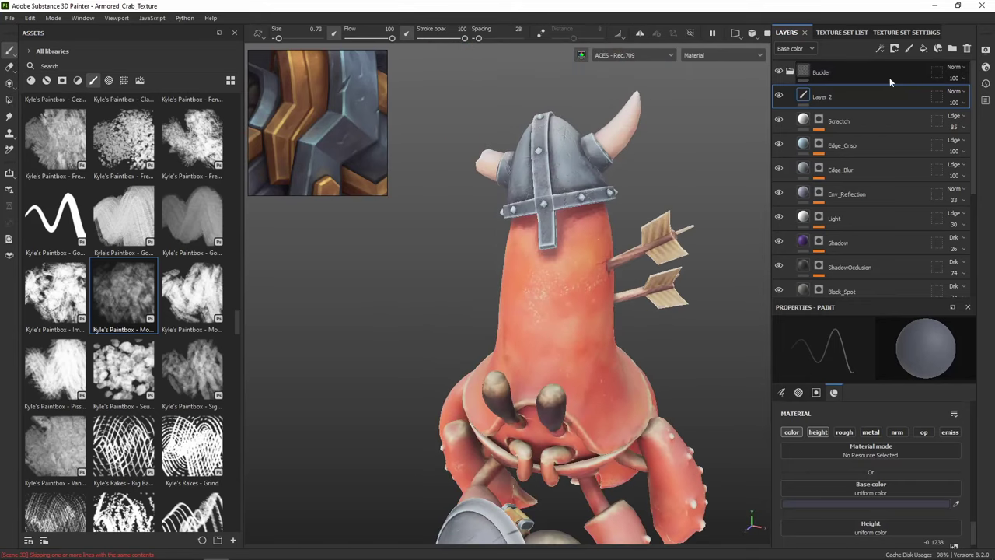
{"action": "middle_click_drag", "start_coordinate": [544, 466], "coordinate": [535, 239], "text": "alt"}
{"action": "left_click_drag", "start_coordinate": [535, 240], "coordinate": [449, 240], "text": "alt"}
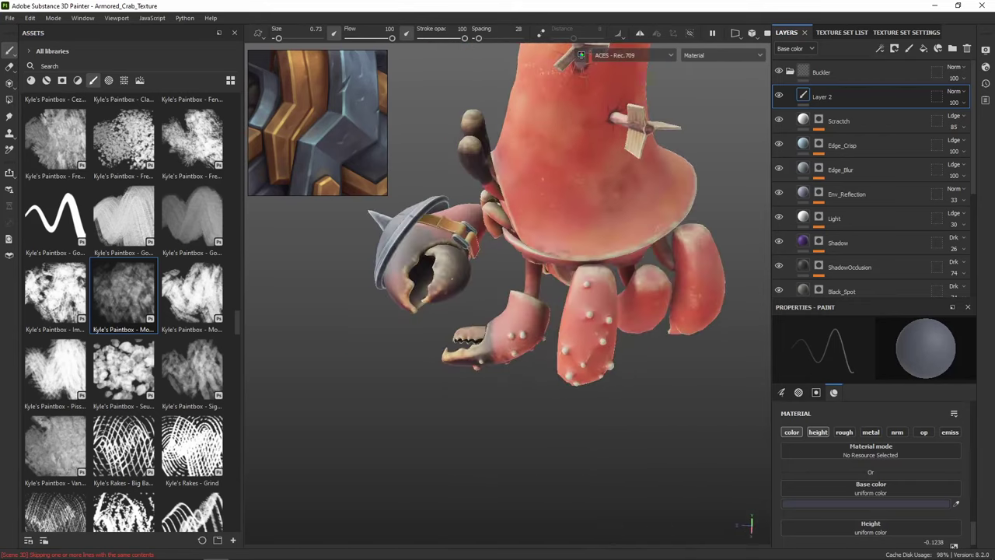
{"action": "scroll", "coordinate": [449, 240], "scroll_direction": "up", "scroll_amount": 2}
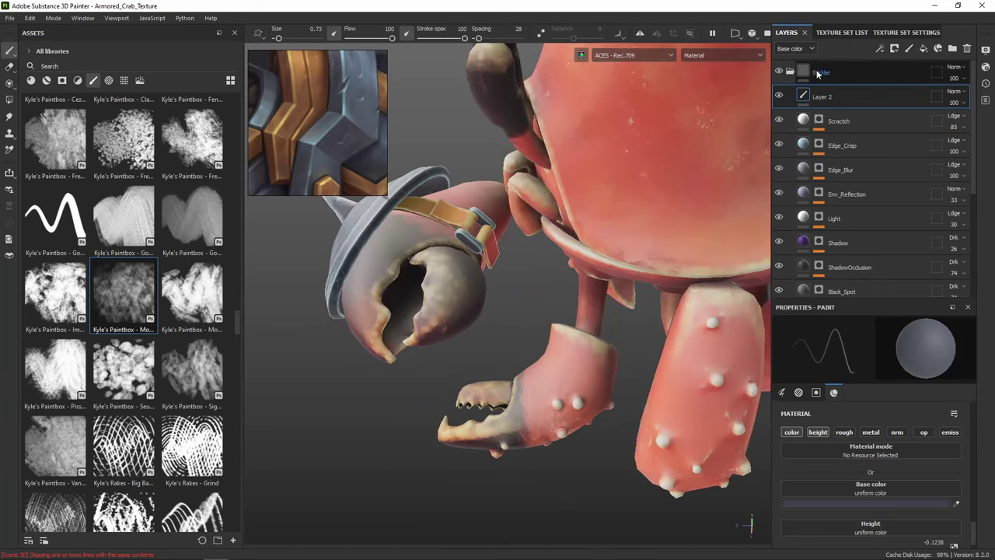
{"action": "left_click", "coordinate": [840, 34]}
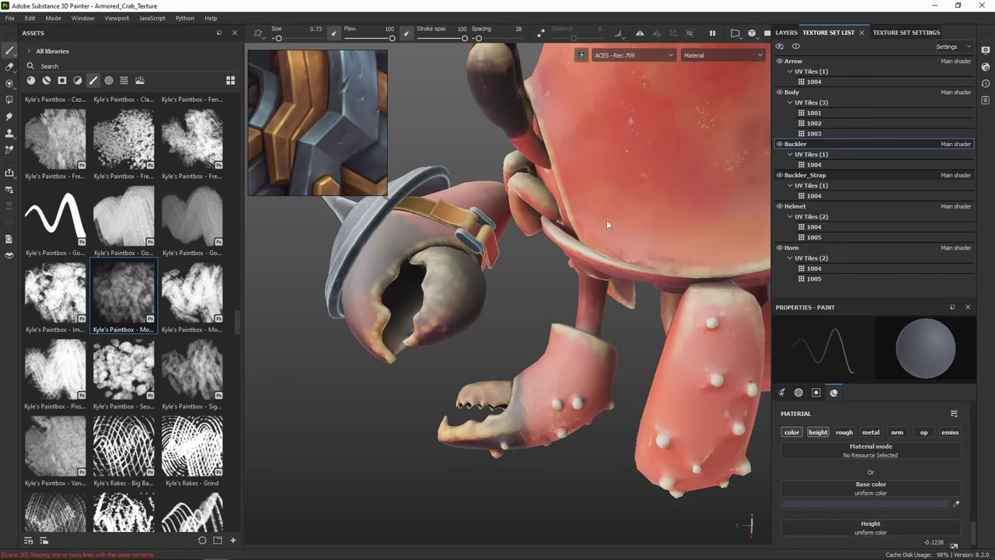
{"action": "right_click", "coordinate": [476, 230], "text": "ctrl+alt"}
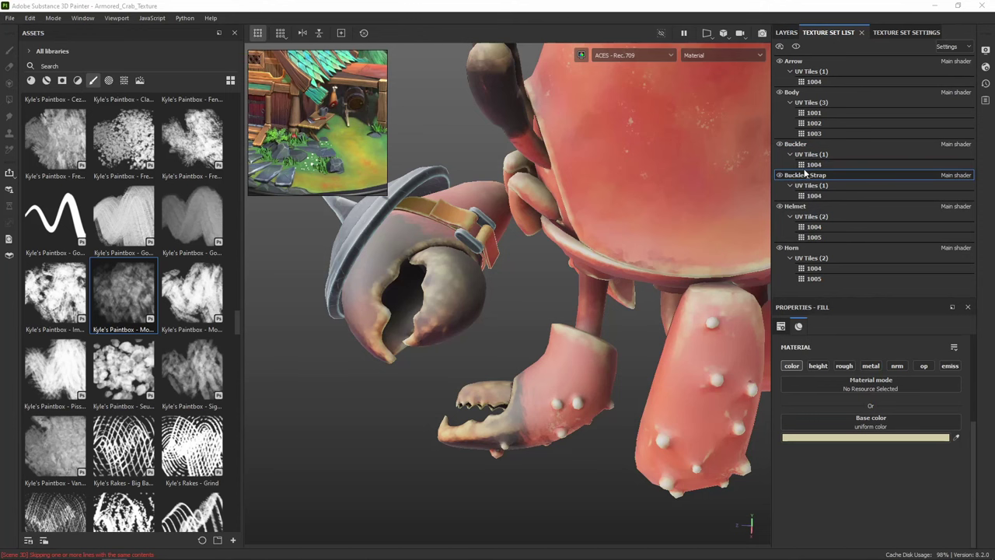
{"action": "left_click", "coordinate": [786, 32]}
{"action": "left_click_drag", "start_coordinate": [489, 202], "coordinate": [769, 233], "text": "alt"}
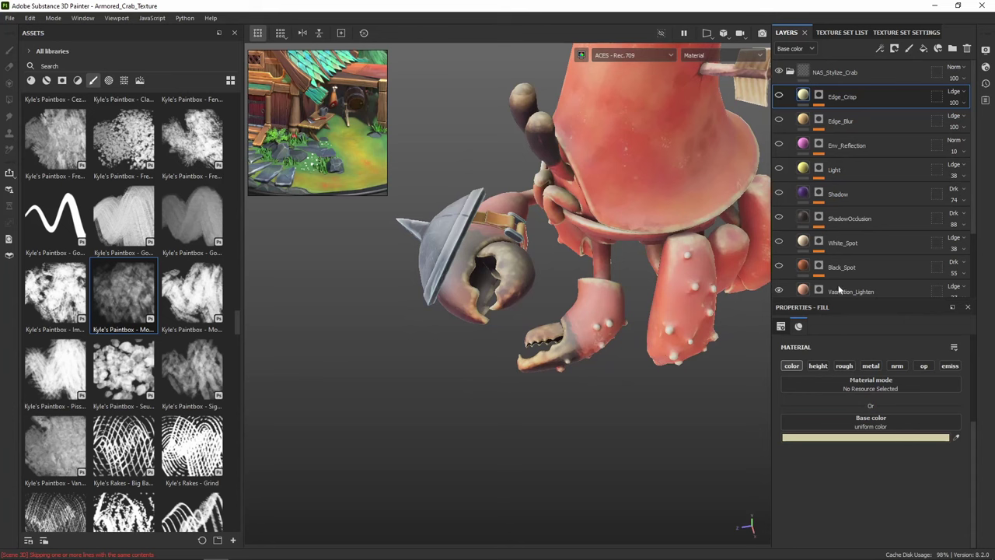
Recolor the strap's BaseColor layer to crimson and Vasriation_Darken to dark red, with both variation layers shown
{"action": "scroll", "coordinate": [839, 290], "scroll_direction": "down", "scroll_amount": 3}
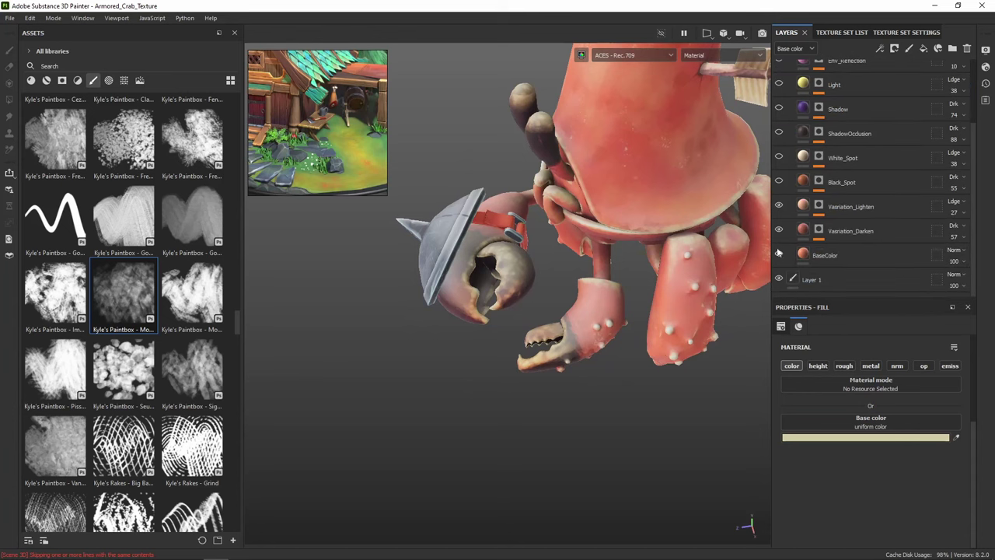
{"action": "left_click", "coordinate": [828, 256]}
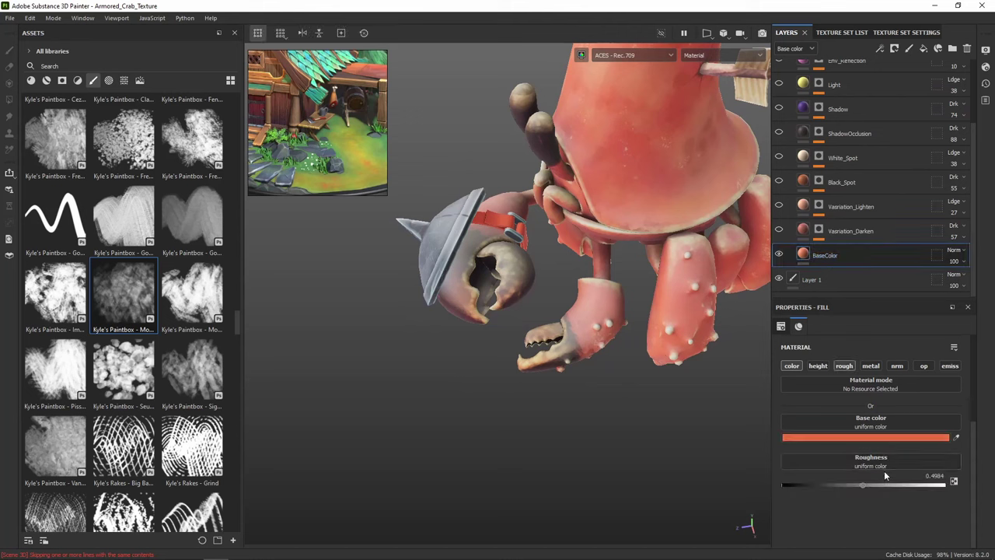
{"action": "left_click", "coordinate": [891, 439]}
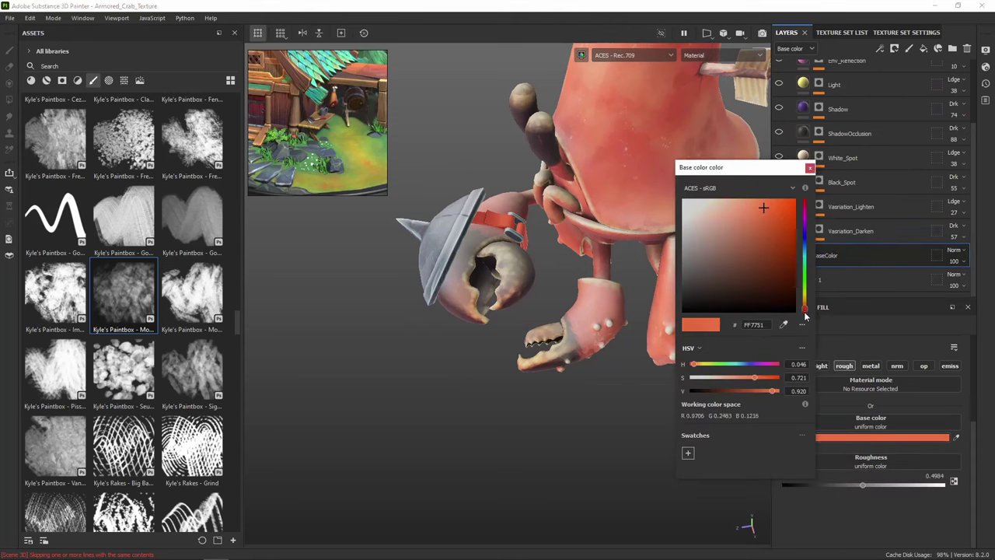
{"action": "left_click_drag", "start_coordinate": [806, 315], "coordinate": [805, 320]}
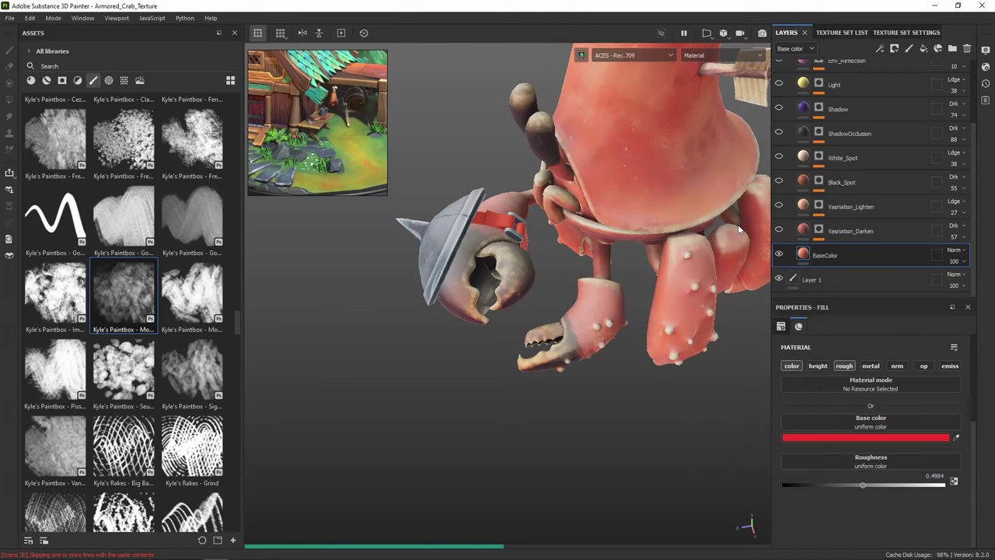
{"action": "right_click_drag", "start_coordinate": [674, 226], "coordinate": [834, 392], "text": "alt"}
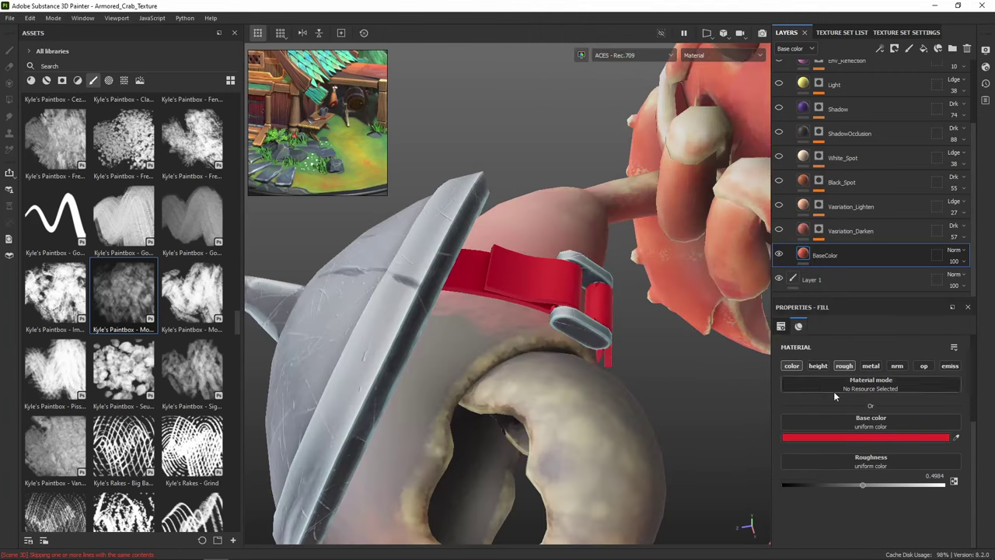
{"action": "left_click", "coordinate": [801, 231]}
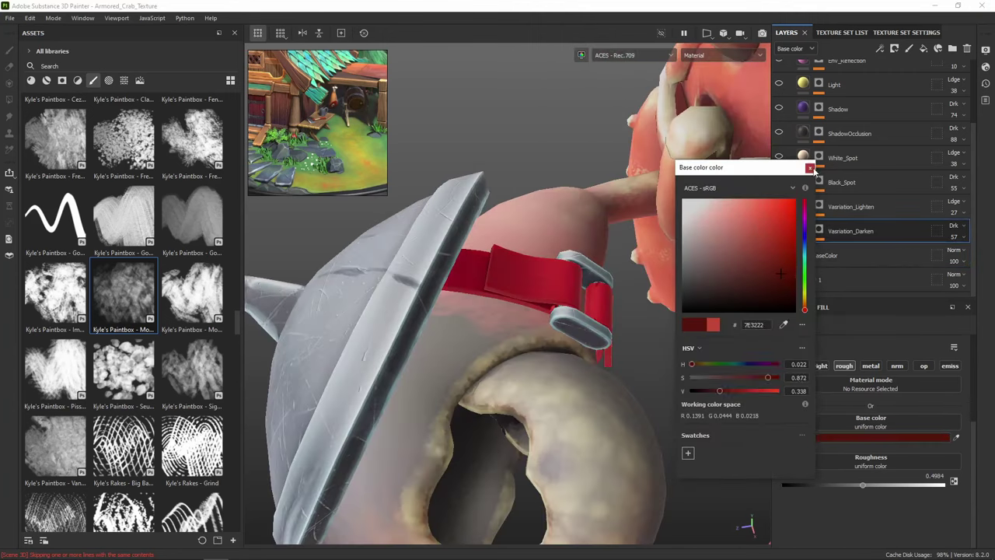
{"action": "left_click", "coordinate": [779, 204]}
Adjust the BnW Spots 2 fill in the strap's Black_Spot mask, then show the layer at 79 opacity
{"action": "left_click", "coordinate": [819, 180], "text": "alt"}
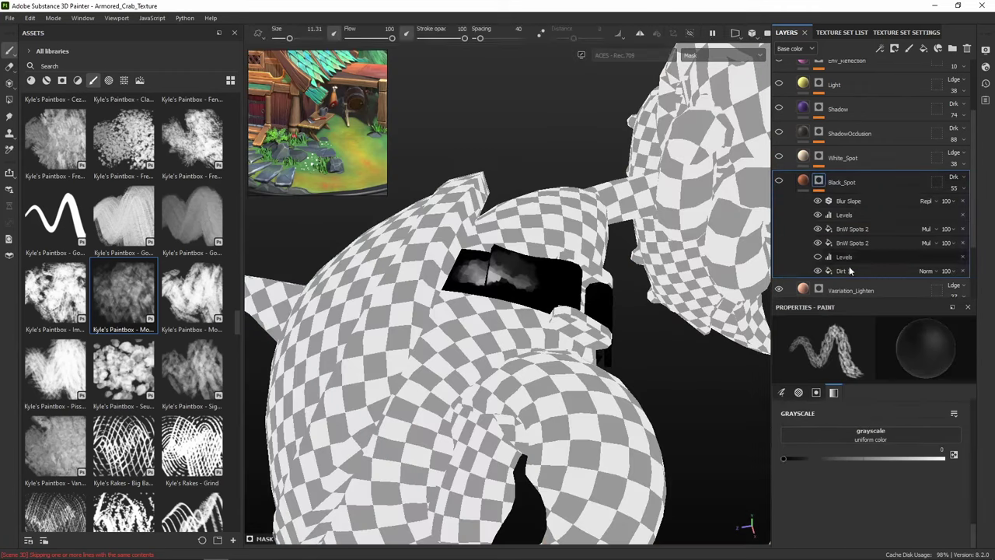
{"action": "left_click", "coordinate": [849, 269]}
{"action": "left_click", "coordinate": [850, 228]}
{"action": "mouse_move", "coordinate": [839, 463]}
{"action": "left_mouse_down"}
{"action": "mouse_move", "coordinate": [865, 464]}
{"action": "mouse_move", "coordinate": [850, 463]}
{"action": "left_mouse_up"}
{"action": "left_click", "coordinate": [852, 242]}
{"action": "left_click", "coordinate": [851, 229]}
{"action": "left_click", "coordinate": [845, 271]}
{"action": "left_click", "coordinate": [859, 181]}
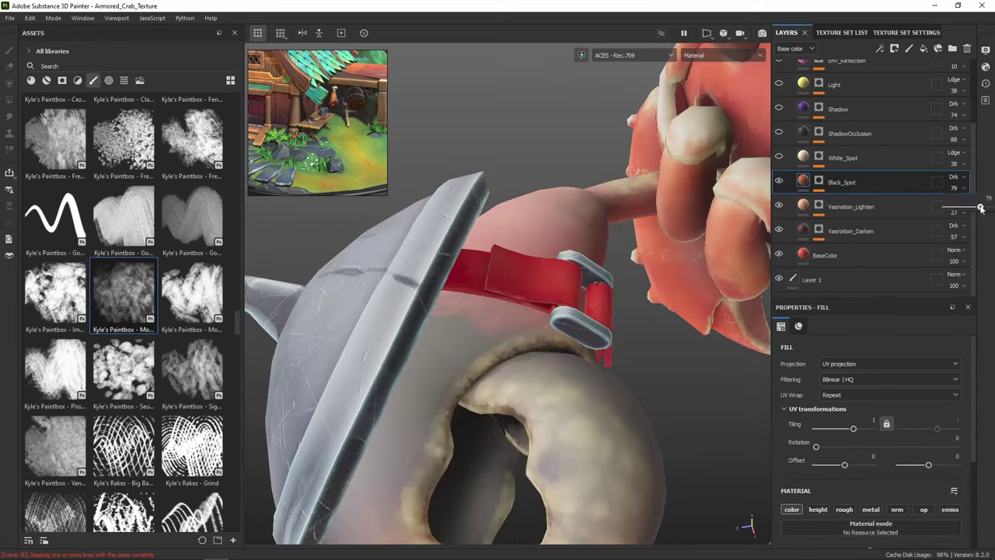
Delete the strap's White_Spot layer and show its ShadowOcclusion and Shadow layers
{"action": "left_click", "coordinate": [862, 159]}
{"action": "key", "text": "Delete"}
{"action": "left_click", "coordinate": [779, 157]}
{"action": "left_click", "coordinate": [779, 132]}
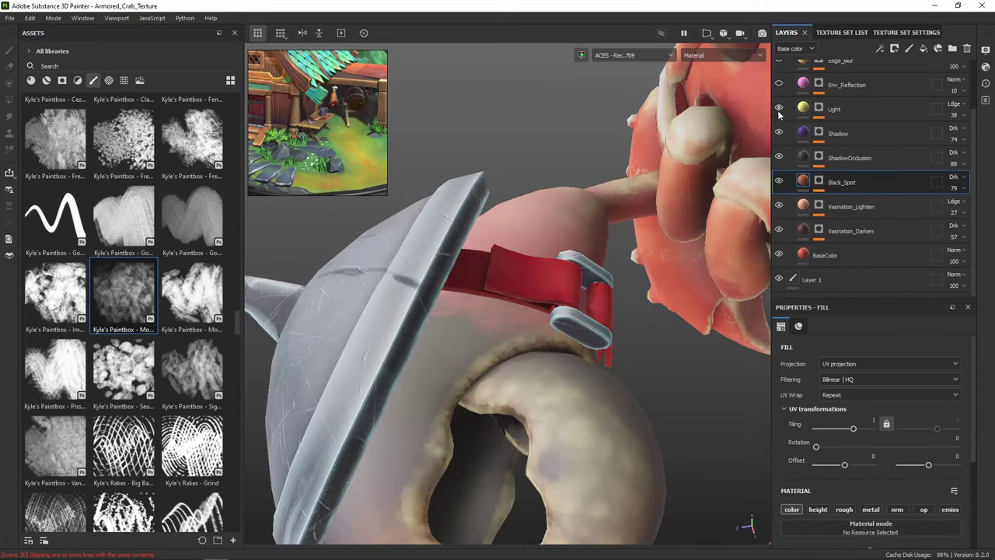
Show the strap's Light layer, lower its opacity to 5, and recolor it to pale blue
{"action": "left_click", "coordinate": [778, 109]}
{"action": "left_click", "coordinate": [964, 115]}
{"action": "left_click_drag", "start_coordinate": [964, 116], "coordinate": [957, 133]}
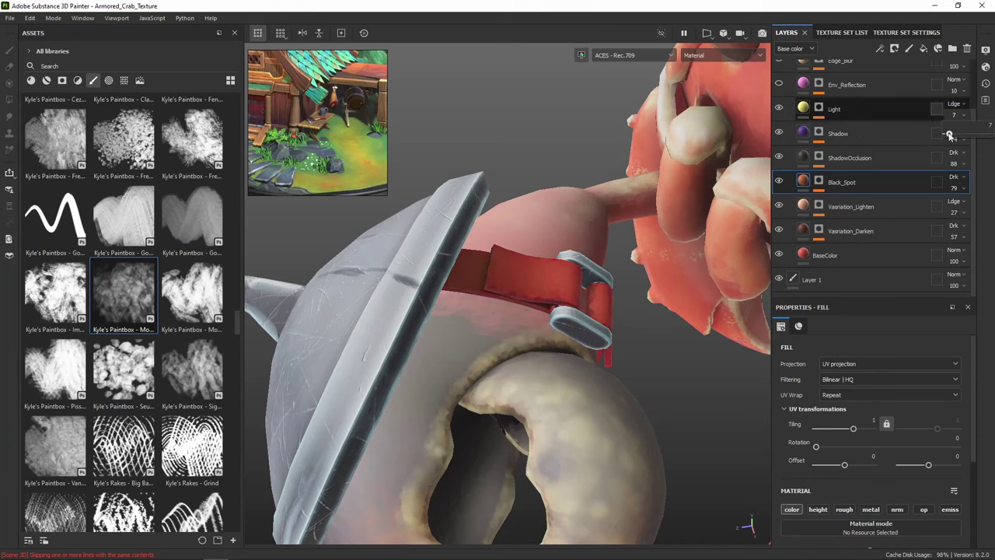
{"action": "left_click", "coordinate": [804, 109]}
{"action": "left_click_drag", "start_coordinate": [805, 307], "coordinate": [806, 222]}
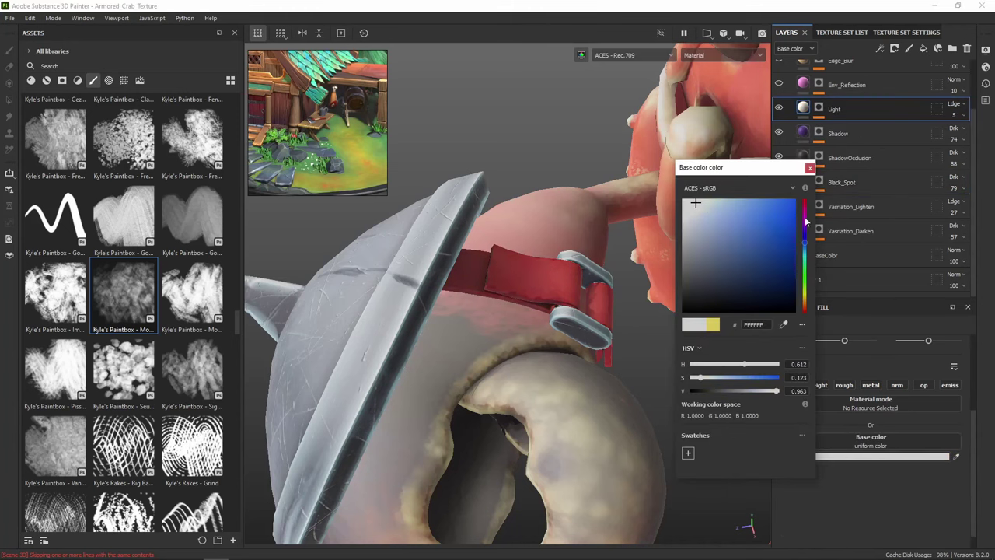
{"action": "left_click", "coordinate": [708, 205]}
{"action": "left_click", "coordinate": [809, 168]}
Show the strap's Env_Reflection and Edge_Blur layers, and recolor Edge_Blur to a pale dusty pink
{"action": "left_click_drag", "start_coordinate": [661, 251], "coordinate": [631, 288], "text": "alt"}
{"action": "scroll", "coordinate": [650, 280], "scroll_direction": "down", "scroll_amount": 5}
{"action": "scroll", "coordinate": [638, 292], "scroll_direction": "up", "scroll_amount": 3}
{"action": "scroll", "coordinate": [820, 133], "scroll_direction": "up", "scroll_amount": 1}
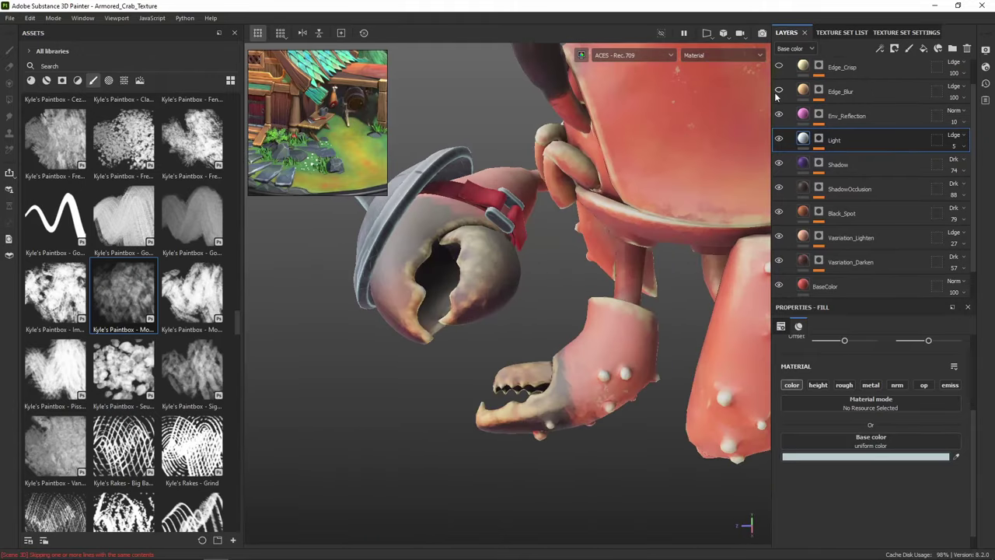
{"action": "left_click", "coordinate": [803, 91]}
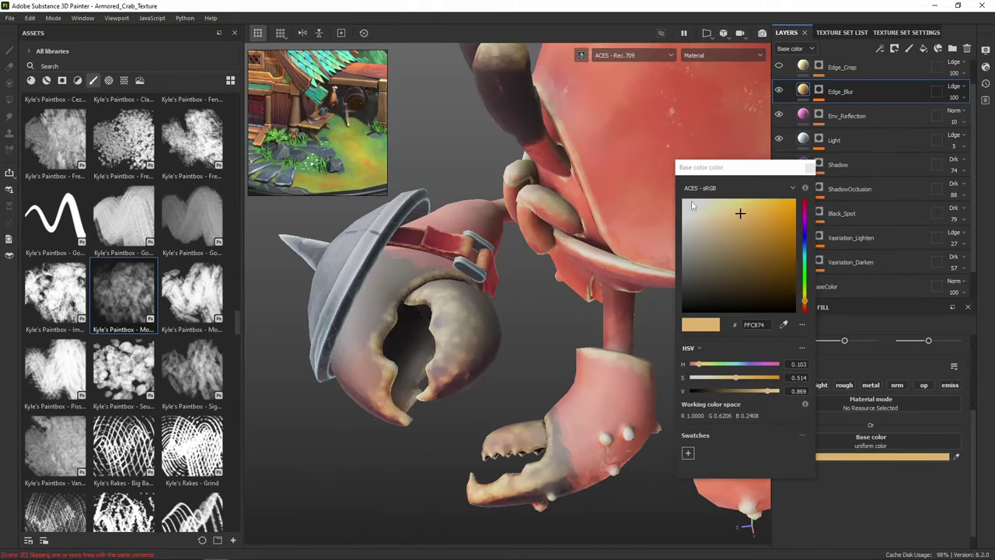
{"action": "left_click", "coordinate": [691, 203]}
{"action": "left_click", "coordinate": [805, 307]}
{"action": "left_click", "coordinate": [711, 225]}
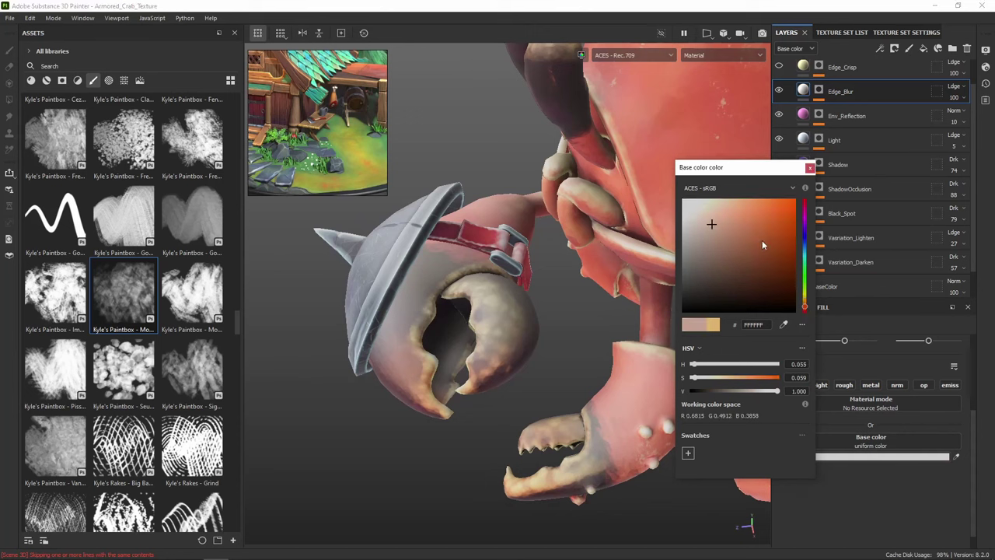
Show the strap's Edge_Crisp layer and match its base color to the one sampled from Edge_Blur
{"action": "left_click", "coordinate": [779, 66]}
{"action": "left_click", "coordinate": [803, 67]}
{"action": "left_click", "coordinate": [955, 456]}
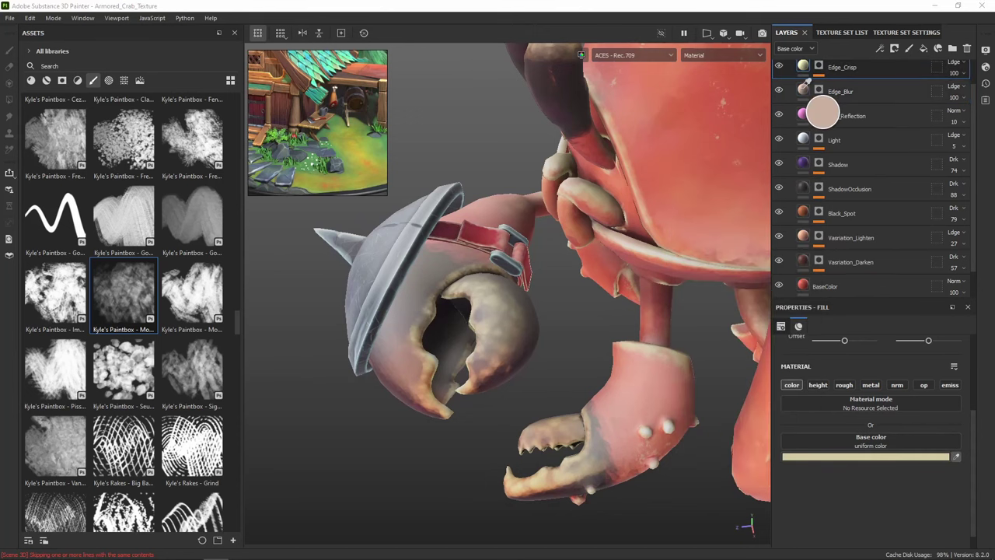
{"action": "left_click", "coordinate": [802, 91]}
Switch to the Body texture set and set roughness to 0.8286 on BaseColor and 0.8381 on Vasriation_Darken
{"action": "left_click_drag", "start_coordinate": [489, 231], "coordinate": [562, 247], "text": "alt"}
{"action": "left_click", "coordinate": [894, 33]}
{"action": "left_click", "coordinate": [827, 34]}
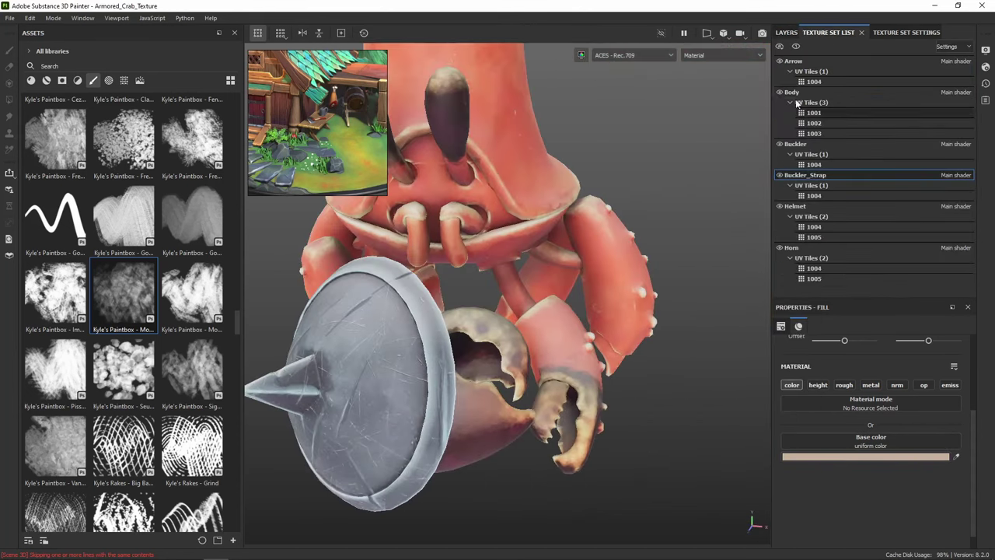
{"action": "left_click", "coordinate": [801, 93]}
{"action": "left_click", "coordinate": [787, 33]}
{"action": "scroll", "coordinate": [855, 194], "scroll_direction": "down", "scroll_amount": 5}
{"action": "left_click", "coordinate": [855, 255]}
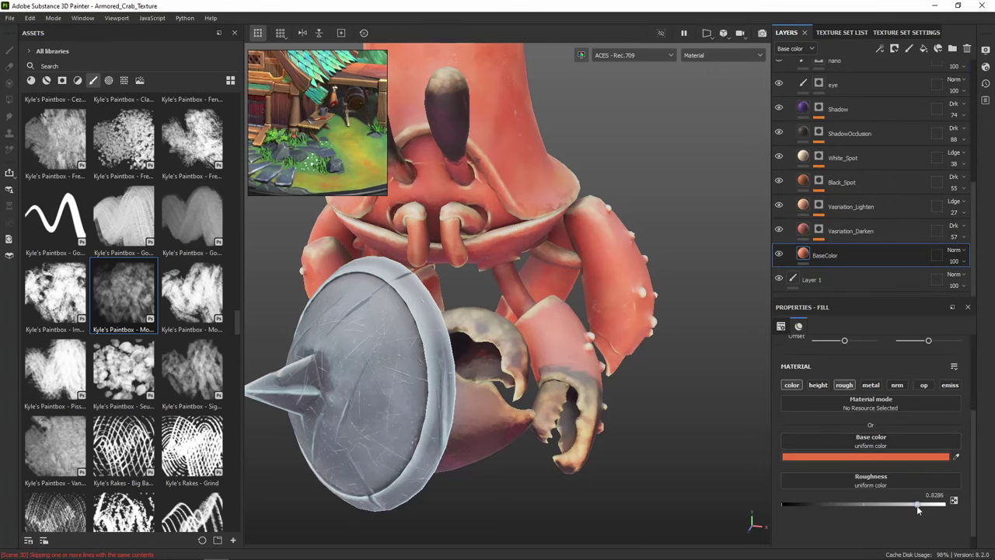
{"action": "left_click_drag", "start_coordinate": [622, 279], "coordinate": [696, 259], "text": "alt"}
{"action": "left_click", "coordinate": [851, 231]}
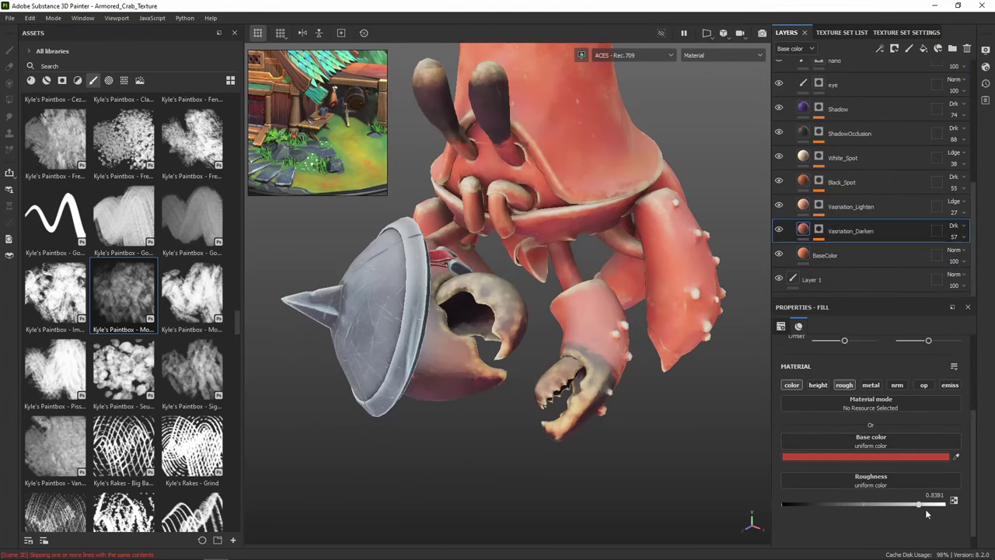
Examine the fill settings of the remaining Body layers, from Black_Spot up to Edge_Blur
{"action": "left_click", "coordinate": [846, 182]}
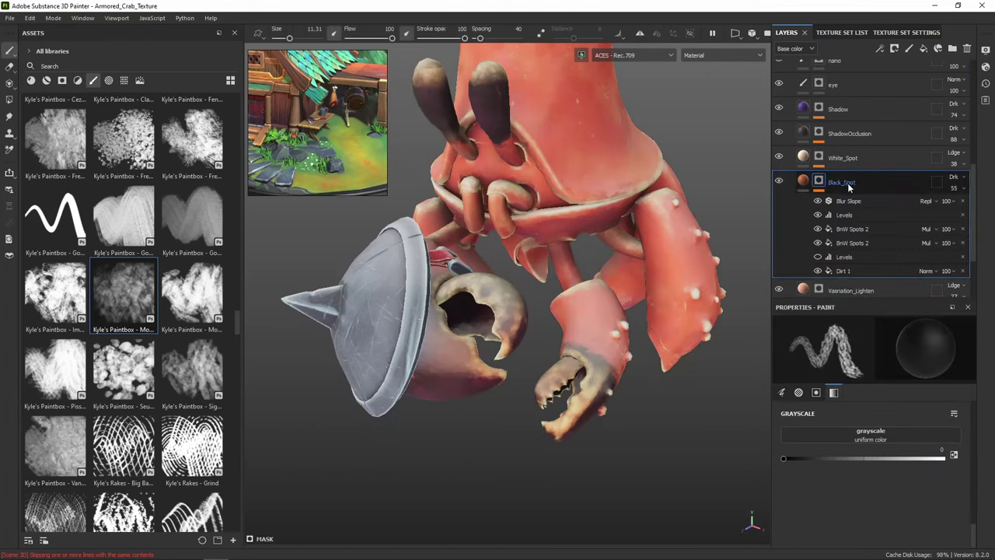
{"action": "left_click", "coordinate": [803, 181]}
{"action": "left_click", "coordinate": [803, 158]}
{"action": "left_click", "coordinate": [803, 133]}
{"action": "left_click", "coordinate": [802, 109]}
{"action": "scroll", "coordinate": [802, 117], "scroll_direction": "up", "scroll_amount": 2}
{"action": "left_click", "coordinate": [802, 147]}
{"action": "left_click", "coordinate": [804, 101]}
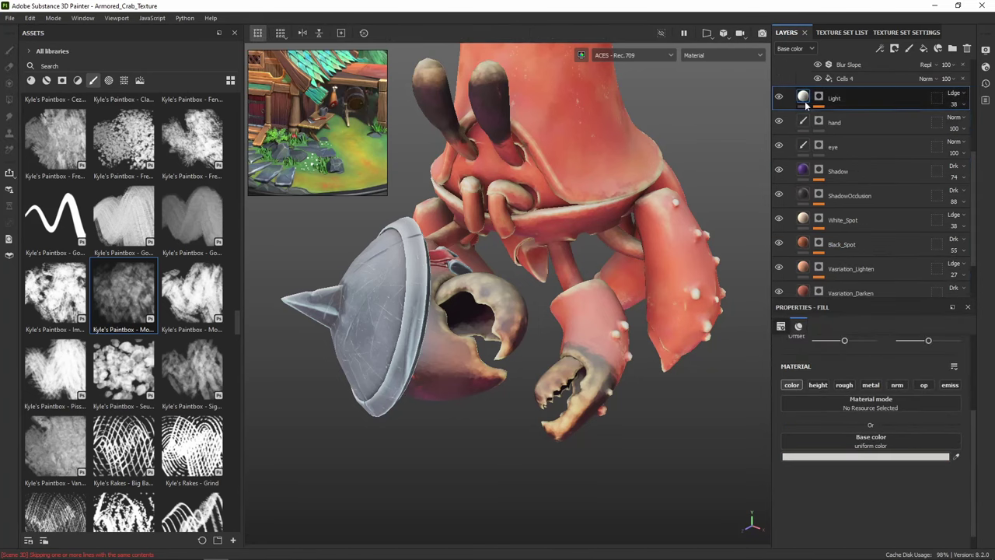
{"action": "key", "text": "Up"}
{"action": "key", "text": "Up"}
{"action": "key", "text": "Up"}
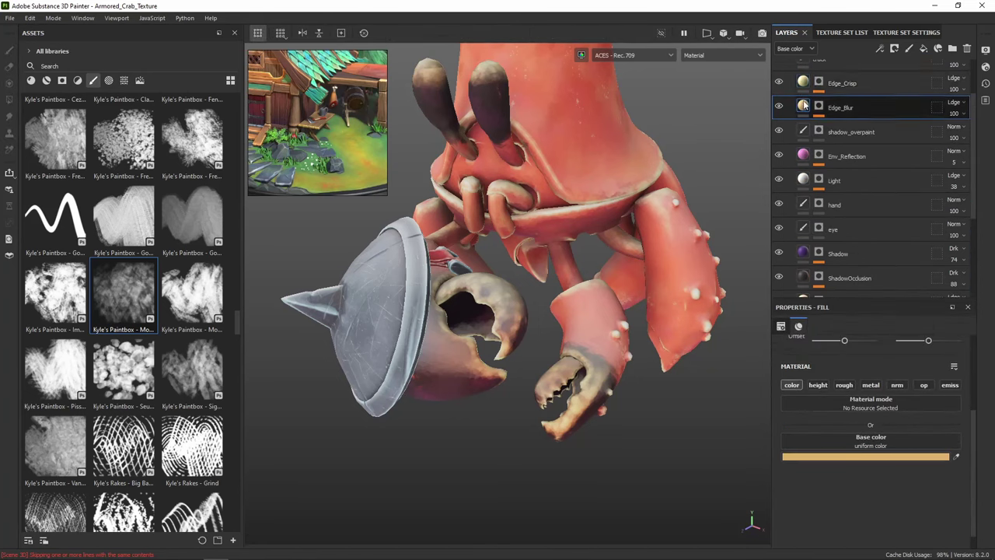
{"action": "scroll", "coordinate": [804, 103], "scroll_direction": "up", "scroll_amount": 2}
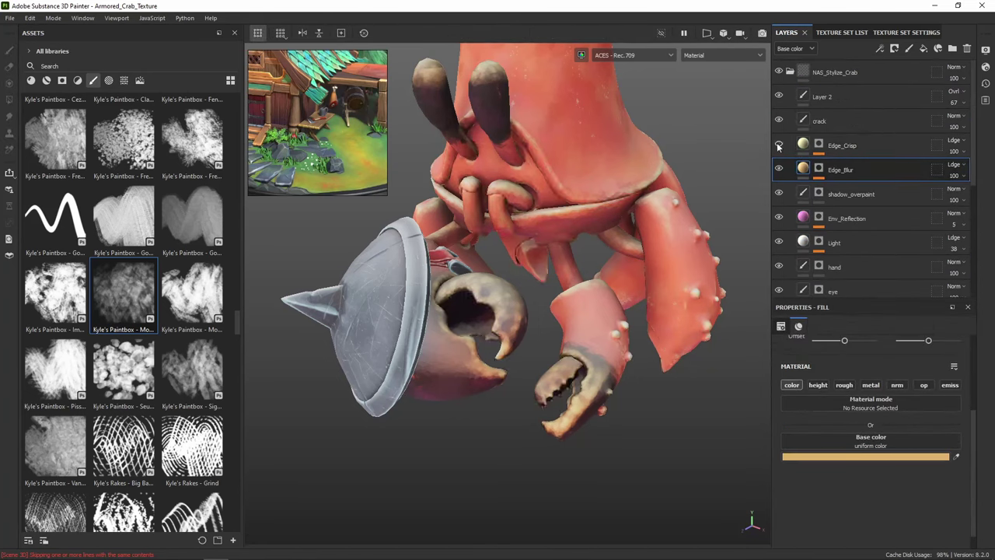
Recolor the body's Light layer to a pale yellow and lower its opacity
{"action": "left_click", "coordinate": [779, 242]}
{"action": "left_click", "coordinate": [779, 243]}
{"action": "left_click", "coordinate": [803, 241]}
{"action": "left_click", "coordinate": [922, 458]}
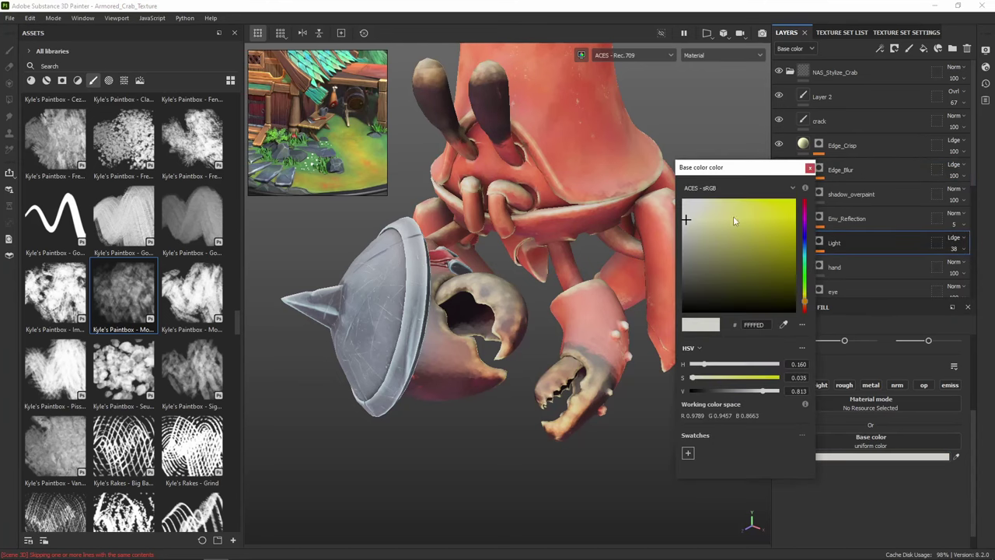
{"action": "left_click", "coordinate": [705, 207]}
{"action": "left_click", "coordinate": [809, 168]}
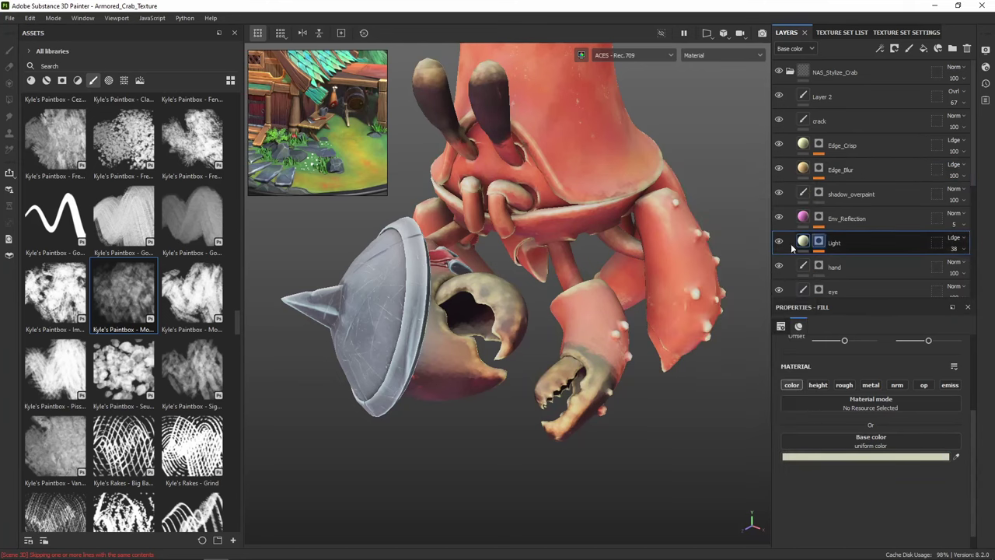
{"action": "left_click", "coordinate": [955, 248]}
{"action": "left_click_drag", "start_coordinate": [964, 267], "coordinate": [955, 267]}
Switch to the Helmet texture set and adjust the height value of its Scractch layer
{"action": "left_click_drag", "start_coordinate": [700, 248], "coordinate": [645, 202], "text": "alt"}
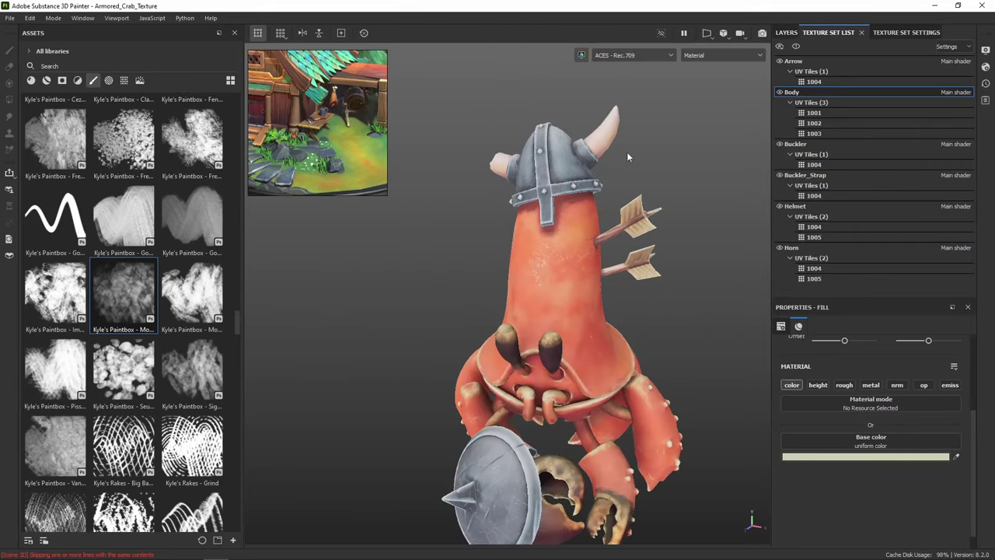
{"action": "left_click_drag", "start_coordinate": [626, 152], "coordinate": [692, 174], "text": "alt"}
{"action": "left_click", "coordinate": [797, 205]}
{"action": "left_click", "coordinate": [786, 33]}
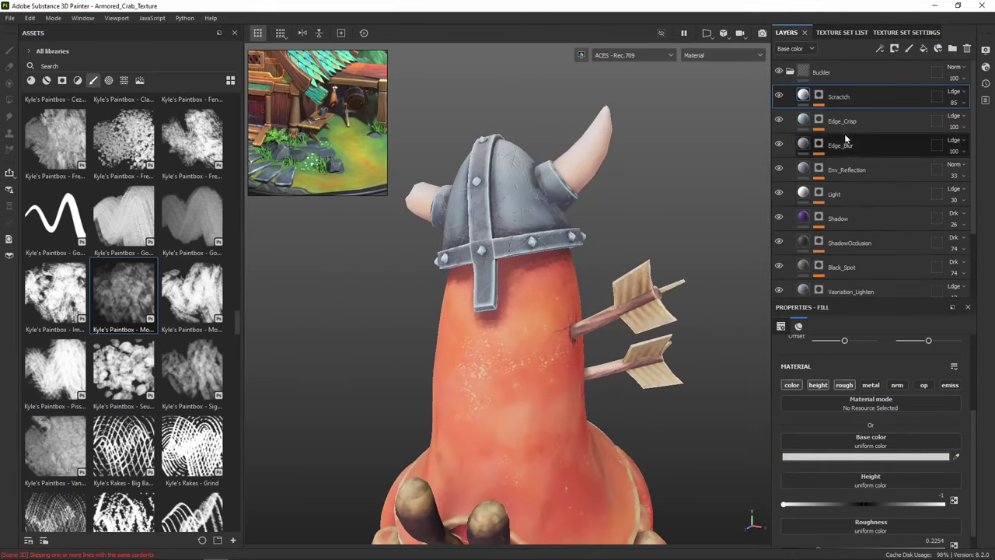
{"action": "left_click_drag", "start_coordinate": [851, 505], "coordinate": [837, 504]}
Compare the helmet with and without its Edge_Crisp and Edge_Blur layers, and examine the Edge_Blur mask
{"action": "mouse_move", "coordinate": [622, 264]}
{"action": "left_mouse_down", "text": "alt"}
{"action": "mouse_move", "coordinate": [653, 256]}
{"action": "mouse_move", "coordinate": [603, 265]}
{"action": "mouse_move", "coordinate": [626, 292]}
{"action": "mouse_move", "coordinate": [626, 327]}
{"action": "left_mouse_up", "text": "alt"}
{"action": "scroll", "coordinate": [605, 263], "scroll_direction": "down", "scroll_amount": 5}
{"action": "scroll", "coordinate": [622, 292], "scroll_direction": "up", "scroll_amount": 5}
{"action": "left_click", "coordinate": [818, 96]}
{"action": "left_click", "coordinate": [779, 148]}
{"action": "left_click", "coordinate": [779, 148]}
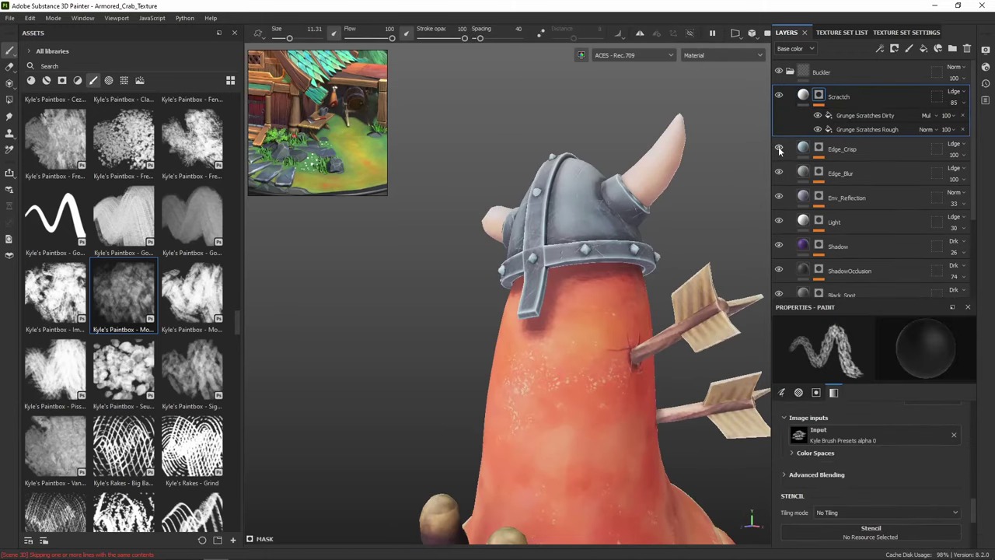
{"action": "left_click", "coordinate": [779, 172]}
{"action": "left_click", "coordinate": [779, 172]}
{"action": "left_click", "coordinate": [818, 173]}
{"action": "left_click", "coordinate": [818, 174], "text": "alt"}
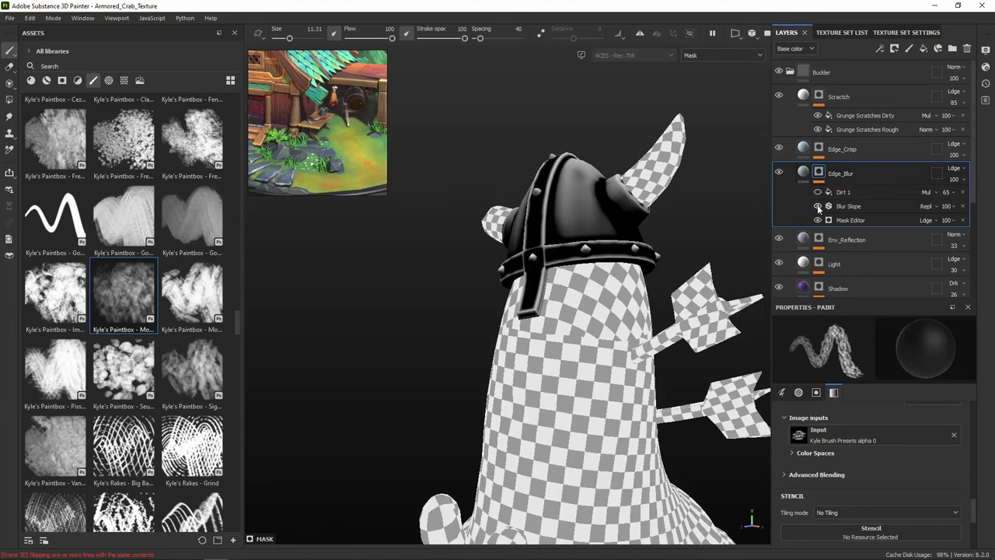
Select the helmet's Edge_Blur fill and examine the whole crab from several angles
{"action": "left_click", "coordinate": [803, 171]}
{"action": "scroll", "coordinate": [596, 268], "scroll_direction": "down", "scroll_amount": 5}
{"action": "left_click_drag", "start_coordinate": [575, 256], "coordinate": [603, 259], "text": "alt"}
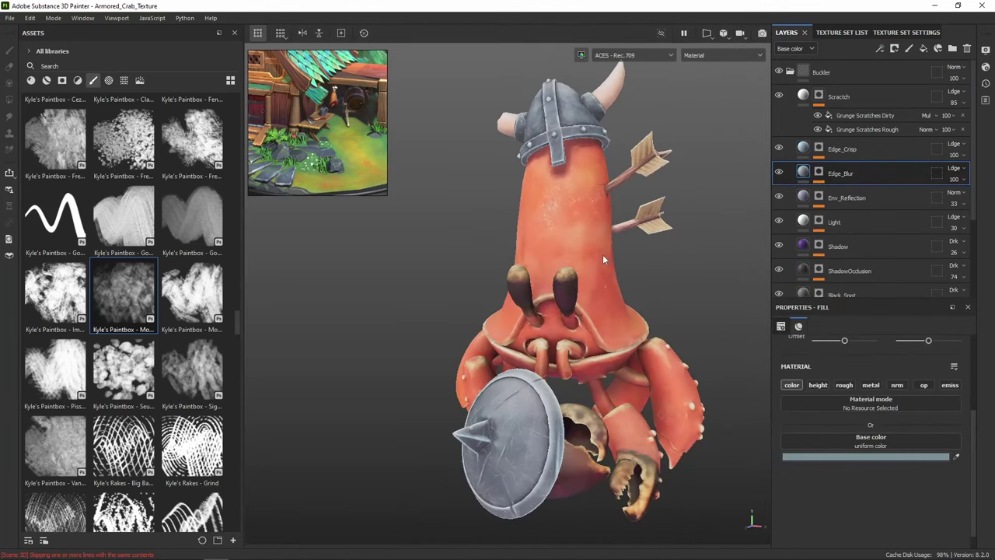
{"action": "left_click_drag", "start_coordinate": [654, 232], "coordinate": [575, 245], "text": "alt"}
{"action": "scroll", "coordinate": [632, 271], "scroll_direction": "down", "scroll_amount": 5}
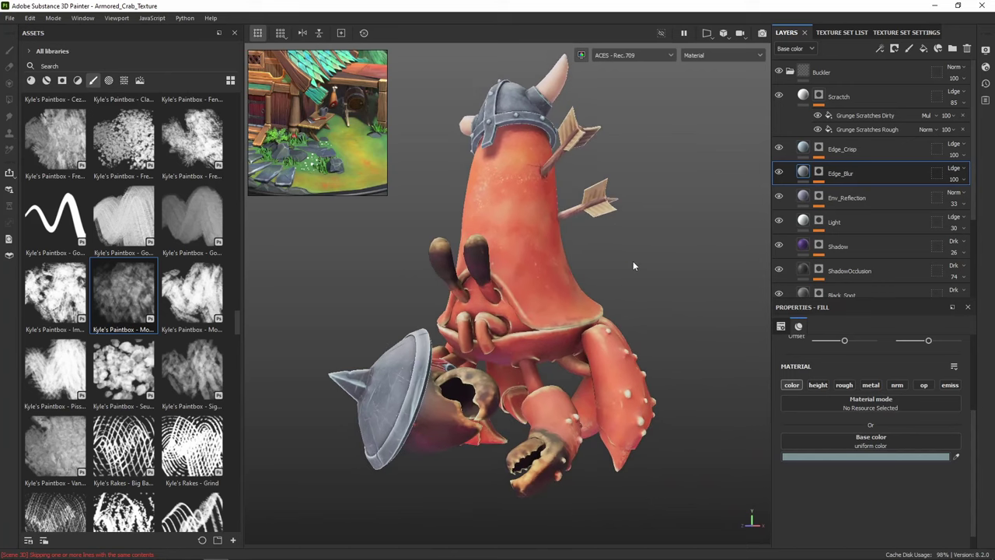
{"action": "left_click_drag", "start_coordinate": [633, 275], "coordinate": [649, 335], "text": "alt"}
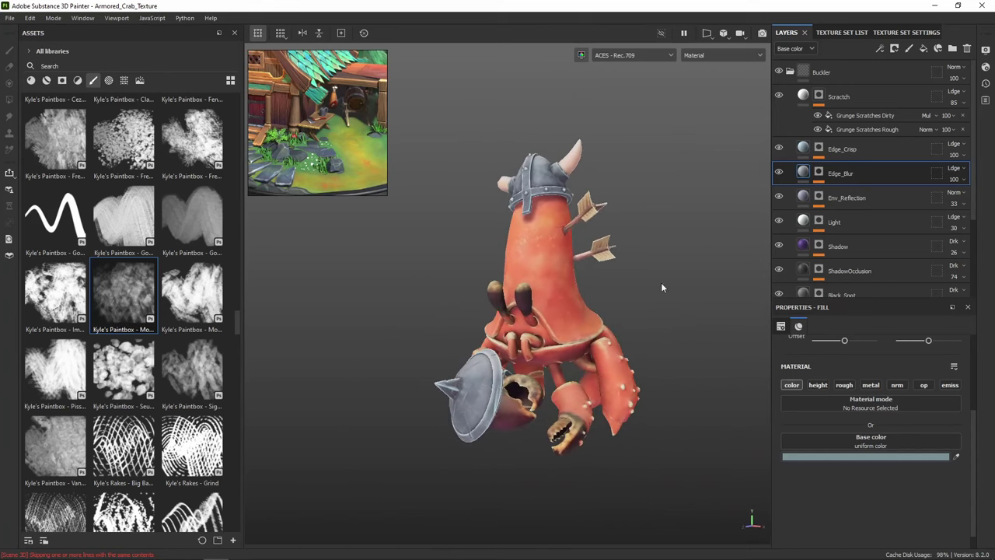
Collapse the helmet's Buckler layer folder and display the crab in the Base color channel only
{"action": "left_click", "coordinate": [789, 71]}
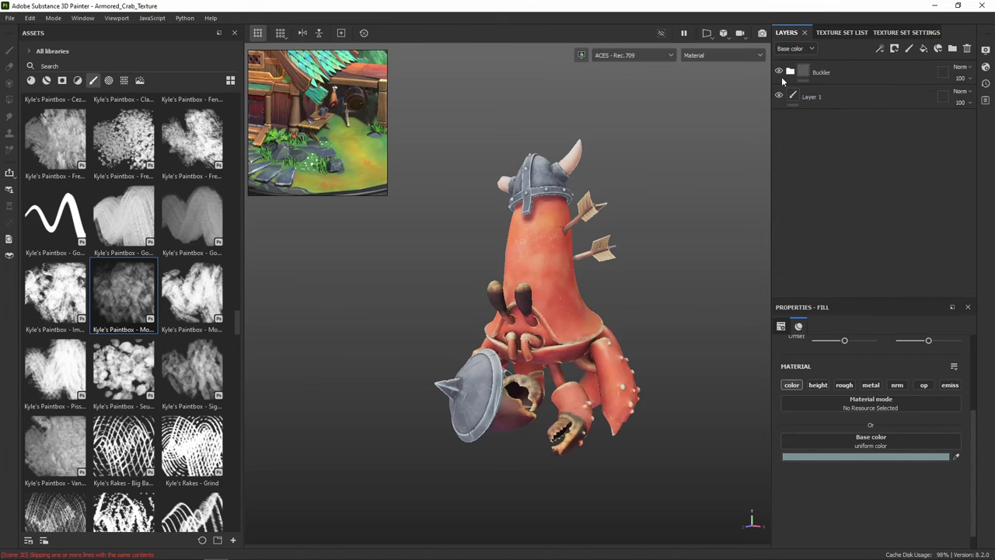
{"action": "scroll", "coordinate": [649, 228], "scroll_direction": "up", "scroll_amount": 3}
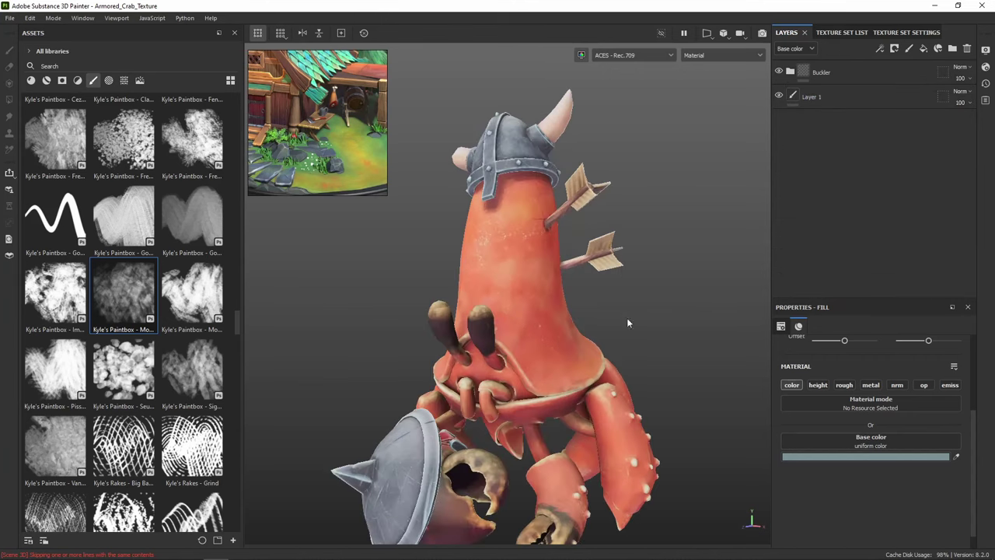
{"action": "left_click_drag", "start_coordinate": [628, 322], "coordinate": [629, 289], "text": "alt"}
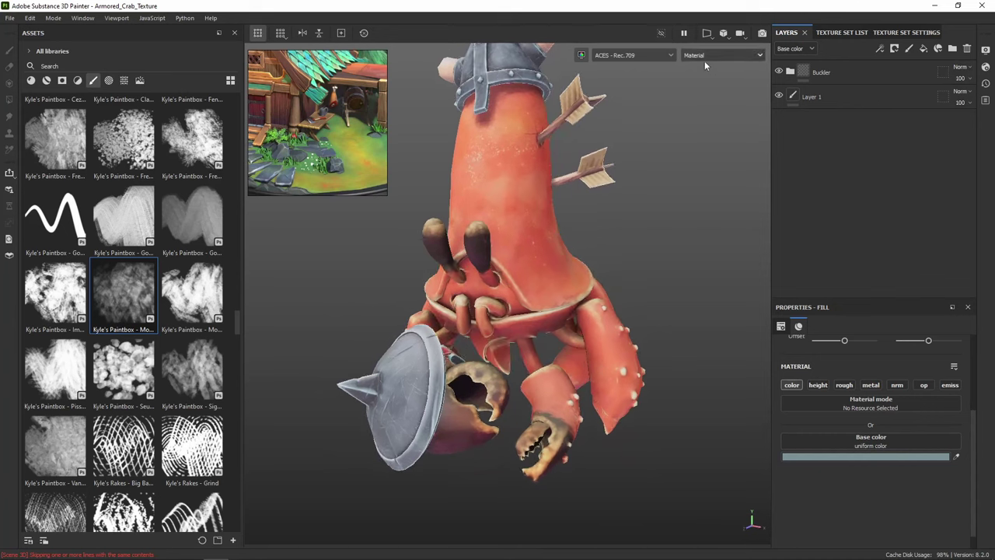
{"action": "left_click", "coordinate": [705, 61]}
{"action": "left_click", "coordinate": [713, 101]}
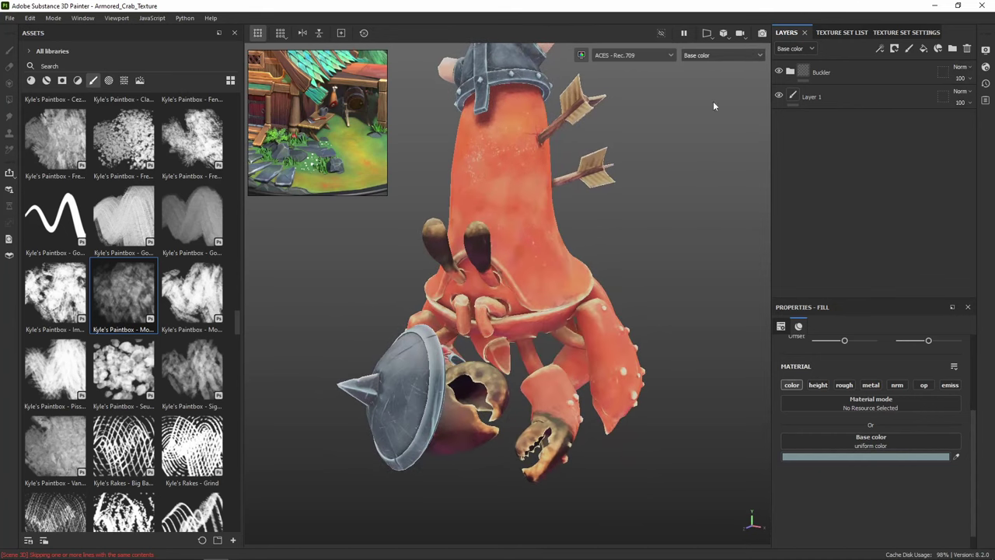
Check the crab's Height channel, display its Roughness channel alone, and switch to the Horn texture set
{"action": "key", "text": "f"}
{"action": "left_click", "coordinate": [711, 55]}
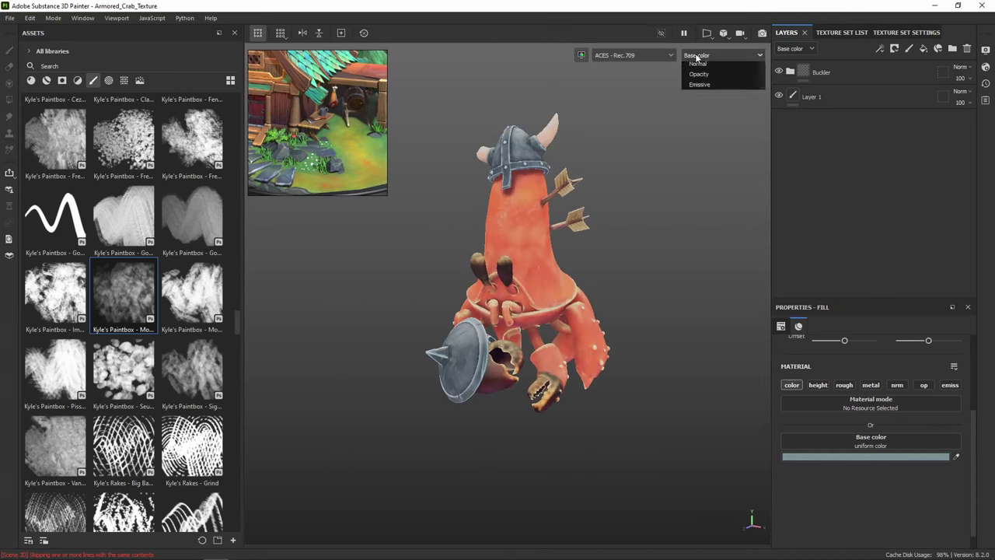
{"action": "left_click", "coordinate": [710, 110]}
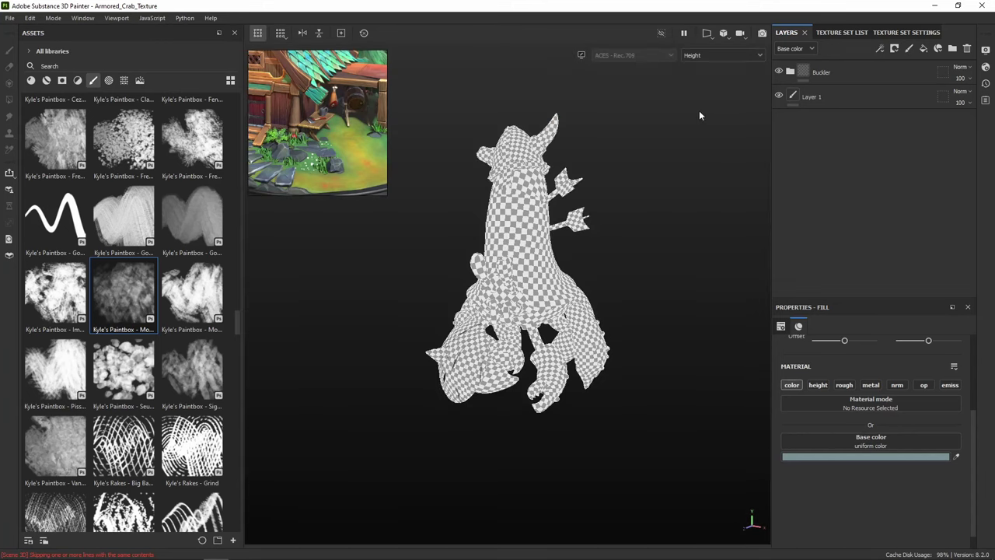
{"action": "left_click", "coordinate": [710, 59]}
{"action": "left_click", "coordinate": [711, 119]}
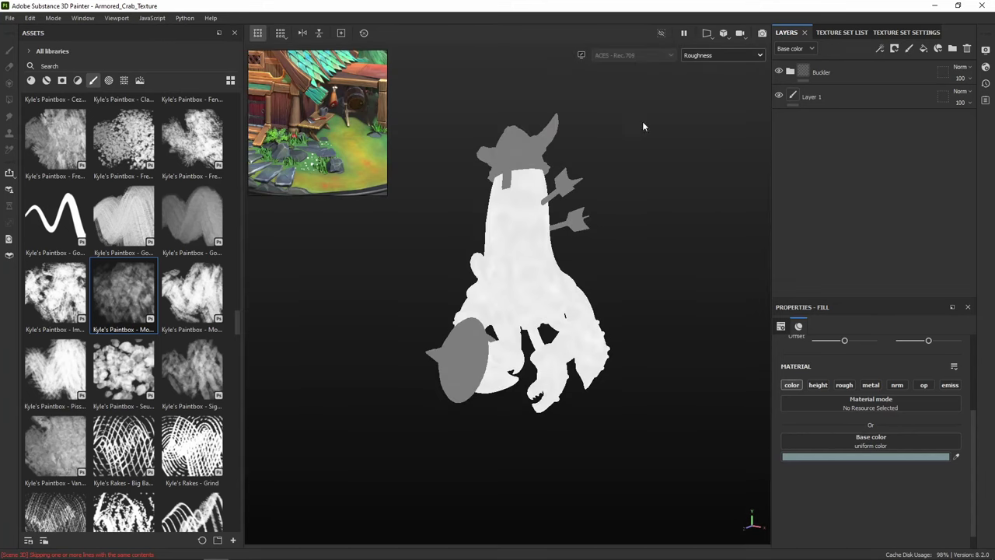
{"action": "left_click", "coordinate": [846, 34]}
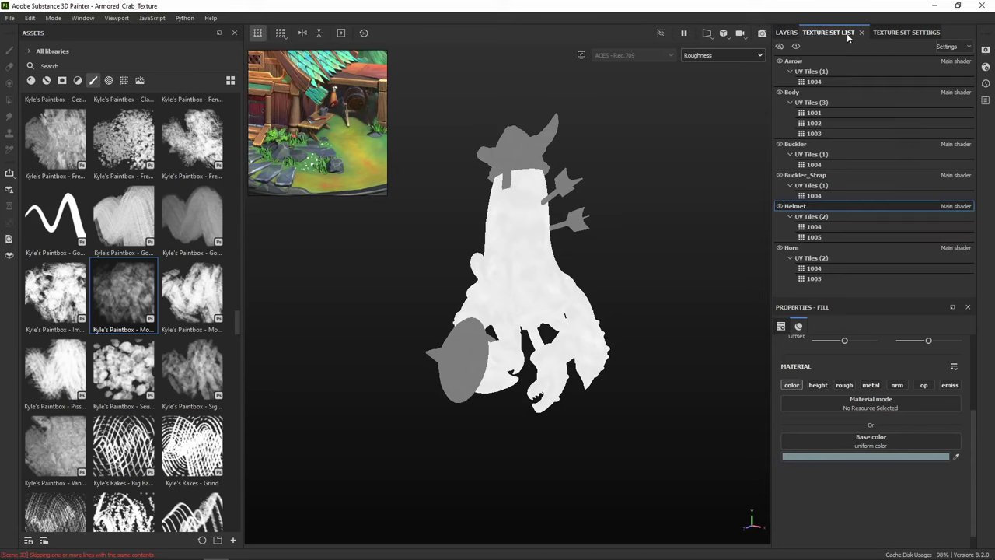
{"action": "left_click", "coordinate": [807, 249]}
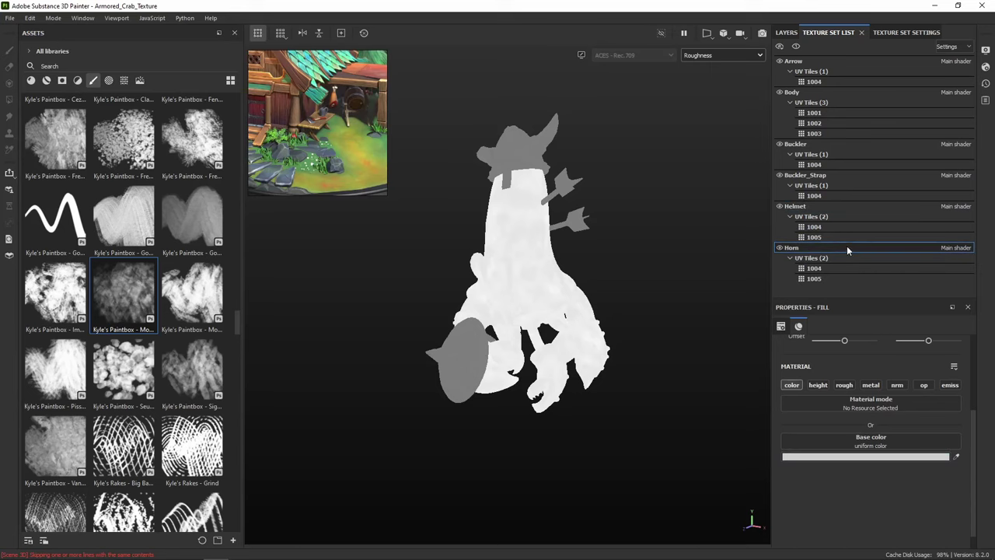
{"action": "left_click", "coordinate": [849, 384]}
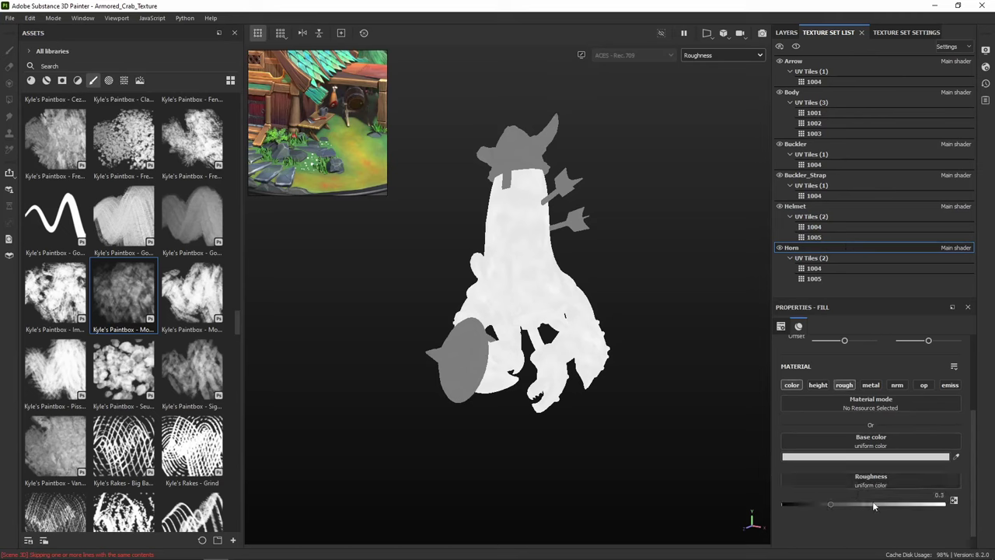
{"action": "left_click", "coordinate": [831, 504]}
{"action": "mouse_move", "coordinate": [844, 504]}
{"action": "left_mouse_down"}
{"action": "mouse_move", "coordinate": [880, 503]}
{"action": "mouse_move", "coordinate": [844, 504]}
{"action": "left_mouse_up"}
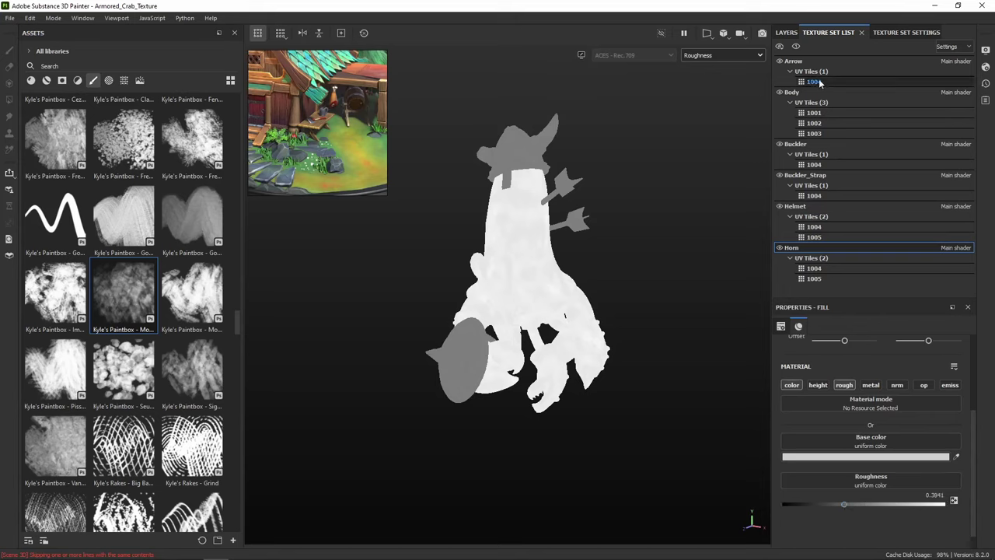
{"action": "left_click", "coordinate": [787, 33]}
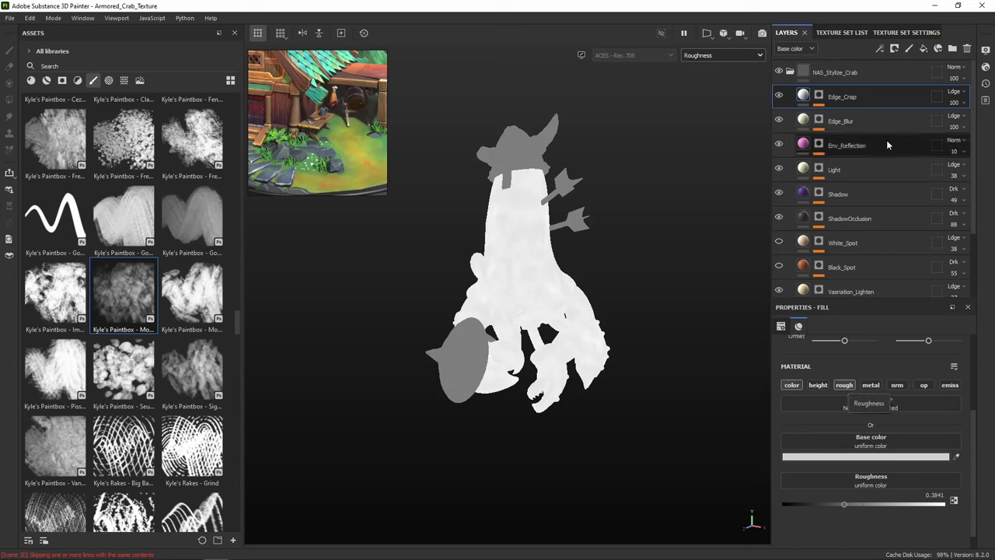
{"action": "left_click", "coordinate": [871, 504]}
{"action": "left_click", "coordinate": [844, 384]}
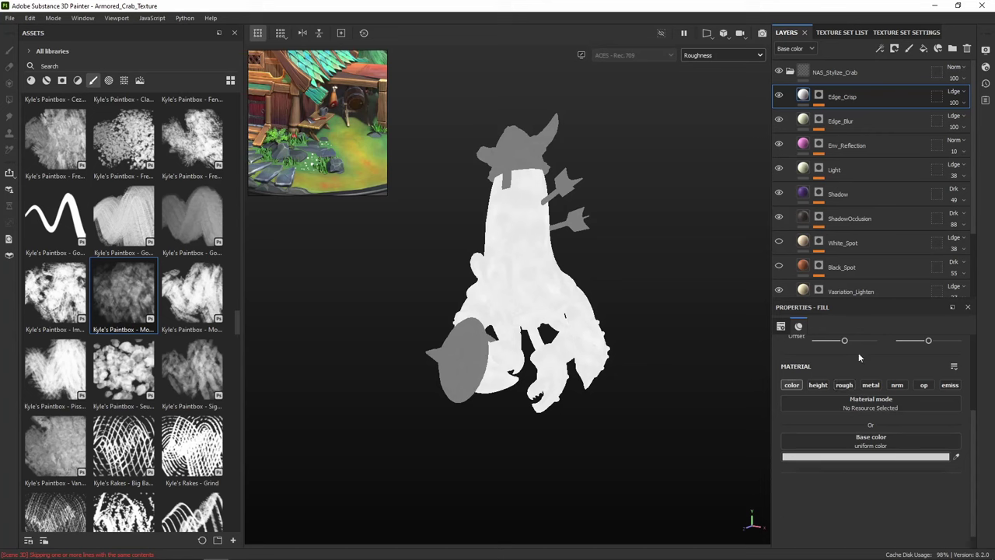
{"action": "left_click", "coordinate": [853, 34]}
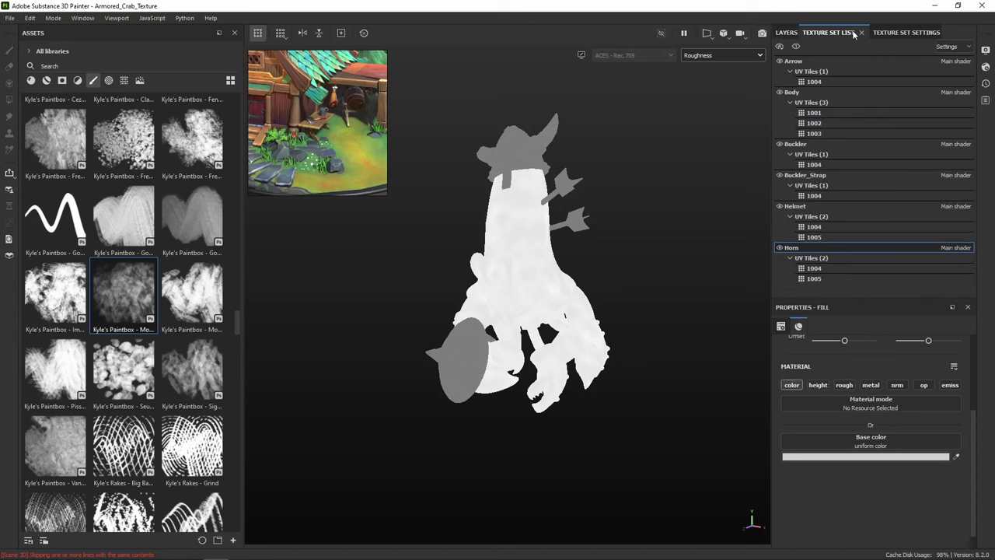
{"action": "left_click", "coordinate": [786, 33]}
Turn off the roughness channel on the Horn's Vasriation_Darken layer and set its BaseColor fill's roughness to 0.3048
{"action": "scroll", "coordinate": [817, 233], "scroll_direction": "down", "scroll_amount": 3}
{"action": "left_click", "coordinate": [841, 182]}
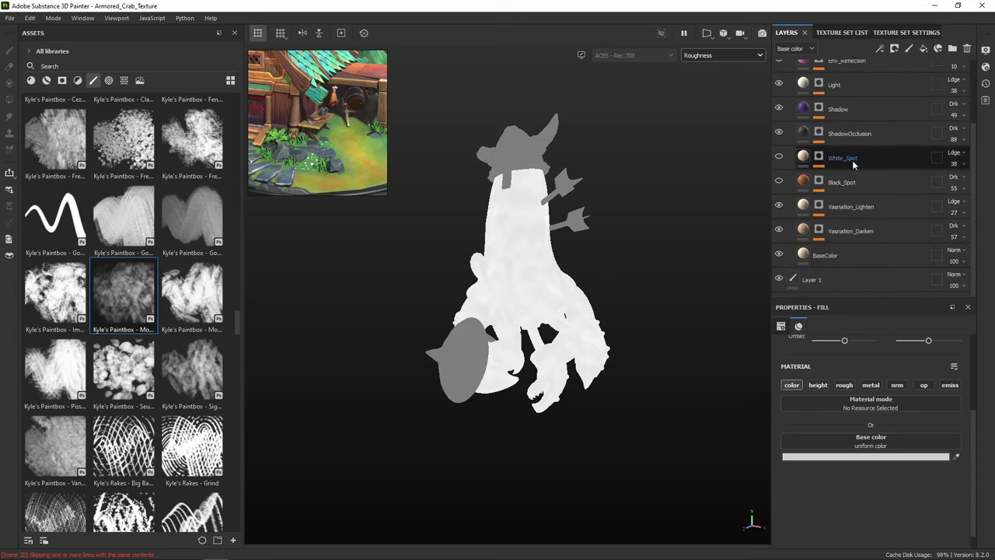
{"action": "left_click", "coordinate": [855, 258]}
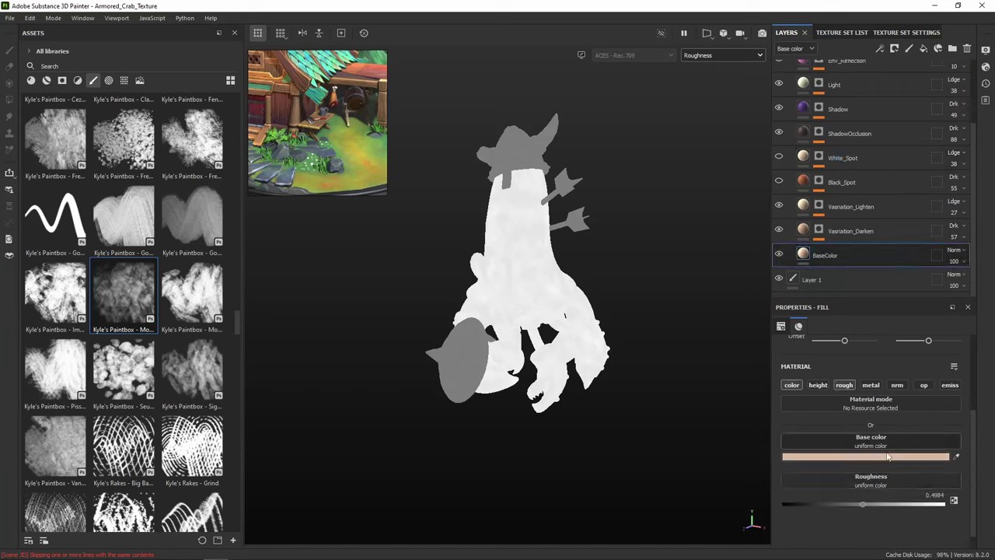
{"action": "left_click", "coordinate": [841, 233]}
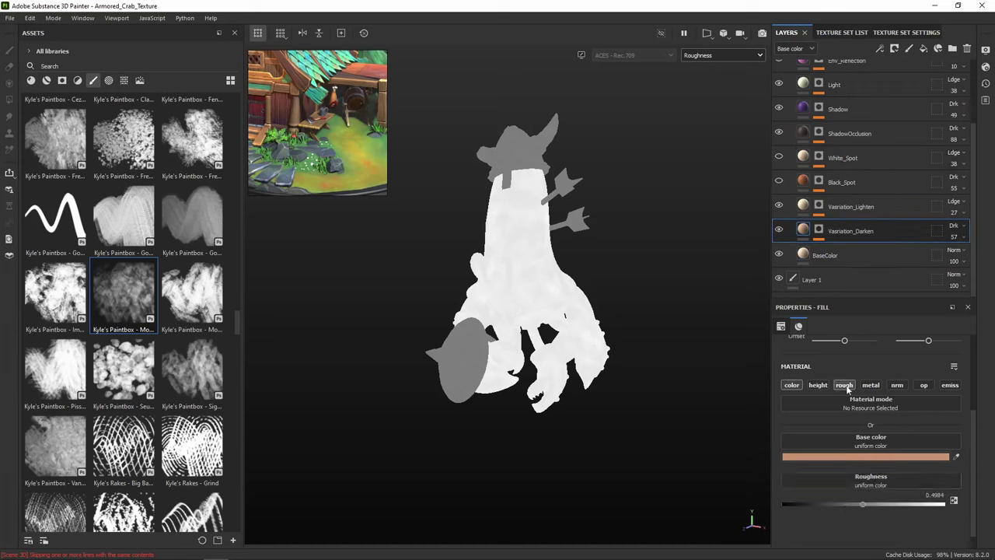
{"action": "left_click", "coordinate": [848, 206]}
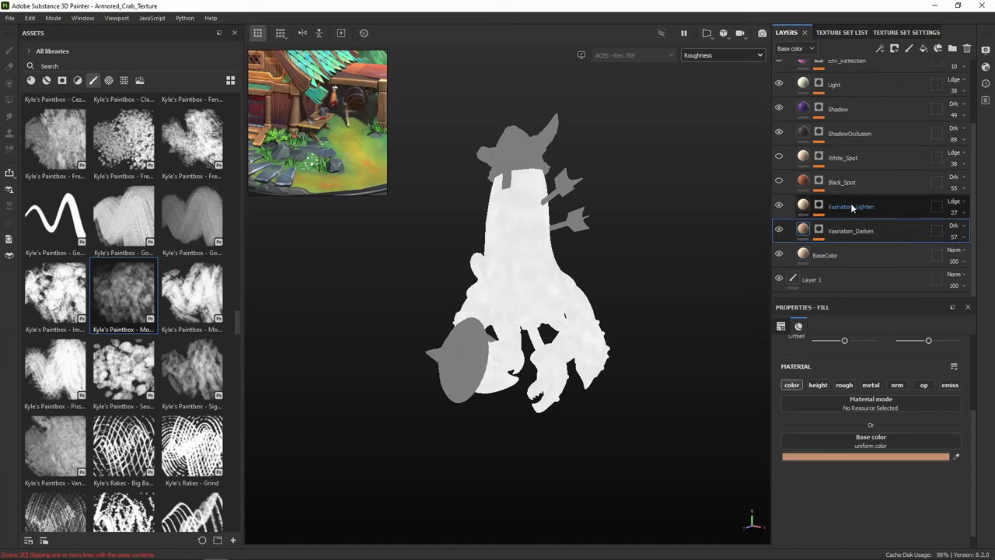
{"action": "left_click", "coordinate": [863, 260]}
{"action": "left_click_drag", "start_coordinate": [861, 509], "coordinate": [943, 504]}
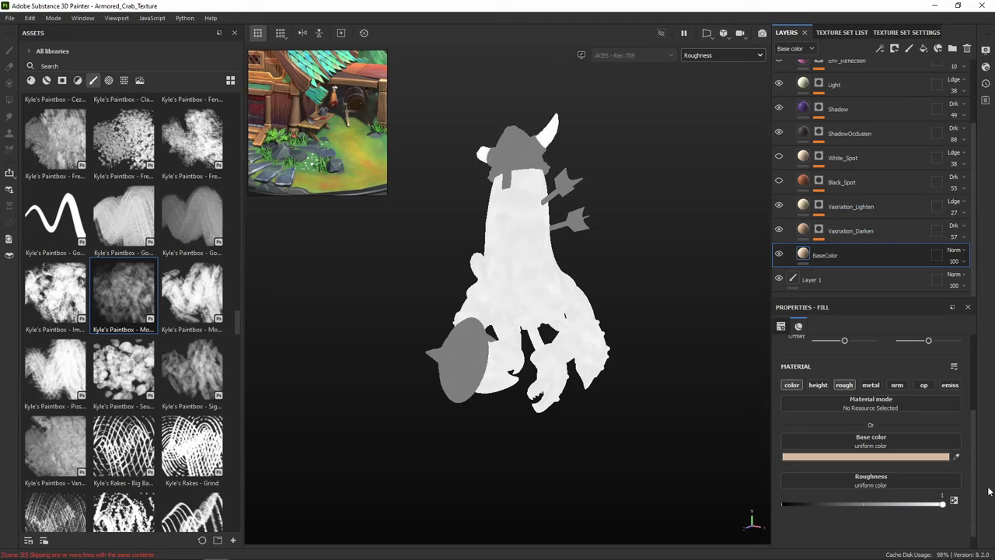
{"action": "left_click_drag", "start_coordinate": [943, 504], "coordinate": [829, 508]}
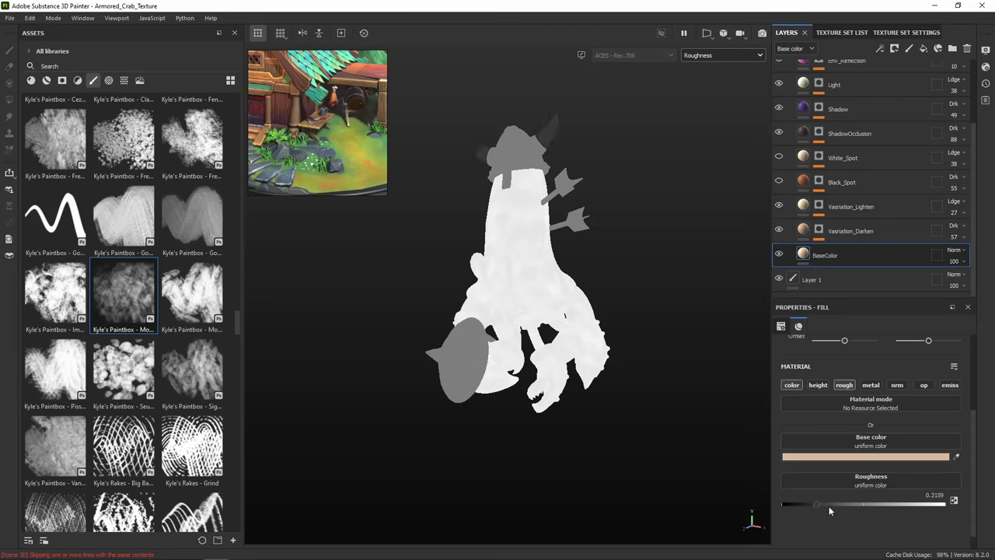
{"action": "left_click", "coordinate": [830, 506]}
Display the crab in Material mode and set the roughness of the Horn's BaseColor fill to 0.1270
{"action": "left_click", "coordinate": [702, 56]}
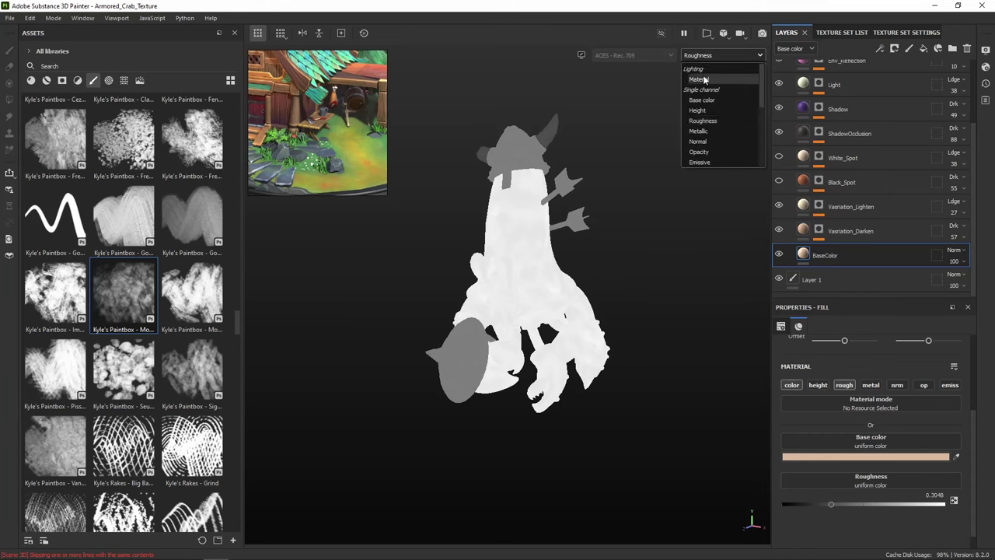
{"action": "left_click", "coordinate": [703, 76]}
{"action": "scroll", "coordinate": [606, 185], "scroll_direction": "up", "scroll_amount": 5}
{"action": "scroll", "coordinate": [584, 210], "scroll_direction": "up", "scroll_amount": 3}
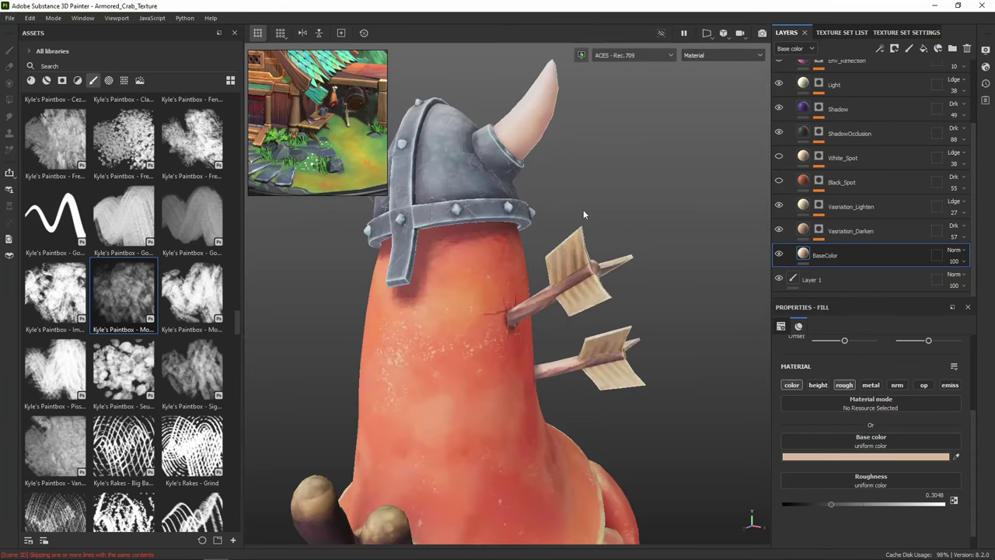
{"action": "left_click_drag", "start_coordinate": [583, 210], "coordinate": [622, 241], "text": "alt"}
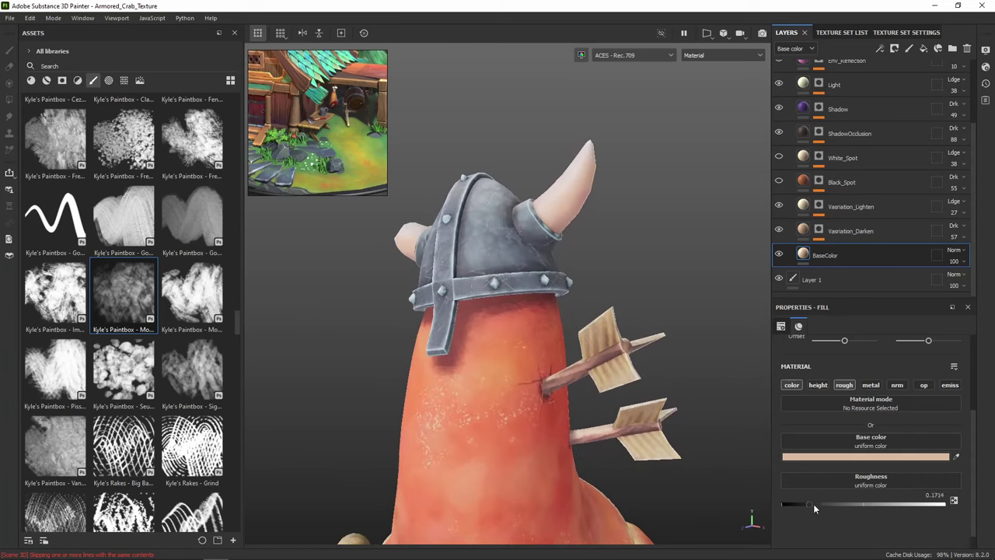
{"action": "left_click_drag", "start_coordinate": [813, 503], "coordinate": [803, 504]}
{"action": "left_click_drag", "start_coordinate": [674, 210], "coordinate": [676, 240], "text": "alt"}
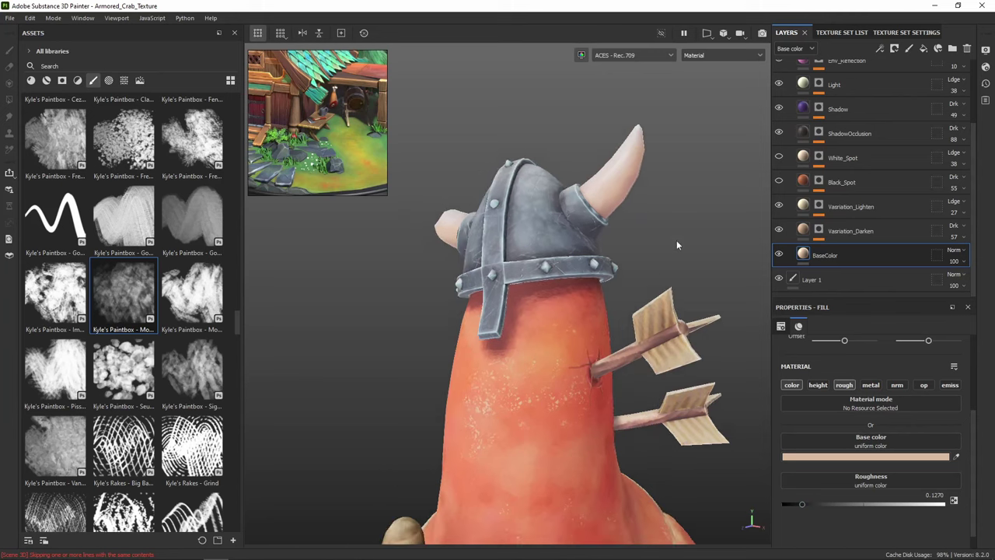
{"action": "left_click_drag", "start_coordinate": [677, 307], "coordinate": [660, 203], "text": "alt"}
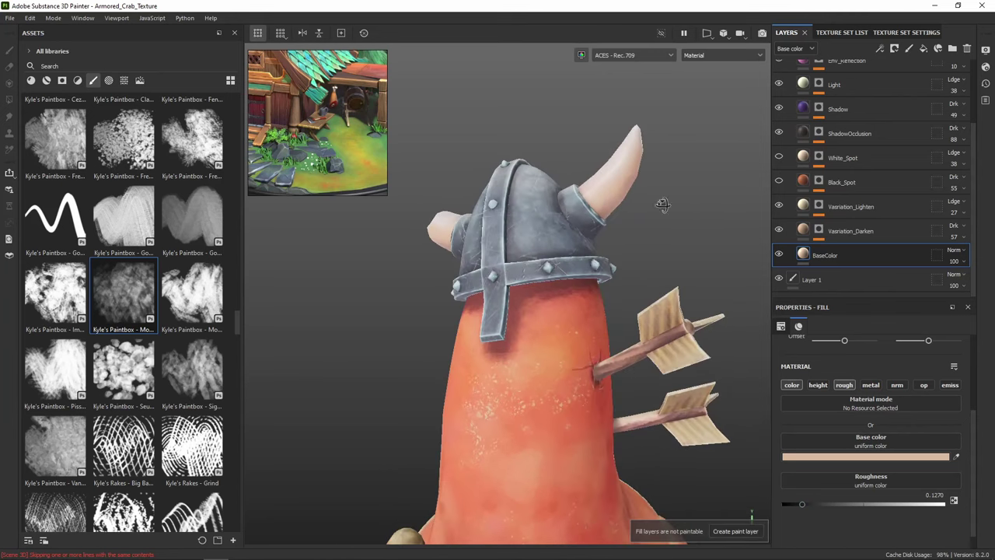
Switch to the Helmet texture set and set its BaseColor fill's roughness to 0.4190
{"action": "left_click", "coordinate": [837, 33]}
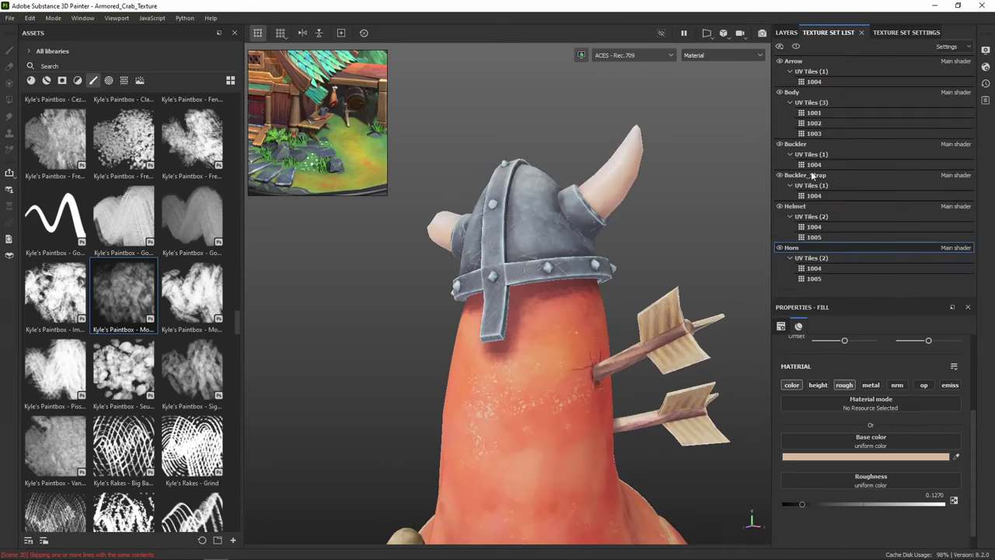
{"action": "left_click", "coordinate": [787, 33]}
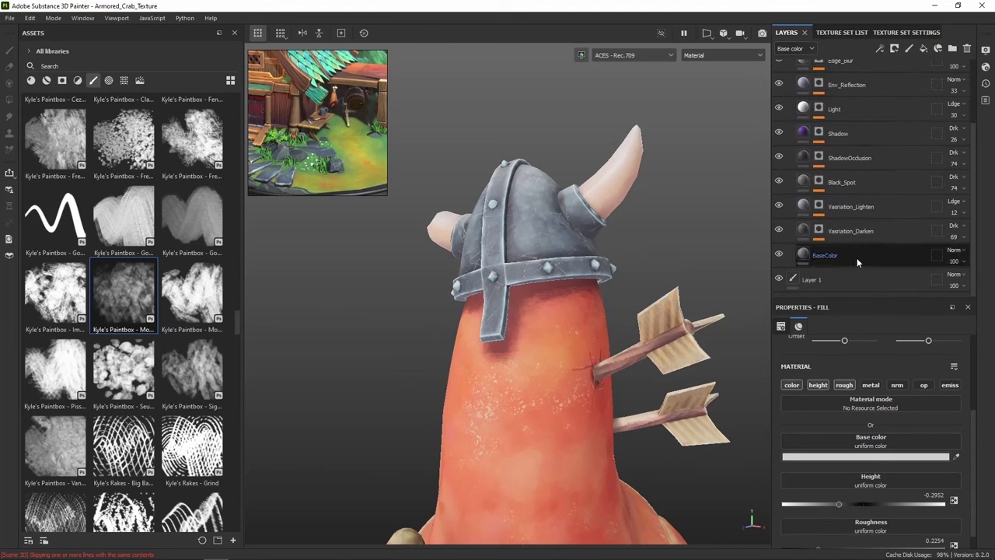
{"action": "left_click", "coordinate": [860, 233]}
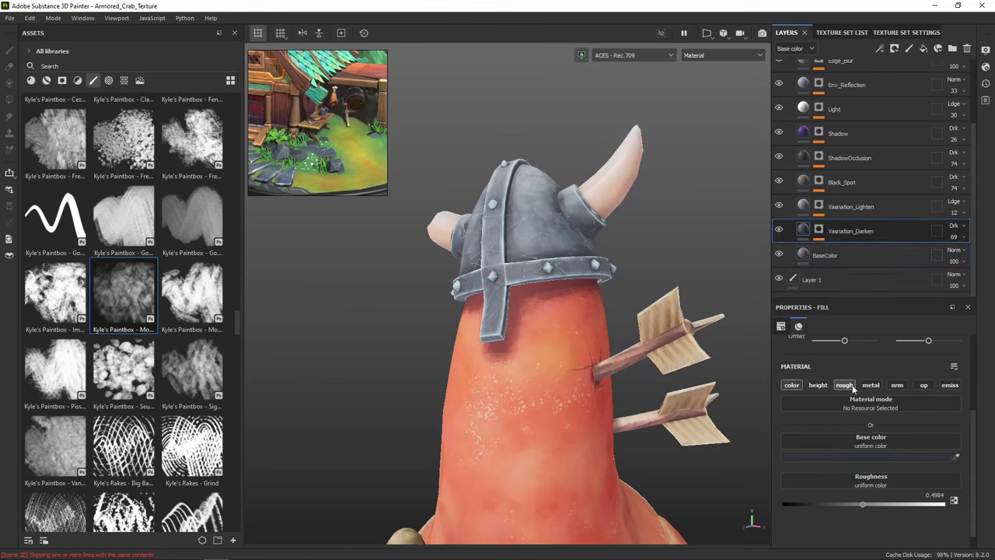
{"action": "left_click", "coordinate": [863, 255]}
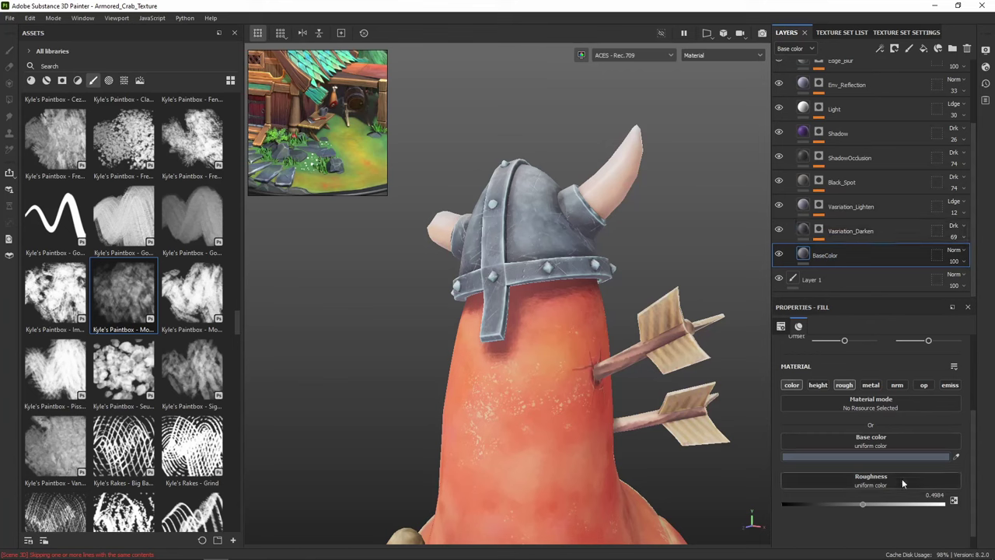
{"action": "mouse_move", "coordinate": [862, 506]}
{"action": "left_mouse_down"}
{"action": "mouse_move", "coordinate": [837, 505]}
{"action": "mouse_move", "coordinate": [846, 505]}
{"action": "left_mouse_up"}
{"action": "mouse_move", "coordinate": [699, 329]}
{"action": "left_mouse_down", "text": "alt"}
{"action": "mouse_move", "coordinate": [685, 260]}
{"action": "mouse_move", "coordinate": [593, 301]}
{"action": "mouse_move", "coordinate": [692, 243]}
{"action": "mouse_move", "coordinate": [709, 312]}
{"action": "left_mouse_up", "text": "alt"}
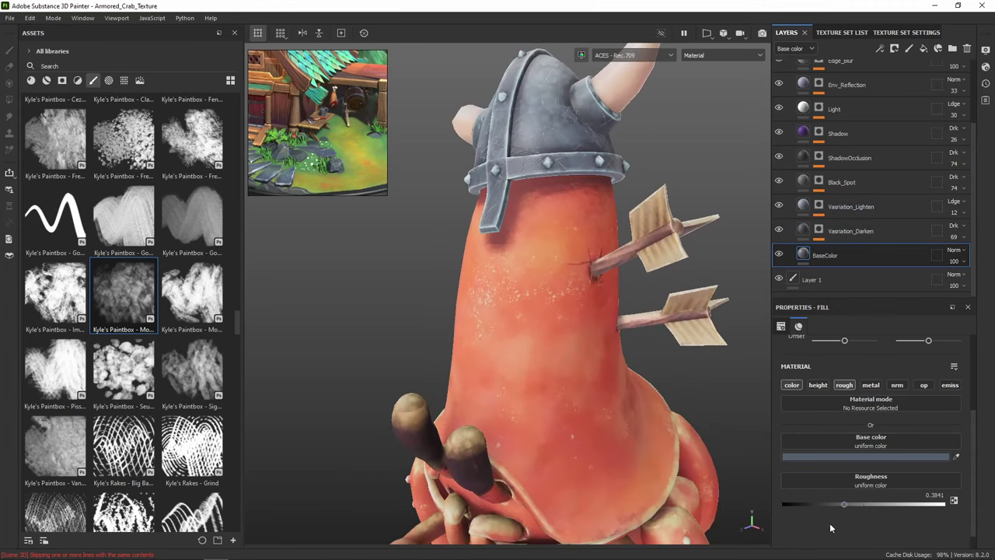
{"action": "mouse_move", "coordinate": [844, 505]}
{"action": "left_mouse_down"}
{"action": "mouse_move", "coordinate": [813, 505]}
{"action": "mouse_move", "coordinate": [849, 506]}
{"action": "left_mouse_up"}
Enable the metallic channel on the helmet's BaseColor fill, with metallic at 0.5429 and roughness at 0.4571
{"action": "left_click", "coordinate": [871, 385]}
{"action": "scroll", "coordinate": [867, 531], "scroll_direction": "down", "scroll_amount": 1}
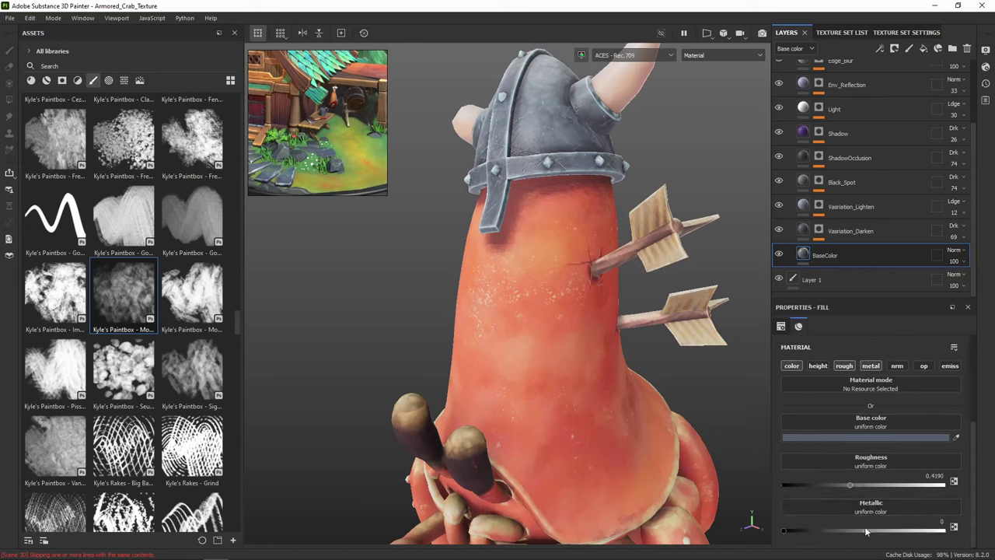
{"action": "left_click_drag", "start_coordinate": [792, 535], "coordinate": [872, 533]}
{"action": "left_click_drag", "start_coordinate": [633, 317], "coordinate": [670, 276], "text": "alt"}
{"action": "mouse_move", "coordinate": [848, 486]}
{"action": "left_mouse_down"}
{"action": "mouse_move", "coordinate": [821, 484]}
{"action": "mouse_move", "coordinate": [858, 485]}
{"action": "left_mouse_up"}
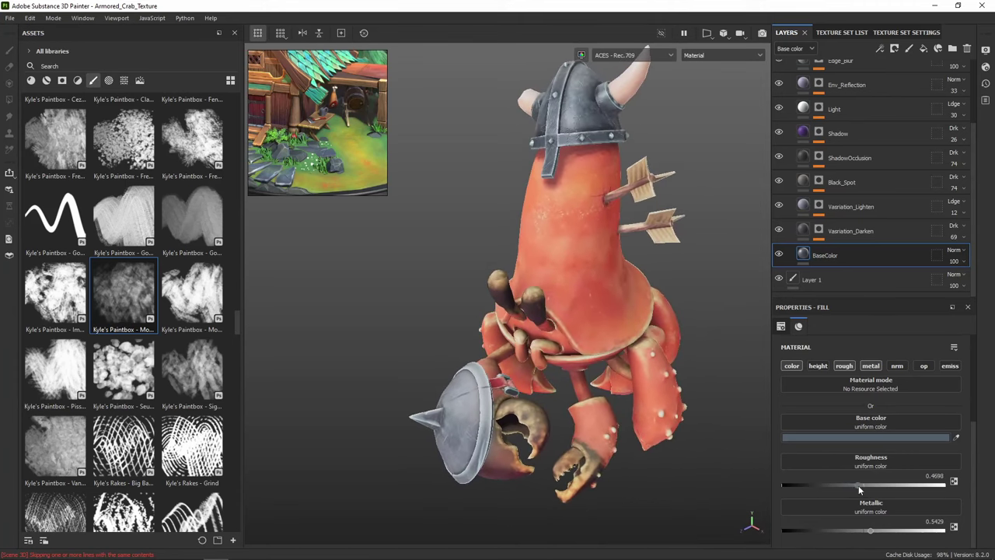
{"action": "left_click_drag", "start_coordinate": [649, 361], "coordinate": [688, 289], "text": "alt"}
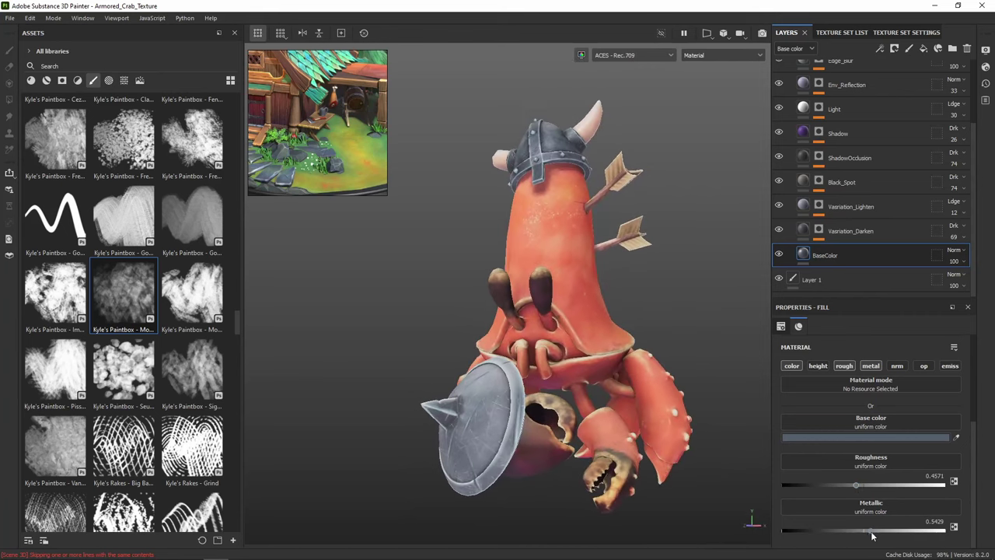
Fine-tune the helmet's BaseColor fill to roughness 0.4349 and metallic 0.4254 after trying a stronger metallic value of 0.7238
{"action": "left_click_drag", "start_coordinate": [893, 532], "coordinate": [901, 531]}
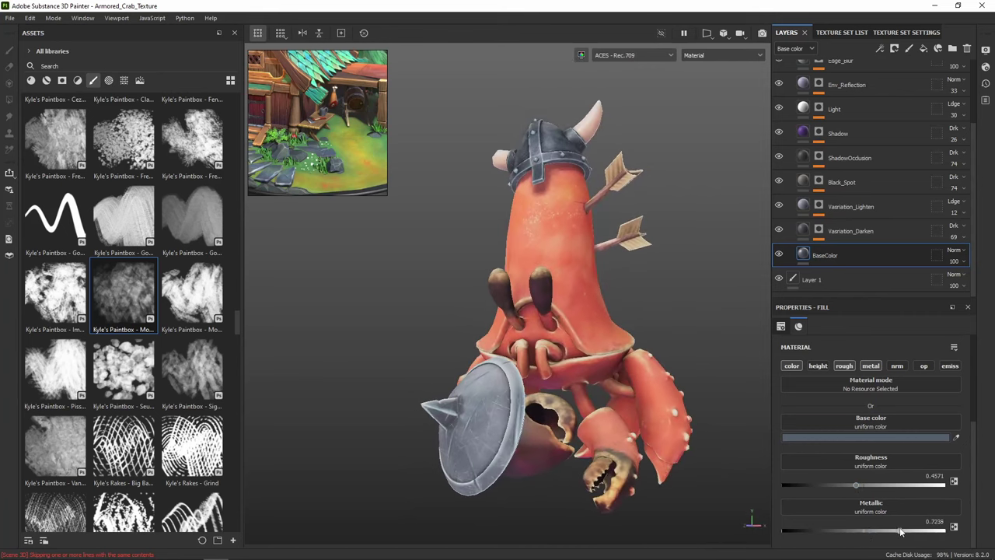
{"action": "left_click_drag", "start_coordinate": [687, 259], "coordinate": [655, 293], "text": "alt"}
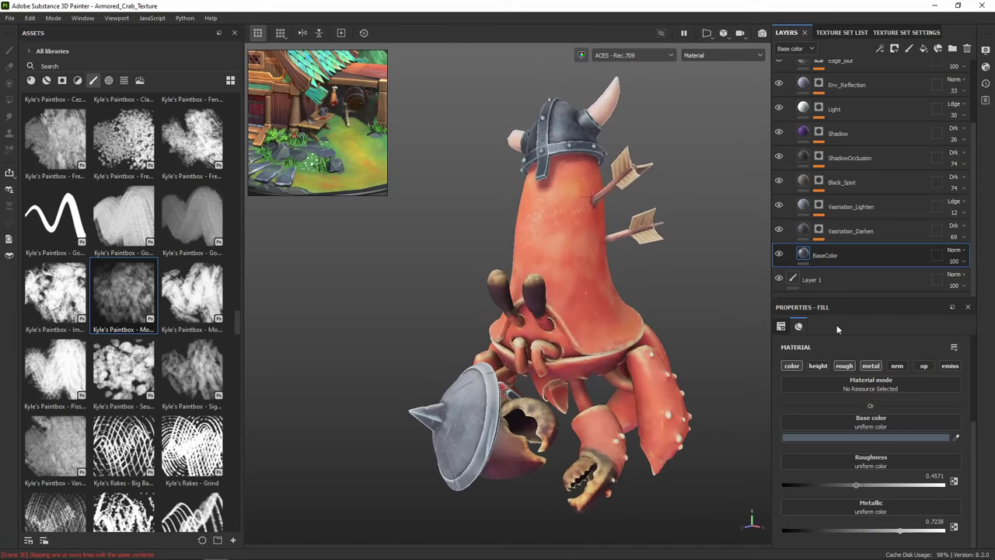
{"action": "mouse_move", "coordinate": [855, 485]}
{"action": "left_mouse_down"}
{"action": "mouse_move", "coordinate": [832, 483]}
{"action": "mouse_move", "coordinate": [852, 484]}
{"action": "left_mouse_up"}
{"action": "mouse_move", "coordinate": [901, 531]}
{"action": "left_mouse_down"}
{"action": "mouse_move", "coordinate": [833, 531]}
{"action": "mouse_move", "coordinate": [851, 530]}
{"action": "left_mouse_up"}
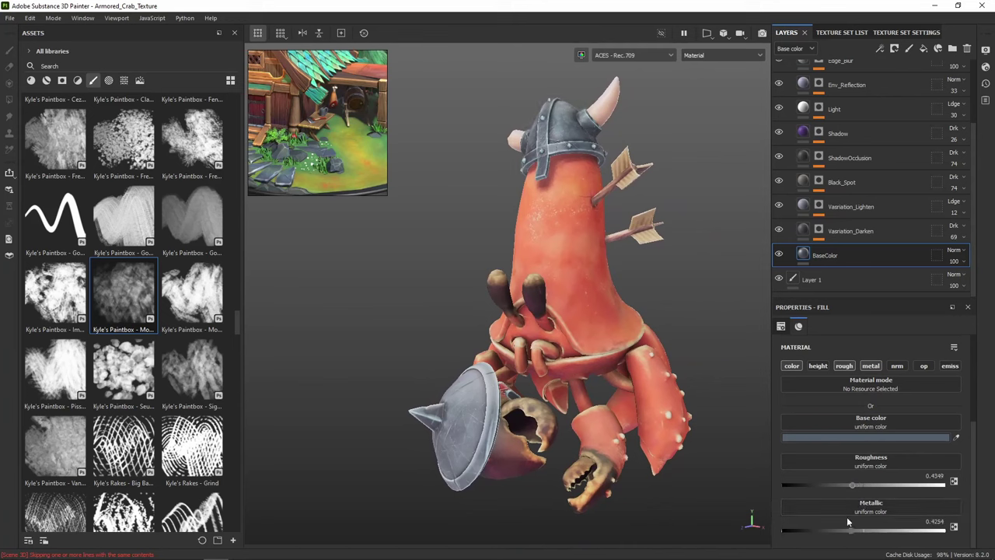
Switch to the Buckler texture set, select its BaseColor fill and enable that fill's roughness channel
{"action": "left_click", "coordinate": [841, 32]}
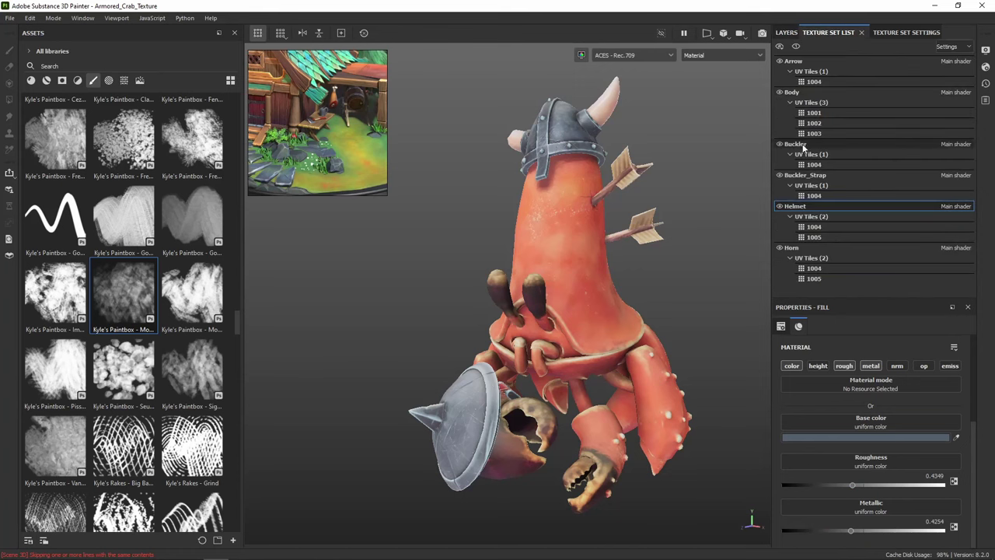
{"action": "left_click", "coordinate": [853, 222]}
{"action": "left_click", "coordinate": [792, 32]}
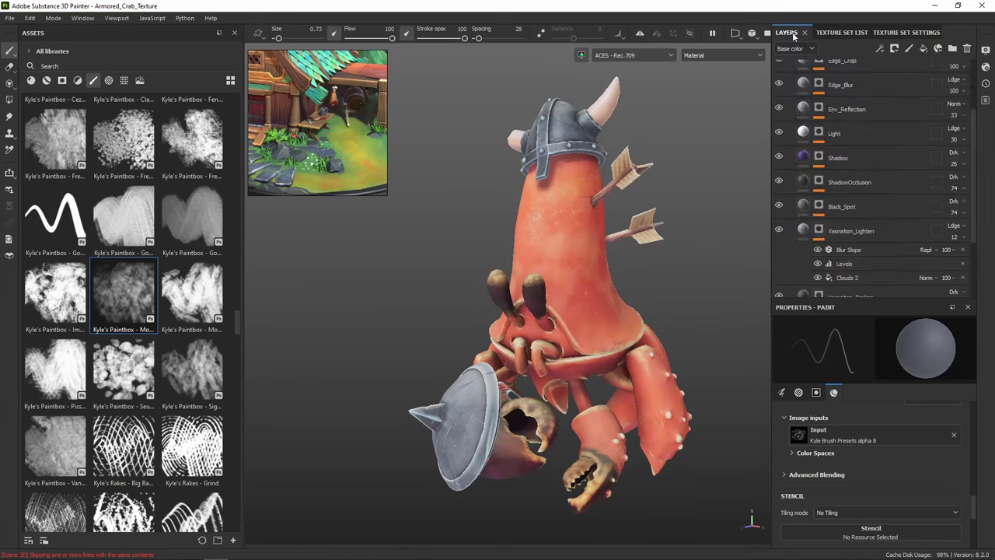
{"action": "left_click", "coordinate": [852, 203]}
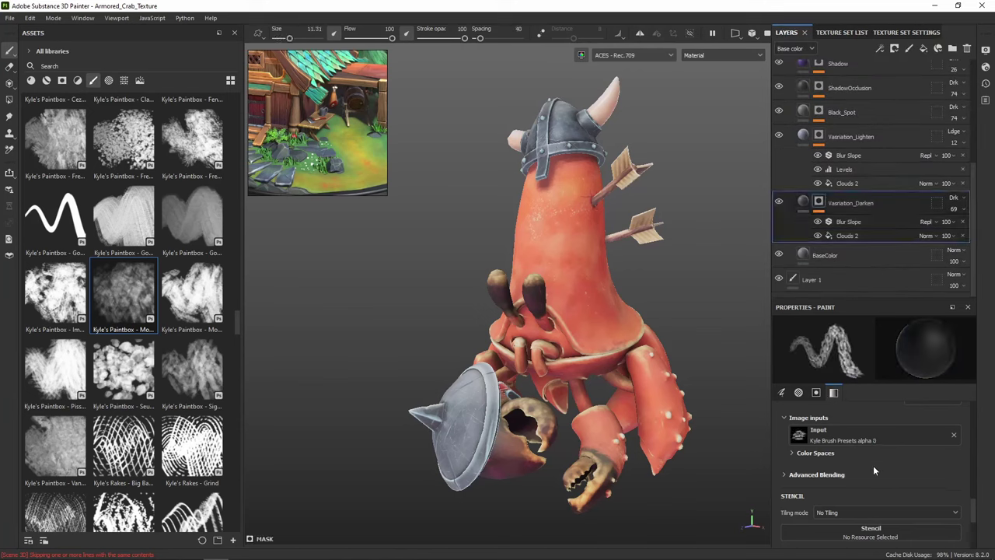
{"action": "scroll", "coordinate": [865, 435], "scroll_direction": "up", "scroll_amount": 1}
{"action": "scroll", "coordinate": [866, 442], "scroll_direction": "down", "scroll_amount": 5}
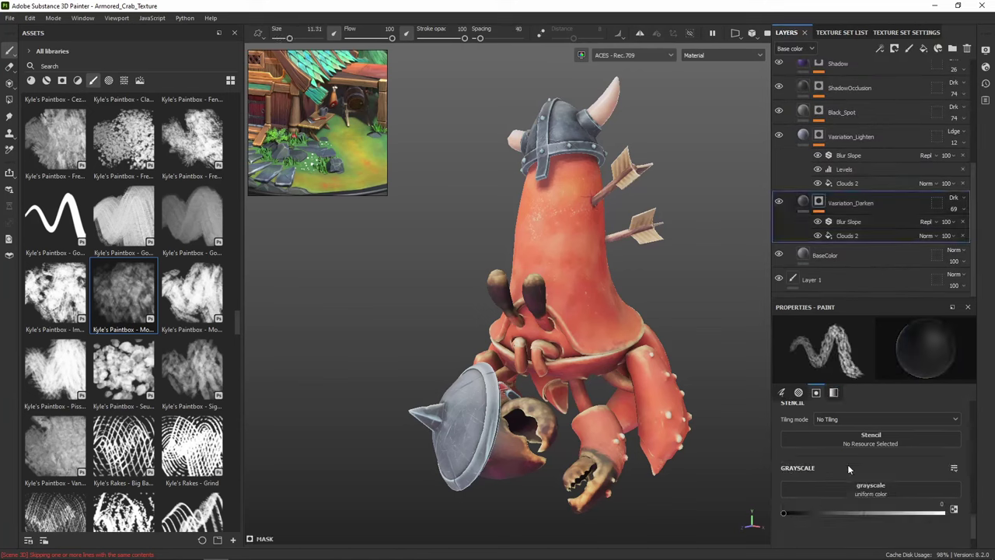
{"action": "scroll", "coordinate": [848, 468], "scroll_direction": "up", "scroll_amount": 8}
{"action": "left_click", "coordinate": [807, 206]}
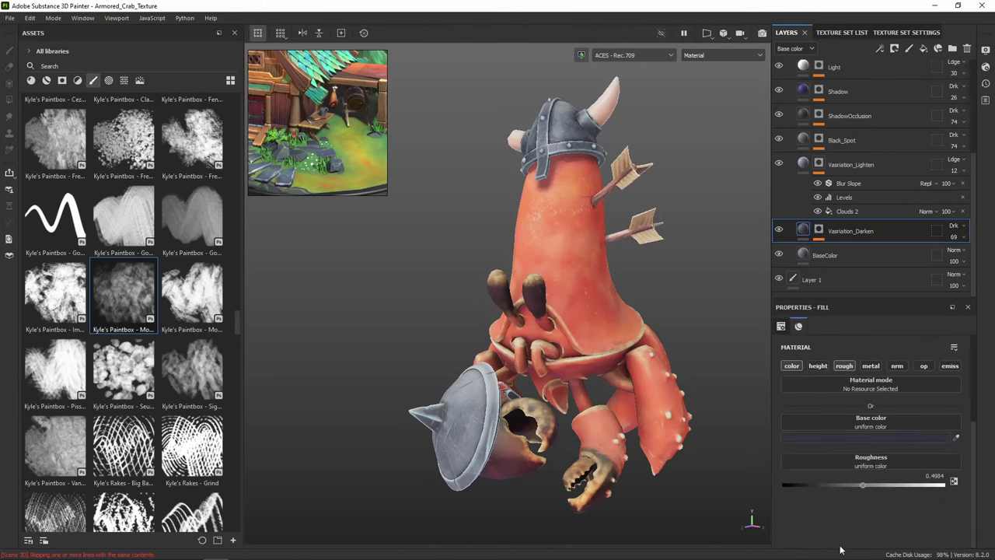
{"action": "left_click", "coordinate": [804, 165]}
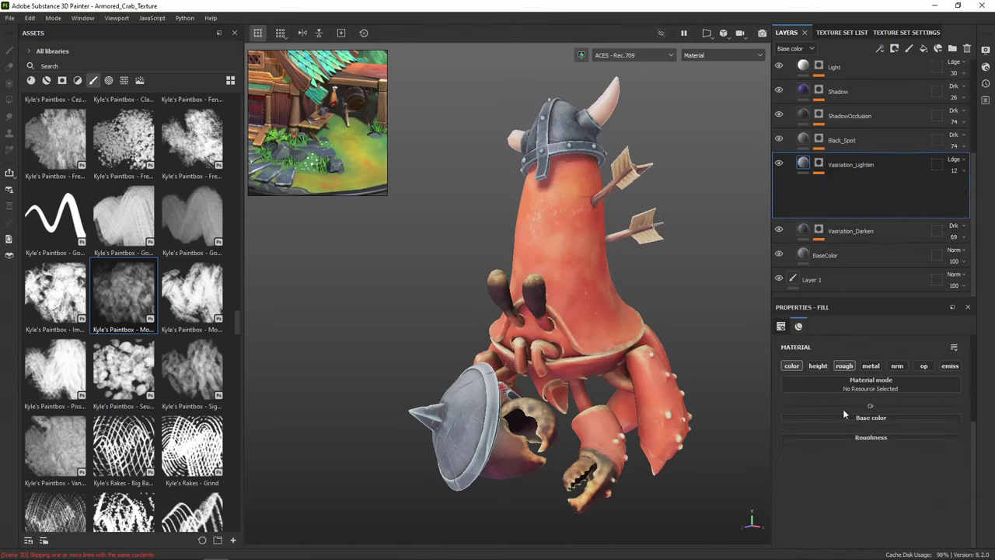
{"action": "left_click", "coordinate": [804, 233]}
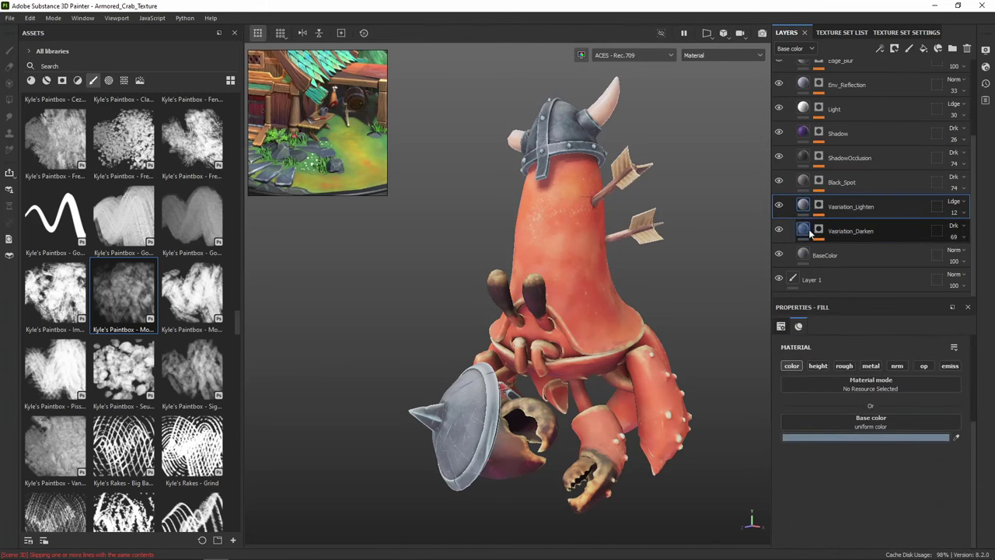
{"action": "left_click", "coordinate": [804, 254]}
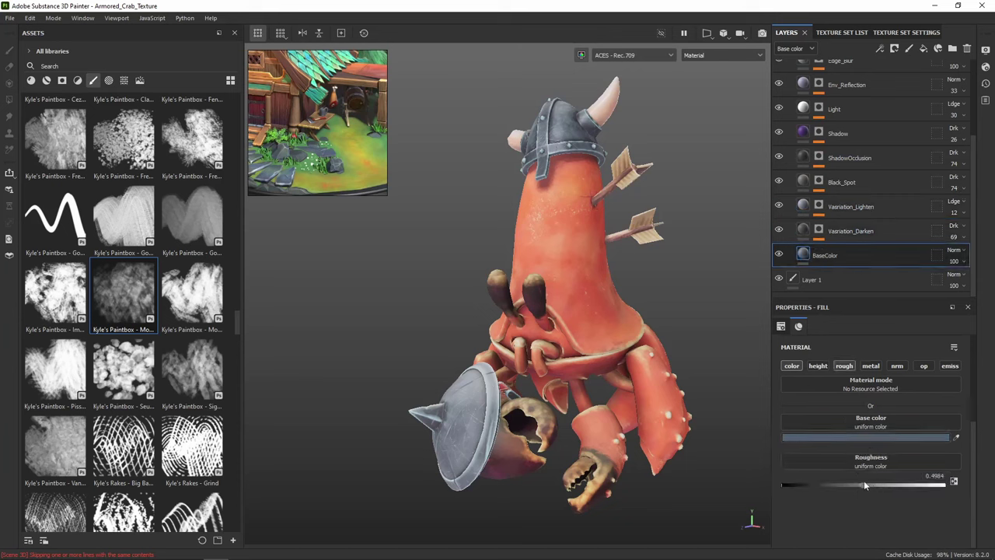
Enable the metallic channel on the buckler's BaseColor fill, with roughness at 0.3524 and metallic at 0.5746
{"action": "left_click", "coordinate": [870, 365]}
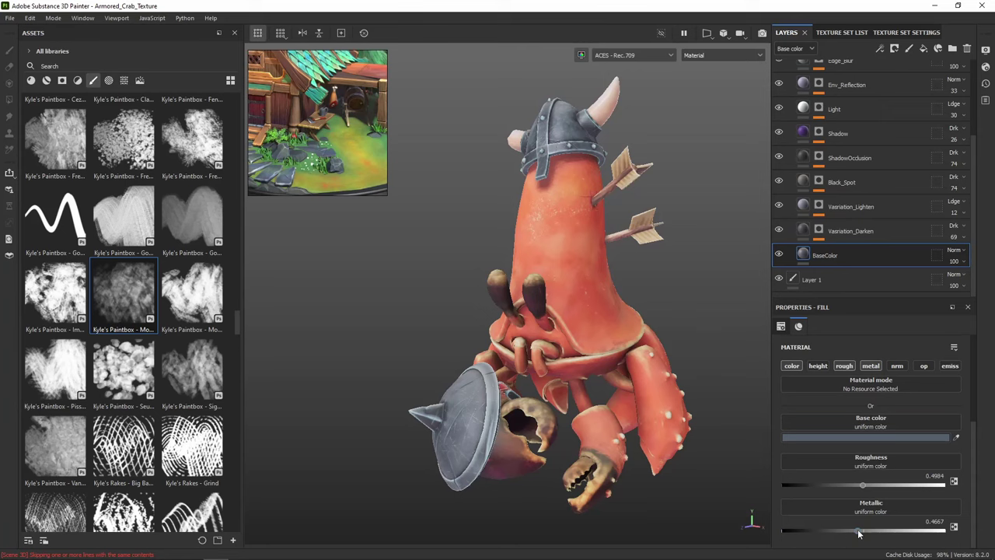
{"action": "left_click_drag", "start_coordinate": [863, 485], "coordinate": [822, 486]}
{"action": "left_click_drag", "start_coordinate": [639, 413], "coordinate": [647, 358], "text": "alt"}
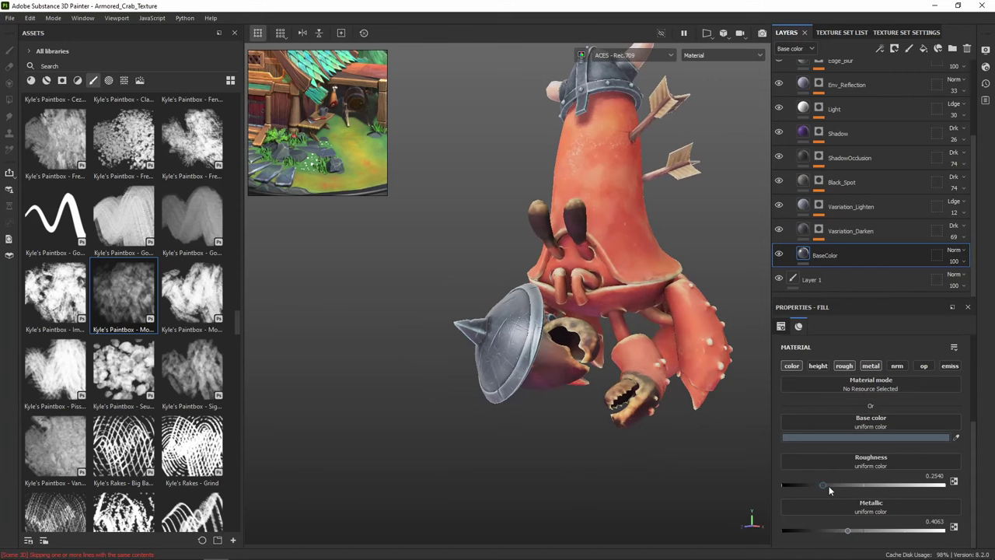
{"action": "left_click_drag", "start_coordinate": [829, 486], "coordinate": [839, 485]}
{"action": "mouse_move", "coordinate": [847, 531]}
{"action": "left_mouse_down"}
{"action": "mouse_move", "coordinate": [858, 531]}
{"action": "mouse_move", "coordinate": [846, 540]}
{"action": "mouse_move", "coordinate": [887, 538]}
{"action": "mouse_move", "coordinate": [876, 536]}
{"action": "left_mouse_up"}
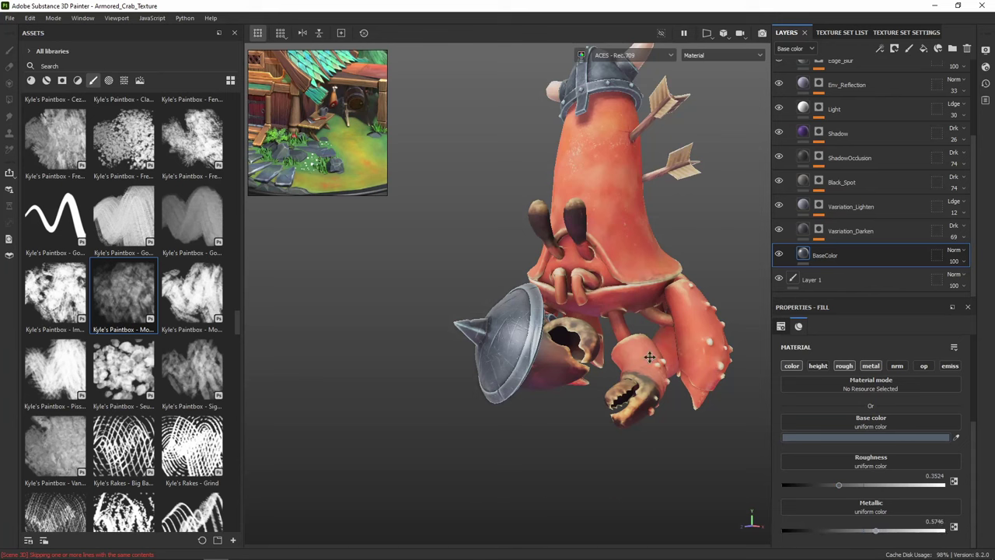
{"action": "left_click_drag", "start_coordinate": [648, 356], "coordinate": [754, 488], "text": "alt"}
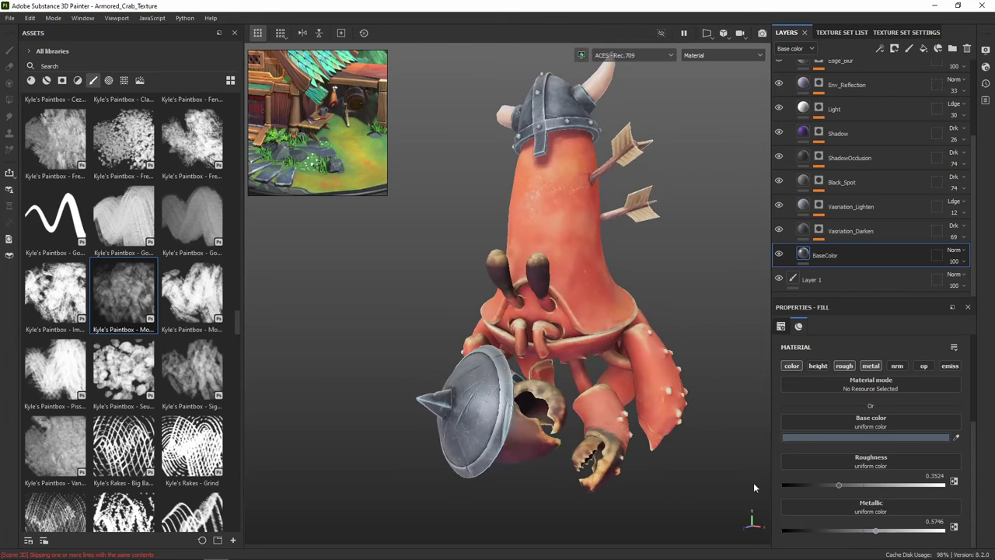
Fine-tune the buckler's BaseColor fill to roughness 0.3746 and metallic 0.6381
{"action": "mouse_move", "coordinate": [835, 486]}
{"action": "left_mouse_down"}
{"action": "mouse_move", "coordinate": [824, 485]}
{"action": "mouse_move", "coordinate": [856, 484]}
{"action": "mouse_move", "coordinate": [842, 485]}
{"action": "left_mouse_up"}
{"action": "left_click_drag", "start_coordinate": [877, 532], "coordinate": [897, 535]}
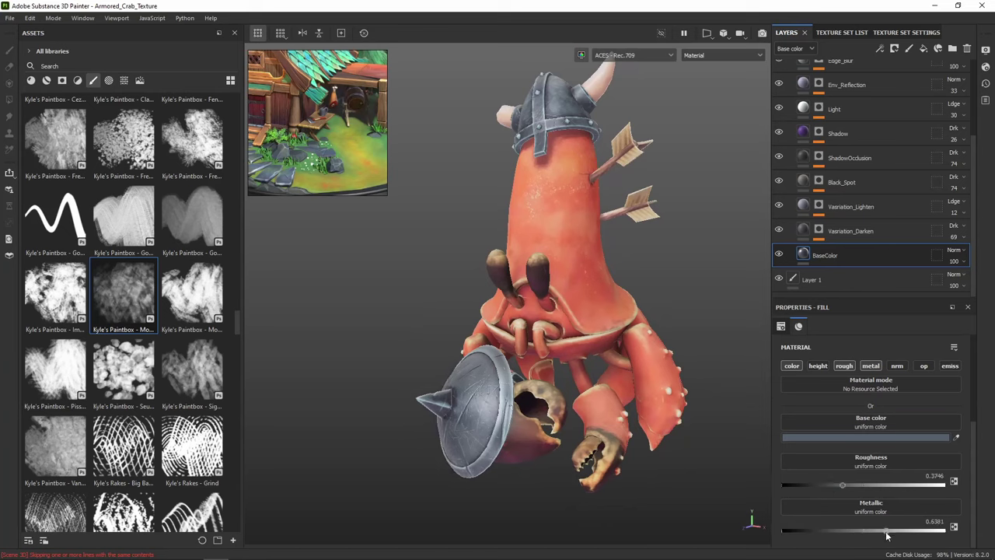
{"action": "left_click_drag", "start_coordinate": [642, 369], "coordinate": [625, 385], "text": "alt"}
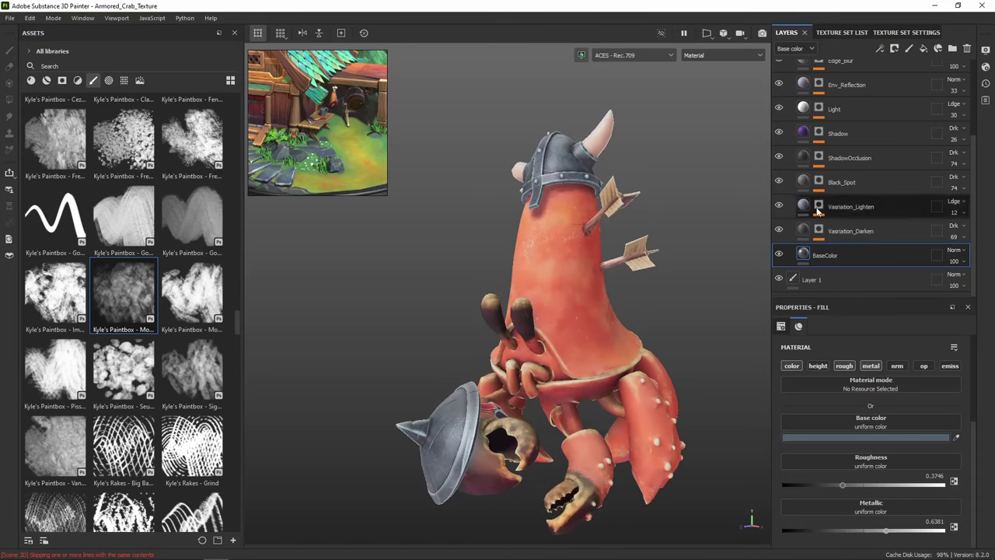
Display only the Roughness channel on the crab and compare the values across its parts
{"action": "left_click", "coordinate": [746, 58]}
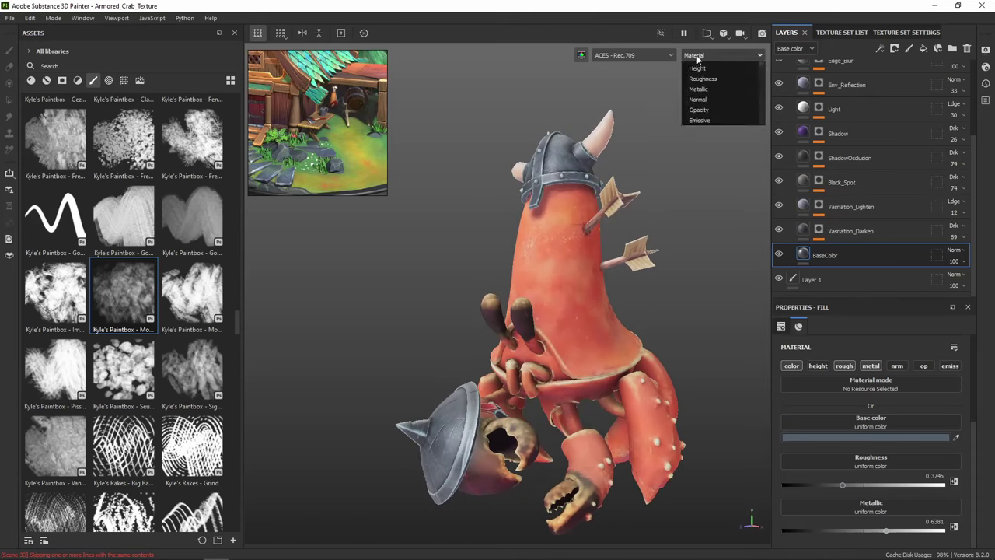
{"action": "left_click", "coordinate": [703, 121]}
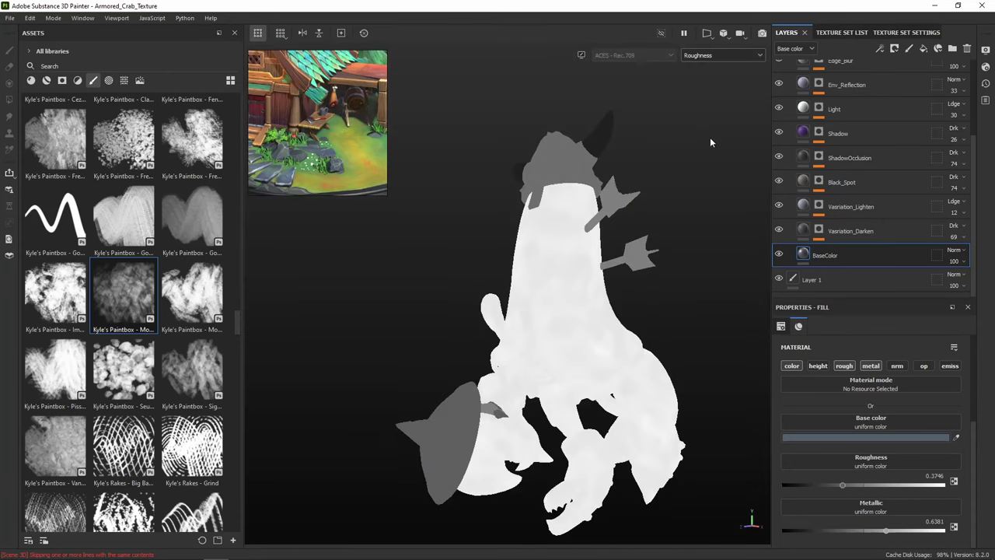
{"action": "left_click_drag", "start_coordinate": [710, 139], "coordinate": [625, 196], "text": "alt"}
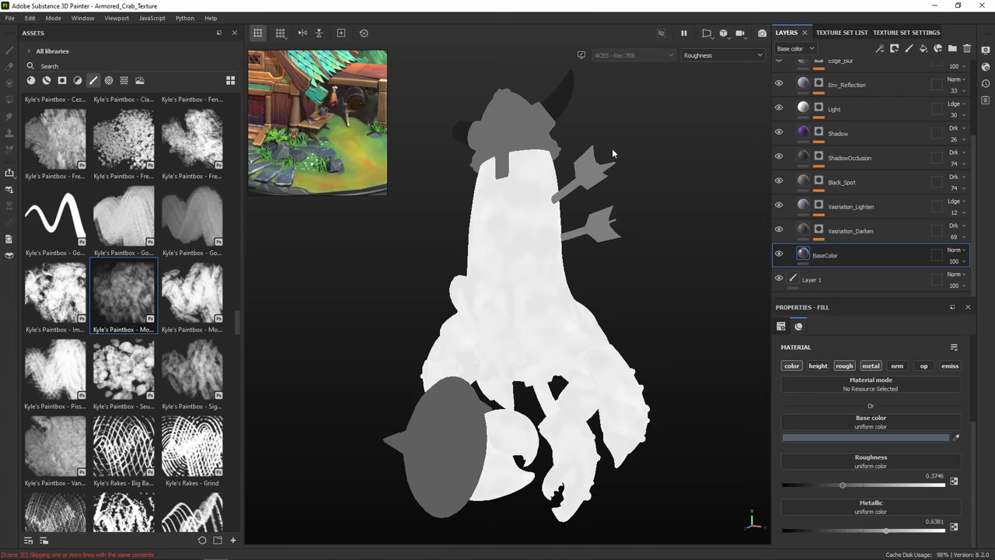
Switch to the Arrow texture set and enable roughness on the BaseColor fill inside the Arrow_Wood folder, setting it to 1
{"action": "left_click", "coordinate": [834, 33]}
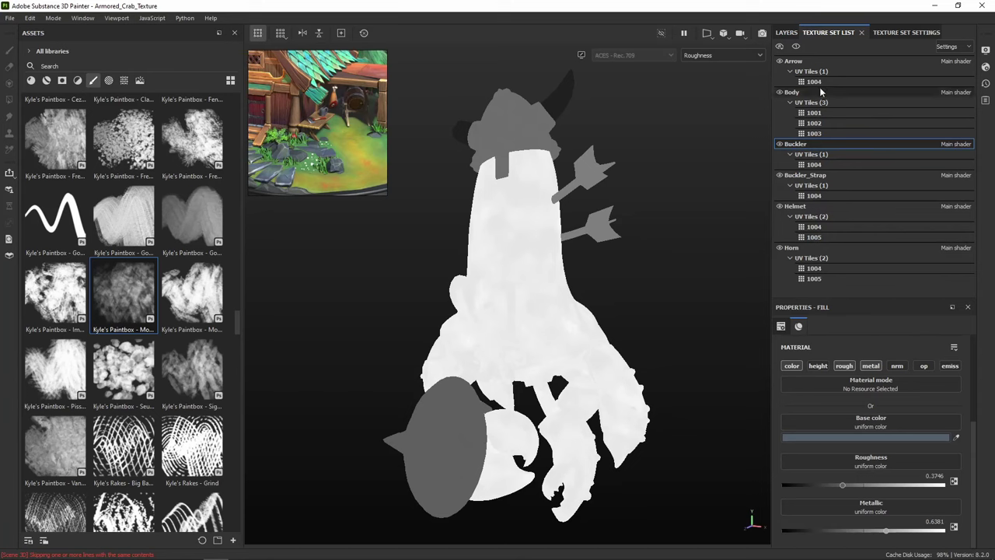
{"action": "left_click", "coordinate": [786, 32]}
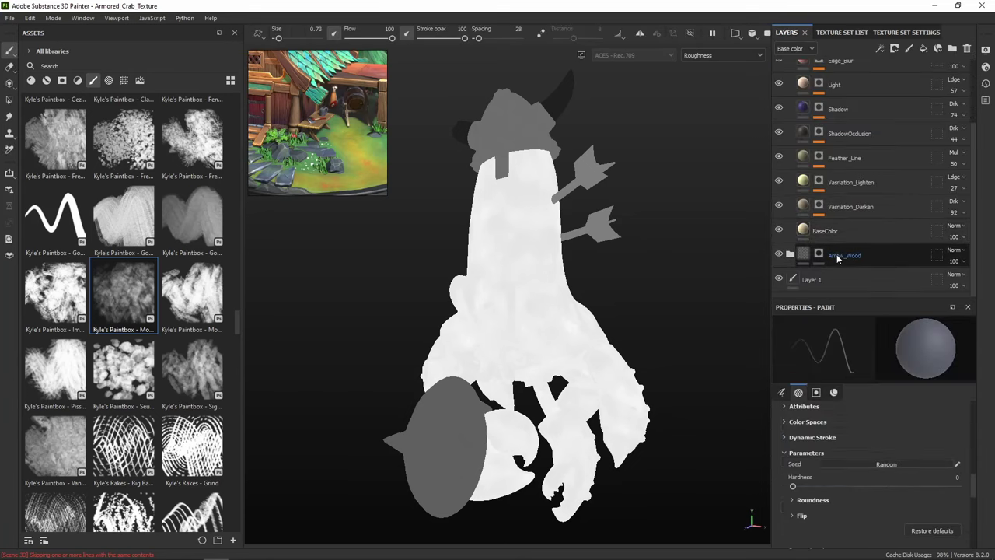
{"action": "left_click", "coordinate": [791, 256]}
{"action": "scroll", "coordinate": [862, 269], "scroll_direction": "down", "scroll_amount": 5}
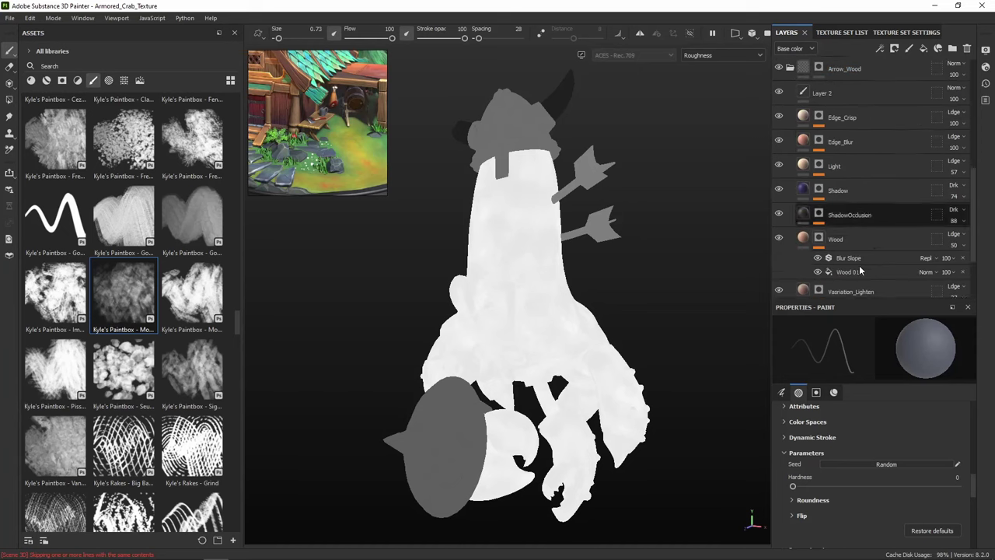
{"action": "left_click", "coordinate": [804, 212]}
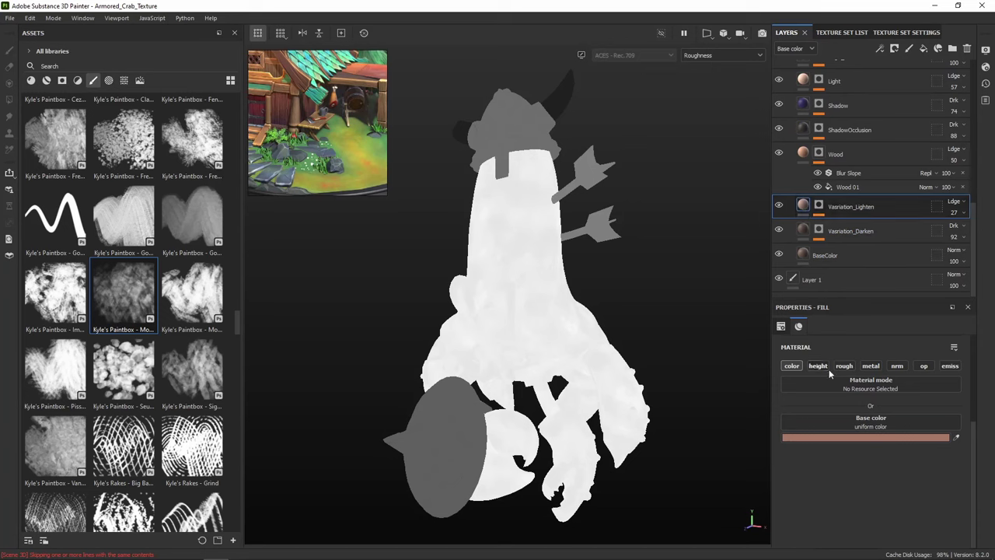
{"action": "left_click", "coordinate": [805, 230]}
{"action": "left_click", "coordinate": [812, 255]}
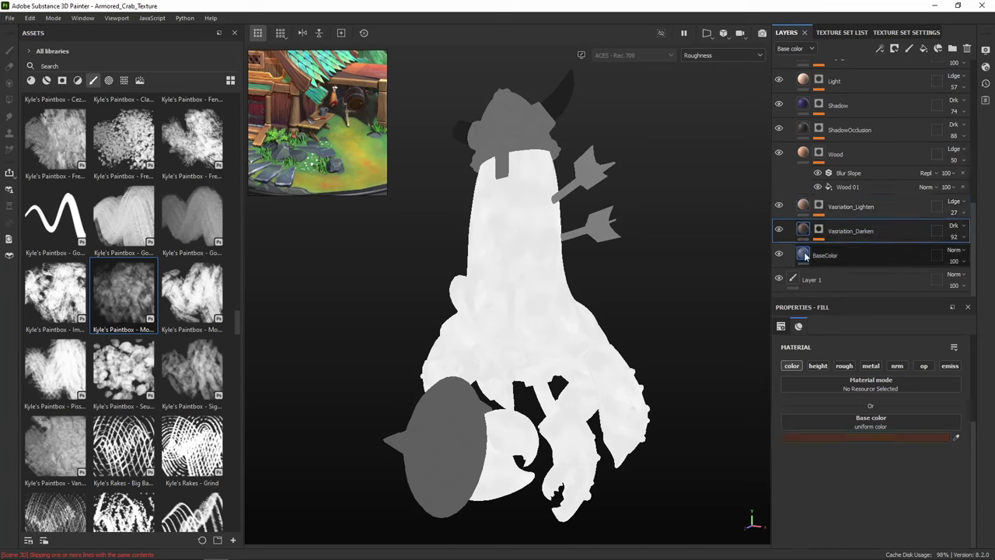
{"action": "left_click", "coordinate": [844, 365]}
{"action": "left_click_drag", "start_coordinate": [862, 485], "coordinate": [954, 490]}
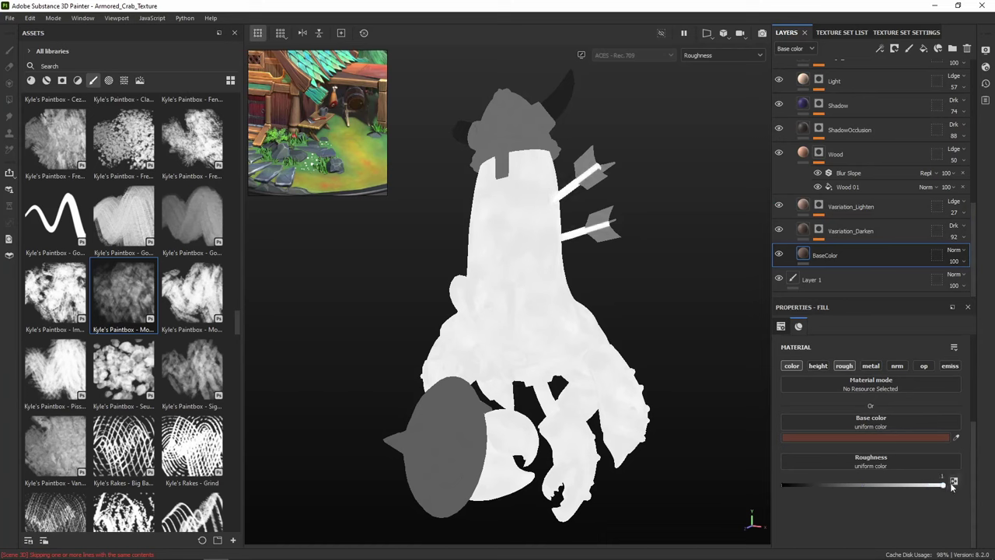
Enable roughness on the arrow feathers' BaseColor fill and set it to 0.8825
{"action": "scroll", "coordinate": [822, 118], "scroll_direction": "up", "scroll_amount": 4}
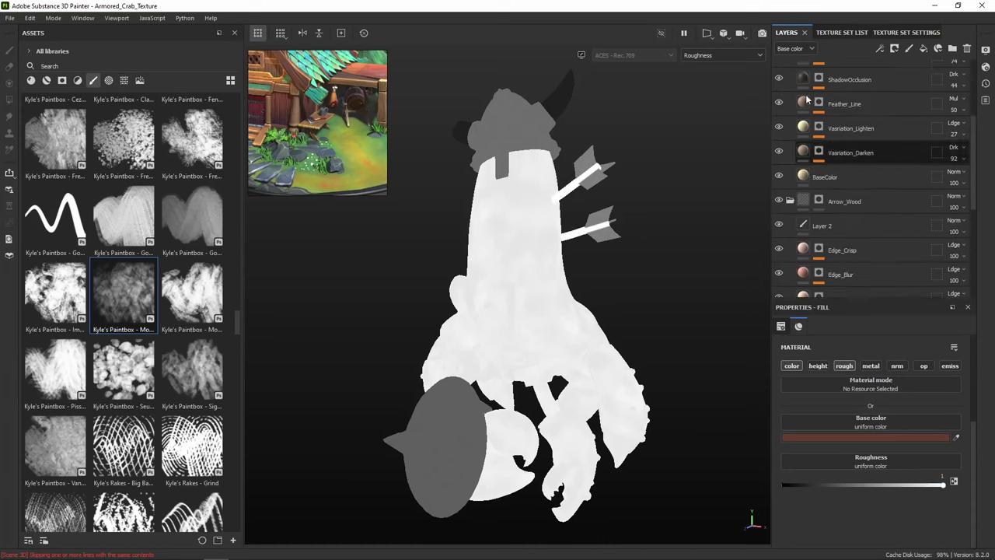
{"action": "scroll", "coordinate": [807, 99], "scroll_direction": "up", "scroll_amount": 3}
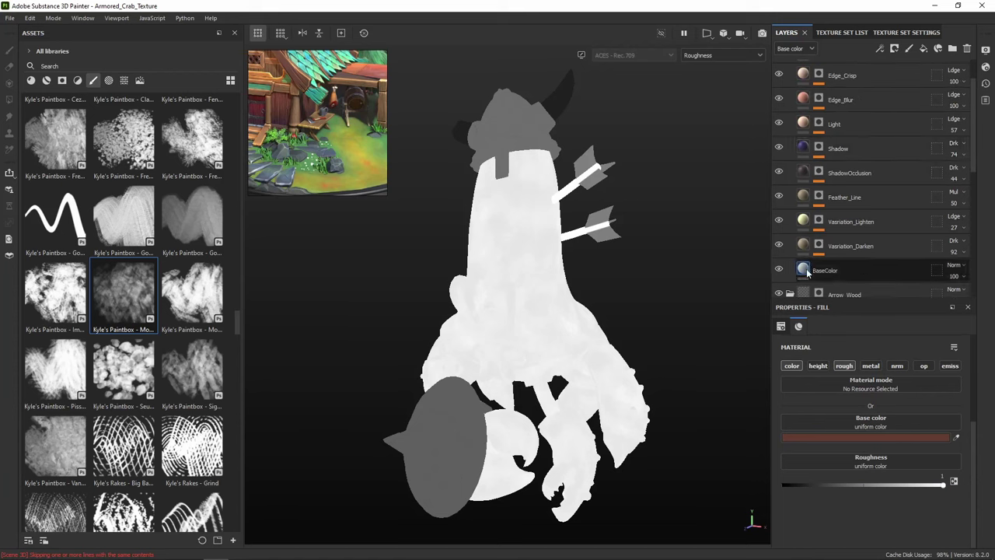
{"action": "left_click", "coordinate": [807, 272]}
{"action": "left_click_drag", "start_coordinate": [898, 488], "coordinate": [926, 488]}
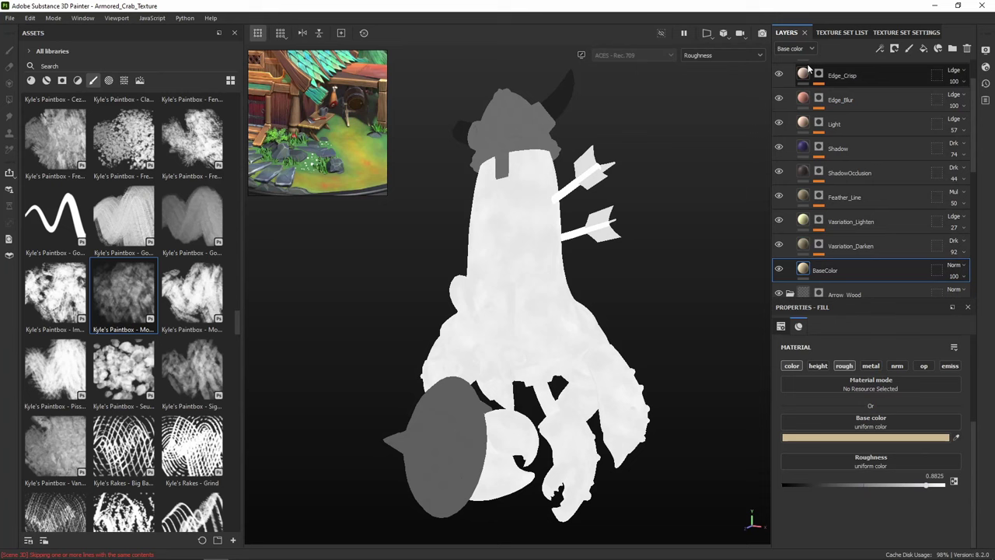
Compare the crab's lit Material display with its Base color channel display
{"action": "left_click", "coordinate": [714, 56]}
{"action": "left_click", "coordinate": [704, 79]}
{"action": "left_click_drag", "start_coordinate": [700, 226], "coordinate": [656, 170], "text": "alt"}
{"action": "left_click", "coordinate": [702, 55]}
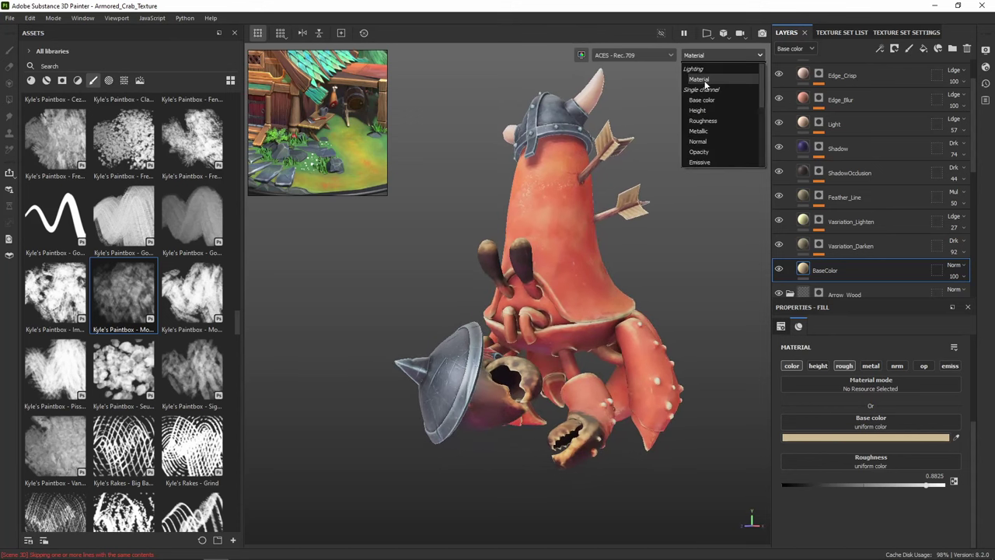
{"action": "left_click", "coordinate": [710, 101]}
{"action": "left_click_drag", "start_coordinate": [701, 195], "coordinate": [665, 258], "text": "alt"}
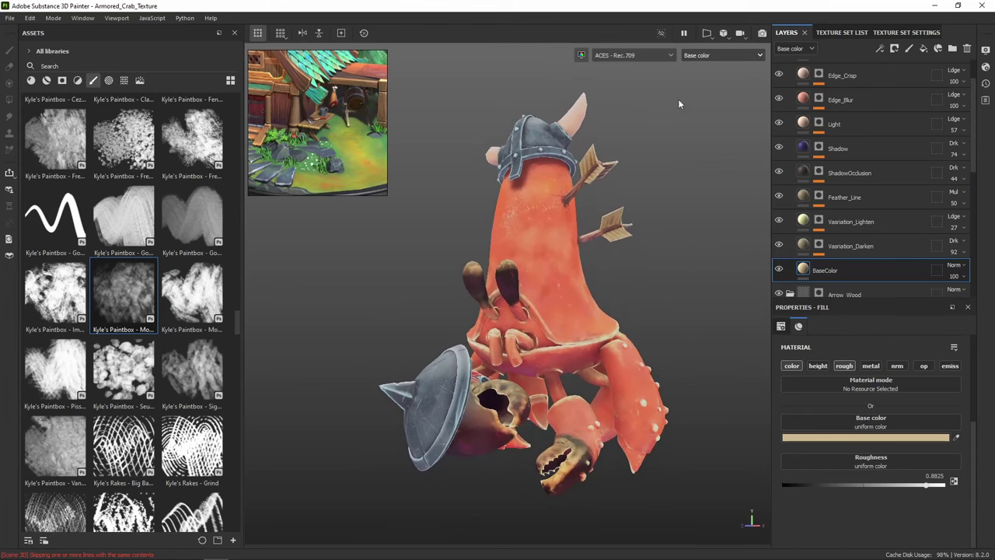
Return the viewport to Material display and examine the whole crab from several angles
{"action": "left_click", "coordinate": [703, 55]}
{"action": "left_click", "coordinate": [699, 76]}
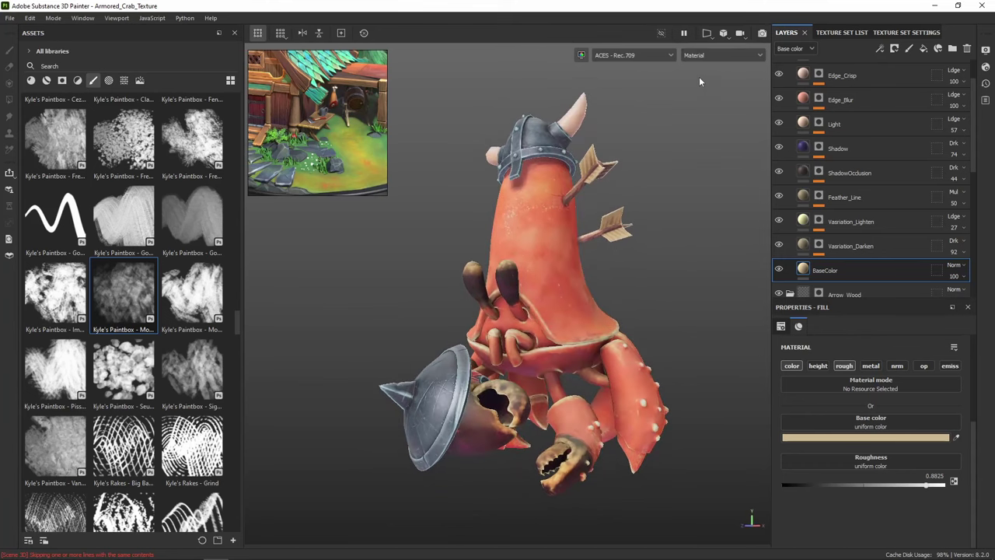
{"action": "left_click_drag", "start_coordinate": [705, 260], "coordinate": [656, 247], "text": "alt"}
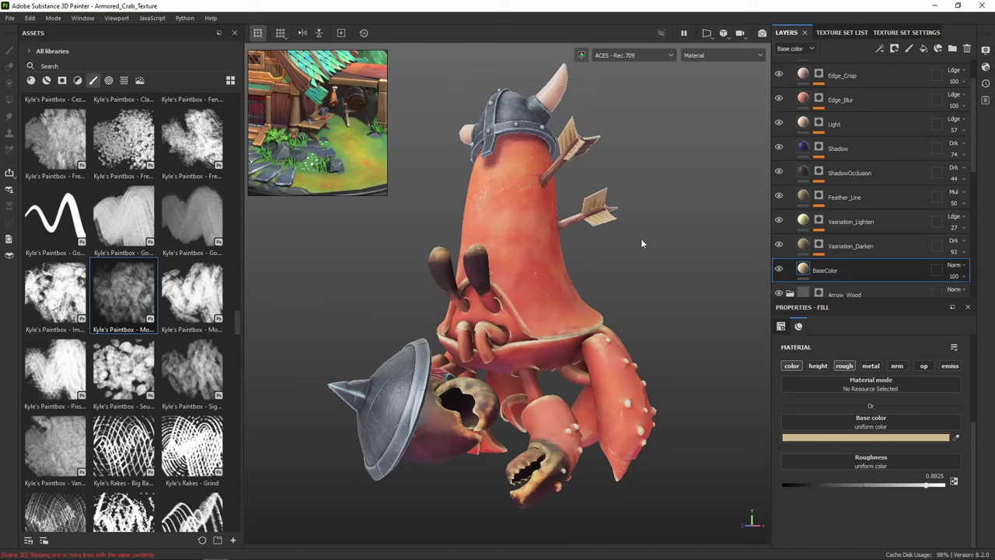
{"action": "left_click_drag", "start_coordinate": [643, 247], "coordinate": [642, 291], "text": "alt"}
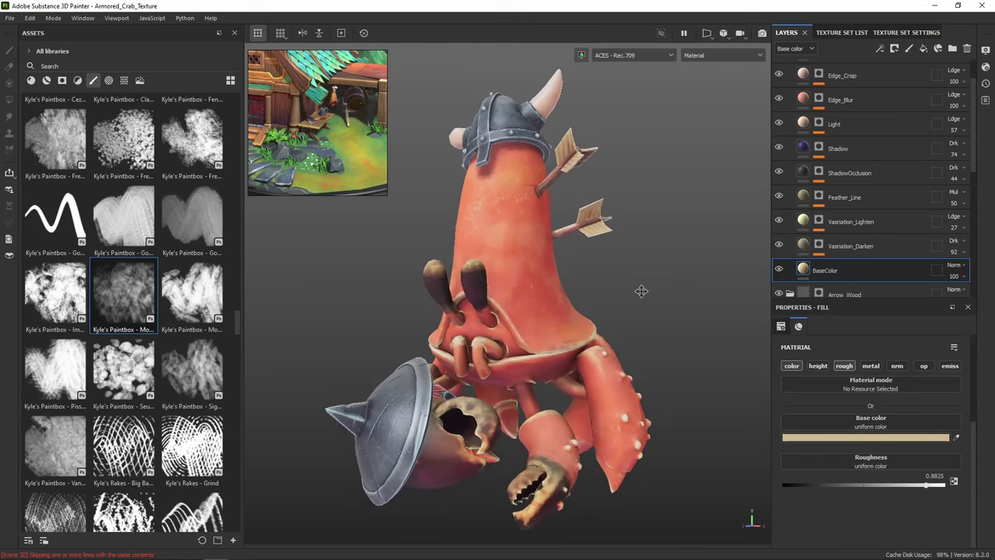
{"action": "middle_click_drag", "start_coordinate": [642, 290], "coordinate": [667, 293], "text": "alt"}
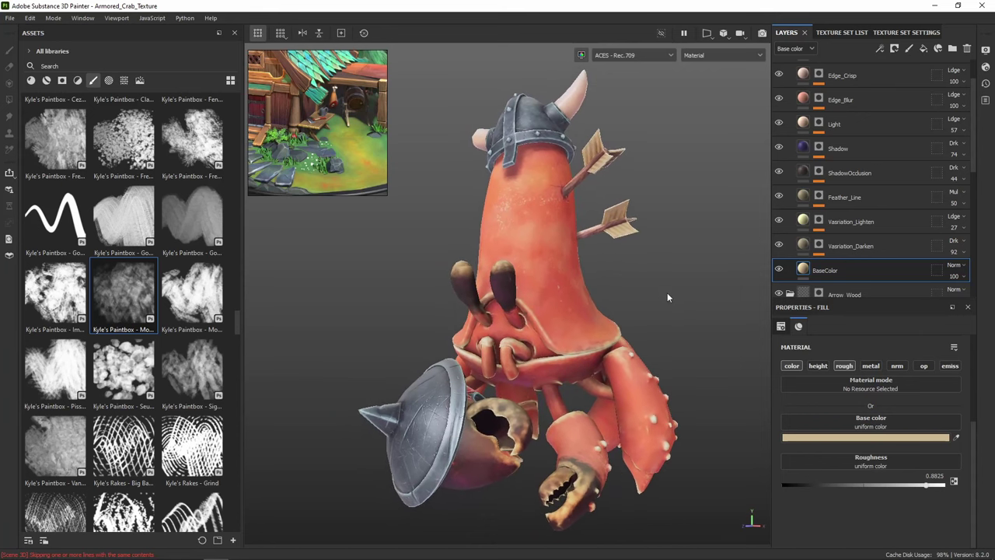
{"action": "mouse_move", "coordinate": [668, 292]}
{"action": "left_mouse_down", "text": "alt"}
{"action": "mouse_move", "coordinate": [637, 286]}
{"action": "mouse_move", "coordinate": [618, 304]}
{"action": "mouse_move", "coordinate": [658, 282]}
{"action": "mouse_move", "coordinate": [603, 292]}
{"action": "mouse_move", "coordinate": [622, 275]}
{"action": "mouse_move", "coordinate": [678, 280]}
{"action": "left_mouse_up", "text": "alt"}
Collapse the Arrow_Feather and Arrow_Wood folders in the Arrow texture set's layer stack
{"action": "scroll", "coordinate": [802, 194], "scroll_direction": "up", "scroll_amount": 2}
{"action": "left_click", "coordinate": [789, 71]}
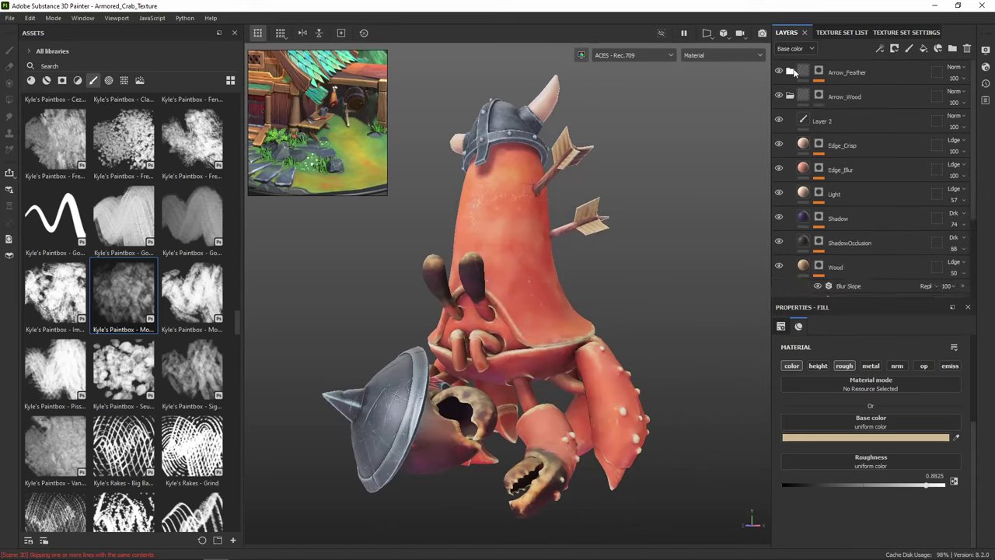
{"action": "left_click", "coordinate": [790, 95]}
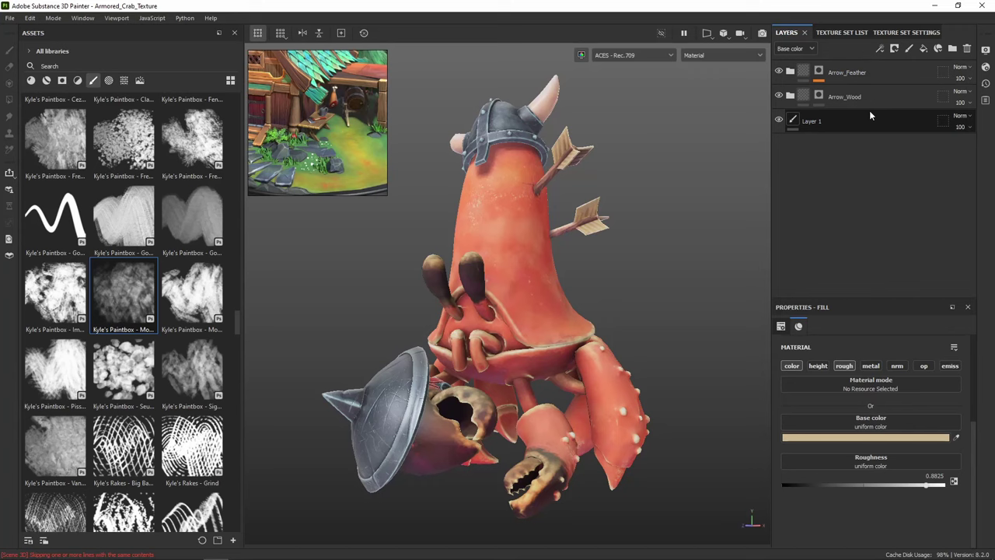
{"action": "left_click", "coordinate": [851, 98]}
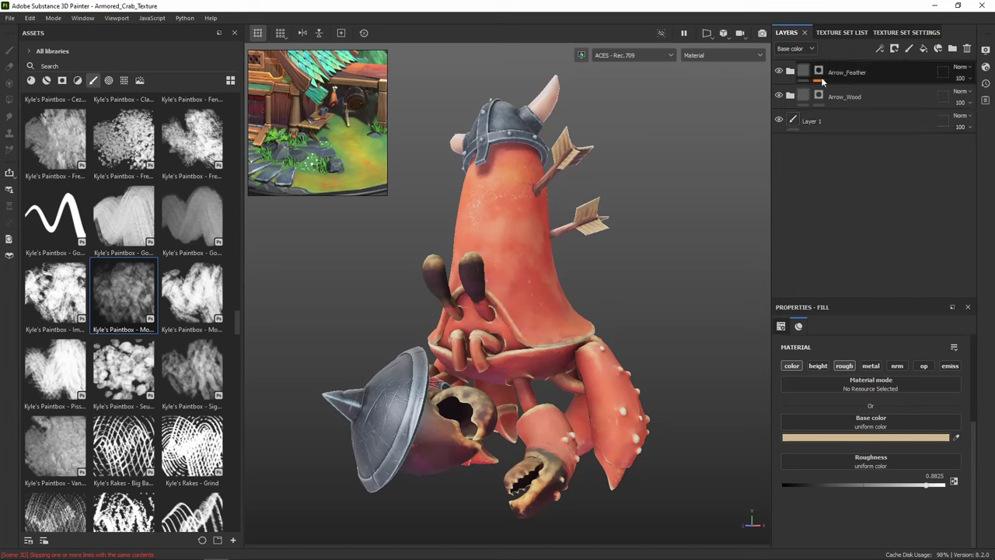